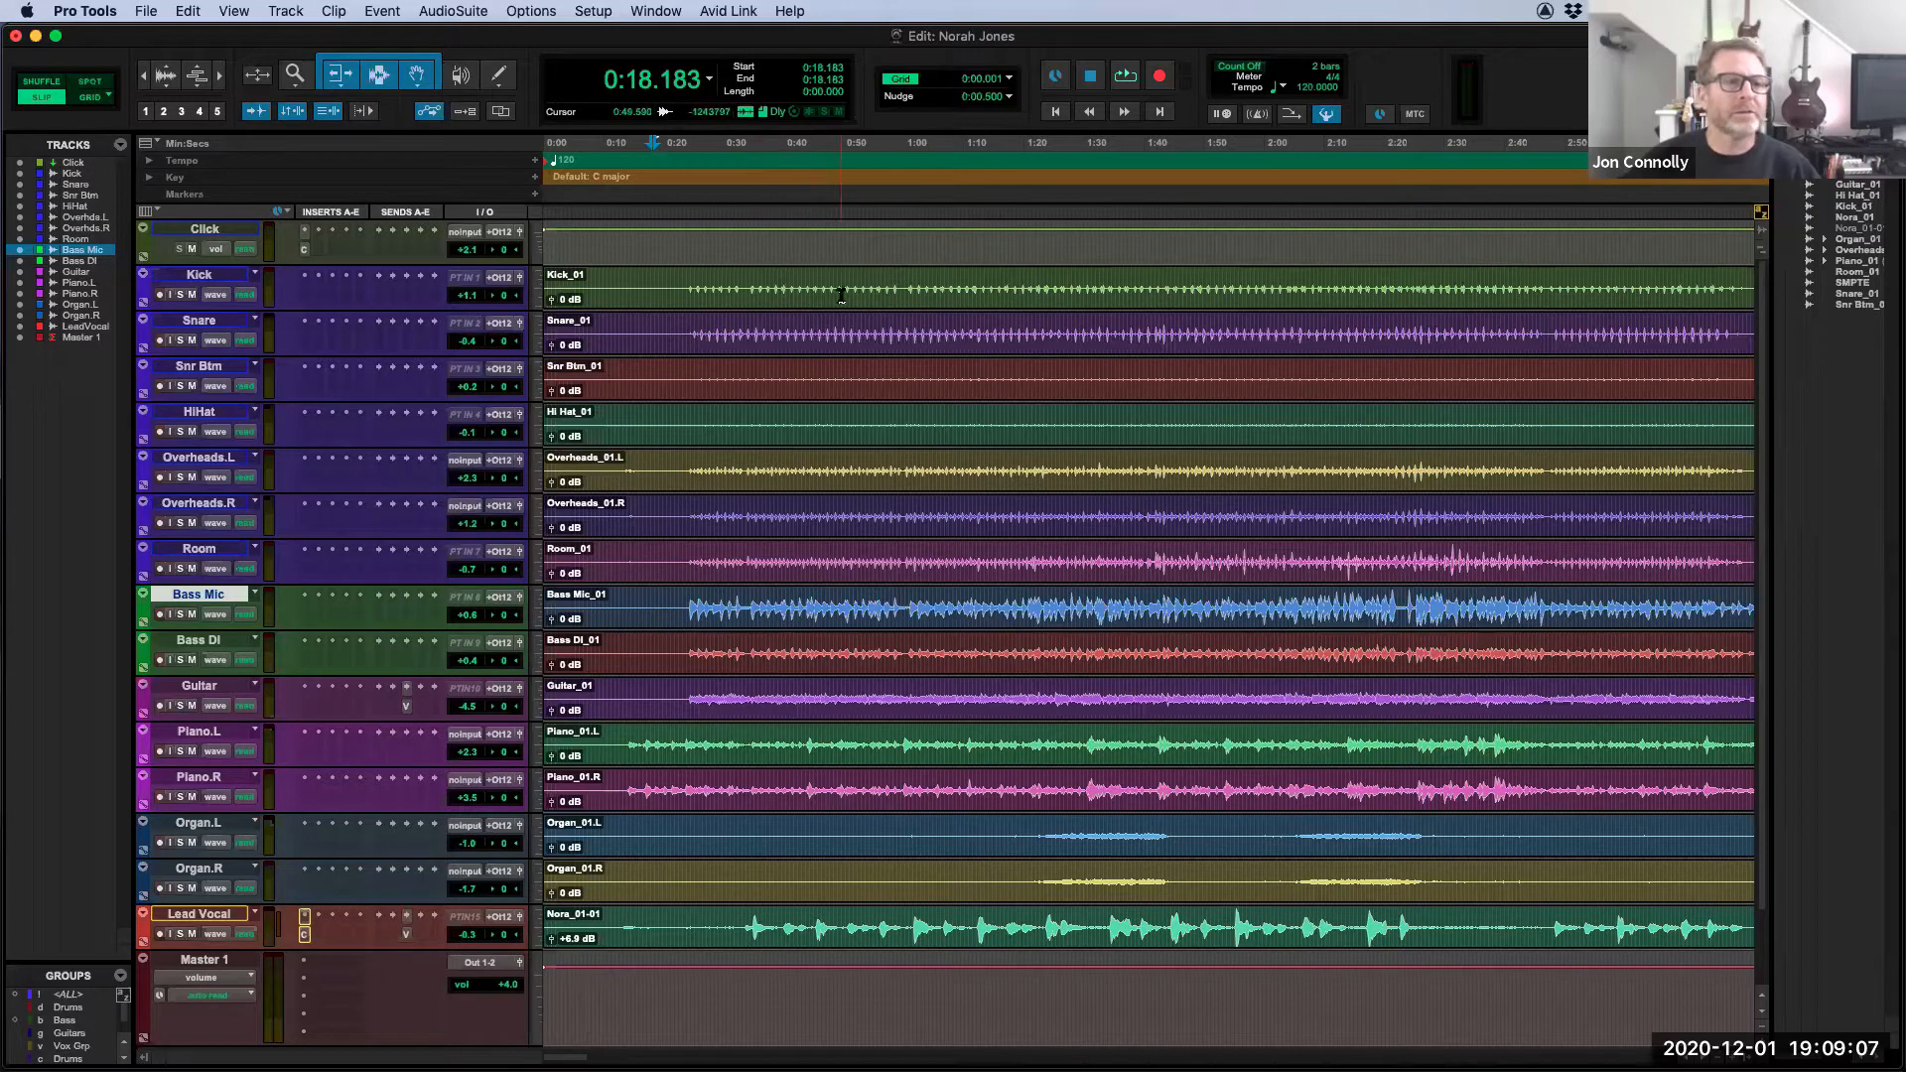
# Step: Play the session from about 0:46 on the Kick track and stop playback
pyautogui.click(832, 293)
pyautogui.press('space')
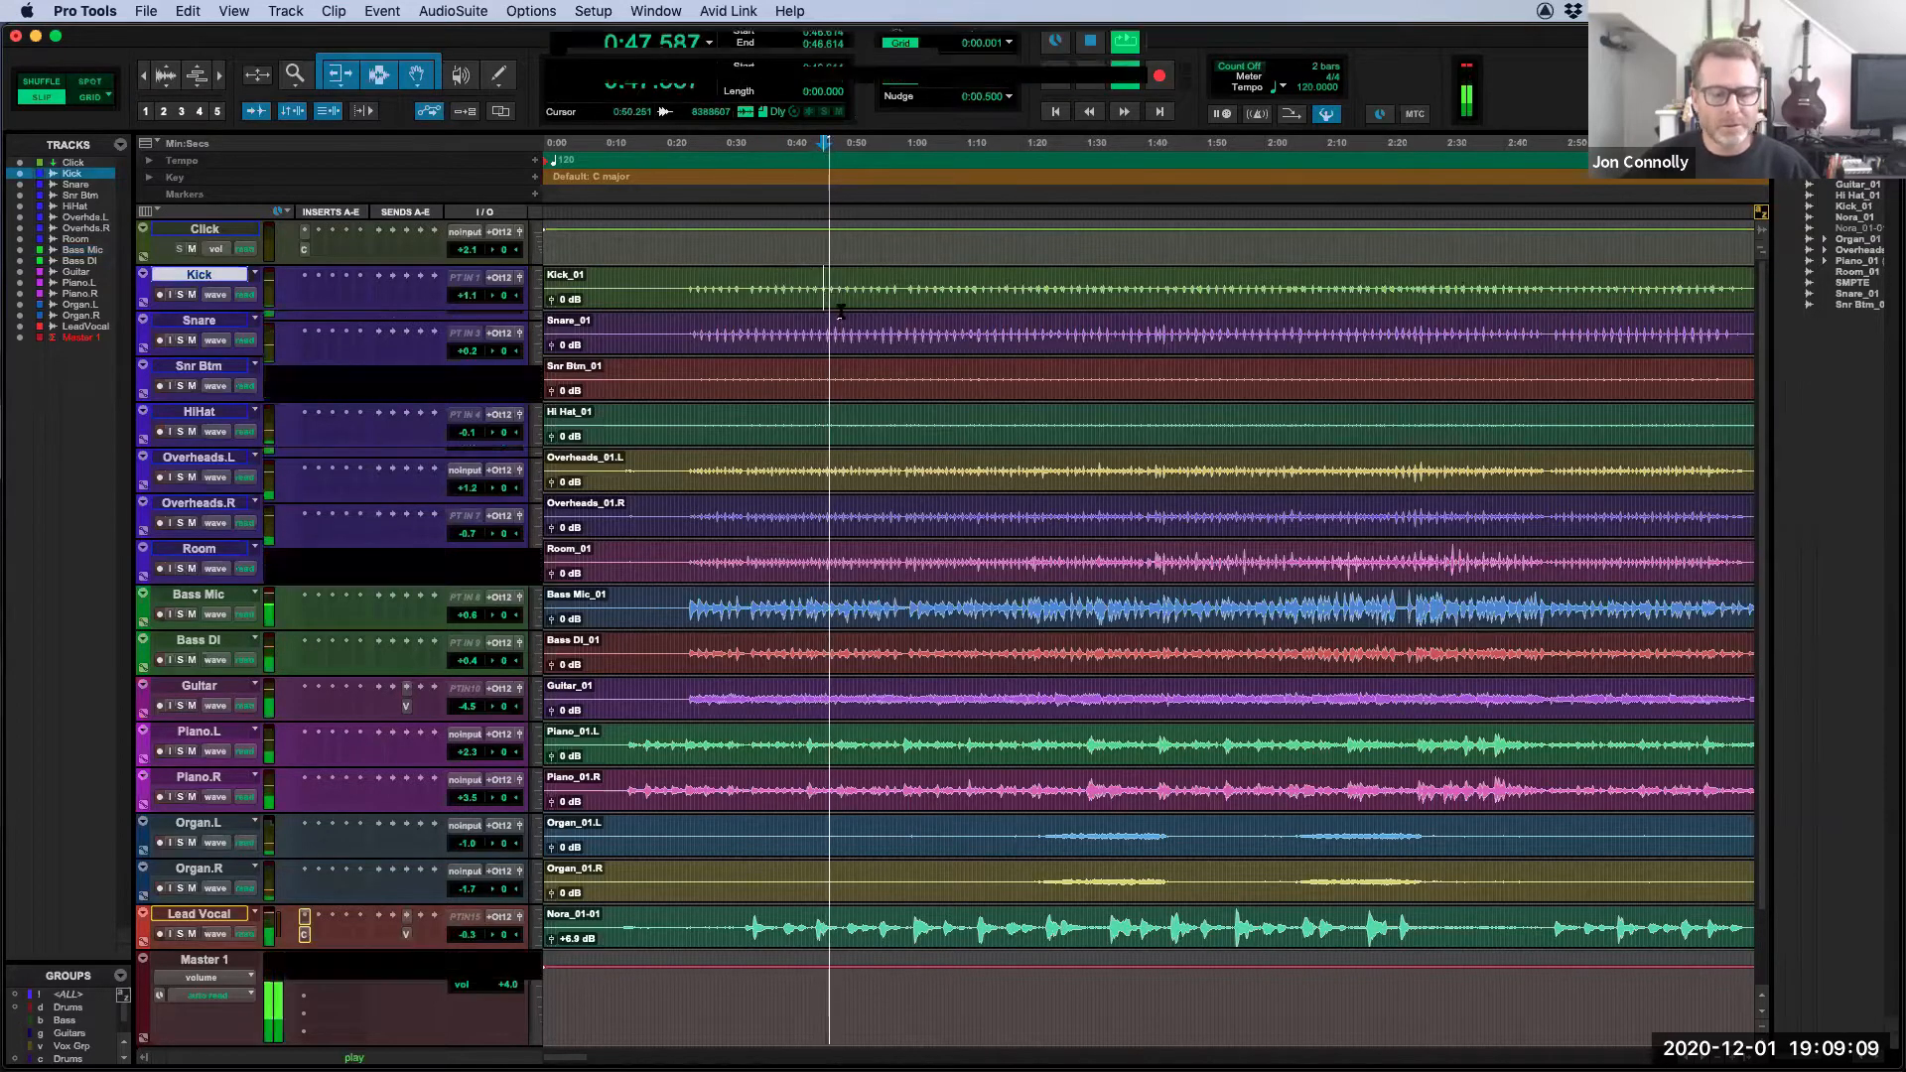
pyautogui.press('space')
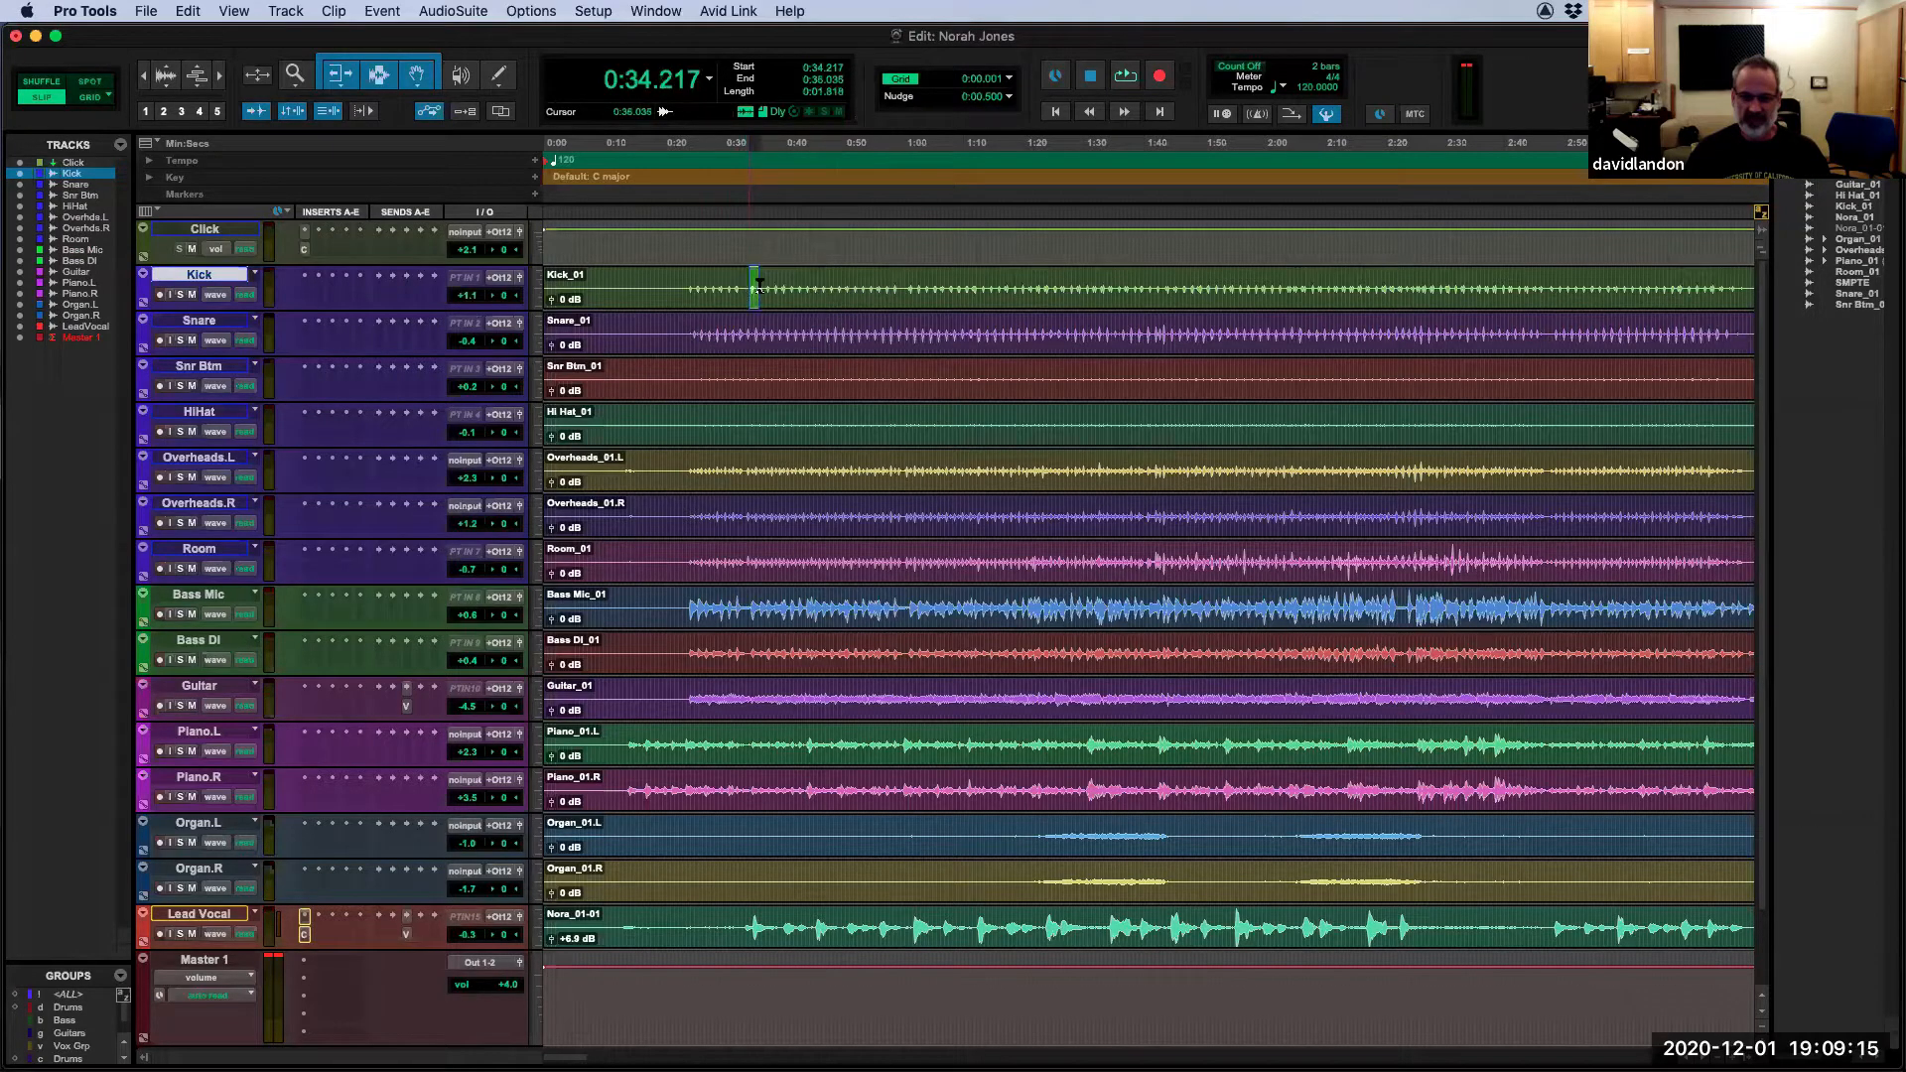
# Step: Select the Kick audio from about 0:24.4 to 0:34.0 and play the selection
pyautogui.moveTo(786, 290); pyautogui.dragTo(797, 291)
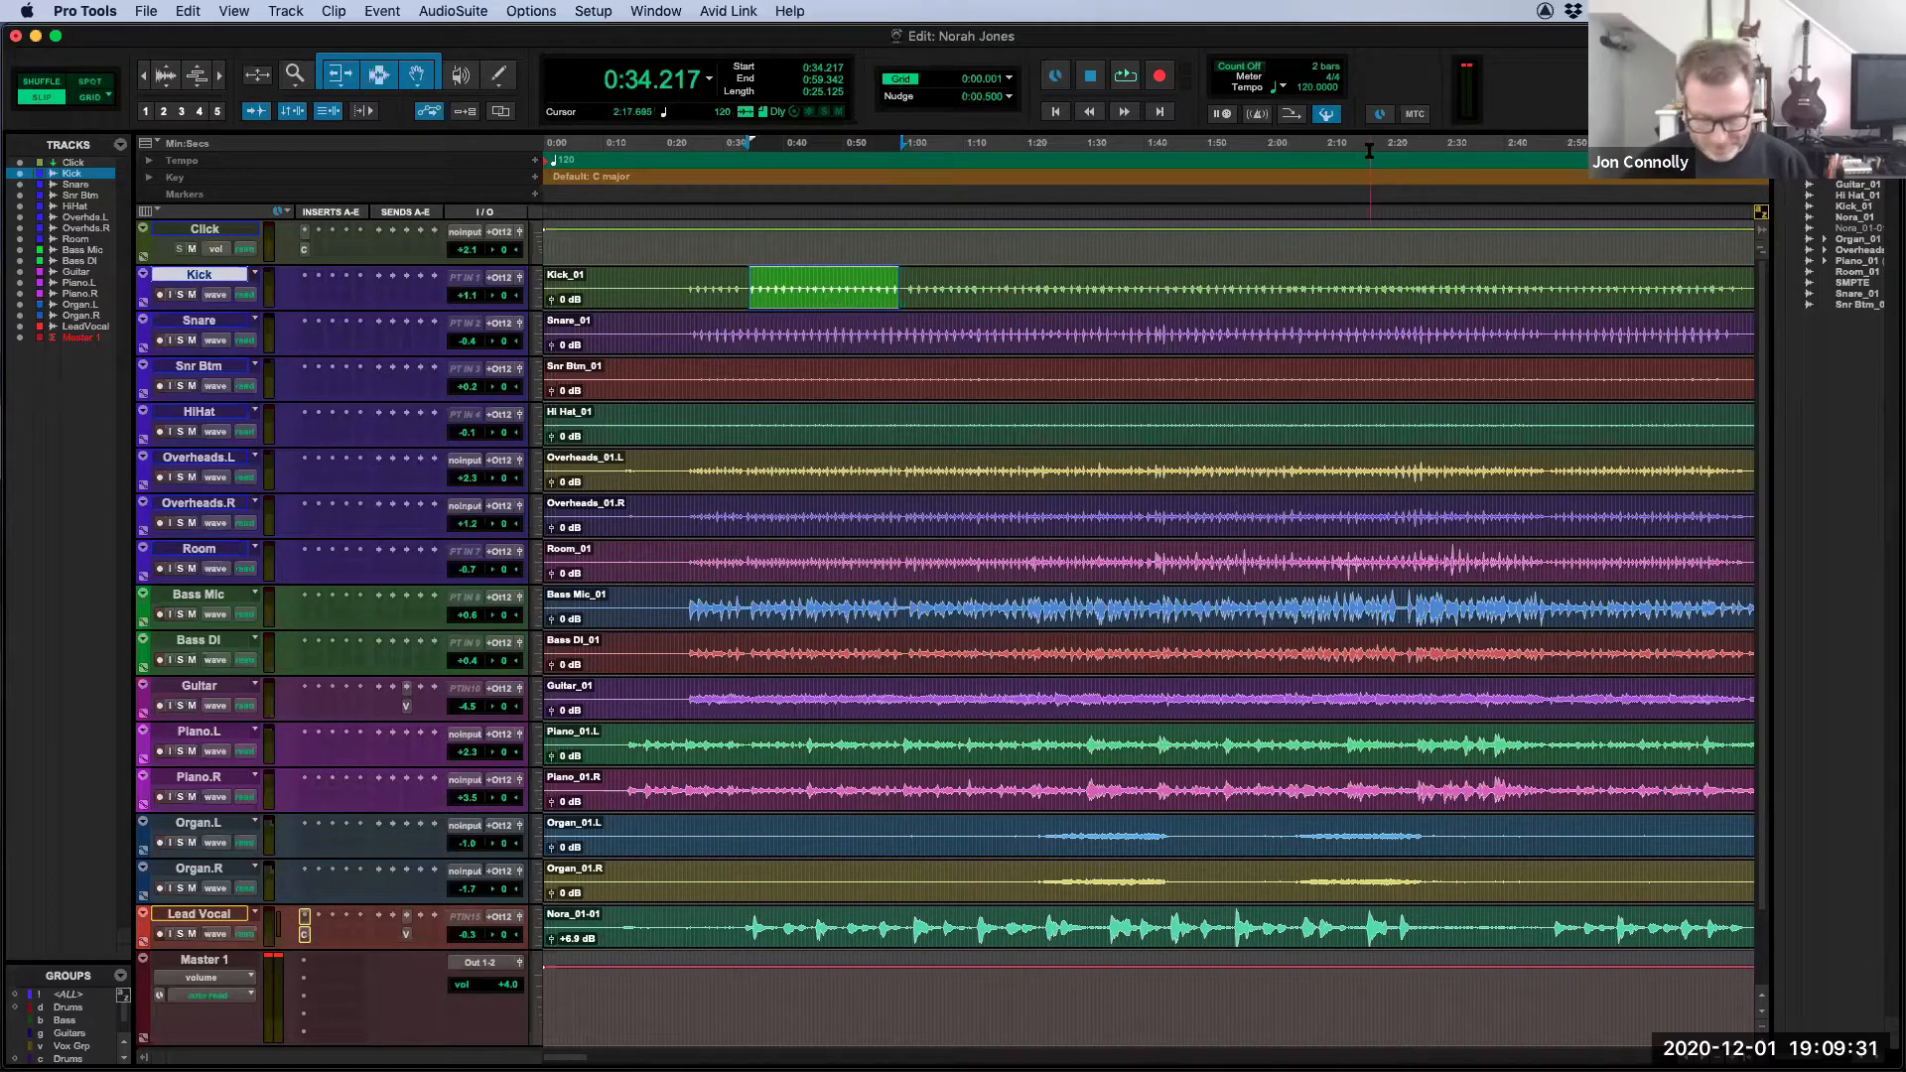
pyautogui.press('t')
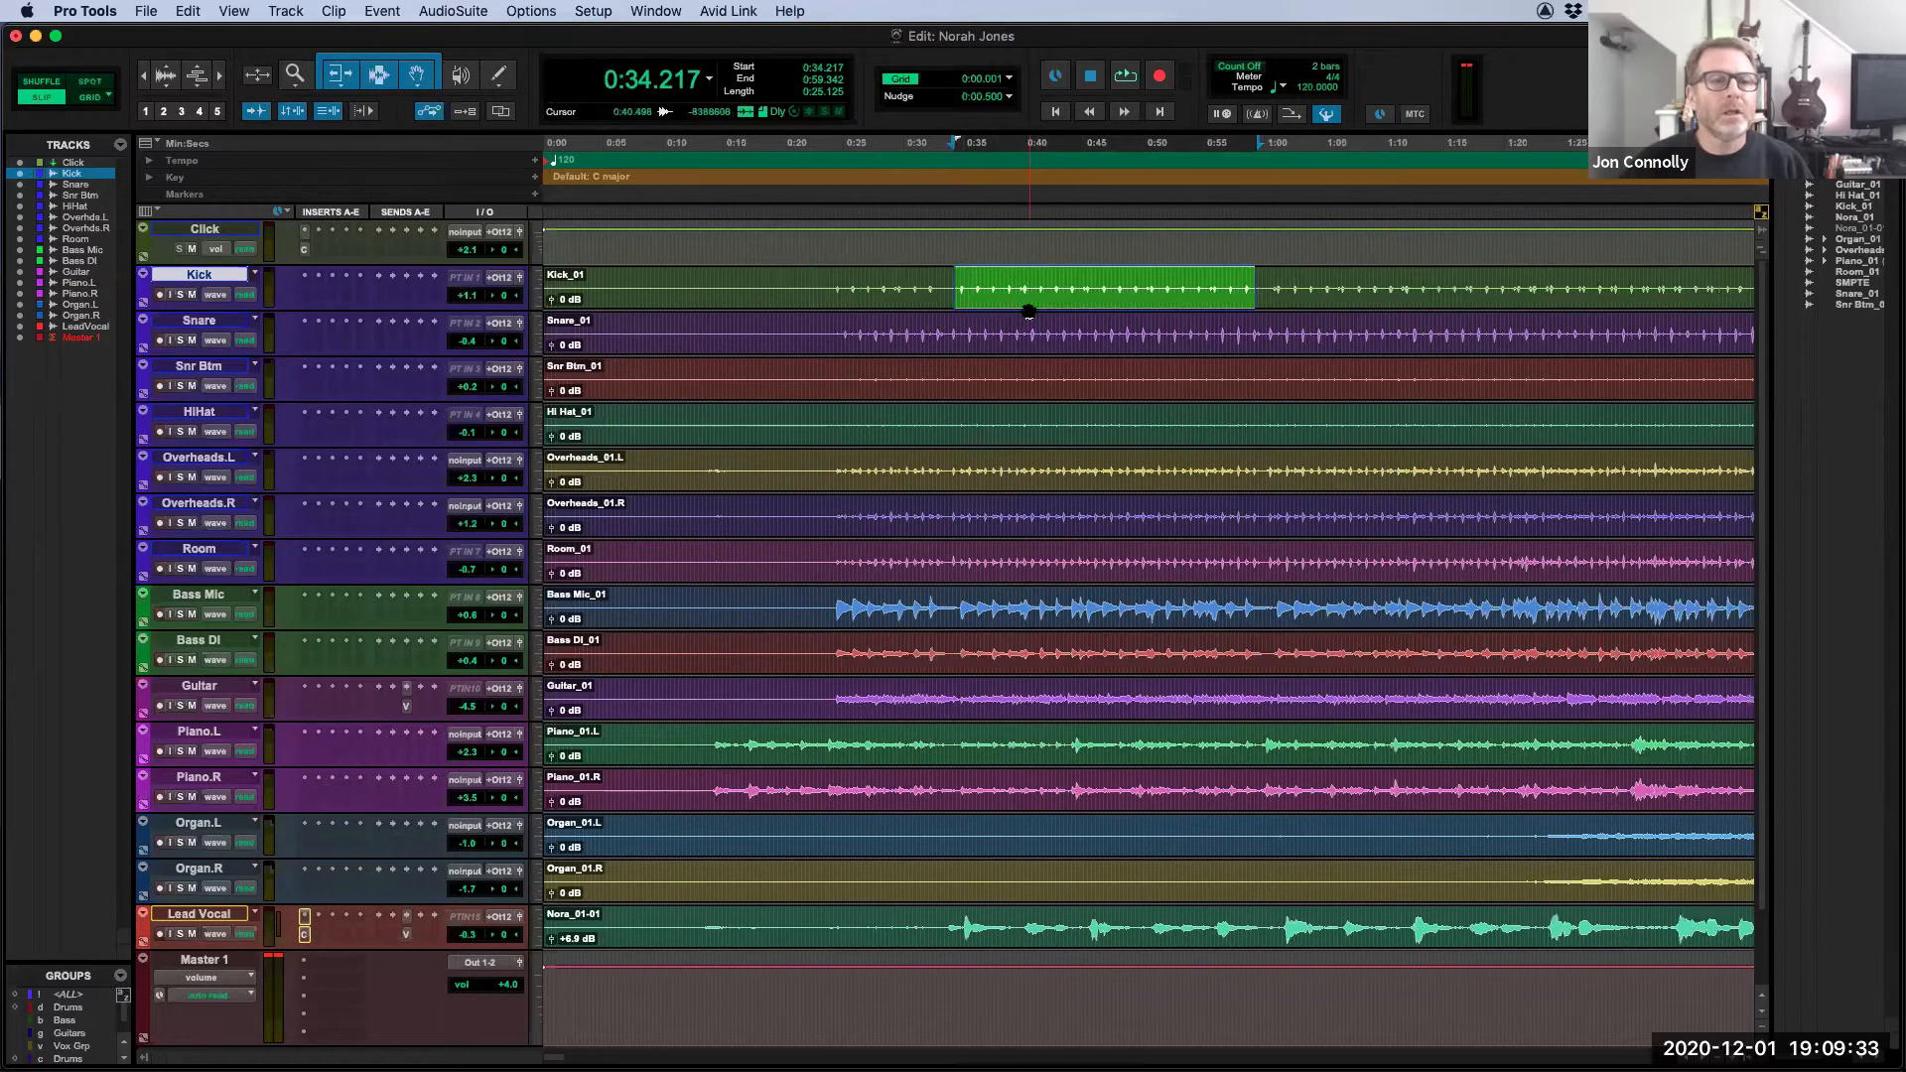
pyautogui.press('t')
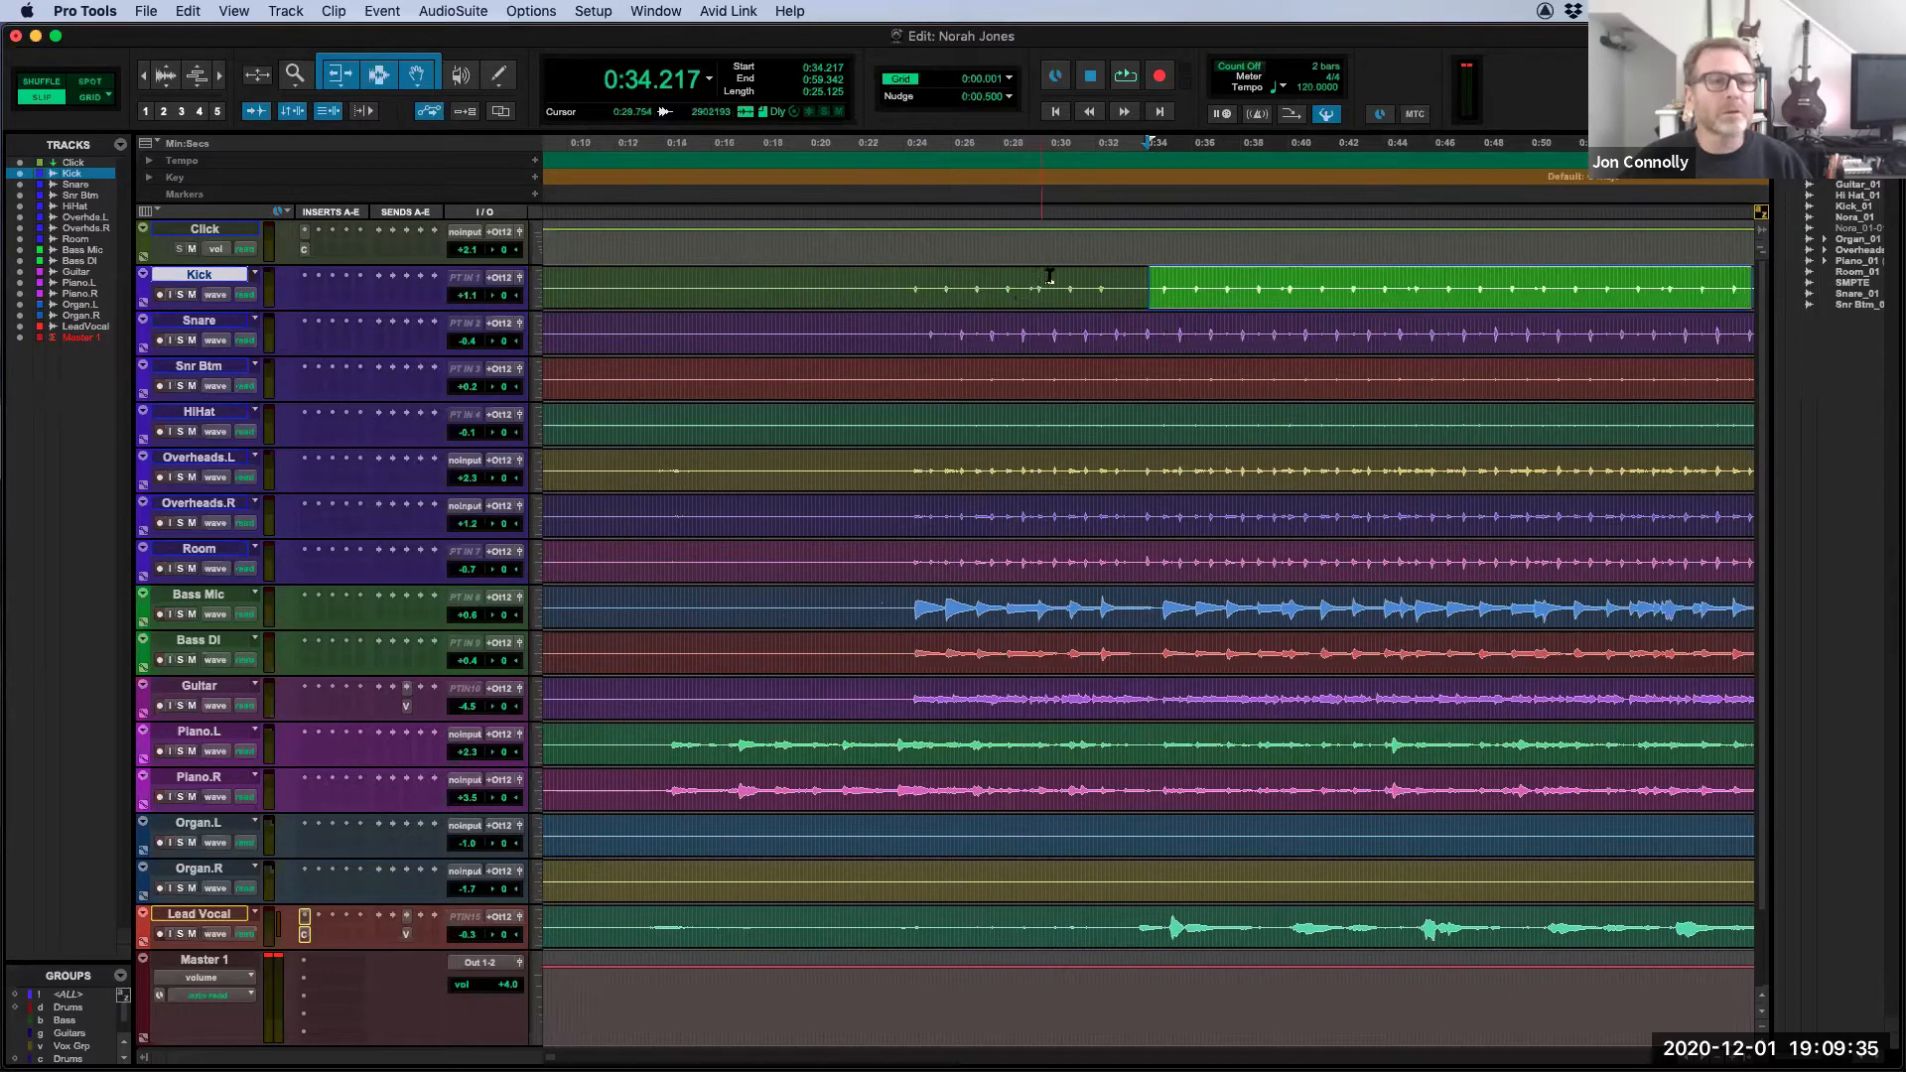
pyautogui.moveTo(912, 284); pyautogui.dragTo(1115, 285)
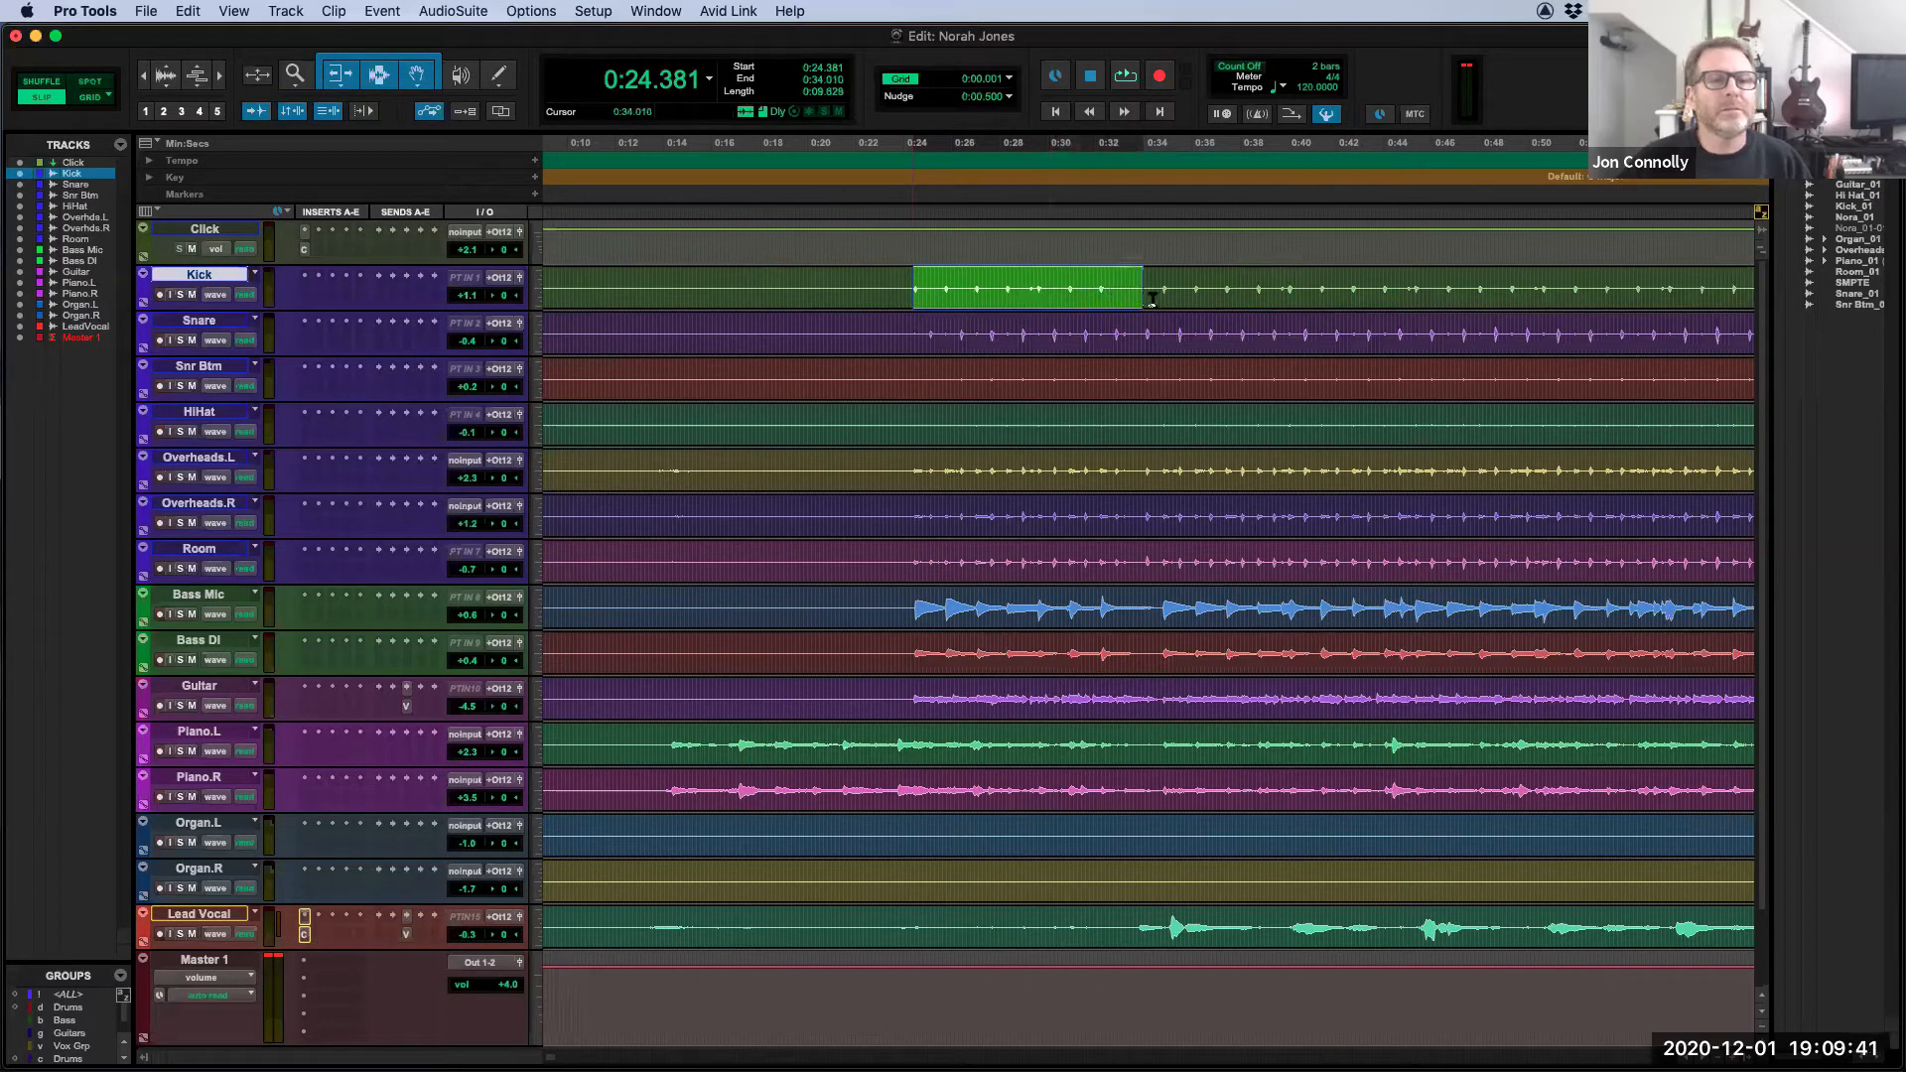
pyautogui.press('space')
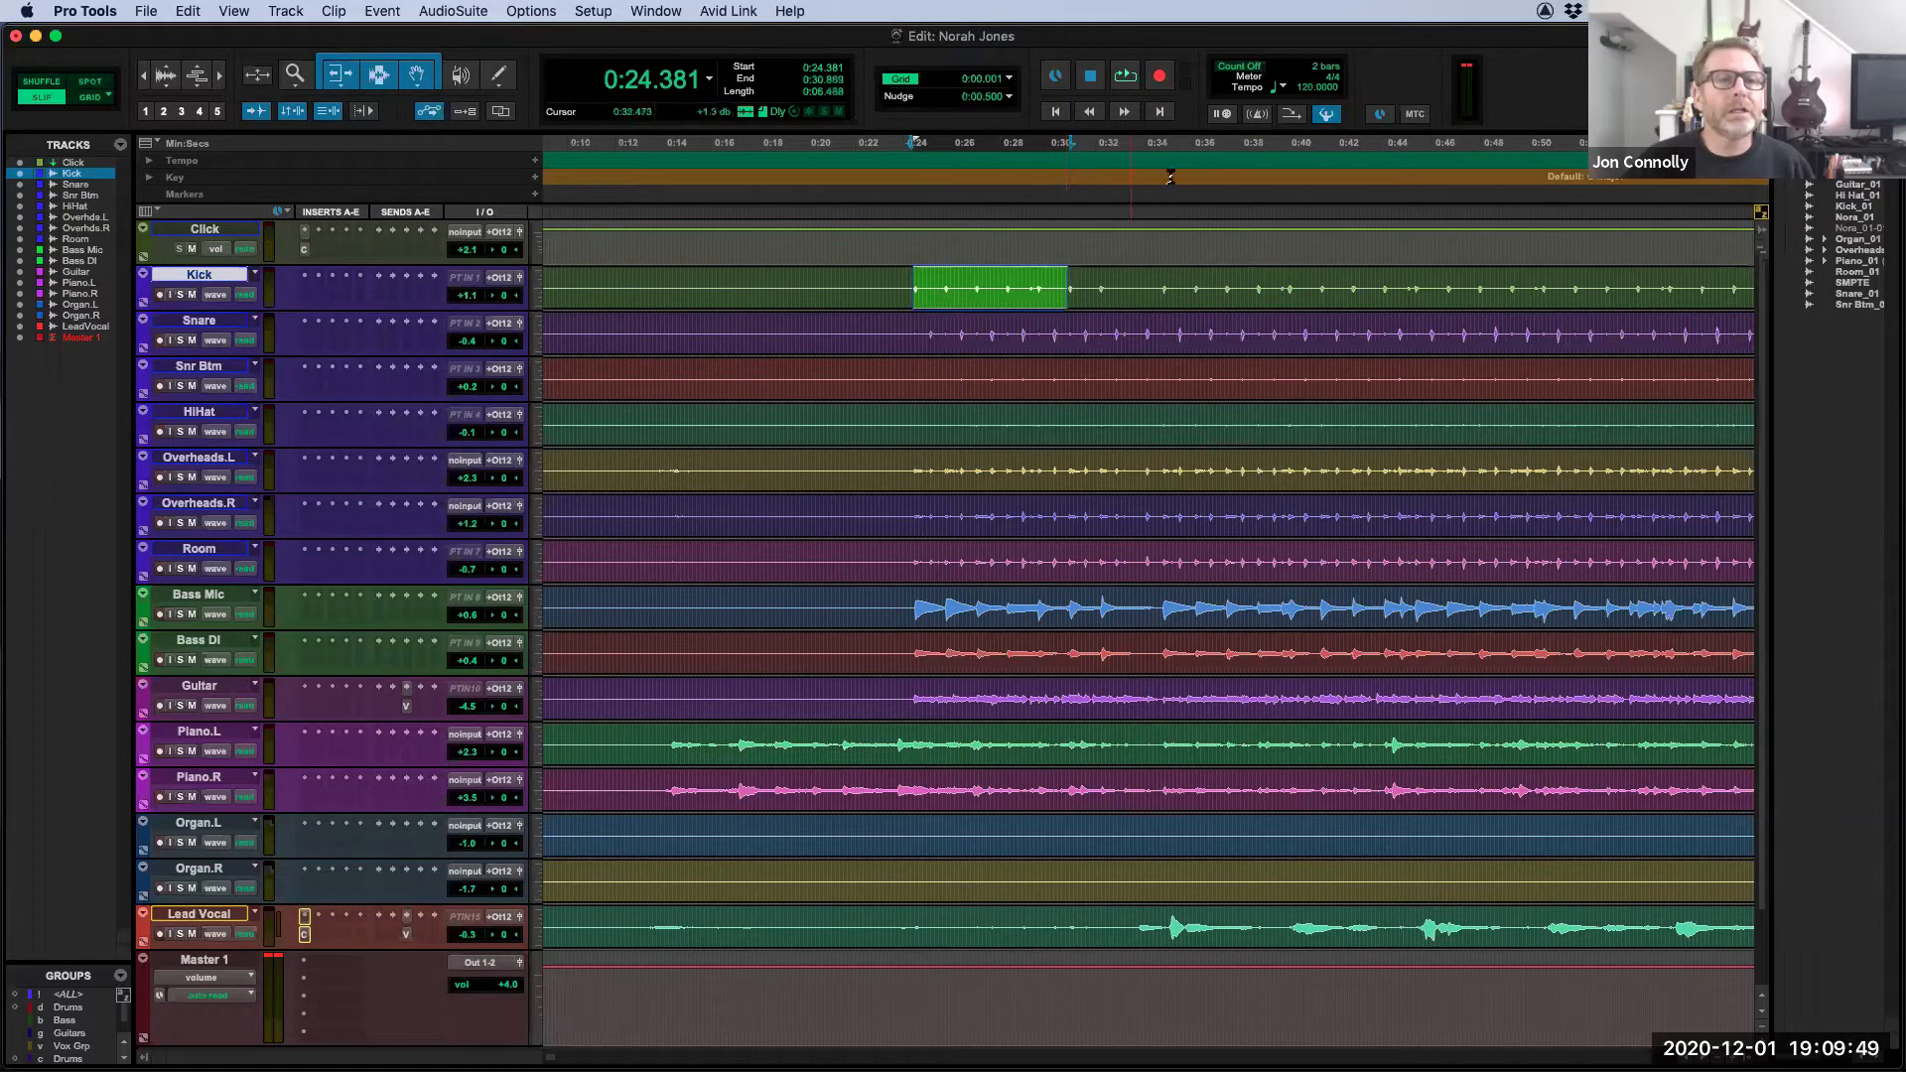
# Step: Check the Loop Playback option and loop the Kick selection from about 0:24.4 to 0:30.9
pyautogui.click(521, 10)
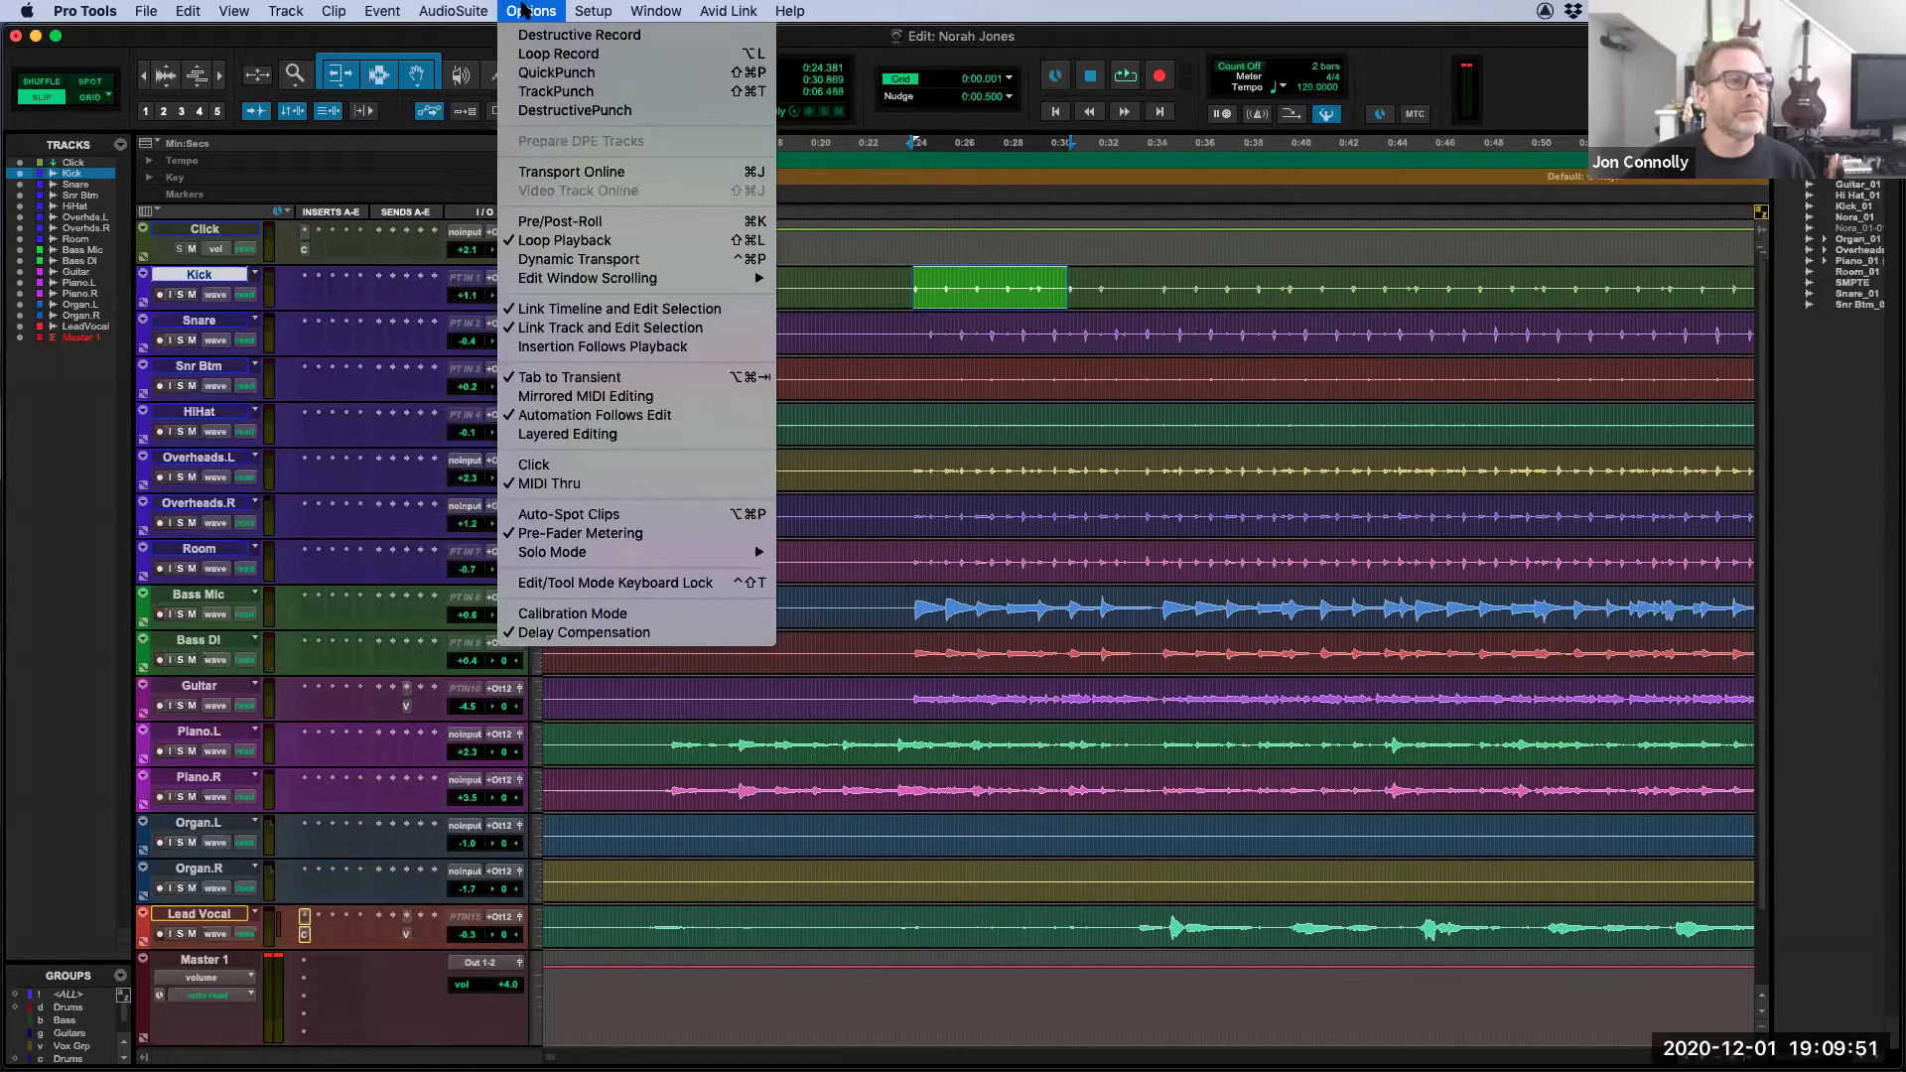
pyautogui.click(526, 10)
pyautogui.press('space')
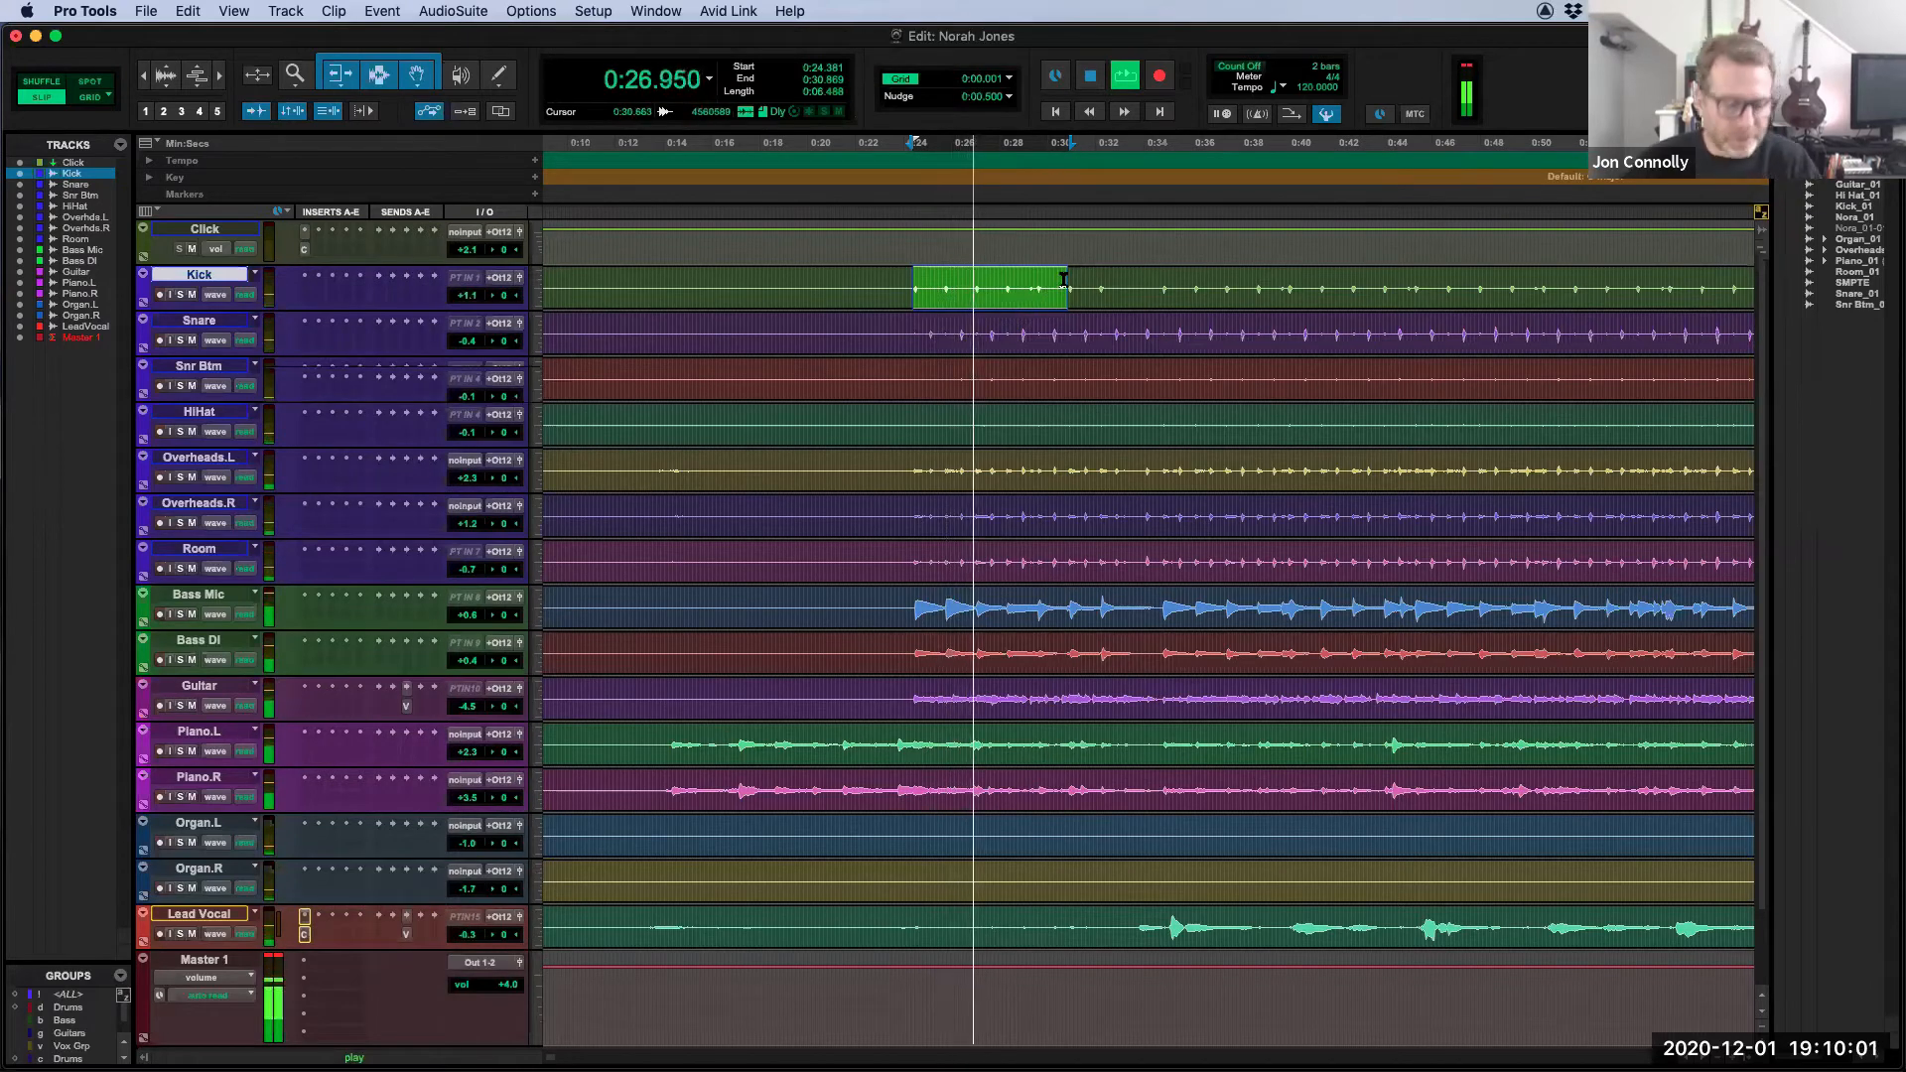
# Step: Extend the end of the looping Kick selection to about 0:36.1 and restart playback
pyautogui.keyDown('shift'); pyautogui.click(1203, 287); pyautogui.keyUp('shift')
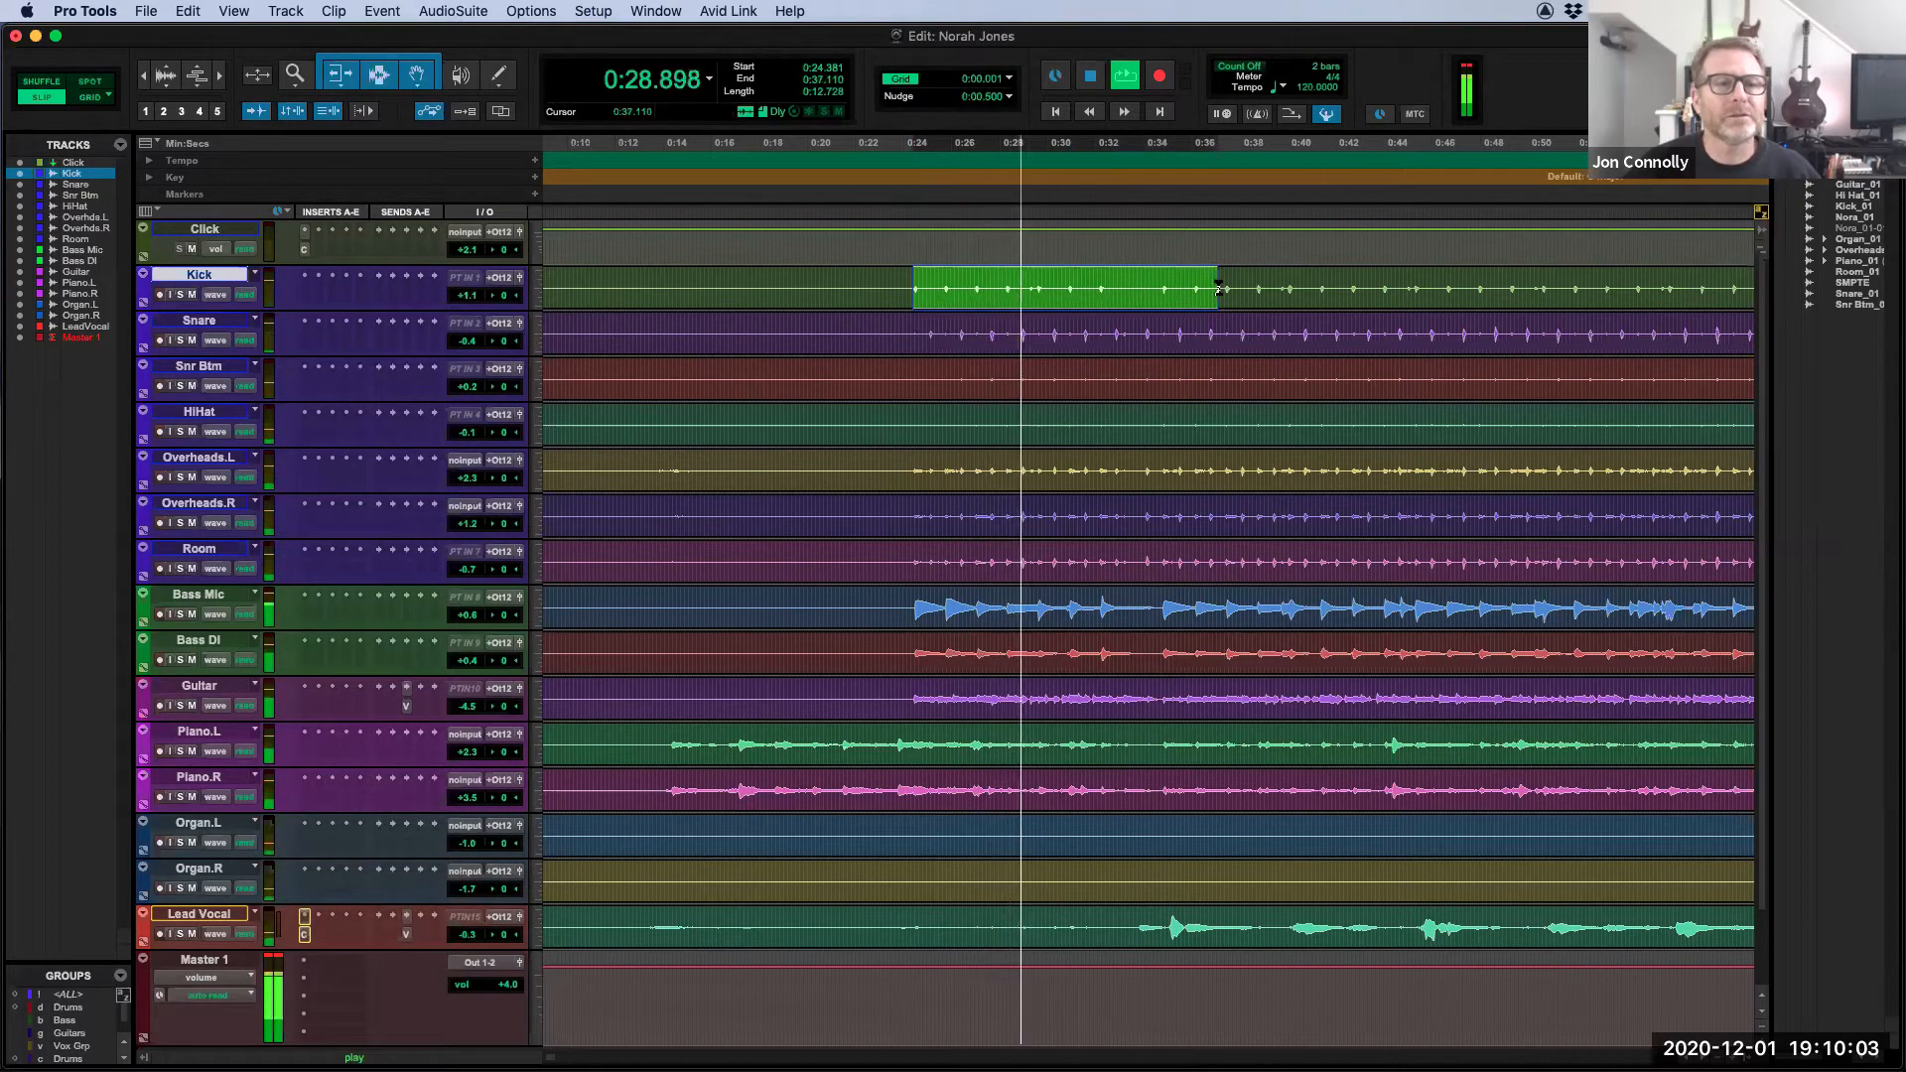
pyautogui.keyDown('shift'); pyautogui.click(1192, 294); pyautogui.keyUp('shift')
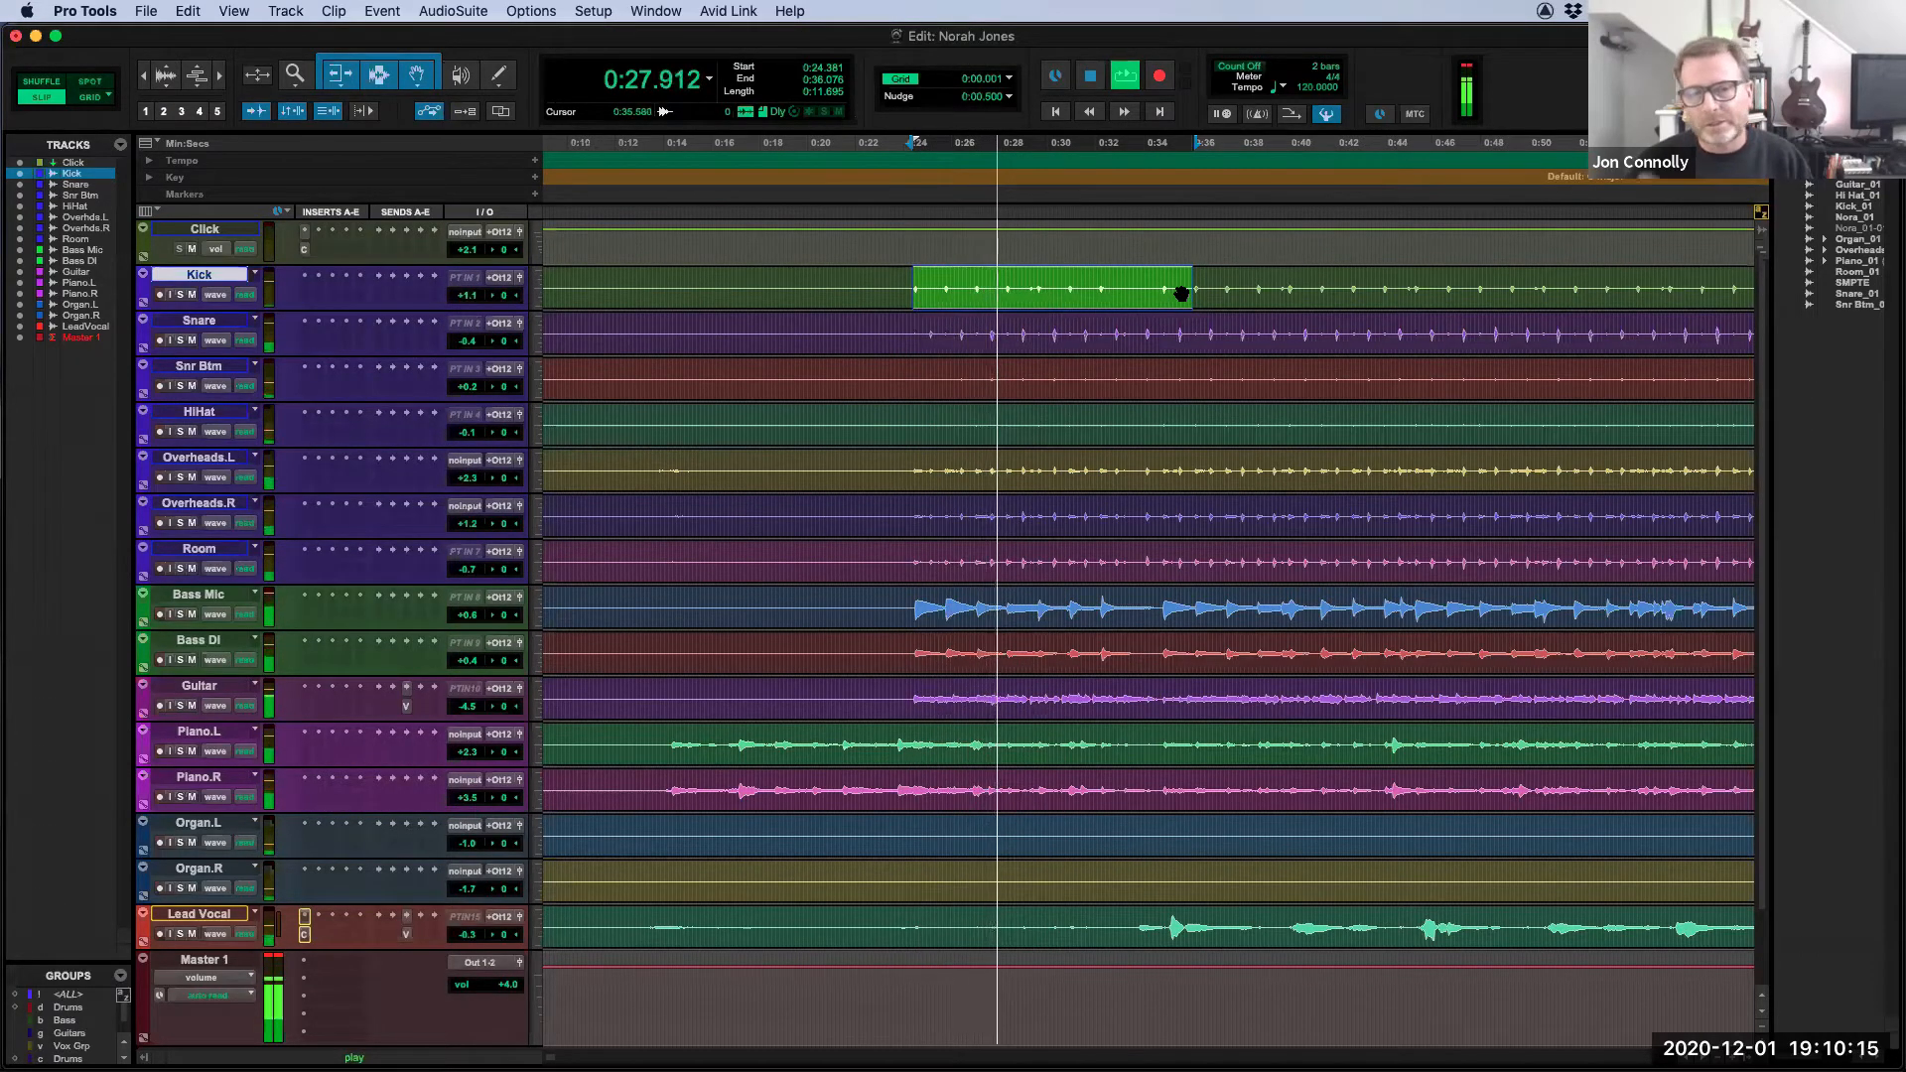
pyautogui.press('space')
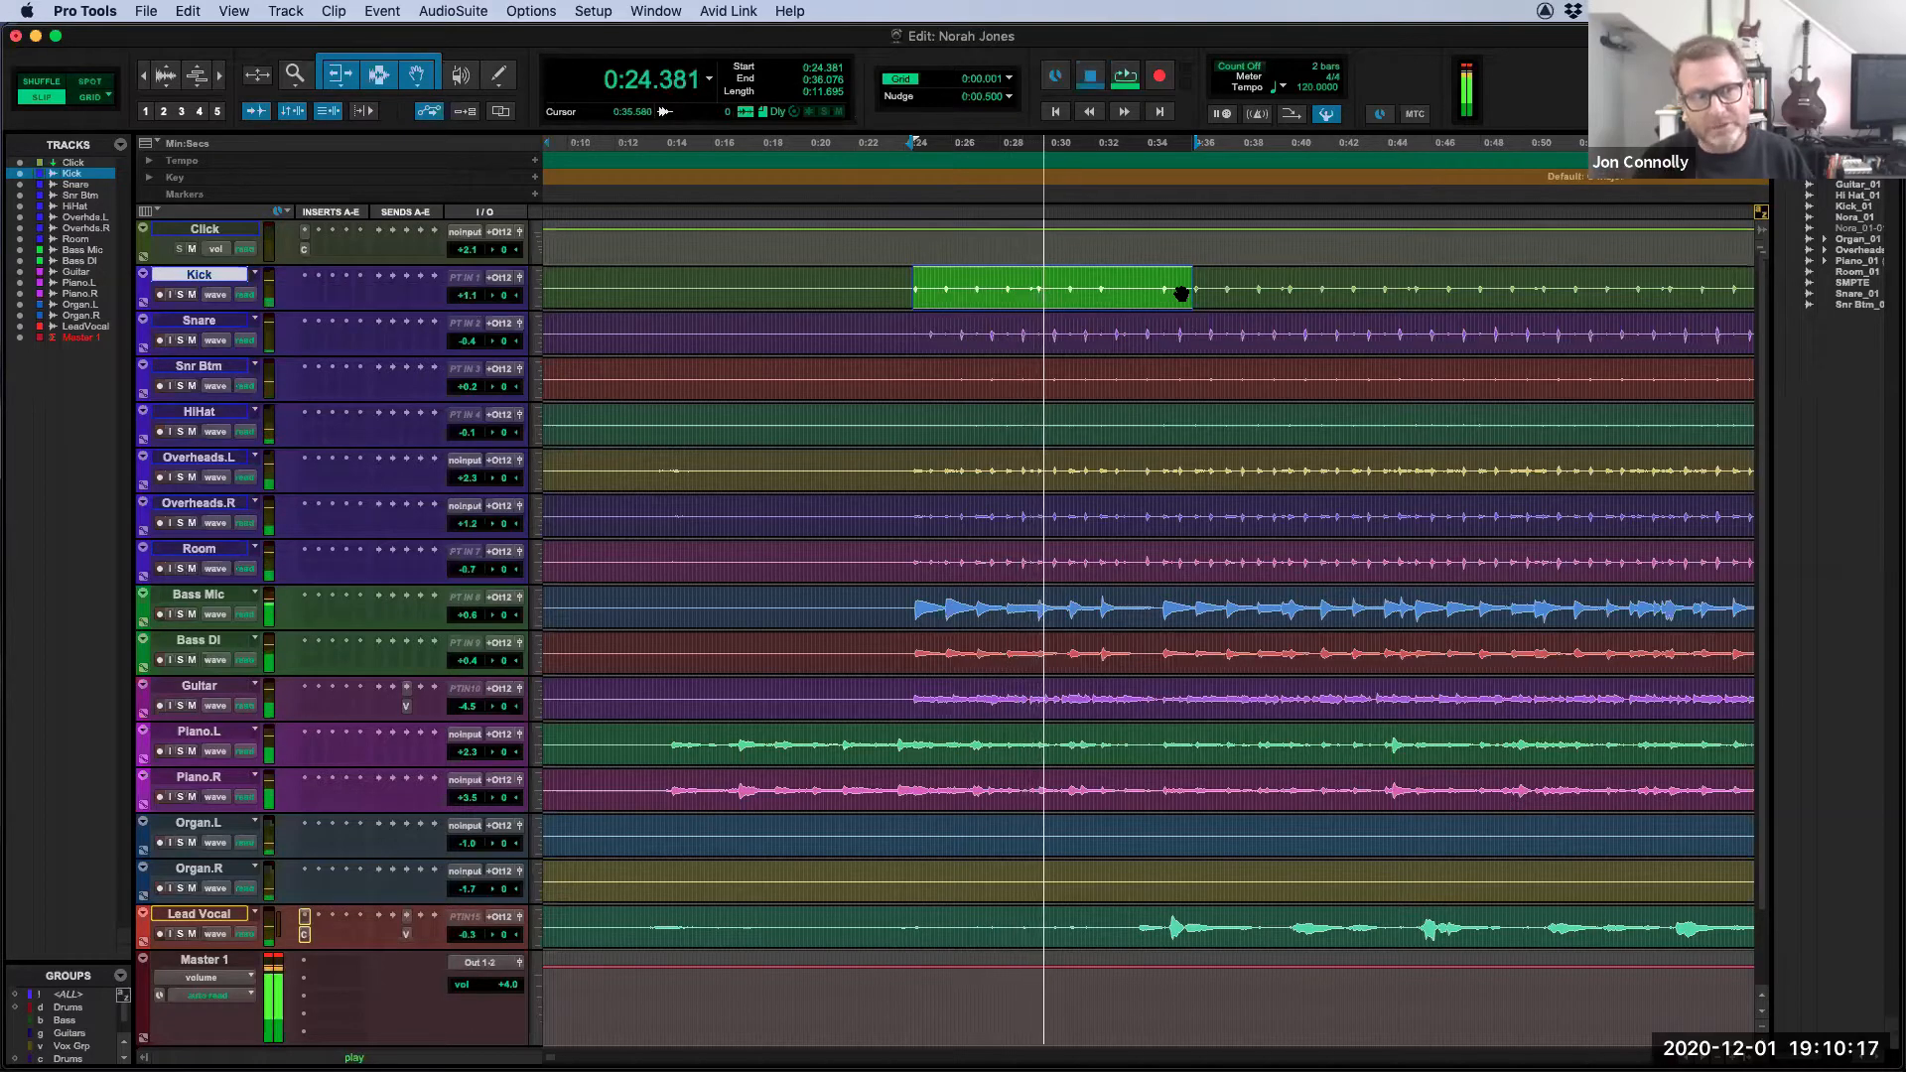
pyautogui.press('space')
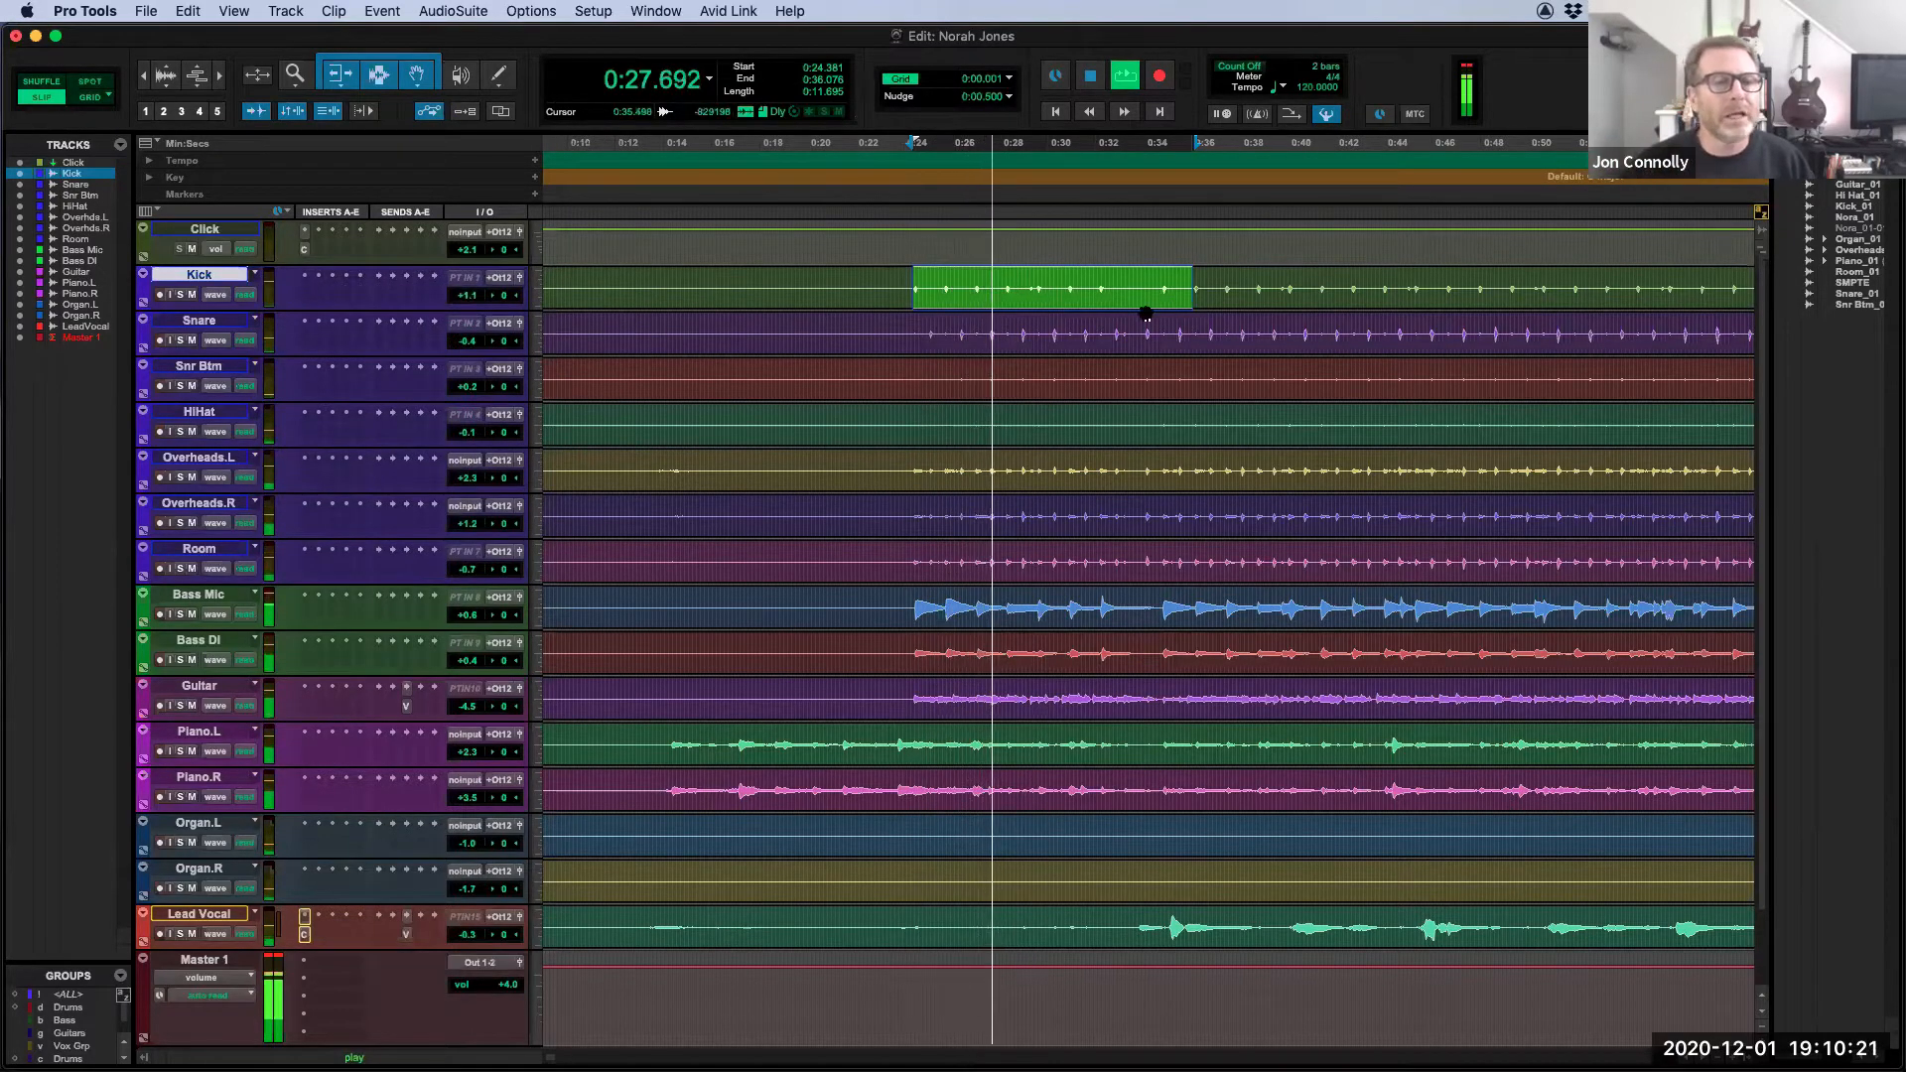
# Step: Turn on Dynamic Transport and play with the Kick audio selected from about 0:24.7 to 0:29.7
pyautogui.click(529, 12)
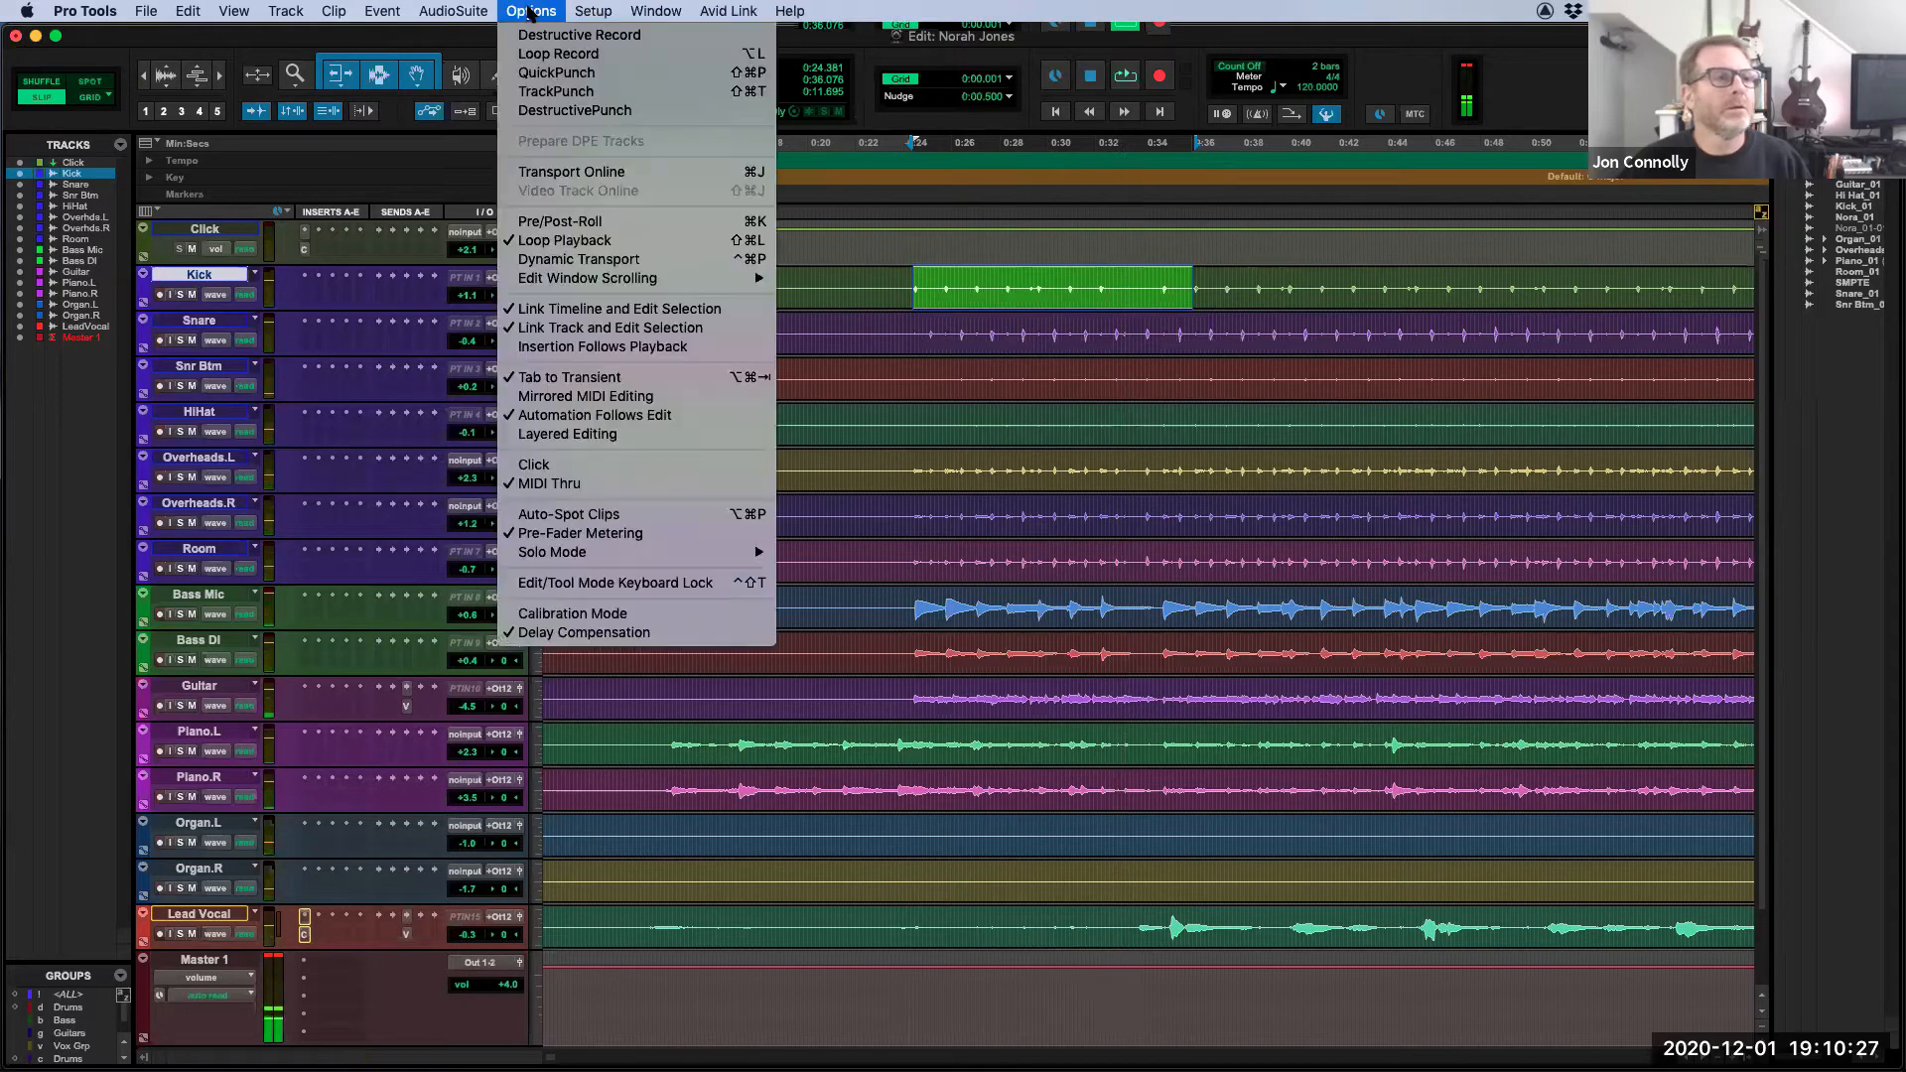
pyautogui.click(585, 263)
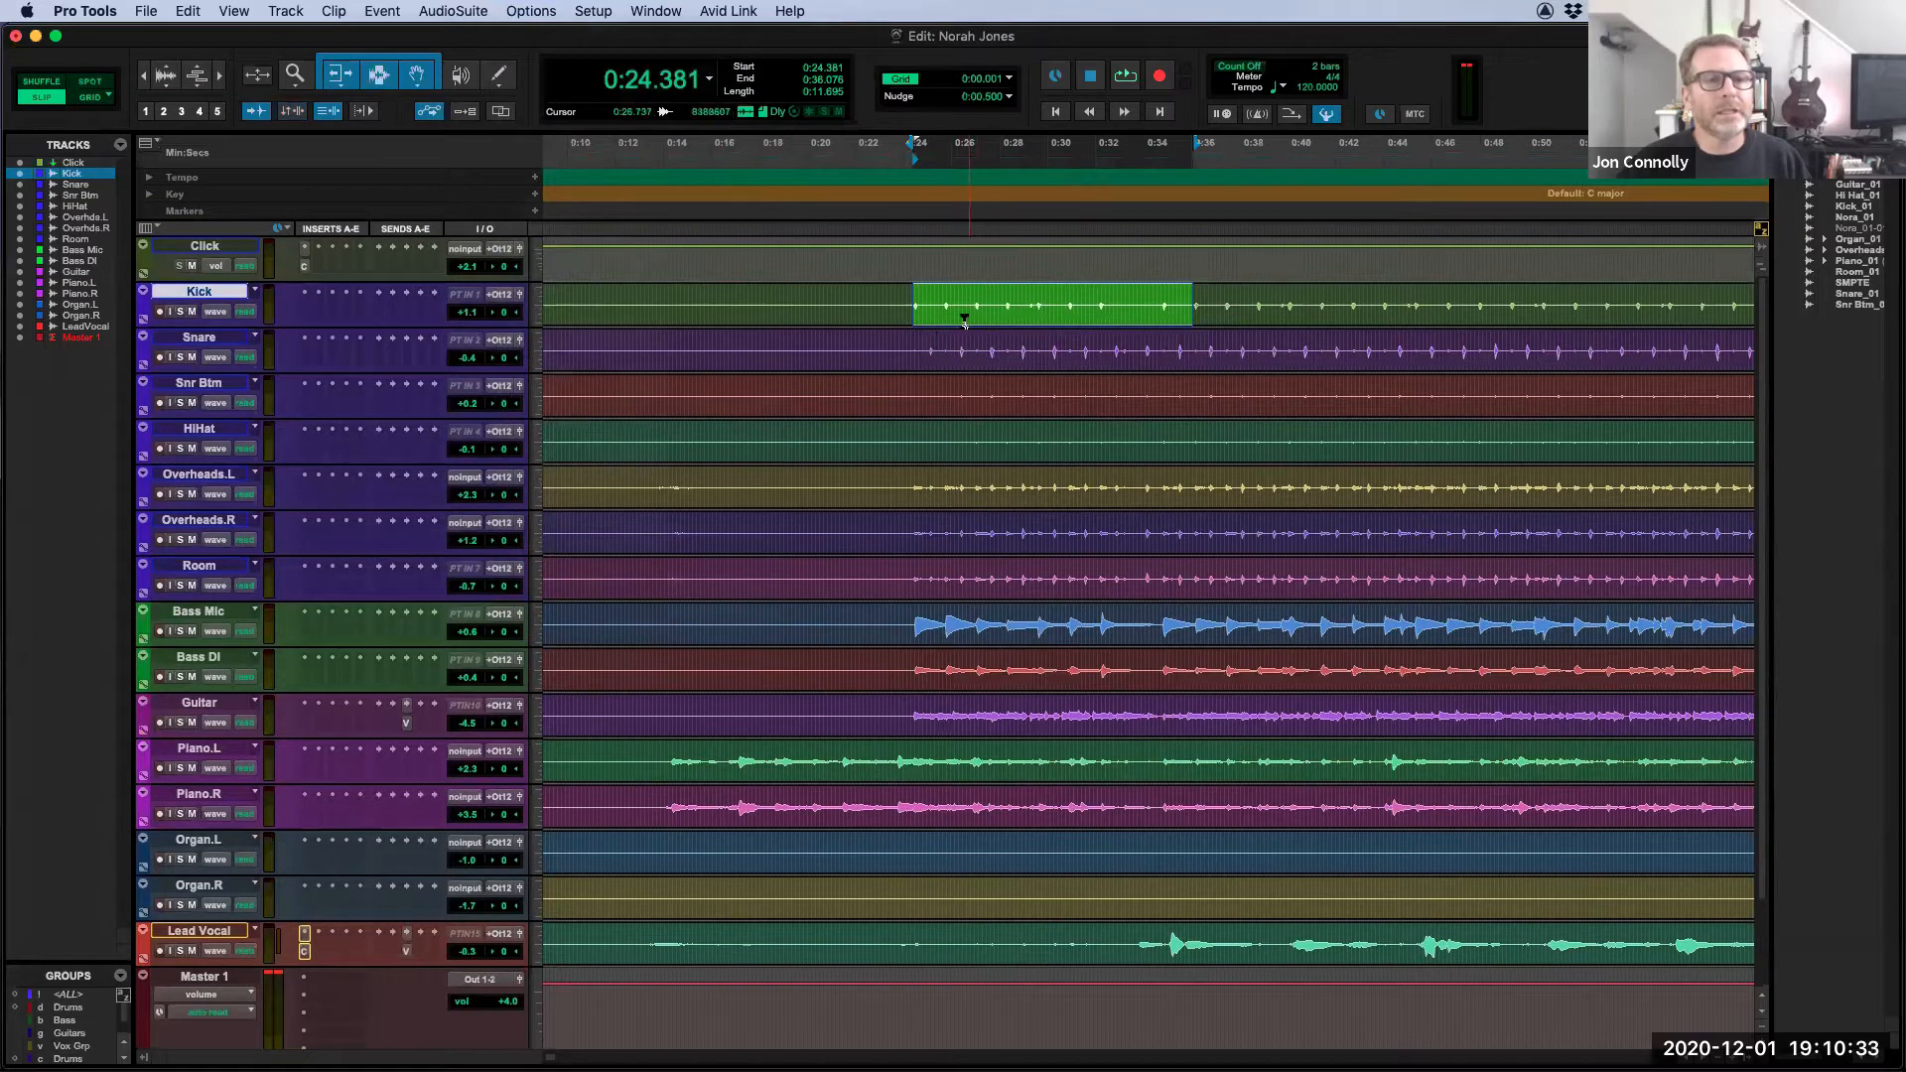
pyautogui.click(920, 301)
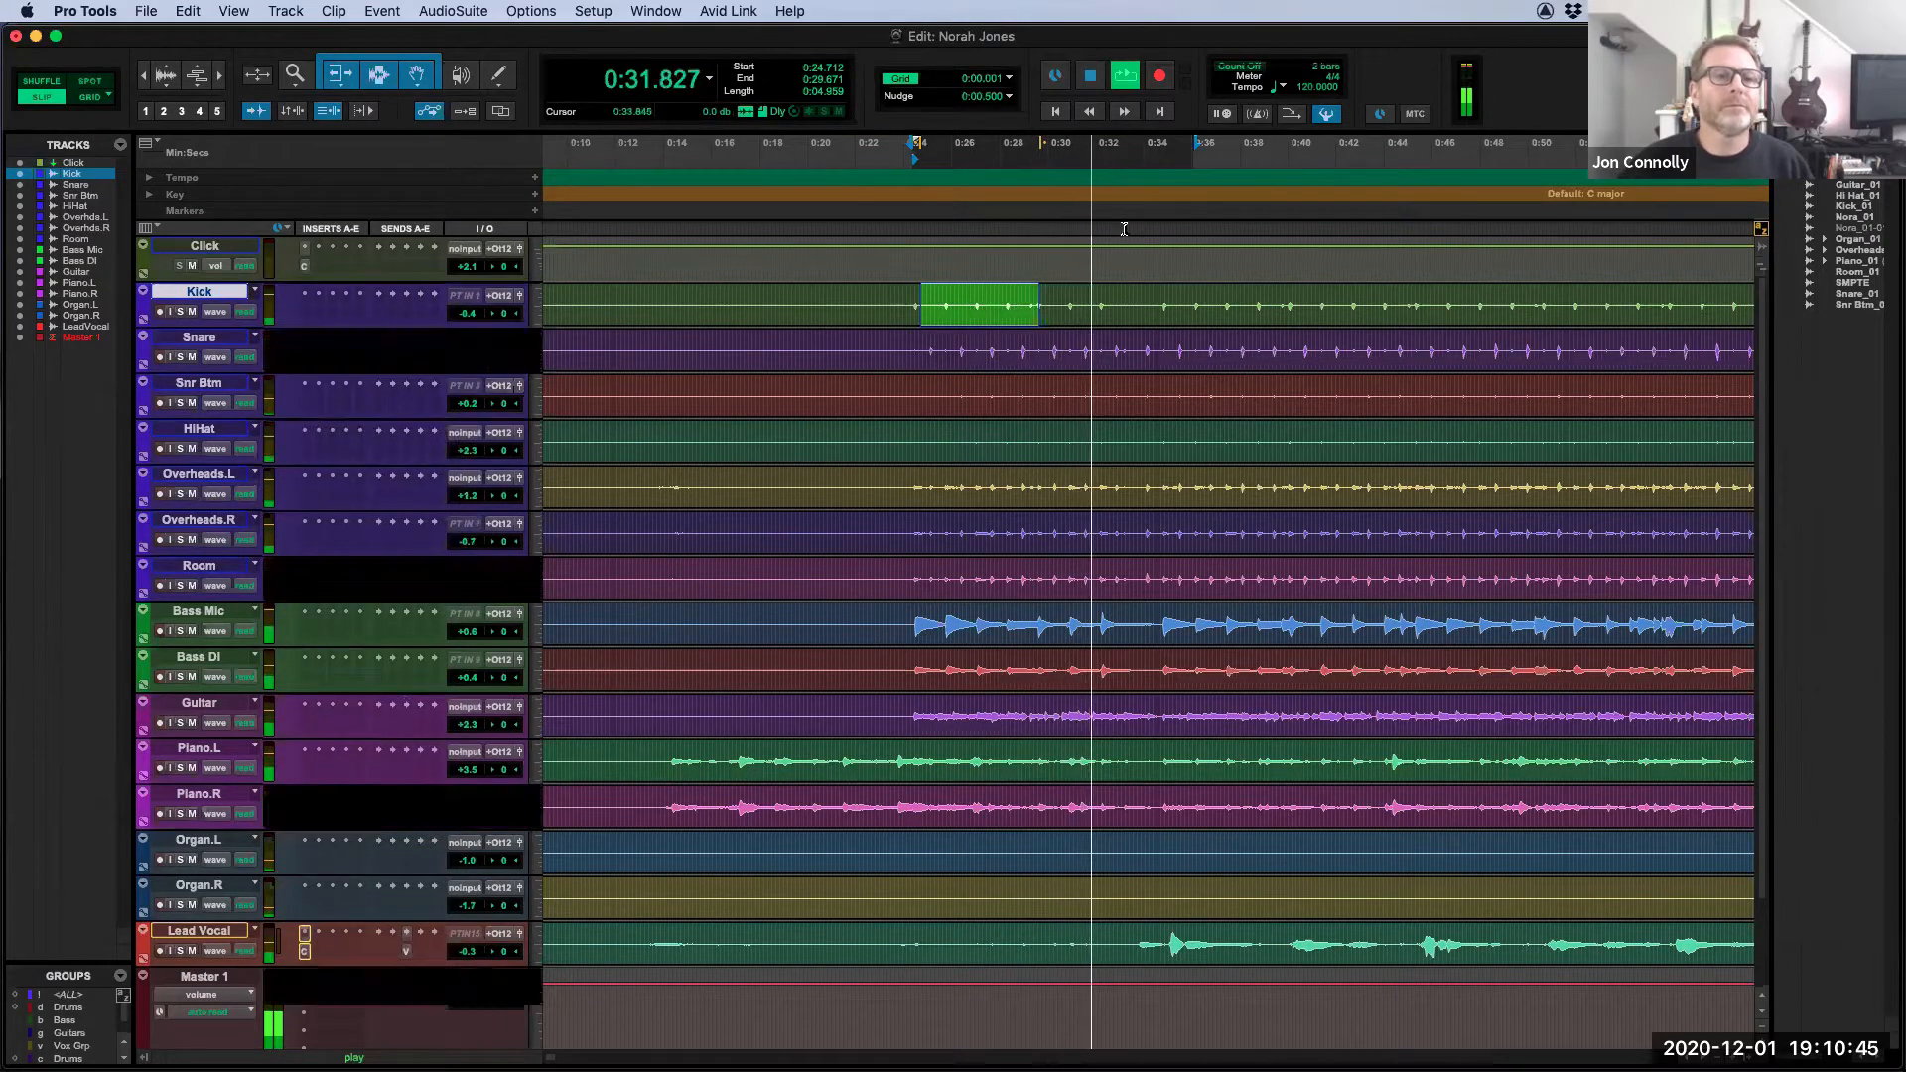
pyautogui.press('space')
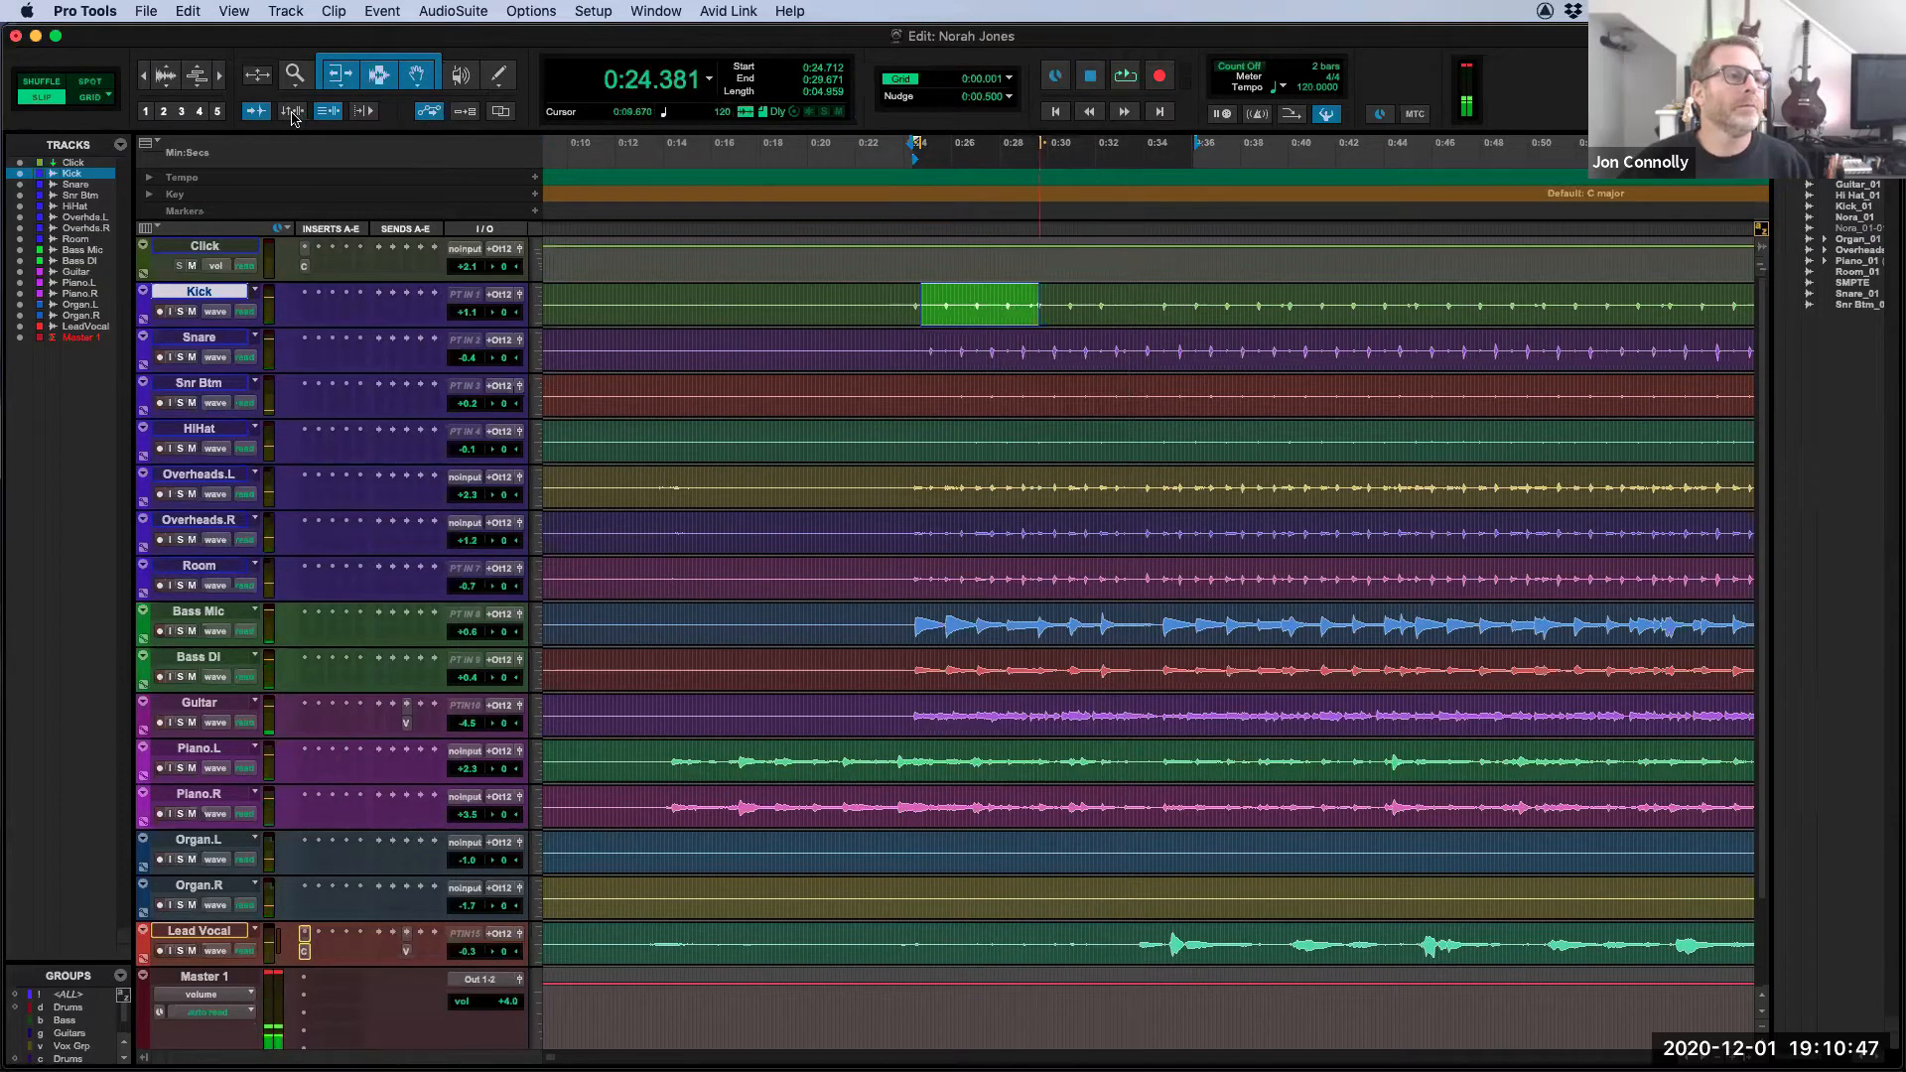
# Step: Move the Kick selection's start to about 0:24.8 and, during playback, resize its end to 0:32.4 and back to 0:27.0
pyautogui.moveTo(924, 295); pyautogui.dragTo(950, 299)
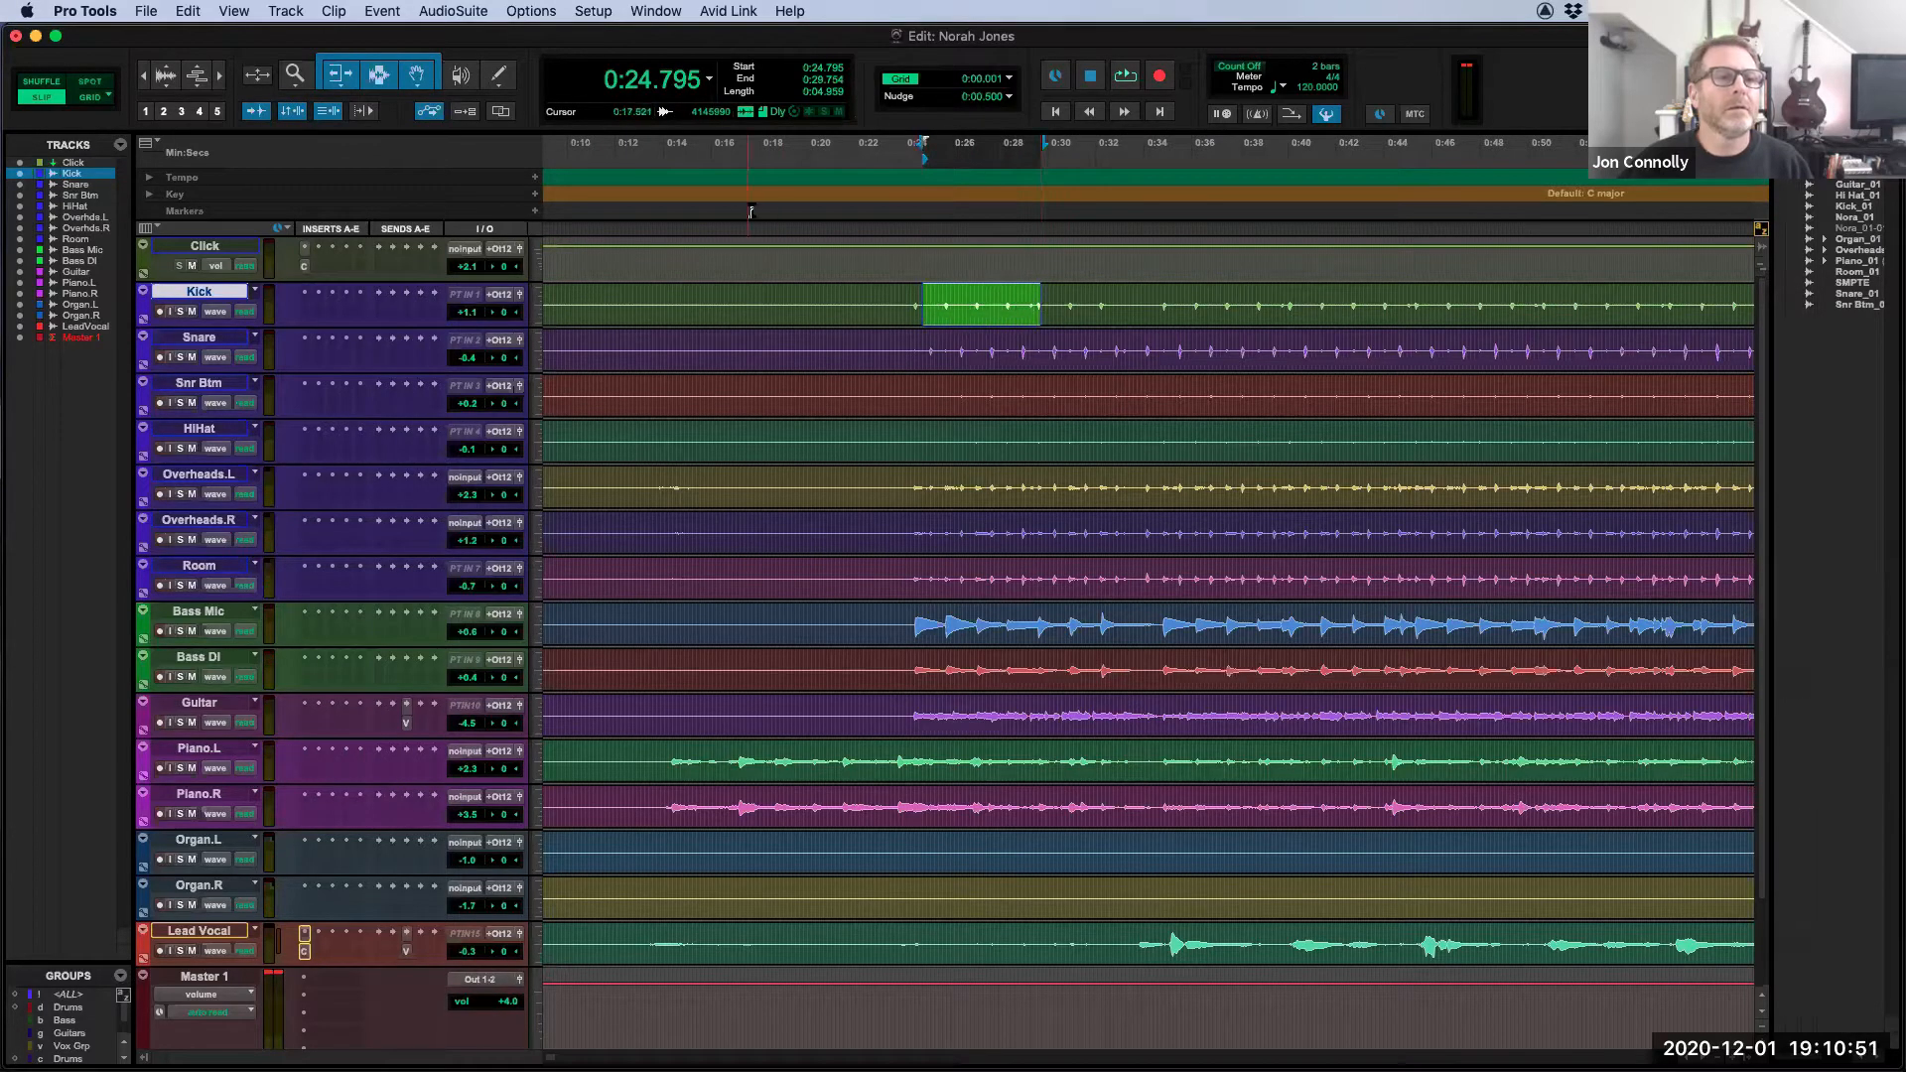
pyautogui.press('space')
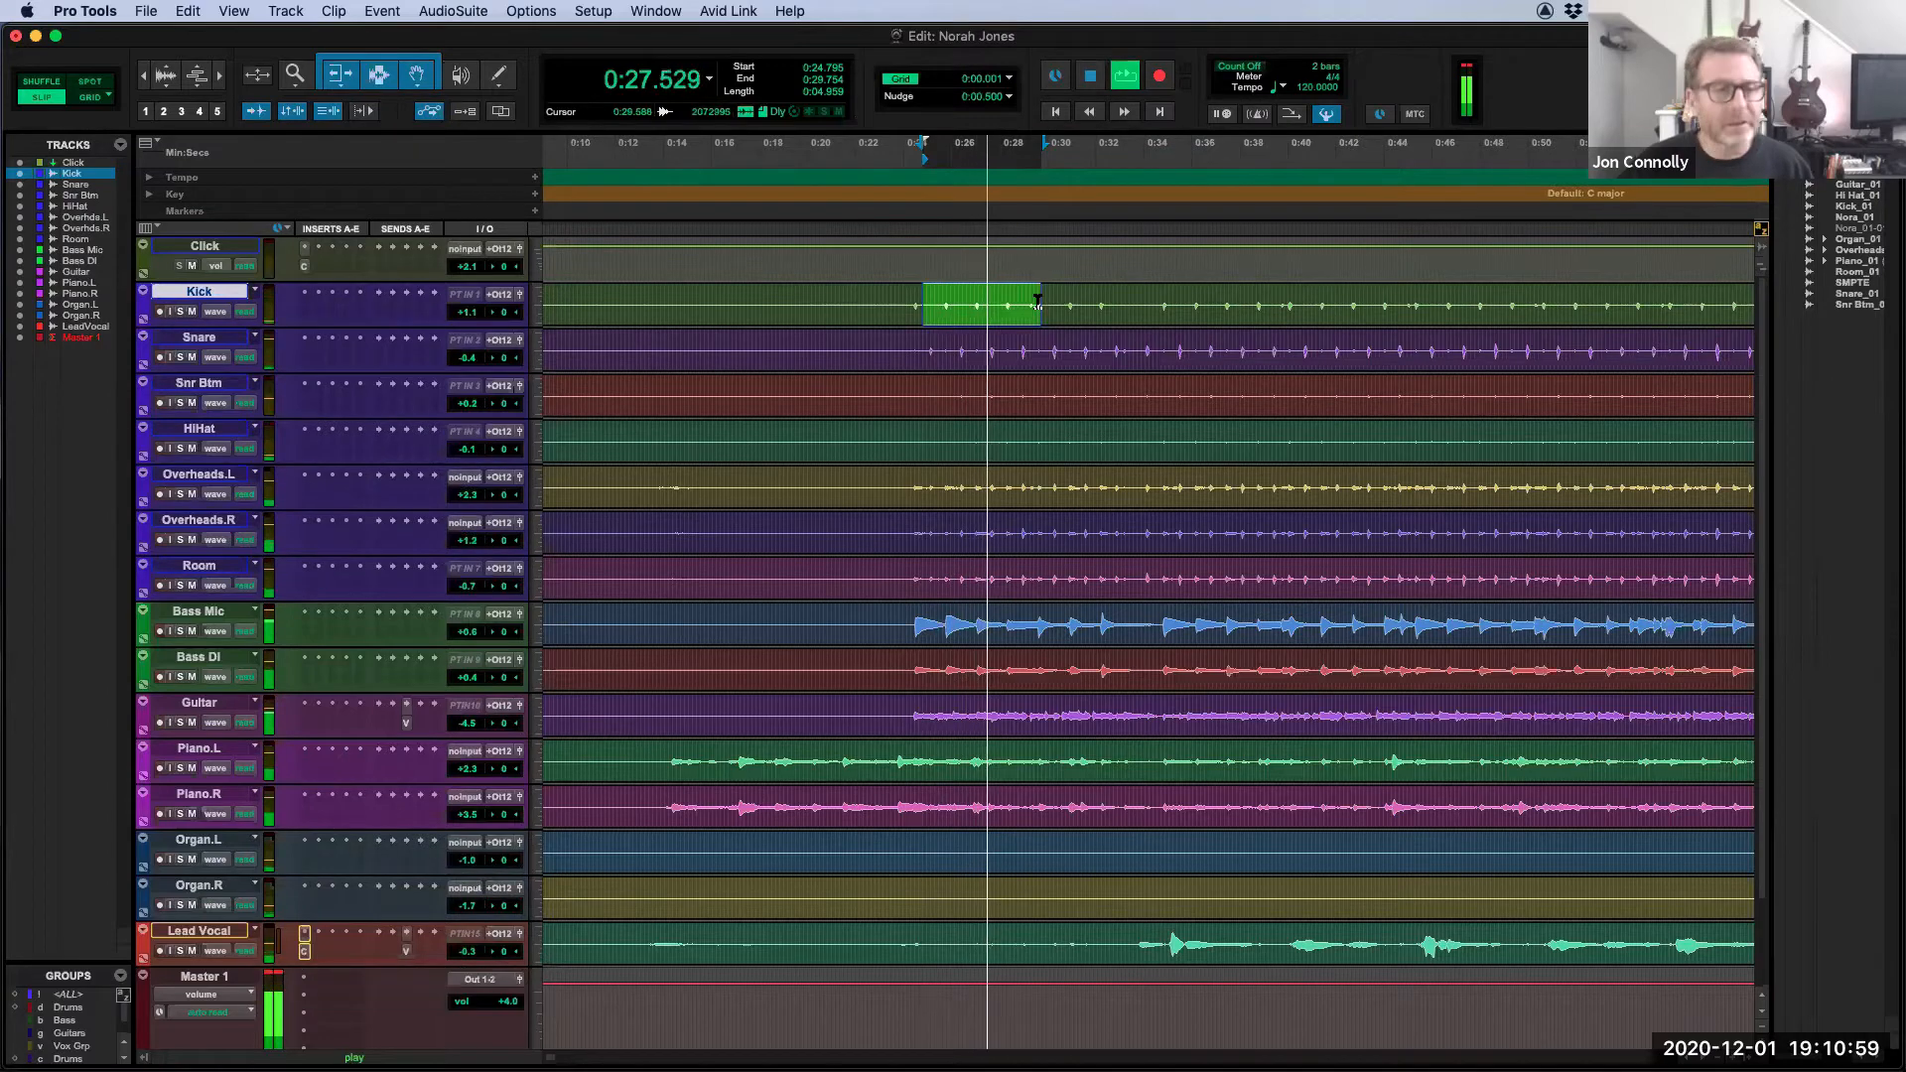
pyautogui.moveTo(1038, 301); pyautogui.dragTo(1105, 304)
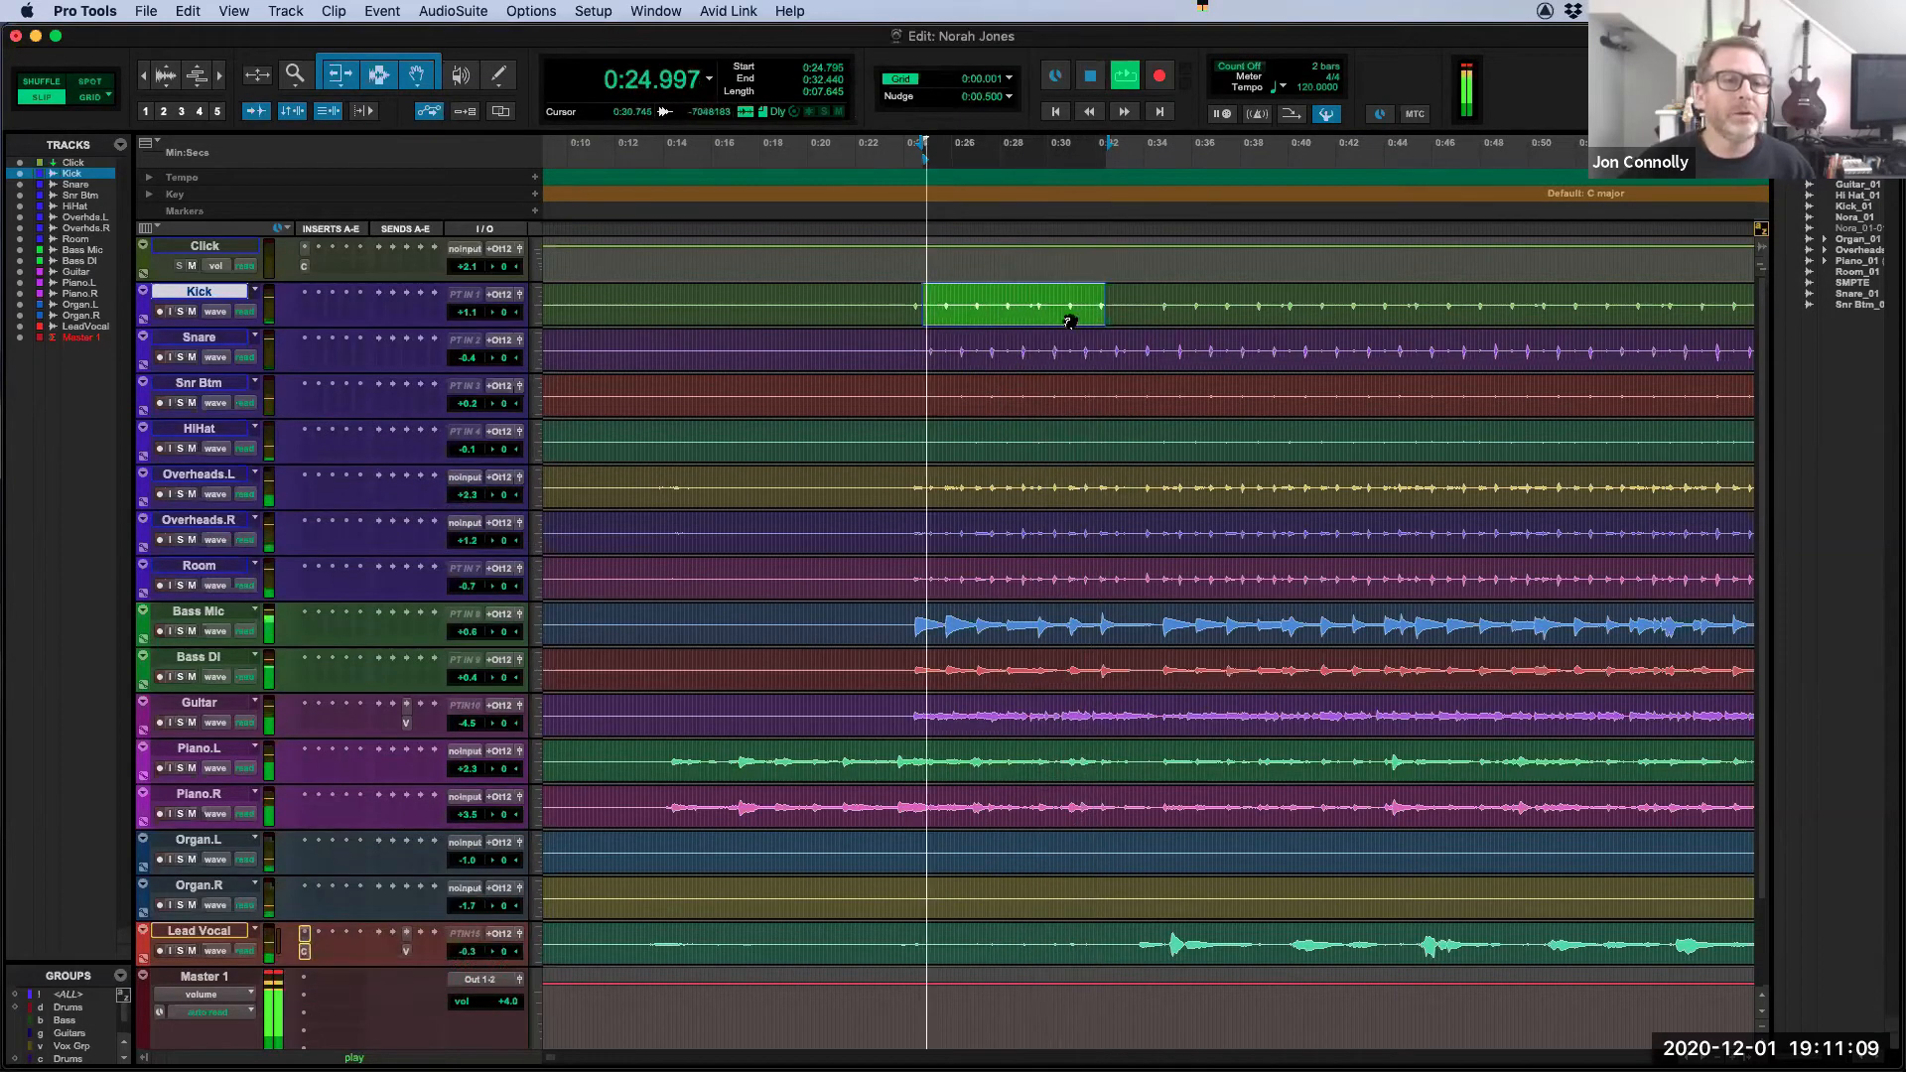
pyautogui.moveTo(1068, 320); pyautogui.dragTo(977, 311)
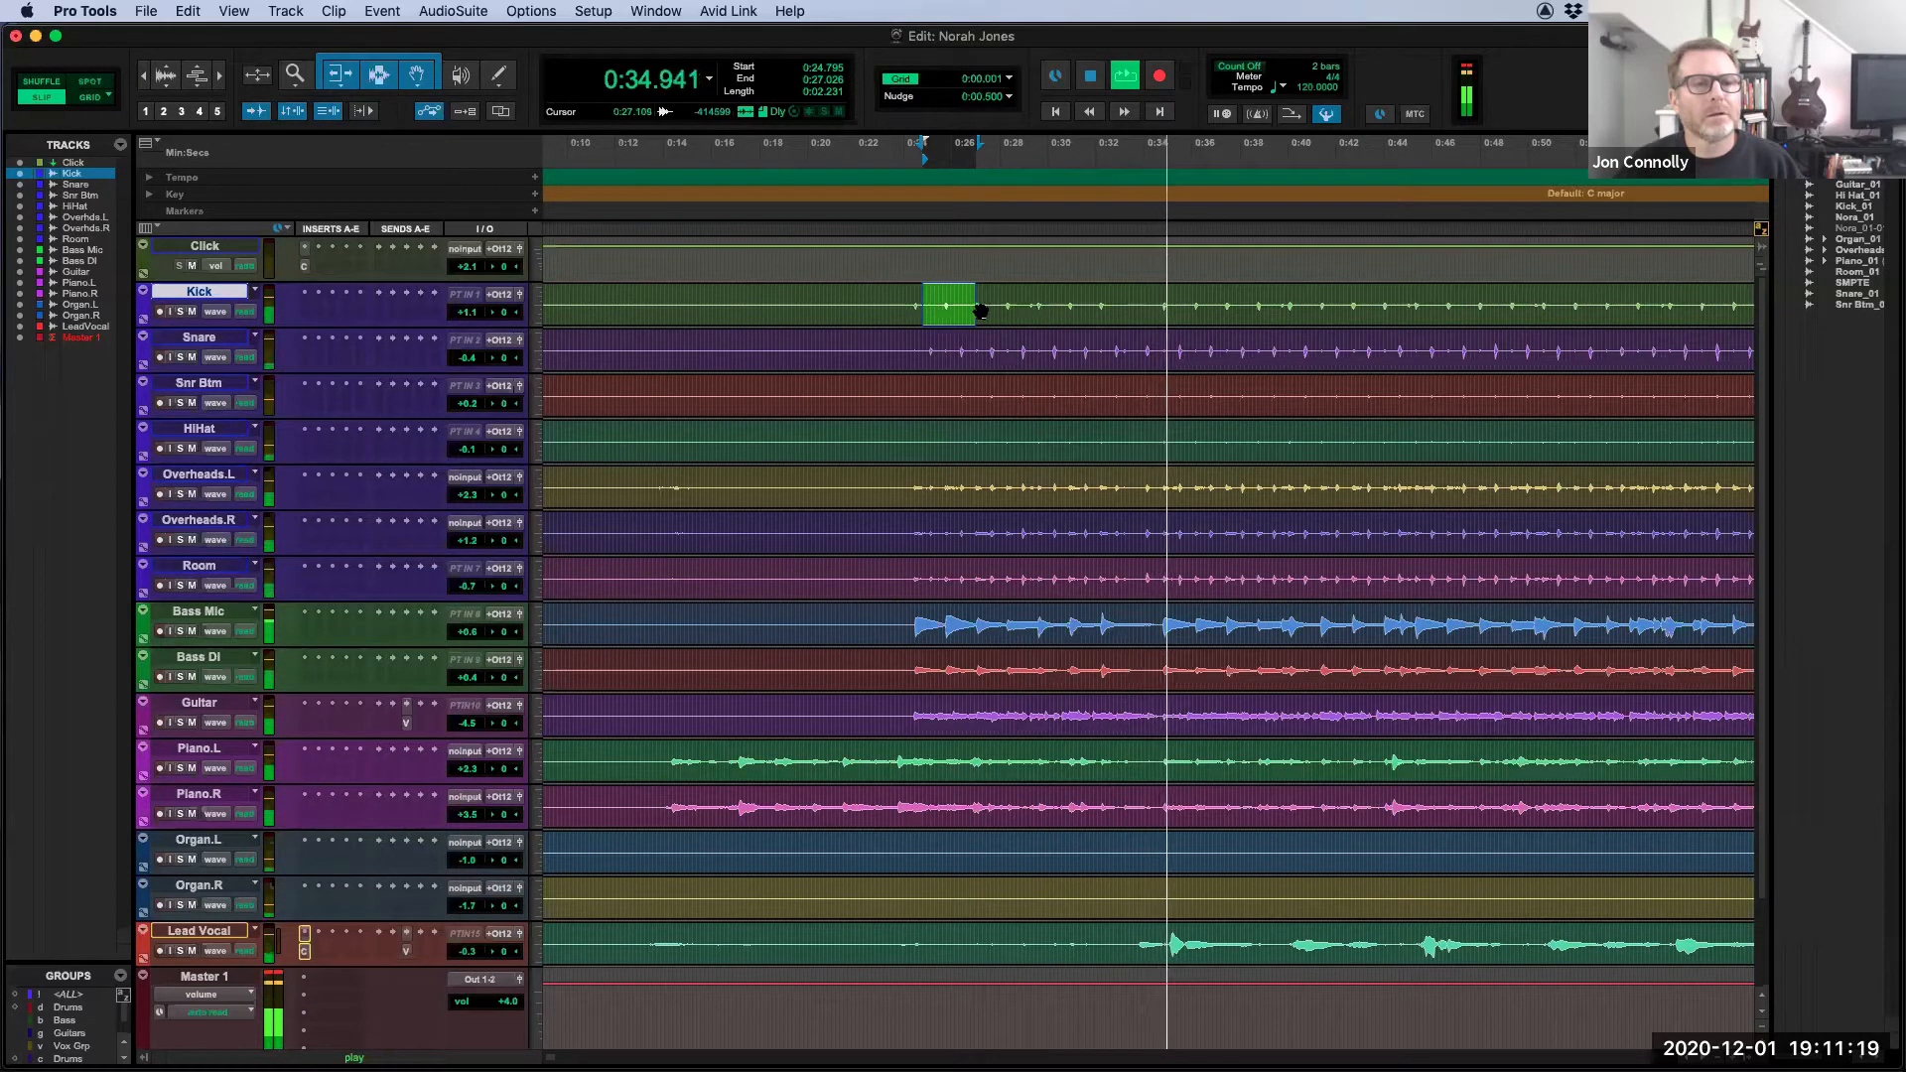
# Step: Stop and restart playback from the beginning of the short Kick selection
pyautogui.press('space')
pyautogui.press('space')
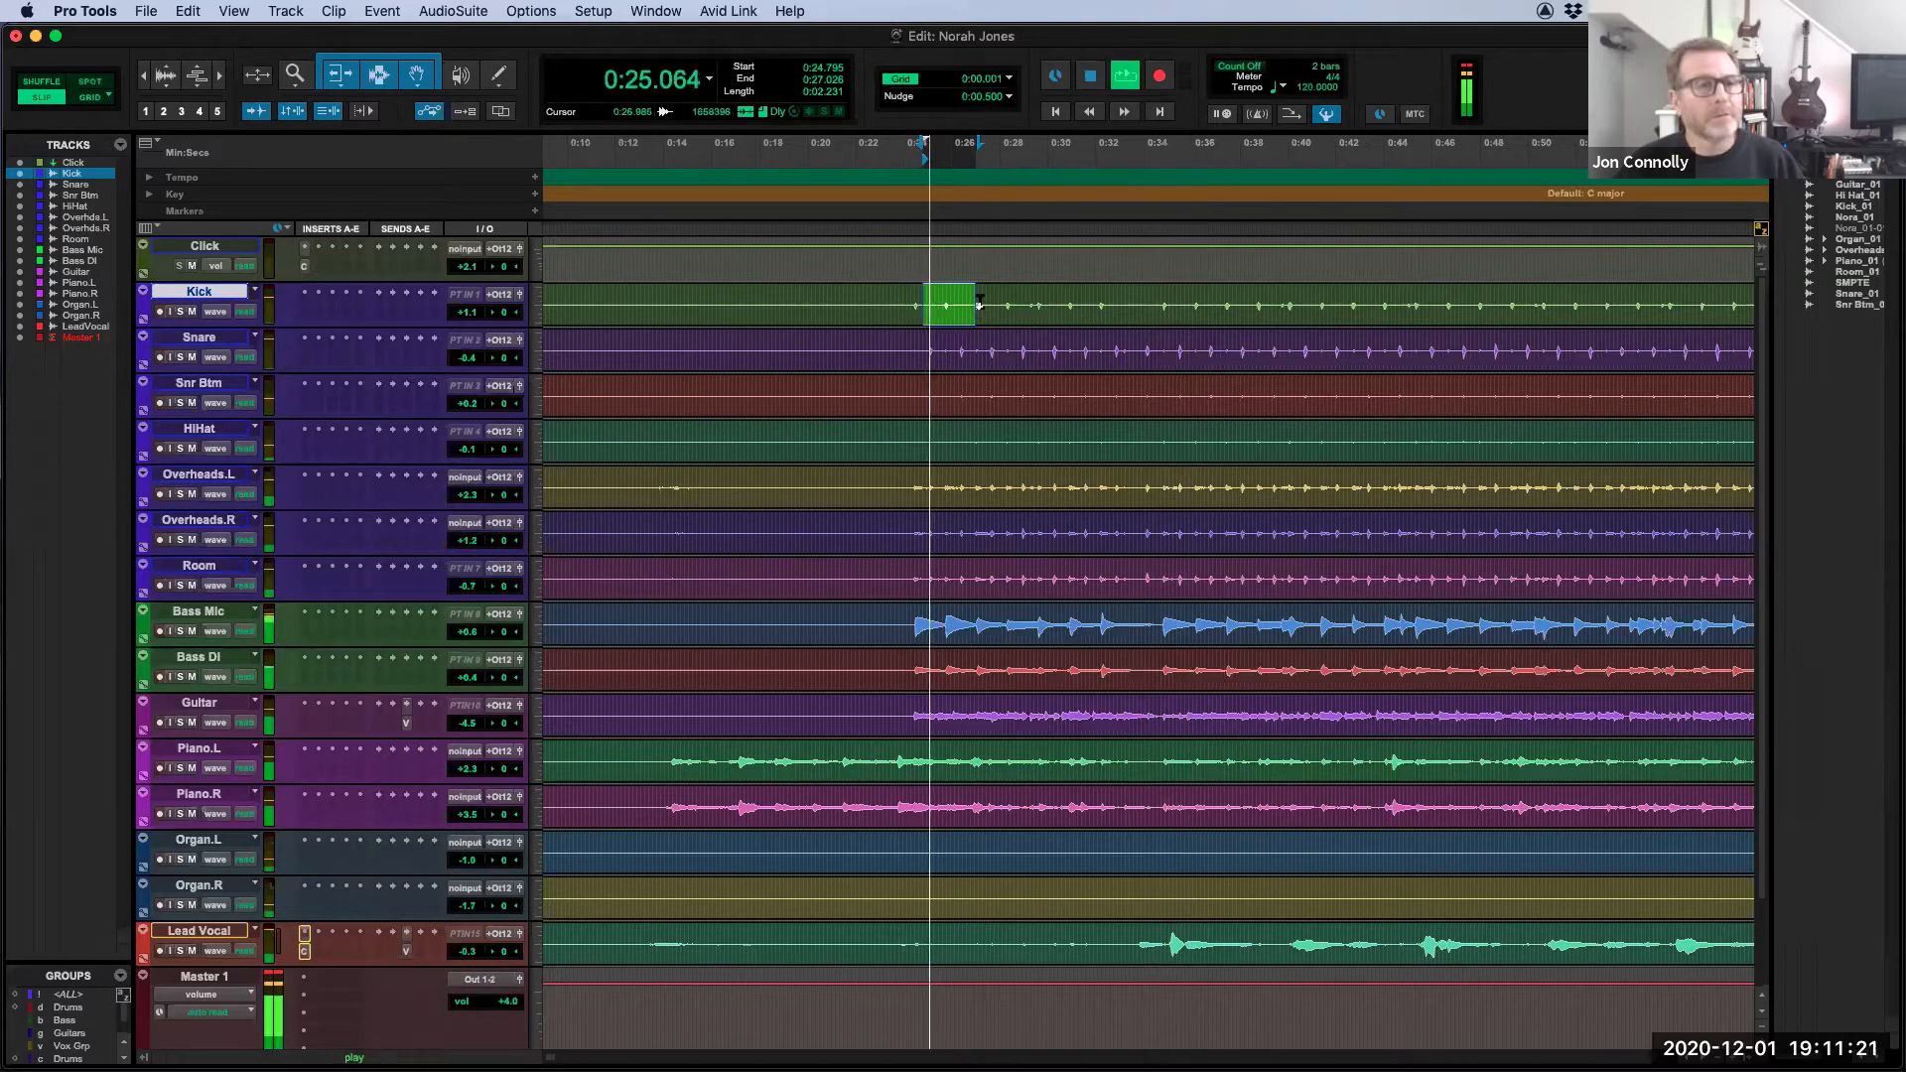
pyautogui.press('space')
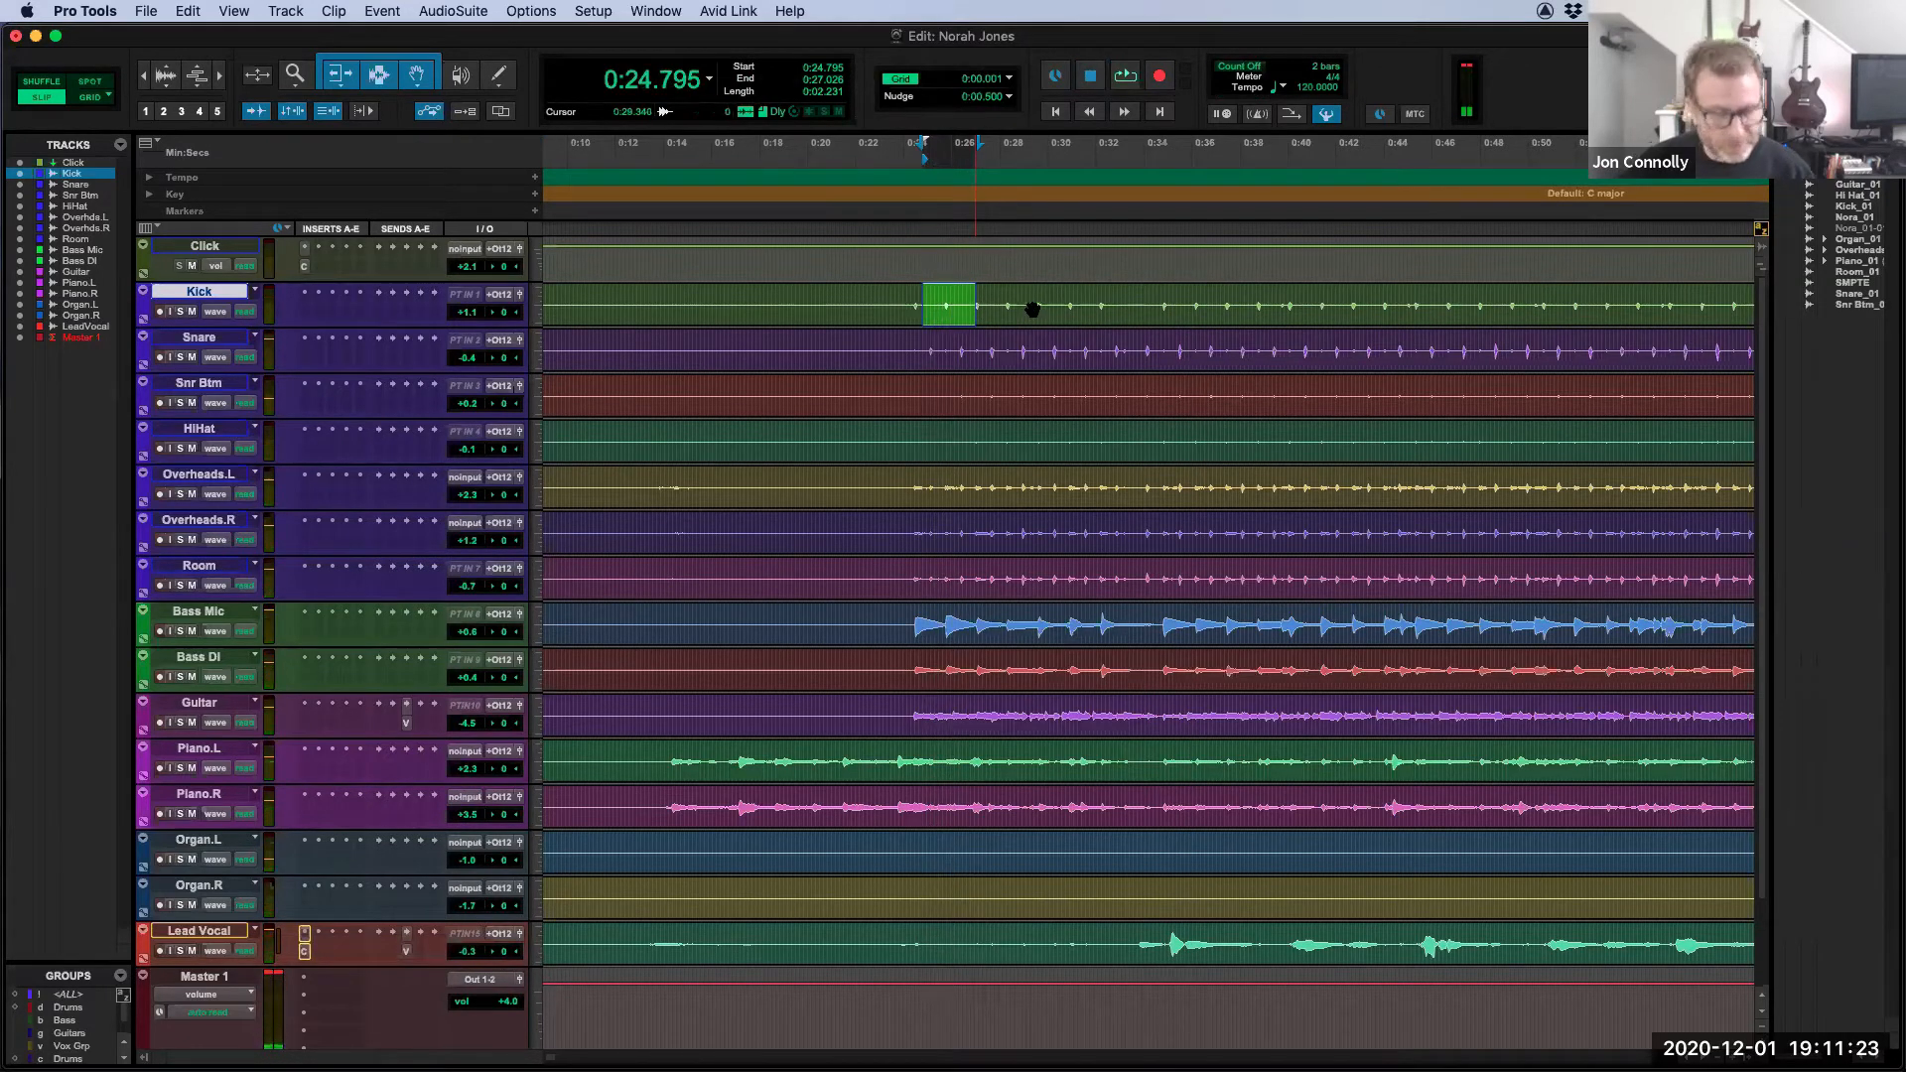
pyautogui.press('space')
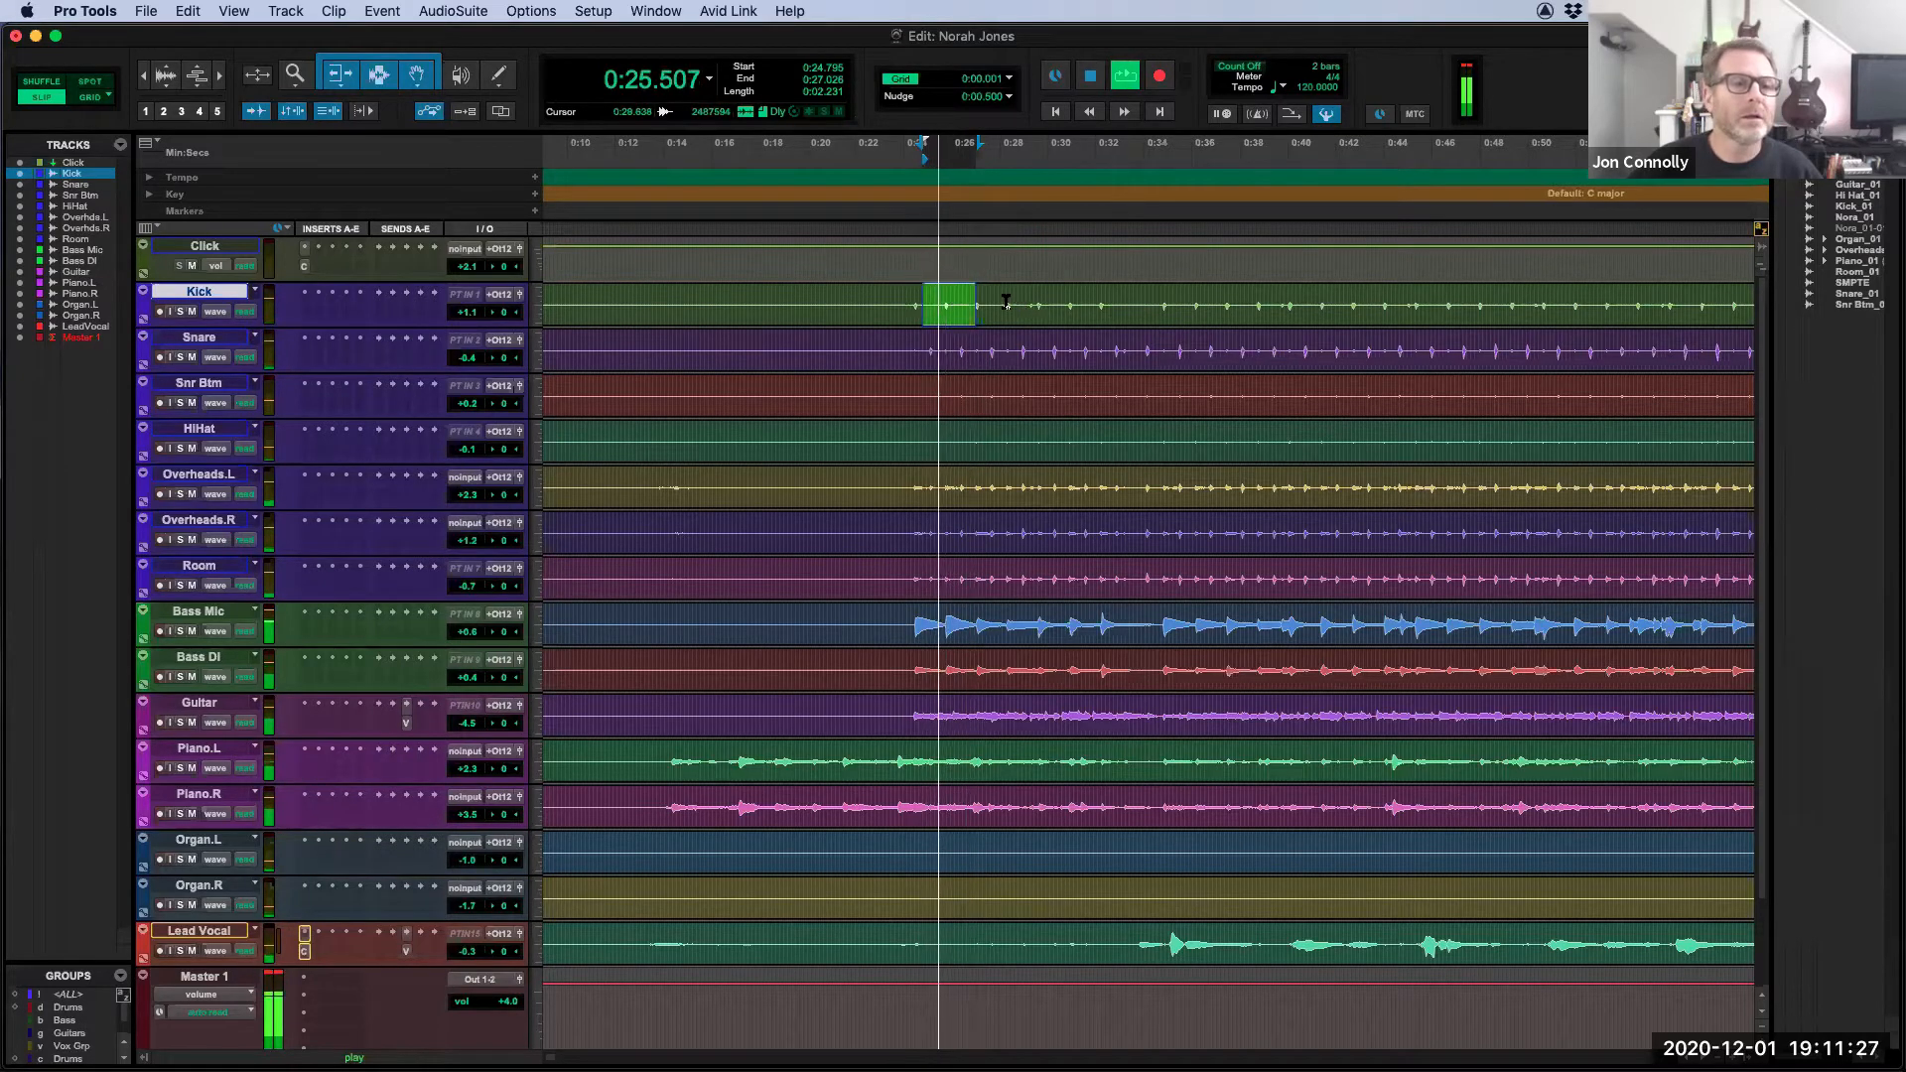
# Step: During playback, change the Kick selection's end to about 0:32.2, 0:27.9 and 0:26.0, and stop playback
pyautogui.moveTo(1006, 301); pyautogui.dragTo(1099, 305)
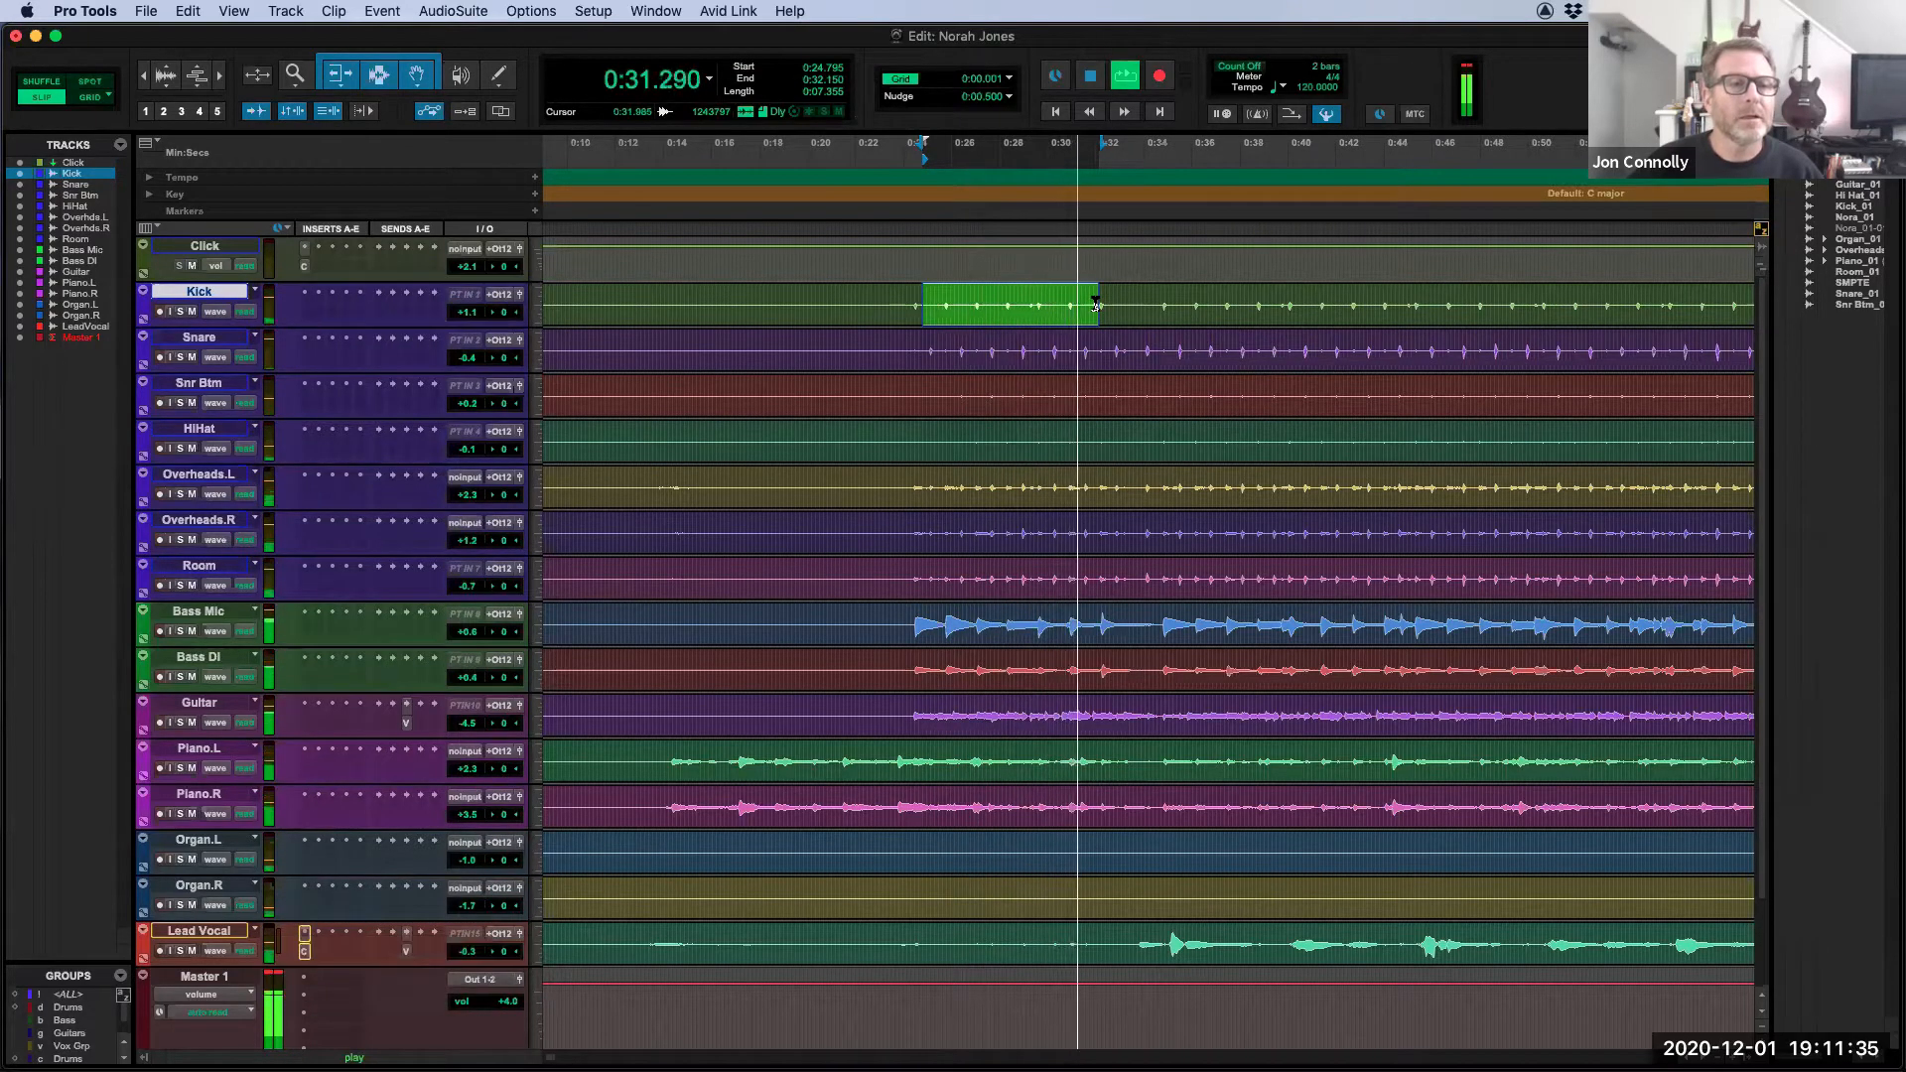
pyautogui.moveTo(1093, 303); pyautogui.dragTo(996, 305)
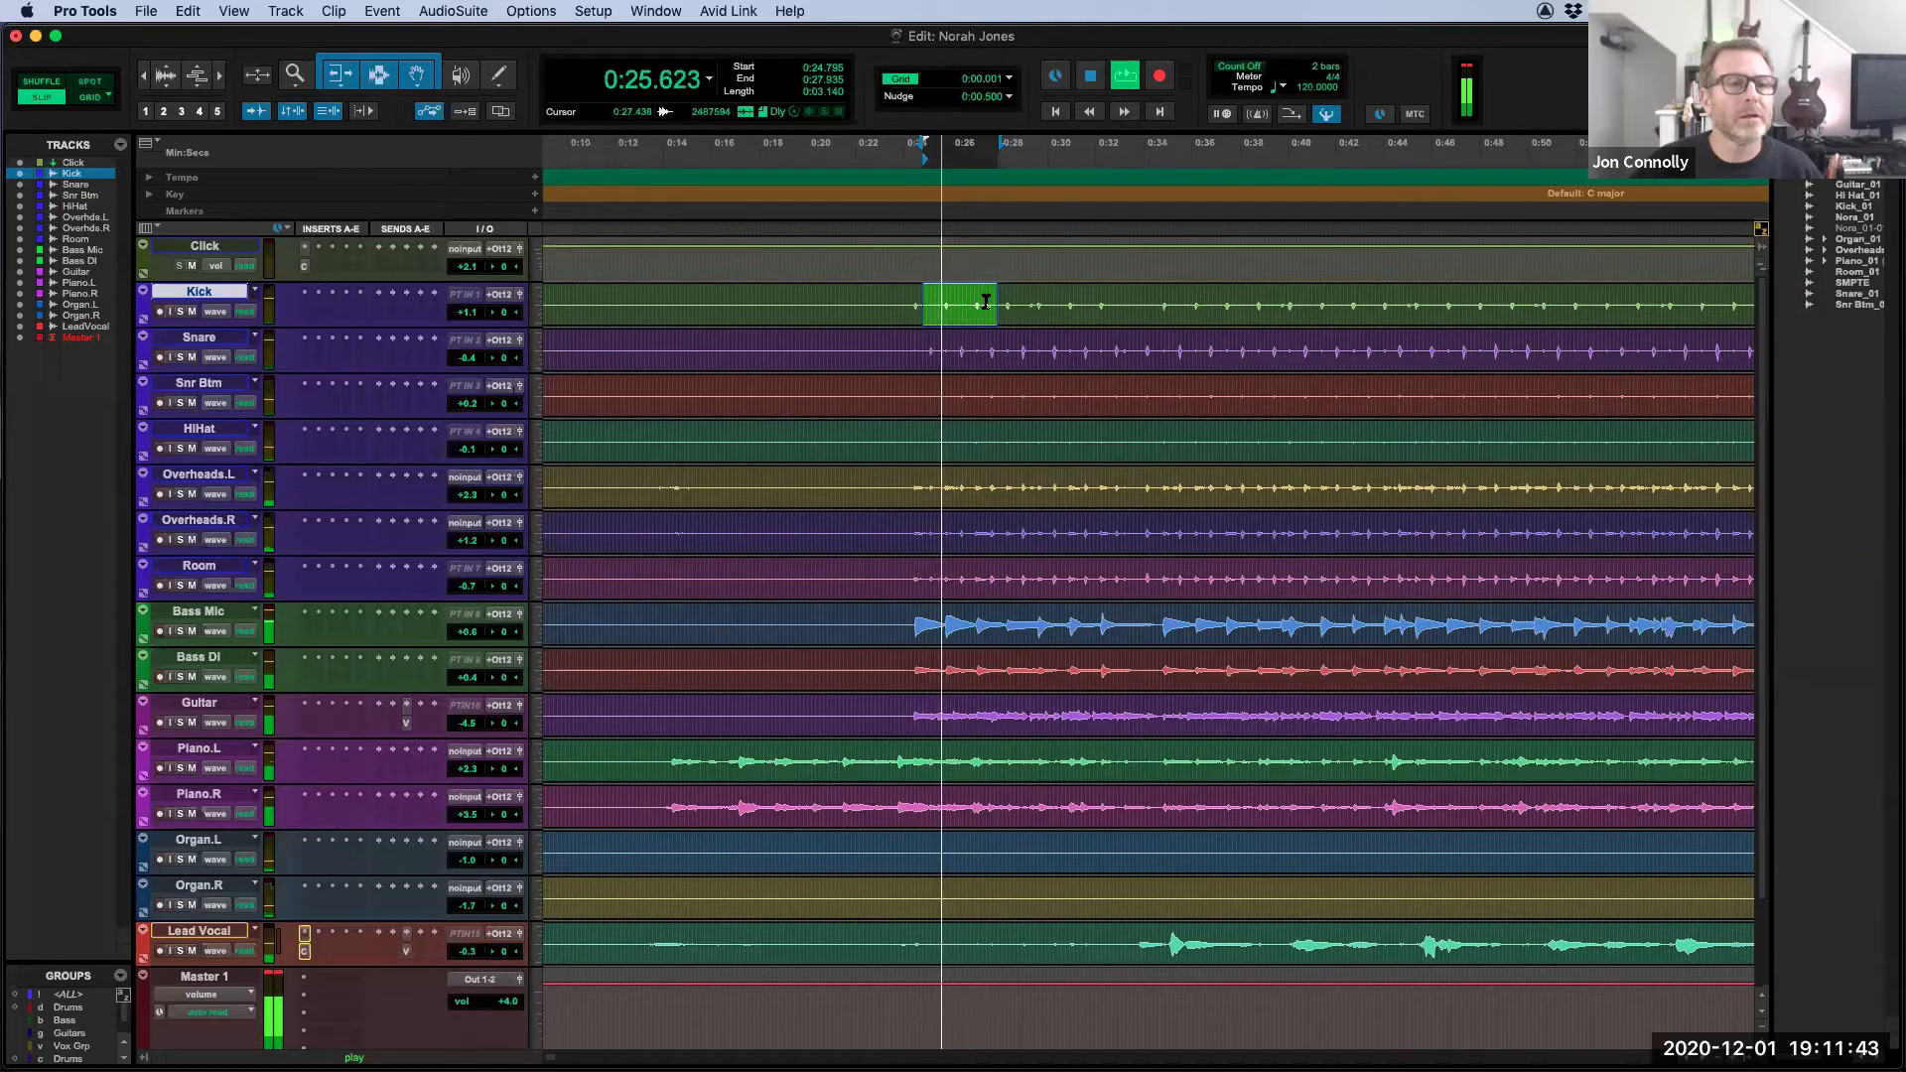
pyautogui.moveTo(986, 306); pyautogui.dragTo(950, 305)
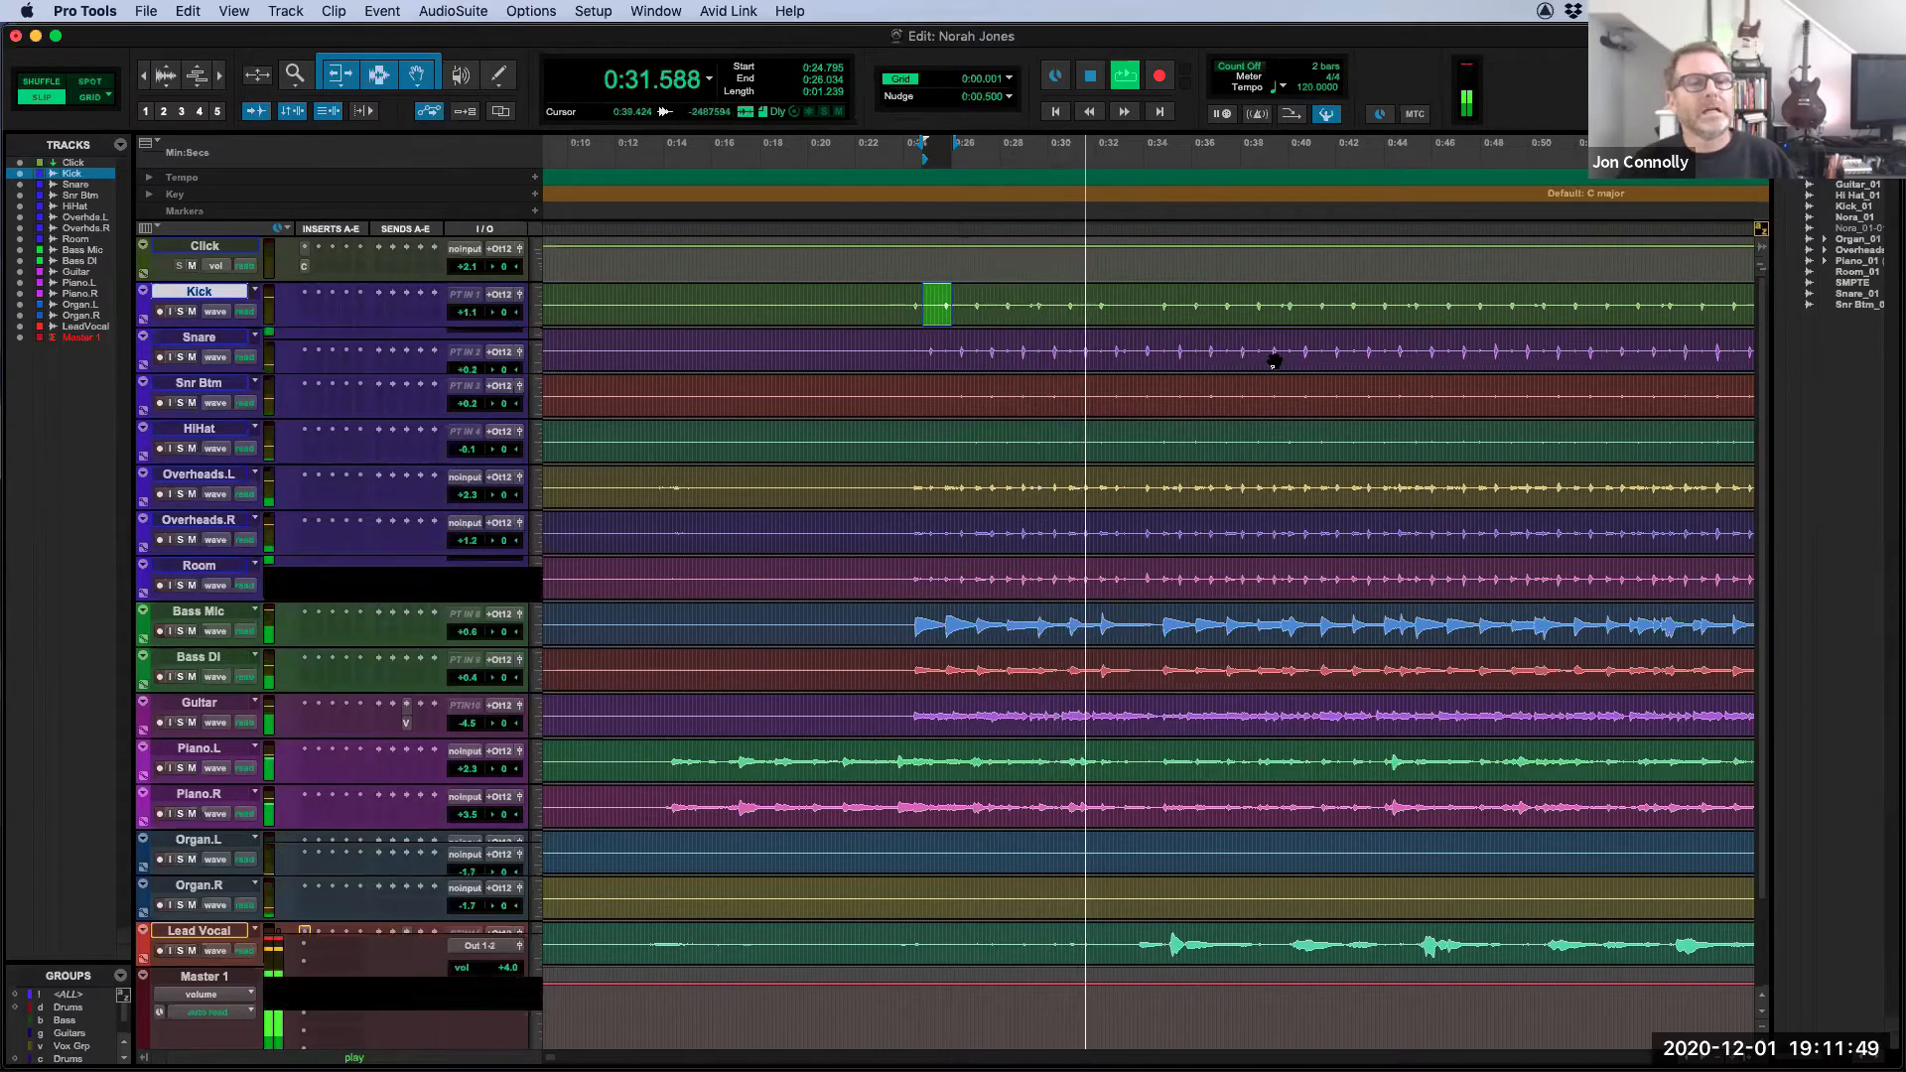
pyautogui.press('space')
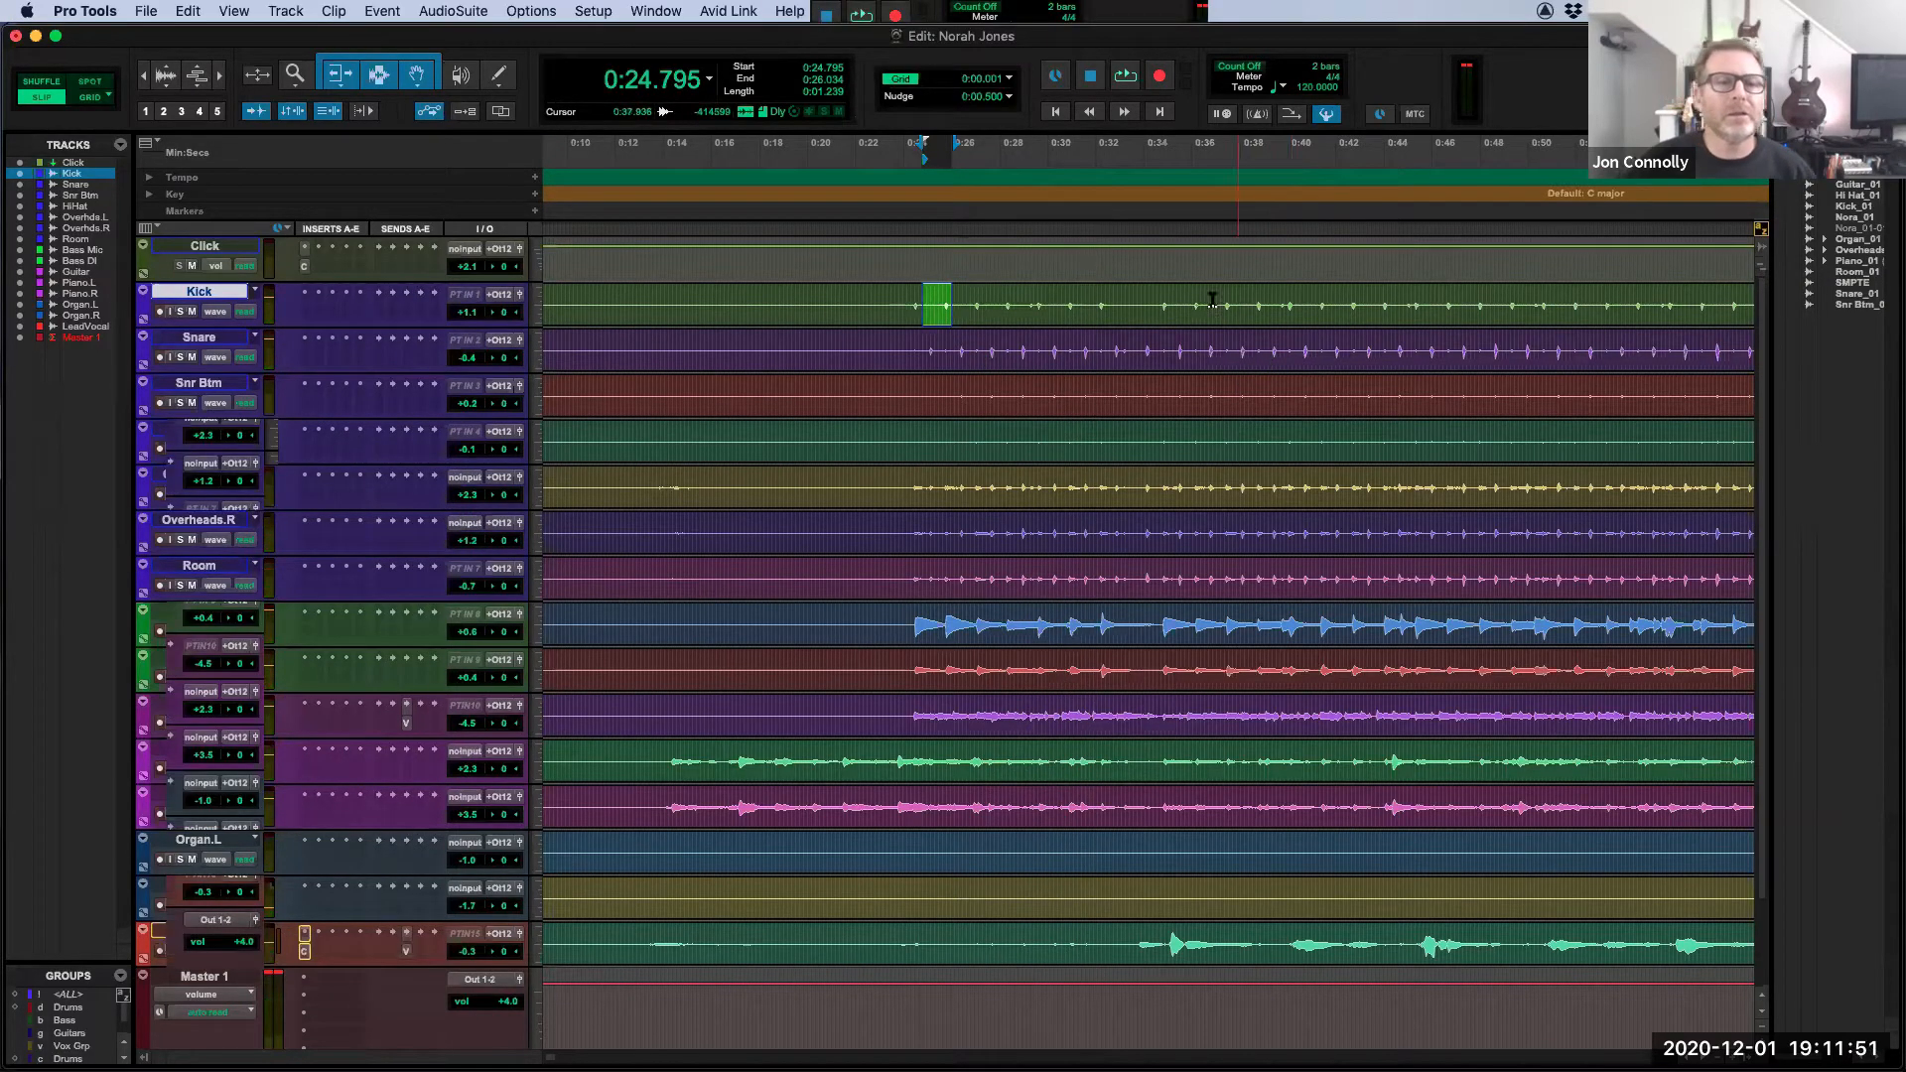
# Step: Select the Kick audio from about 0:33.1 to 0:49.3 and fit it to the view with the track enlarged
pyautogui.click(1159, 294)
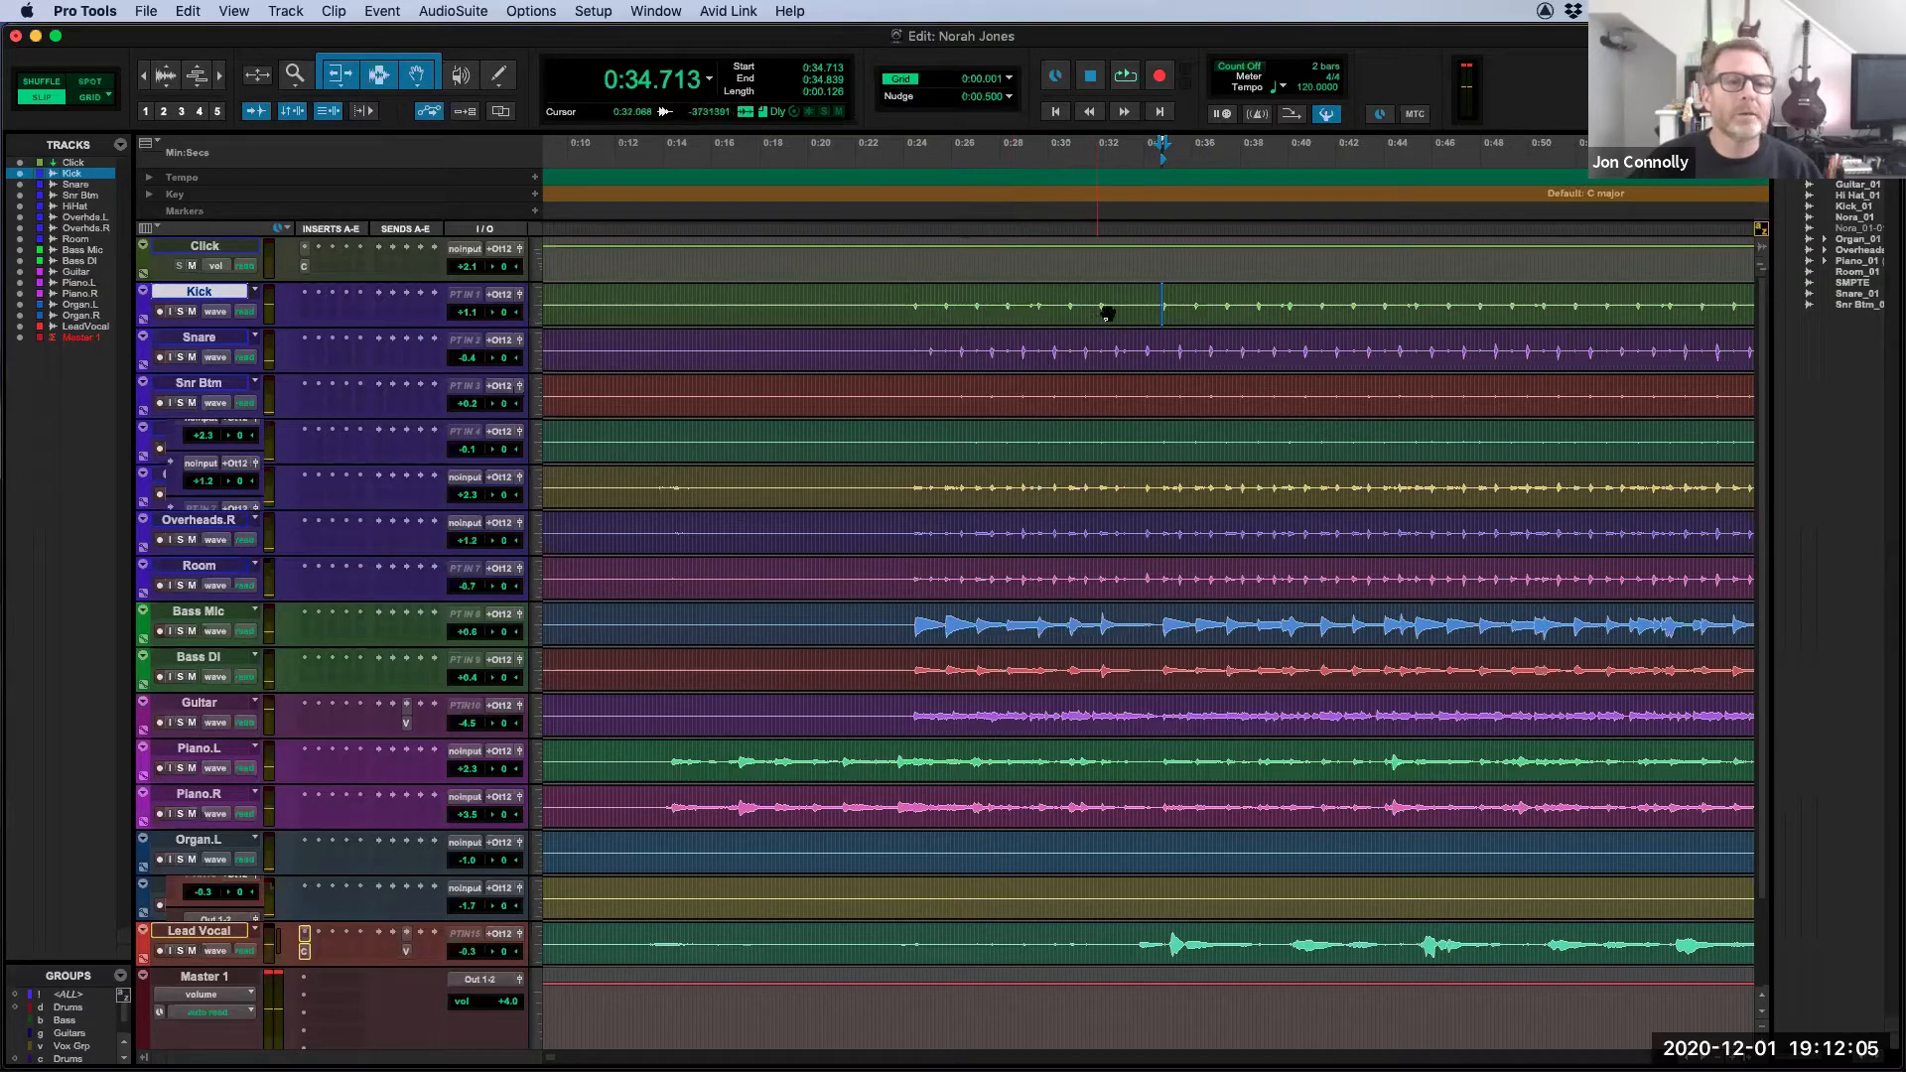
pyautogui.moveTo(1121, 297); pyautogui.dragTo(1466, 309)
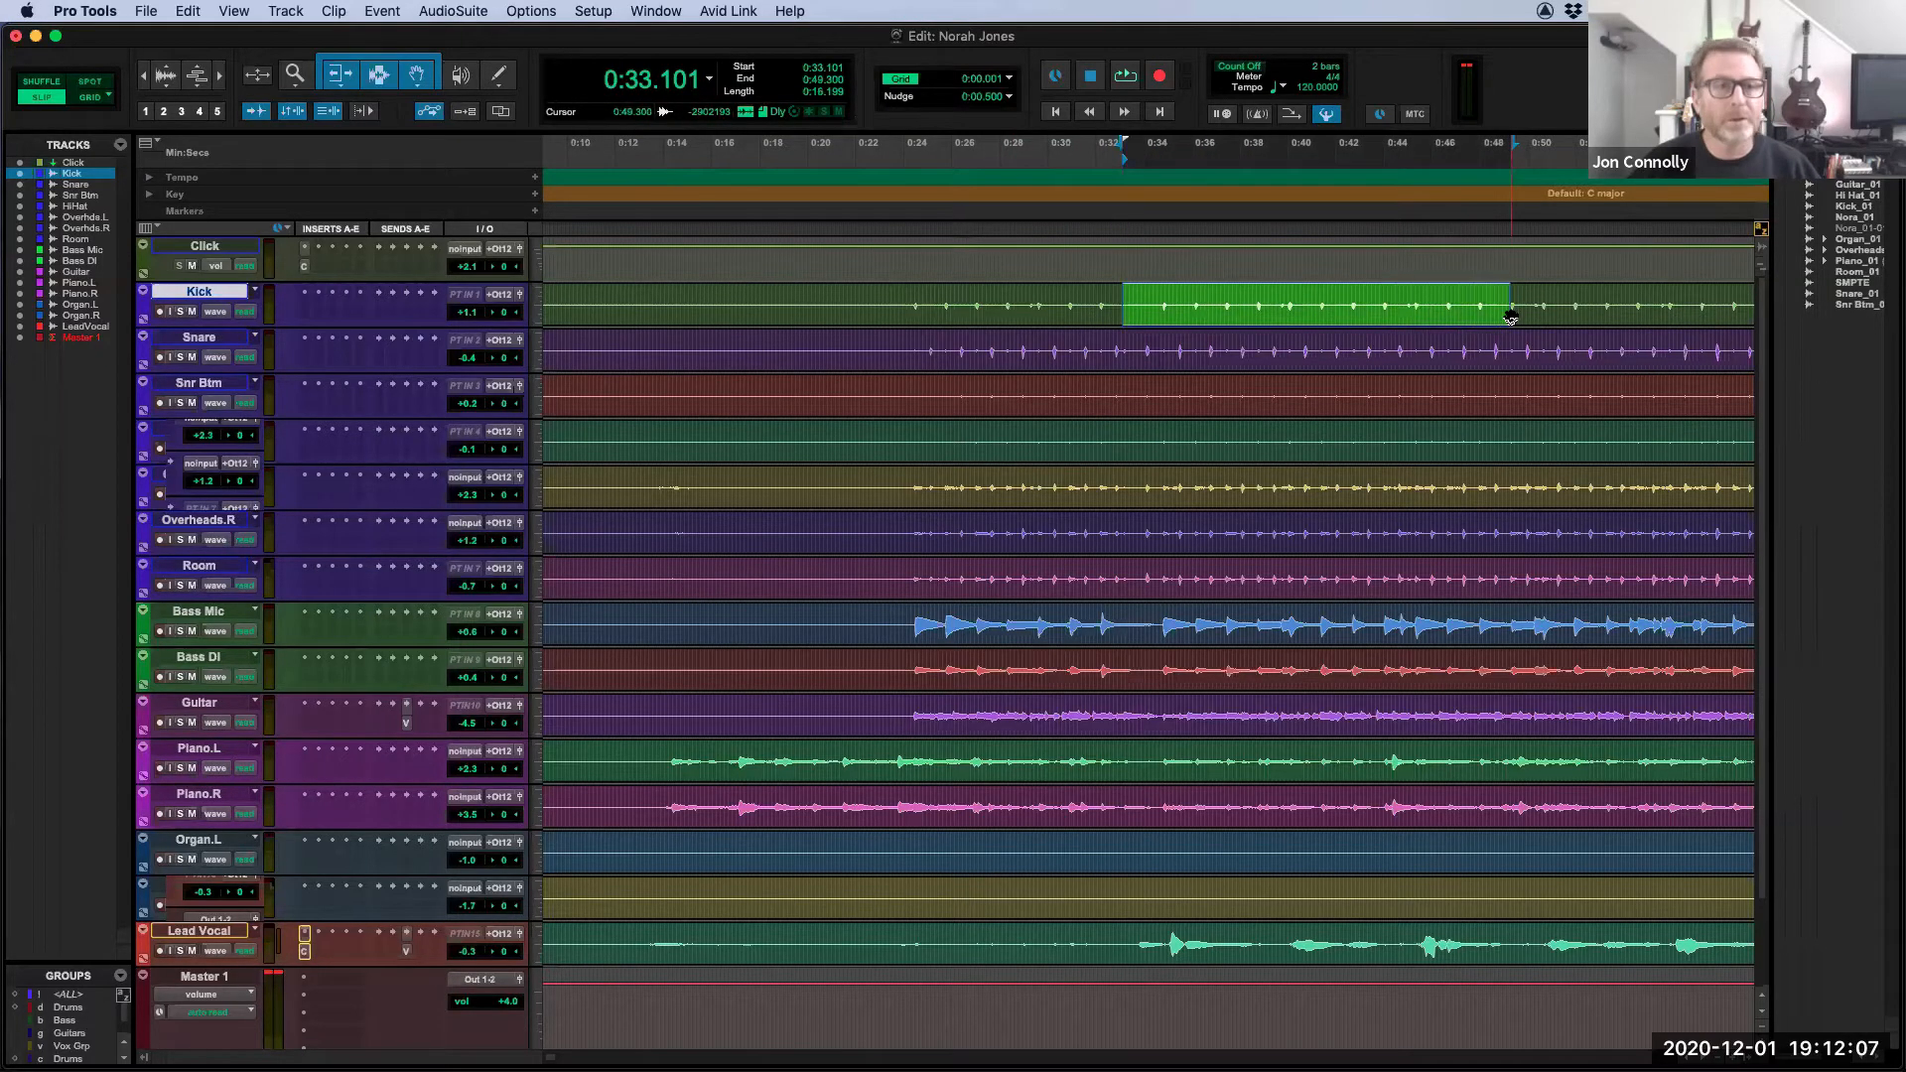
pyautogui.hotkey('alt', 'a')
pyautogui.hotkey('alt', 'f')
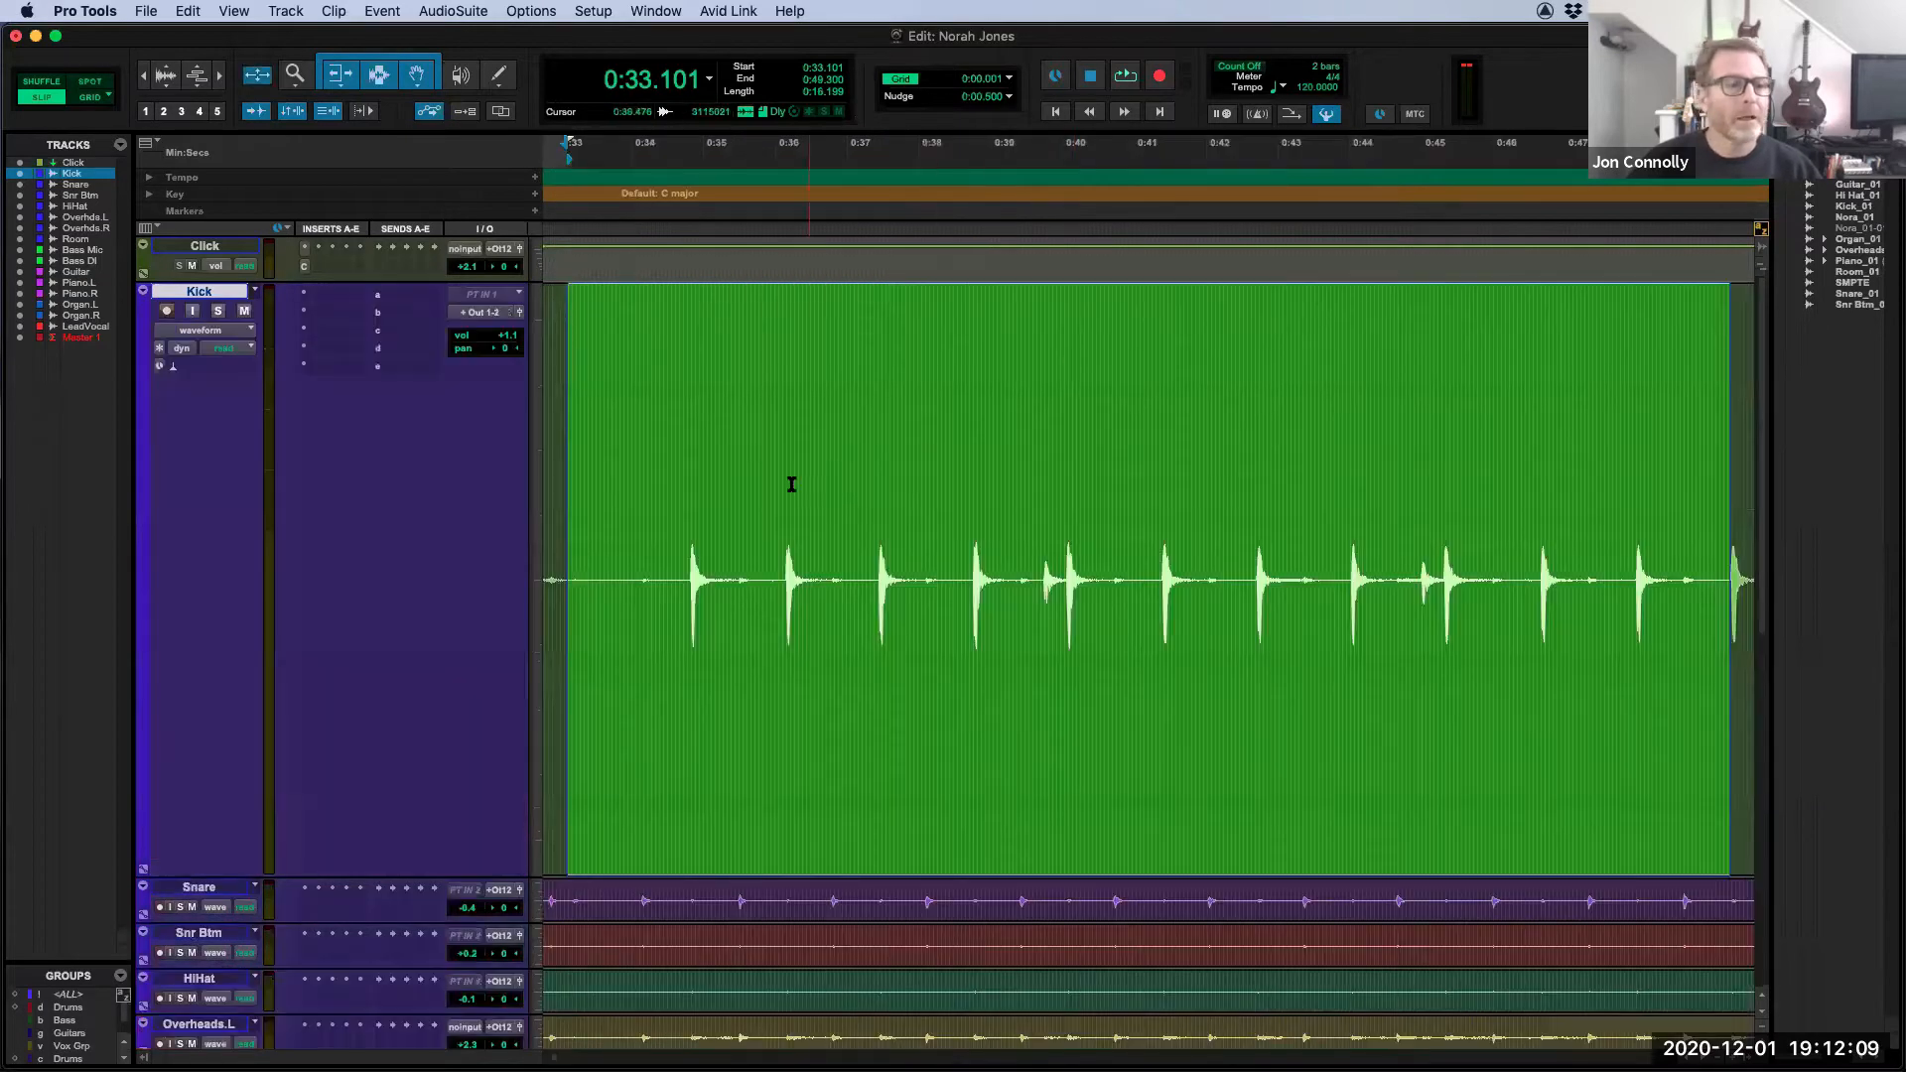
# Step: Select the Kick audio from the transient at 0:34.839 to about 0:44.990
pyautogui.click(666, 481)
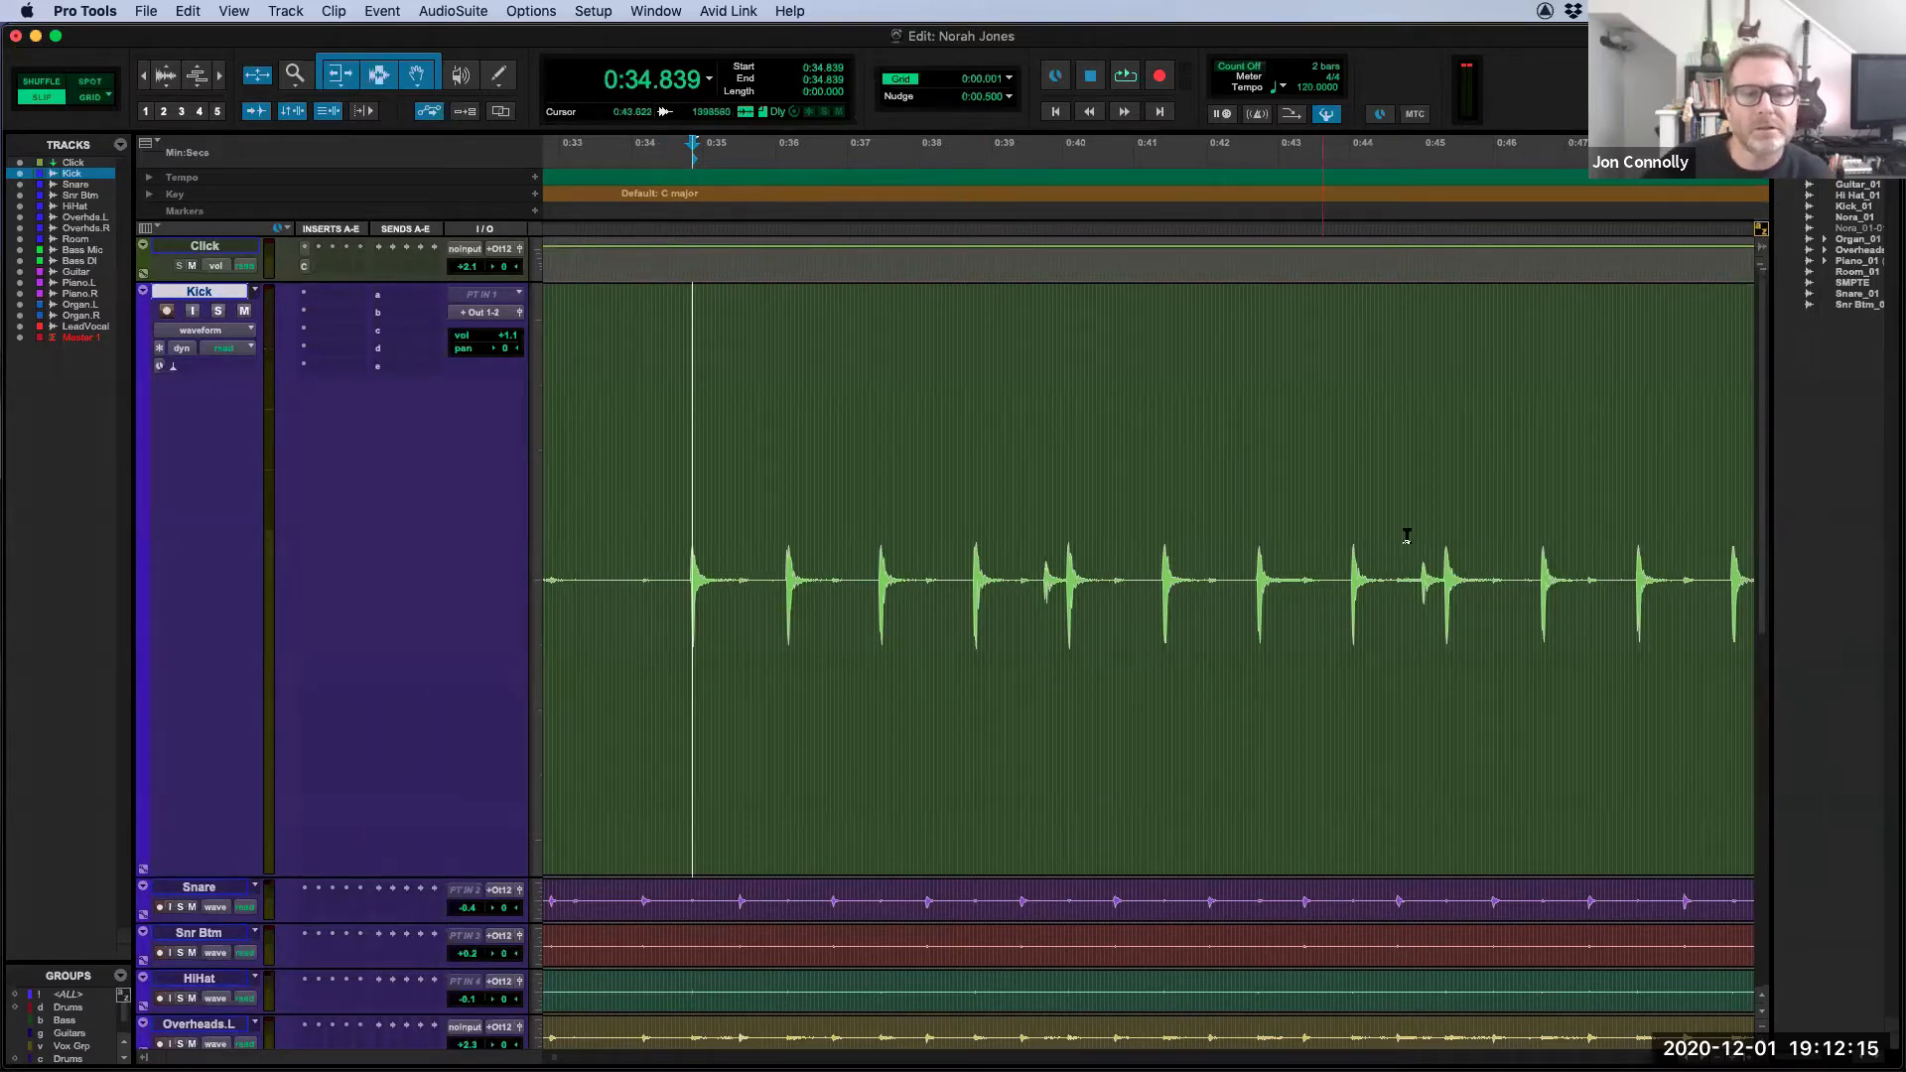
pyautogui.keyDown('shift'); pyautogui.click(1431, 502); pyautogui.keyUp('shift')
pyautogui.moveTo(1433, 501); pyautogui.dragTo(1421, 503)
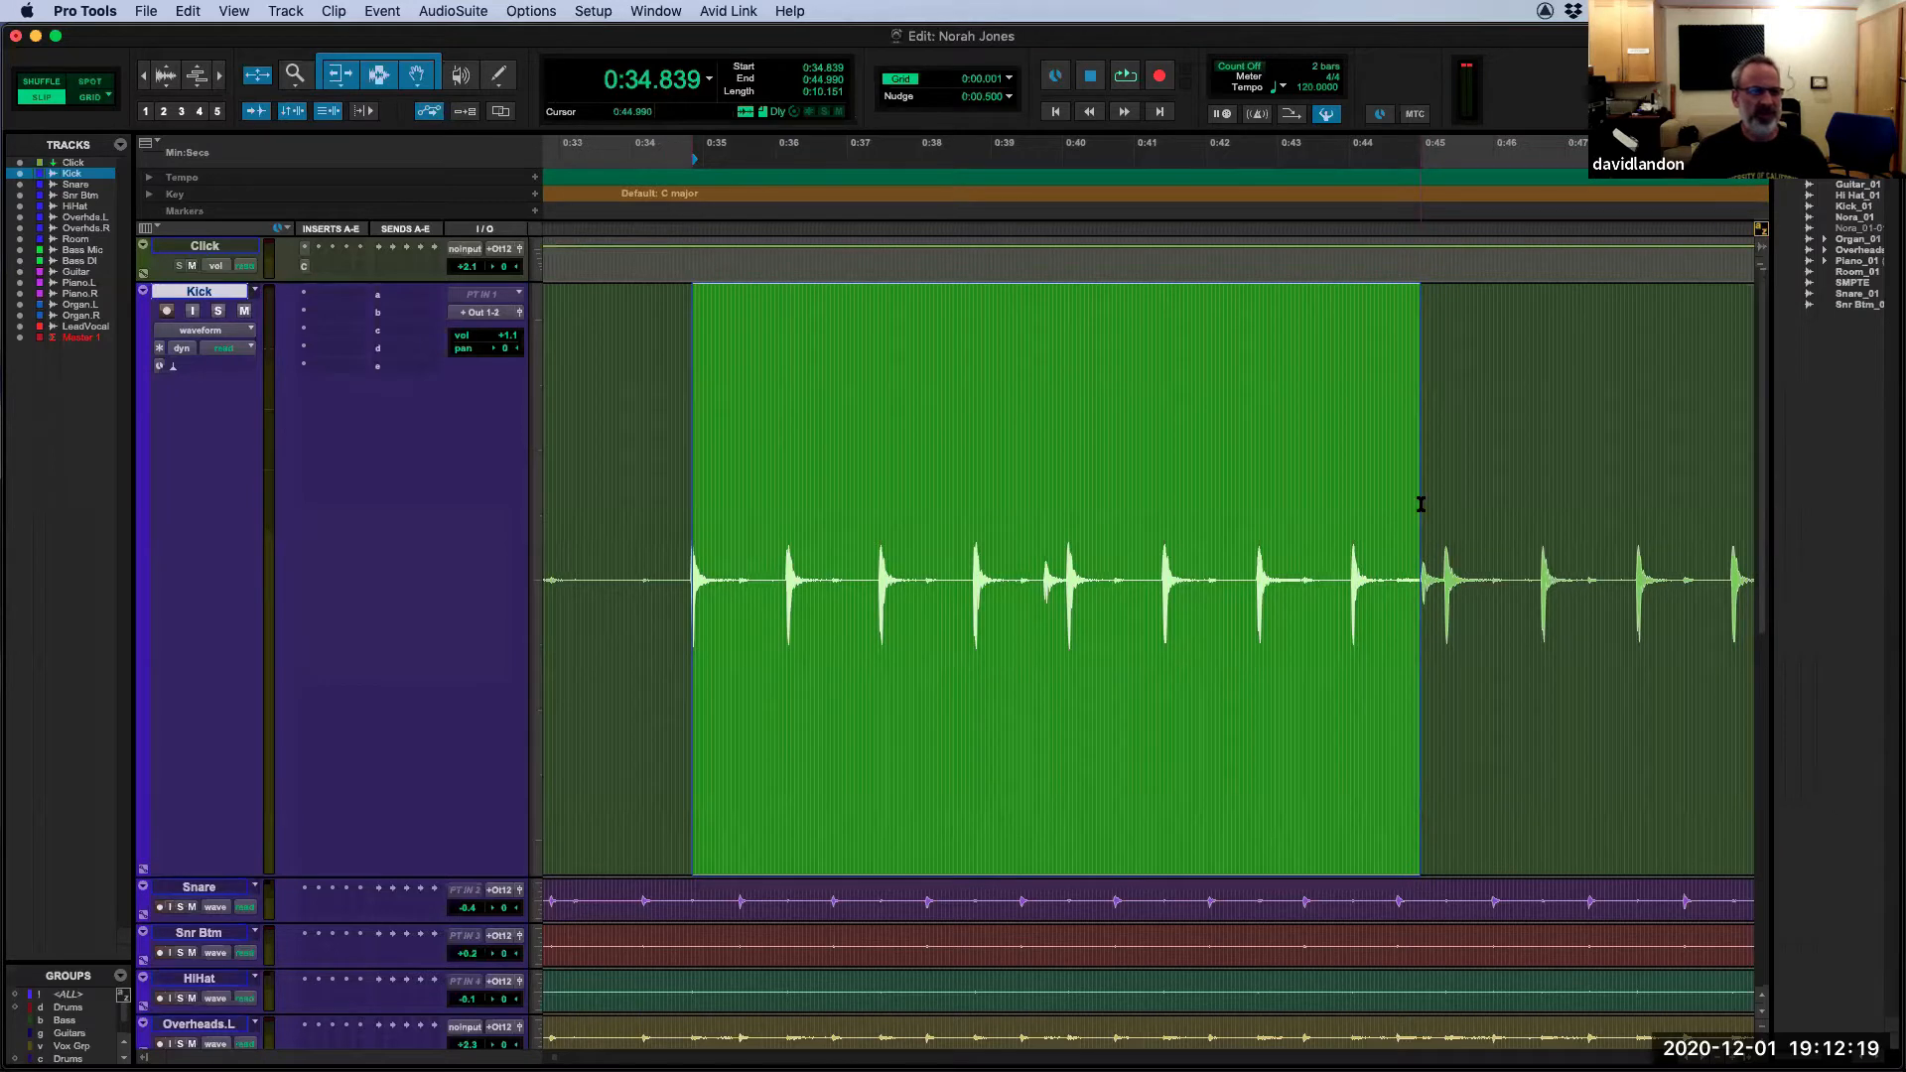
# Step: Select the Kick audio from about 0:35.992 to 0:41.369 and separate it into its own clip
pyautogui.click(1284, 469)
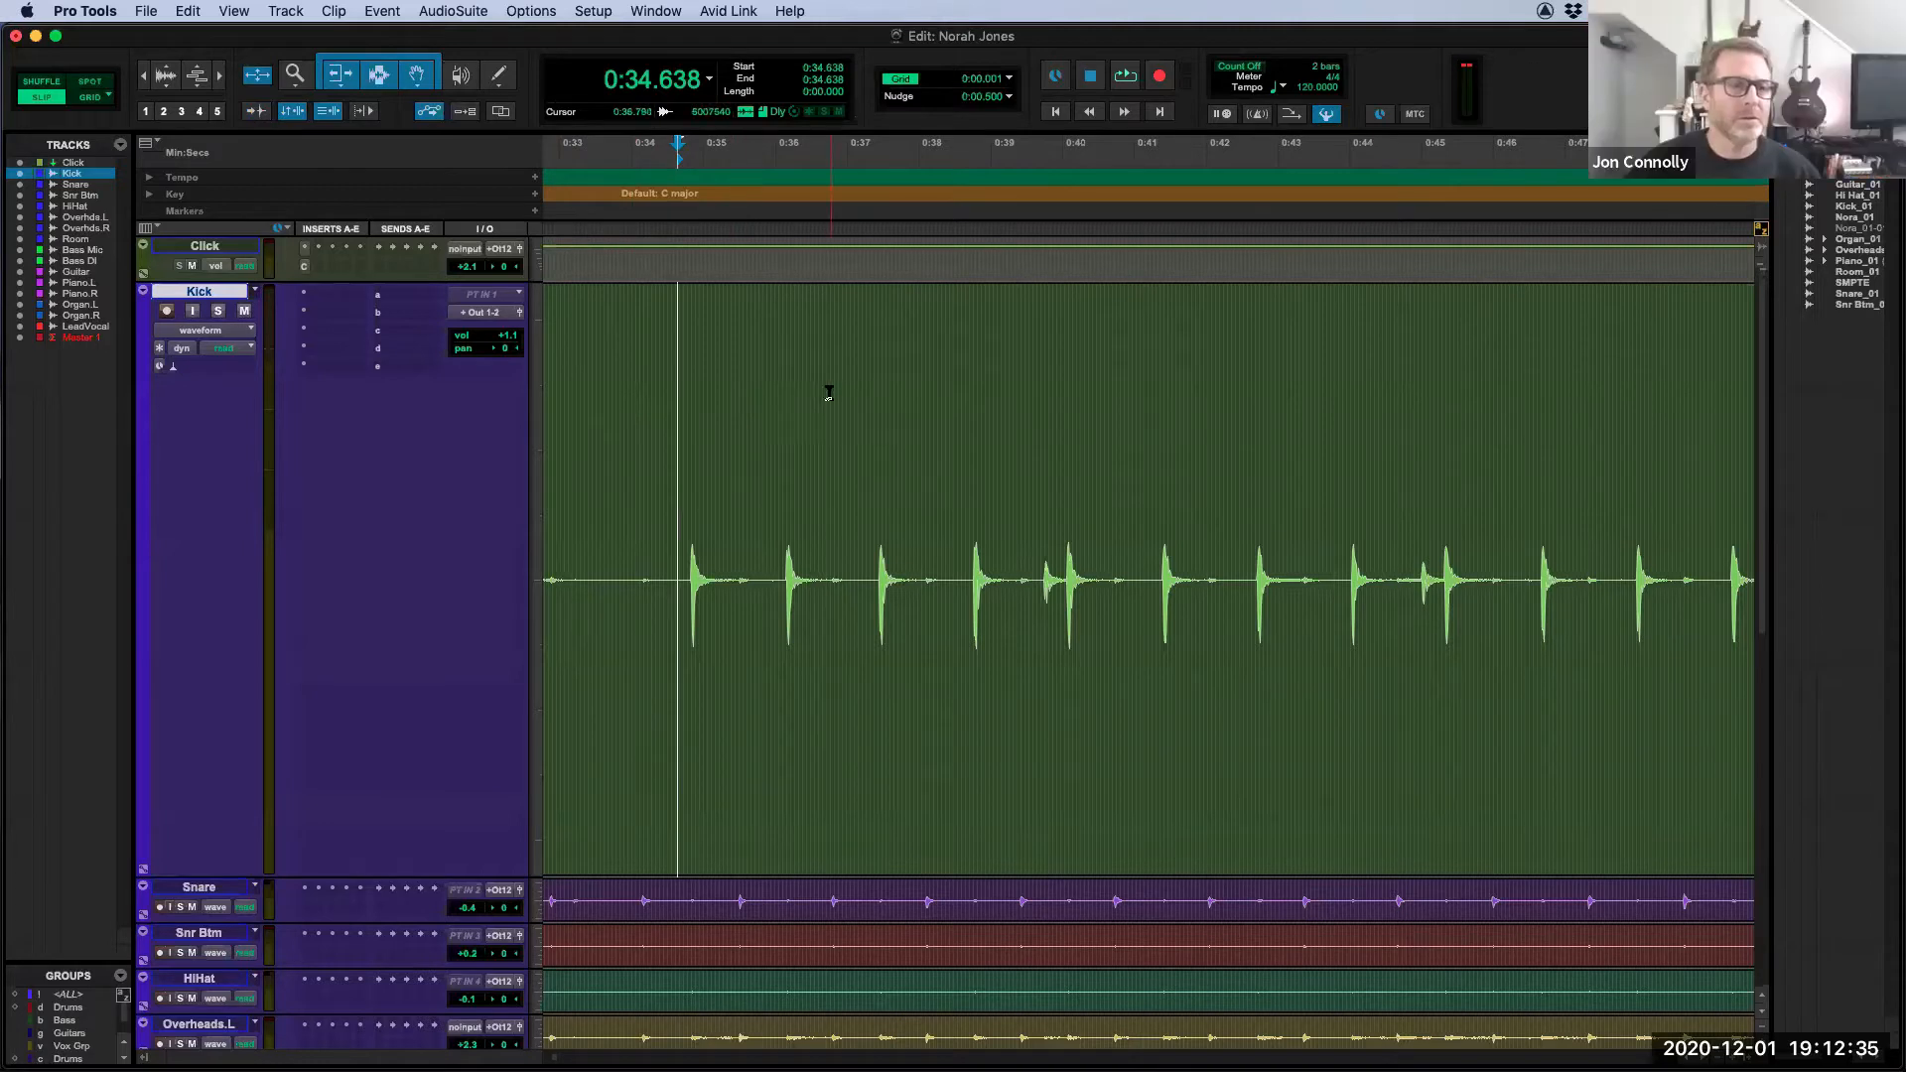
pyautogui.moveTo(775, 389); pyautogui.dragTo(1160, 419)
pyautogui.press('super+e')
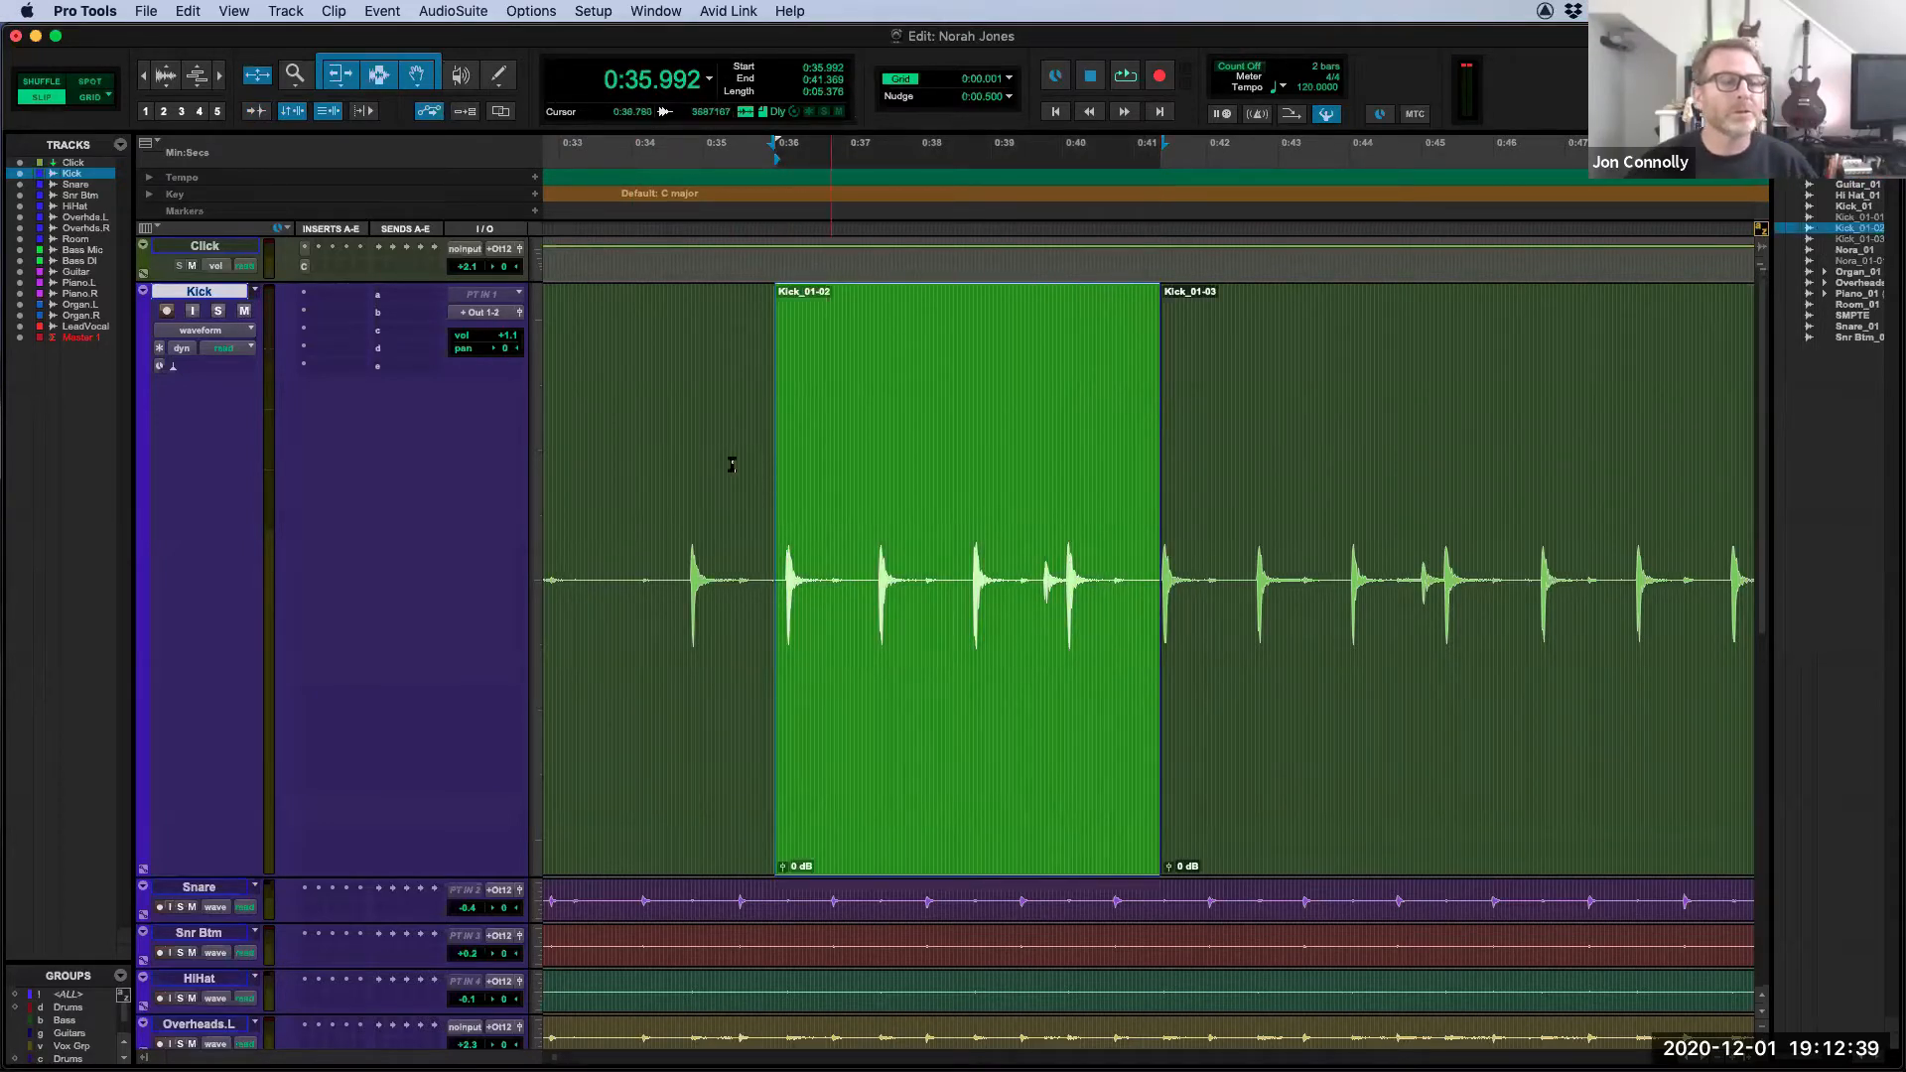
# Step: Play the Kick track briefly from about 0:34.278 and step the edit cursor to the clip boundaries at 0:35.992 and 0:41.369
pyautogui.click(651, 397)
pyautogui.press('space')
pyautogui.press('space')
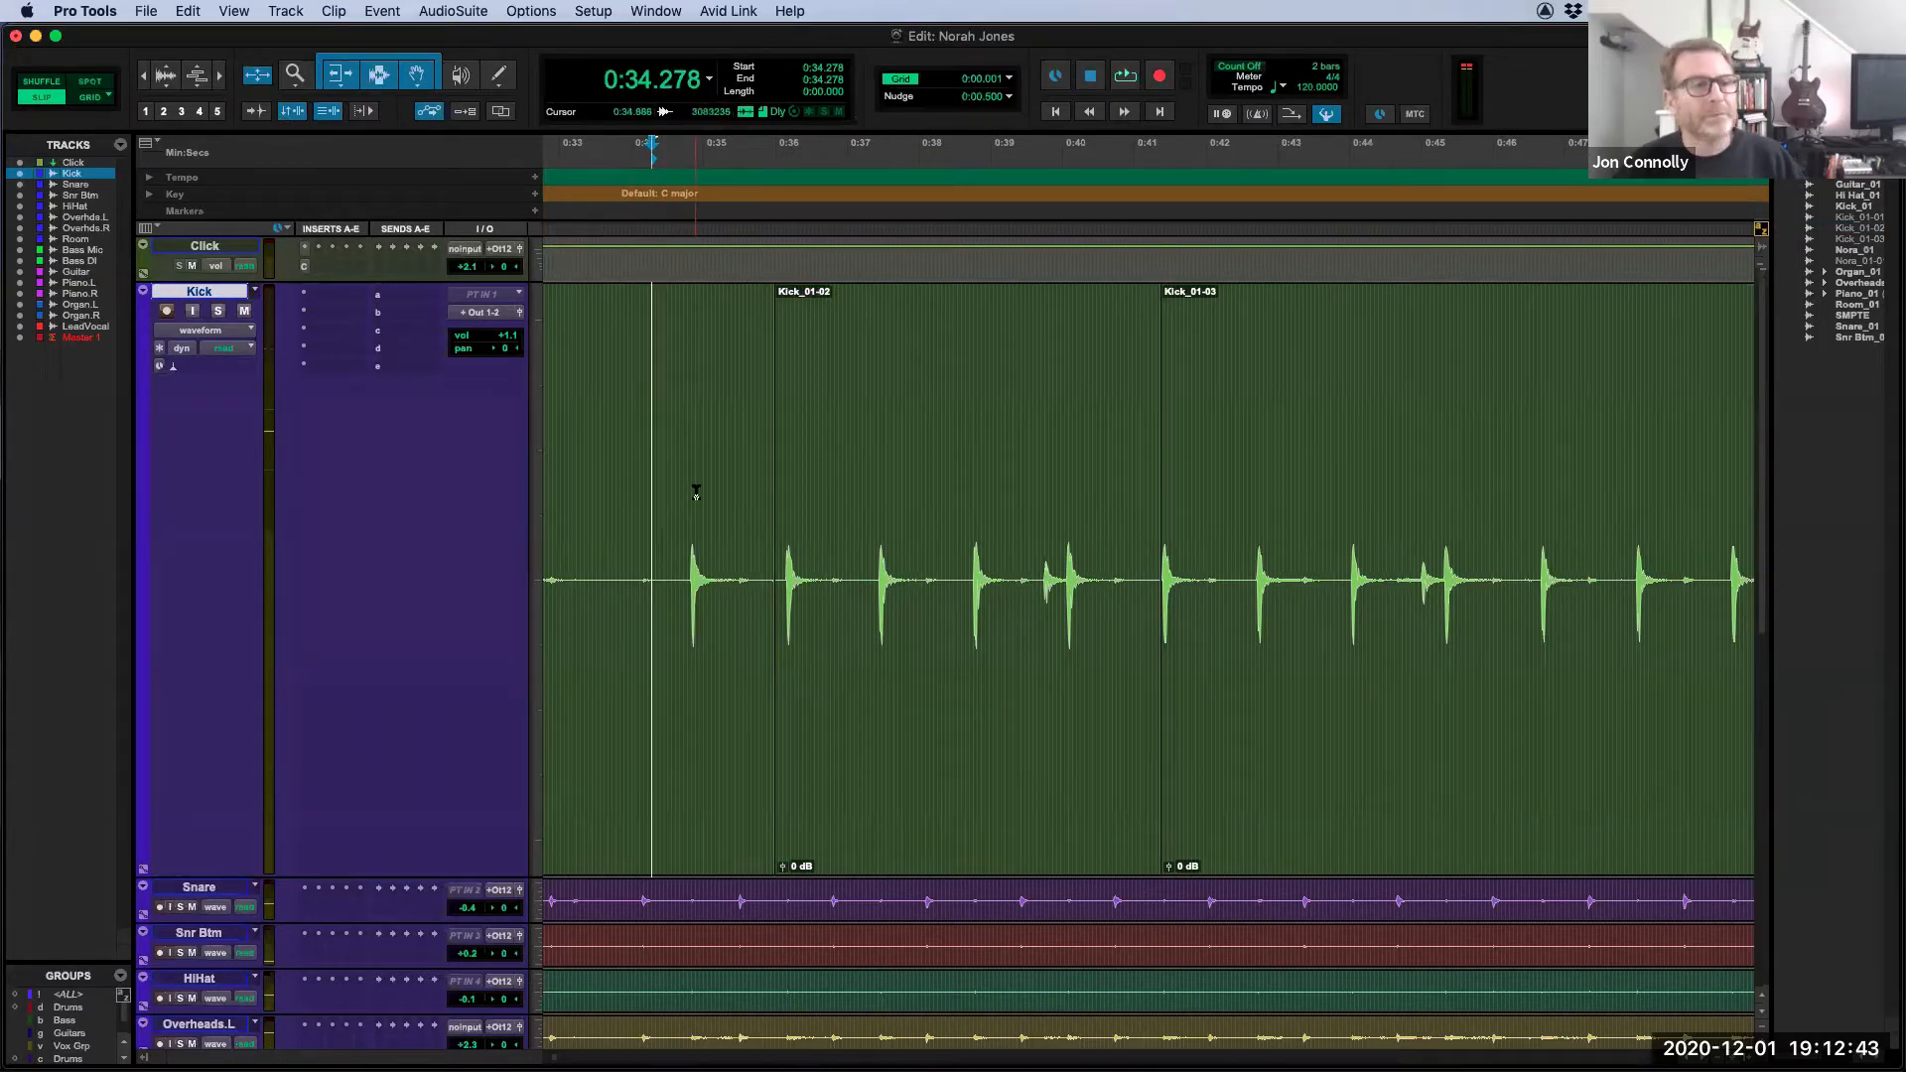
pyautogui.press('Tab')
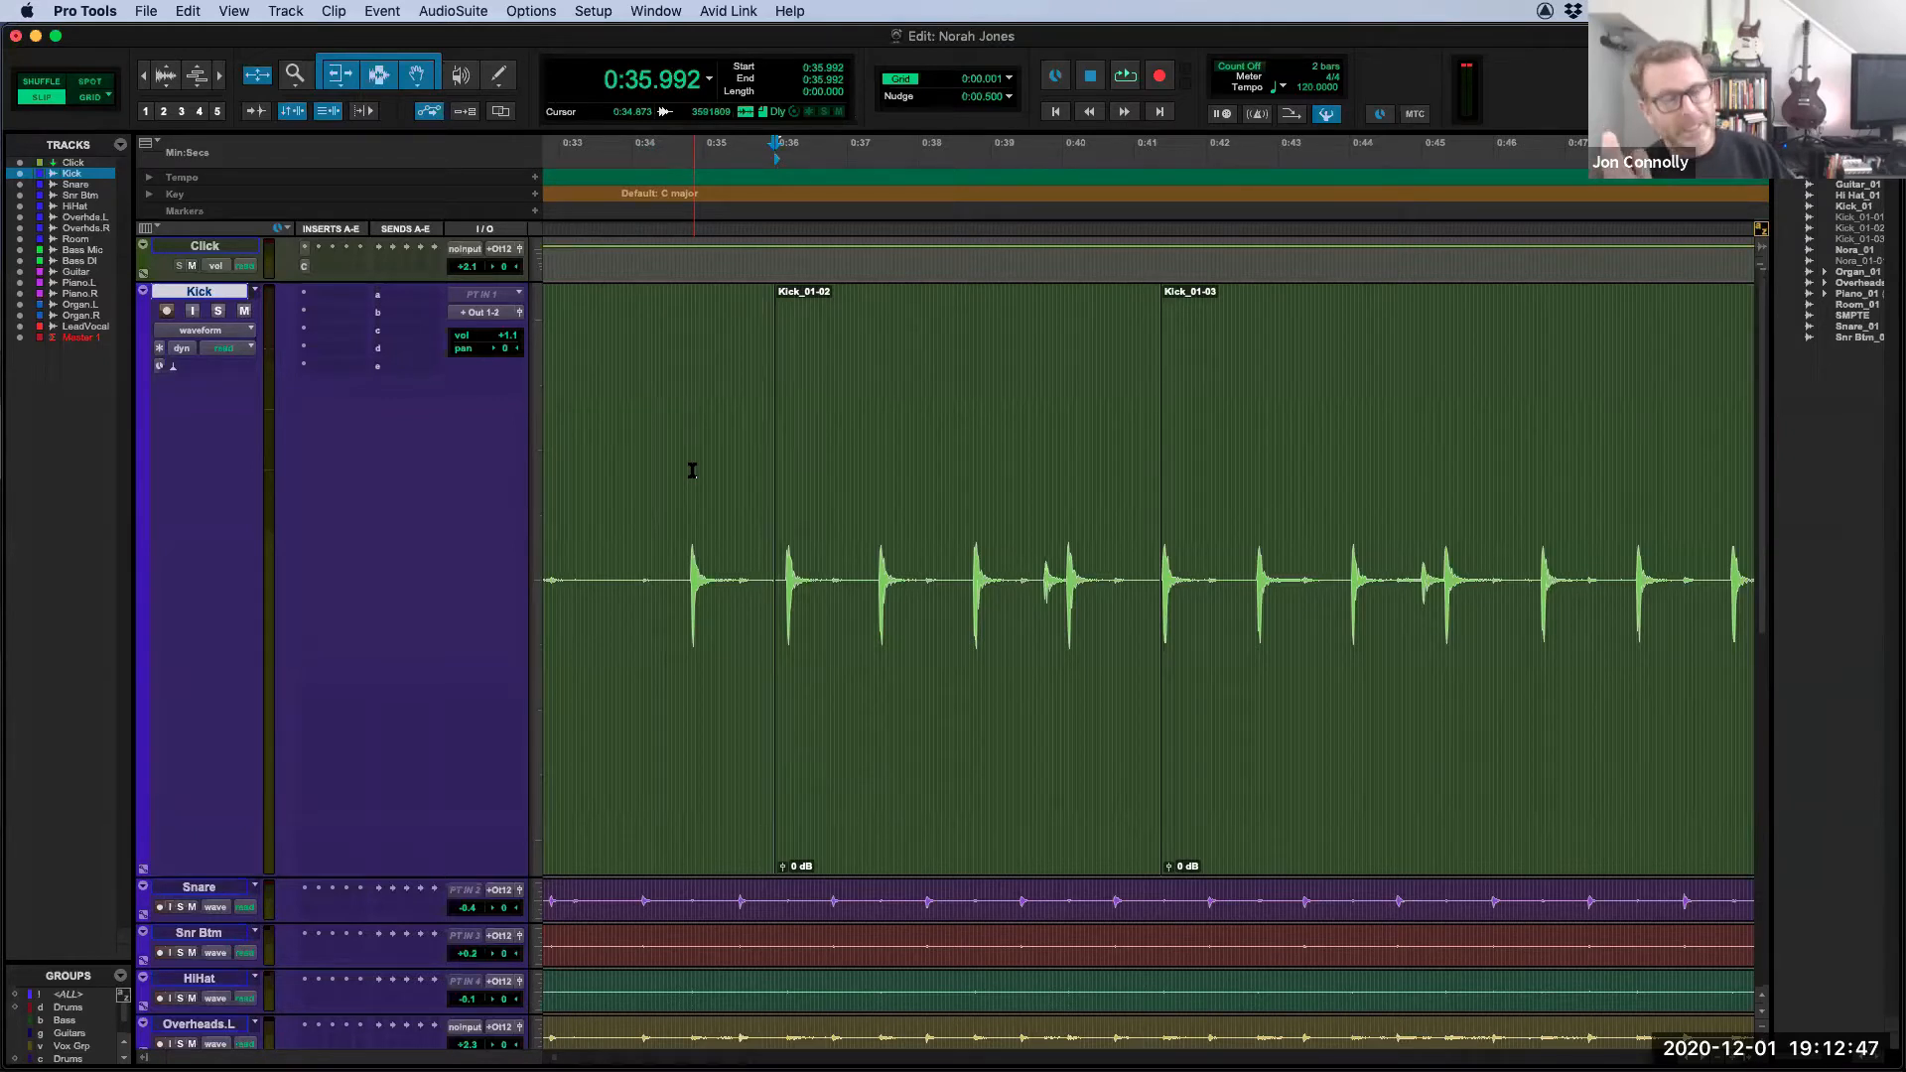
pyautogui.press('Tab')
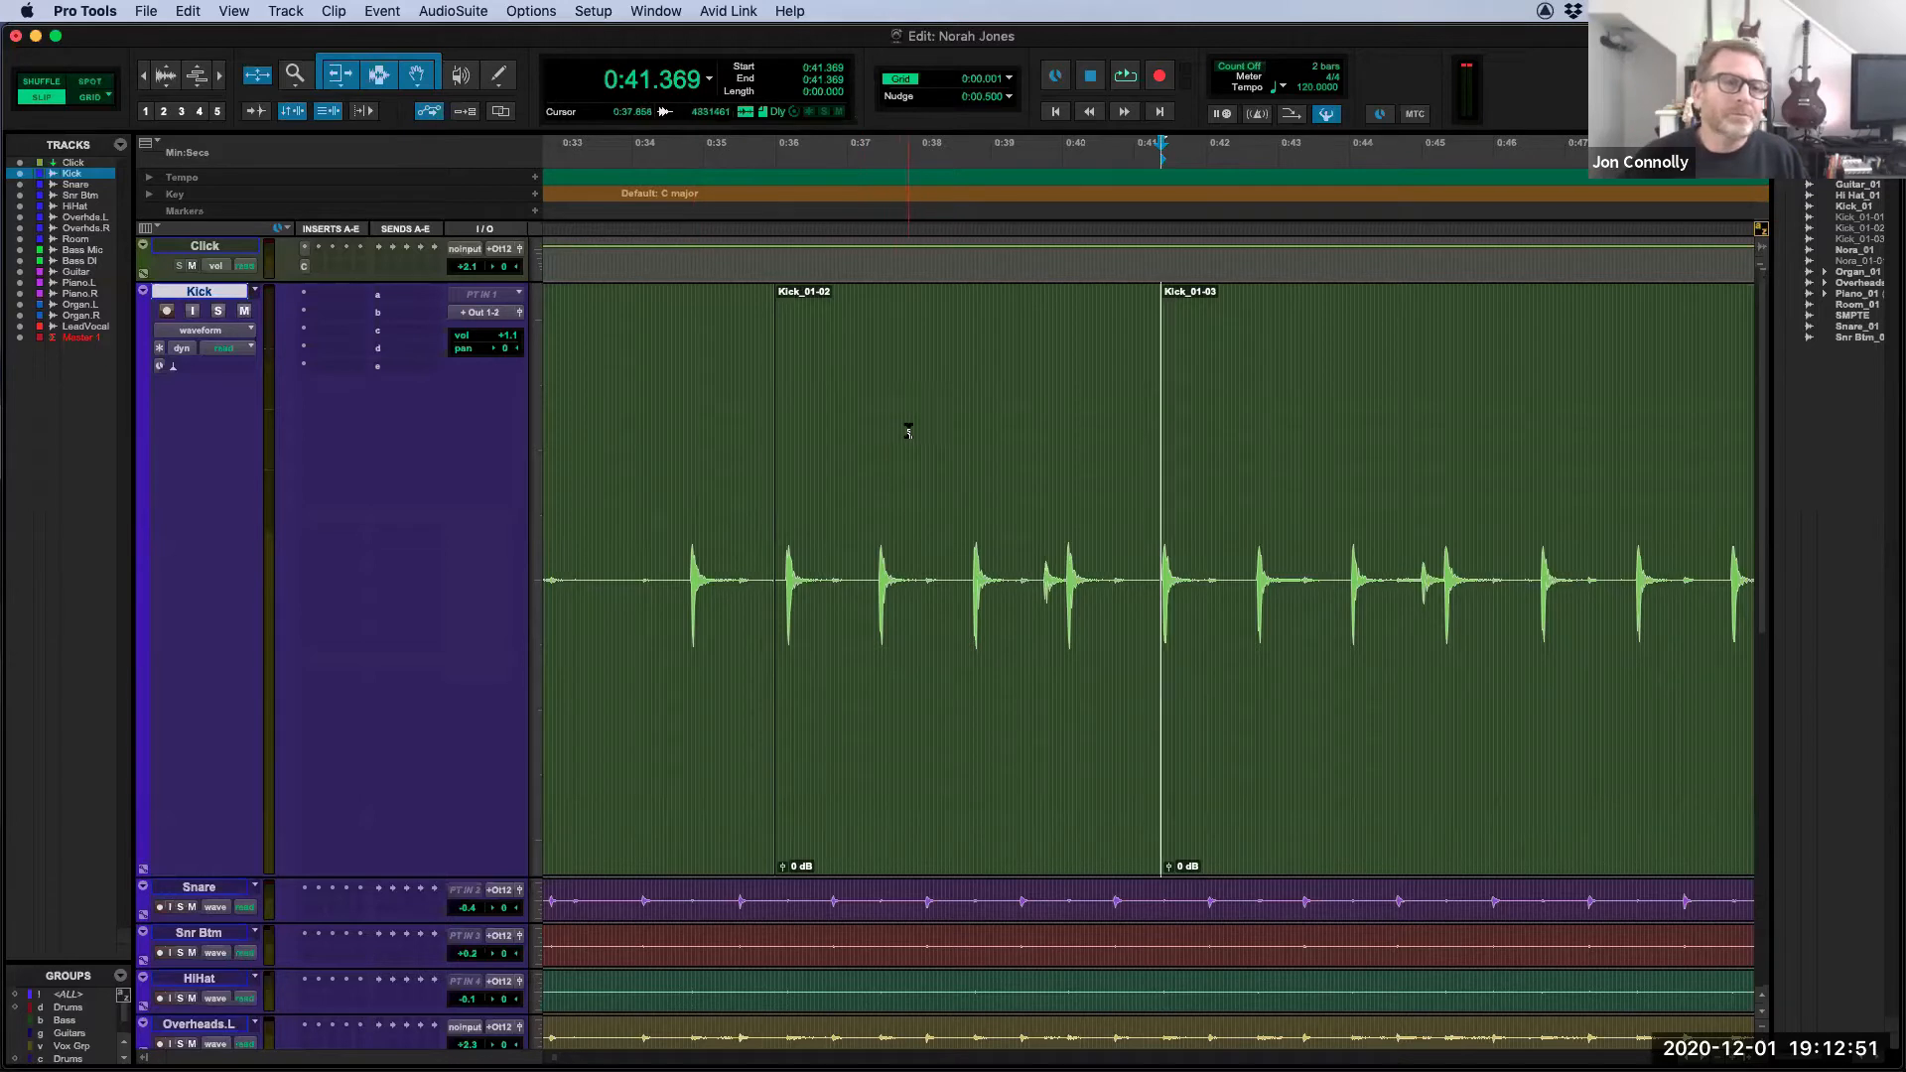
# Step: Delete the Kick audio from about 0:36.808 to 0:37.513 and from about 0:39.323 to 0:40.070
pyautogui.moveTo(909, 459); pyautogui.dragTo(1001, 447)
pyautogui.click(832, 437)
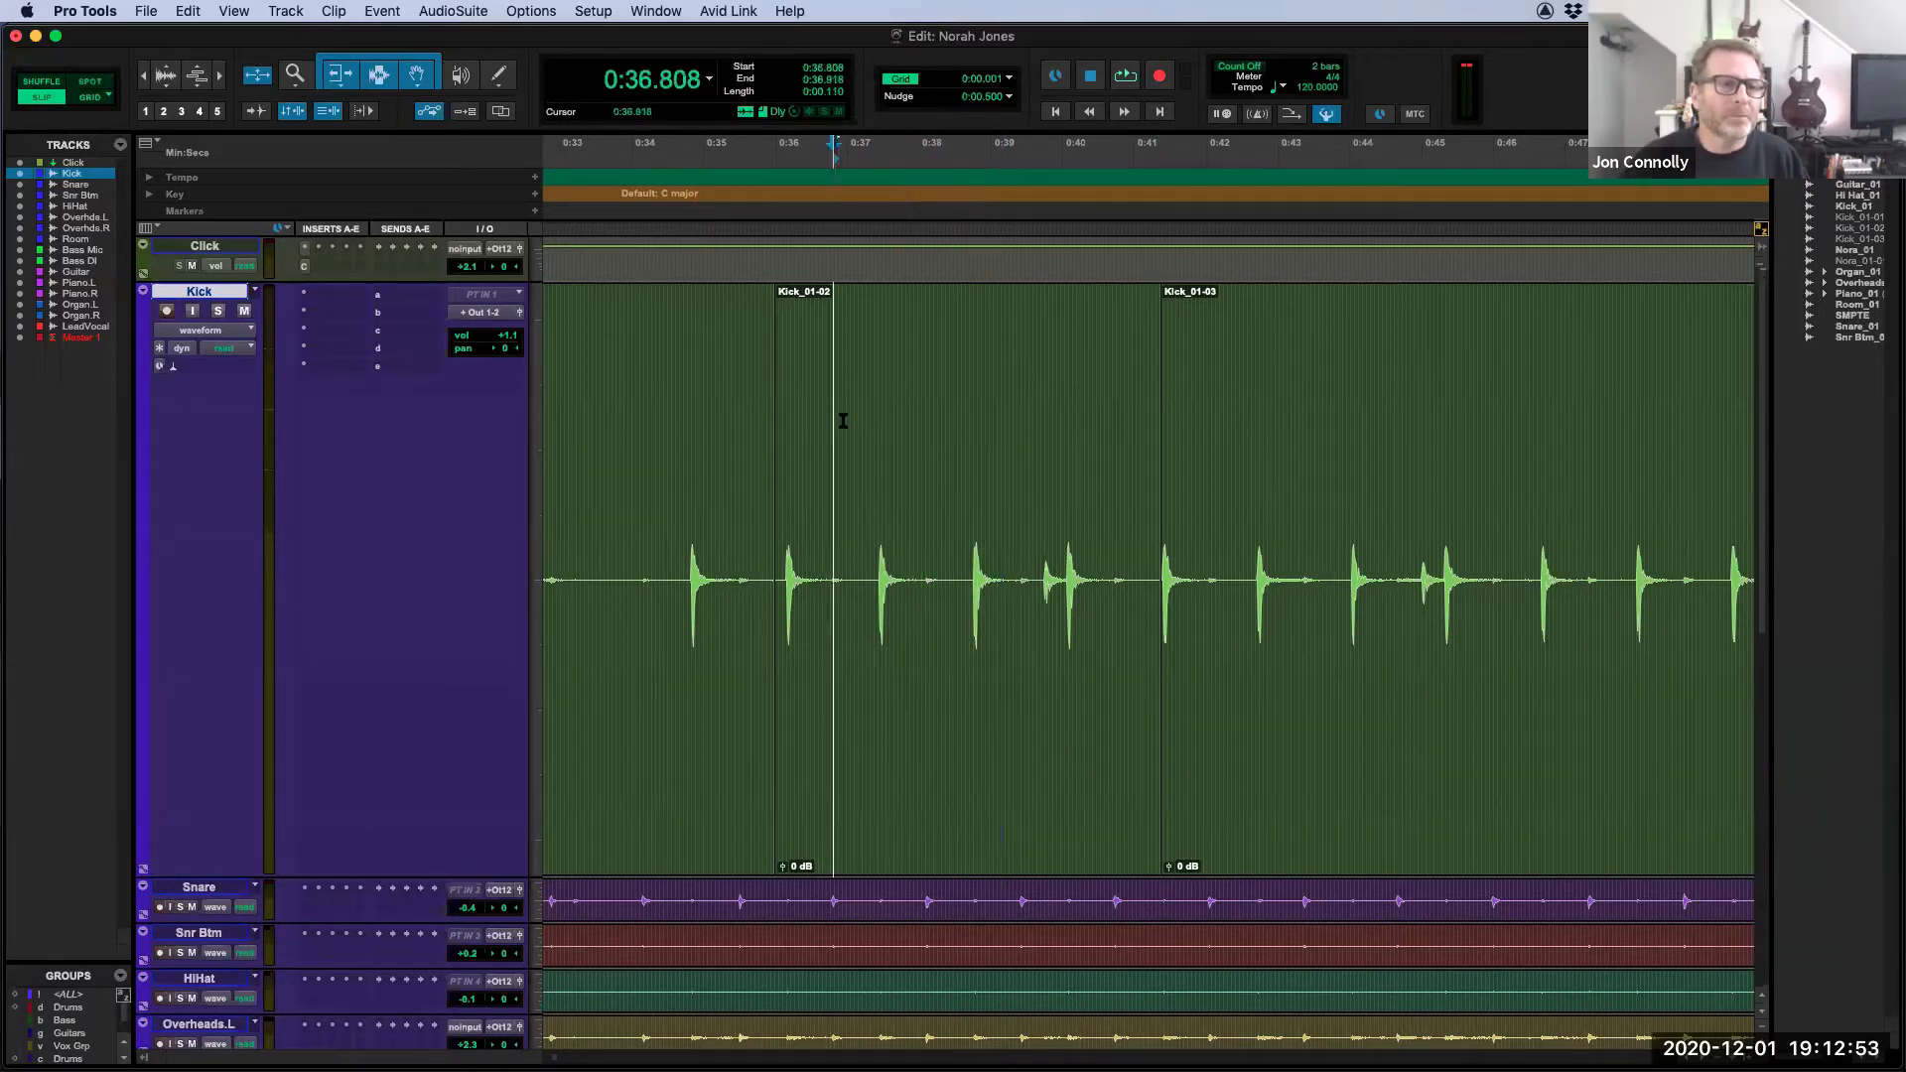
pyautogui.moveTo(832, 427); pyautogui.dragTo(884, 427)
pyautogui.press('Delete')
pyautogui.moveTo(1012, 427); pyautogui.dragTo(1068, 424)
pyautogui.press('Delete')
# Step: Place the edit cursor in the first Kick gap at 0:37.057 and step through the clip boundaries at 0:37.513, 0:39.323 and 0:40.070
pyautogui.click(850, 384)
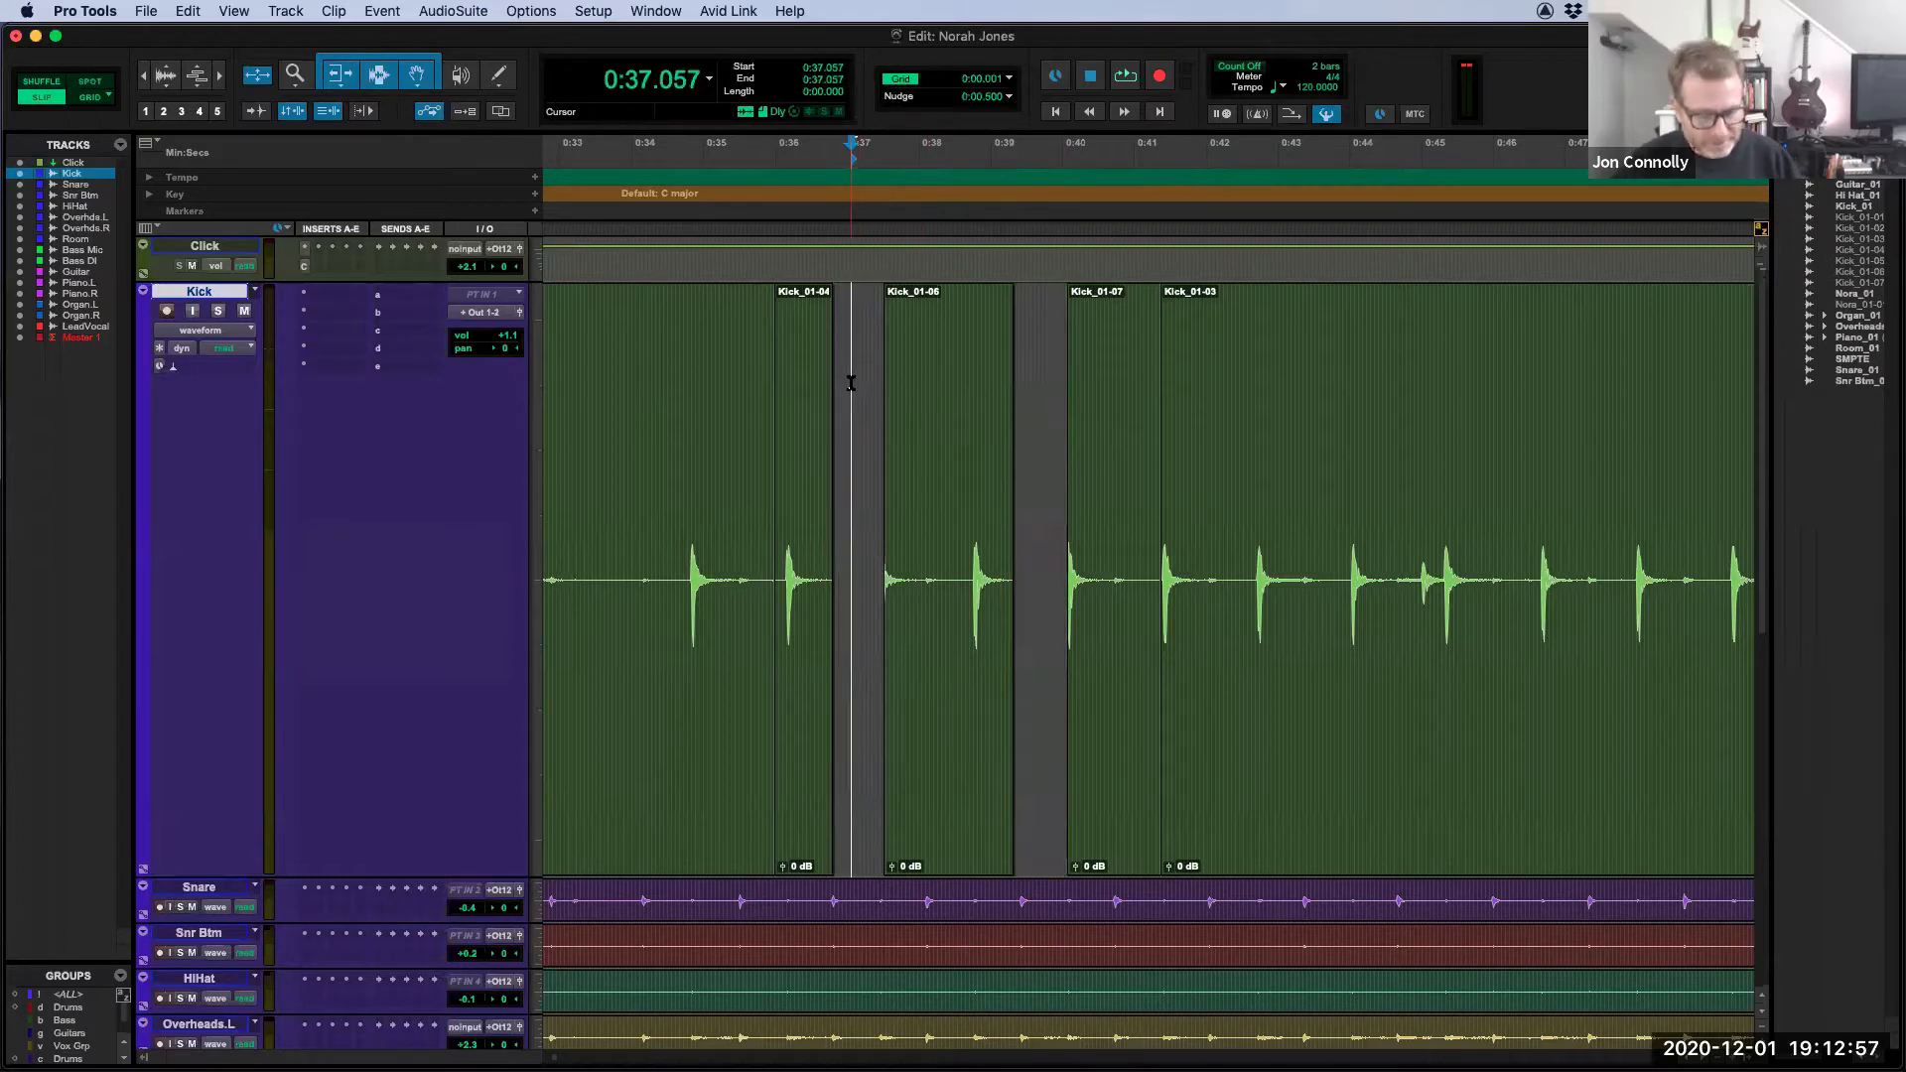
pyautogui.press('Tab')
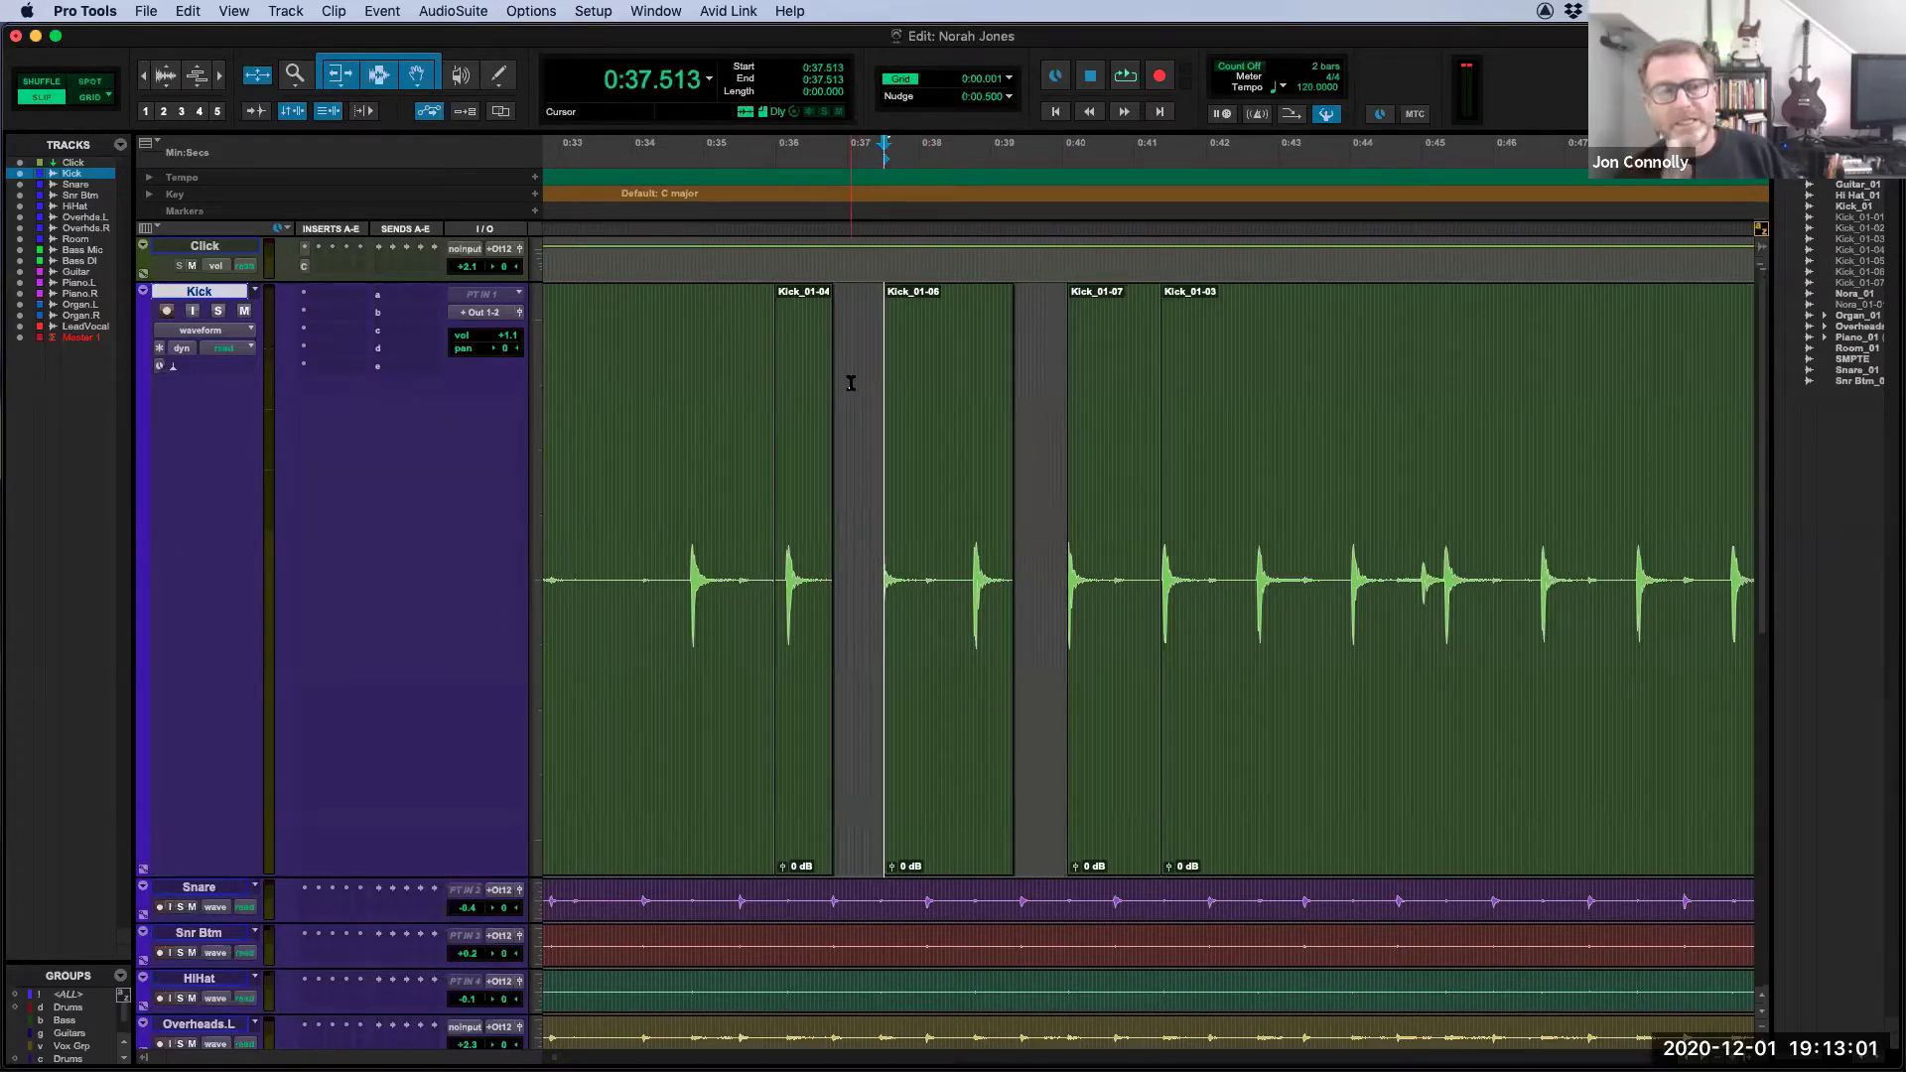
pyautogui.press('Tab')
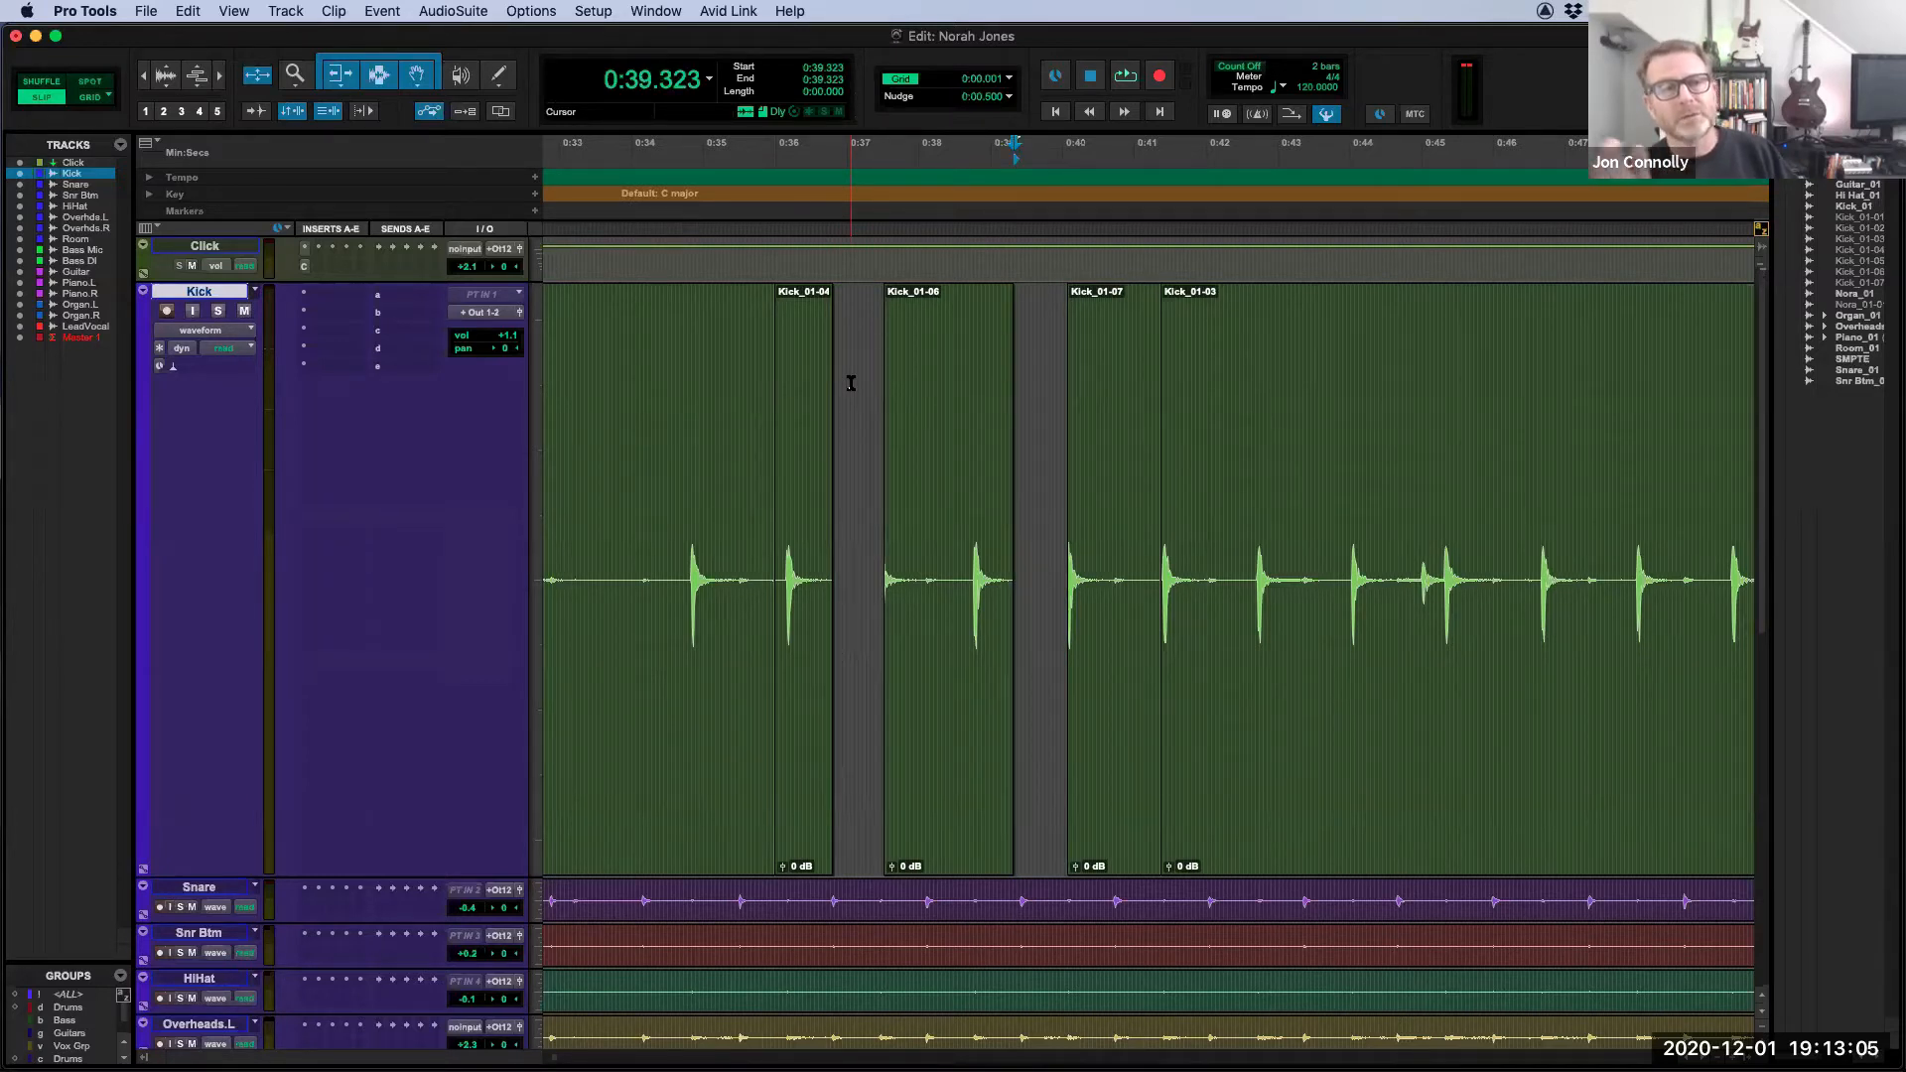
pyautogui.press('Tab')
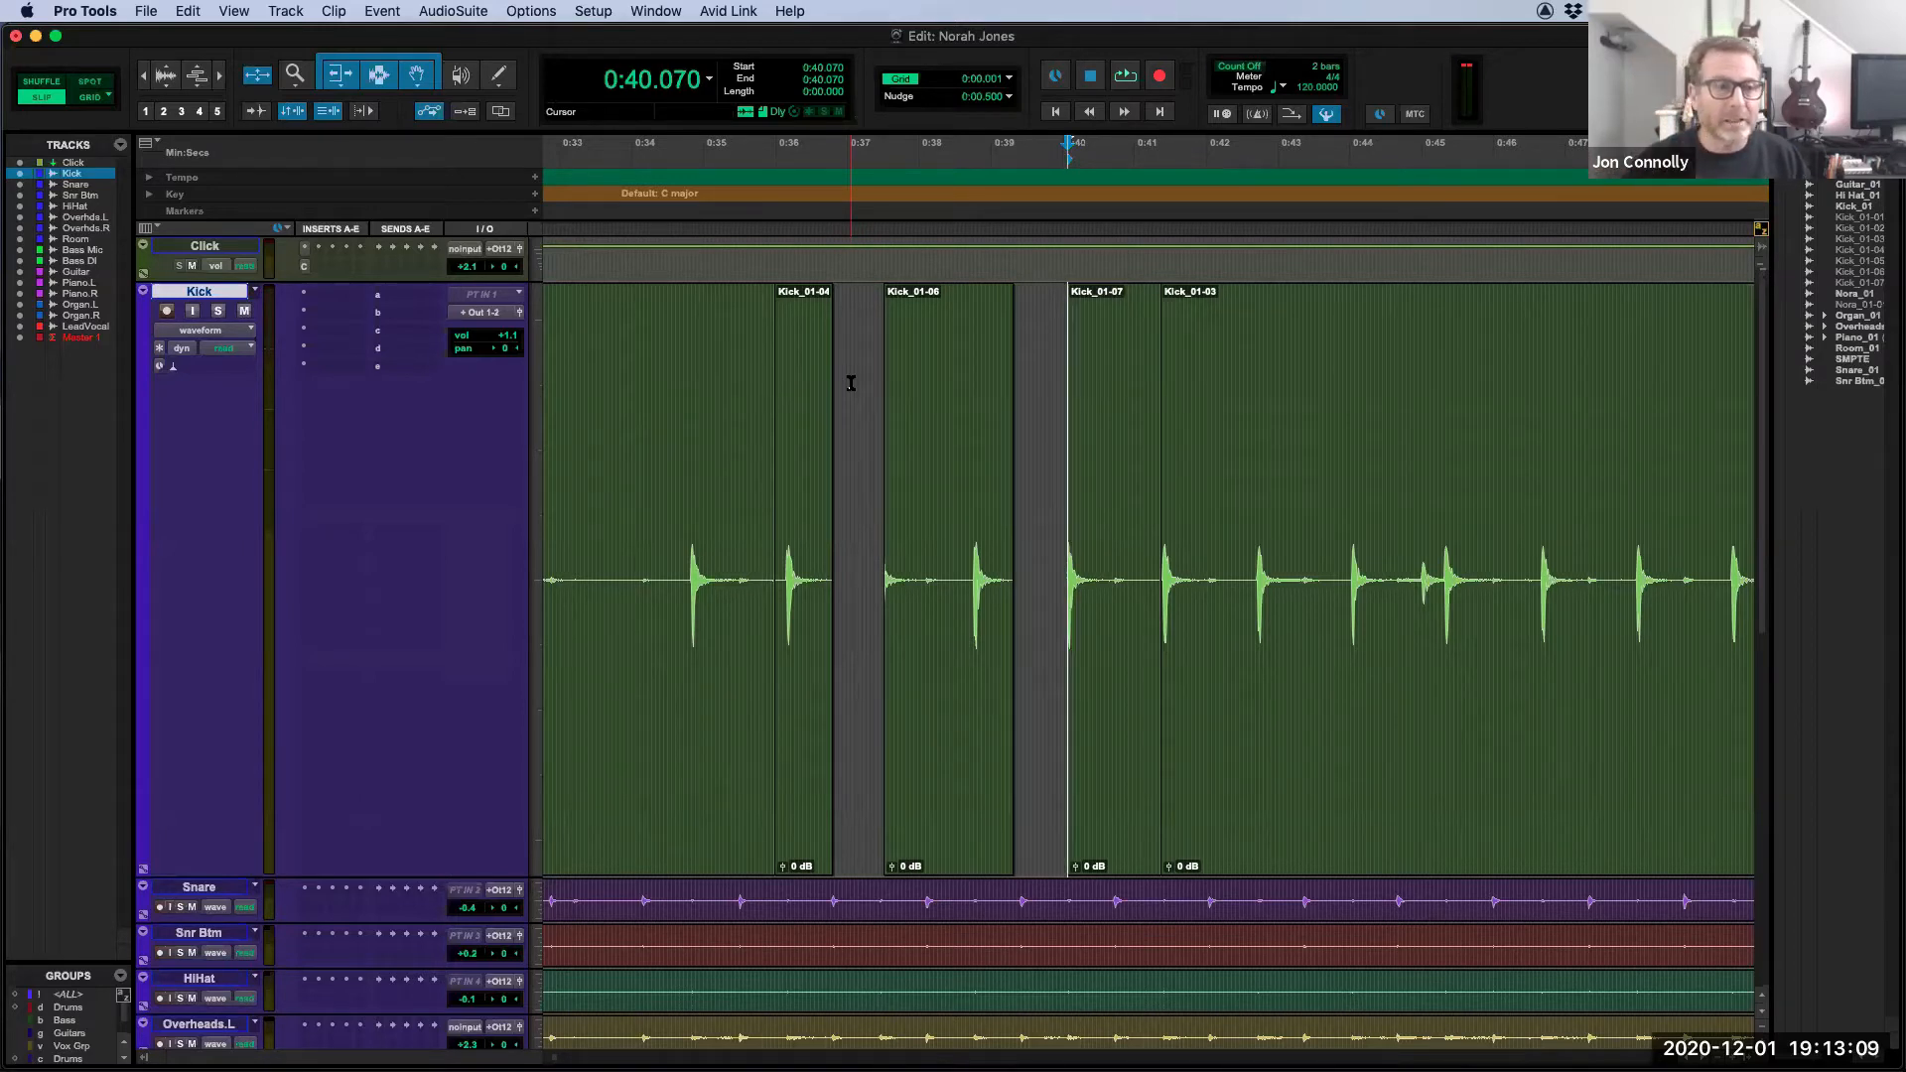
# Step: Select the whole short Kick clip between 0:35.992 and 0:36.808
pyautogui.click(702, 402)
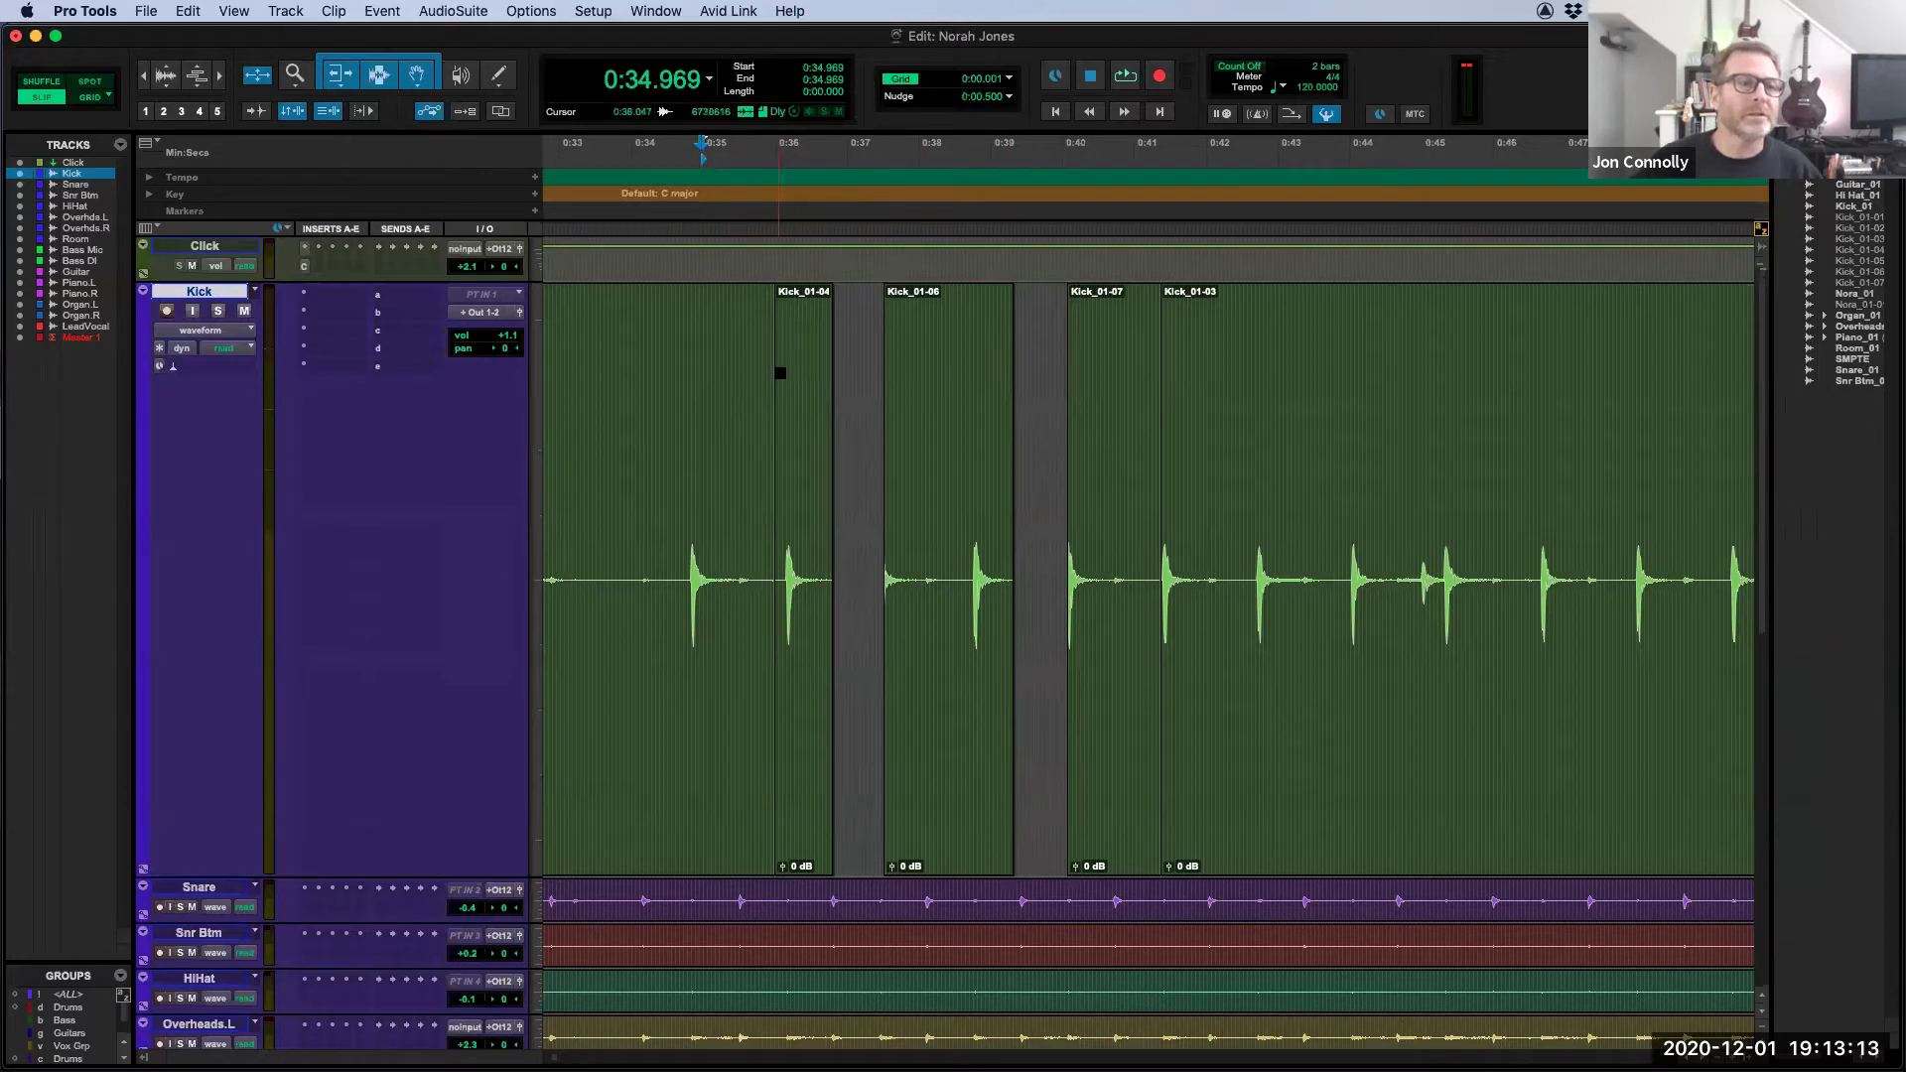
pyautogui.click(795, 367)
pyautogui.doubleClick(795, 367)
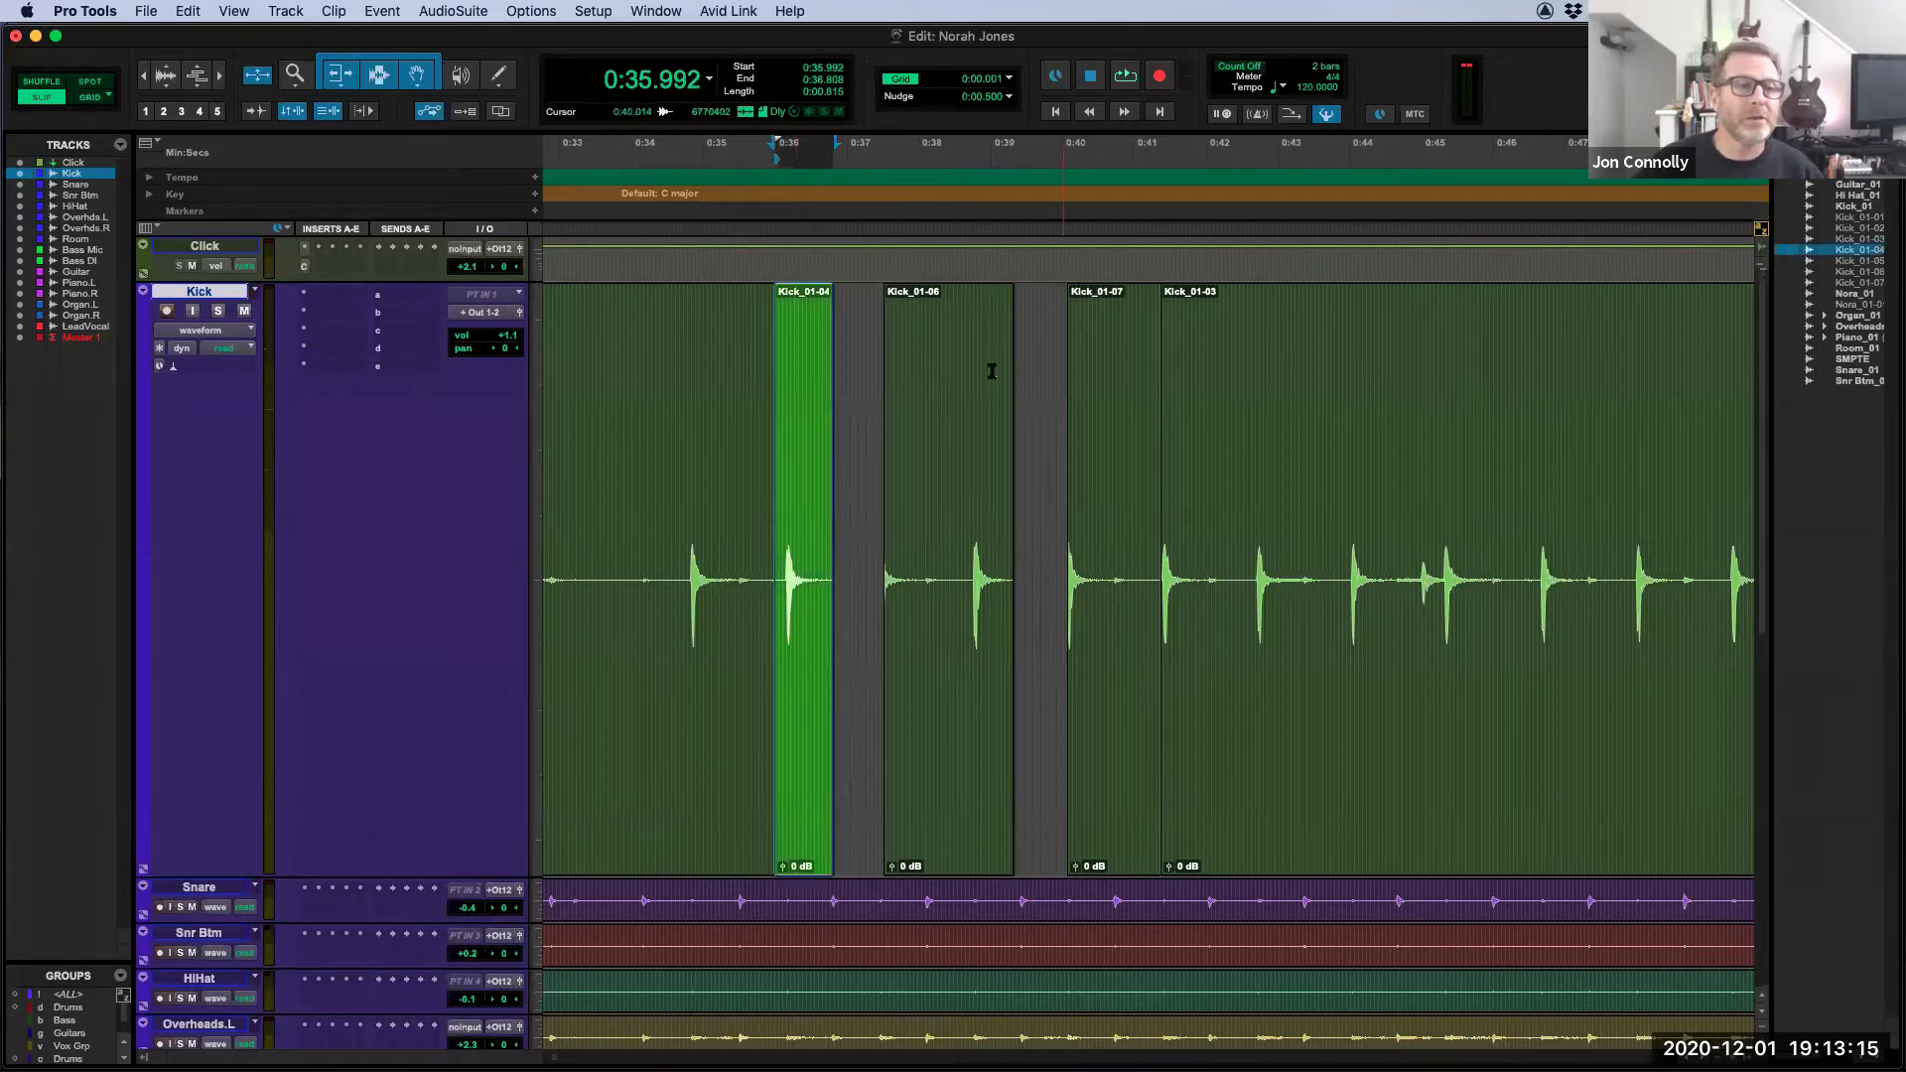
# Step: Put the edit cursor at the clip boundary at 0:35.992 and extend the Kick selection boundary by boundary to 0:41.369
pyautogui.click(704, 371)
pyautogui.click(804, 347)
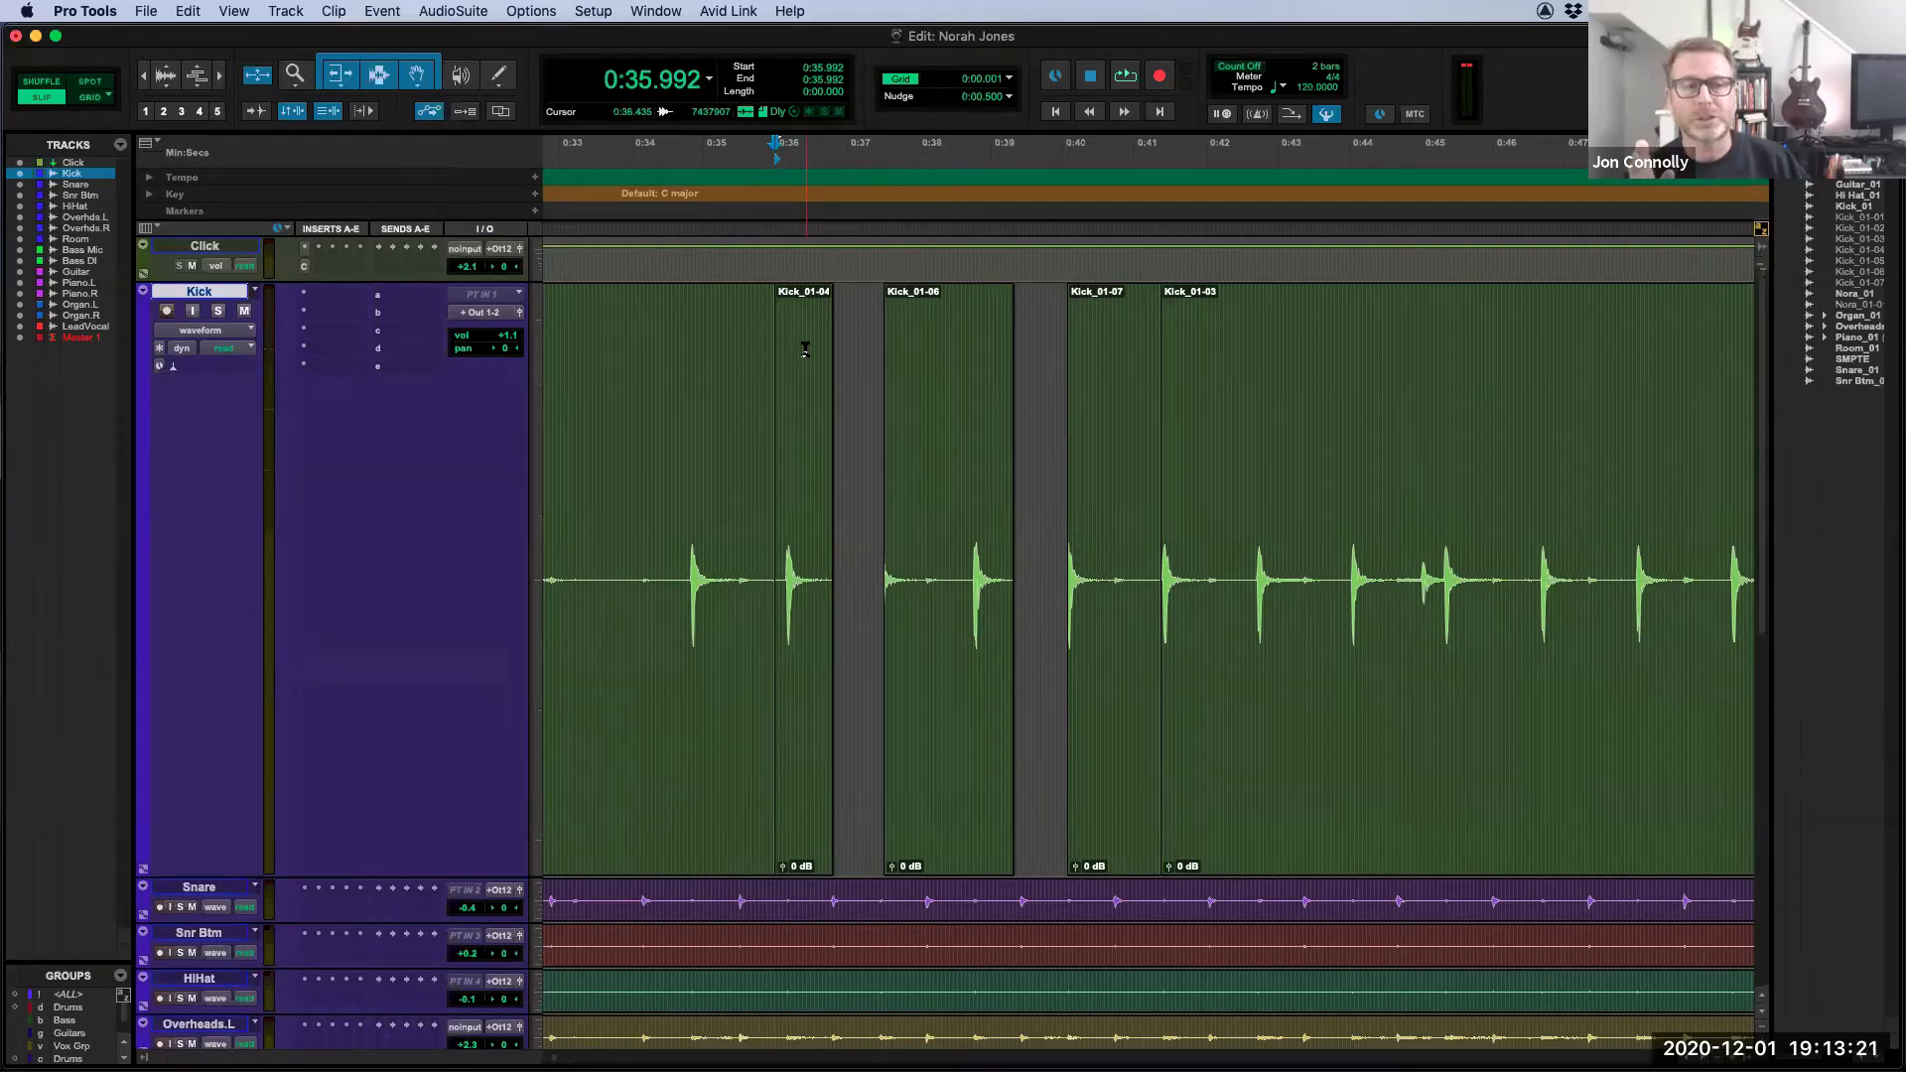
pyautogui.hotkey('shift', 'Tab')
pyautogui.hotkey('shift', 'Tab')
pyautogui.hotkey('shift', 'Tab')
pyautogui.hotkey('shift', 'Tab')
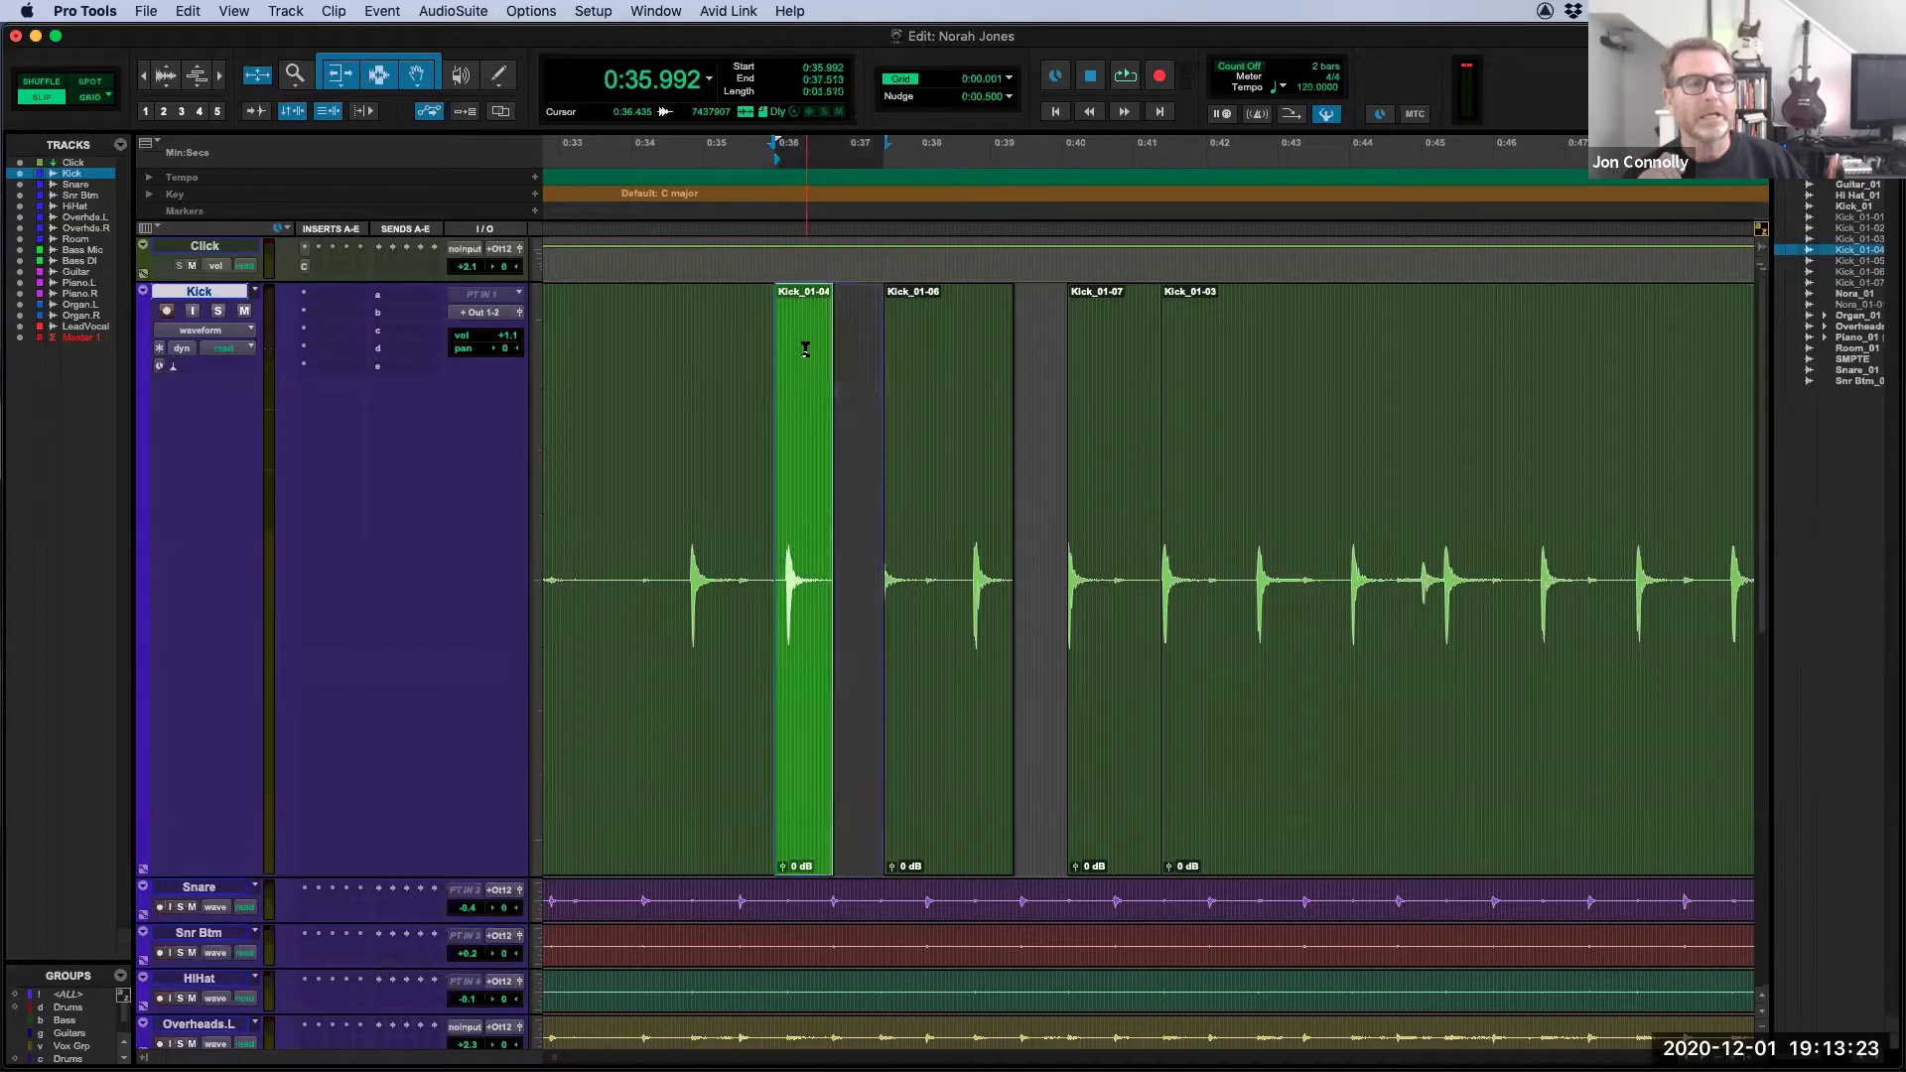
pyautogui.hotkey('shift', 'Tab')
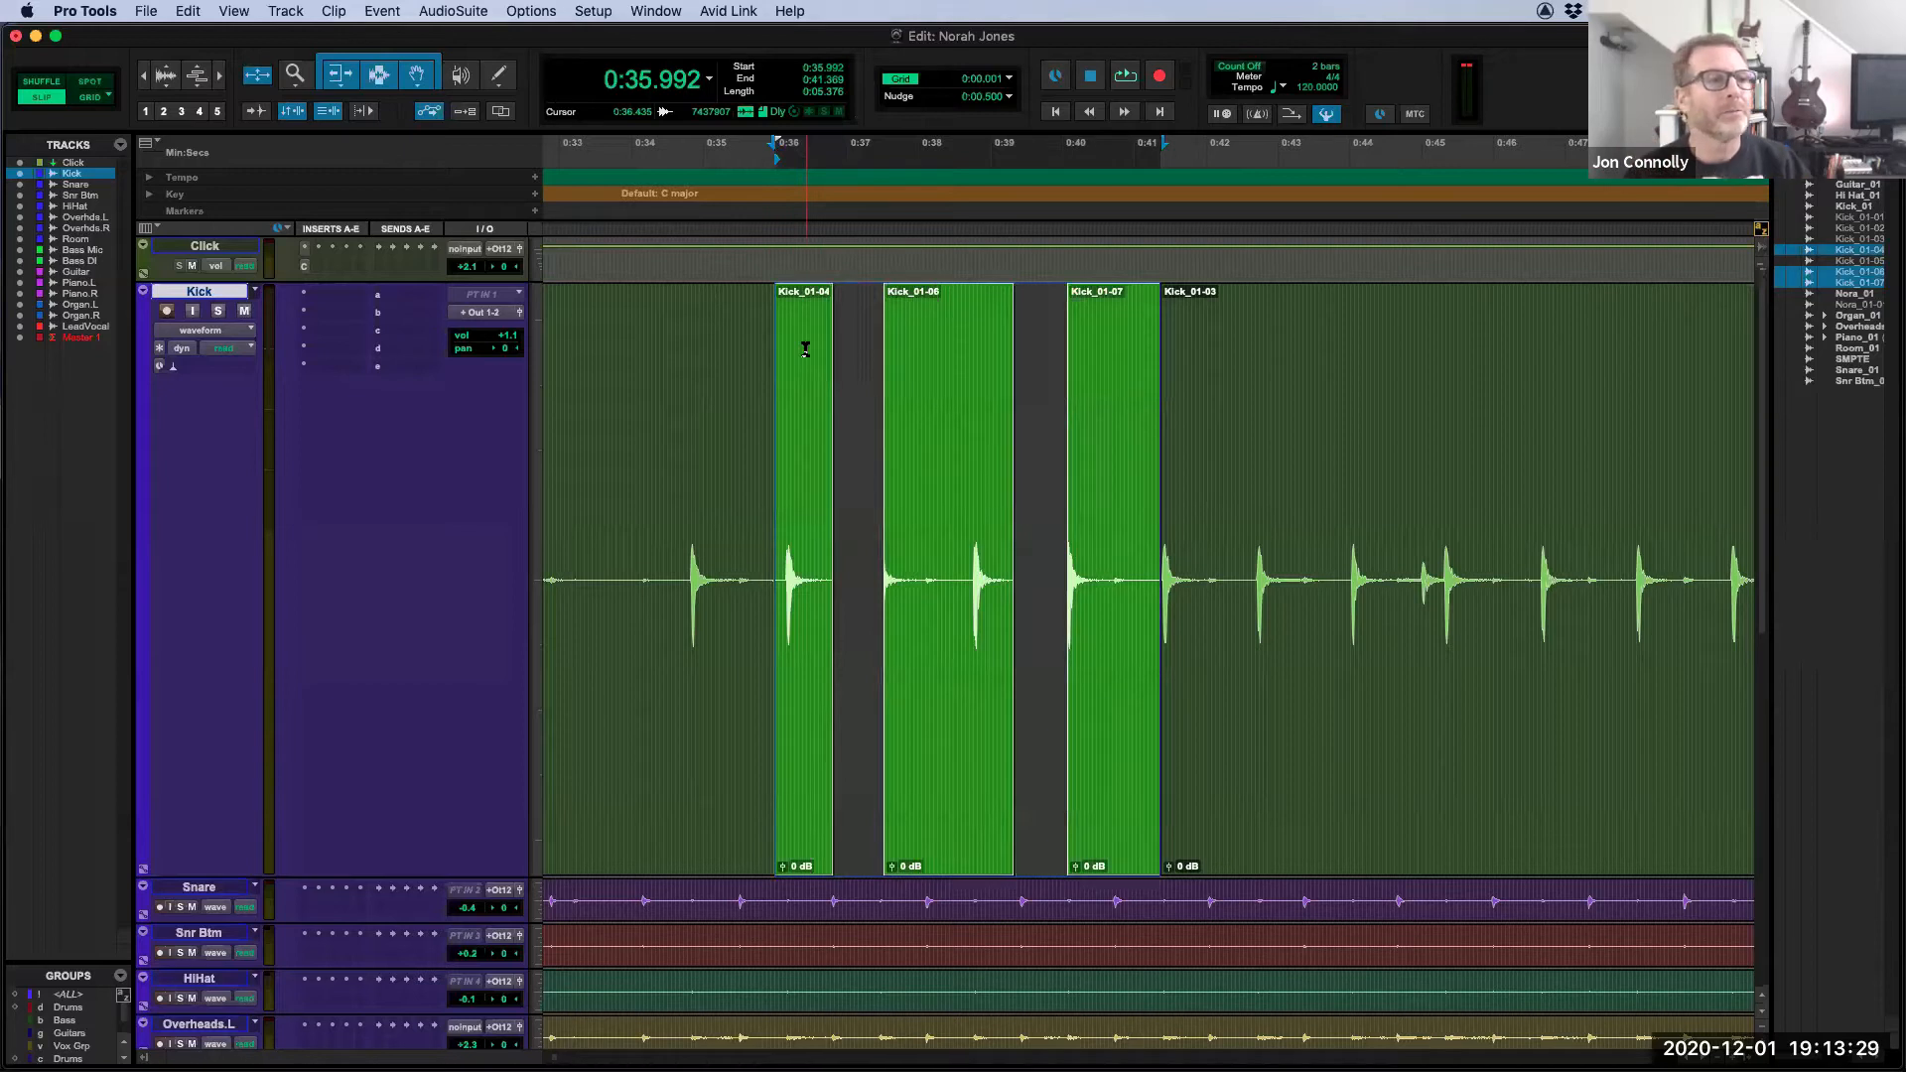
# Step: Return the edit cursor to the gap after the first short Kick clip and step to the clip edges at 0:37.513 and 0:39.323
pyautogui.click(921, 449)
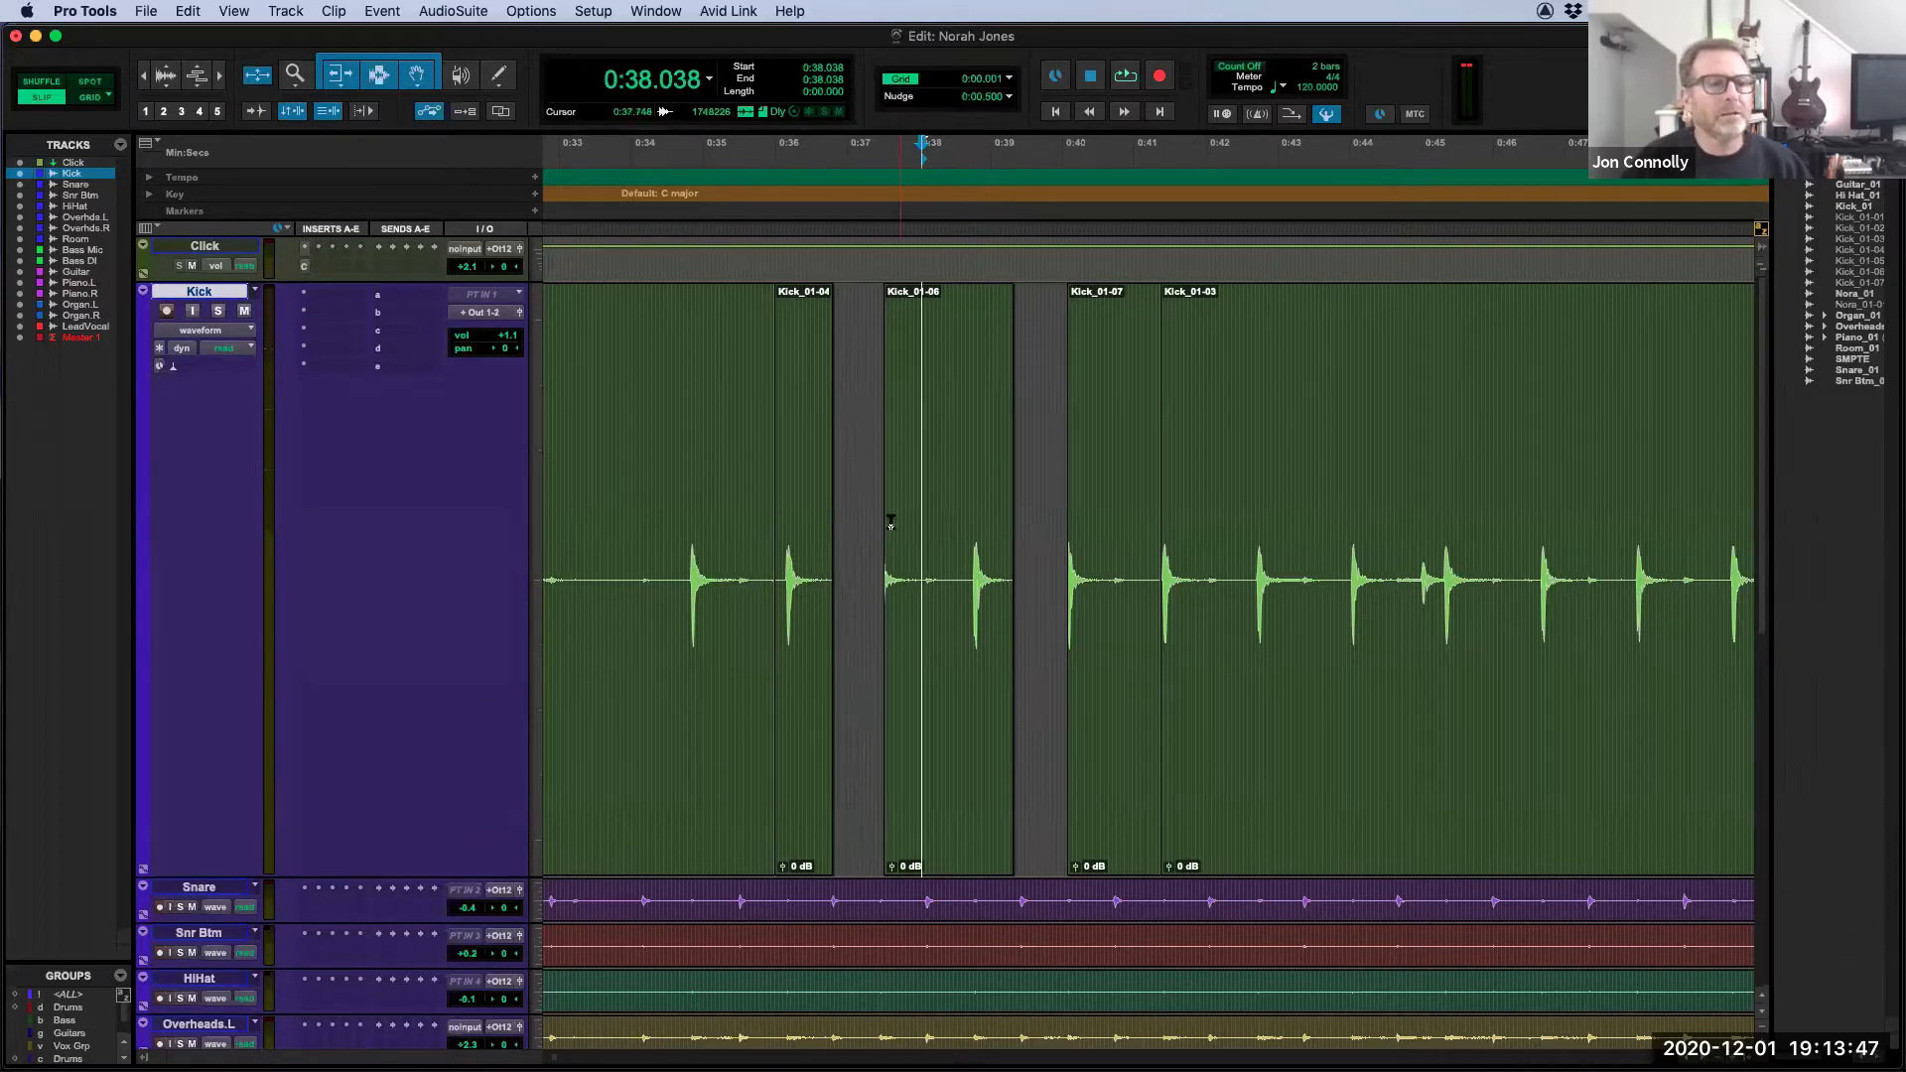
pyautogui.click(858, 477)
pyautogui.press('Tab')
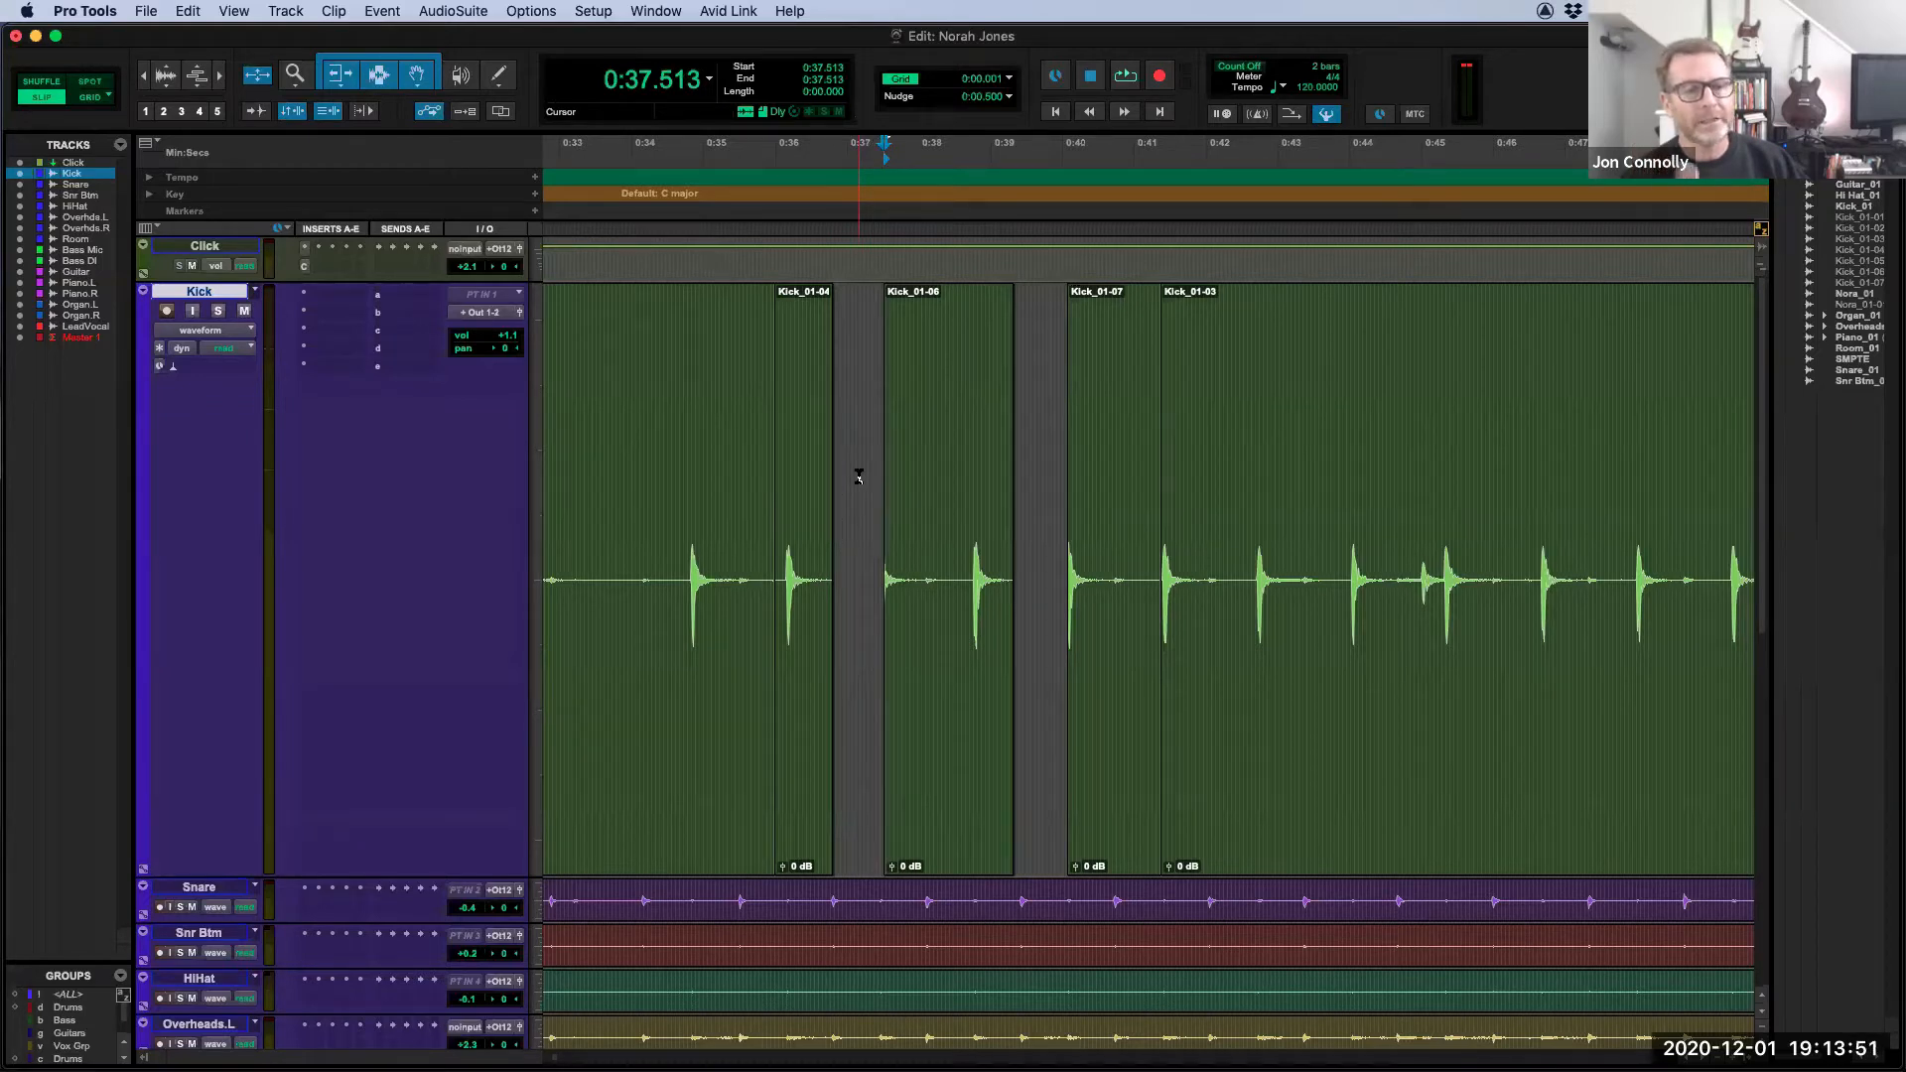
pyautogui.press('Tab')
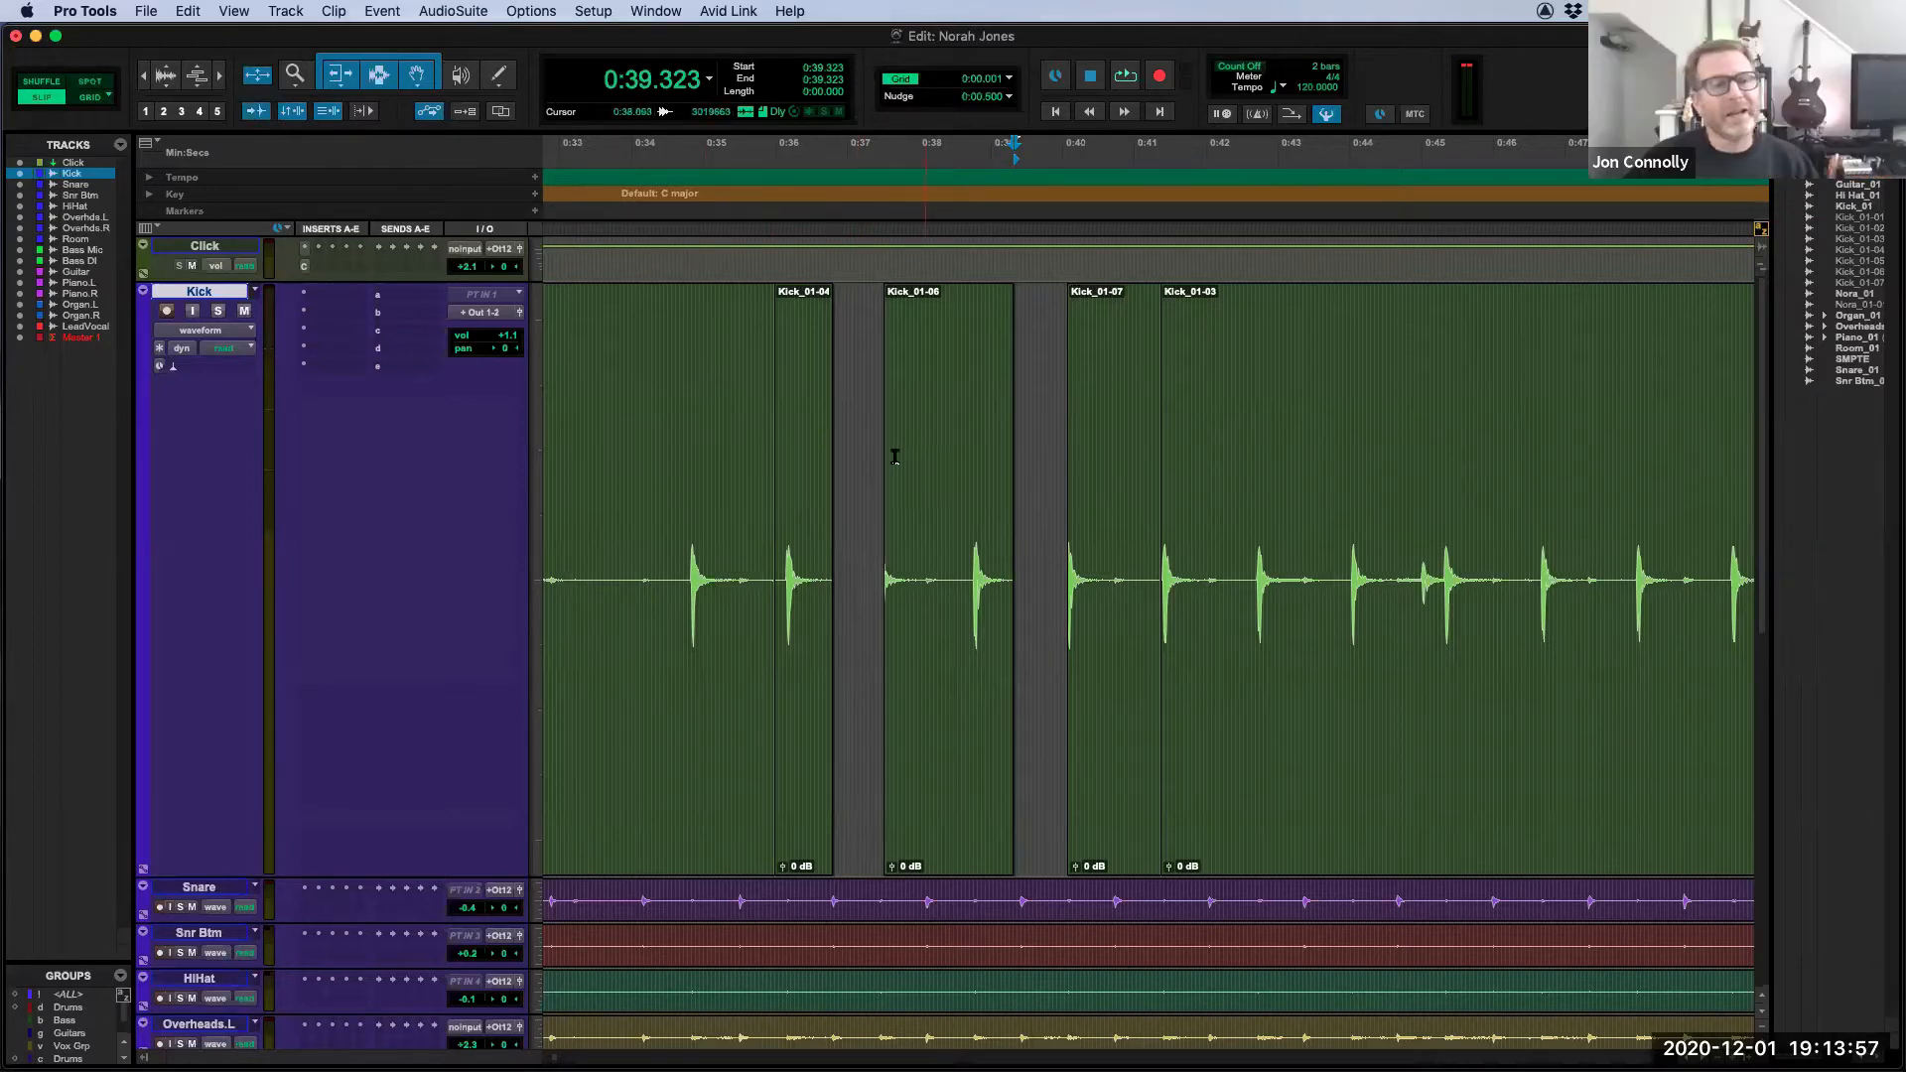
# Step: From 0:37.057 in the first Kick gap, use Tab to Transients to reach 0:37.513 and the transient at 0:38.778
pyautogui.click(851, 444)
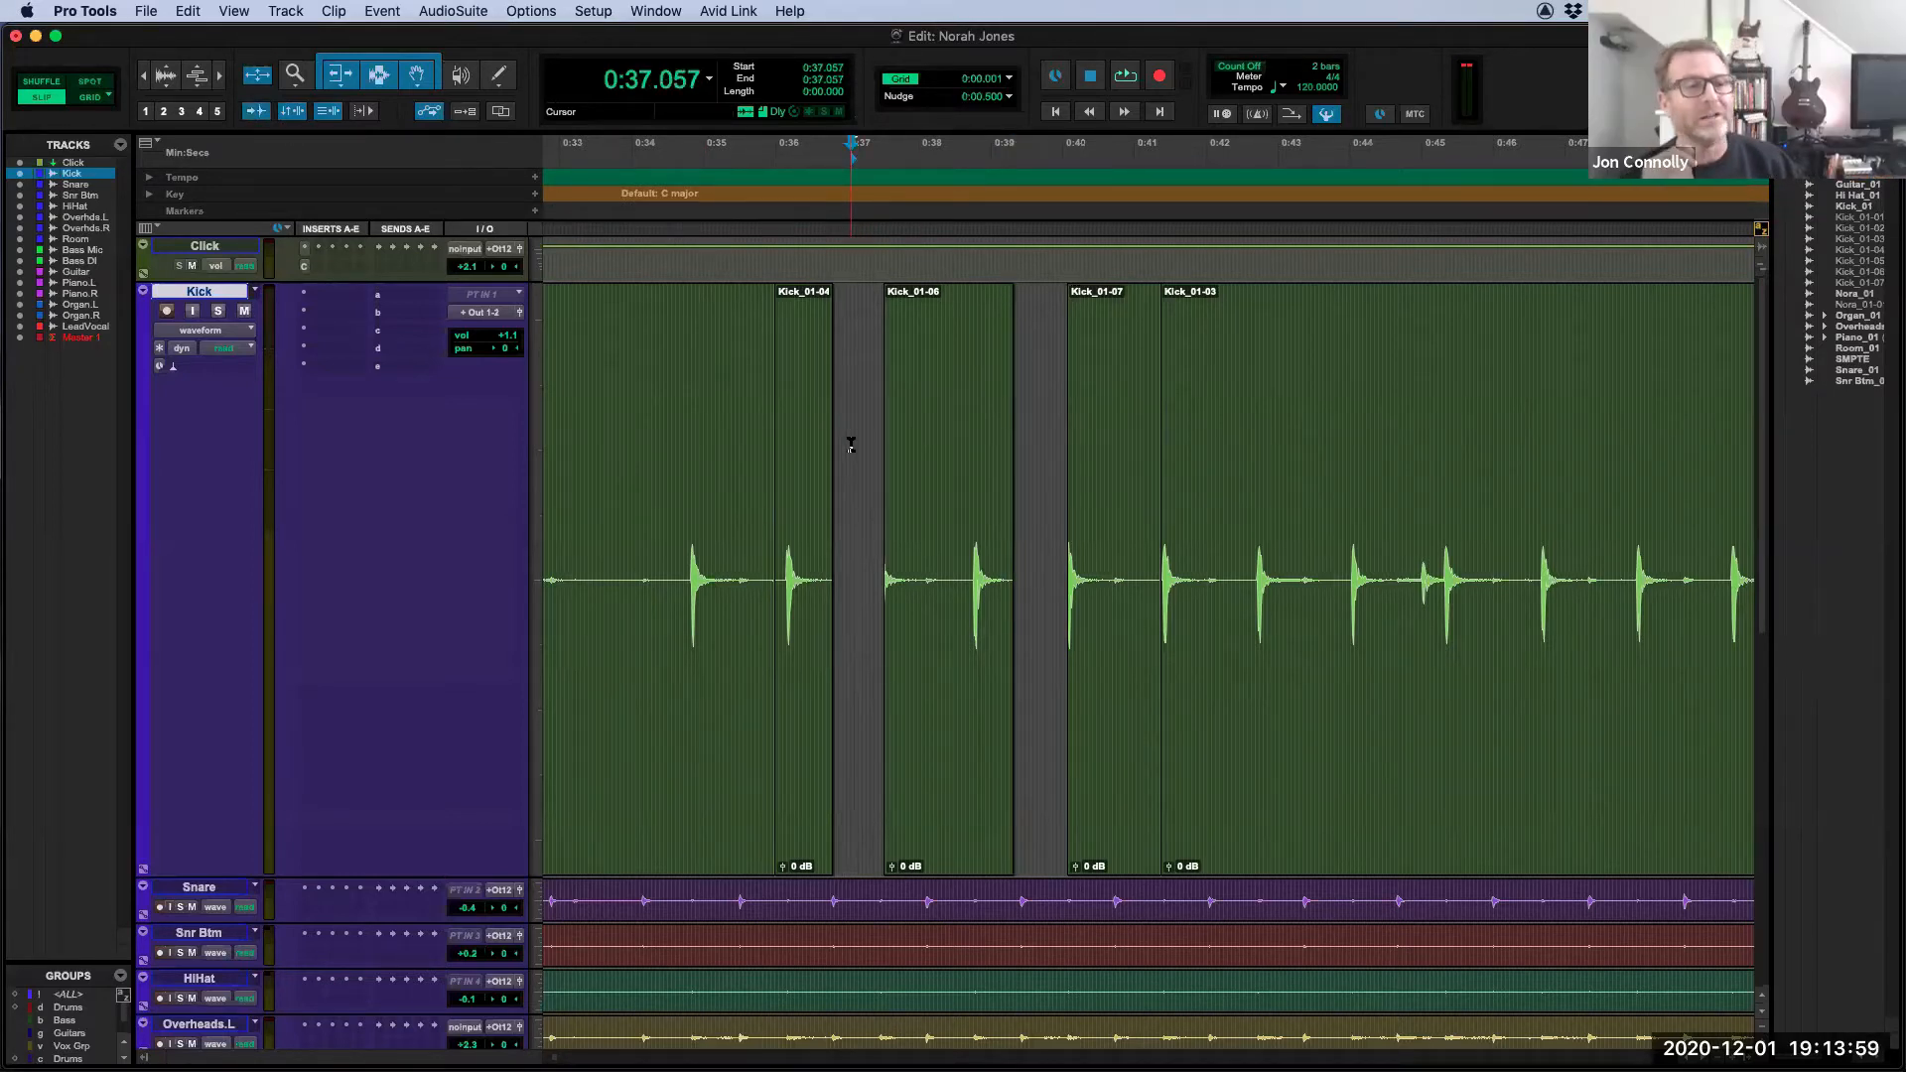
pyautogui.press('Tab')
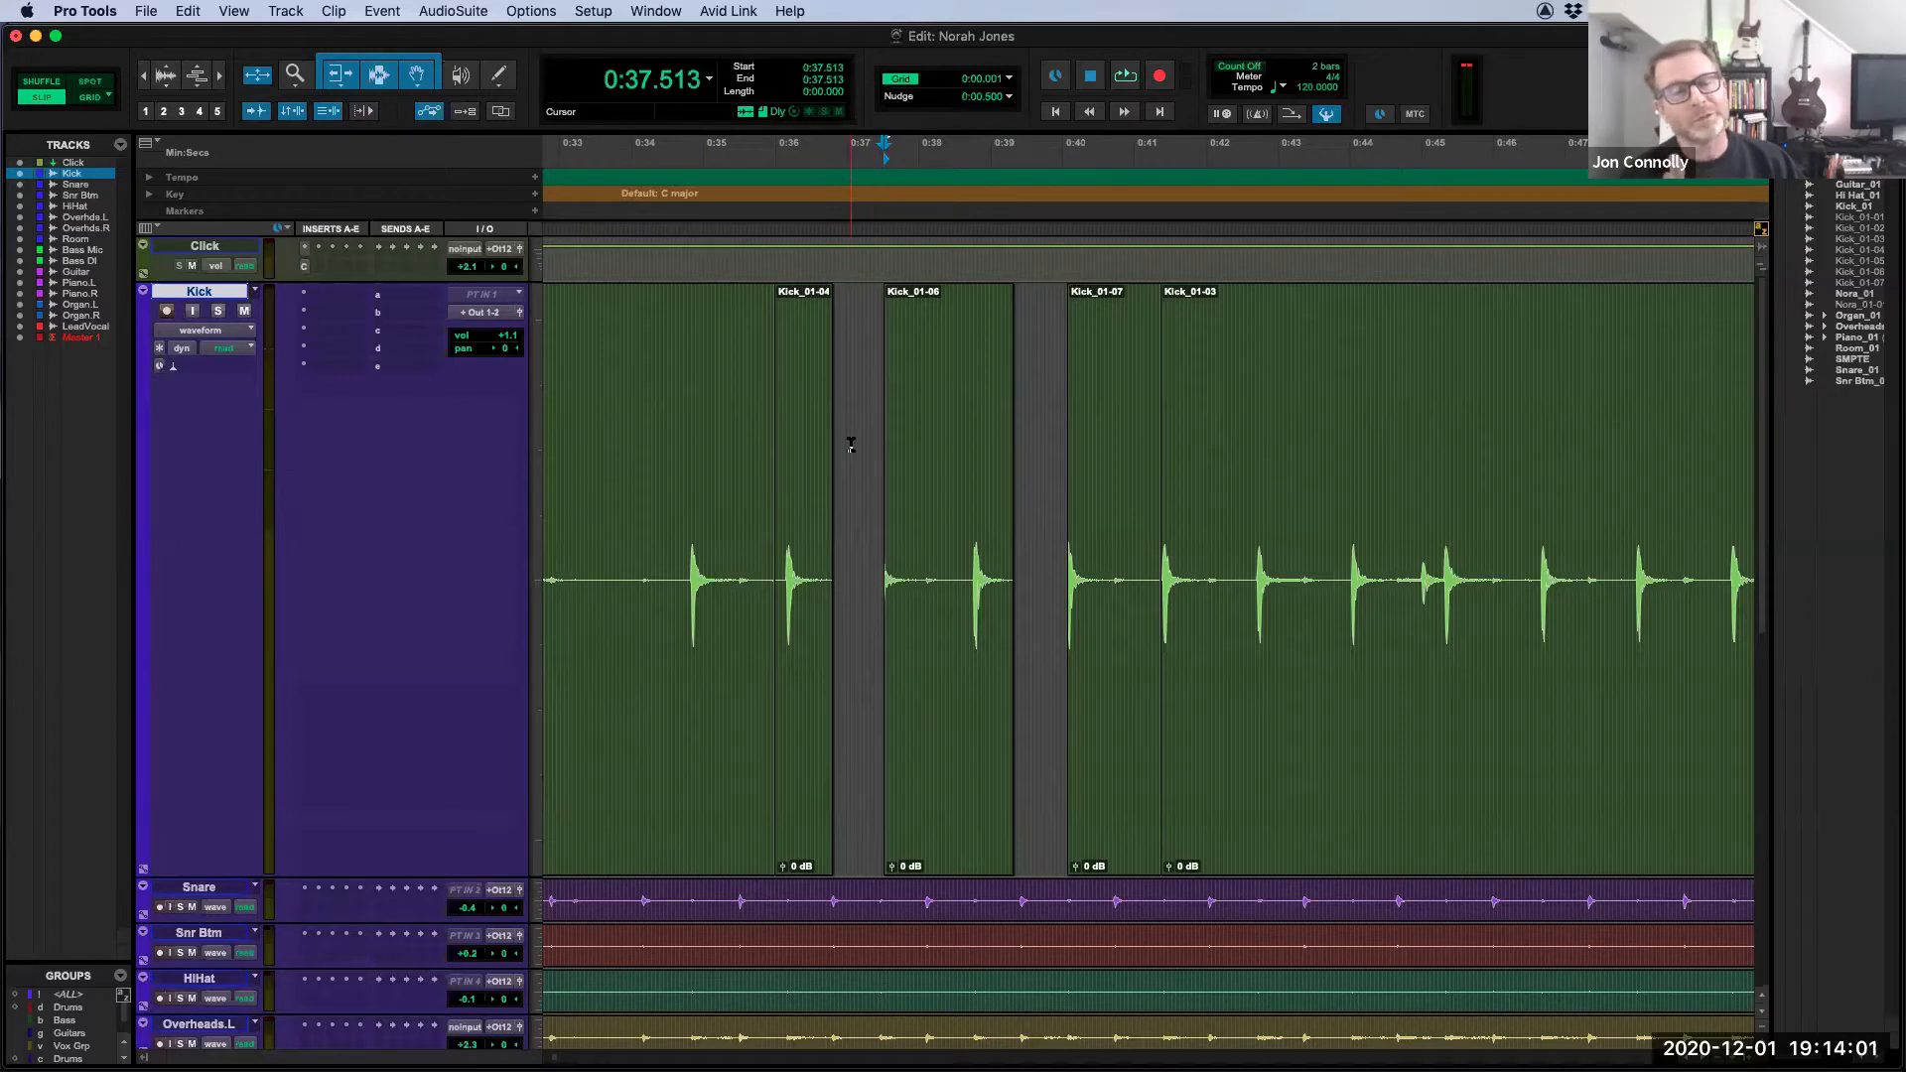
pyautogui.press('Tab')
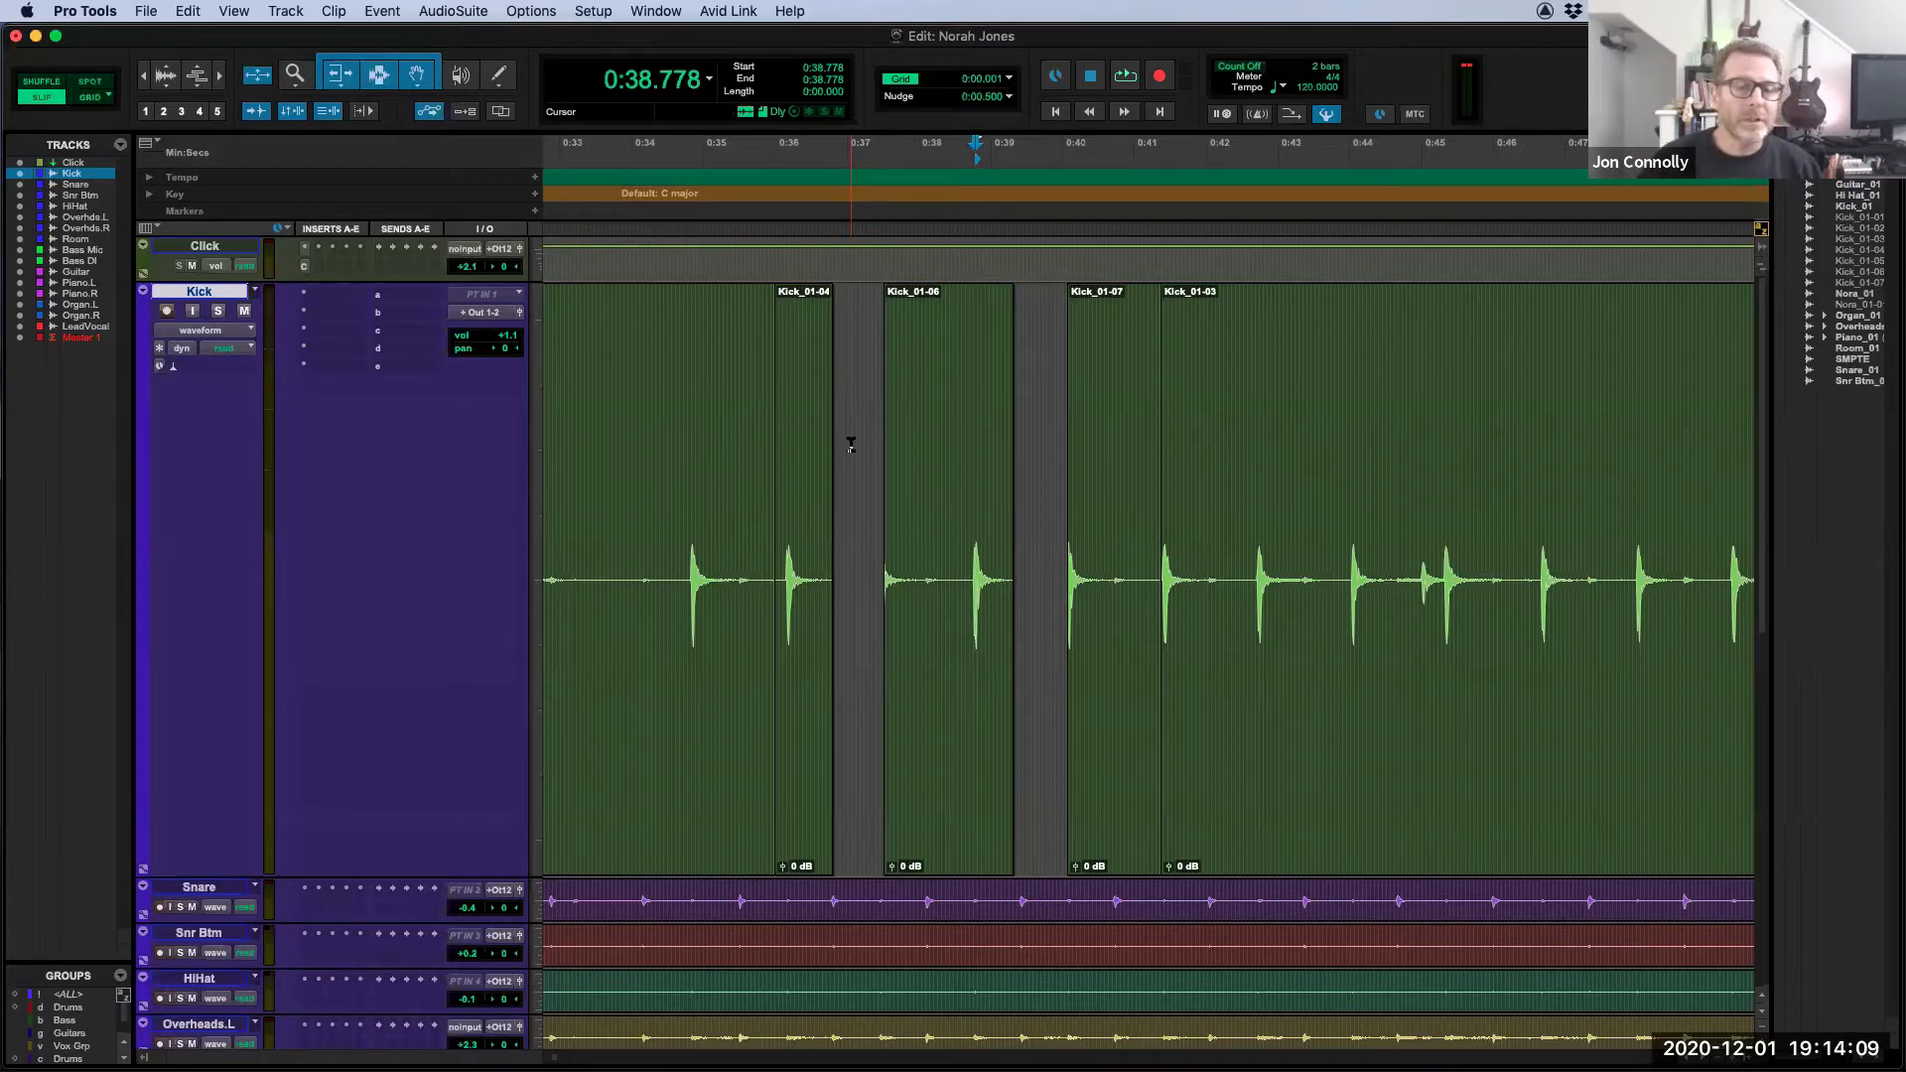
# Step: Undo both Kick audio deletions and the clip separation
pyautogui.press('super+z')
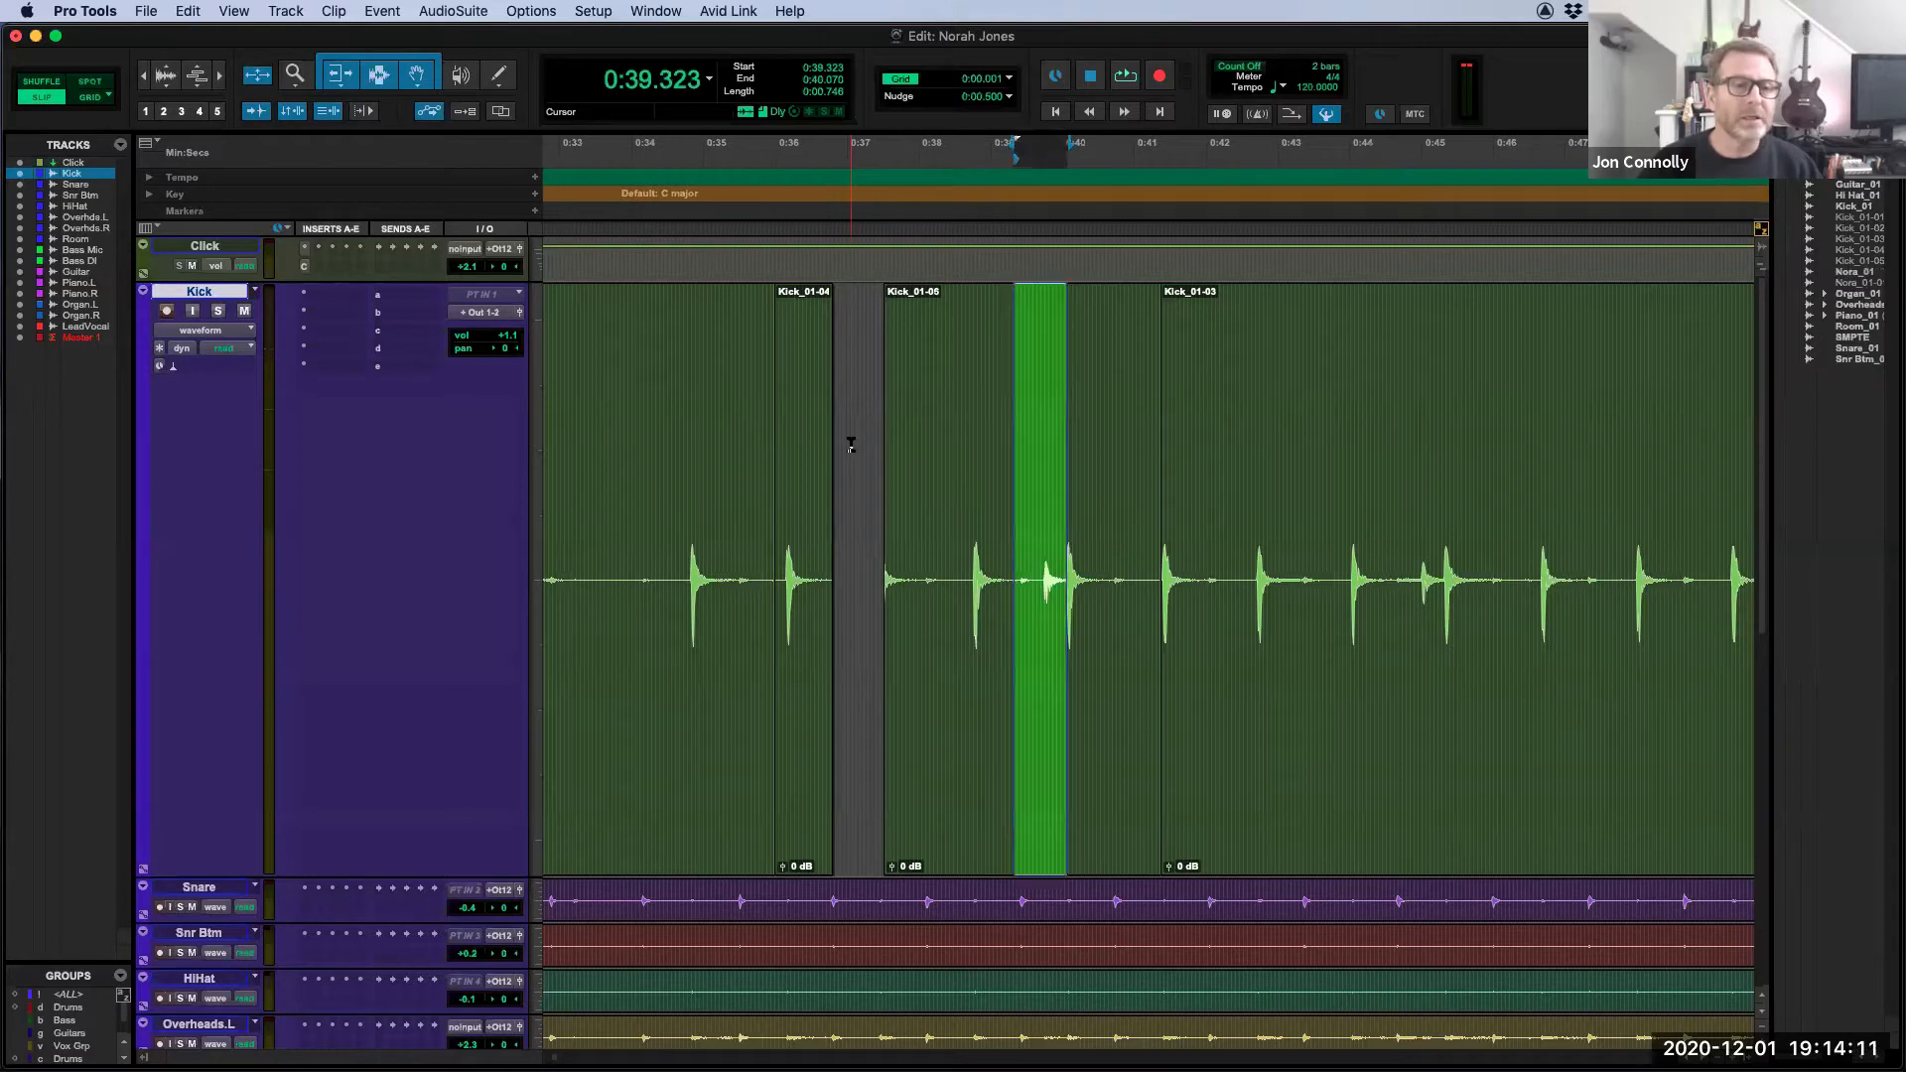
pyautogui.press('super+z')
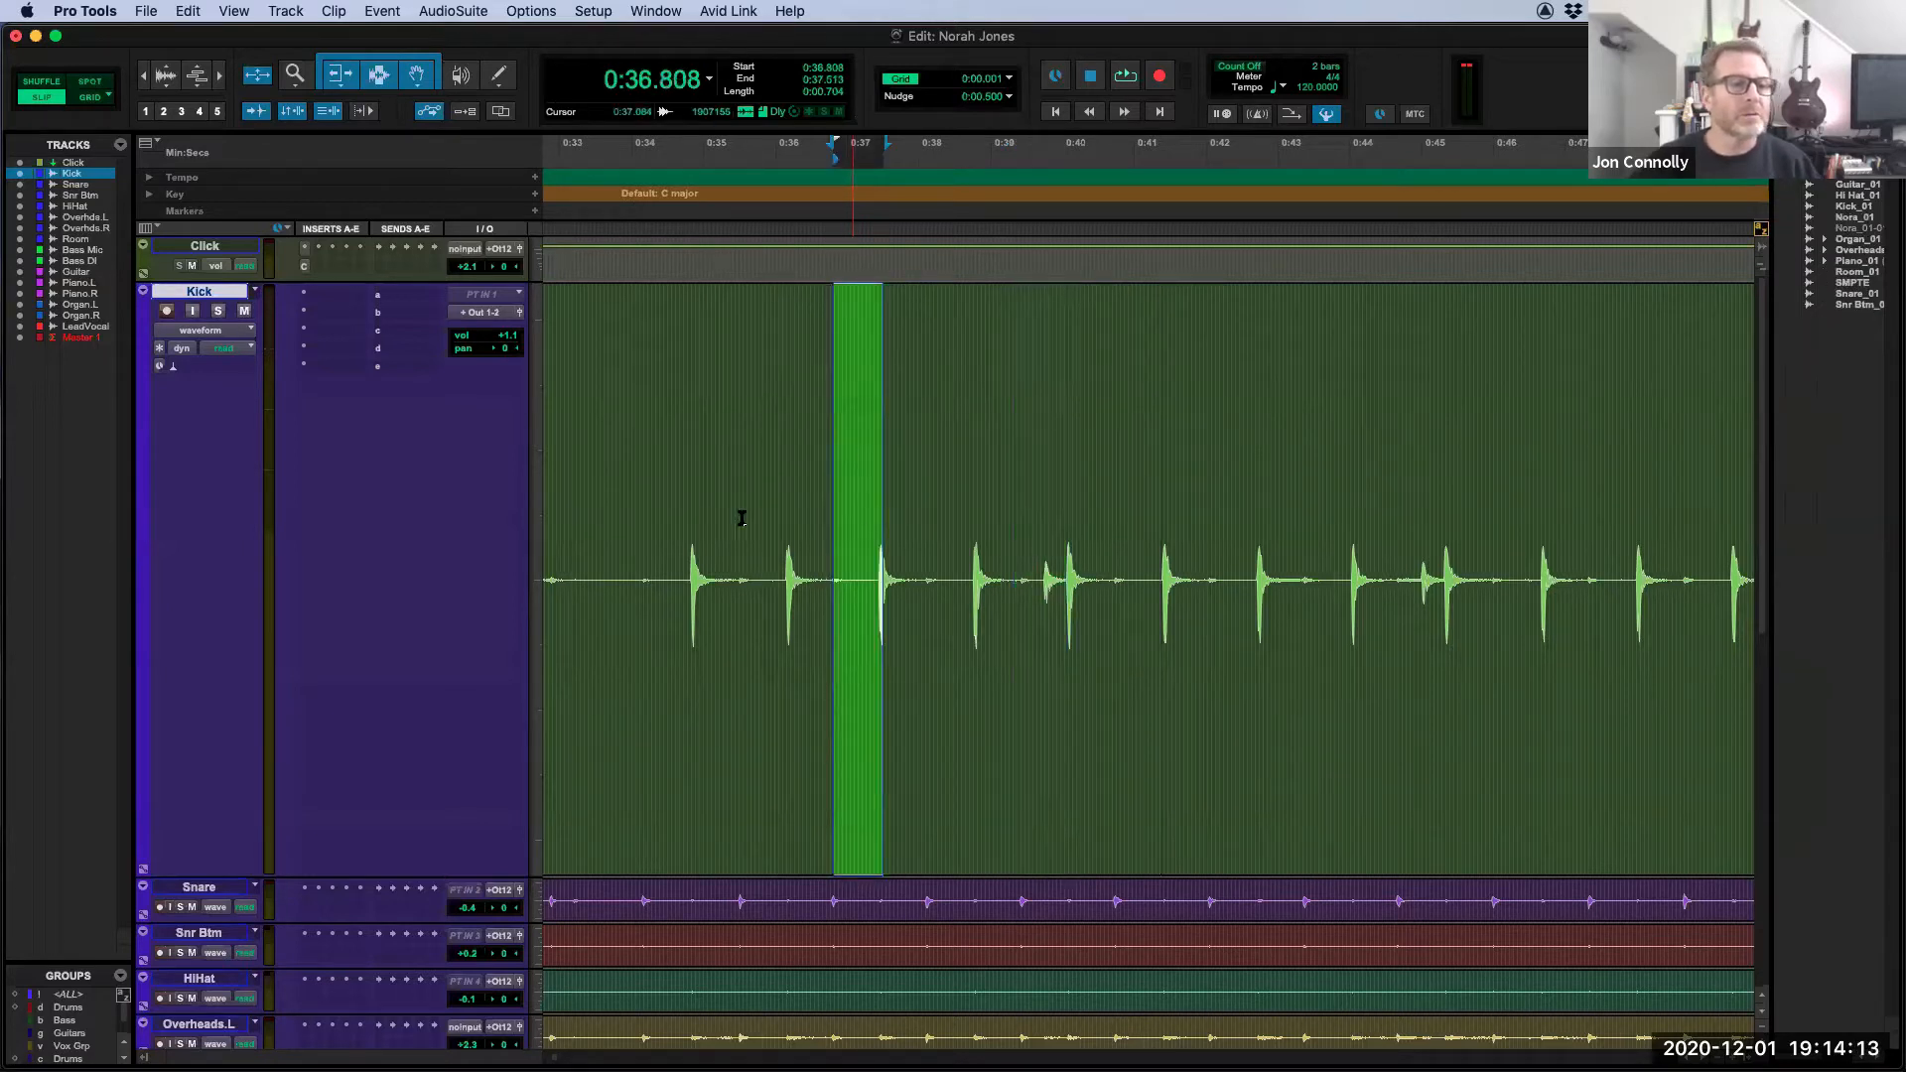
# Step: Select the Kick audio from the transient at 0:34.839 to about 0:45.170 and play it briefly
pyautogui.click(663, 467)
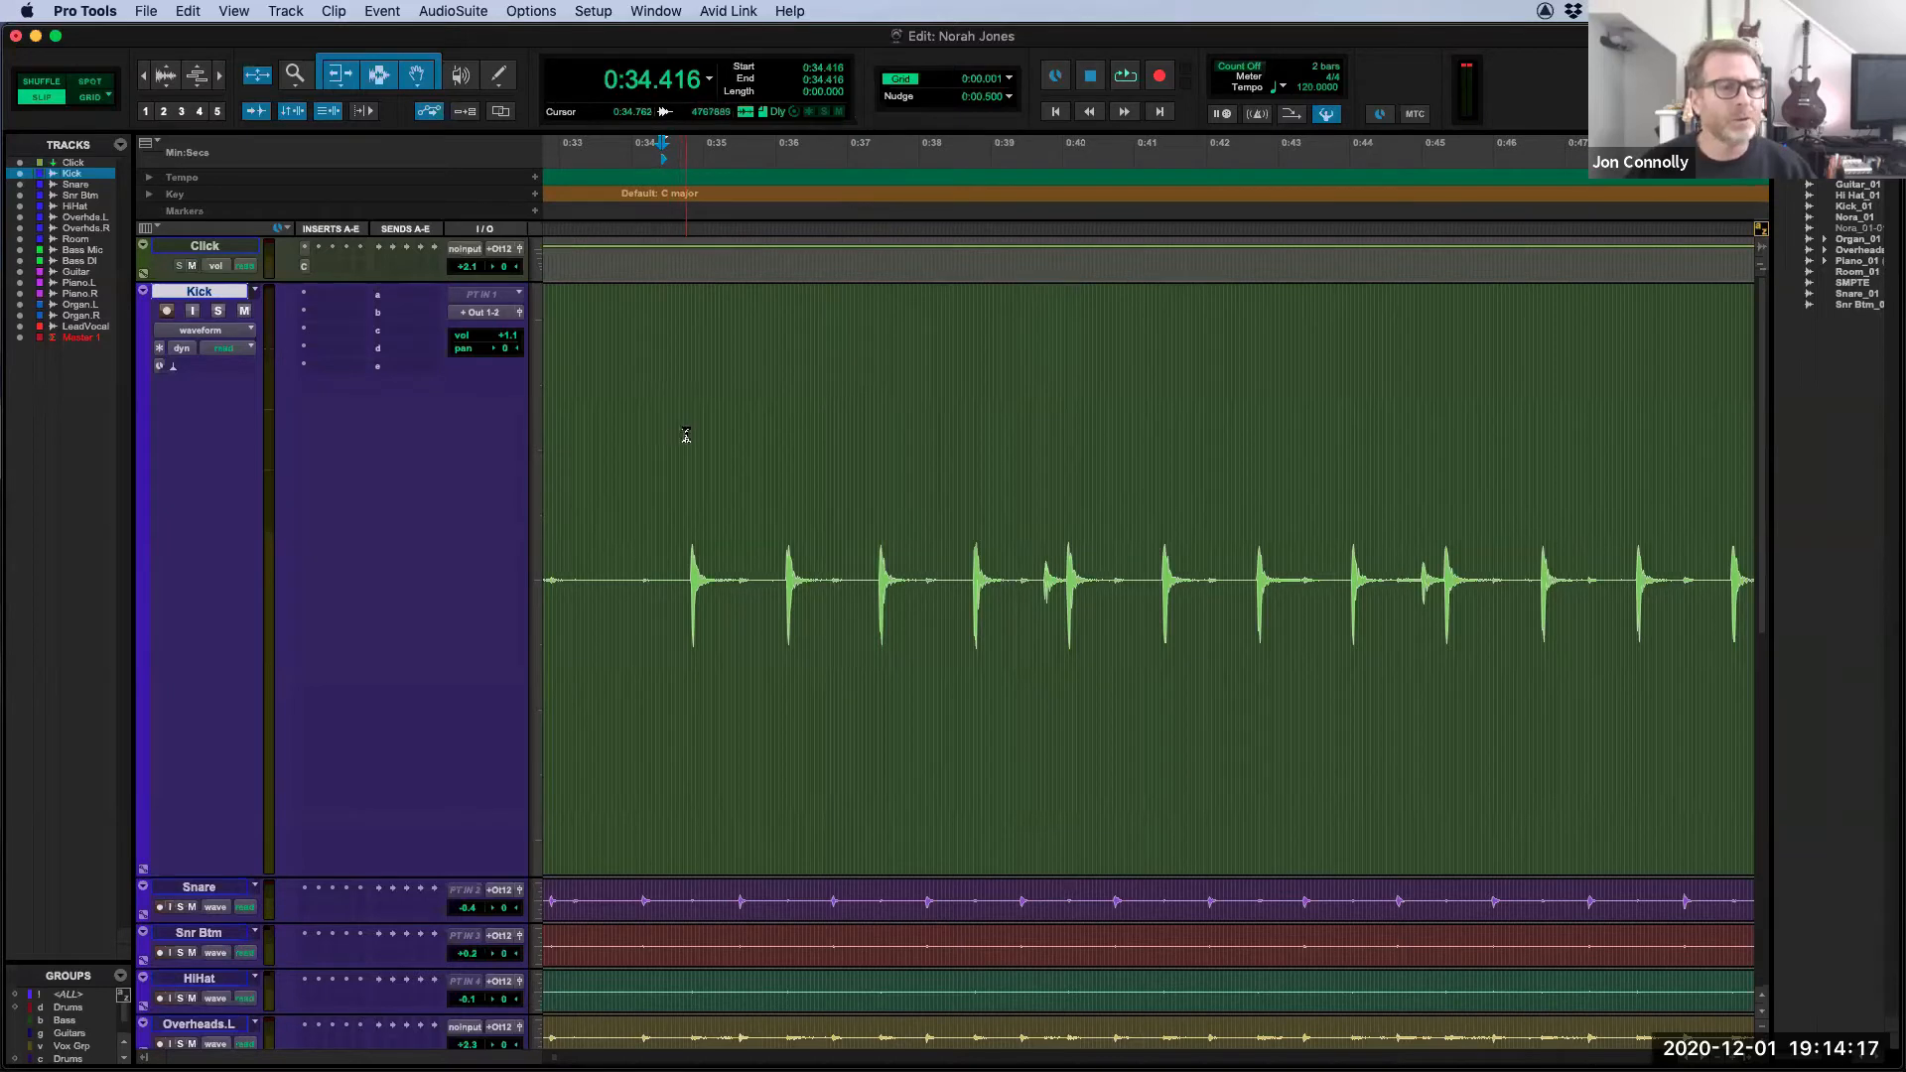
pyautogui.click(689, 436)
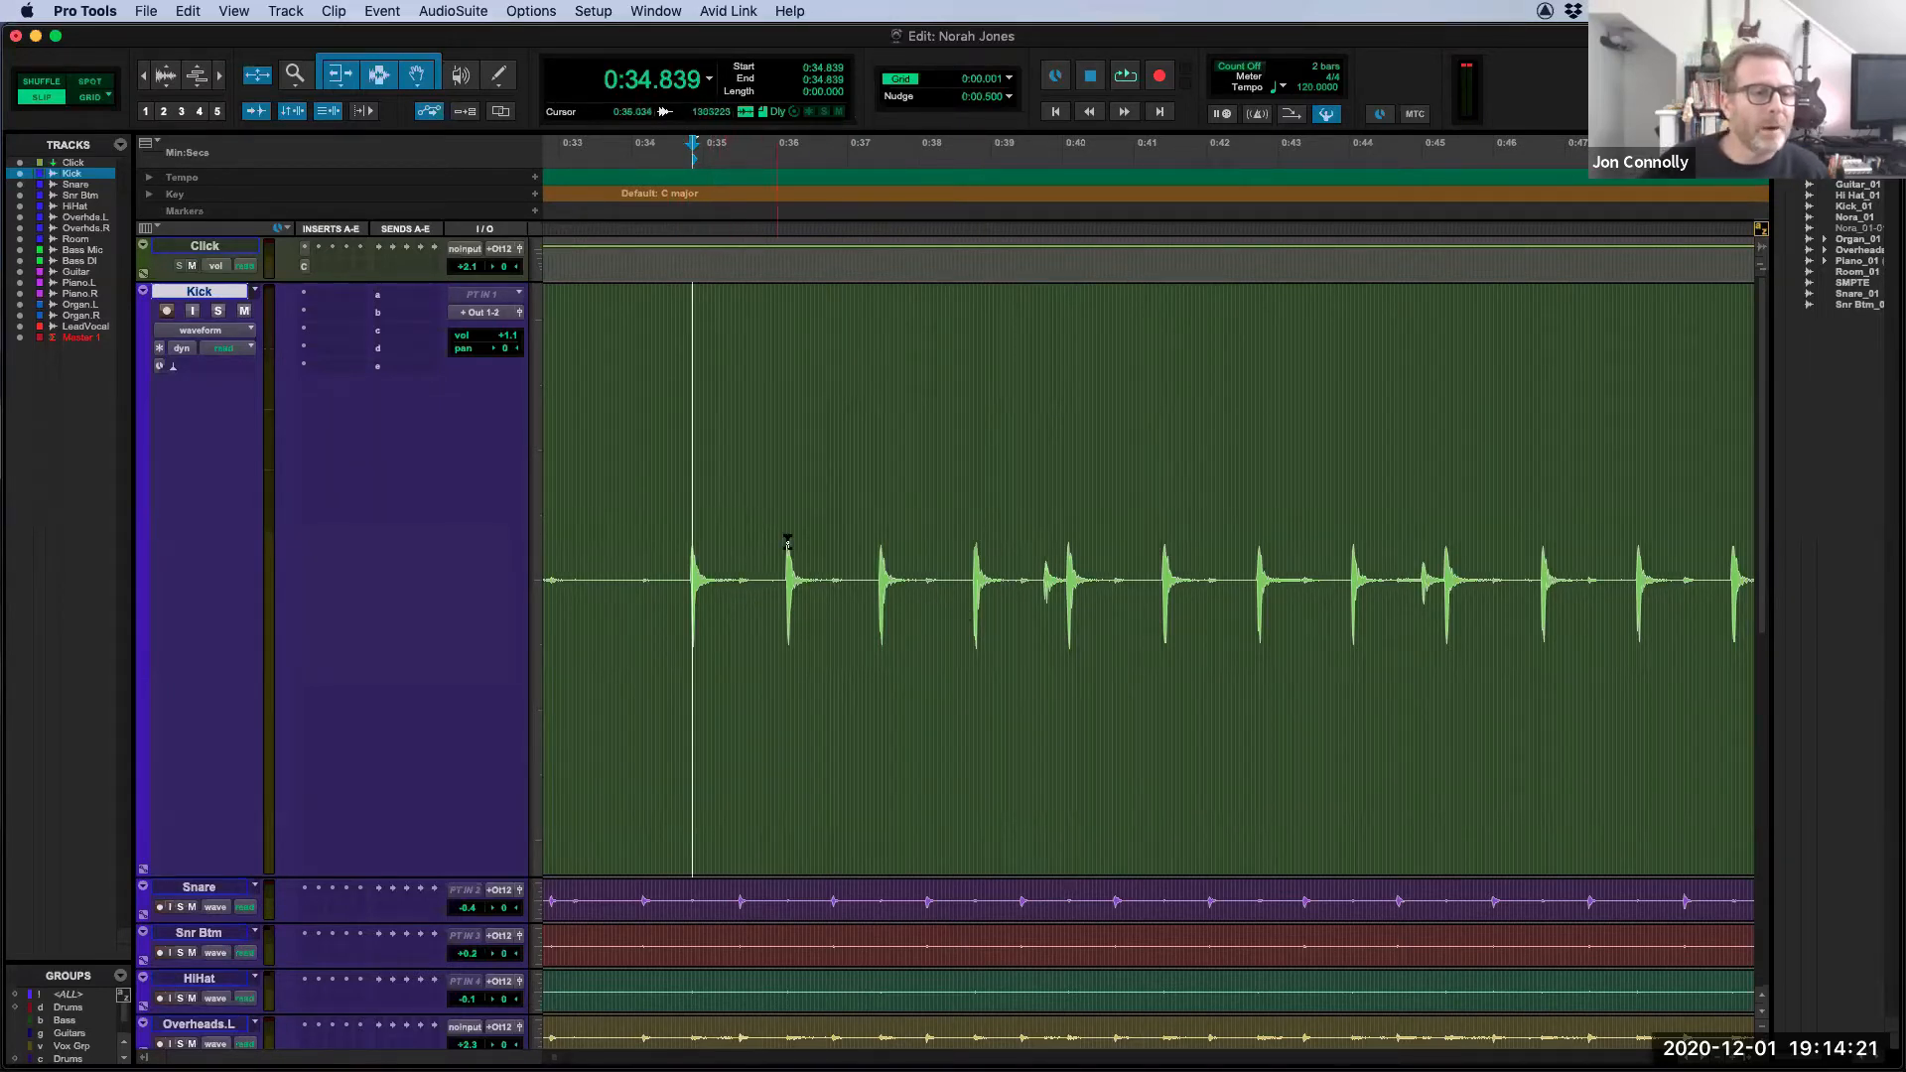
pyautogui.keyDown('shift'); pyautogui.click(1429, 475); pyautogui.keyUp('shift')
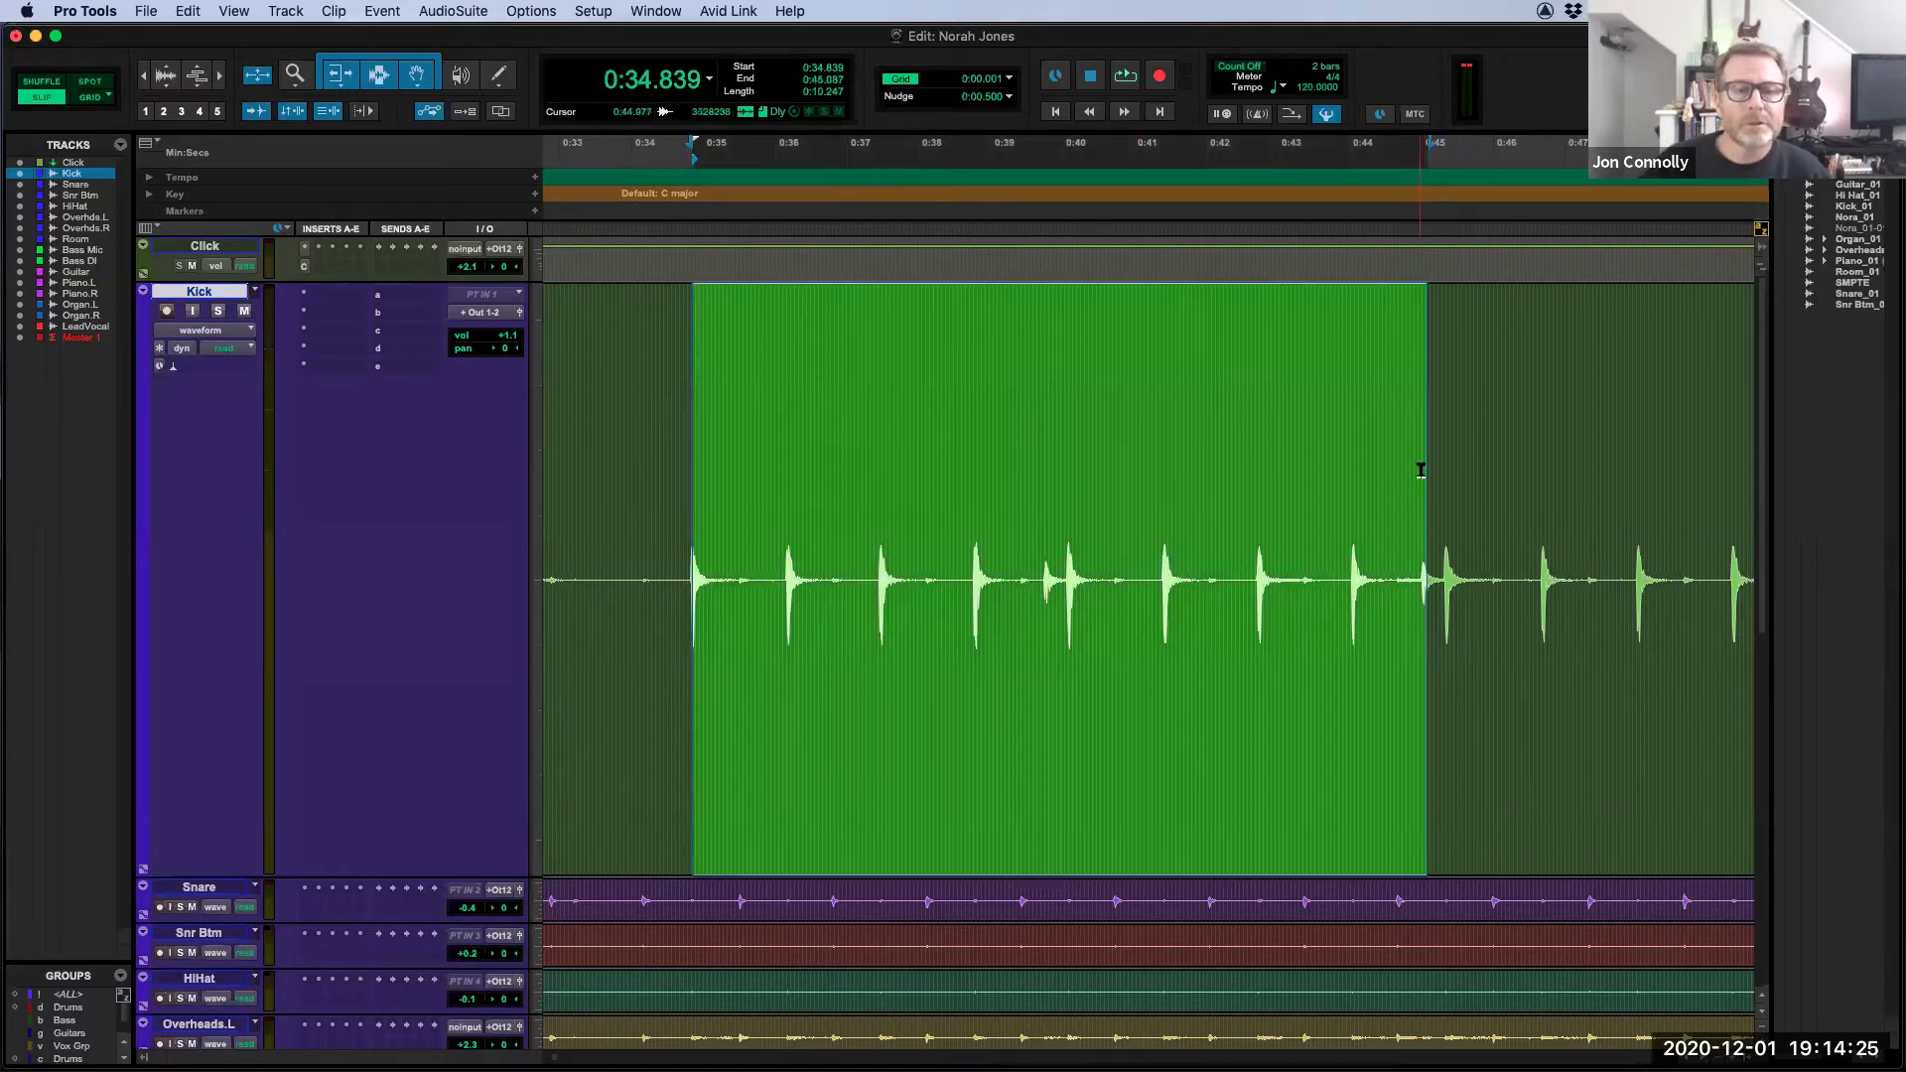
pyautogui.moveTo(1433, 474); pyautogui.dragTo(1432, 477)
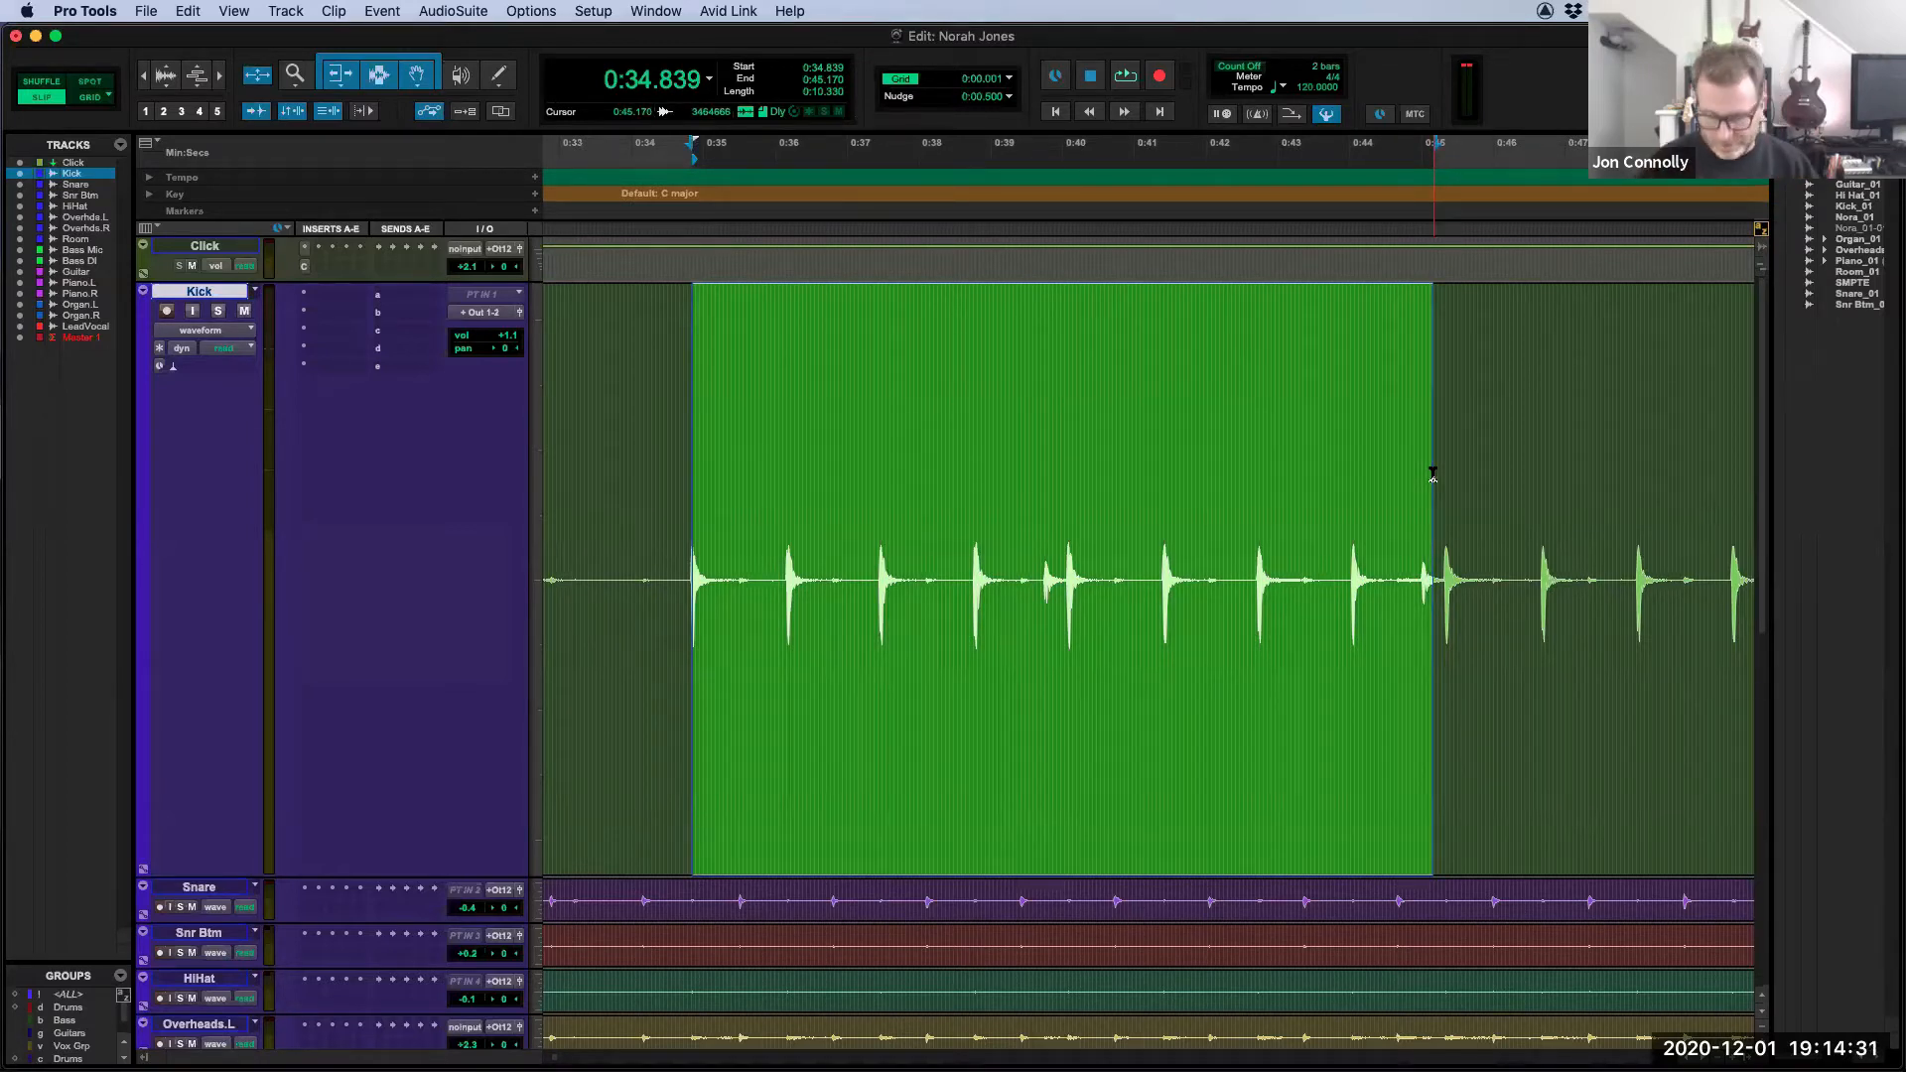
pyautogui.press('space')
pyautogui.press('space')
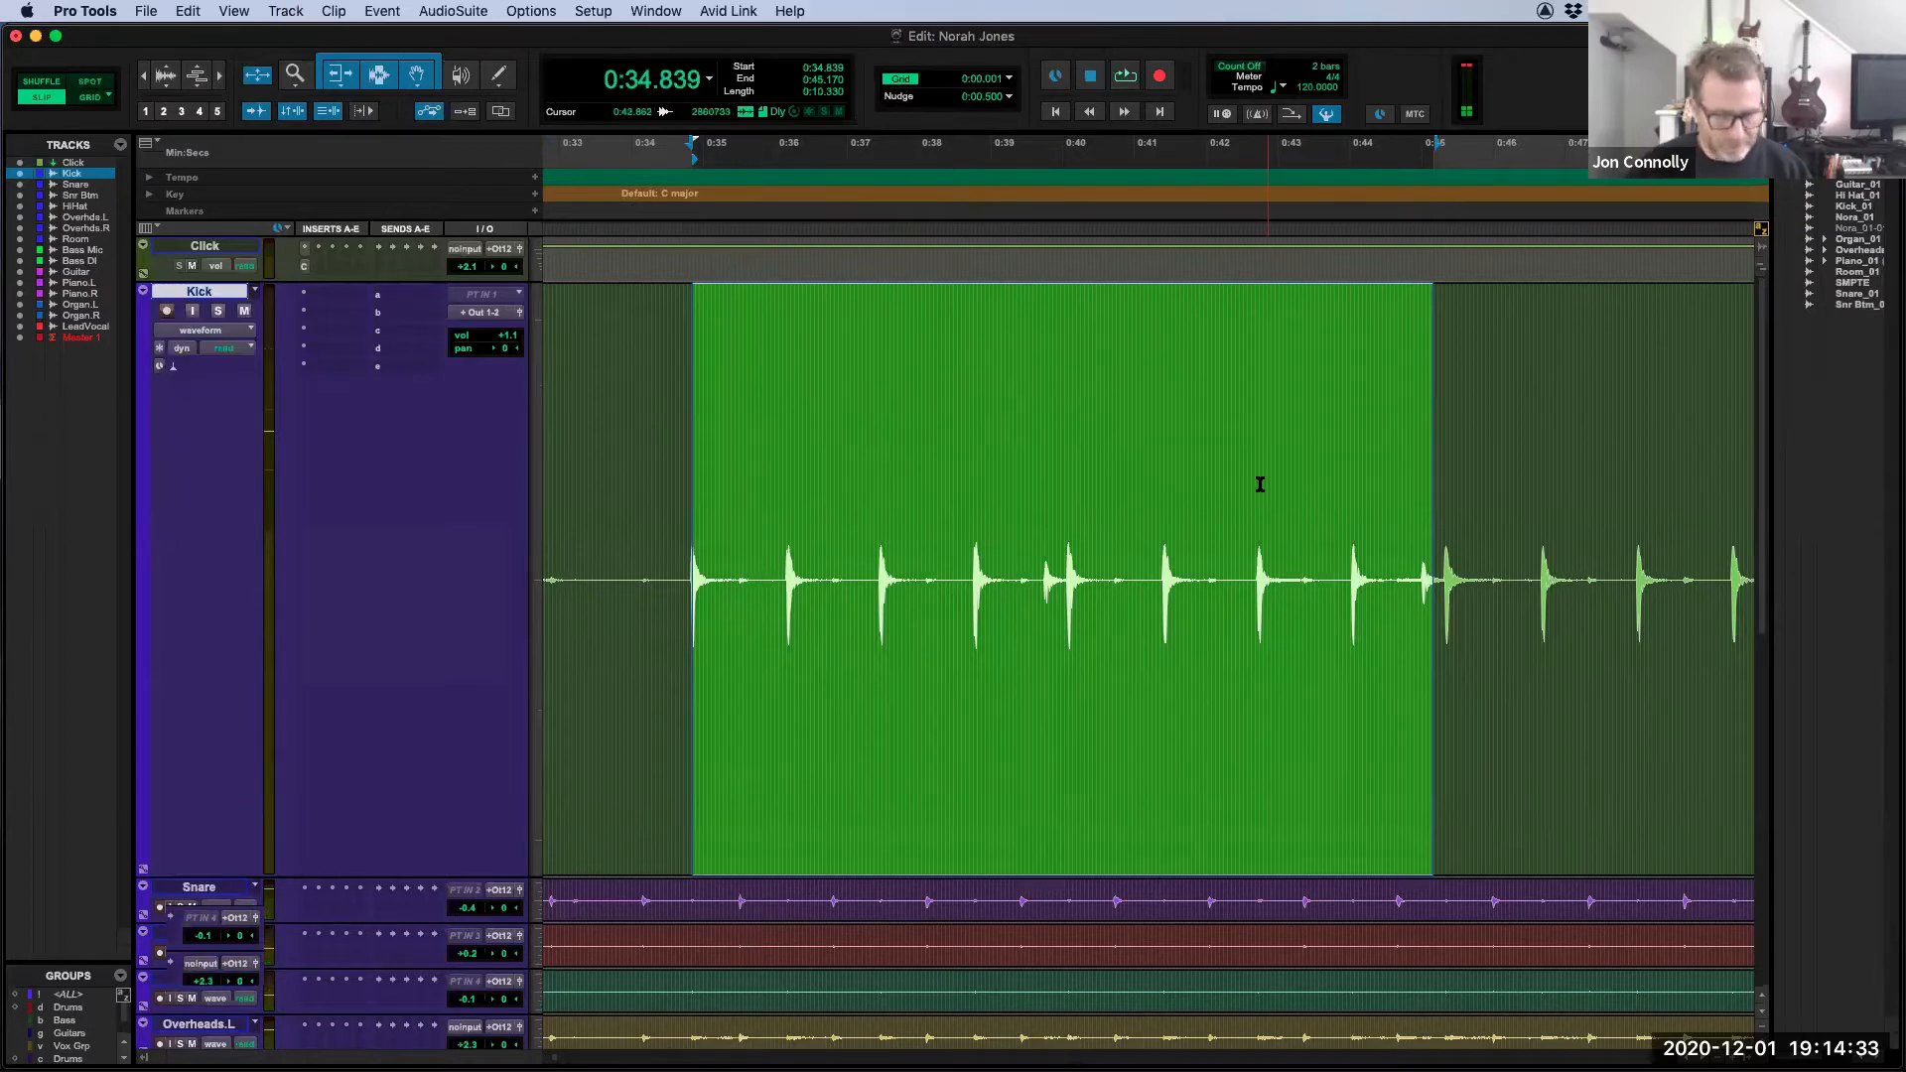
# Step: Shorten the Kick selection to end at 0:39.420 and, during playback, extend it to the transients at 0:39.756 and 0:40.074
pyautogui.moveTo(1264, 430); pyautogui.dragTo(1019, 454)
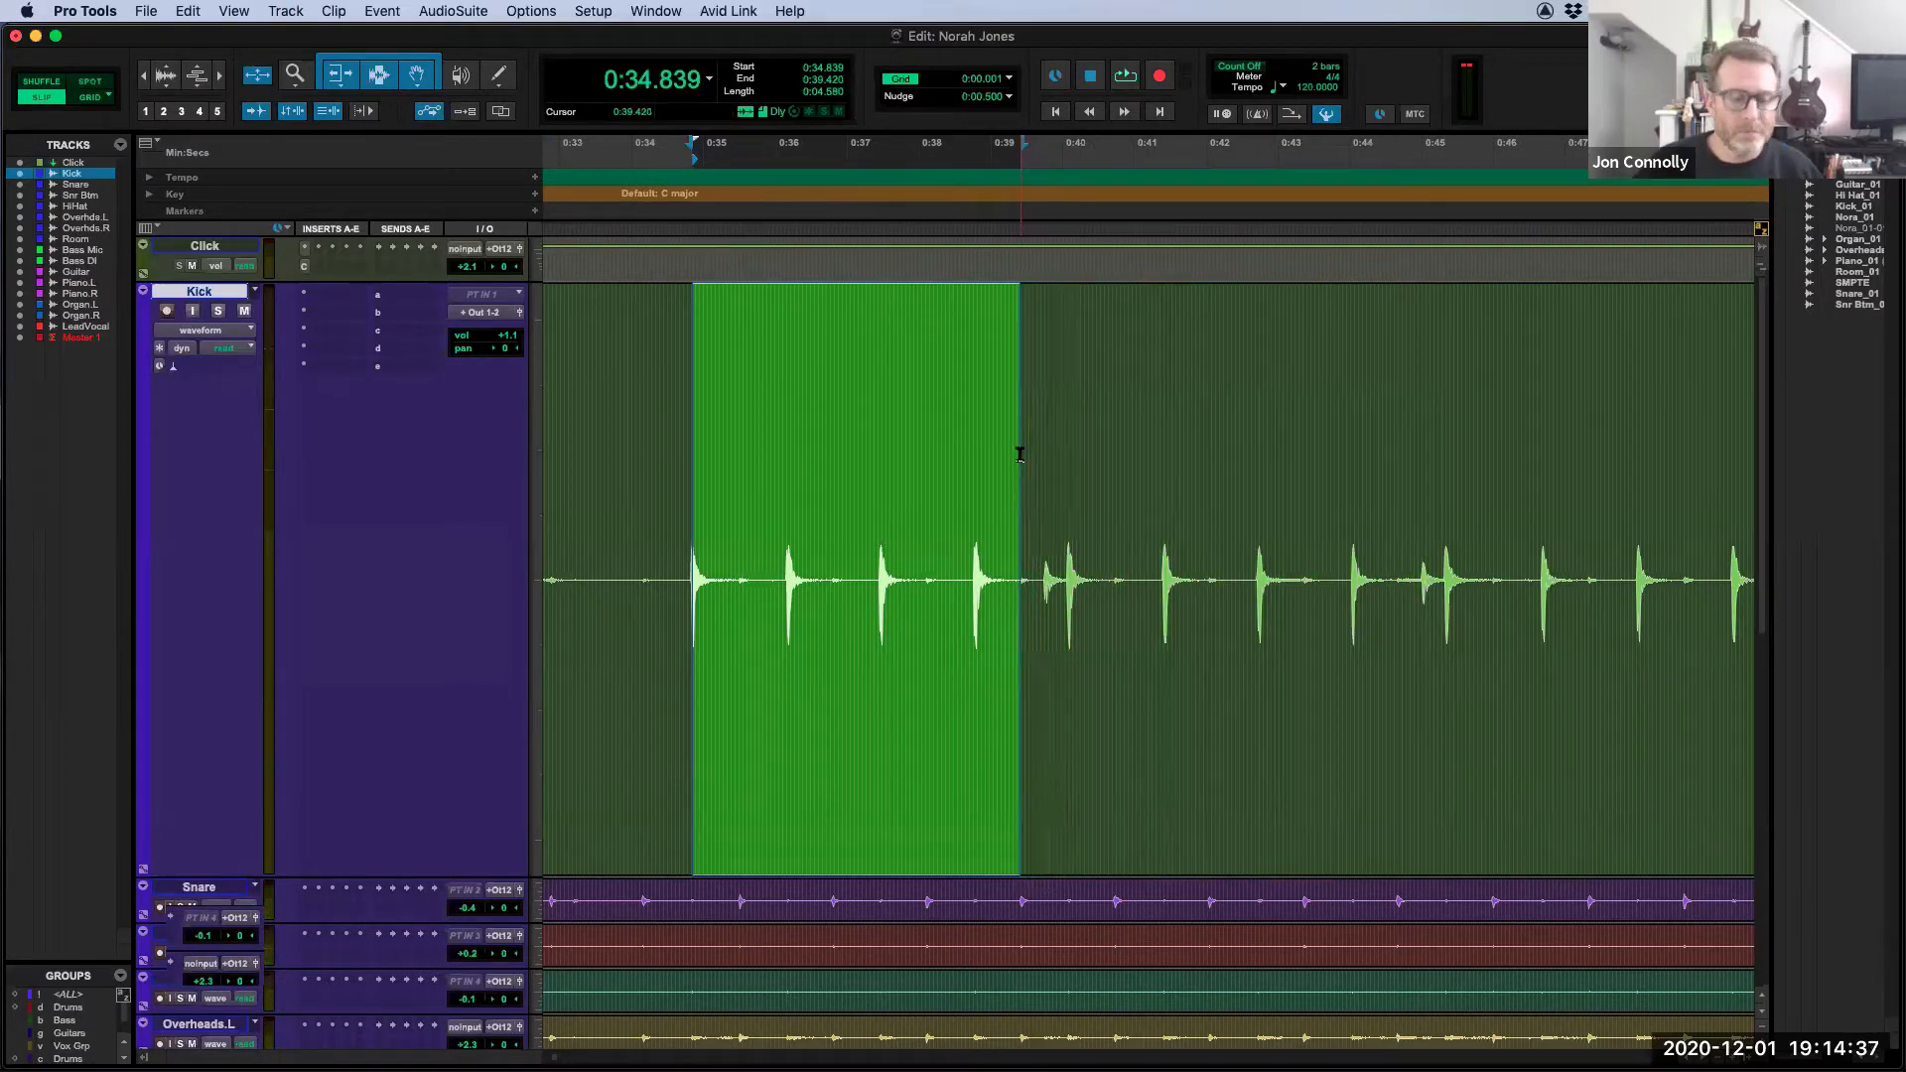
pyautogui.press('space')
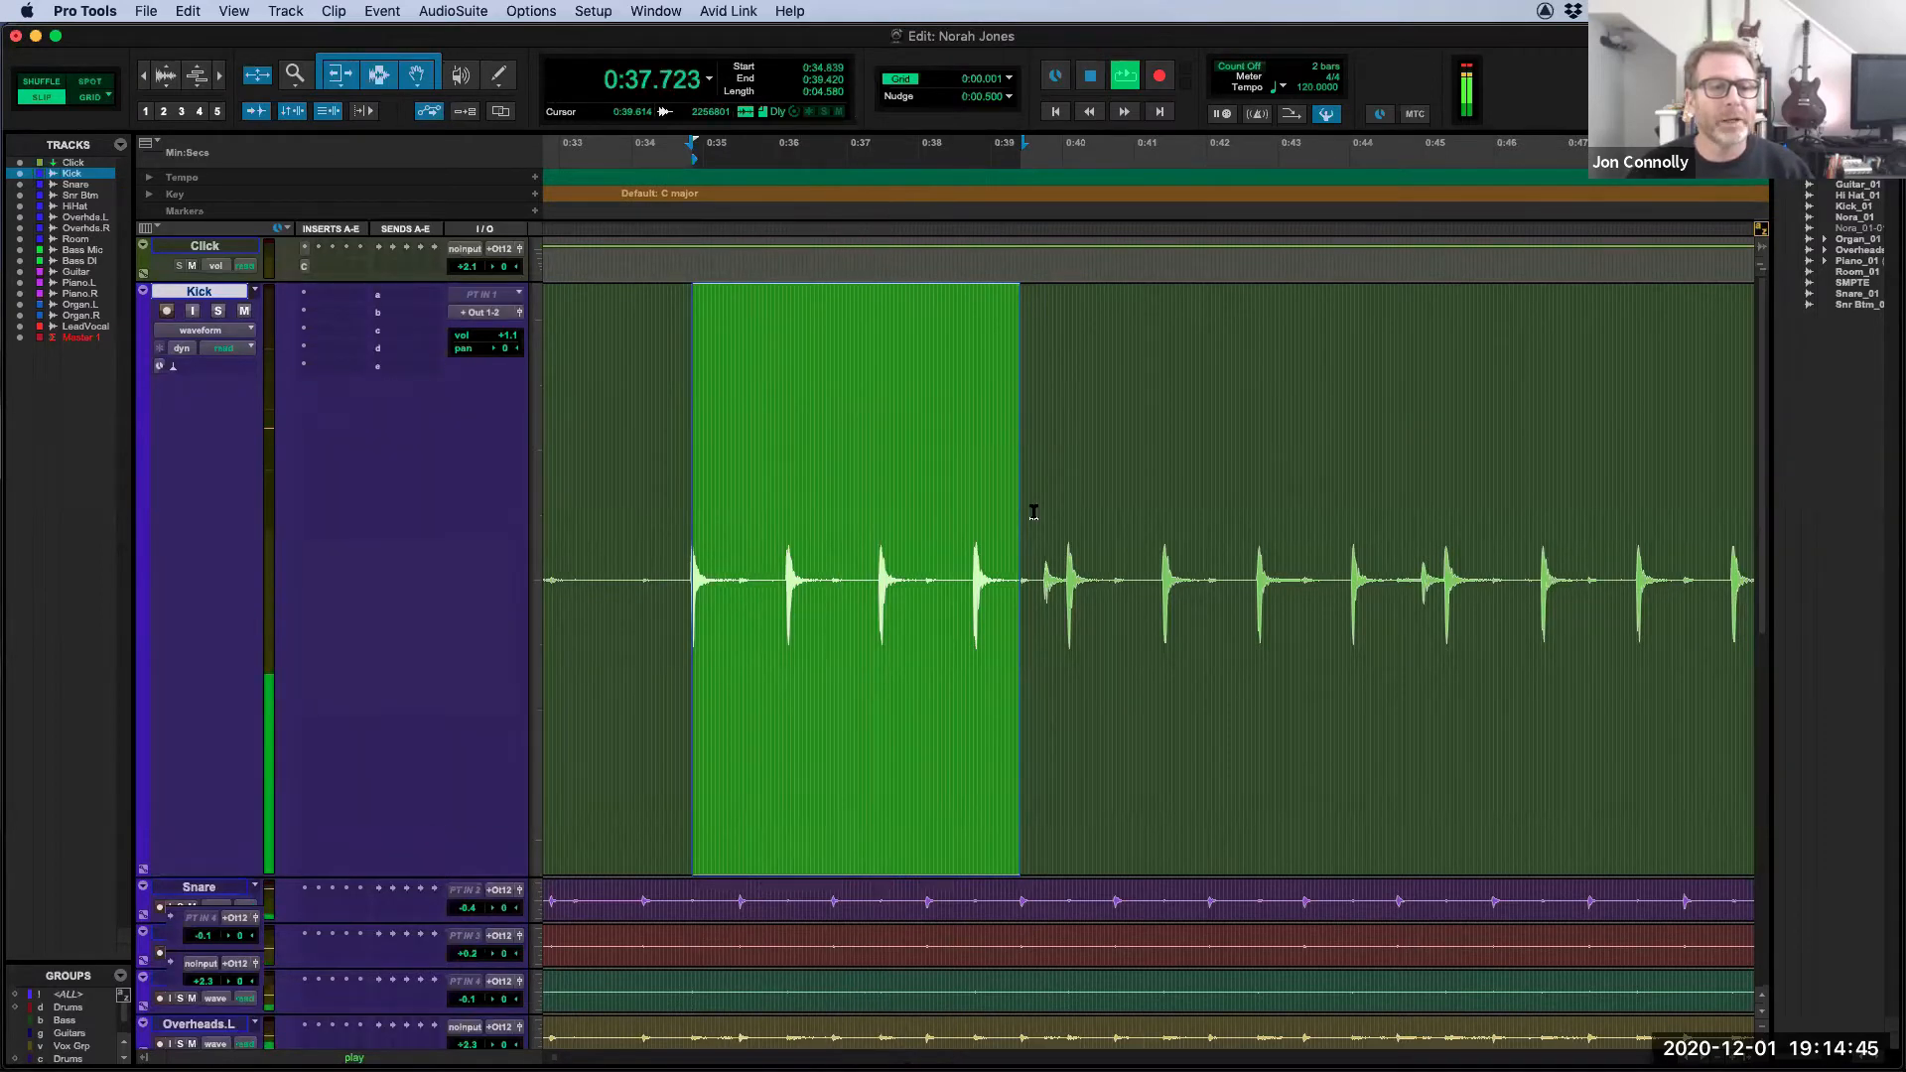
pyautogui.hotkey('shift', 'Tab')
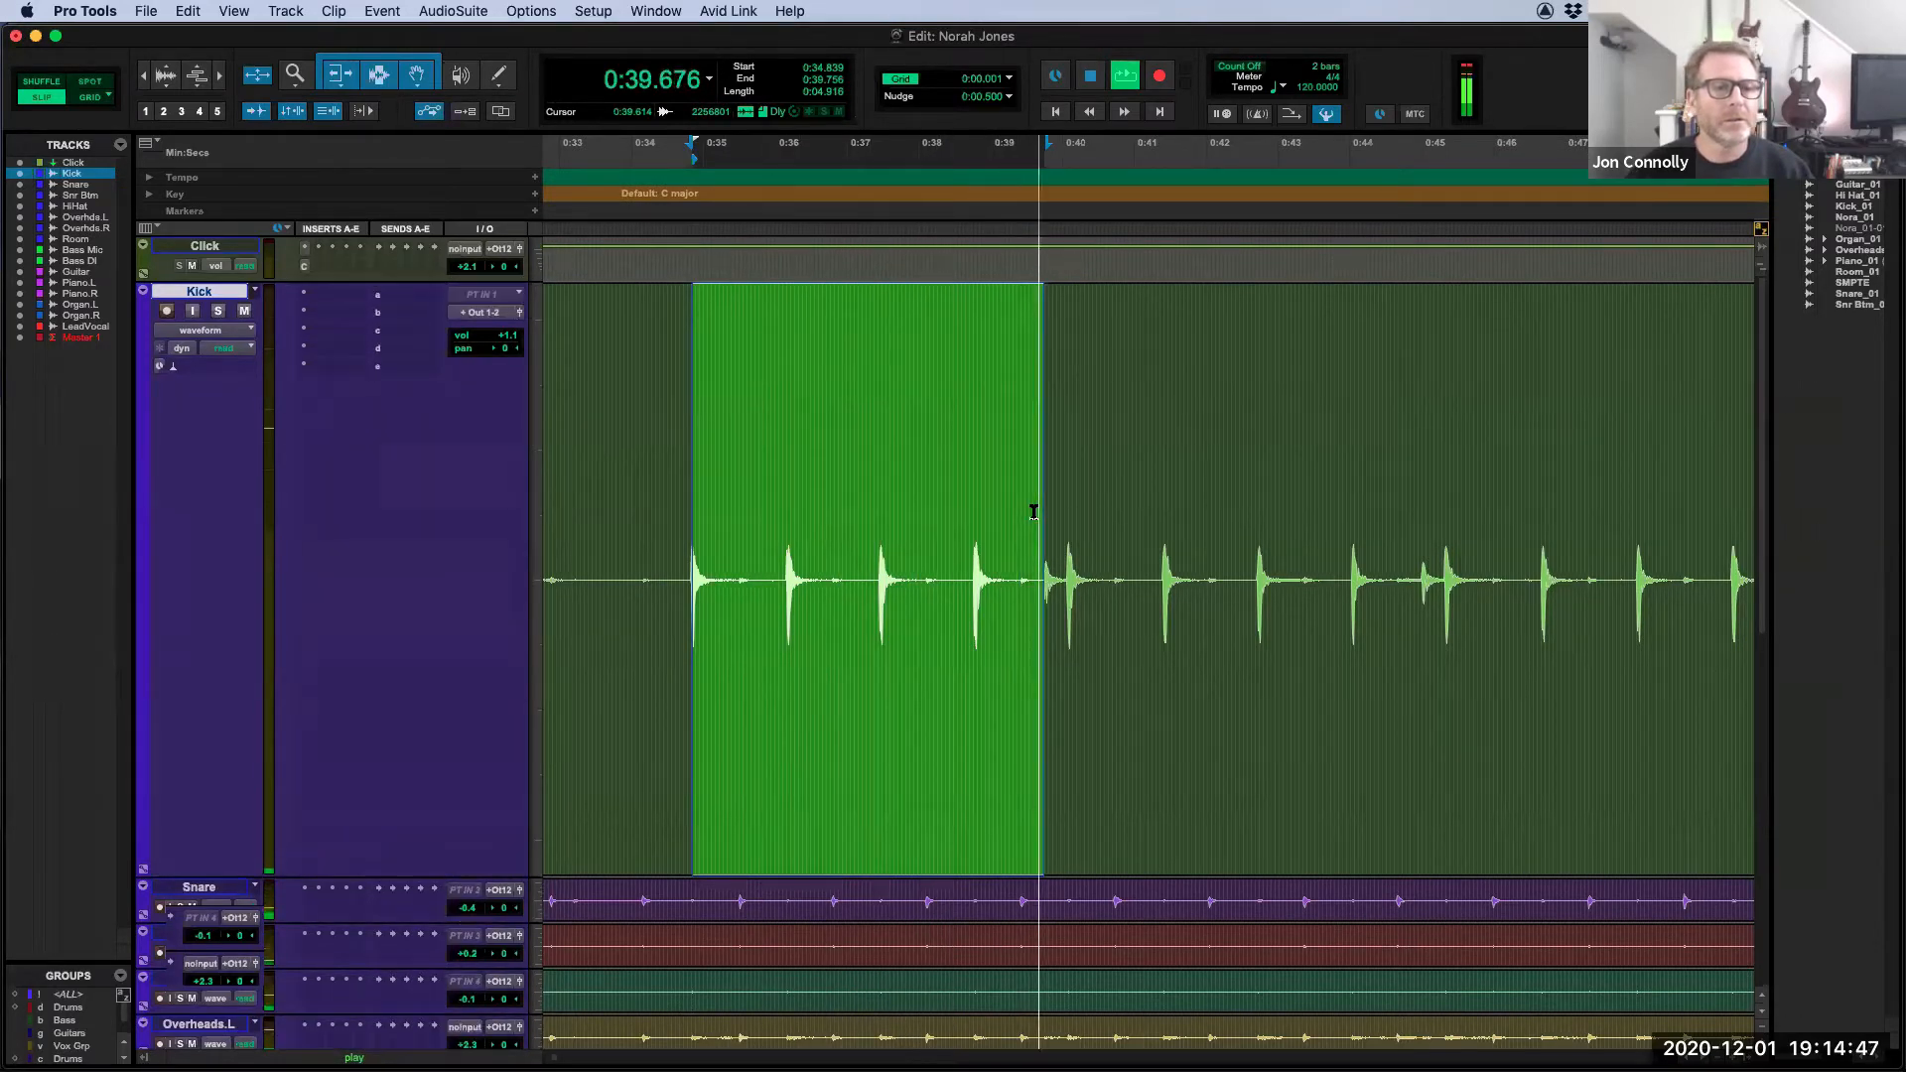
pyautogui.hotkey('shift', 'Tab')
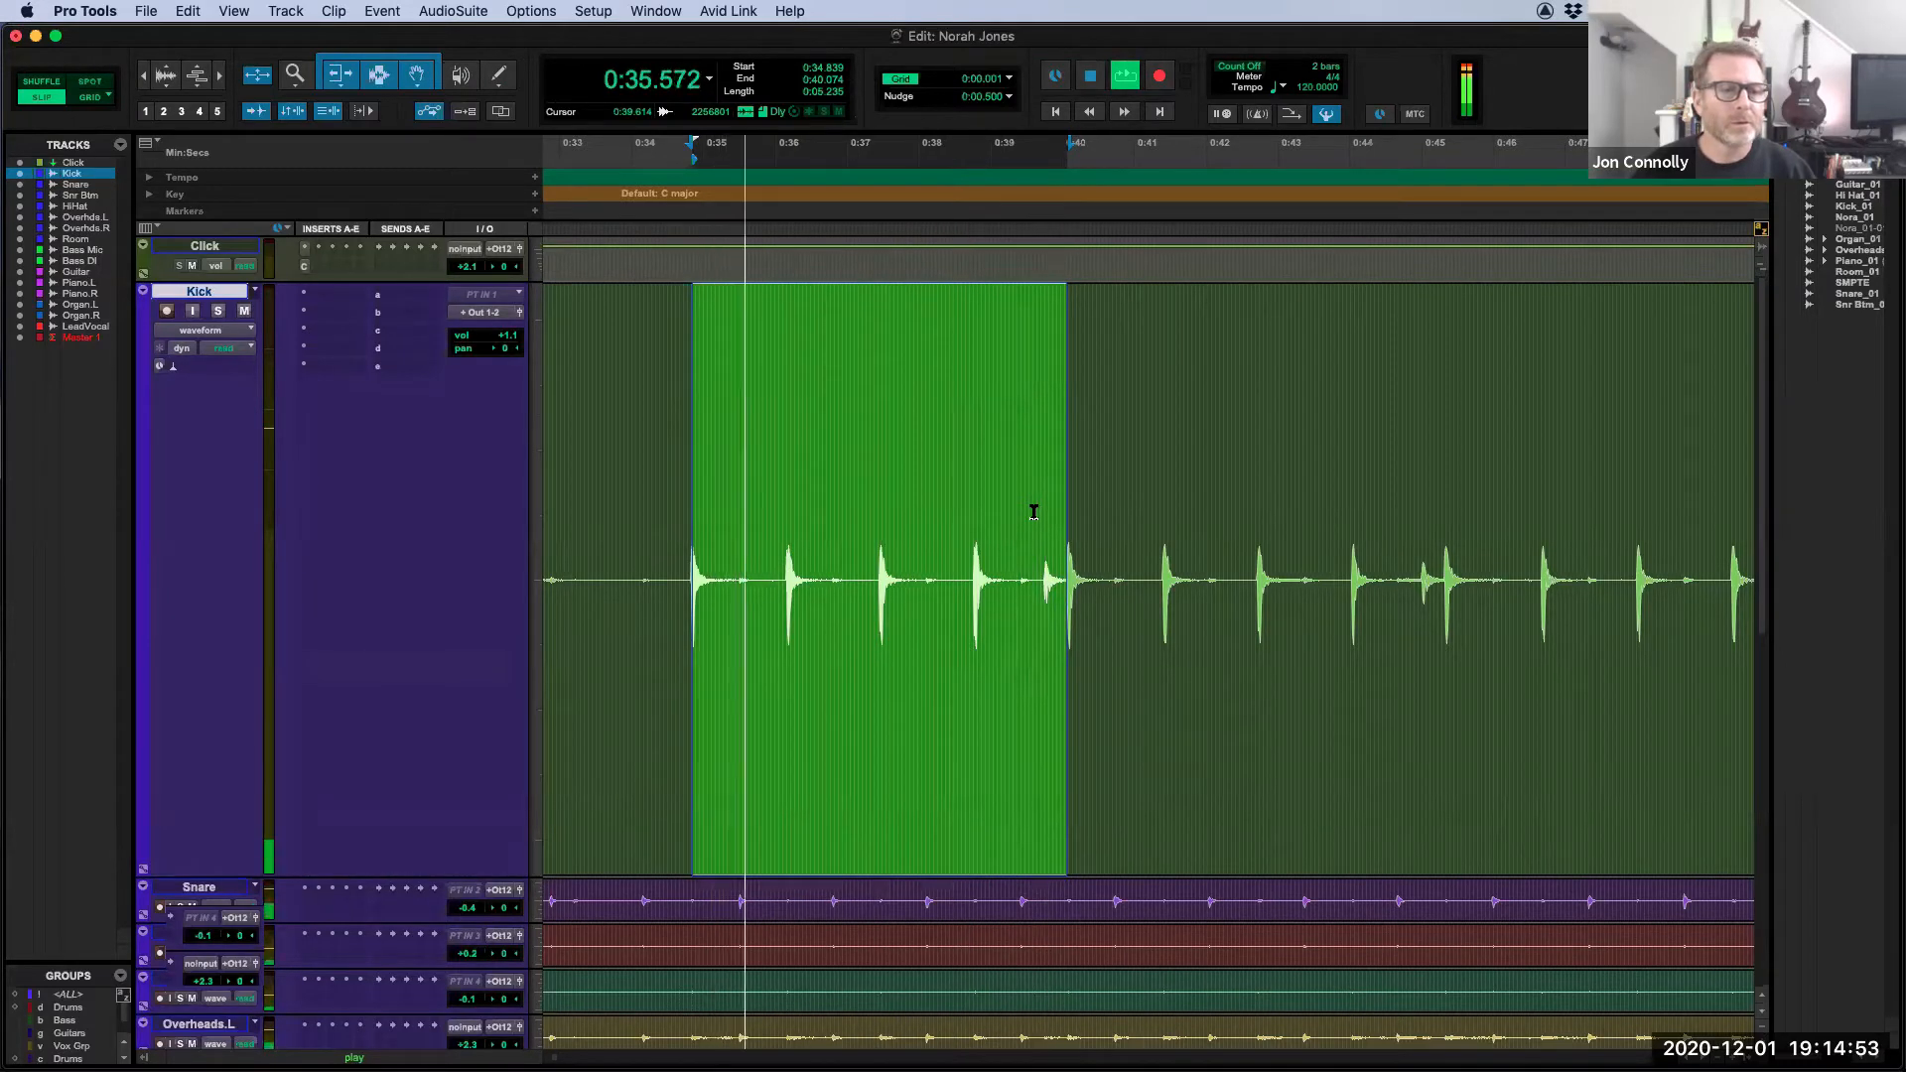
pyautogui.press('space')
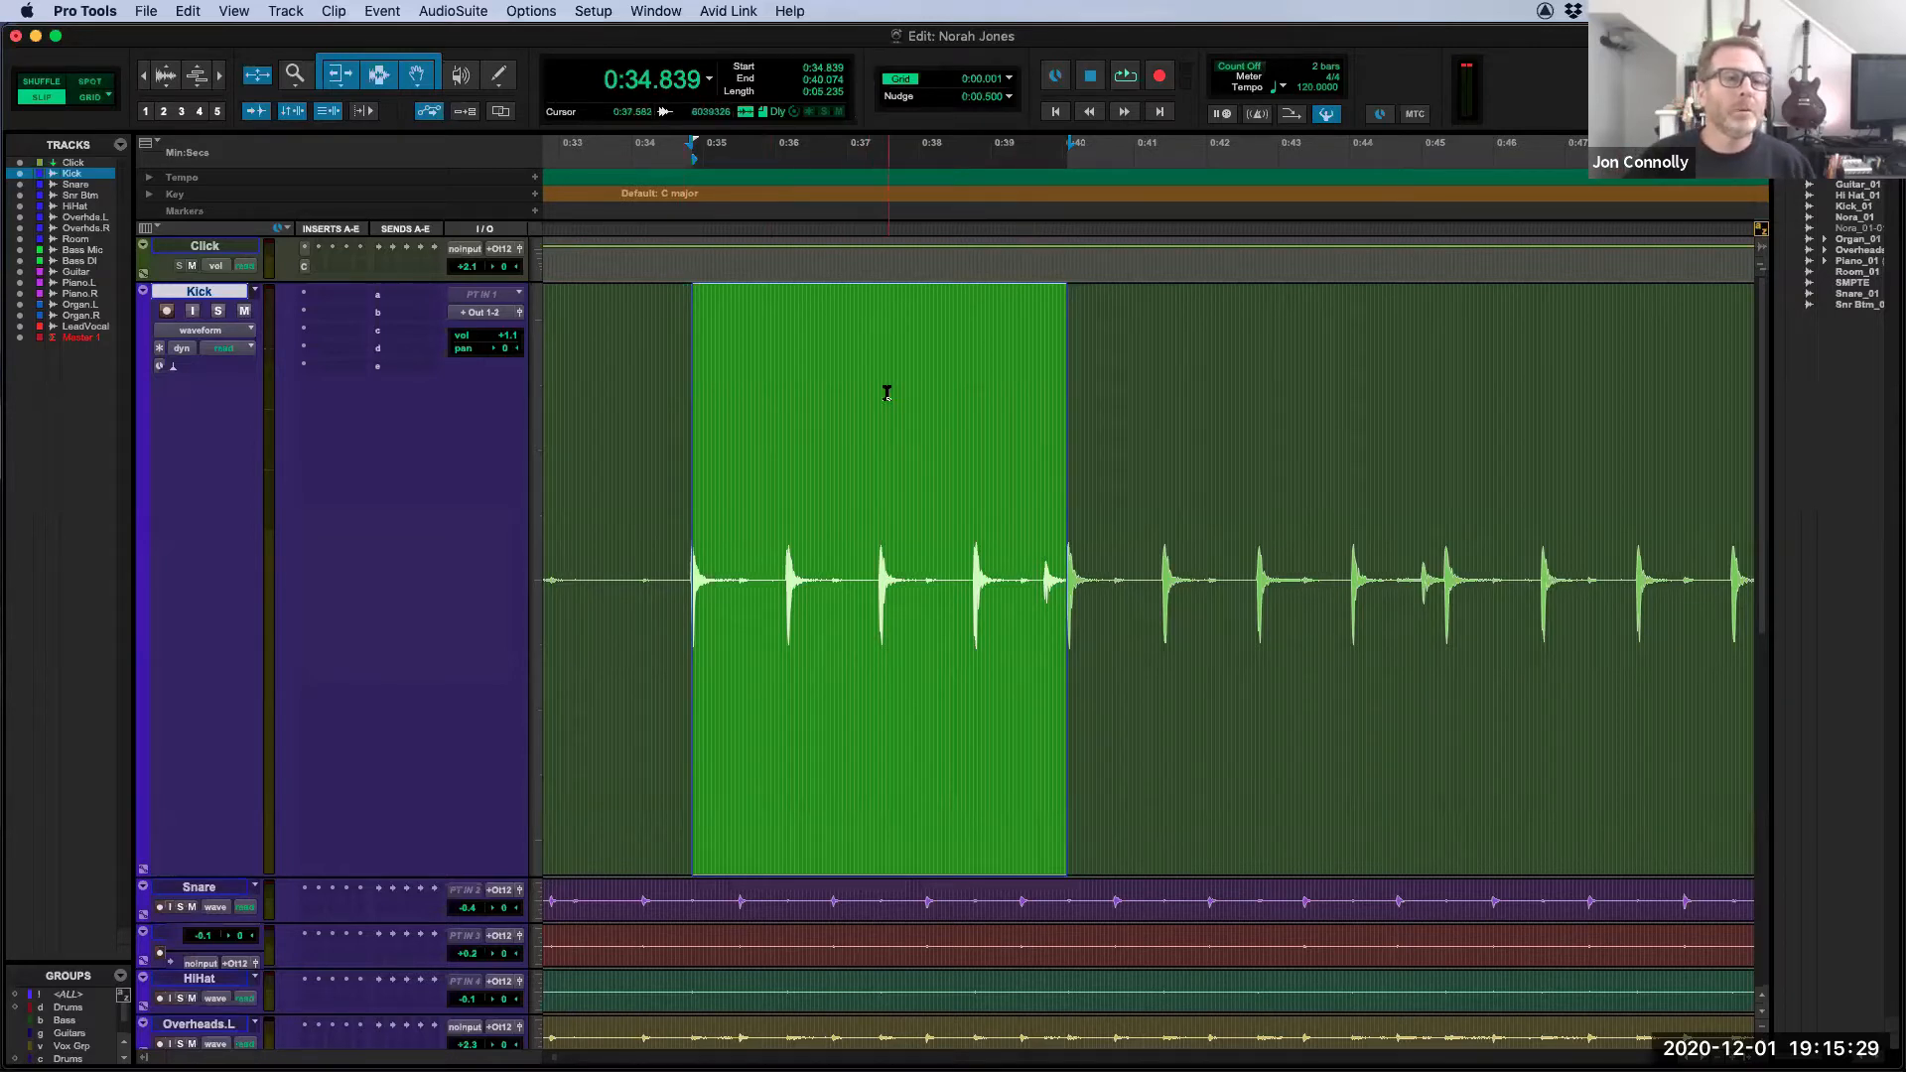
# Step: Start playback on the Kick track from about 0:34.375 and move the edit cursor to about 0:45.115 while it plays
pyautogui.click(782, 402)
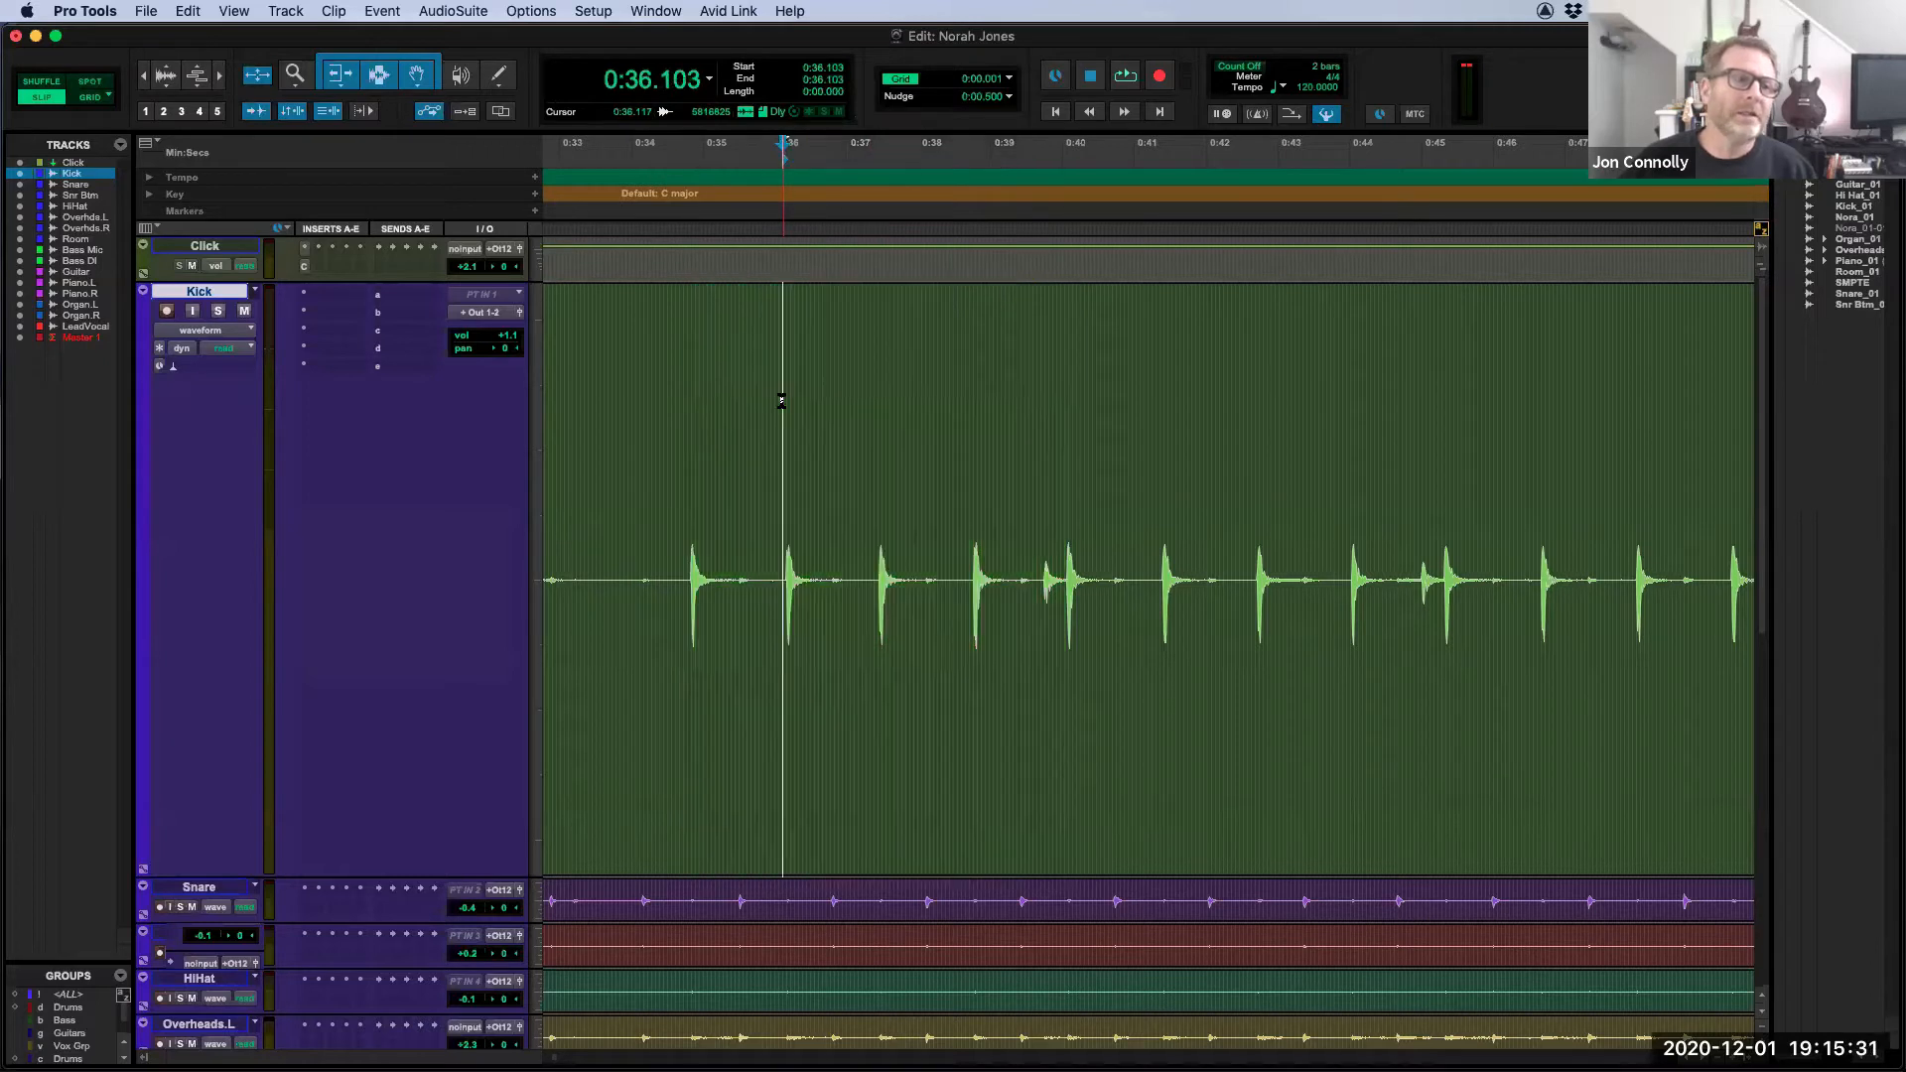
pyautogui.click(659, 412)
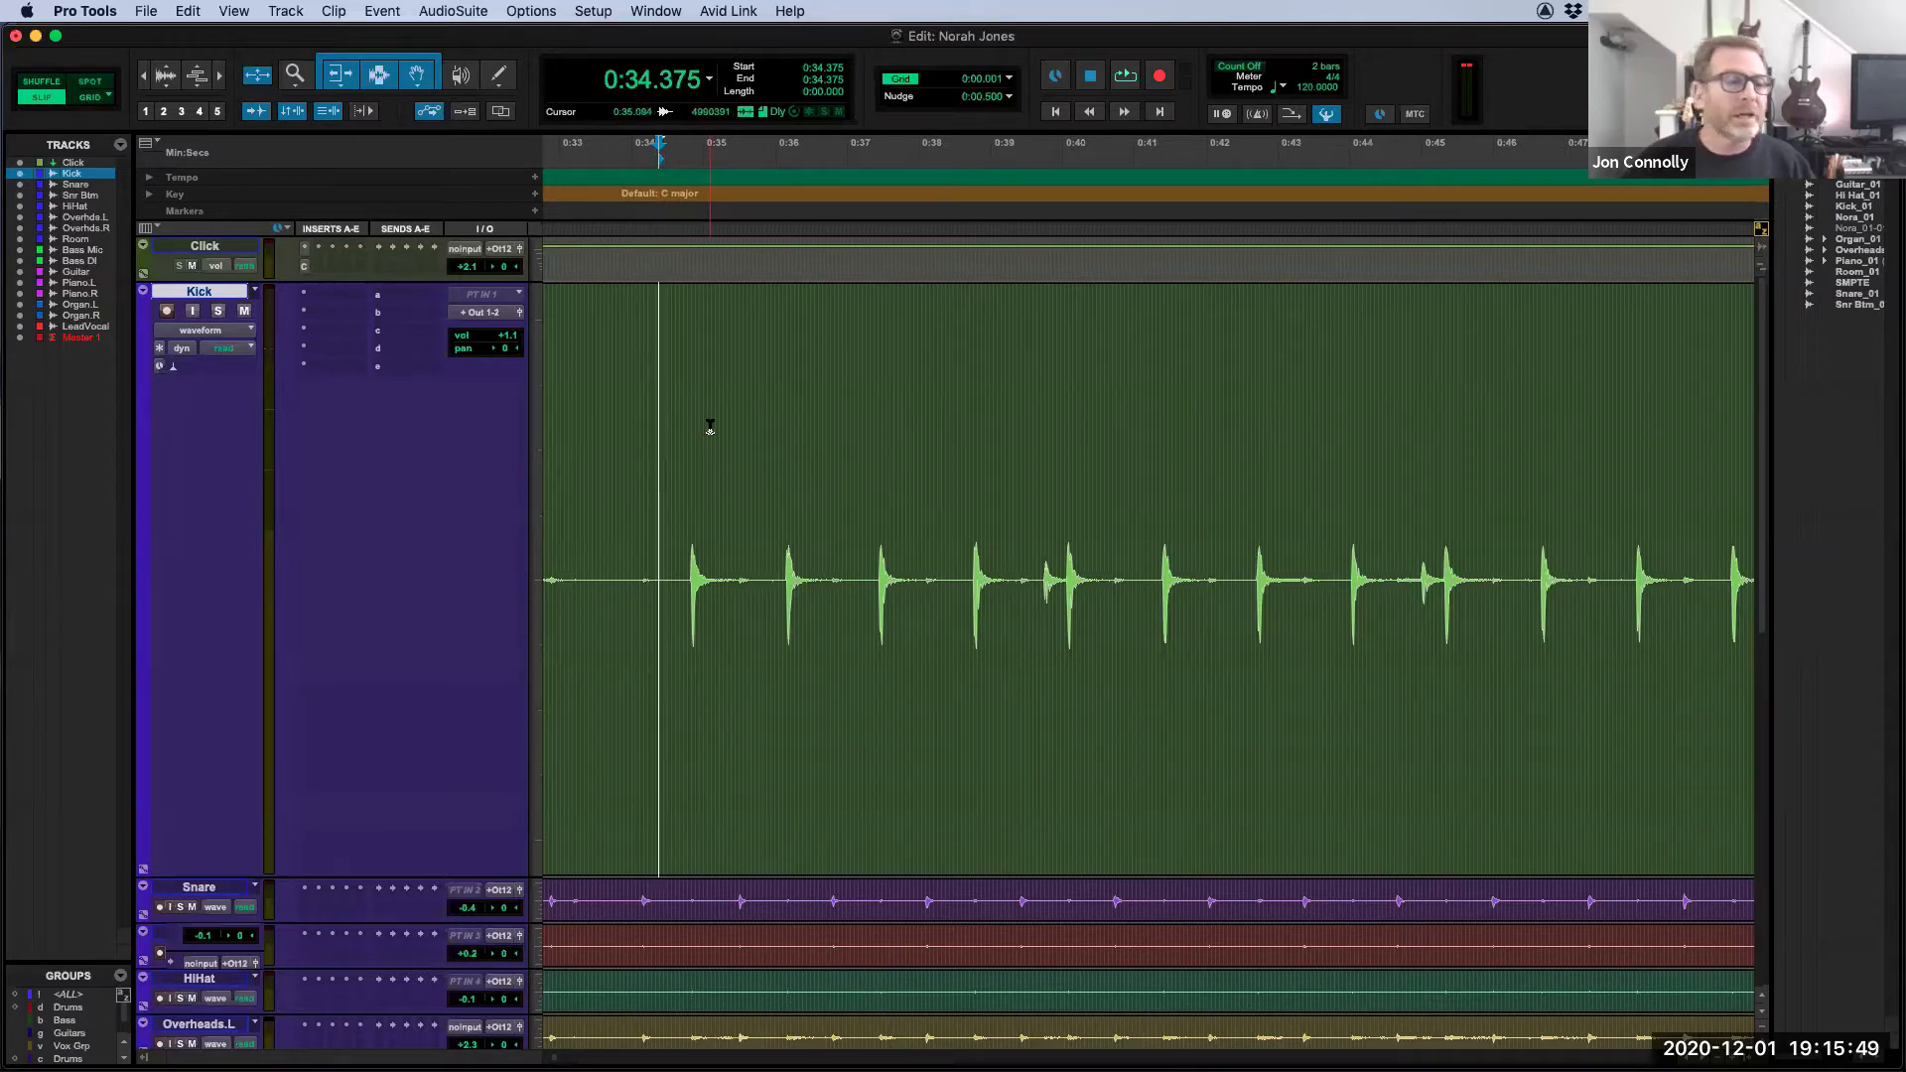
pyautogui.press('space')
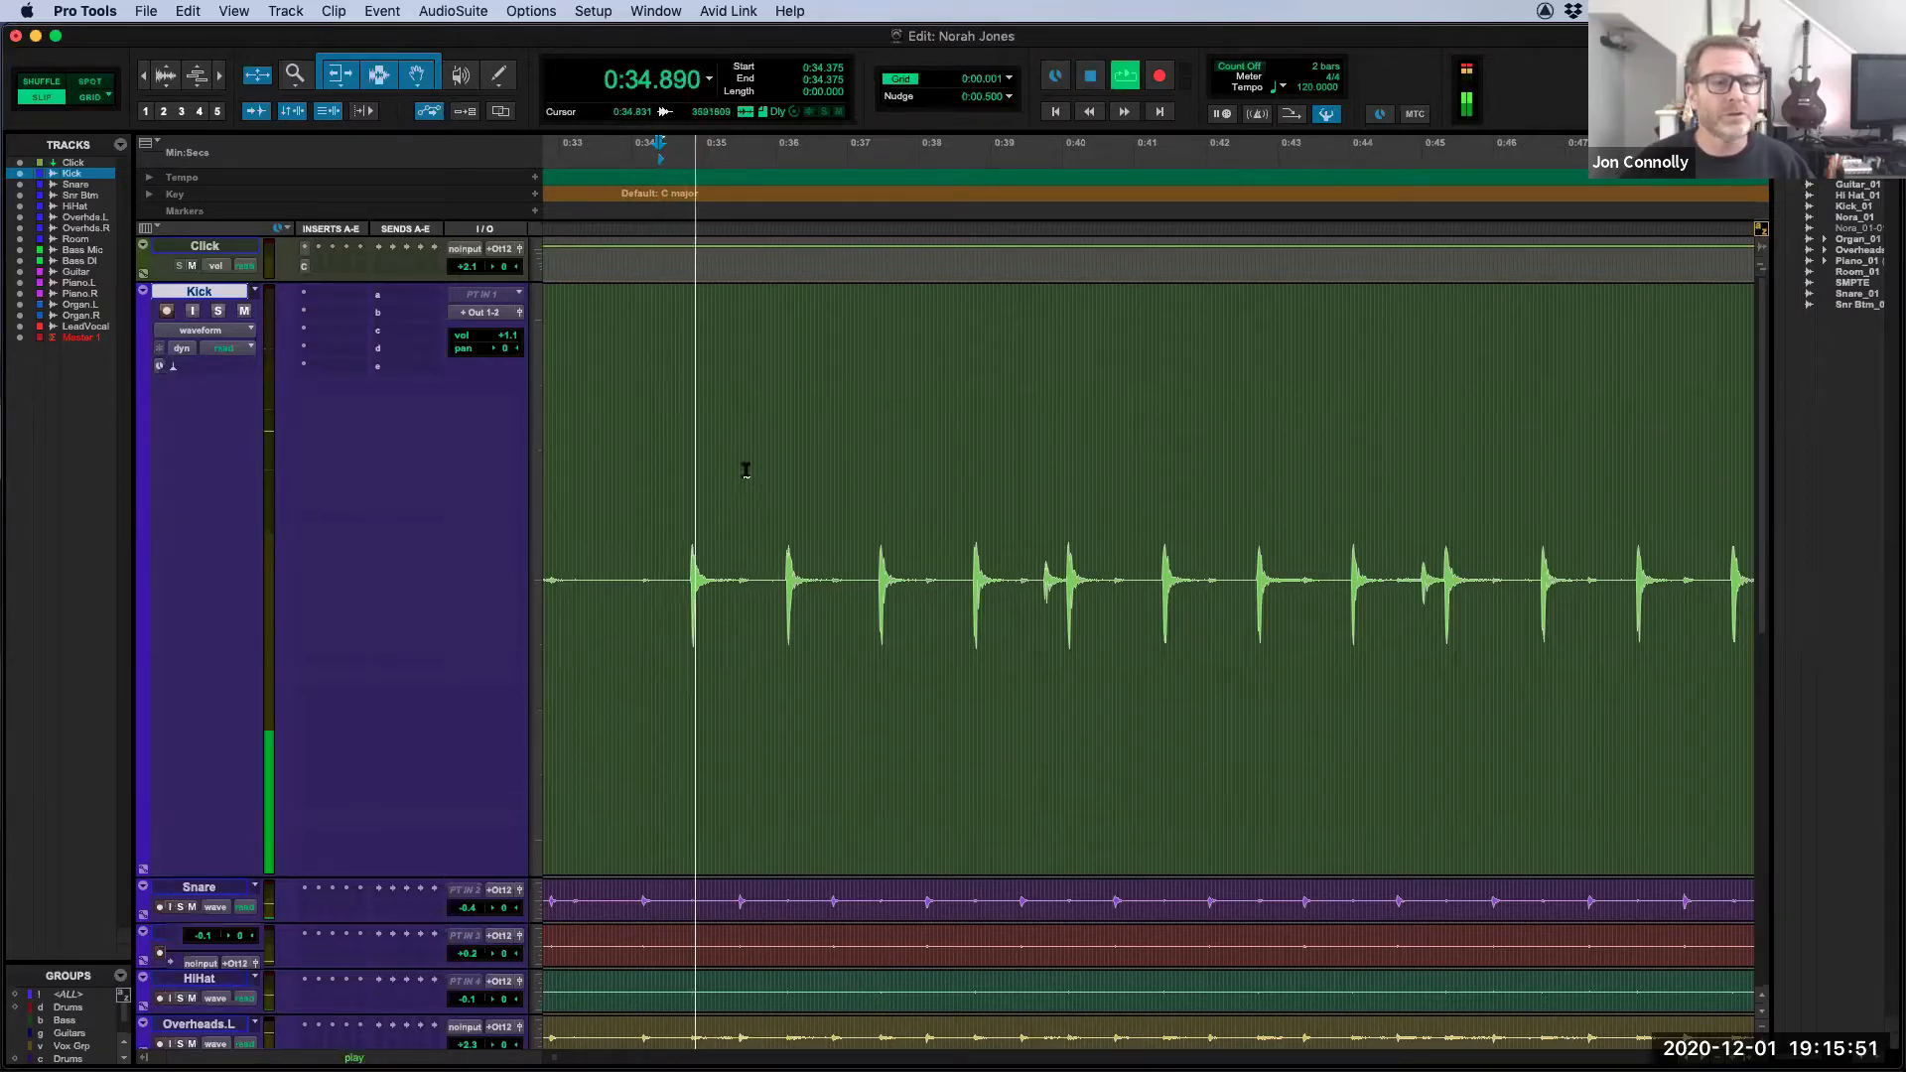
pyautogui.click(1391, 477)
pyautogui.click(1429, 485)
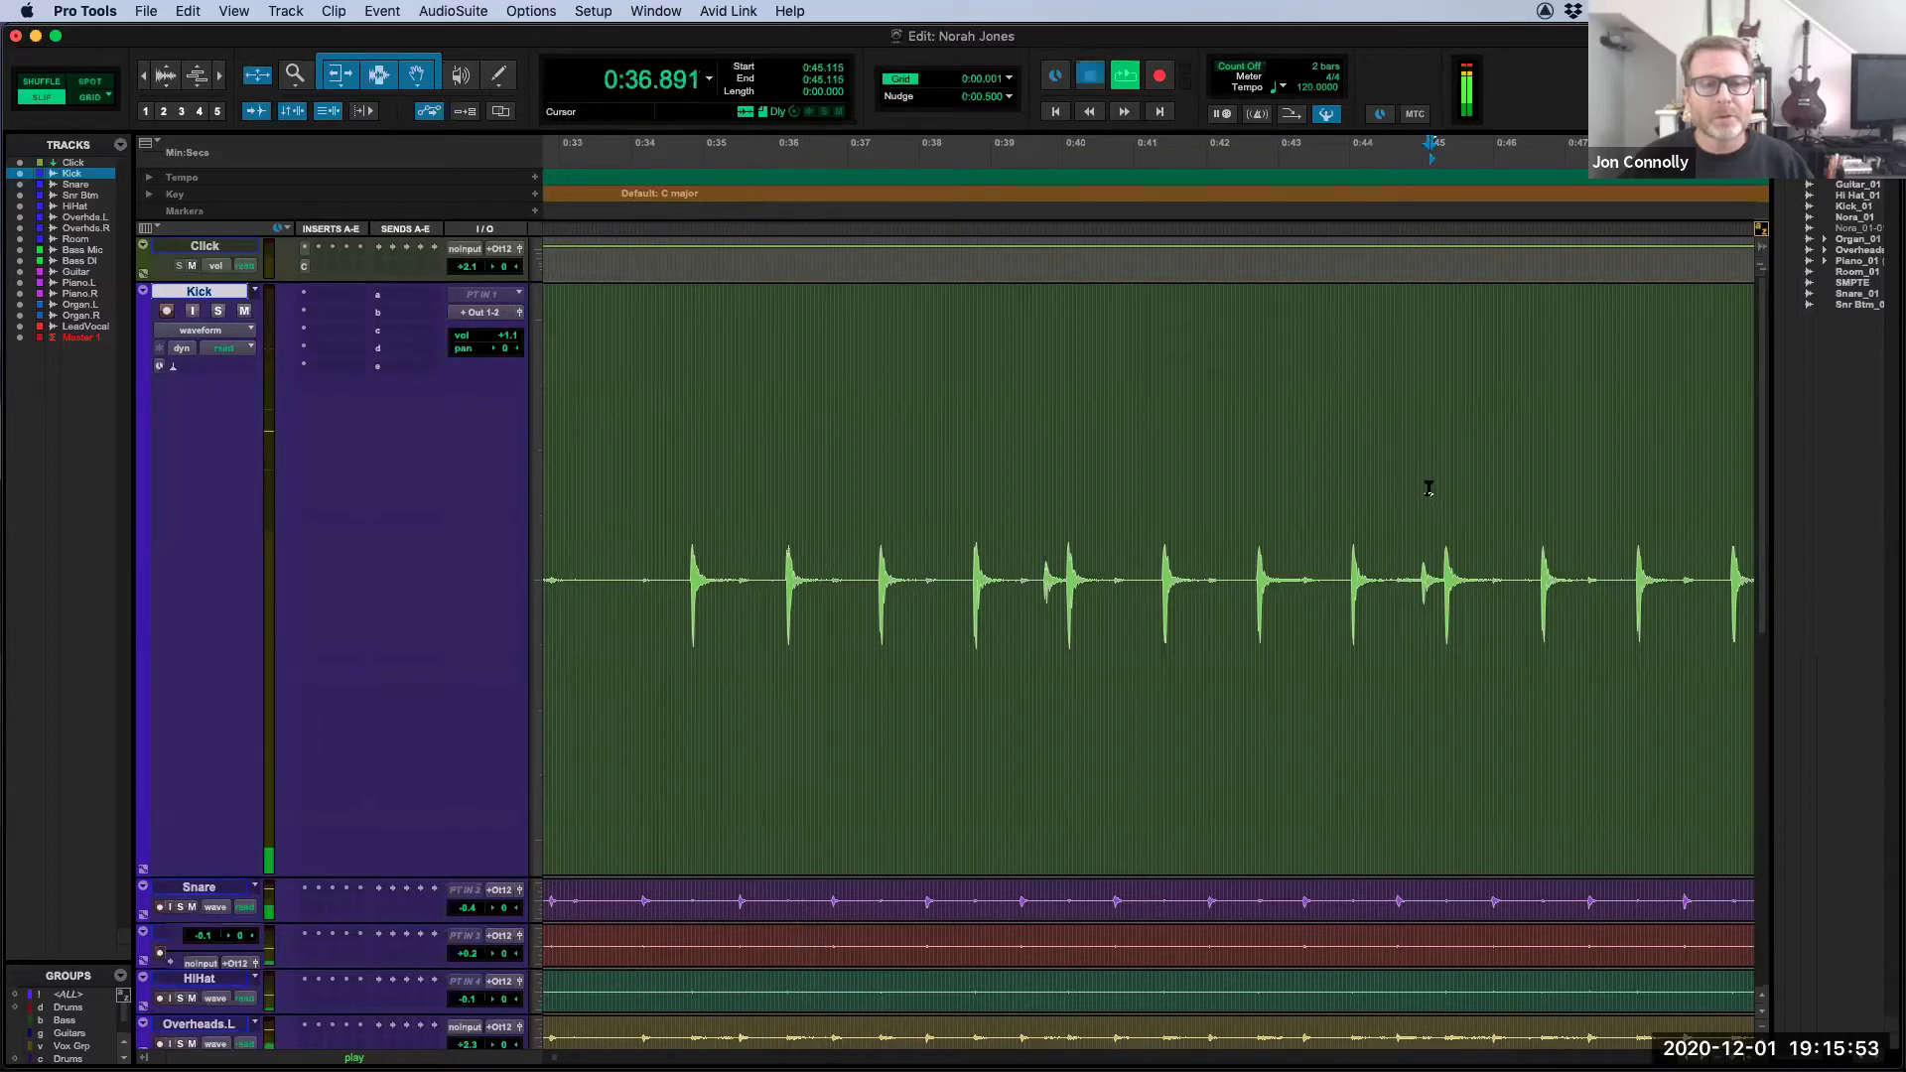
# Step: Stop playback, place the edit cursor on the Kick track at 0:34.721, then at 0:46.096, playing from the separate play start marker each time
pyautogui.press('space')
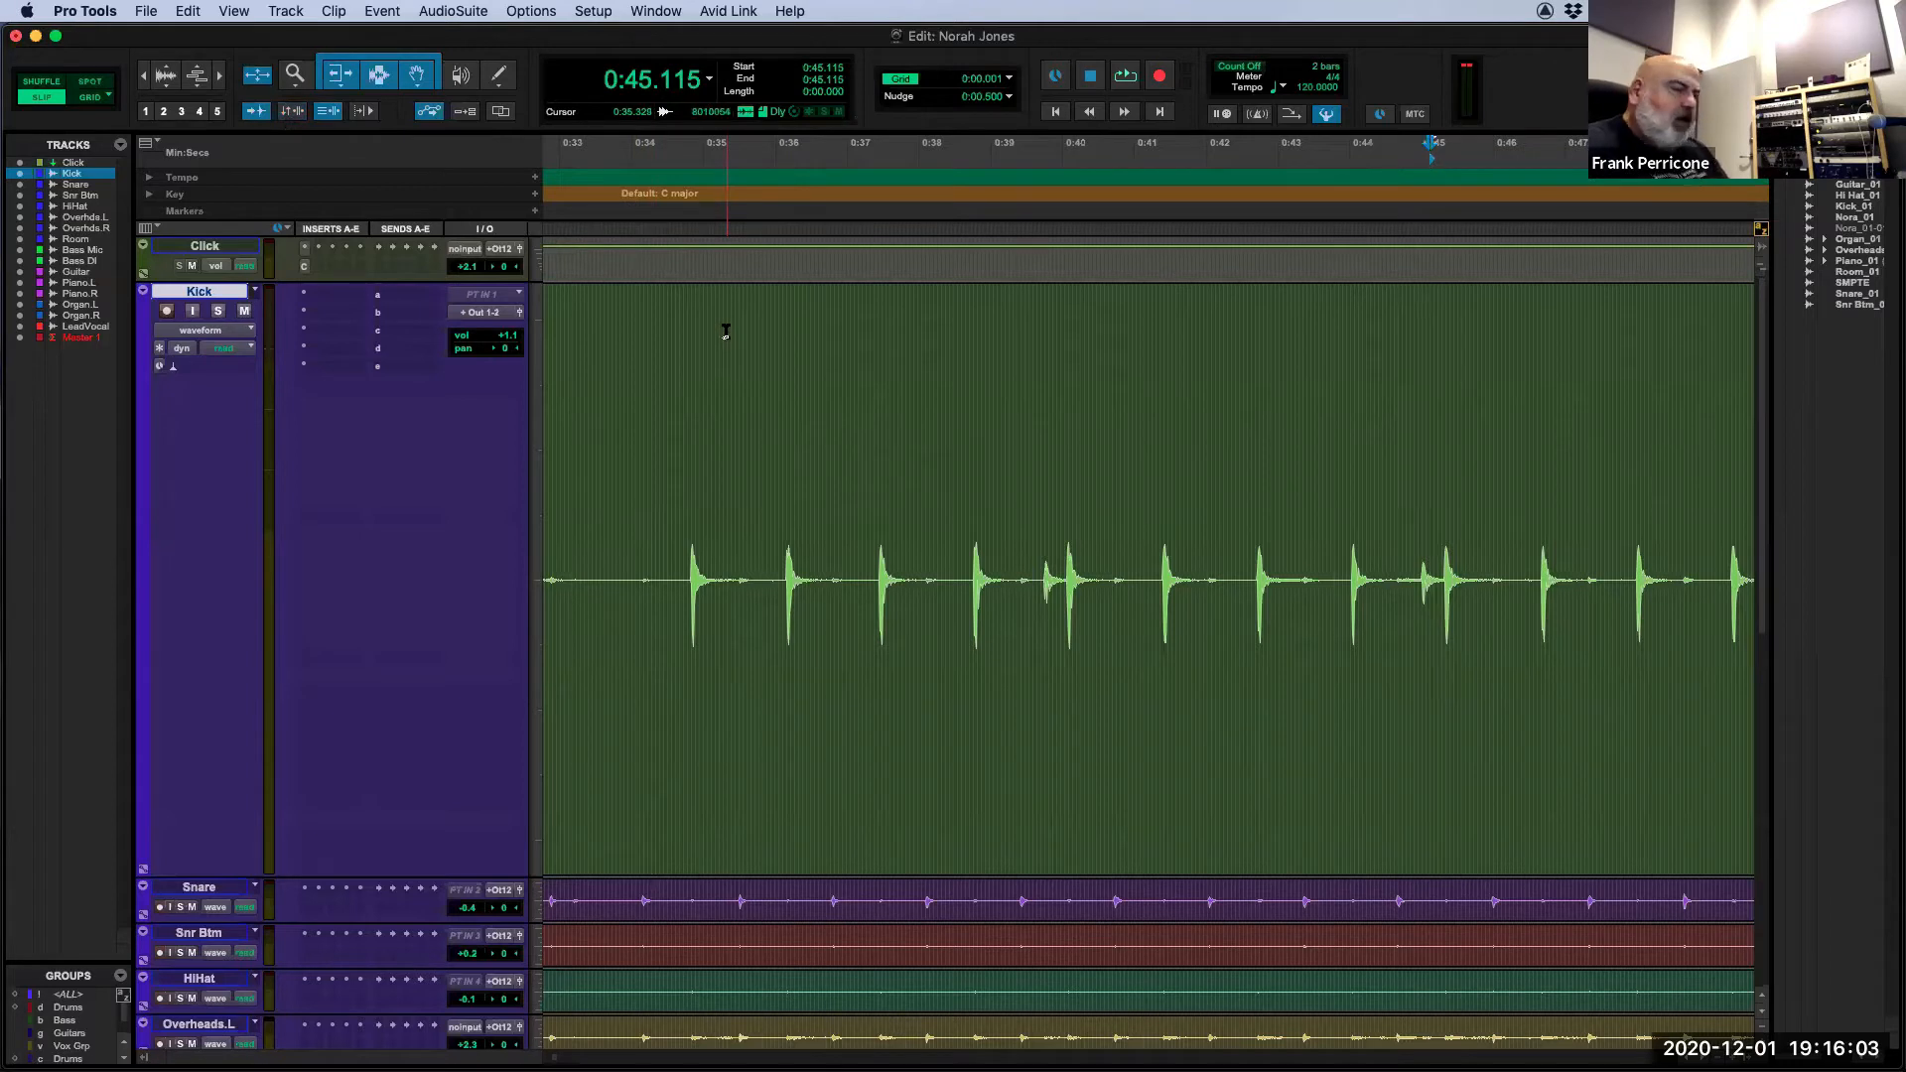
pyautogui.click(683, 337)
pyautogui.press('space')
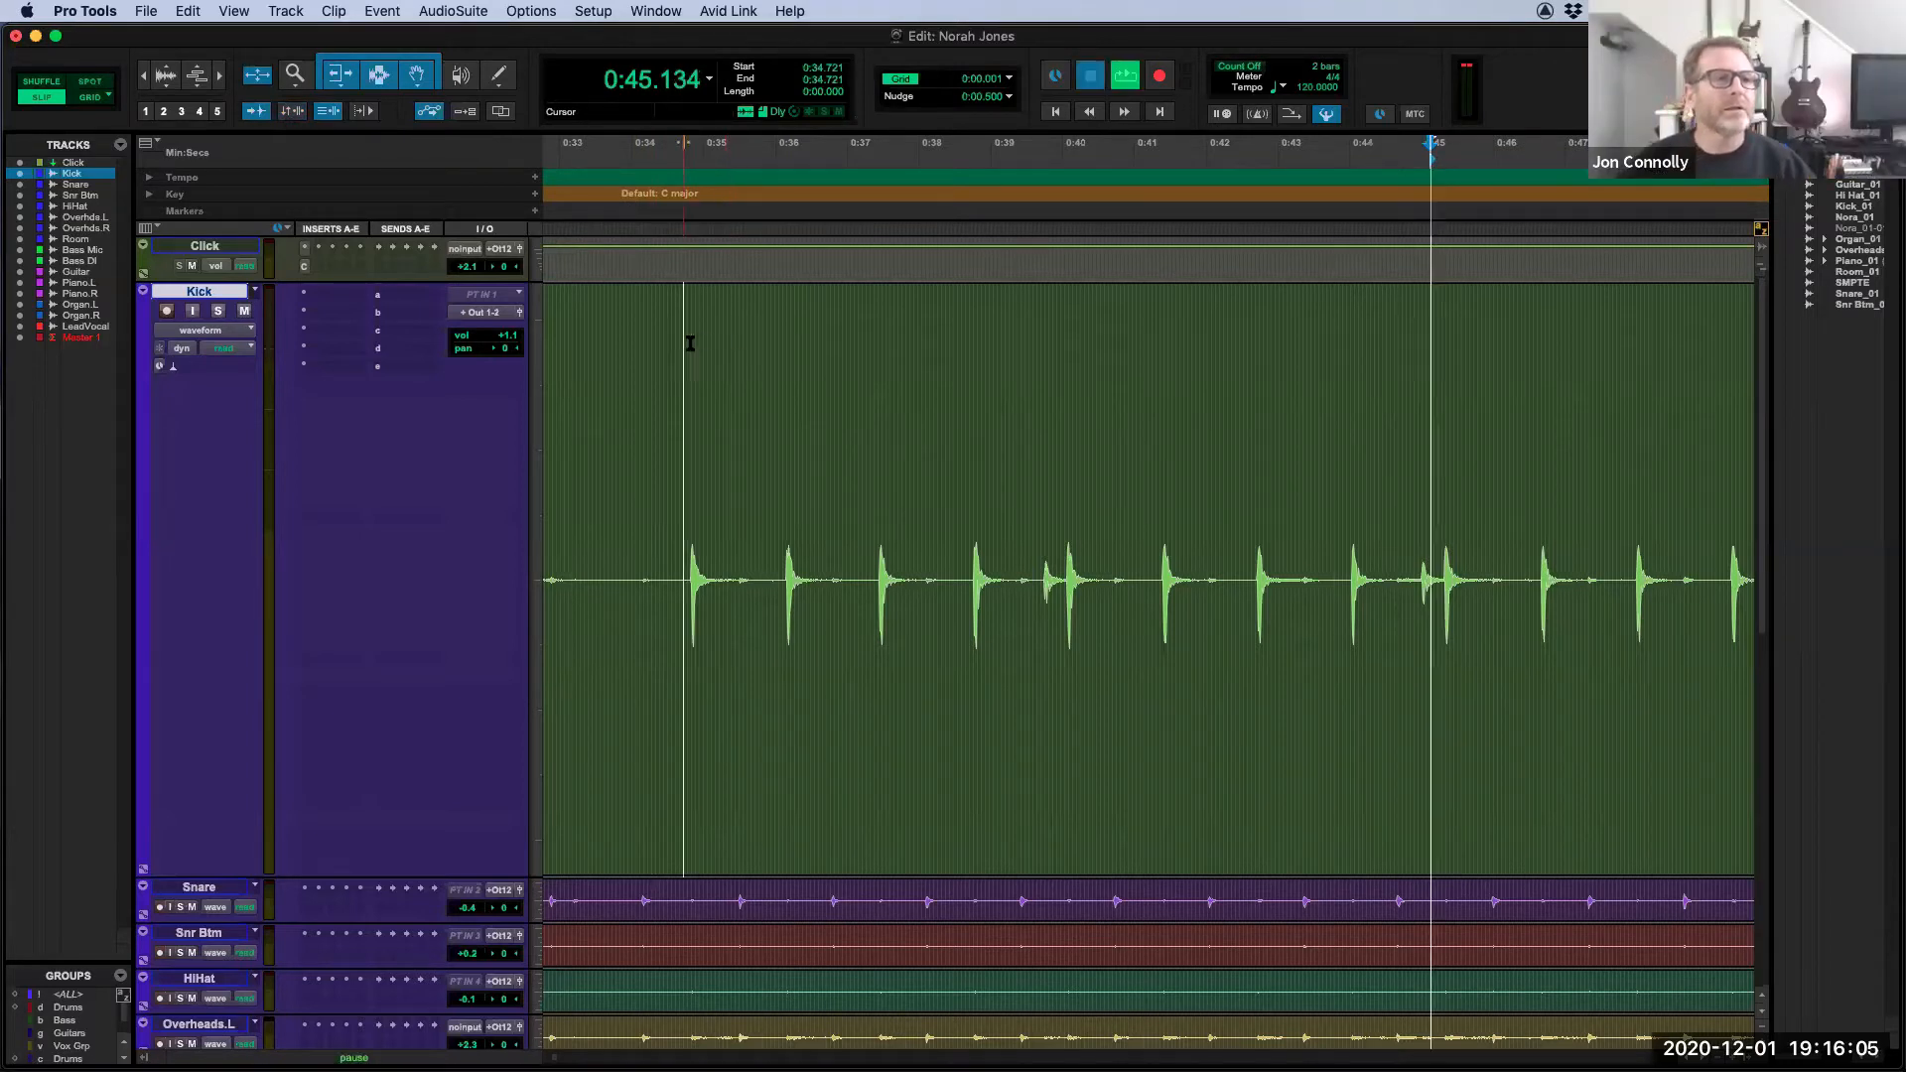
pyautogui.click(1504, 354)
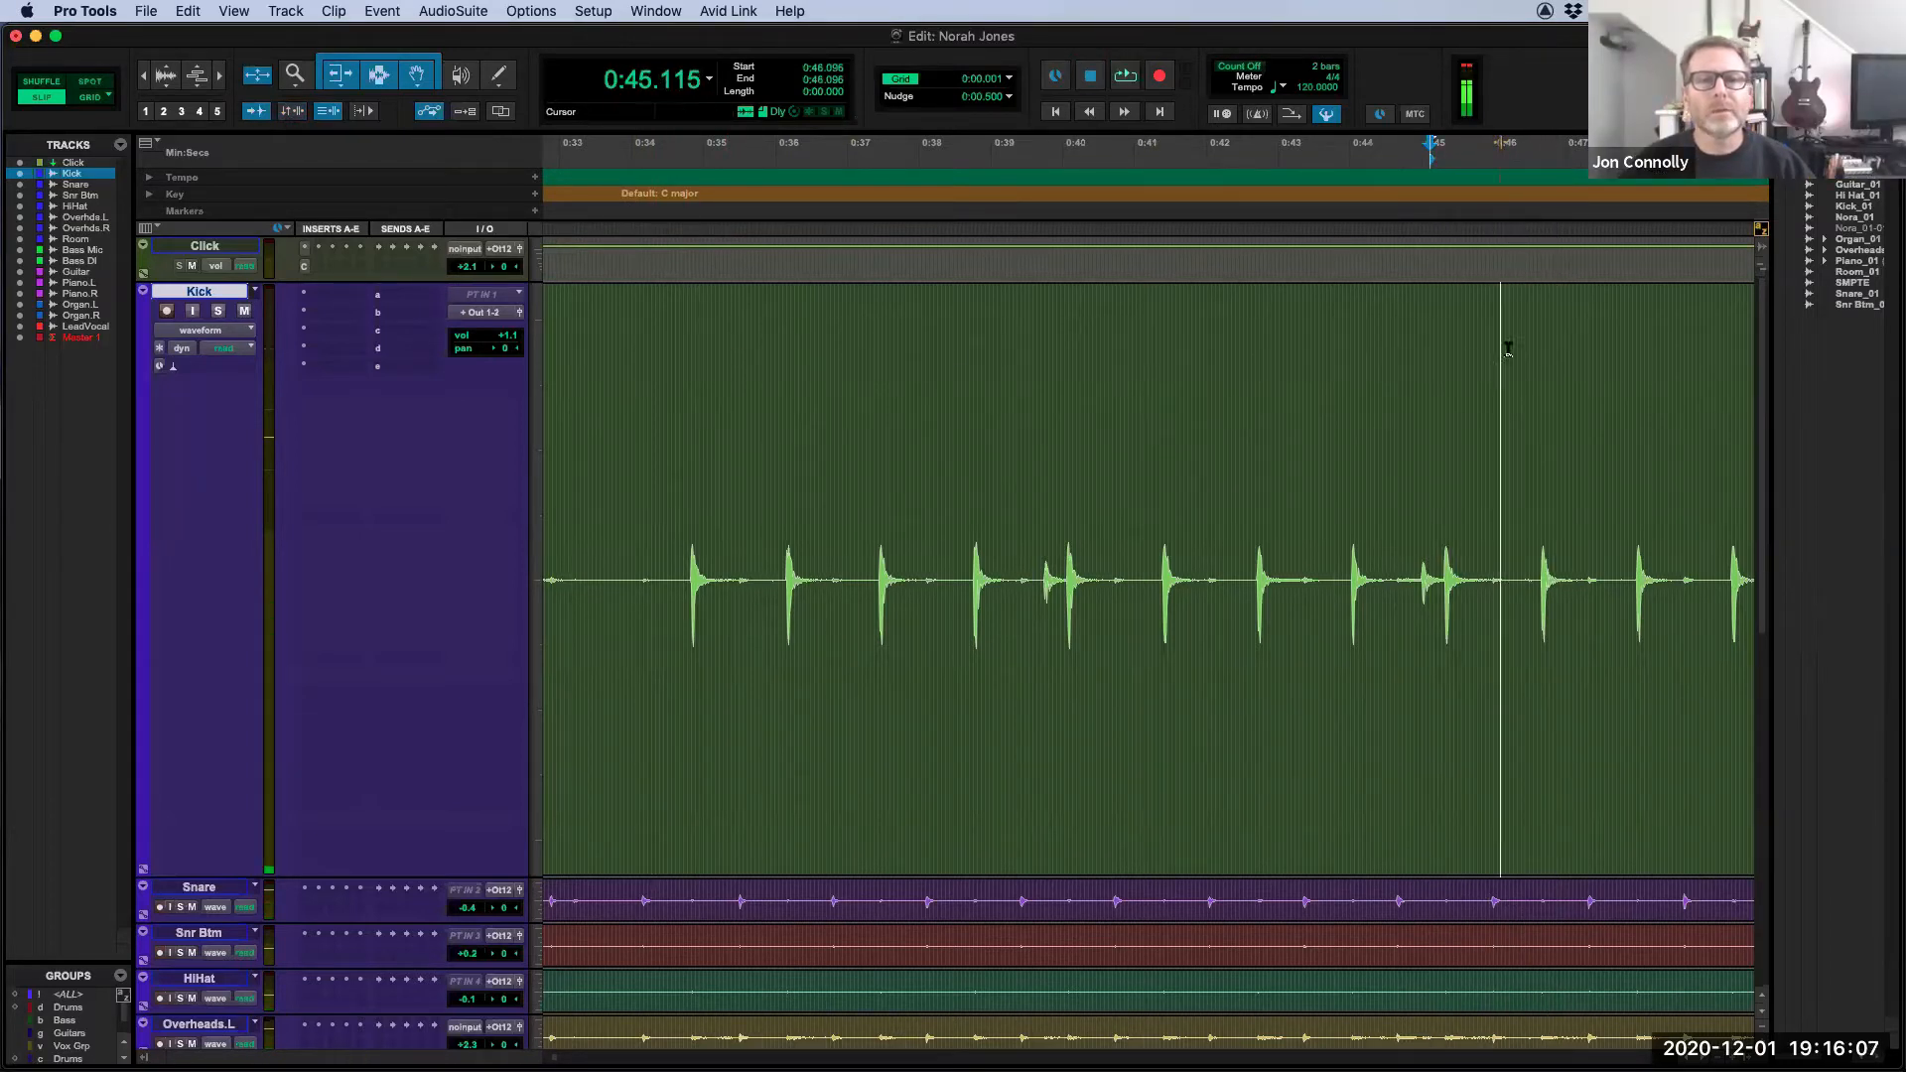
pyautogui.press('space')
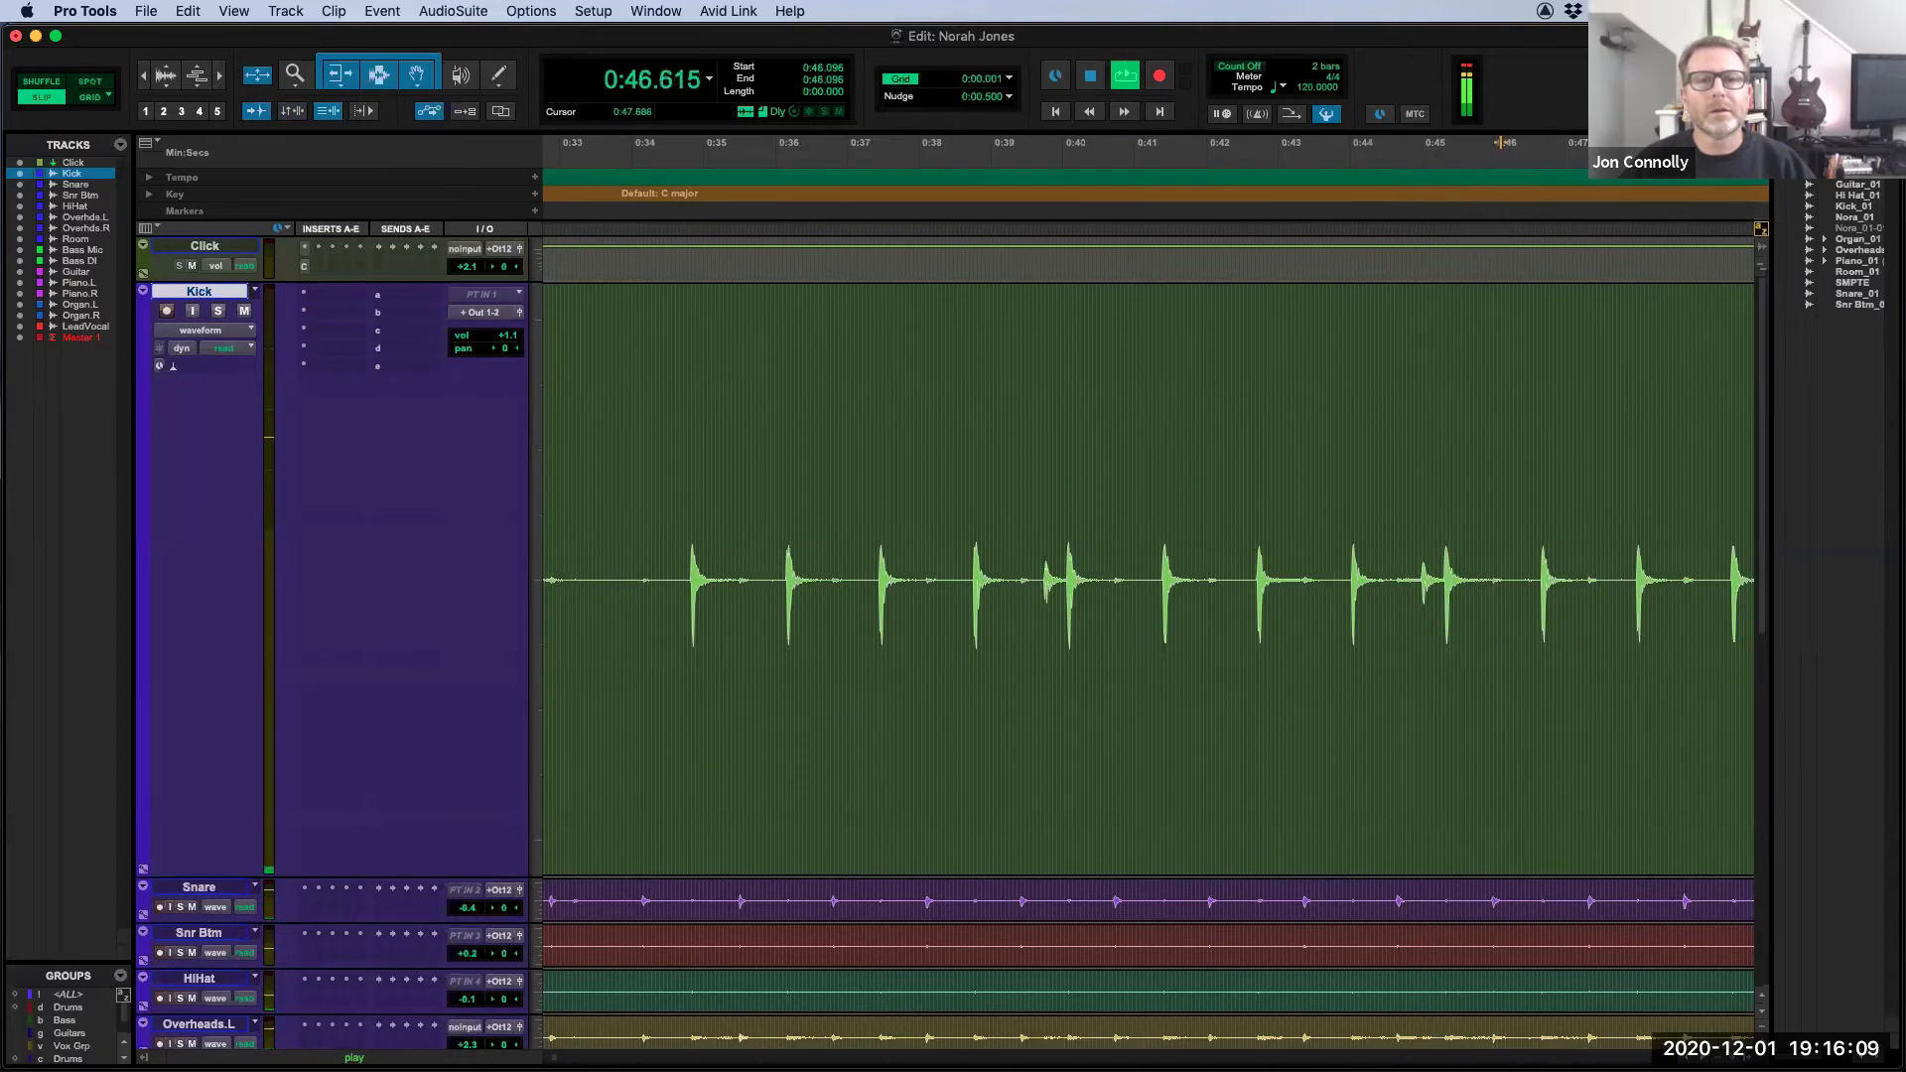
# Step: Relocate playback by moving the play start marker back along the timeline to about 0:39.6, 0:37.361 and 0:35.260, and stop playback
pyautogui.click(1164, 161)
pyautogui.click(1039, 164)
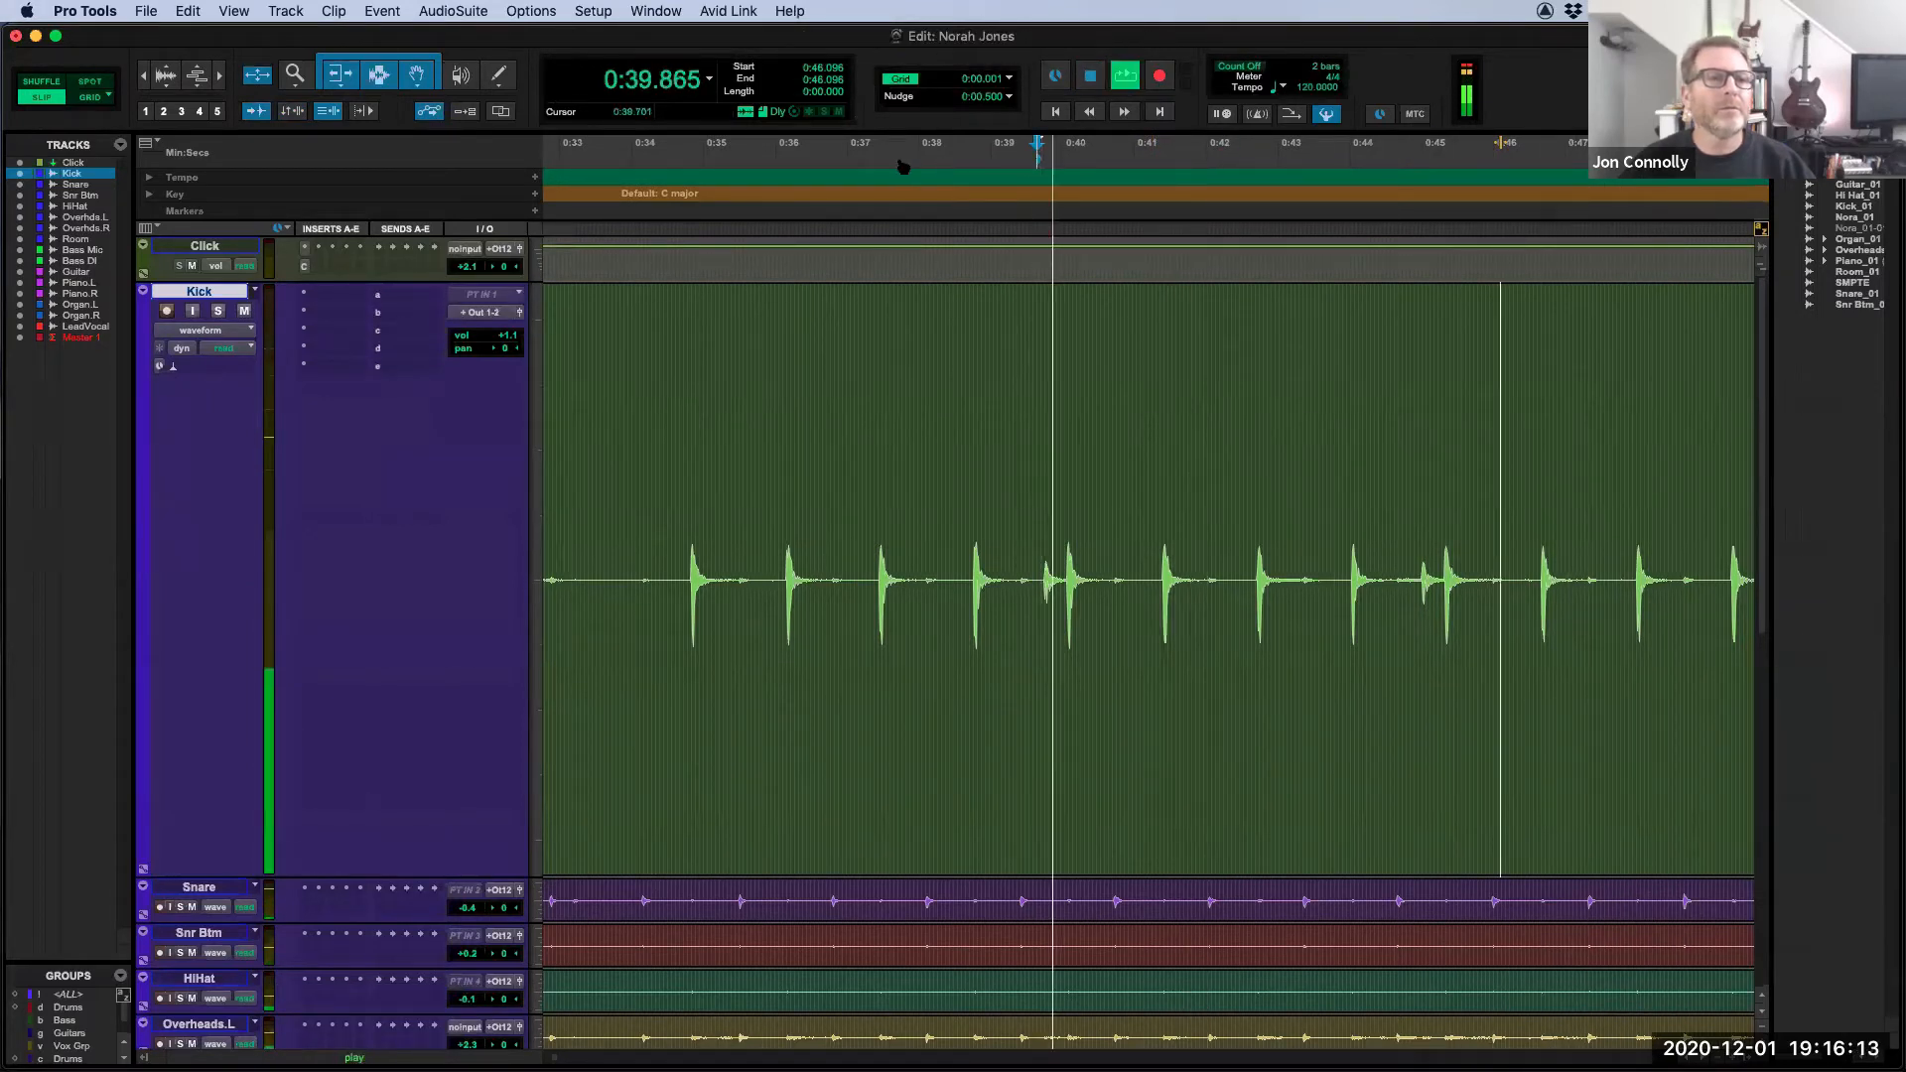
pyautogui.click(875, 164)
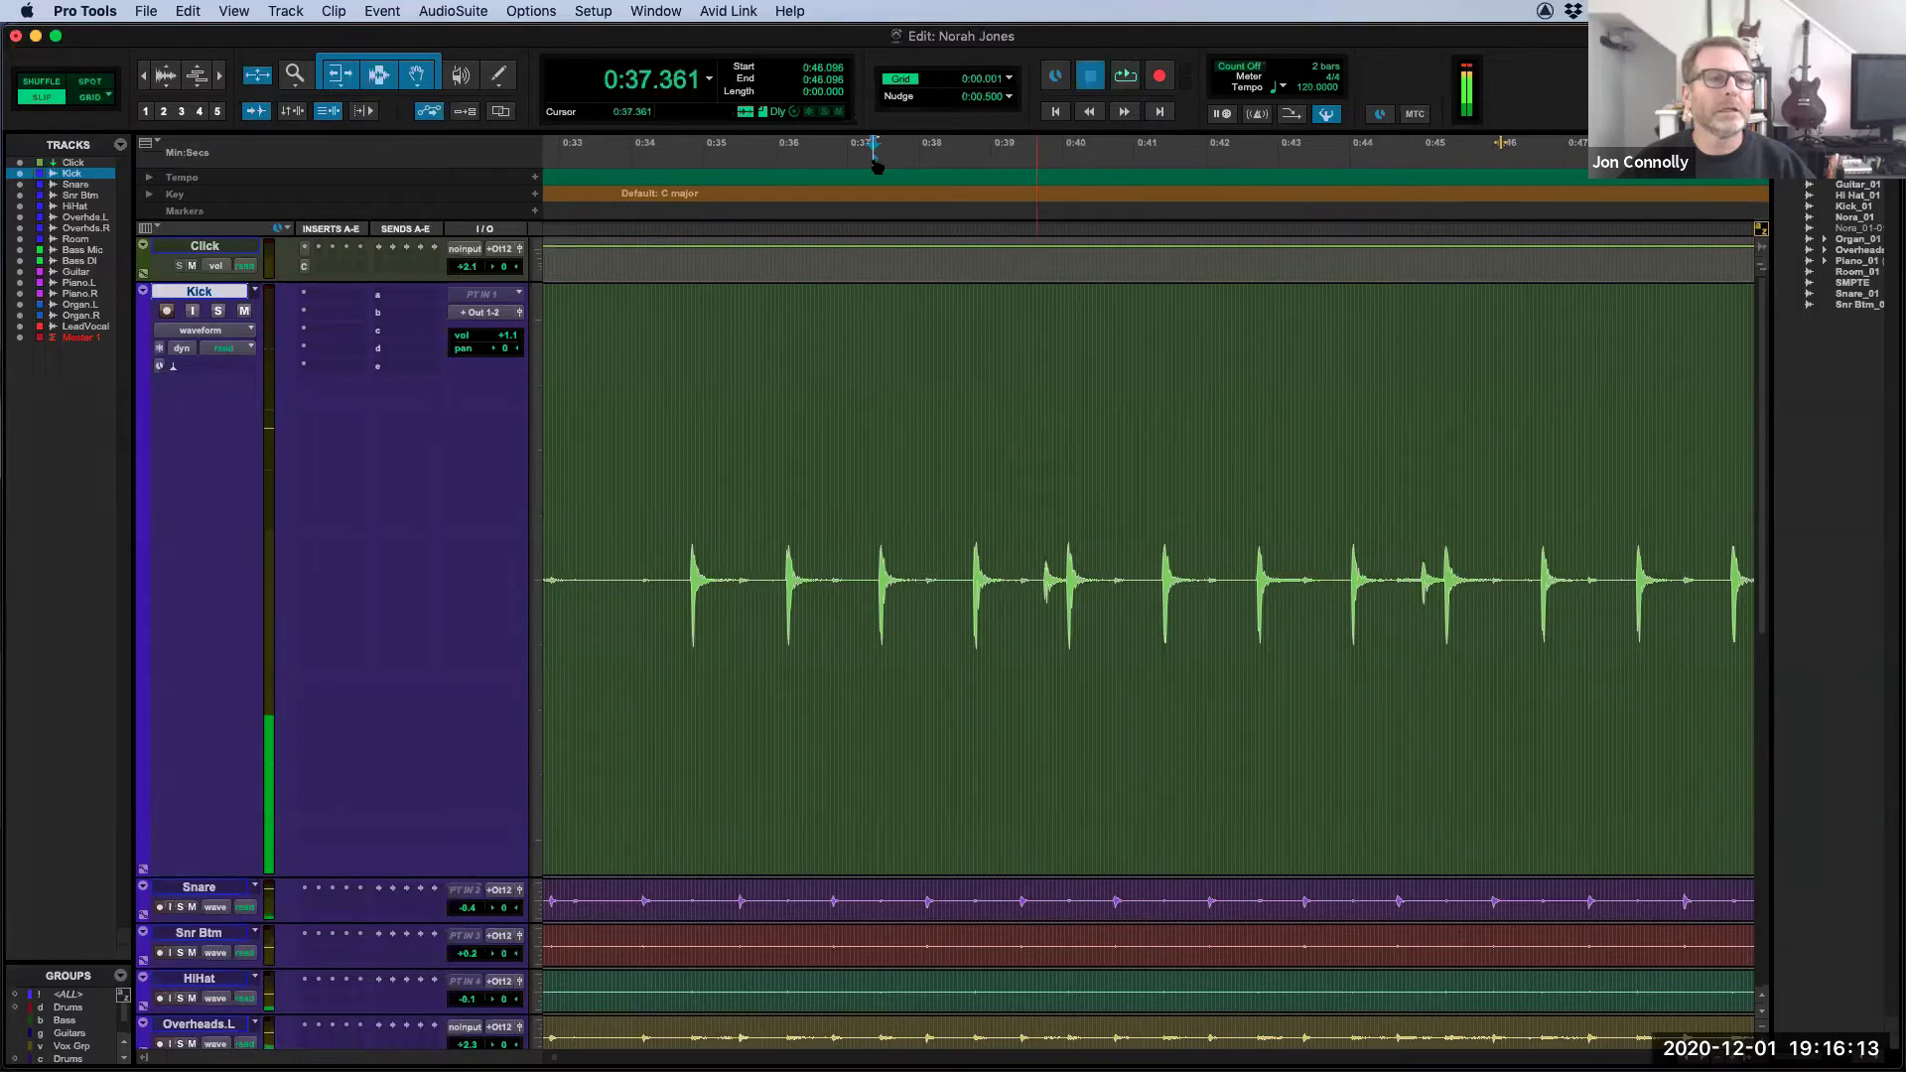
pyautogui.click(726, 163)
pyautogui.press('space')
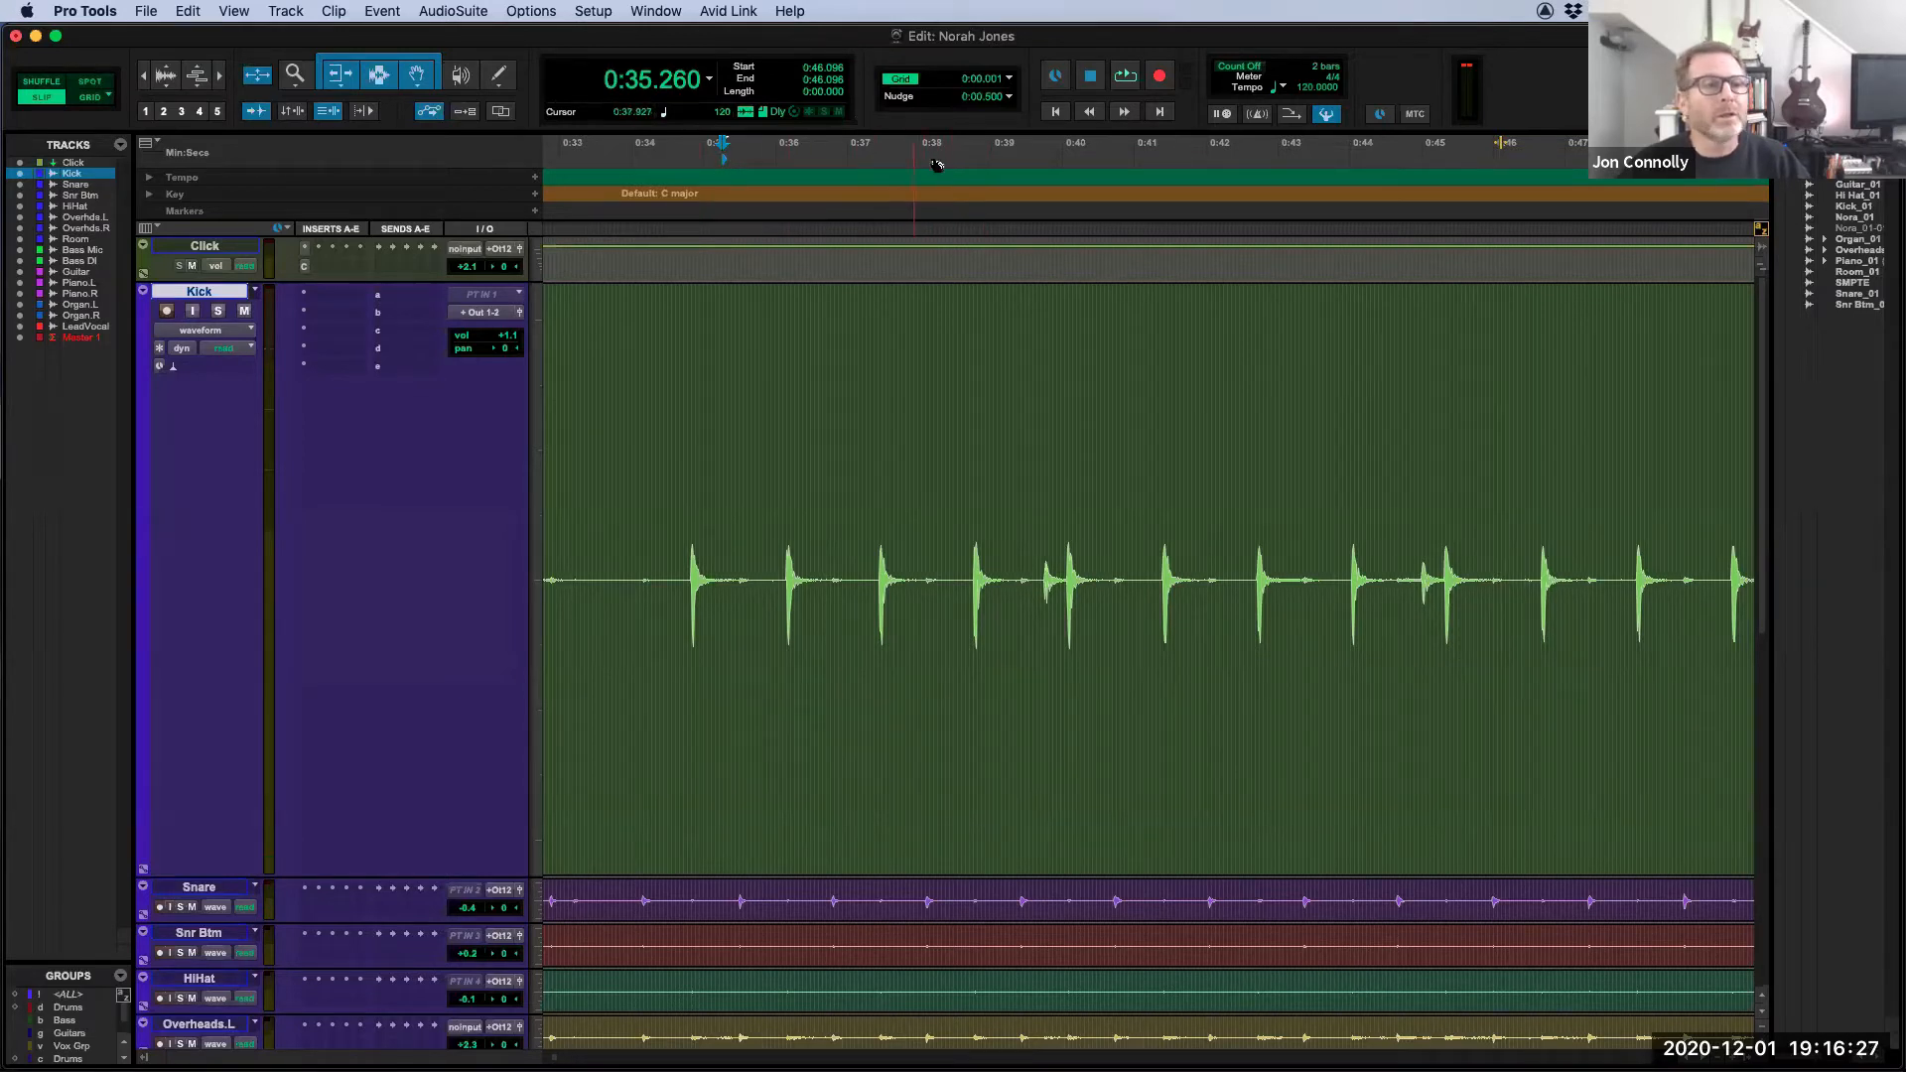
# Step: Turn off Dynamic Transport, start playback from the edit cursor, relocate it to 0:40.001 on the timeline, and stop
pyautogui.click(523, 10)
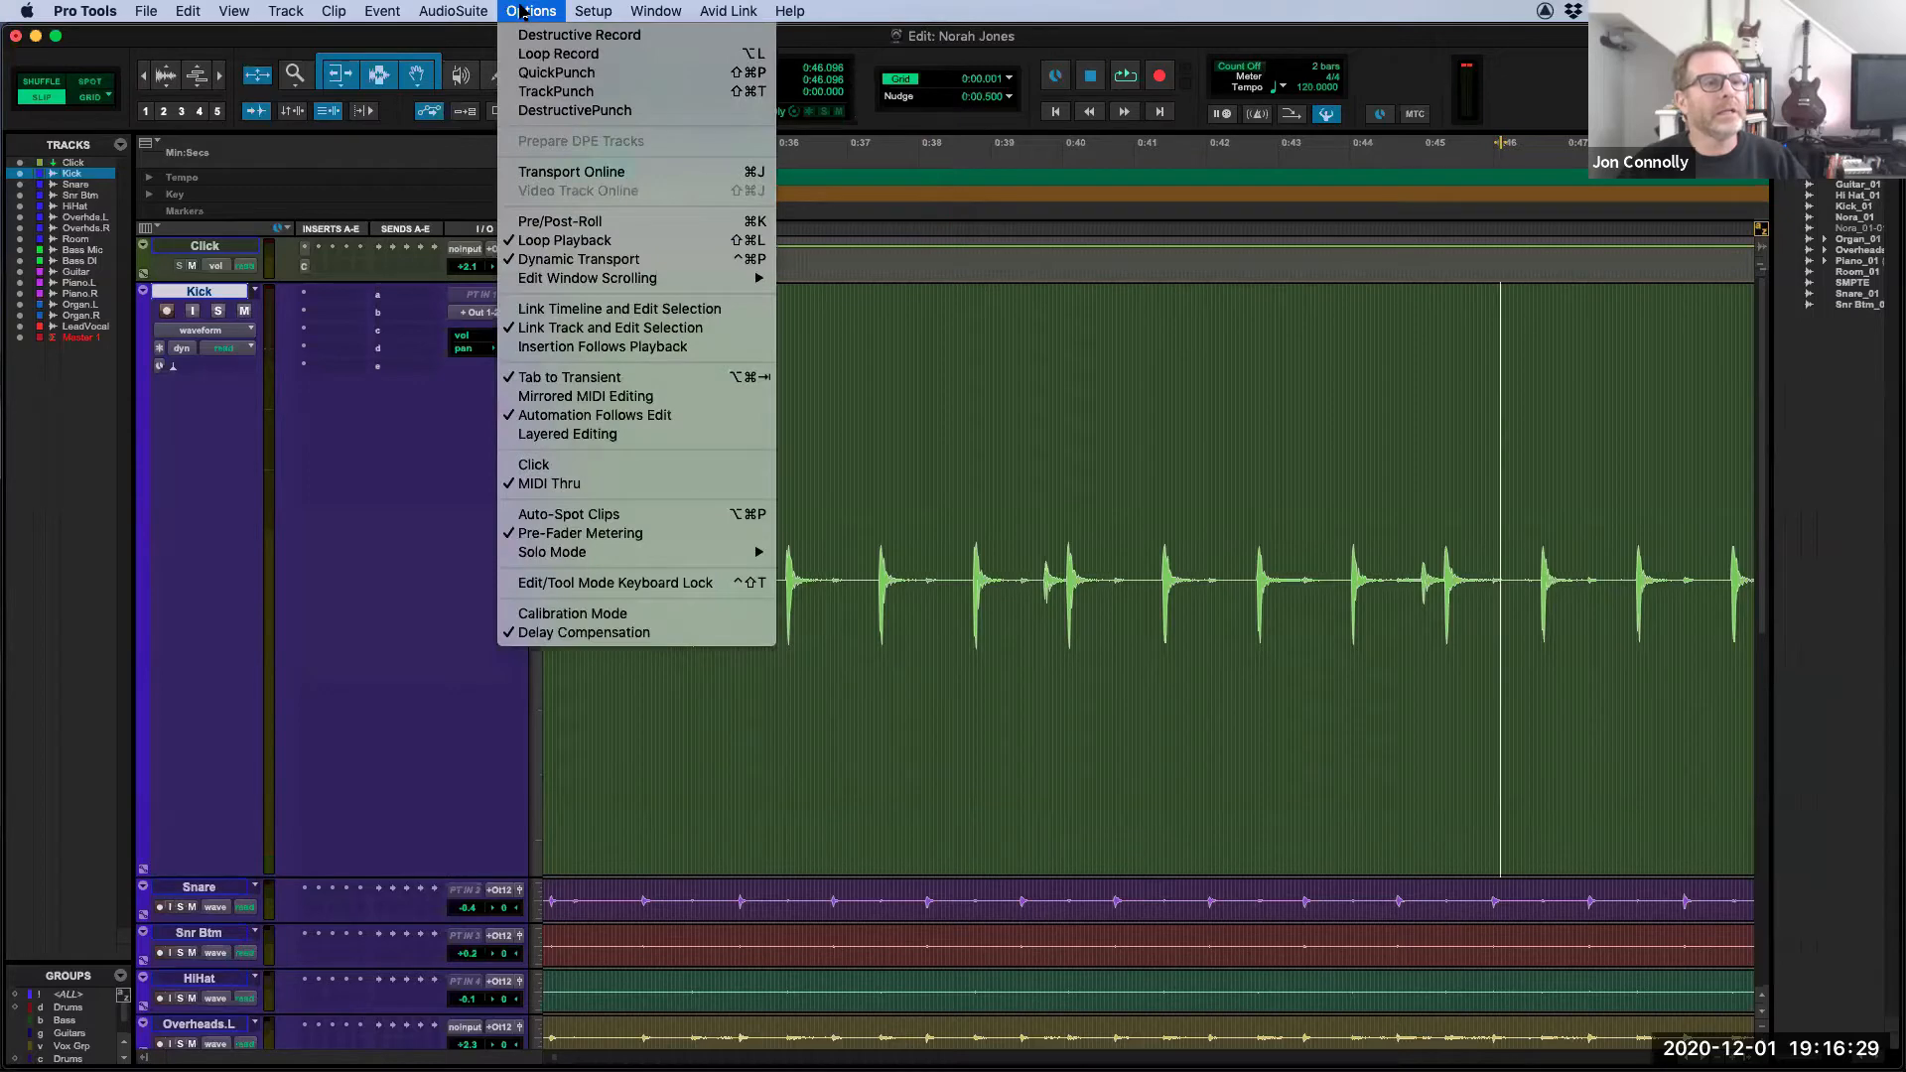
pyautogui.click(541, 261)
pyautogui.press('space')
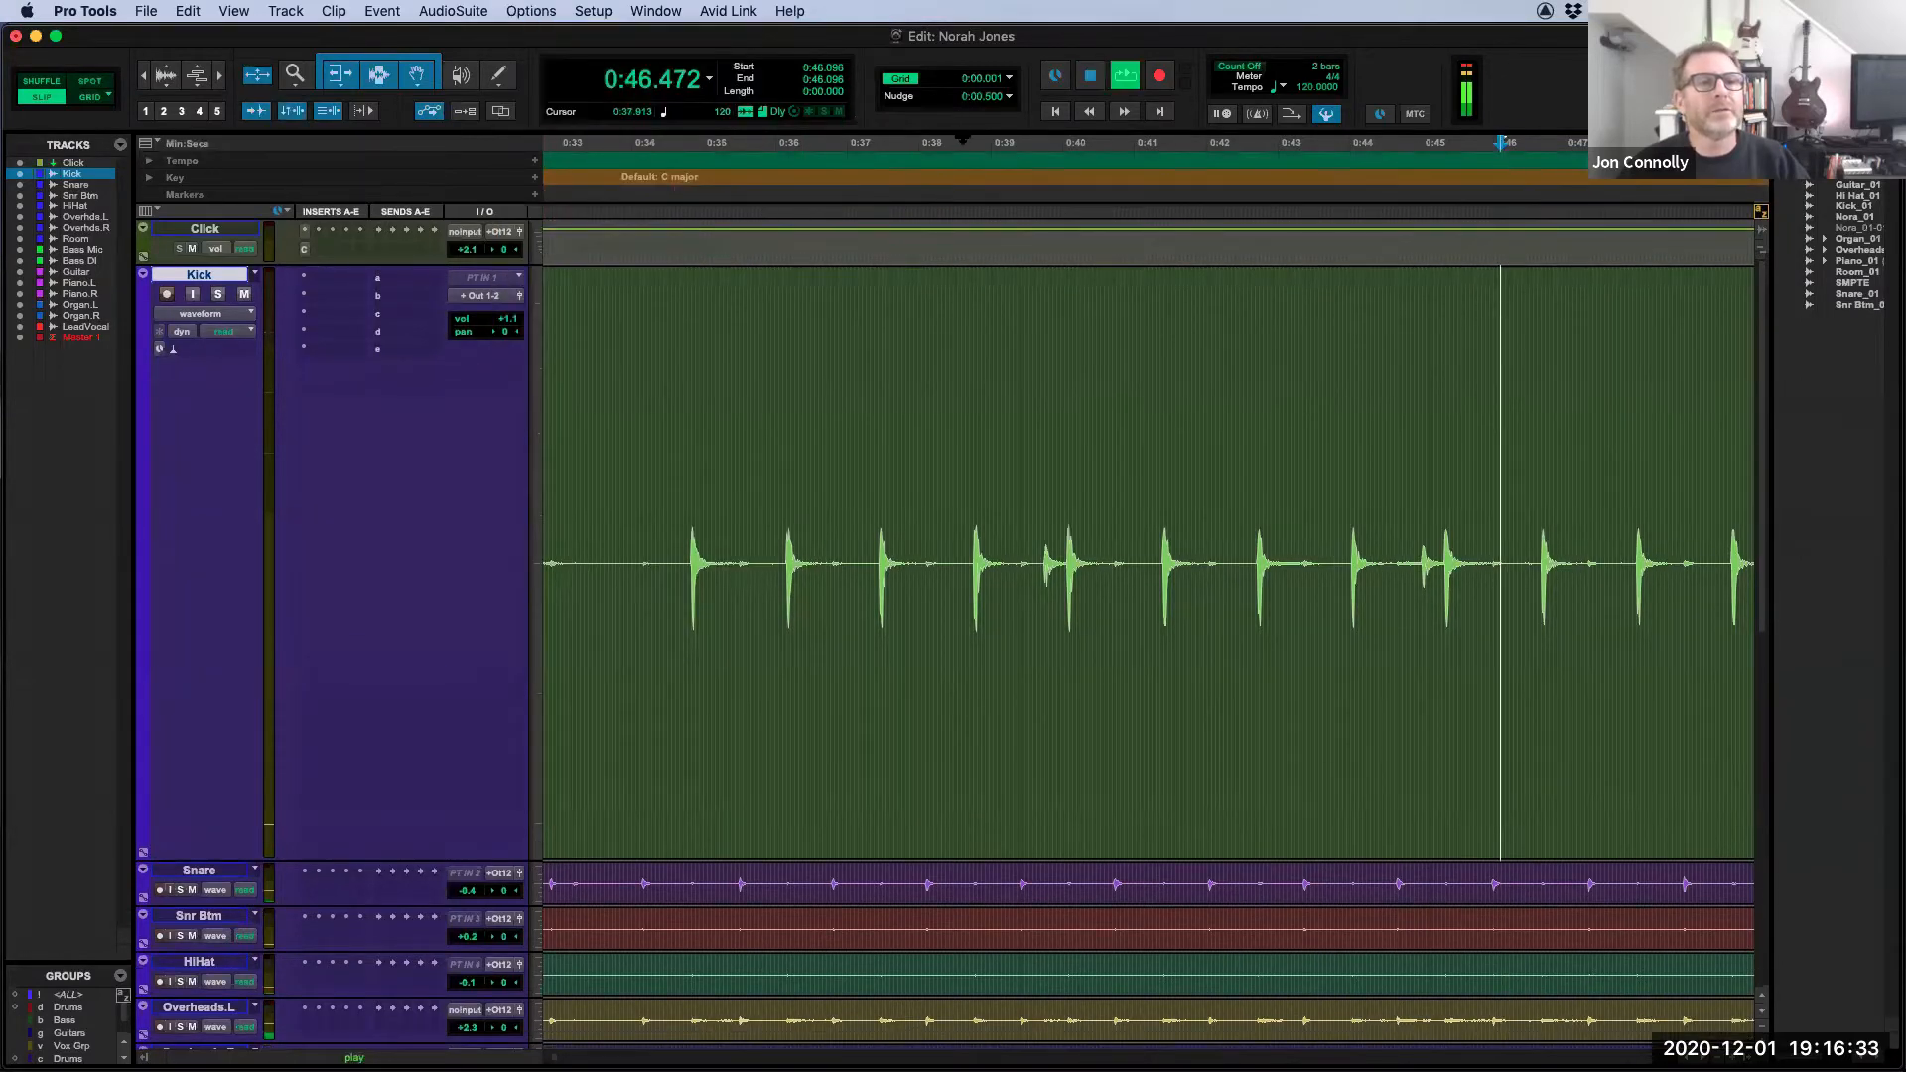
pyautogui.click(1062, 144)
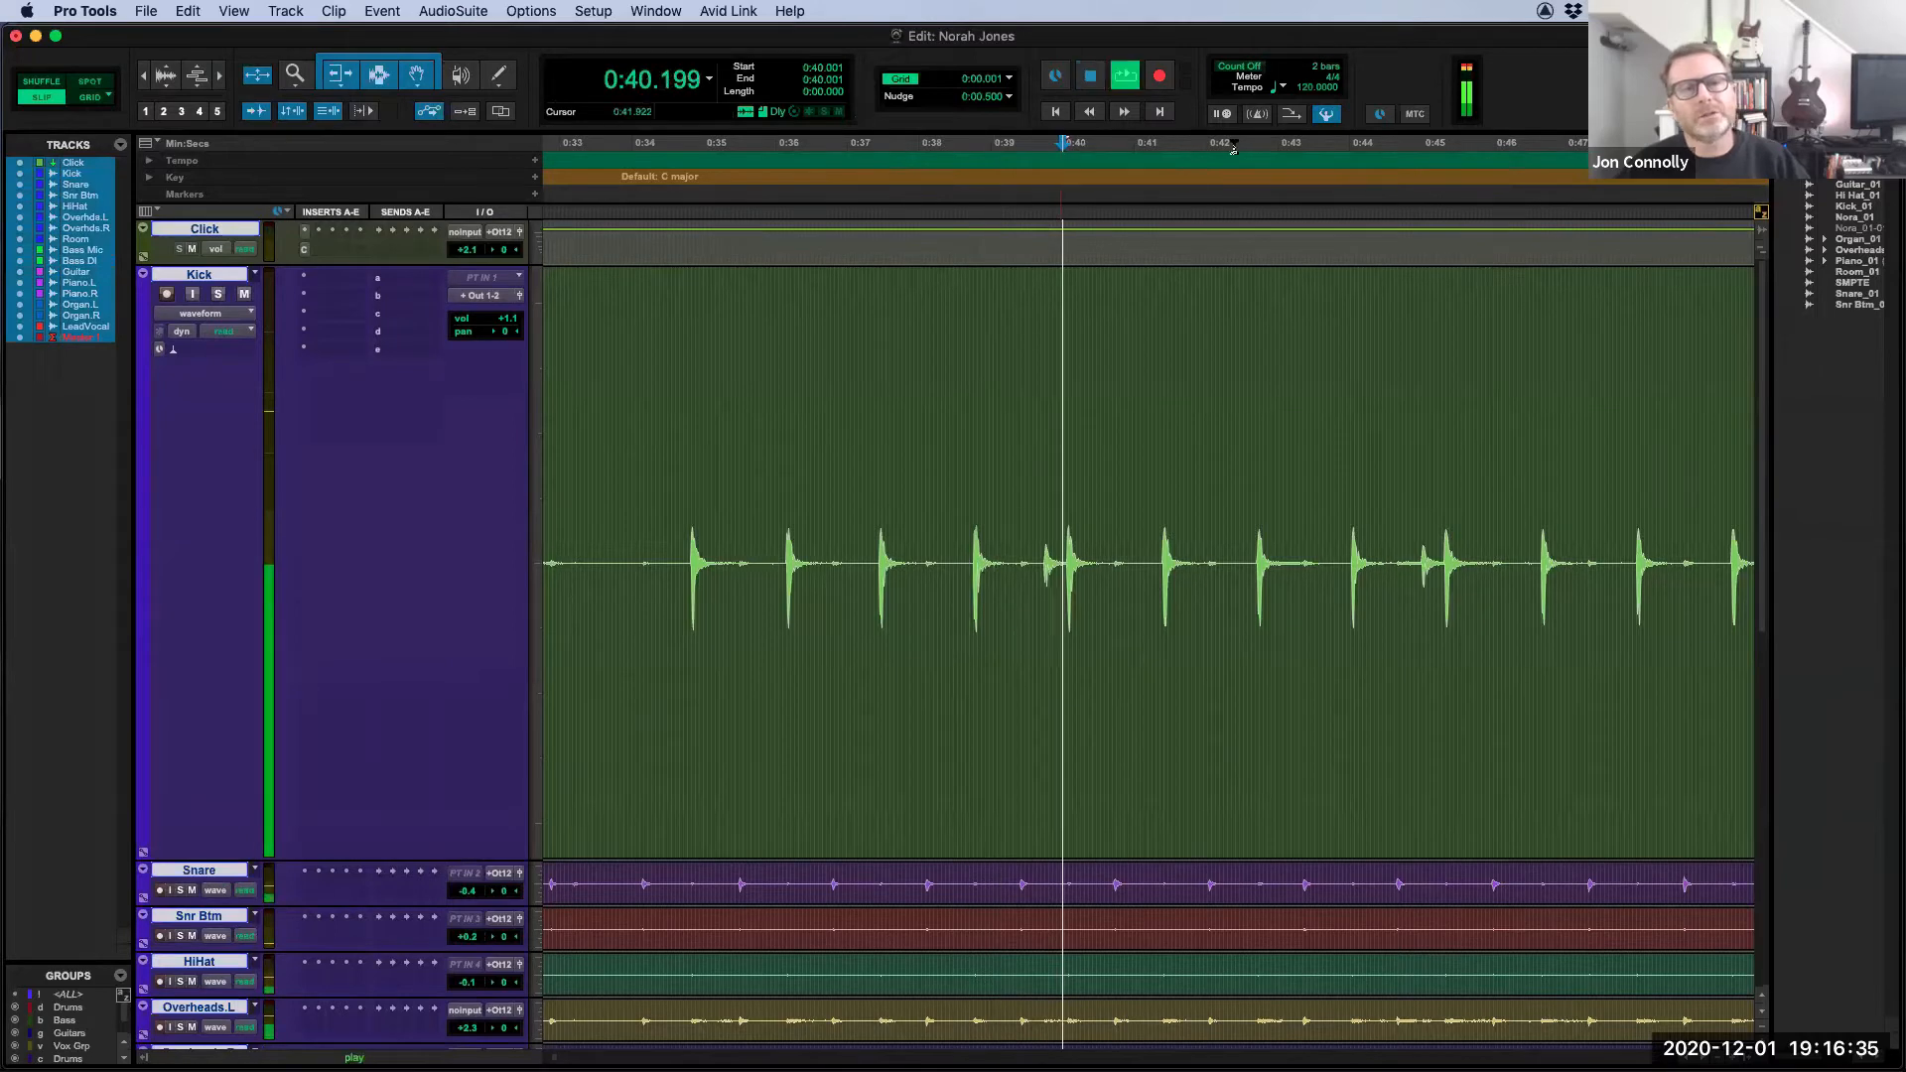
pyautogui.press('space')
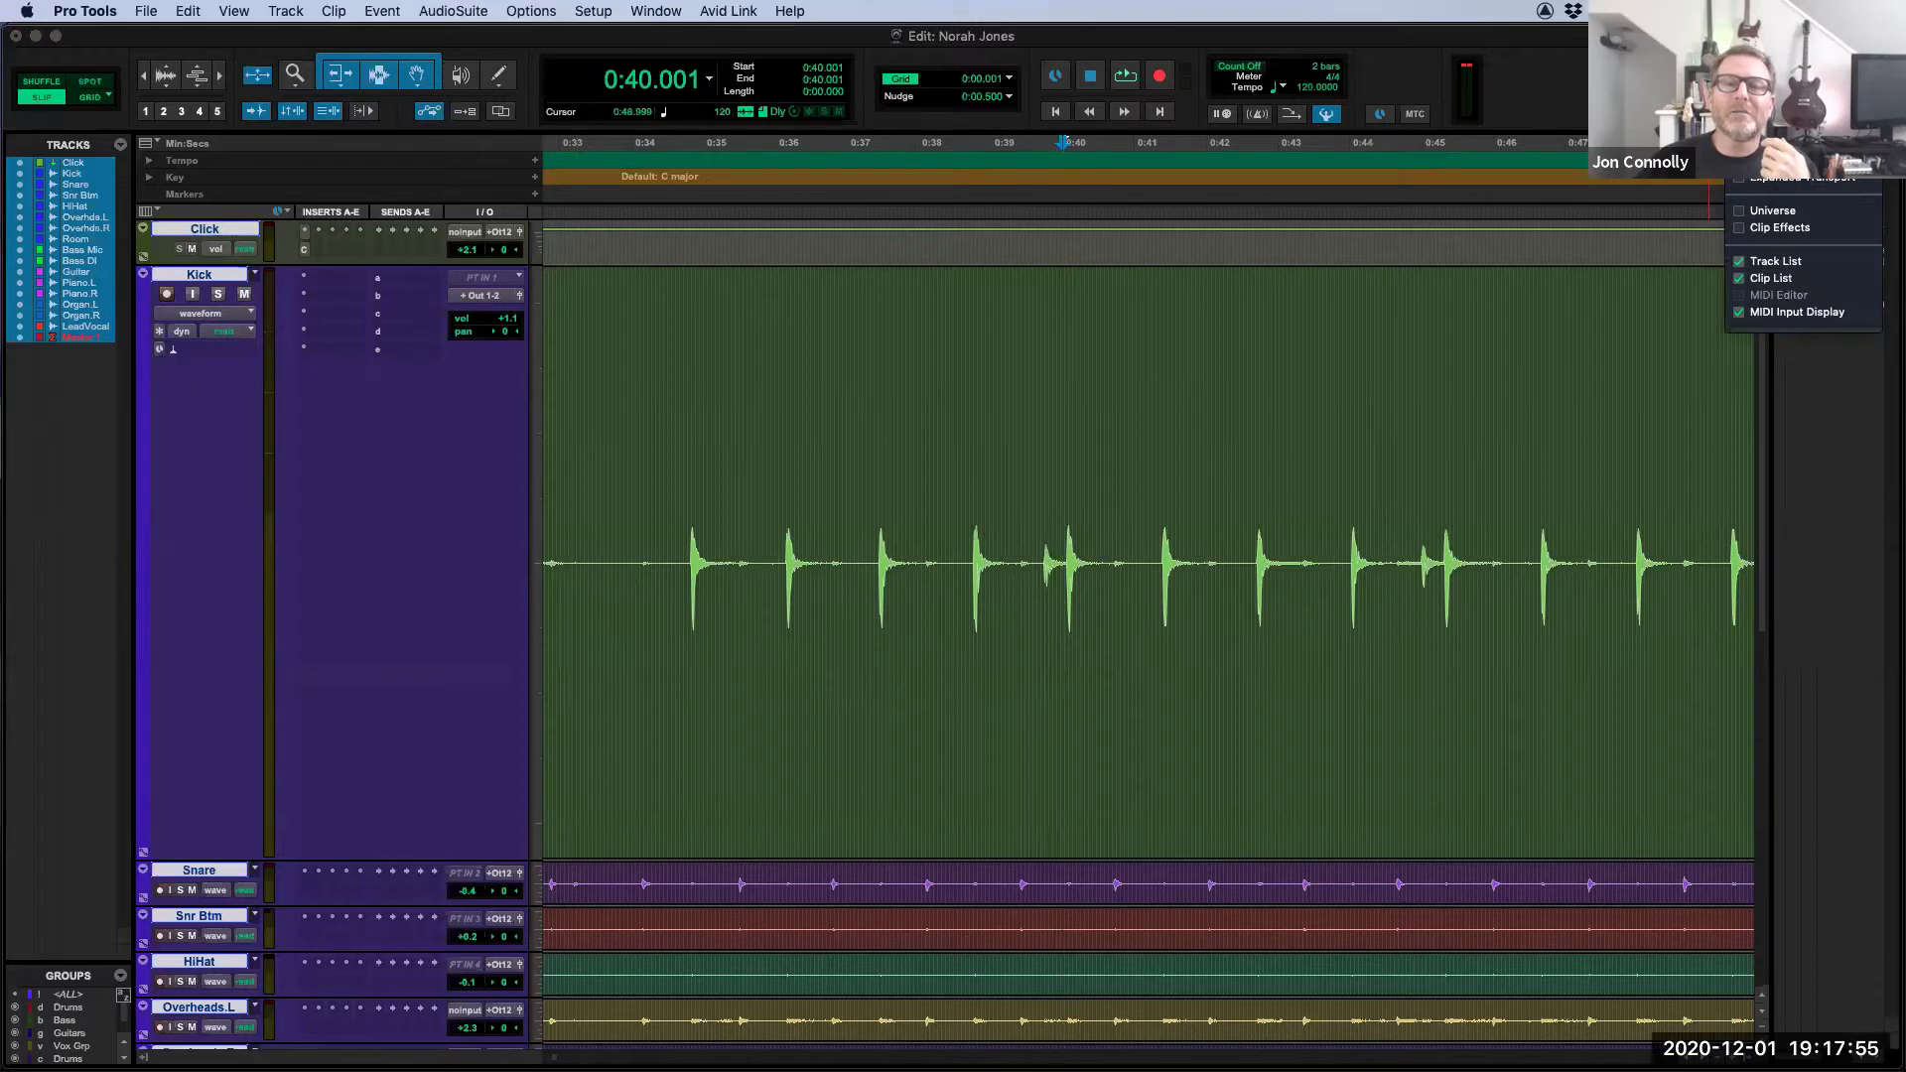
# Step: Enable the expanded transport in the Edit window toolbar to show the pre-roll, post-roll and fade-in fields
pyautogui.press('Escape')
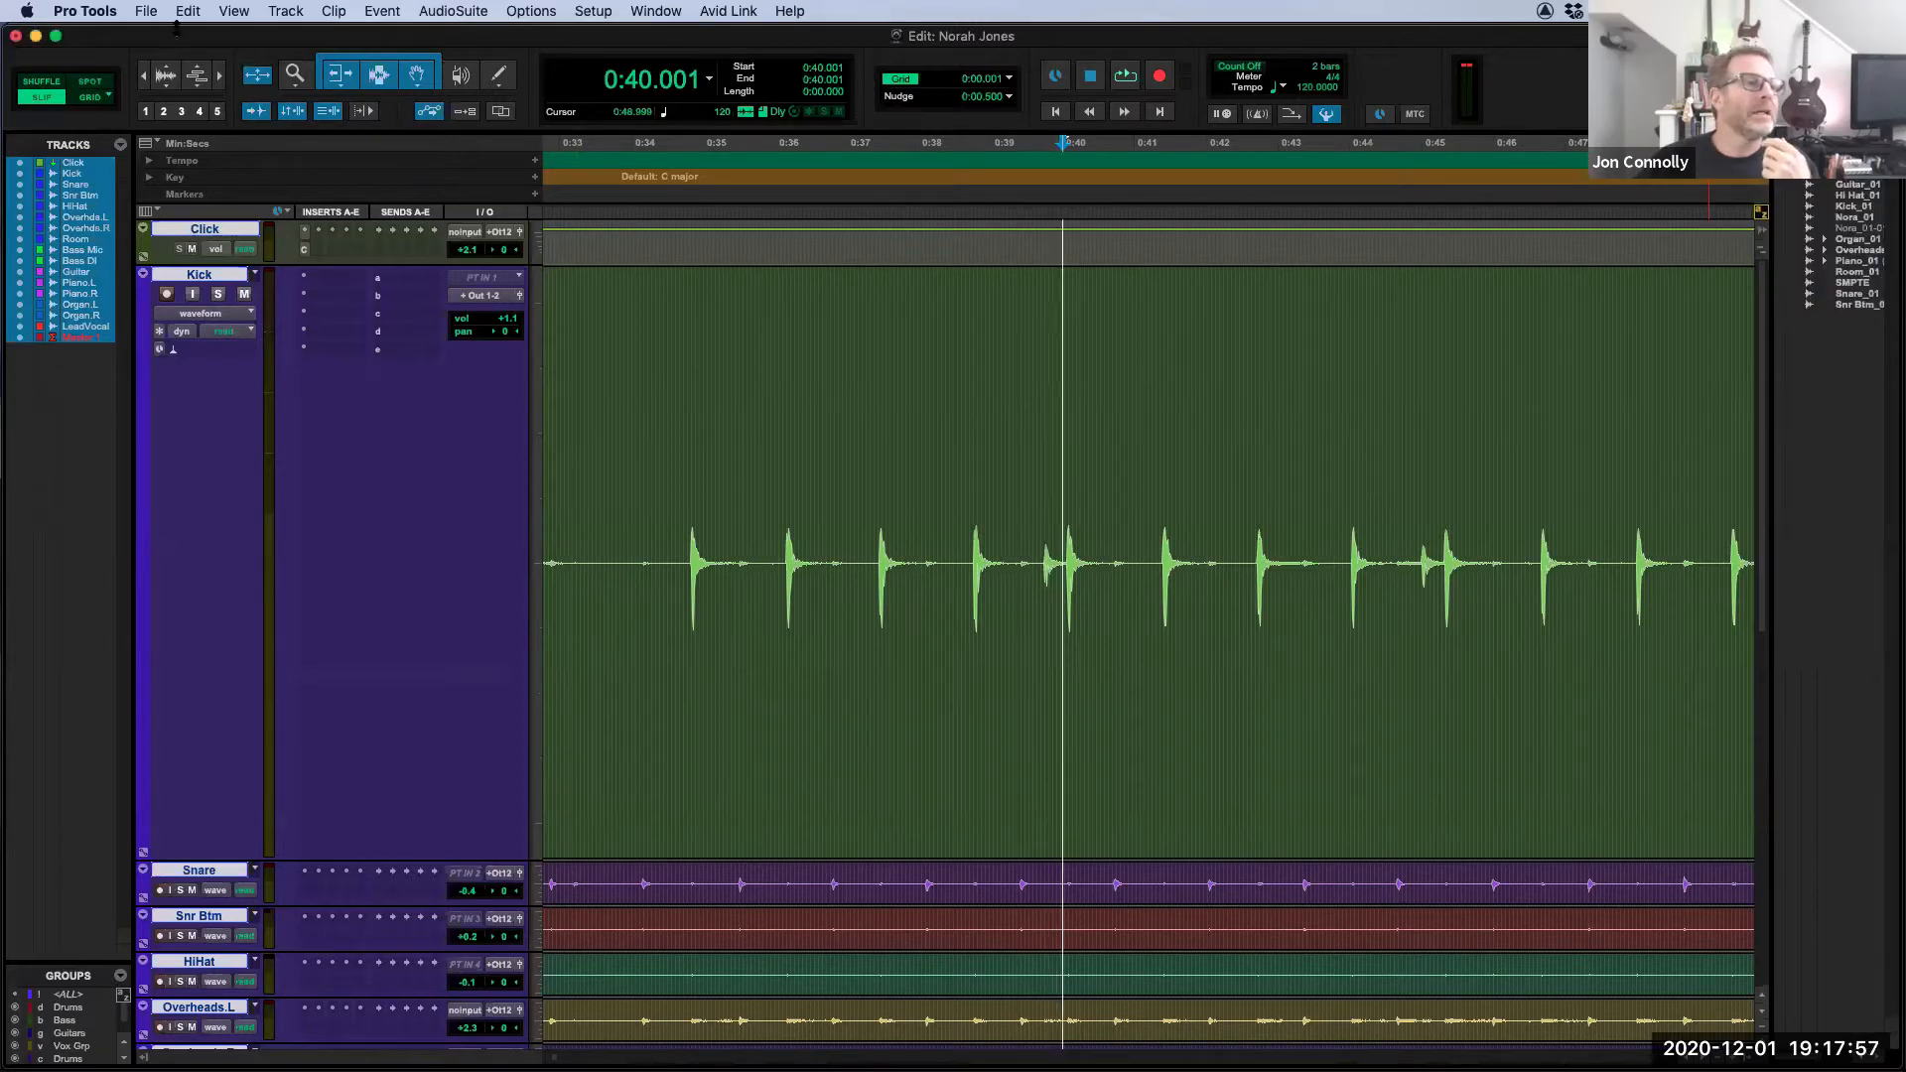
pyautogui.click(233, 11)
pyautogui.moveTo(259, 88)
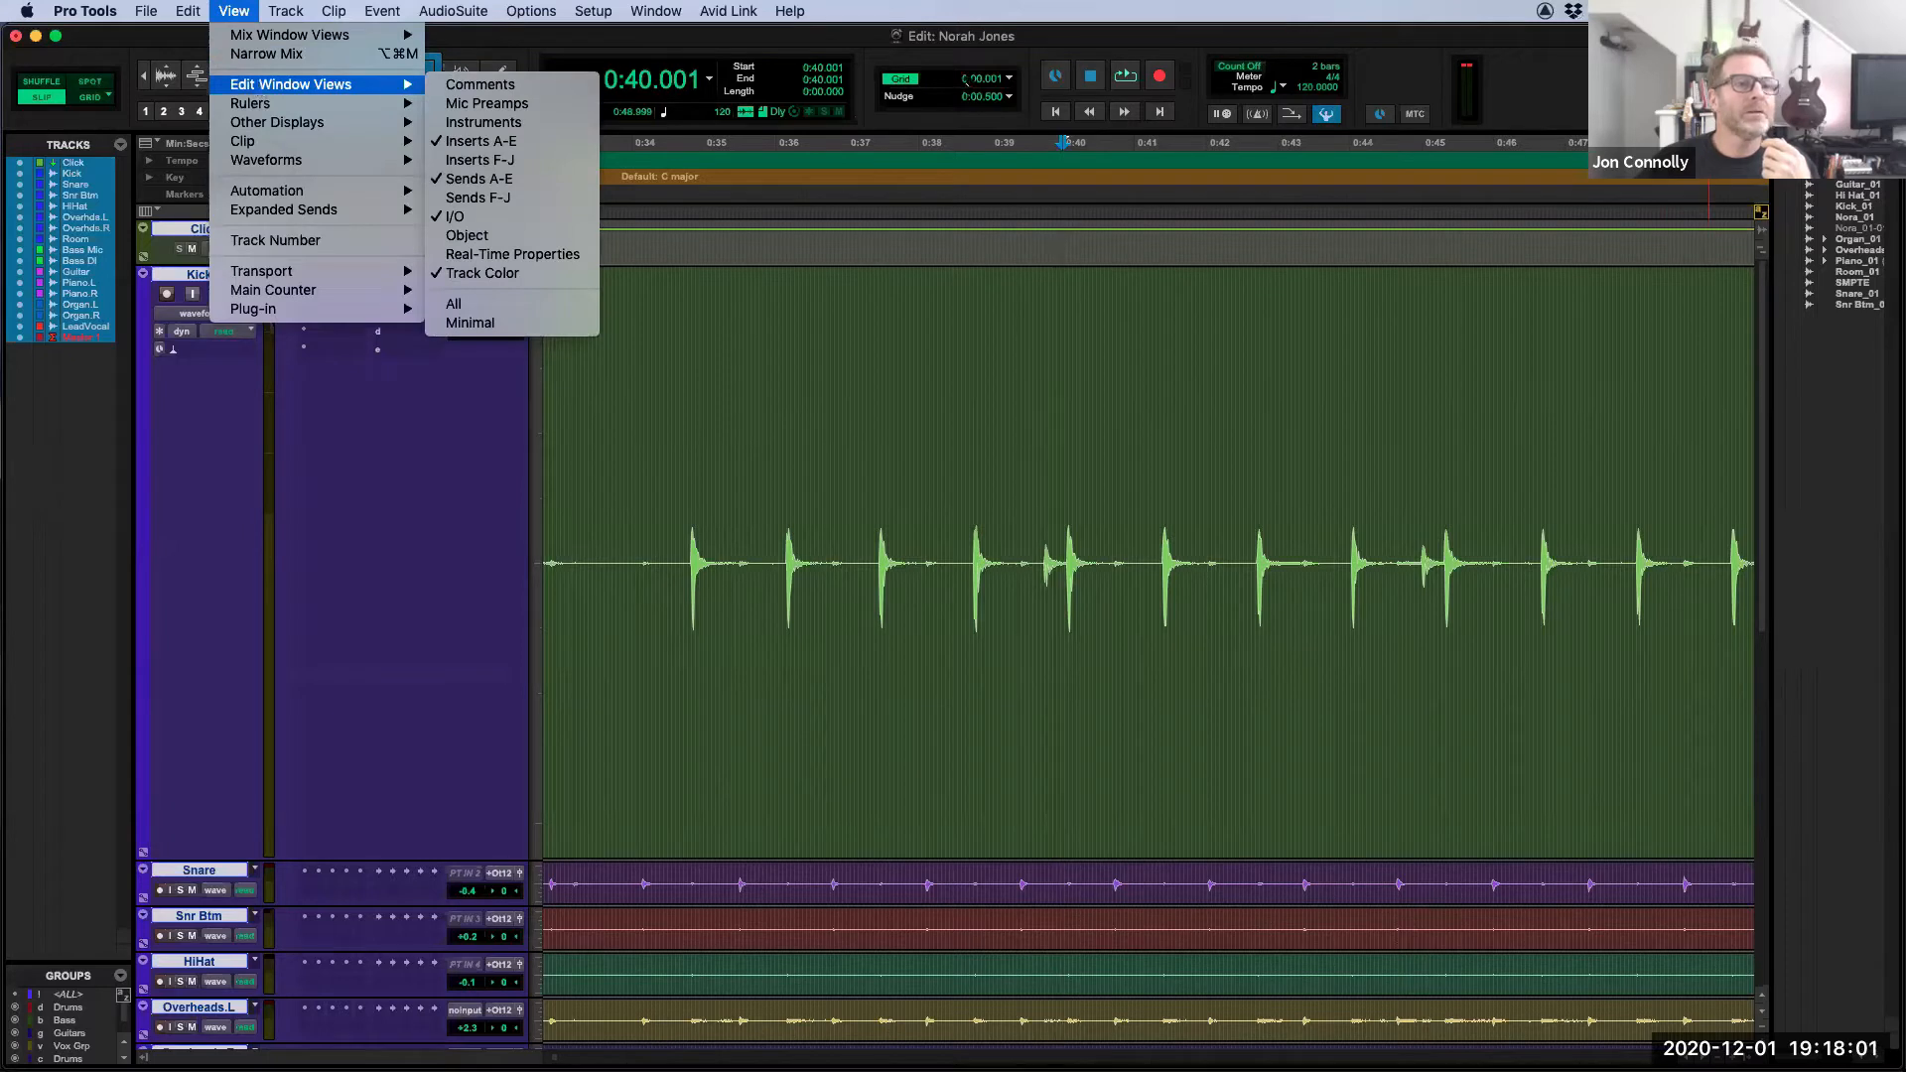
pyautogui.press('Escape')
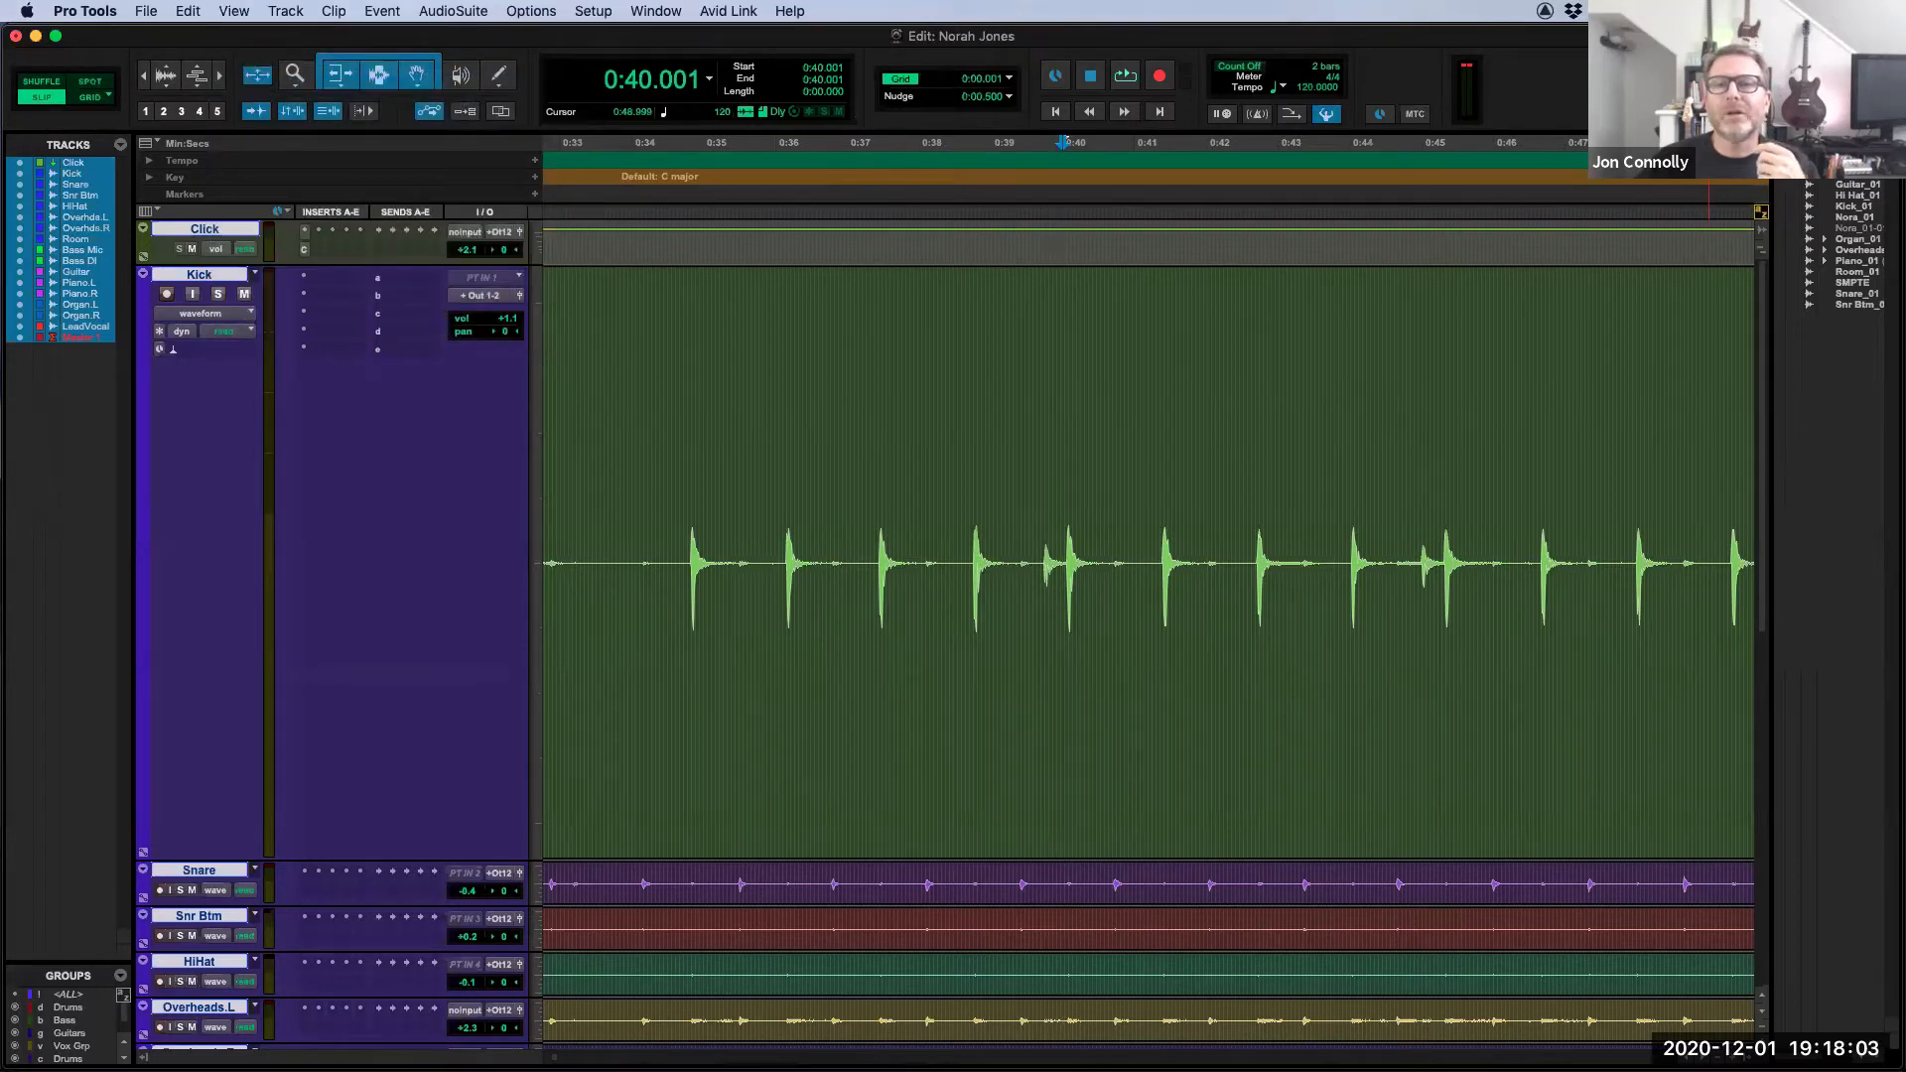
pyautogui.click(1872, 66)
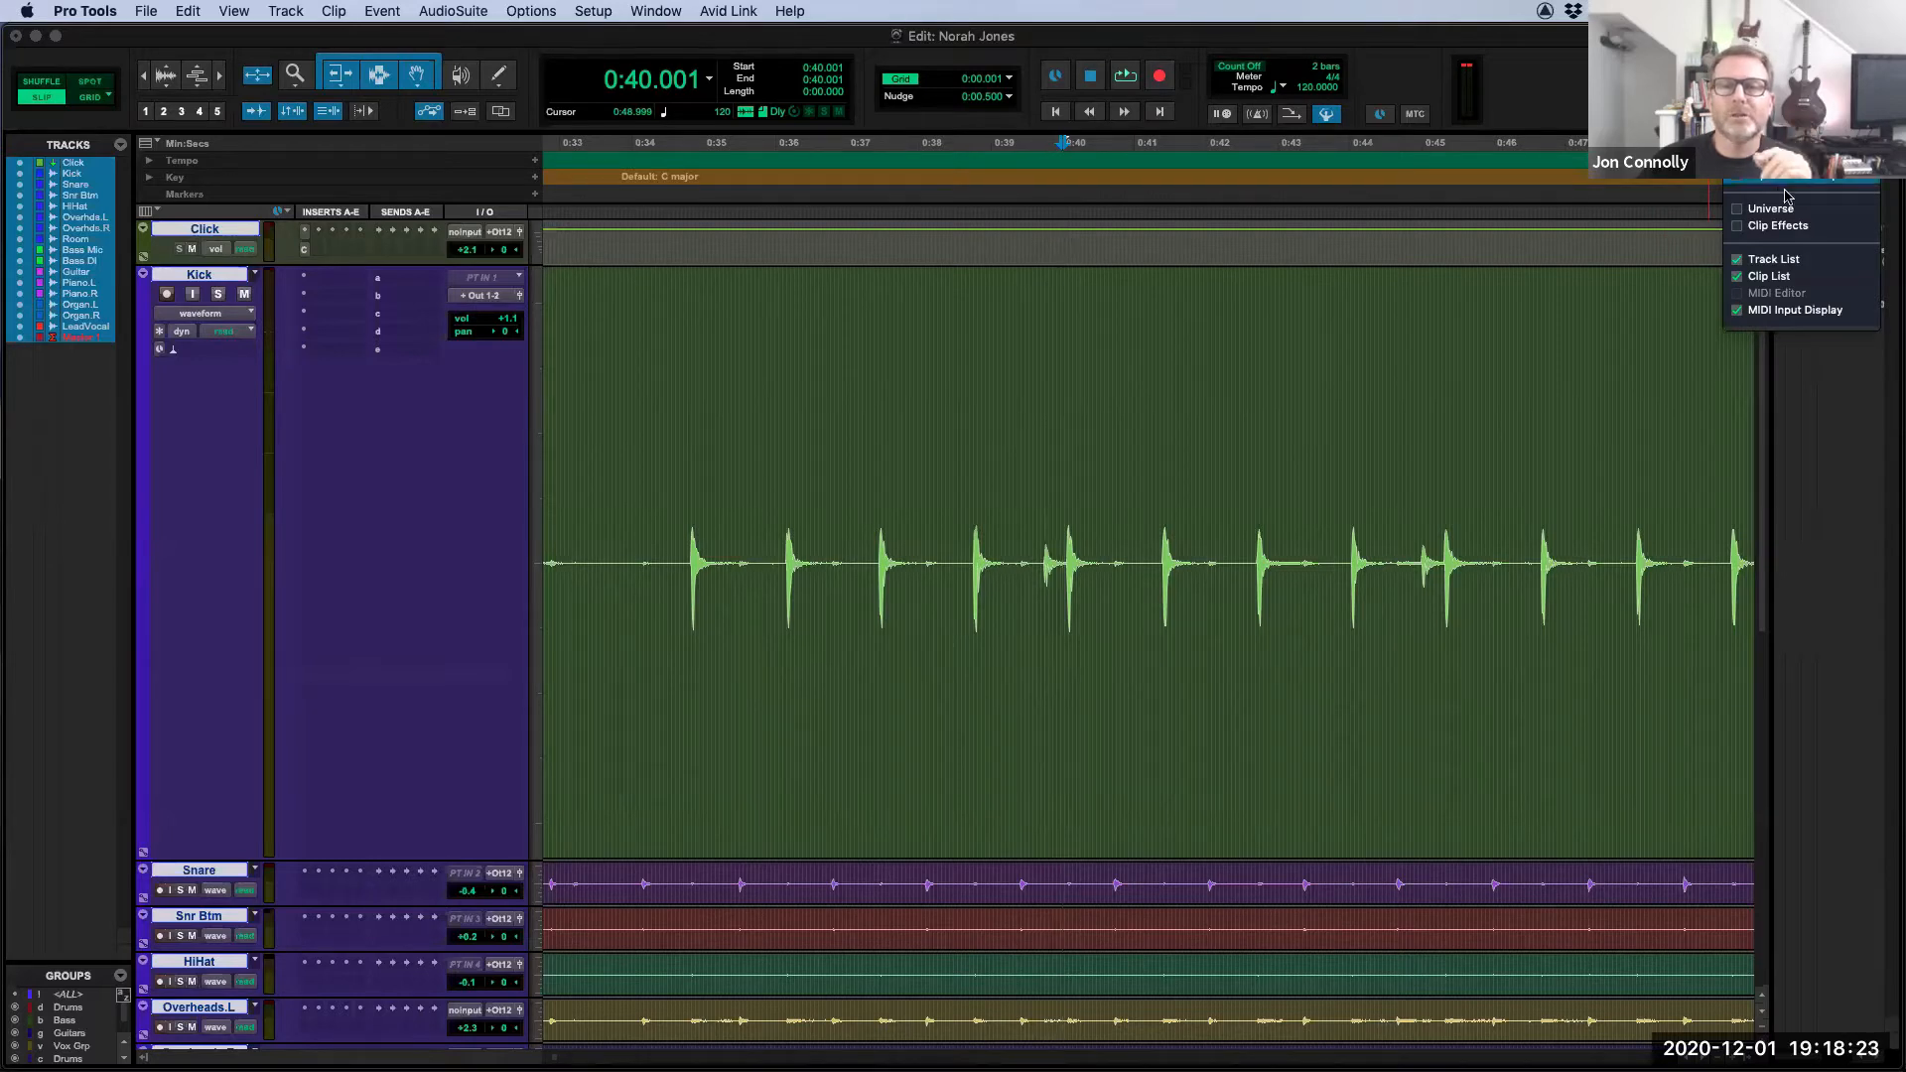
pyautogui.click(1739, 182)
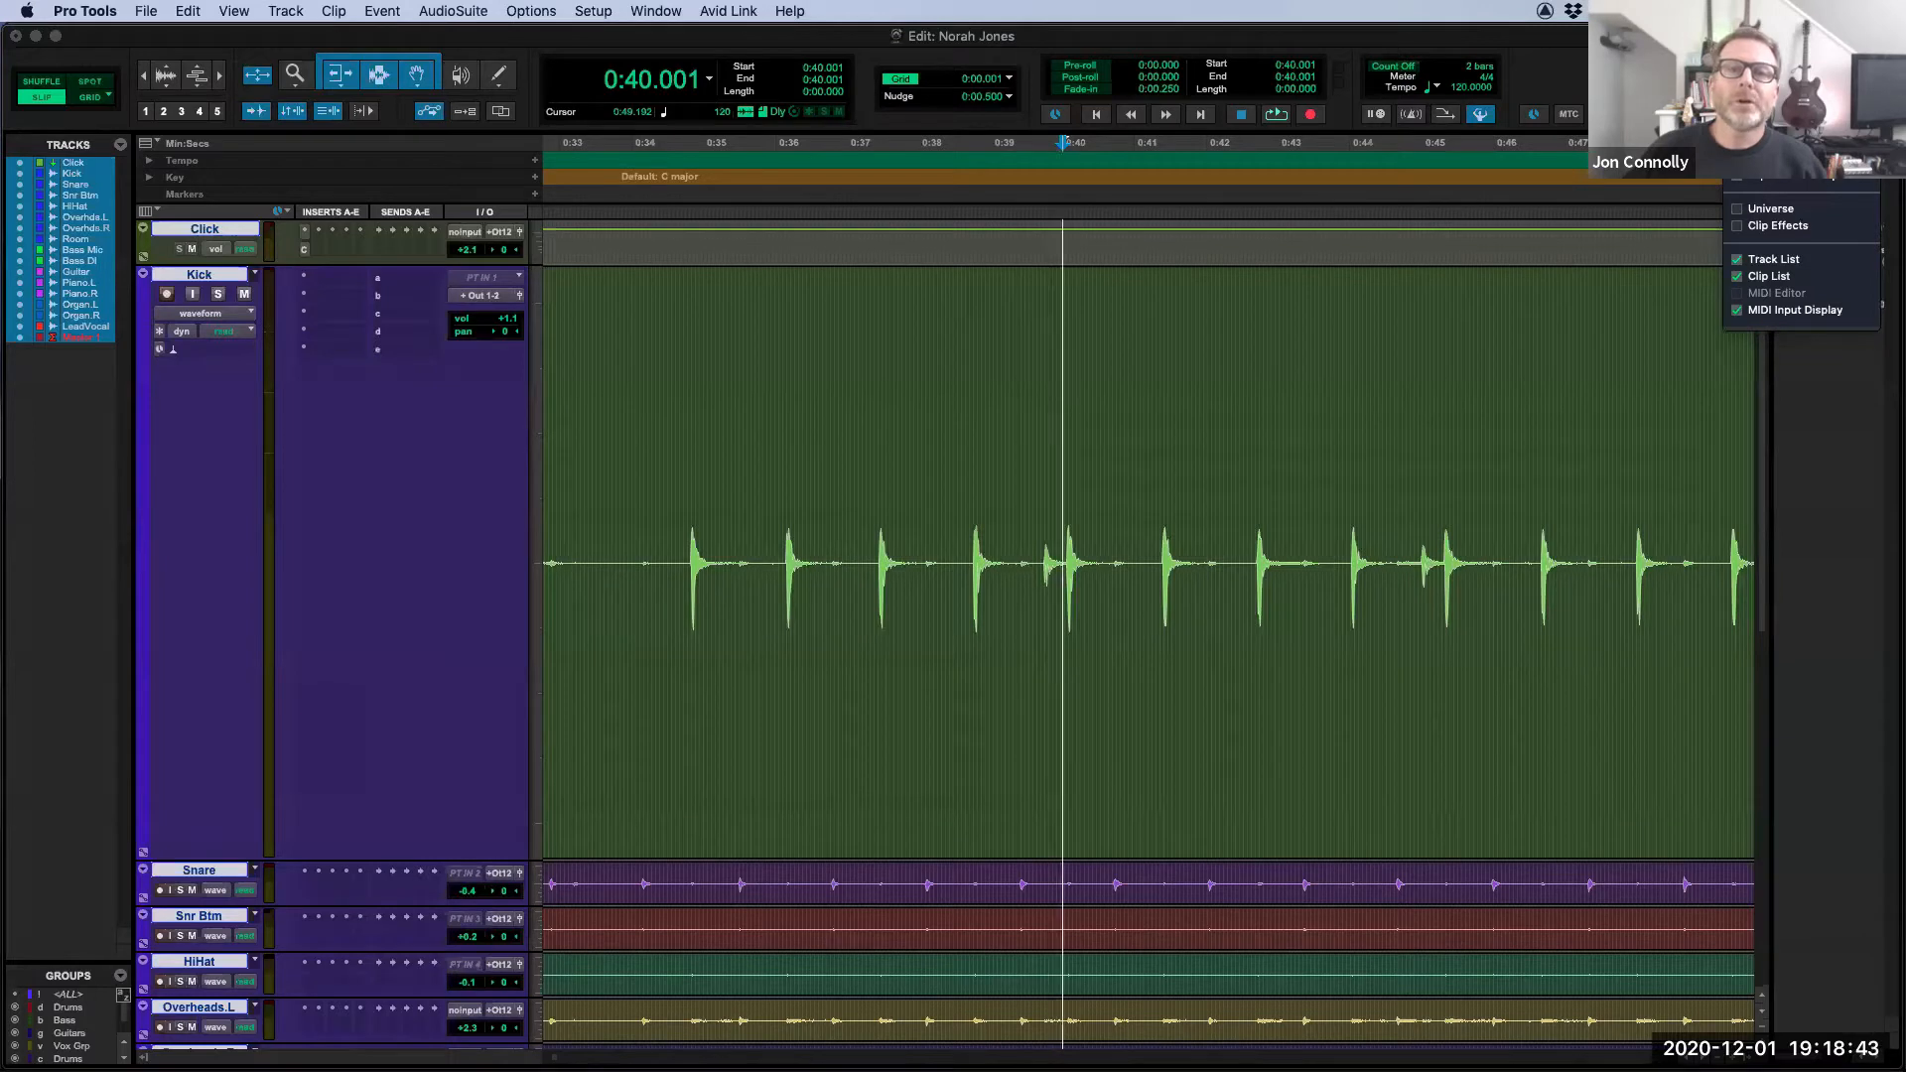
pyautogui.click(1281, 97)
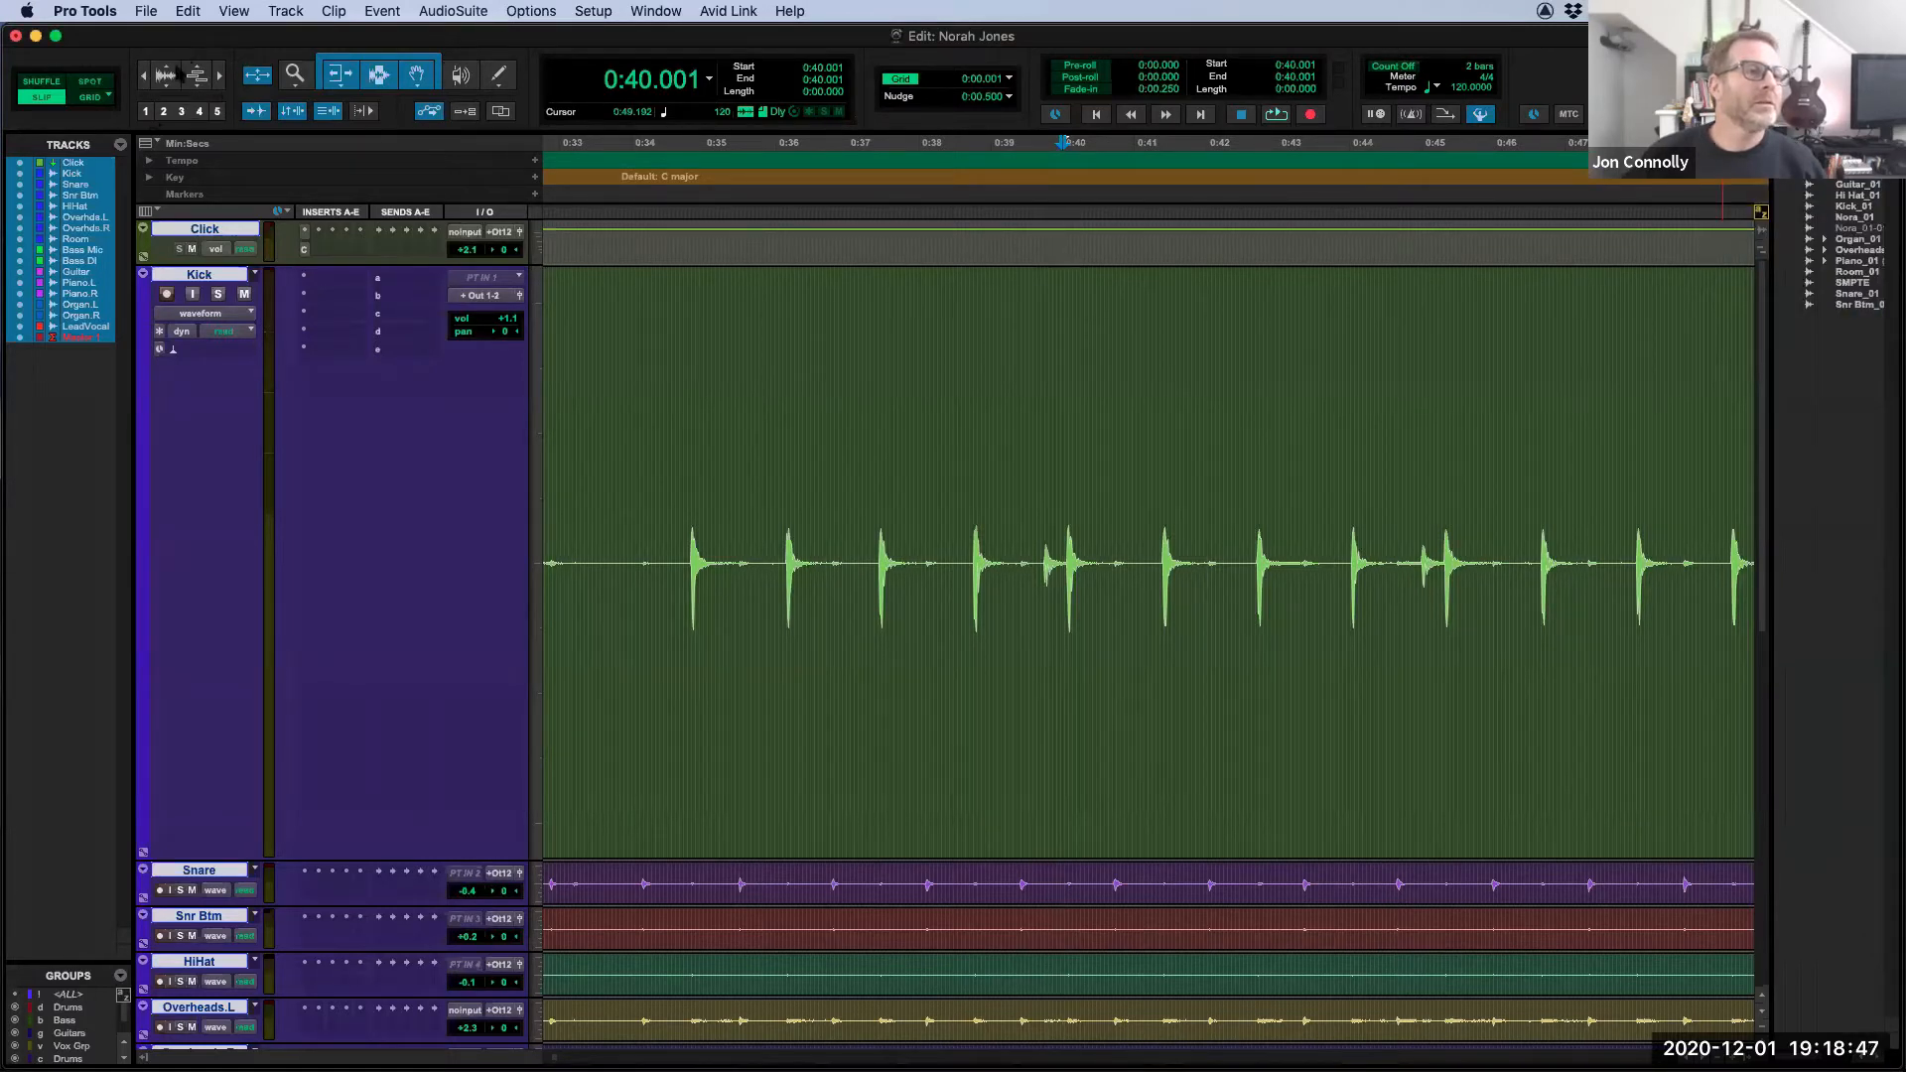
# Step: Zoom the timeline out horizontally to show the whole Kick_01 clip and zoom back in to roughly its first 80 seconds
pyautogui.click(144, 77)
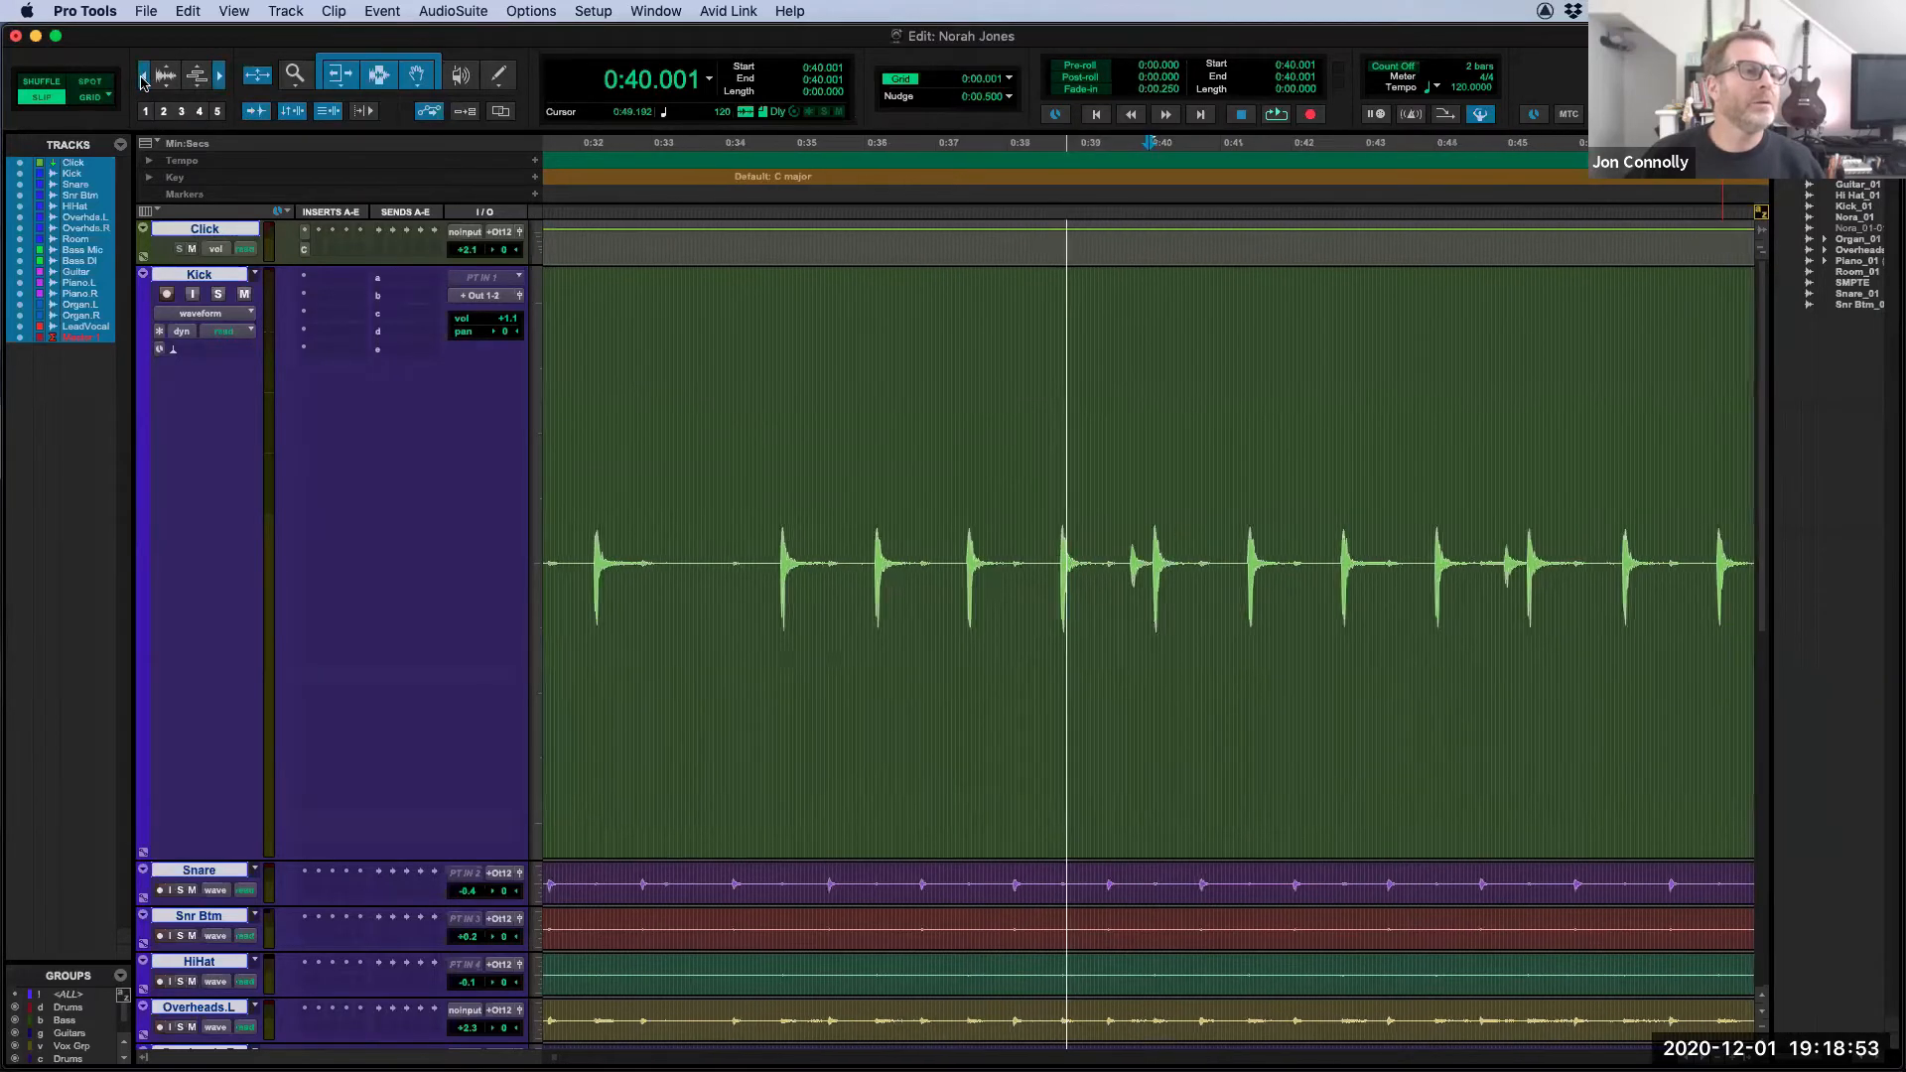
pyautogui.scroll(-10, 1032, 544)
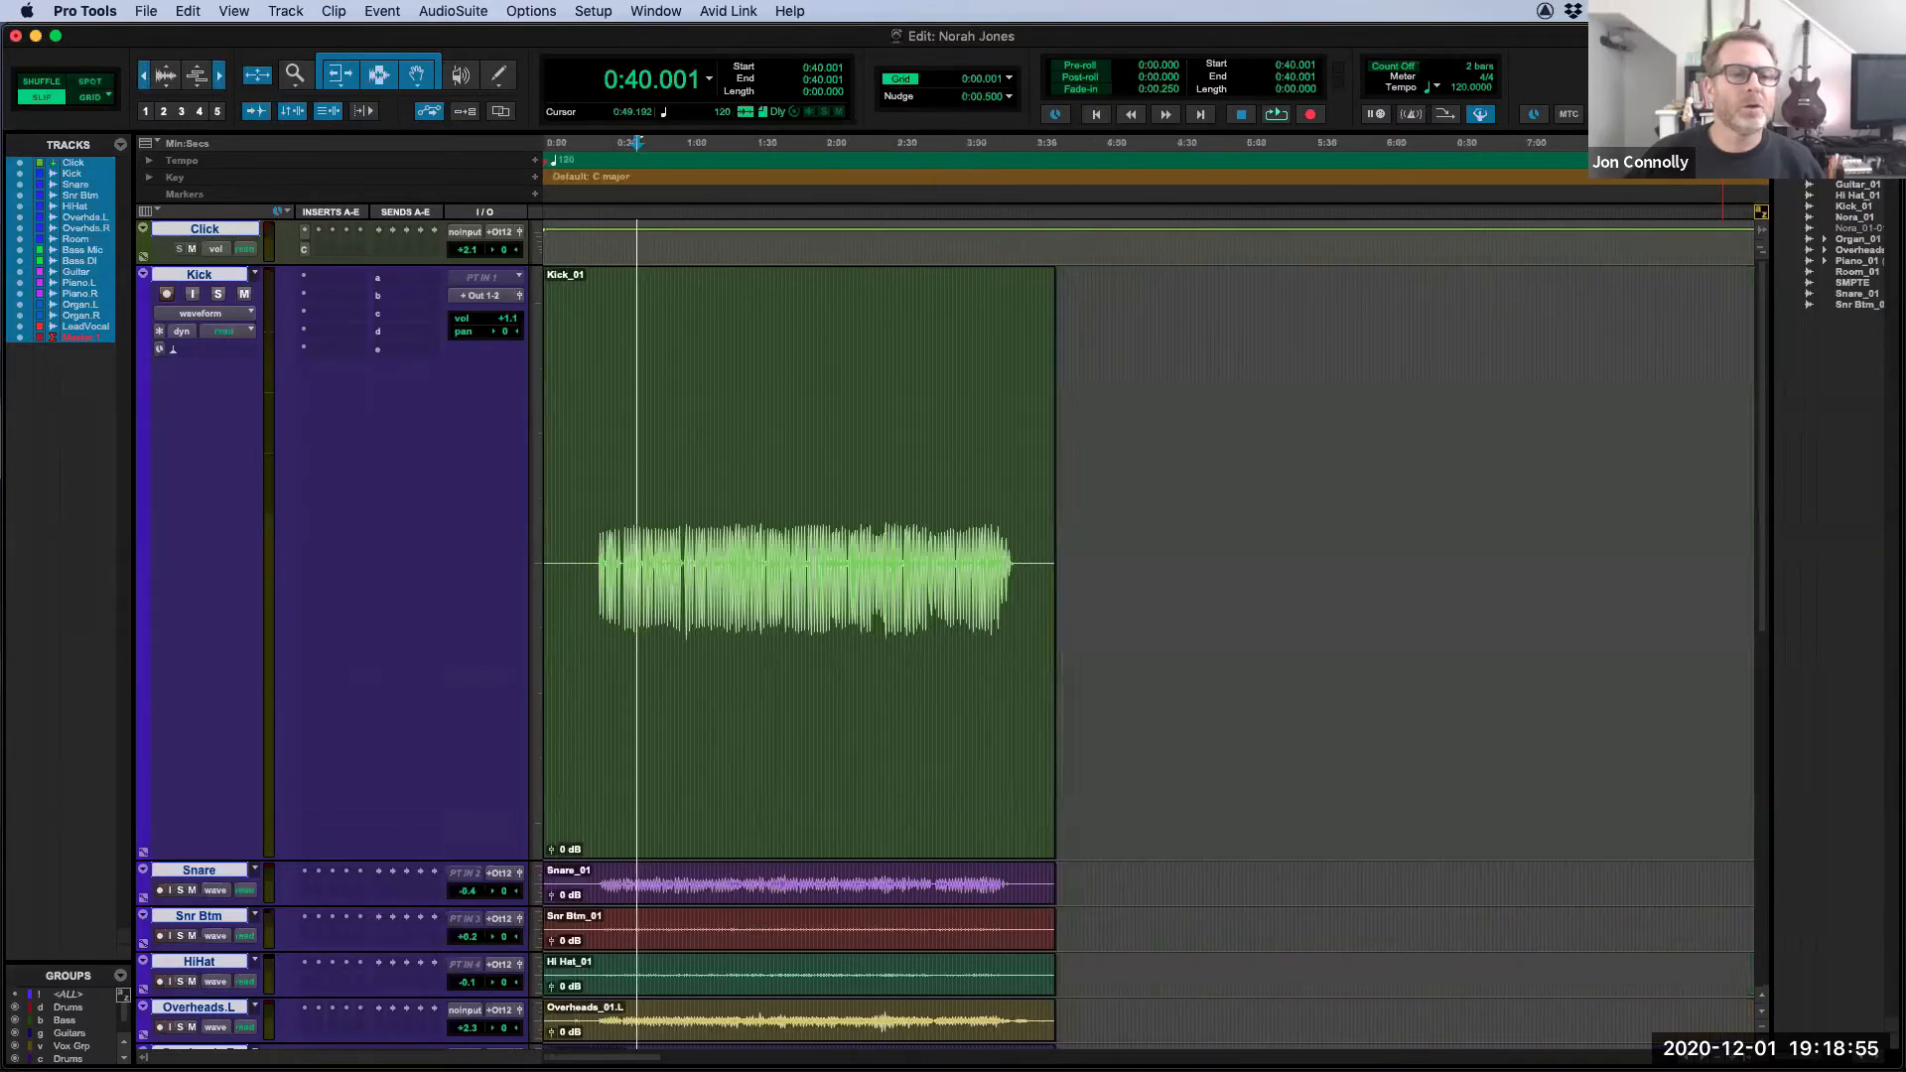
pyautogui.scroll(3, 1032, 544)
pyautogui.scroll(5, 1046, 556)
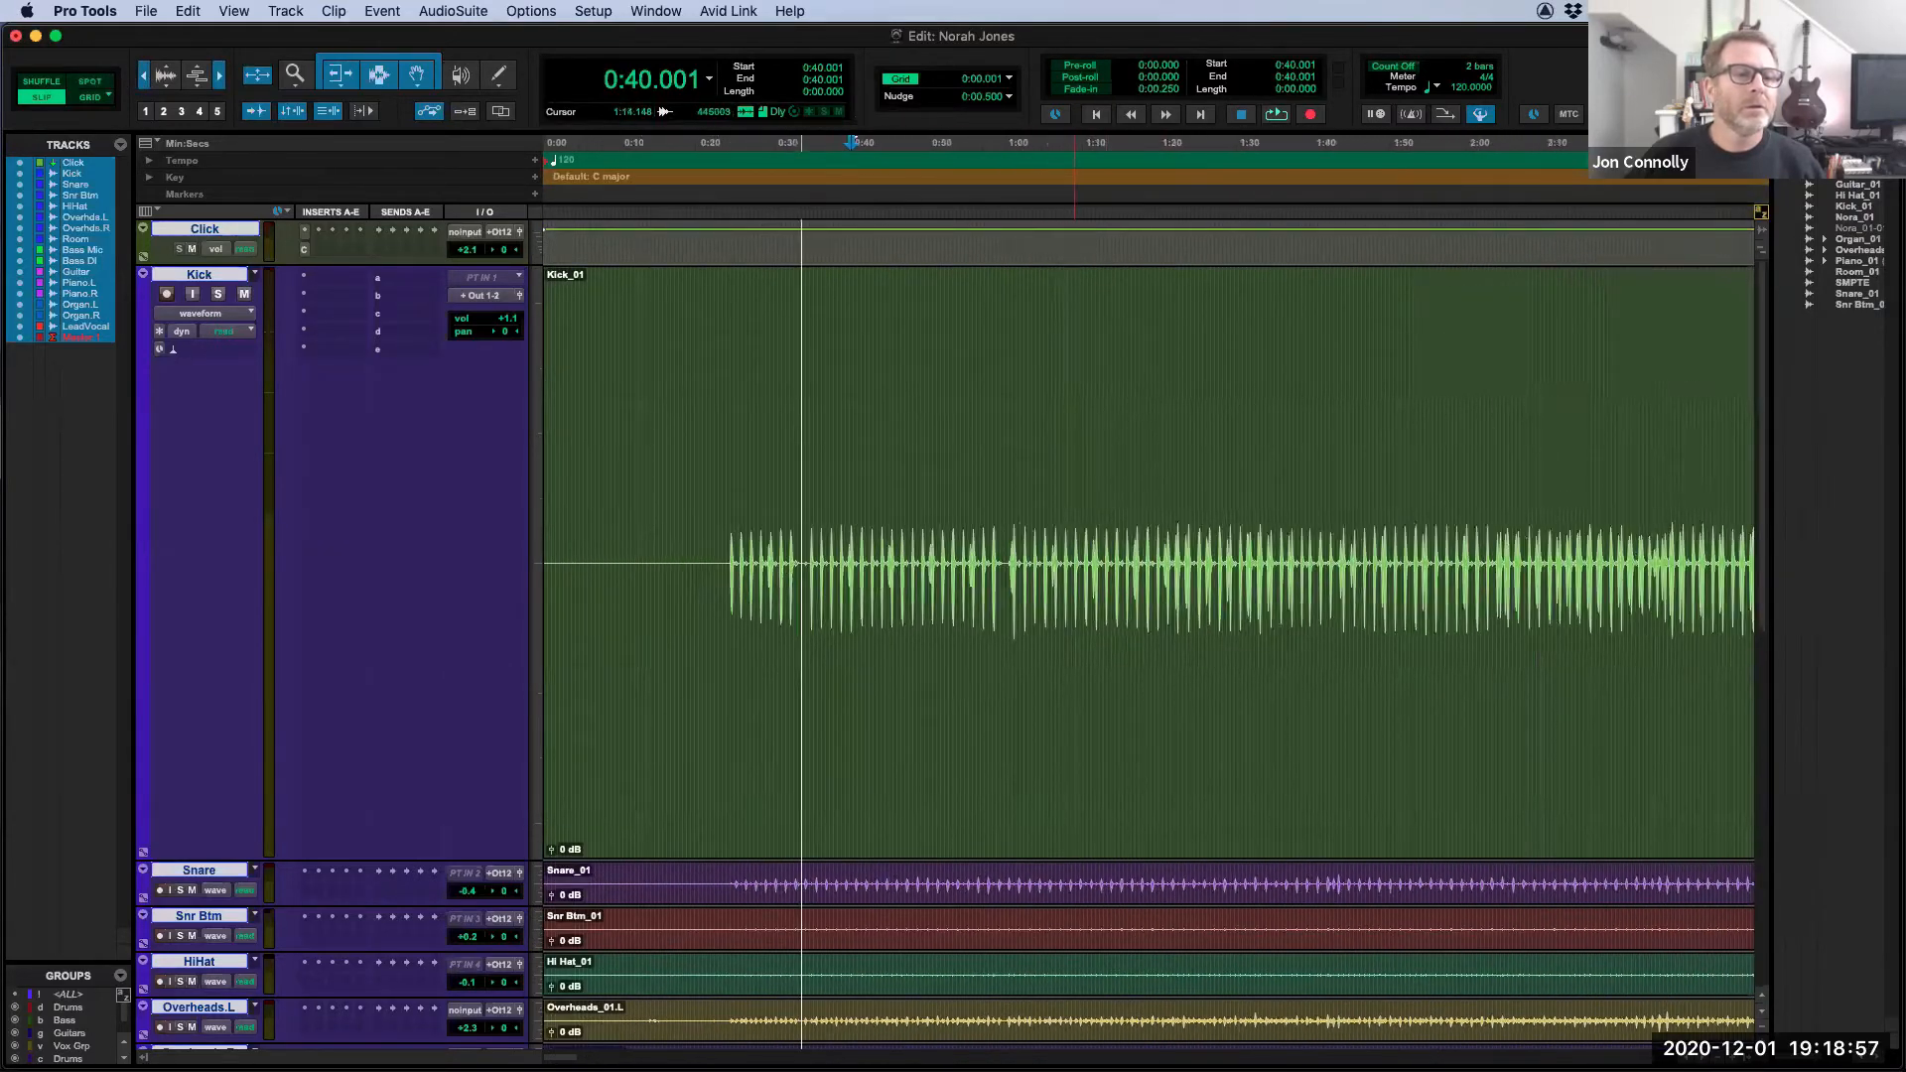
pyautogui.scroll(-3, 1049, 555)
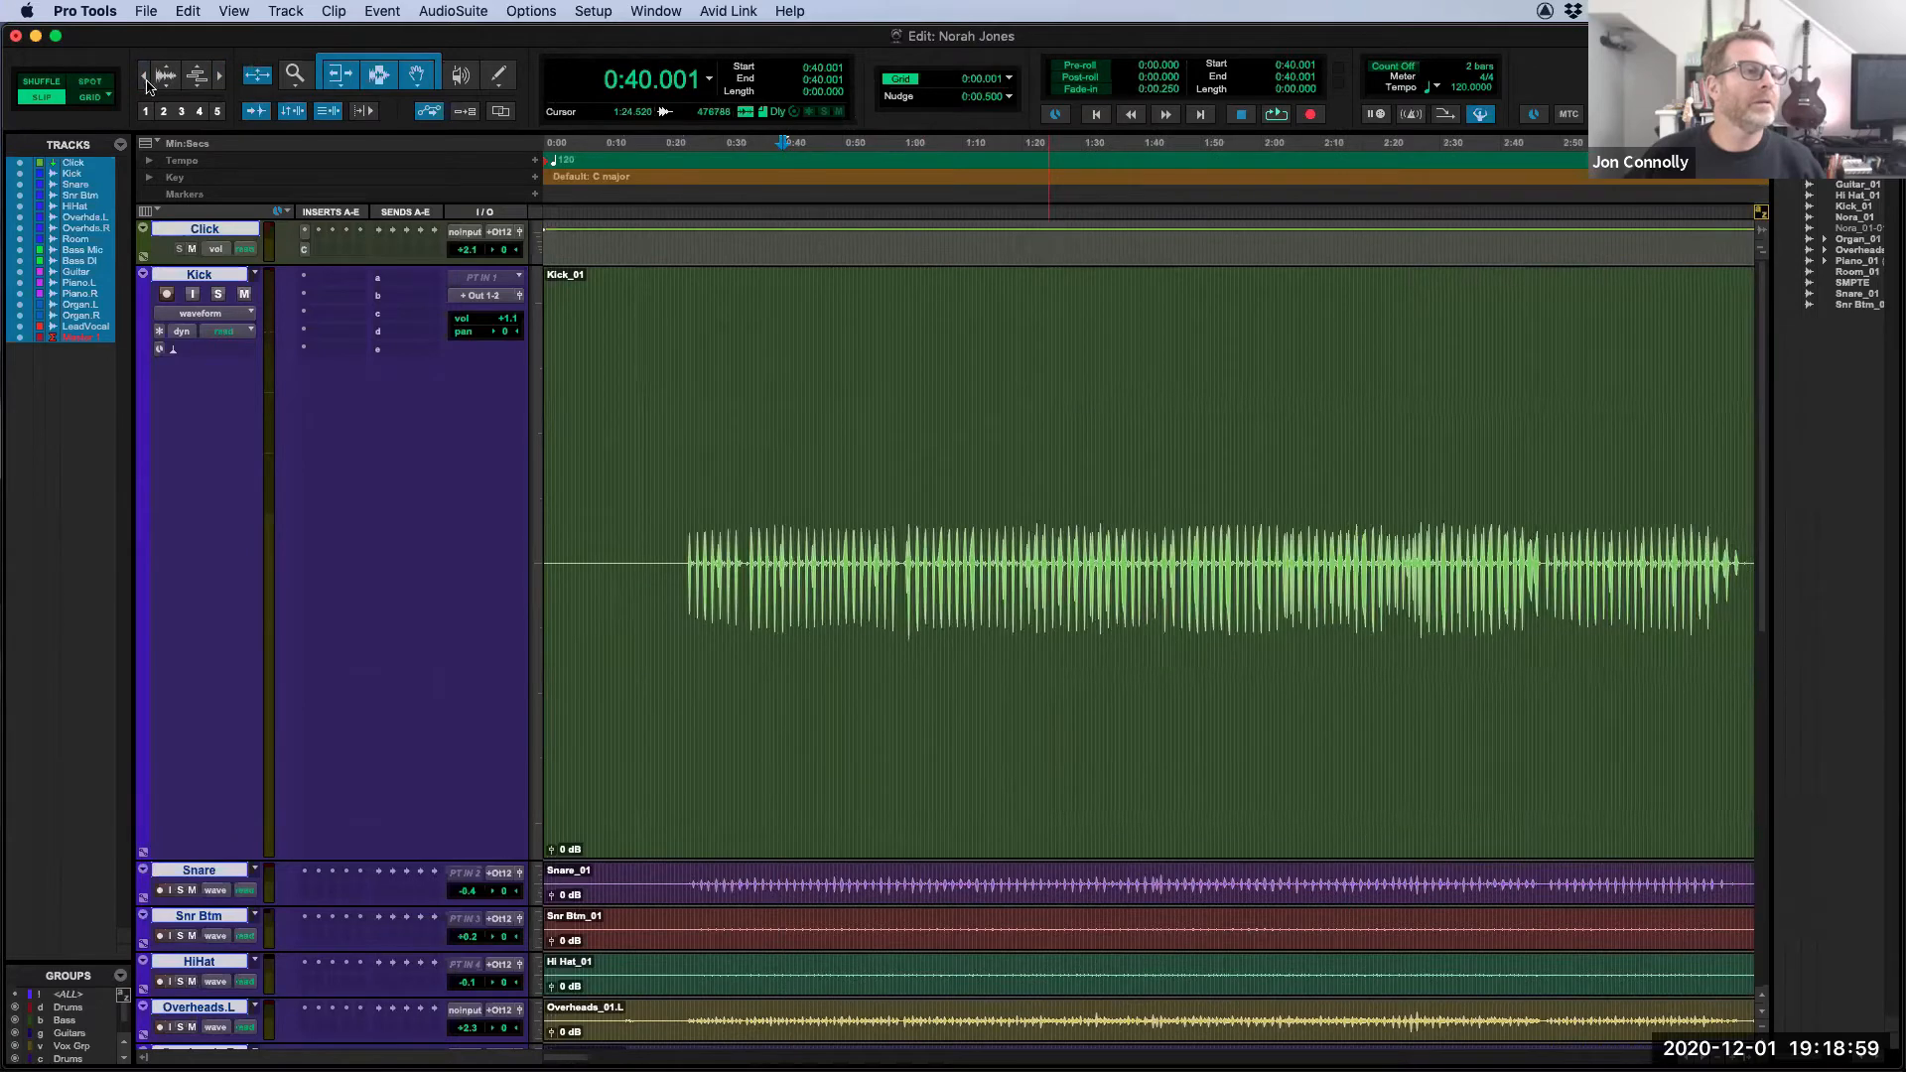
pyautogui.click(221, 78)
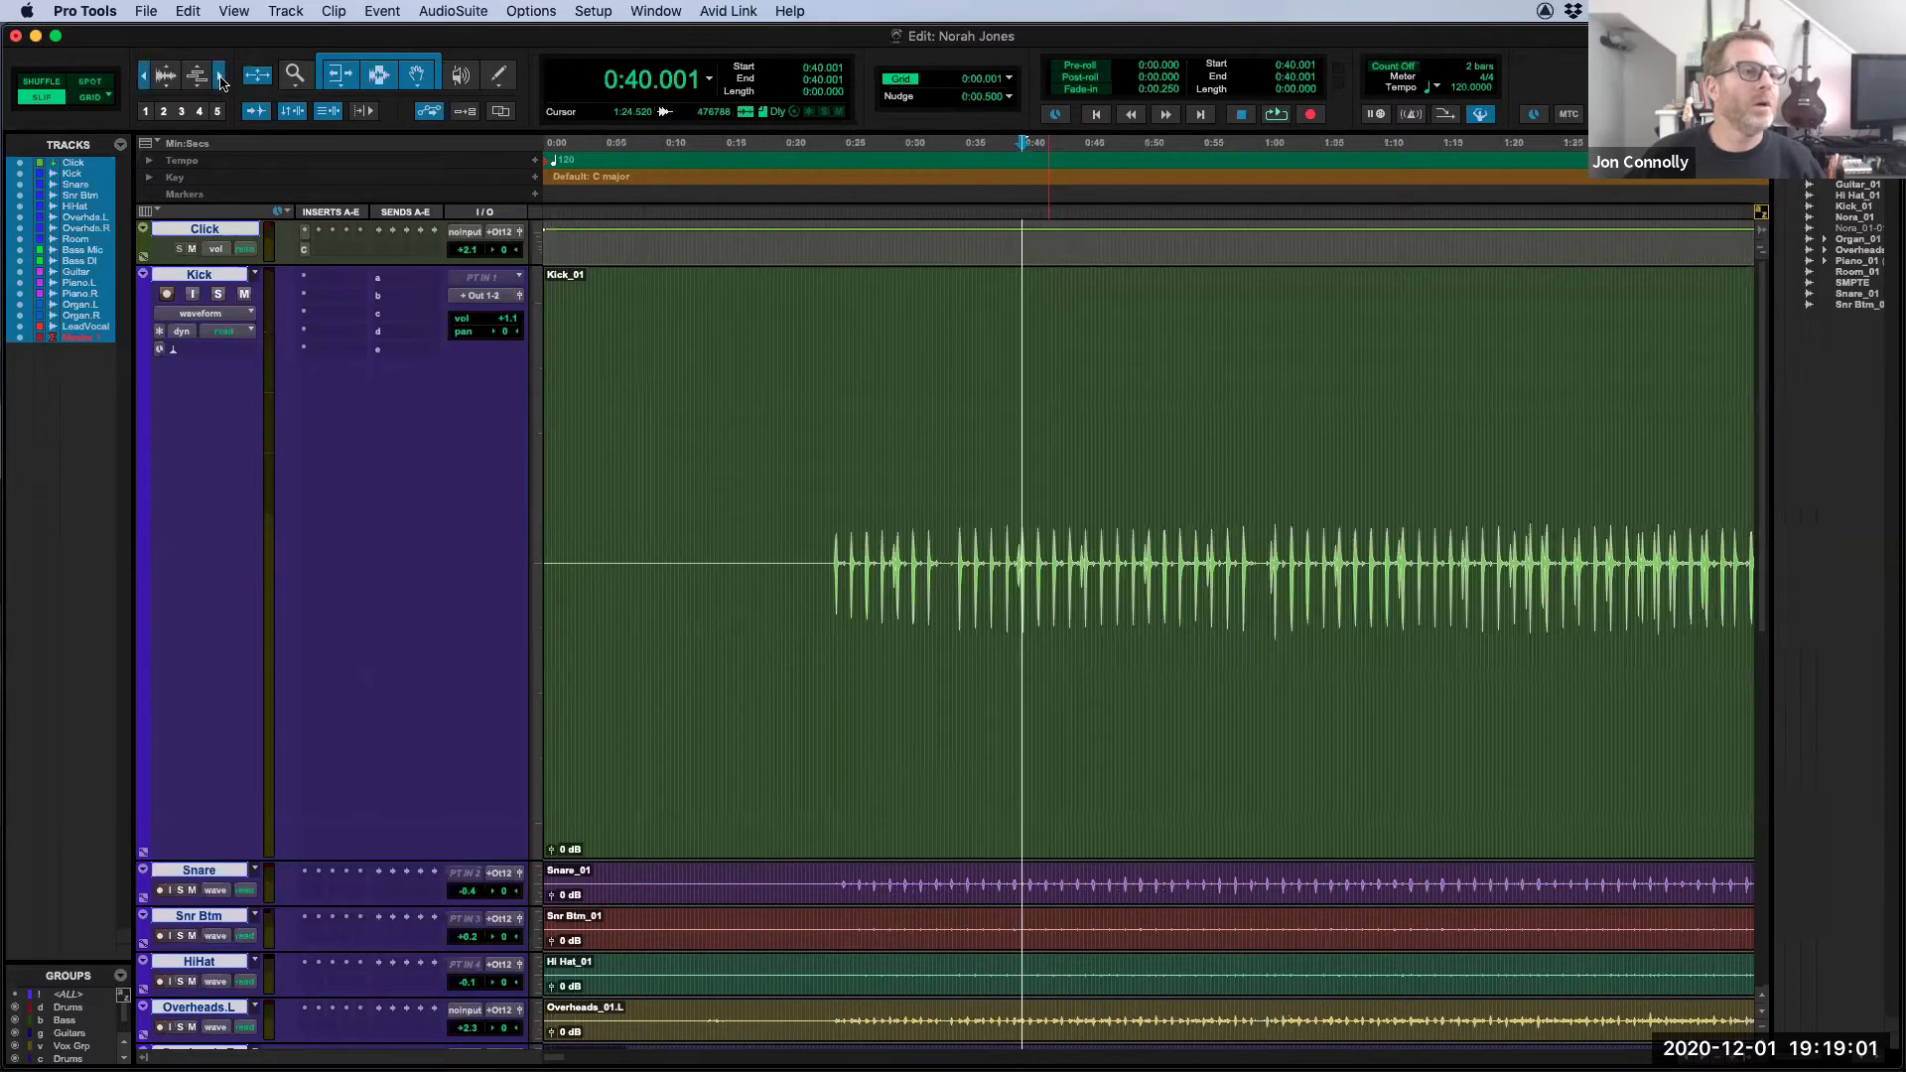
pyautogui.click(222, 77)
pyautogui.click(221, 78)
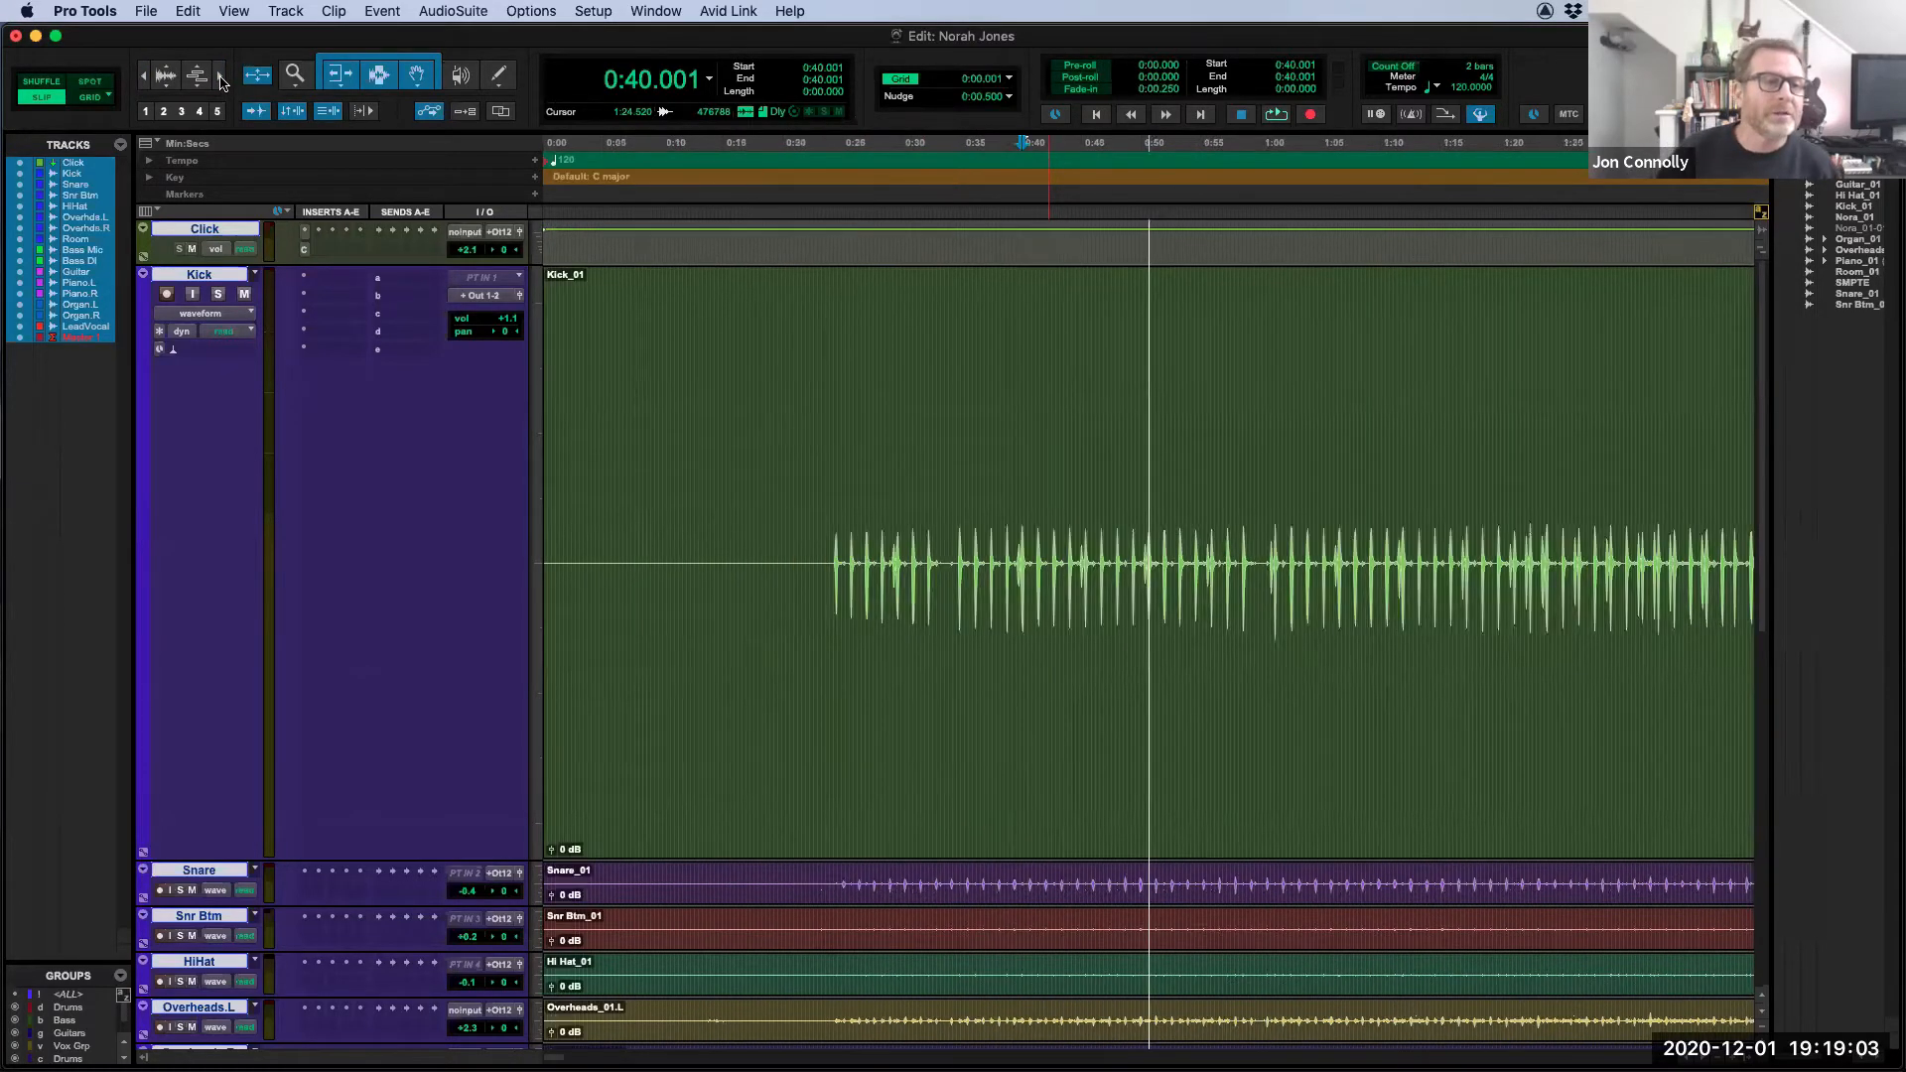
pyautogui.click(221, 77)
# Step: Step the horizontal zoom in and out repeatedly, finishing with the entire Kick_01 clip and empty timeline after it in view
pyautogui.press('t')
pyautogui.press('r')
pyautogui.press('r')
pyautogui.press('r')
pyautogui.press('r')
pyautogui.press('r')
pyautogui.press('r')
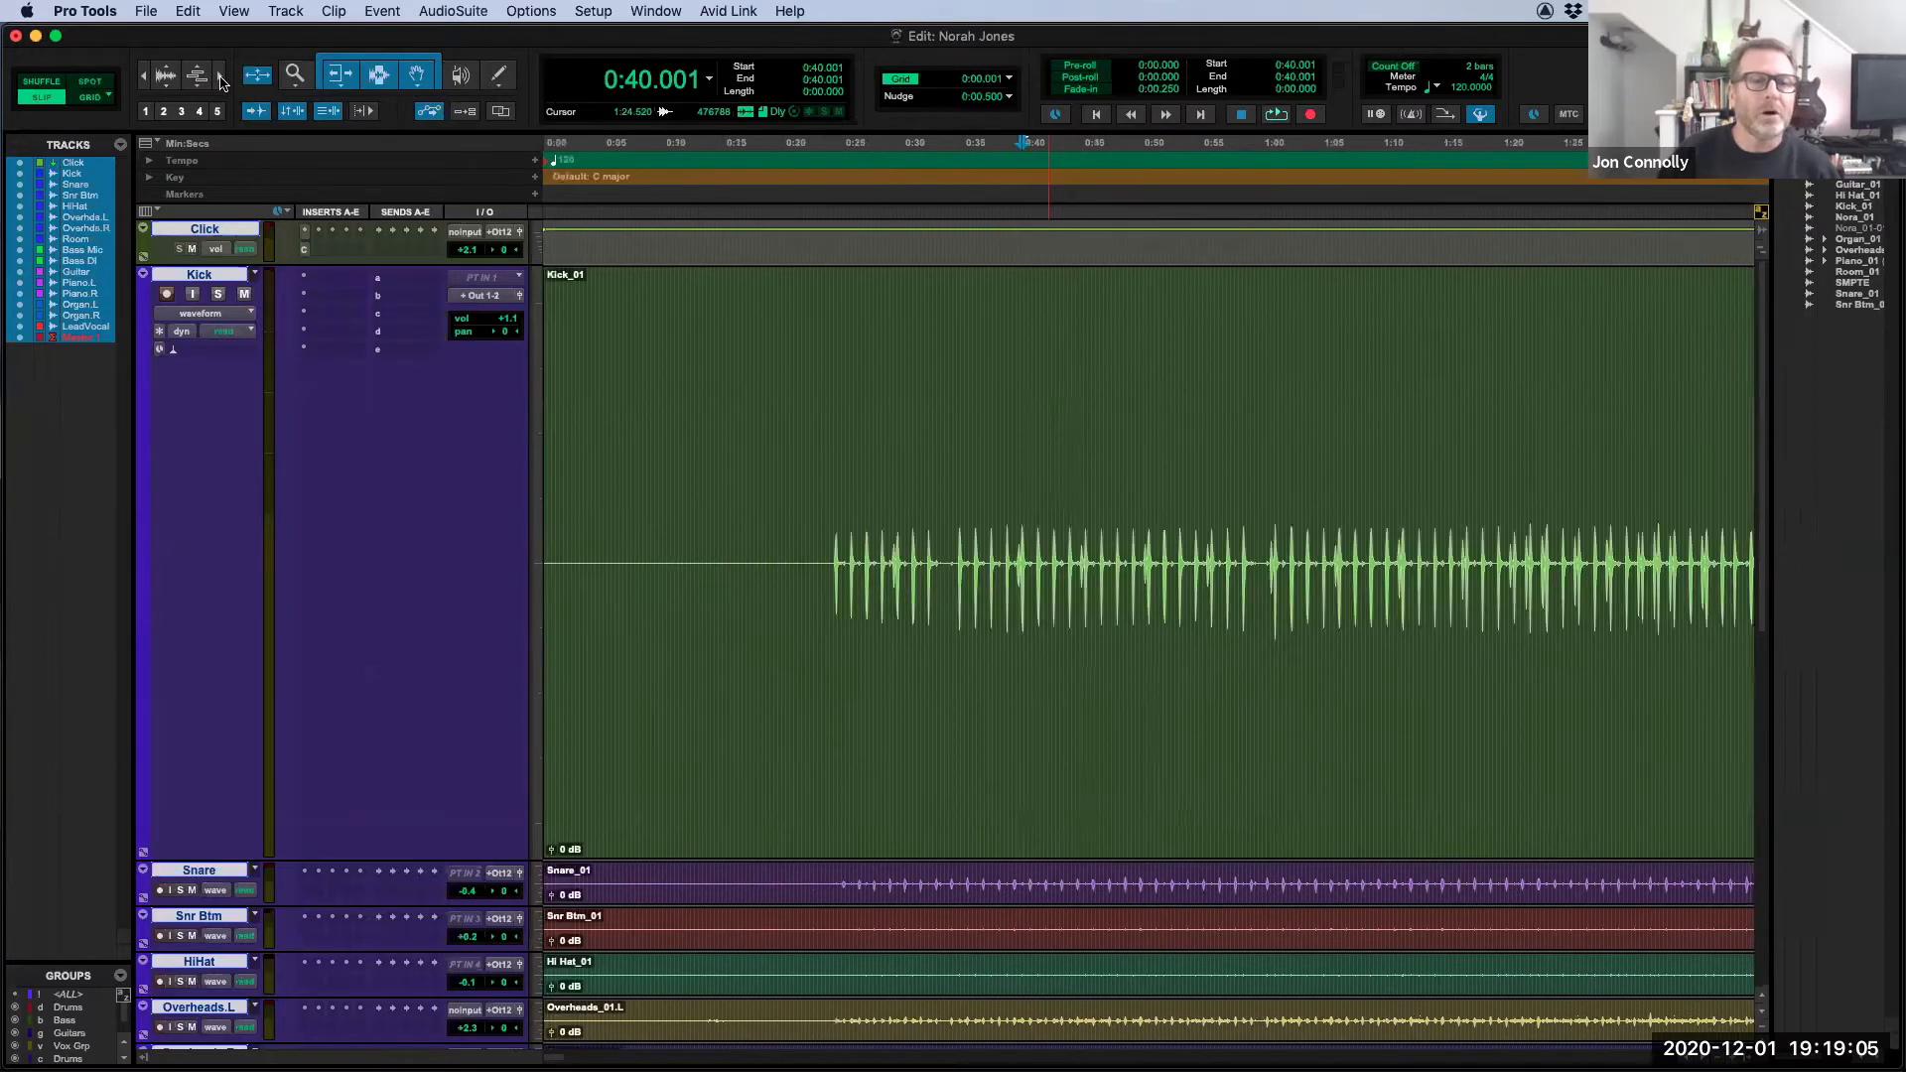
pyautogui.press('t')
pyautogui.press('t')
pyautogui.press('t')
pyautogui.press('r')
pyautogui.press('r')
pyautogui.press('r')
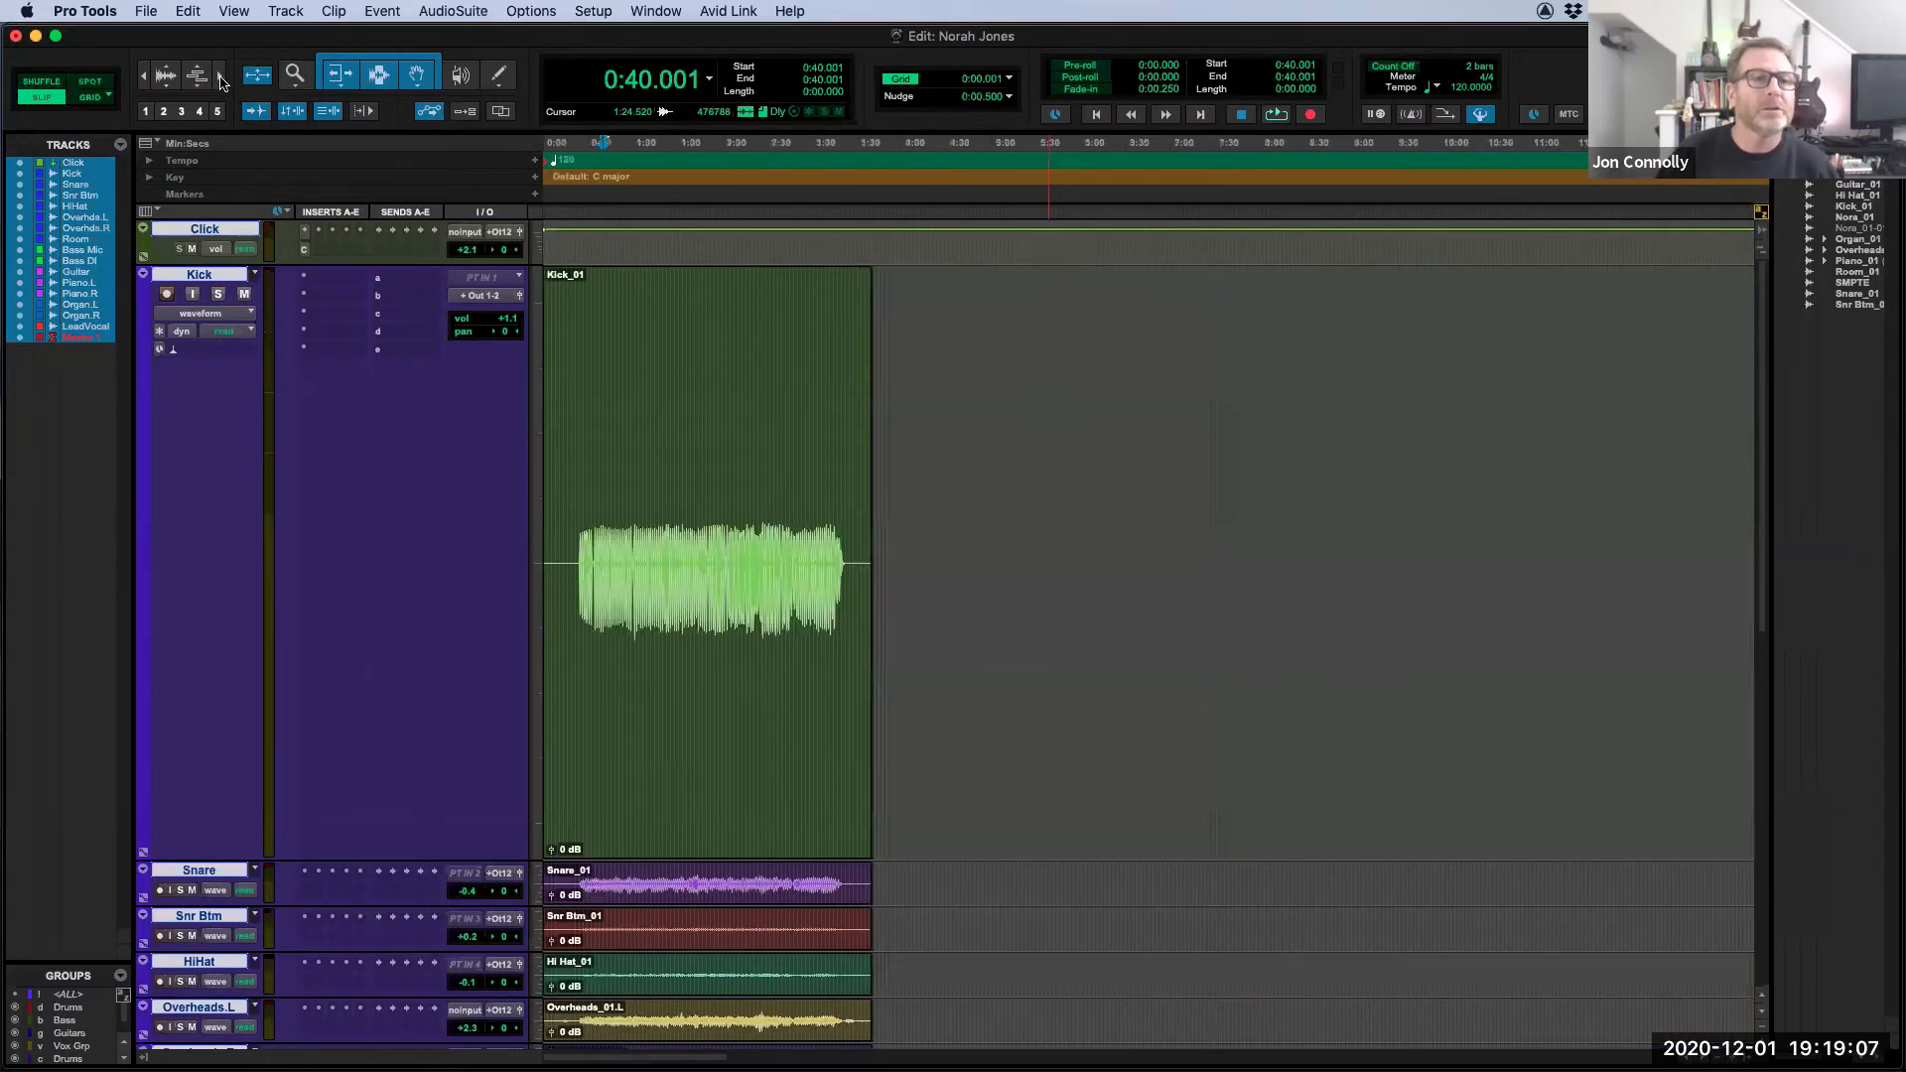
pyautogui.press('t')
pyautogui.press('t')
pyautogui.press('t')
pyautogui.press('r')
pyautogui.press('r')
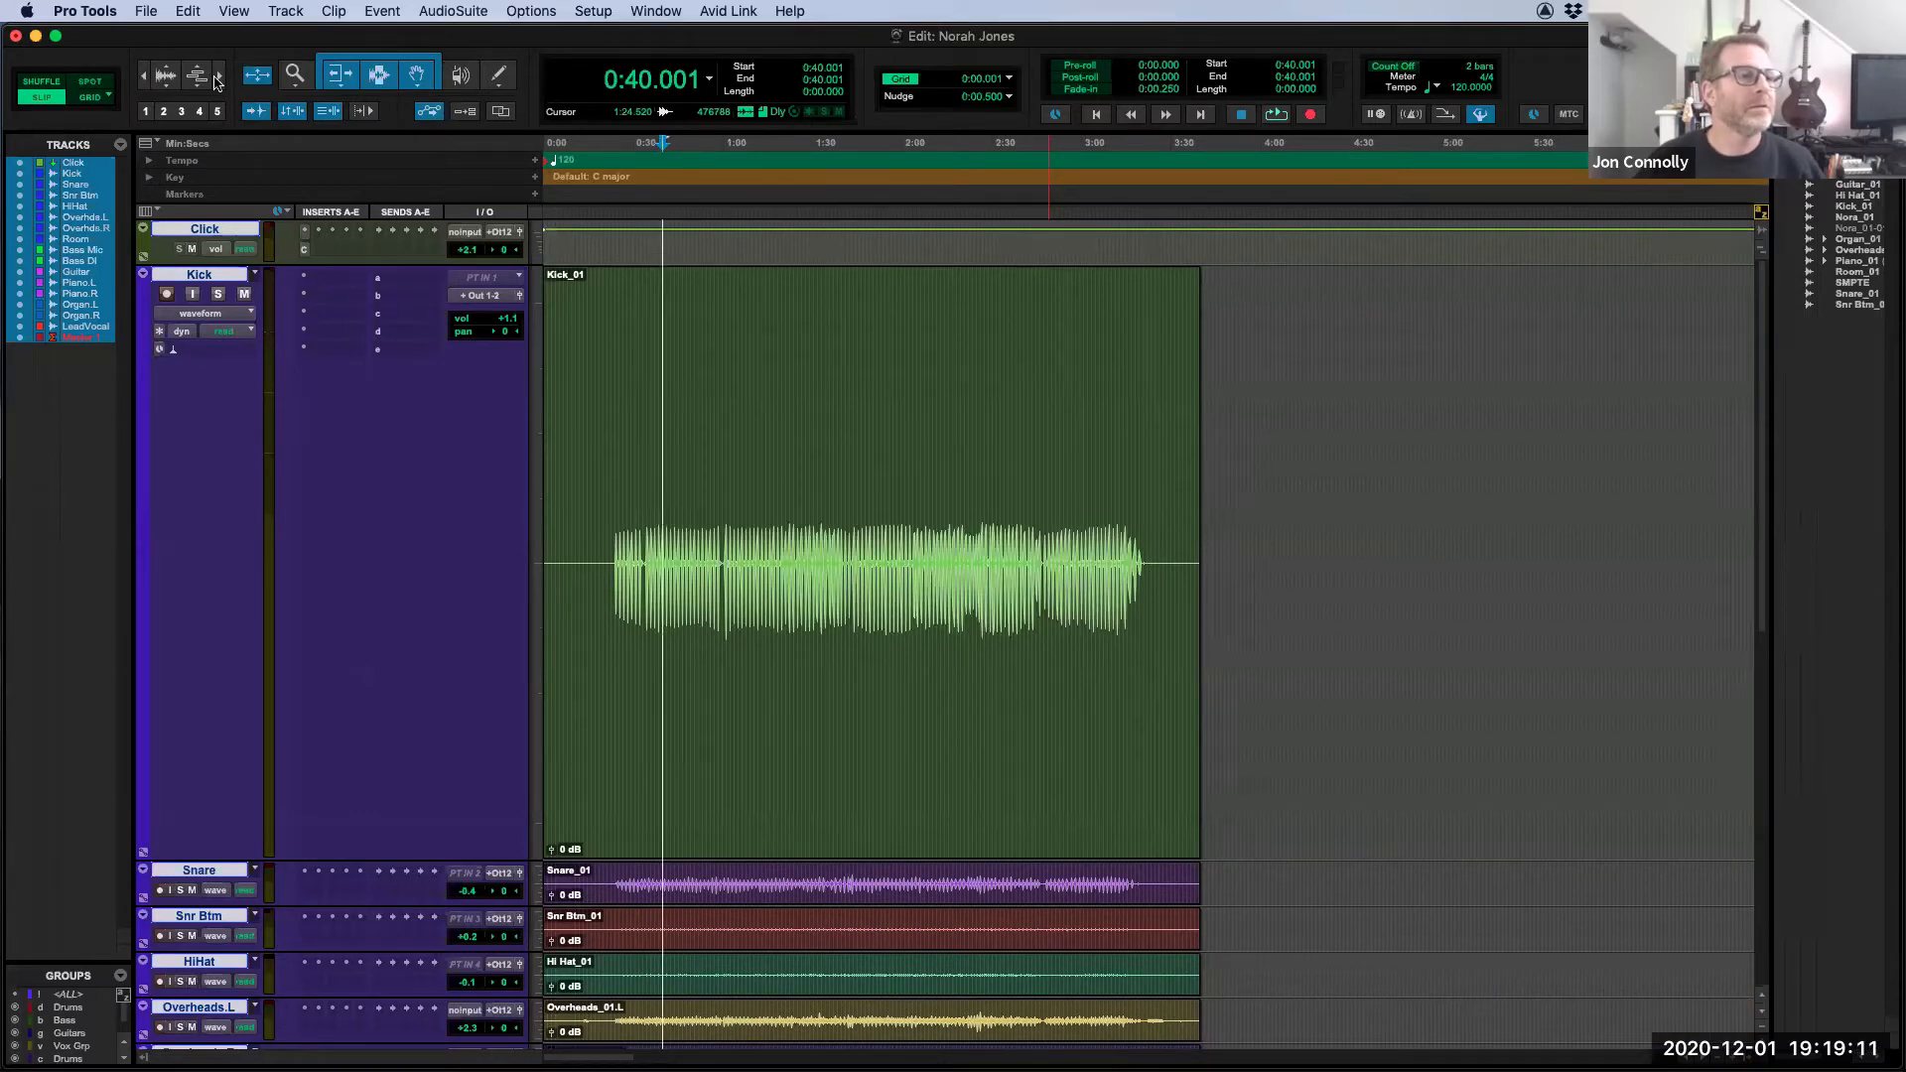
# Step: Alternate the horizontal zoom between a close view of the Kick transients around 0:40 and the full Kick_01 clip
pyautogui.moveTo(220, 83)
pyautogui.mouseDown()
pyautogui.moveTo(192, 83)
pyautogui.moveTo(218, 87)
pyautogui.mouseUp()
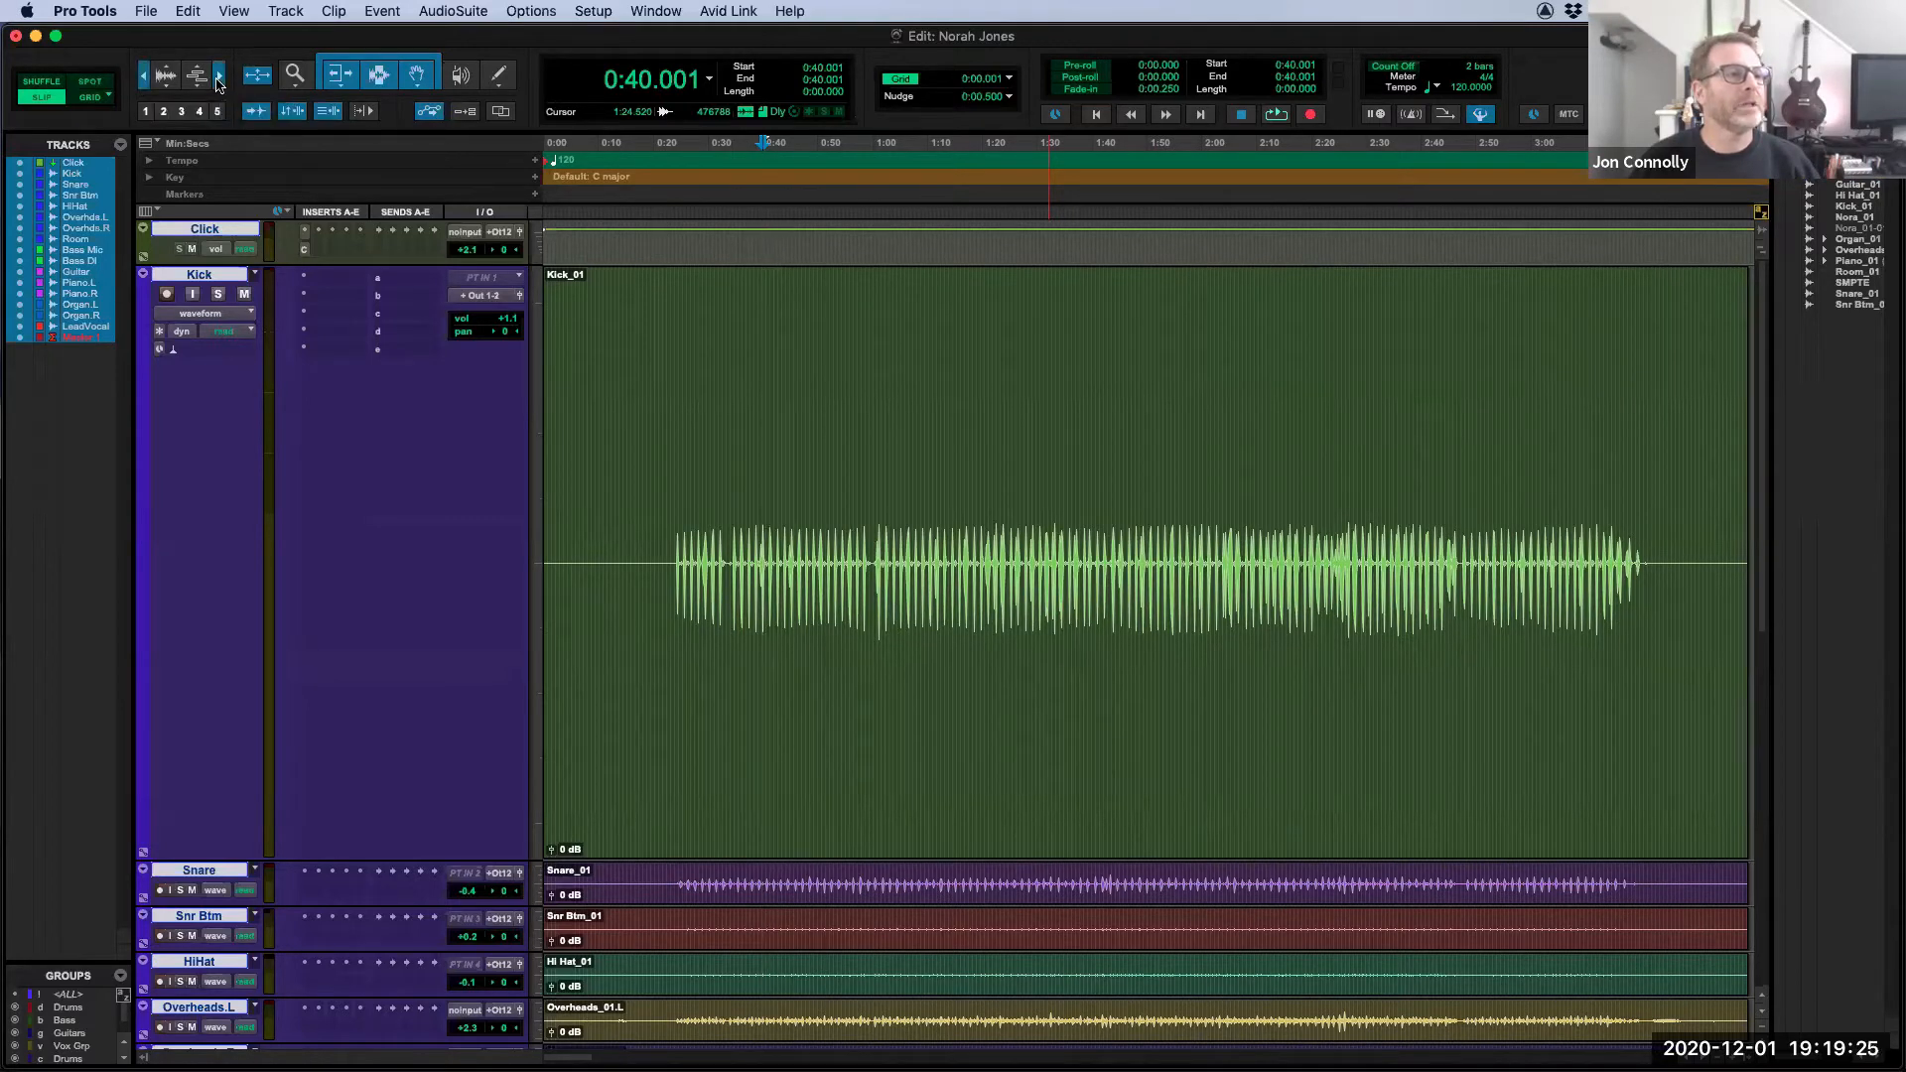
pyautogui.click(220, 78)
pyautogui.click(165, 77)
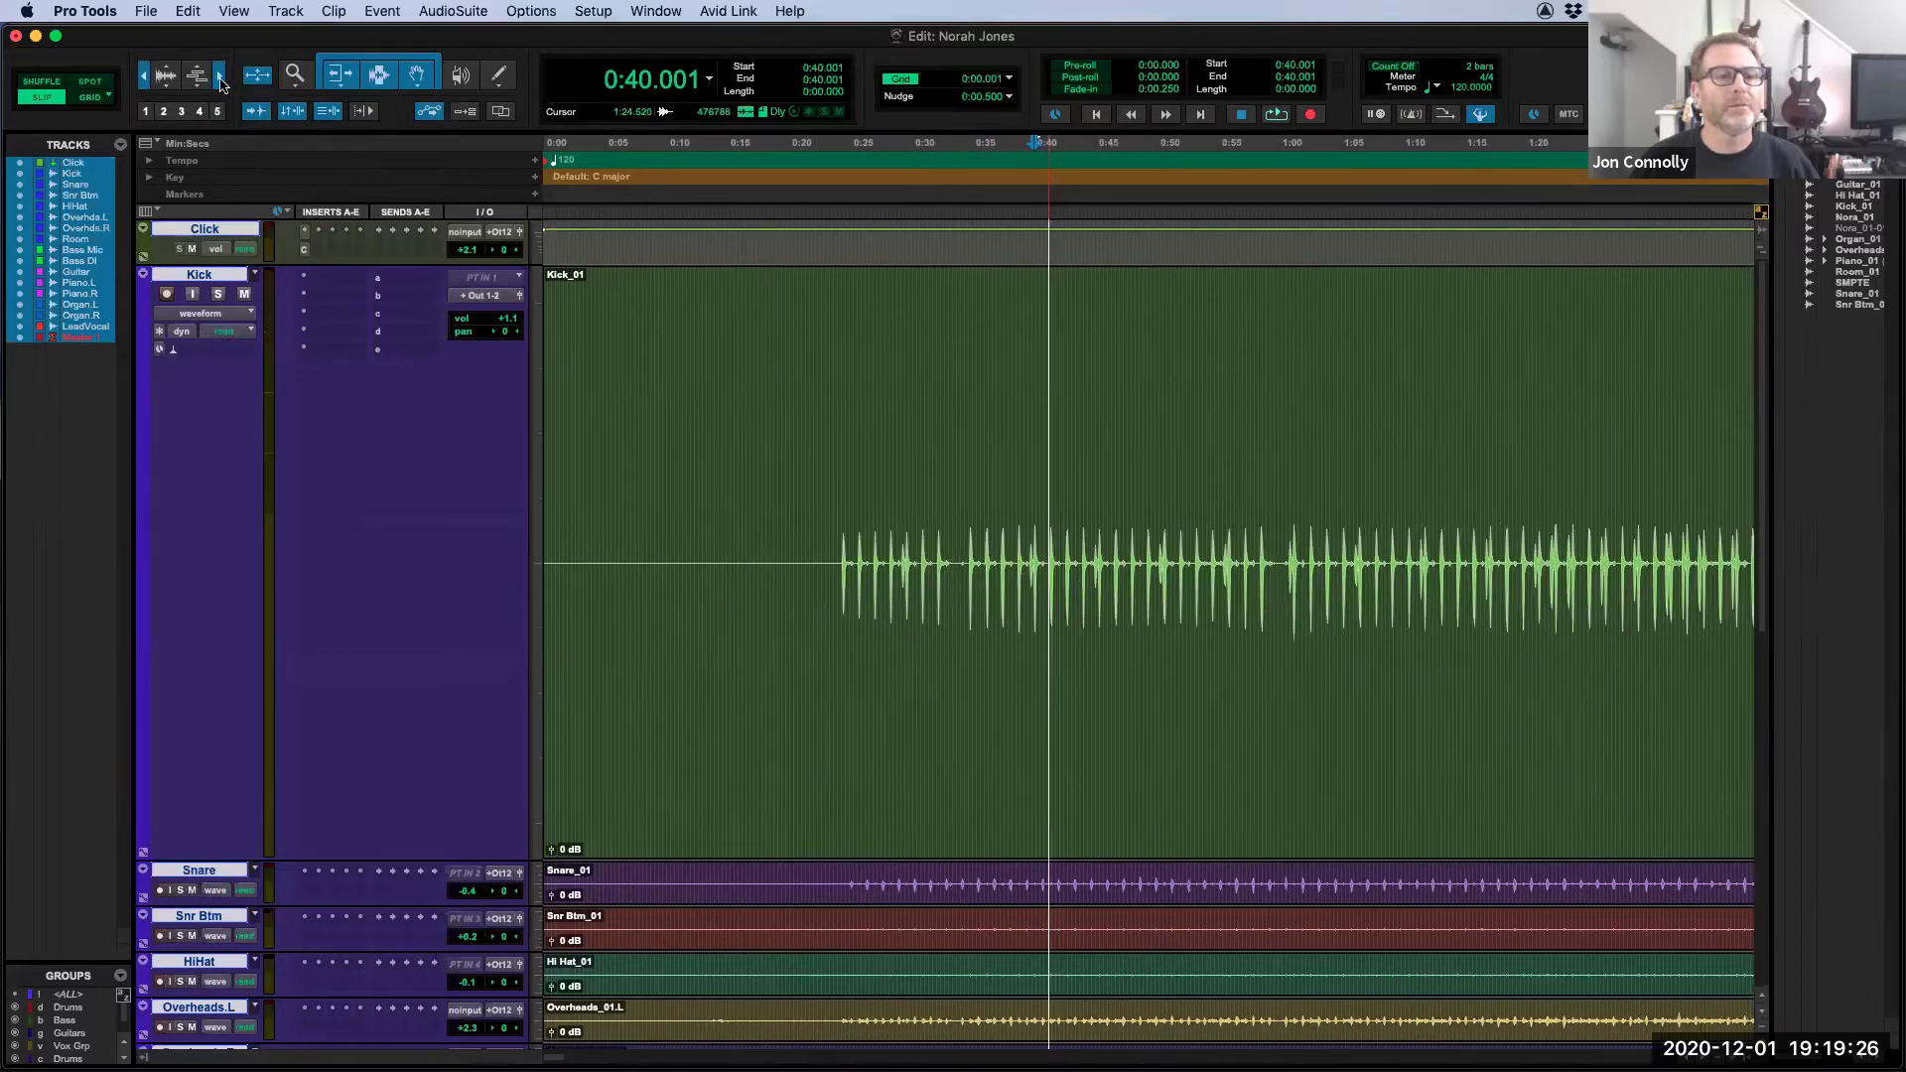
pyautogui.click(165, 77)
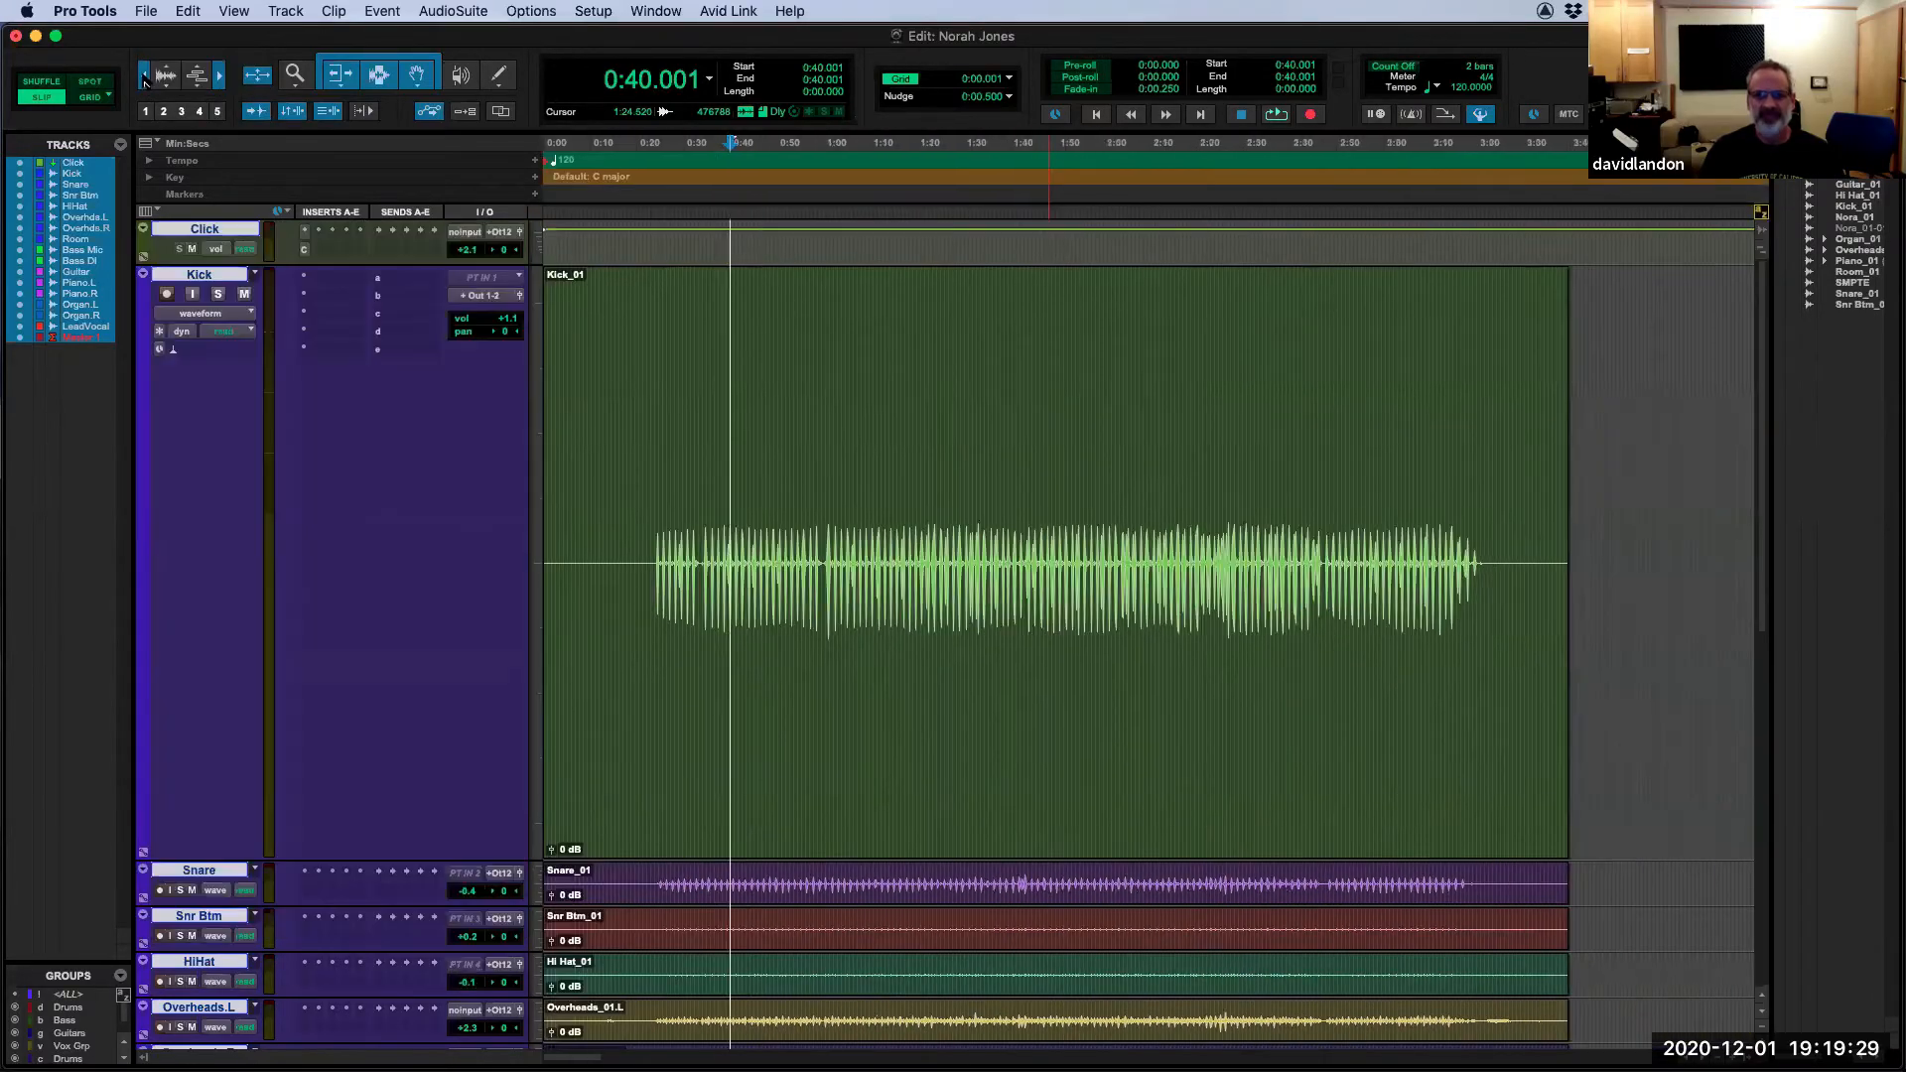
pyautogui.click(144, 77)
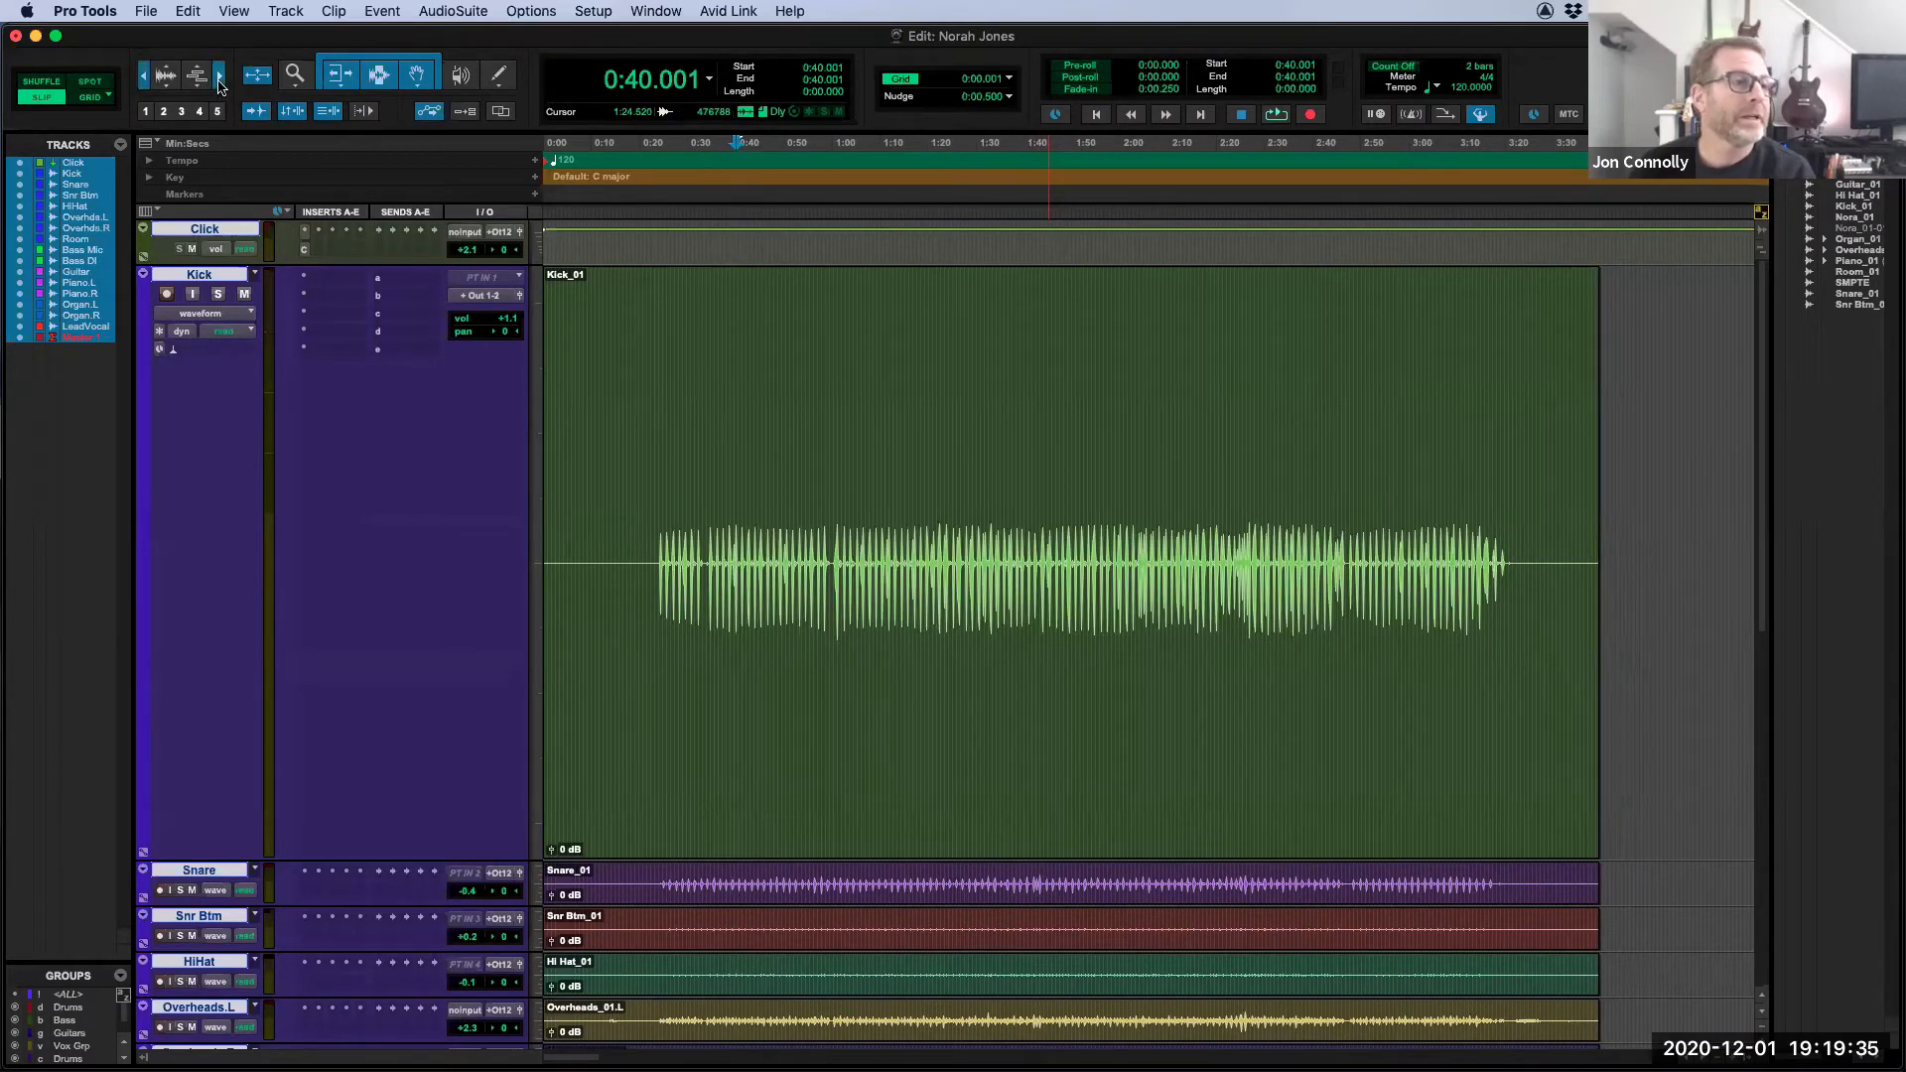
pyautogui.click(219, 79)
pyautogui.click(220, 79)
pyautogui.click(219, 79)
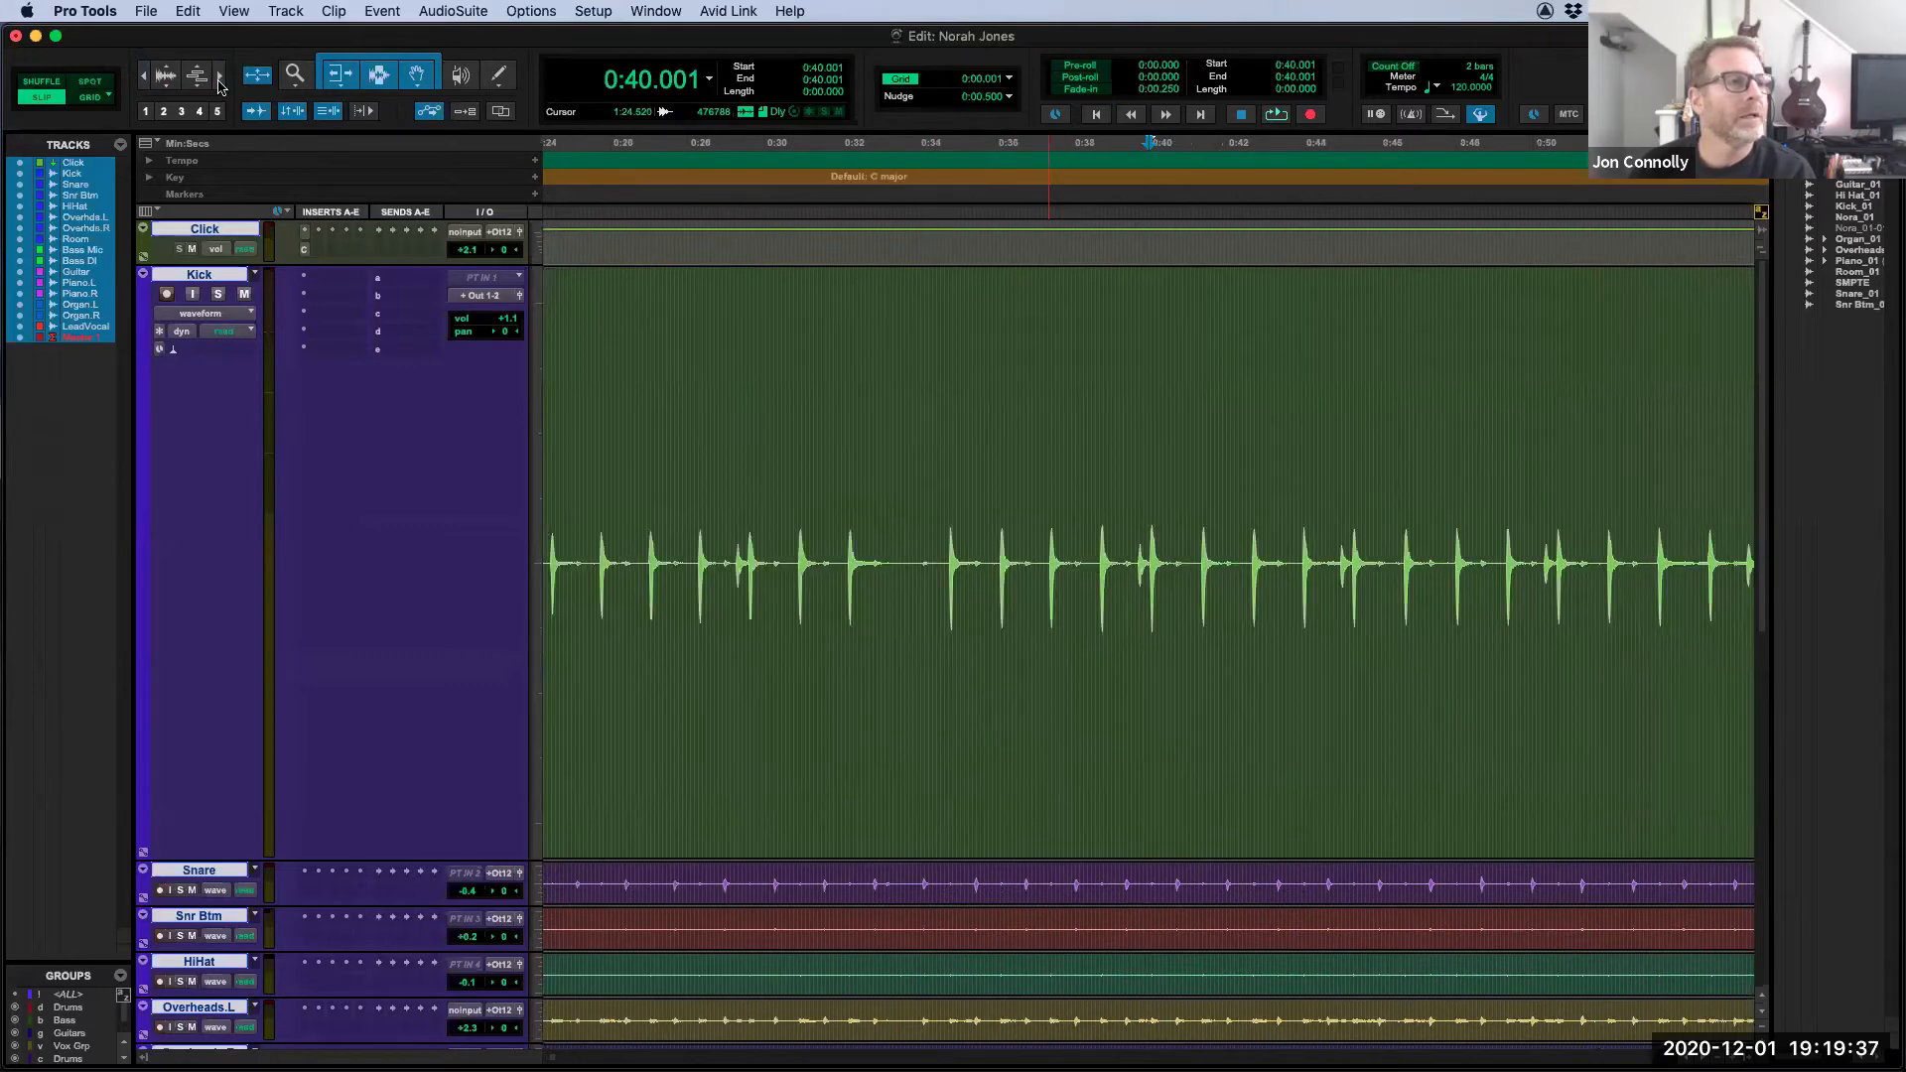
pyautogui.click(144, 78)
pyautogui.click(144, 78)
pyautogui.click(144, 78)
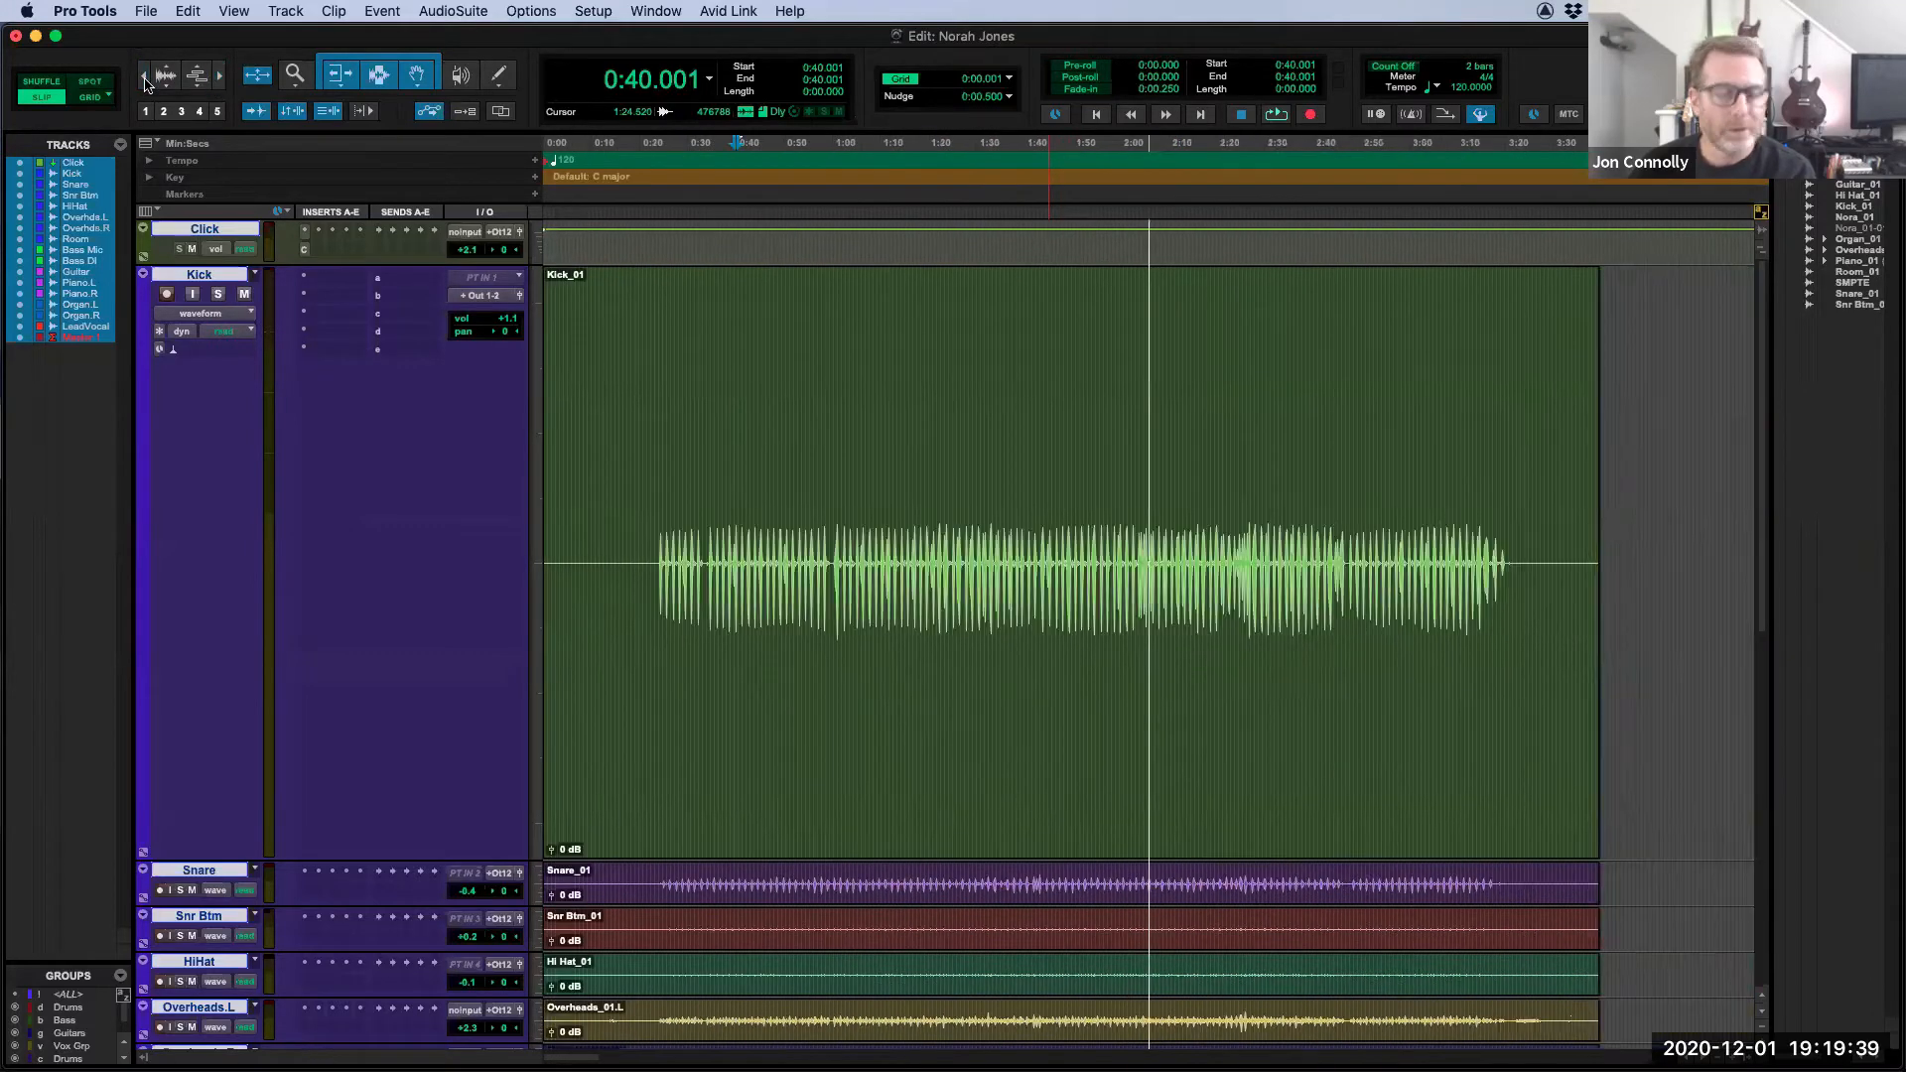
# Step: Zoom in on the Kick track to roughly 0:10 to 1:00, and zoom back out until about seven minutes of timeline show
pyautogui.press('r')
pyautogui.press('t')
pyautogui.press('t')
pyautogui.press('t')
pyautogui.press('t')
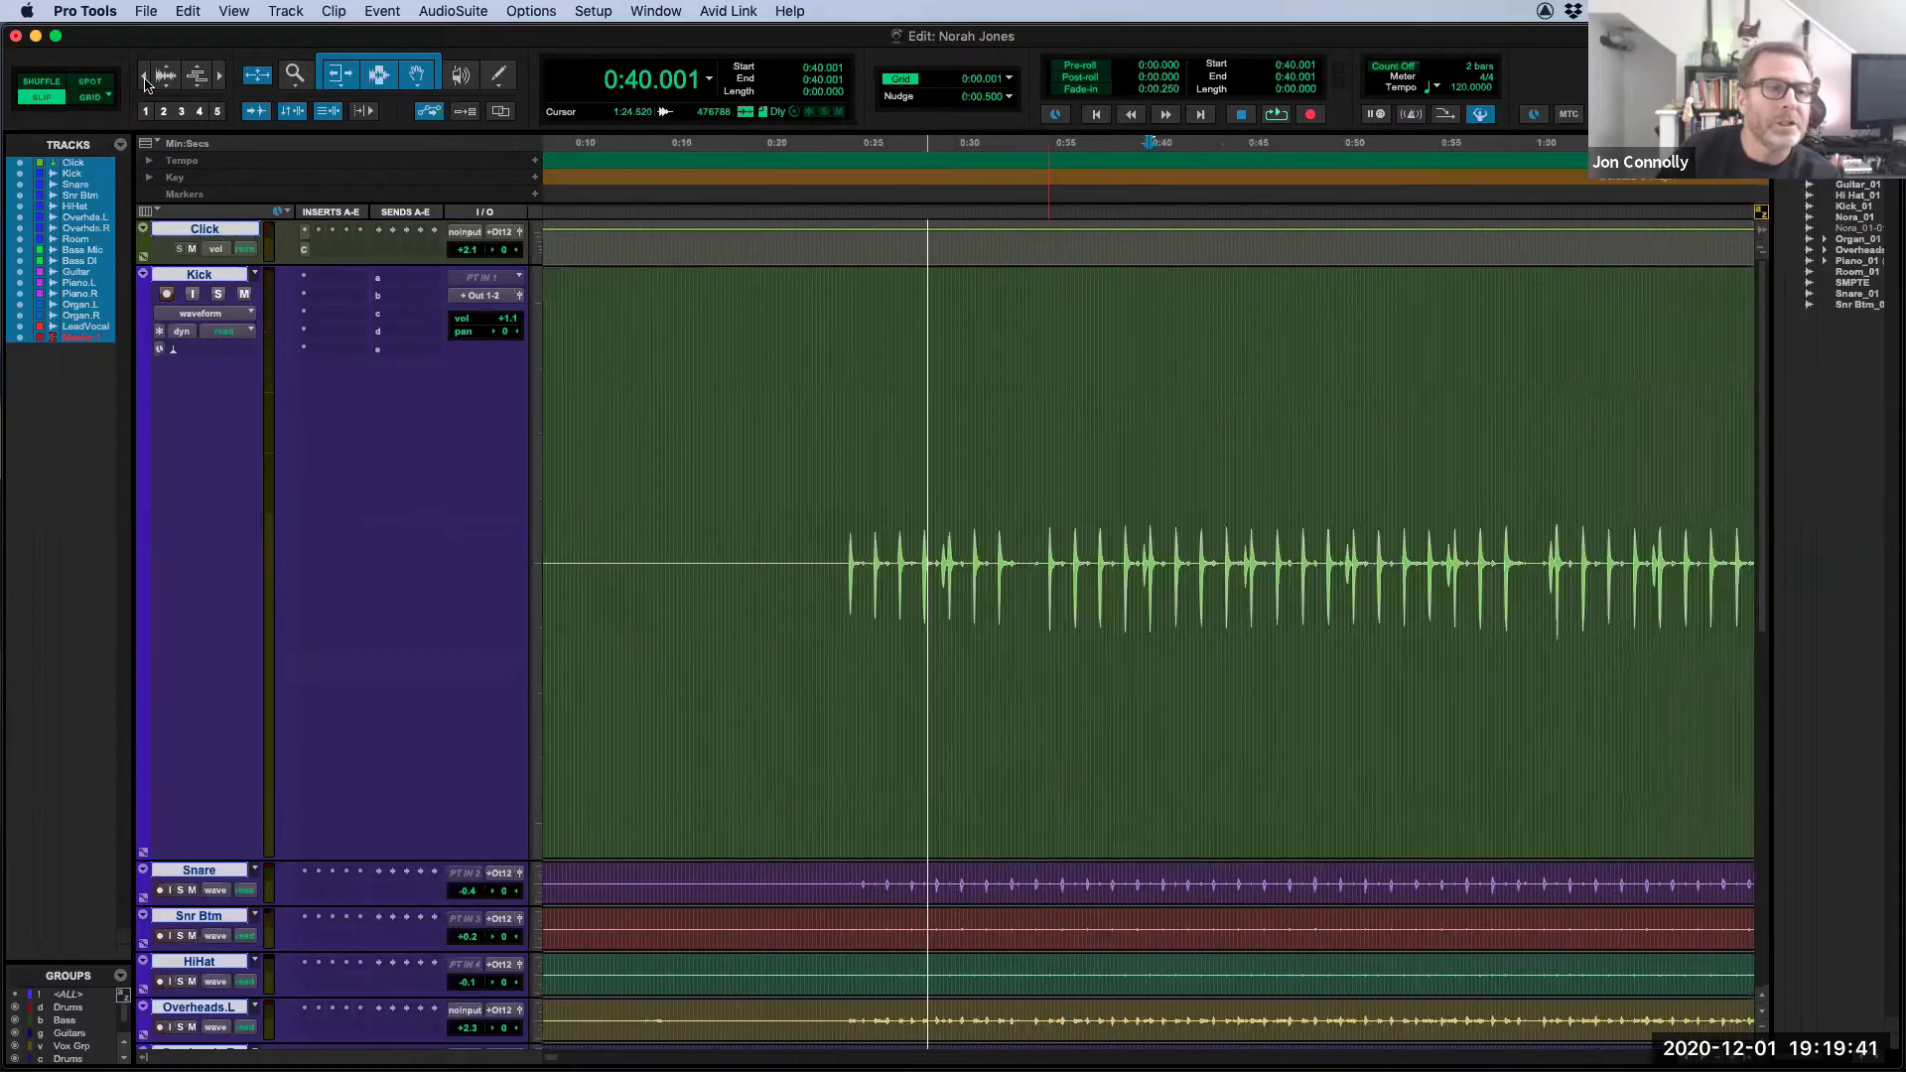
pyautogui.press('r')
pyautogui.press('r')
pyautogui.press('r')
pyautogui.press('r')
pyautogui.press('t')
pyautogui.press('t')
pyautogui.press('t')
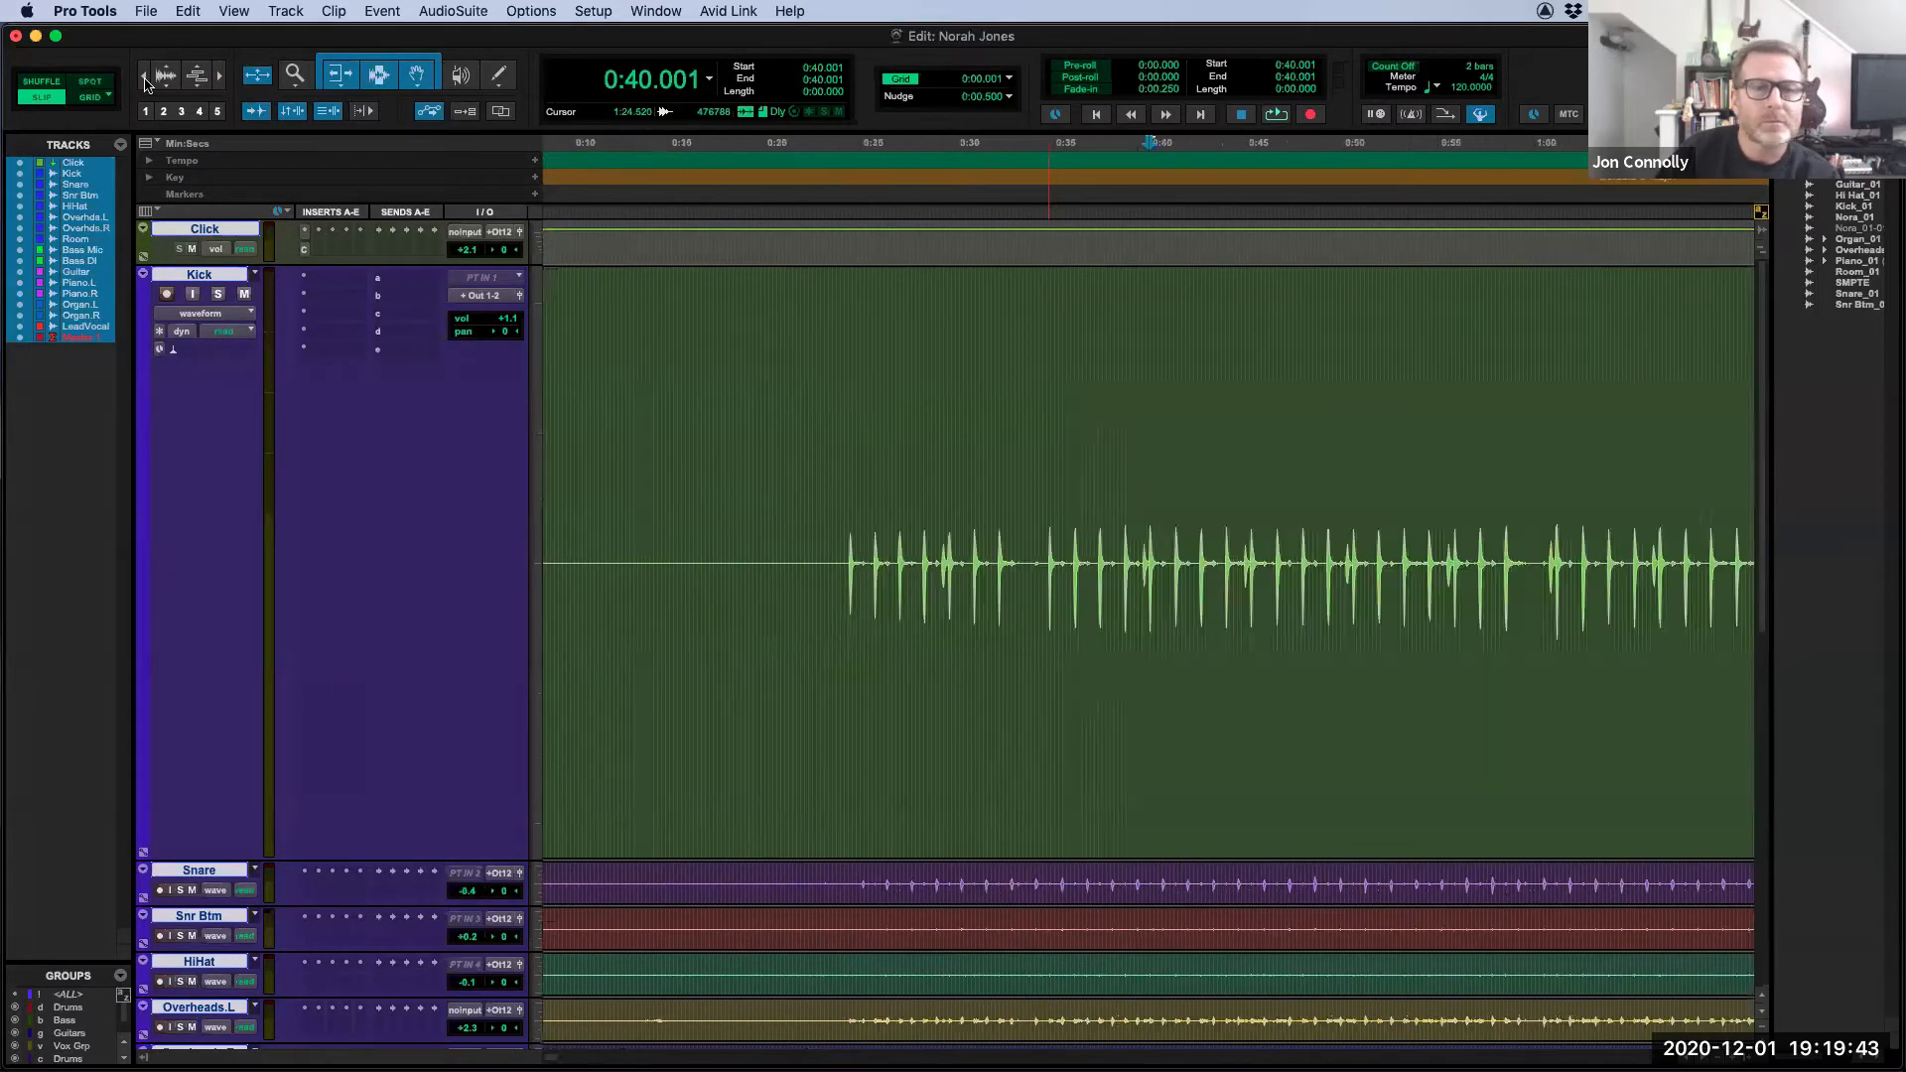
pyautogui.press('r')
pyautogui.press('r')
pyautogui.press('r')
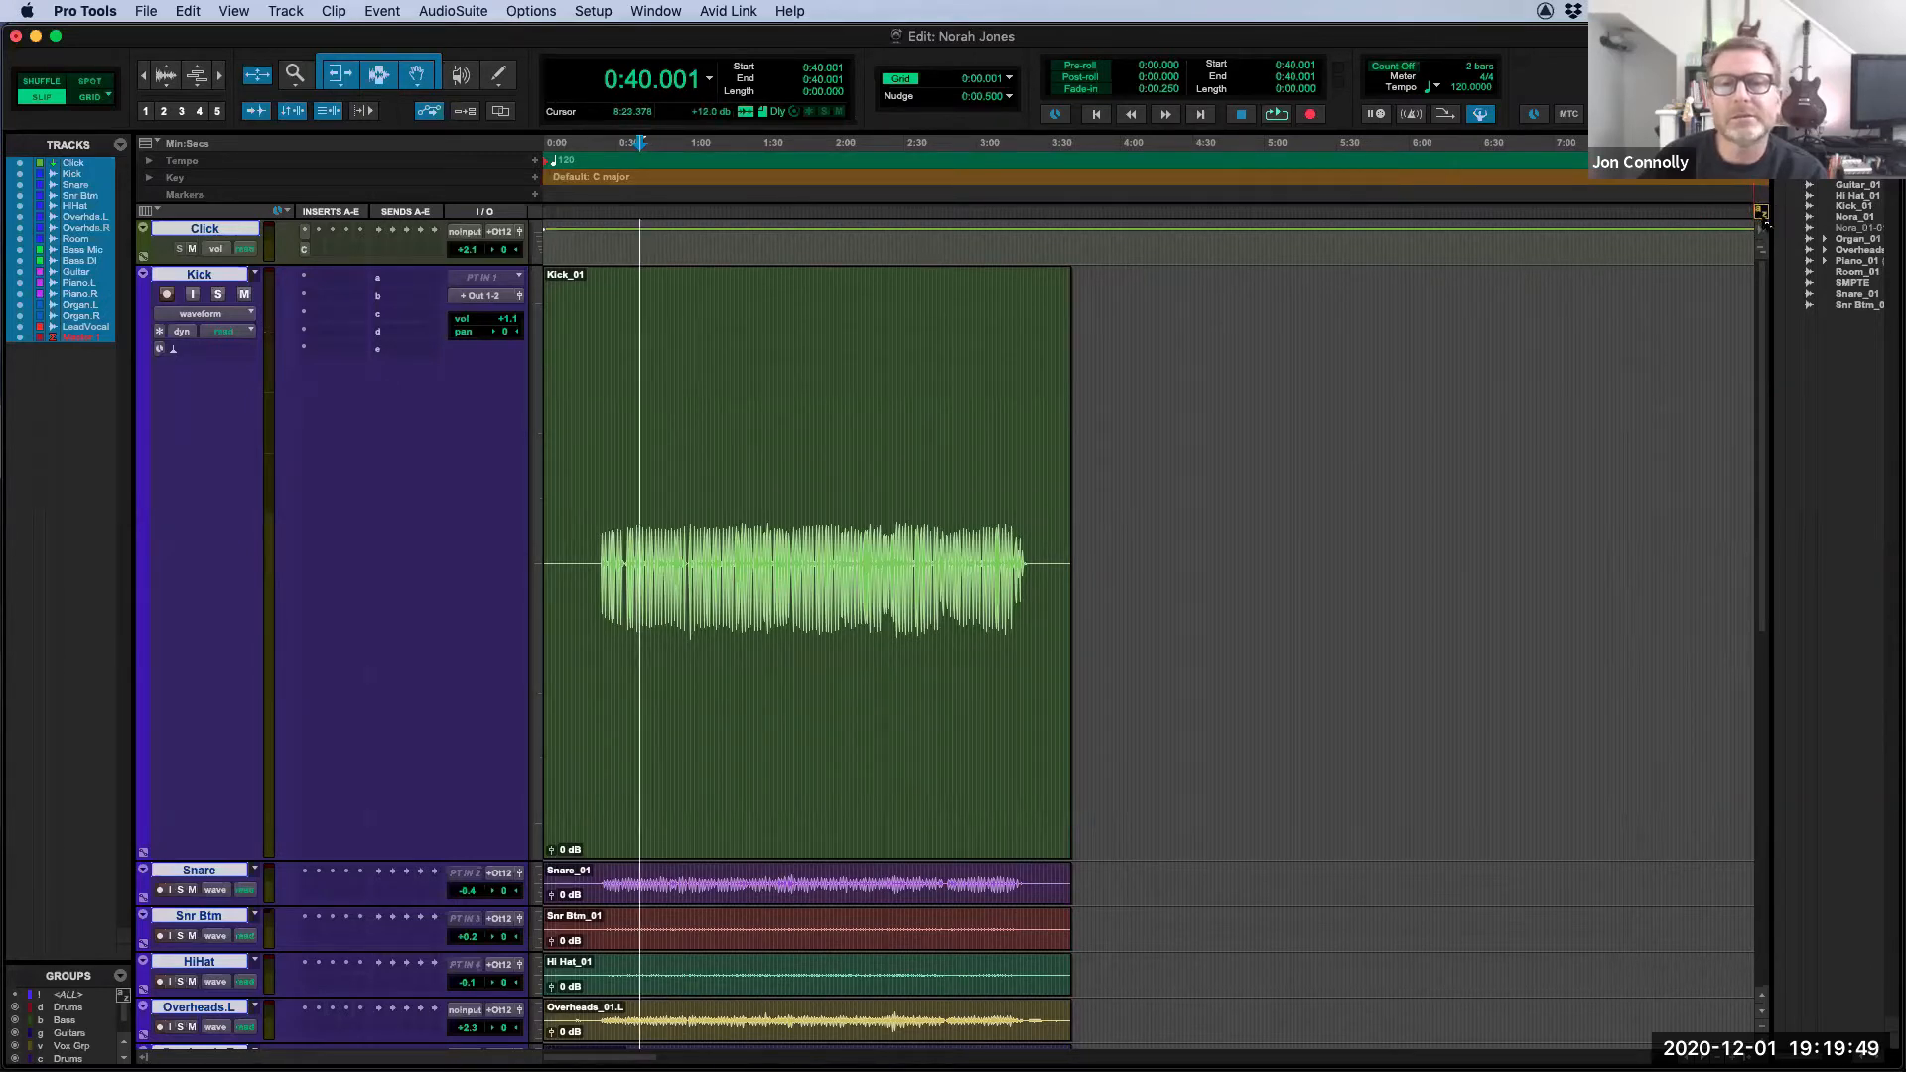
# Step: Widen the Clips list slightly and step the horizontal zoom in and out, finishing with about seven minutes of timeline in view
pyautogui.moveTo(1773, 256); pyautogui.dragTo(1752, 256)
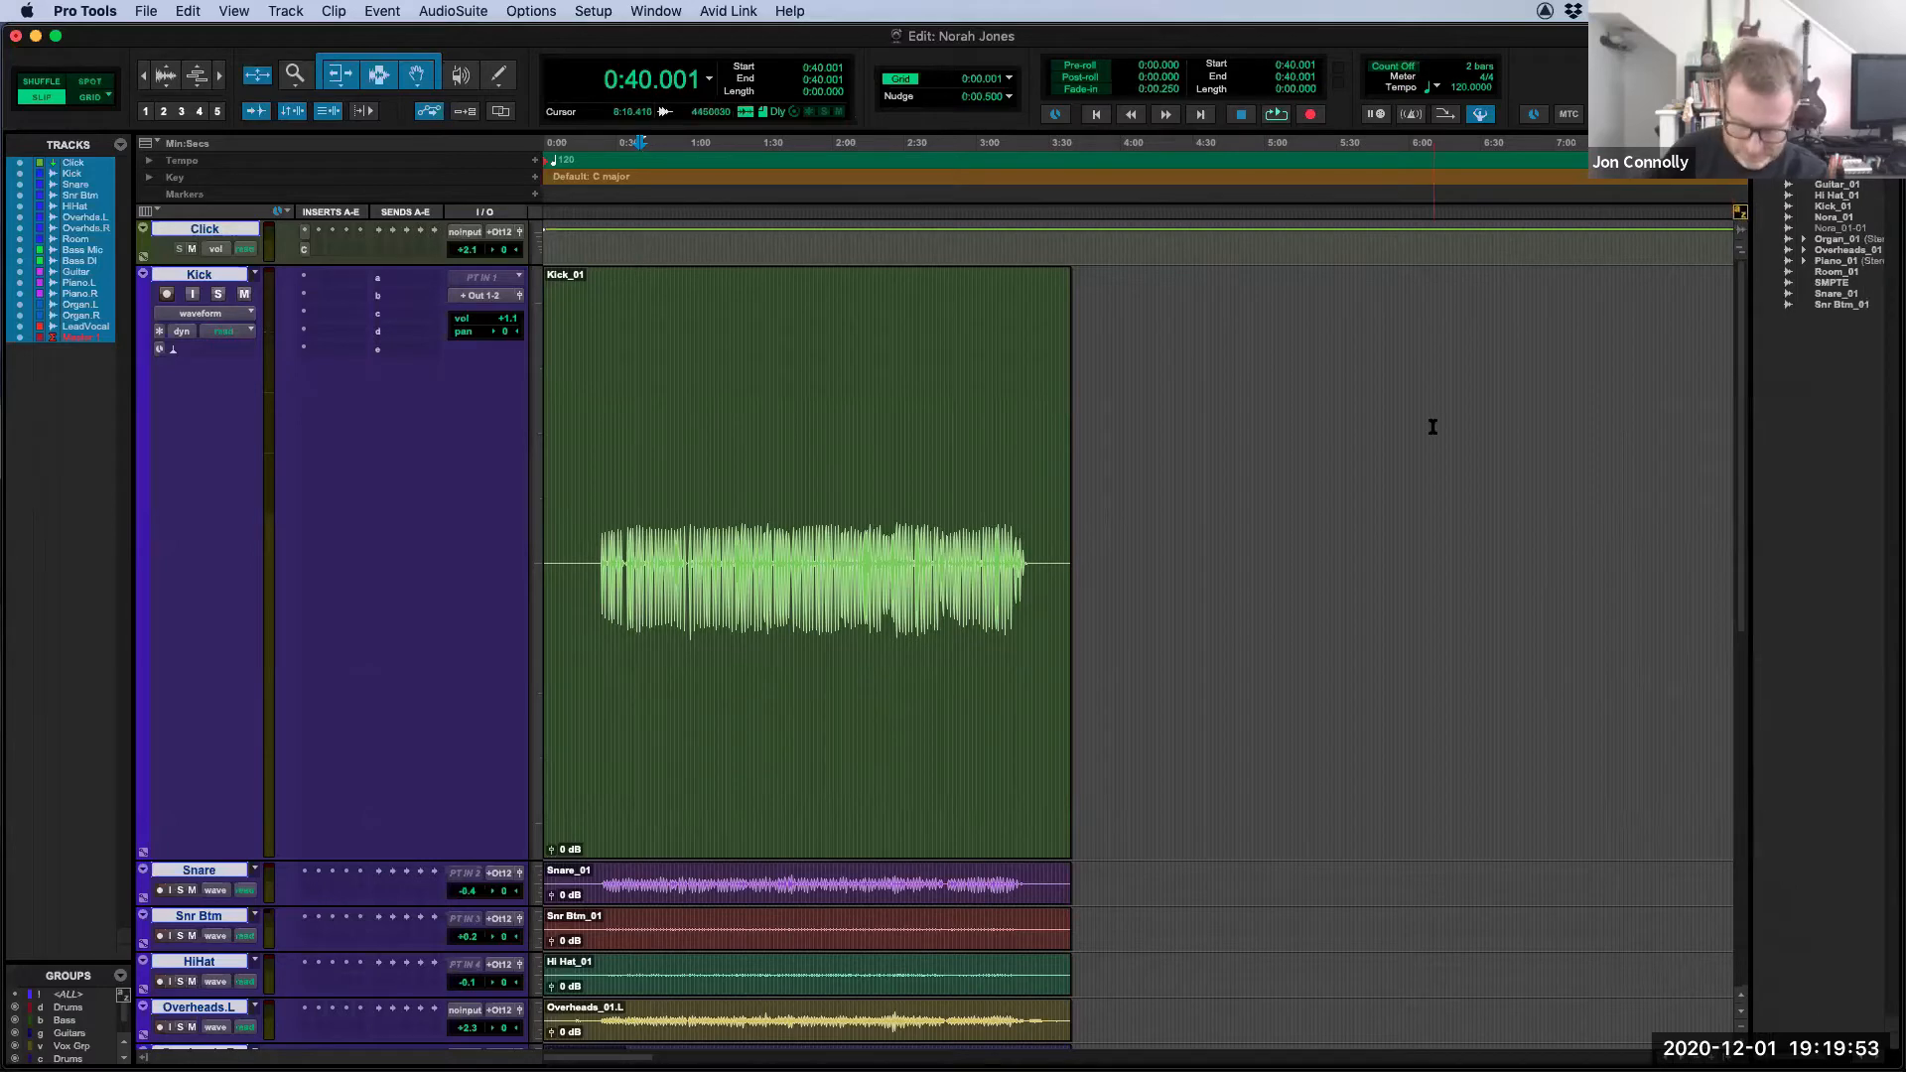
pyautogui.press('t')
pyautogui.press('t')
pyautogui.press('t')
pyautogui.press('r')
pyautogui.press('r')
pyautogui.press('r')
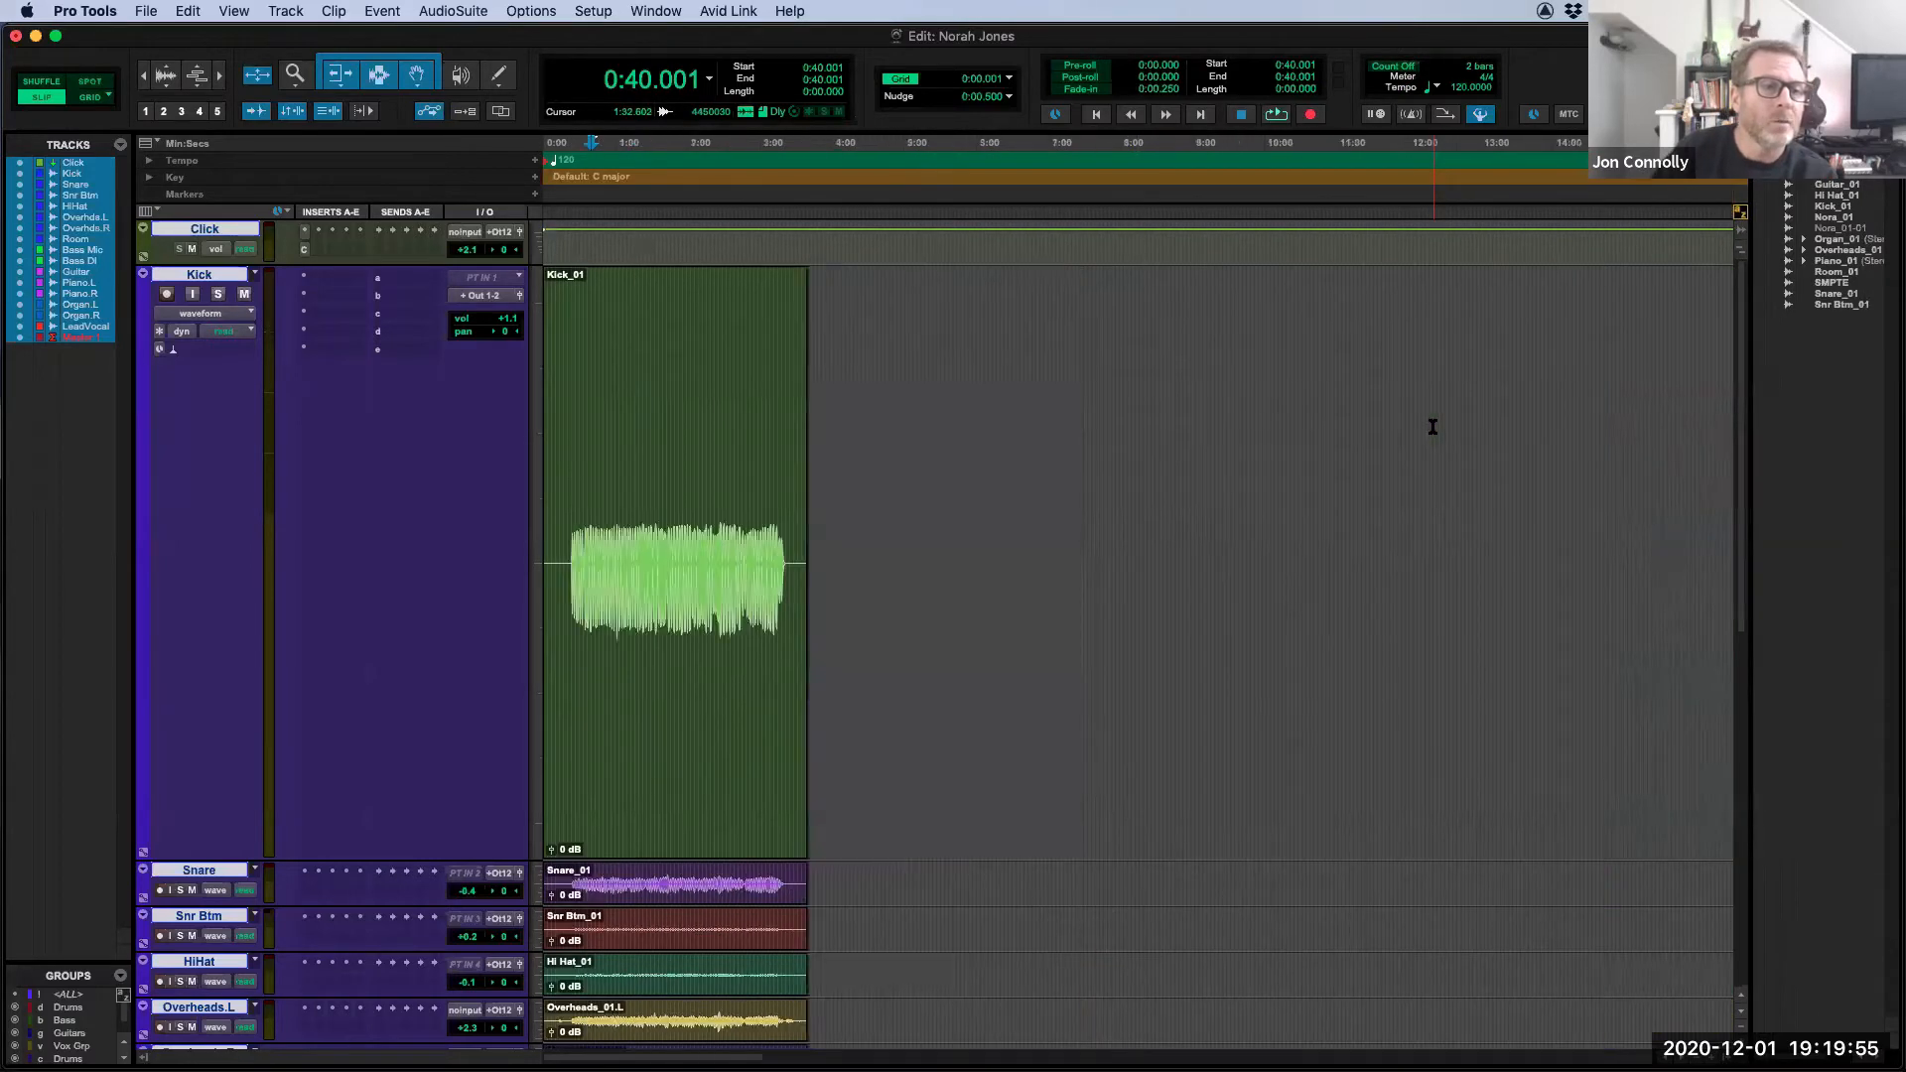
pyautogui.press('t')
pyautogui.press('t')
pyautogui.press('r')
pyautogui.press('r')
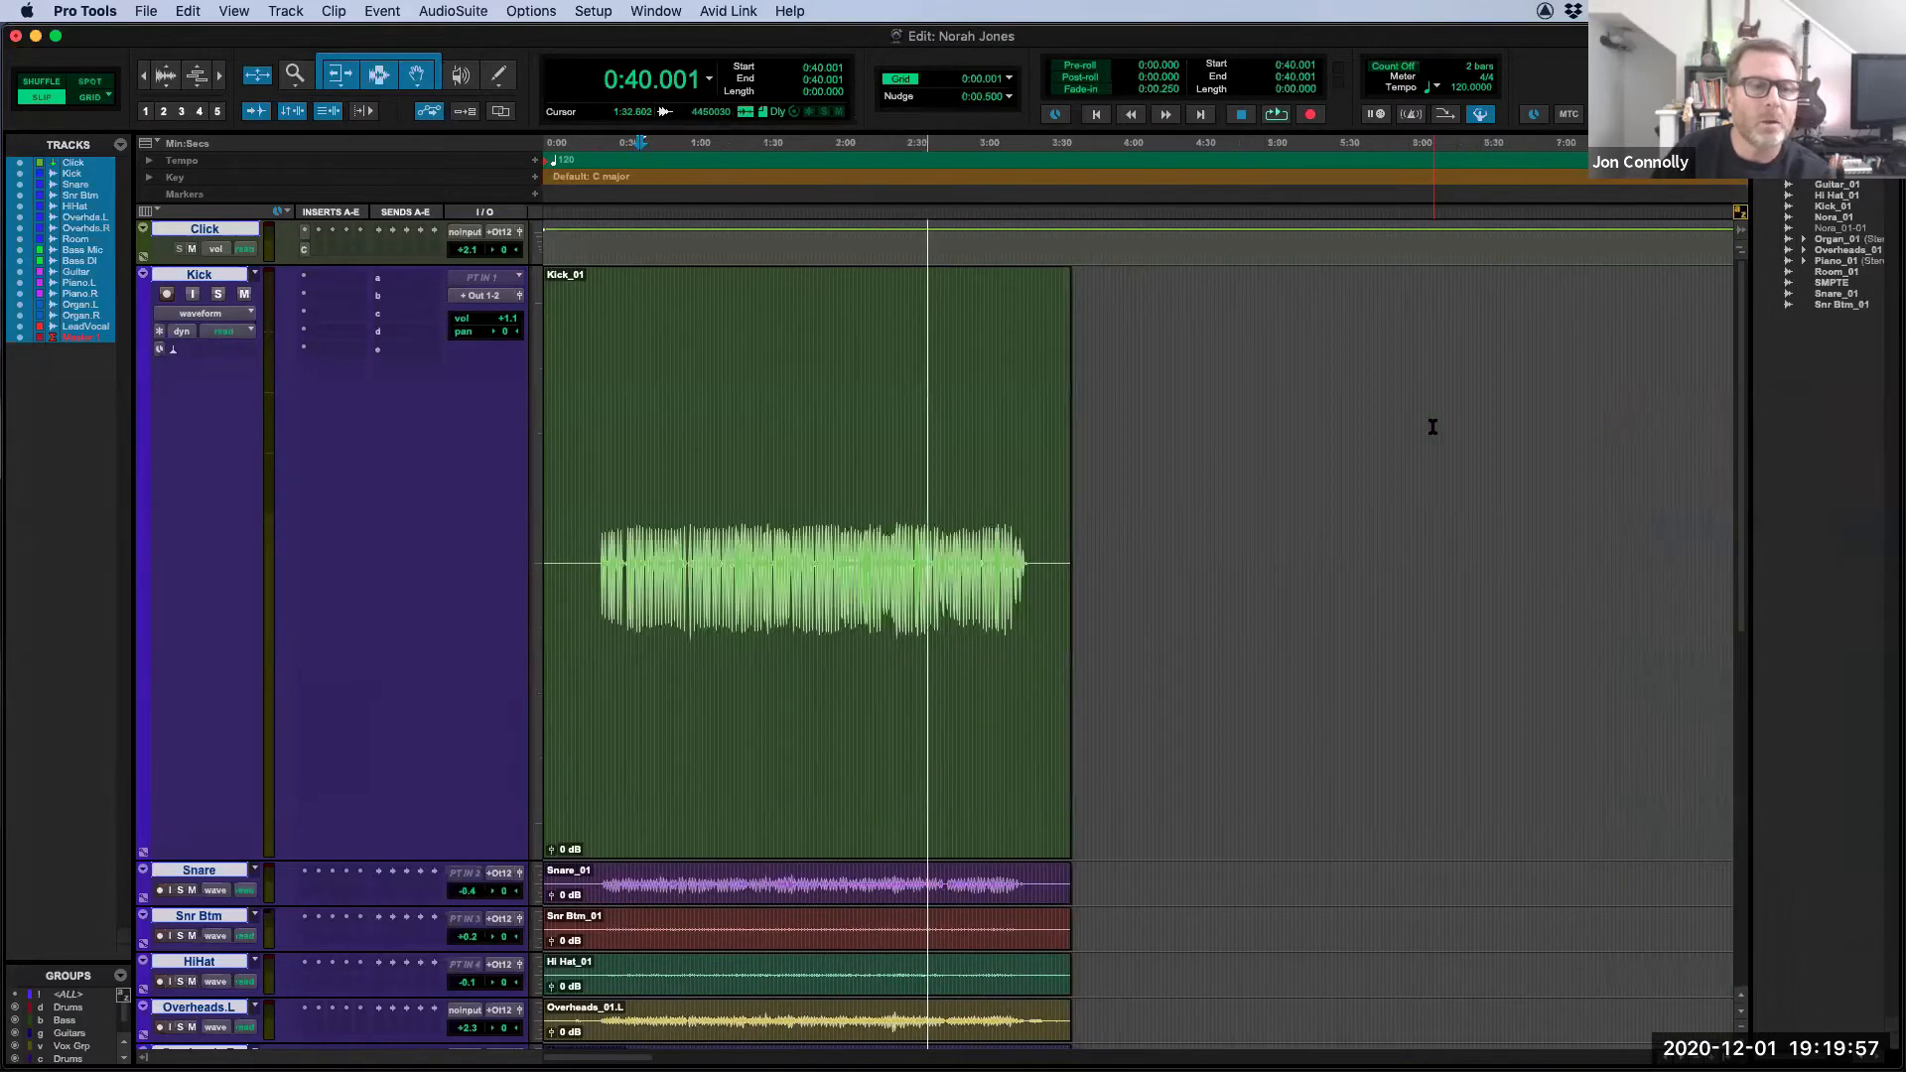
# Step: Enlarge the audio waveforms vertically on all tracks until the Kick fills its lane, shrink them to thin lines, and enlarge them again
pyautogui.click(167, 74)
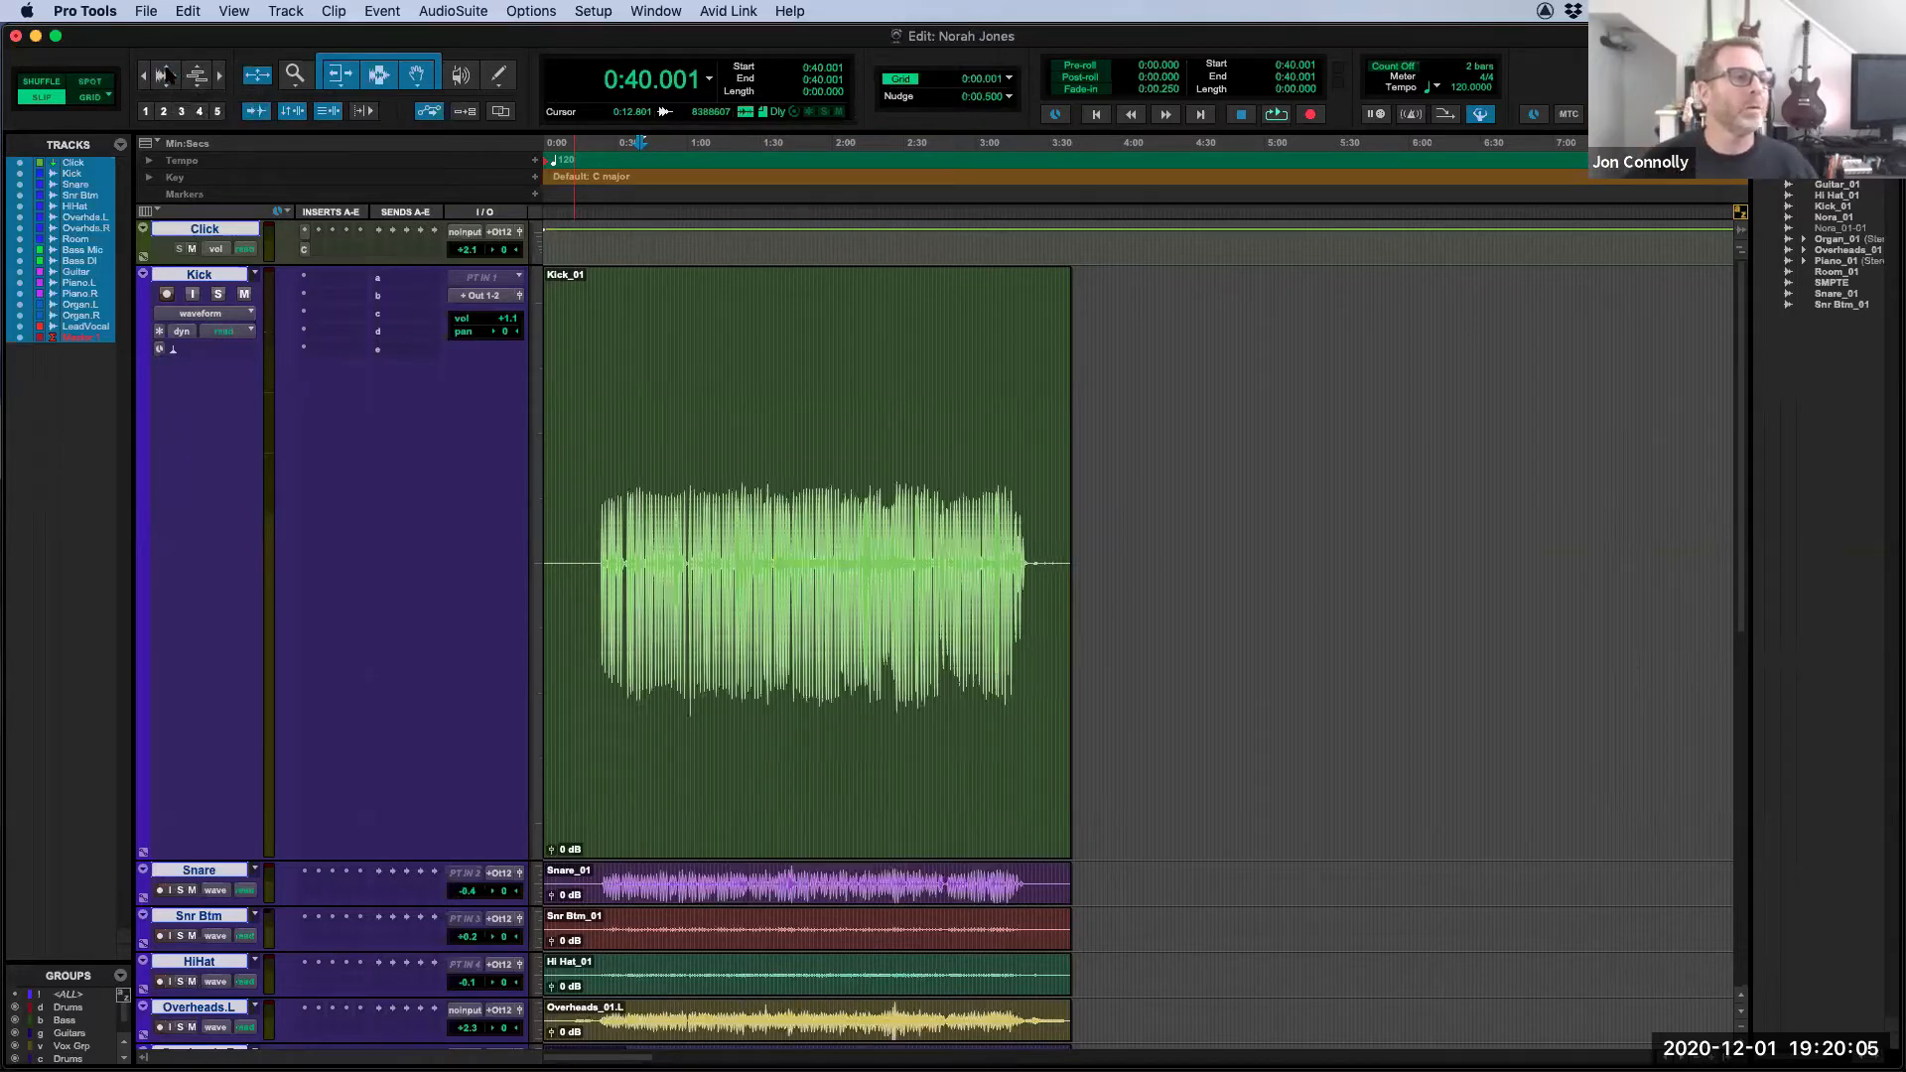
pyautogui.click(167, 74)
pyautogui.click(166, 74)
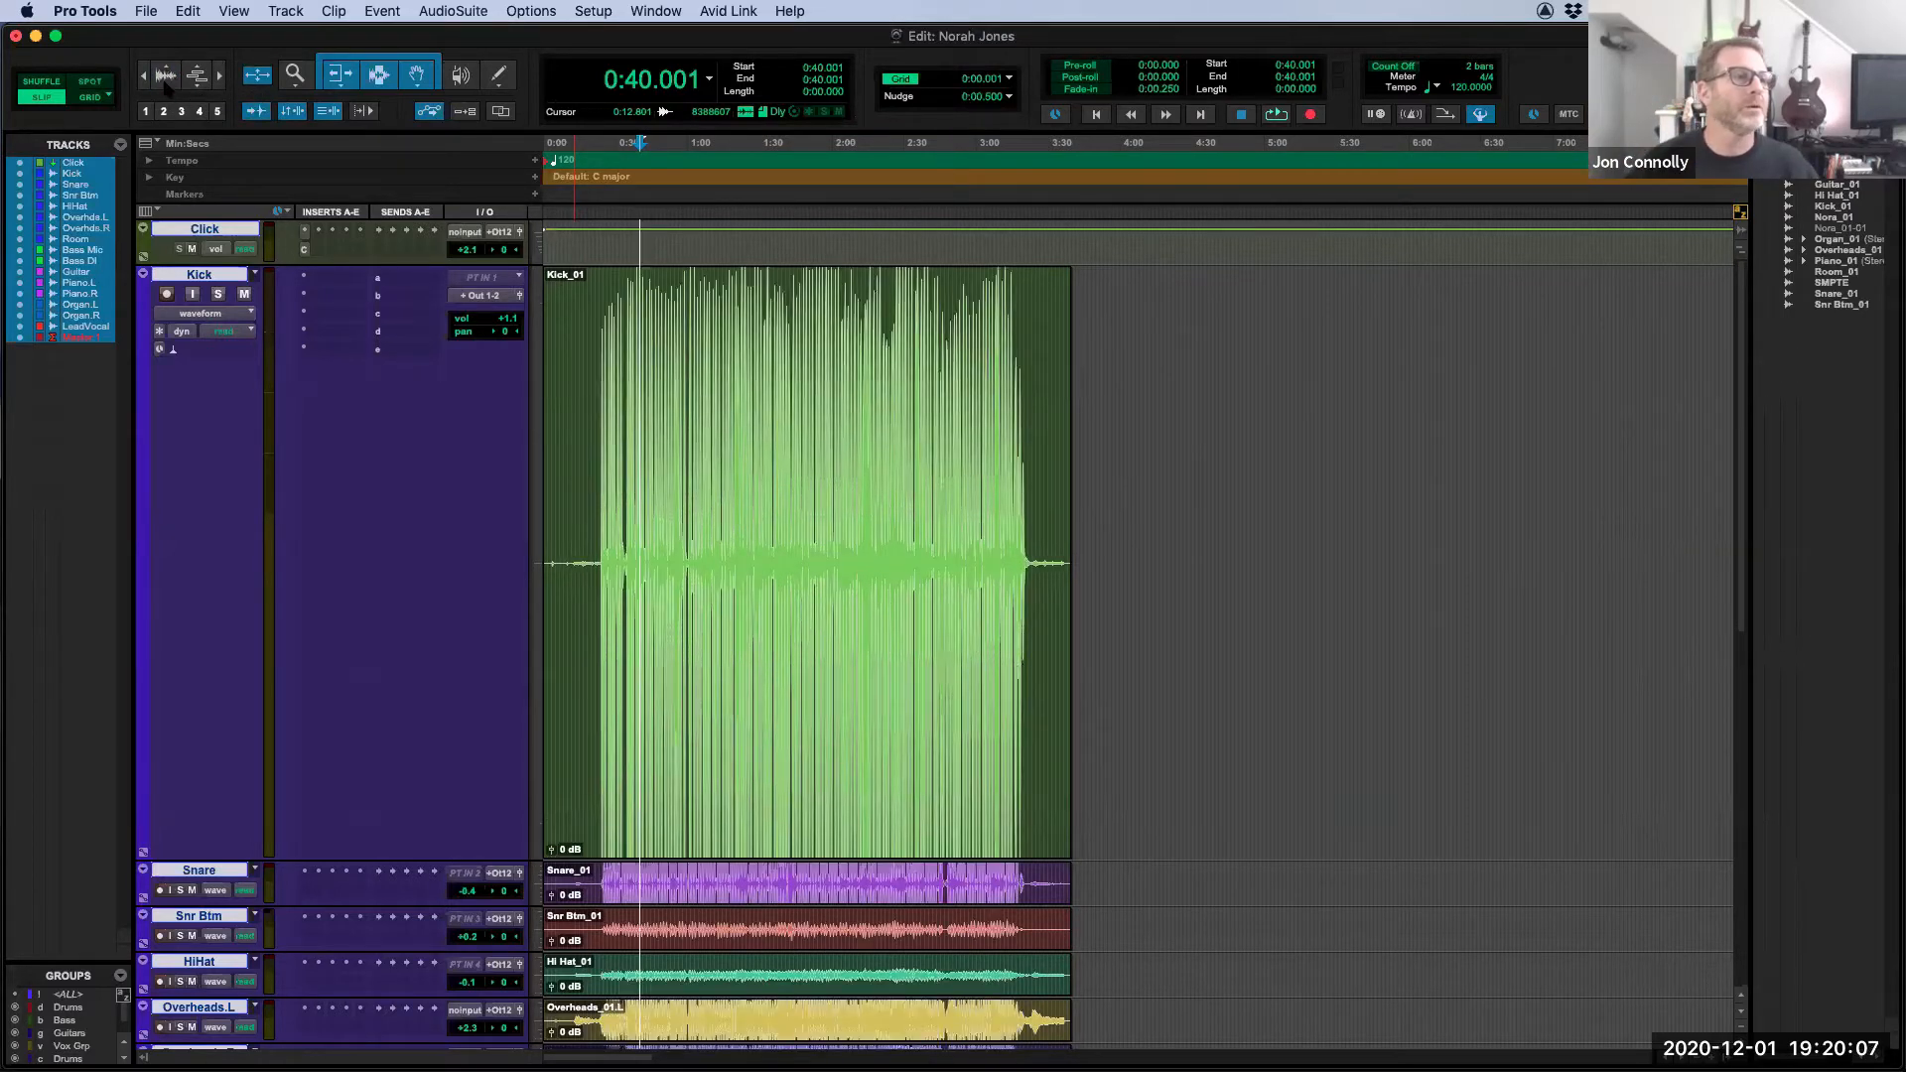
pyautogui.click(166, 86)
pyautogui.click(166, 86)
pyautogui.click(165, 87)
pyautogui.click(166, 86)
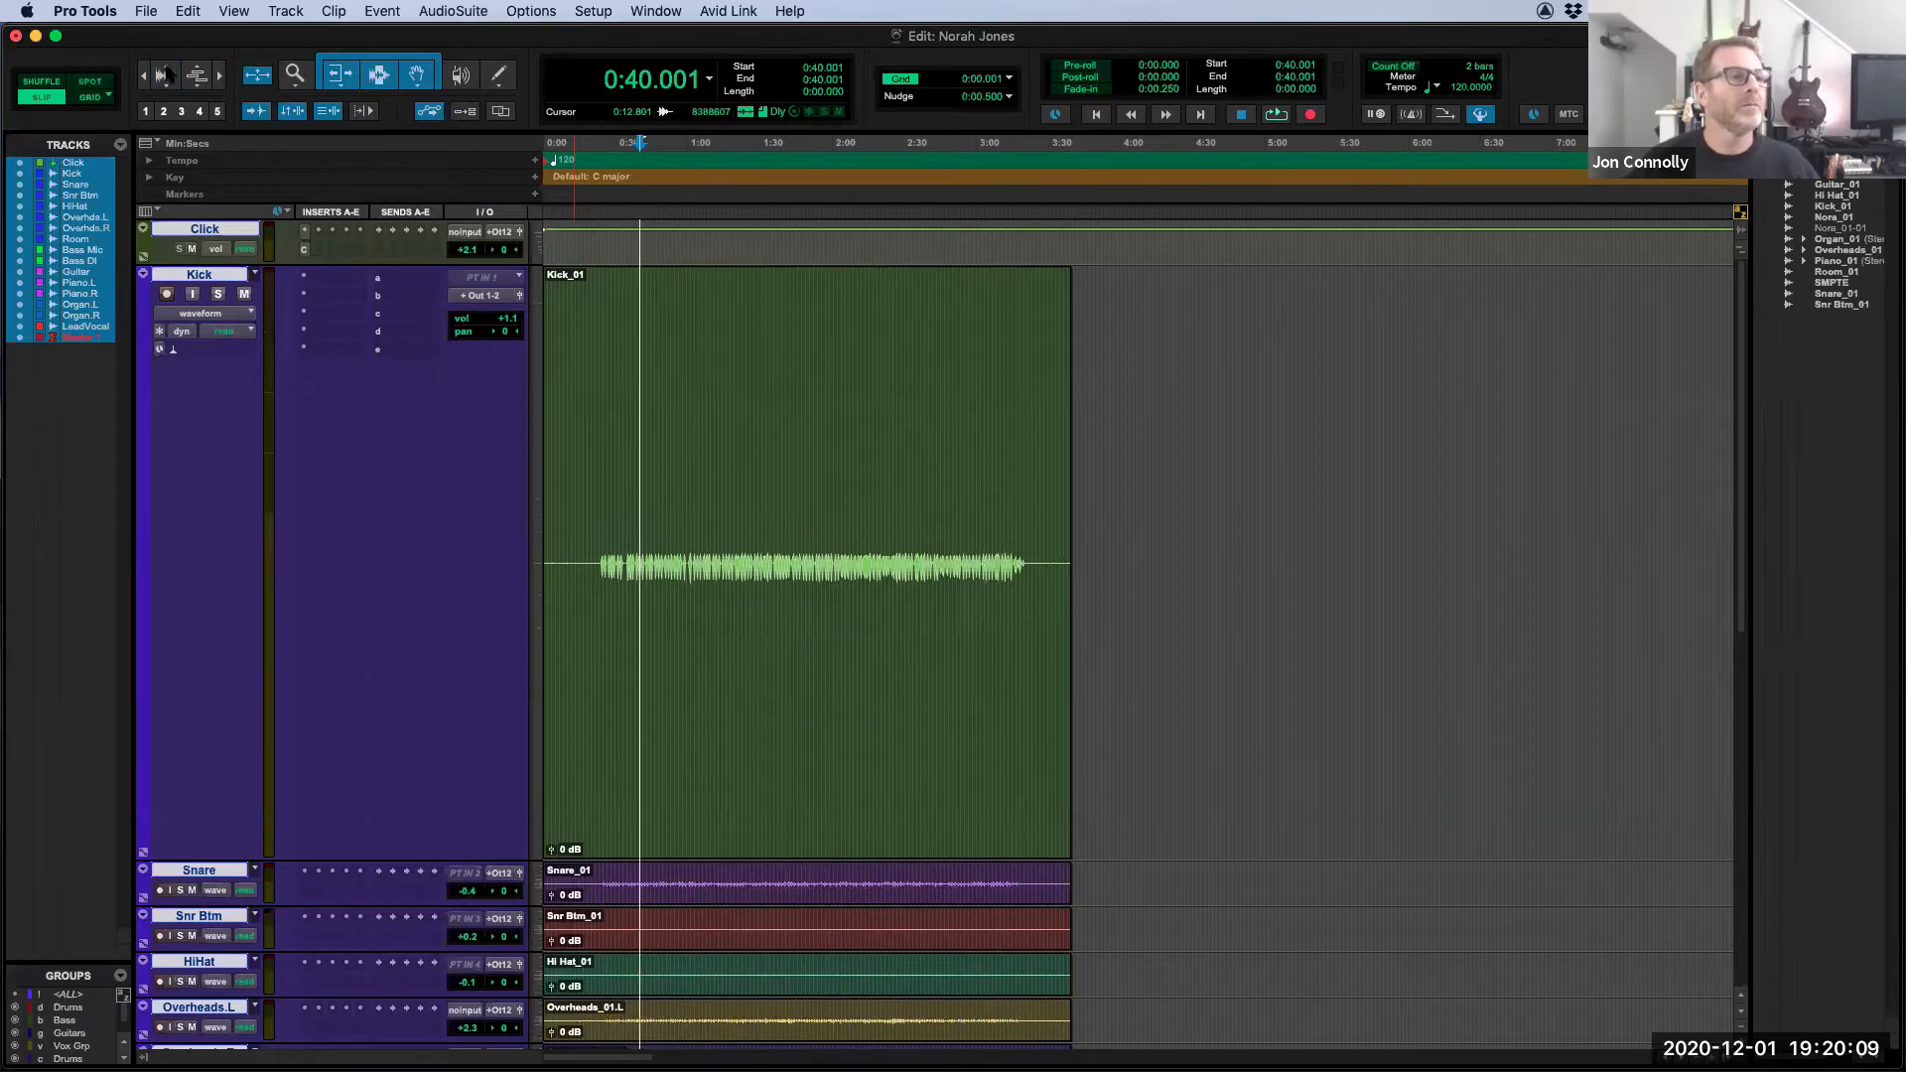
pyautogui.click(166, 74)
pyautogui.click(167, 75)
pyautogui.click(167, 74)
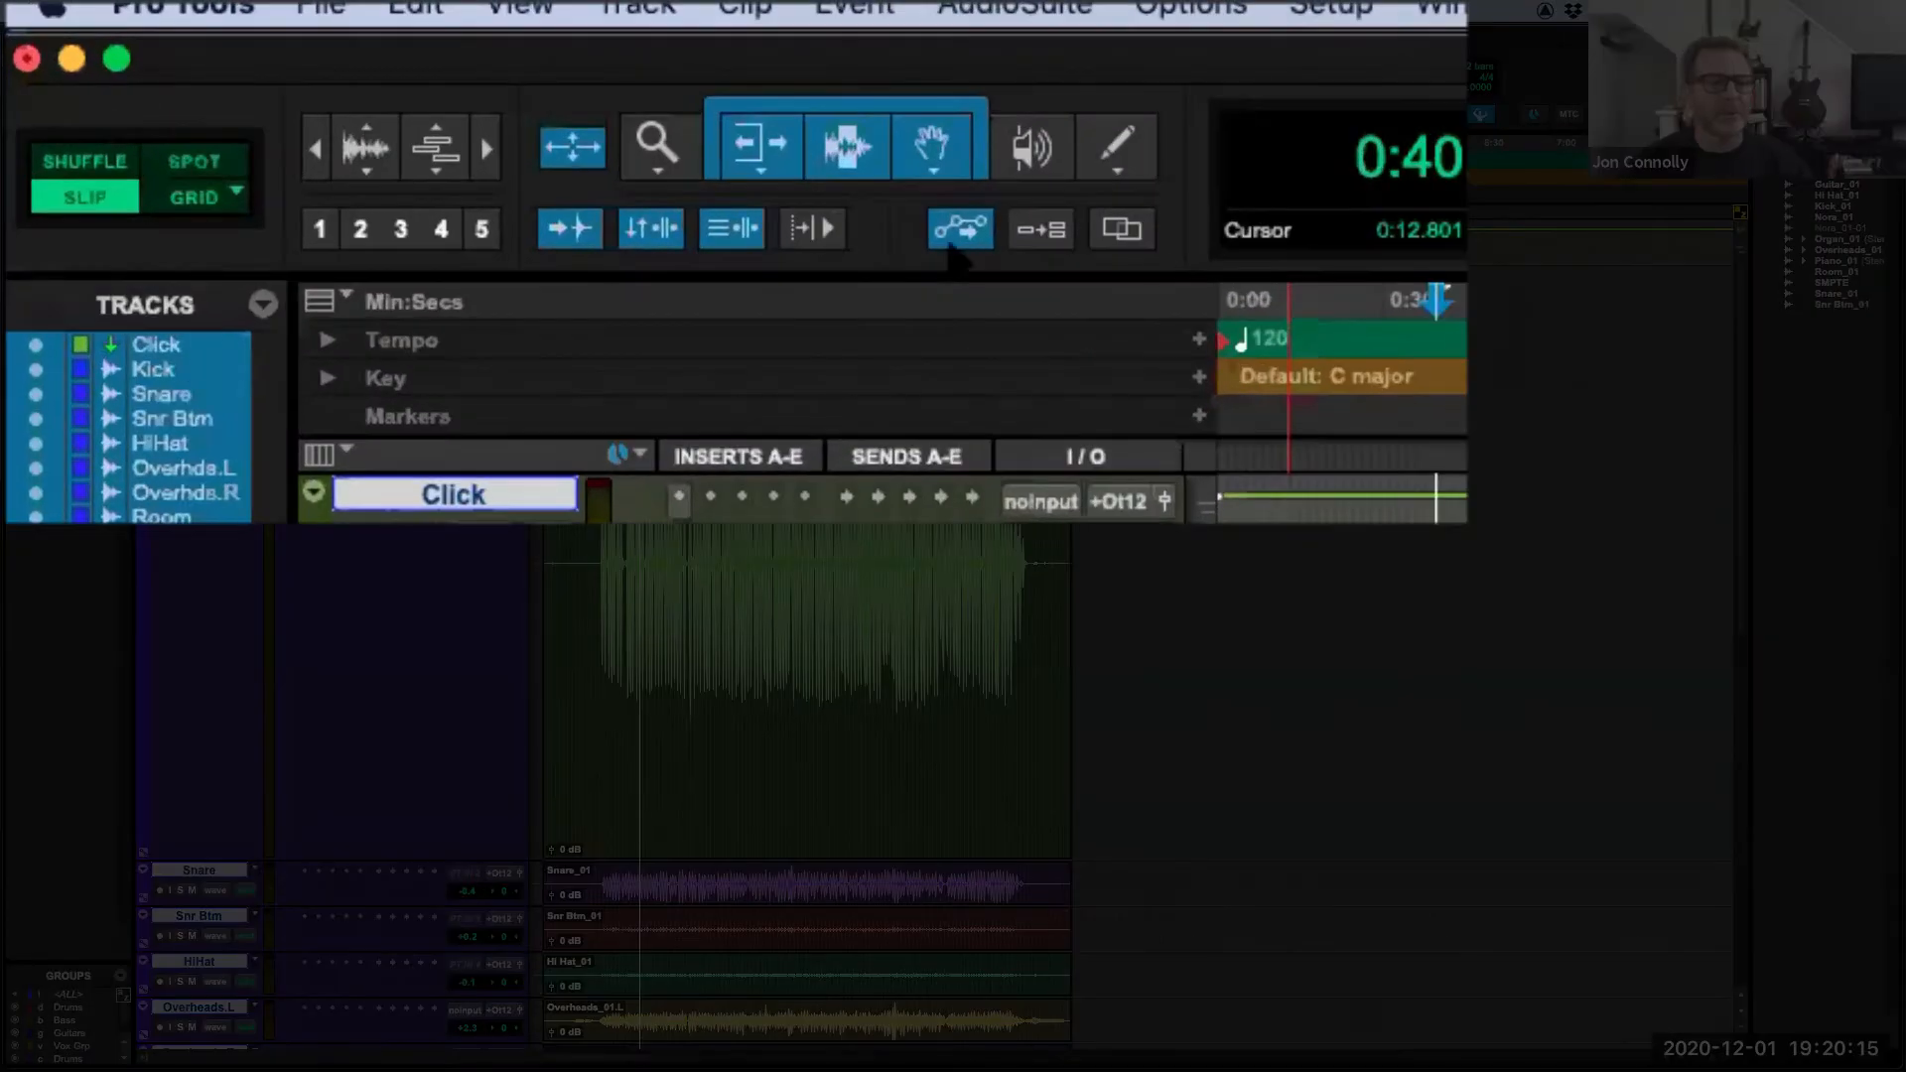
# Step: Zoom to the Kick clip's tail from 3:22.755 to 3:36.795 and reduce the vertical audio zoom until the waveform is nearly flat
pyautogui.moveTo(1033, 571); pyautogui.dragTo(1063, 571)
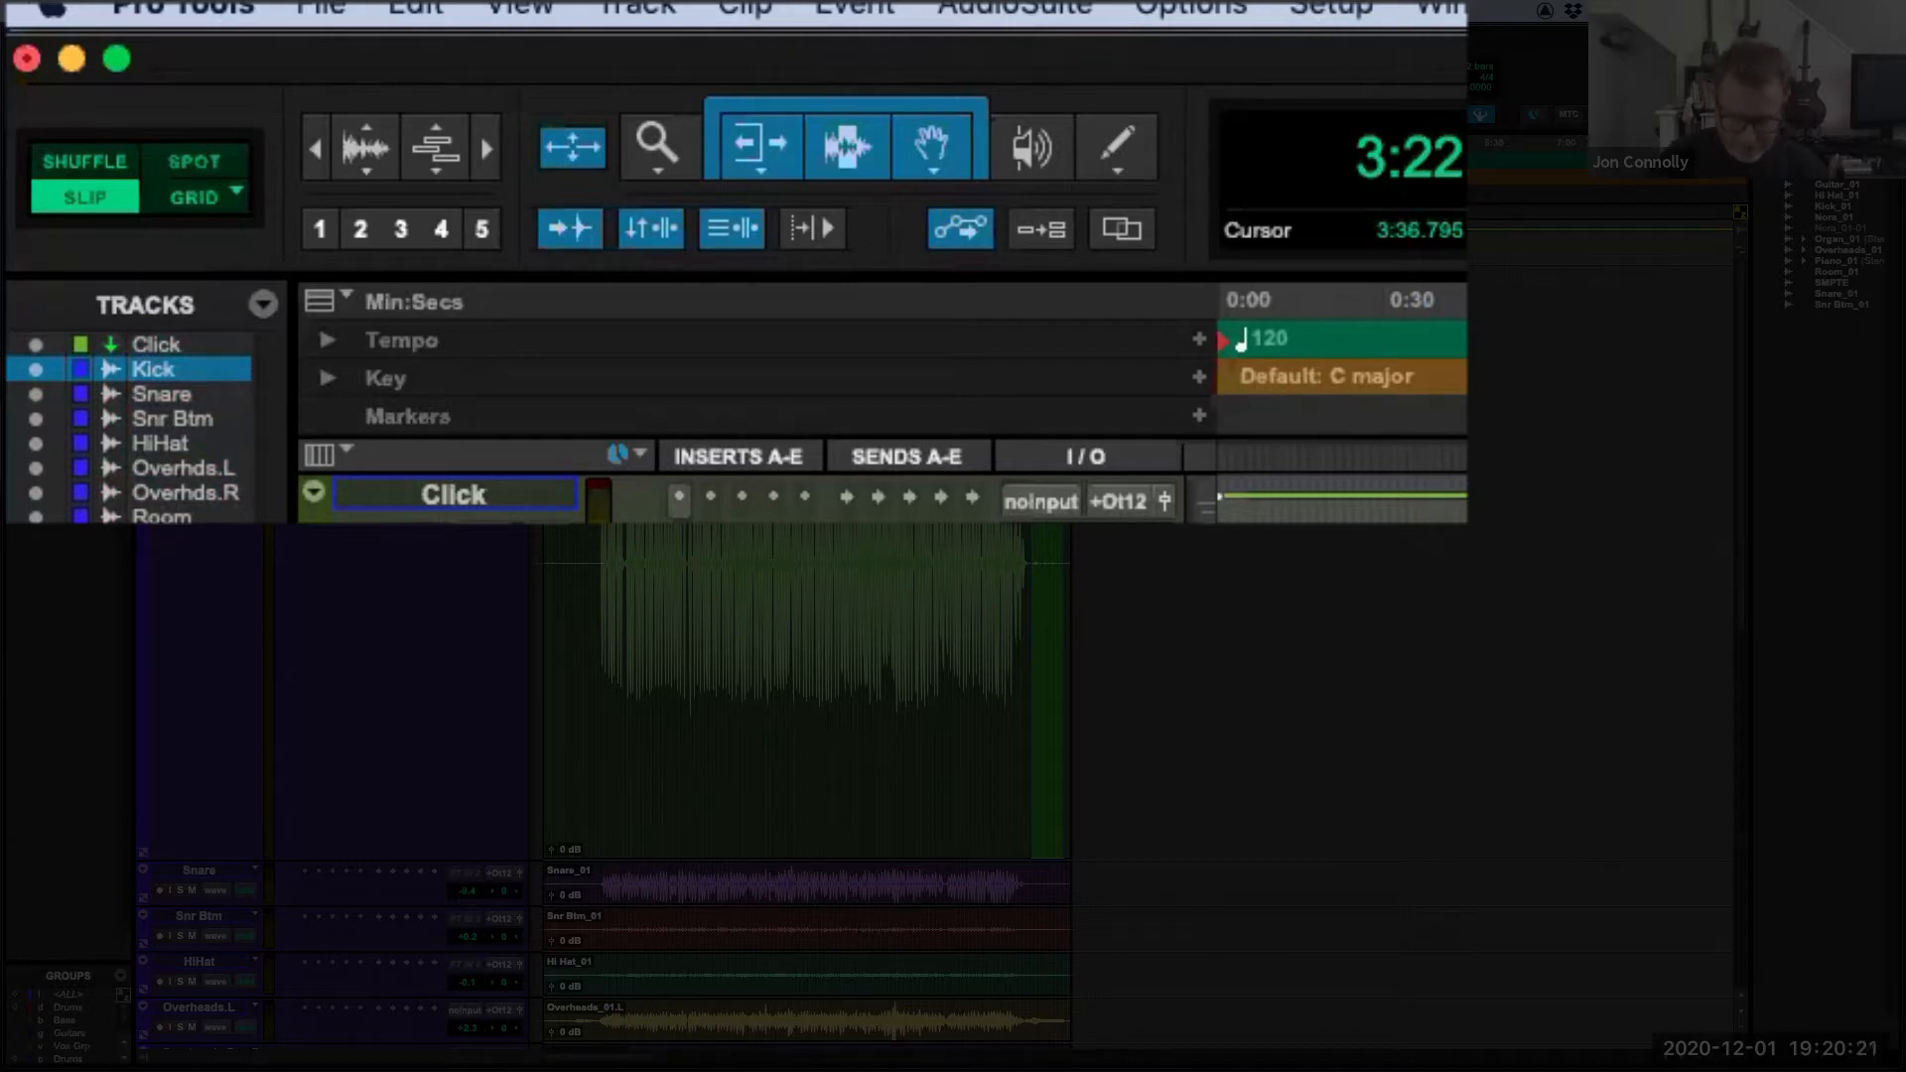
pyautogui.hotkey('alt', 'f')
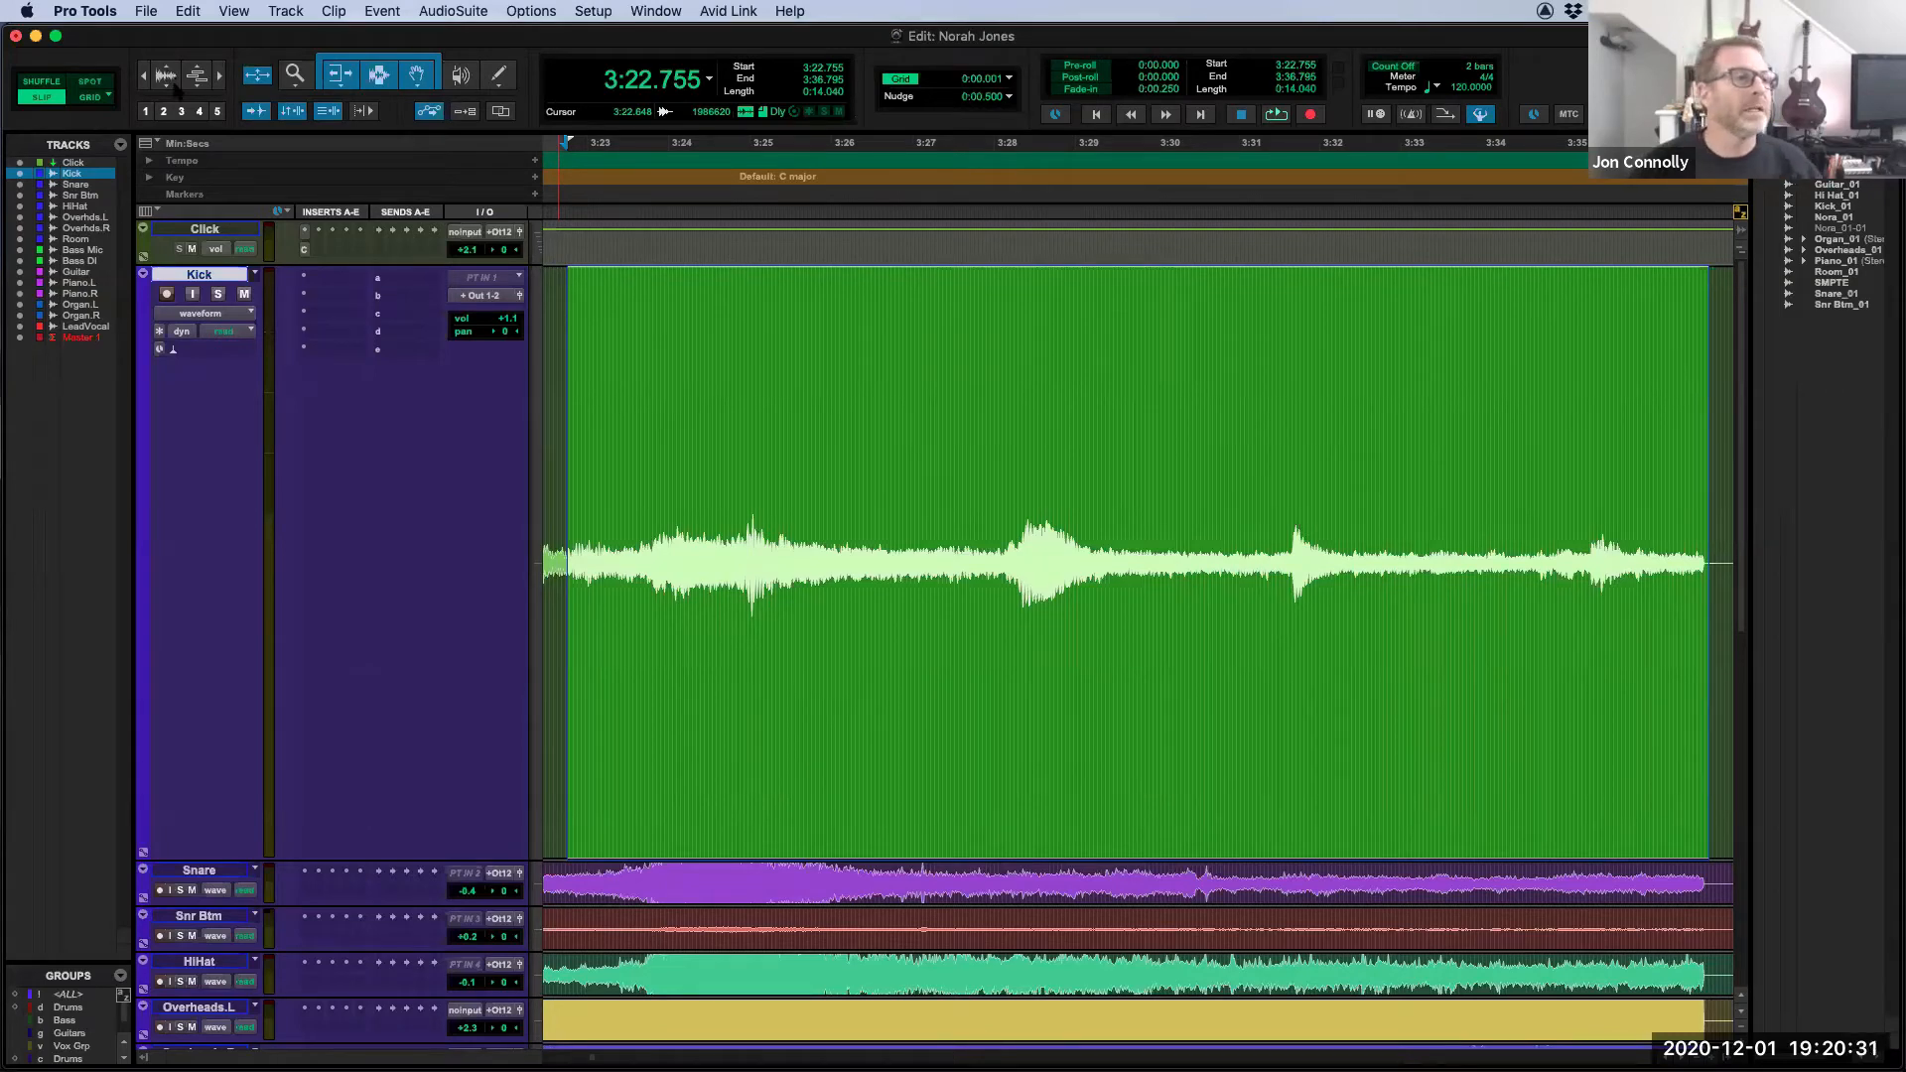
pyautogui.click(165, 84)
pyautogui.click(164, 82)
pyautogui.click(164, 82)
pyautogui.click(164, 82)
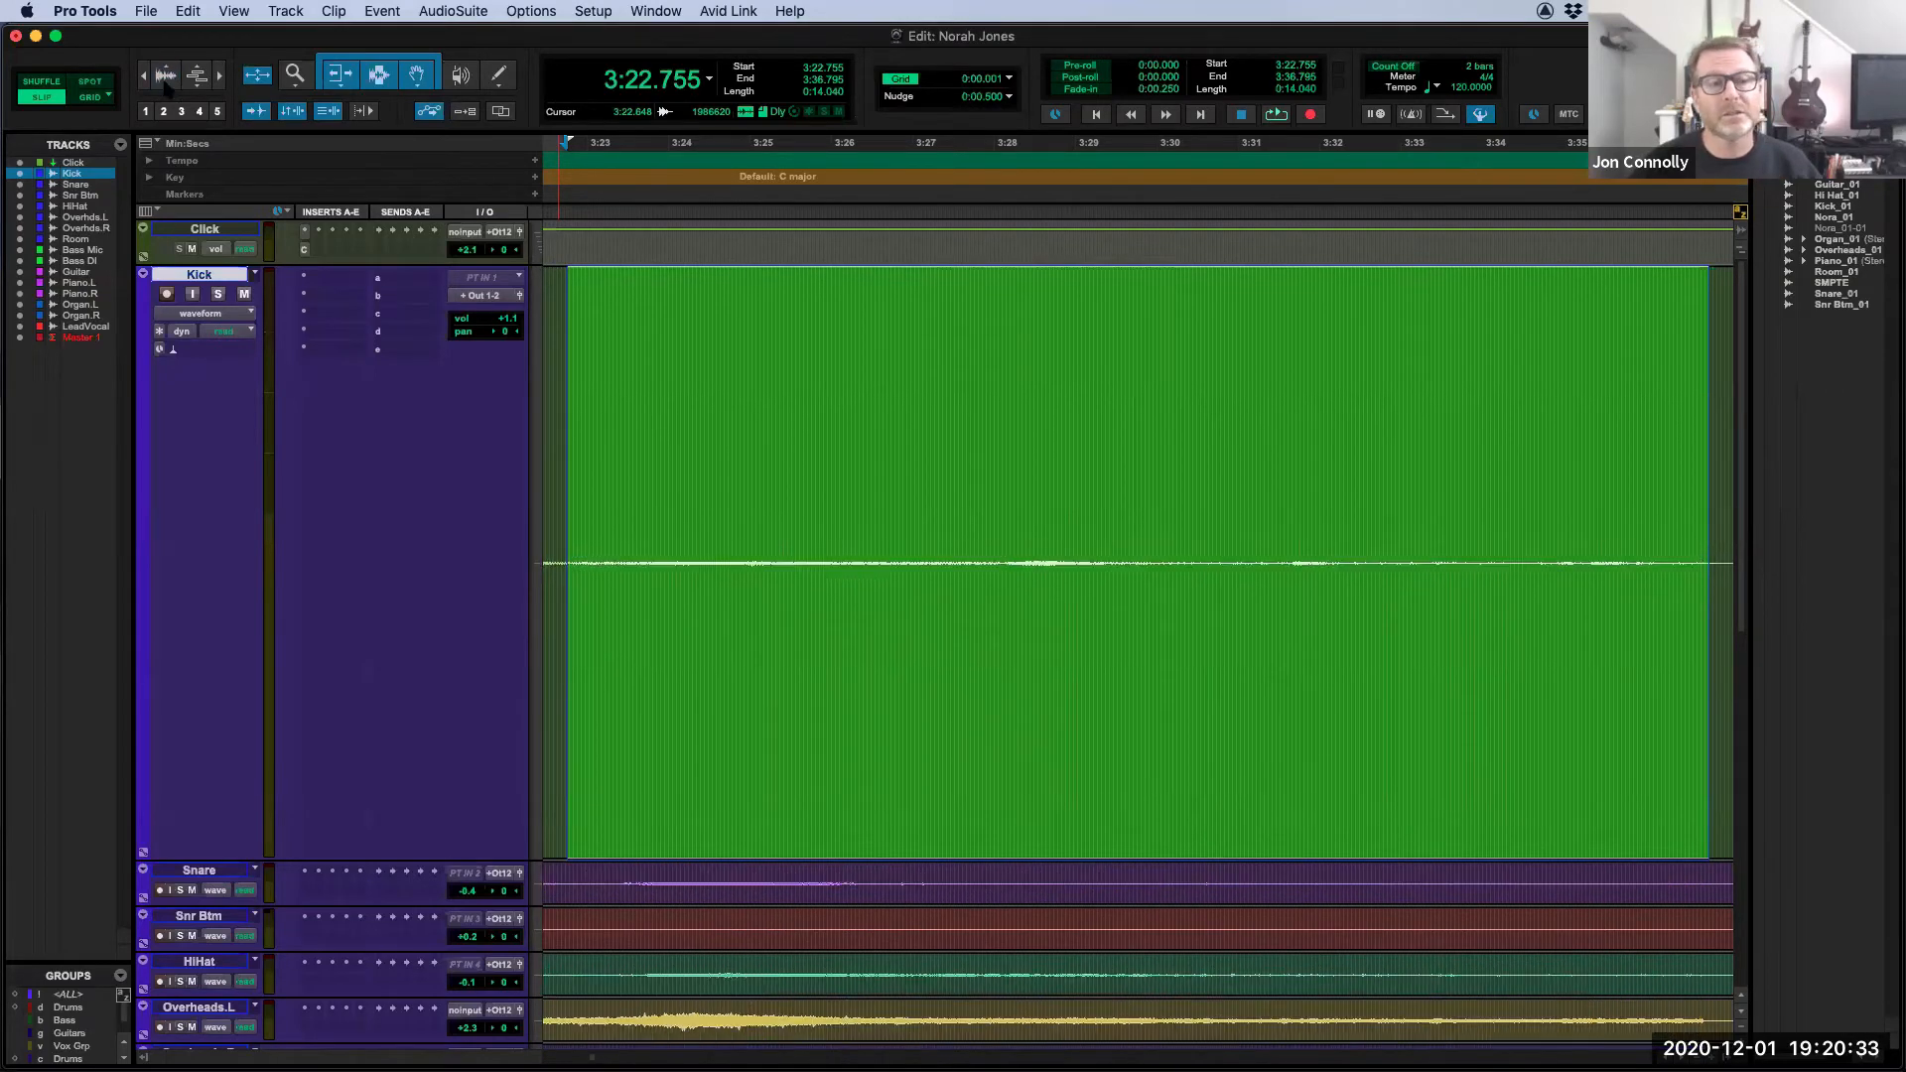
pyautogui.click(168, 74)
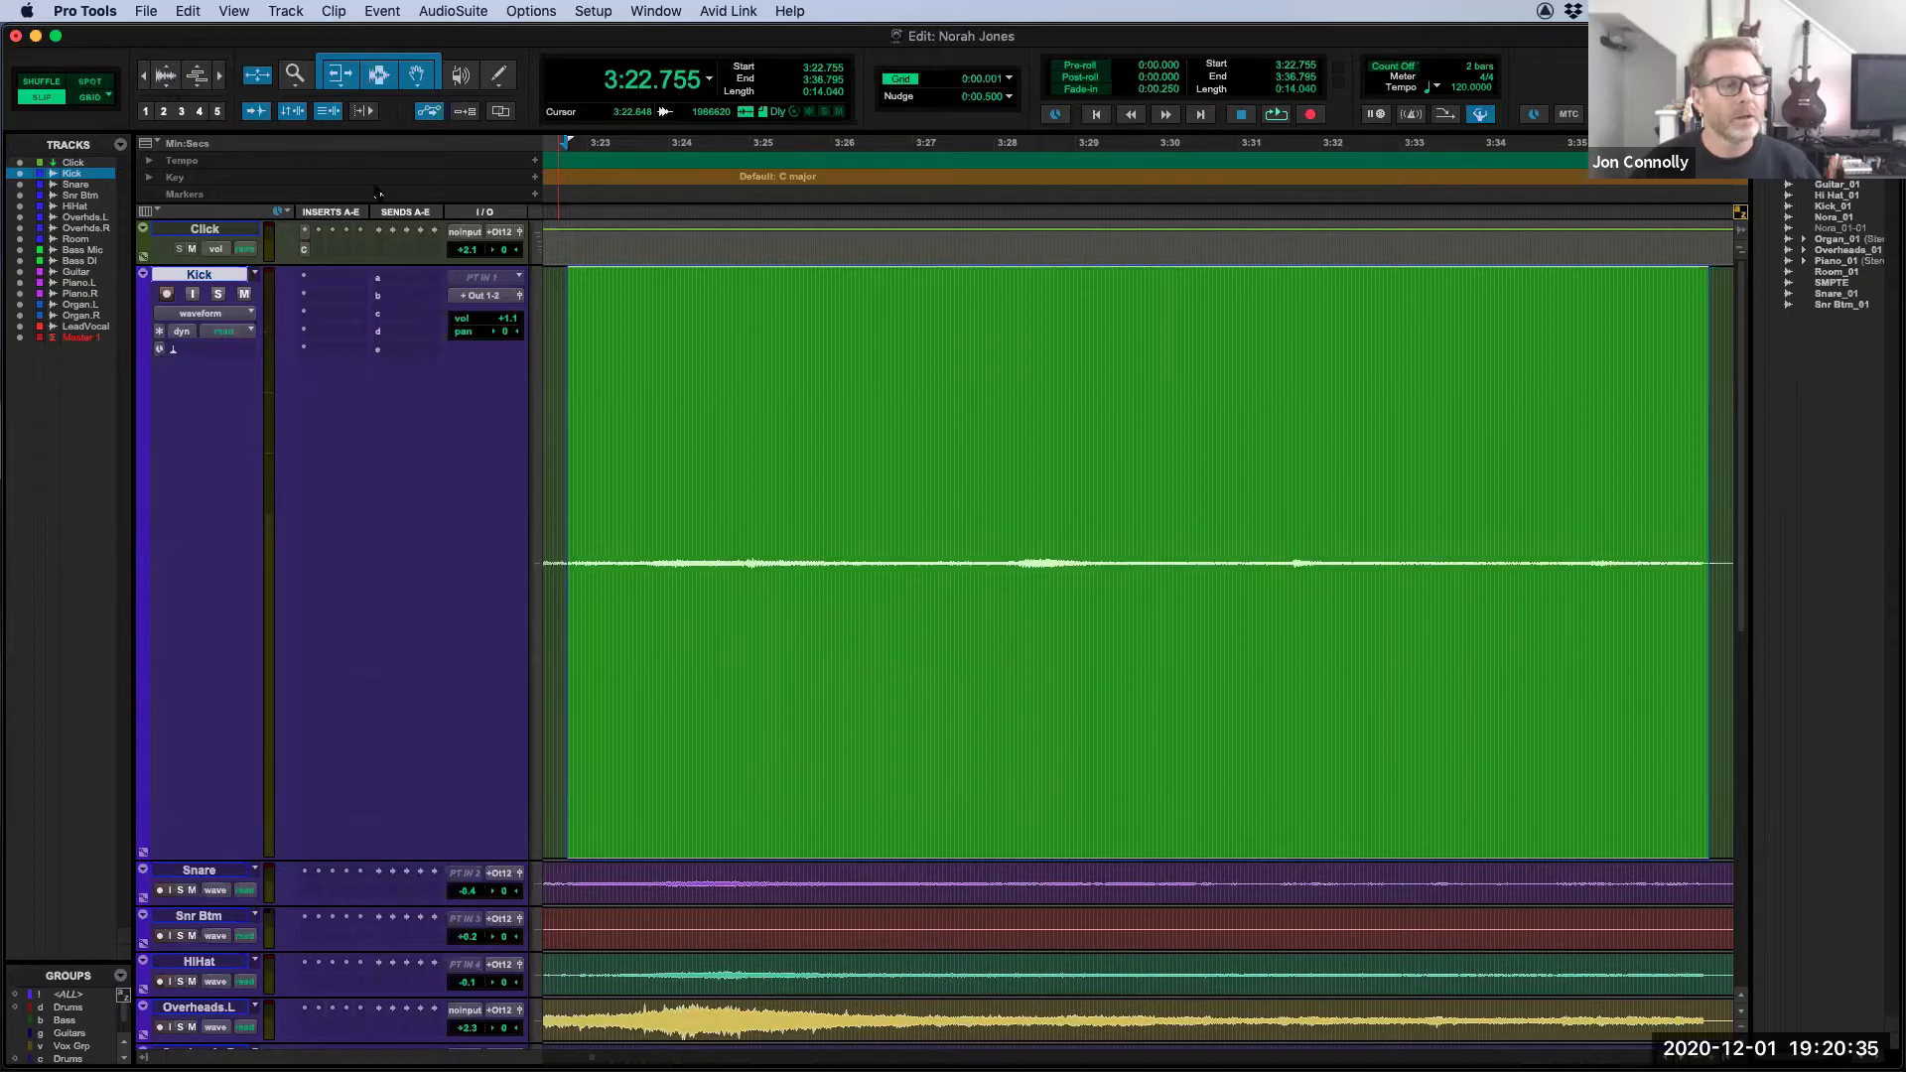
# Step: Create one stereo Instrument track in Ticks named Inst directly below the Click track
pyautogui.scroll(-10, 502, 379)
pyautogui.scroll(10, 502, 379)
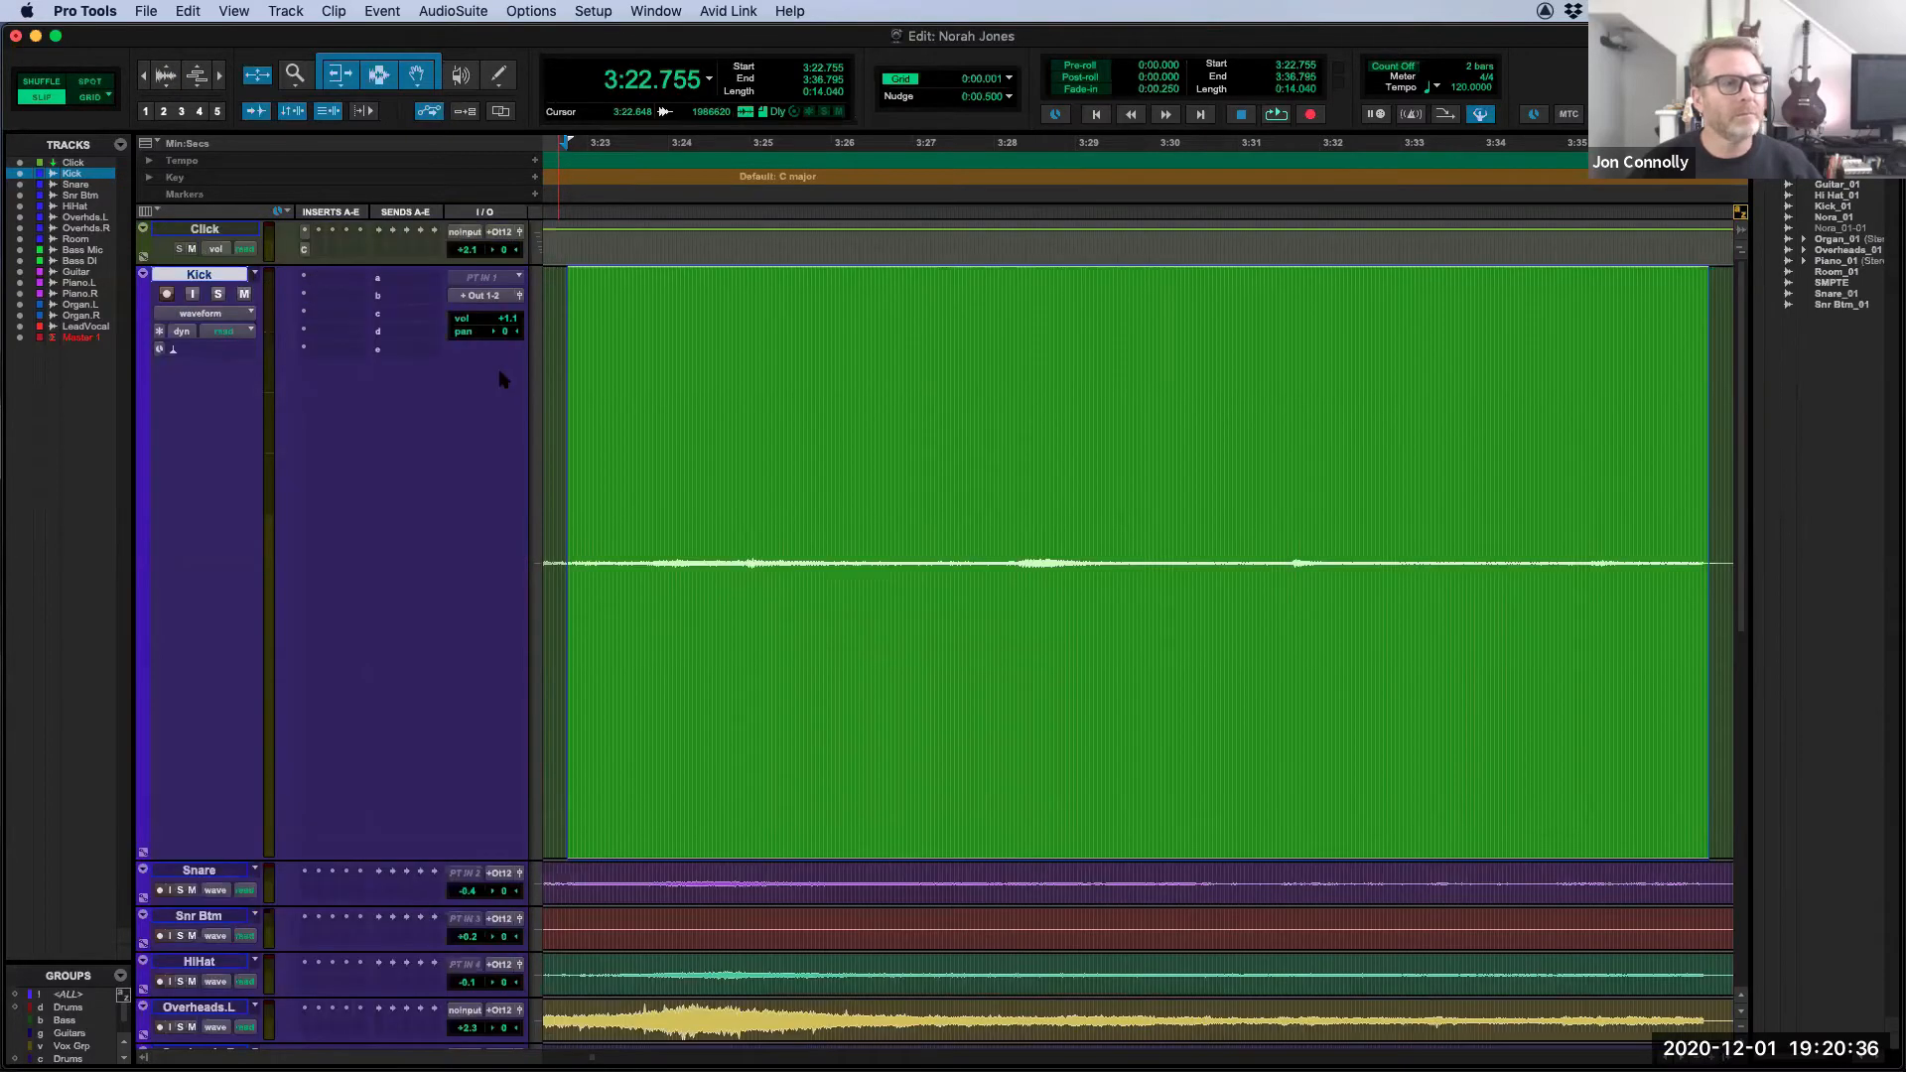
pyautogui.click(228, 233)
pyautogui.press('super+shift+n')
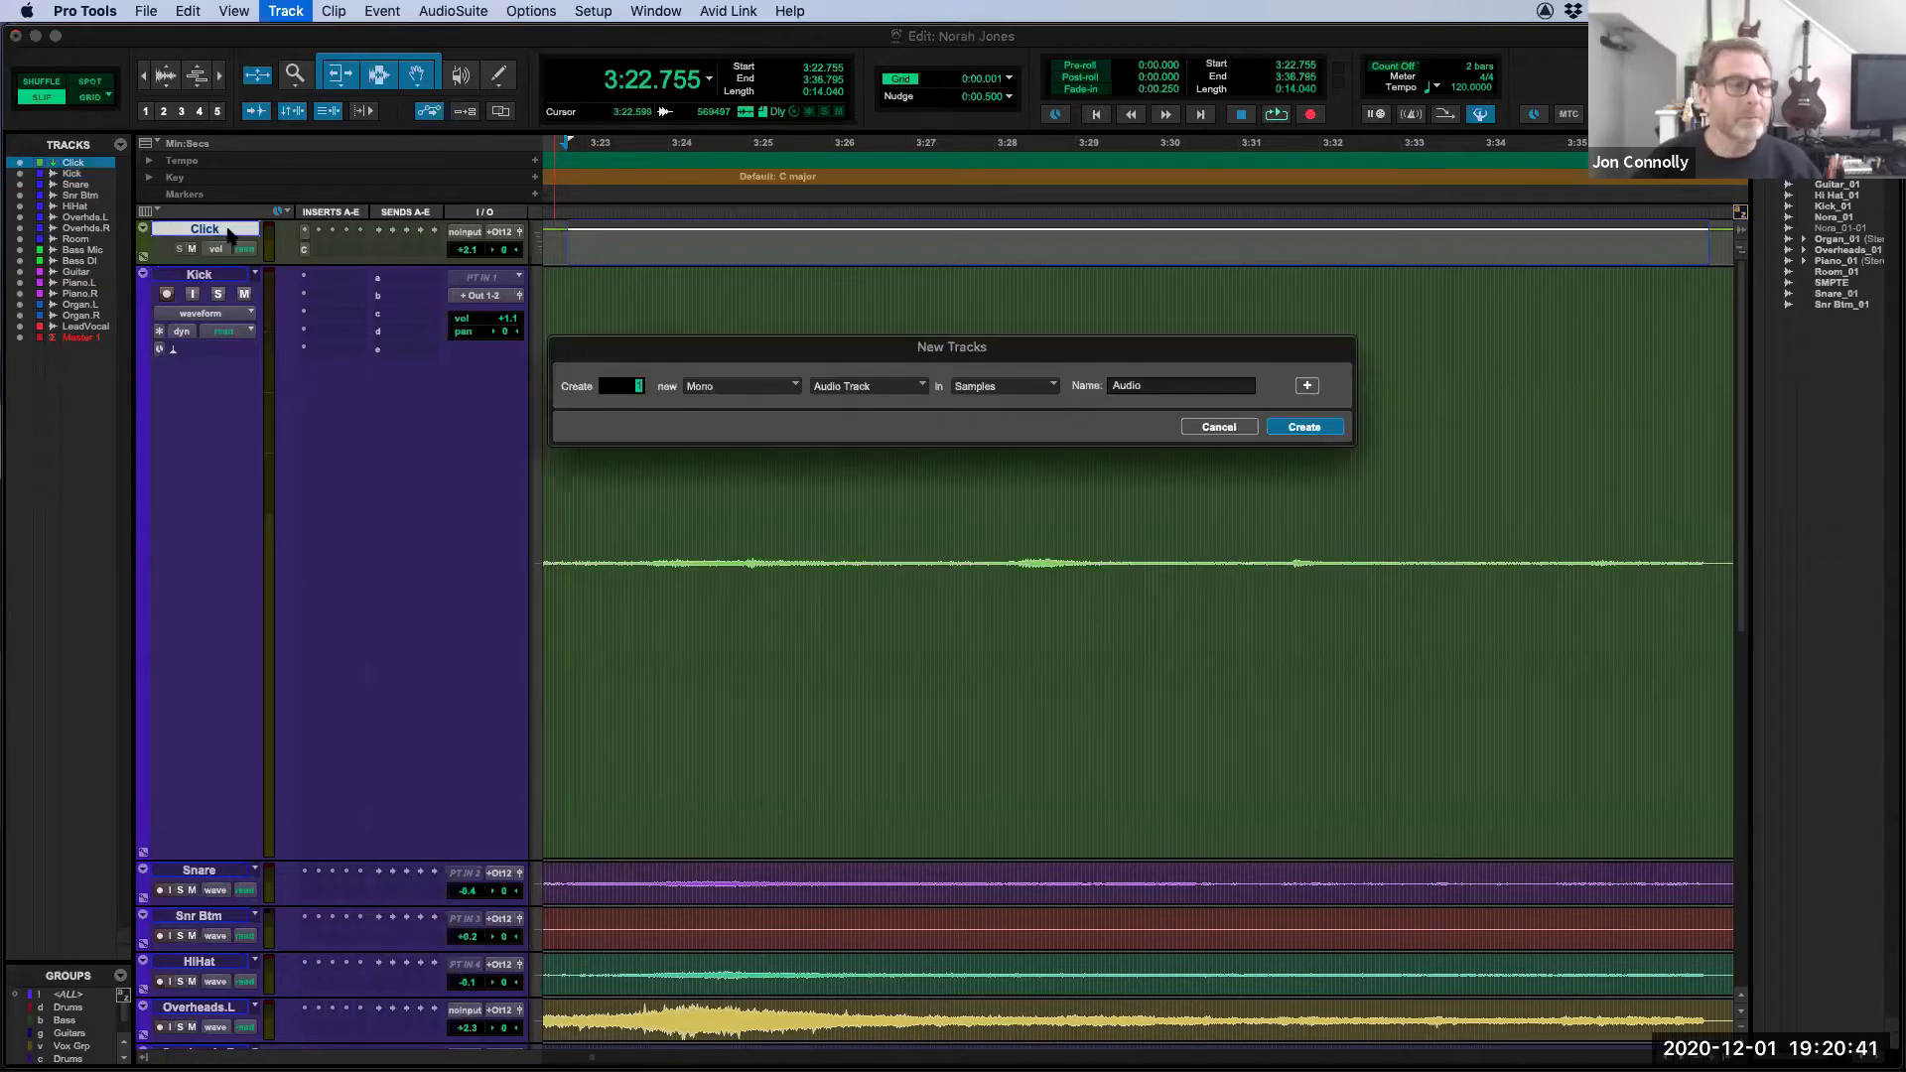
pyautogui.press('super+Down')
pyautogui.press('super+Down')
pyautogui.press('super+Down')
pyautogui.press('super+Down')
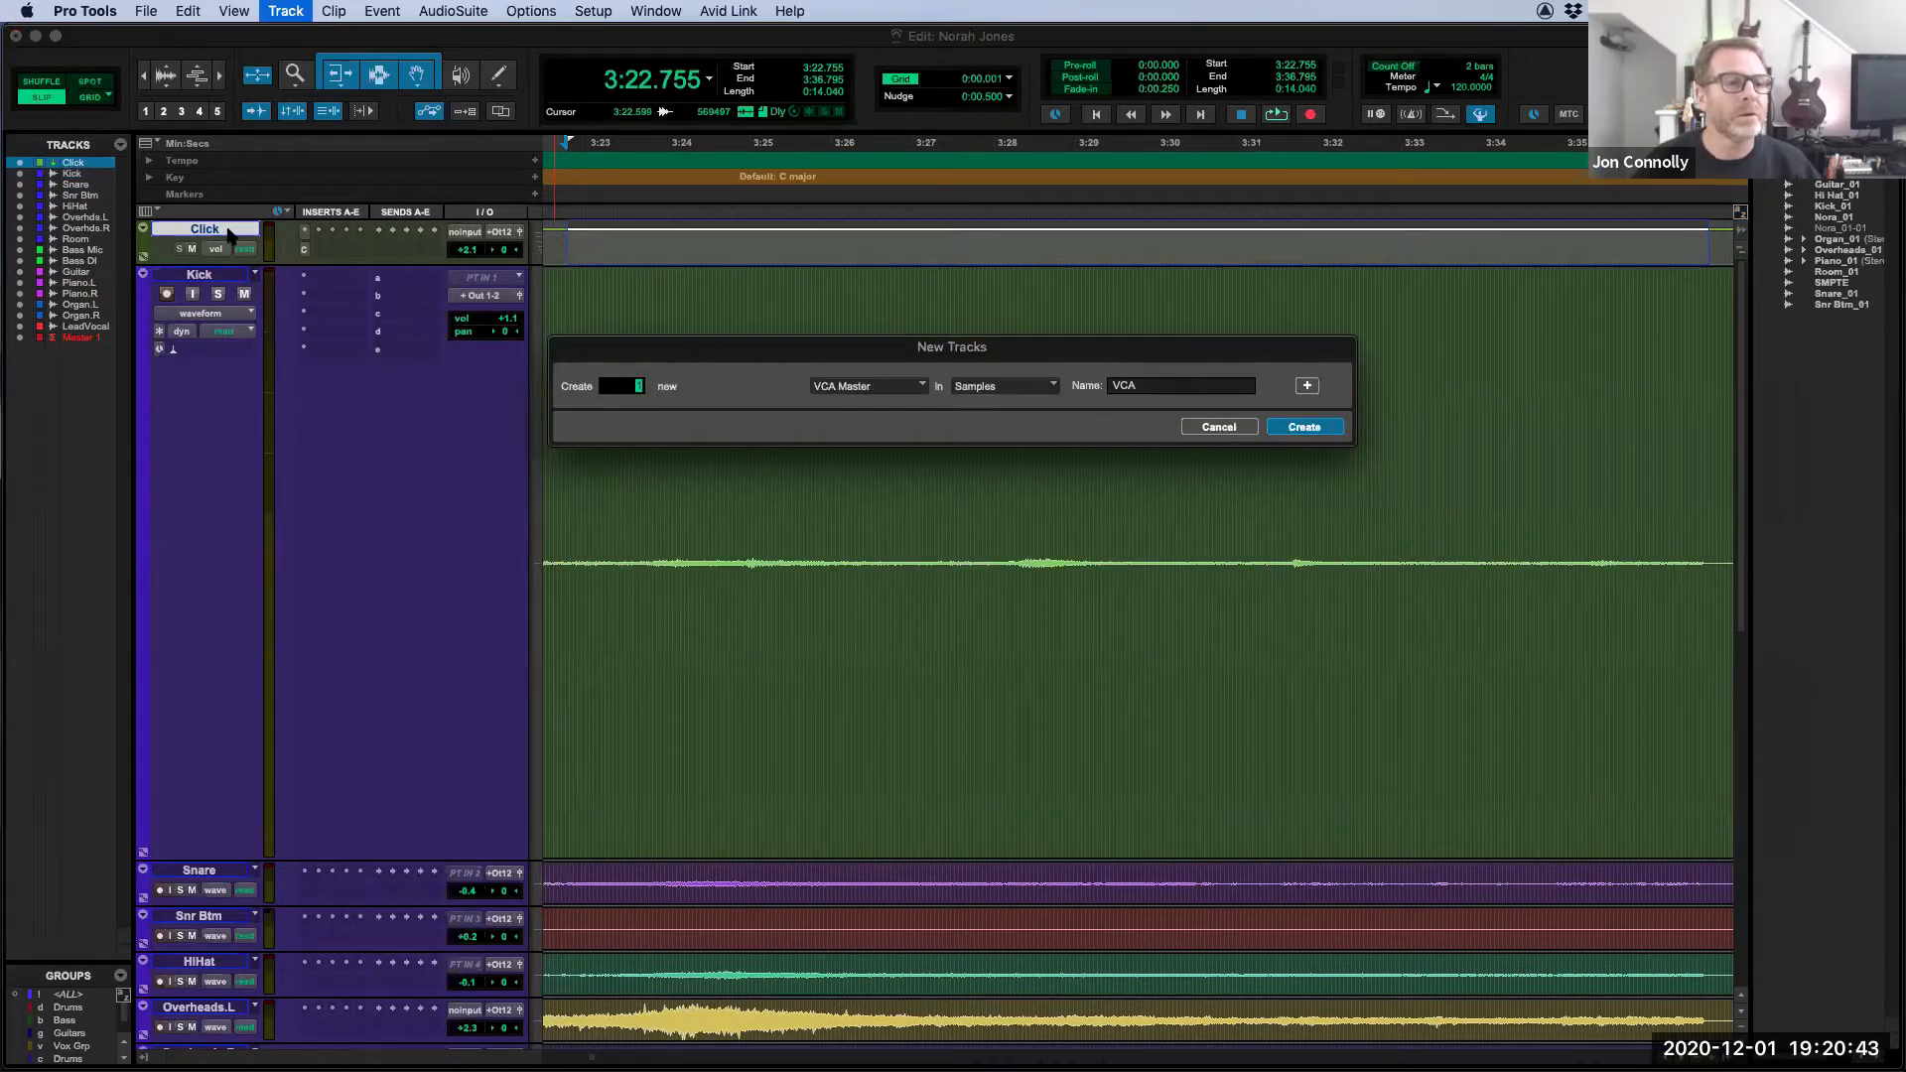
pyautogui.press('super+Down')
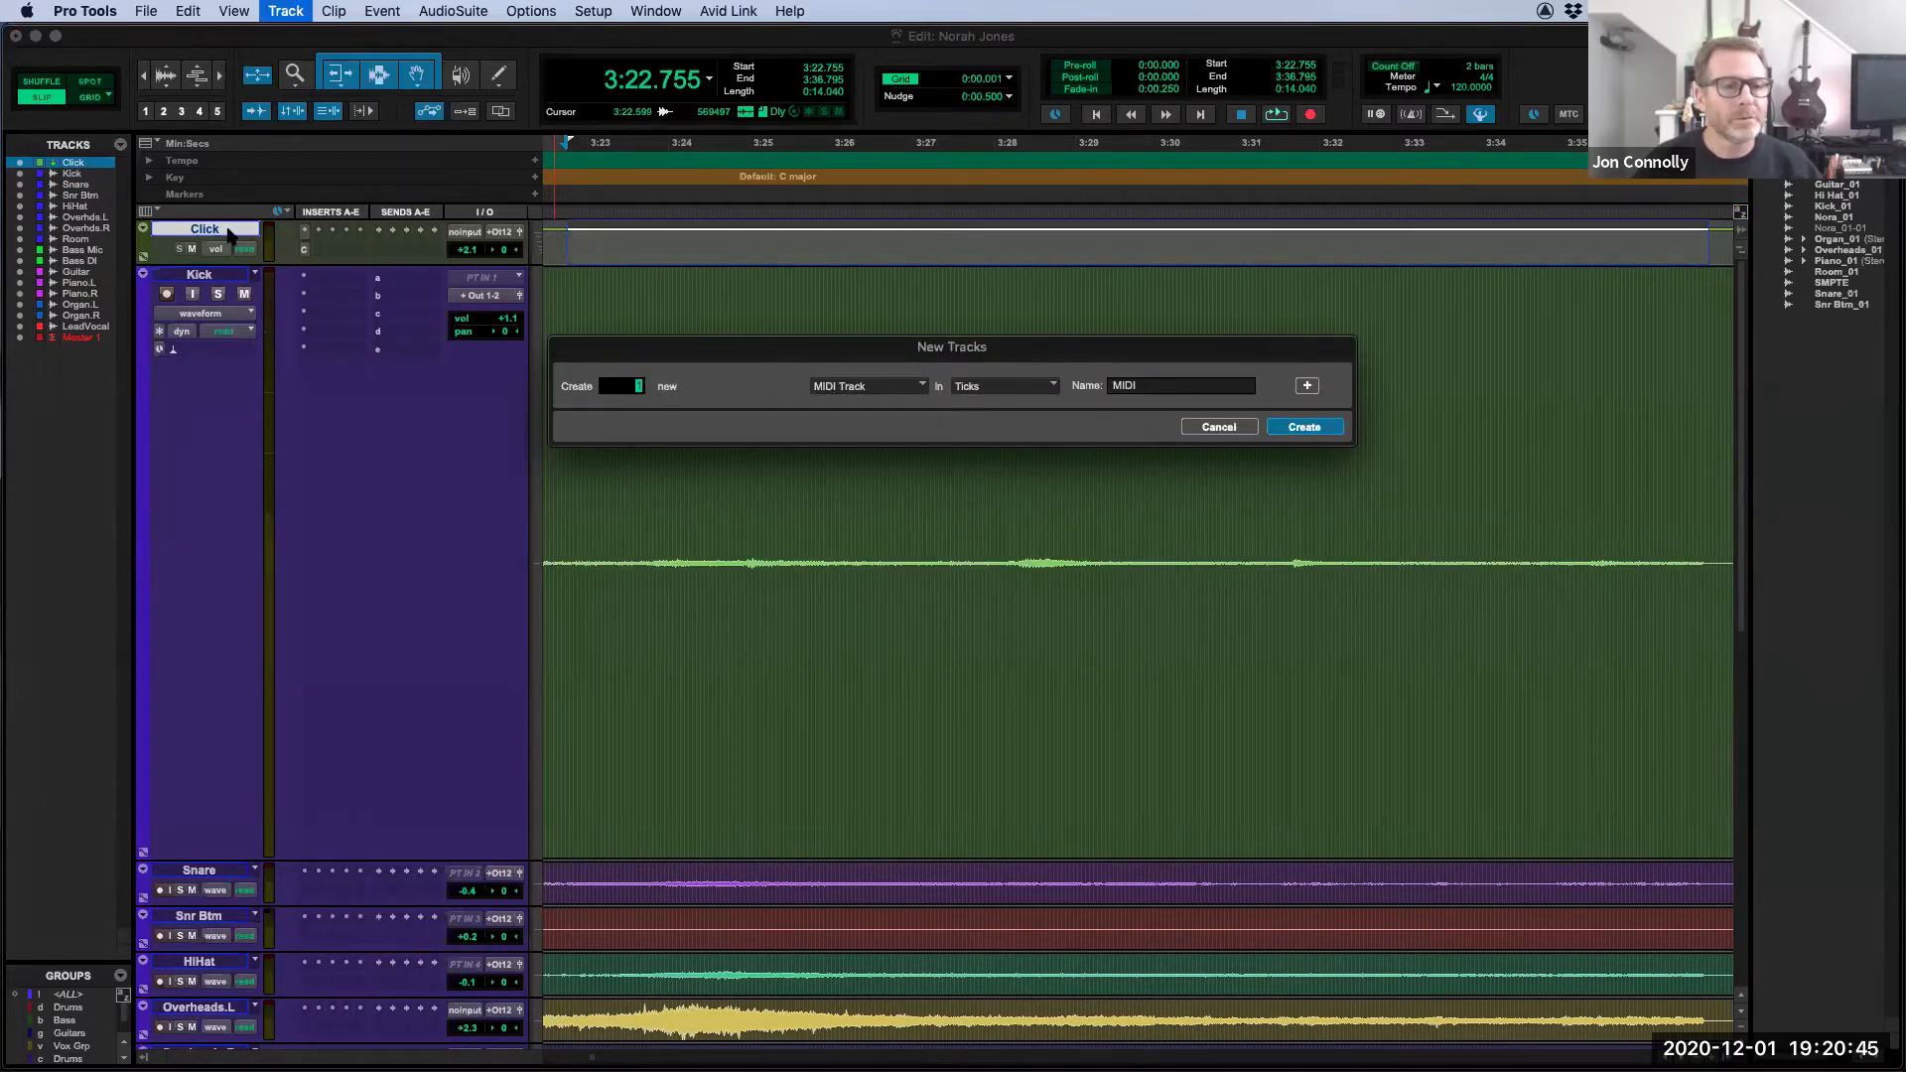
pyautogui.press('super+Up')
pyautogui.press('super+Down')
pyautogui.press('super+Down')
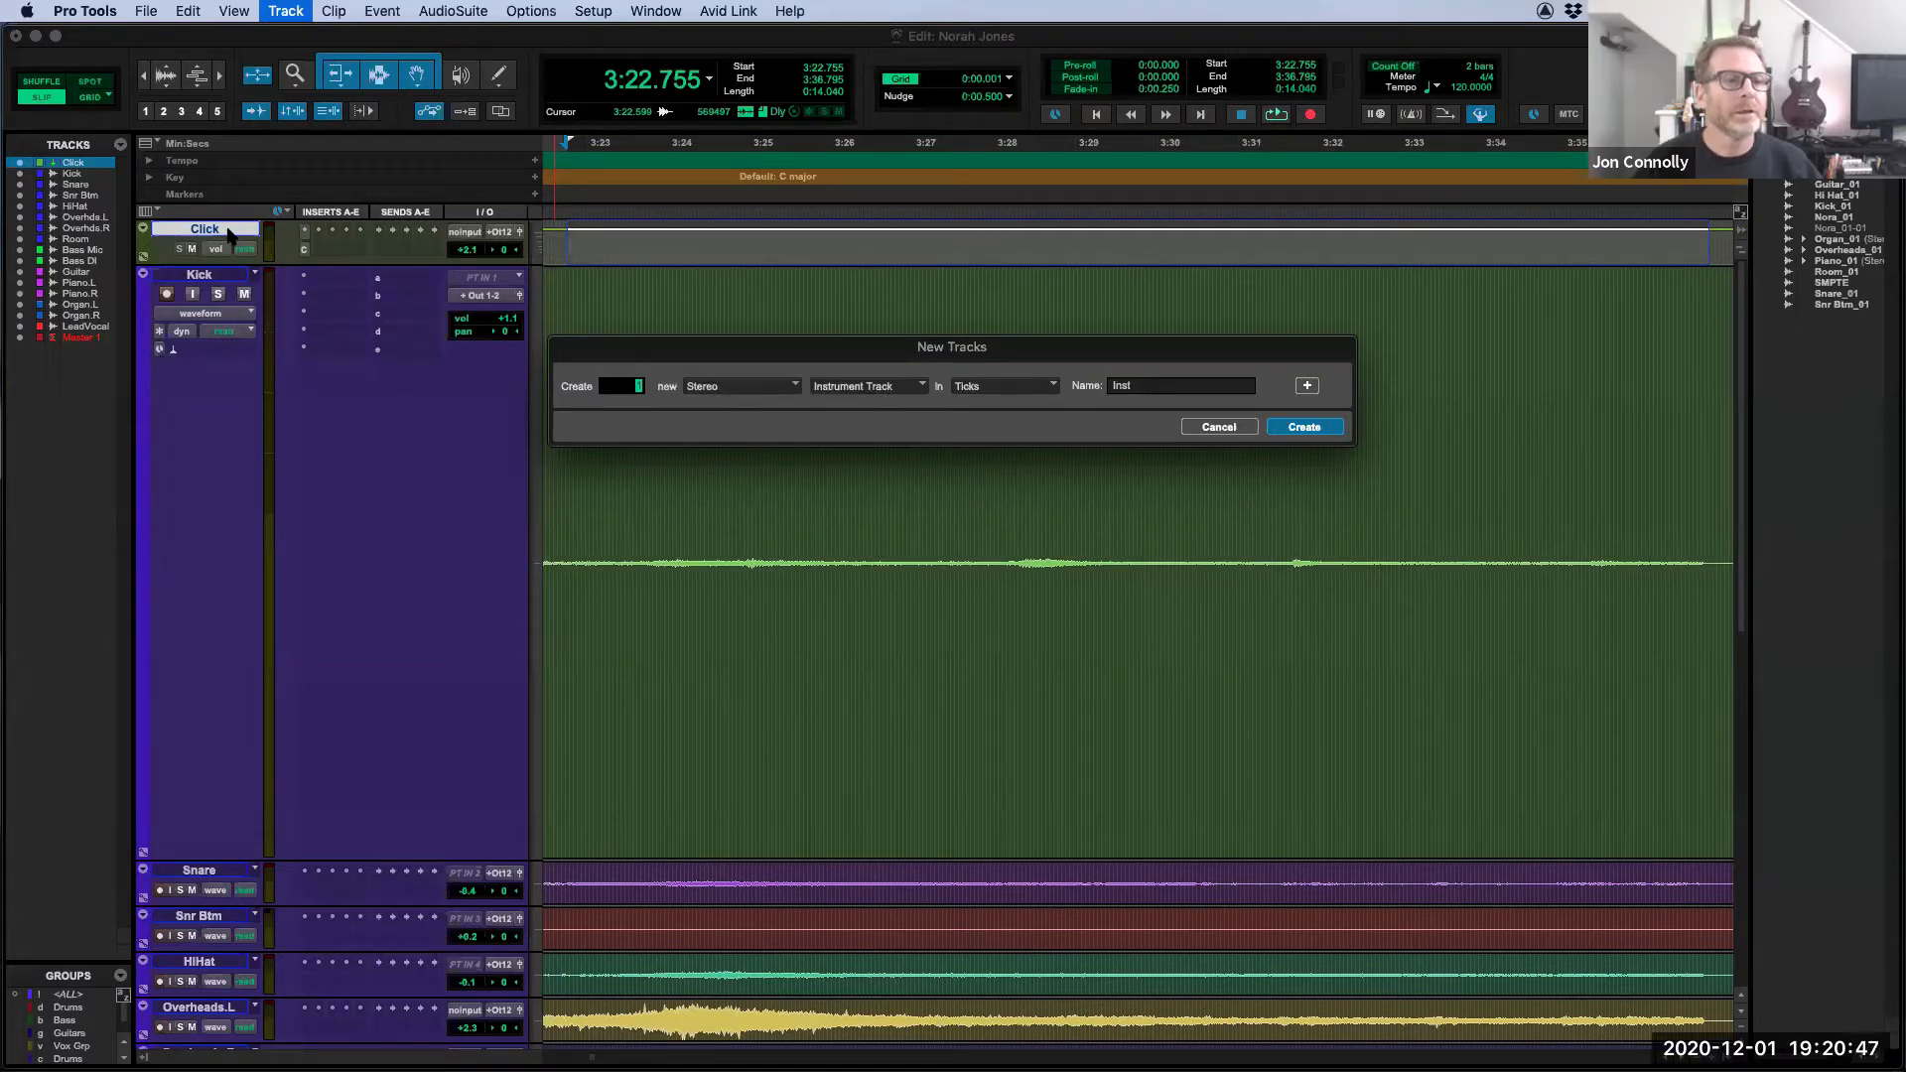
pyautogui.press('Return')
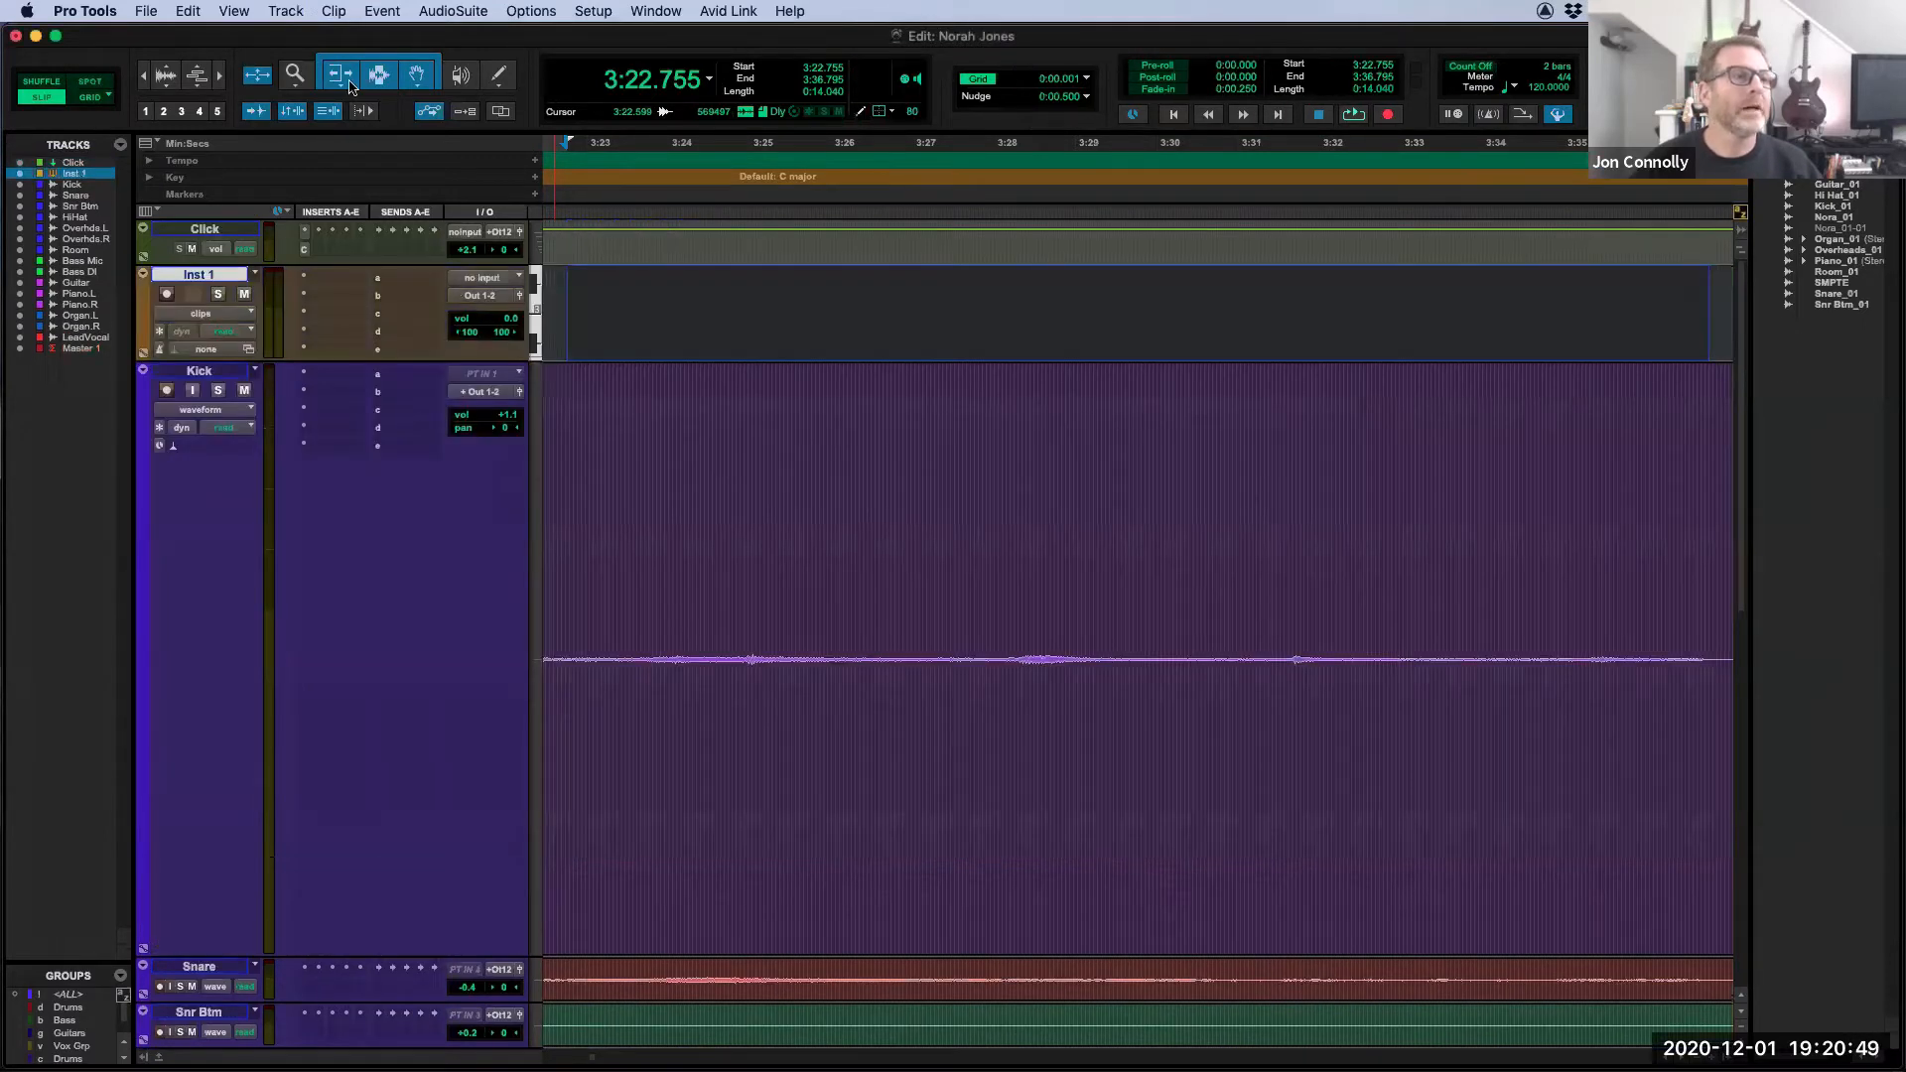
# Step: Switch the Inst 1 track to notes view and draw four MIDI notes with the Pencil between about 3:23 and 3:31
pyautogui.moveTo(333, 34); pyautogui.dragTo(335, 39)
pyautogui.click(498, 87)
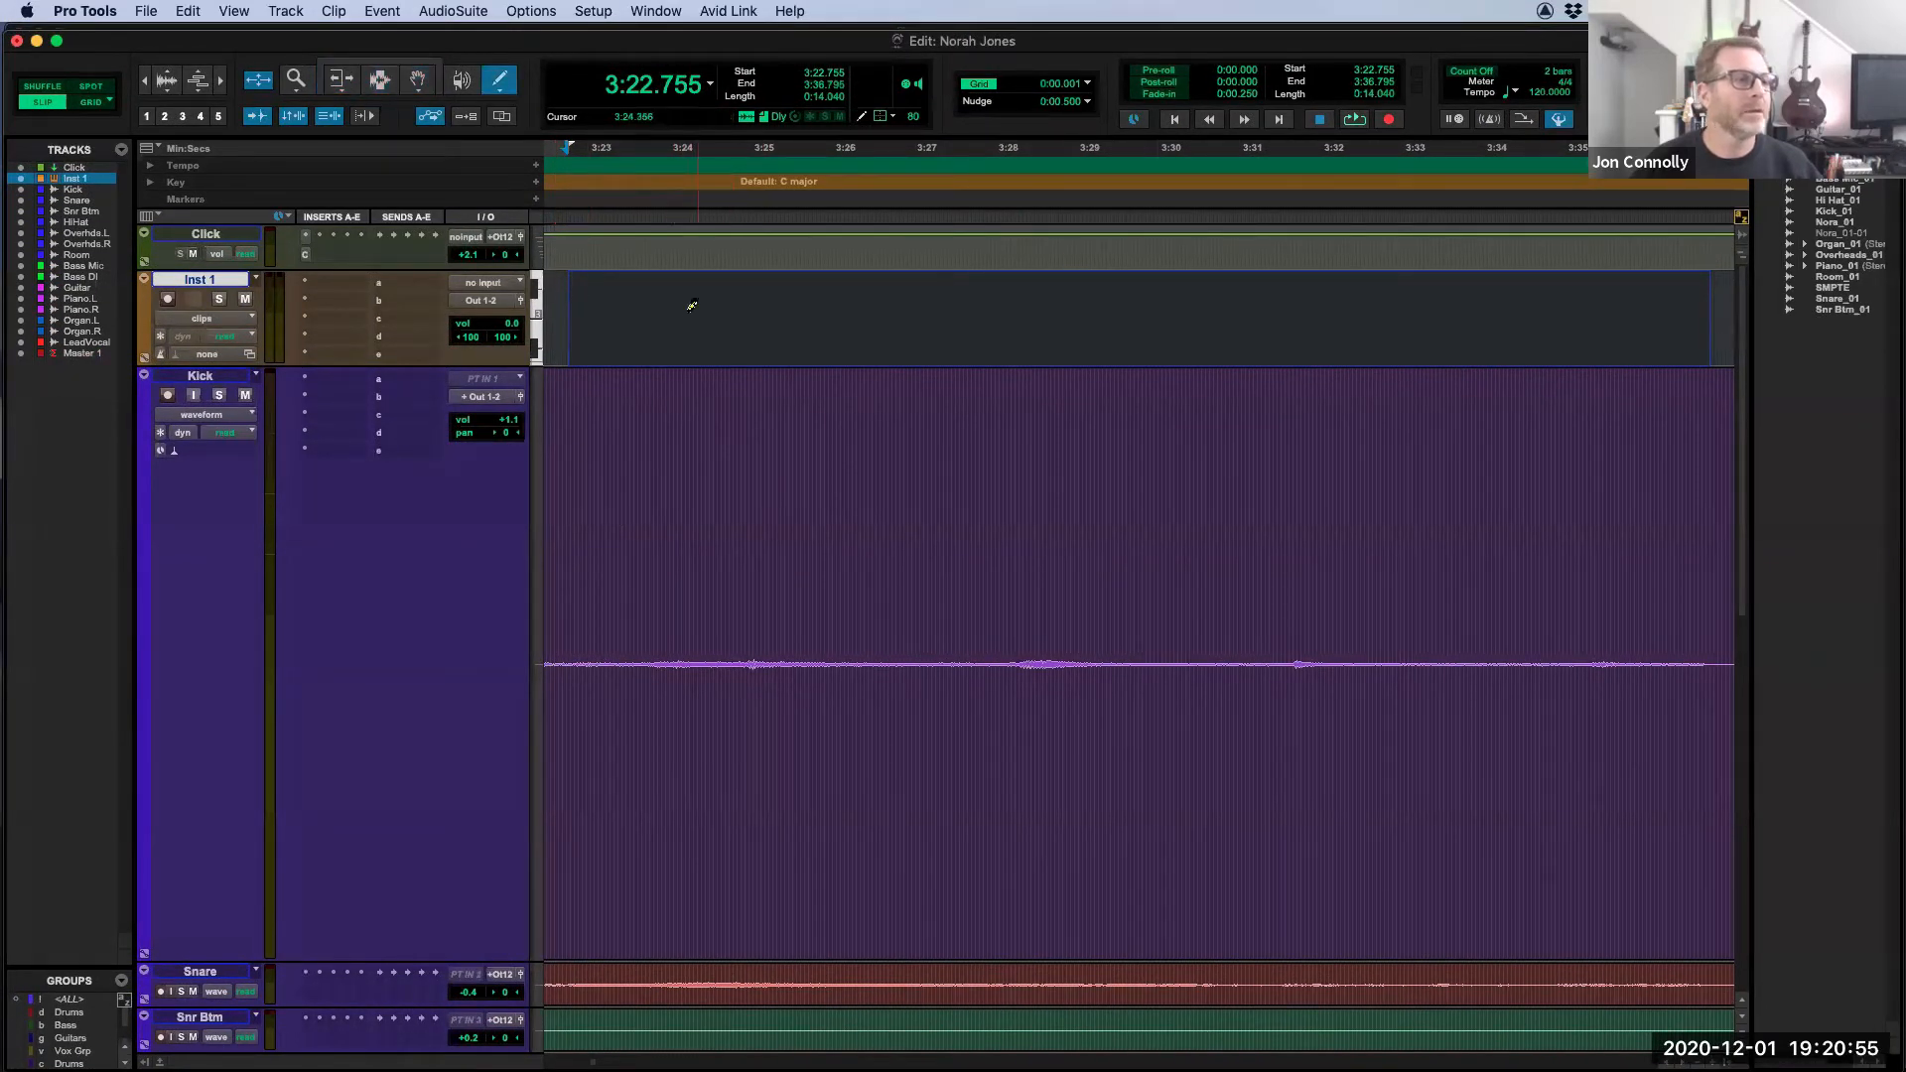
pyautogui.hotkey('ctrl', '-')
pyautogui.moveTo(643, 292)
pyautogui.mouseDown()
pyautogui.moveTo(770, 293)
pyautogui.moveTo(807, 343)
pyautogui.mouseUp()
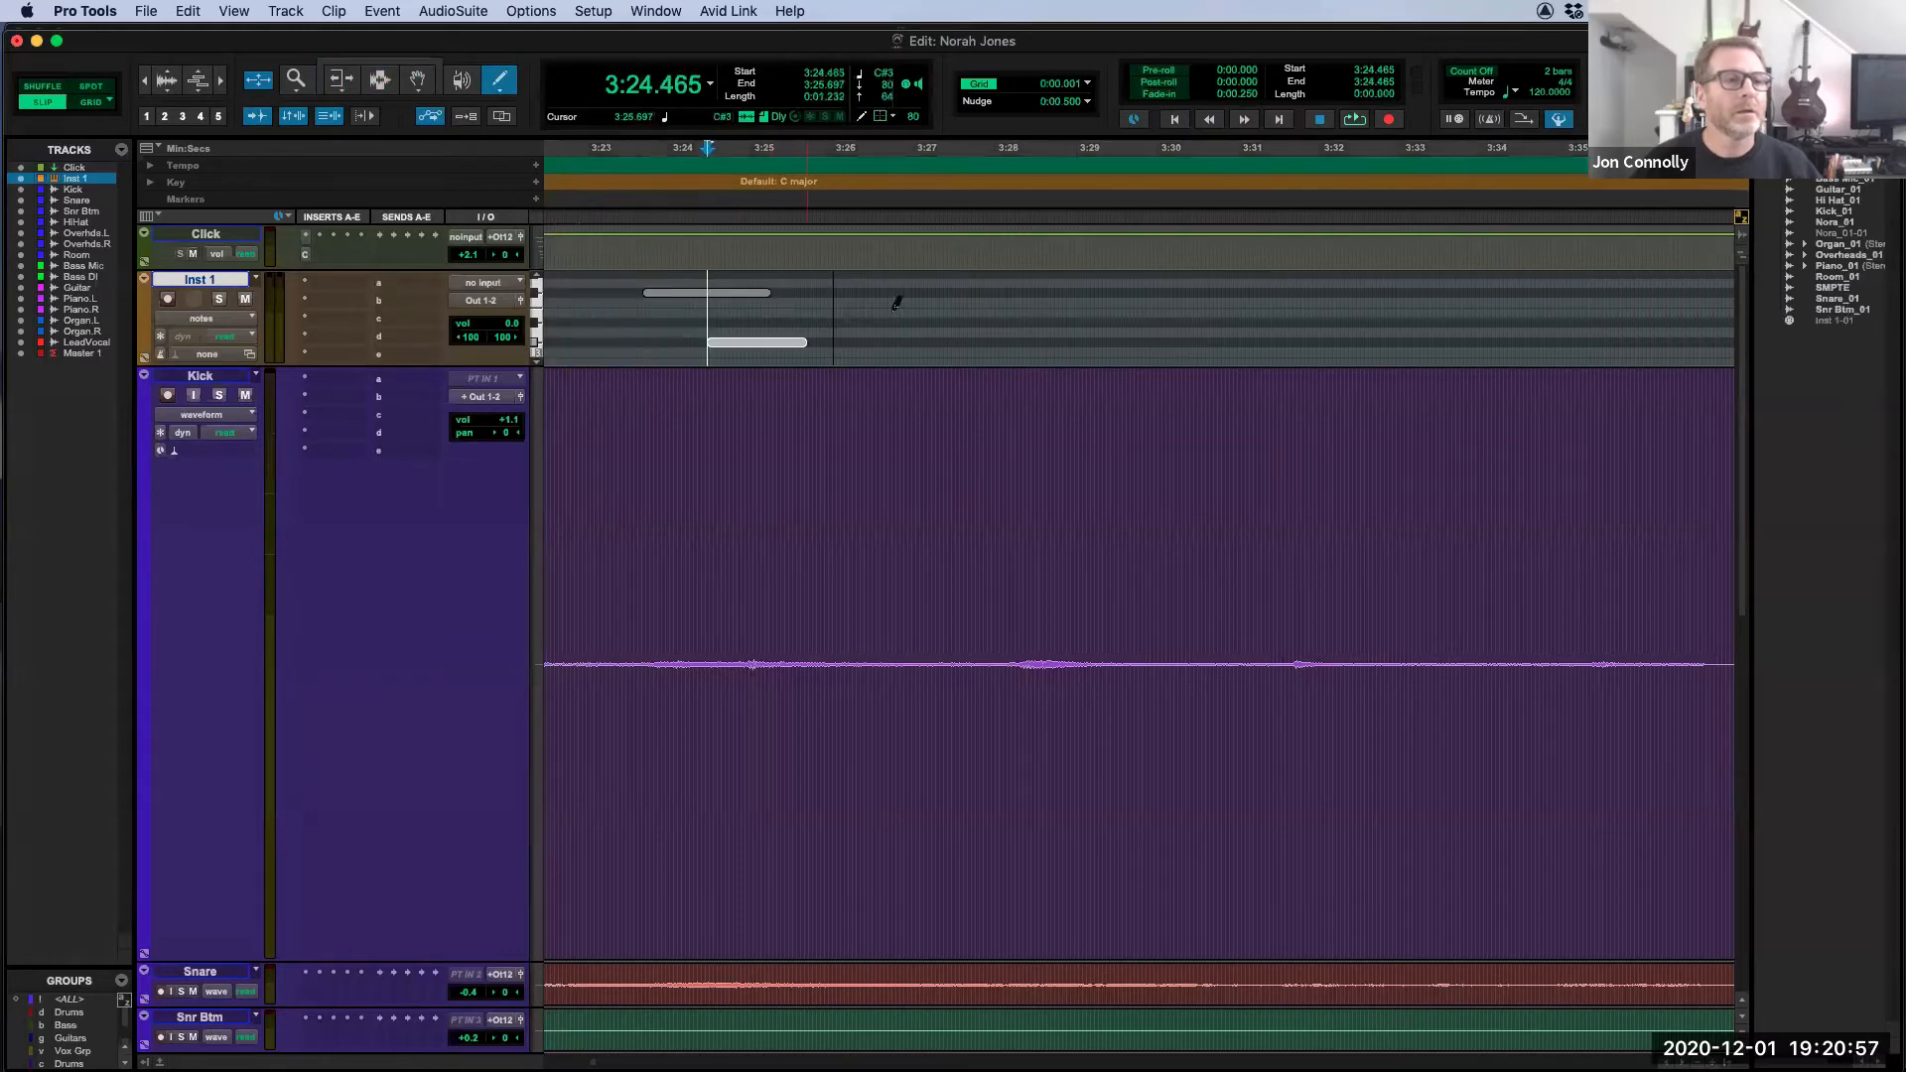
pyautogui.moveTo(914, 313); pyautogui.dragTo(1011, 312)
pyautogui.moveTo(1130, 312); pyautogui.dragTo(1268, 313)
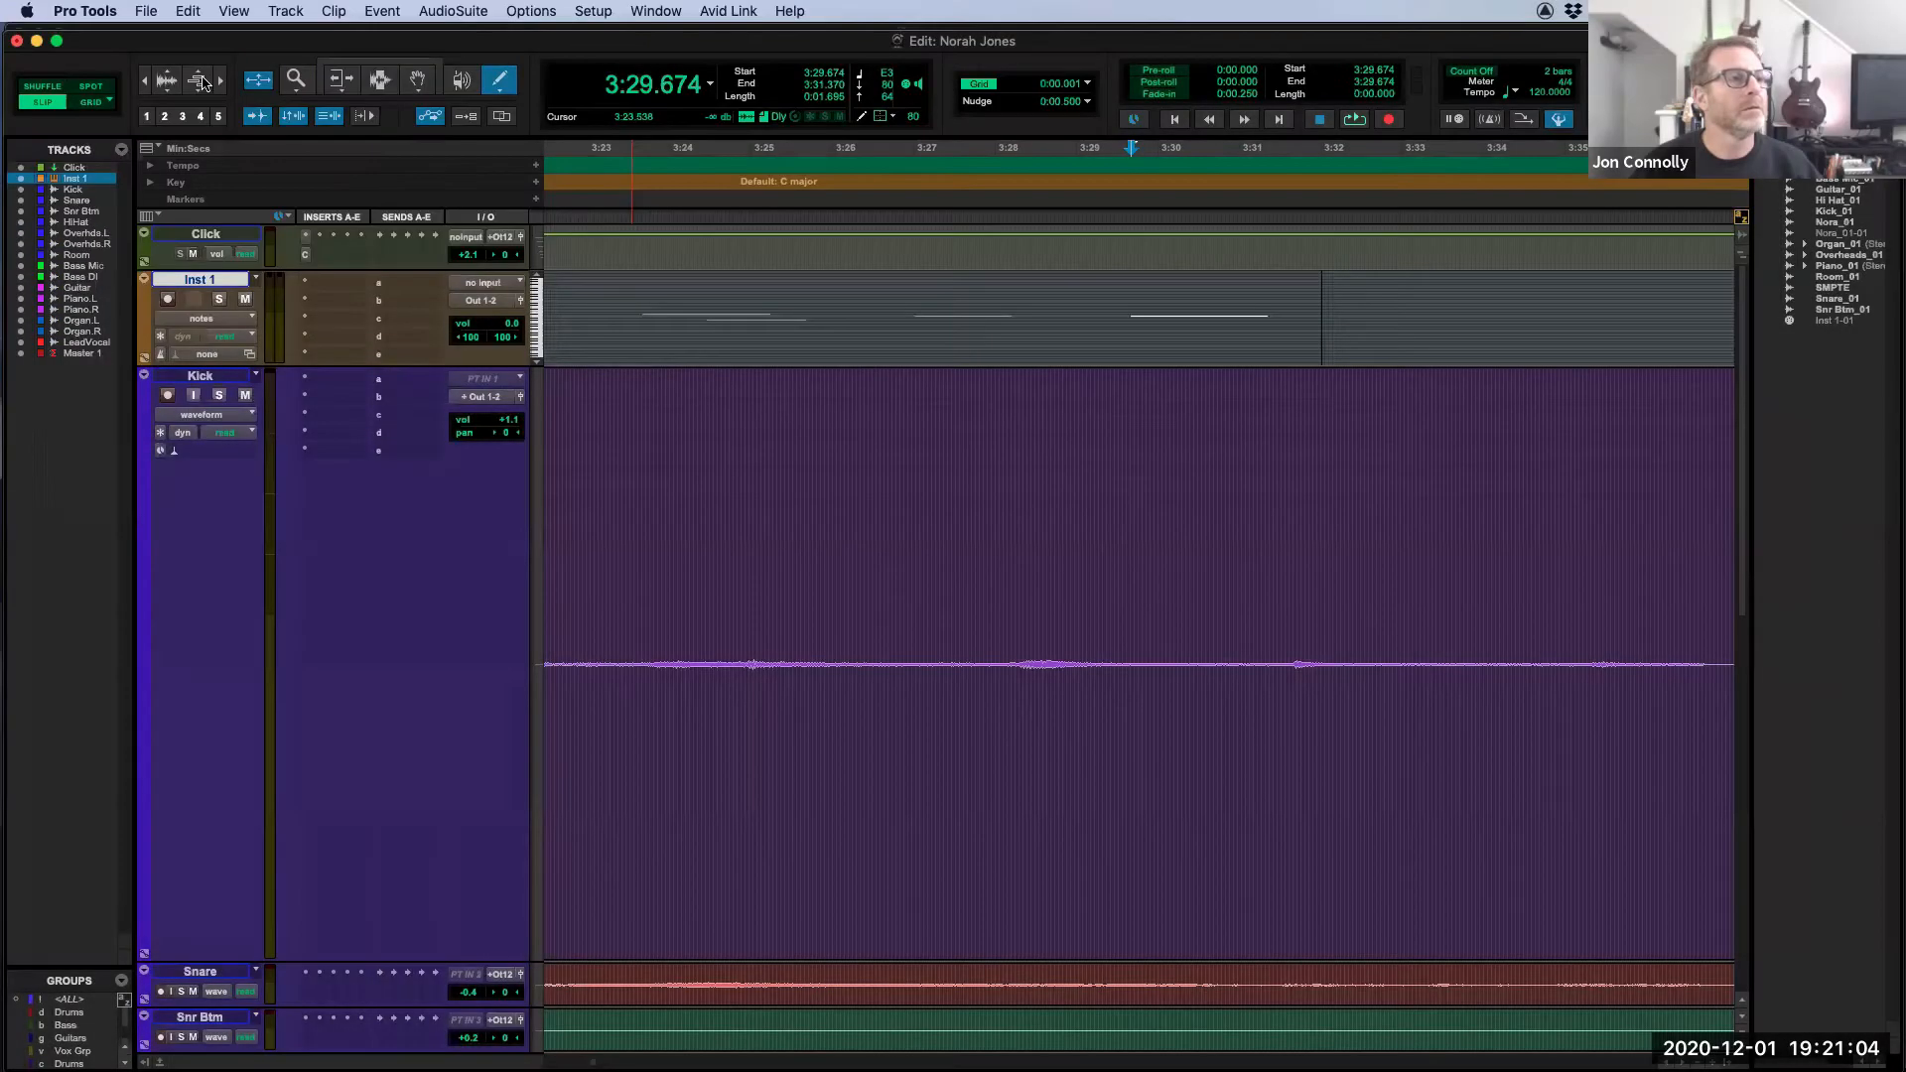
# Step: Make the Inst 1 track much taller and adjust the vertical MIDI zoom so that all four notes show as thin bars
pyautogui.click(200, 78)
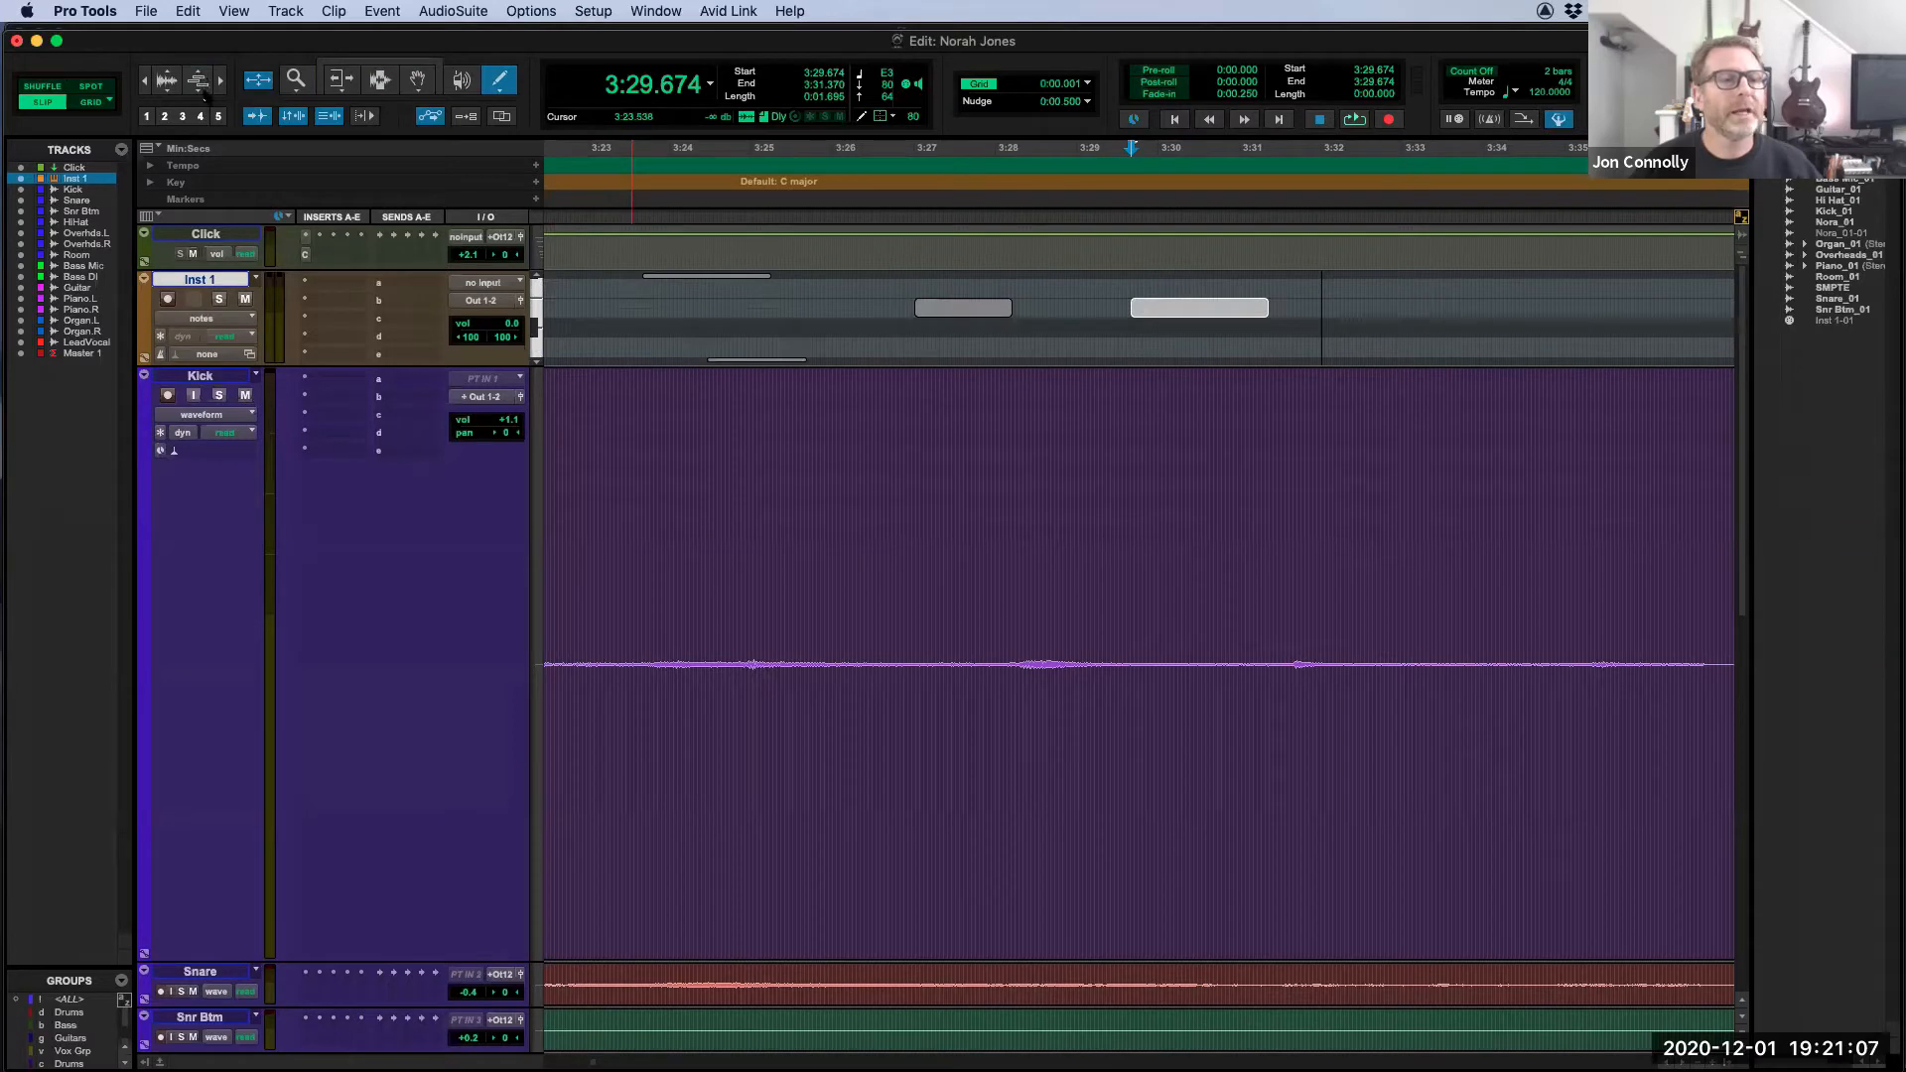
pyautogui.moveTo(501, 365); pyautogui.dragTo(501, 766)
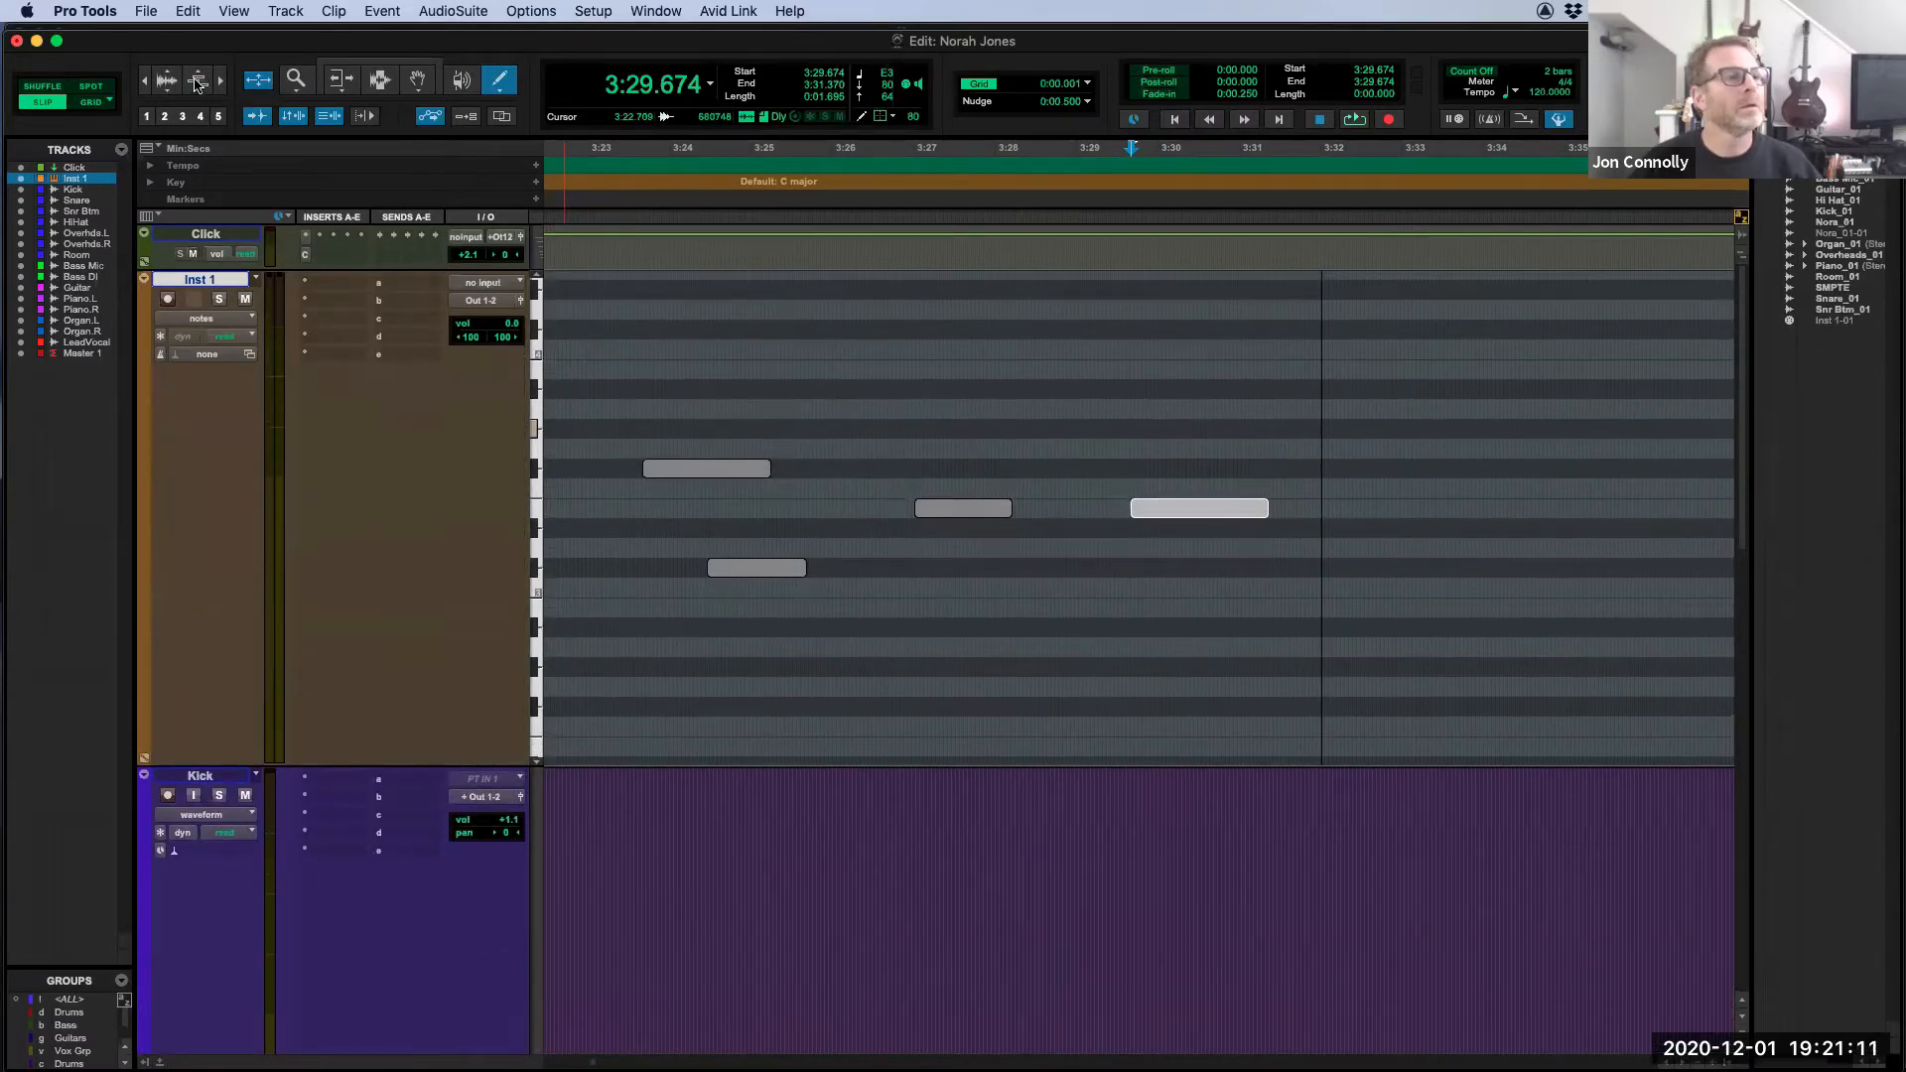
pyautogui.click(203, 89)
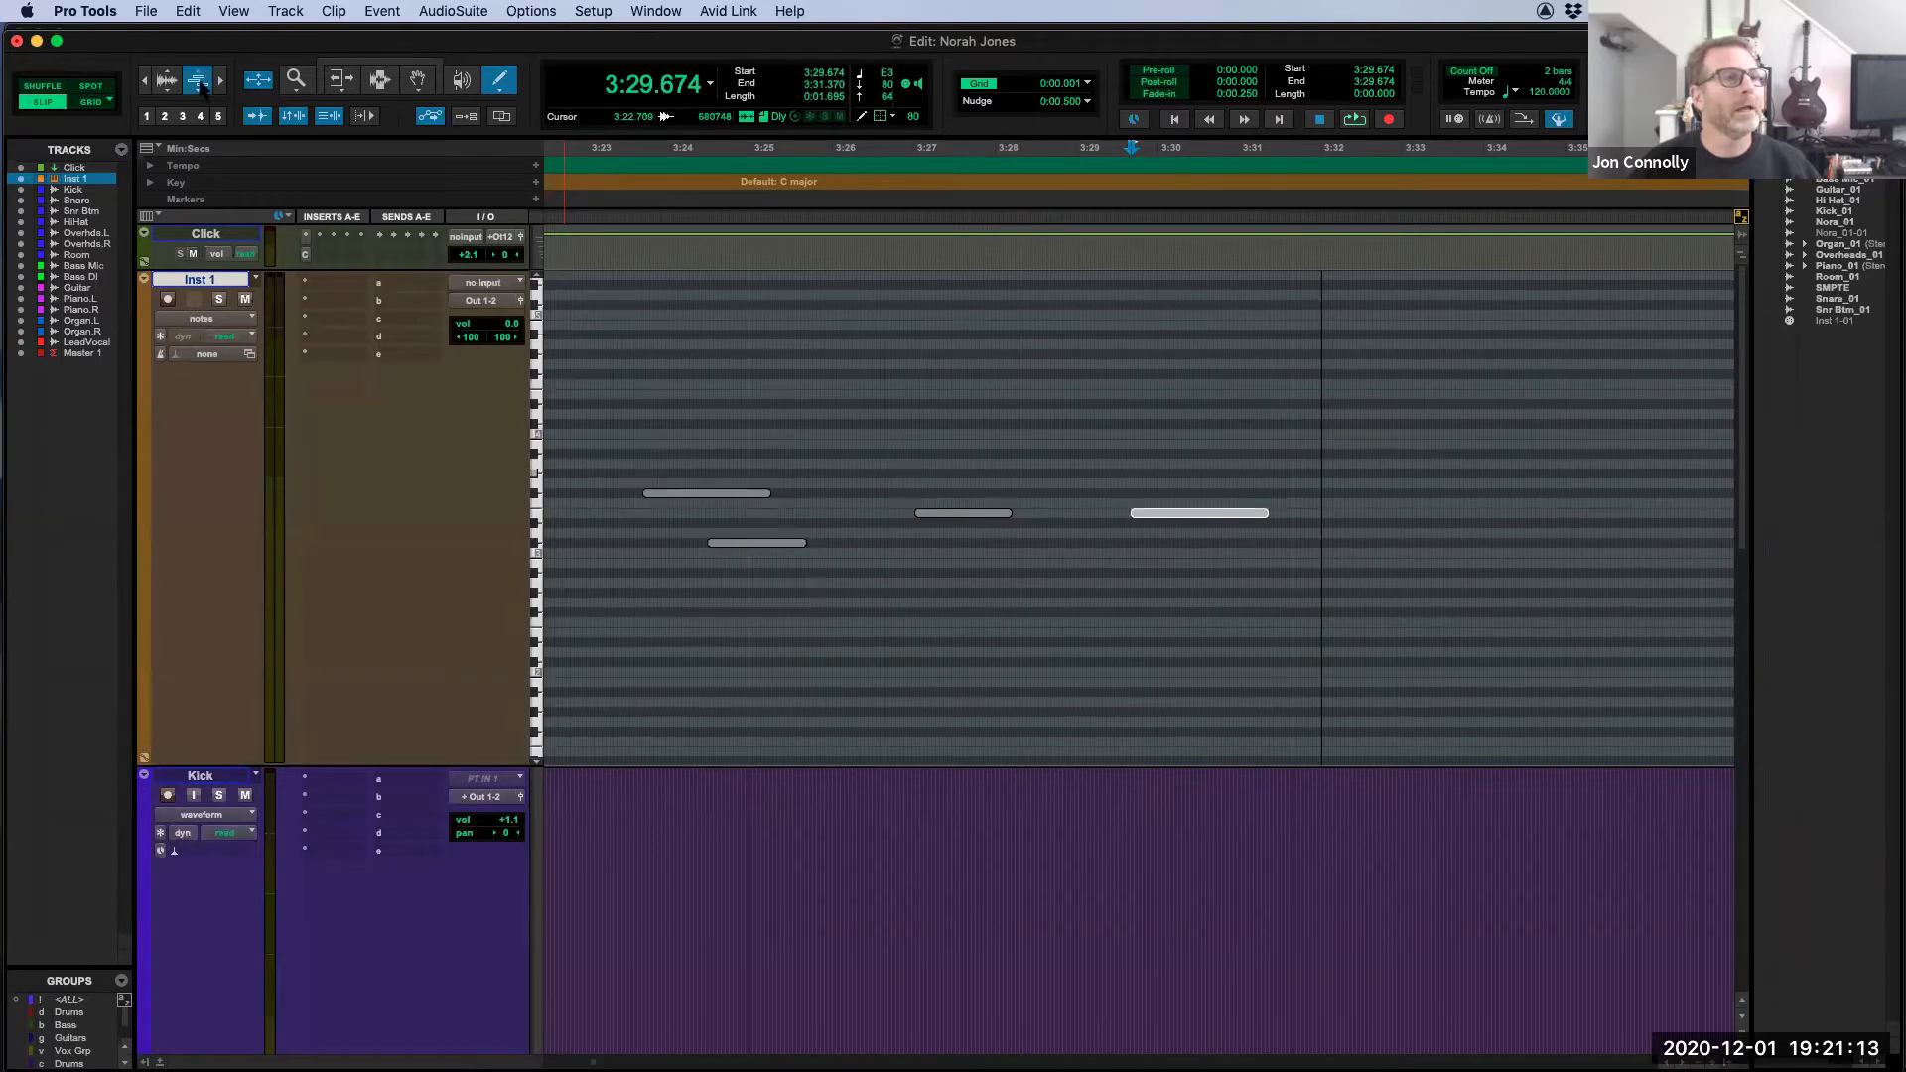
pyautogui.click(202, 90)
pyautogui.click(202, 90)
pyautogui.click(202, 90)
pyautogui.moveTo(203, 88); pyautogui.dragTo(202, 74)
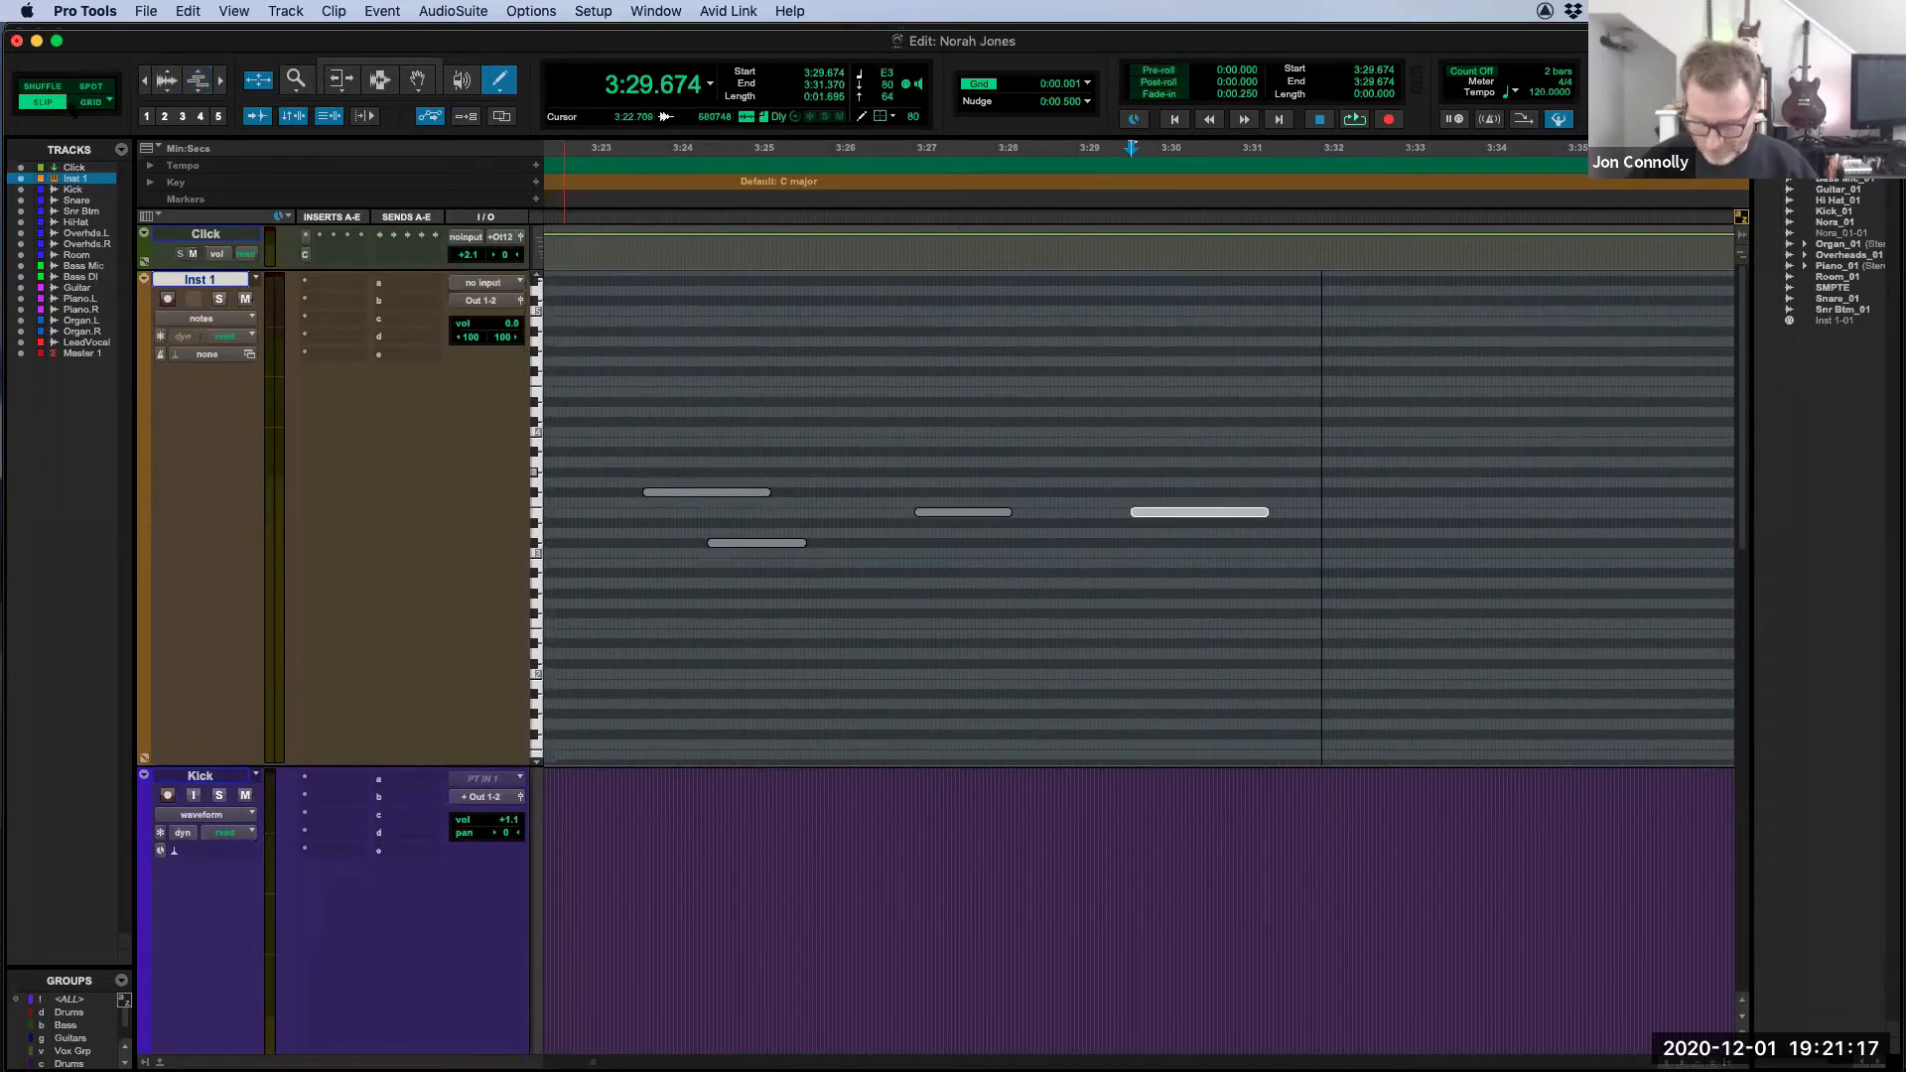
# Step: Fit the heights of all tracks to the Edit window and enlarge the audio waveforms vertically
pyautogui.press('ctrl+alt+super+Down')
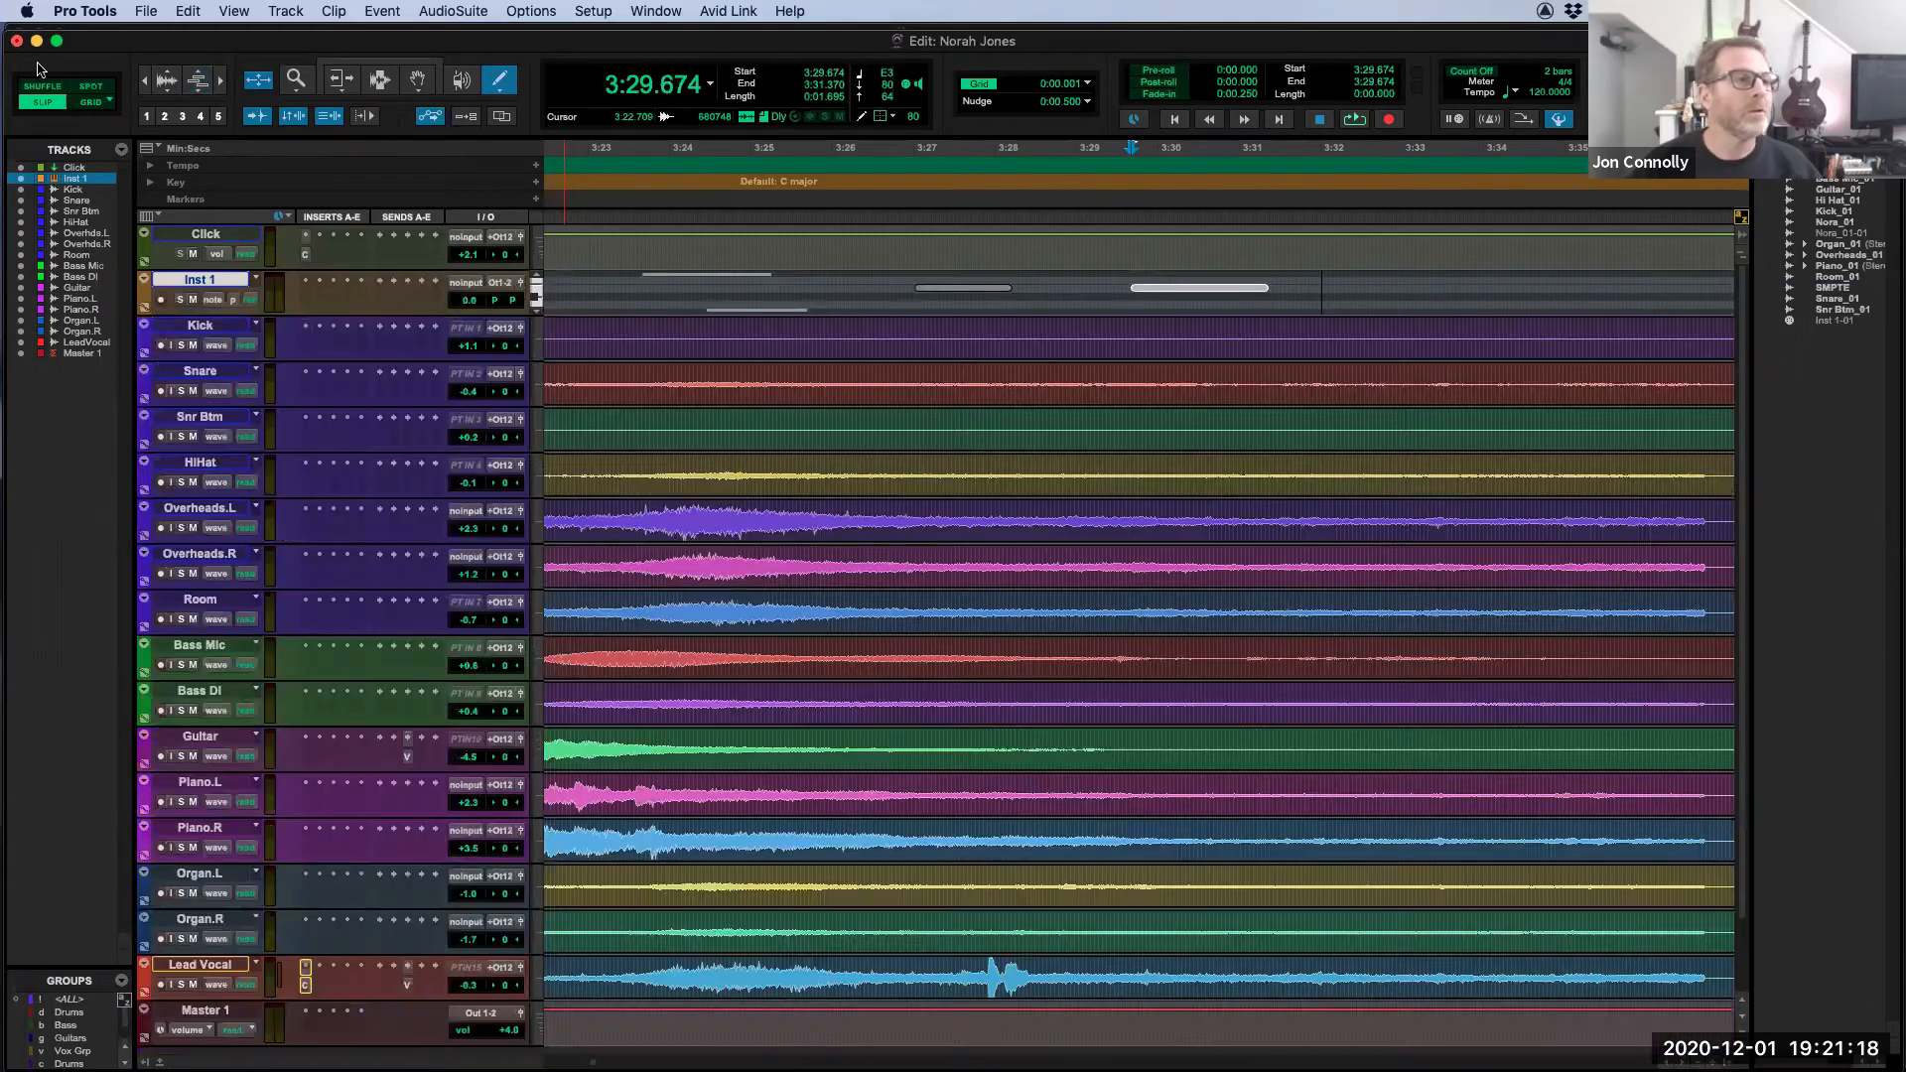
pyautogui.click(166, 84)
pyautogui.moveTo(165, 73)
pyautogui.mouseDown()
pyautogui.moveTo(165, 91)
pyautogui.moveTo(165, 56)
pyautogui.mouseUp()
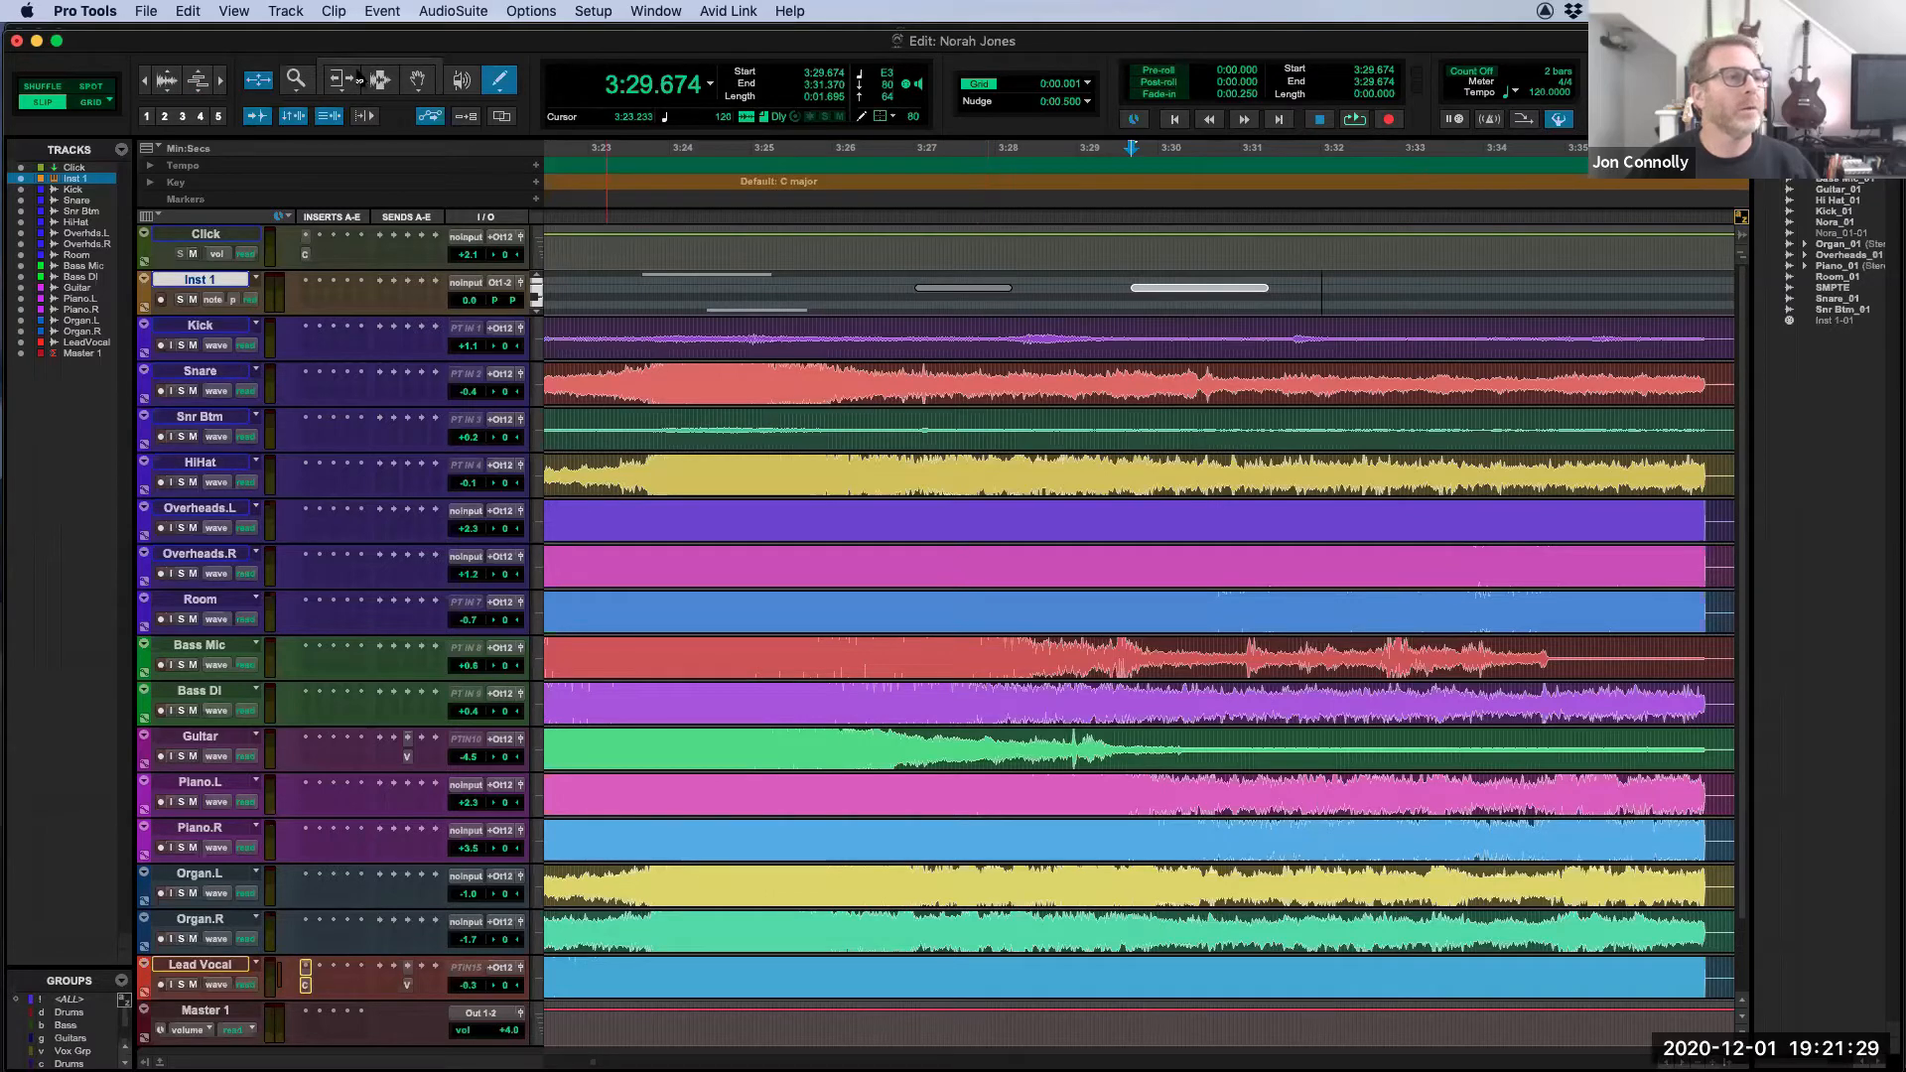
# Step: Zoom out to show the entire session length with the Zoomer and set the height of all tracks to large
pyautogui.click(359, 80)
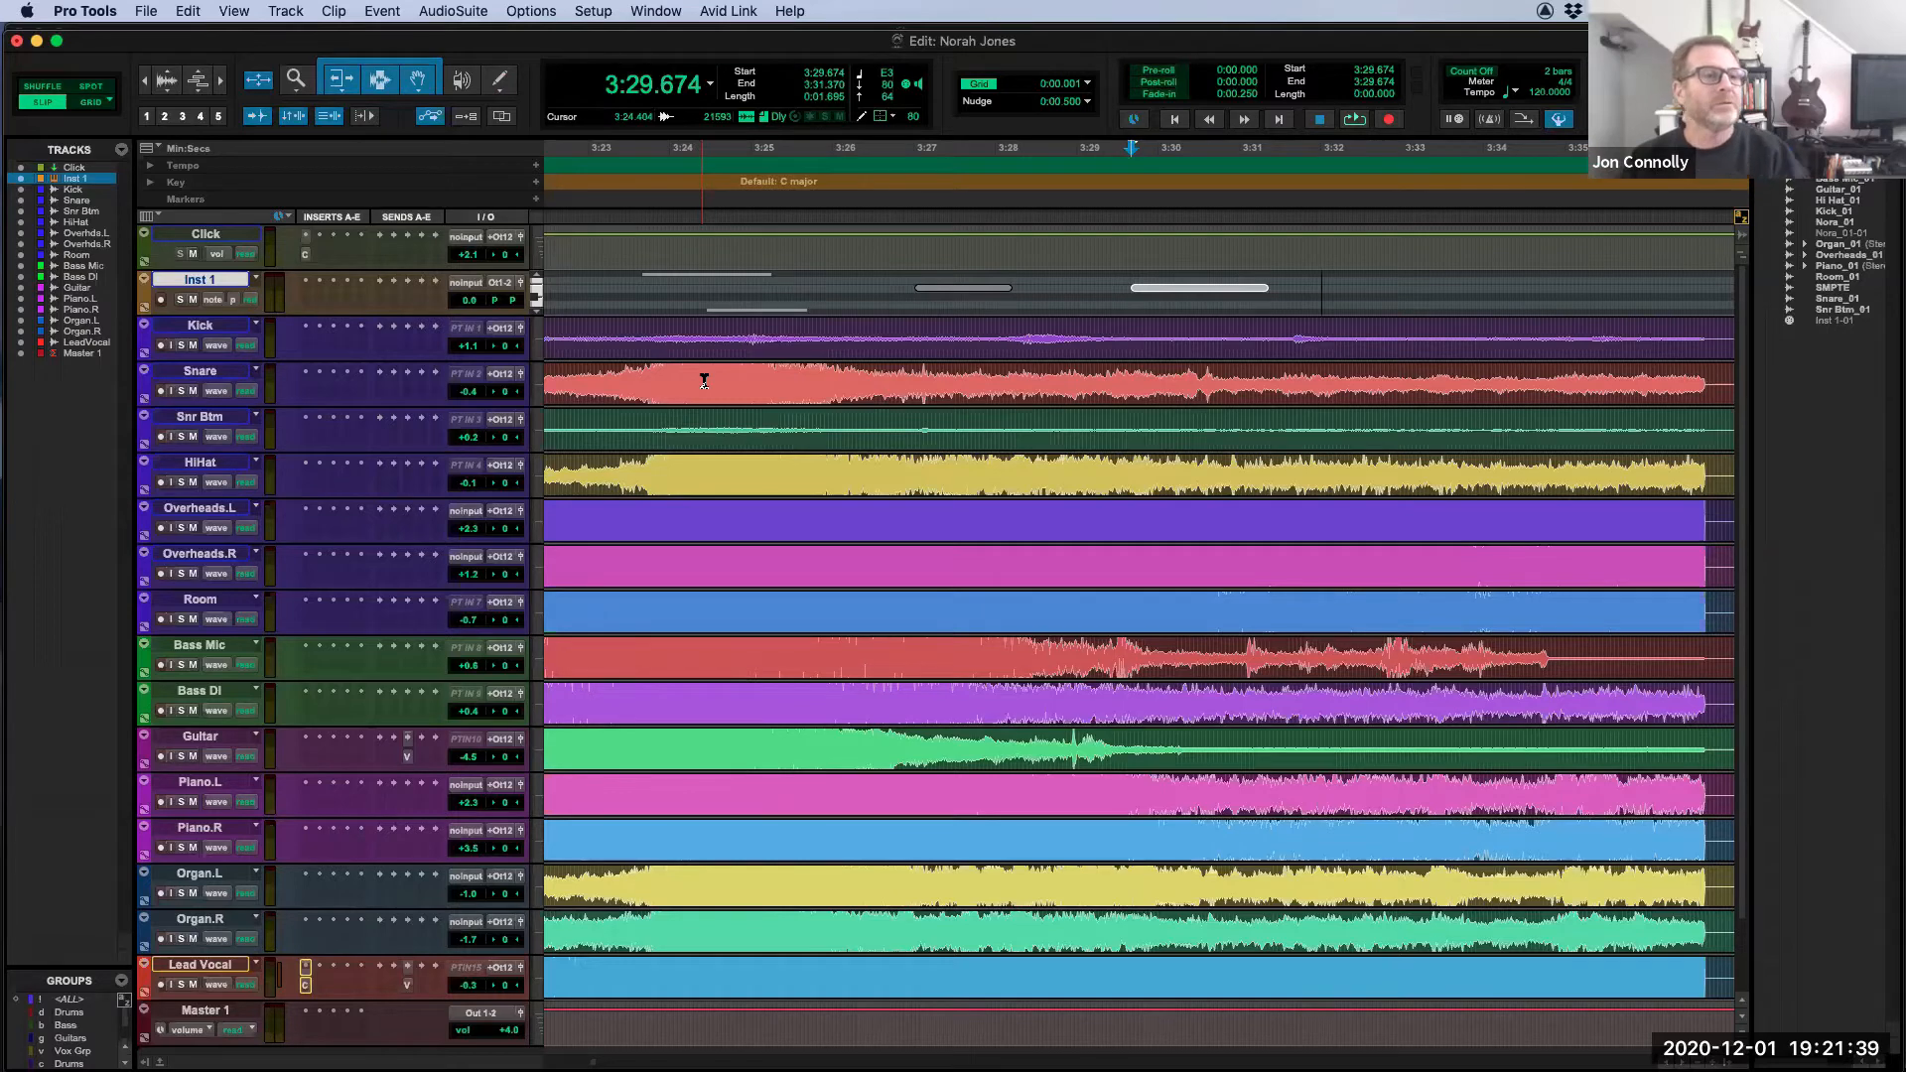
pyautogui.doubleClick(296, 83)
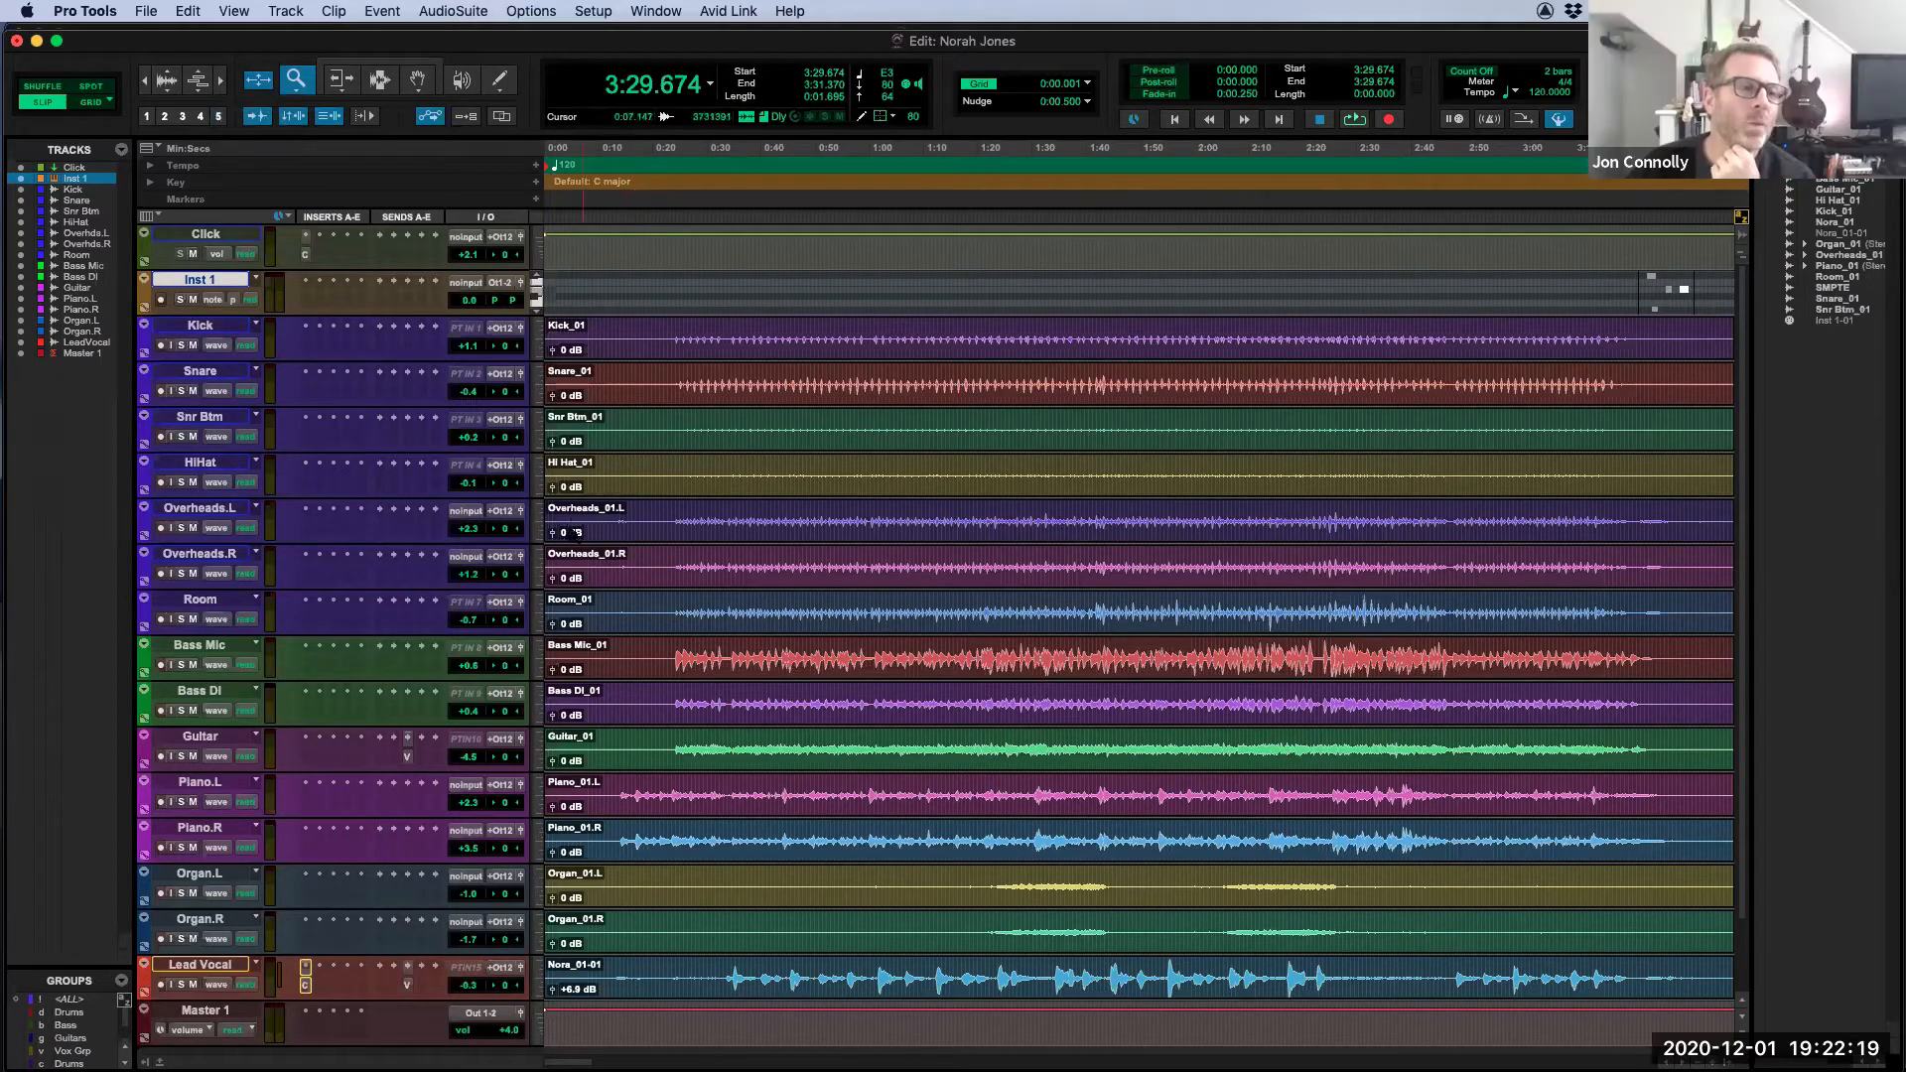
pyautogui.click(537, 486)
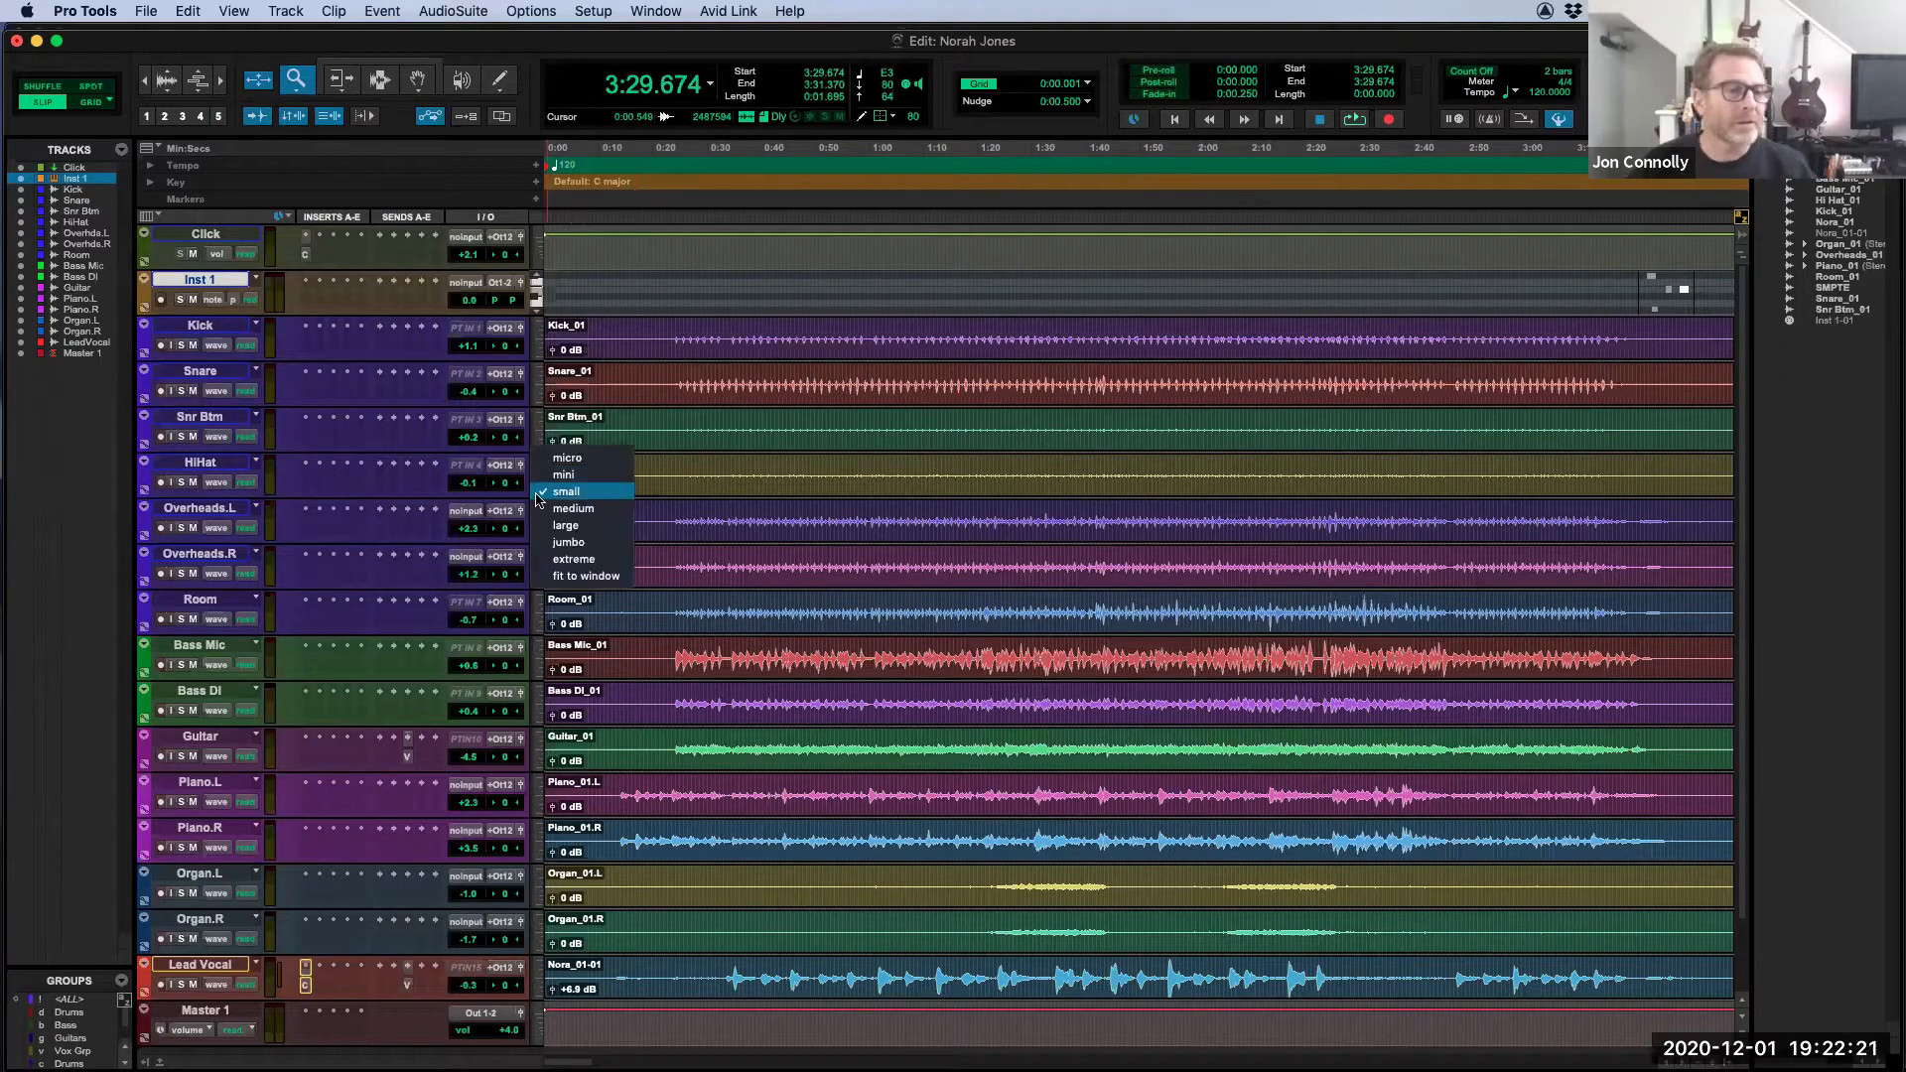
pyautogui.keyDown('alt'); pyautogui.click(547, 526); pyautogui.keyUp('alt')
pyautogui.scroll(-6, 621, 615)
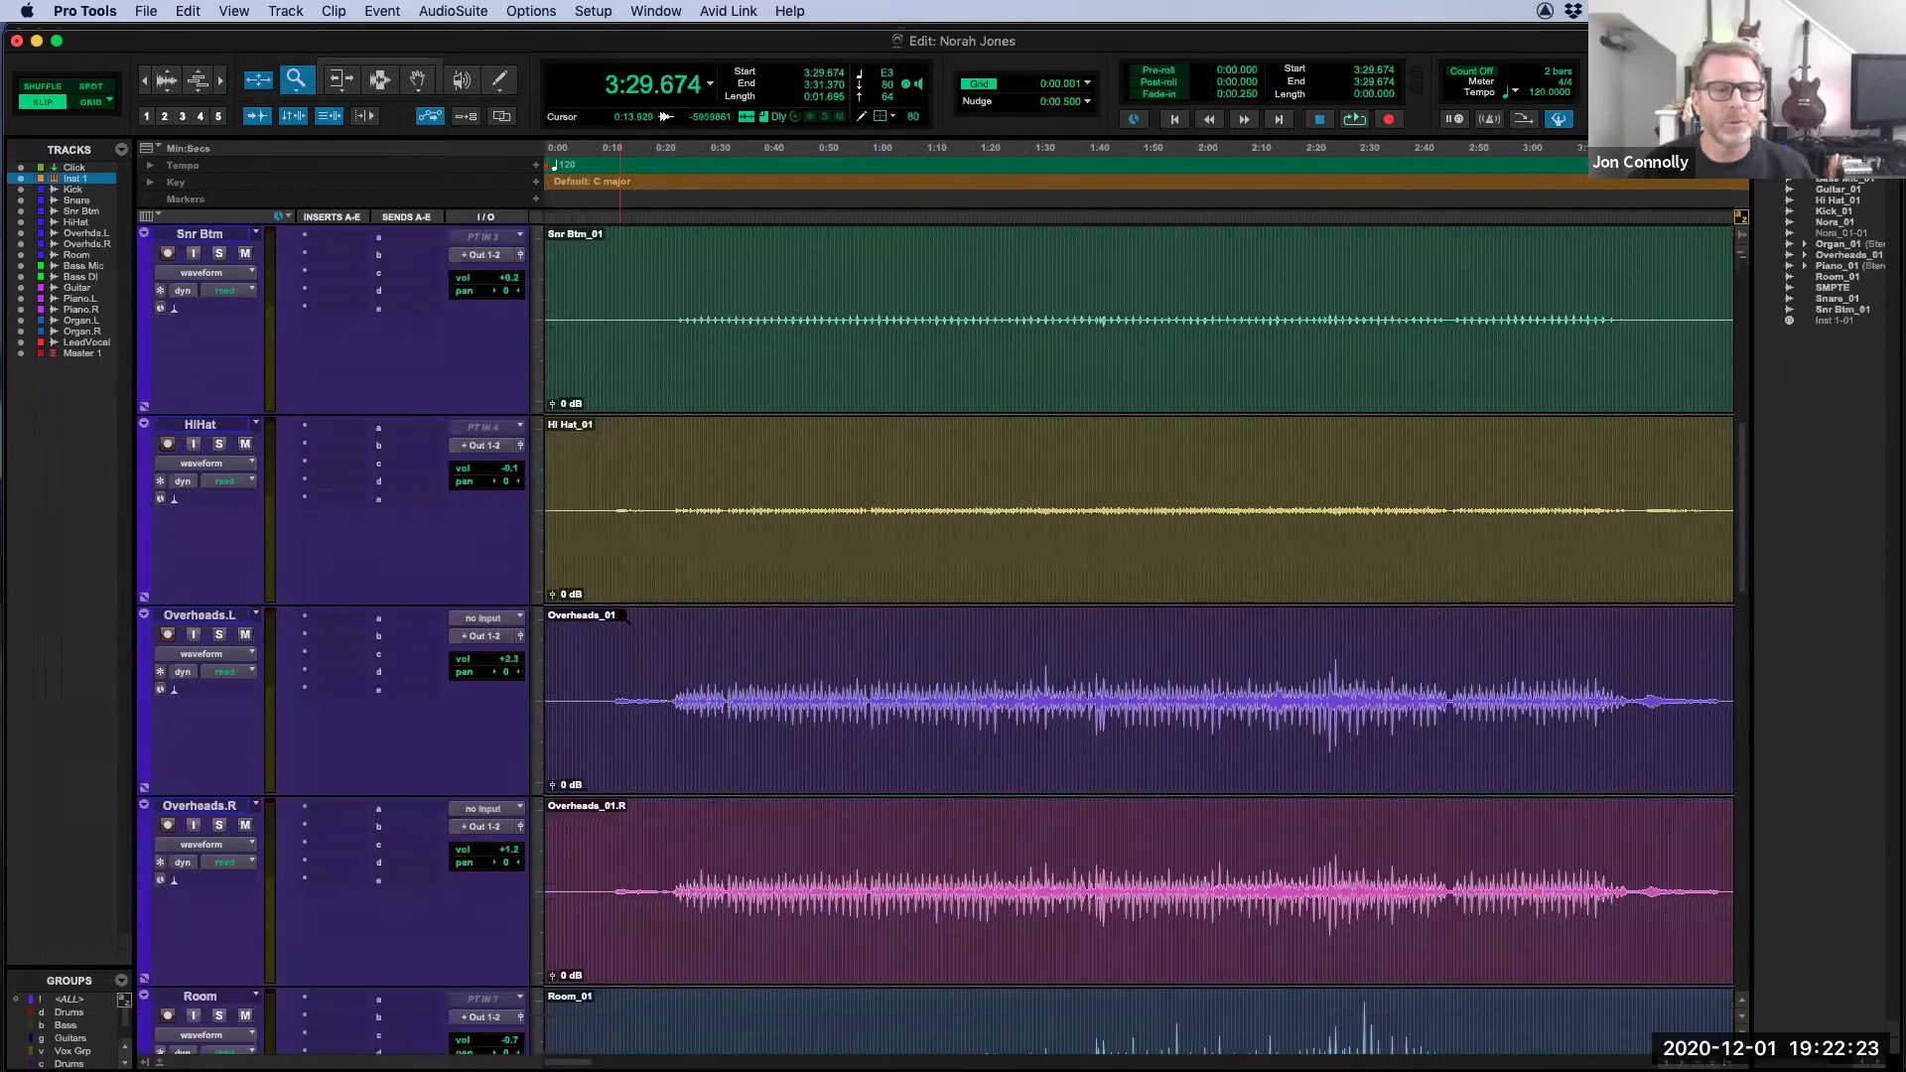
pyautogui.scroll(6, 621, 615)
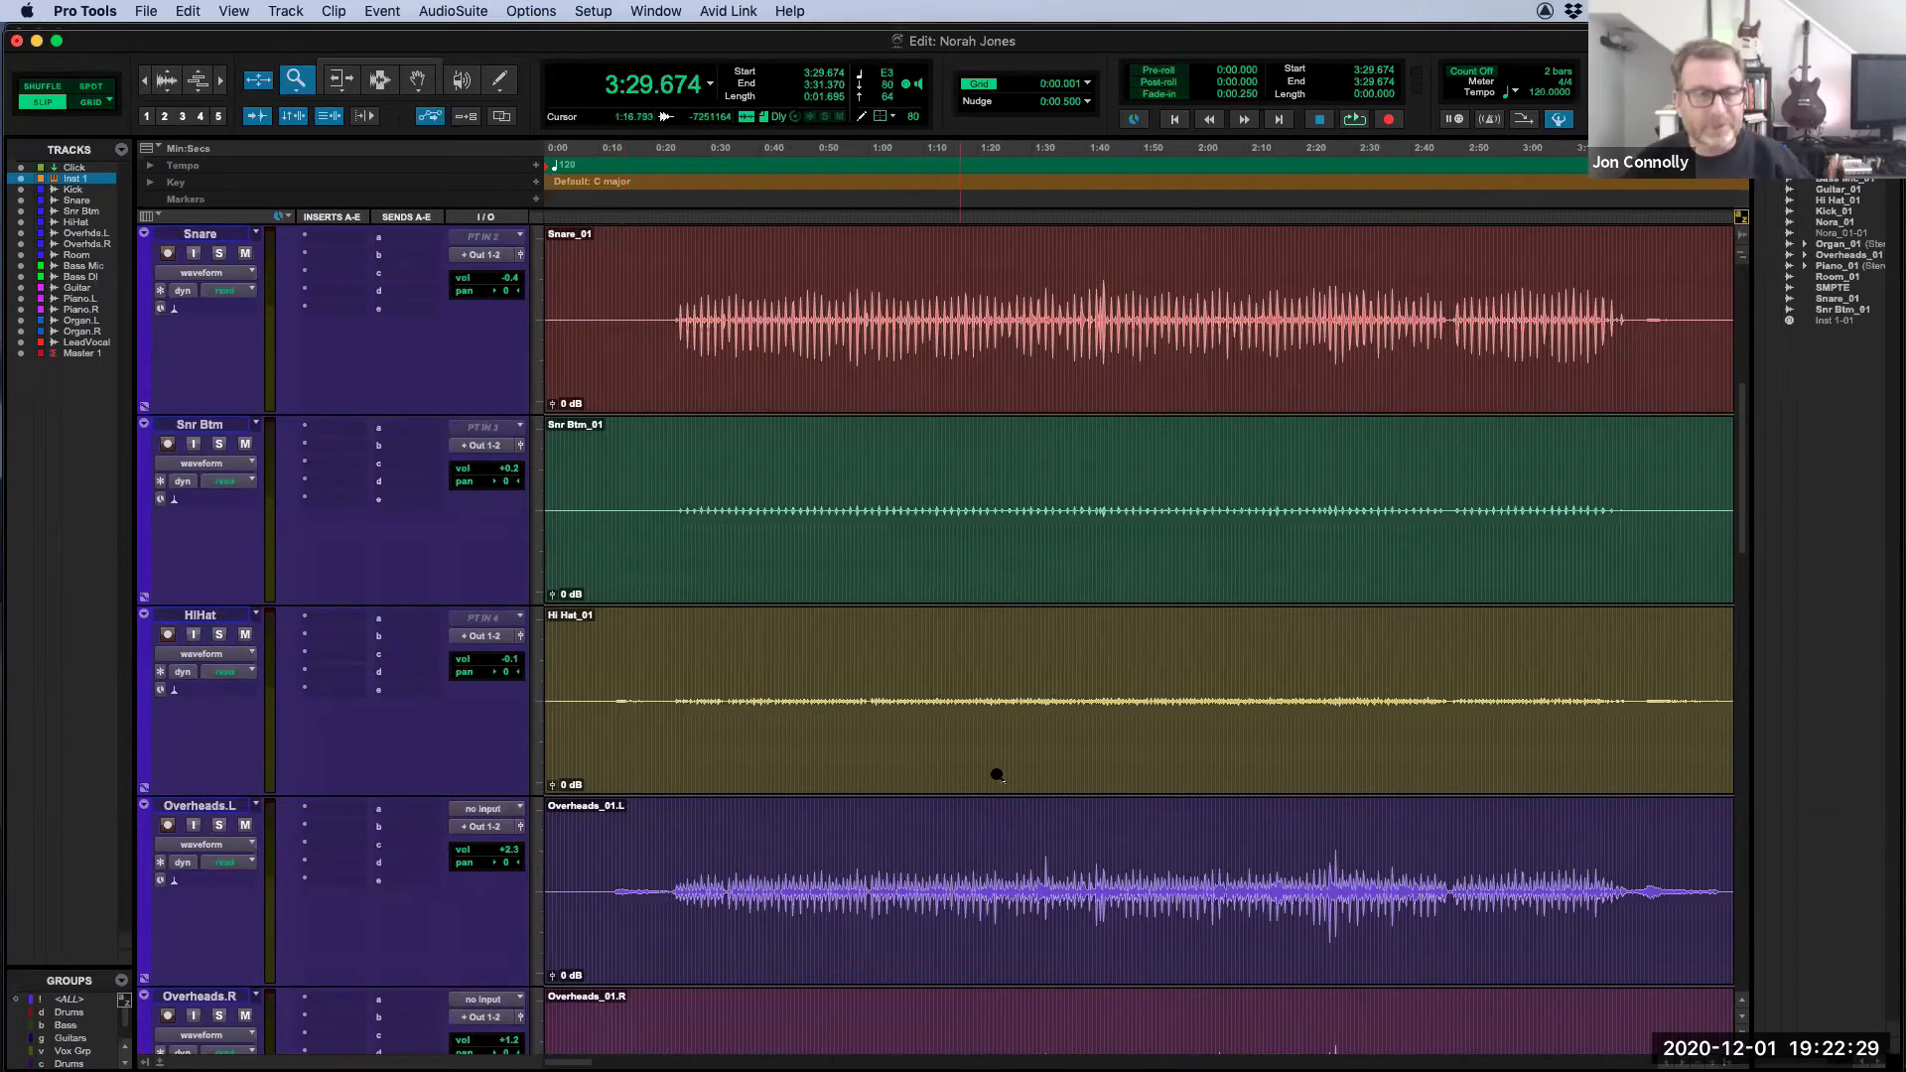
# Step: Select the section of the Snare clip from 0:45.452 to 0:56.449 with the Smart Tool and copy it
pyautogui.press('r')
pyautogui.press('r')
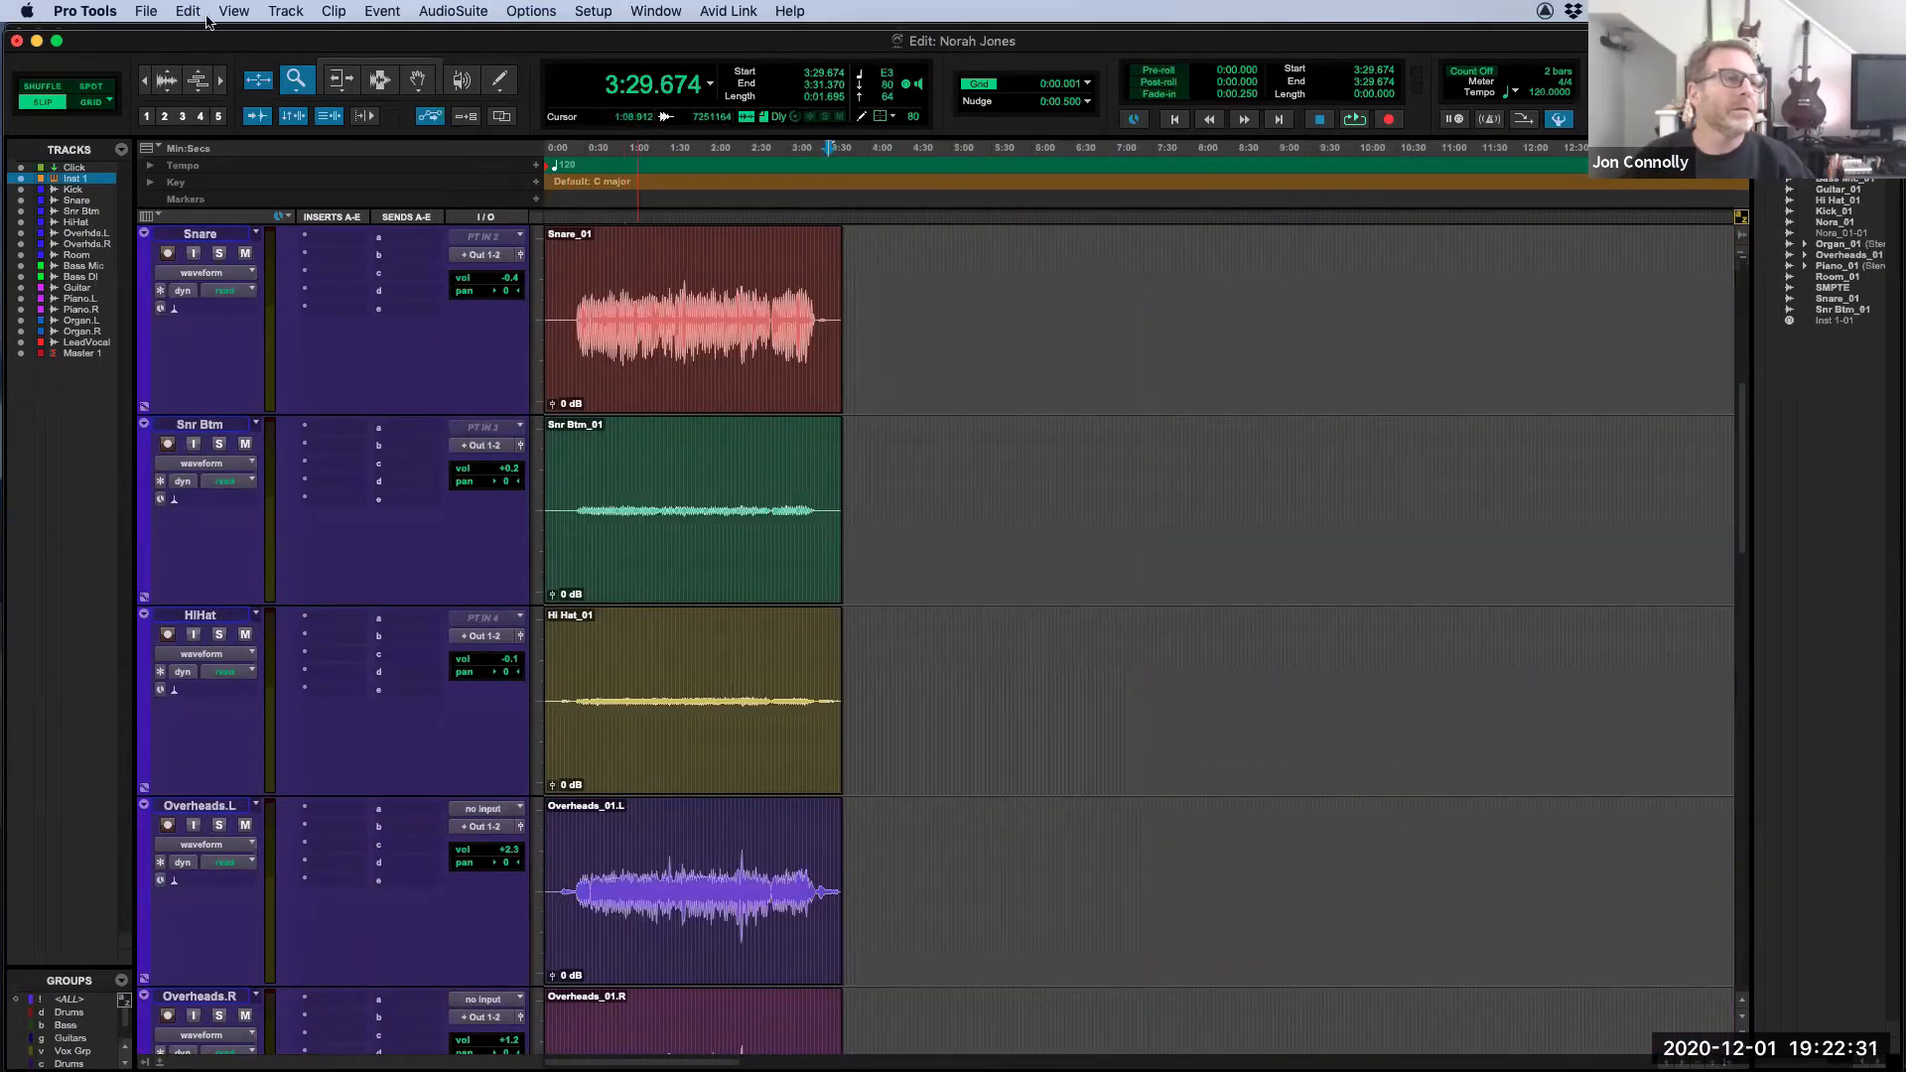
pyautogui.click(345, 63)
pyautogui.moveTo(608, 284); pyautogui.dragTo(622, 278)
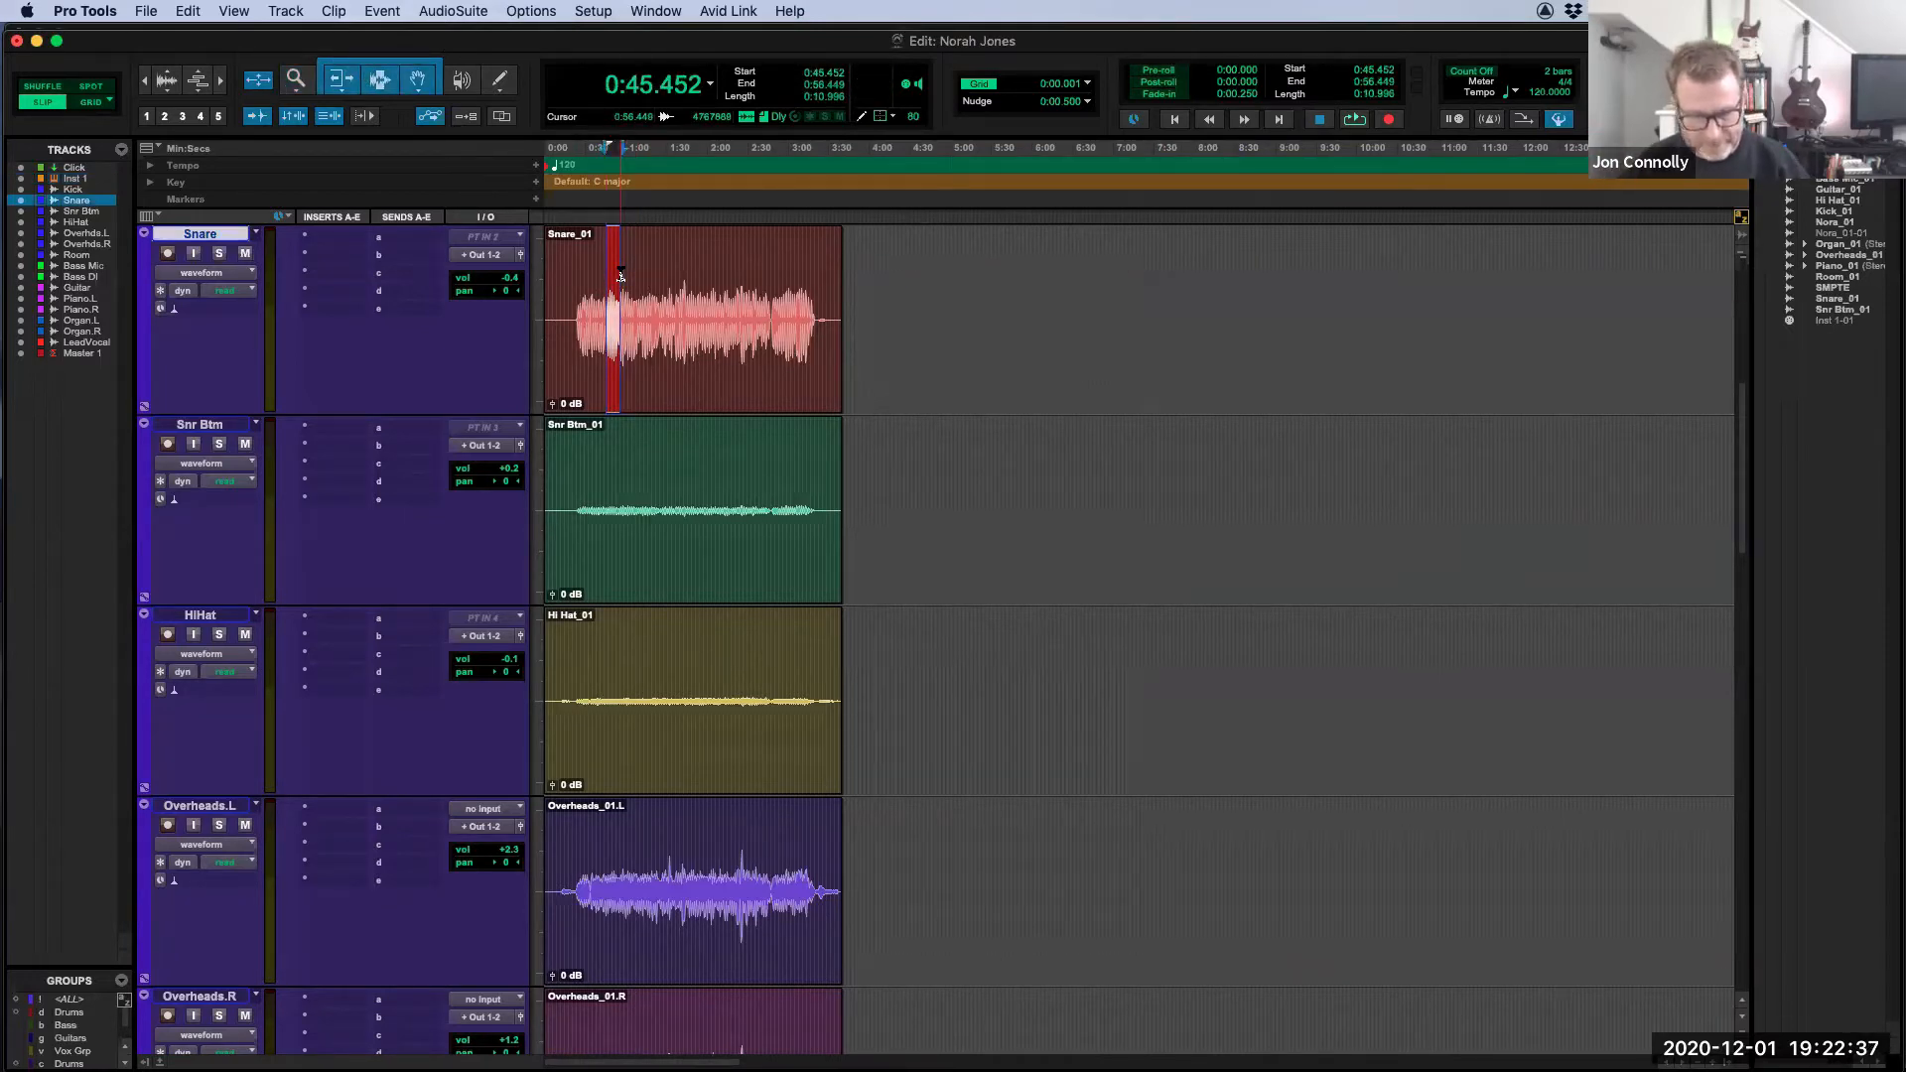
pyautogui.press('super+c')
# Step: Paste the copied Snare section onto the Snare track at 53:04.626, far beyond the end of the song
pyautogui.press('r')
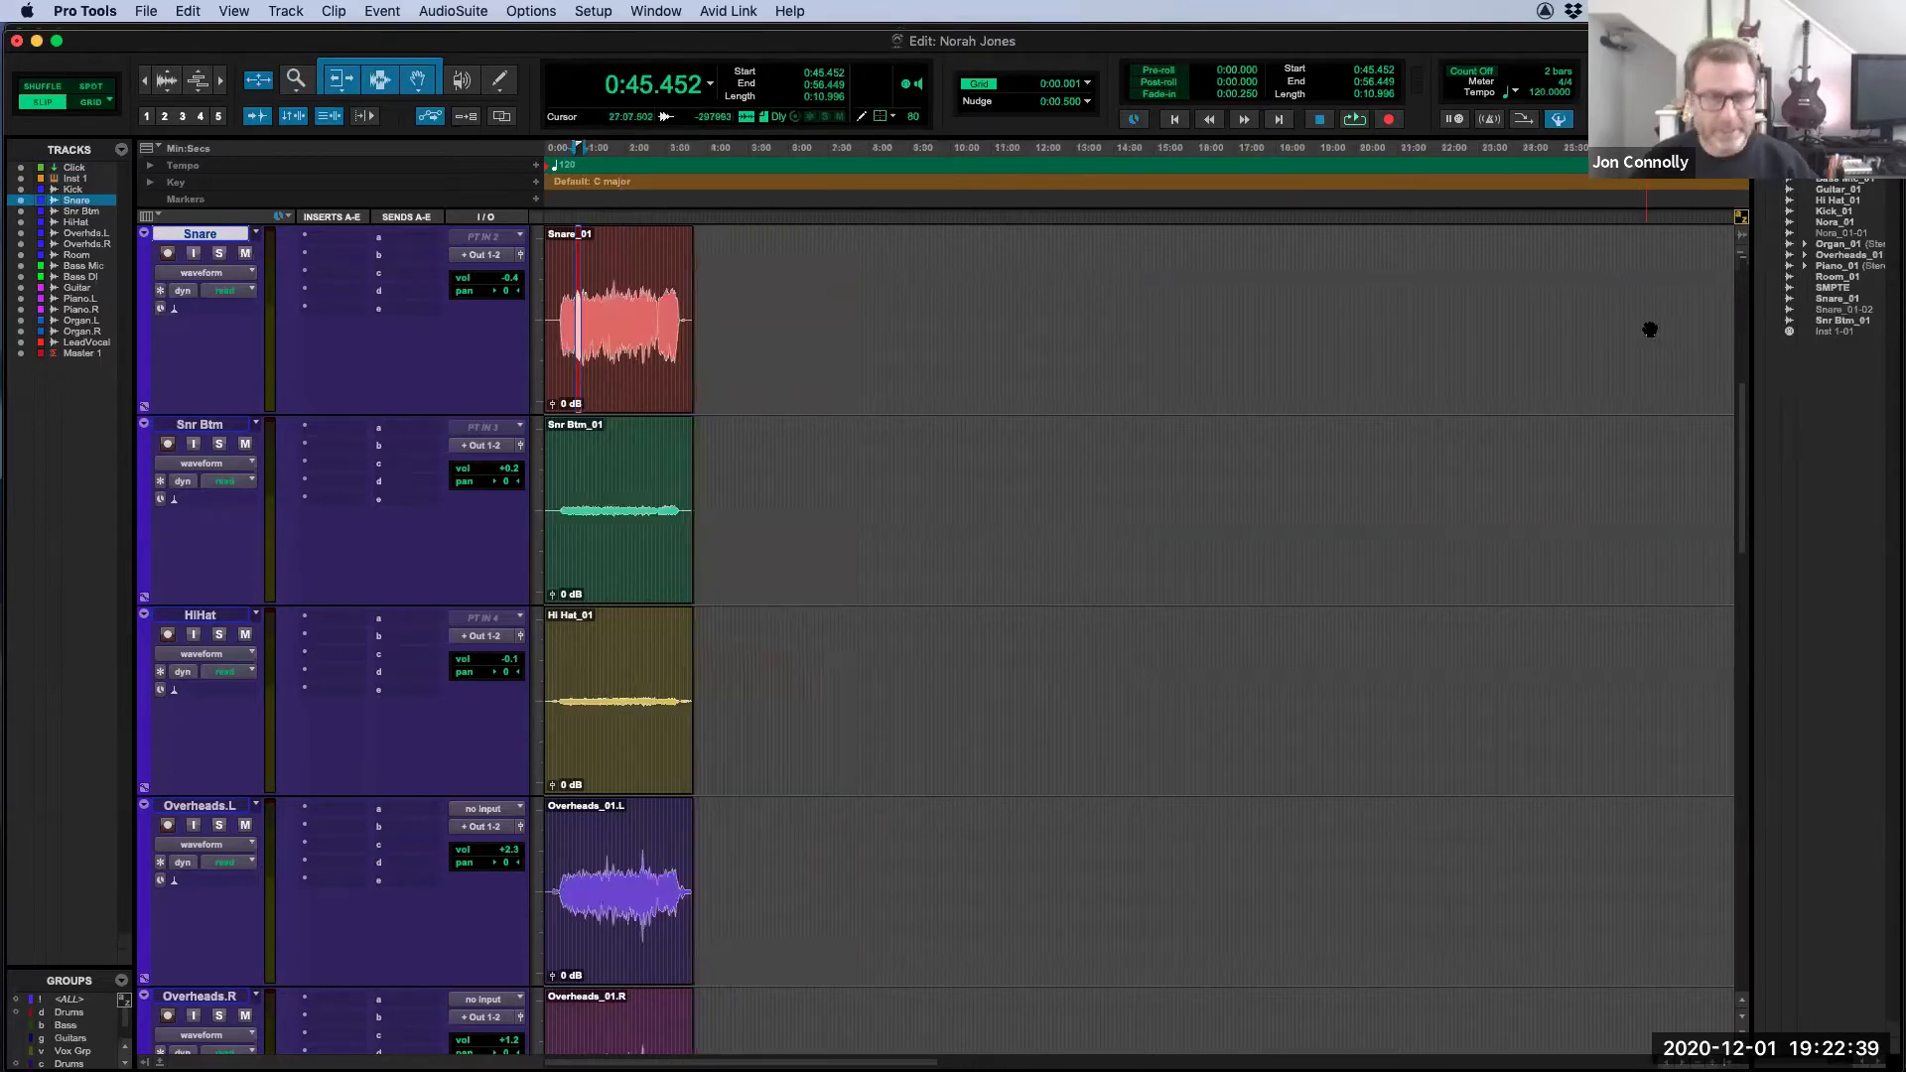
pyautogui.press('r')
pyautogui.click(1623, 256)
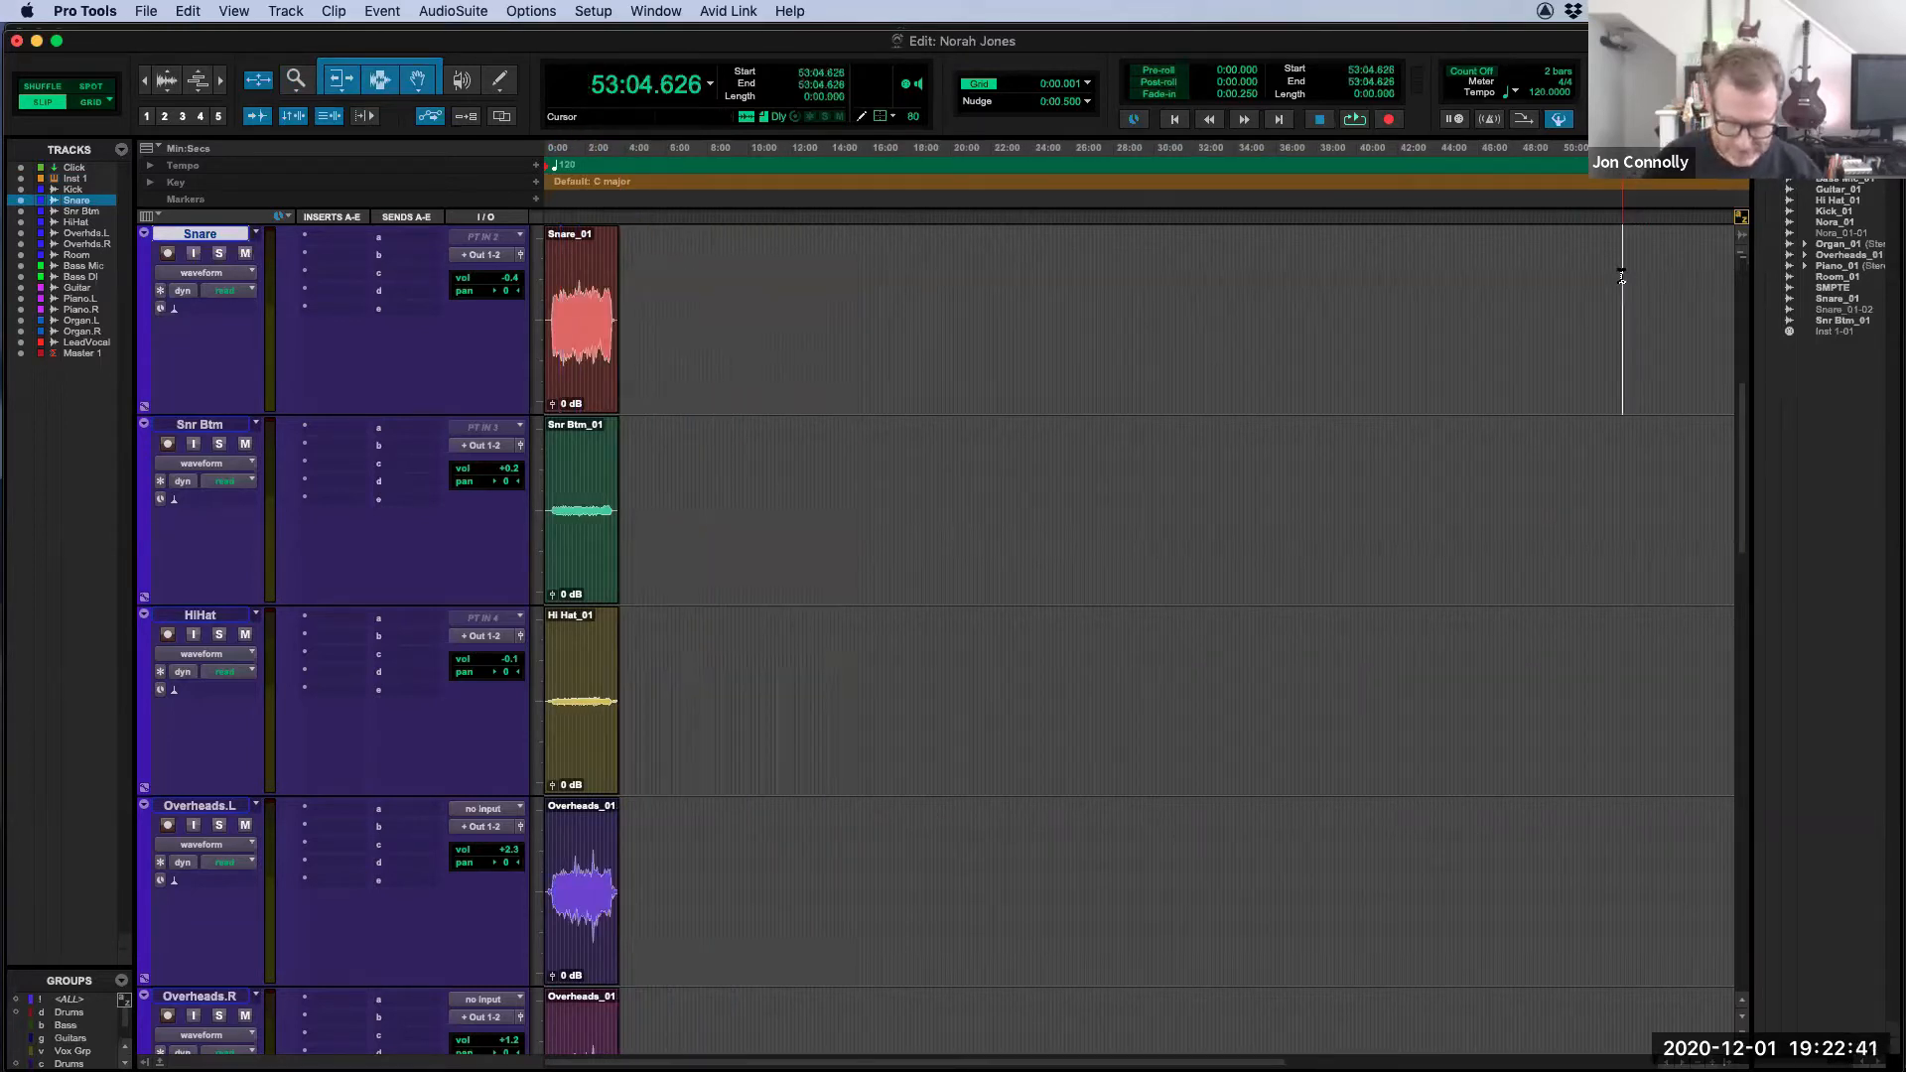
pyautogui.press('super+v')
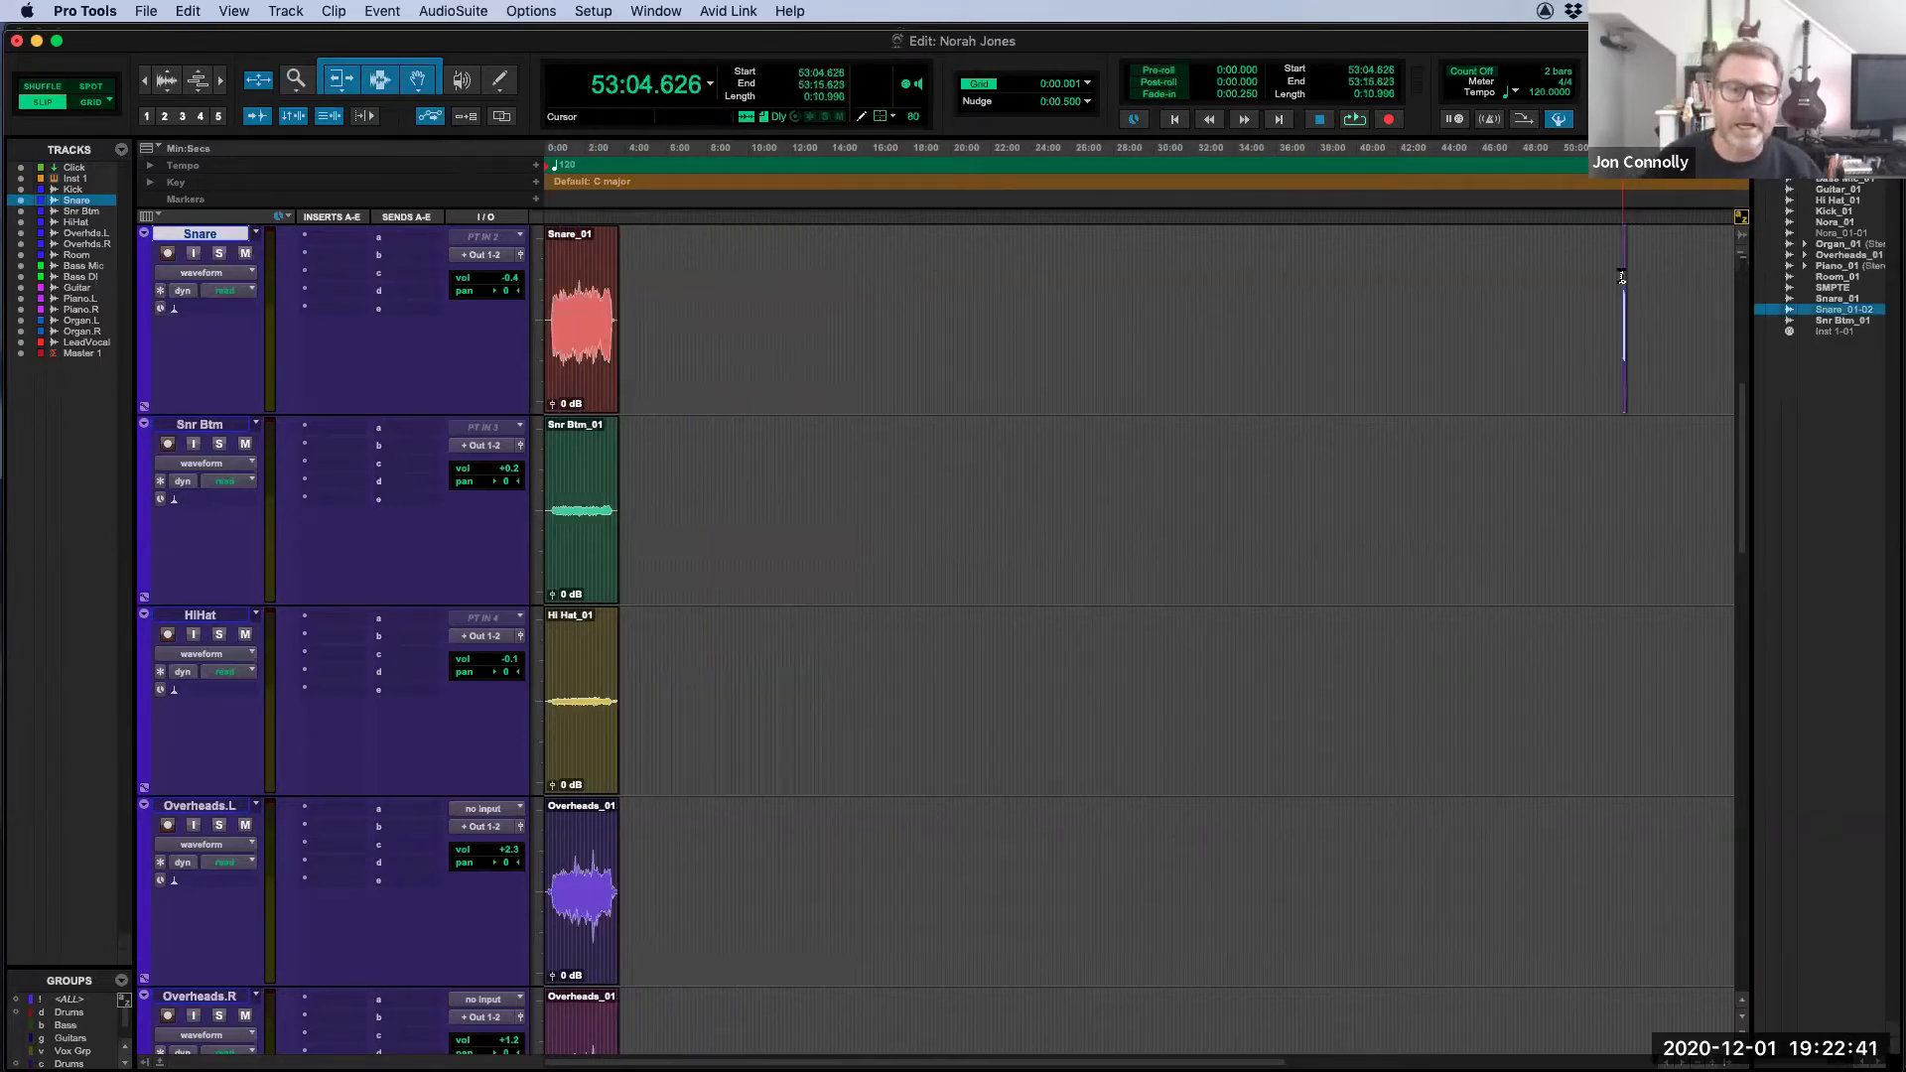
# Step: Select the whole original Snare clip and zoom to fit it in the window, then zoom out to the entire session length
pyautogui.doubleClick(574, 283)
pyautogui.hotkey('alt', 'f')
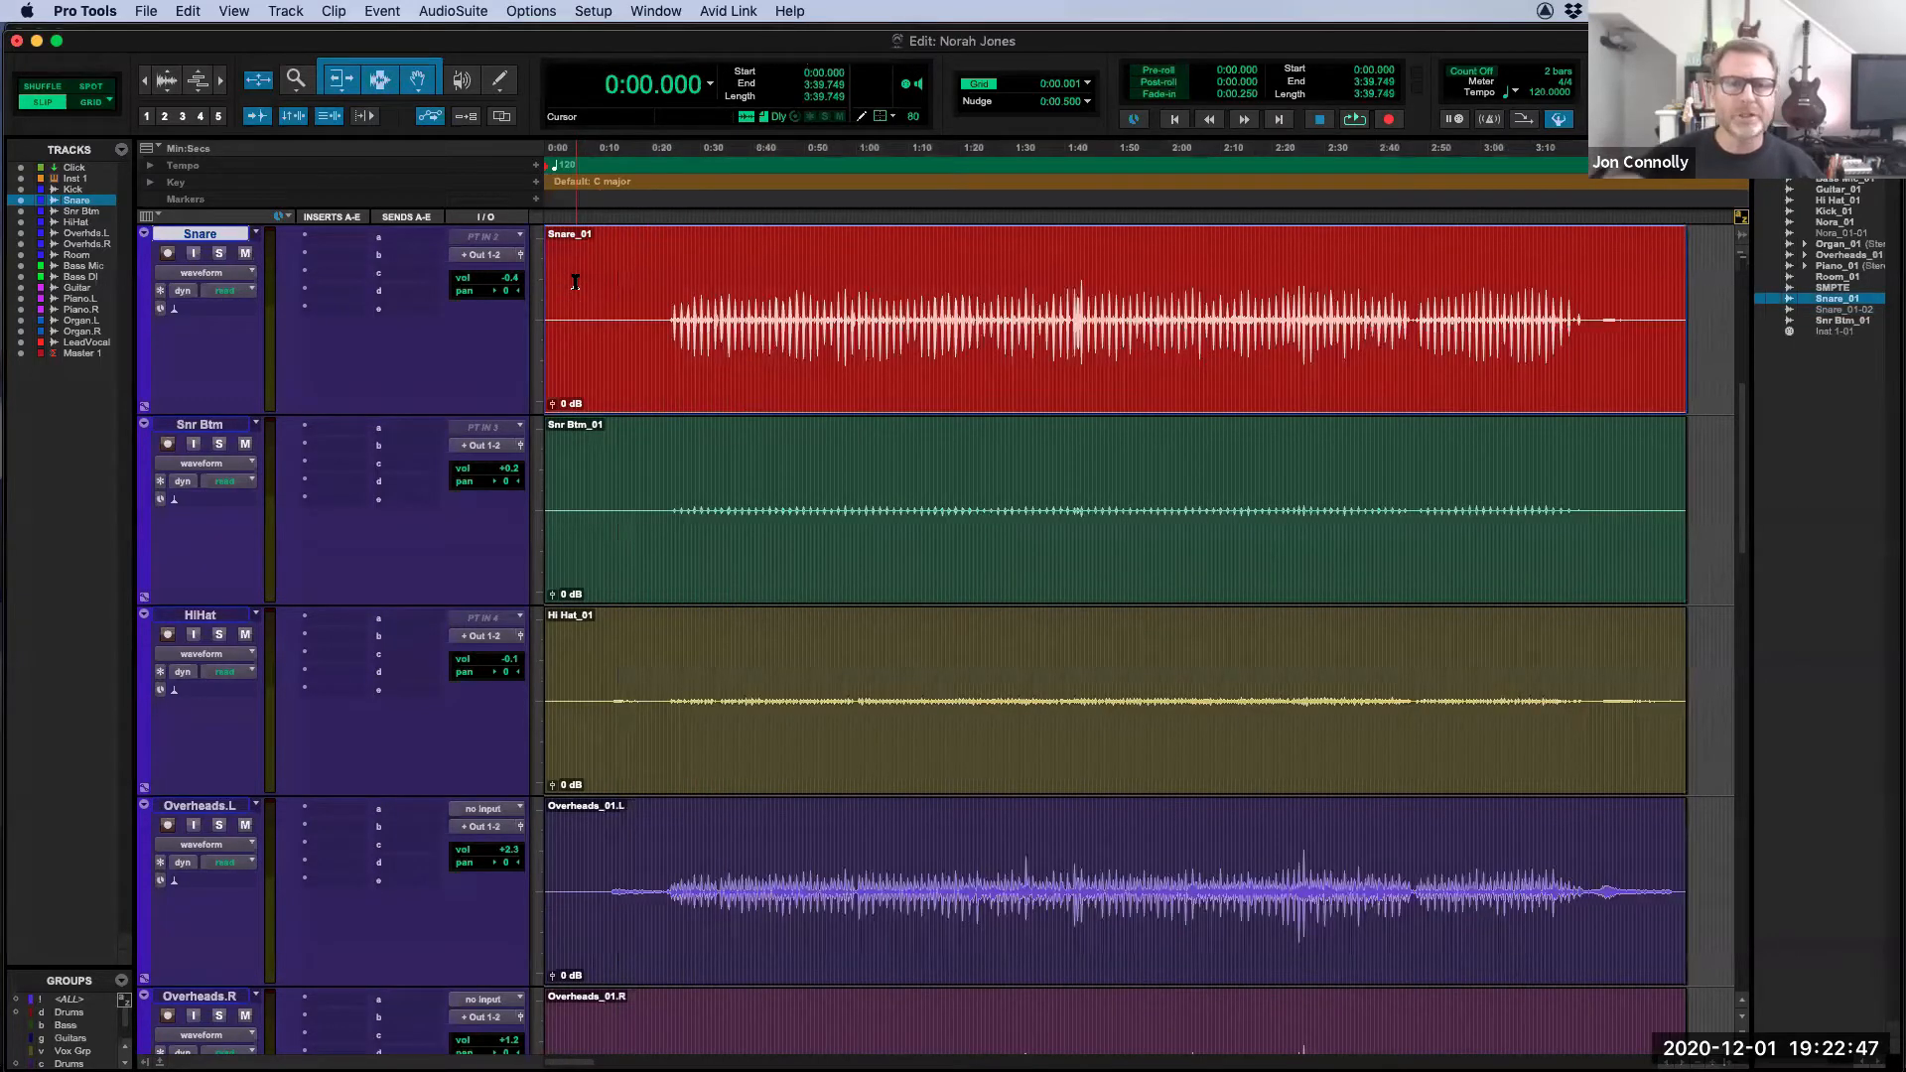
pyautogui.doubleClick(294, 79)
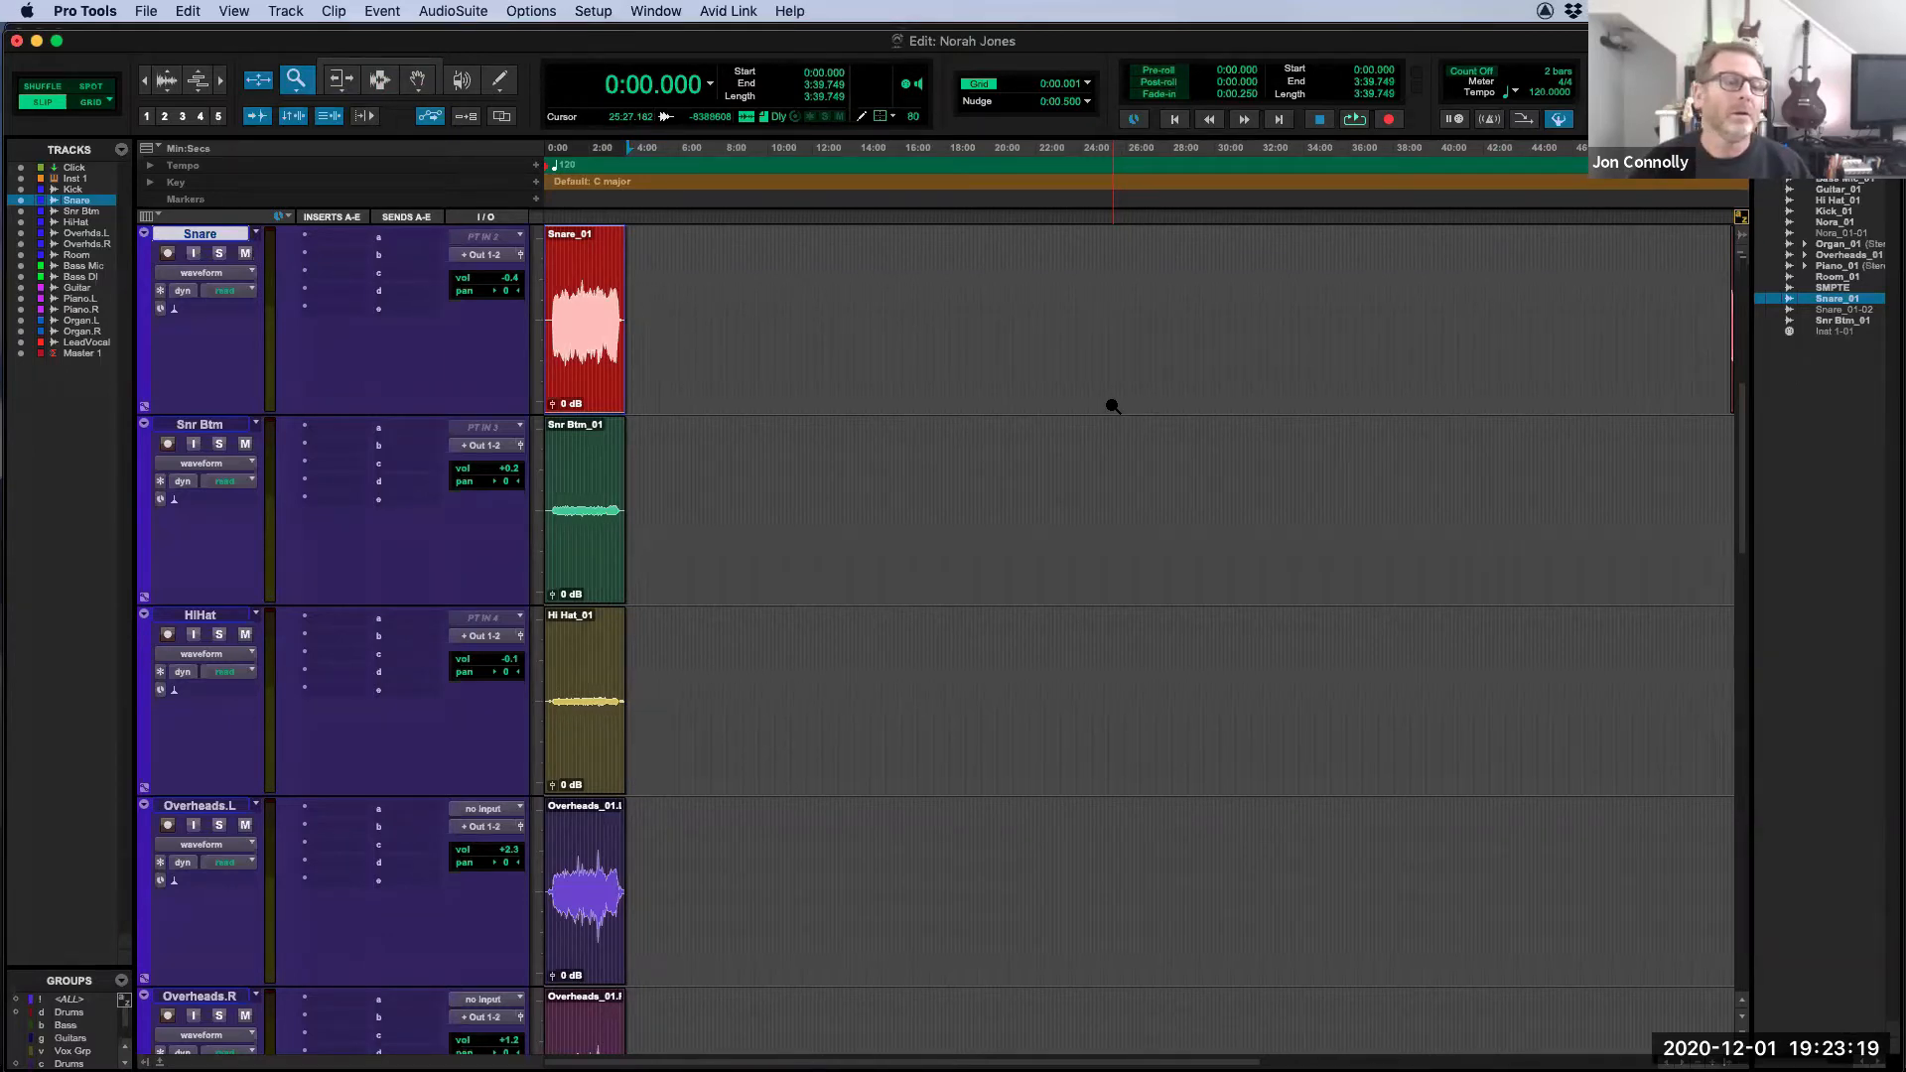
# Step: Fit the heights of all tracks to the Edit window and then set every track to large height
pyautogui.hotkey('ctrl', 'alt', 'Down')
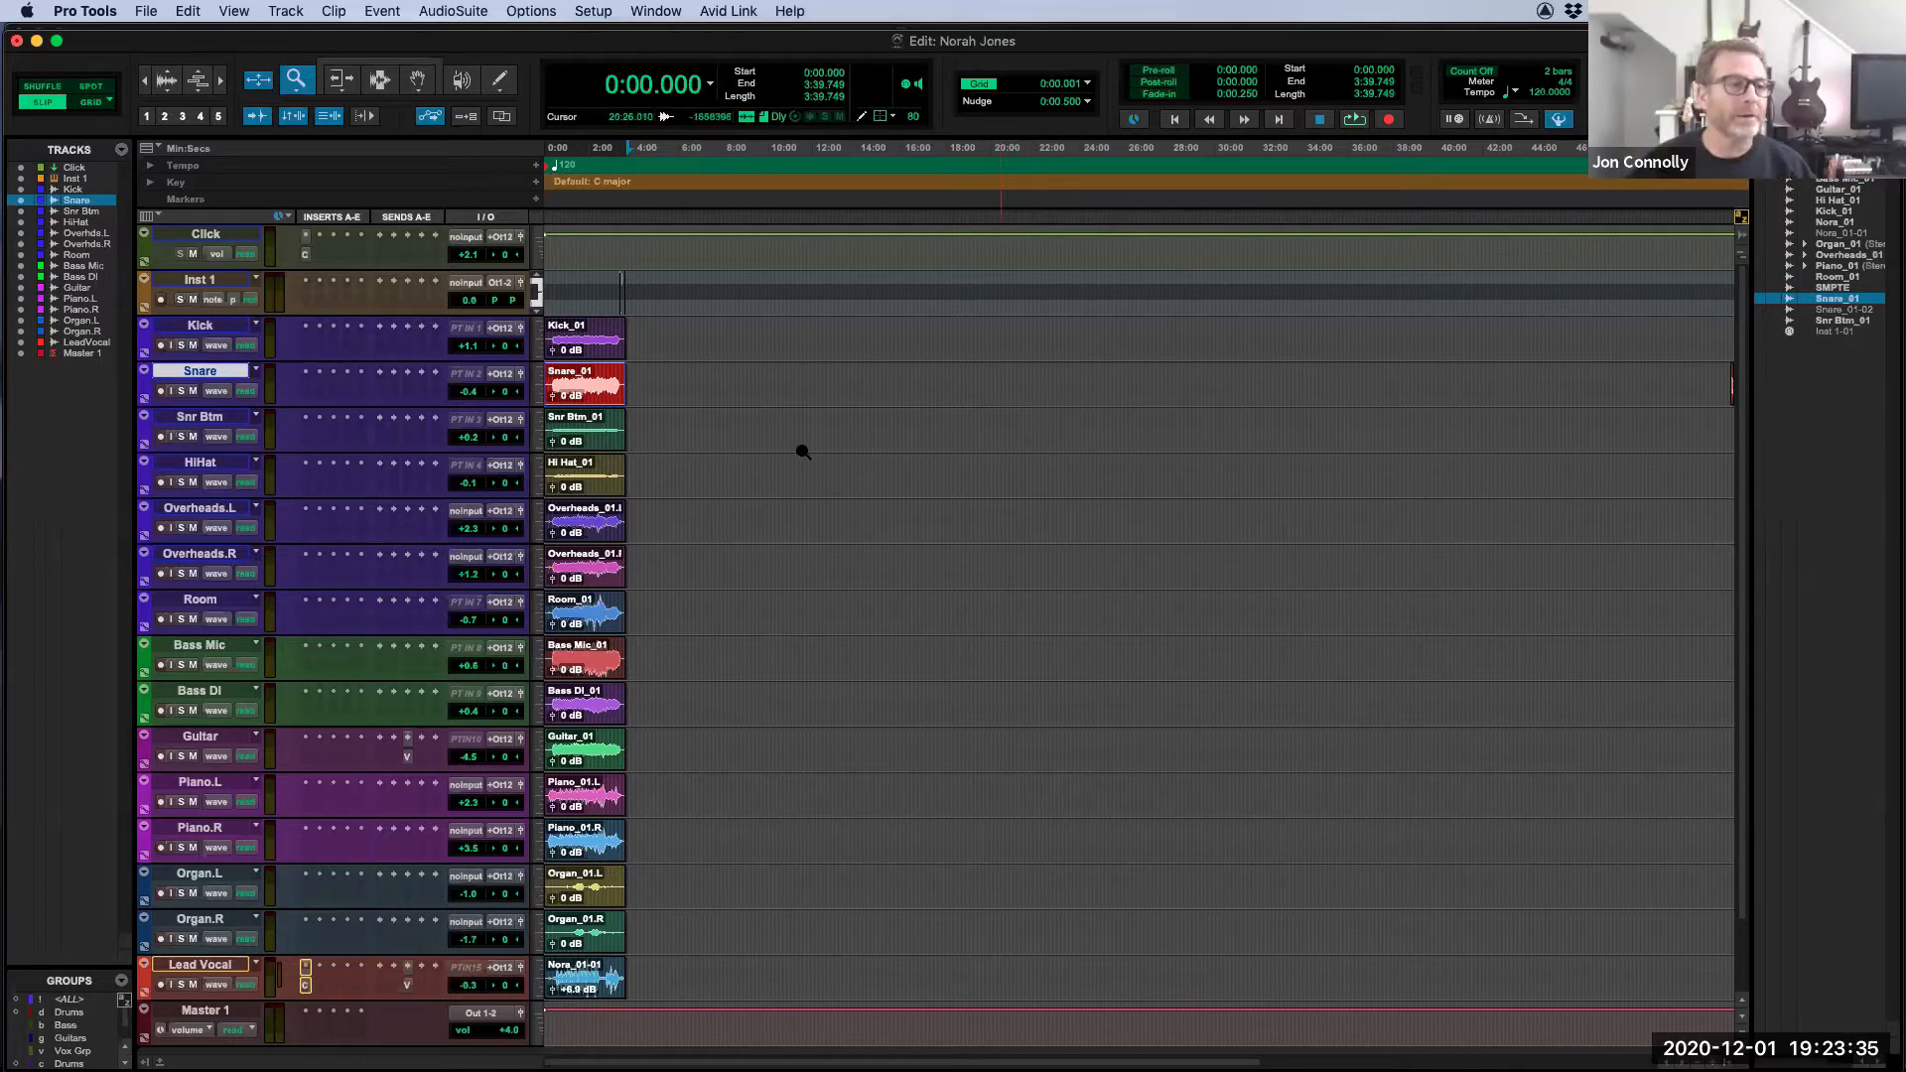
pyautogui.click(536, 435)
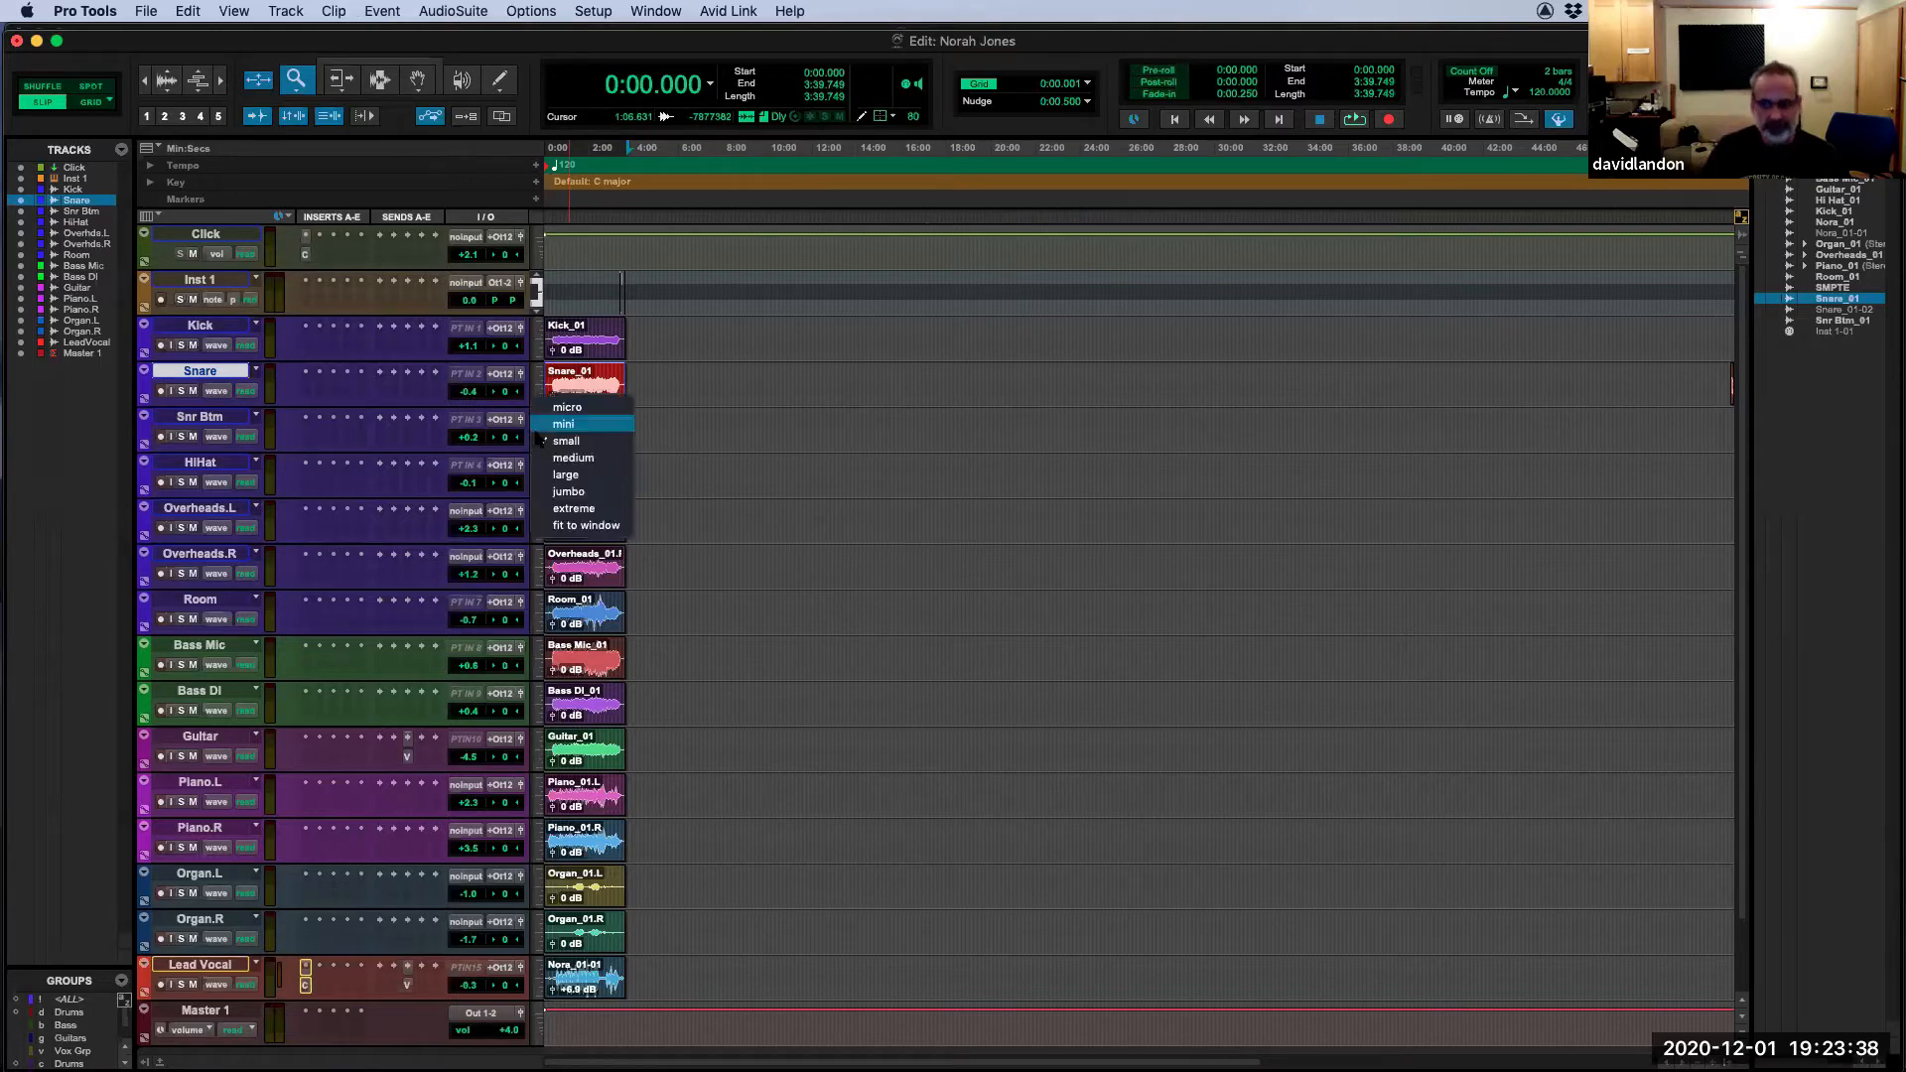
pyautogui.keyDown('alt'); pyautogui.click(562, 480); pyautogui.keyUp('alt')
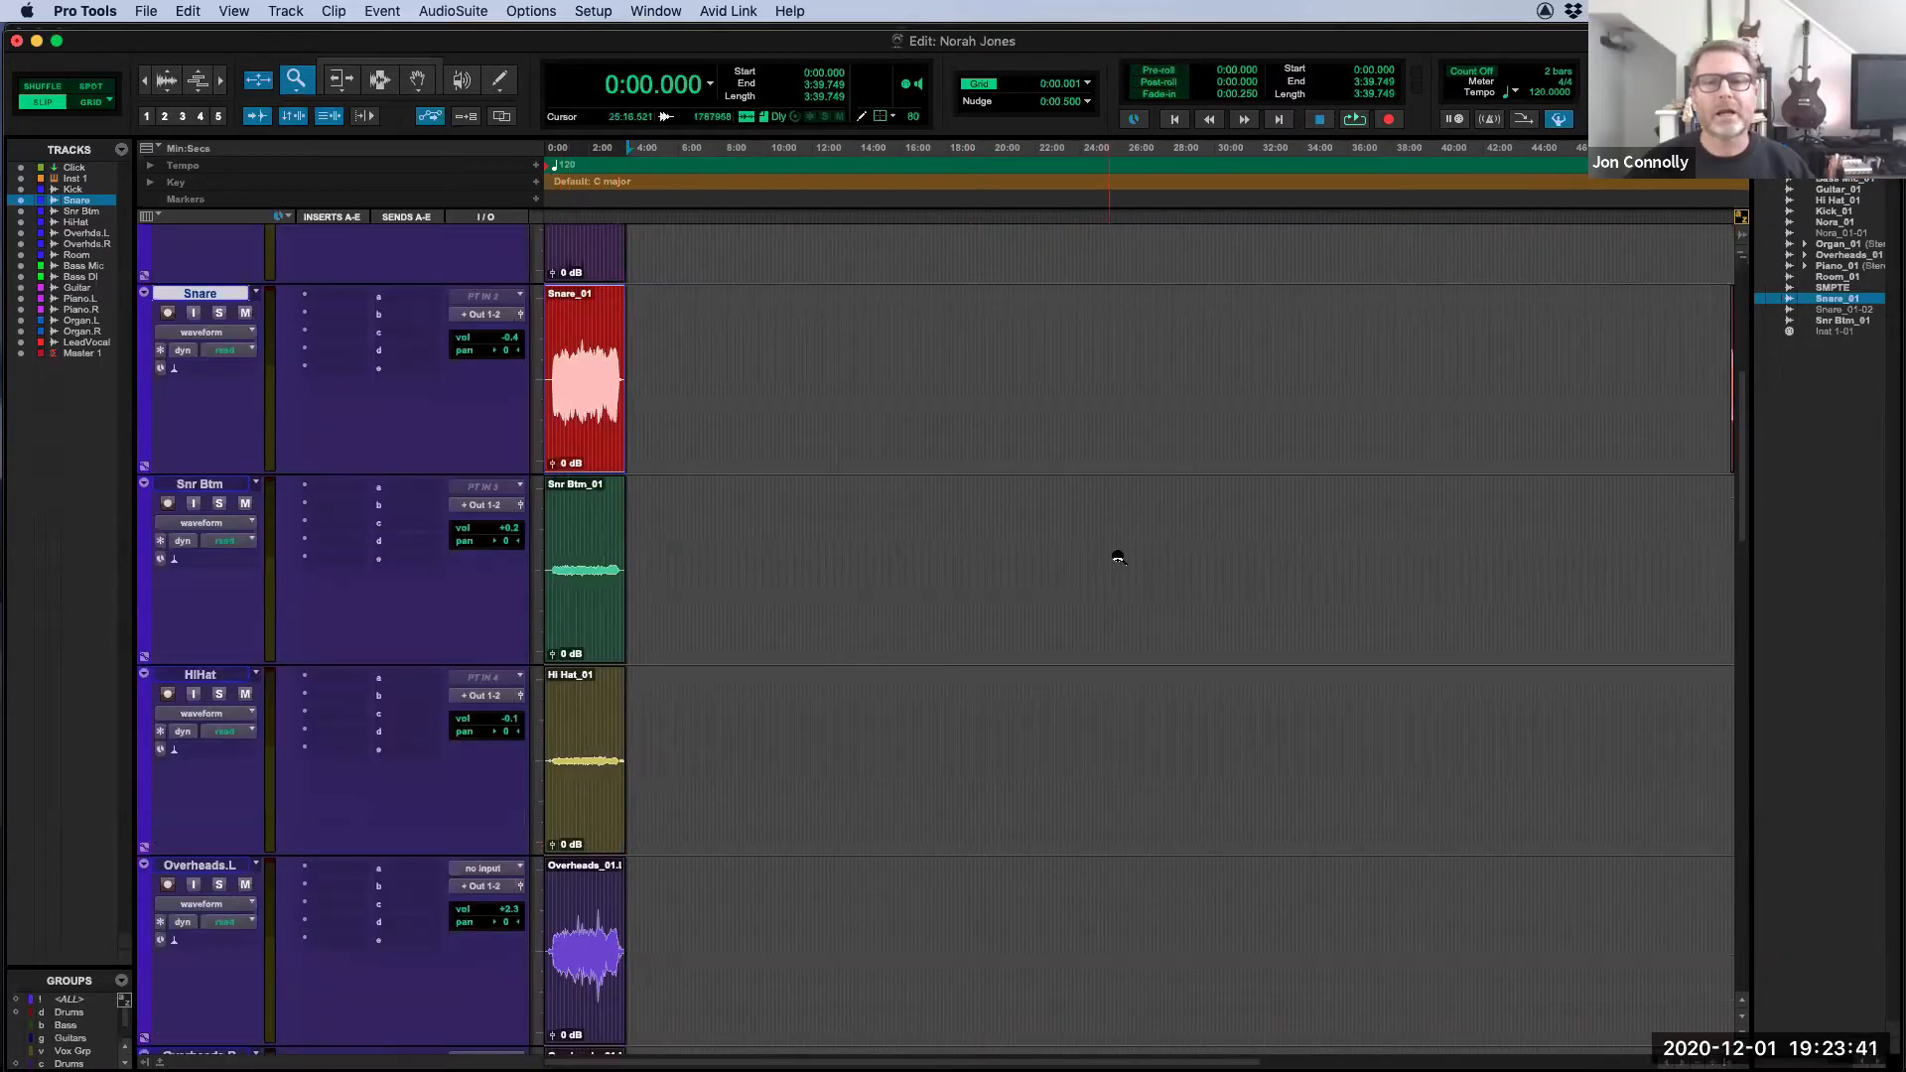
# Step: Look through the large tracks and fit the heights of all tracks to the Edit window
pyautogui.scroll(-5, 1116, 554)
pyautogui.scroll(-8, 1118, 558)
pyautogui.scroll(15, 1117, 558)
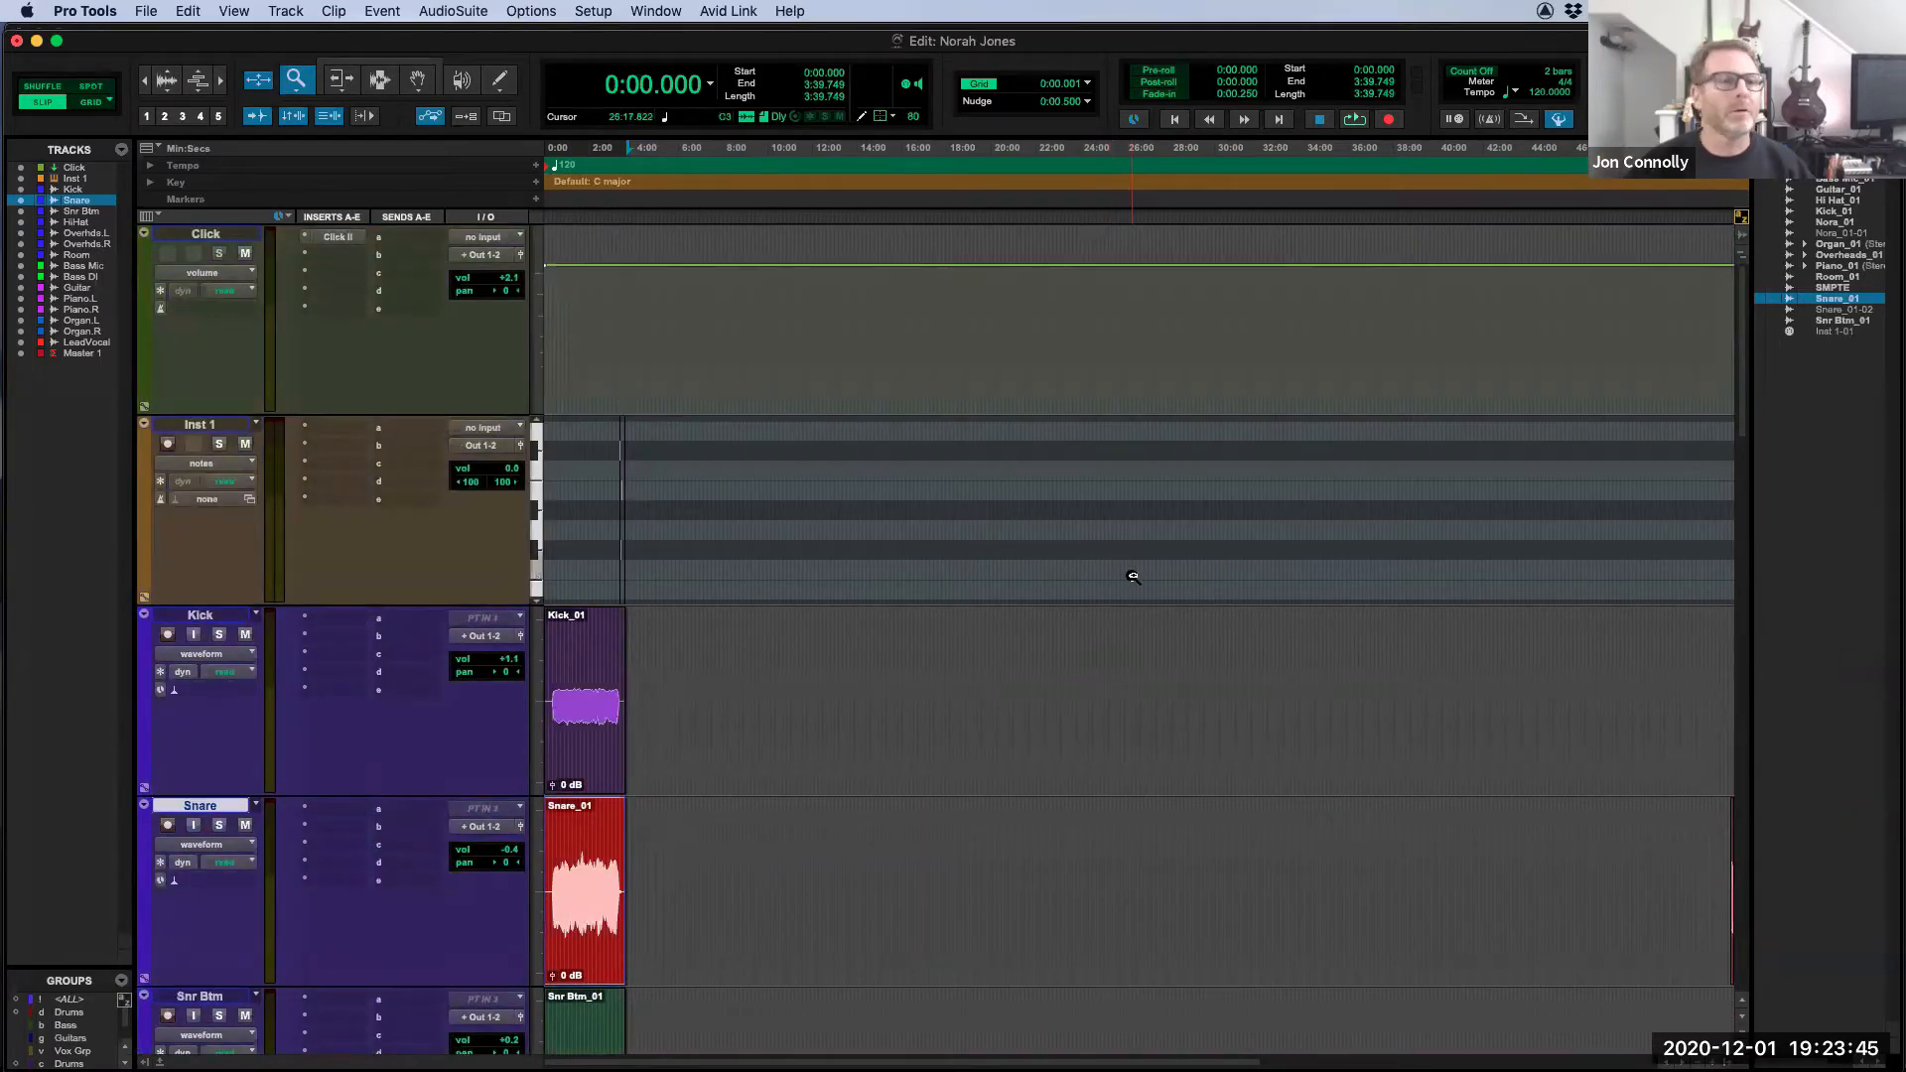
pyautogui.scroll(-15, 1117, 558)
pyautogui.scroll(6, 1133, 577)
pyautogui.scroll(-2, 1133, 577)
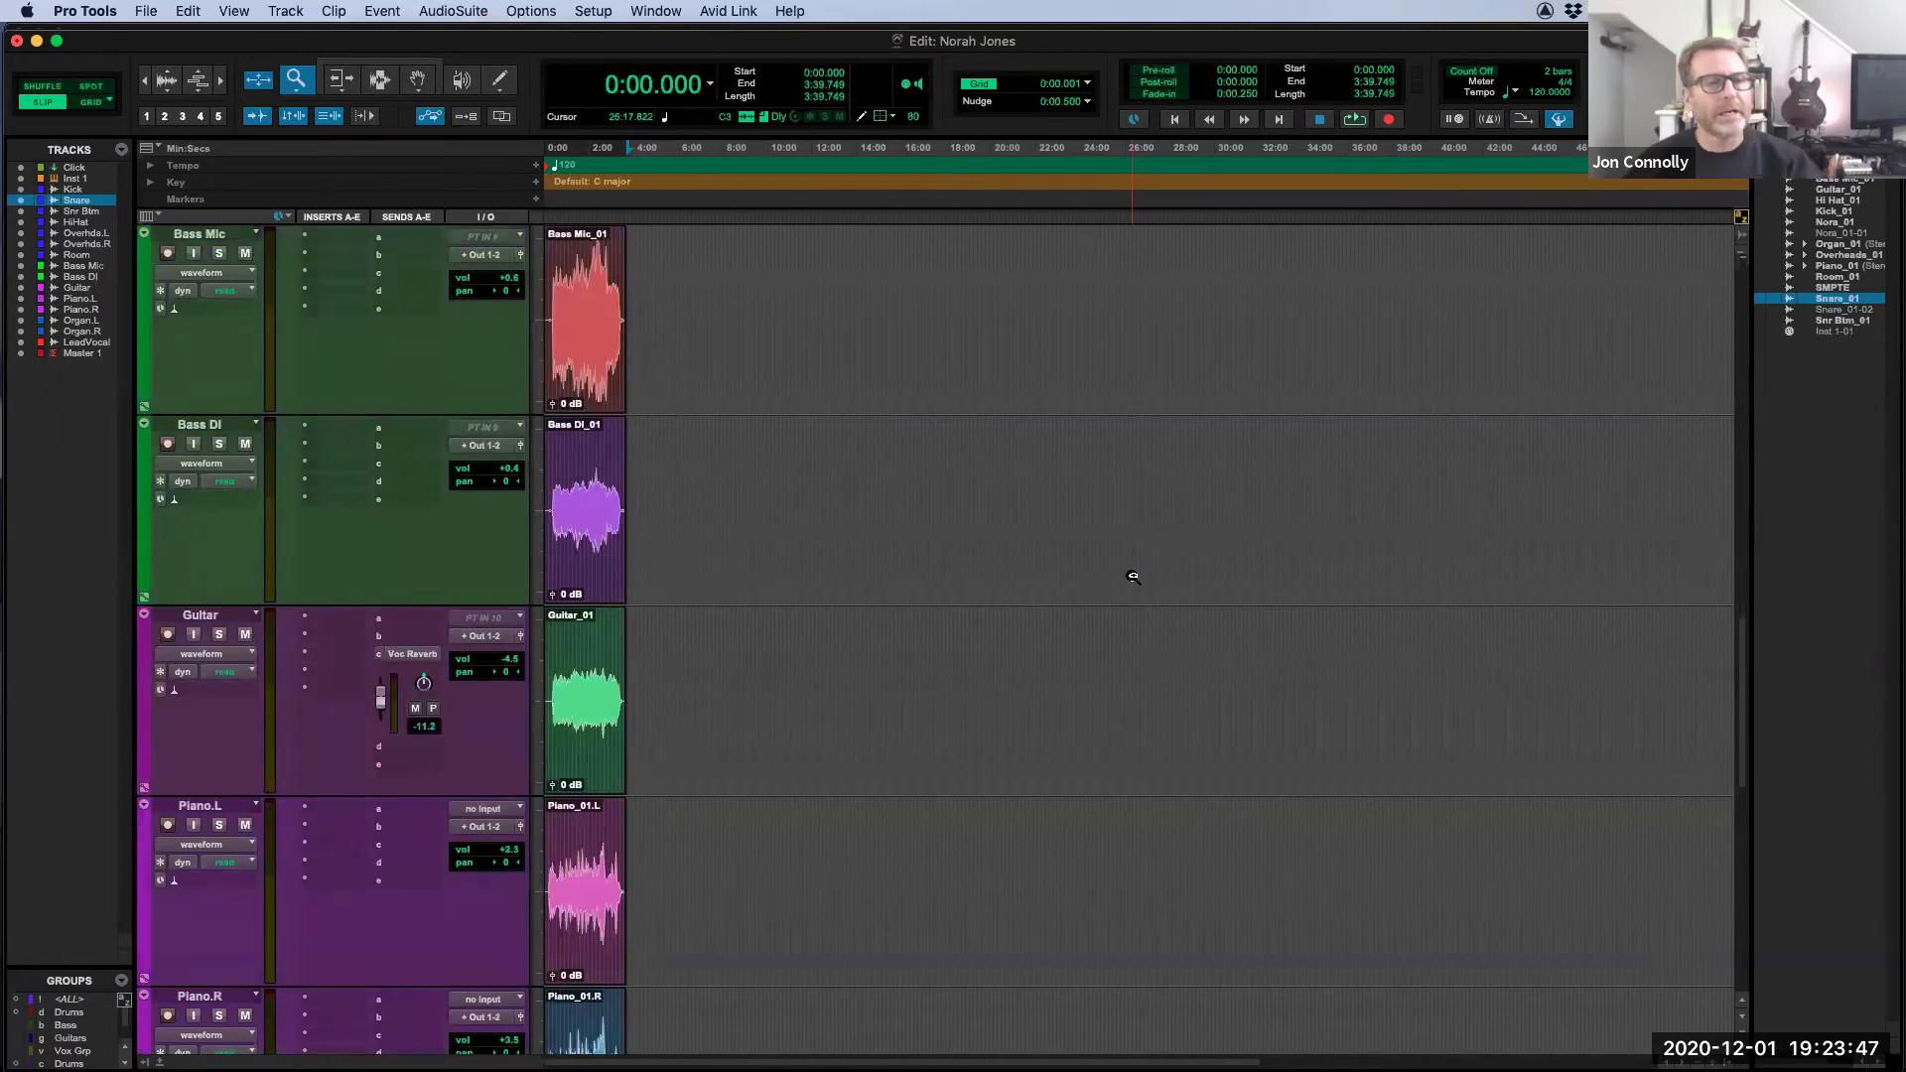
pyautogui.scroll(4, 1133, 577)
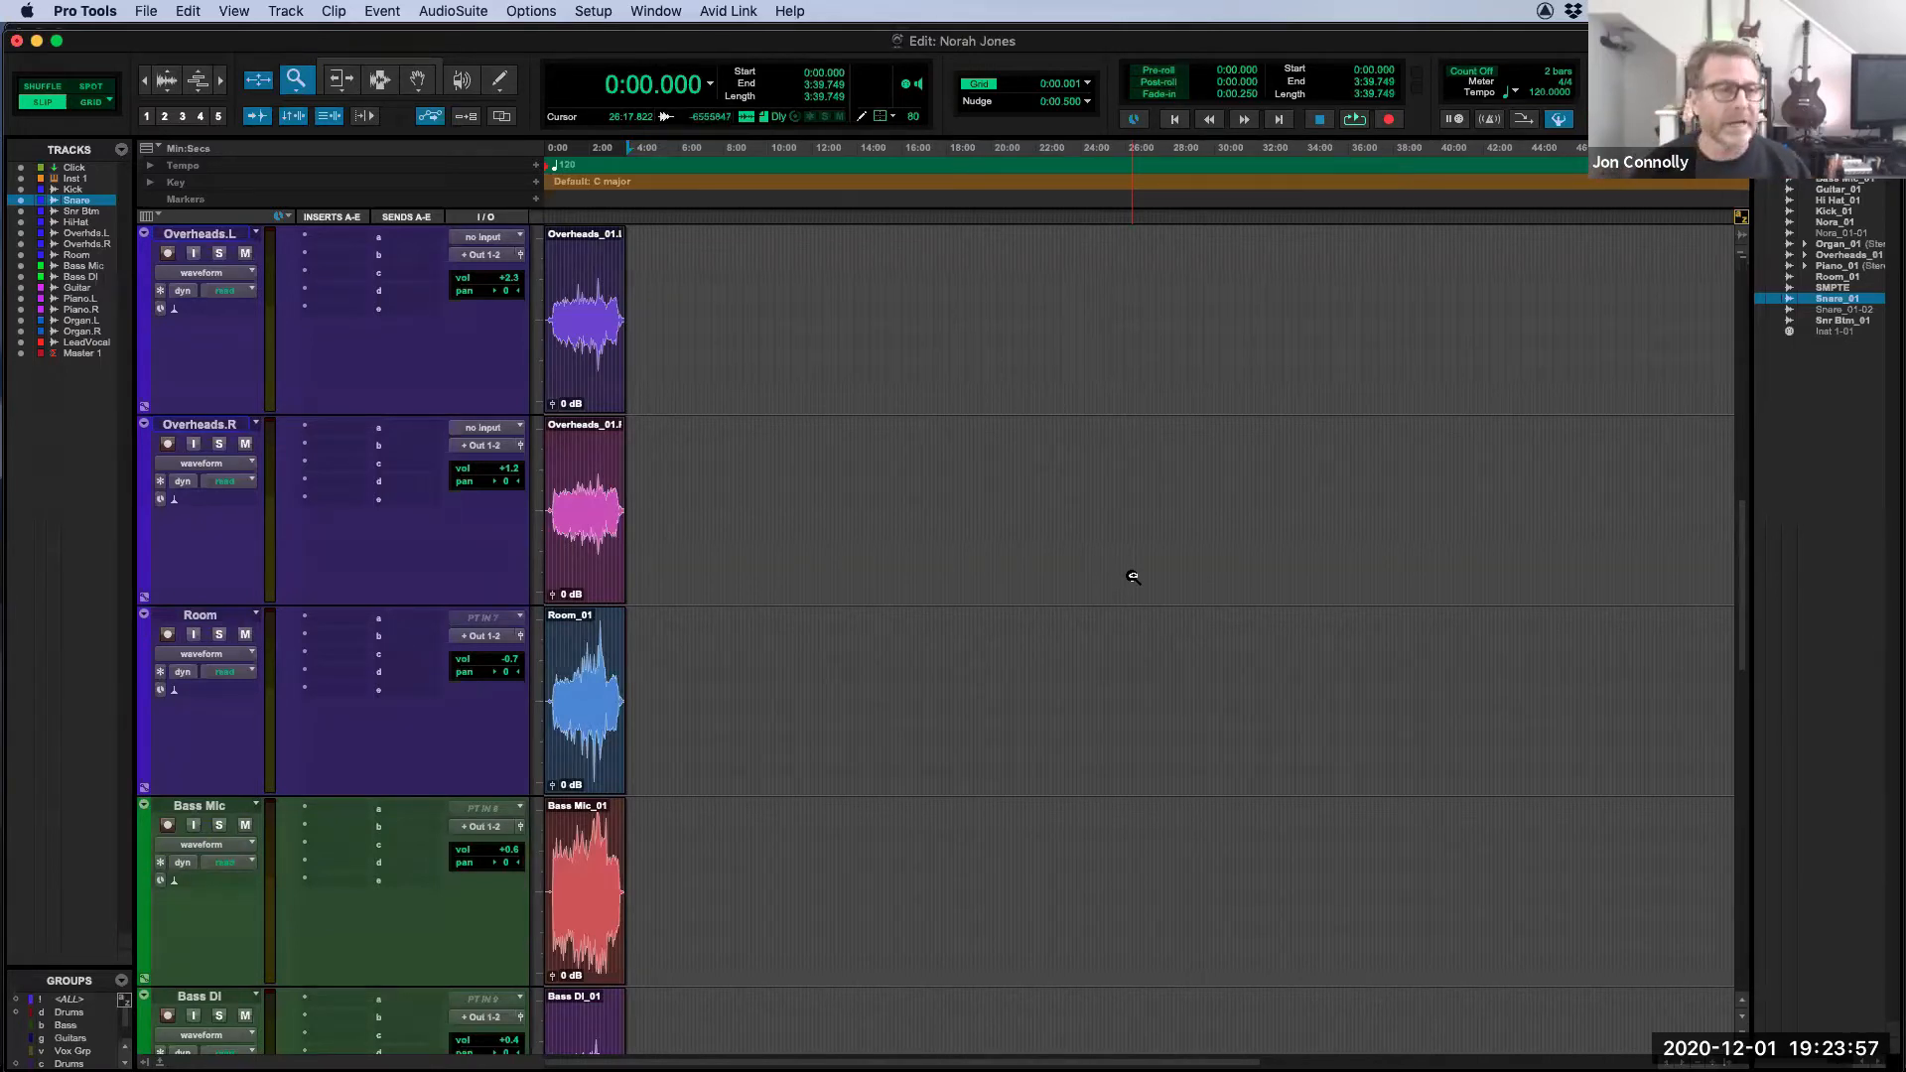
pyautogui.press('ctrl+alt+super+Down')
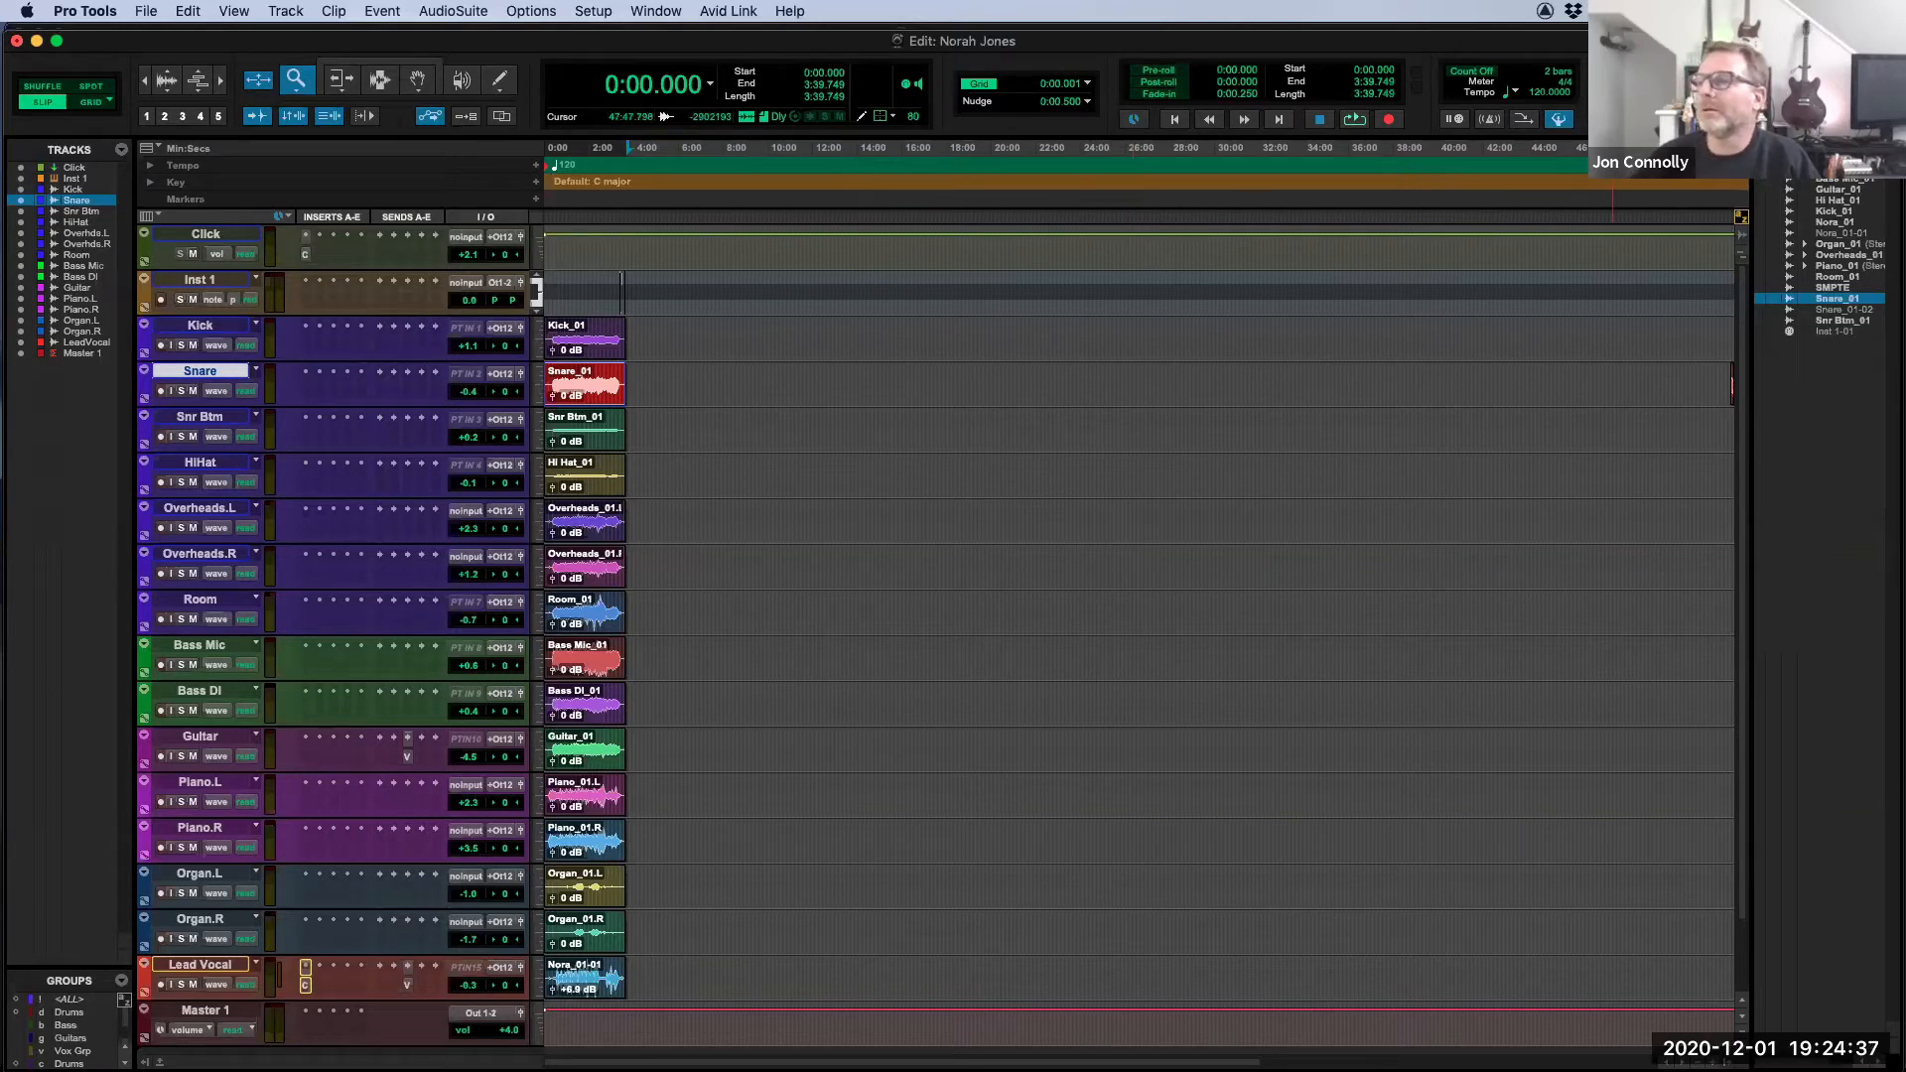
# Step: Recall zoom presets 1 through 4 in turn and view the recall and save options of zoom preset 5
pyautogui.click(337, 63)
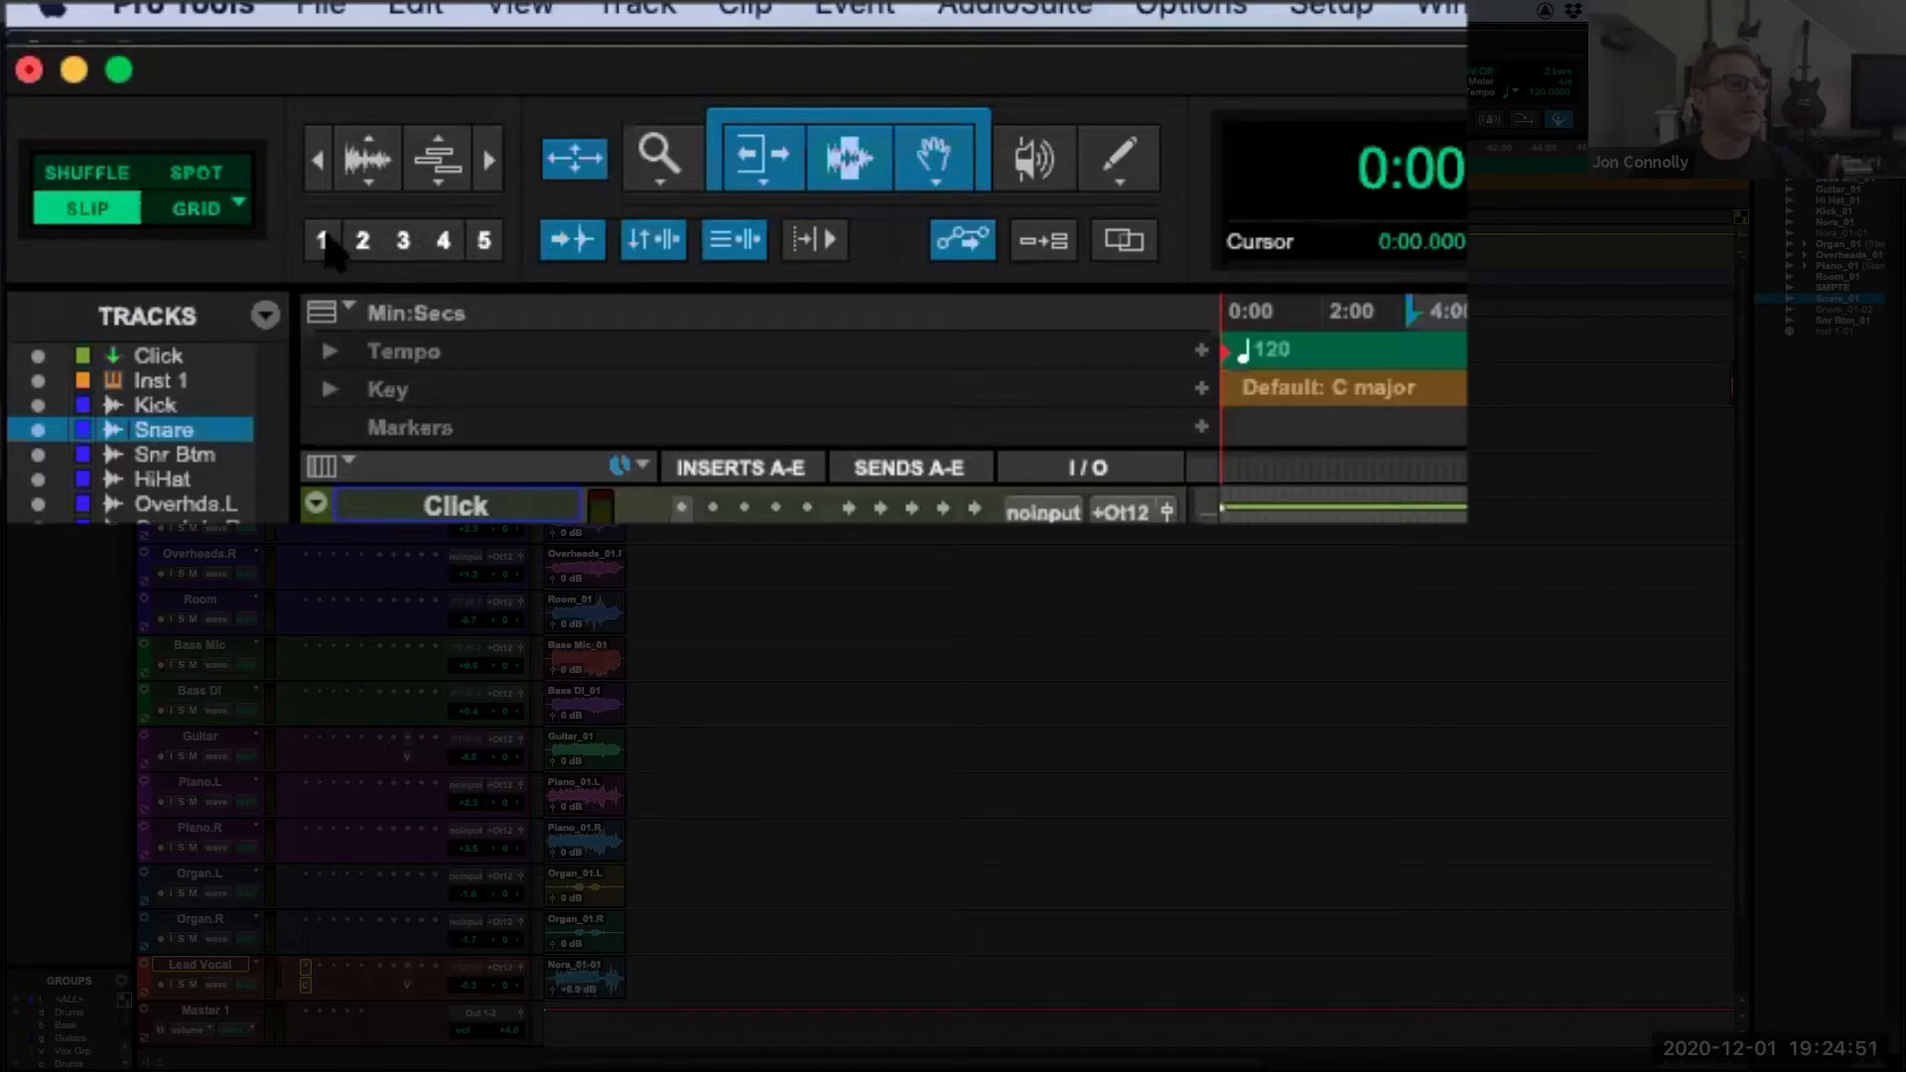
pyautogui.click(363, 243)
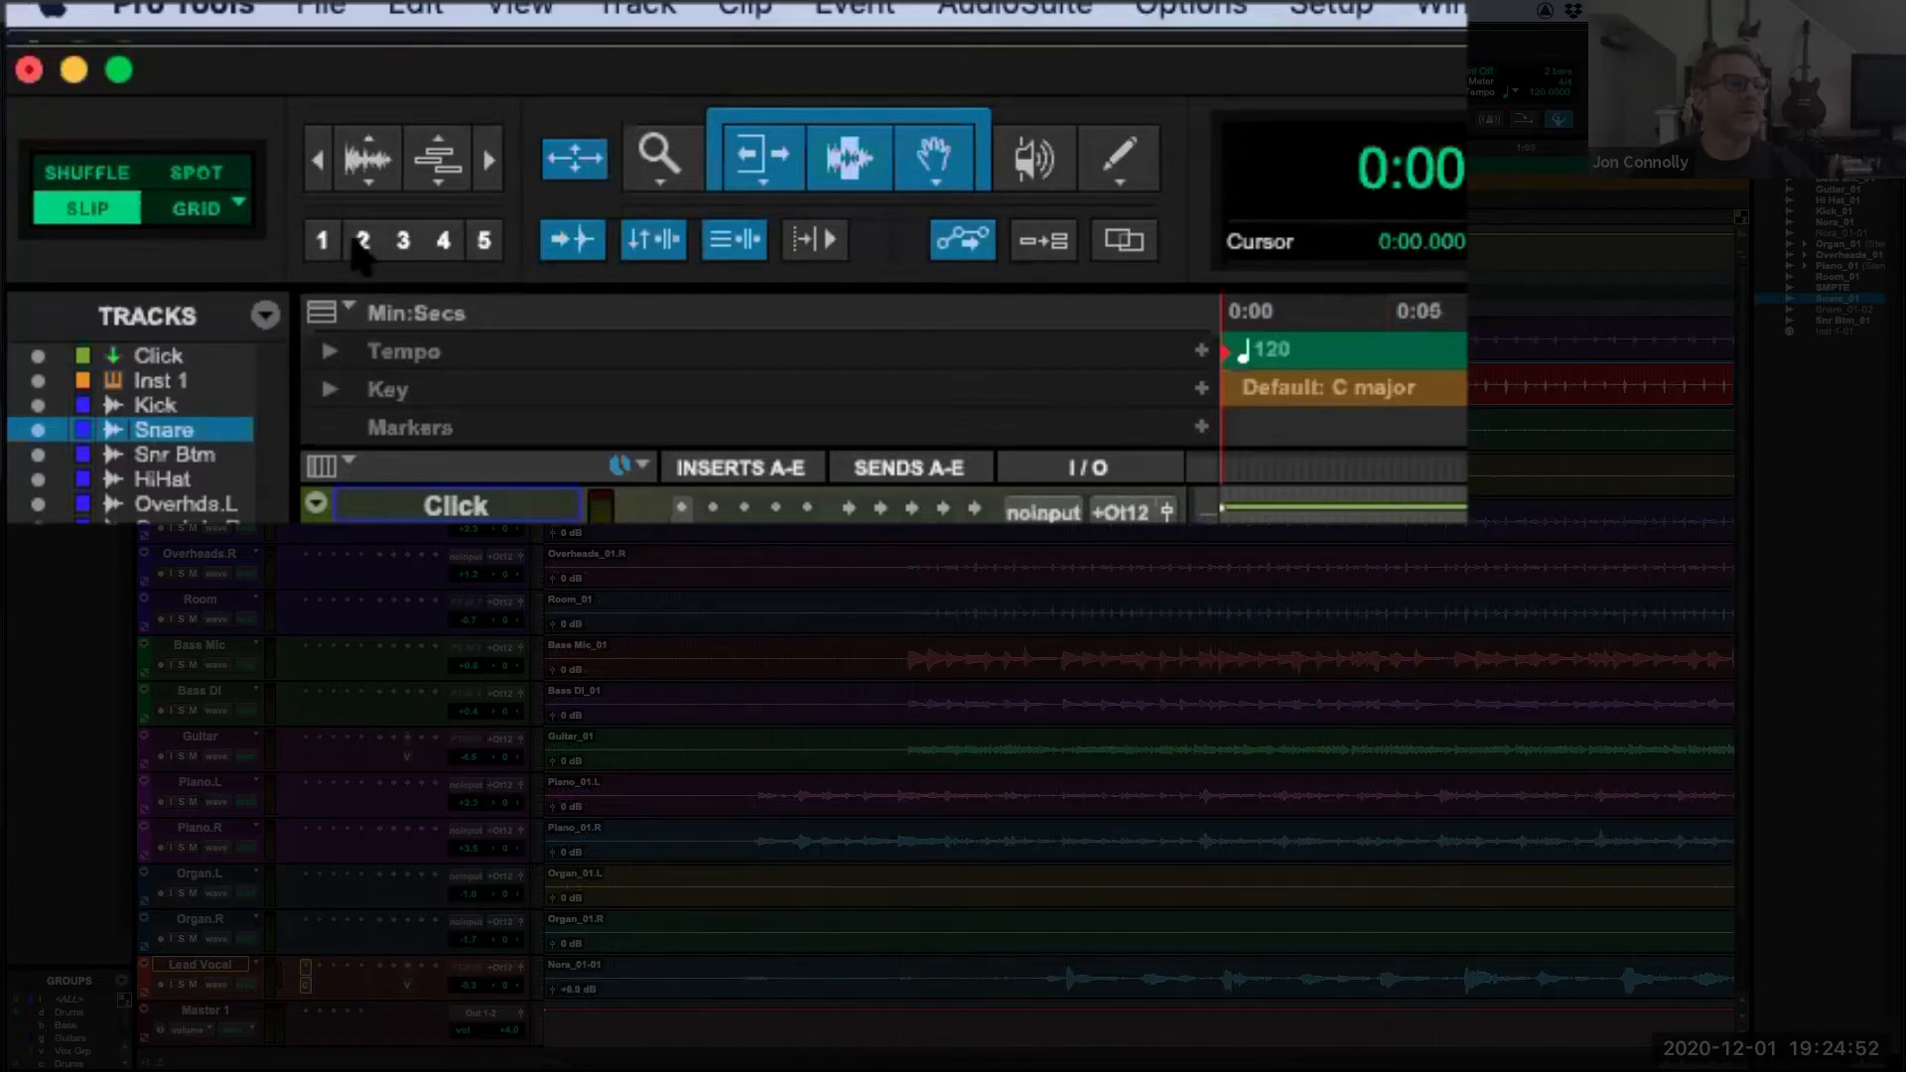
pyautogui.click(403, 241)
pyautogui.click(444, 241)
pyautogui.click(216, 118)
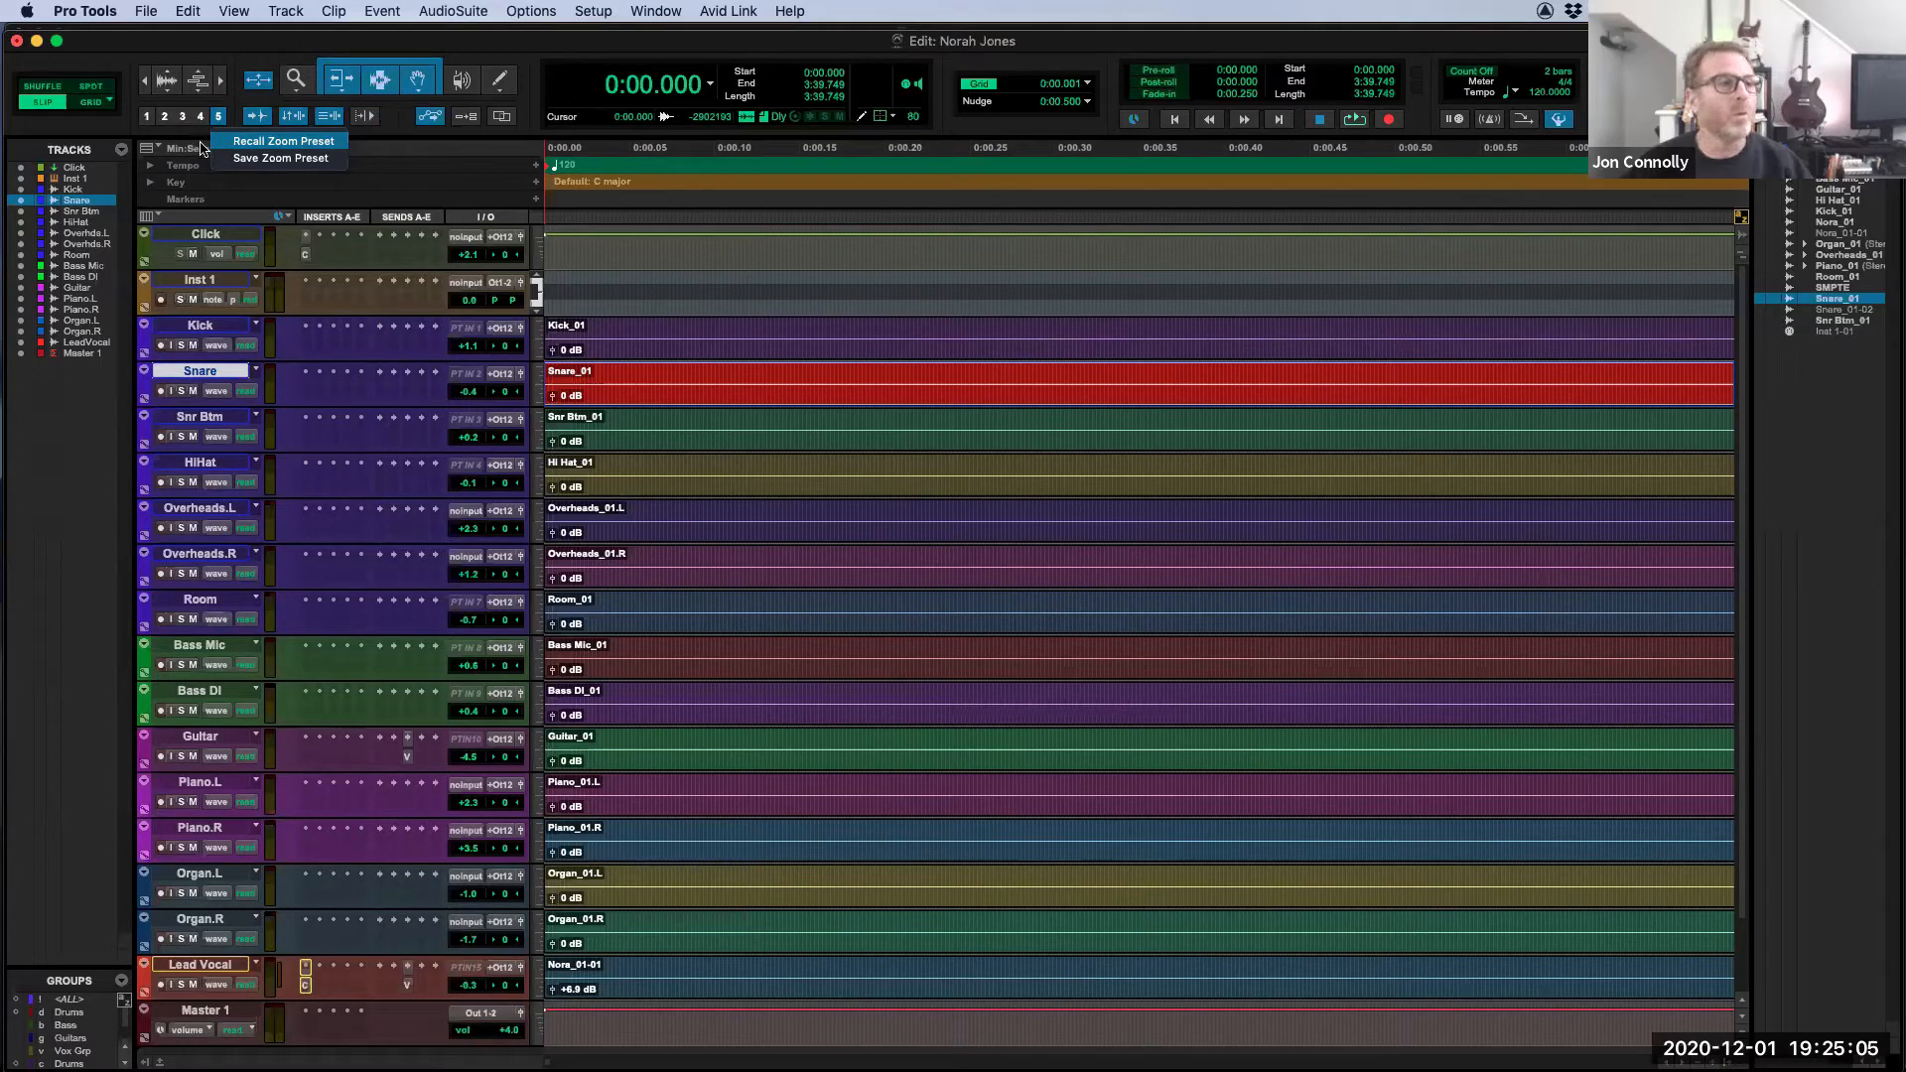
pyautogui.click(233, 54)
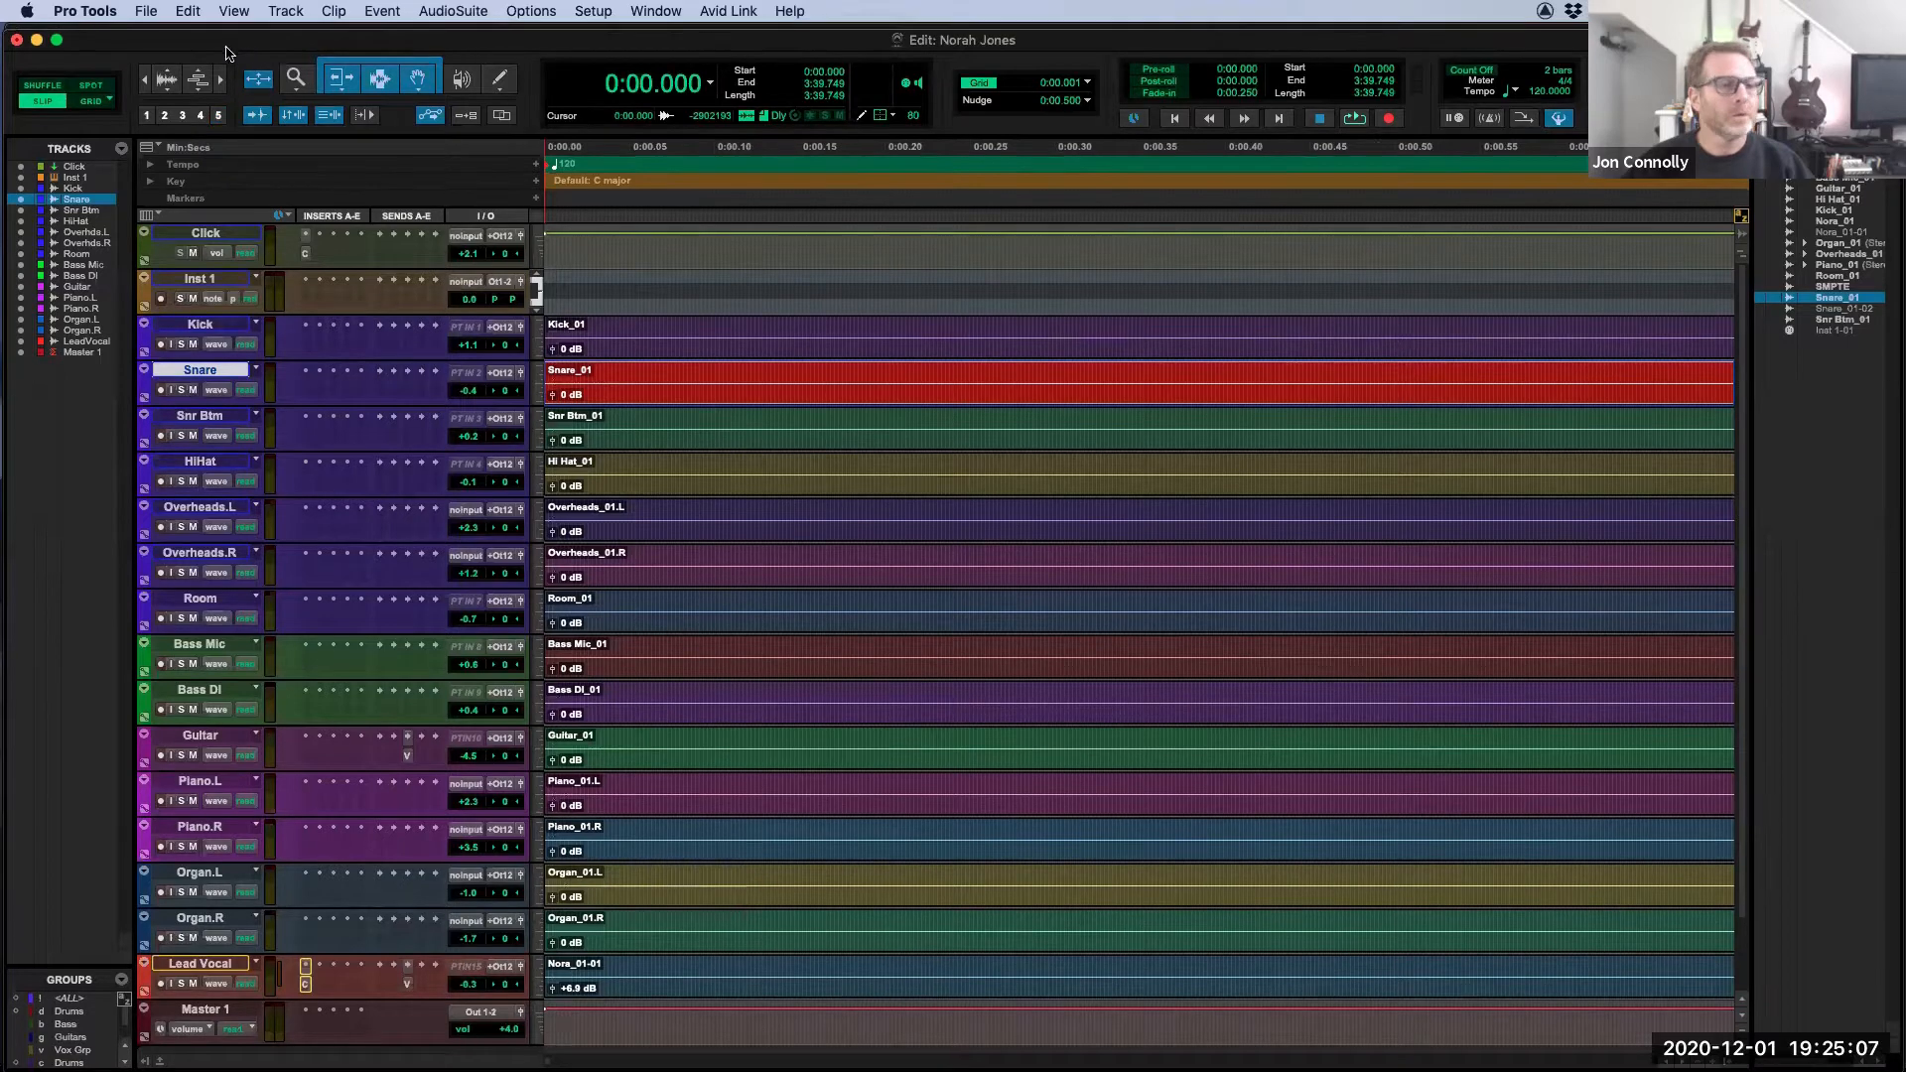
# Step: Recall zoom presets 2, 3 and 4, and run through presets 1 to 5 in order
pyautogui.press('2')
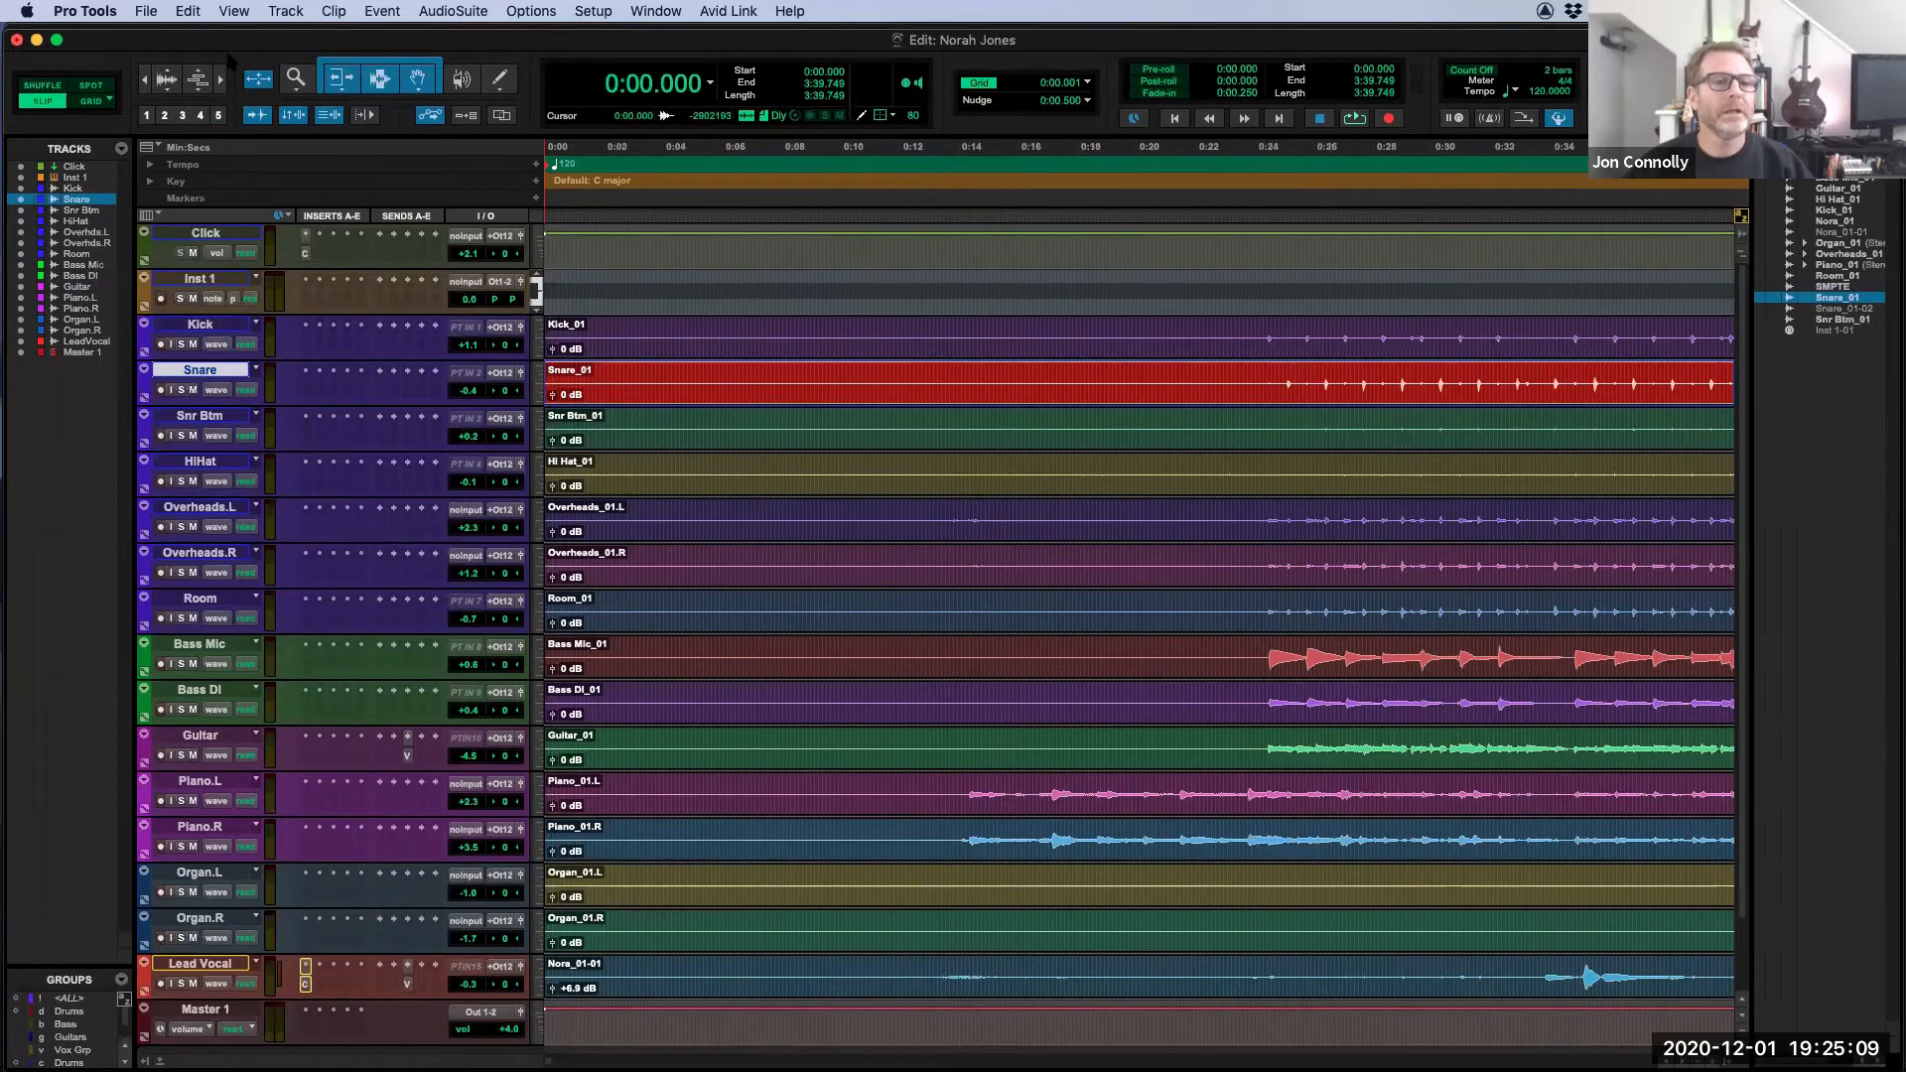
pyautogui.press('3')
pyautogui.press('4')
pyautogui.press('1')
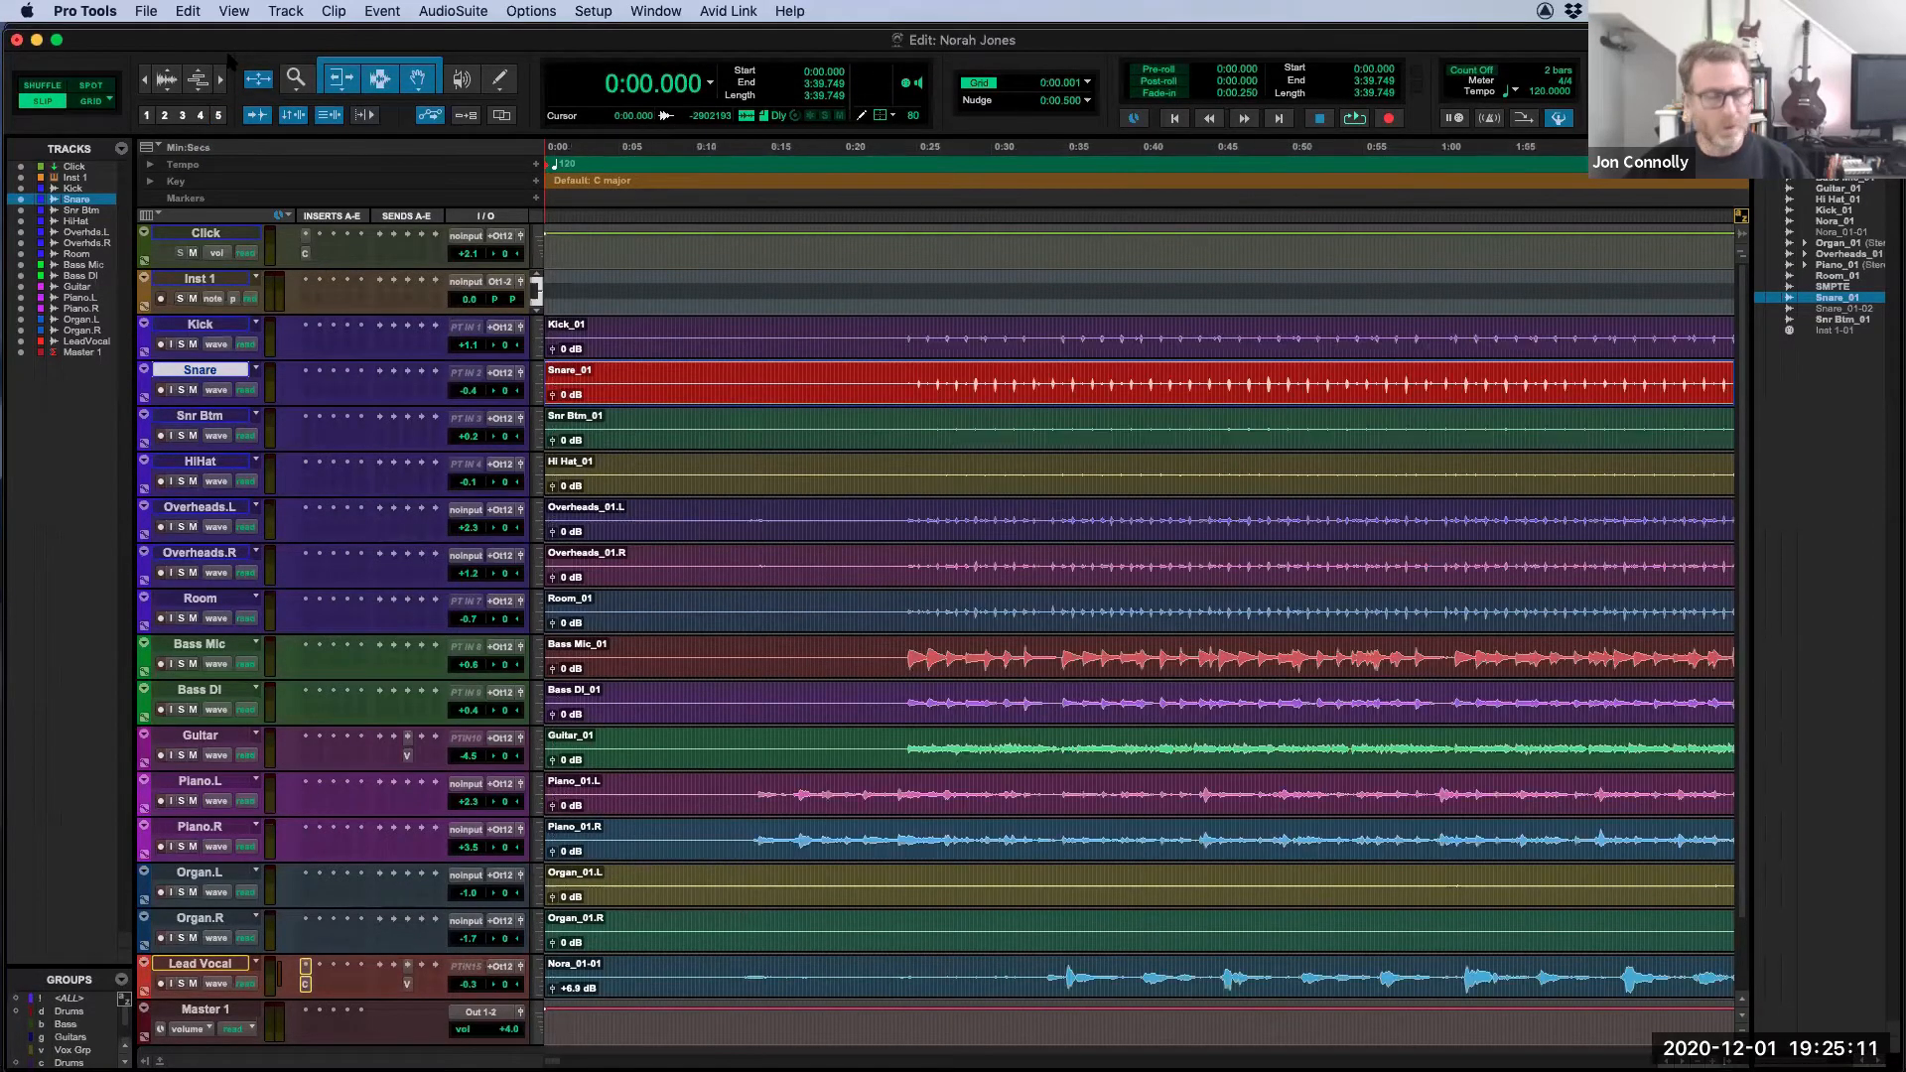
pyautogui.press('2')
pyautogui.press('3')
pyautogui.press('4')
pyautogui.press('5')
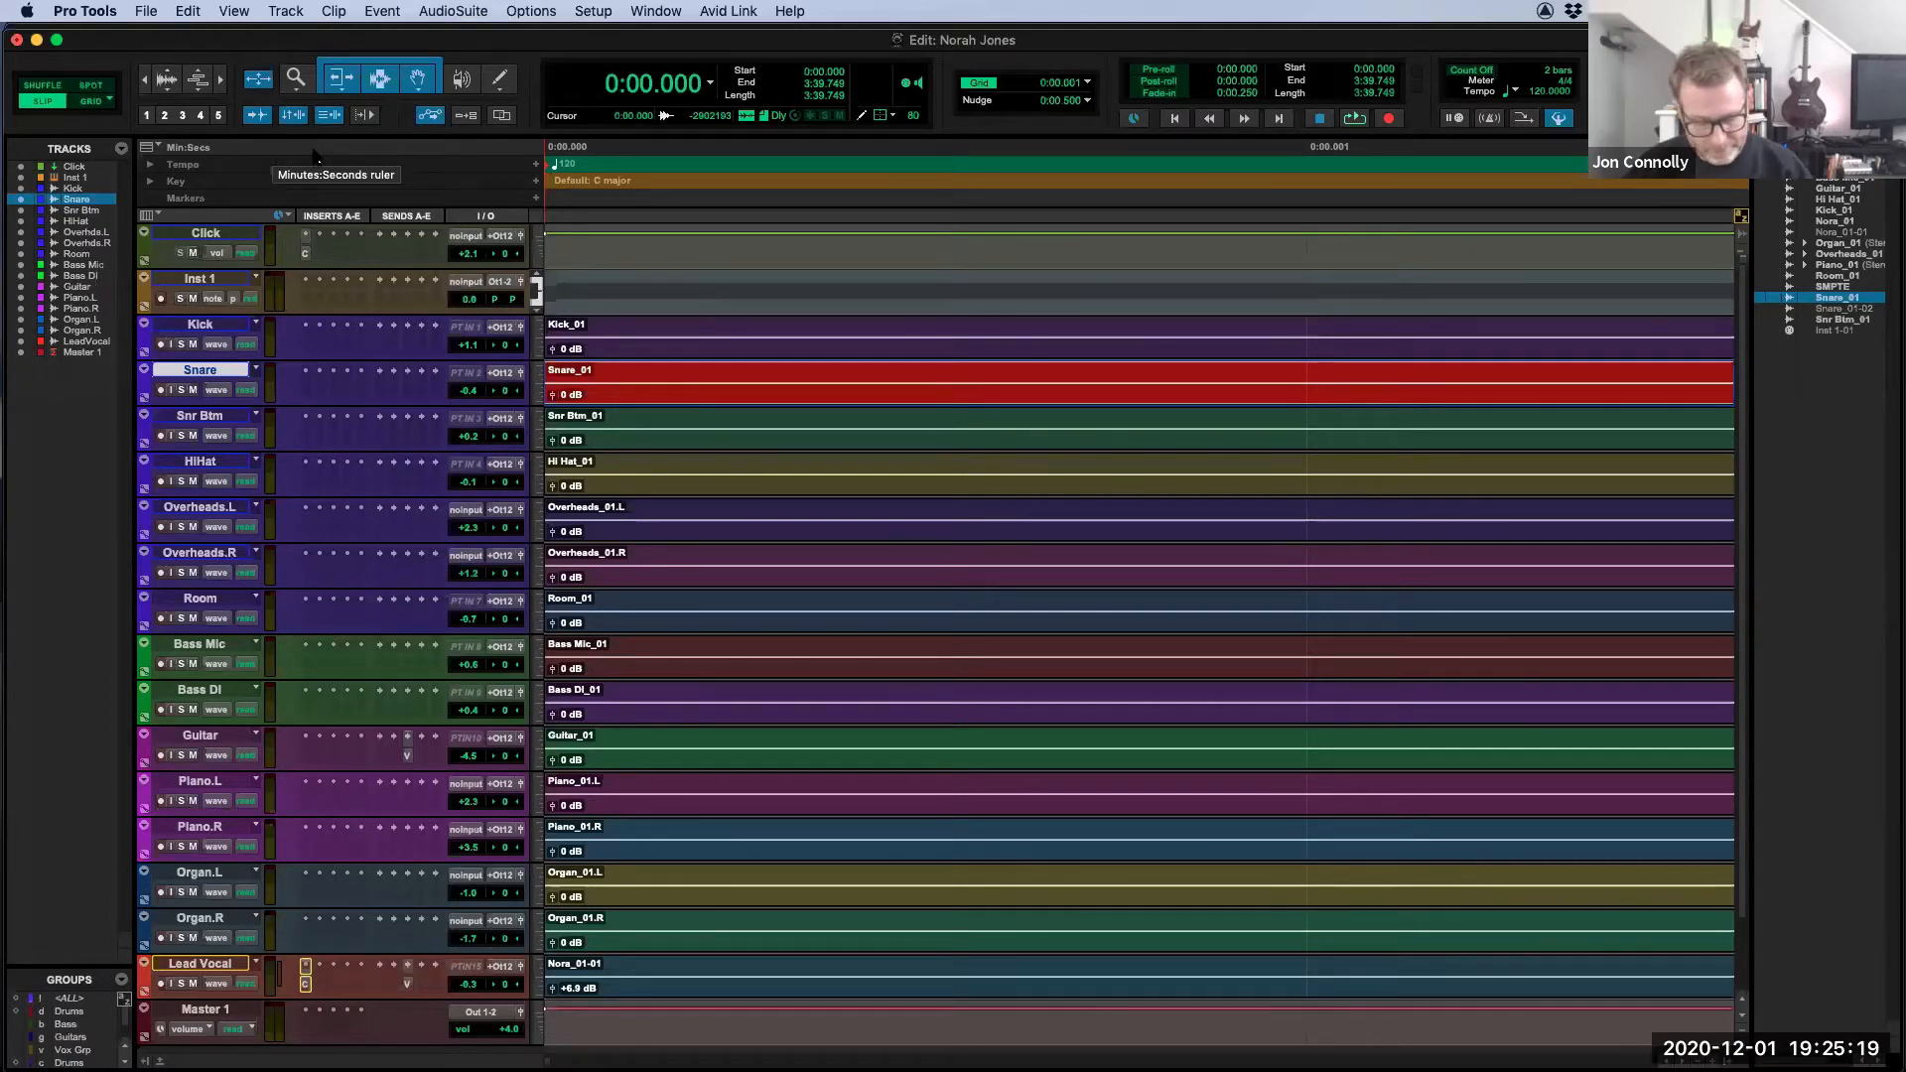
# Step: Zoom out horizontally from sample level until the full length of the song clips fits in the Edit window
pyautogui.press('r')
pyautogui.press('r')
pyautogui.press('r')
pyautogui.press('r')
pyautogui.press('r')
pyautogui.press('r')
pyautogui.press('r')
pyautogui.press('r')
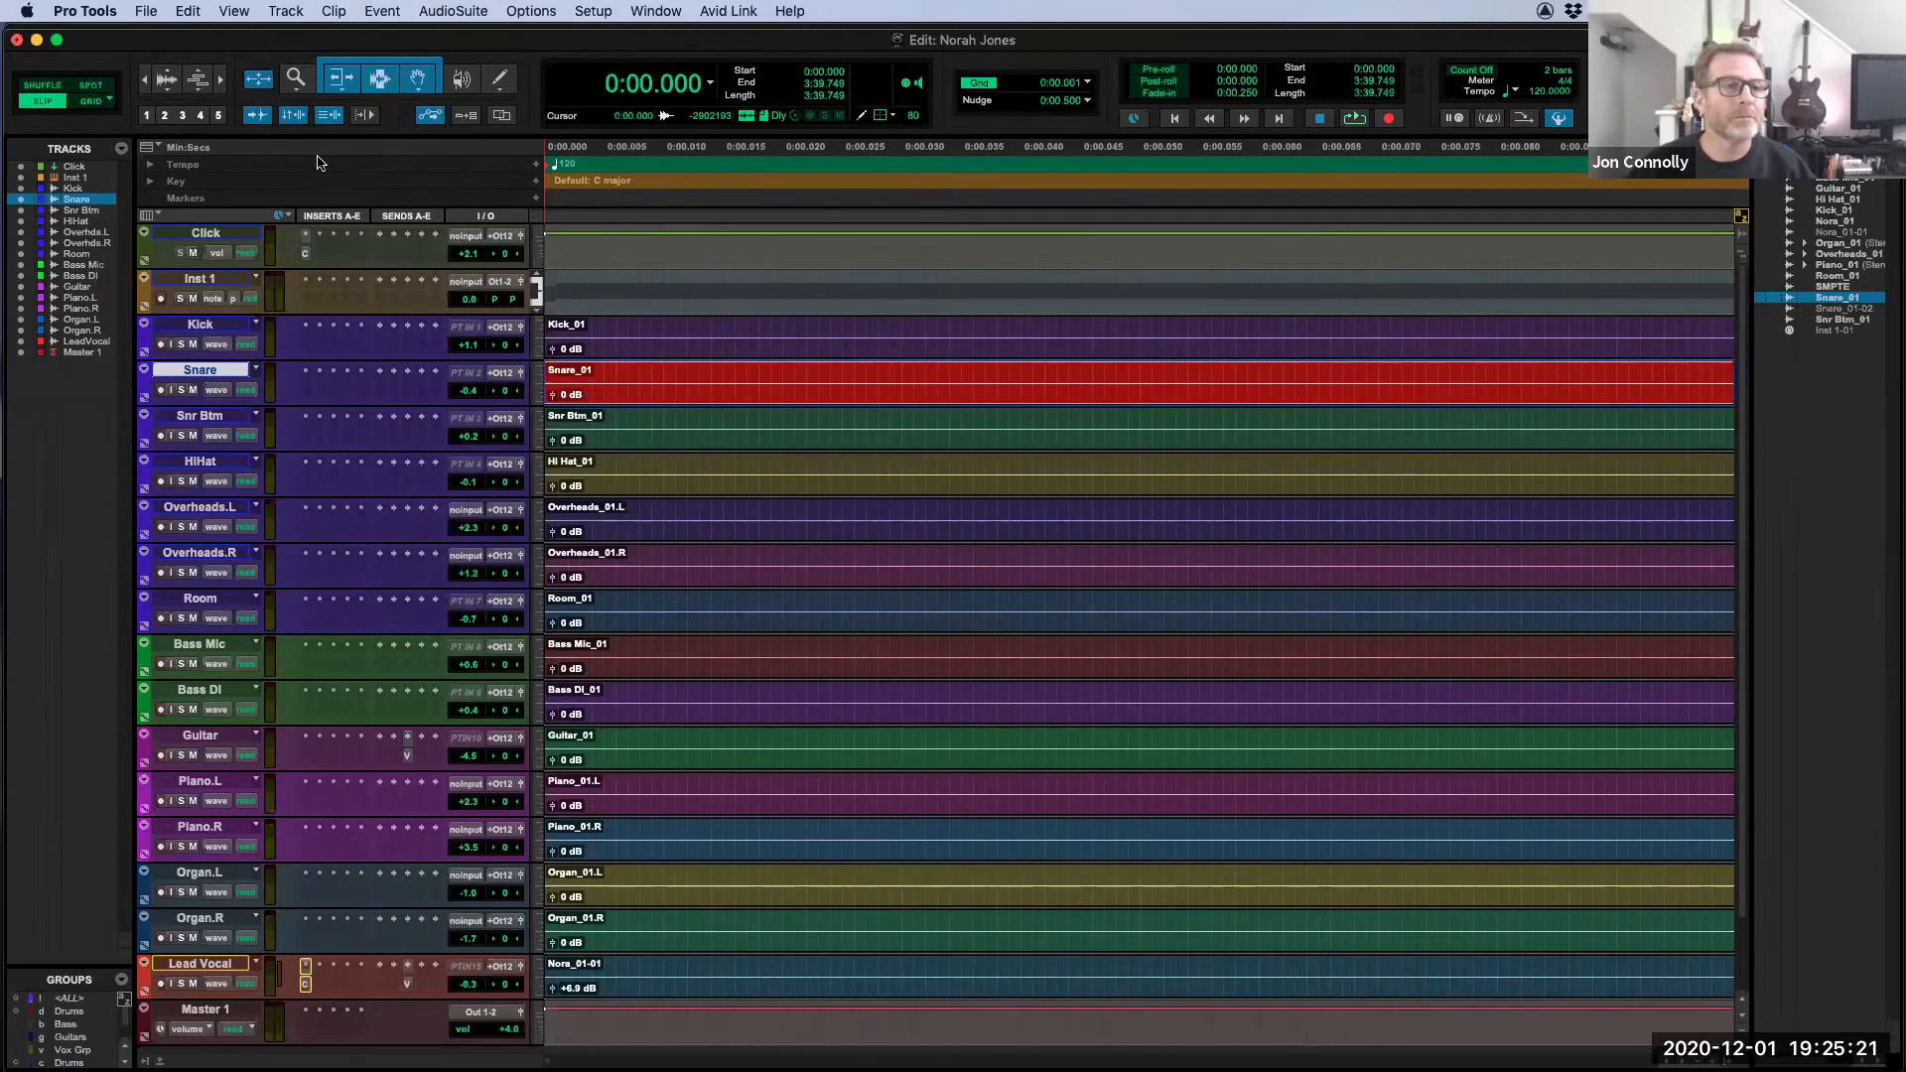
pyautogui.press('r')
pyautogui.press('r')
pyautogui.press('r')
pyautogui.press('r')
pyautogui.press('r')
pyautogui.press('r')
pyautogui.press('r')
pyautogui.press('r')
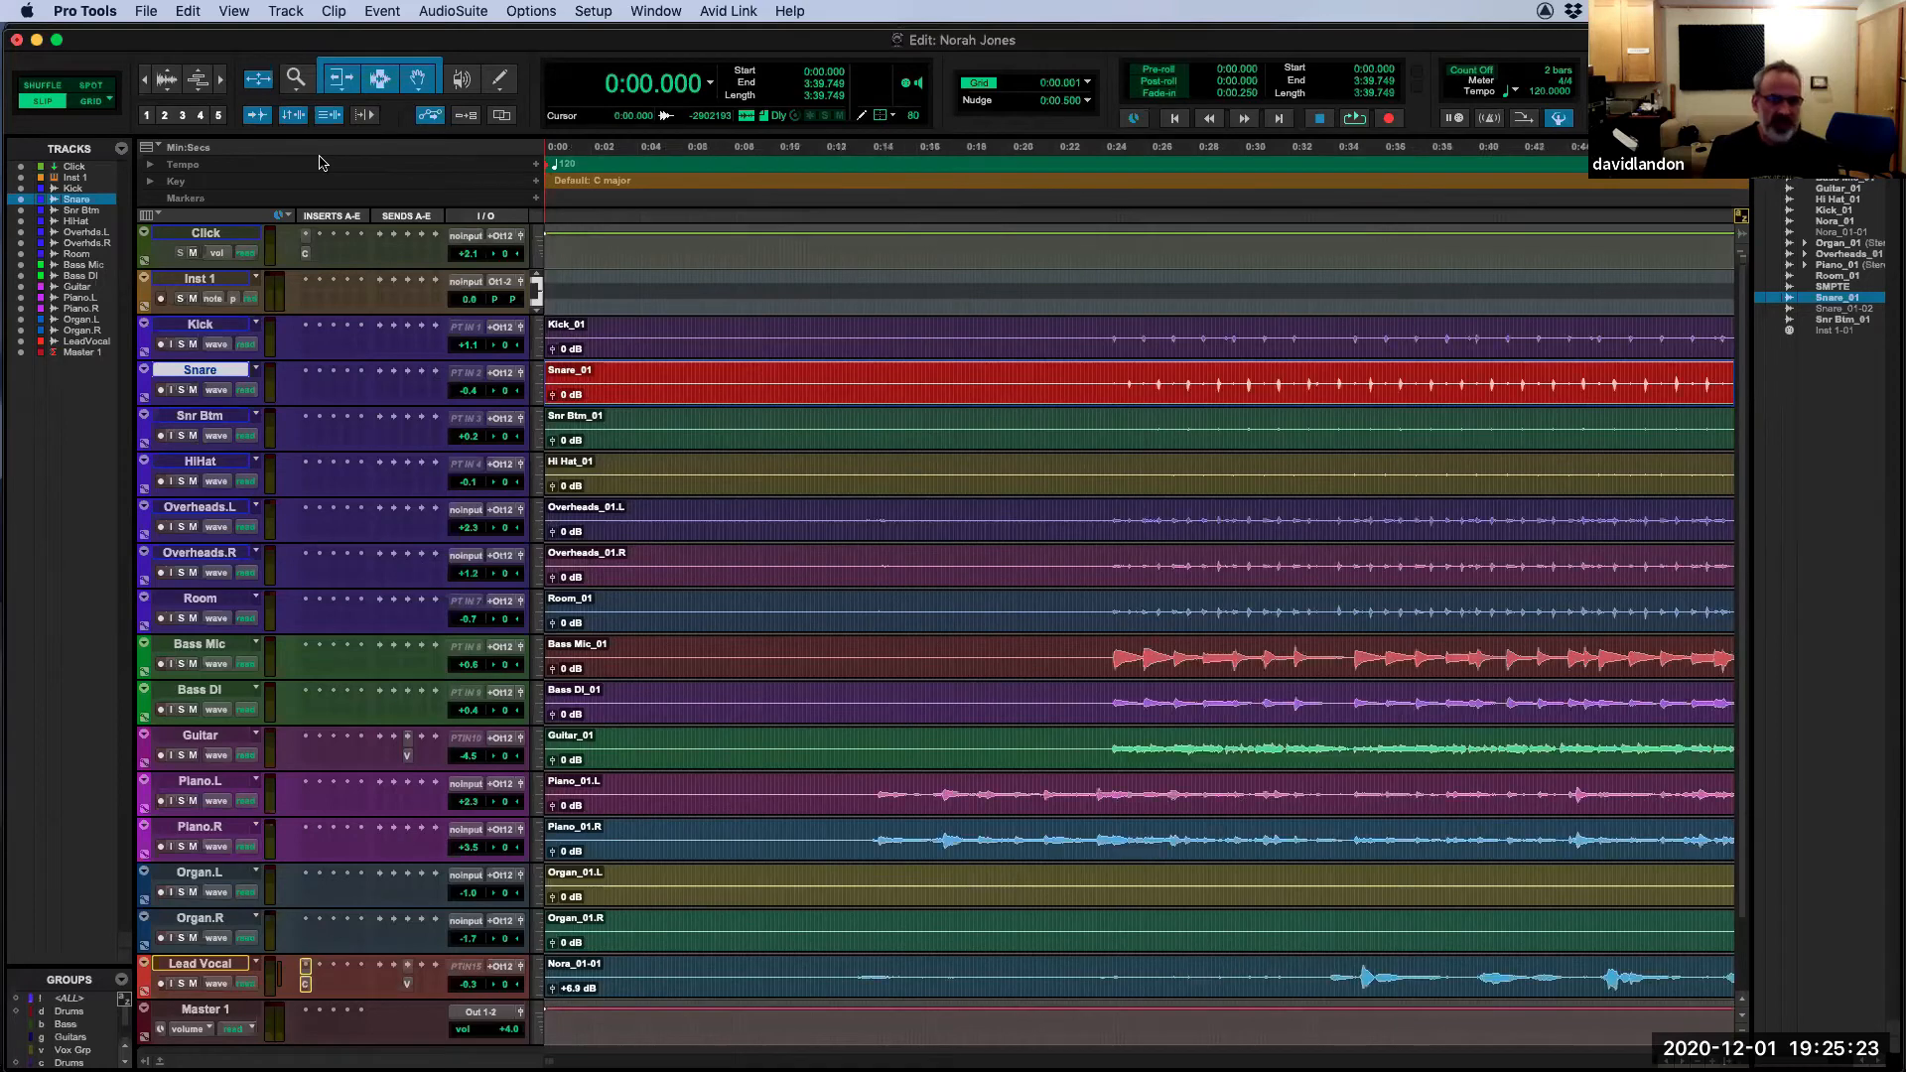
pyautogui.press('r')
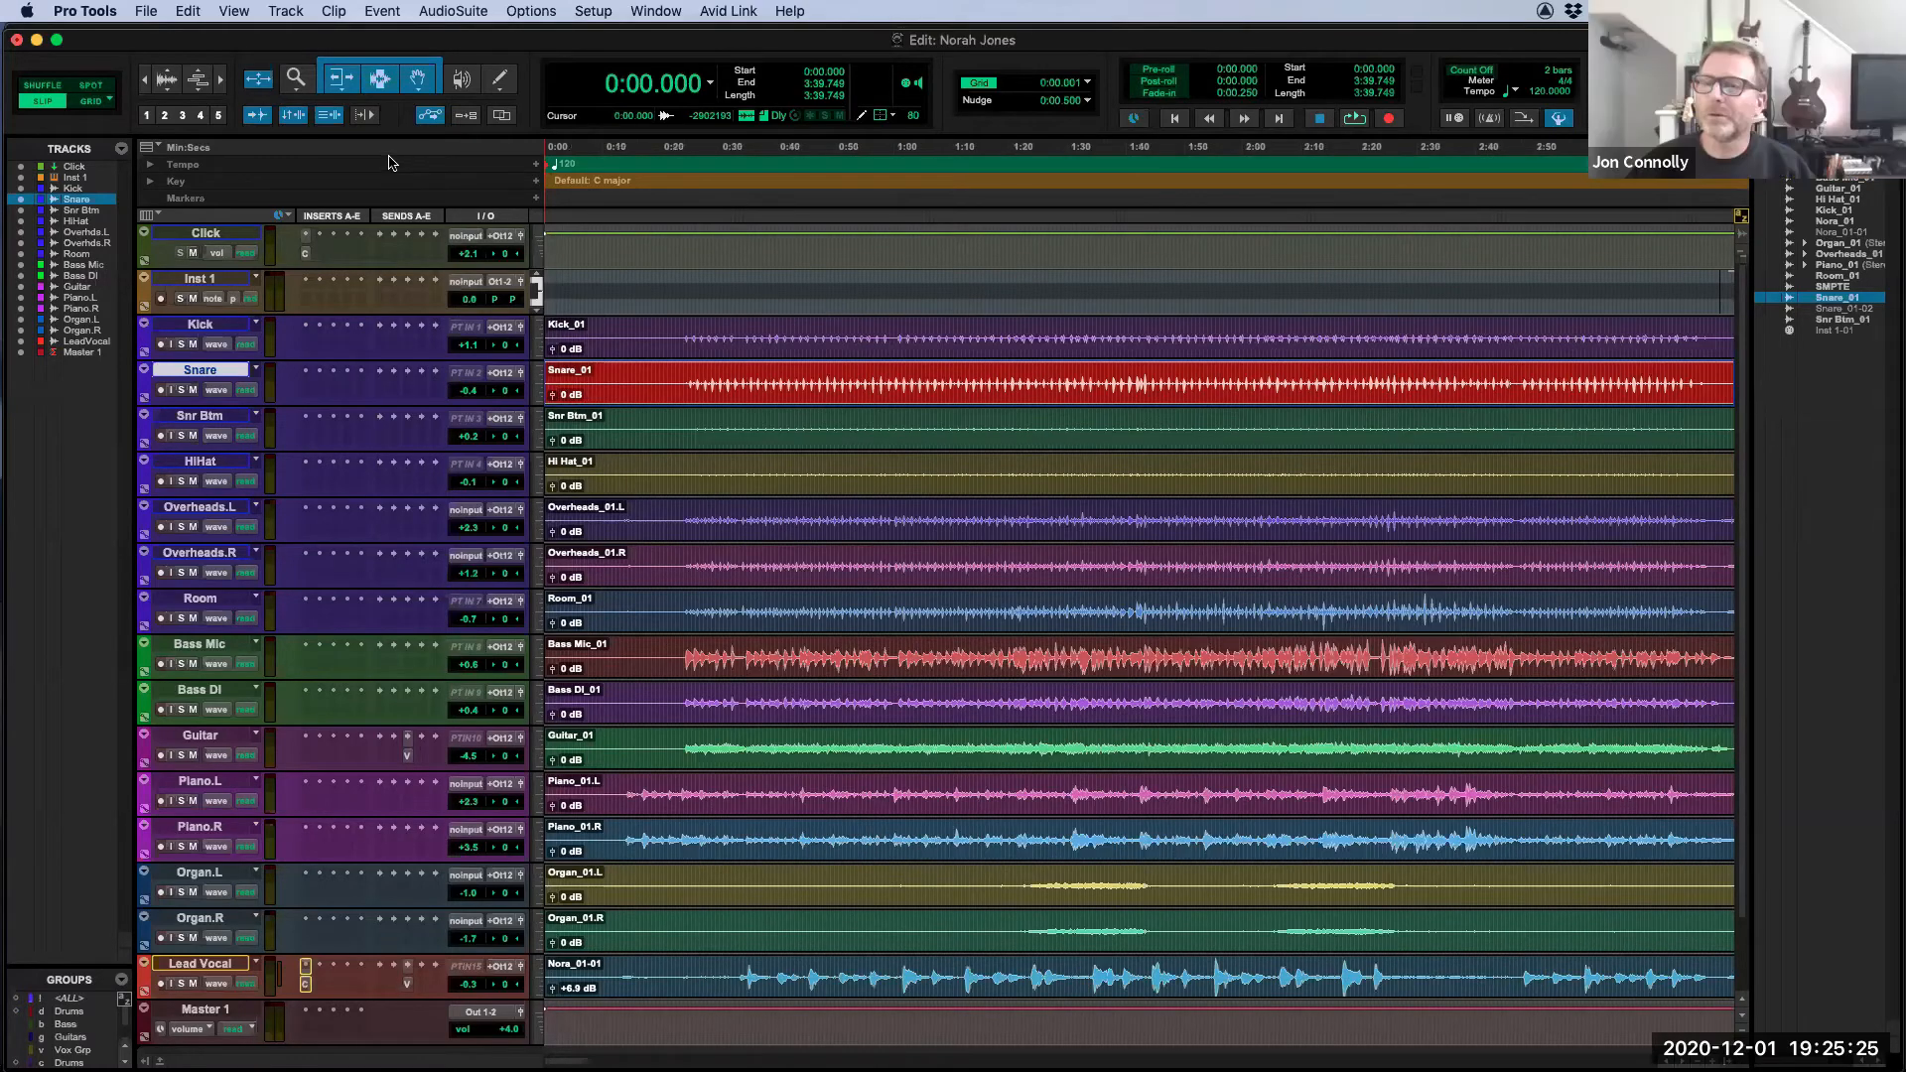
pyautogui.press('r')
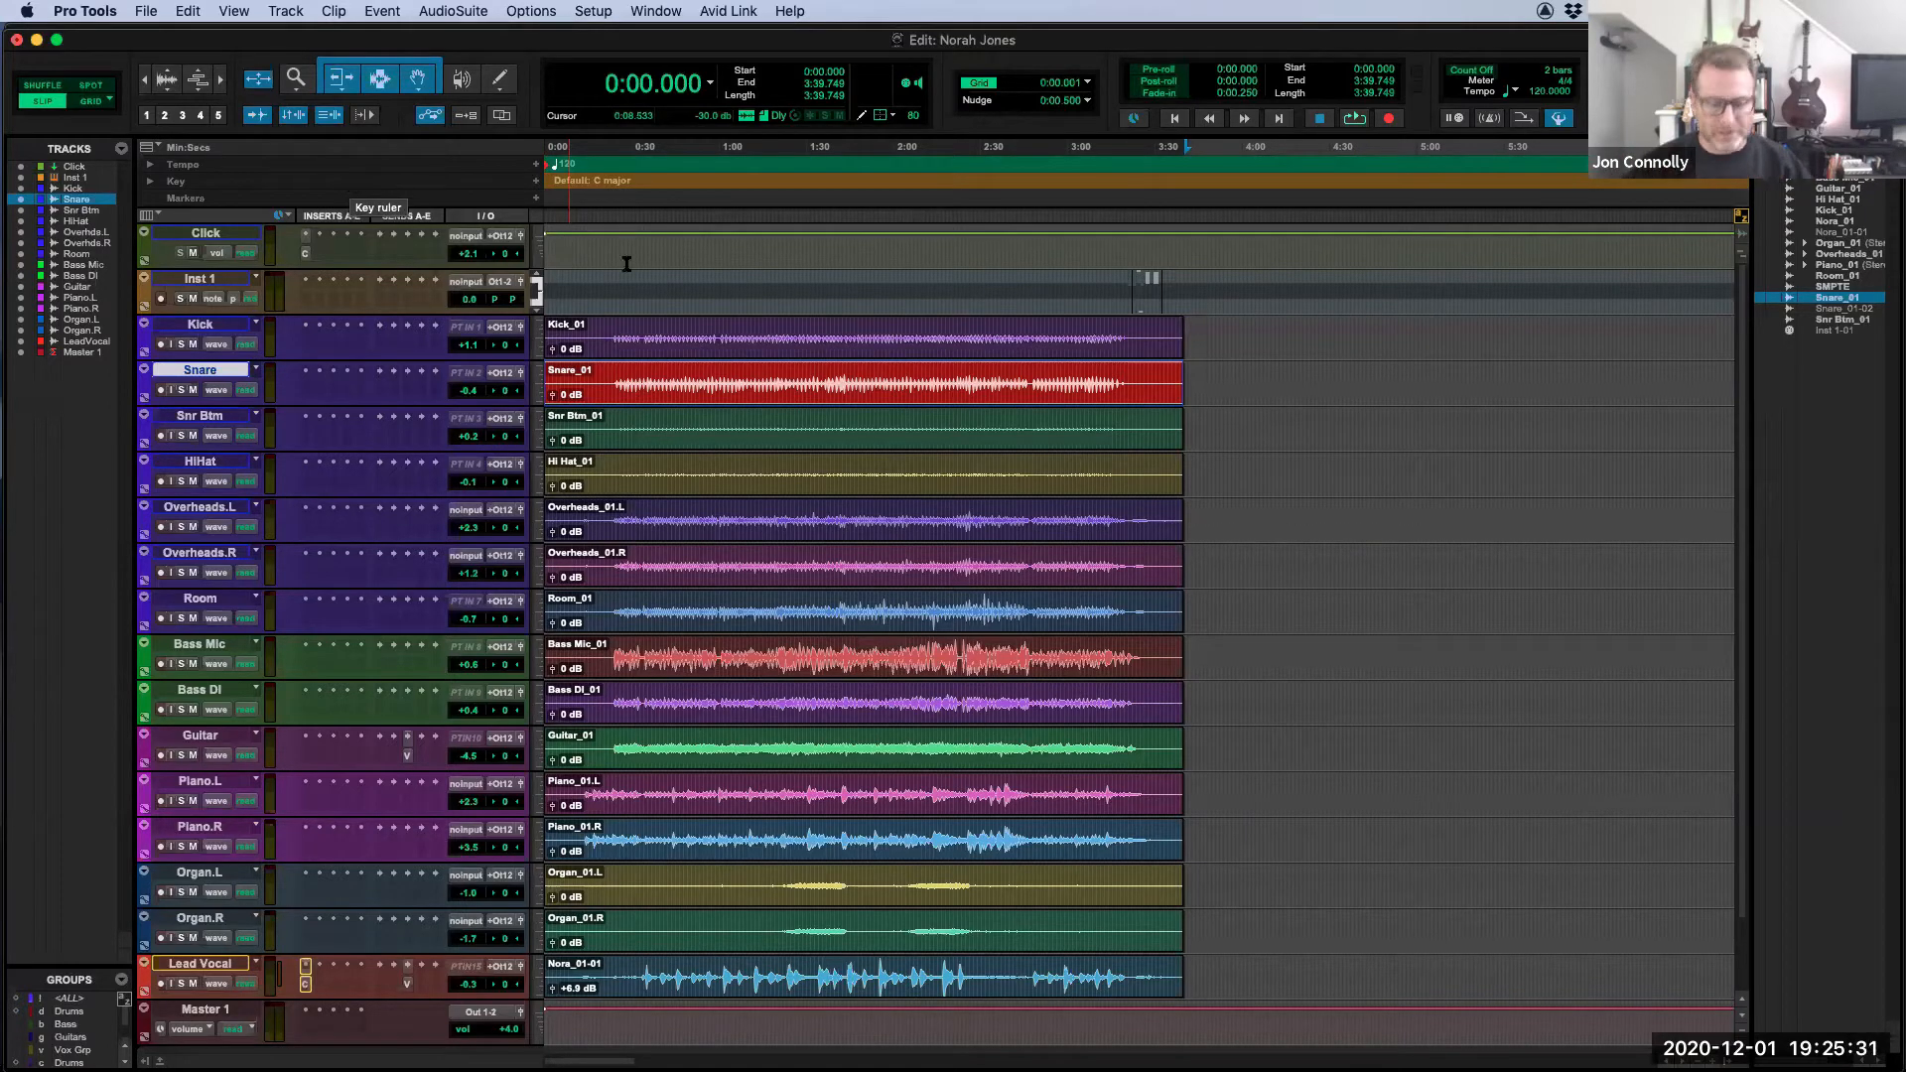
# Step: Place the edit cursor at 3:07.050 in the Snare clip and zoom in horizontally down to sample level
pyautogui.click(1088, 370)
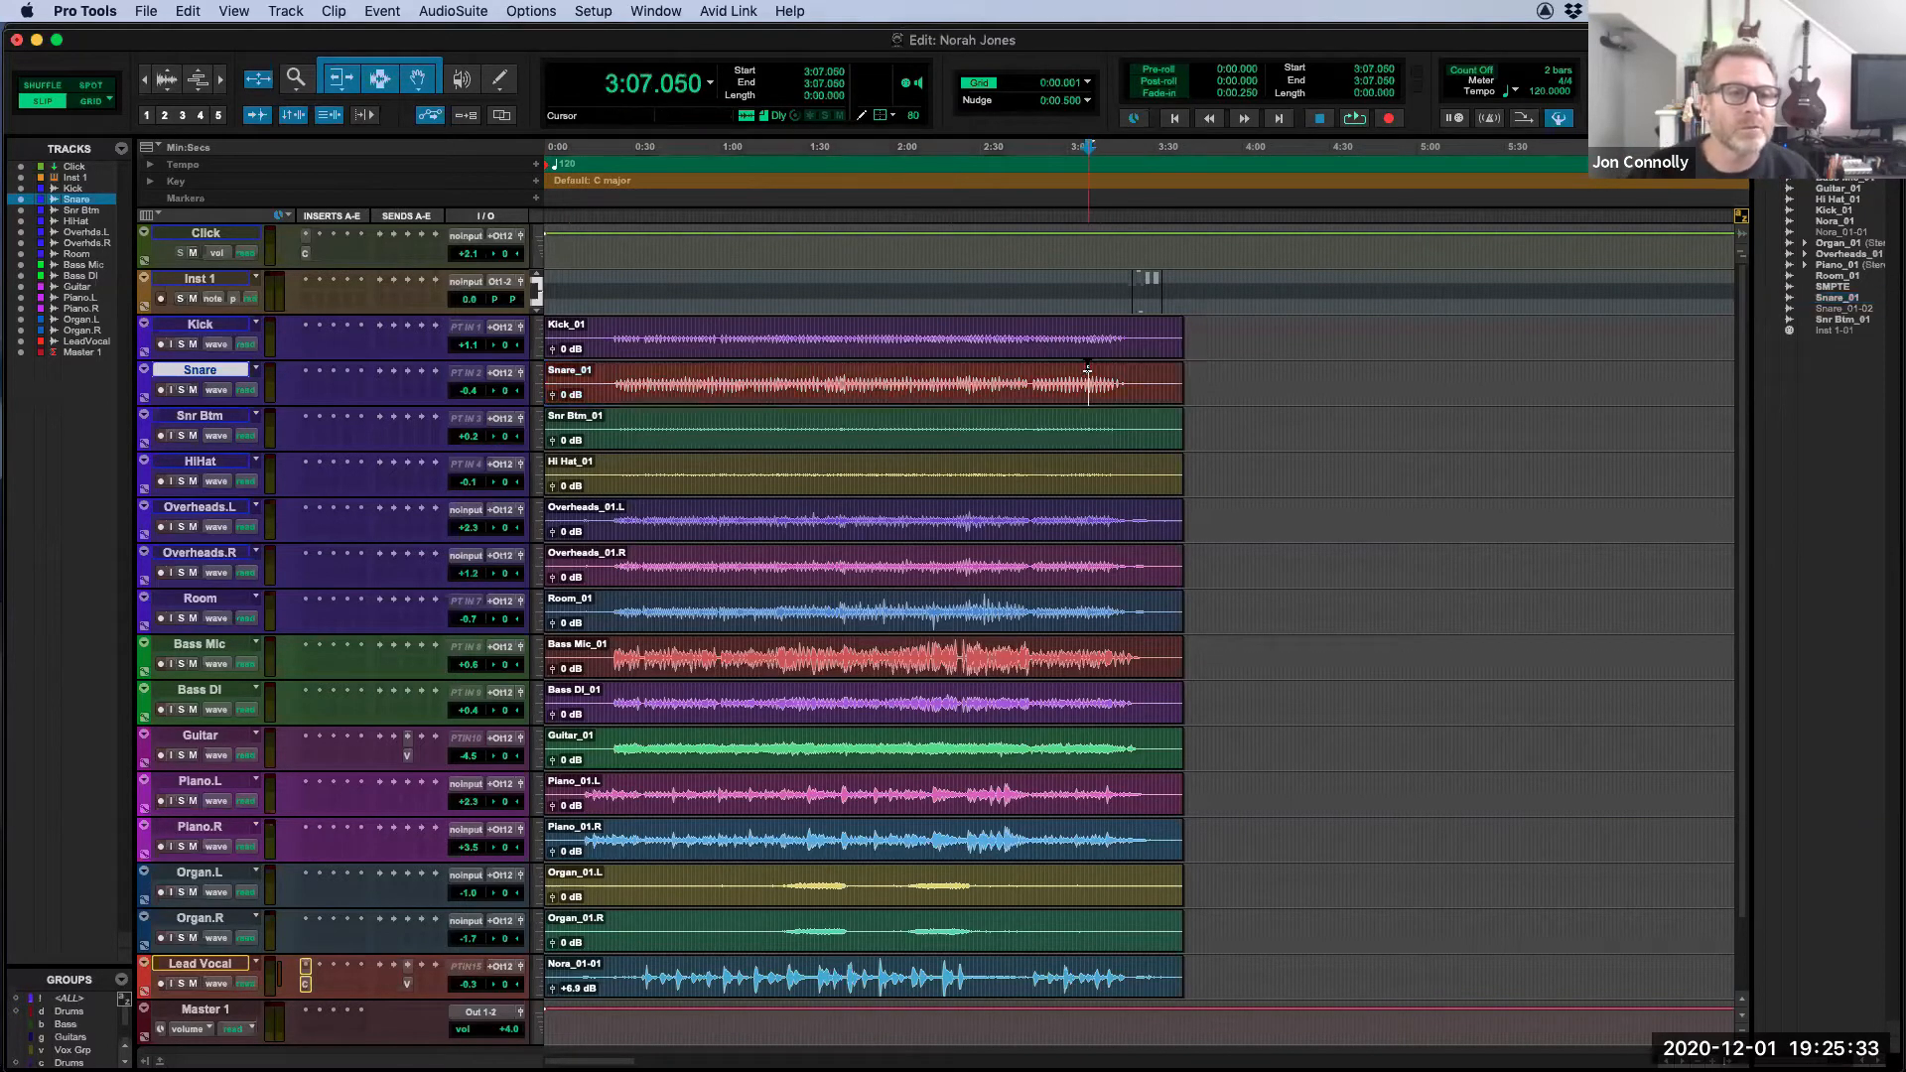
pyautogui.press('t')
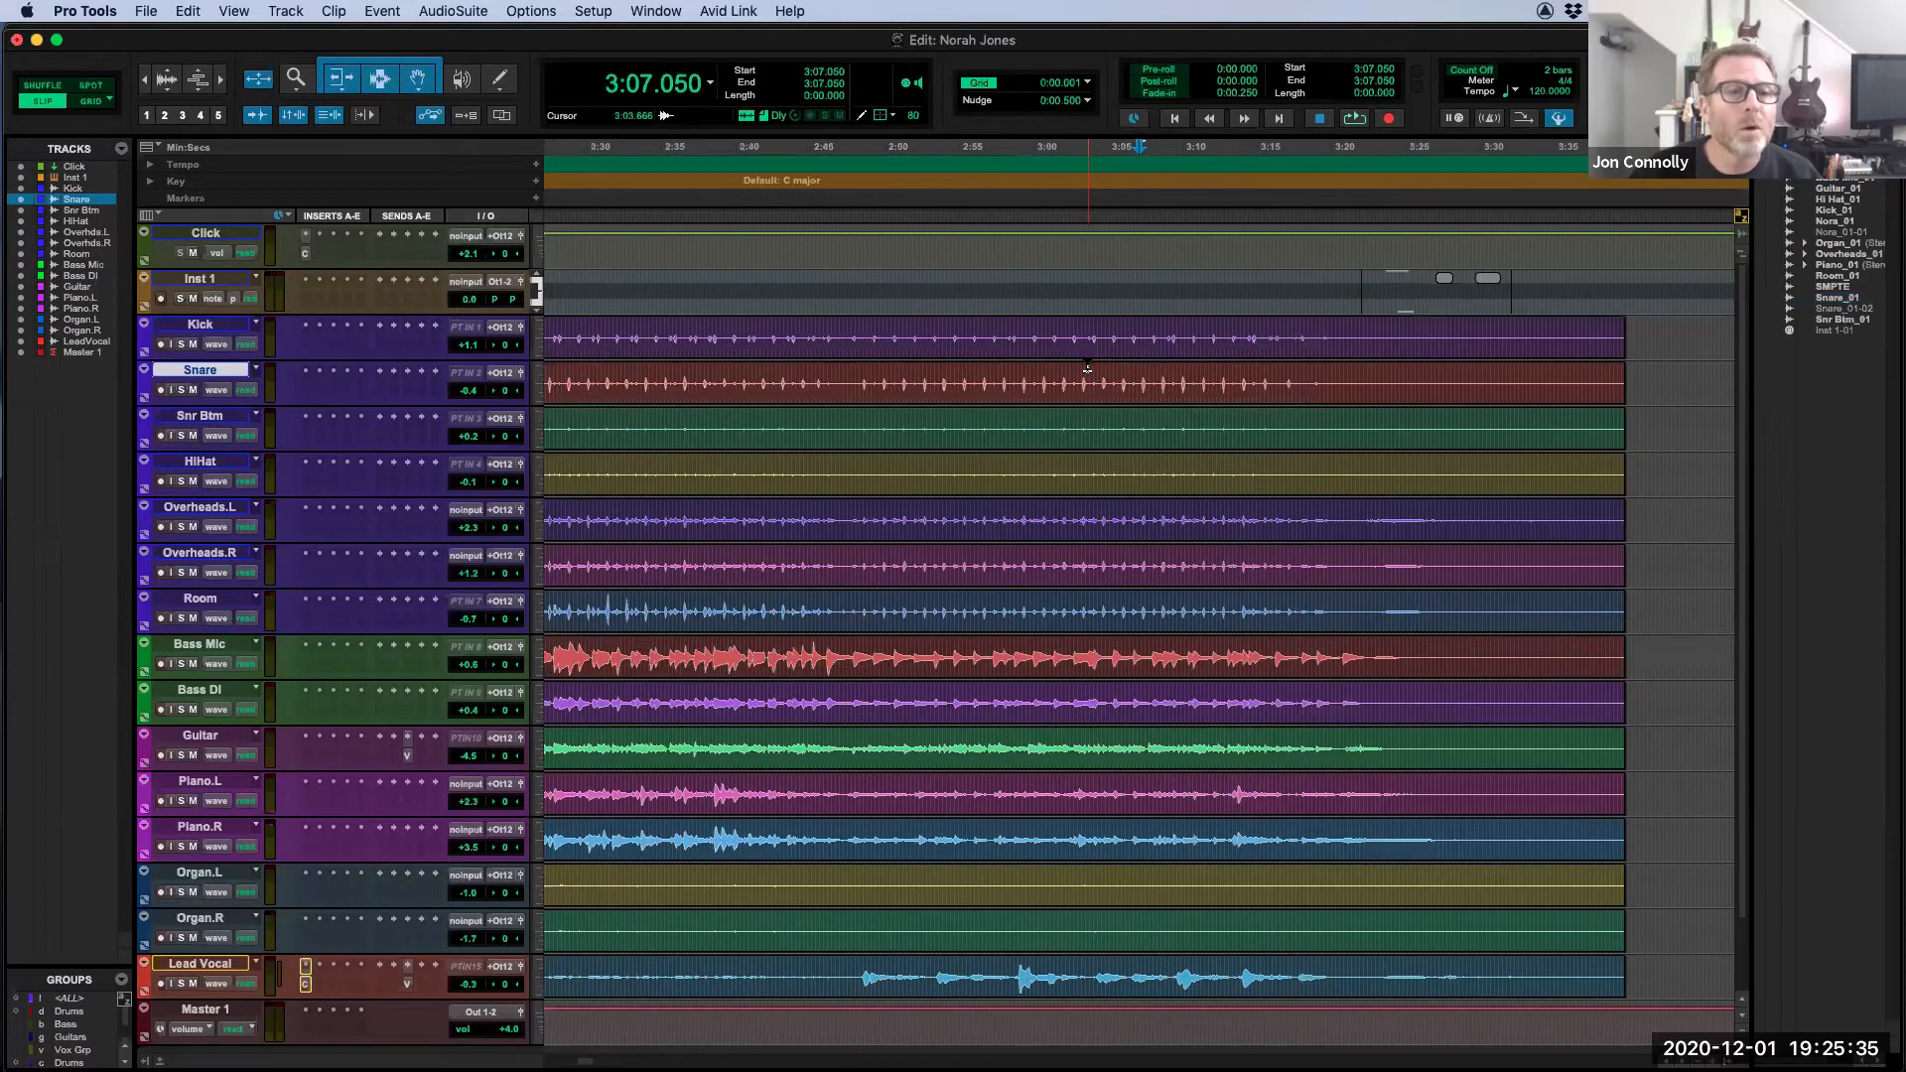
pyautogui.press('t')
pyautogui.press('t')
pyautogui.press('t')
pyautogui.press('t')
pyautogui.press('t')
pyautogui.press('t')
pyautogui.press('t')
pyautogui.press('t')
pyautogui.press('t')
pyautogui.press('t')
pyautogui.press('t')
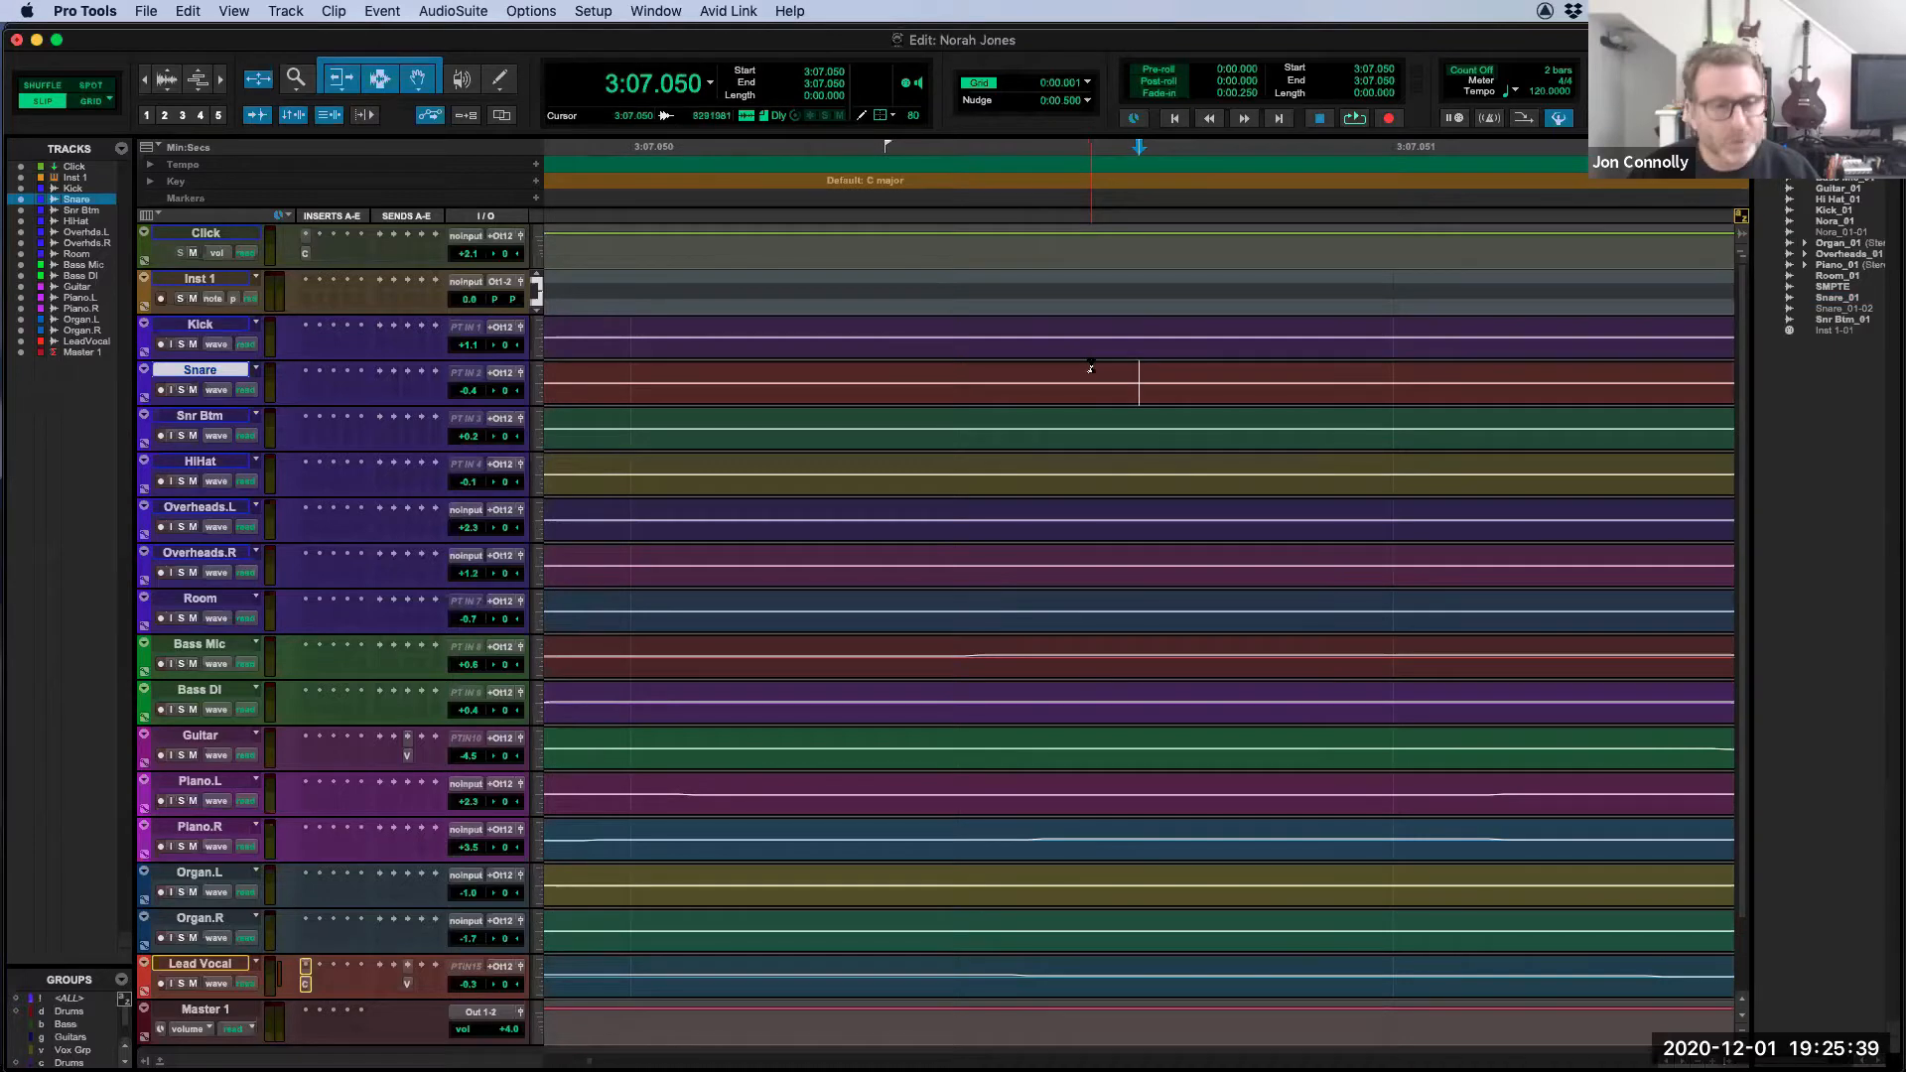
# Step: Place the edit cursor on the Snare hit at 3:07.386 and zoom in horizontally down to sample level
pyautogui.press('r')
pyautogui.press('r')
pyautogui.press('r')
pyautogui.press('r')
pyautogui.press('r')
pyautogui.press('r')
pyautogui.press('r')
pyautogui.press('r')
pyautogui.press('r')
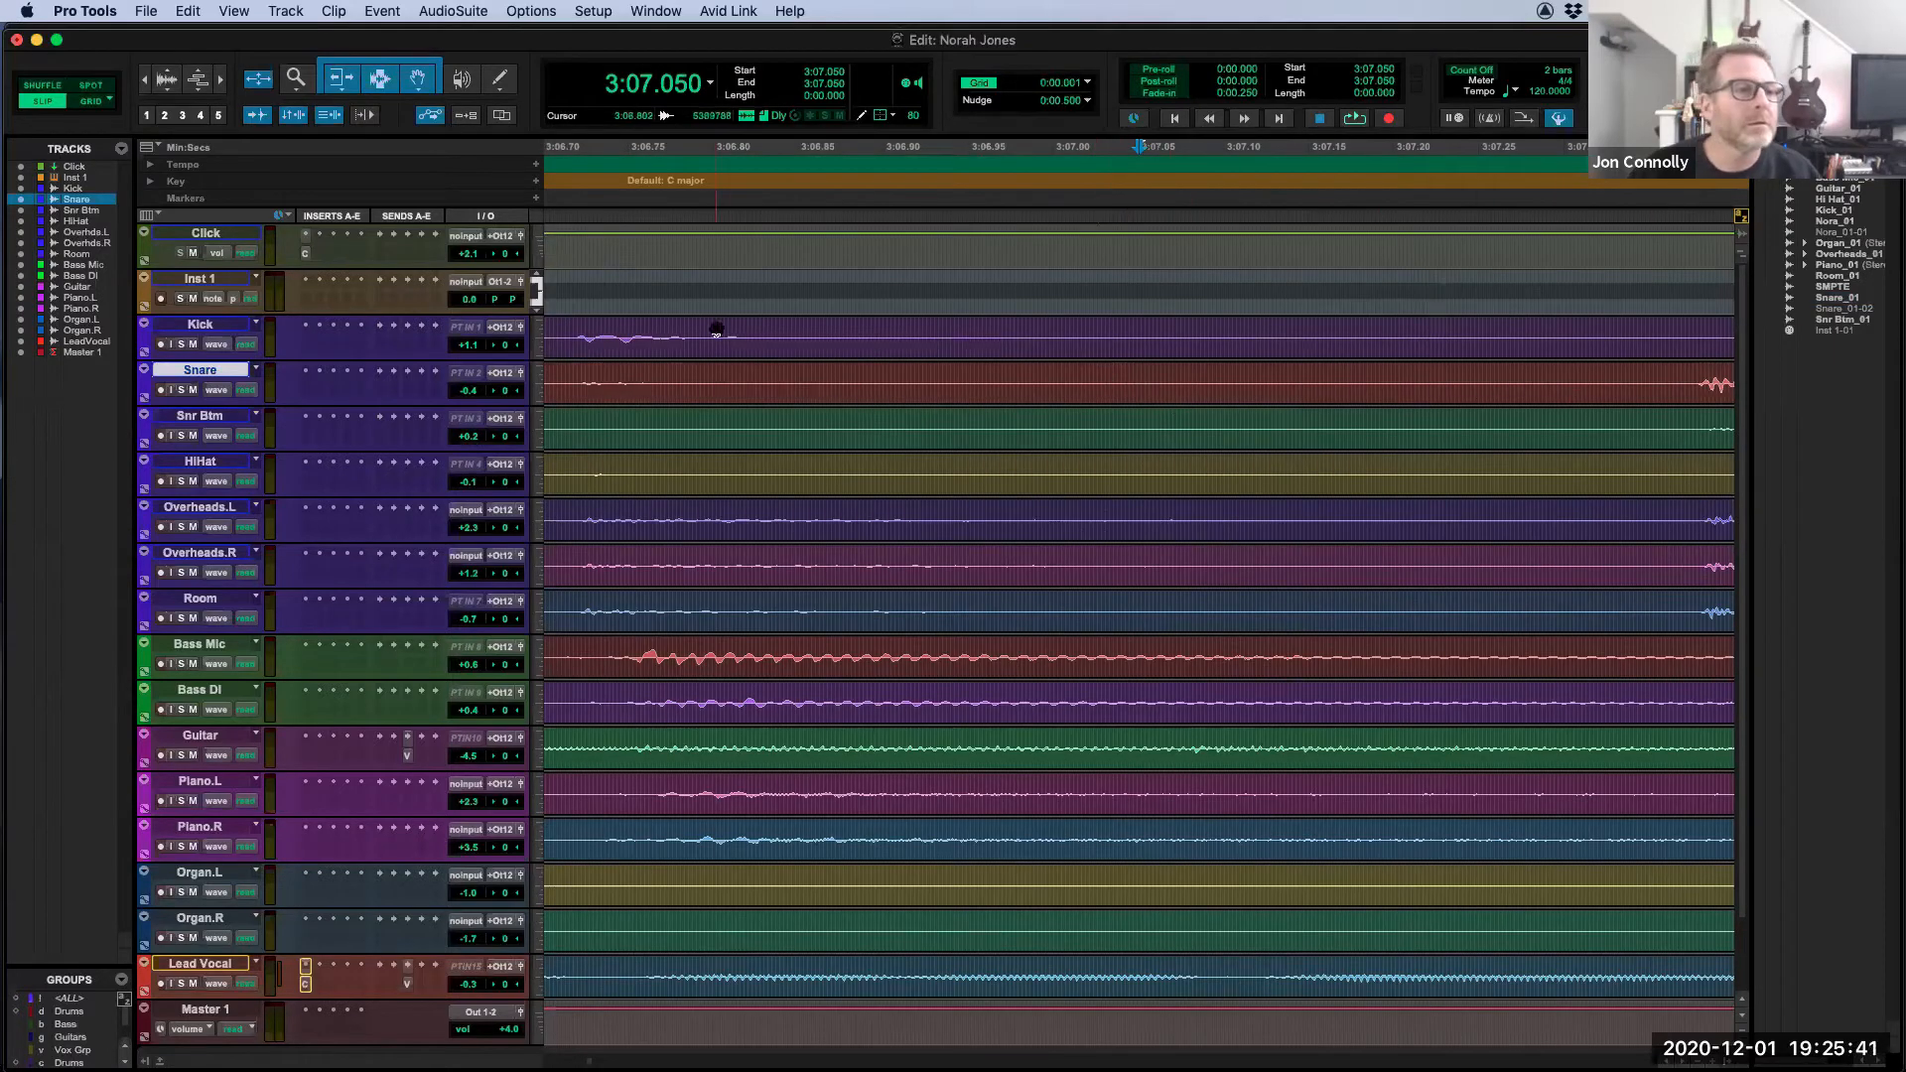
pyautogui.click(1709, 372)
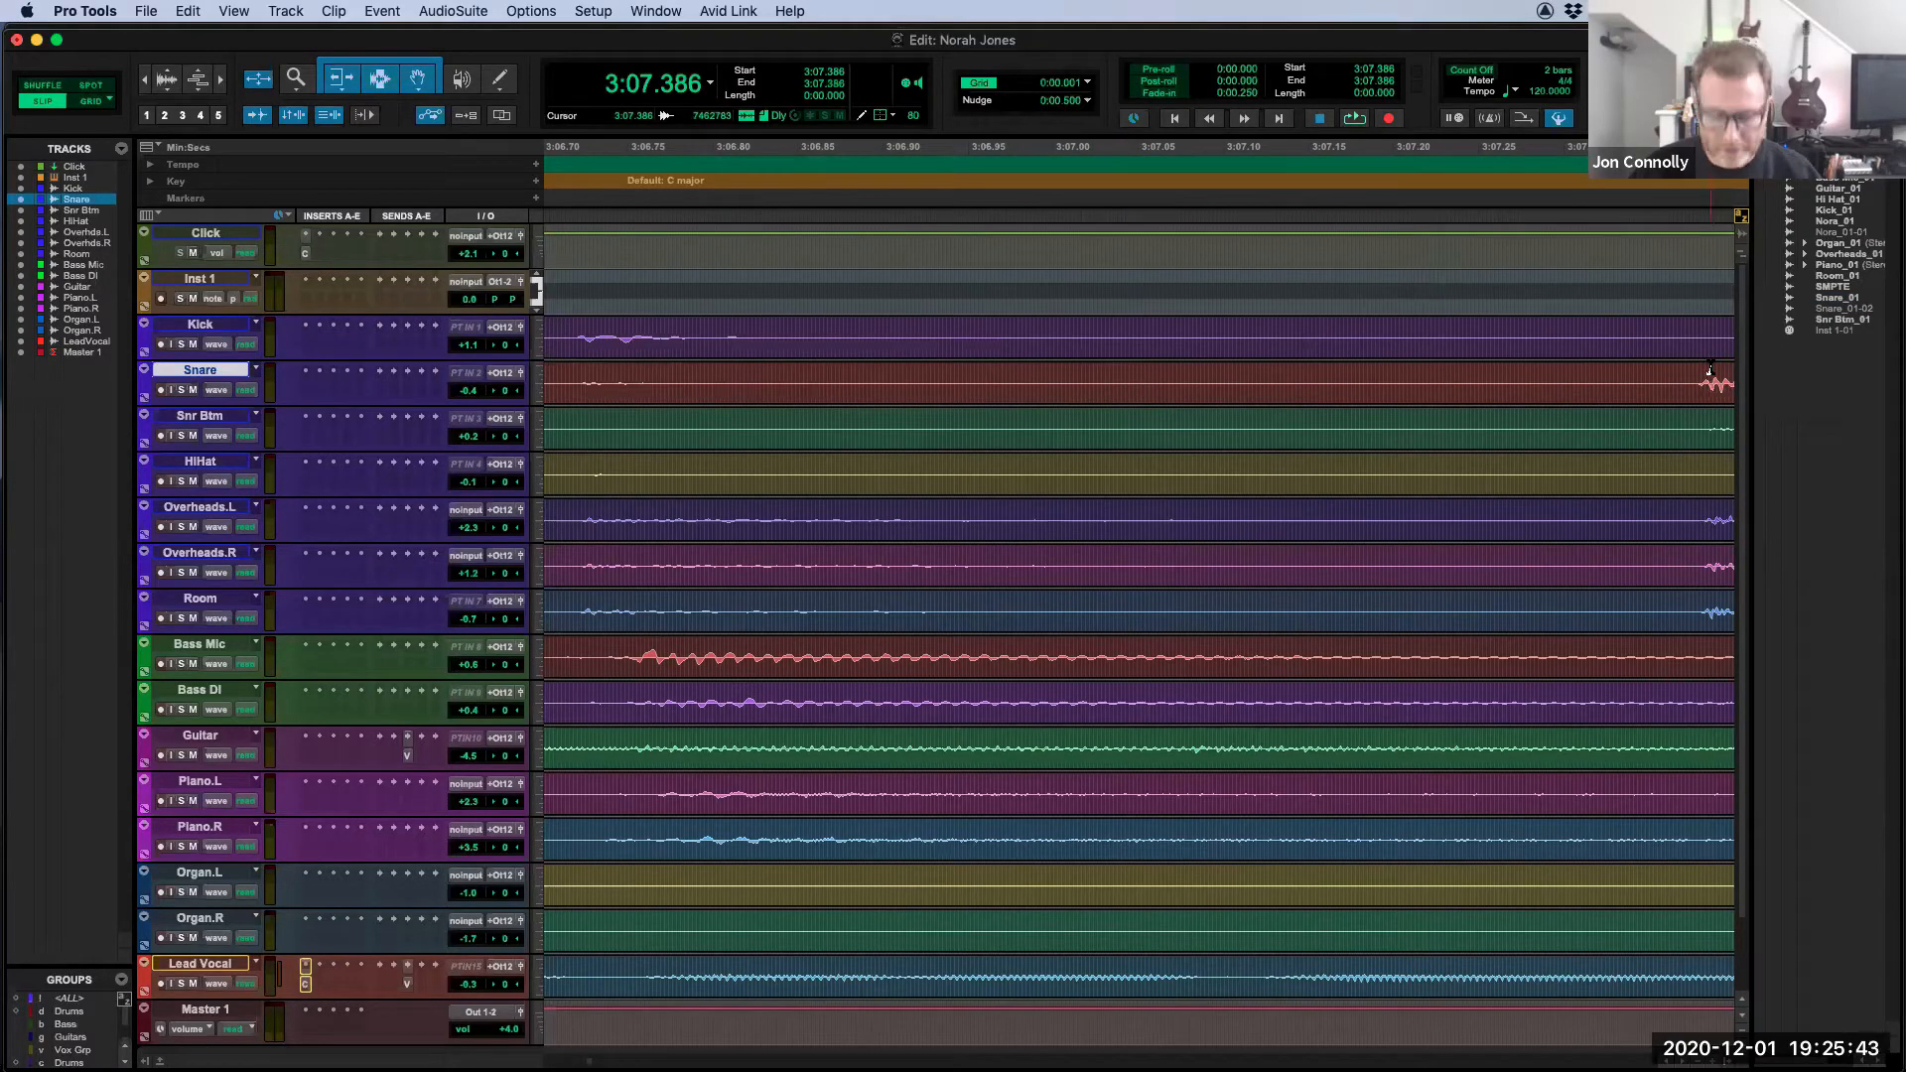
pyautogui.press('t')
pyautogui.press('t')
pyautogui.press('t')
pyautogui.press('t')
pyautogui.press('t')
pyautogui.press('t')
pyautogui.press('t')
pyautogui.press('t')
pyautogui.press('t')
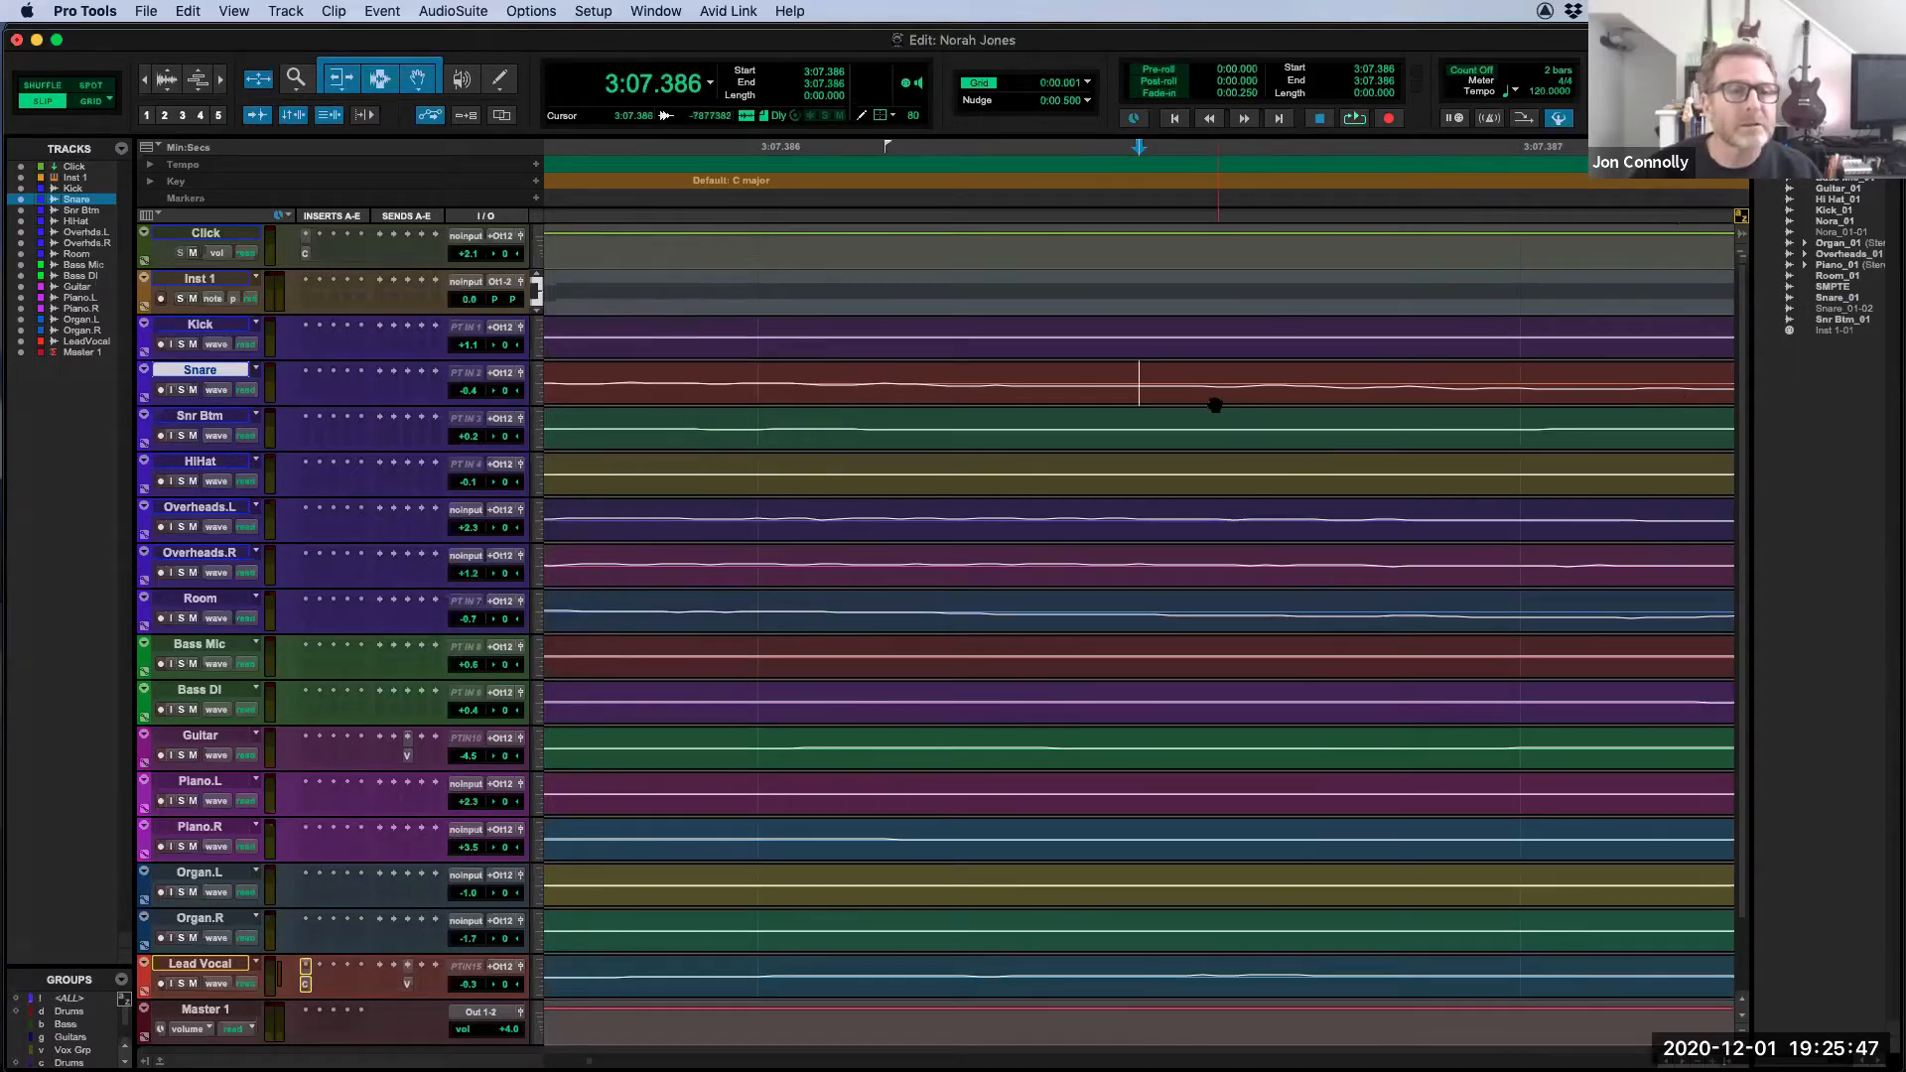
# Step: Select a single sample of the Snare waveform at 3:07.386 and set the main time scale to Samples
pyautogui.click(1138, 369)
pyautogui.moveTo(1138, 370); pyautogui.dragTo(1146, 371)
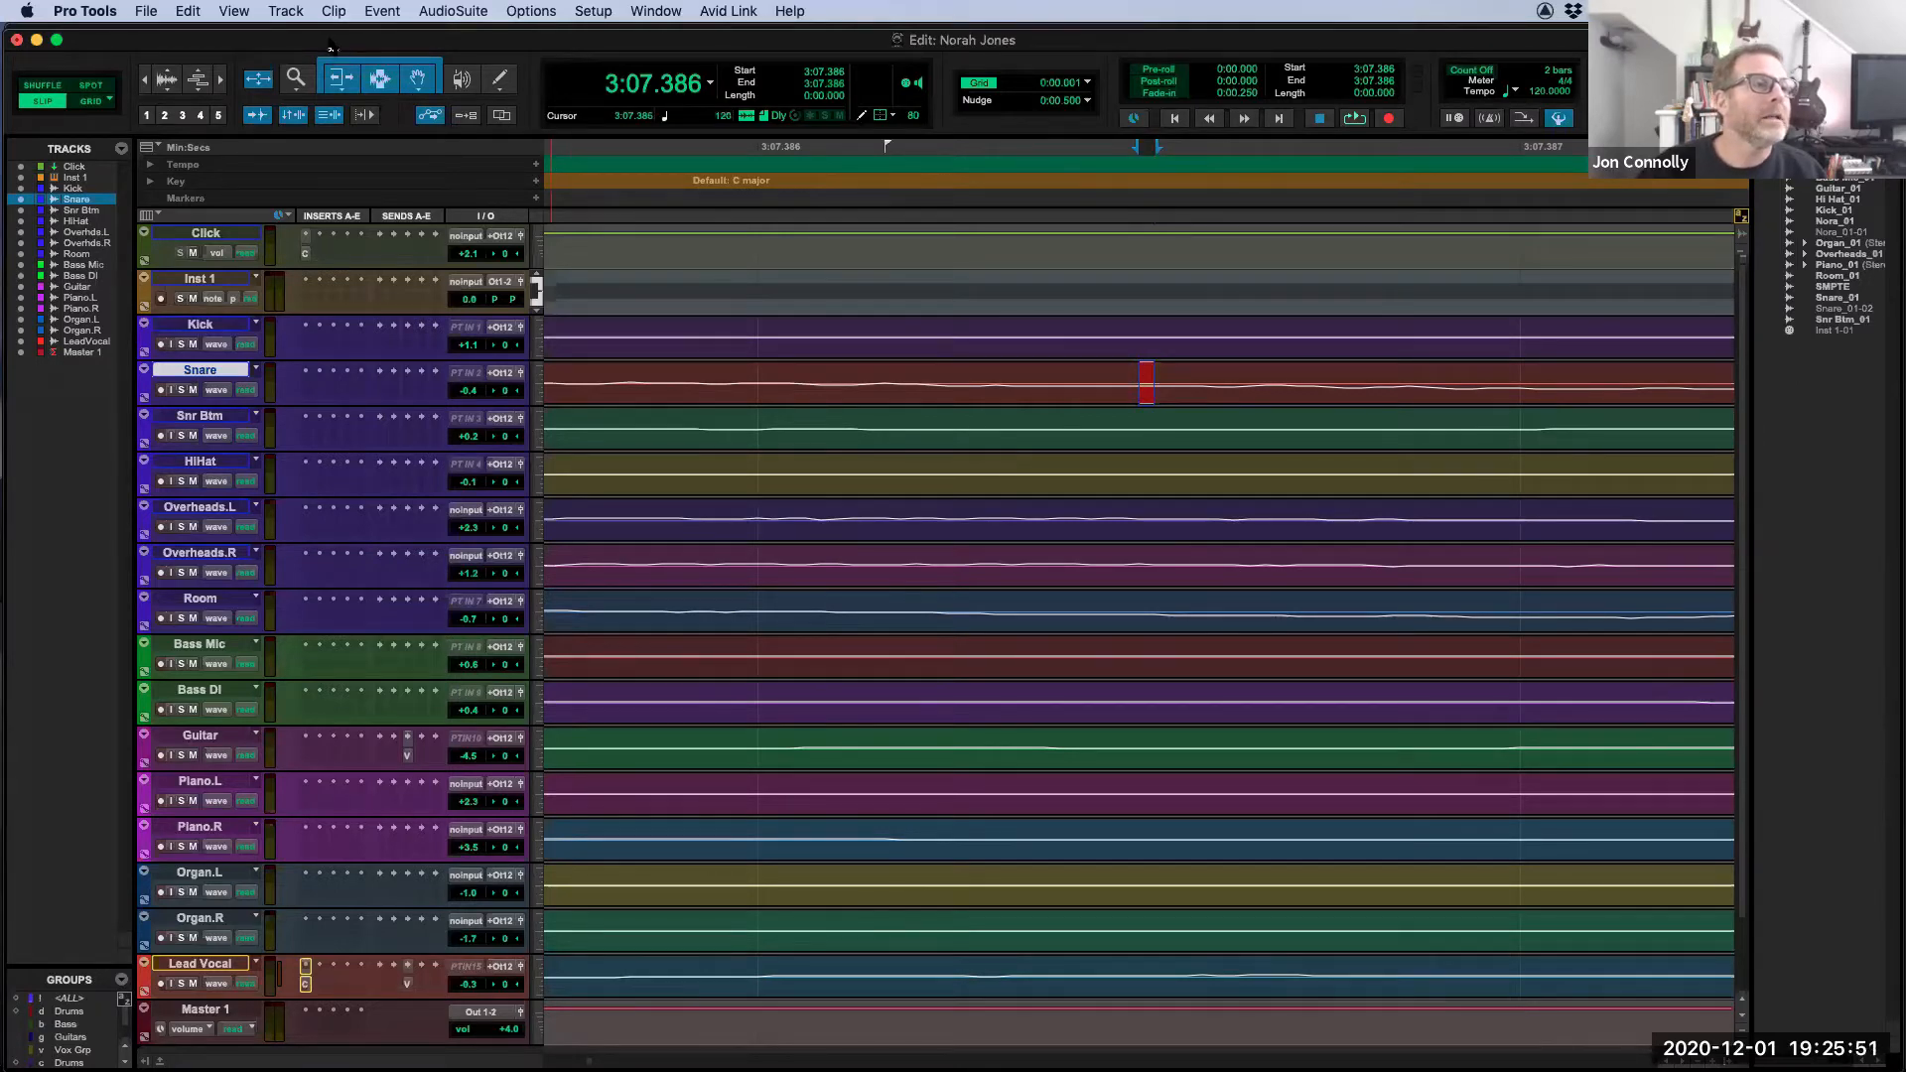
pyautogui.moveTo(330, 41); pyautogui.dragTo(335, 101)
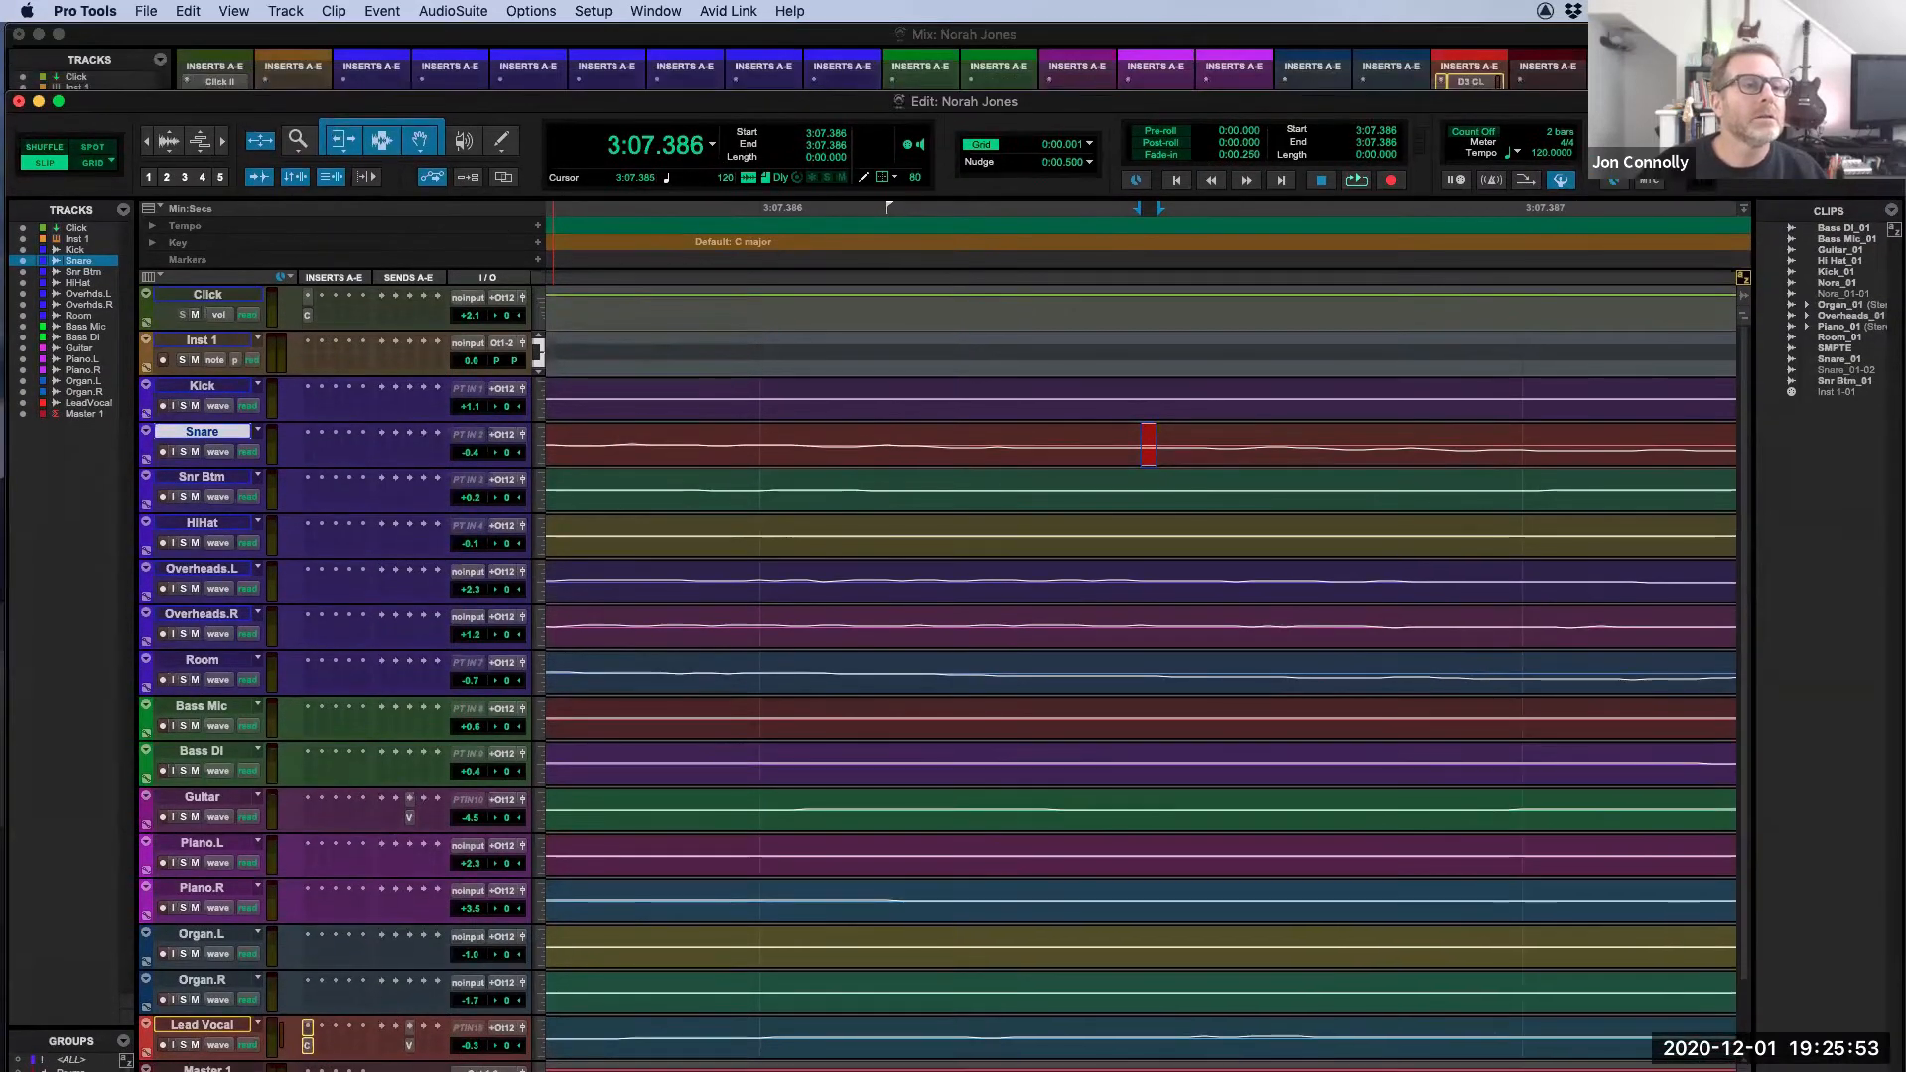
pyautogui.click(712, 149)
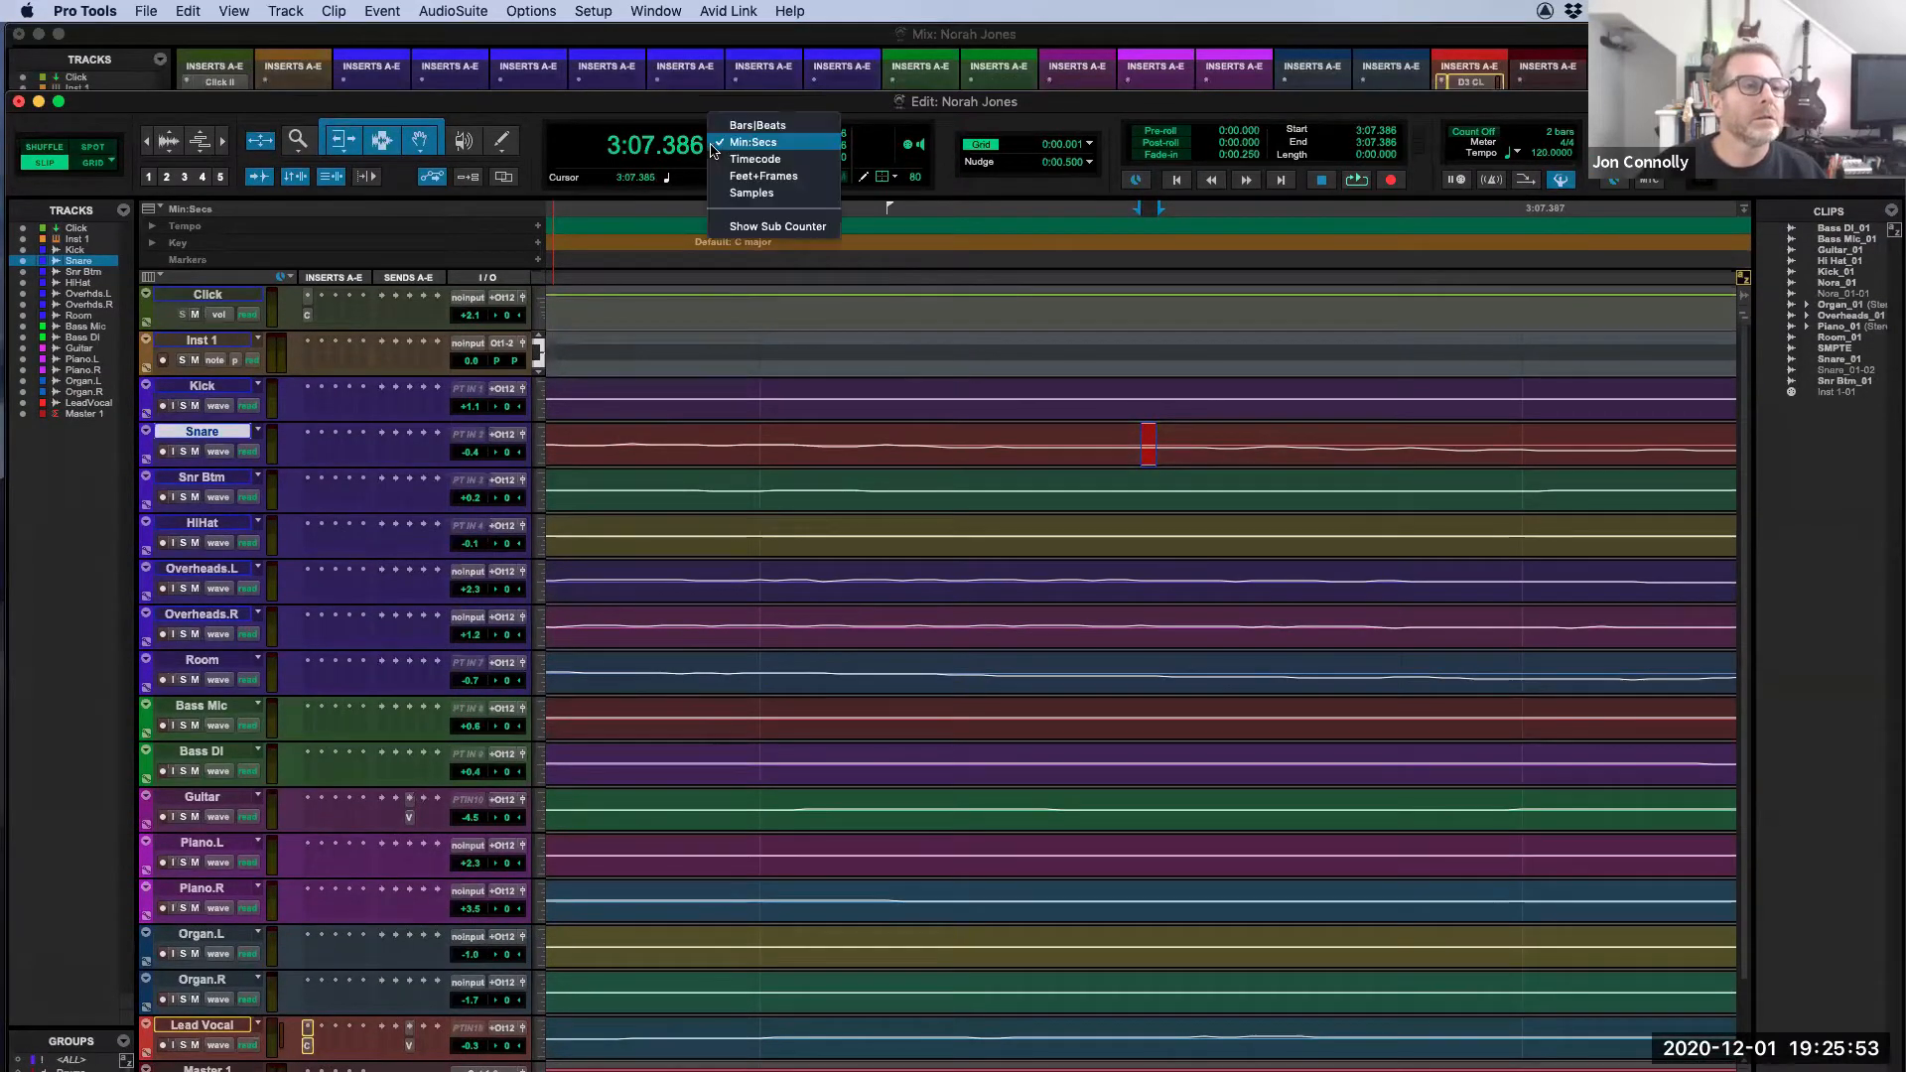
pyautogui.click(728, 194)
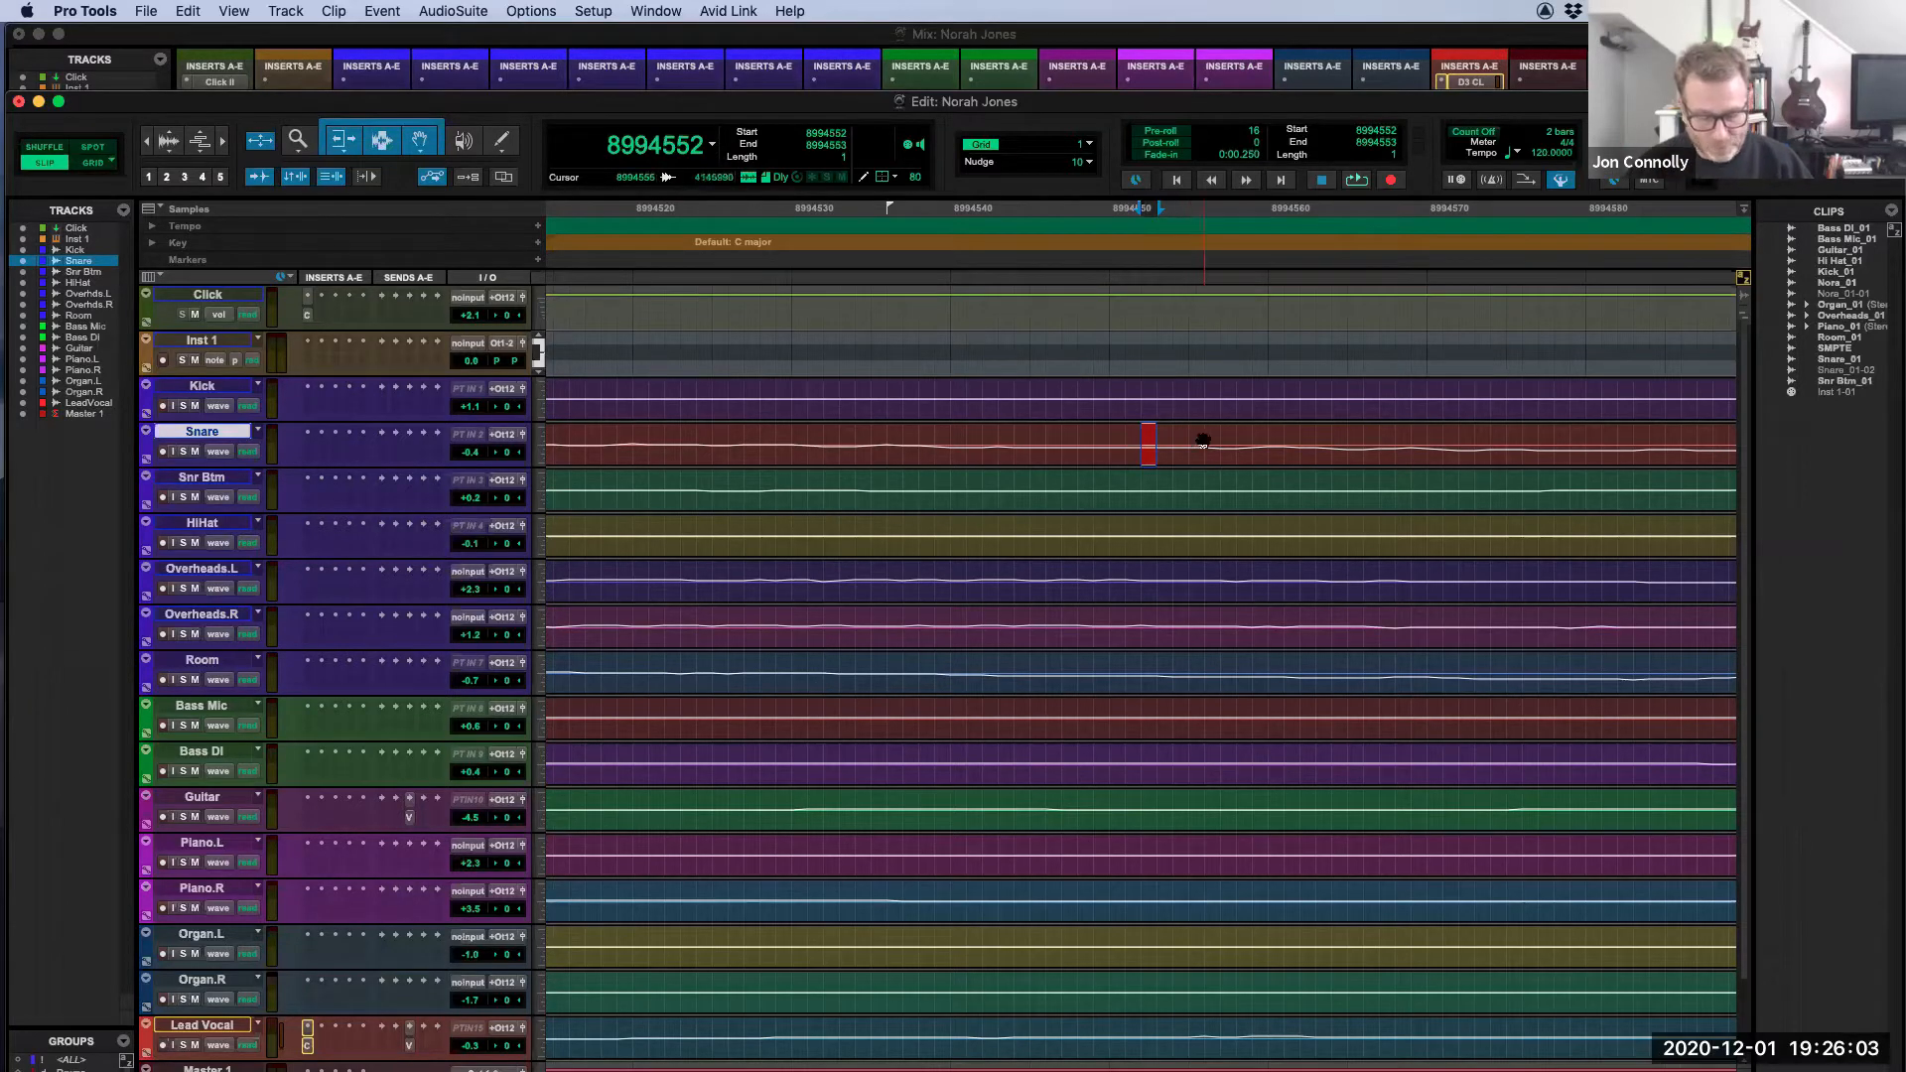
# Step: Zoom out horizontally around the one-sample Snare selection to examine the surrounding waveform
pyautogui.press('r')
pyautogui.press('r')
pyautogui.press('r')
pyautogui.press('r')
pyautogui.press('r')
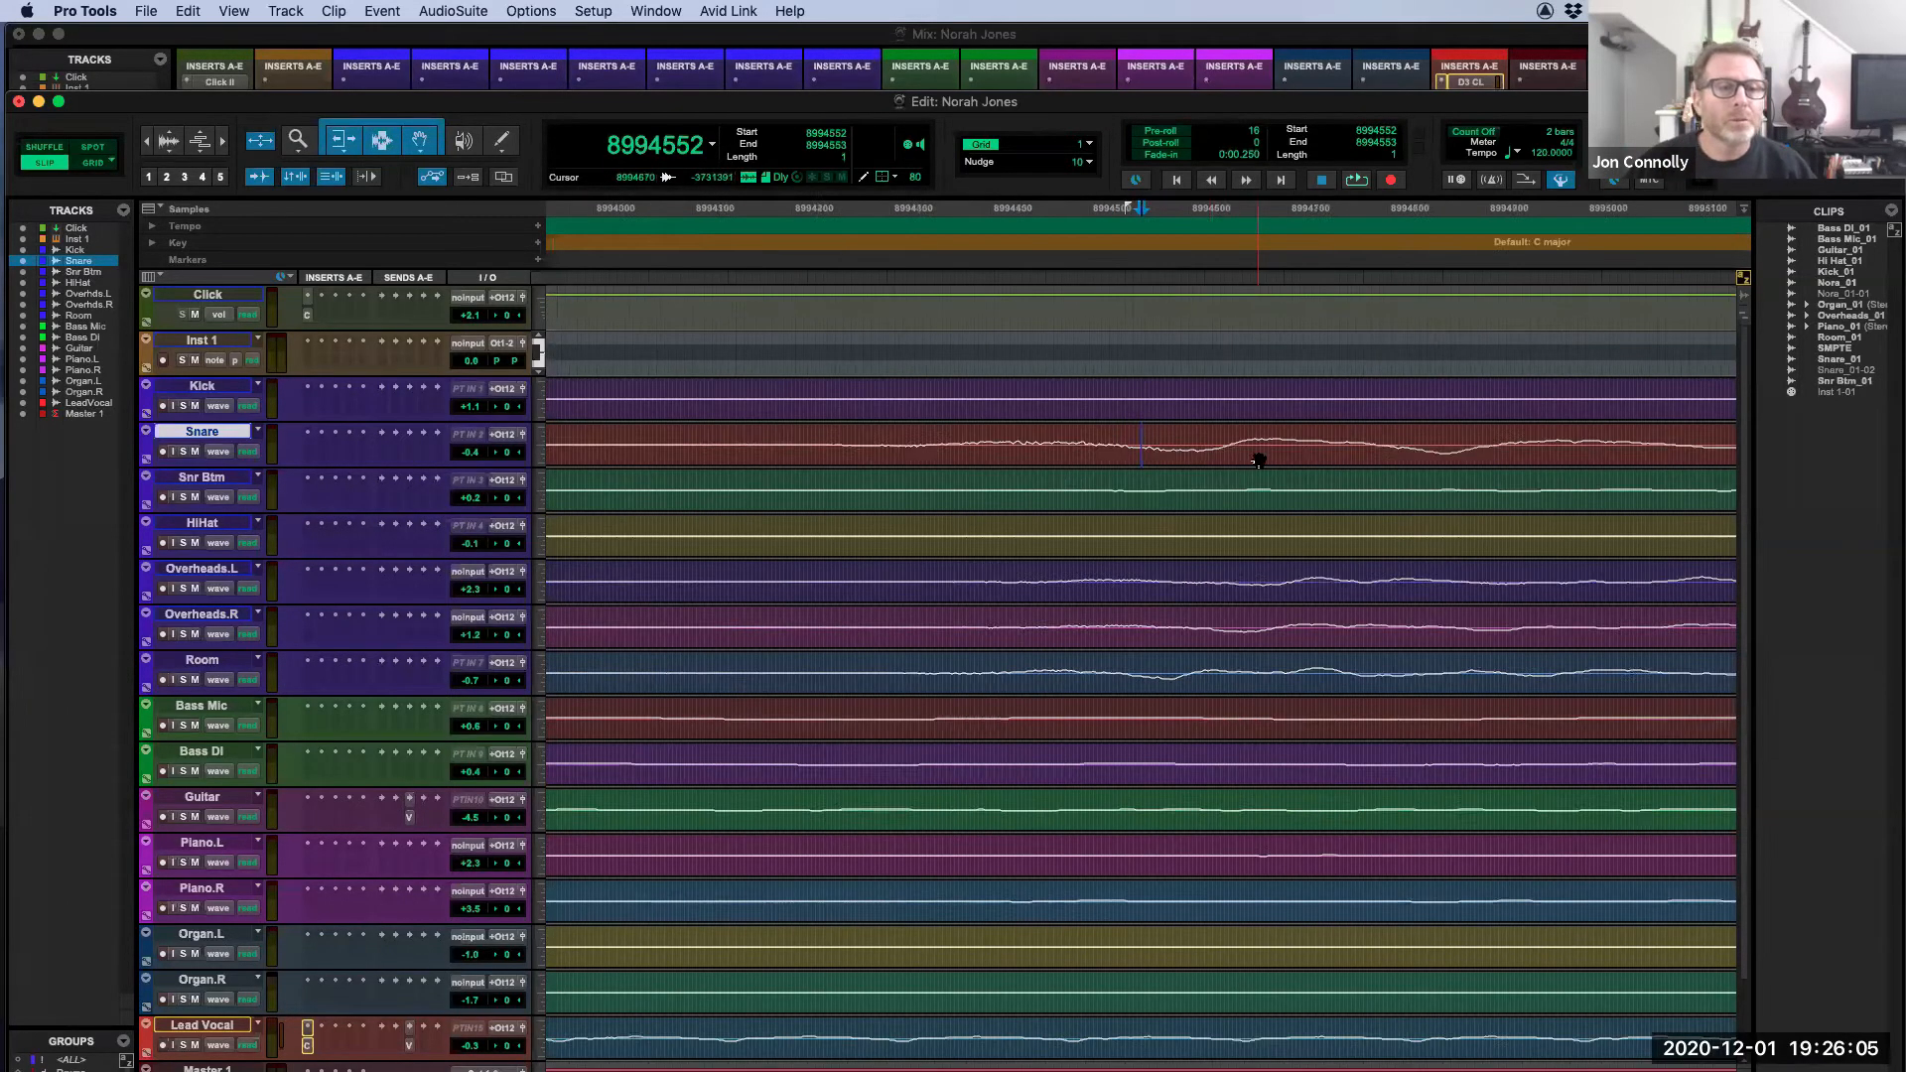
pyautogui.press('t')
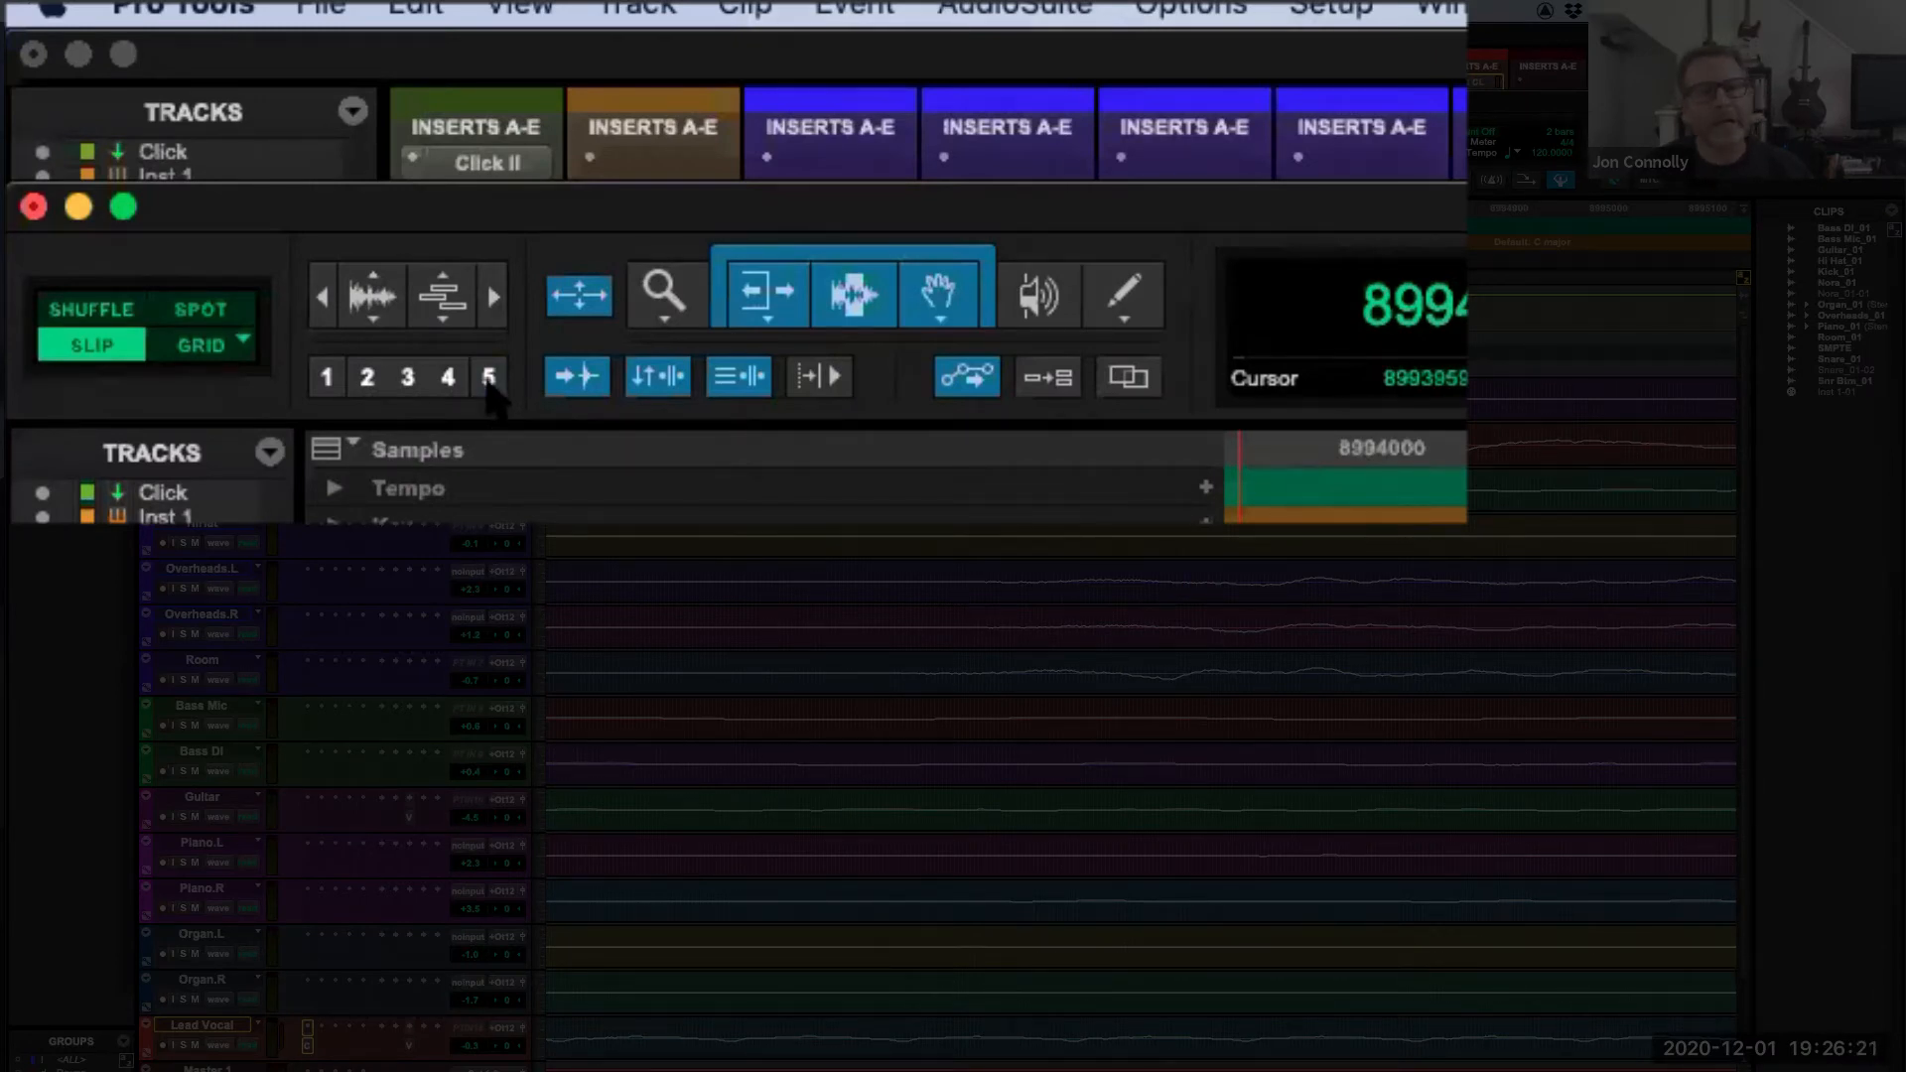
# Step: Recall zoom presets 5, 4, 3, 2, 1 and 2, finishing on zoom preset 4, to compare their horizontal zoom levels
pyautogui.click(489, 380)
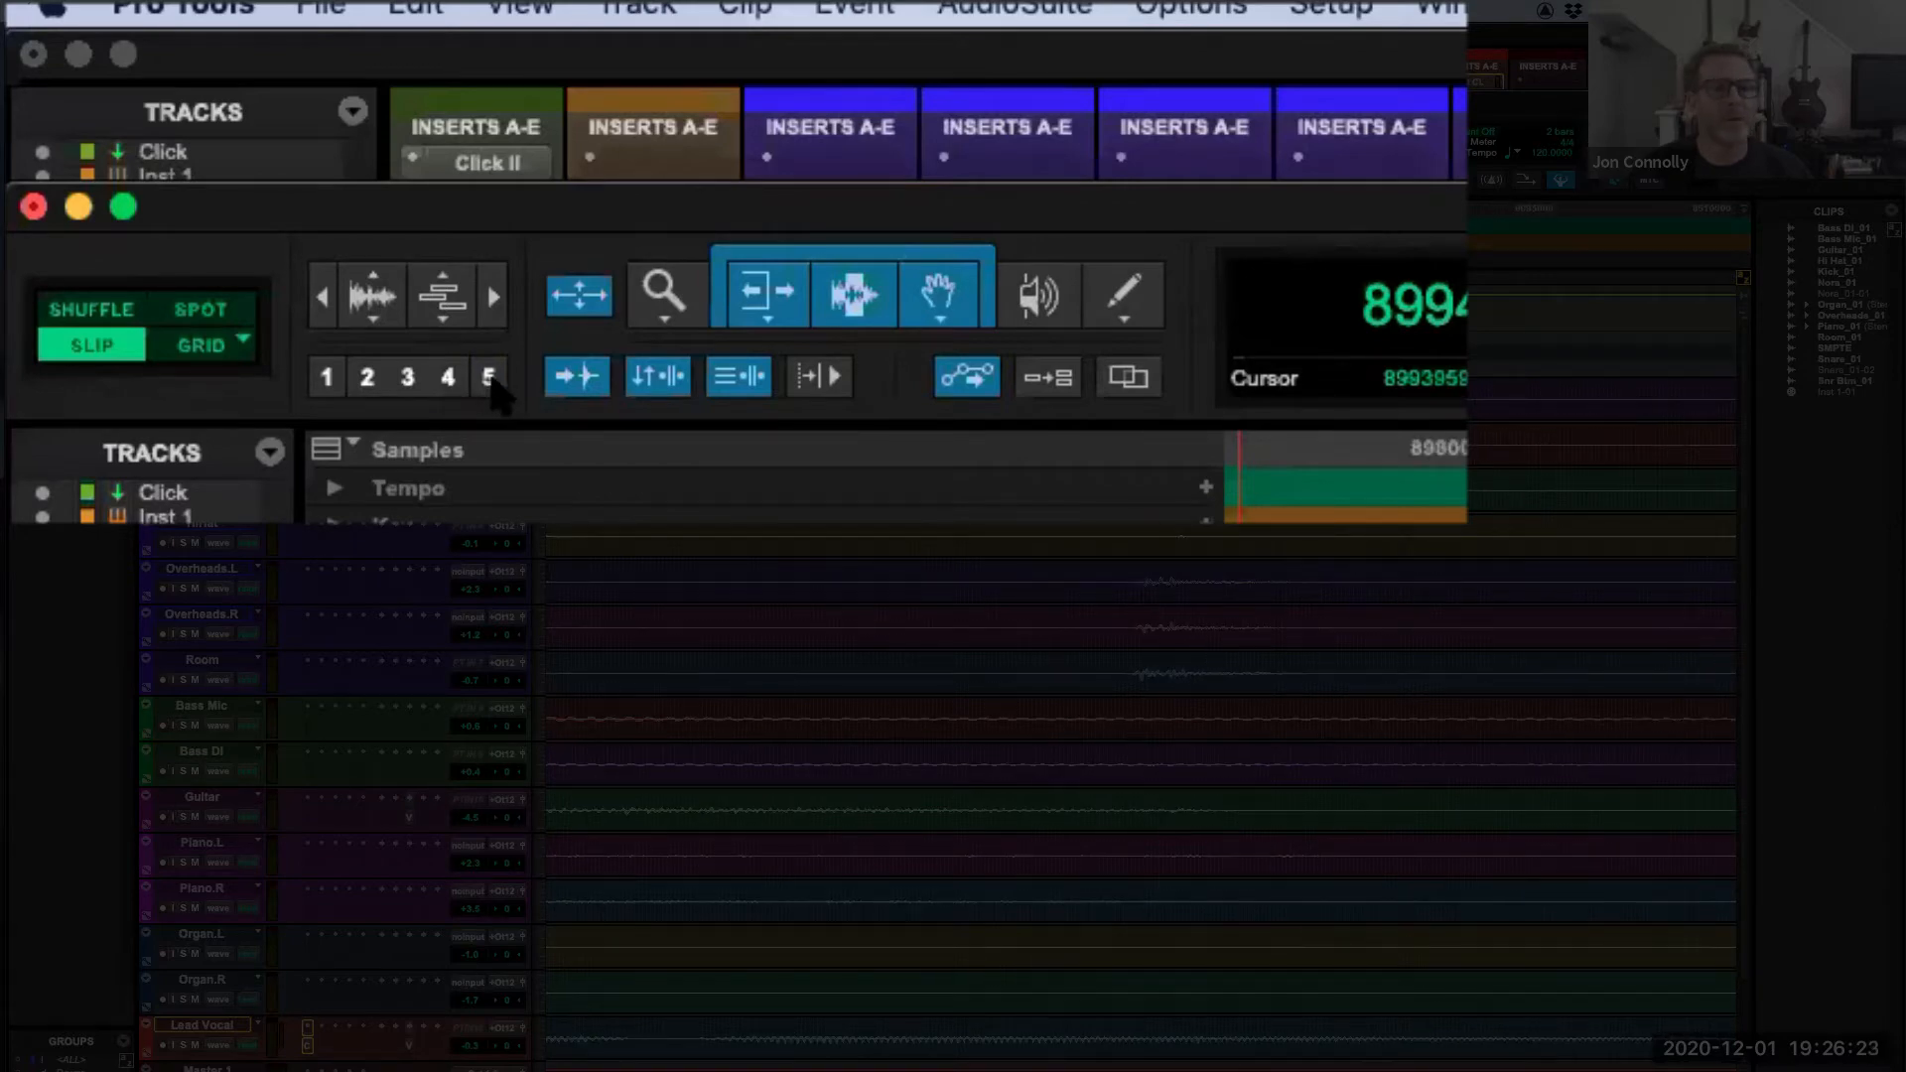
pyautogui.click(438, 376)
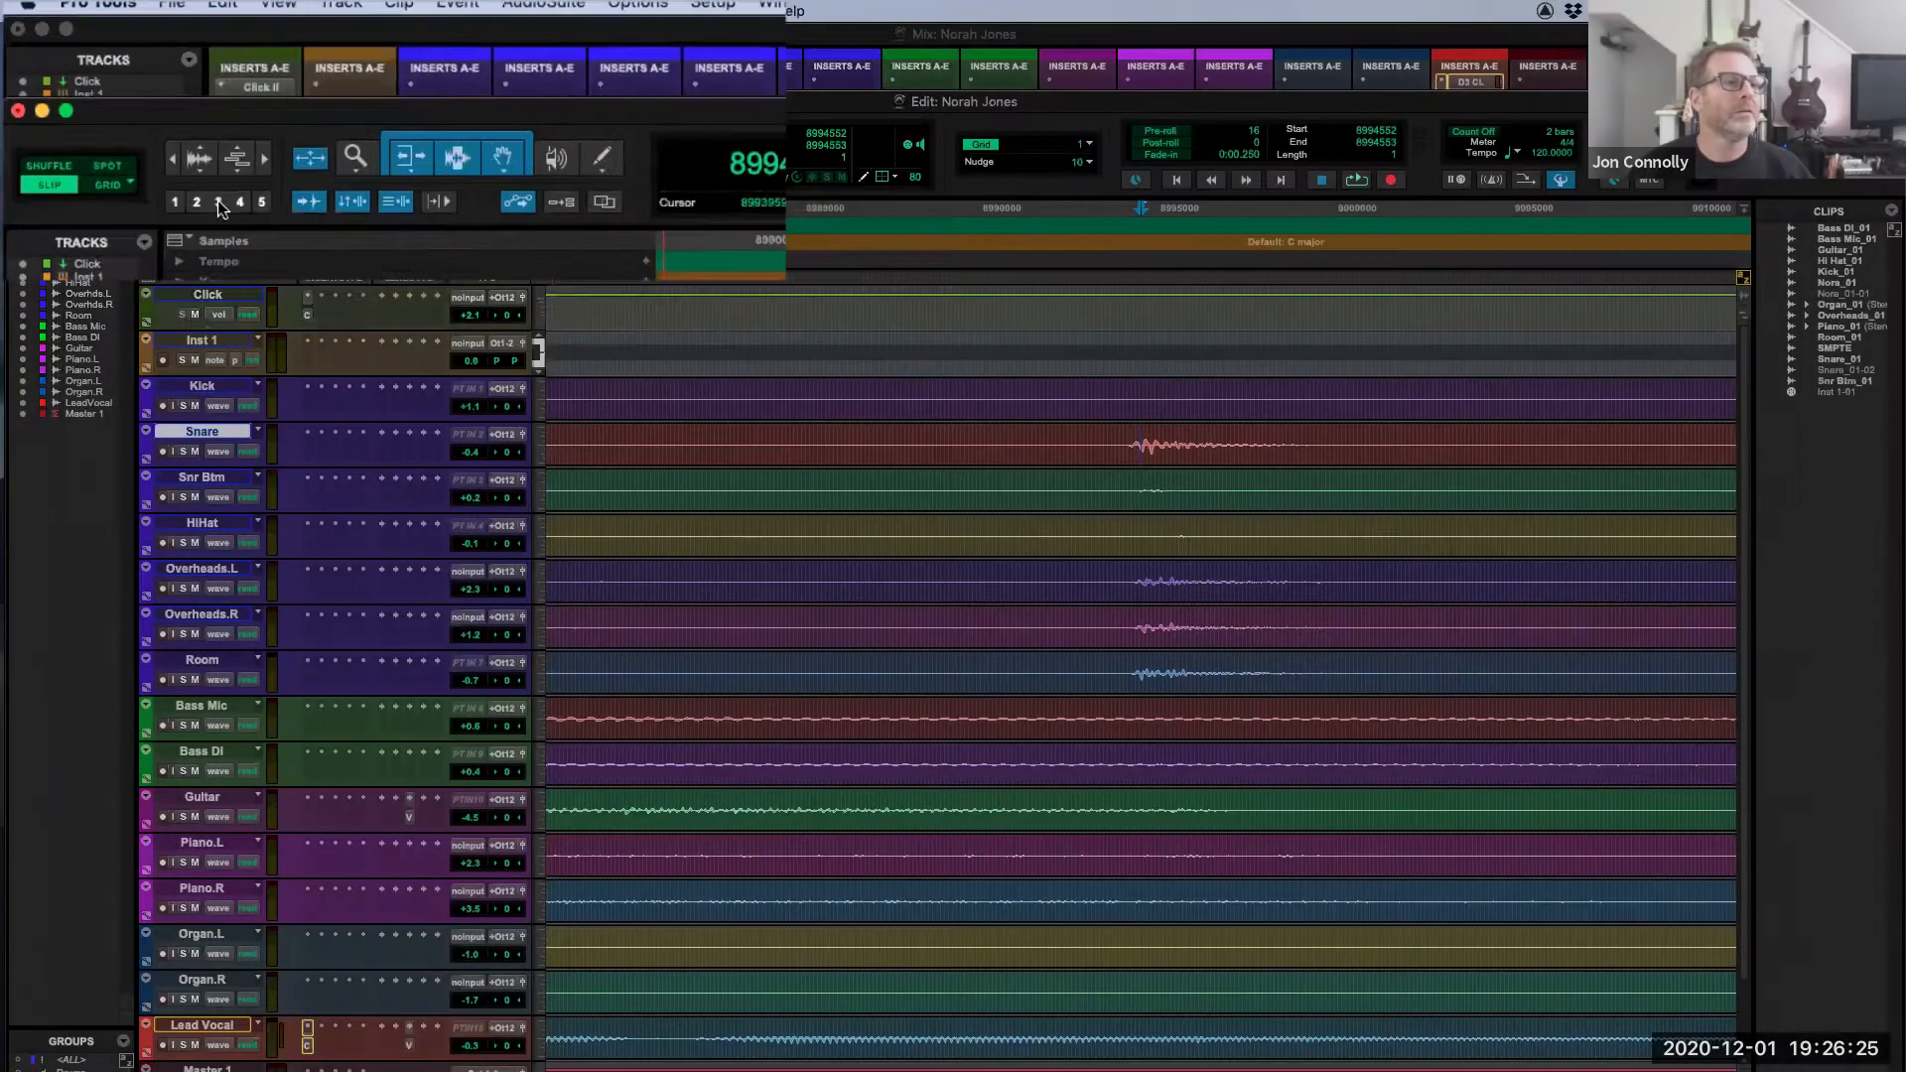
pyautogui.click(217, 202)
pyautogui.click(197, 201)
pyautogui.click(175, 201)
pyautogui.click(196, 201)
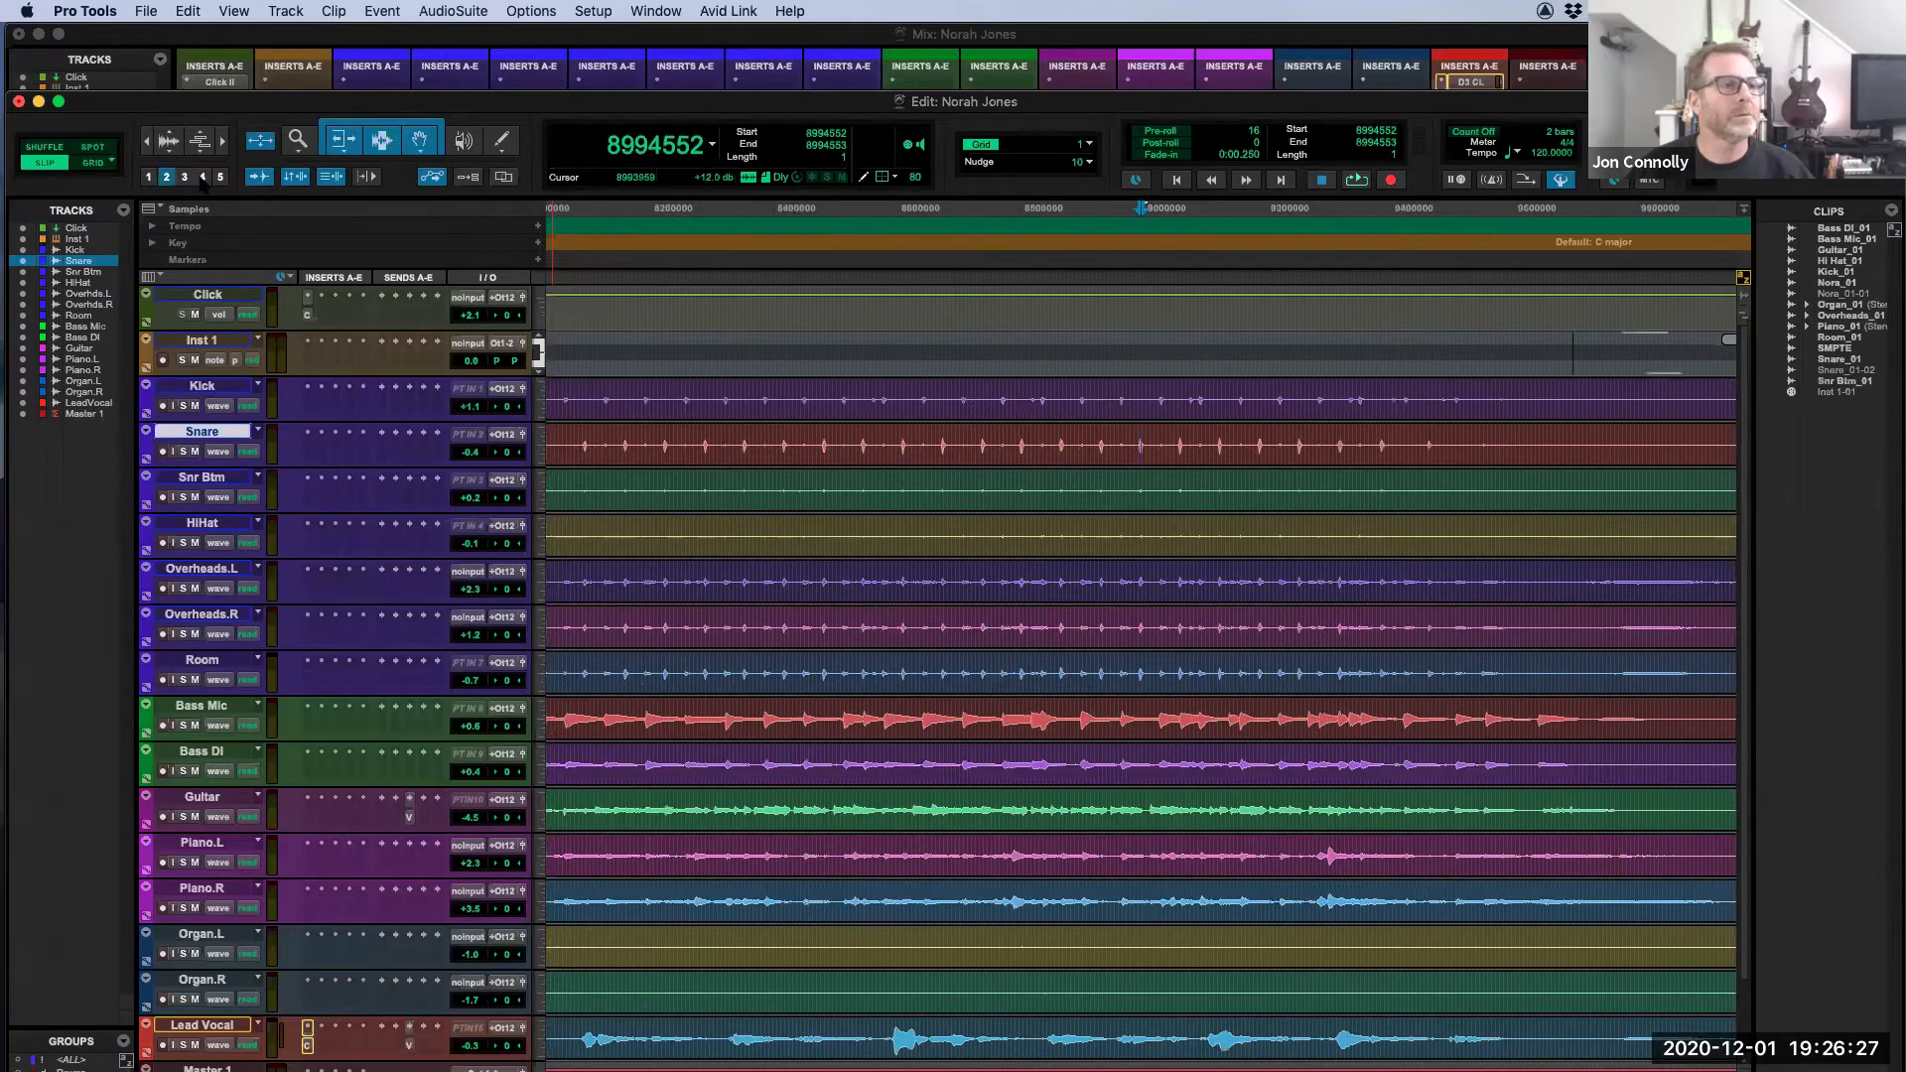
pyautogui.click(203, 177)
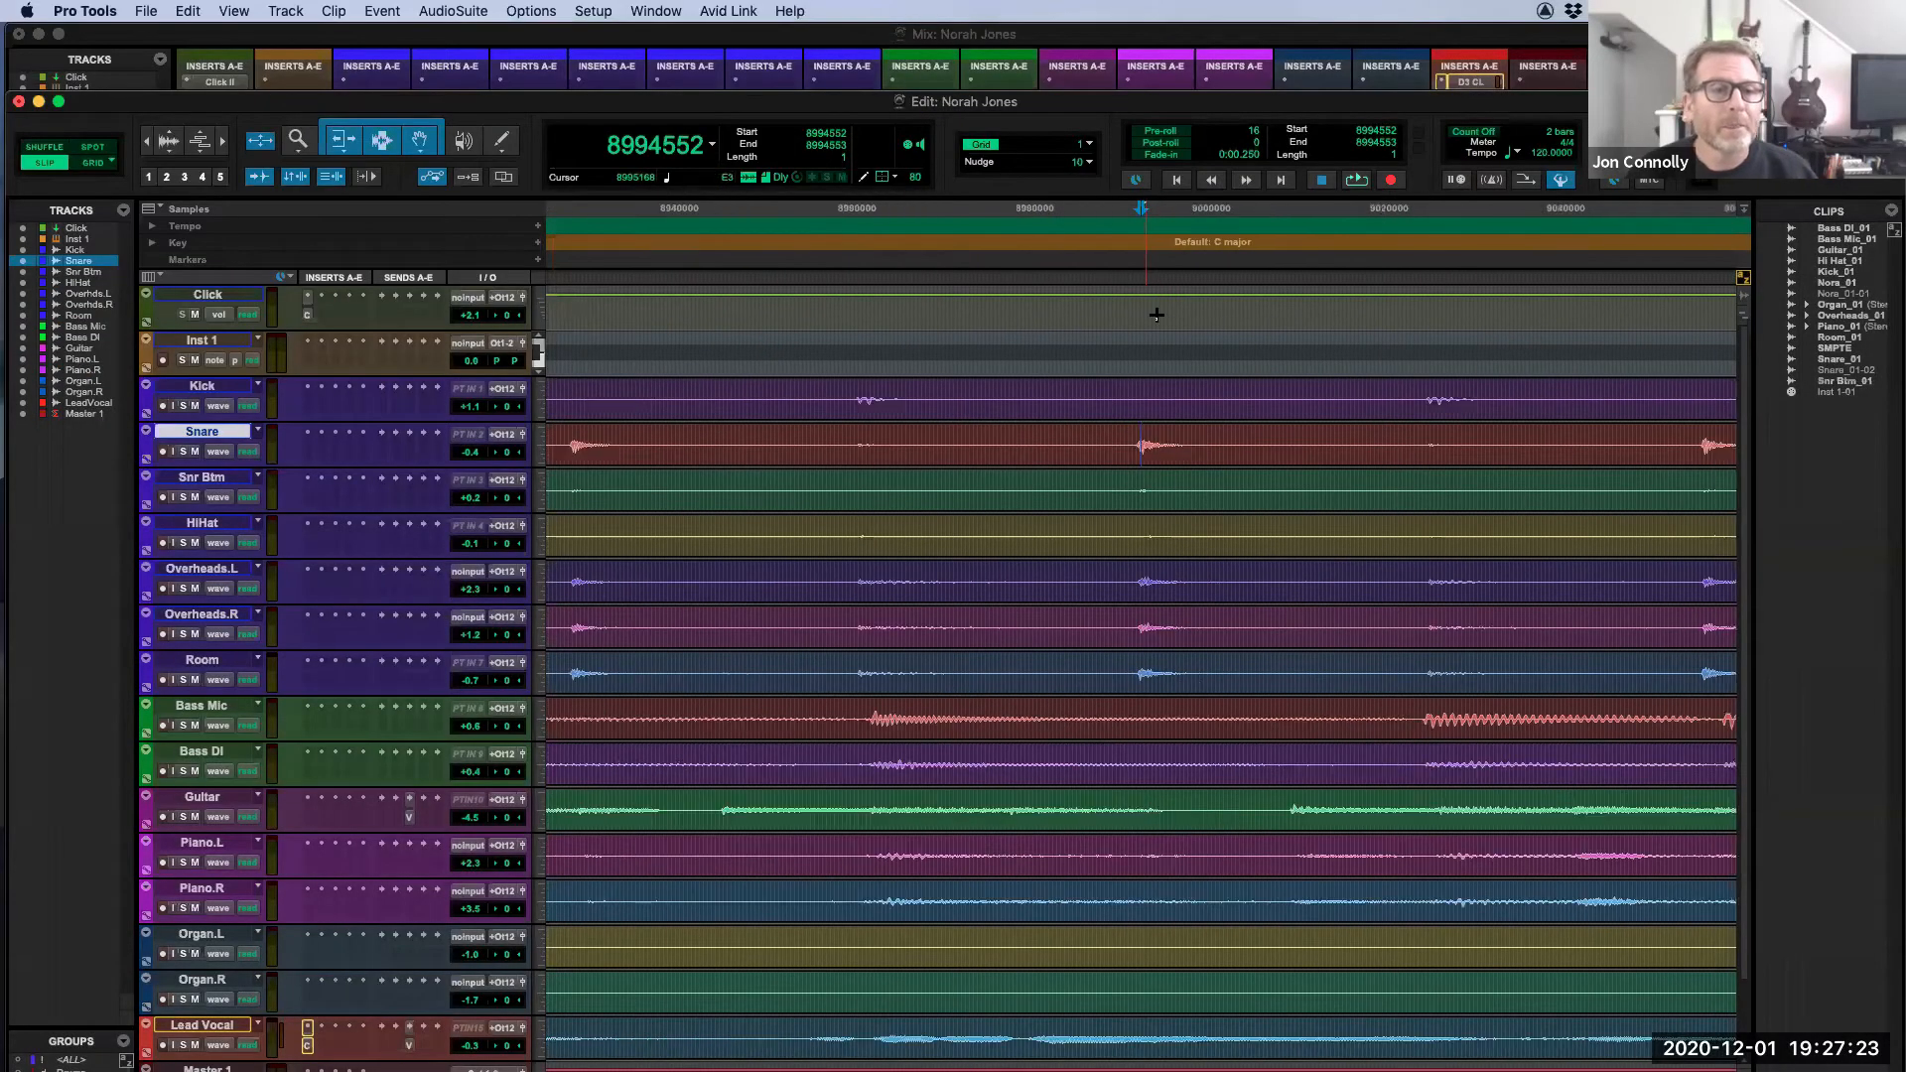
# Step: Zoom out horizontally around the edit cursor and switch Zoom Toggle off to restore the full-session view
pyautogui.press('r')
pyautogui.press('r')
pyautogui.press('r')
pyautogui.press('r')
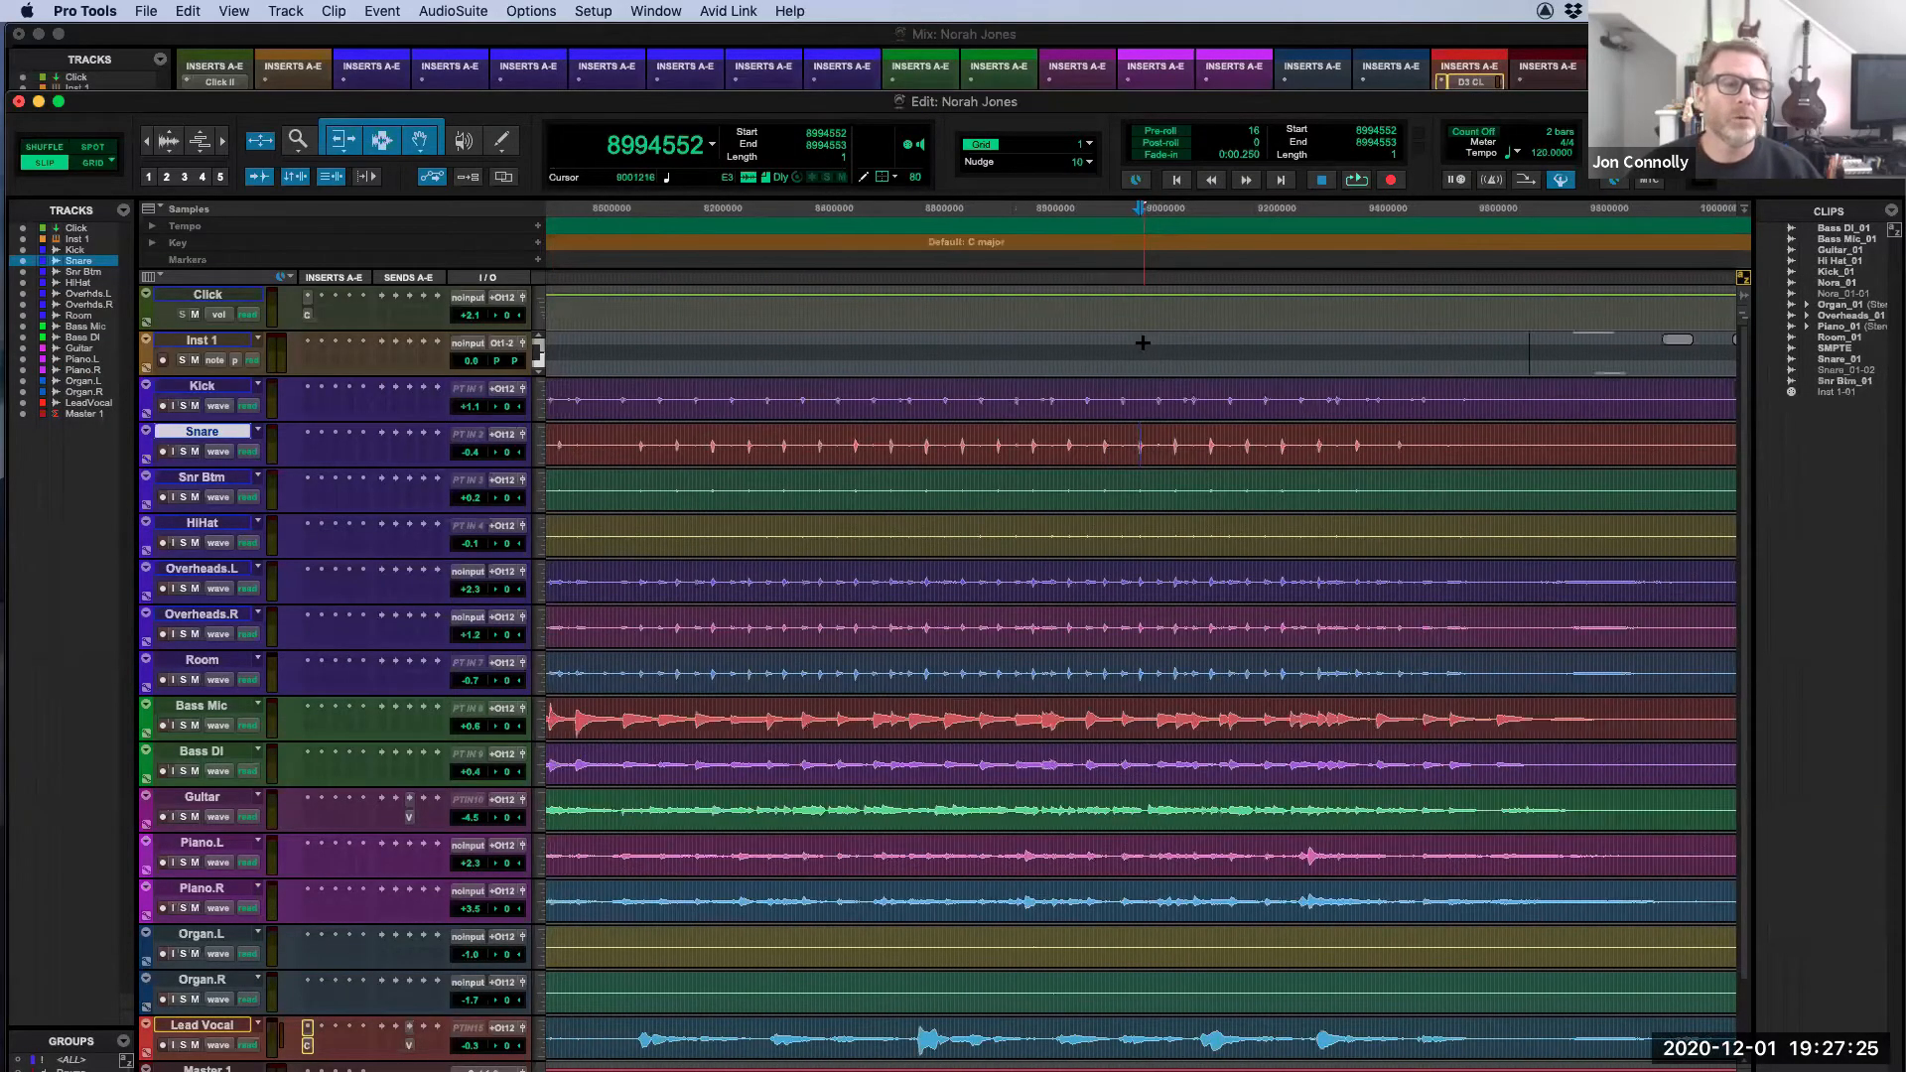
pyautogui.press('r')
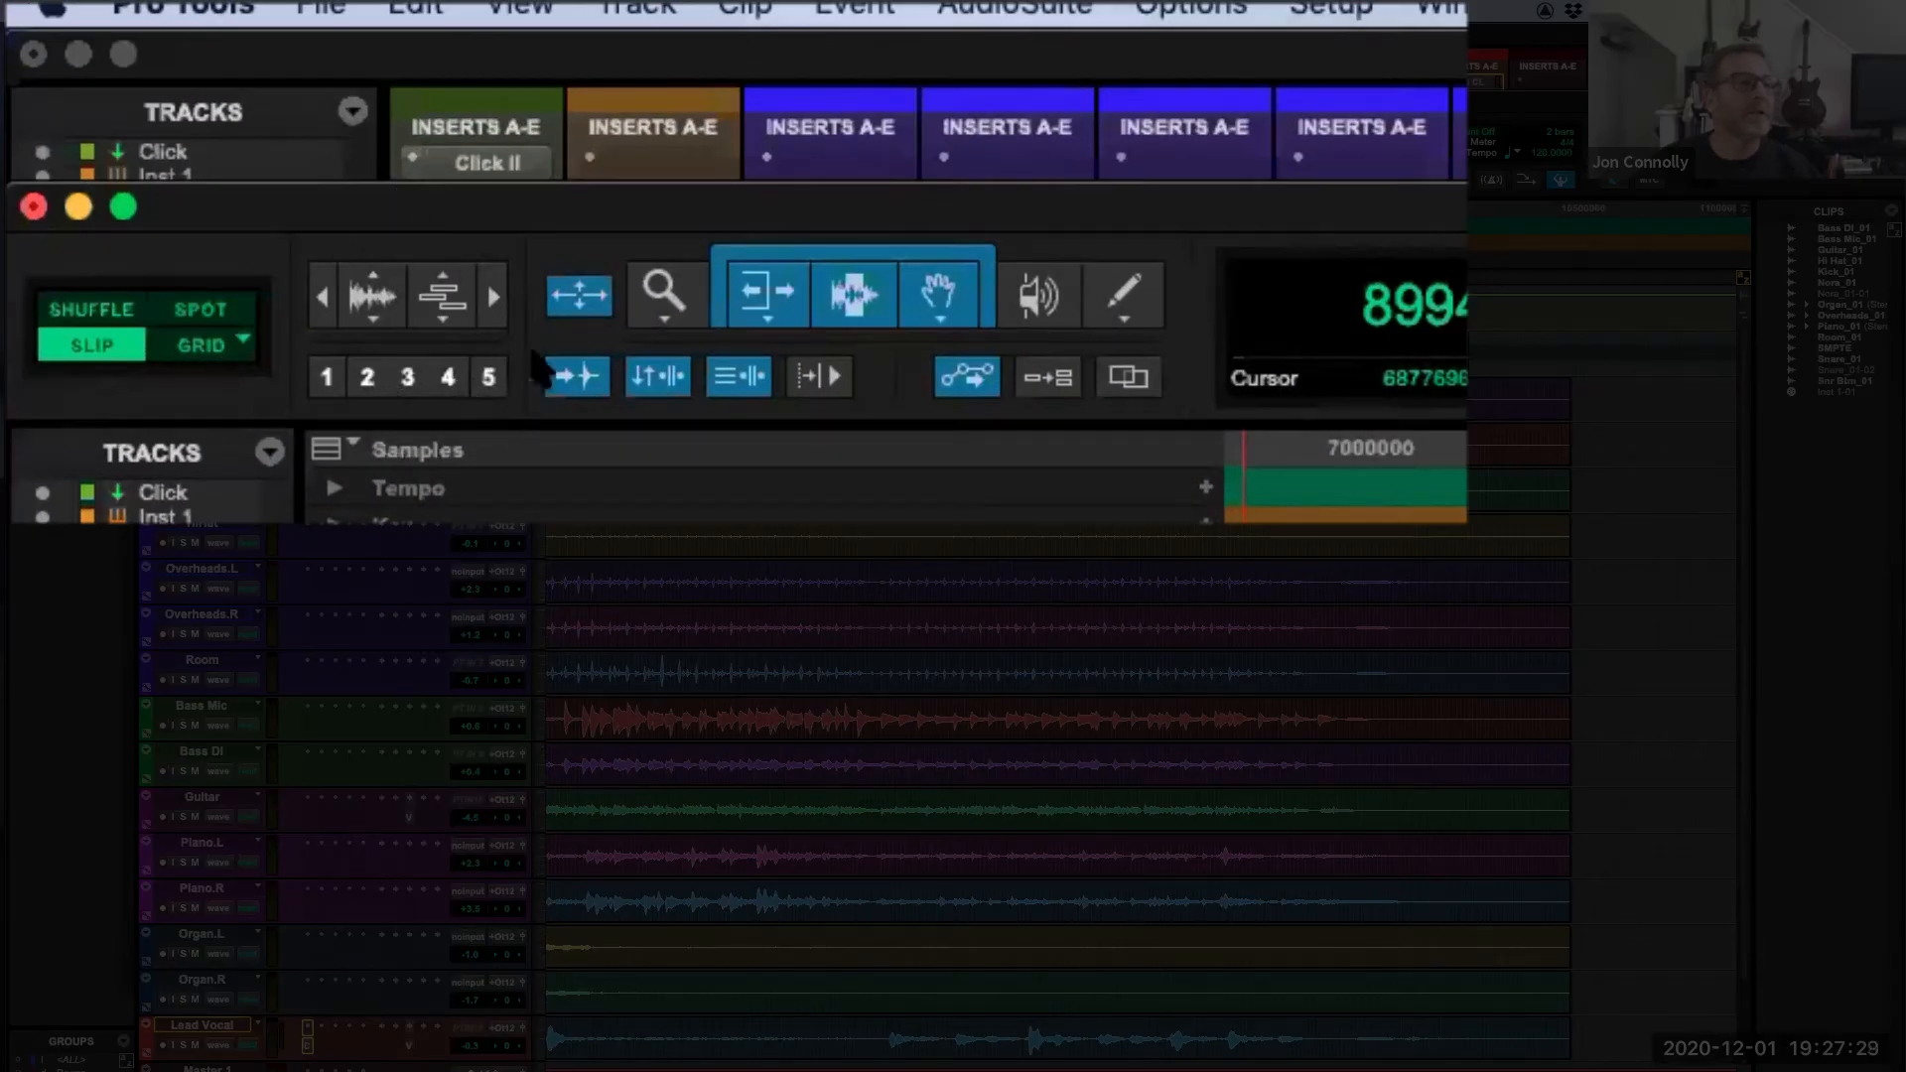
pyautogui.click(580, 298)
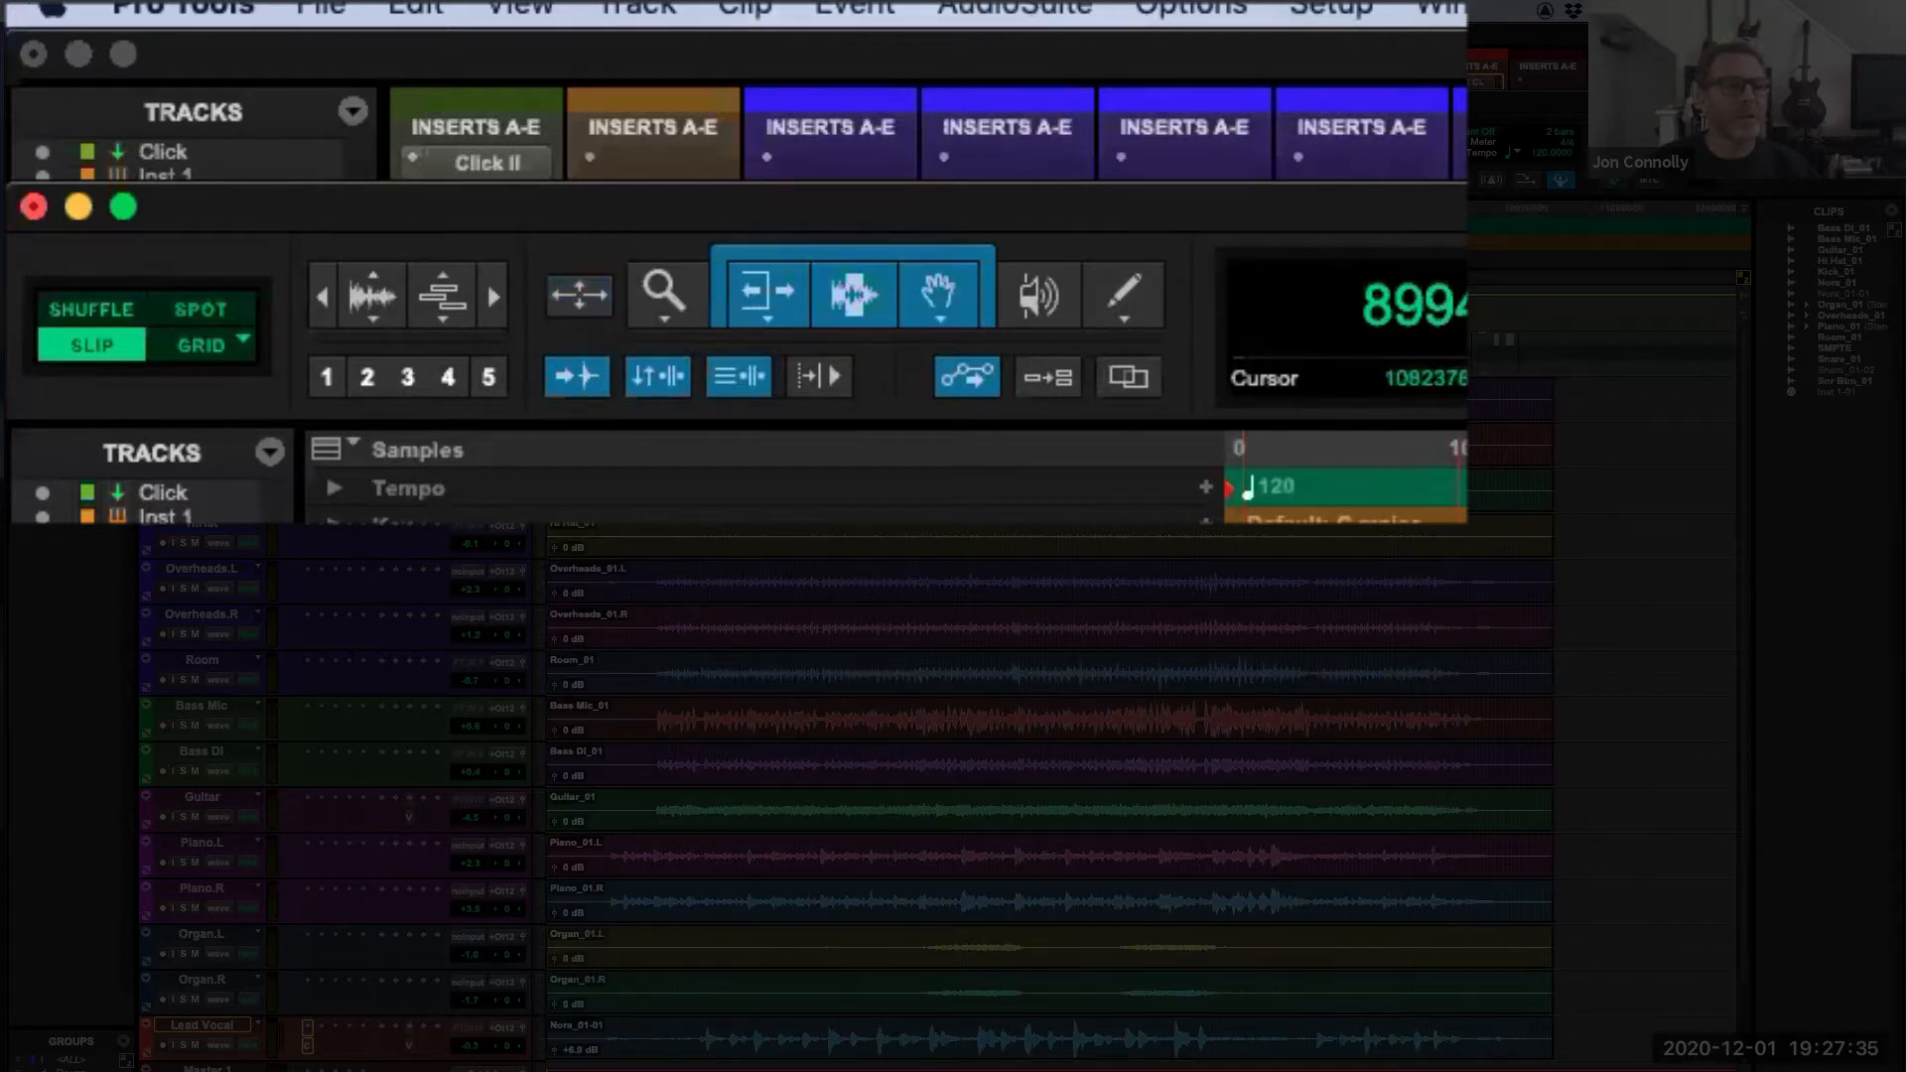
# Step: Select samples 1082378 to 2893278 on the Kick track, toggle the zoom in and out, and select samples 3934026 to 4881106
pyautogui.moveTo(651, 405); pyautogui.dragTo(822, 413)
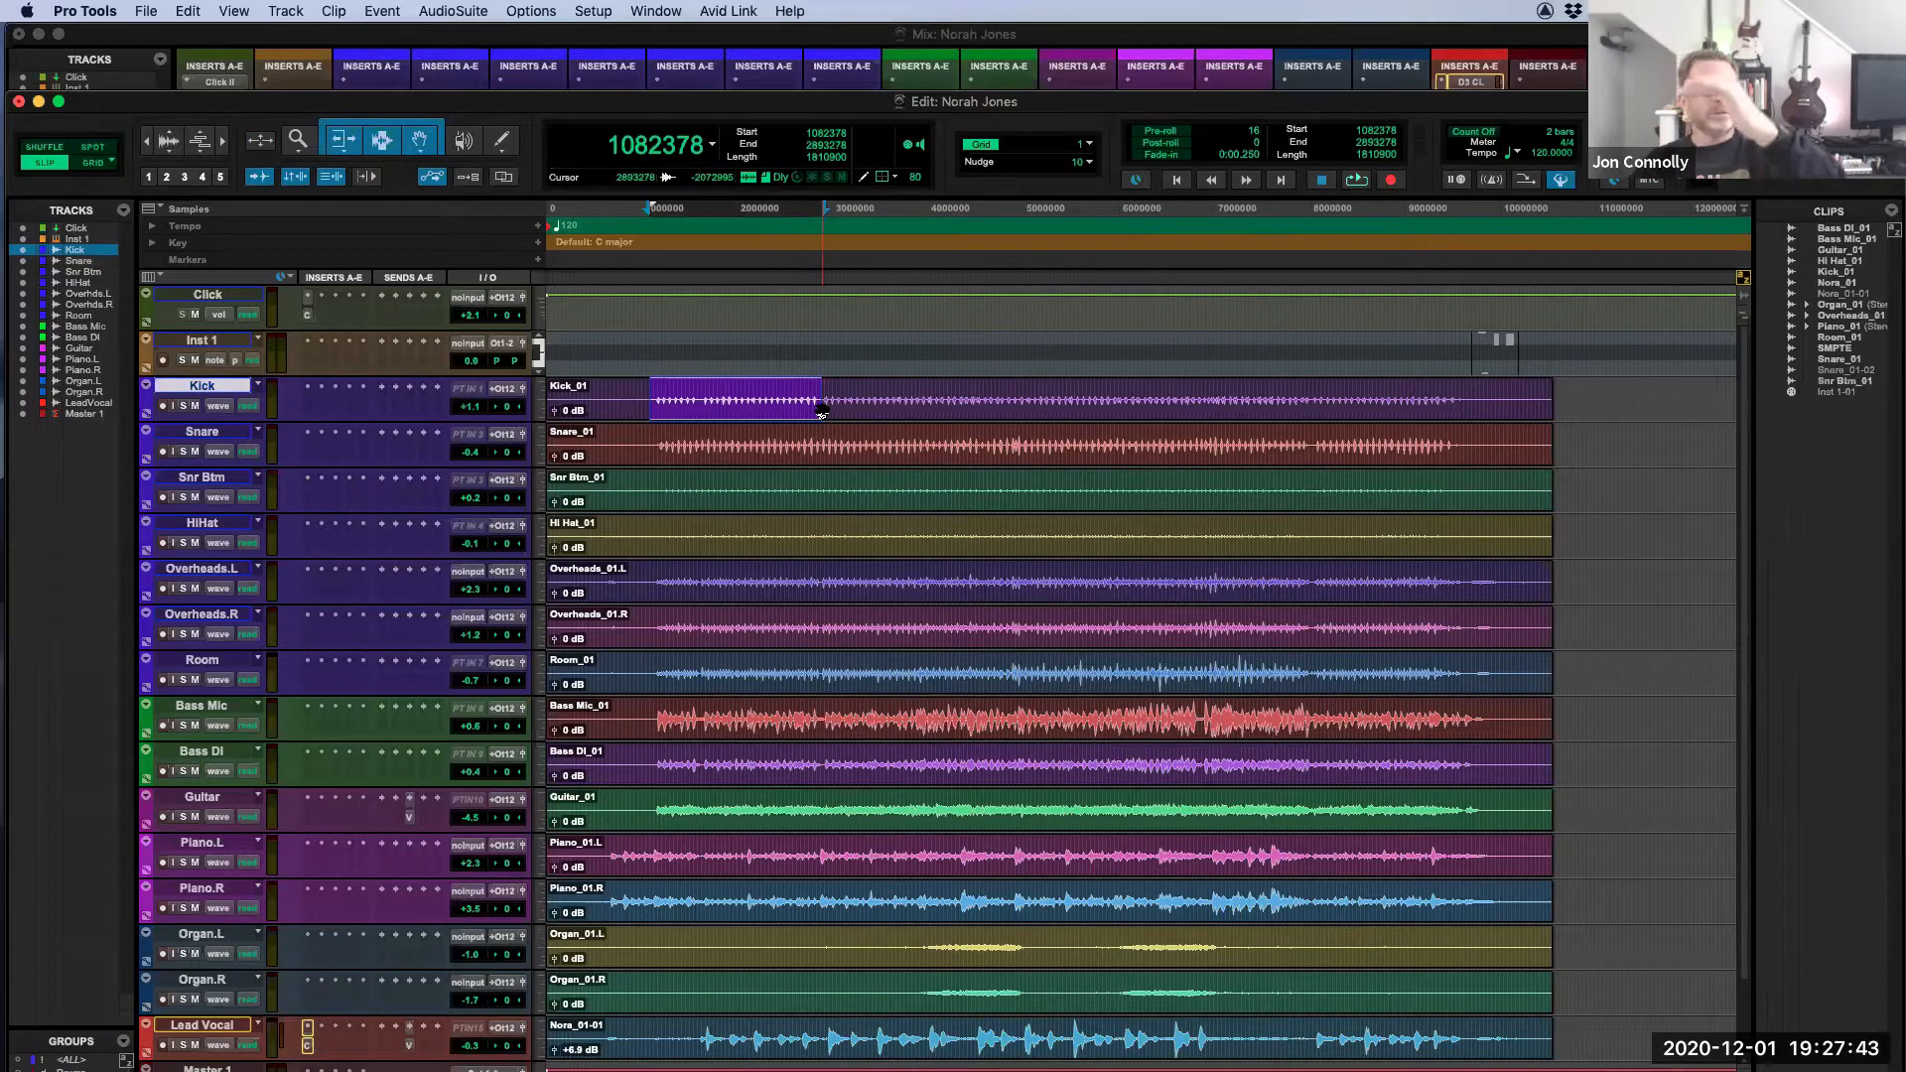
pyautogui.press('e')
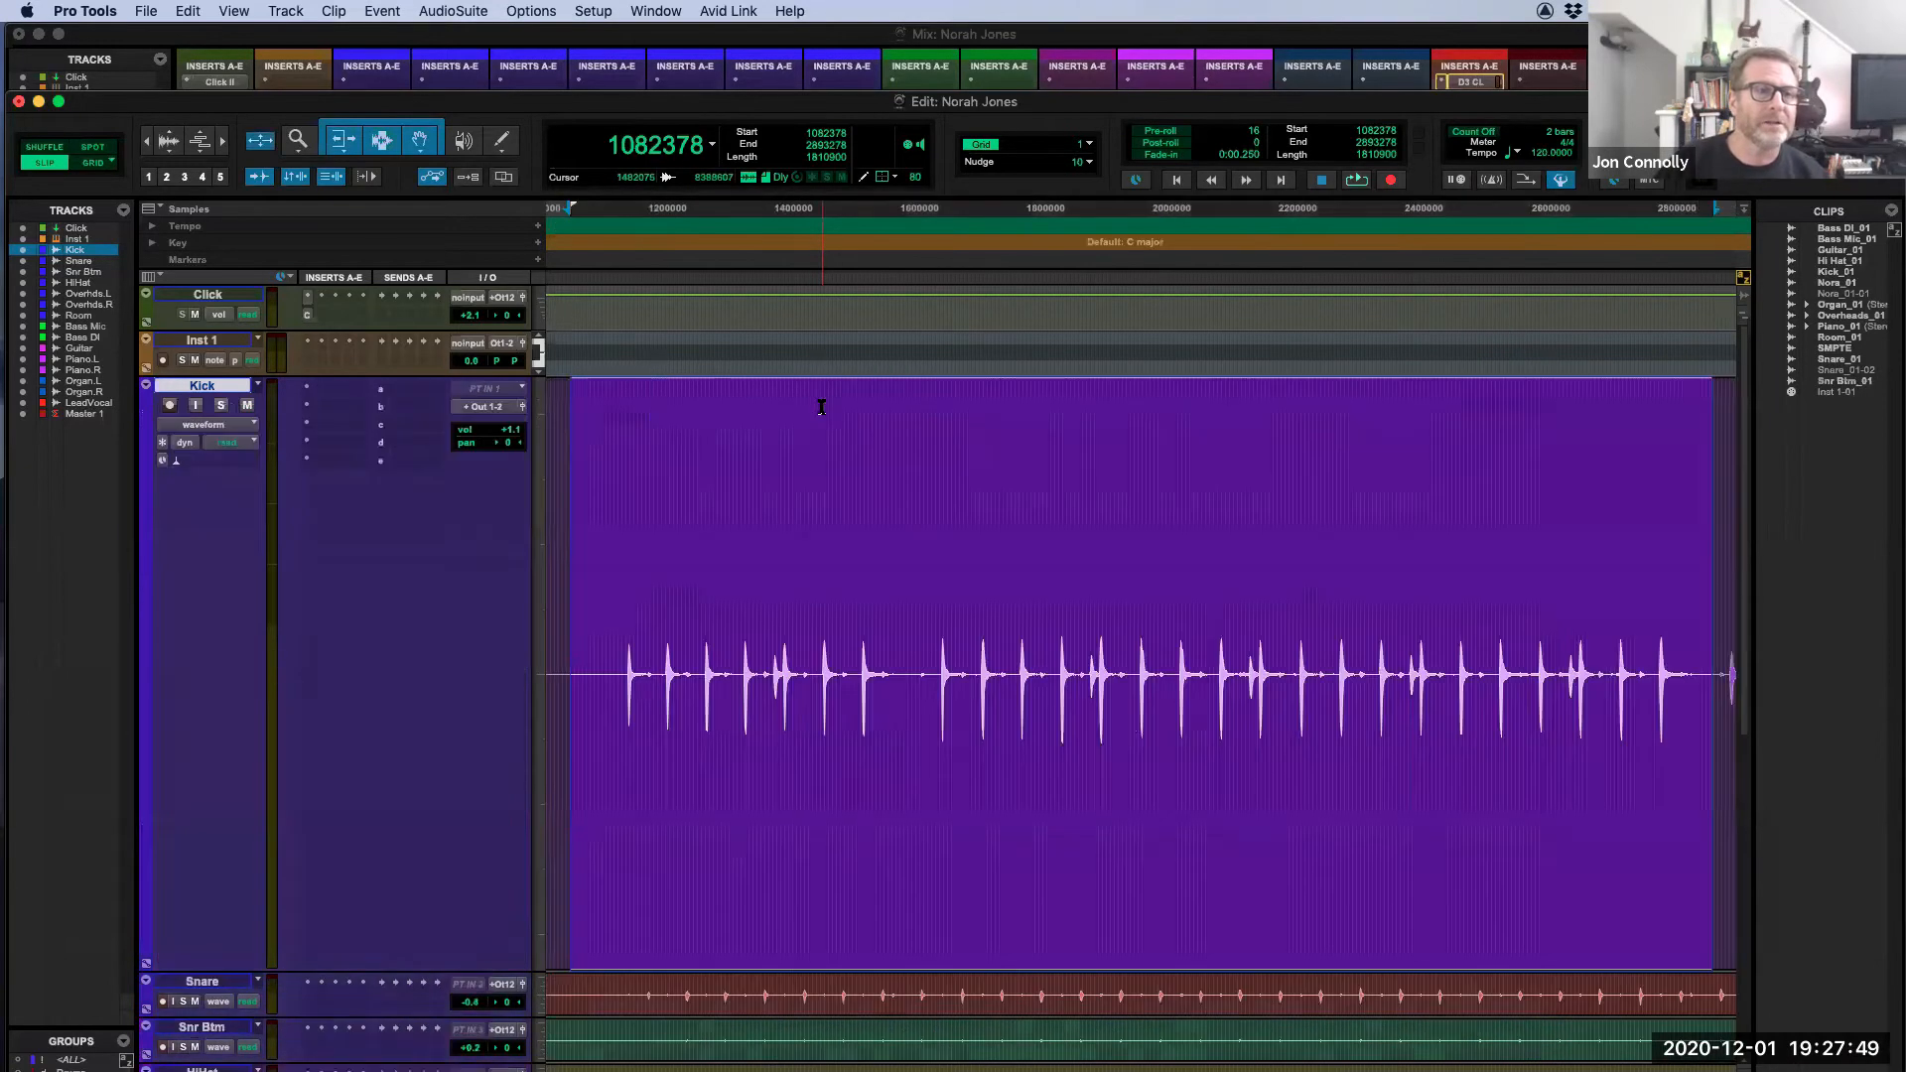
pyautogui.hotkey('ctrl', 'e')
pyautogui.hotkey('ctrl', 'e')
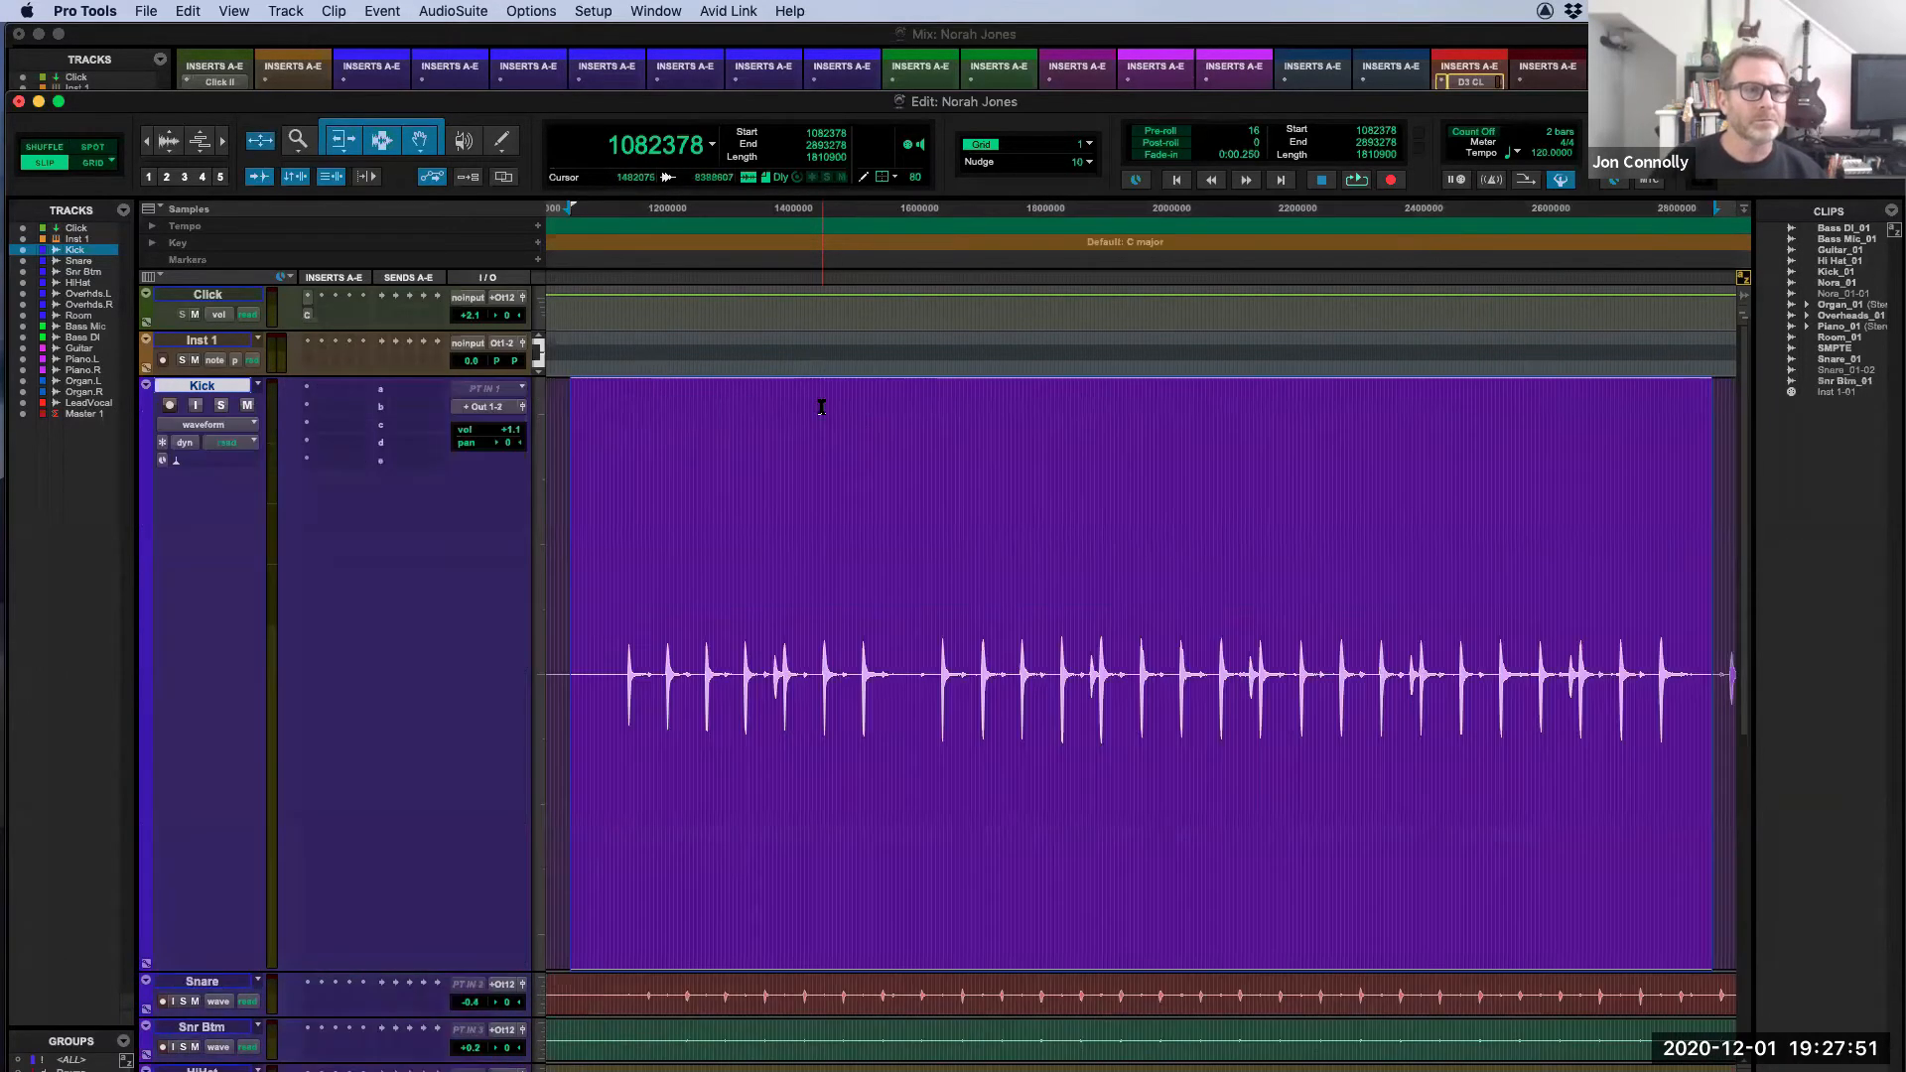
pyautogui.hotkey('ctrl', 'e')
pyautogui.moveTo(925, 397); pyautogui.dragTo(1012, 402)
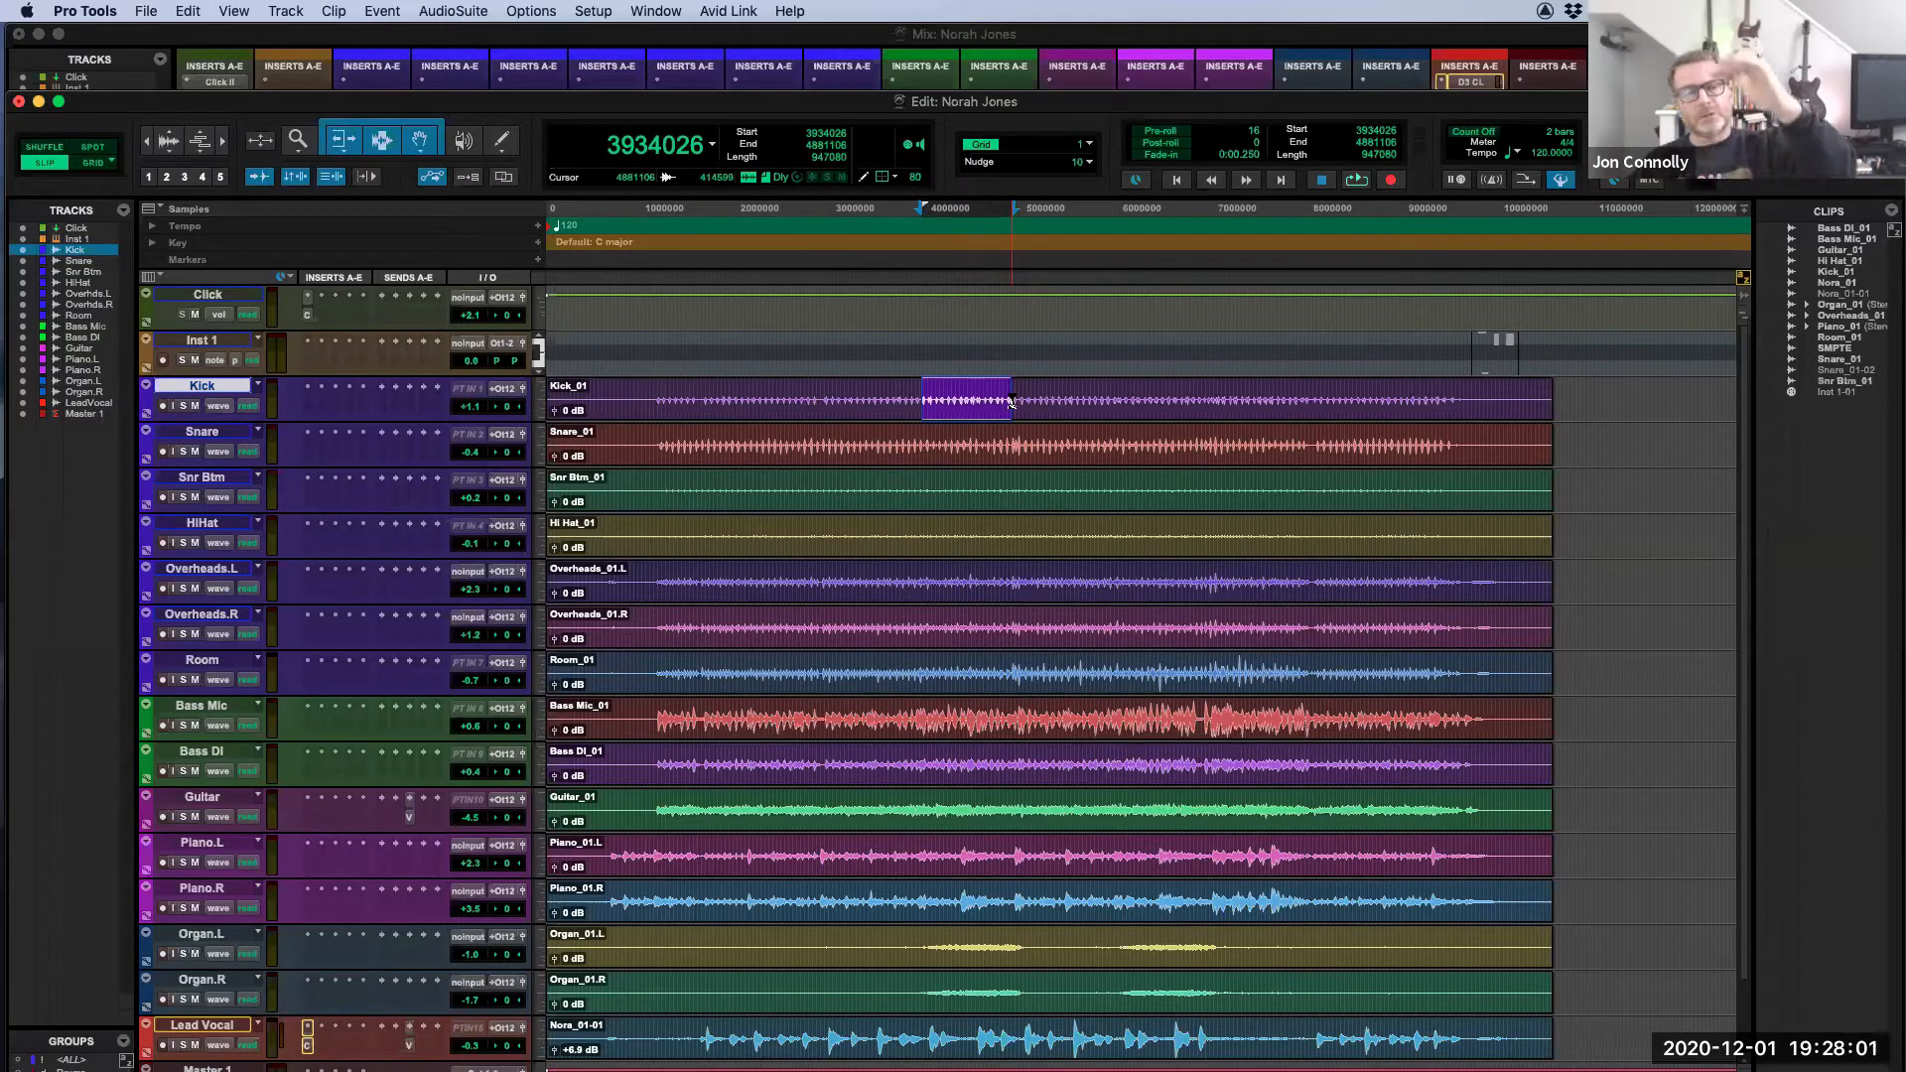
# Step: Review the Zoom Toggle track height options in the Editing preferences and keep the track height at extreme
pyautogui.click(581, 11)
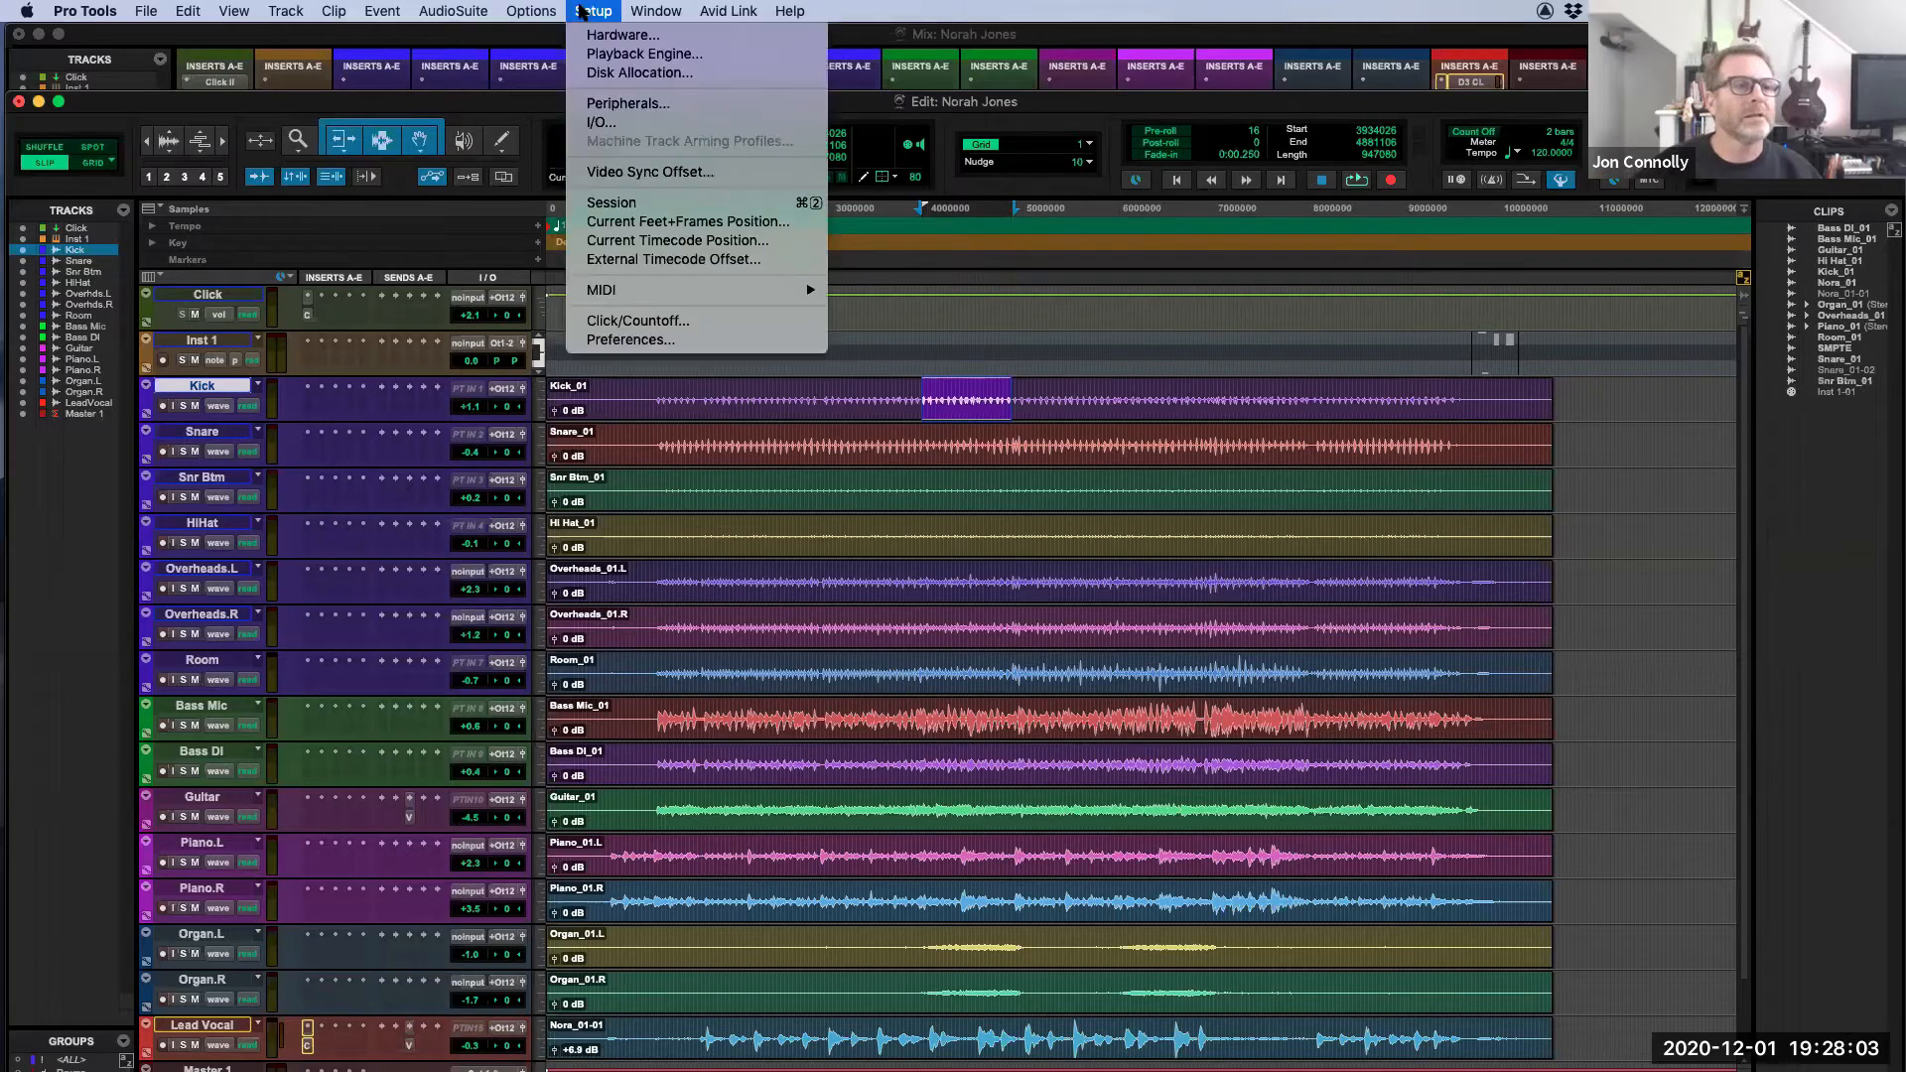
pyautogui.click(631, 341)
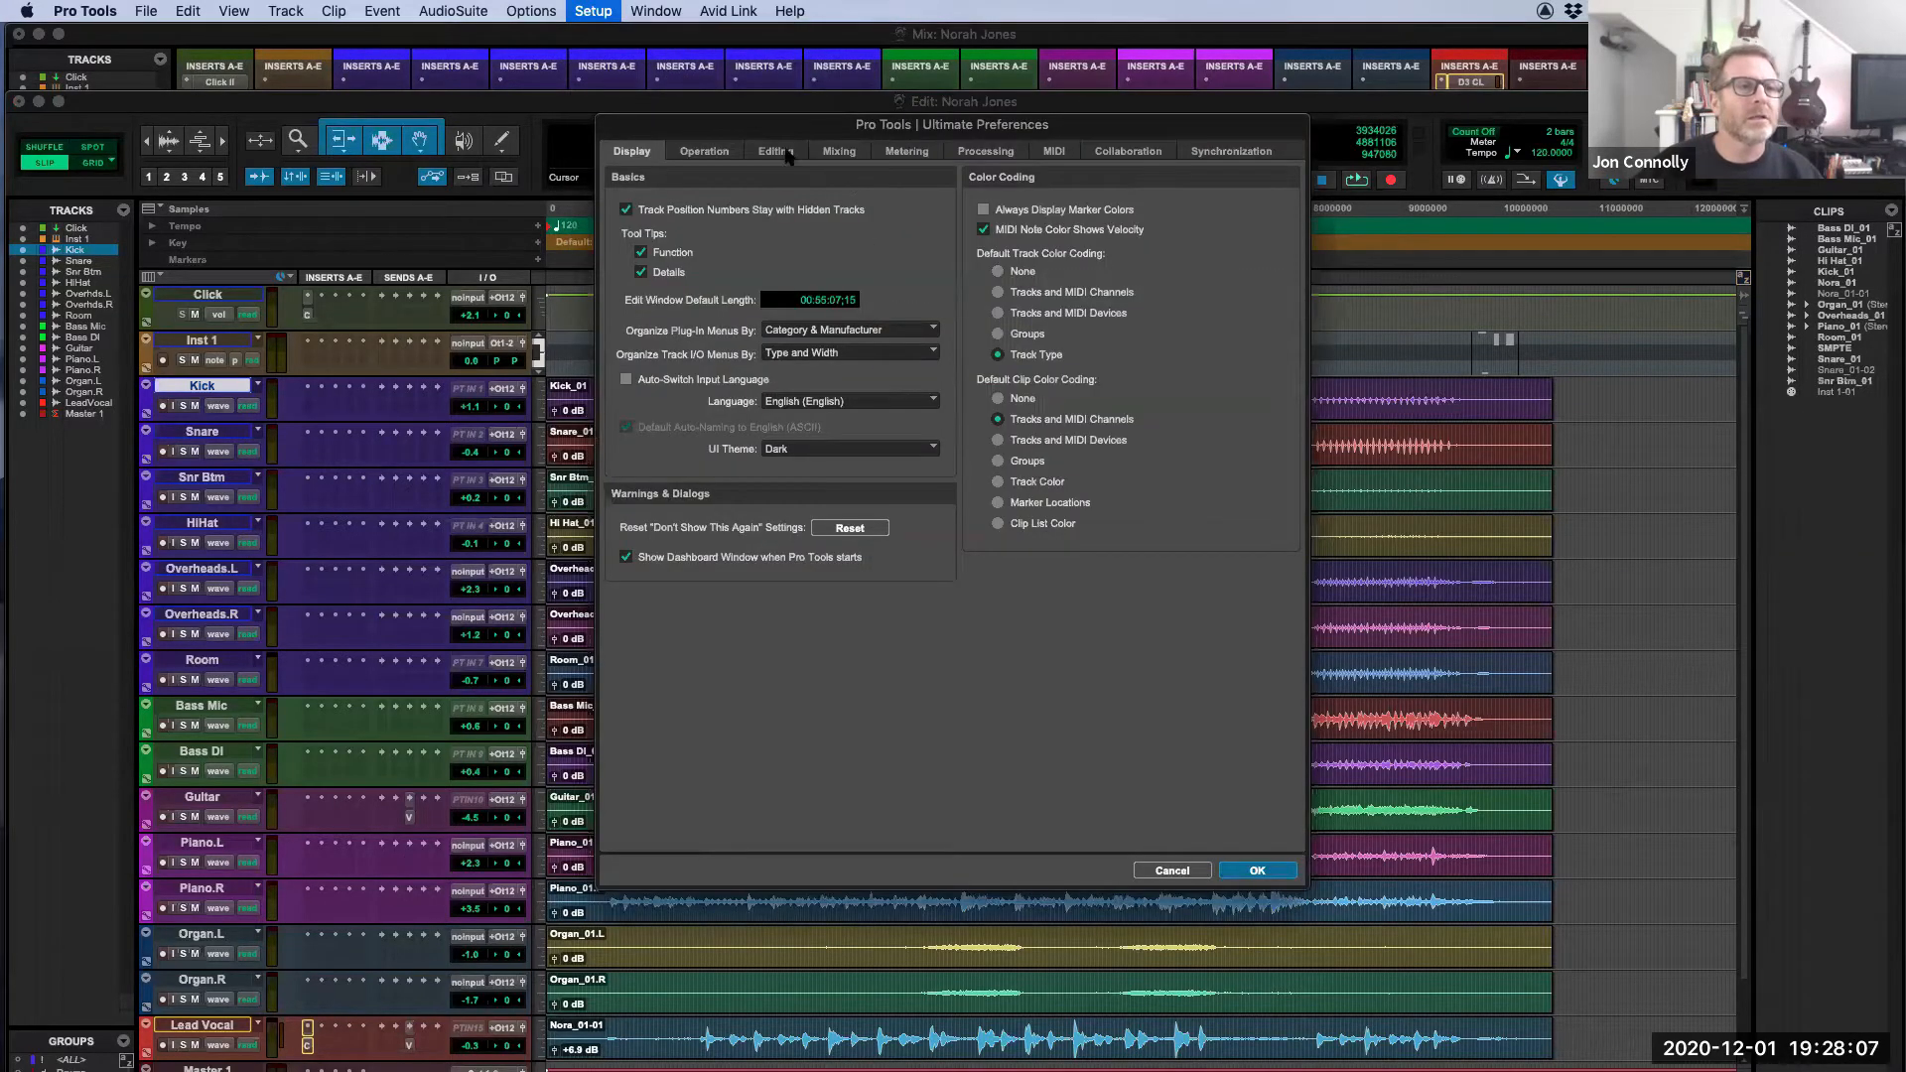
pyautogui.click(782, 152)
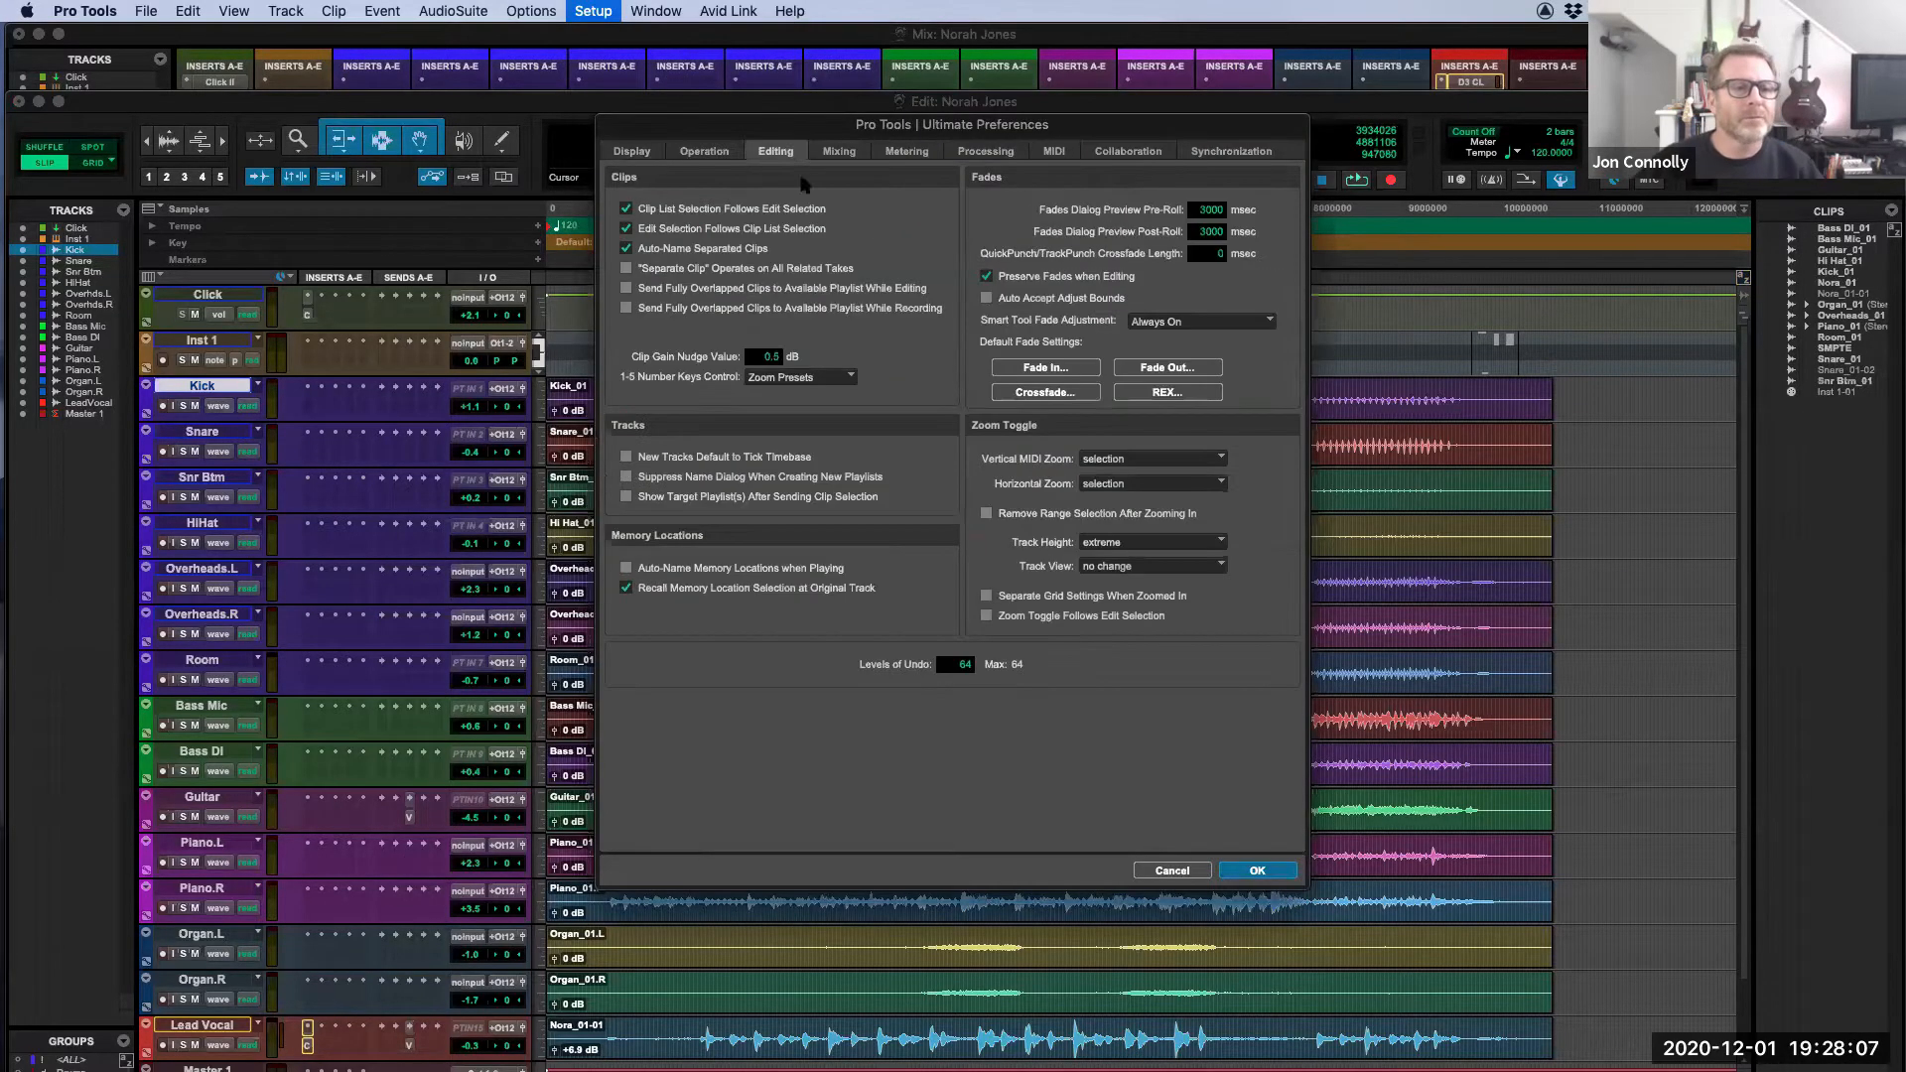
pyautogui.click(1135, 544)
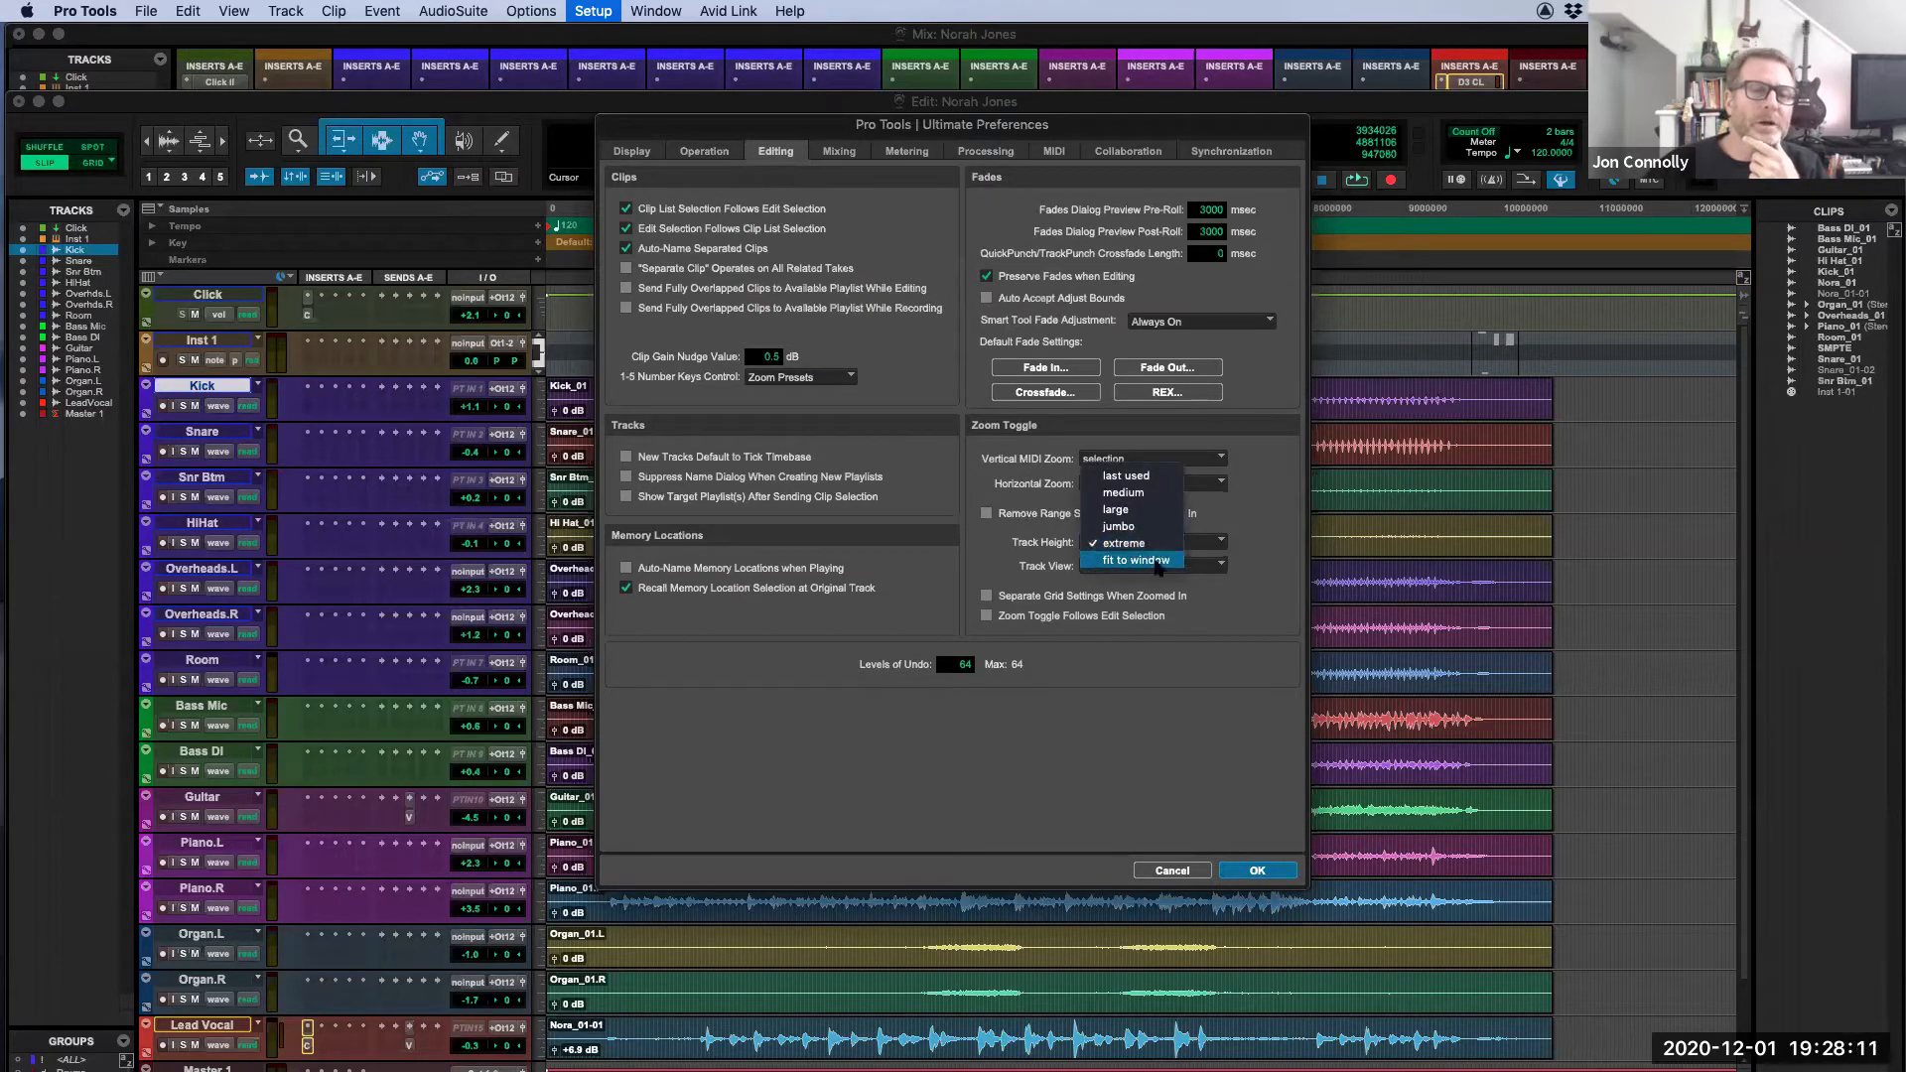
pyautogui.click(1164, 545)
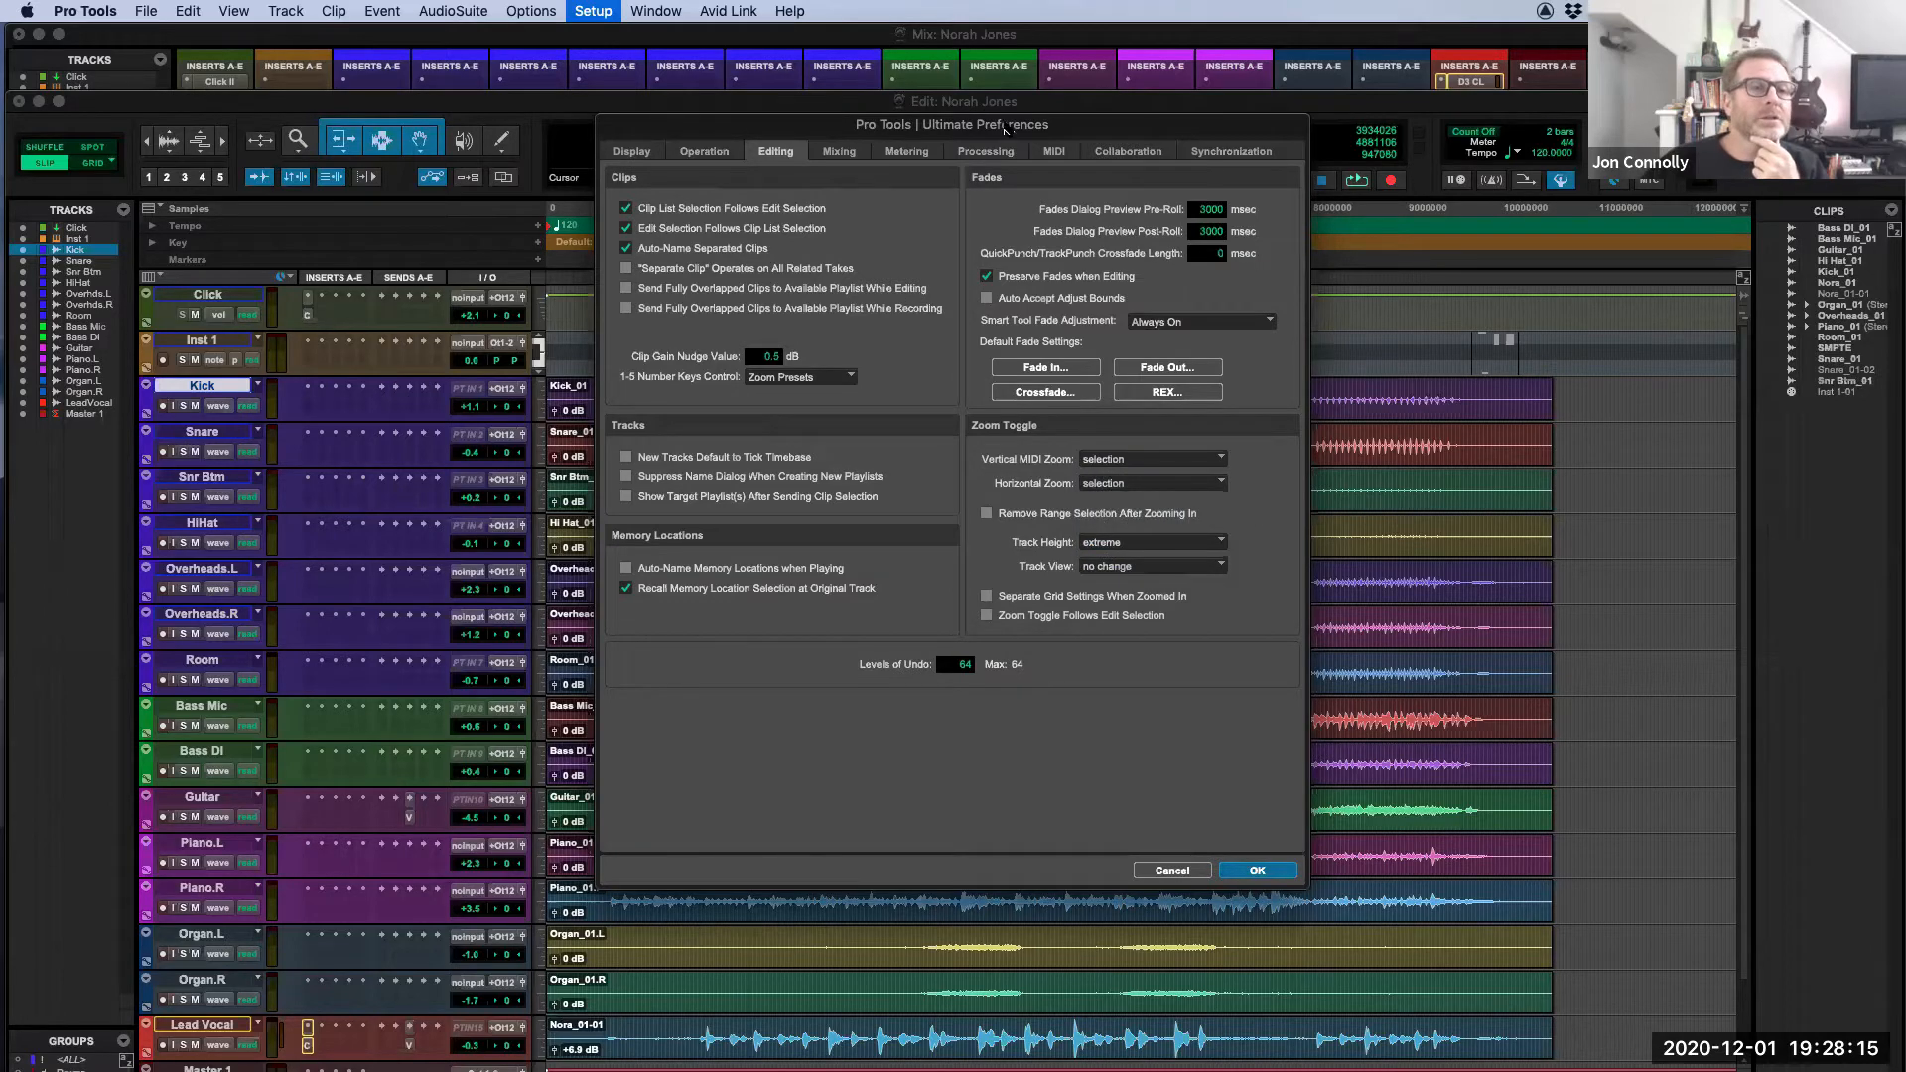
pyautogui.moveTo(1004, 123); pyautogui.dragTo(999, 153)
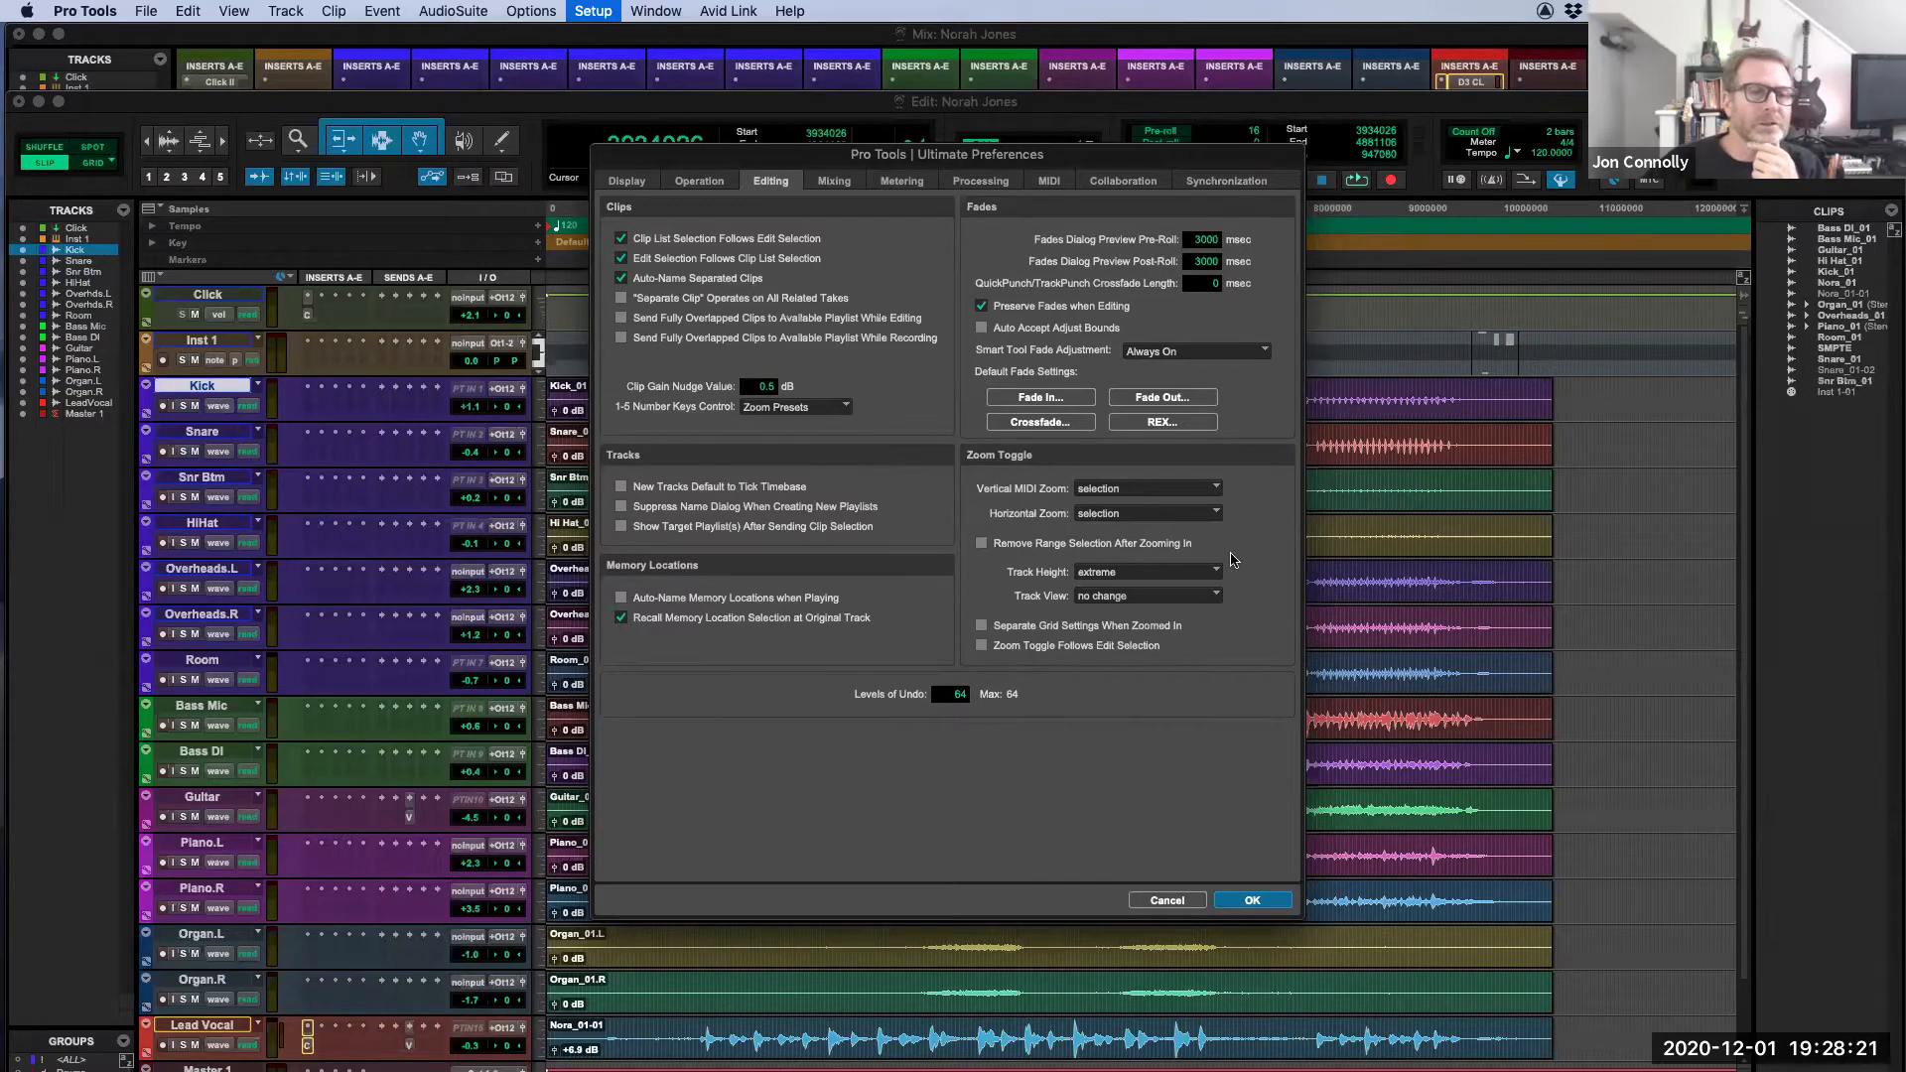
pyautogui.click(1136, 575)
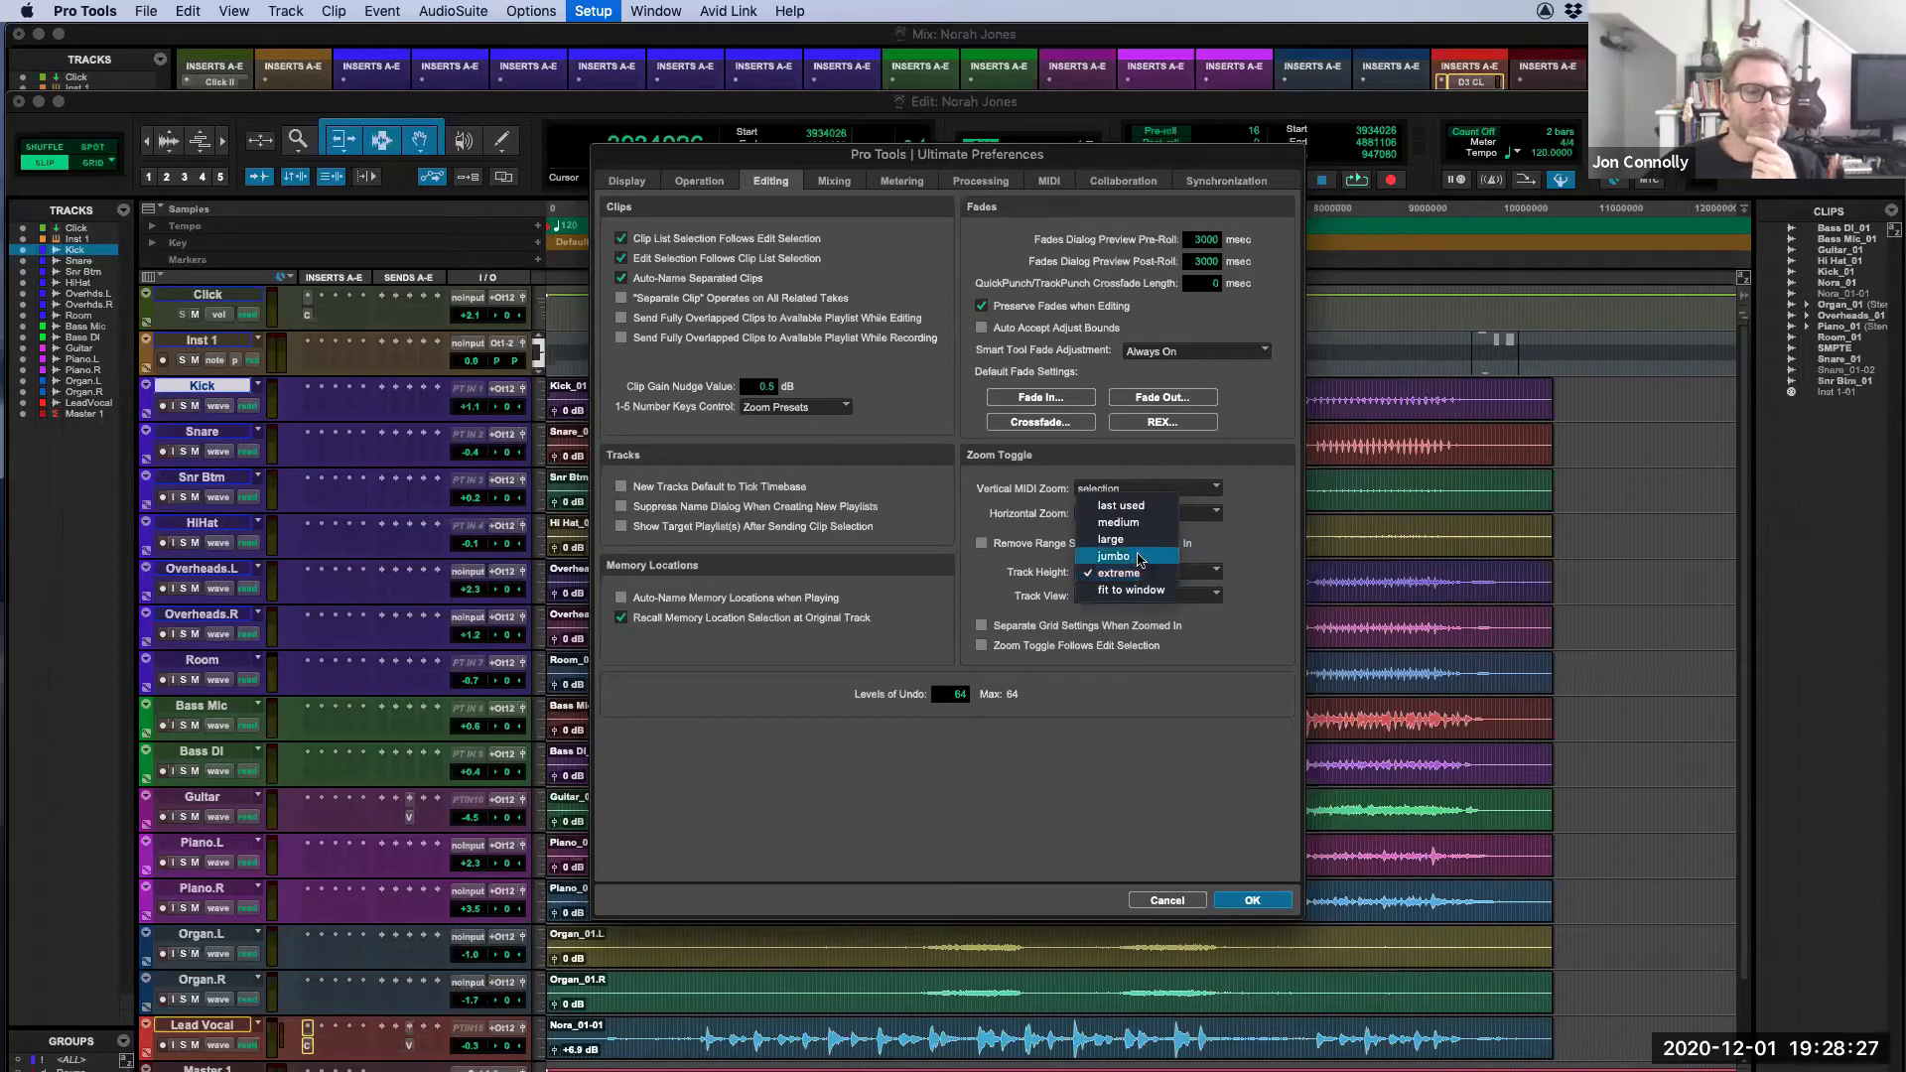
pyautogui.click(1252, 544)
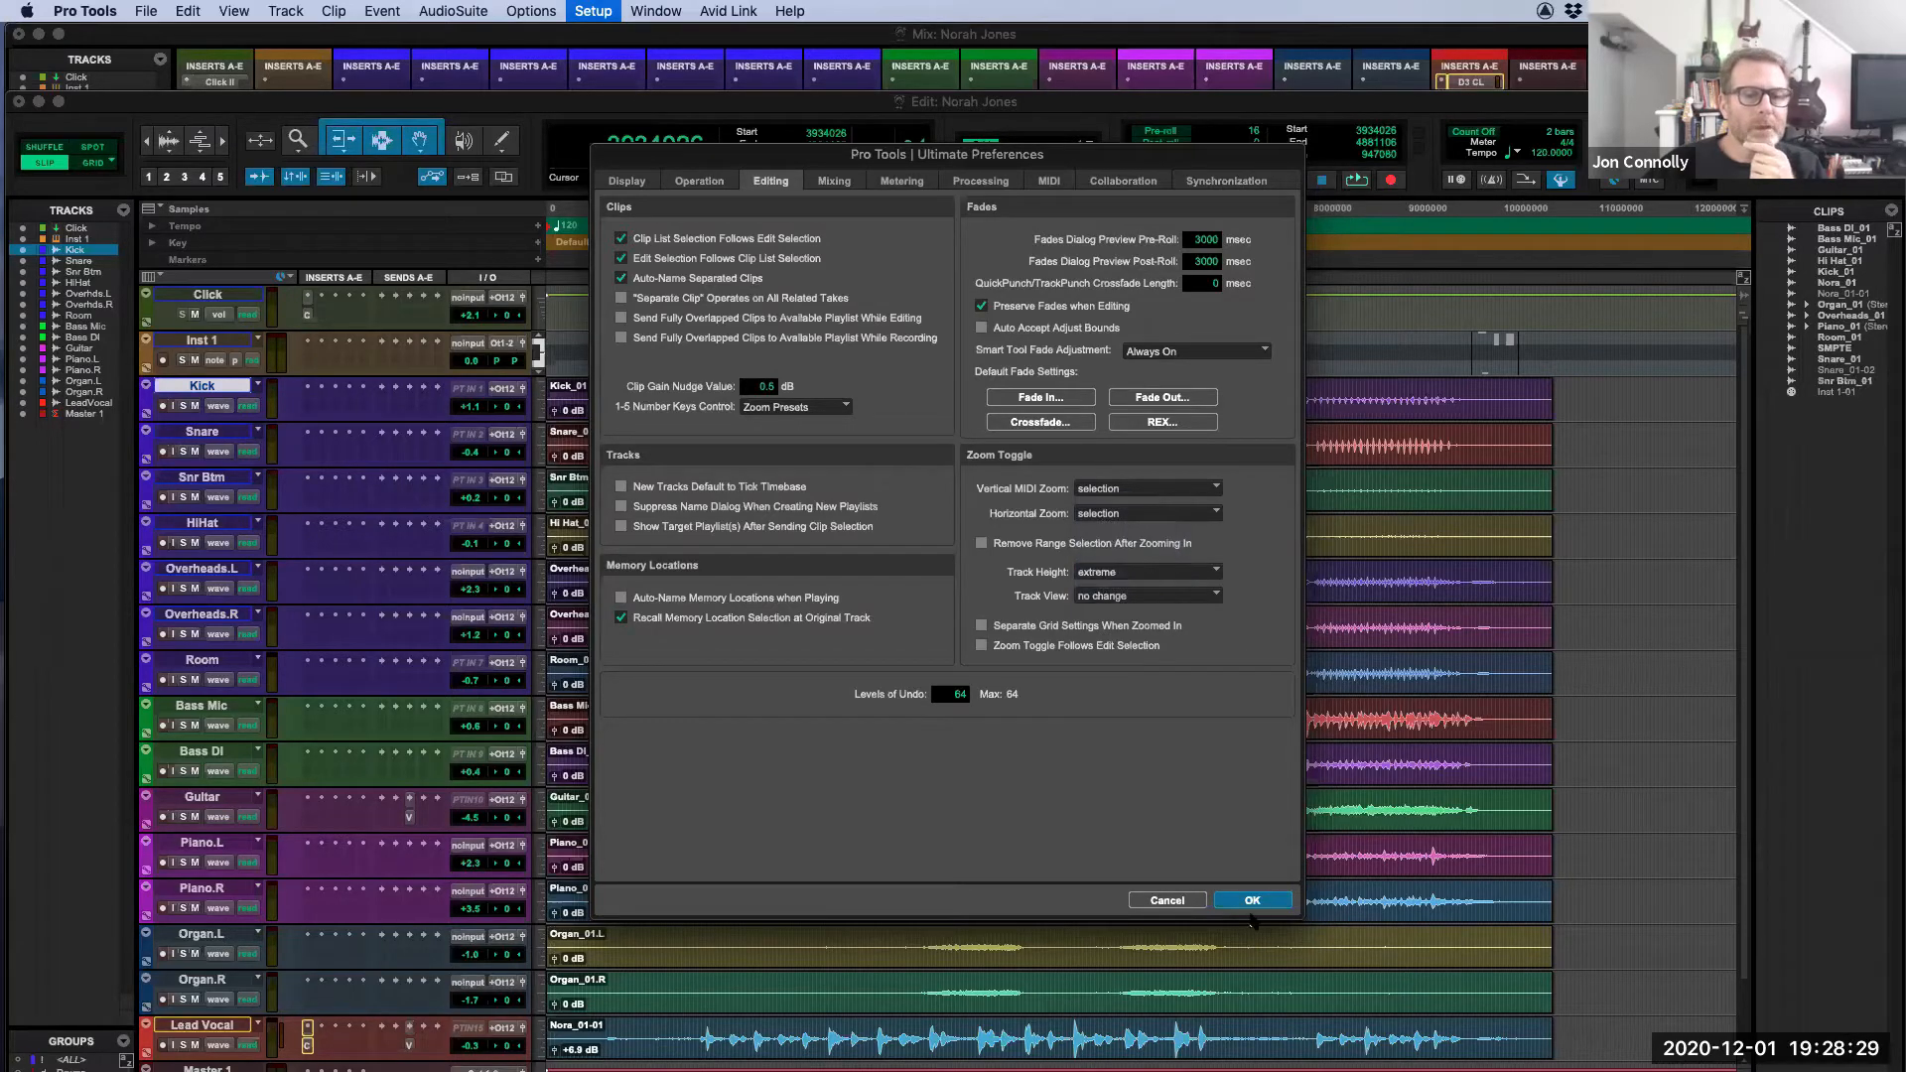
pyautogui.click(1252, 901)
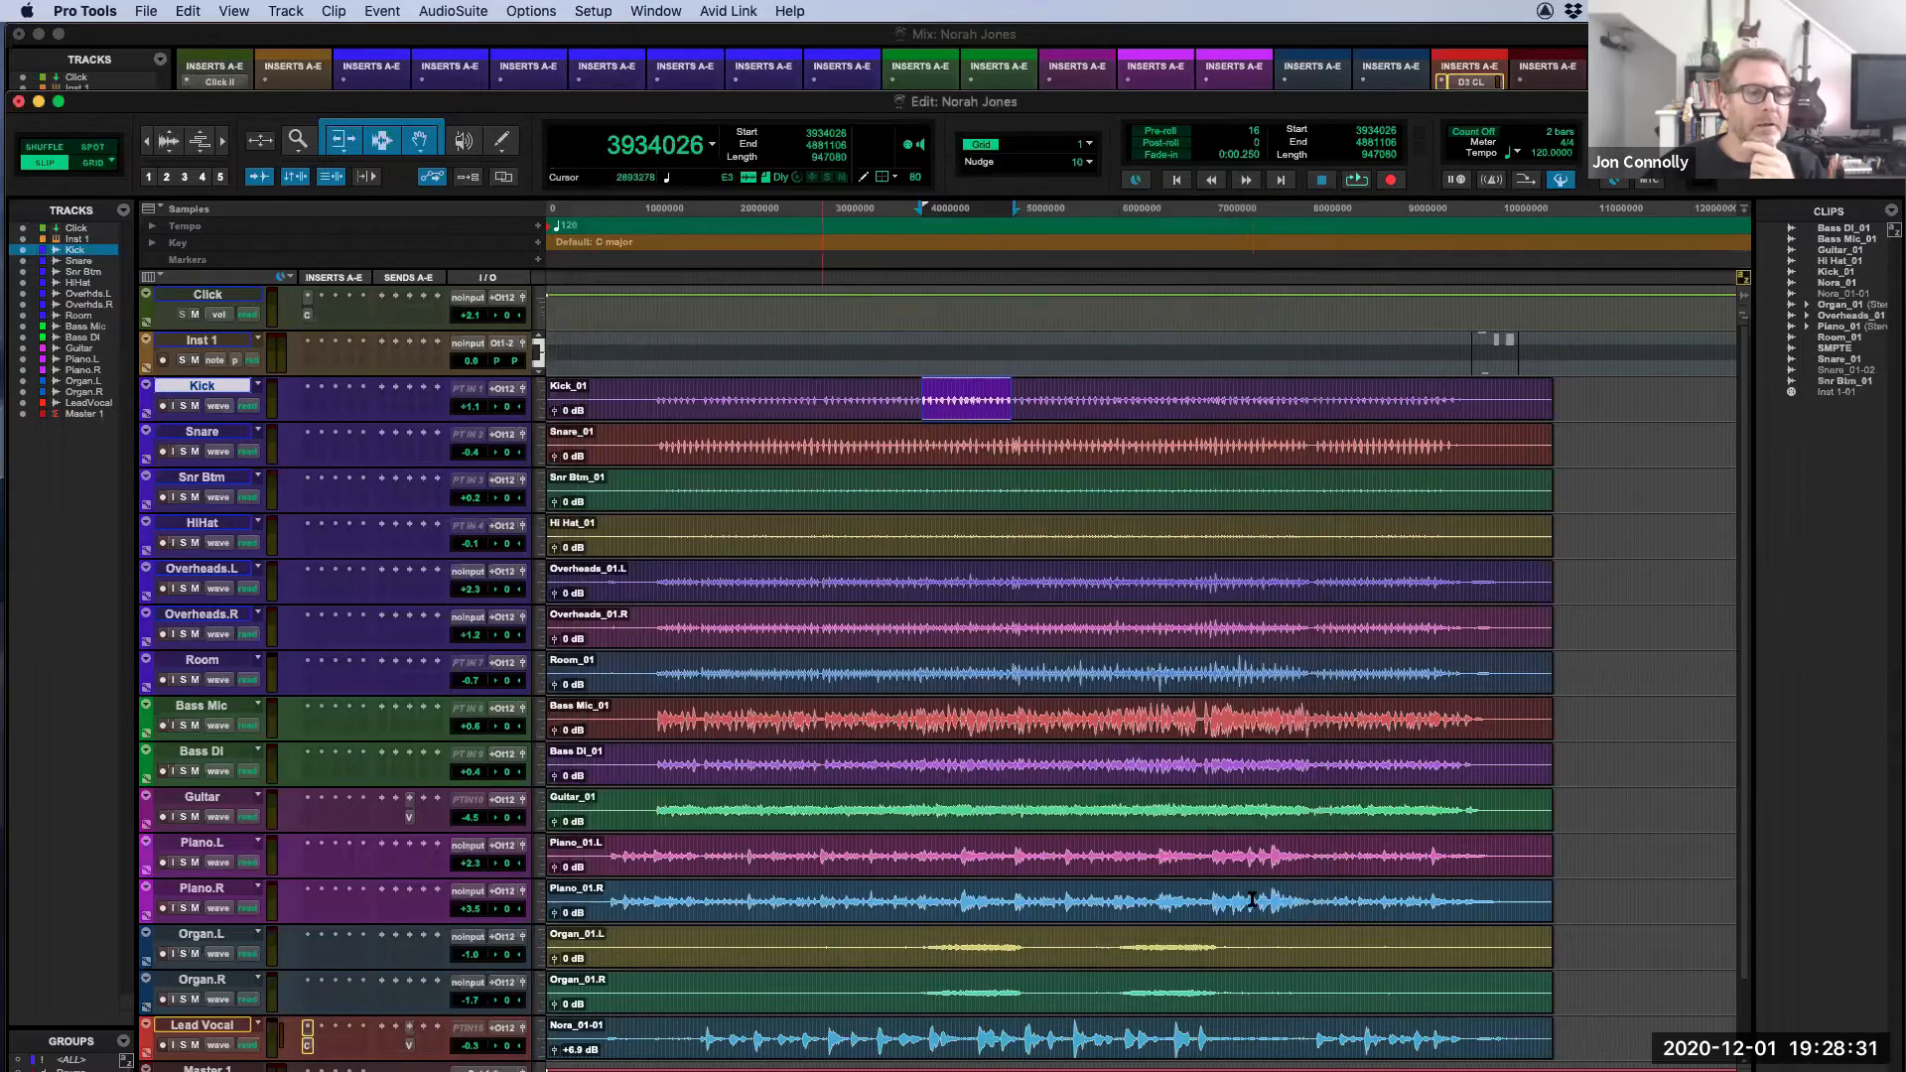
# Step: Select a short range in the Snare clip and use Zoom Toggle to zoom in on it and back out
pyautogui.moveTo(789, 436); pyautogui.dragTo(870, 438)
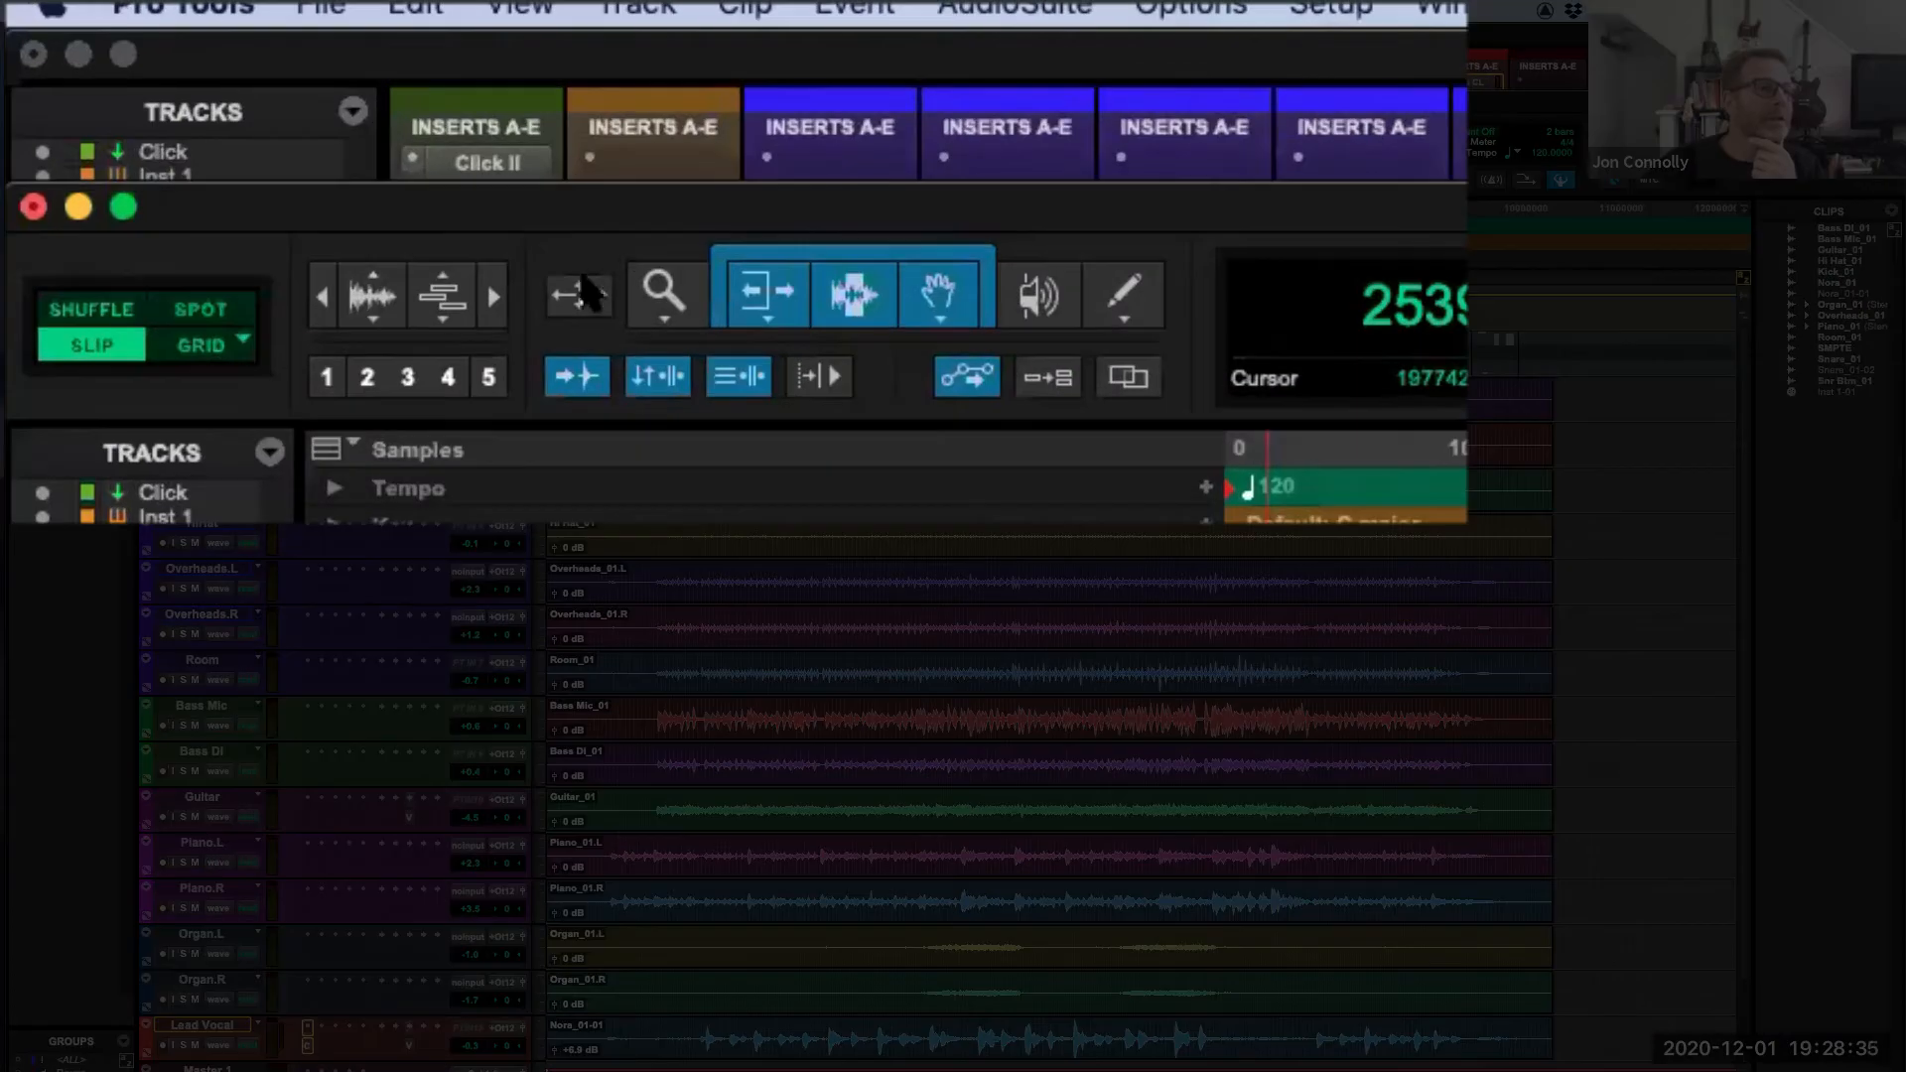
pyautogui.click(584, 293)
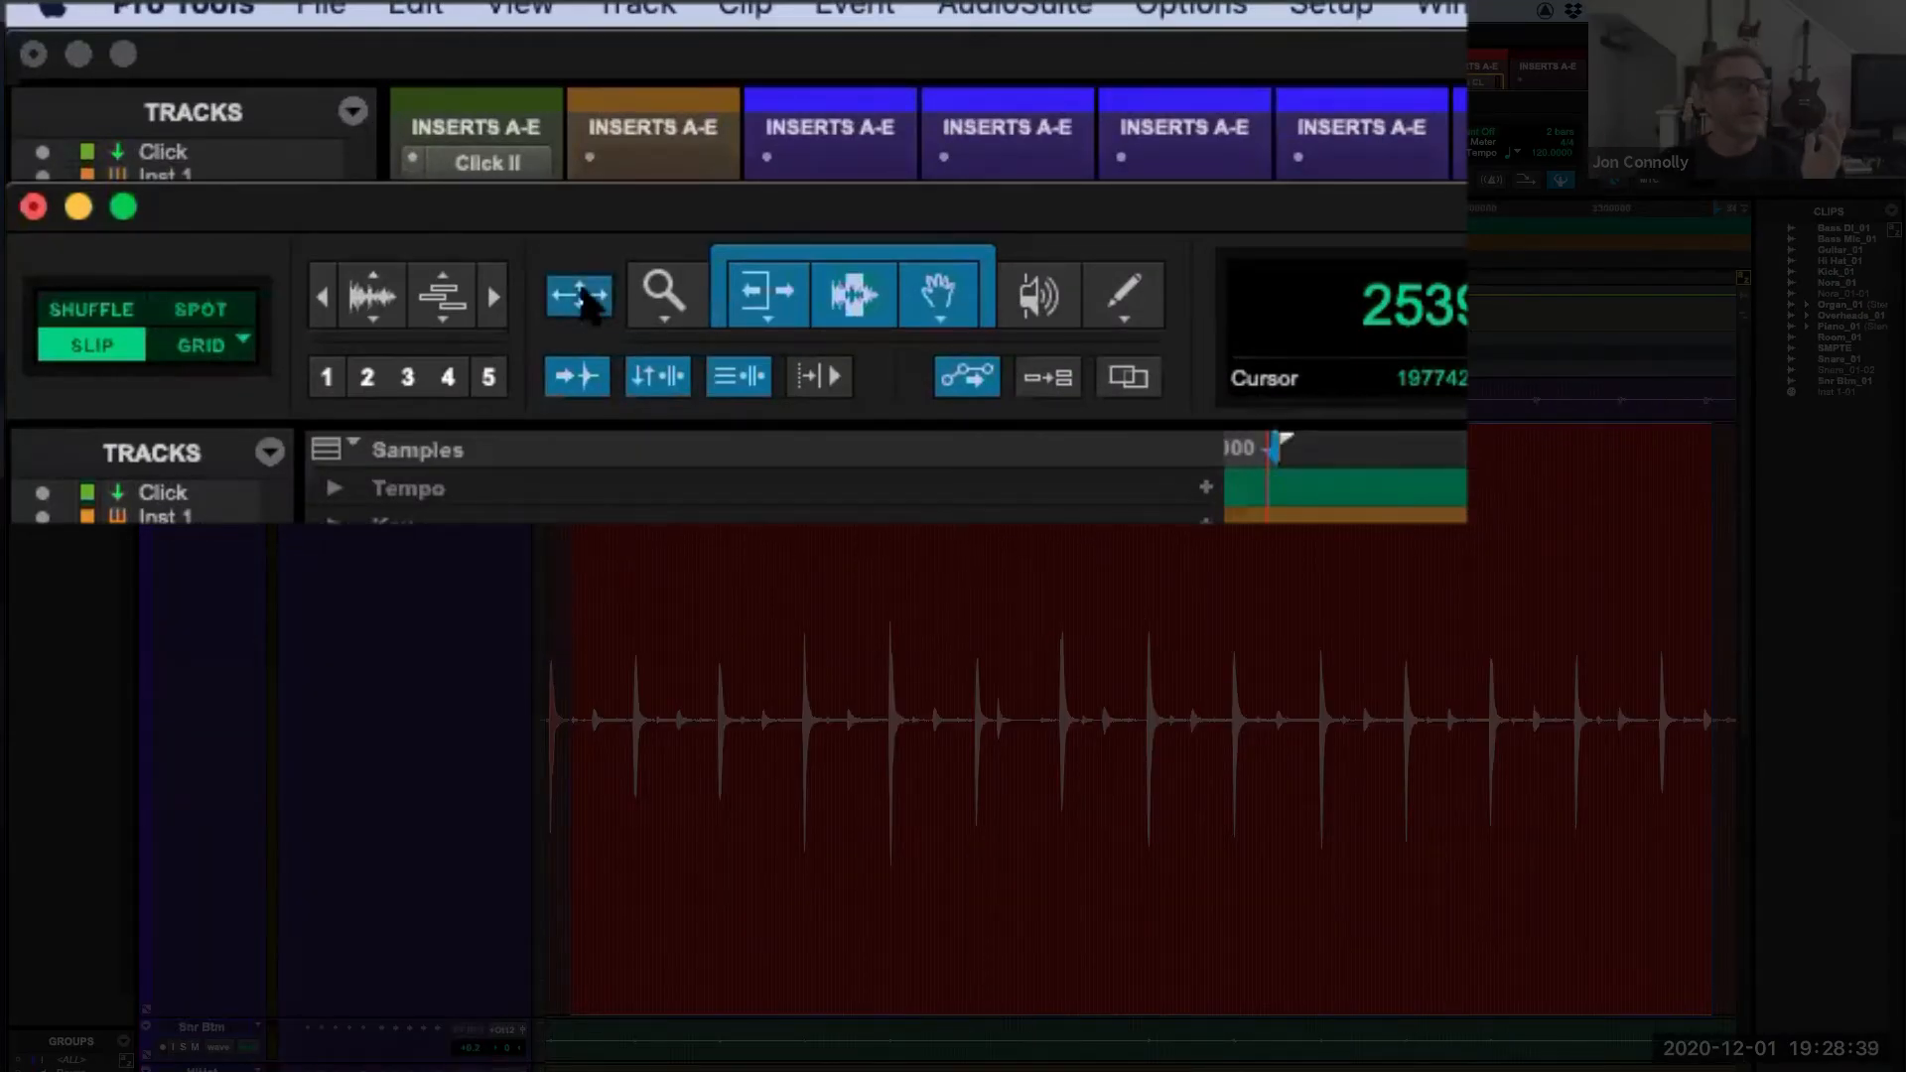
pyautogui.click(584, 296)
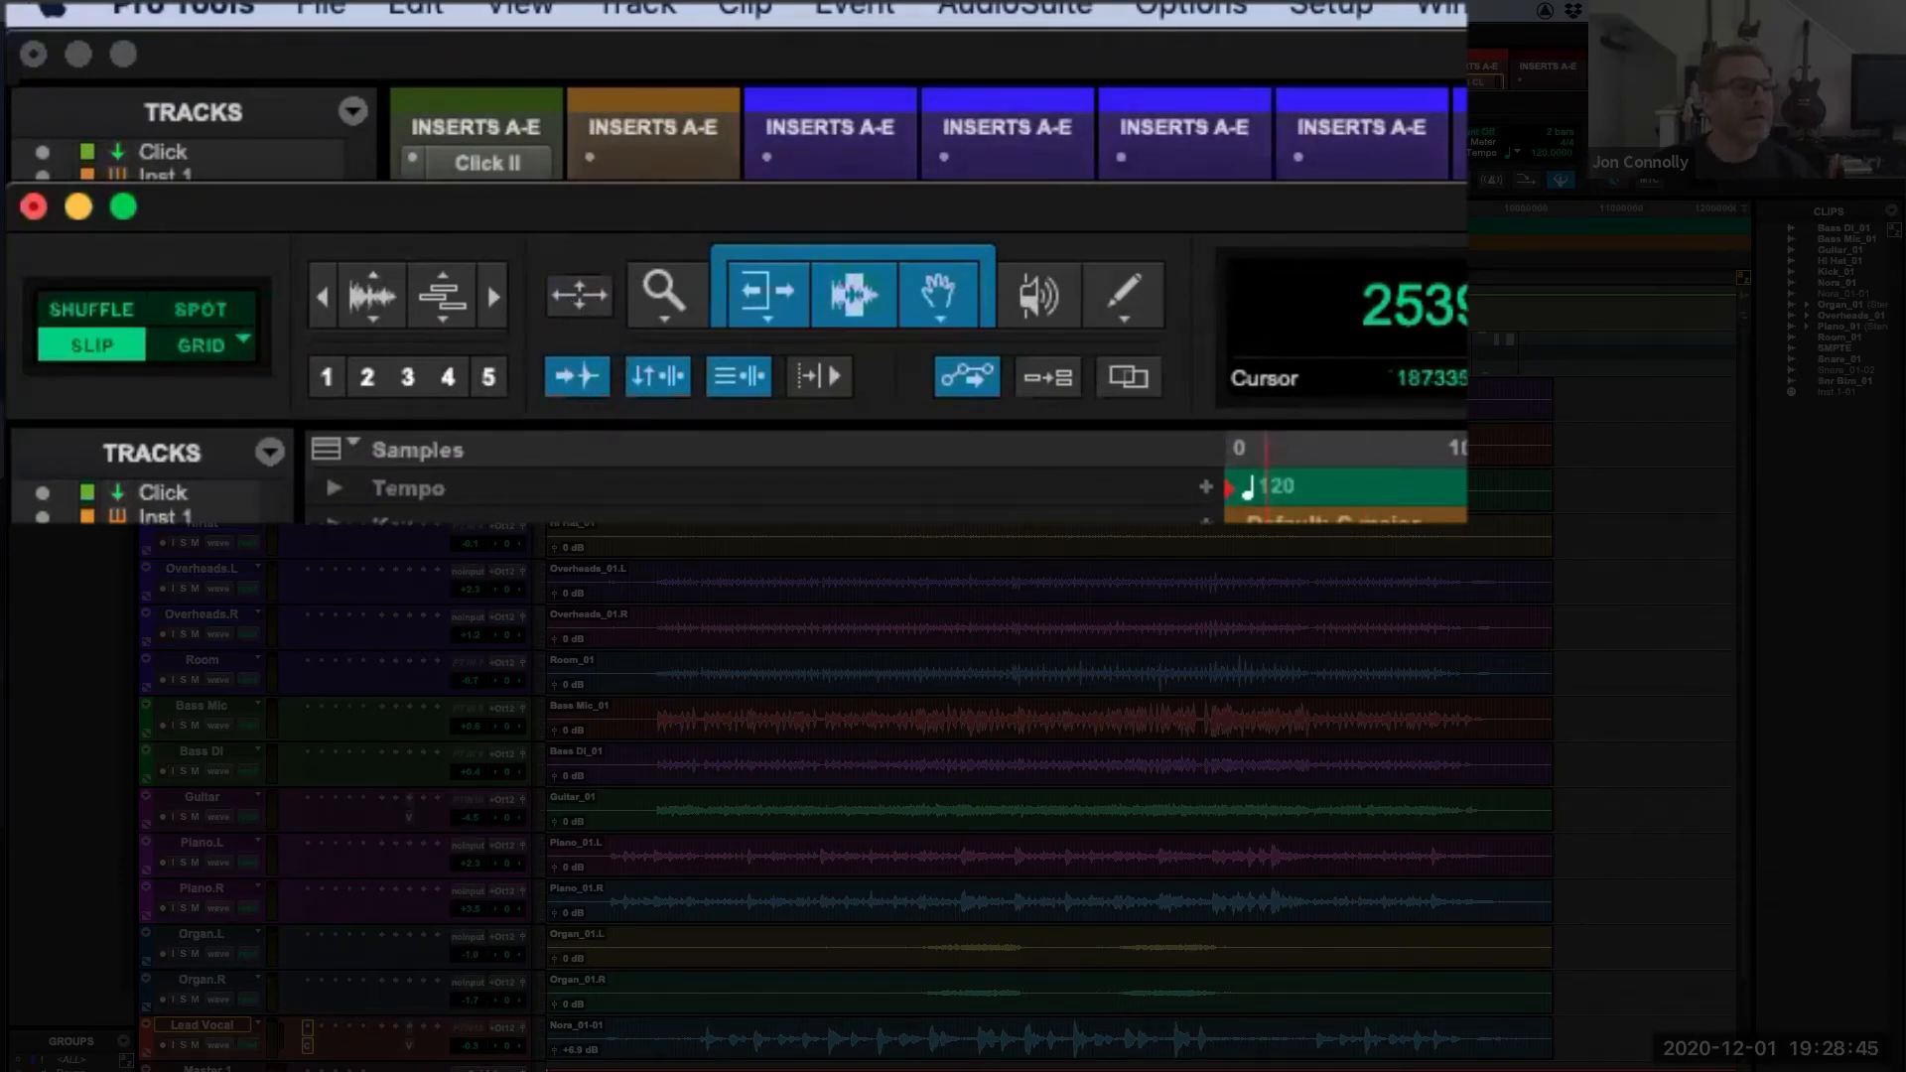
# Step: Select samples 1061563 to 3267947 in the Kick clip and zoom in on the range with Zoom Toggle
pyautogui.click(1456, 451)
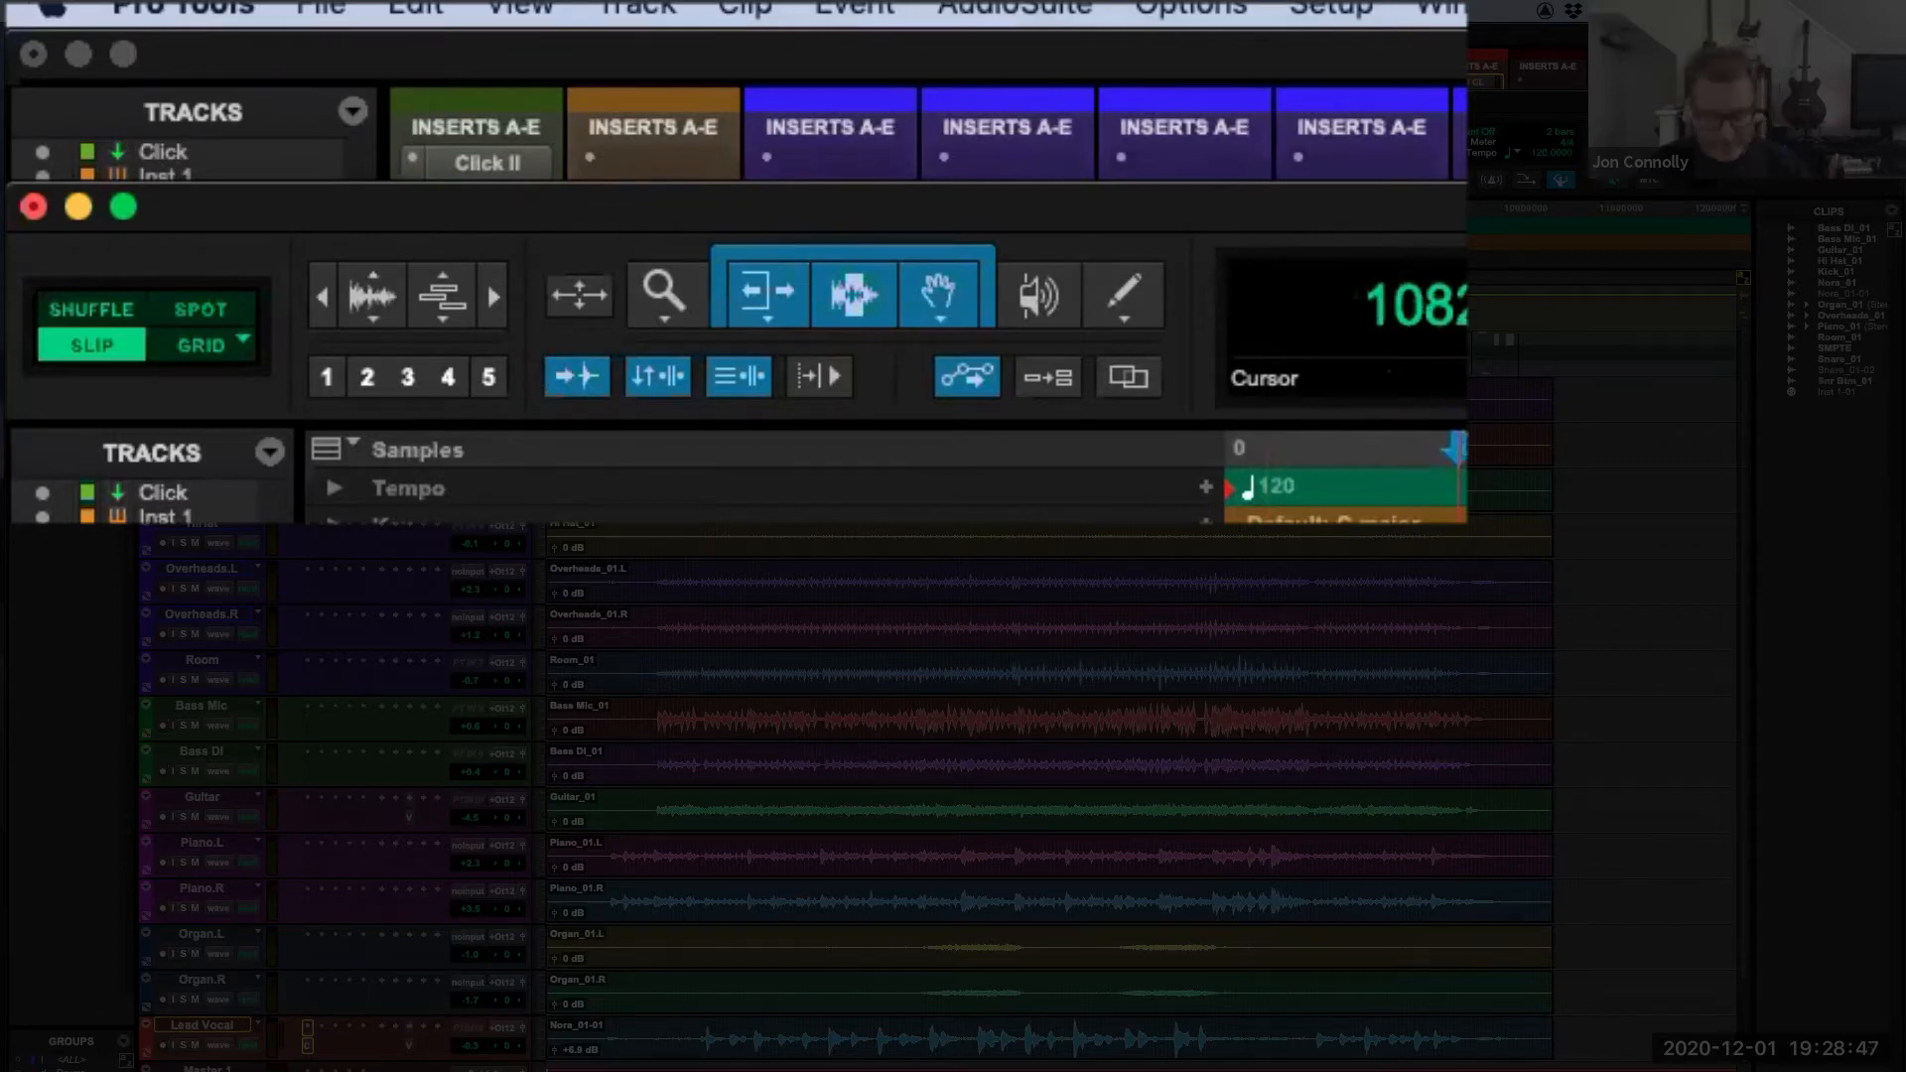
pyautogui.moveTo(647, 399); pyautogui.dragTo(856, 400)
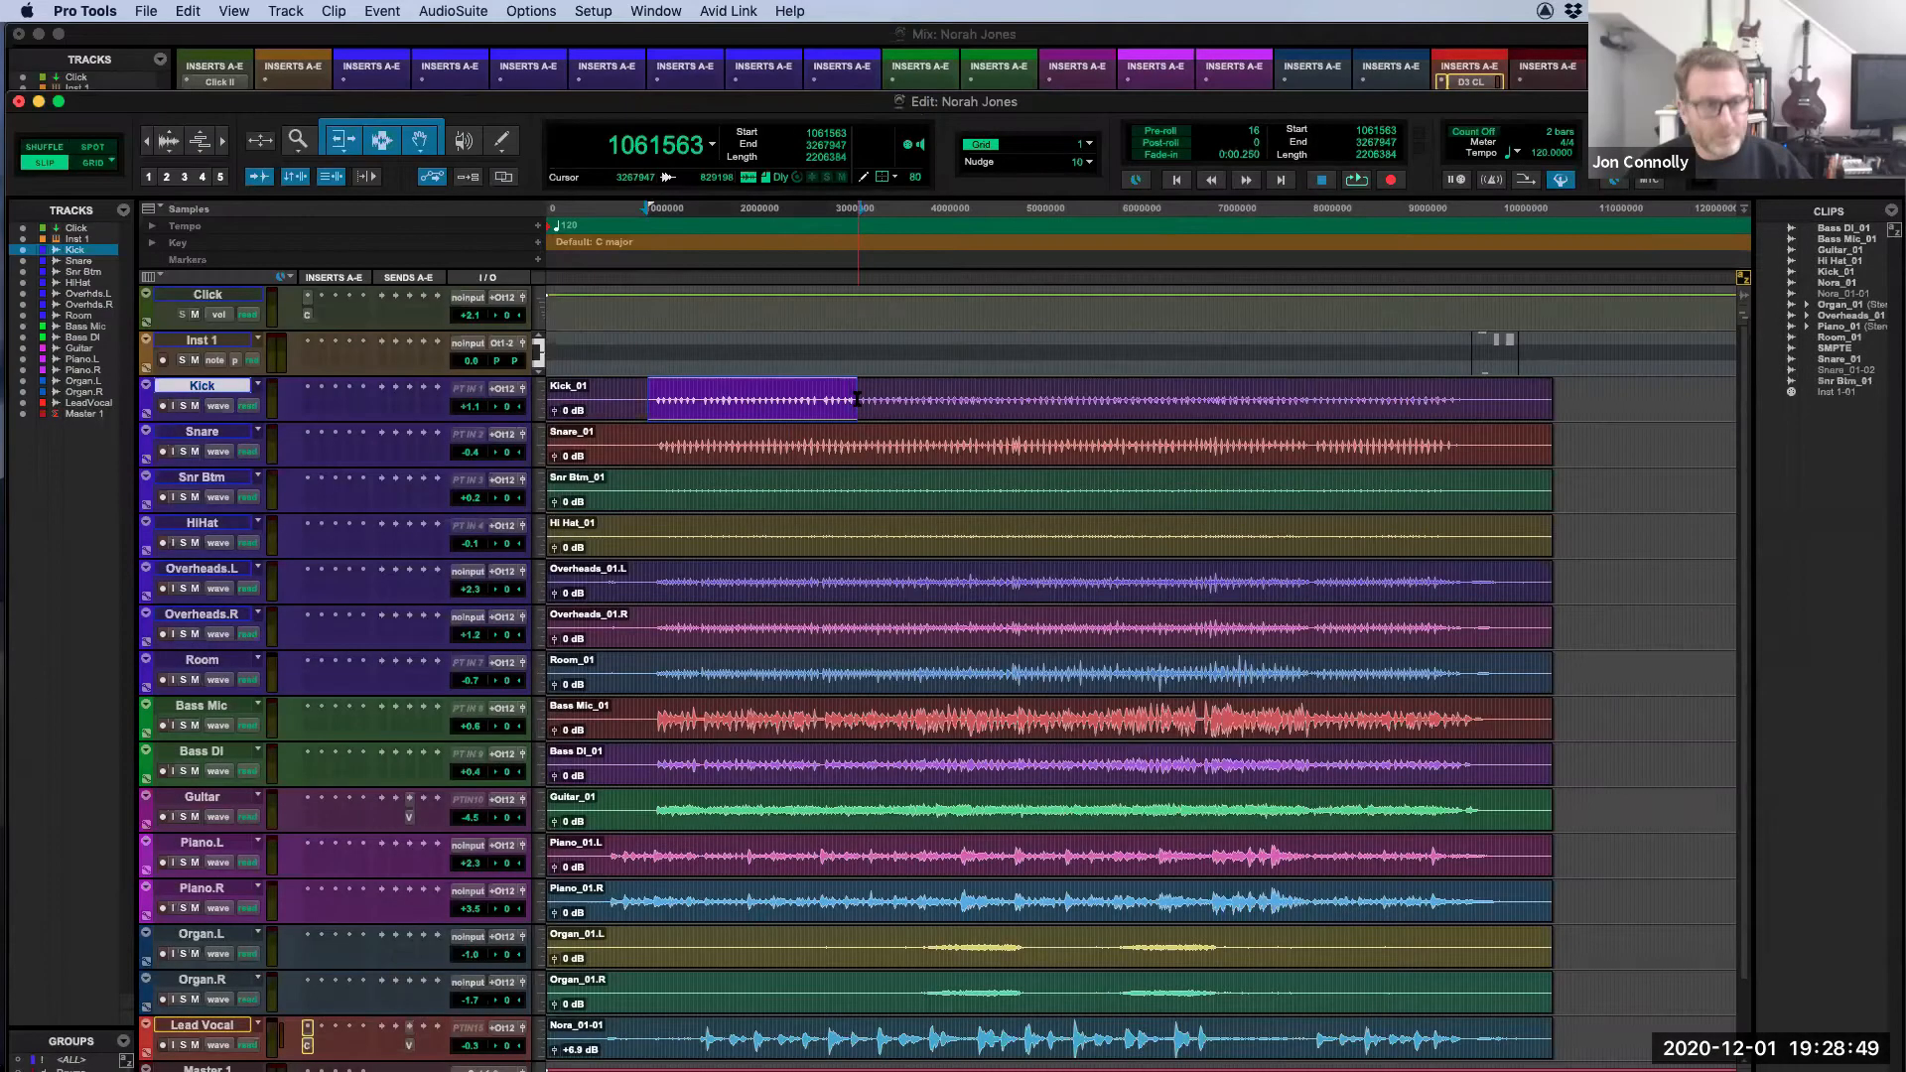
pyautogui.hotkey('ctrl', 'e')
# Step: Place the edit cursor at sample 1127154 in the Kick clip and start and stop playback several times
pyautogui.click(603, 493)
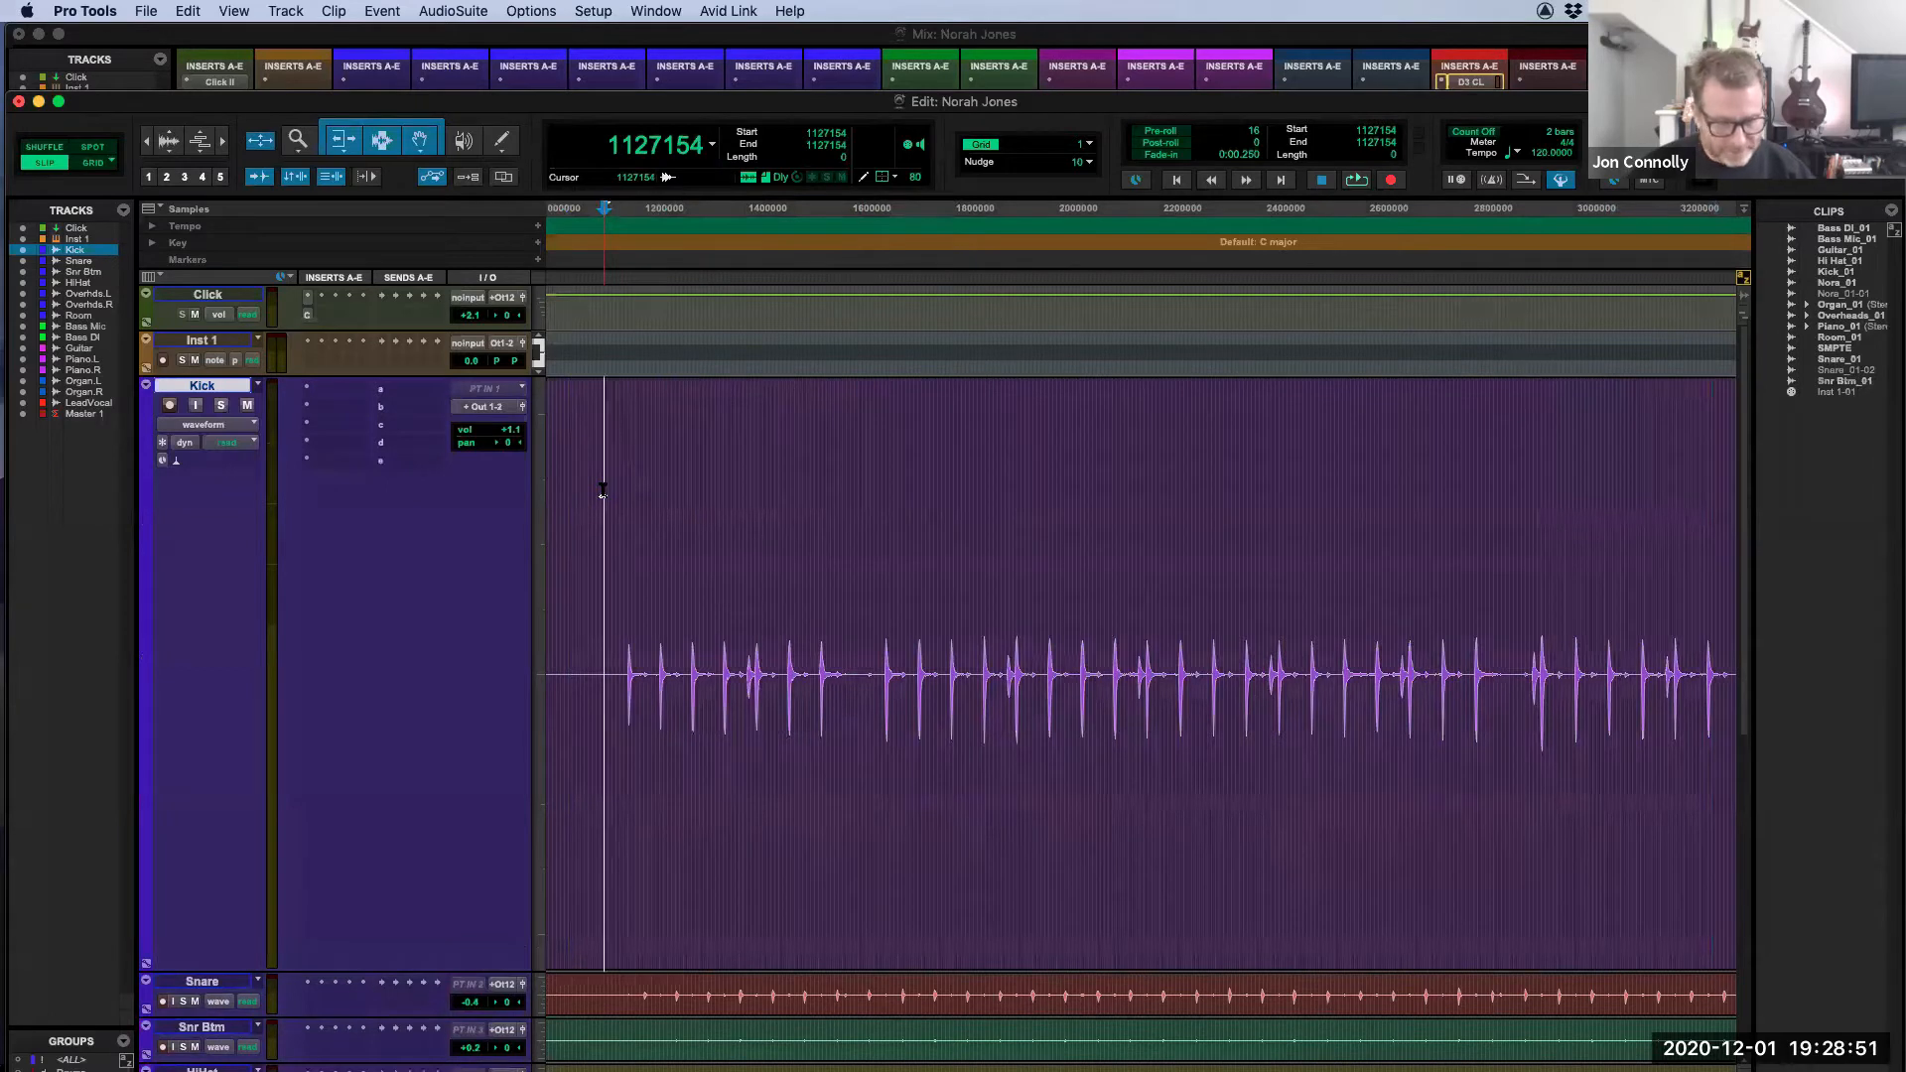
pyautogui.press('space')
pyautogui.press('space')
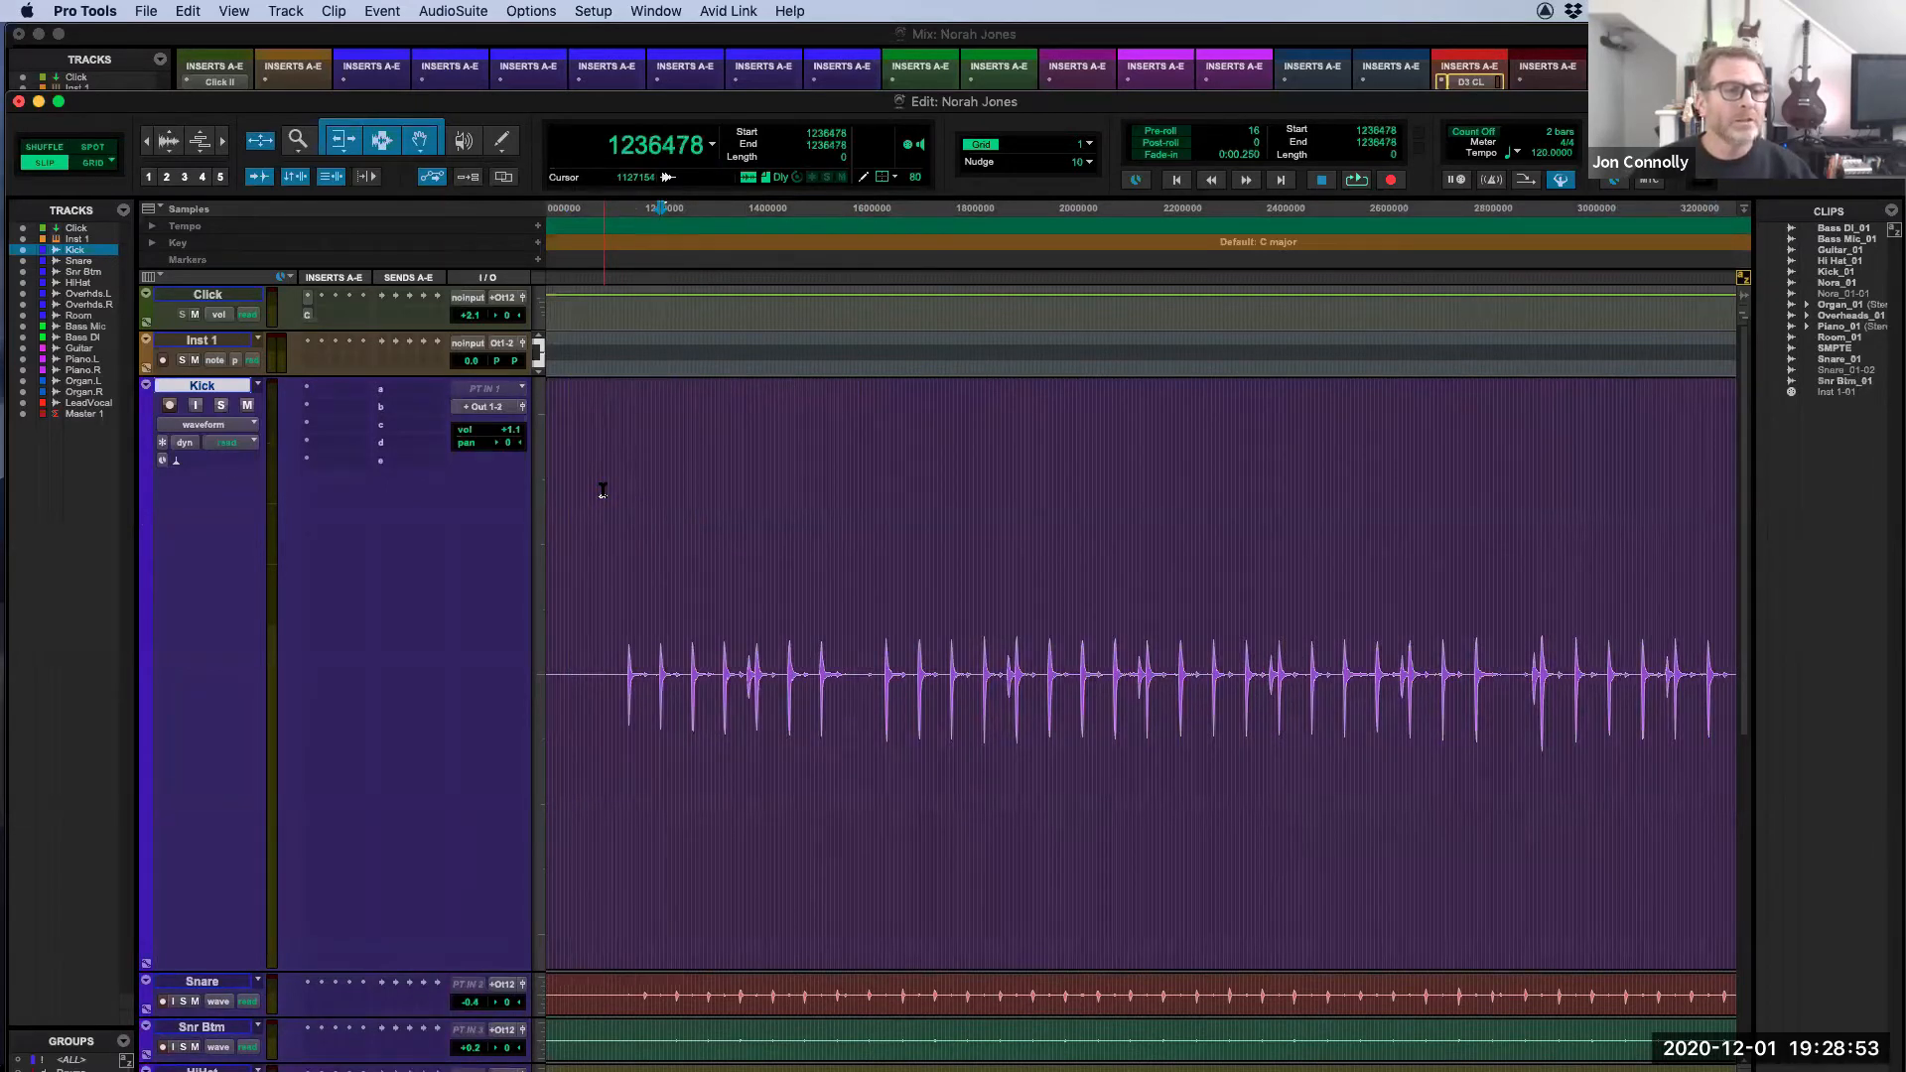
pyautogui.press('space')
pyautogui.press('space')
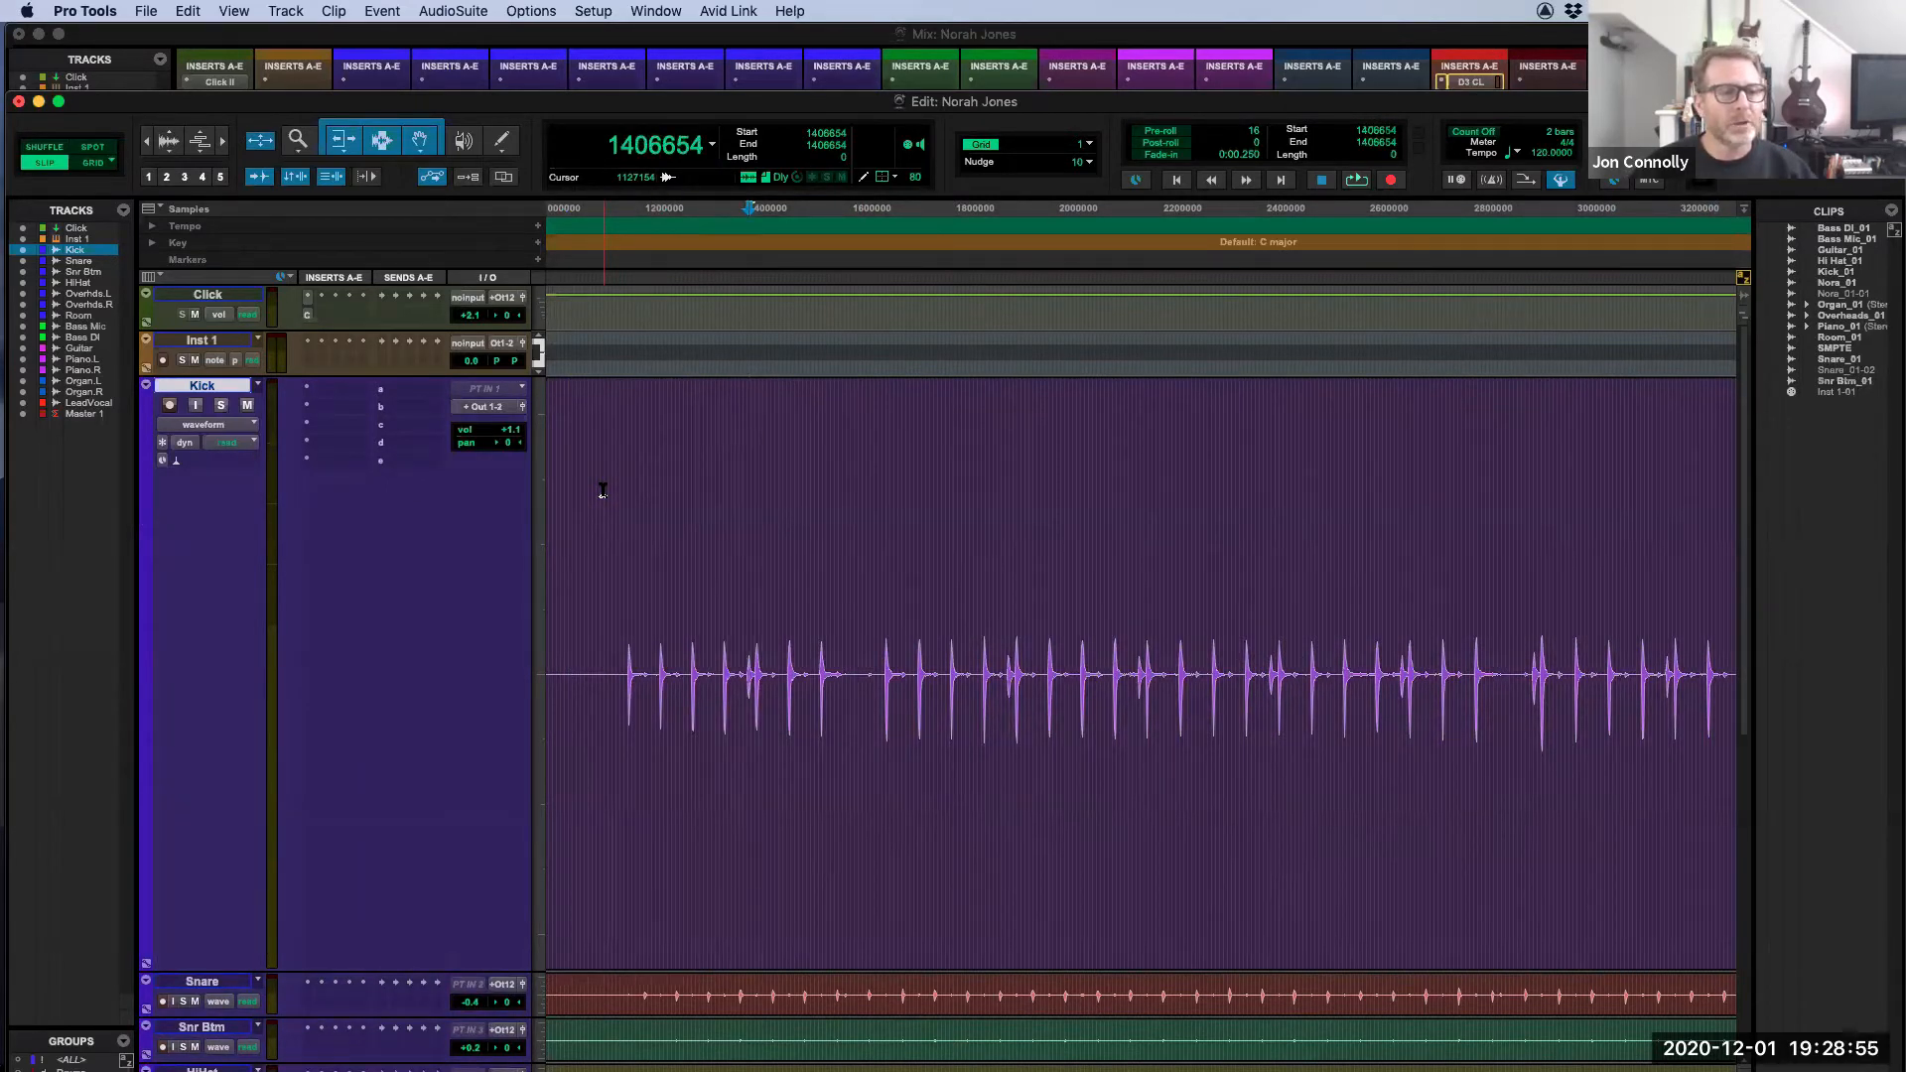
pyautogui.press('space')
pyautogui.press('space')
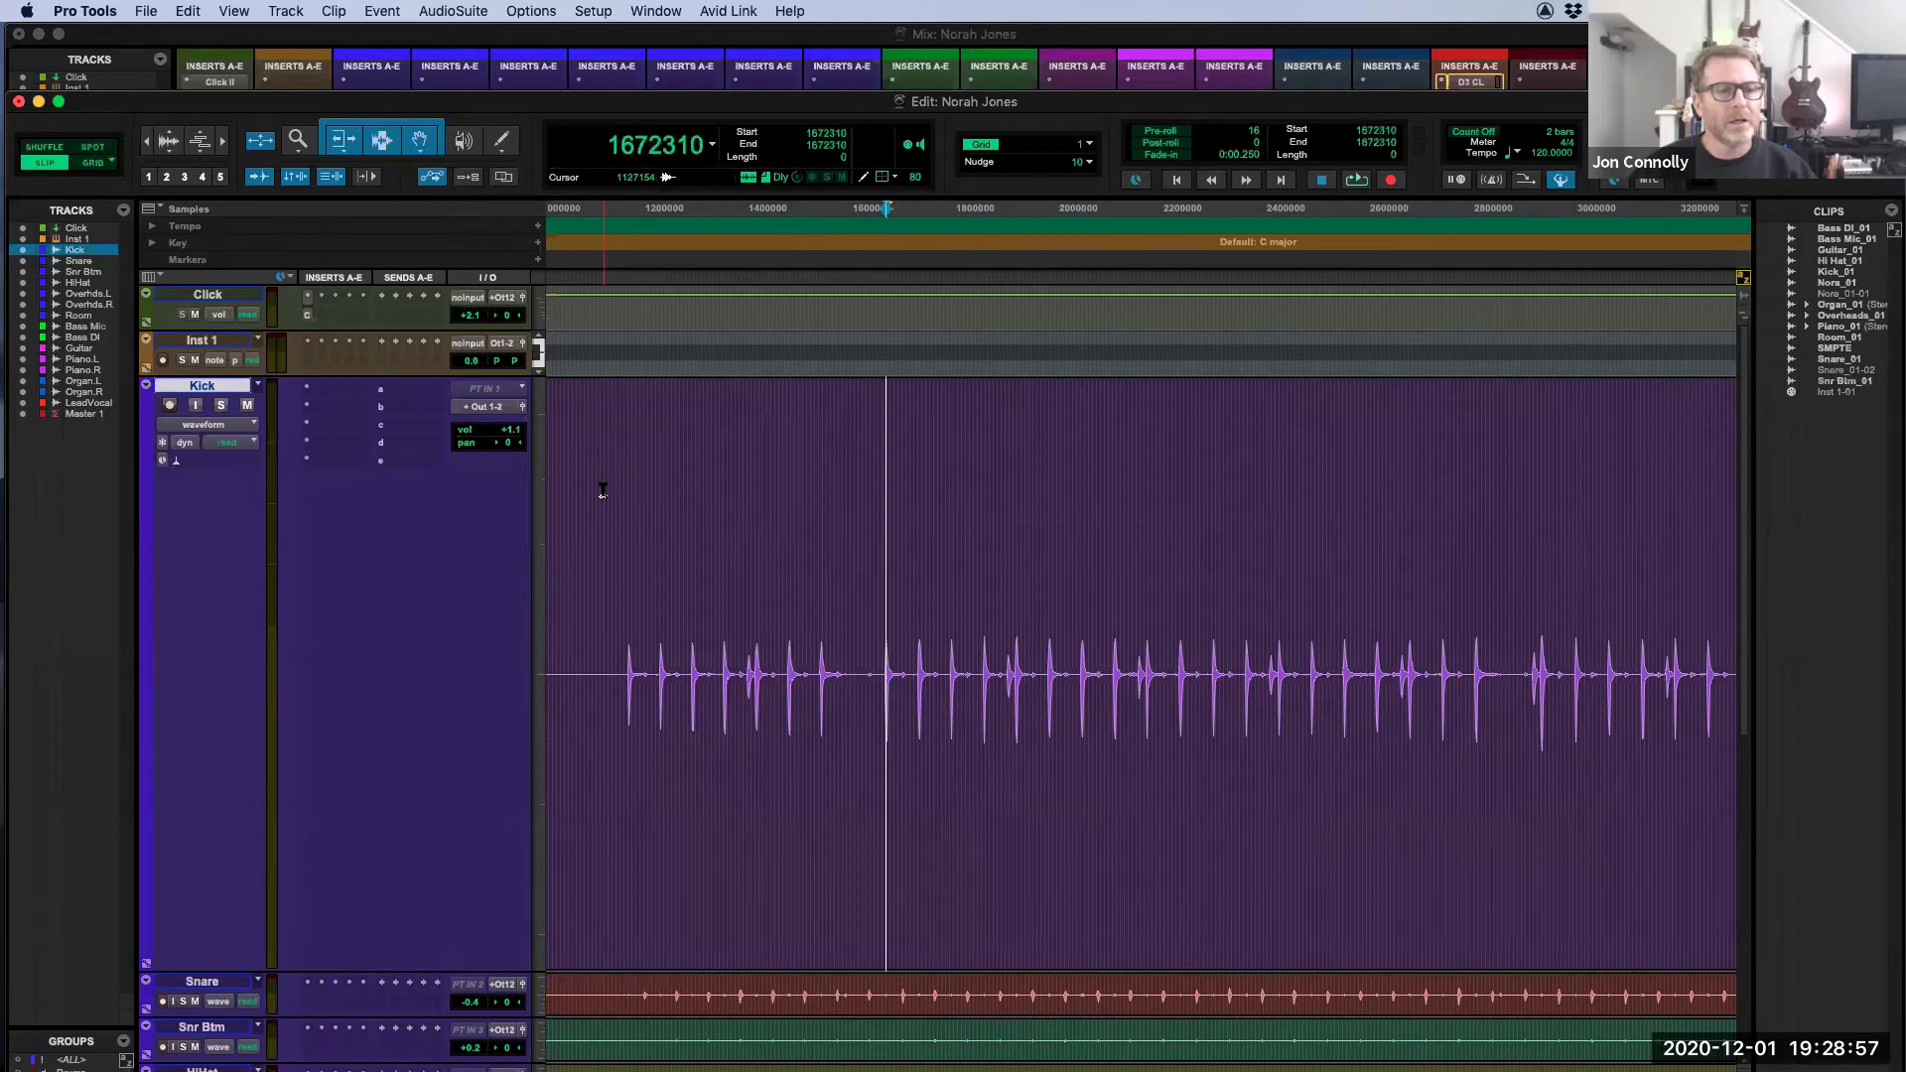
pyautogui.press('space')
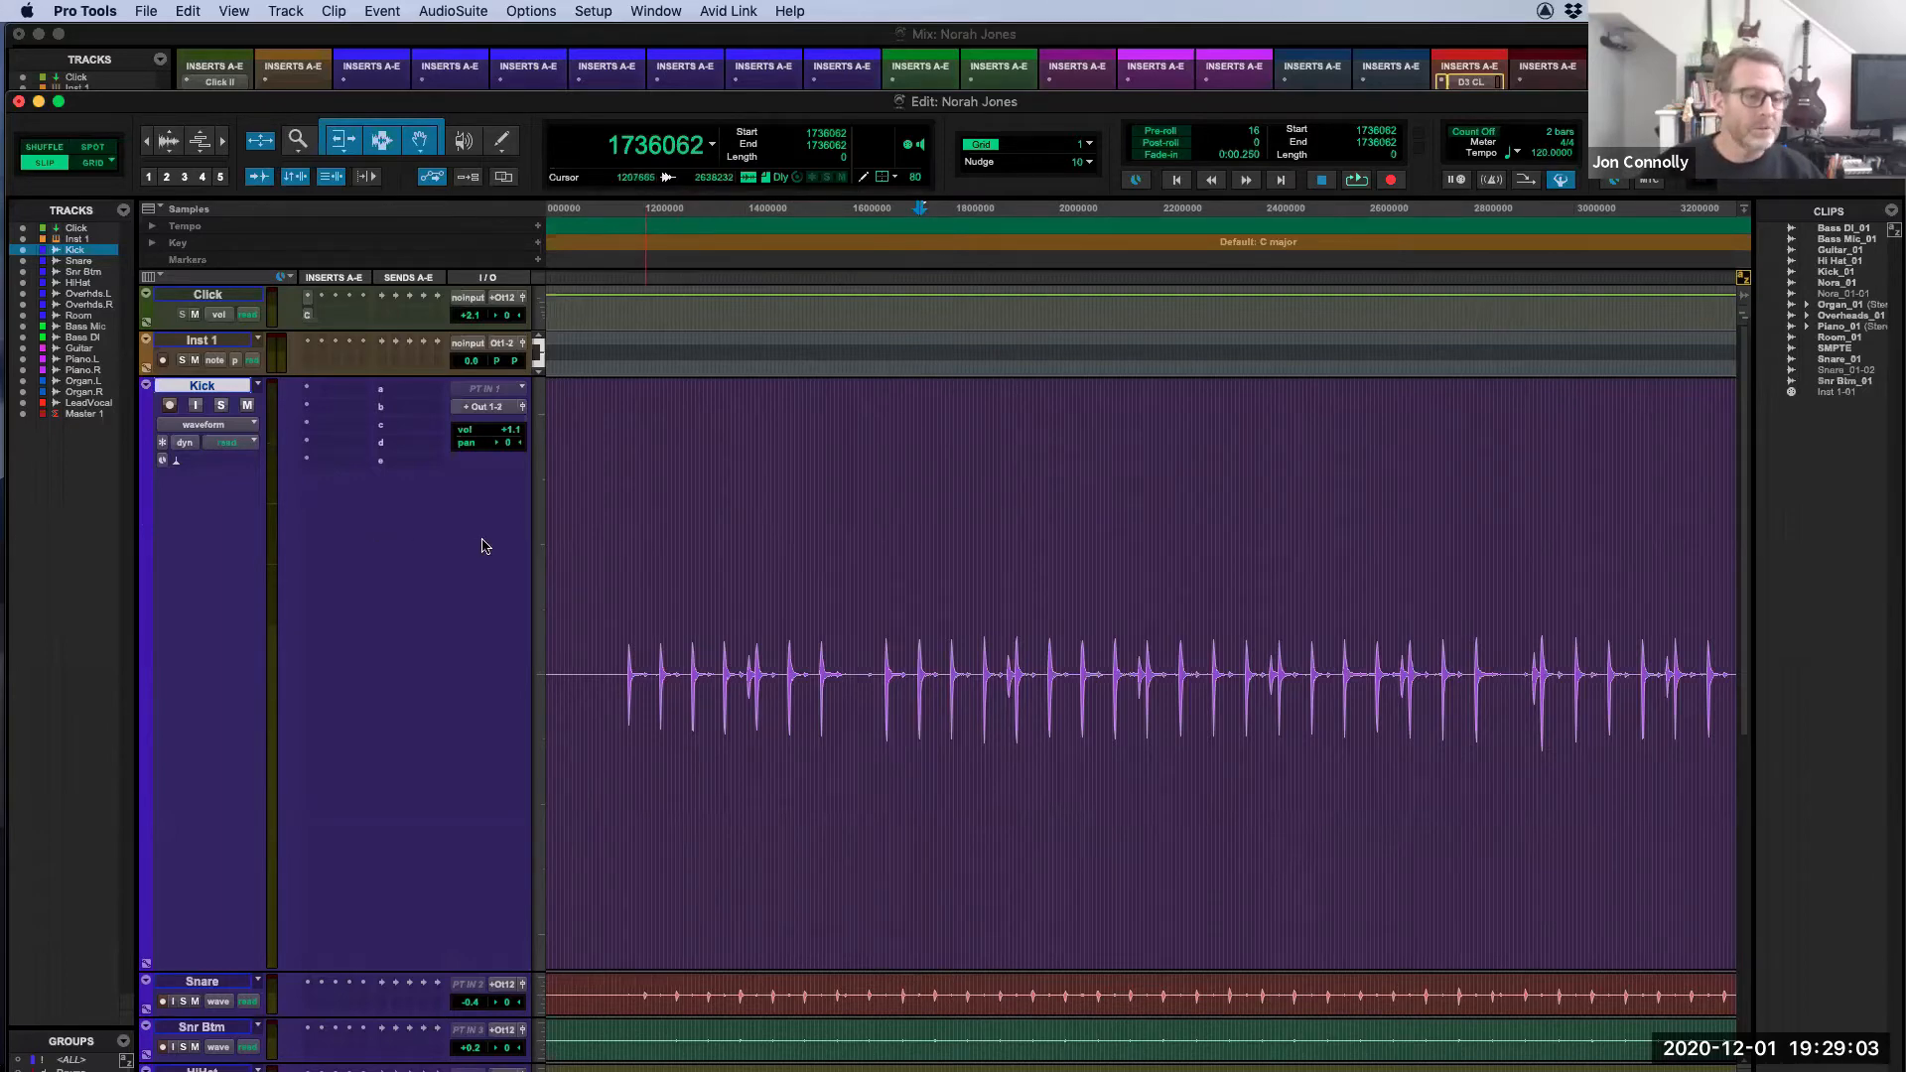
# Step: Toggle the zoom back out to the full session and enlarge the height of all tracks
pyautogui.hotkey('ctrl', 'e')
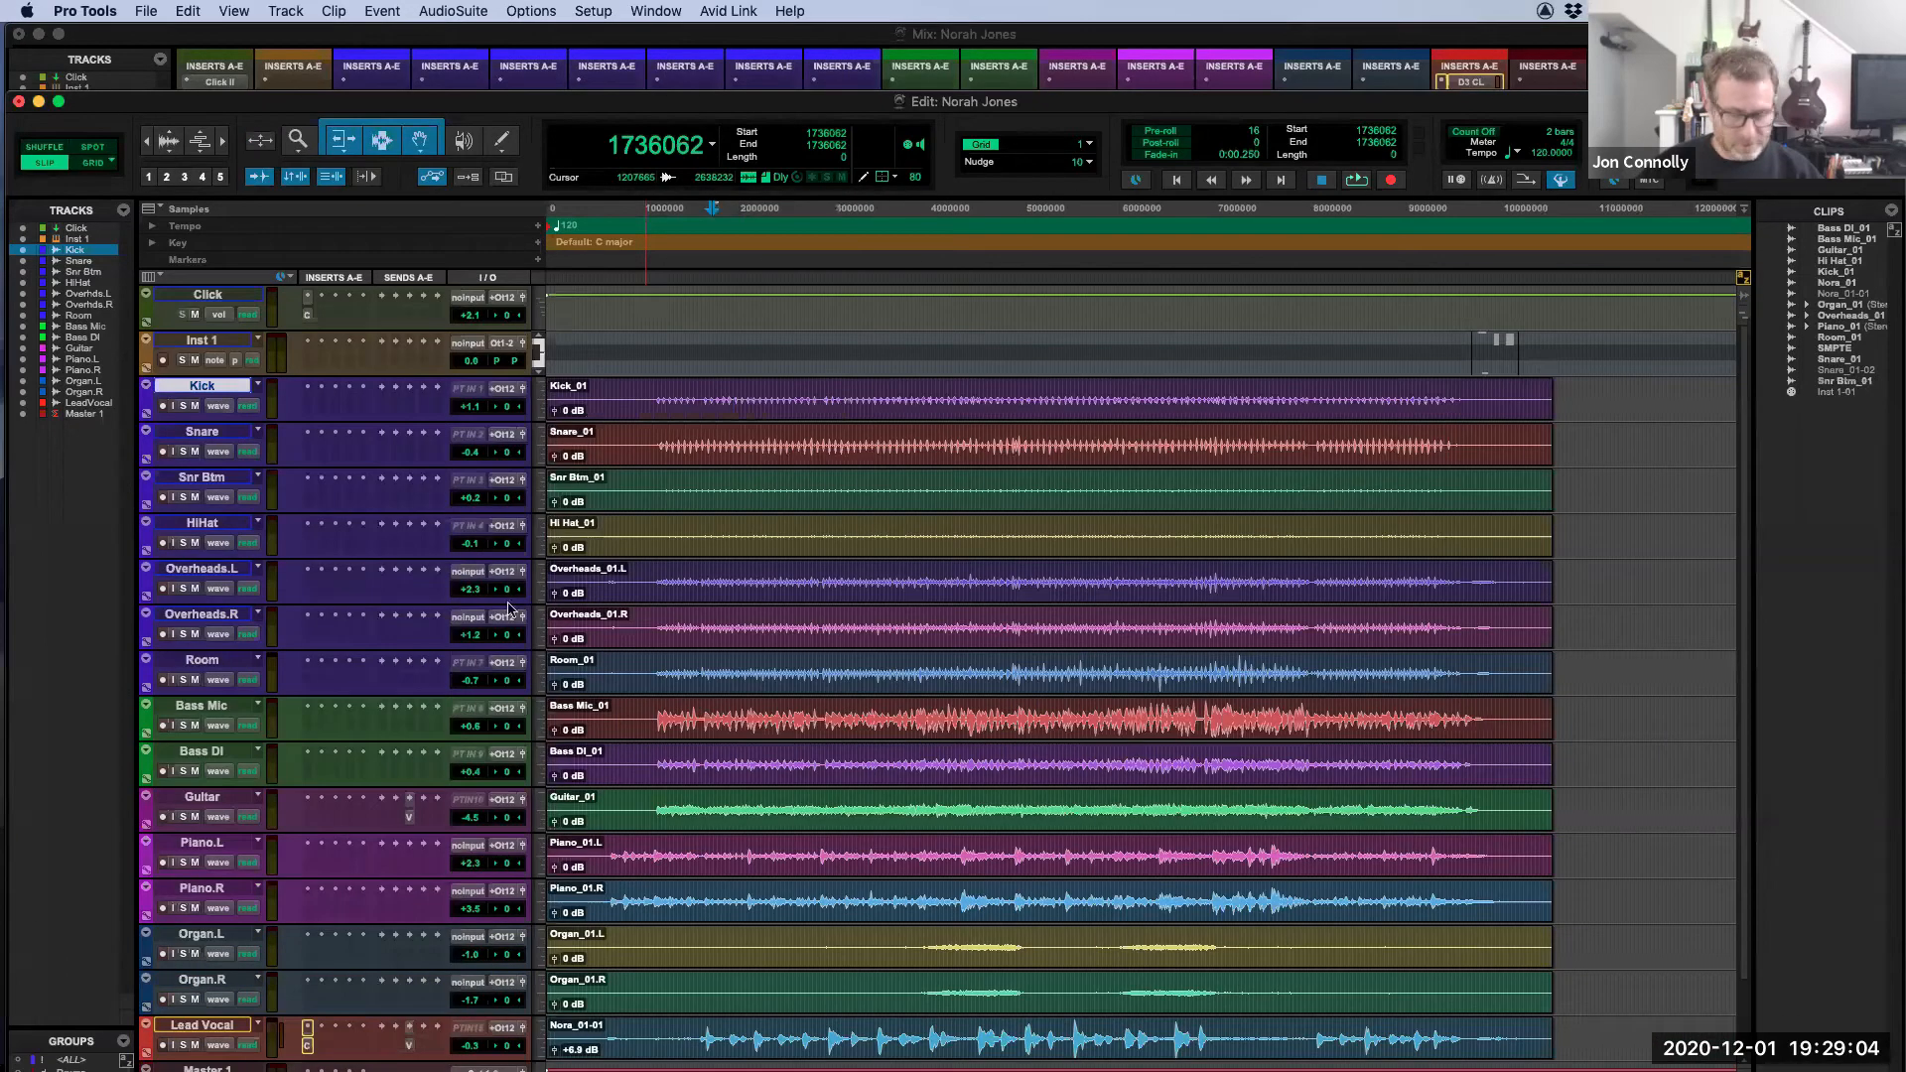
pyautogui.click(541, 507)
pyautogui.click(566, 543)
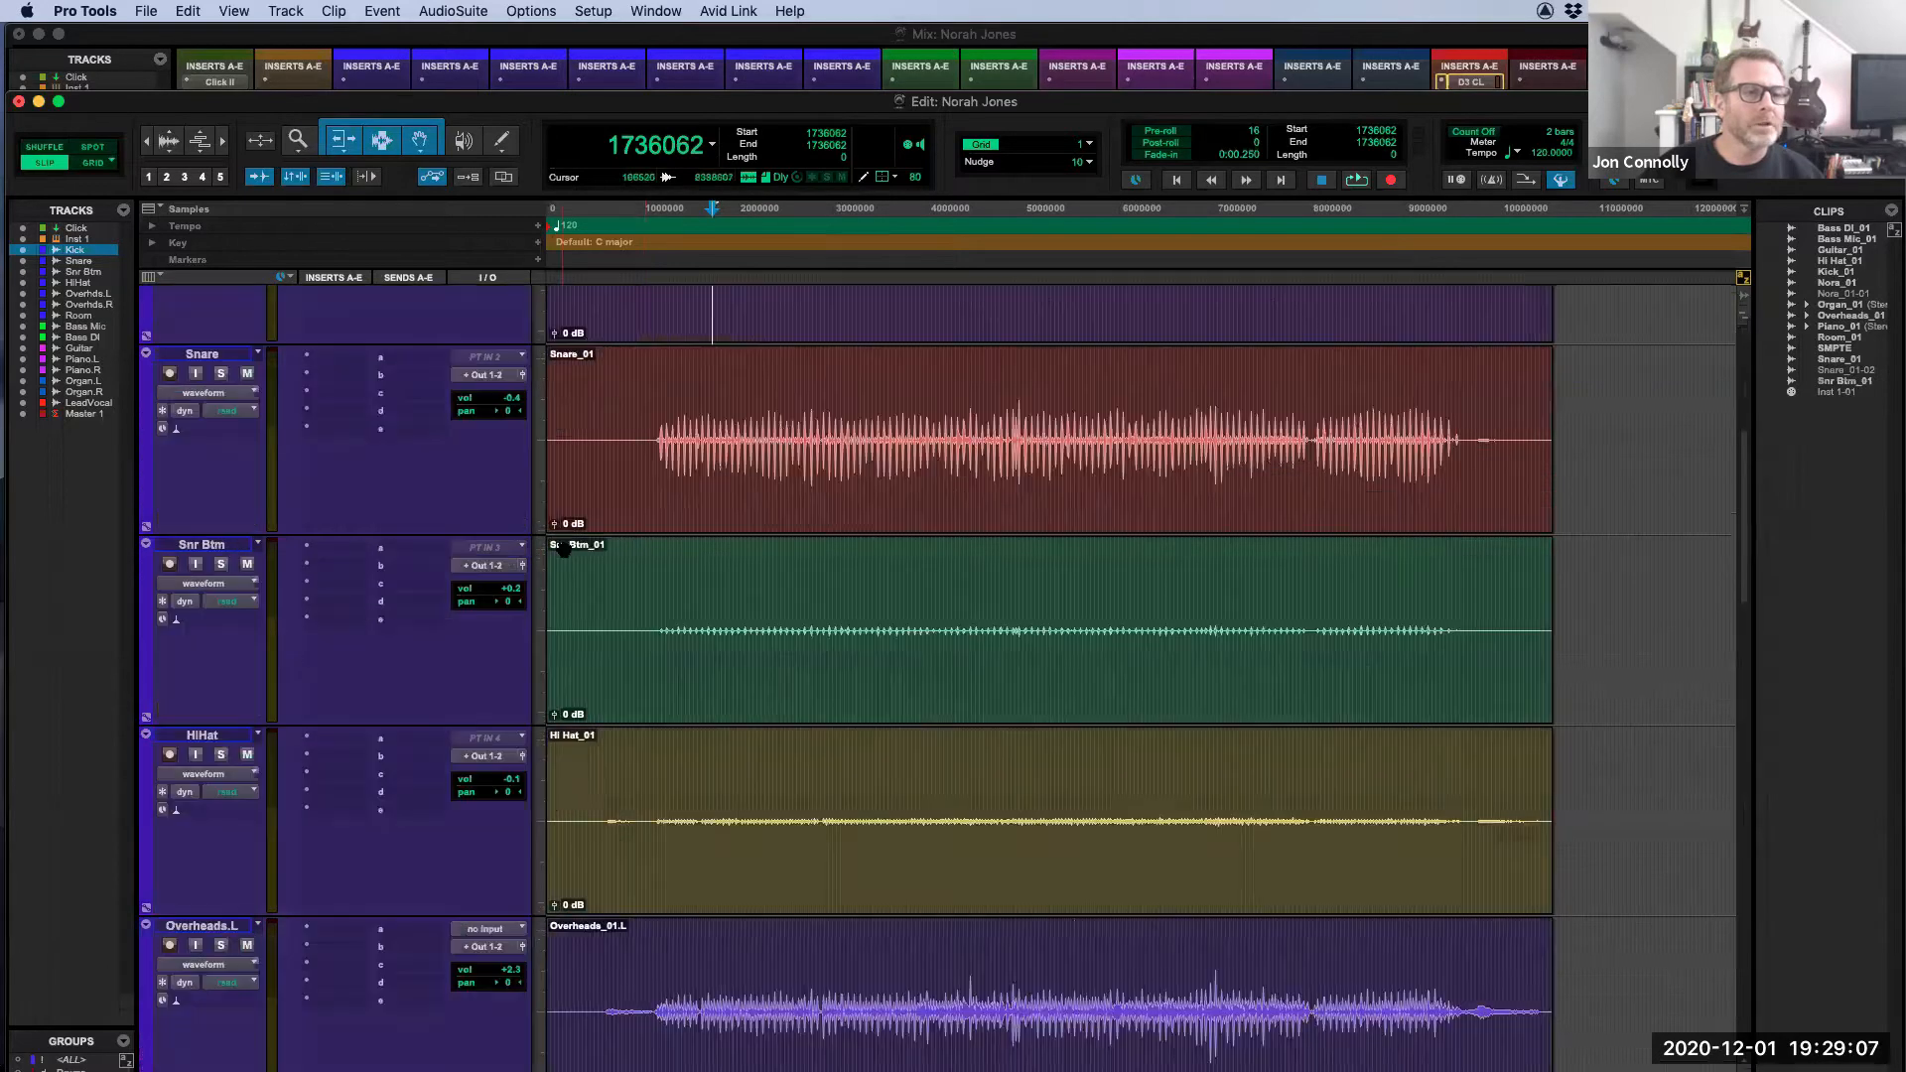
# Step: Place the edit cursor at sample 1155230 in the Snare clip, extend it to Snr Btm and HiHat, and zoom in horizontally
pyautogui.click(655, 387)
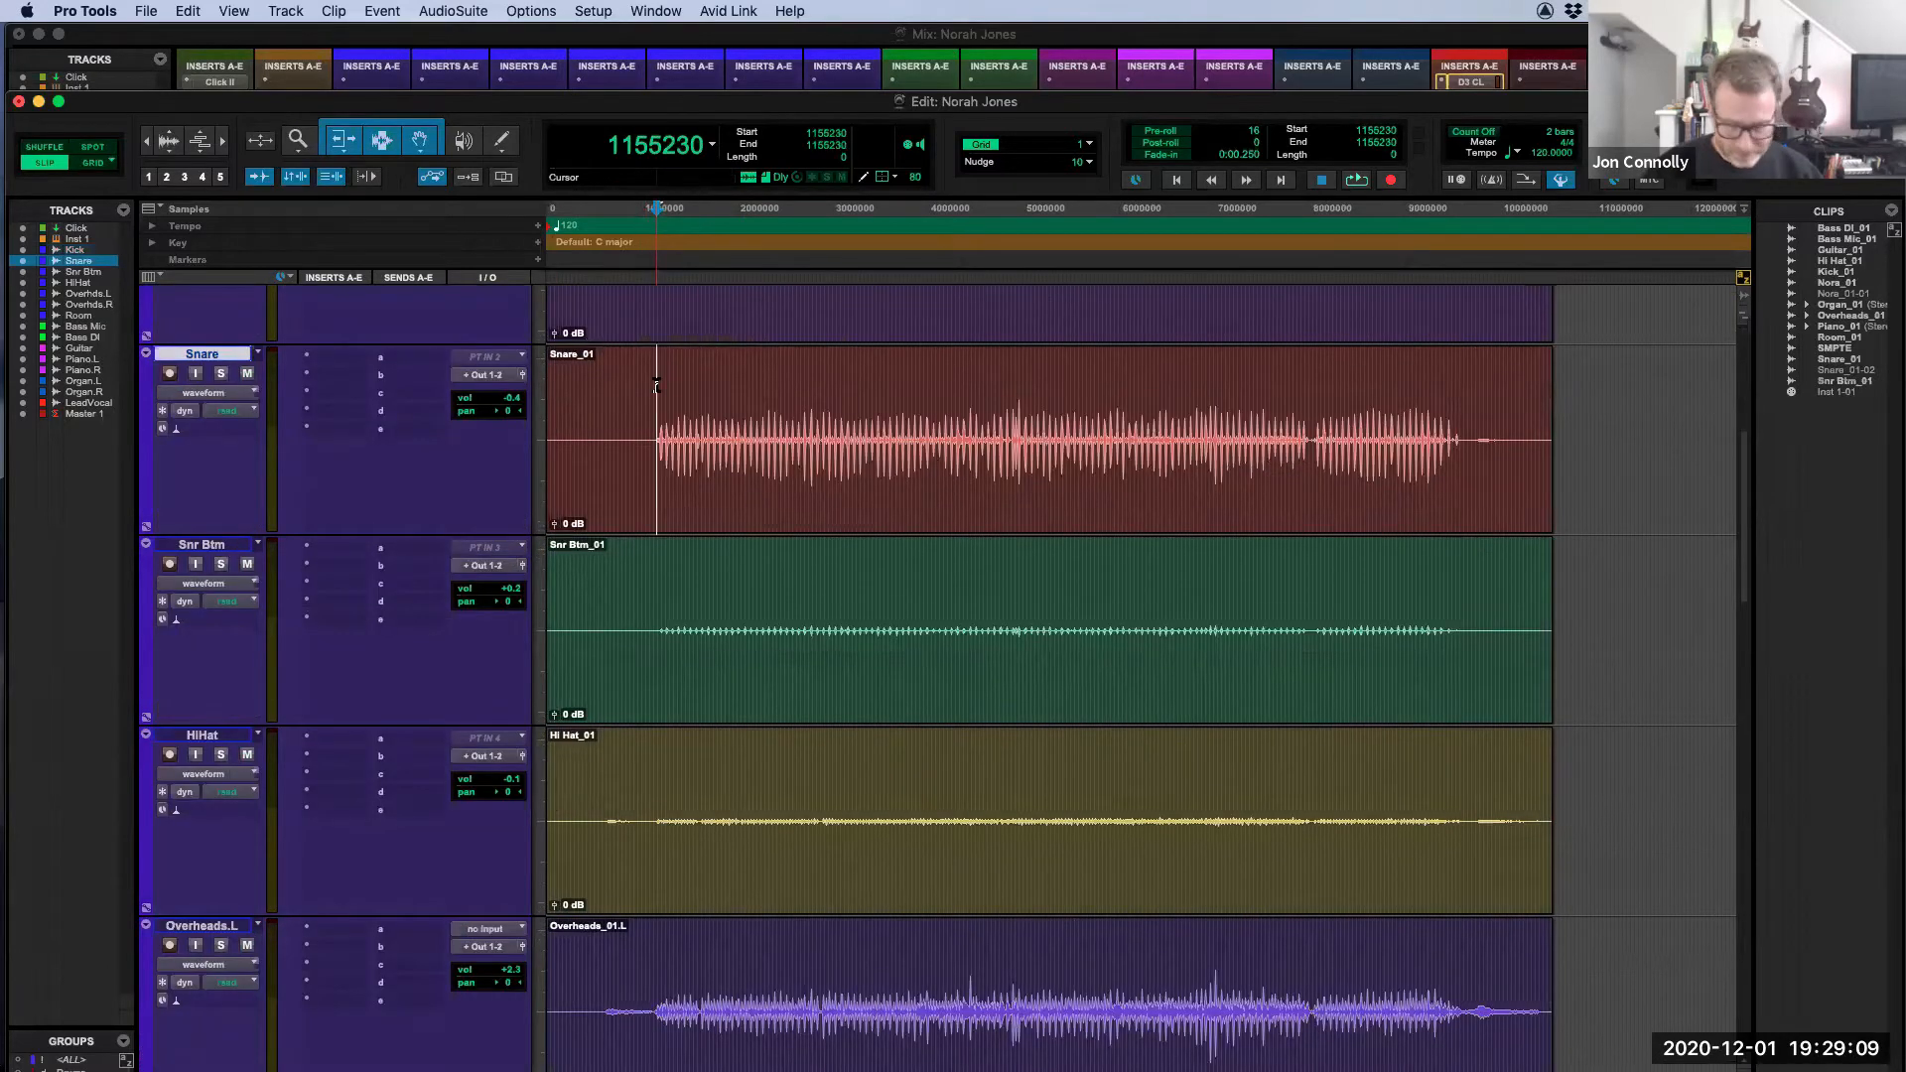
pyautogui.hotkey('shift', ';')
pyautogui.hotkey('shift', ';')
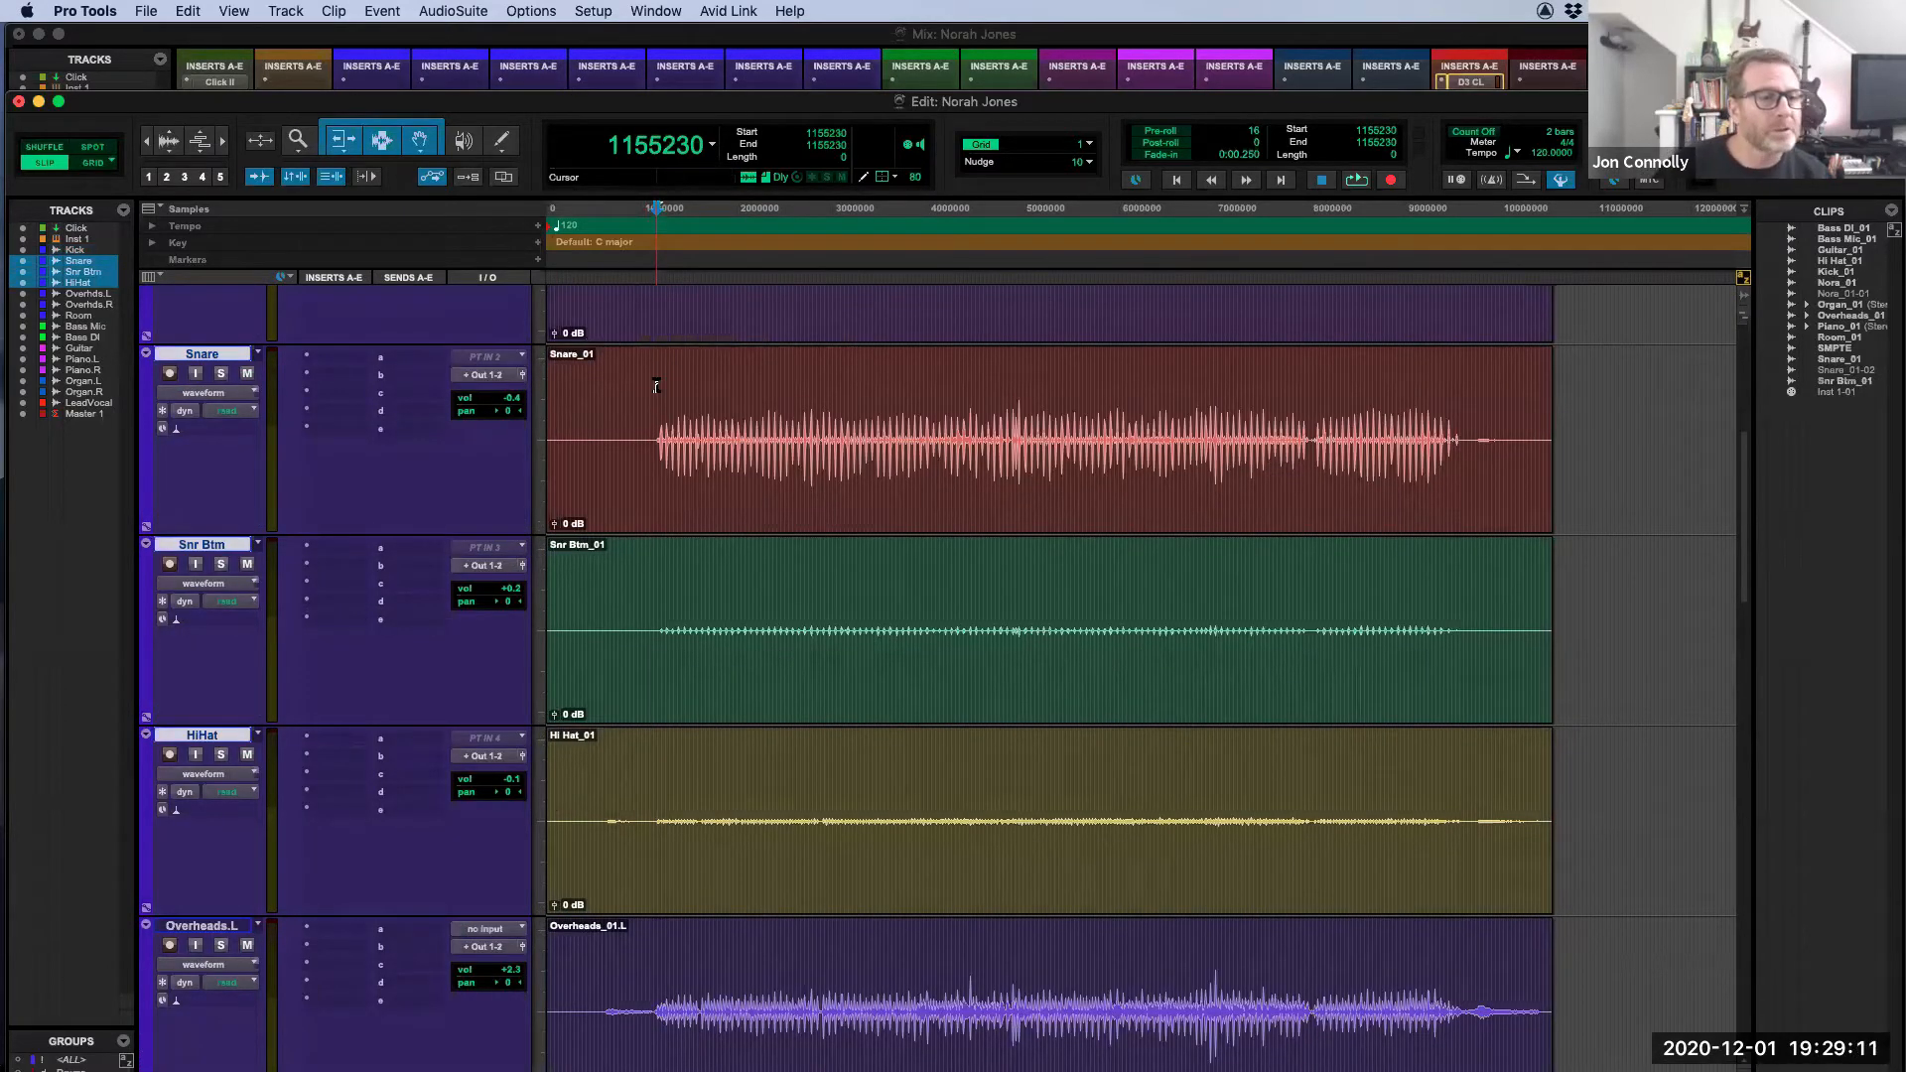
pyautogui.press('super+bracketright')
pyautogui.press('super+bracketright')
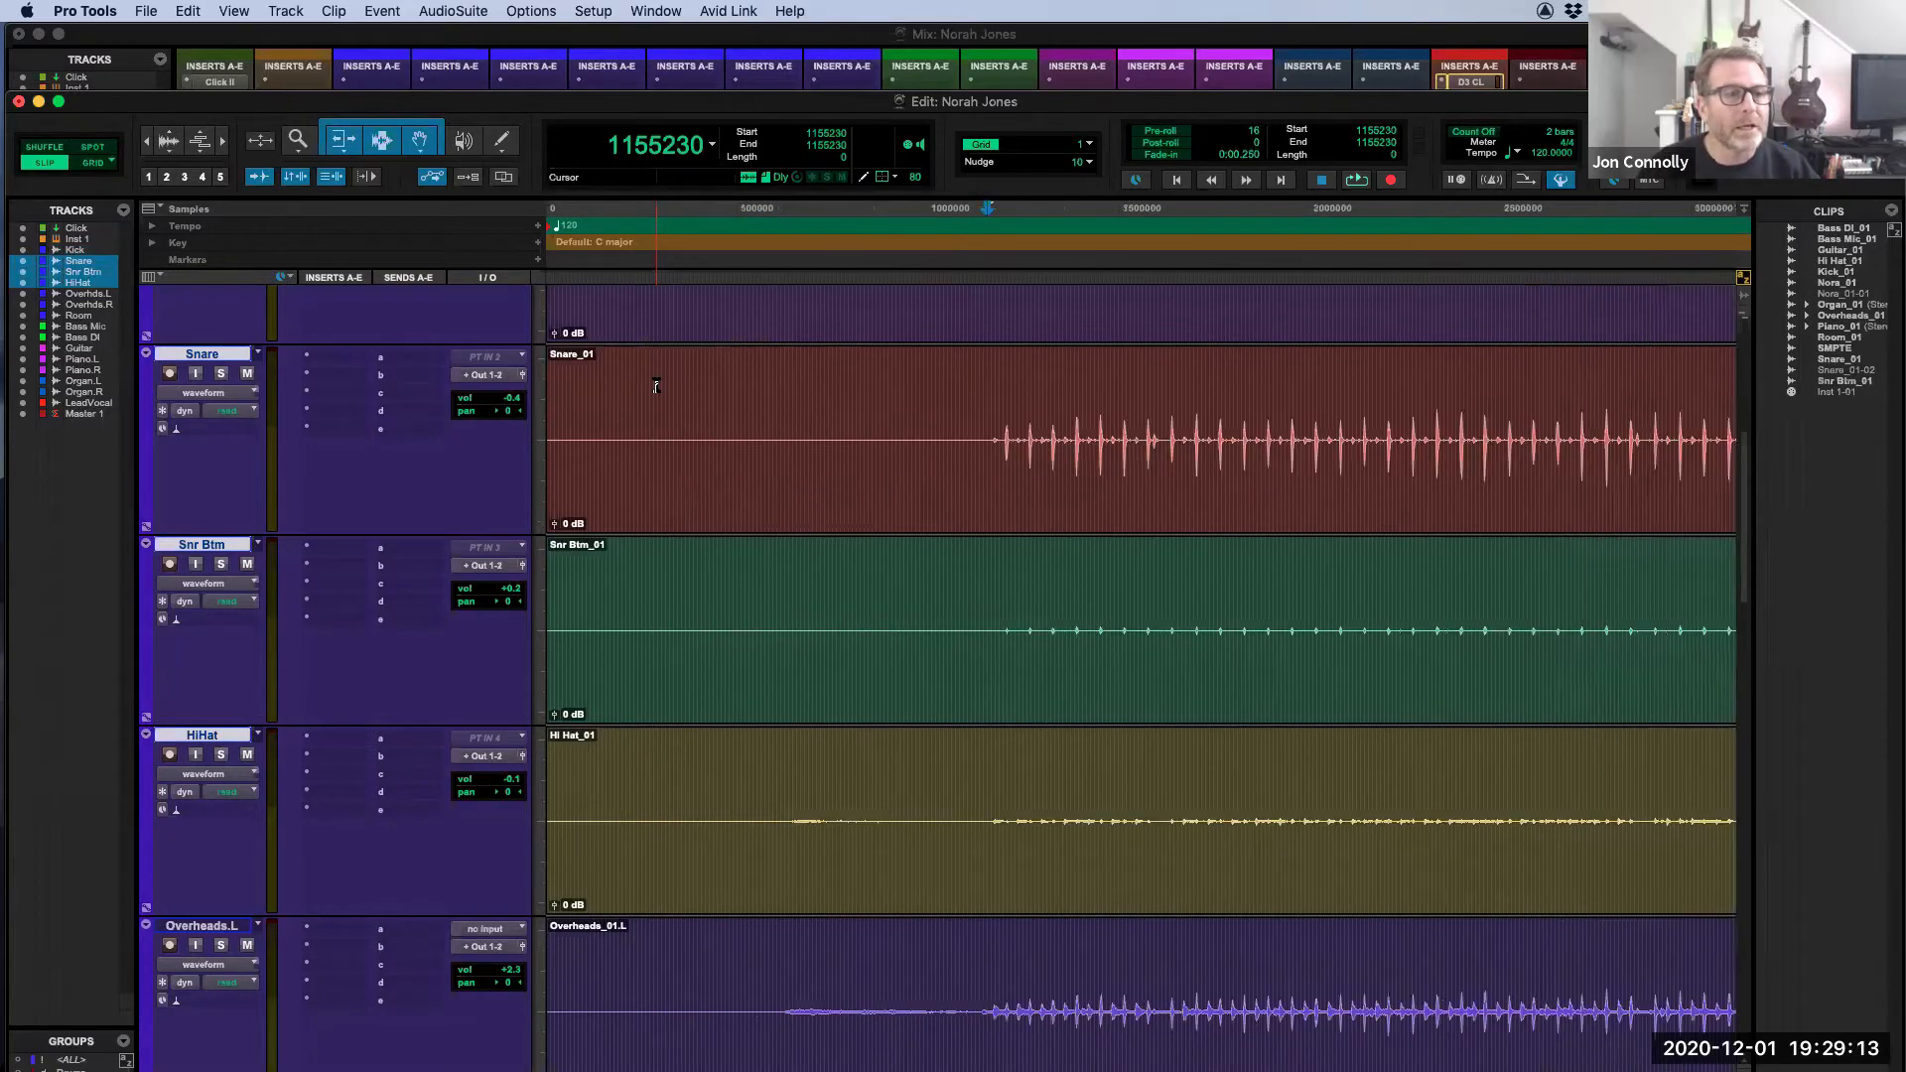
# Step: Zoom in horizontally and advance the edit cursor transient by transient across Snare, Snr Btm and HiHat to sample 1313722
pyautogui.press('super+bracketright')
pyautogui.press('super+bracketright')
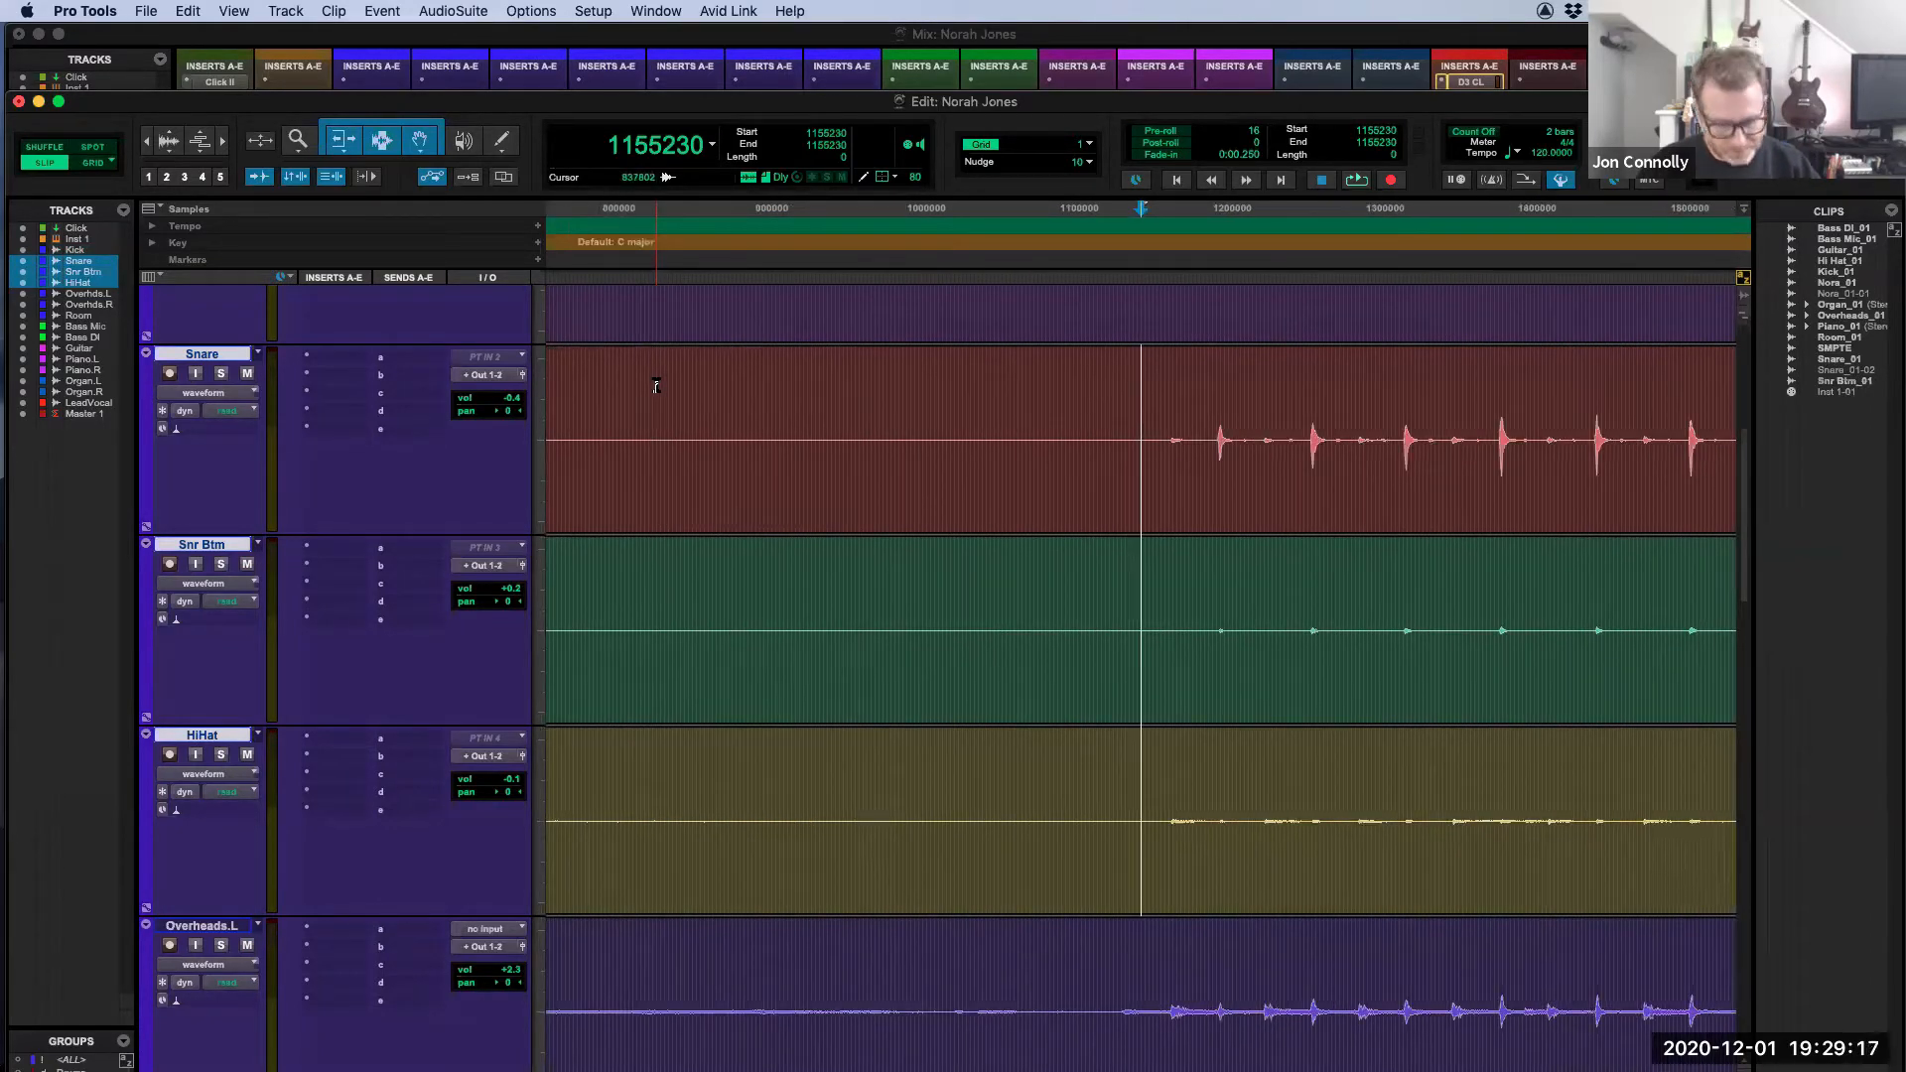
pyautogui.press('Tab')
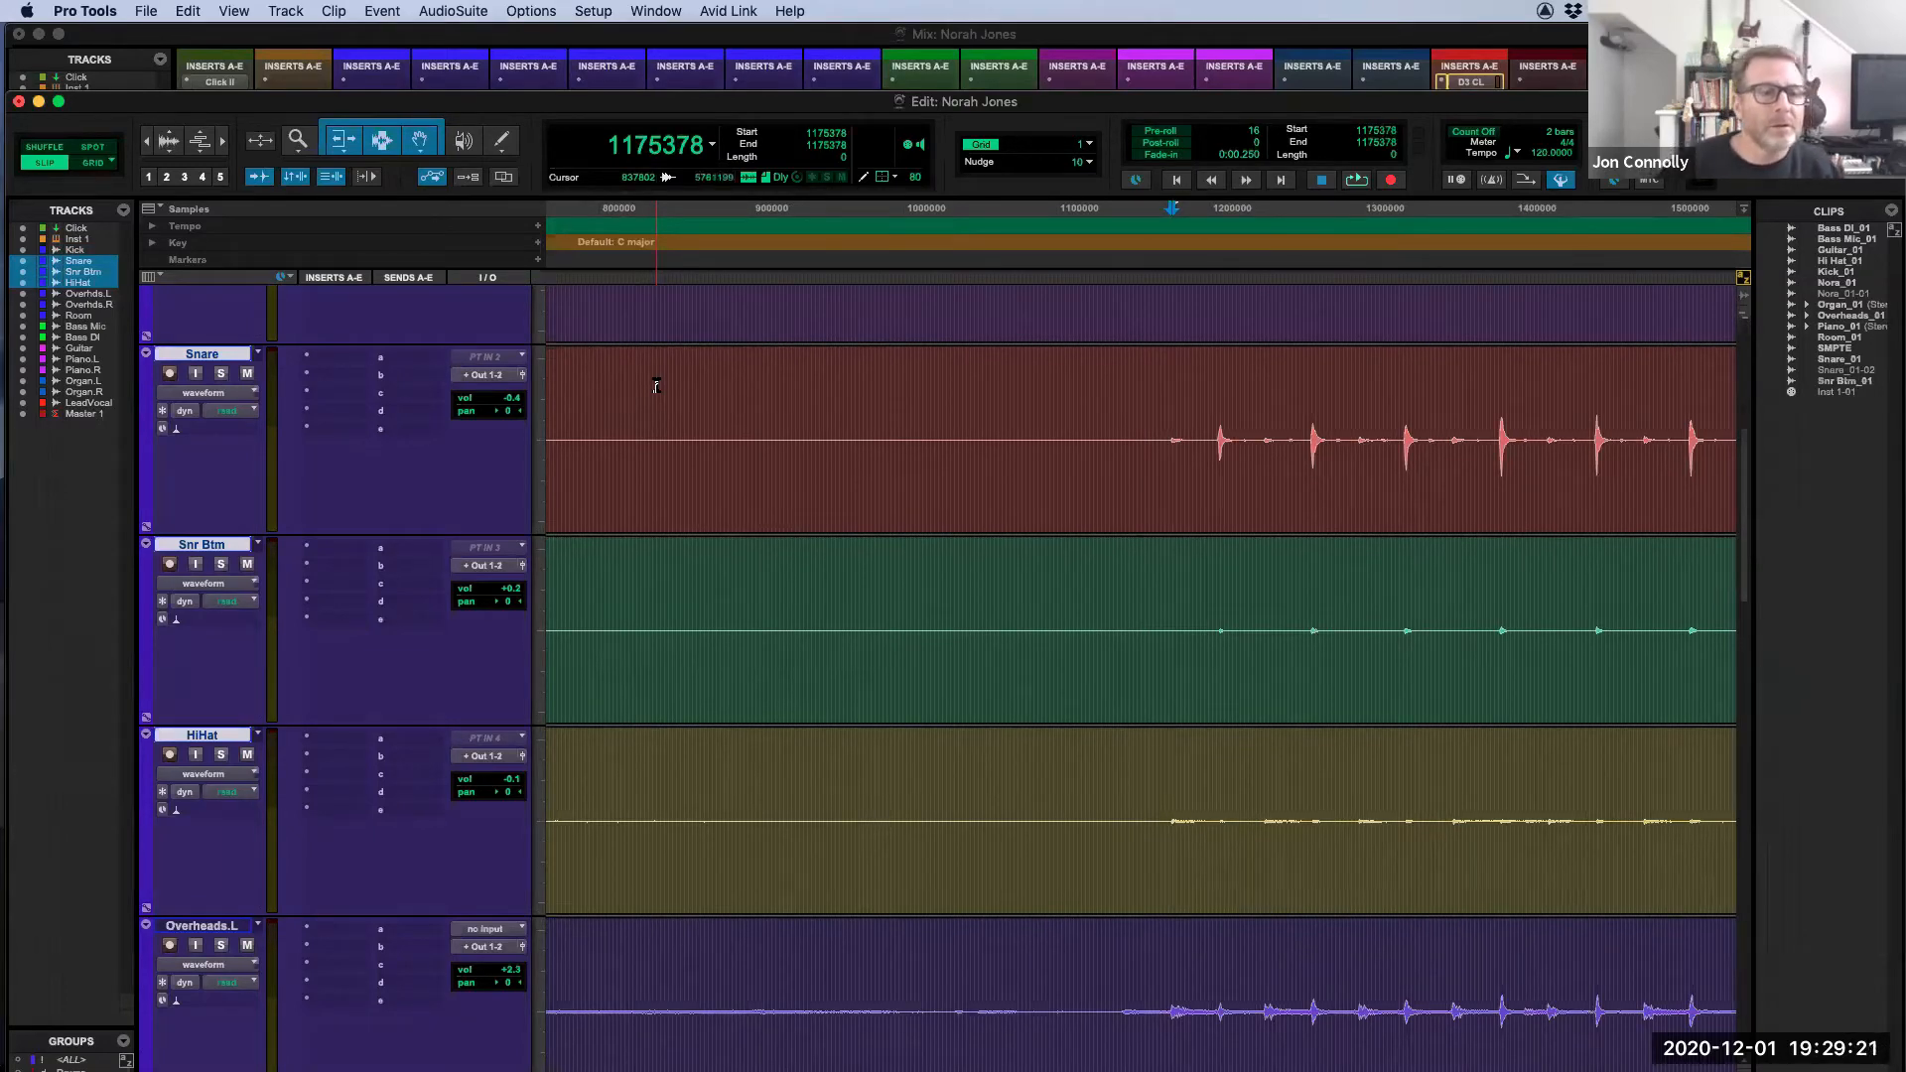
pyautogui.scroll(3, 656, 387)
pyautogui.scroll(-2, 656, 386)
pyautogui.scroll(-2, 655, 386)
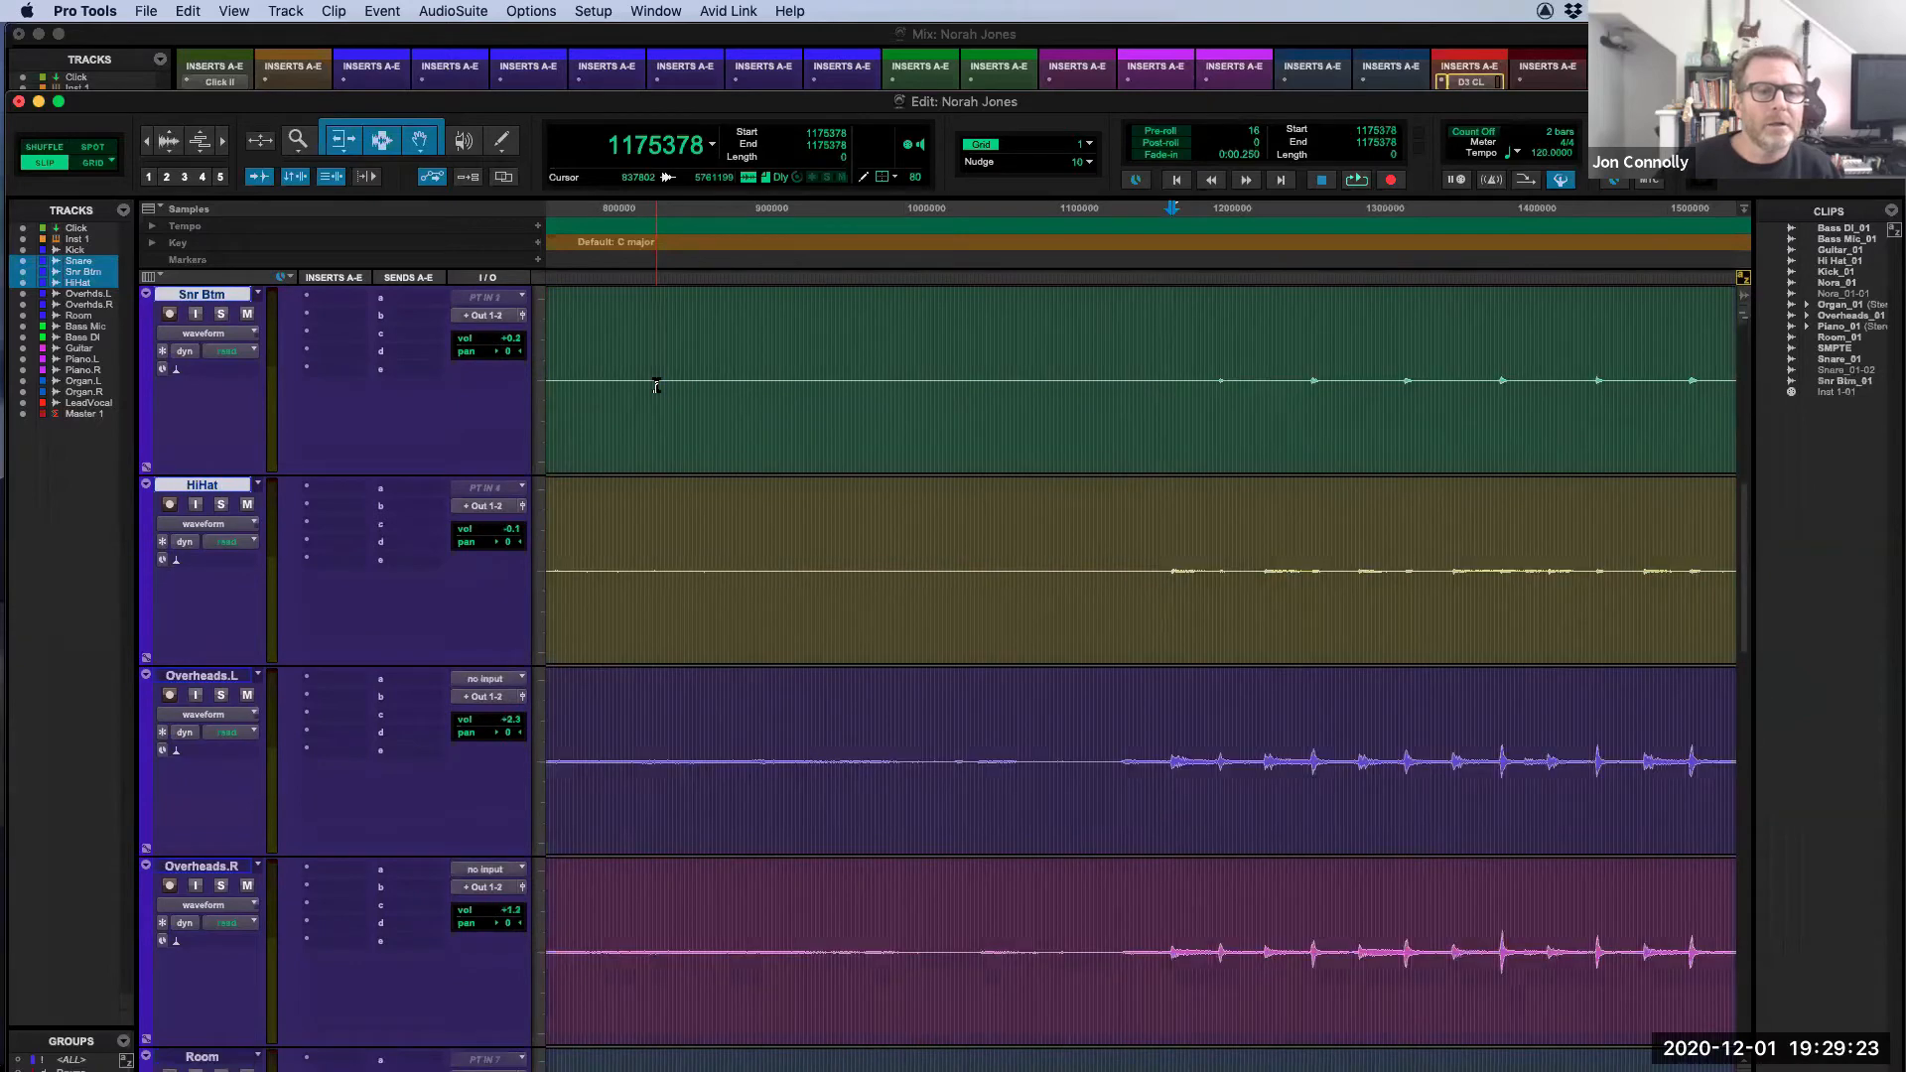
pyautogui.scroll(1, 656, 386)
pyautogui.press('Tab')
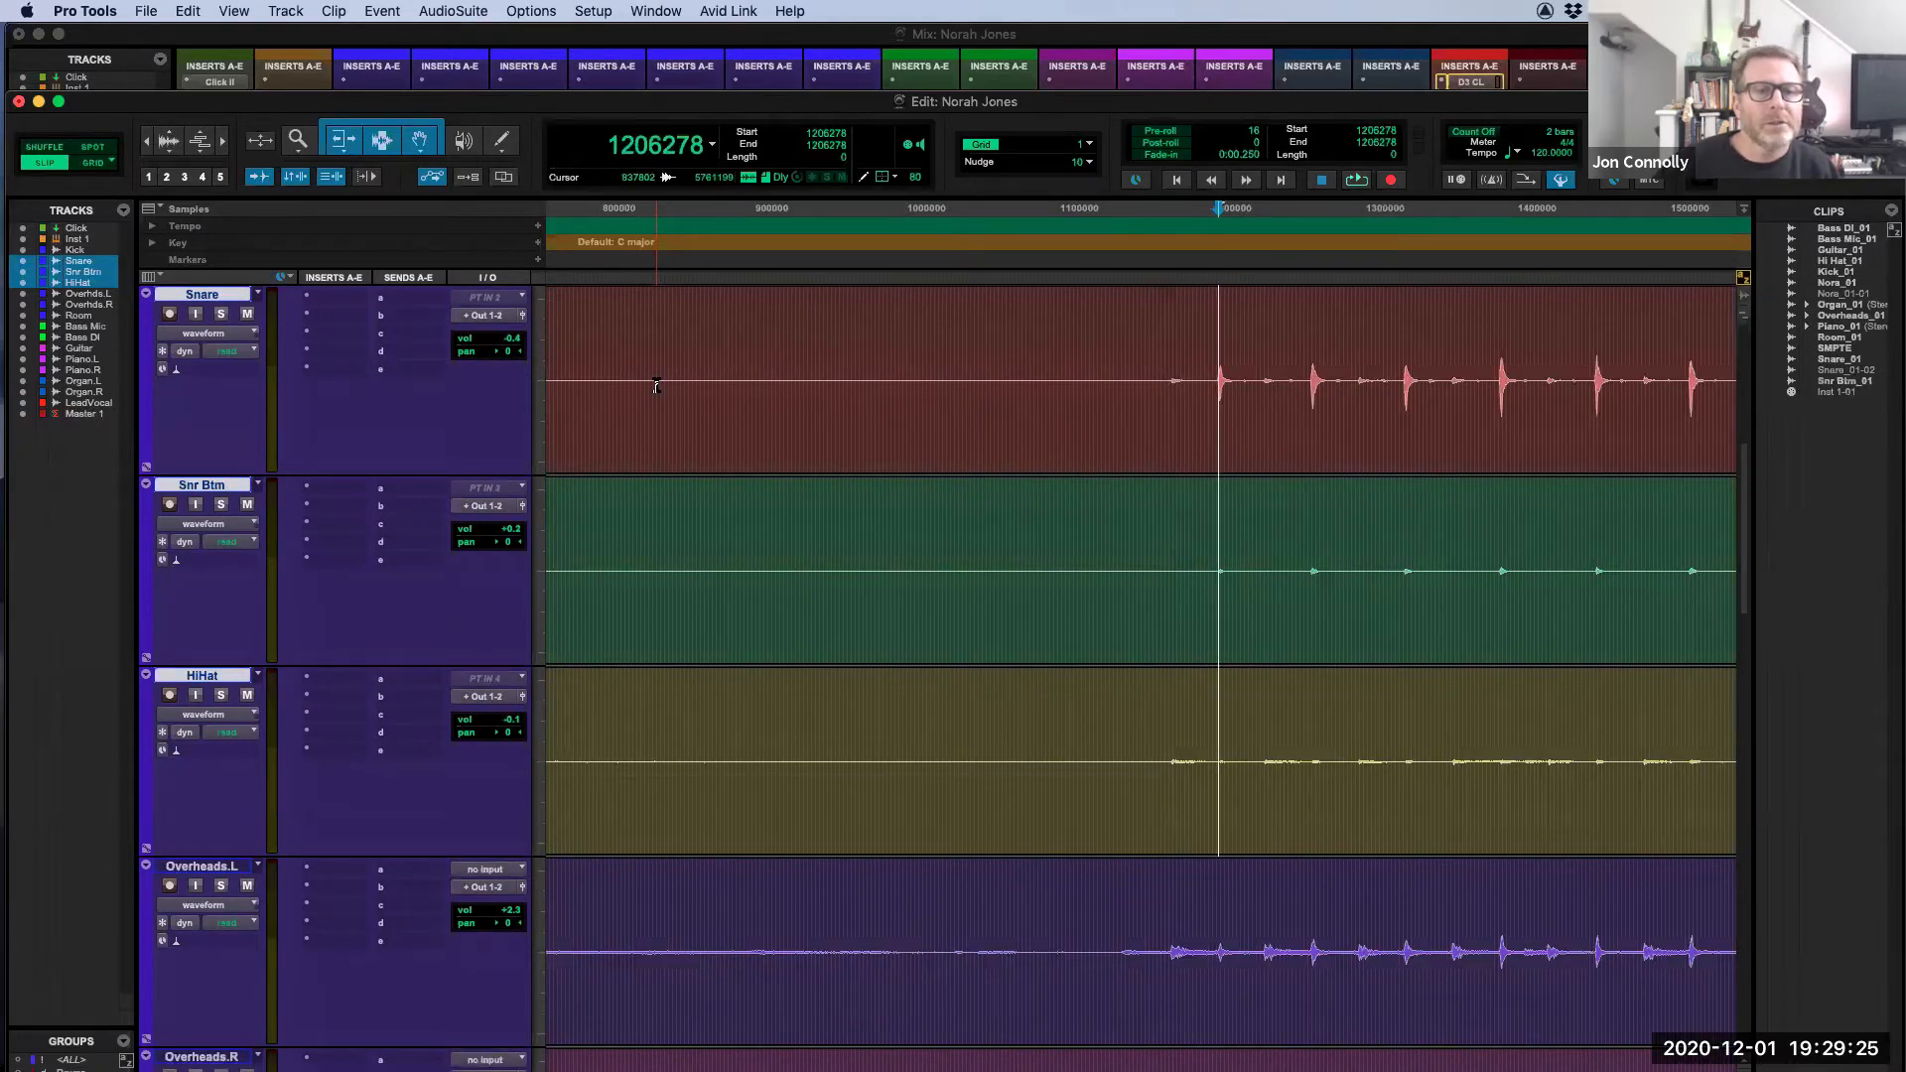
pyautogui.press('Tab')
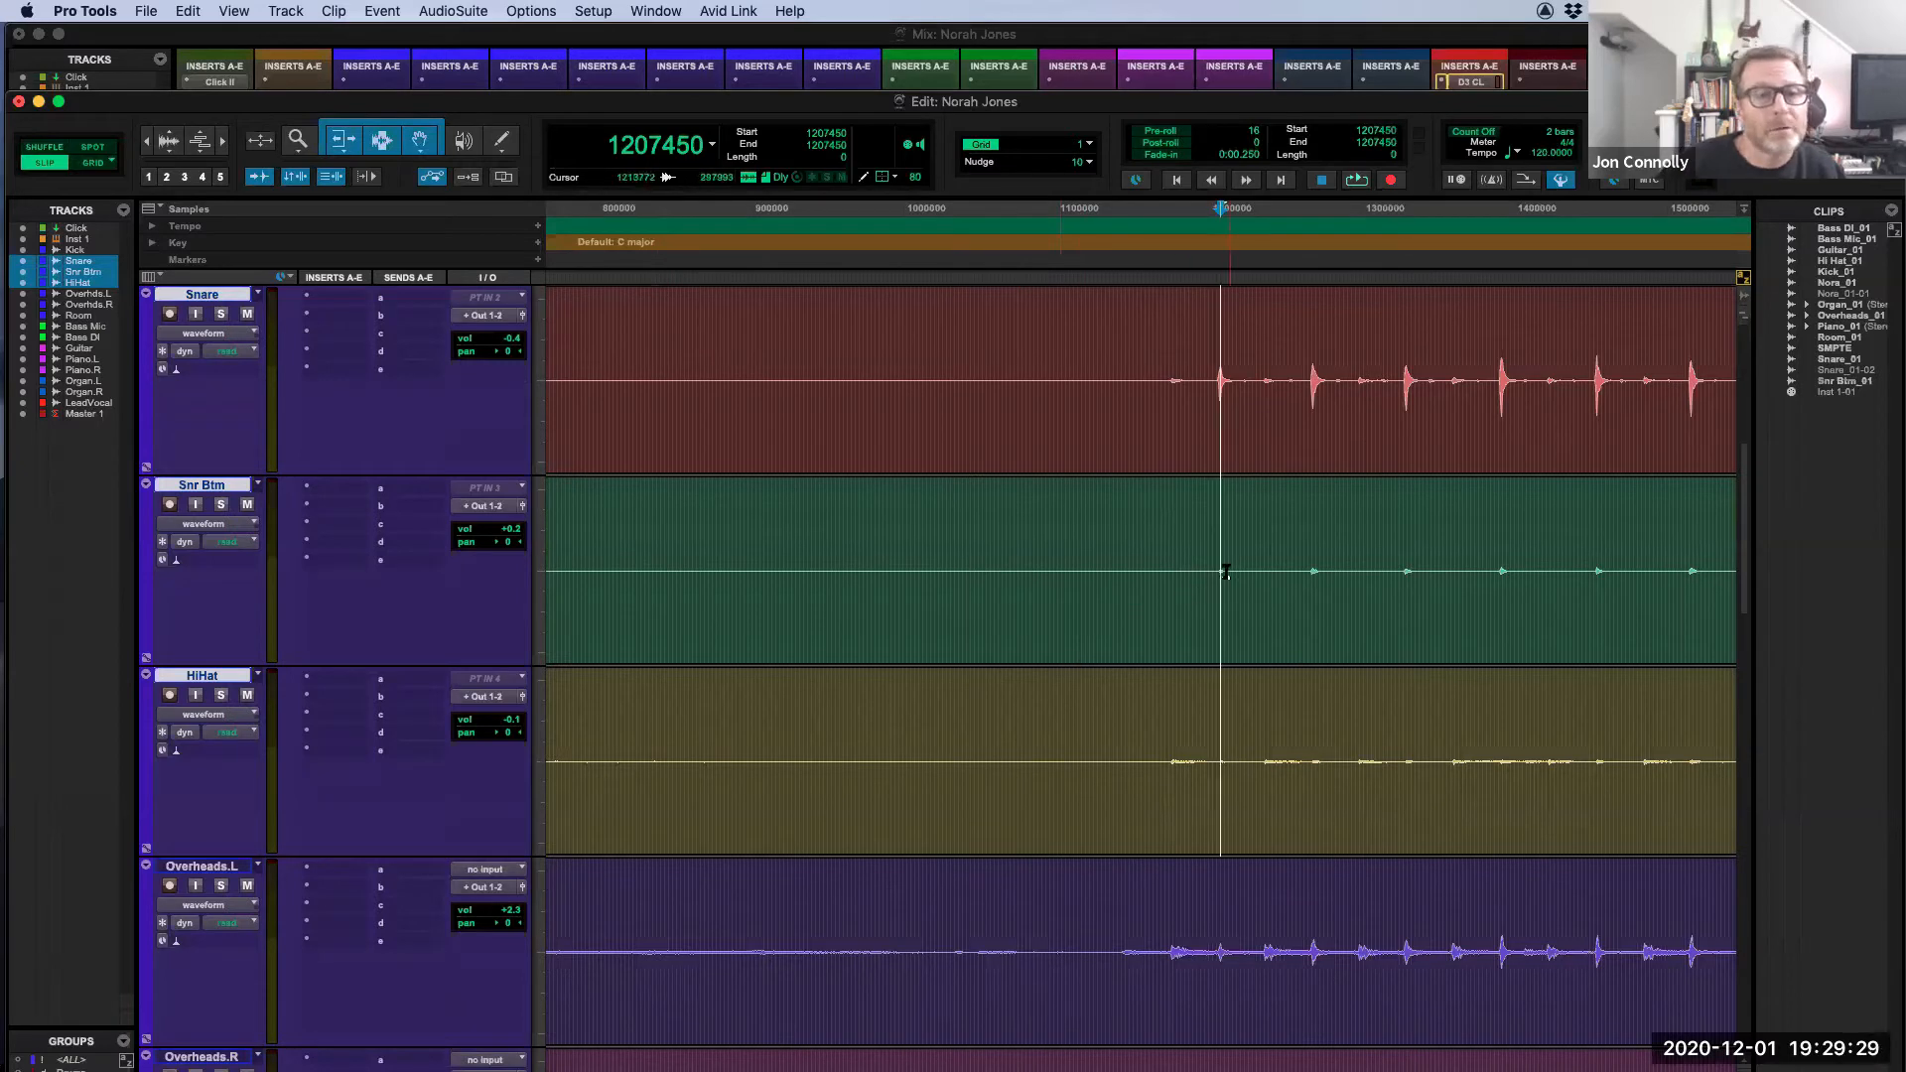
pyautogui.press('Tab')
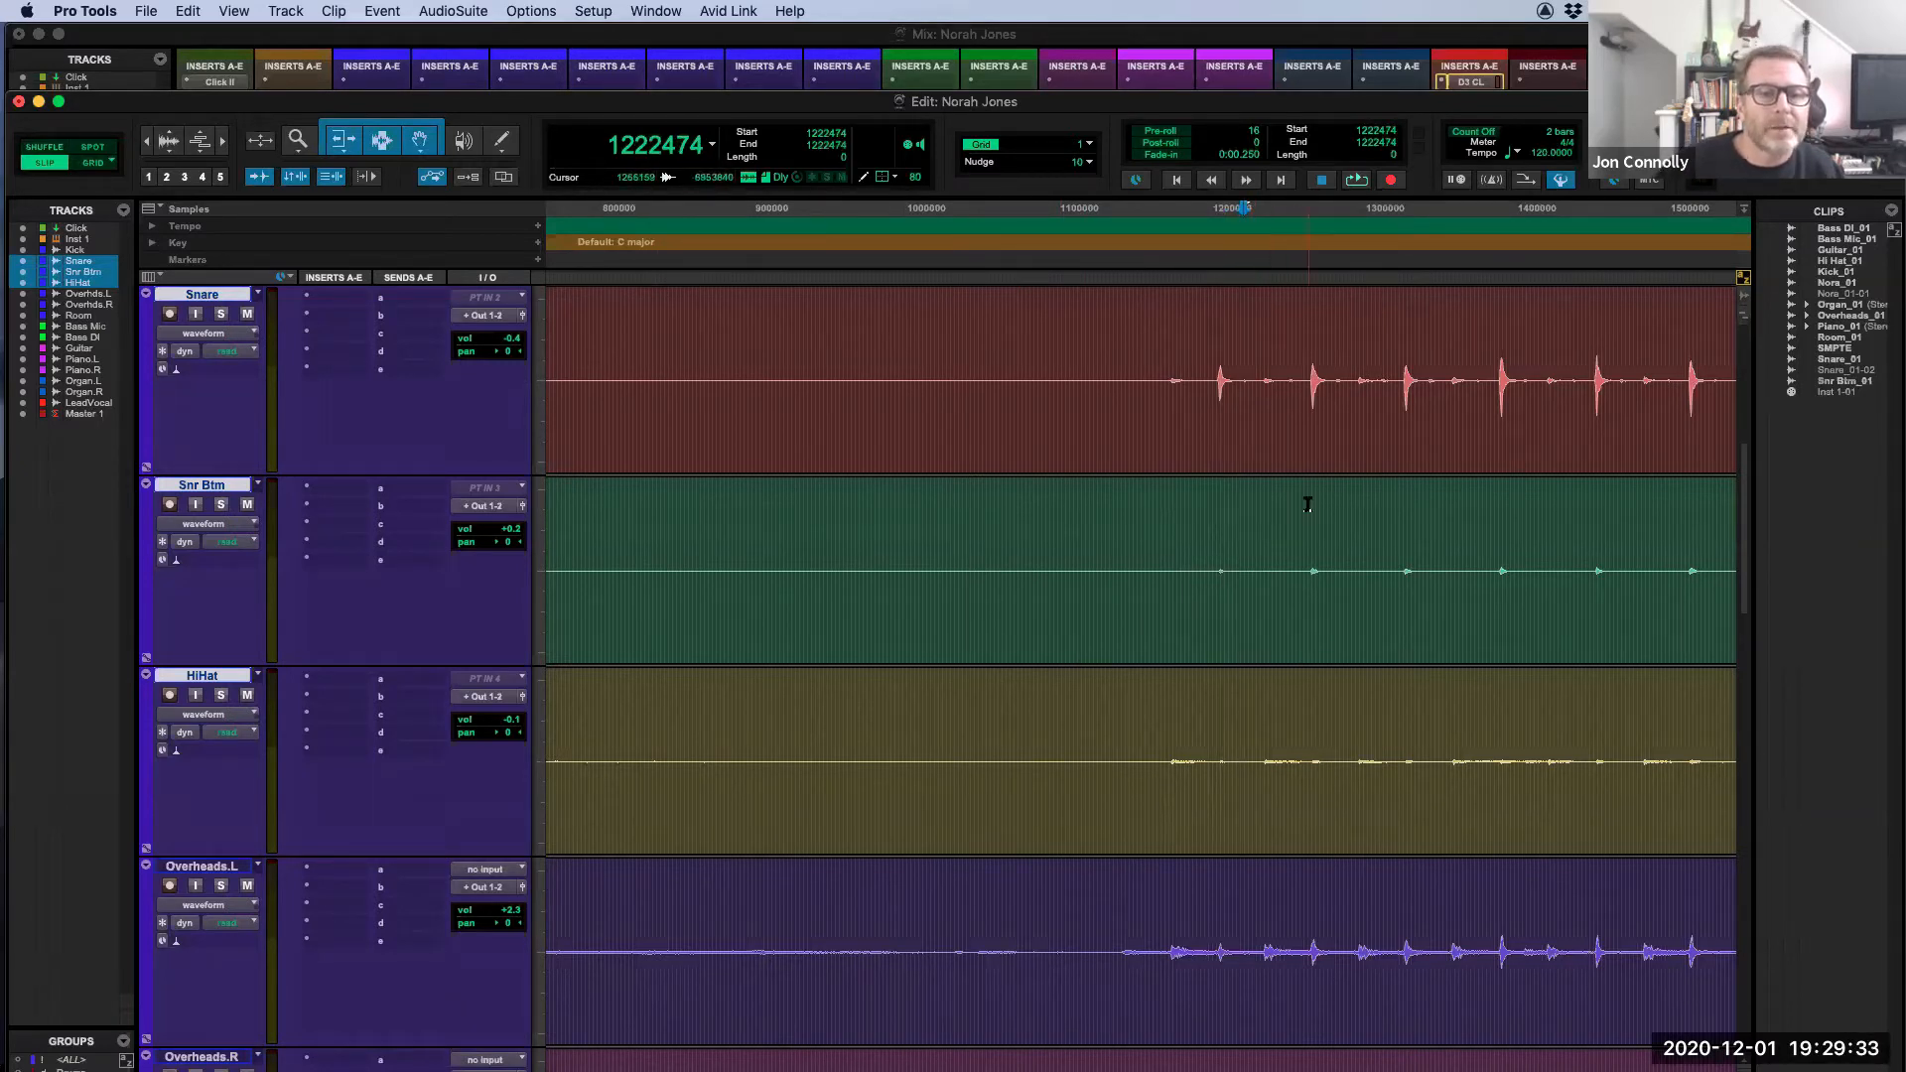
pyautogui.press('Tab')
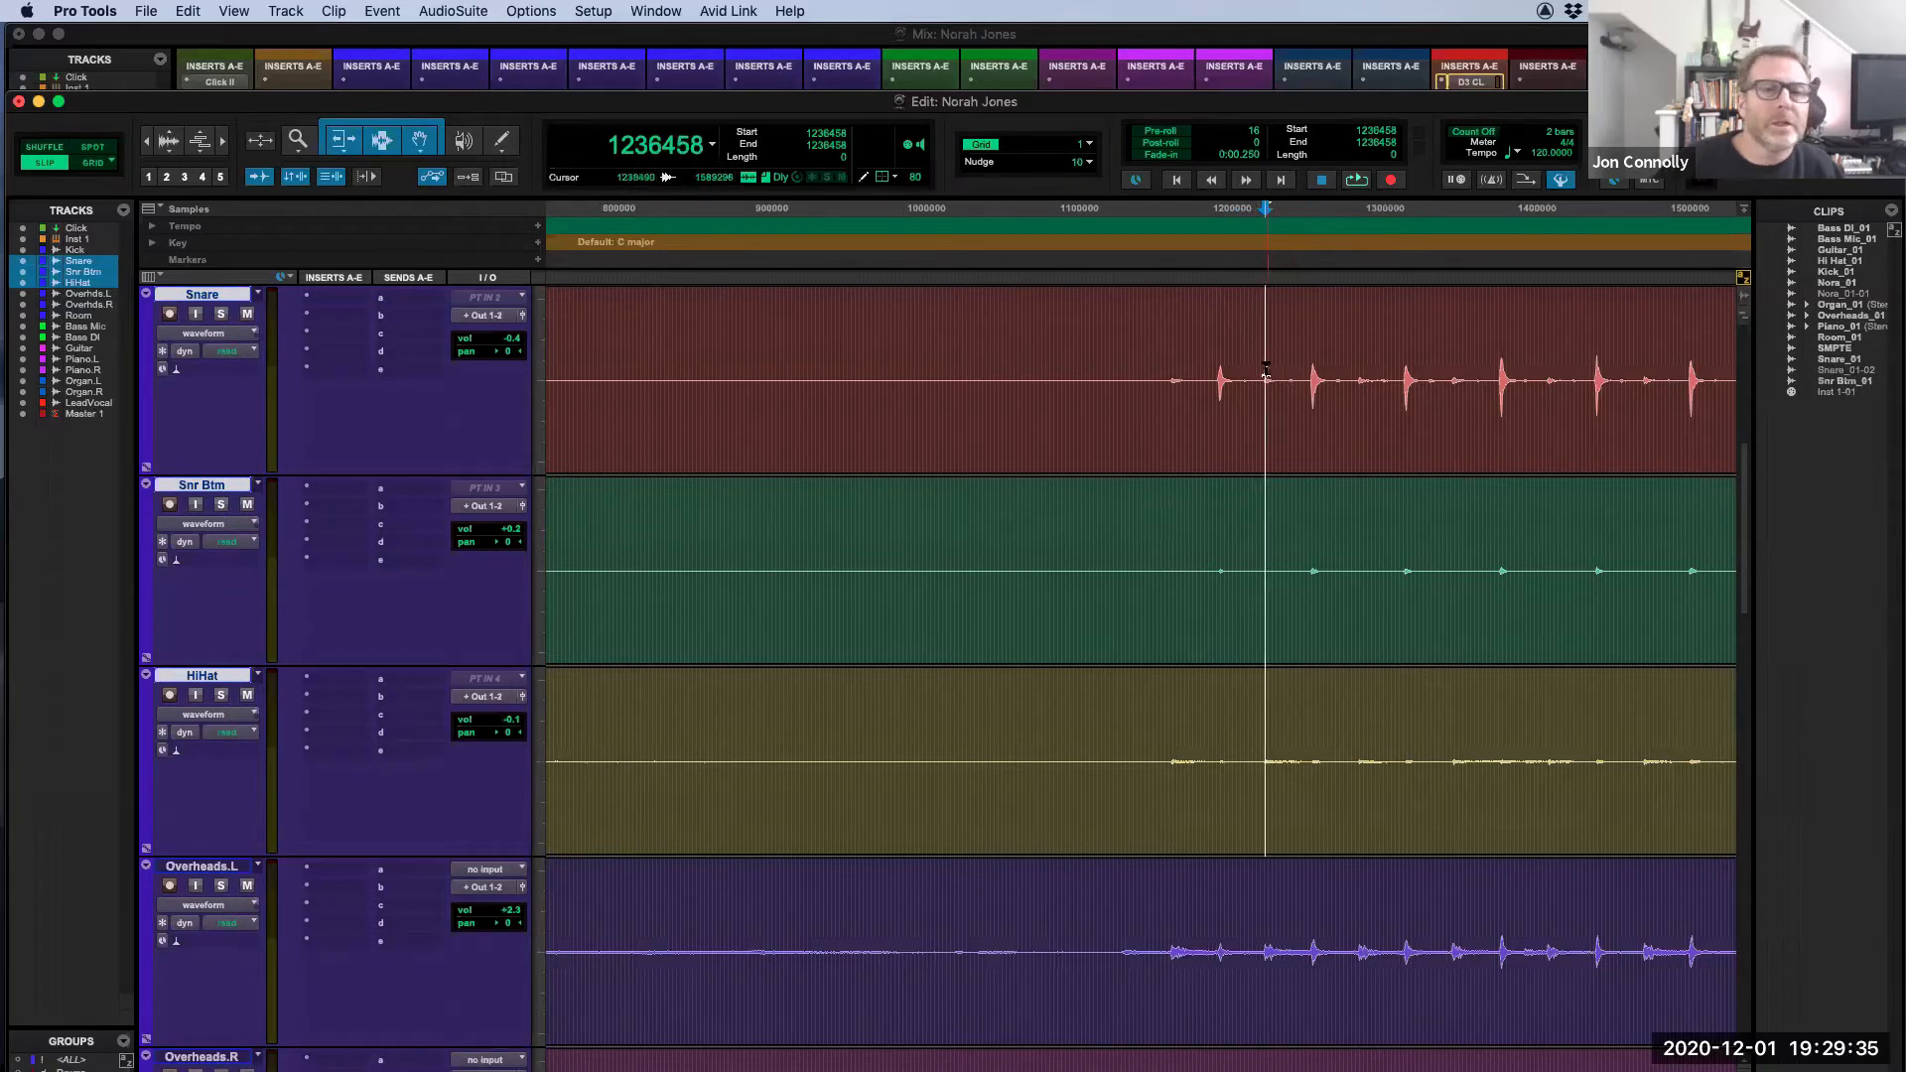
pyautogui.press('Tab')
pyautogui.press('Tab')
pyautogui.press('Tab')
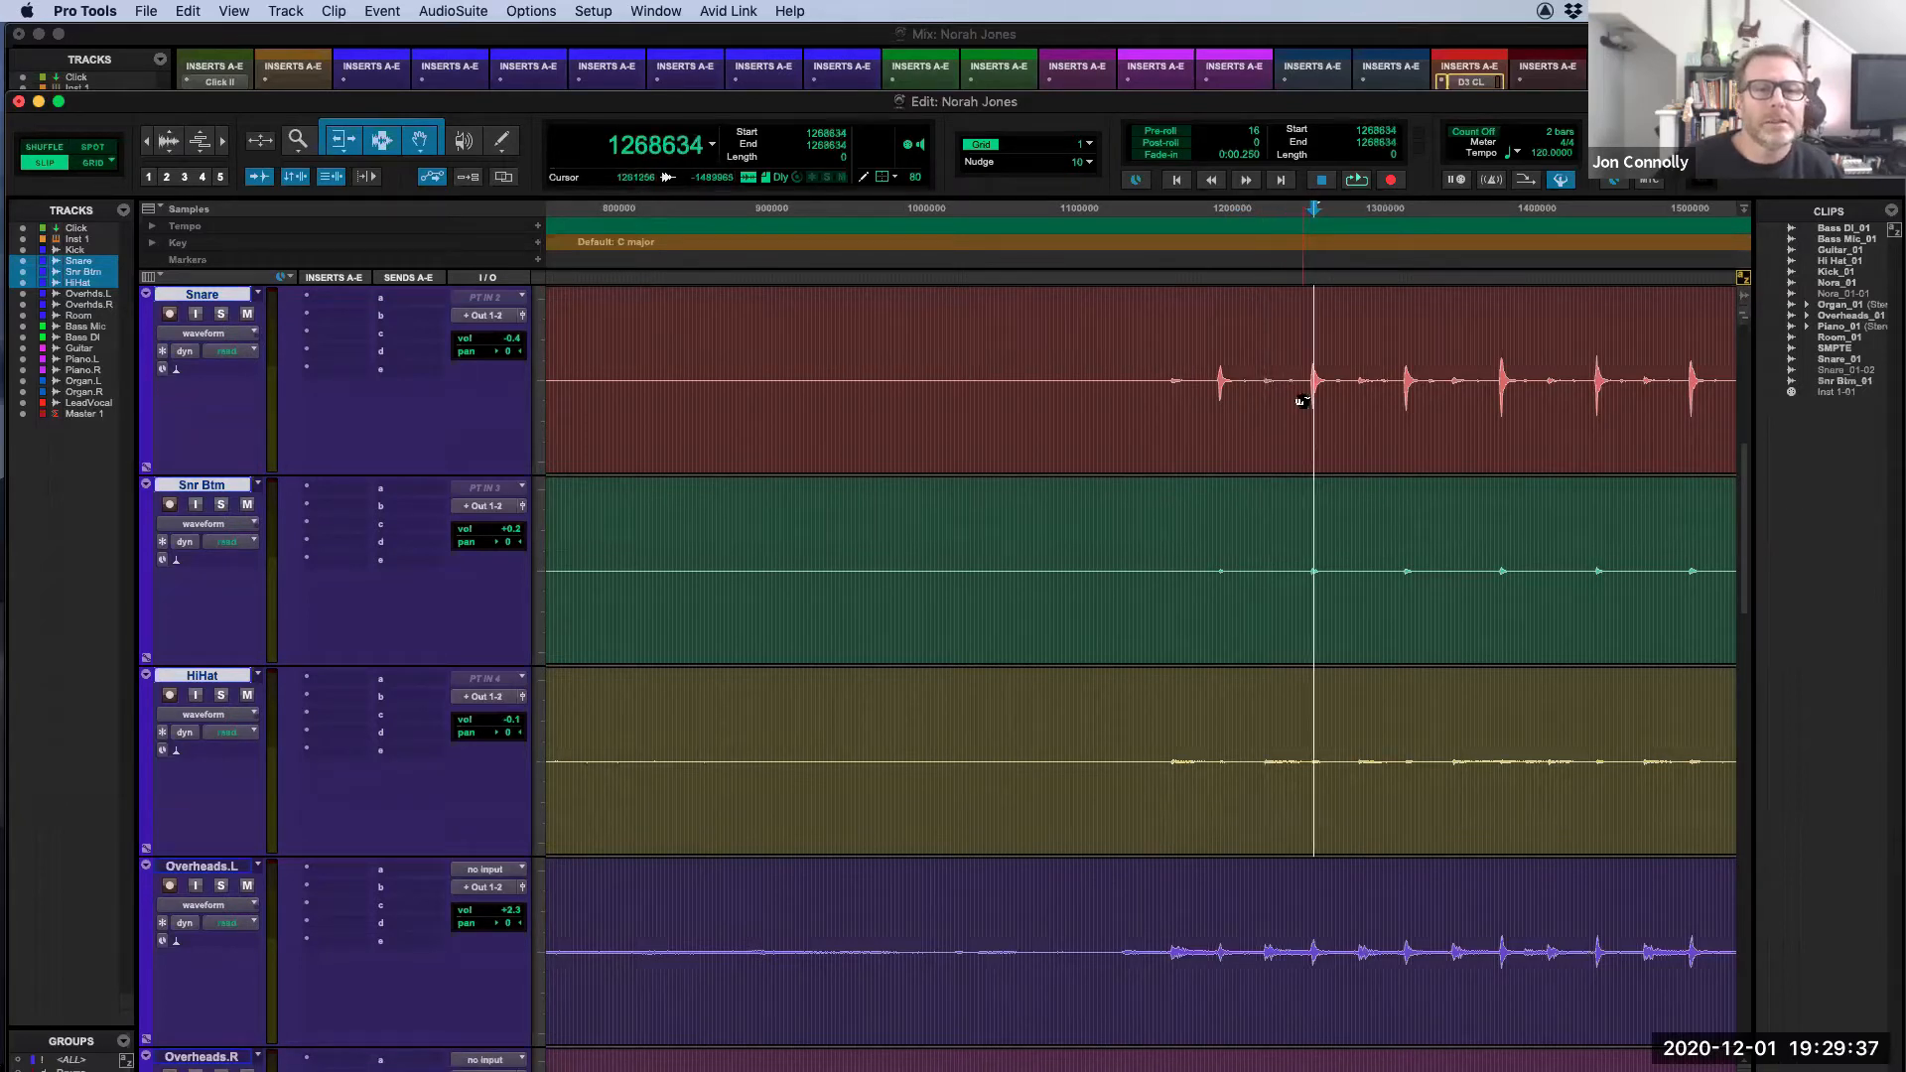
pyautogui.press('Tab')
pyautogui.press('Tab')
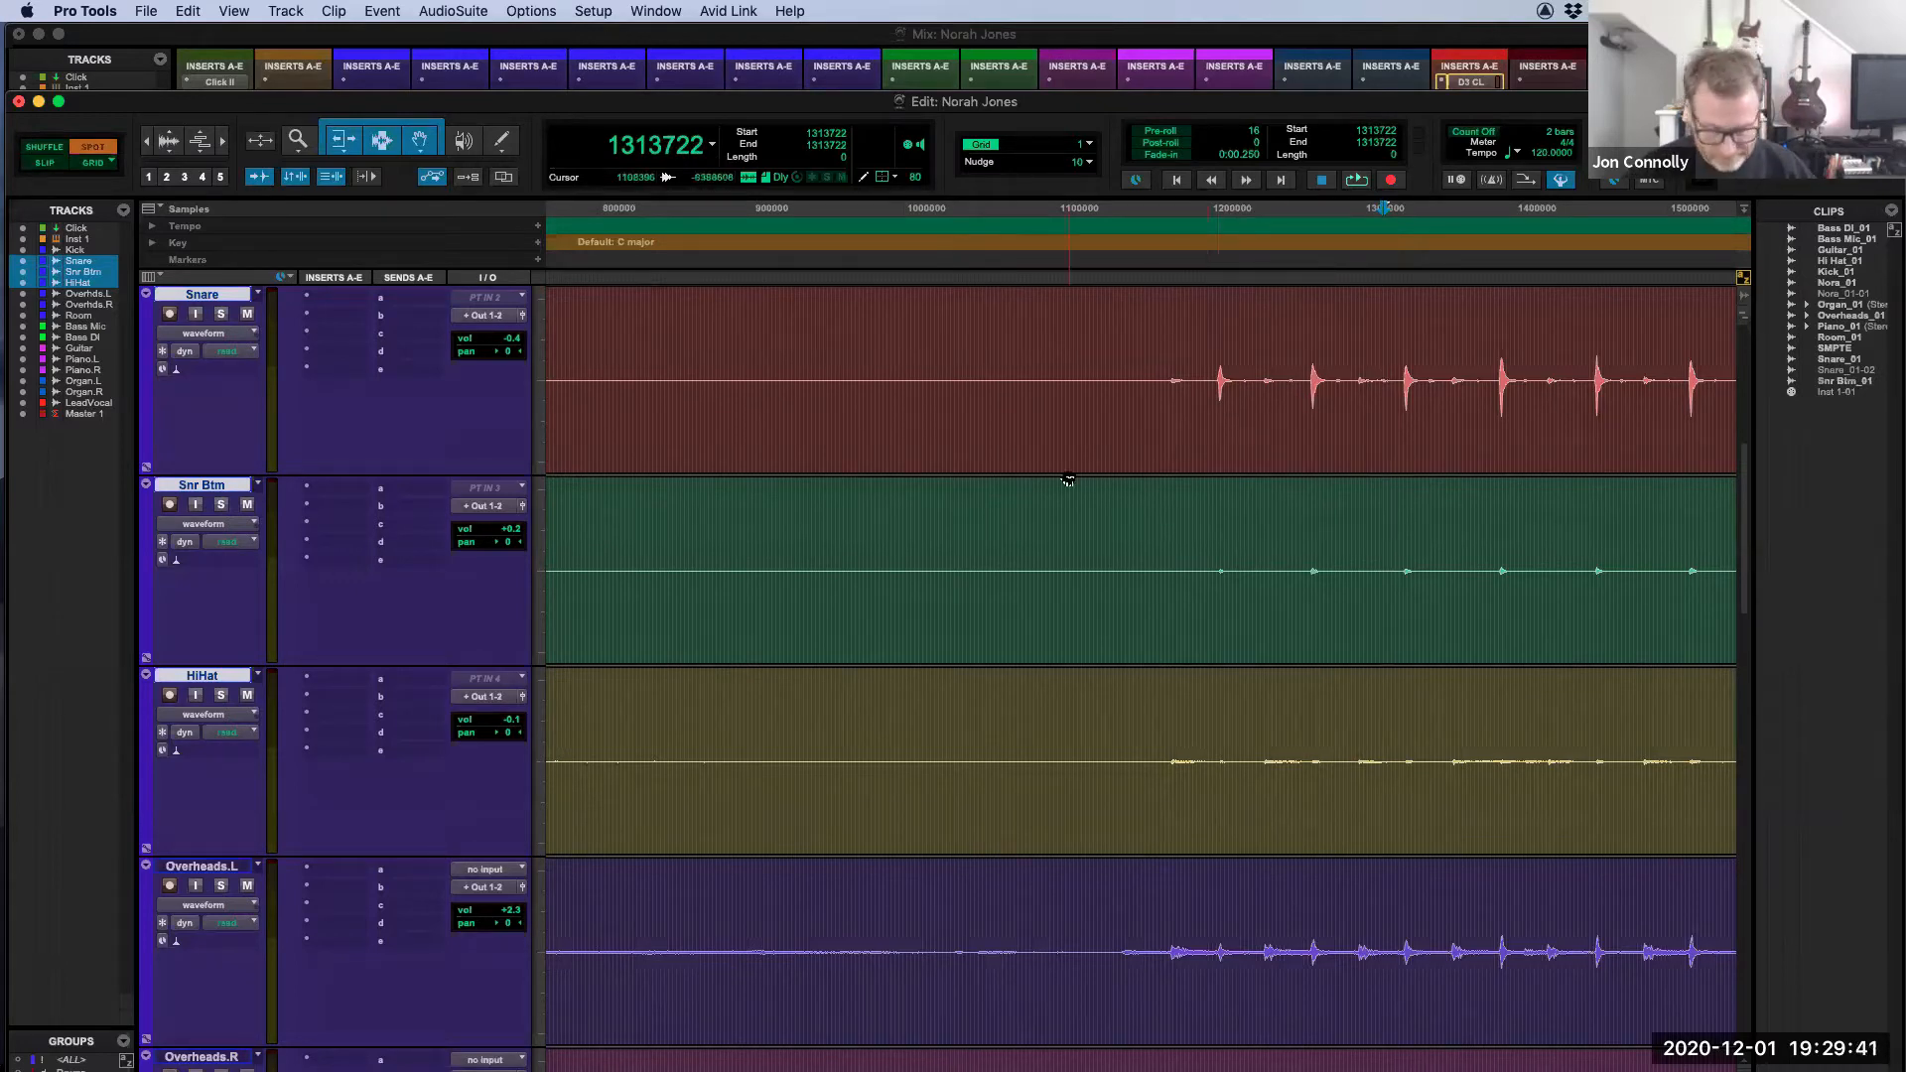
# Step: Reduce the height of all tracks, then select samples 1172142 to 1421921 in the Kick clip
pyautogui.hotkey('ctrl', 'alt', 'Down')
pyautogui.hotkey('ctrl', 'alt', 'Down')
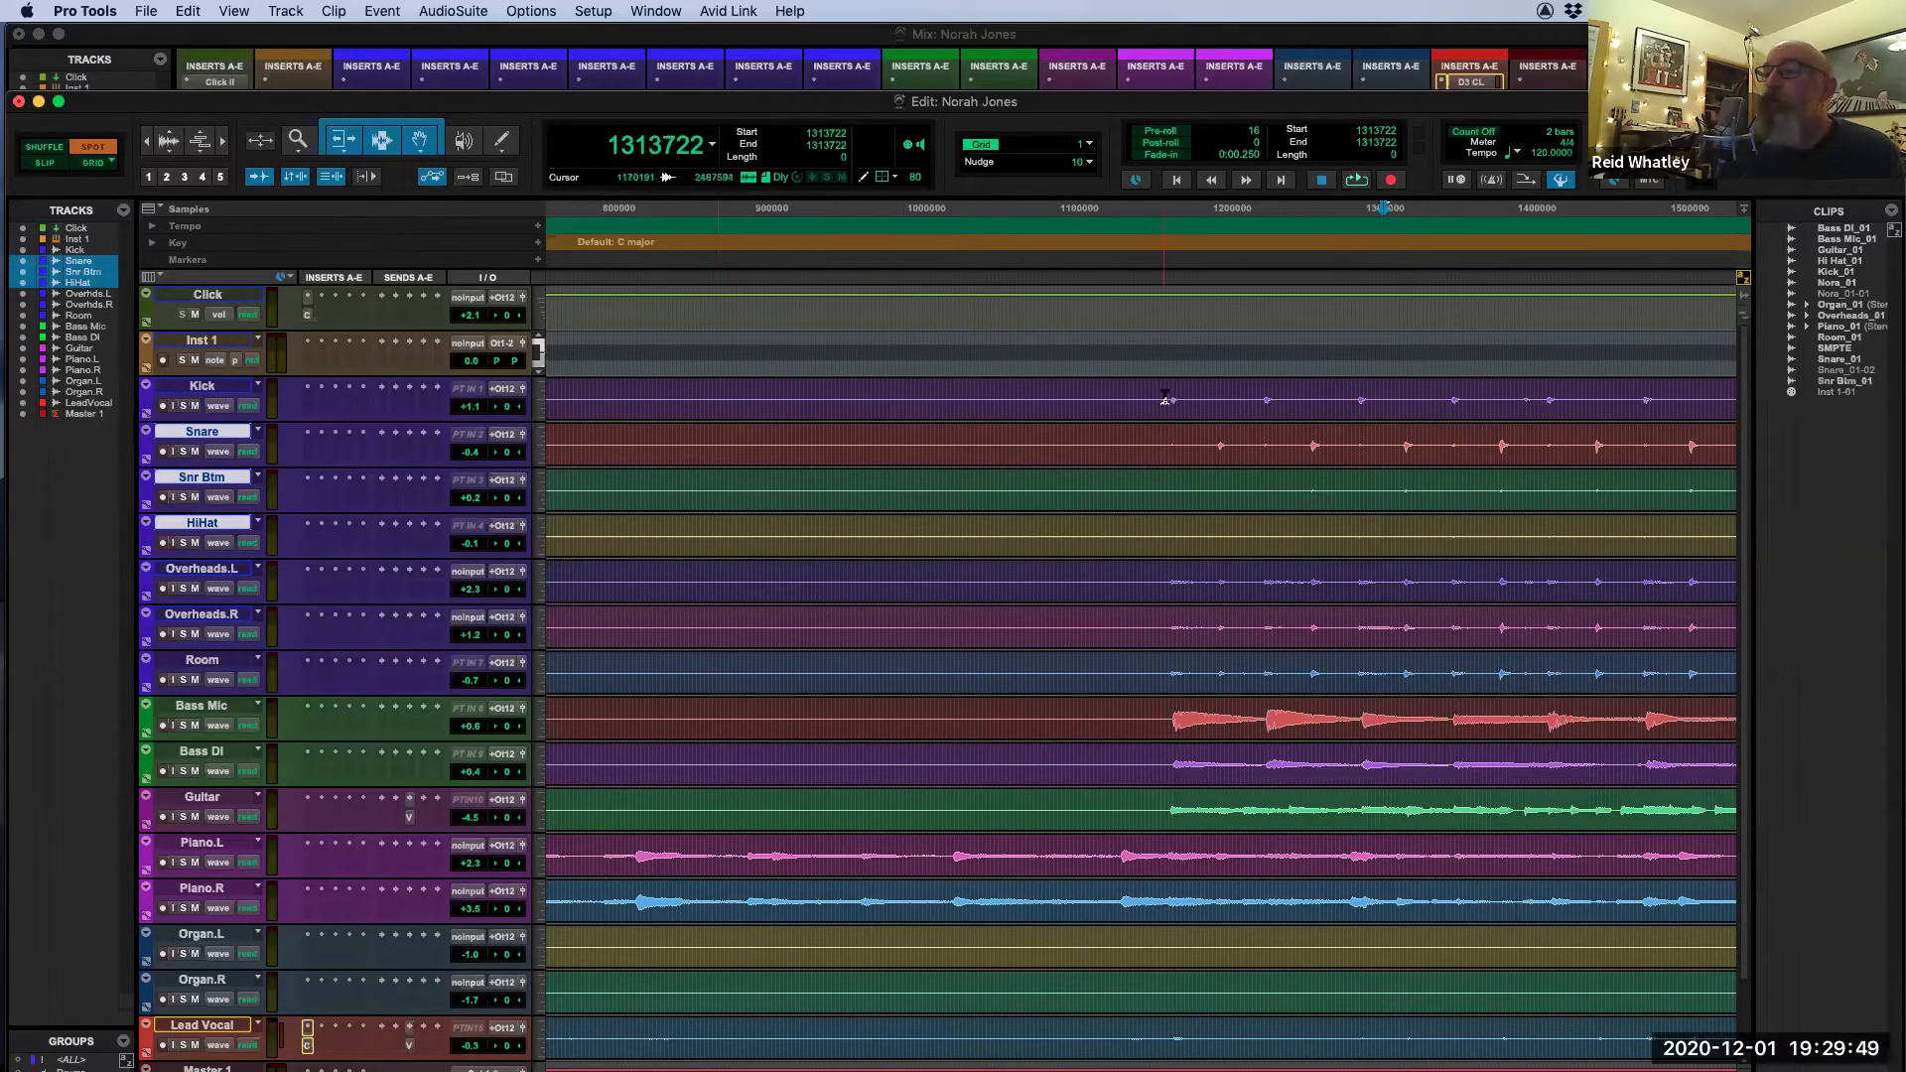
pyautogui.moveTo(1168, 399); pyautogui.dragTo(1547, 405)
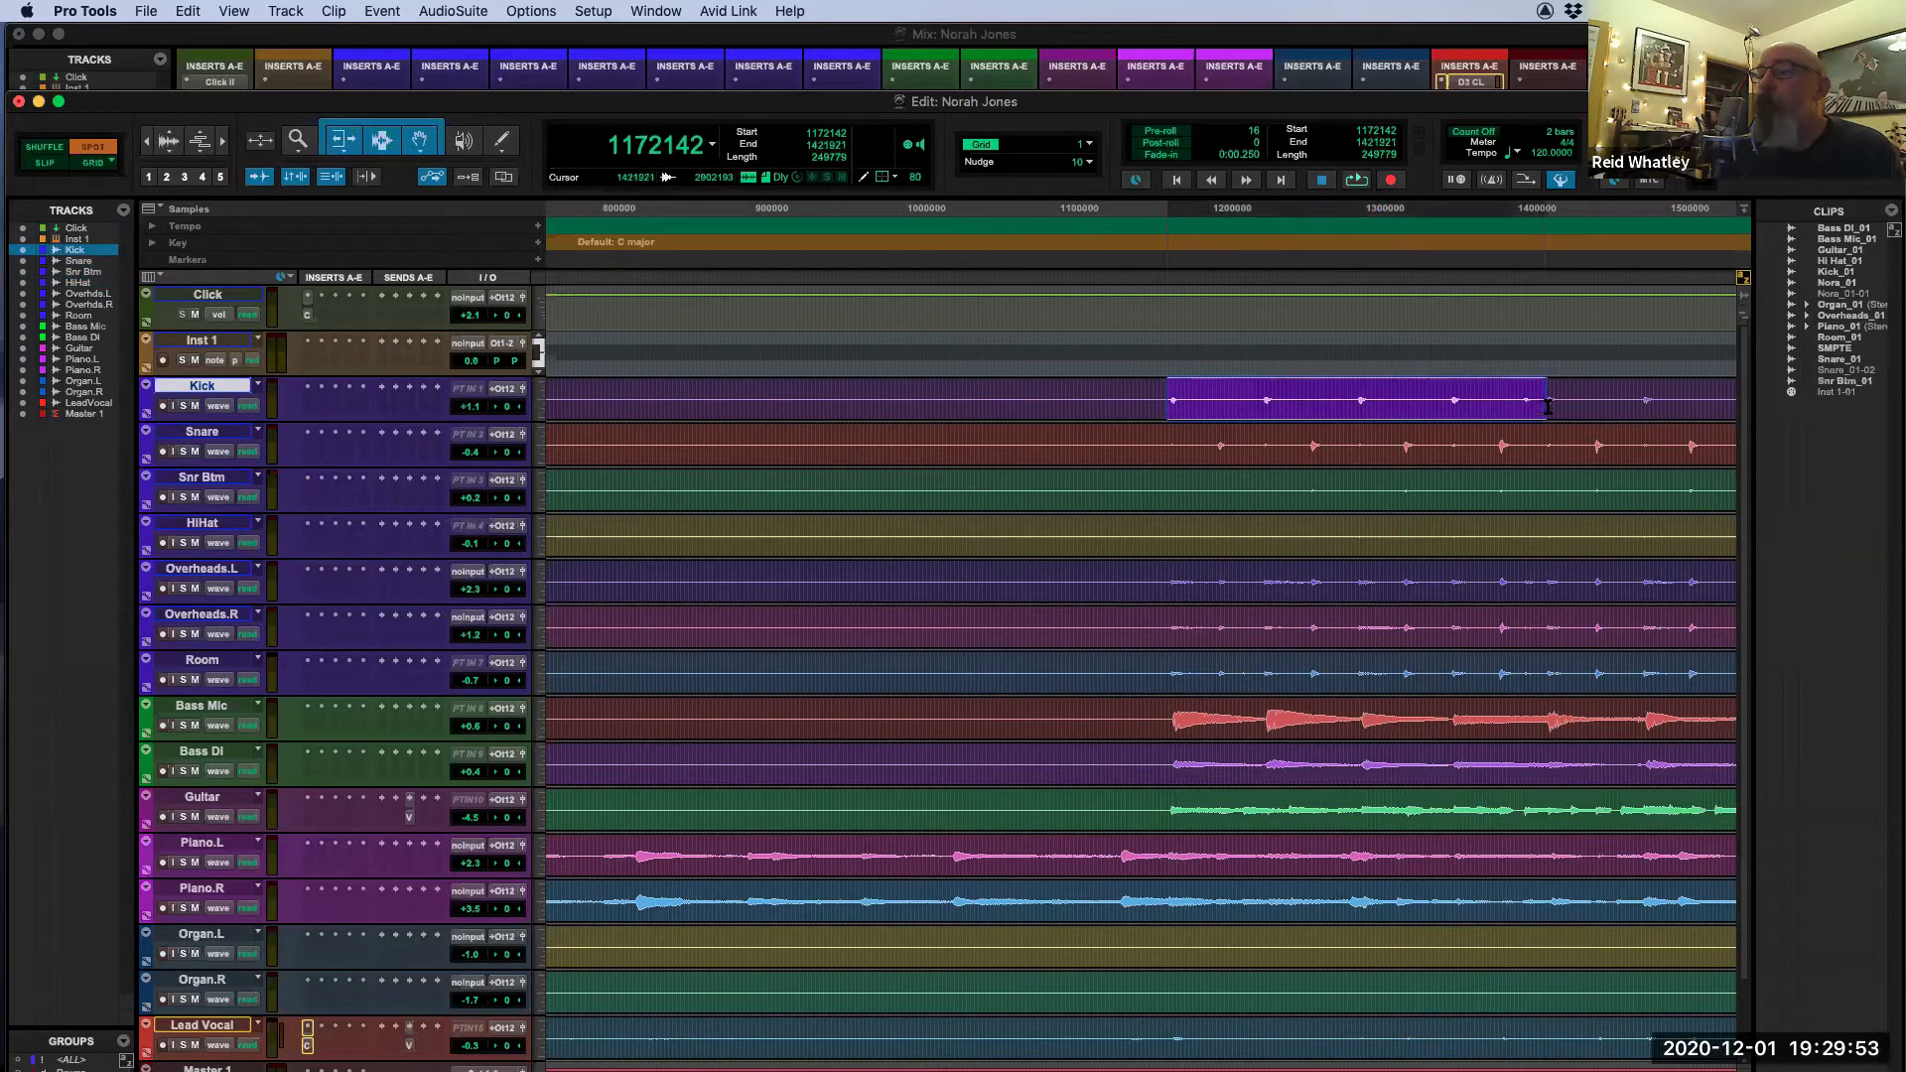
pyautogui.press('super+bracketleft')
pyautogui.press('super+bracketleft')
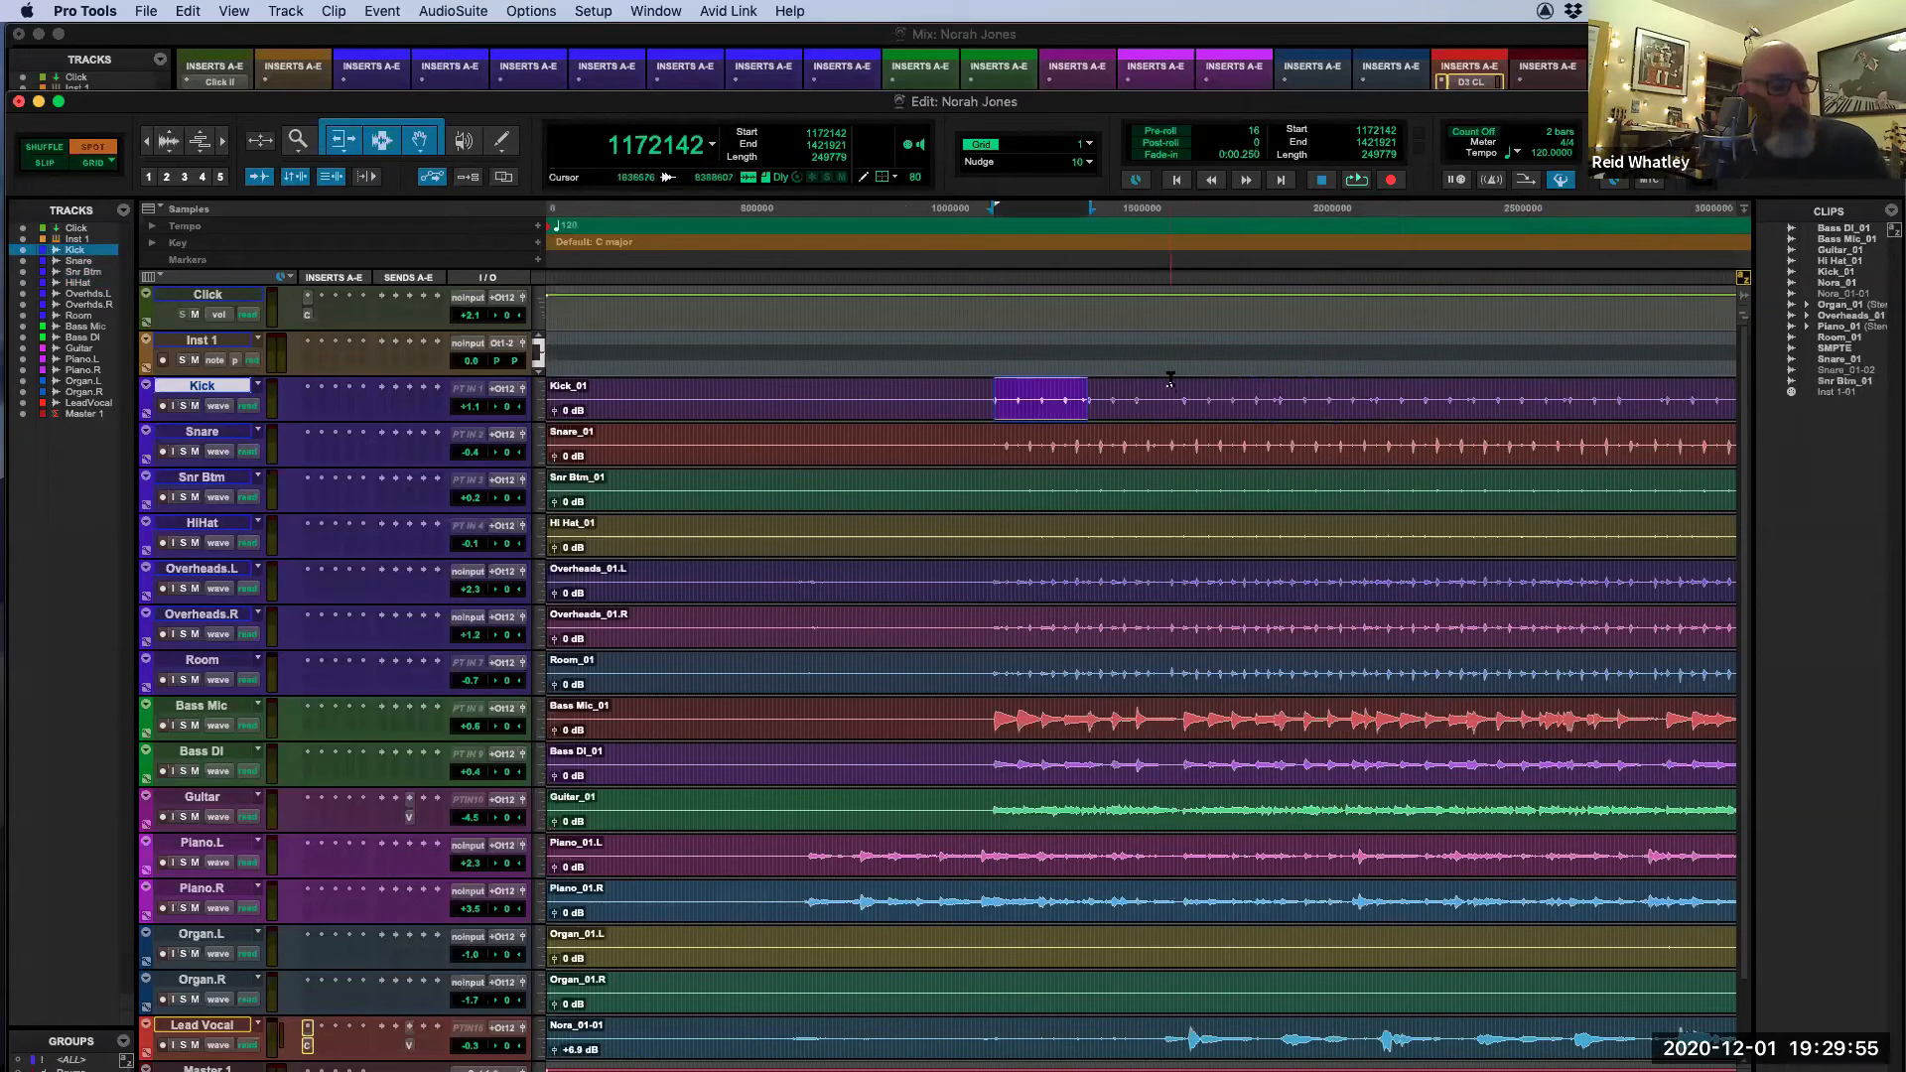
# Step: Select samples 1657391 to 2305256 in the Kick clip and enlarge the range with Zoom Toggle, leaving some surrounding audio in view
pyautogui.moveTo(1179, 388); pyautogui.dragTo(1426, 407)
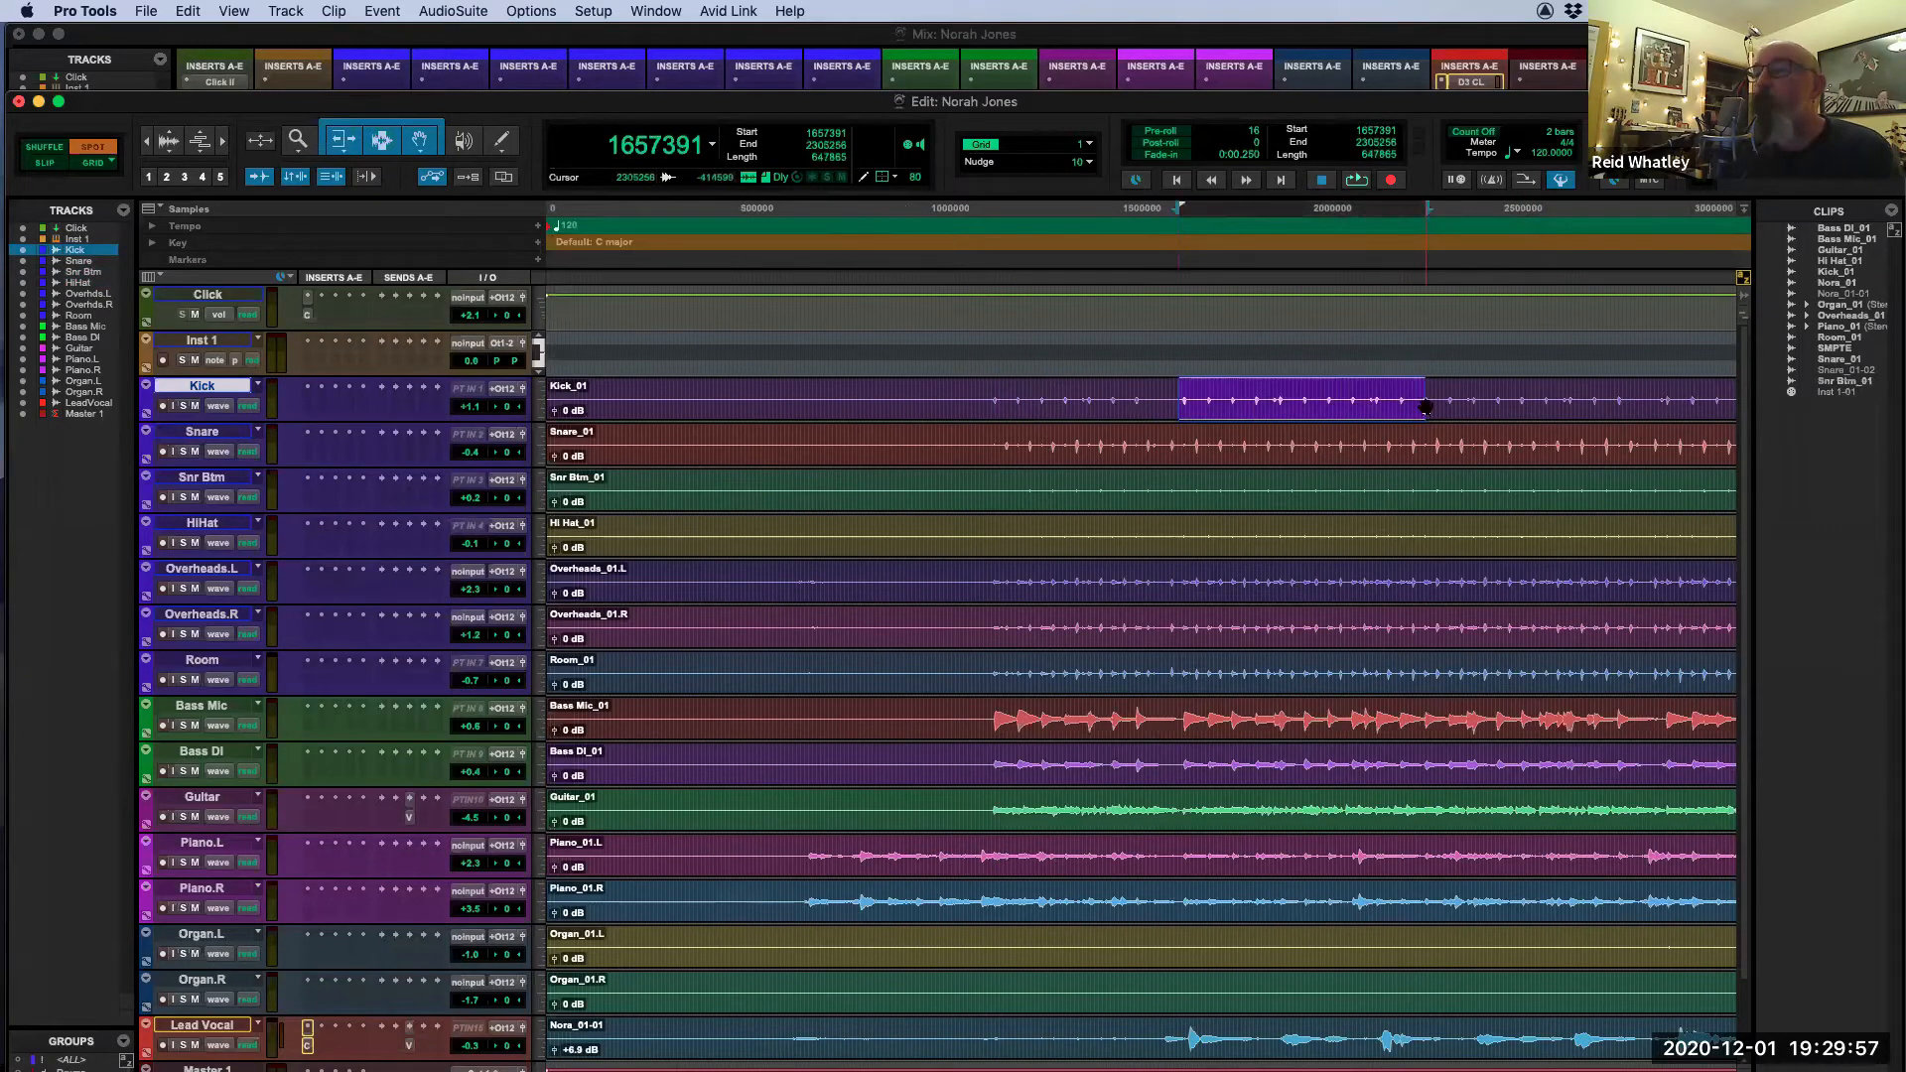
pyautogui.hotkey('ctrl', 'e')
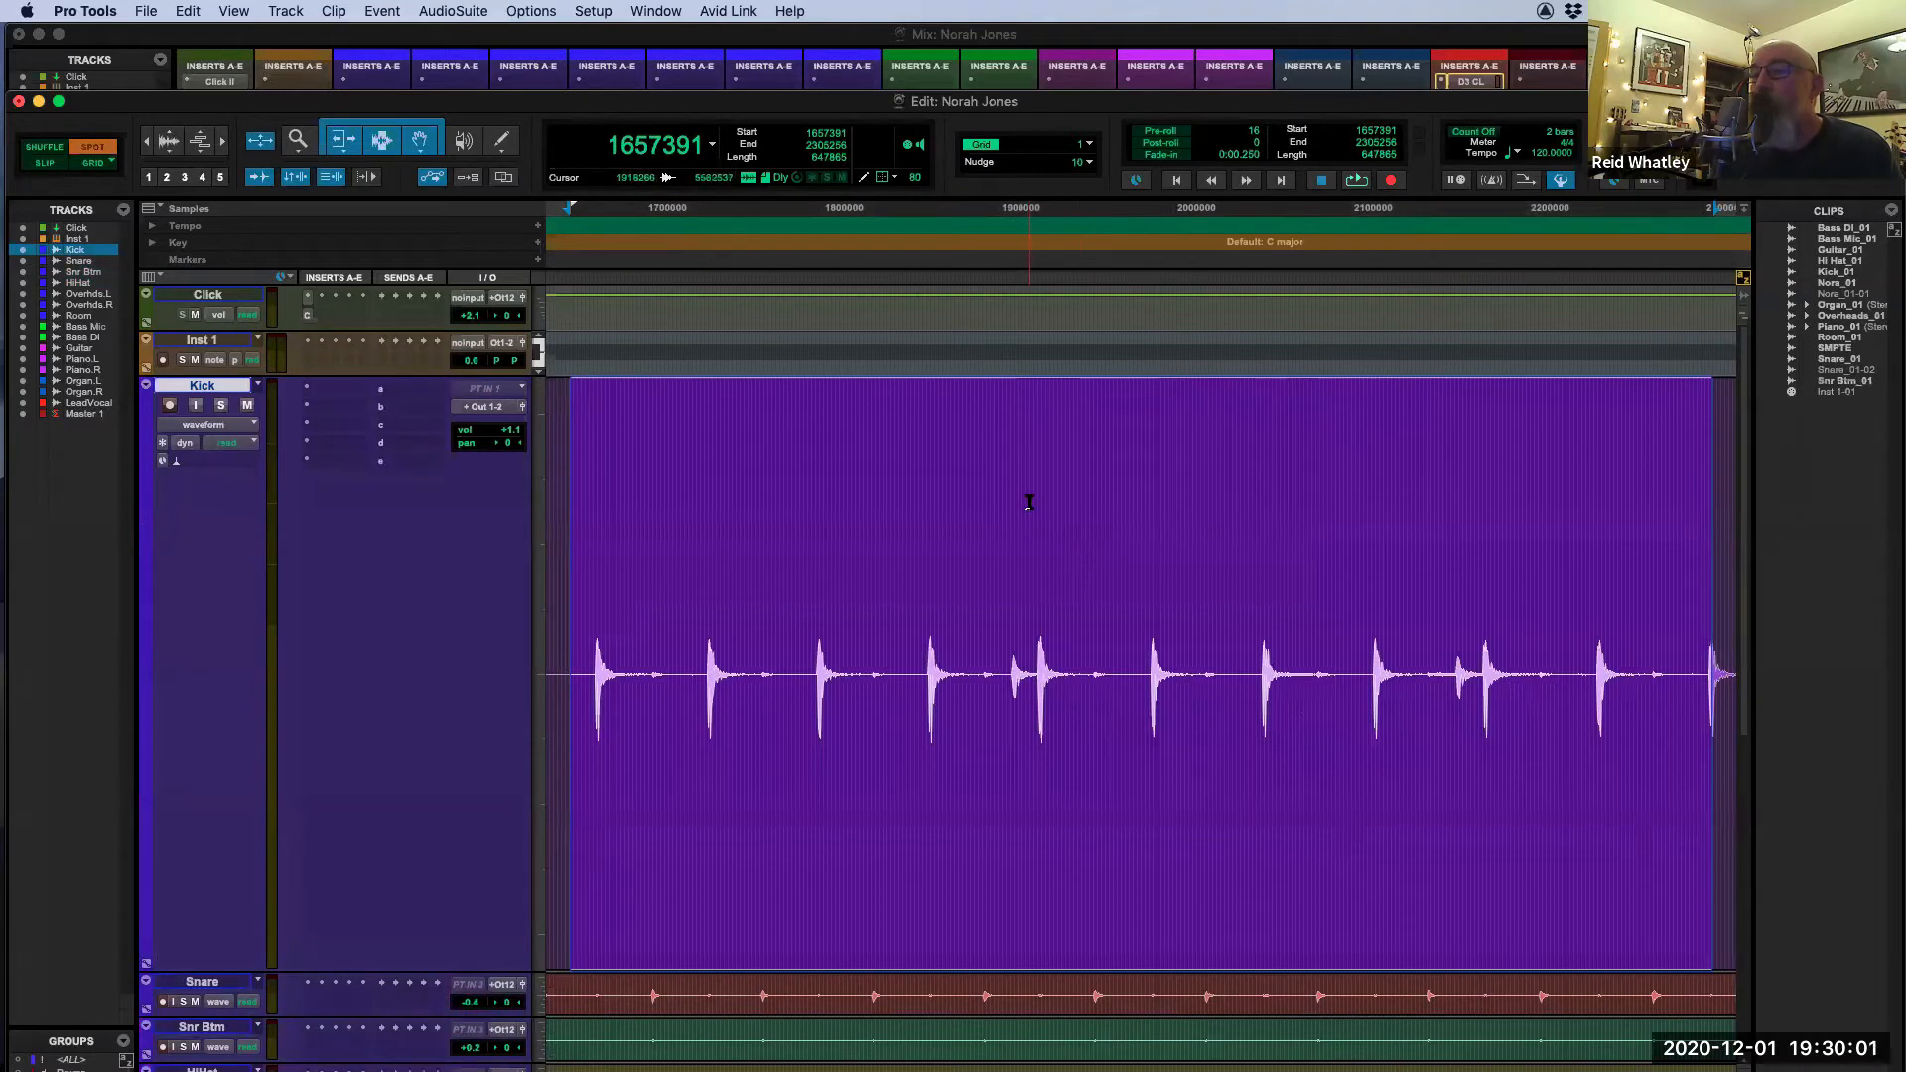
pyautogui.hotkey('ctrl', '[')
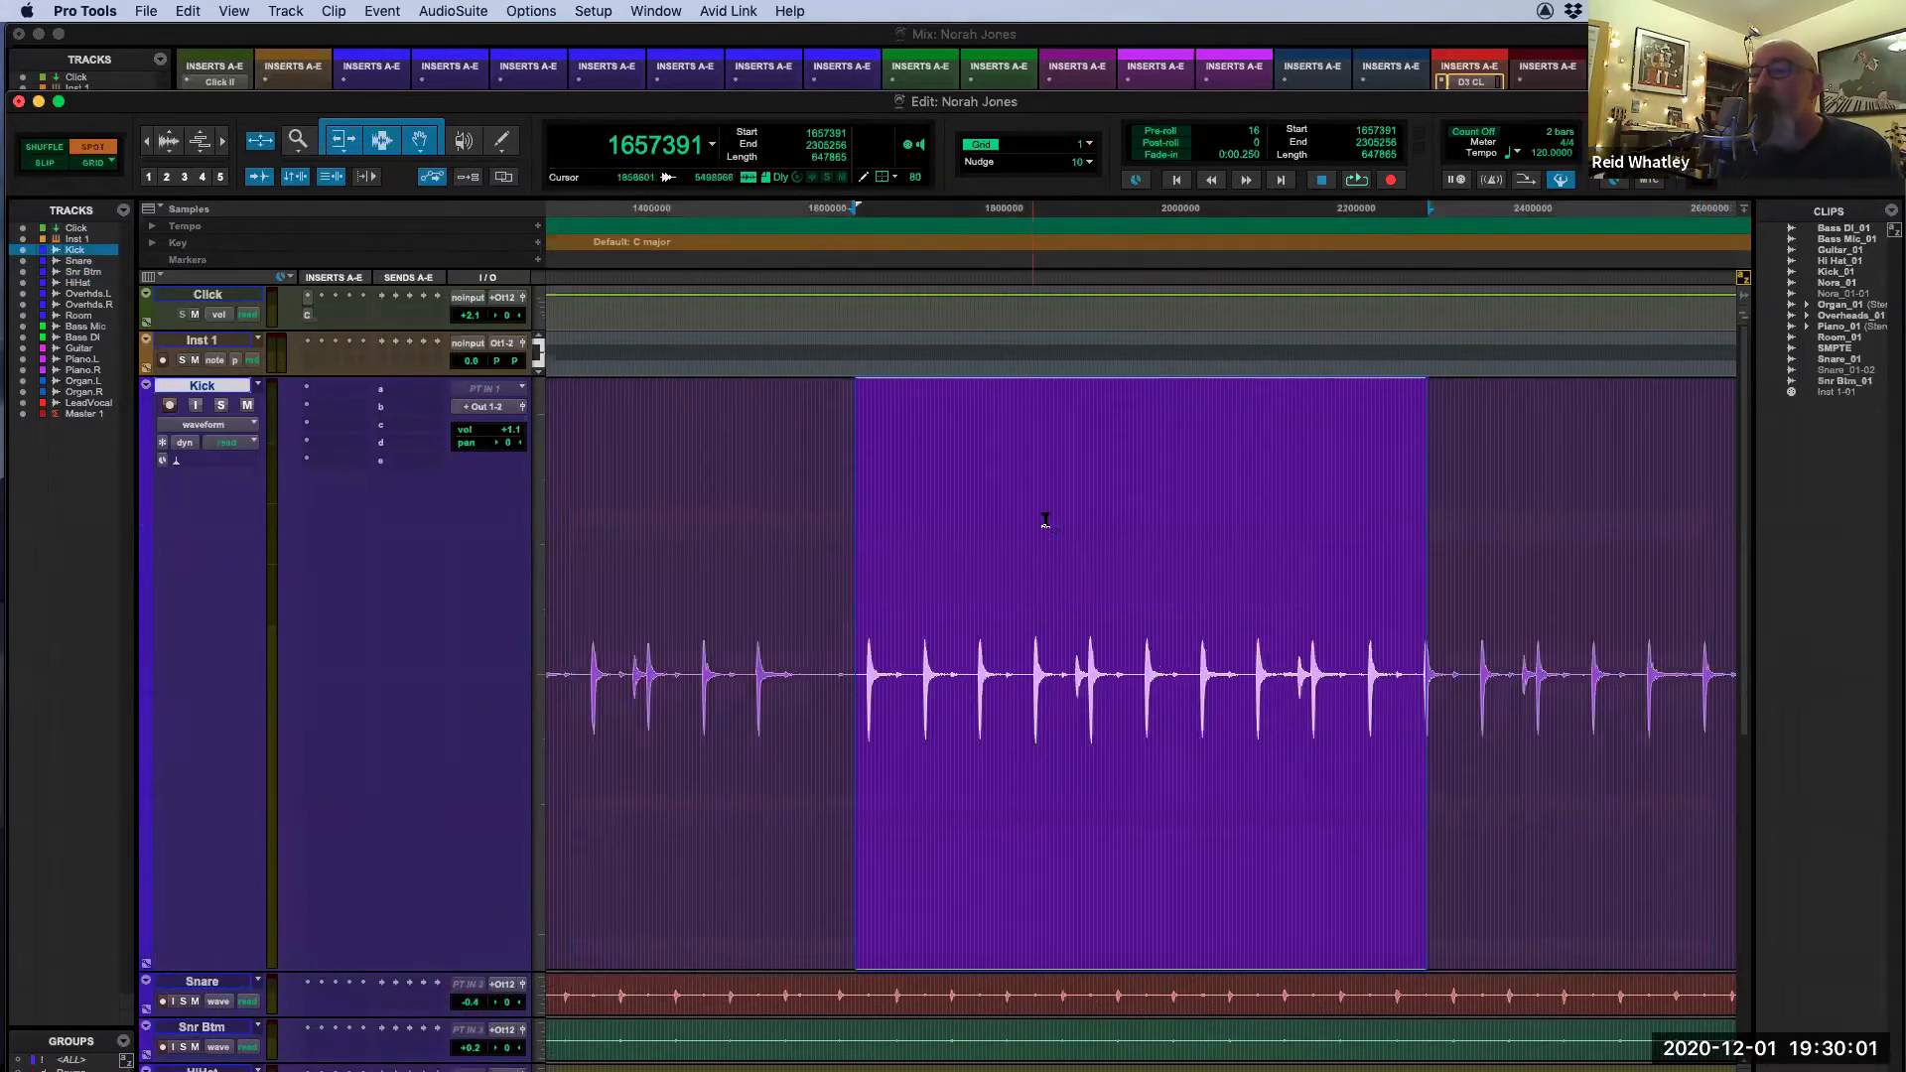
# Step: Select the Kick audio from the transient at sample 1672310 to the one at sample 2240554, extending the selection transient by transient
pyautogui.click(851, 515)
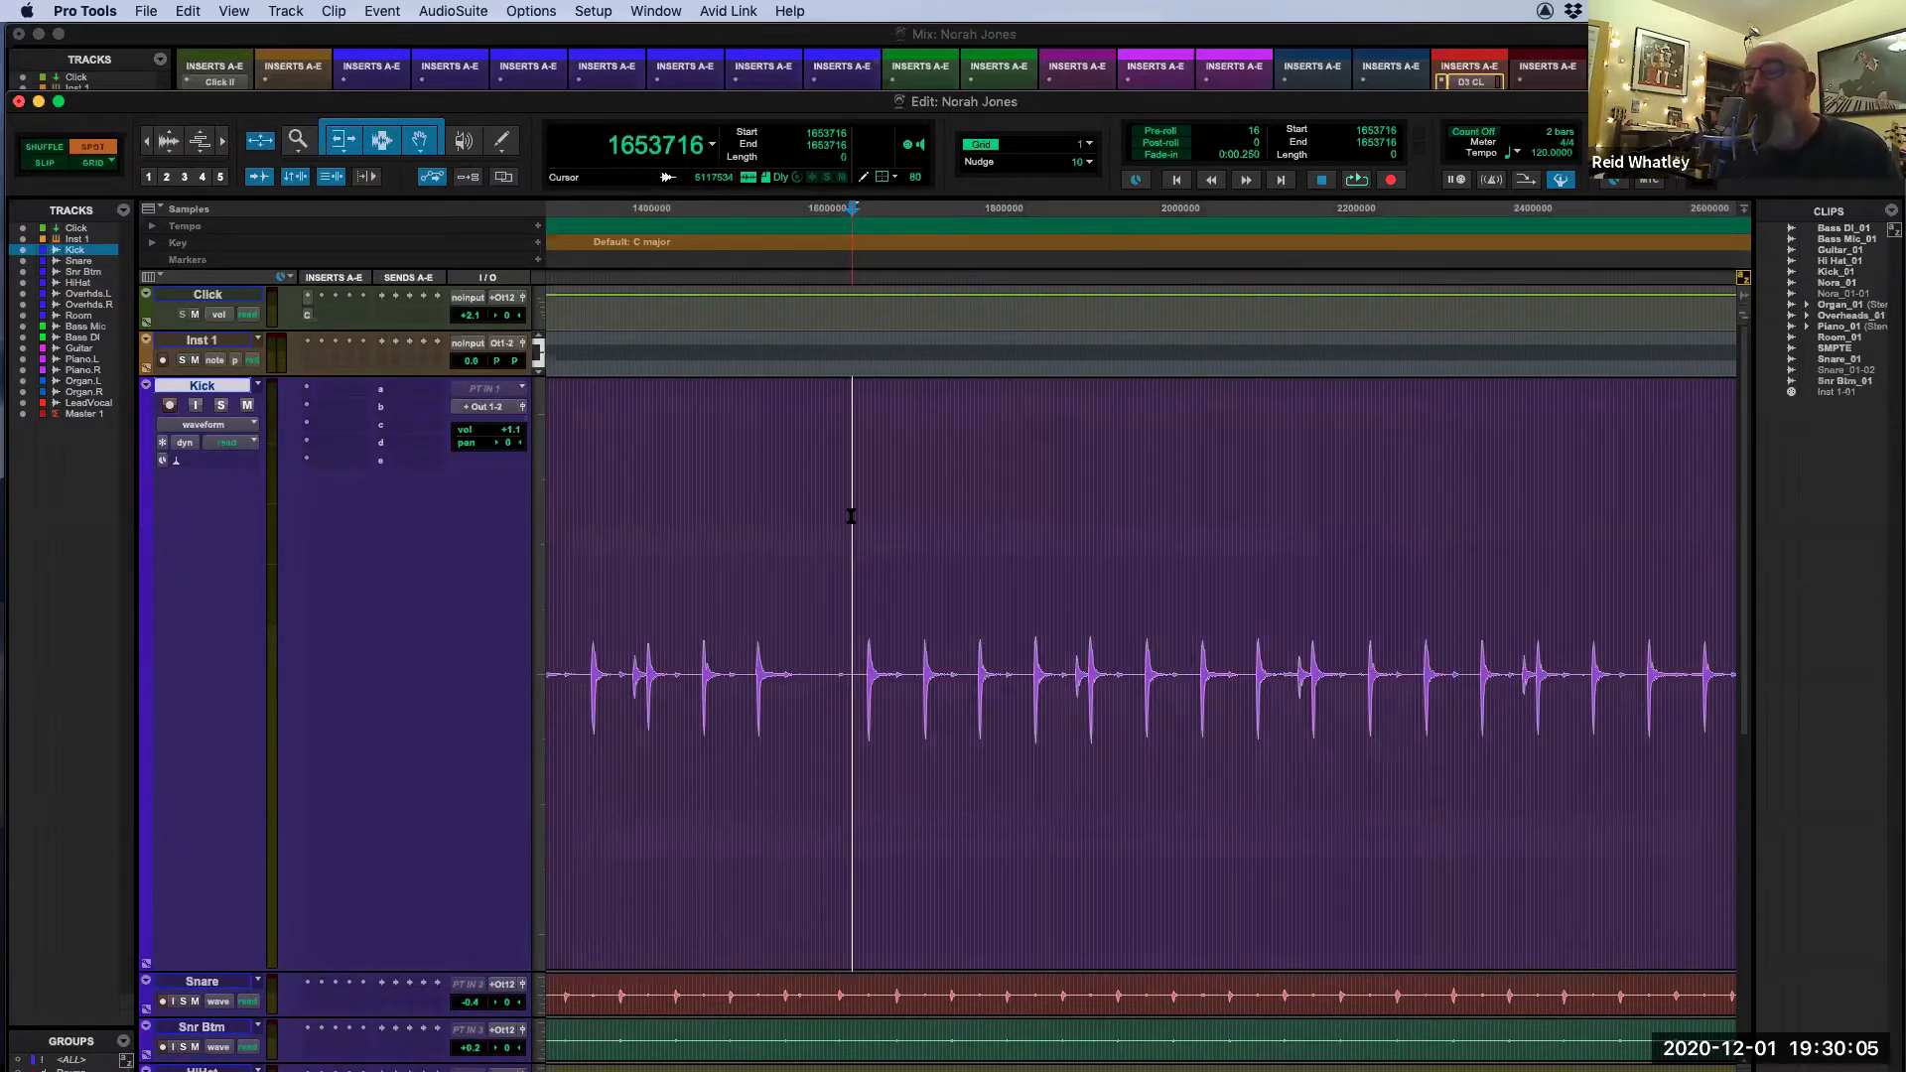
pyautogui.press('Tab')
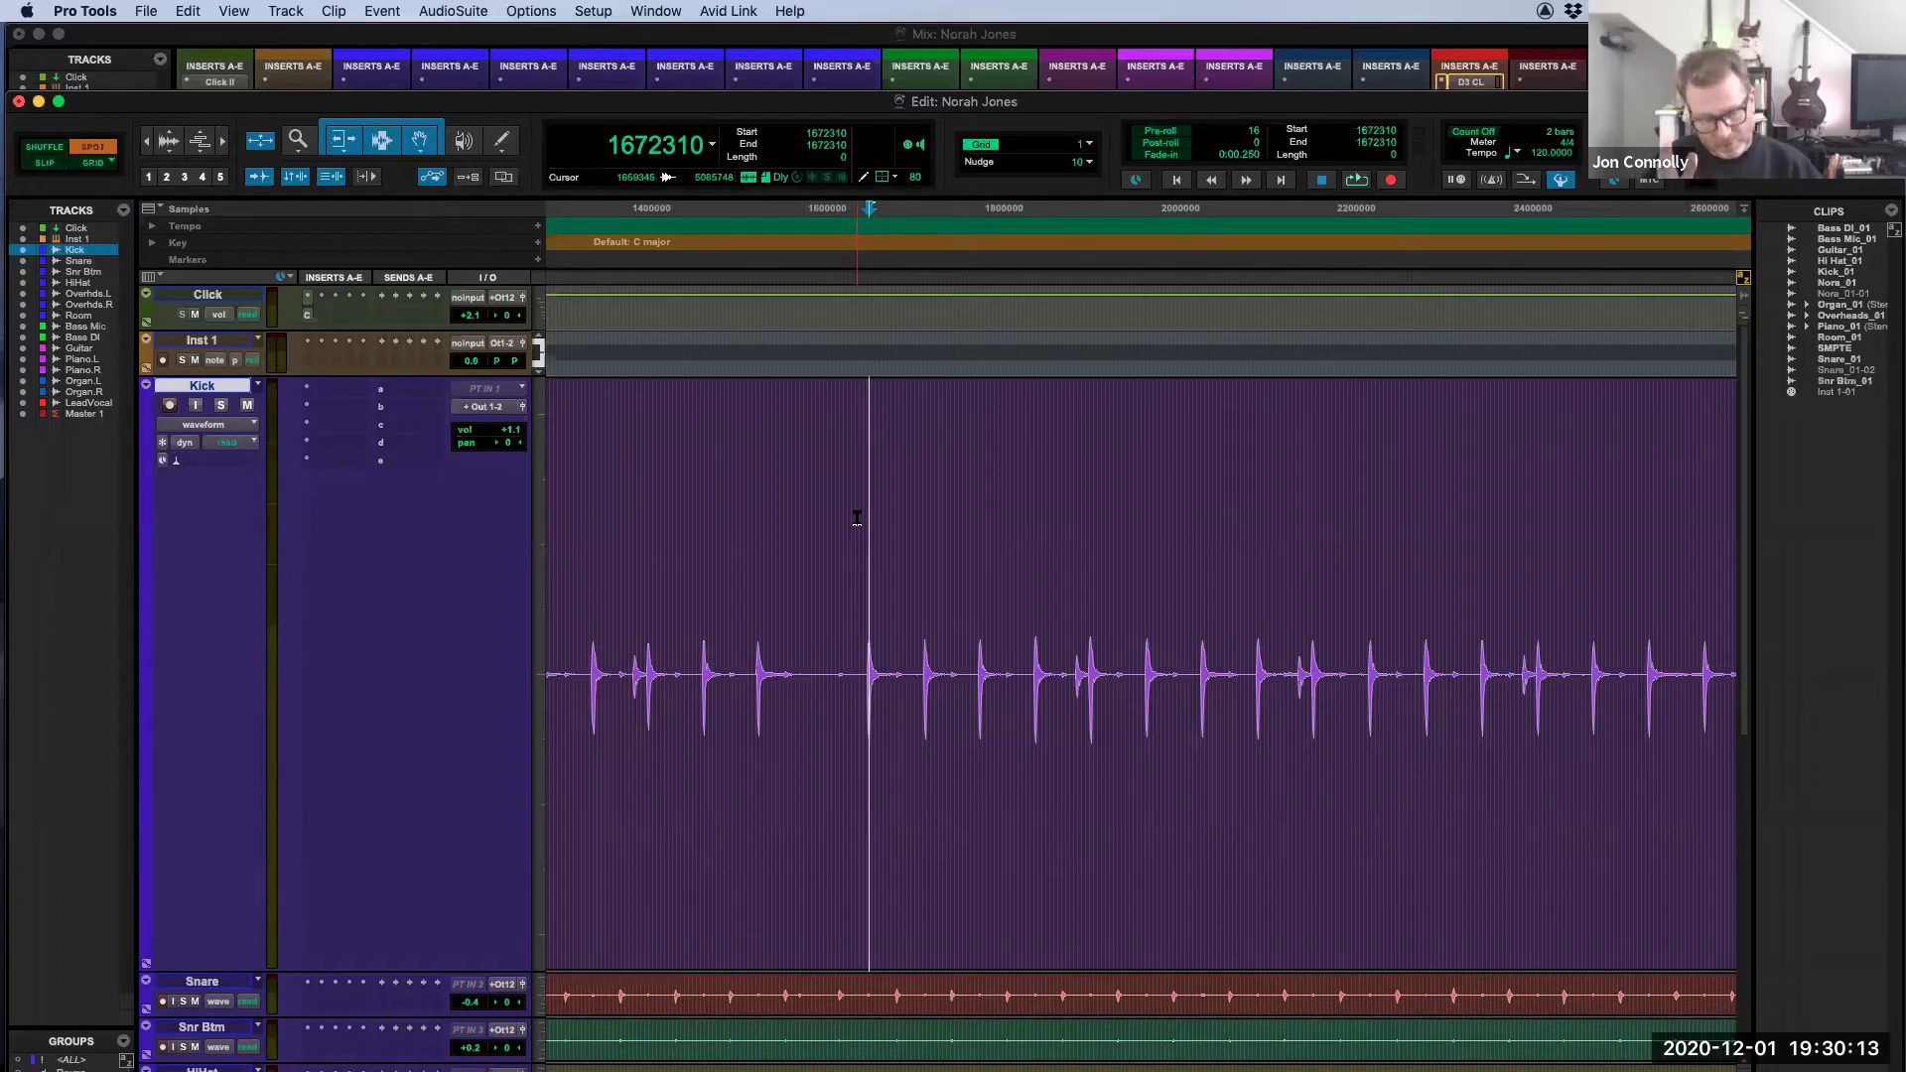
pyautogui.hotkey('shift', 'Tab')
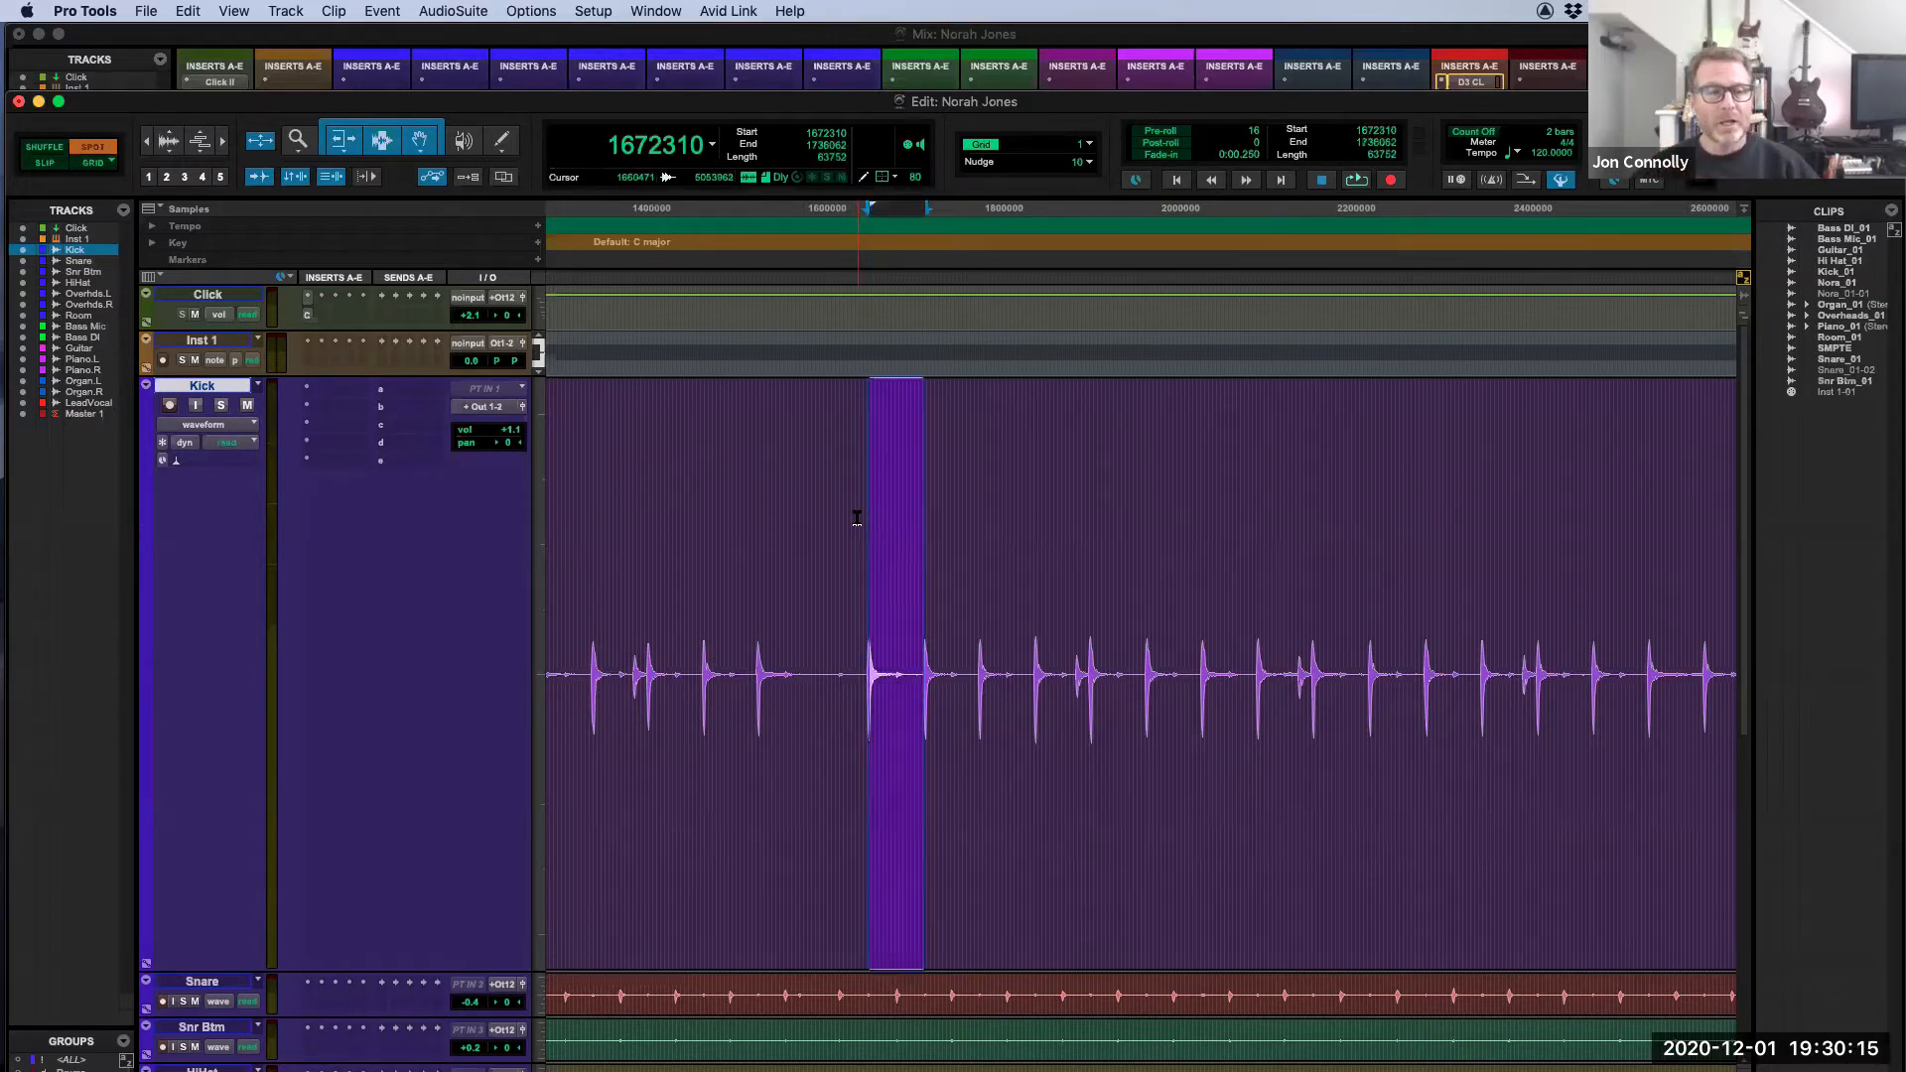
pyautogui.hotkey('shift', 'Tab')
pyautogui.hotkey('shift', 'Tab')
pyautogui.hotkey('shift', 'Tab')
pyautogui.hotkey('shift', 'Tab')
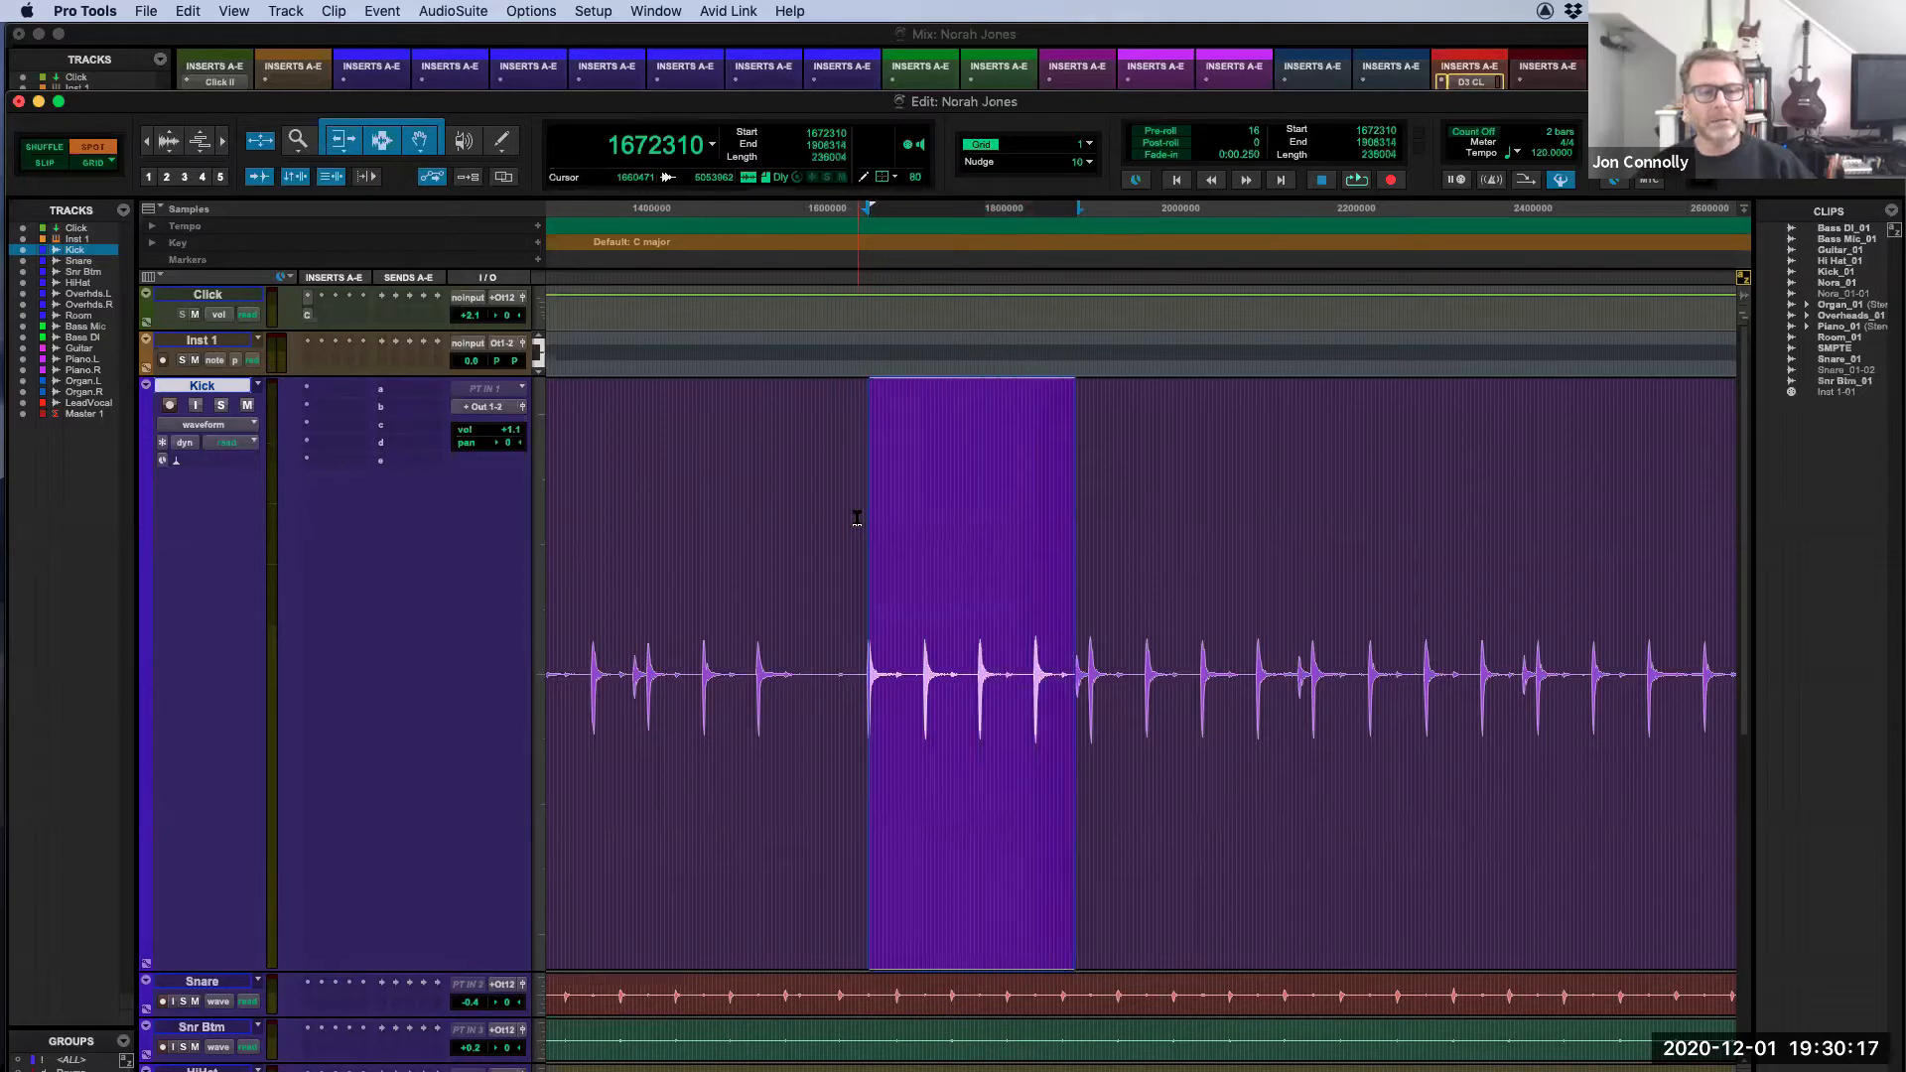
pyautogui.hotkey('shift', 'Tab')
pyautogui.hotkey('shift', 'Tab')
pyautogui.hotkey('shift', 'Tab')
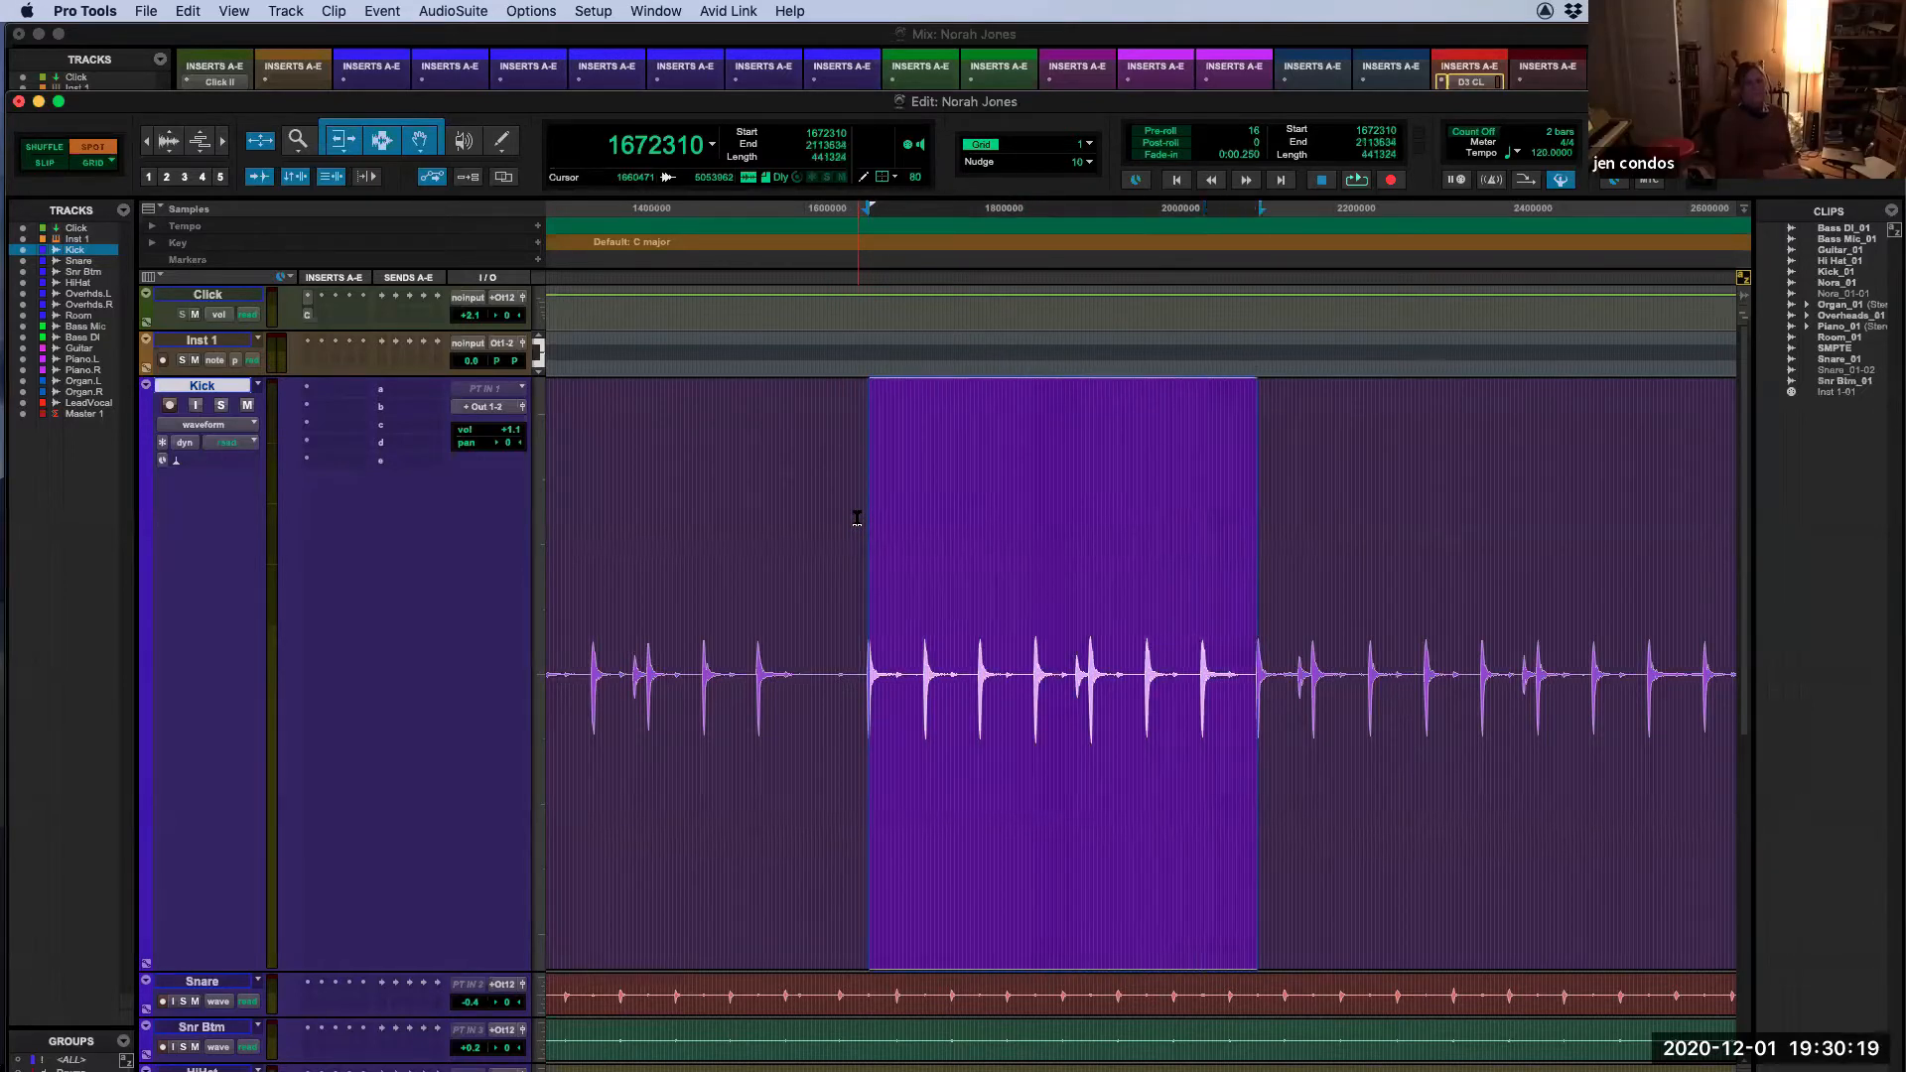
pyautogui.hotkey('shift', 'Tab')
pyautogui.hotkey('shift', 'Tab')
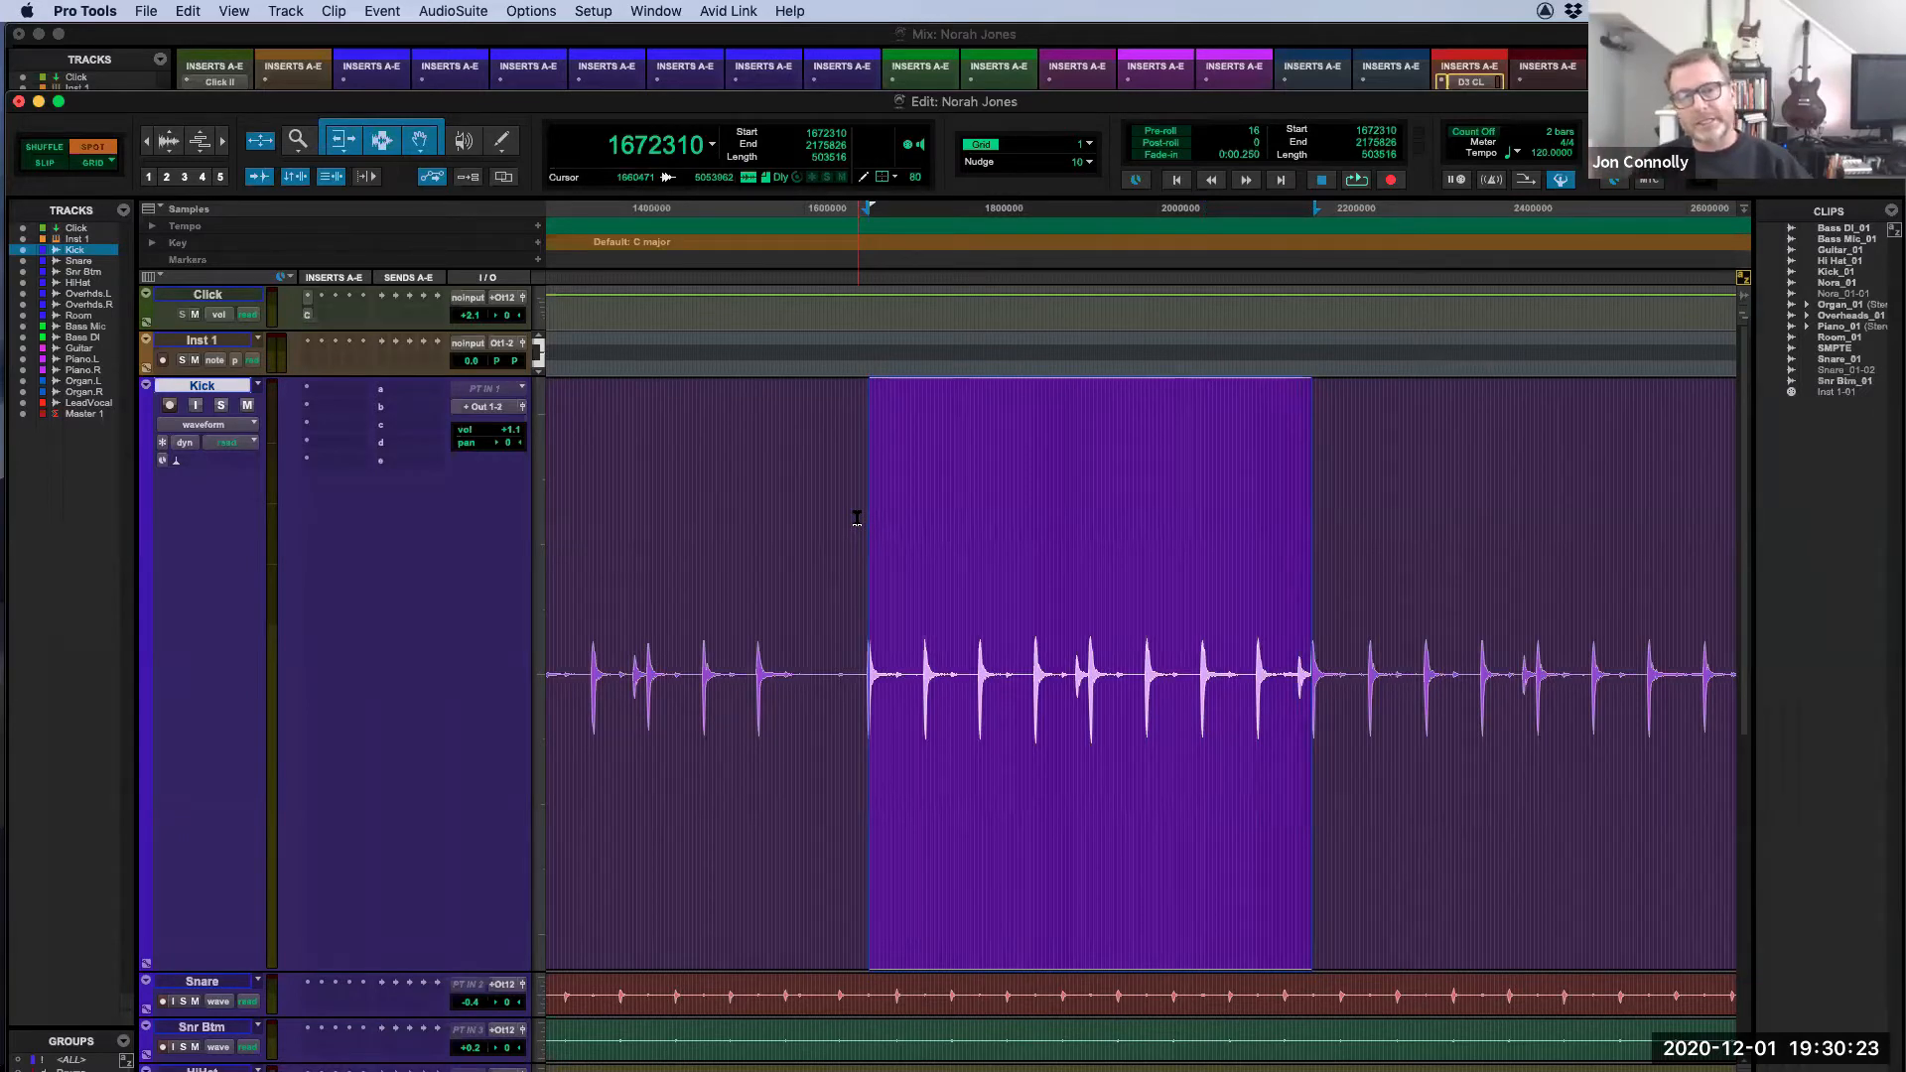
pyautogui.hotkey('shift', 'Tab')
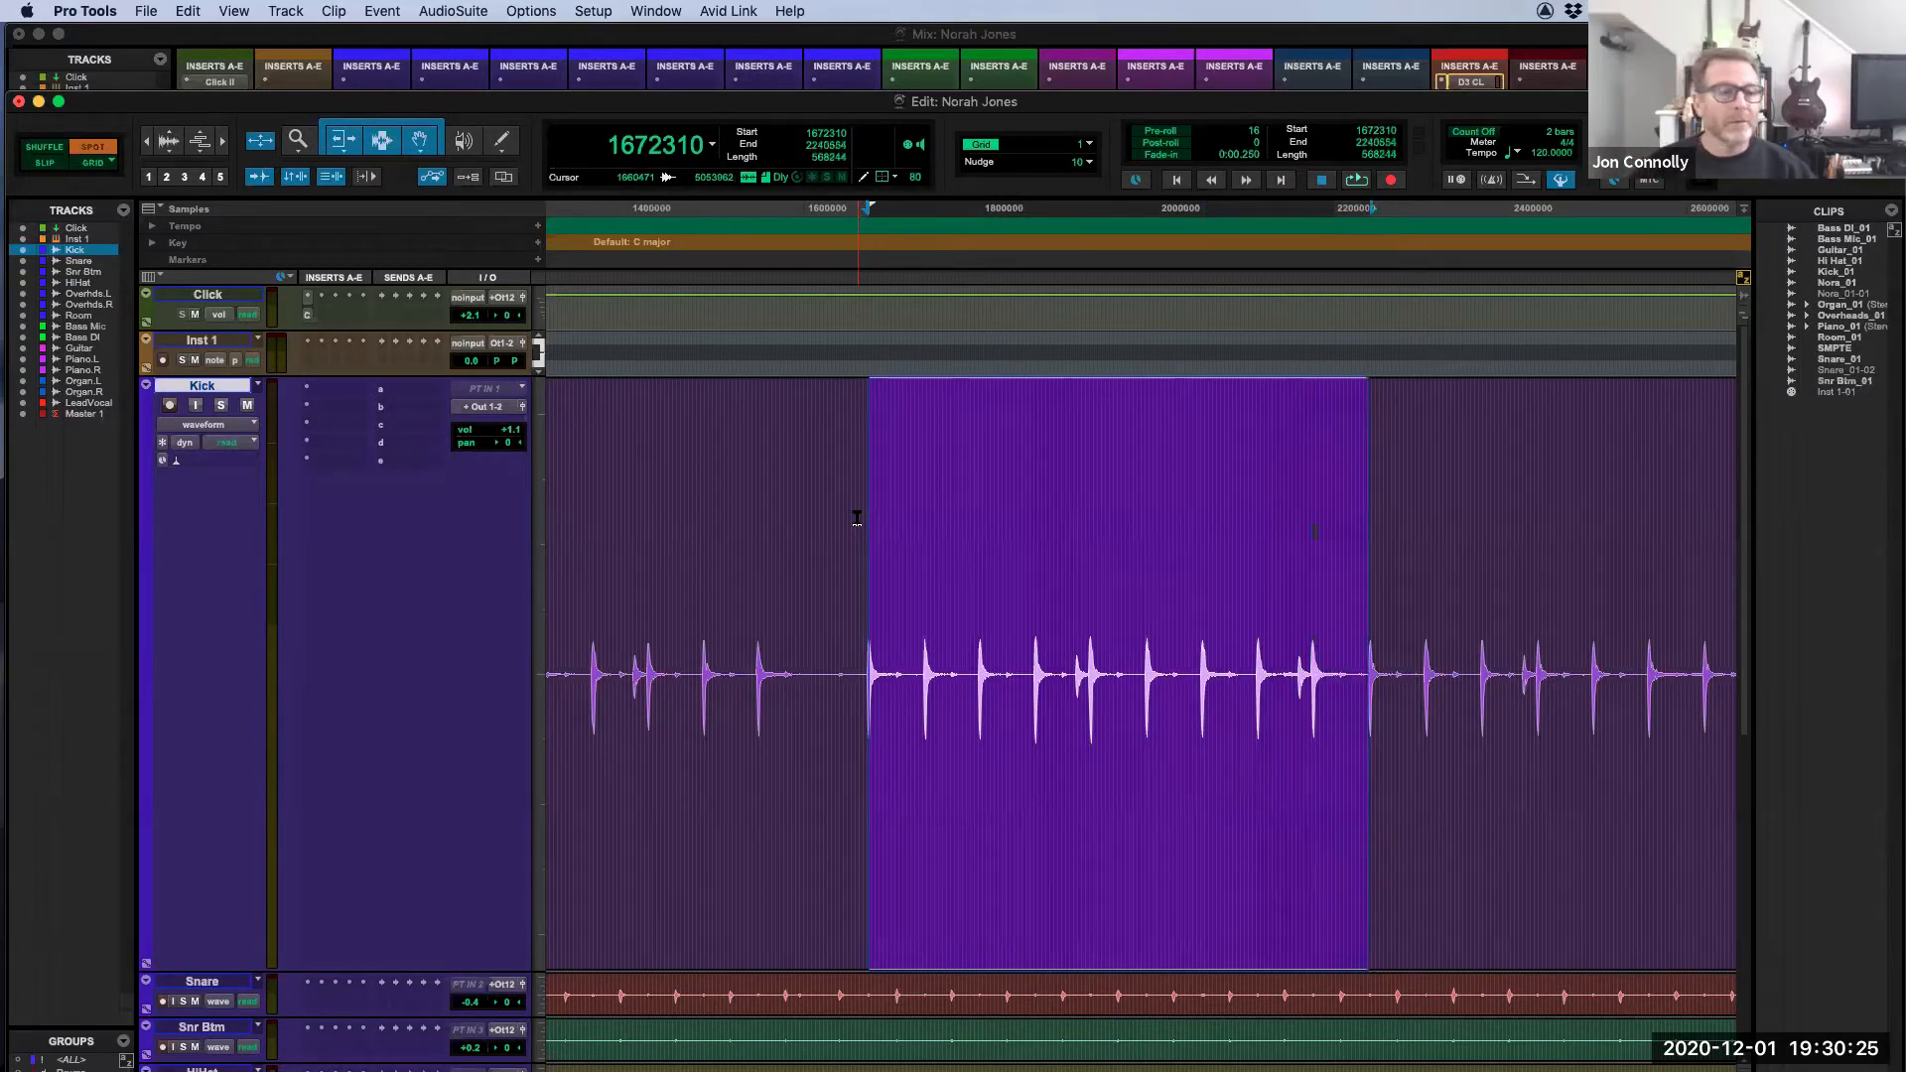
# Step: Move the Kick selection's start to sample 1691991 and extend it back to the previous transient at sample 1672310
pyautogui.moveTo(876, 541); pyautogui.dragTo(884, 559)
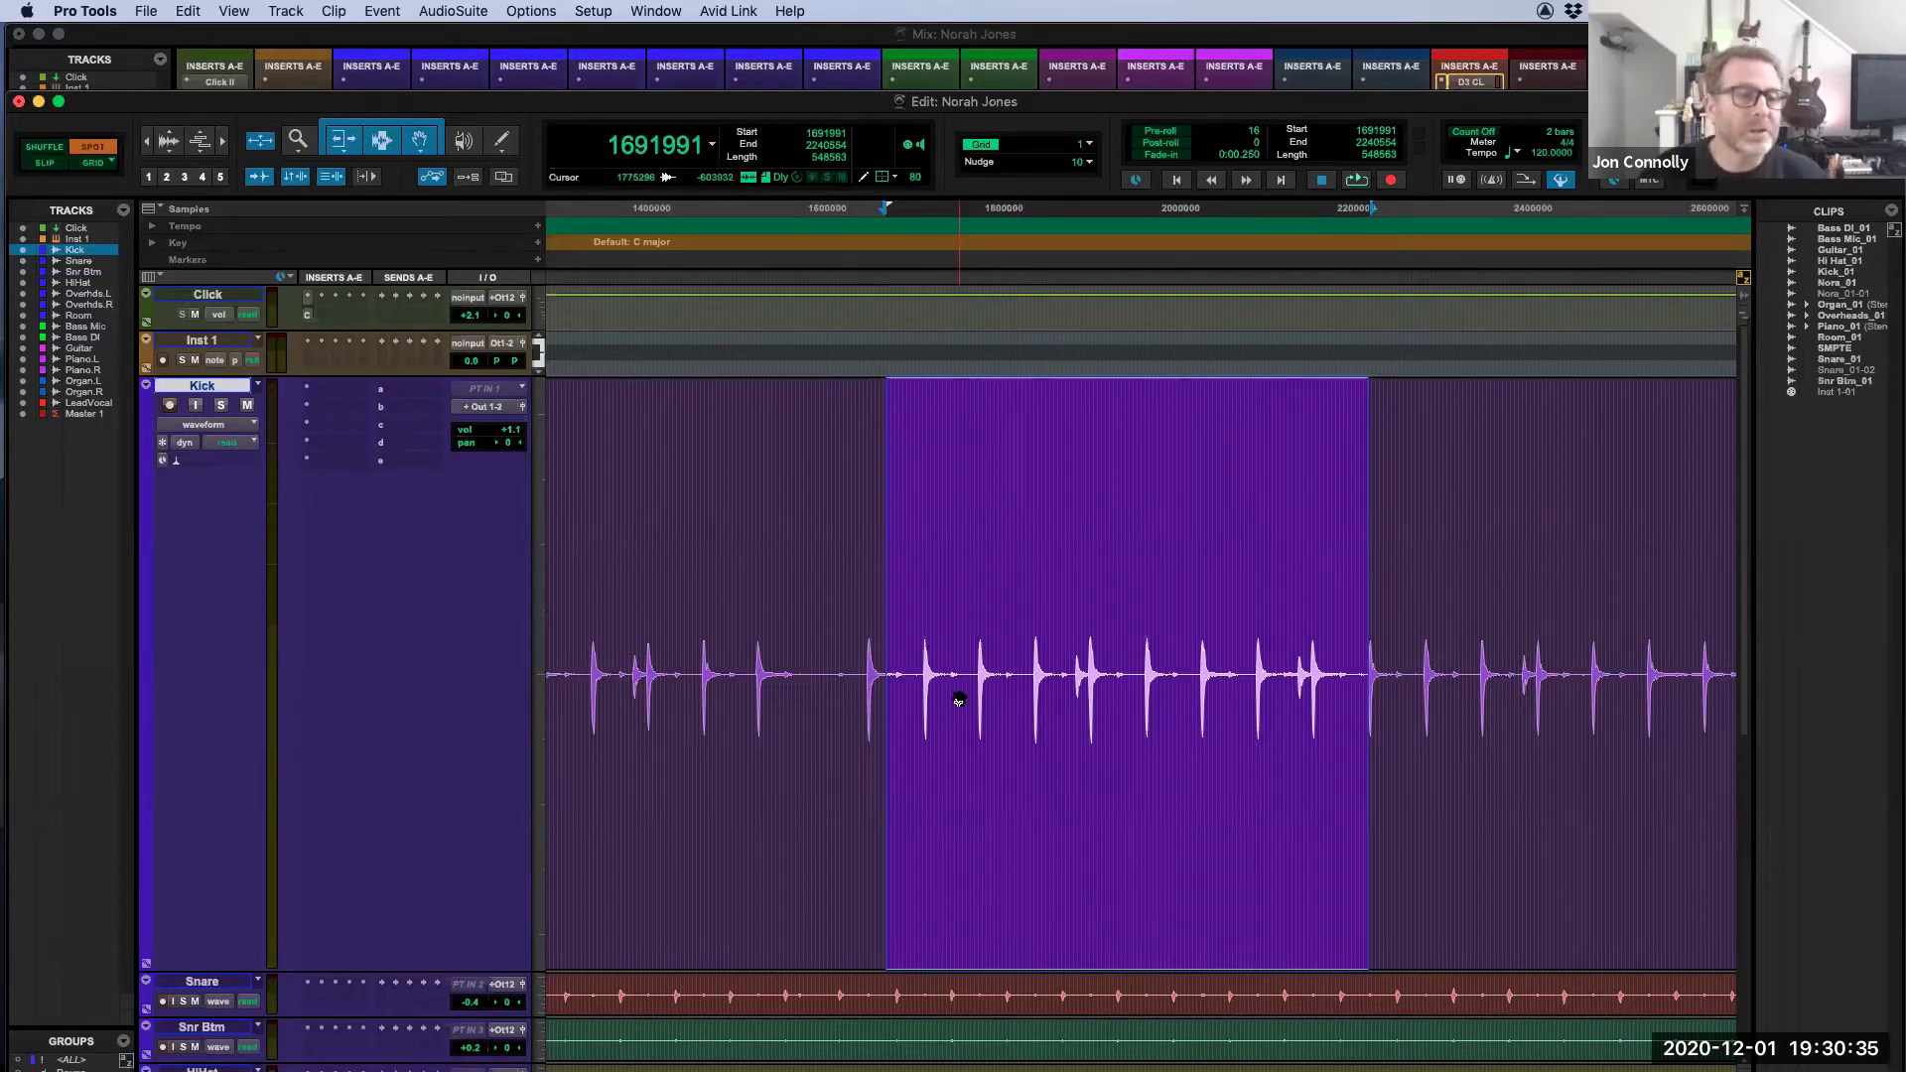
pyautogui.hotkey('alt', 'shift', 'Tab')
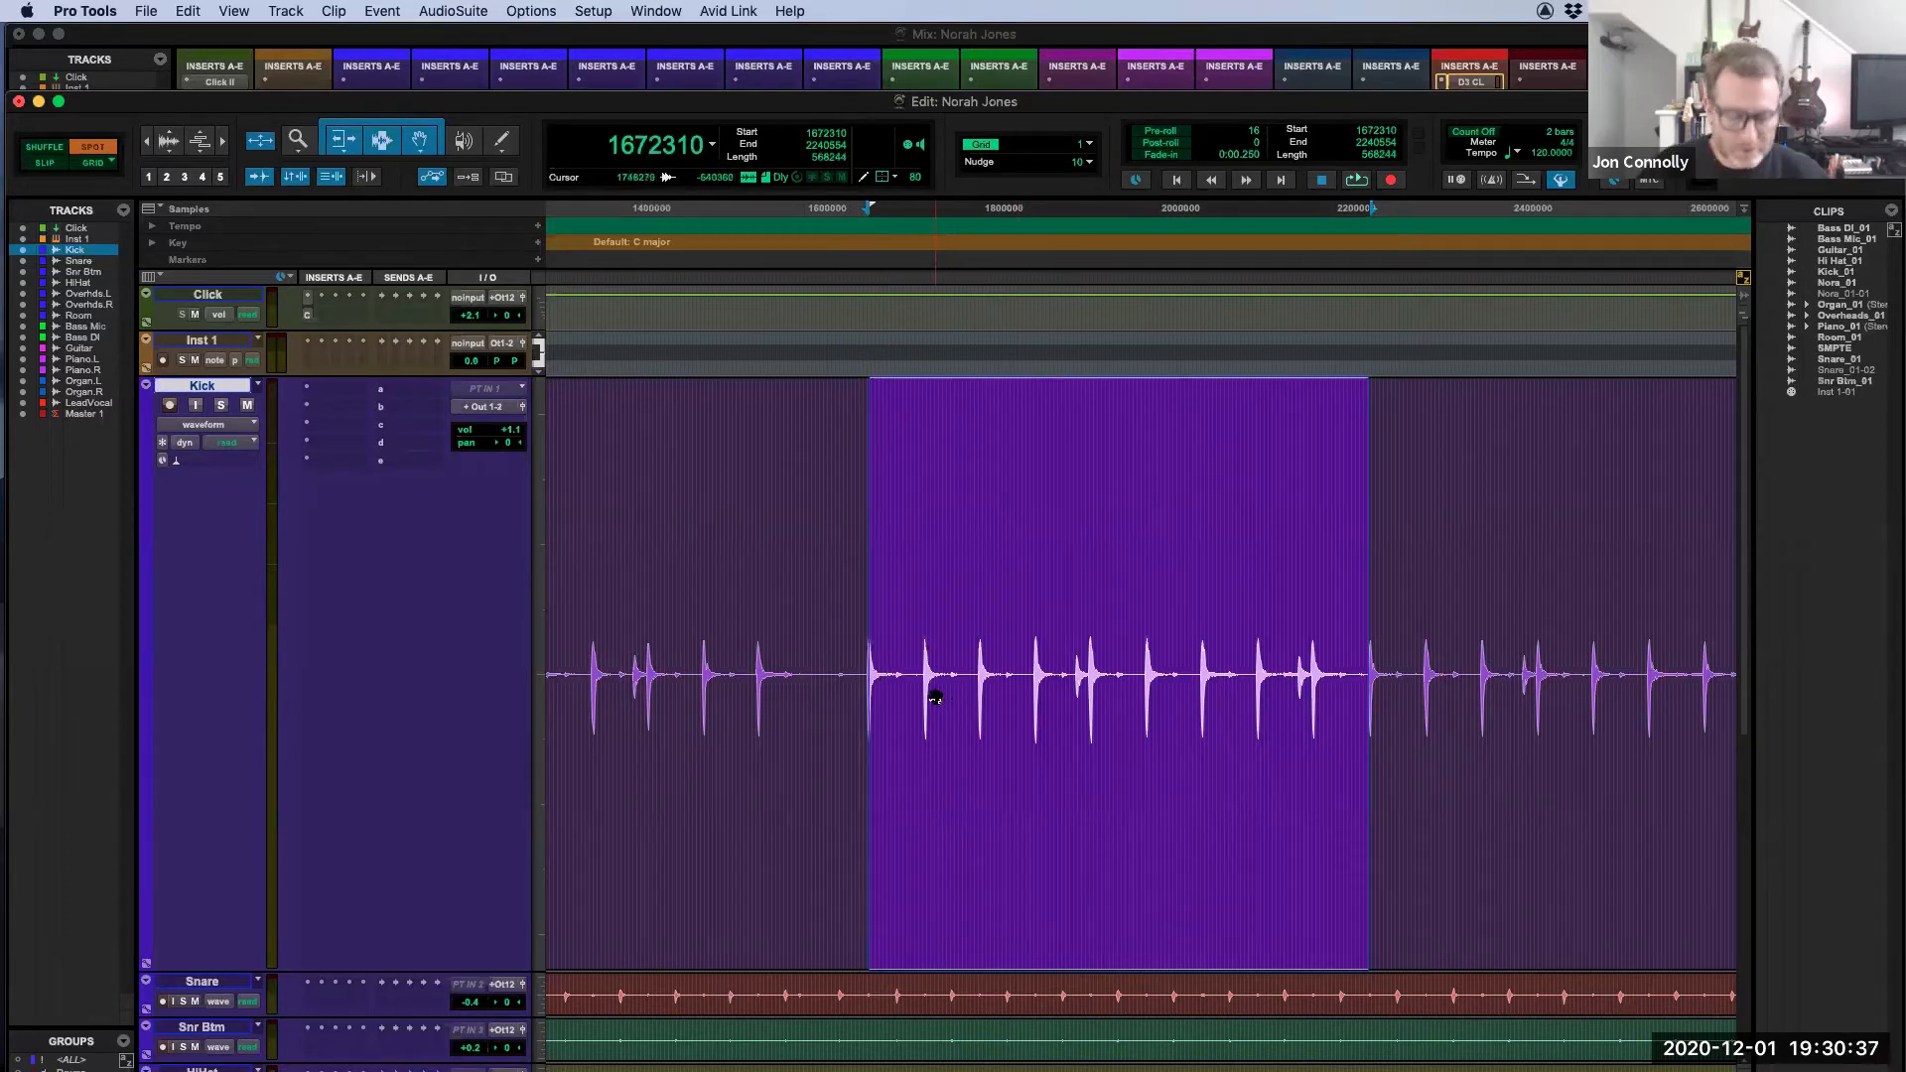
# Step: Examine up close how the Kick selection's start lines up with the transient, and return to a wide view
pyautogui.press('t')
pyautogui.press('t')
pyautogui.press('t')
pyautogui.press('t')
pyautogui.press('t')
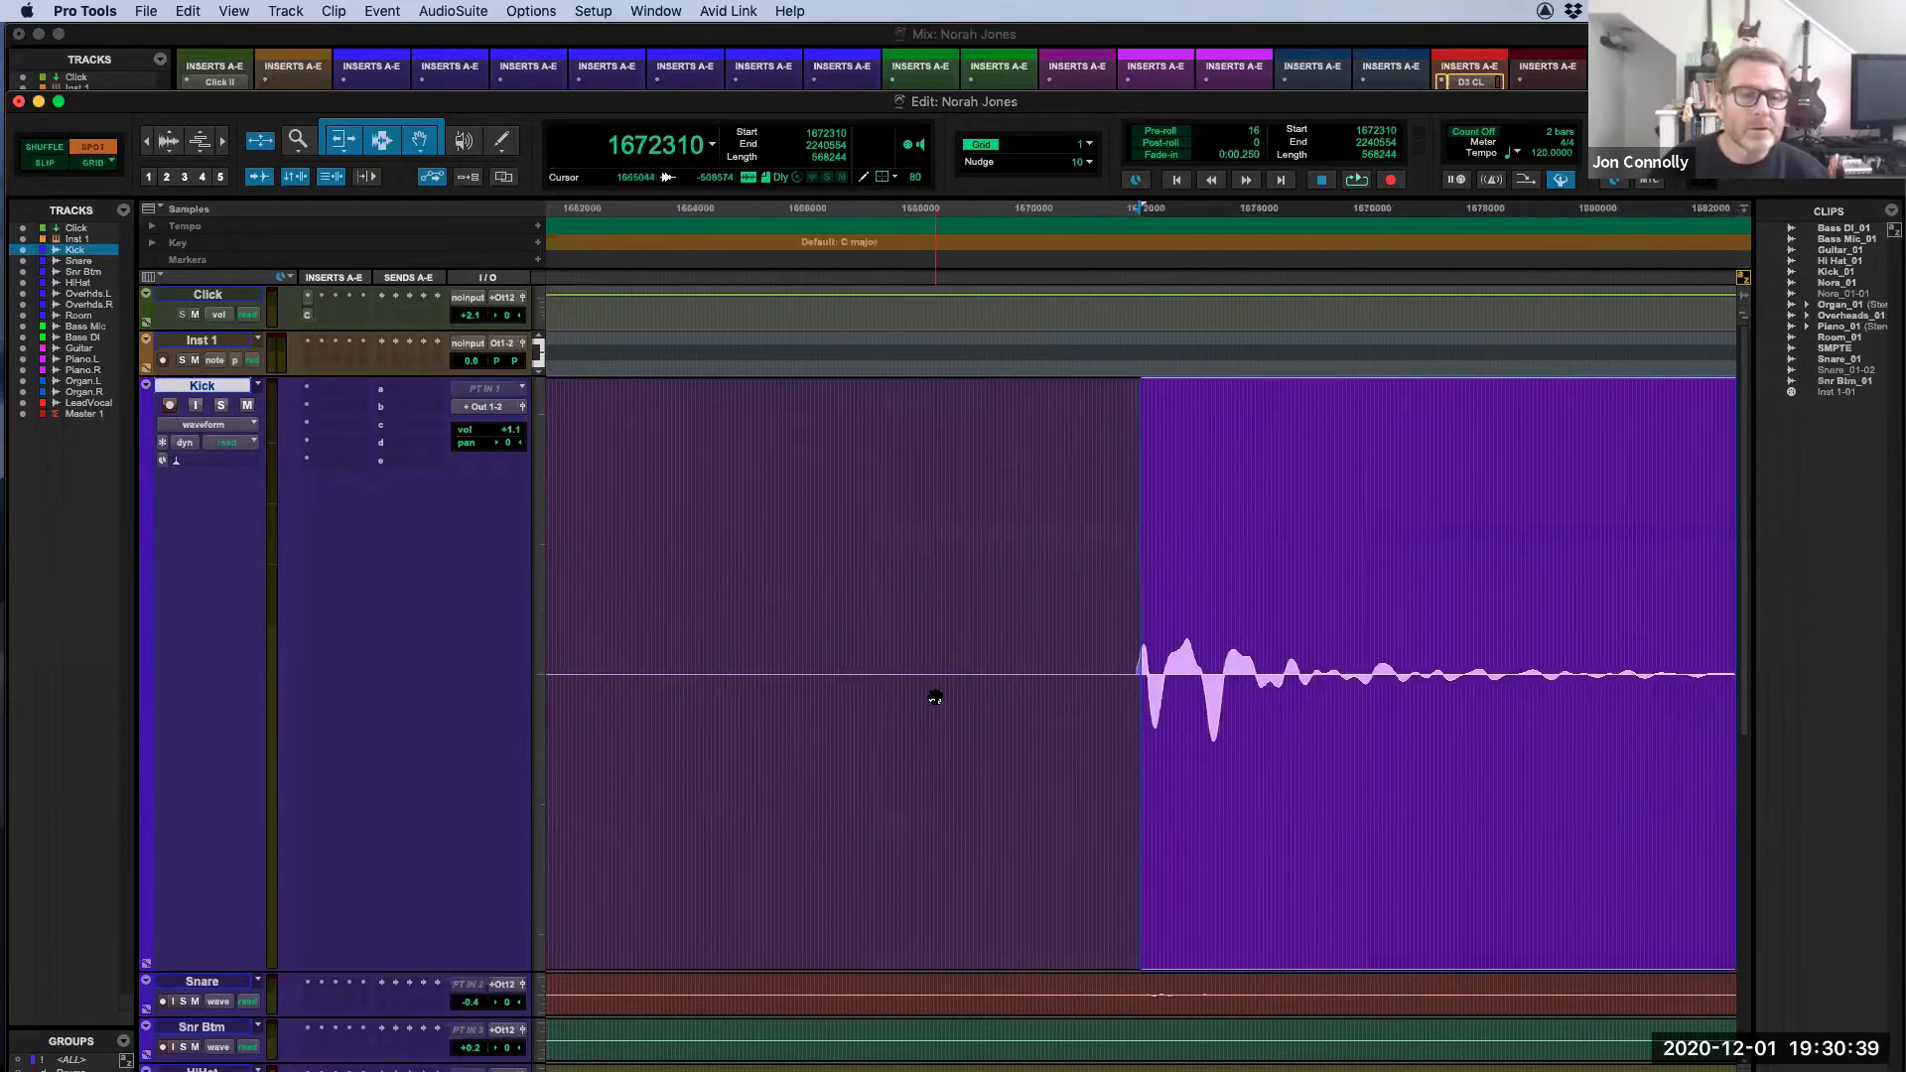
pyautogui.press('r')
pyautogui.press('r')
pyautogui.press('r')
pyautogui.press('r')
pyautogui.press('r')
pyautogui.press('r')
pyautogui.press('r')
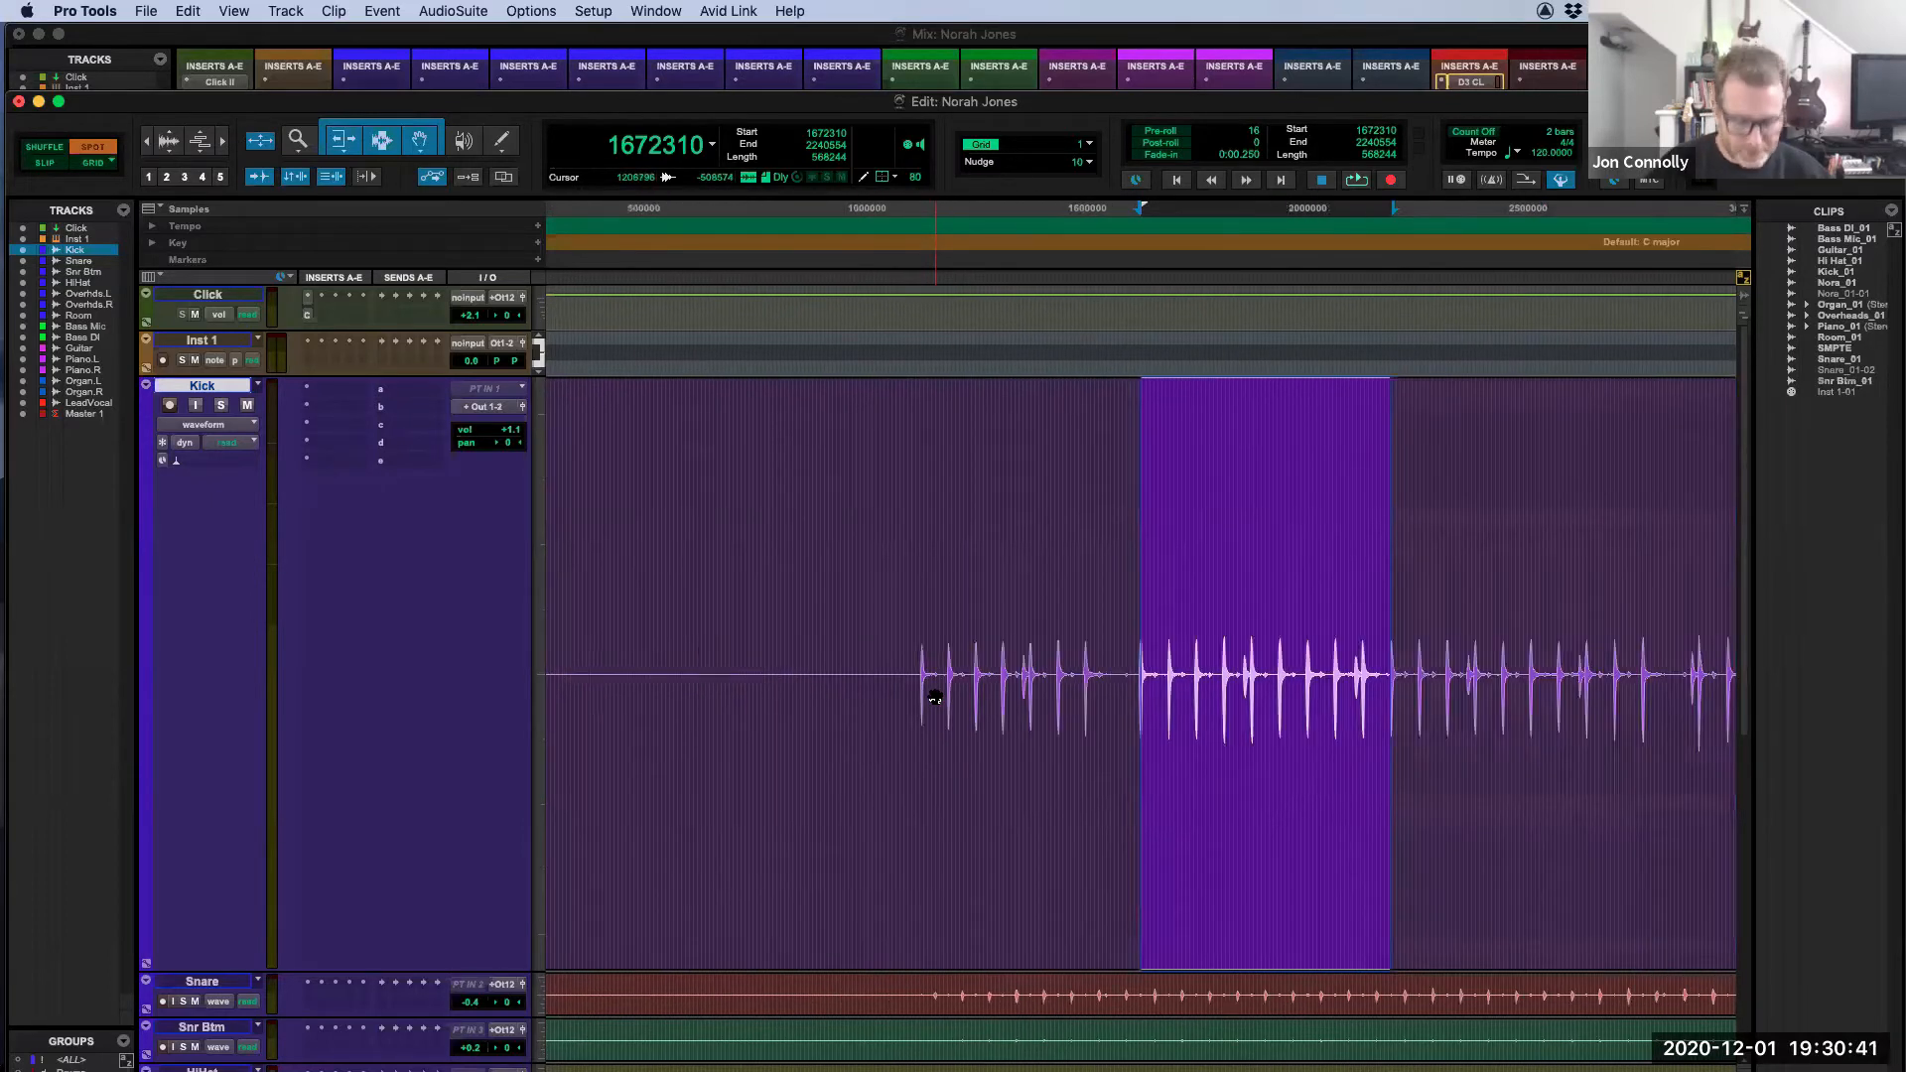
# Step: Step the edit cursor back transient by transient to sample 1359614 in the Kick clip and extend the selection back to sample 1175386
pyautogui.hotkey('alt', 'Tab')
pyautogui.hotkey('alt', 'Tab')
pyautogui.hotkey('alt', 'Tab')
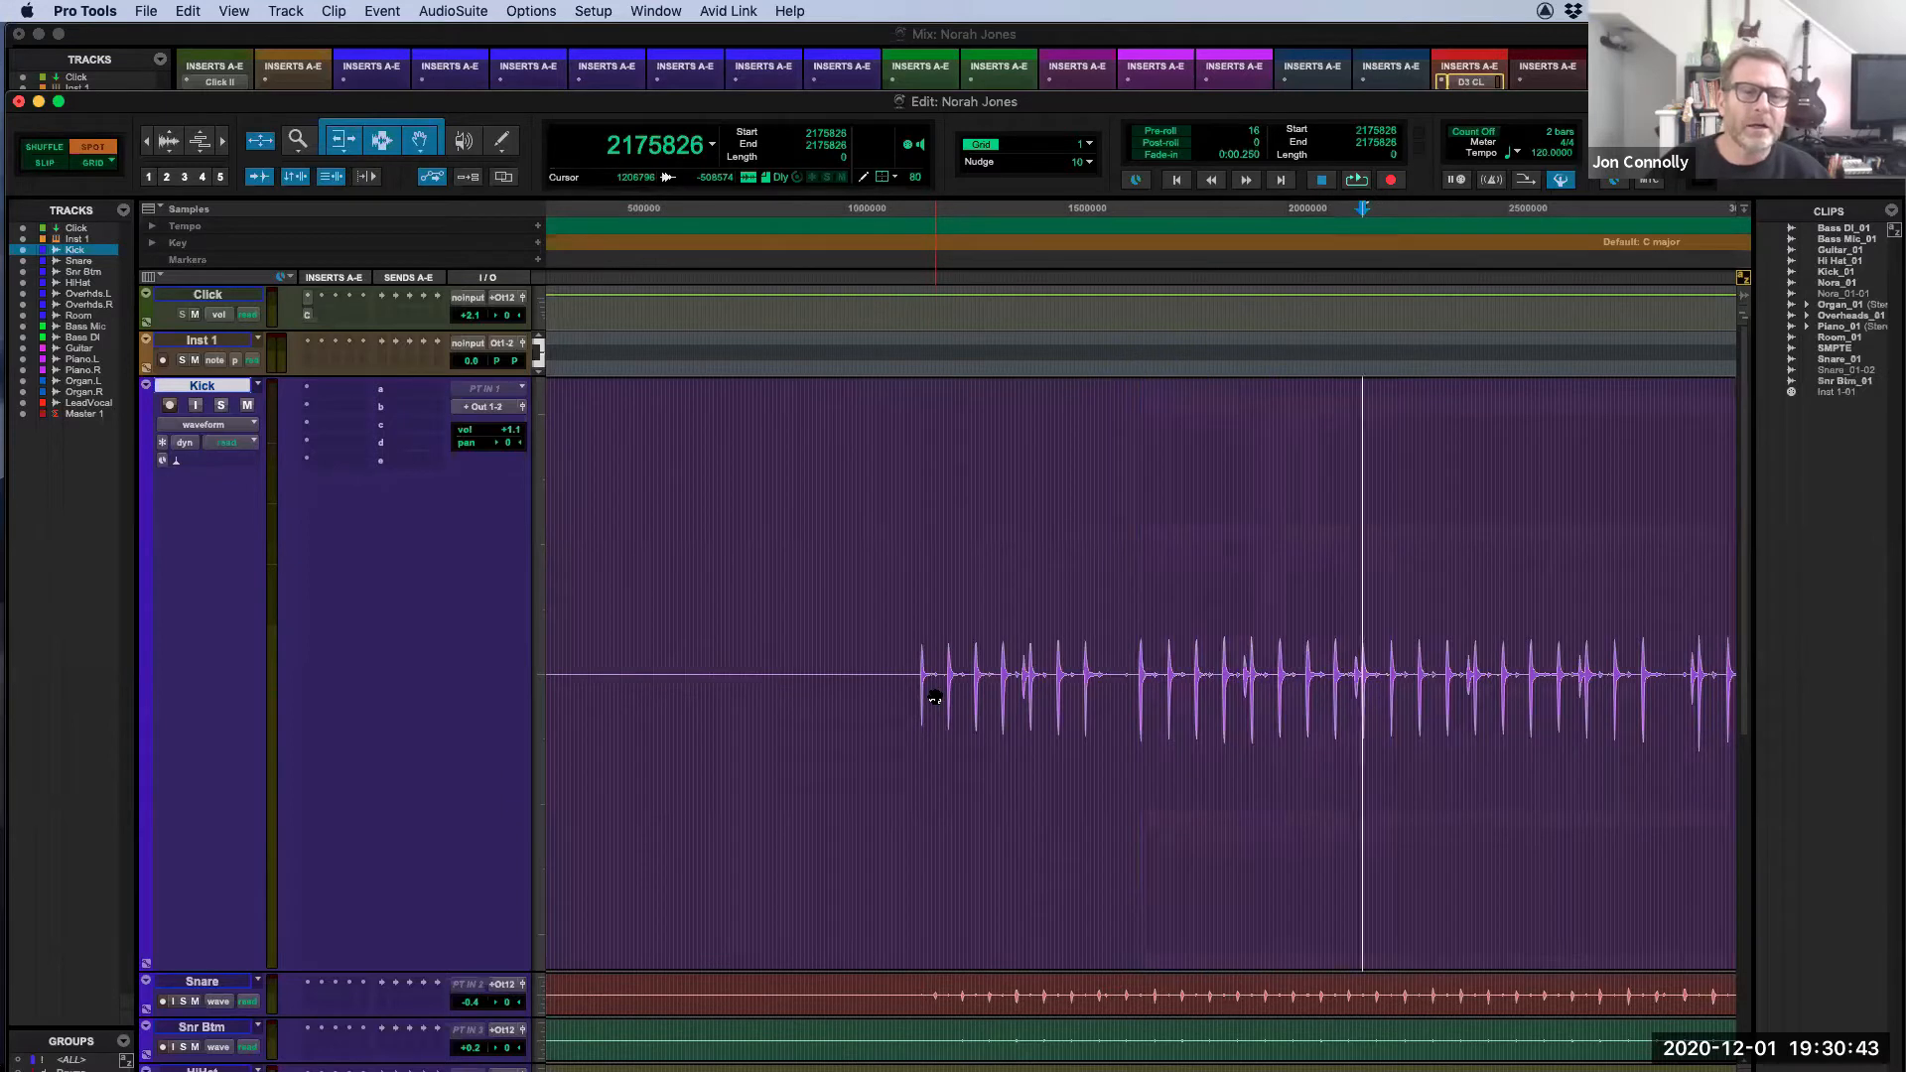
pyautogui.hotkey('alt', 'Tab')
pyautogui.hotkey('alt', 'Tab')
pyautogui.hotkey('alt', 'Tab')
pyautogui.hotkey('alt', 'Tab')
pyautogui.hotkey('alt', 'Tab')
pyautogui.hotkey('alt', 'Tab')
pyautogui.hotkey('alt', 'Tab')
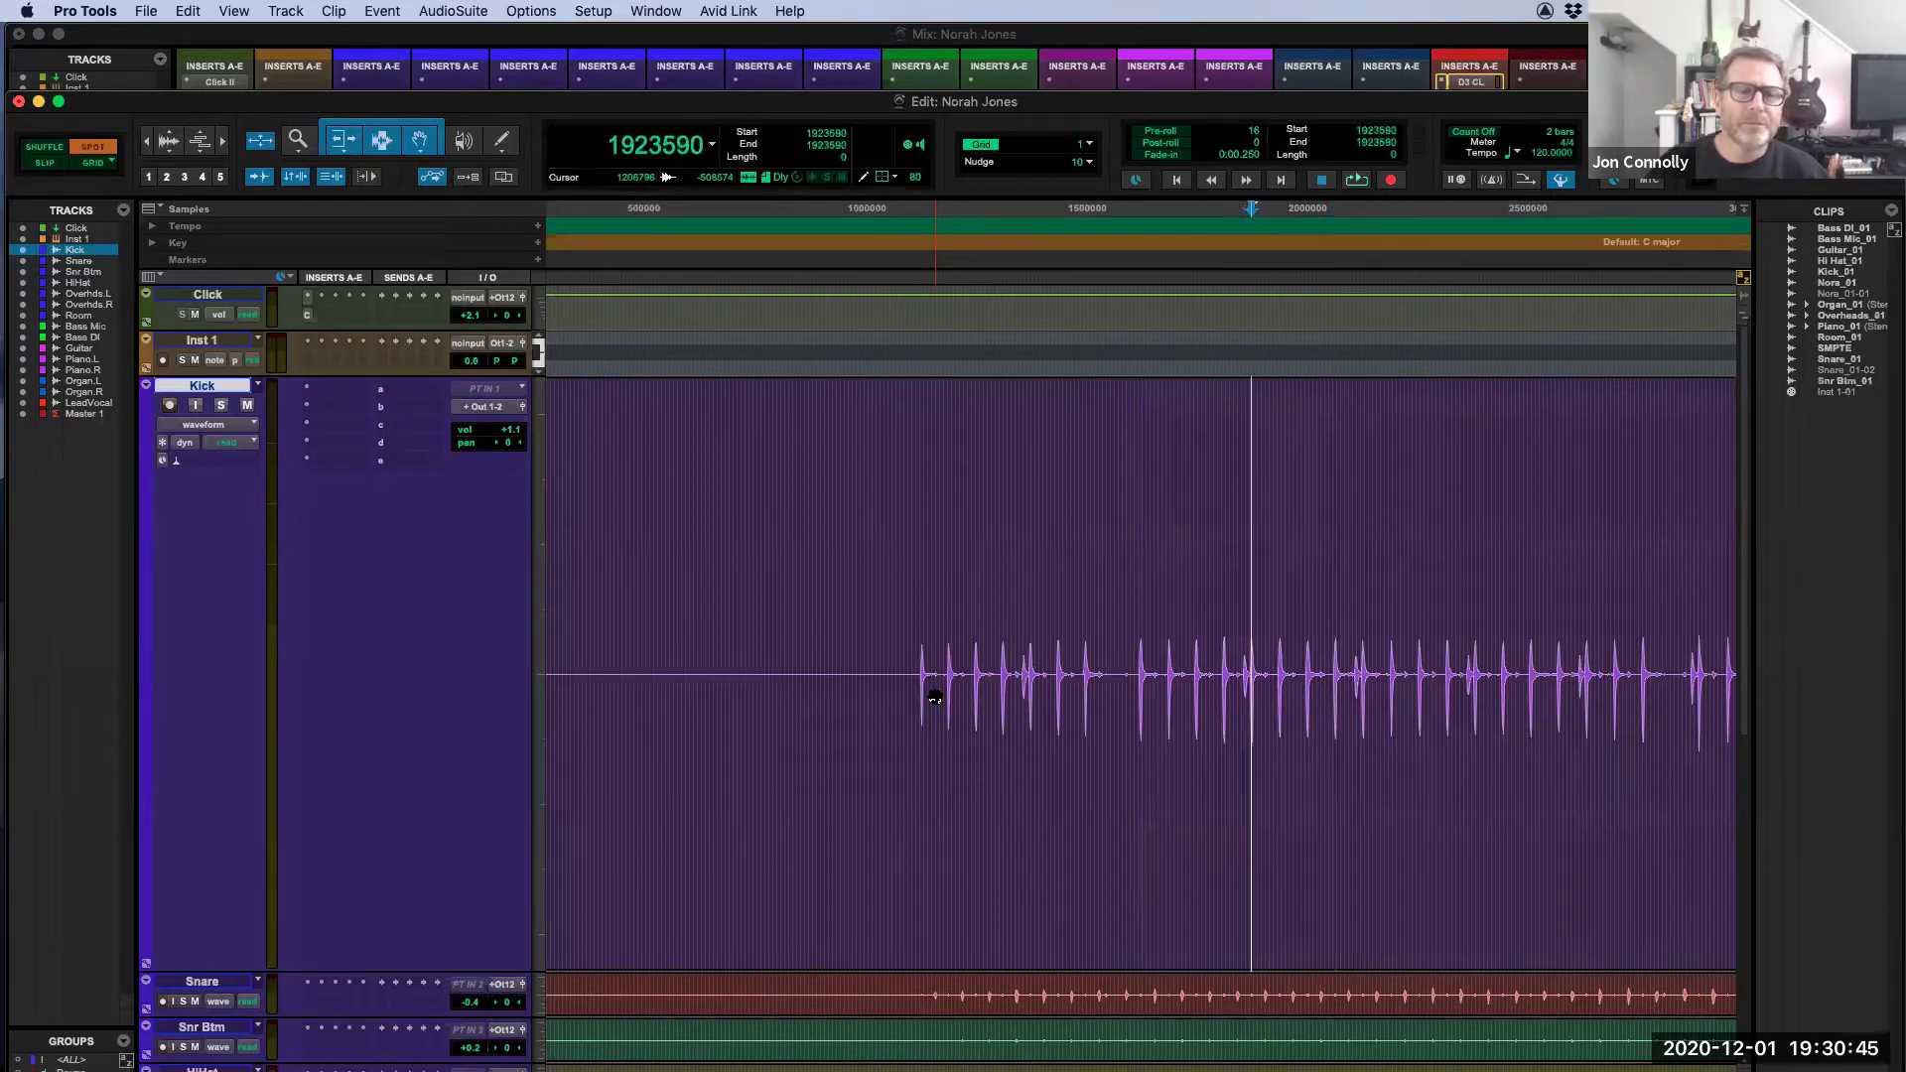
pyautogui.hotkey('alt', 'Tab')
pyautogui.hotkey('alt', 'Tab')
pyautogui.hotkey('alt', 'Tab')
pyautogui.hotkey('alt', 'Tab')
pyautogui.hotkey('alt', 'Tab')
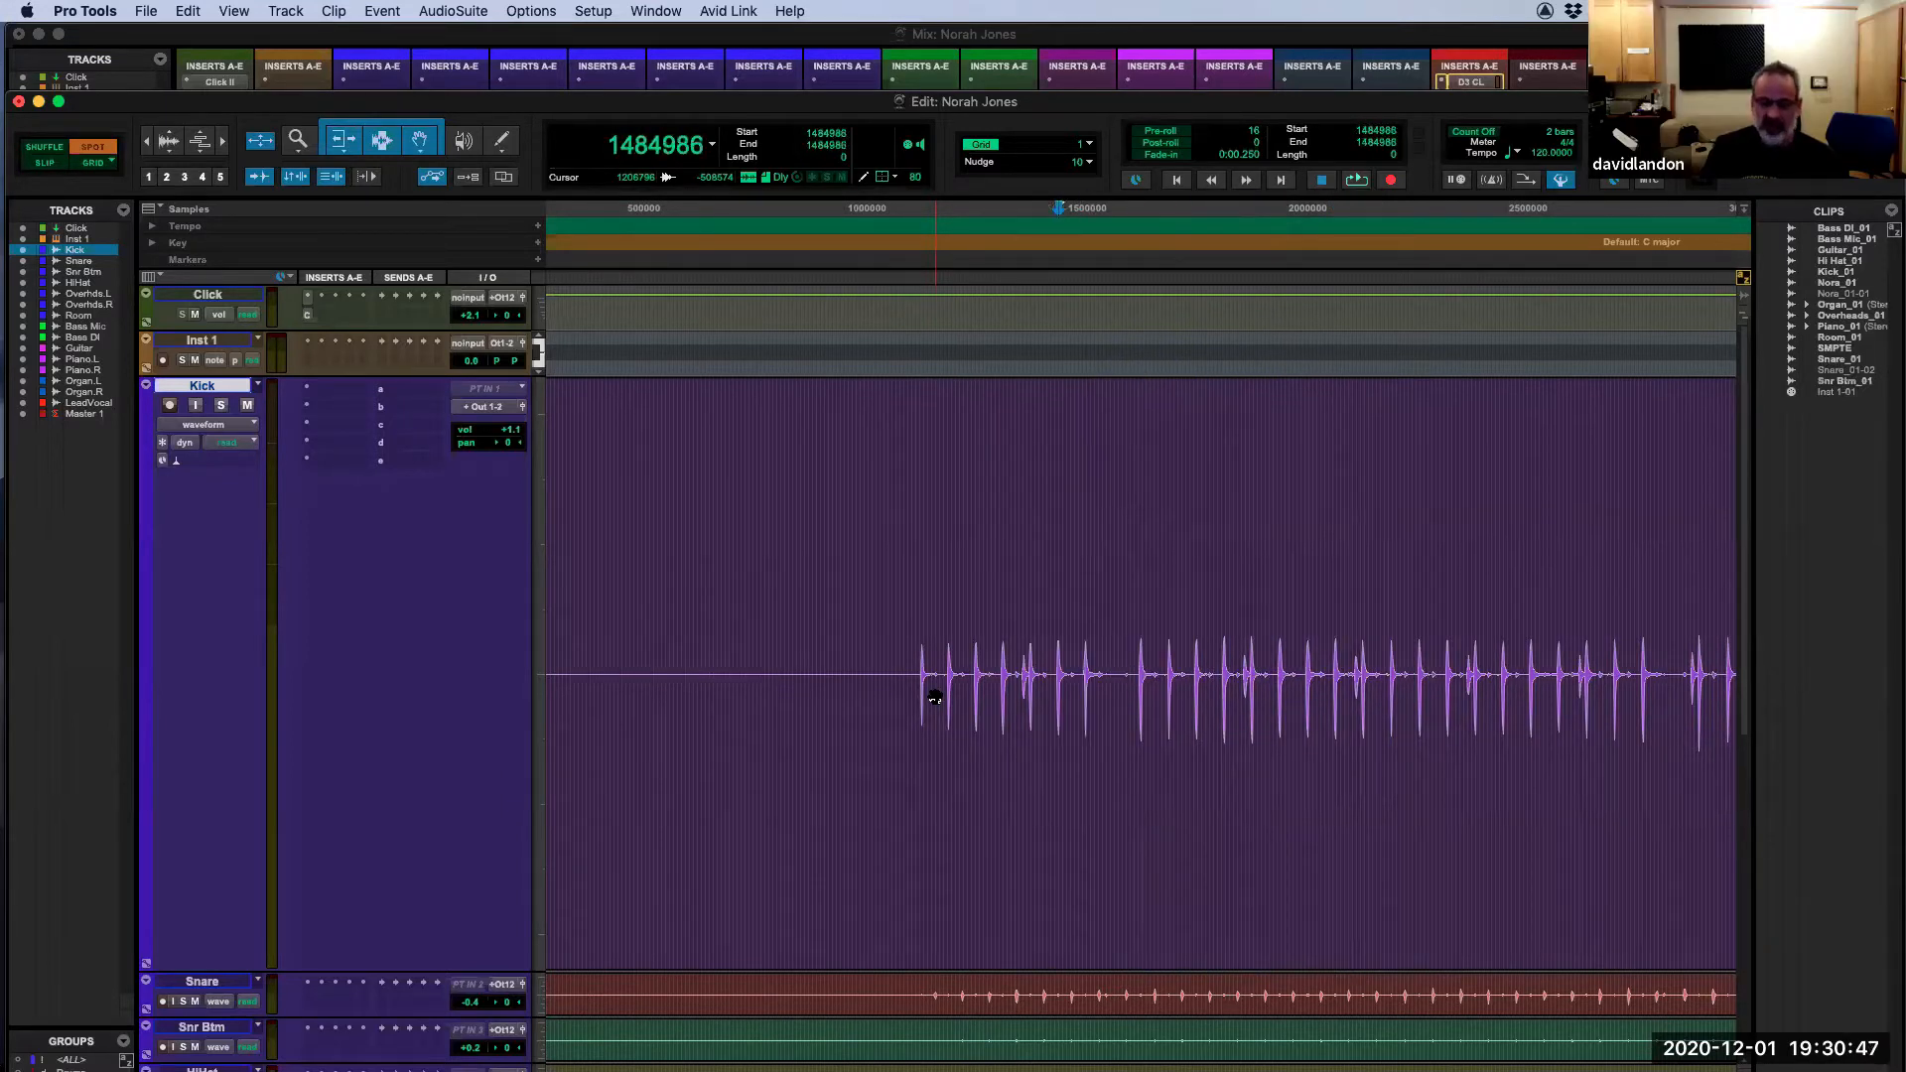
pyautogui.hotkey('alt', 'Tab')
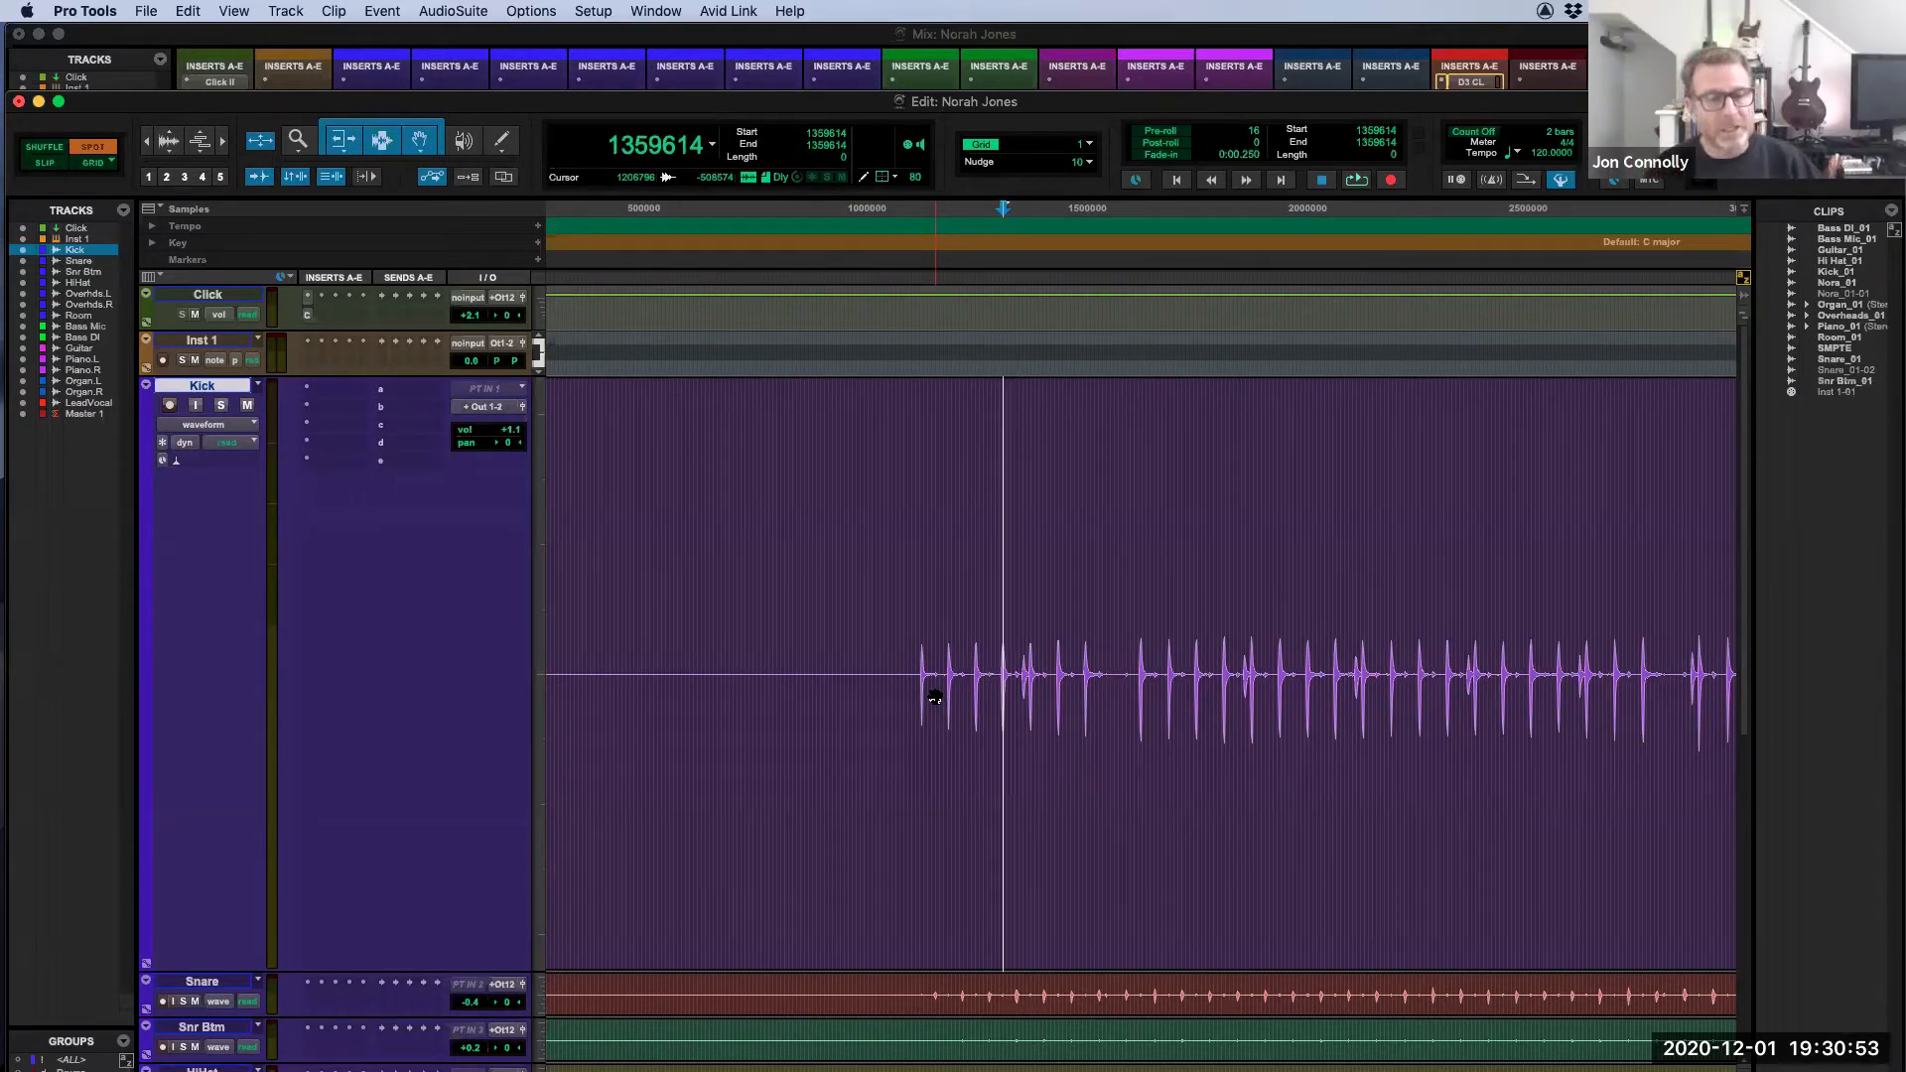
pyautogui.hotkey('shift', 'alt', 'Tab')
pyautogui.hotkey('shift', 'alt', 'Tab')
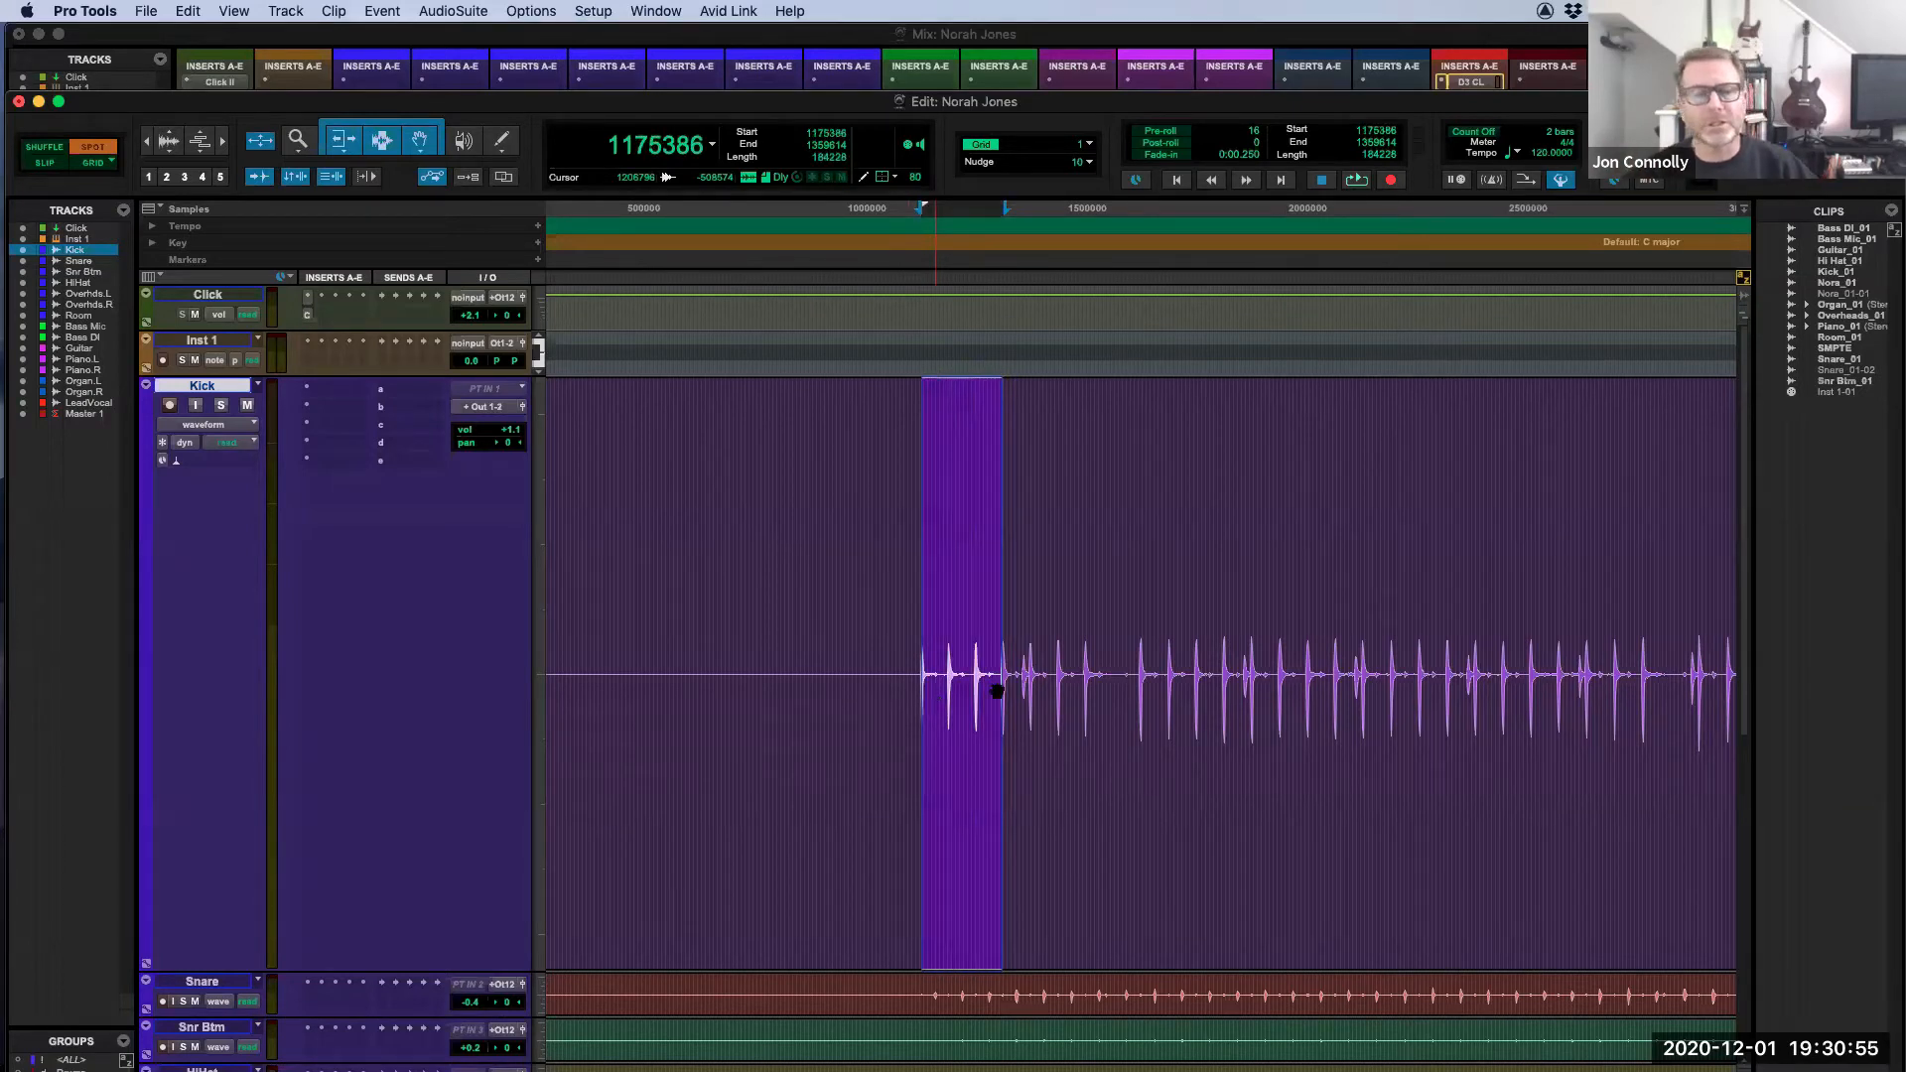
# Step: Place the edit cursor at sample 1670602 in the Kick clip and step it back through the transients to sample 1406654
pyautogui.click(1135, 546)
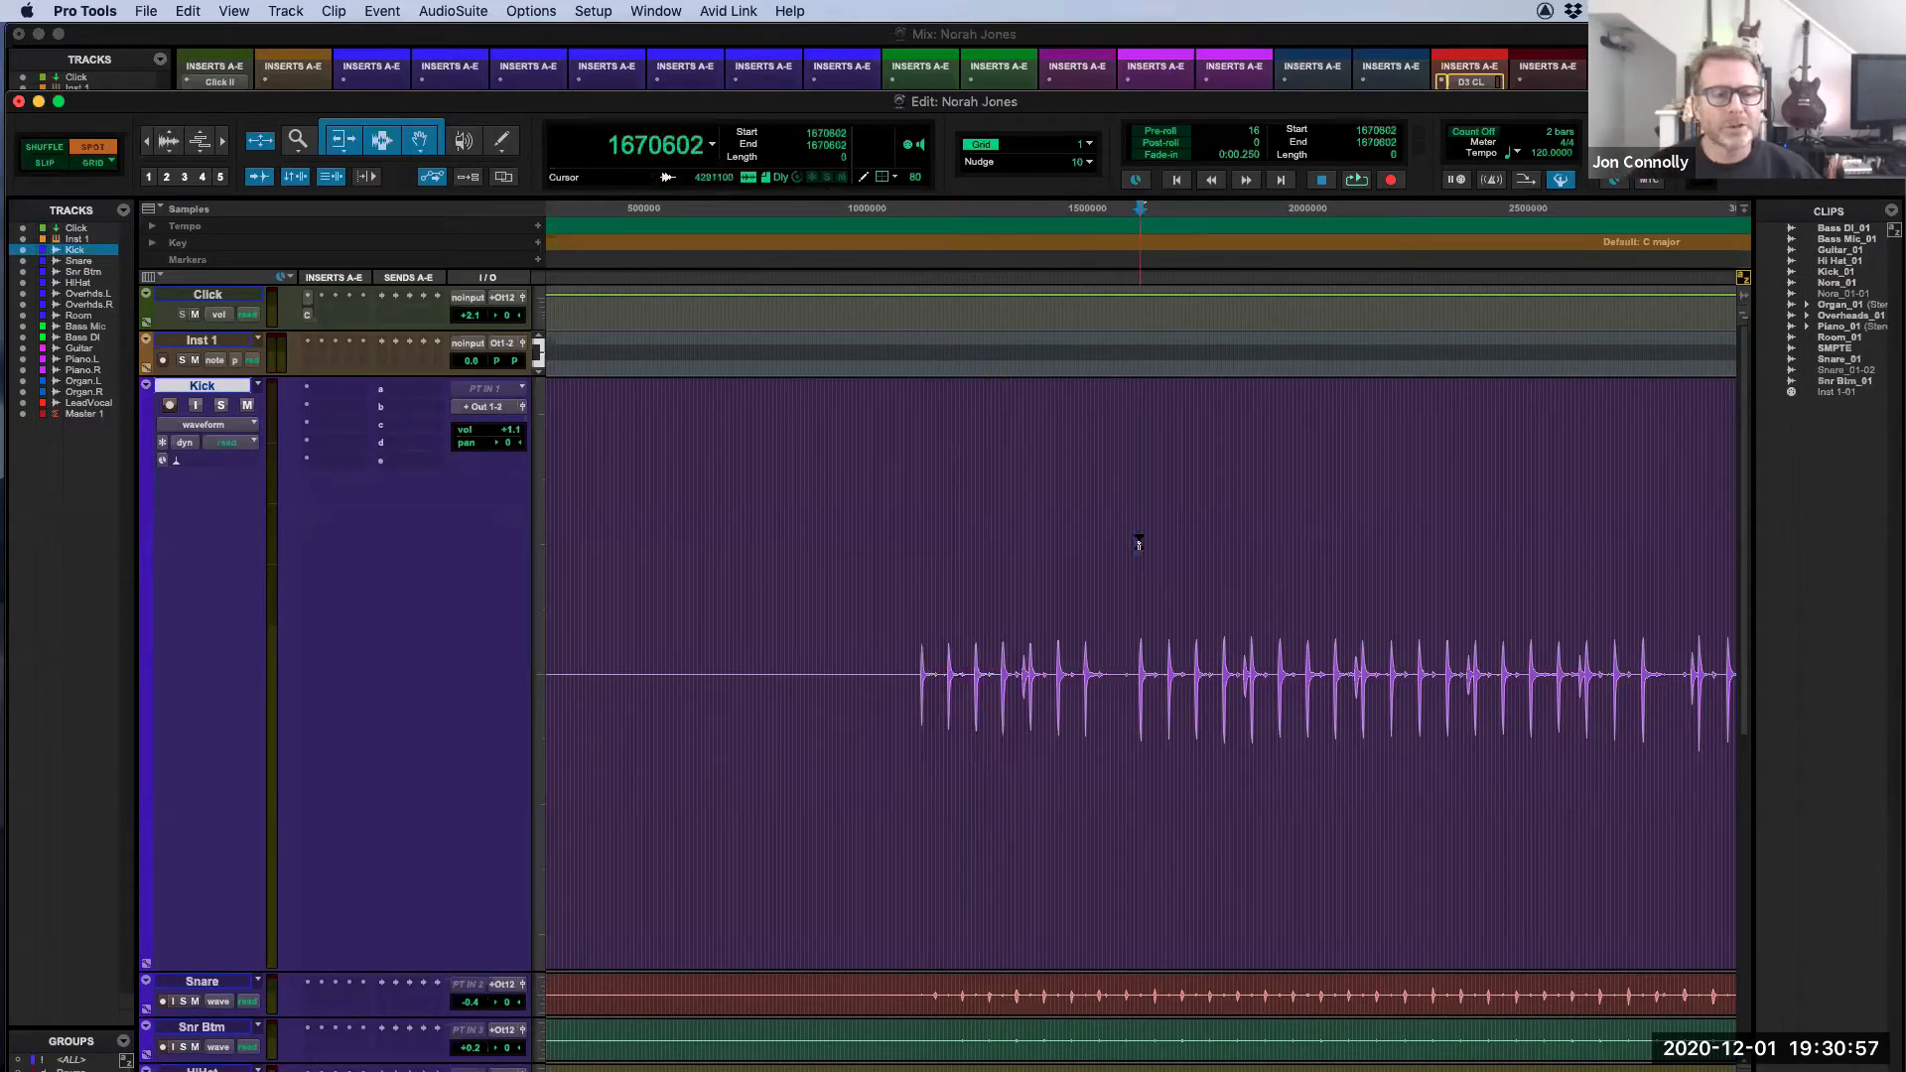
pyautogui.hotkey('alt', 'Tab')
pyautogui.hotkey('alt', 'Tab')
pyautogui.hotkey('alt', 'Tab')
pyautogui.hotkey('alt', 'Tab')
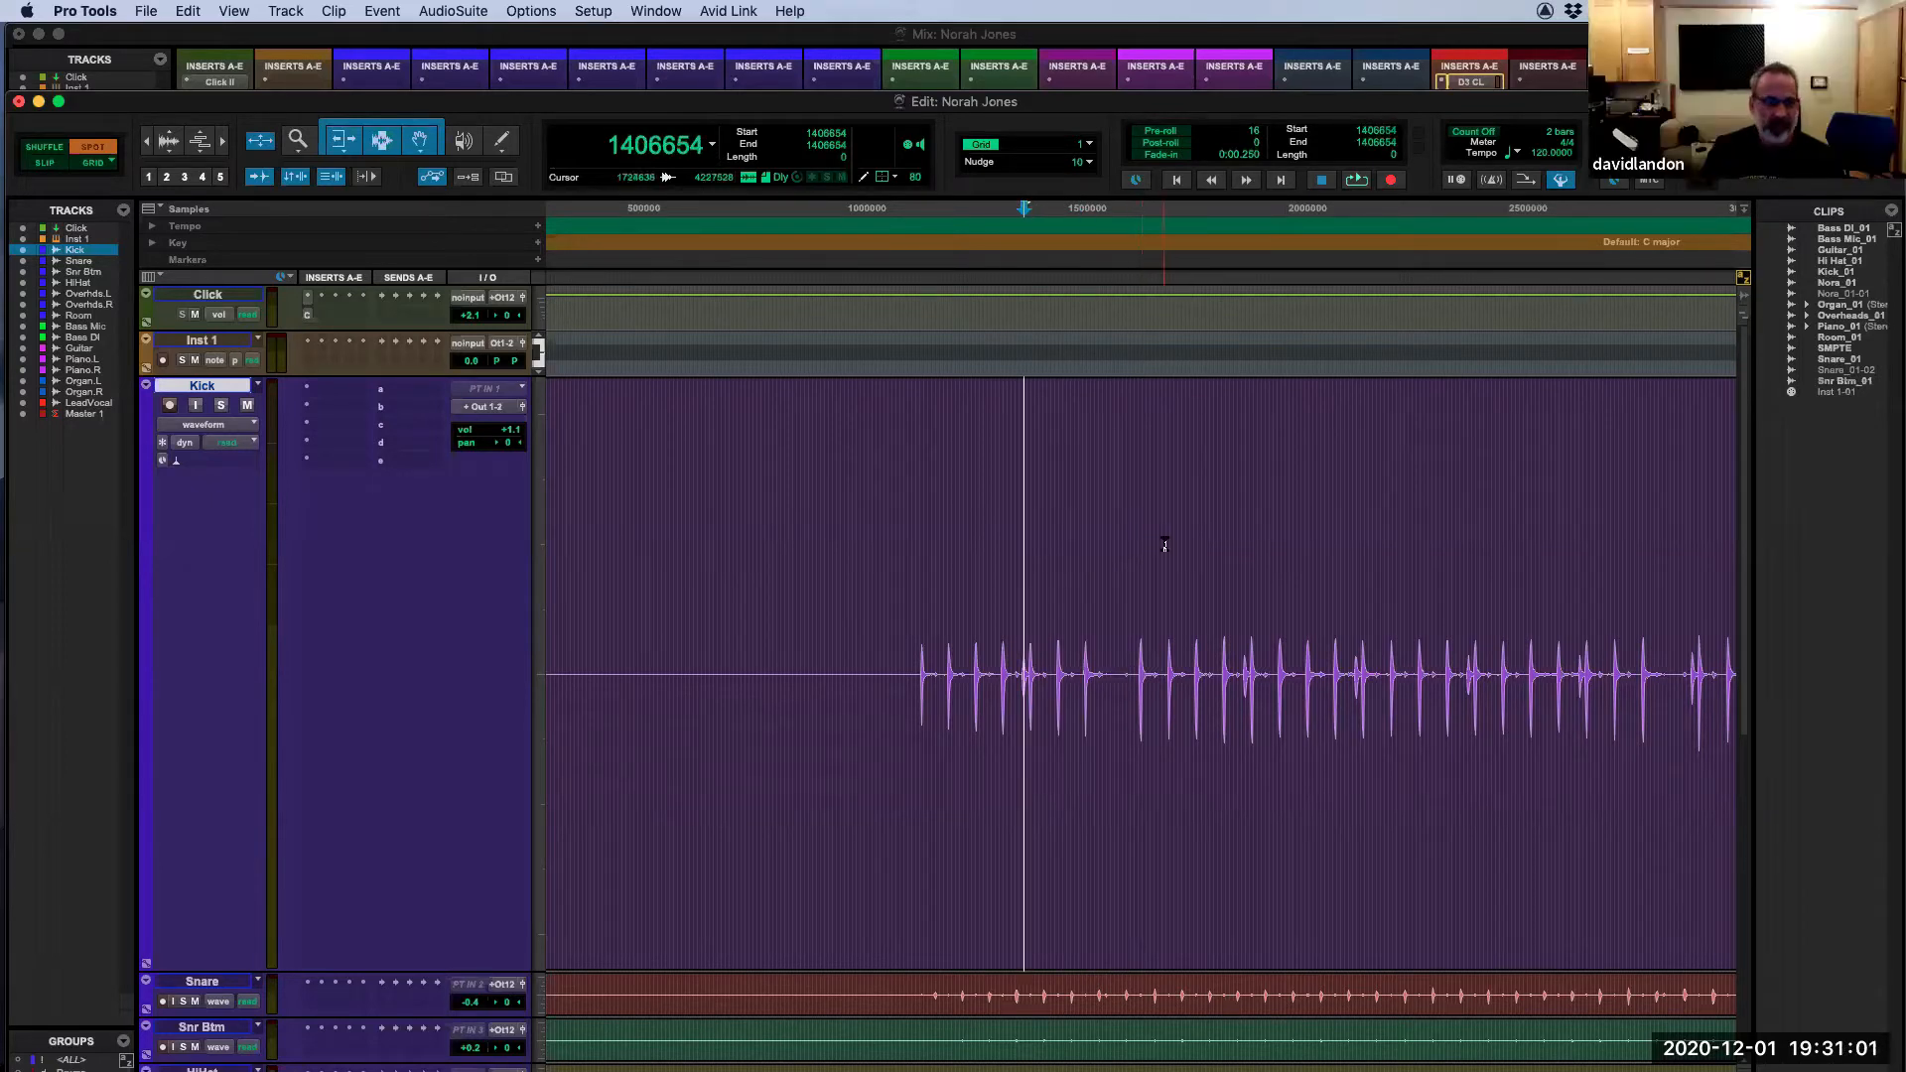
# Step: Place the edit cursor on the Kick transient at sample 1736062 and extend the selection back transient by transient to sample 1484986
pyautogui.click(1164, 543)
pyautogui.press('Tab')
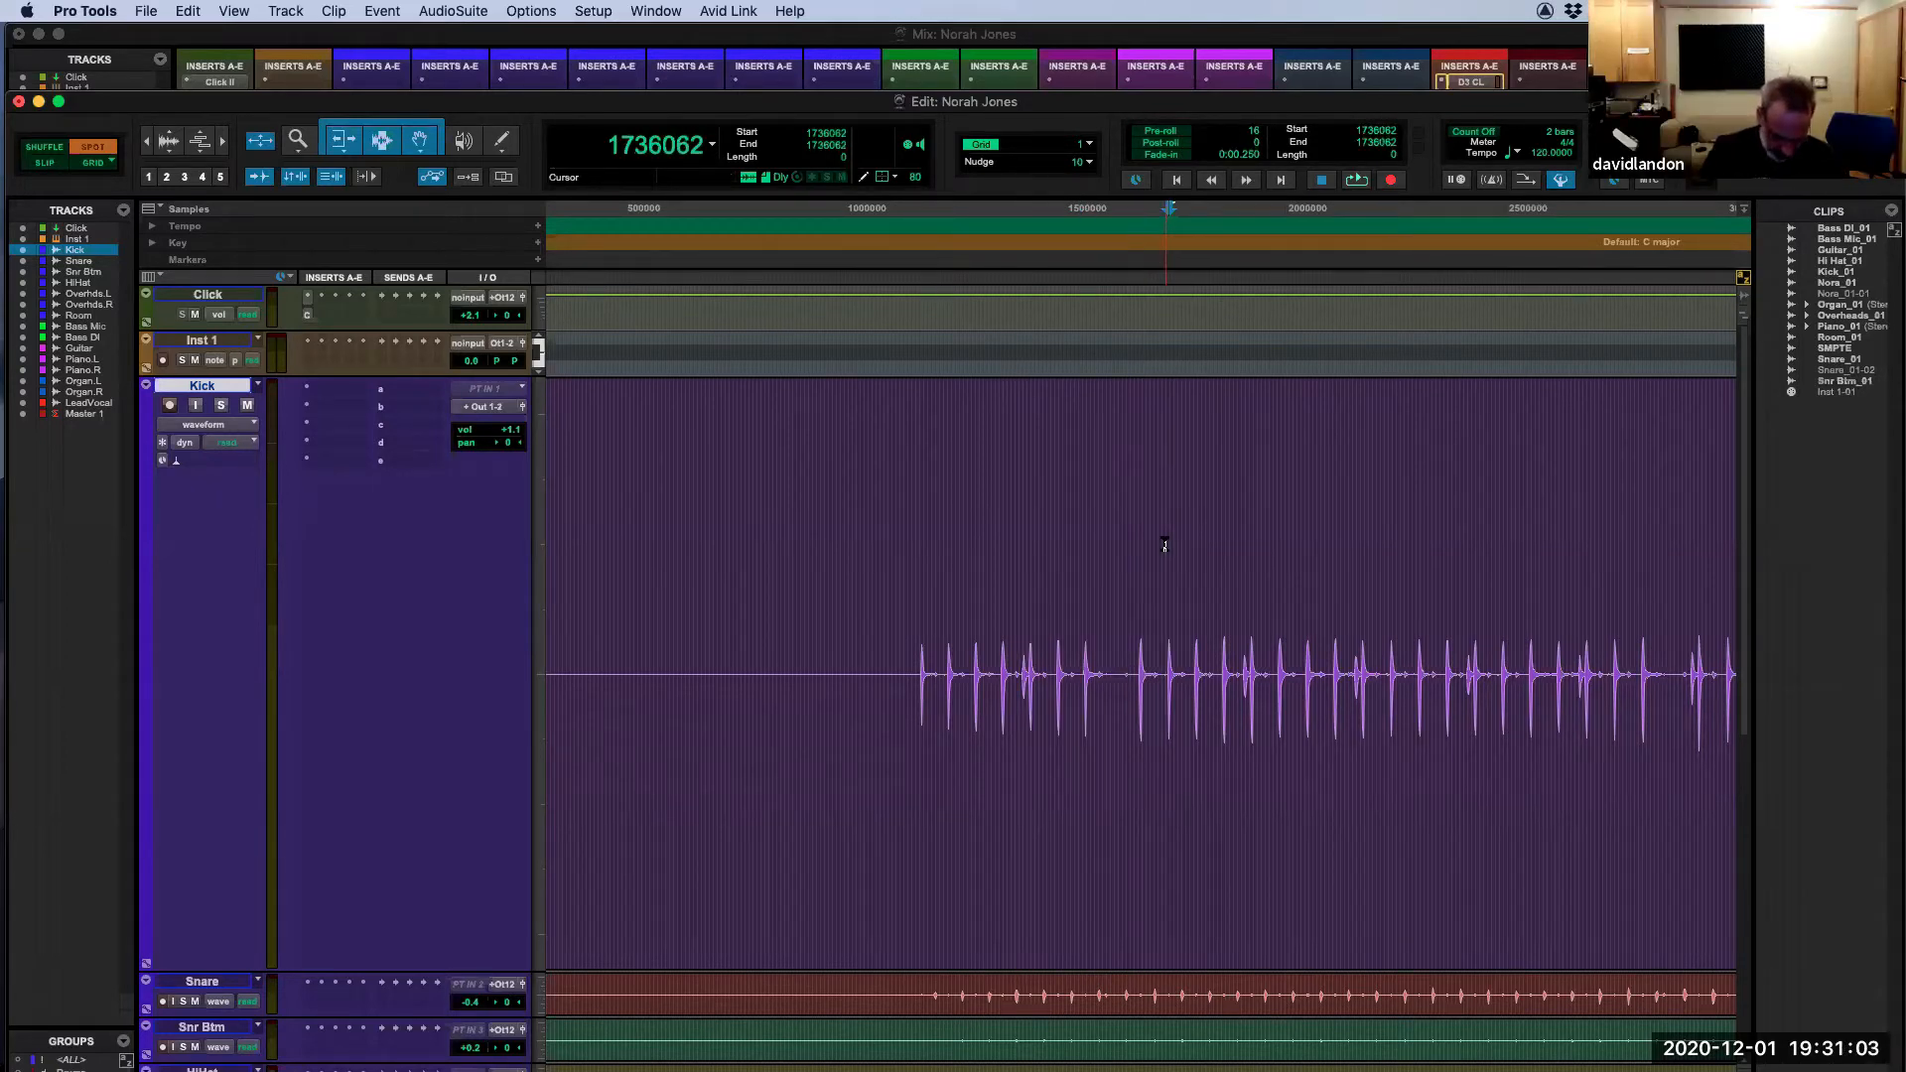
pyautogui.hotkey('shift', 'alt', 'Tab')
pyautogui.hotkey('shift', 'alt', 'Tab')
pyautogui.hotkey('shift', 'alt', 'Tab')
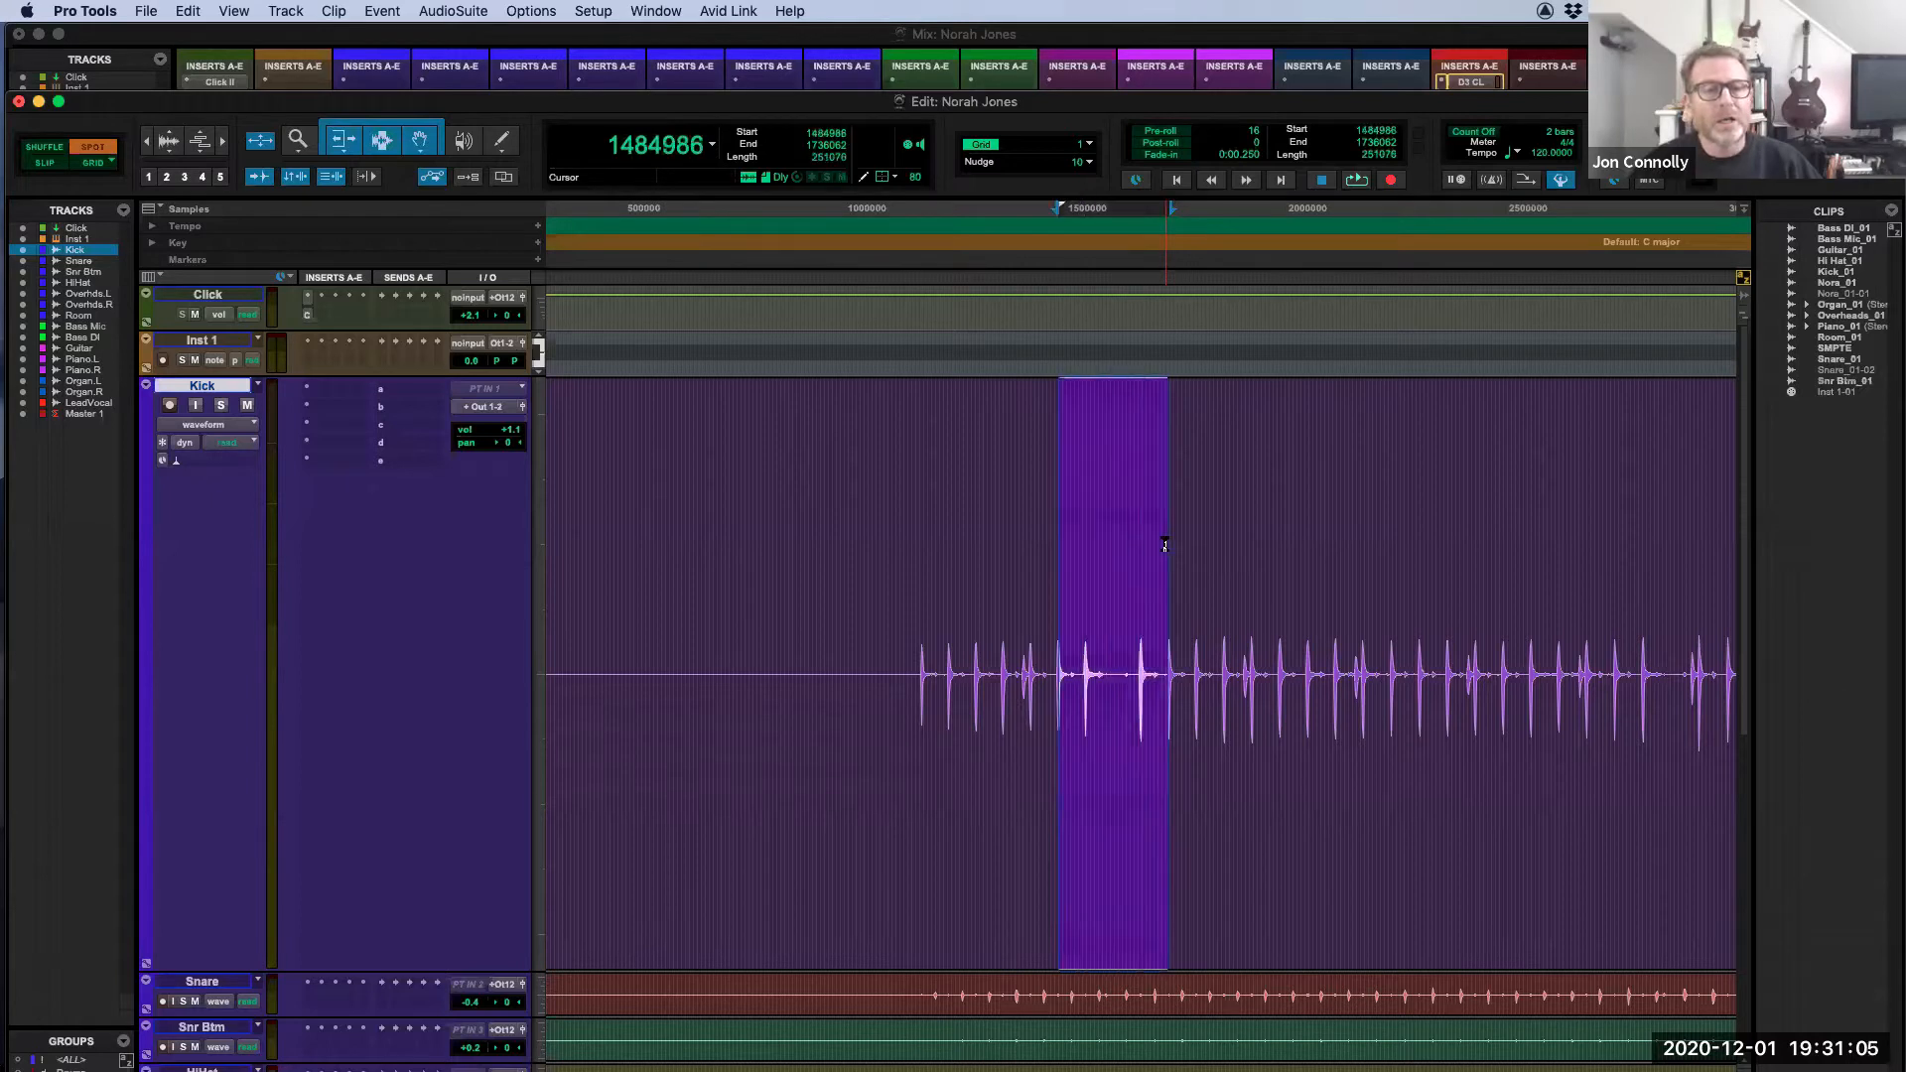
# Step: Extend the Kick selection back to the previous transient and adjust its boundaries to span samples 1245072 to 2152420
pyautogui.hotkey('shift', 'alt', 'Tab')
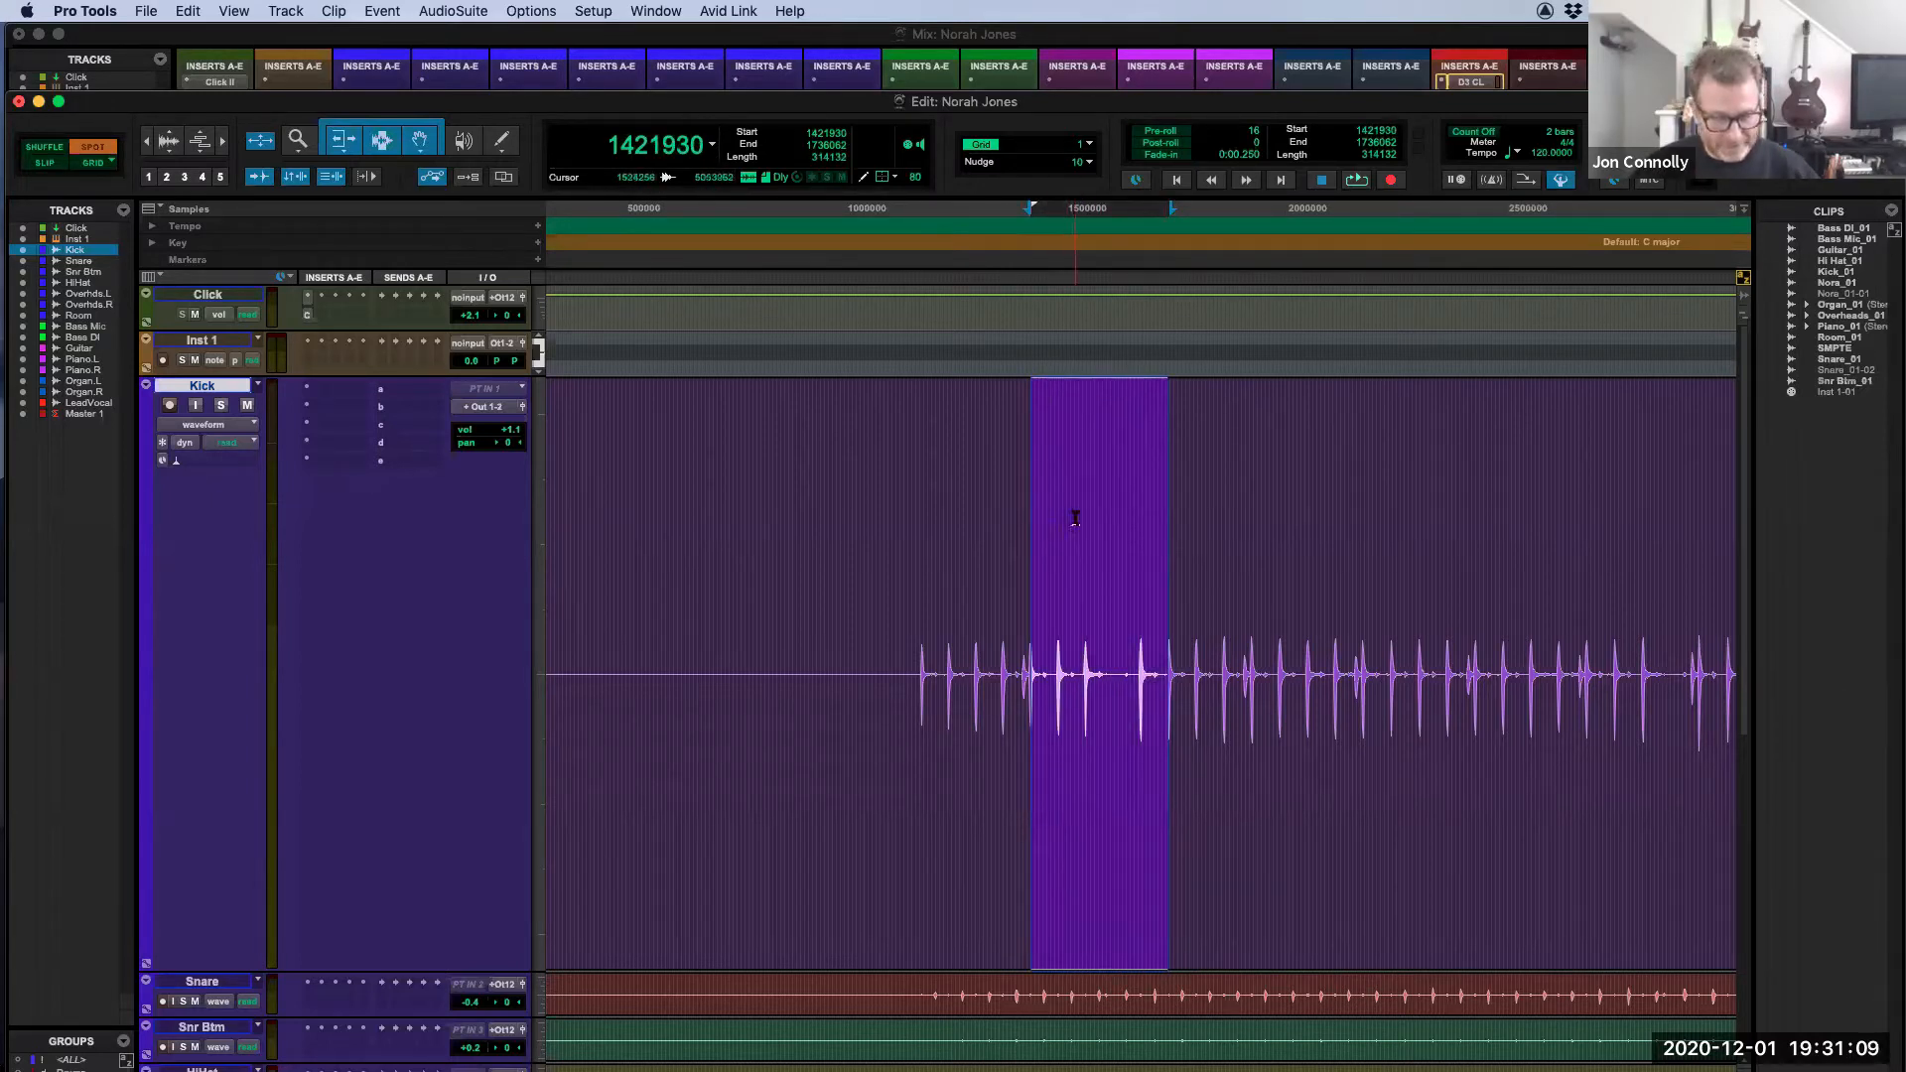
pyautogui.moveTo(1037, 501); pyautogui.dragTo(953, 521)
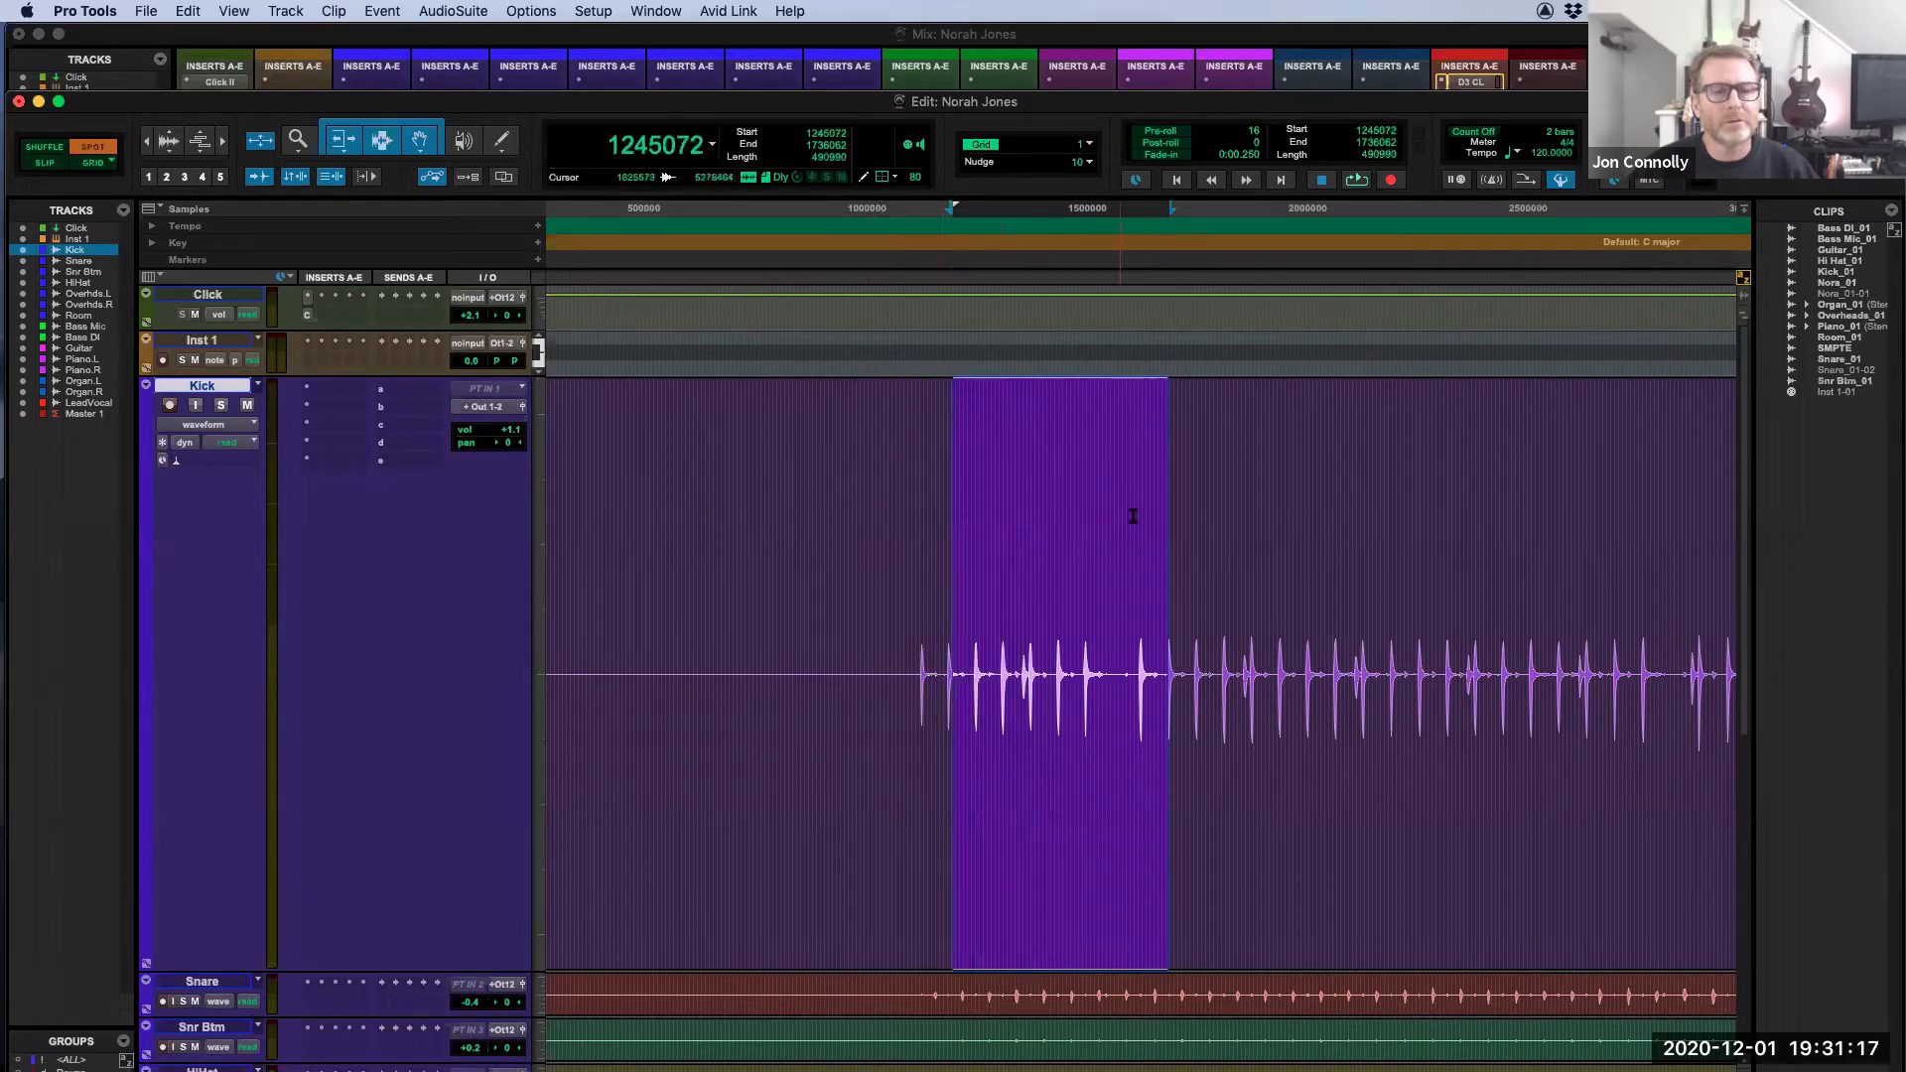
pyautogui.moveTo(1171, 510); pyautogui.dragTo(1351, 541)
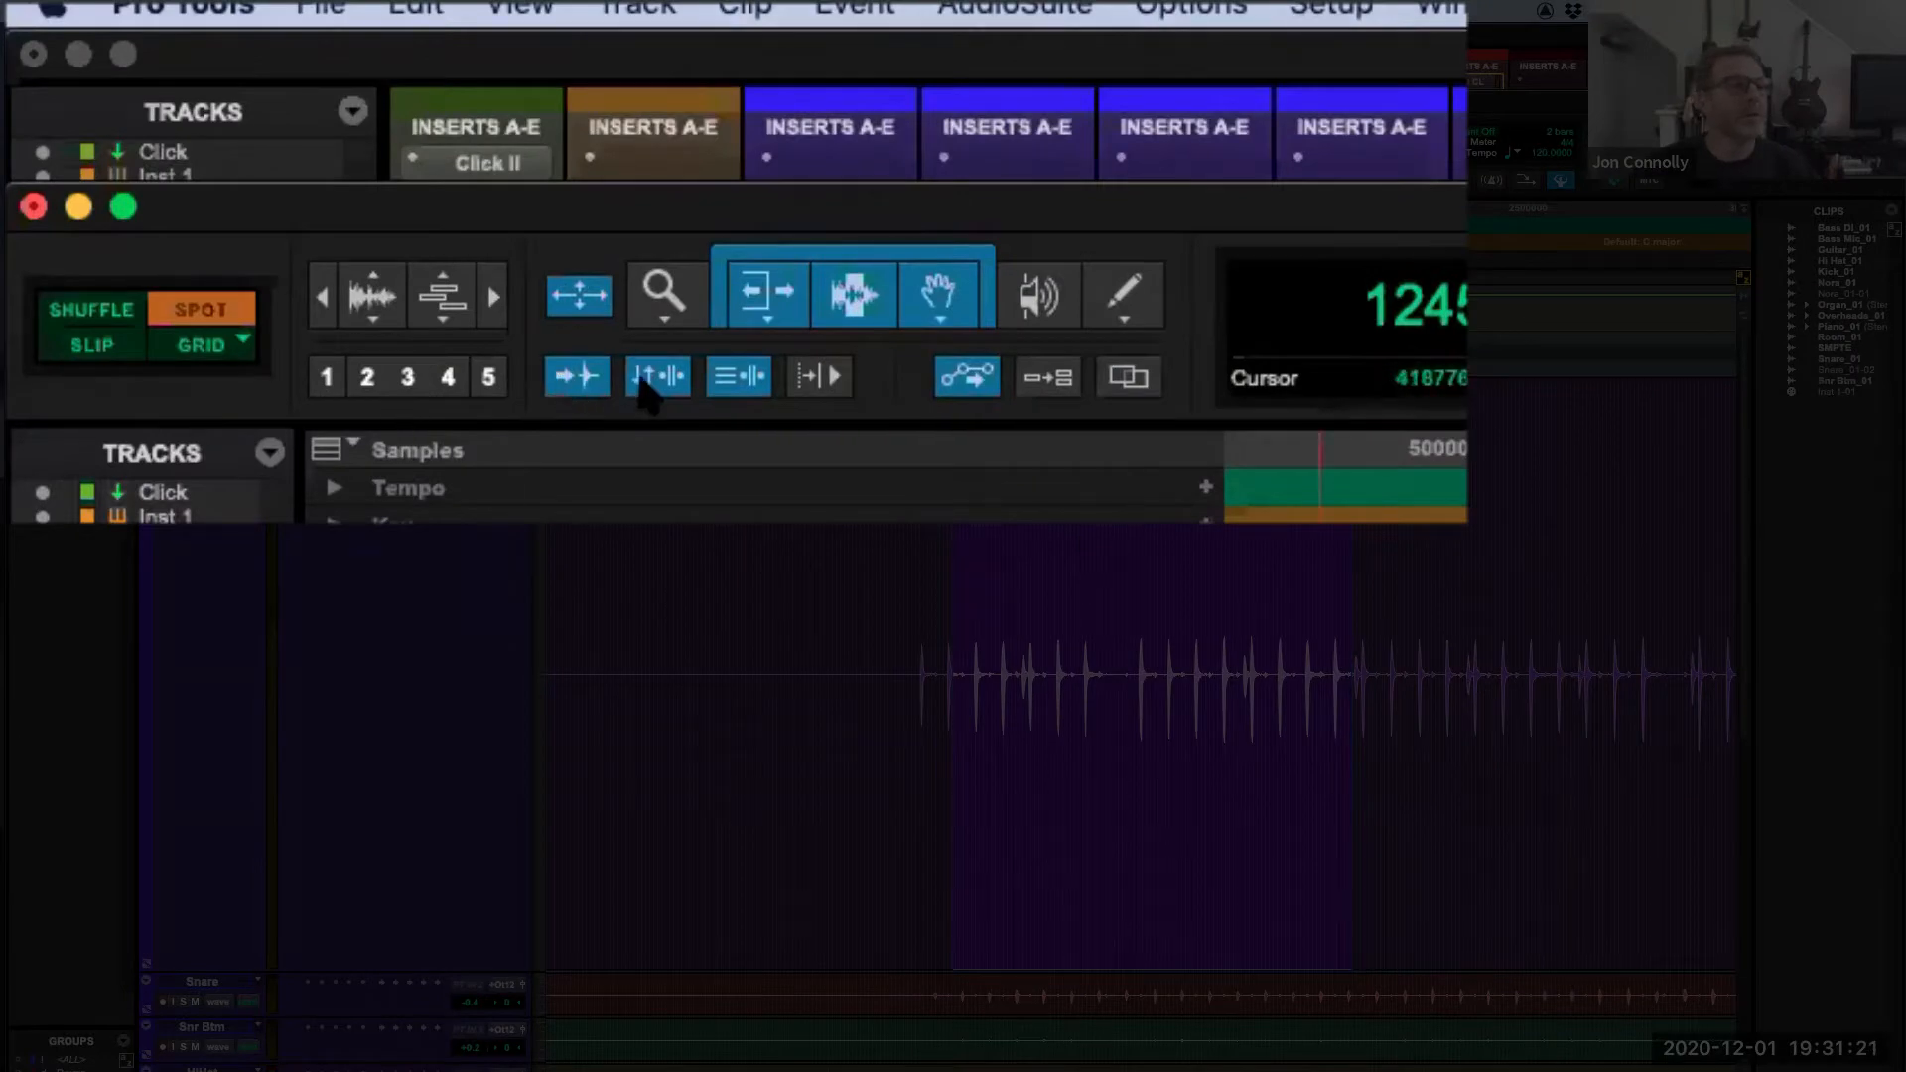
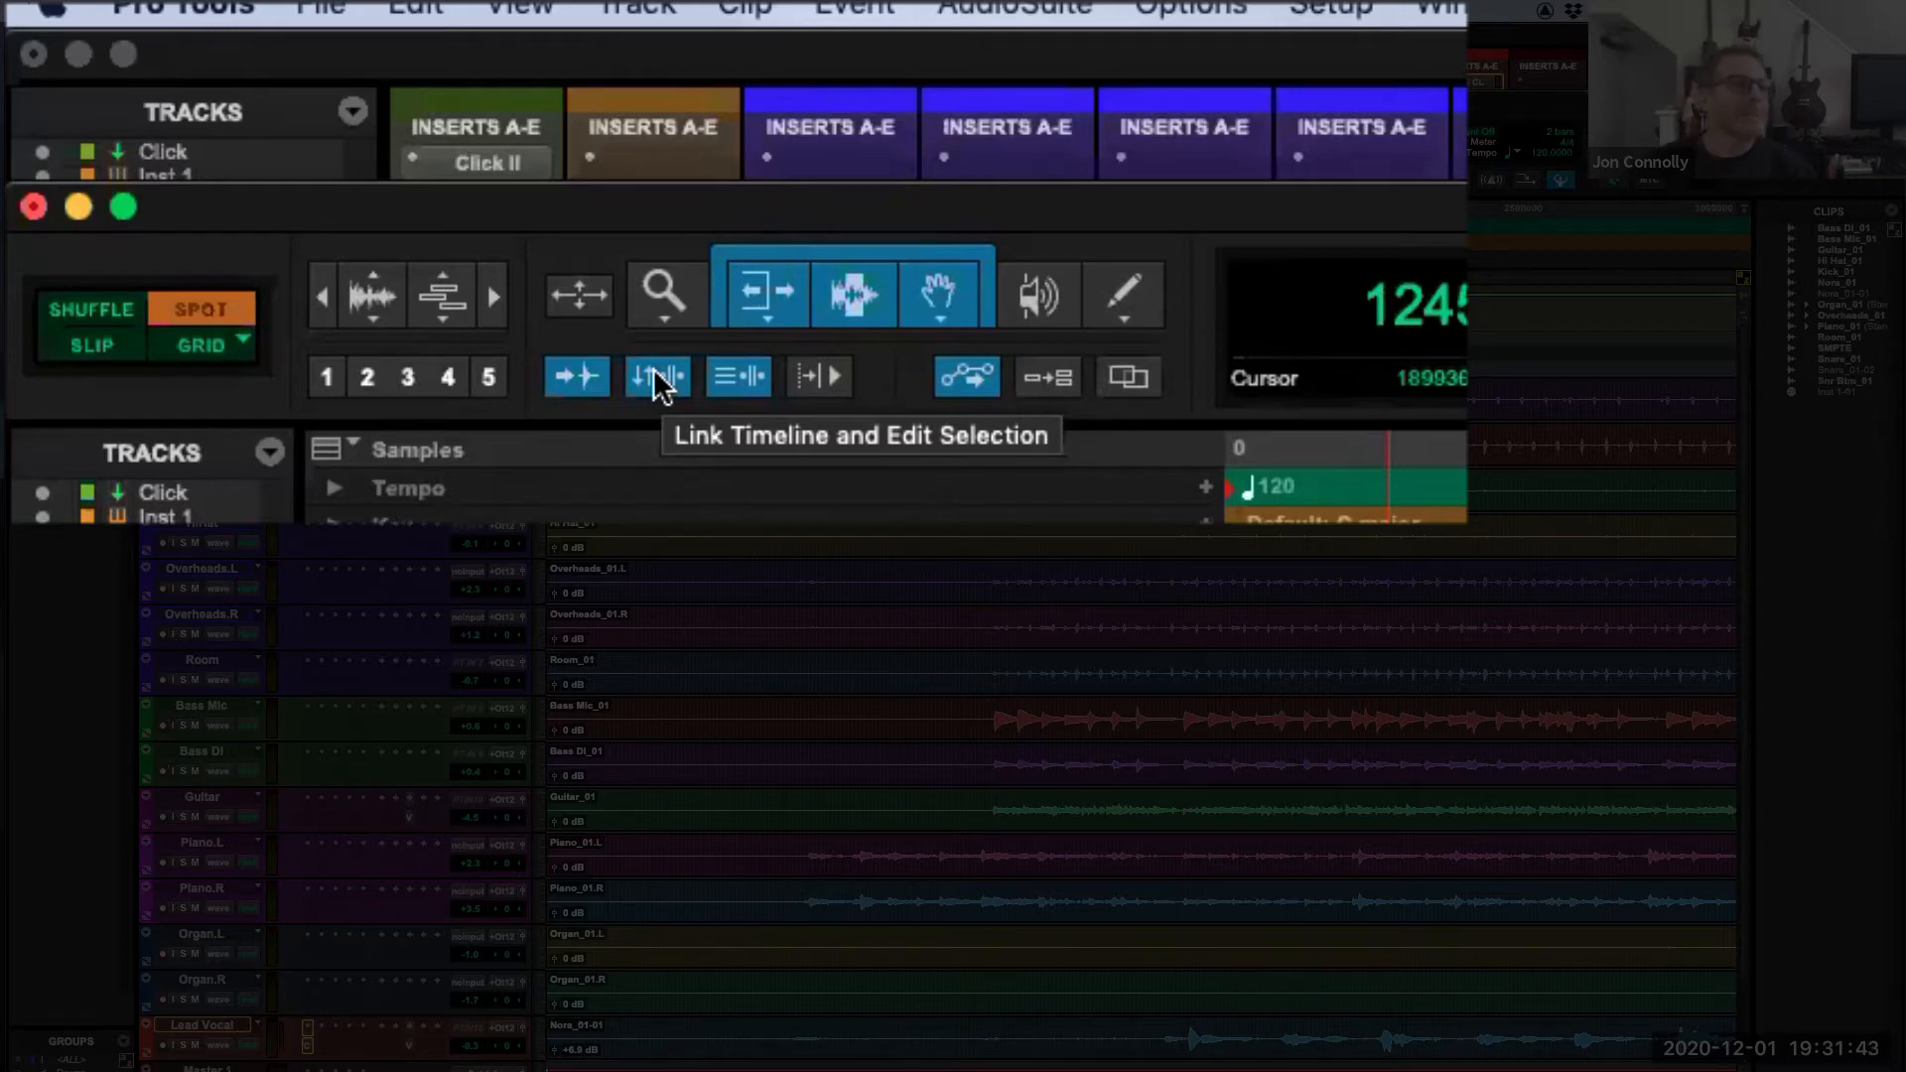
# Step: Unlink the timeline and edit selections, and select samples 1610557 to 2248015 in the Kick clip
pyautogui.click(653, 372)
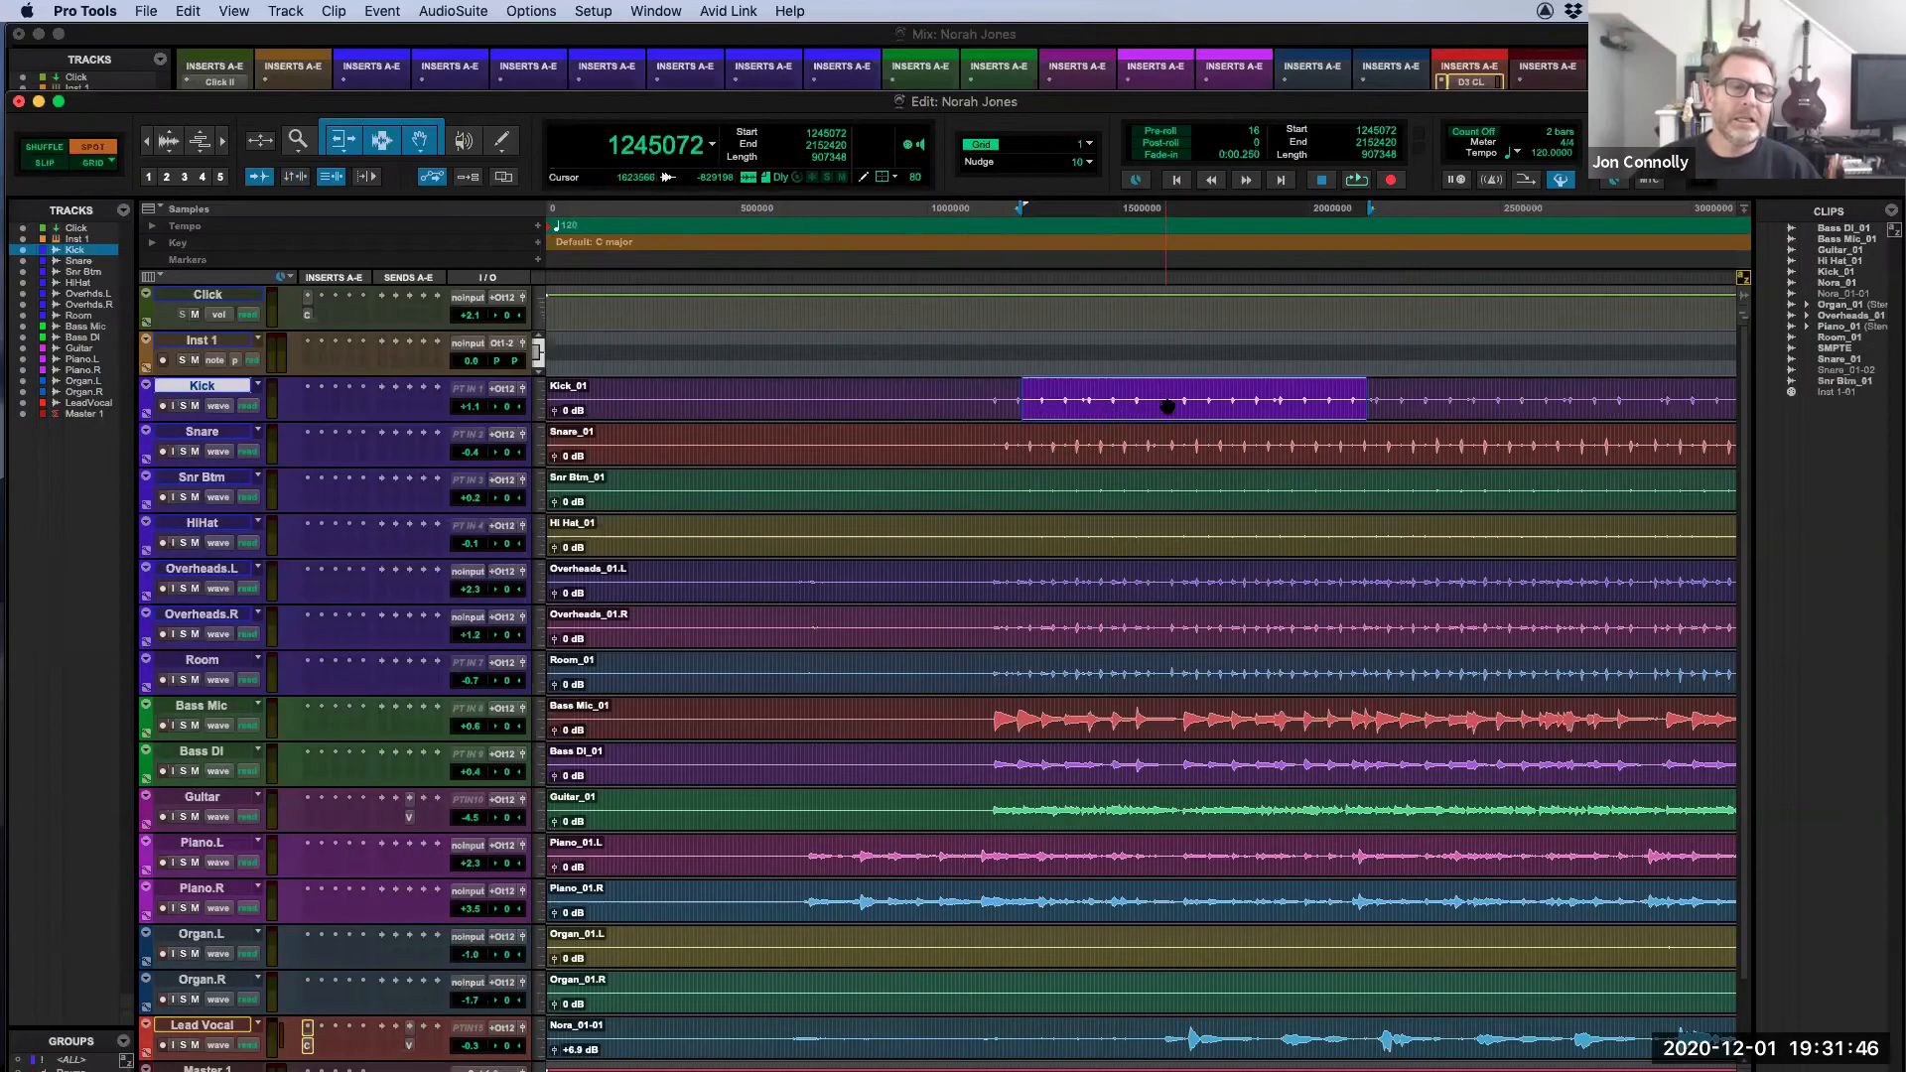
pyautogui.click(1160, 389)
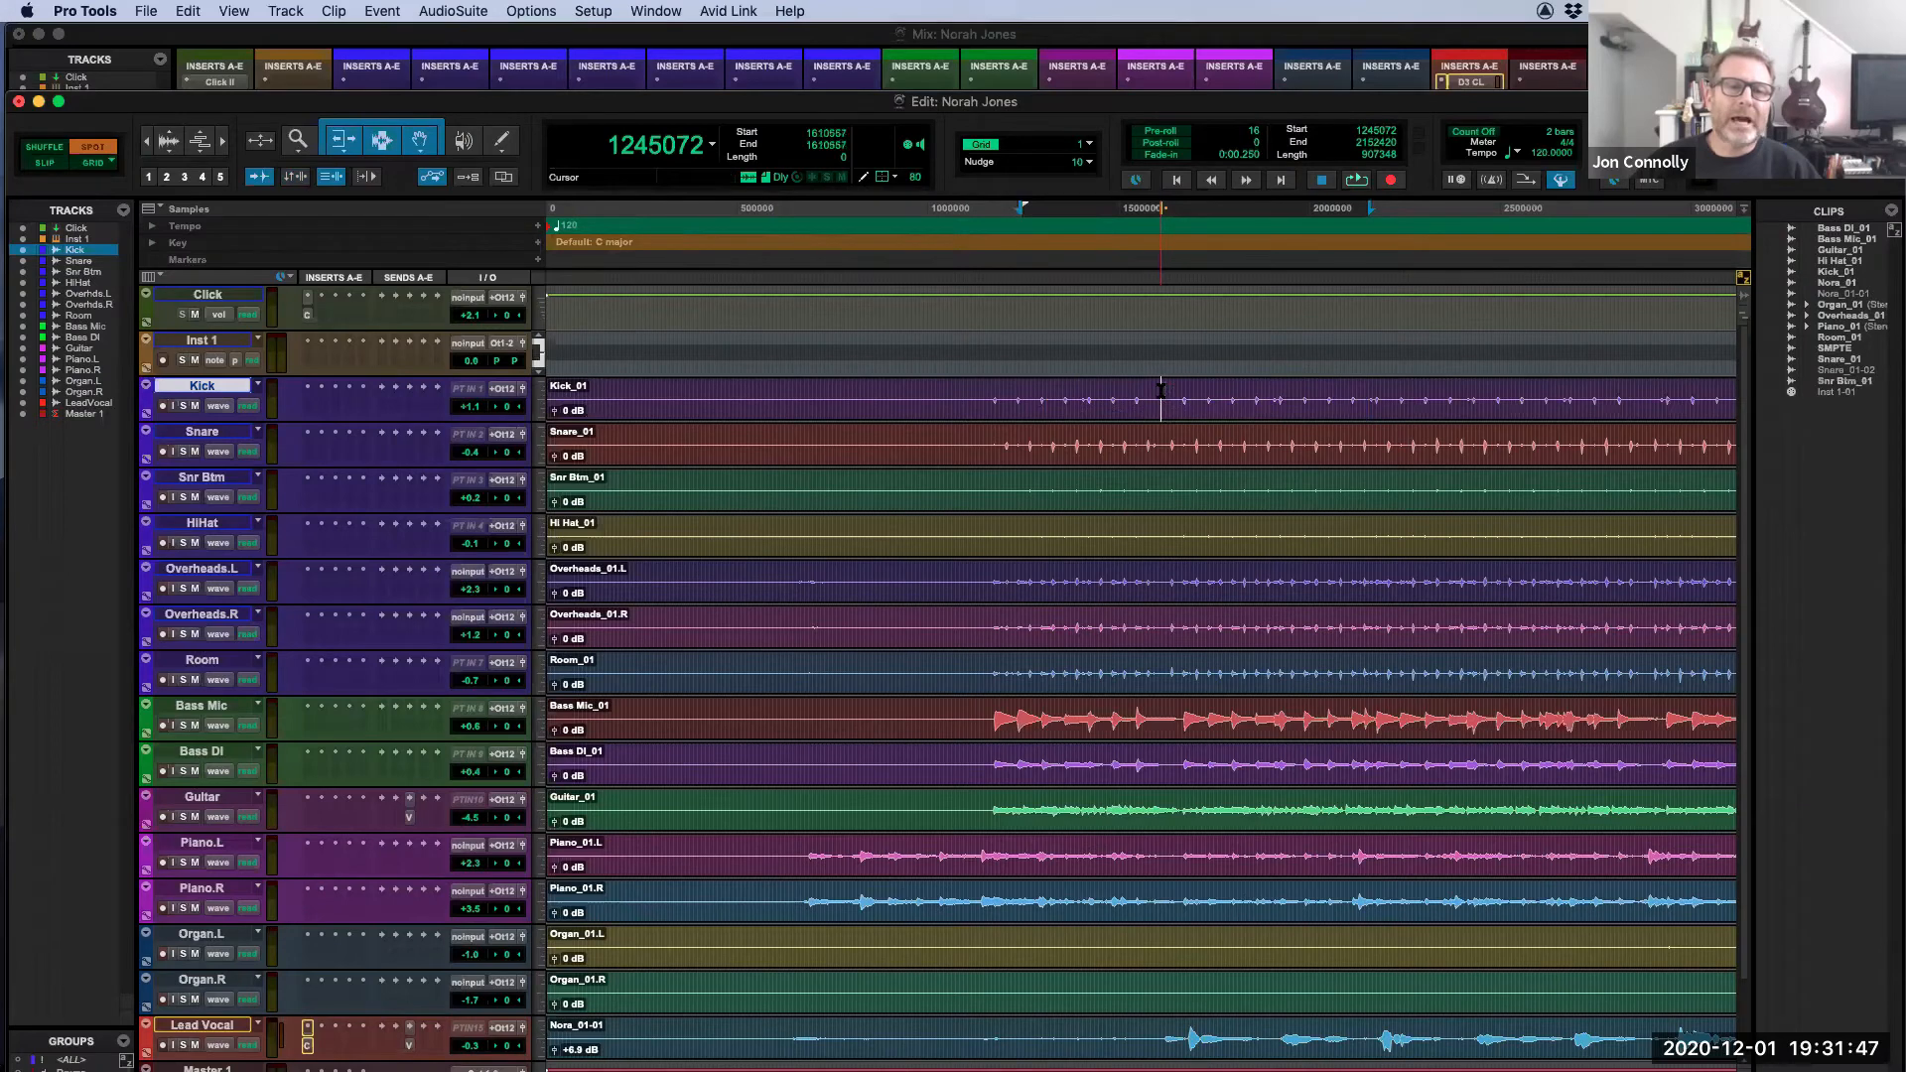
pyautogui.moveTo(1161, 389); pyautogui.dragTo(1401, 399)
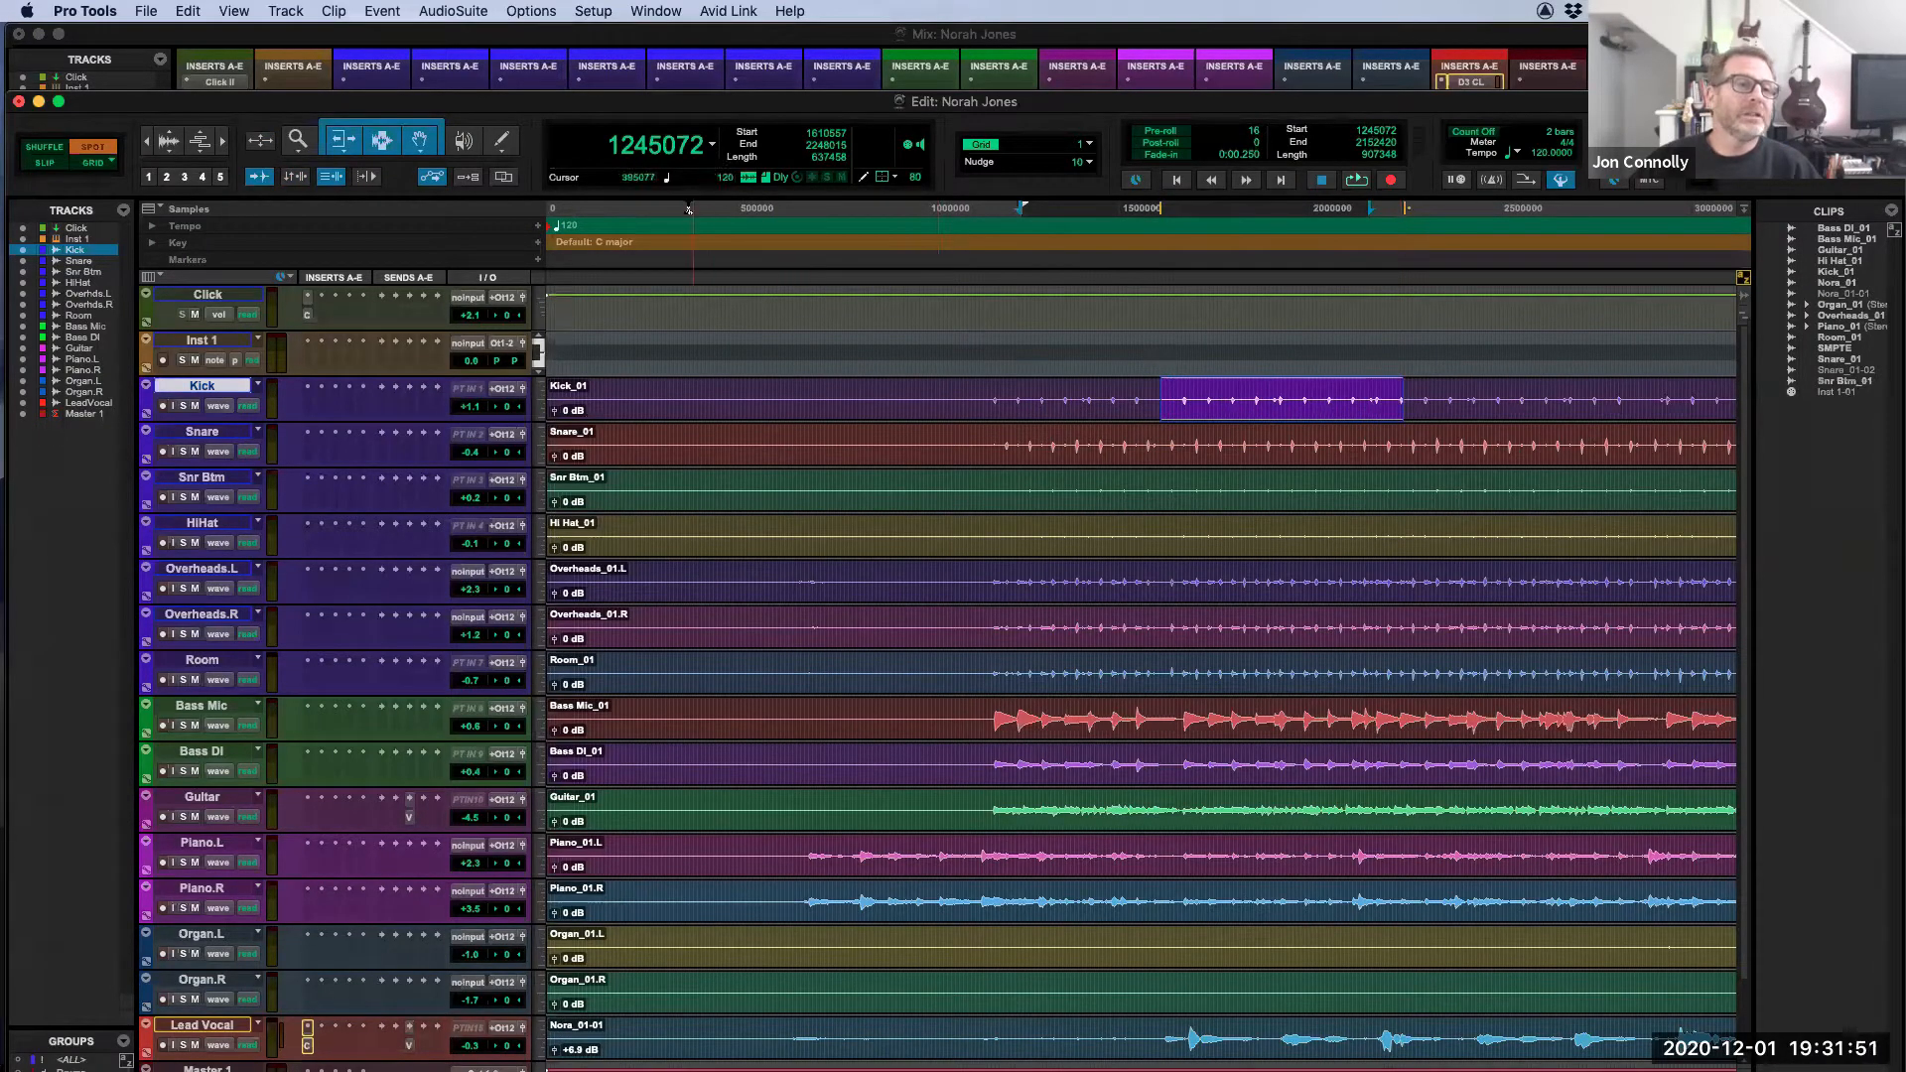
# Step: Make a separate timeline selection from sample 372067 to 980905 on the ruler and play it back
pyautogui.moveTo(695, 211); pyautogui.dragTo(925, 218)
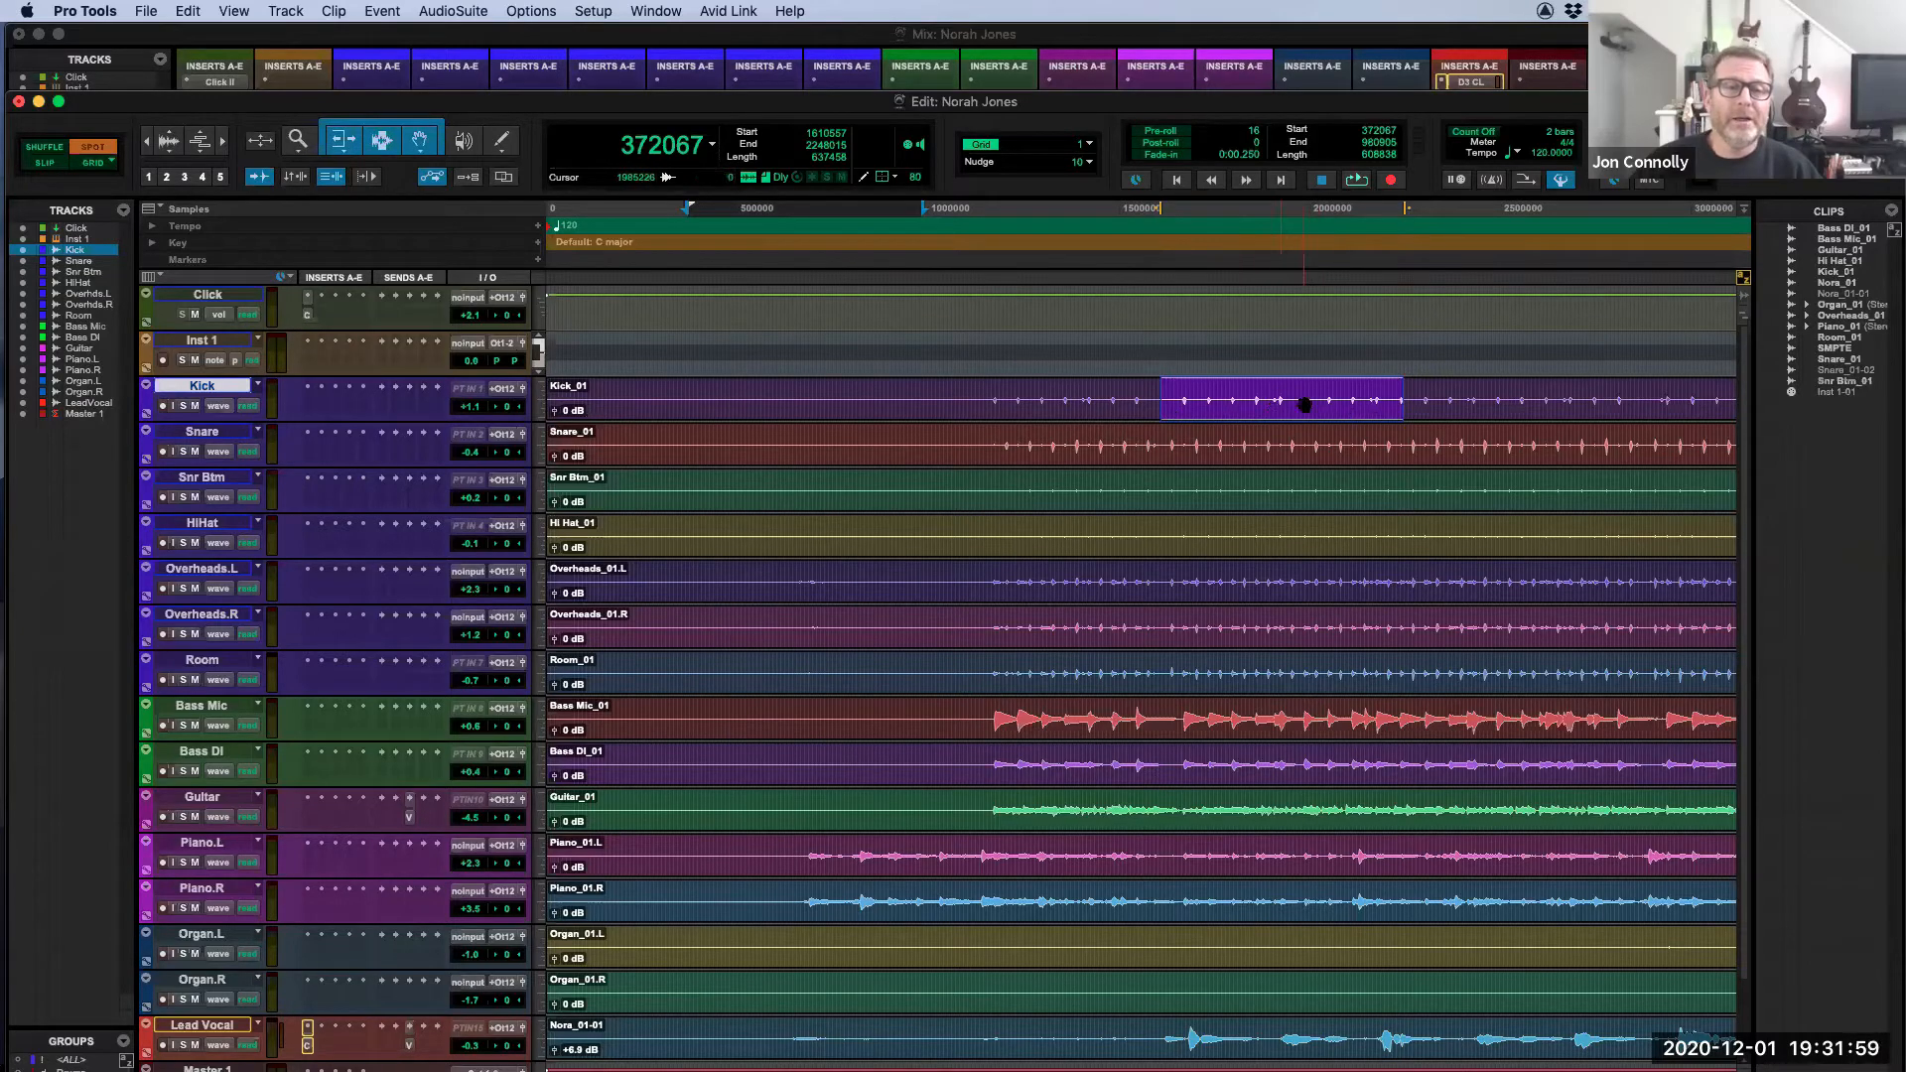
pyautogui.press('space')
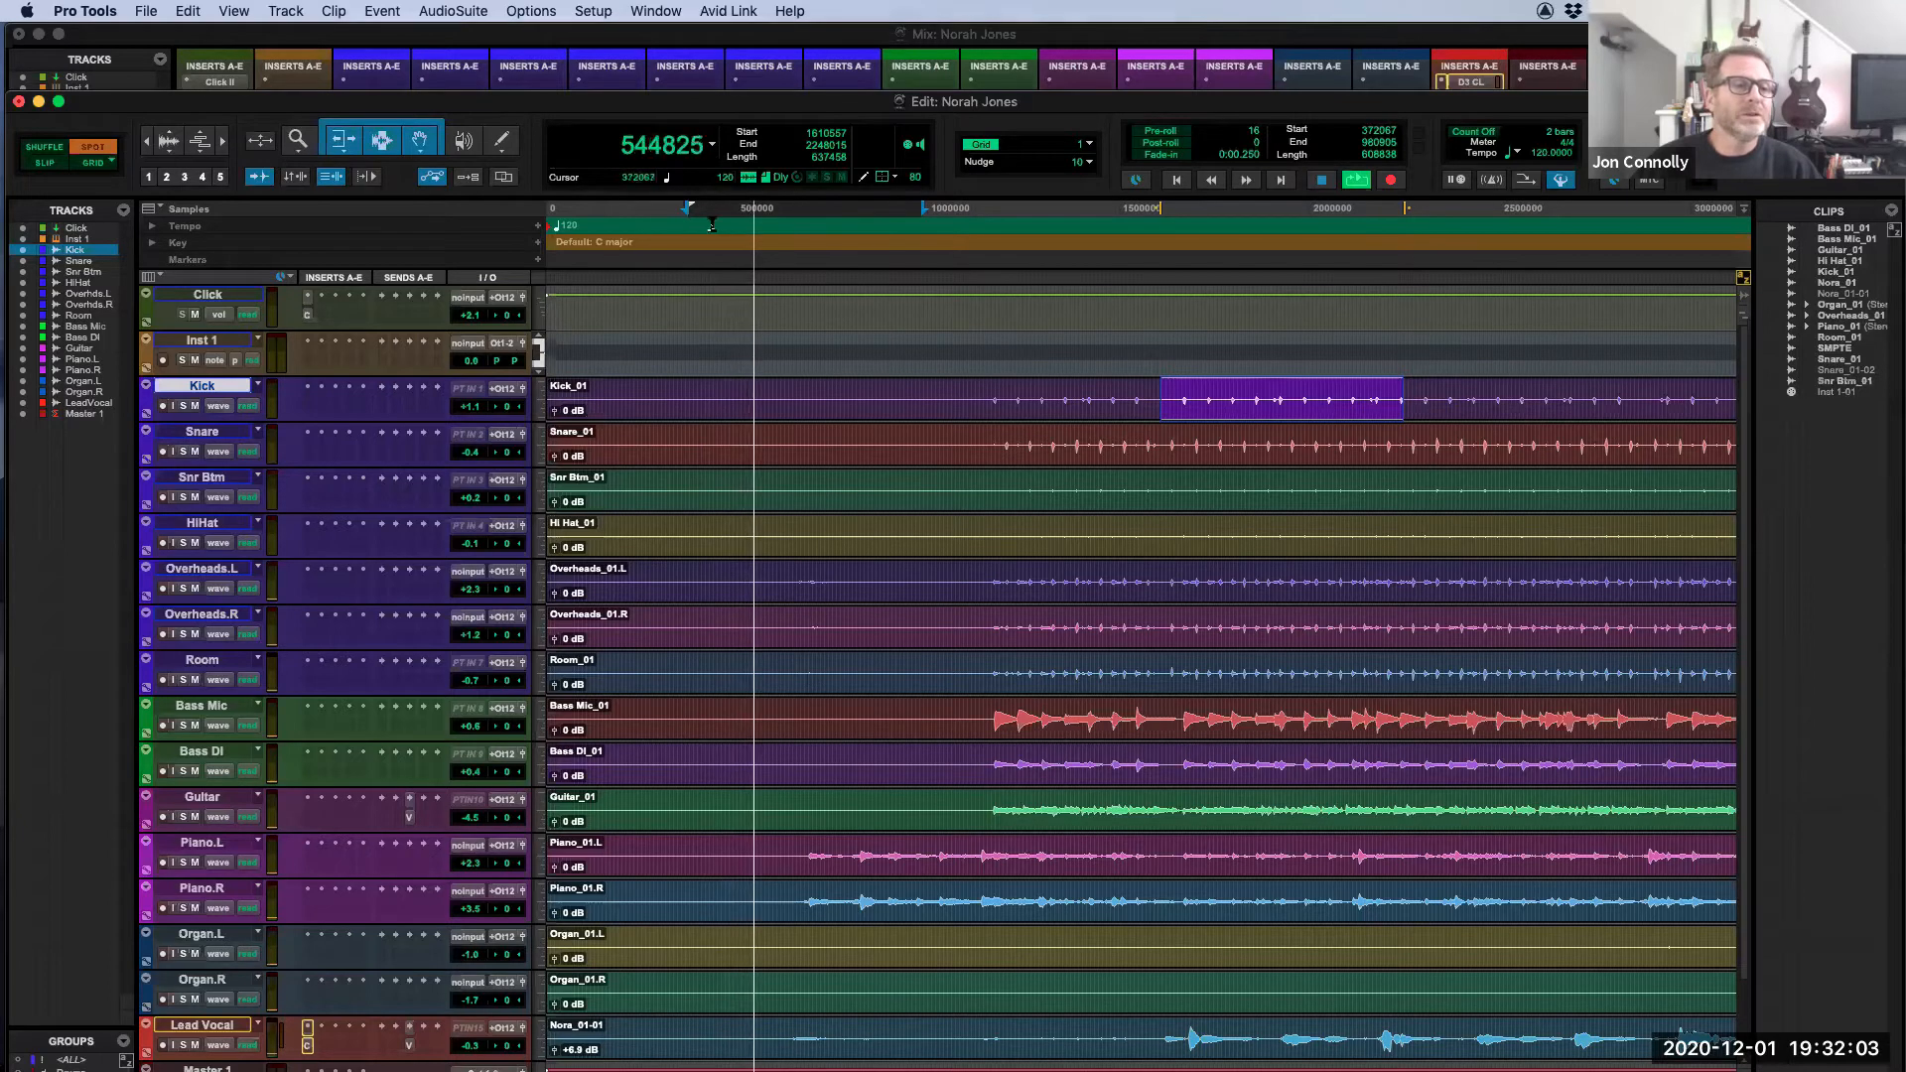
pyautogui.press('space')
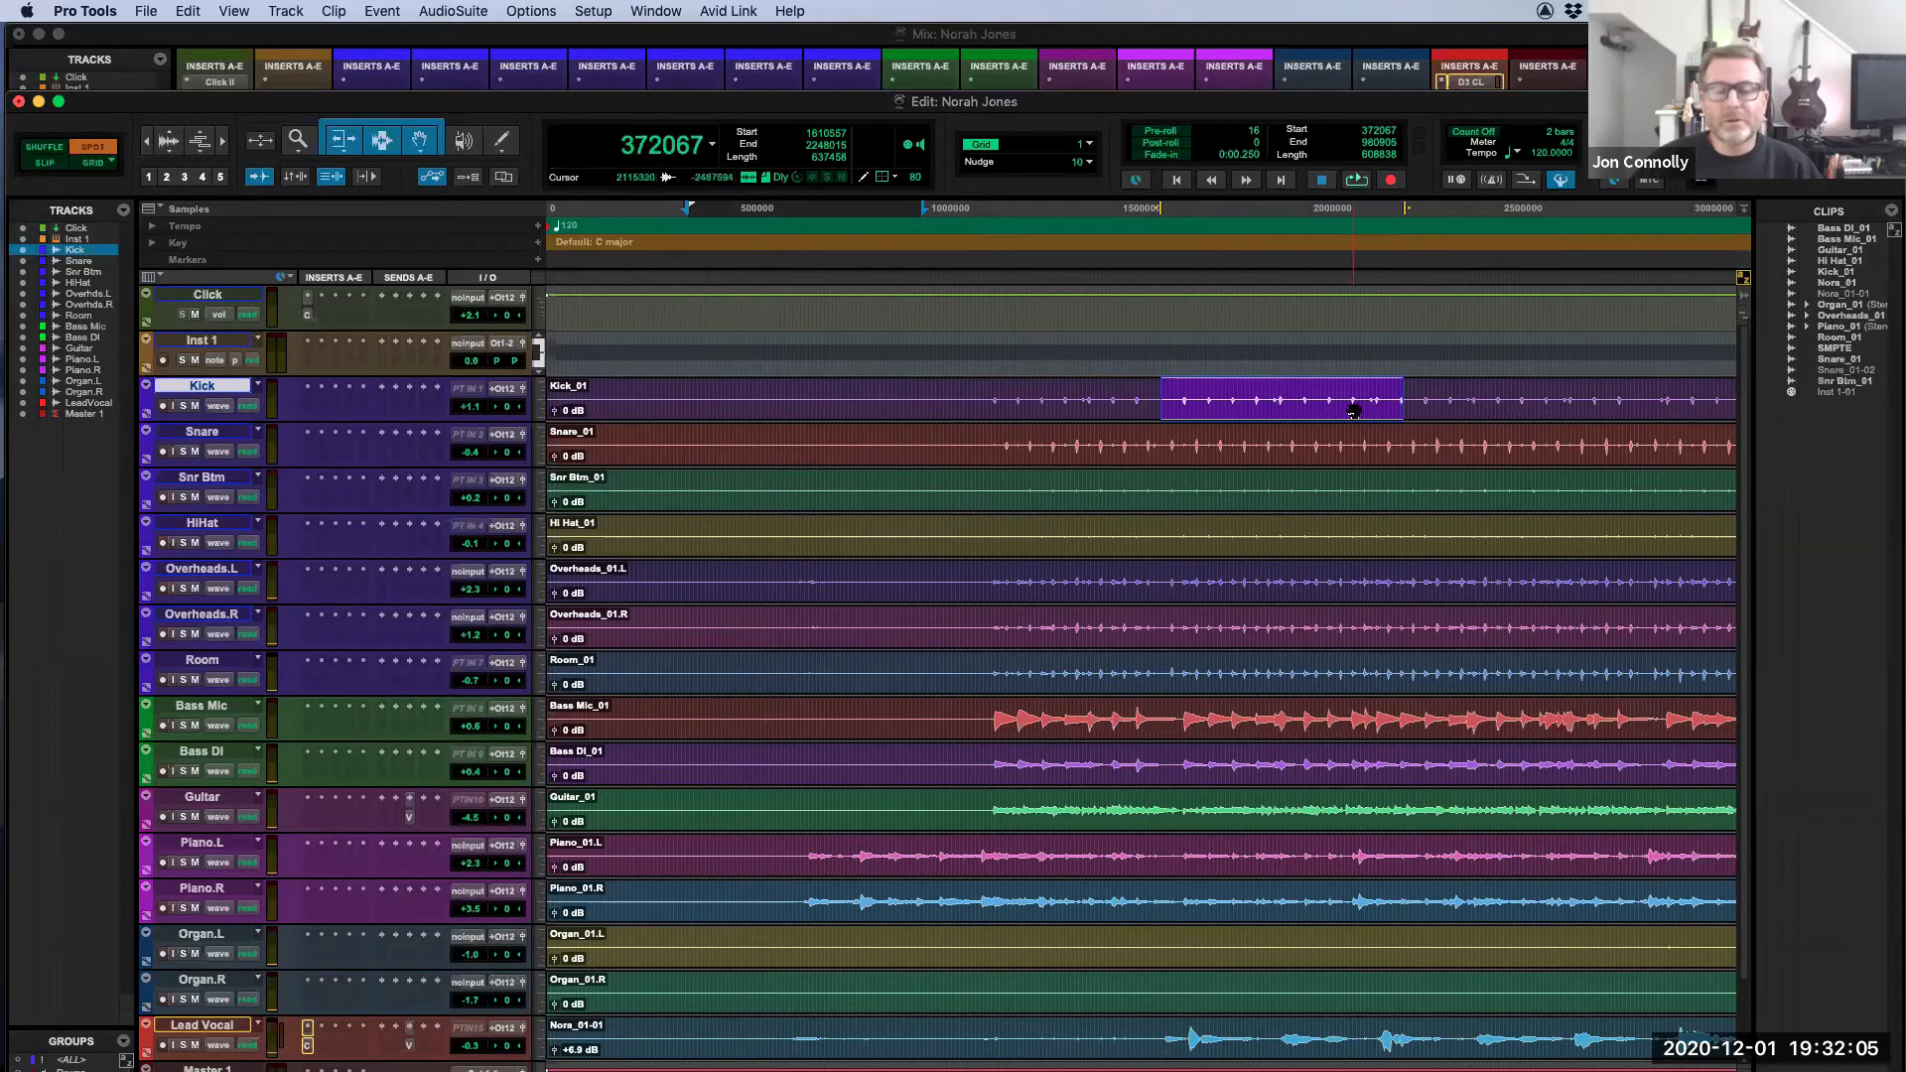
pyautogui.press('space')
pyautogui.press('space')
# Step: Place the edit cursor at different points in the Kick clip, ending at sample 2448359, and audition playback from the timeline selection each time
pyautogui.click(1527, 397)
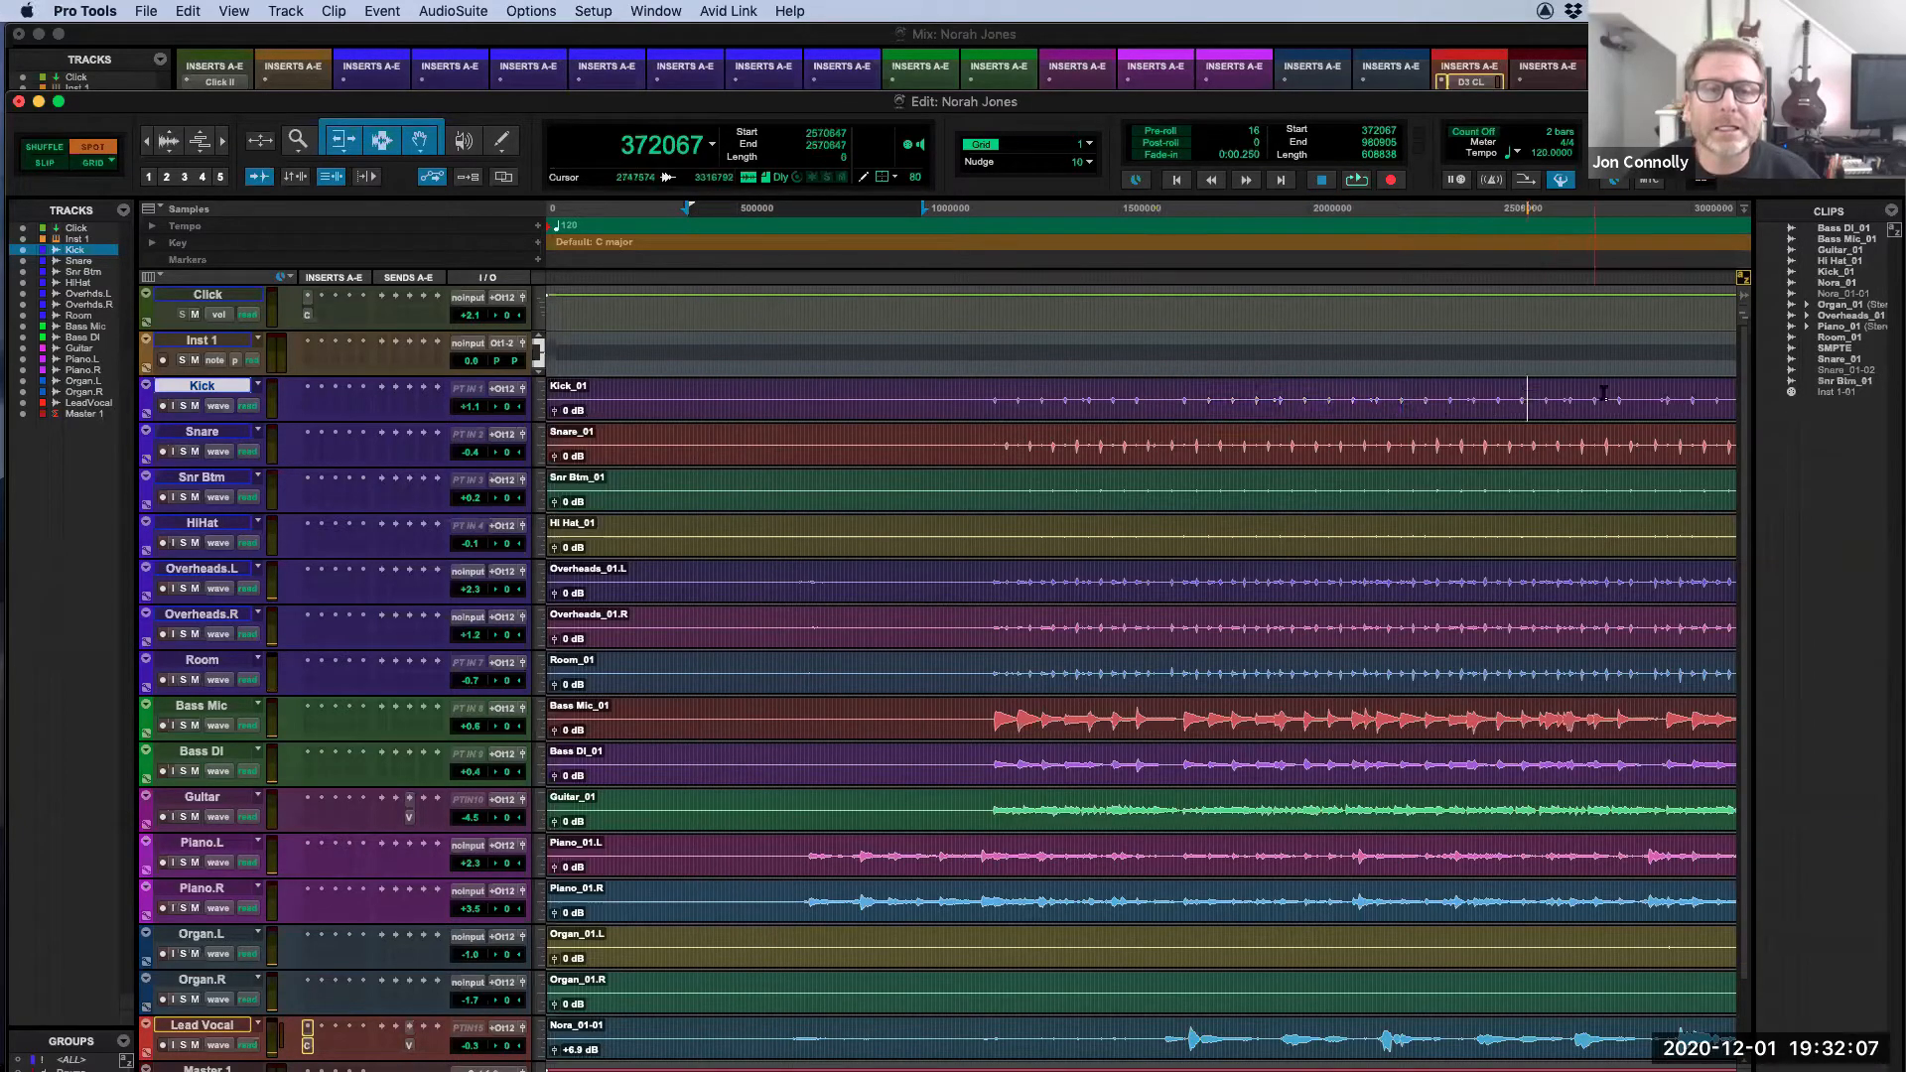
pyautogui.press('space')
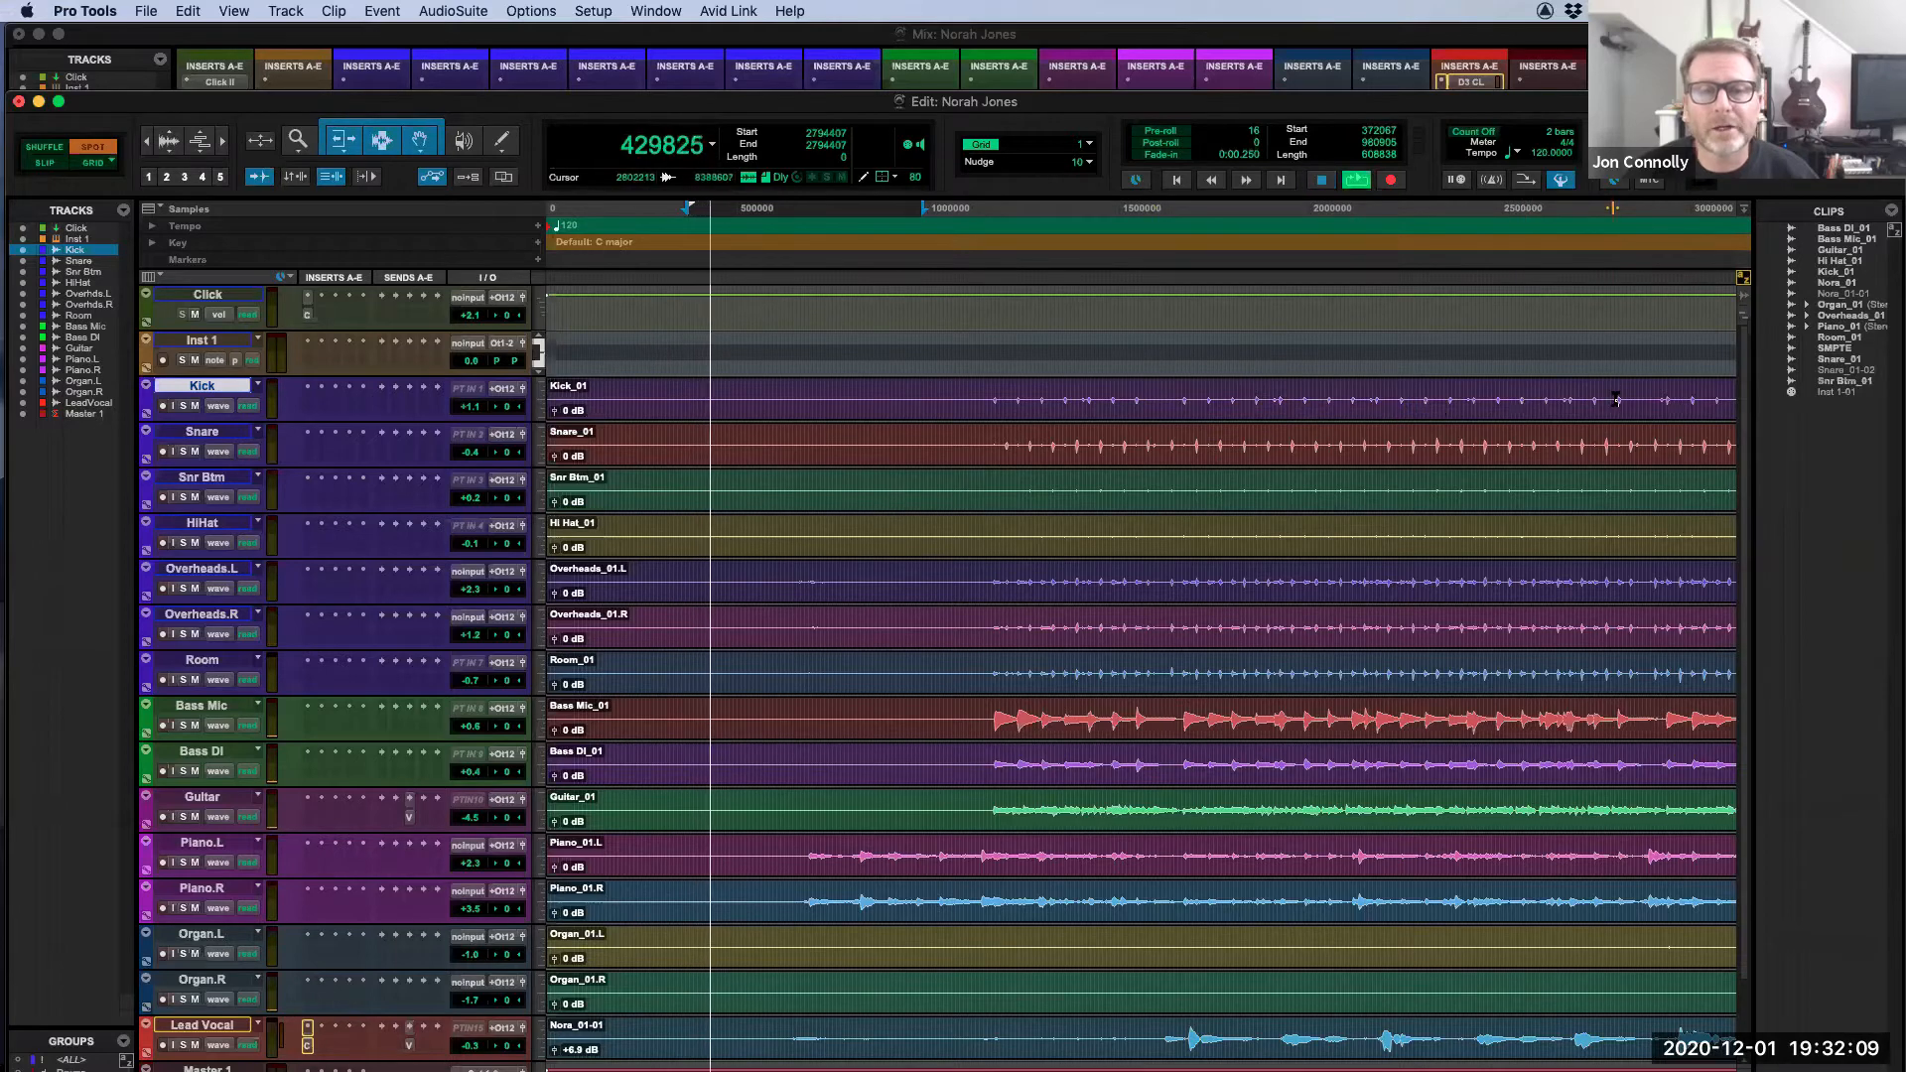
pyautogui.click(1481, 390)
pyautogui.press('space')
pyautogui.press('space')
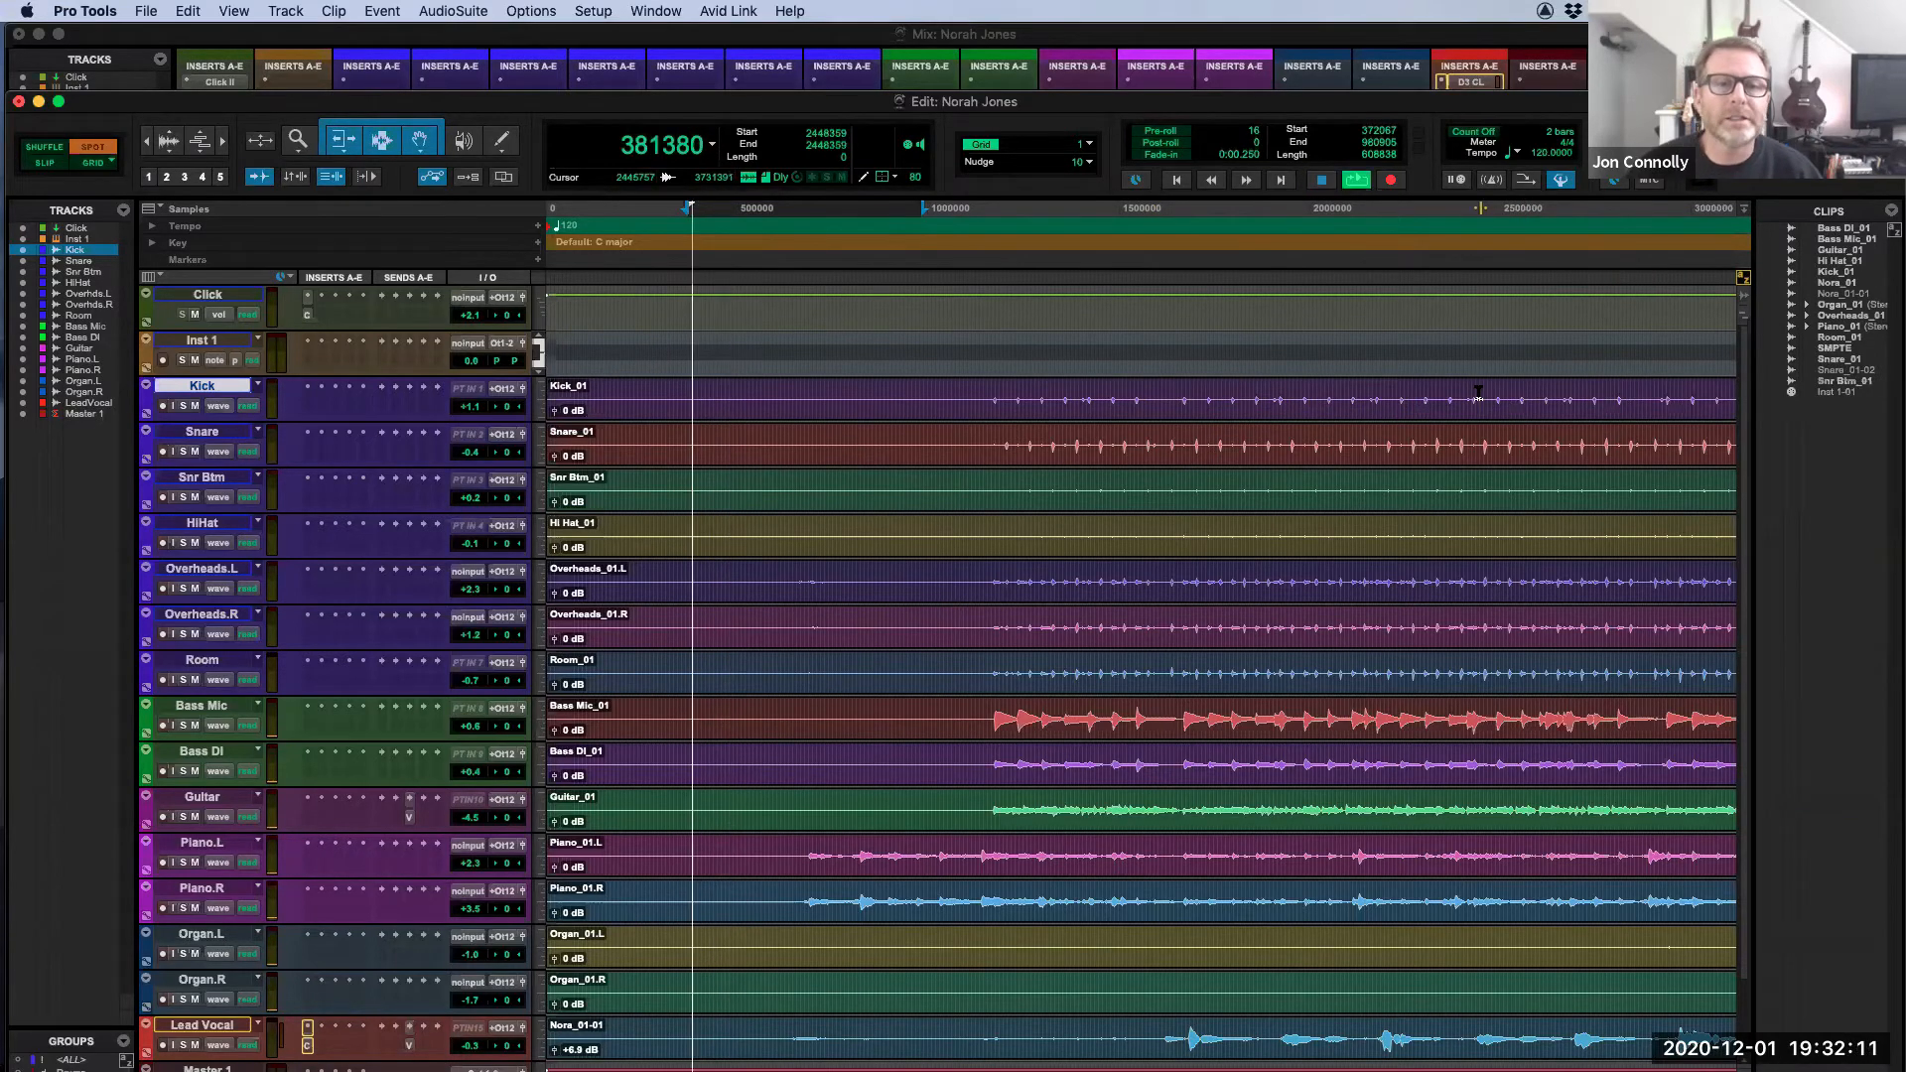
pyautogui.press('space')
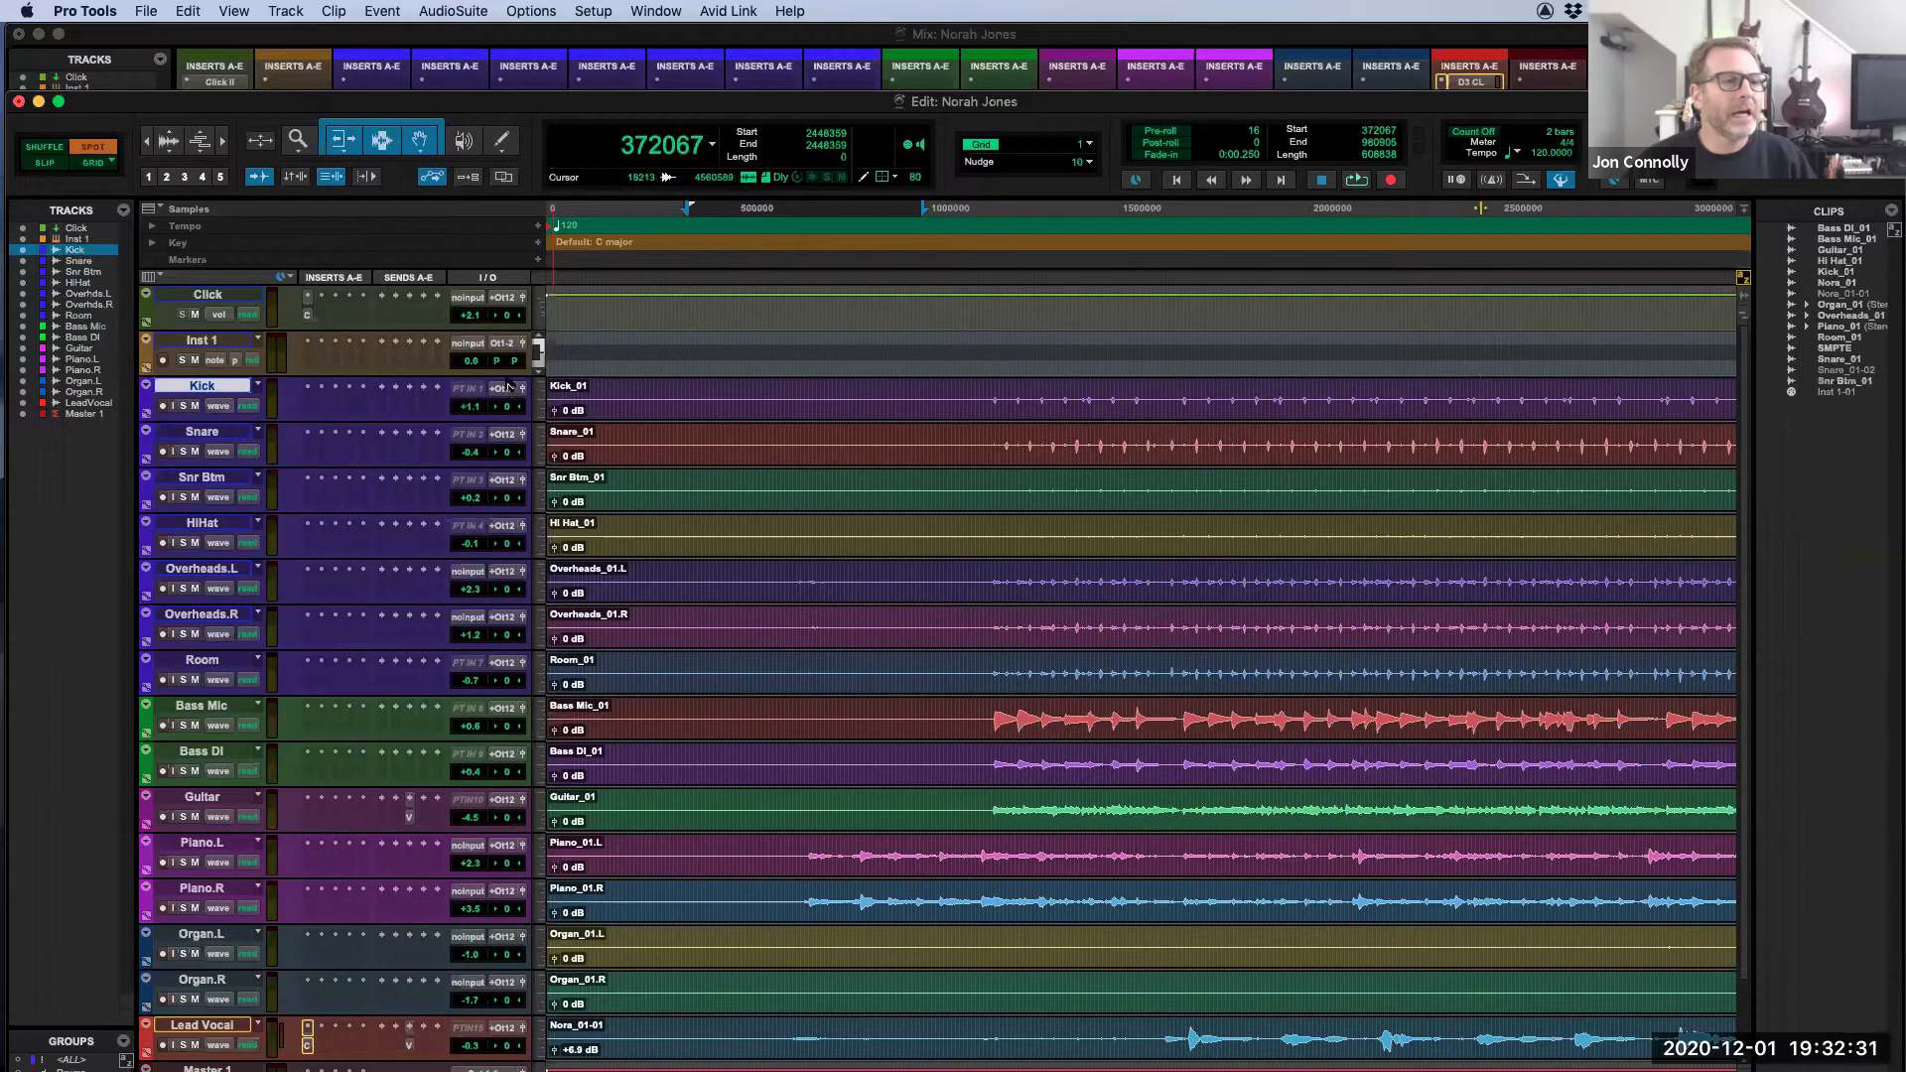
# Step: Enlarge the Inst 1 track's height and switch the edit mode to Grid
pyautogui.moveTo(531, 376); pyautogui.dragTo(531, 672)
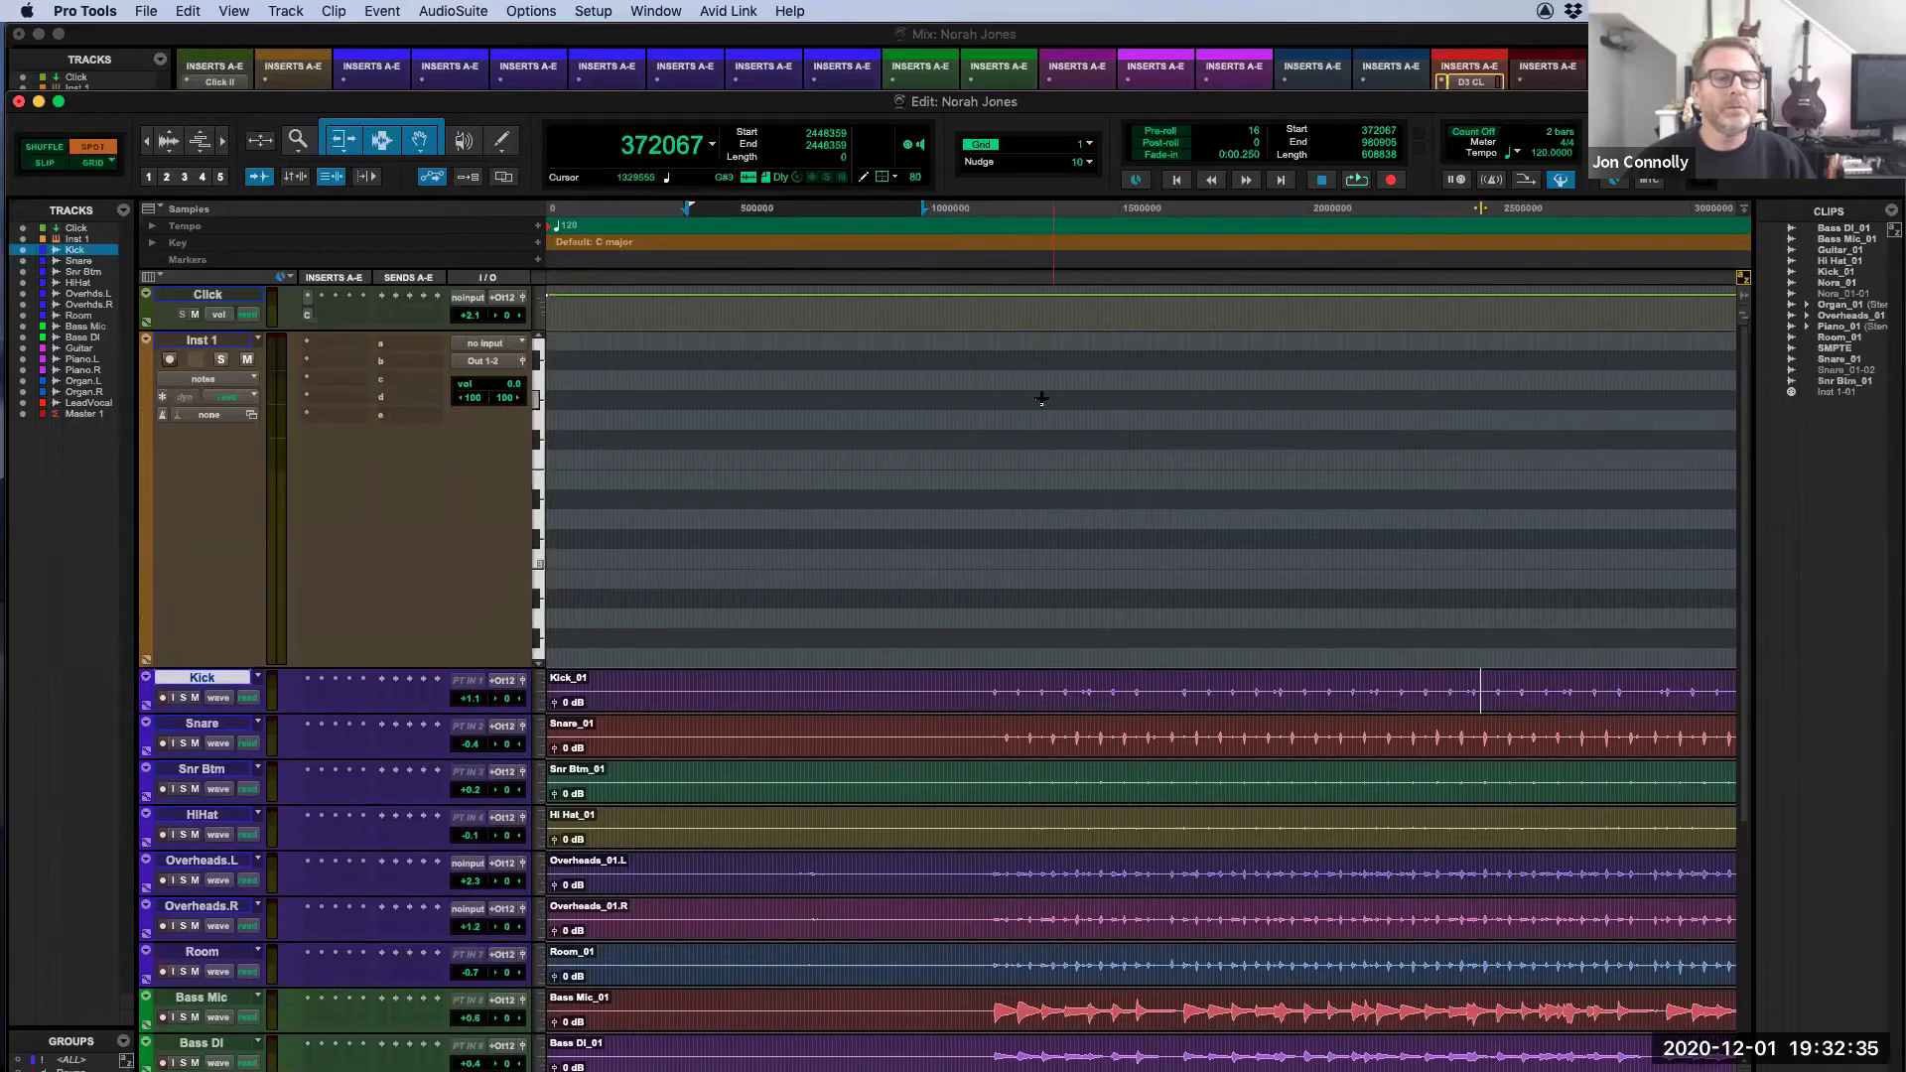
pyautogui.click(102, 166)
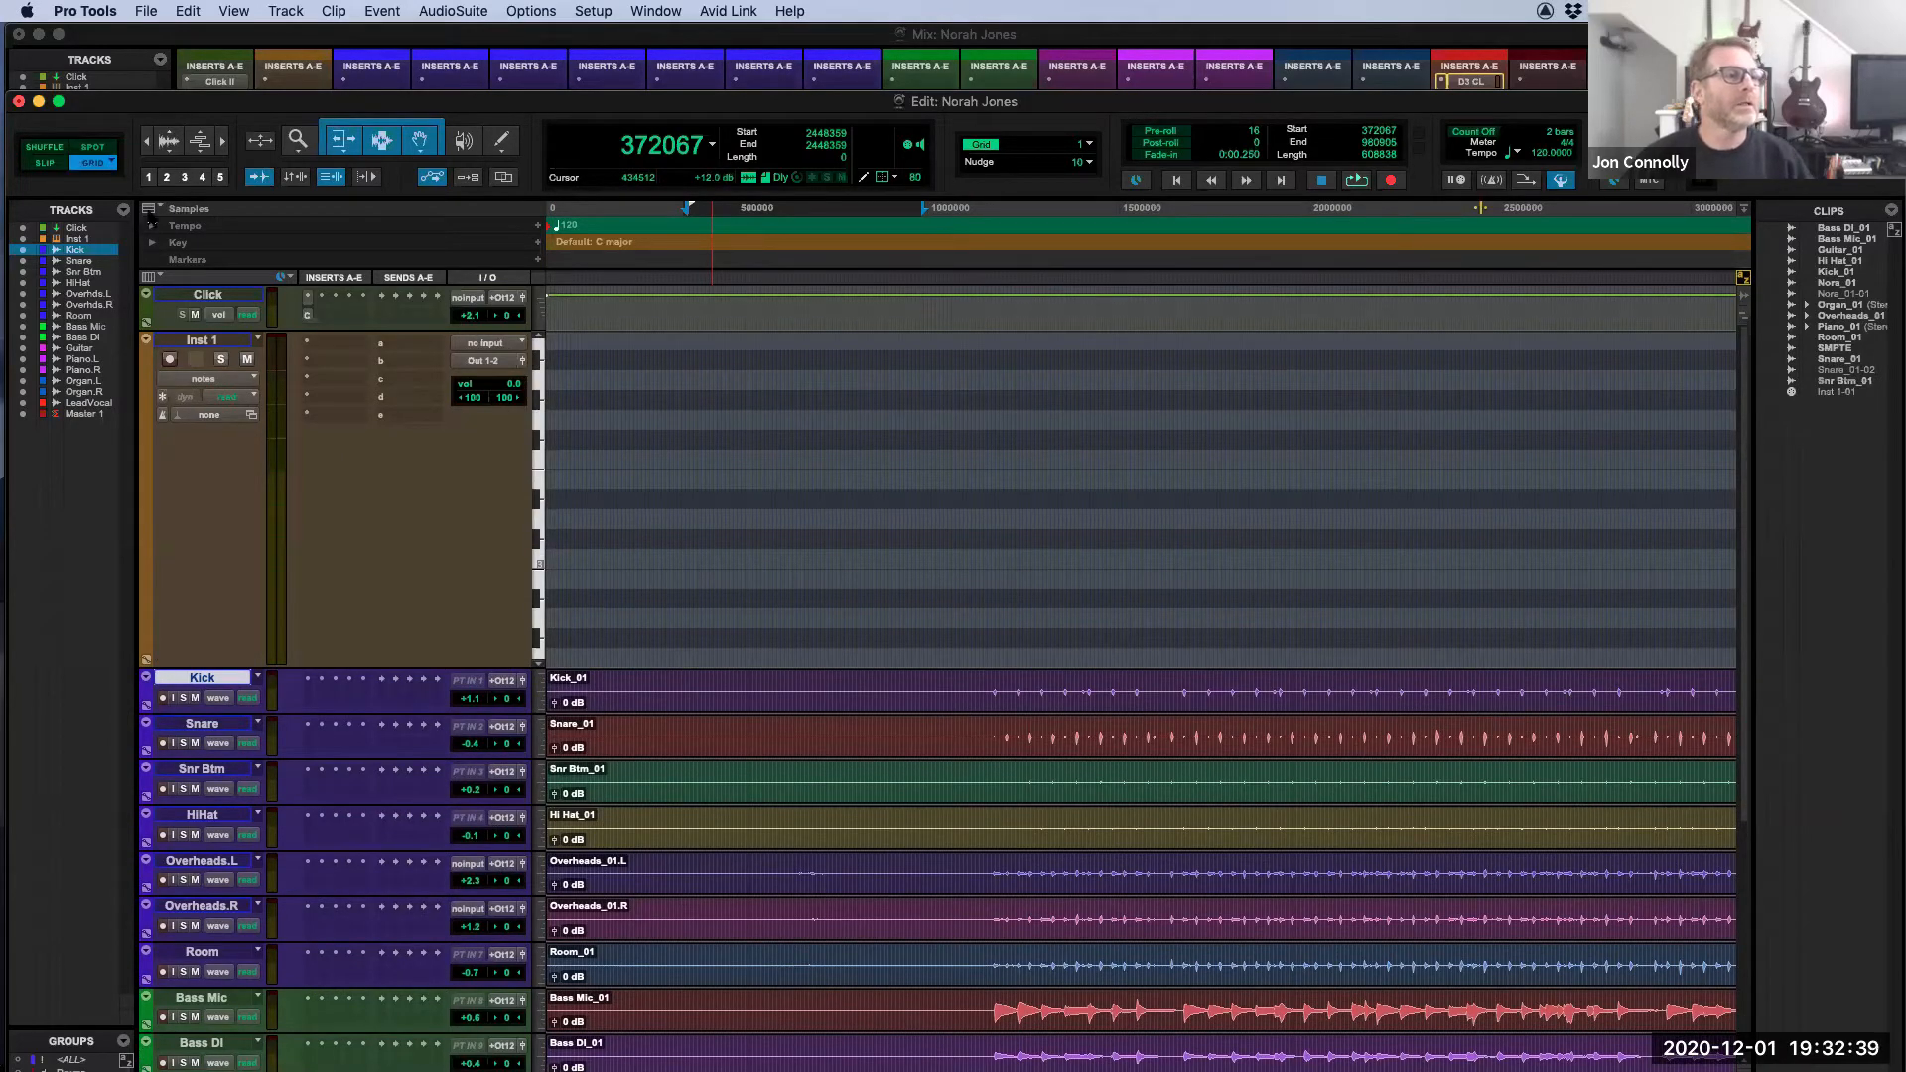
# Step: Show the Bars|Beats ruler and make it the main time scale
pyautogui.click(151, 211)
pyautogui.click(148, 249)
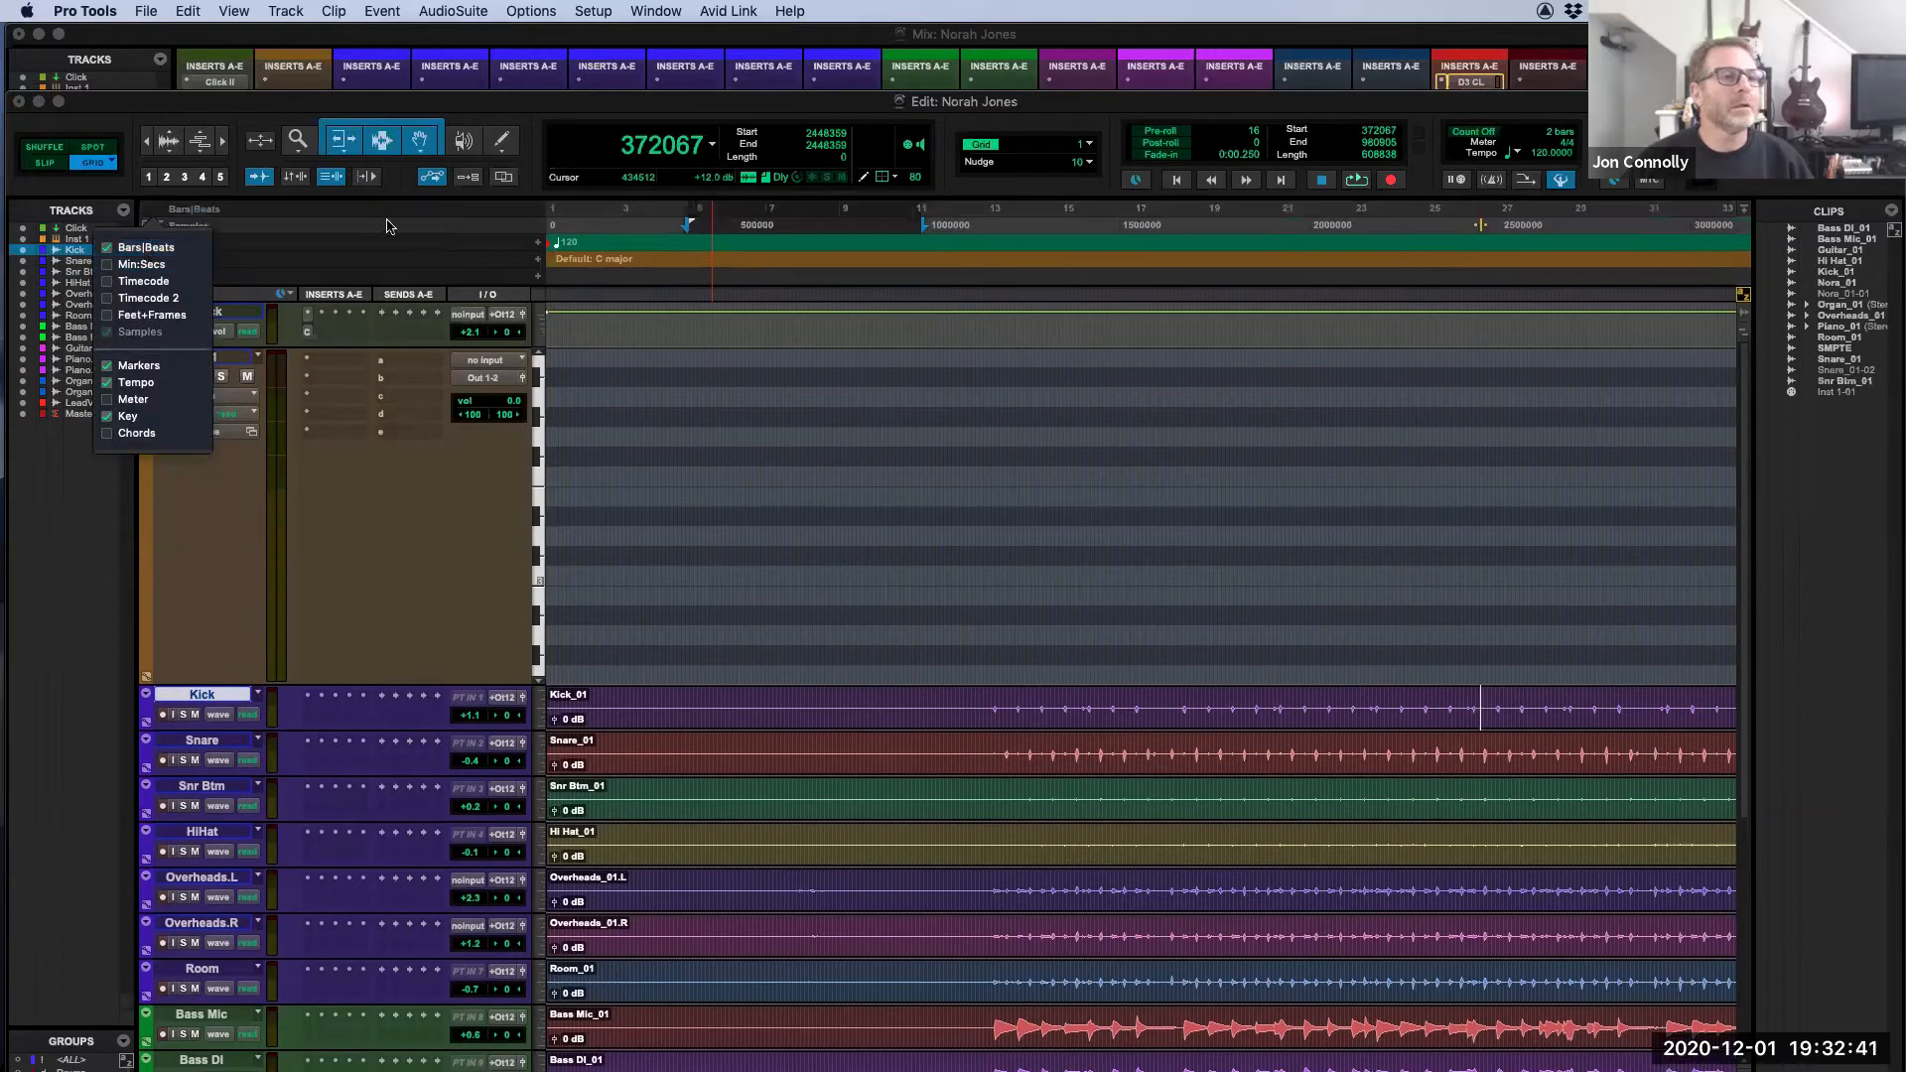
pyautogui.click(421, 214)
pyautogui.click(419, 215)
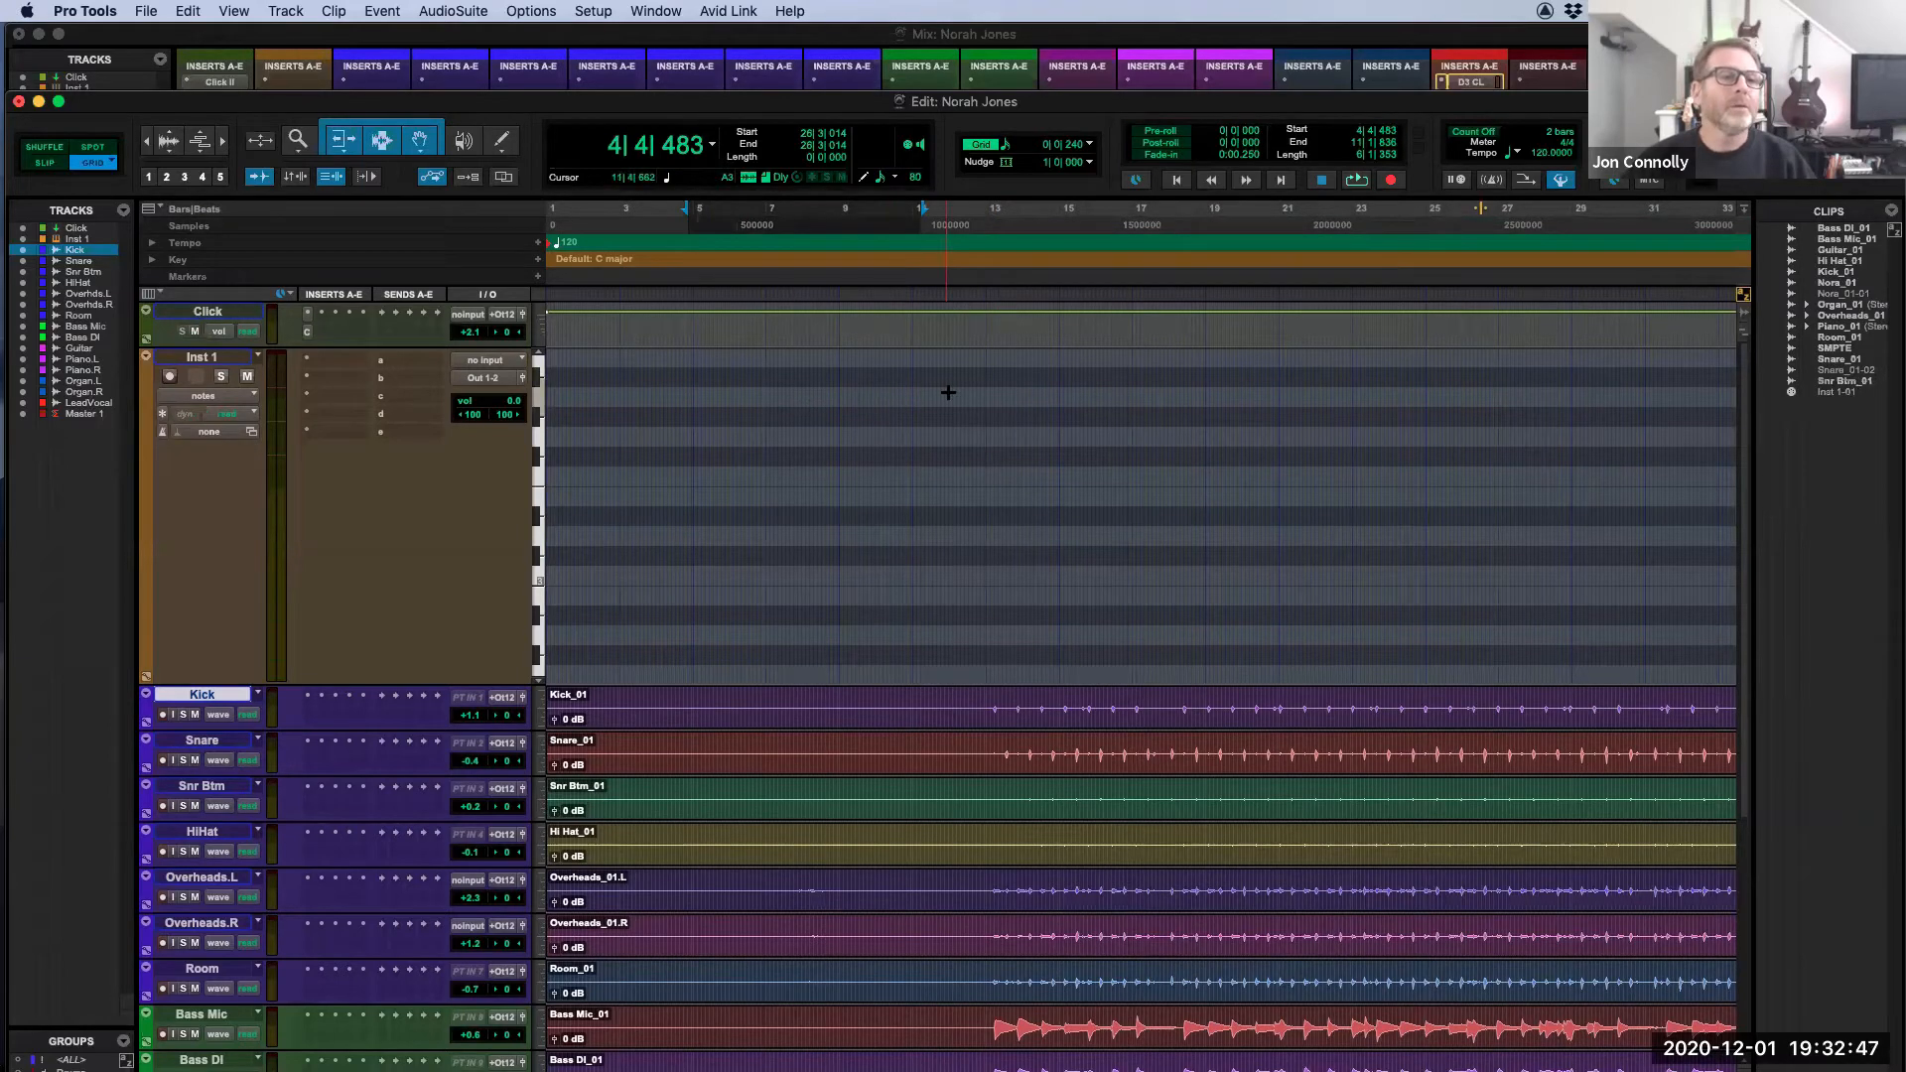
# Step: Select the range from 16|4|720 to 33|1|000 on the Click track
pyautogui.press('t')
pyautogui.press('r')
pyautogui.press('r')
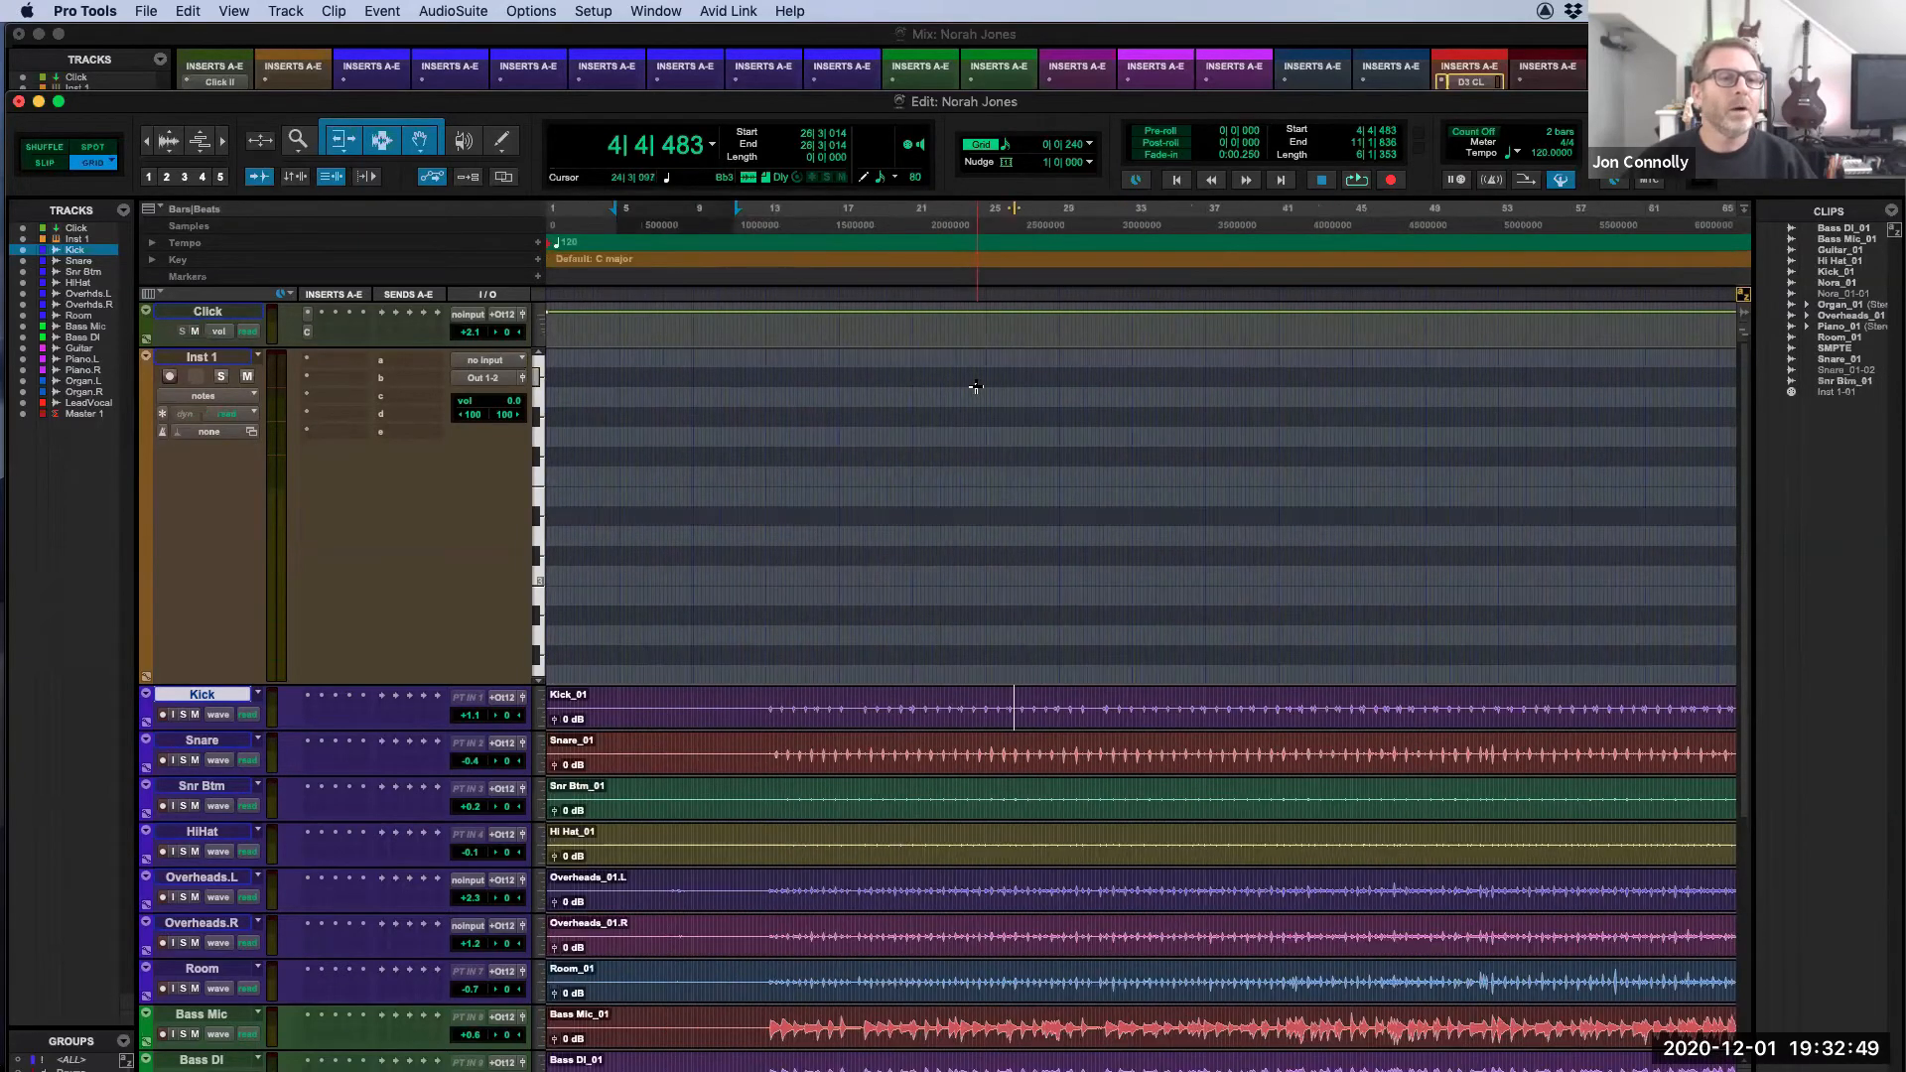
pyautogui.press('r')
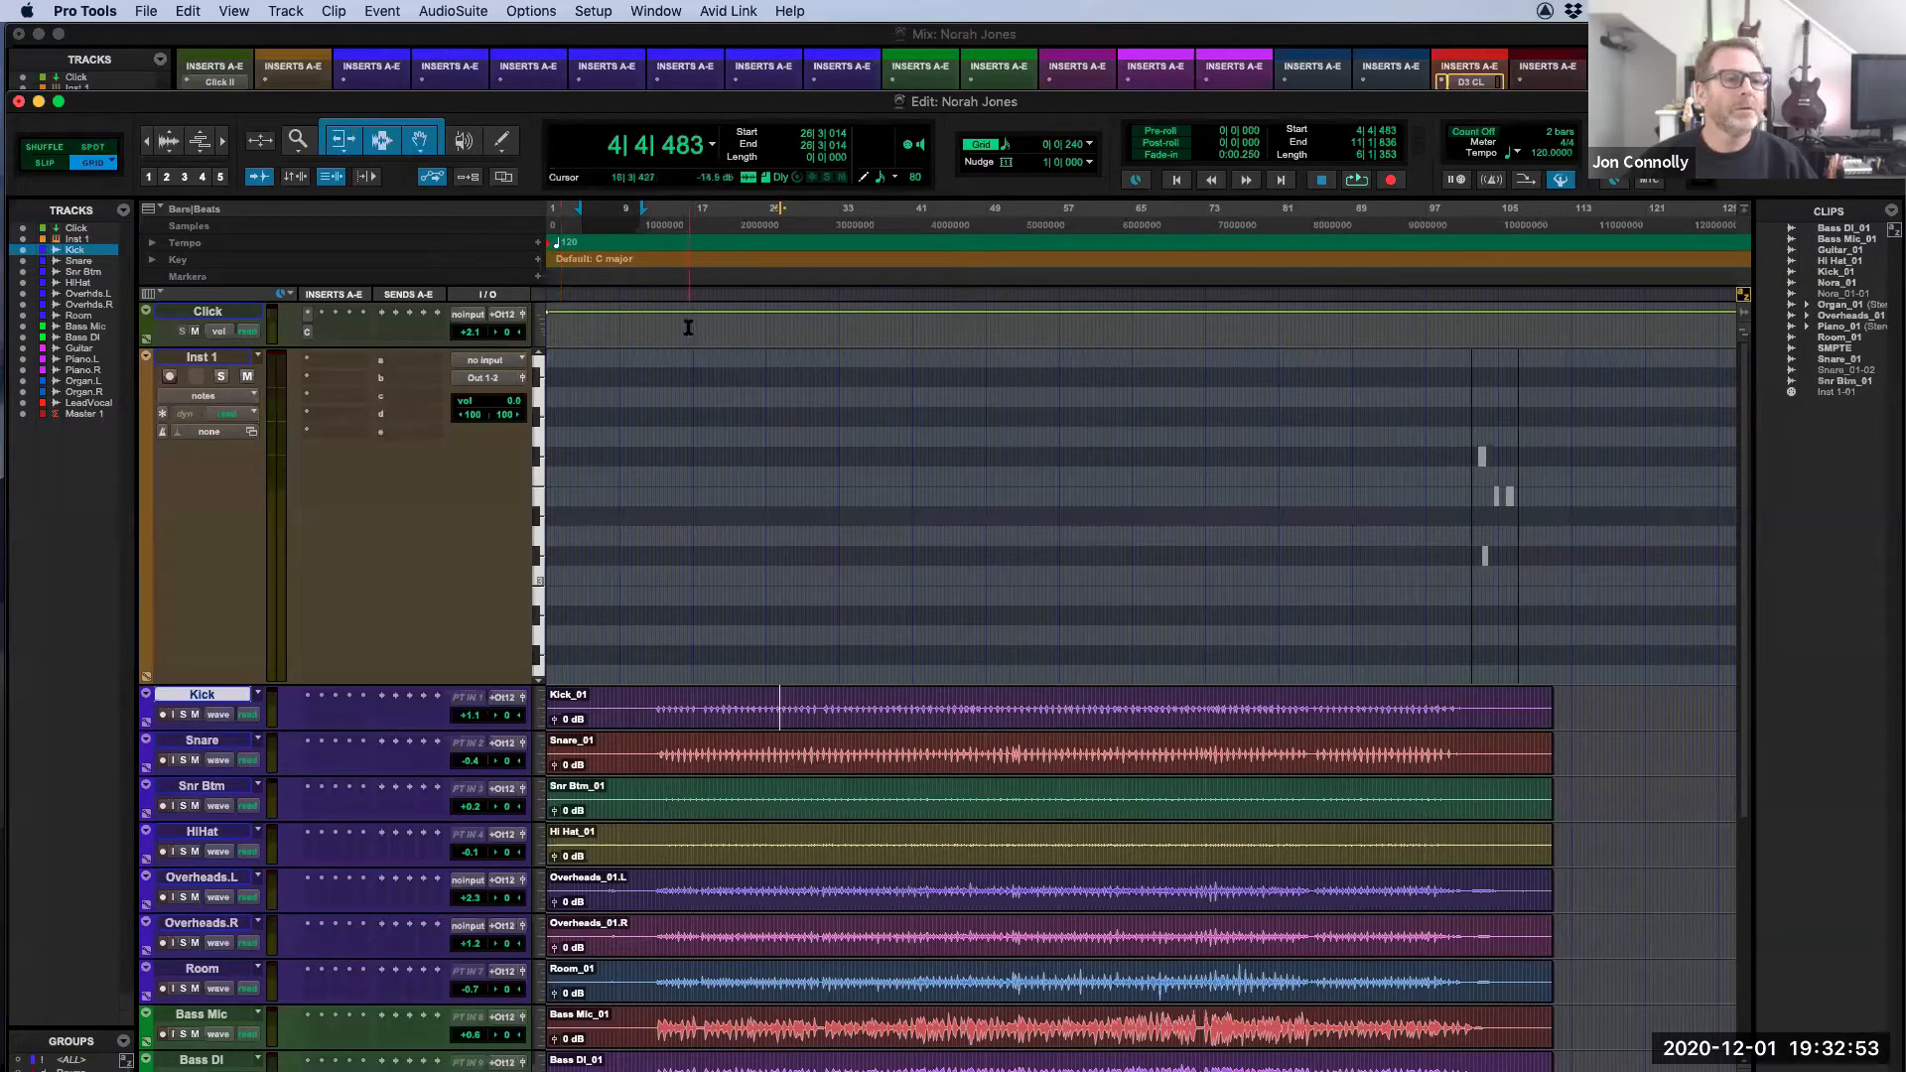
pyautogui.moveTo(692, 326); pyautogui.dragTo(836, 348)
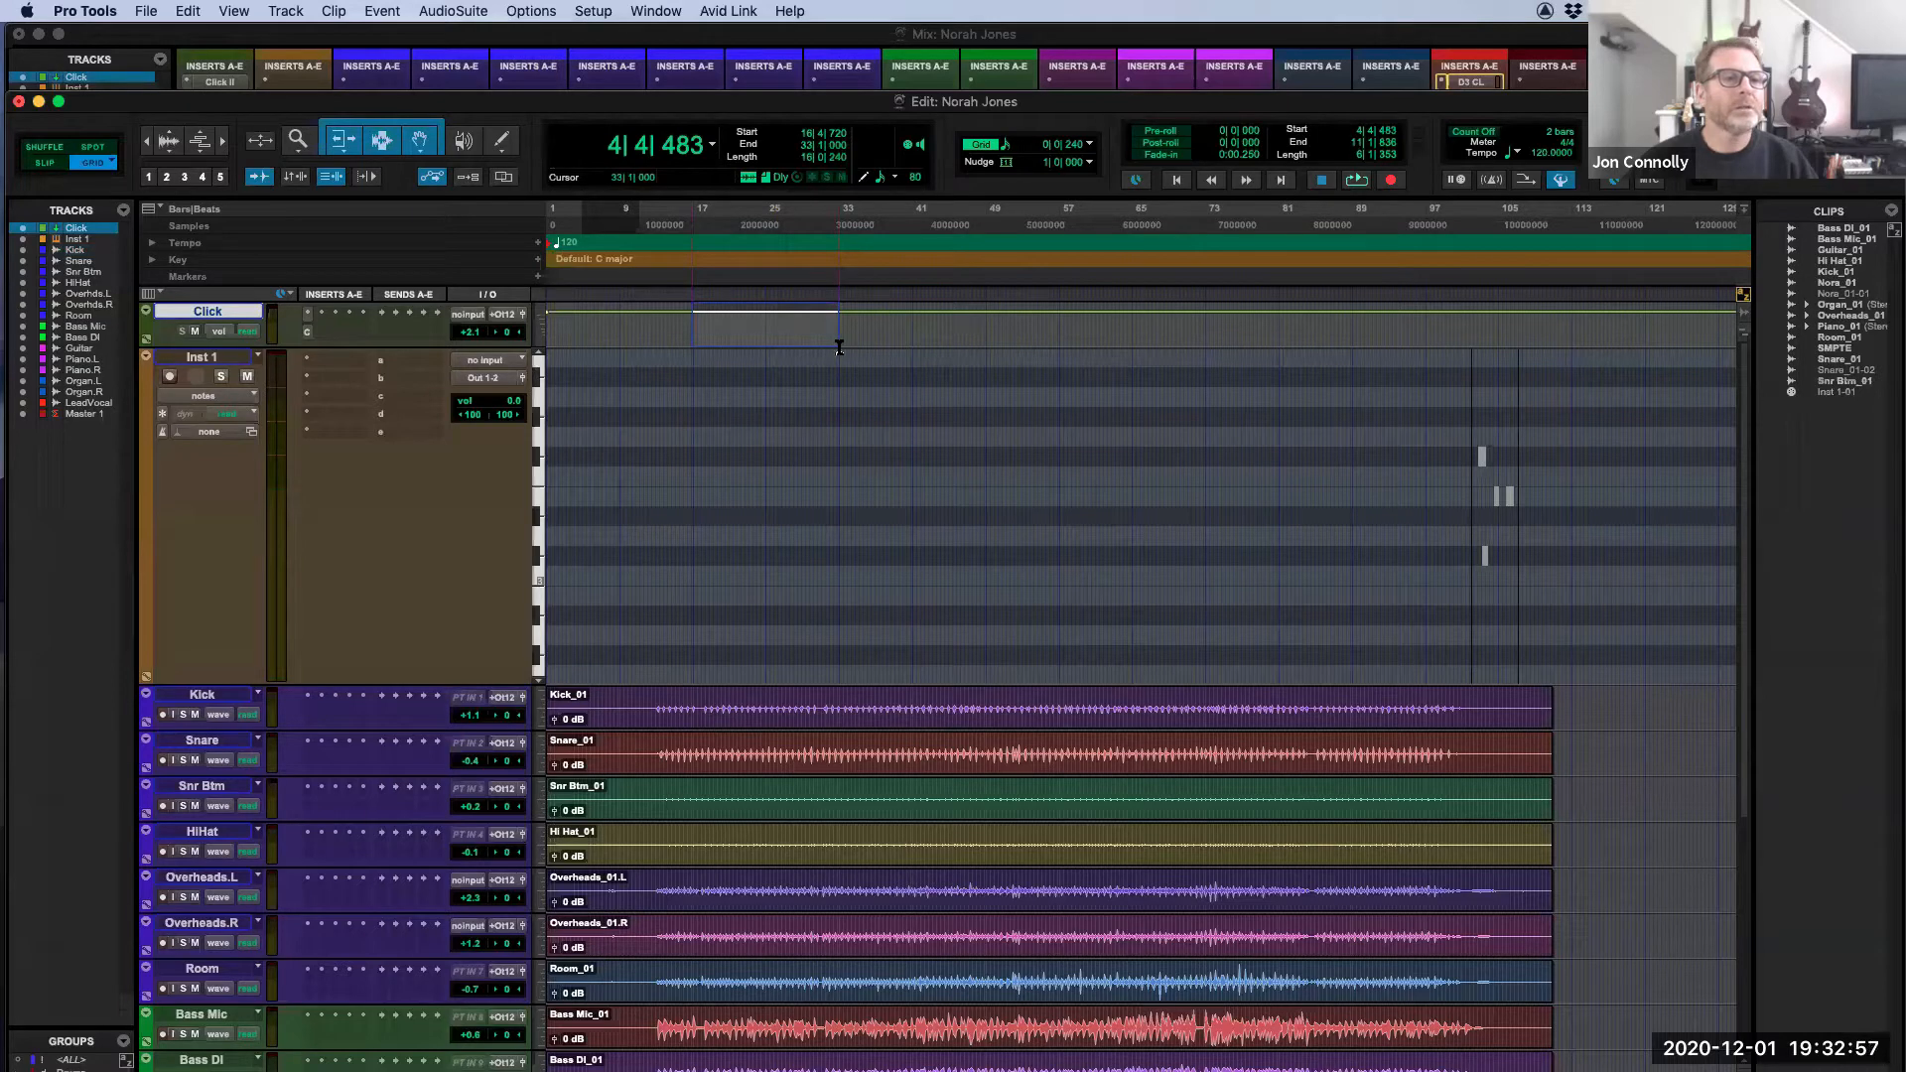
# Step: Select a two-bar range from 15|1|000 to 17|1|000 on the Click track
pyautogui.press('t')
pyautogui.press('t')
pyautogui.press('t')
pyautogui.press('t')
pyautogui.press('t')
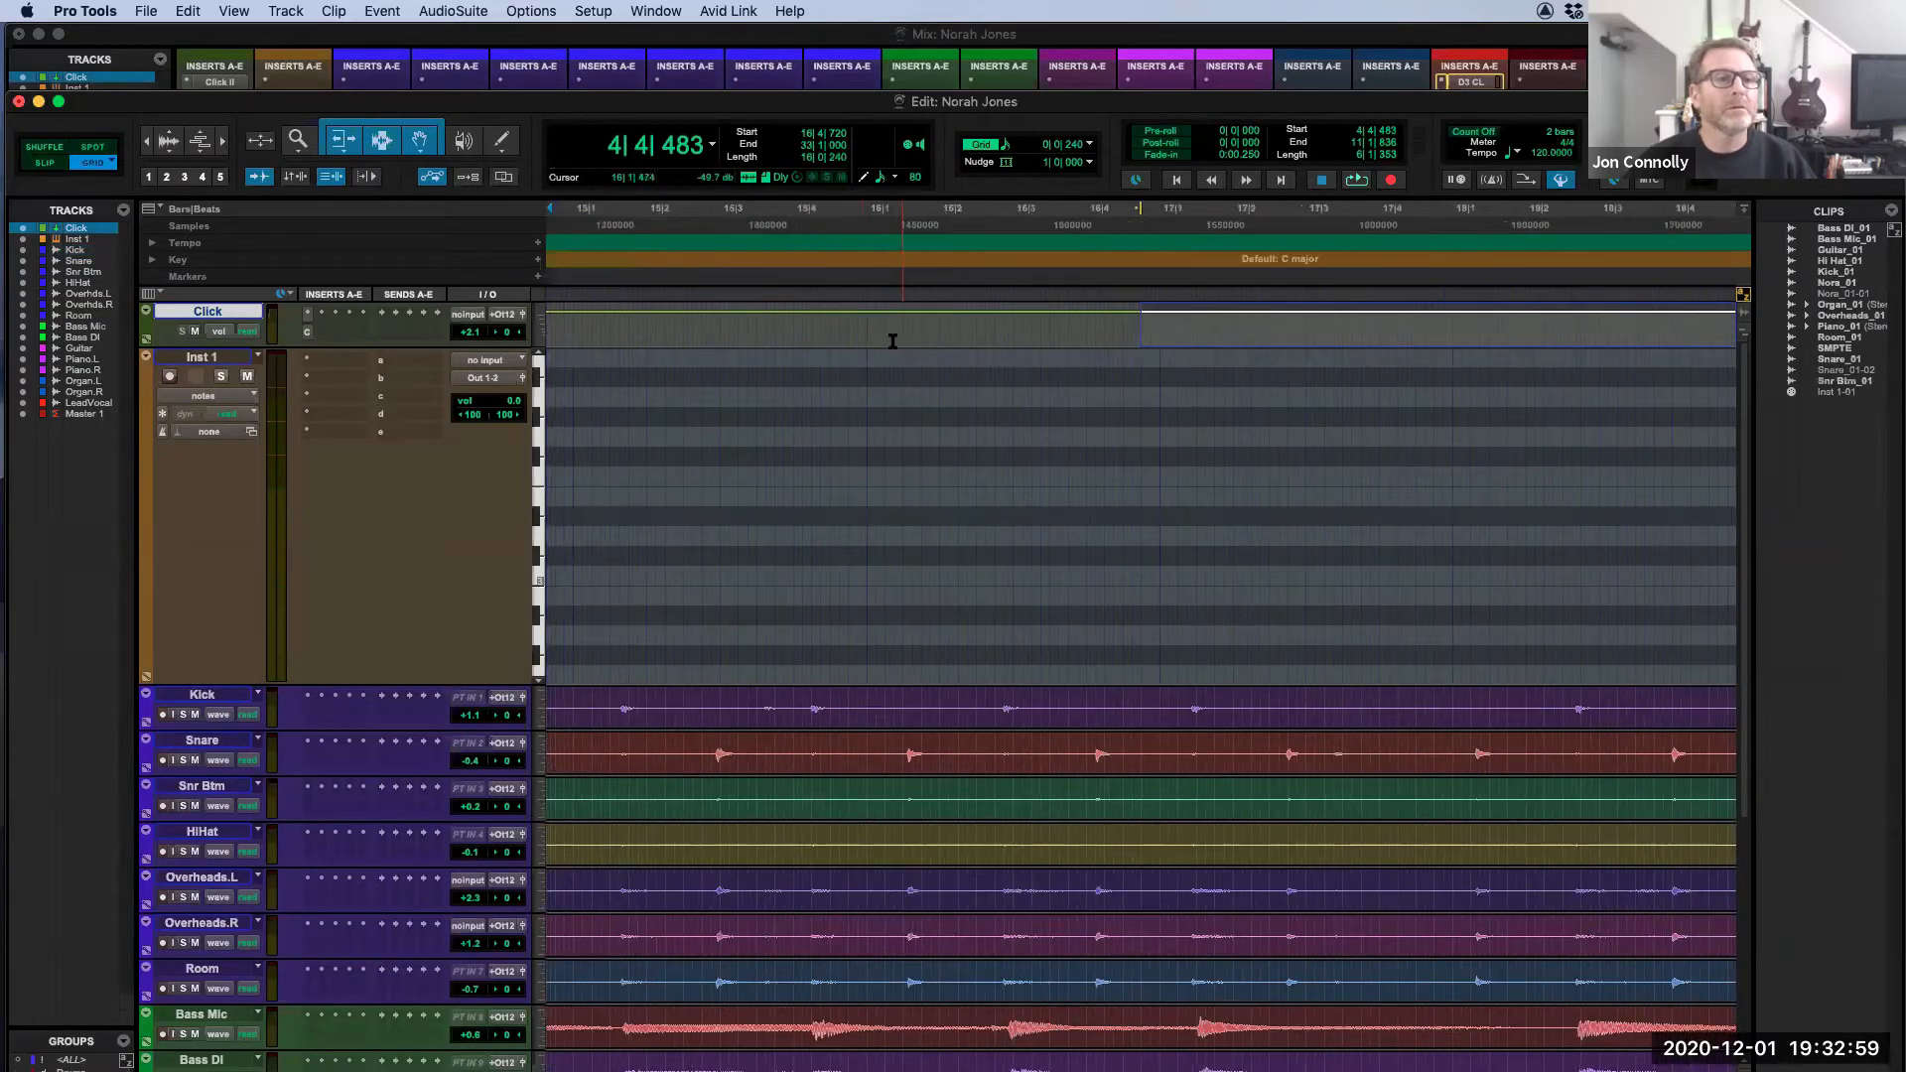
pyautogui.press('r')
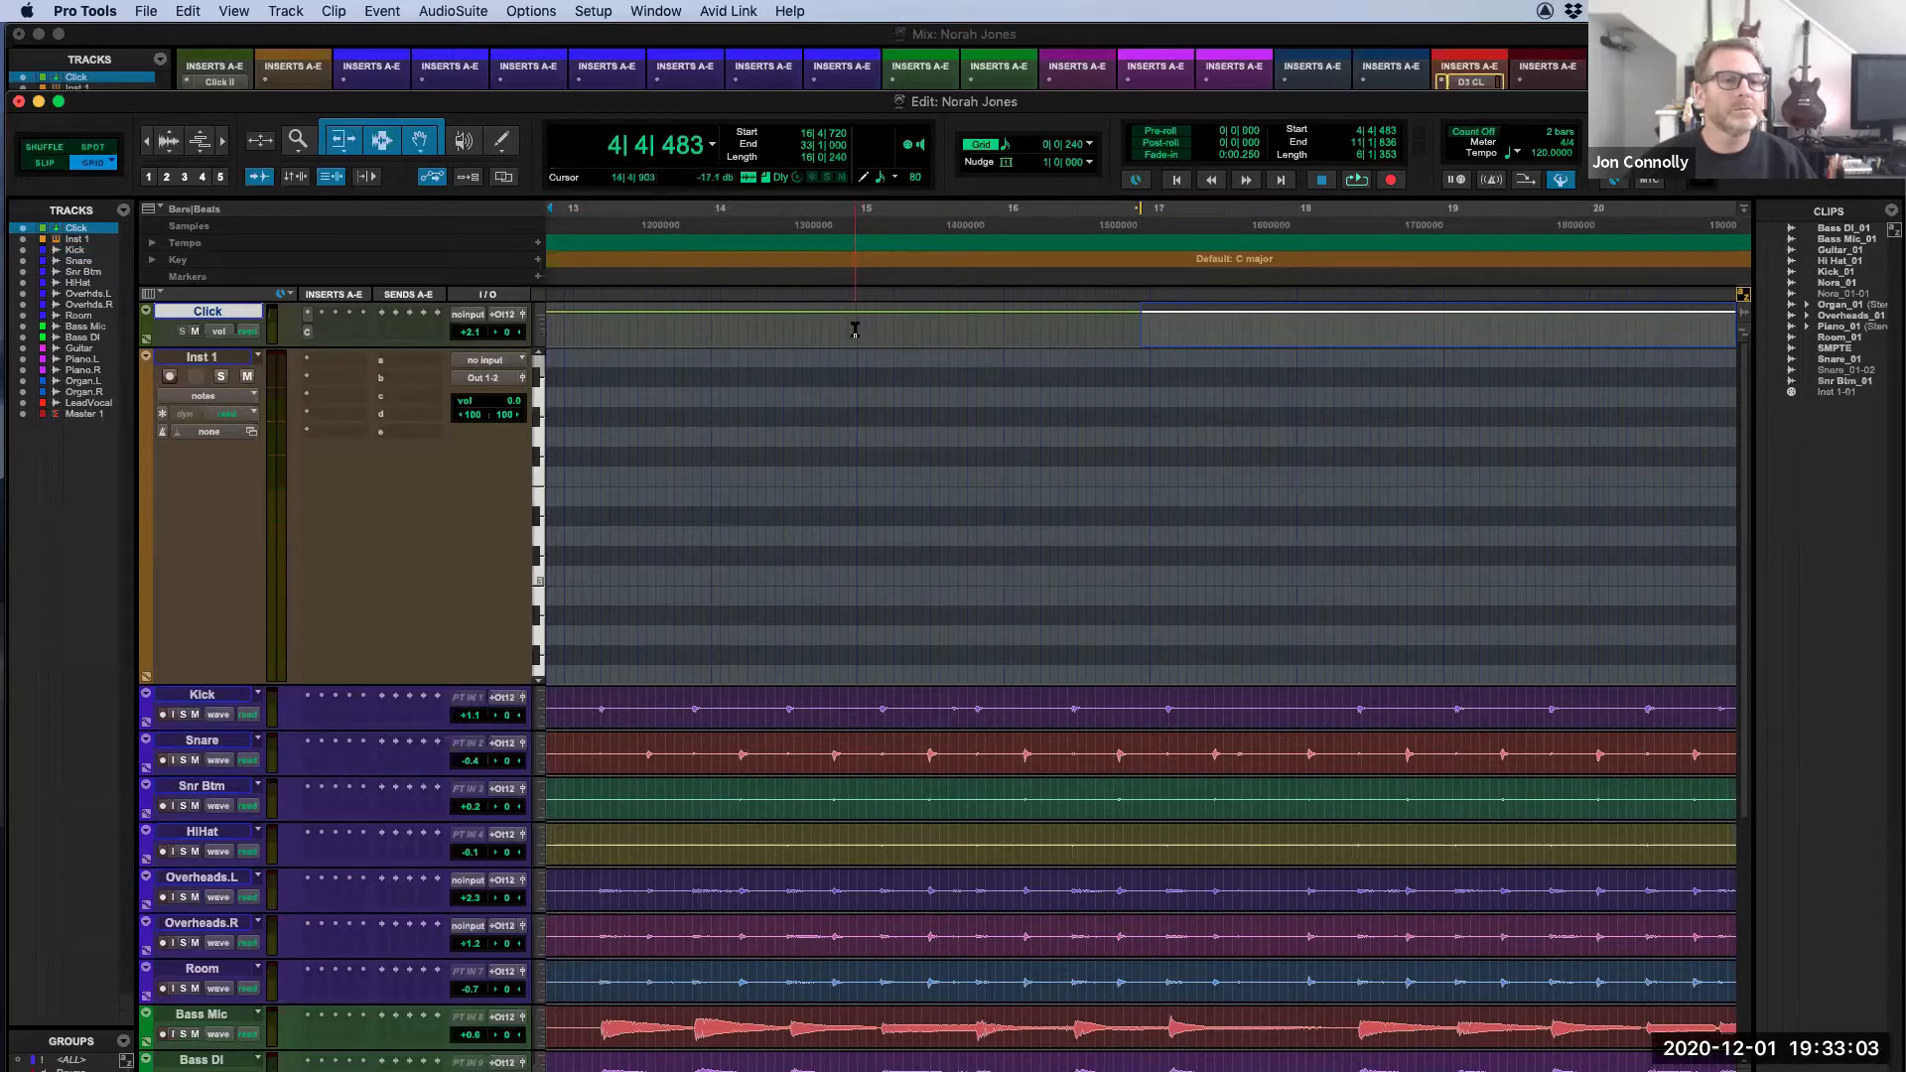
pyautogui.moveTo(857, 329); pyautogui.dragTo(1144, 344)
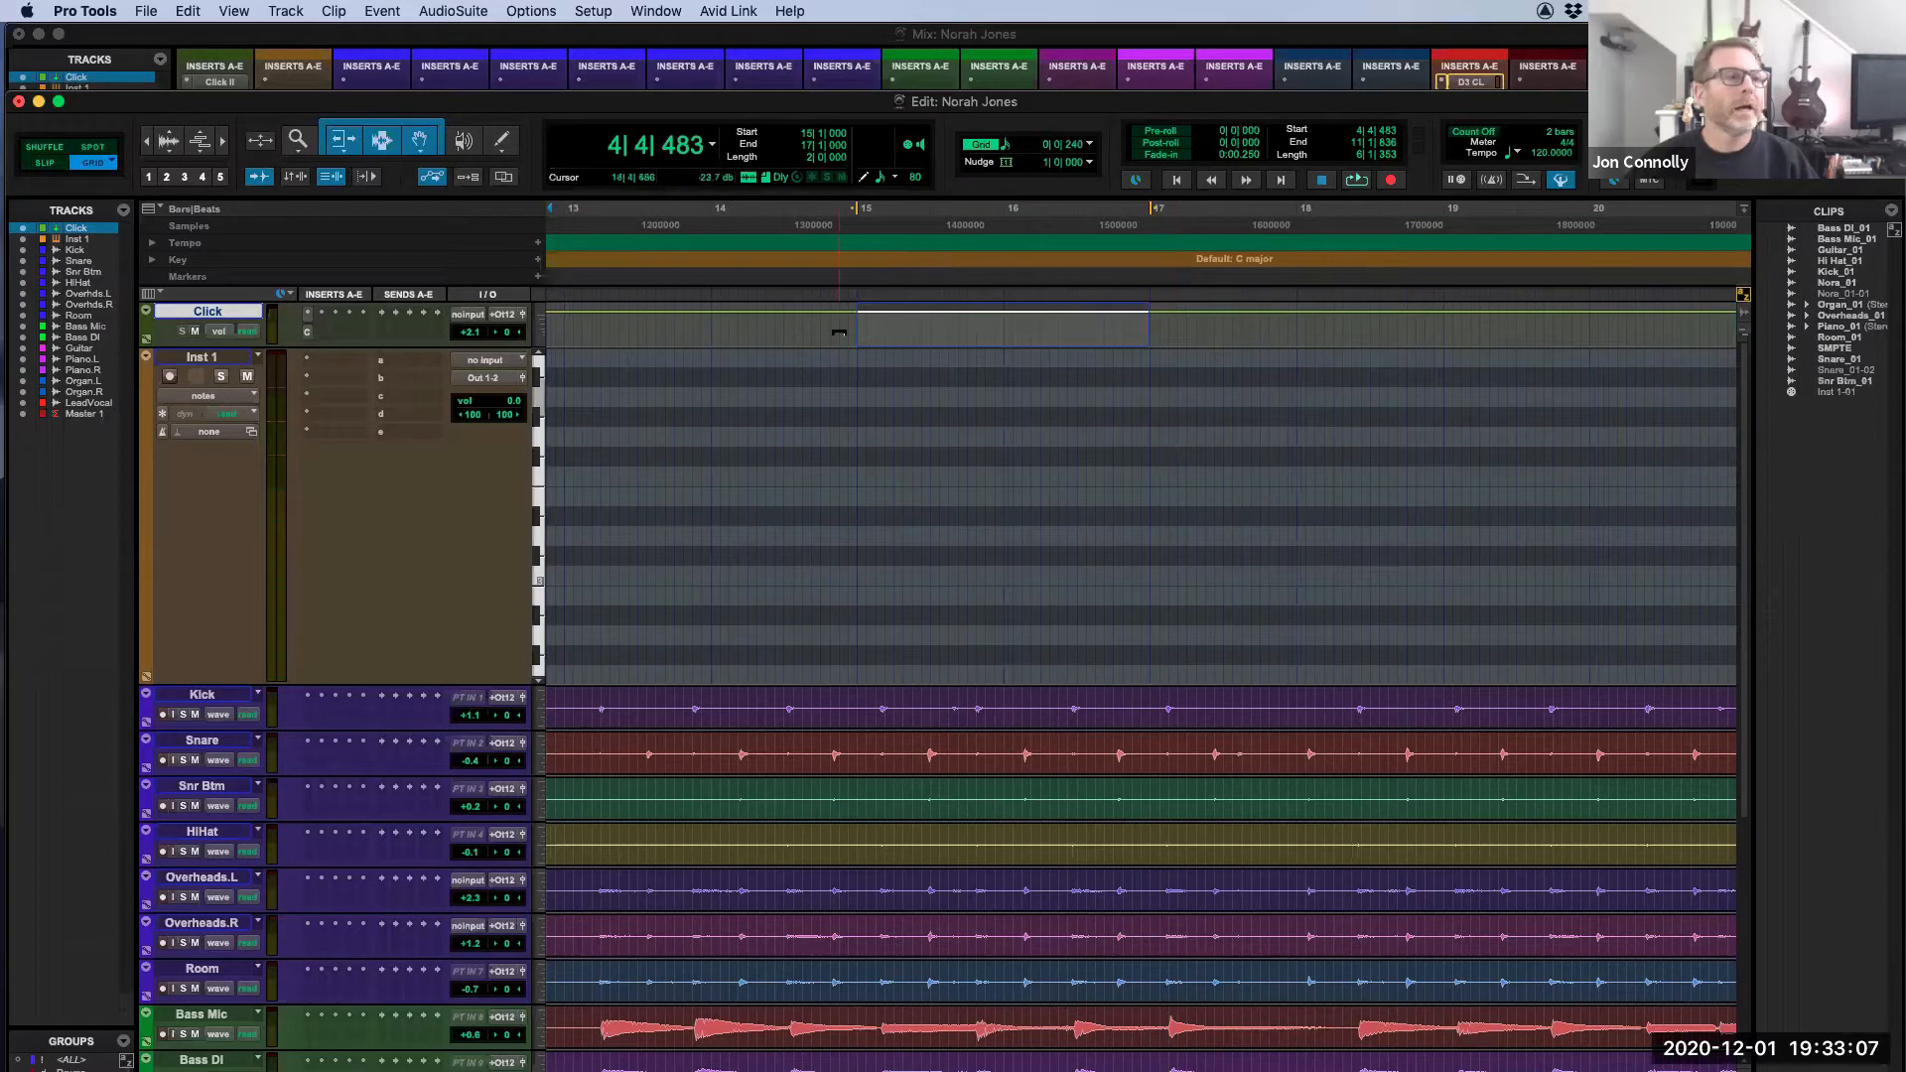
# Step: Relink the timeline and edit selections, and play the Click track range from 15|1|000 to 17|1|000
pyautogui.click(294, 177)
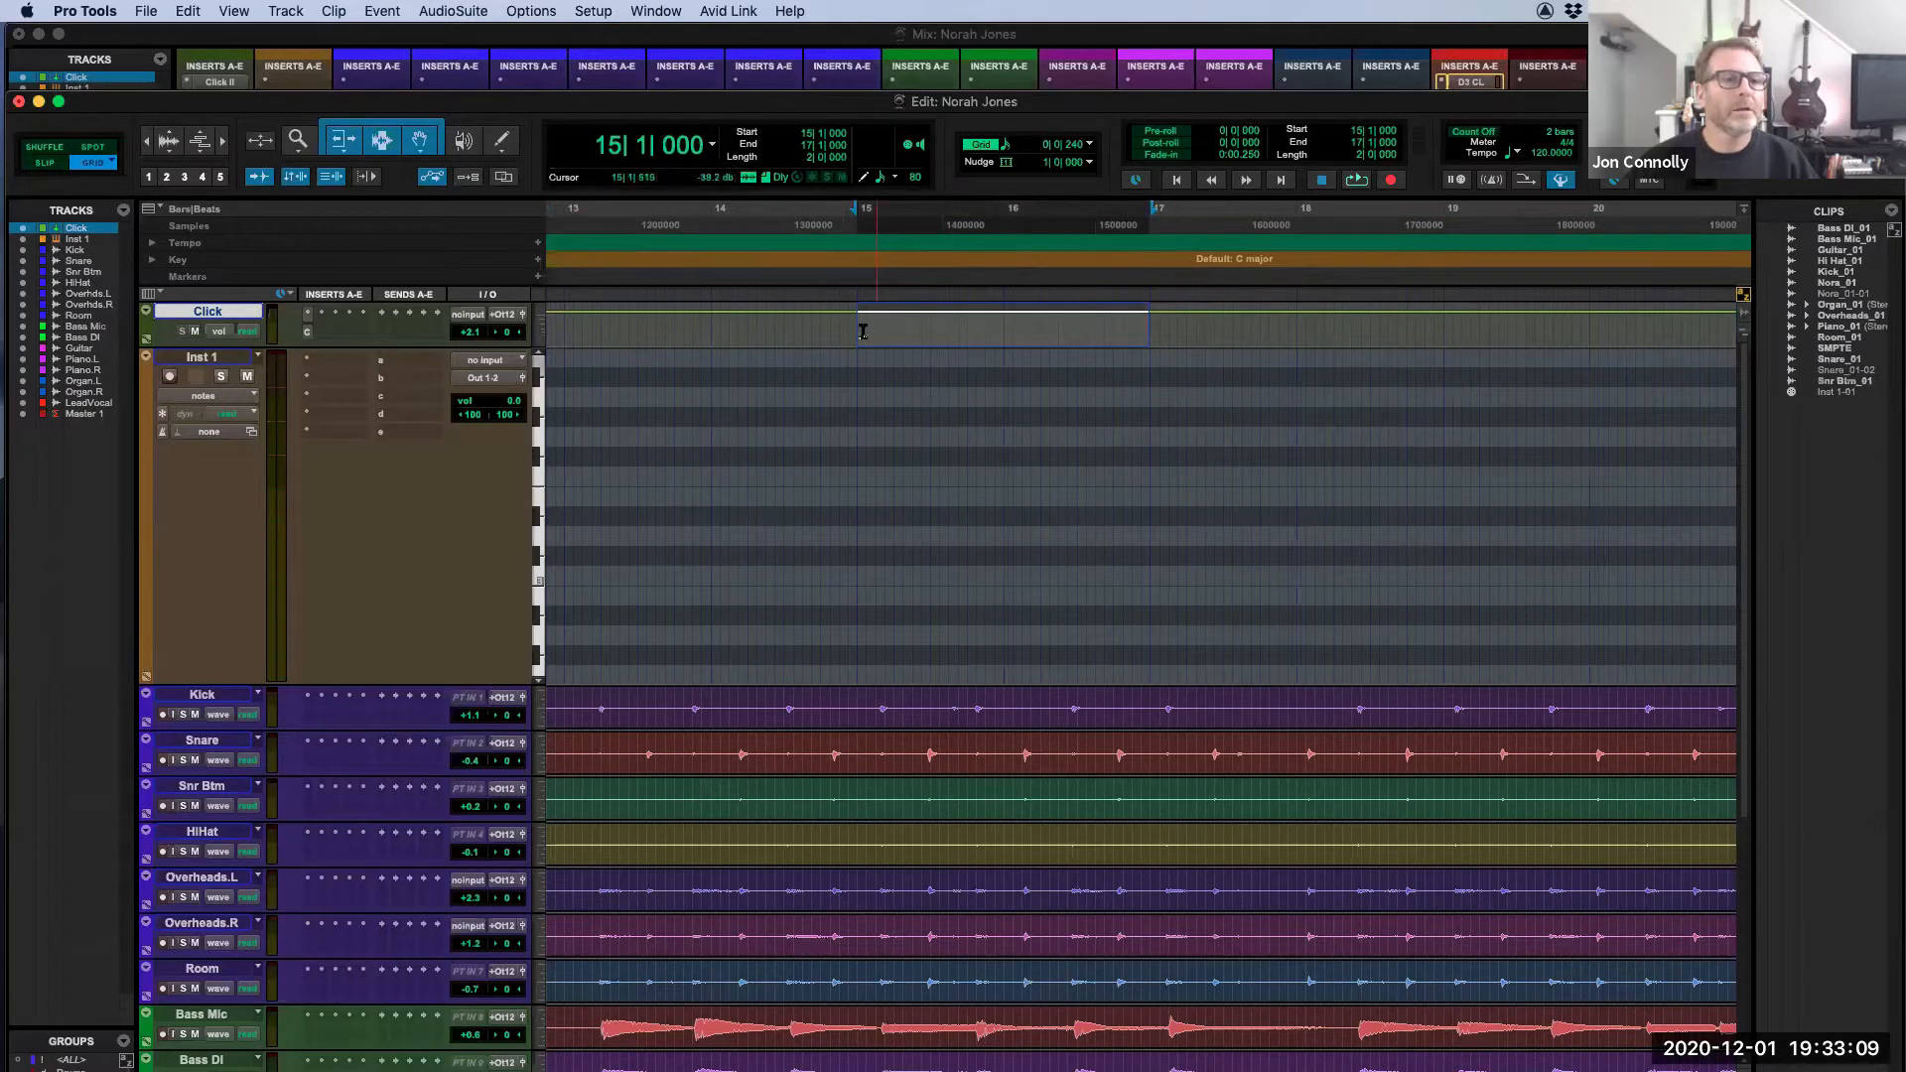
pyautogui.moveTo(857, 326); pyautogui.dragTo(1151, 340)
pyautogui.press('space')
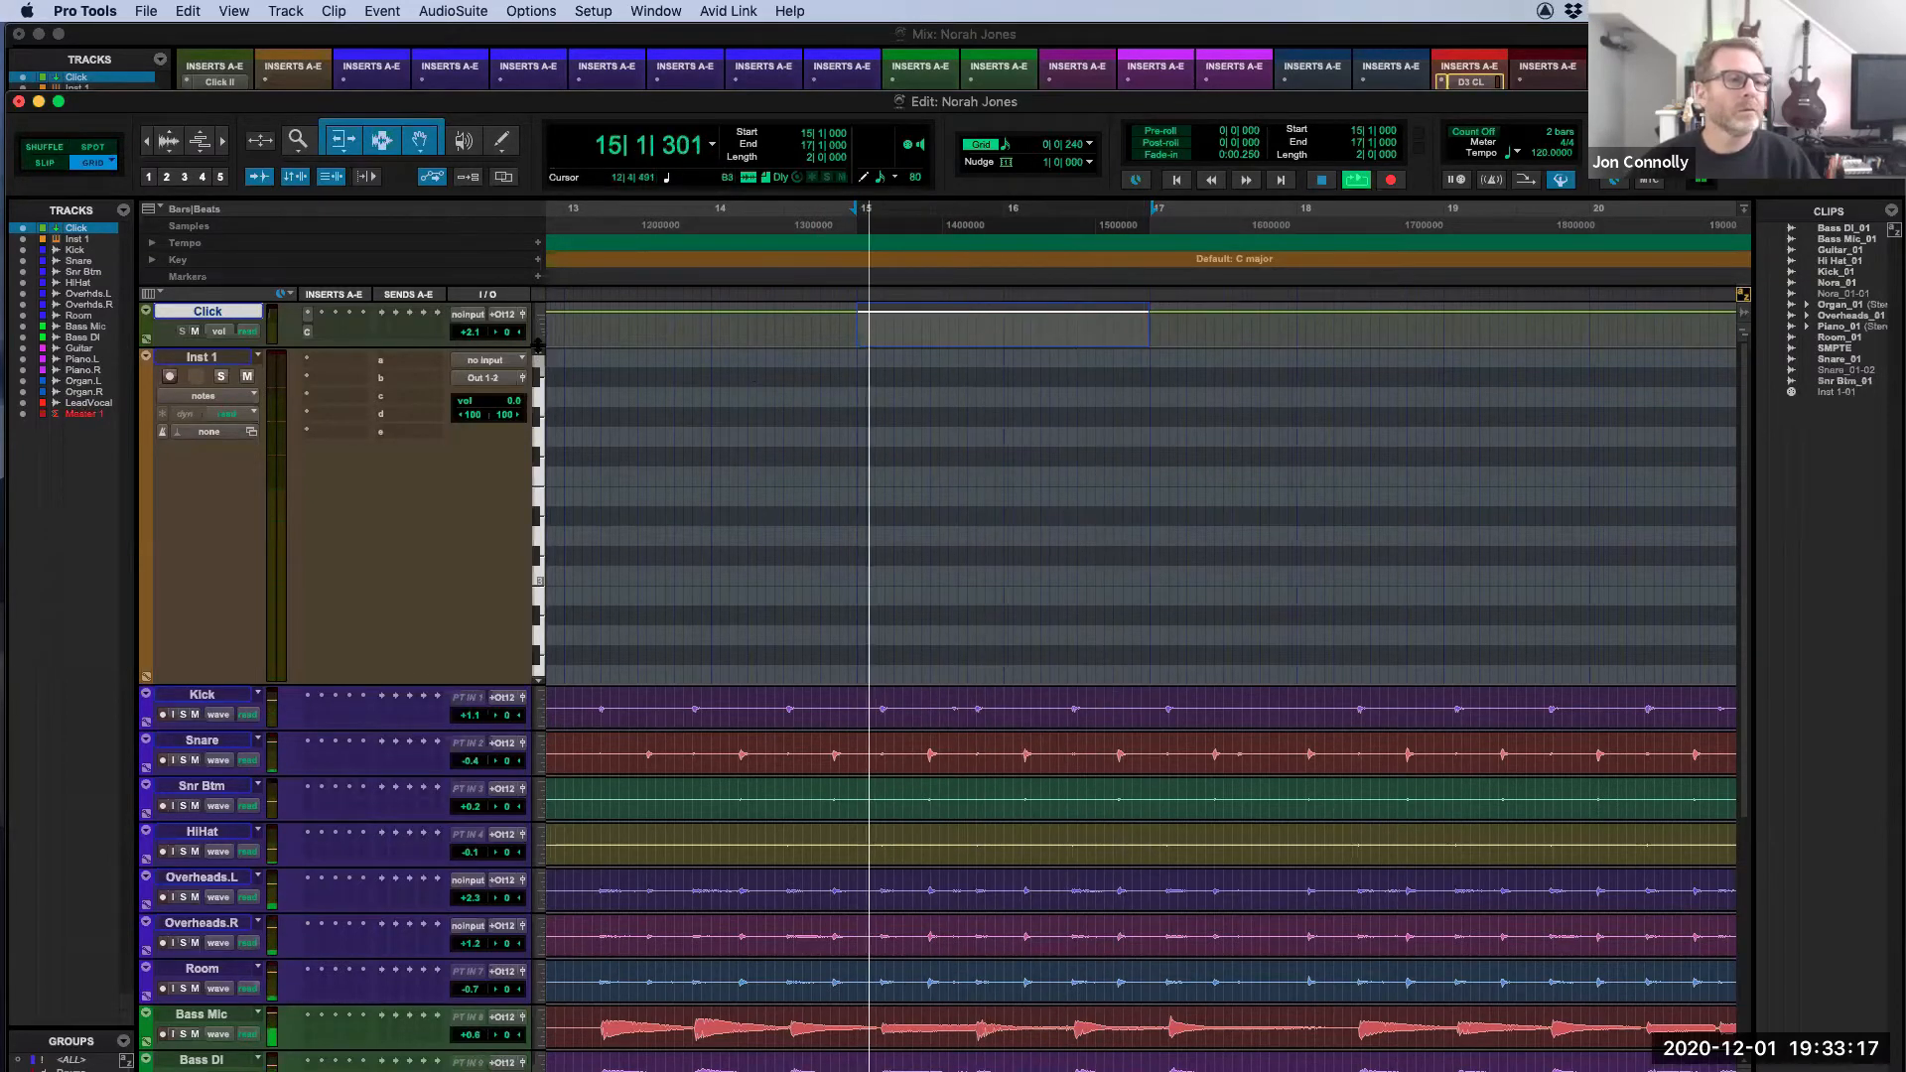
# Step: Enlarge the Click track's height and solo the track during playback, stopping the transport at the end
pyautogui.moveTo(540, 348); pyautogui.dragTo(555, 641)
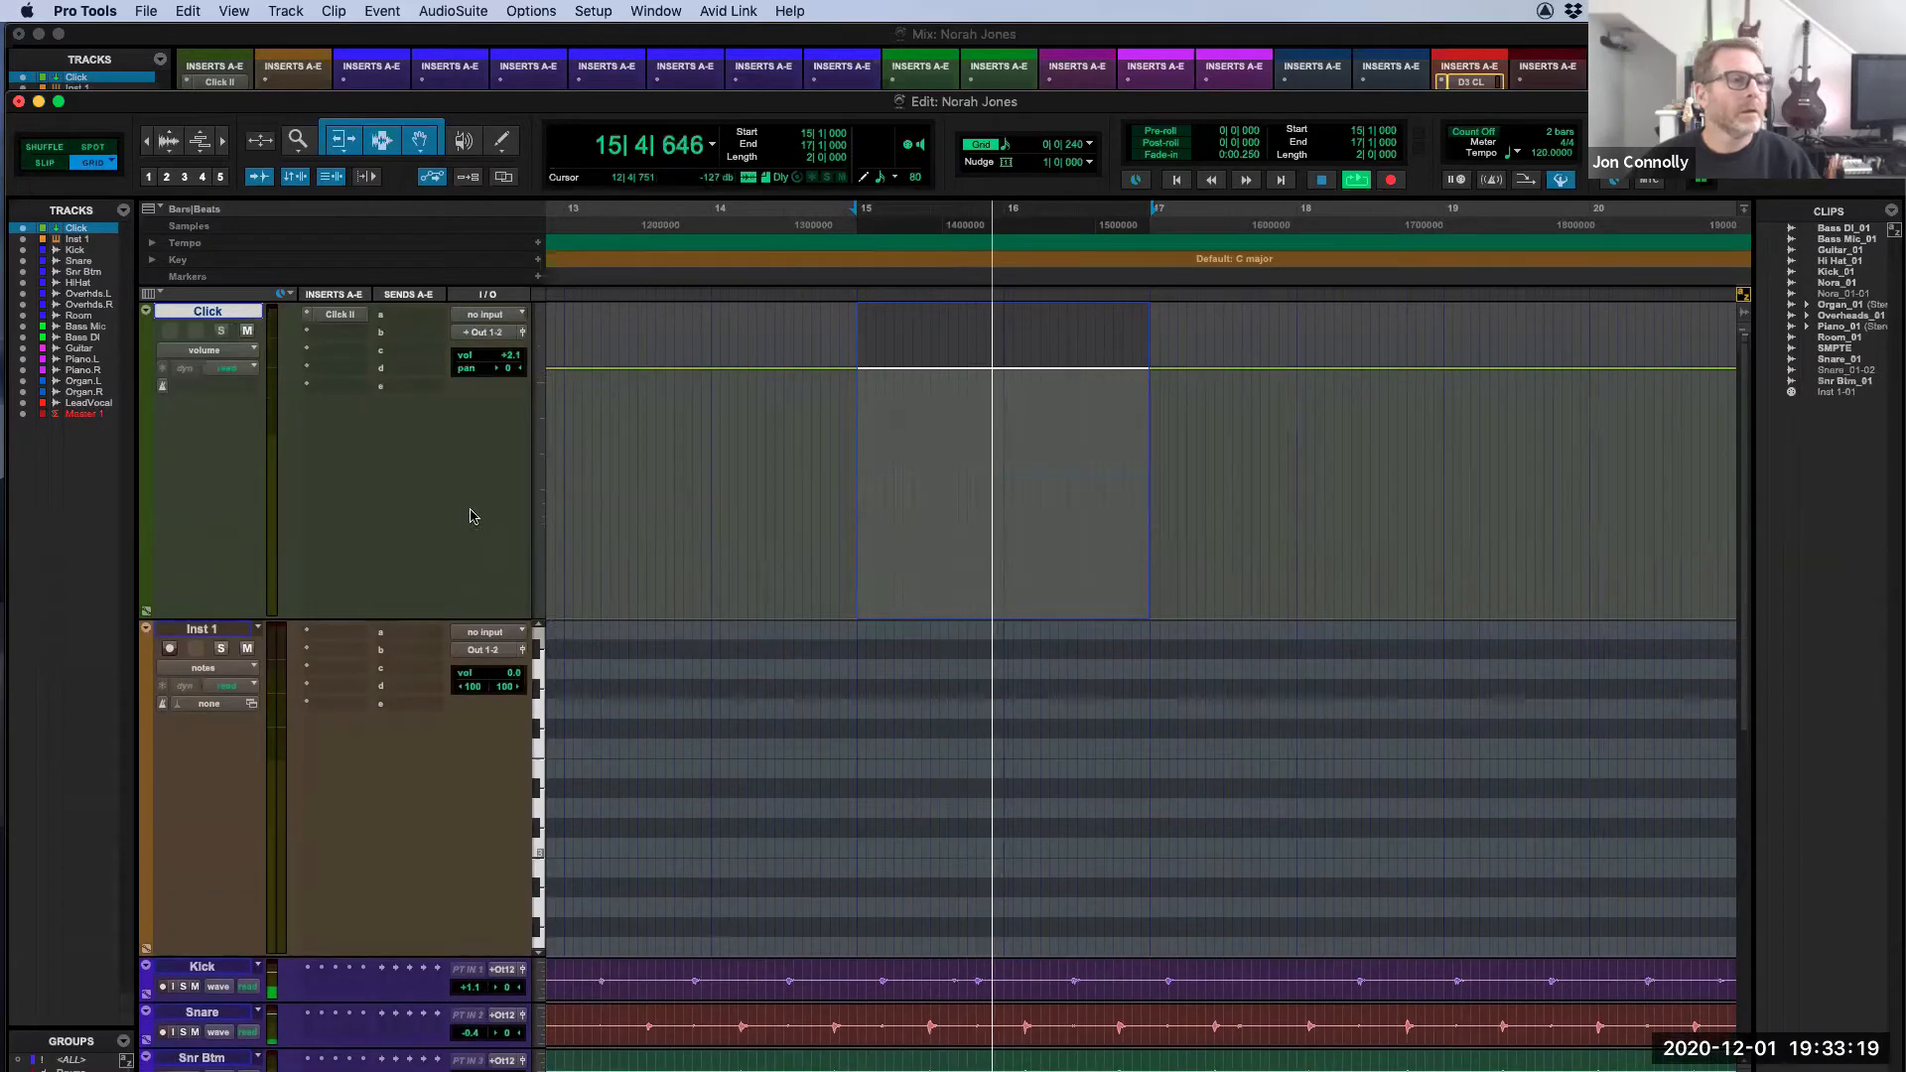
pyautogui.click(220, 331)
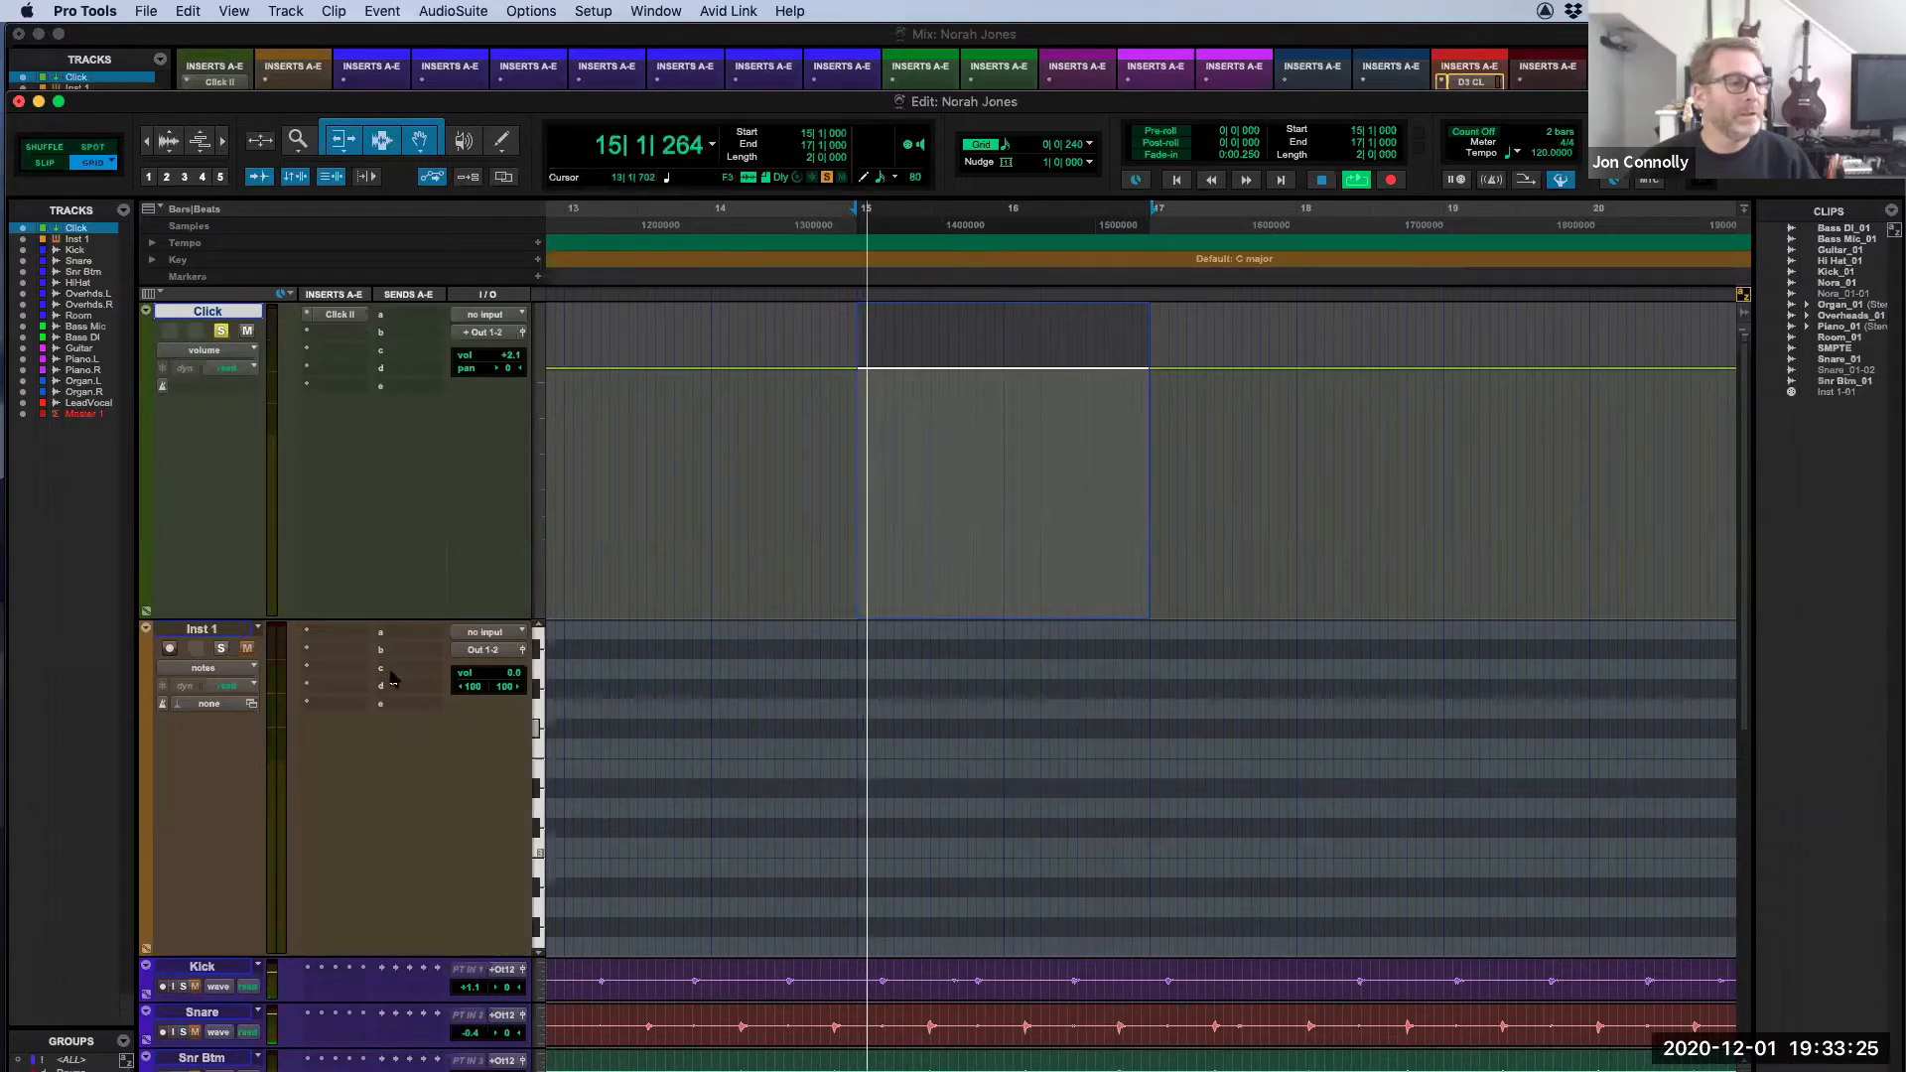
pyautogui.press('space')
# Step: Insert the stereo DB-33 multichannel Native instrument in the first insert slot of Inst 1
pyautogui.click(309, 637)
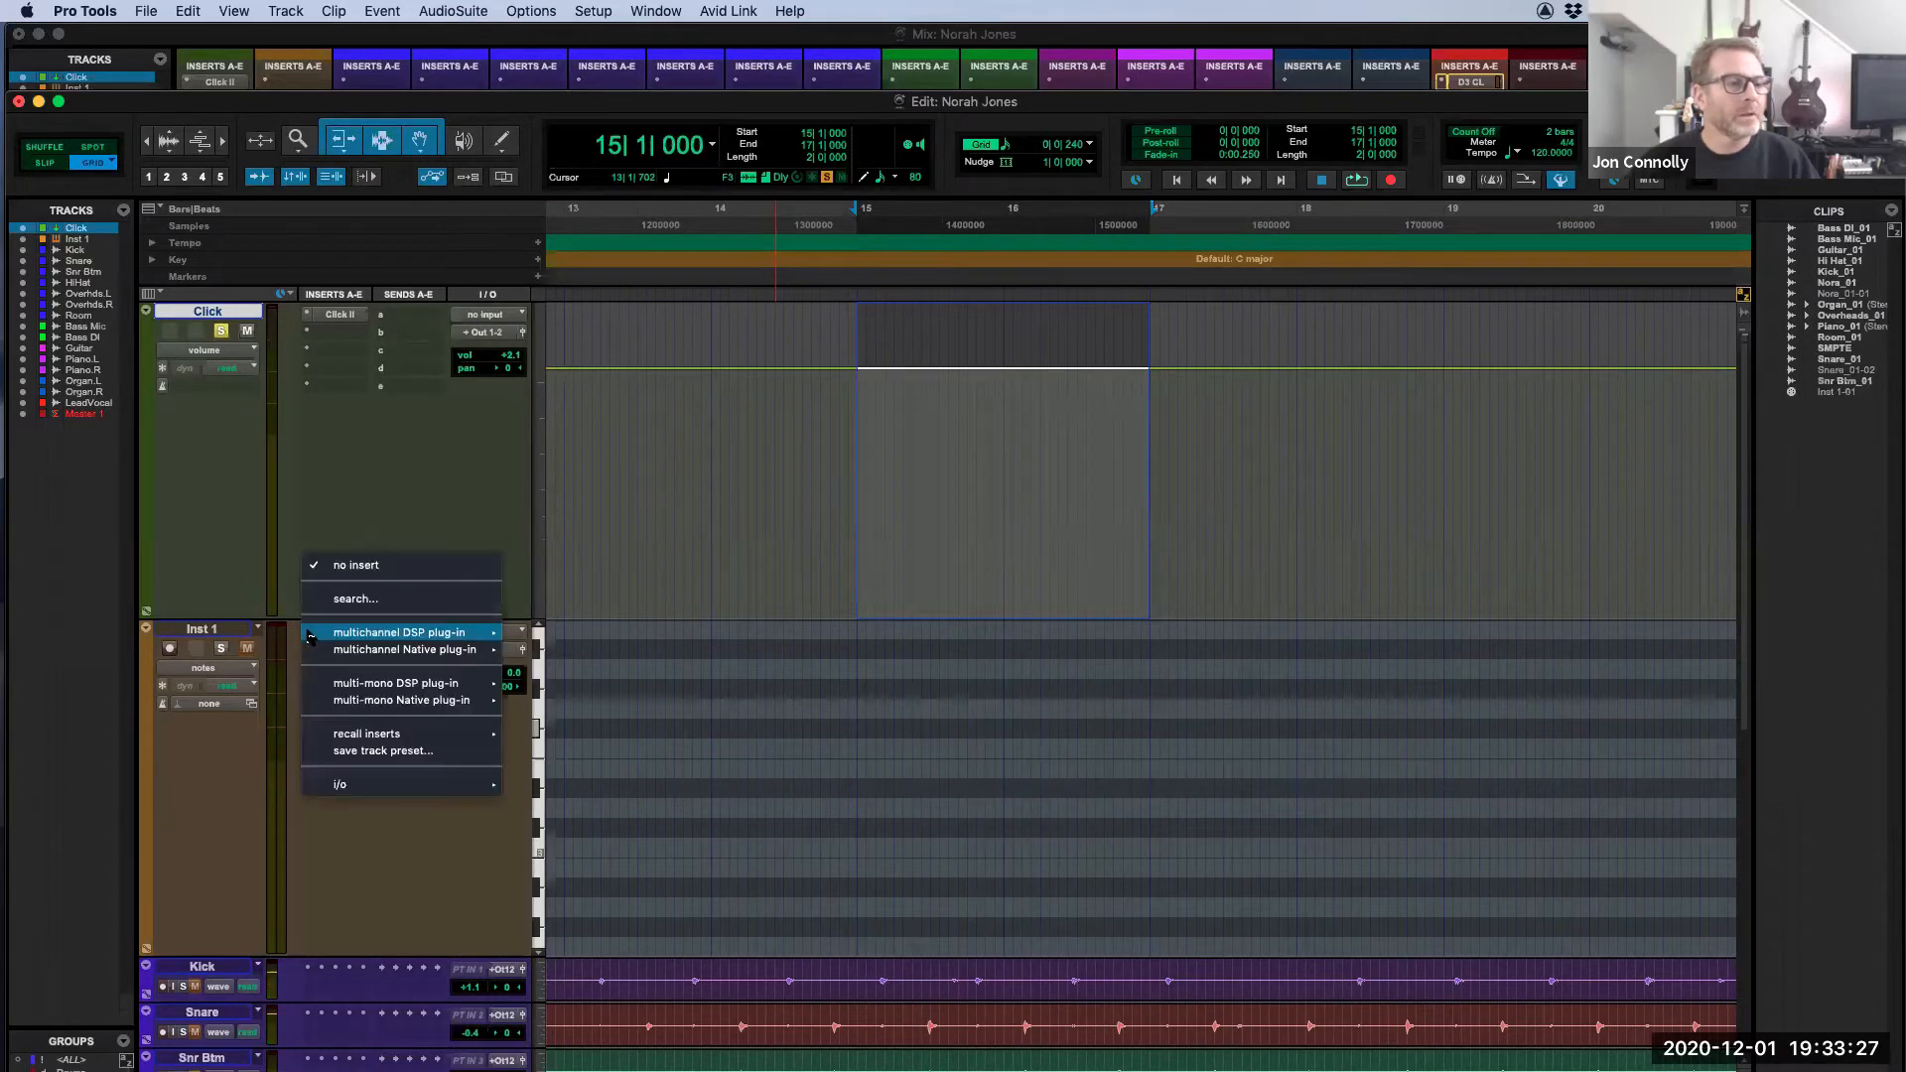
pyautogui.moveTo(466, 649)
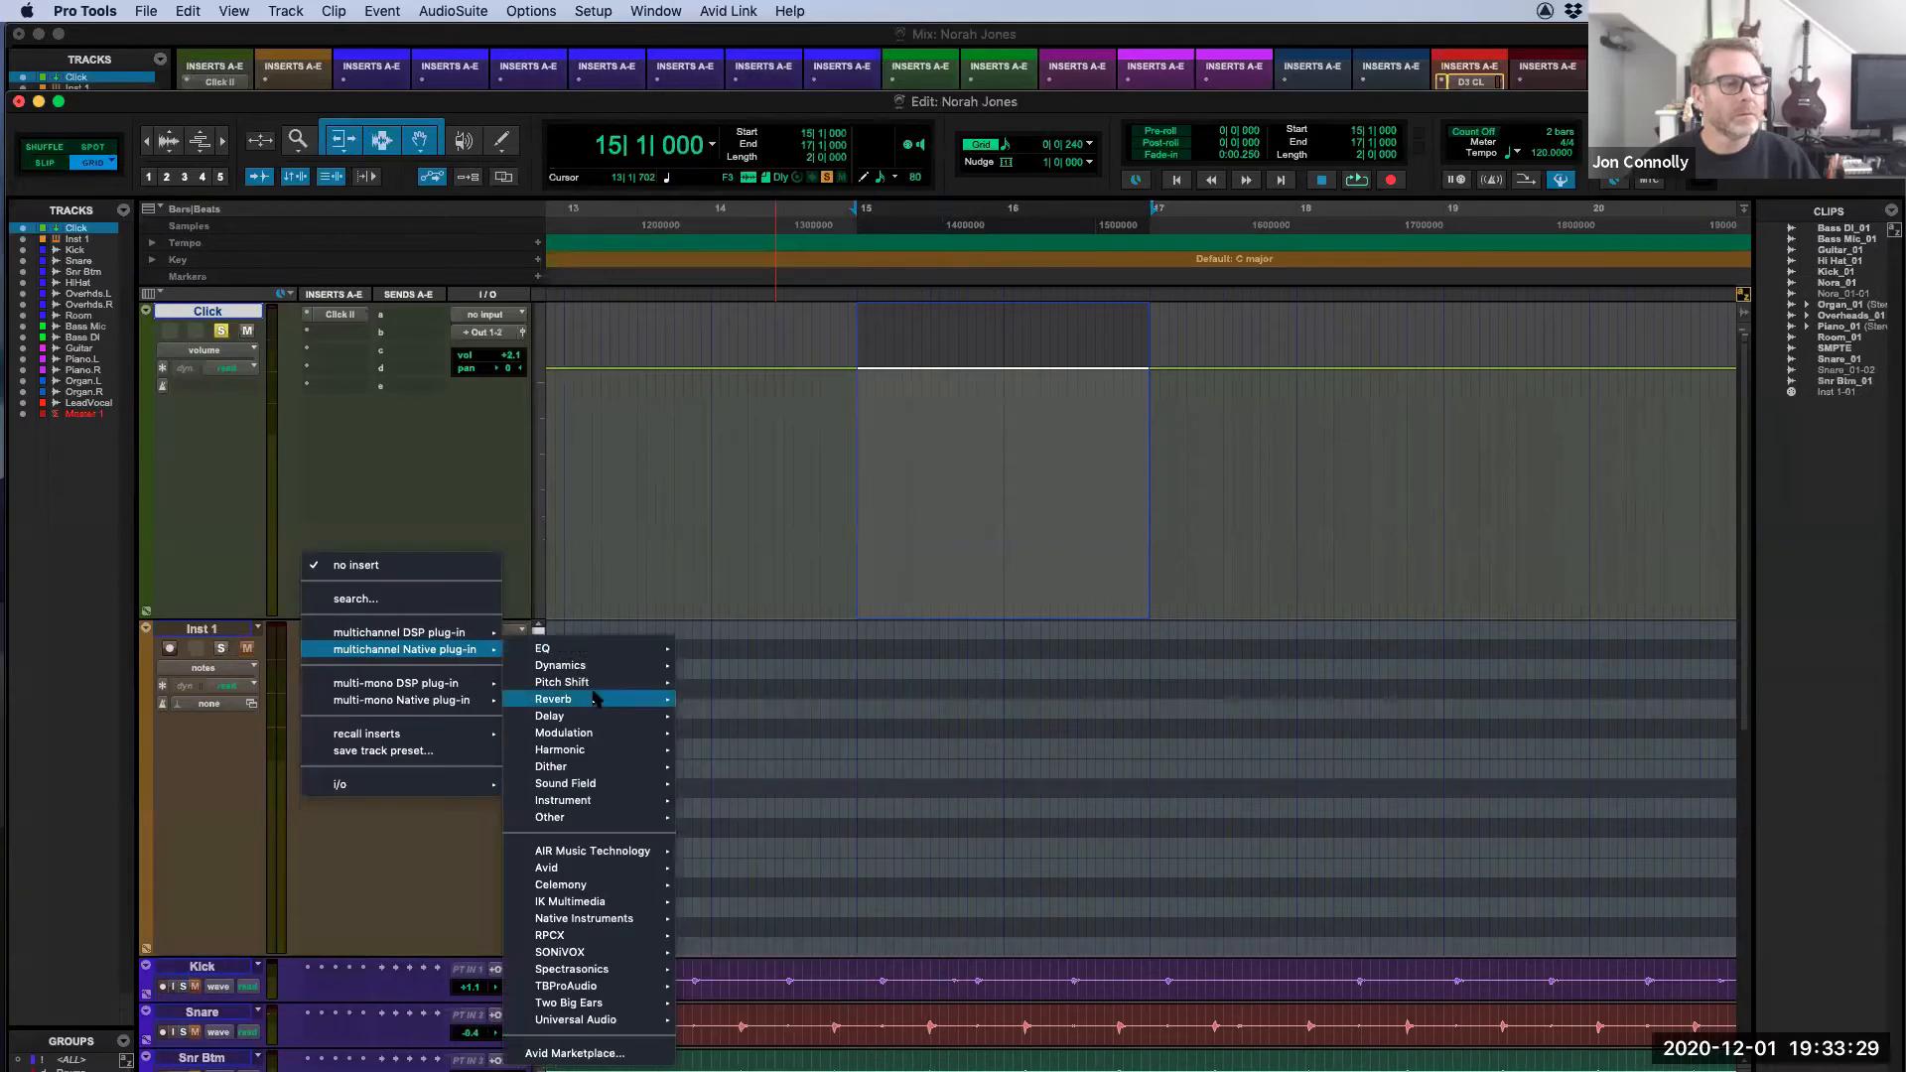
pyautogui.moveTo(622, 802)
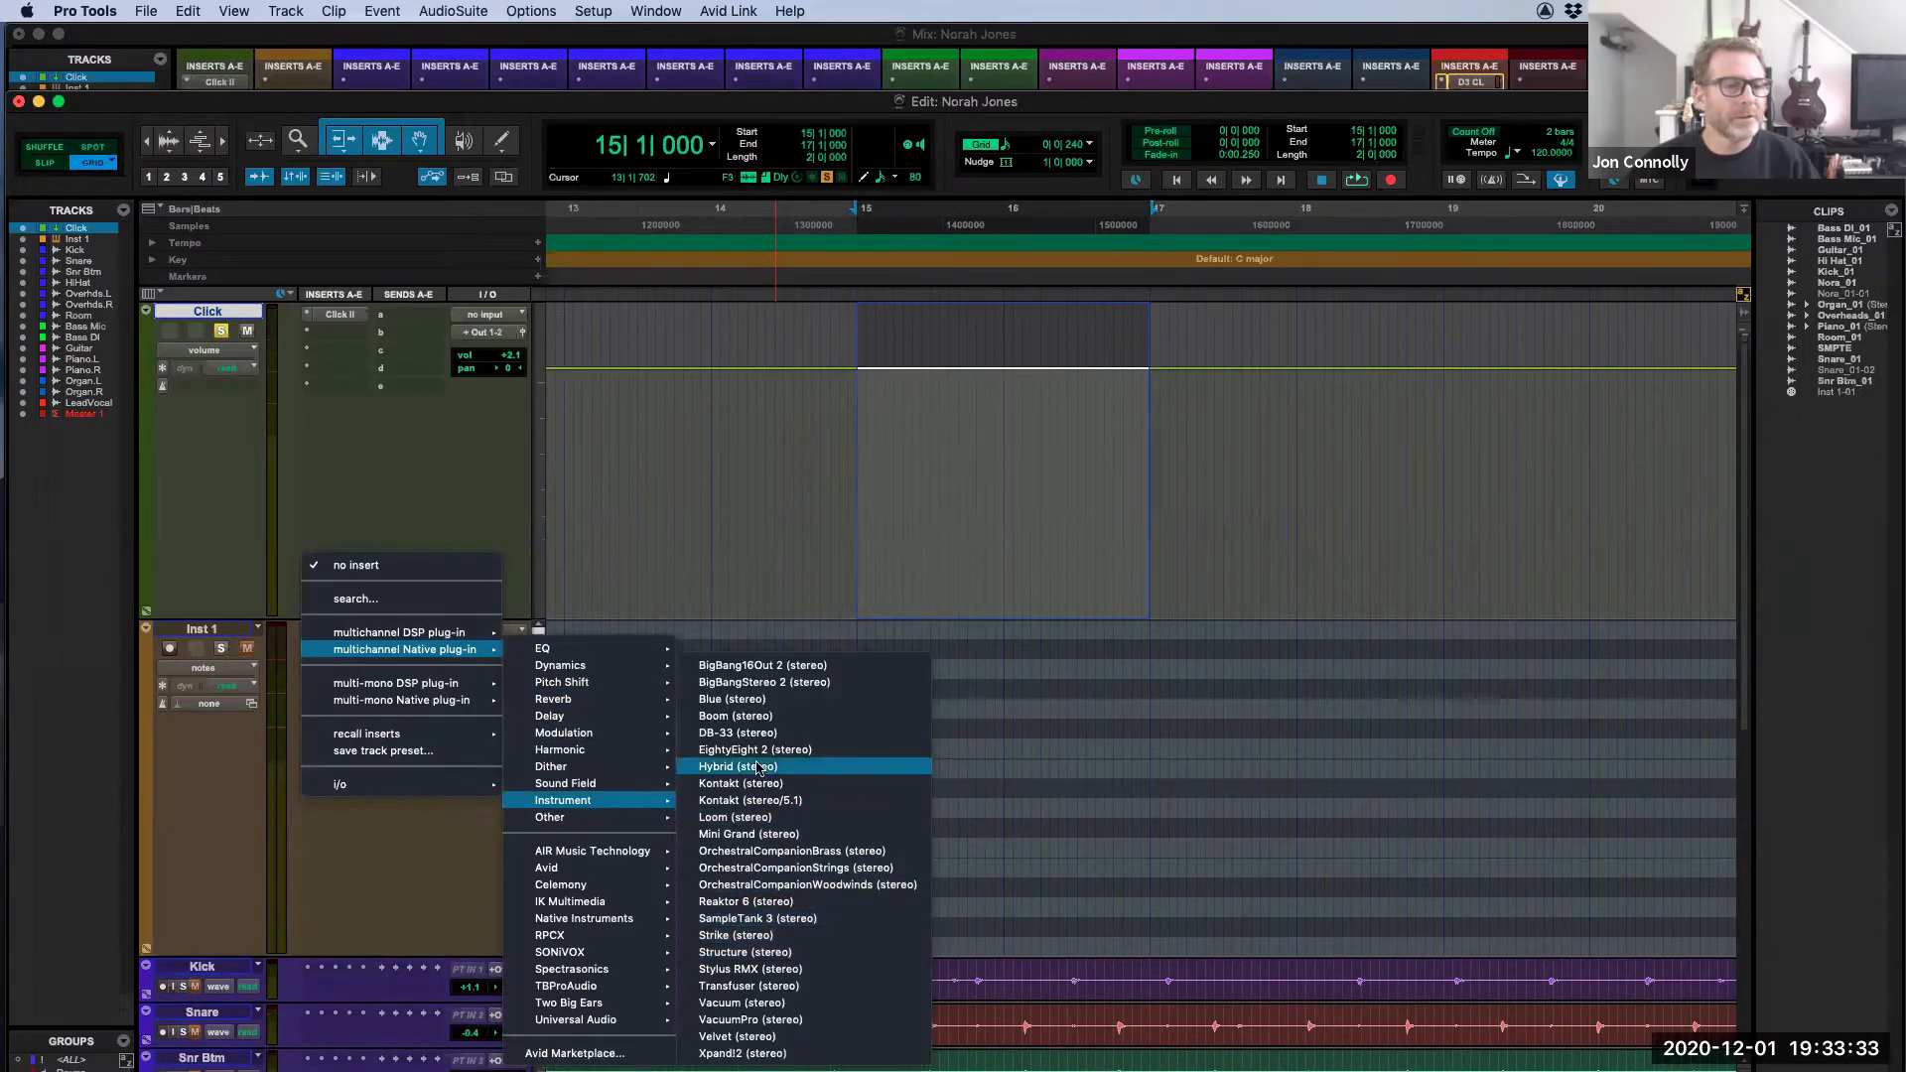
pyautogui.click(743, 734)
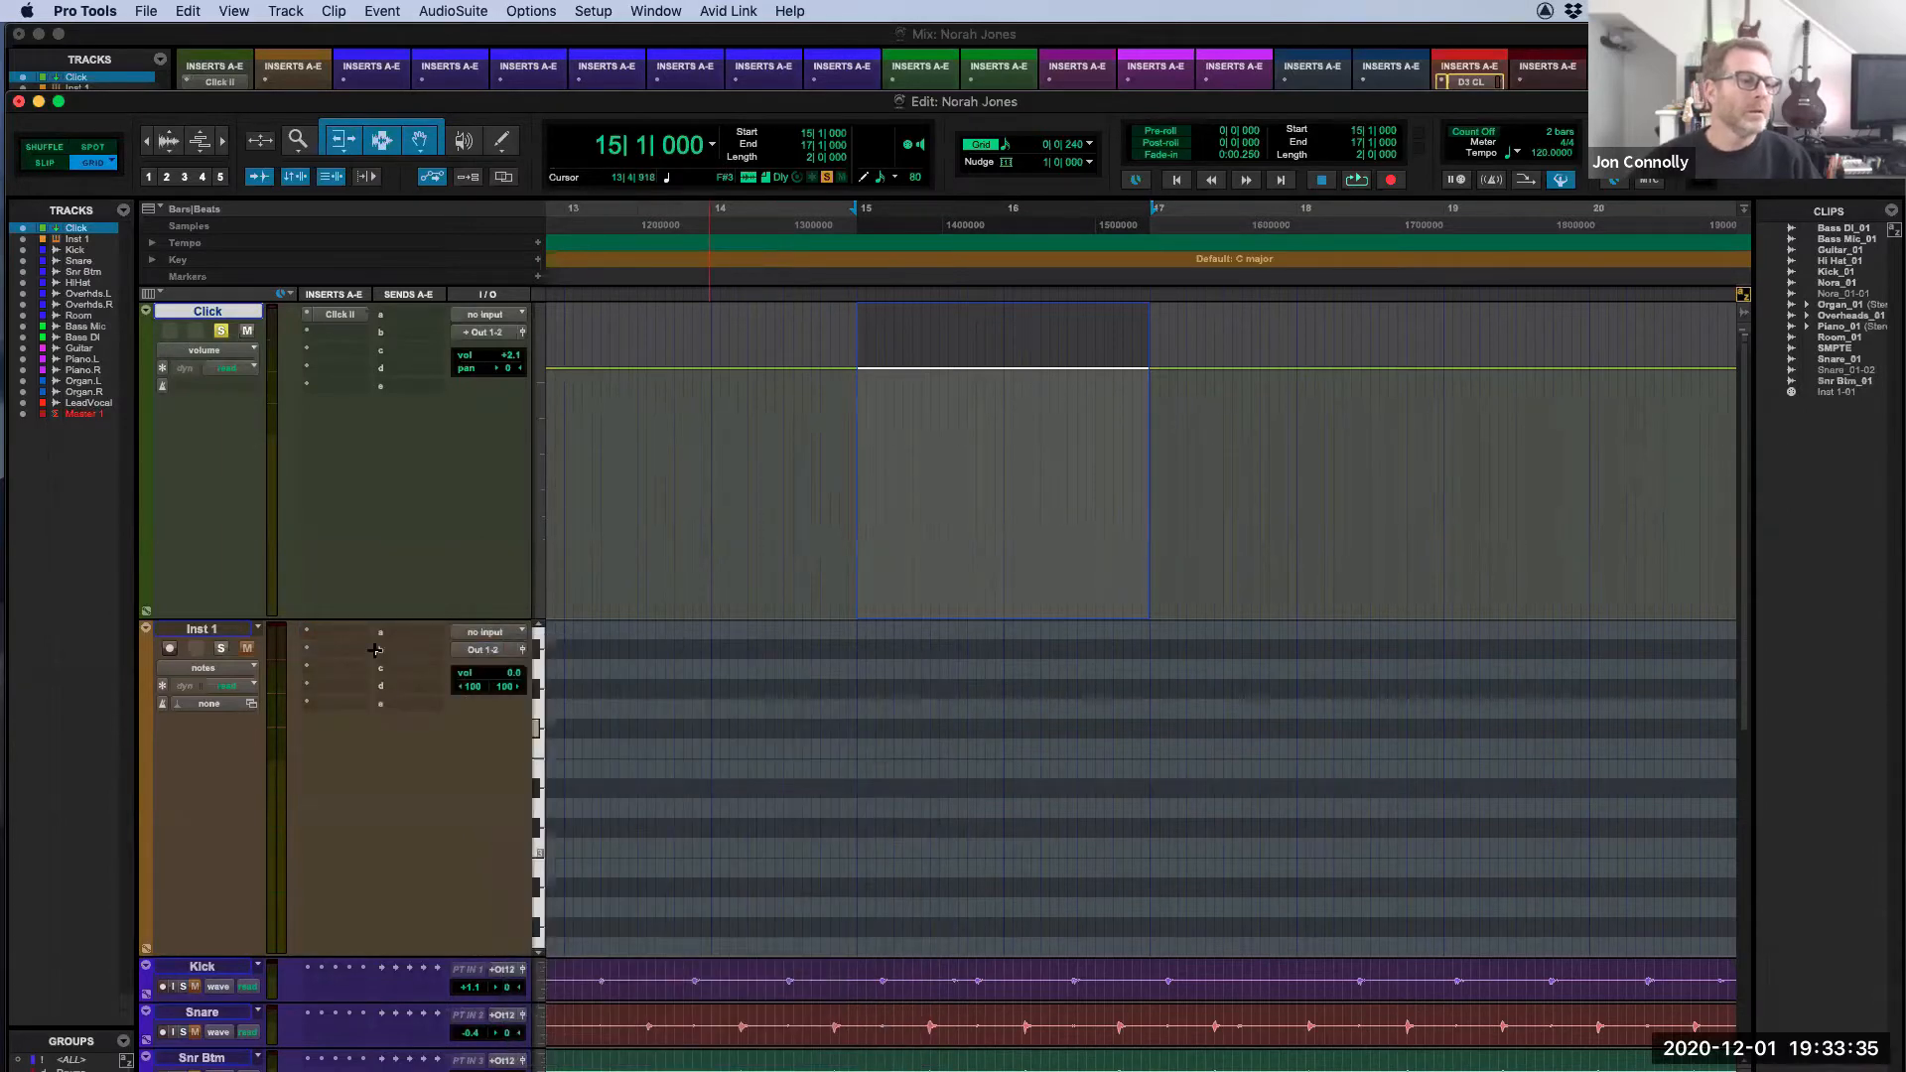
# Step: Solo Inst 1 and play the two-bar selection with the DB-33 plug-in window closed
pyautogui.click(222, 649)
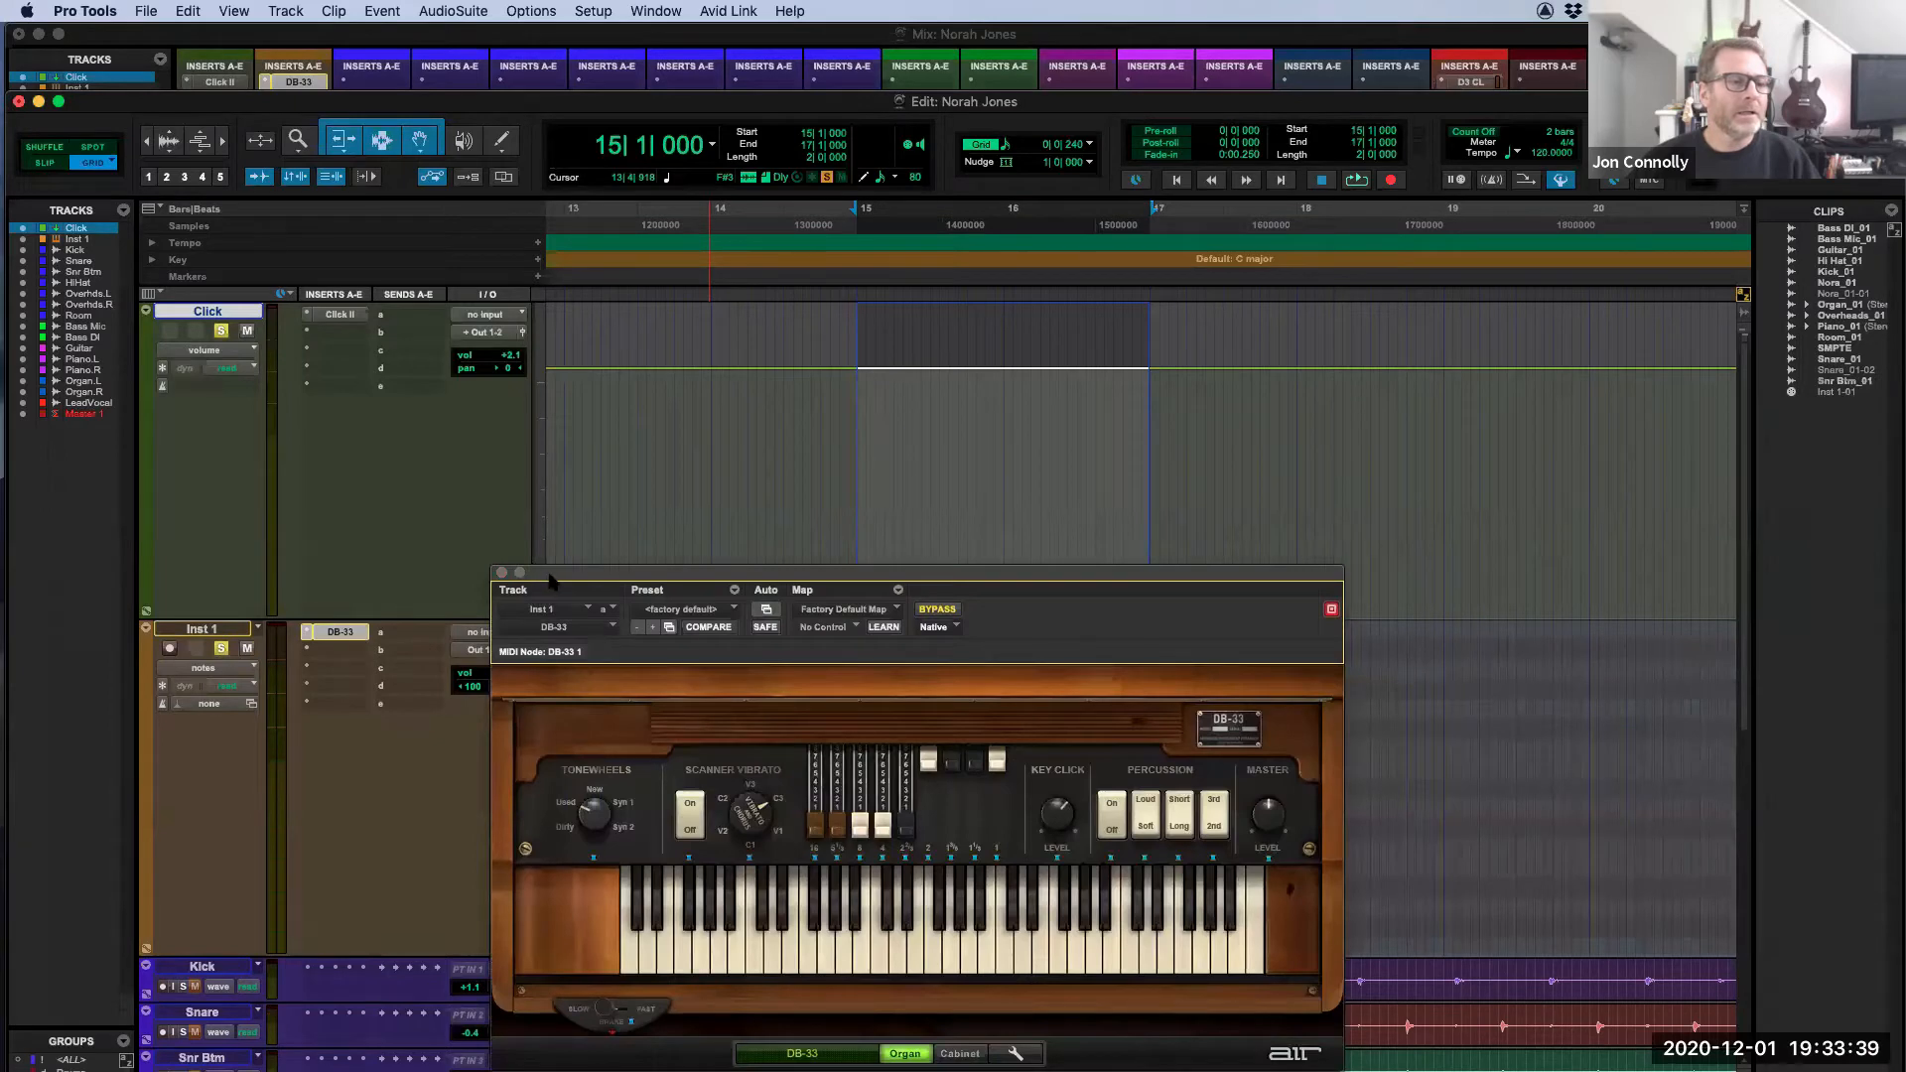
pyautogui.moveTo(549, 578); pyautogui.dragTo(495, 728)
pyautogui.click(449, 721)
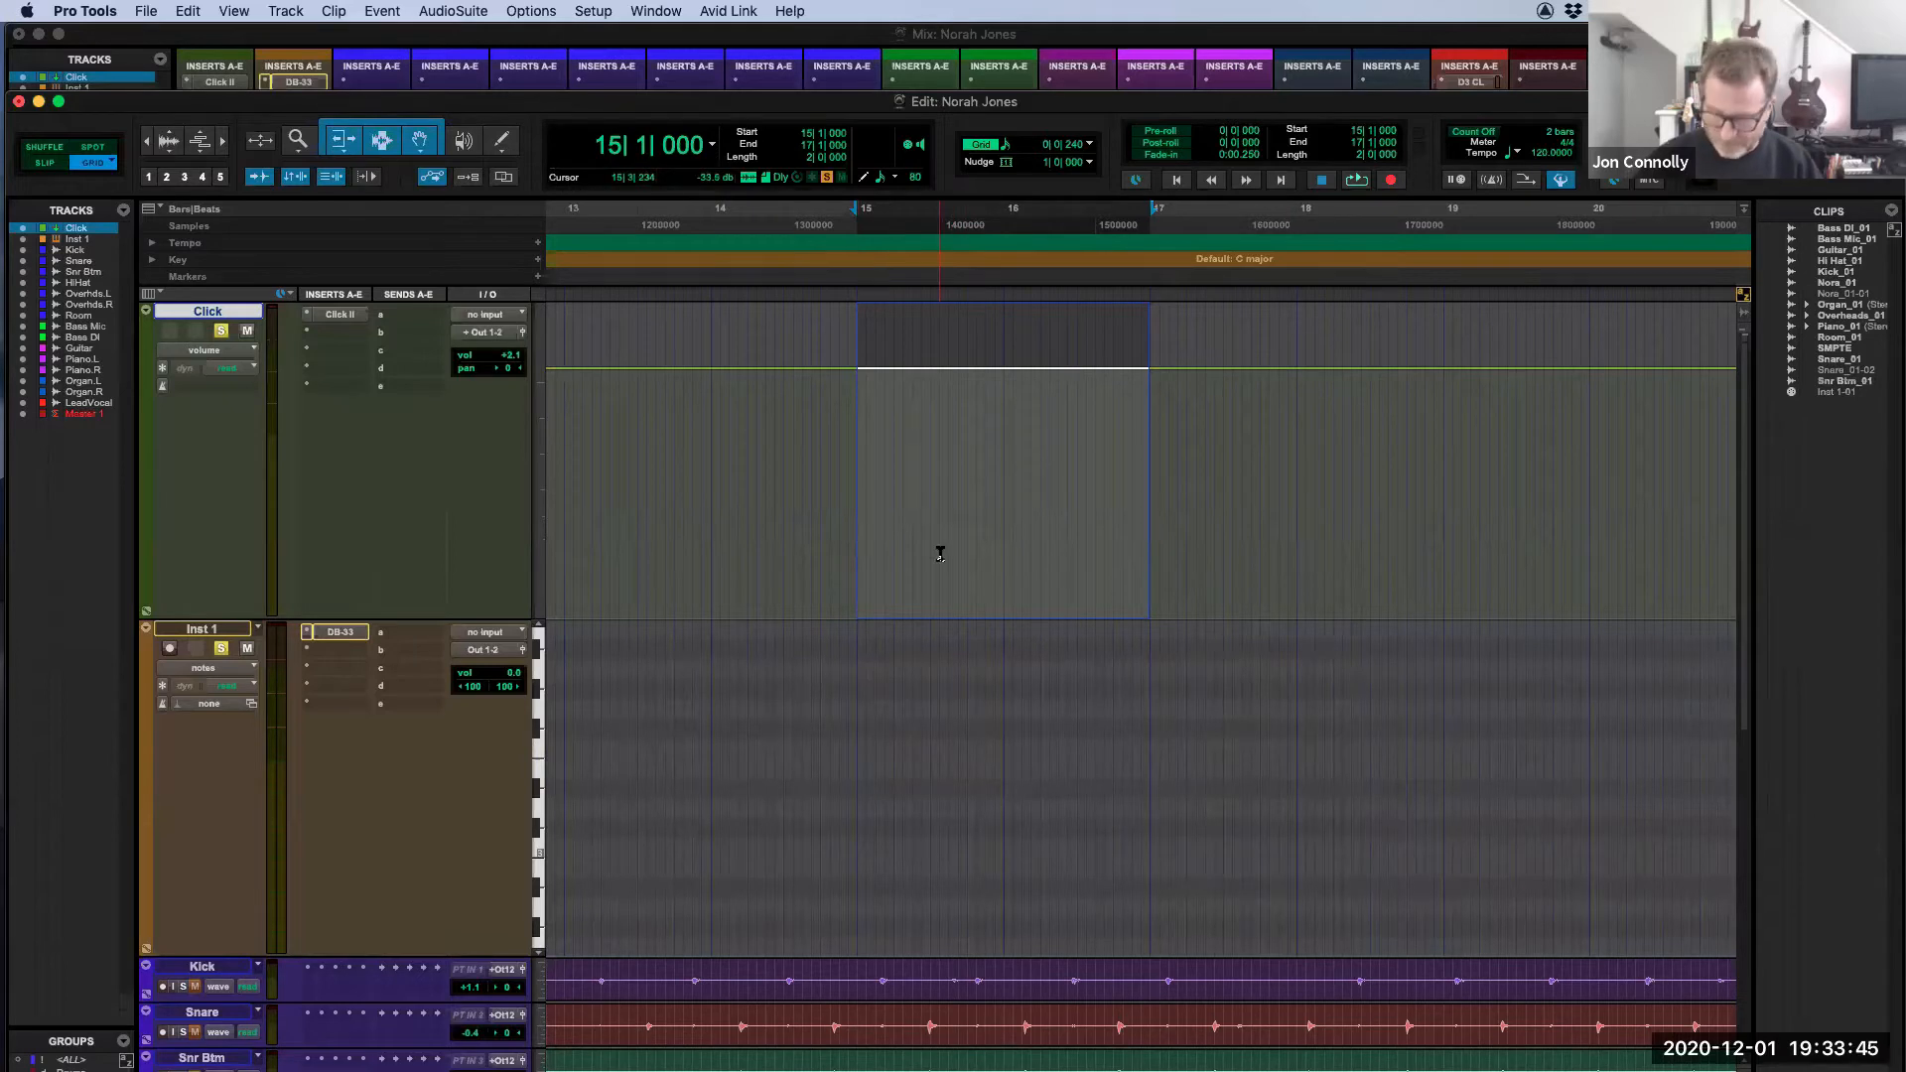
pyautogui.press('space')
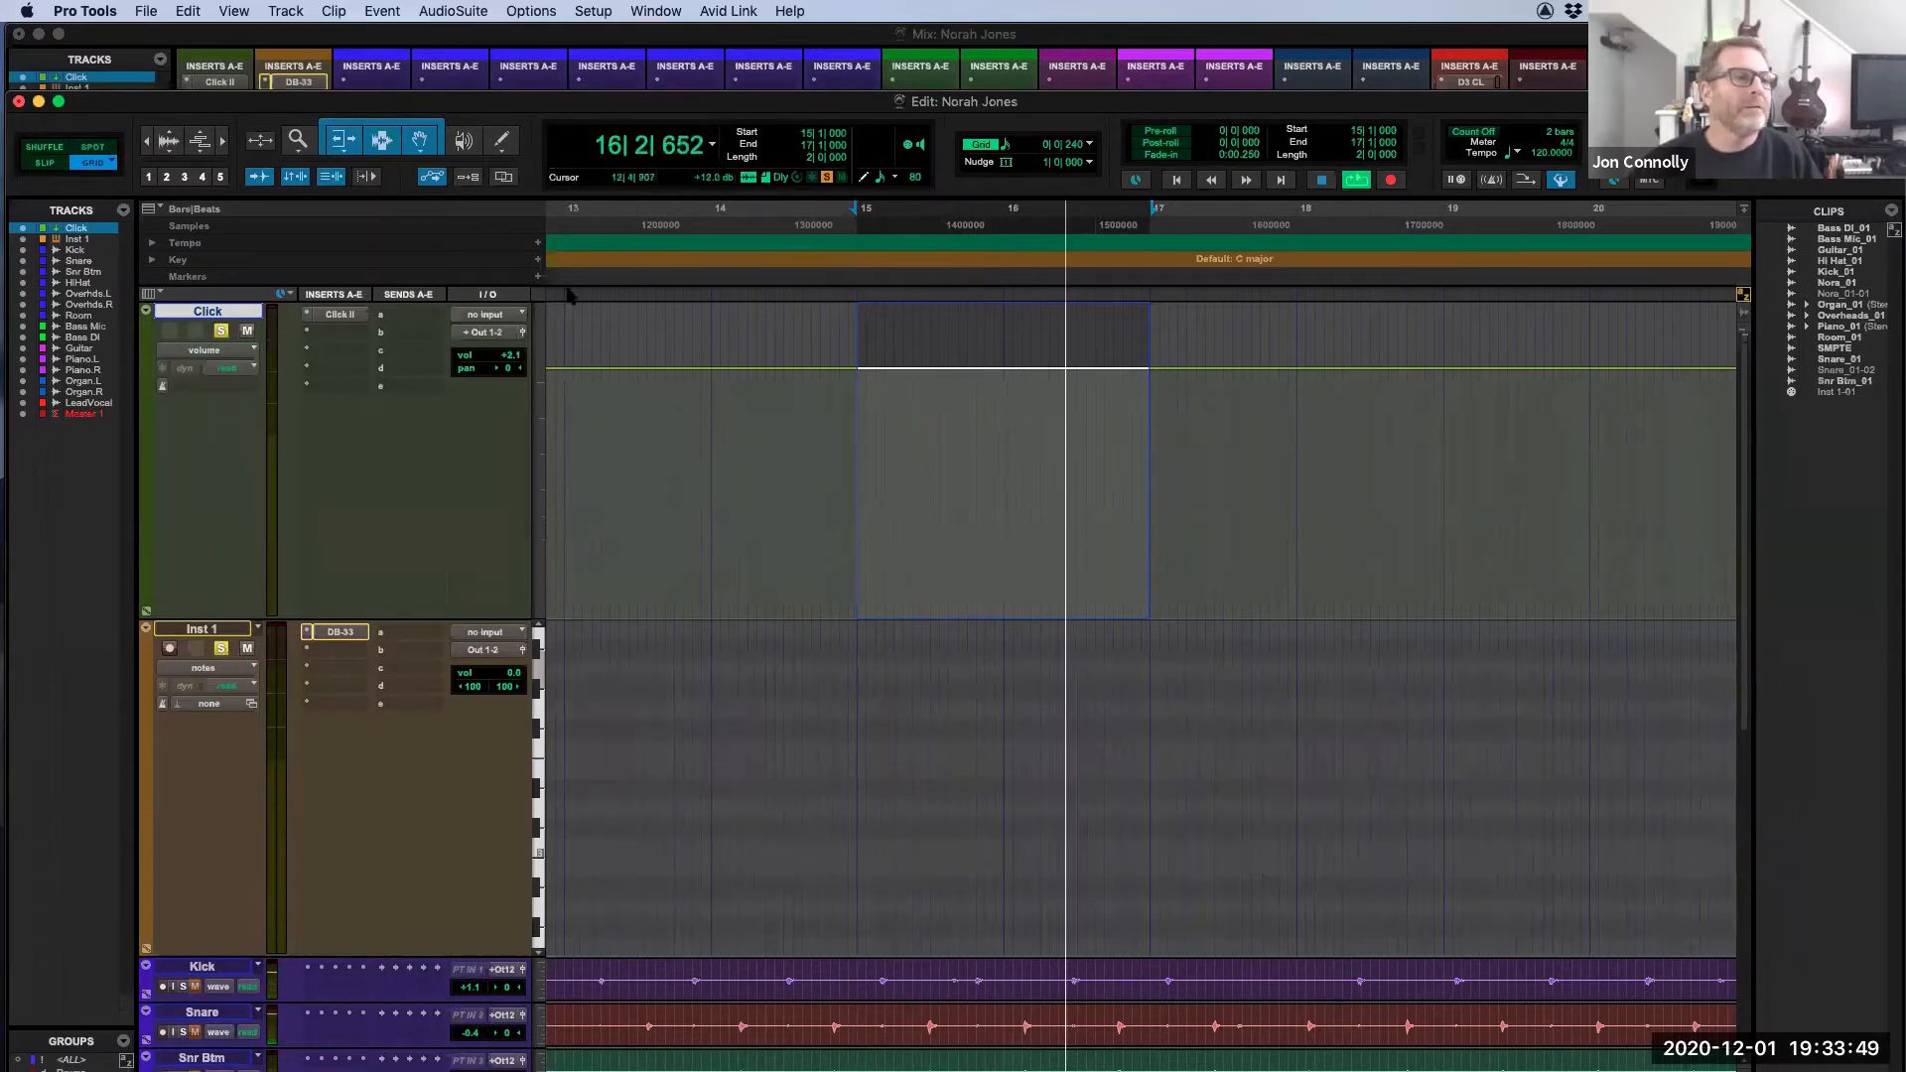
# Step: Draw a G#3 note on Inst 1 from 15|1|480 to 15|3|000 with the Pencil tool, interrupting the playback
pyautogui.press('F10')
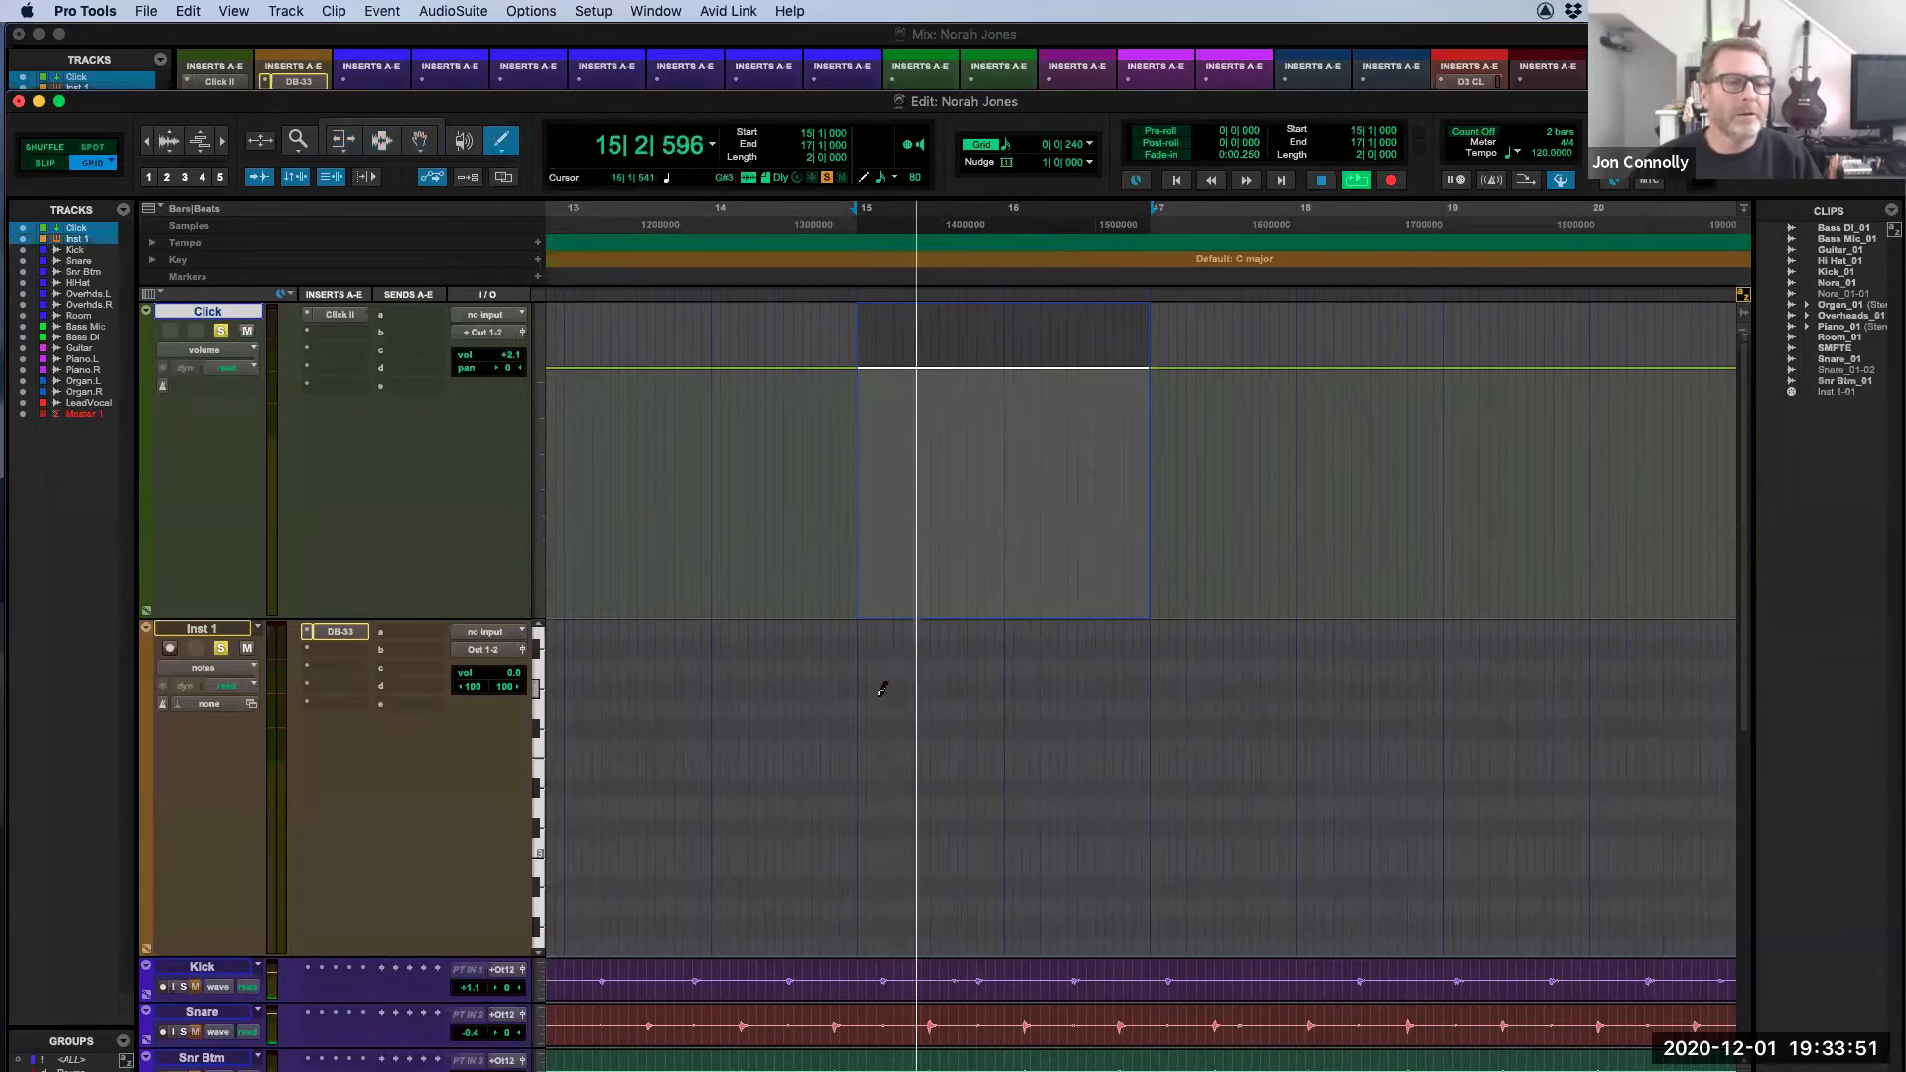
pyautogui.moveTo(878, 688); pyautogui.dragTo(933, 694)
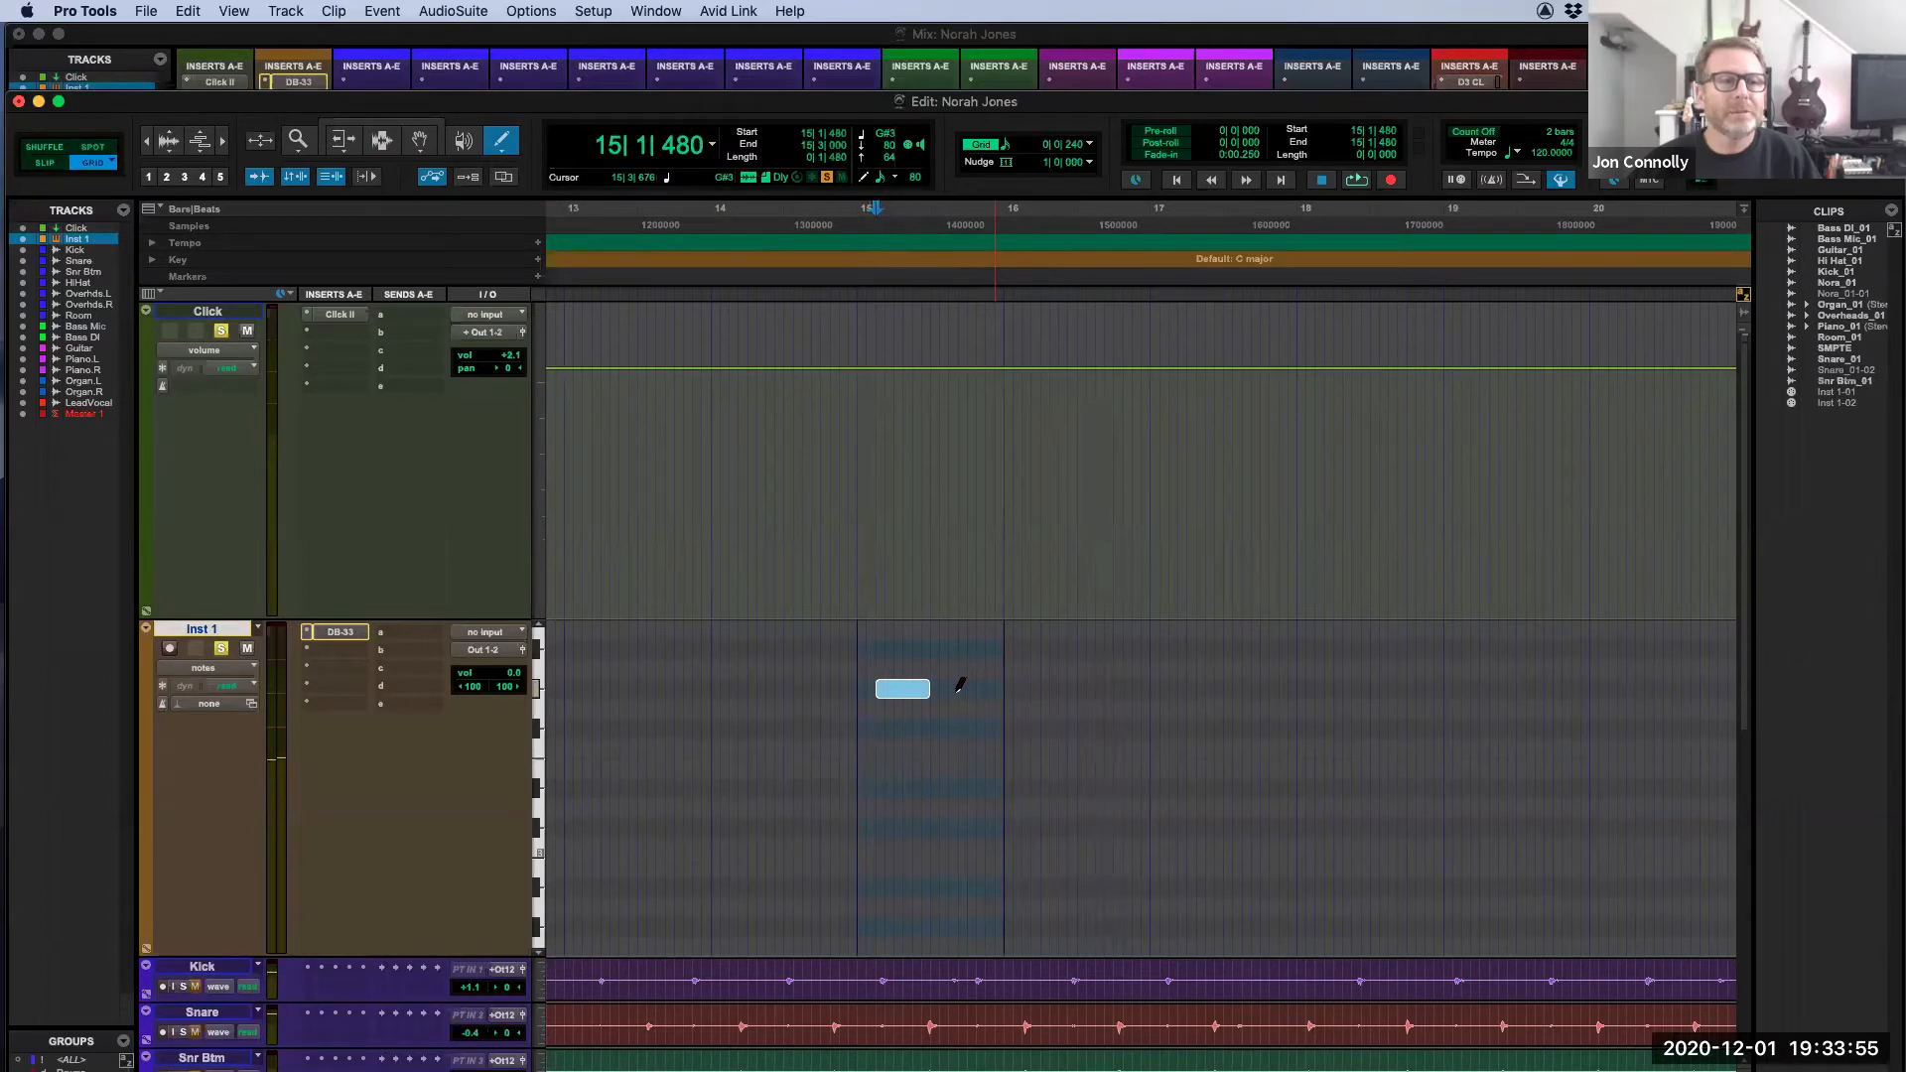
pyautogui.press('space')
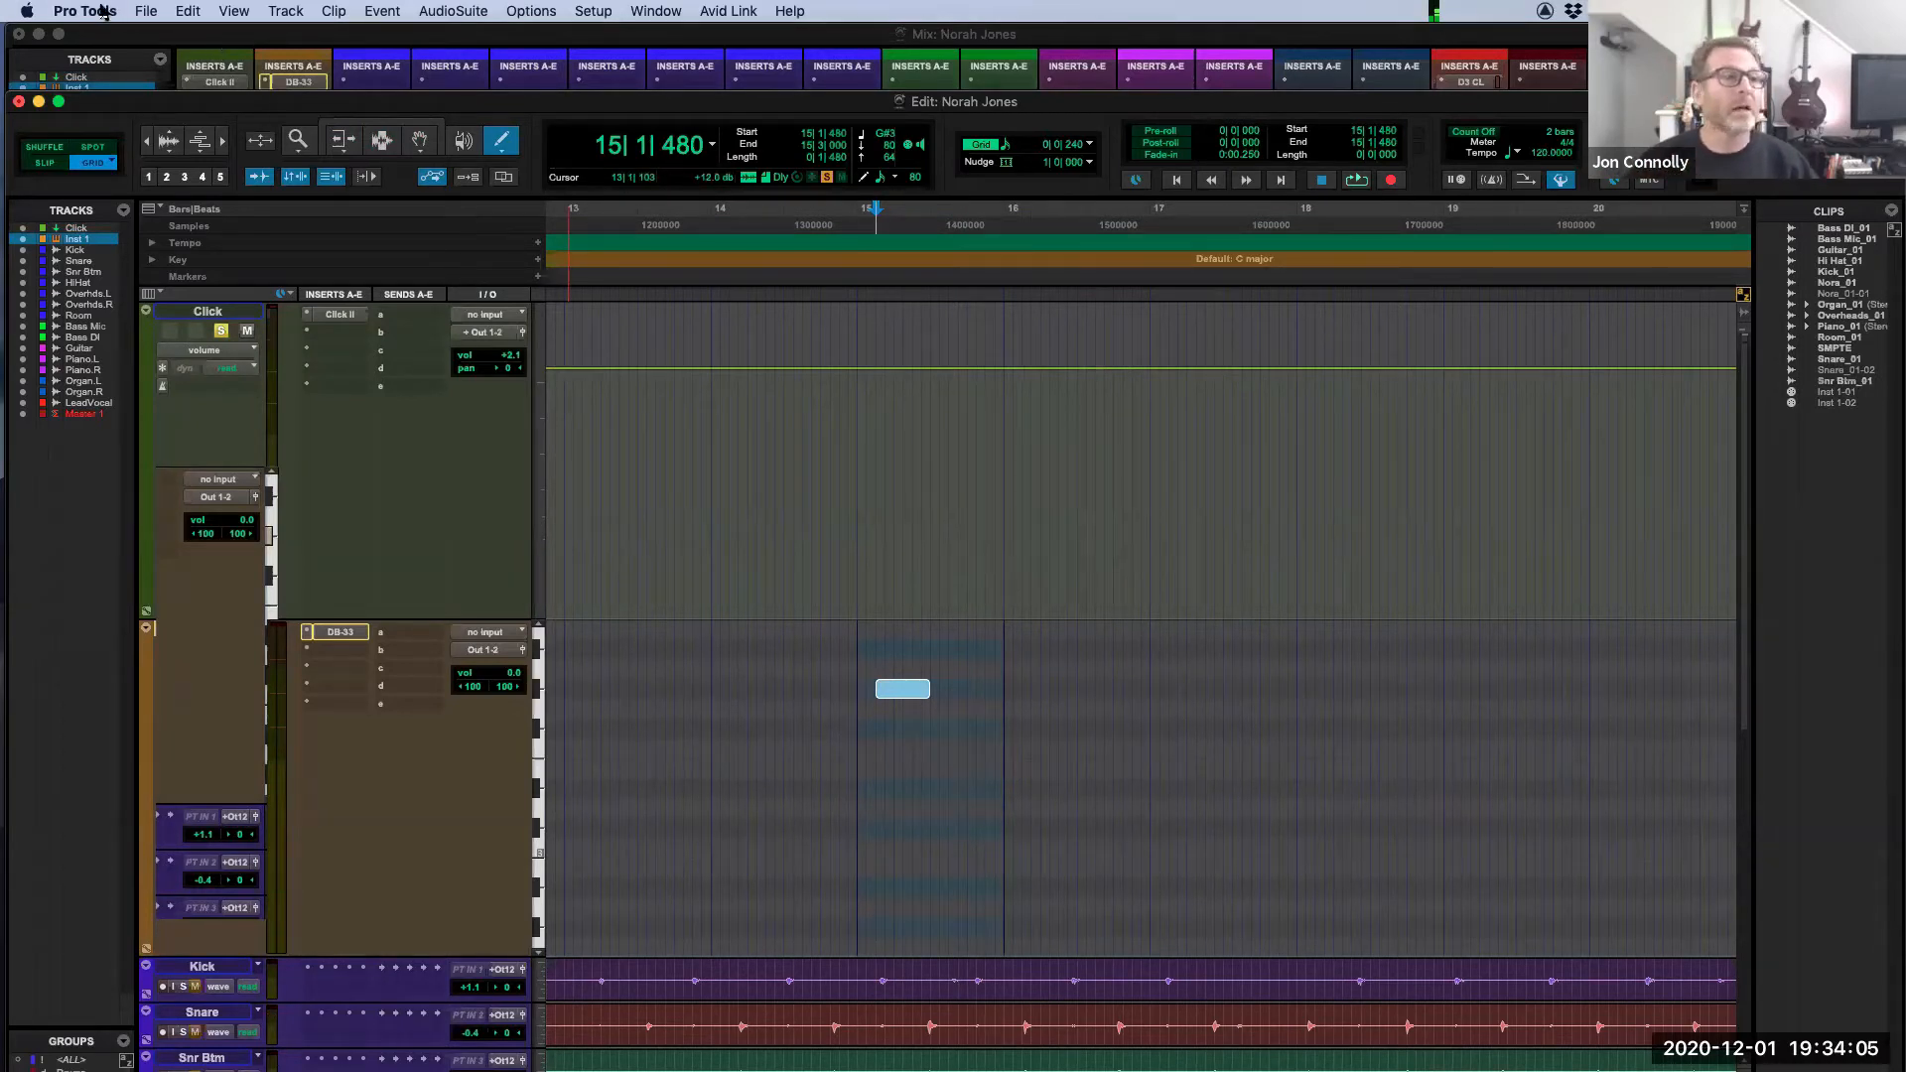
# Step: Reselect 15|1|000 to 17|1|000 on the Click track with the Smart Tool, and set the grid value to 0|0|480
pyautogui.click(188, 11)
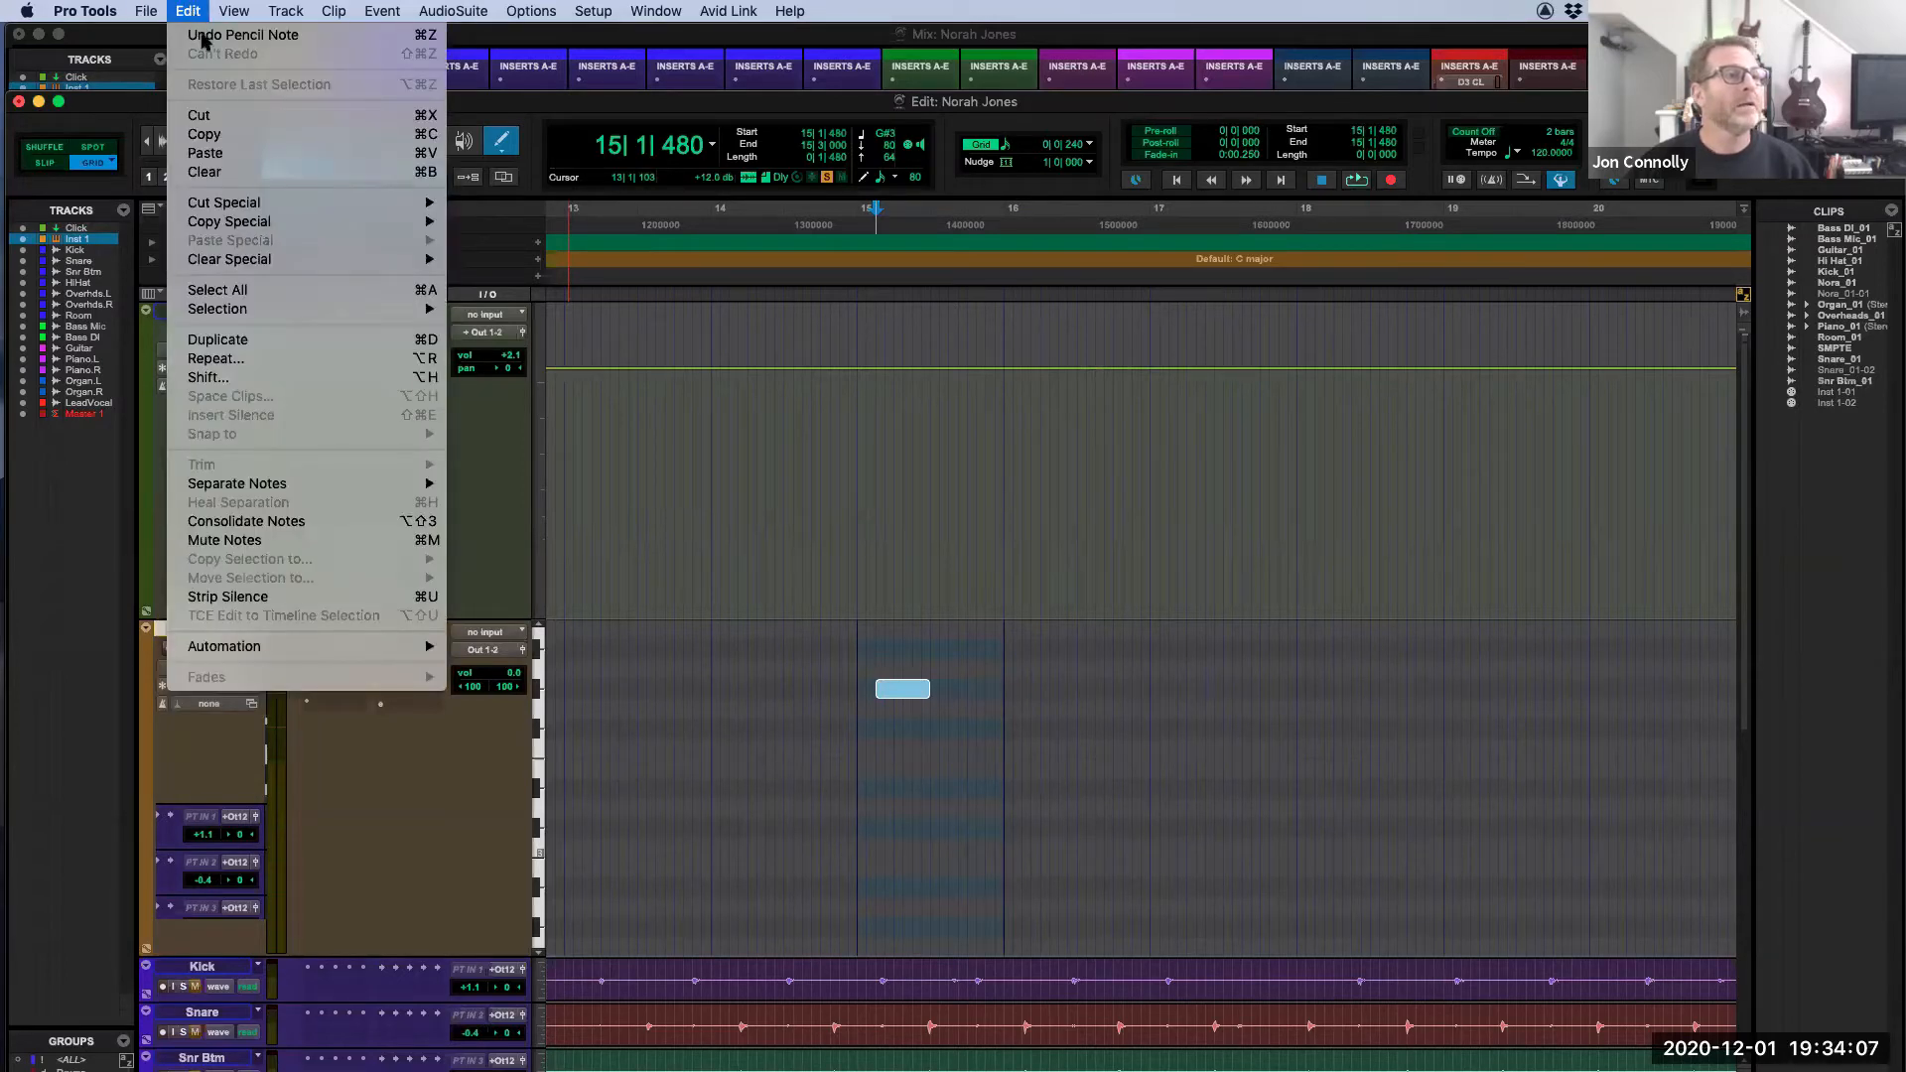
pyautogui.click(900, 481)
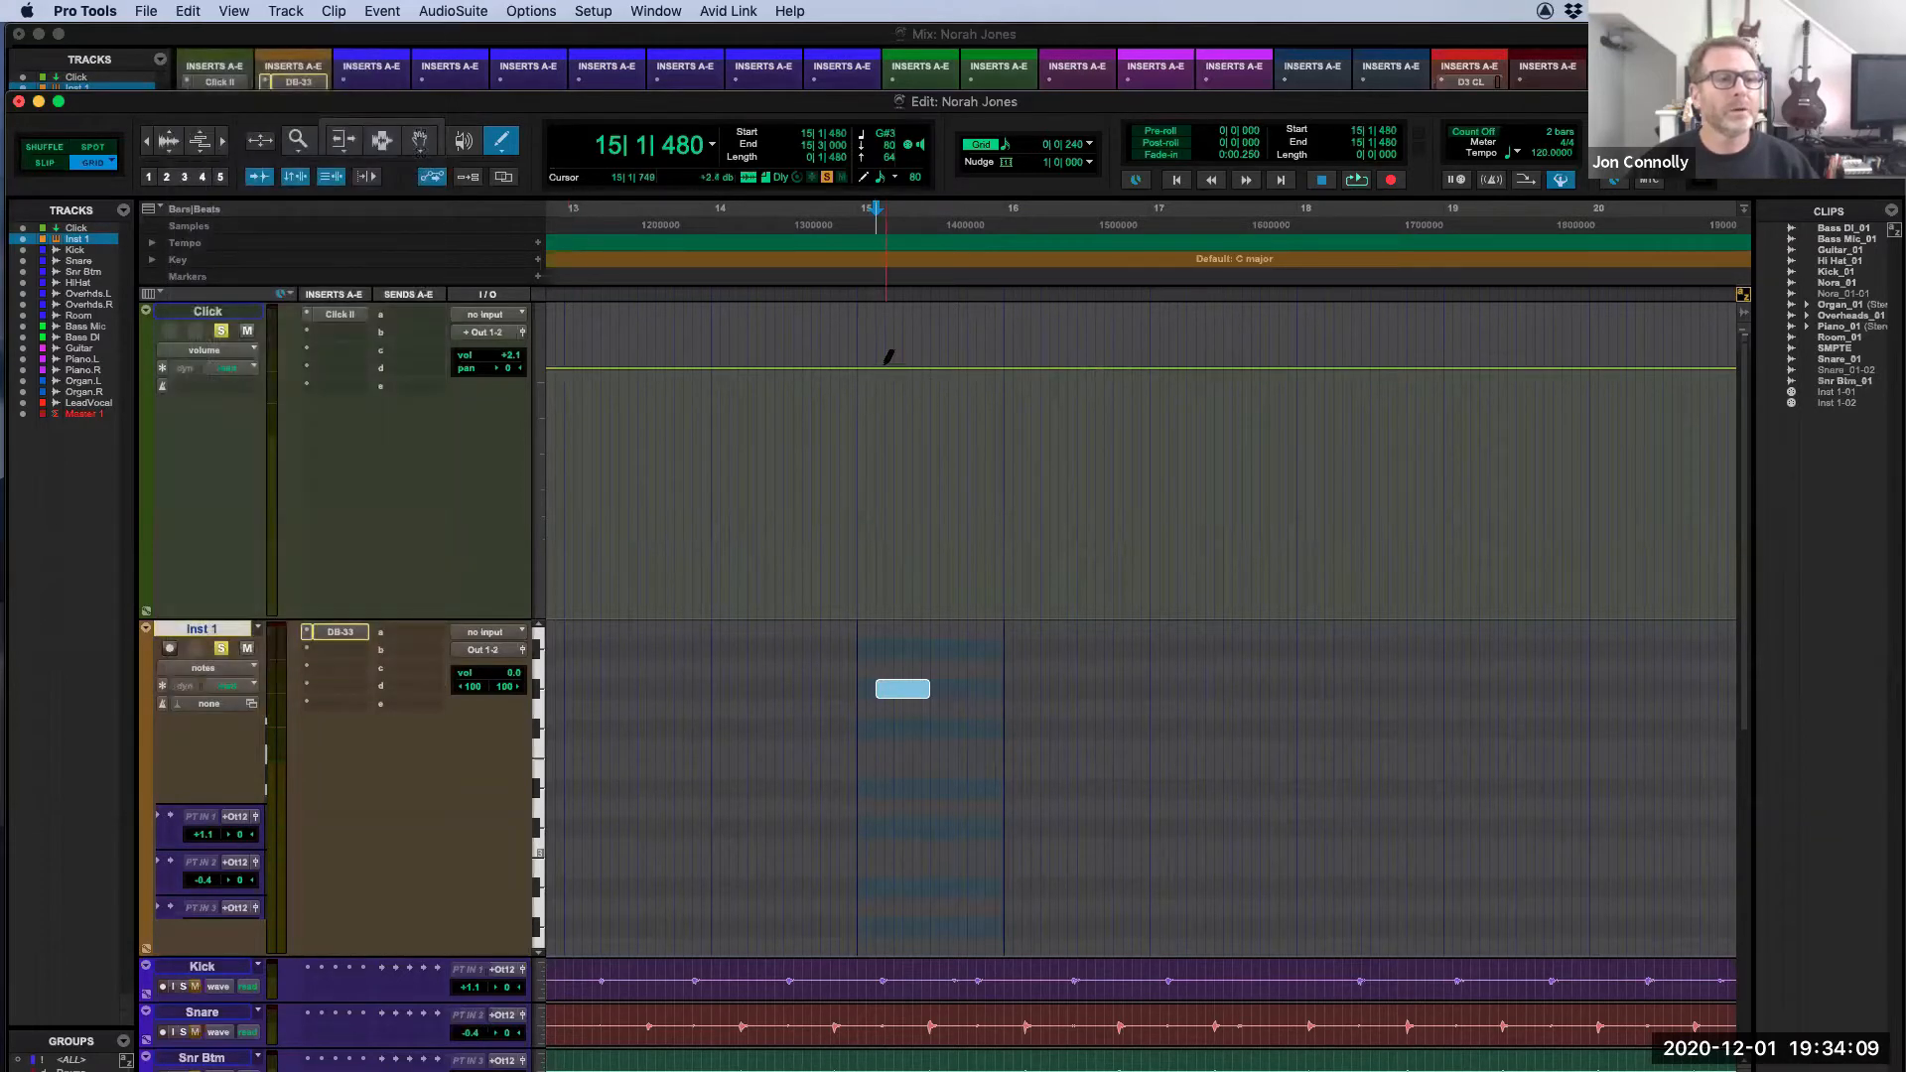
pyautogui.click(342, 123)
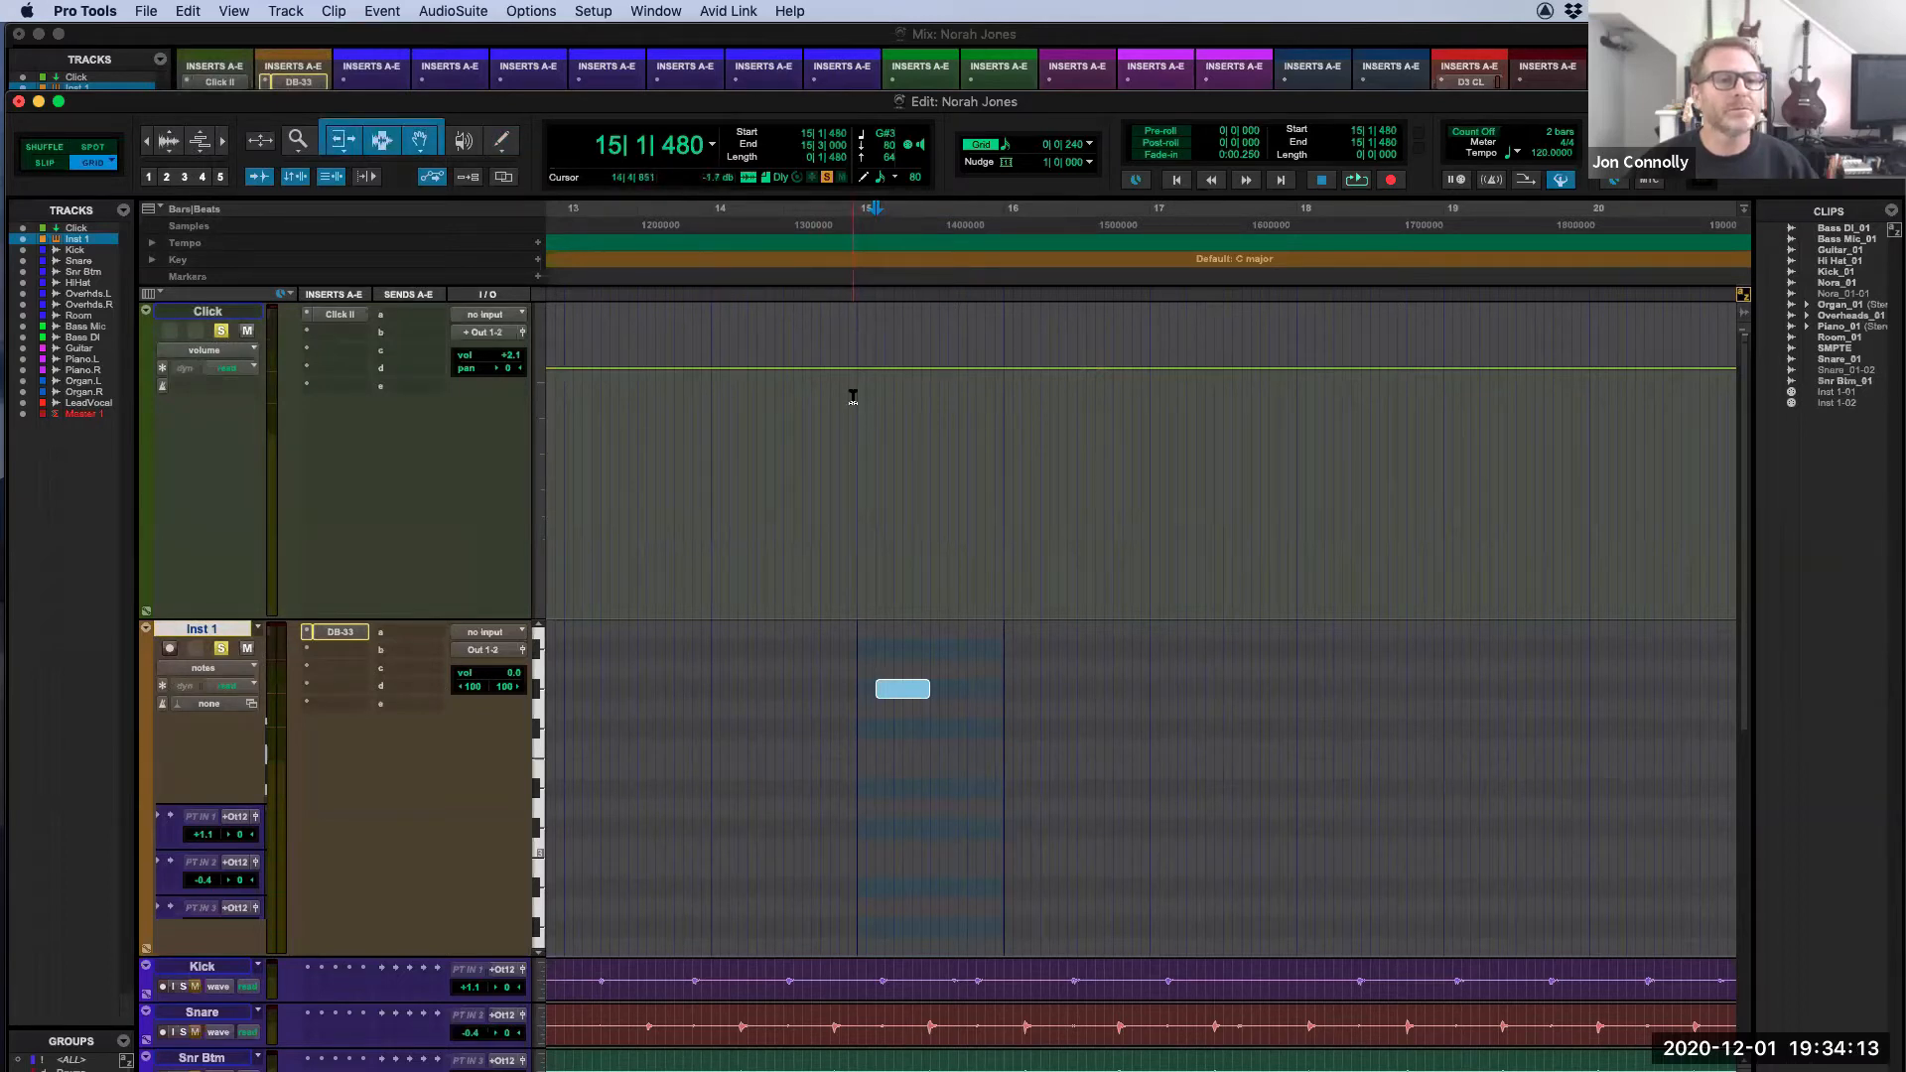
pyautogui.moveTo(857, 399); pyautogui.dragTo(1148, 457)
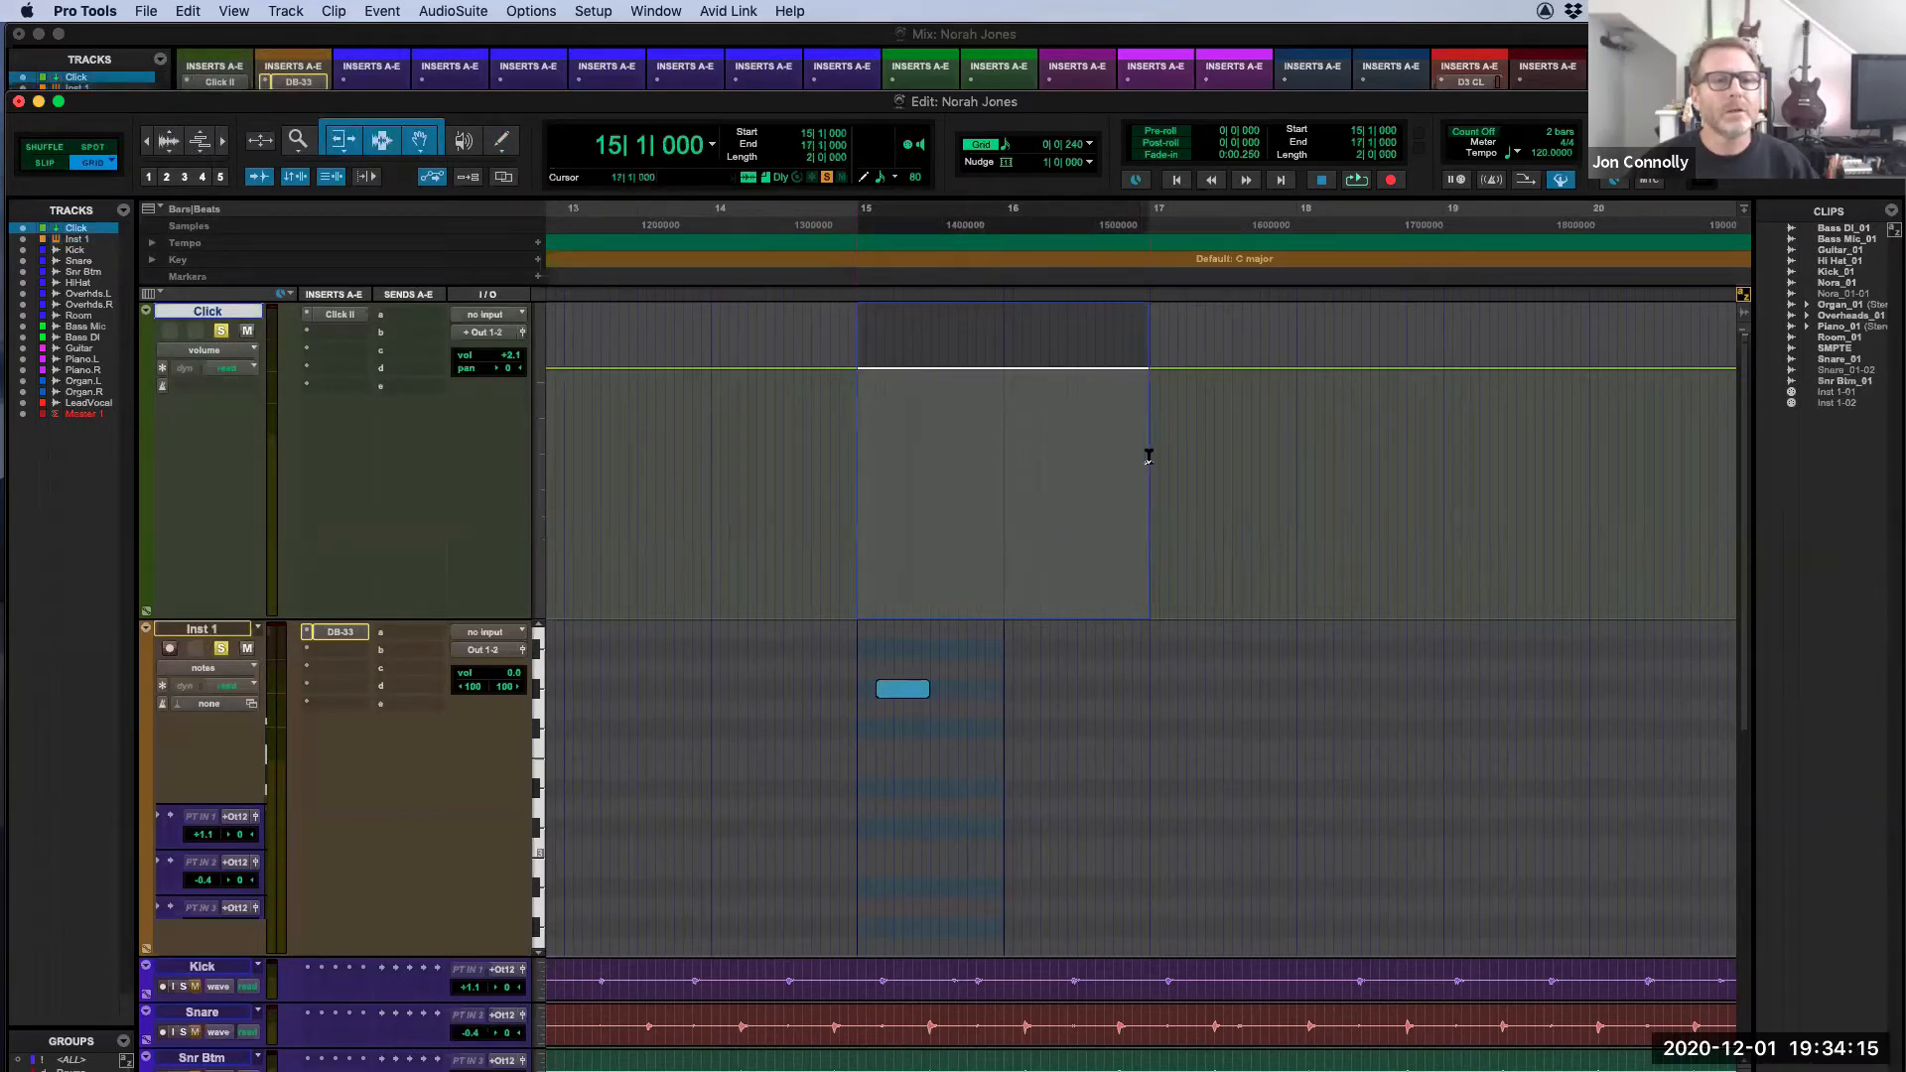
pyautogui.click(1091, 146)
pyautogui.click(1142, 127)
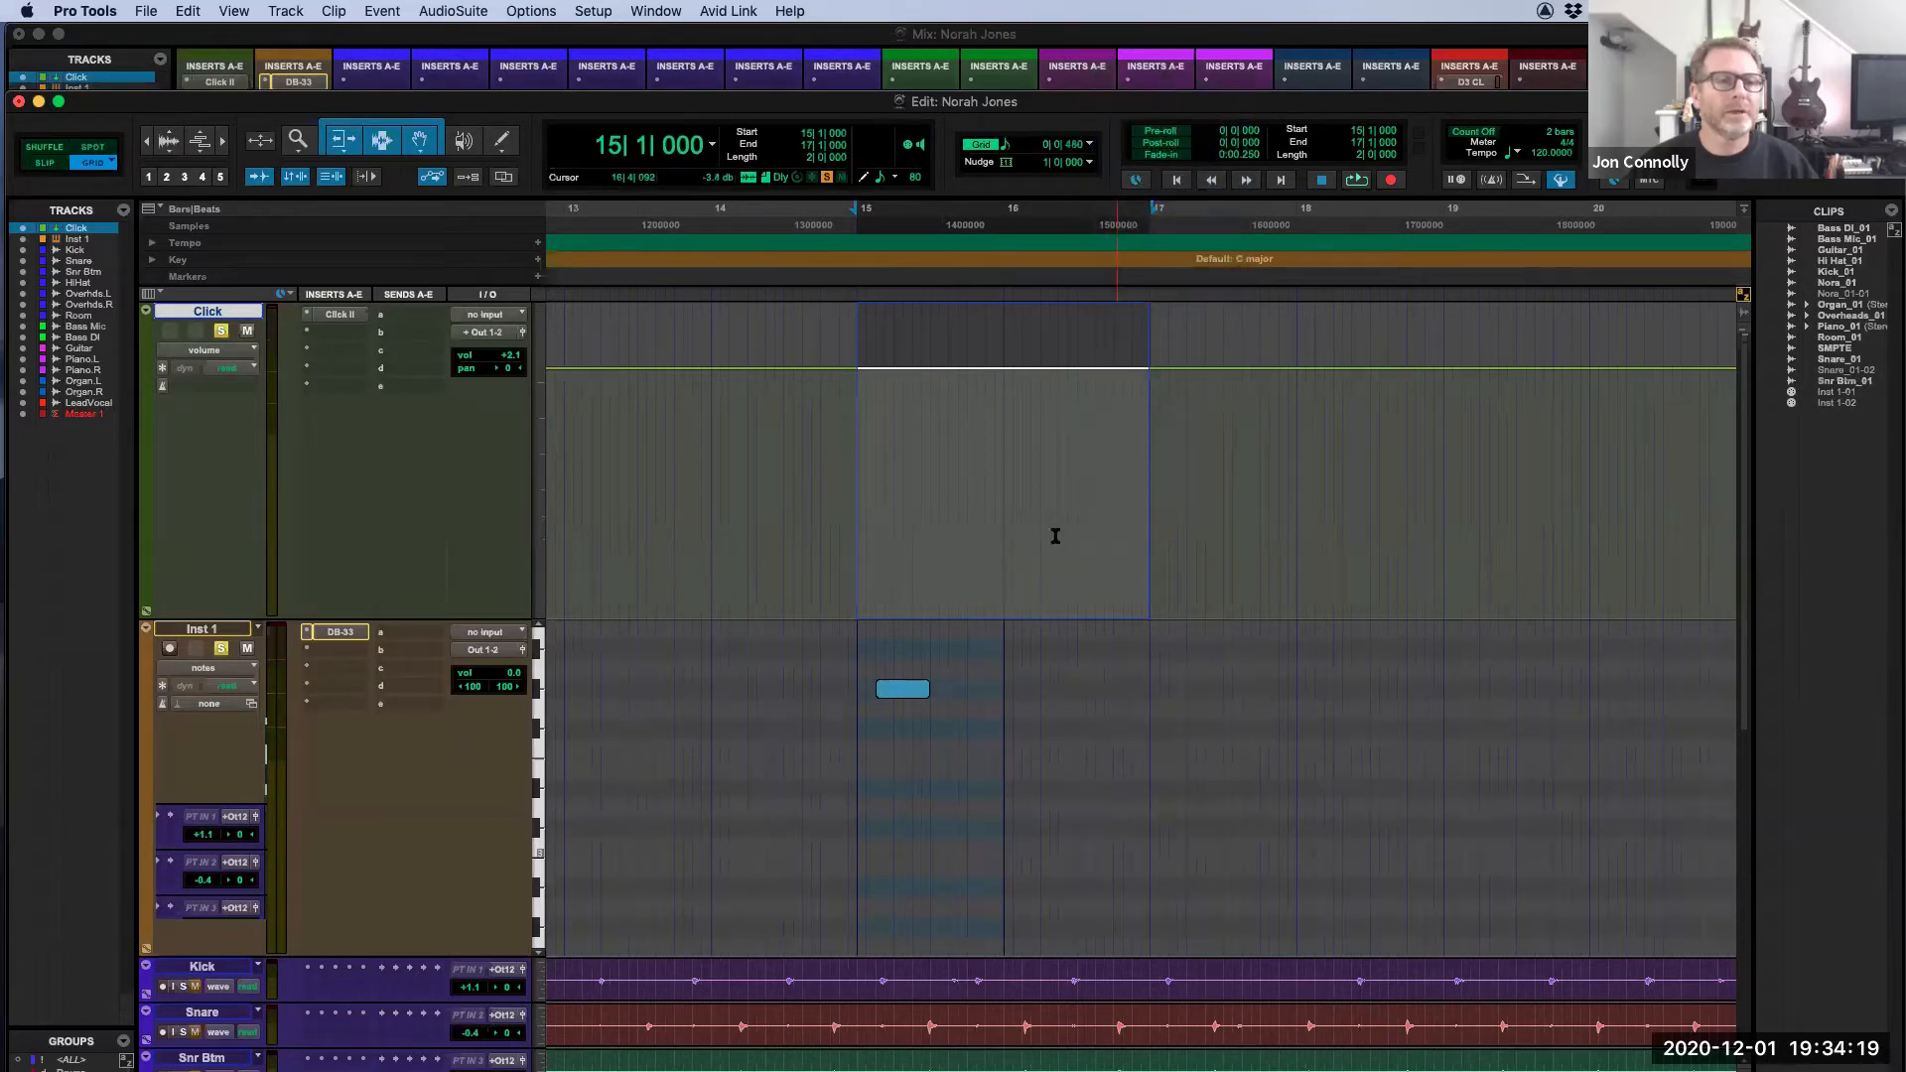
# Step: Unlink the timeline and edit selections and start playing the two-bar loop
pyautogui.scroll(-1, 1023, 632)
pyautogui.scroll(1, 1024, 632)
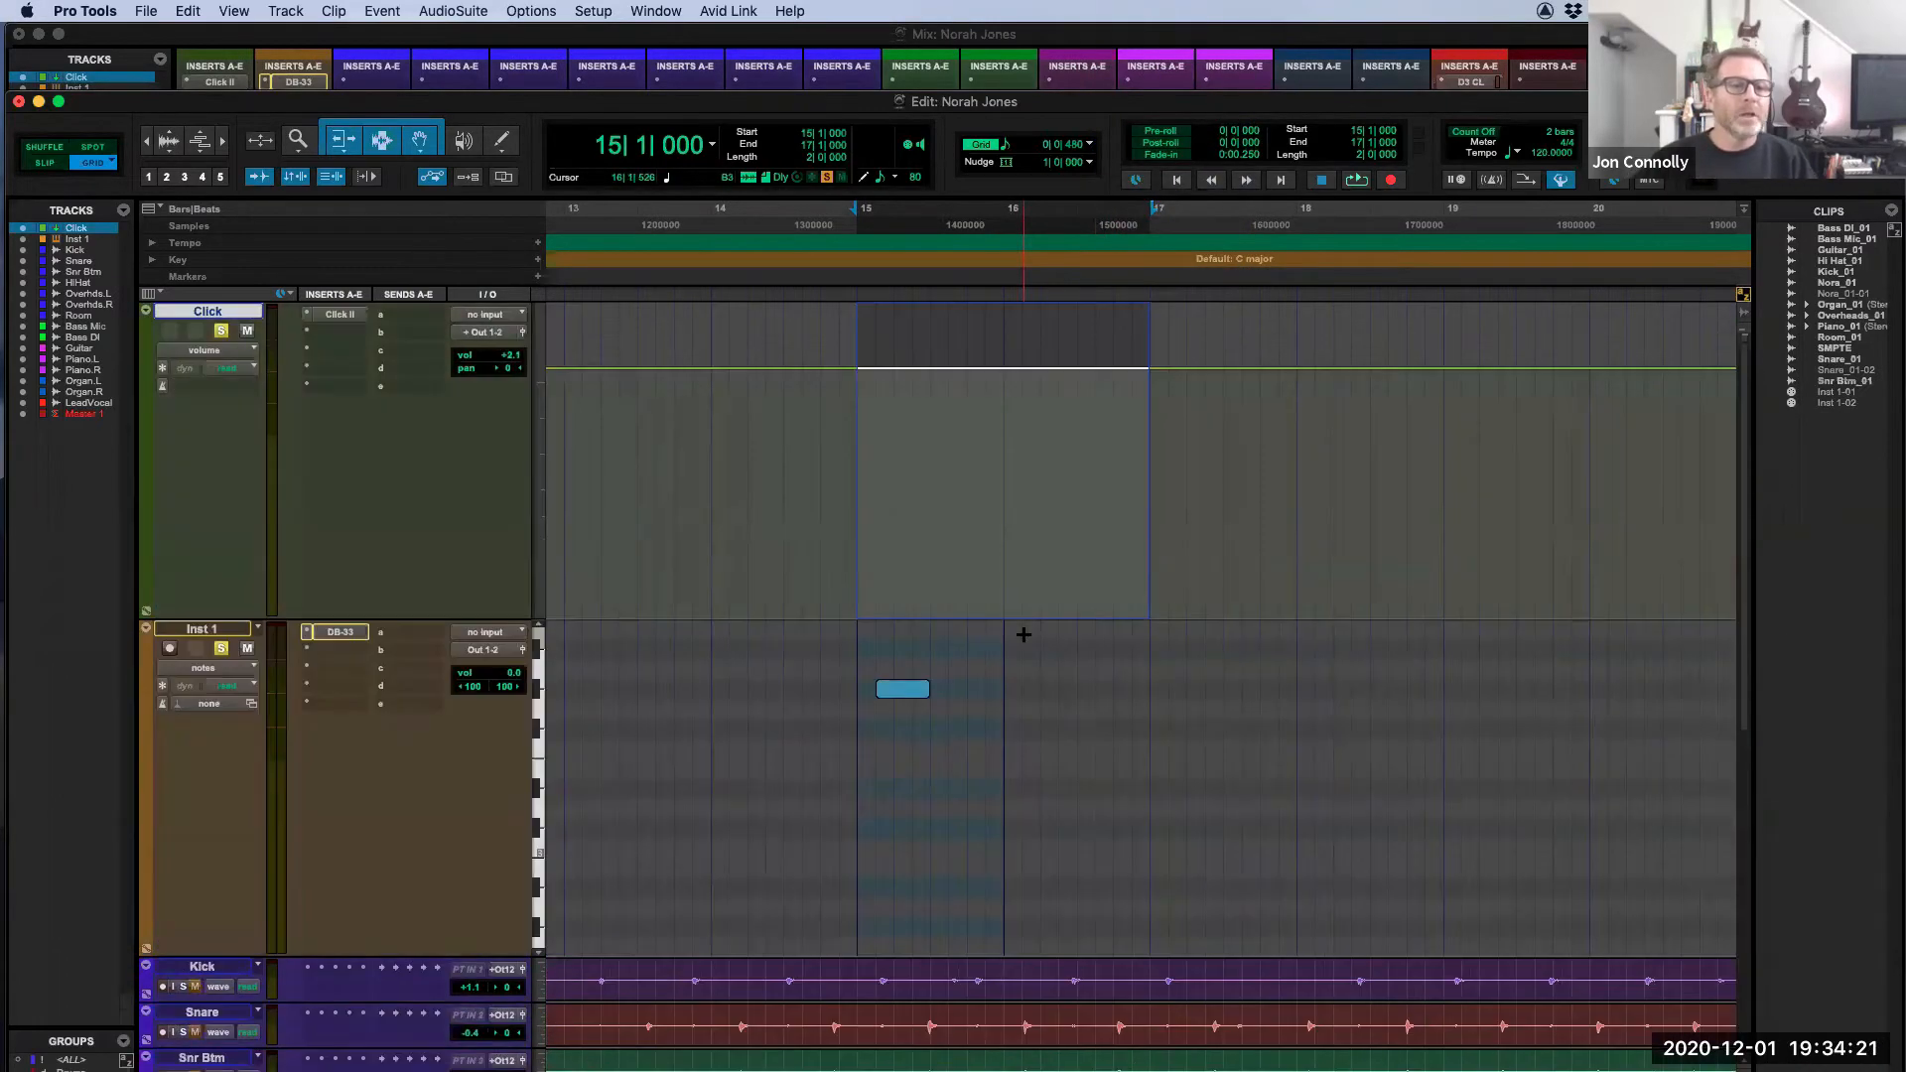
pyautogui.click(296, 177)
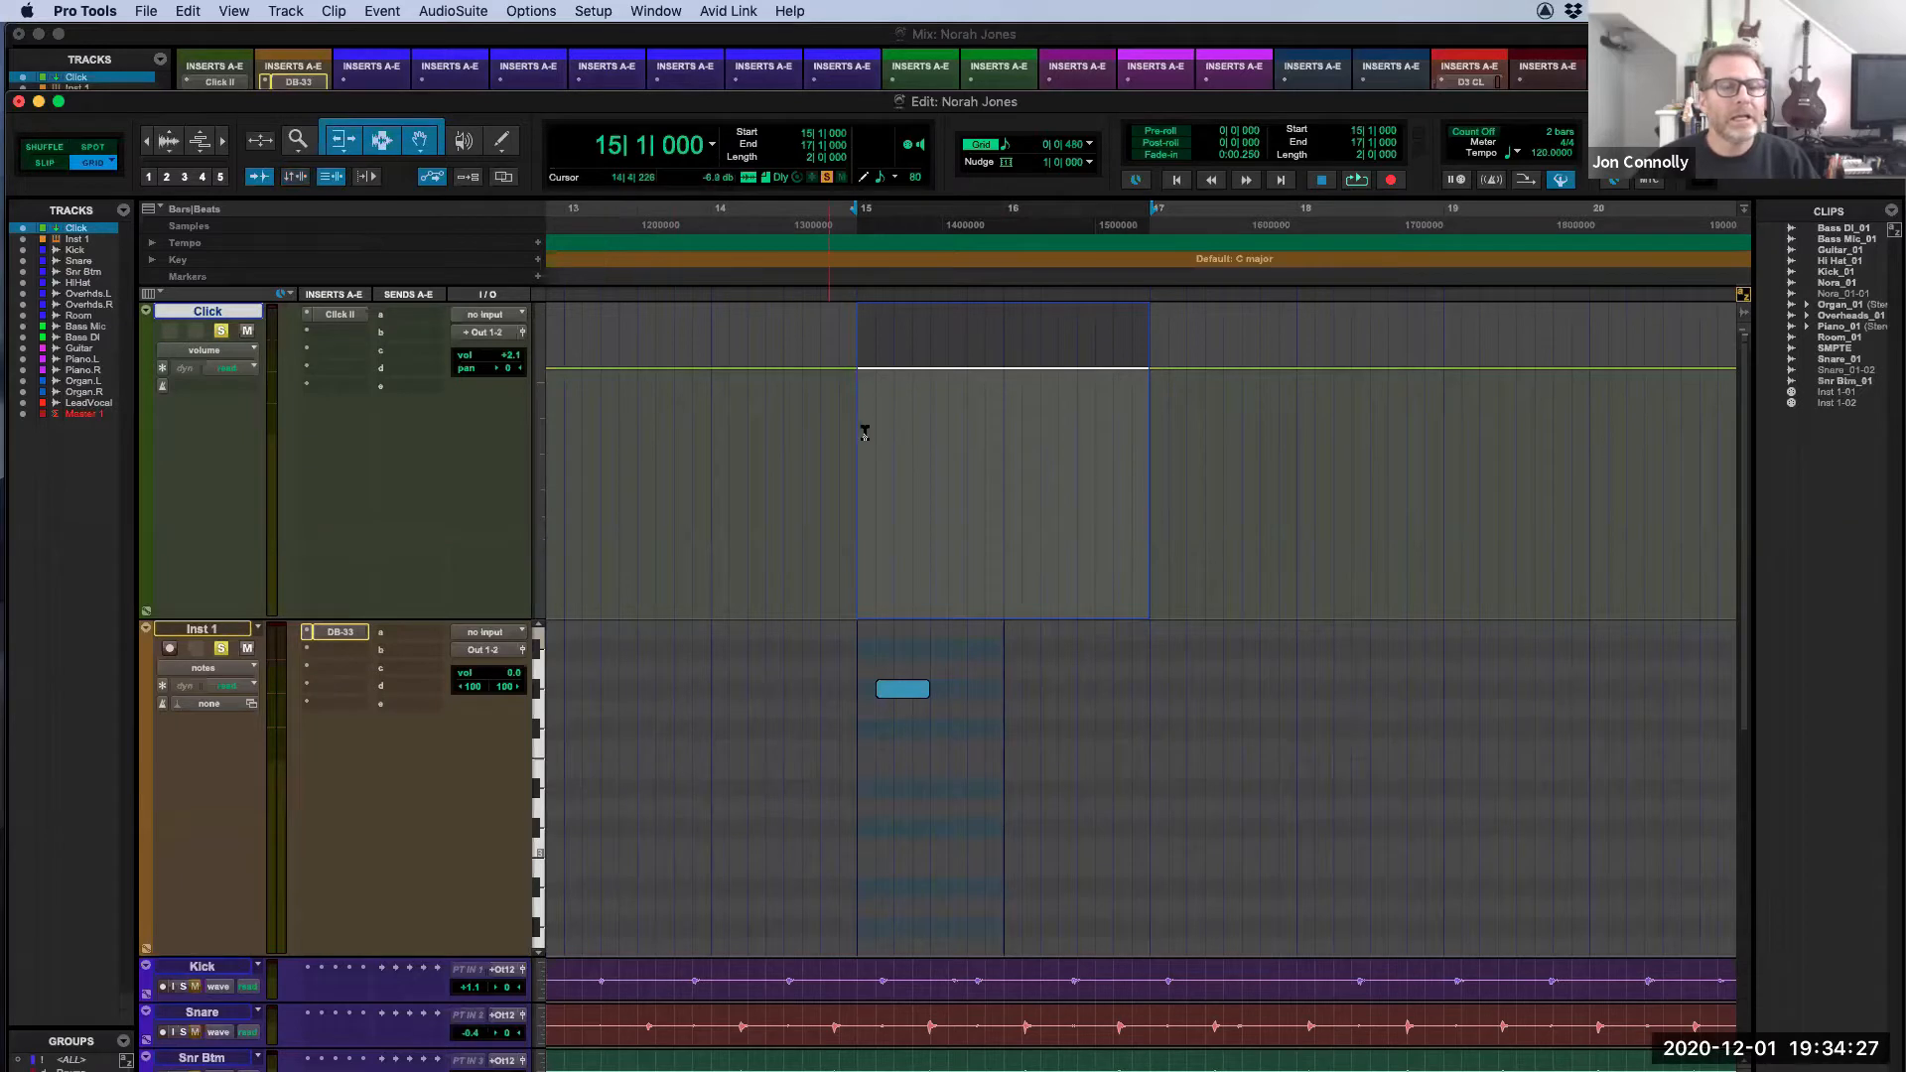
pyautogui.press('space')
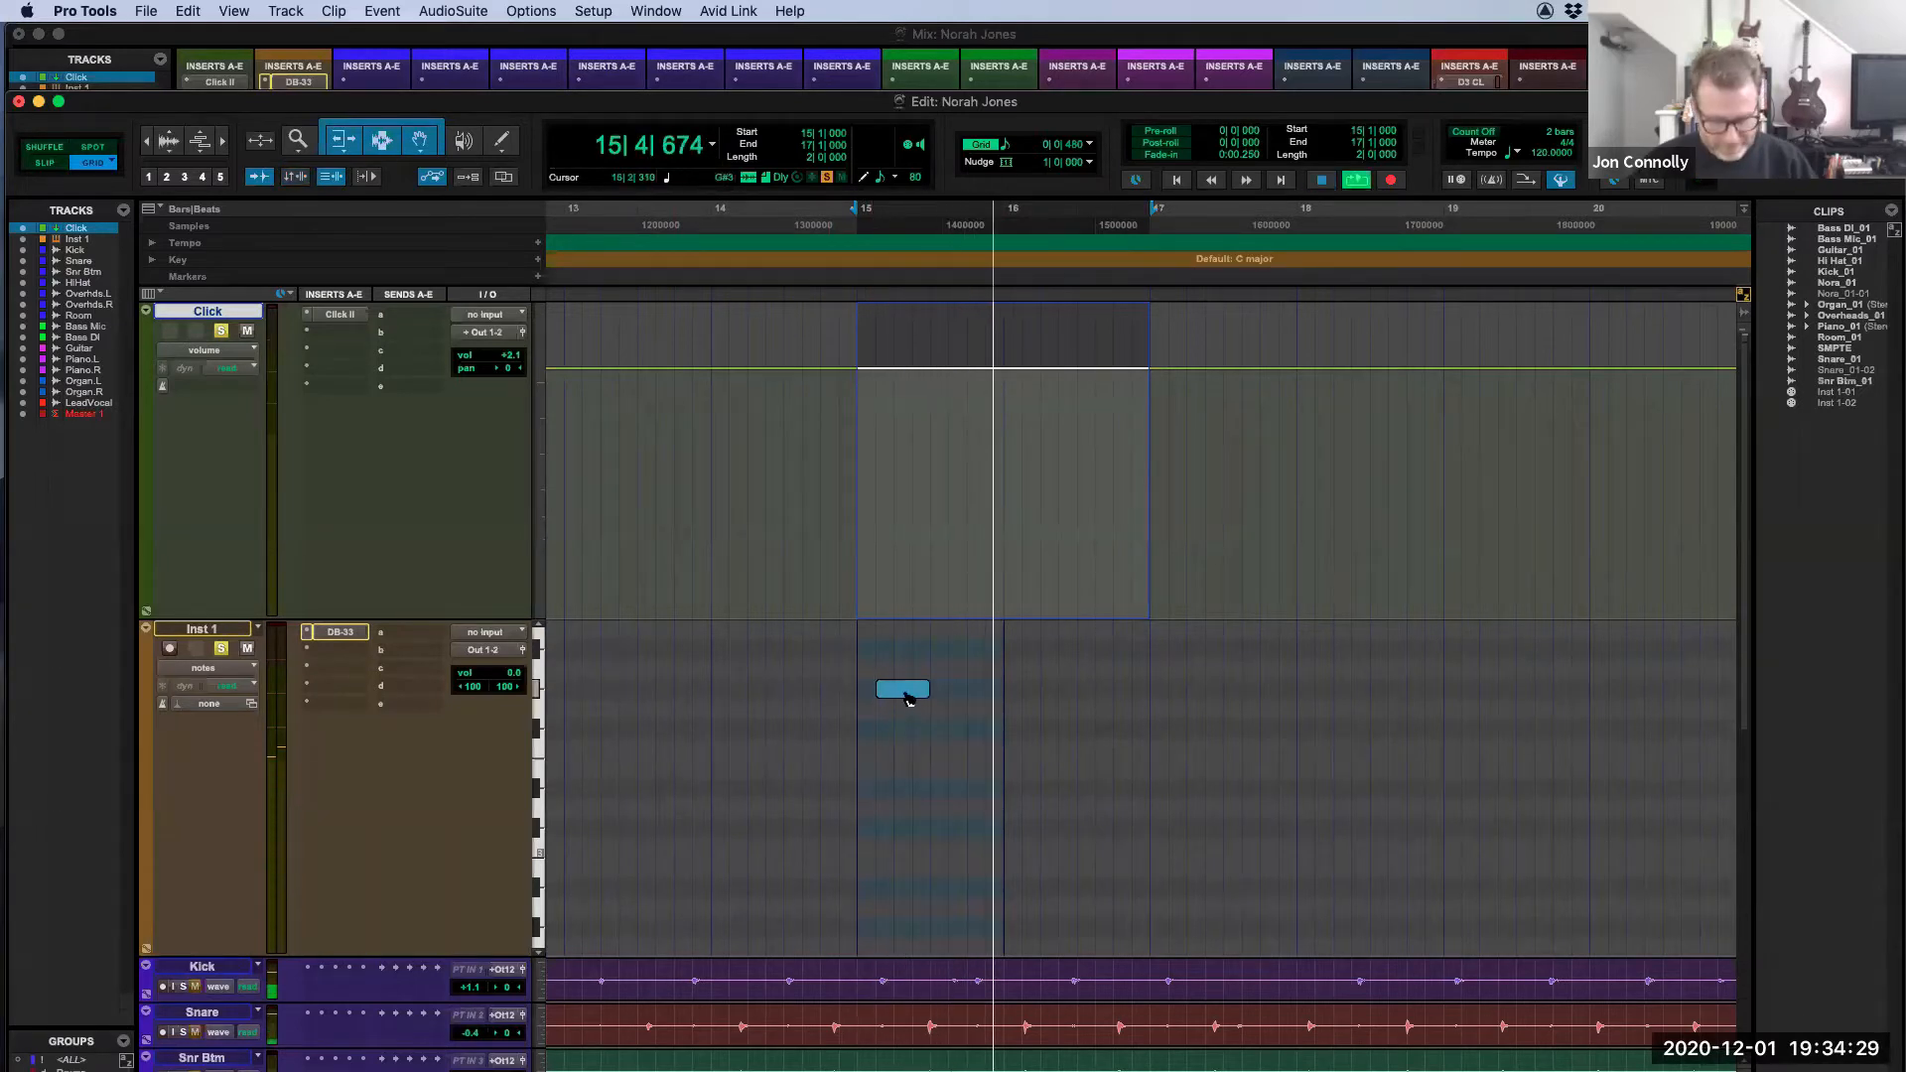
# Step: Draw four more notes on Inst 1 during loop playback, including G#3 at 16|2|000 and C#3 at 15|3|000, and stop the transport
pyautogui.click(500, 141)
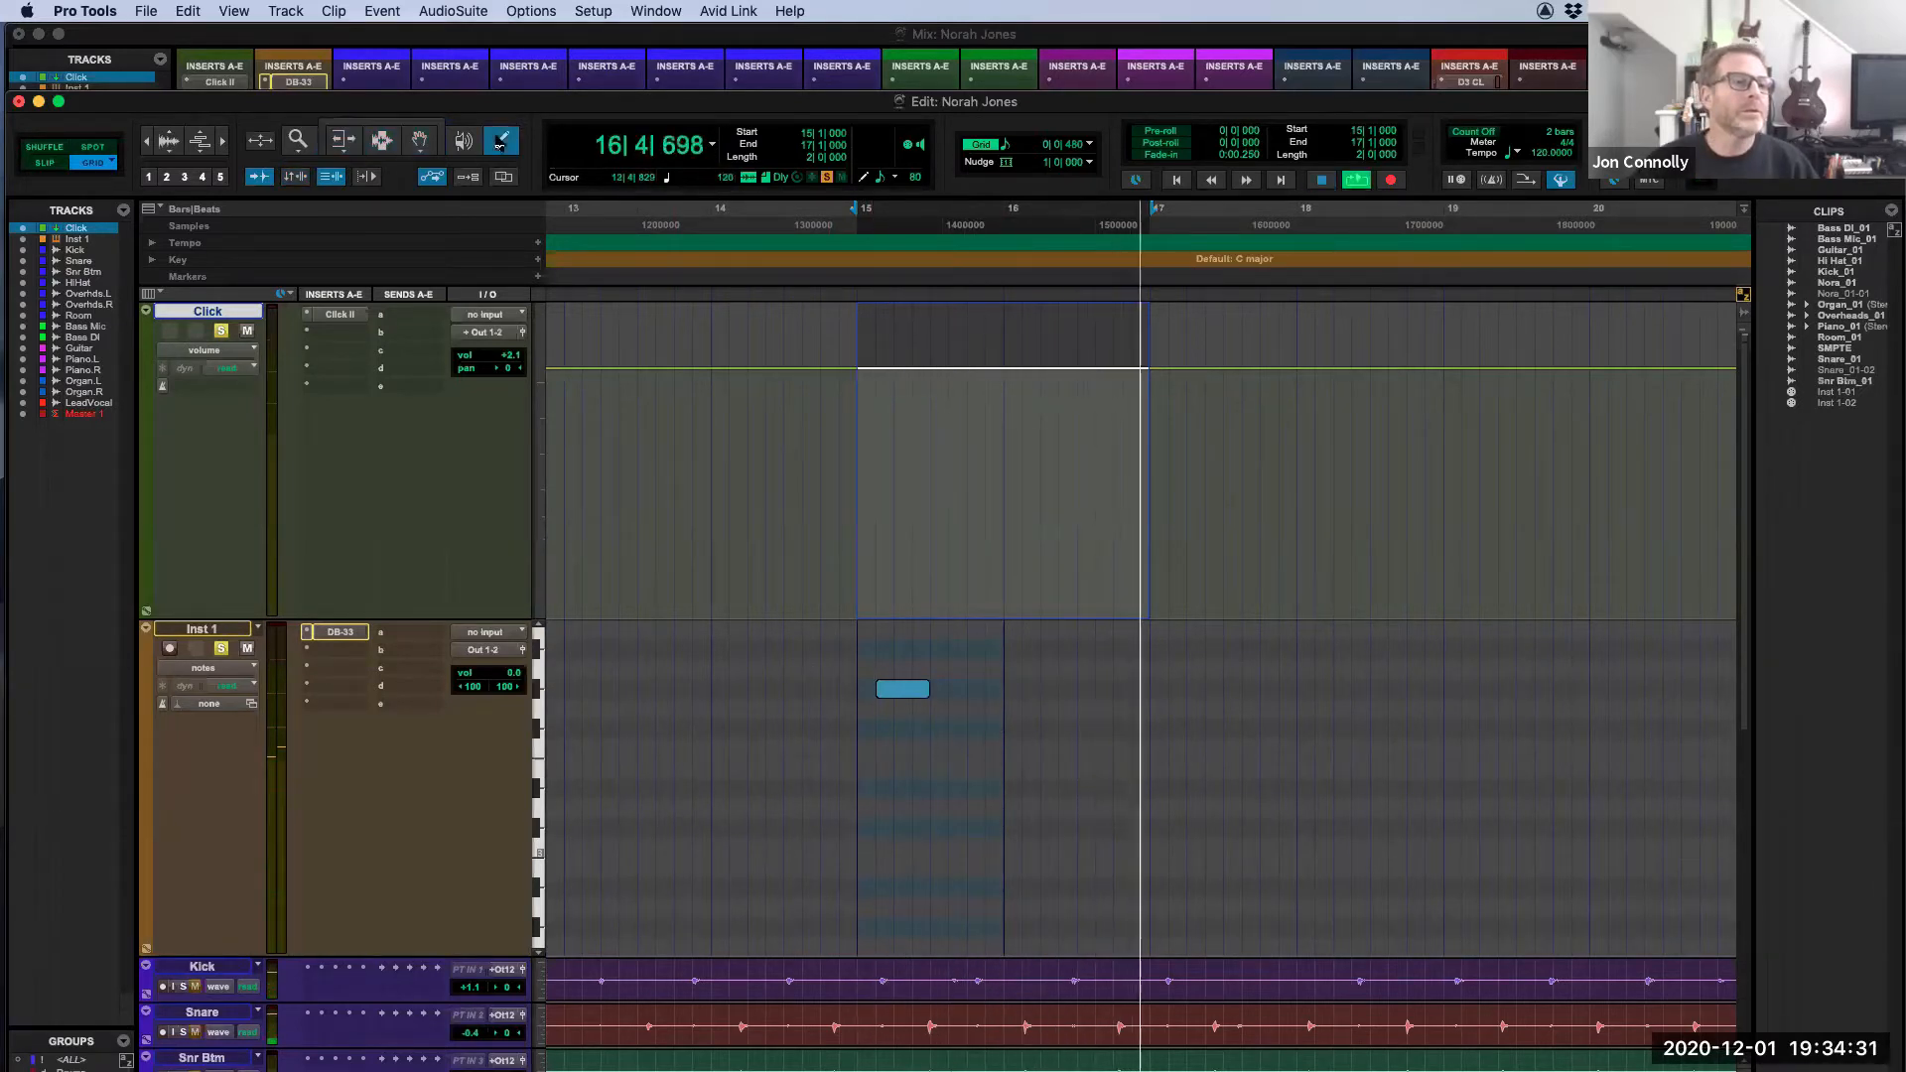
pyautogui.click(1076, 729)
pyautogui.click(1055, 688)
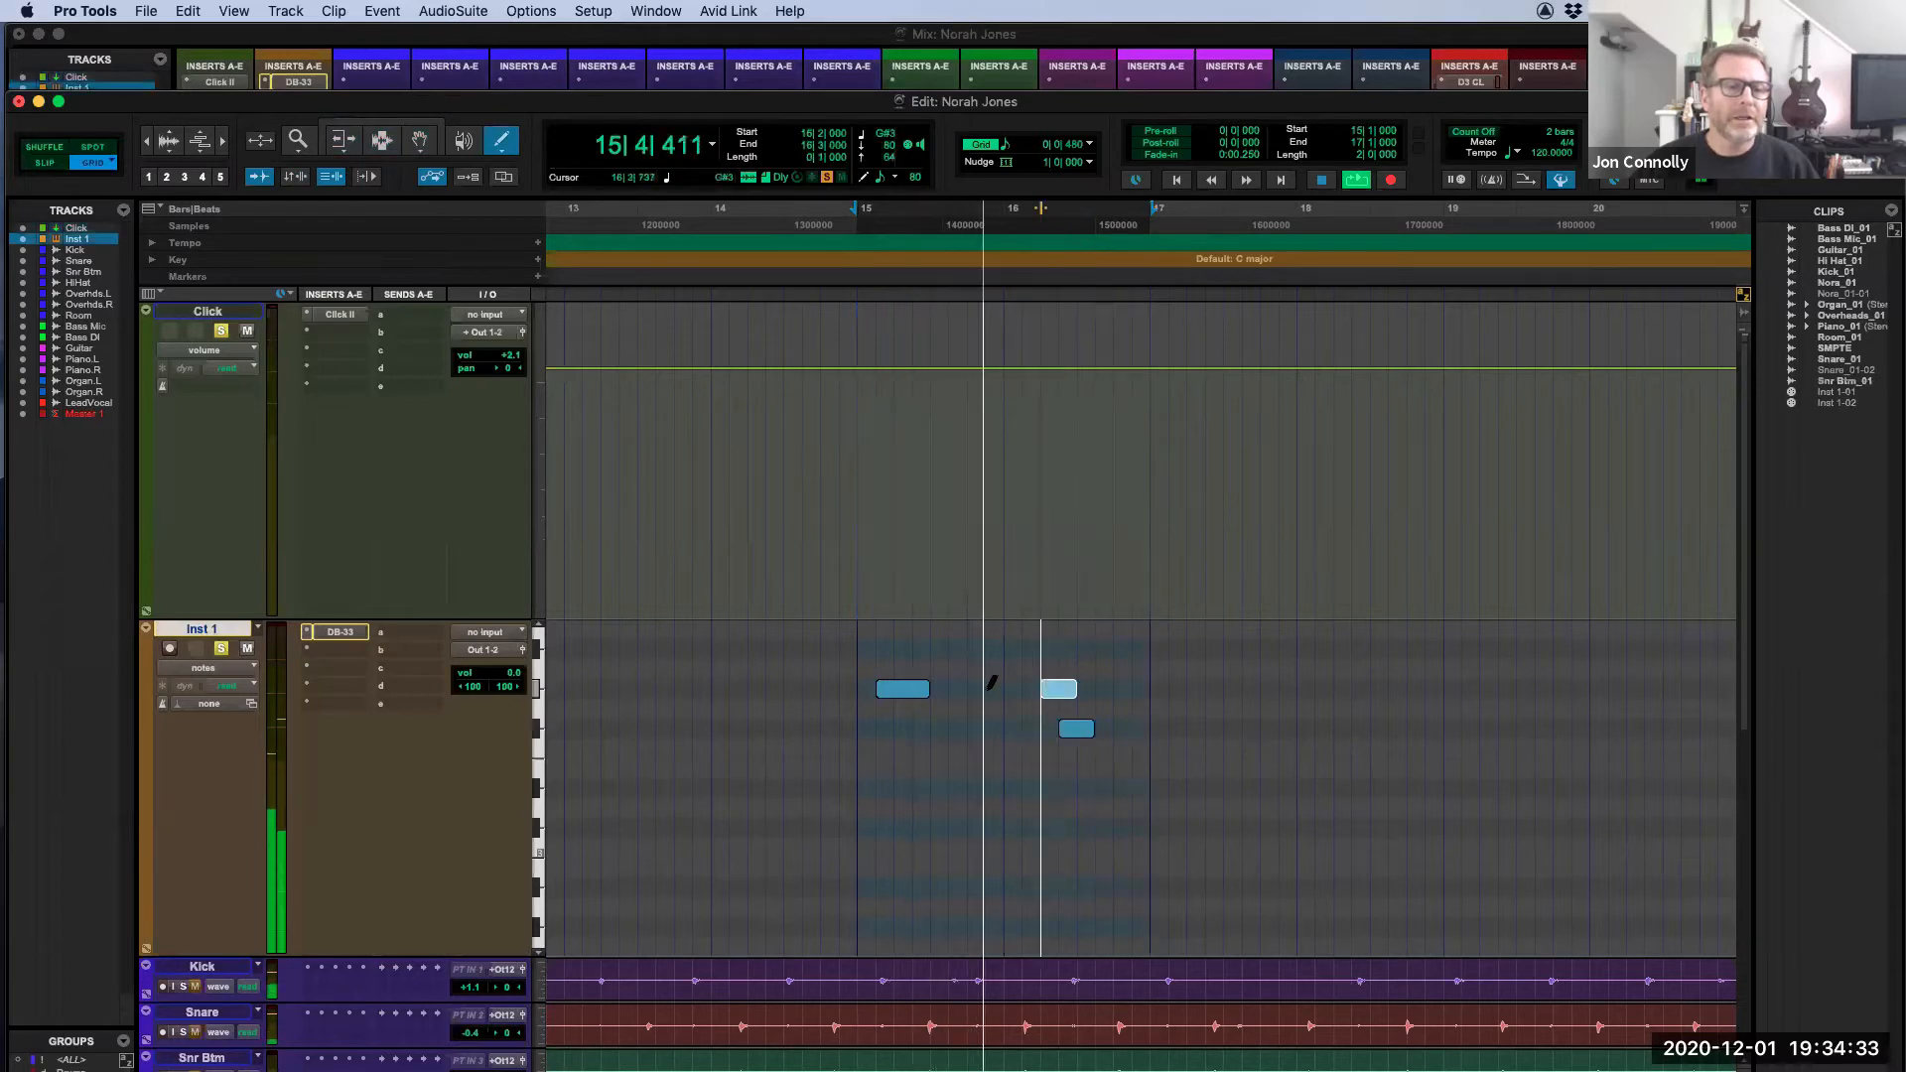
pyautogui.click(976, 749)
pyautogui.click(938, 827)
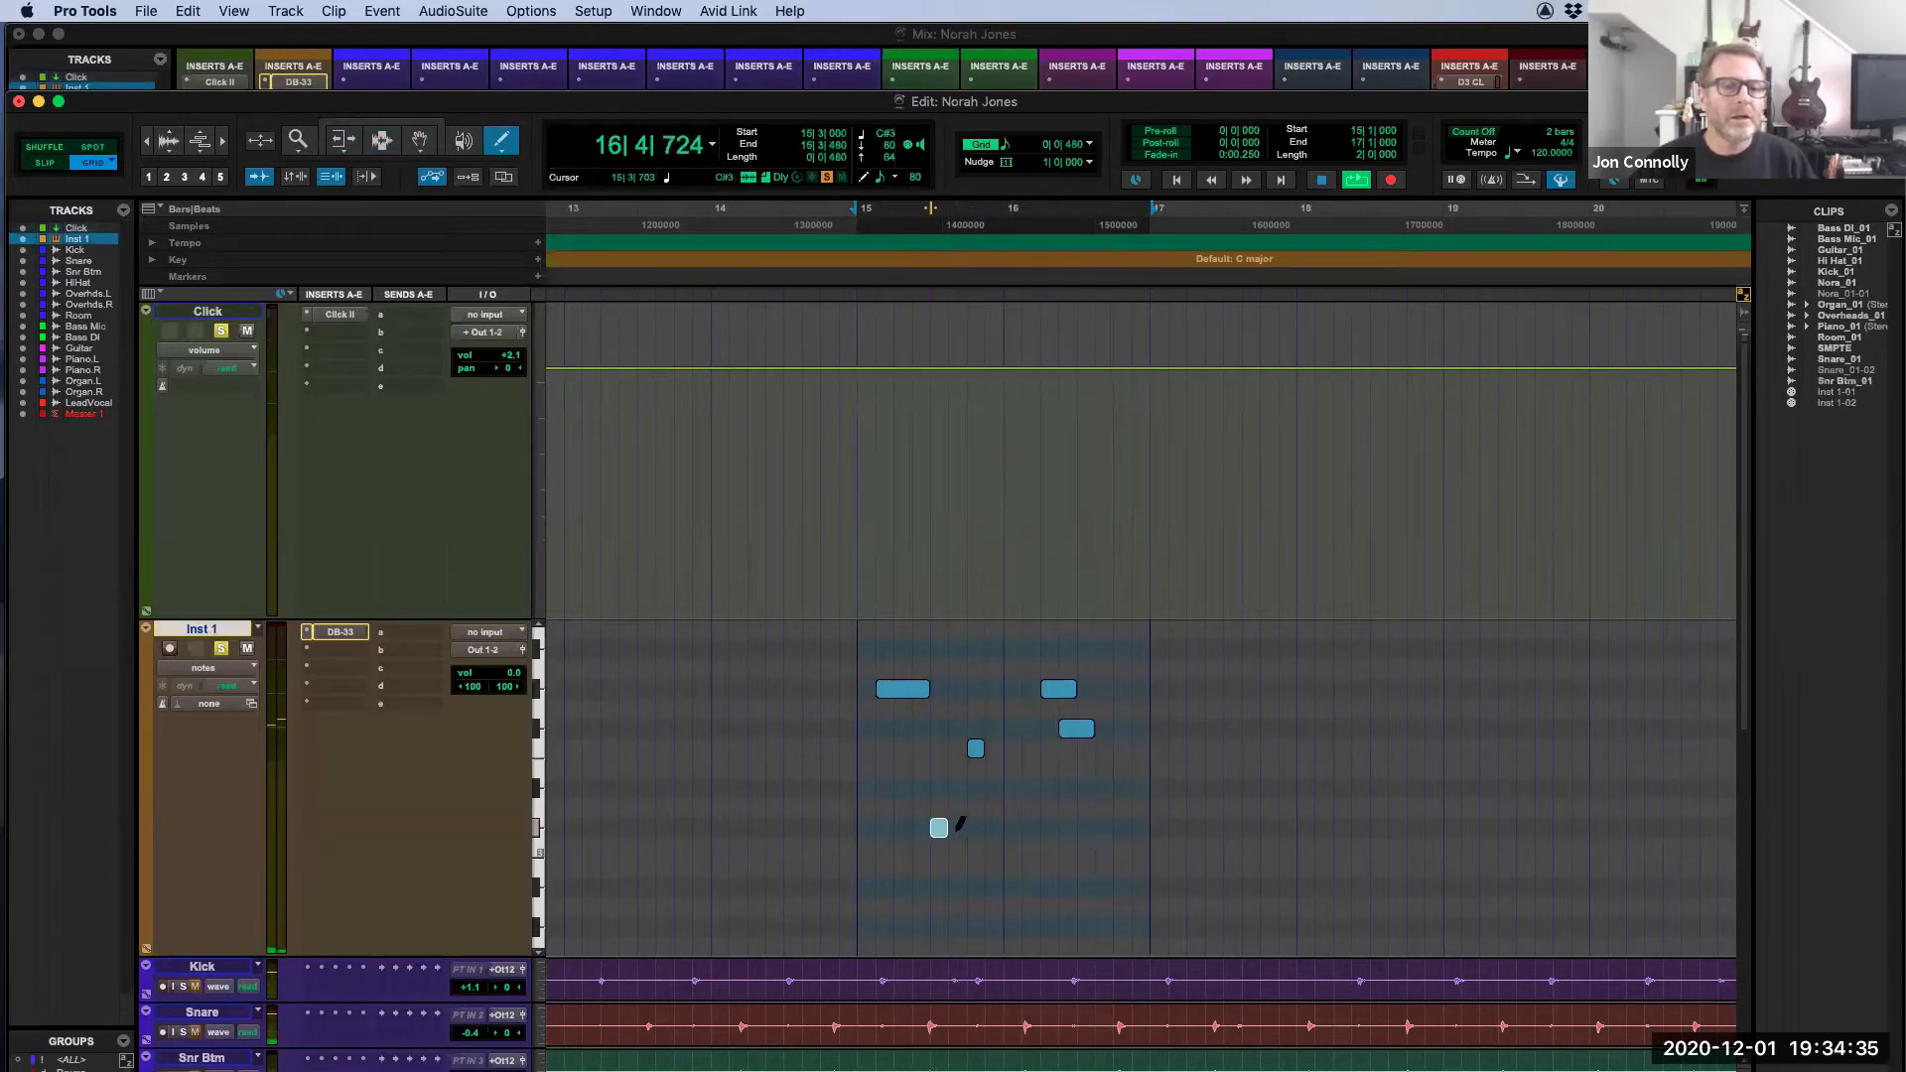
pyautogui.press('space')
pyautogui.press('space')
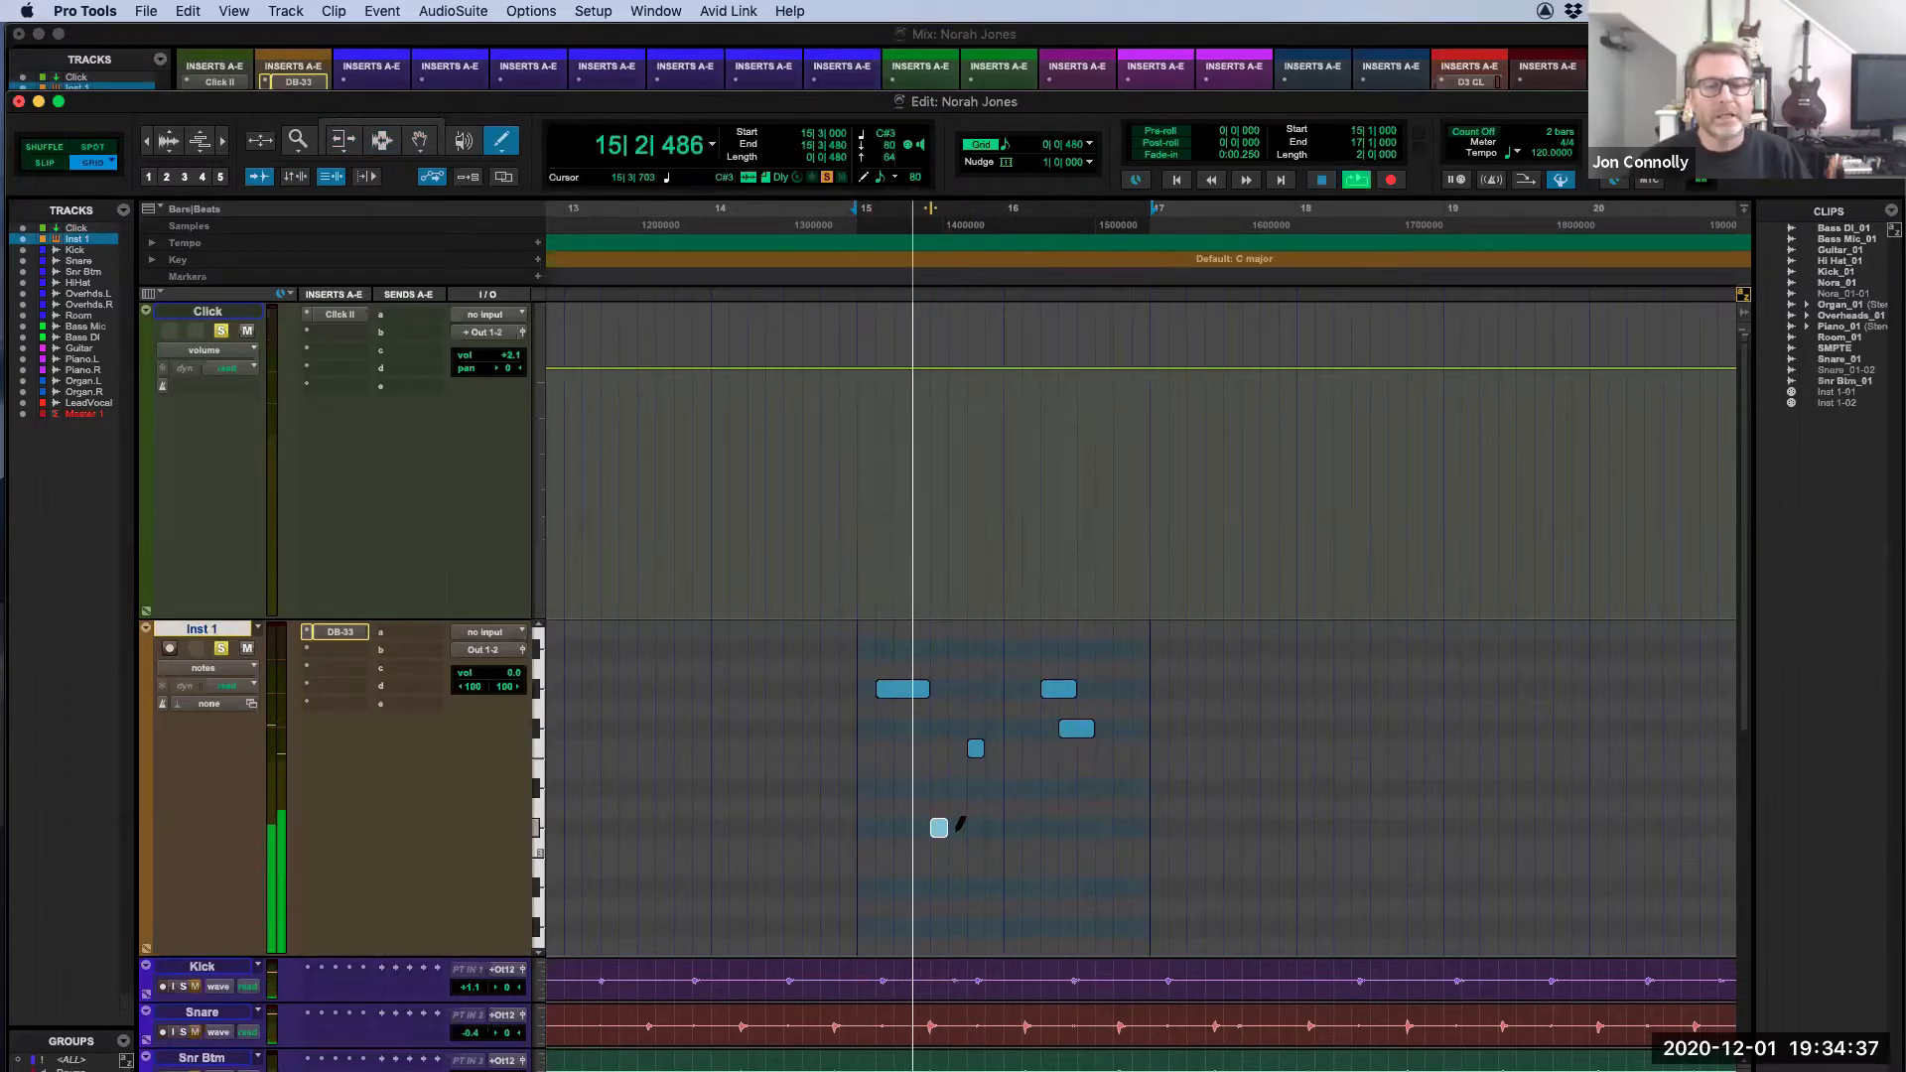
pyautogui.press('space')
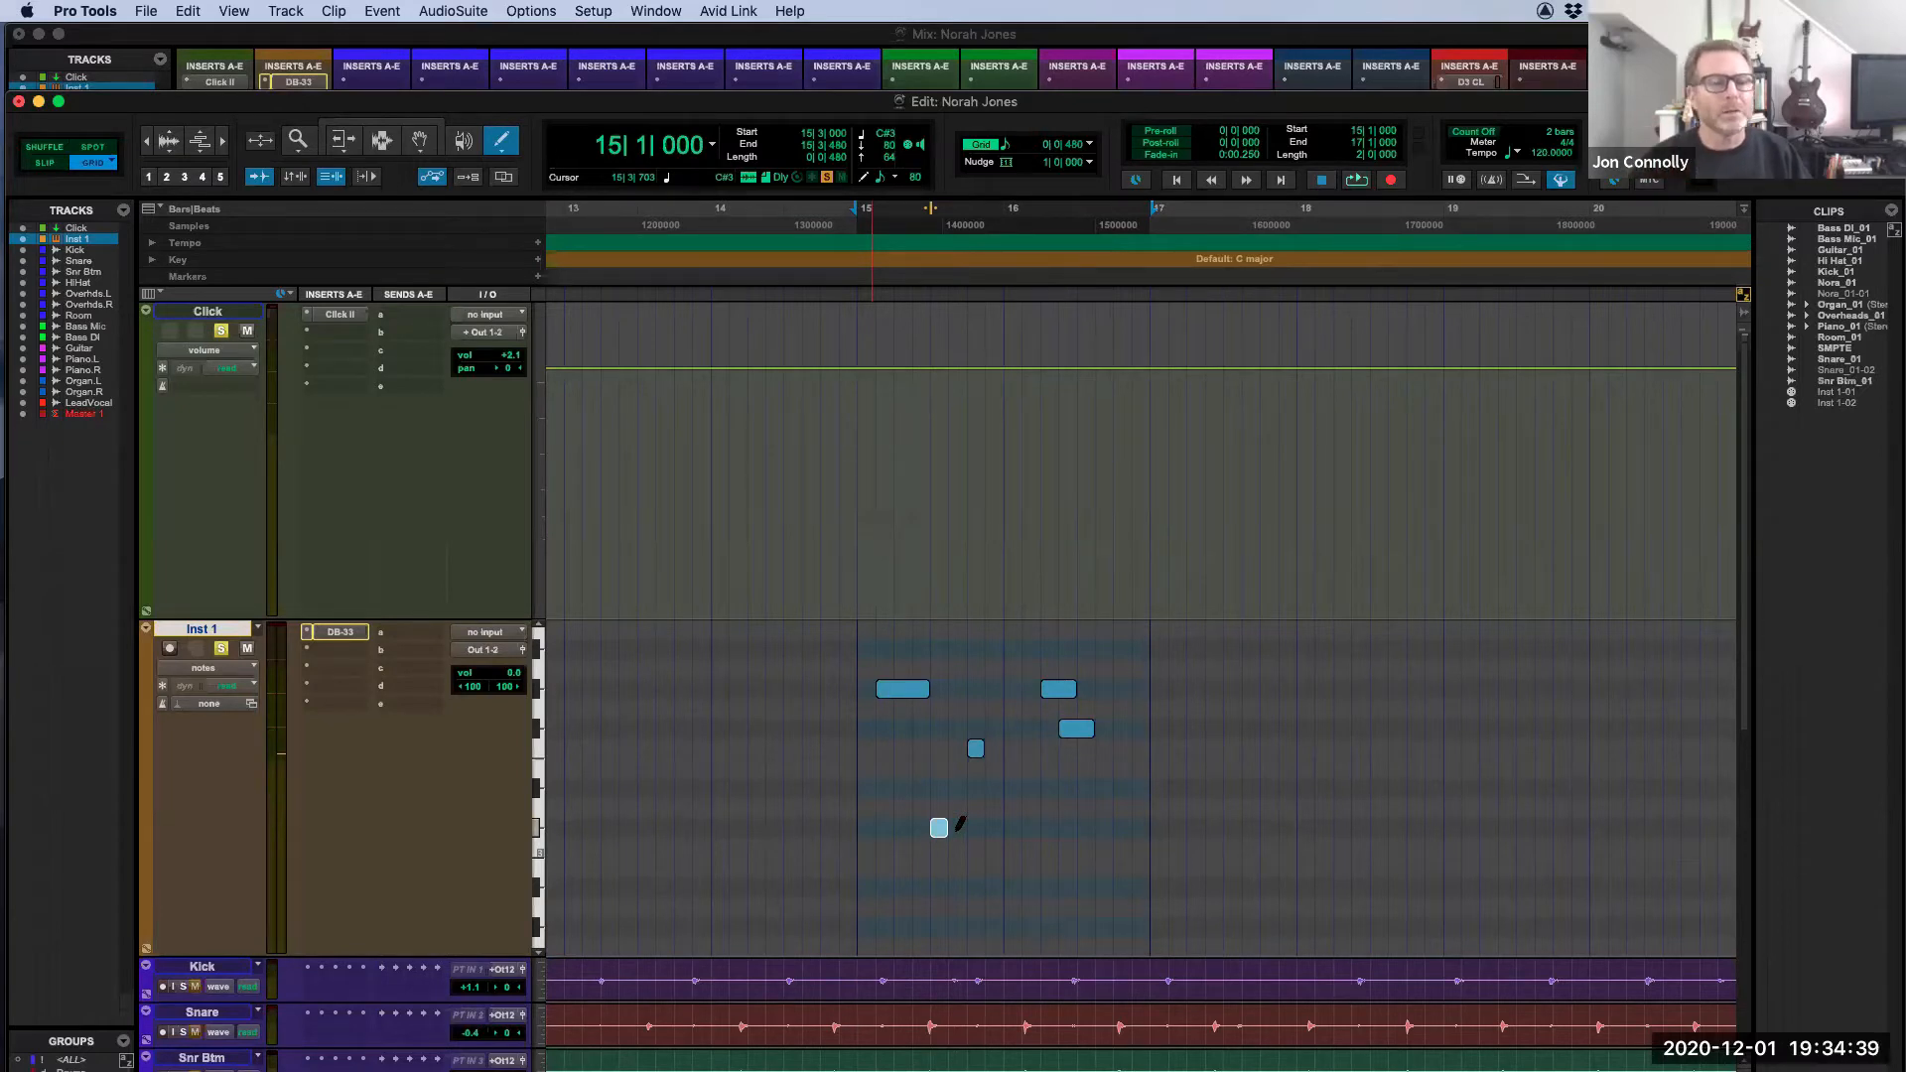
# Step: Lower the first Inst 1 note to E3 and move the G#3 note's start to 16|1|000
pyautogui.moveTo(905, 691); pyautogui.dragTo(906, 770)
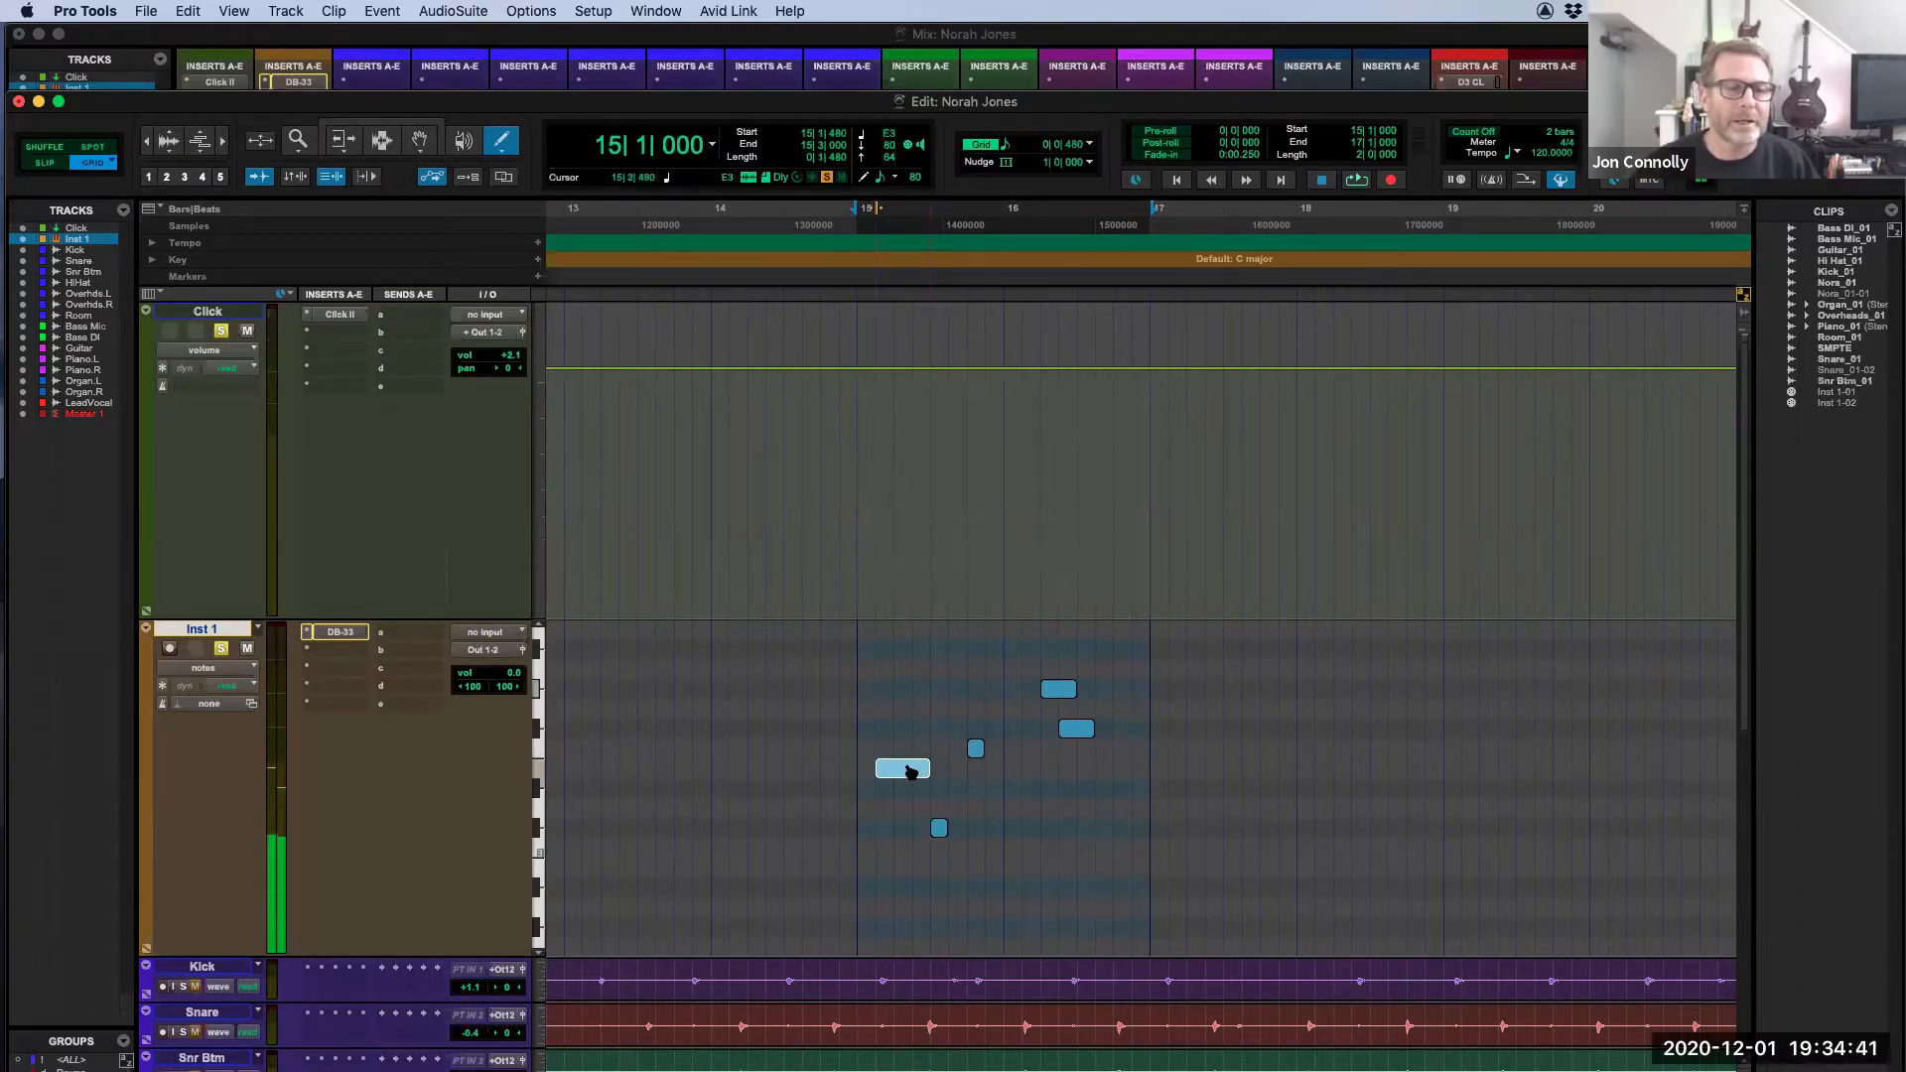
pyautogui.moveTo(1069, 704); pyautogui.dragTo(1022, 697)
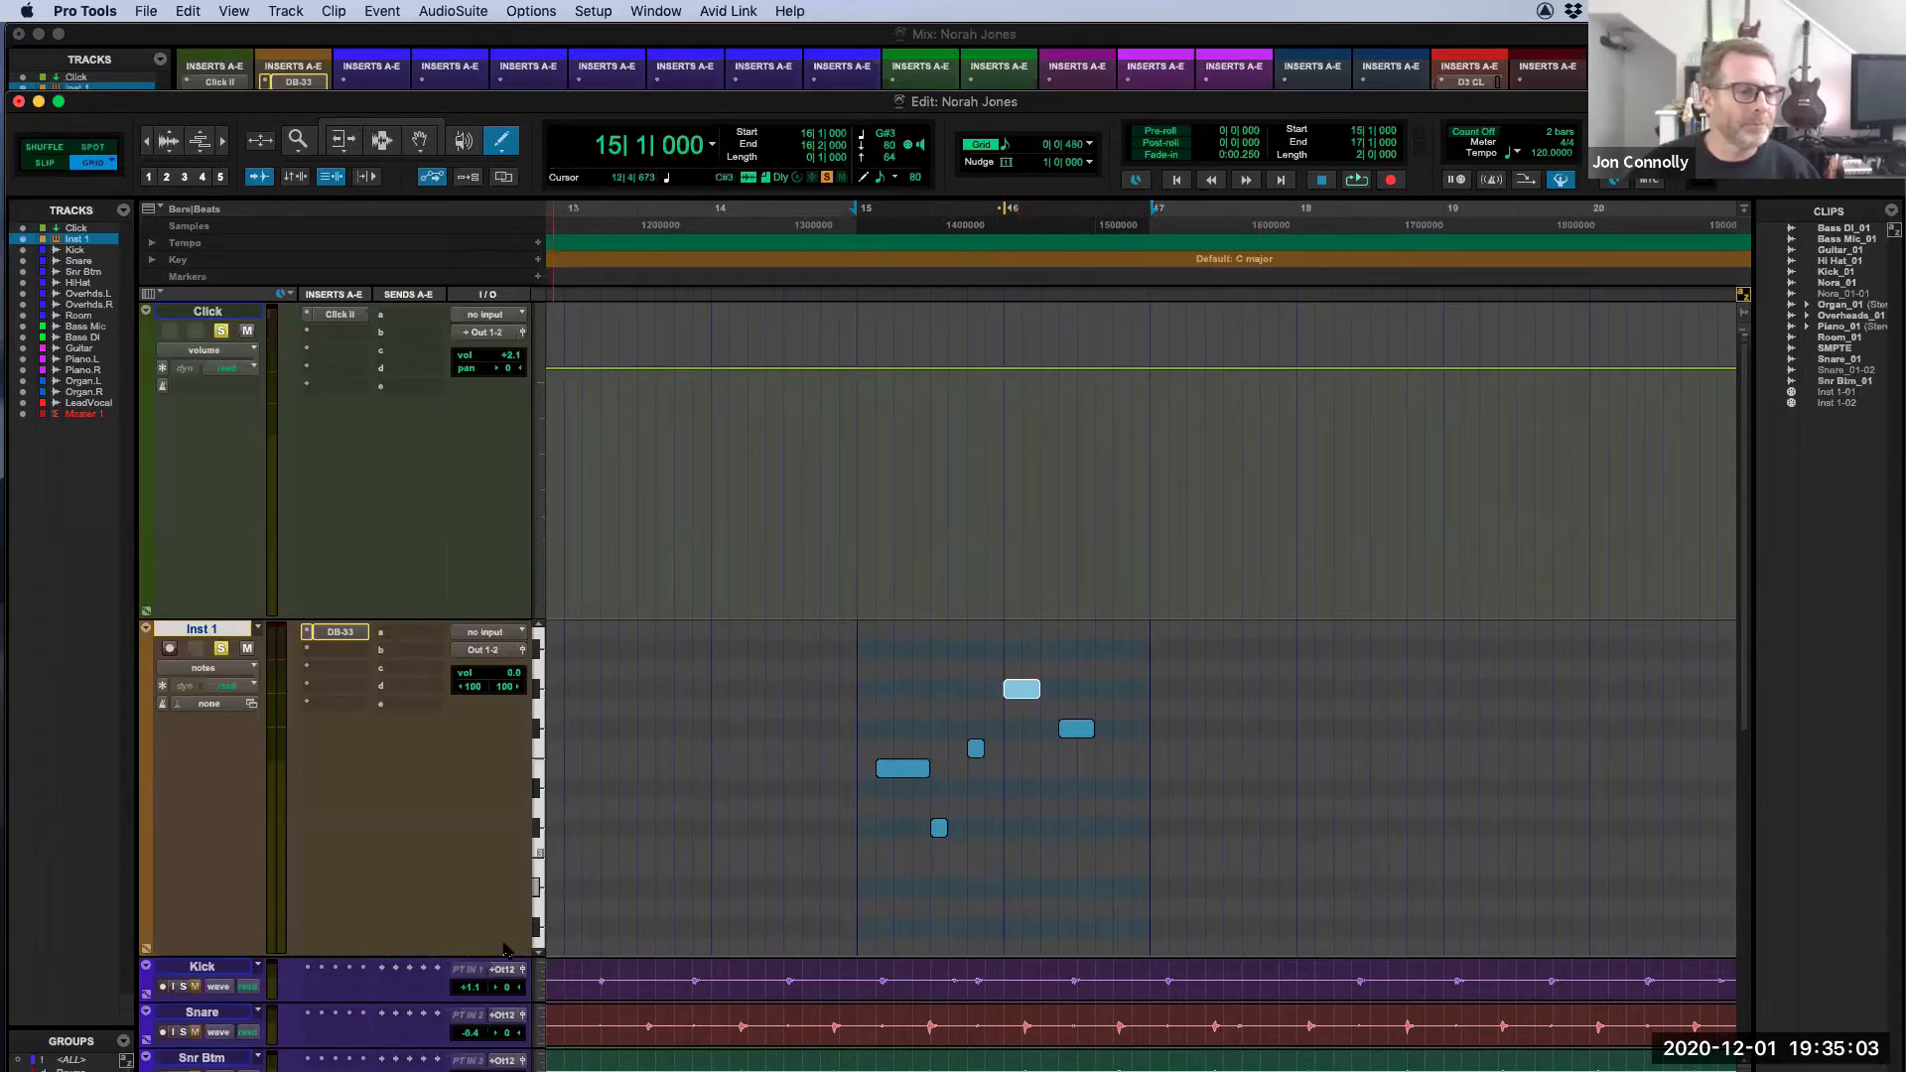
# Step: Reduce Inst 1's track height and place the edit cursor at 14|1|000 on the Click track with the Selector
pyautogui.moveTo(503, 955); pyautogui.dragTo(504, 715)
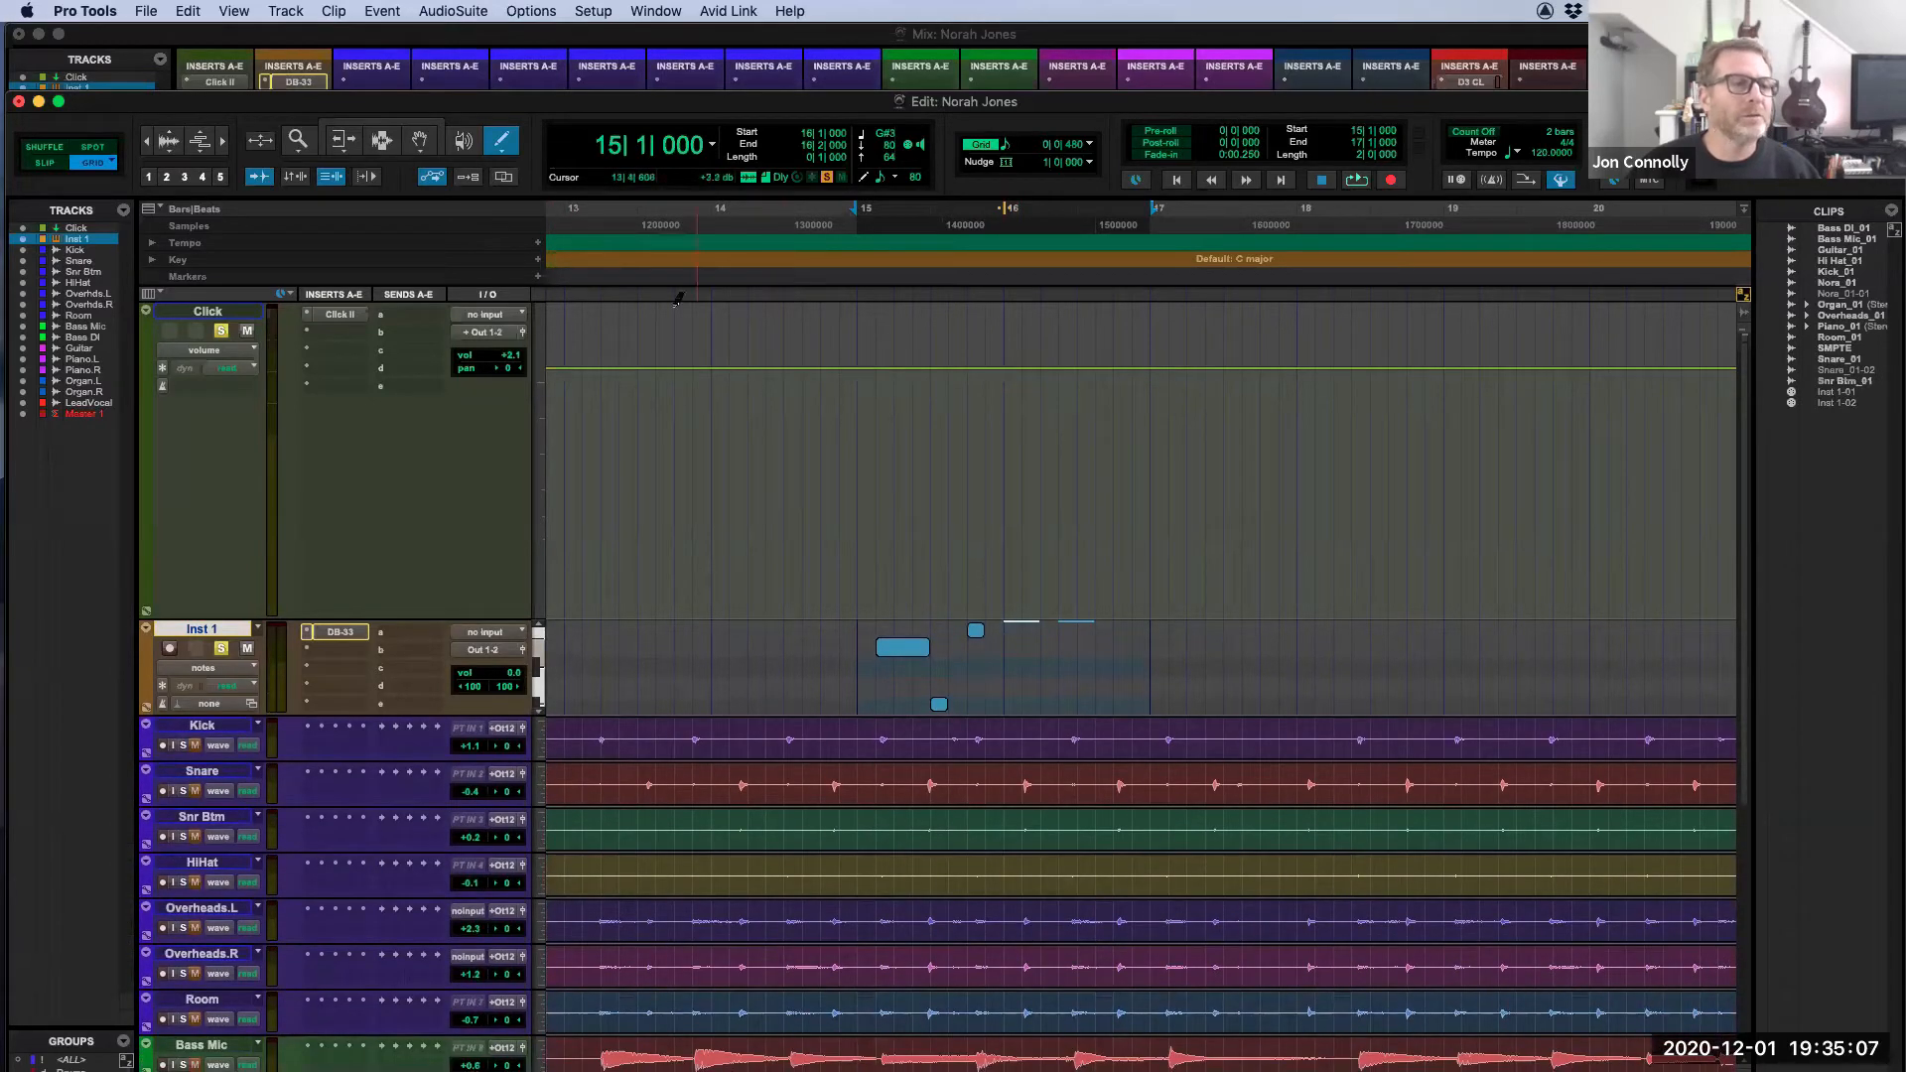
pyautogui.click(387, 141)
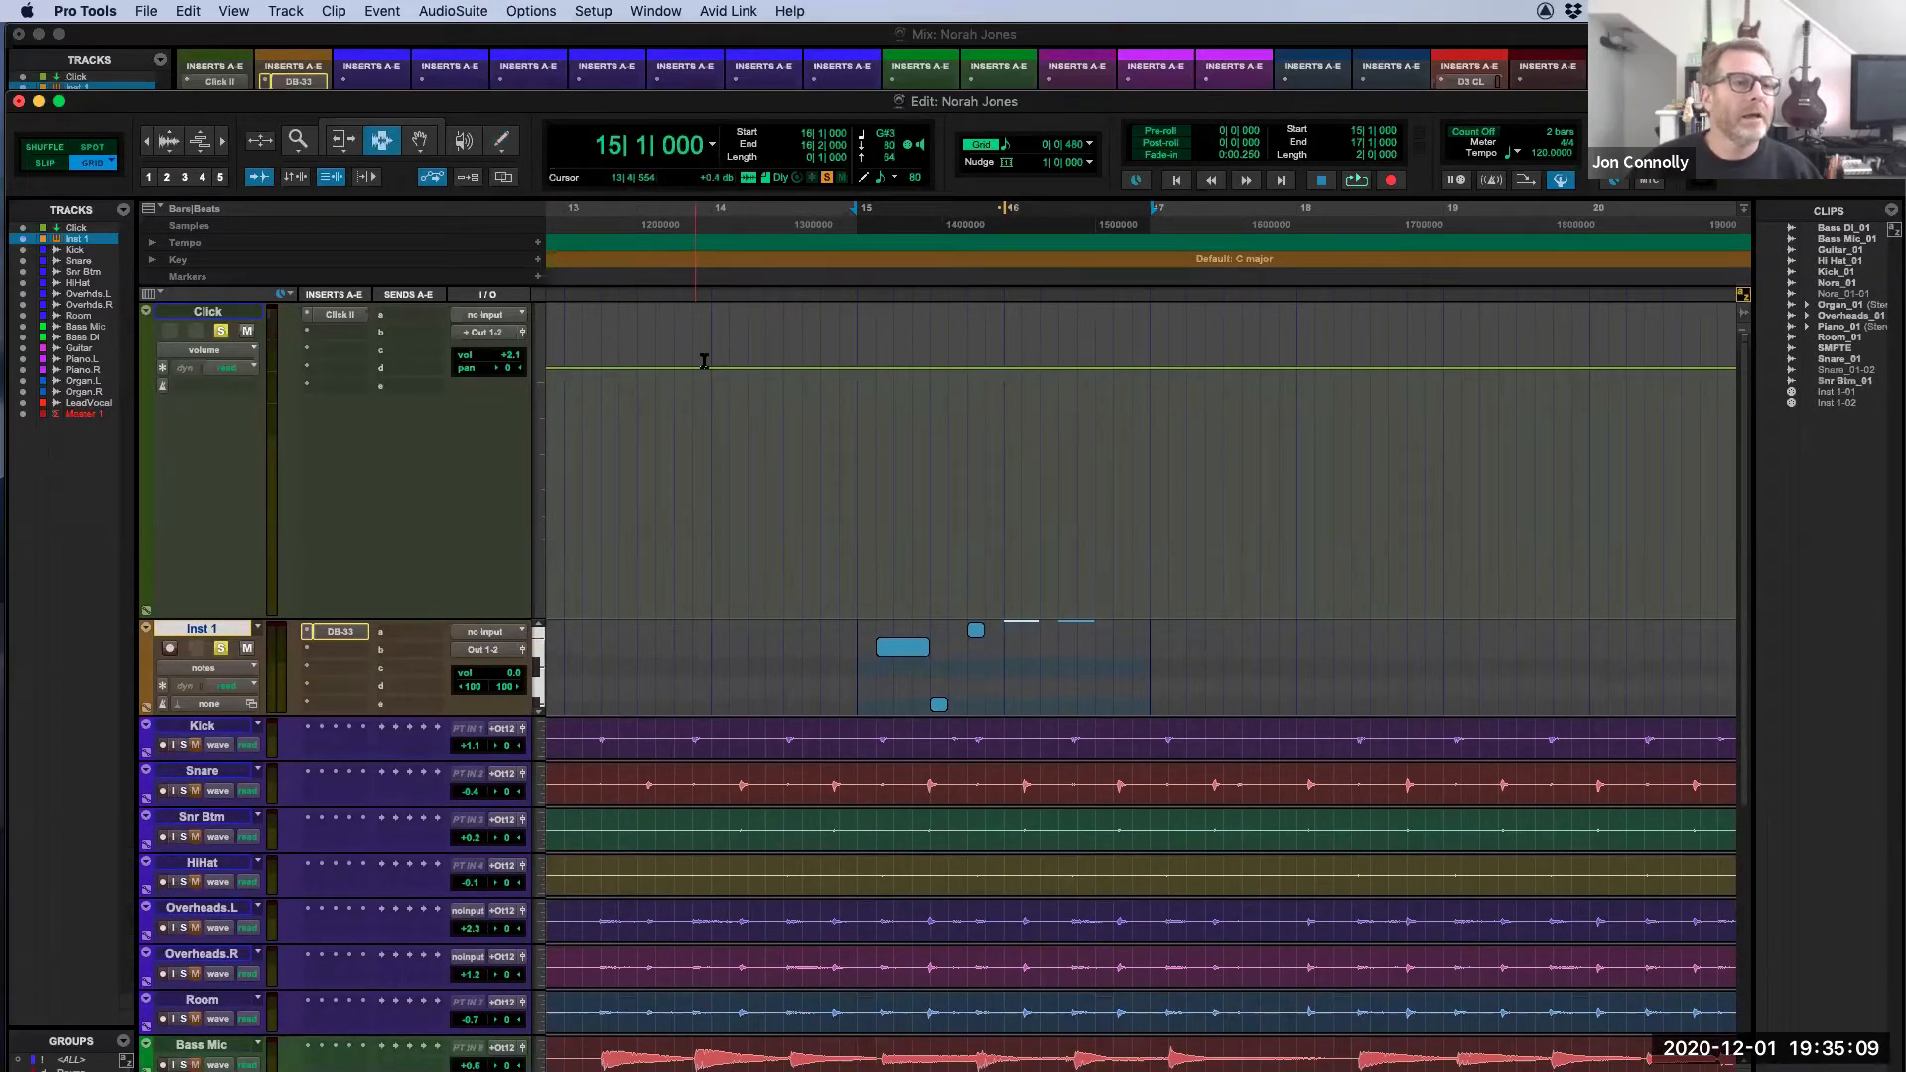
pyautogui.click(713, 325)
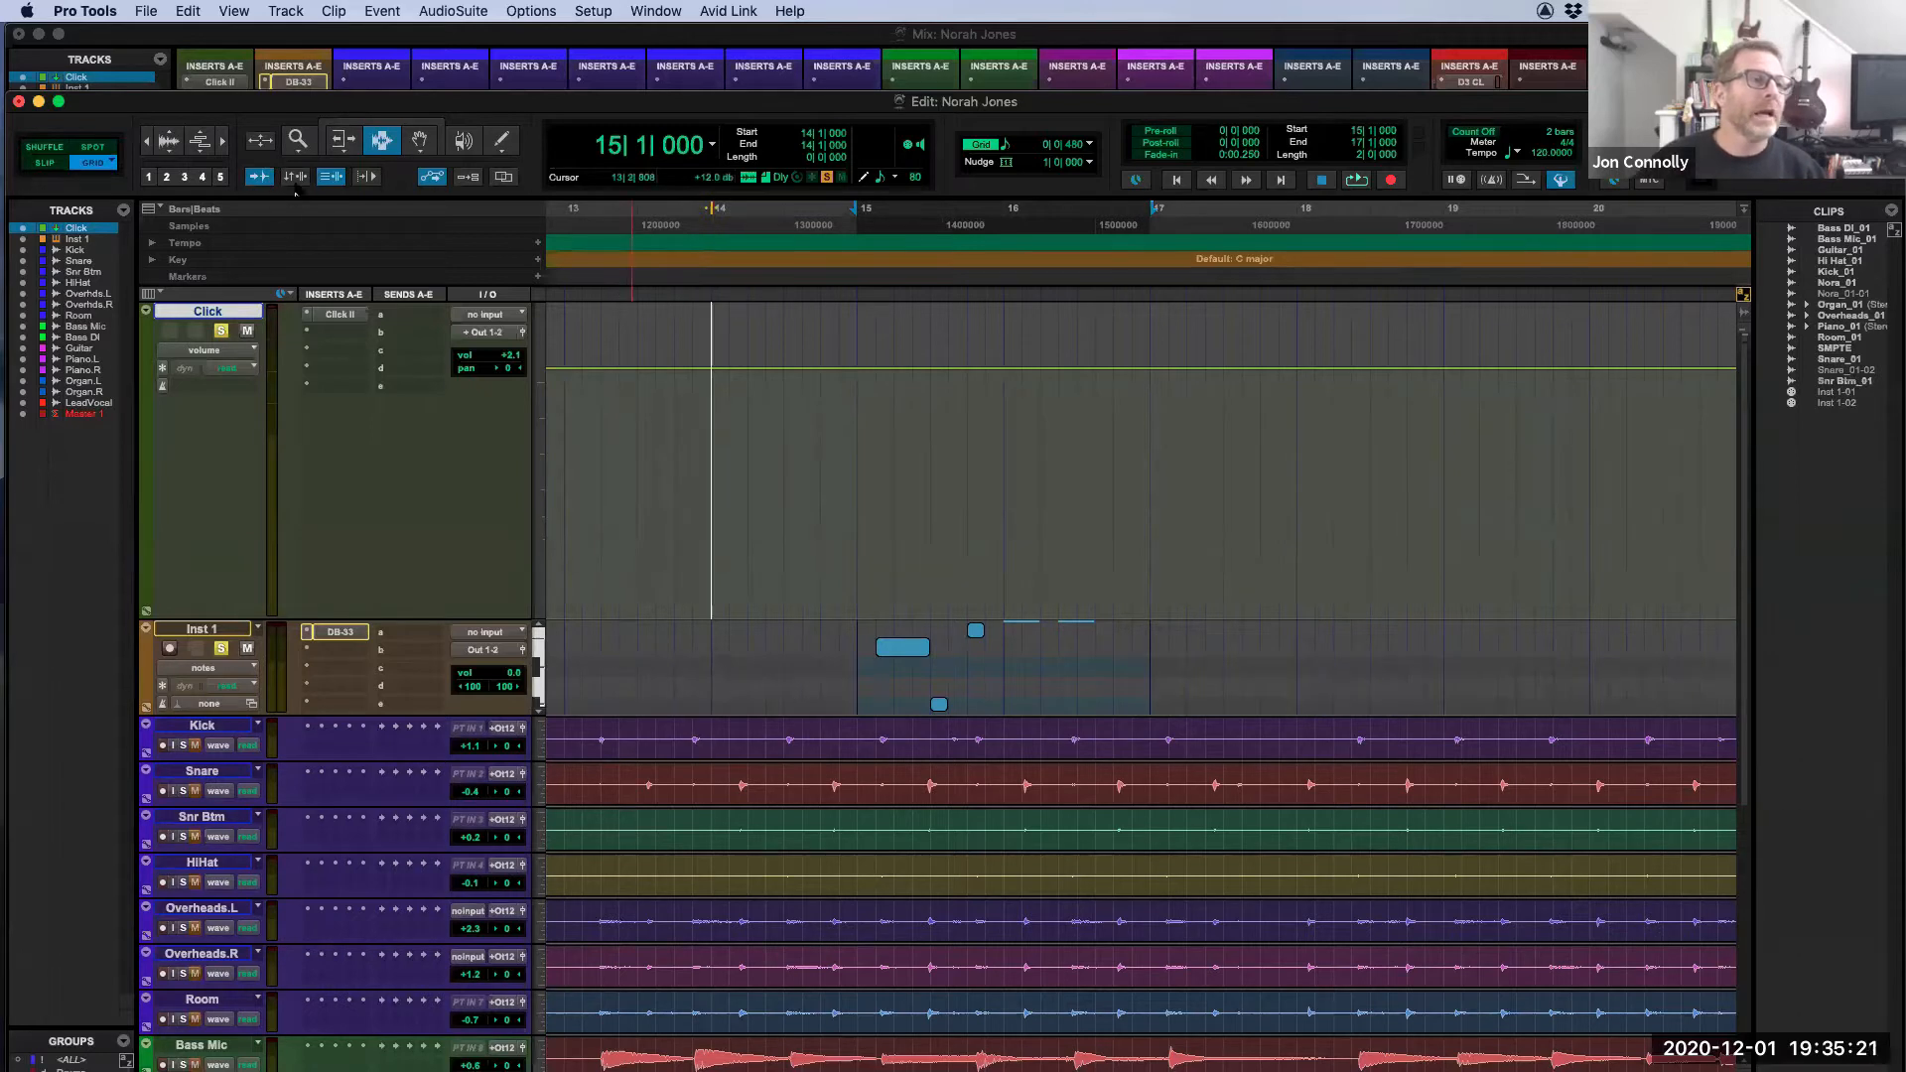
# Step: Relink the timeline and edit selections and enlarge the Kick track's height
pyautogui.hotkey('shift', '/')
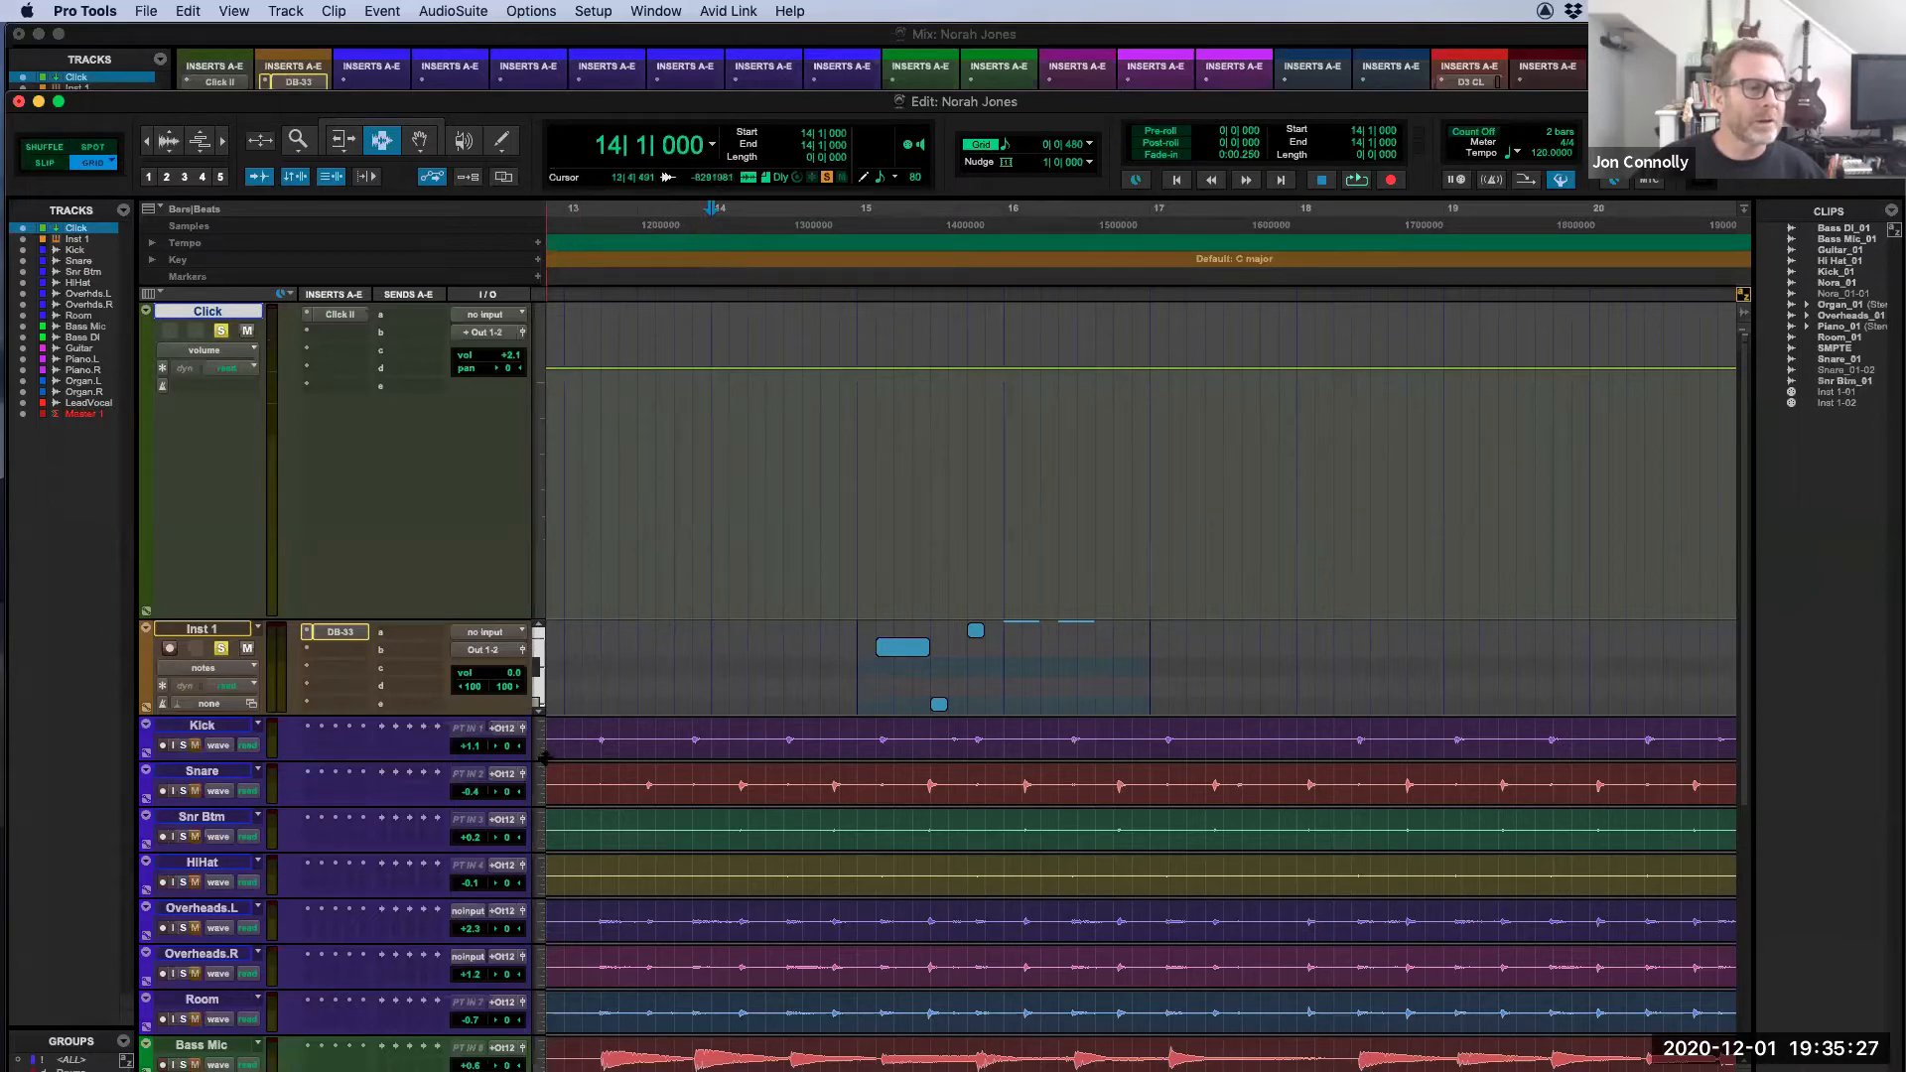
pyautogui.moveTo(541, 762); pyautogui.dragTo(586, 1021)
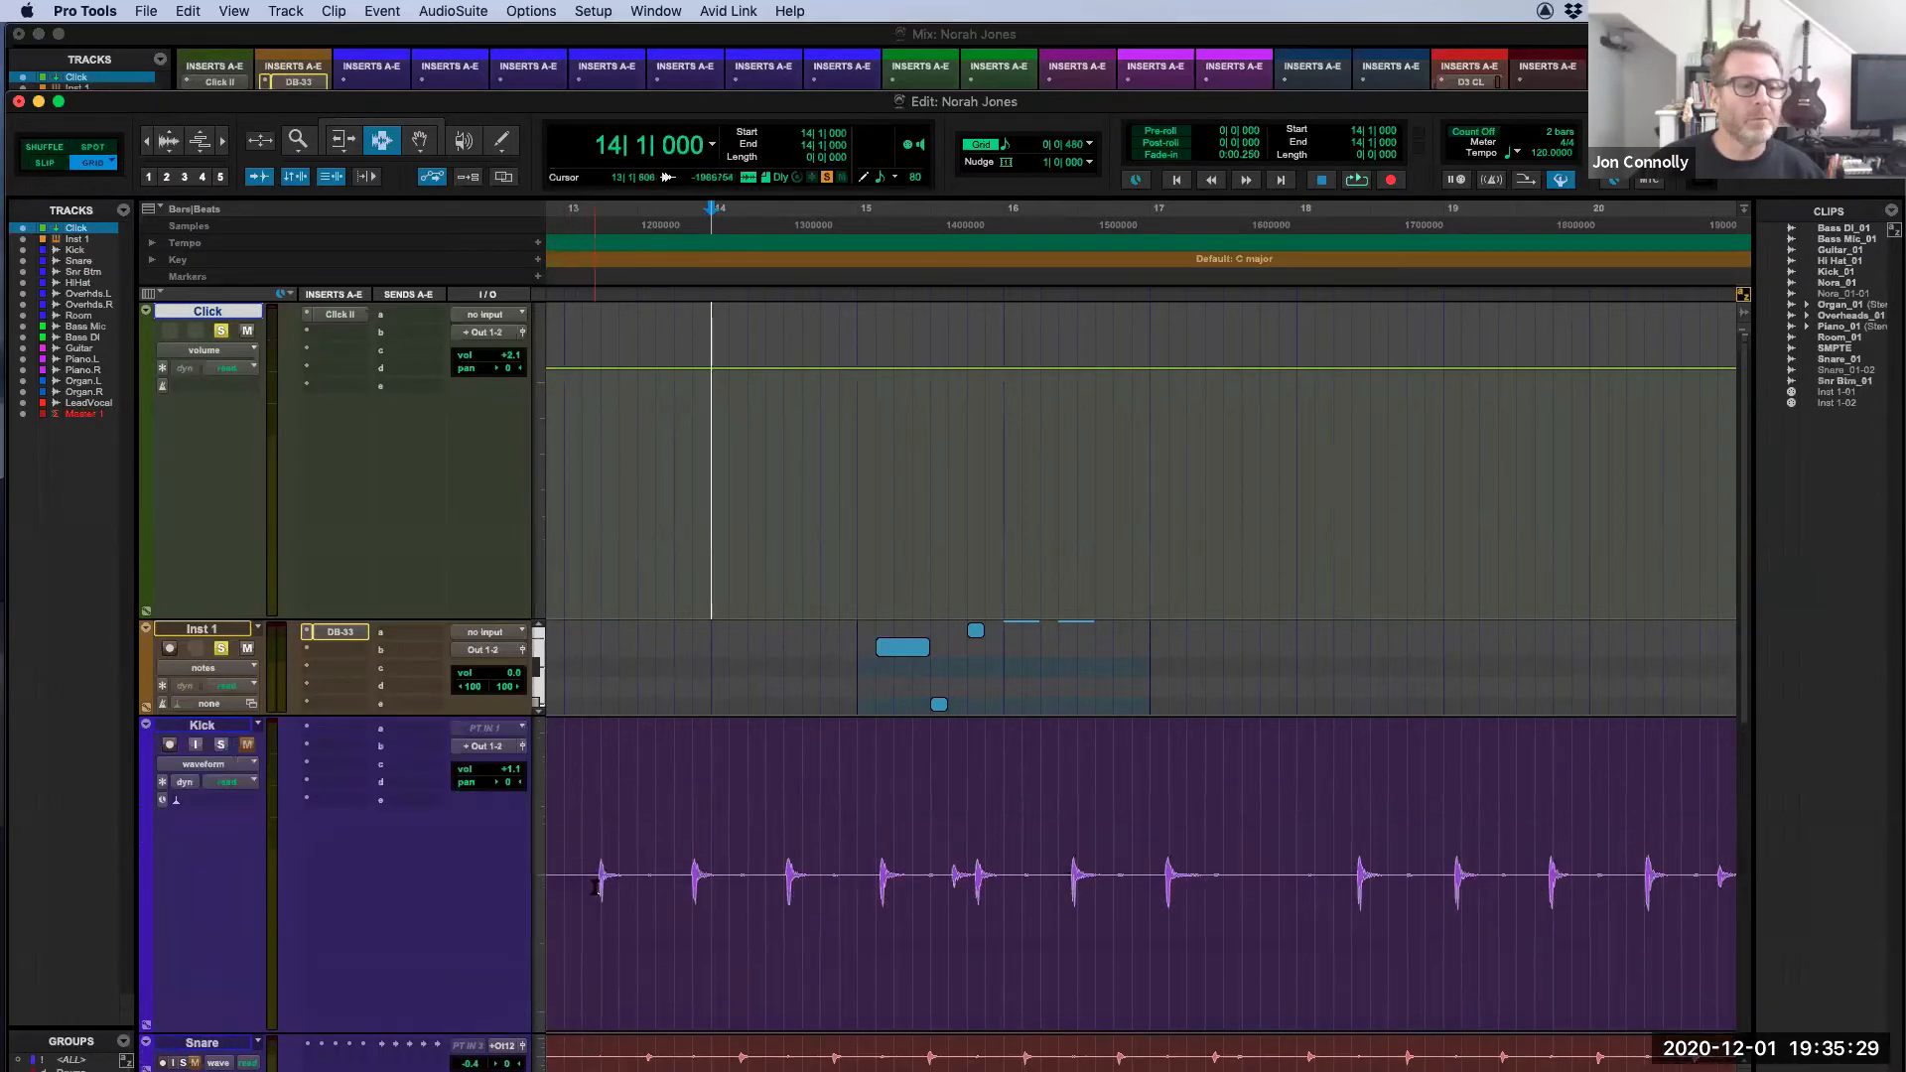
pyautogui.scroll(-10, 595, 888)
pyautogui.scroll(10, 595, 887)
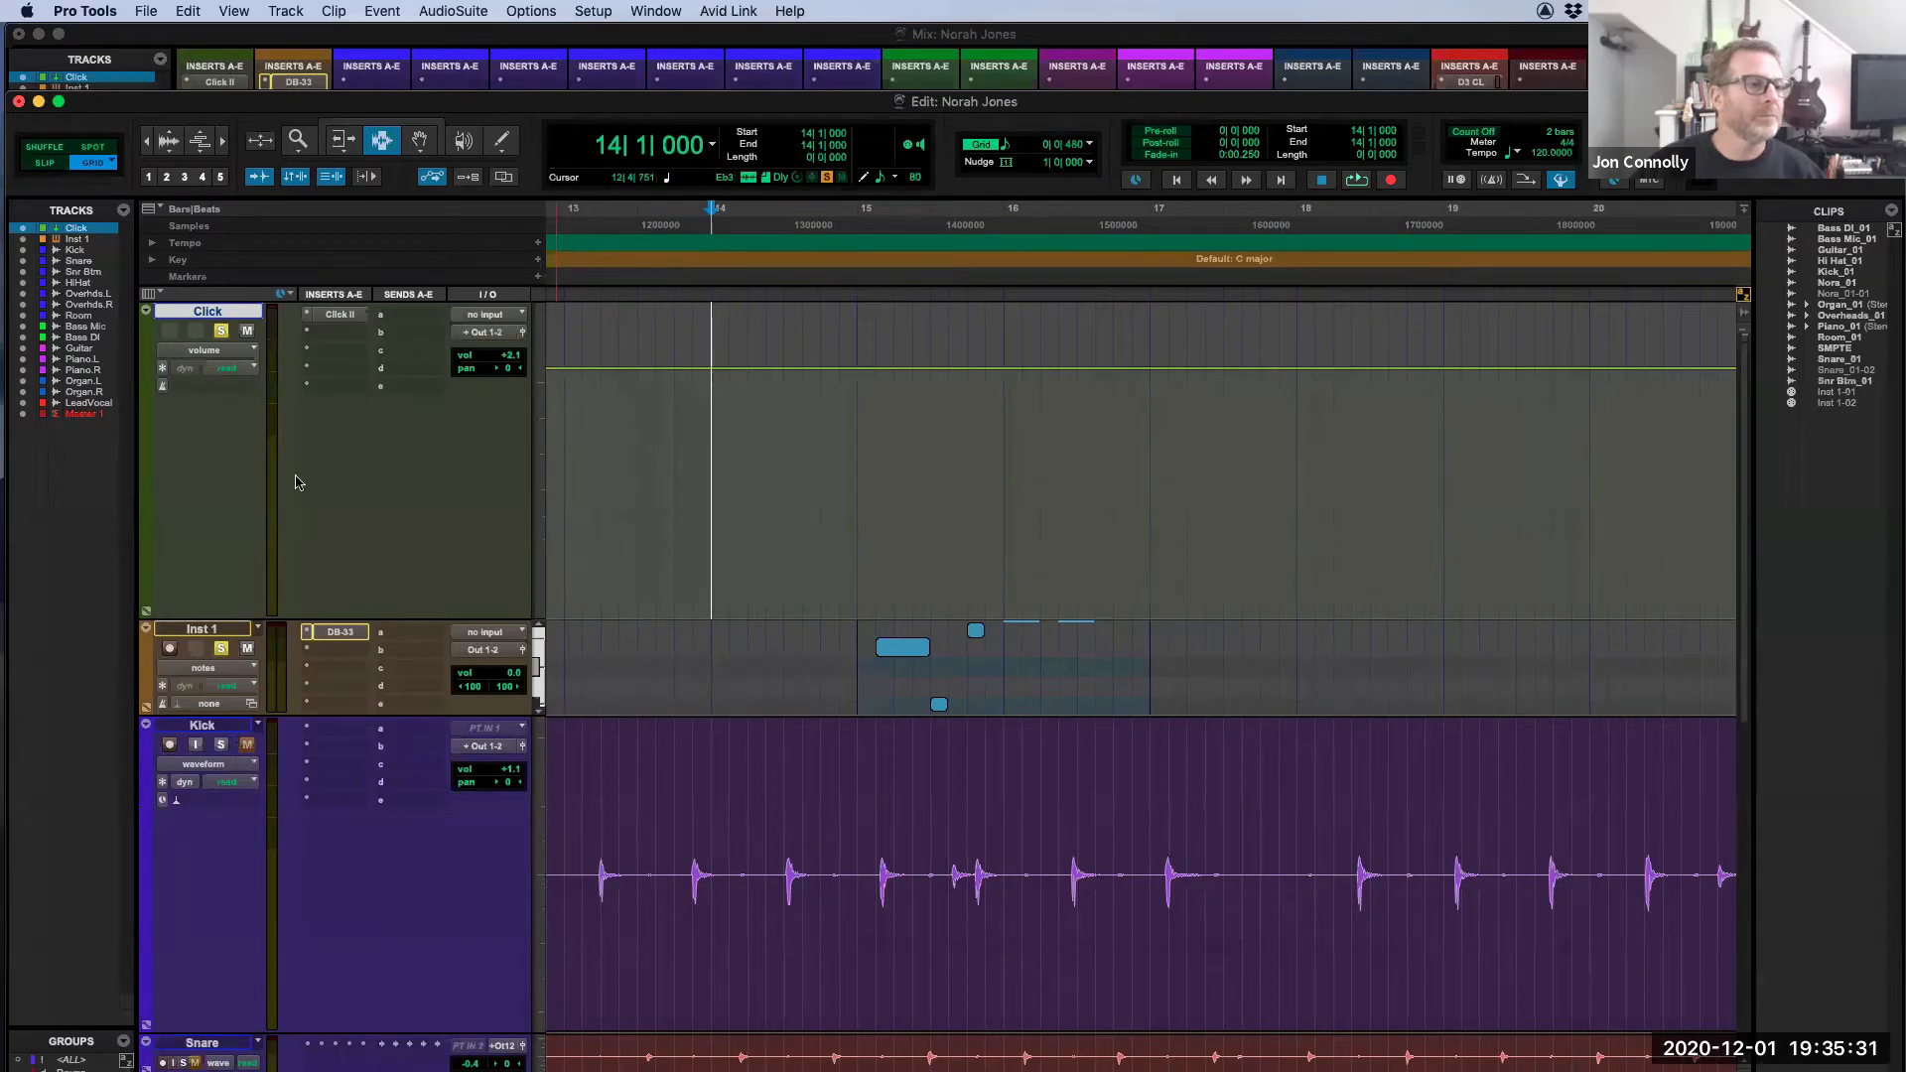
# Step: Add one mono audio track in samples below Inst 1, and hide the Inst 1 track
pyautogui.click(229, 635)
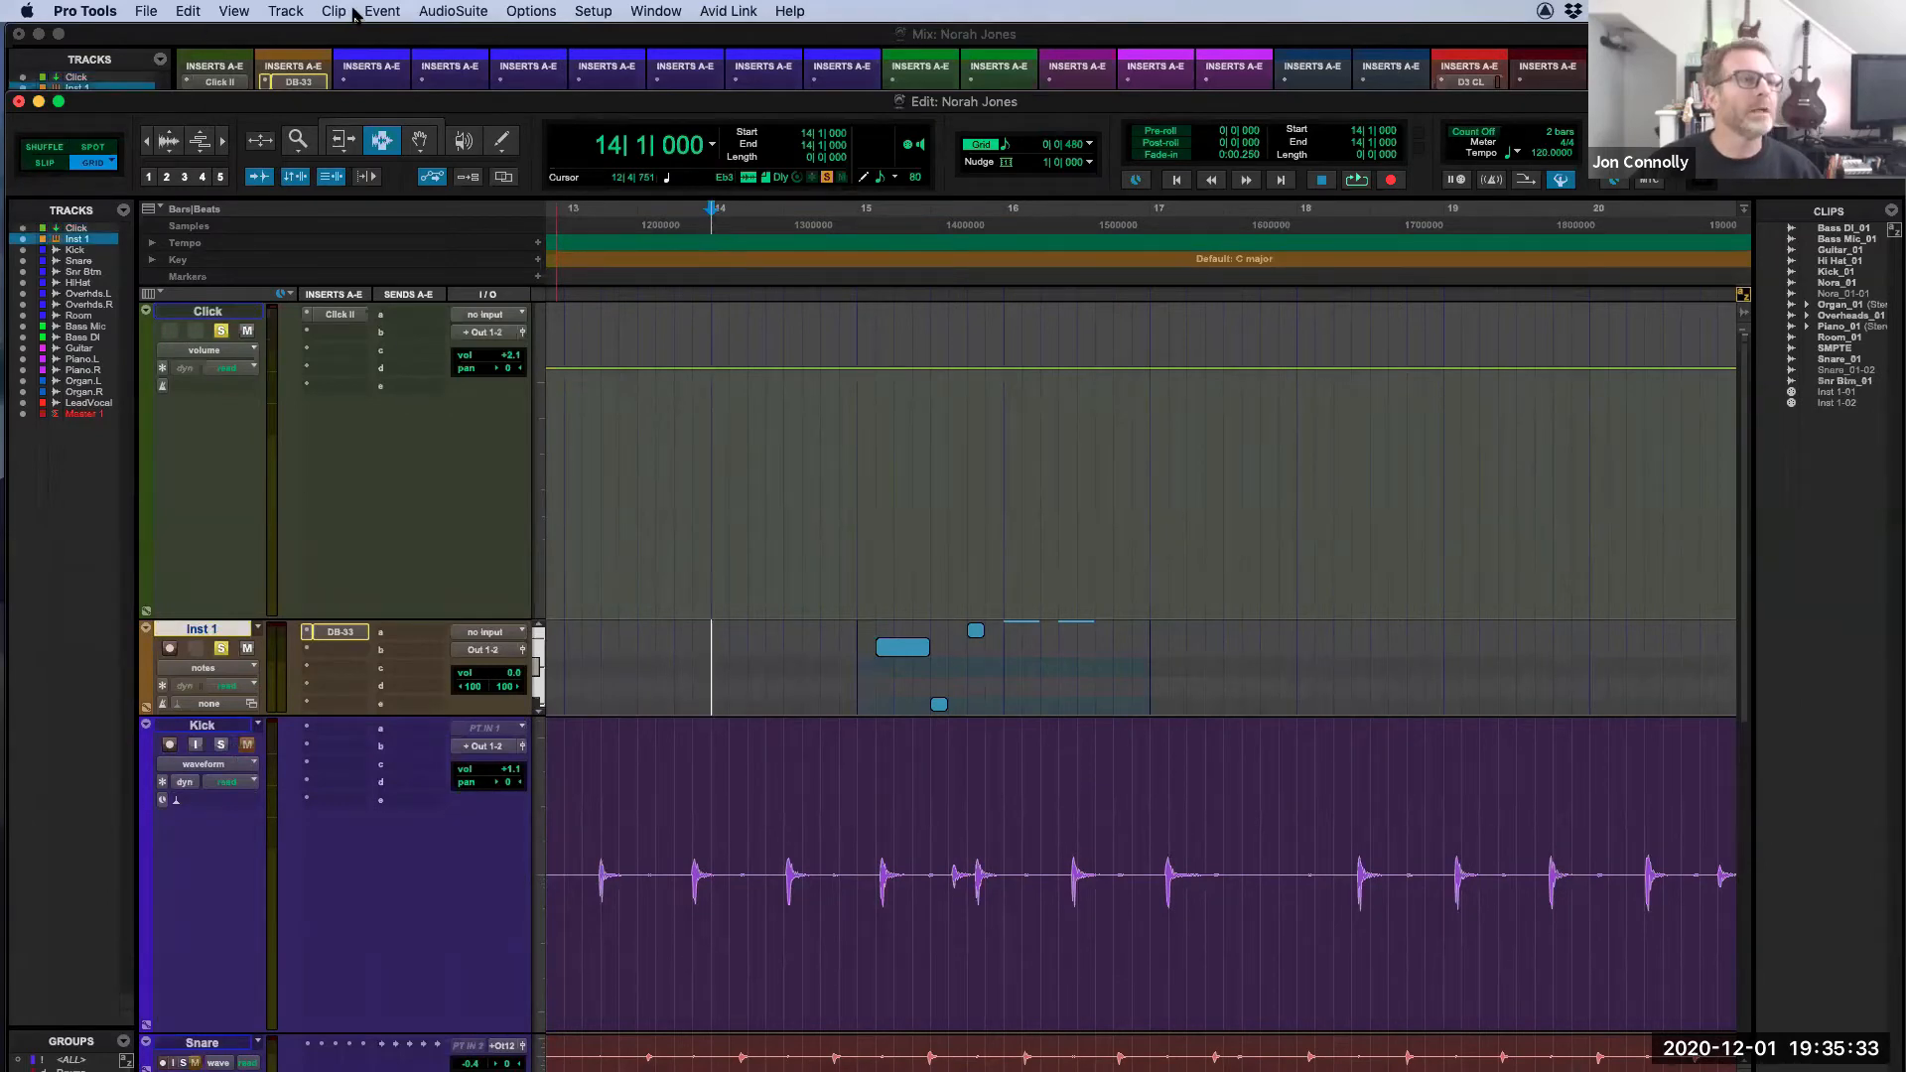
pyautogui.click(286, 11)
pyautogui.click(298, 31)
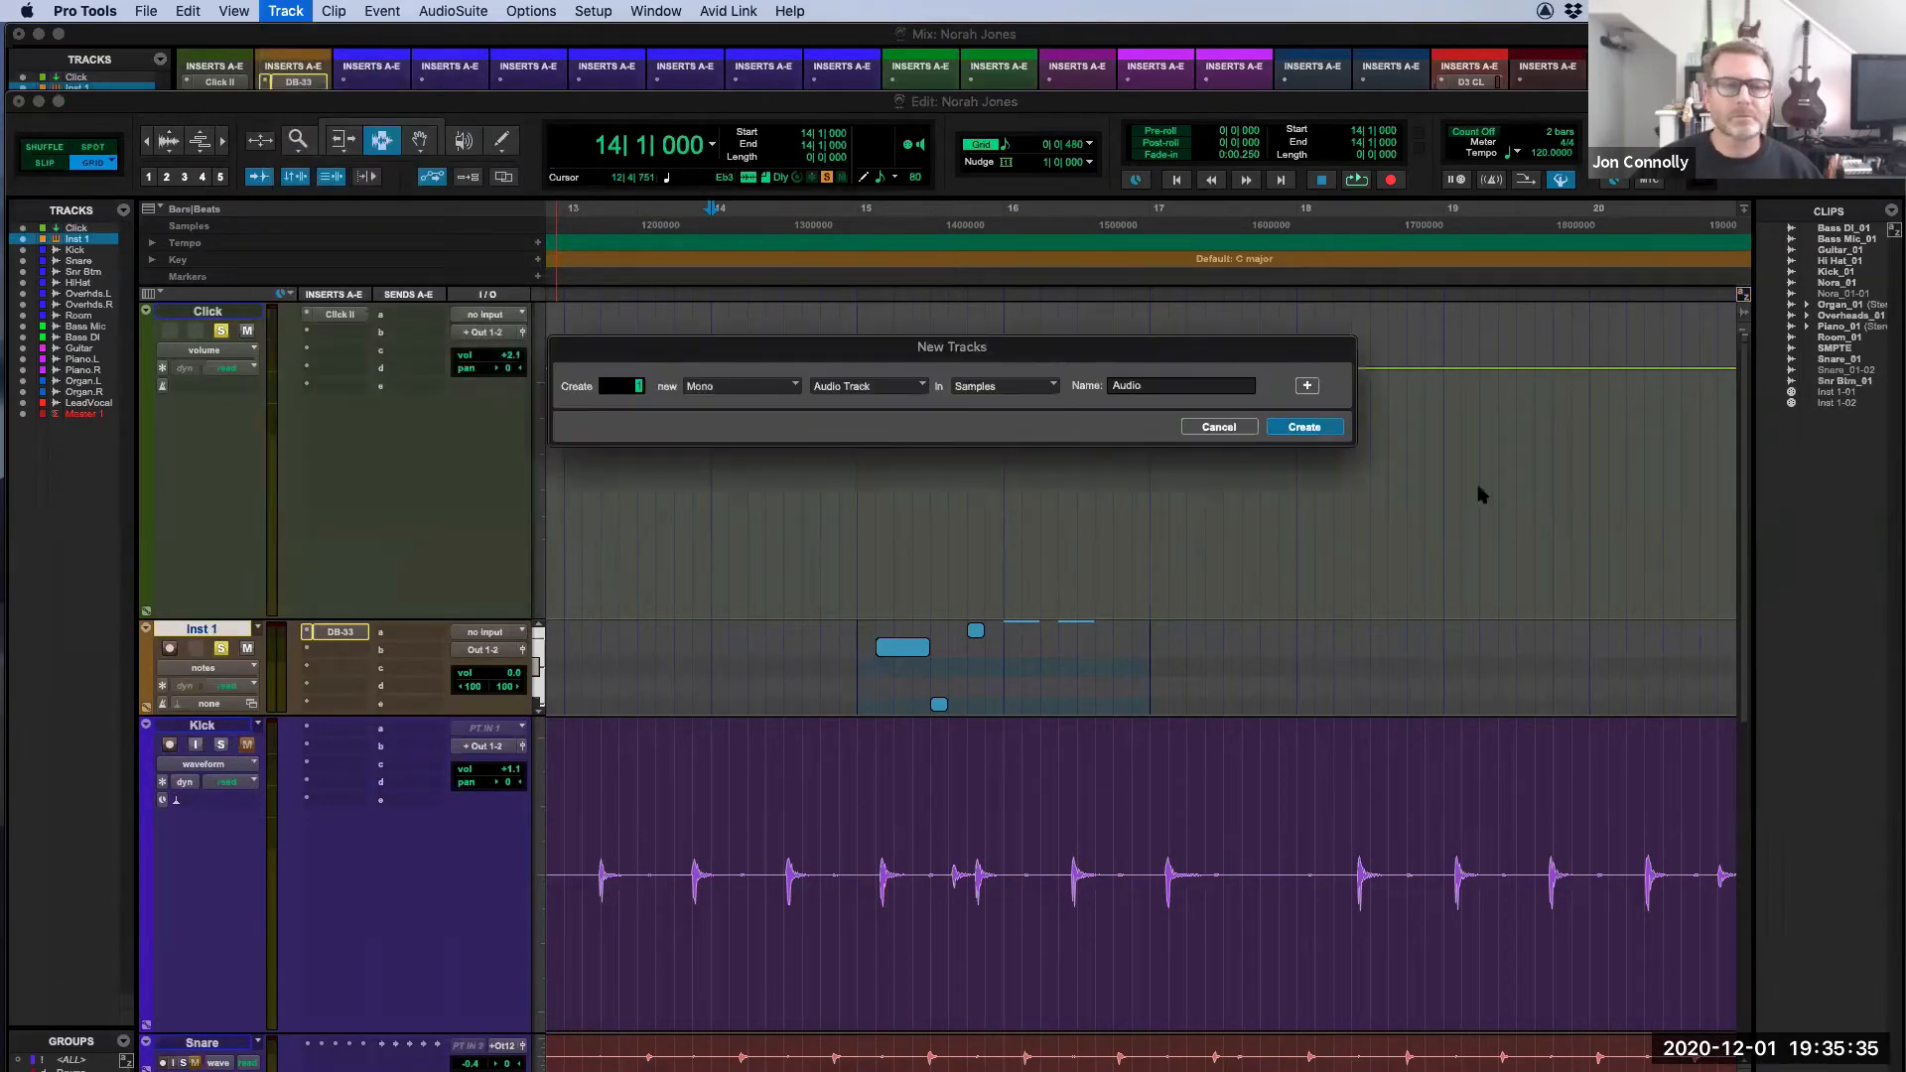
pyautogui.click(1303, 427)
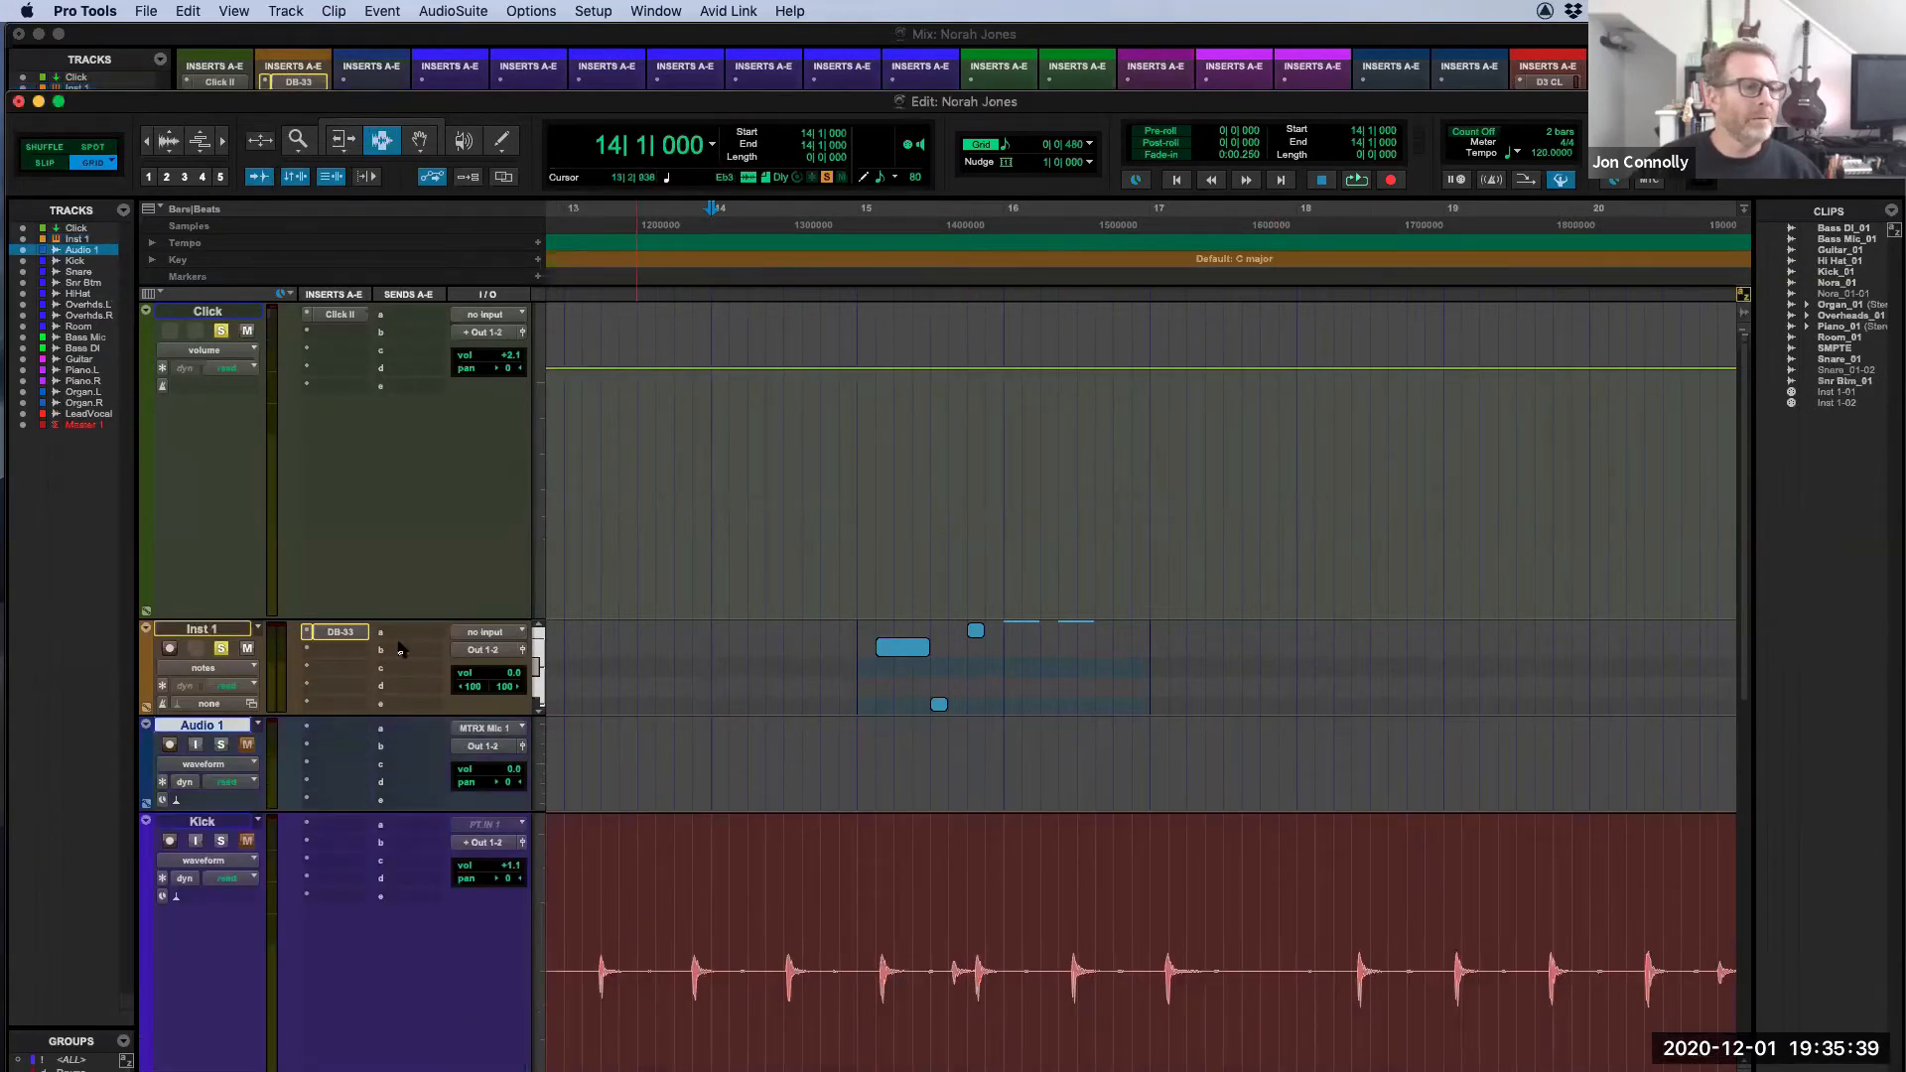
pyautogui.click(23, 239)
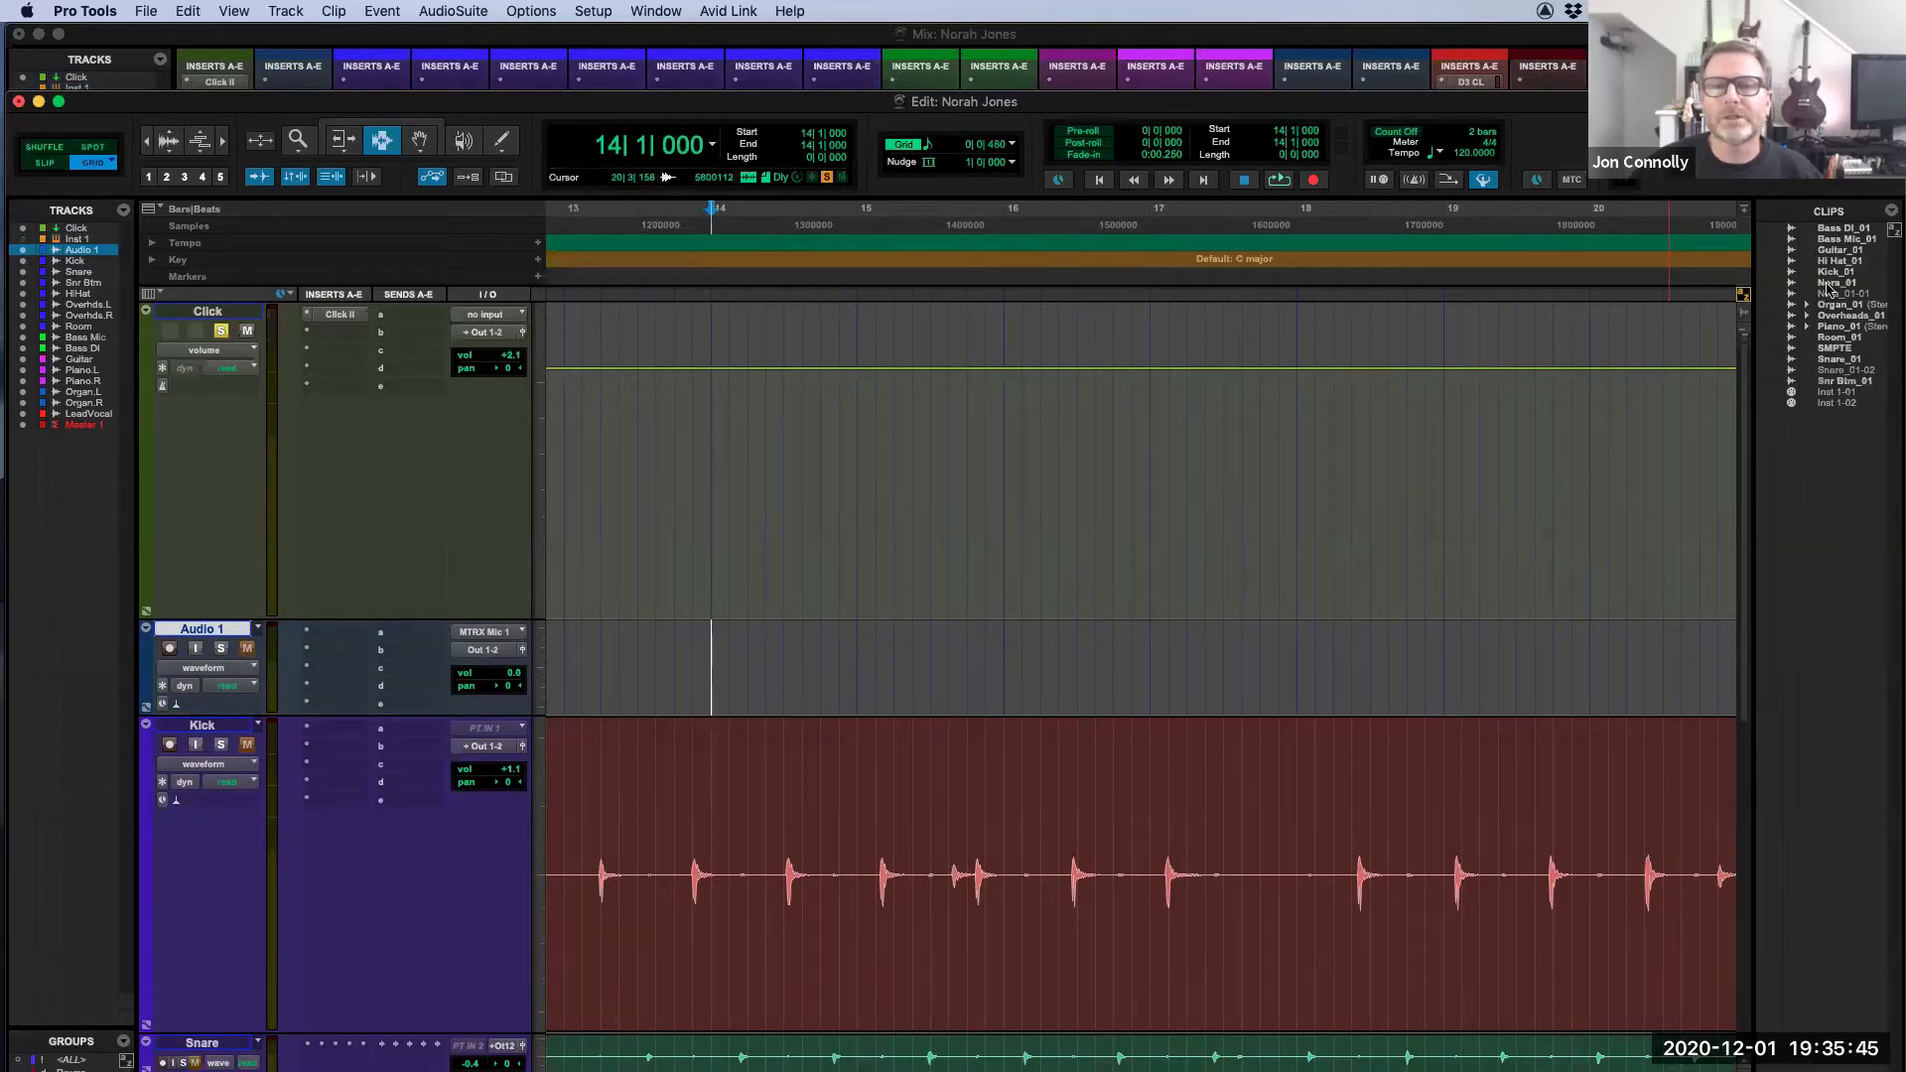
# Step: Try placing the Nora_01 clip on Audio 1 at 15|1|000 with linked selections, and undo the placement
pyautogui.moveTo(1829, 288); pyautogui.dragTo(1249, 669)
pyautogui.moveTo(1034, 670); pyautogui.dragTo(851, 679)
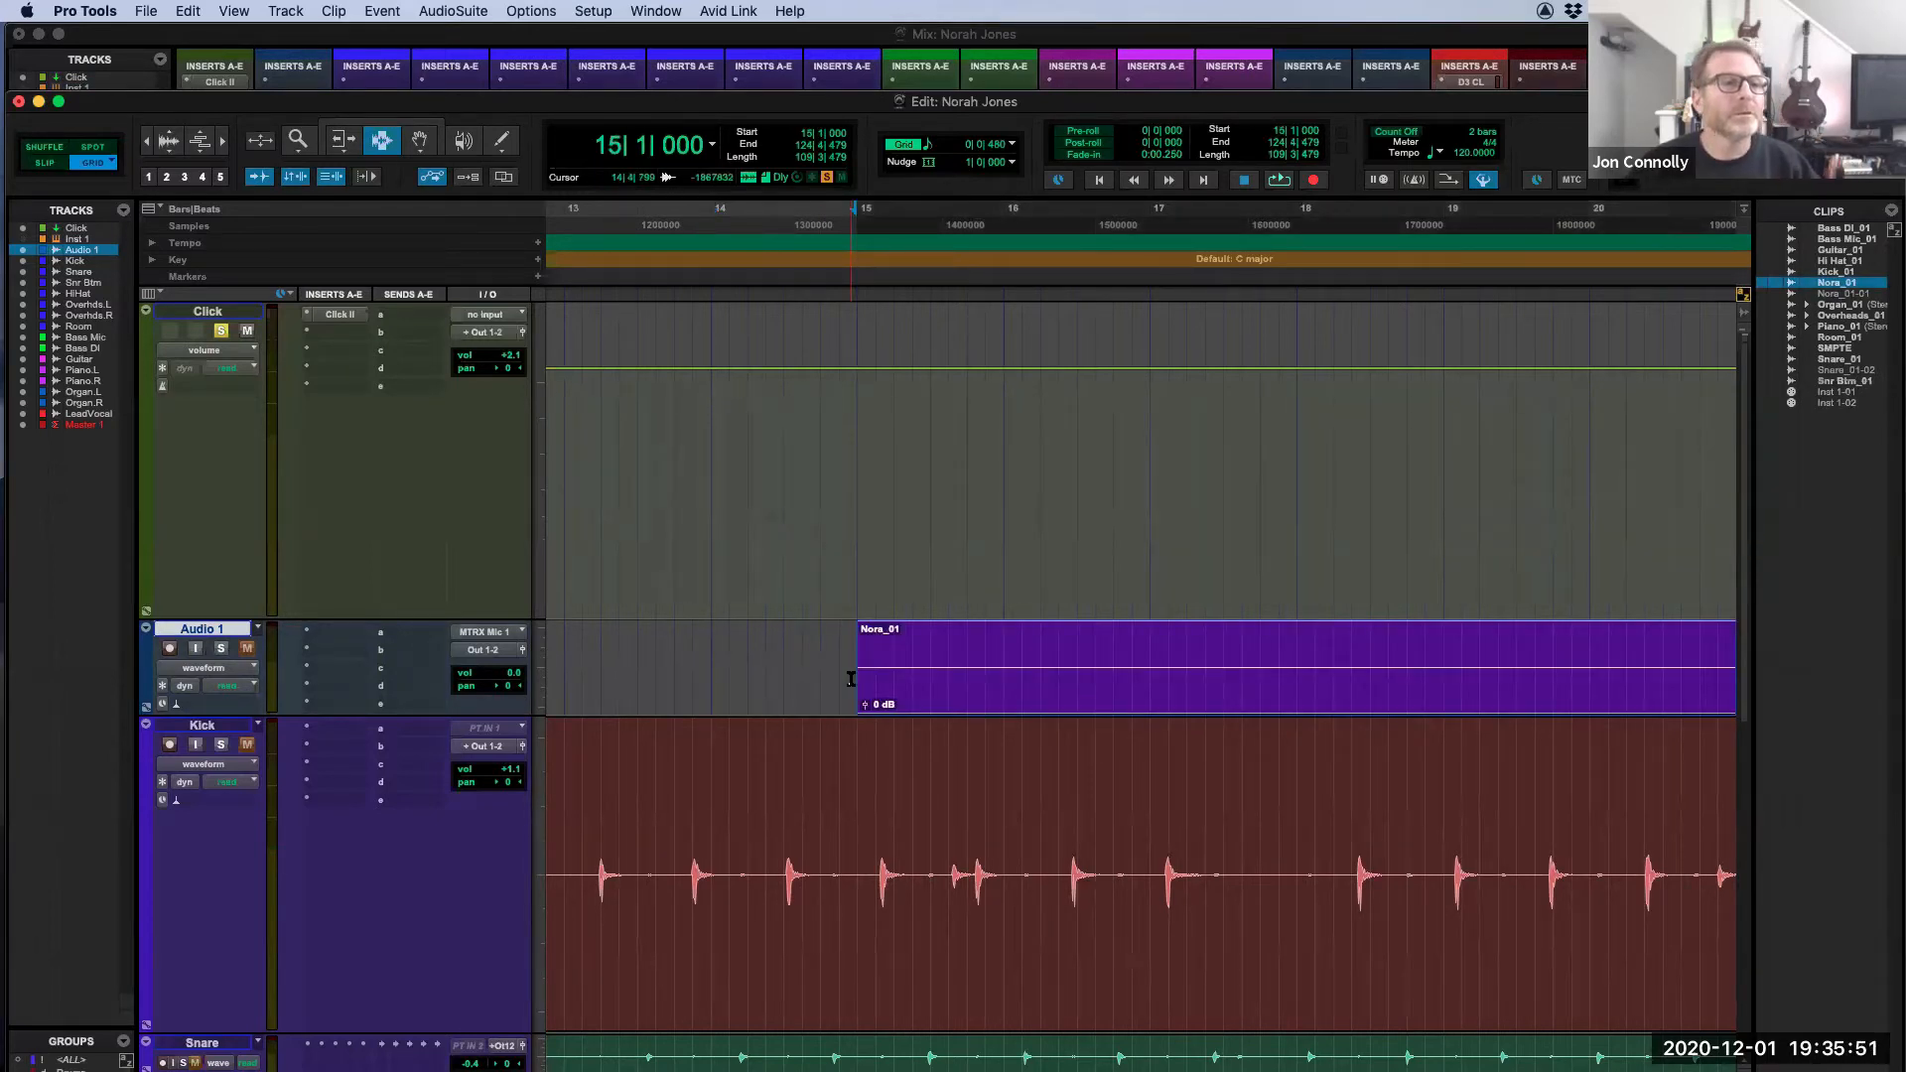
pyautogui.press('super+z')
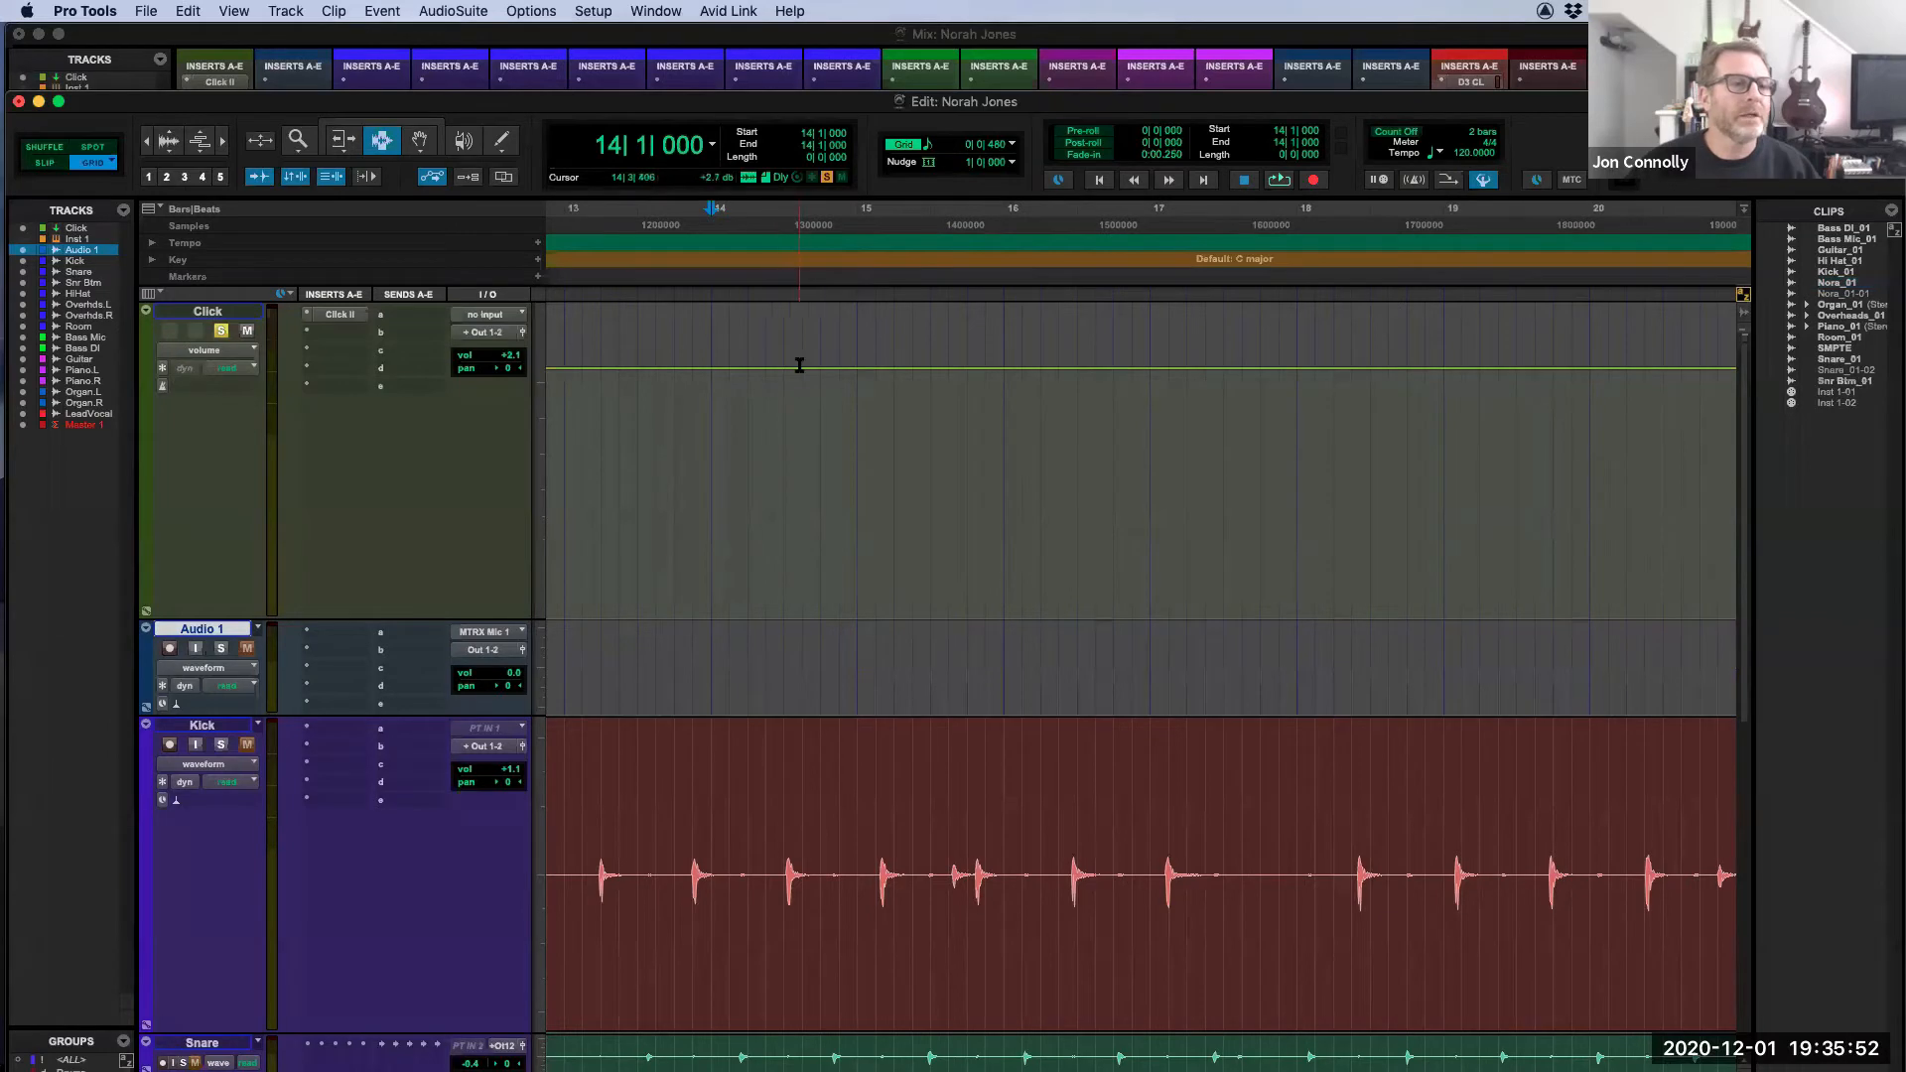
# Step: Unlink the timeline and edit selections and place the Guitar_01 clip on Audio 1 at 14|2|480
pyautogui.click(296, 178)
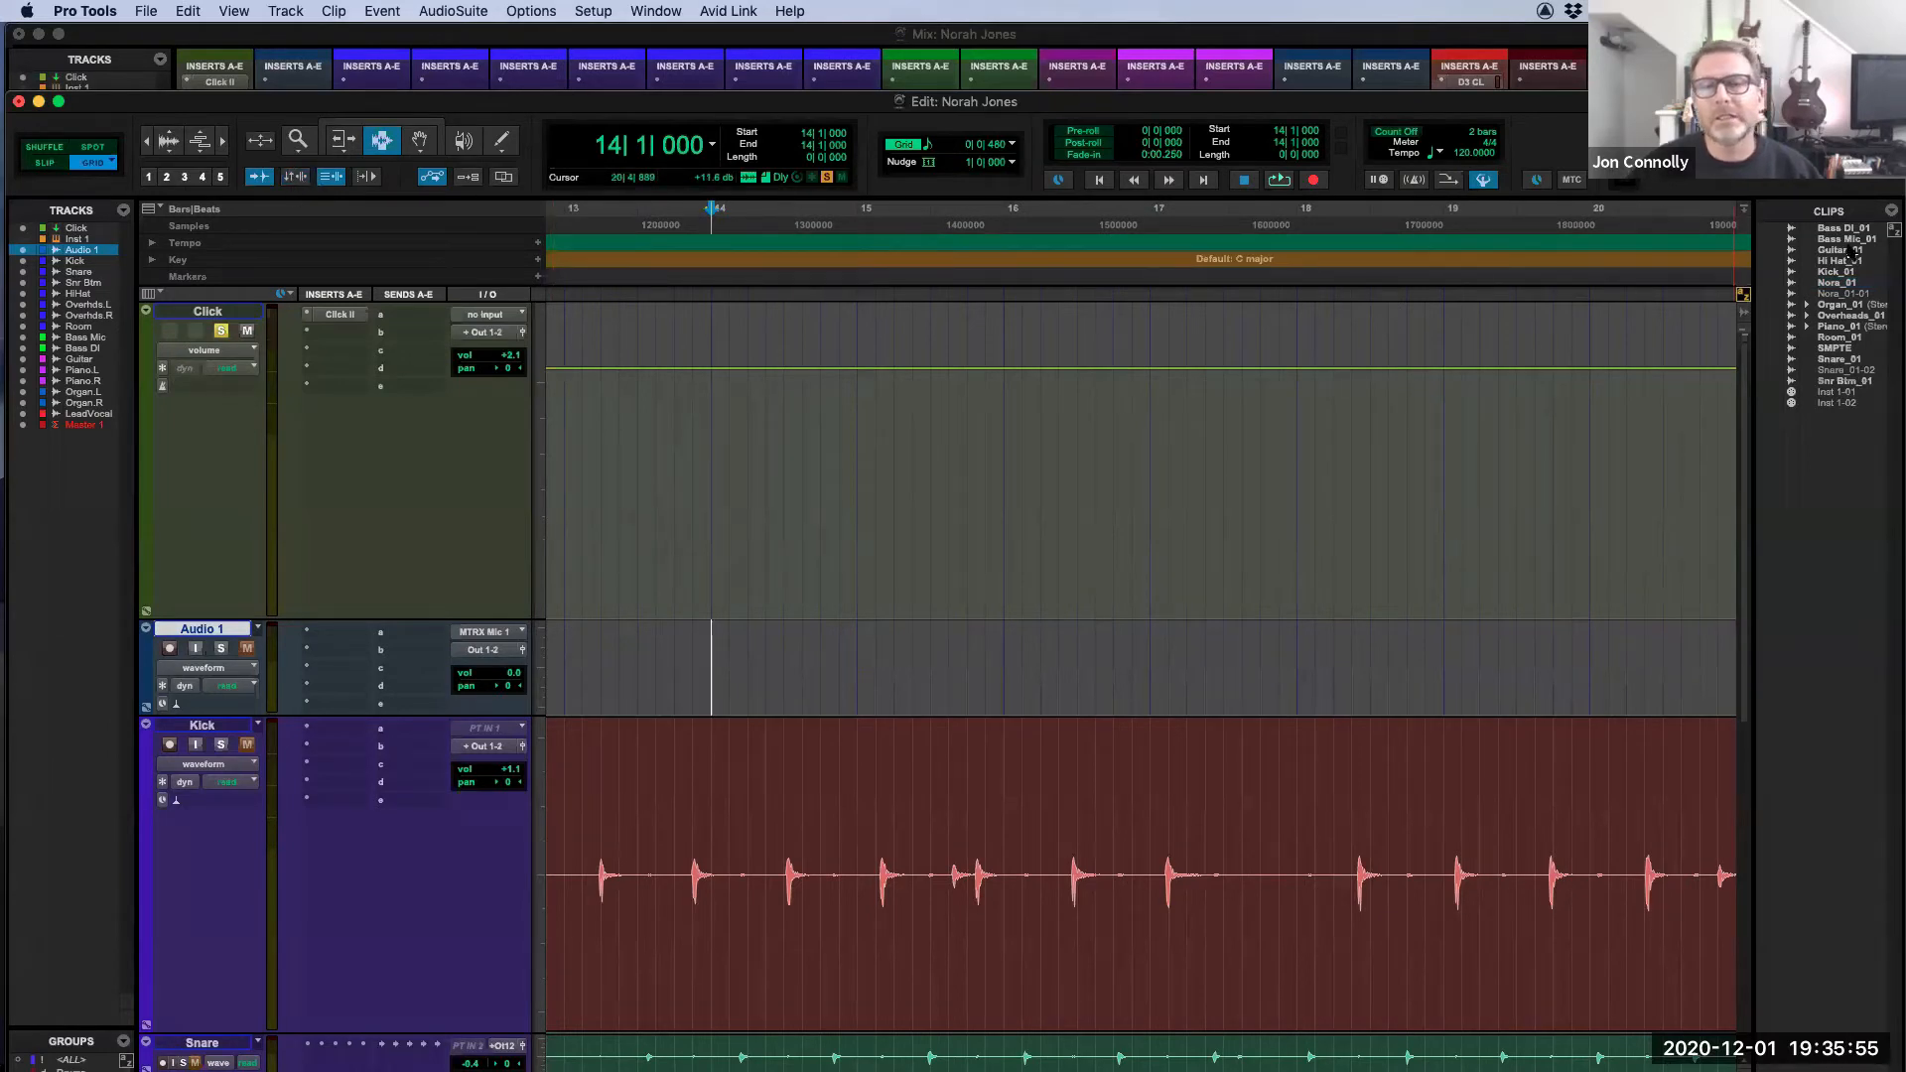
pyautogui.moveTo(1840, 250); pyautogui.dragTo(772, 653)
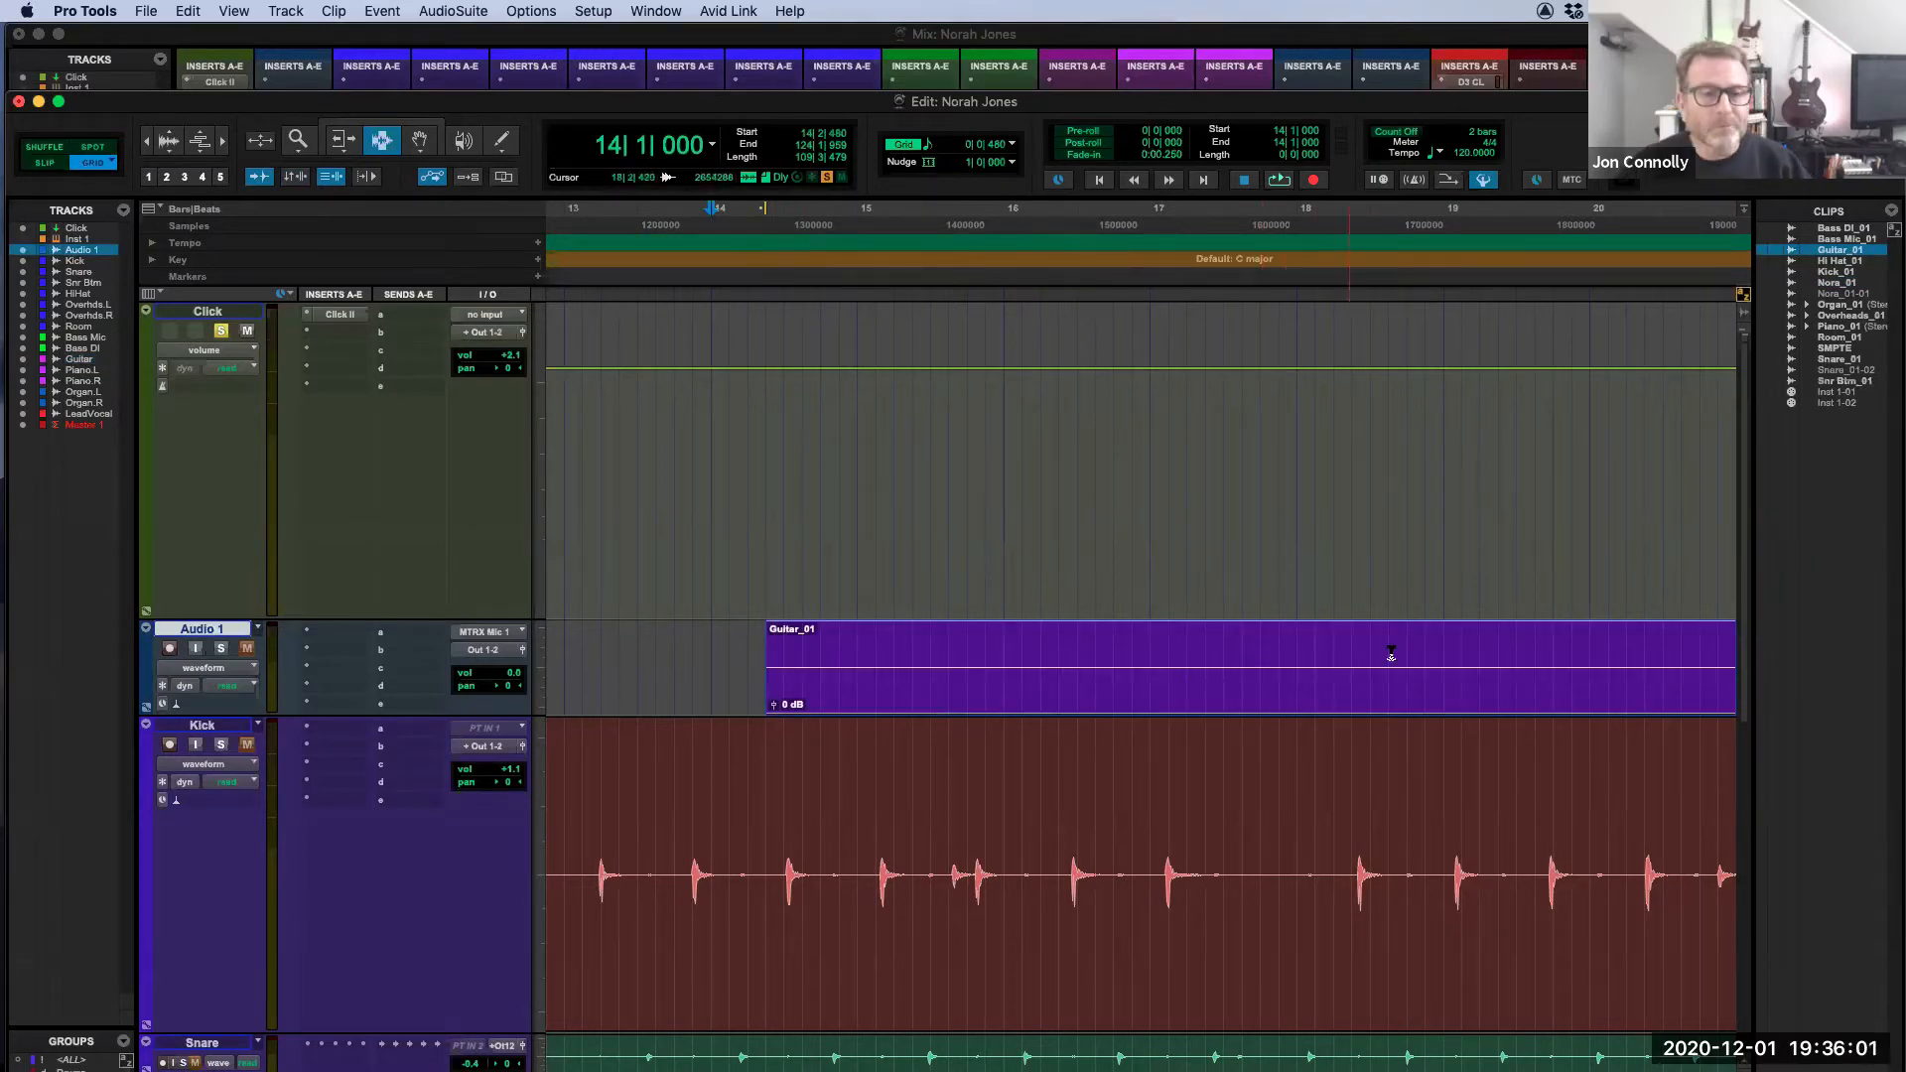
# Step: Trim the Guitar_01 clip on Audio 1 to the range from 26|3|000 to 27|2|480
pyautogui.press('super+bracketleft')
pyautogui.press('super+bracketleft')
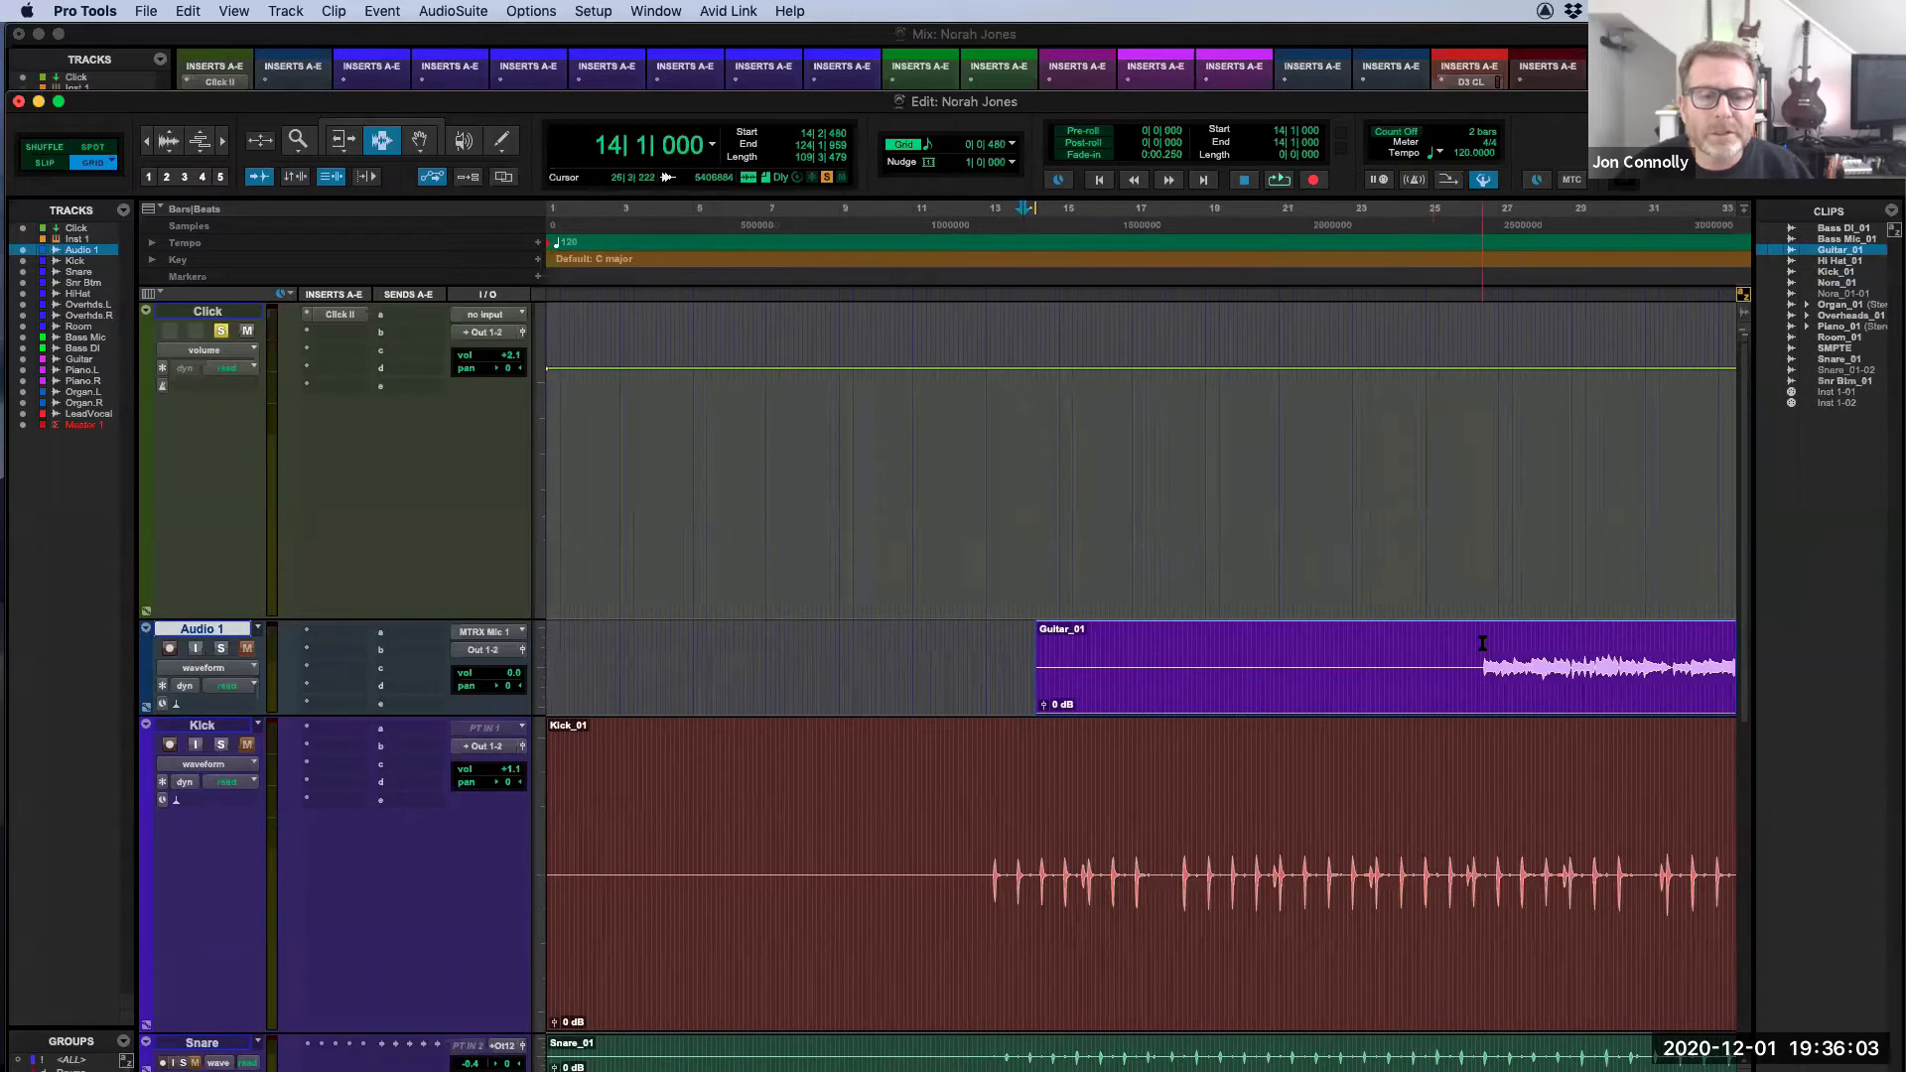
pyautogui.moveTo(1482, 643); pyautogui.dragTo(1516, 647)
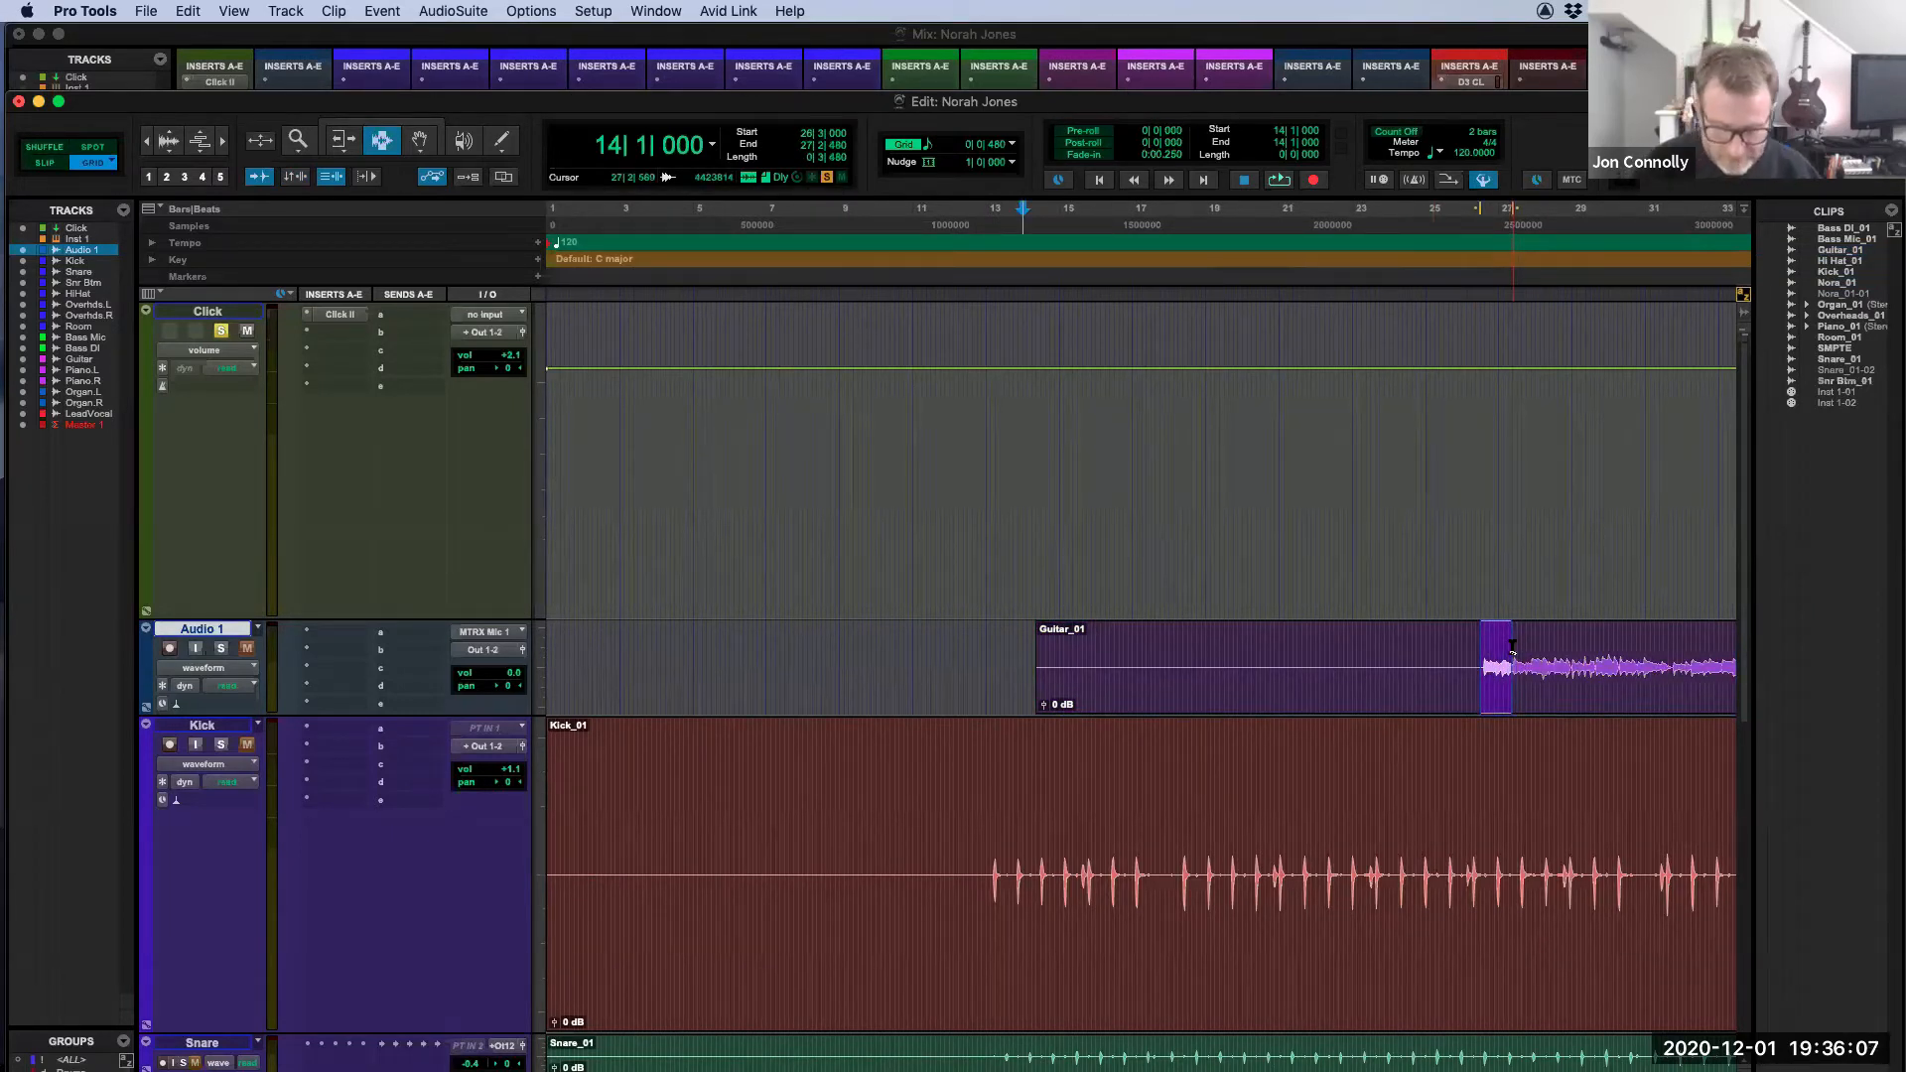
pyautogui.press('super+t')
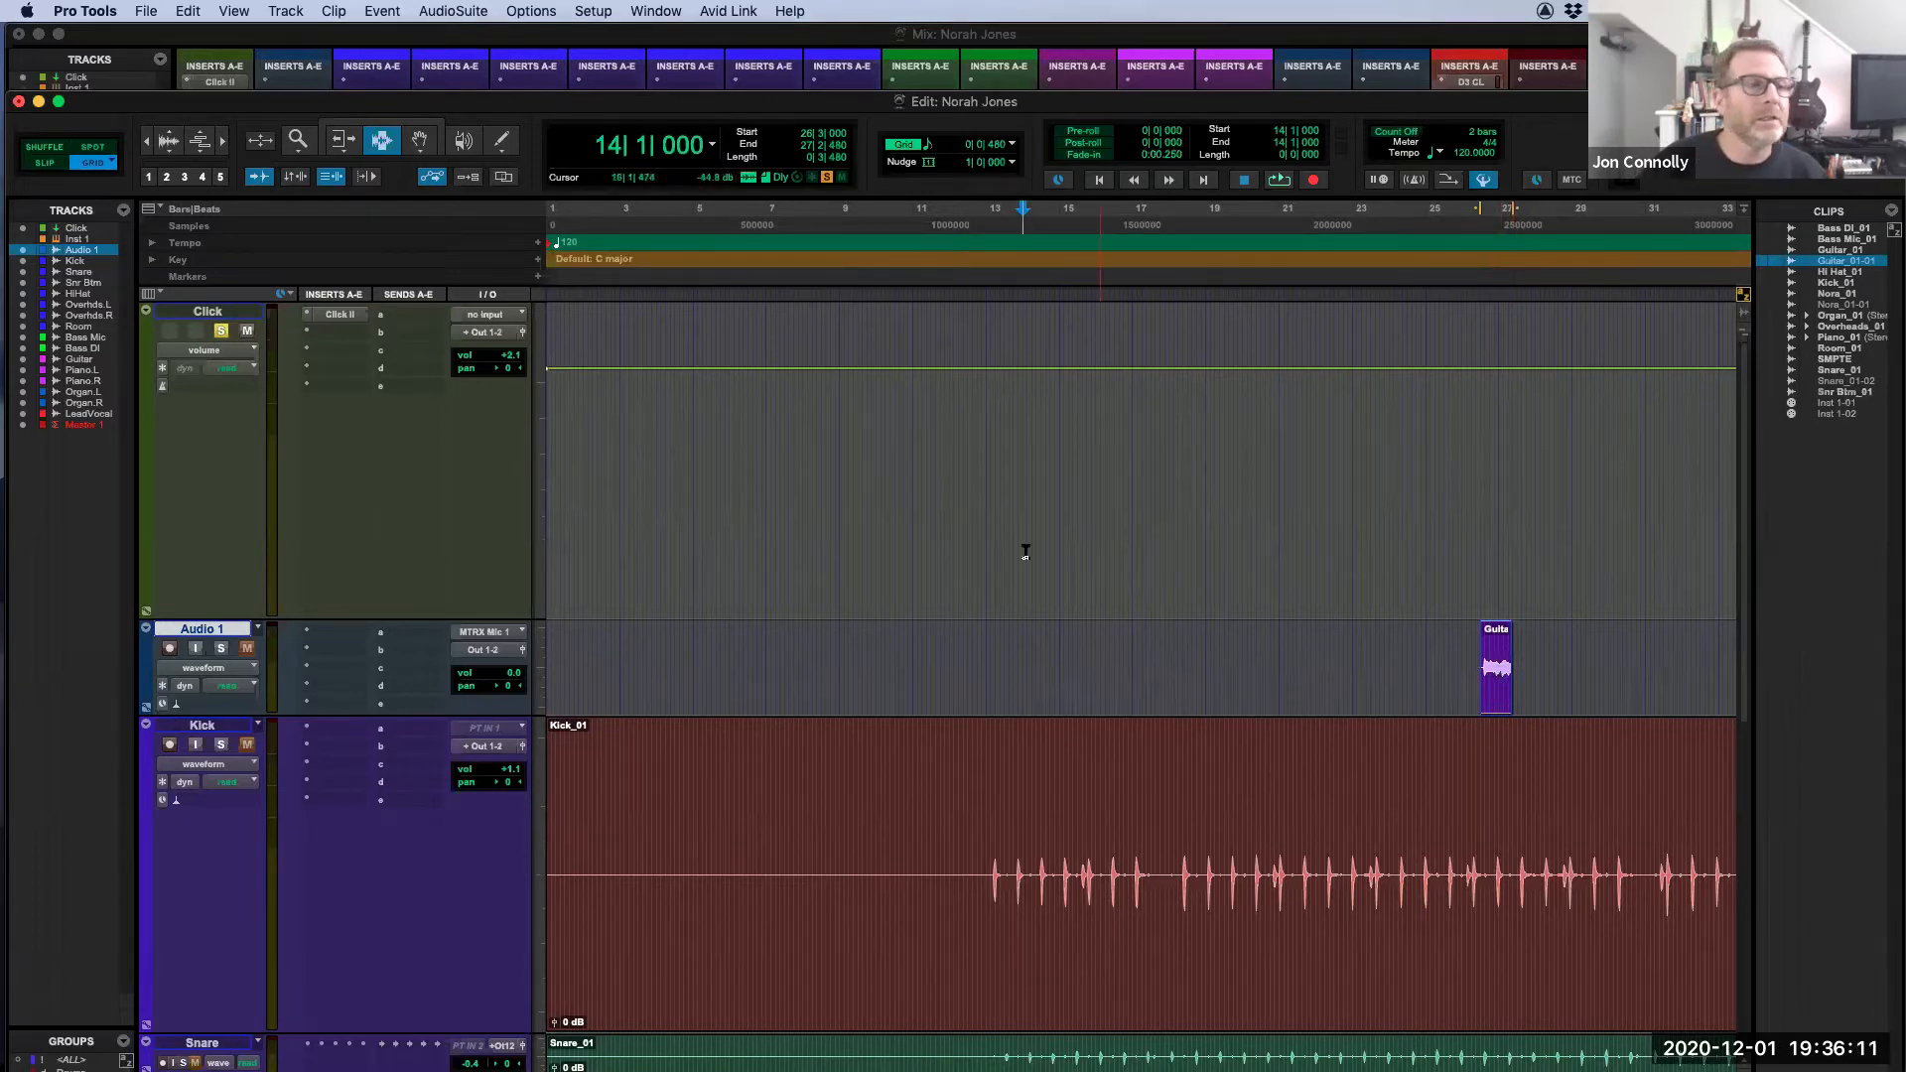
# Step: Enable the Smart Tool and move the Guitar_01-01 clip on Audio 1 to start at 14|1|480 in Grid mode
pyautogui.click(420, 142)
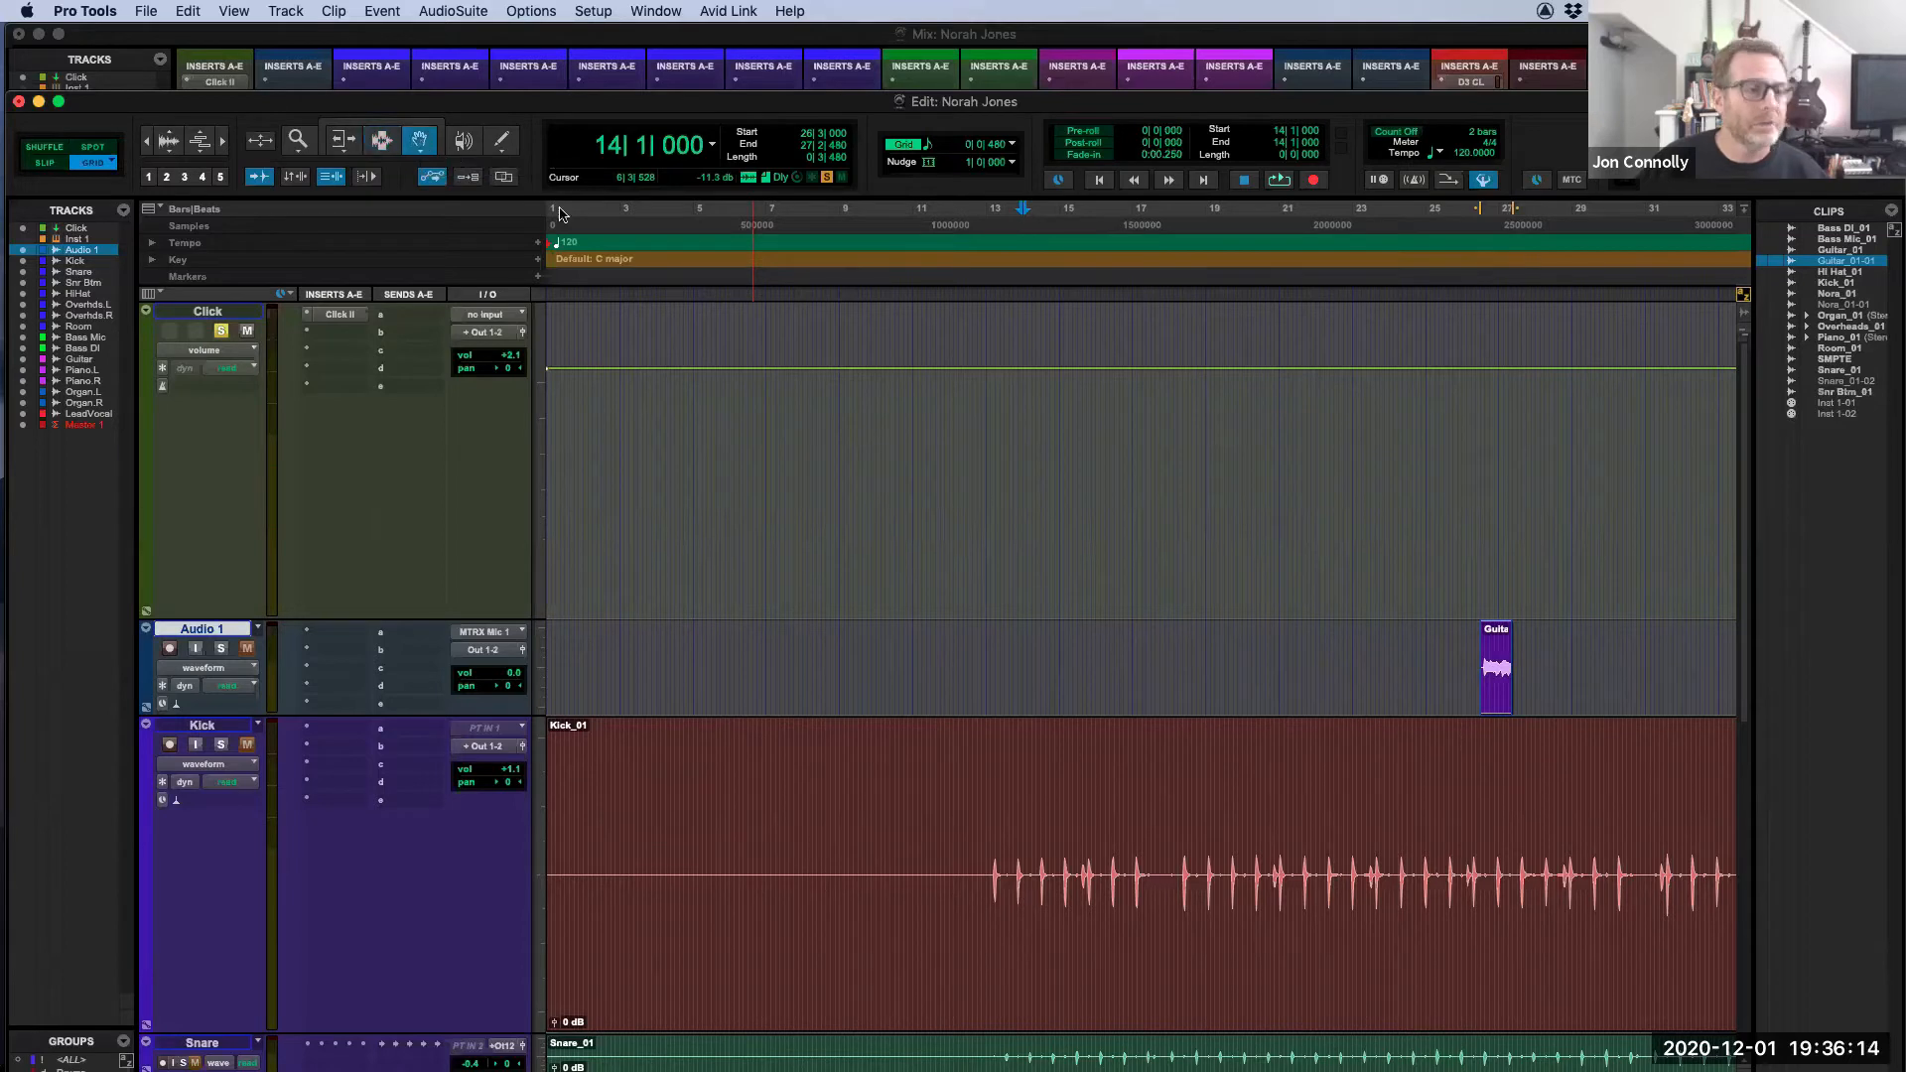
pyautogui.click(412, 128)
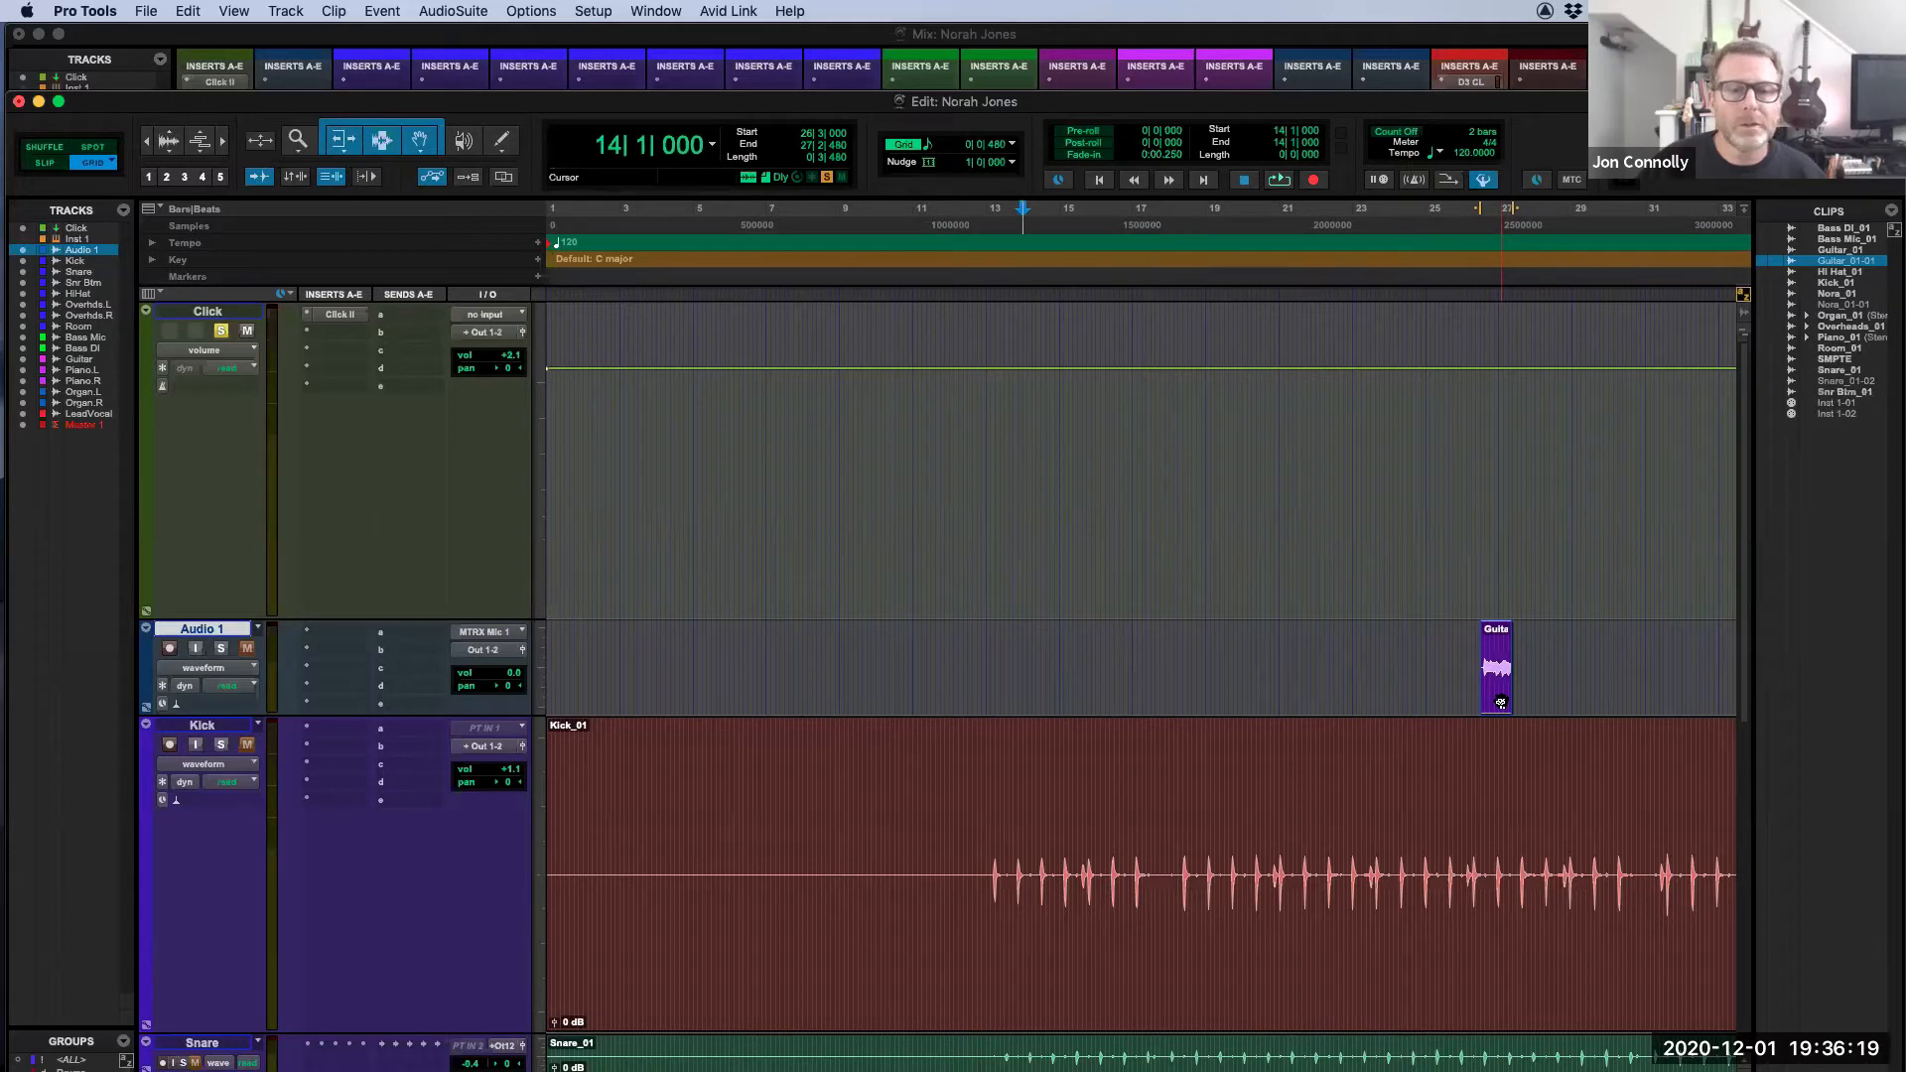
pyautogui.rightClick(1500, 701)
pyautogui.click(1404, 692)
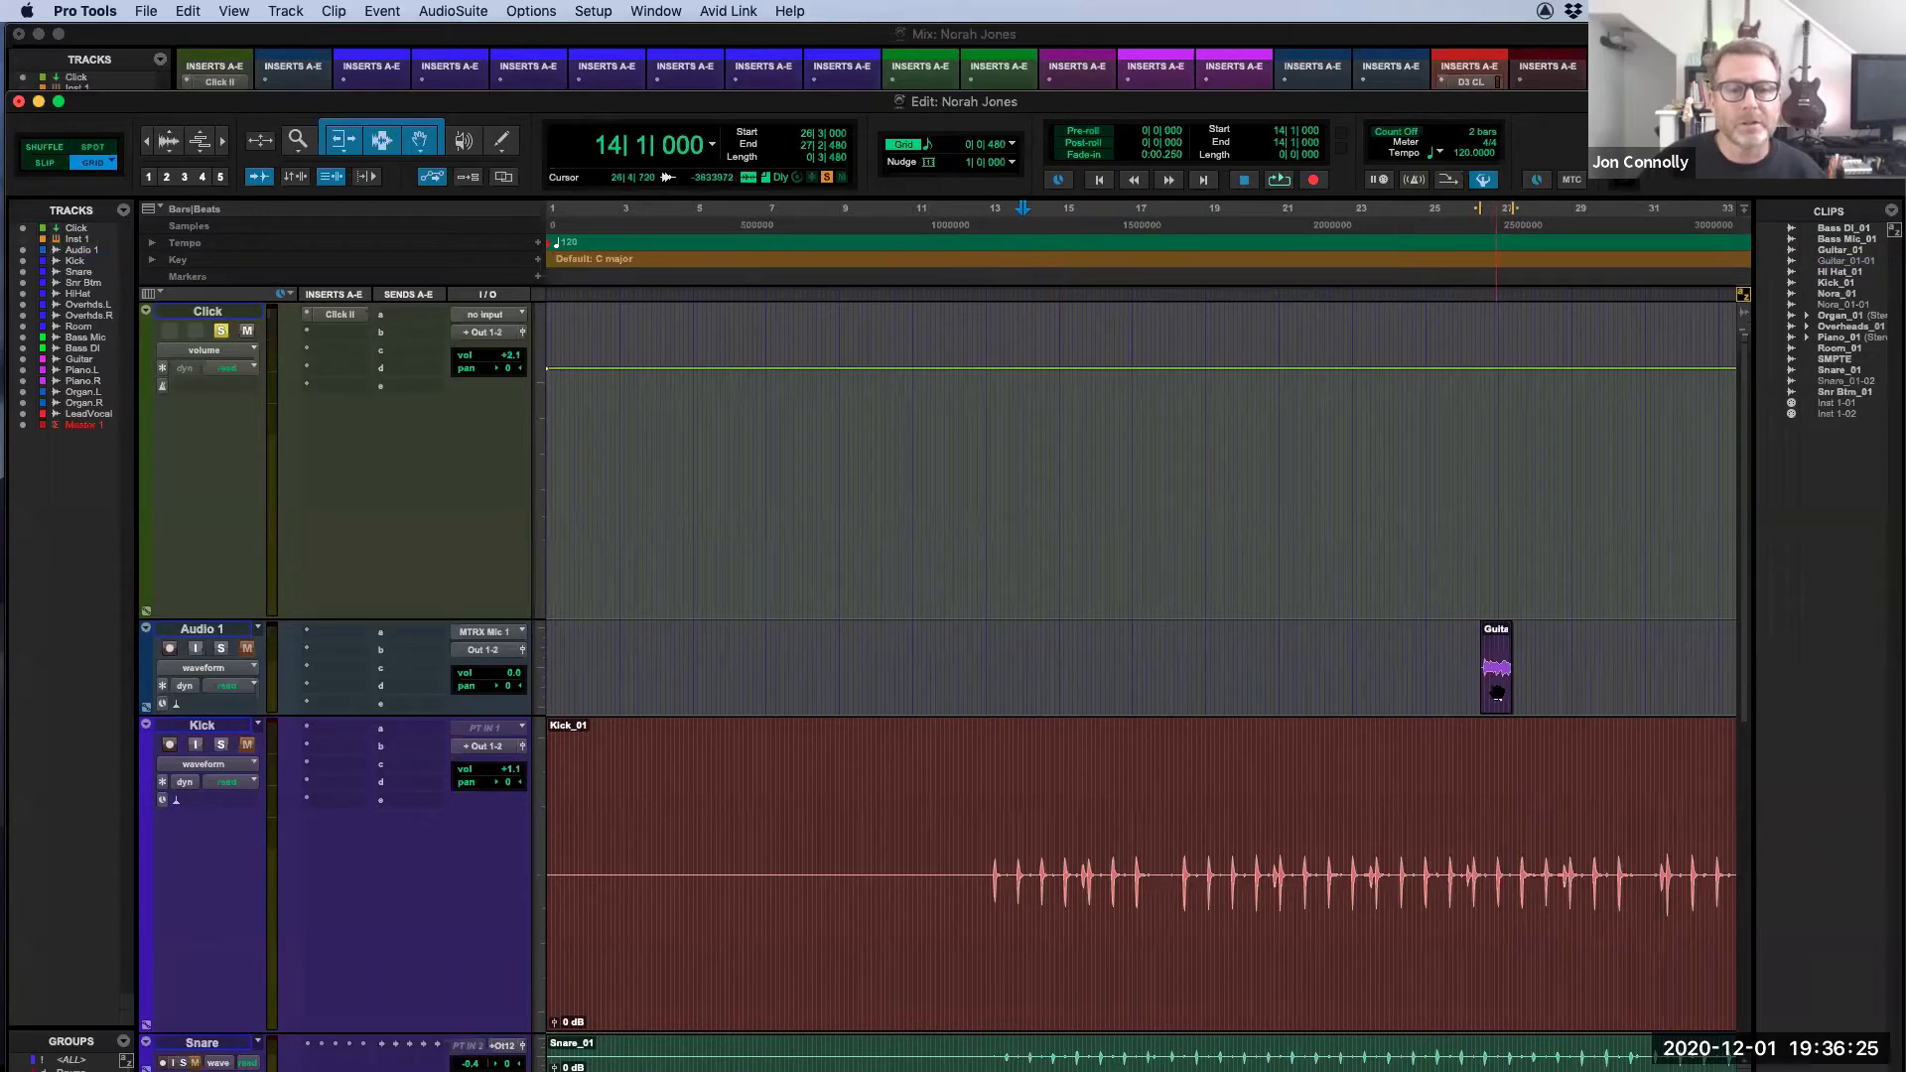
pyautogui.moveTo(1498, 694); pyautogui.dragTo(1049, 667)
pyautogui.press('t')
pyautogui.press('t')
pyautogui.press('t')
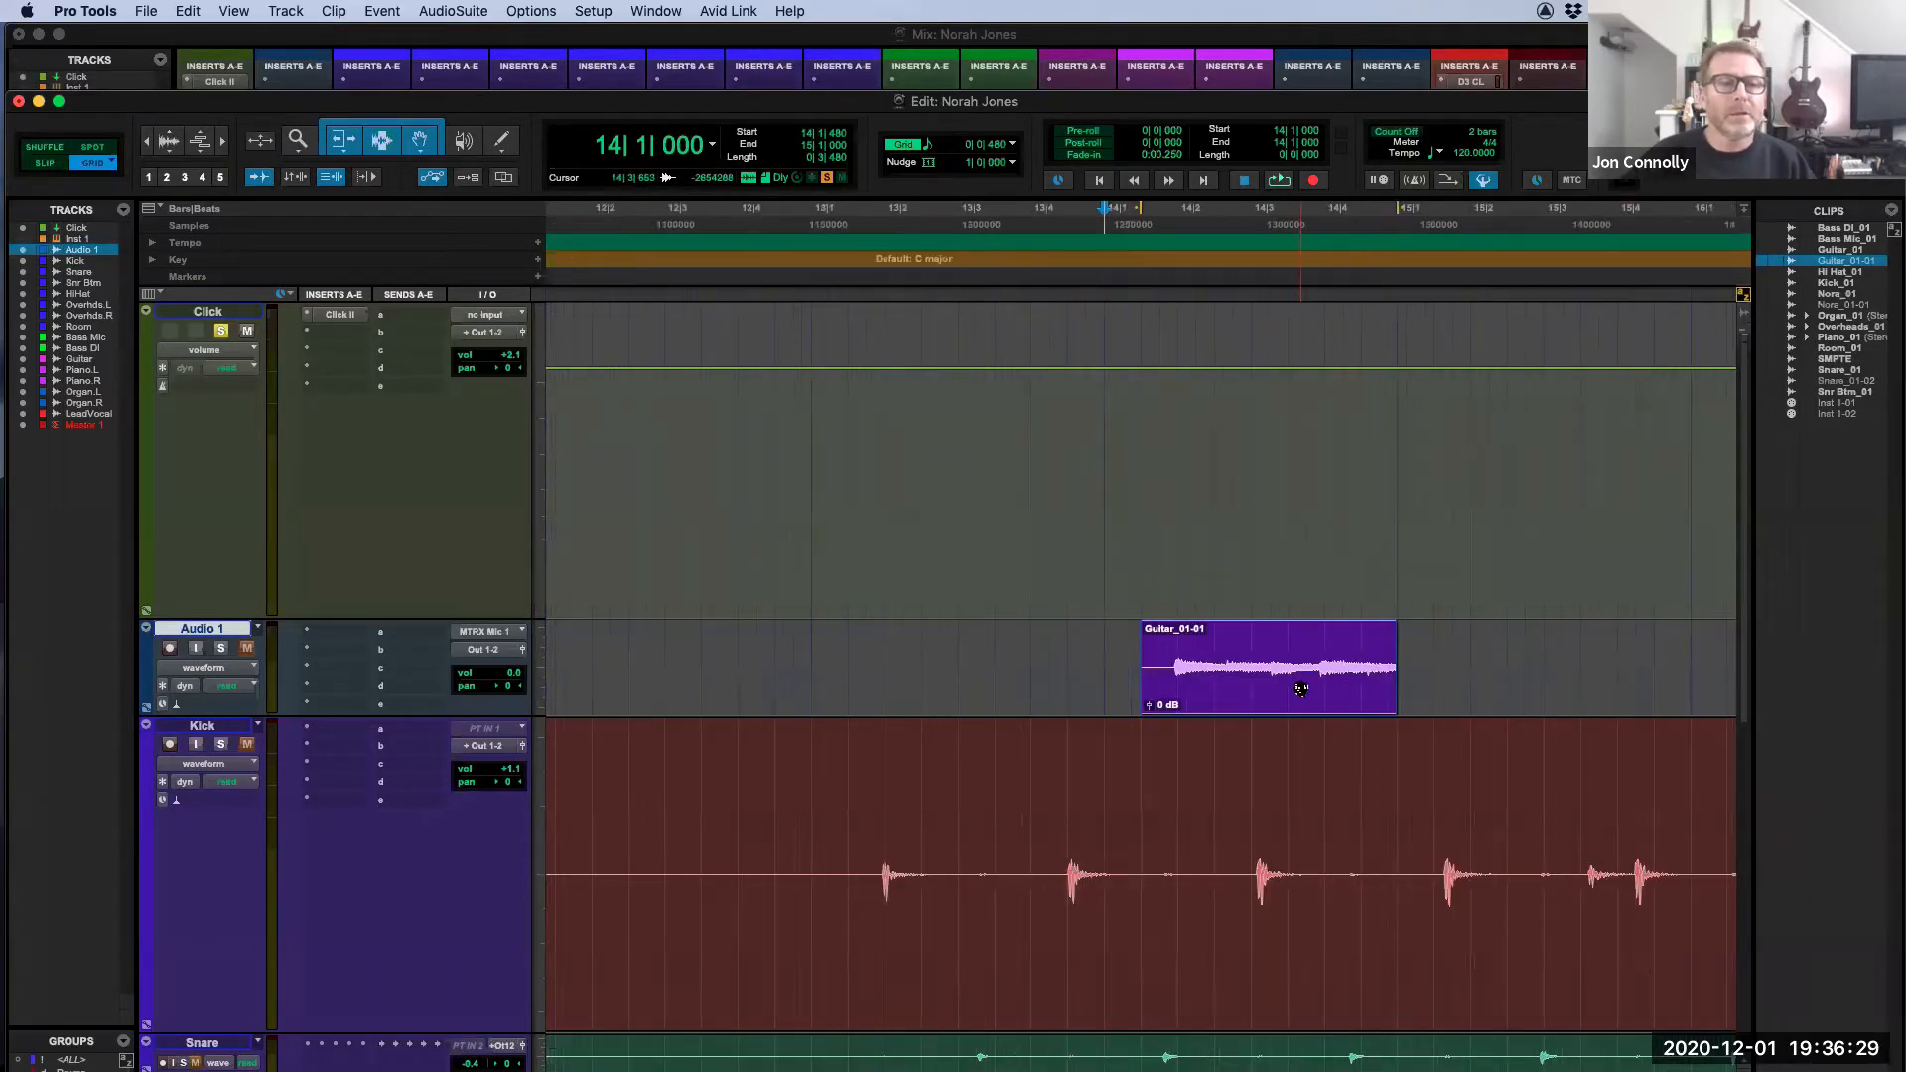
pyautogui.moveTo(1300, 686)
pyautogui.mouseDown()
pyautogui.moveTo(1241, 687)
pyautogui.moveTo(1300, 689)
pyautogui.mouseUp()
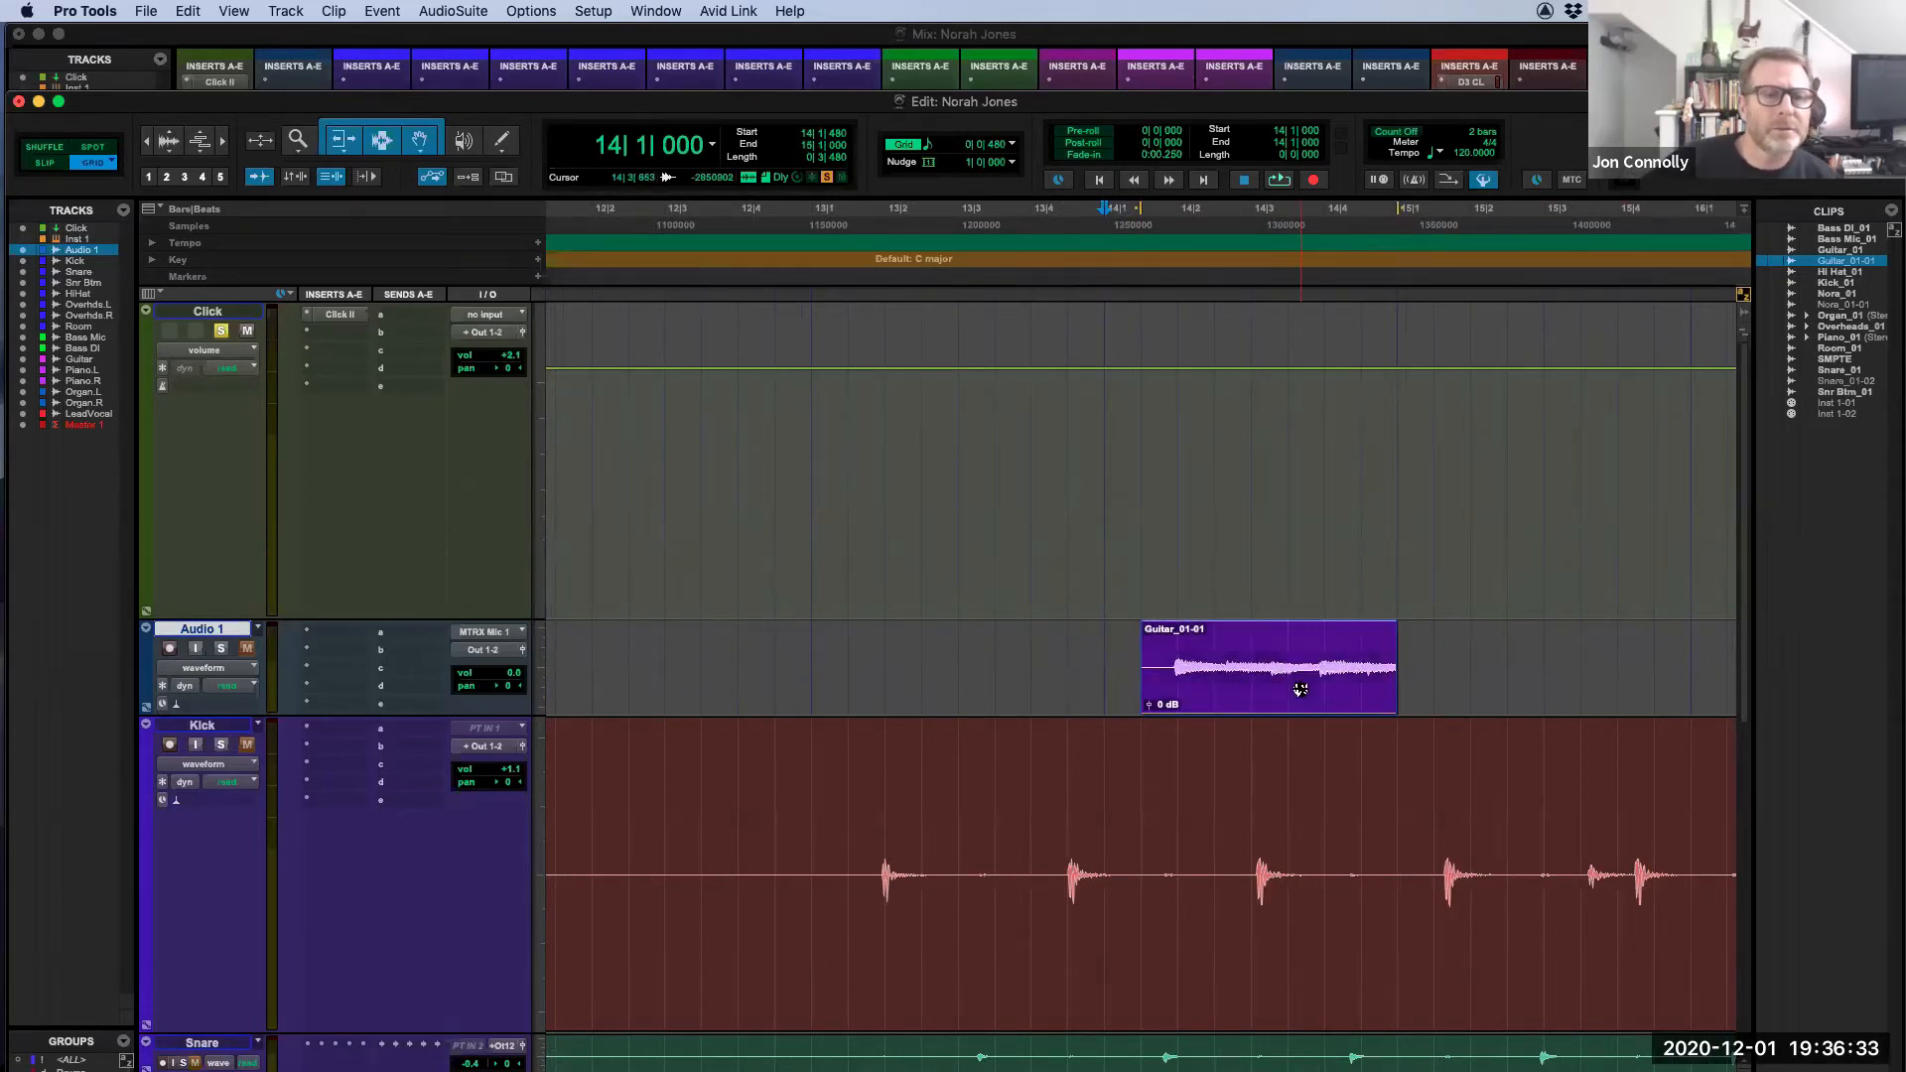
# Step: Switch to Slip mode, trim the start of the Guitar_01-01 clip and slide it to start at 13|4|957
pyautogui.click(45, 162)
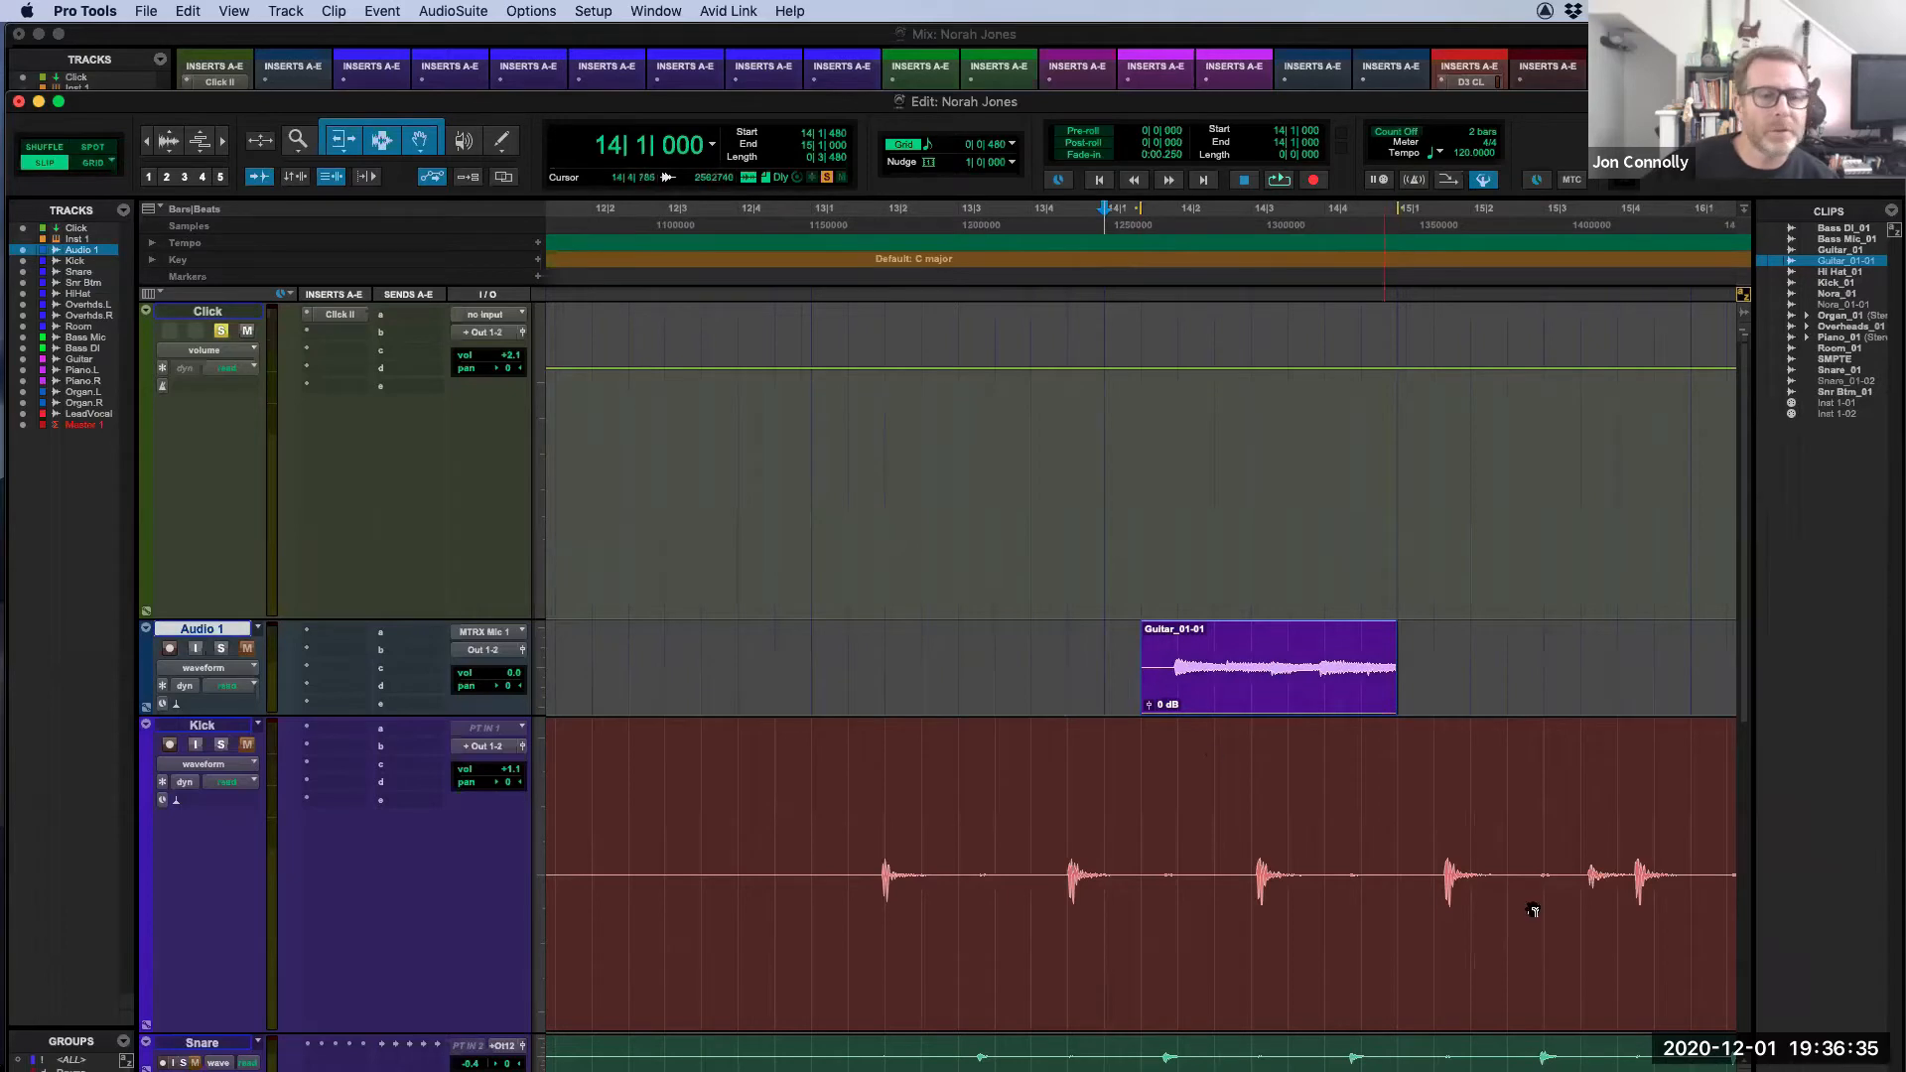
pyautogui.moveTo(1148, 667); pyautogui.dragTo(1199, 684)
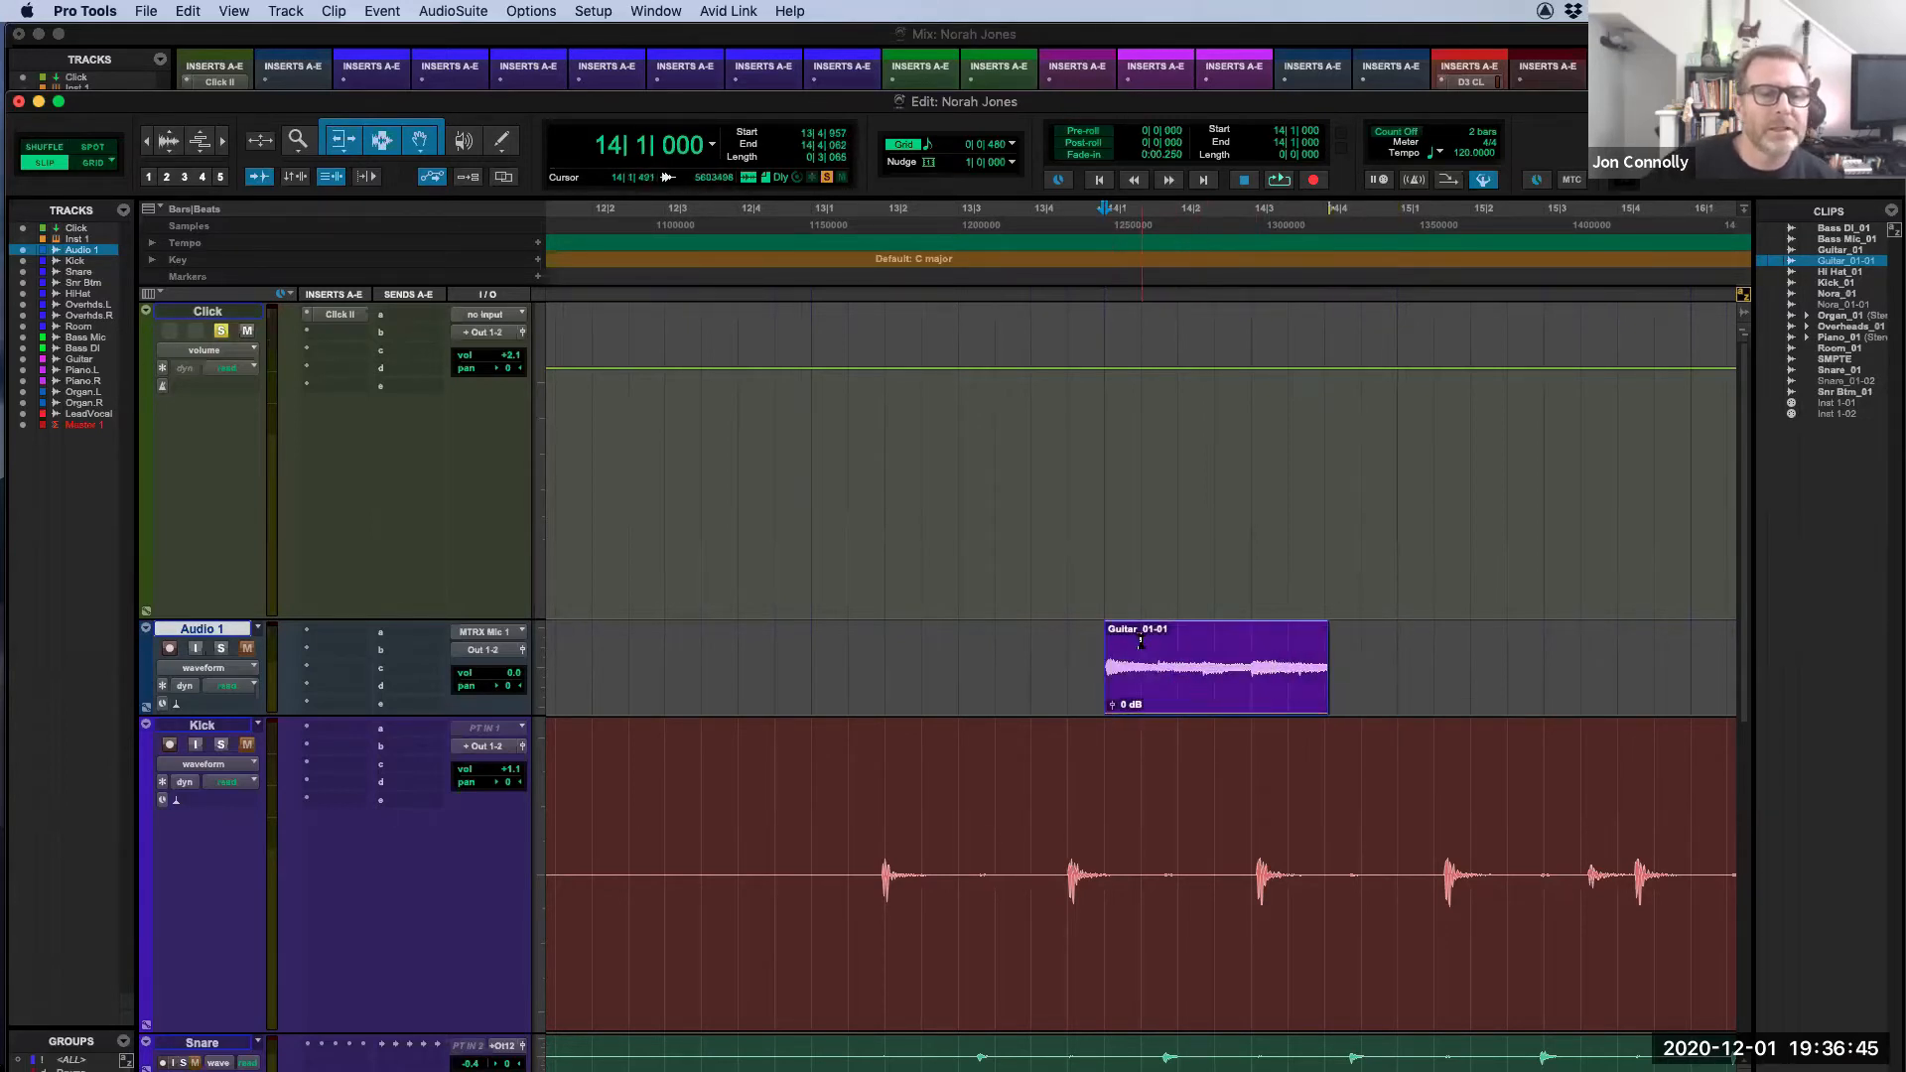
# Step: Add a short fade-in at the start of the Guitar_01-01 clip and a 0|0|330 fade-out at its end
pyautogui.moveTo(1109, 629); pyautogui.dragTo(1111, 629)
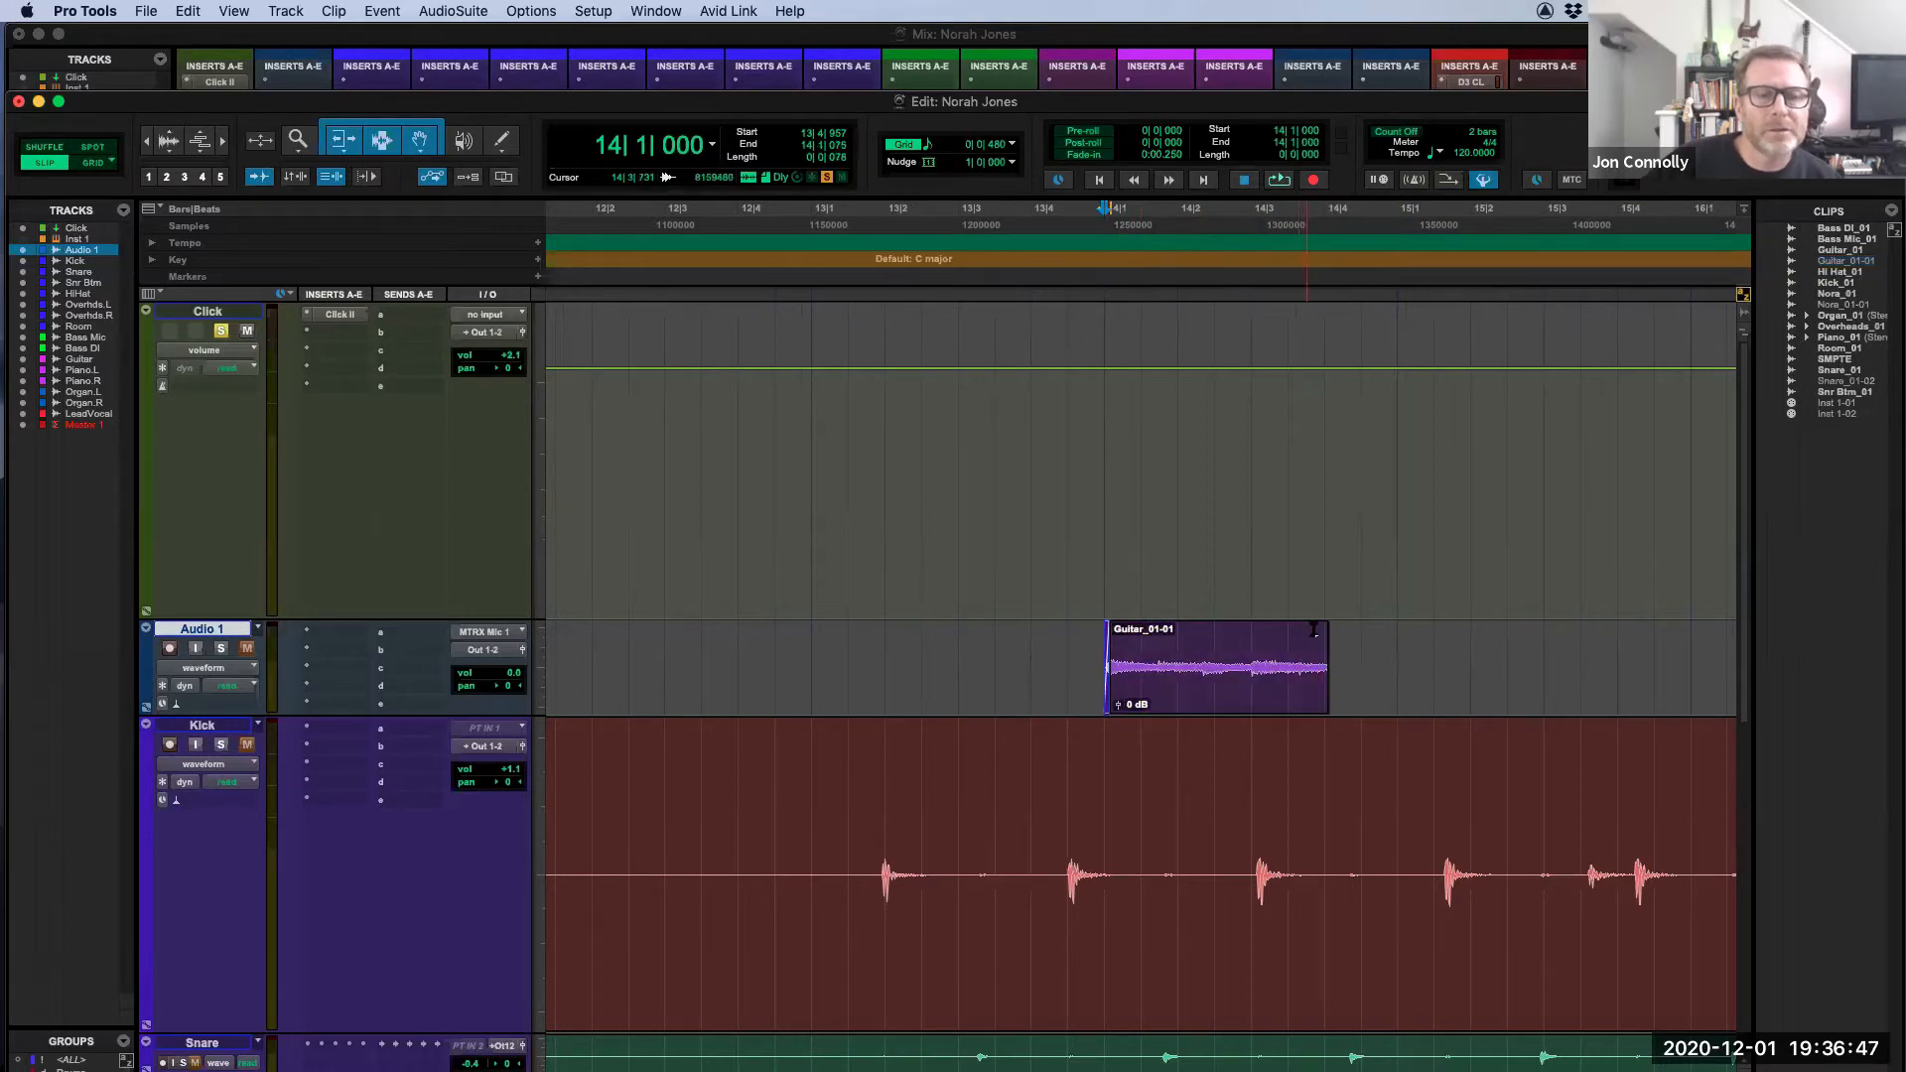
pyautogui.moveTo(1326, 625); pyautogui.dragTo(1304, 633)
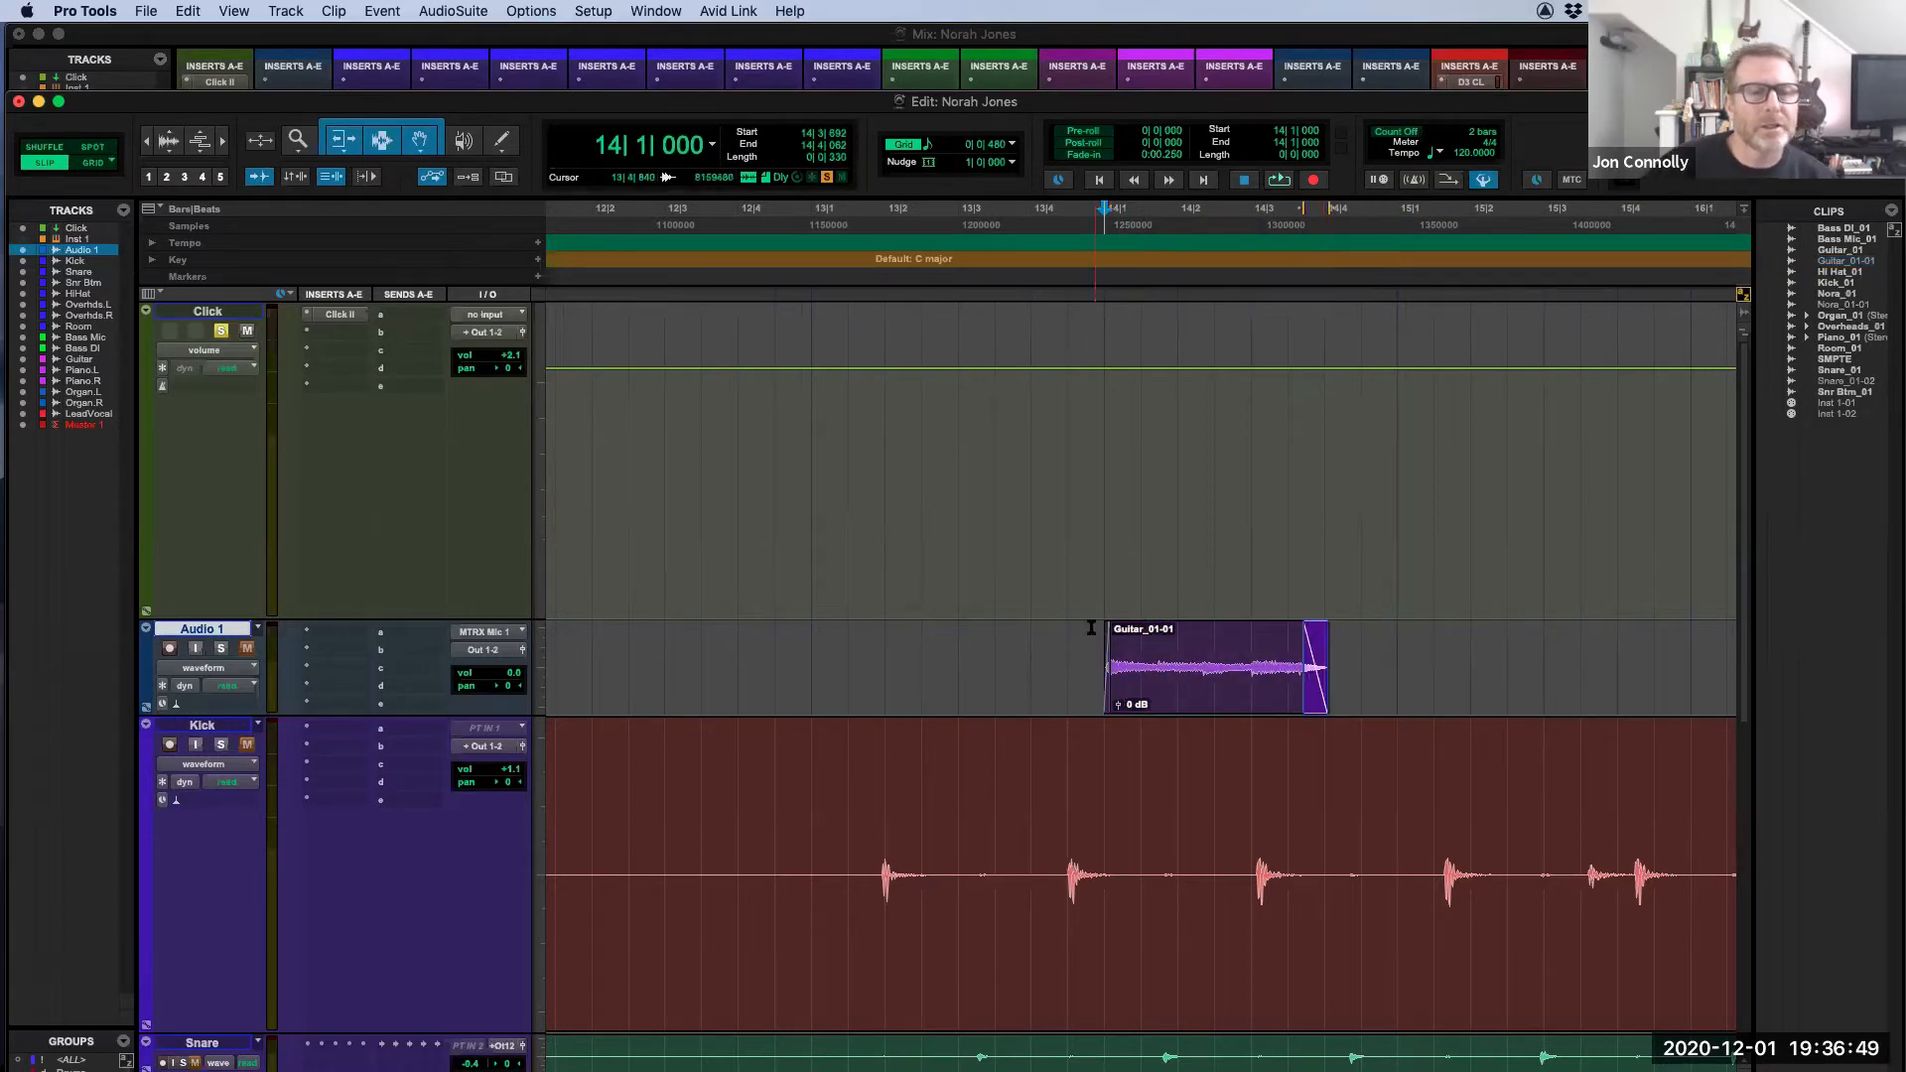
pyautogui.click(1071, 640)
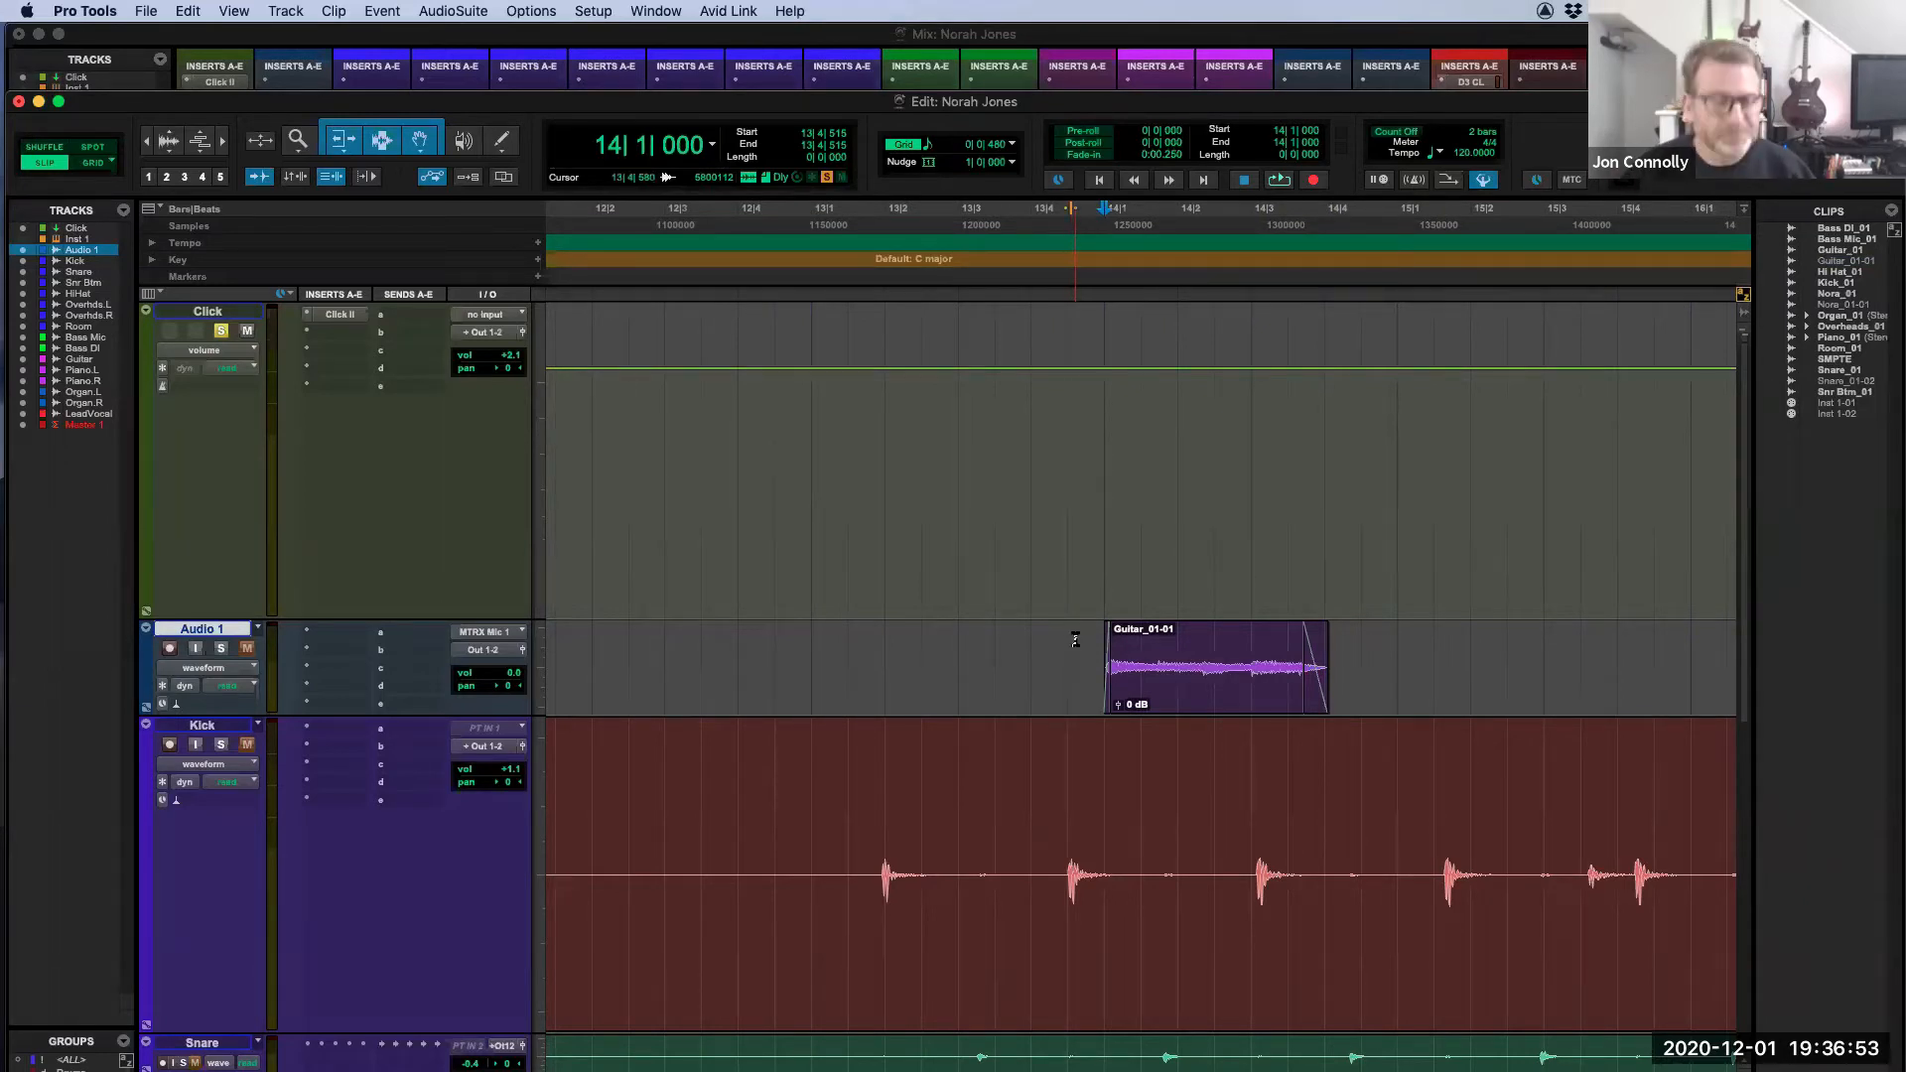
# Step: Delete the Guitar_01-01 clip from Audio 1 and link the timeline and edit selections again
pyautogui.press('r')
pyautogui.press('r')
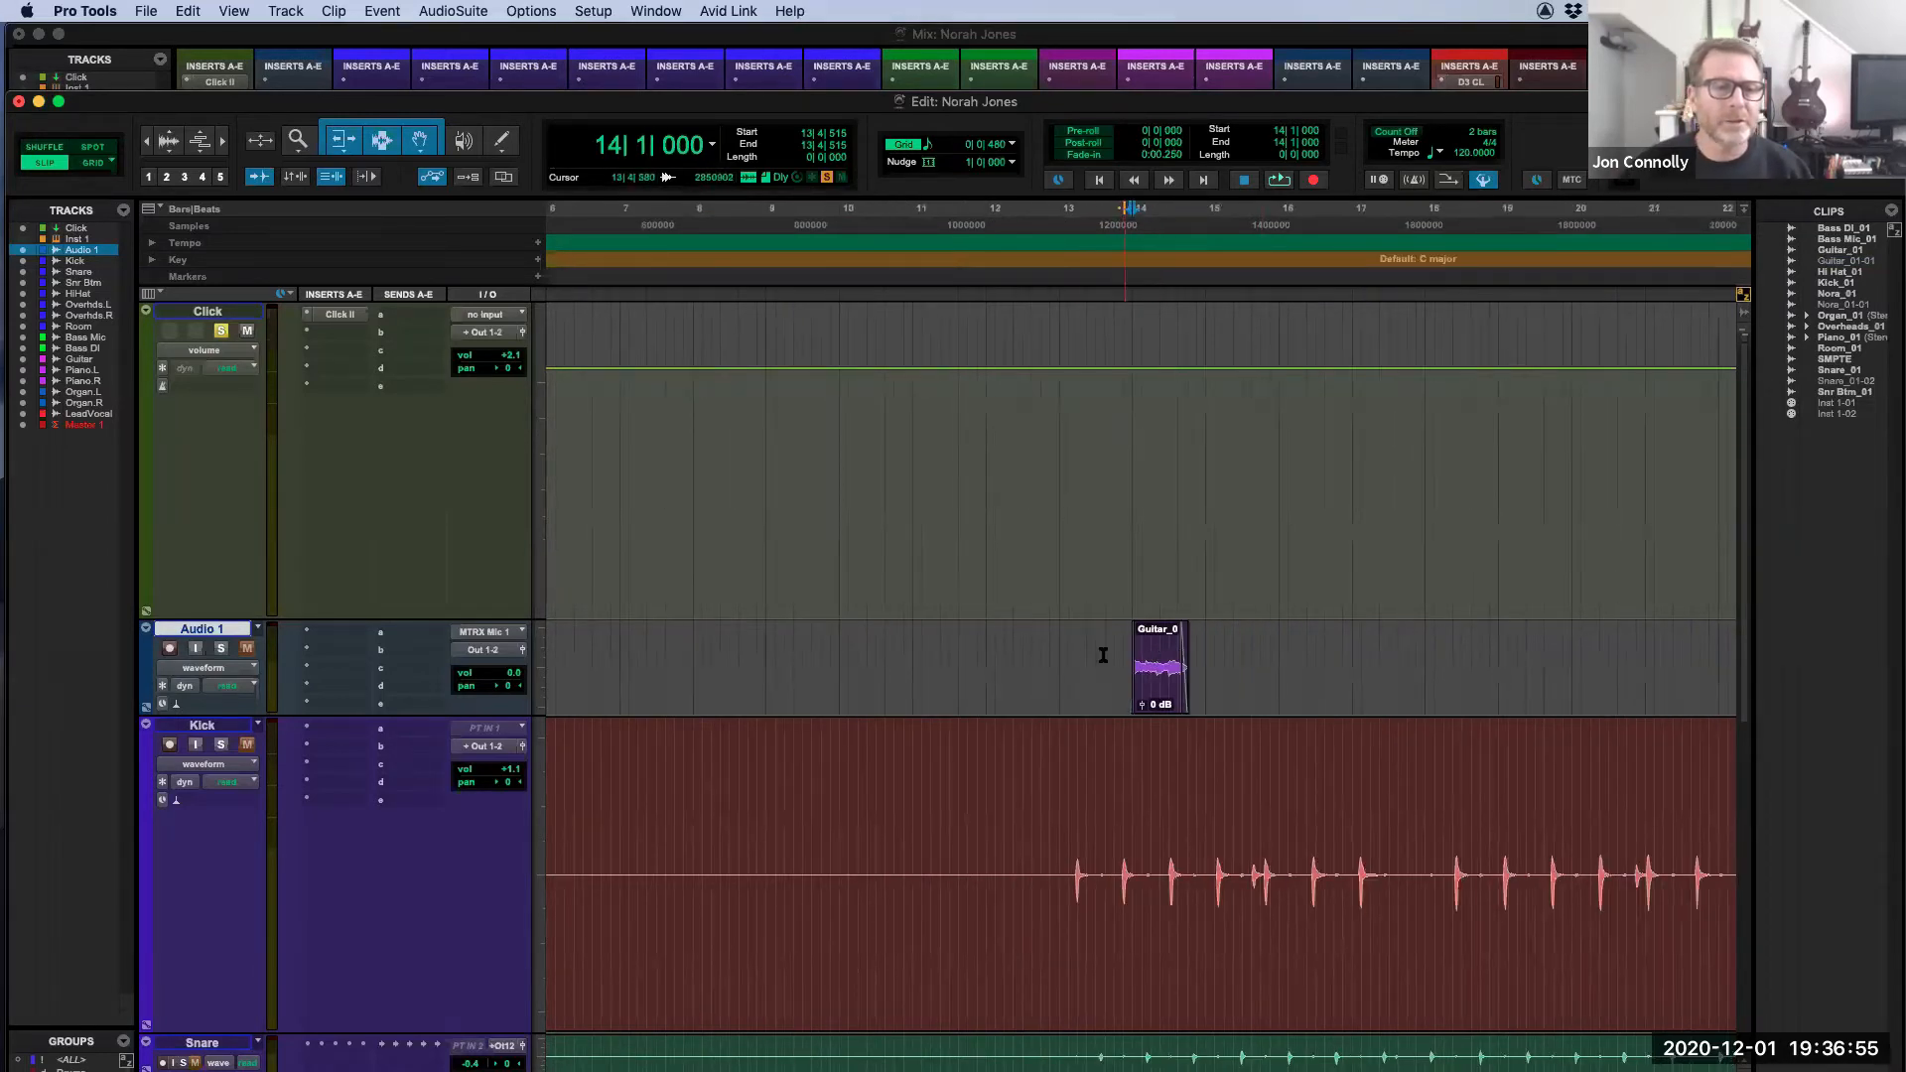
pyautogui.moveTo(1045, 660); pyautogui.dragTo(1421, 679)
pyautogui.press('Delete')
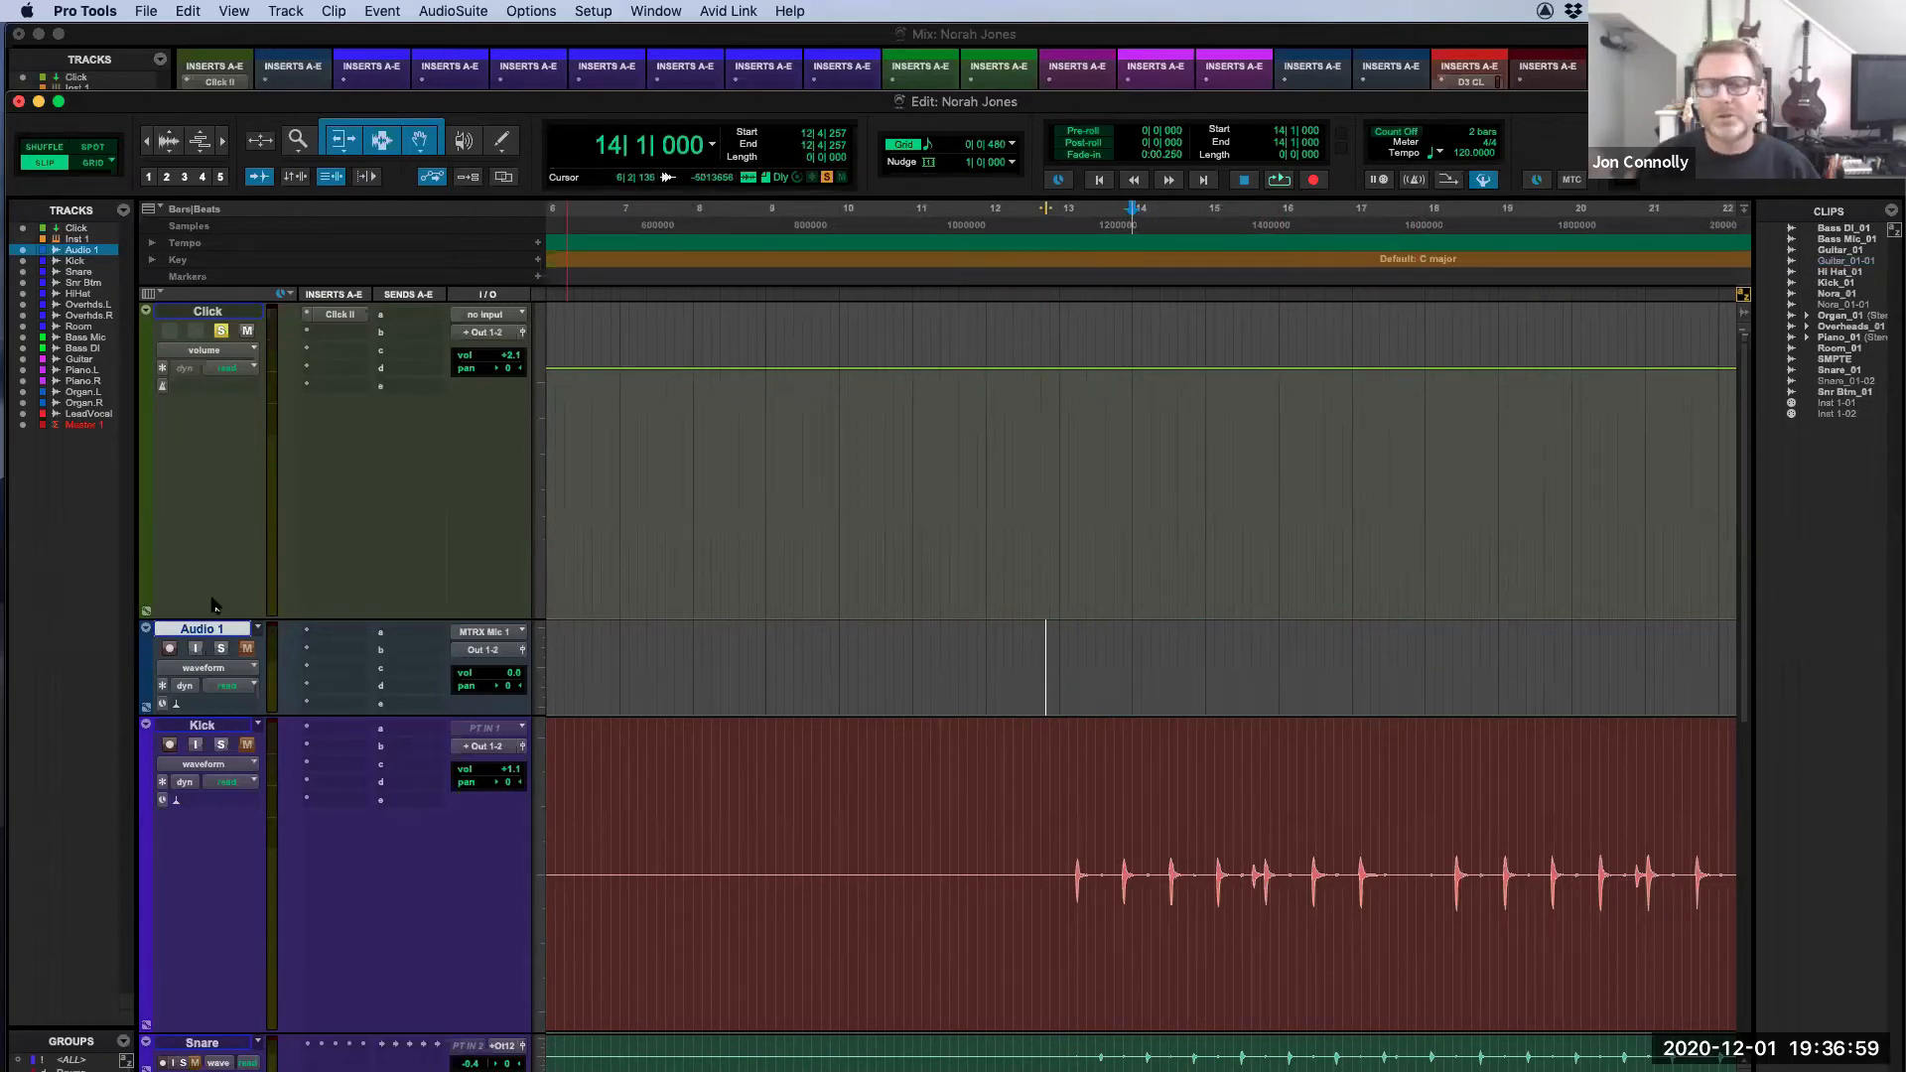
pyautogui.click(297, 178)
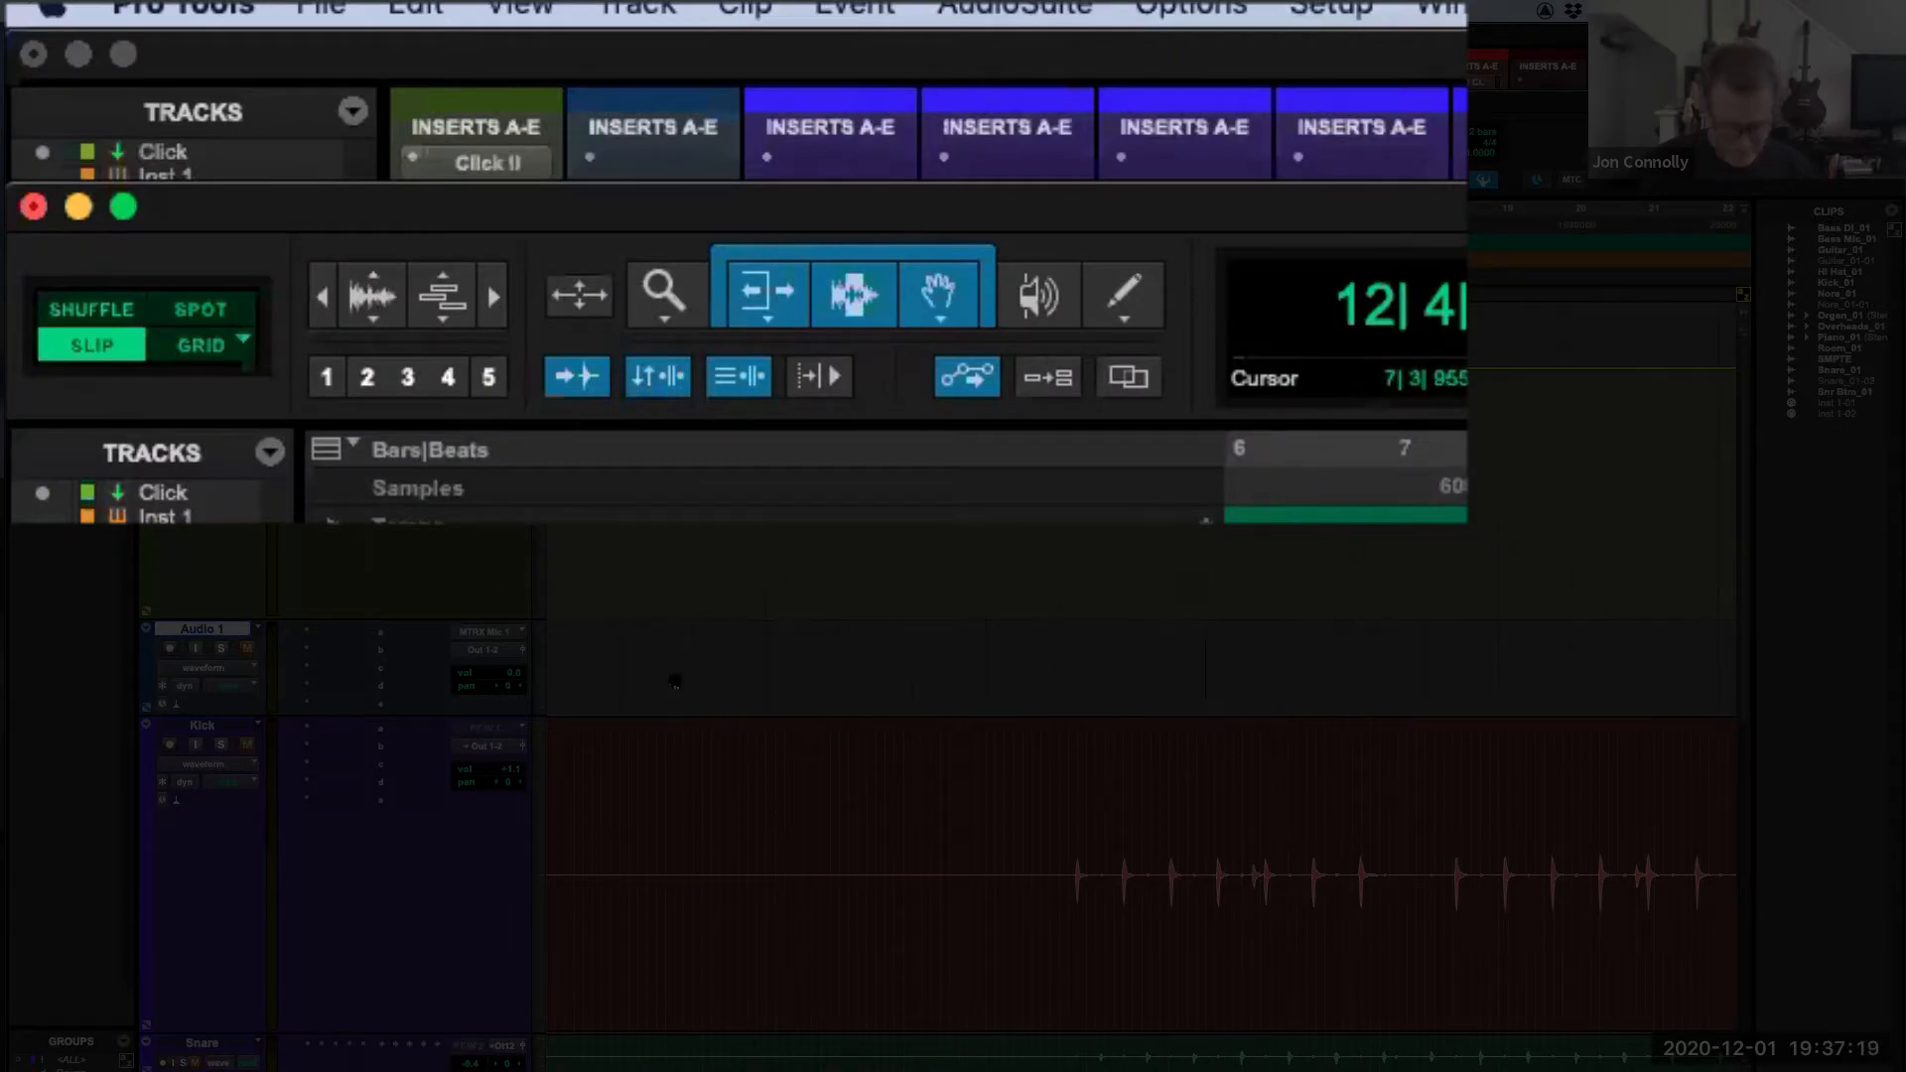
# Step: Reduce the track heights to small, and place the edit cursor on Audio 1, HiHat and Kick with track and edit selections linked
pyautogui.scroll(-5, 674, 683)
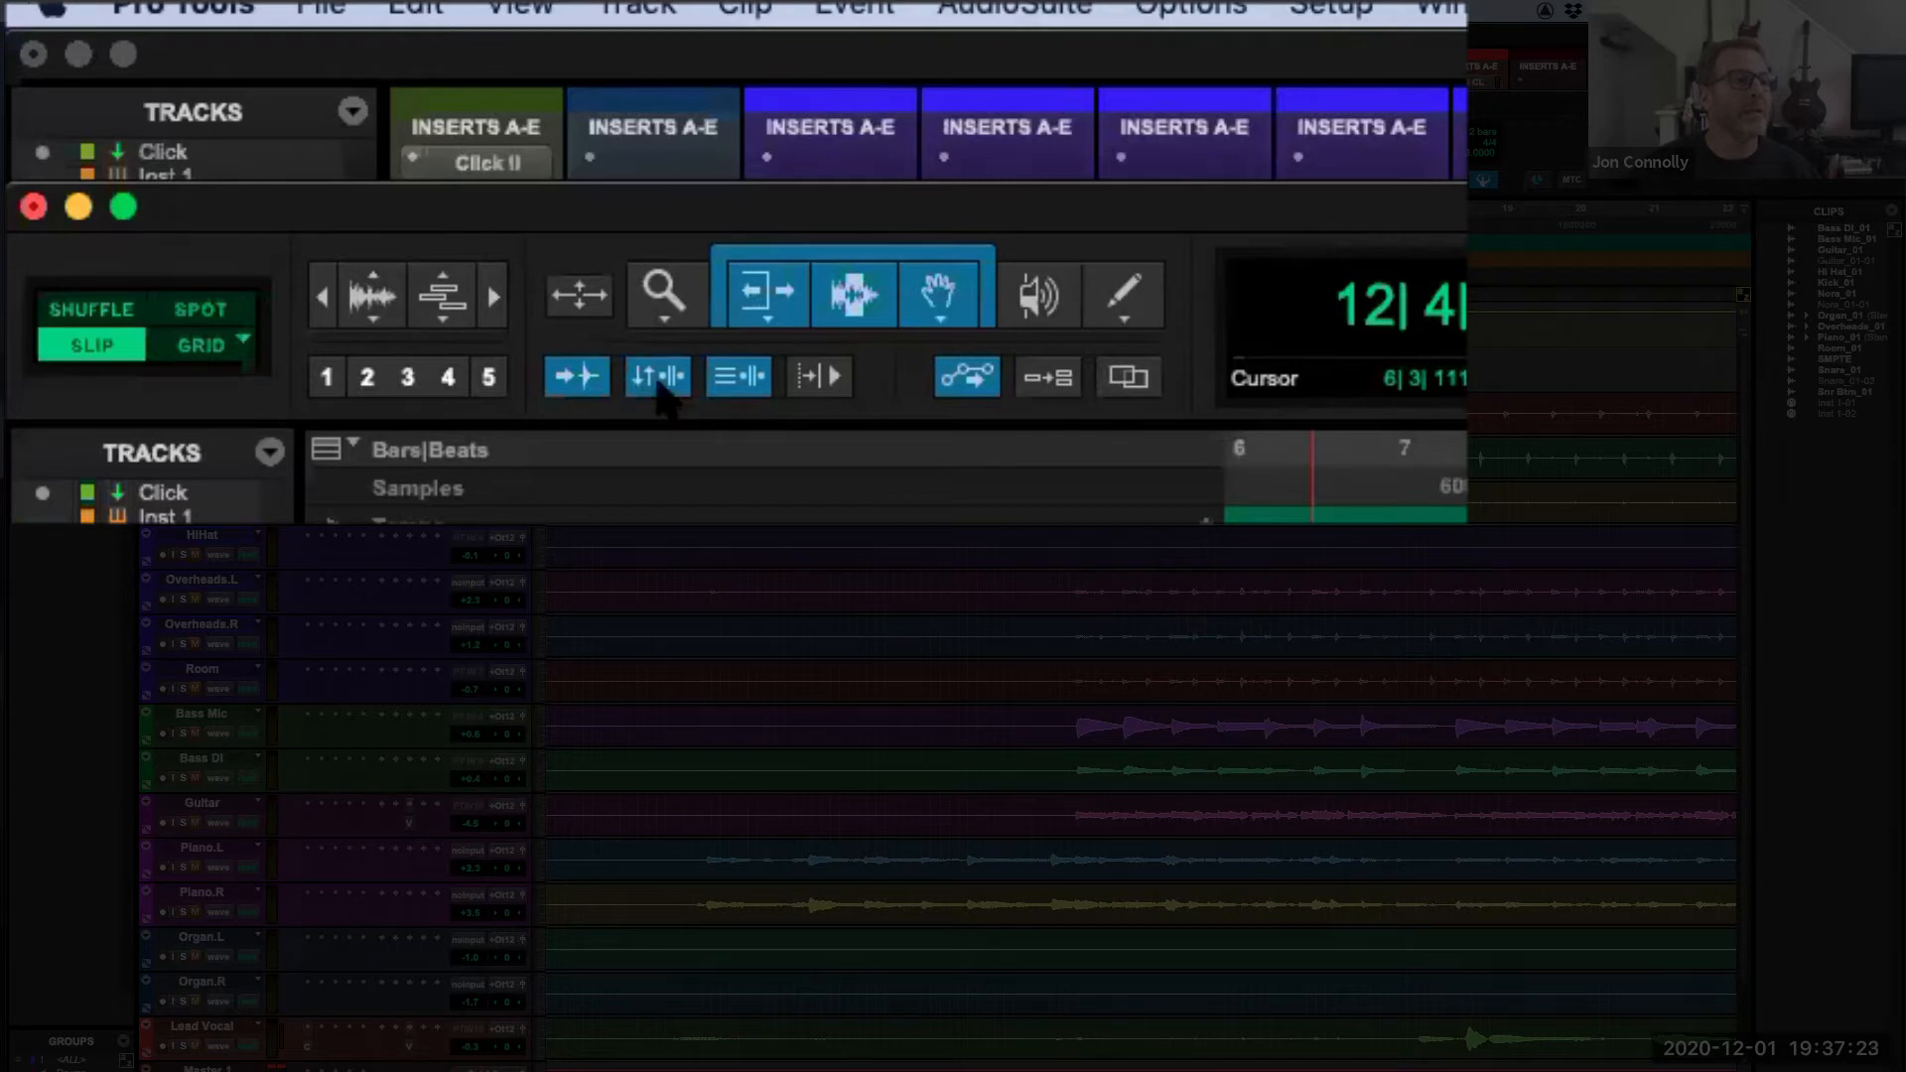
pyautogui.click(739, 378)
pyautogui.click(742, 379)
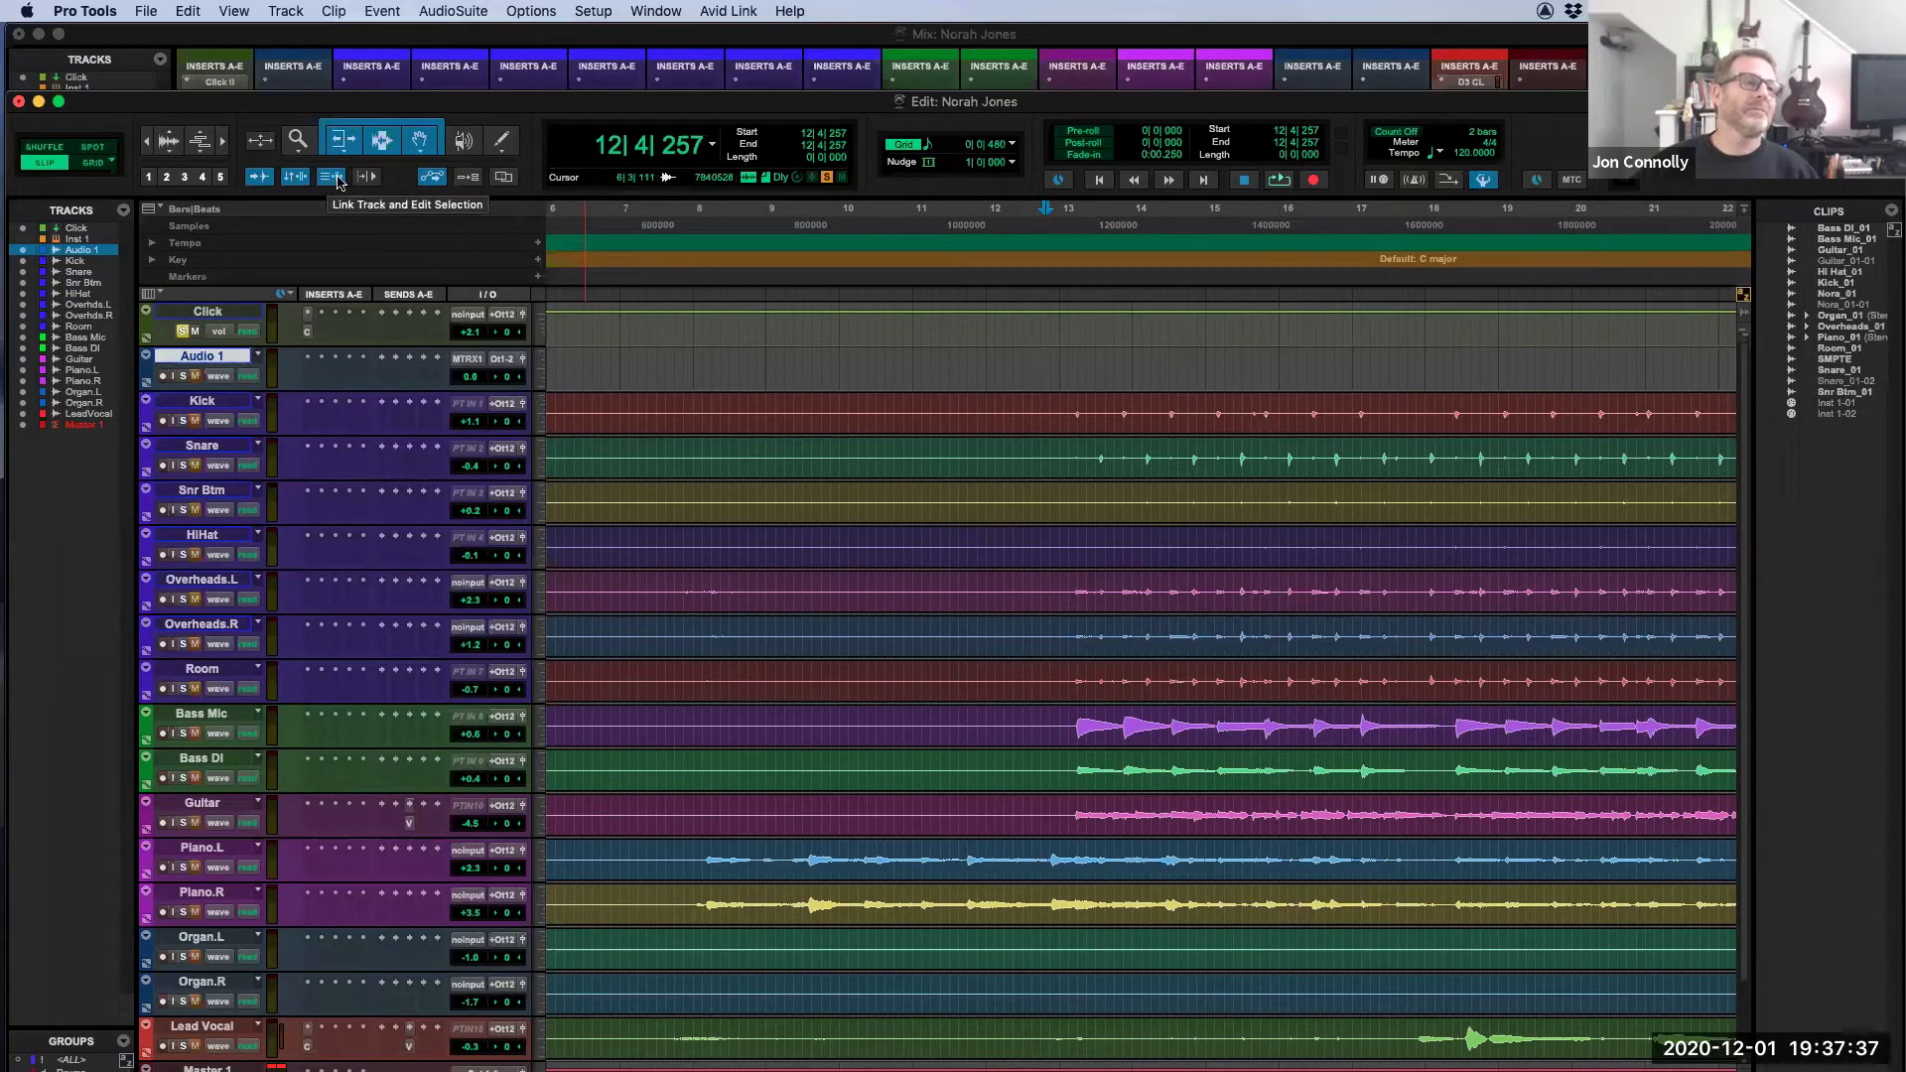
pyautogui.click(1005, 367)
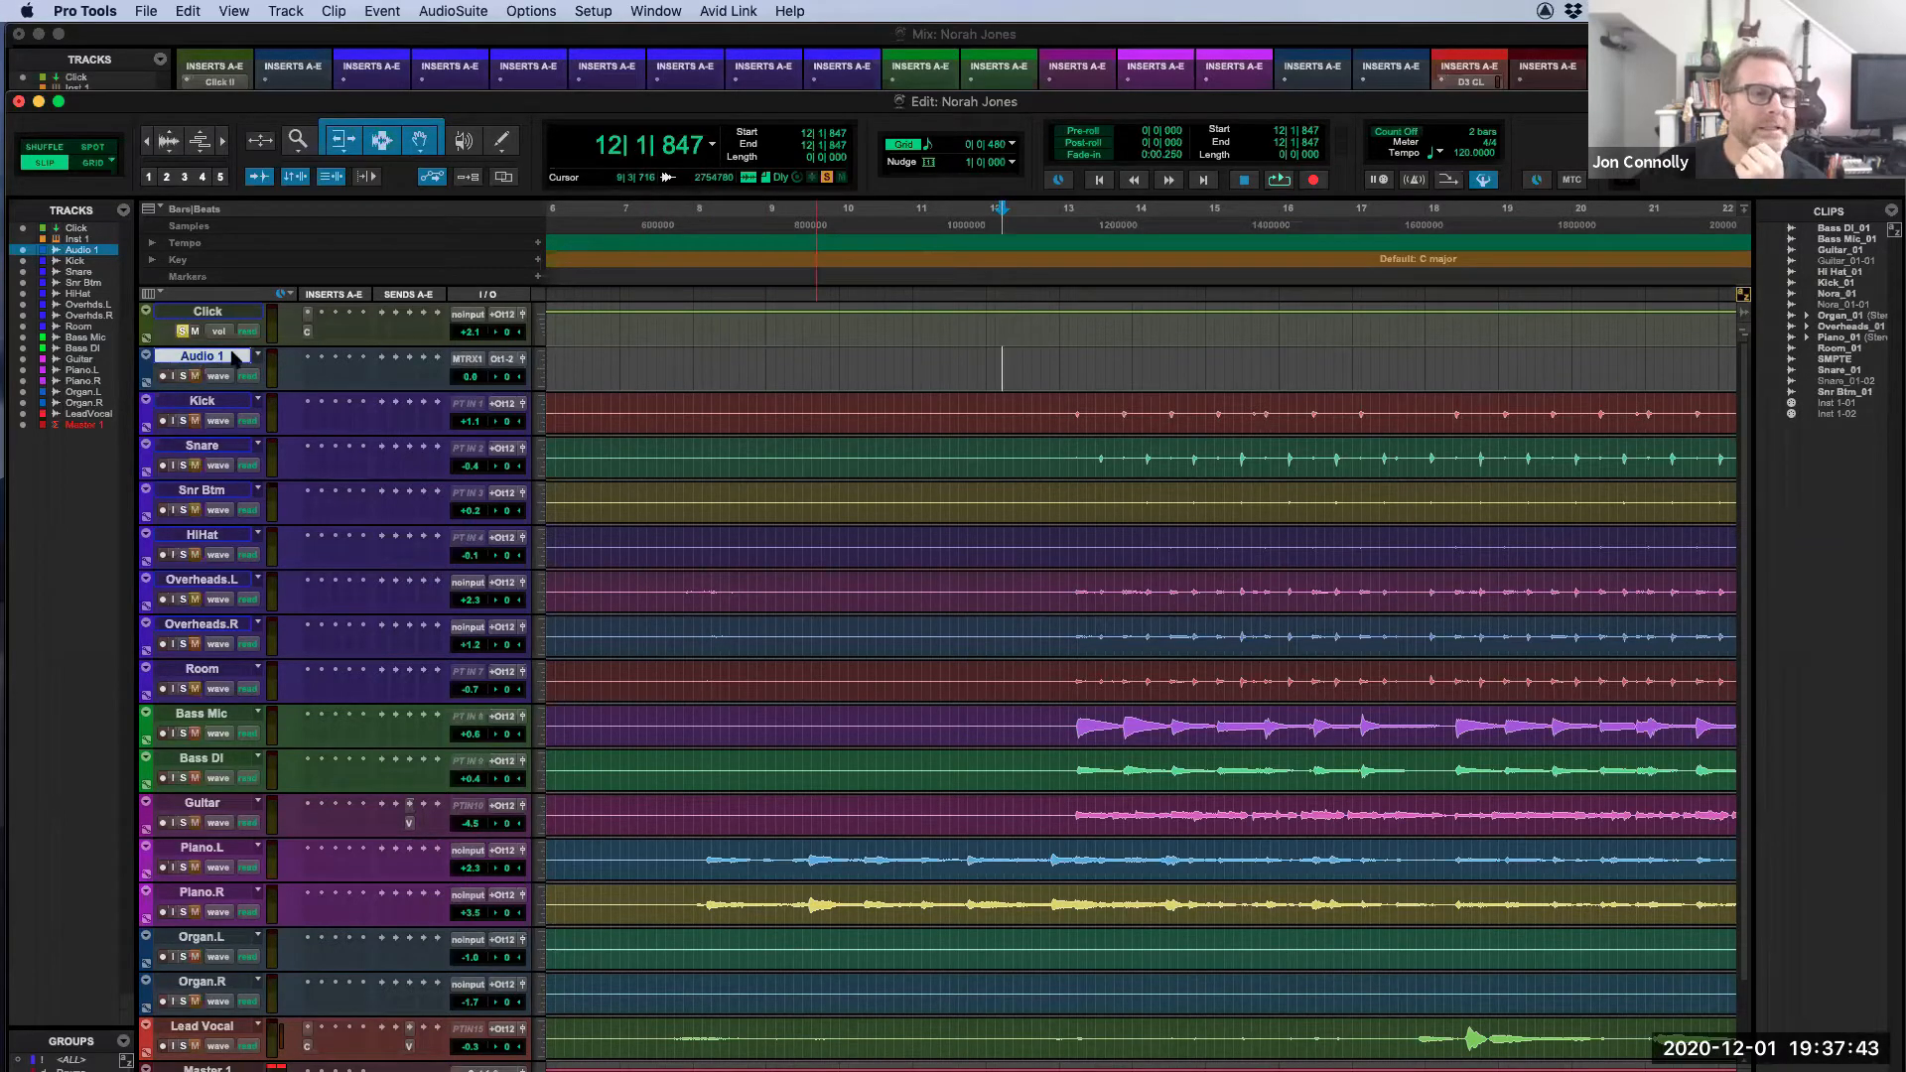
pyautogui.click(944, 540)
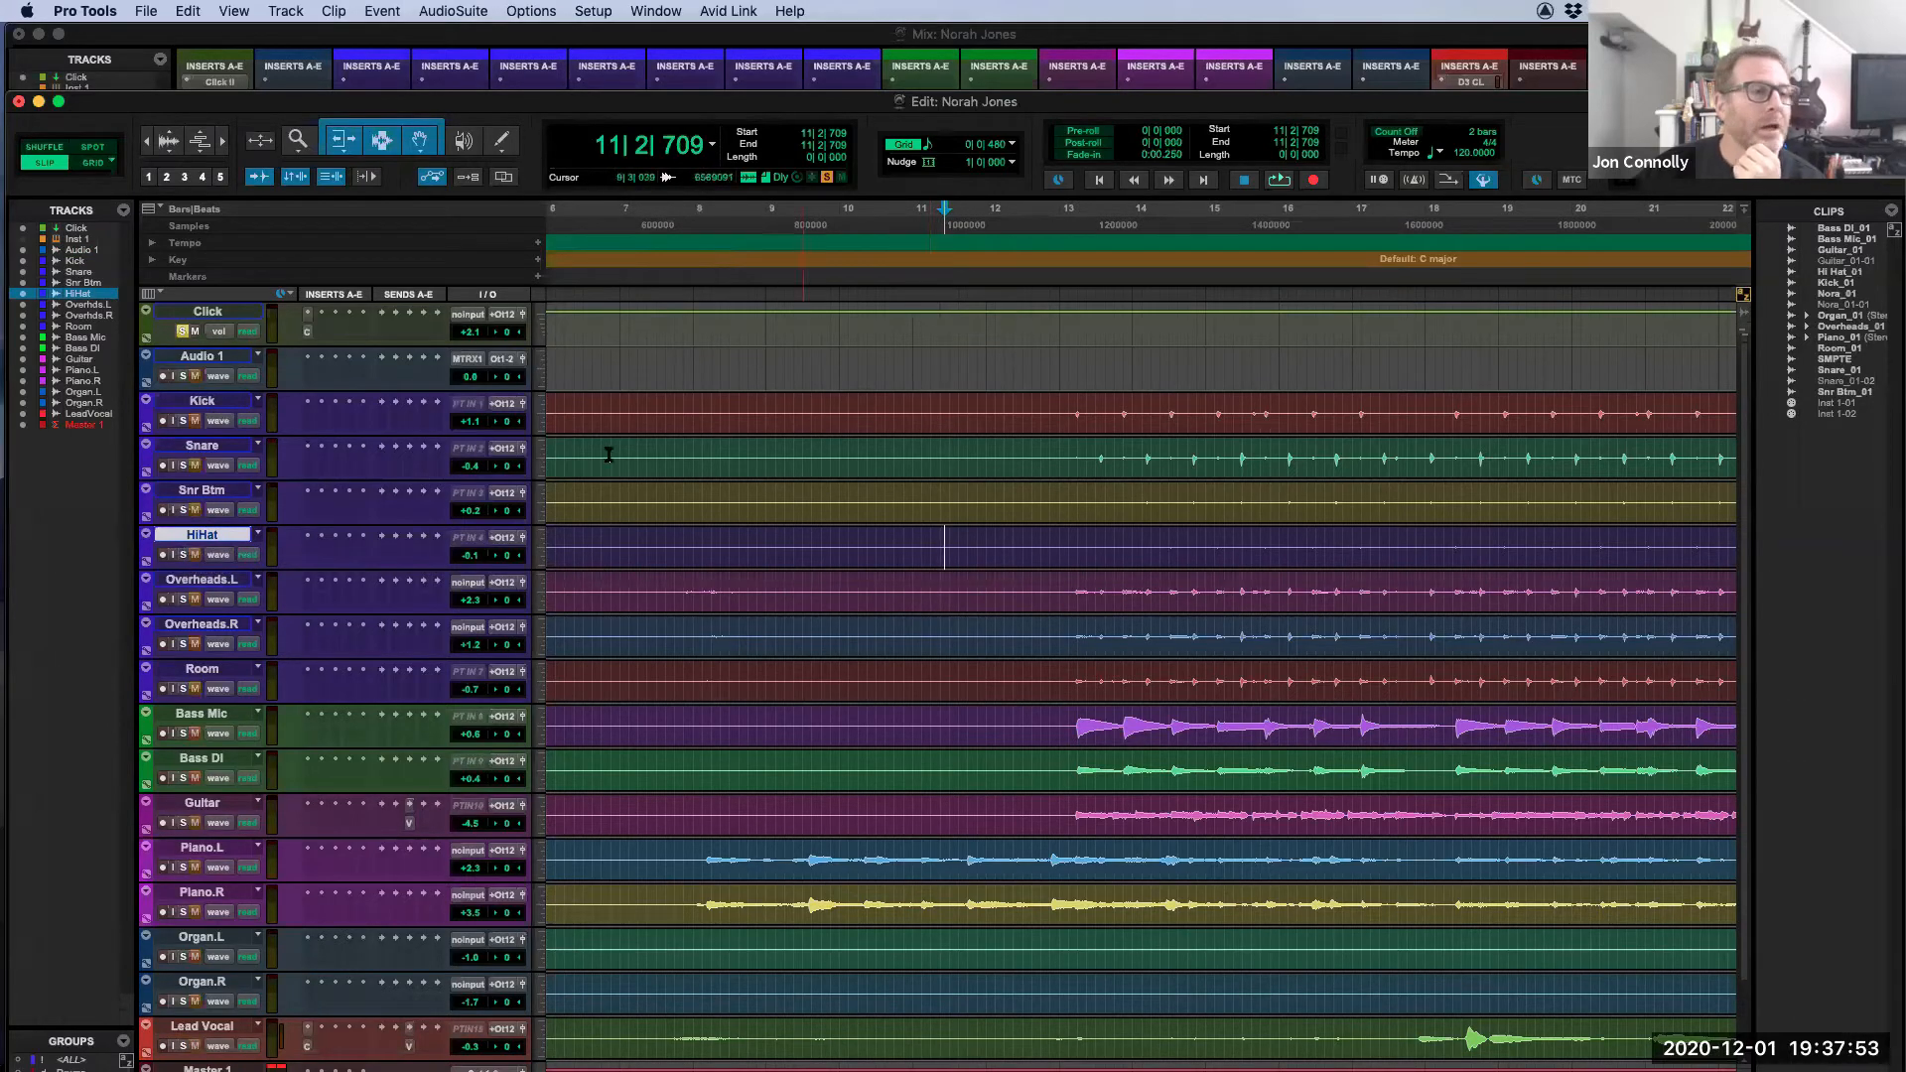
pyautogui.click(228, 404)
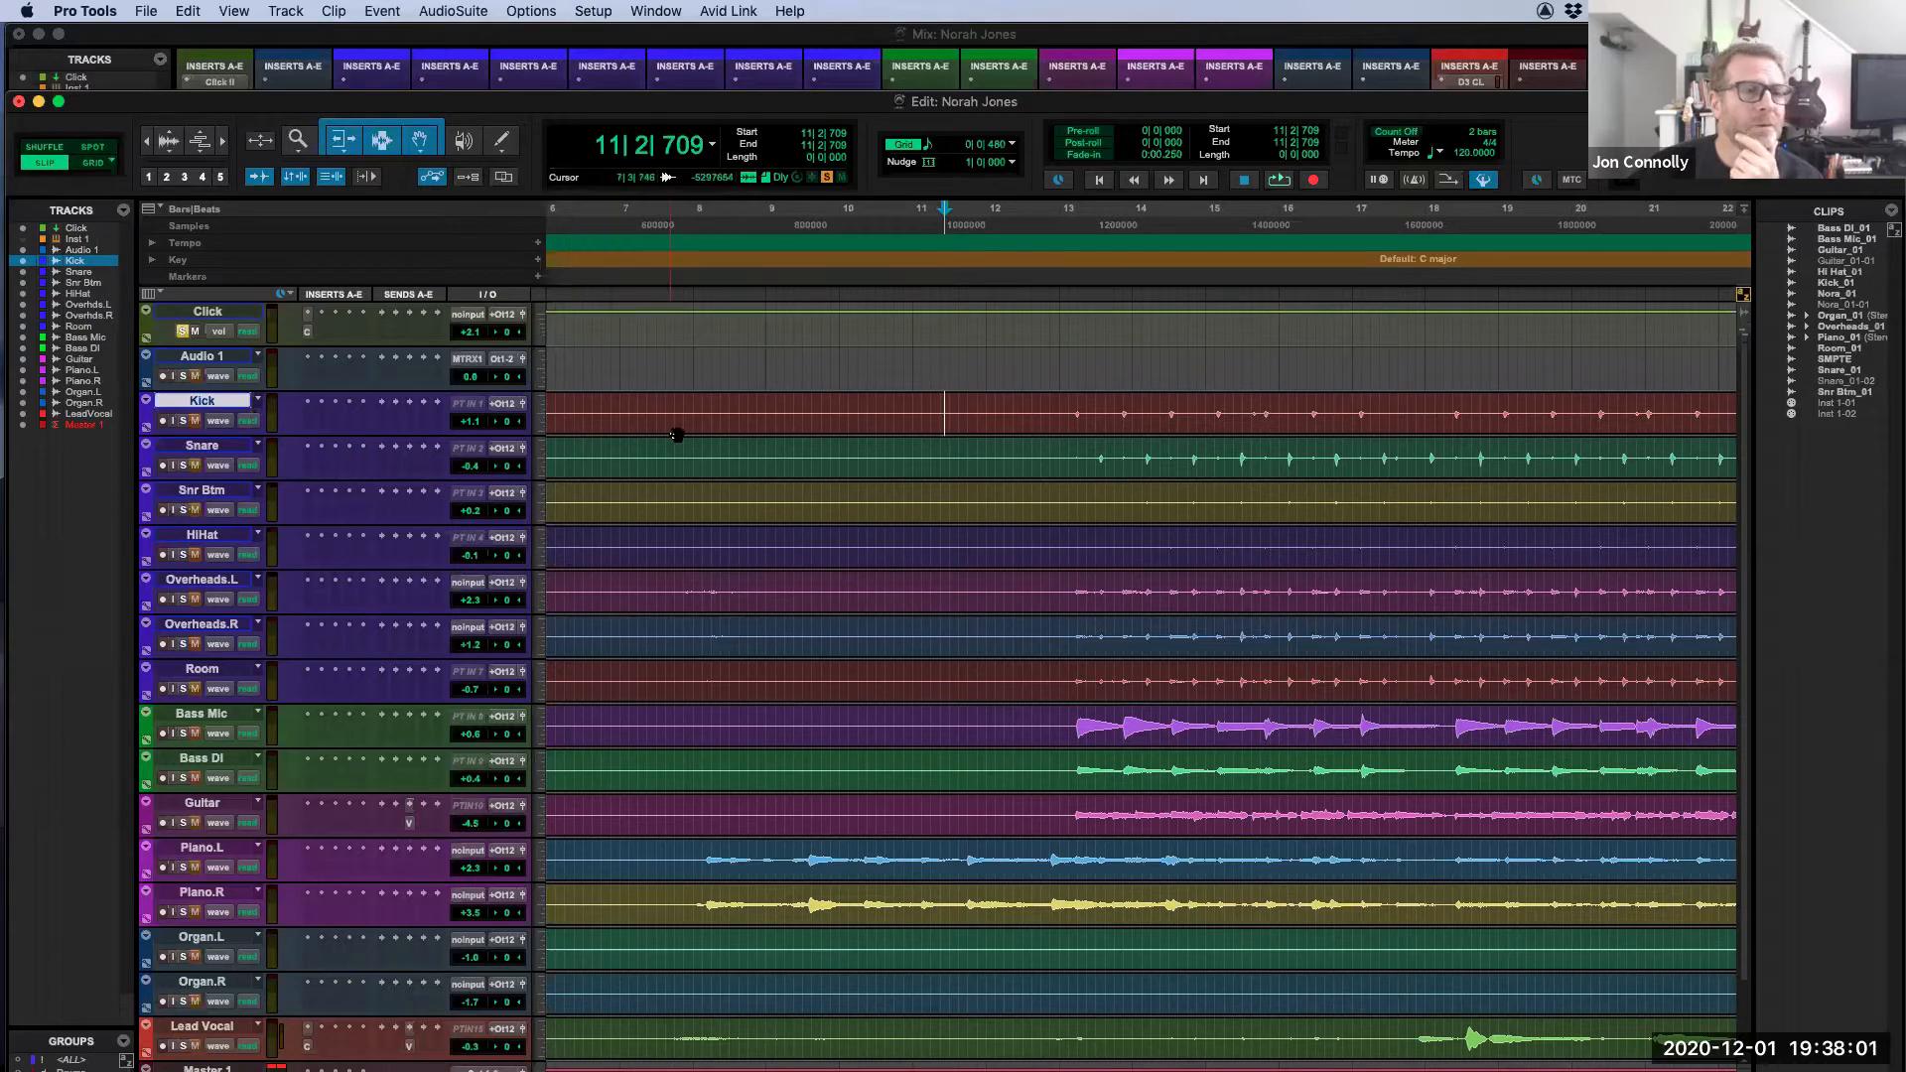
# Step: Select 9|1|919 to 10|4|912 across the Kick through Room tracks and insert the EQ3 7-Band on all of them at insert A
pyautogui.moveTo(789, 412); pyautogui.dragTo(813, 413)
pyautogui.moveTo(842, 514); pyautogui.dragTo(911, 677)
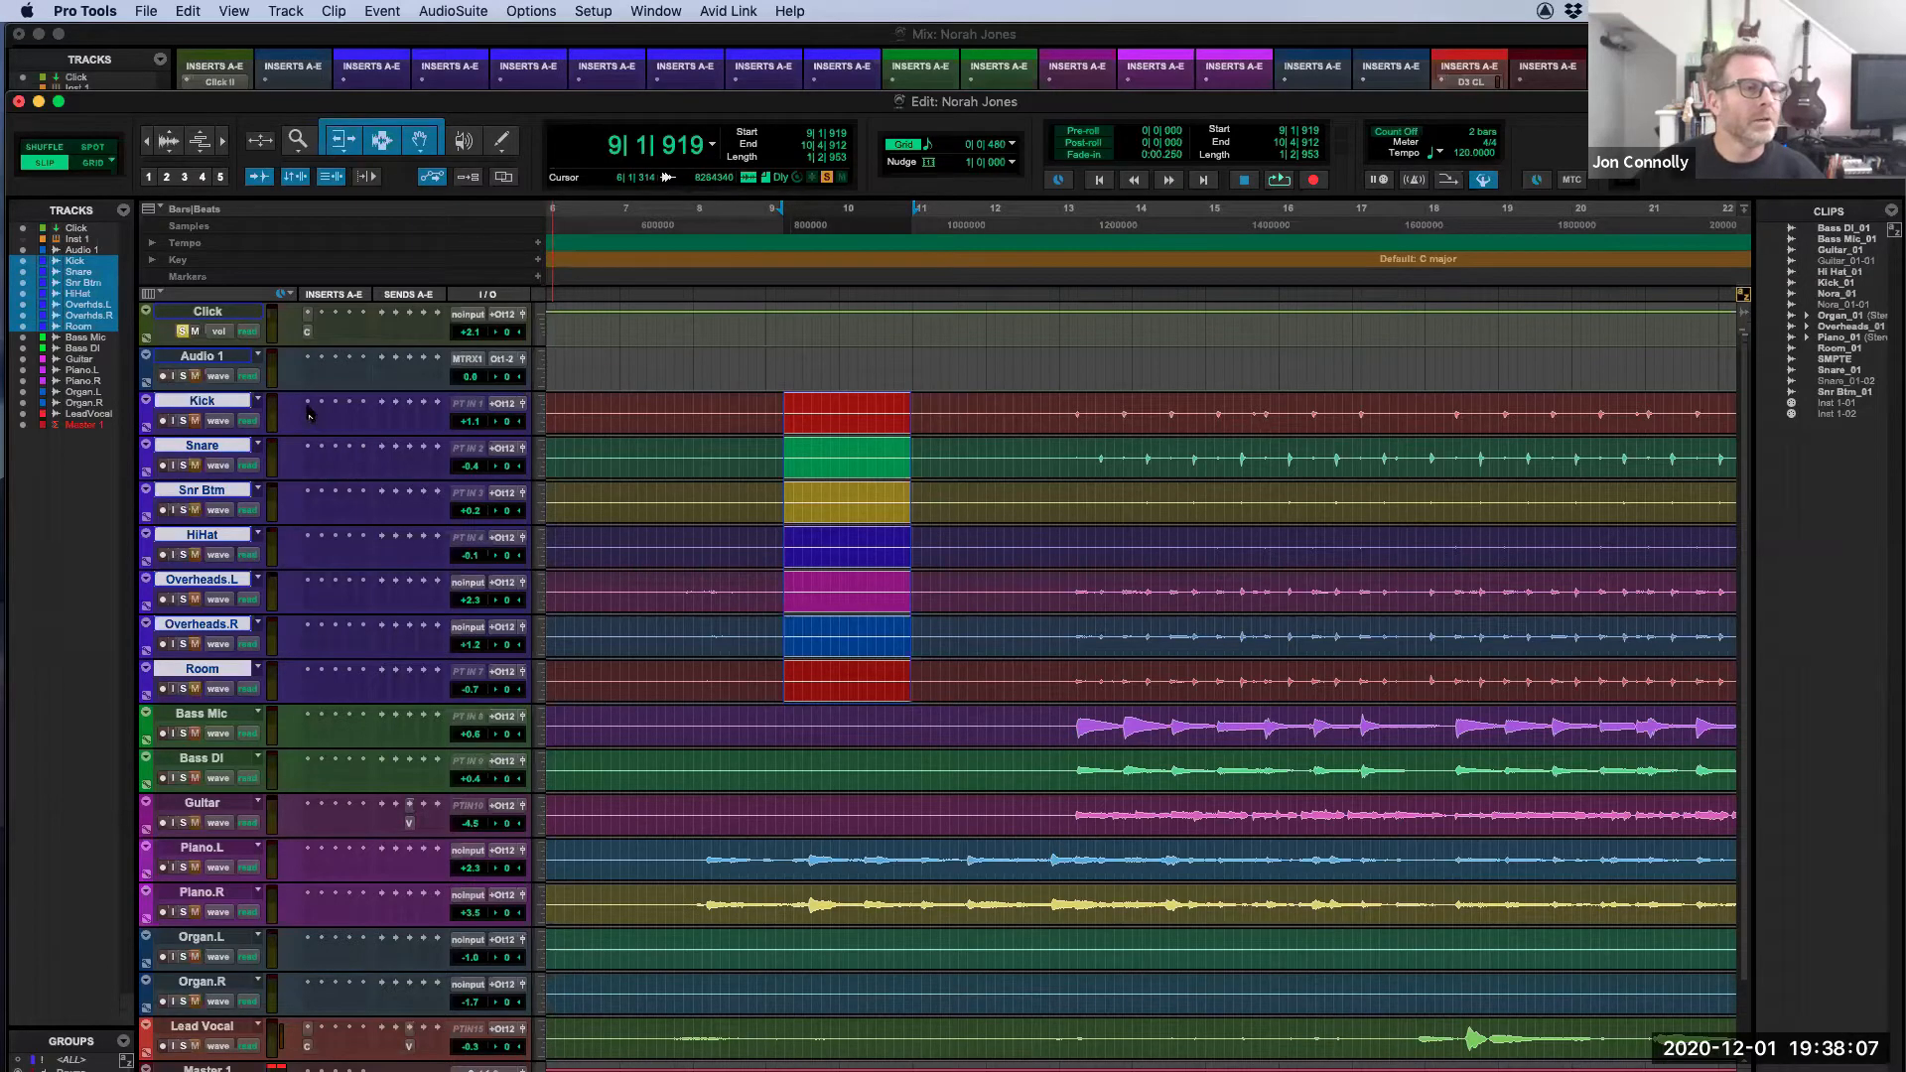
pyautogui.click(309, 414)
pyautogui.moveTo(372, 404)
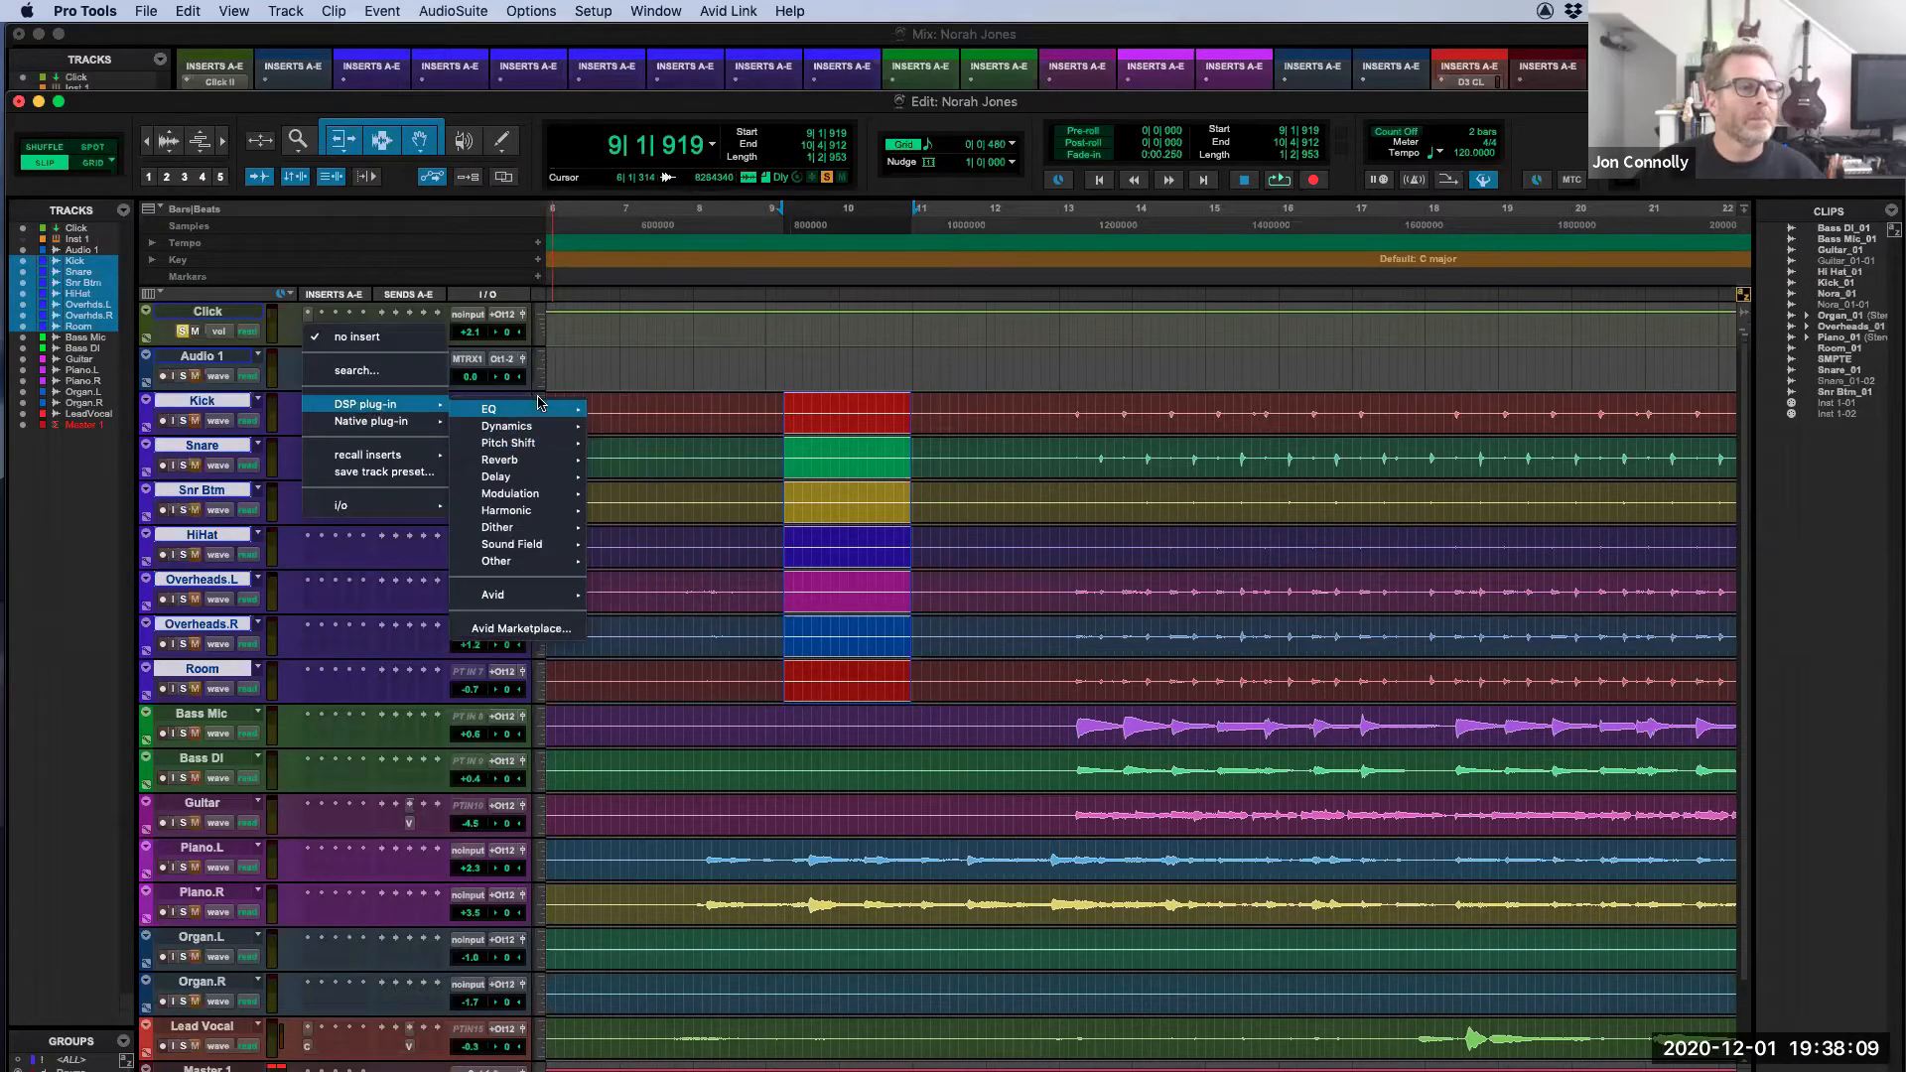
pyautogui.click(662, 459)
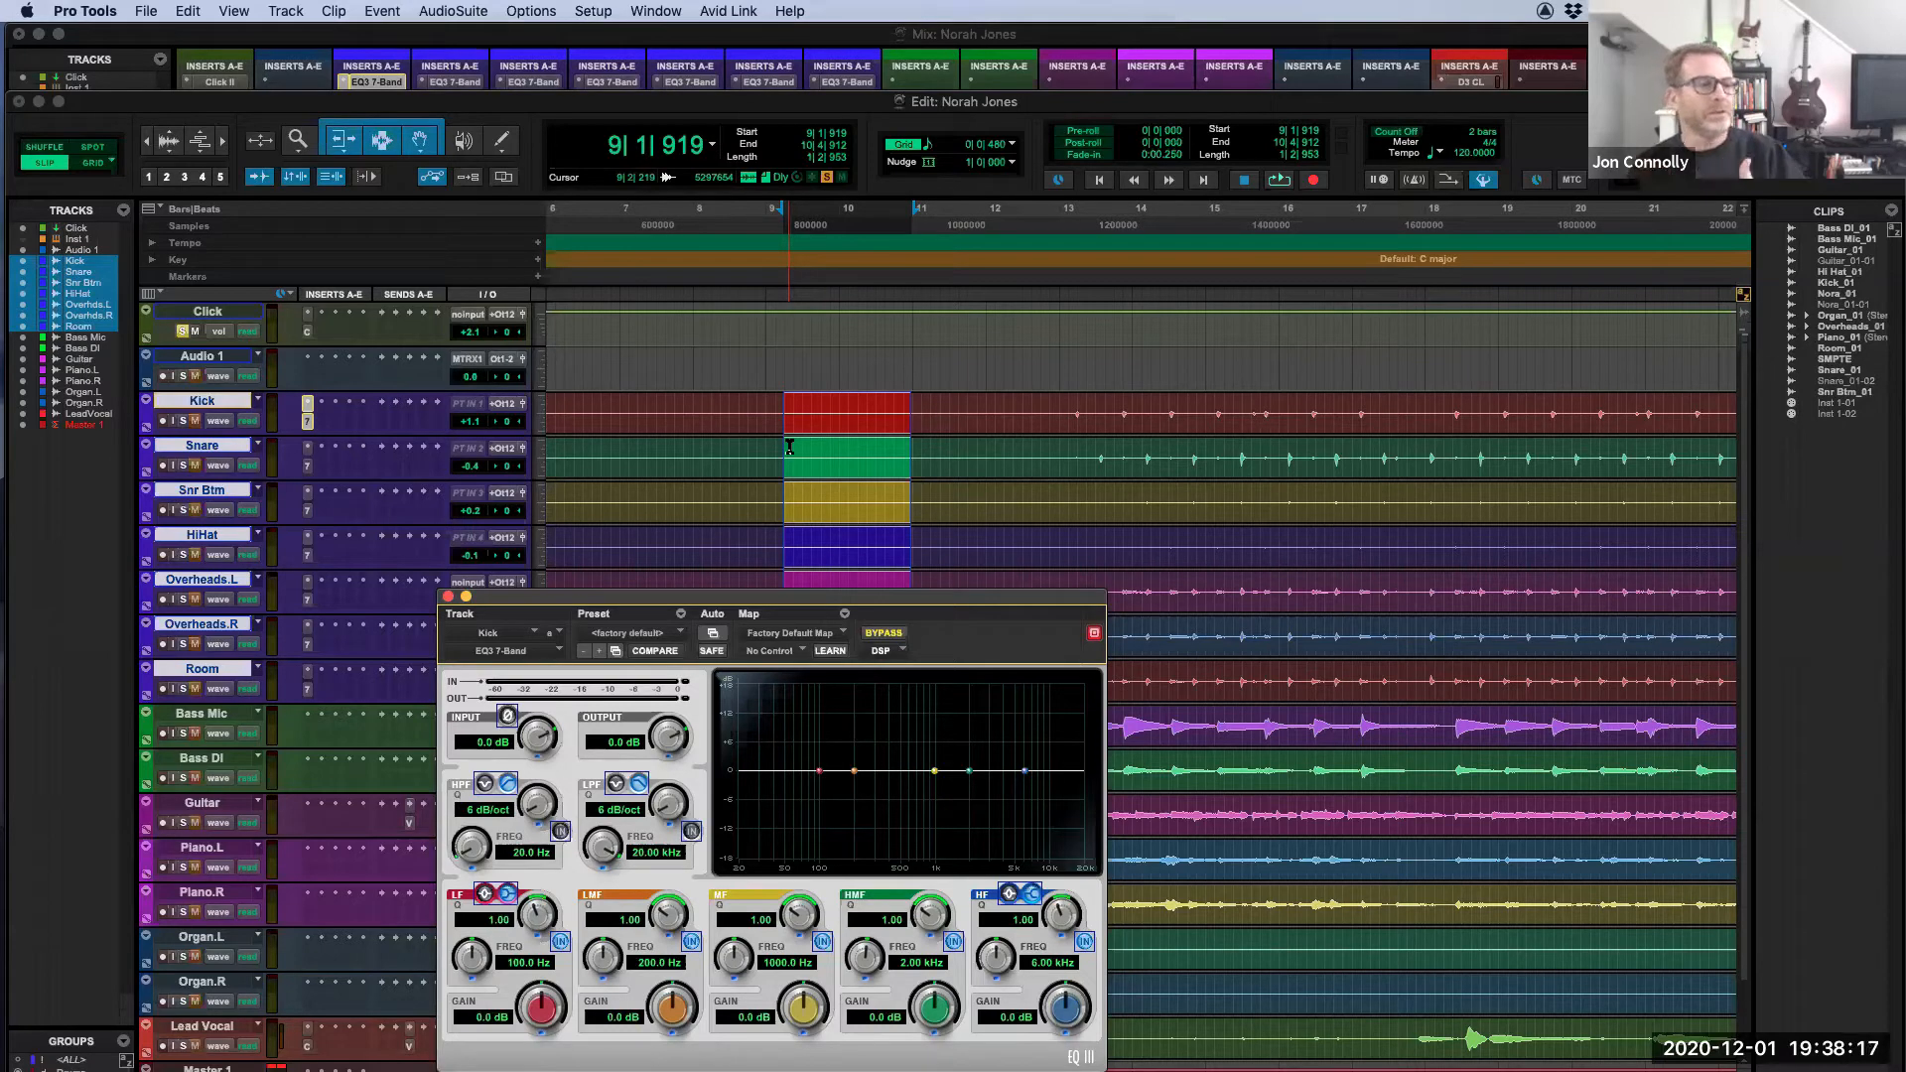
# Step: View the EQ3 7-Band inserts of Snare, Snr Btm and HiHat in turn, and move the plug-in window clear of the drum tracks
pyautogui.click(307, 466)
pyautogui.click(307, 492)
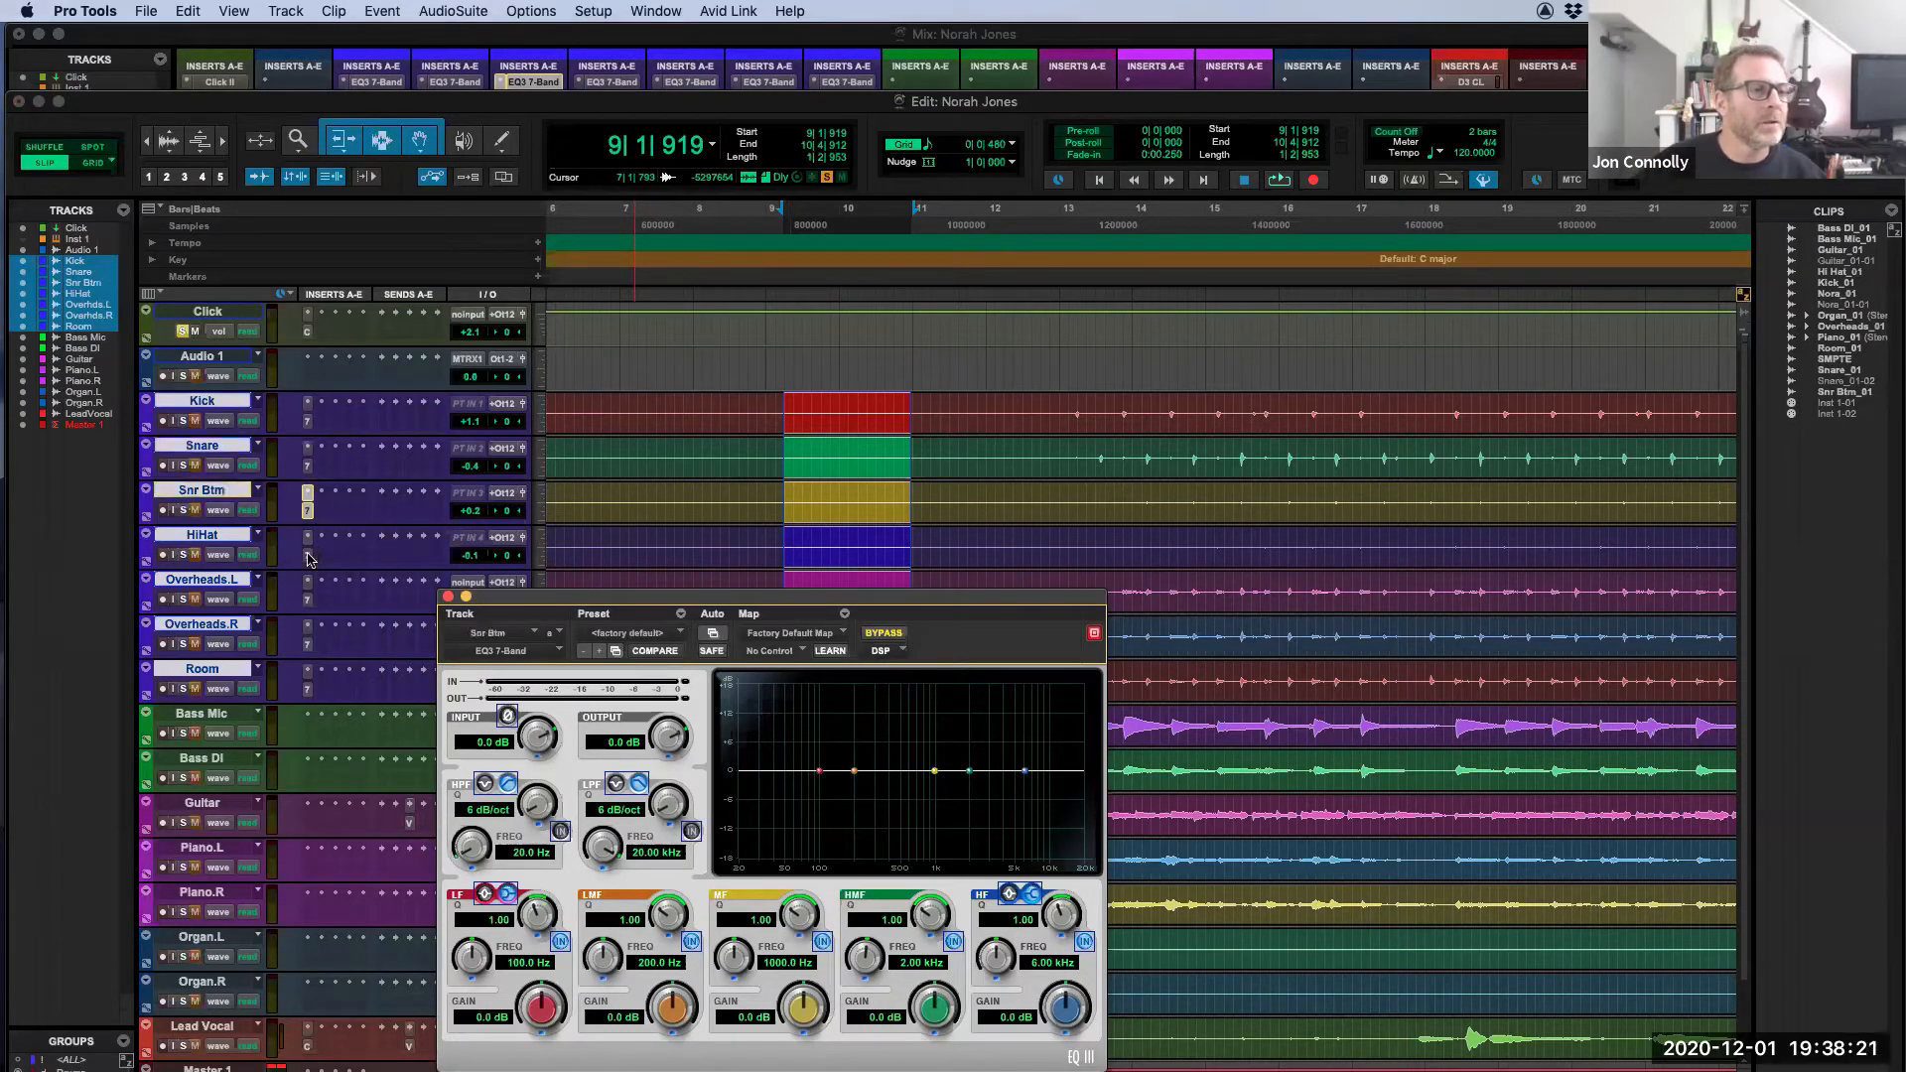
pyautogui.click(307, 537)
pyautogui.moveTo(549, 603); pyautogui.dragTo(1176, 389)
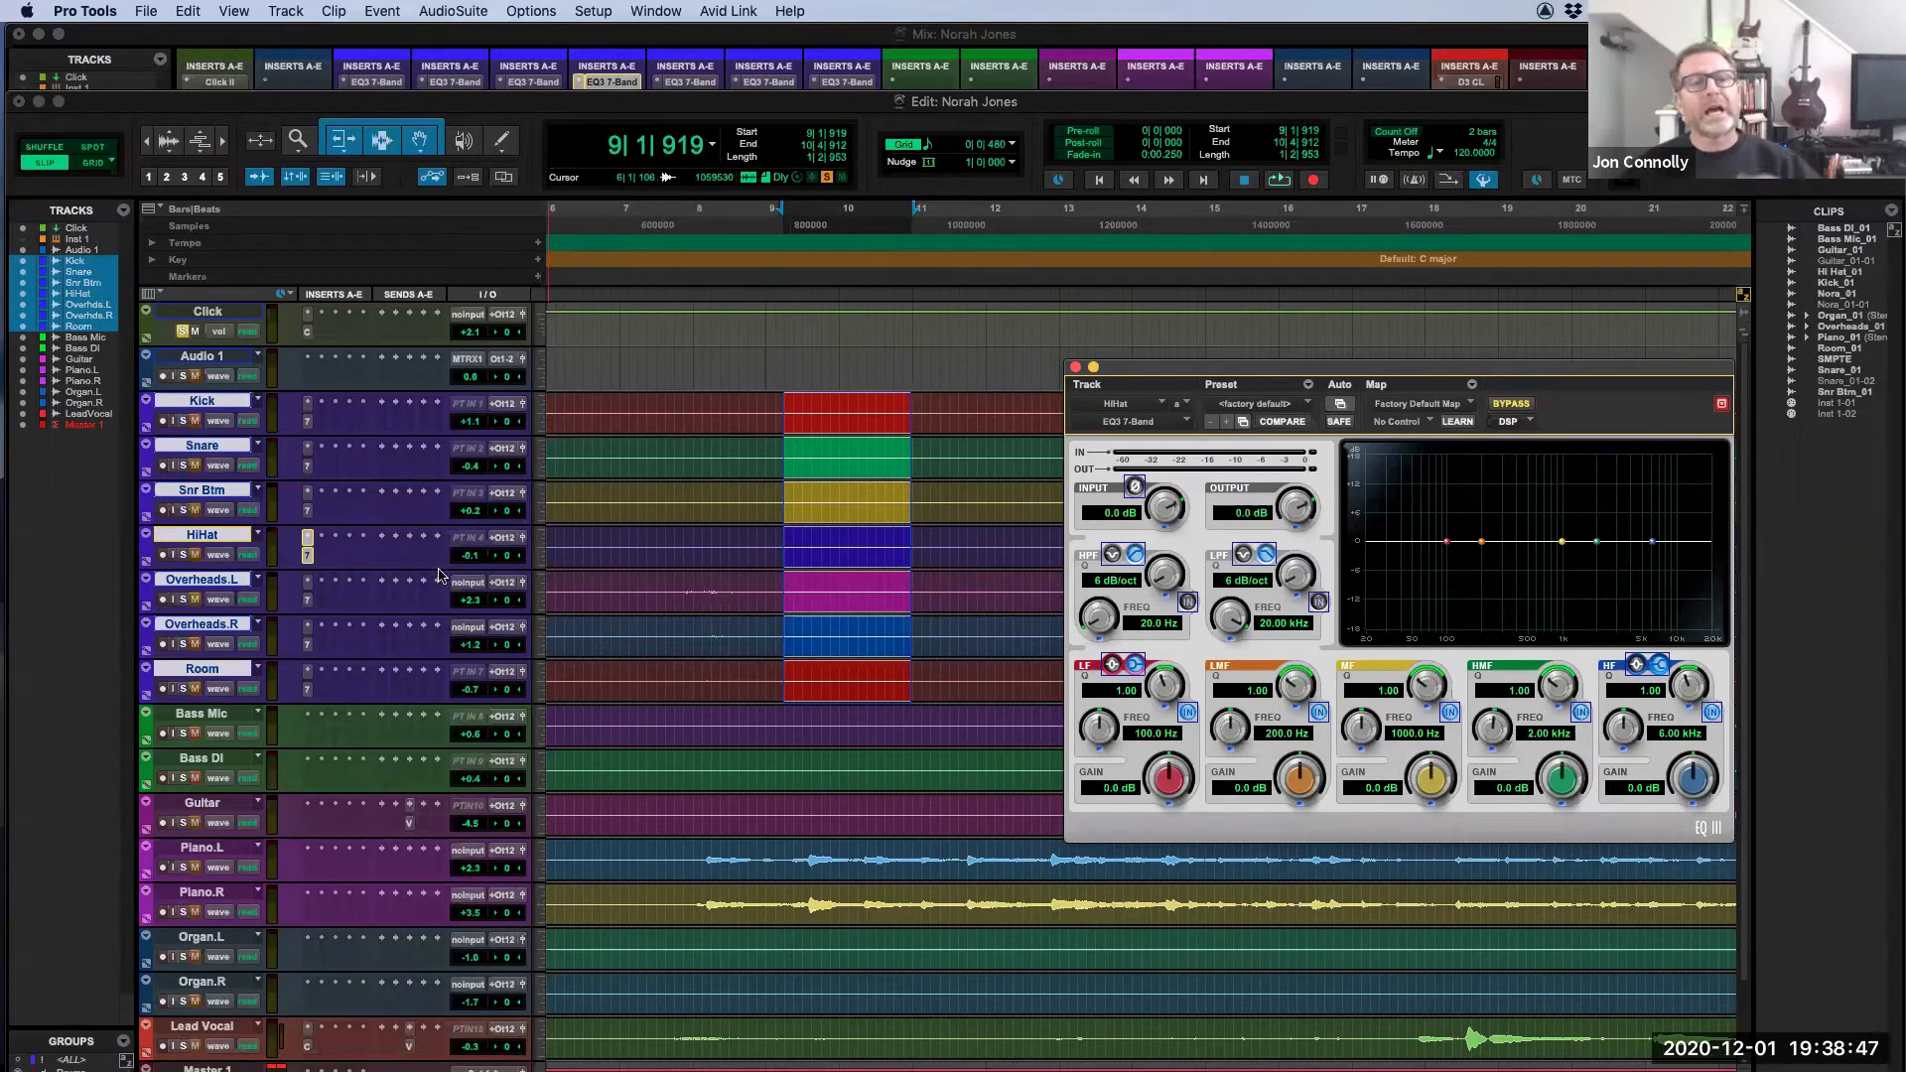
# Step: Set the height of all the selected drum tracks, Kick through Room, to medium
pyautogui.click(539, 465)
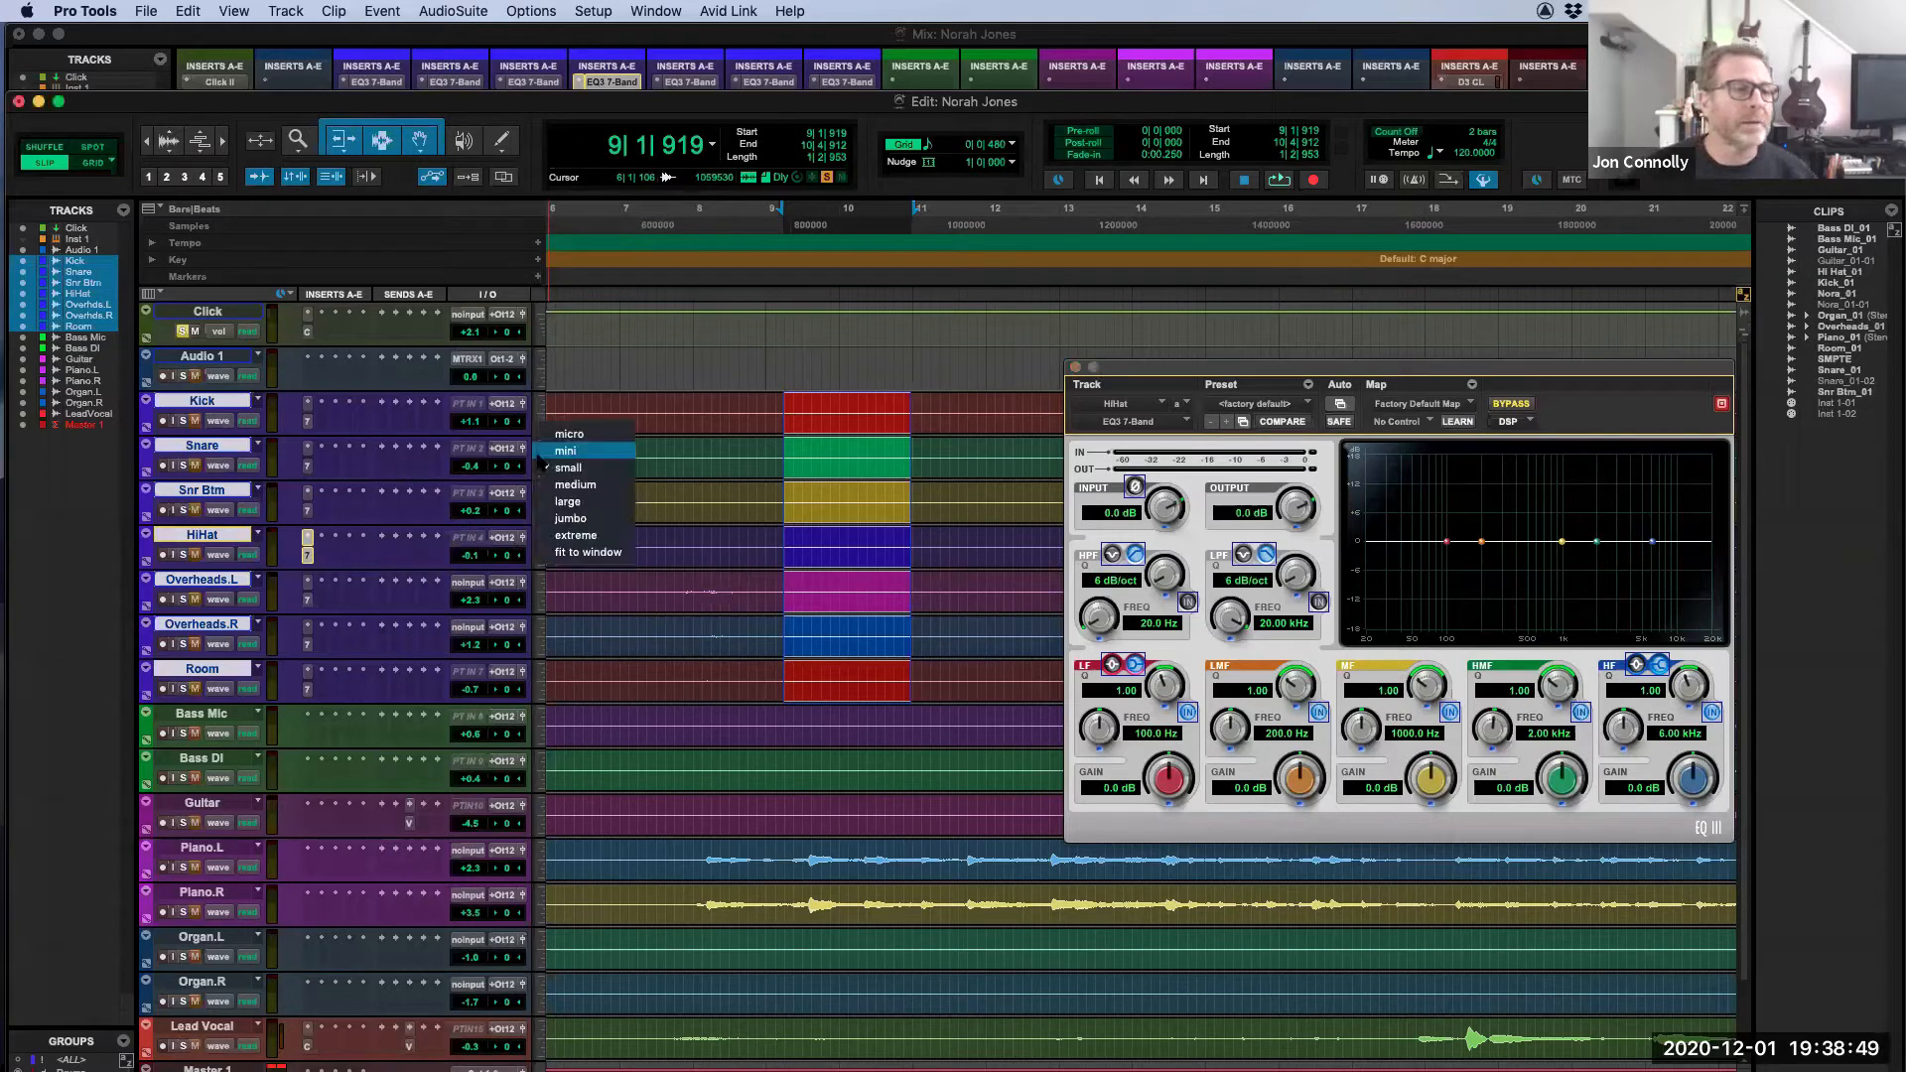
pyautogui.click(563, 487)
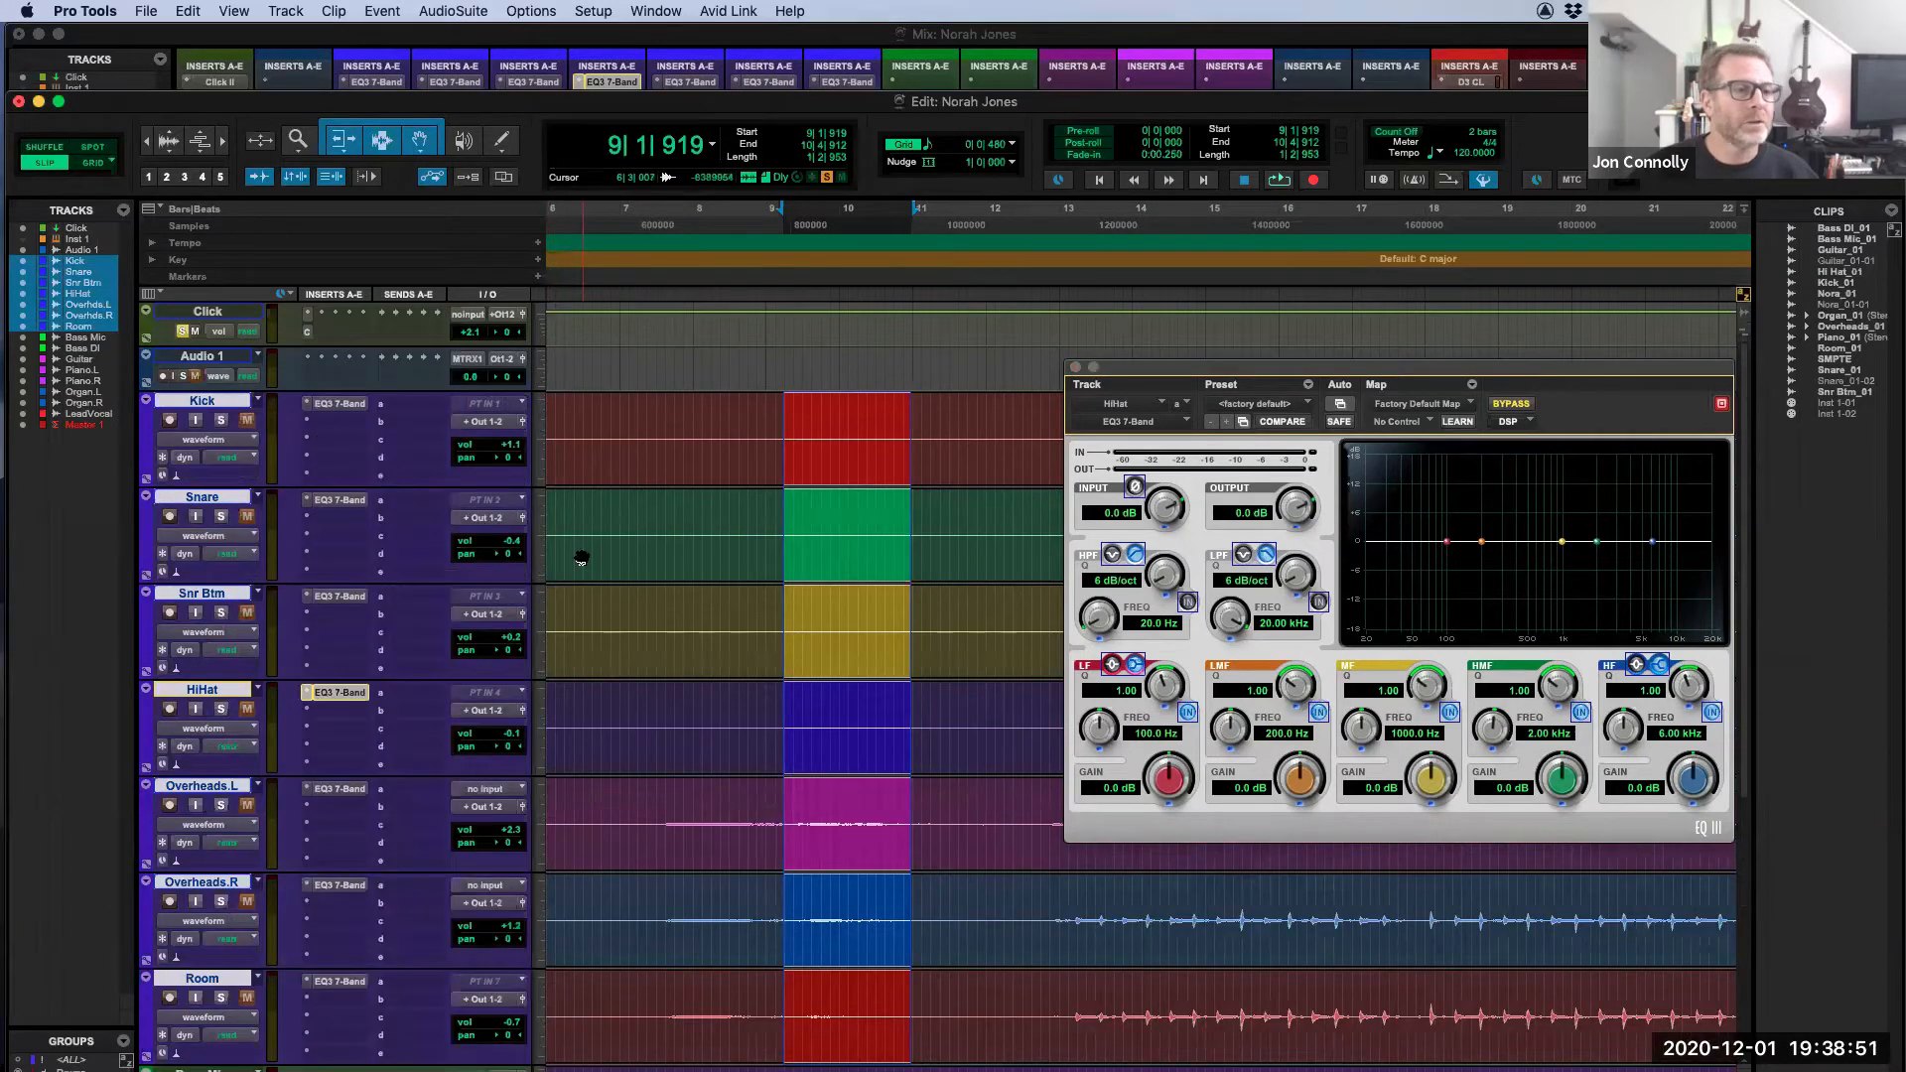
pyautogui.scroll(-2, 583, 553)
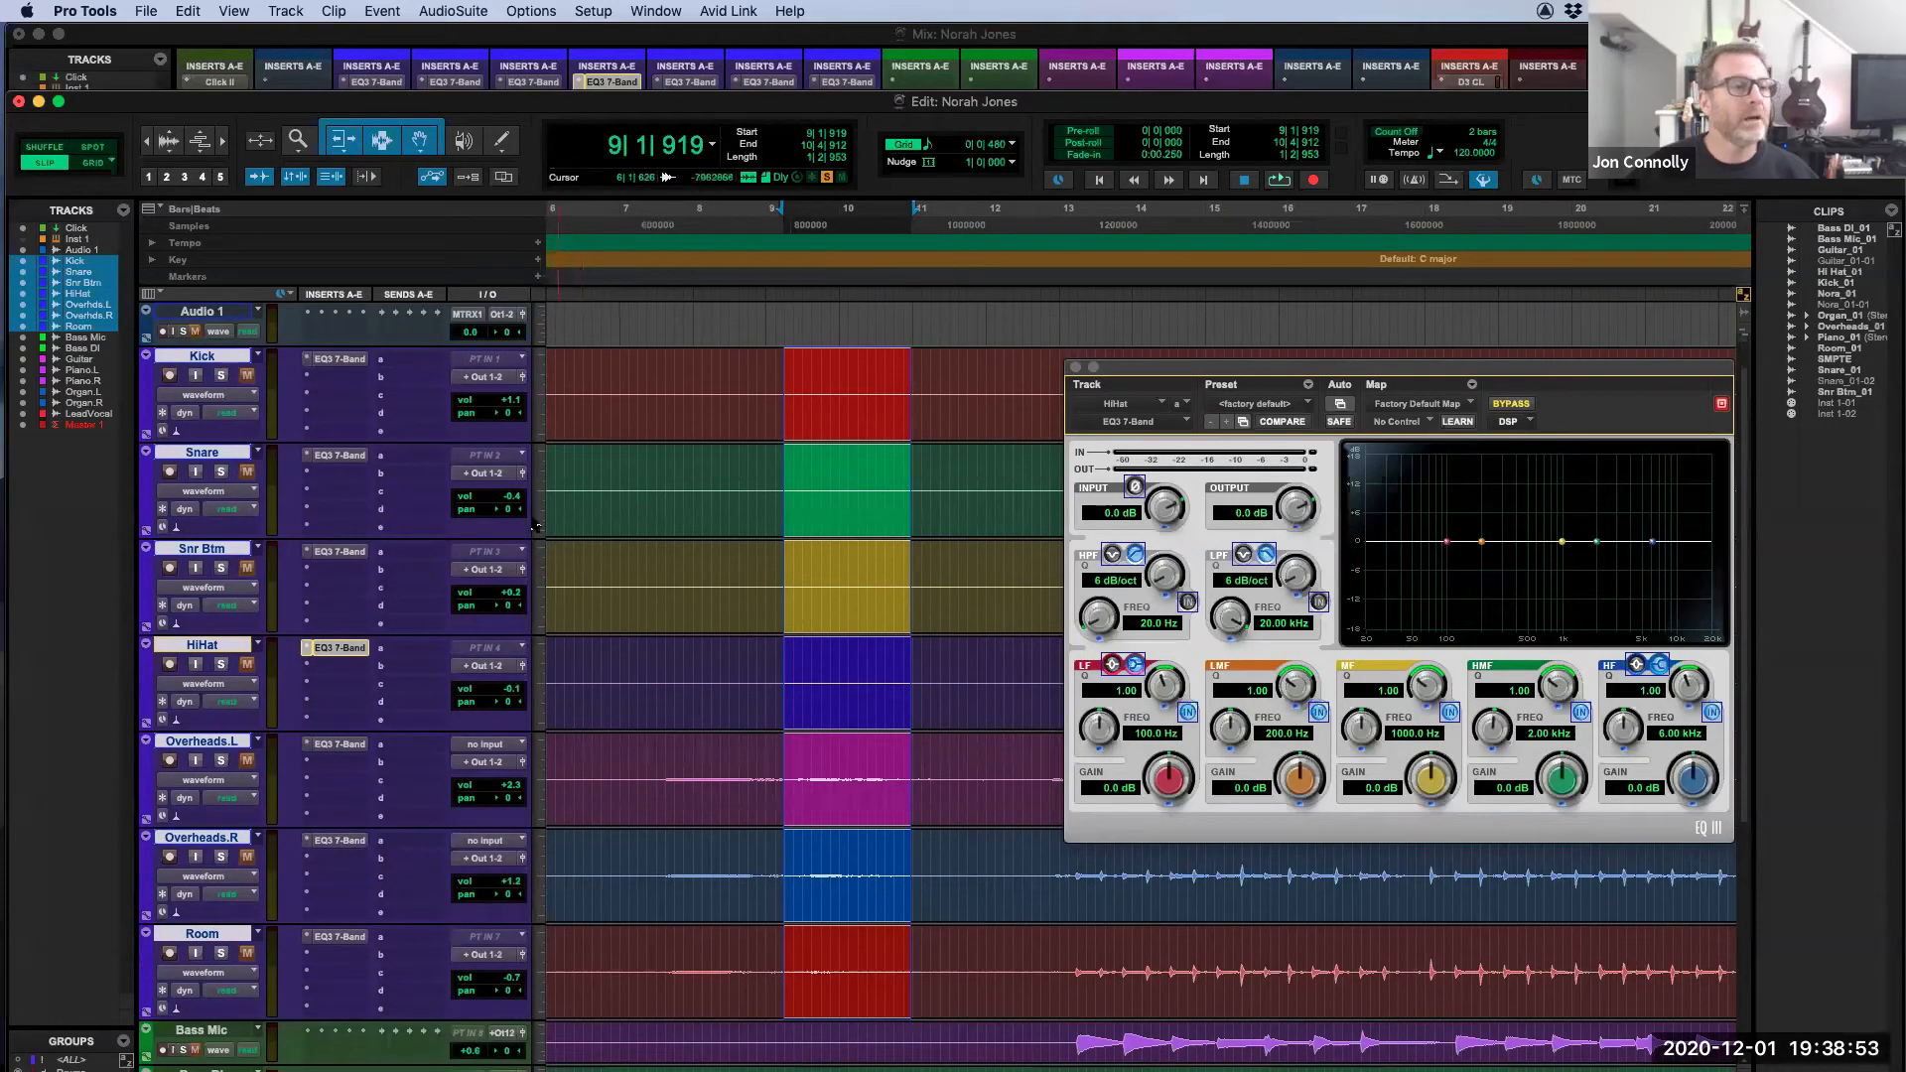
# Step: Set the automation mode of the selected Kick through Room tracks to latch, and check the other tracks' modes
pyautogui.click(232, 415)
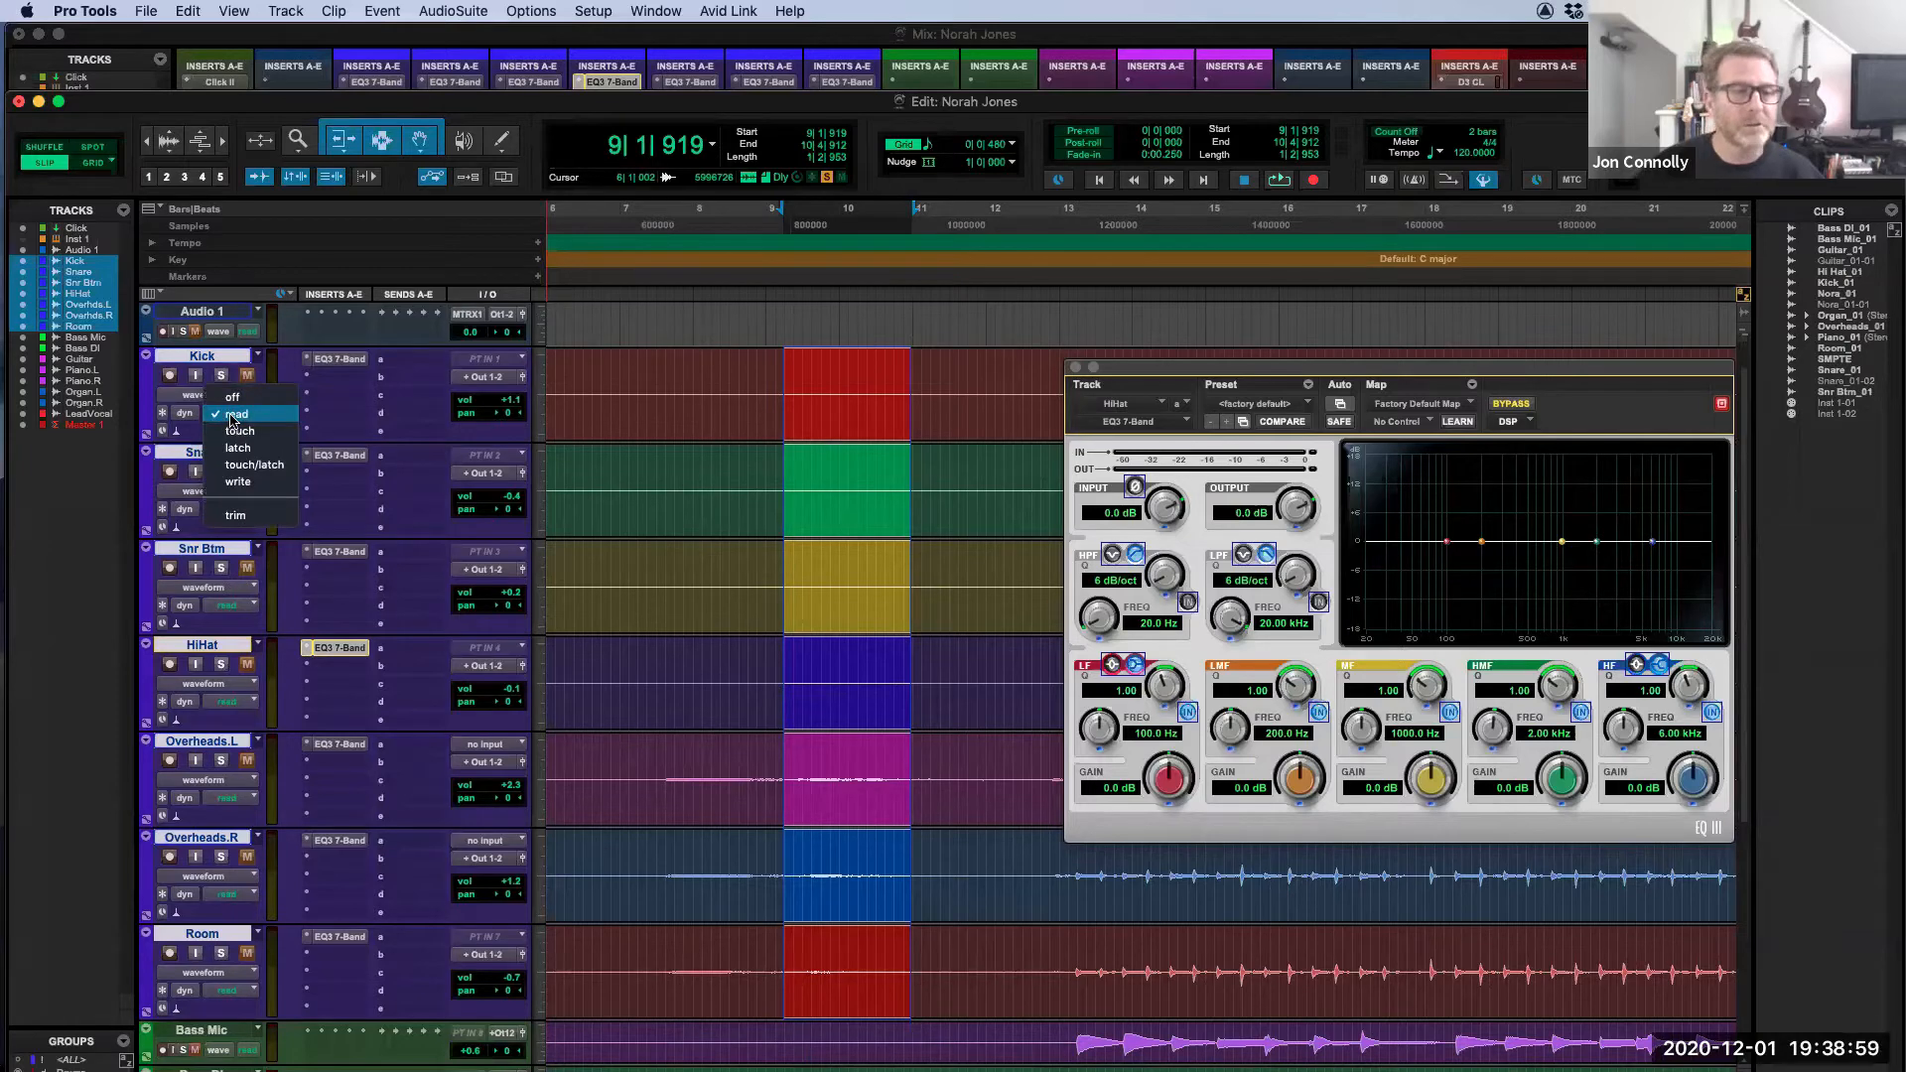
pyautogui.keyDown('alt'); pyautogui.keyDown('shift'); pyautogui.click(238, 448); pyautogui.keyUp('shift'); pyautogui.keyUp('alt')
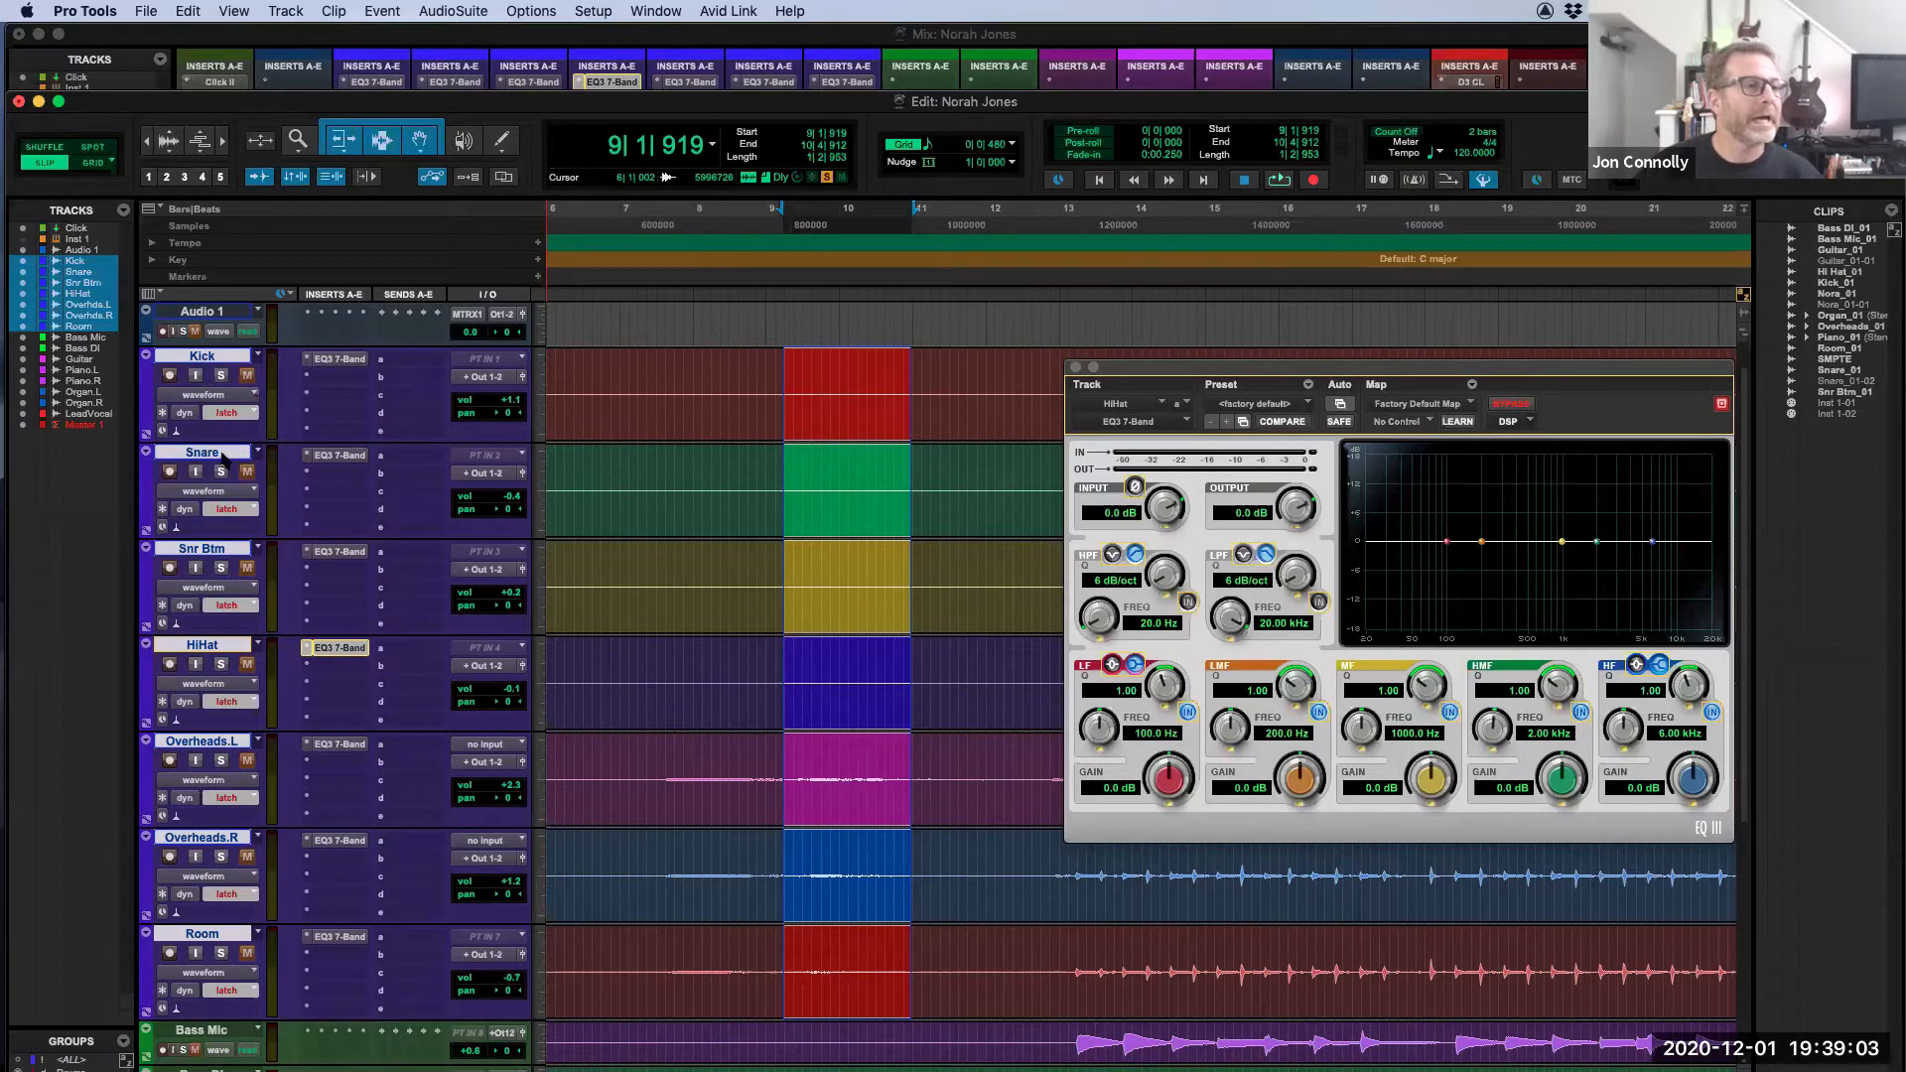
pyautogui.scroll(1, 251, 511)
pyautogui.scroll(-5, 250, 511)
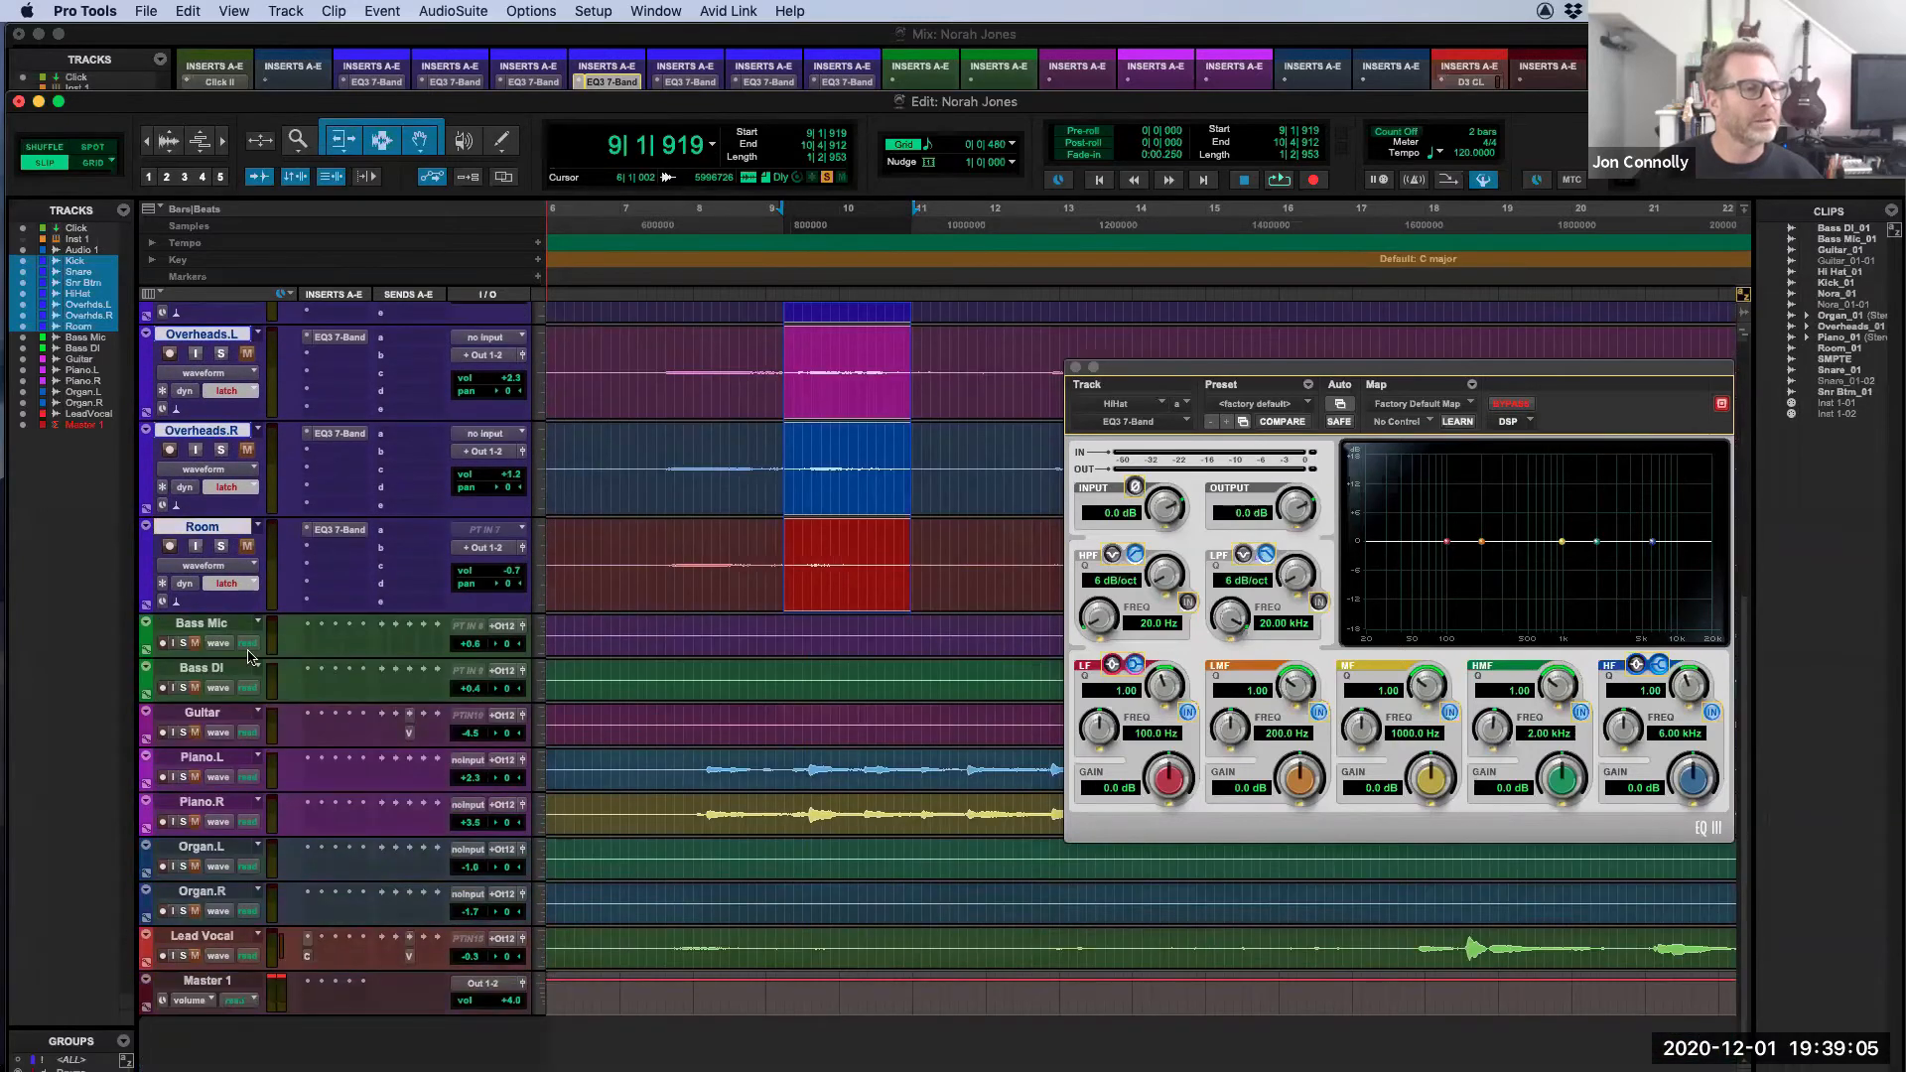
pyautogui.scroll(4, 275, 634)
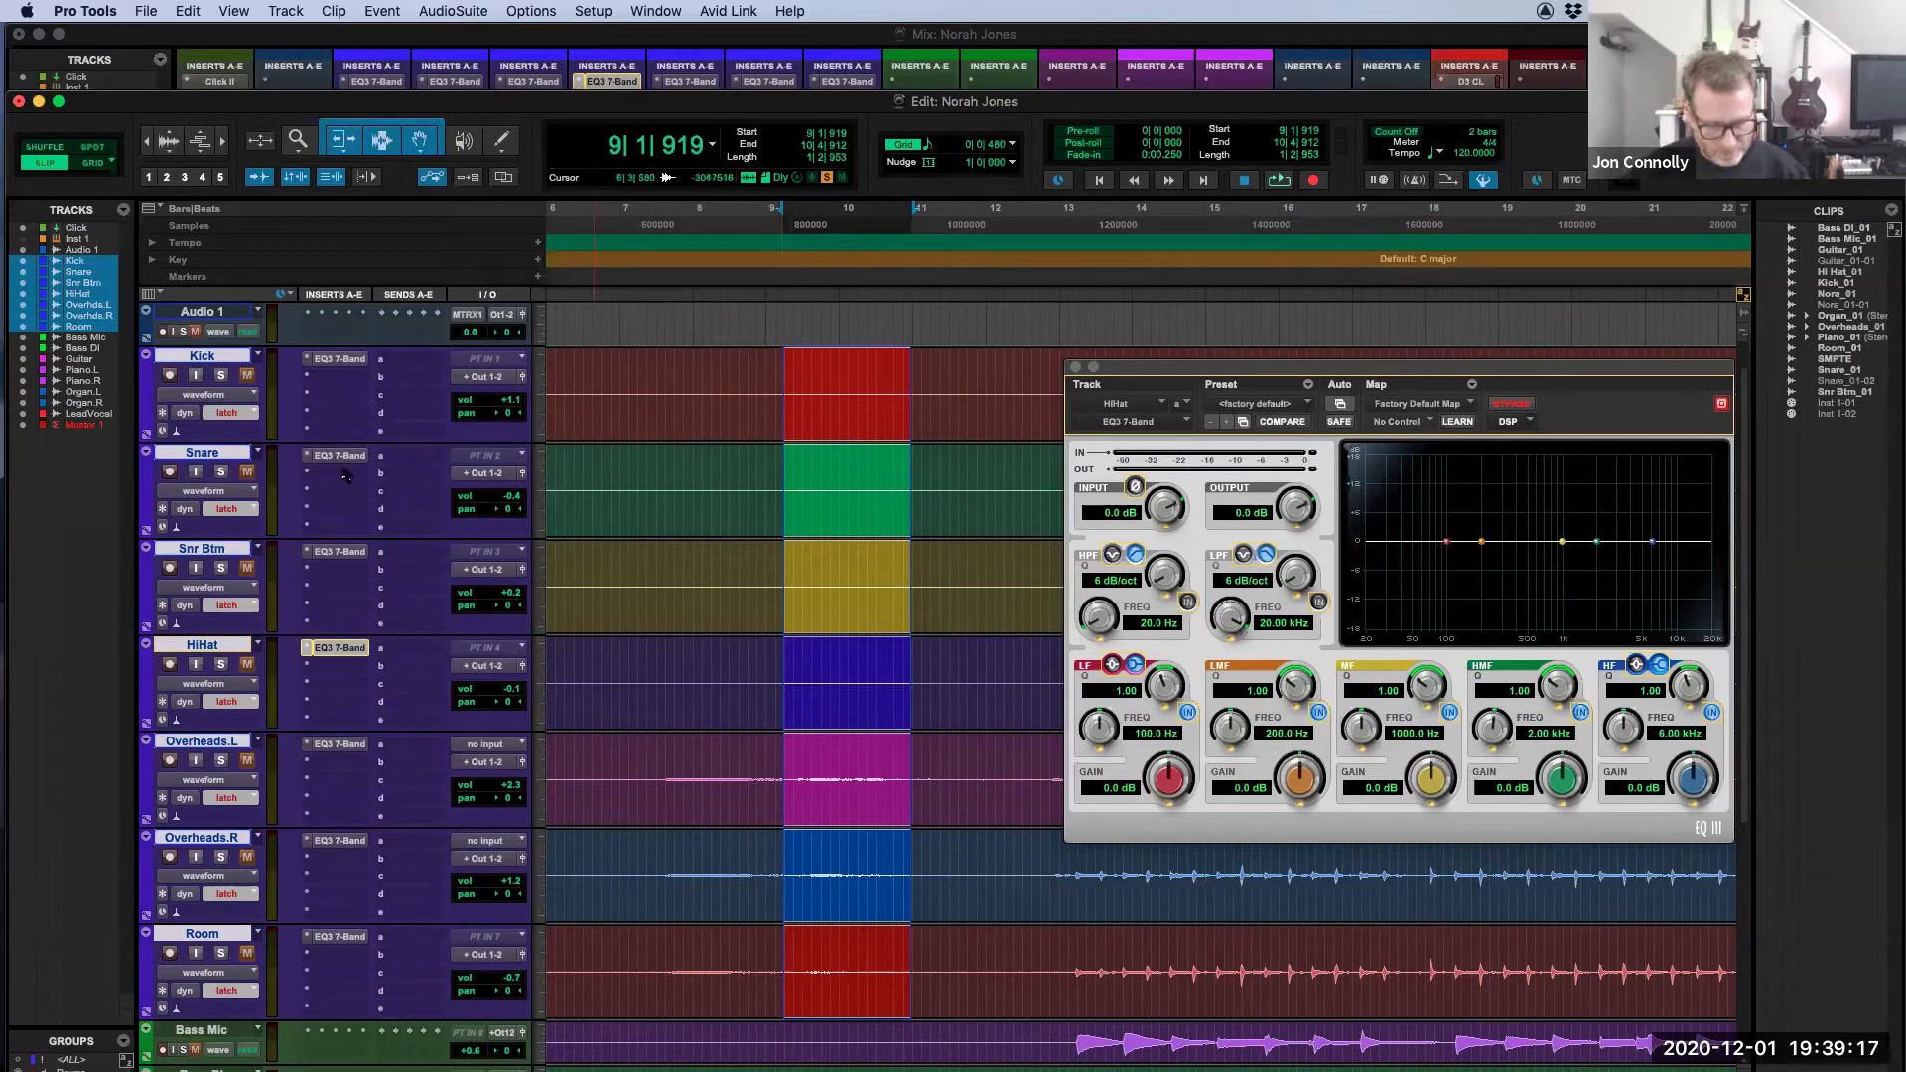
# Step: Select the whole Kick clip and extend the track selection from Kick through Room
pyautogui.click(596, 413)
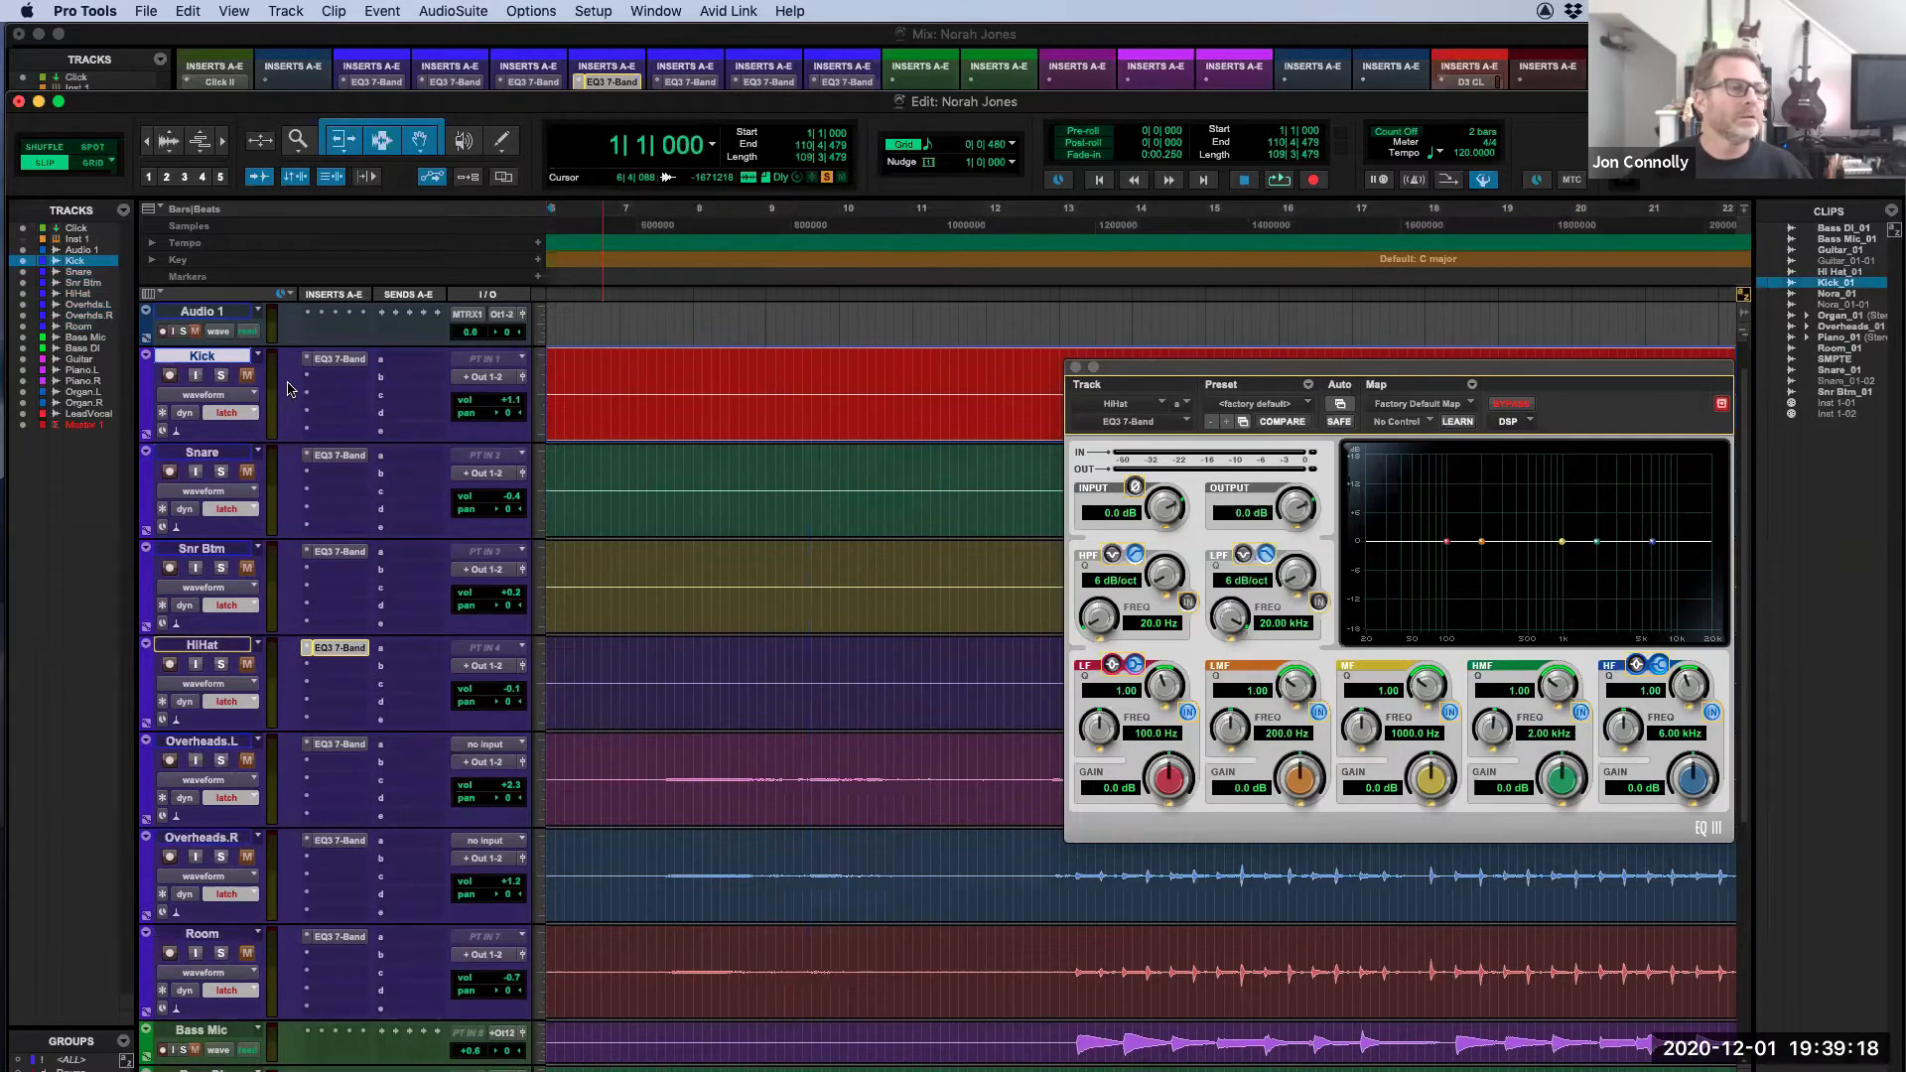
pyautogui.click(214, 359)
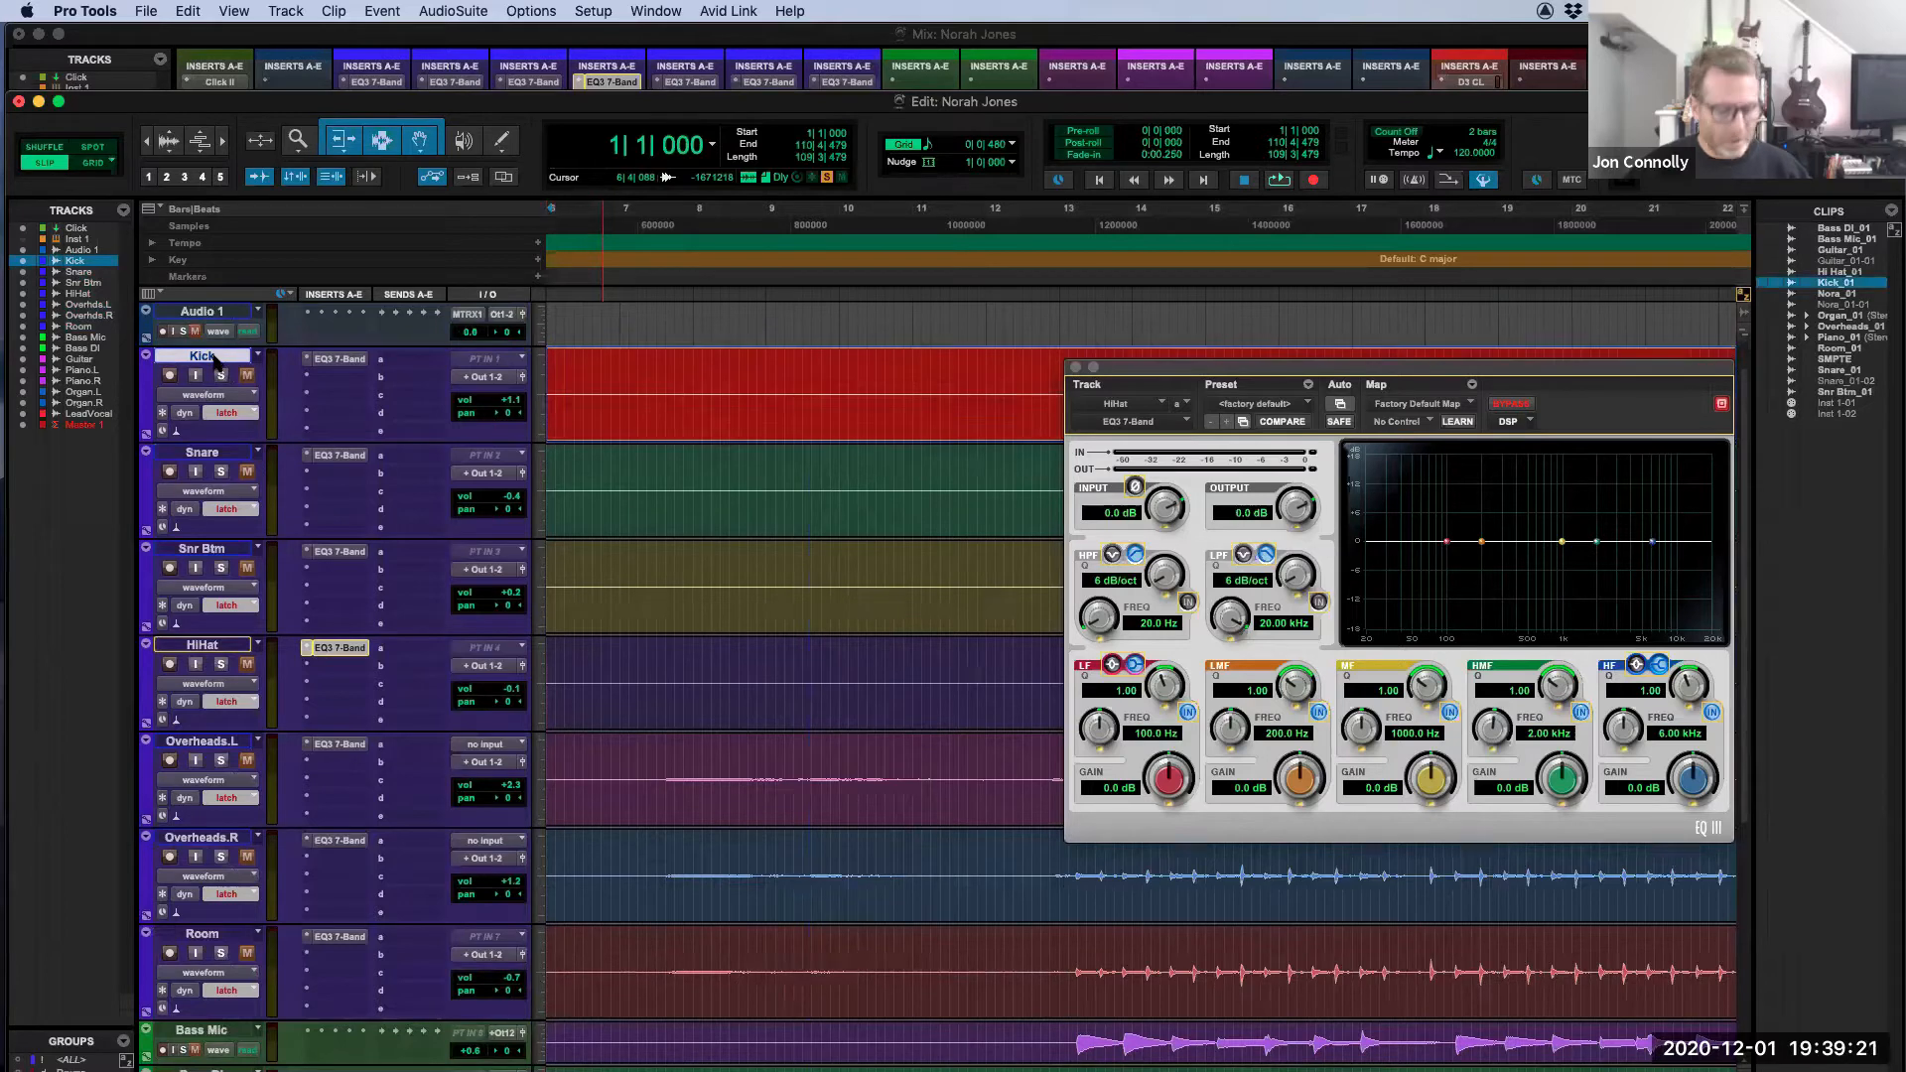
pyautogui.keyDown('shift'); pyautogui.click(203, 935); pyautogui.keyUp('shift')
# Step: Select 7|3|122 to 12|1|535 across the Kick through Overheads.L tracks and reduce the track heights to small
pyautogui.click(705, 447)
pyautogui.moveTo(658, 369); pyautogui.dragTo(996, 779)
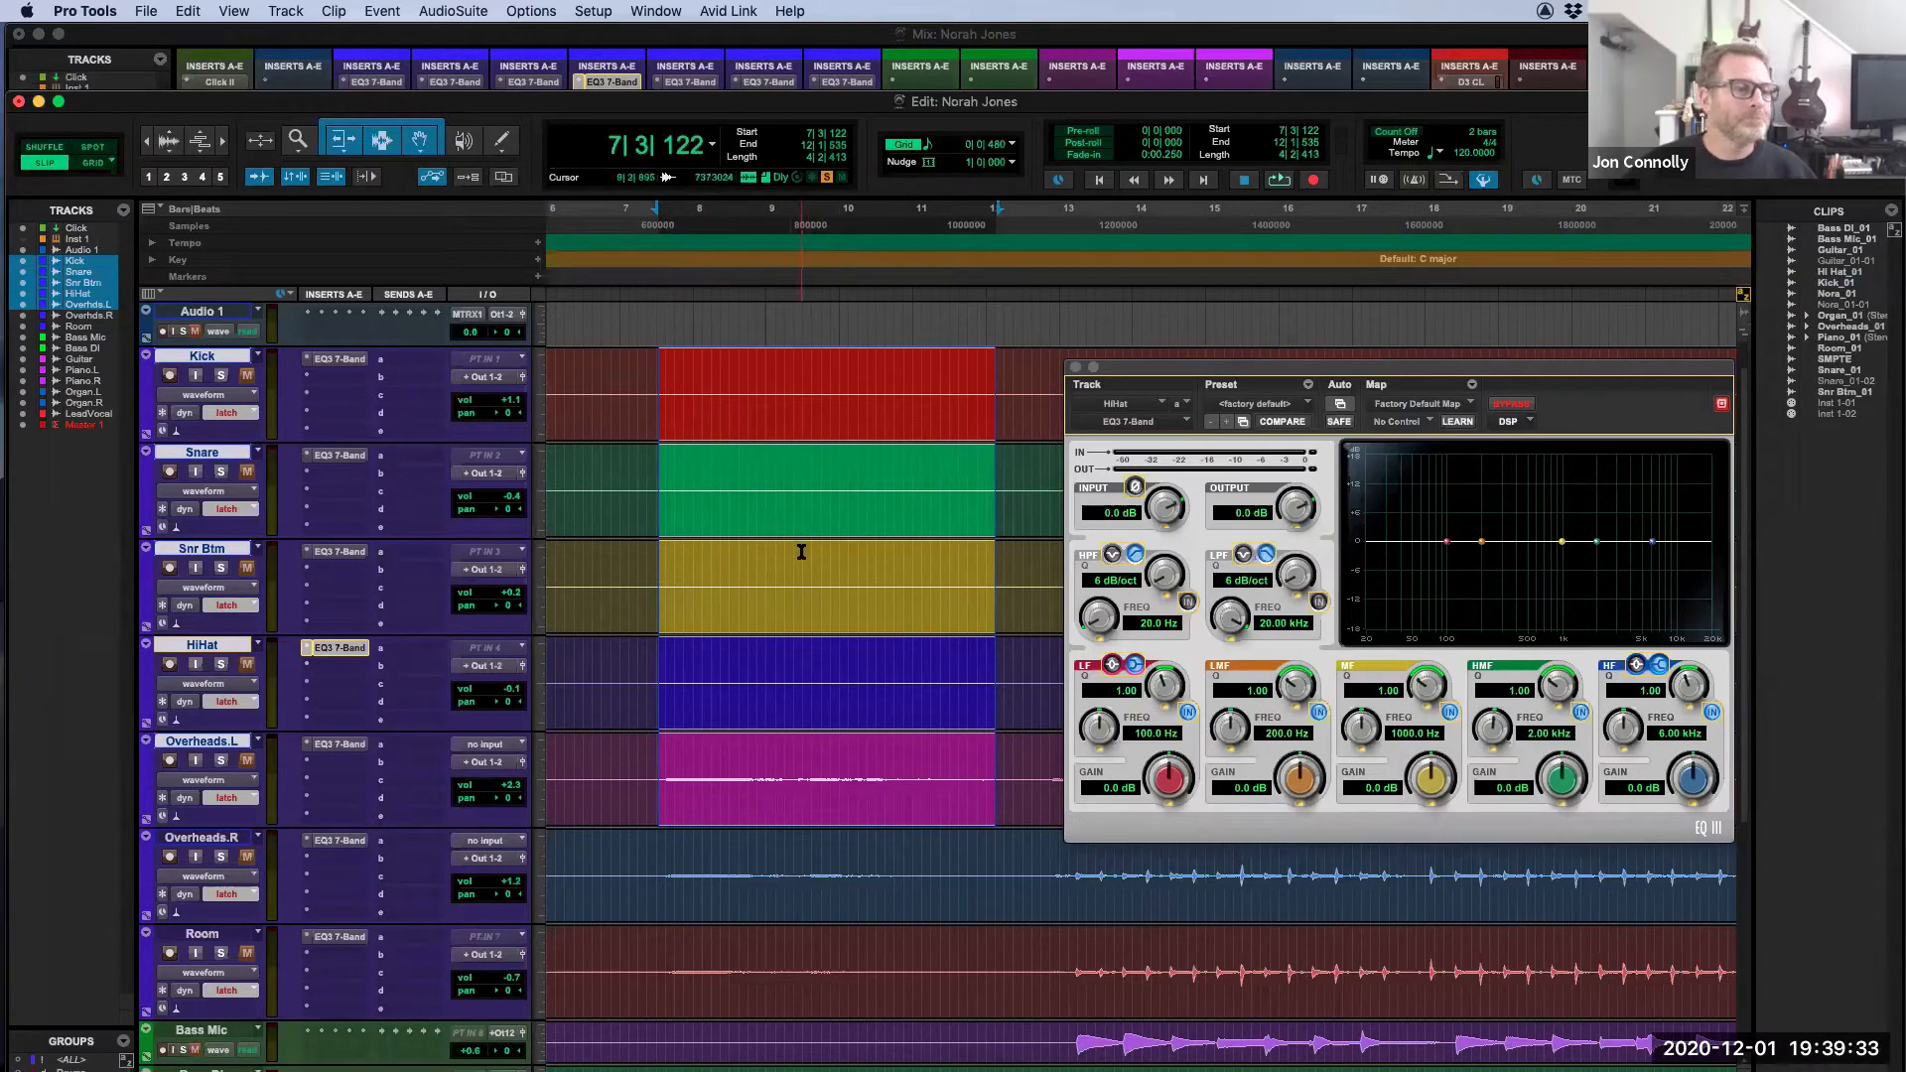
pyautogui.scroll(1, 600, 444)
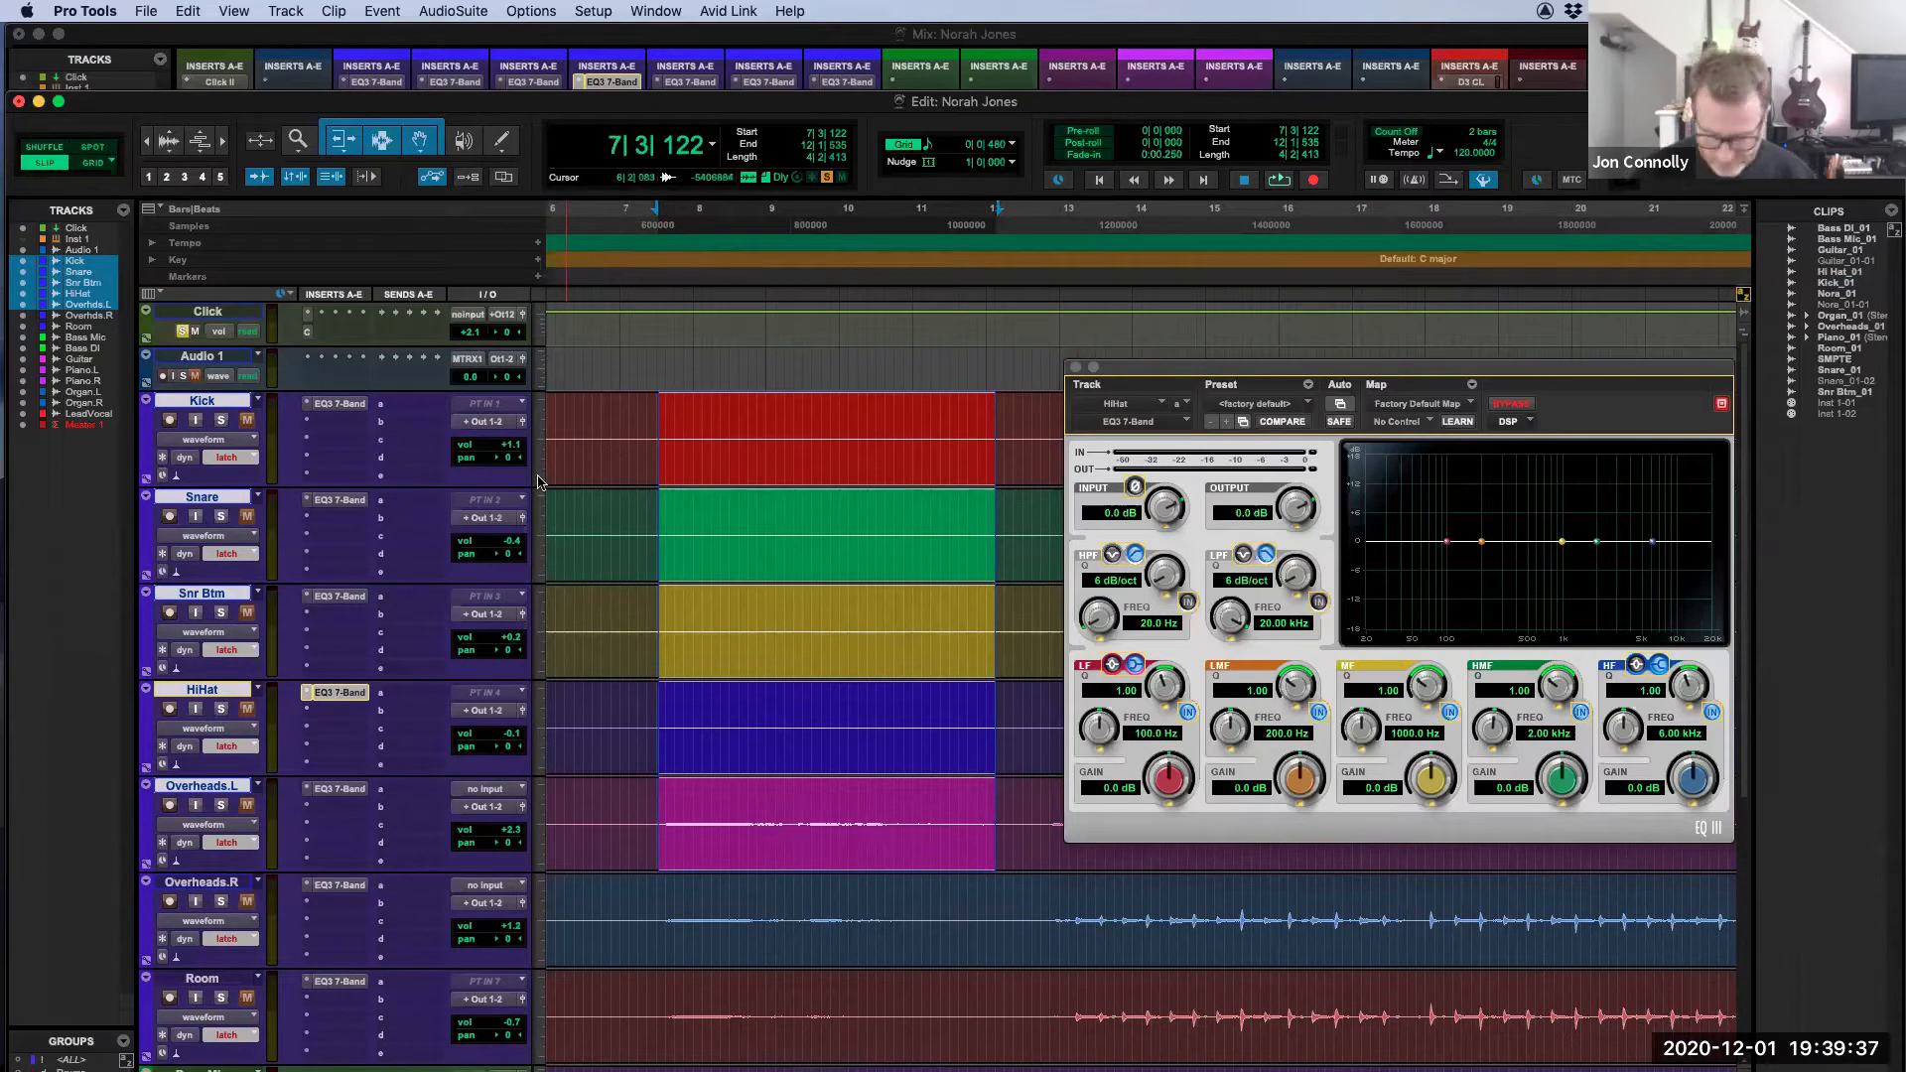
pyautogui.hotkey('ctrl', 'alt', 'Down')
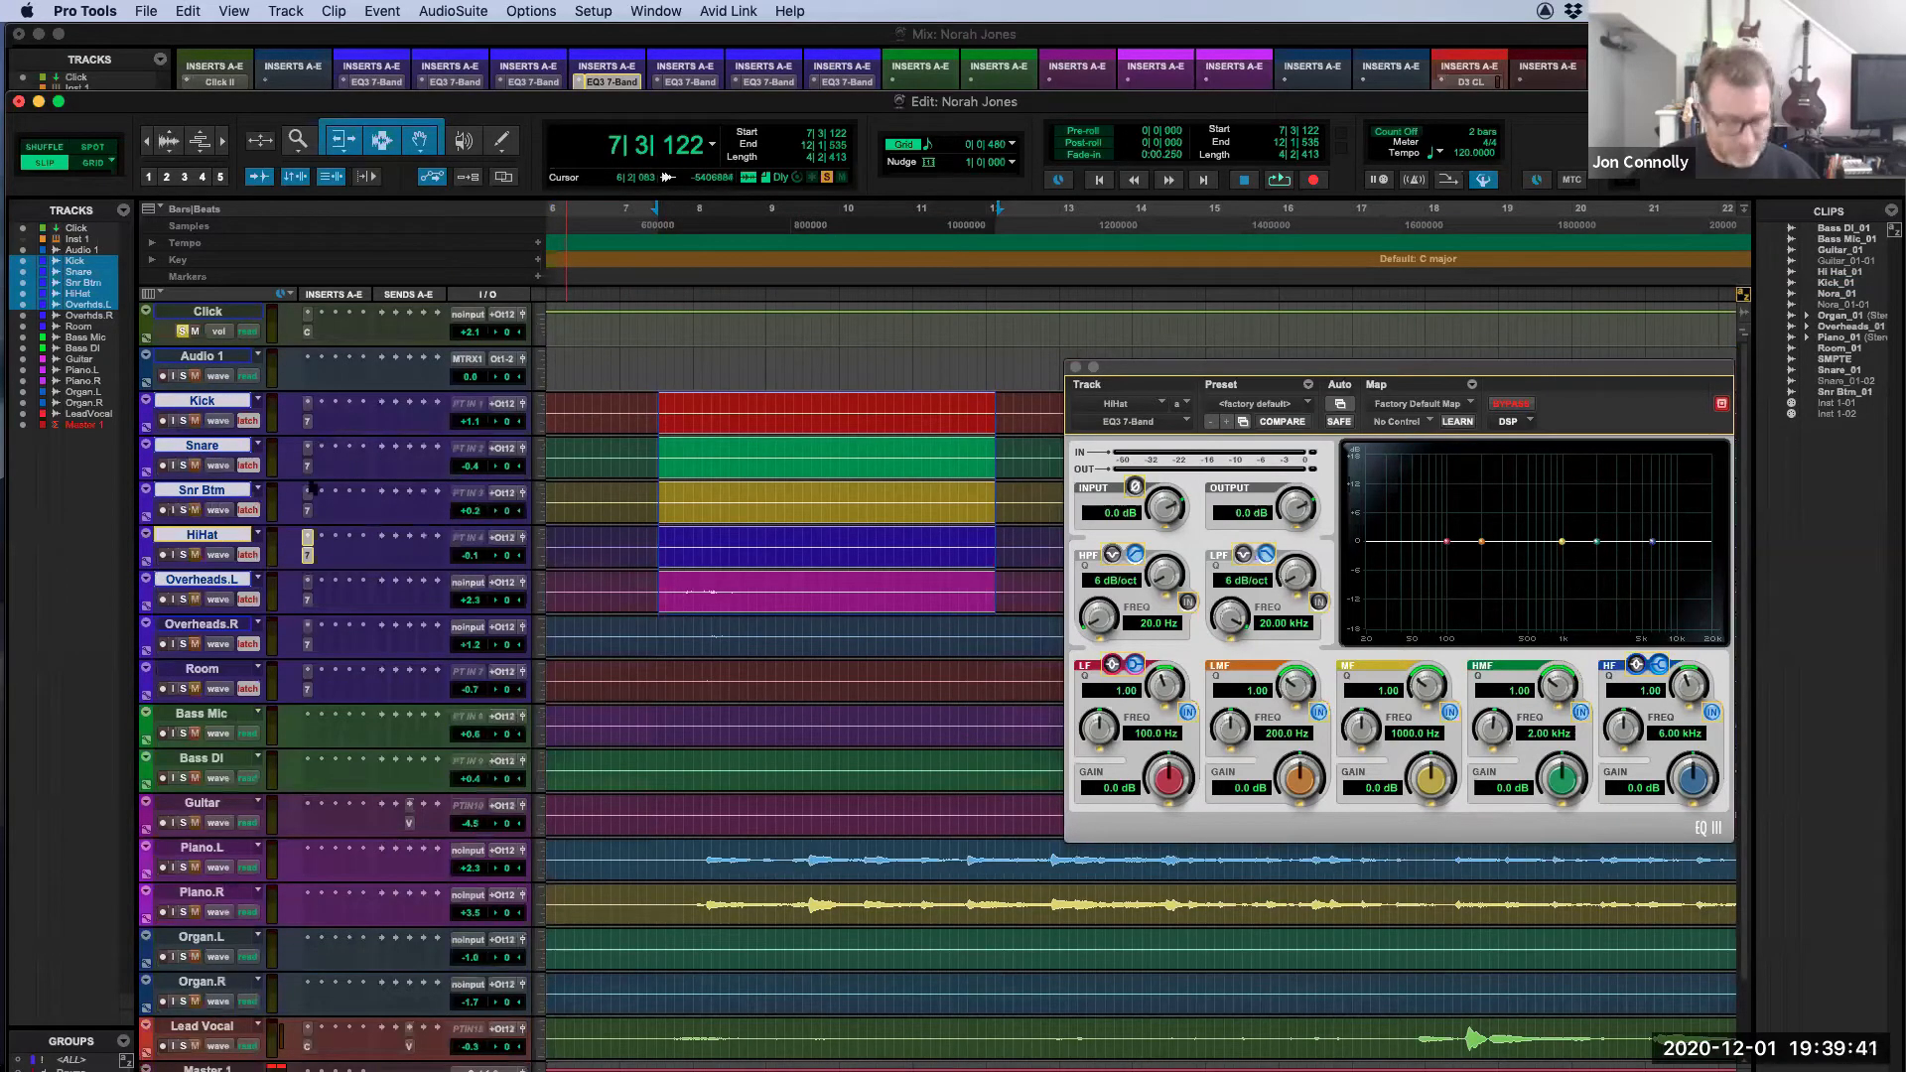
# Step: Set the automation mode of the selected Kick through Overheads.L tracks to read, and select 7|2|041 to 10|4|599 on Kick
pyautogui.click(248, 422)
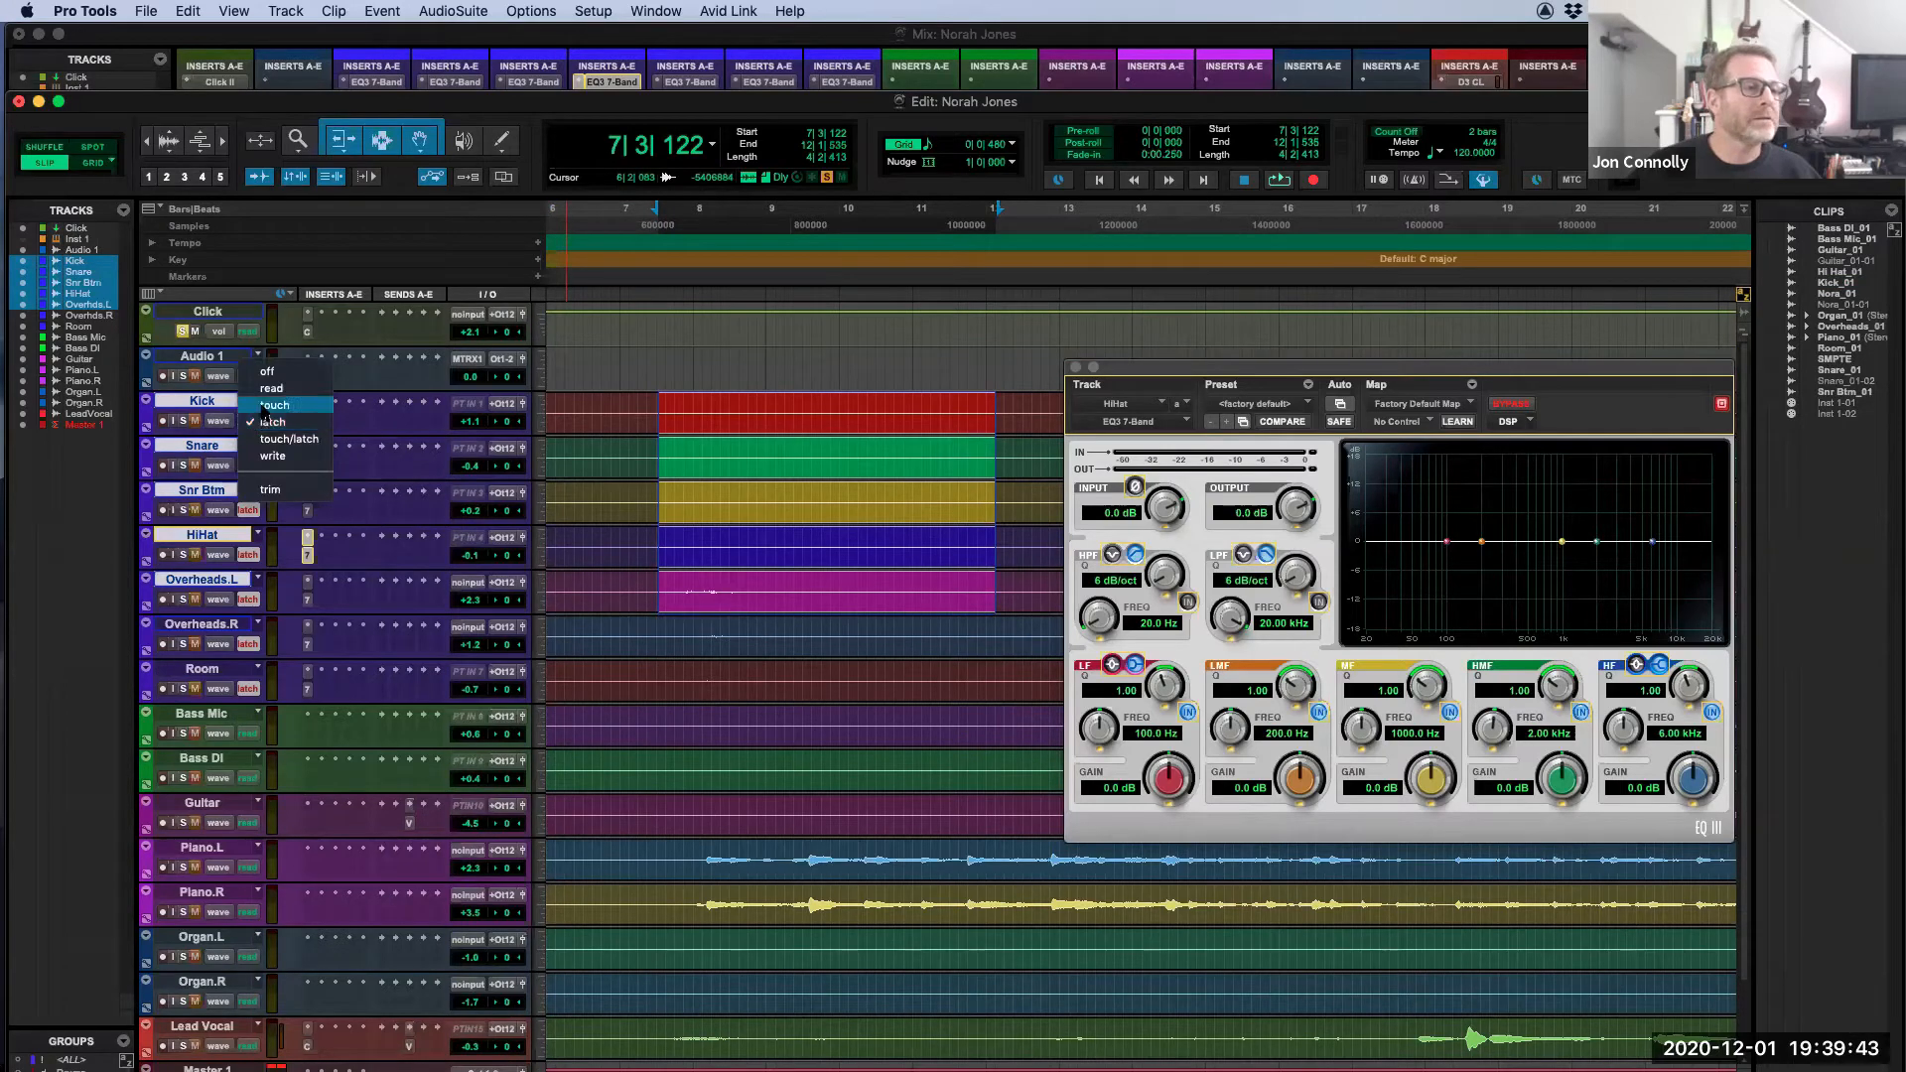
pyautogui.keyDown('alt'); pyautogui.click(264, 392); pyautogui.keyUp('alt')
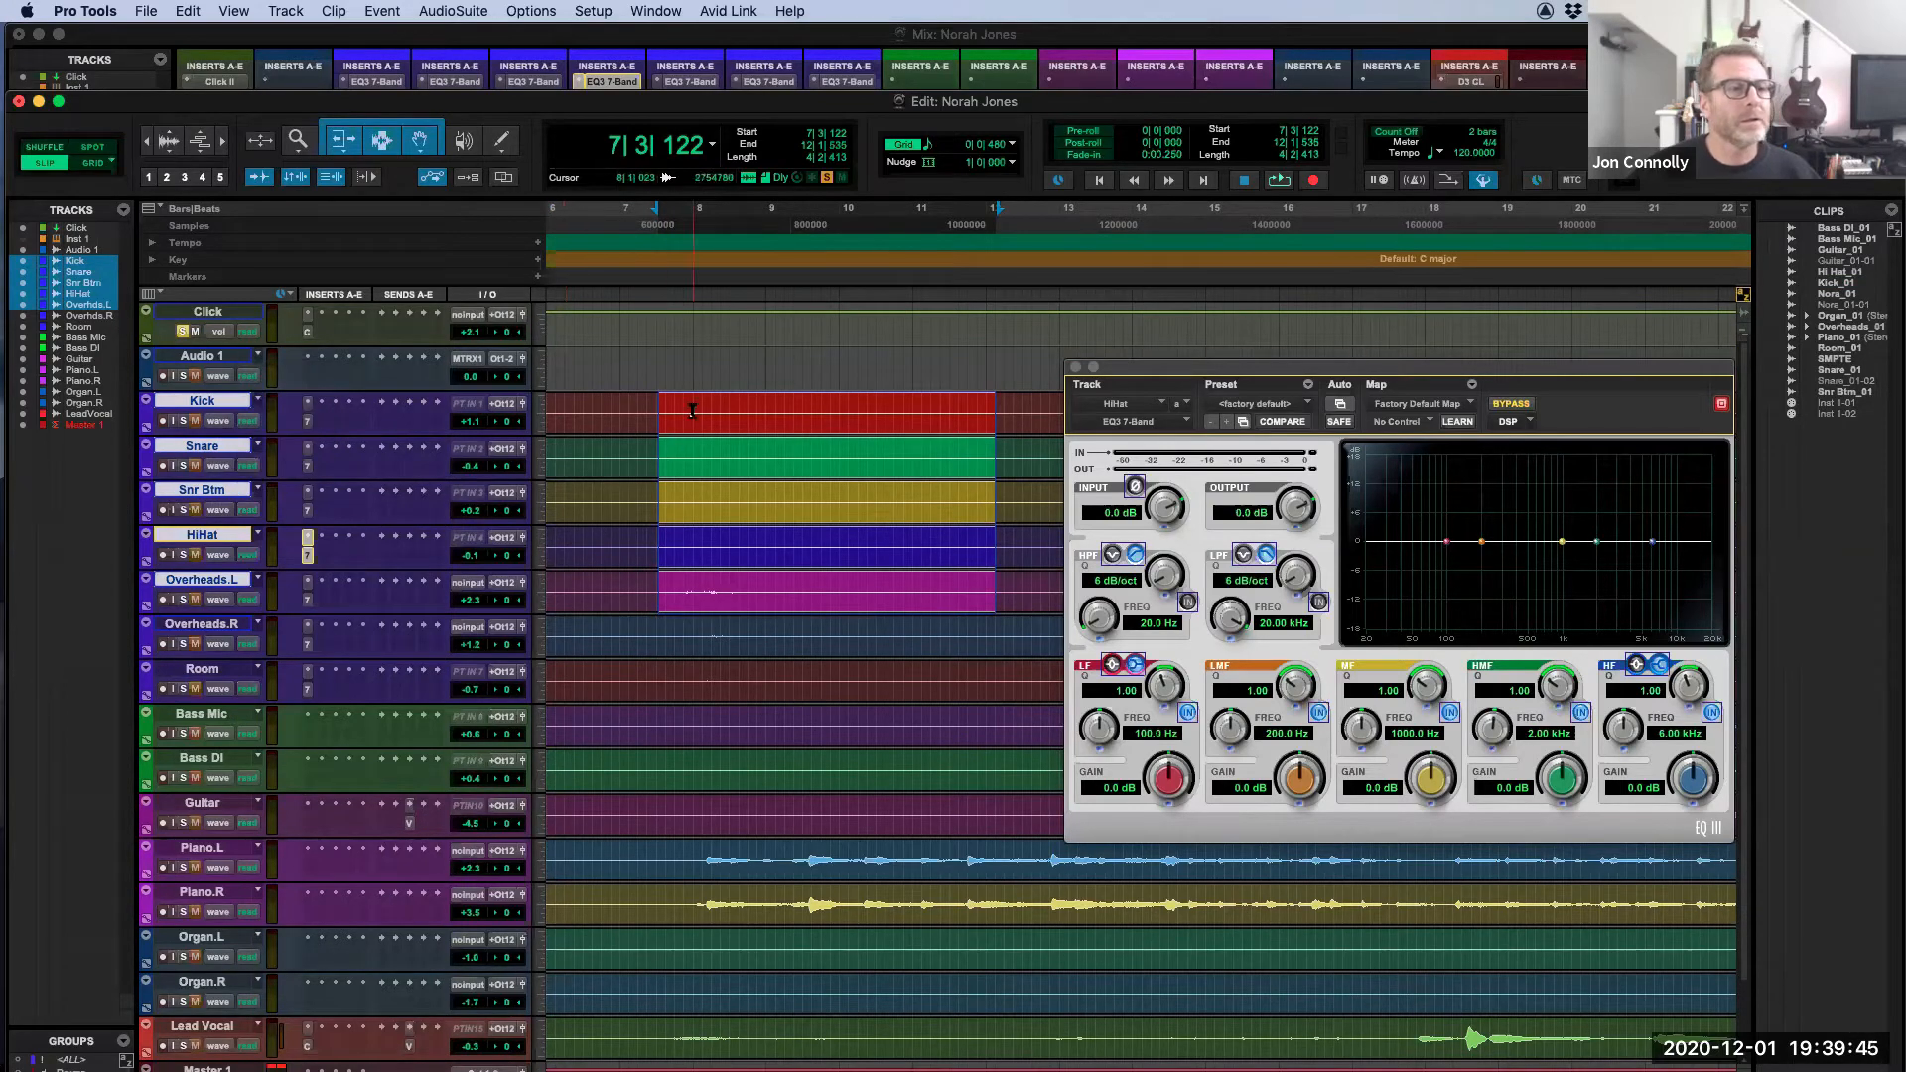
pyautogui.moveTo(638, 411); pyautogui.dragTo(904, 428)
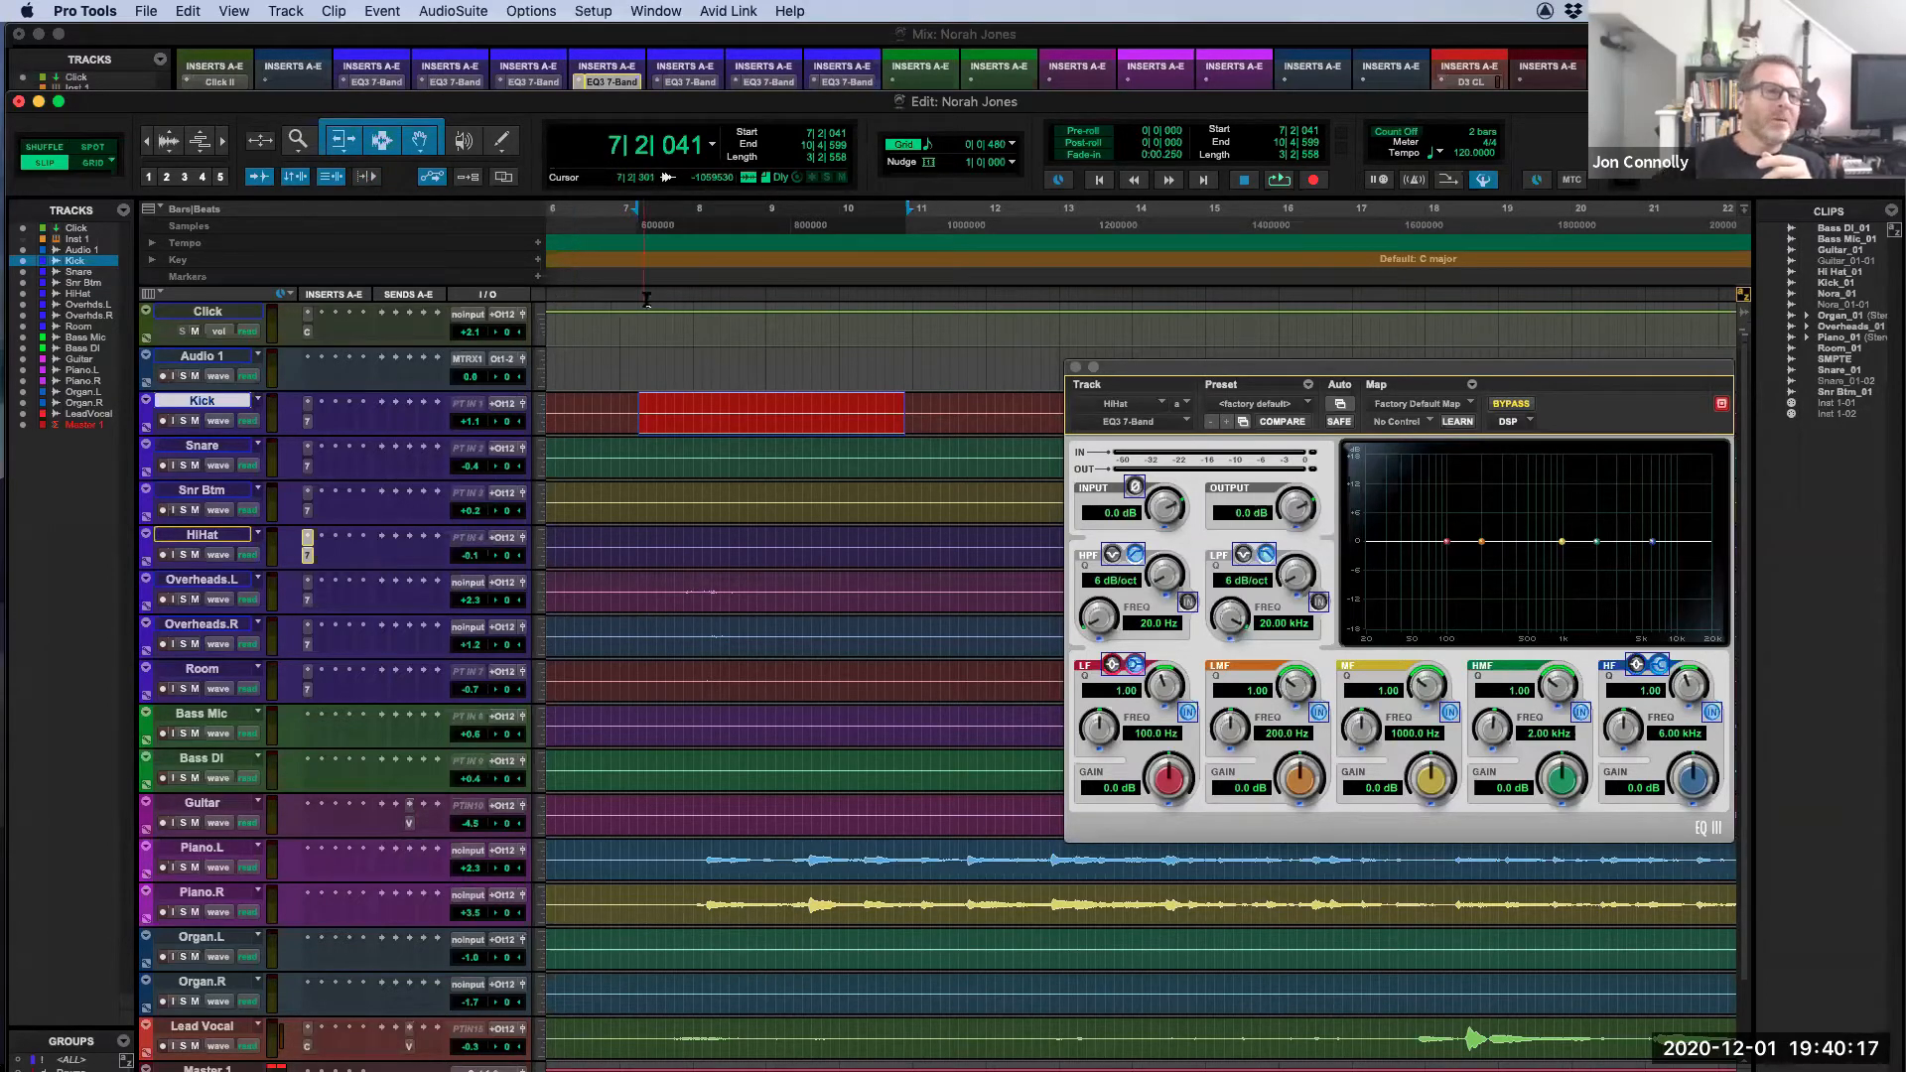
# Step: Place the insertion point at 7|2|145 on Audio 1, solo the track, and play and stop from there twice
pyautogui.click(640, 370)
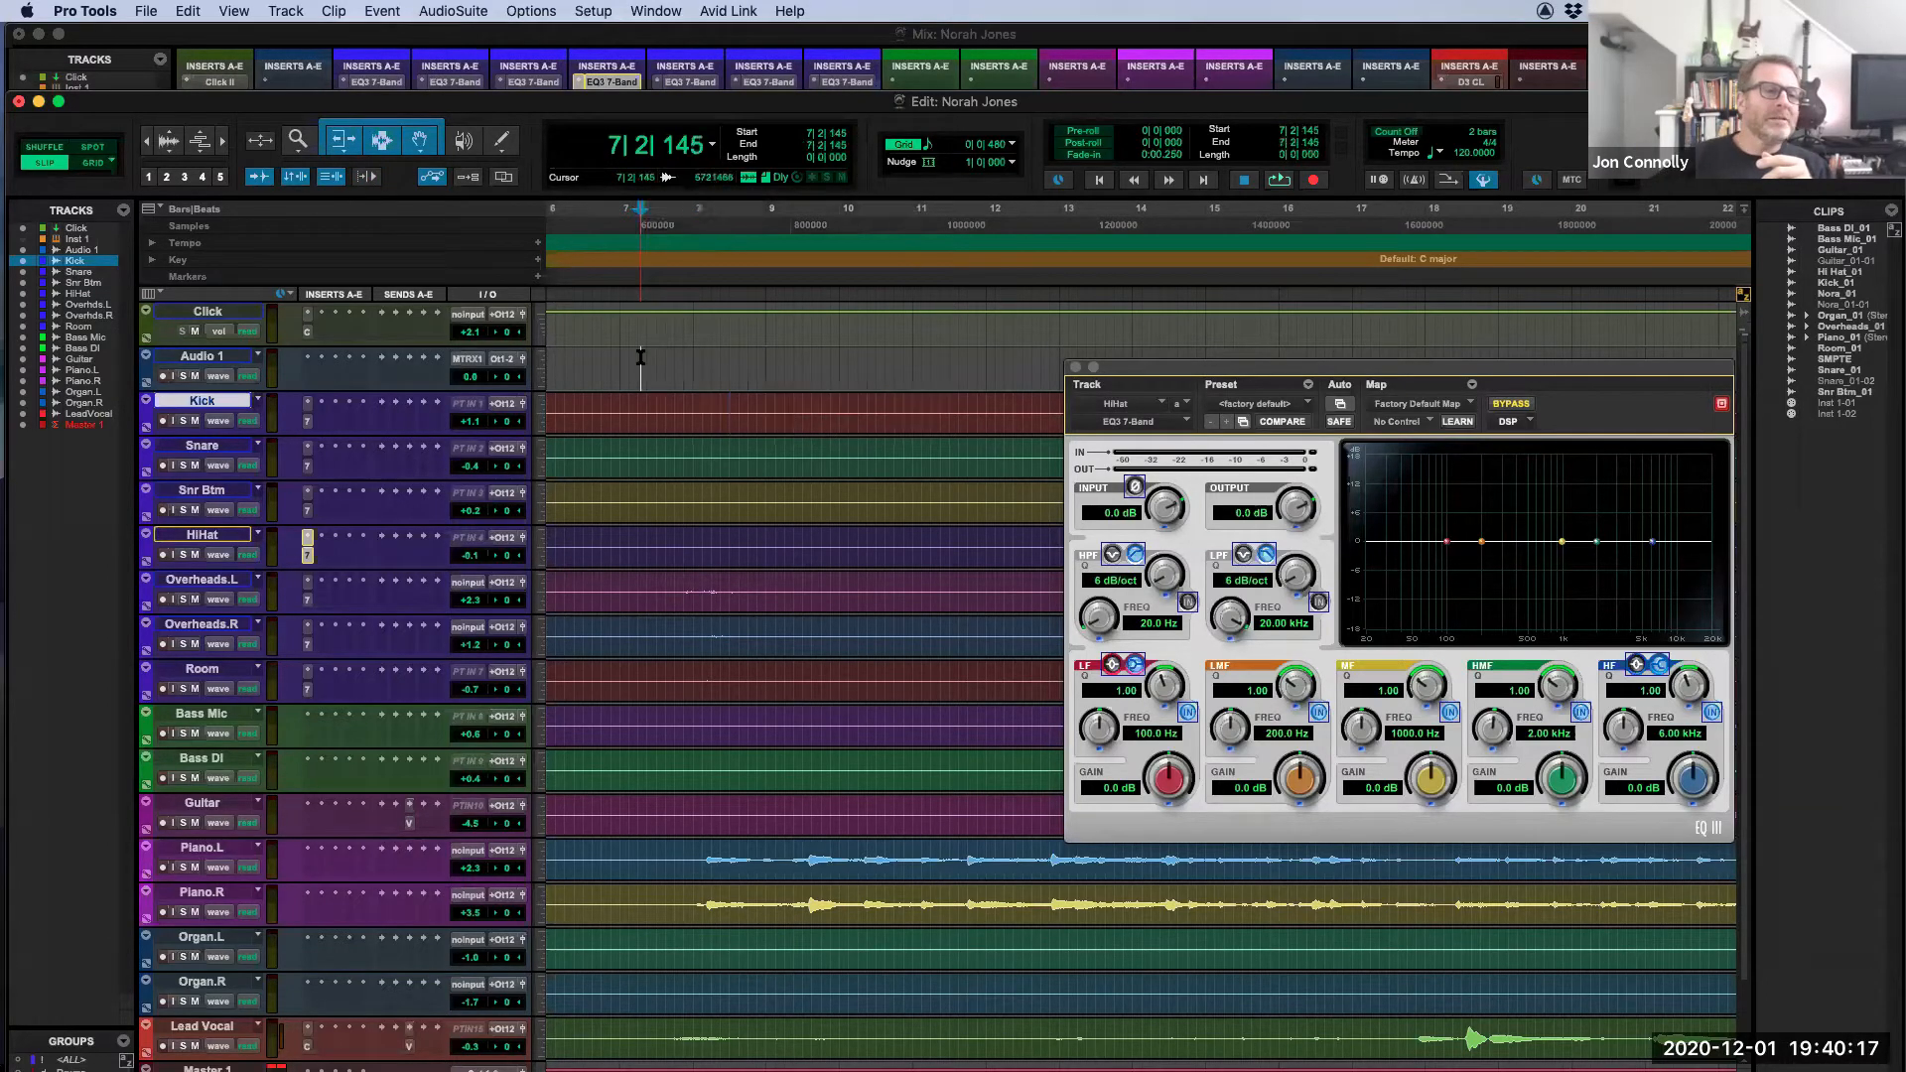
pyautogui.click(183, 376)
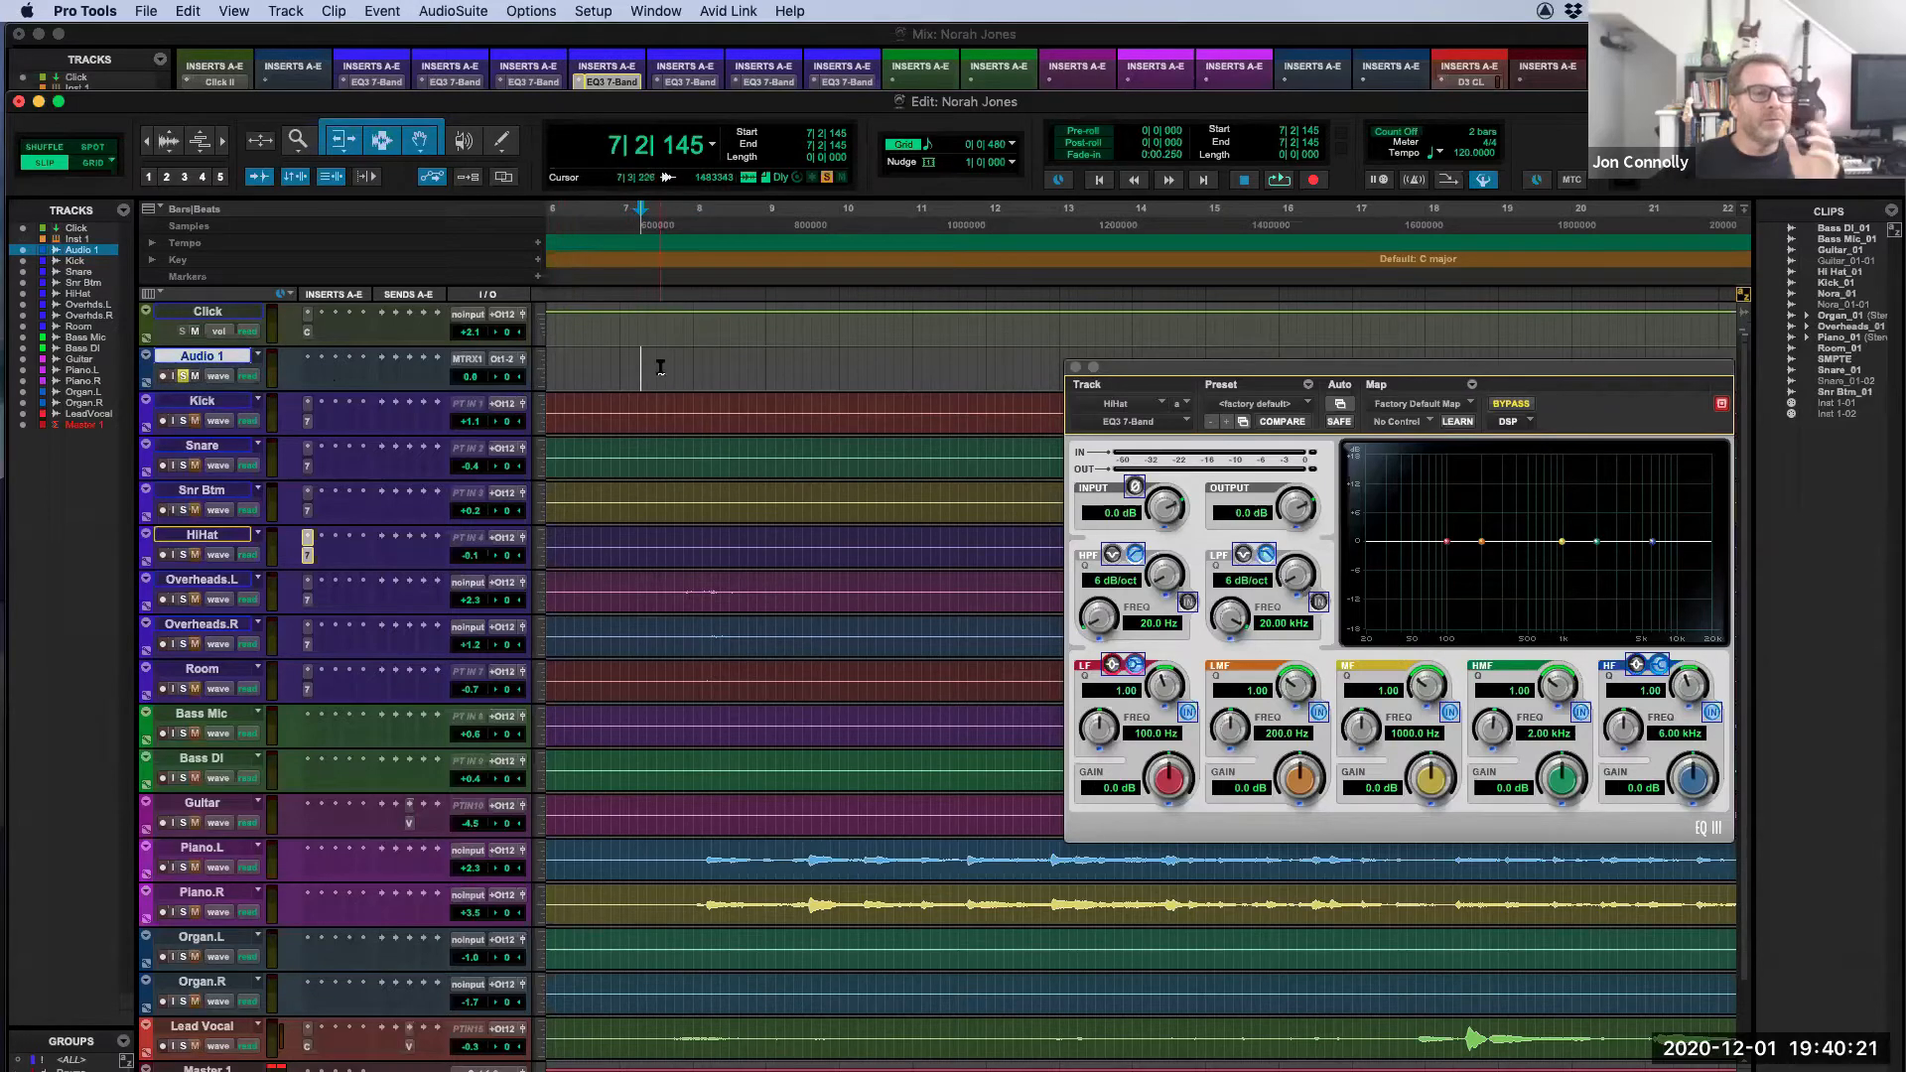
pyautogui.press('space')
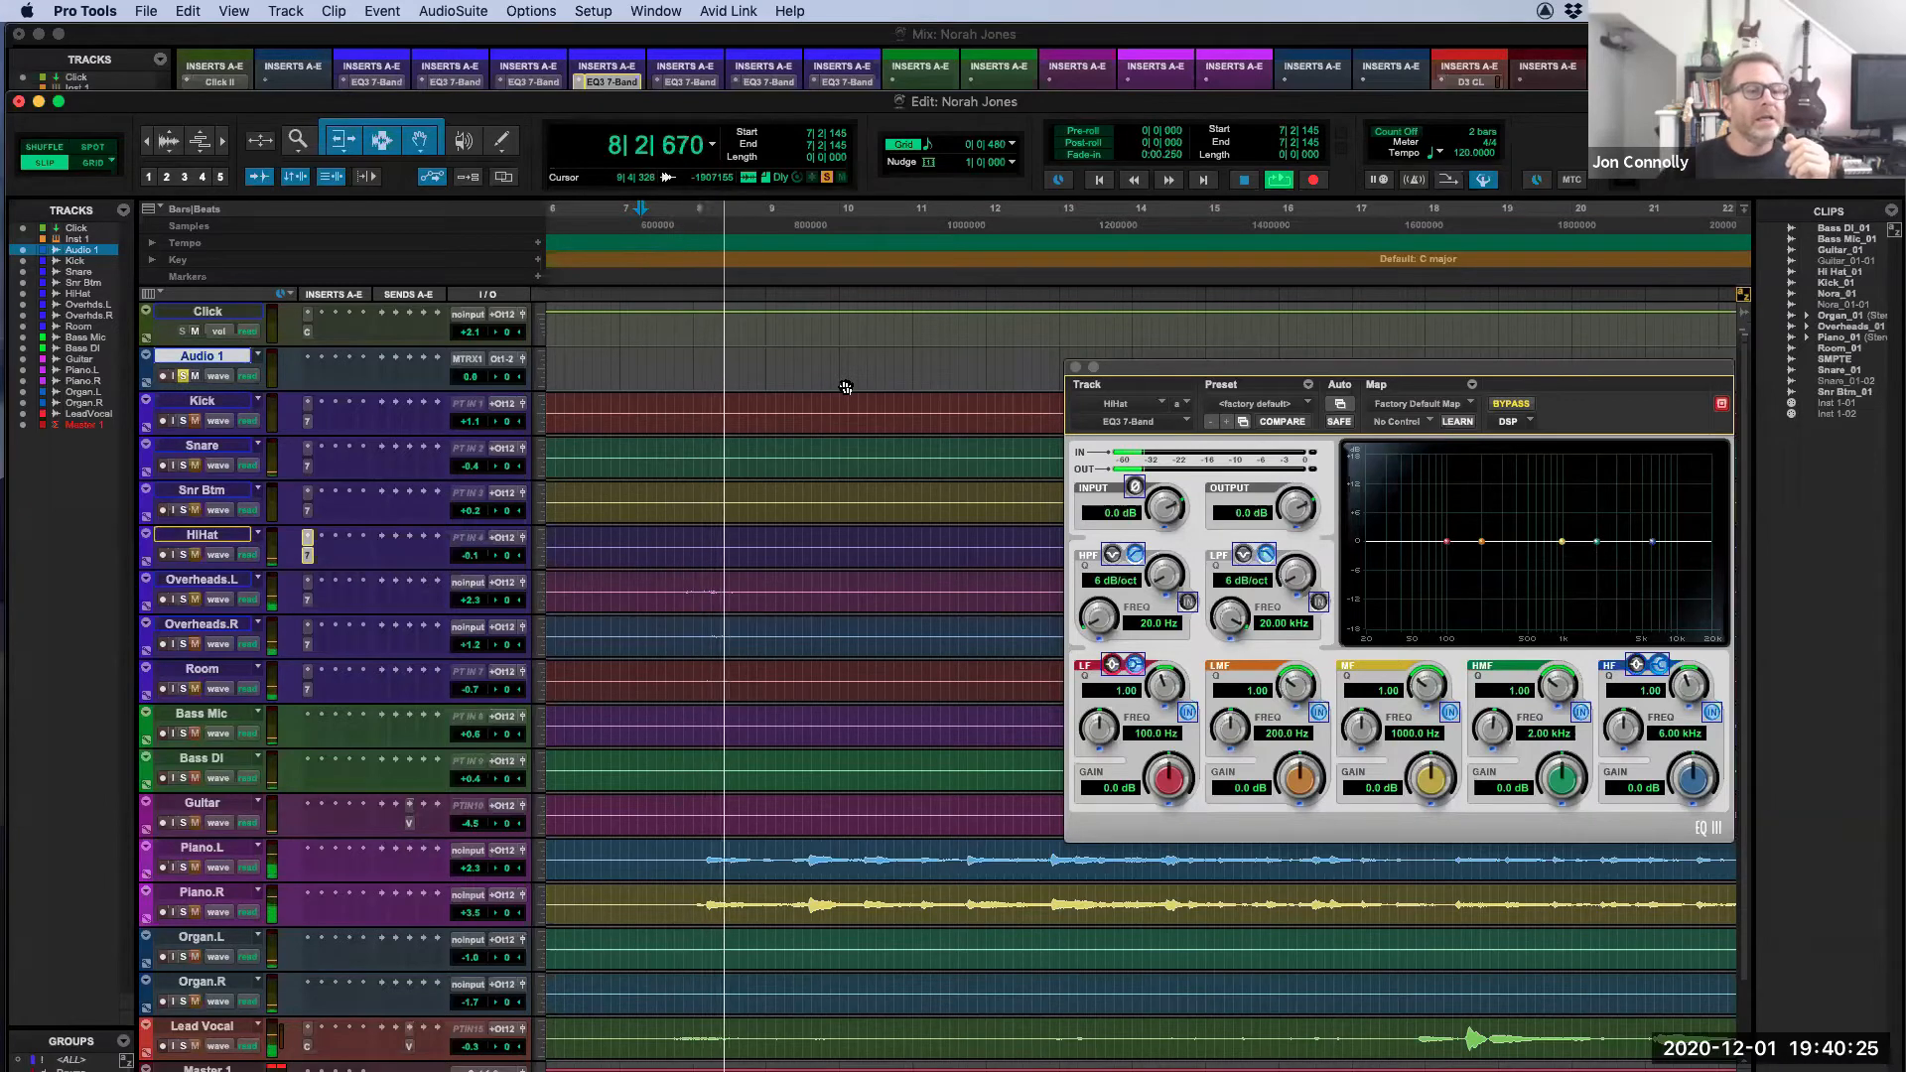
pyautogui.press('space')
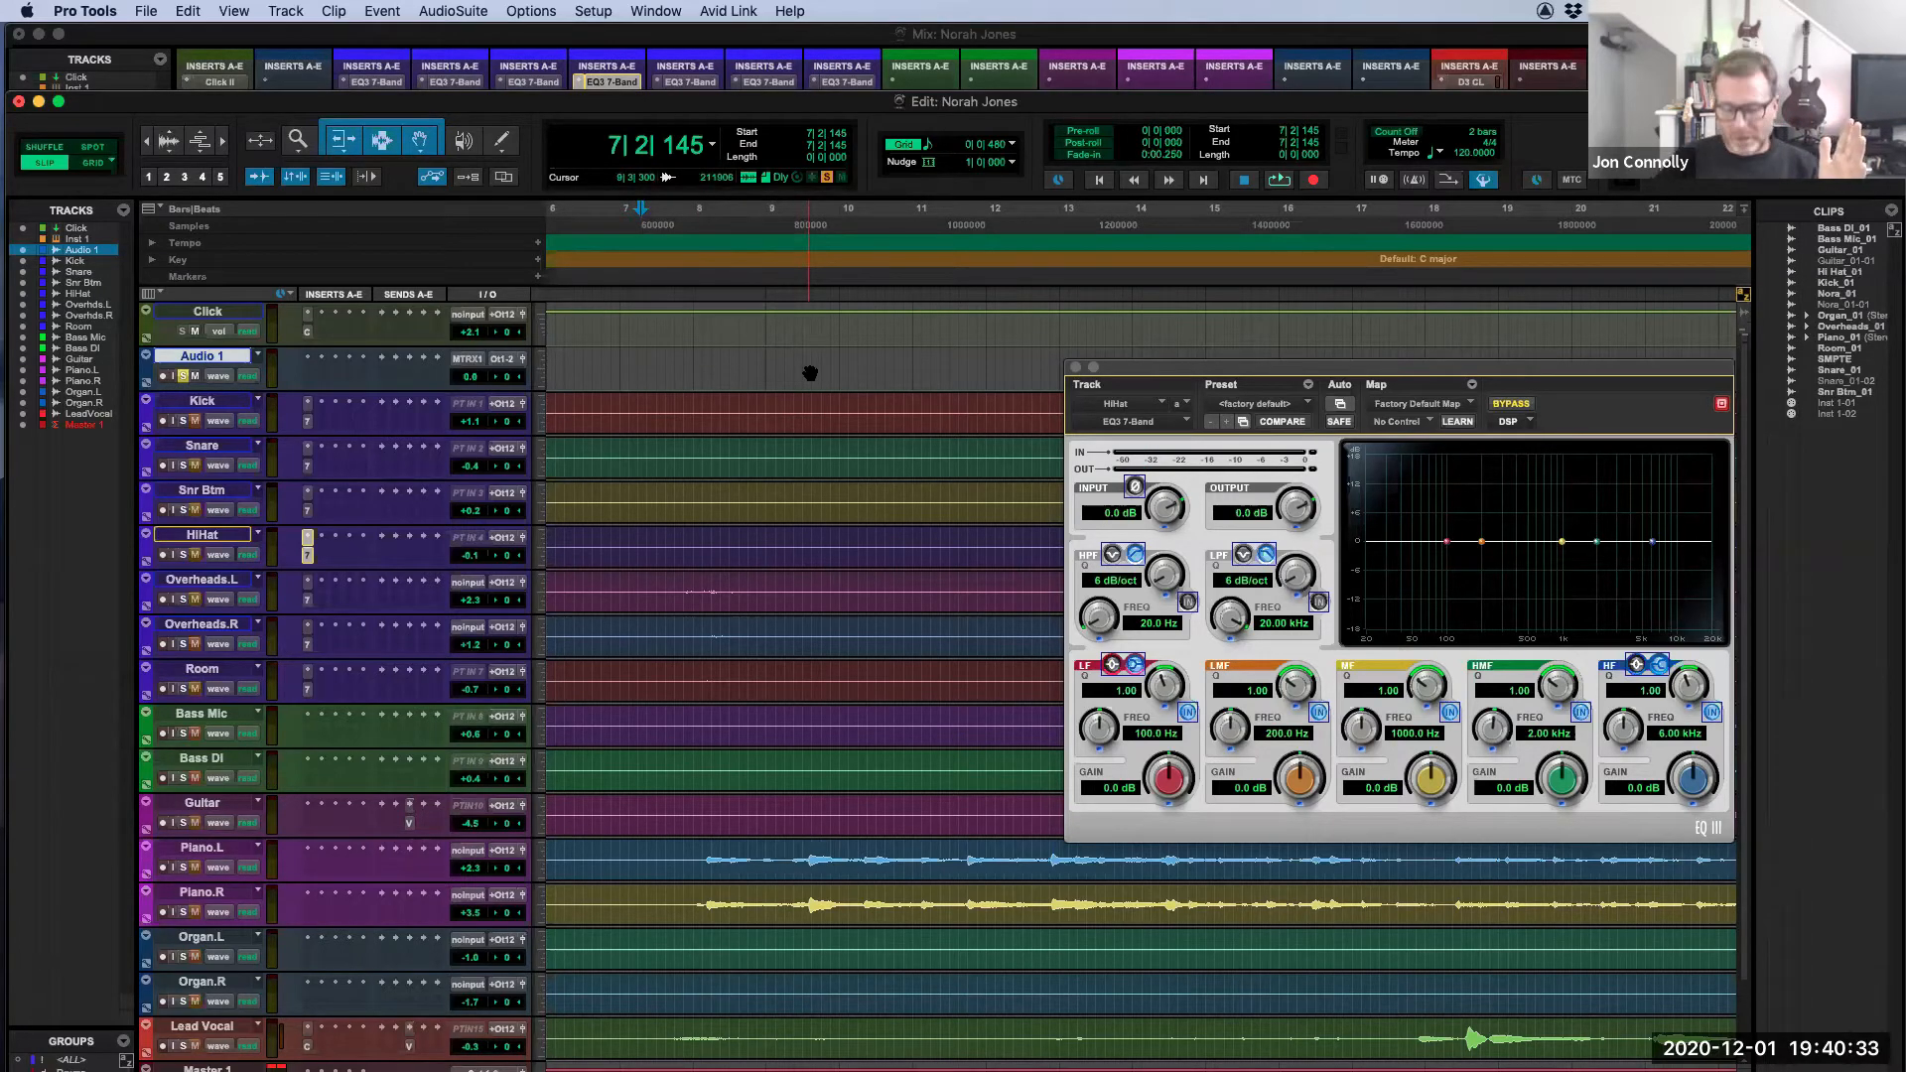
pyautogui.press('space')
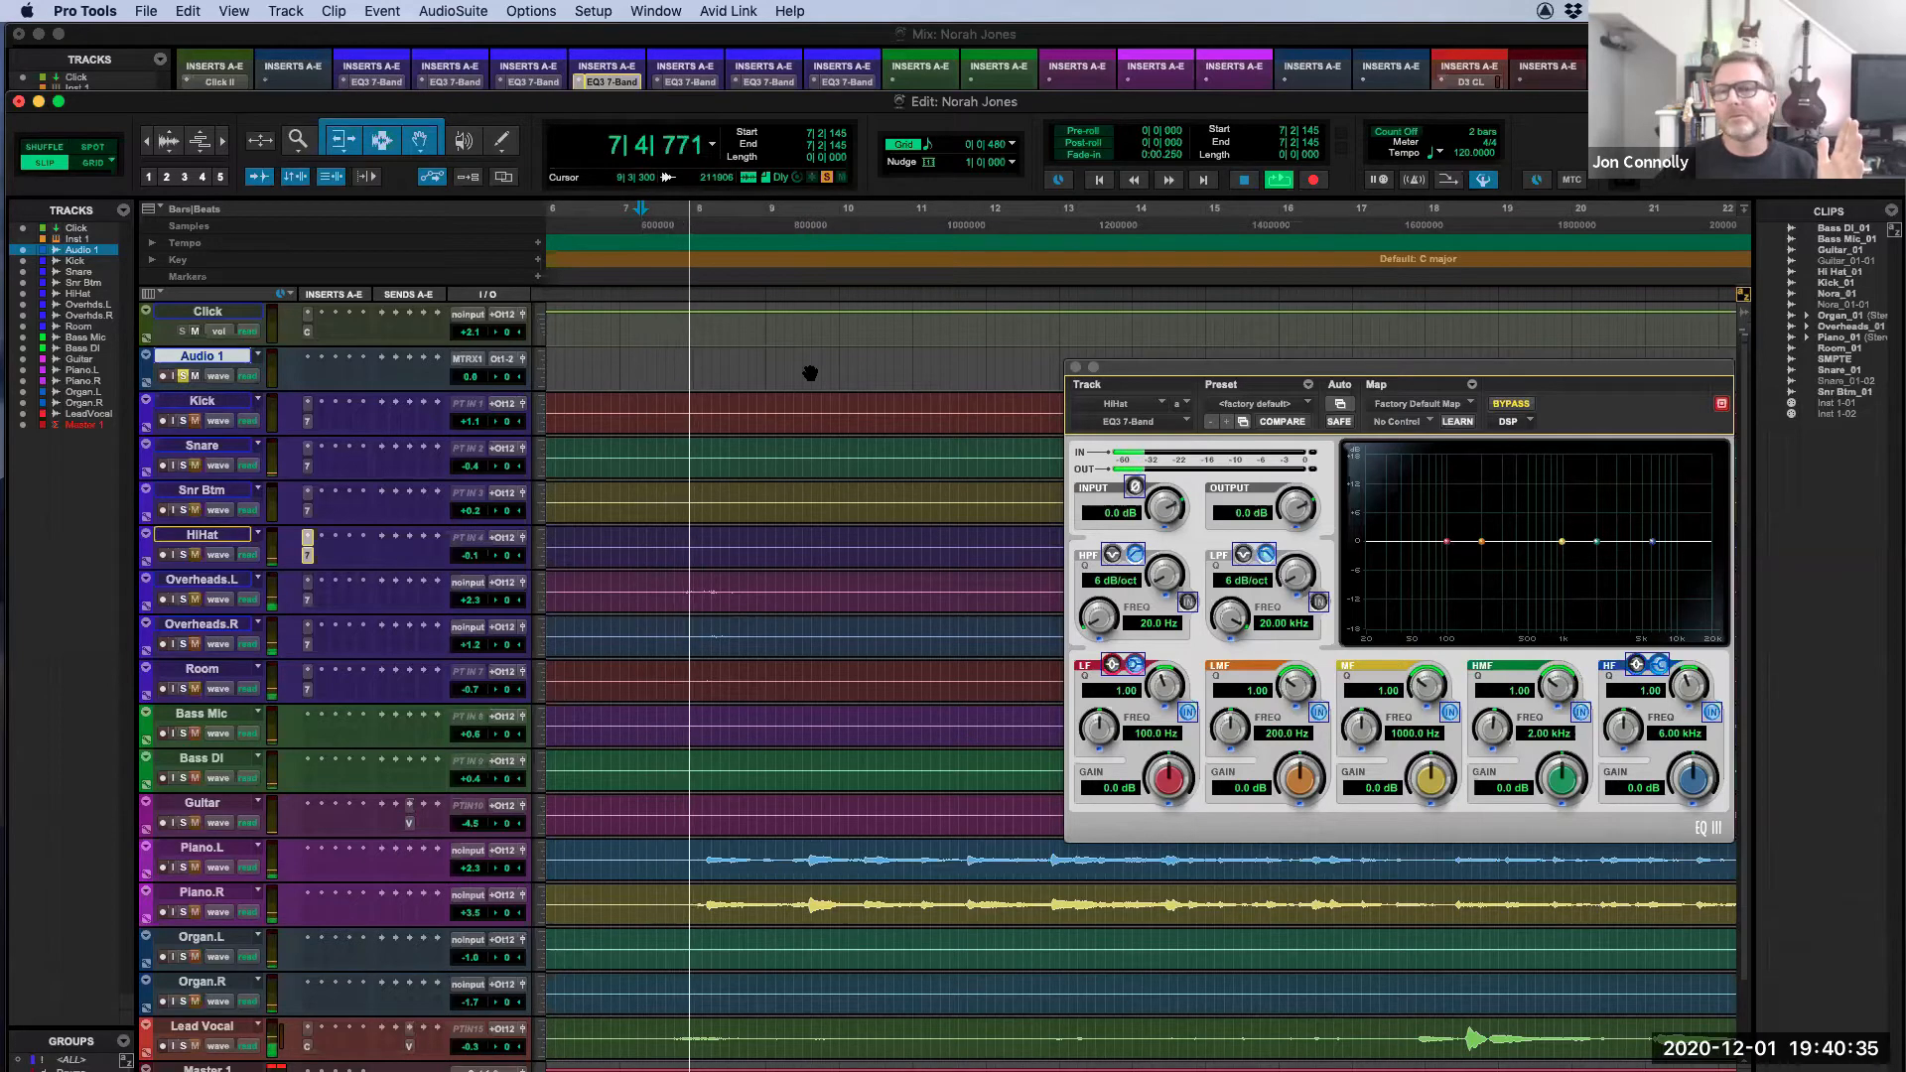
pyautogui.press('space')
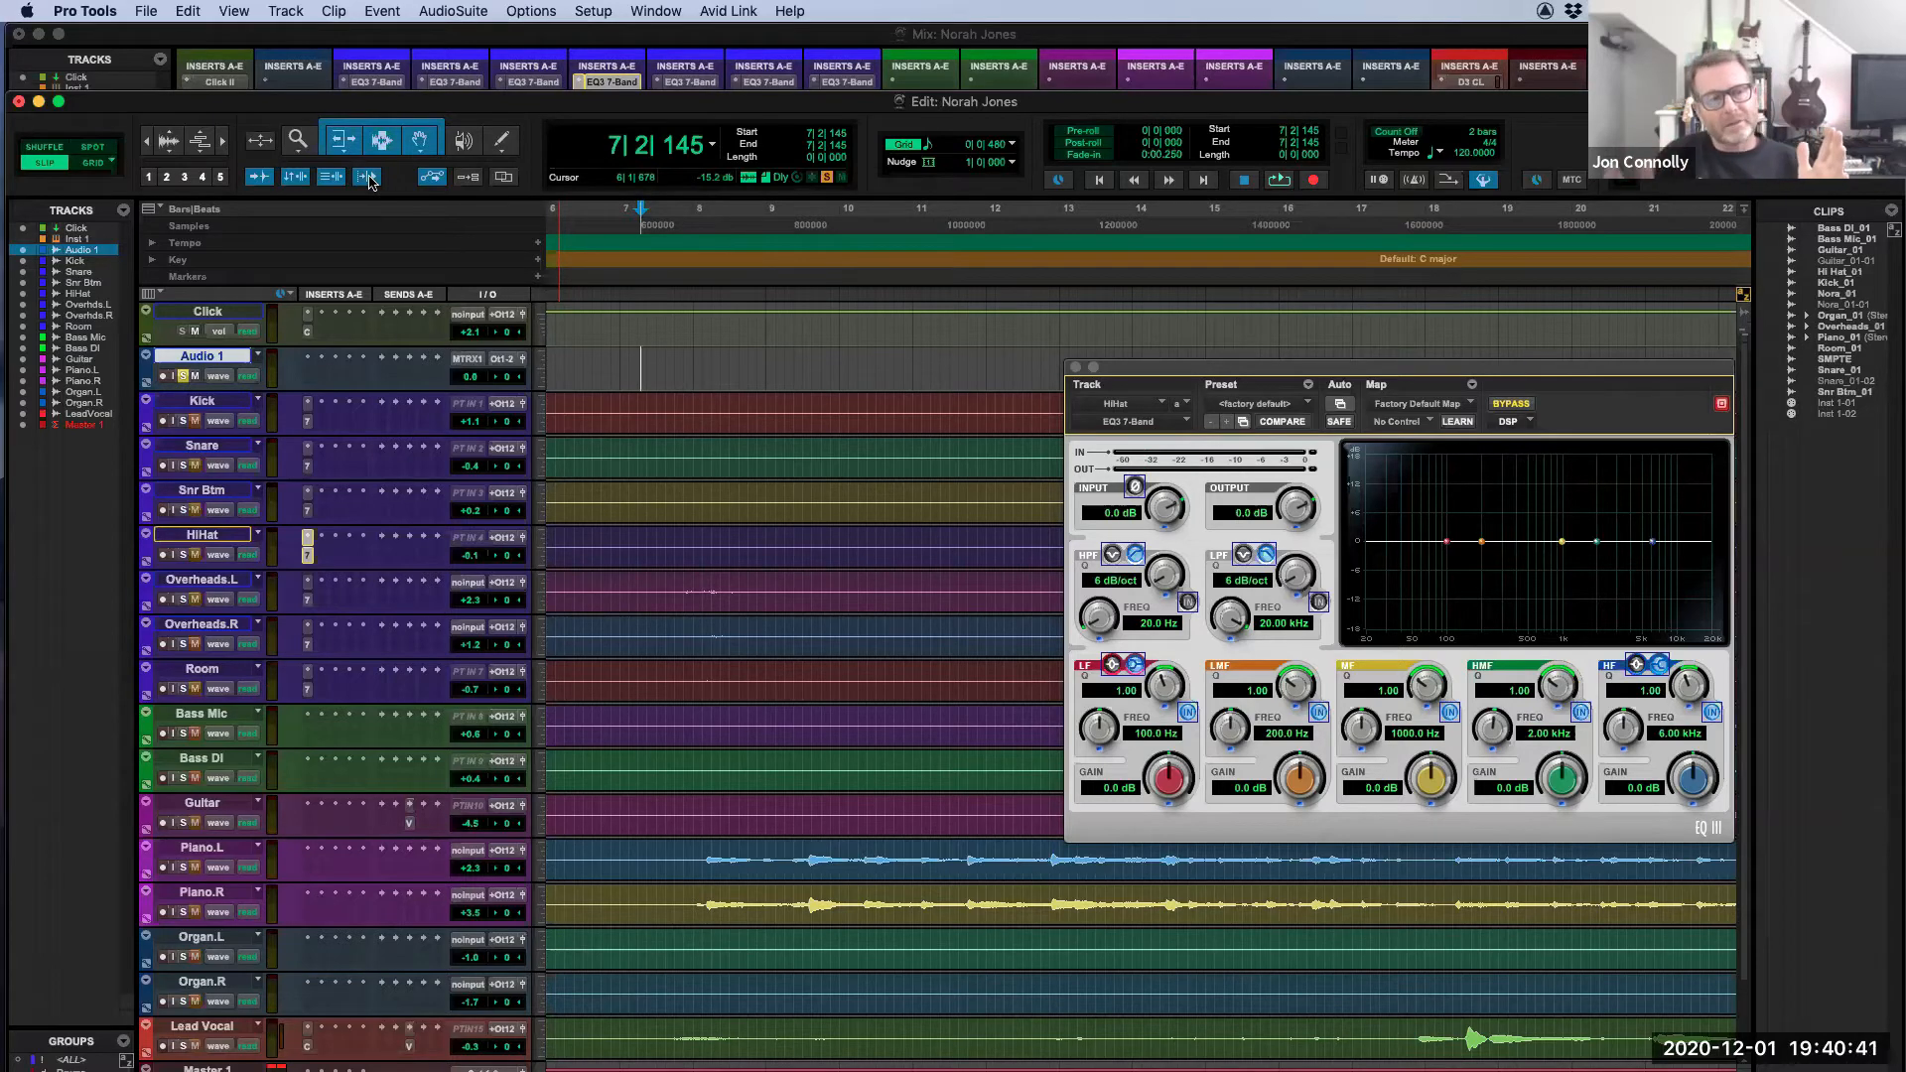
# Step: Play and stop with Insertion Follows Playback on, and repeat from 7|2|718 on Audio 1 with it off
pyautogui.press('space')
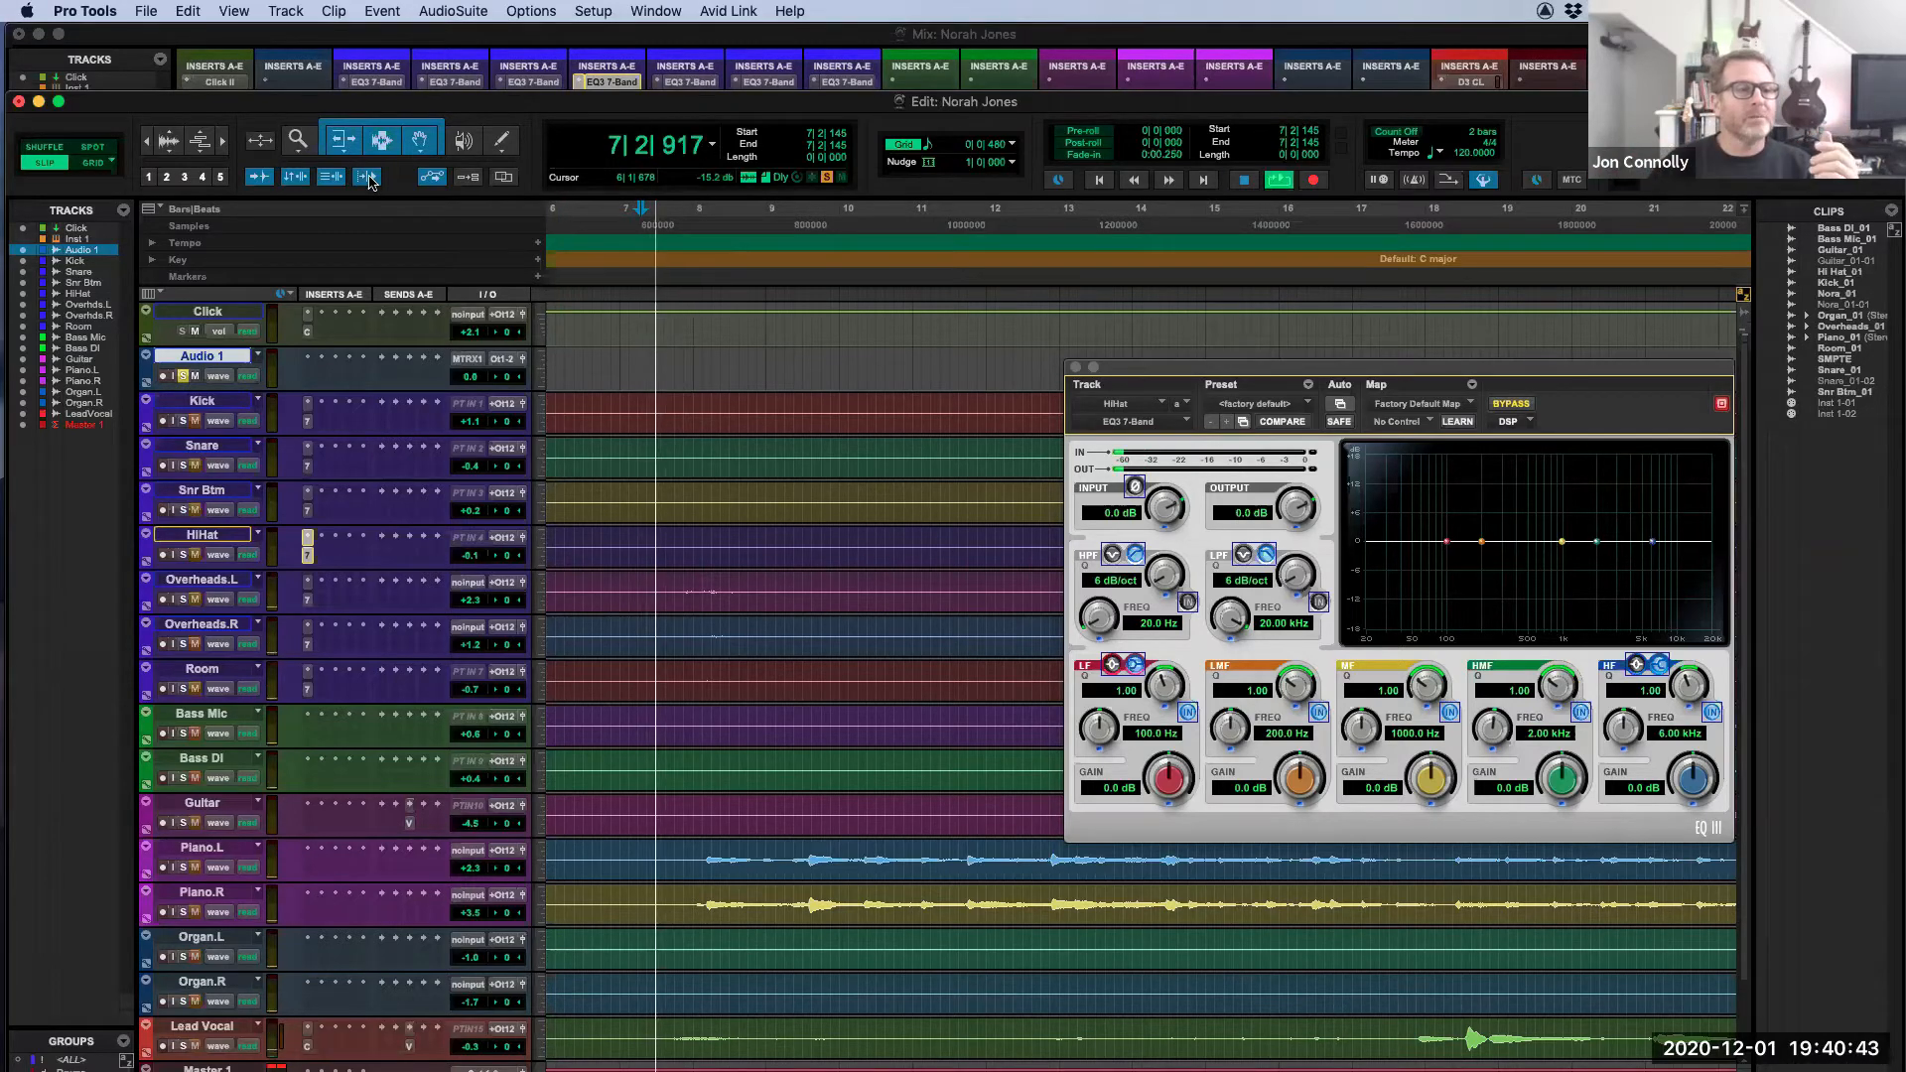
pyautogui.press('space')
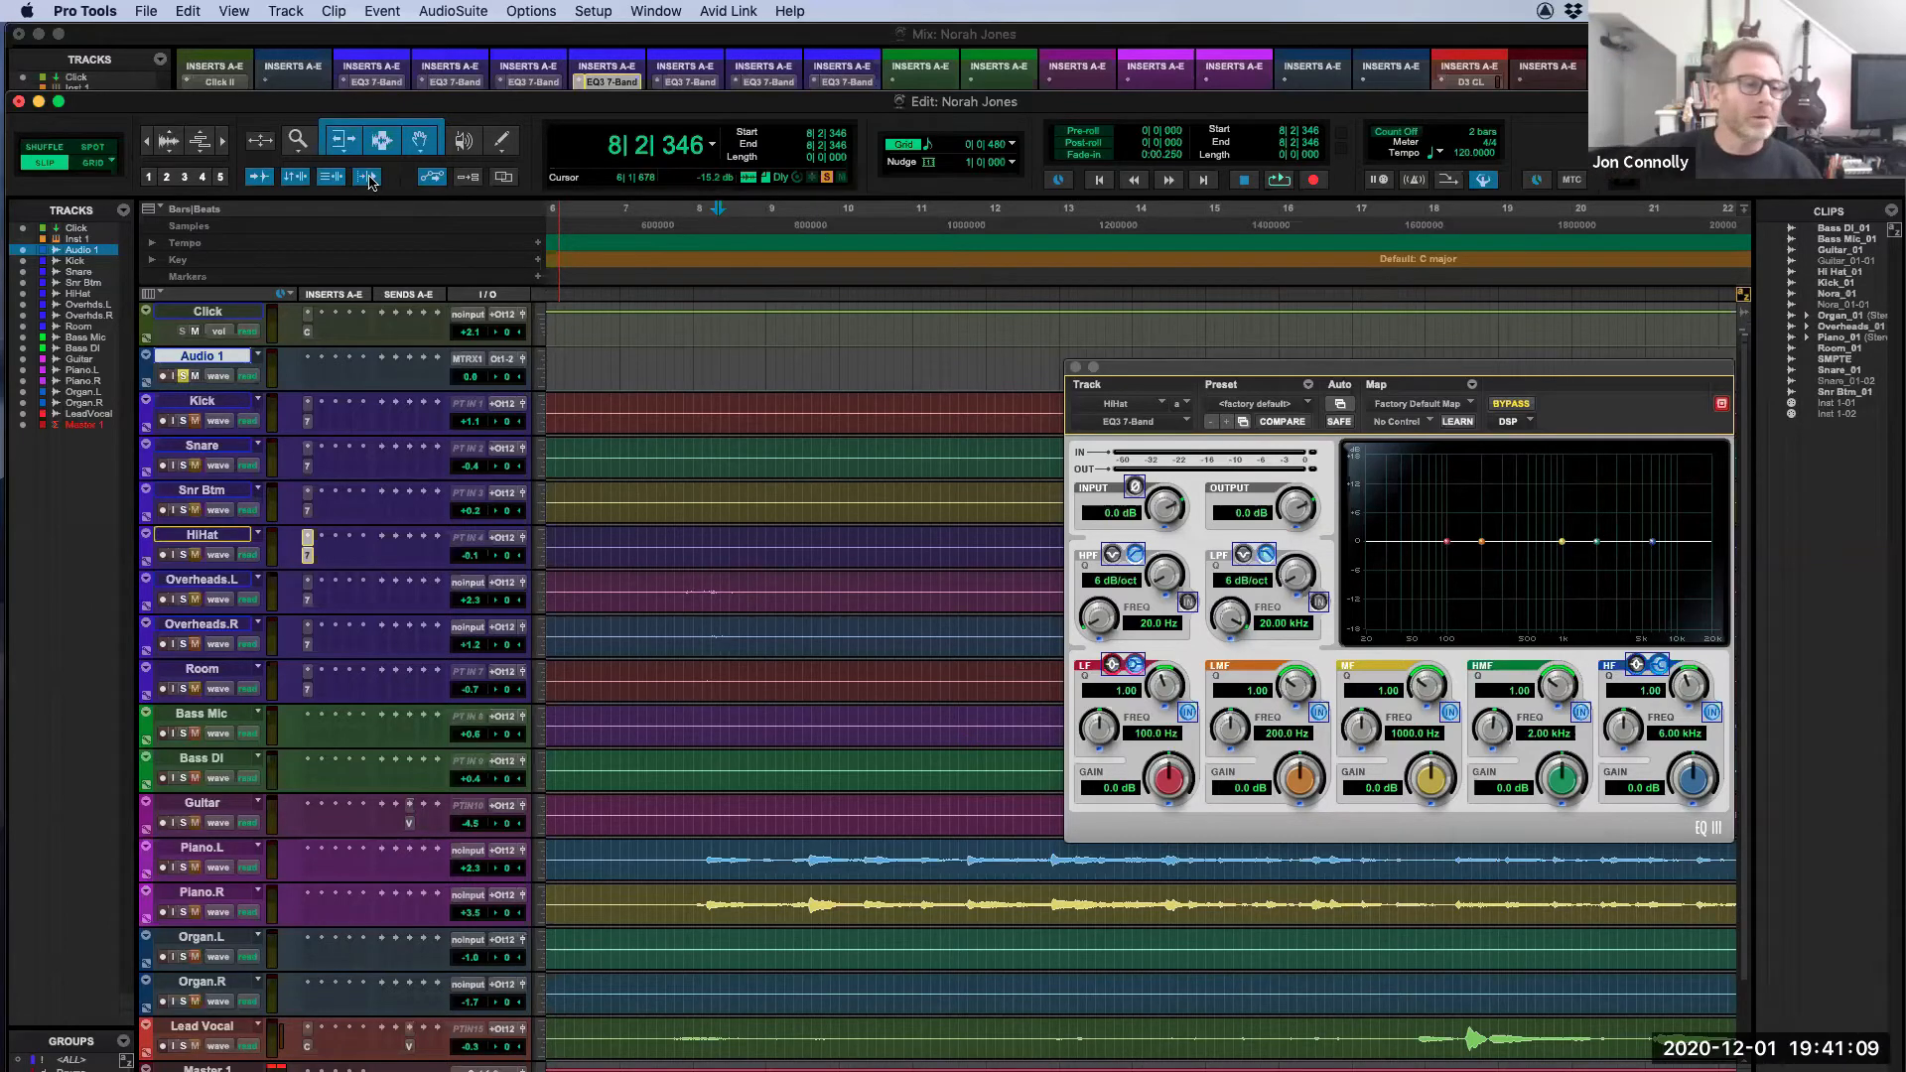
pyautogui.click(650, 363)
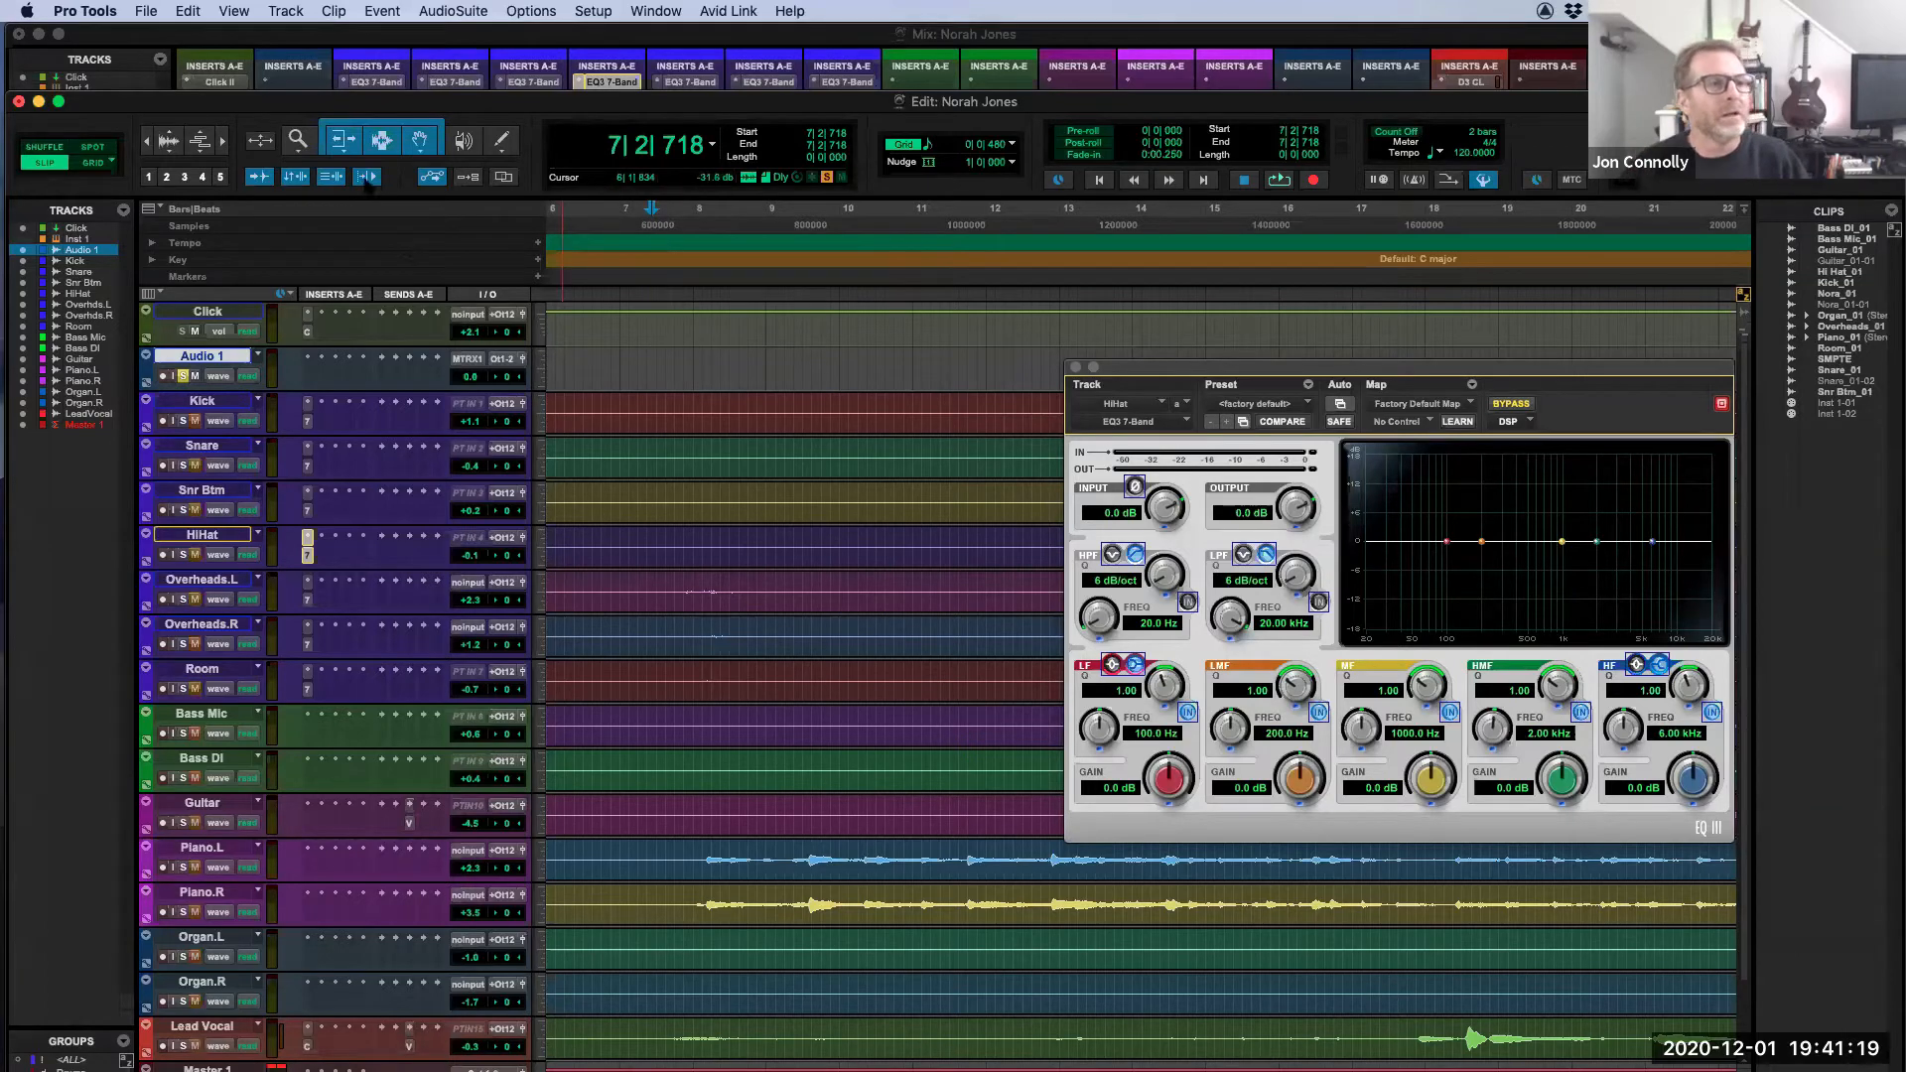
pyautogui.press('space')
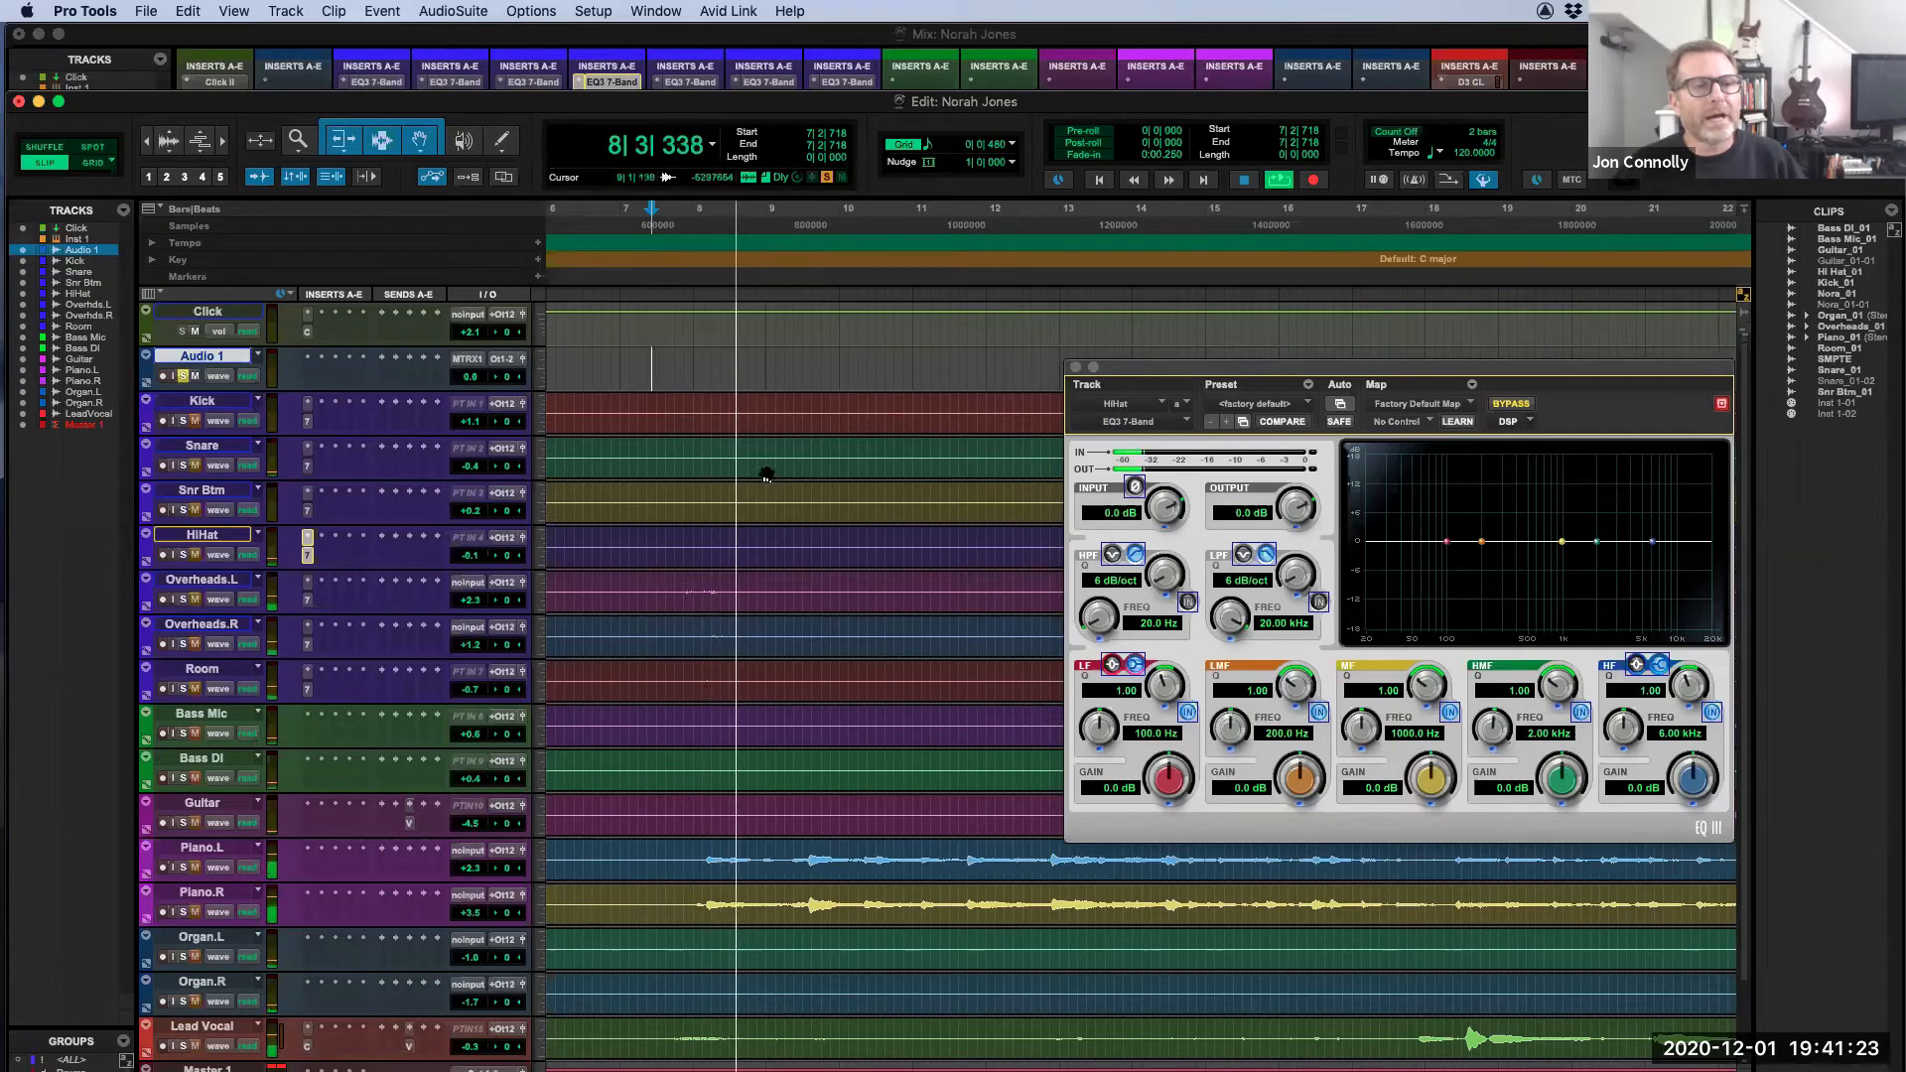
pyautogui.press('space')
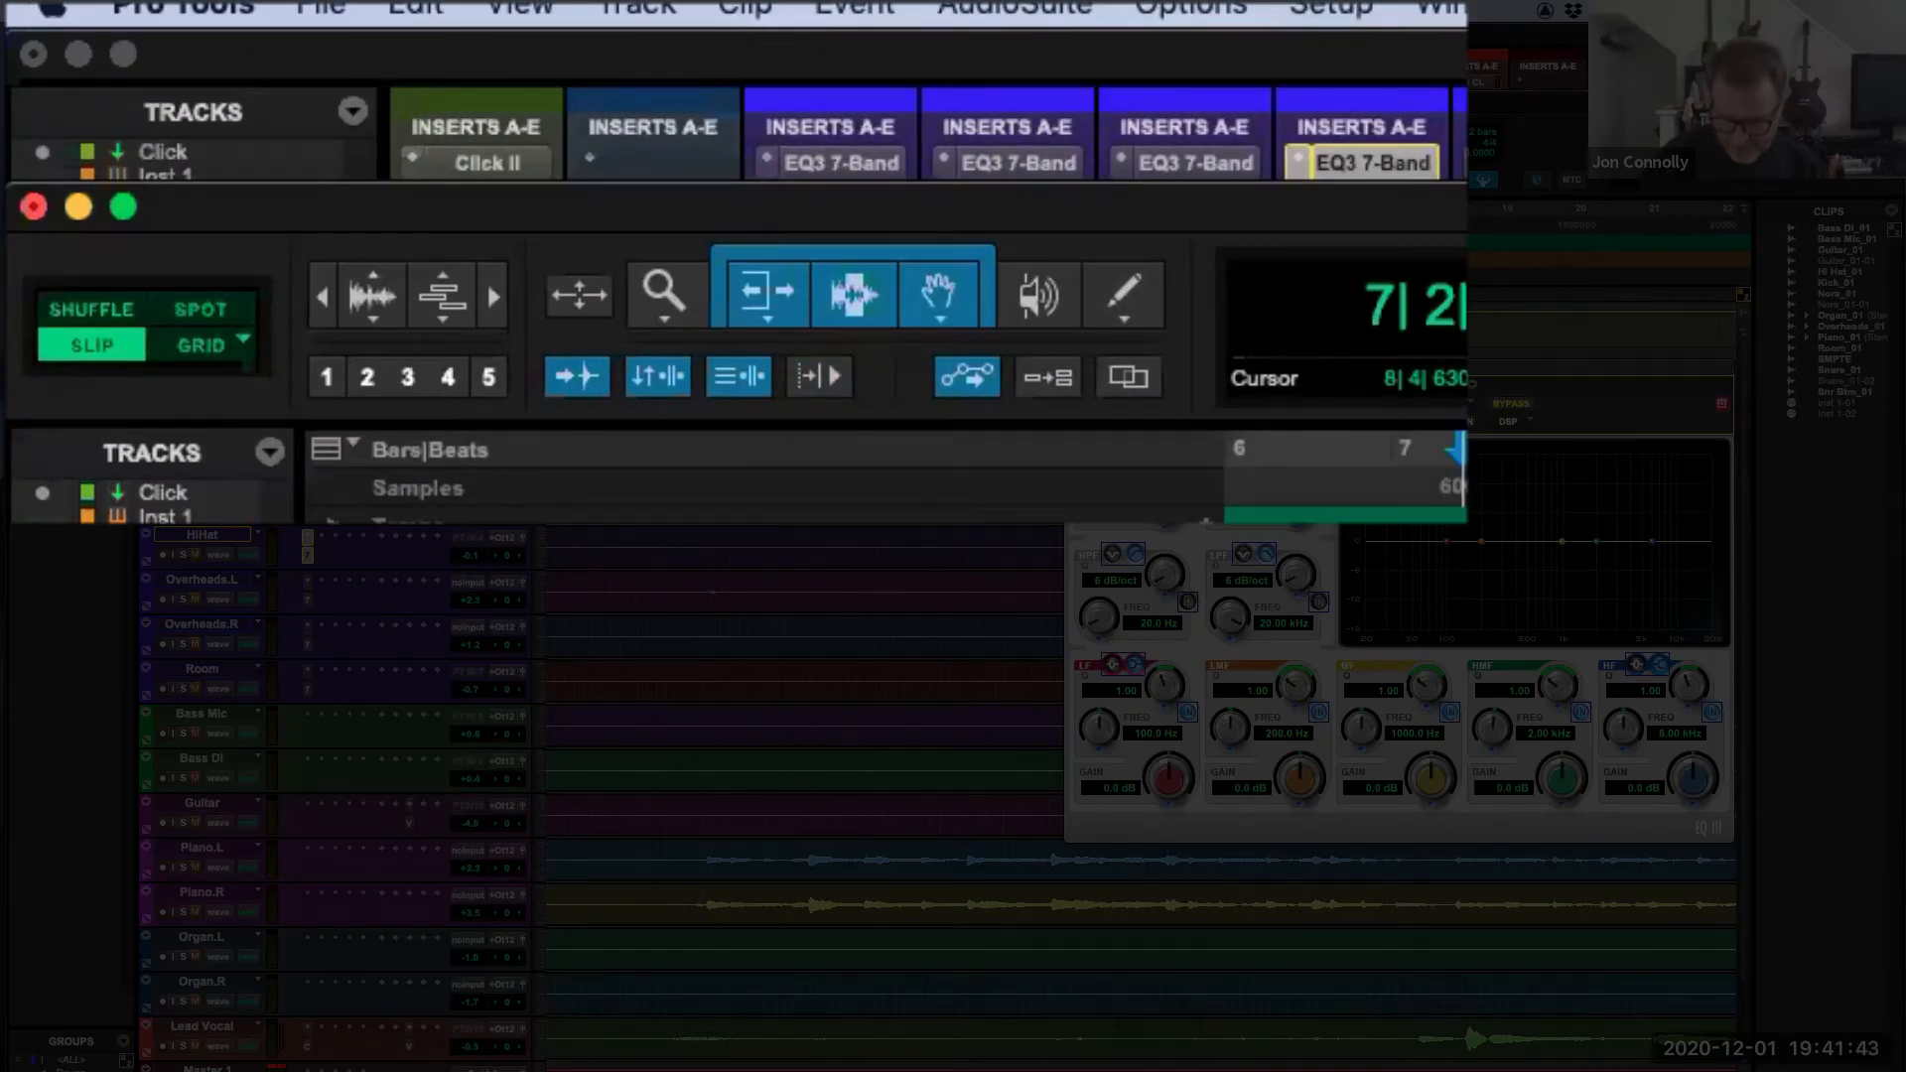
# Step: Turn on Insertion Follows Playback, play from the Audio 1 insertion point, and turn the option off again
pyautogui.press('n')
pyautogui.press('space')
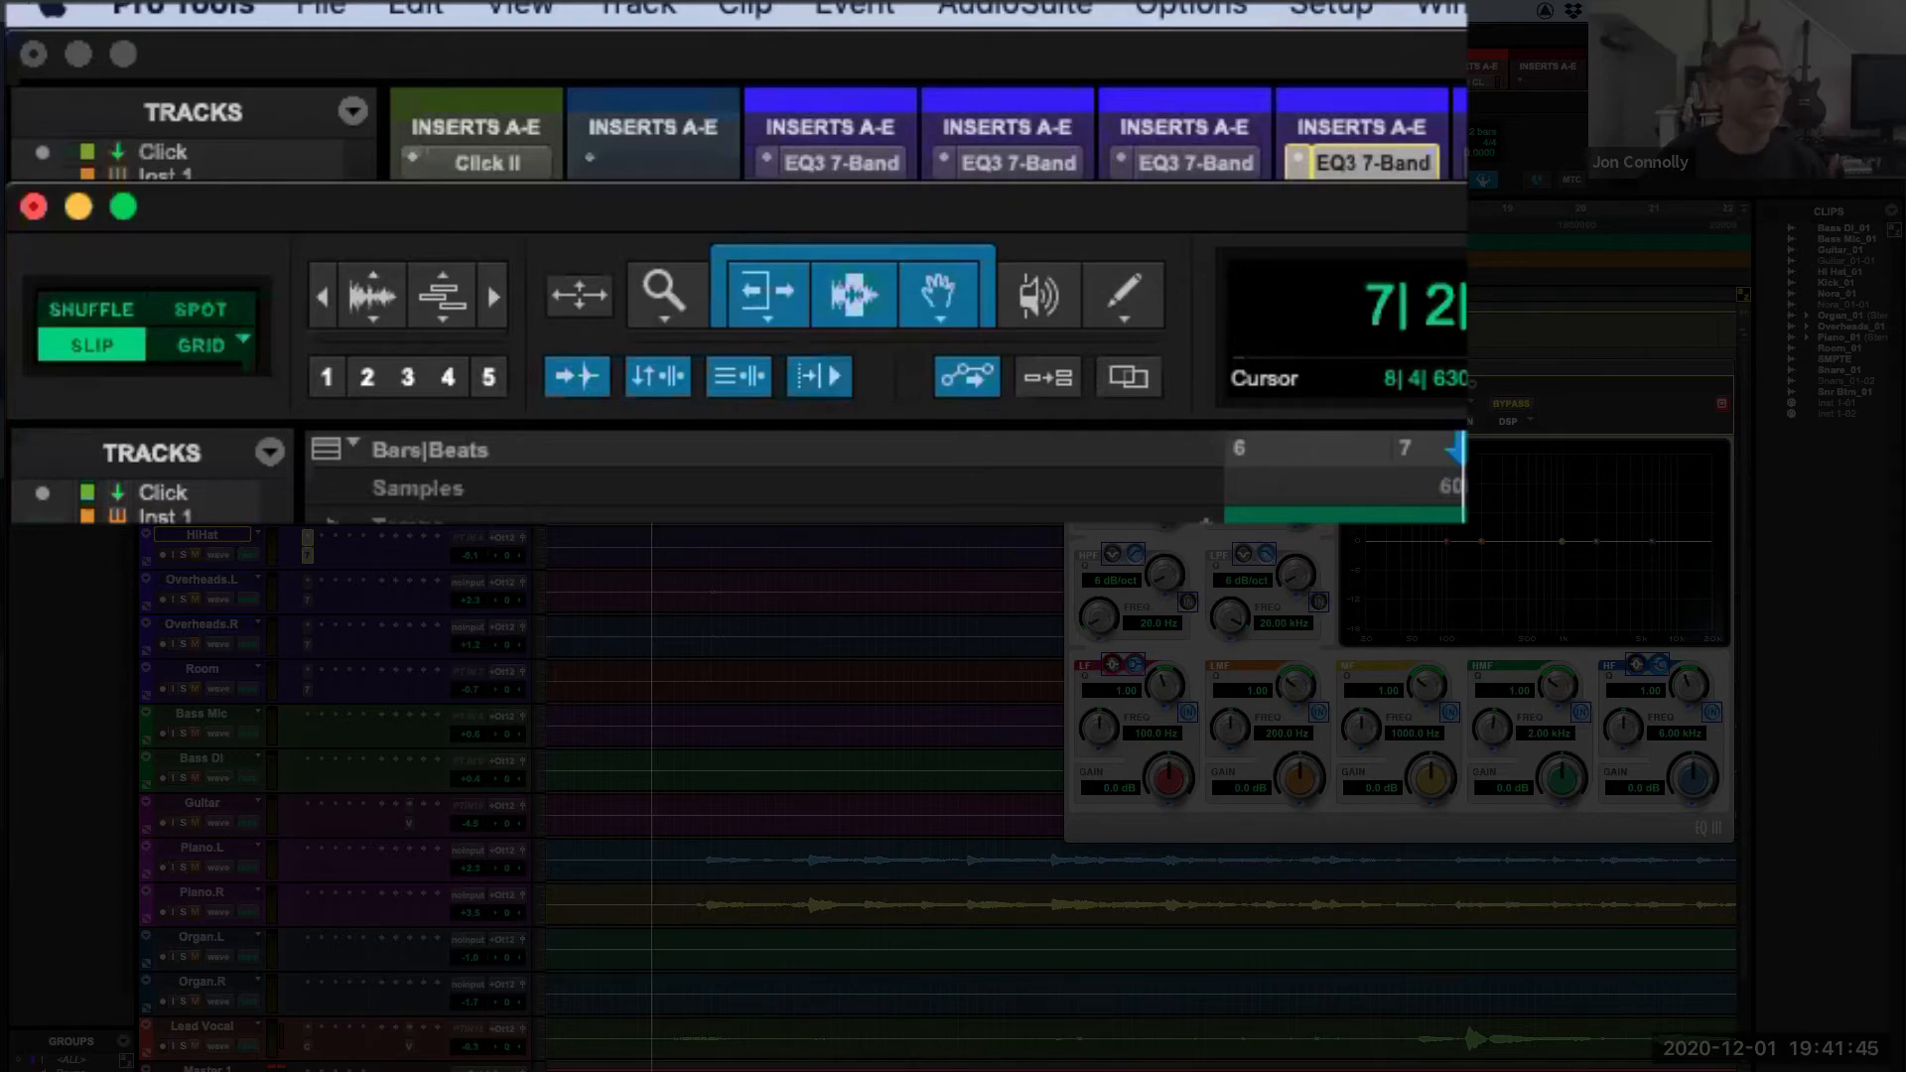
pyautogui.press('n')
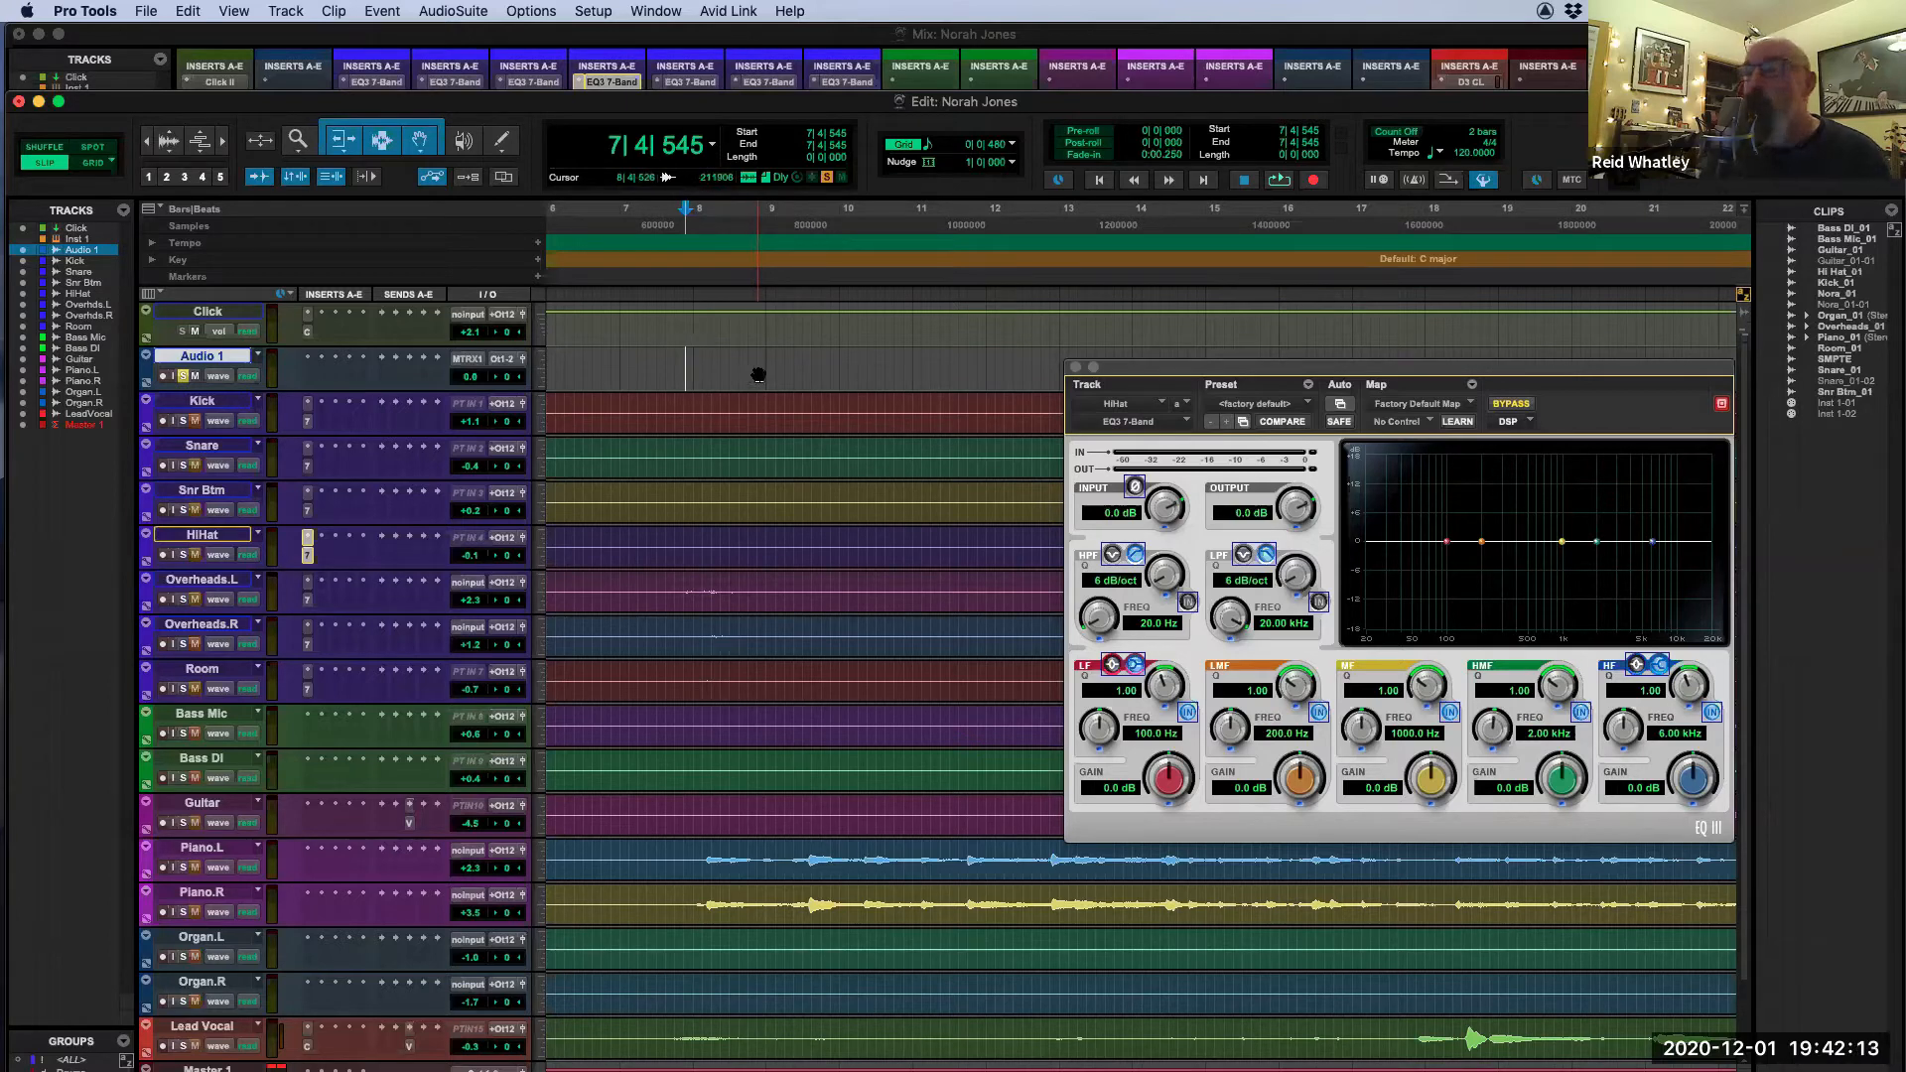
# Step: Enlarge the Audio 1 track height and move the HiHat EQ plug-in window clear of the track
pyautogui.moveTo(1263, 375); pyautogui.dragTo(1257, 434)
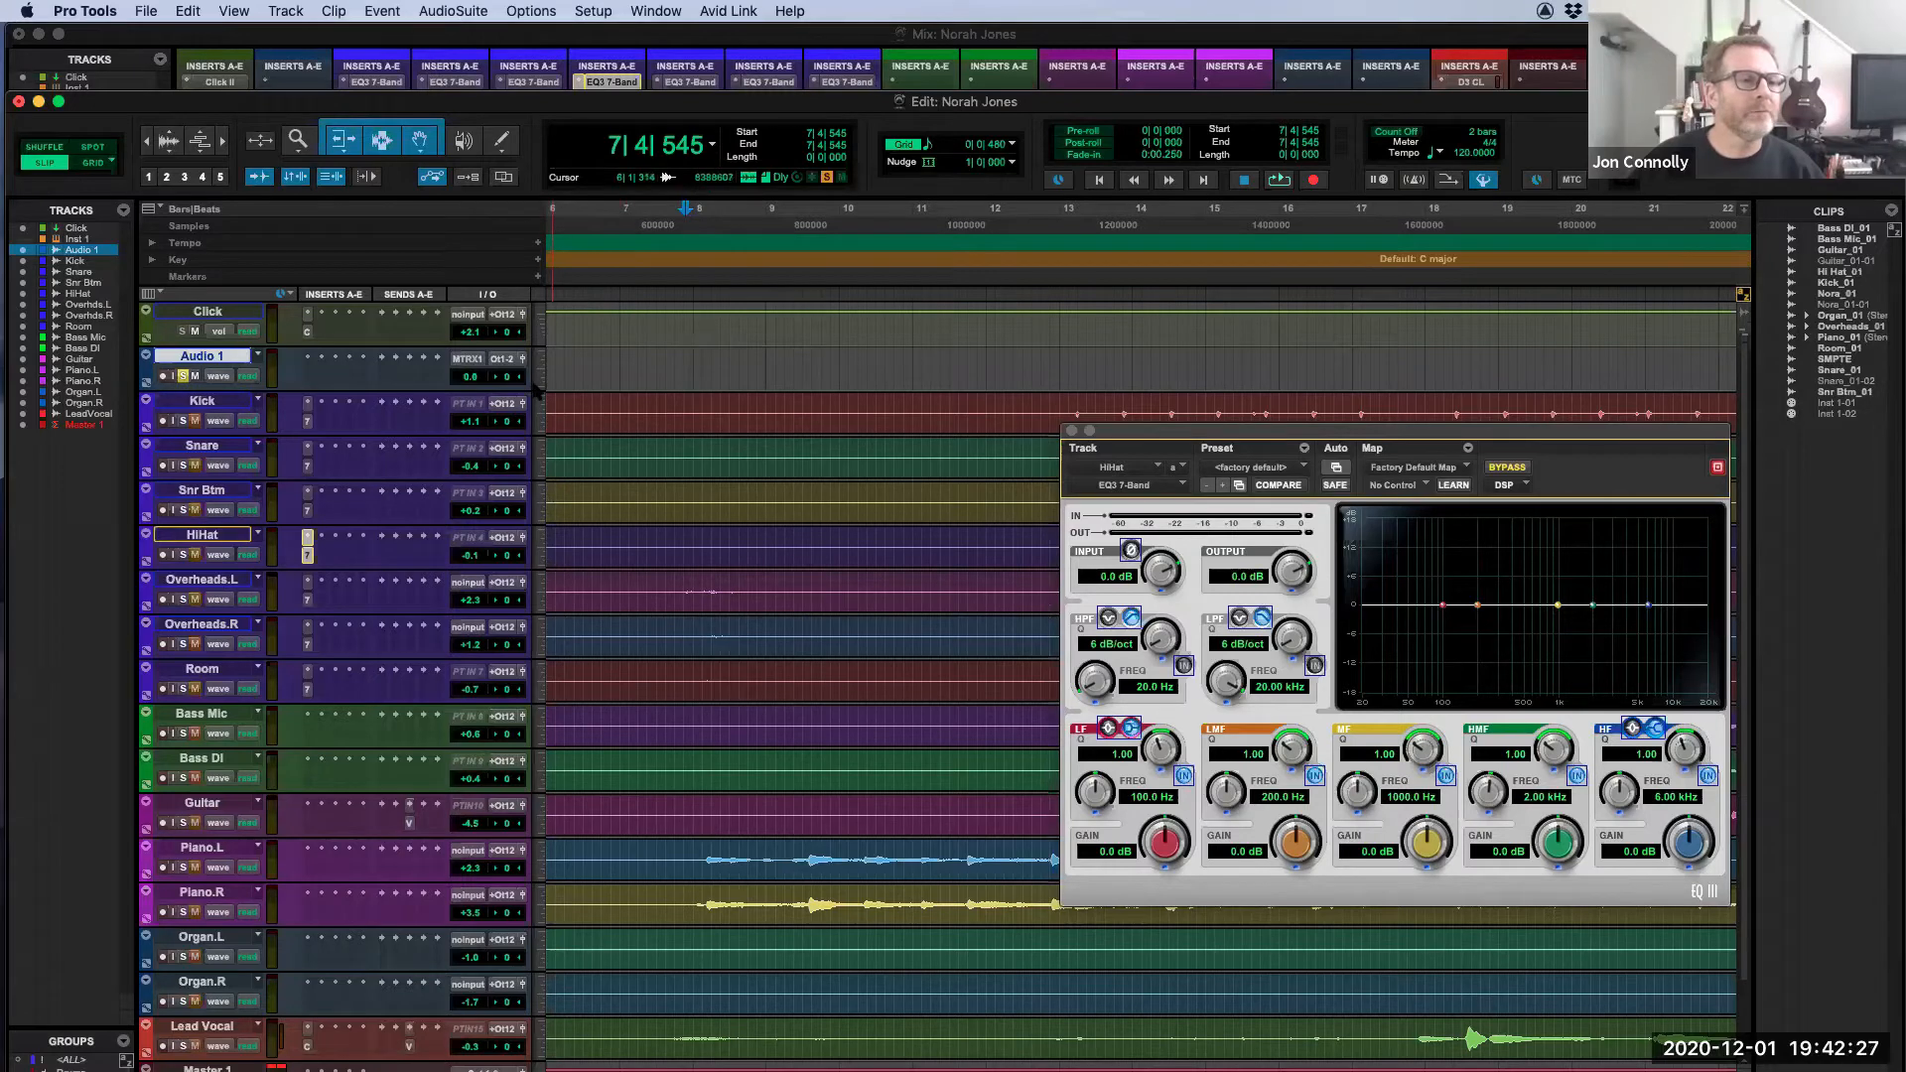
pyautogui.moveTo(543, 486); pyautogui.dragTo(542, 586)
pyautogui.moveTo(1150, 434); pyautogui.dragTo(1201, 596)
# Step: Select 7|1|793 to 9|2|479 on the empty Audio 1 track and consolidate it into a blank clip
pyautogui.click(621, 397)
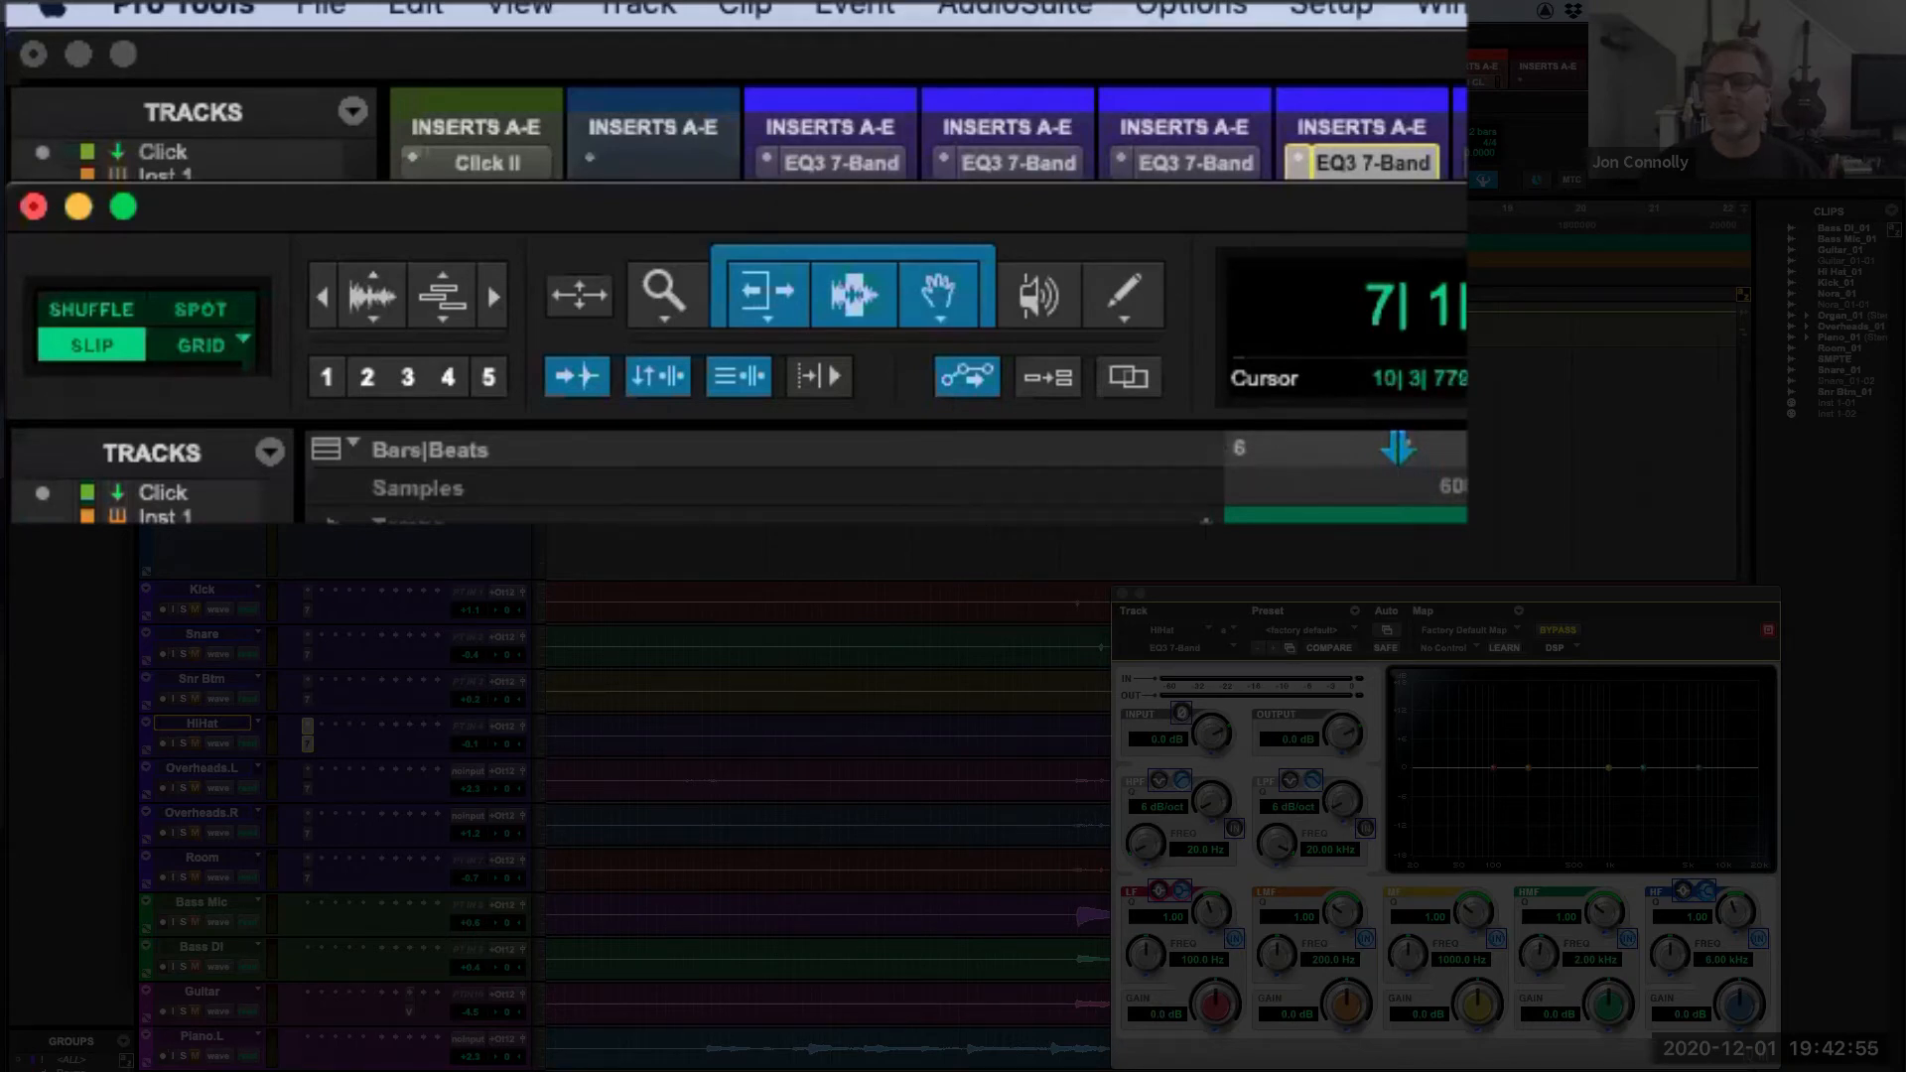
pyautogui.moveTo(613, 556); pyautogui.dragTo(769, 429)
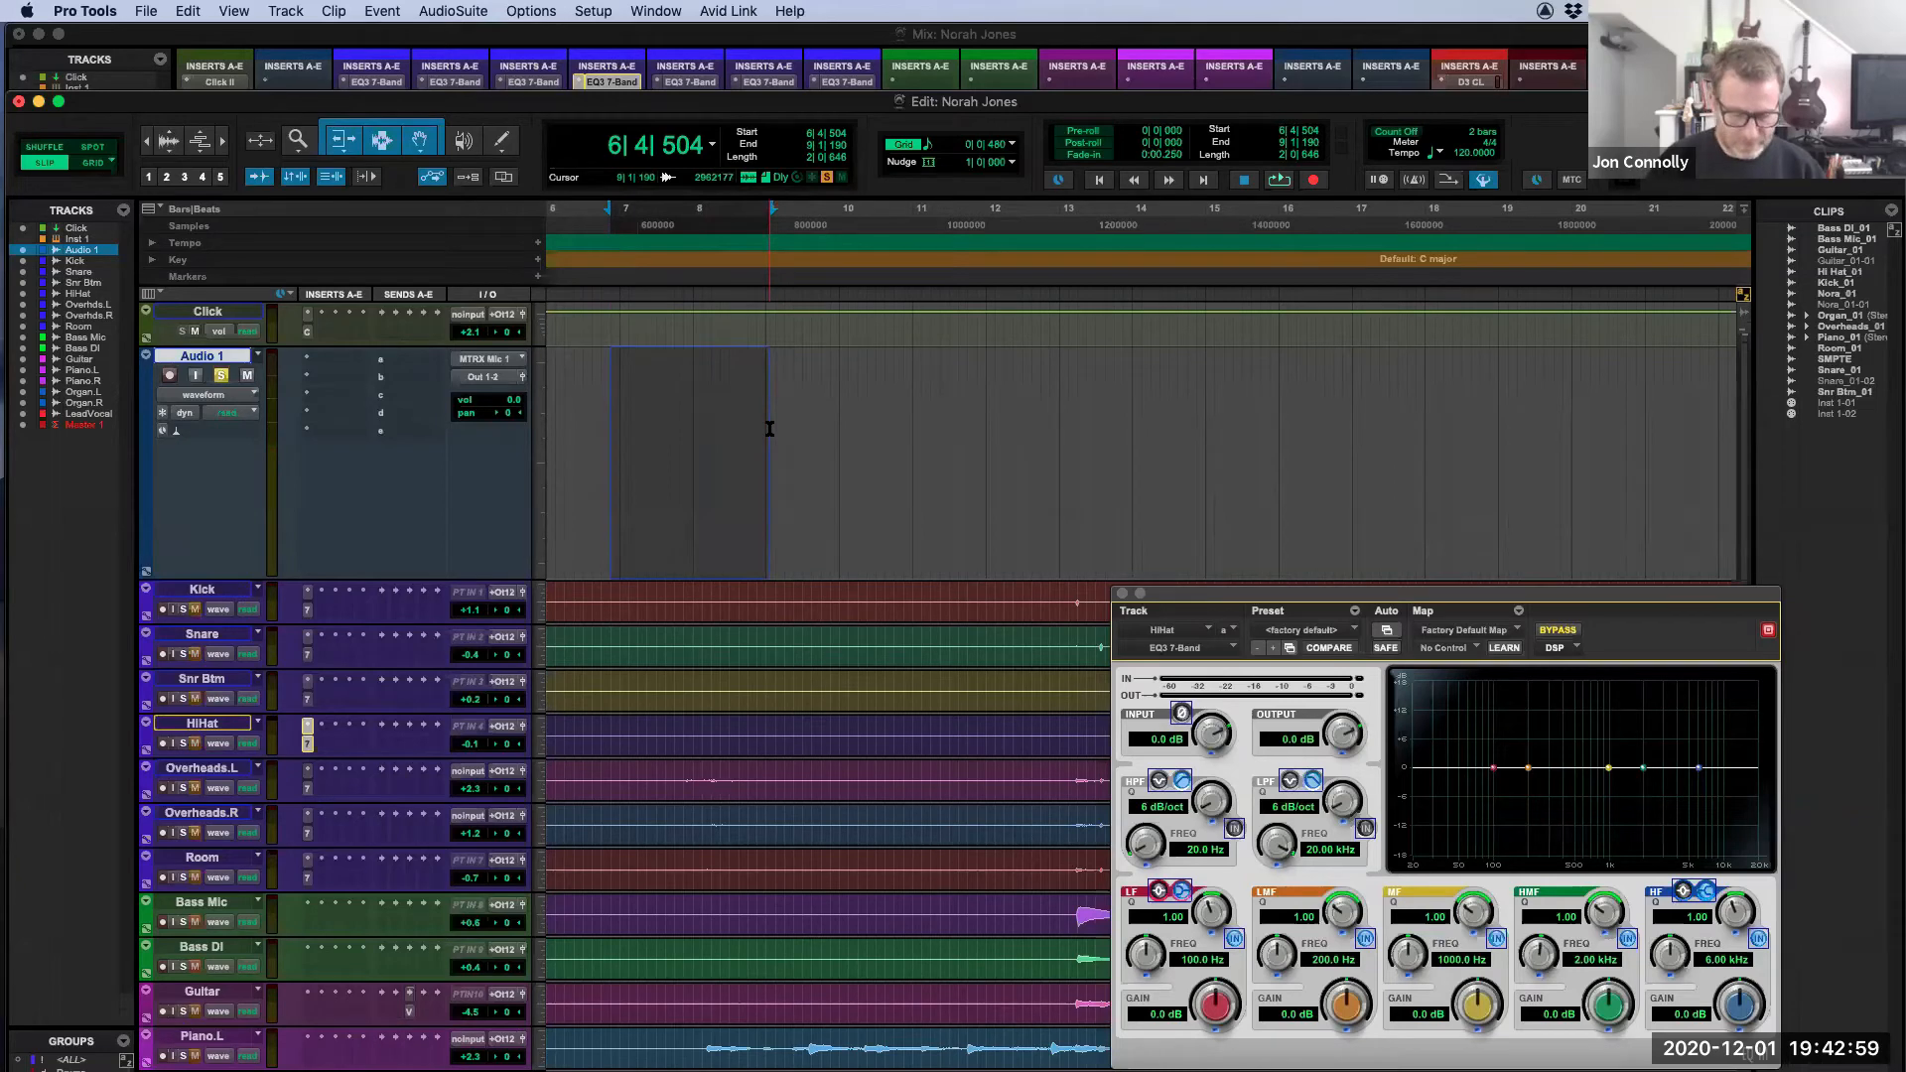
pyautogui.hotkey('alt', 'shift', '3')
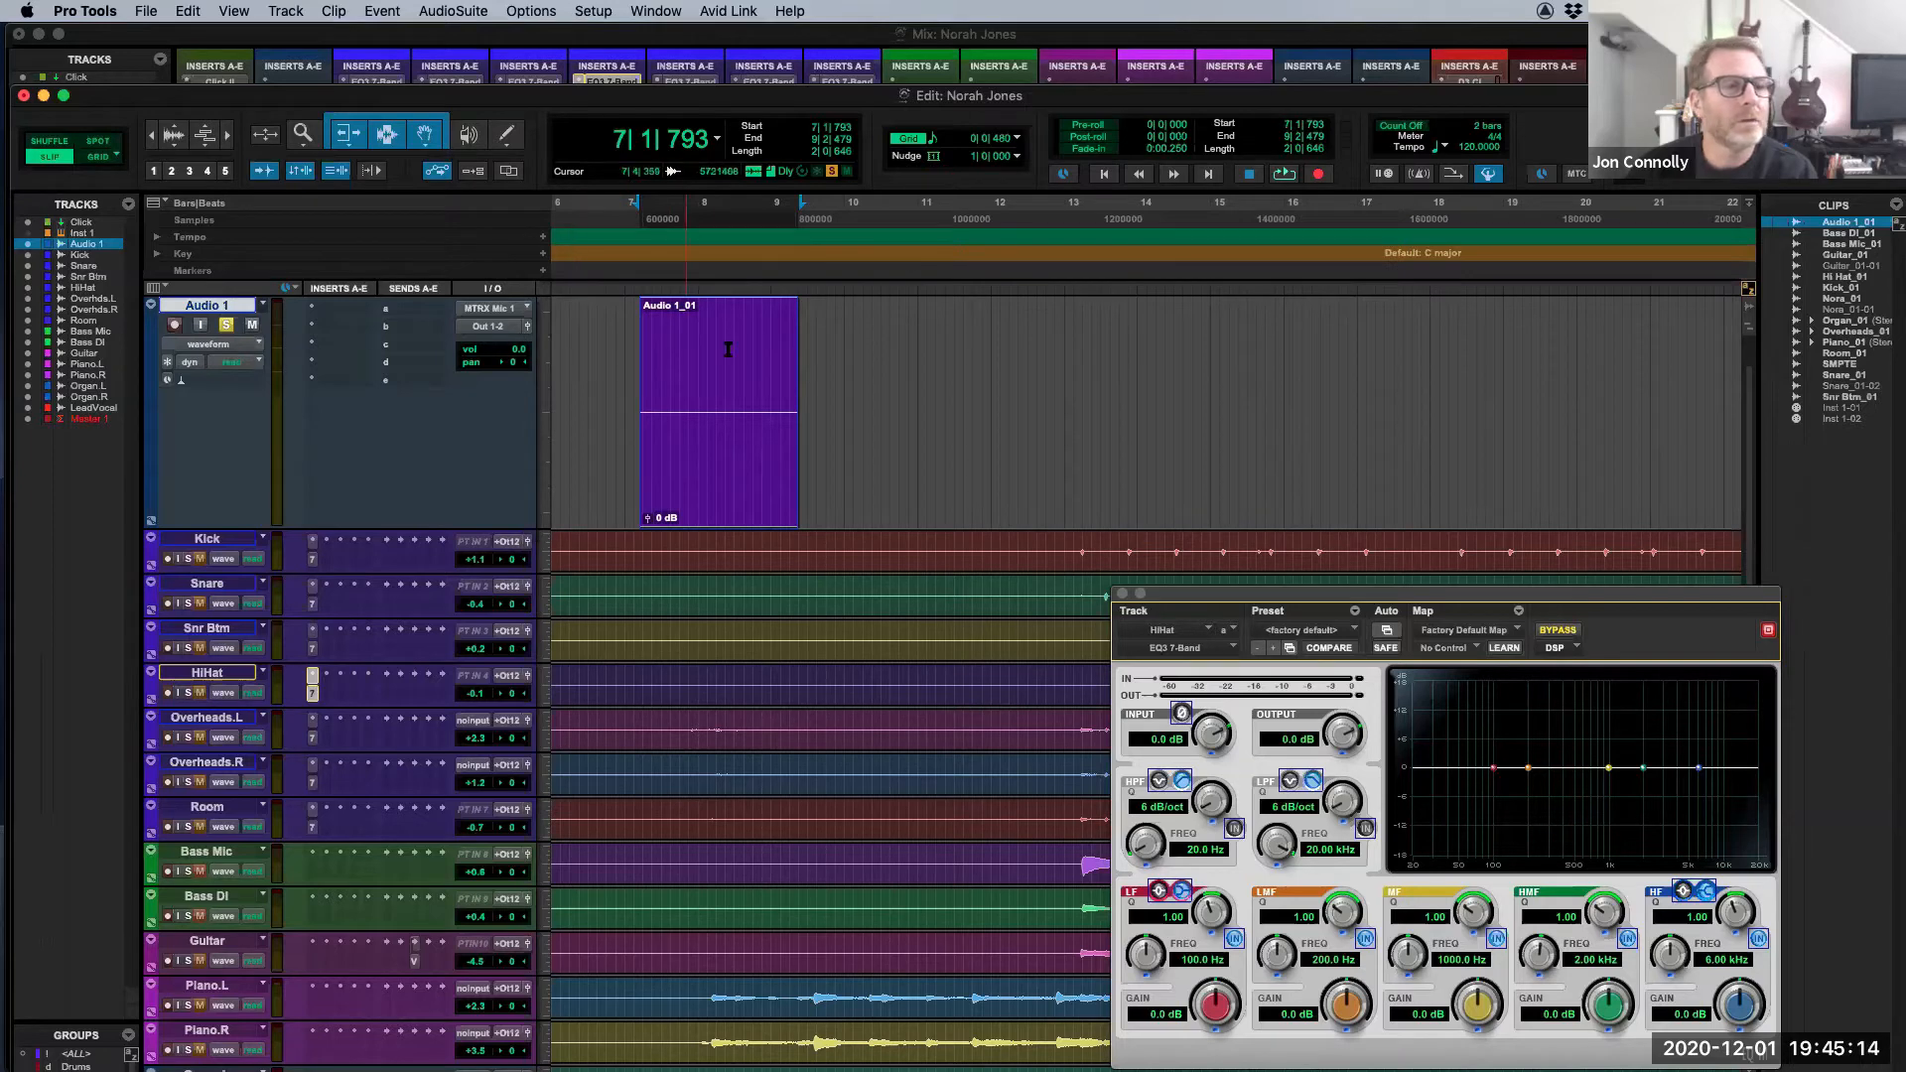
# Step: Set Audio 1's automation mode to touch and switch its track view to volume
pyautogui.click(240, 364)
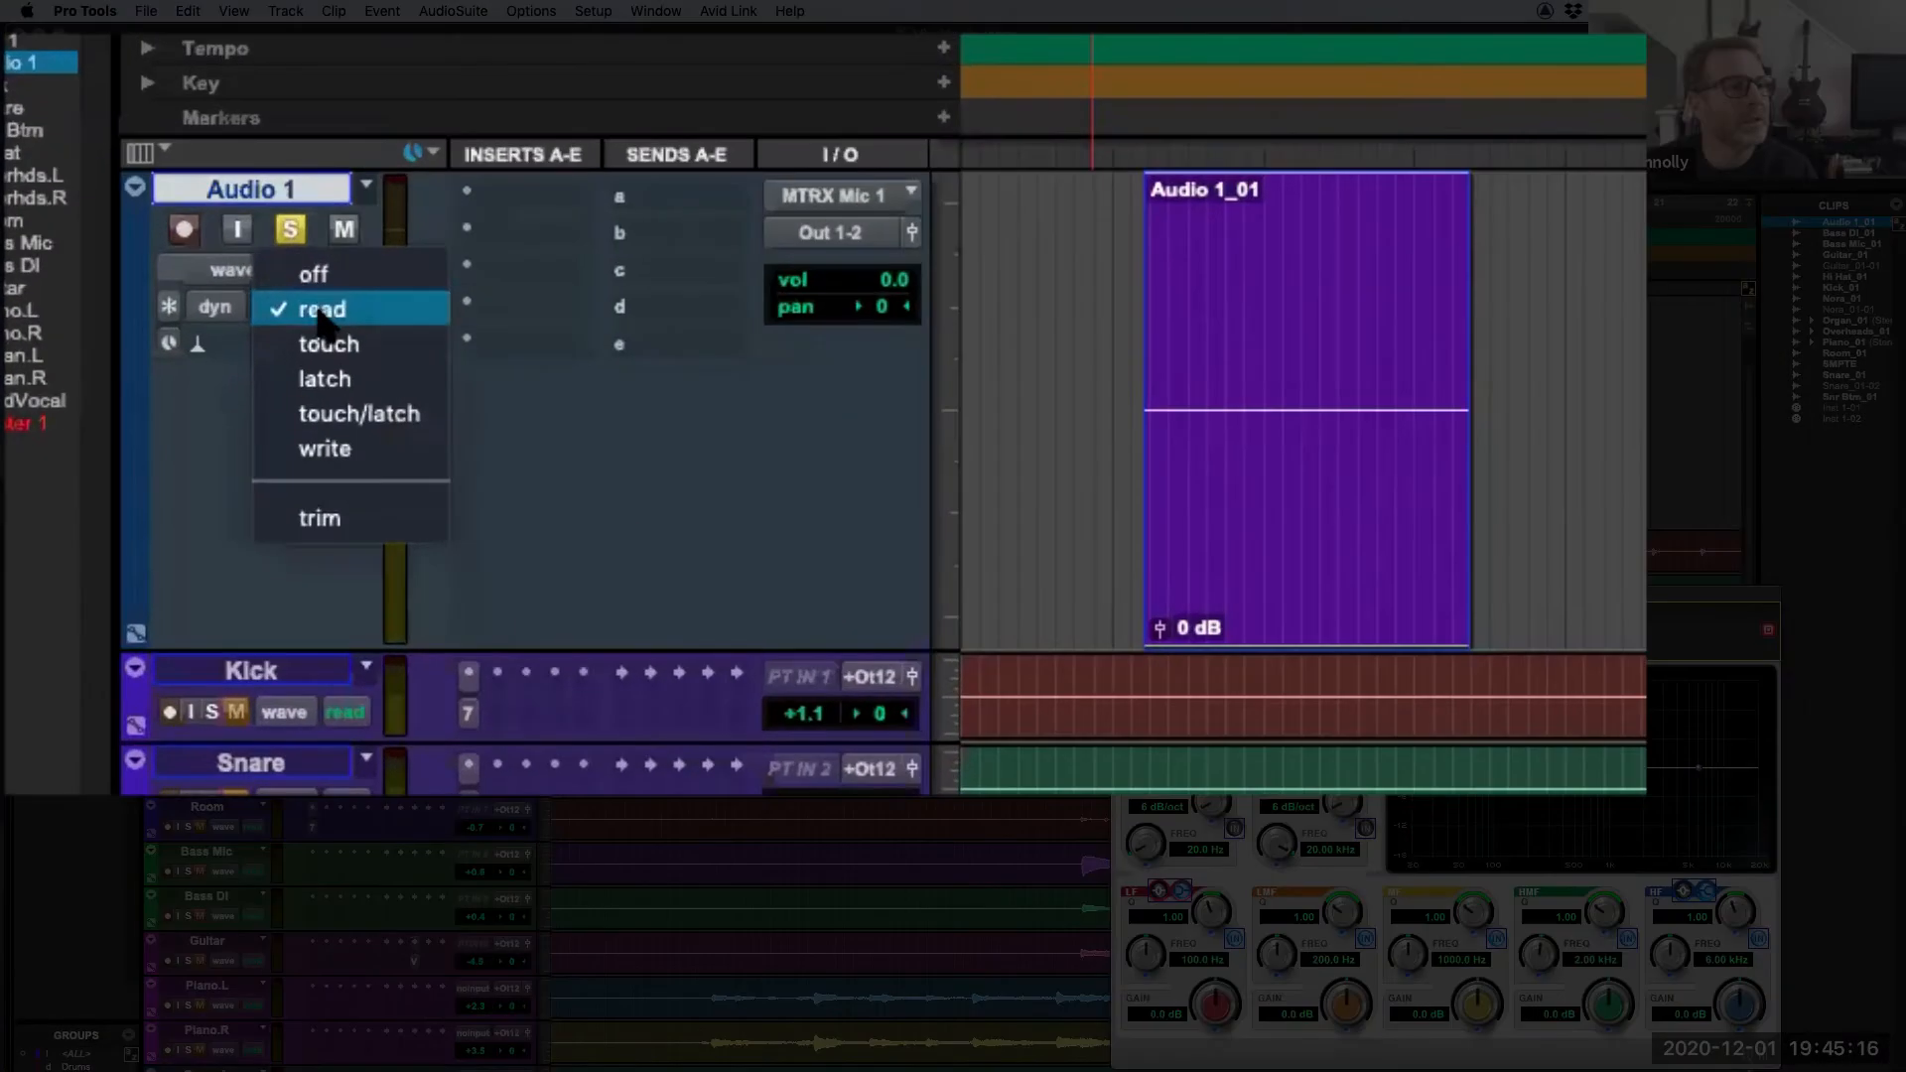
pyautogui.click(251, 379)
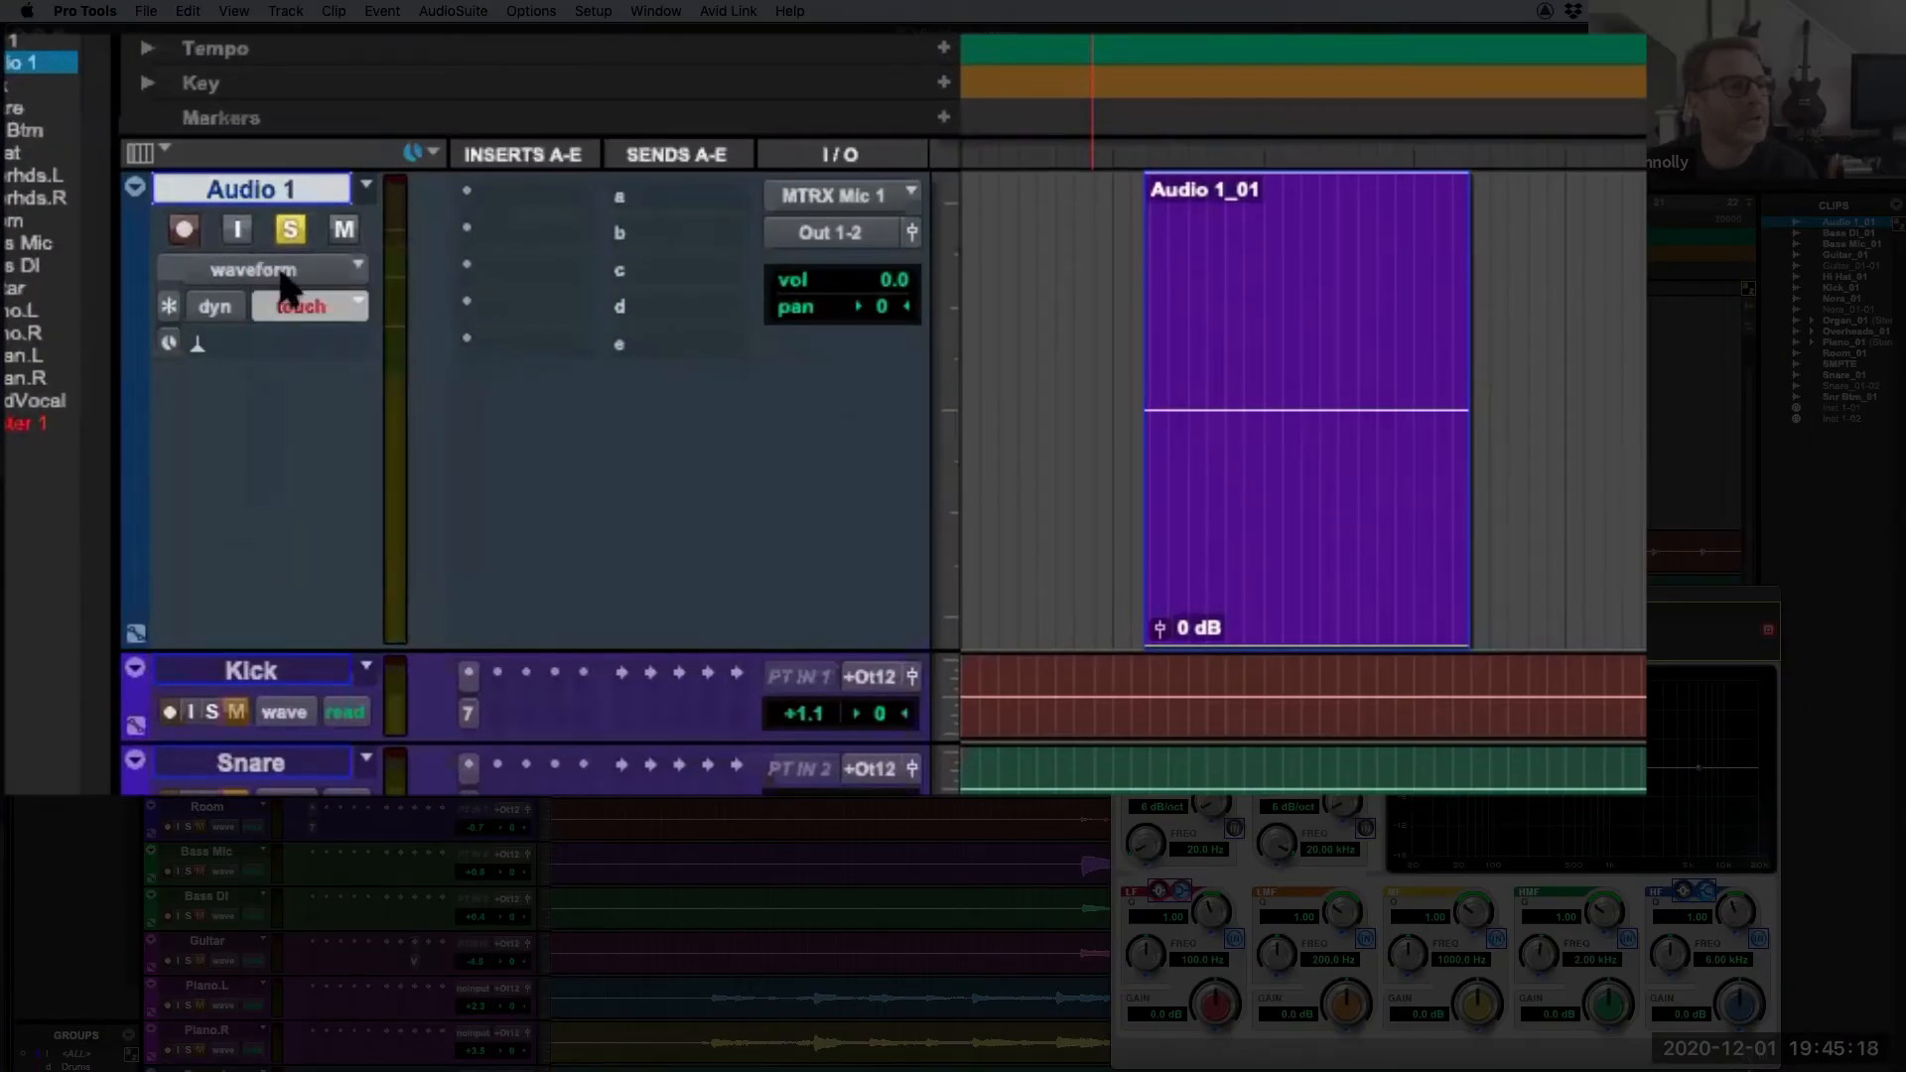
pyautogui.click(278, 270)
pyautogui.click(277, 311)
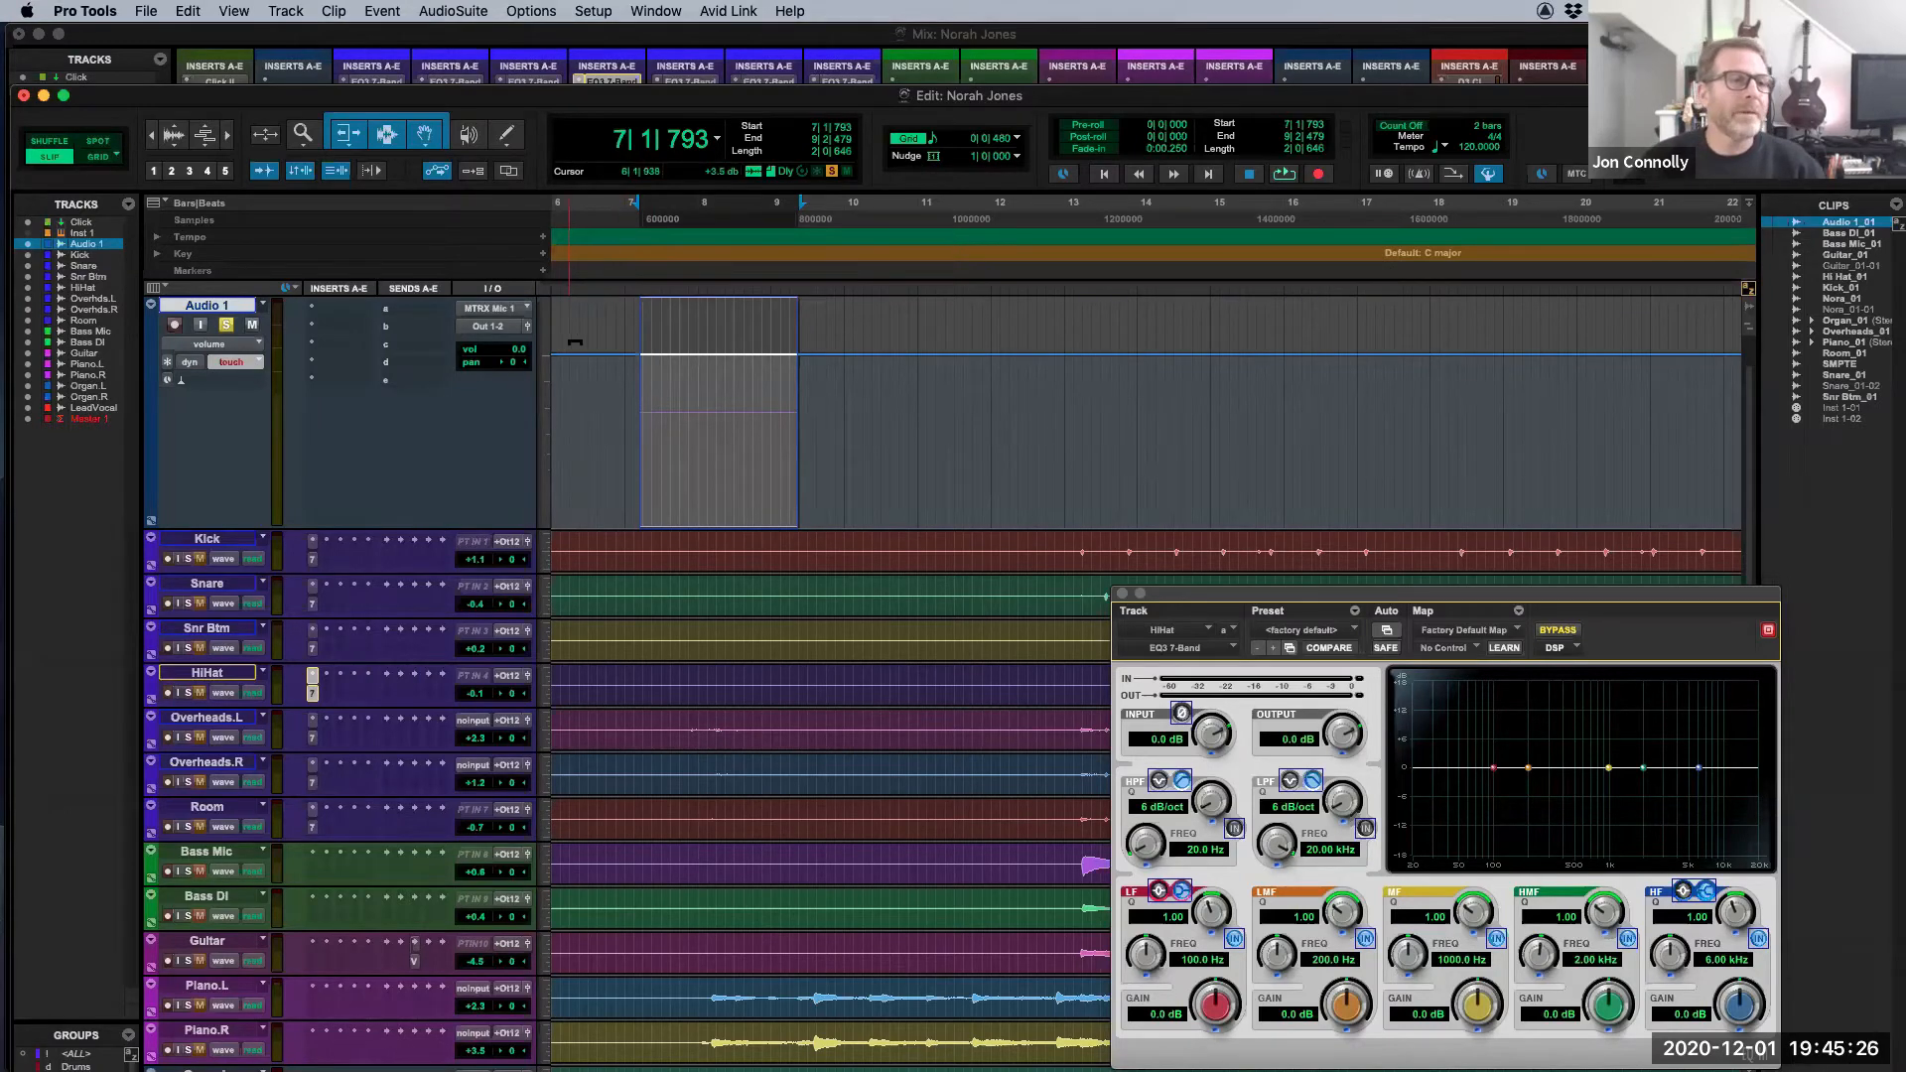
# Step: Place the insertion point at 5|3|621 on Audio 1 and record a touch pass of volume dips around bars 7 and 8
pyautogui.press('Return')
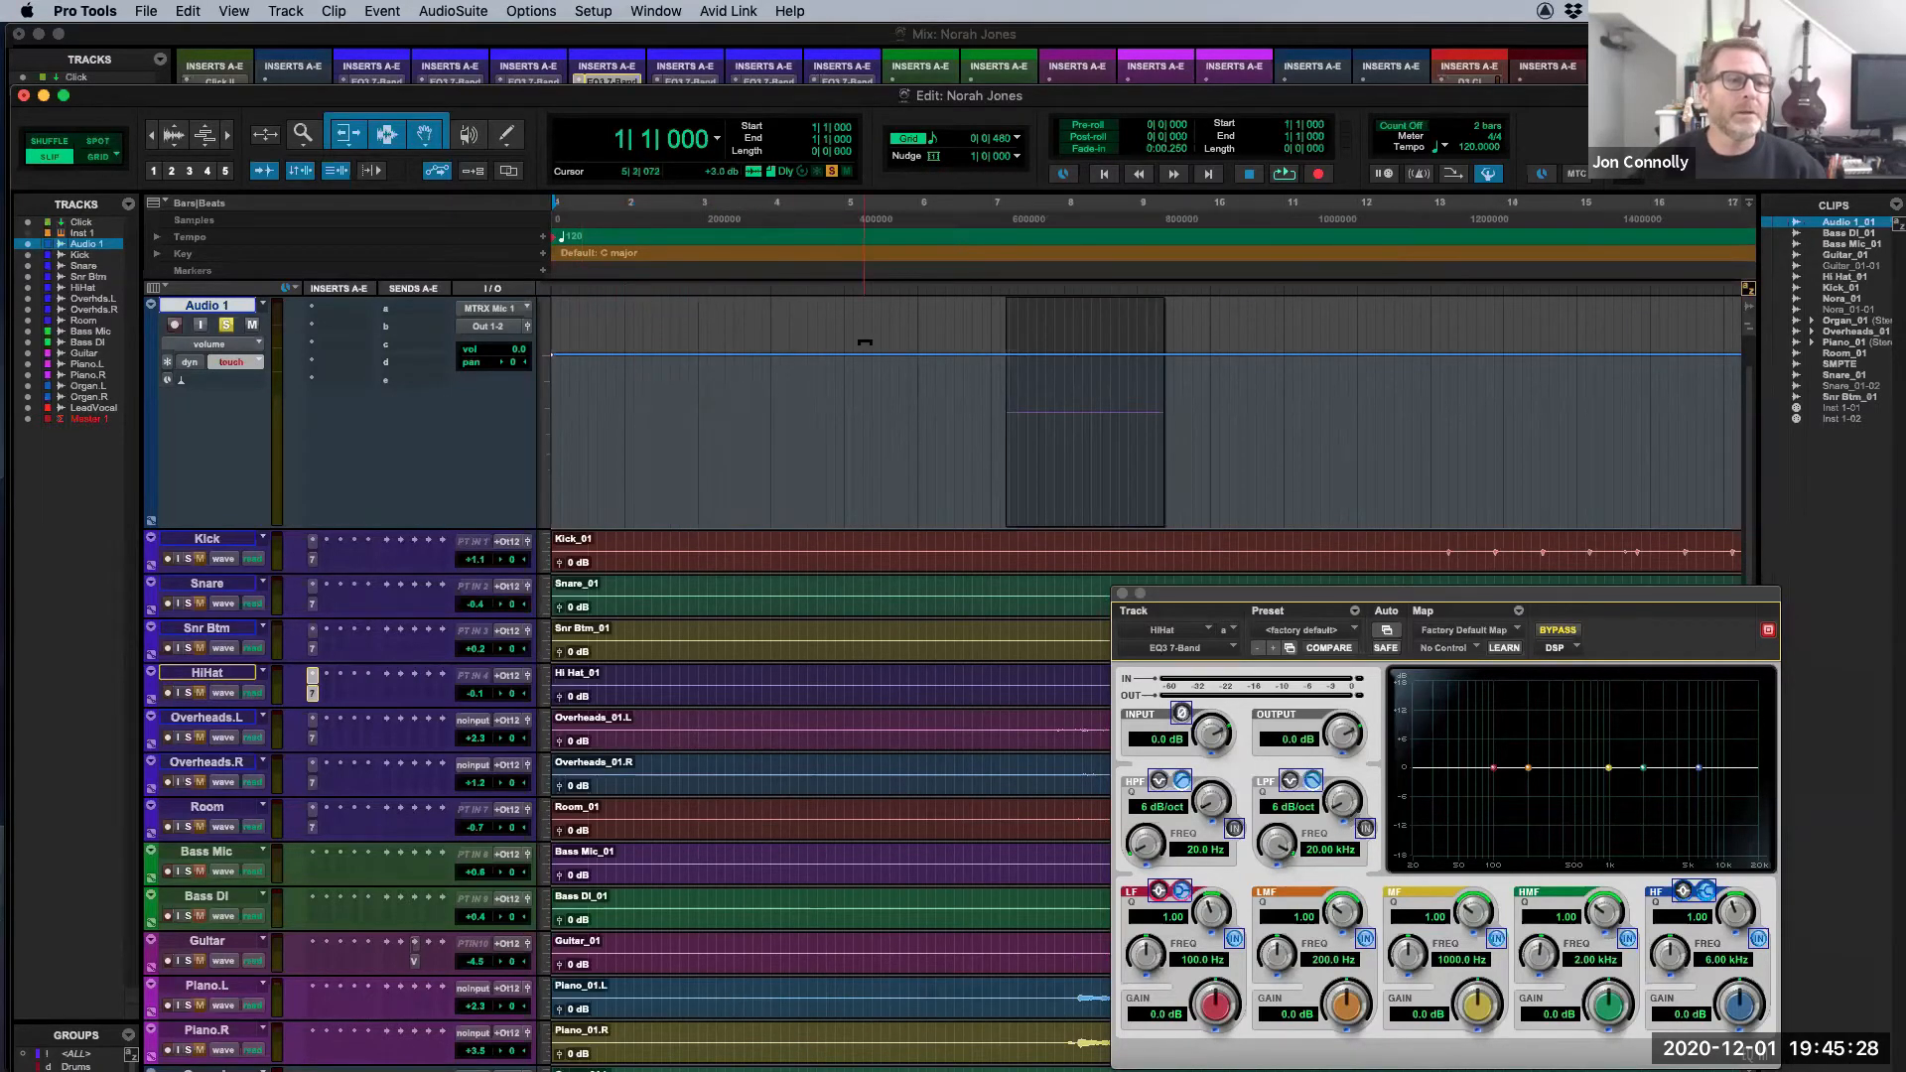
pyautogui.click(892, 397)
pyautogui.press('space')
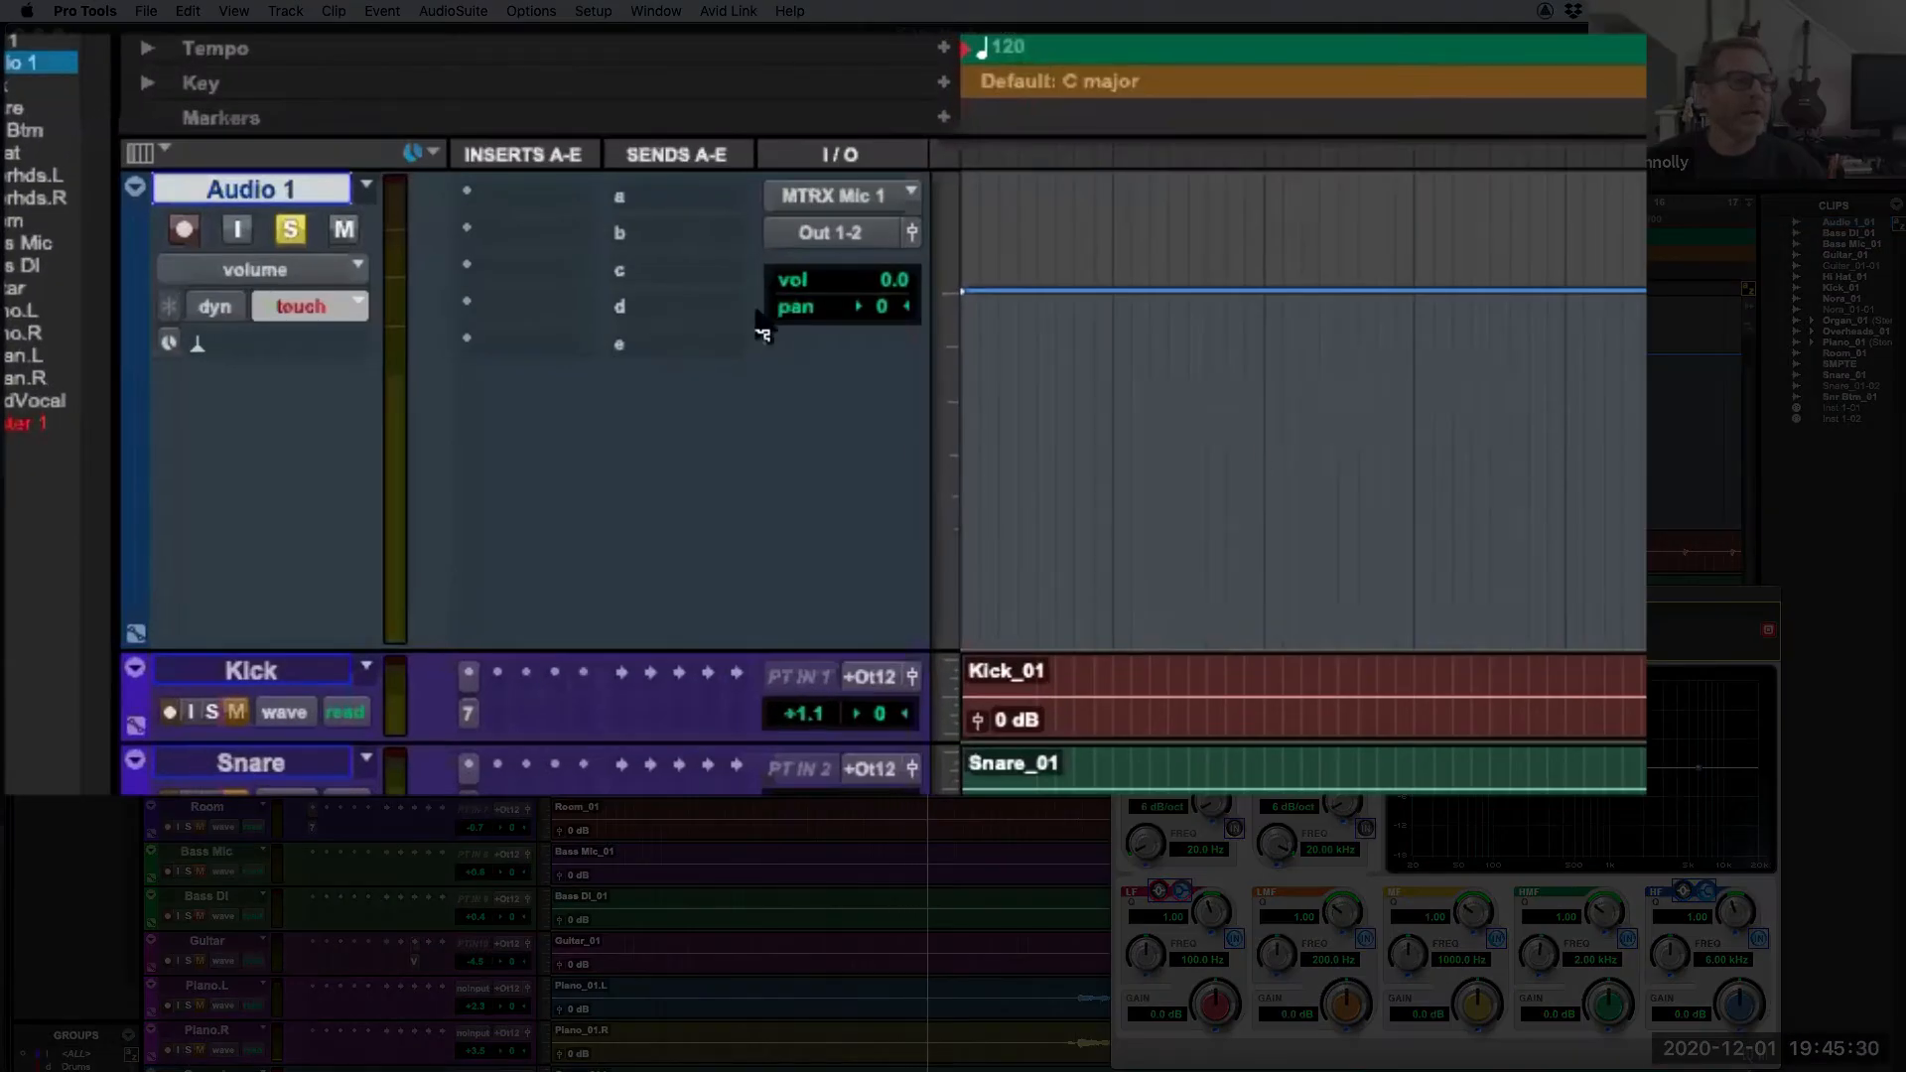
pyautogui.moveTo(822, 283); pyautogui.dragTo(747, 325)
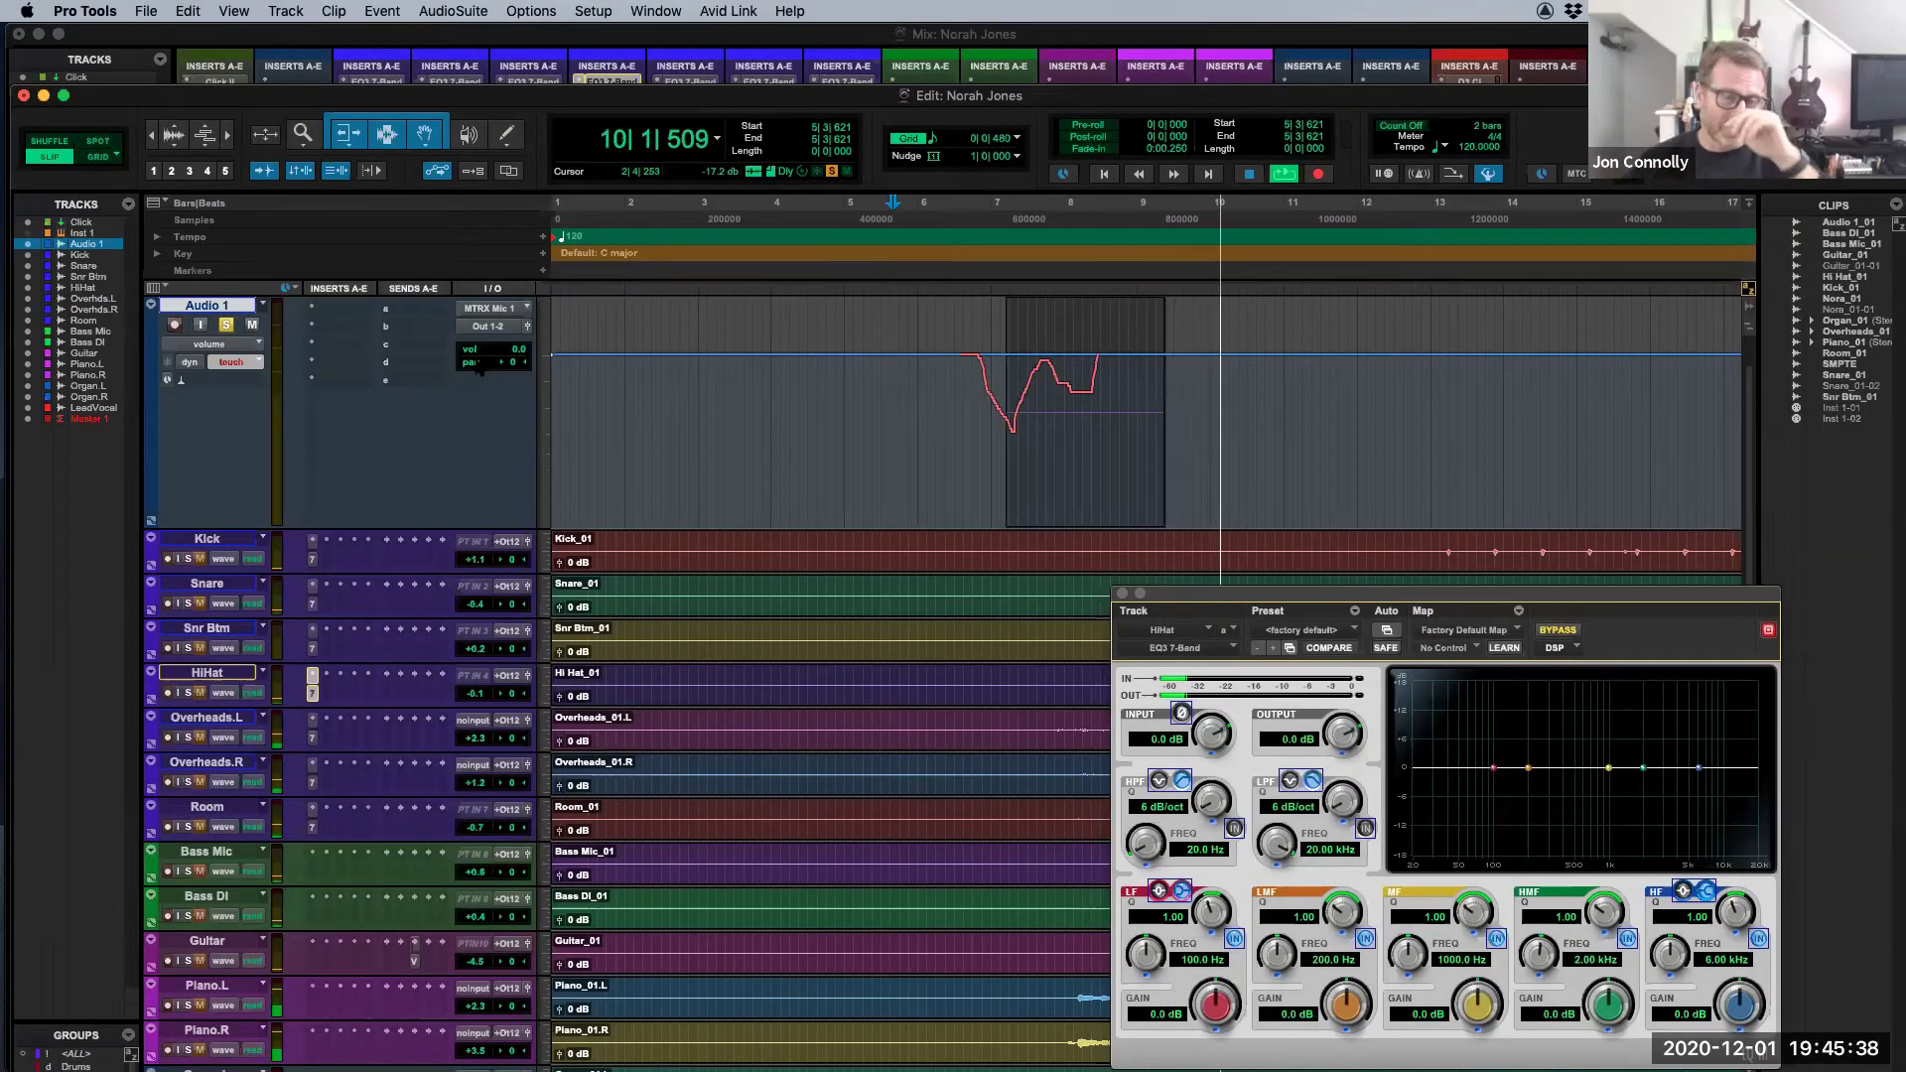
pyautogui.press('space')
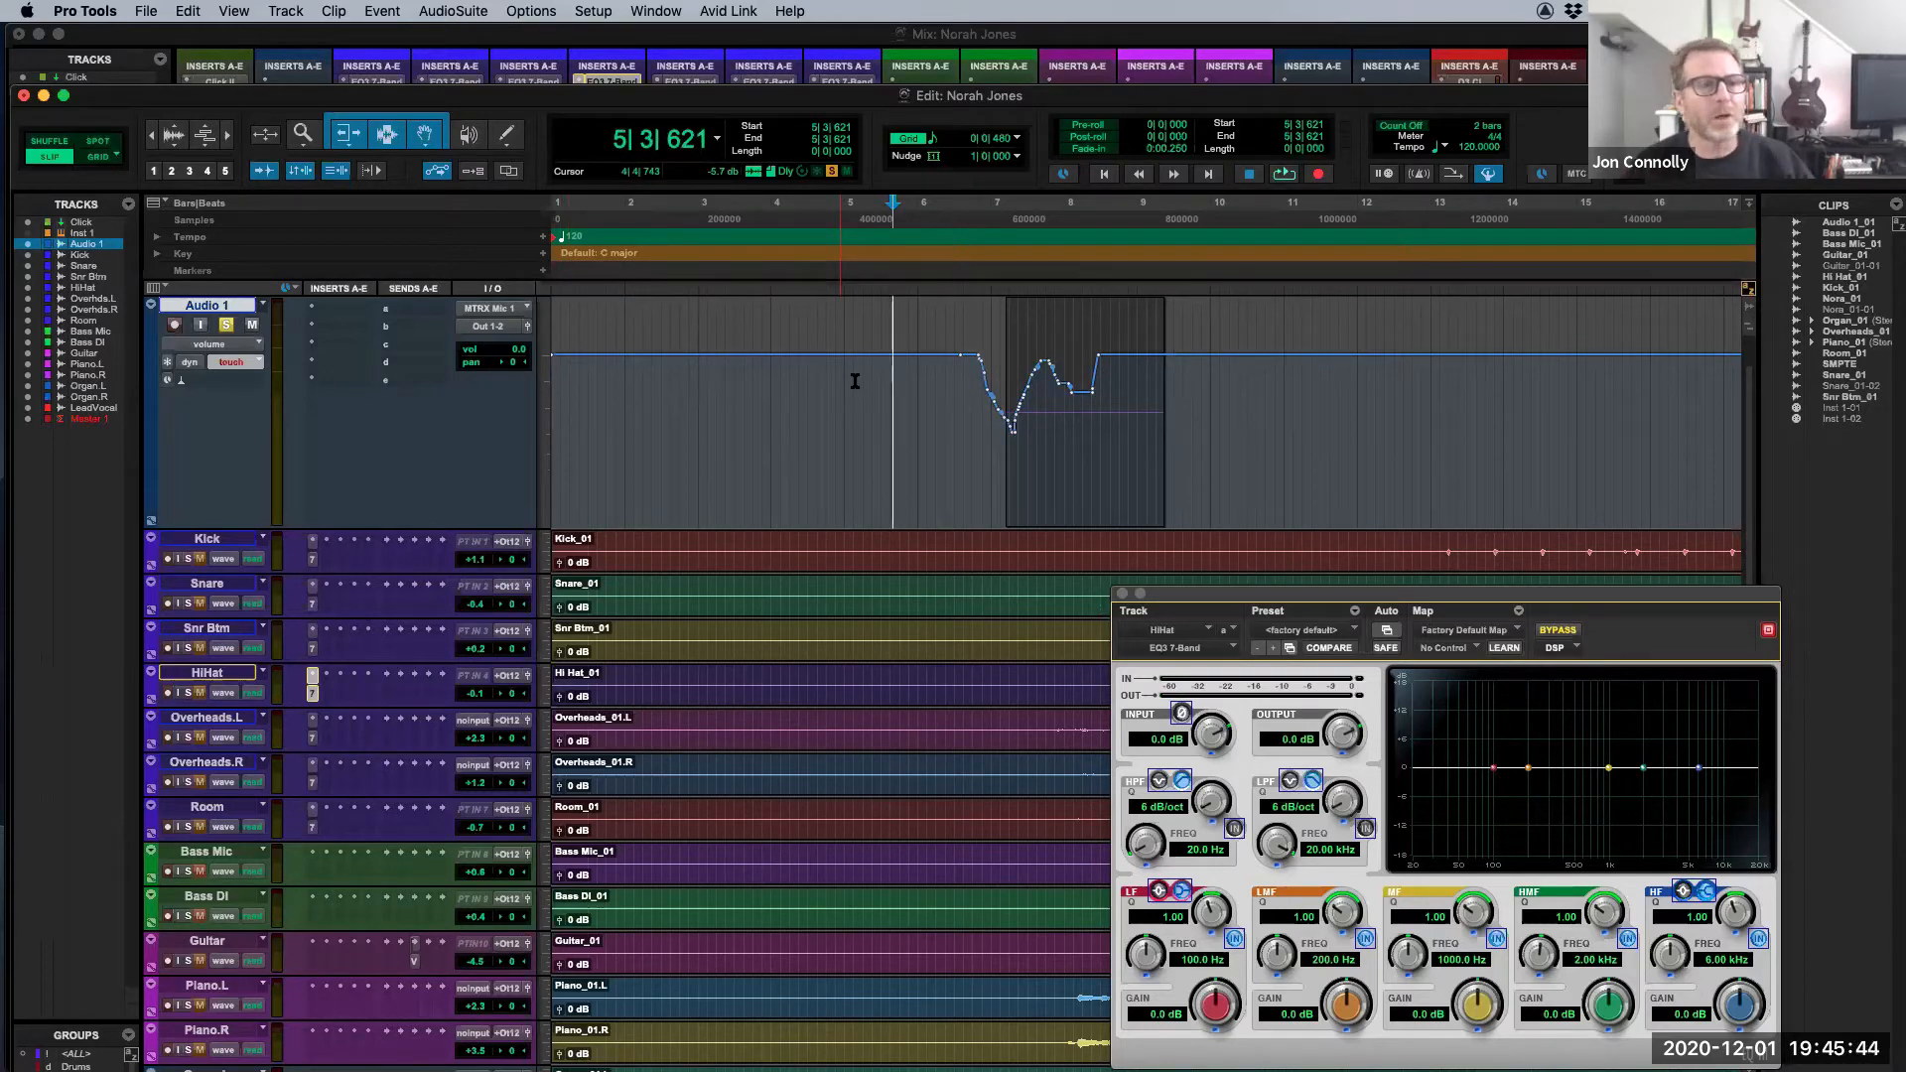
# Step: Record another touch pass on Audio 1 from 5|3|621, raising and dipping the volume around bar 9
pyautogui.press('space')
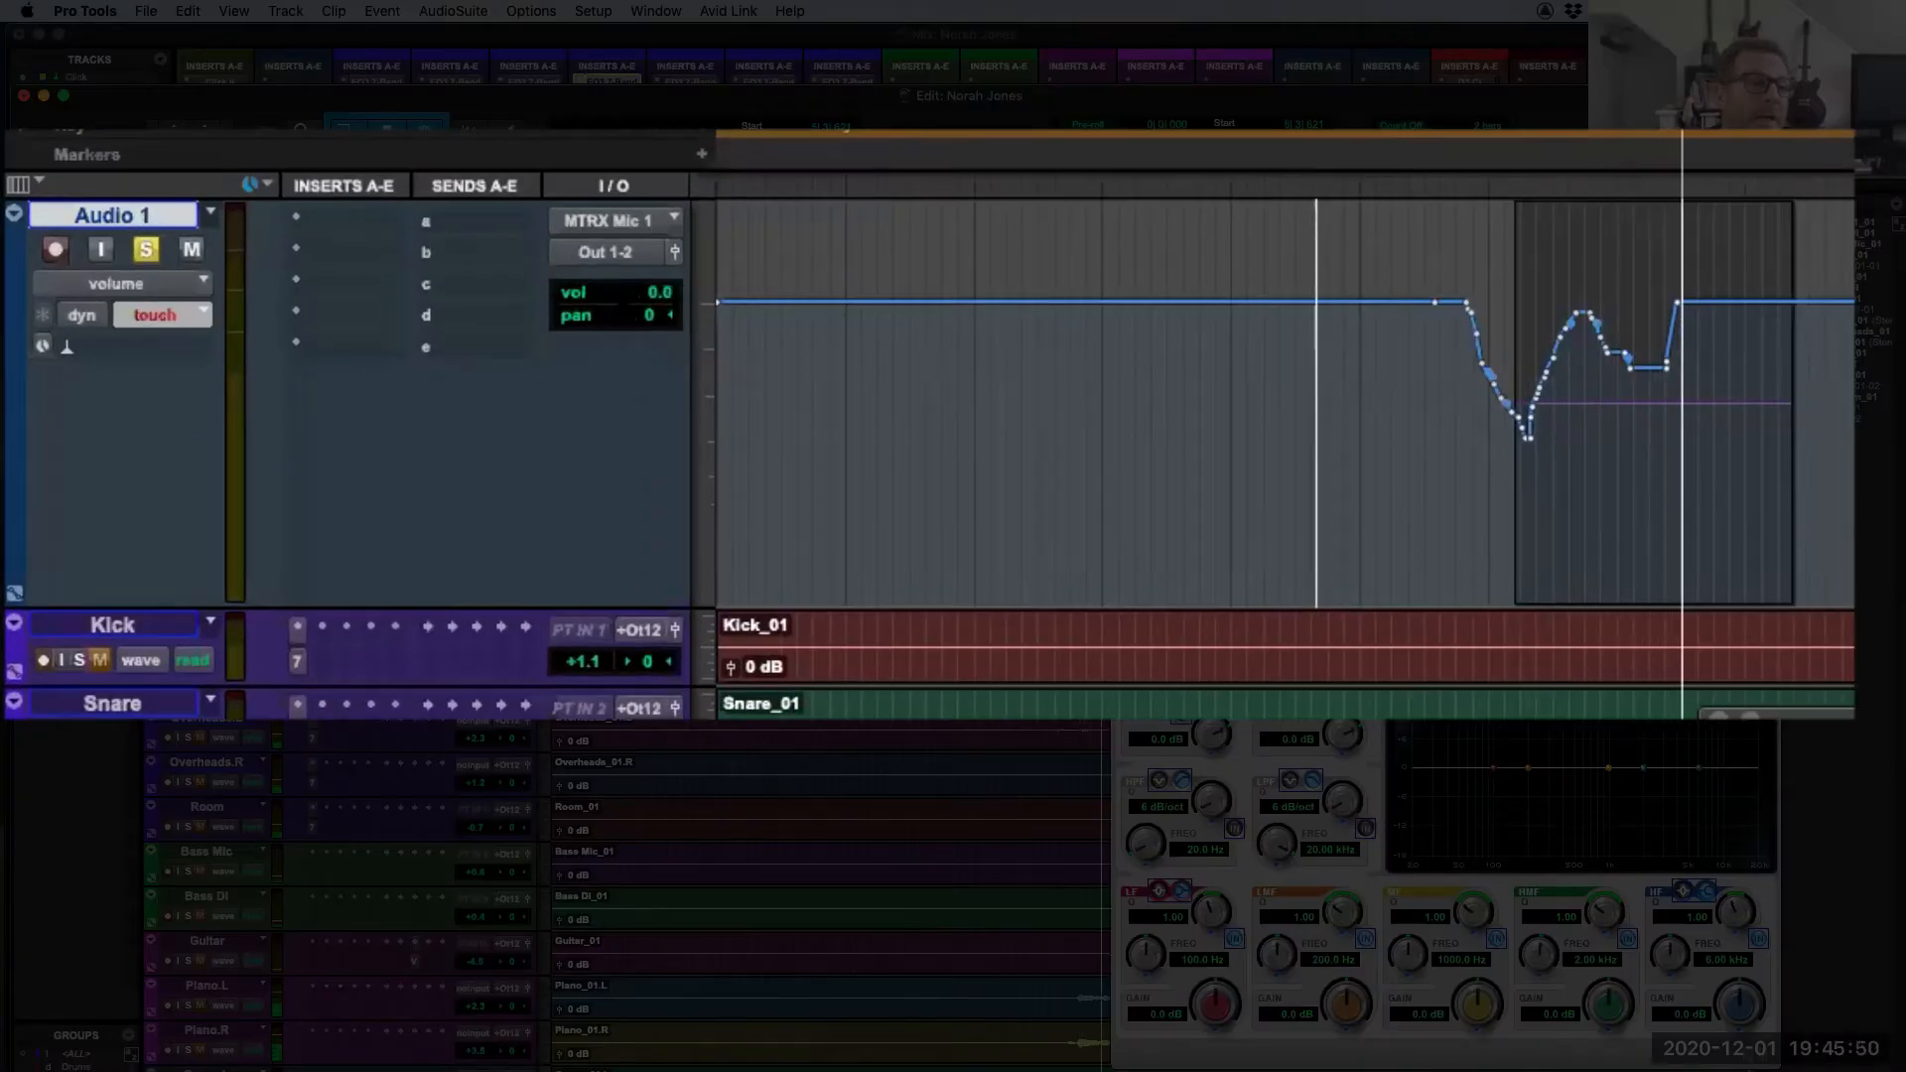
pyautogui.moveTo(608, 291)
pyautogui.mouseDown()
pyautogui.moveTo(610, 322)
pyautogui.moveTo(608, 295)
pyautogui.mouseUp()
pyautogui.press('space')
# Step: Rewrite Audio 1's volume automation from about bar 6 to bar 10 in a further touch pass
pyautogui.press('space')
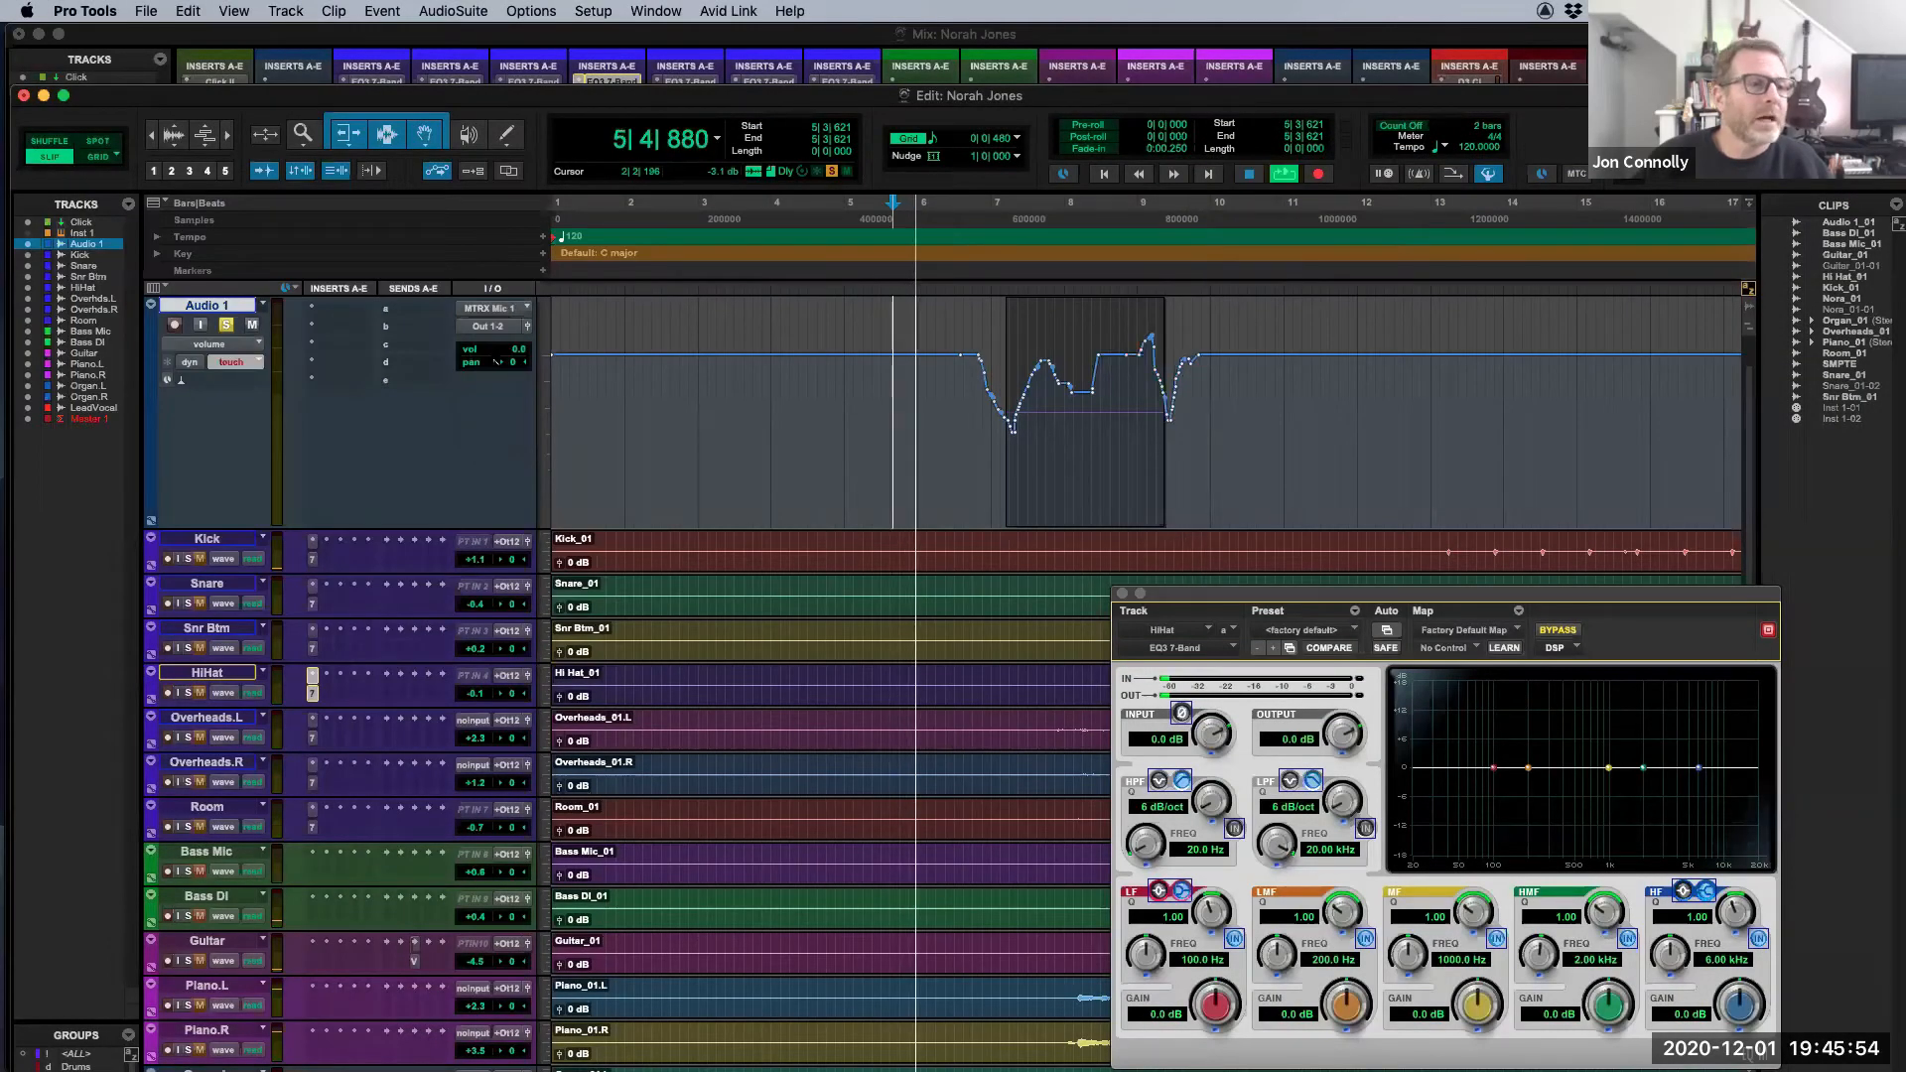
pyautogui.moveTo(497, 362); pyautogui.dragTo(498, 357)
pyautogui.press('space')
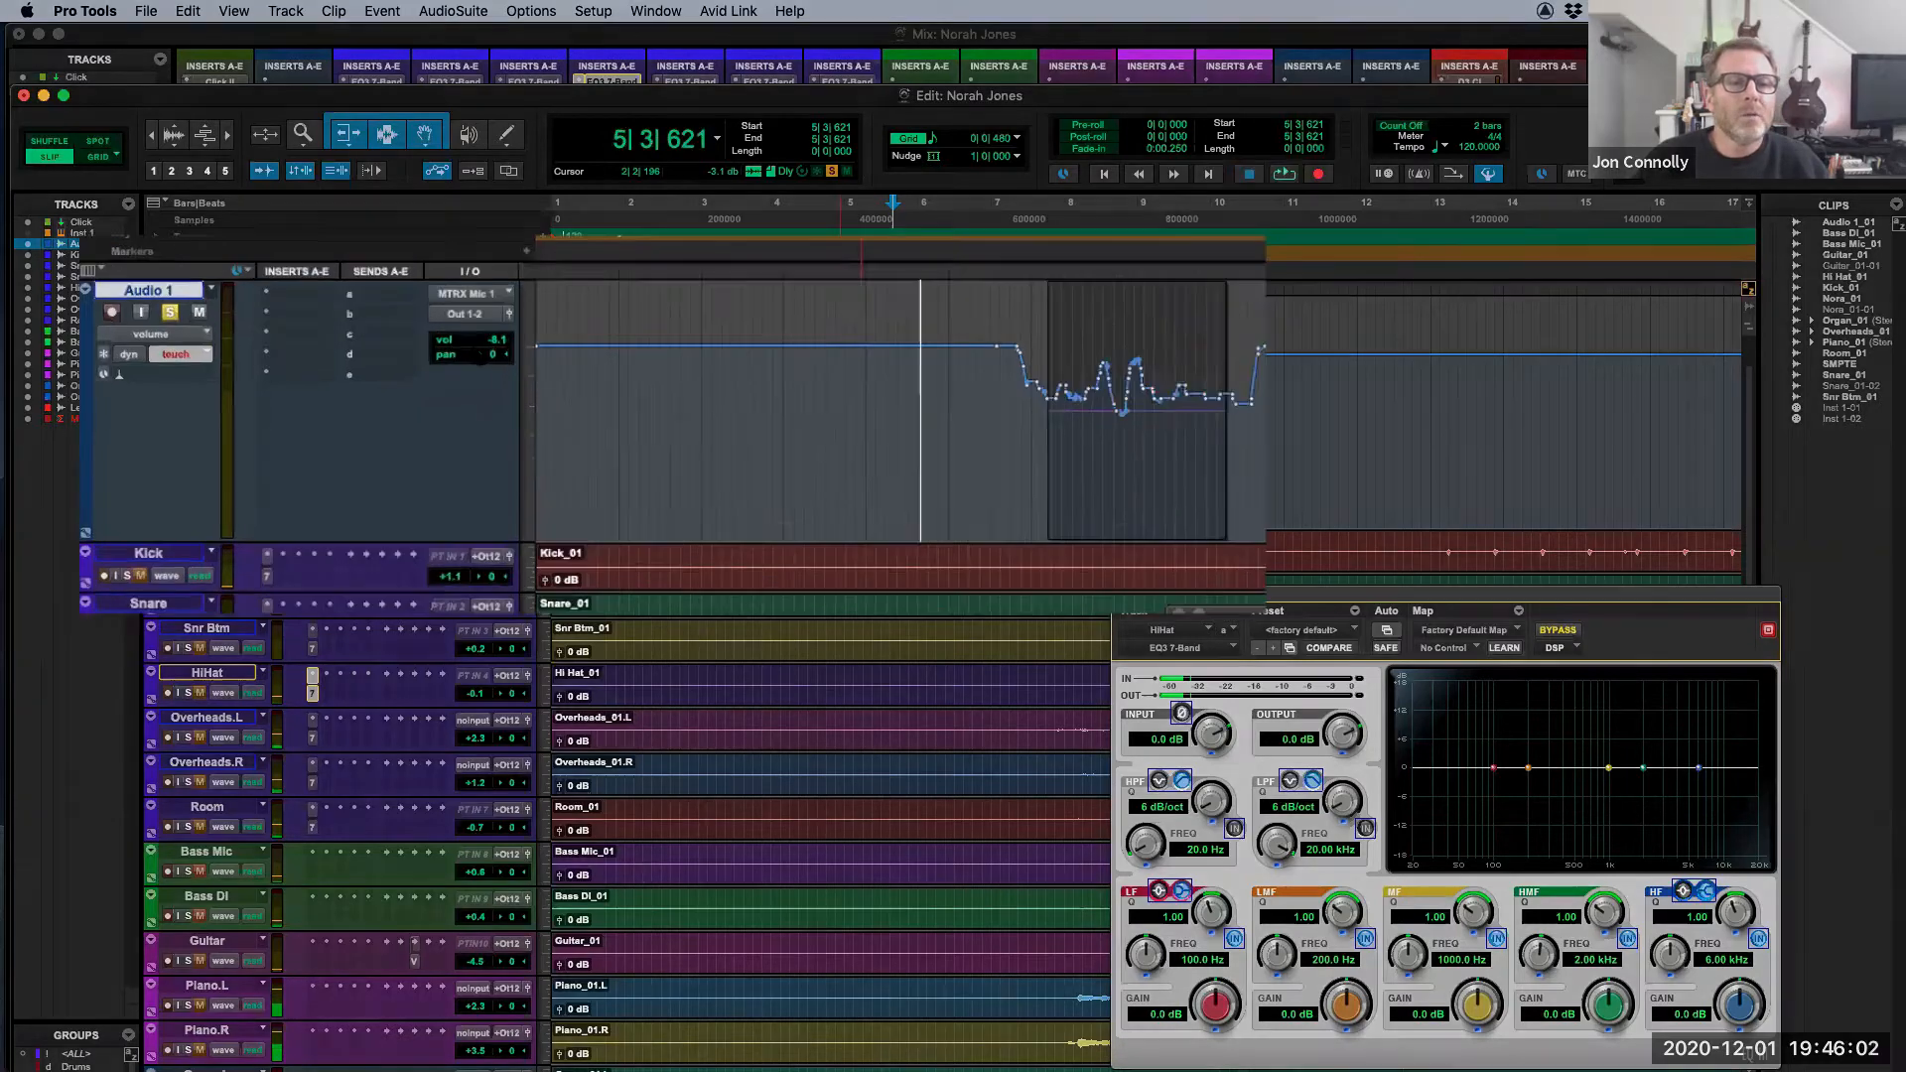
# Step: Set Audio 1's automation mode to latch and record a playback pass that lowers its volume
pyautogui.click(180, 354)
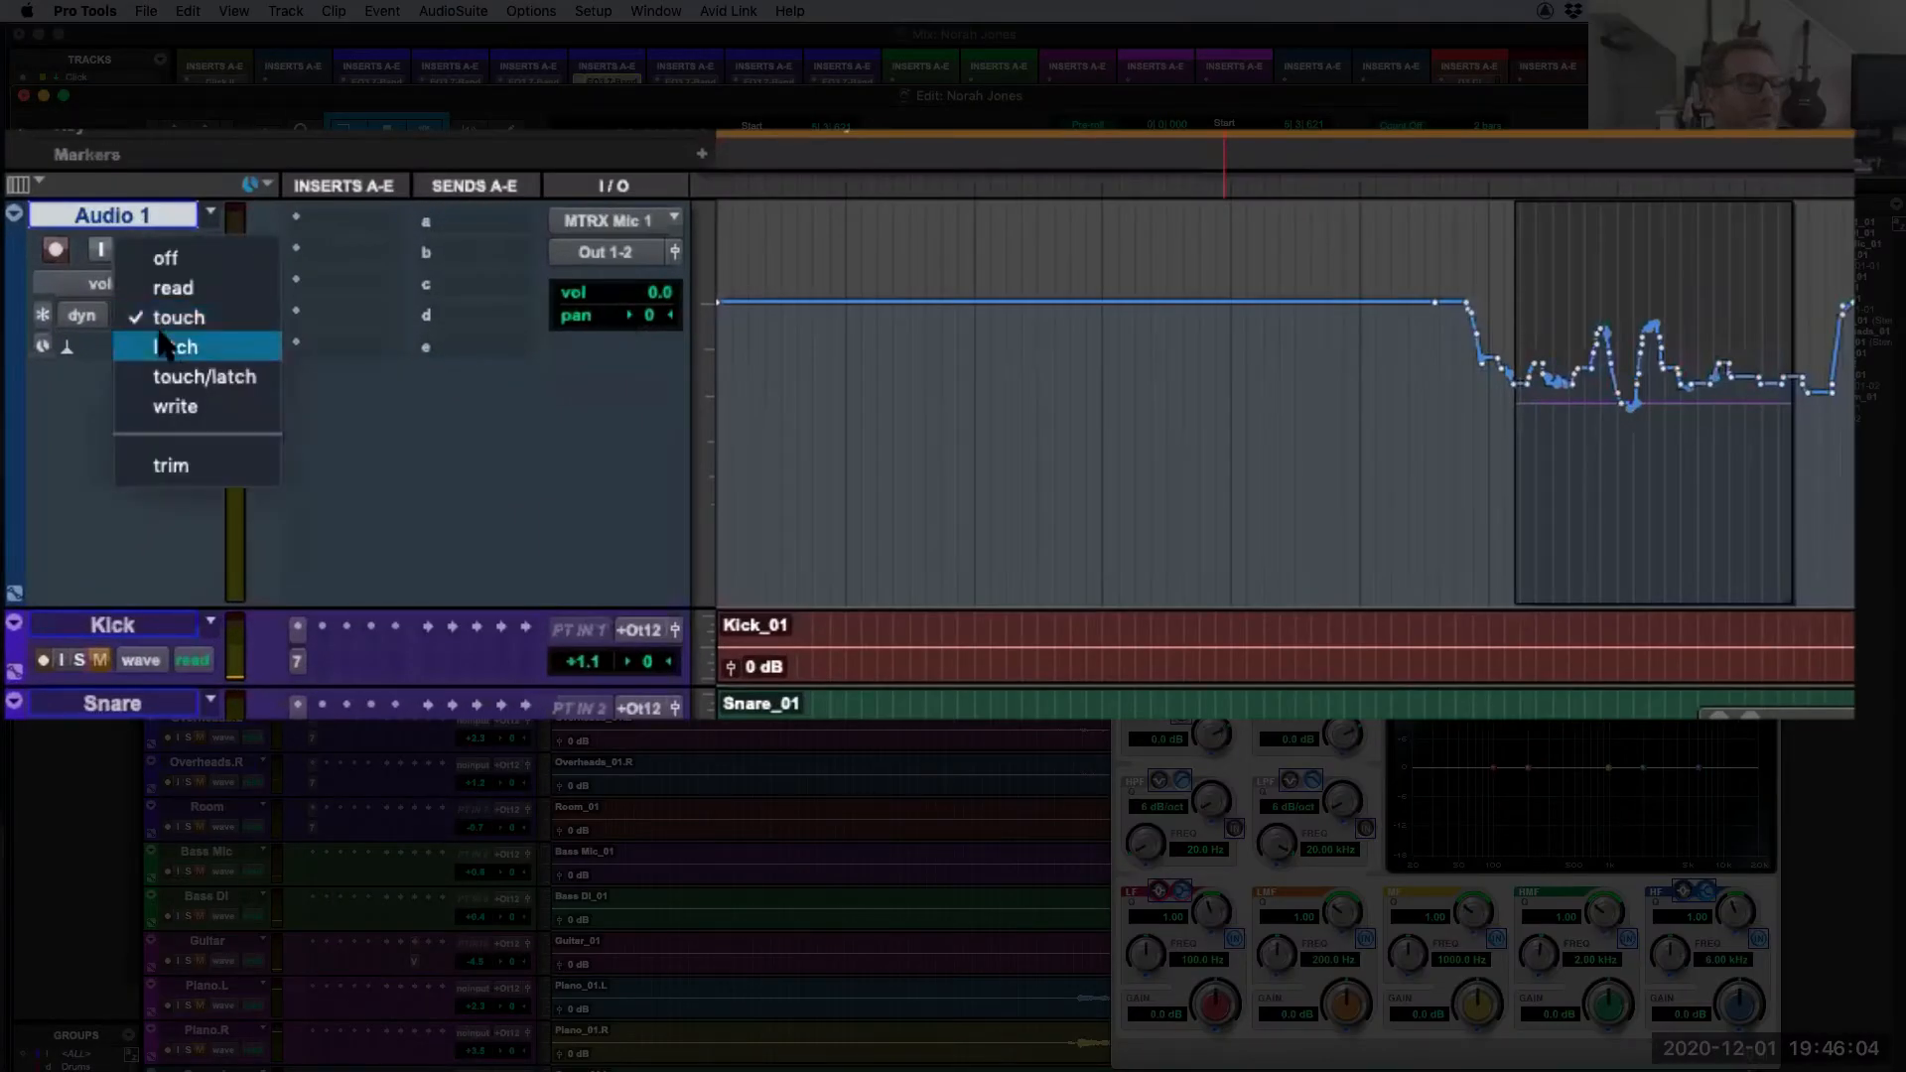
pyautogui.click(166, 347)
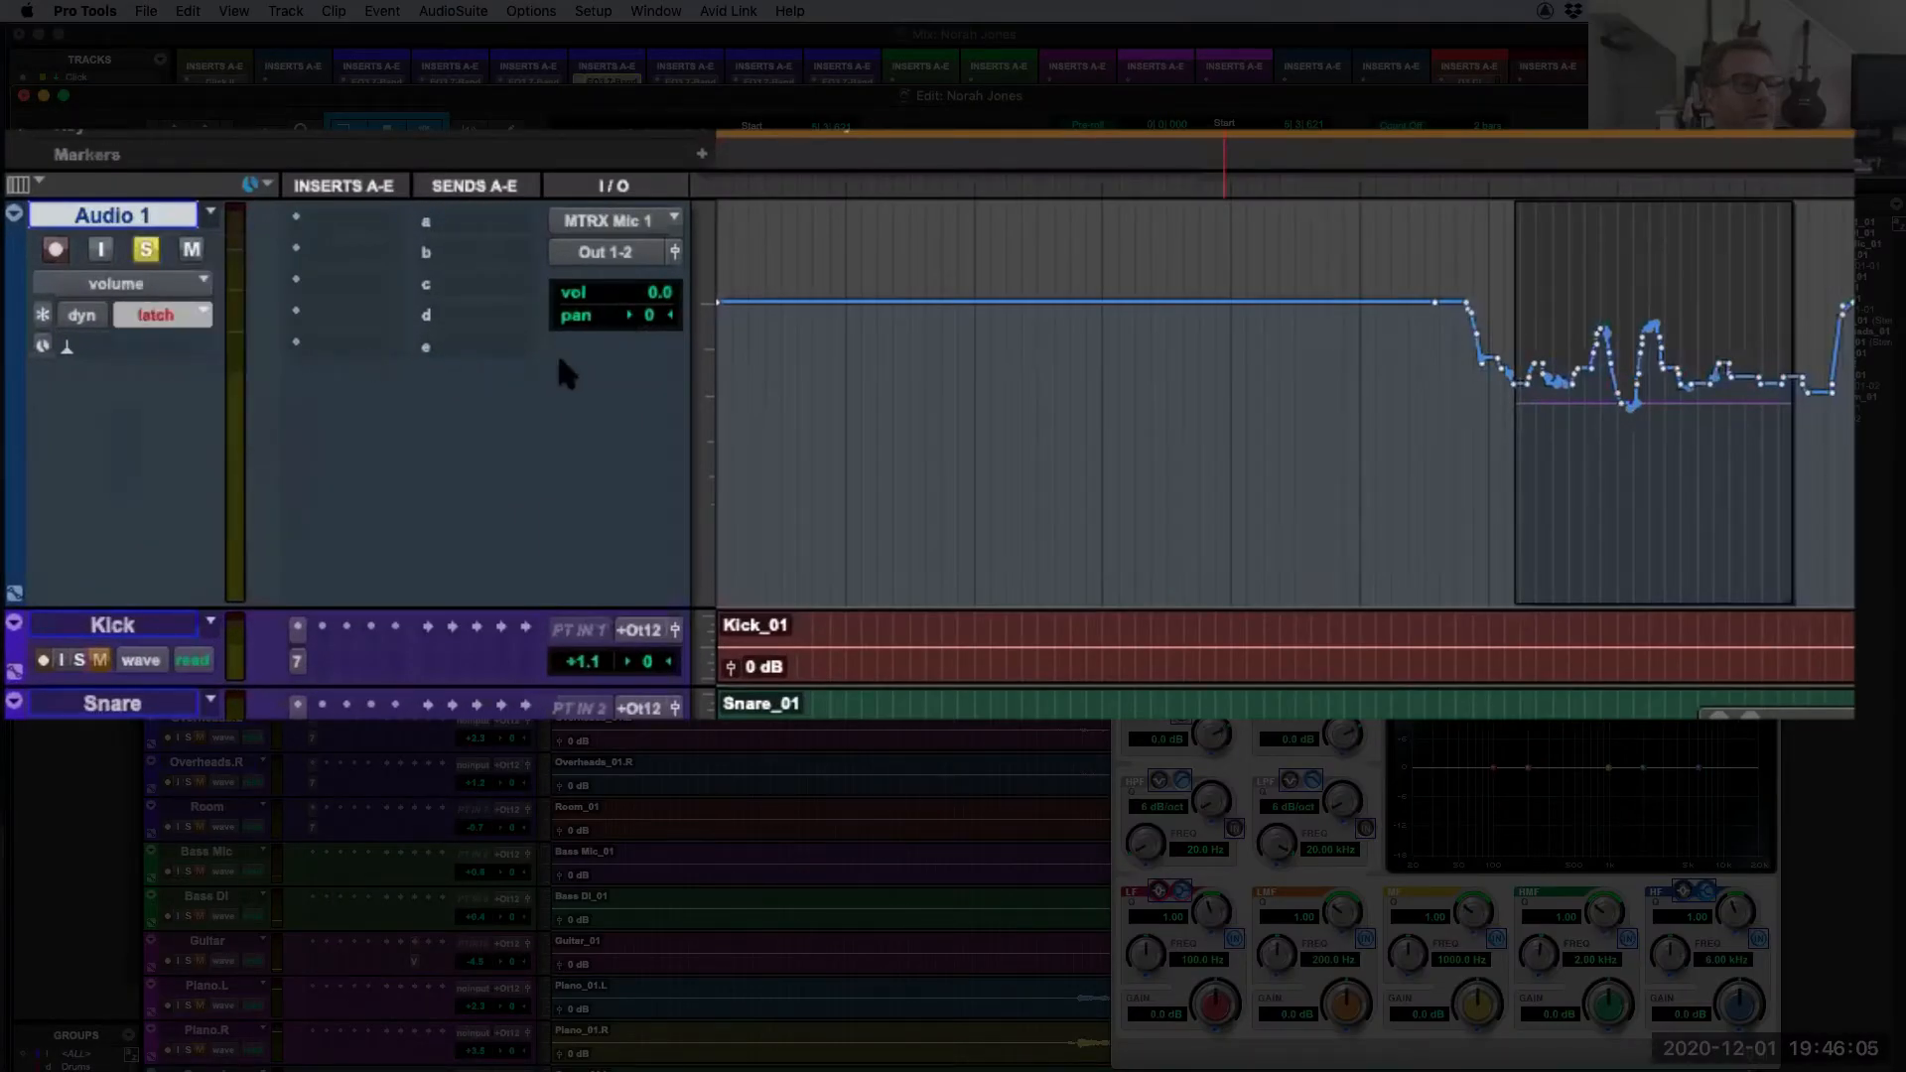
pyautogui.click(1317, 328)
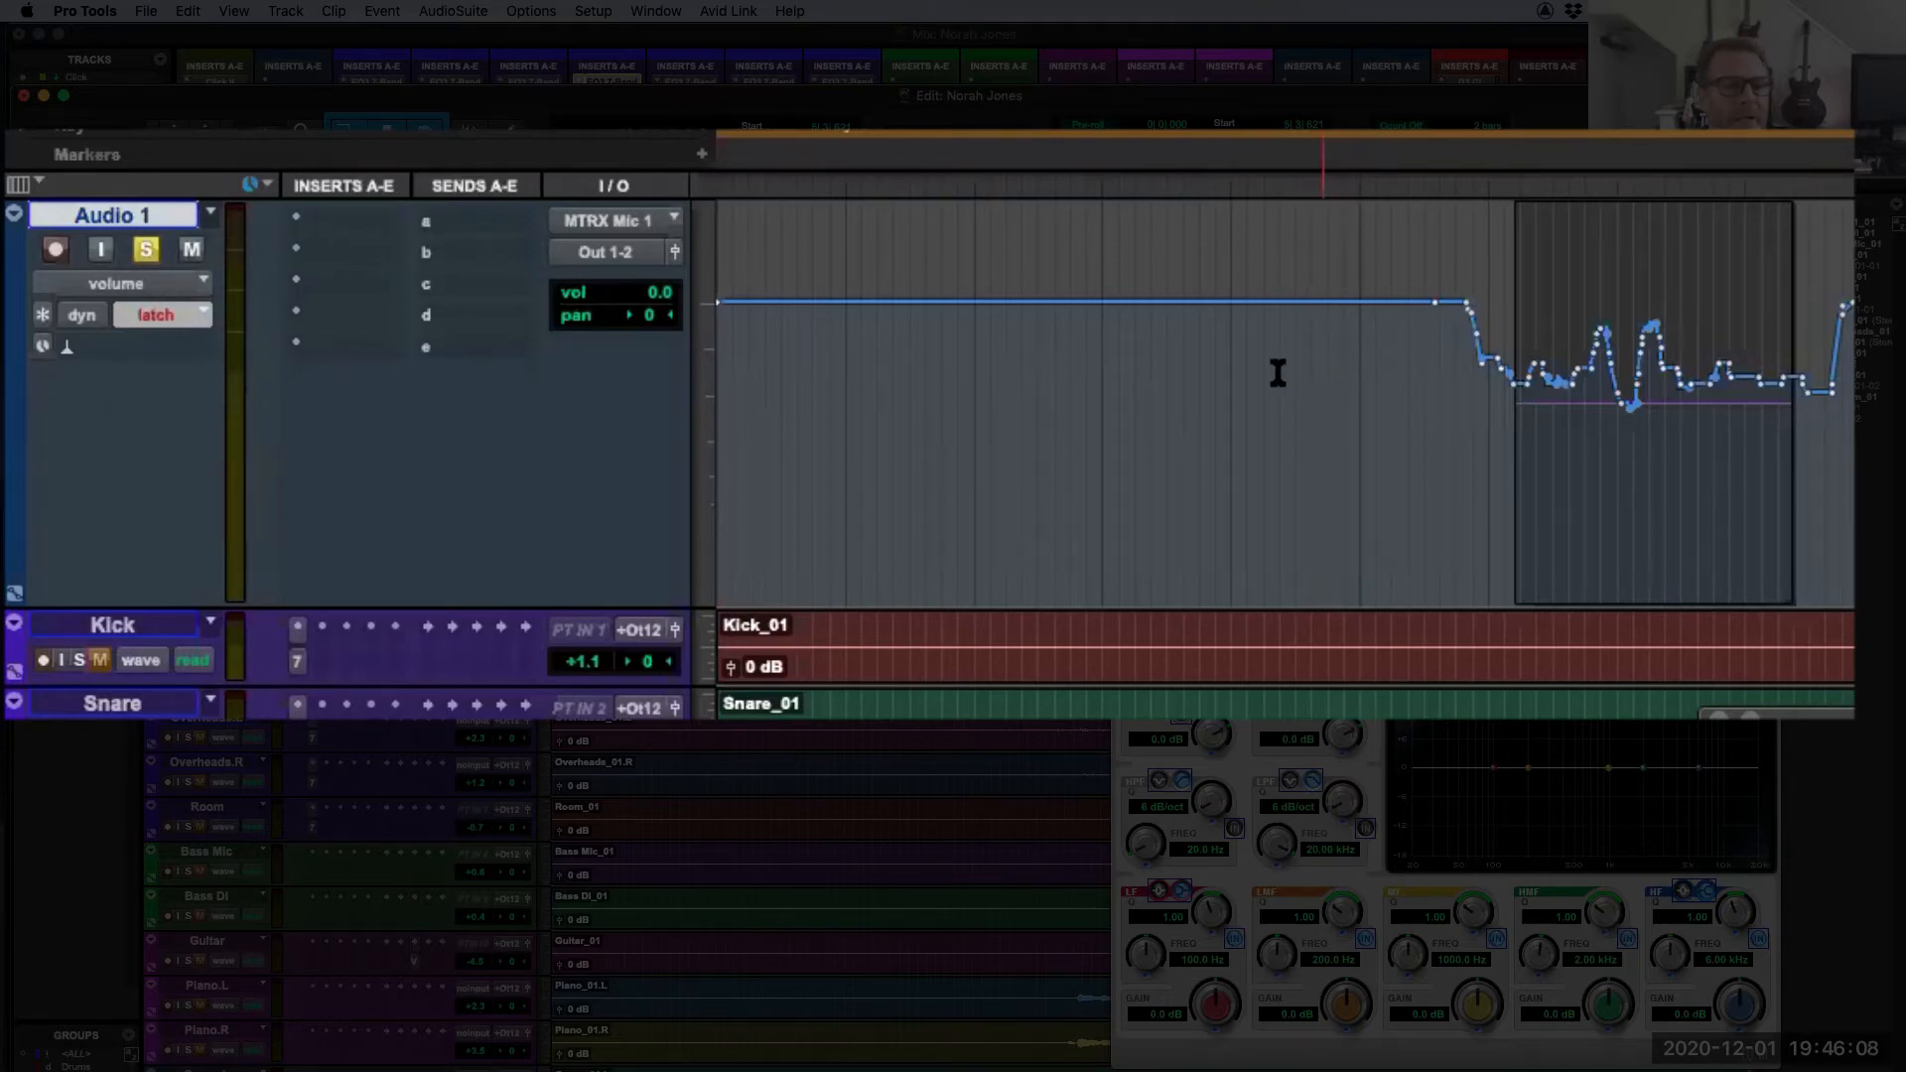
pyautogui.press('space')
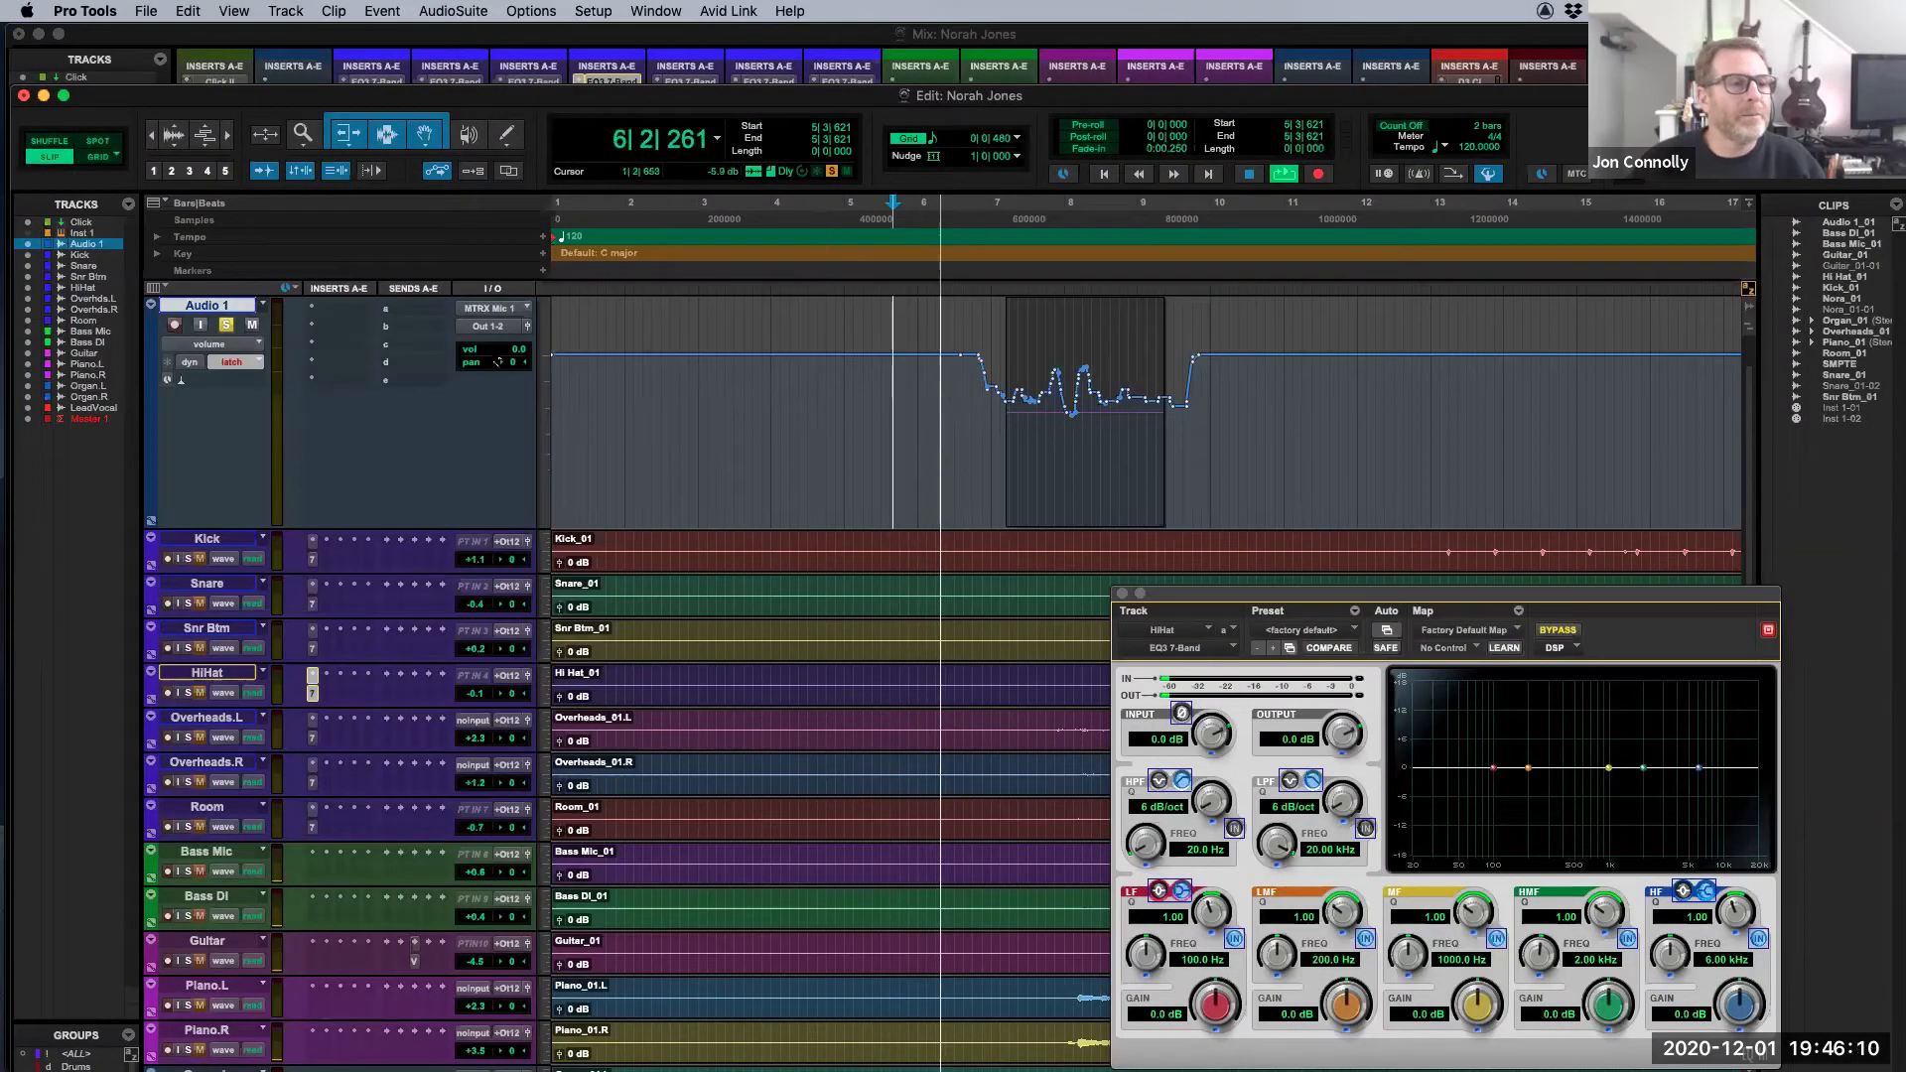
pyautogui.moveTo(498, 360); pyautogui.dragTo(491, 389)
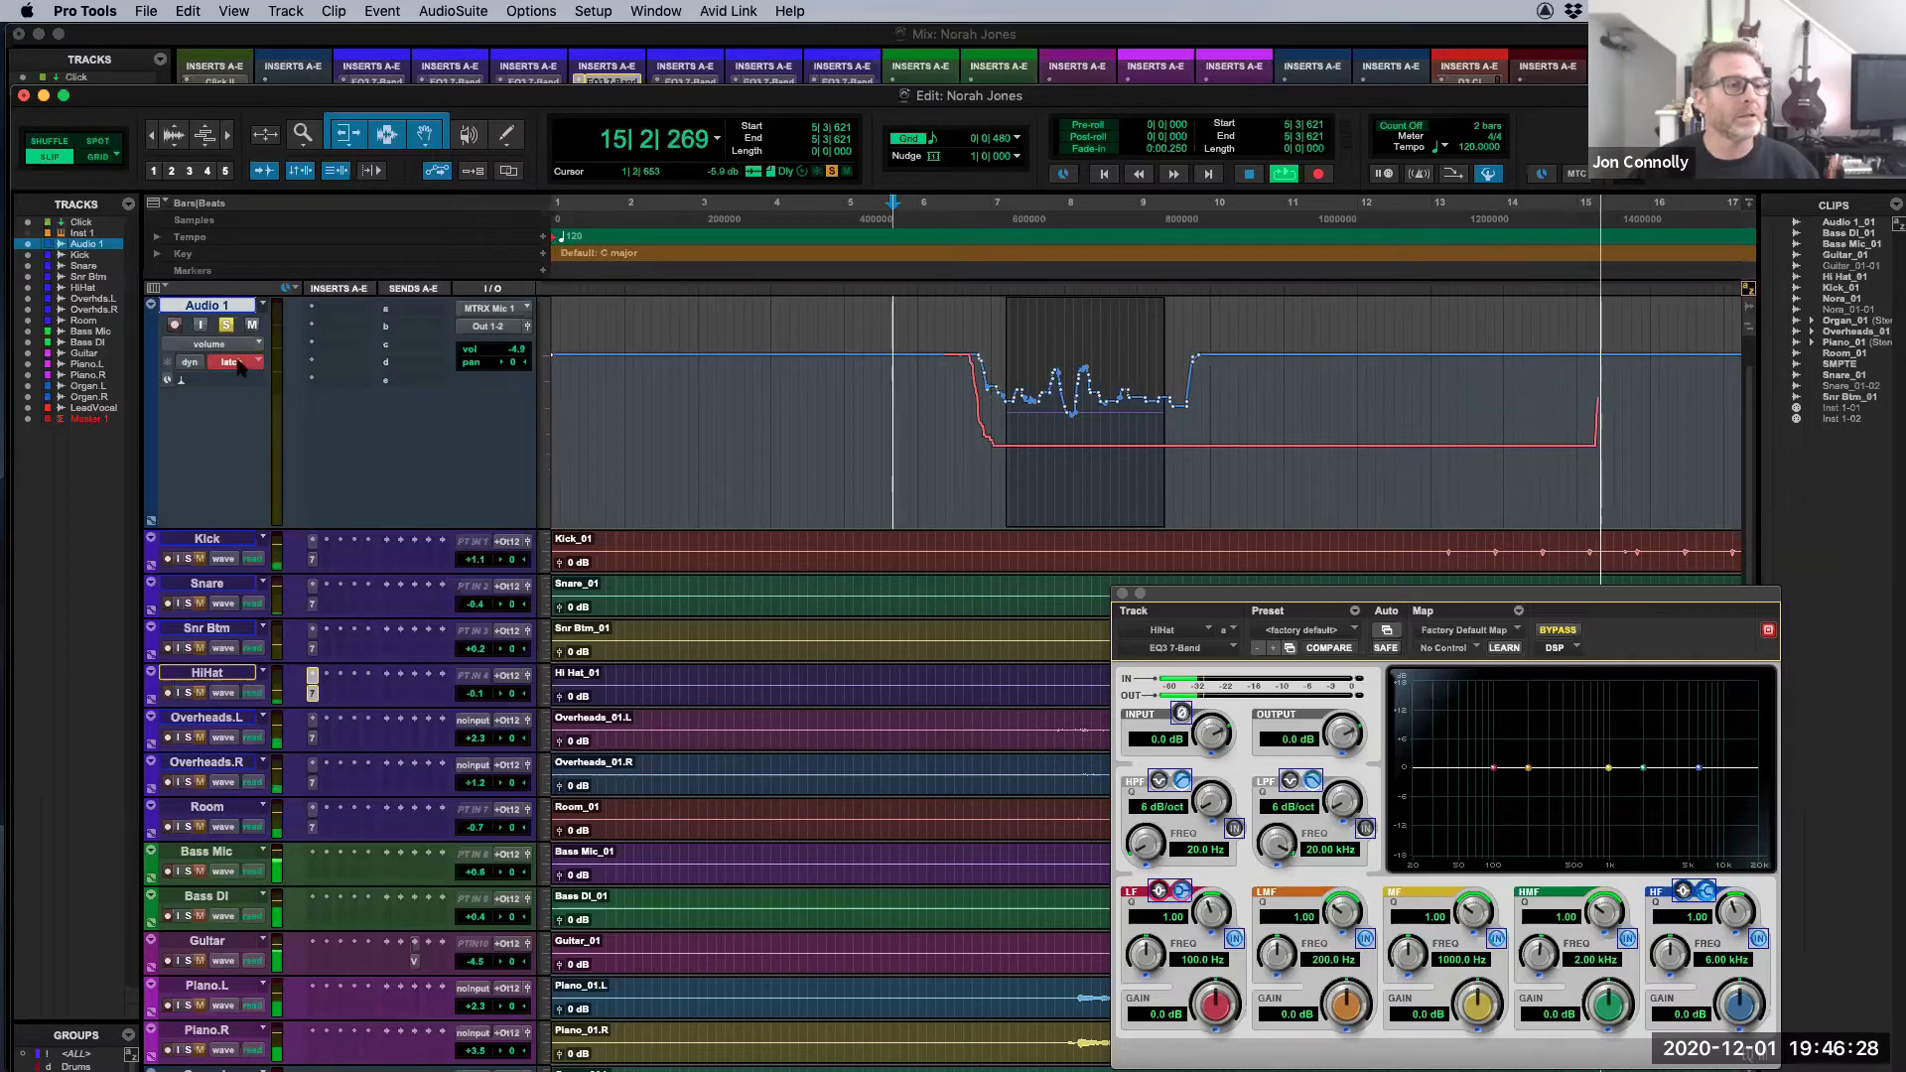
pyautogui.press('space')
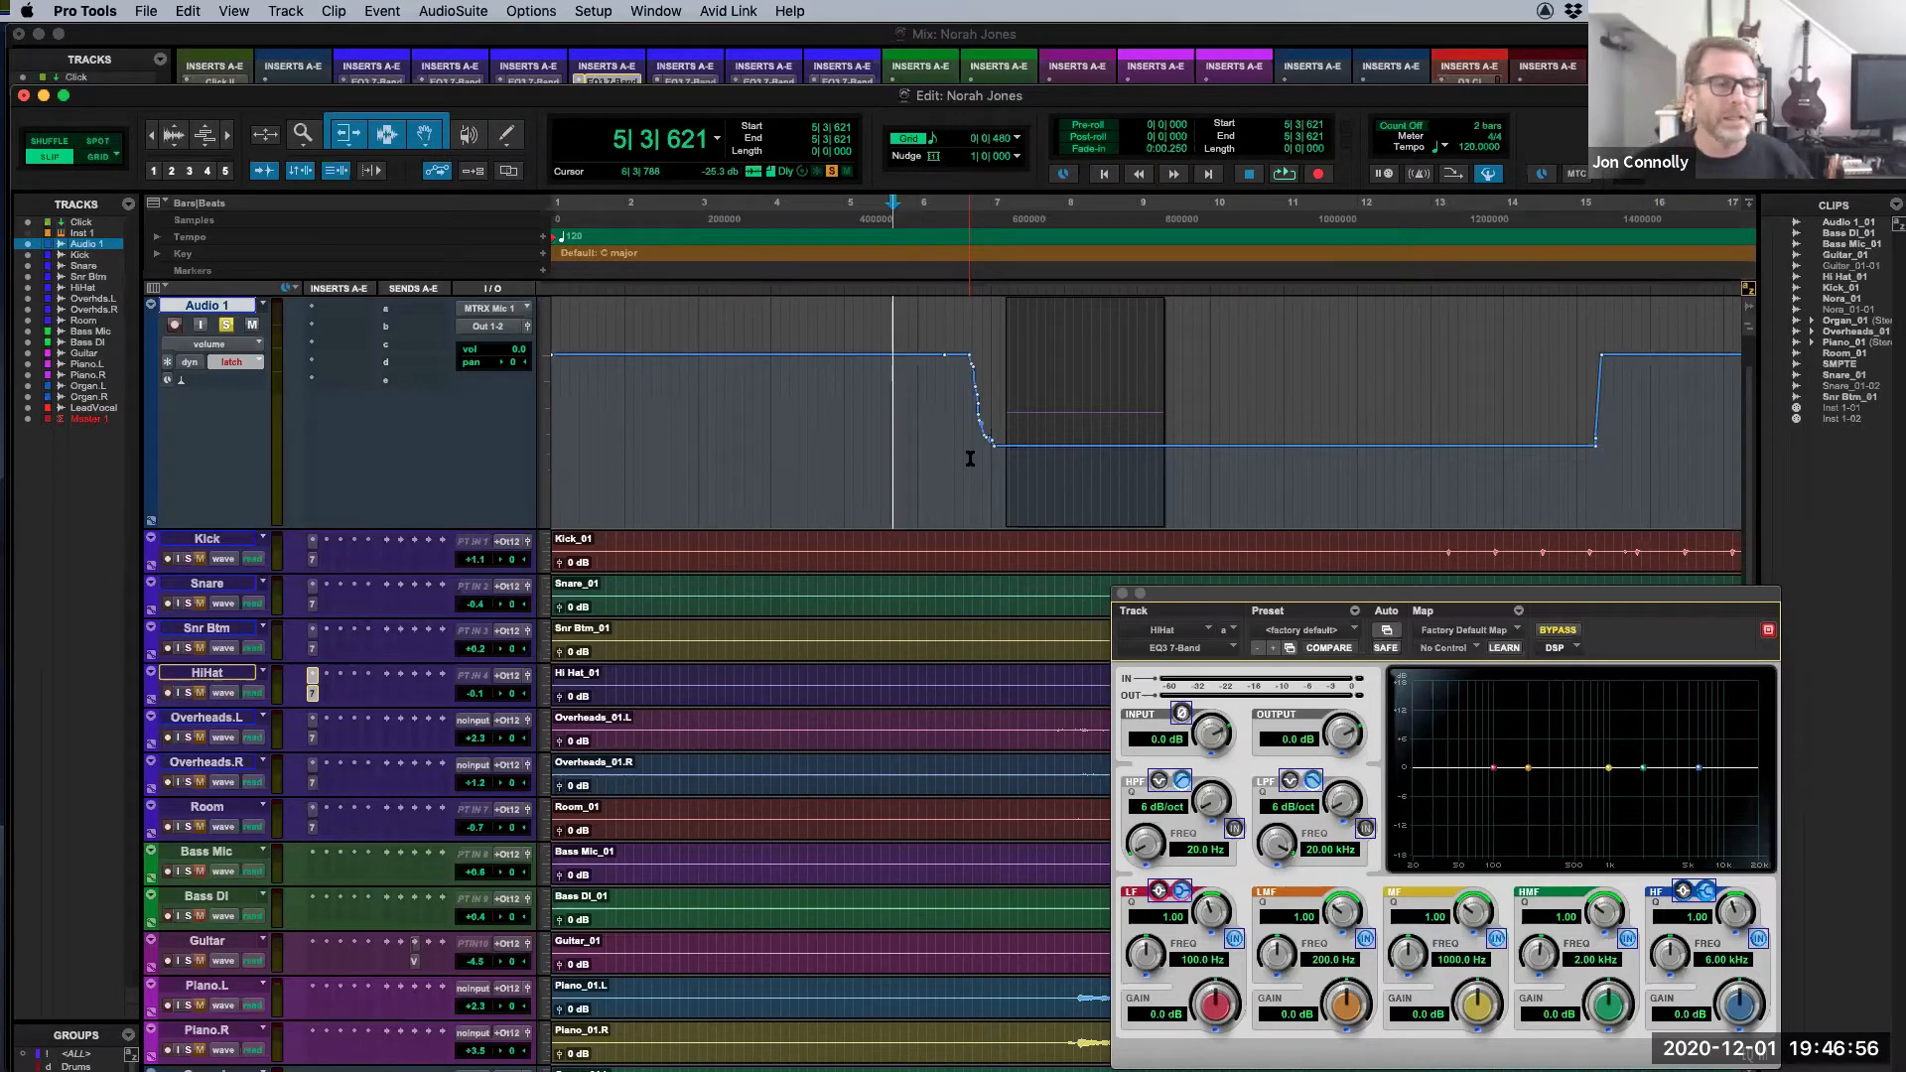
# Step: Set Audio 1's automation mode to write and overwrite its volume automation with a playback pass from bar 5 to about bar 8
pyautogui.click(241, 367)
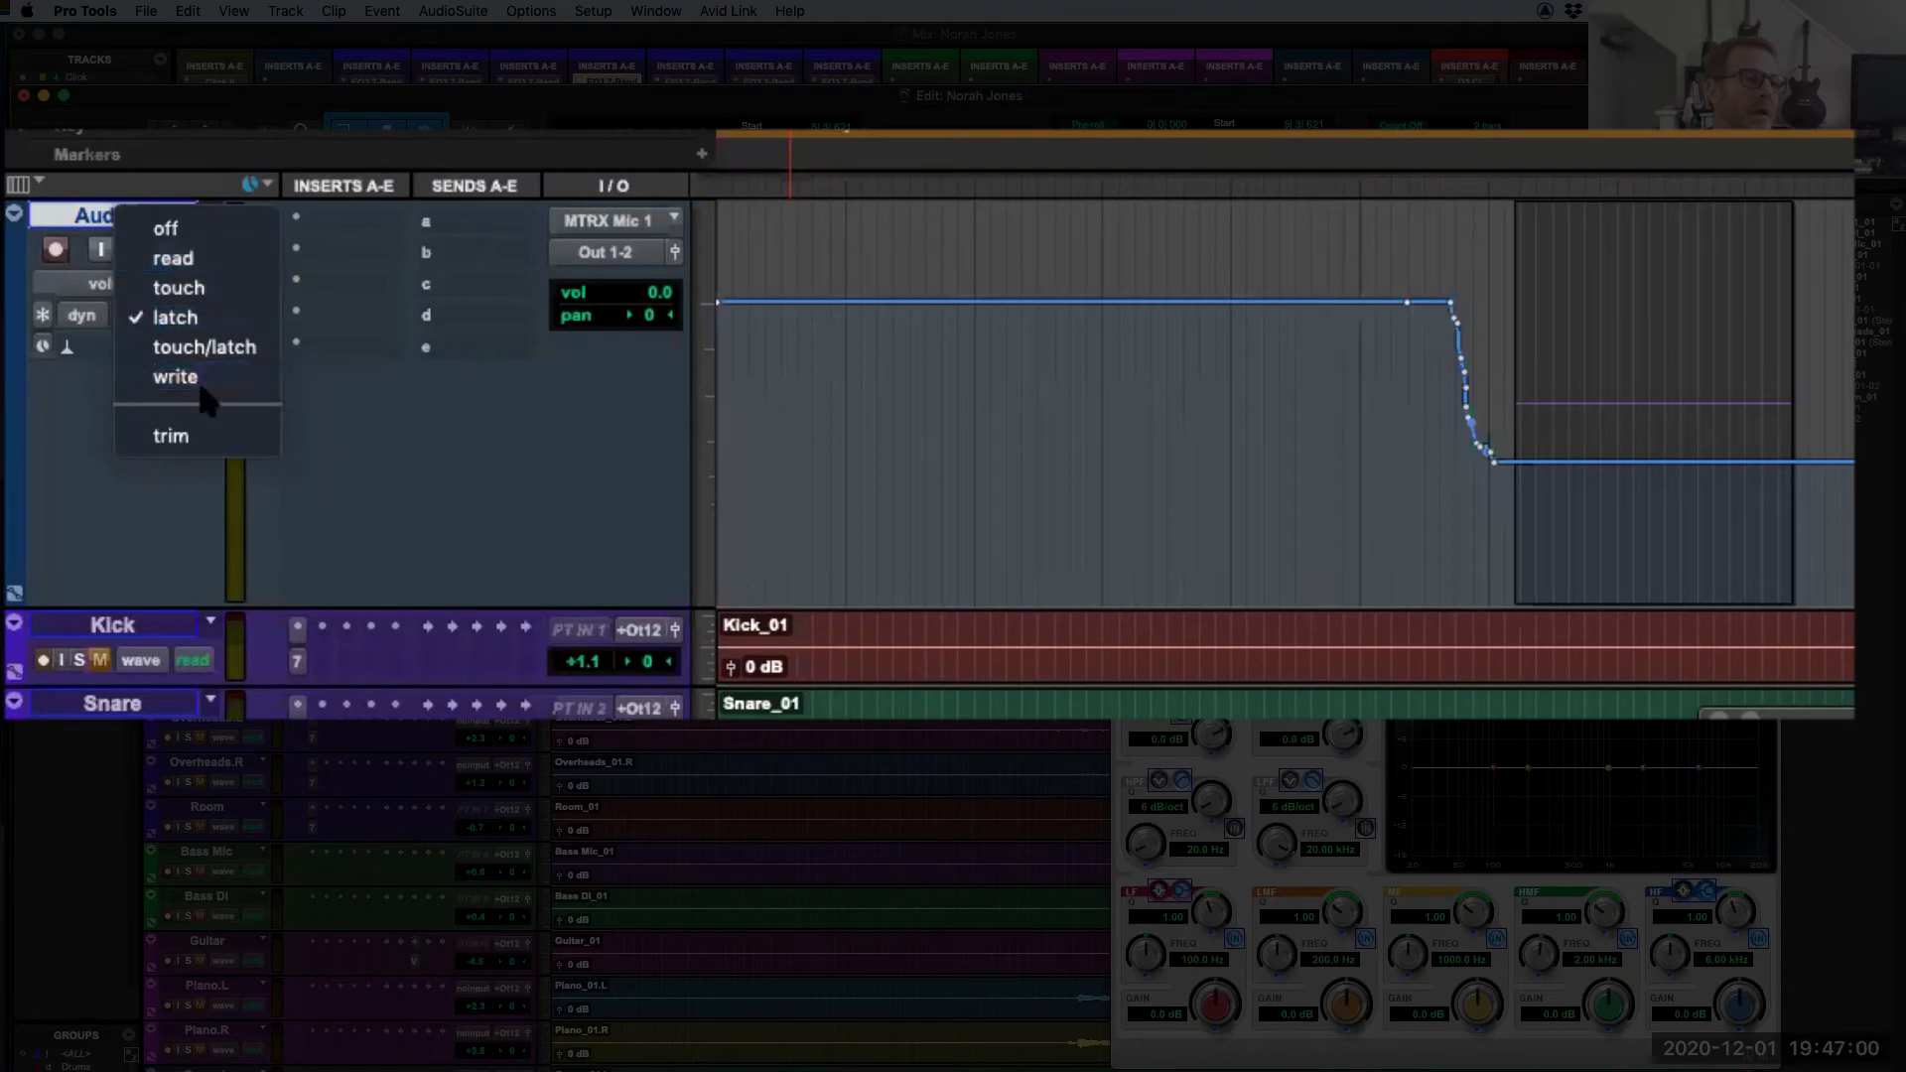
pyautogui.click(196, 380)
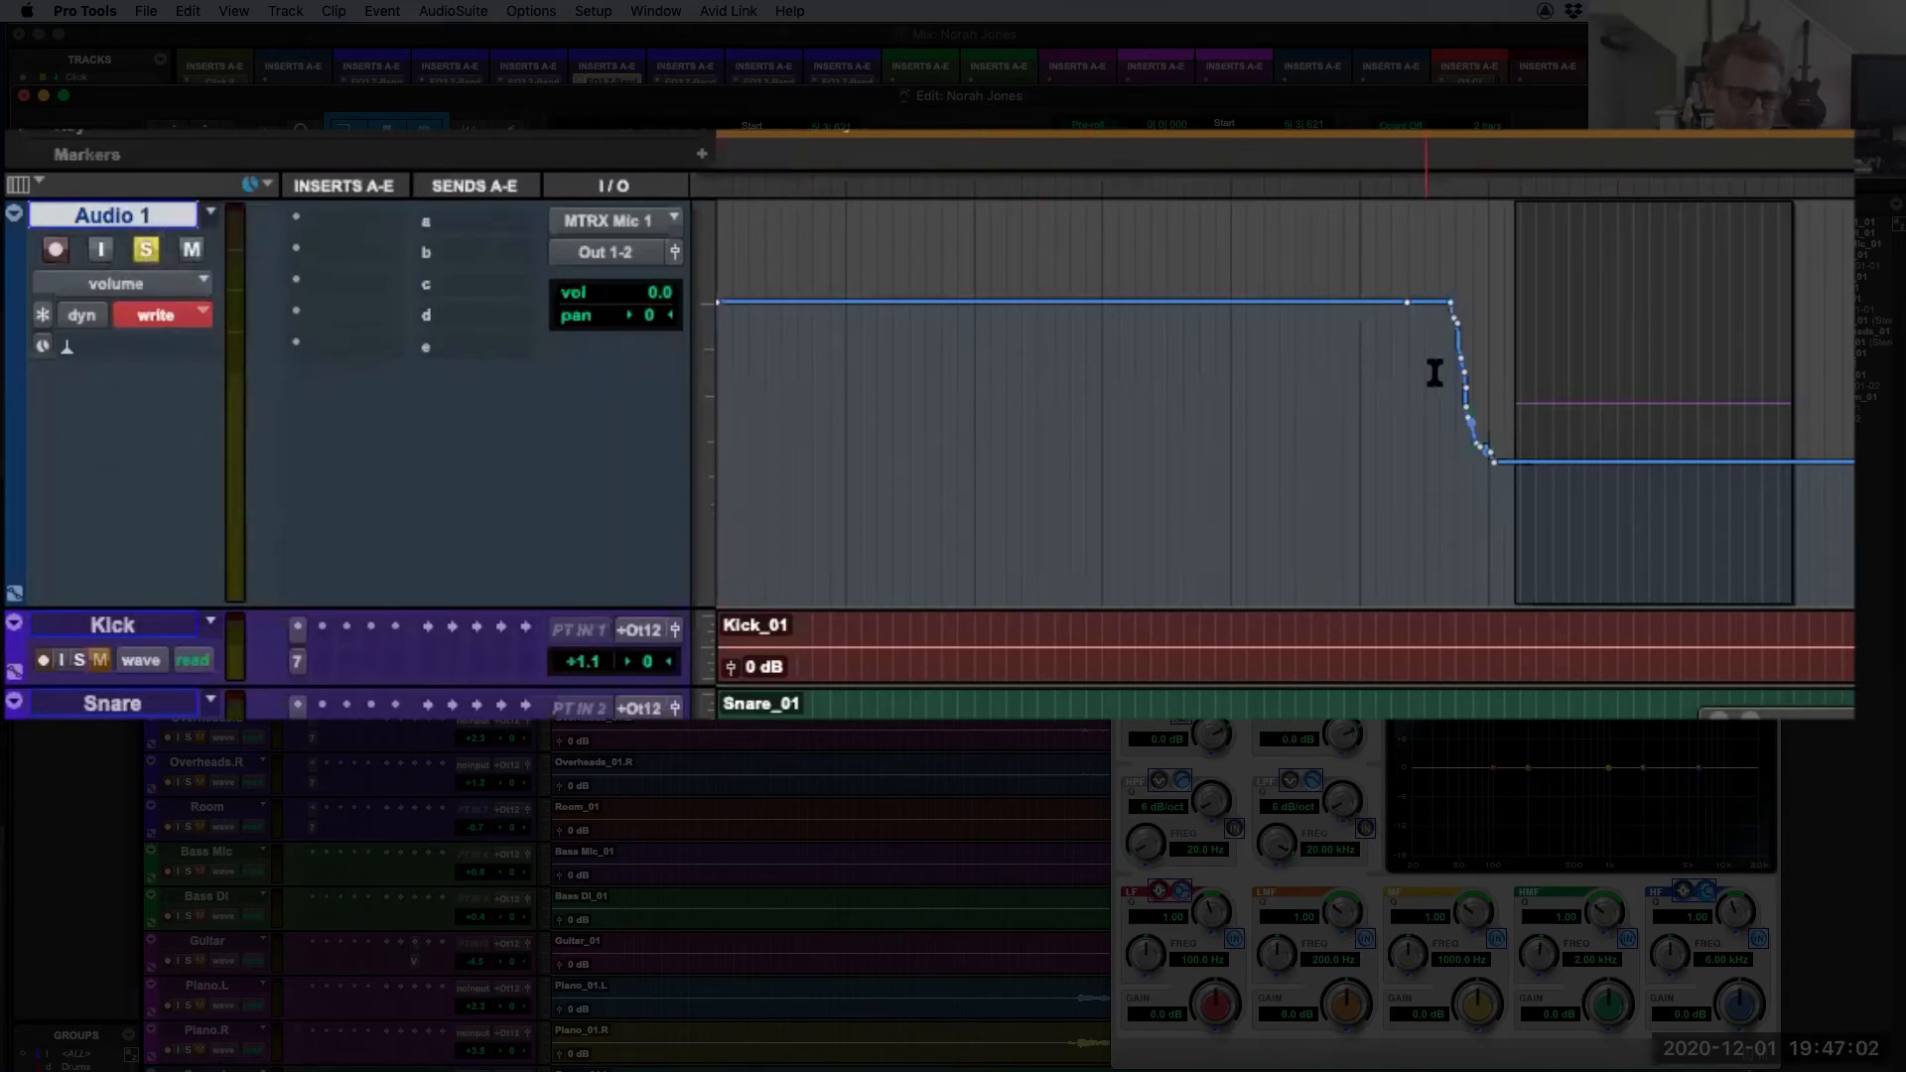
pyautogui.press('space')
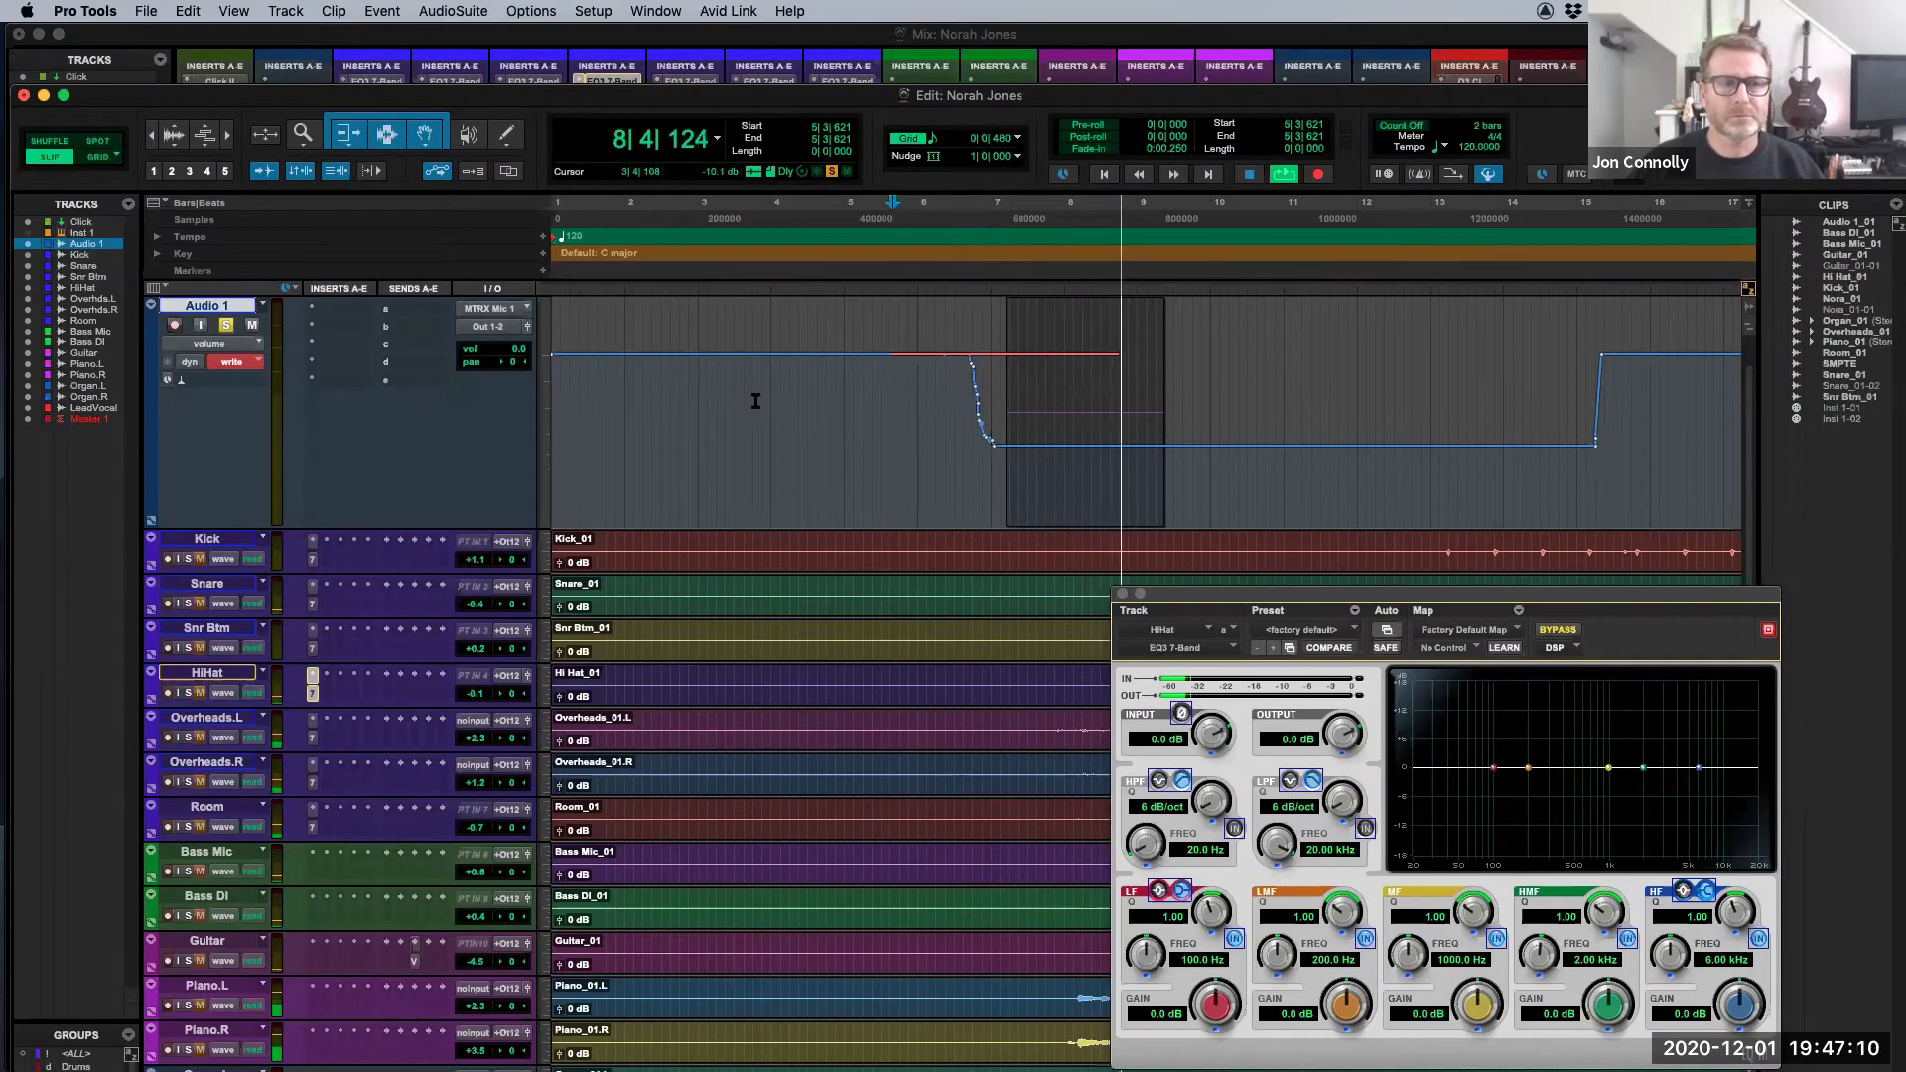
pyautogui.press('space')
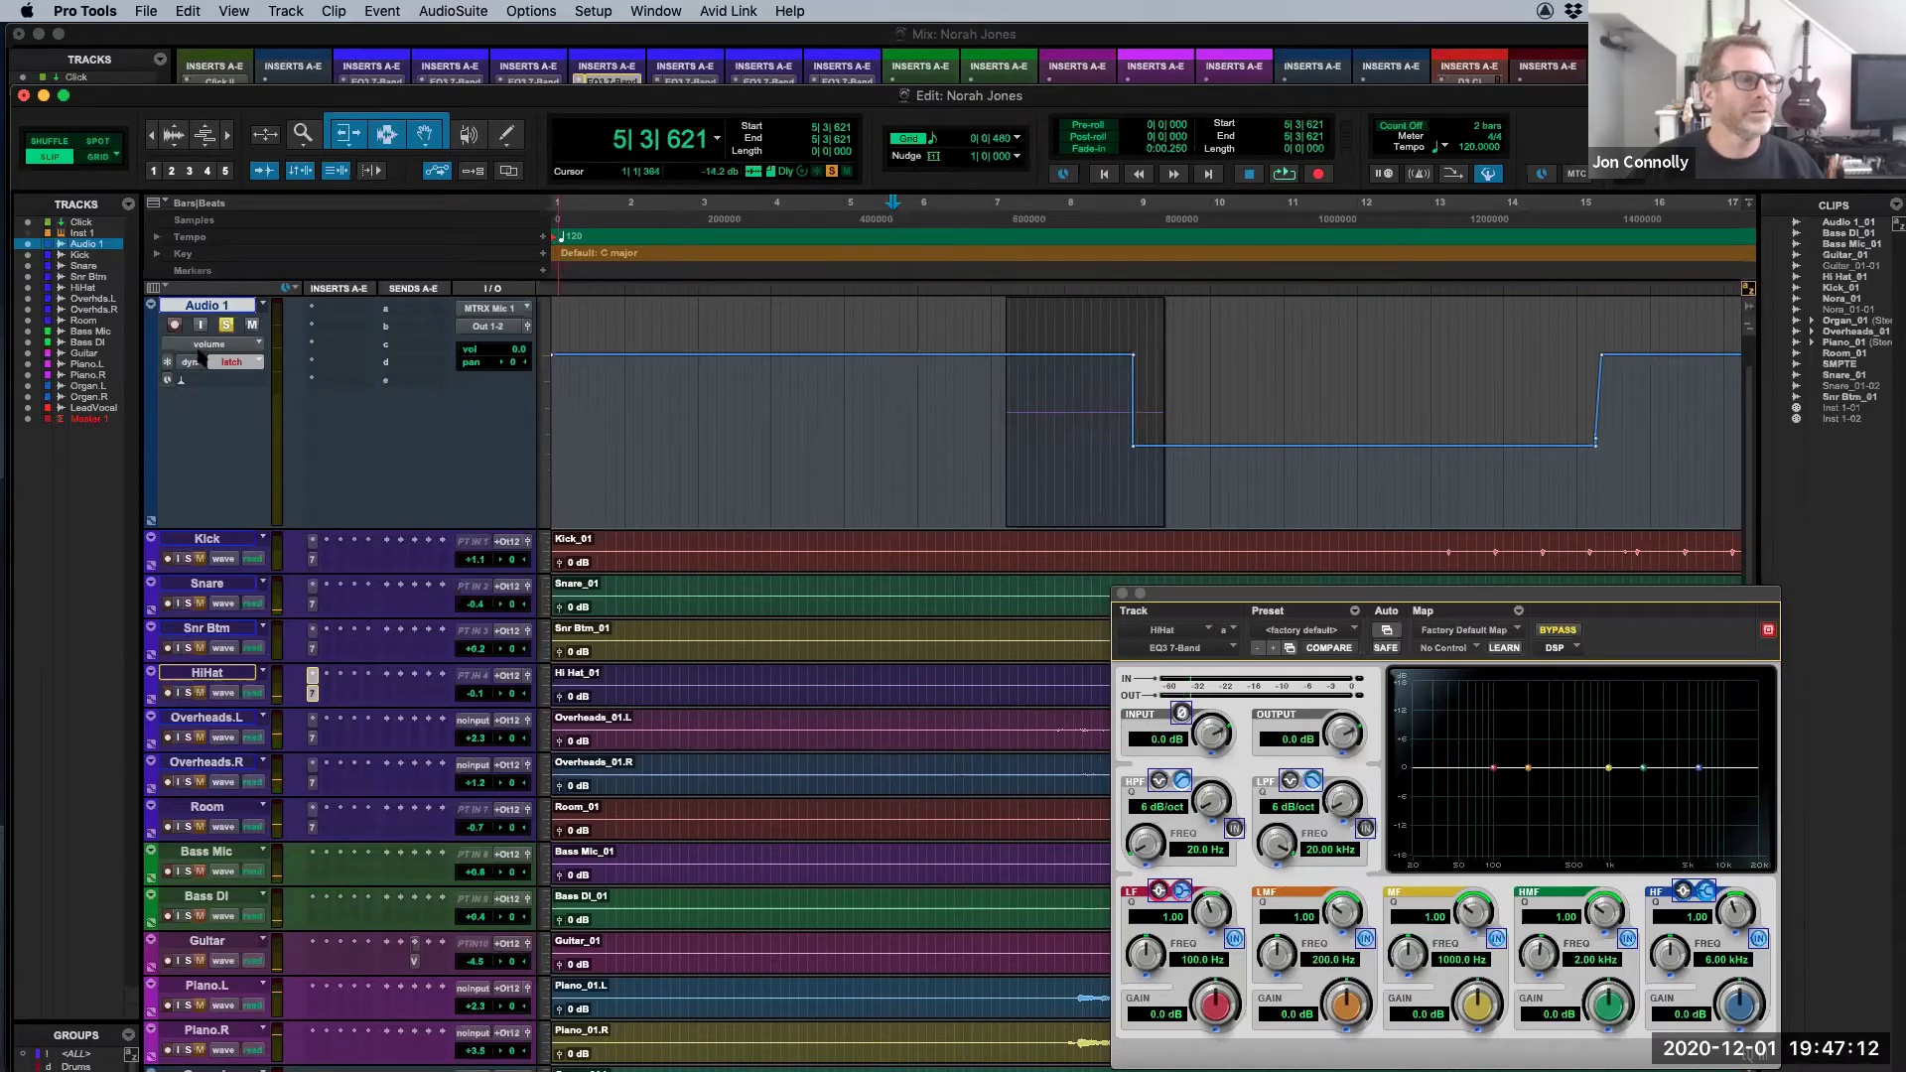
# Step: Set Audio 1's automation mode to touch/latch and create one new mono audio track named Audio
pyautogui.click(236, 362)
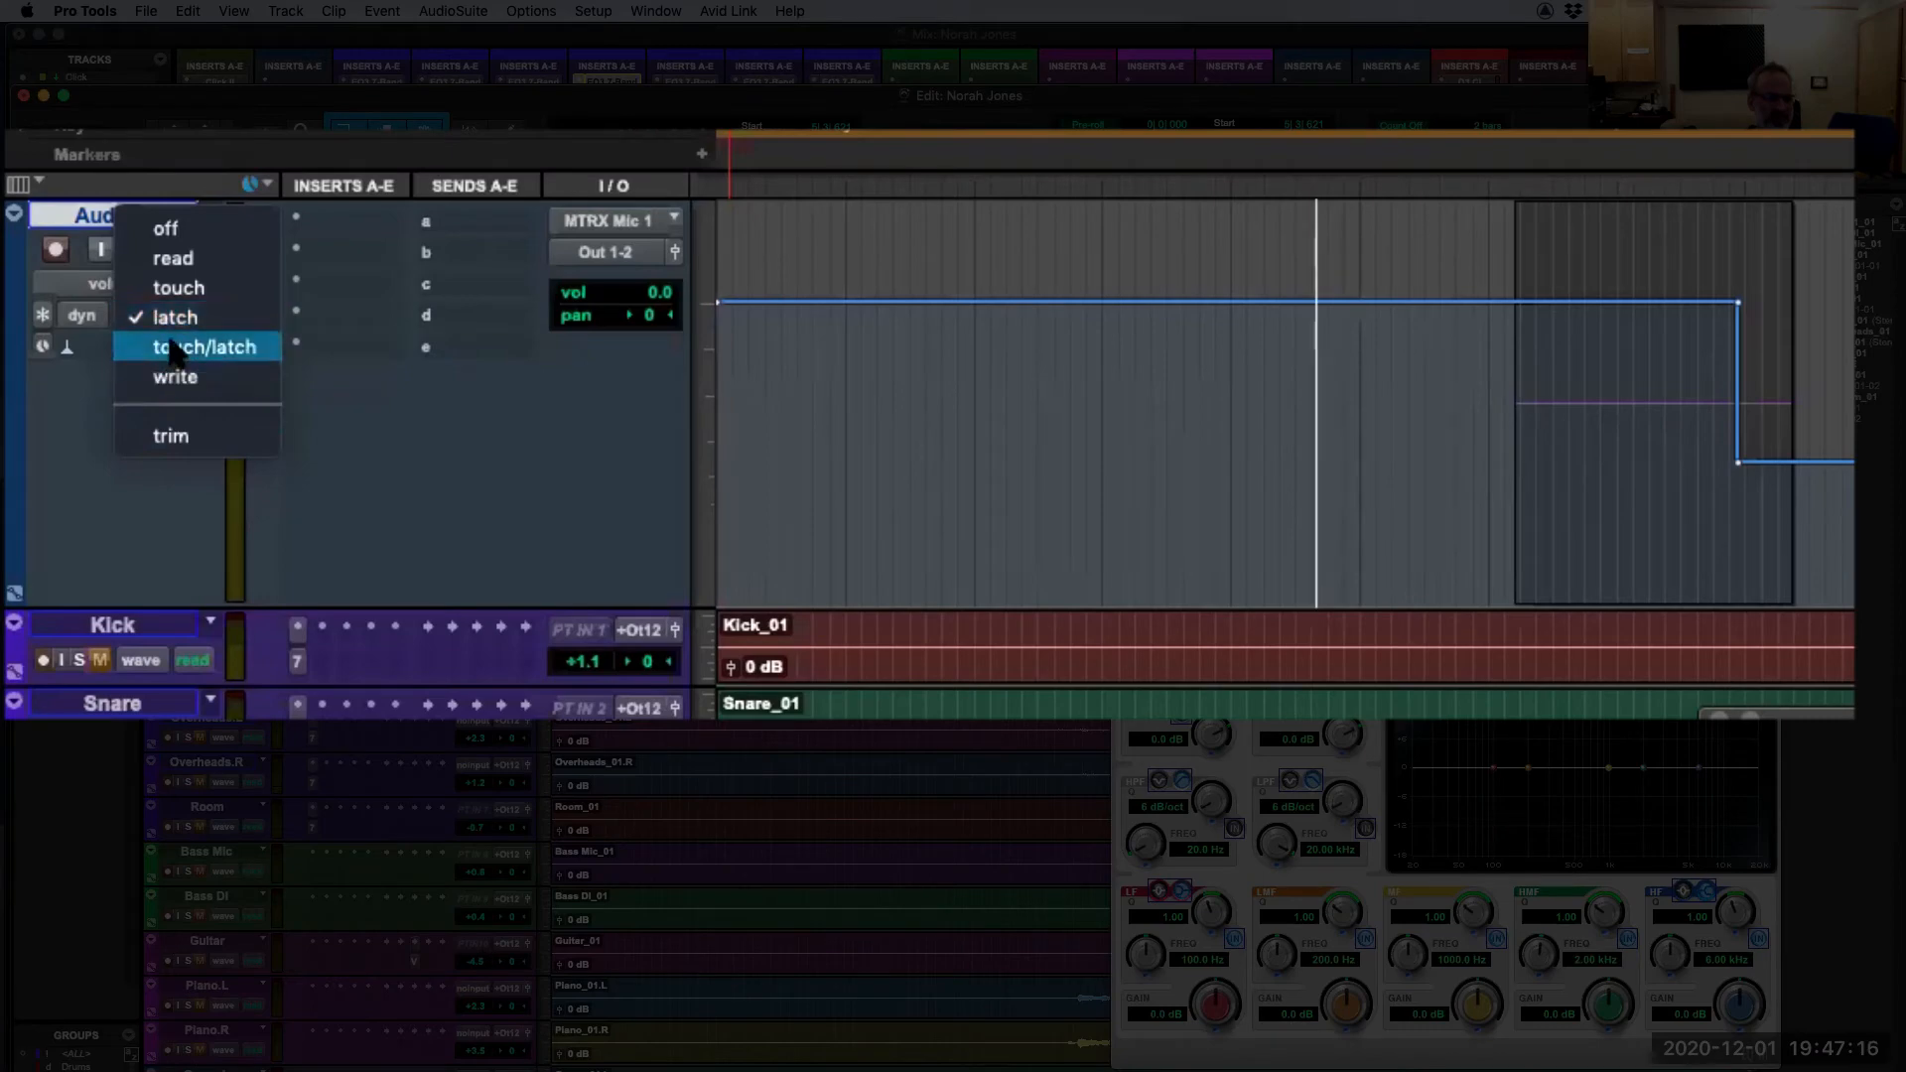
pyautogui.click(179, 346)
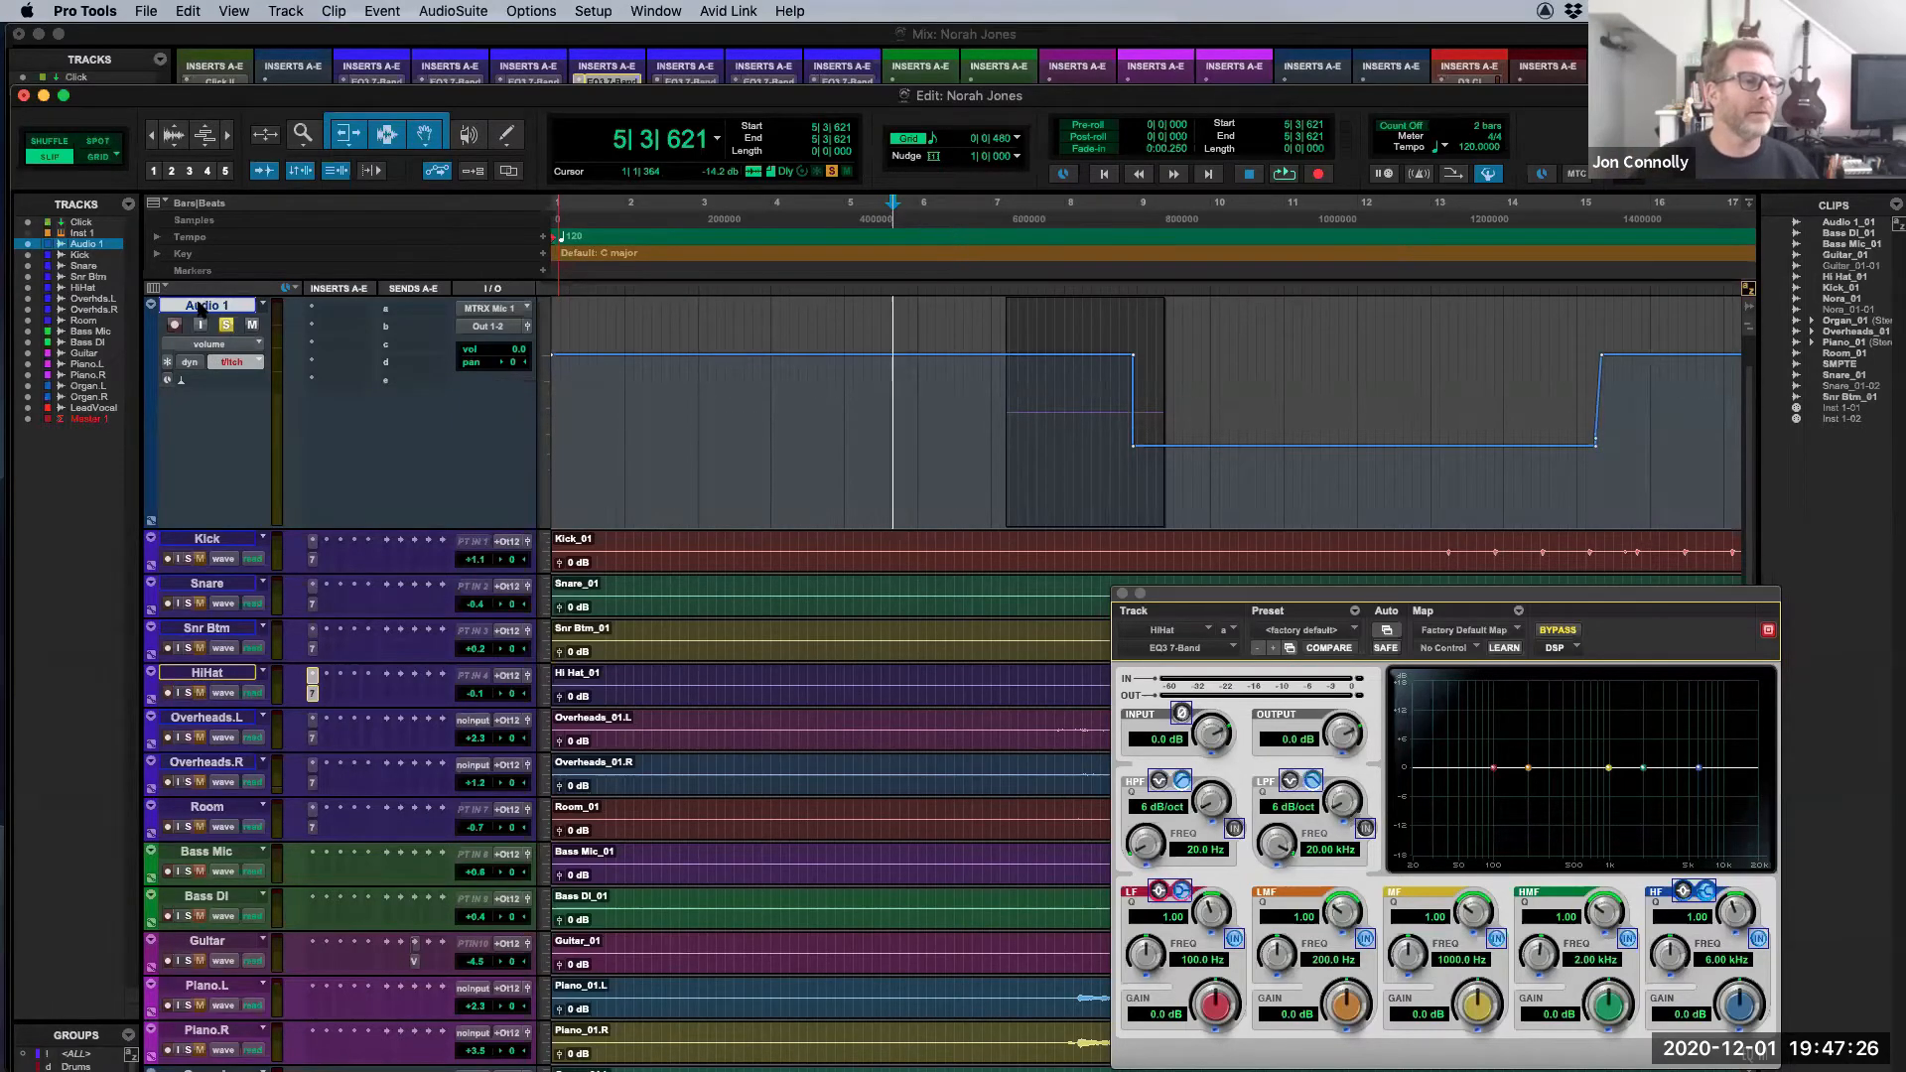
pyautogui.press('super+shift+n')
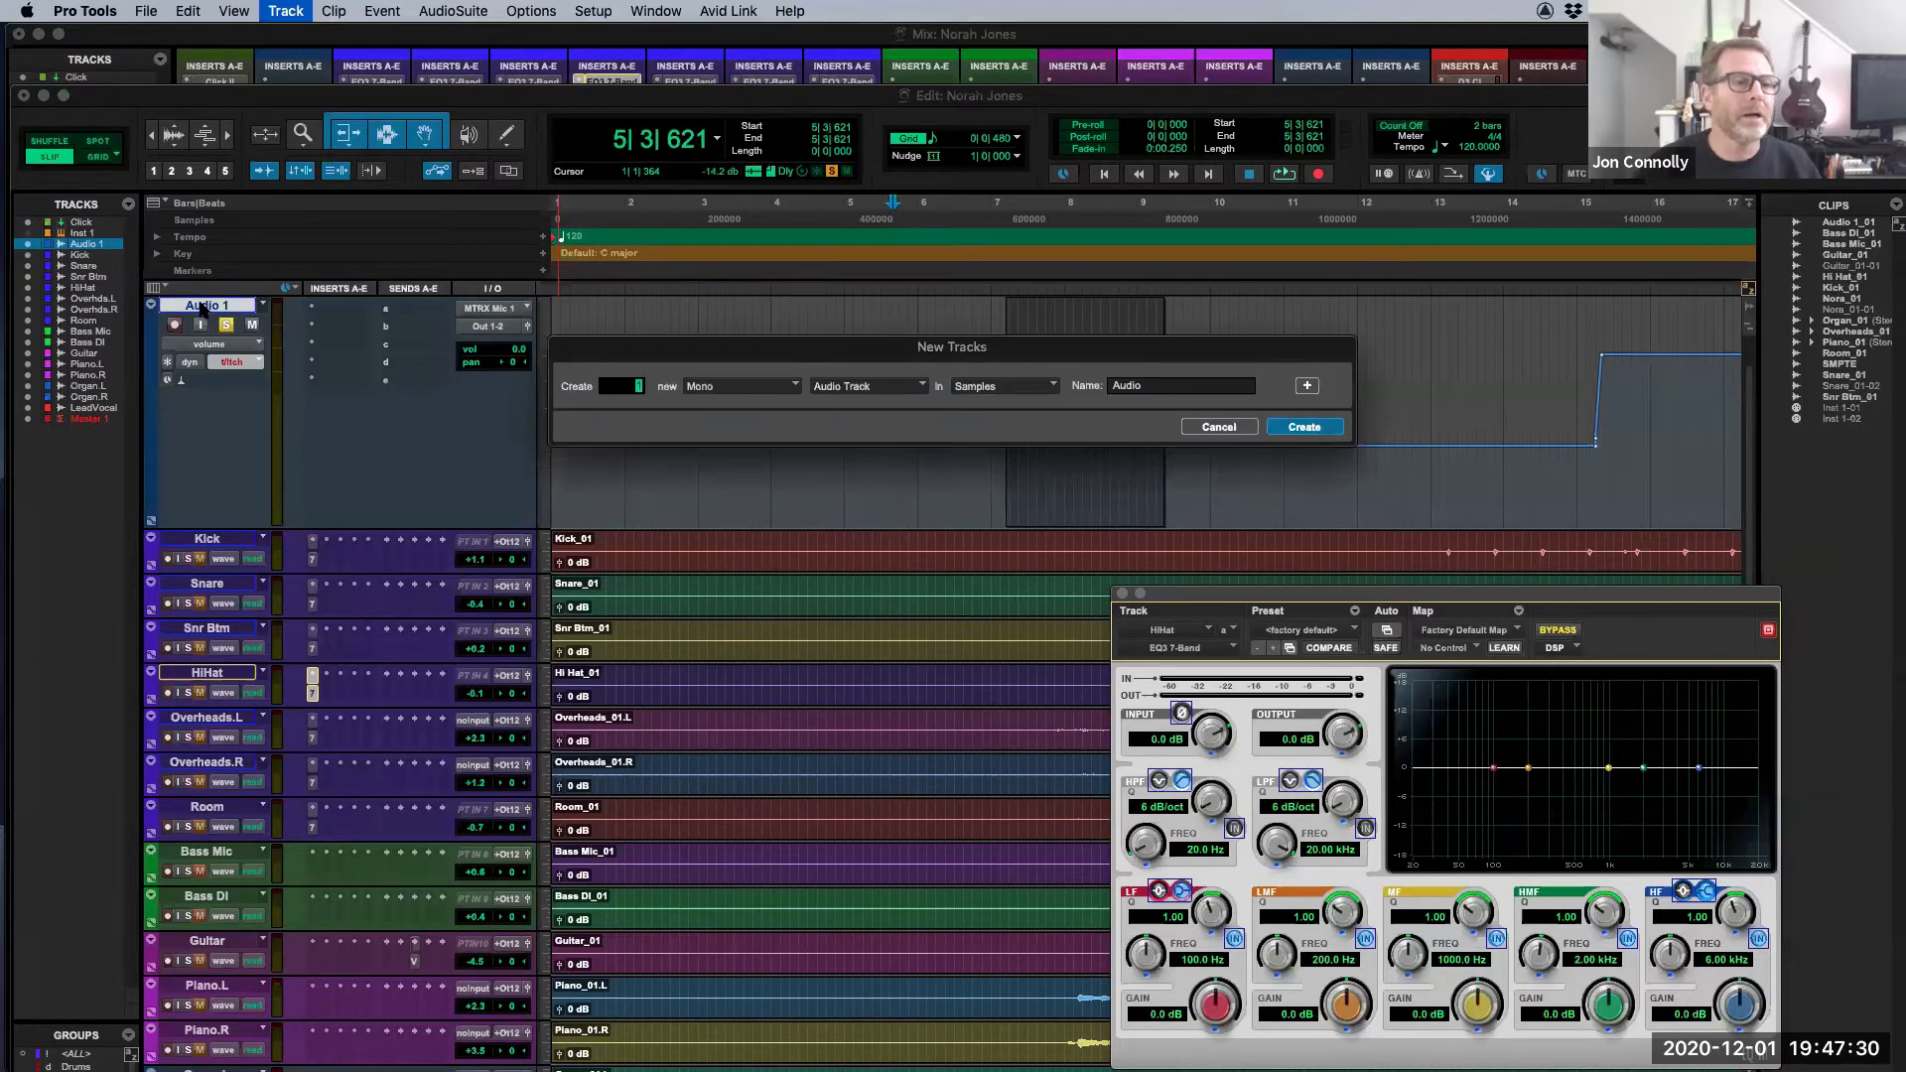
pyautogui.press('Return')
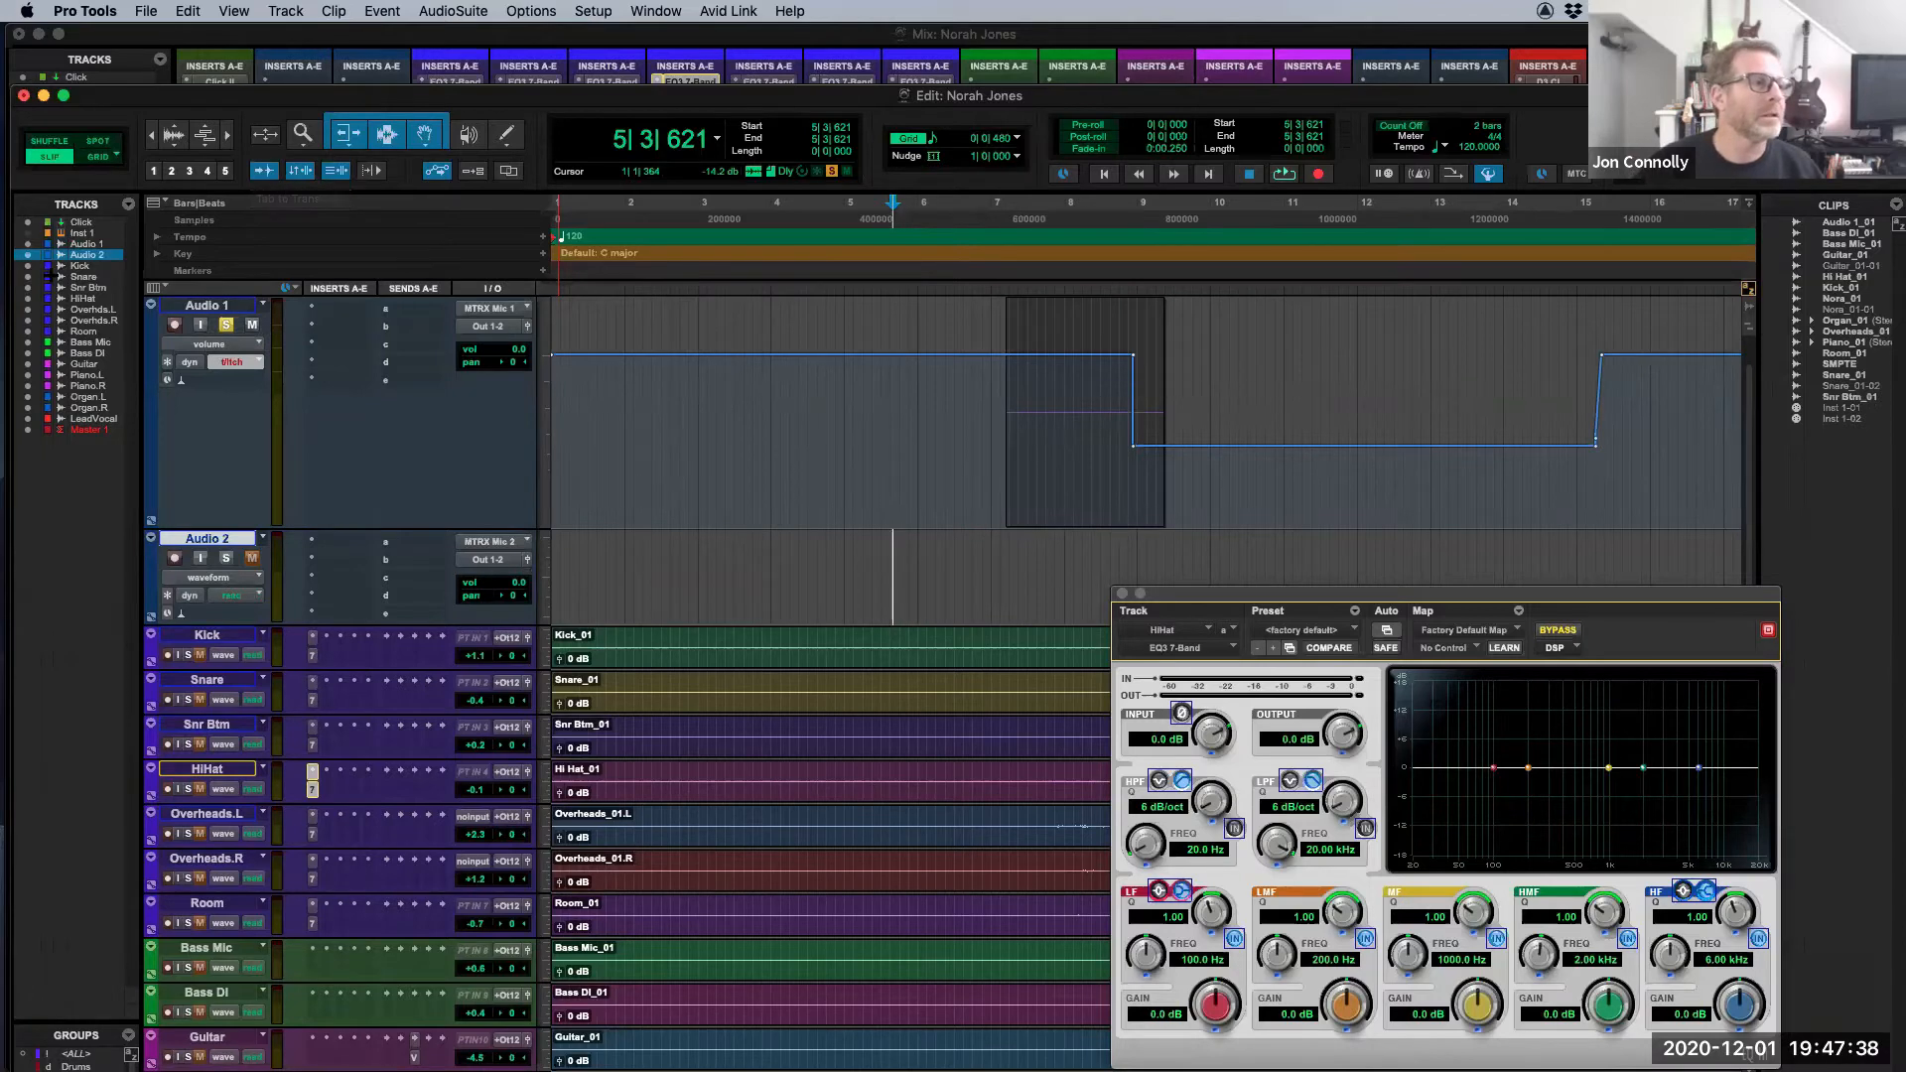
# Step: Hide all tracks except Audio 1 and Audio 2, and set Audio 2's automation mode to touch/latch in the mixer
pyautogui.moveTo(36, 475); pyautogui.dragTo(43, 511)
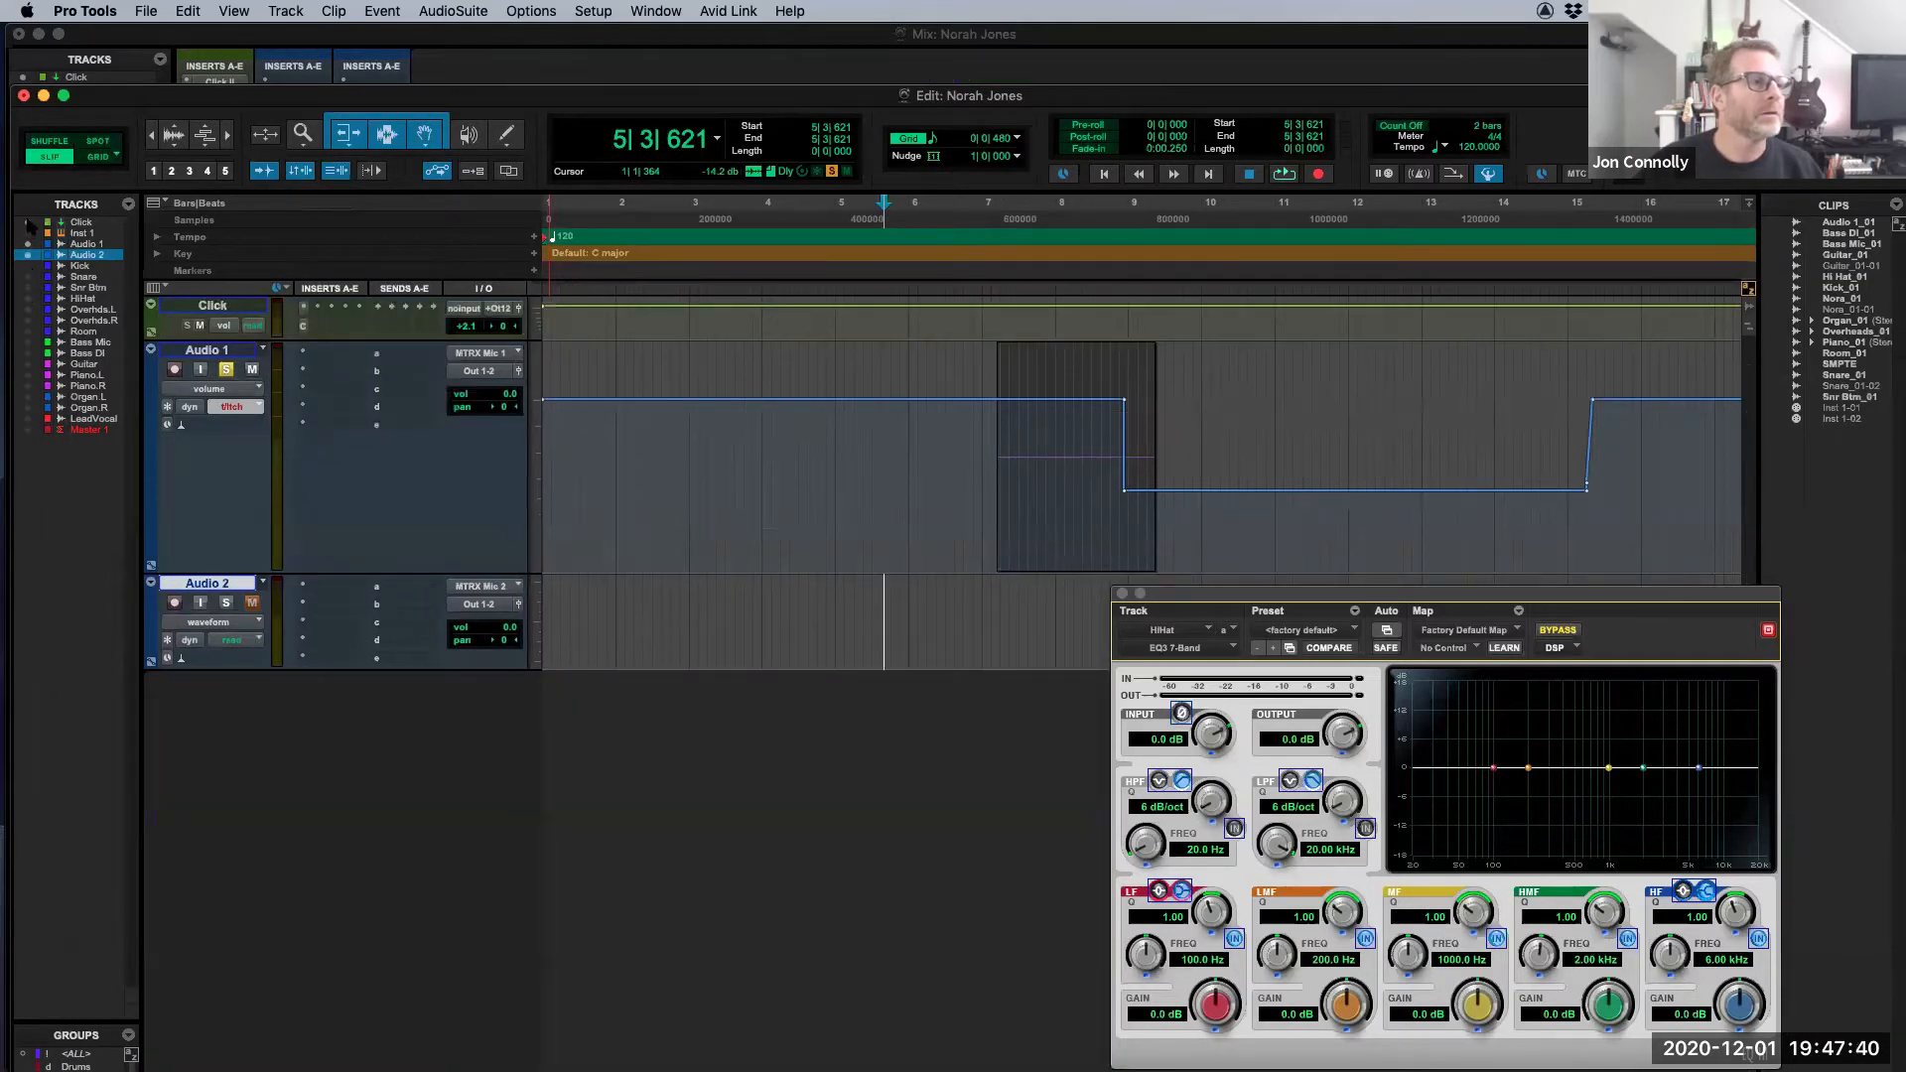
pyautogui.click(28, 222)
pyautogui.press('super+equal')
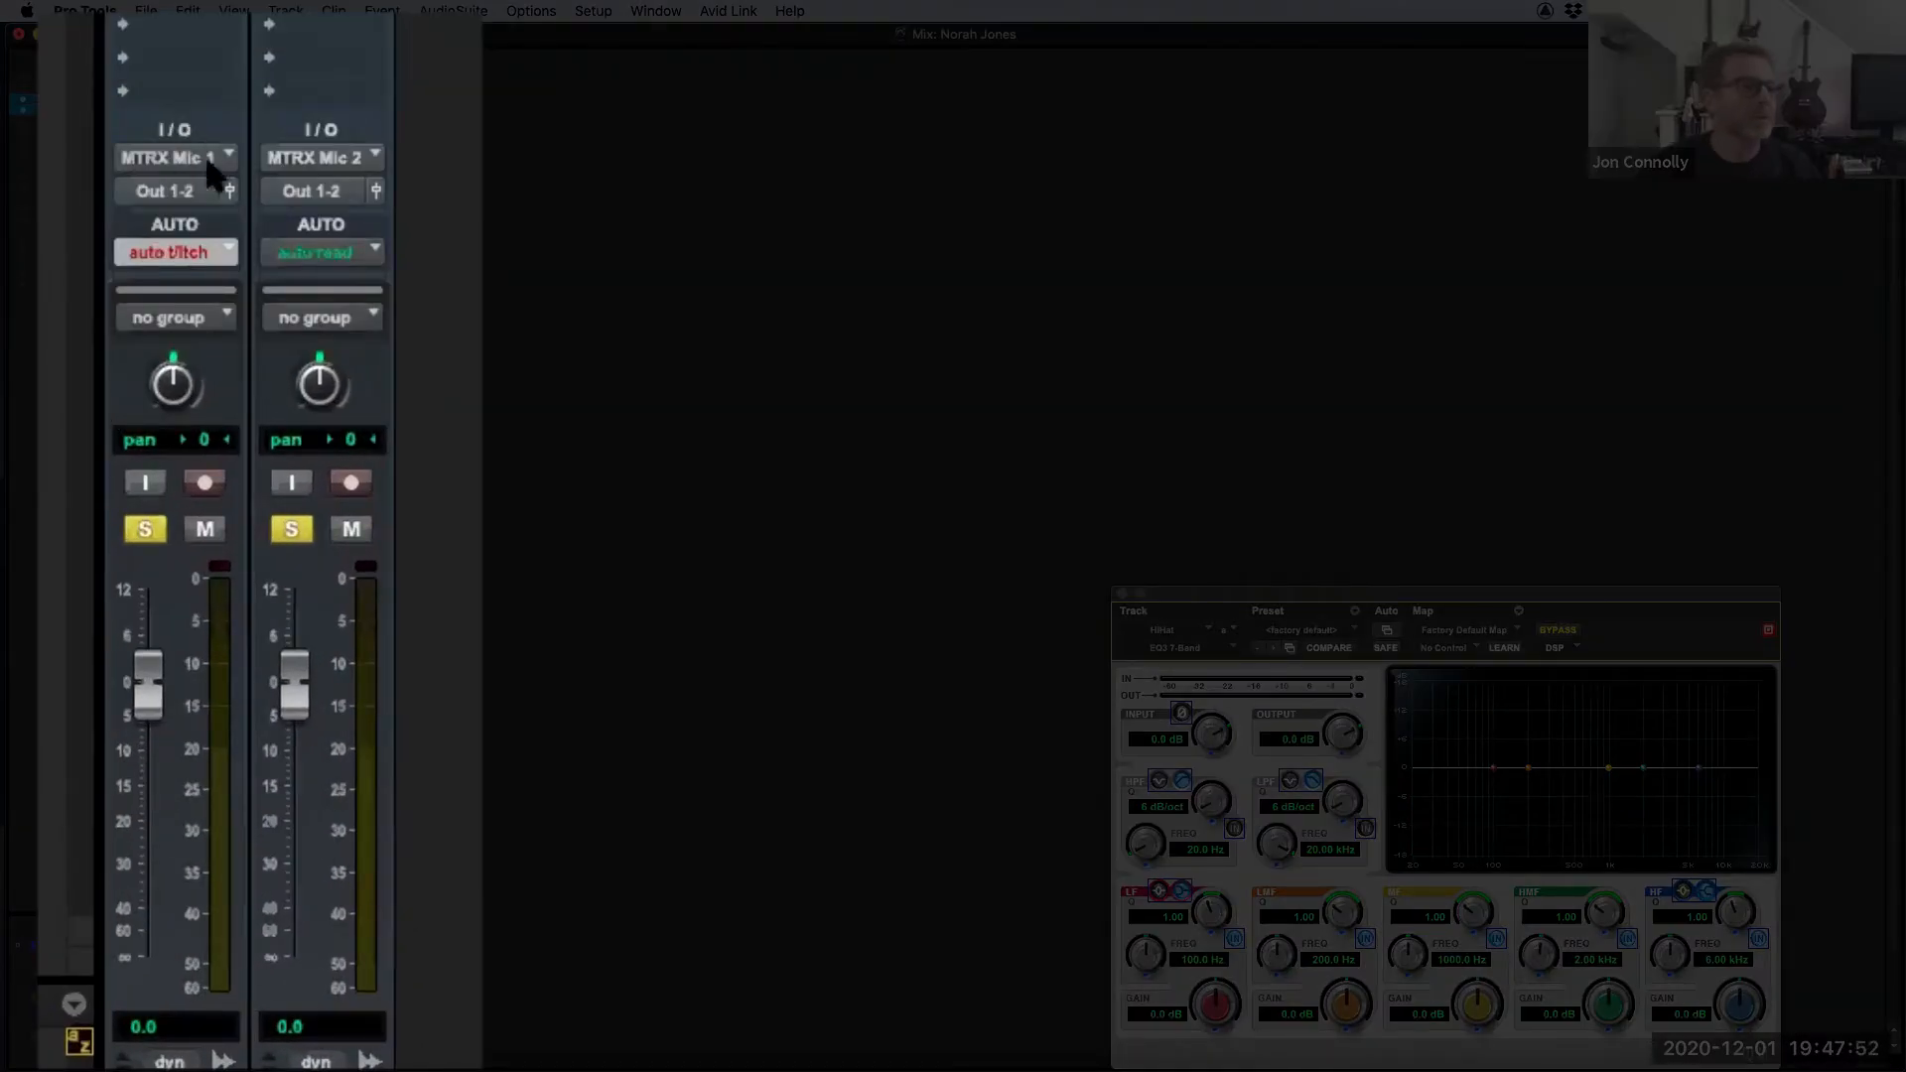
pyautogui.click(171, 260)
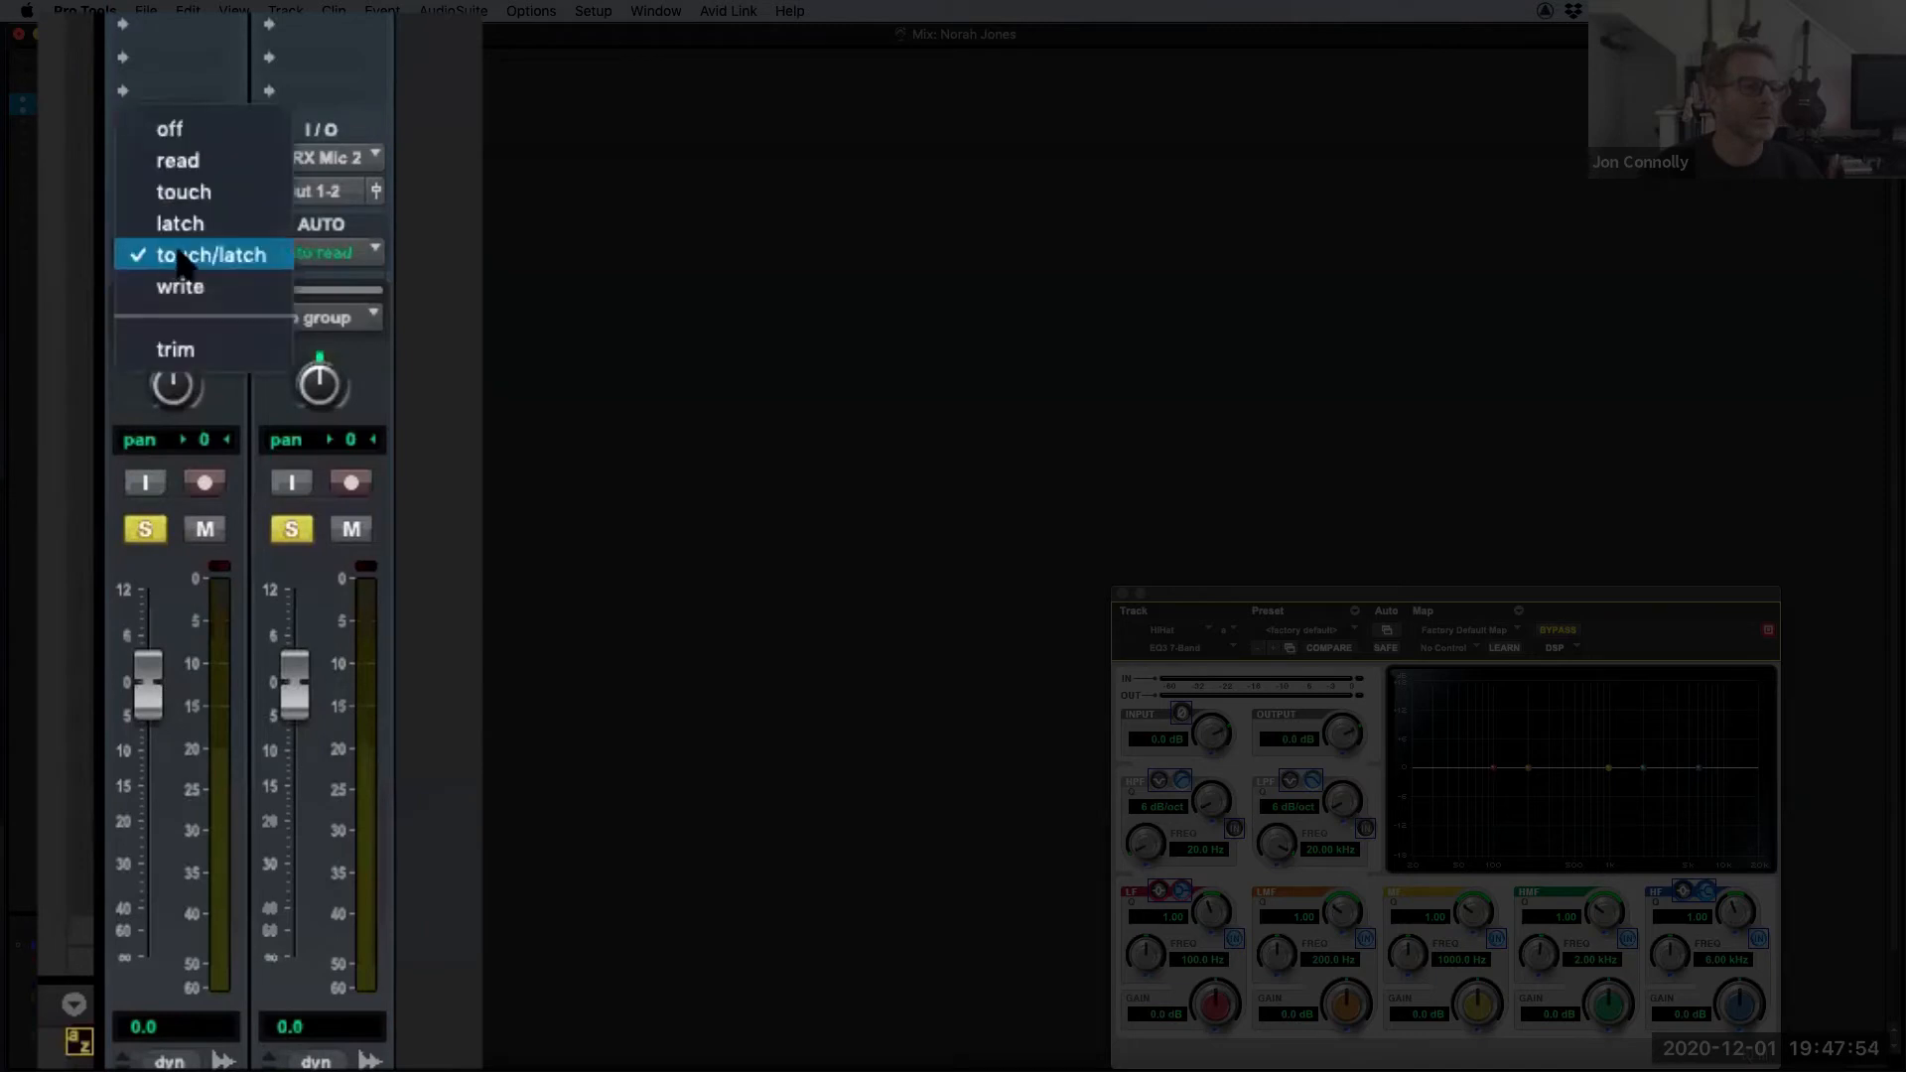
pyautogui.click(250, 256)
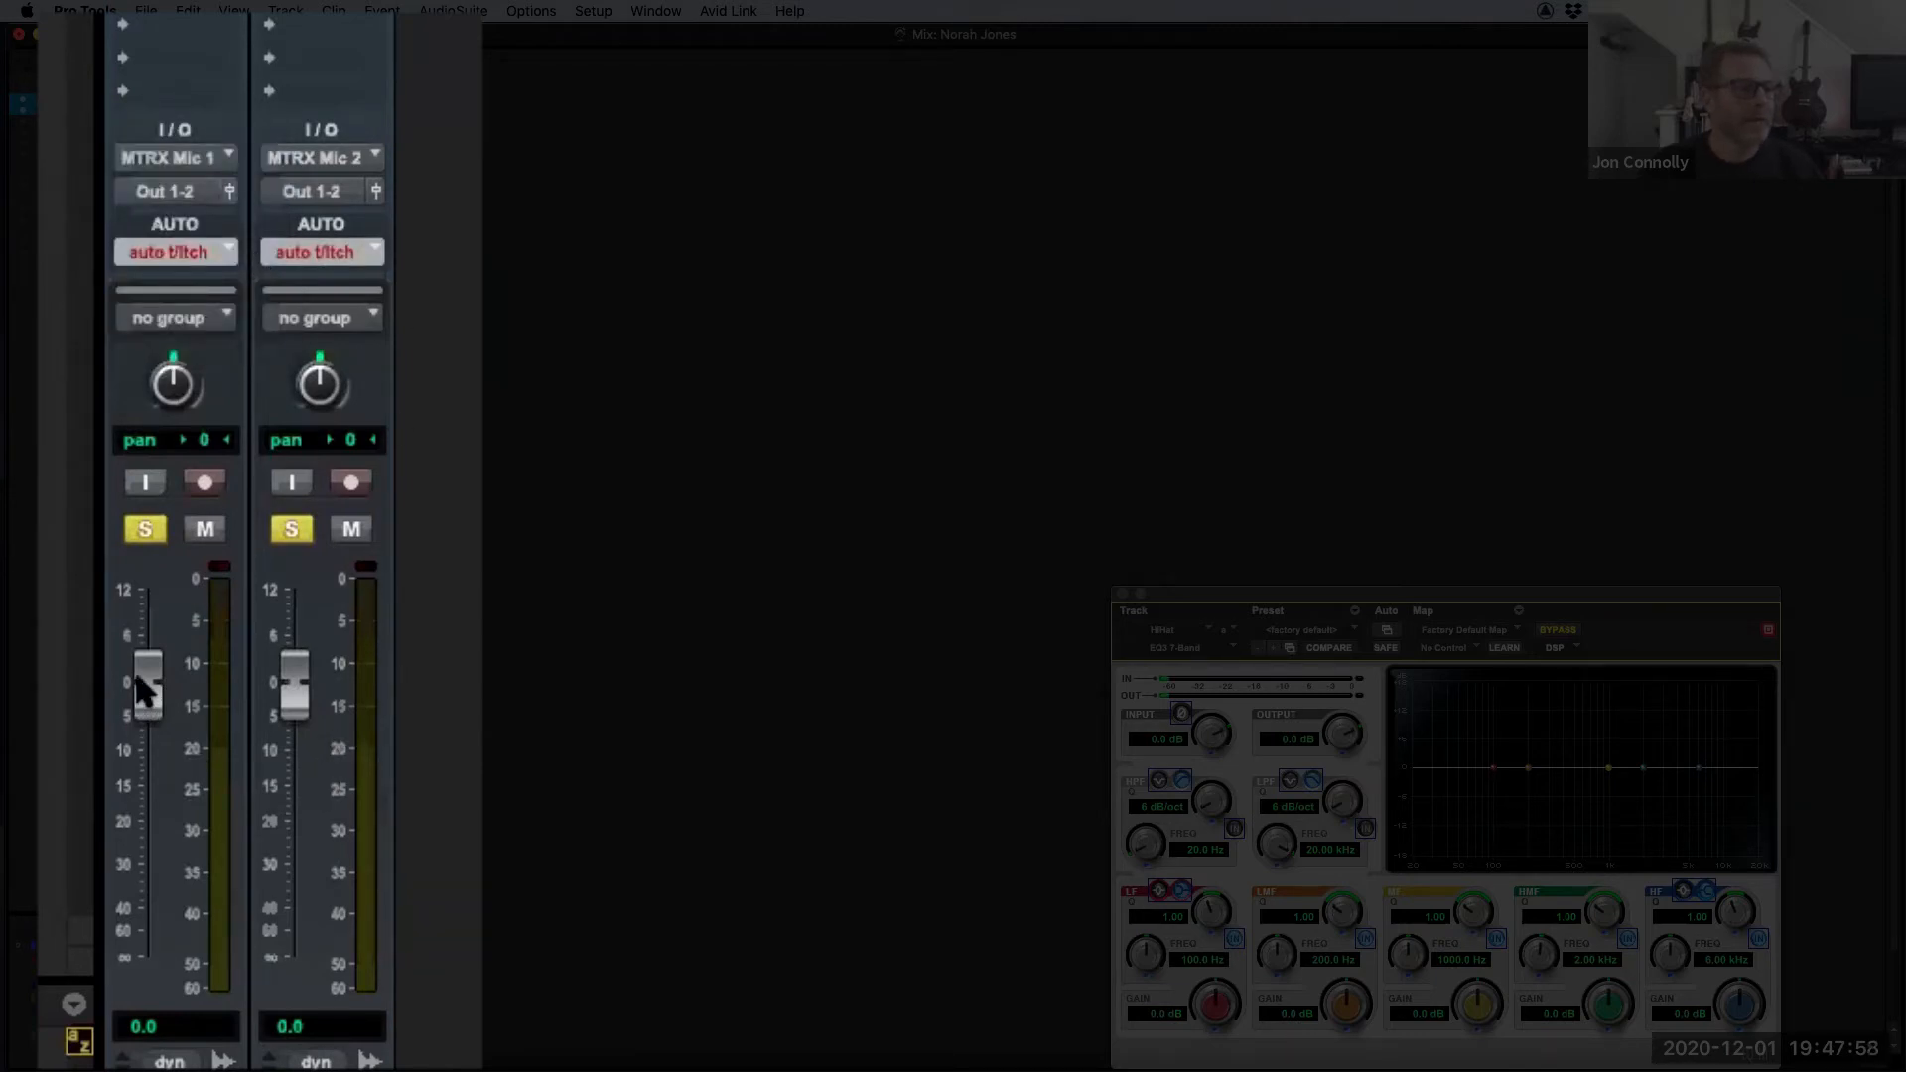
# Step: Record automation moves: lower Audio 1's fader to about -21.7 dB, pan it 100 left, and pan Audio 2 100 right
pyautogui.moveTo(144, 685); pyautogui.dragTo(141, 769)
pyautogui.moveTo(161, 387); pyautogui.dragTo(270, 544)
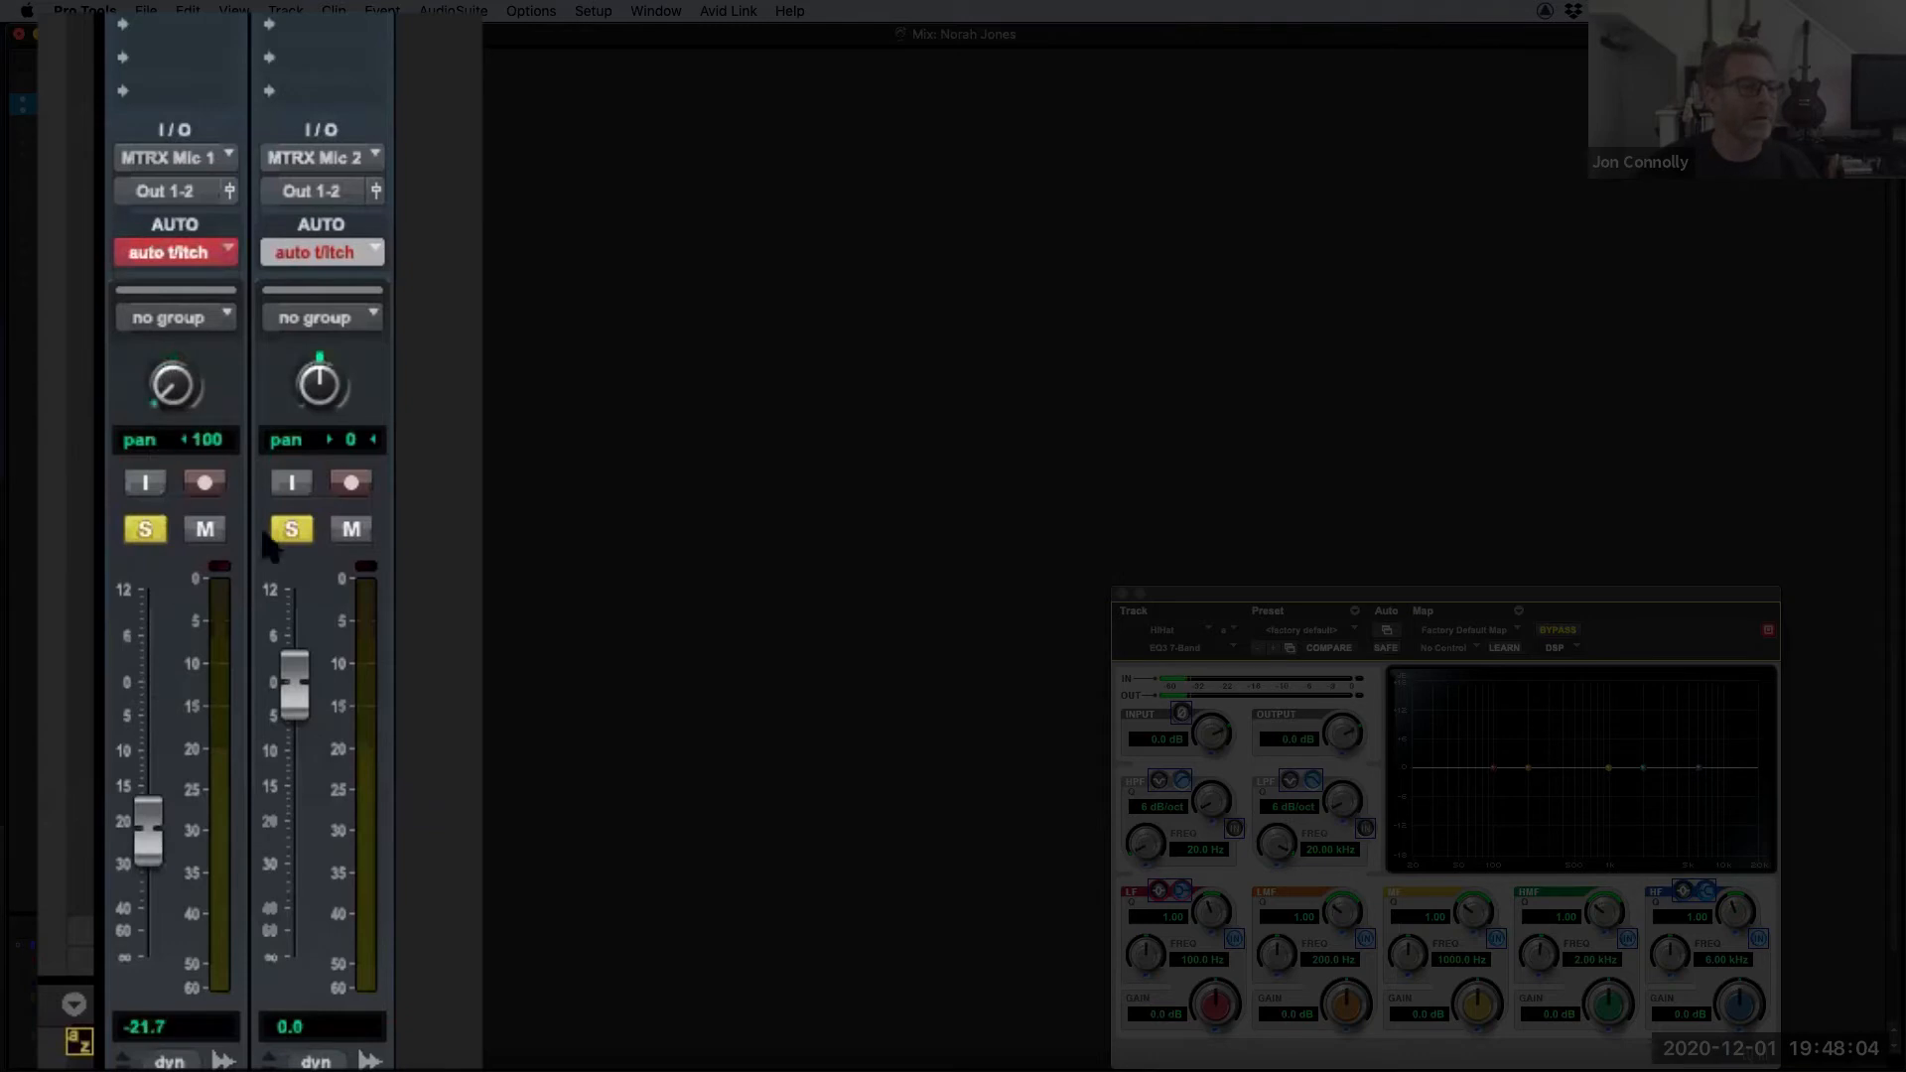
pyautogui.moveTo(310, 389); pyautogui.dragTo(298, 123)
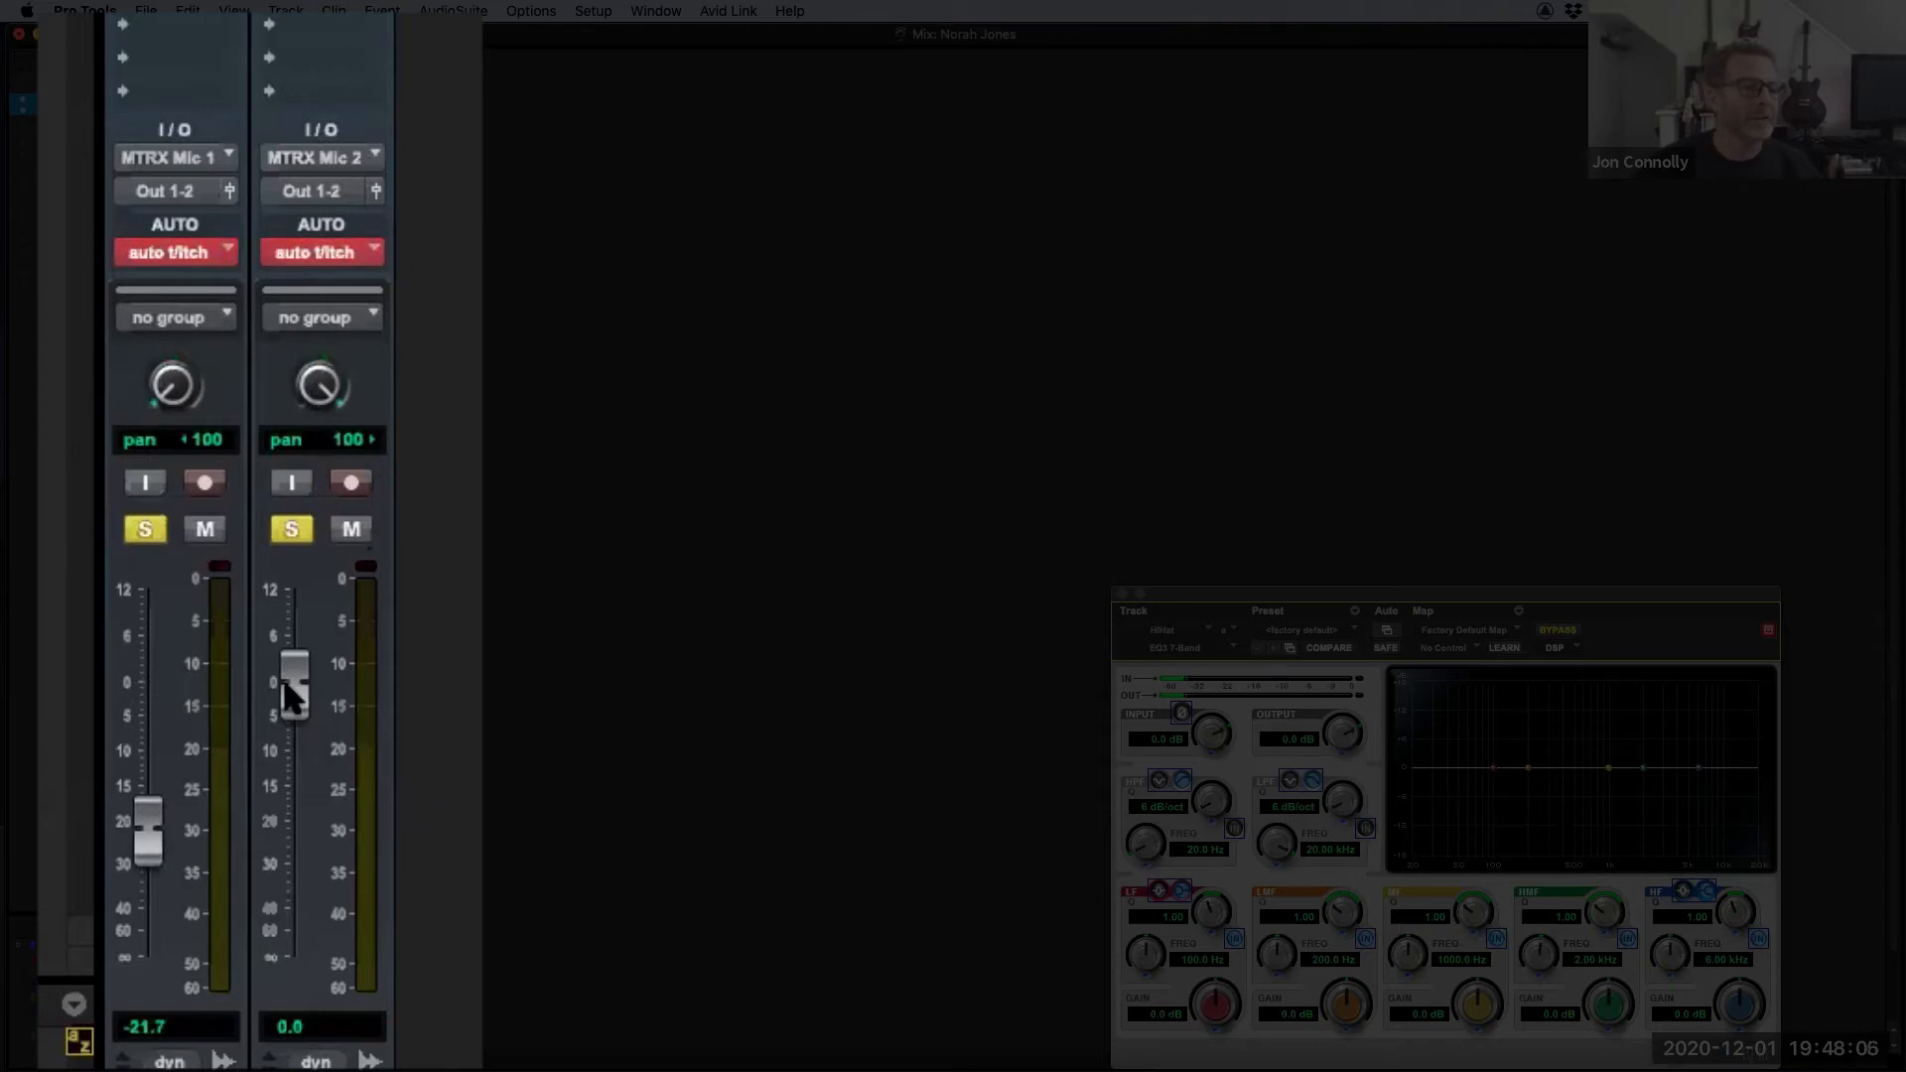
pyautogui.moveTo(292, 683)
pyautogui.mouseDown()
pyautogui.moveTo(285, 784)
pyautogui.moveTo(270, 713)
pyautogui.moveTo(289, 766)
pyautogui.moveTo(291, 683)
pyautogui.mouseUp()
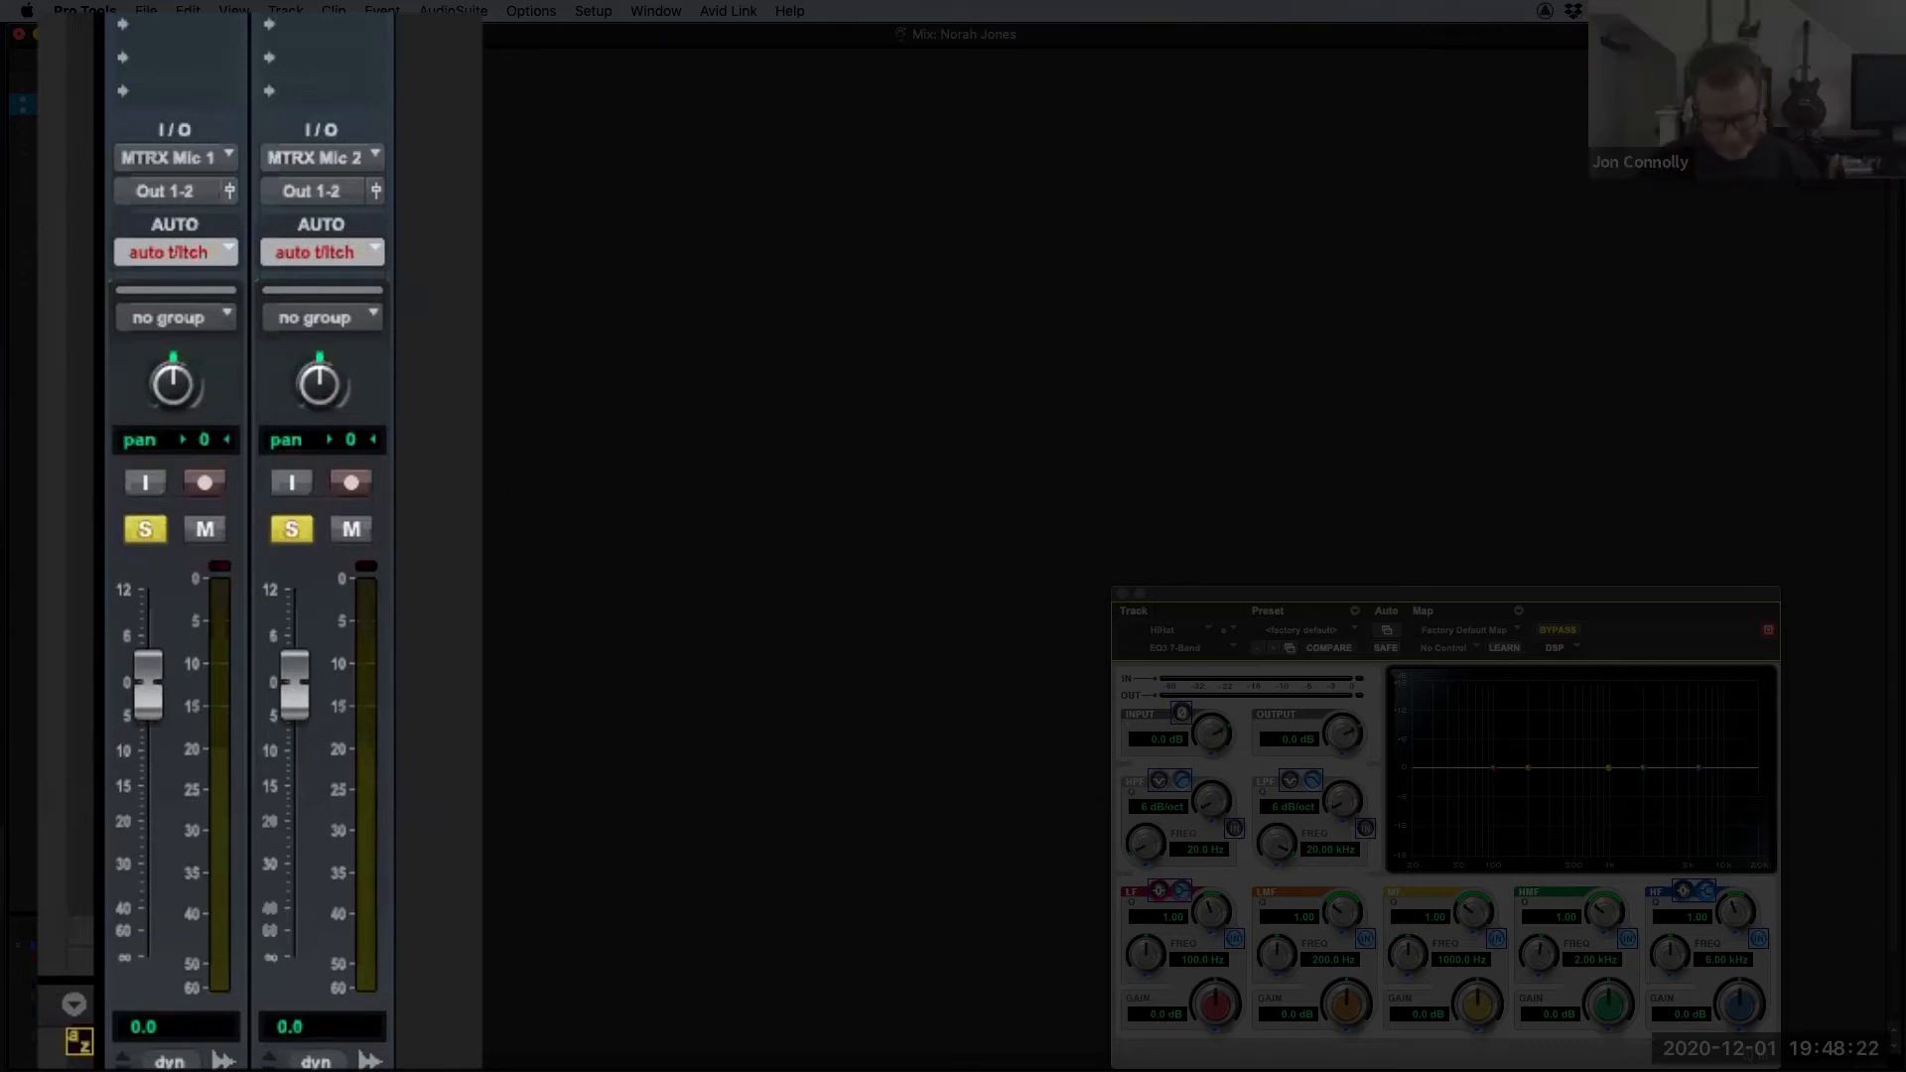
# Step: Clear Audio 1's volume automation from about bar 5 to bar 15 in the Edit window
pyautogui.press('super+=')
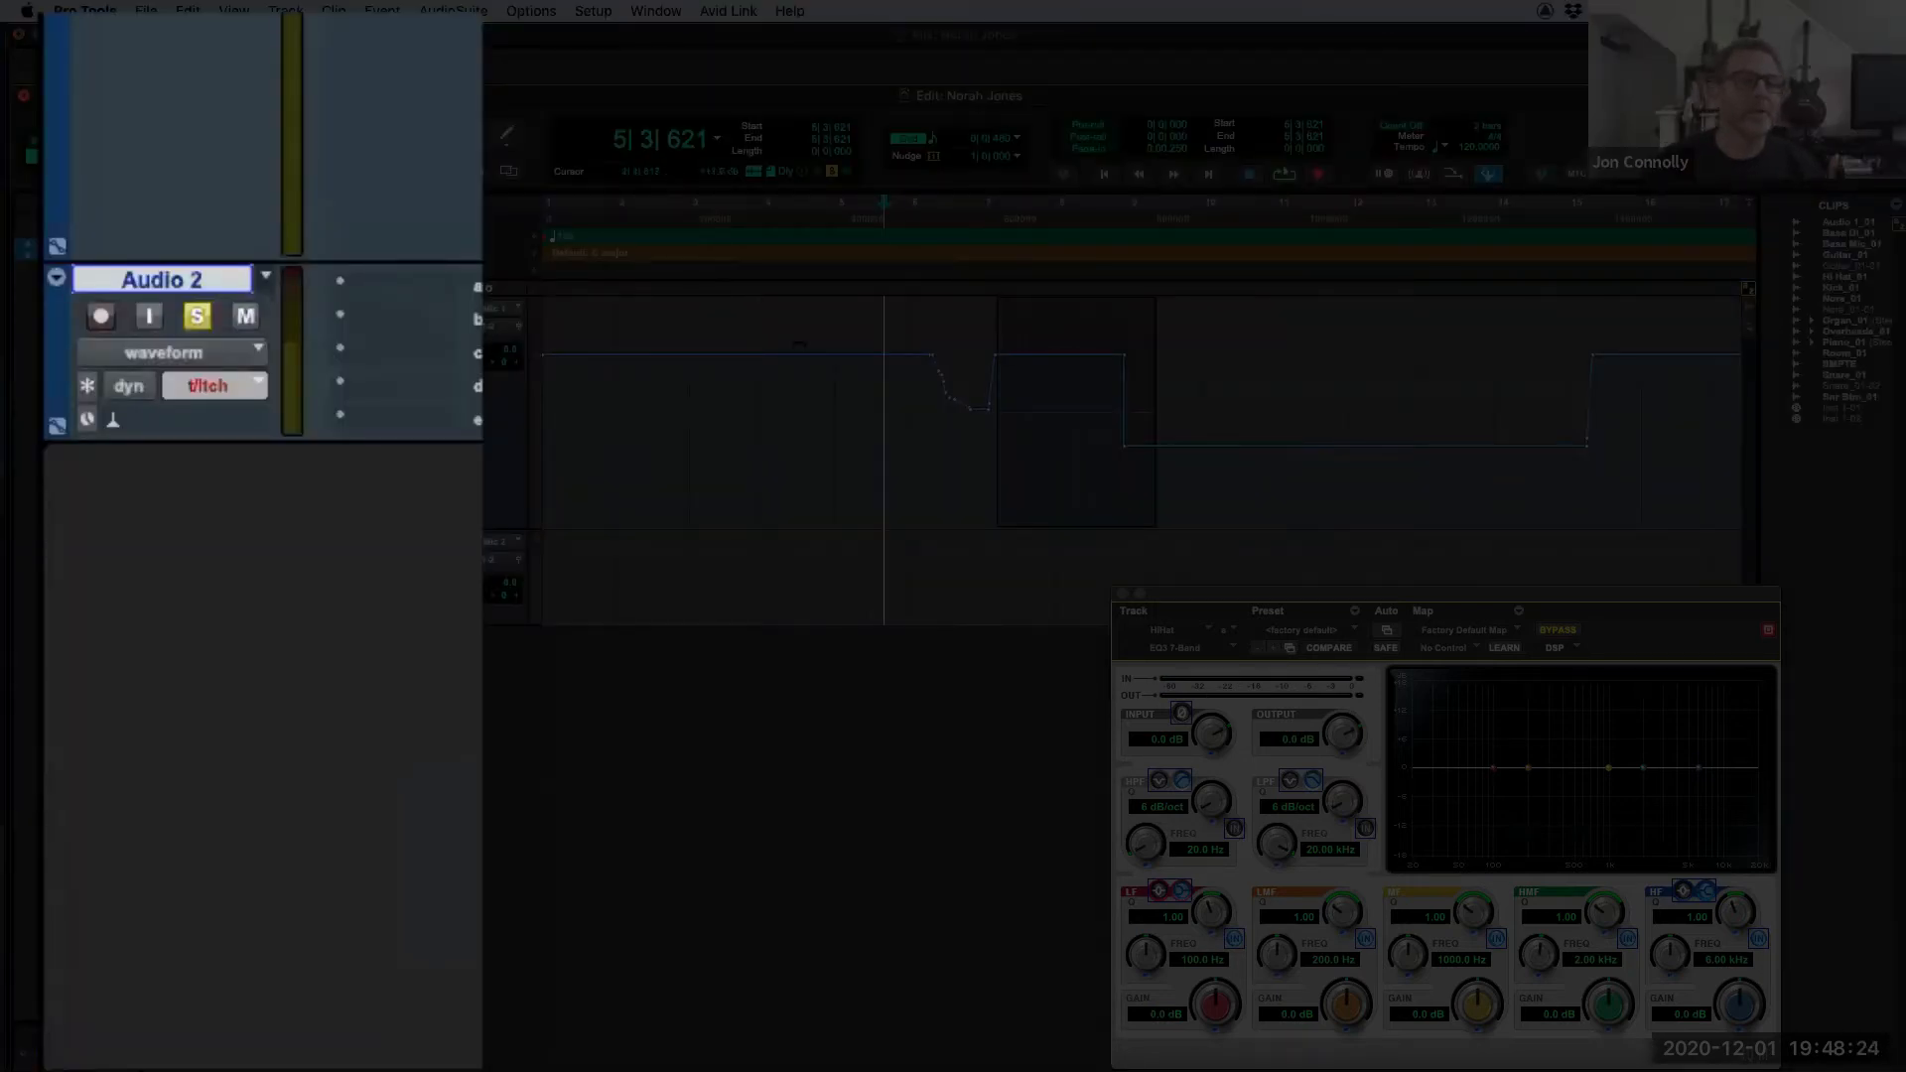
pyautogui.moveTo(901, 492); pyautogui.dragTo(1630, 493)
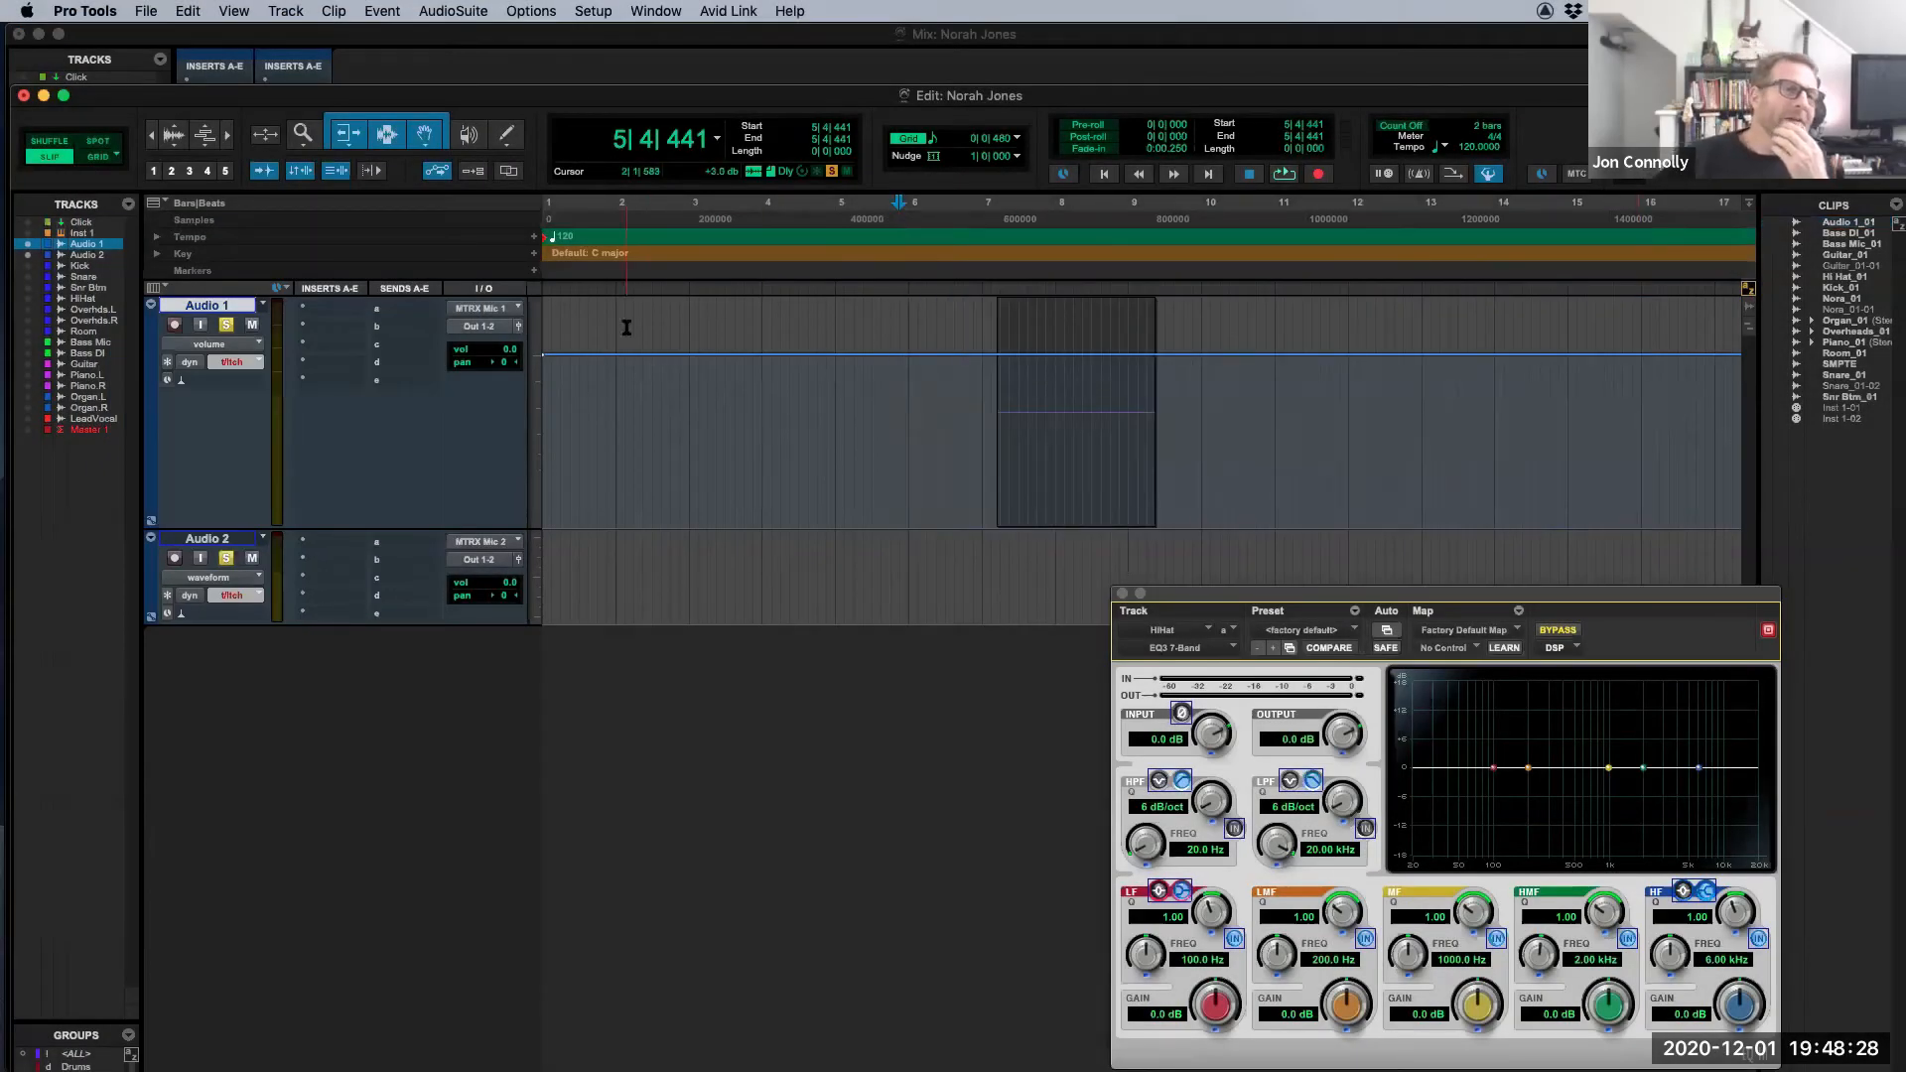
# Step: Review the automation options in the Mixing preferences
pyautogui.click(596, 11)
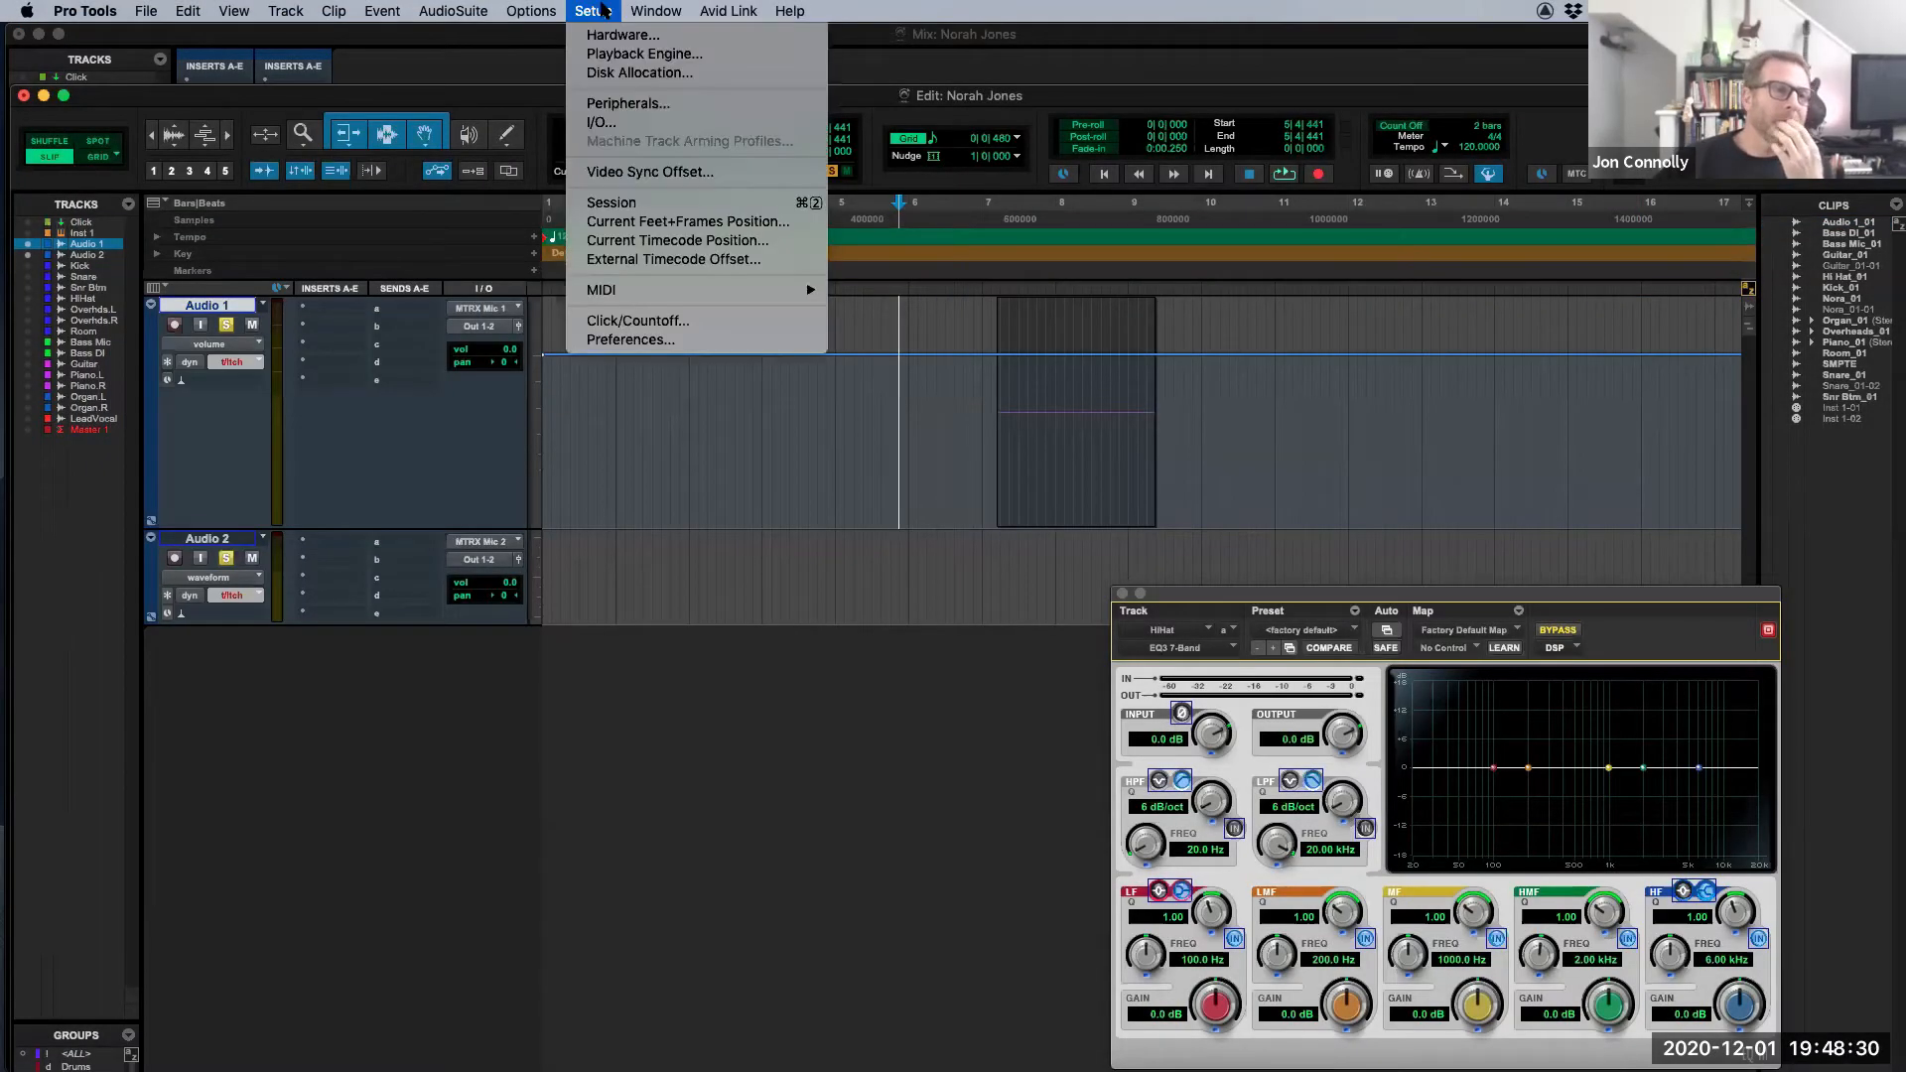
pyautogui.click(613, 338)
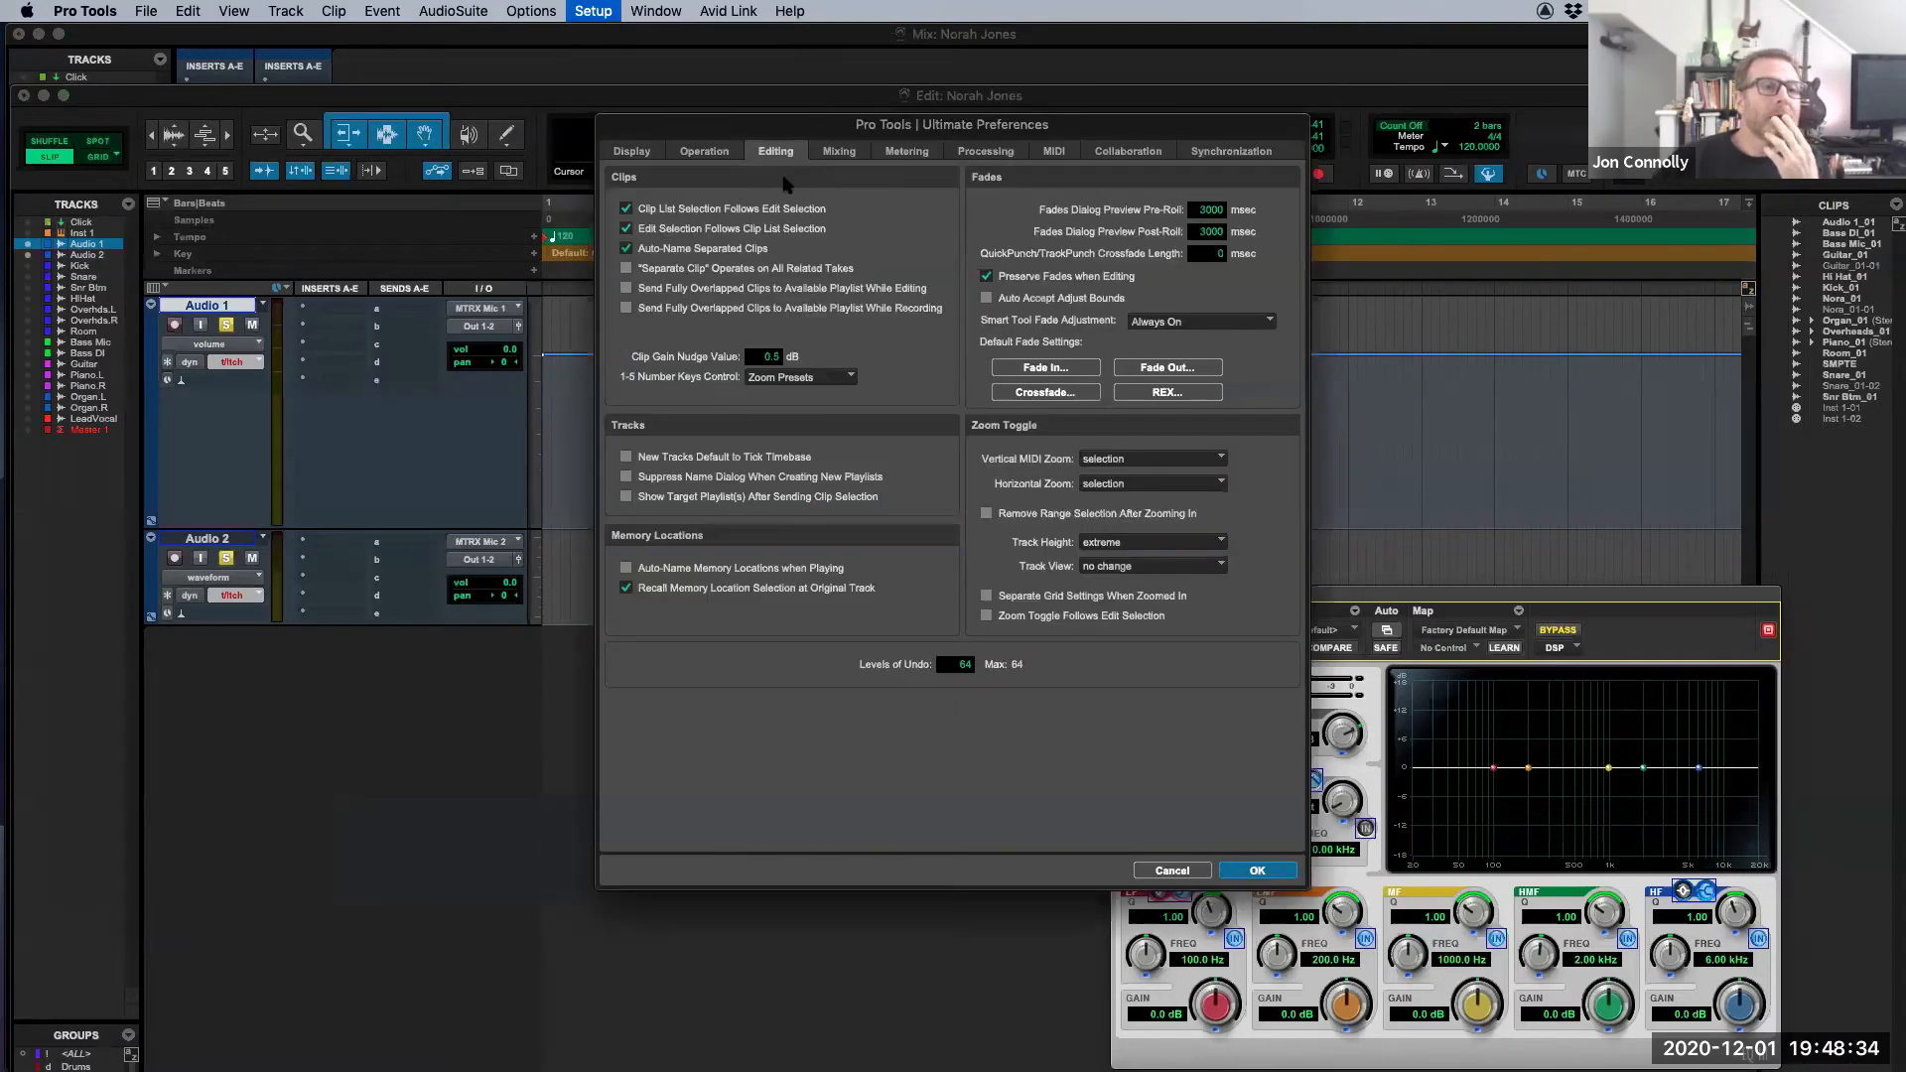
pyautogui.click(837, 153)
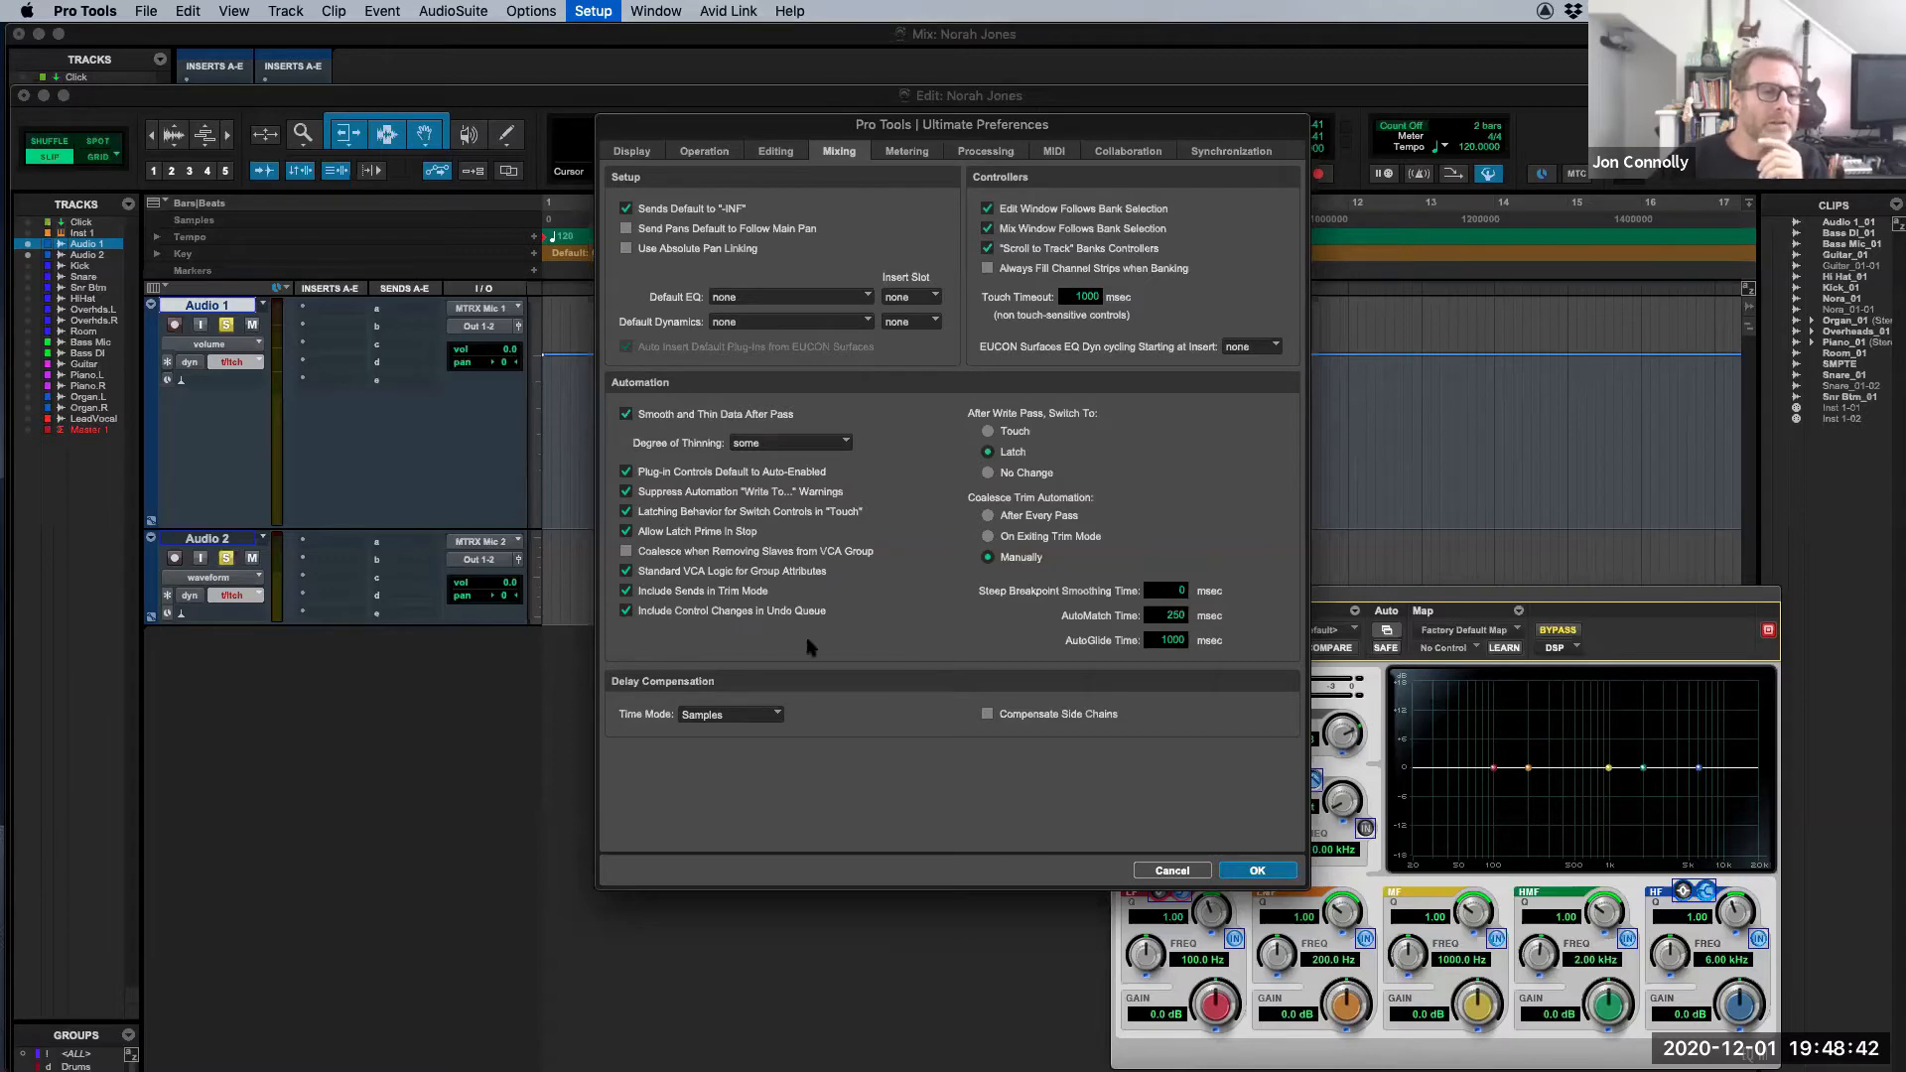
pyautogui.click(1256, 871)
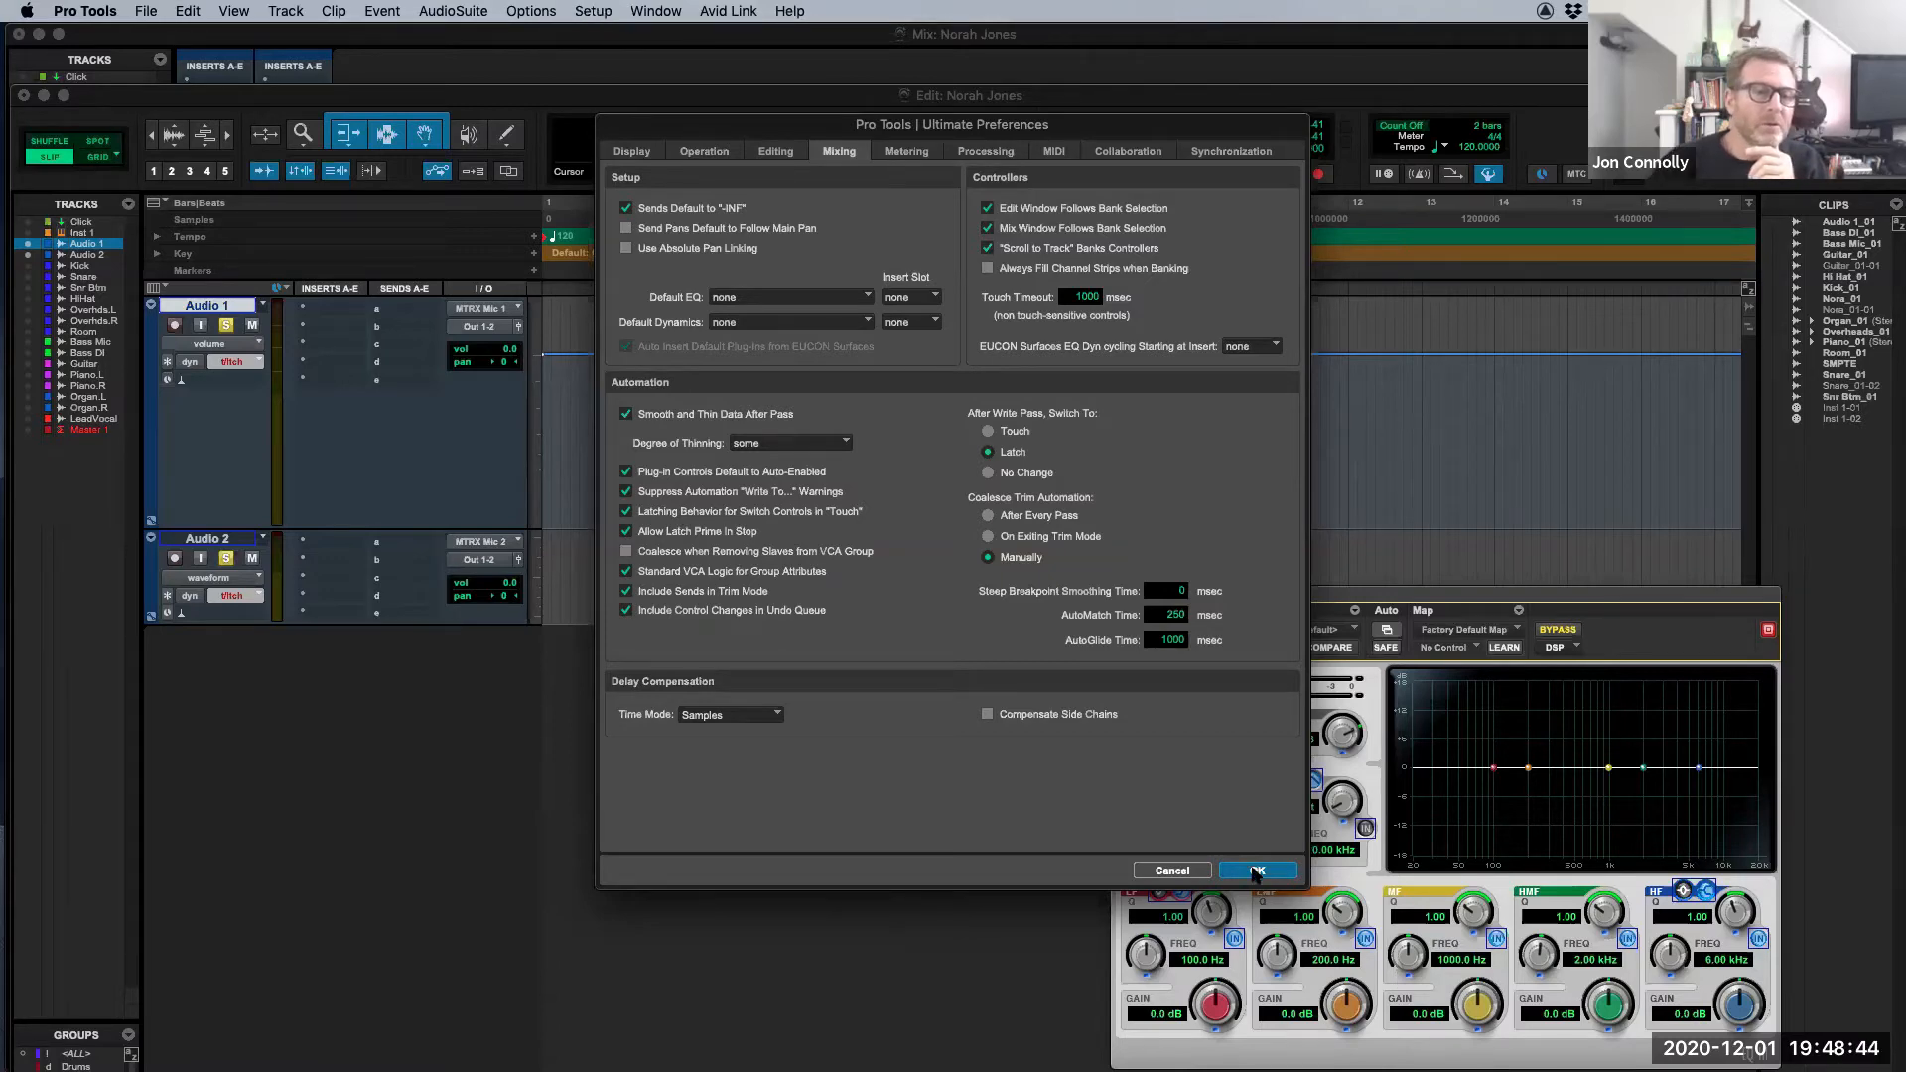
pyautogui.click(650, 400)
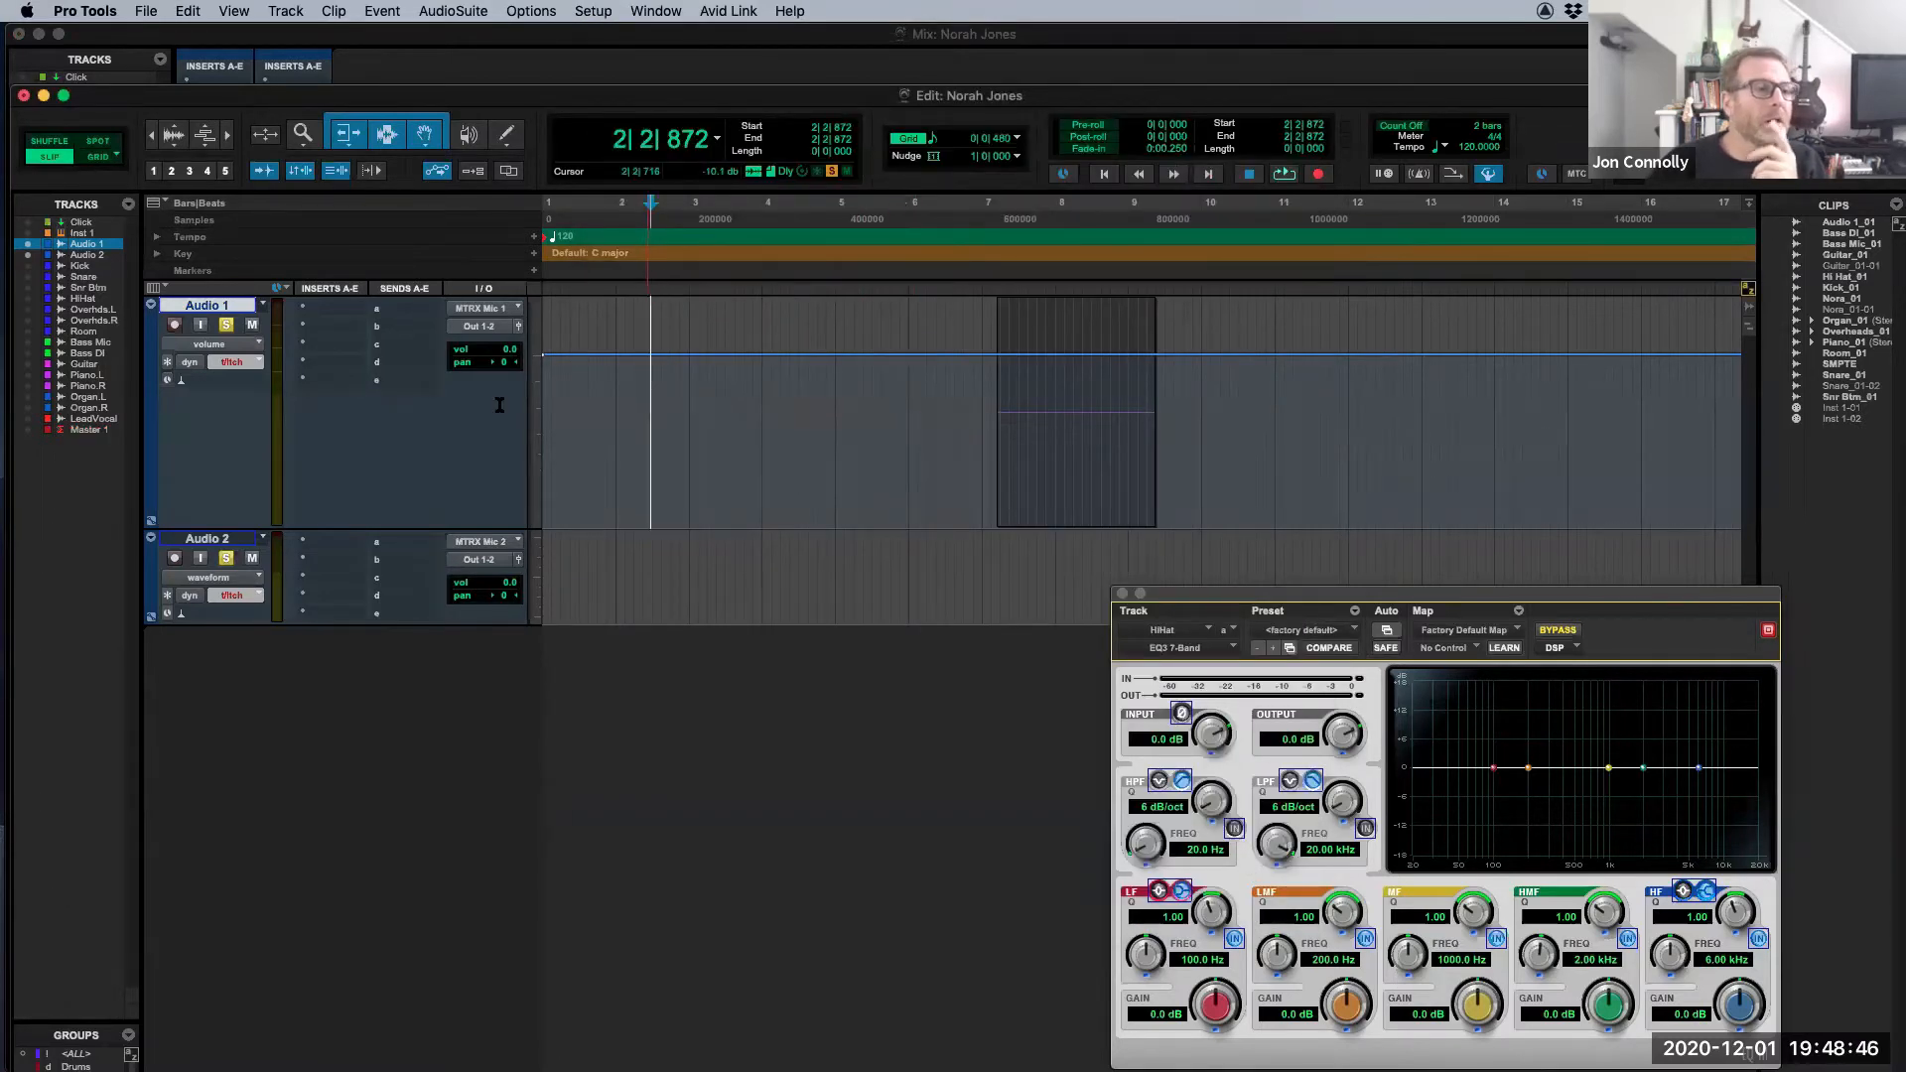
pyautogui.click(251, 365)
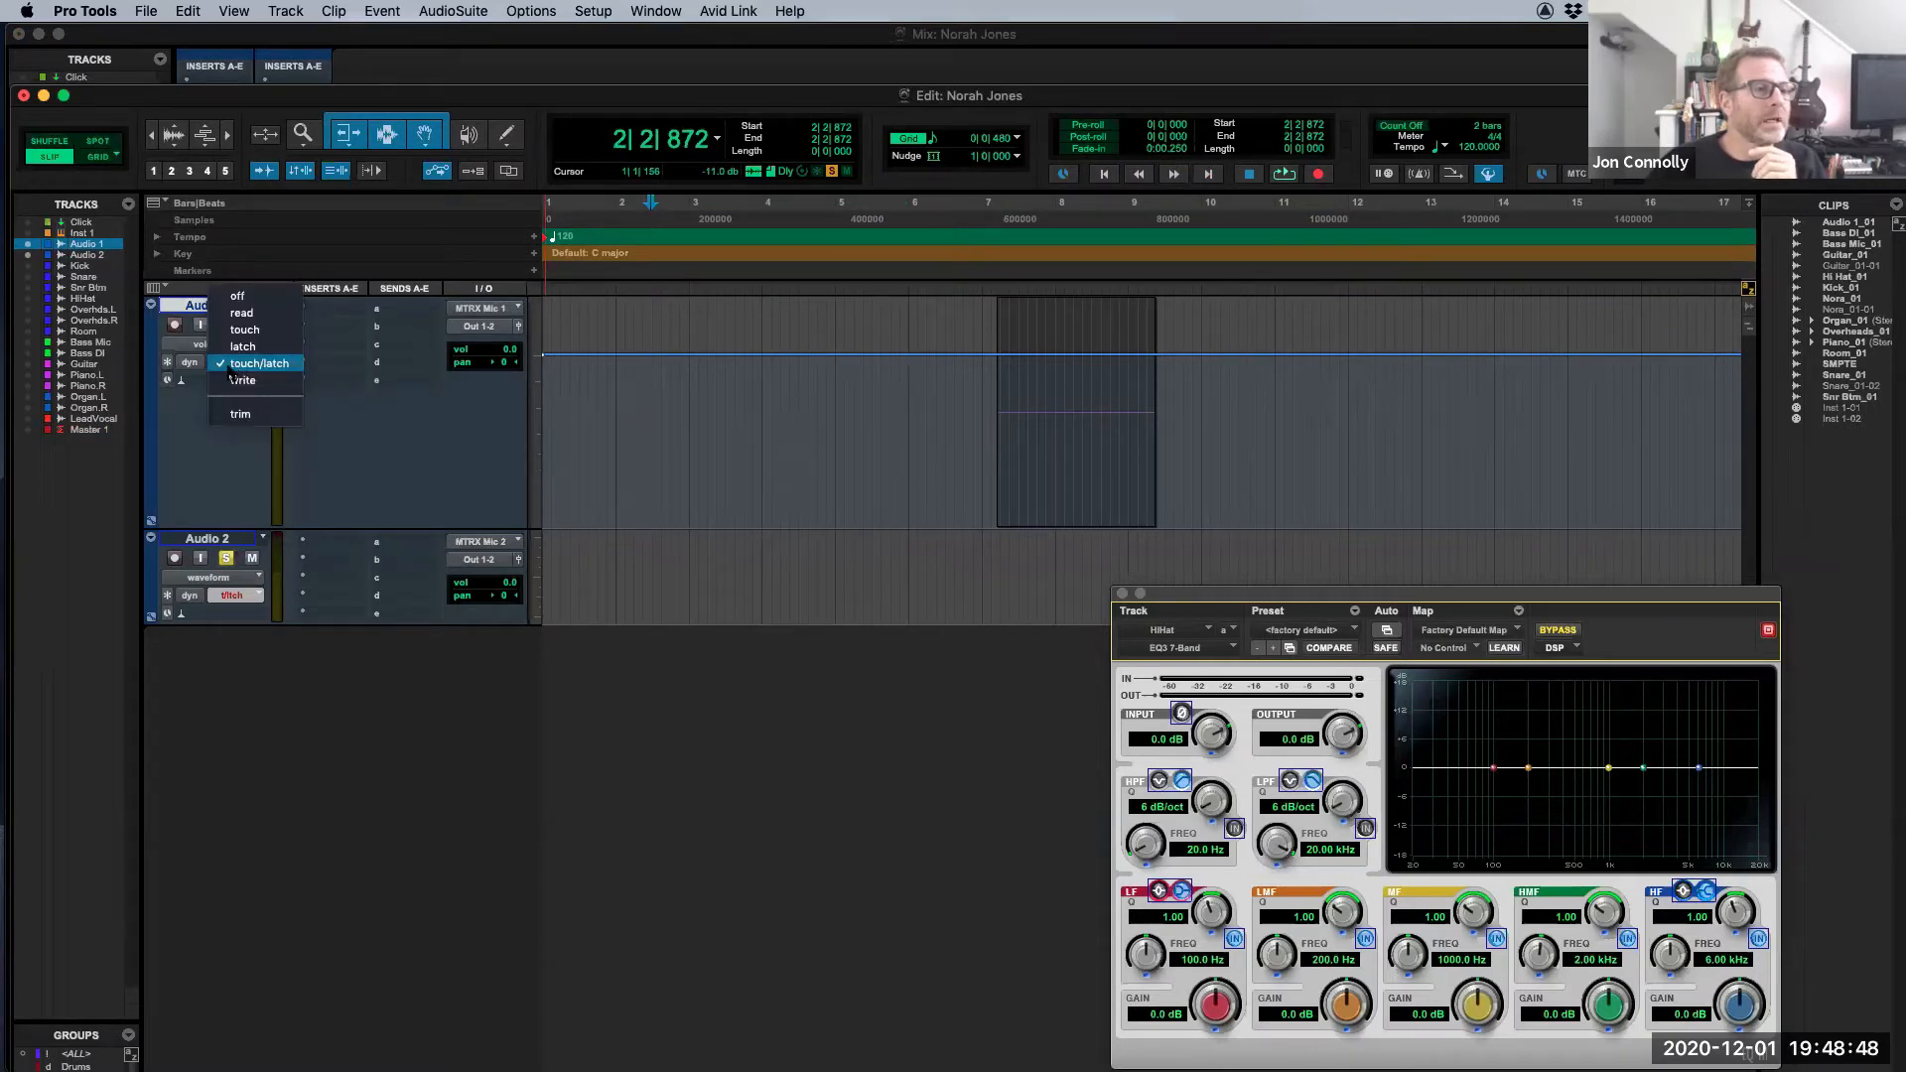
pyautogui.click(207, 419)
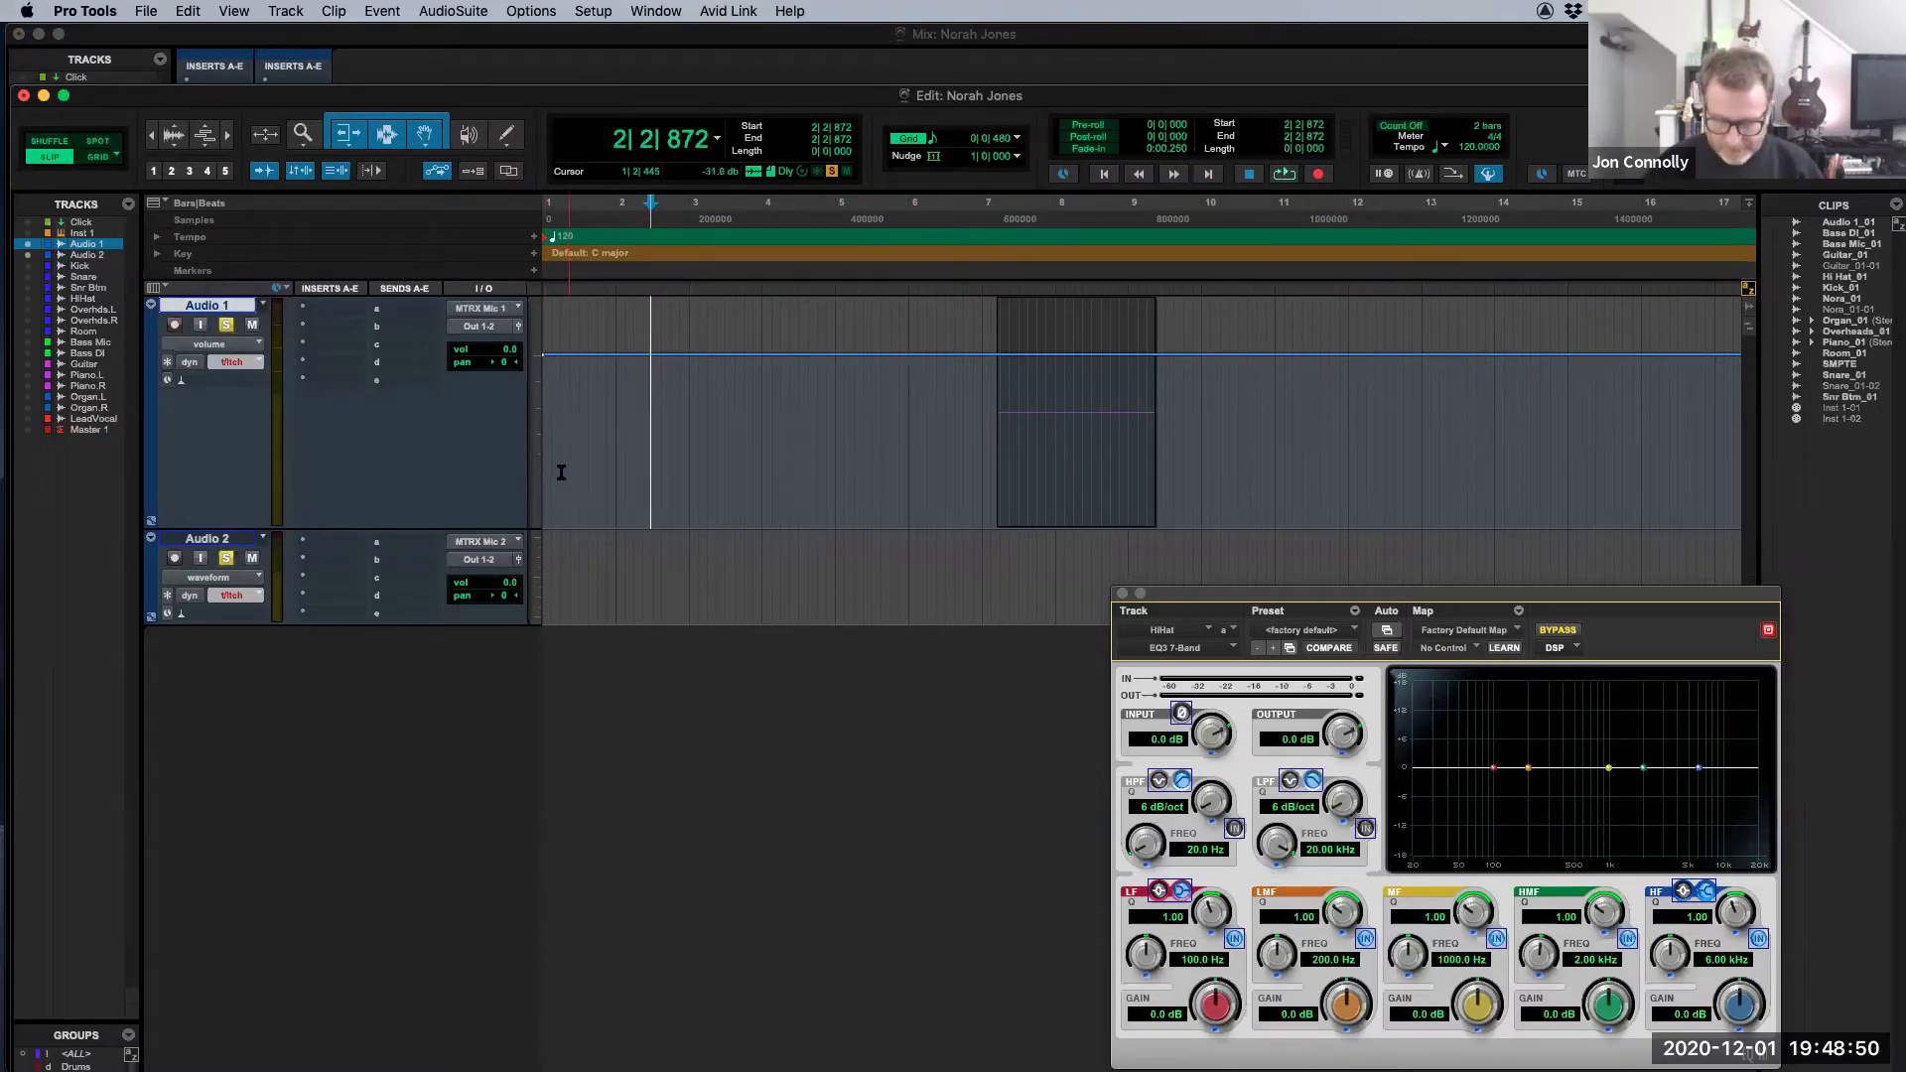
# Step: Lower Audio 1's fader to about -16.6 dB and Audio 2's fader to about -23.8 dB in the mixer
pyautogui.press('super+equal')
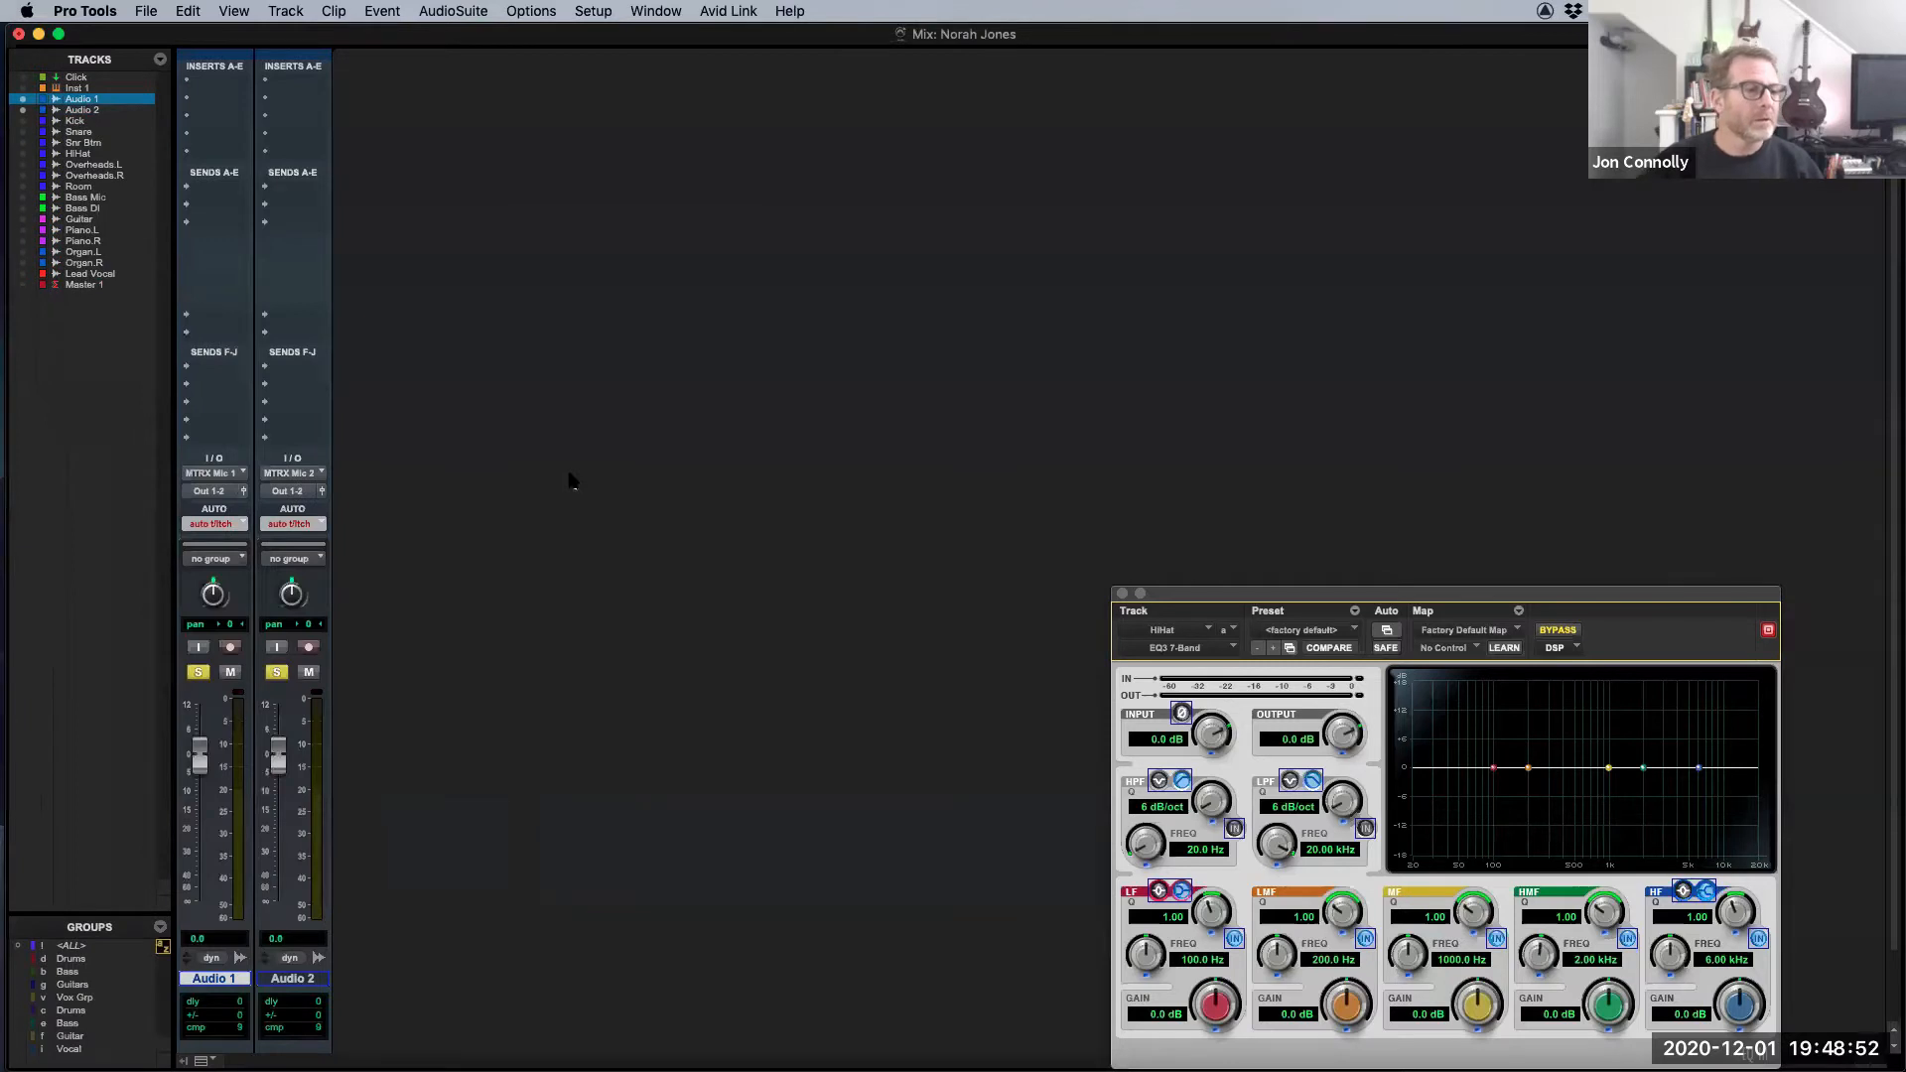
pyautogui.moveTo(203, 759); pyautogui.dragTo(209, 823)
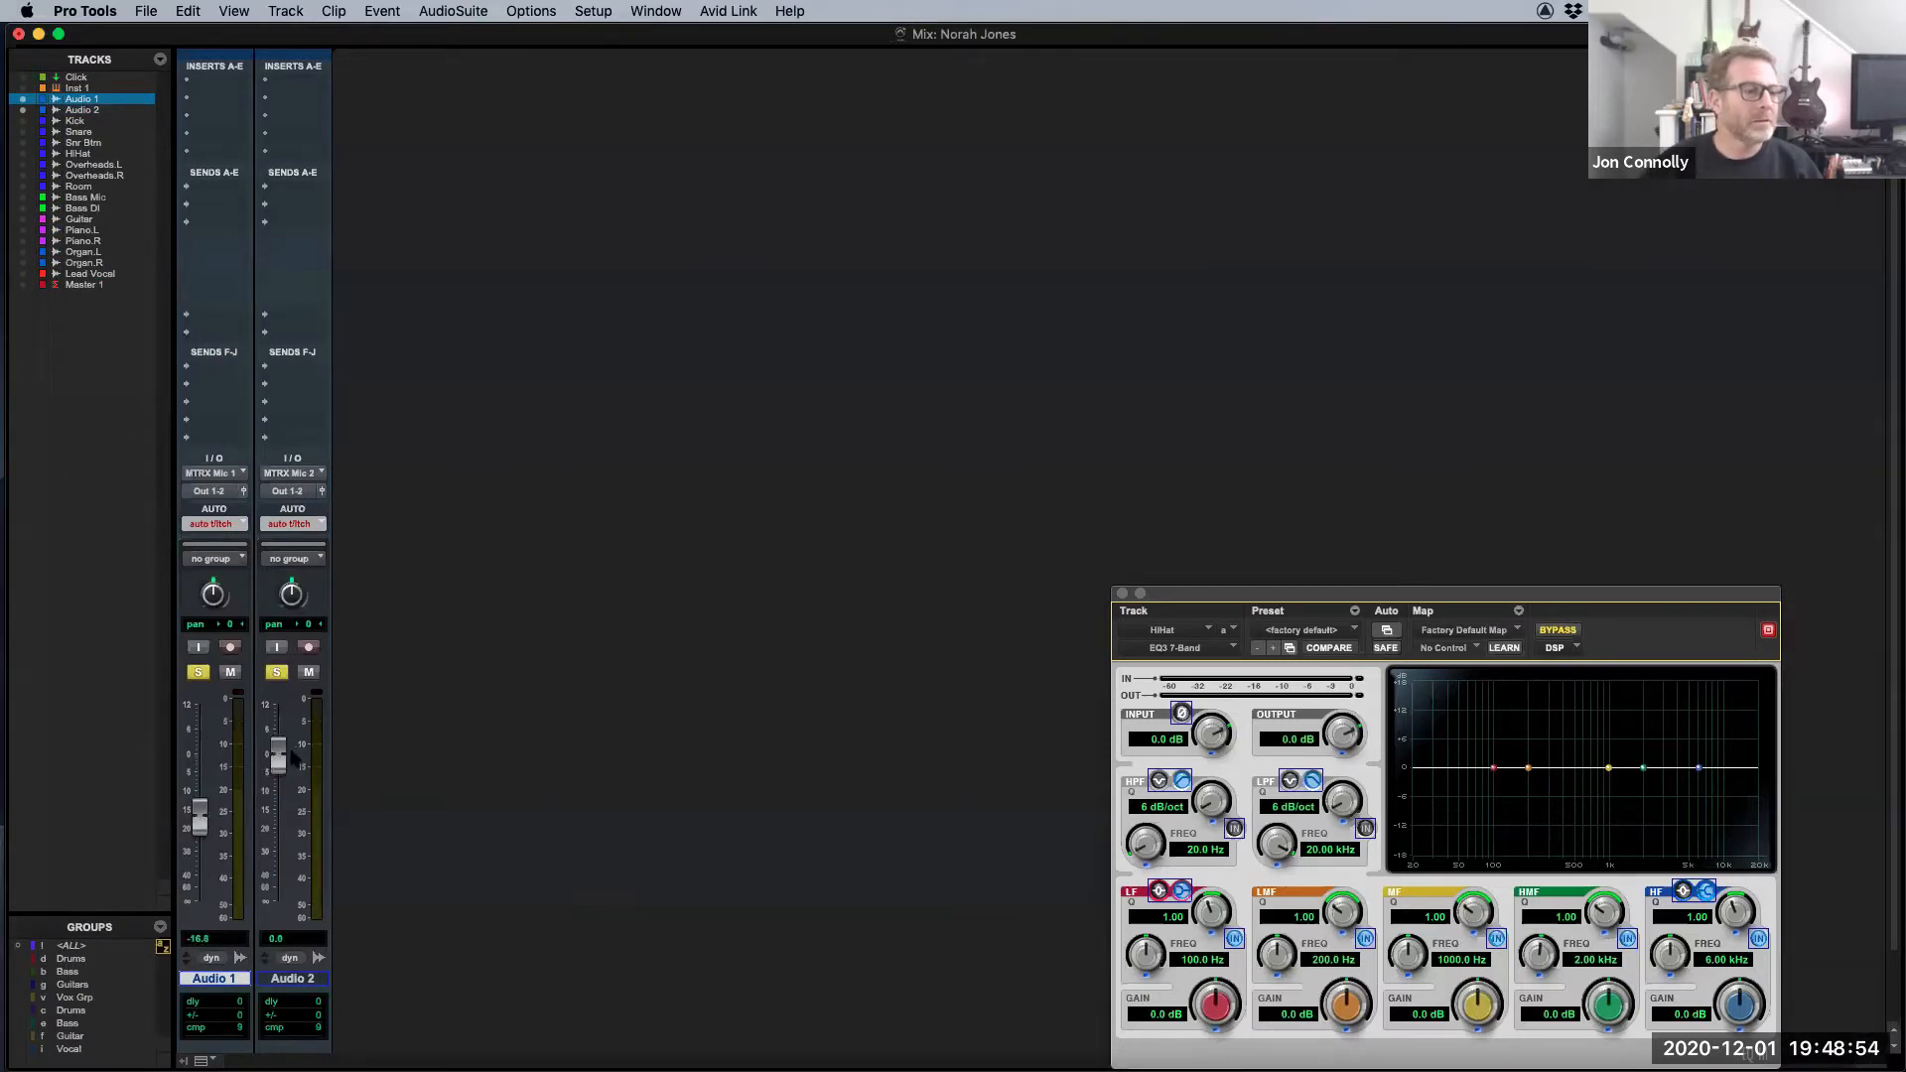
pyautogui.moveTo(294, 759); pyautogui.dragTo(297, 844)
pyautogui.press('super+equal')
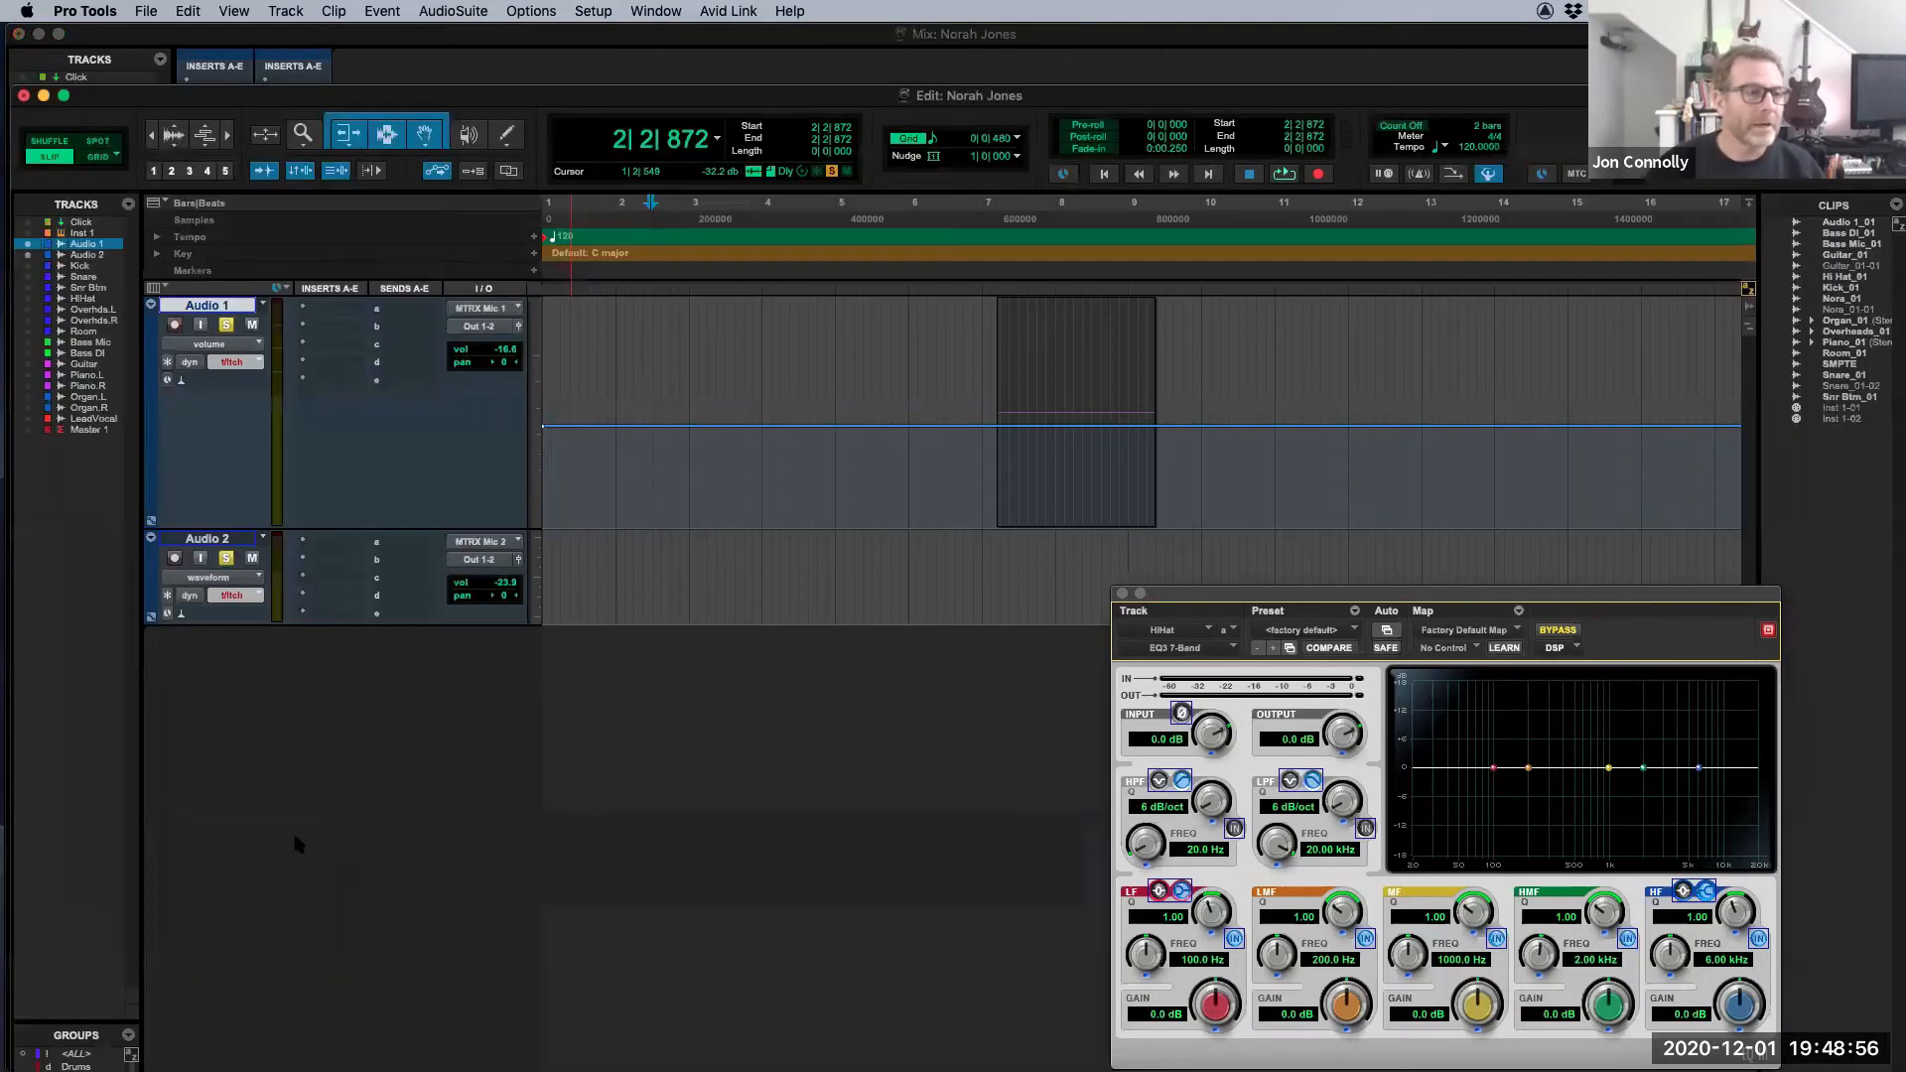
# Step: Select Audio 1 and Audio 2 from about bar 2 to bar 10, pull their volumes down with Audio 1 at −∞, and write to current
pyautogui.click(655, 377)
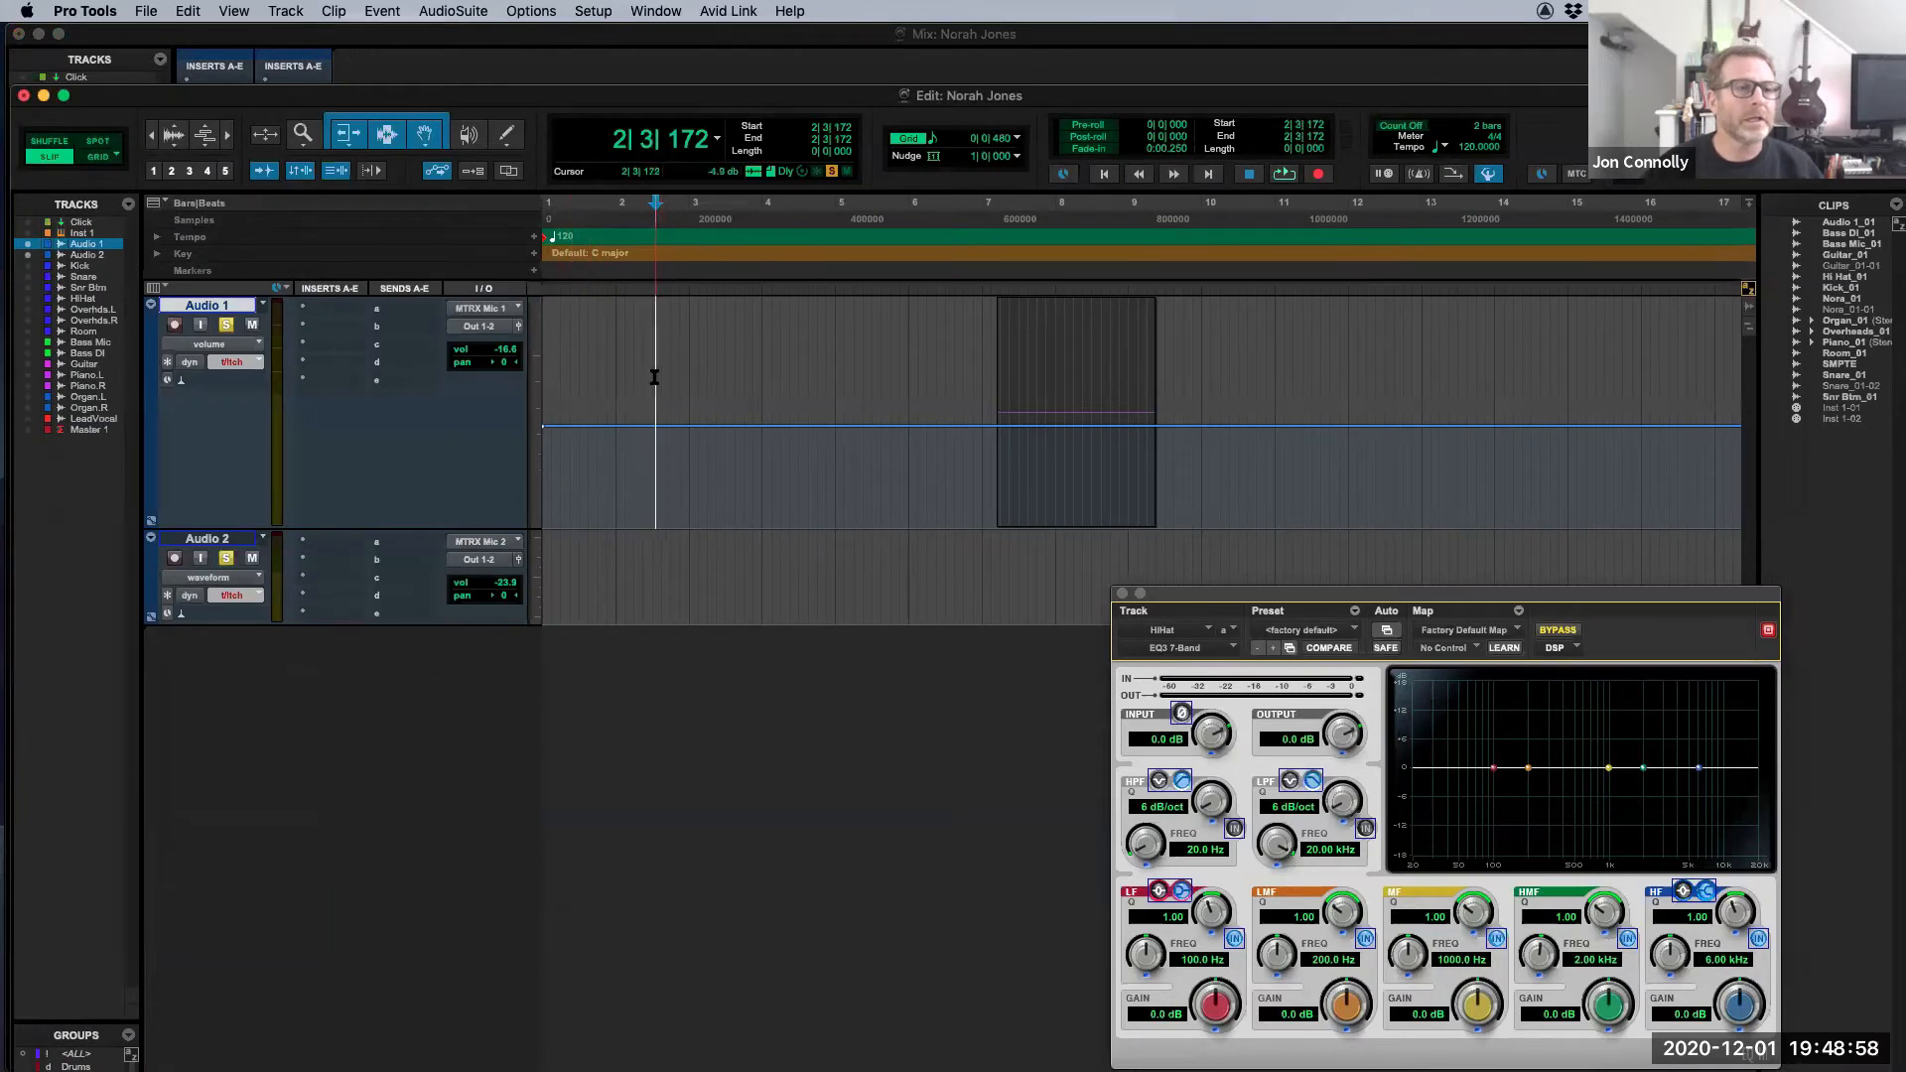
pyautogui.moveTo(654, 377); pyautogui.dragTo(1198, 584)
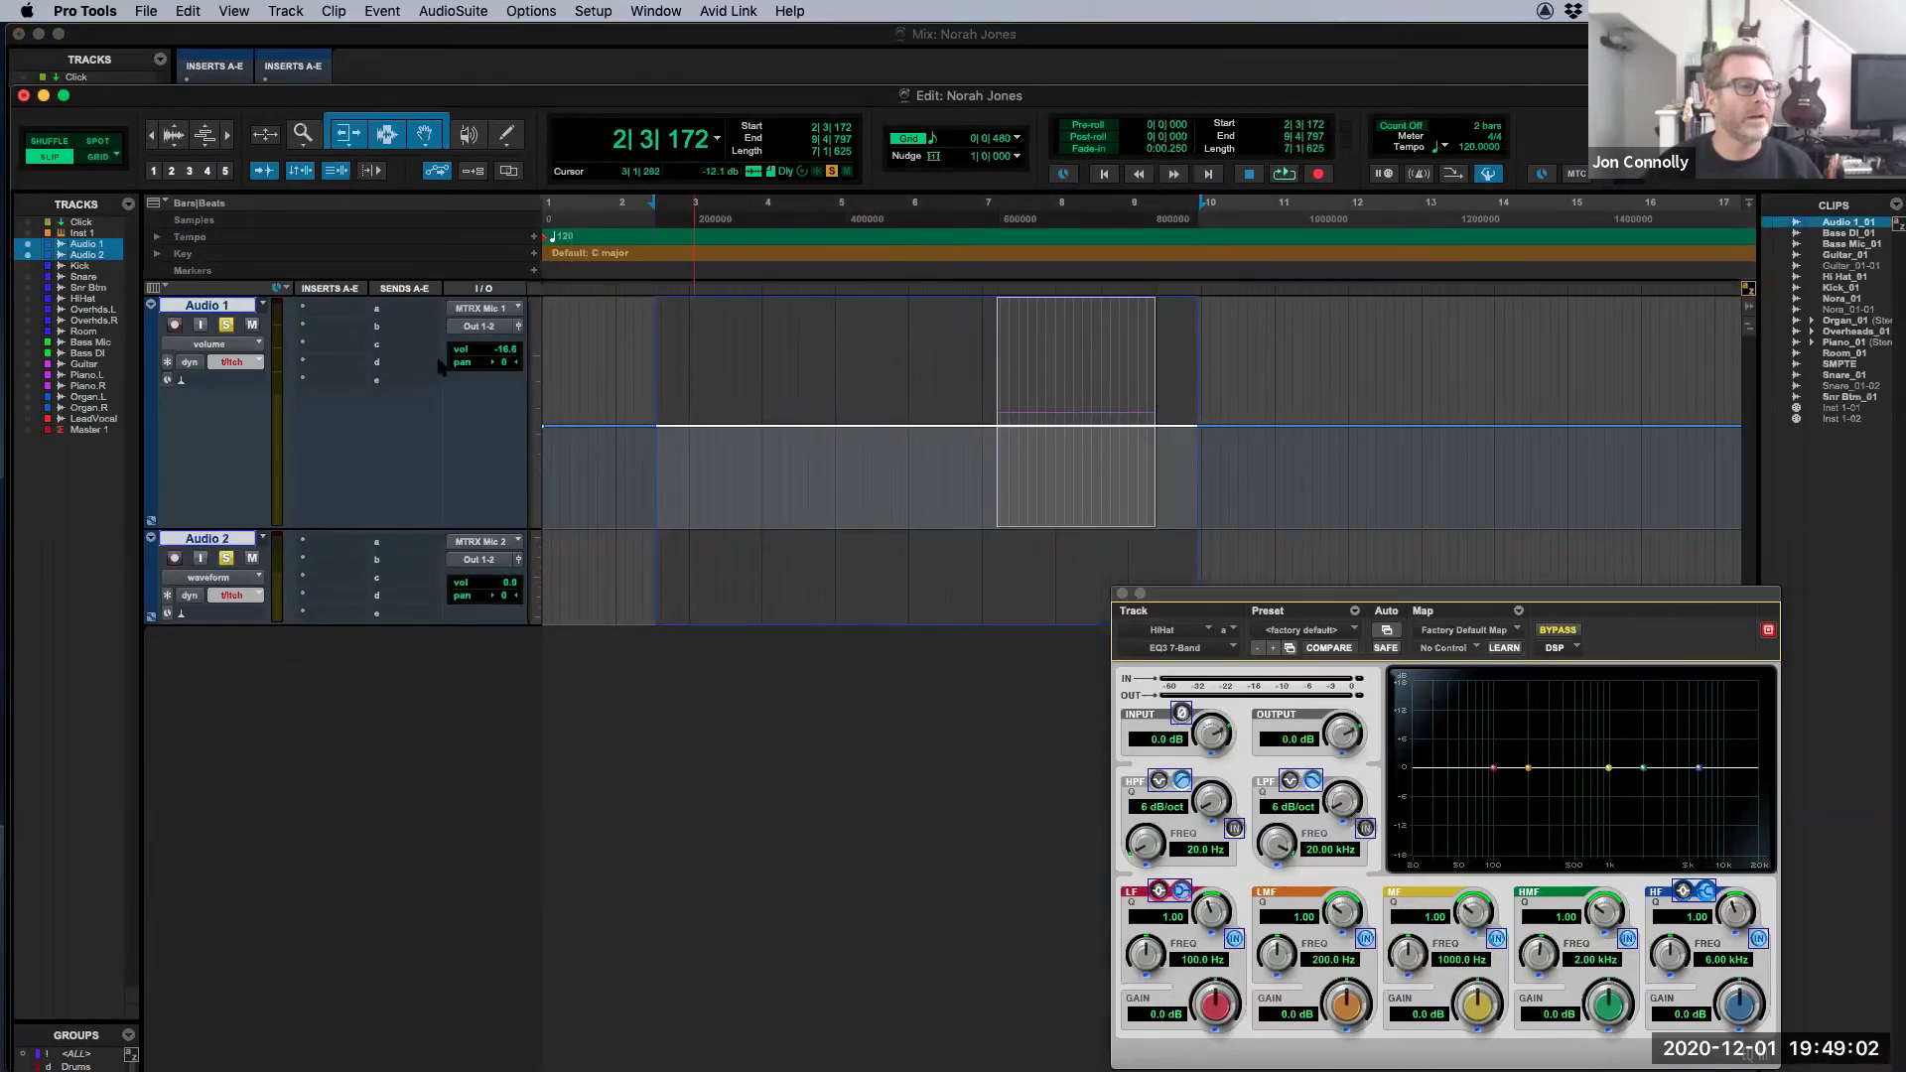
pyautogui.moveTo(464, 357); pyautogui.dragTo(465, 517)
pyautogui.moveTo(463, 584); pyautogui.dragTo(486, 705)
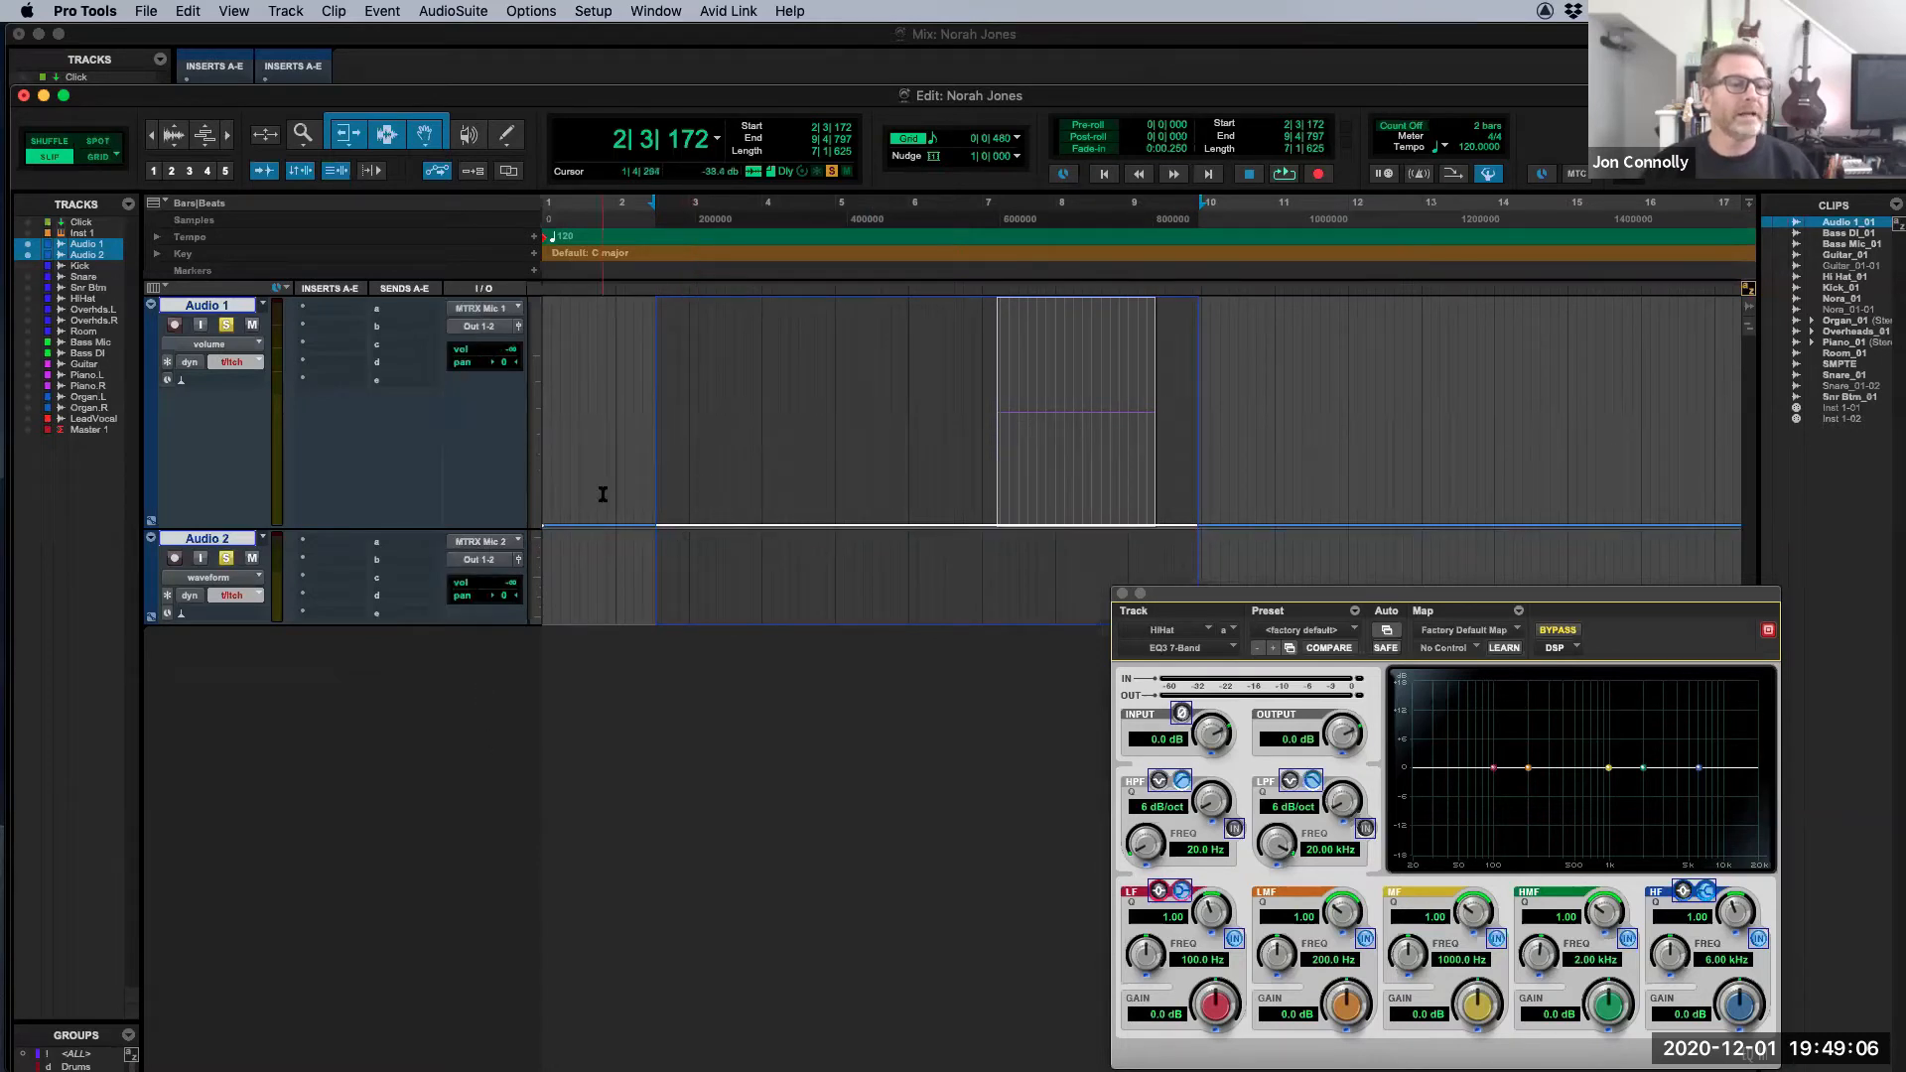
pyautogui.click(180, 14)
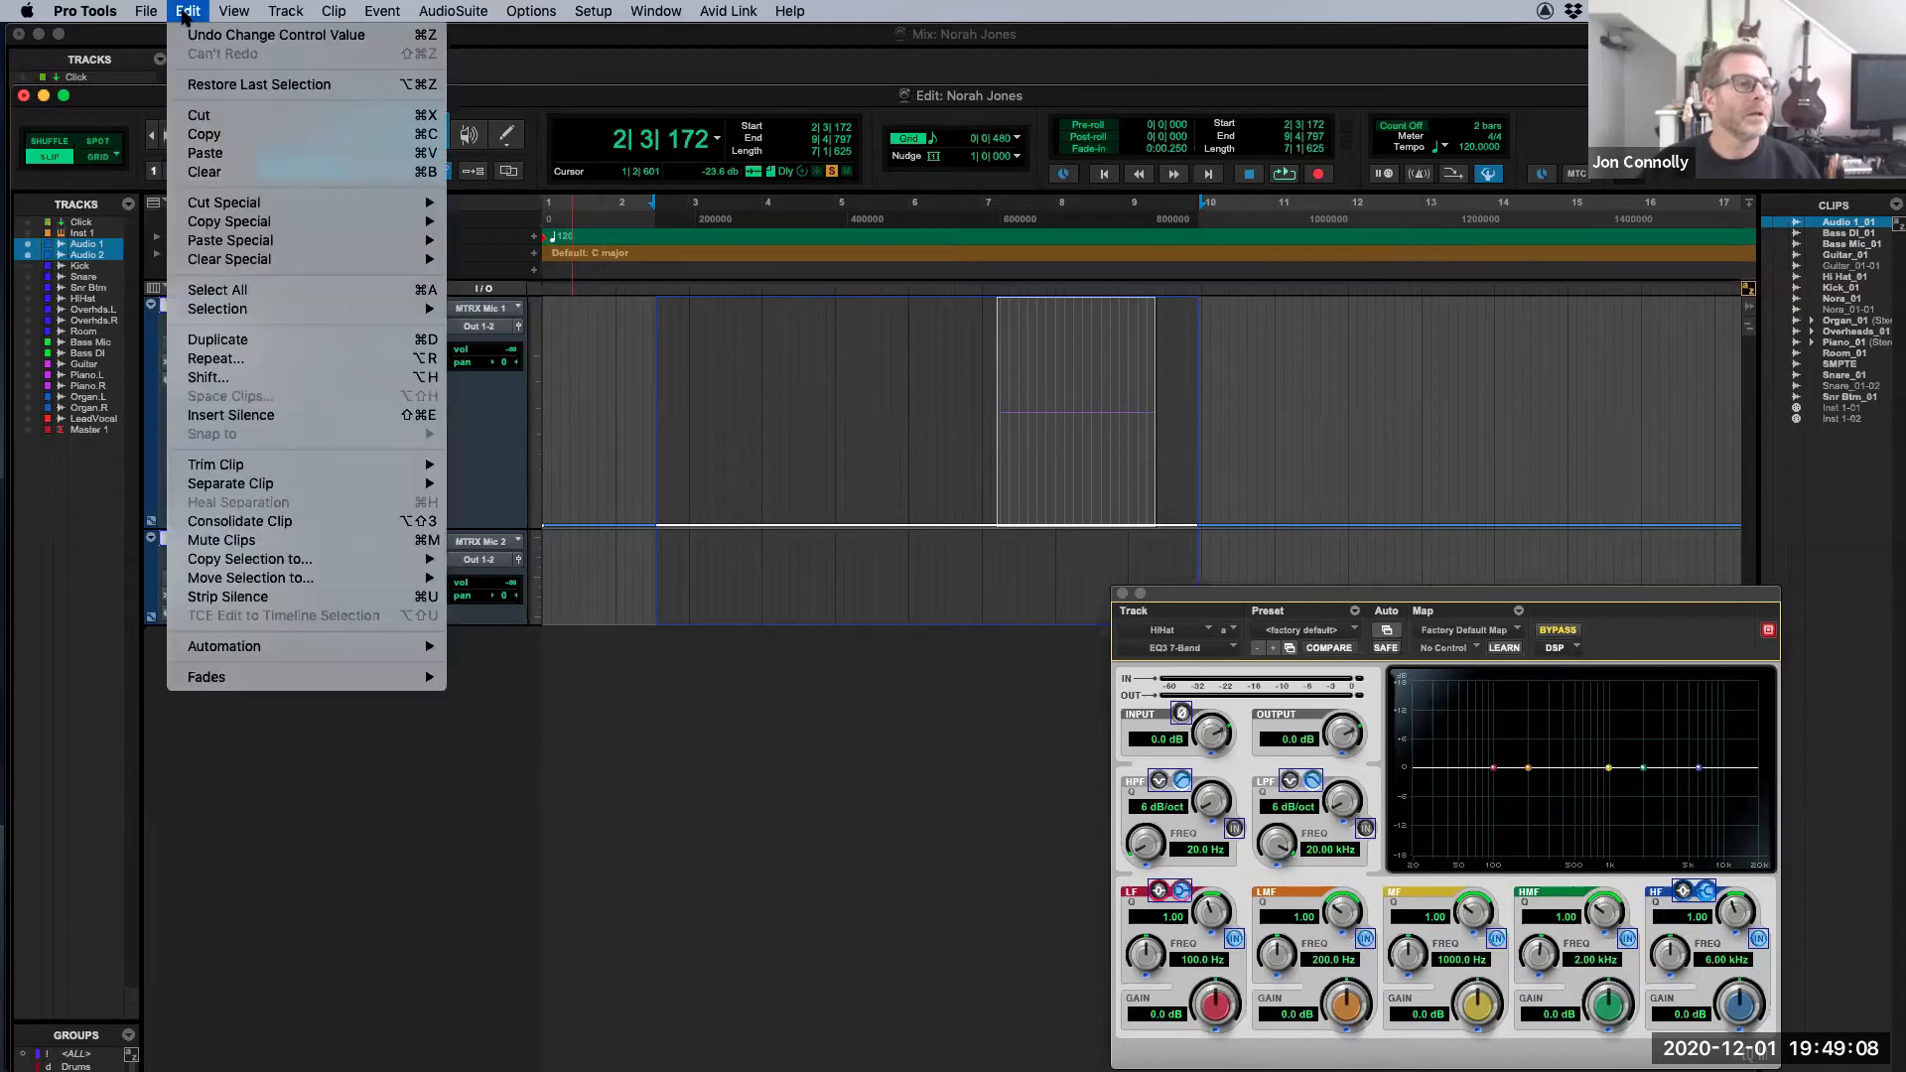
pyautogui.moveTo(272, 650)
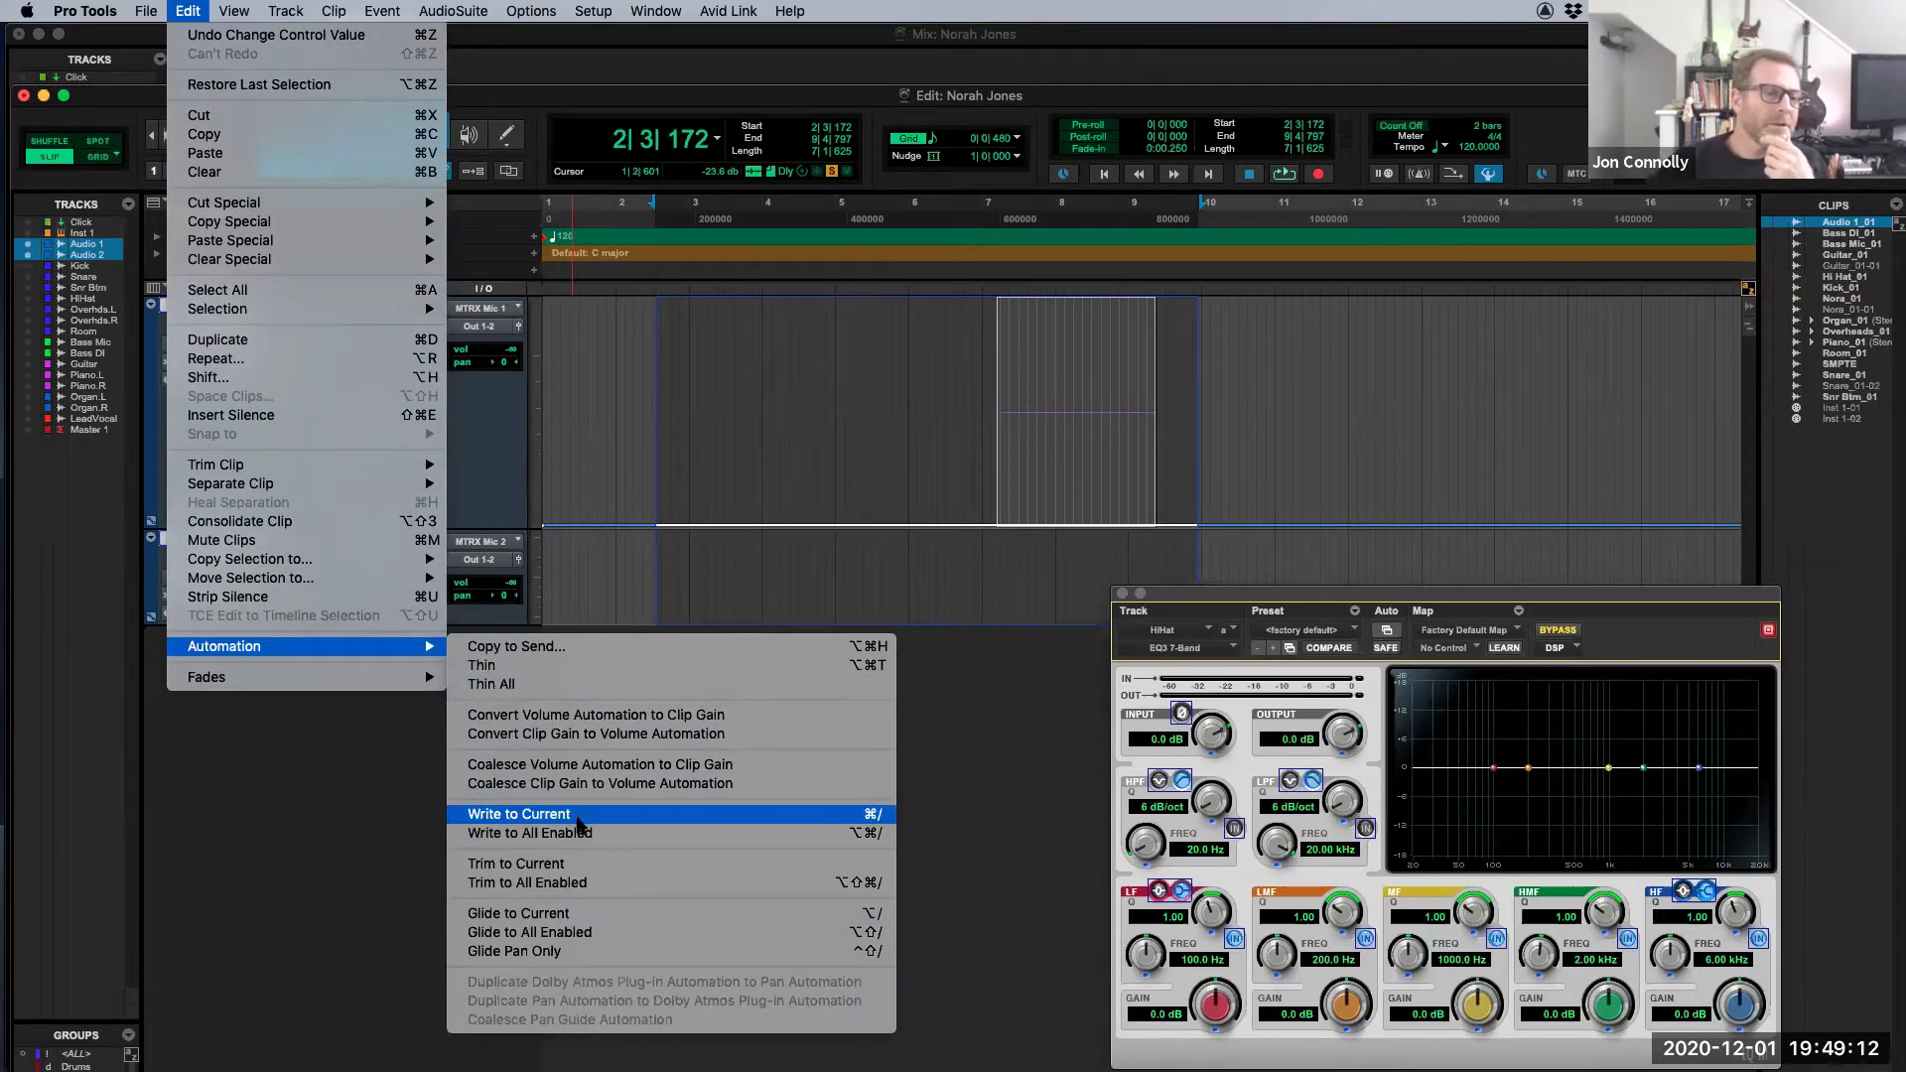
pyautogui.click(579, 816)
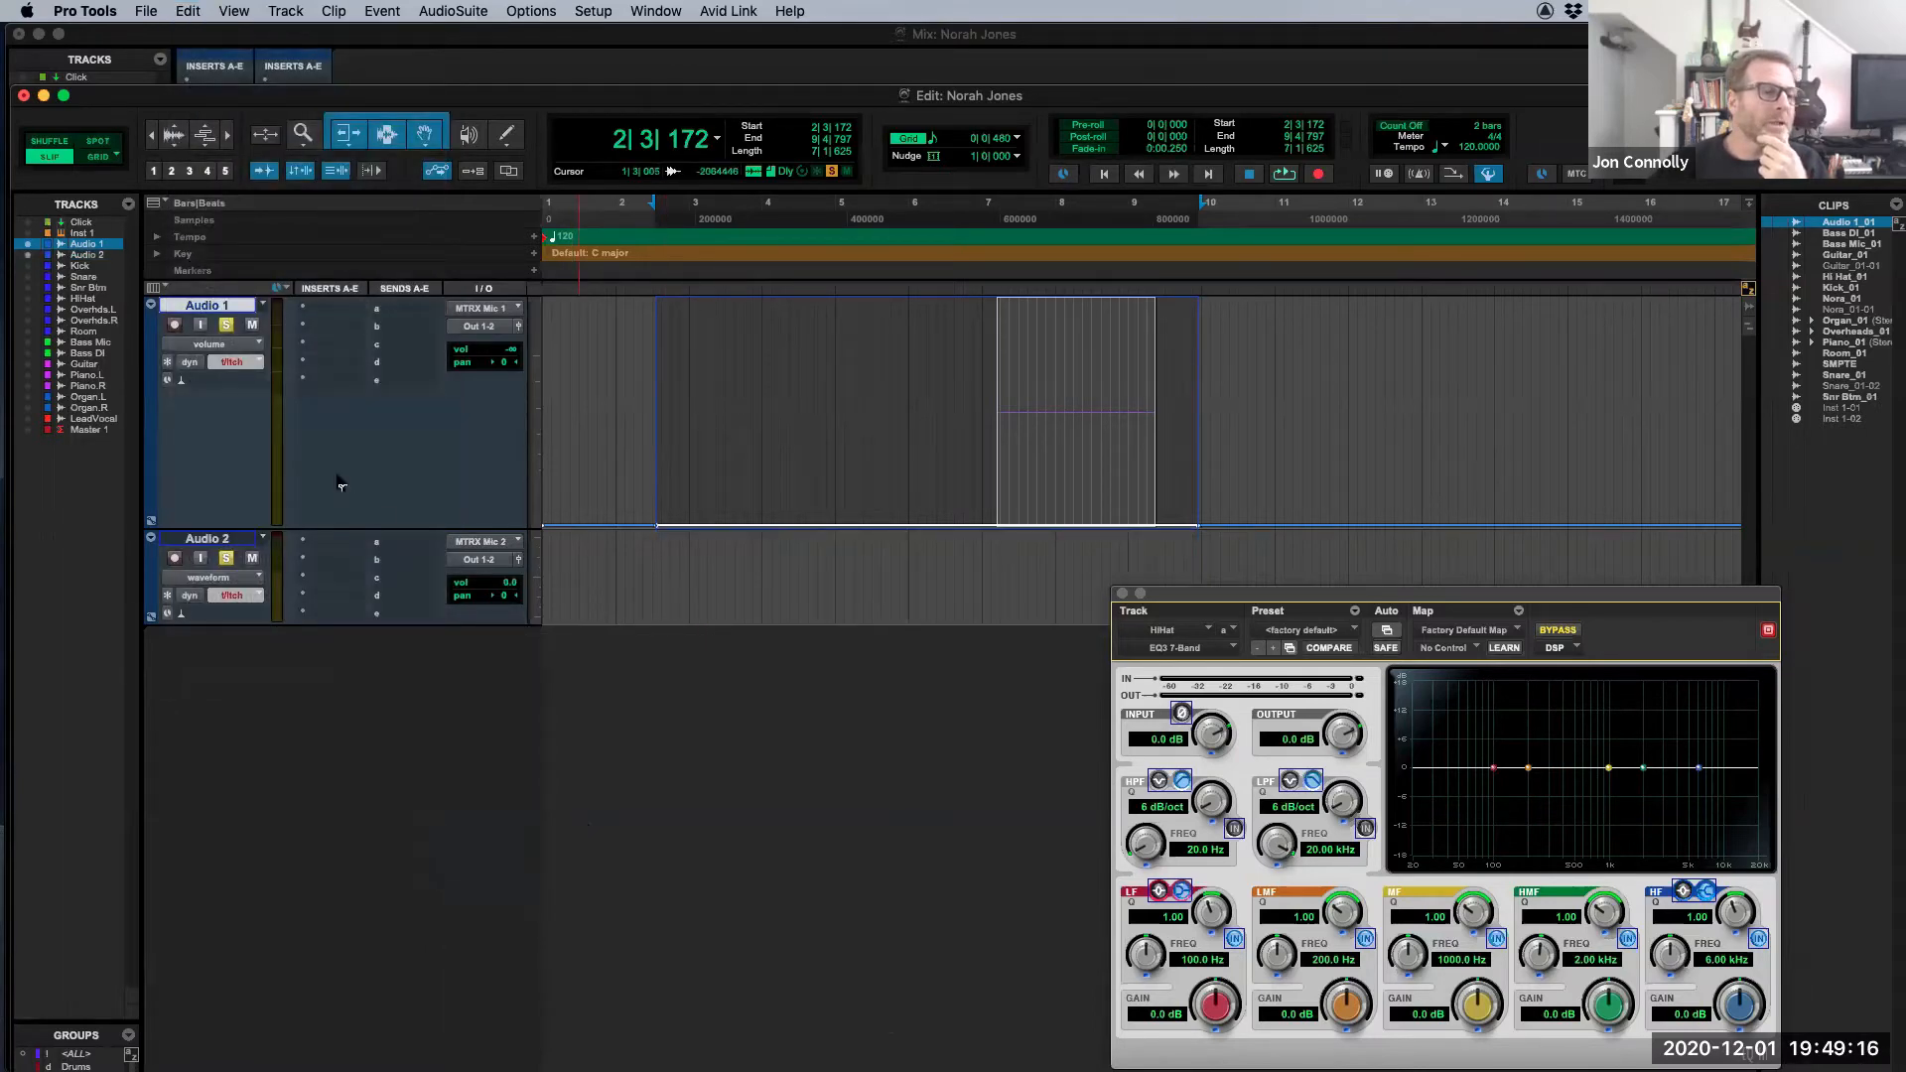
# Step: Write the values of all enabled automation parameters across the same selection
pyautogui.click(187, 11)
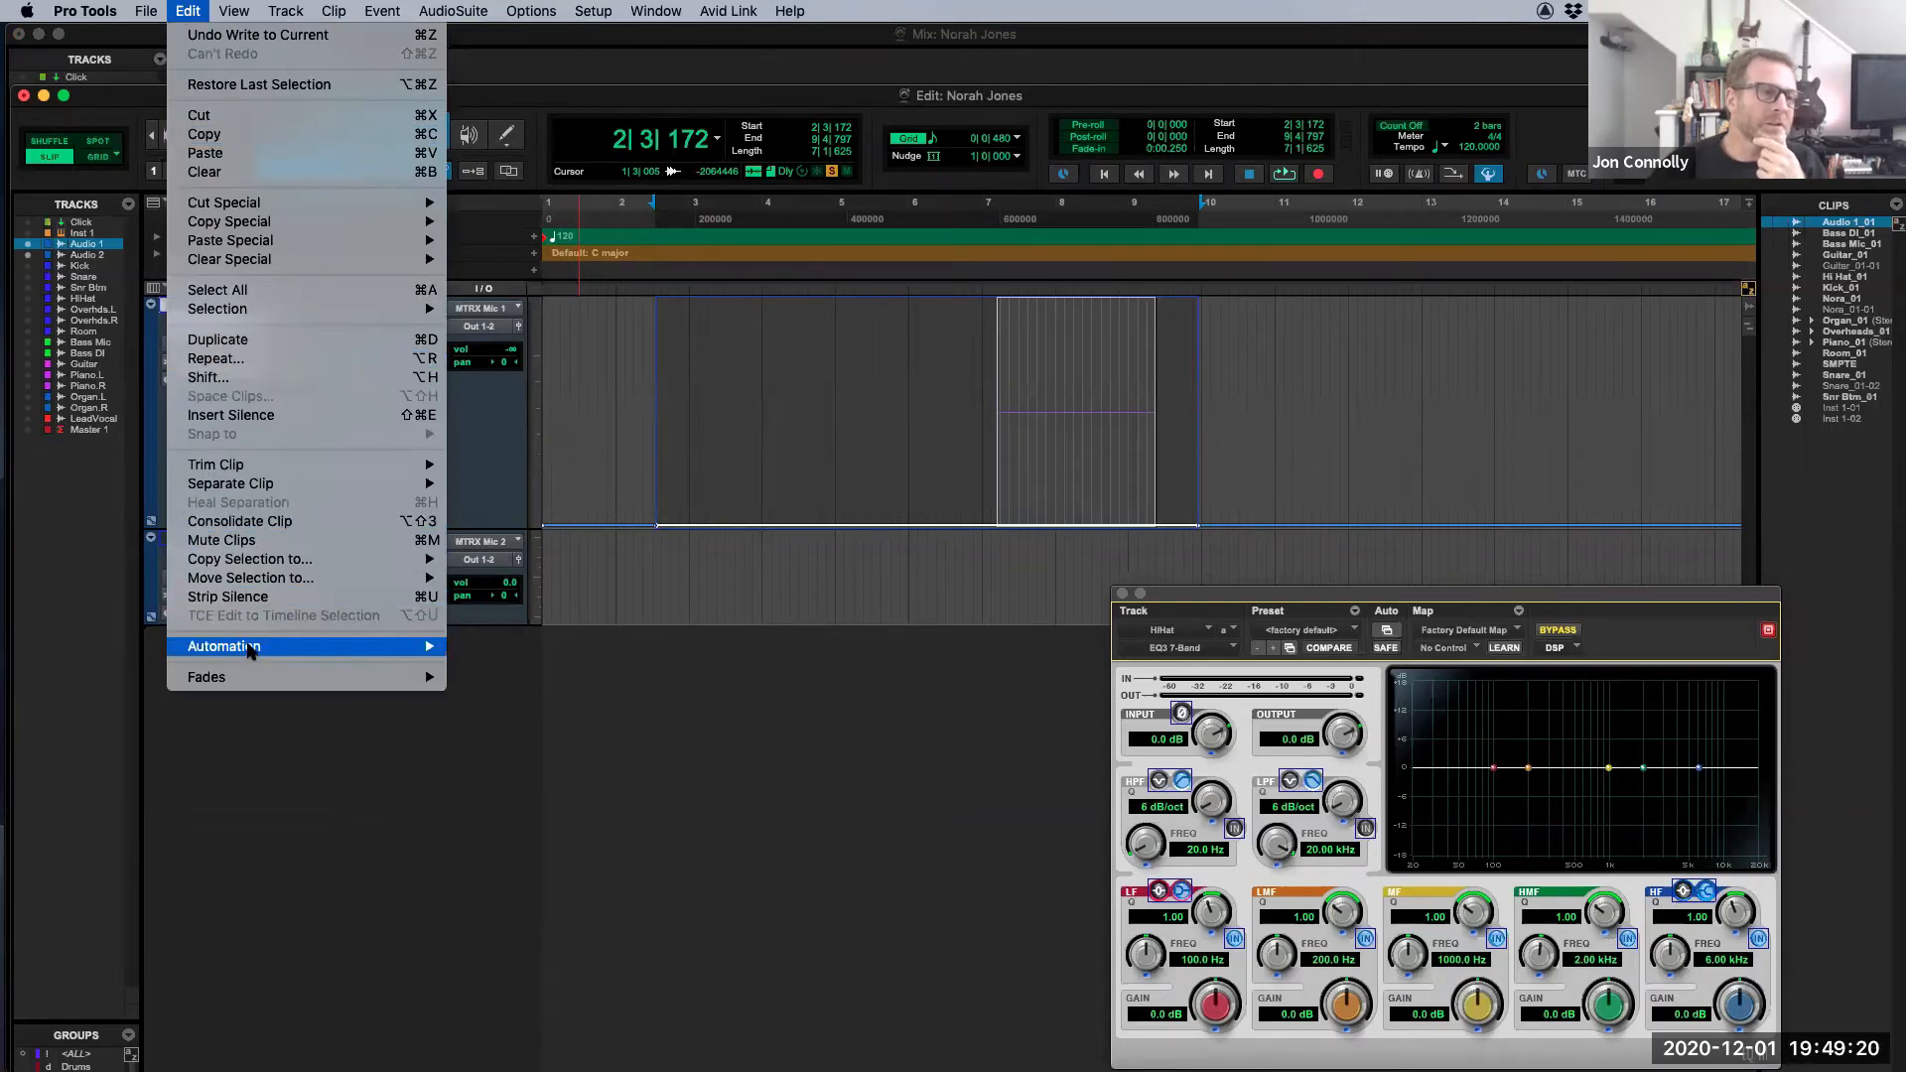
pyautogui.moveTo(250, 650)
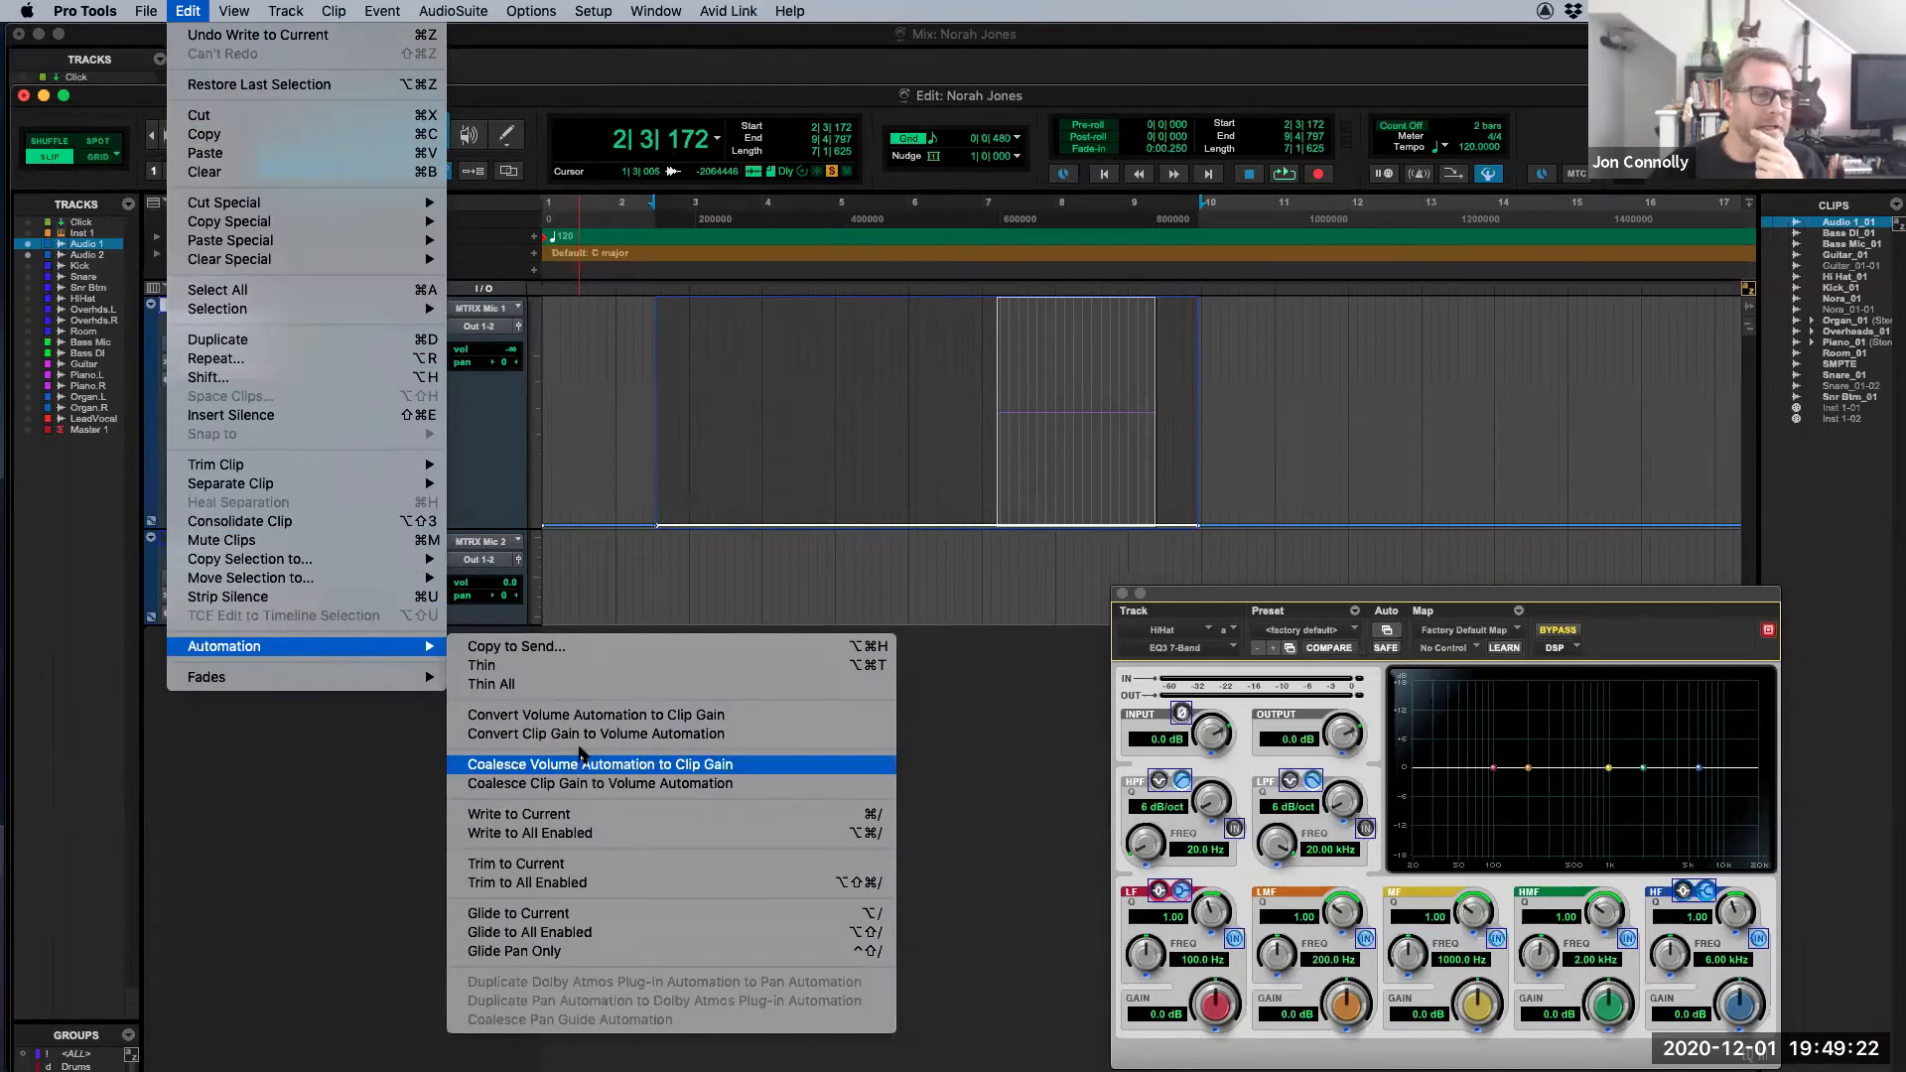
pyautogui.click(569, 831)
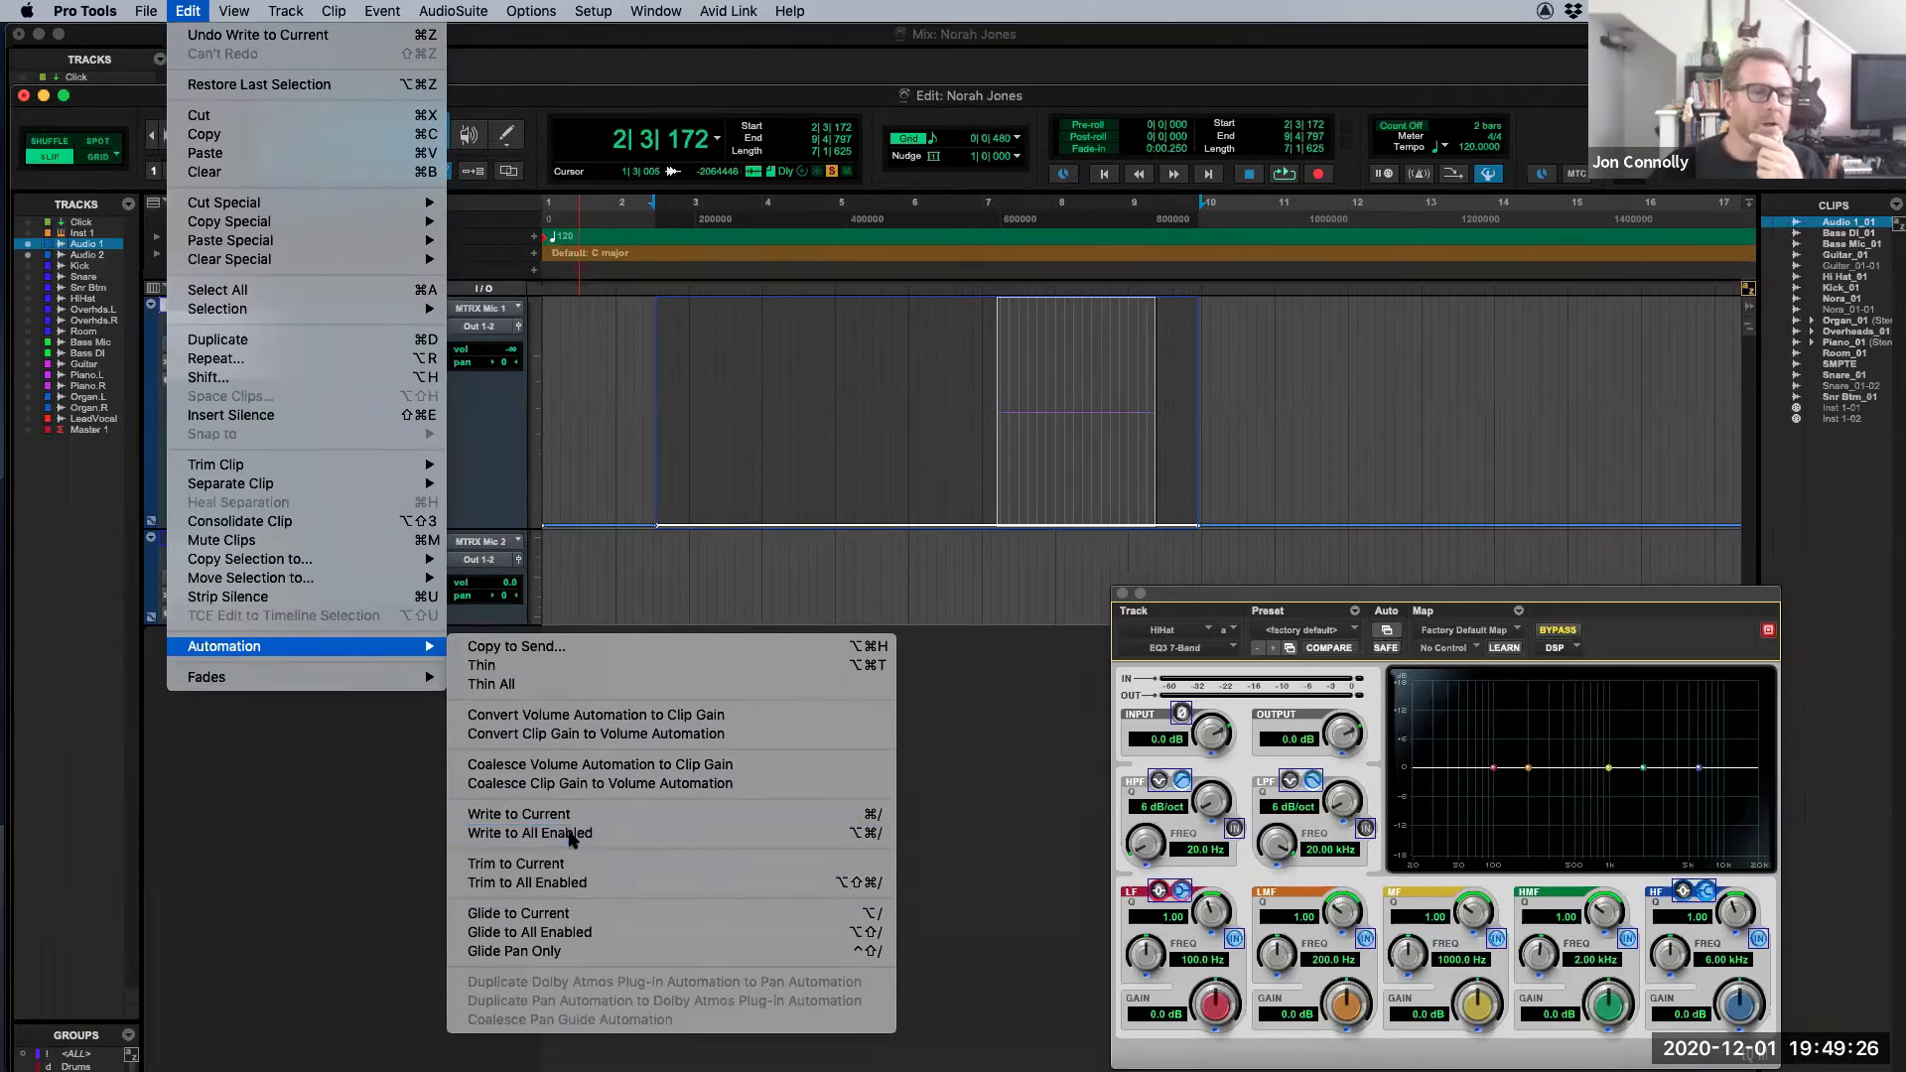
# Step: Show Audio 2's volume automation and select both audio tracks from about bar 5 to the middle of bar 6
pyautogui.click(877, 417)
pyautogui.moveTo(846, 377); pyautogui.dragTo(944, 388)
pyautogui.click(208, 576)
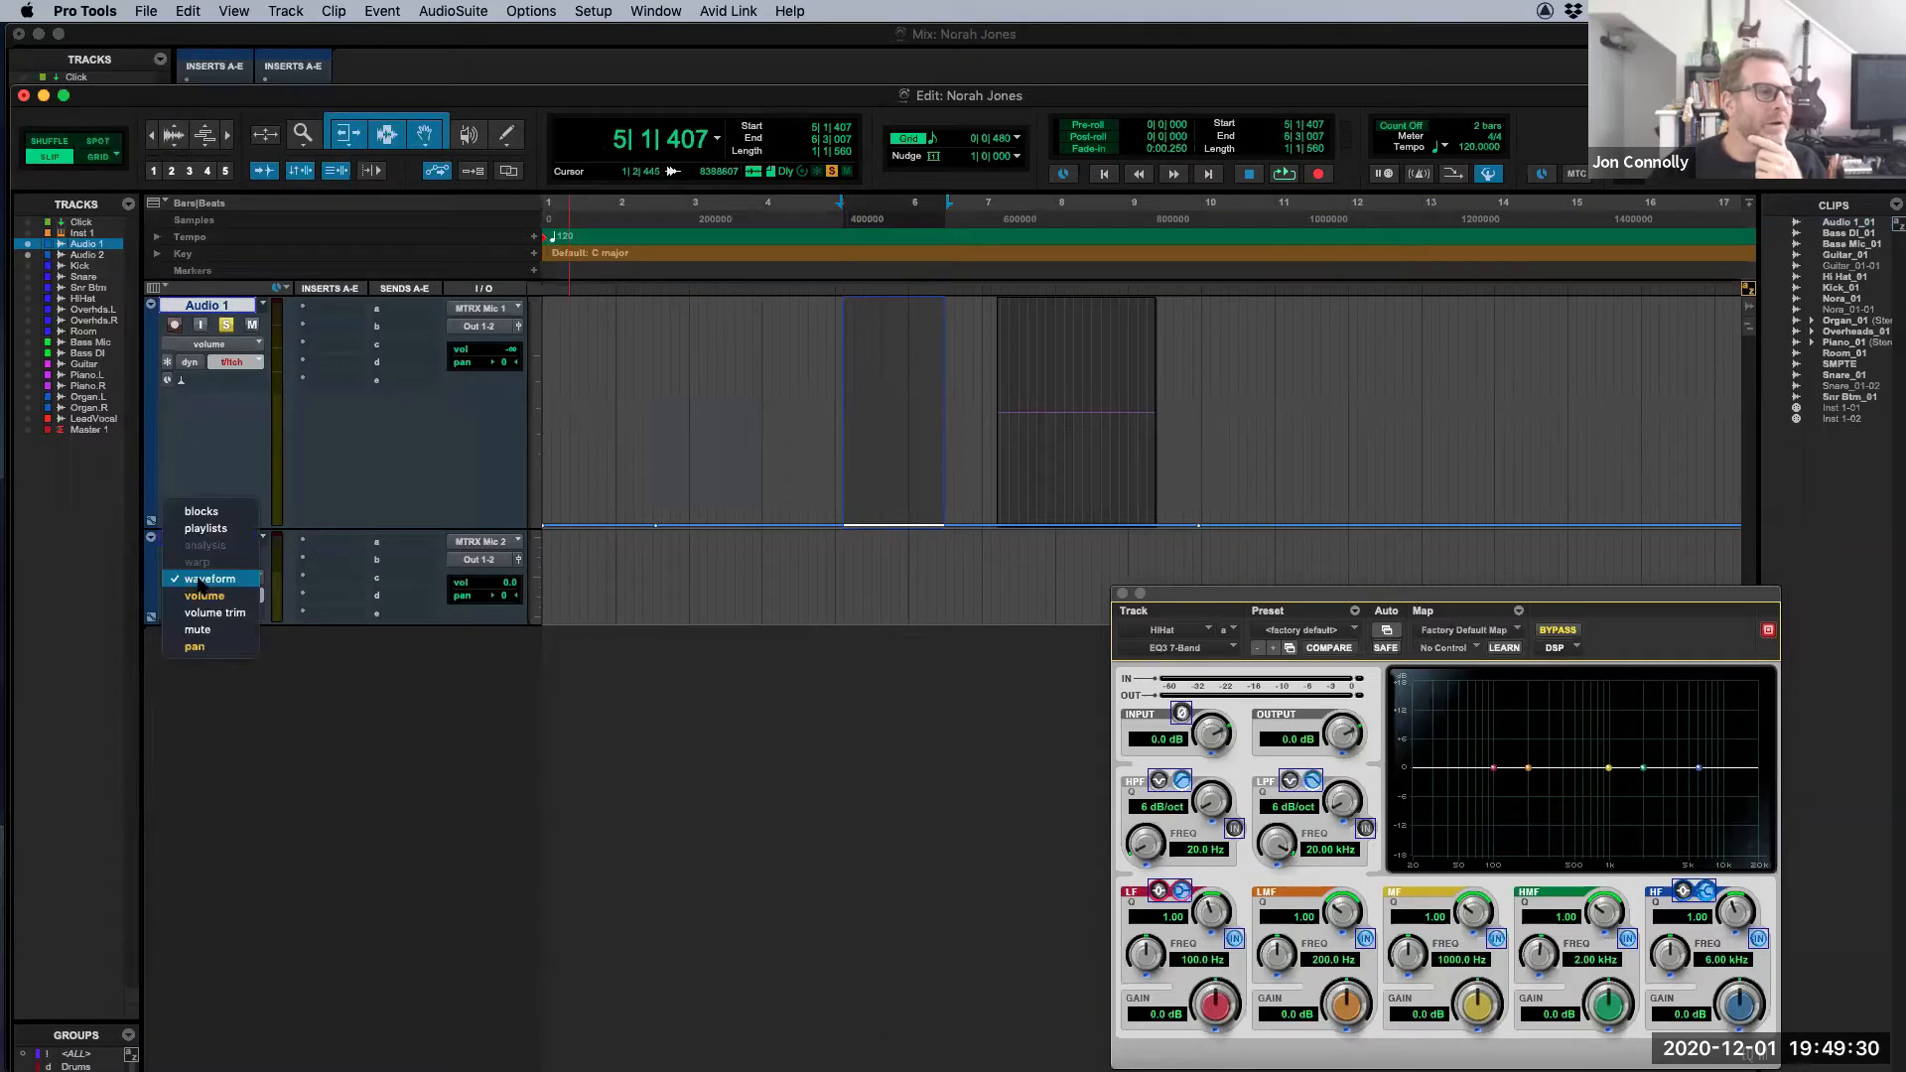
pyautogui.click(204, 581)
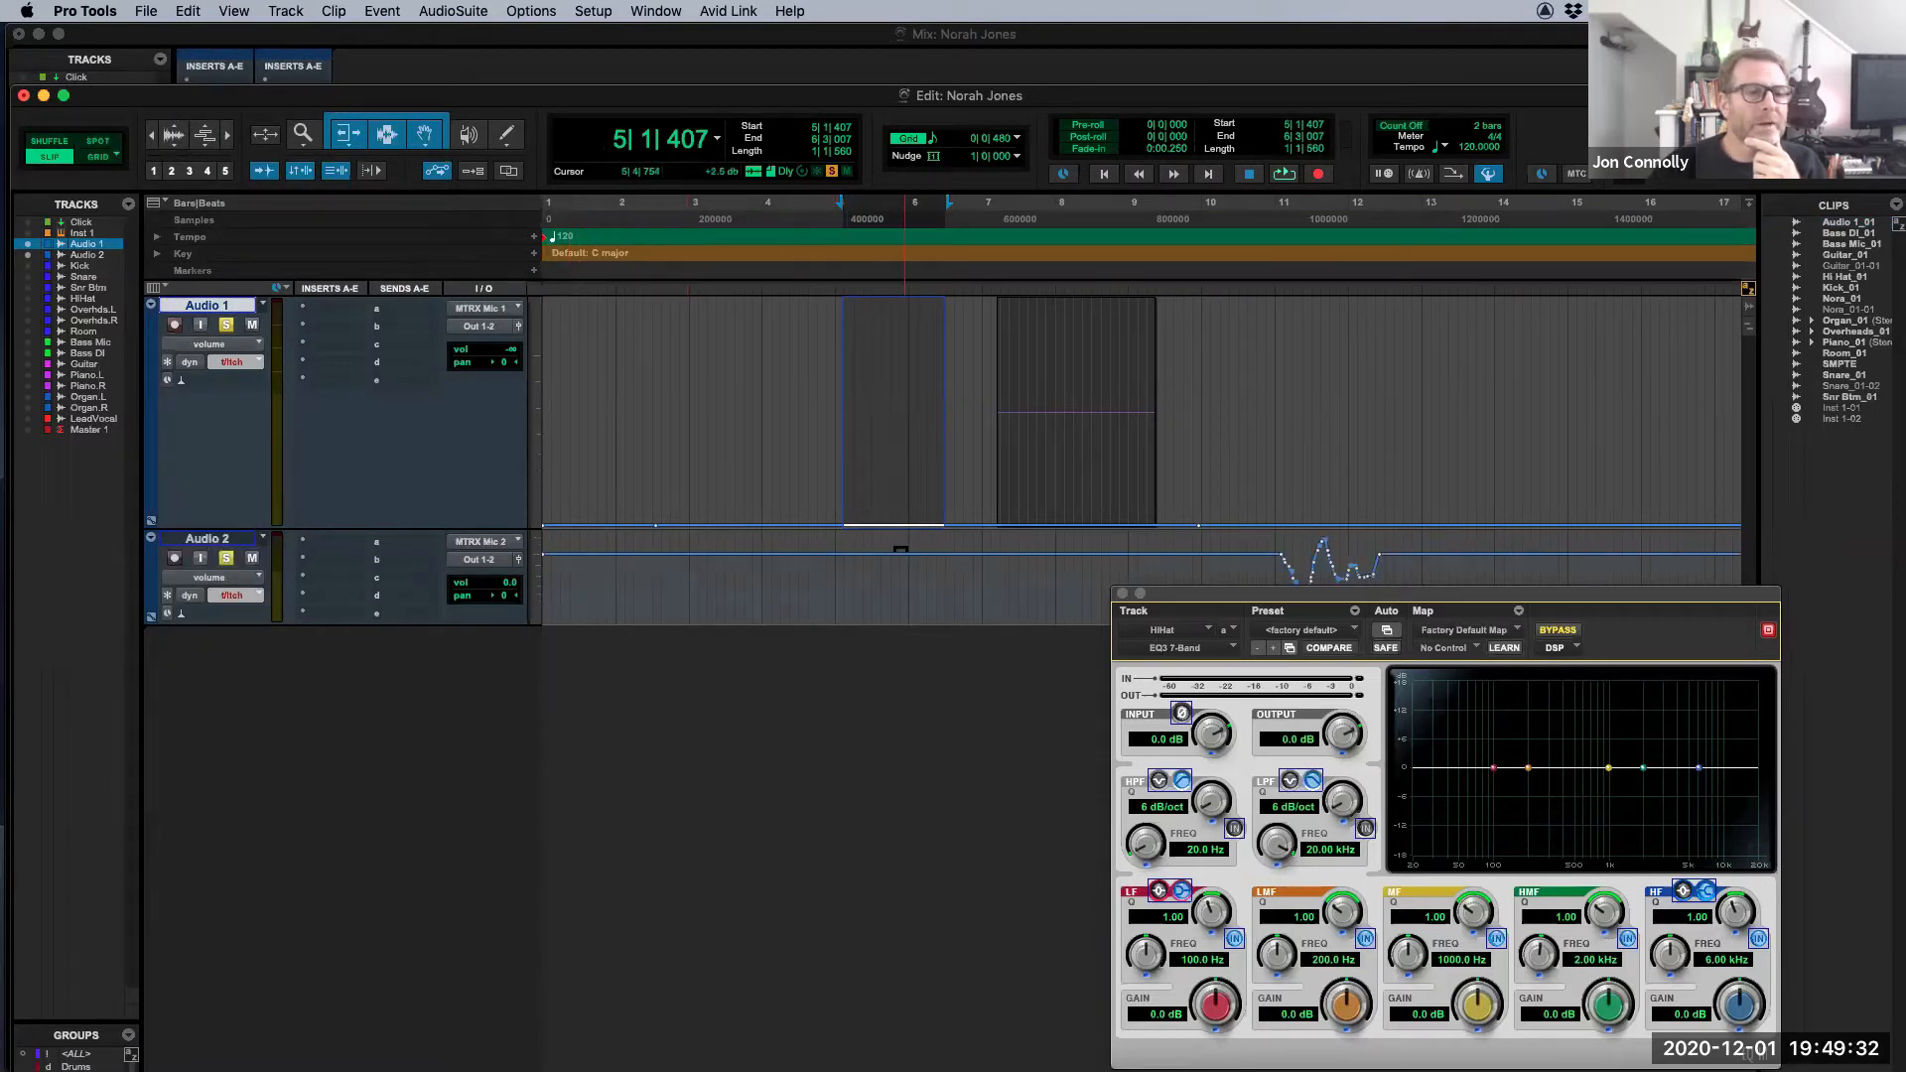
pyautogui.keyDown('shift'); pyautogui.click(886, 566); pyautogui.keyUp('shift')
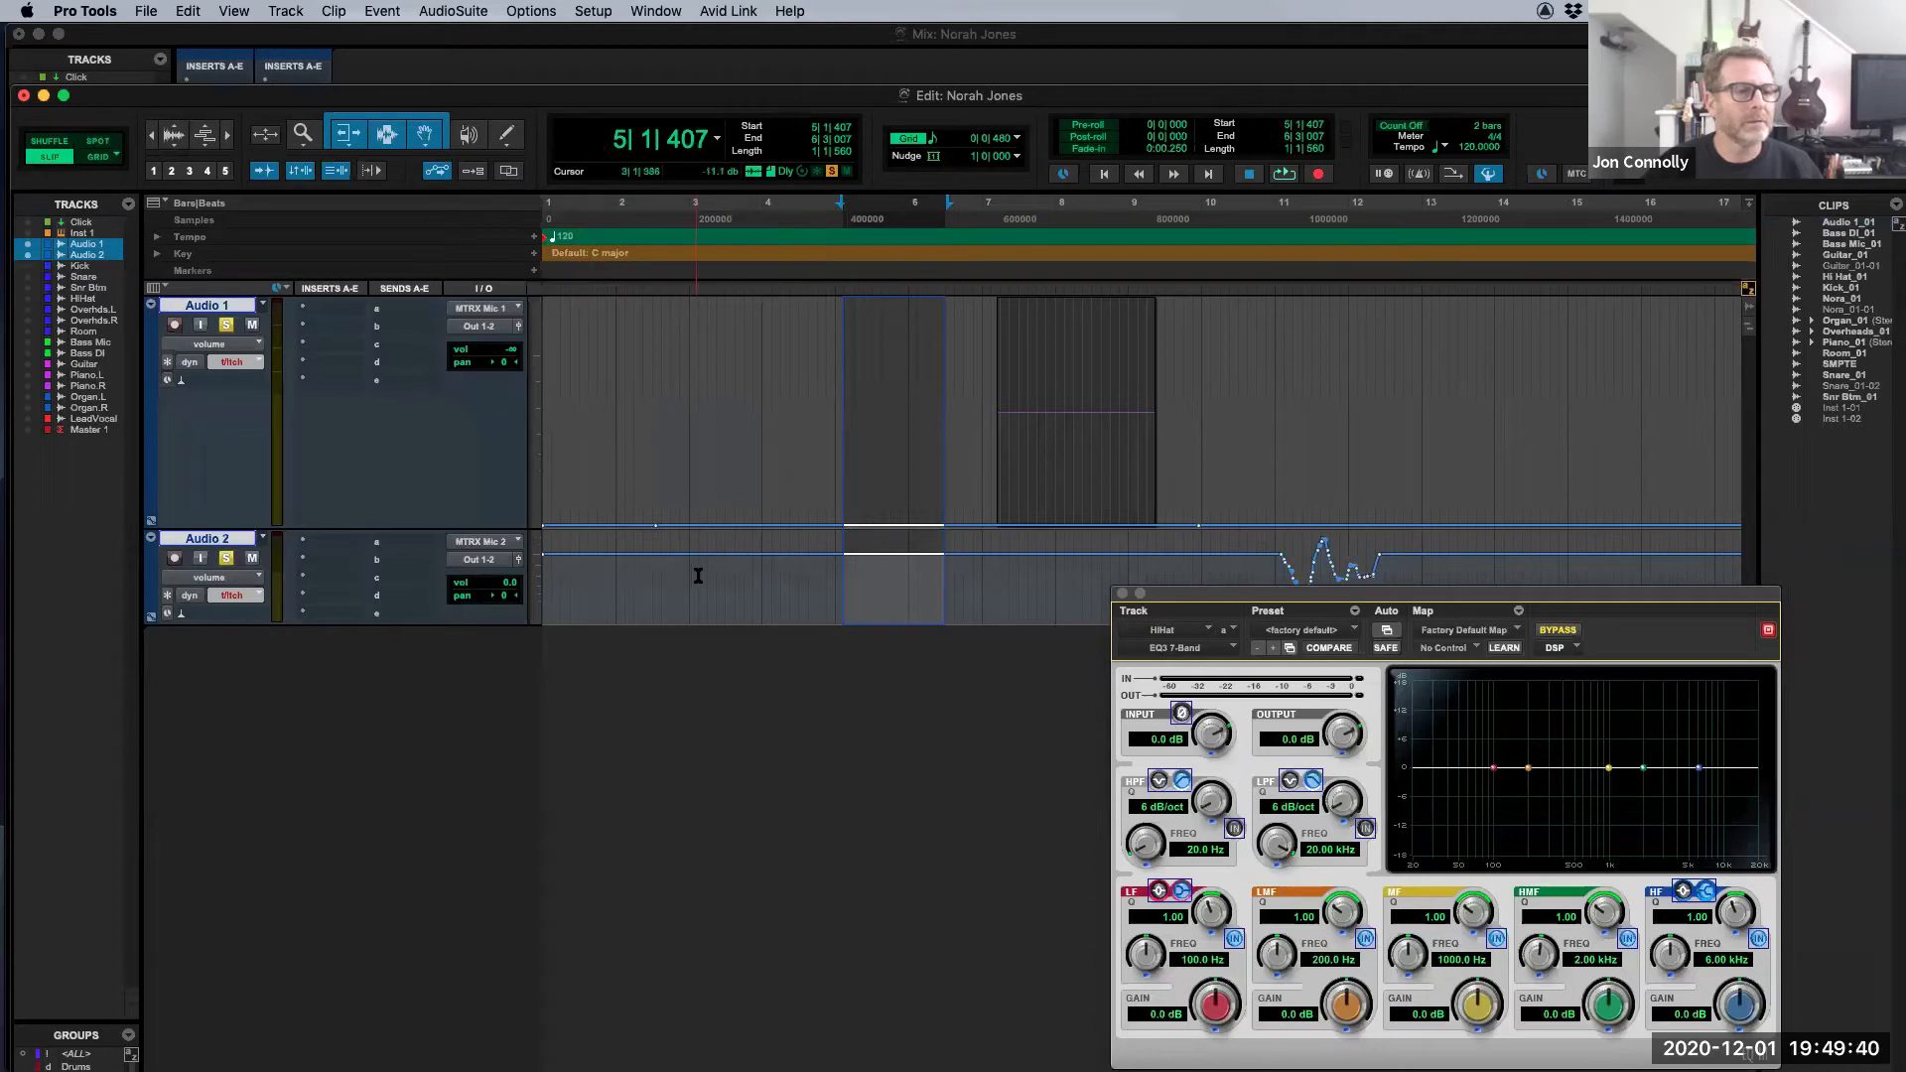
# Step: Set Audio 2's volume to about -22.8 dB and Audio 1's to about -11.8 dB, and write the current values to the selection
pyautogui.click(473, 584)
pyautogui.moveTo(472, 584); pyautogui.dragTo(473, 620)
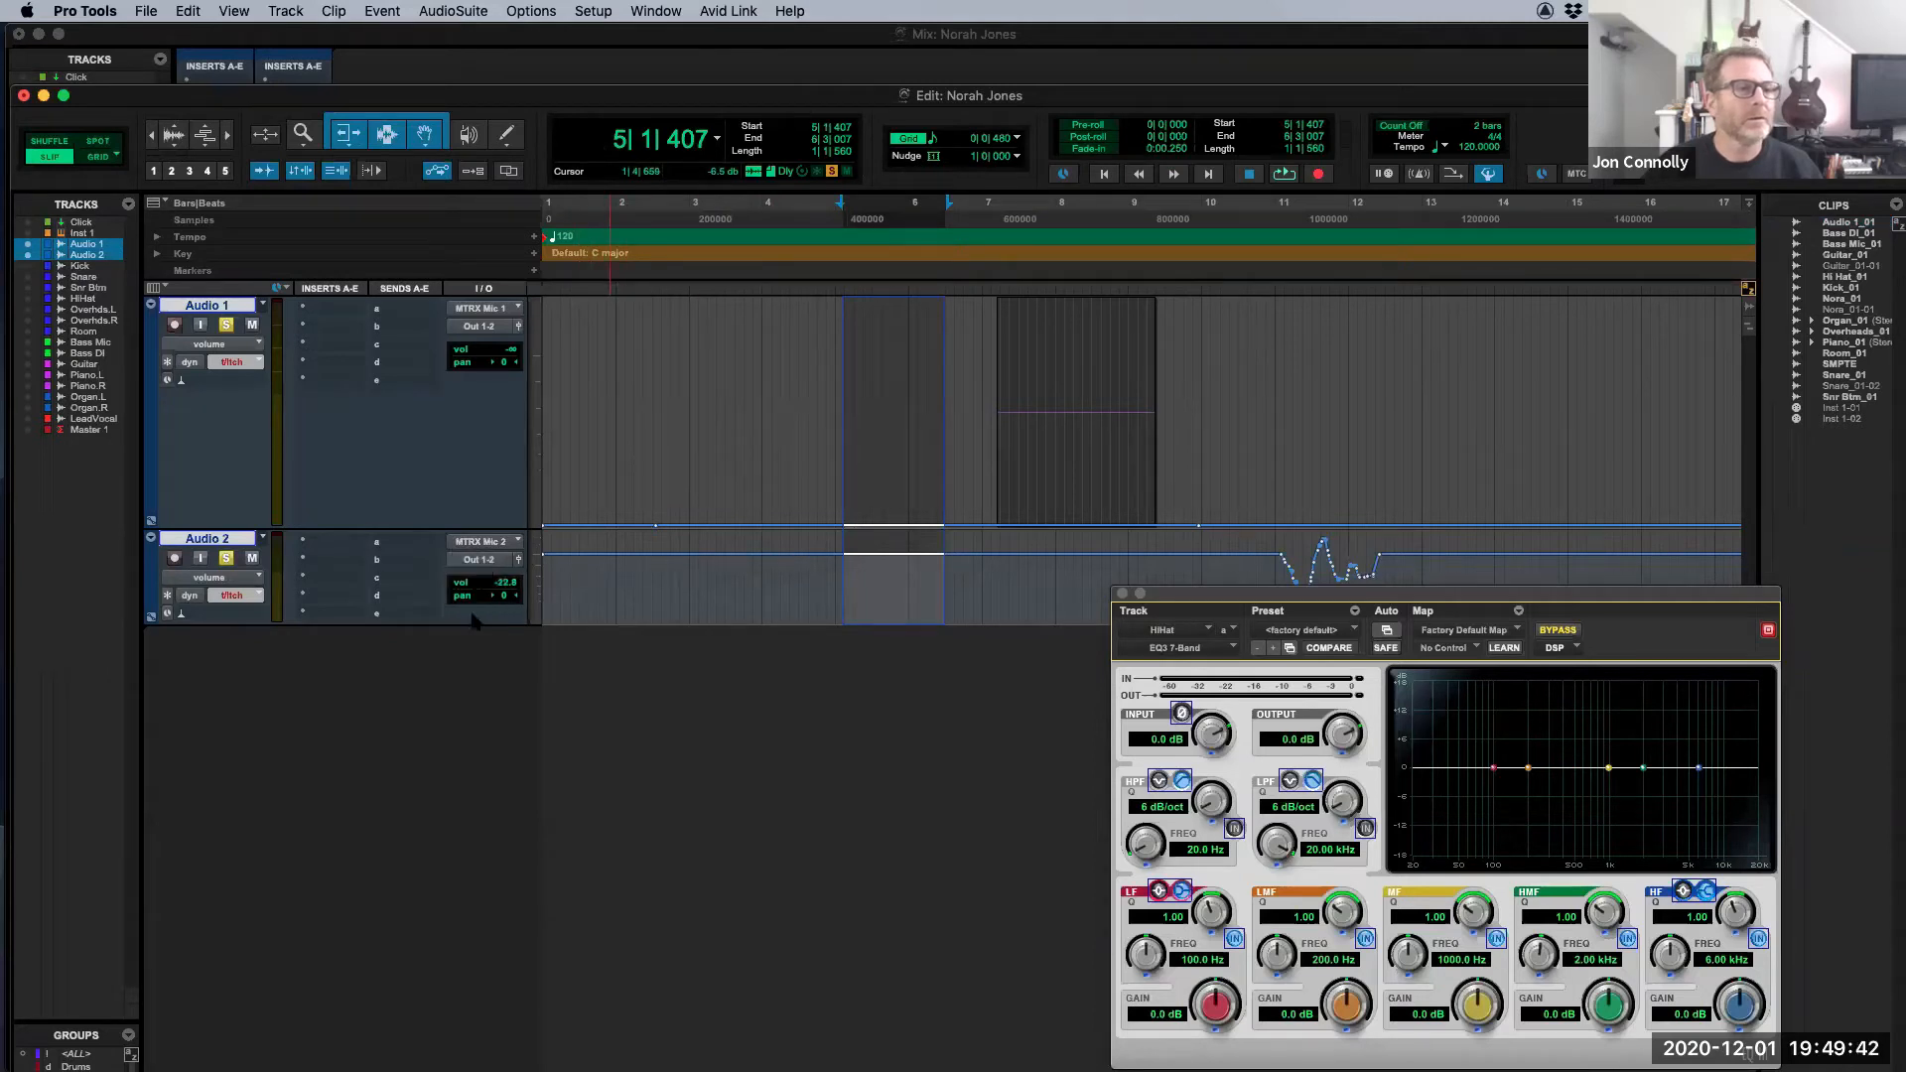
pyautogui.click(473, 349)
pyautogui.moveTo(461, 357); pyautogui.dragTo(463, 309)
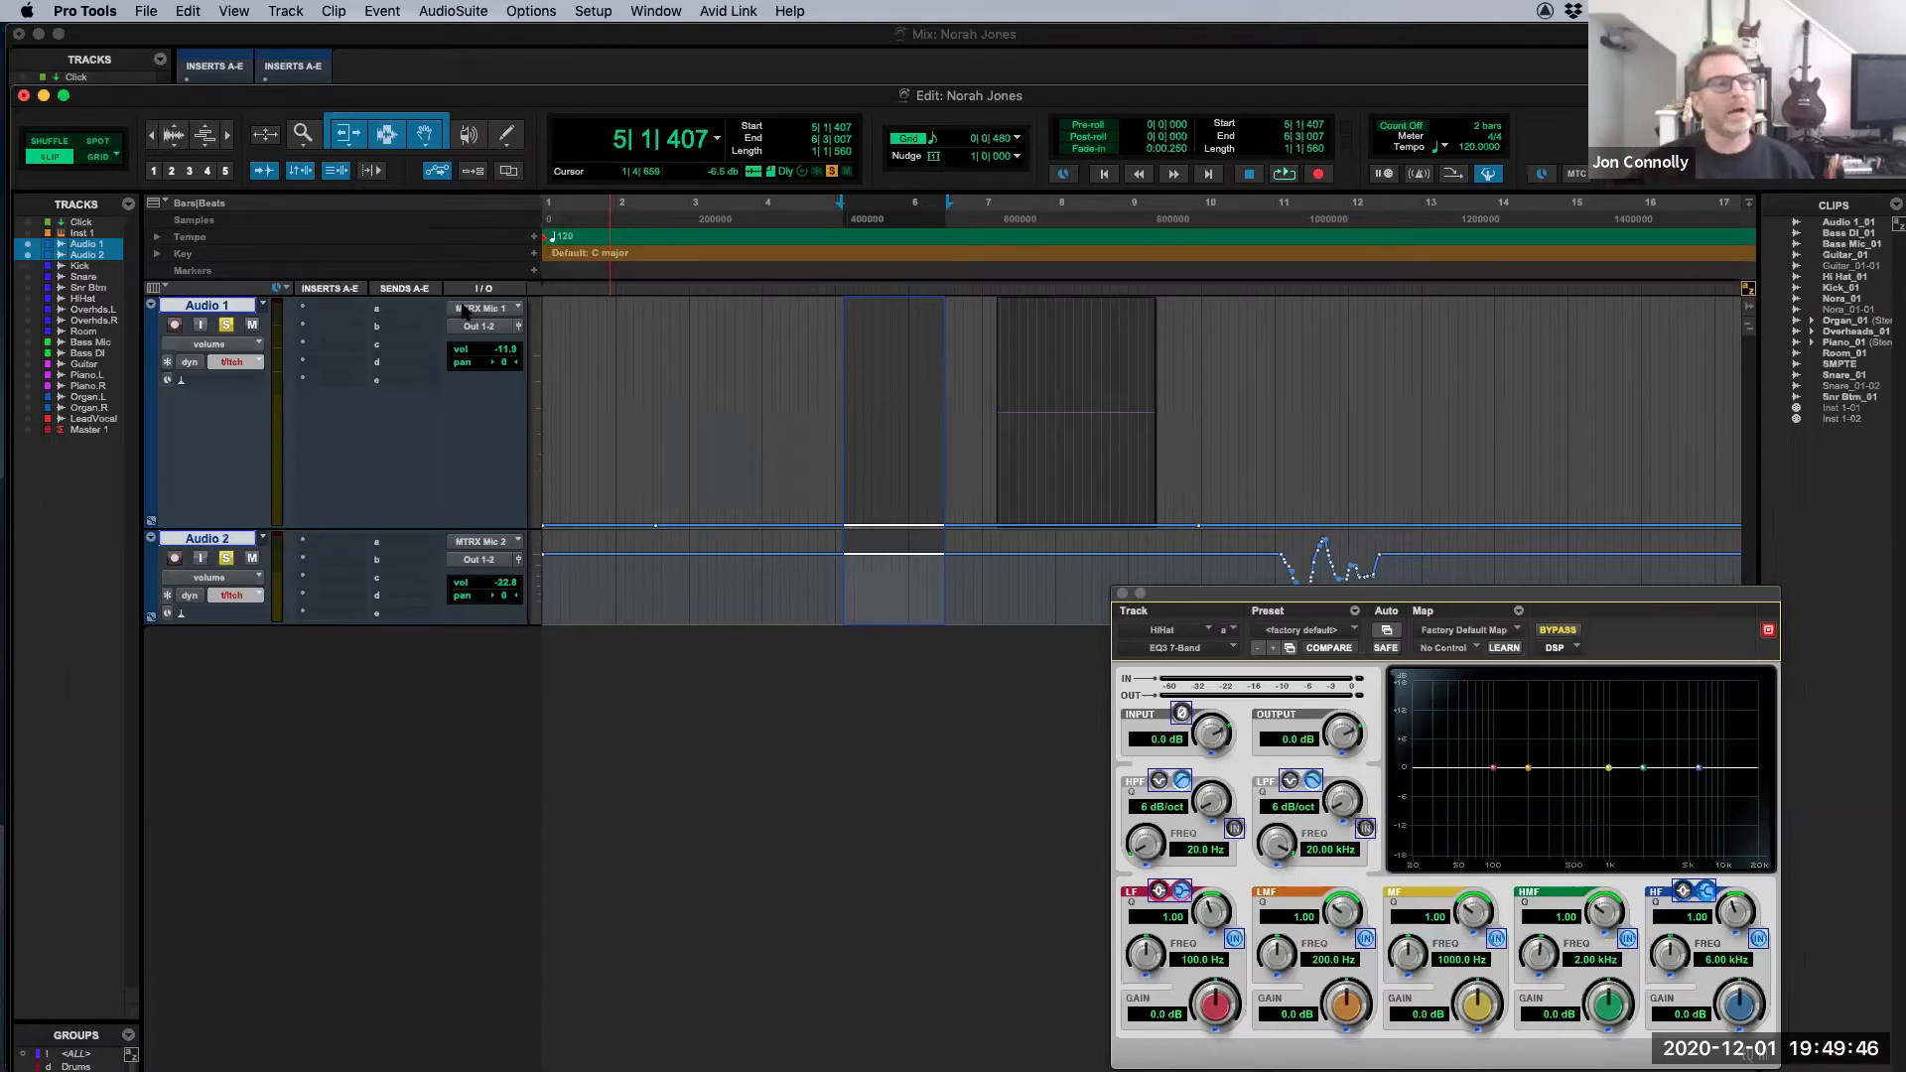
pyautogui.click(194, 12)
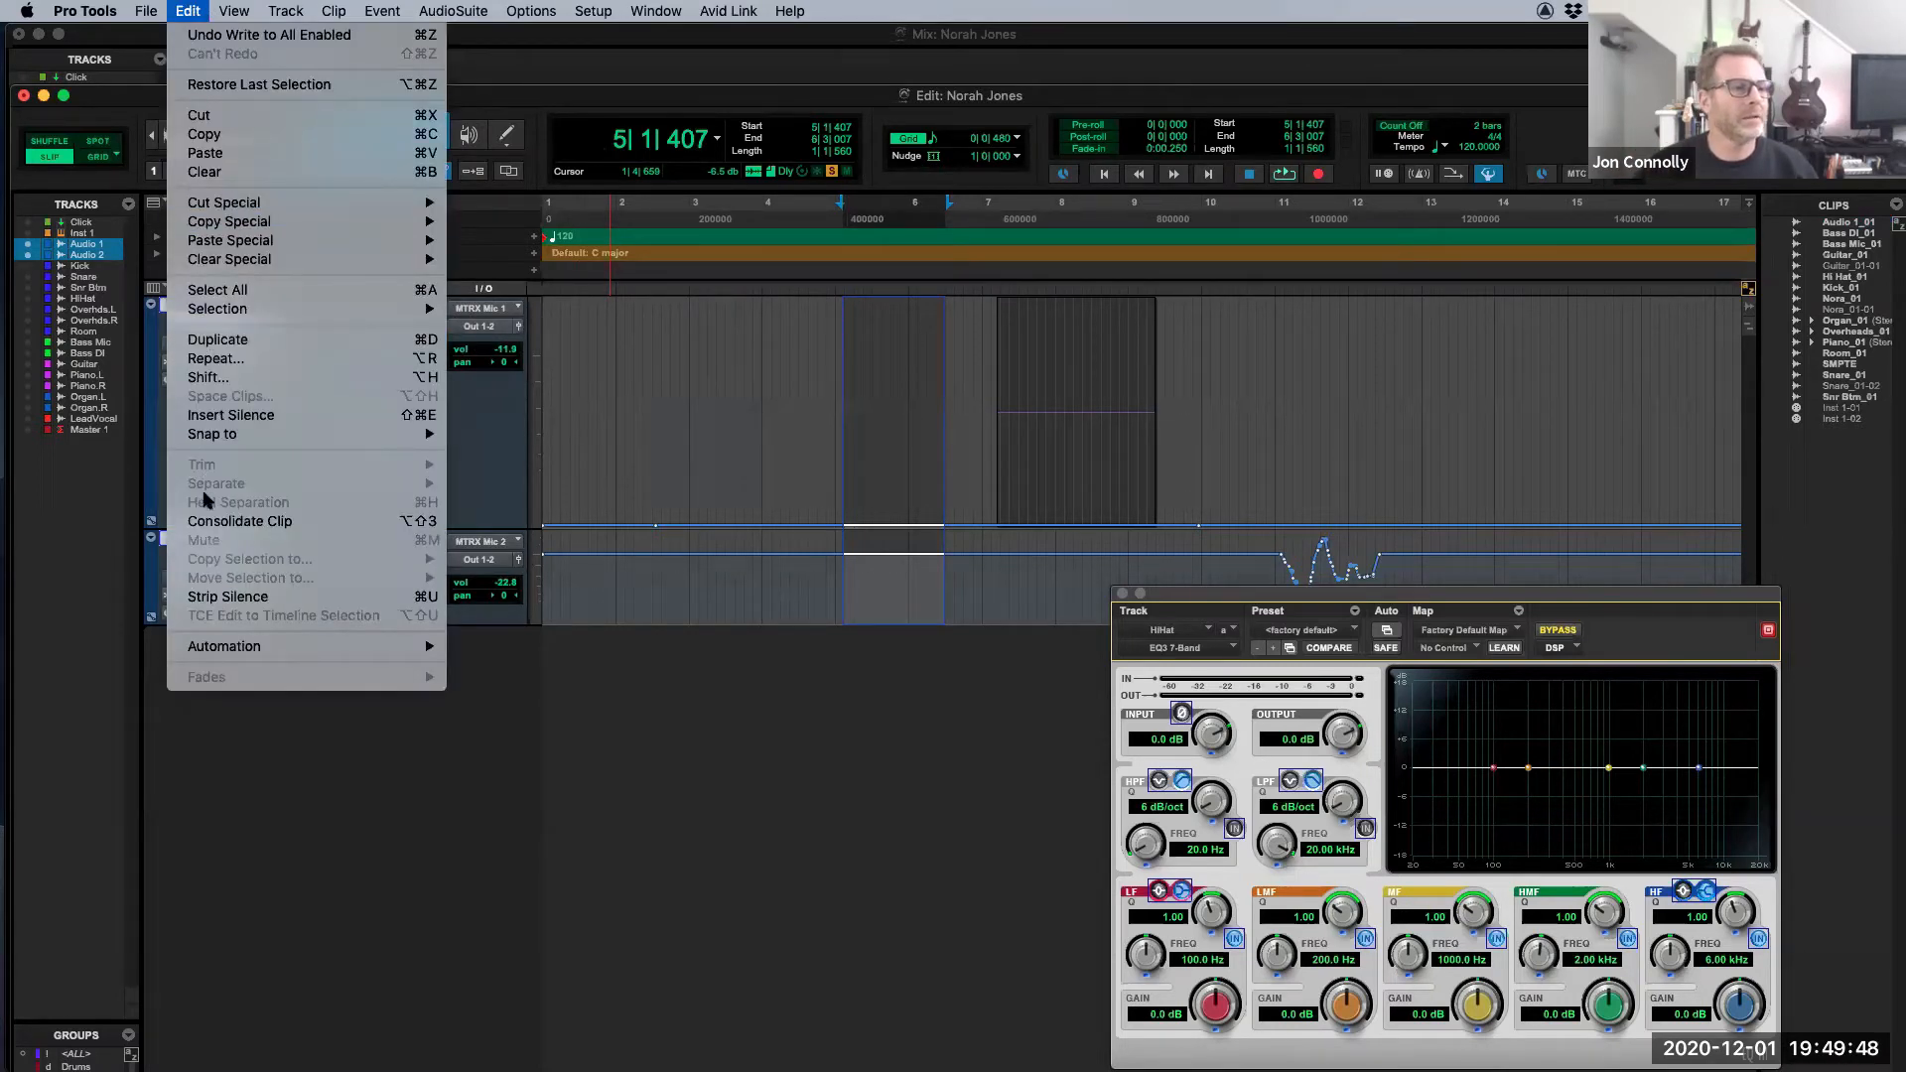
pyautogui.moveTo(234, 653)
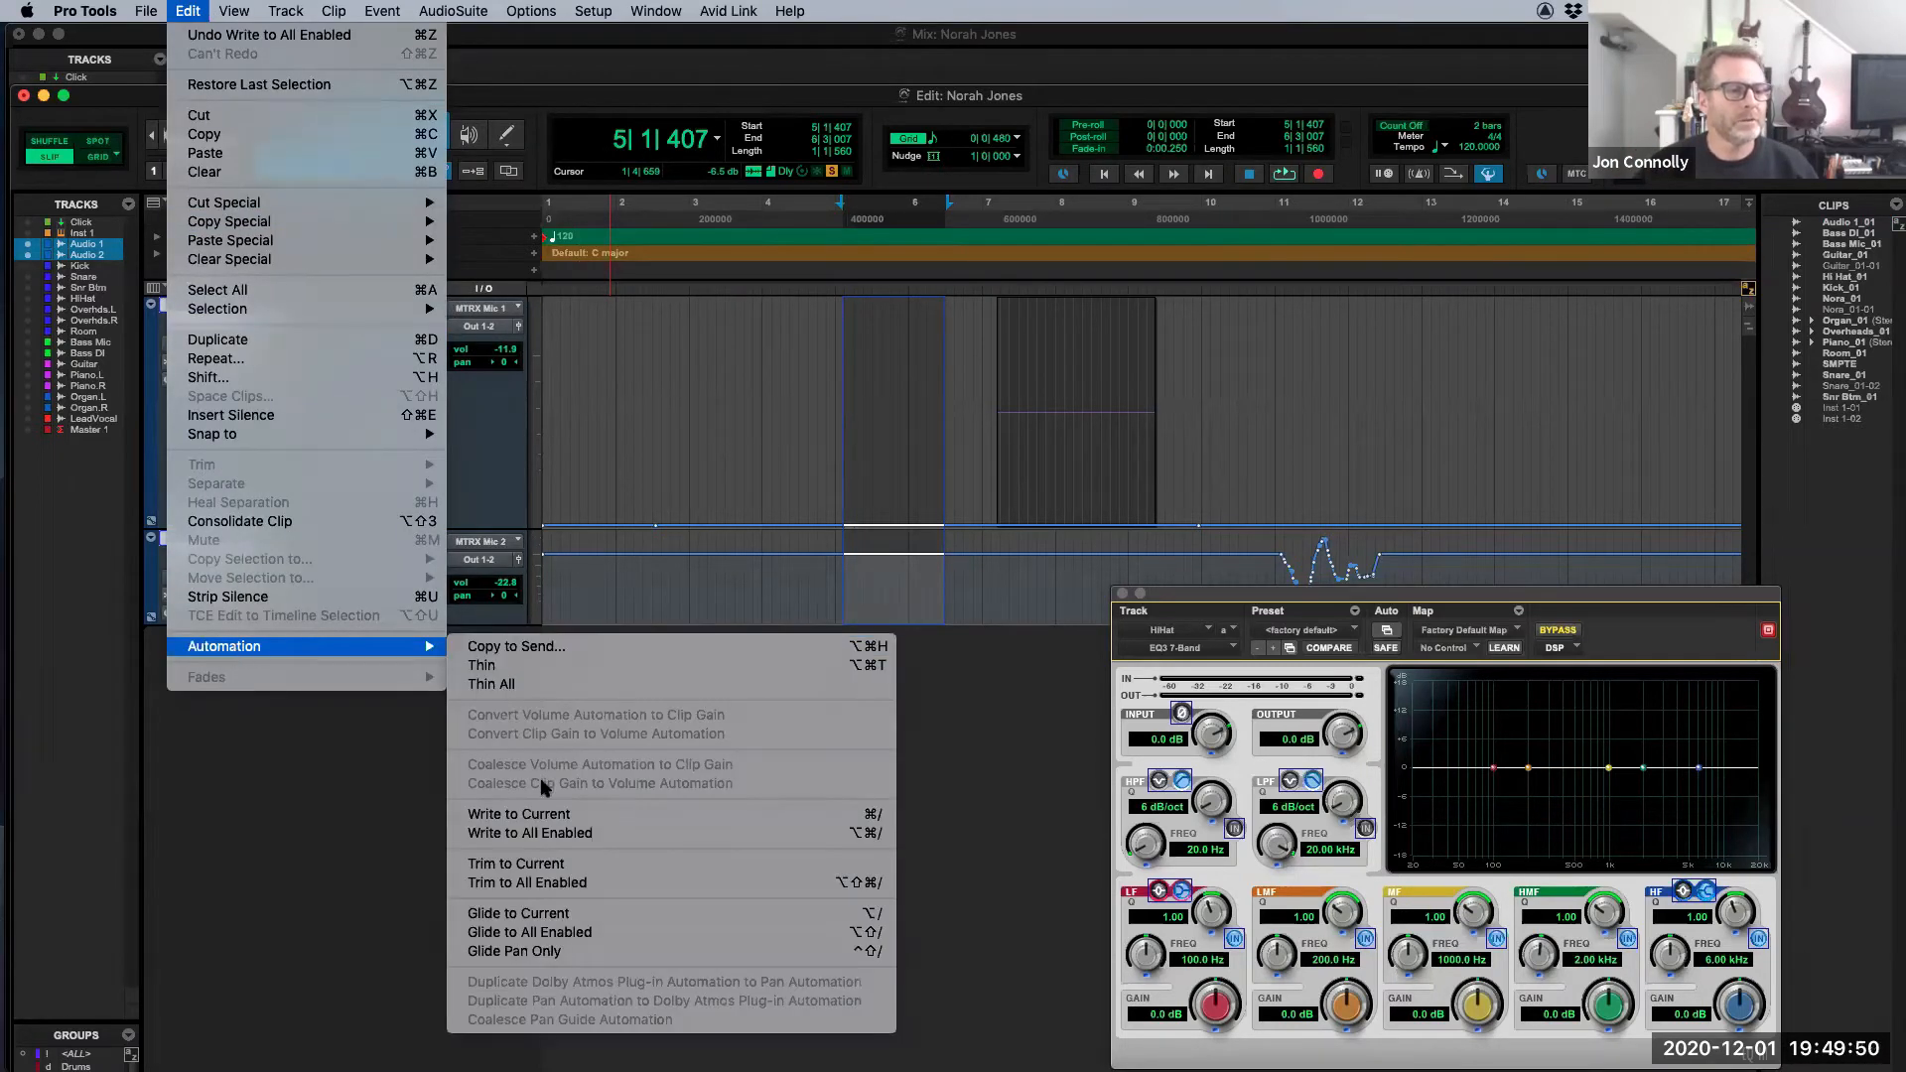
pyautogui.click(551, 815)
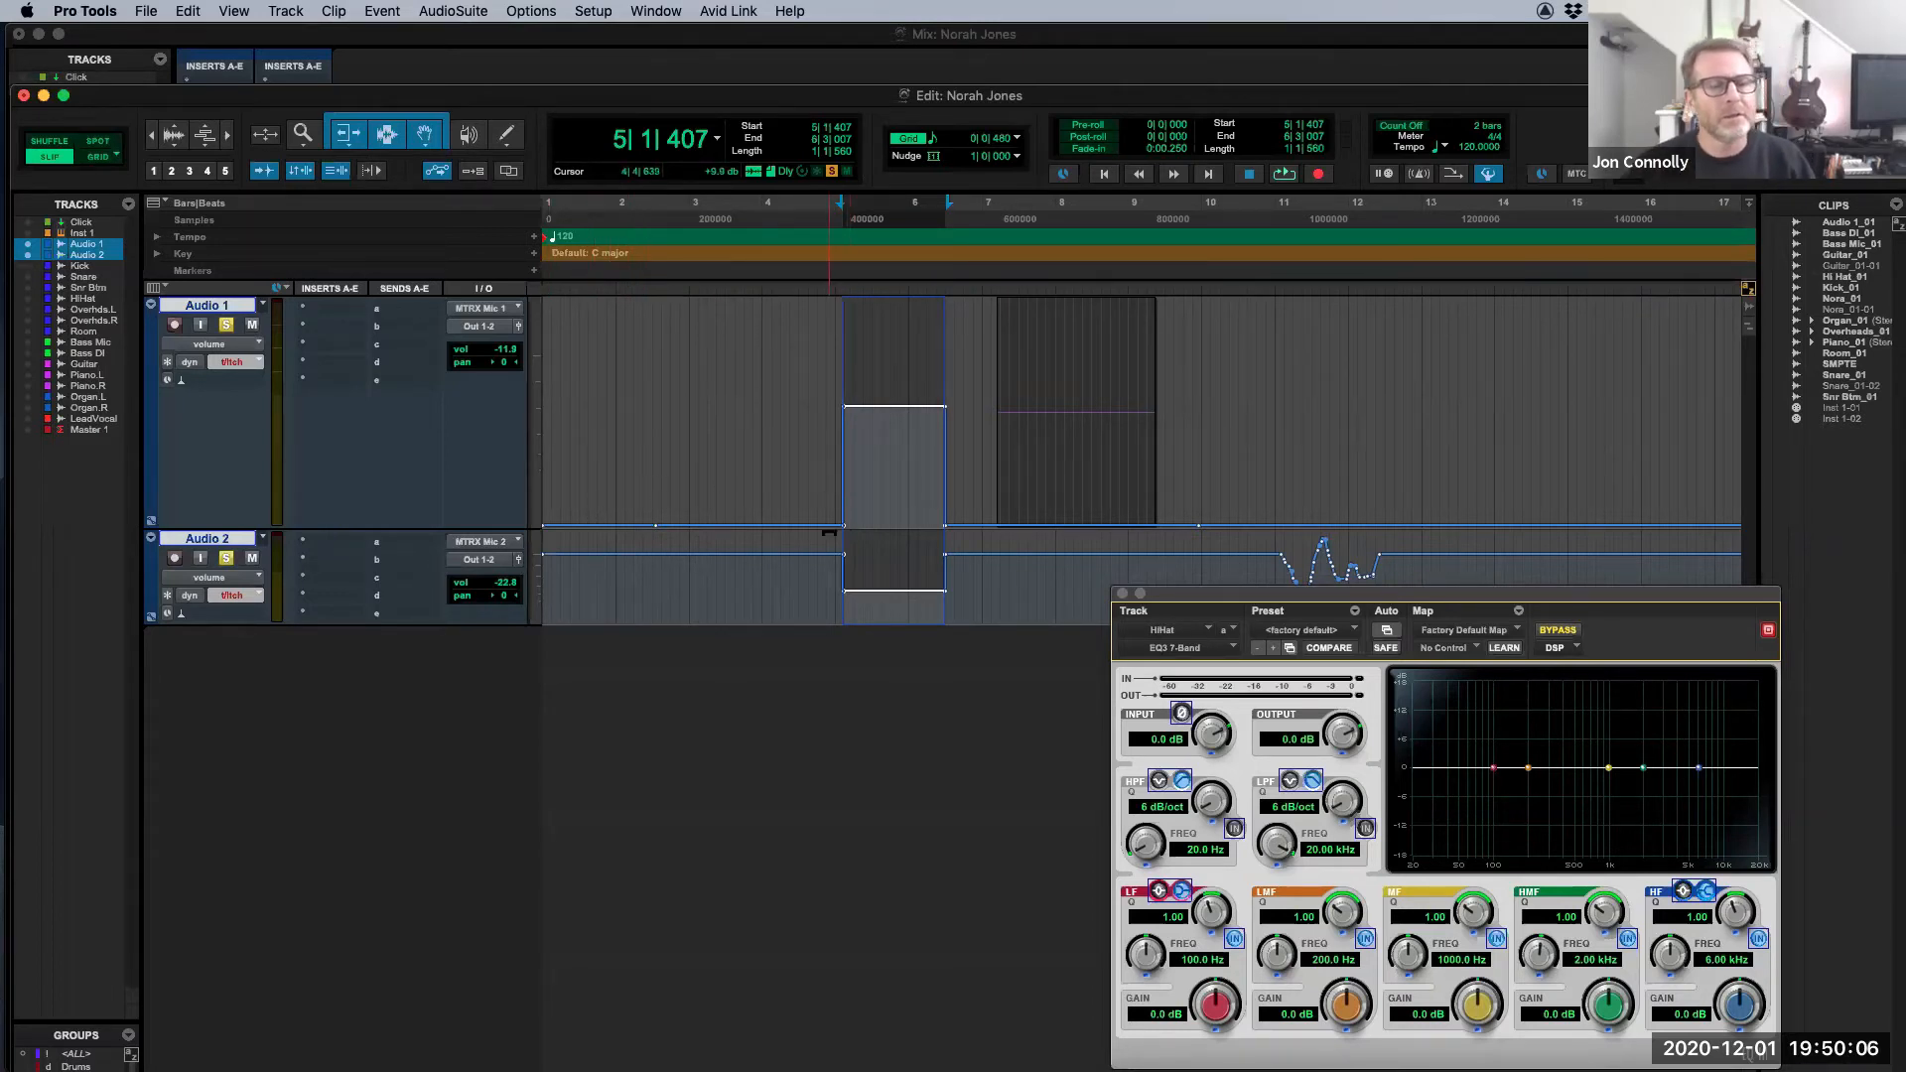
# Step: Shift the EQ3 7-Band window aside and look over the automation write, trim and glide commands
pyautogui.click(775, 434)
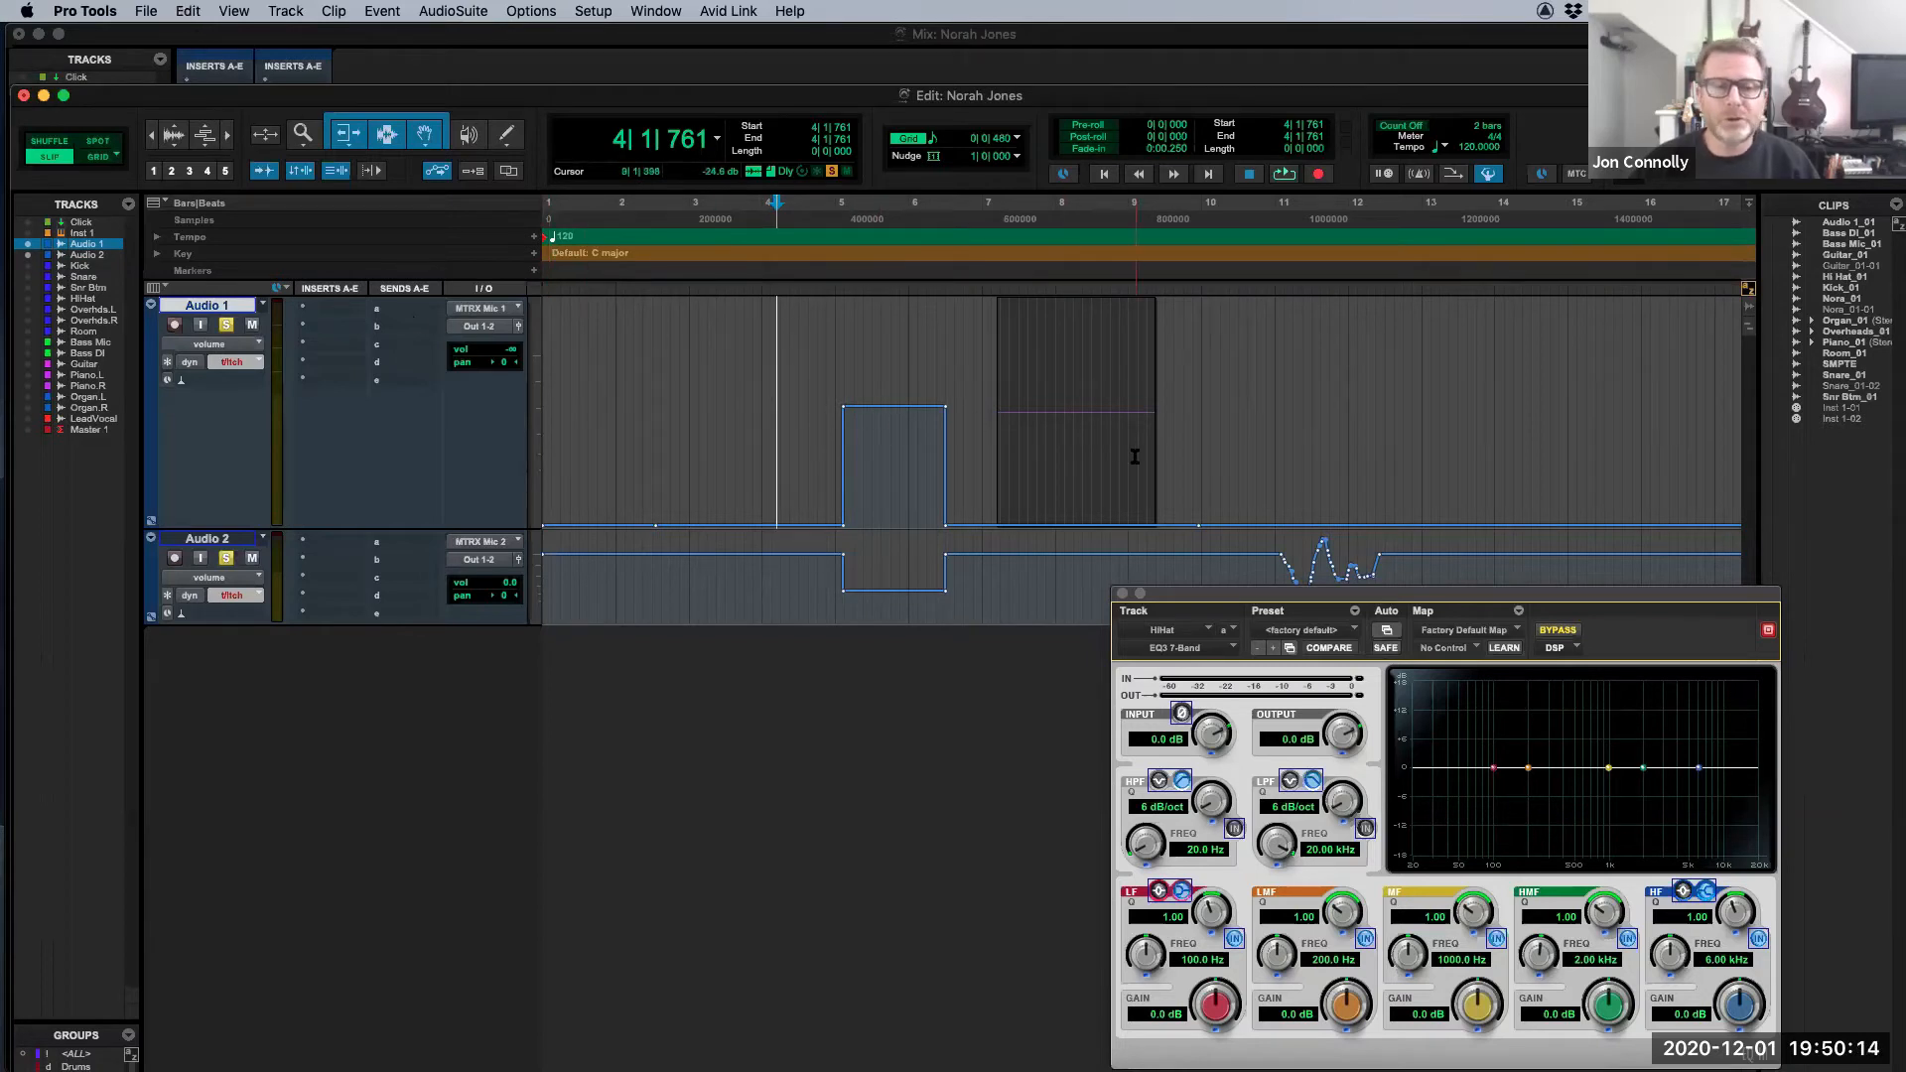
pyautogui.moveTo(1199, 604); pyautogui.dragTo(1132, 608)
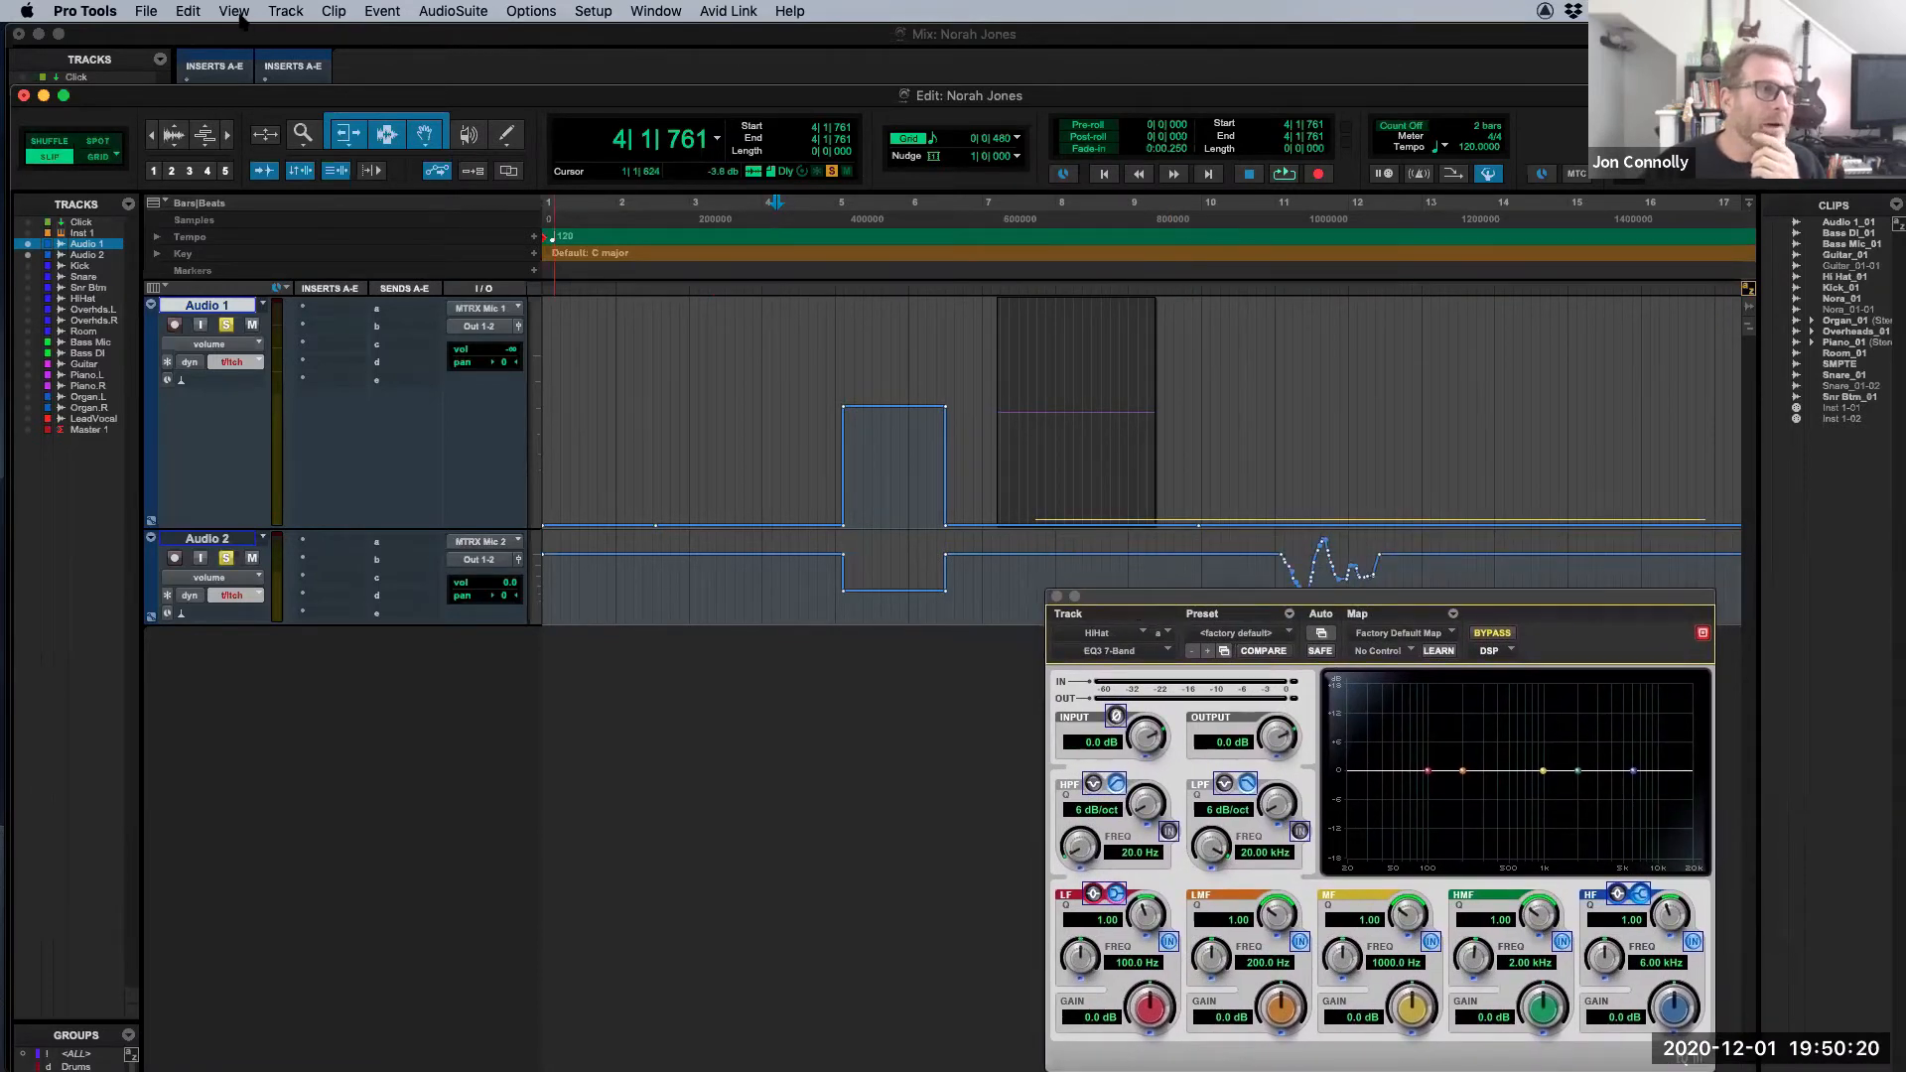
pyautogui.click(187, 11)
pyautogui.moveTo(218, 650)
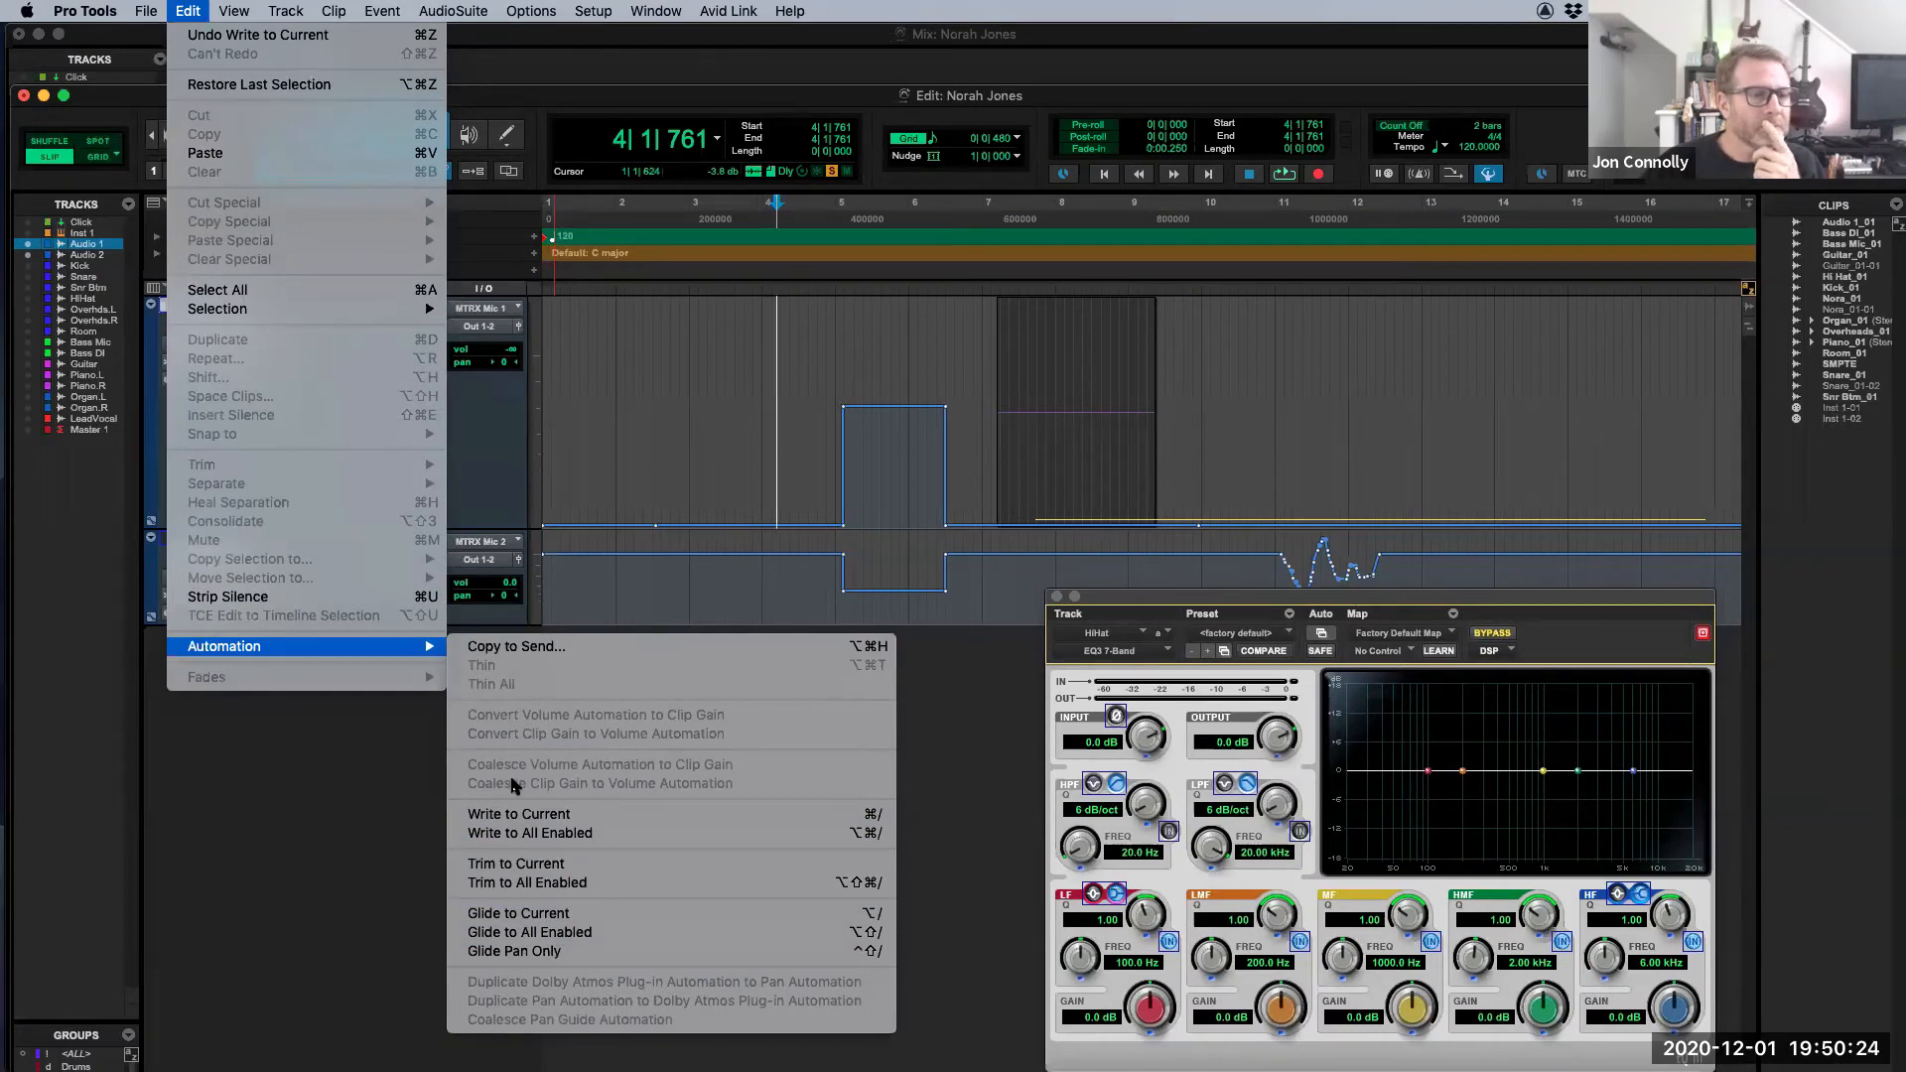
pyautogui.click(419, 837)
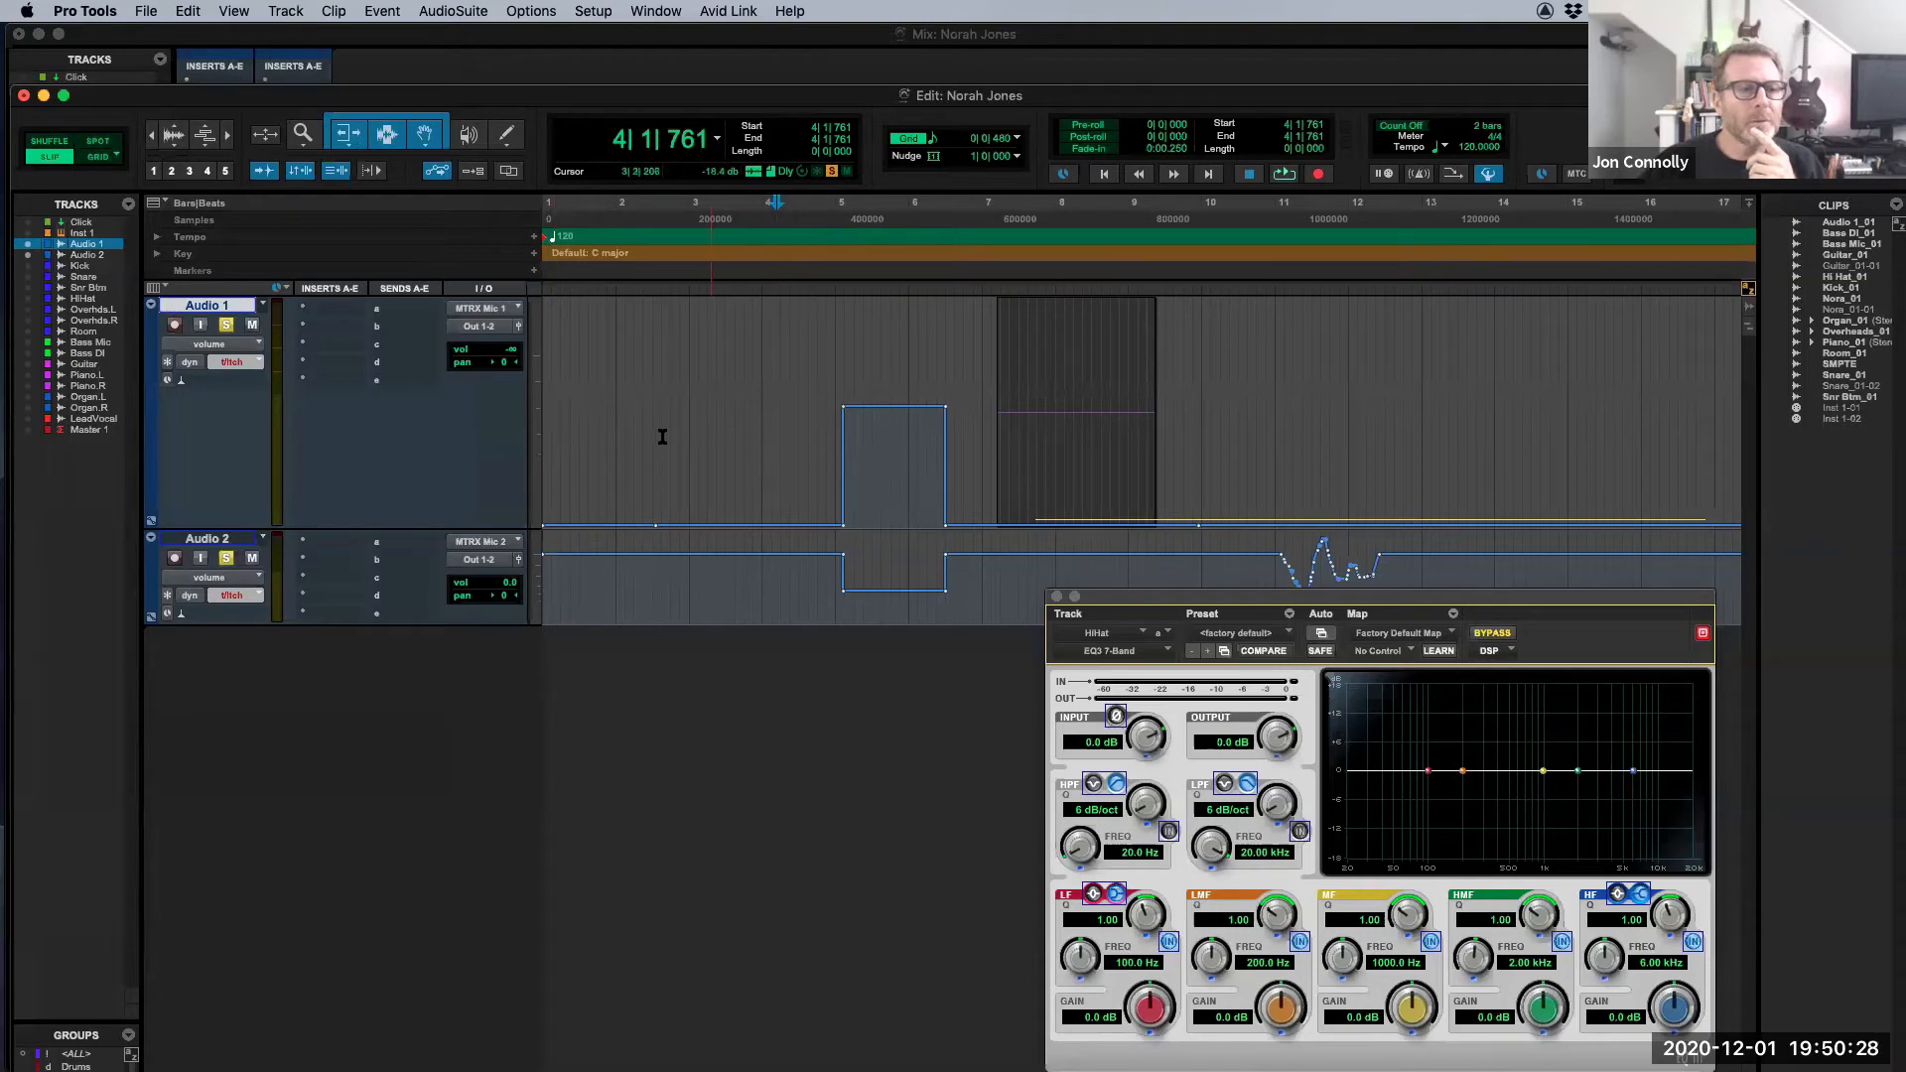
# Step: Clear both tracks' volume automation from about bar 2 to bar 13, and draw a freehand volume curve on Audio 1 from about bar 7 to bar 10
pyautogui.moveTo(605, 382); pyautogui.dragTo(1415, 595)
pyautogui.press('Delete')
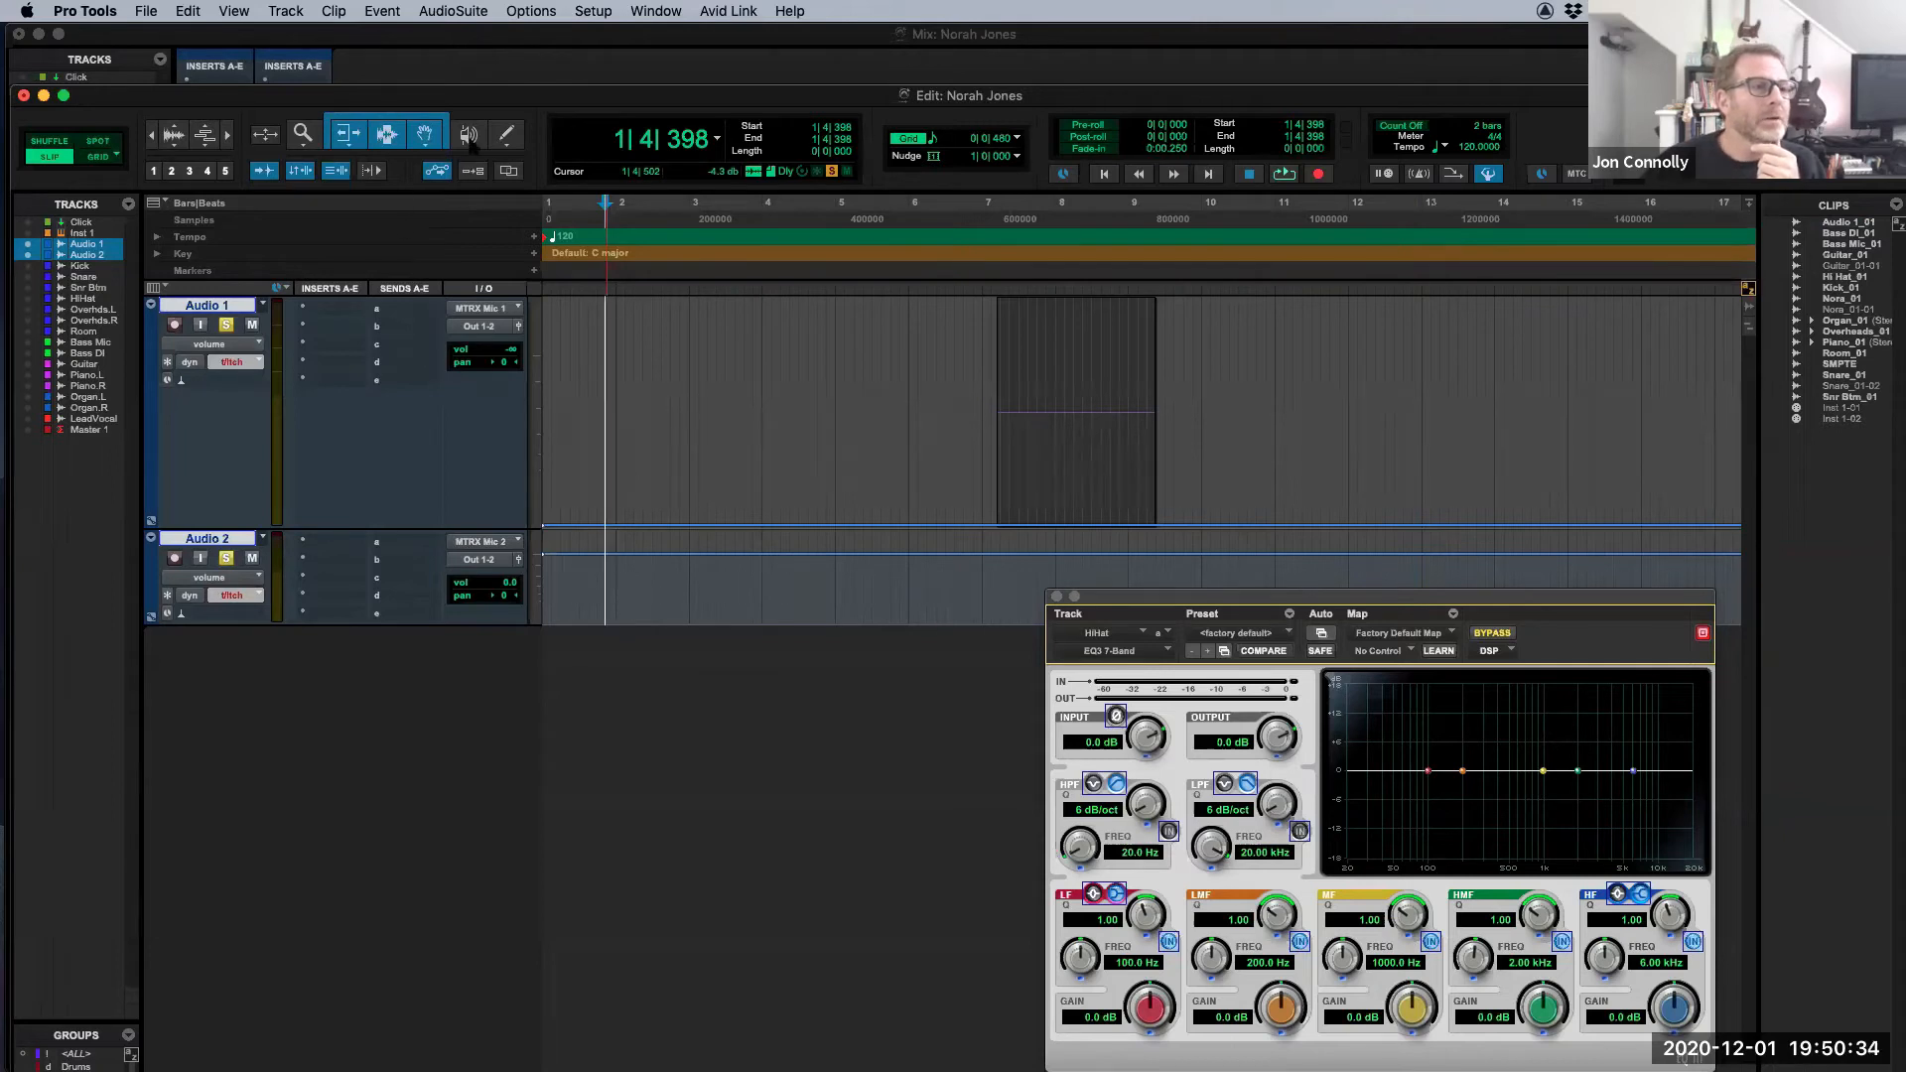
pyautogui.click(506, 136)
pyautogui.moveTo(1025, 397); pyautogui.dragTo(1201, 409)
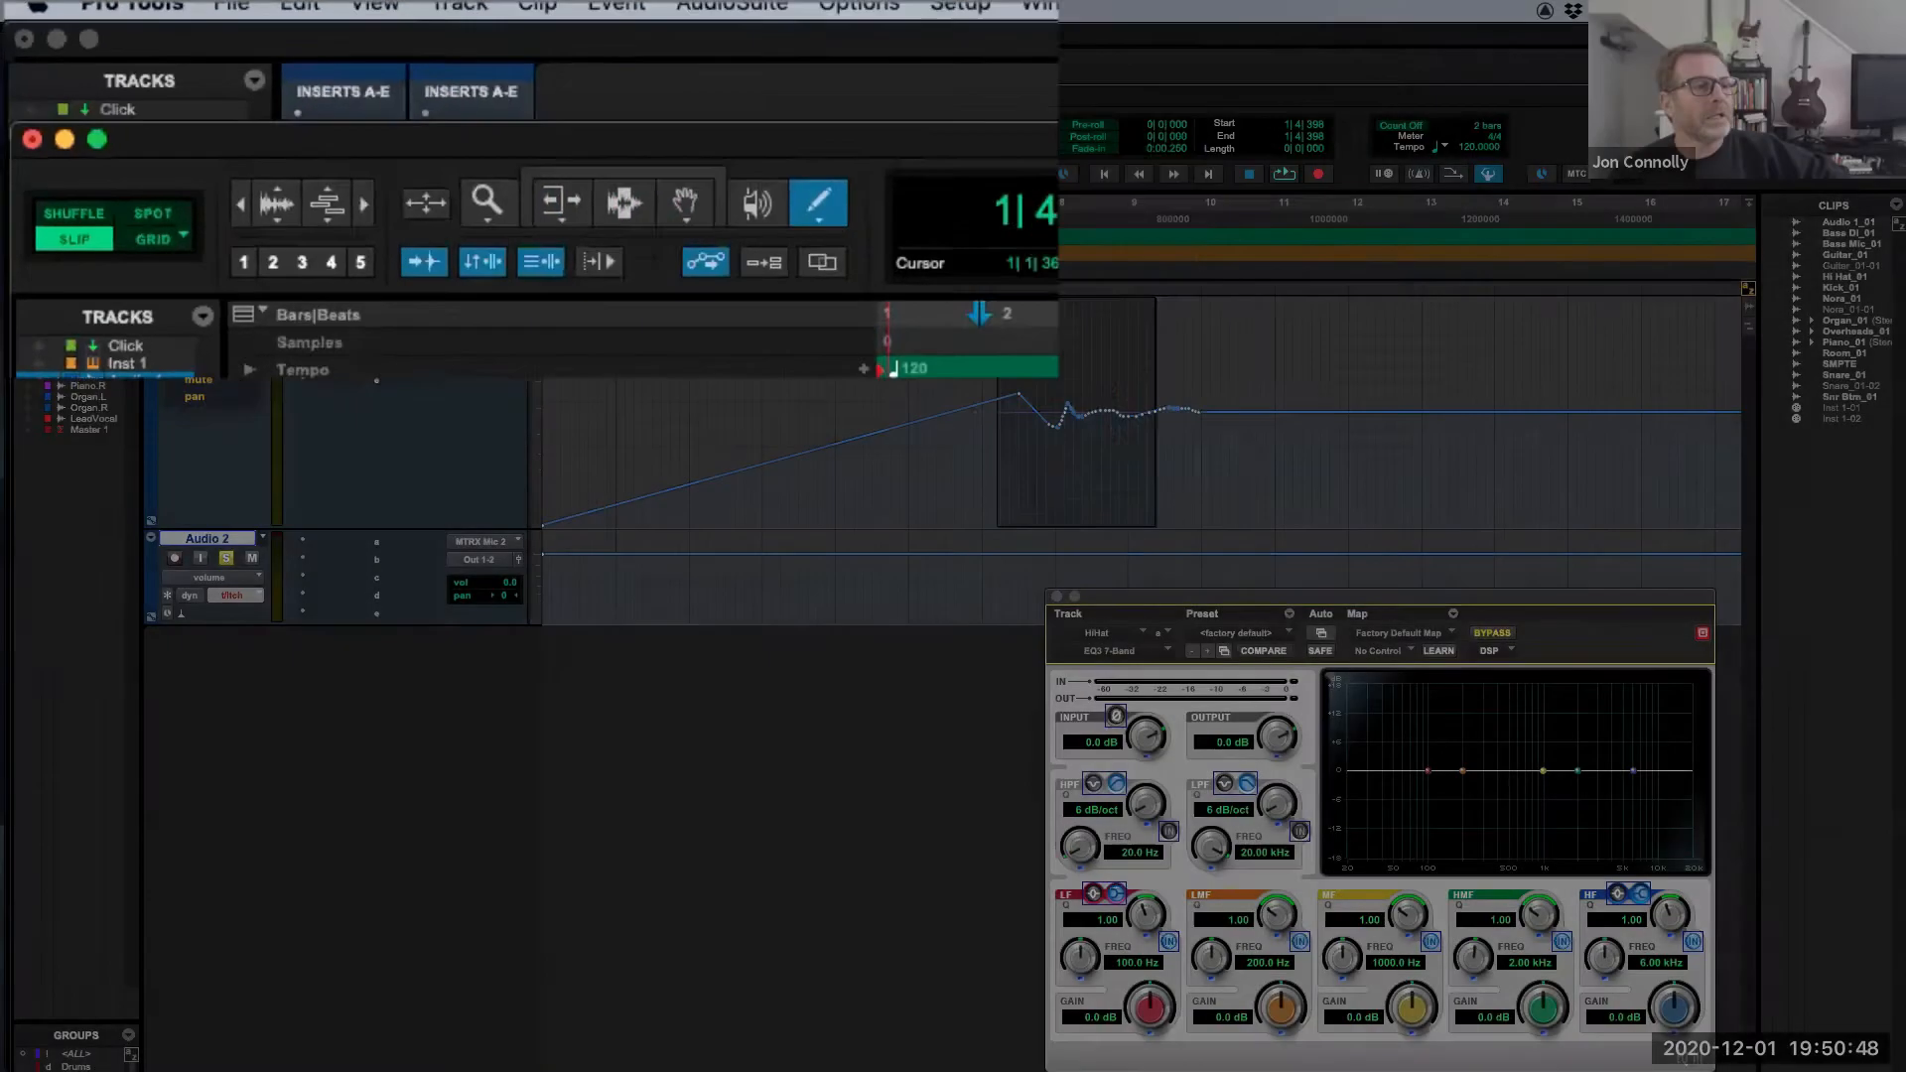
# Step: Move the Audio 1 clip with the Smart Tool to start at about 2|4|721 and display the track's volume automation to check whether it followed
pyautogui.click(207, 344)
pyautogui.click(206, 329)
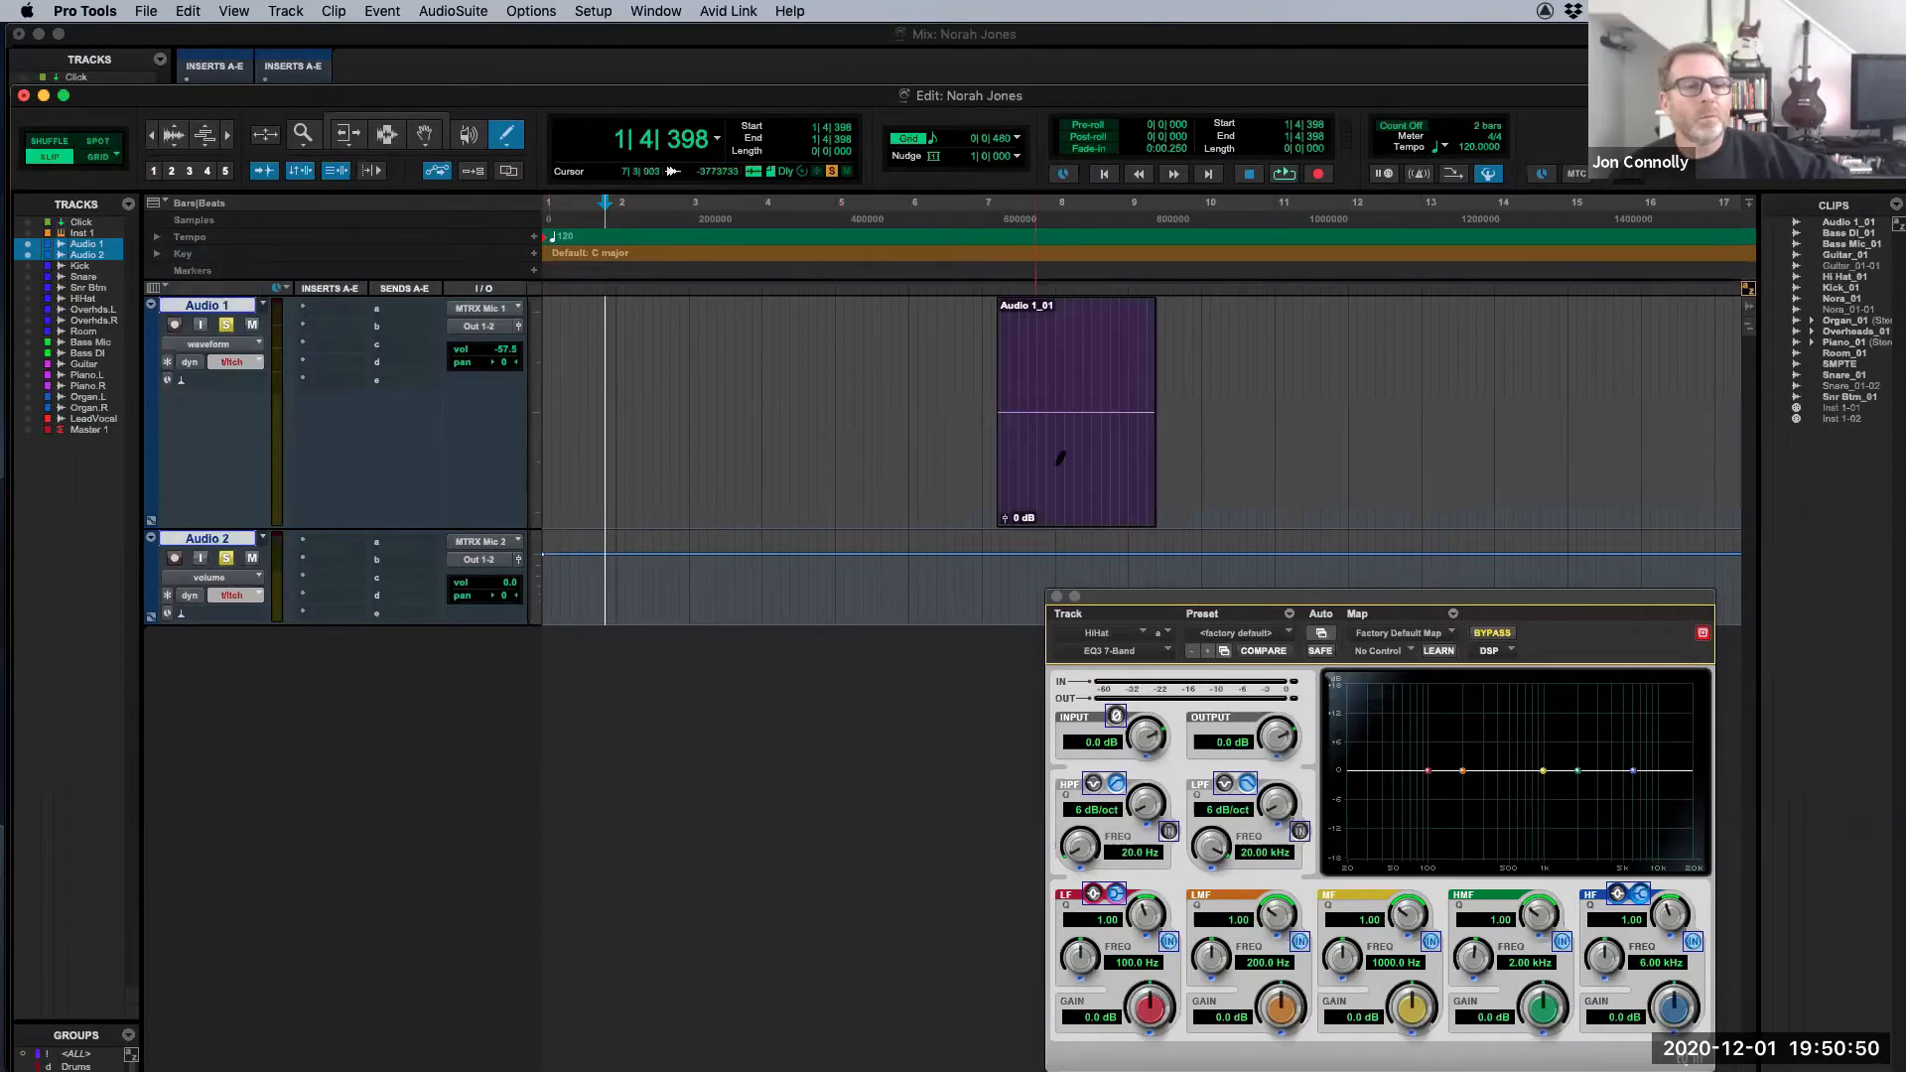
pyautogui.click(387, 134)
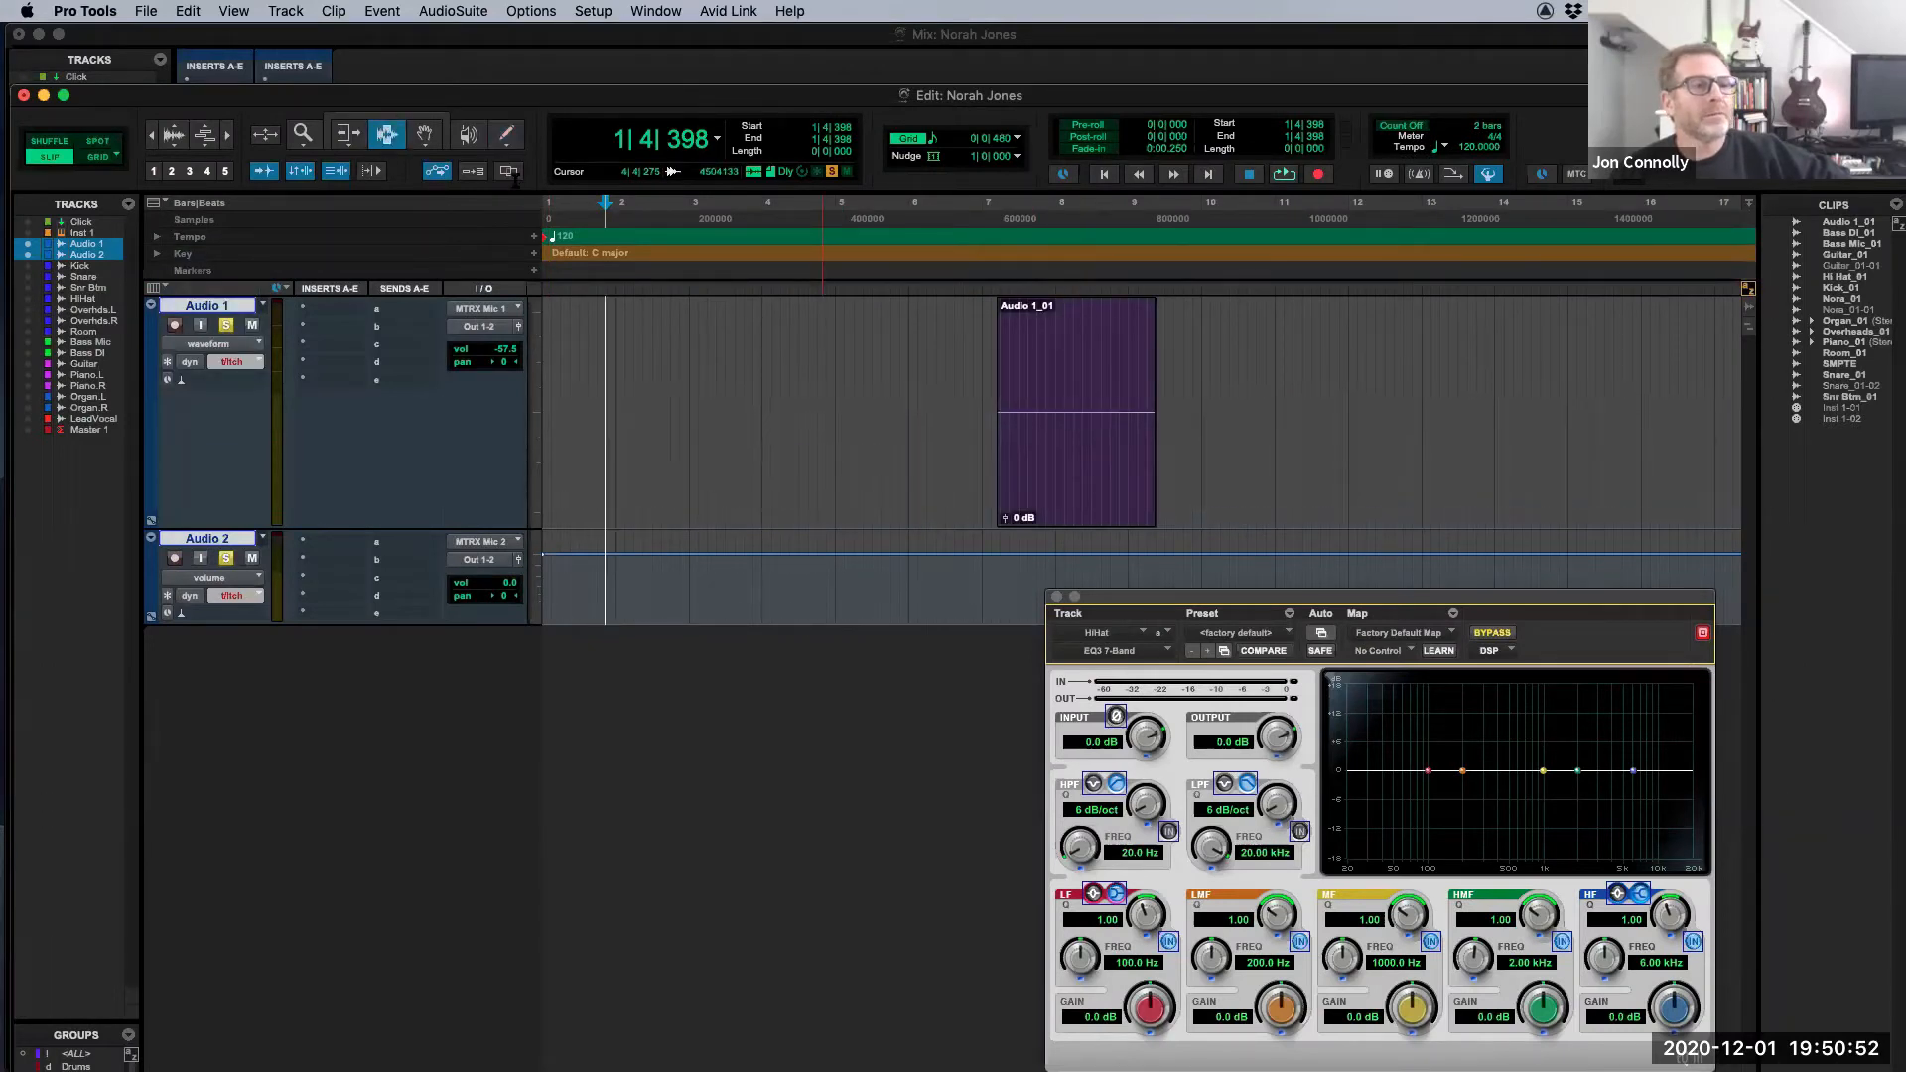
pyautogui.click(407, 119)
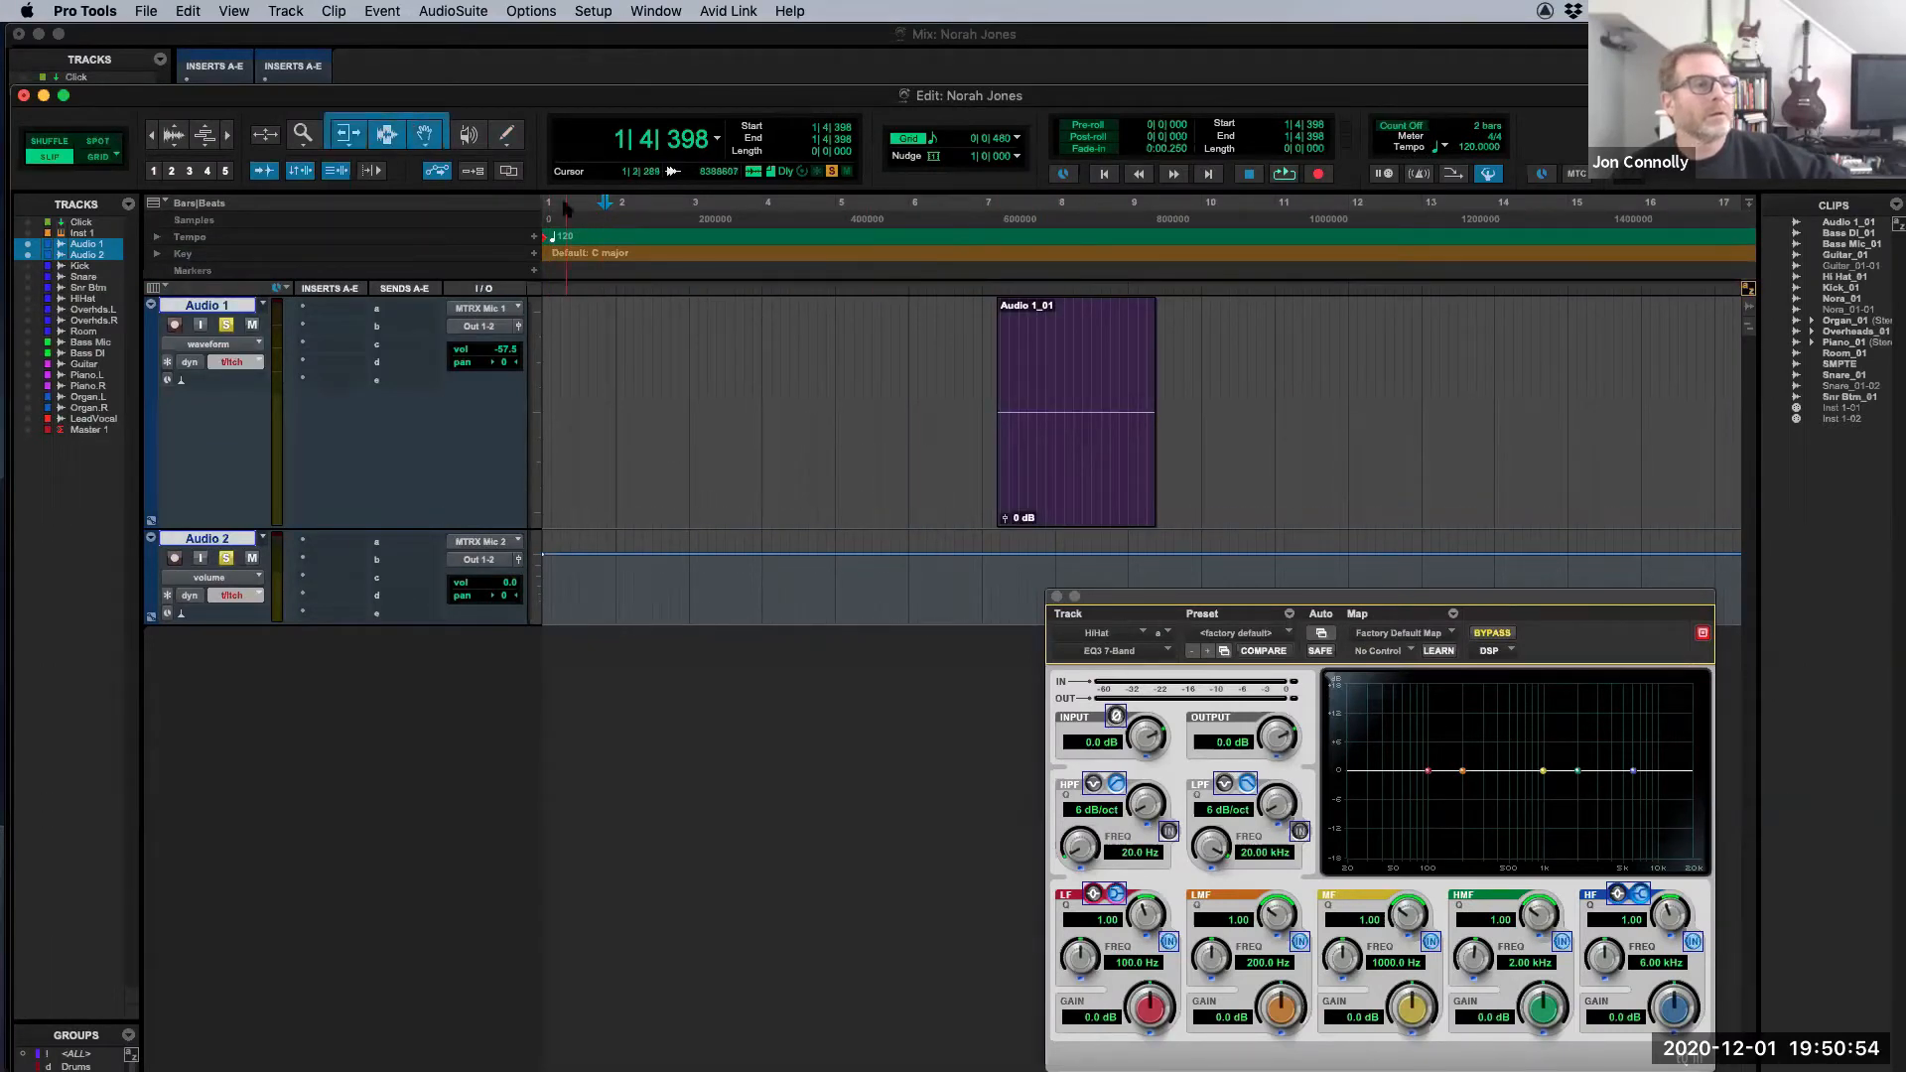
pyautogui.moveTo(1082, 474); pyautogui.dragTo(772, 466)
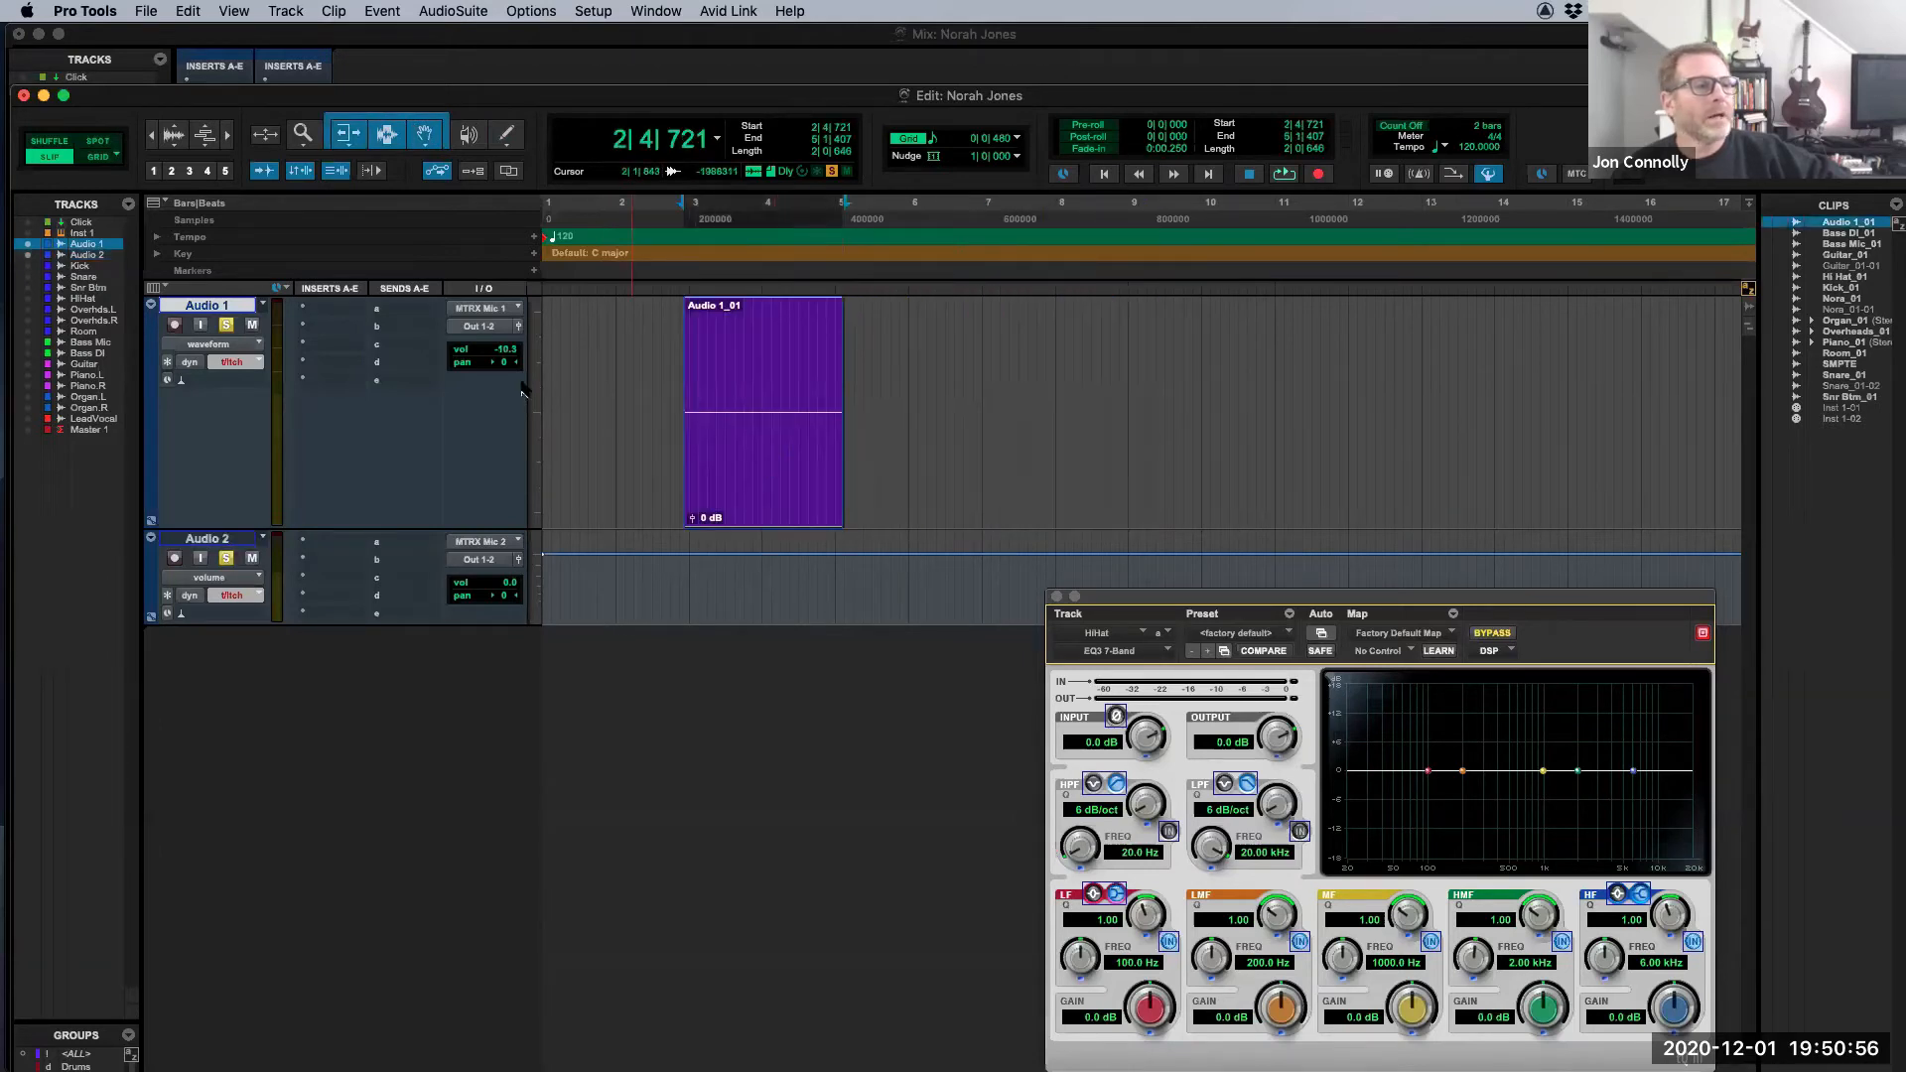
pyautogui.click(206, 347)
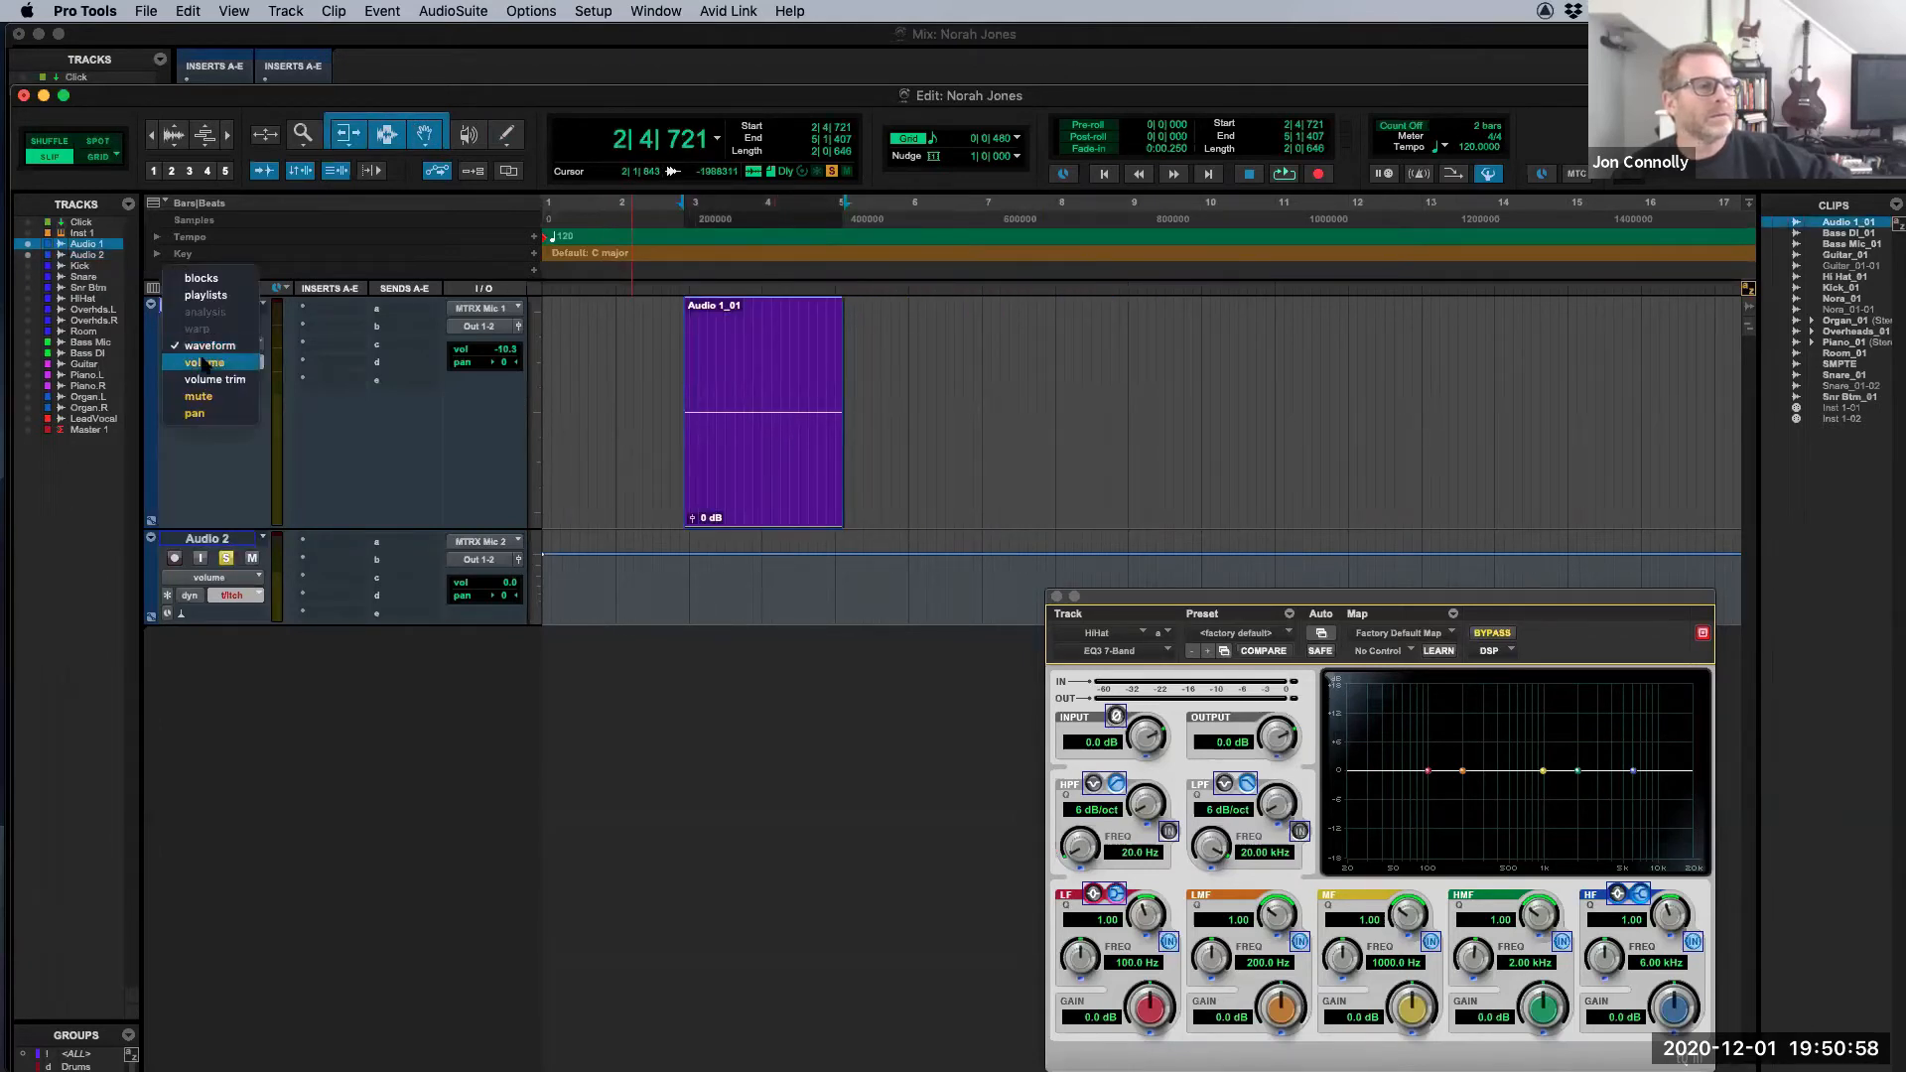
pyautogui.click(204, 366)
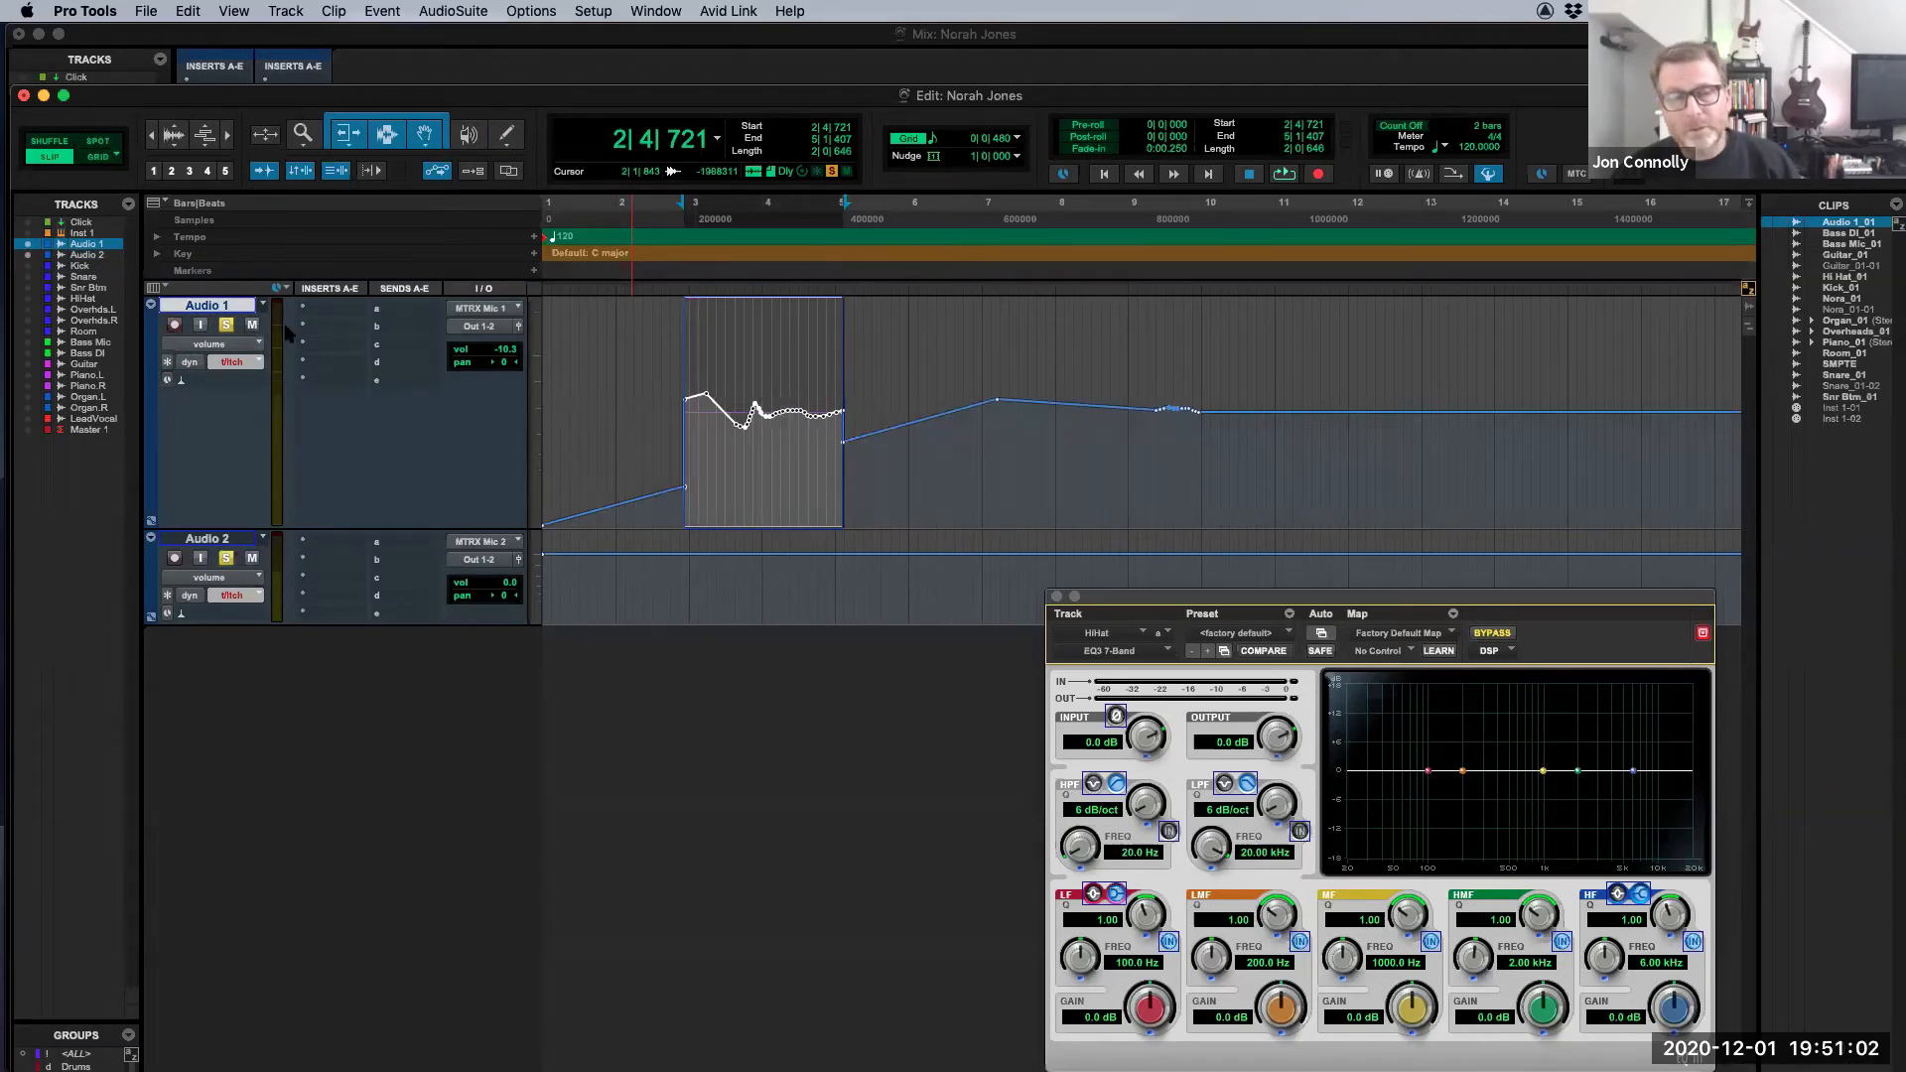
# Step: Undo the clip move and, with Automation Follows Edit off, move the Audio 1 clip to about 2|4|305 and display the volume automation
pyautogui.press('super+z')
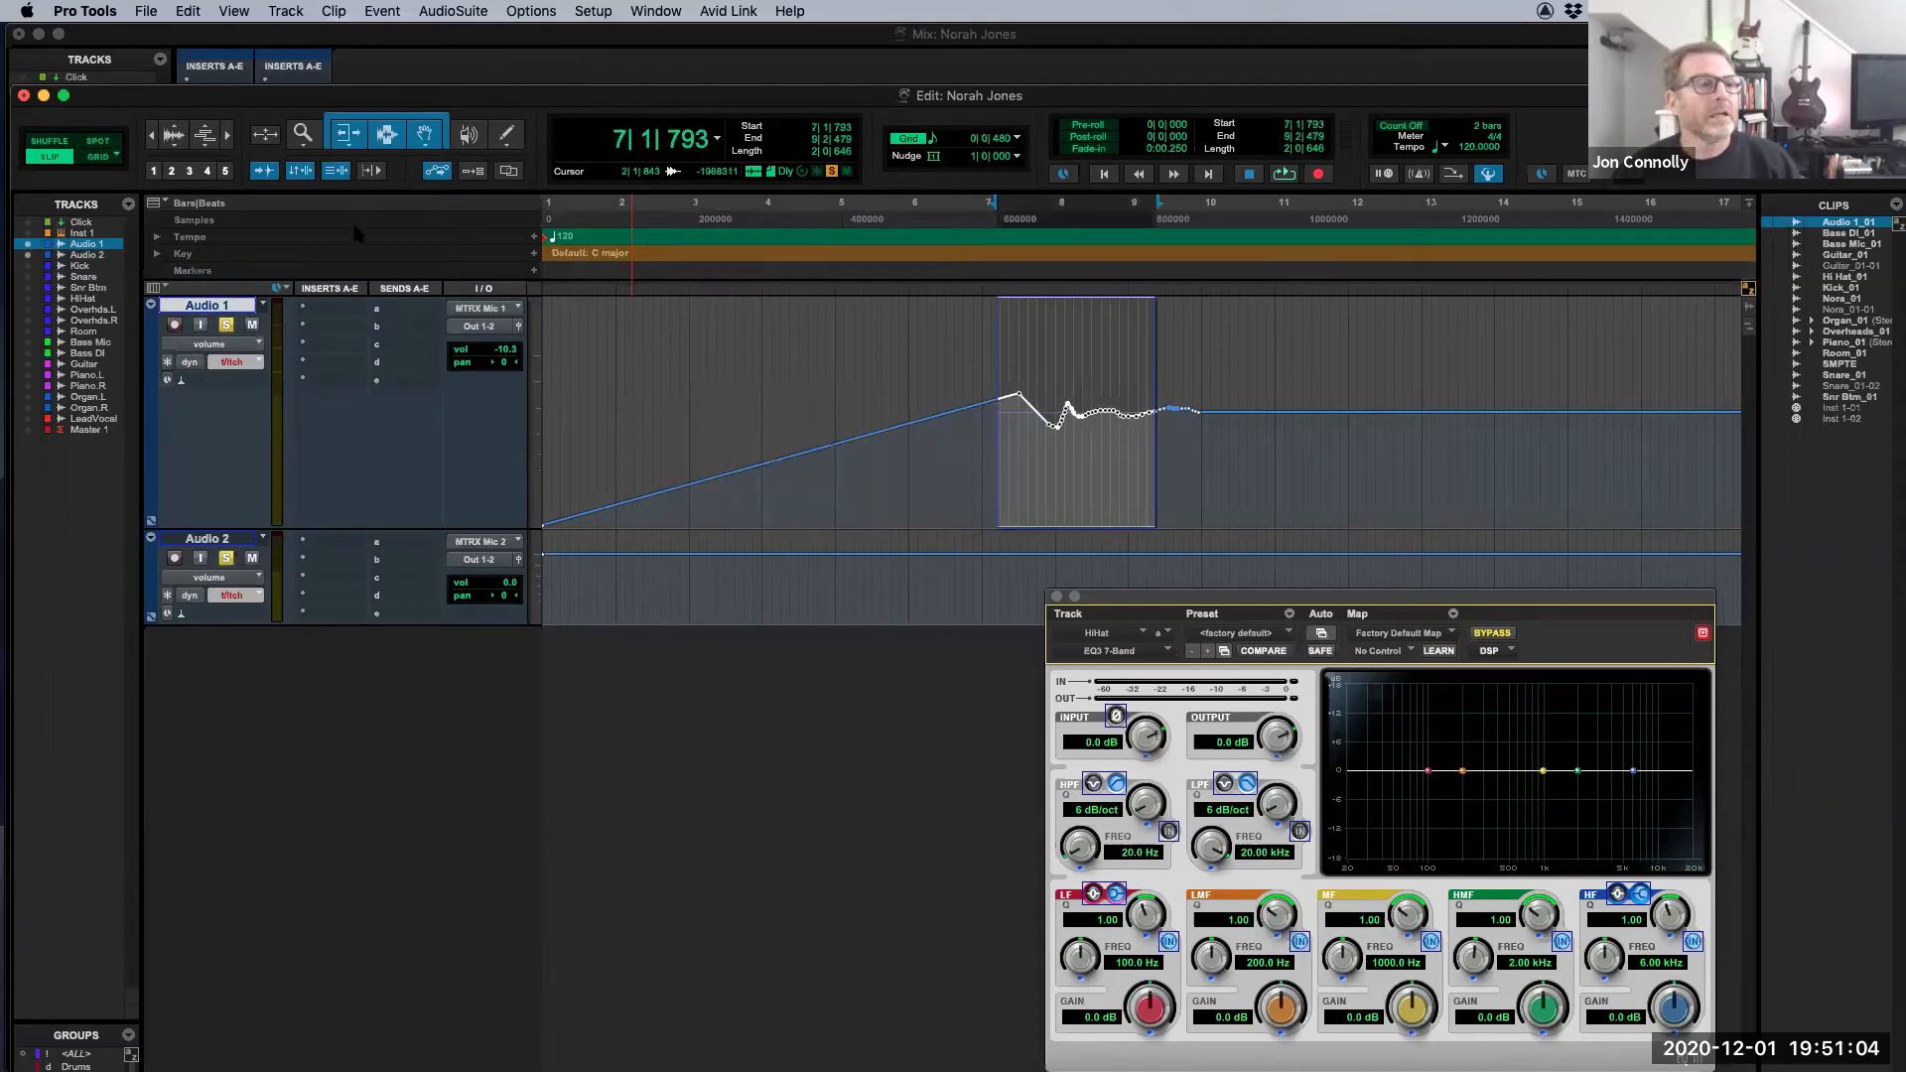
pyautogui.click(438, 171)
pyautogui.click(208, 344)
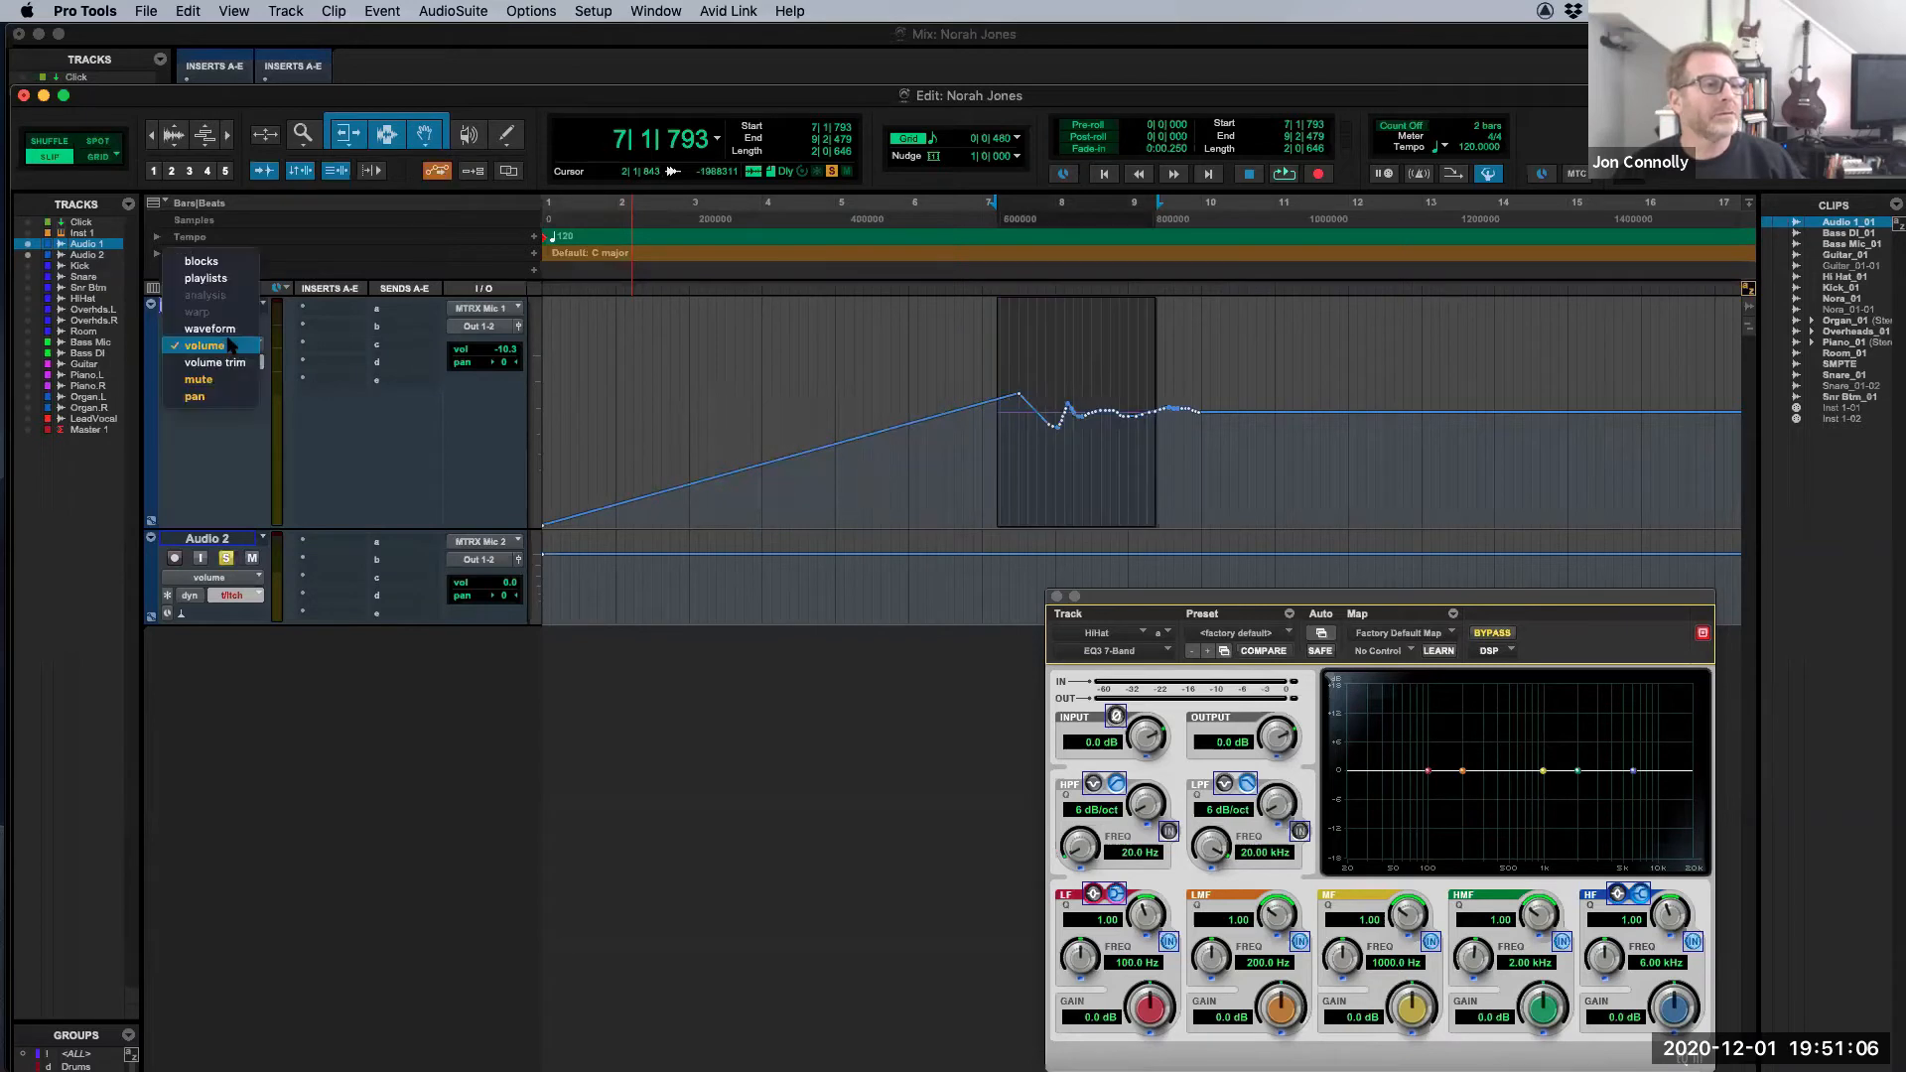
pyautogui.click(210, 328)
pyautogui.moveTo(1040, 496); pyautogui.dragTo(754, 501)
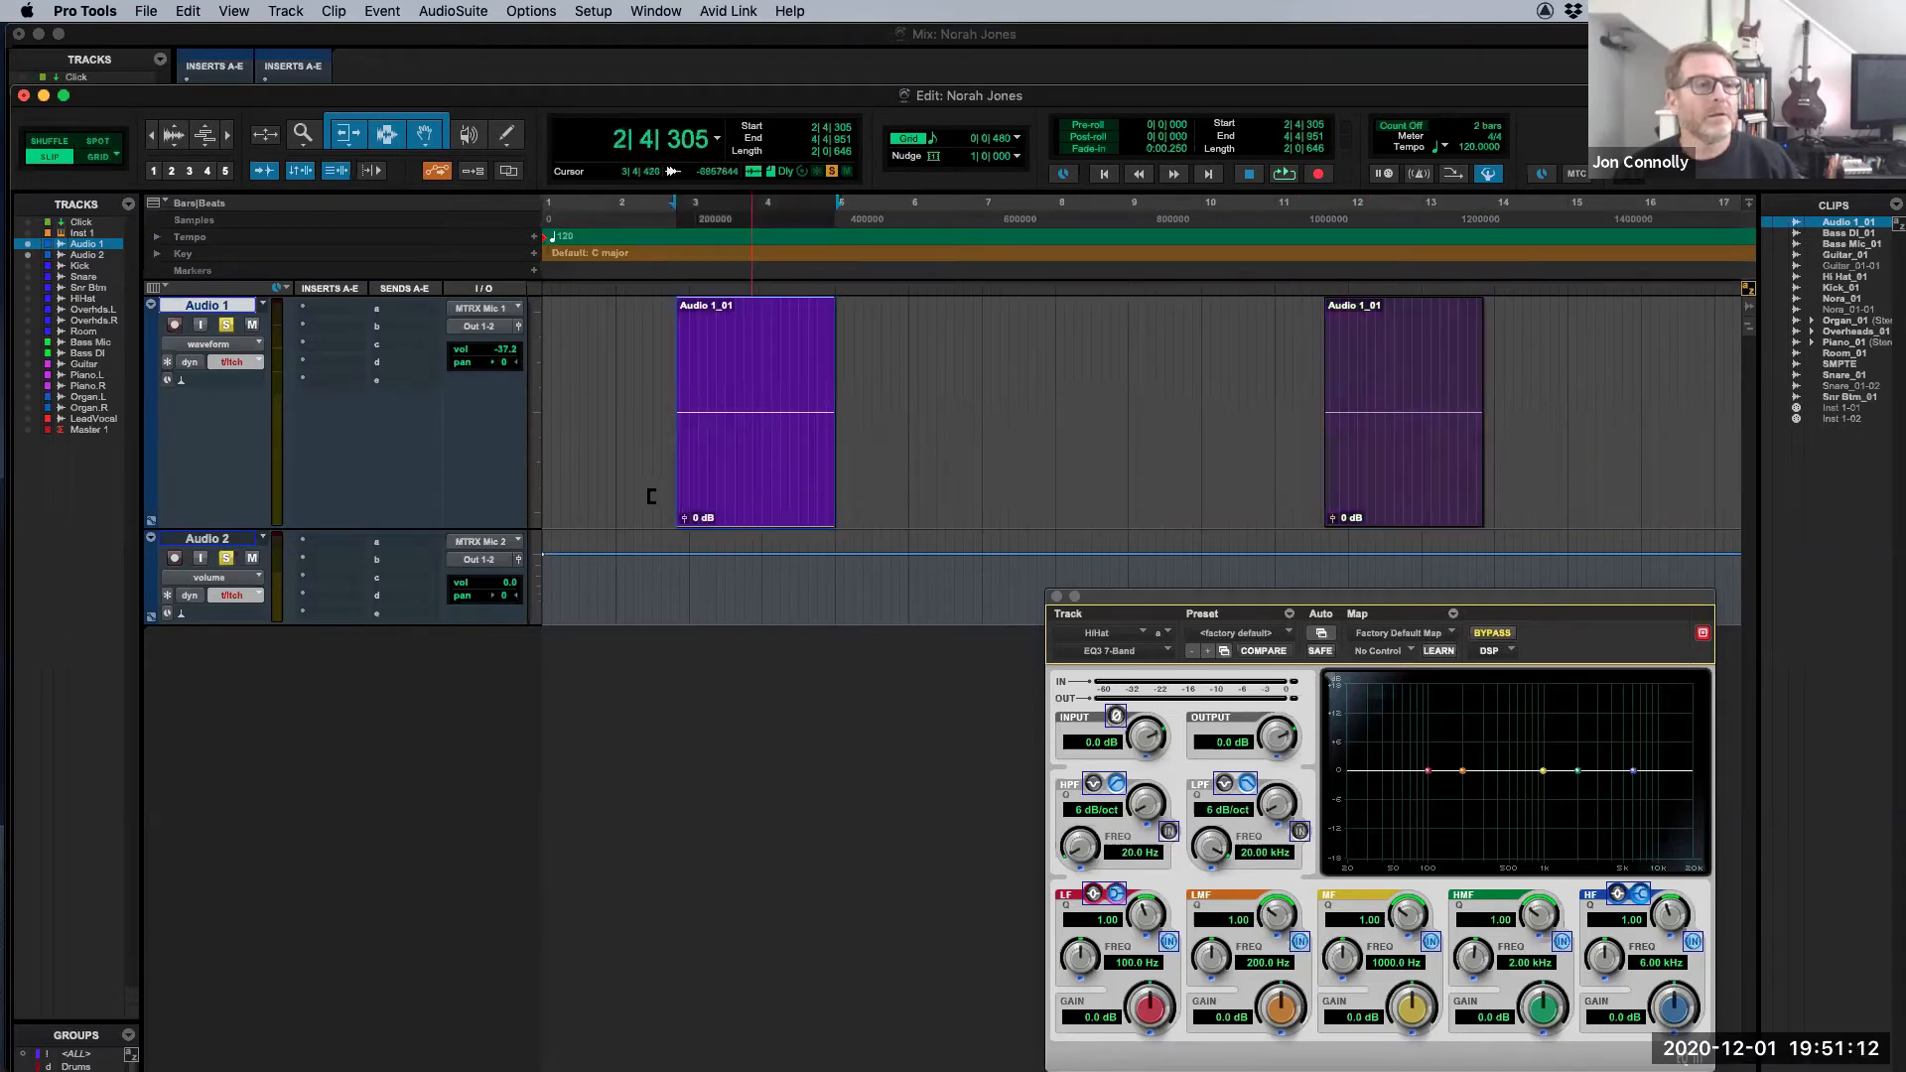
pyautogui.click(227, 346)
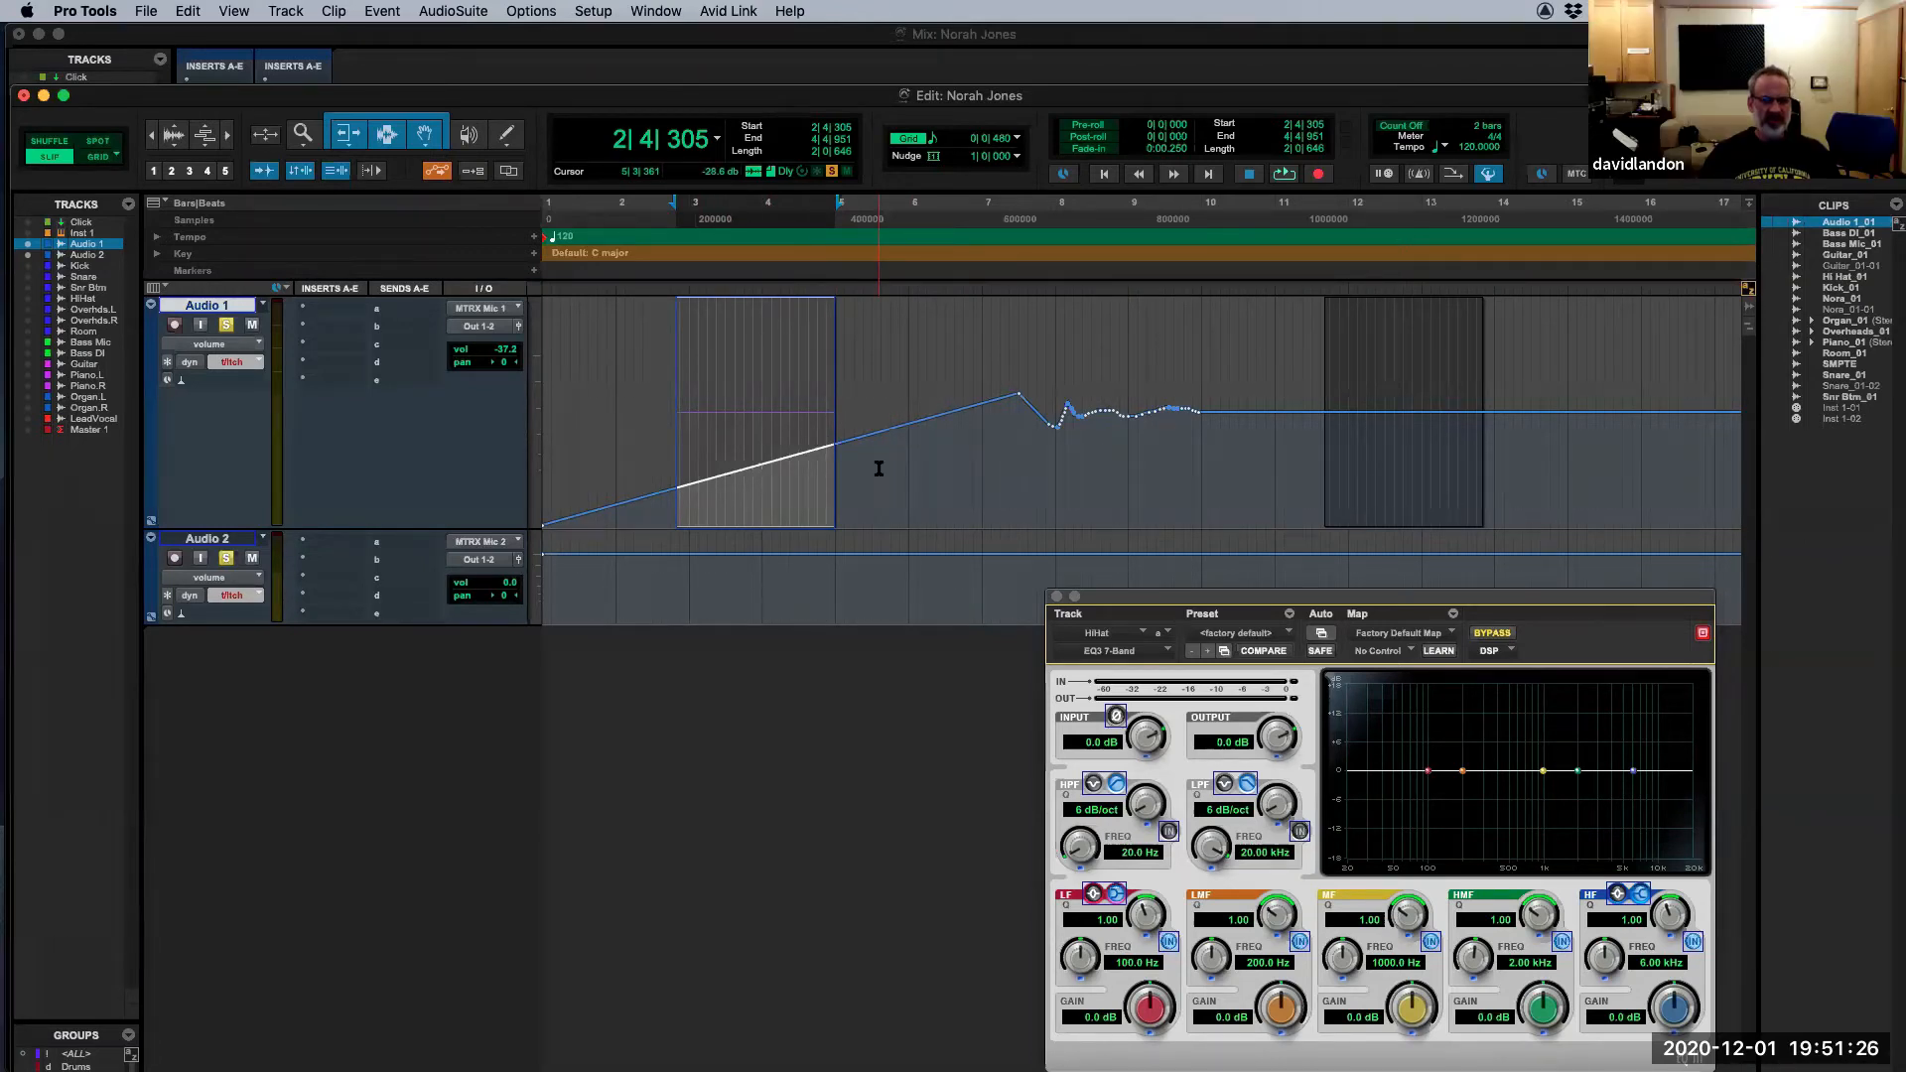
# Step: Turn Automation Follows Edit back on and undo the clip moves on Audio 1
pyautogui.click(436, 171)
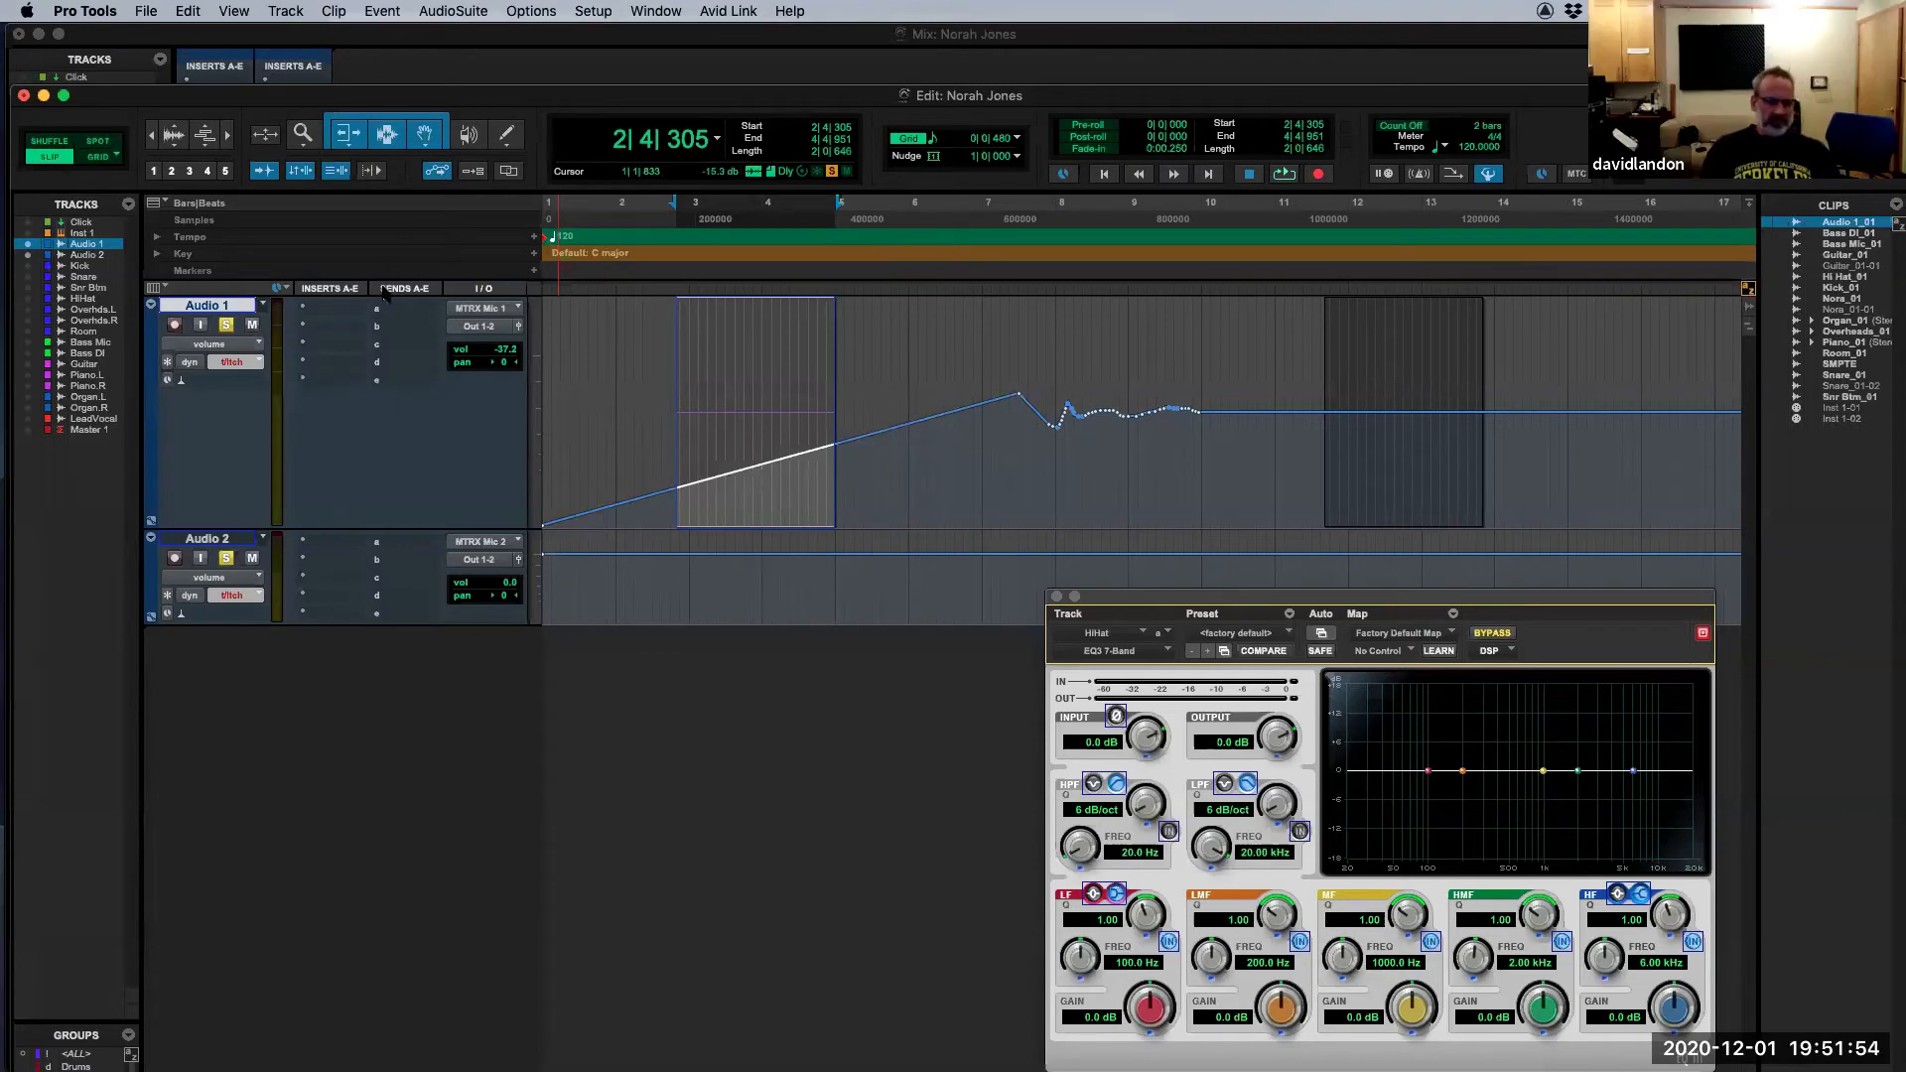
pyautogui.press('super+z')
pyautogui.press('super+z')
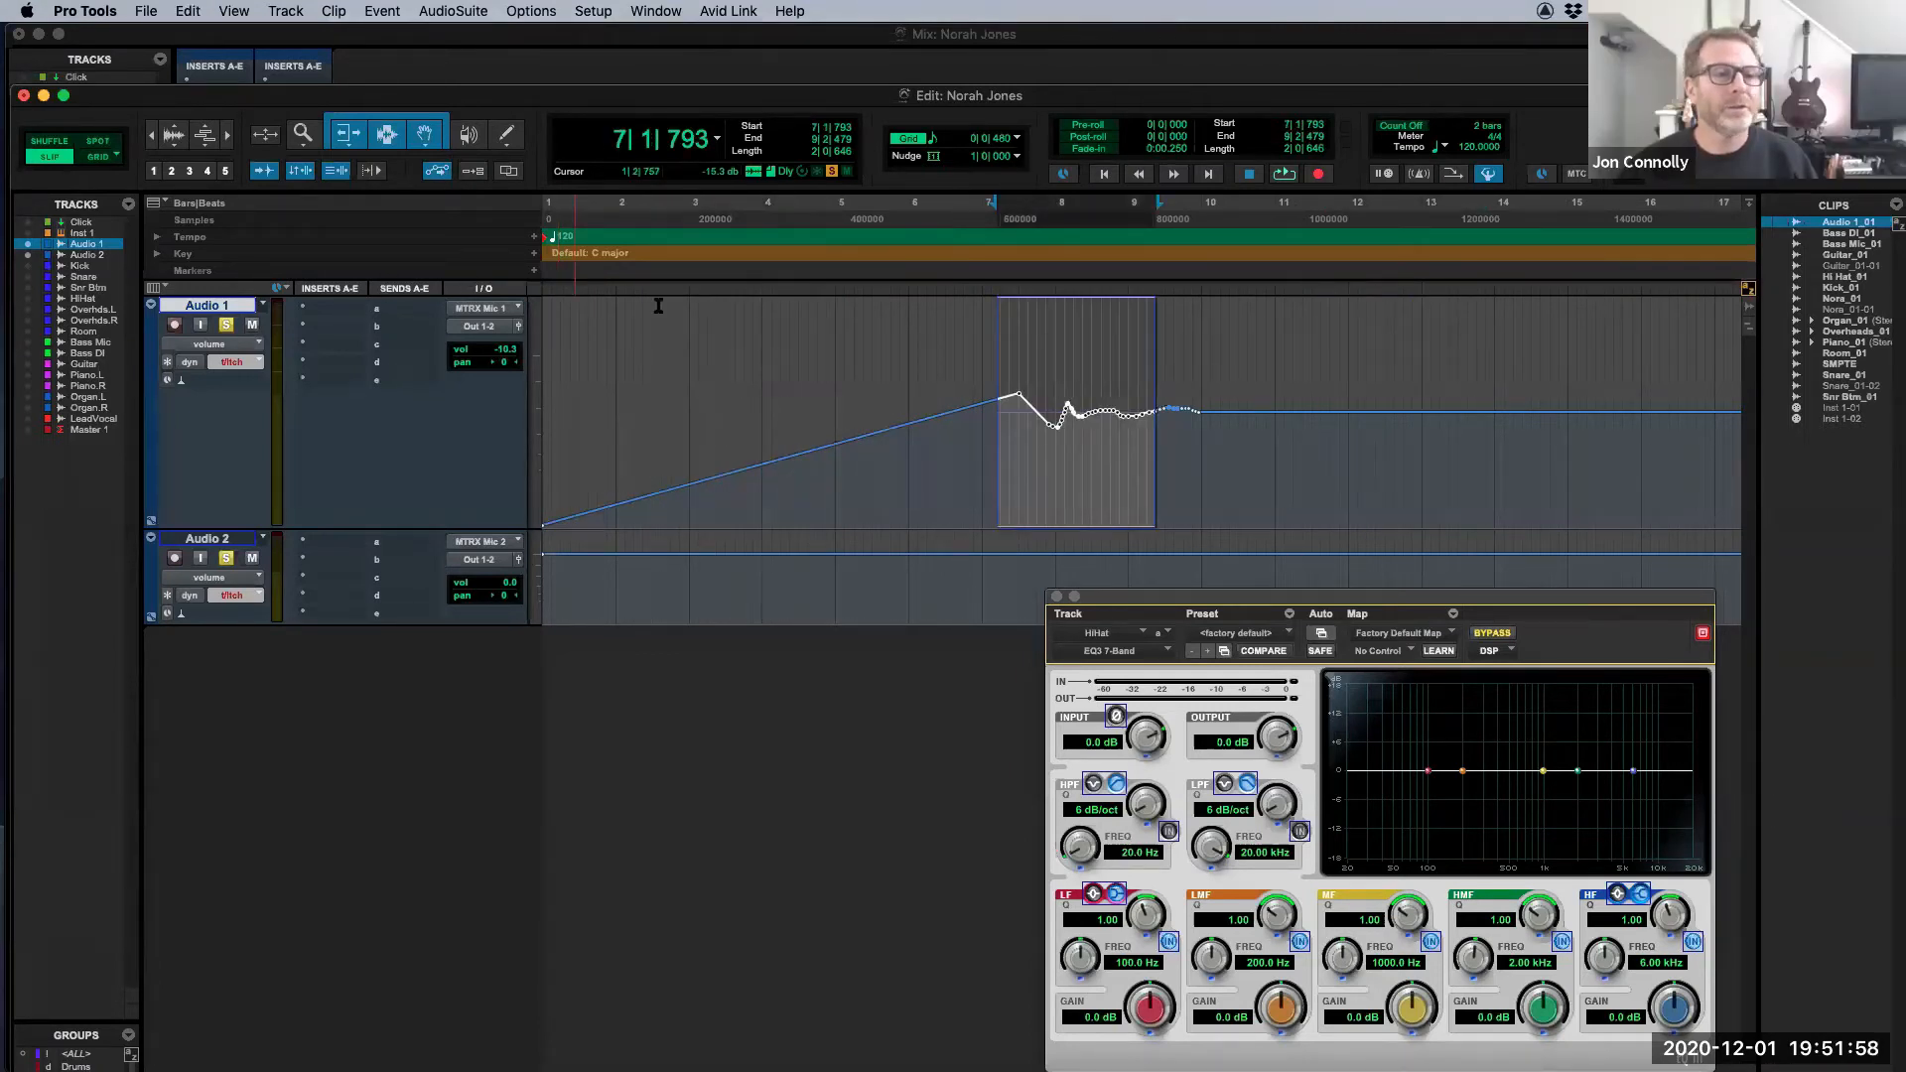
# Step: Lay out copies of the Audio 1 clip from about bars 2, 4, 9 and 13|3|447, and display the track's volume automation
pyautogui.click(236, 350)
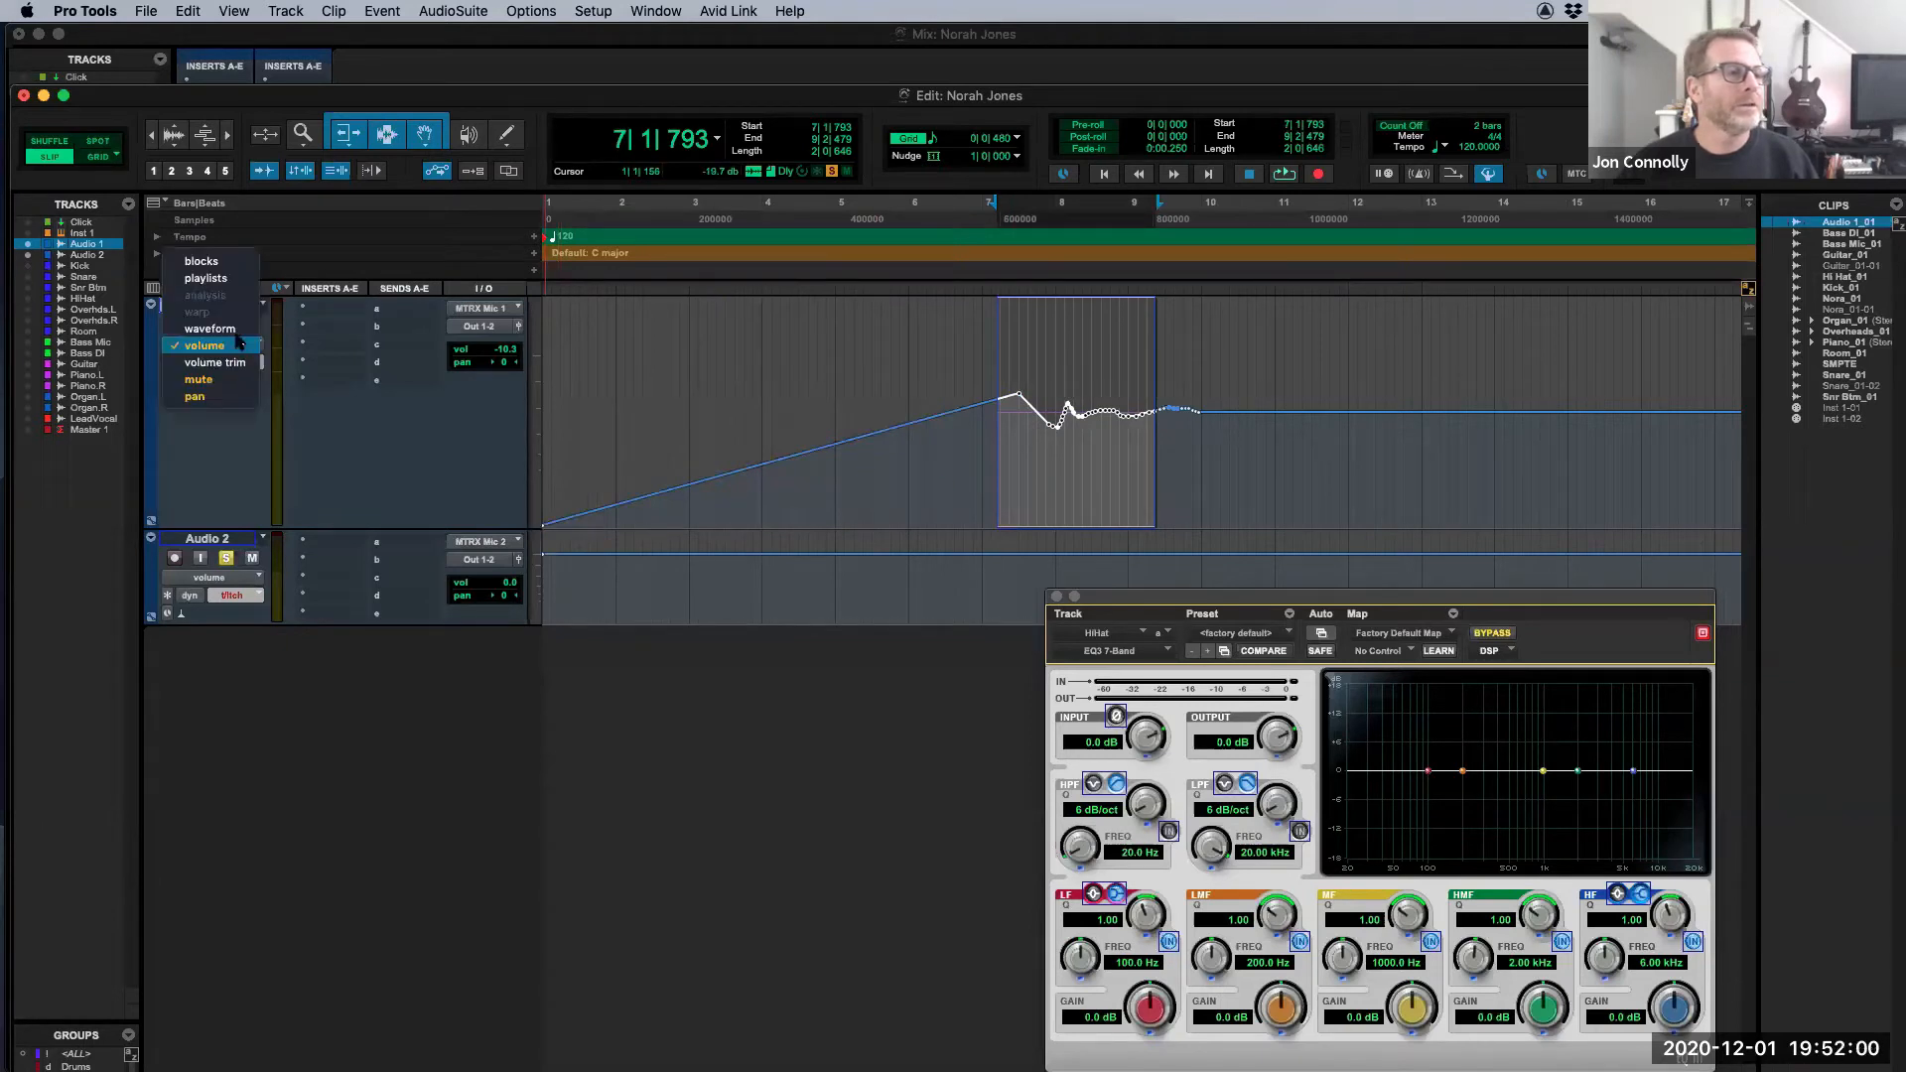
pyautogui.click(214, 326)
pyautogui.moveTo(1118, 496); pyautogui.dragTo(1583, 502)
pyautogui.click(218, 348)
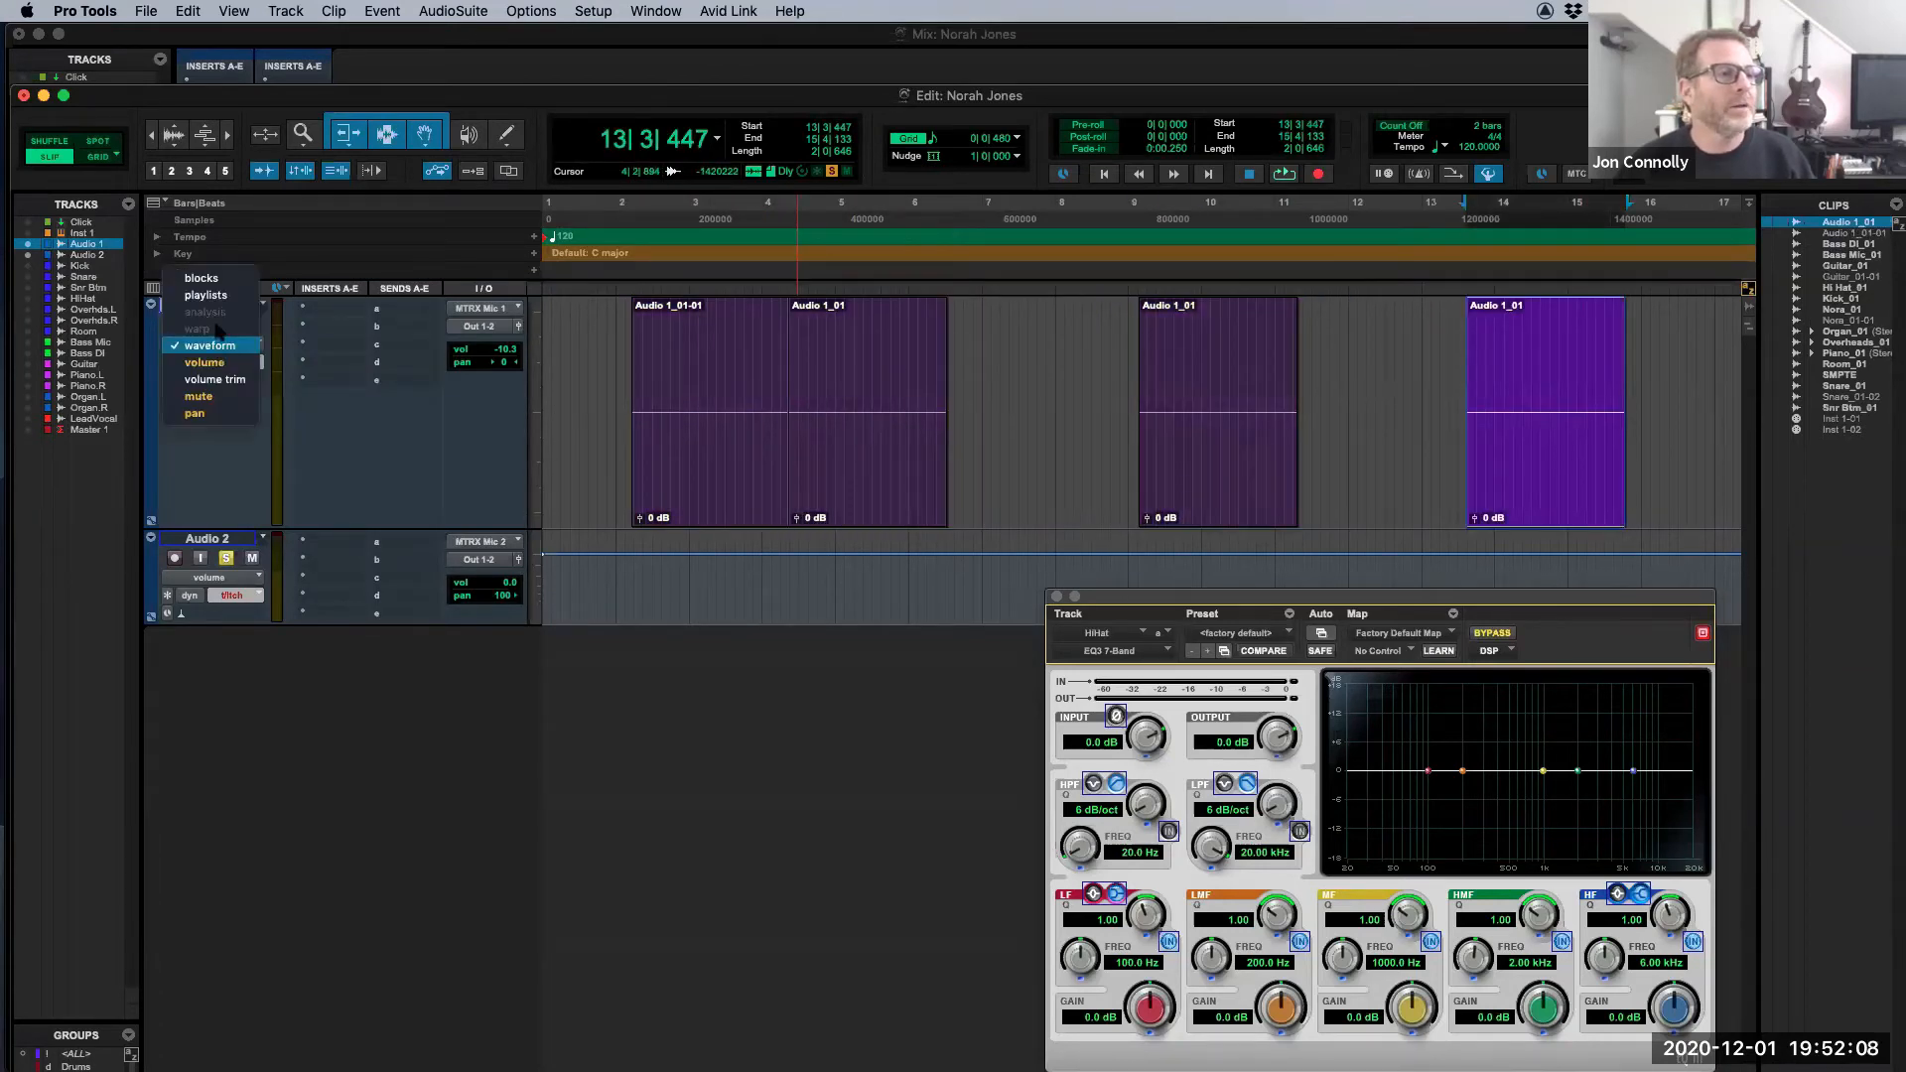
pyautogui.click(226, 363)
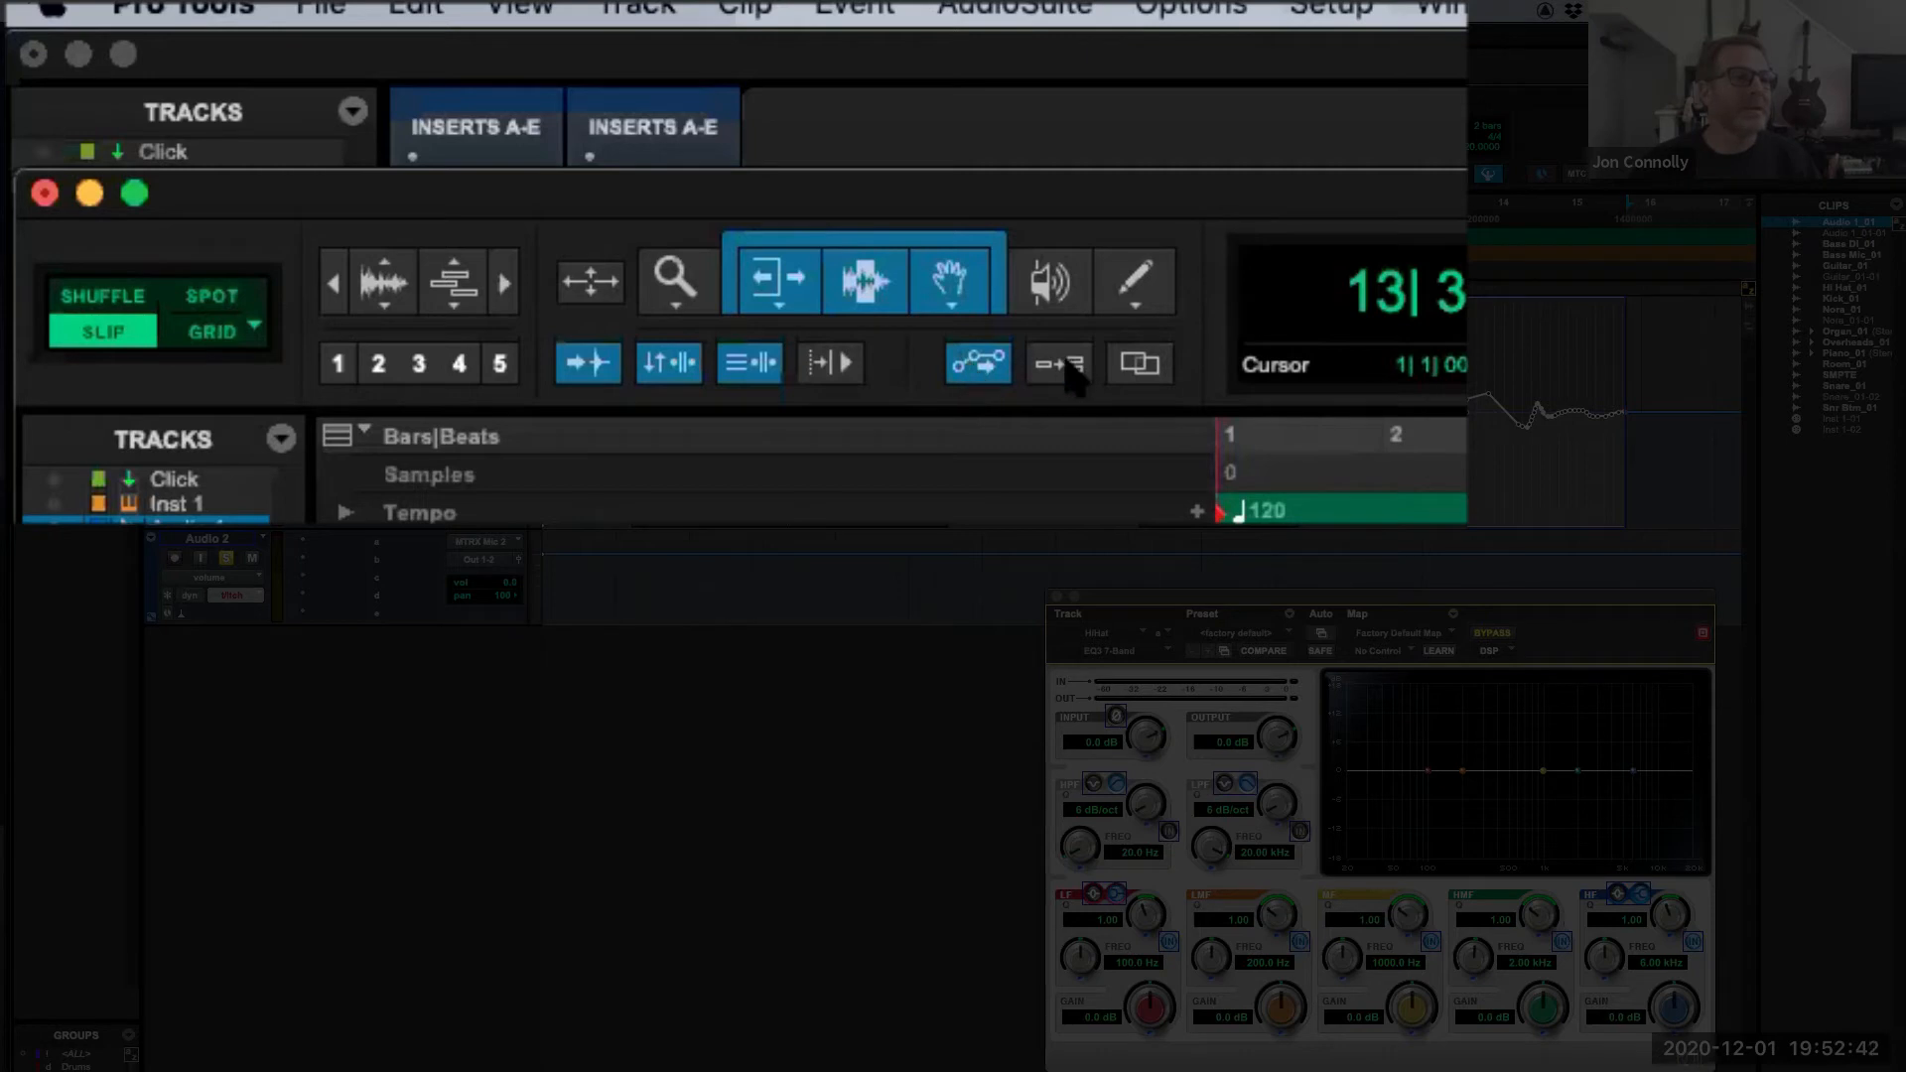
# Step: Enable Mirrored MIDI Editing and show only the Inst 1 track, enlarging its height
pyautogui.click(1059, 363)
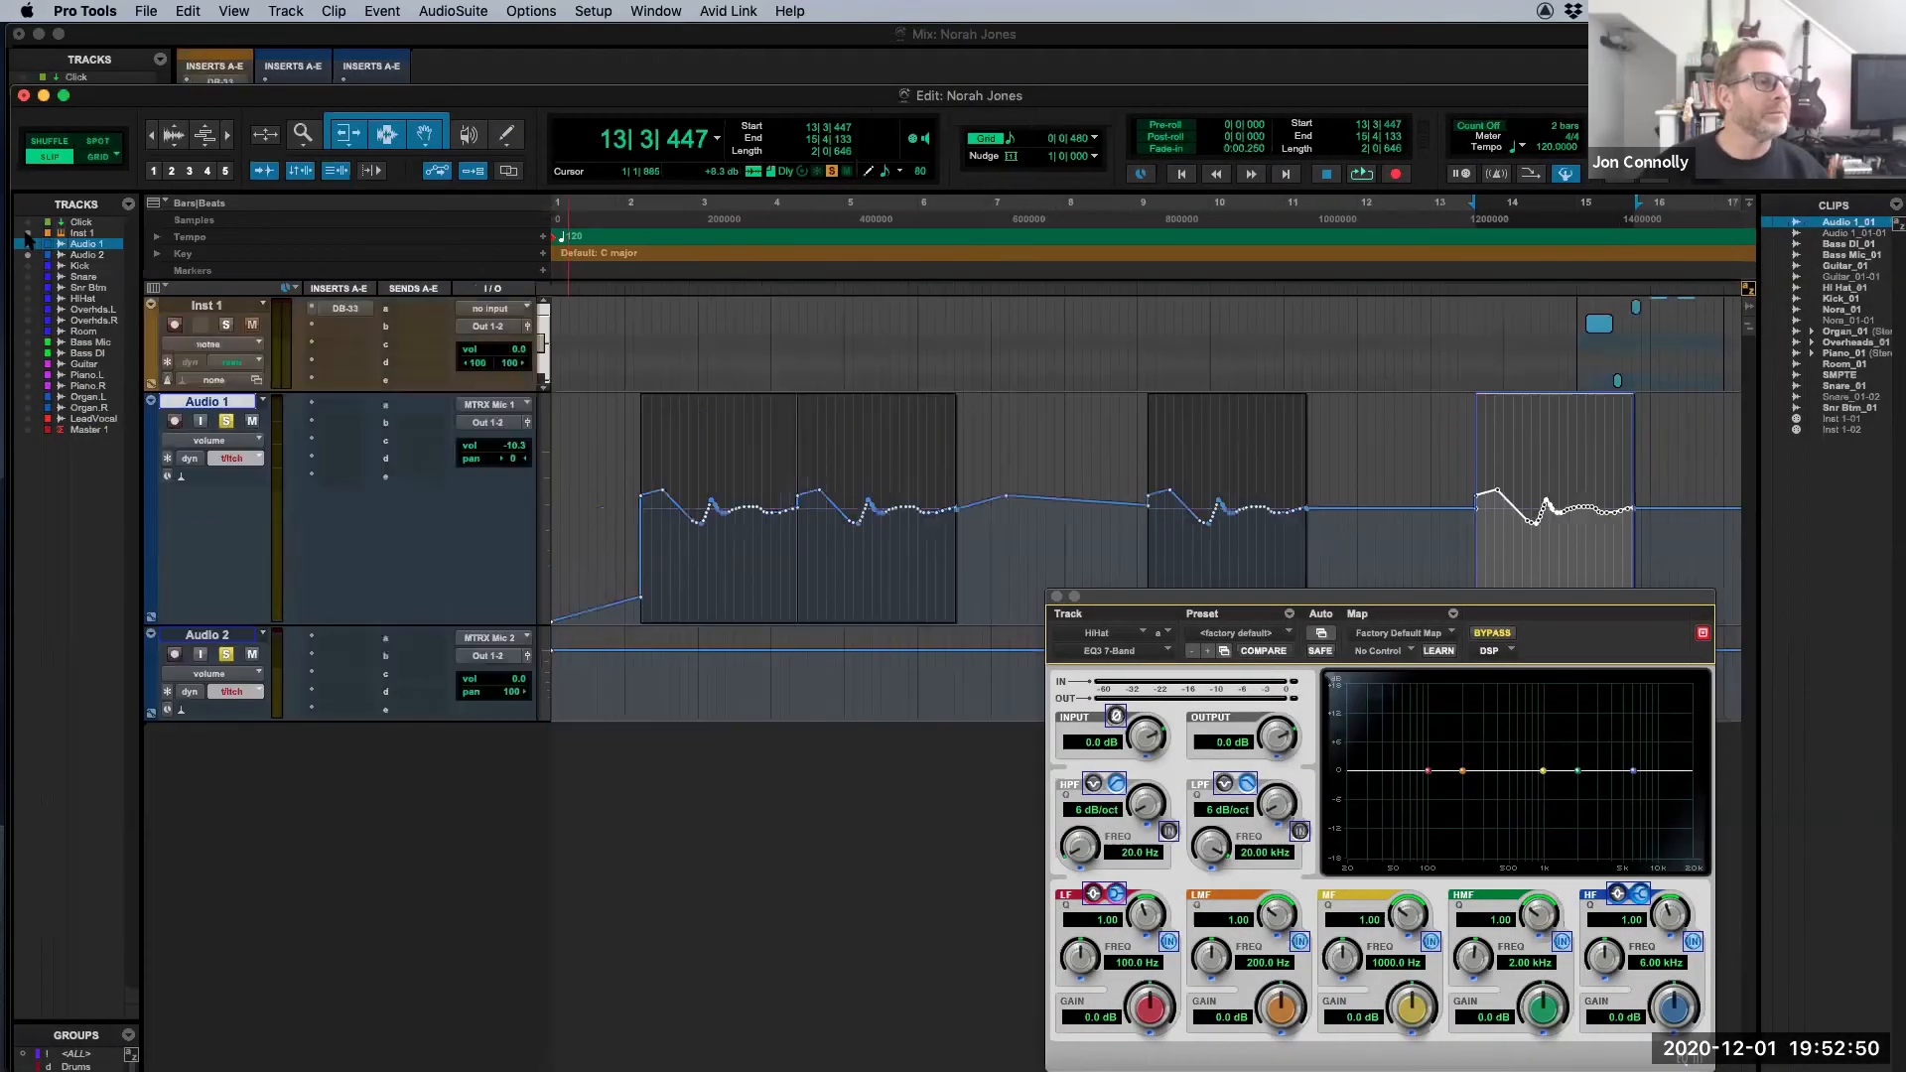
pyautogui.click(27, 243)
pyautogui.click(28, 254)
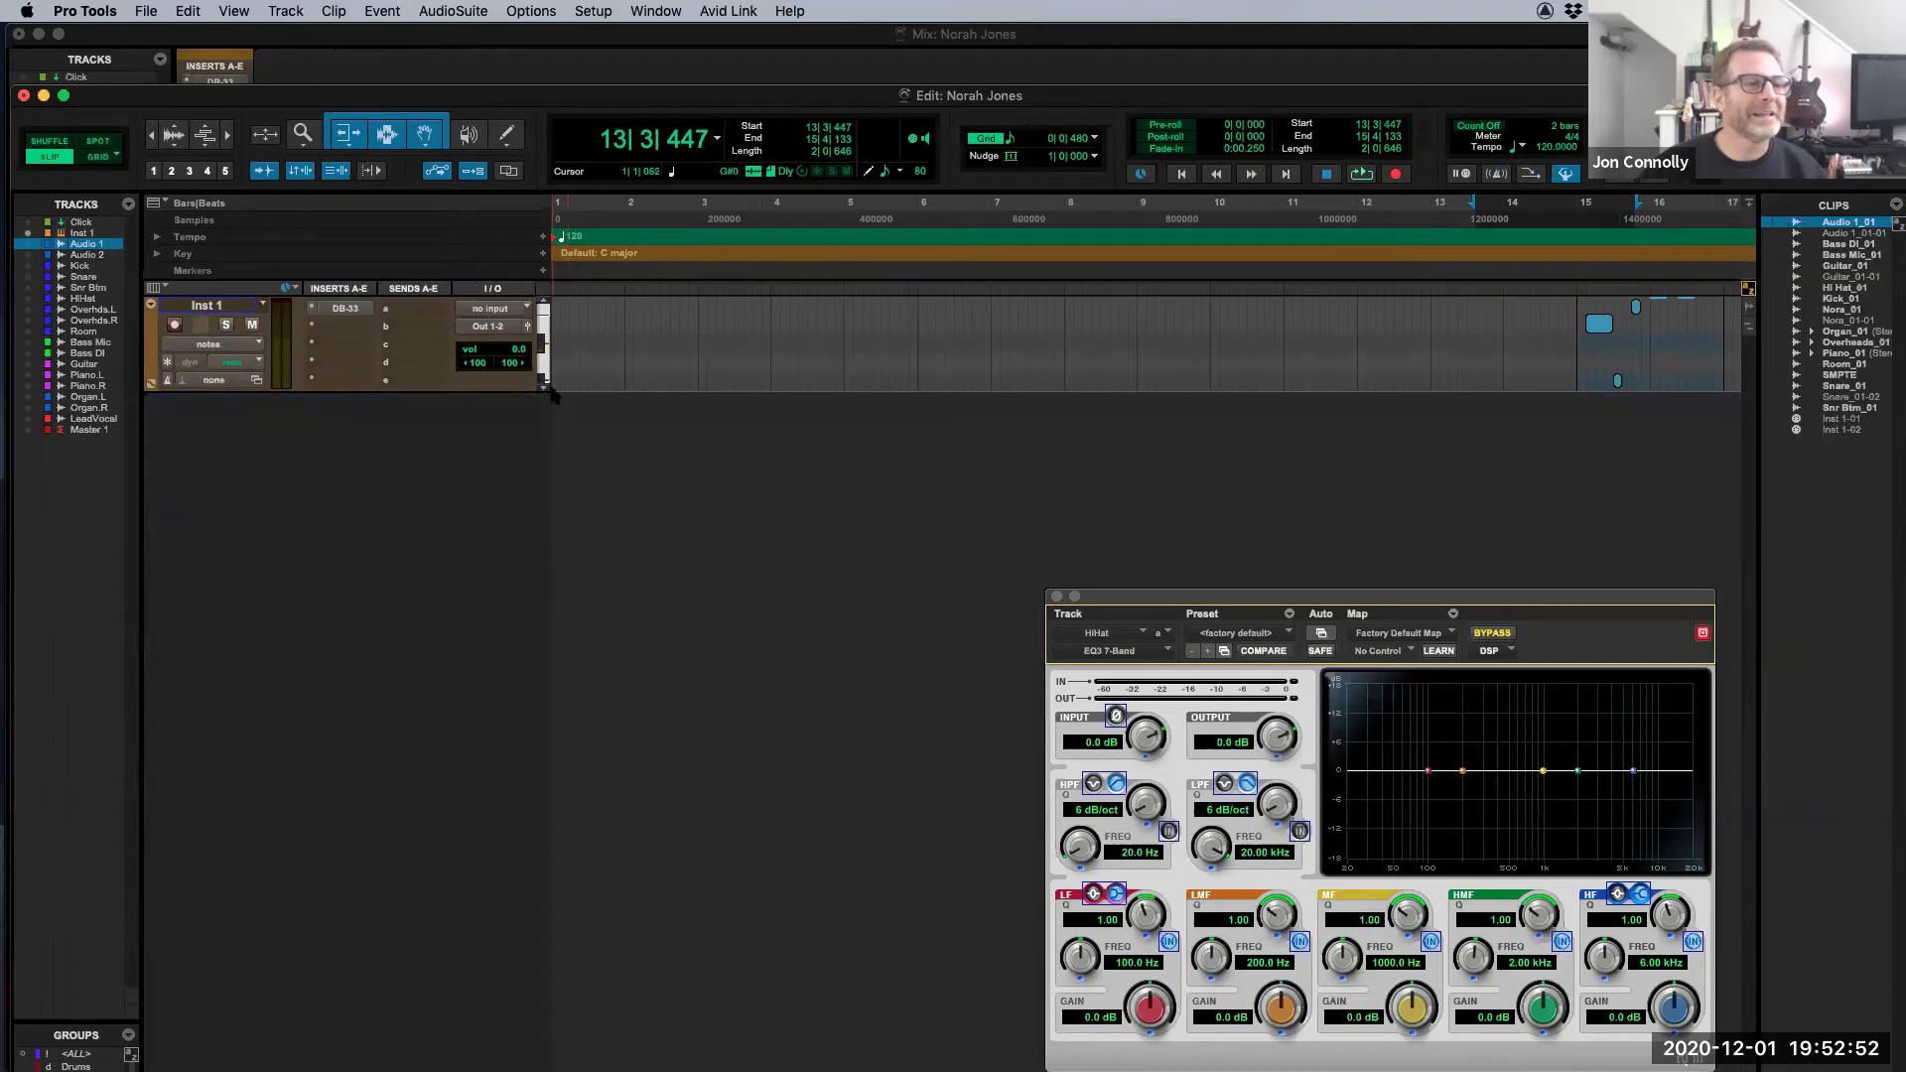
pyautogui.moveTo(527, 389); pyautogui.dragTo(531, 632)
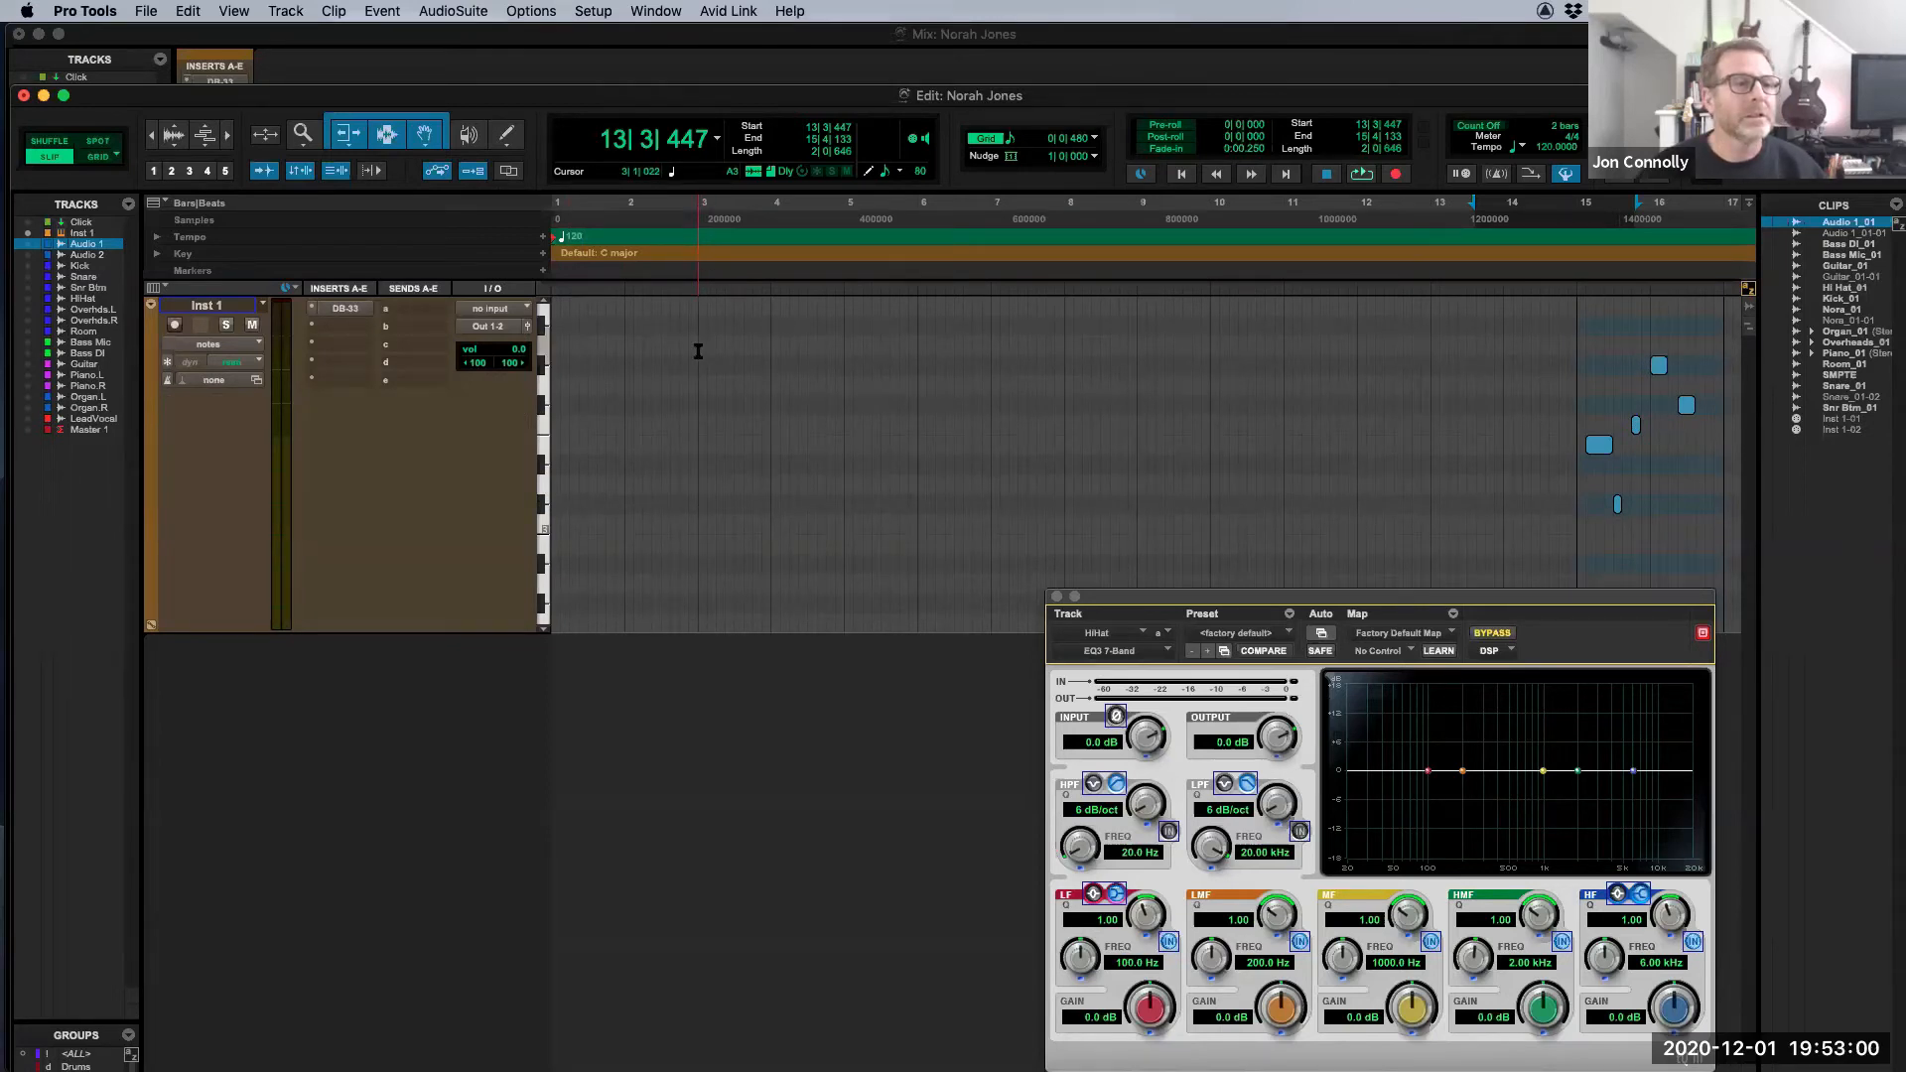
# Step: Switch to Grid mode and select bar 3 on the Inst 1 track
pyautogui.moveTo(698, 351); pyautogui.dragTo(770, 358)
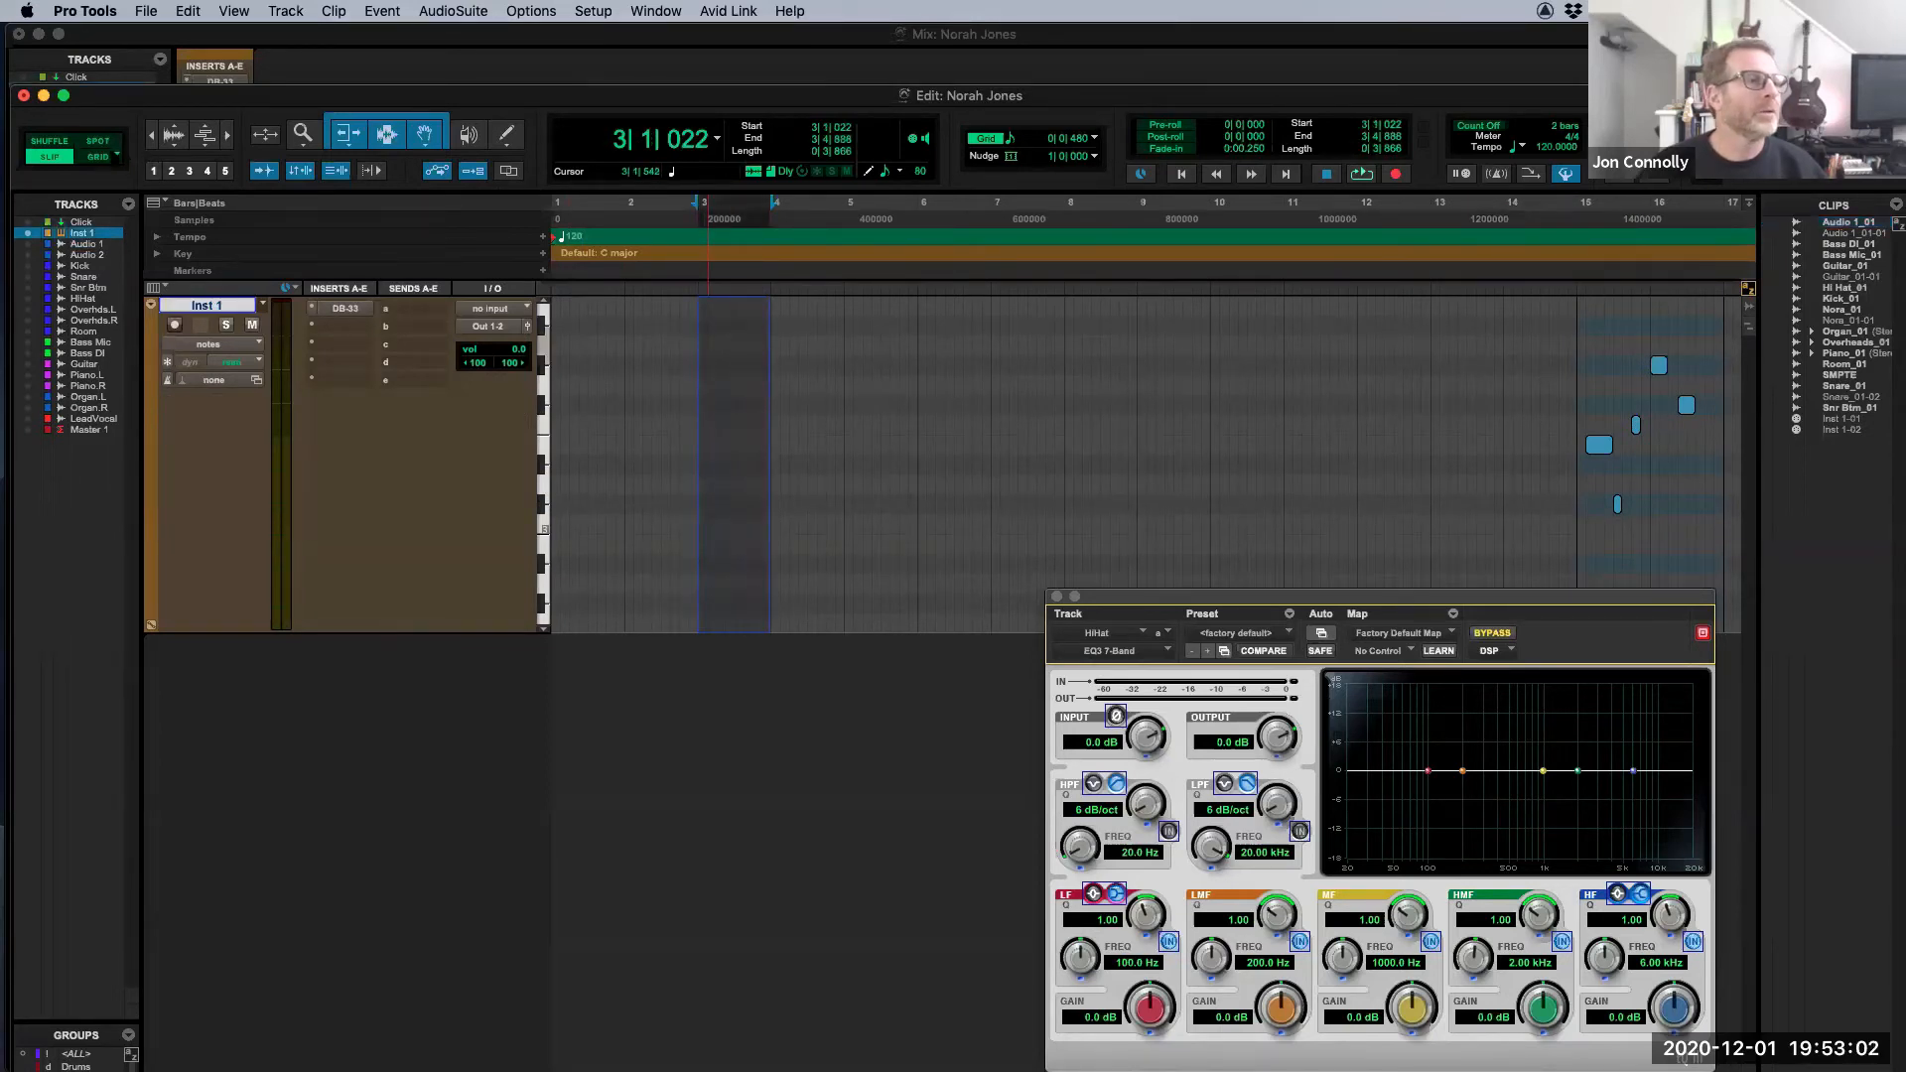
pyautogui.press('F4')
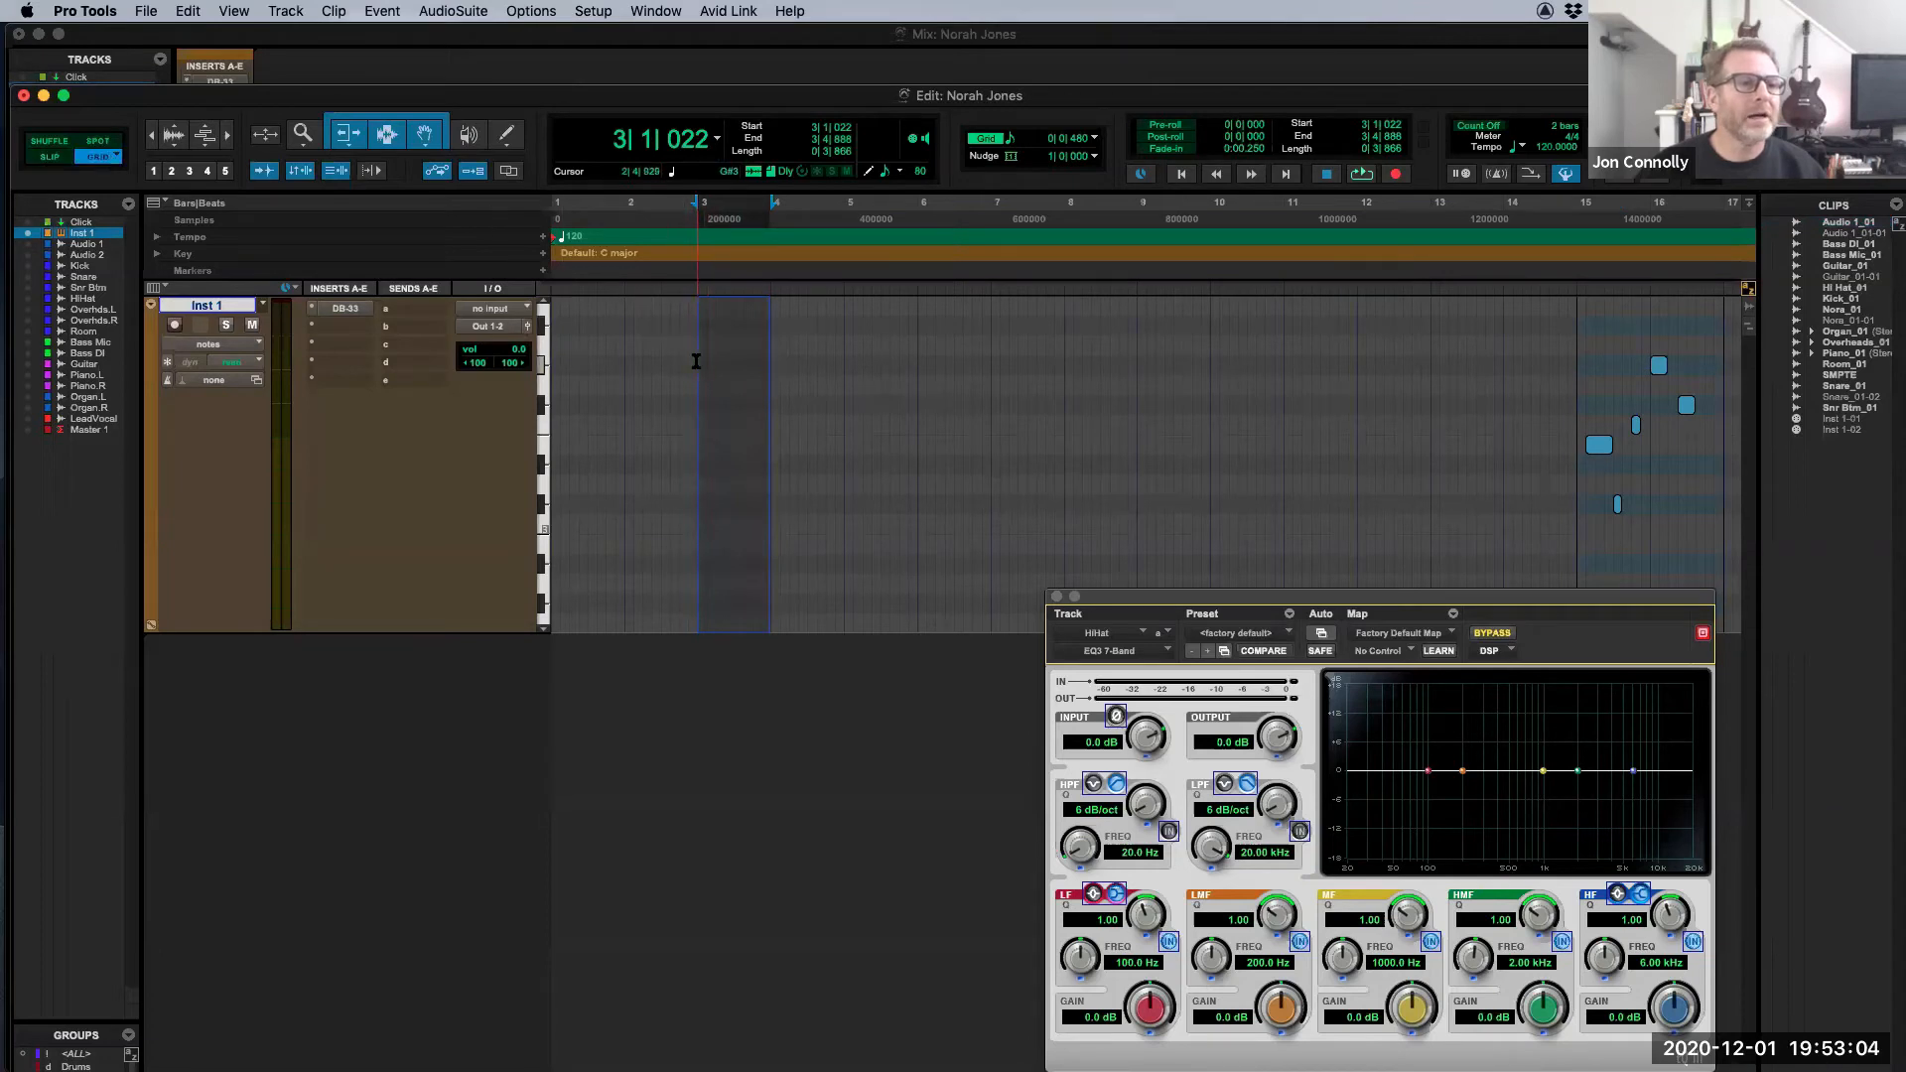
pyautogui.moveTo(696, 362); pyautogui.dragTo(771, 376)
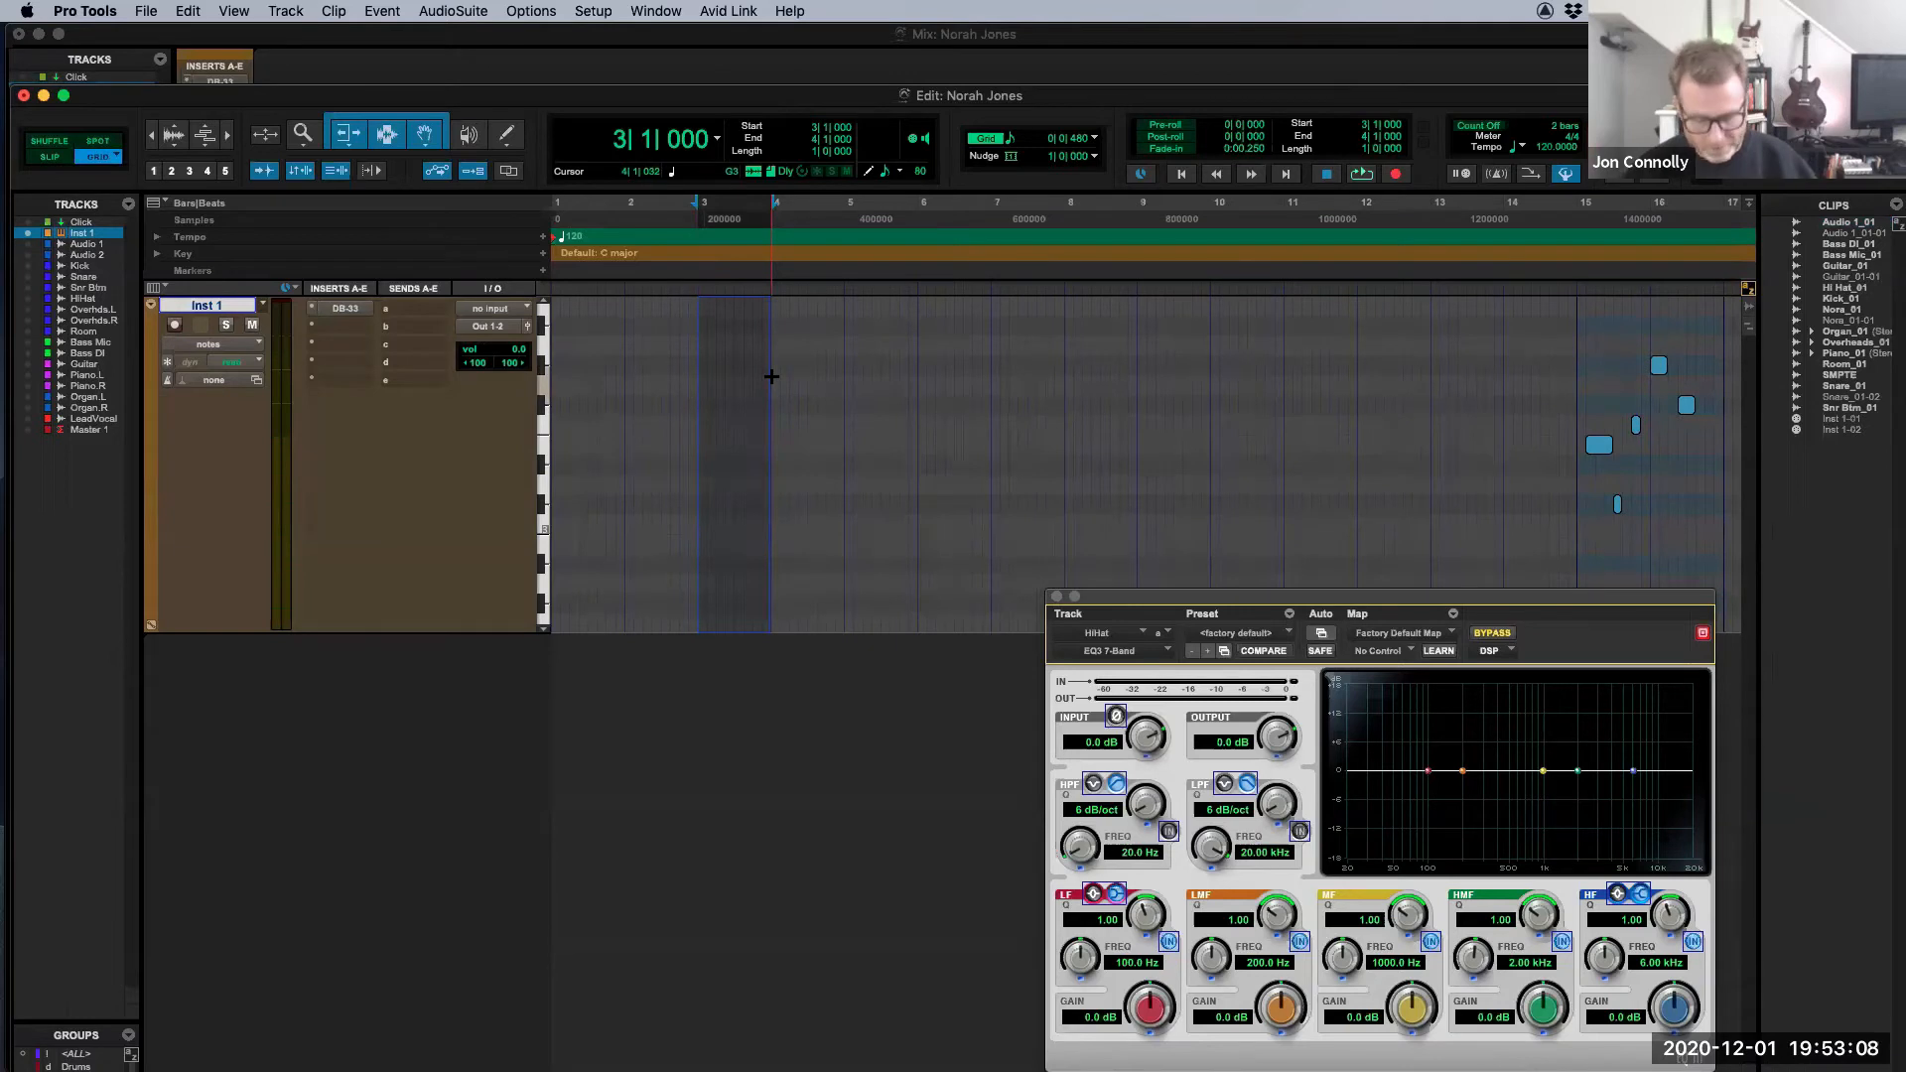
pyautogui.press('t')
pyautogui.press('t')
pyautogui.press('r')
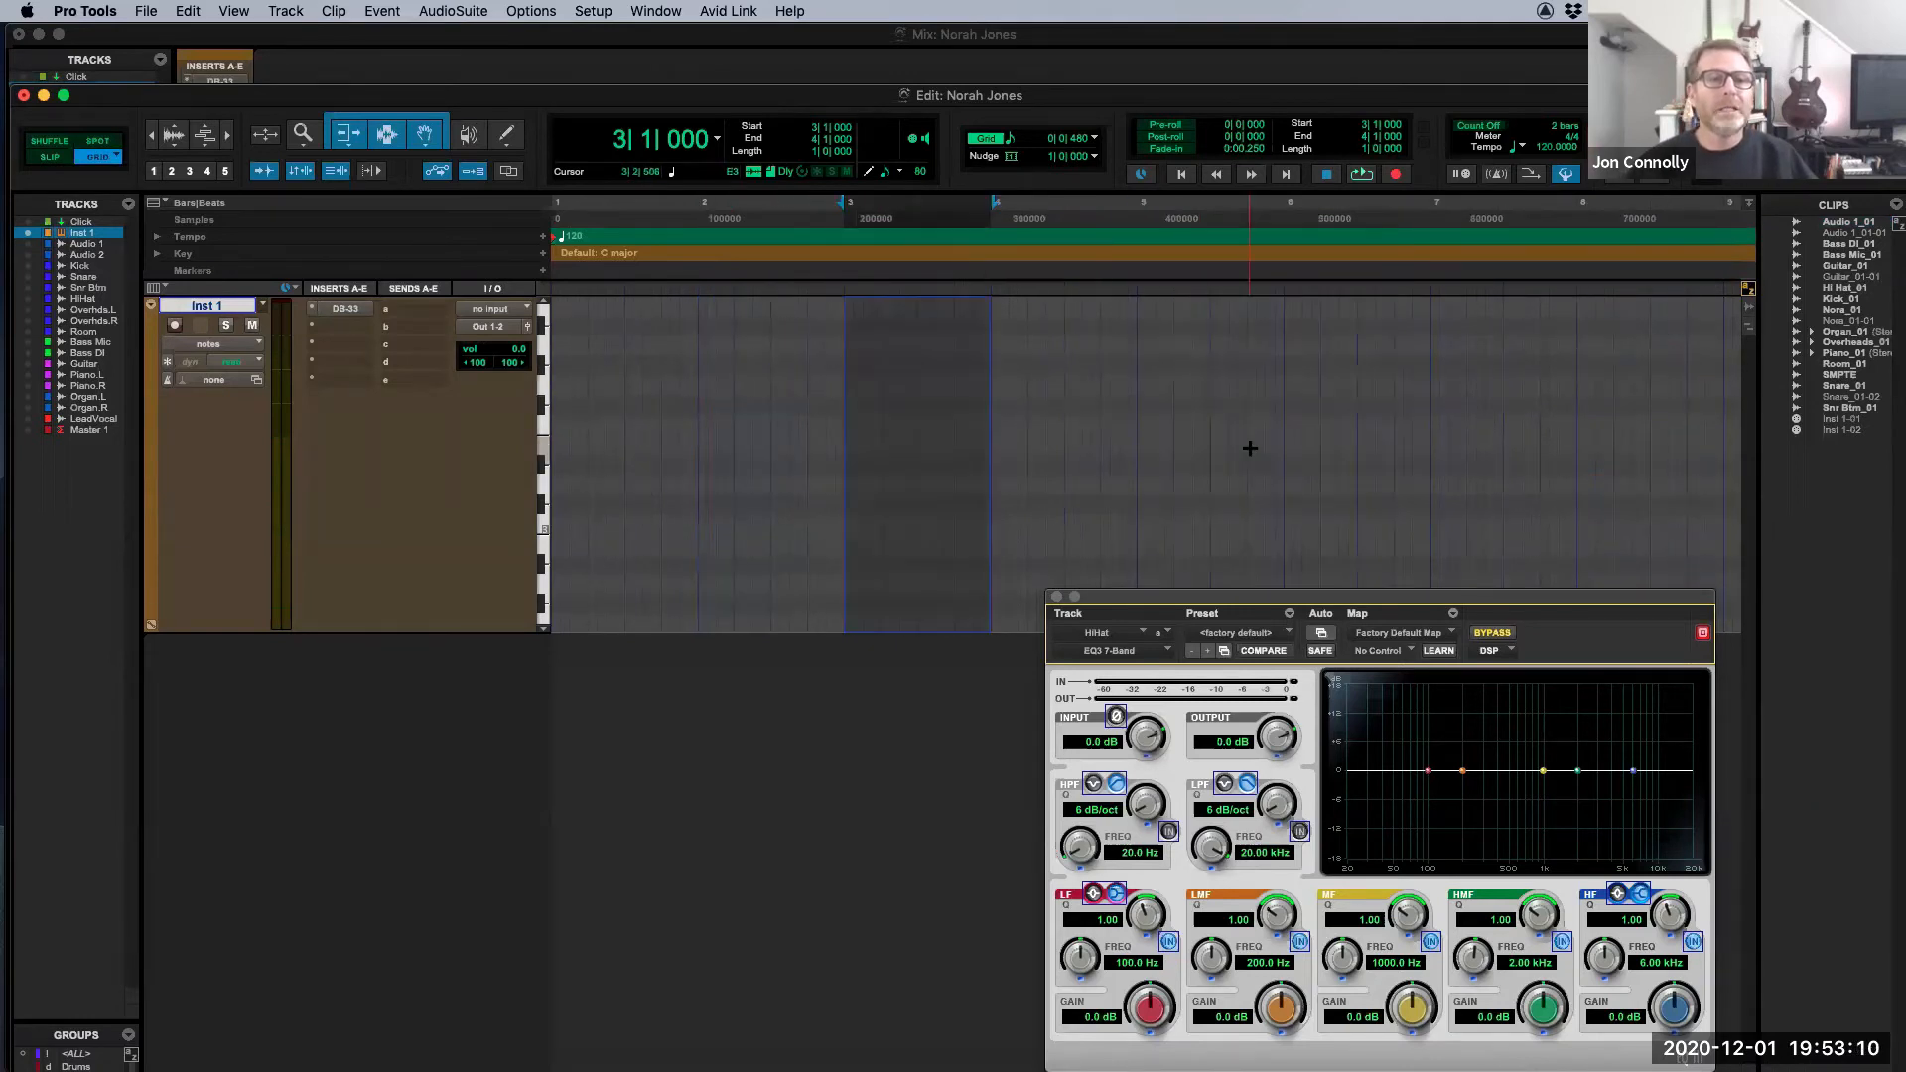
# Step: Draw five short MIDI notes at different pitches in bar 3 of Inst 1 with the Pencil tool
pyautogui.press('F10')
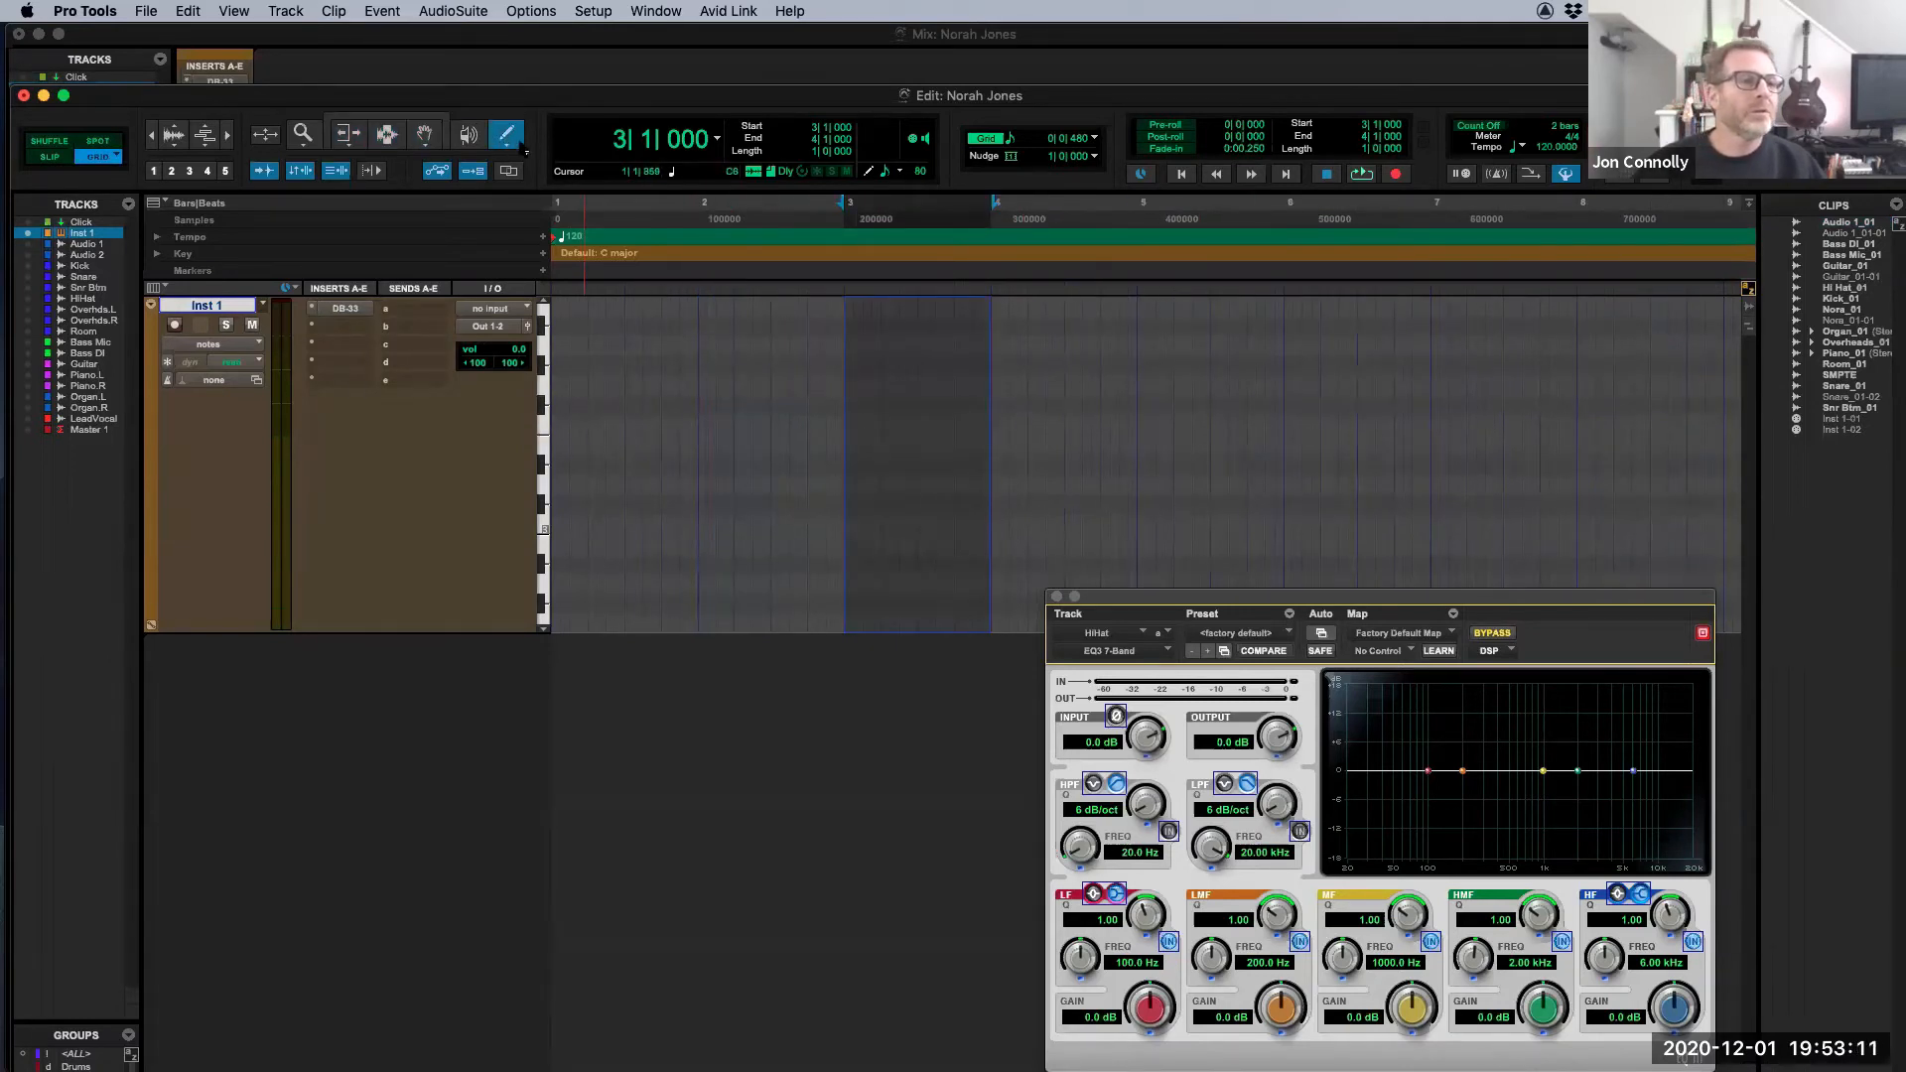
pyautogui.click(885, 366)
pyautogui.moveTo(901, 374); pyautogui.dragTo(931, 444)
pyautogui.moveTo(903, 543); pyautogui.dragTo(968, 544)
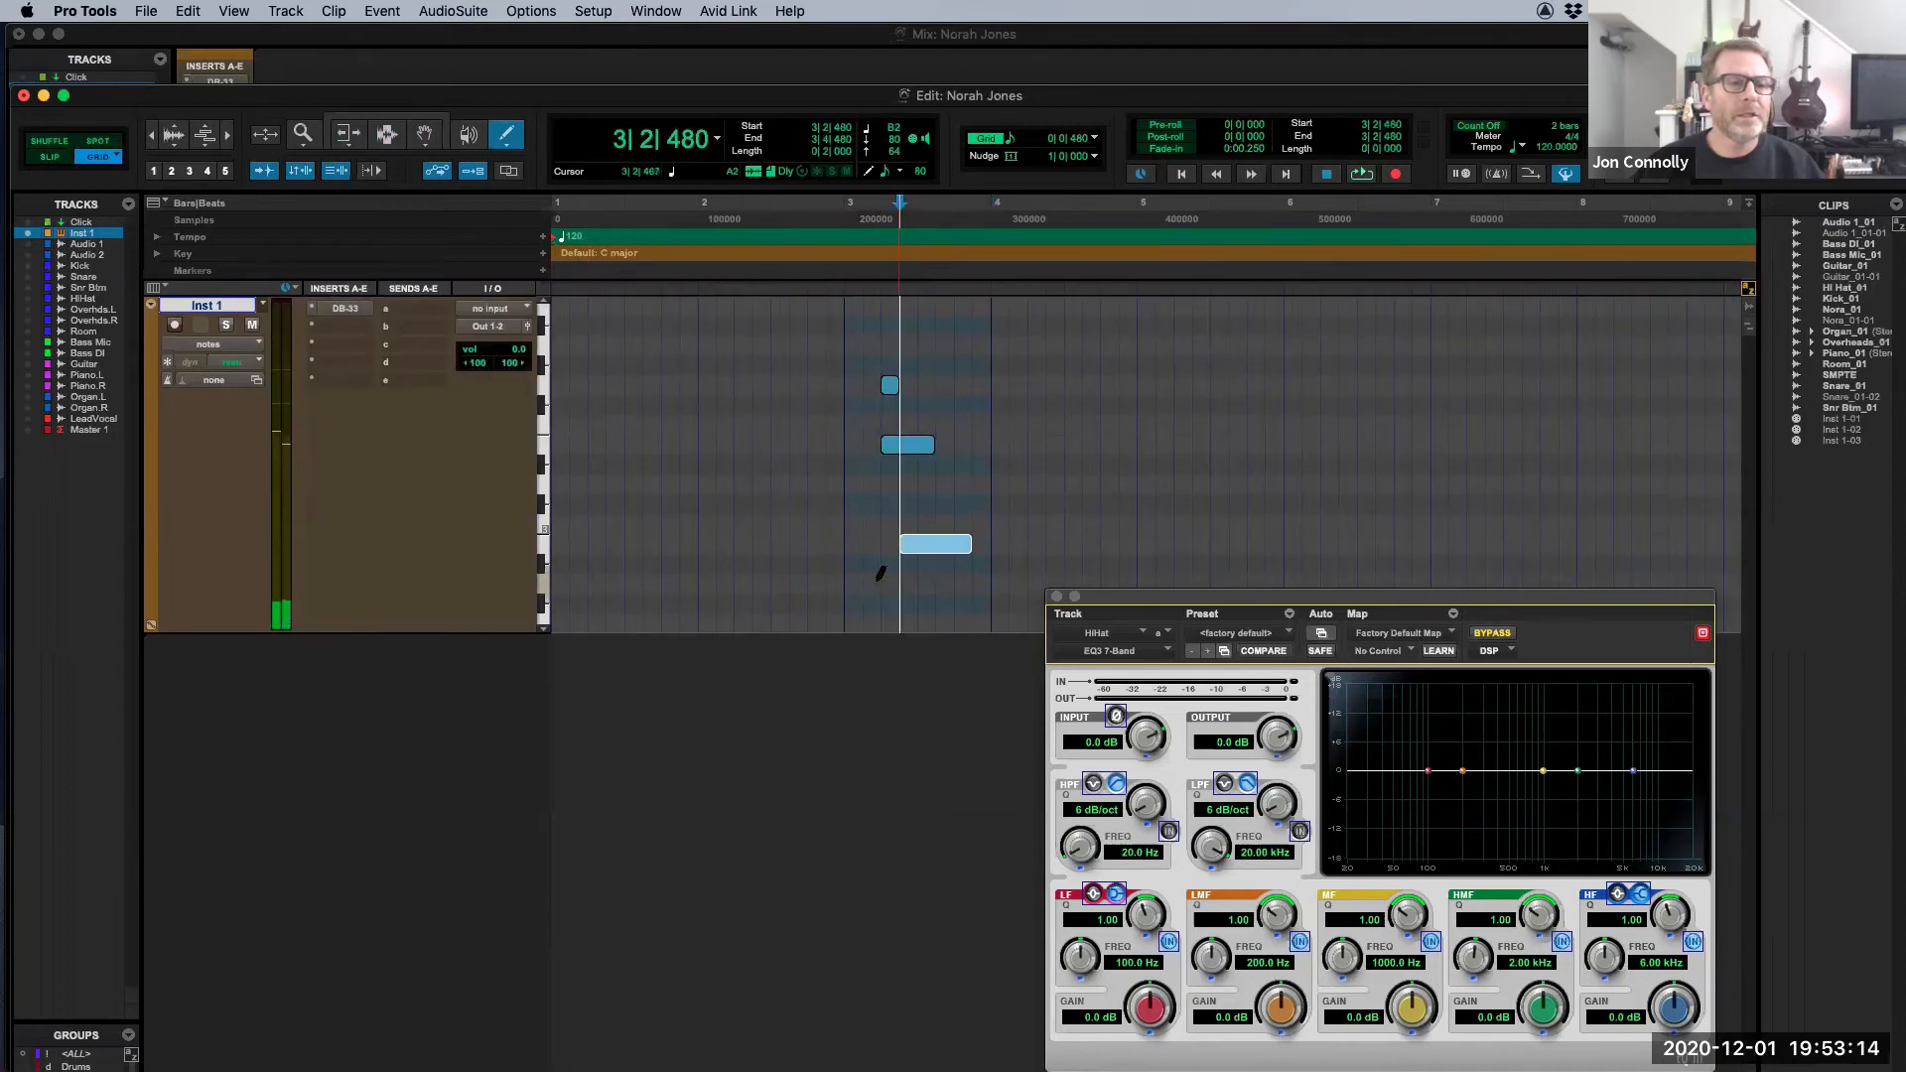
pyautogui.moveTo(866, 602); pyautogui.dragTo(895, 603)
pyautogui.moveTo(867, 503); pyautogui.dragTo(914, 504)
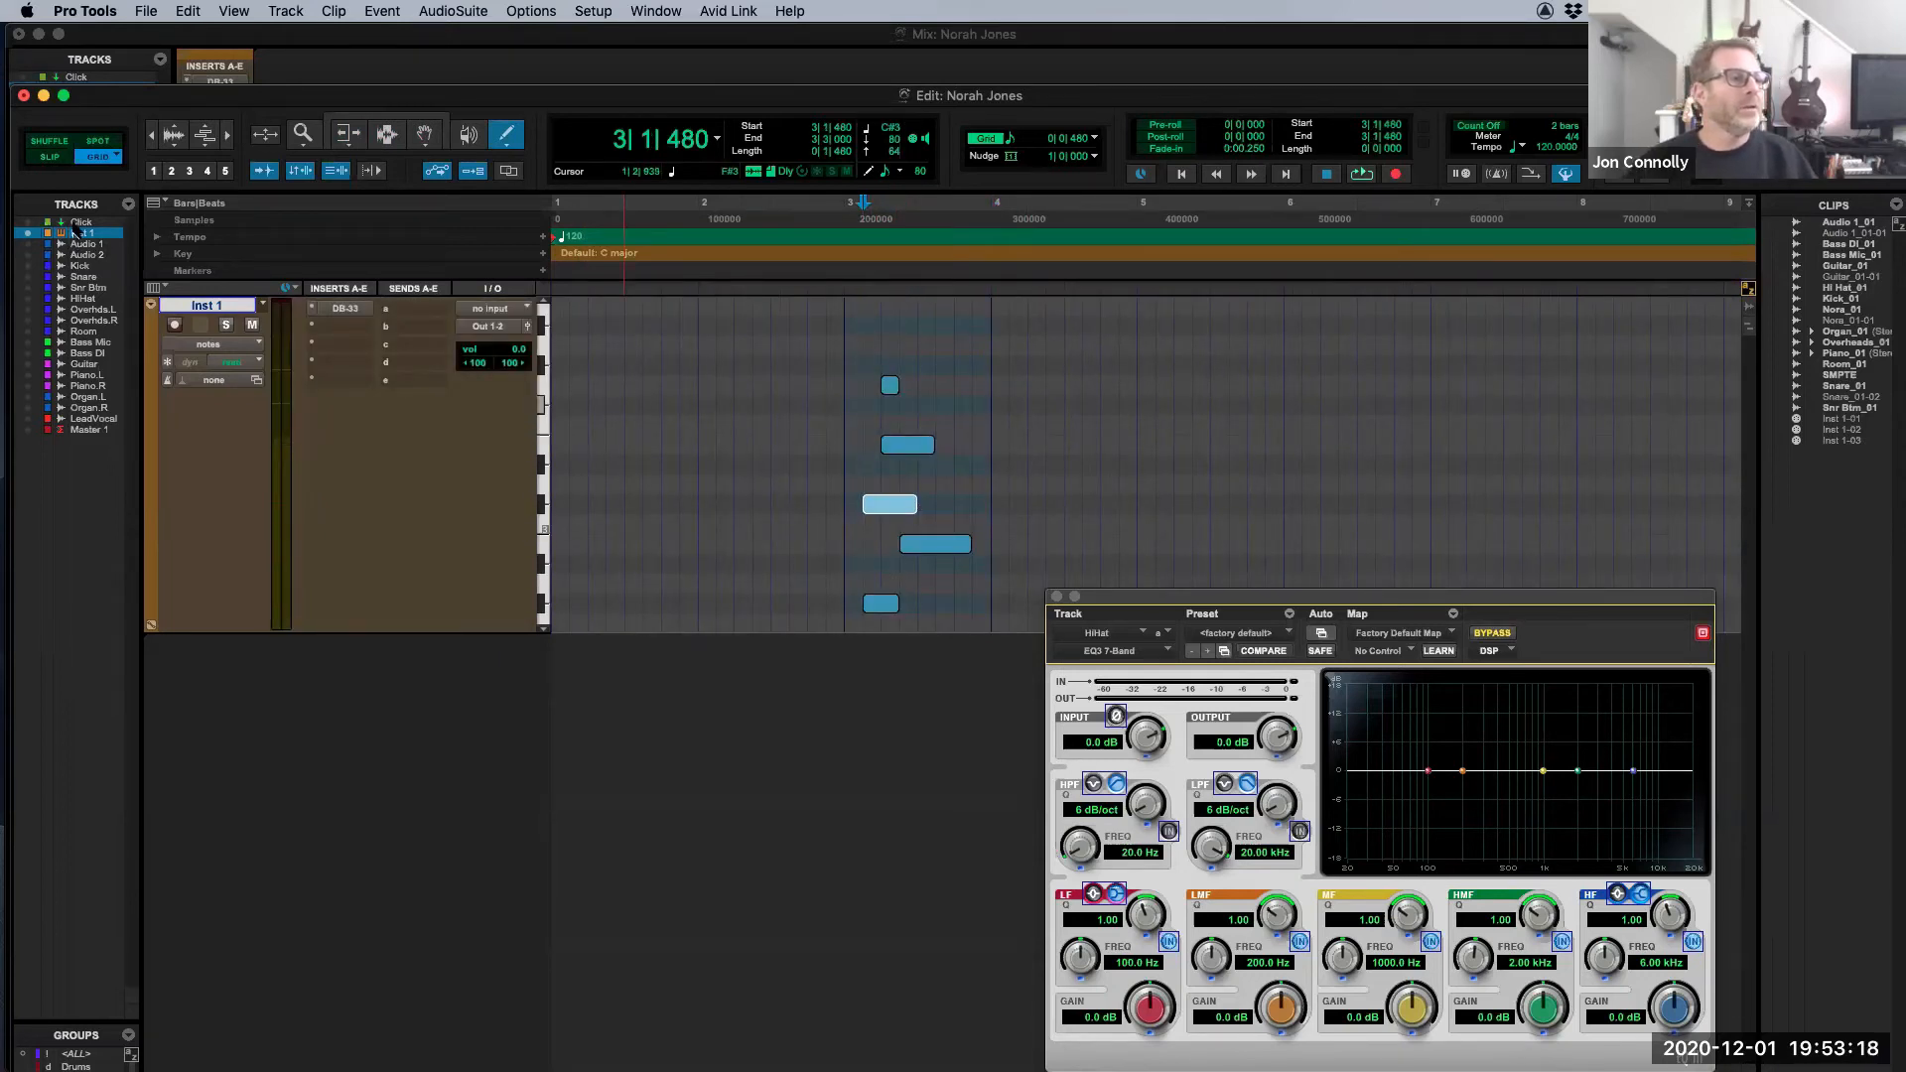
# Step: Display Inst 1 as clips and duplicate the bar 3 clip six times so the copies run through bar 9
pyautogui.click(206, 344)
pyautogui.click(194, 328)
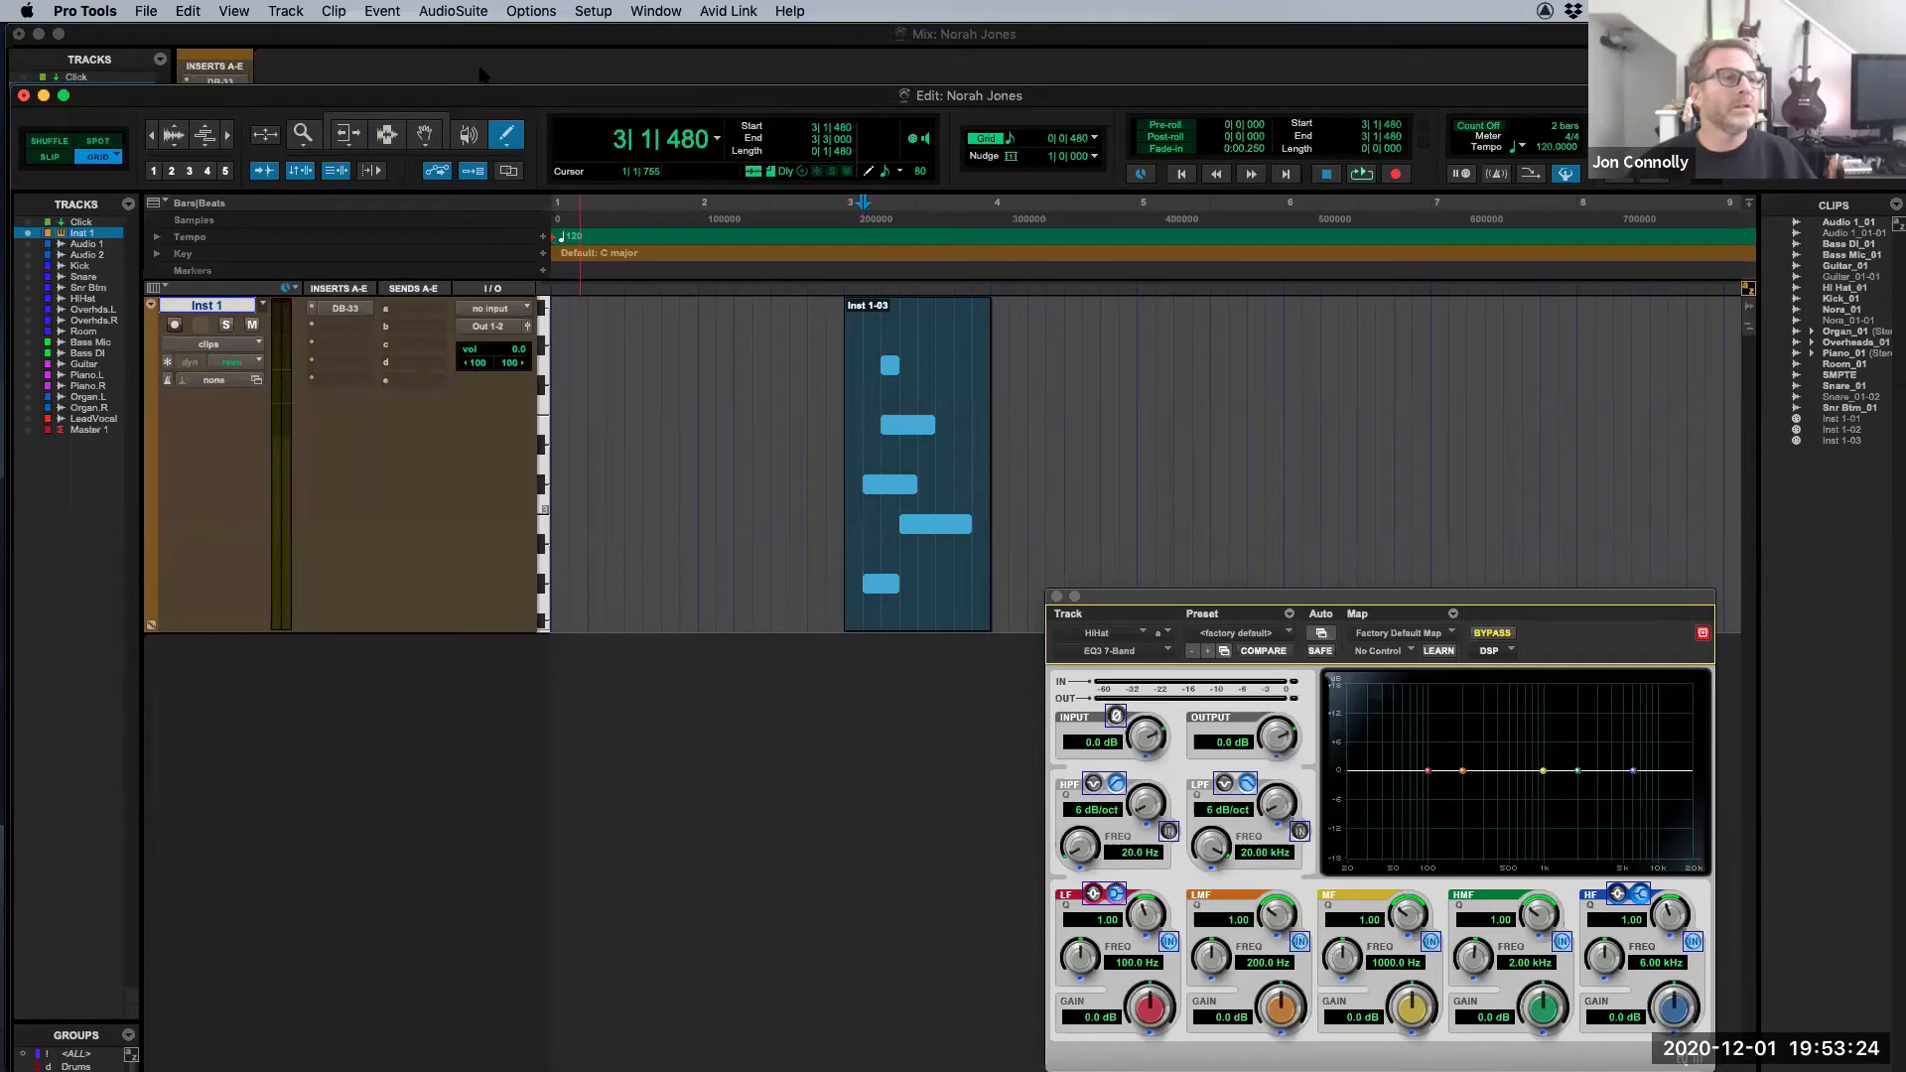
pyautogui.click(403, 118)
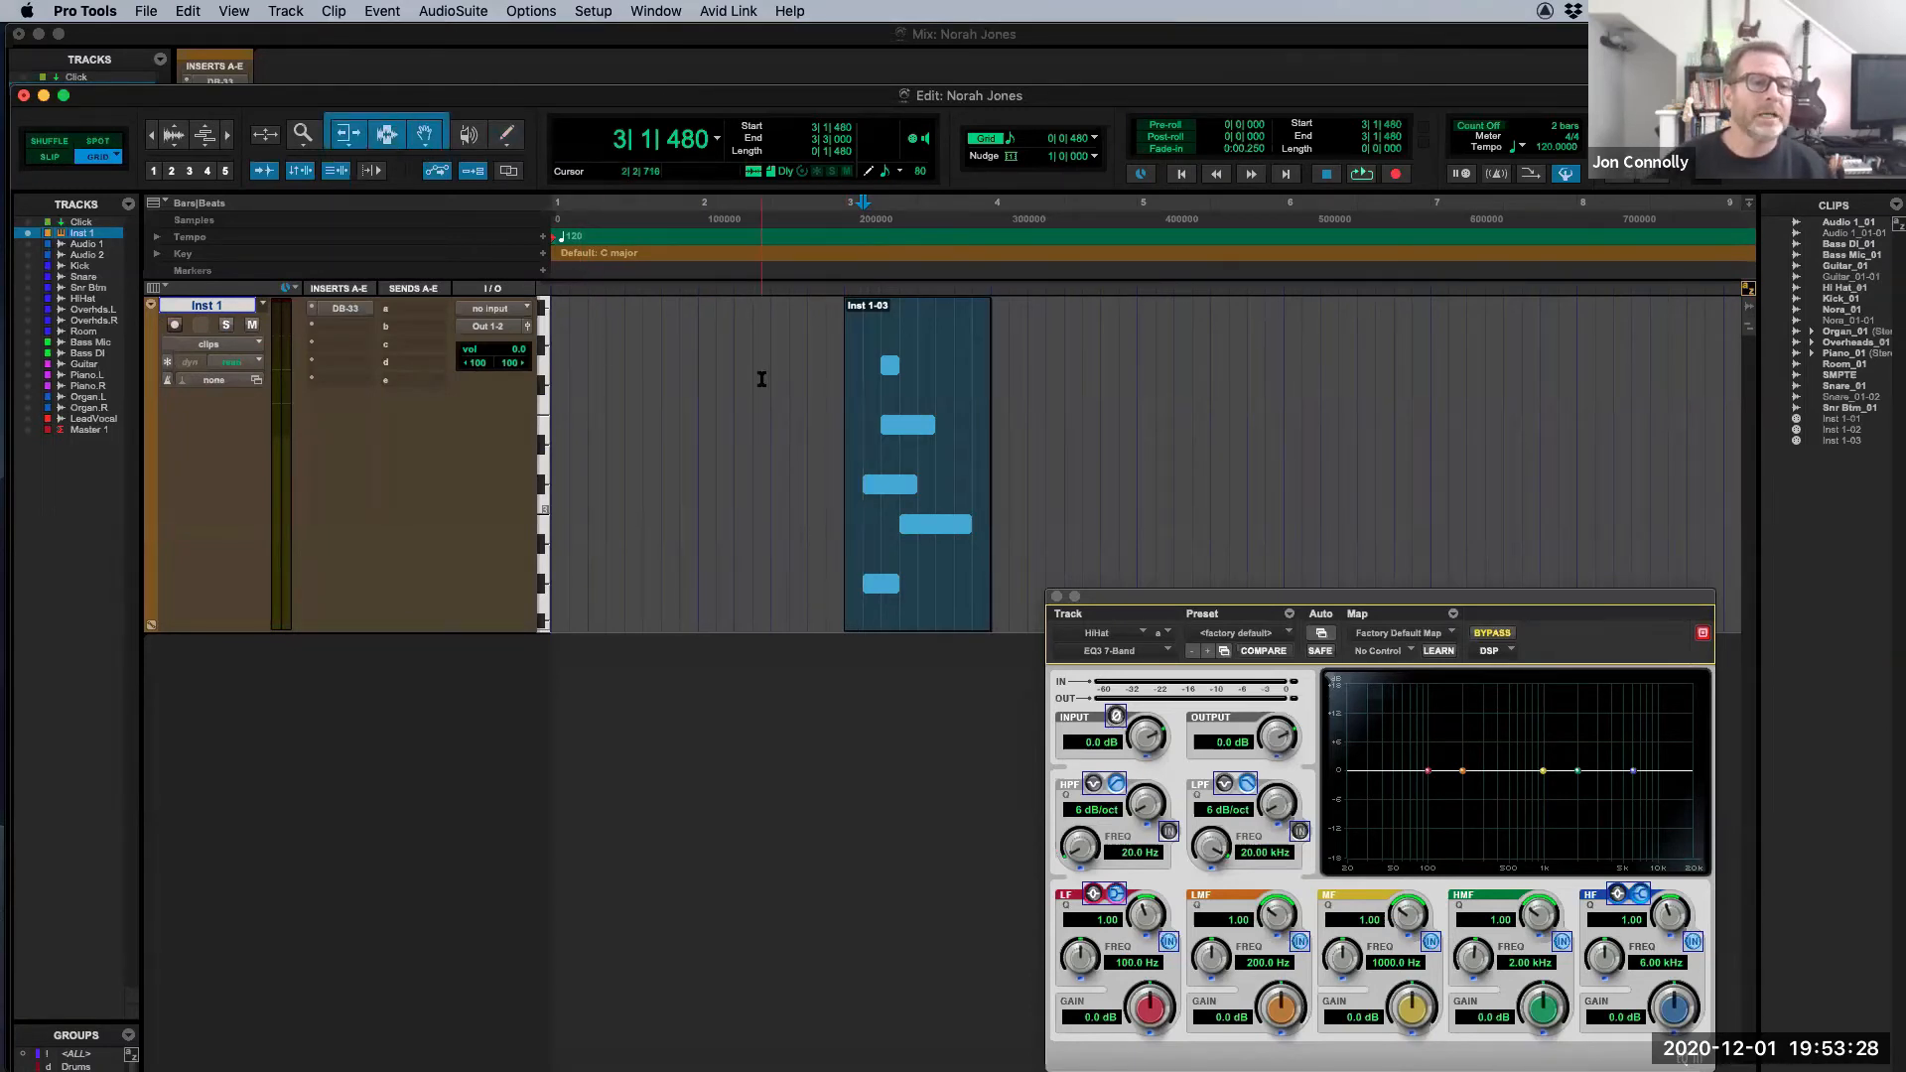
pyautogui.doubleClick(930, 381)
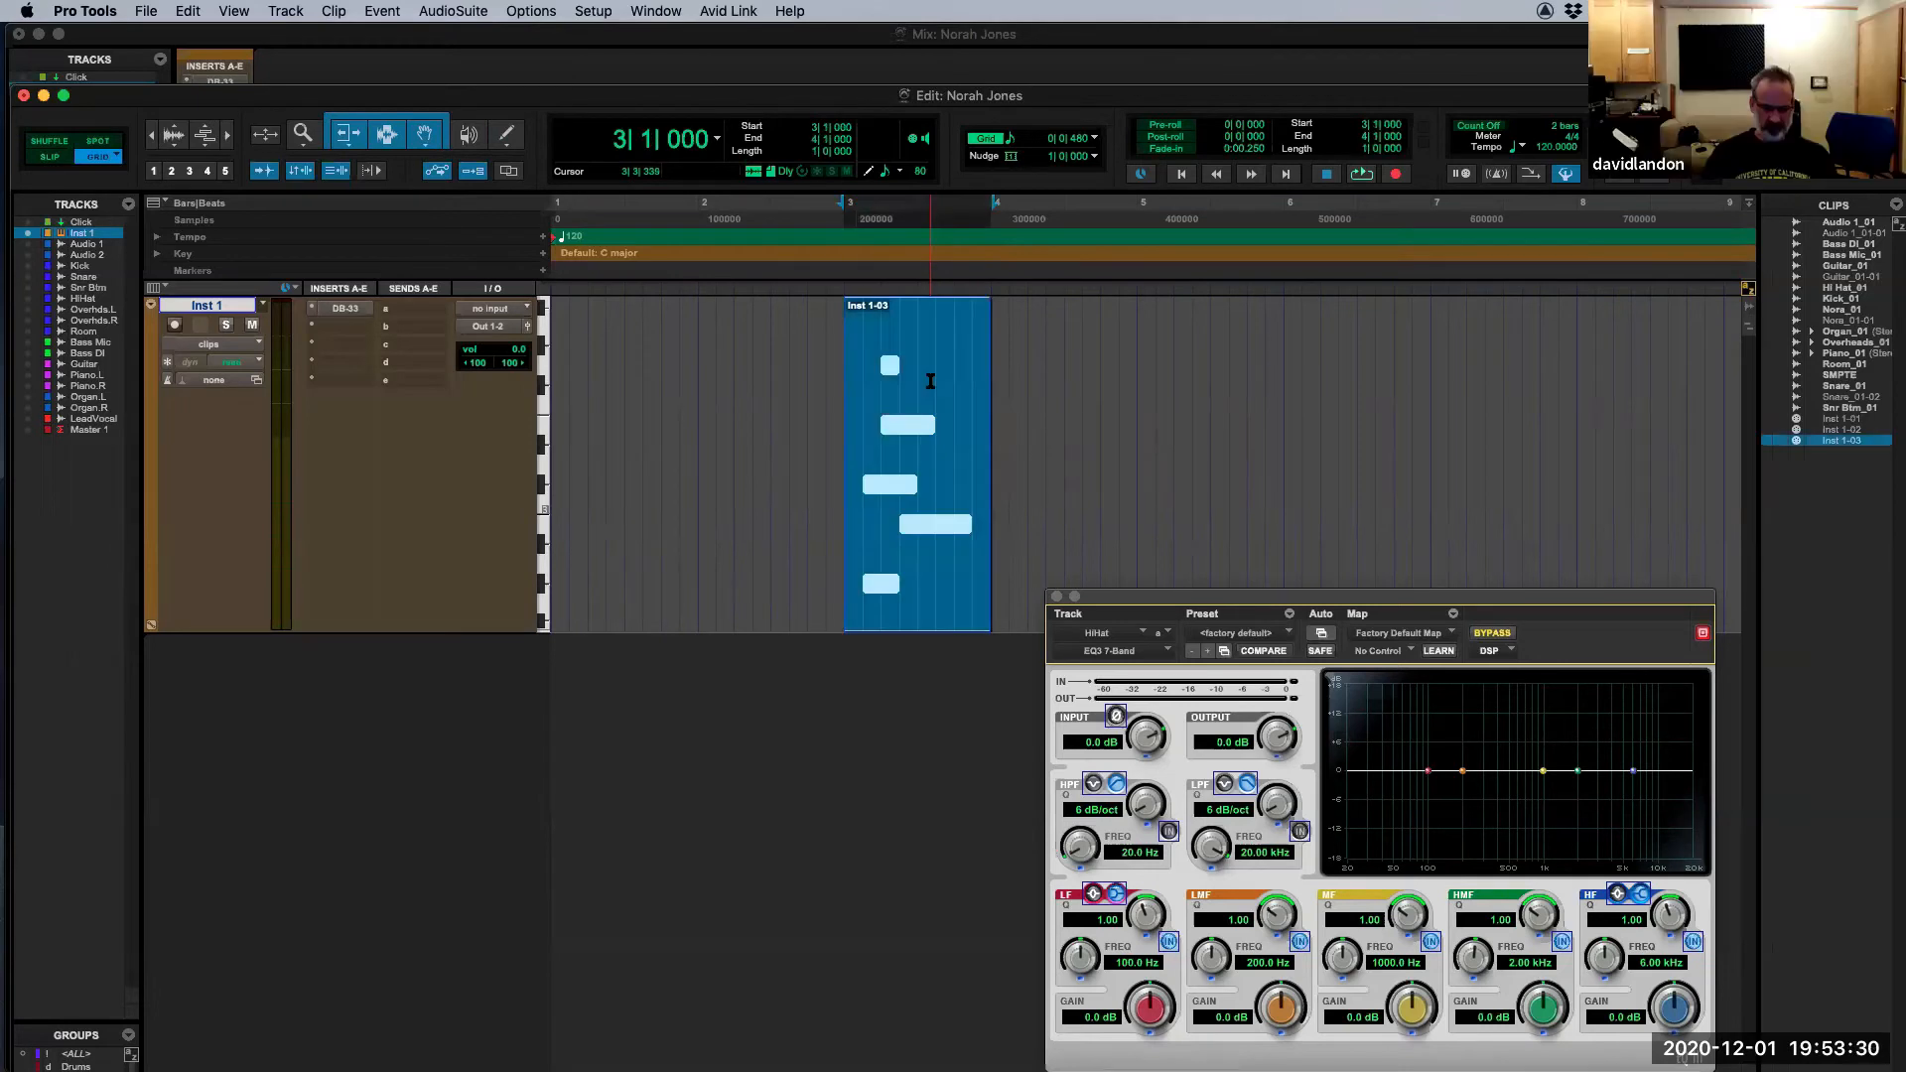
pyautogui.press('super+d')
pyautogui.press('super+d')
pyautogui.press('super+d')
pyautogui.press('super+d')
pyautogui.press('super+d')
pyautogui.press('super+d')
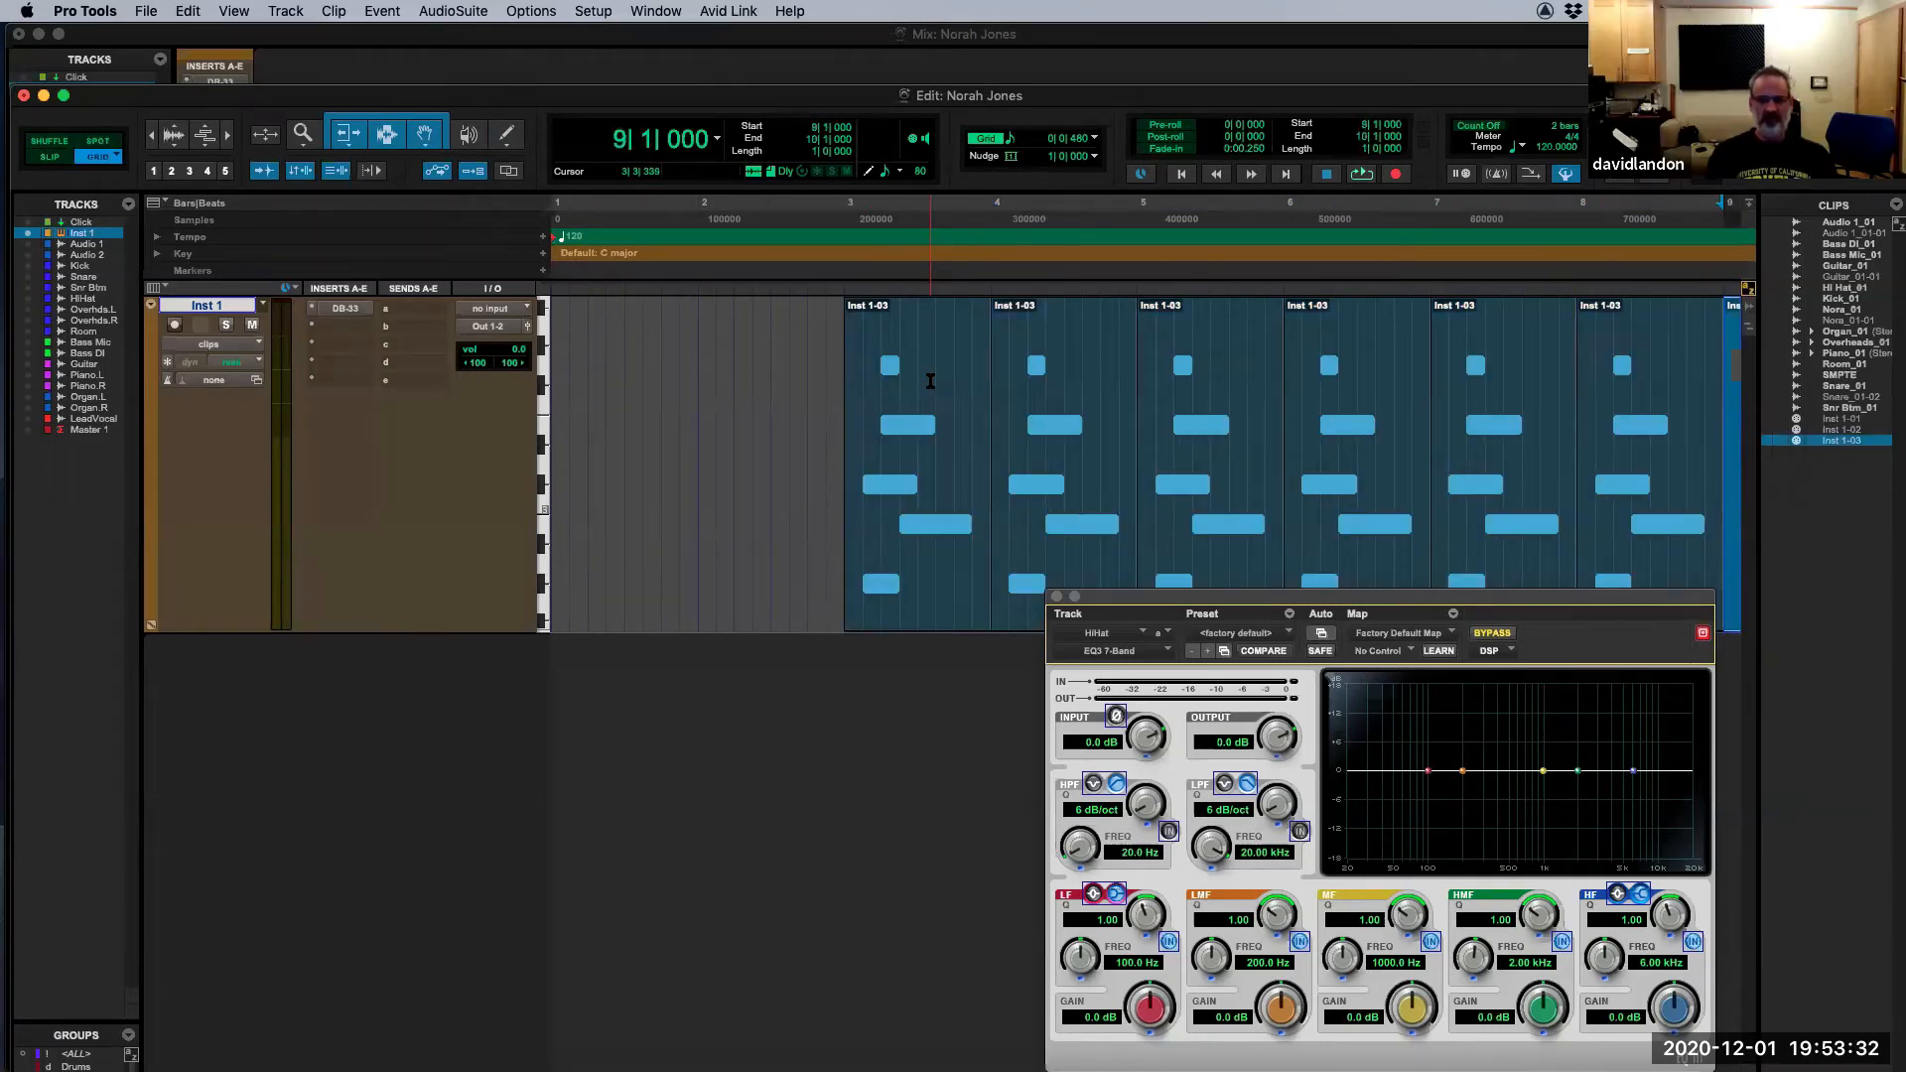
pyautogui.press('super+bracketleft')
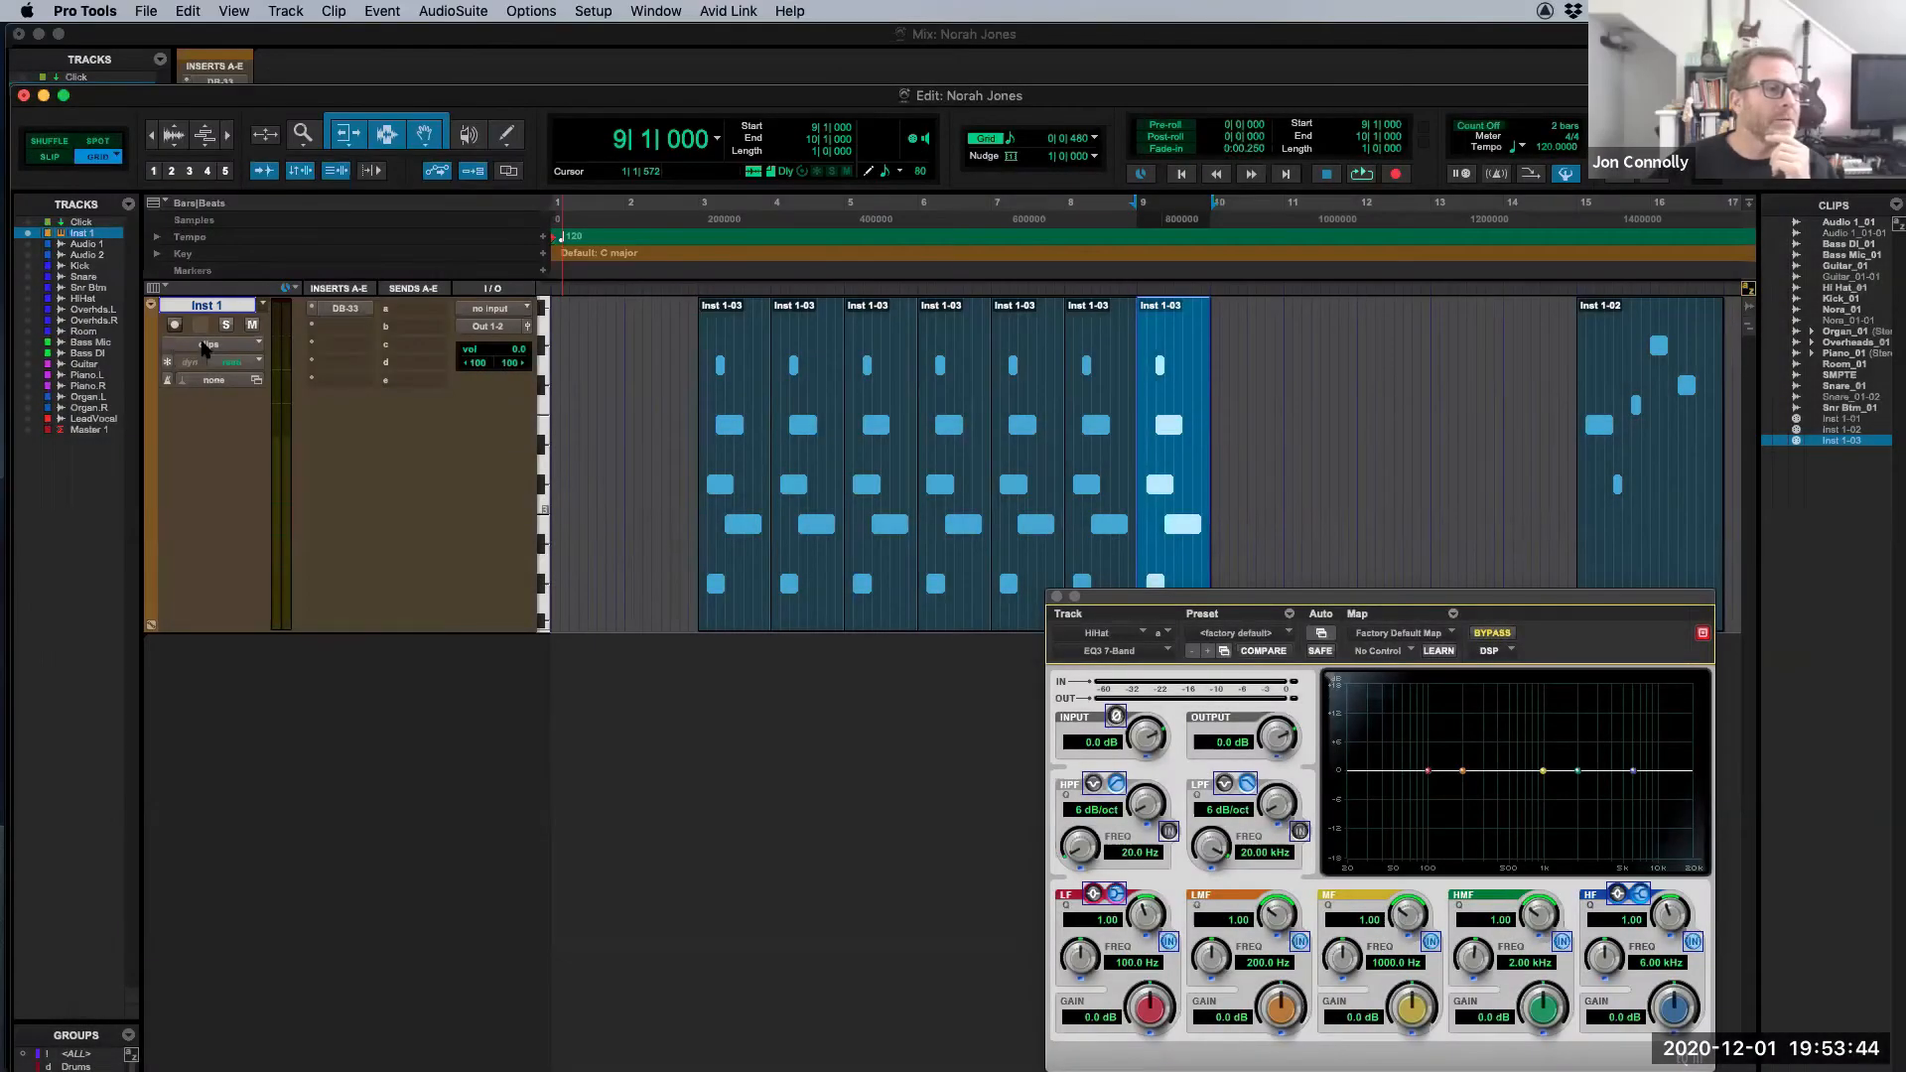
# Step: Display Inst 1 as notes and, with Mirrored MIDI Editing on, draw an F#3 note at 3|2|000 in the first clip
pyautogui.click(198, 345)
pyautogui.click(200, 362)
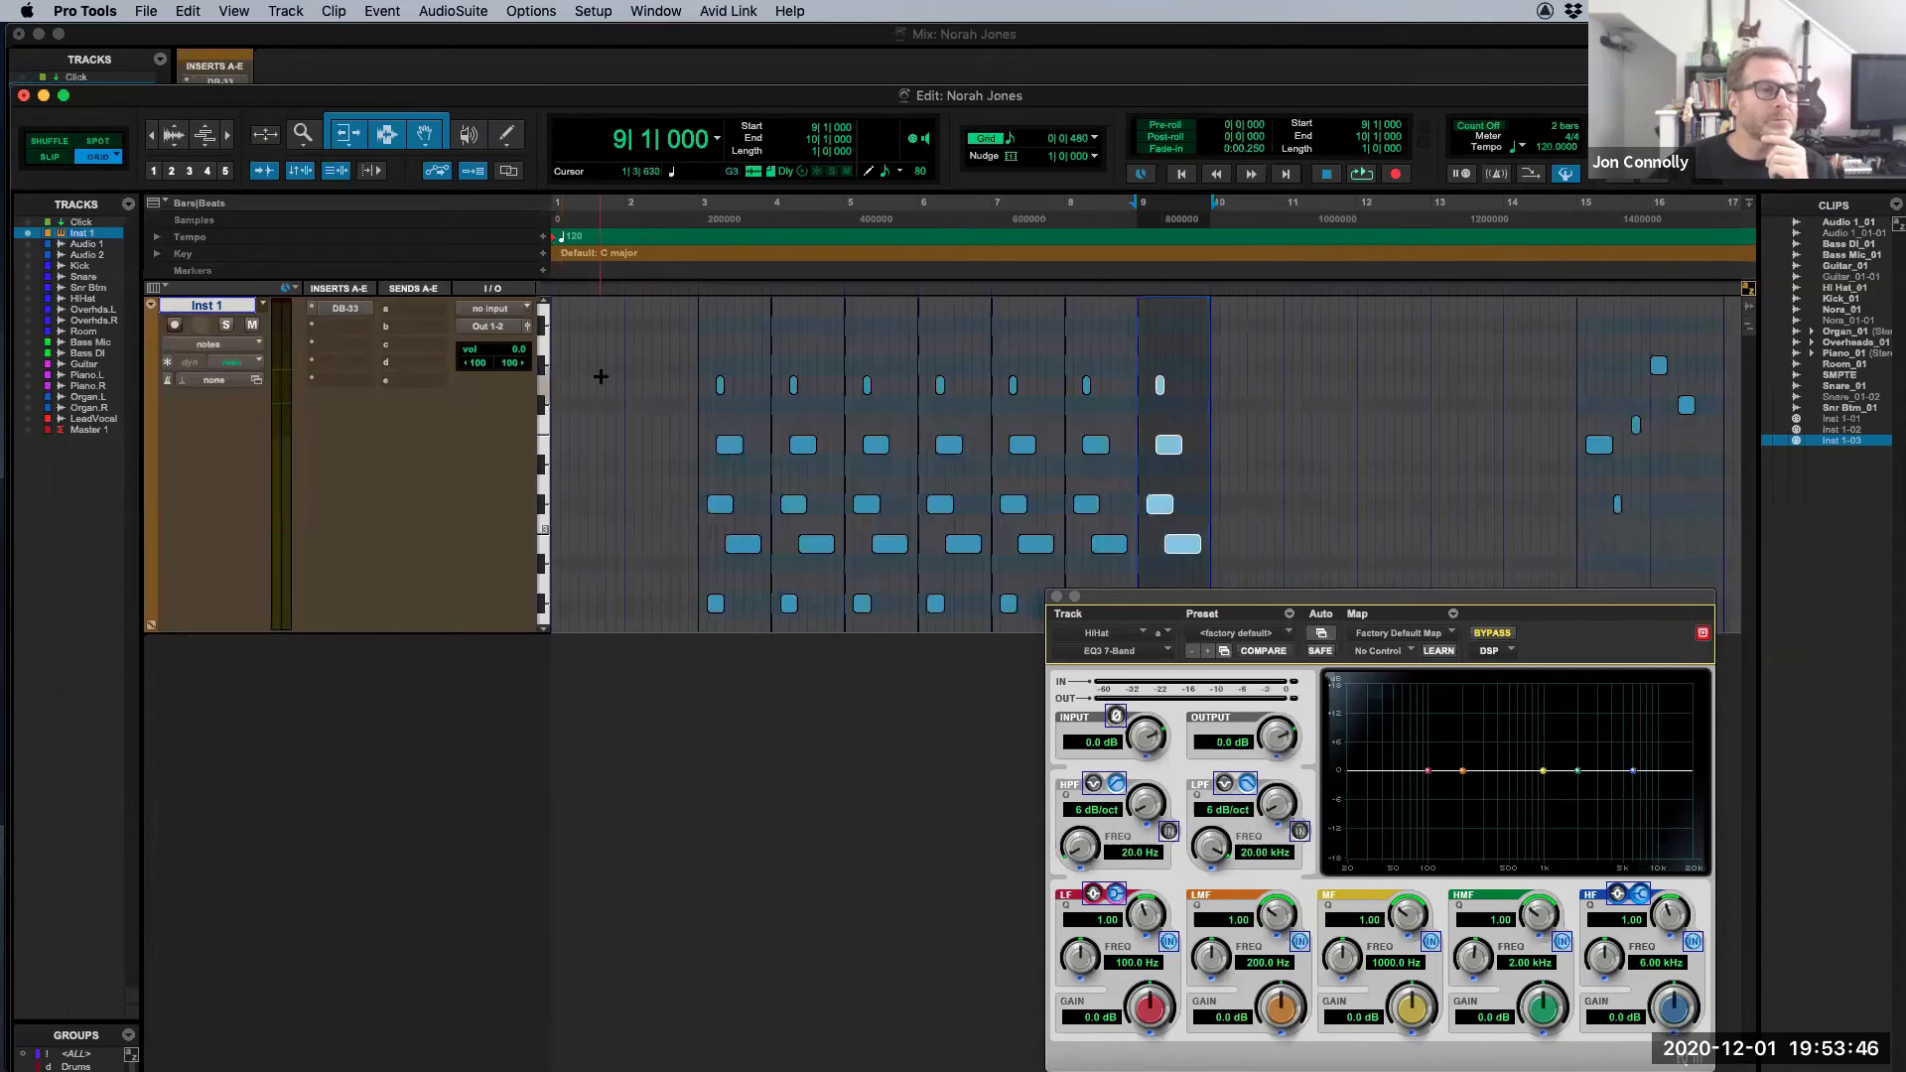
pyautogui.click(504, 142)
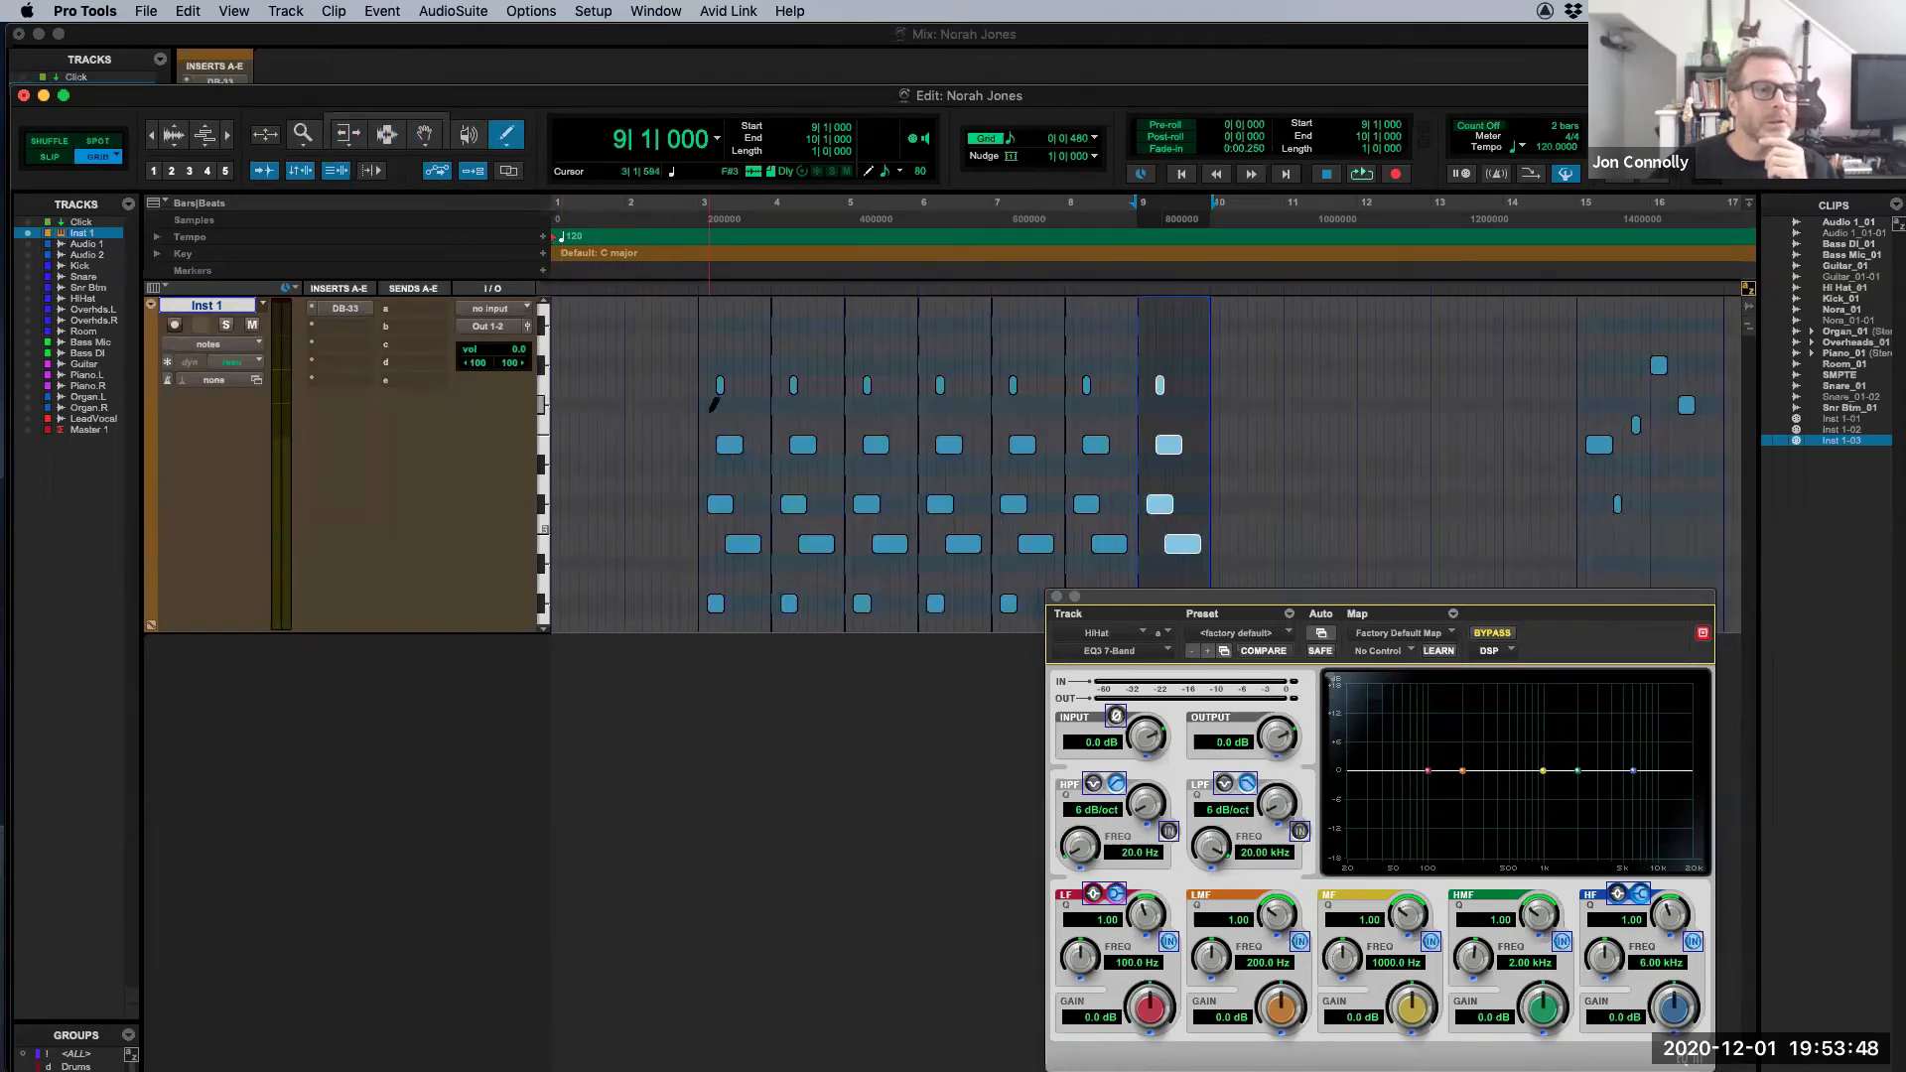
pyautogui.moveTo(720, 405); pyautogui.dragTo(744, 414)
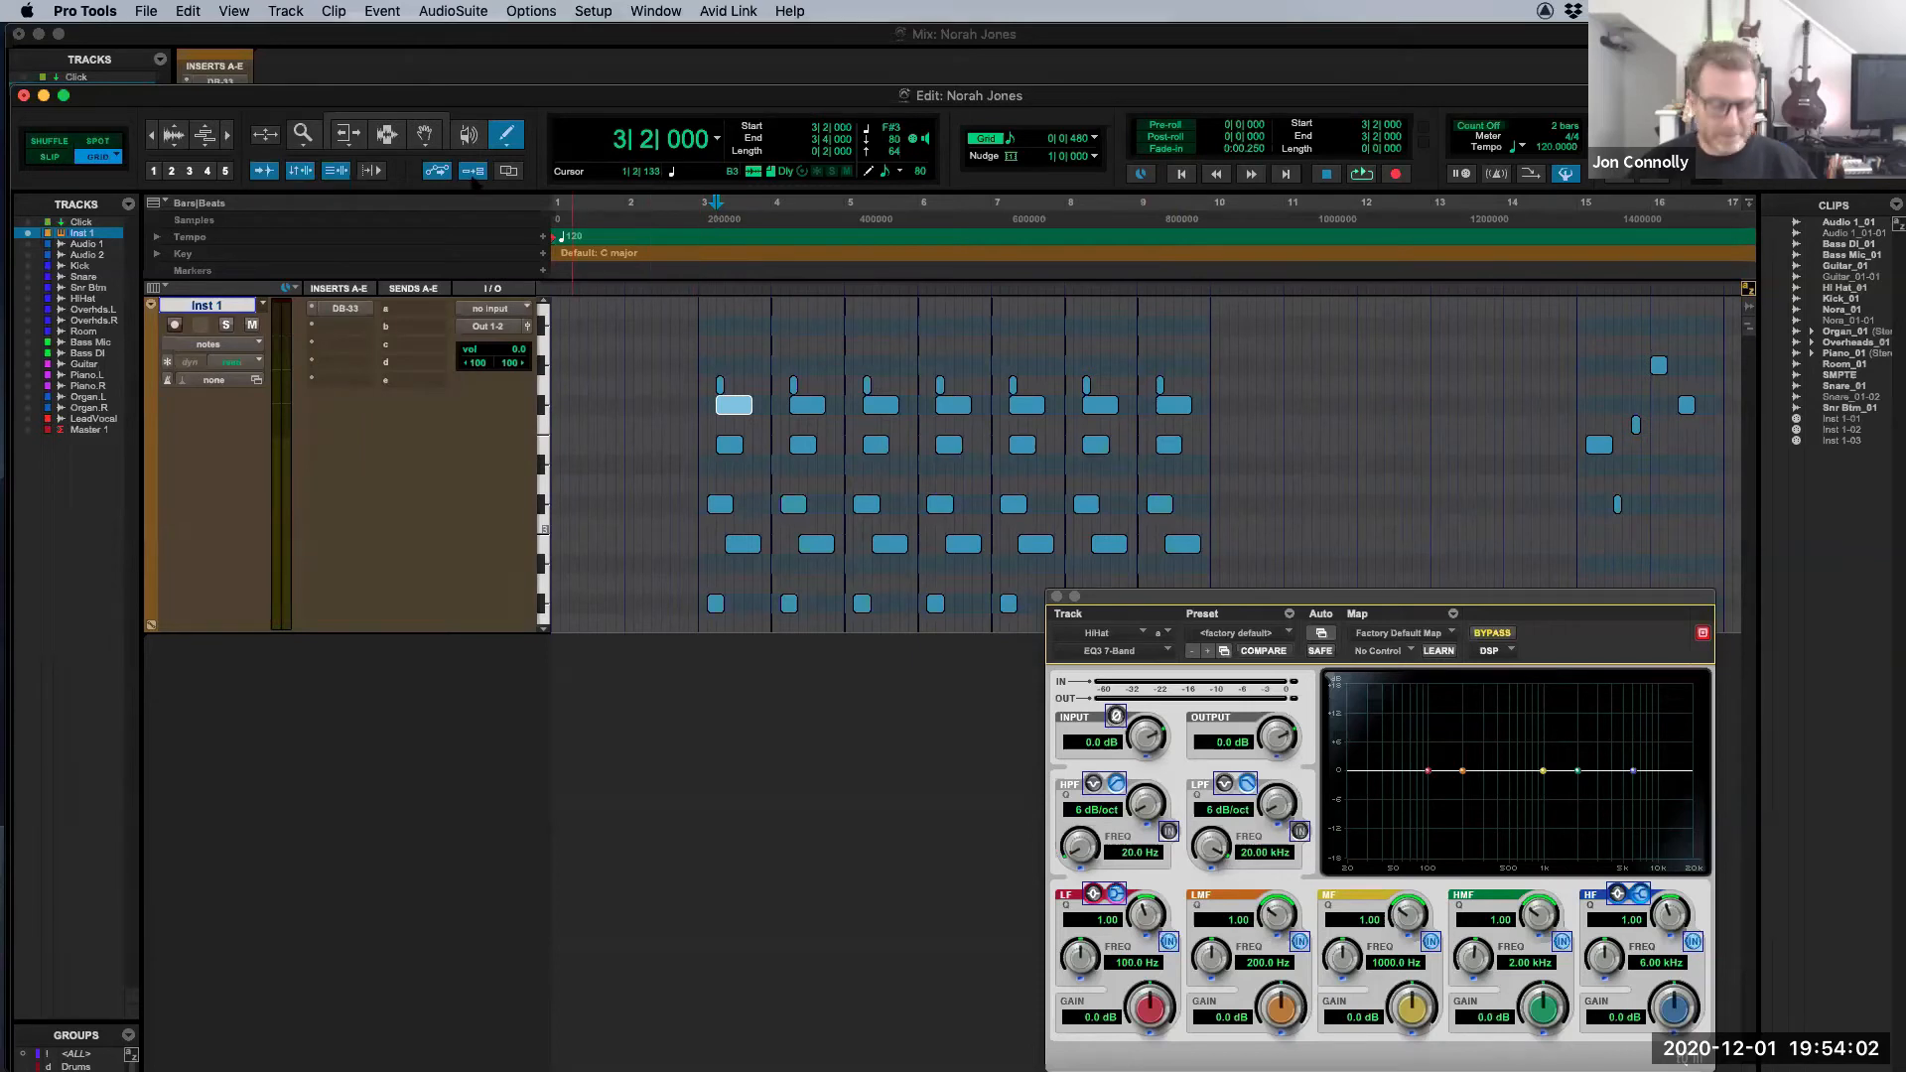
# Step: Undo the mirrored note and, with Mirrored MIDI Editing off, draw an F#3 note from 3|1|000 to 3|3|480
pyautogui.press('super+z')
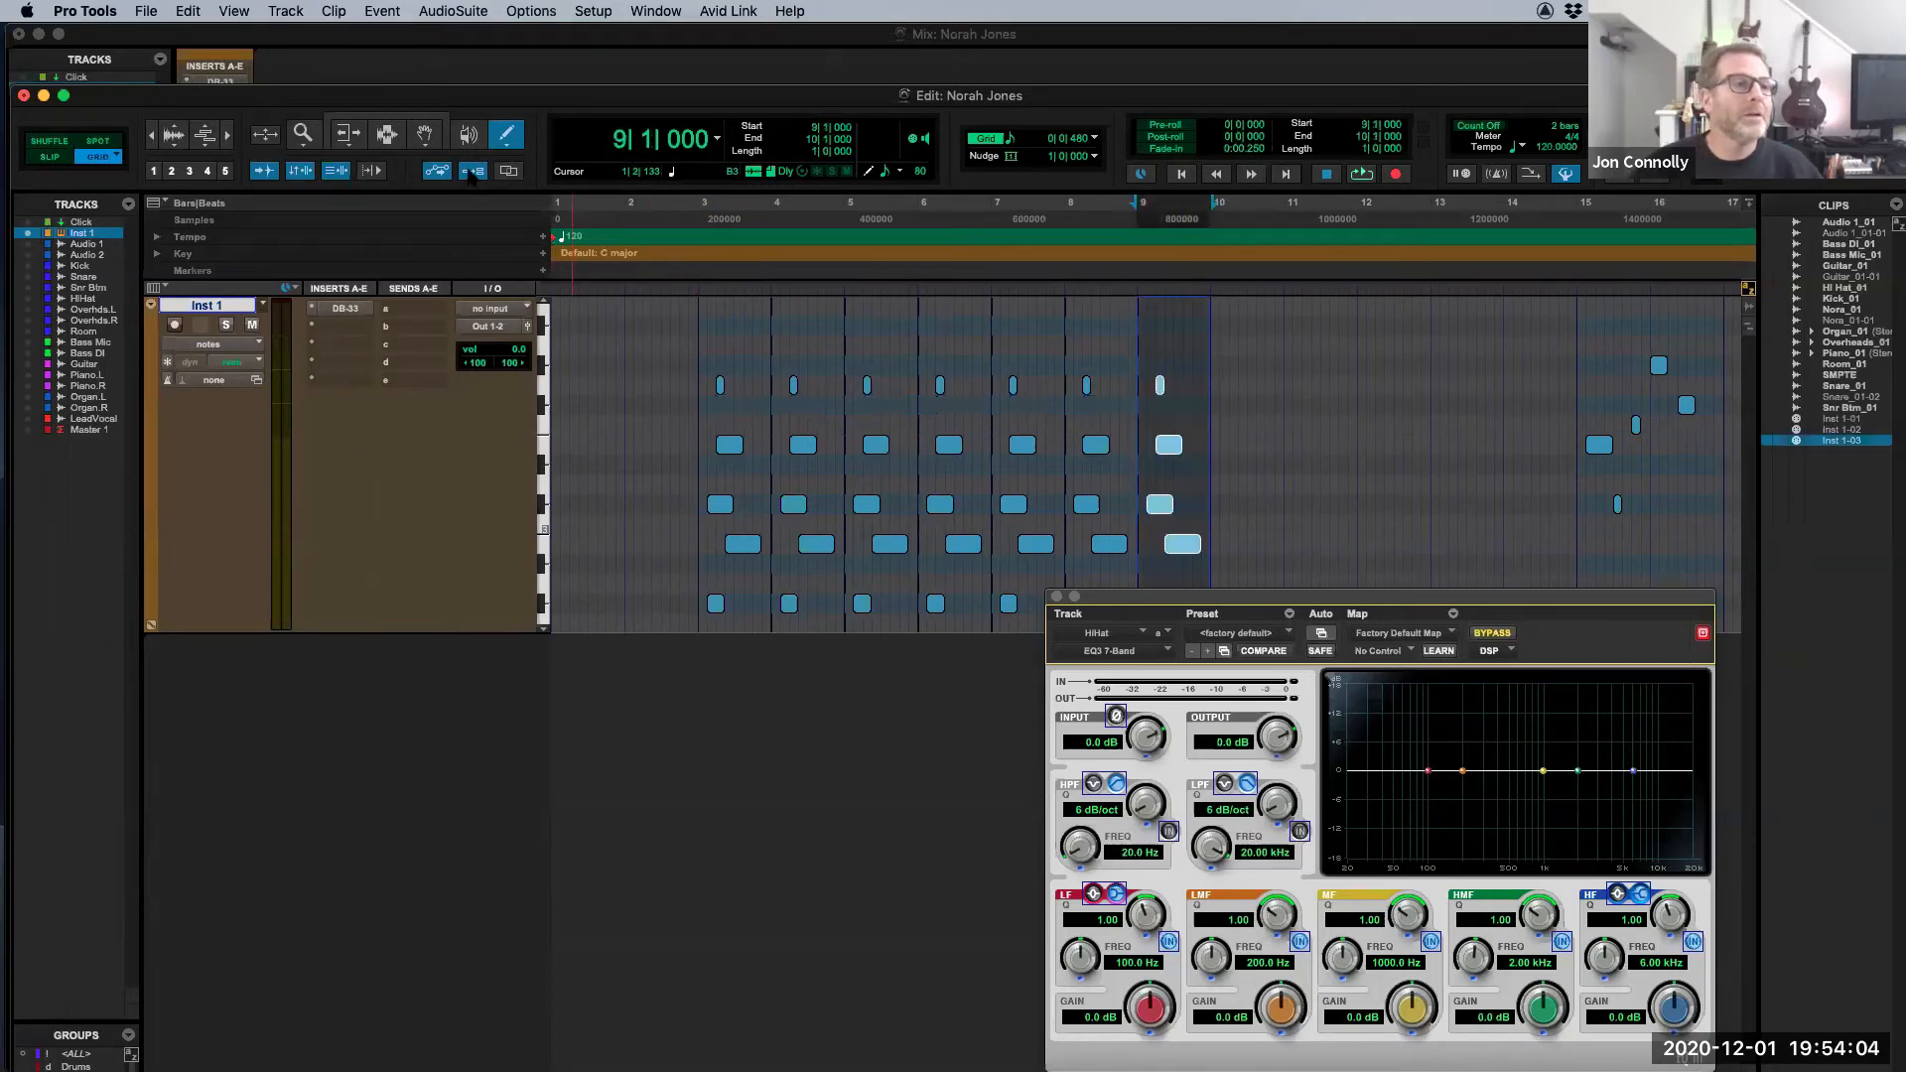
pyautogui.click(707, 405)
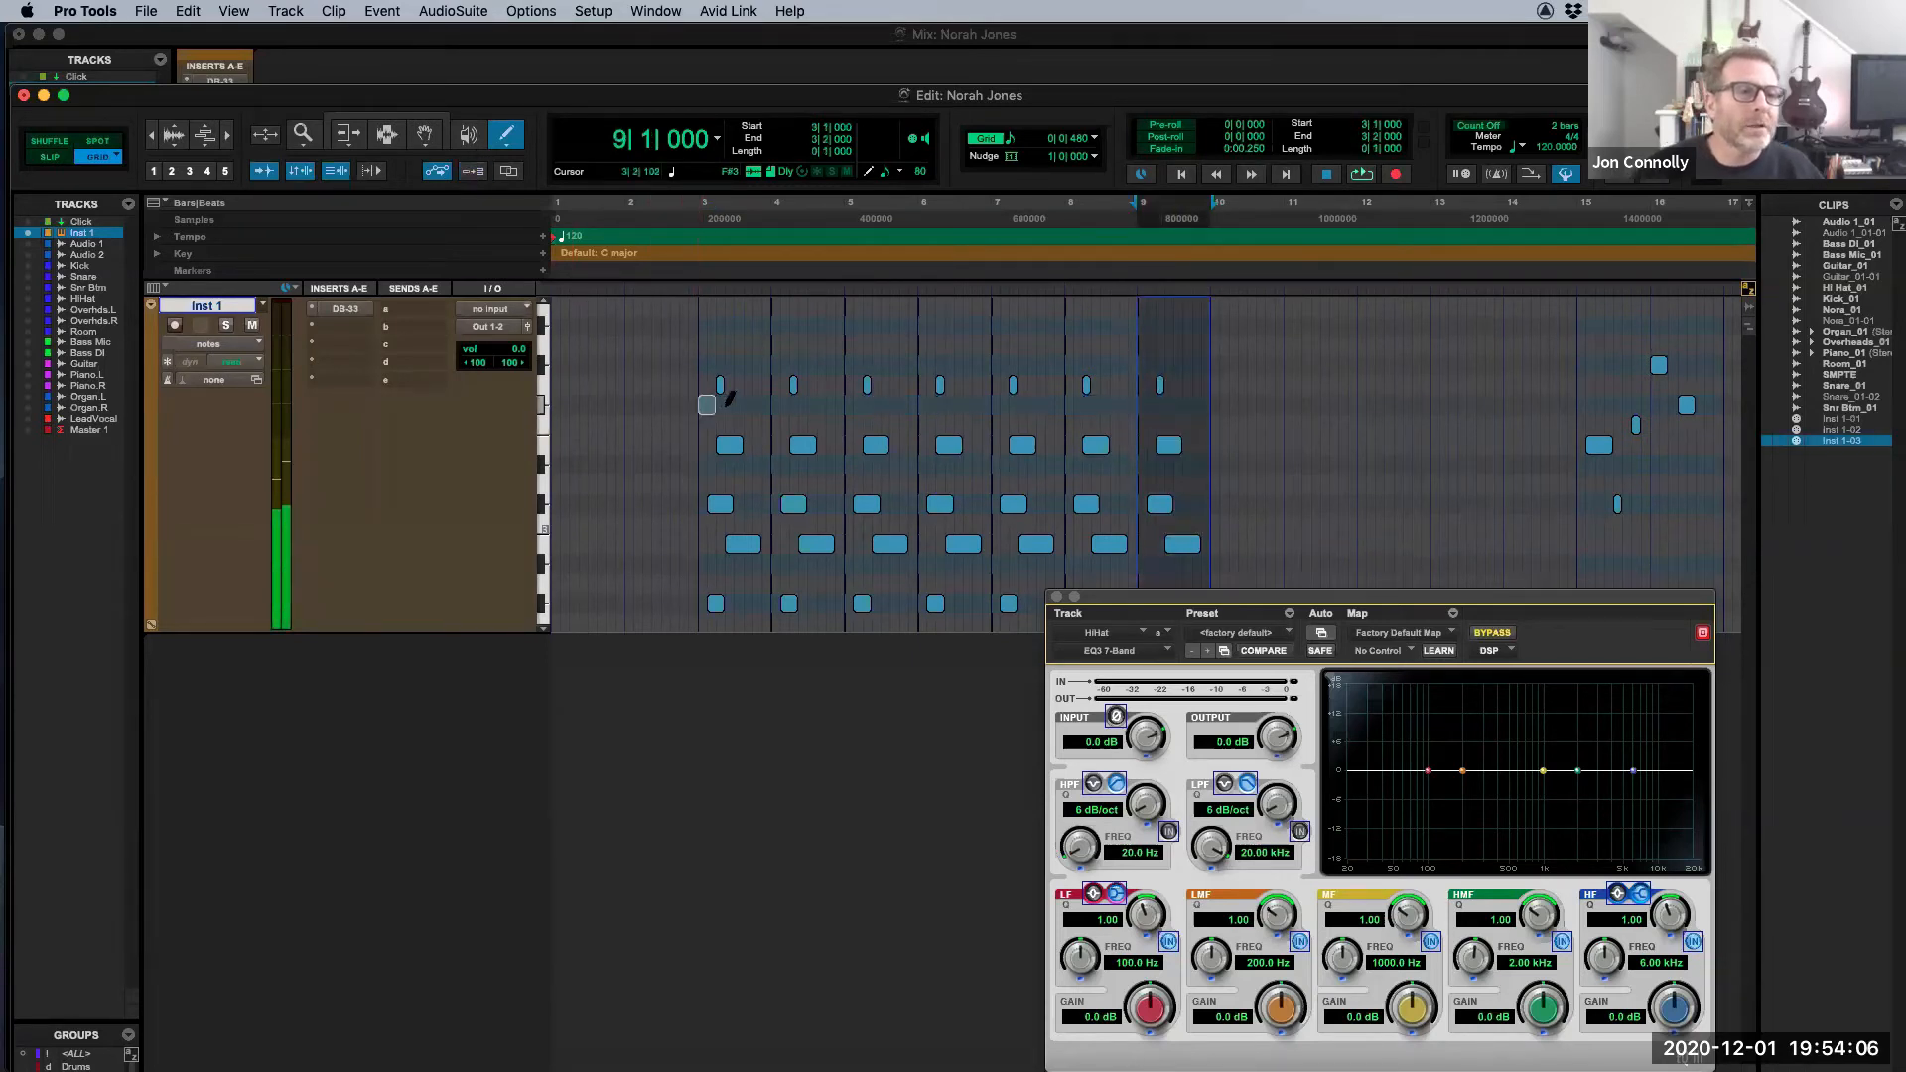
pyautogui.moveTo(728, 403); pyautogui.dragTo(745, 403)
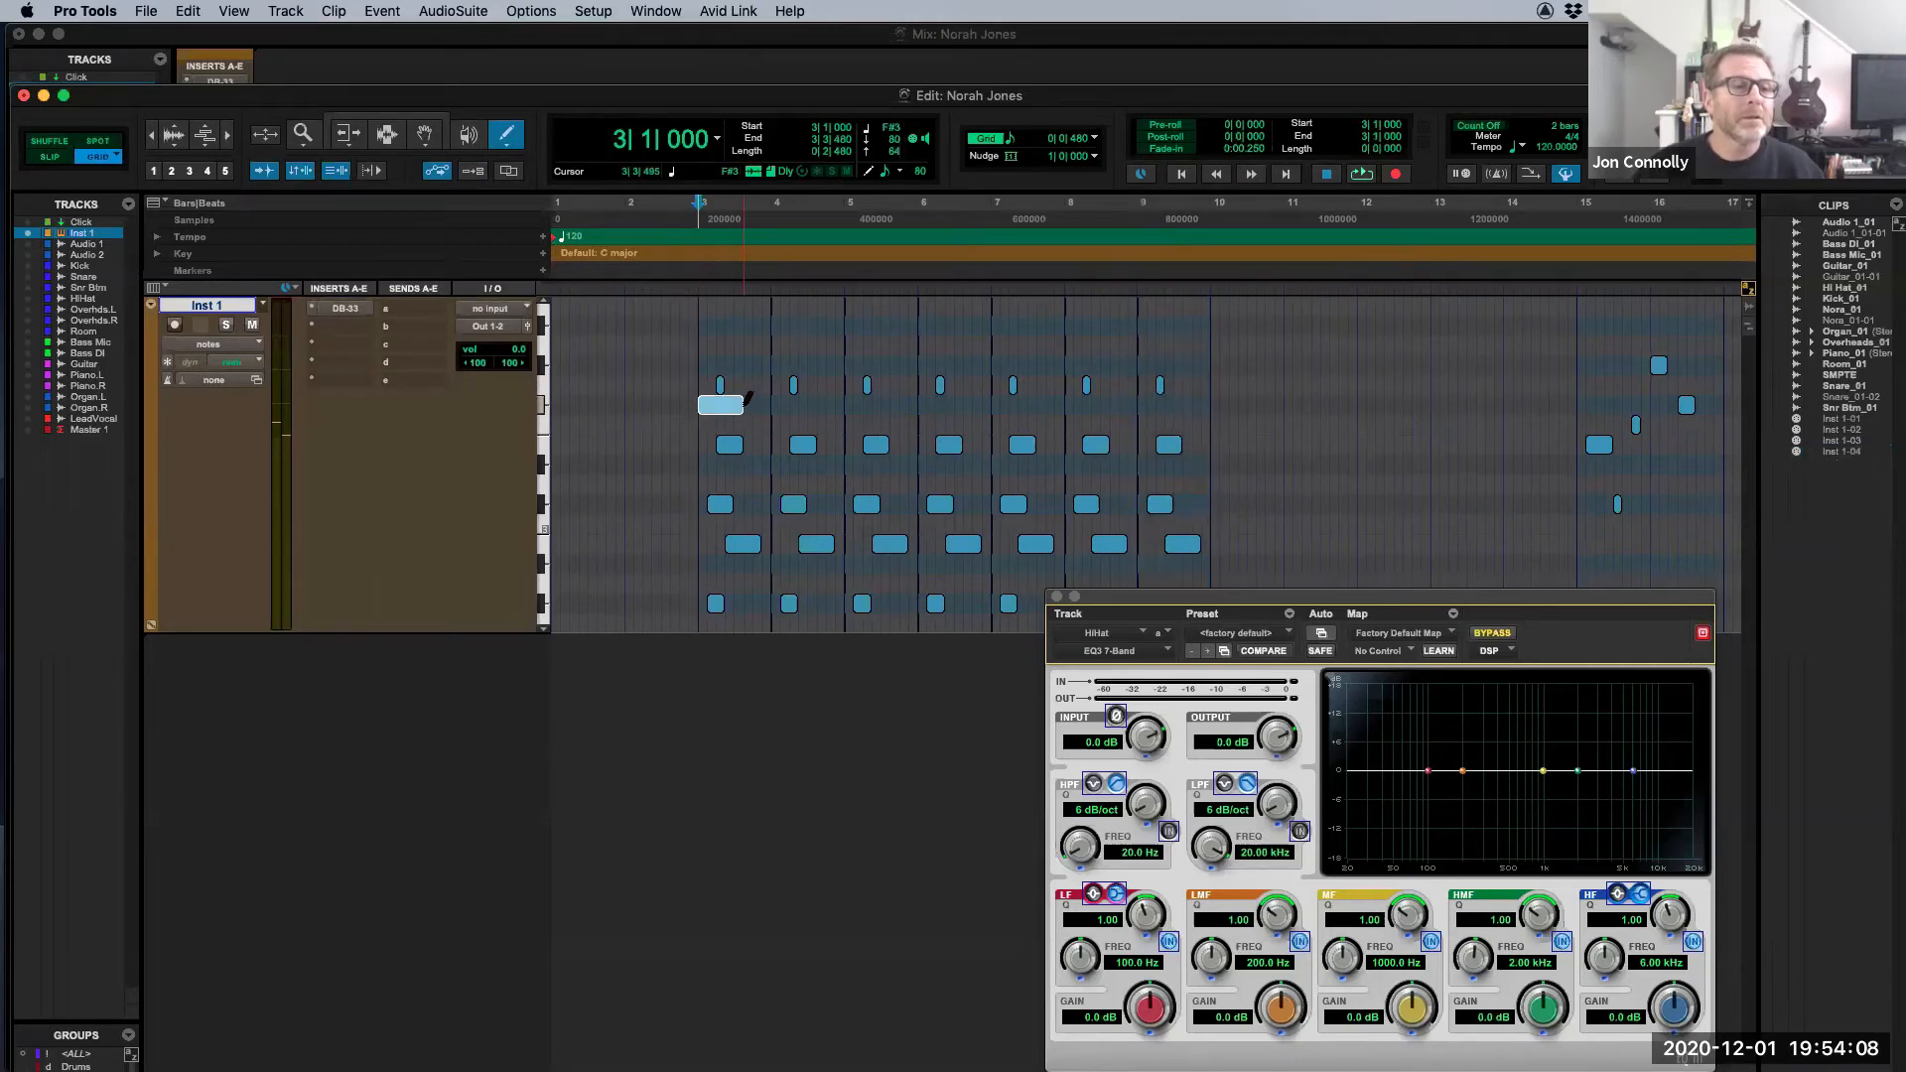
# Step: Turn Mirrored MIDI Editing back on and display Inst 1 as clips with an enlarged velocity lane below
pyautogui.click(472, 171)
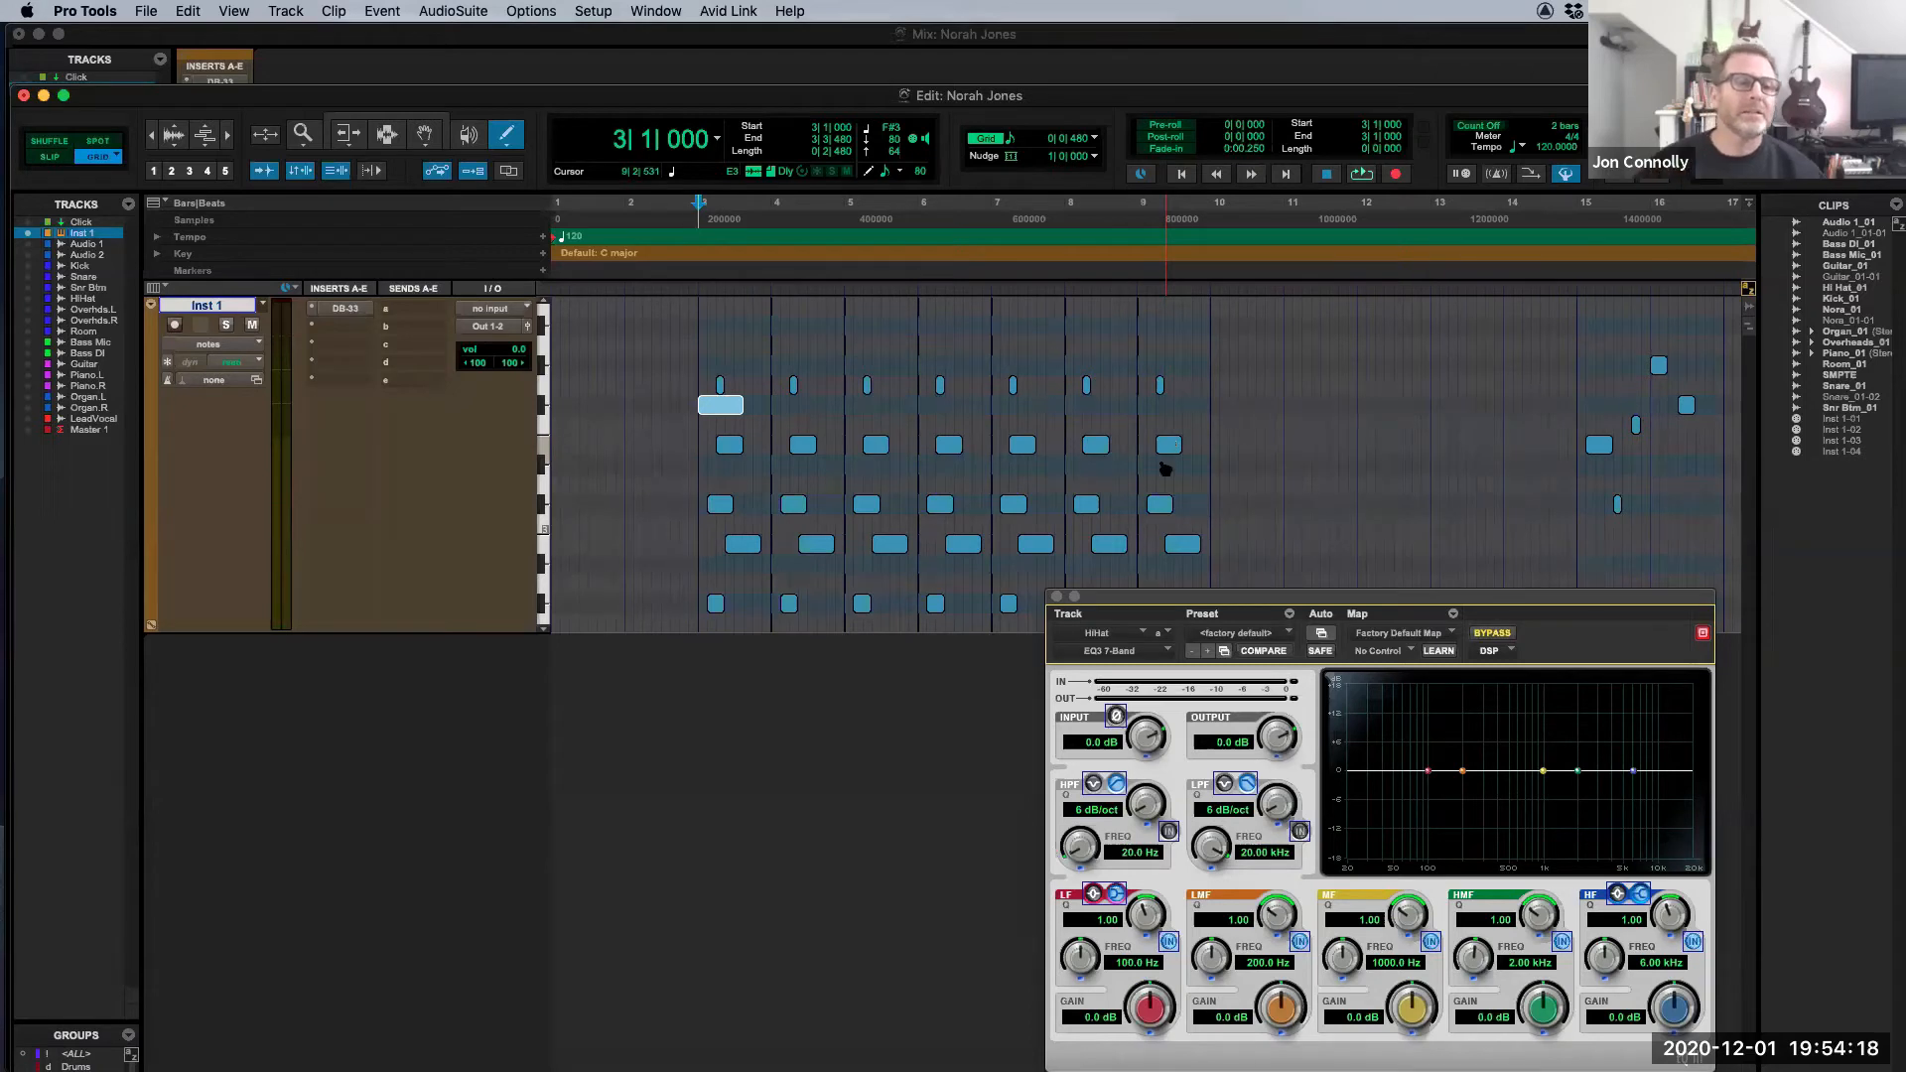
pyautogui.click(214, 346)
pyautogui.click(216, 328)
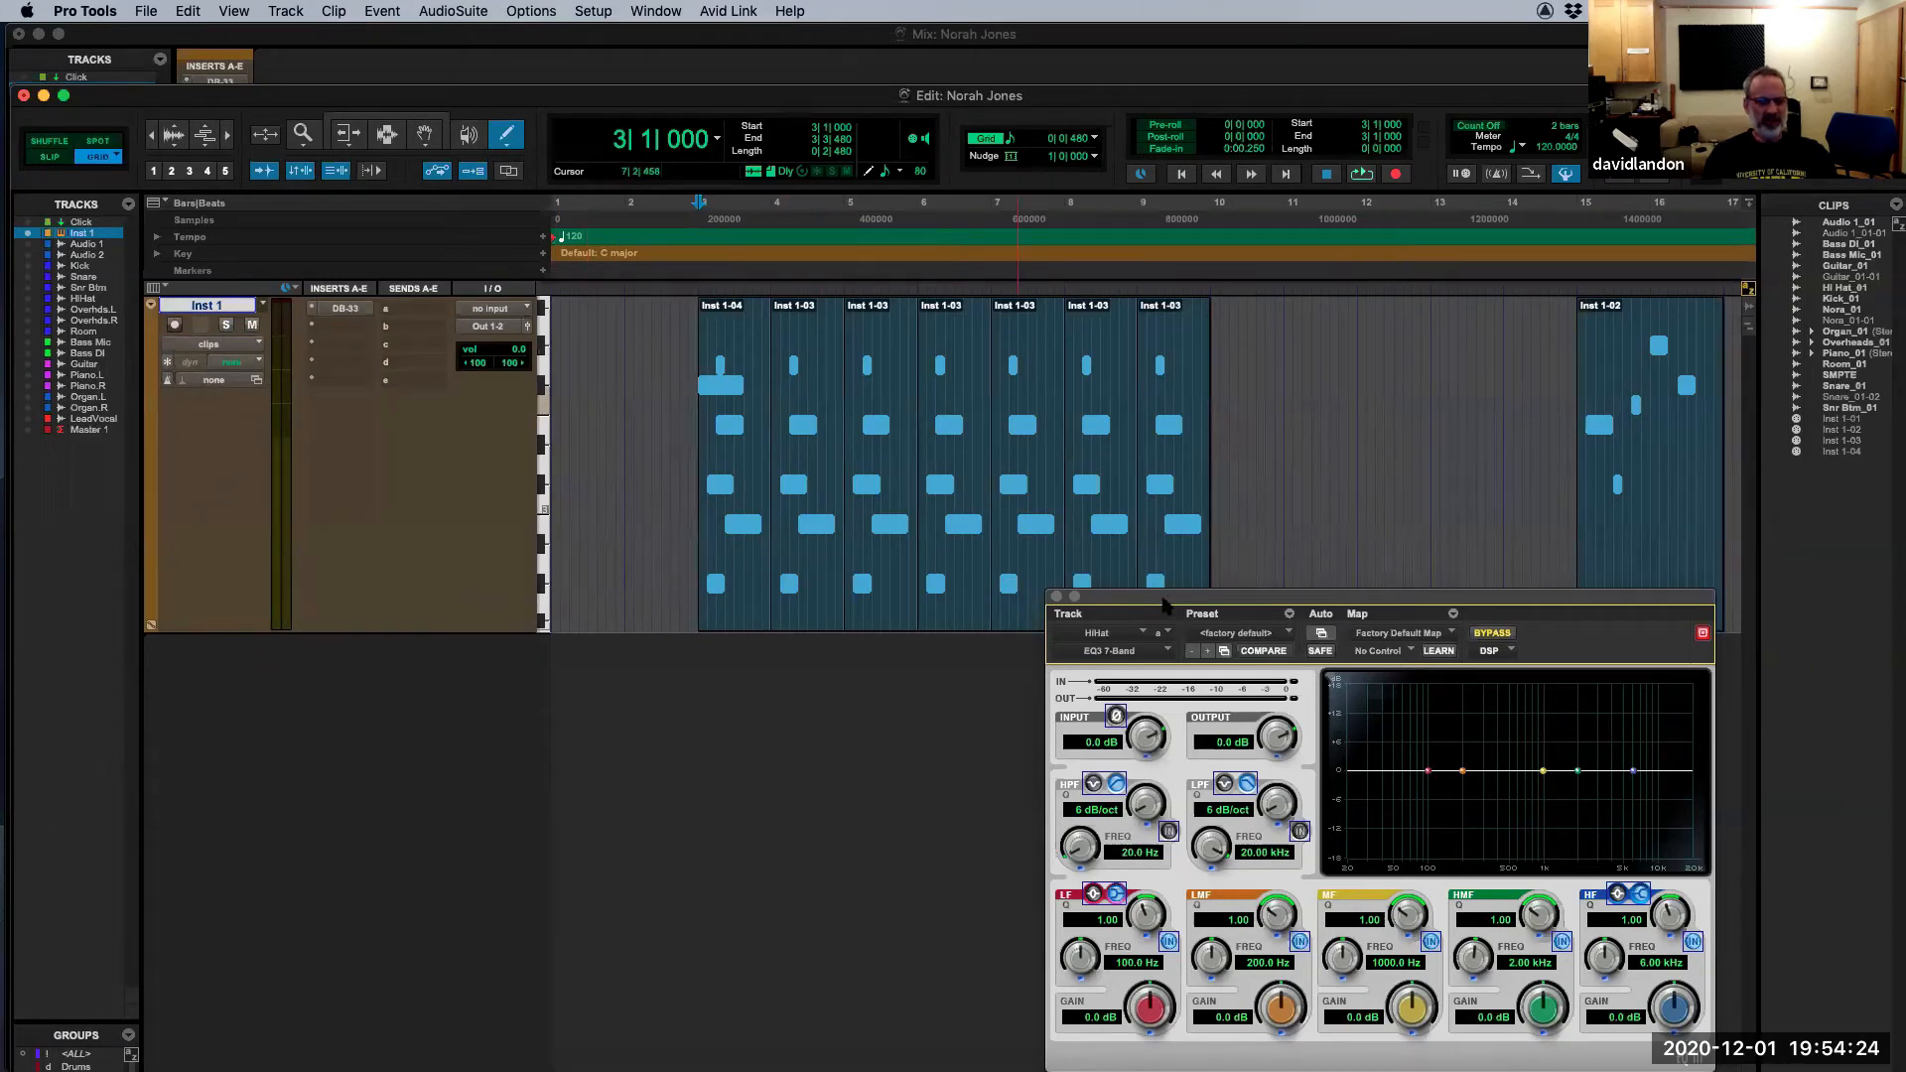
pyautogui.moveTo(1170, 603); pyautogui.dragTo(1220, 805)
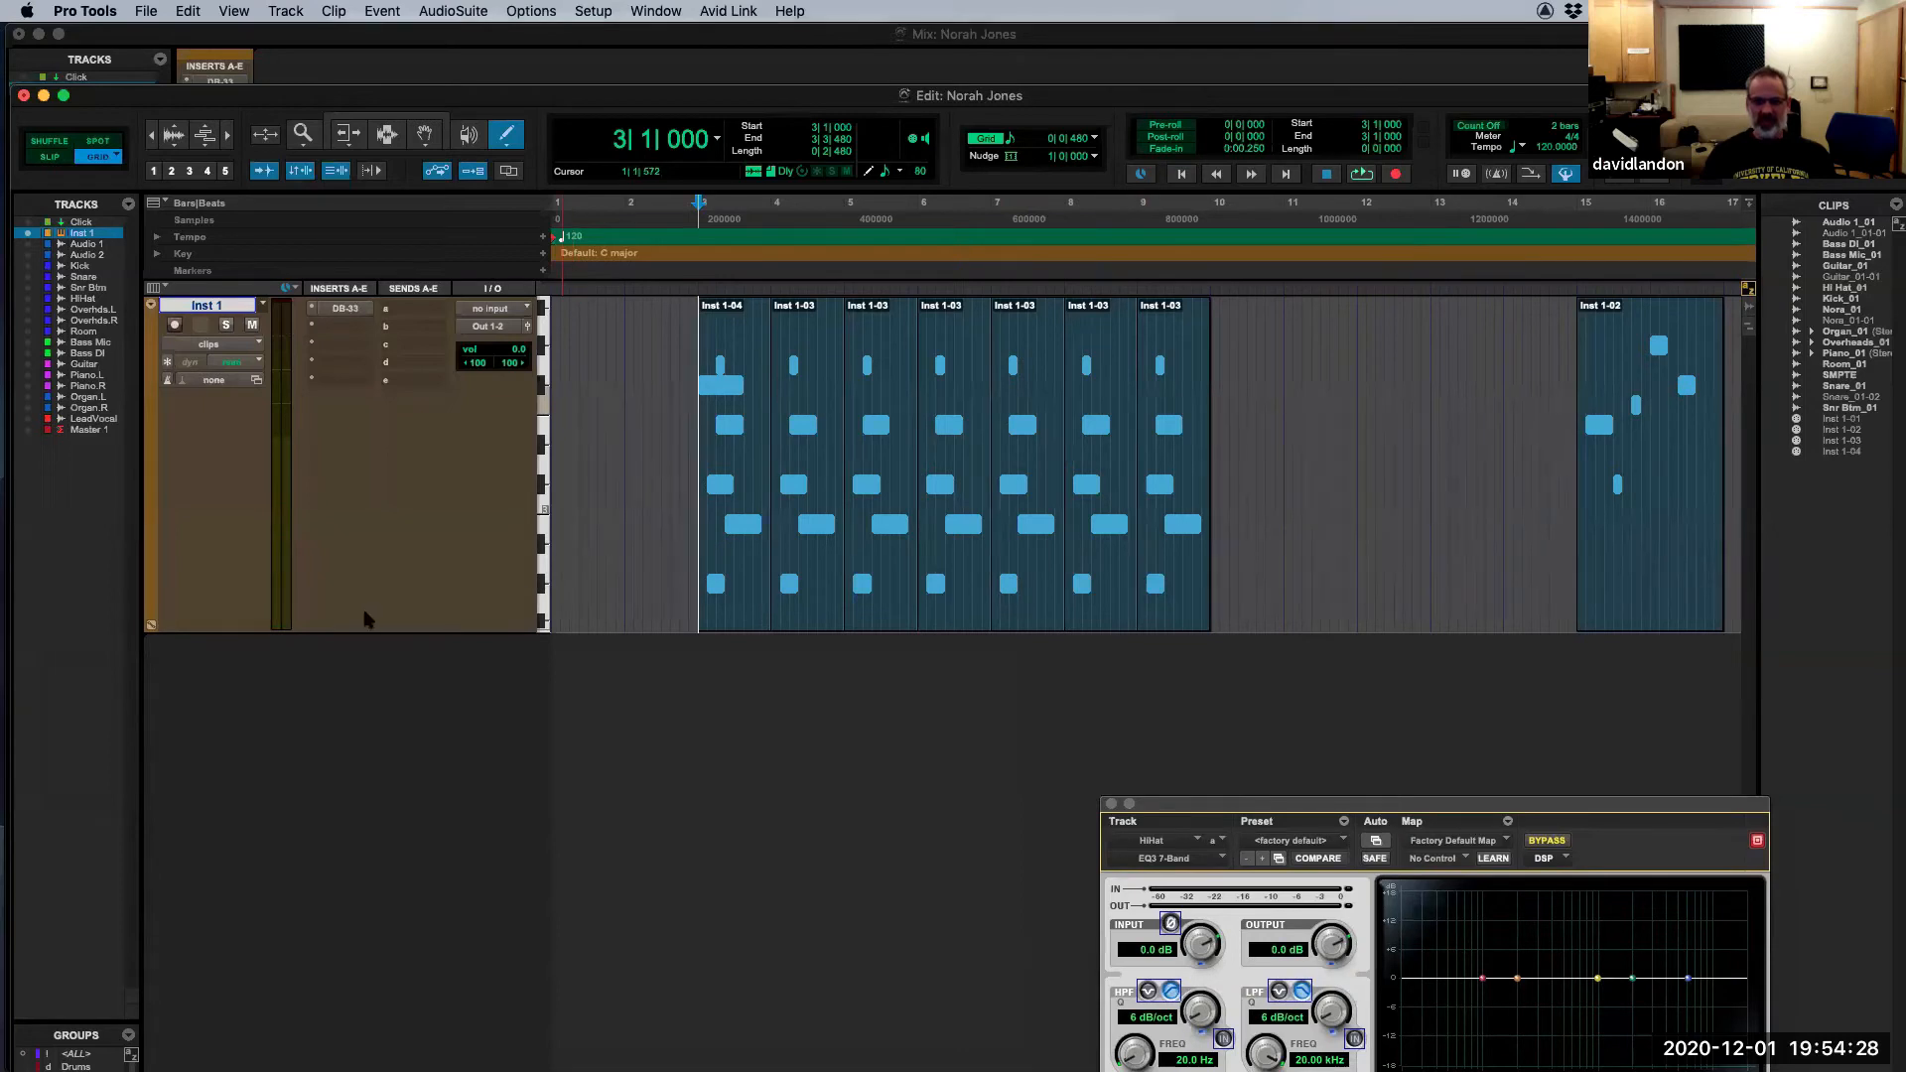
pyautogui.moveTo(149, 627); pyautogui.dragTo(204, 822)
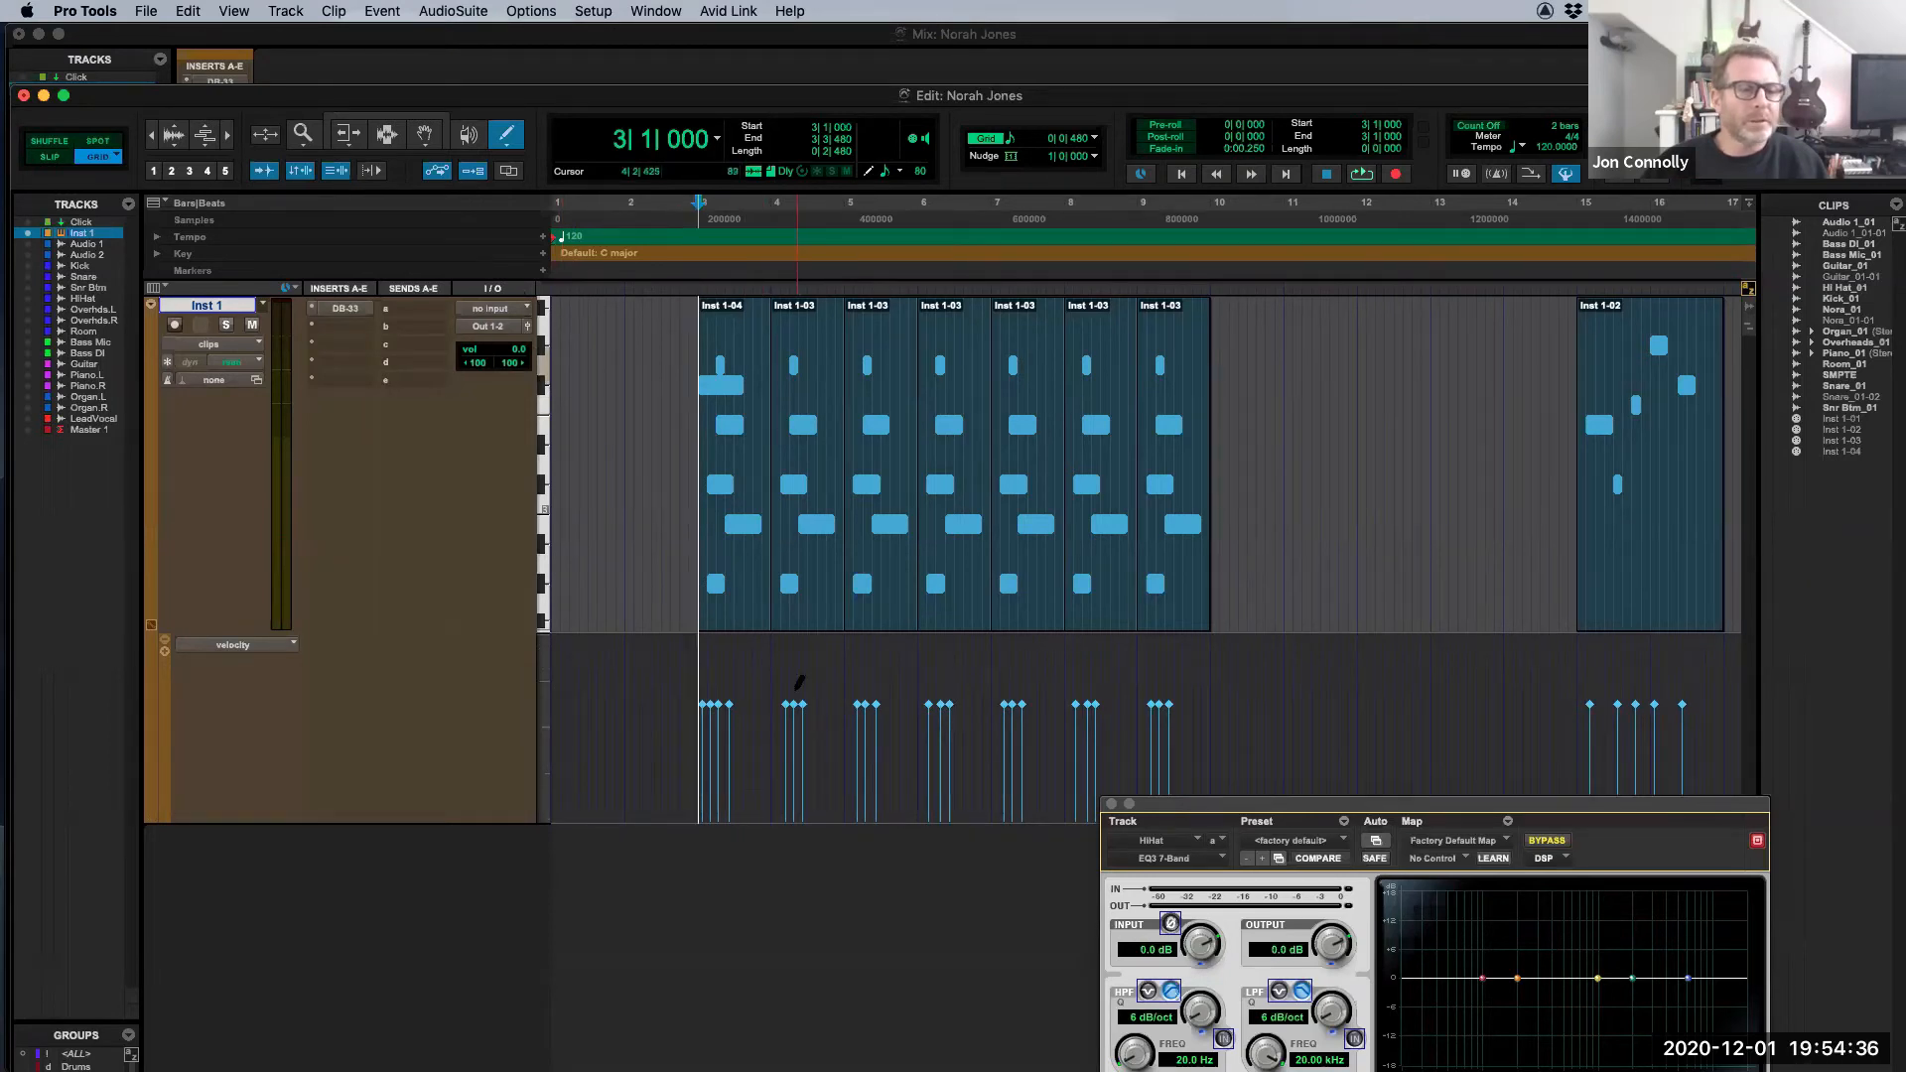
# Step: Raise the velocity of the note at 4|2|000 to about 99 and lower that of the note at 6|2|480 to about 60
pyautogui.click(794, 707)
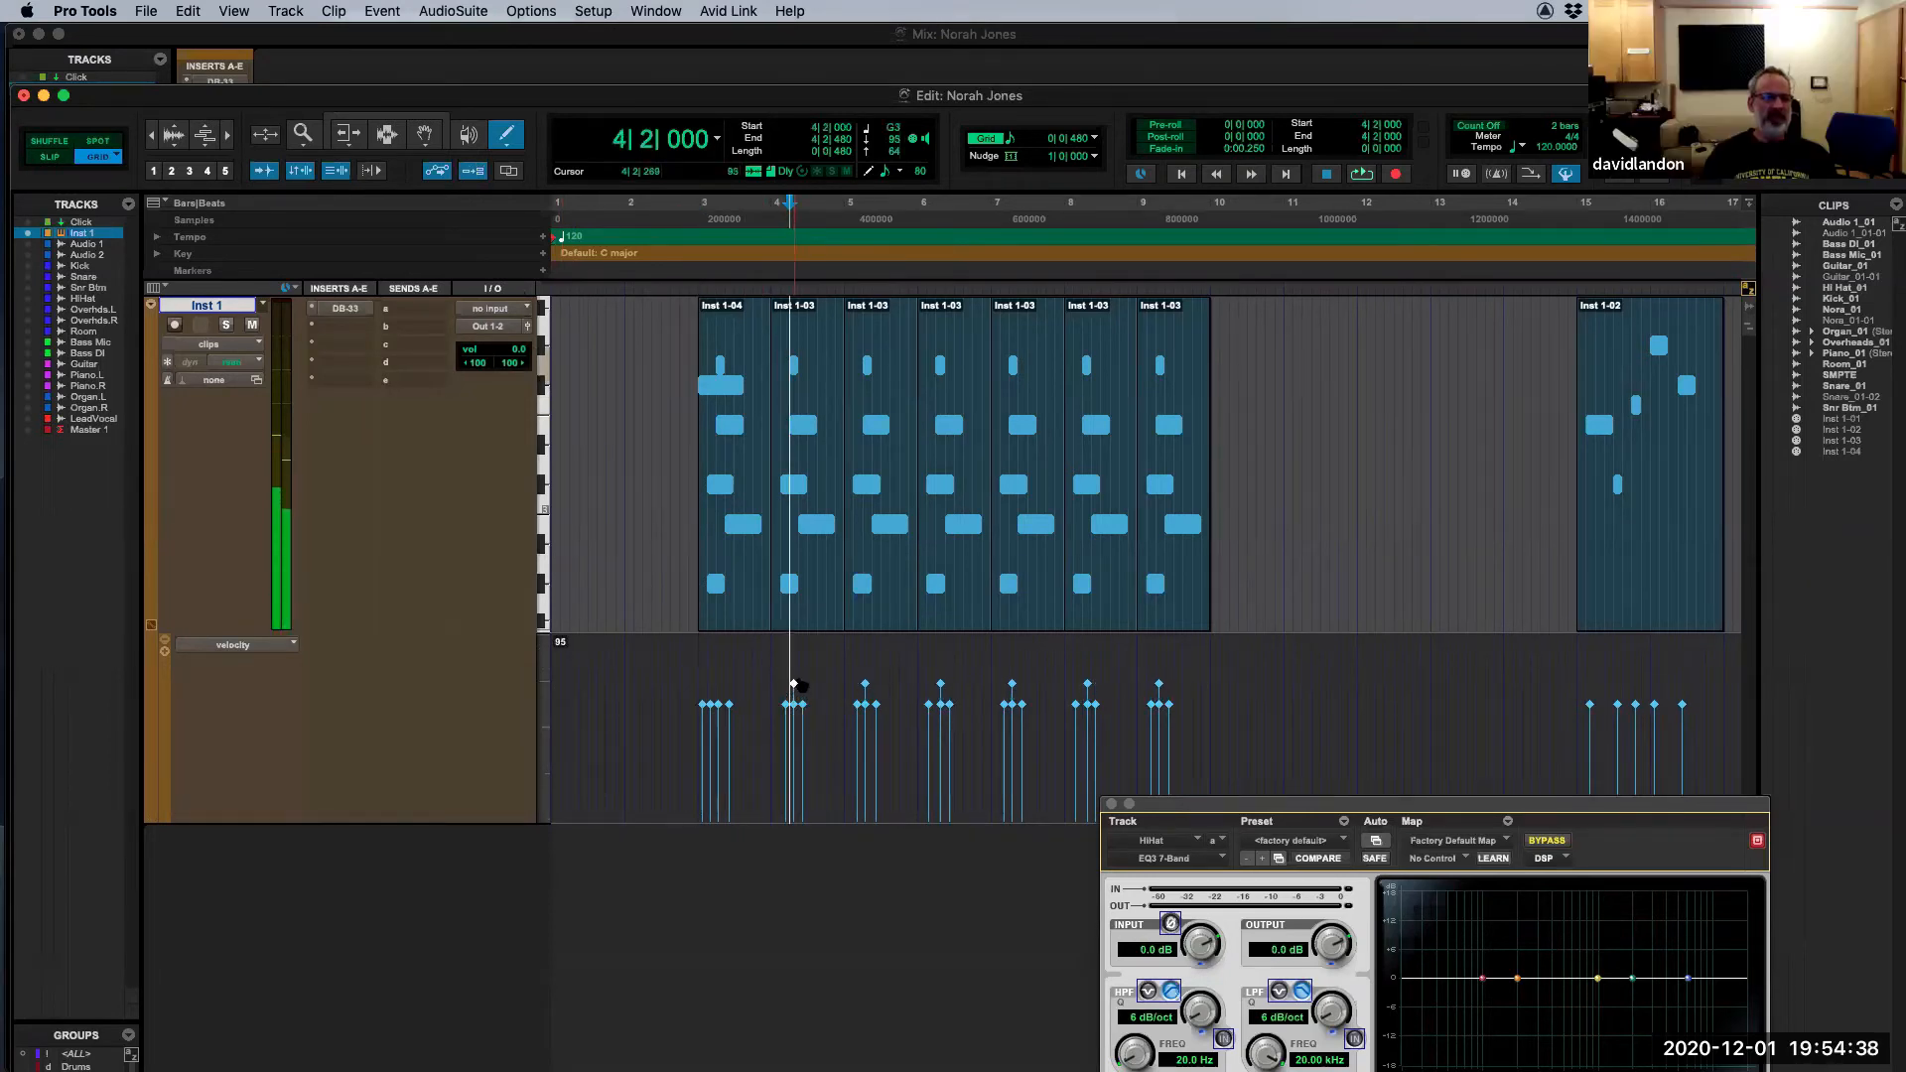
pyautogui.moveTo(794, 707); pyautogui.dragTo(795, 677)
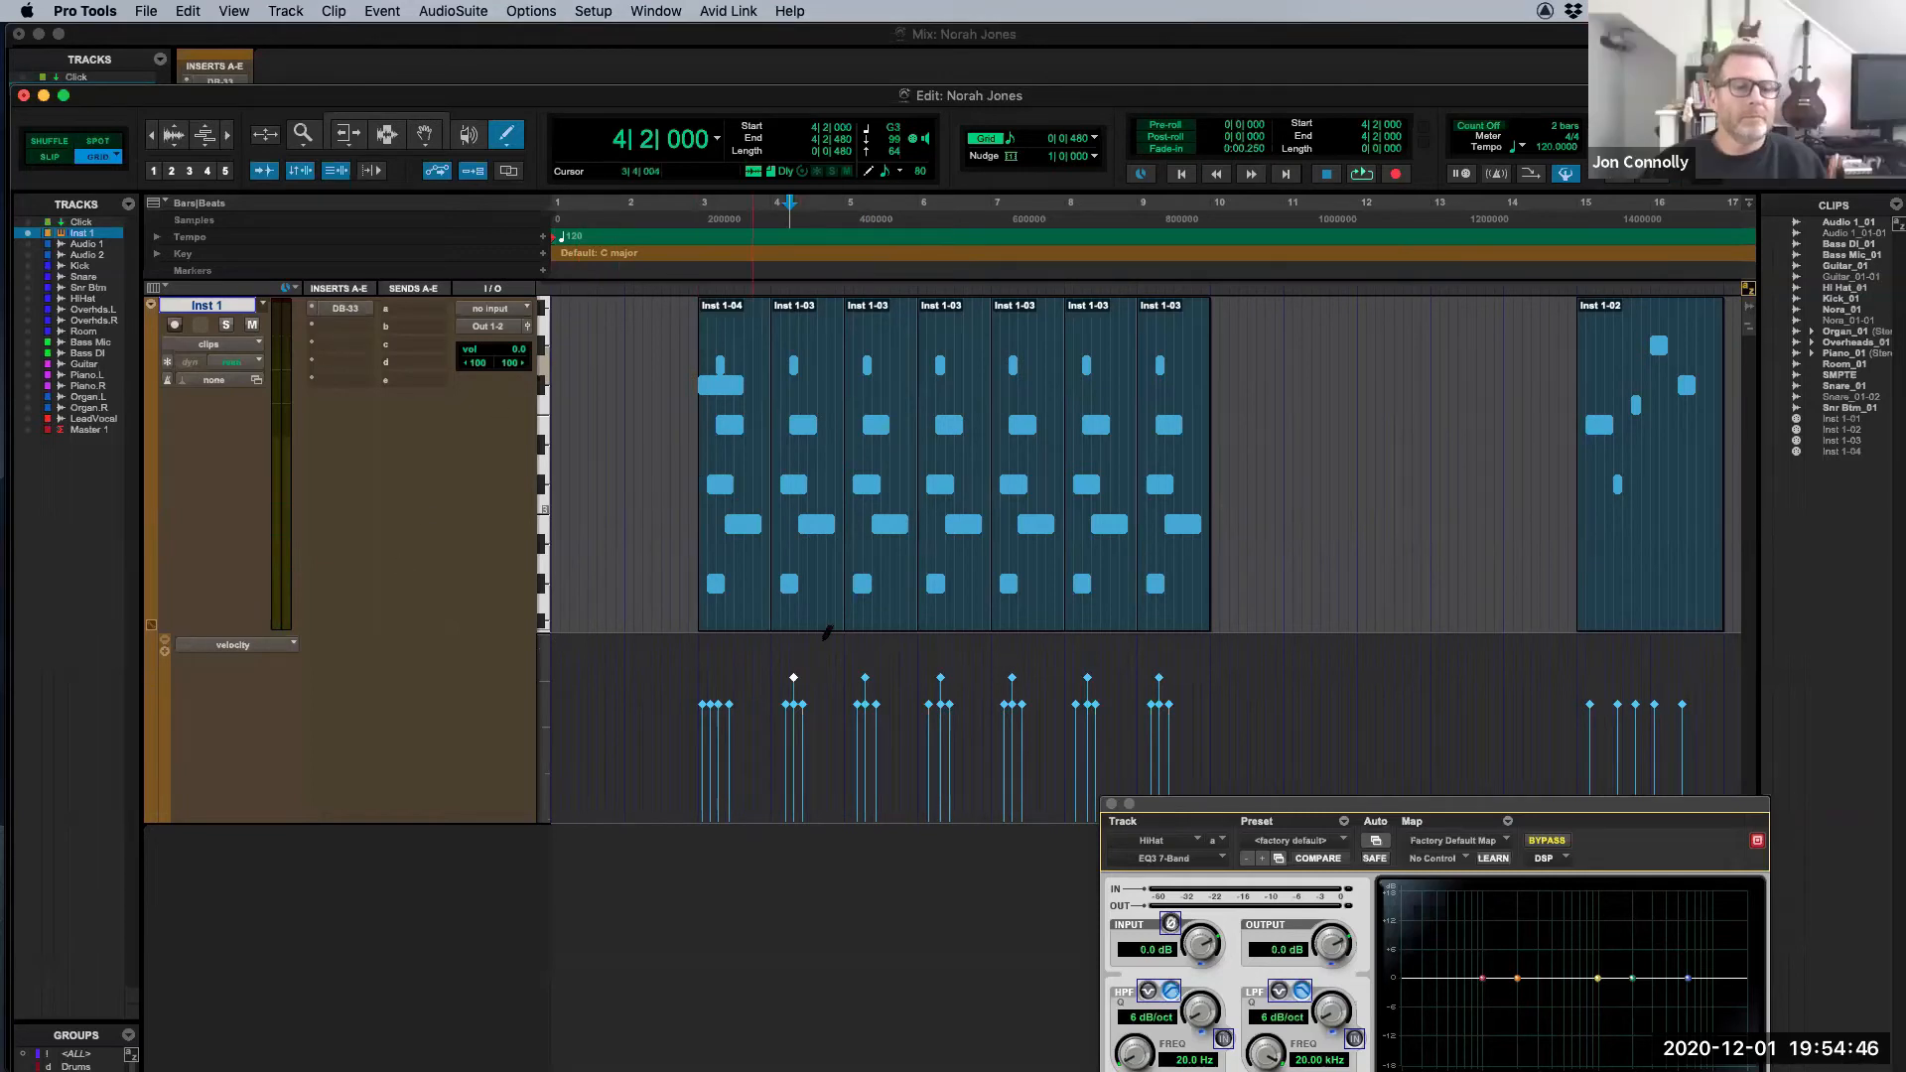
pyautogui.moveTo(951, 711); pyautogui.dragTo(944, 749)
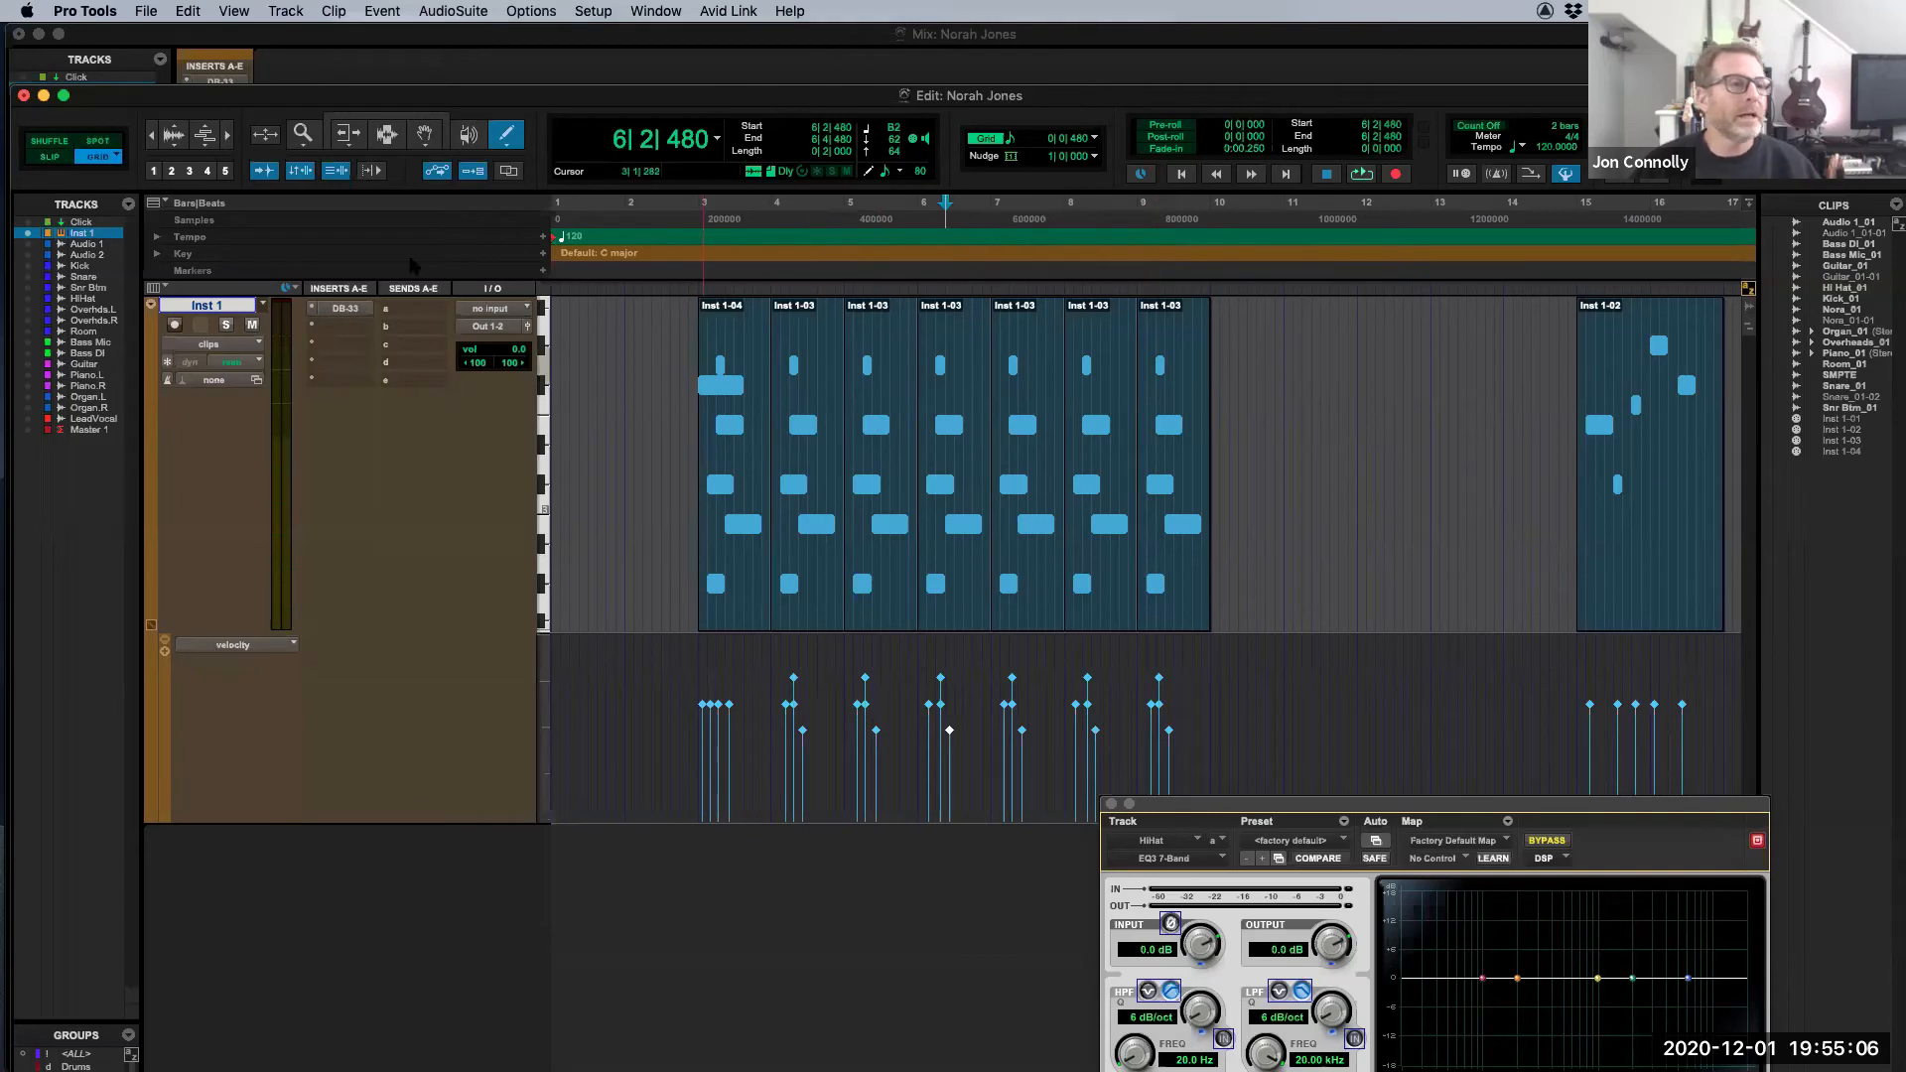
# Step: Copy the bar 3 clip on Inst 1 to bar 11 and duplicate it into bar 12
pyautogui.click(389, 133)
pyautogui.doubleClick(714, 462)
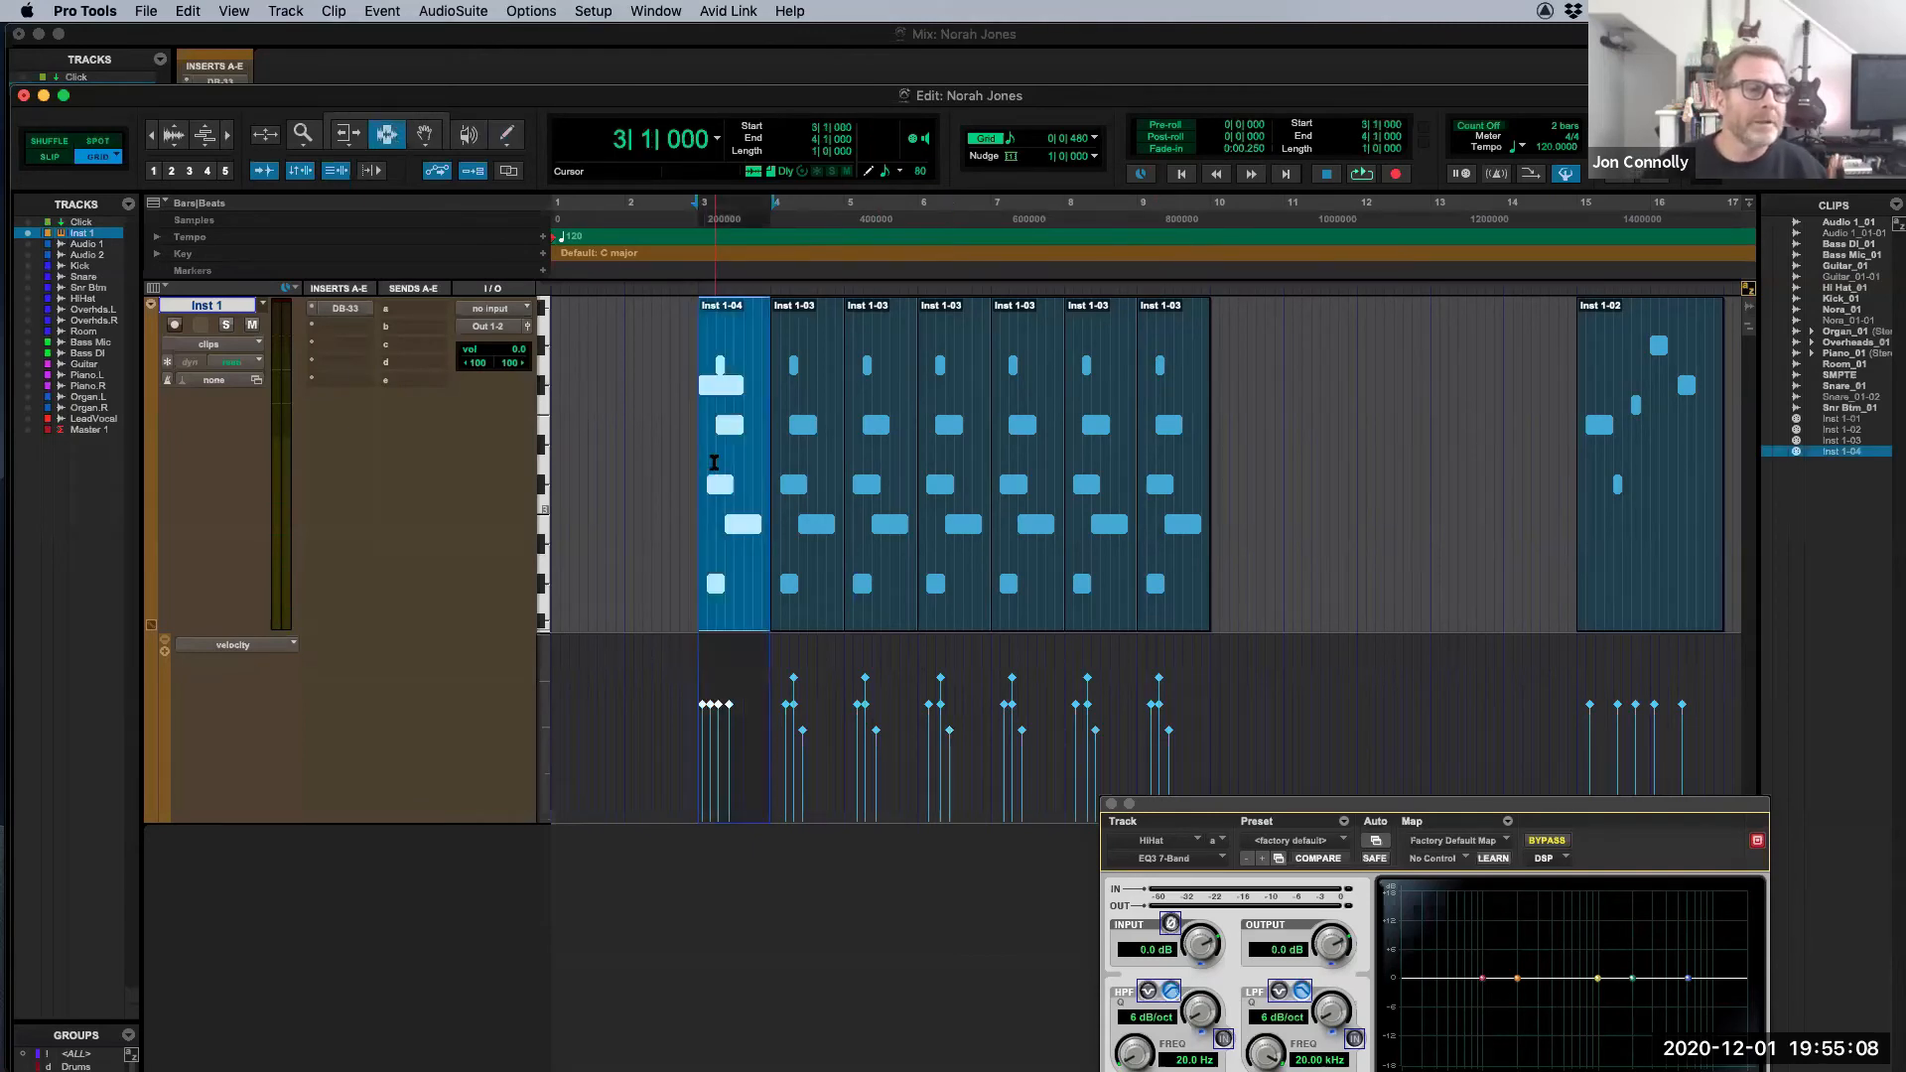
pyautogui.click(1282, 397)
pyautogui.press('super+v')
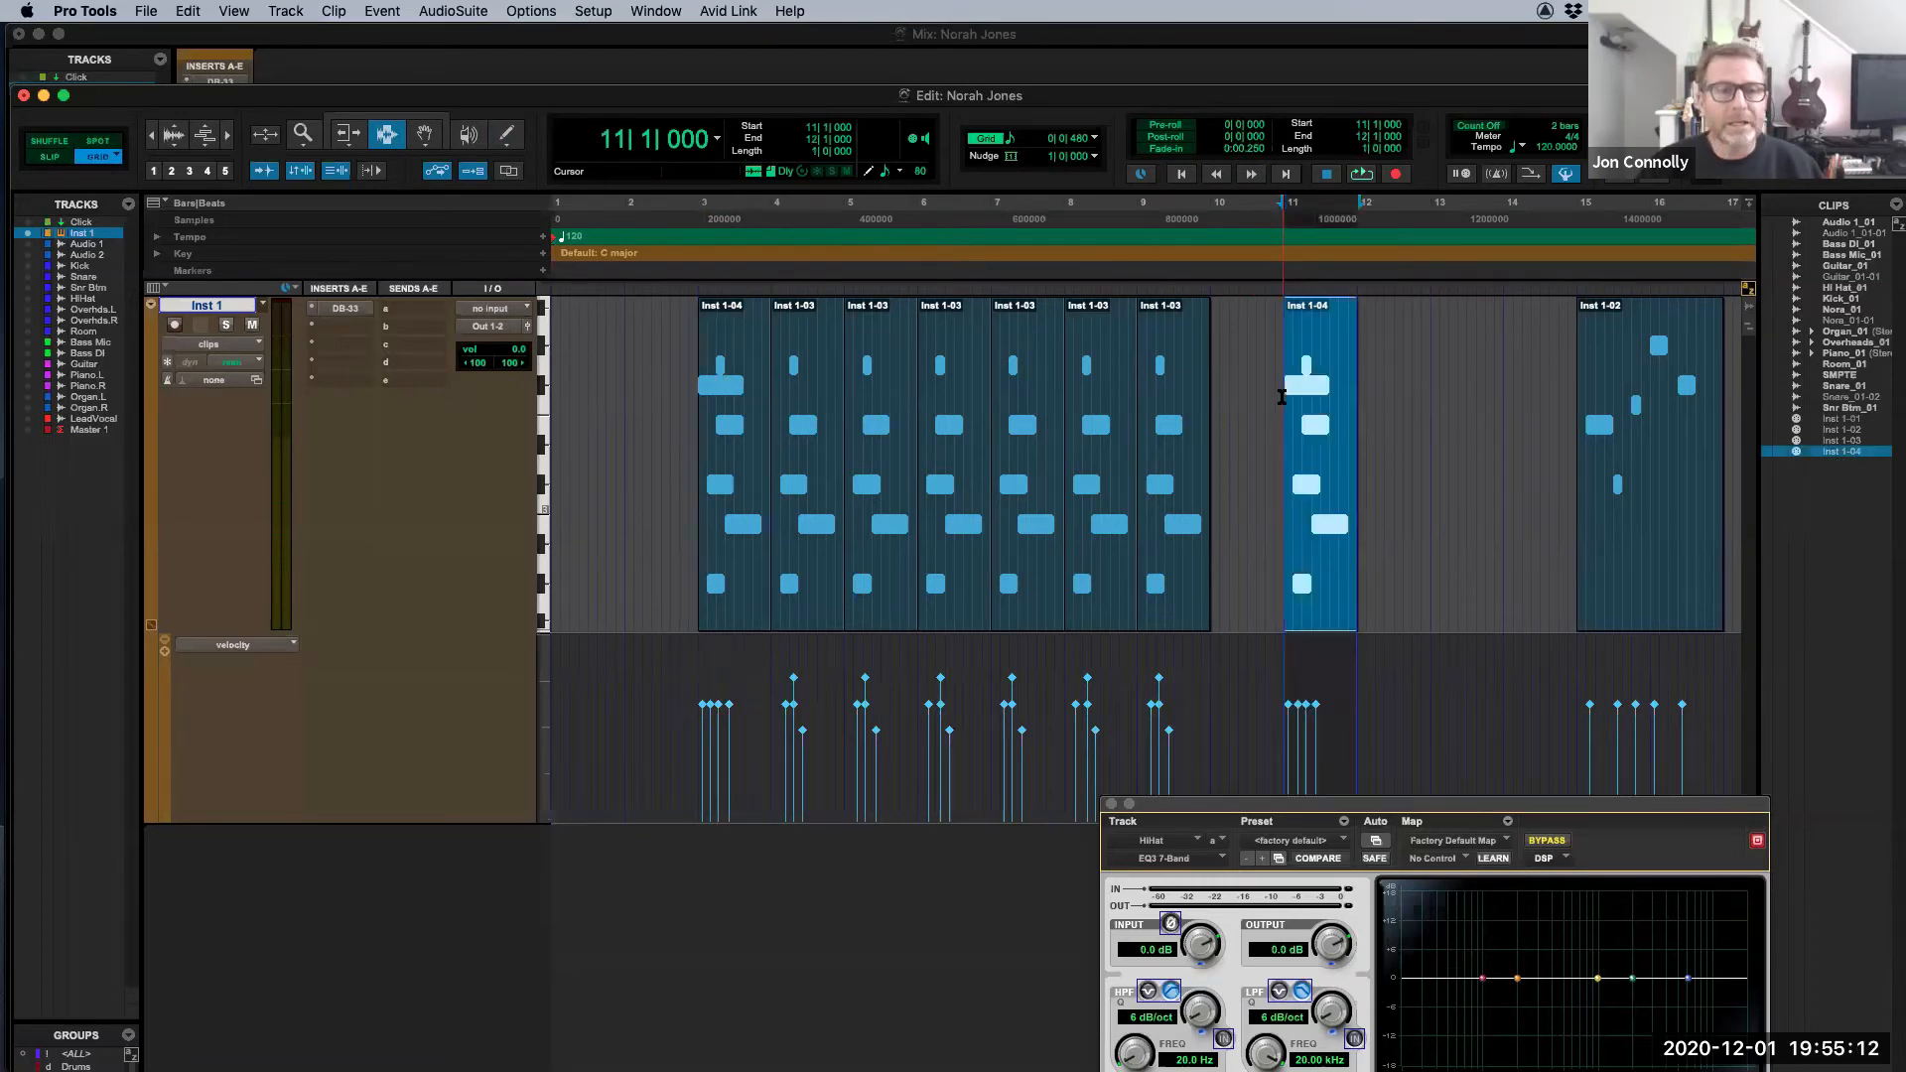
pyautogui.press('super+d')
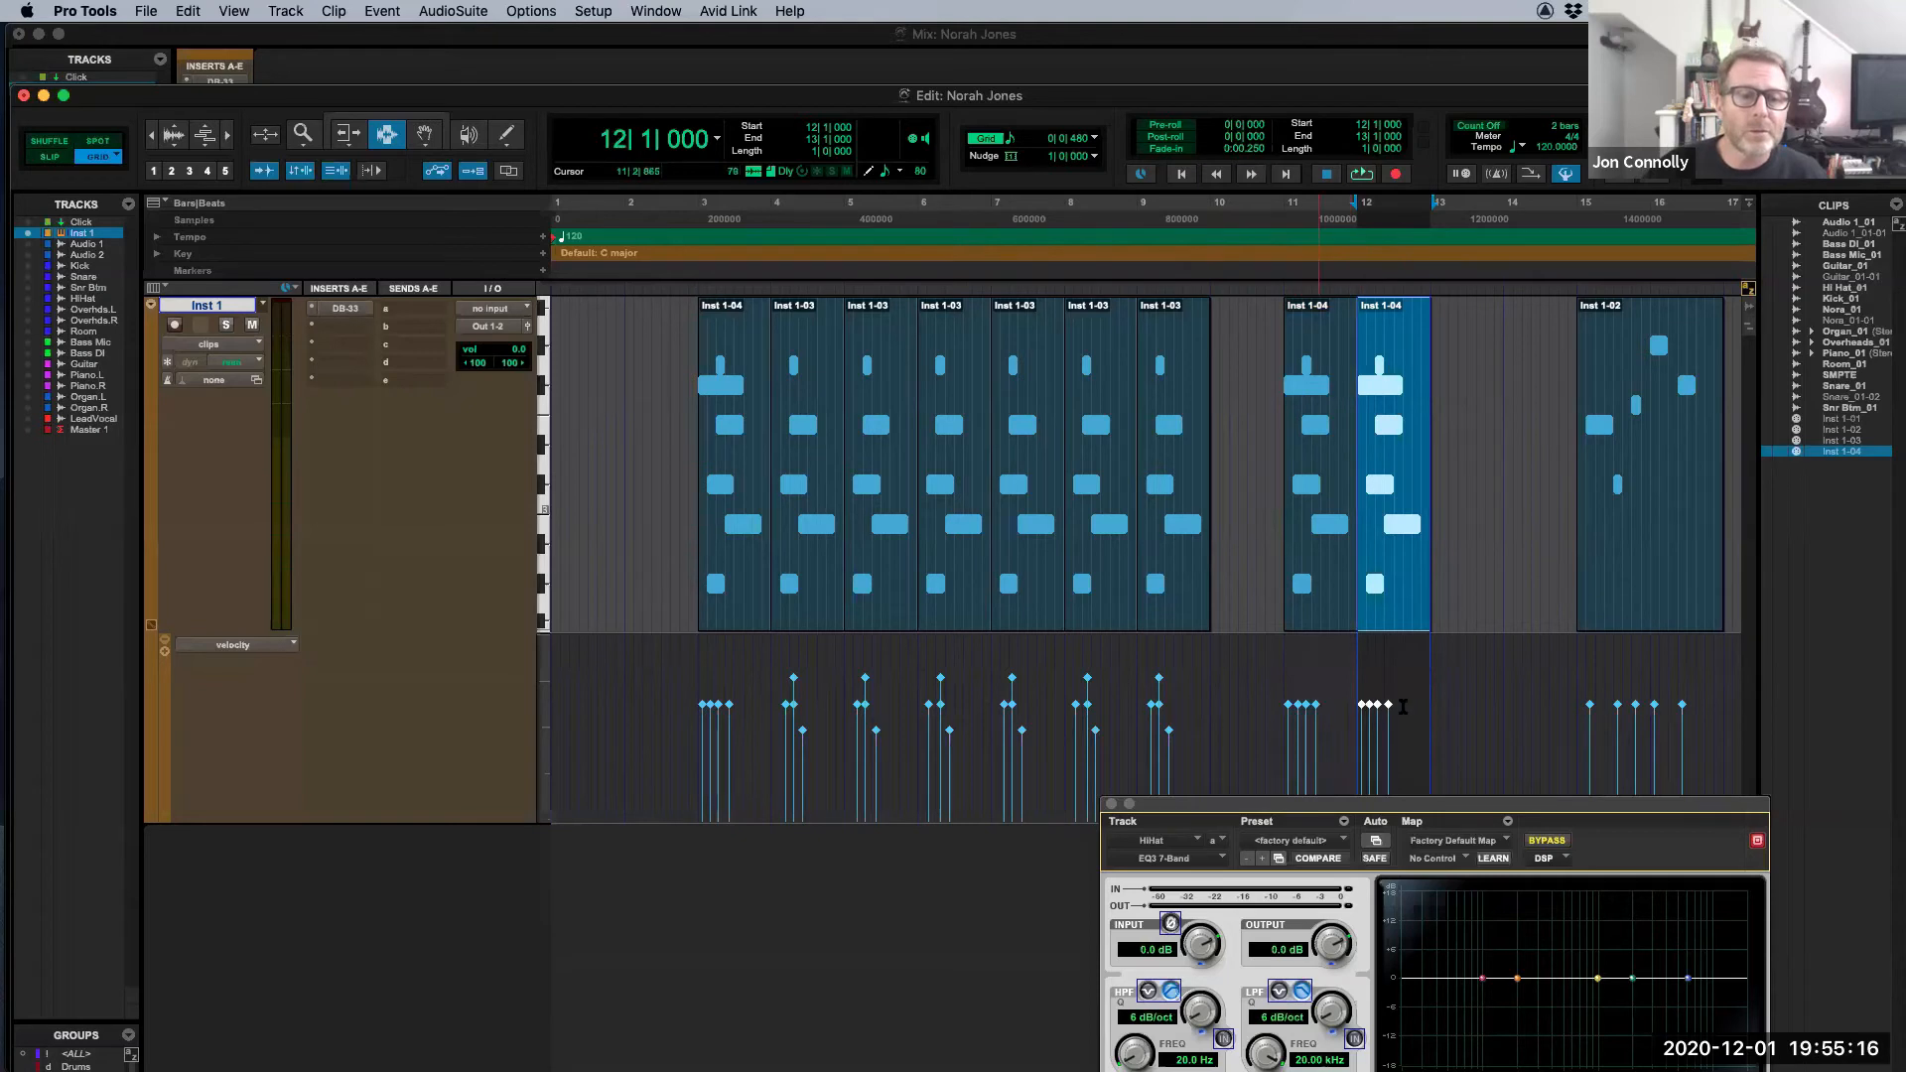
# Step: Switch to the Smart Tool and raise the velocity of the note at 12|1|000 in Inst 1's bar 12 clip
pyautogui.click(1377, 691)
pyautogui.moveTo(1377, 691); pyautogui.dragTo(1385, 692)
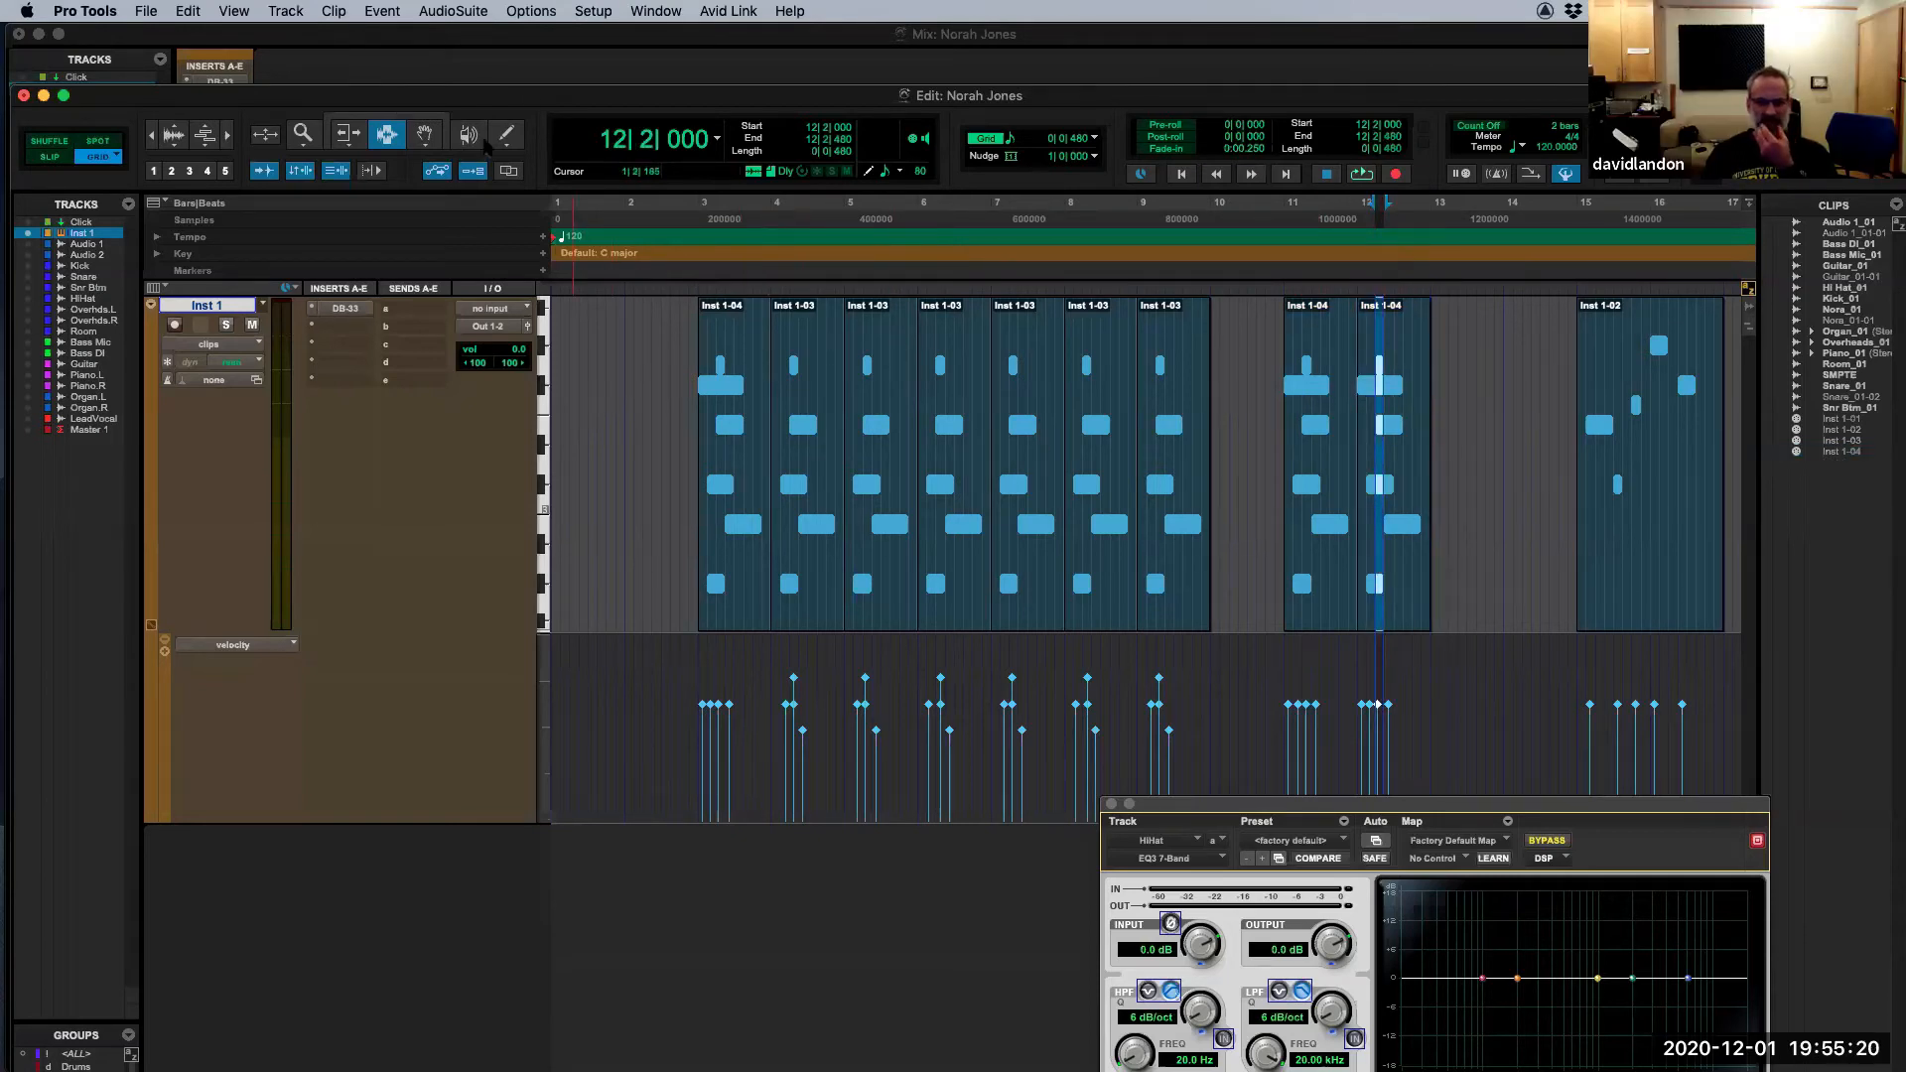
pyautogui.click(433, 119)
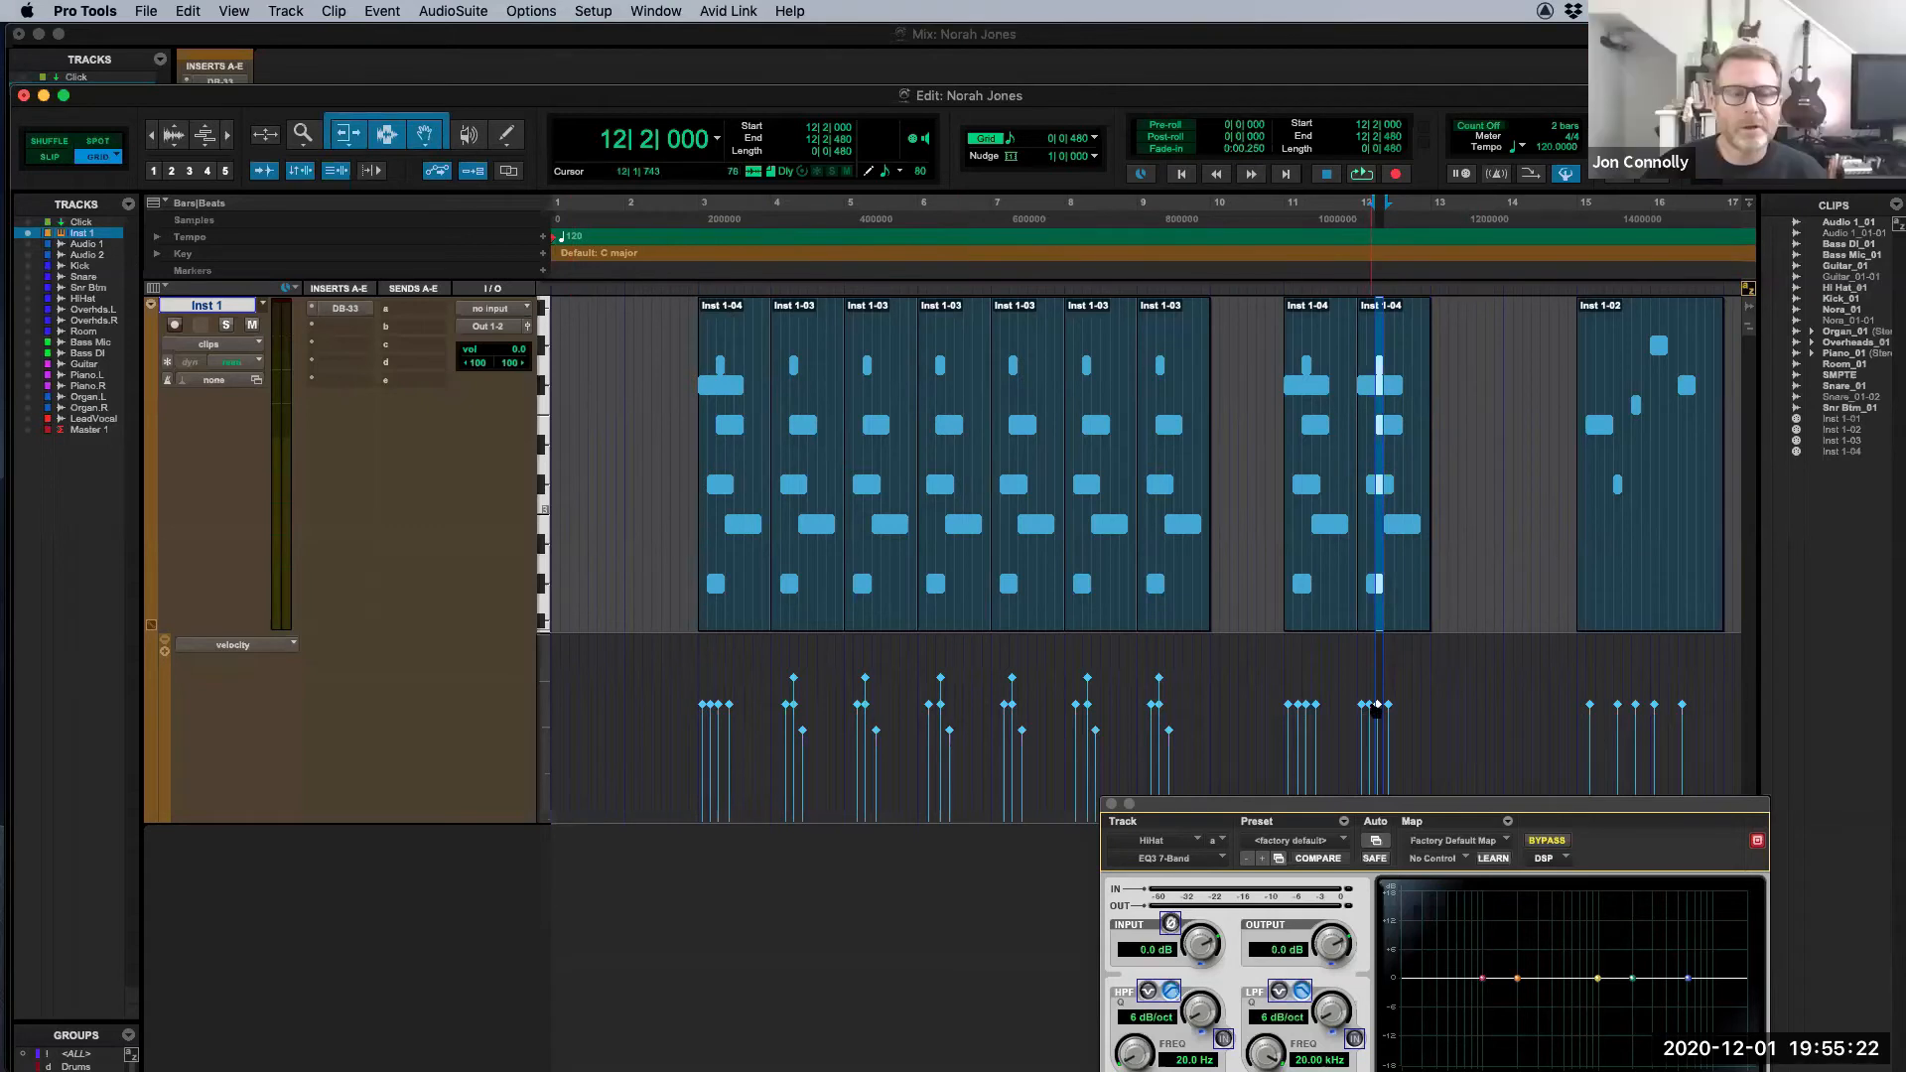
pyautogui.moveTo(1361, 711); pyautogui.dragTo(1361, 683)
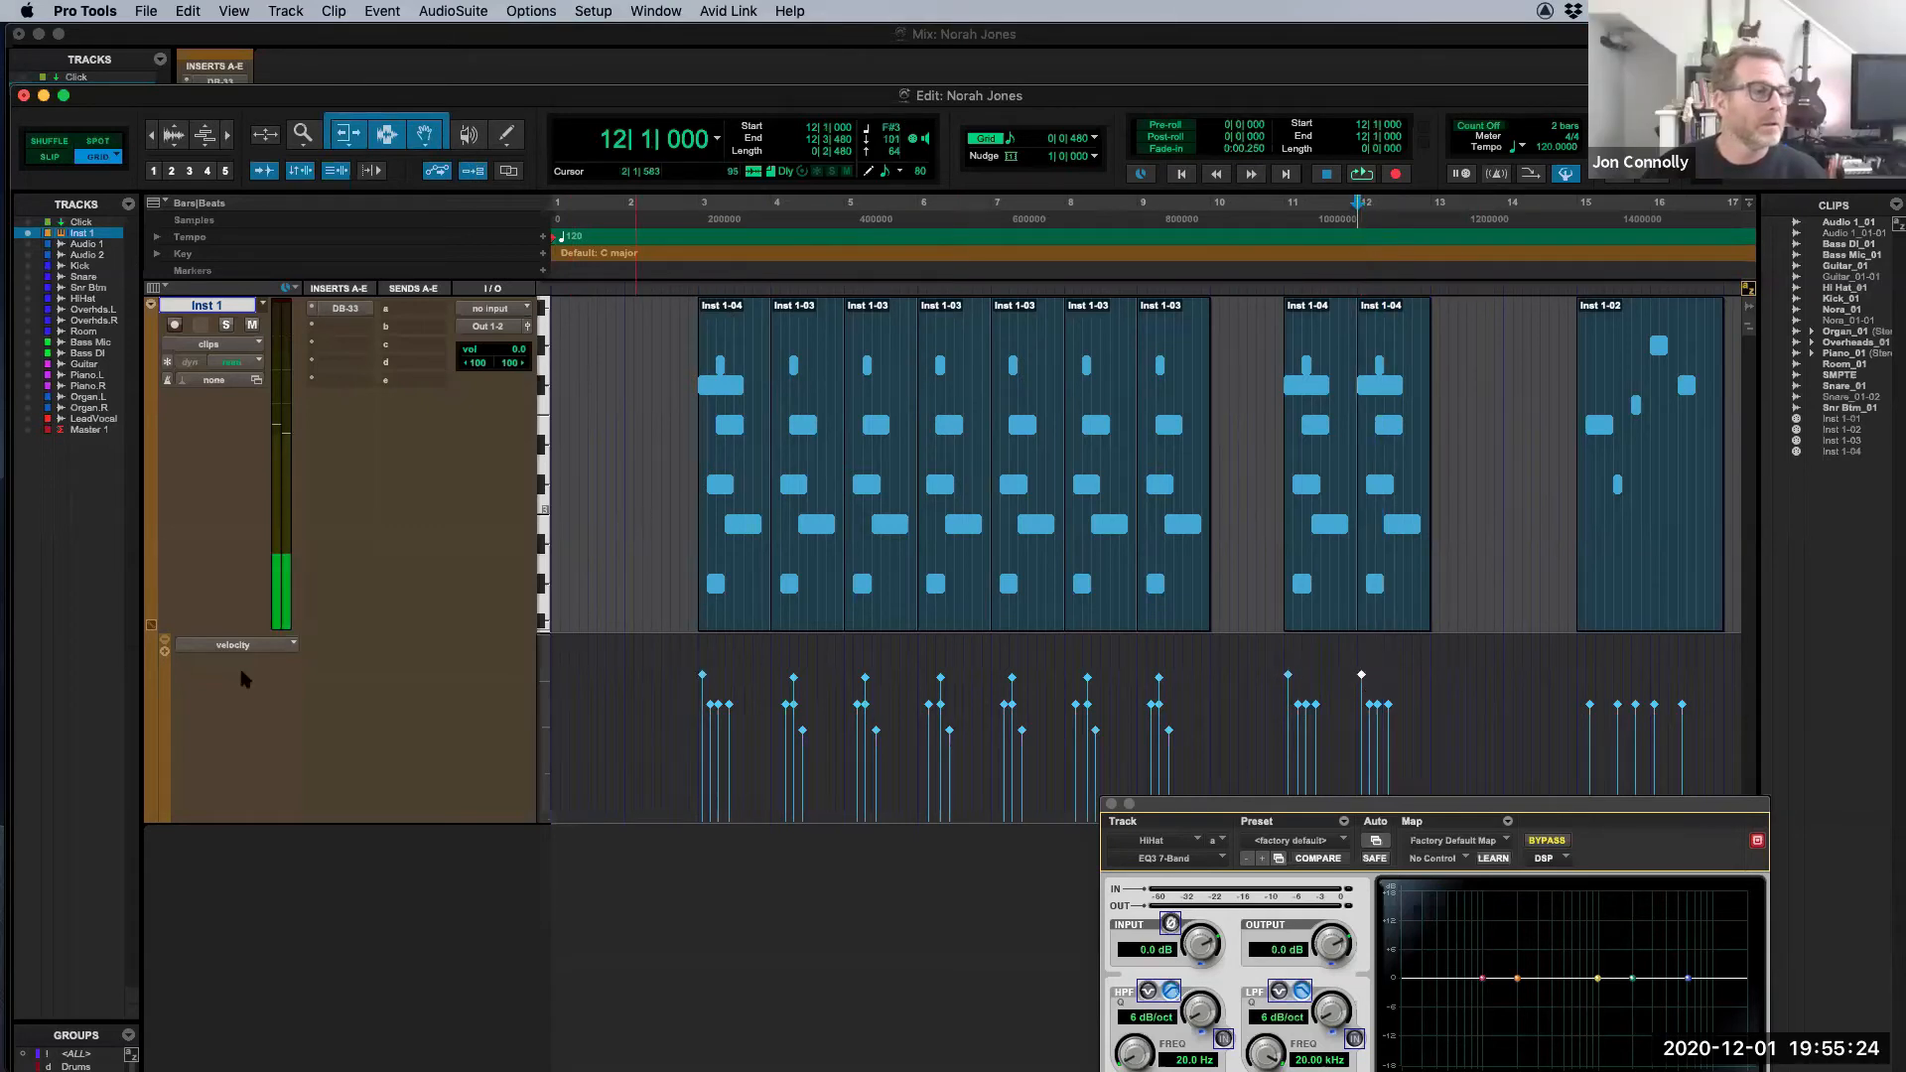
# Step: Show a MIDI volume lane below Inst 1's velocity lane and try lowering its level from 3|1|000 to 4|2|480, undoing the change
pyautogui.click(165, 651)
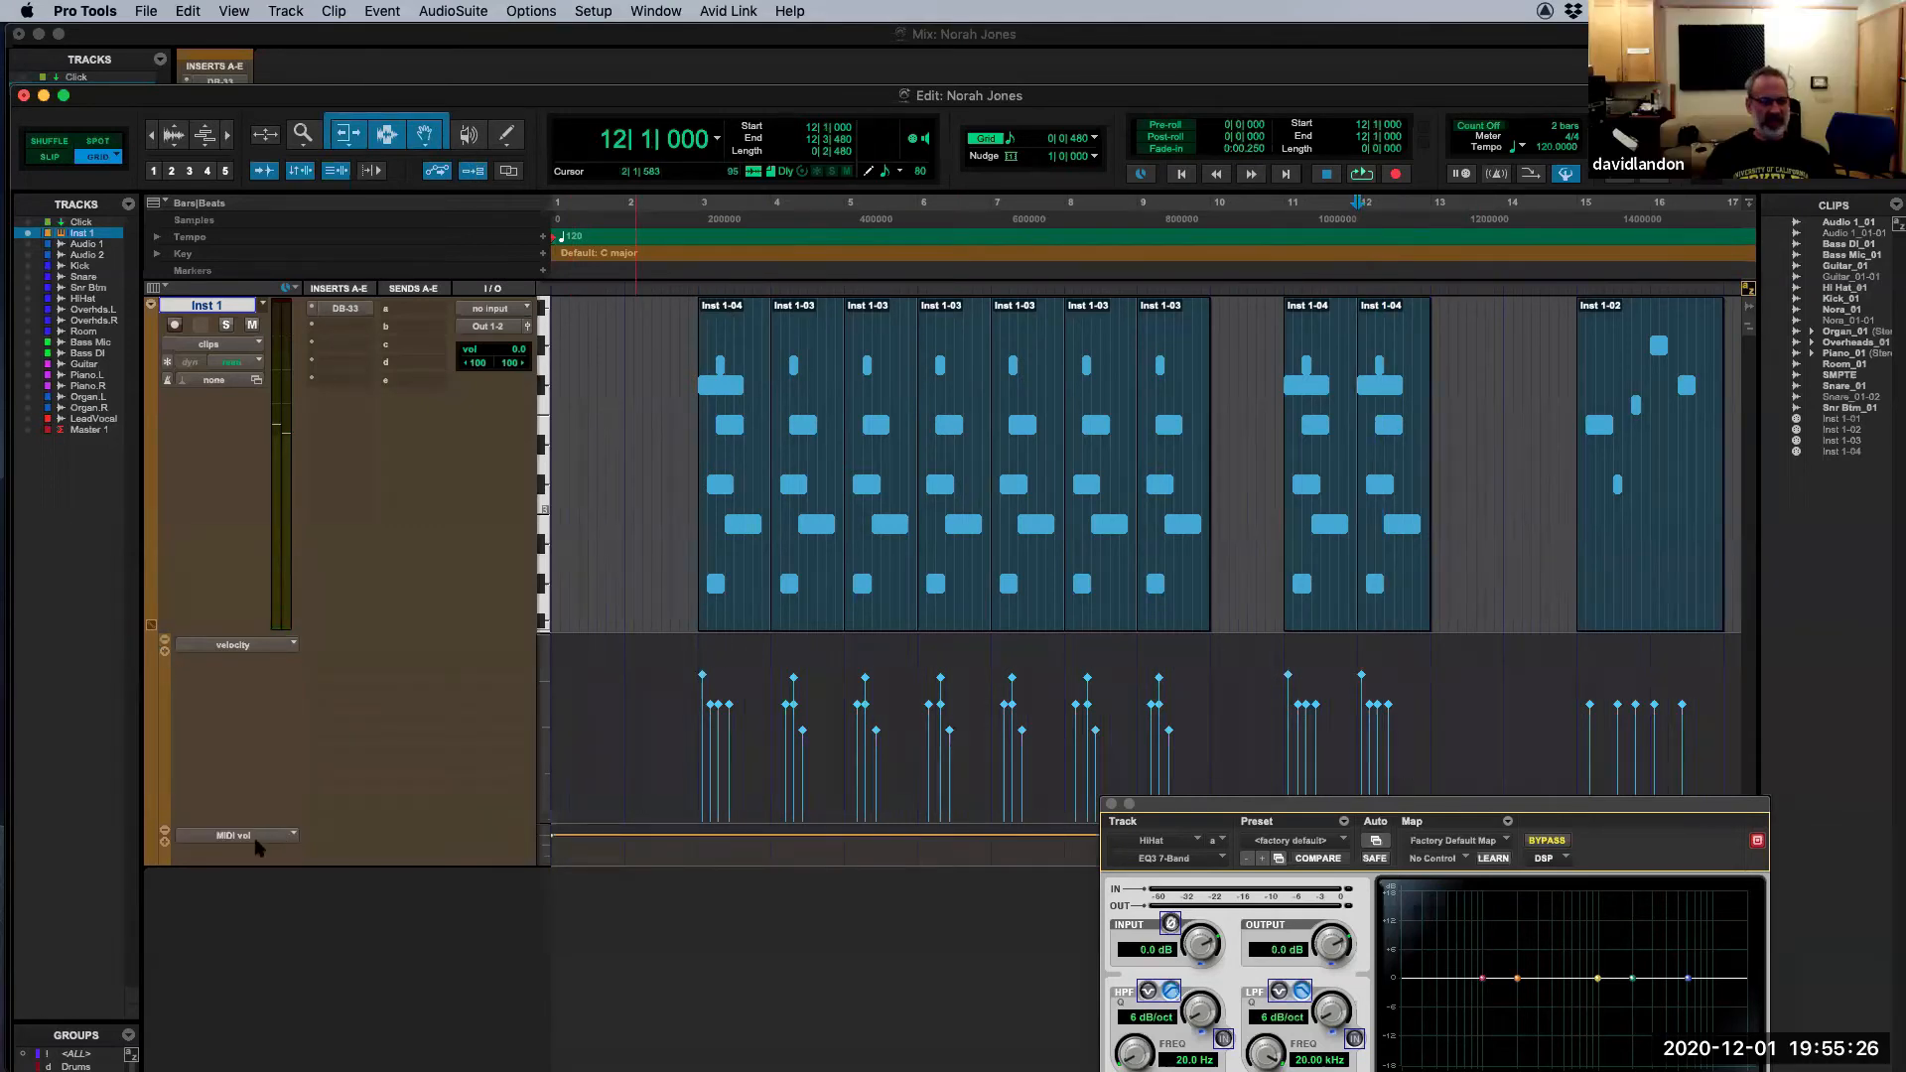
pyautogui.moveTo(1196, 809); pyautogui.dragTo(1187, 1031)
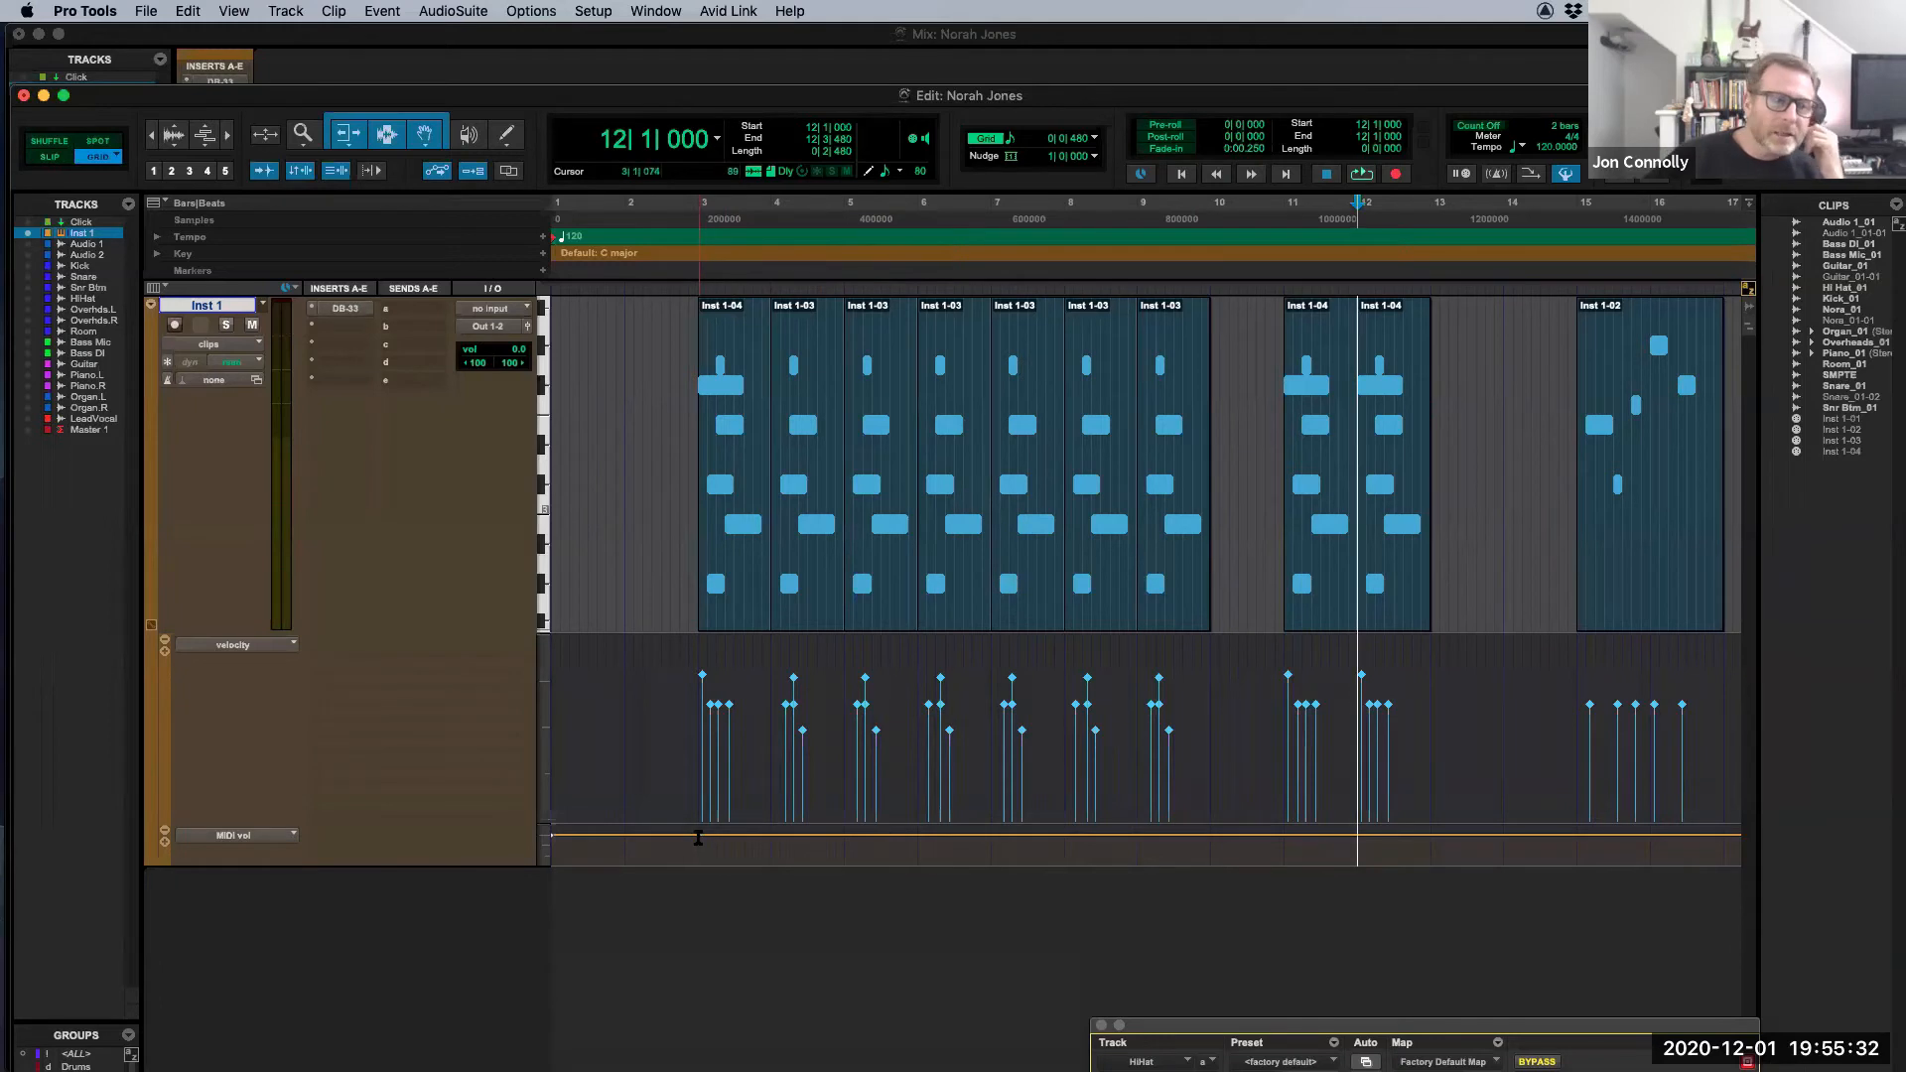
pyautogui.moveTo(700, 845); pyautogui.dragTo(741, 837)
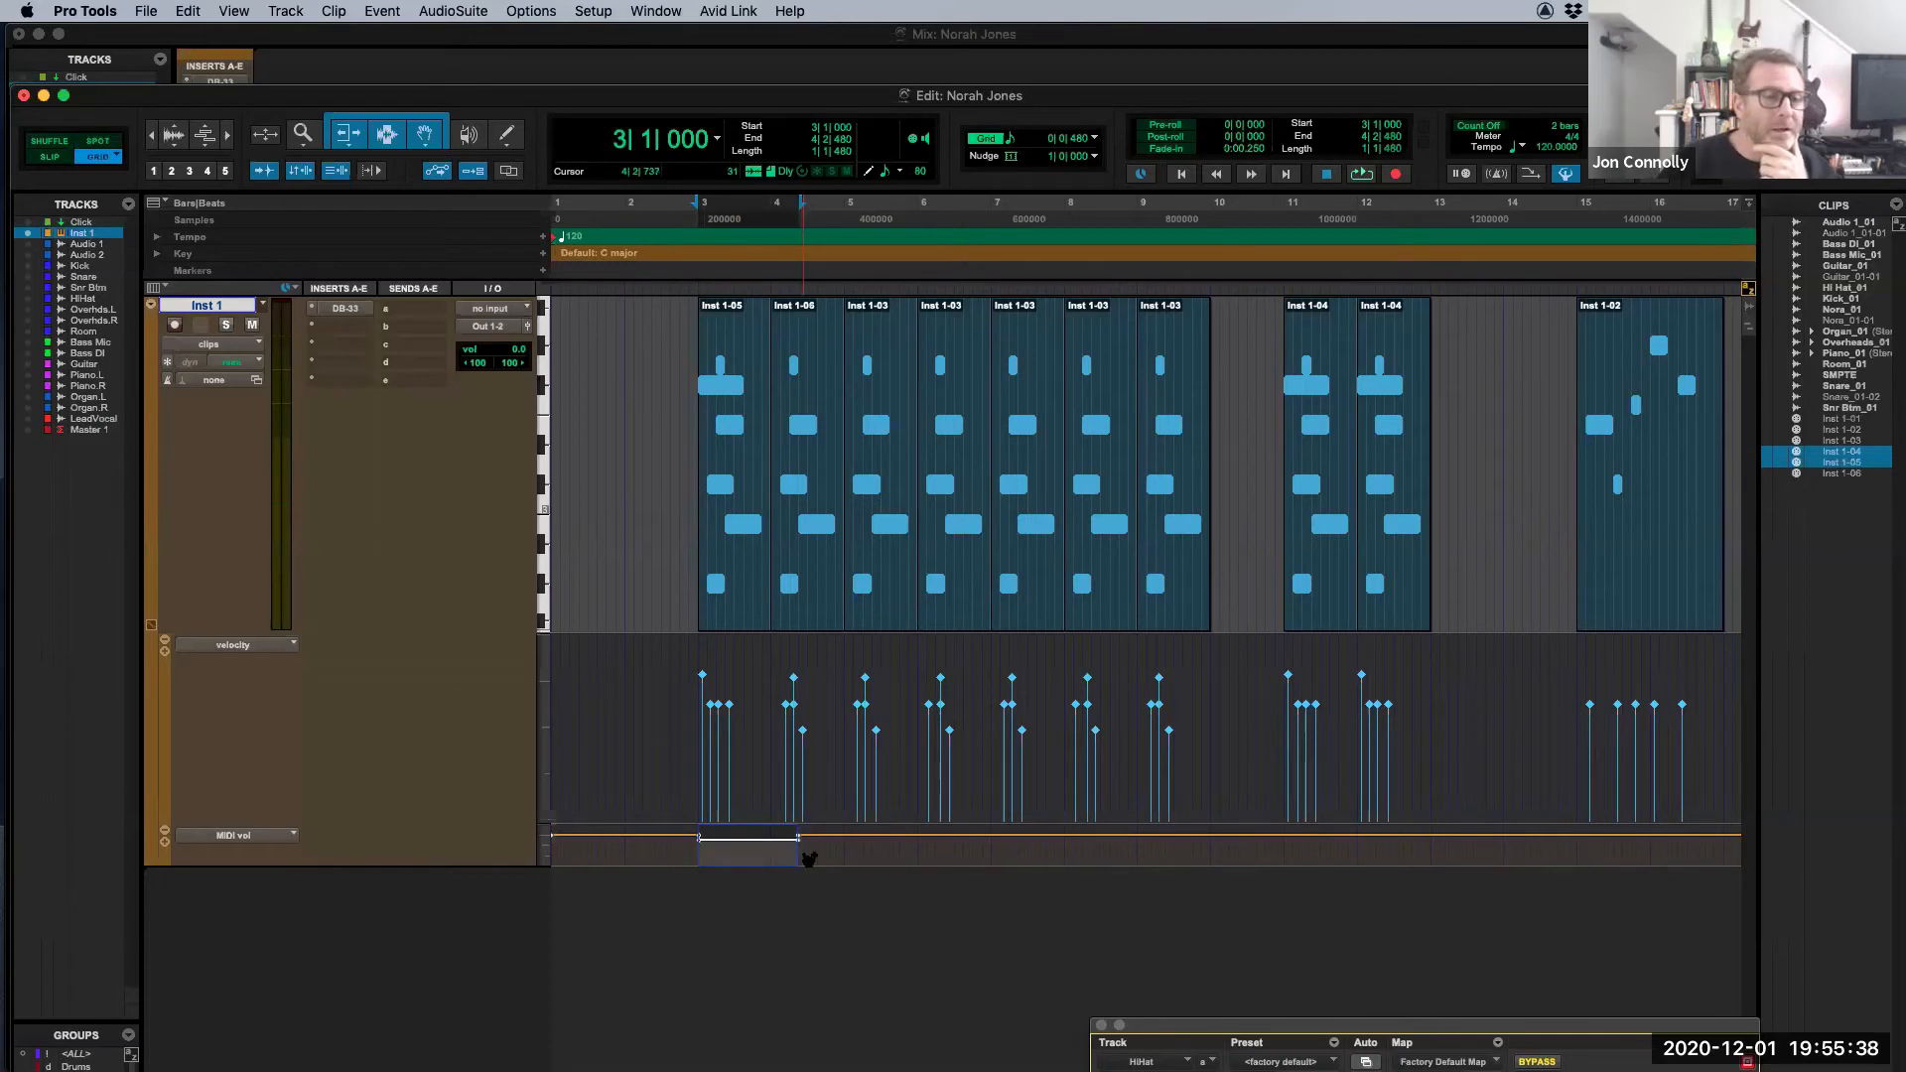
pyautogui.press('super+z')
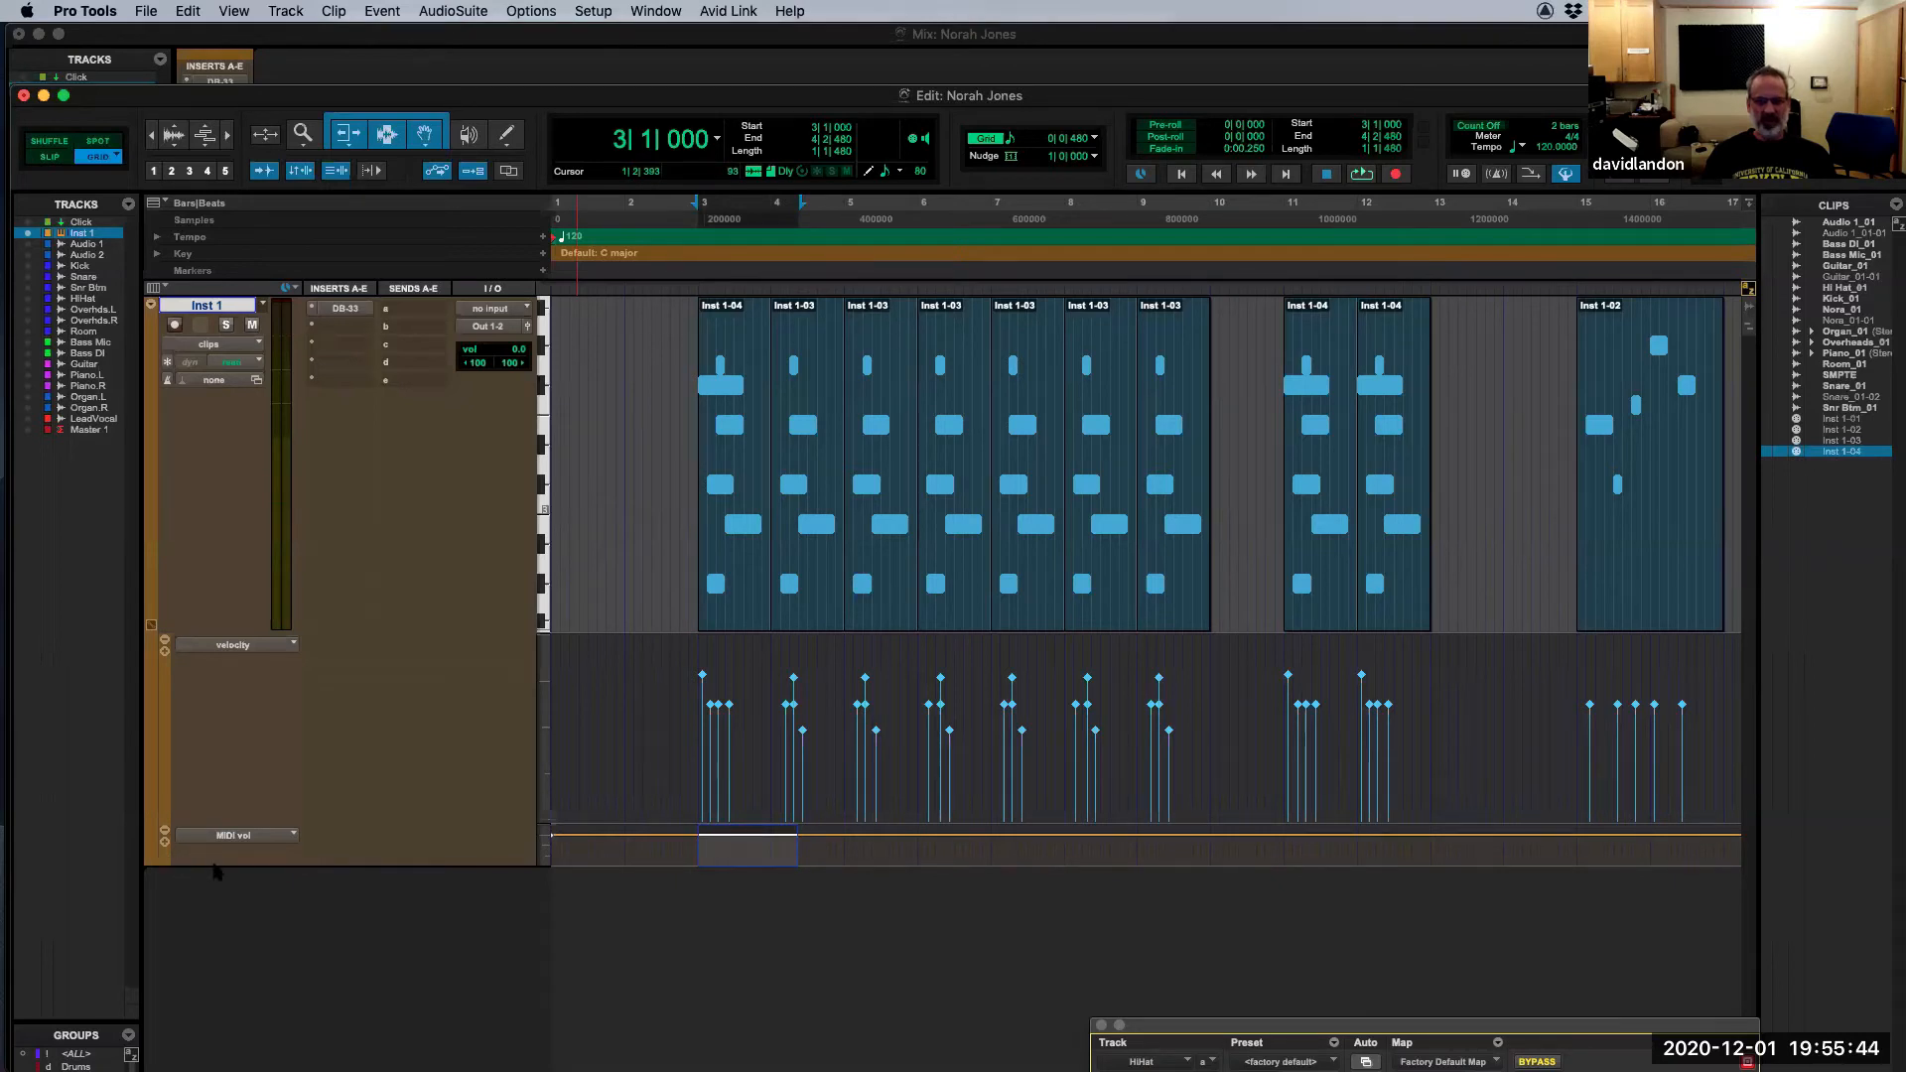
# Step: Enlarge and remove Inst 1's MIDI volume lane, and collapse the track's remaining automation lane
pyautogui.moveTo(212, 866); pyautogui.dragTo(216, 979)
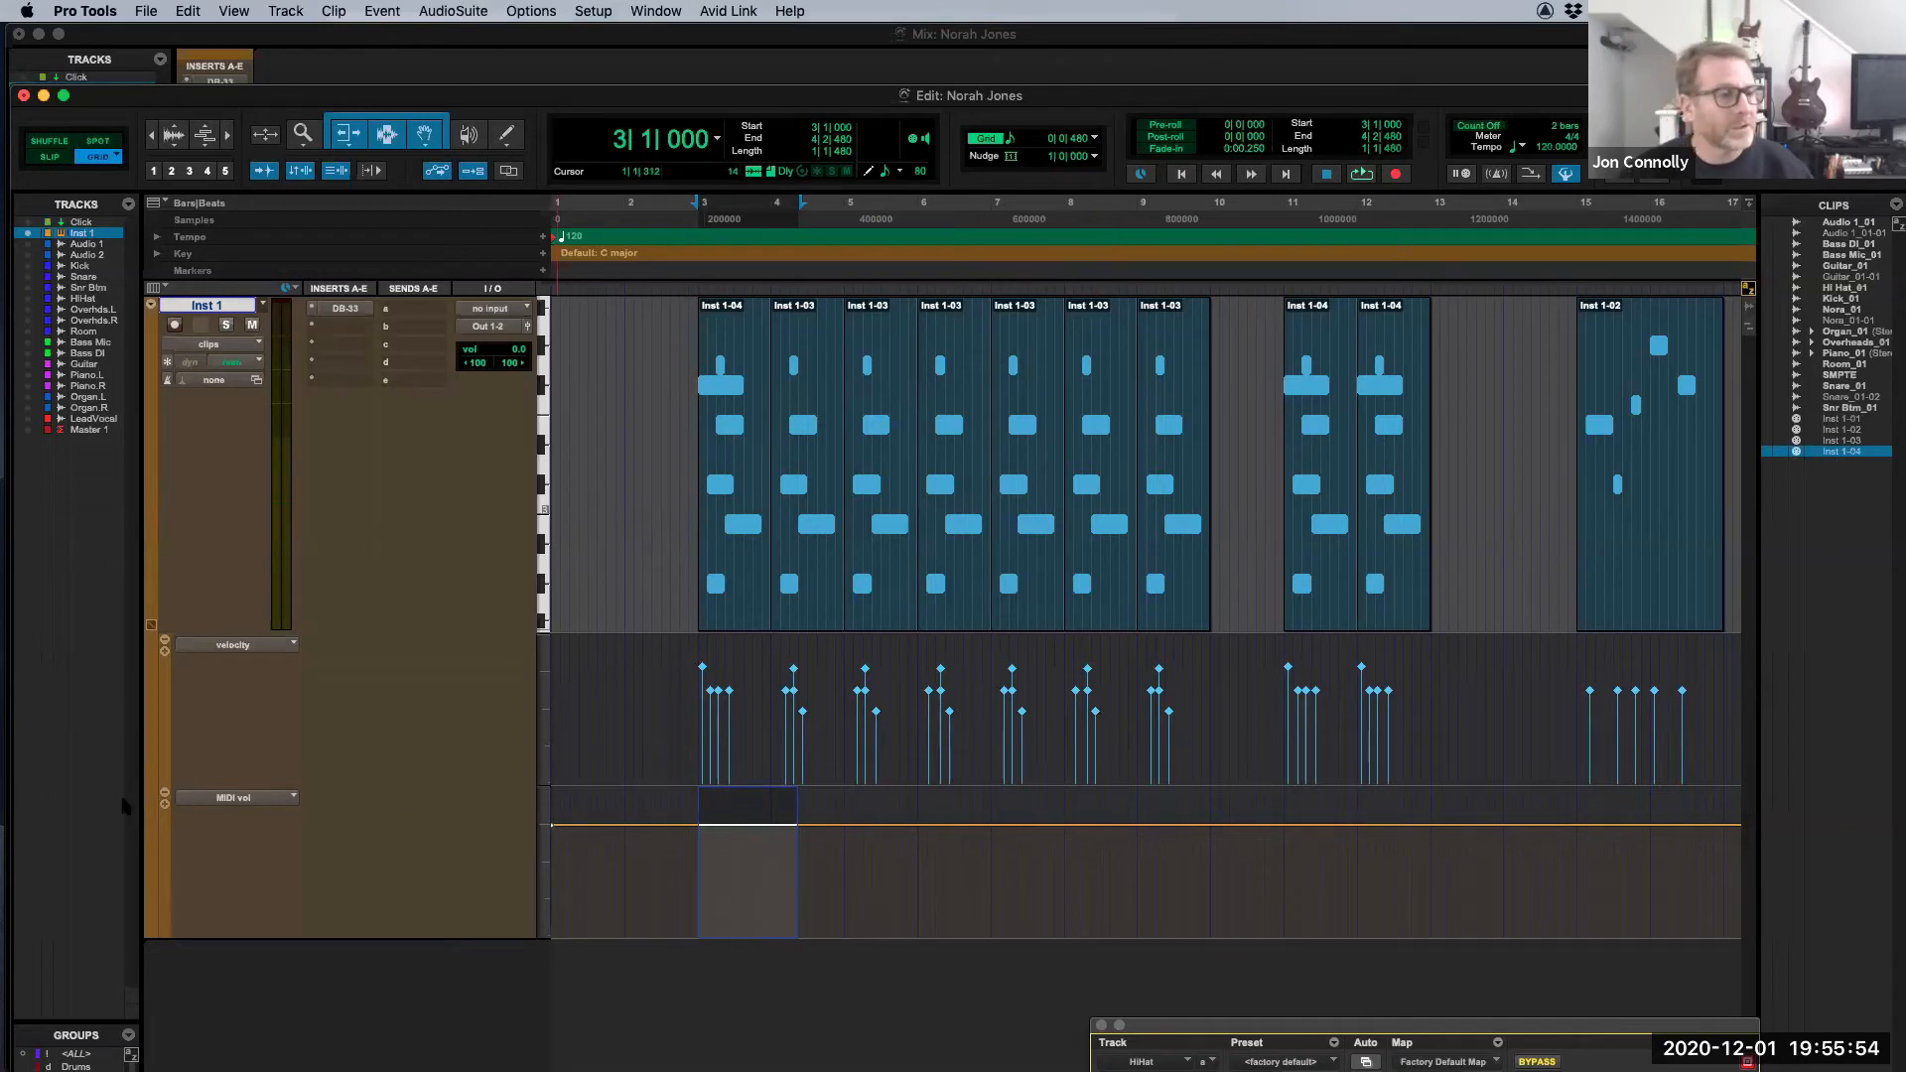
pyautogui.click(164, 794)
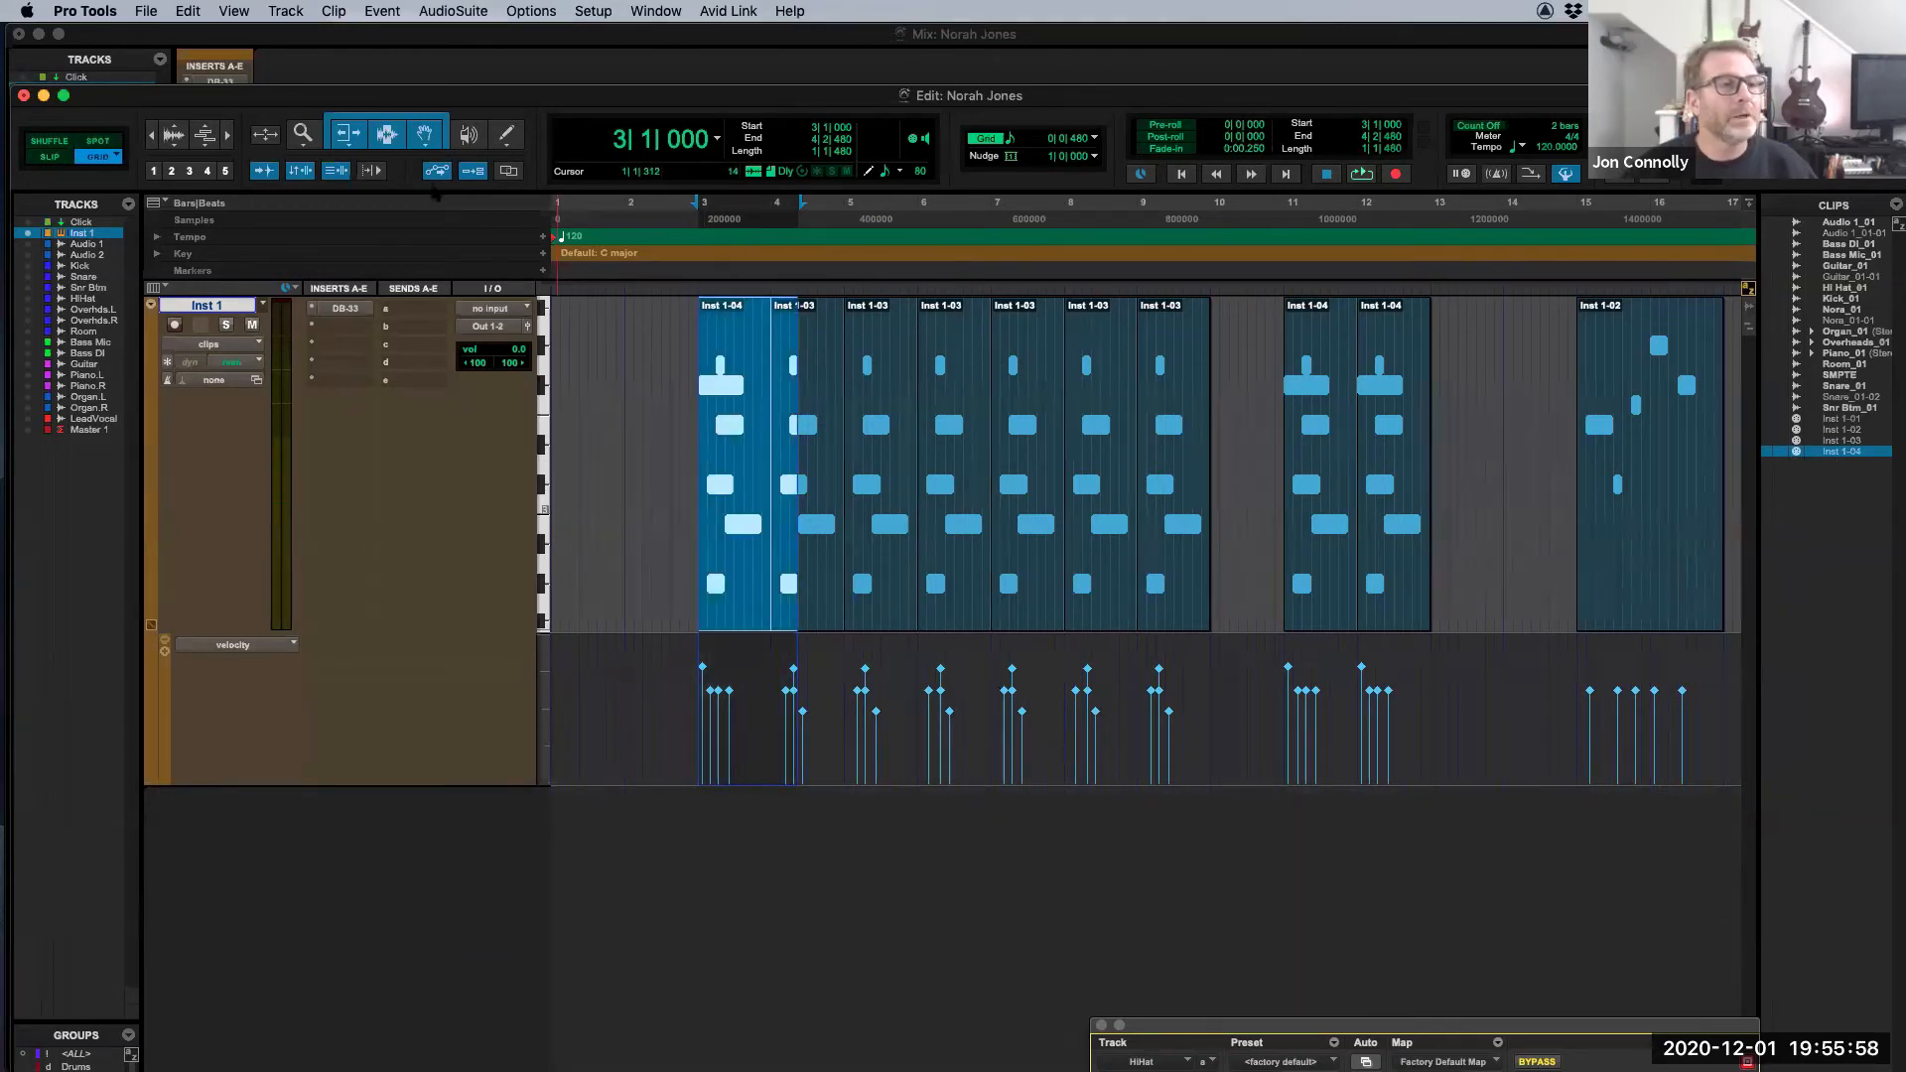
pyautogui.click(150, 629)
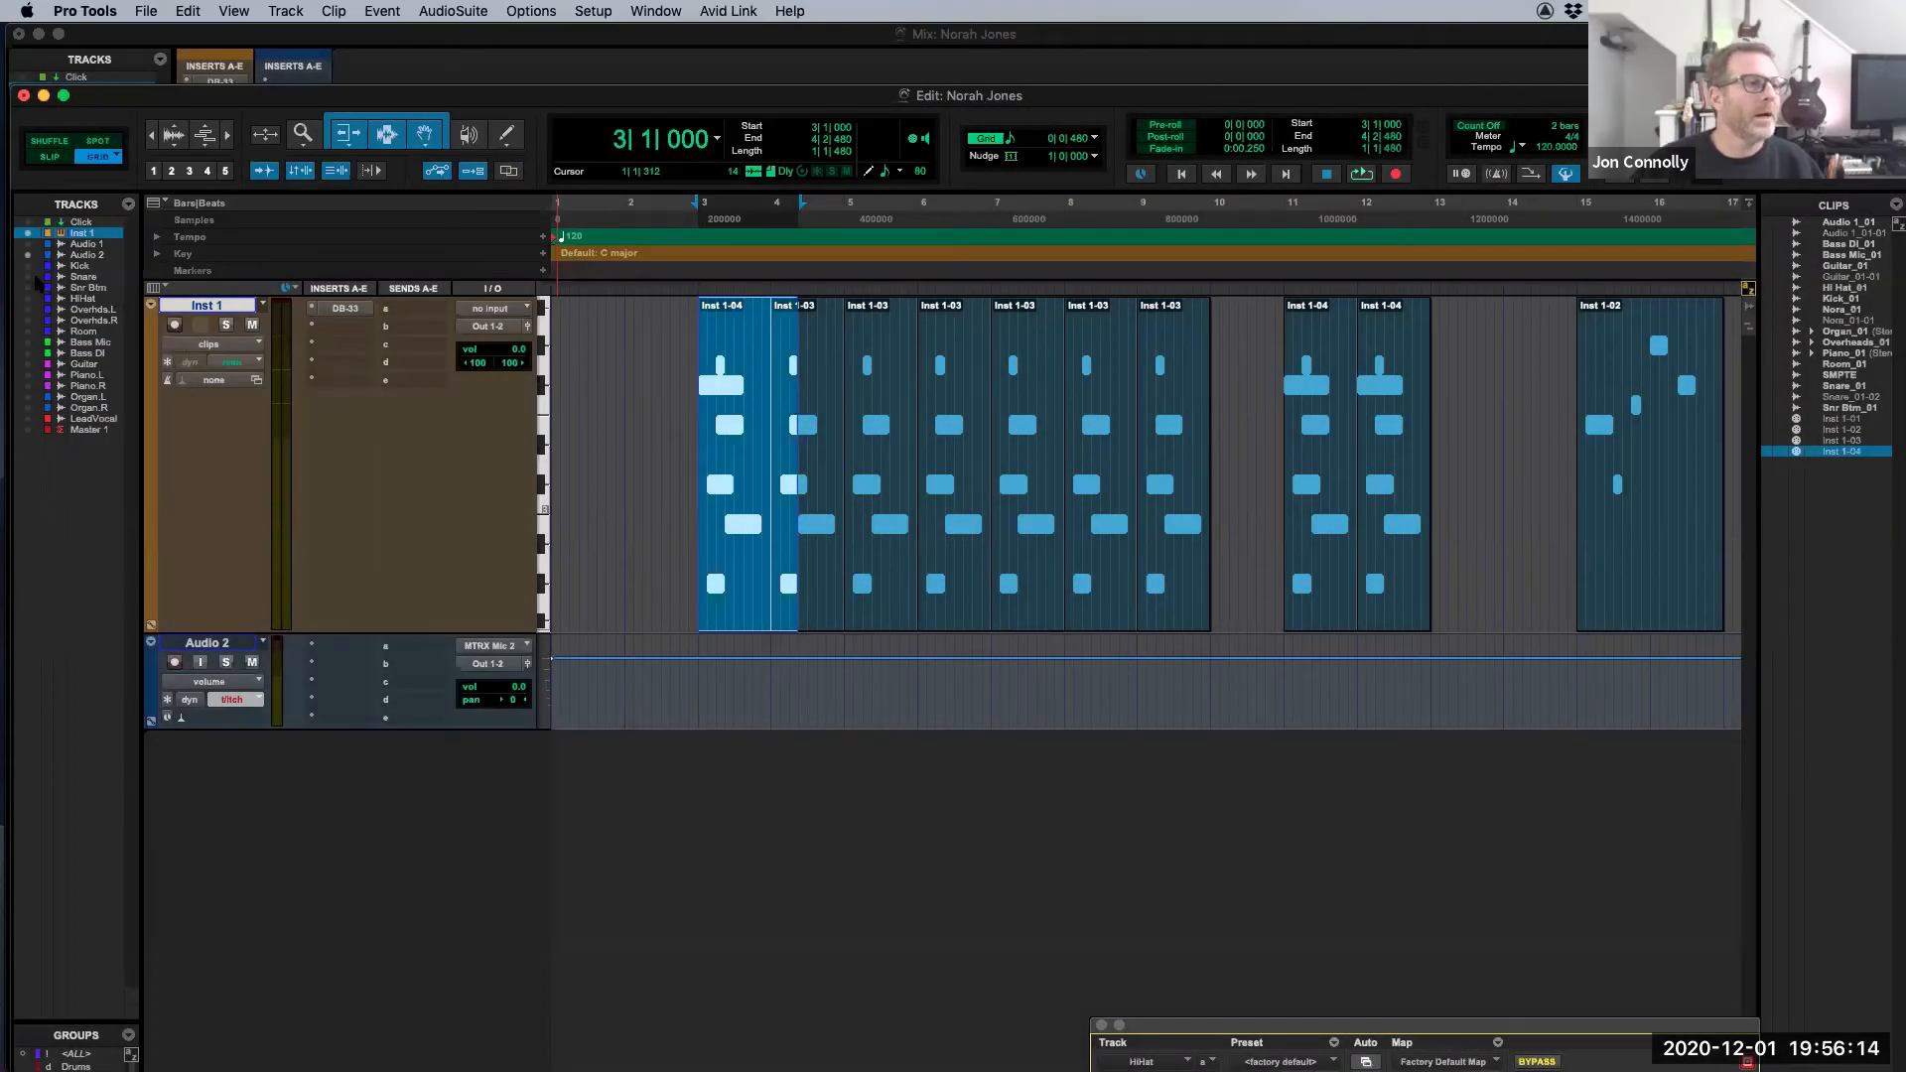
# Step: Show the Snare track at a taller height and hide the Inst 1, Audio 1 and Audio 2 tracks
pyautogui.click(29, 277)
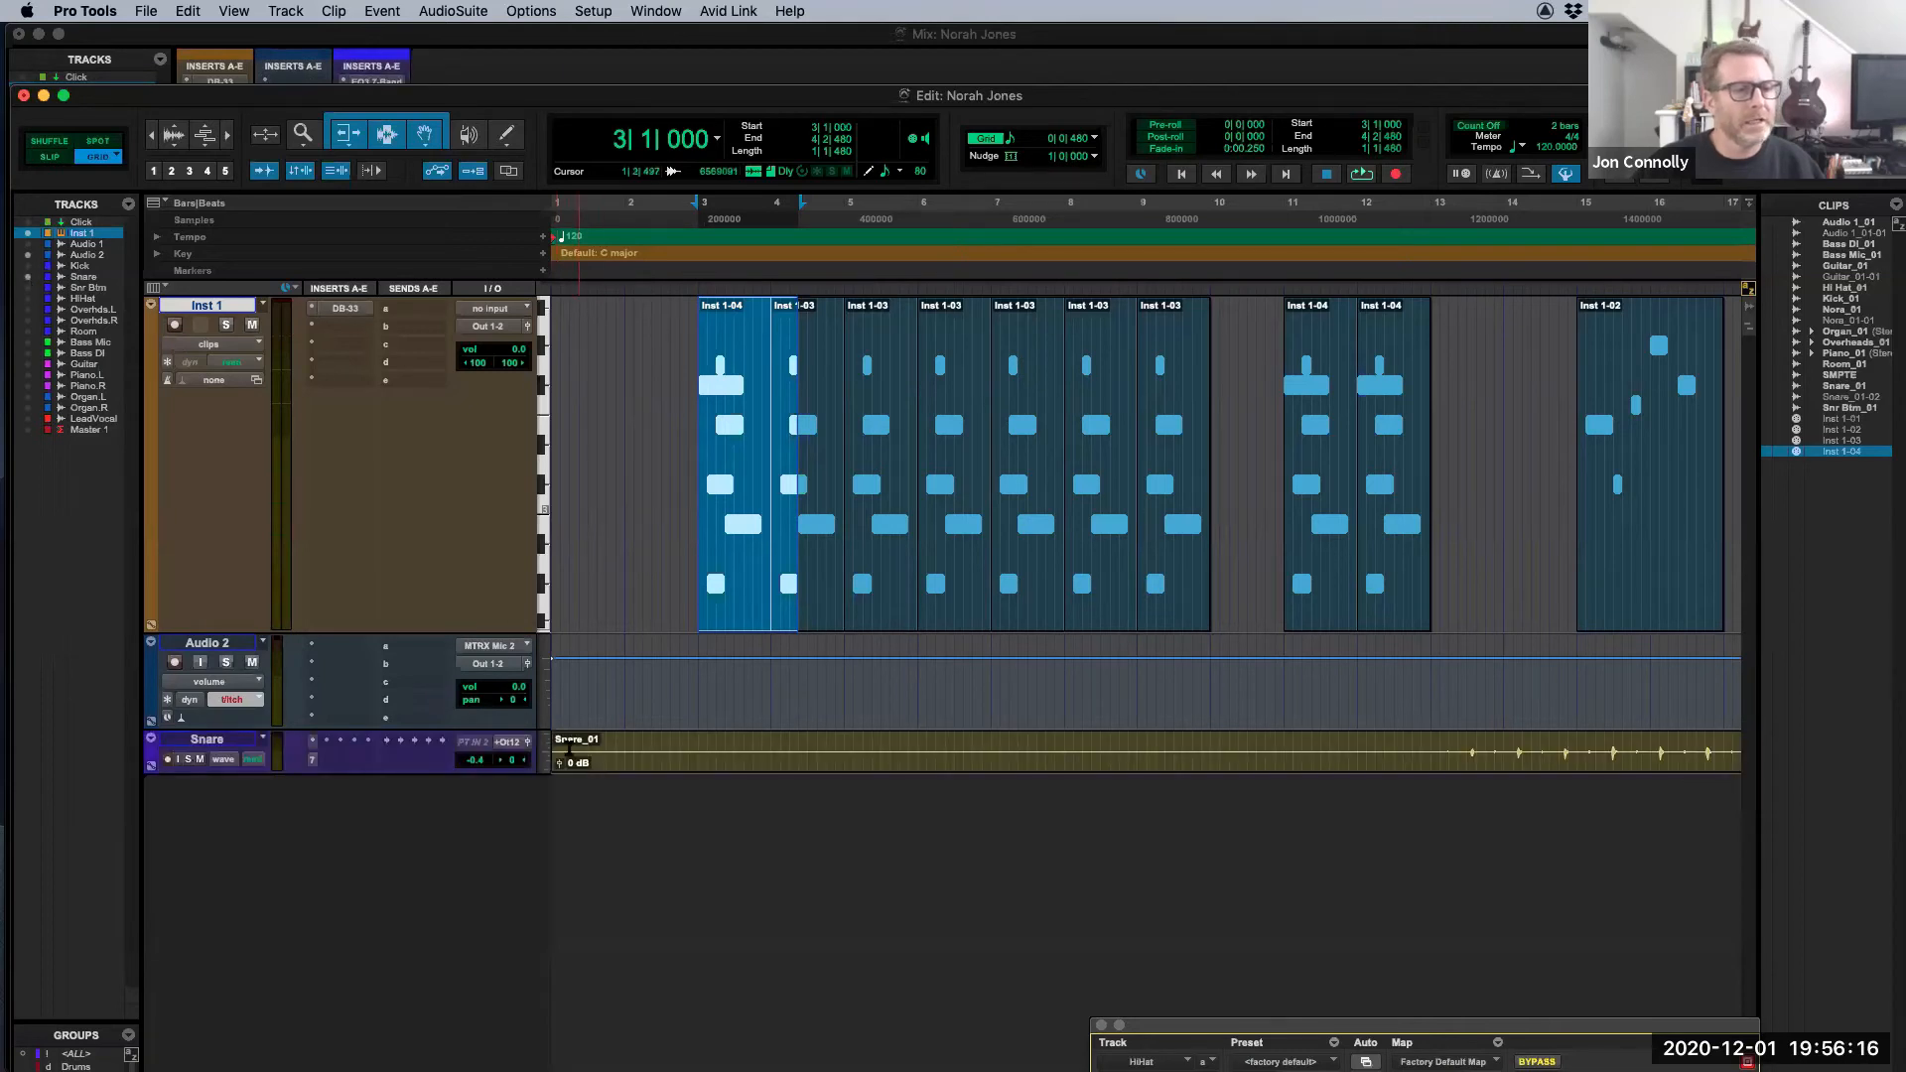
pyautogui.moveTo(545, 779); pyautogui.dragTo(548, 940)
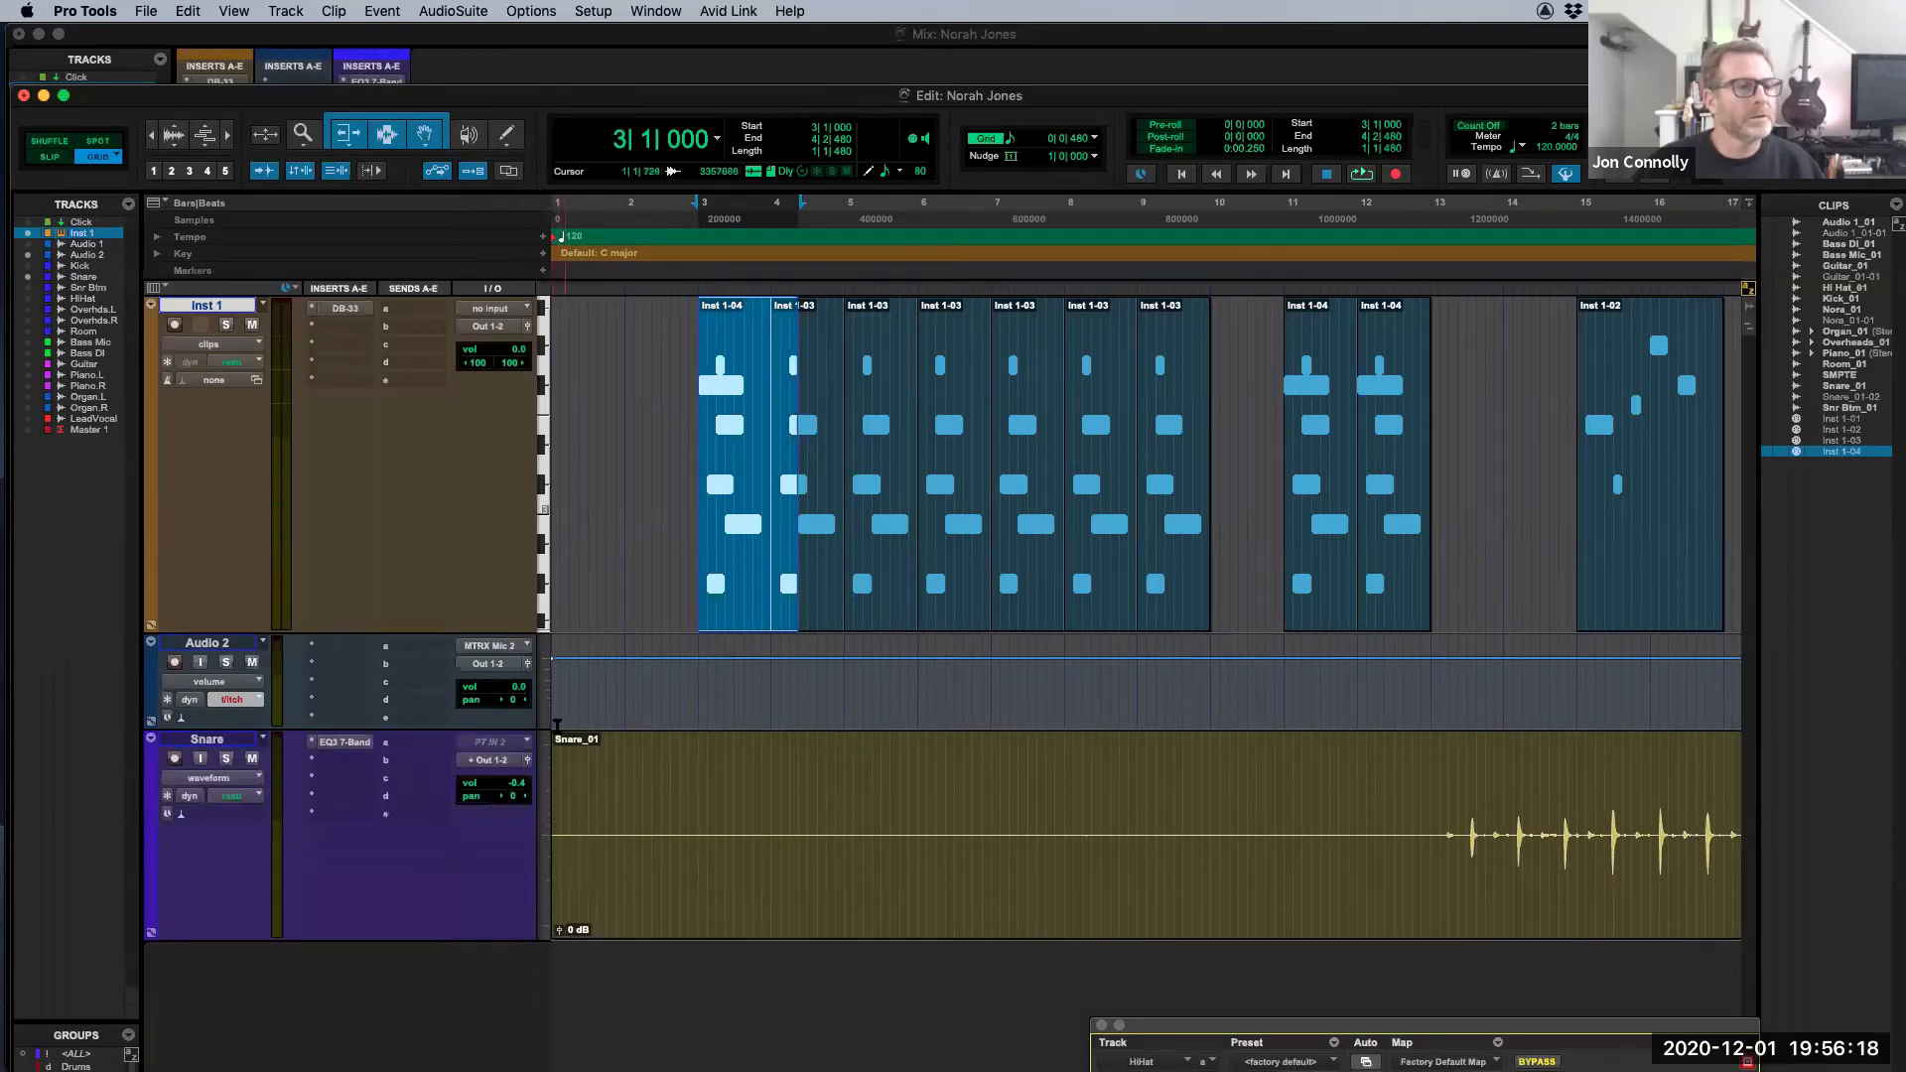
pyautogui.click(29, 243)
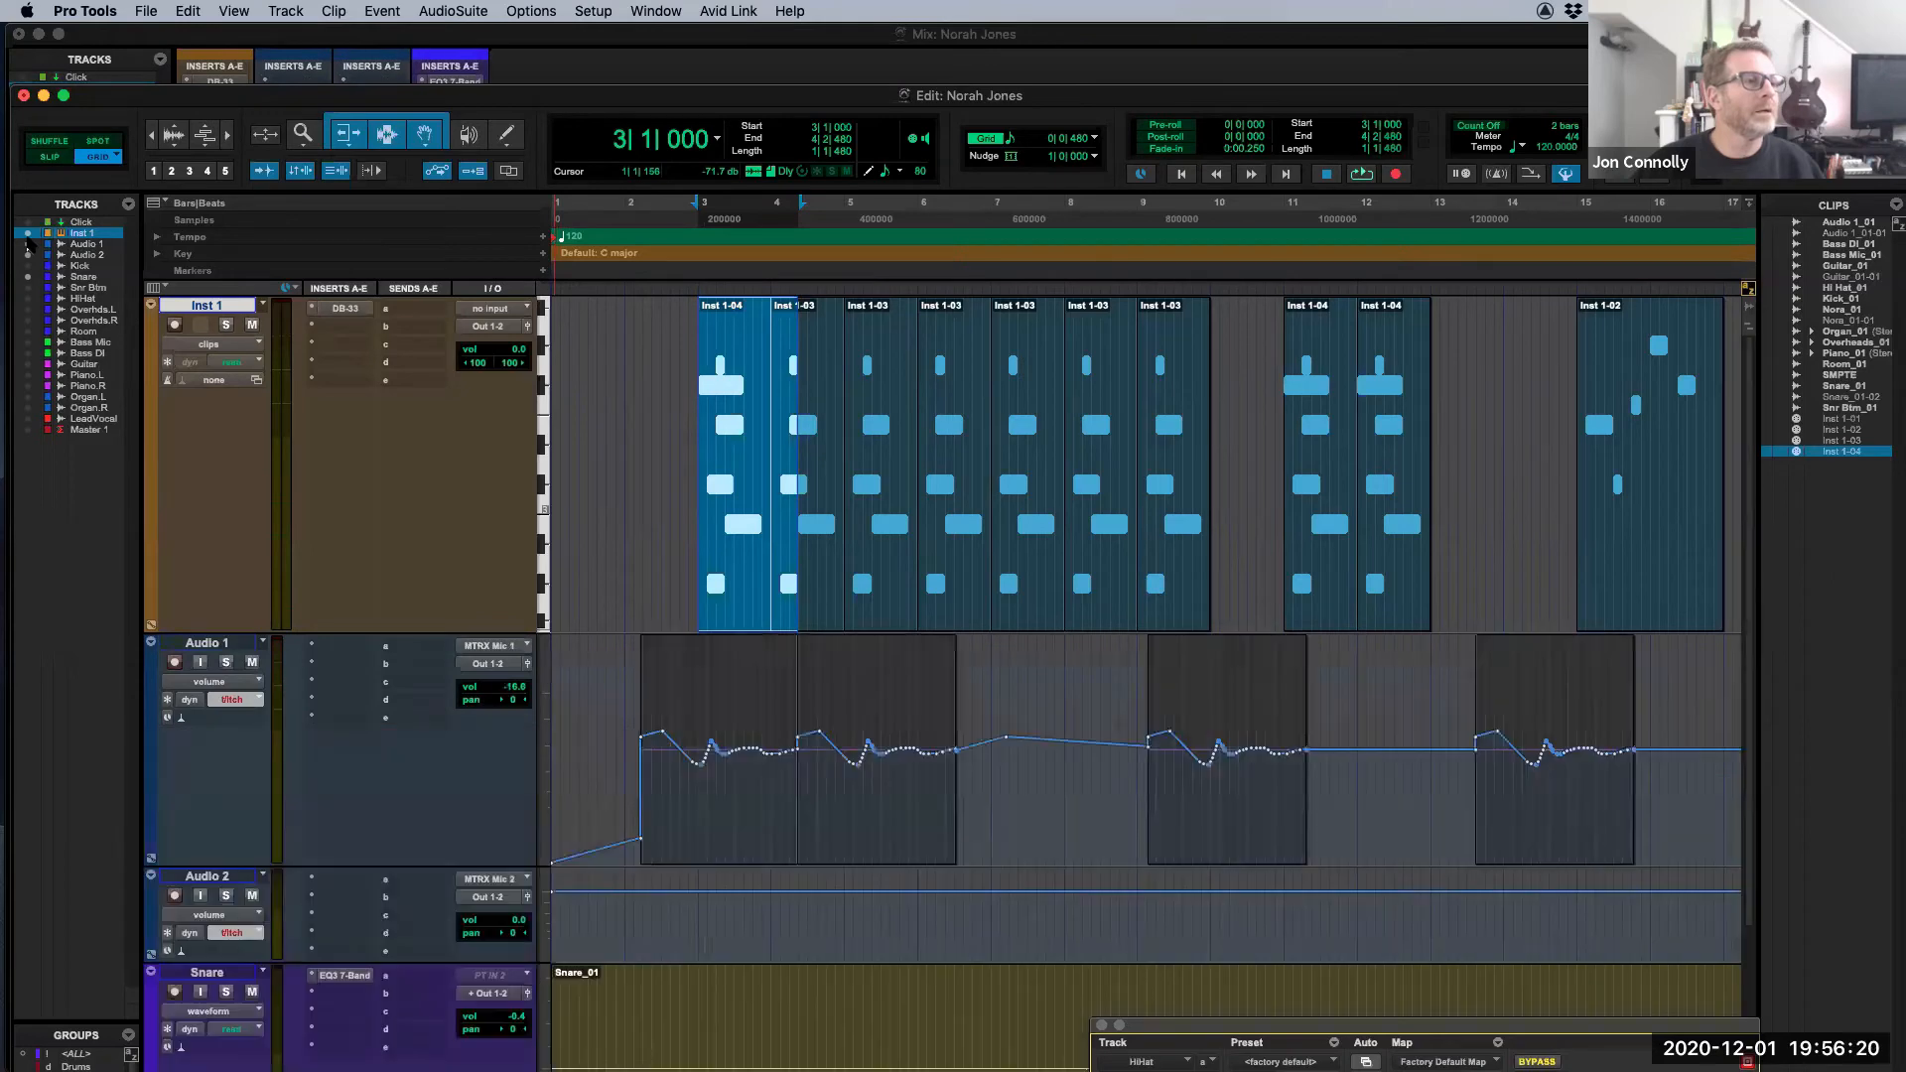
pyautogui.click(29, 233)
pyautogui.click(29, 243)
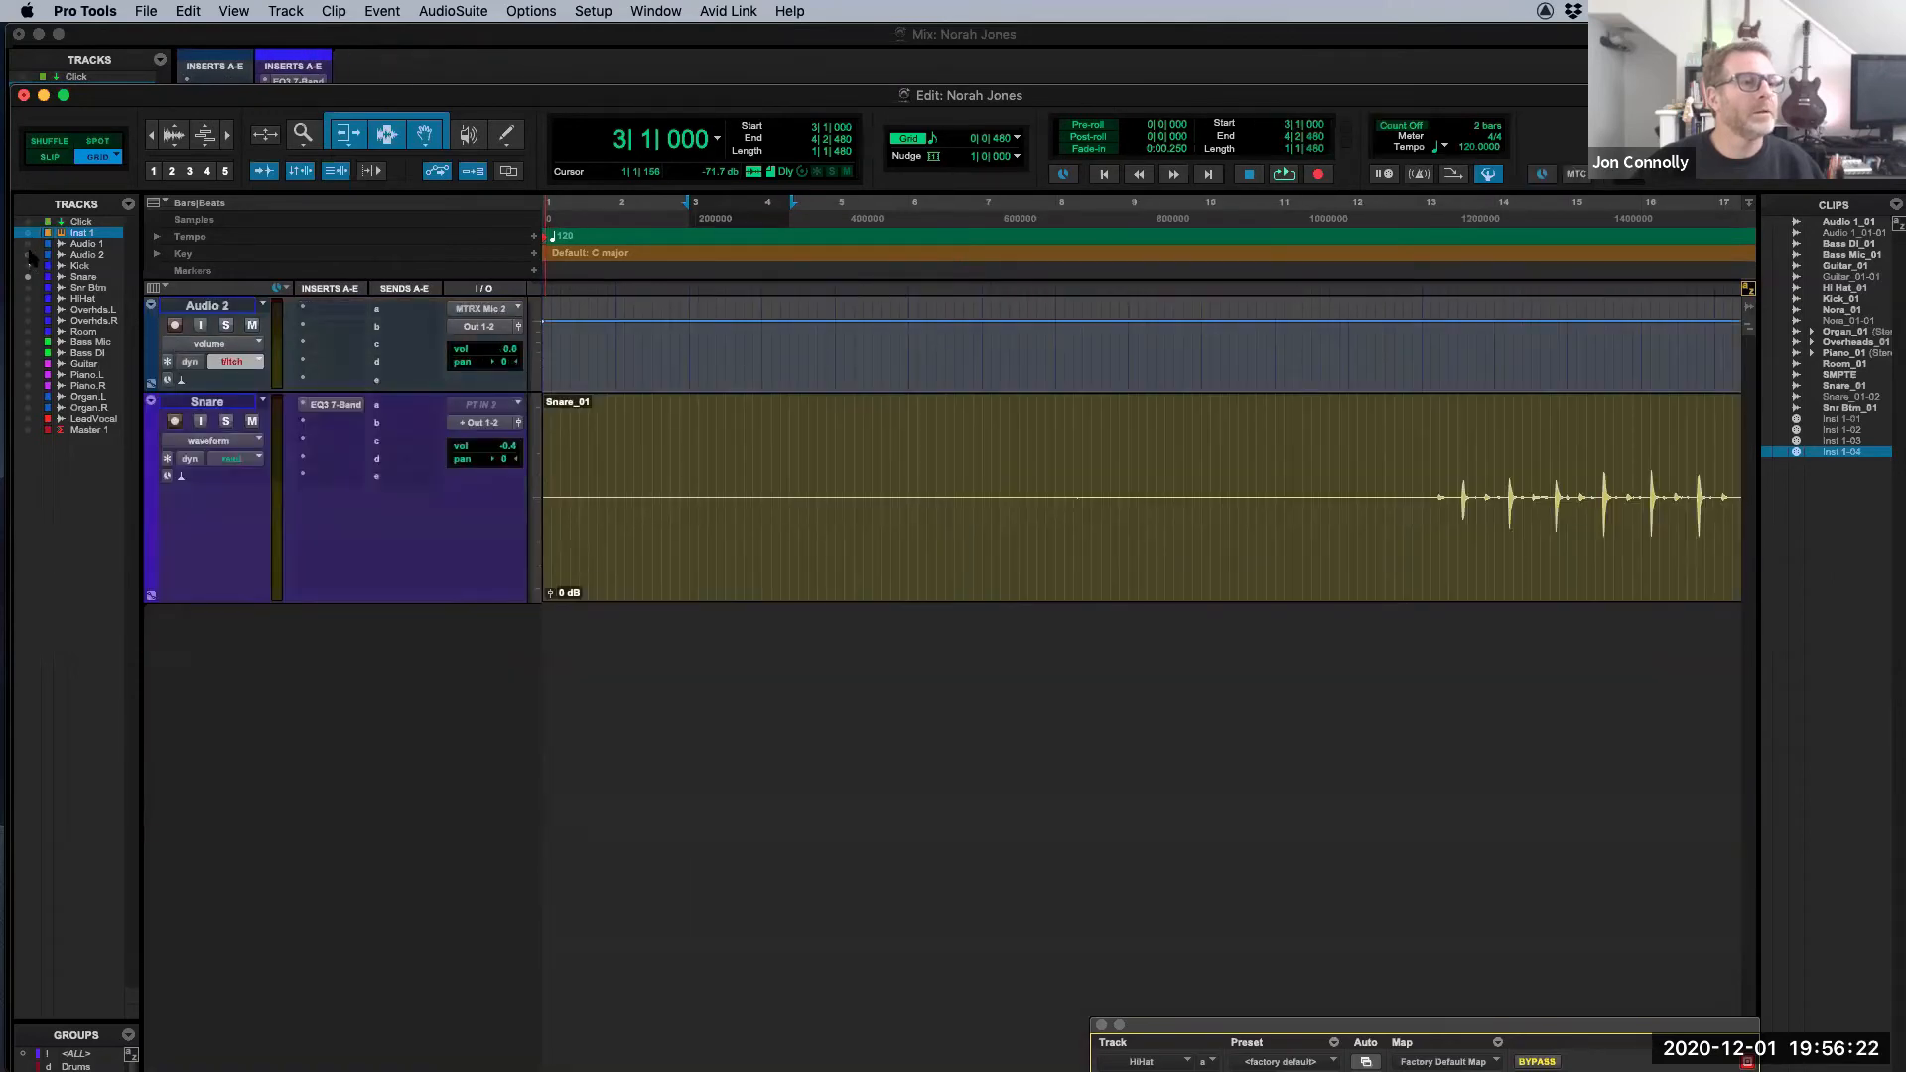
pyautogui.click(28, 254)
# Step: Copy the snare audio from 14|1|480 to 15|1|000, paste it at 8|3|480 and move the pasted clip to 4|4|000
pyautogui.moveTo(1503, 352); pyautogui.dragTo(1565, 355)
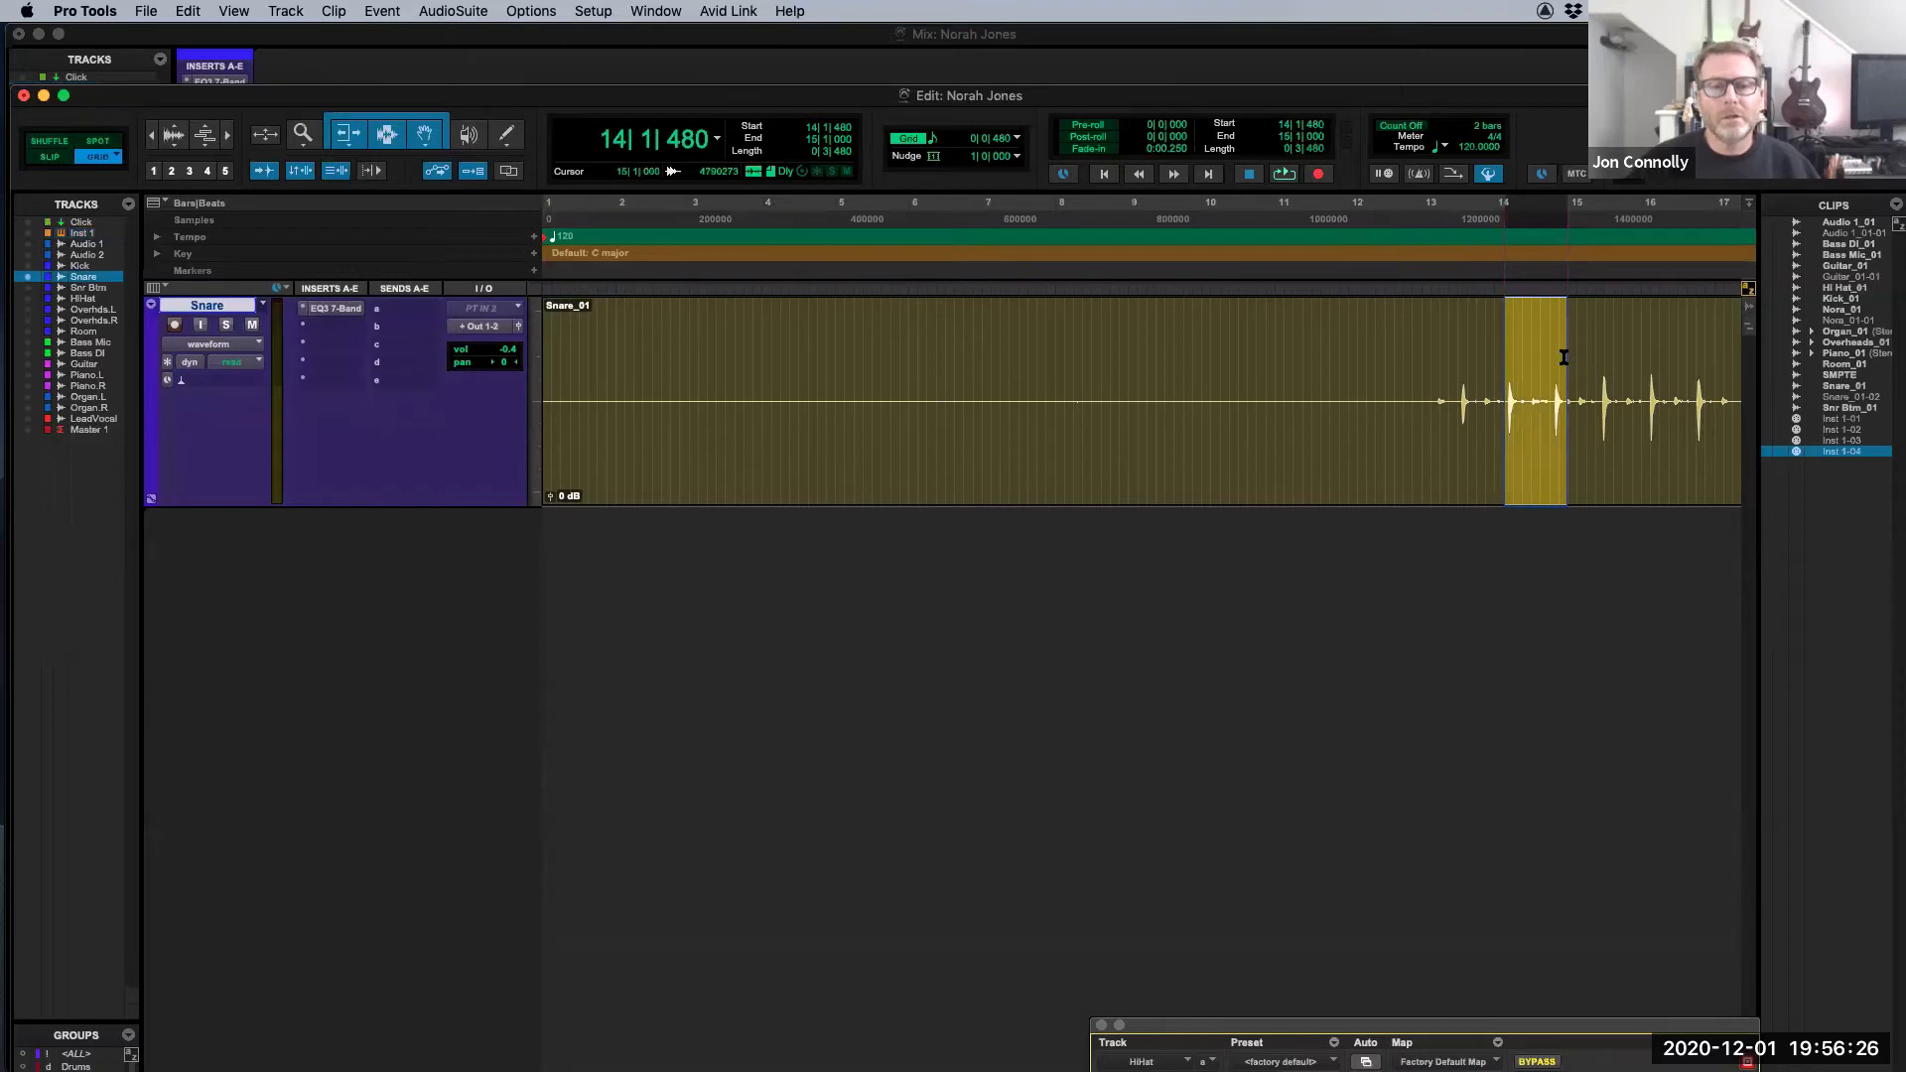
pyautogui.press('super+c')
pyautogui.click(1096, 348)
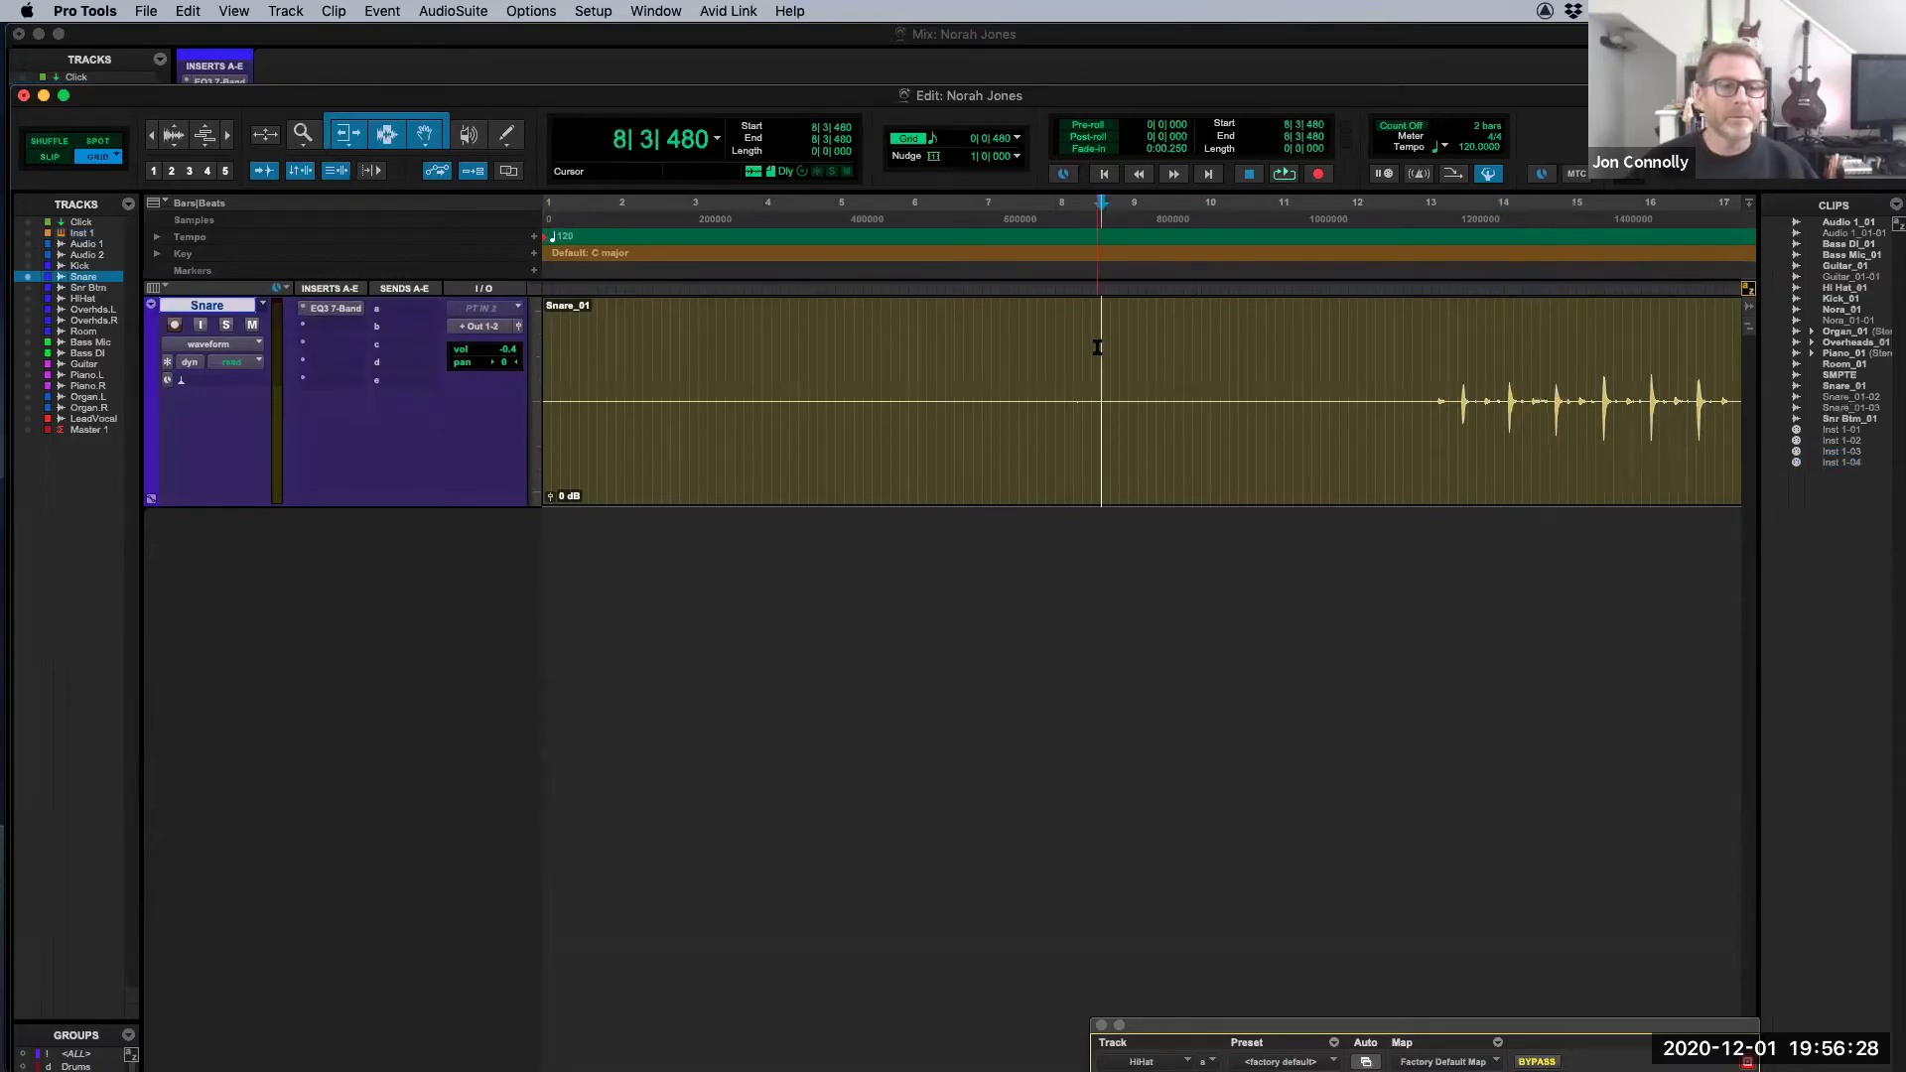
pyautogui.press('super+v')
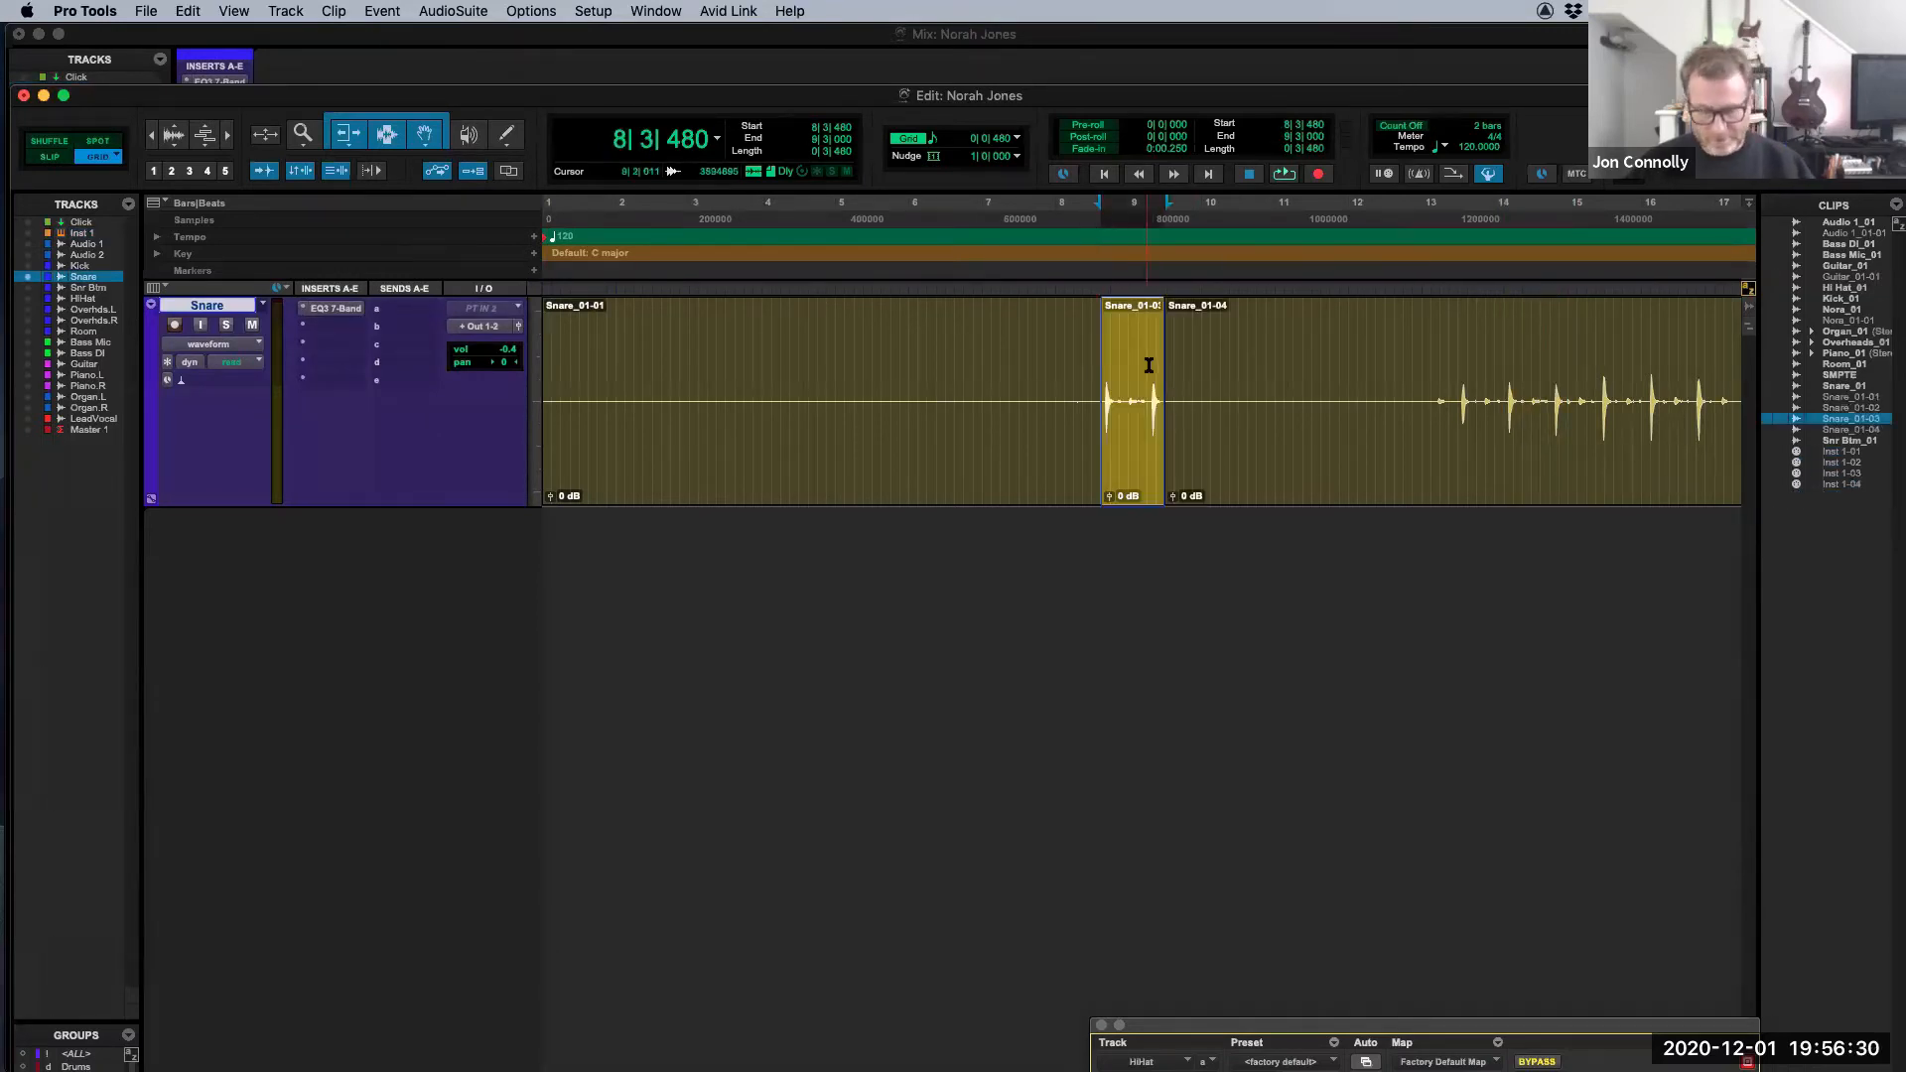
pyautogui.press('super+bracketleft')
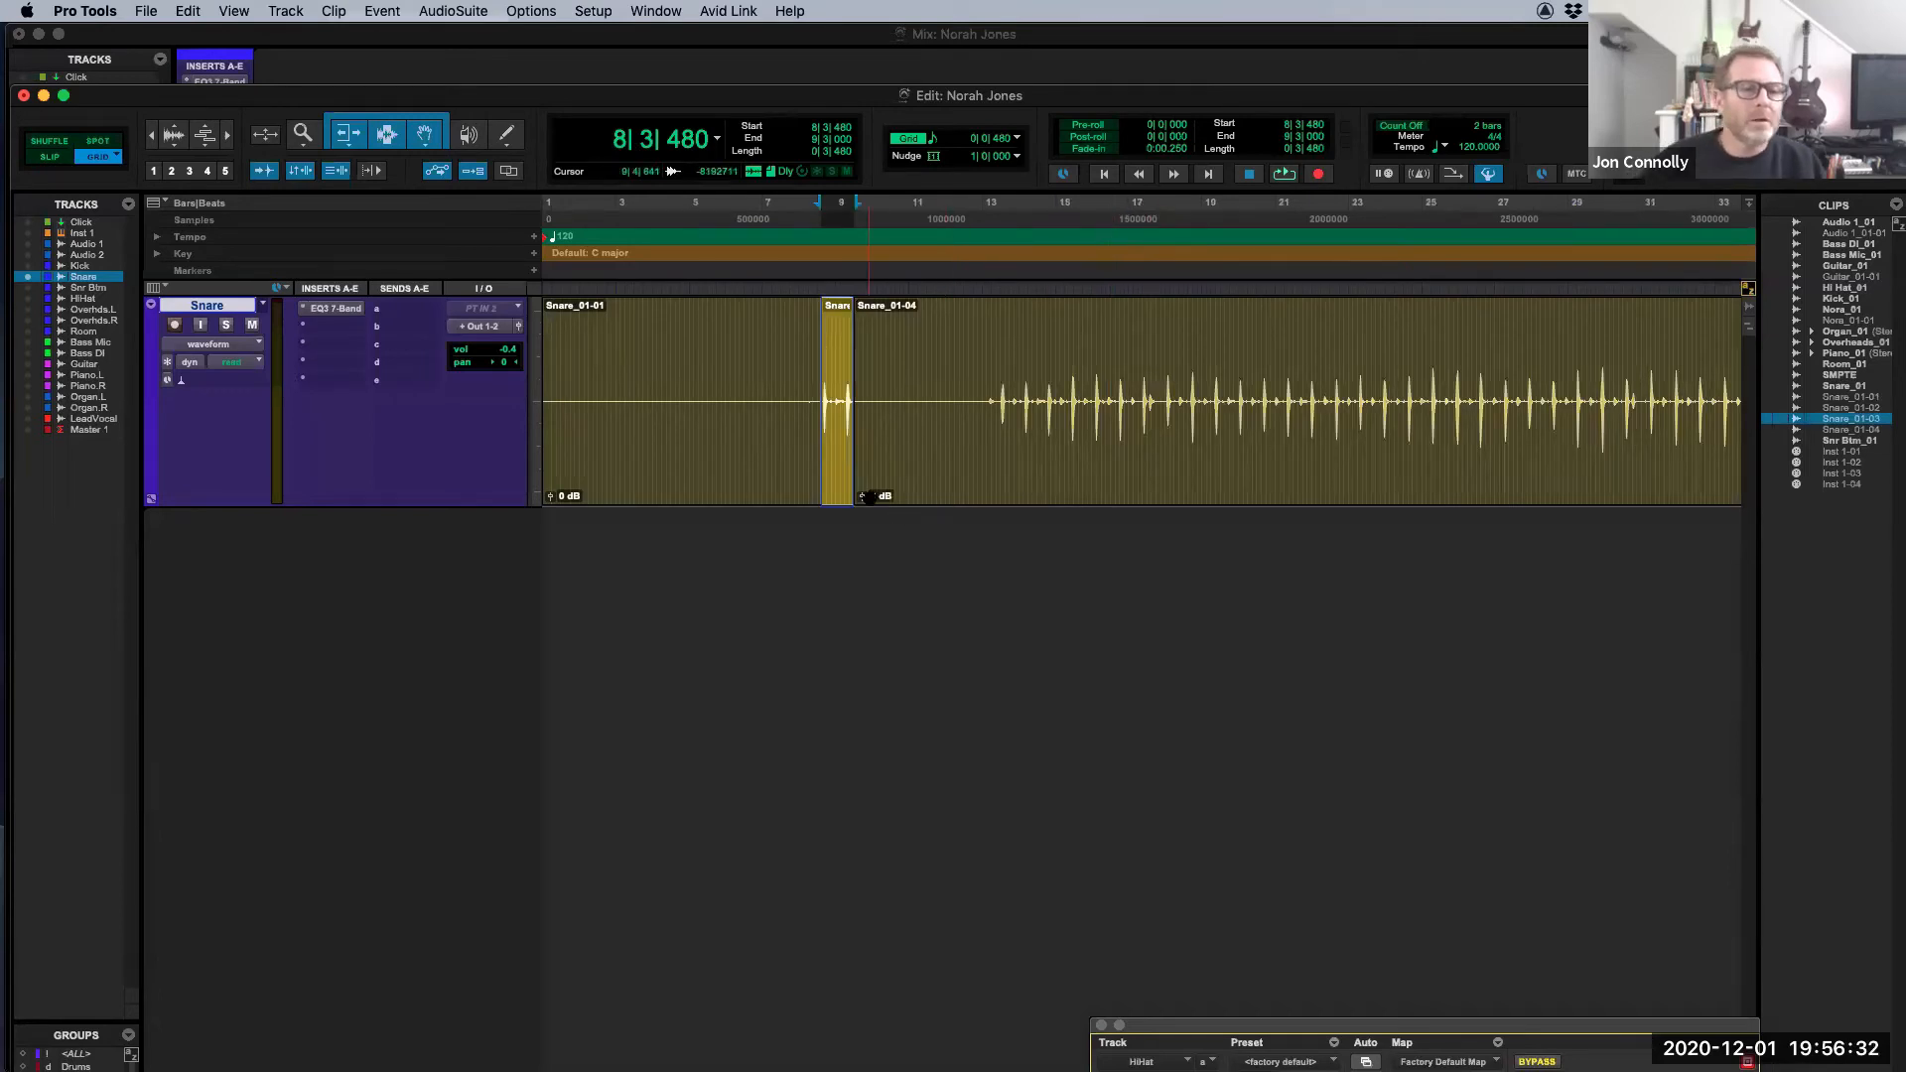
pyautogui.moveTo(839, 478); pyautogui.dragTo(695, 465)
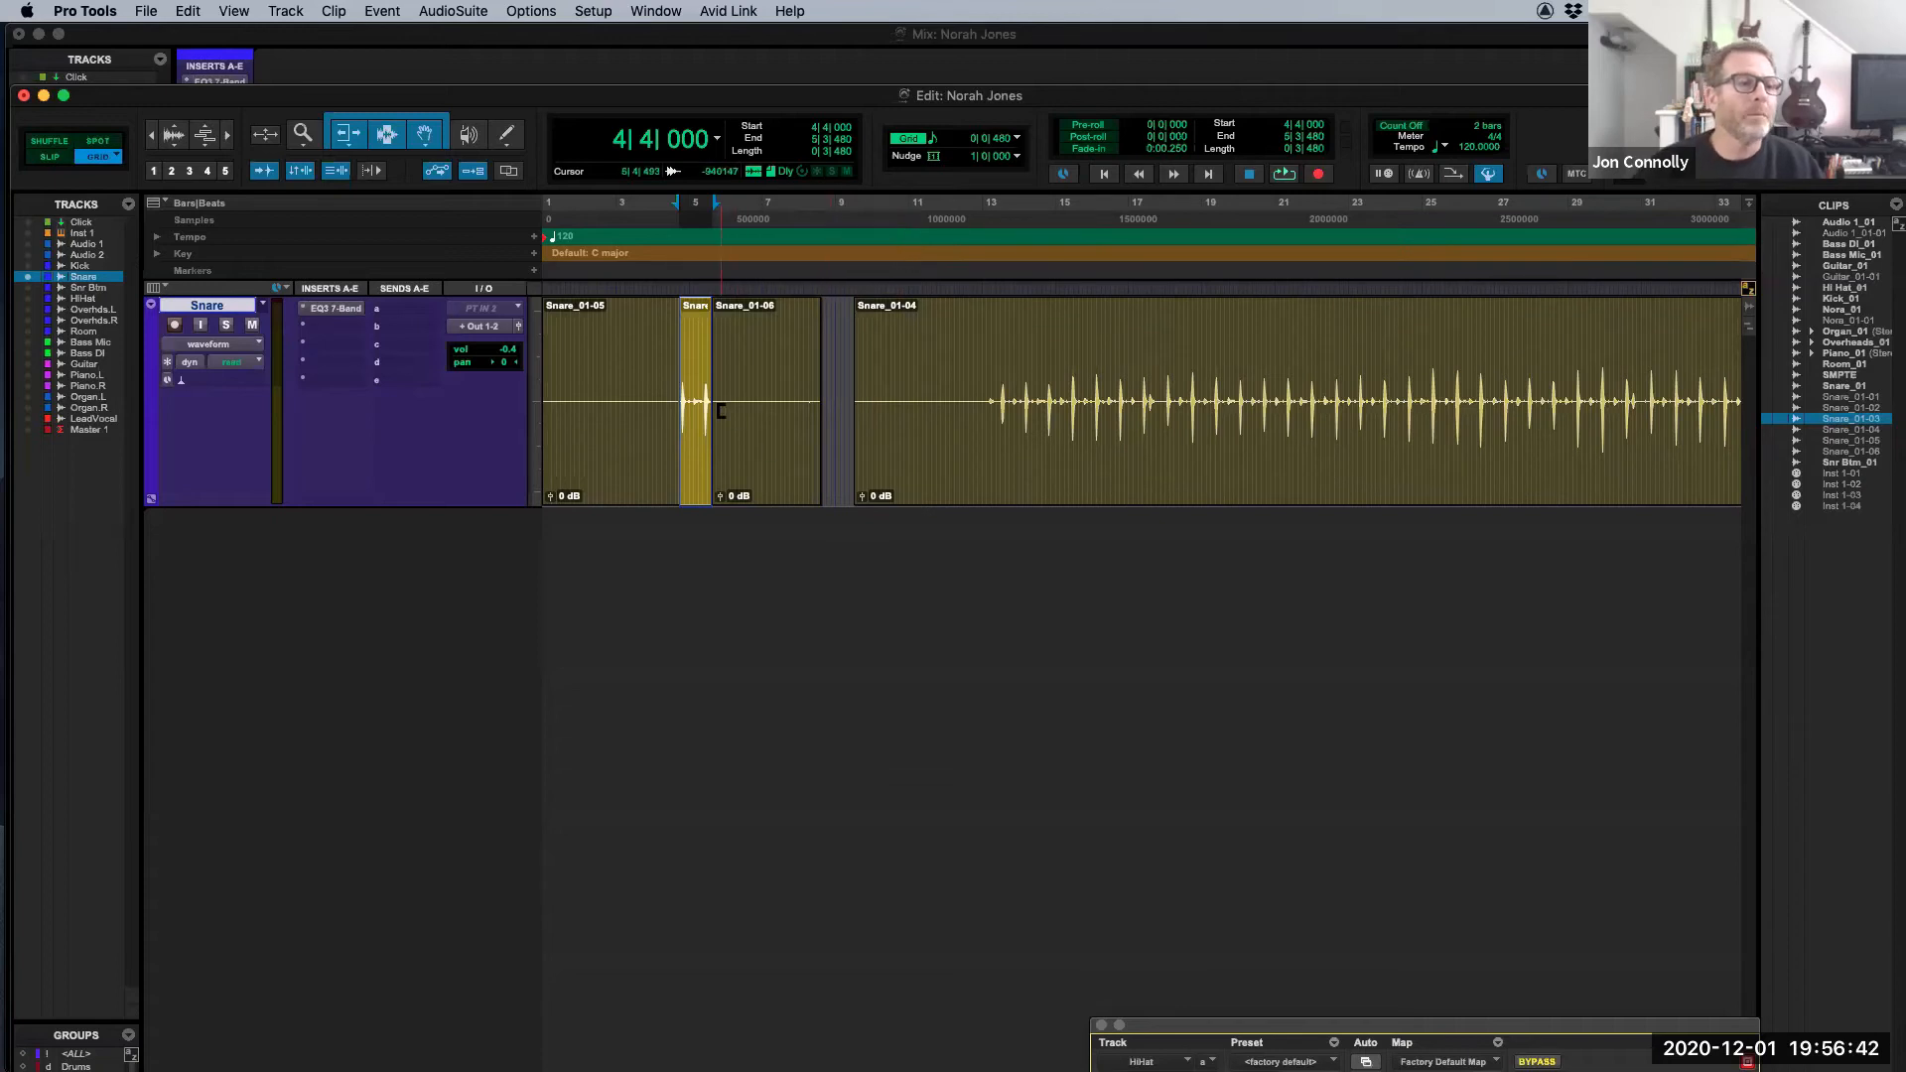
# Step: Extend the moved snare clip's end to 6|4|480 and trim its start to 5|3|000
pyautogui.moveTo(707, 405)
pyautogui.mouseDown()
pyautogui.moveTo(761, 407)
pyautogui.moveTo(743, 407)
pyautogui.mouseUp()
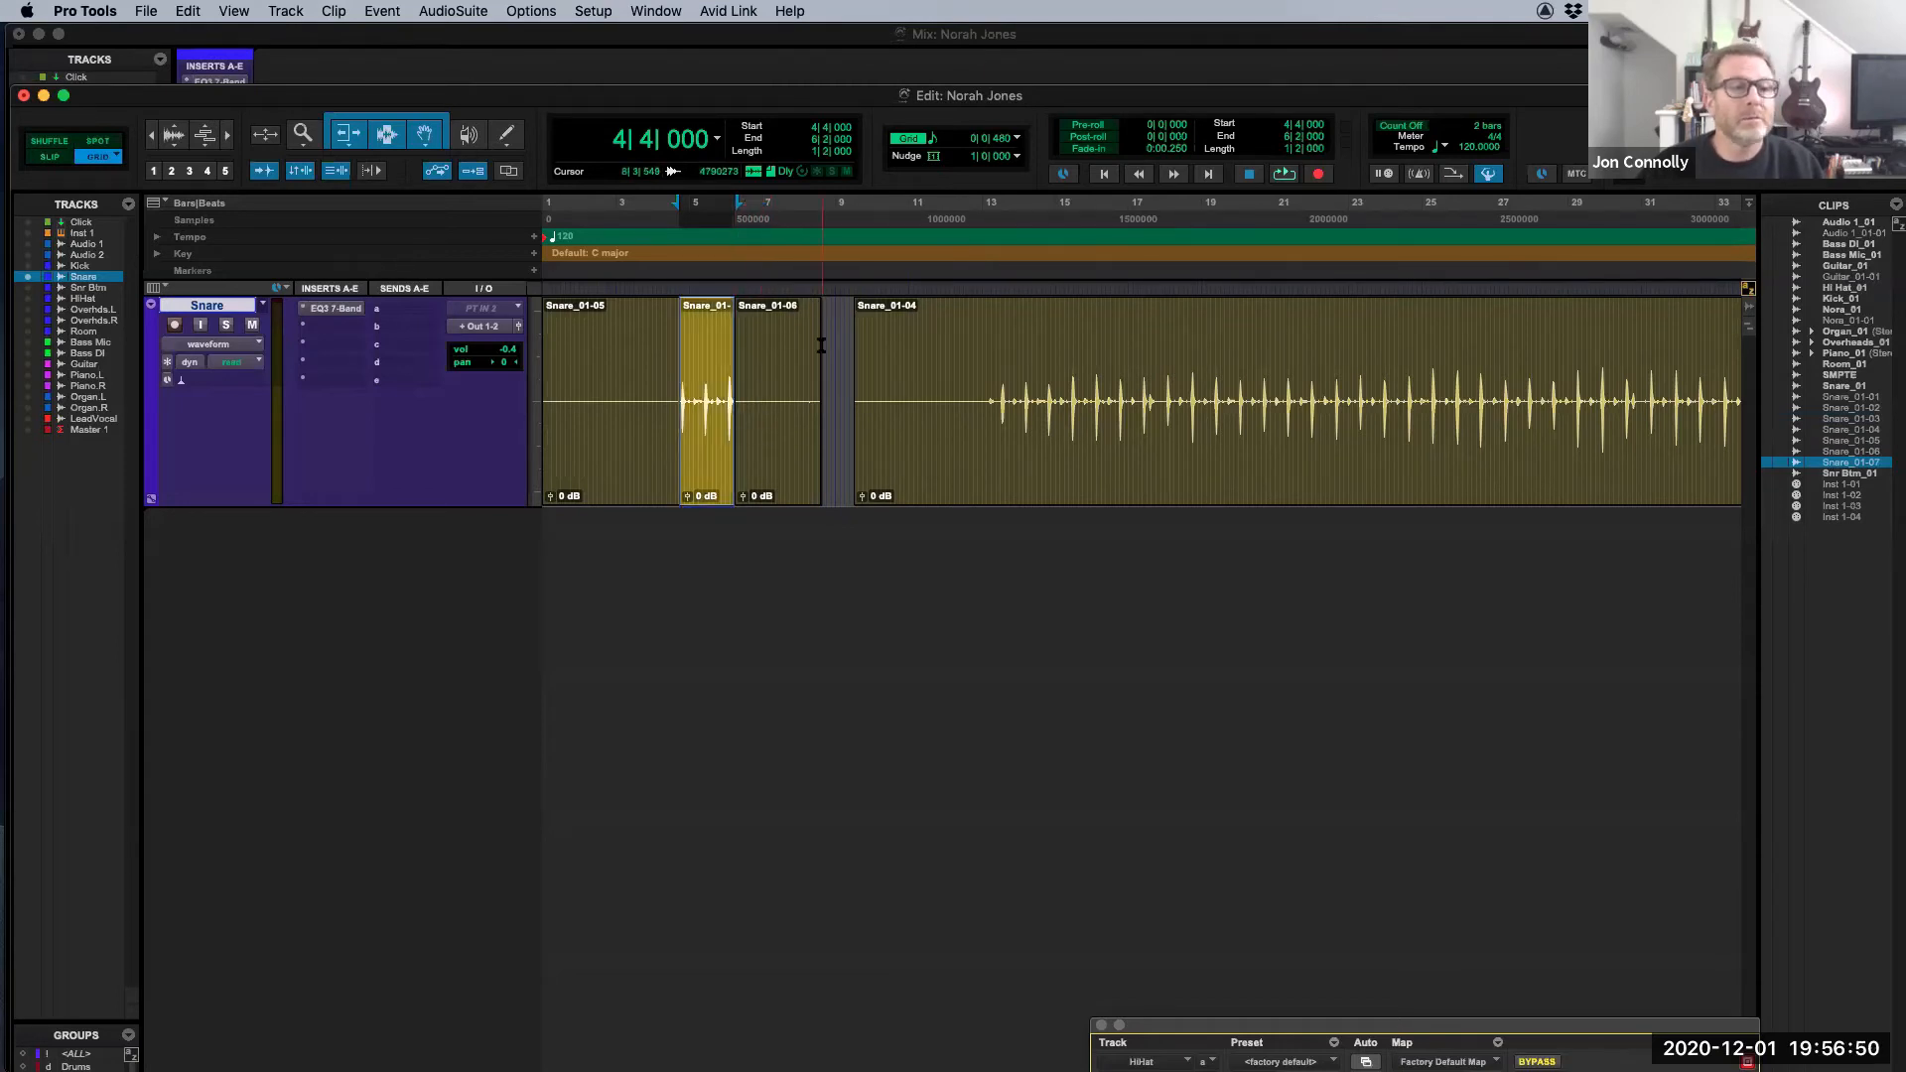
pyautogui.press('super+z')
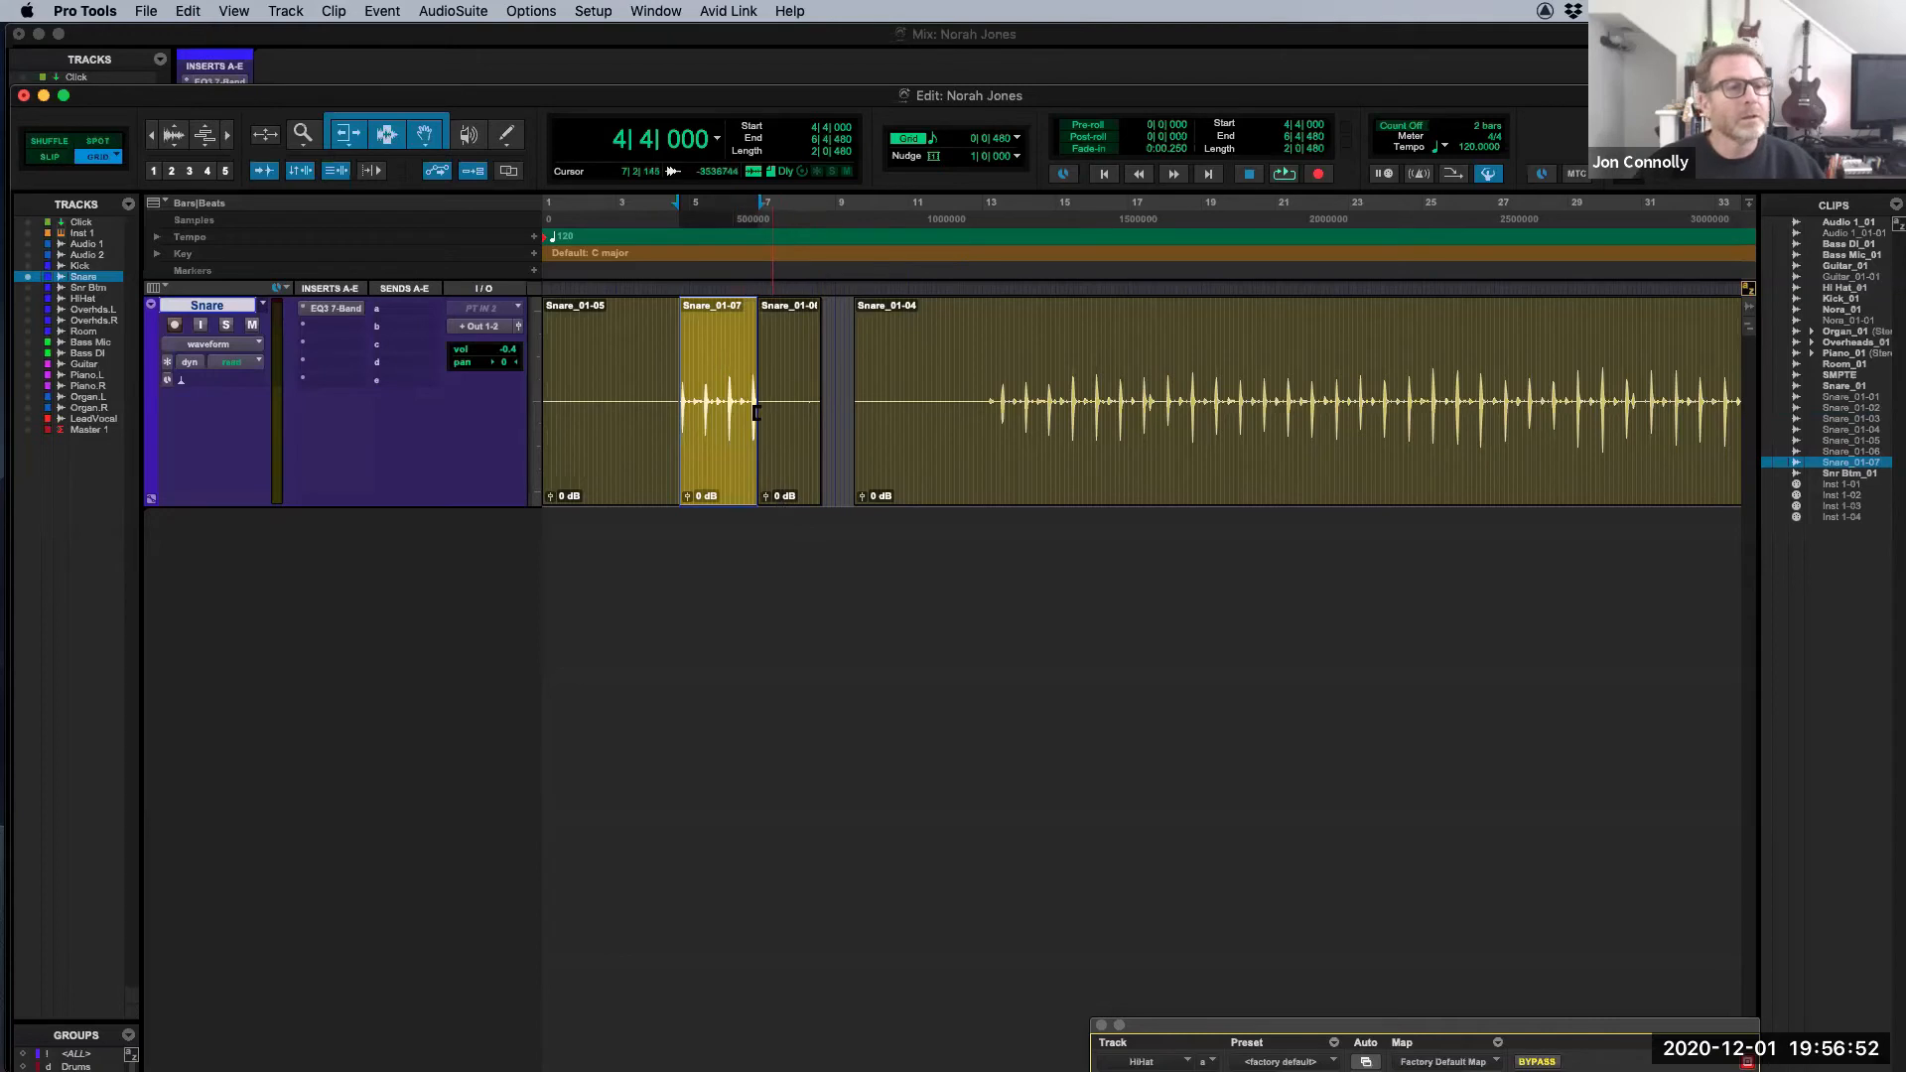
pyautogui.moveTo(689, 393); pyautogui.dragTo(709, 397)
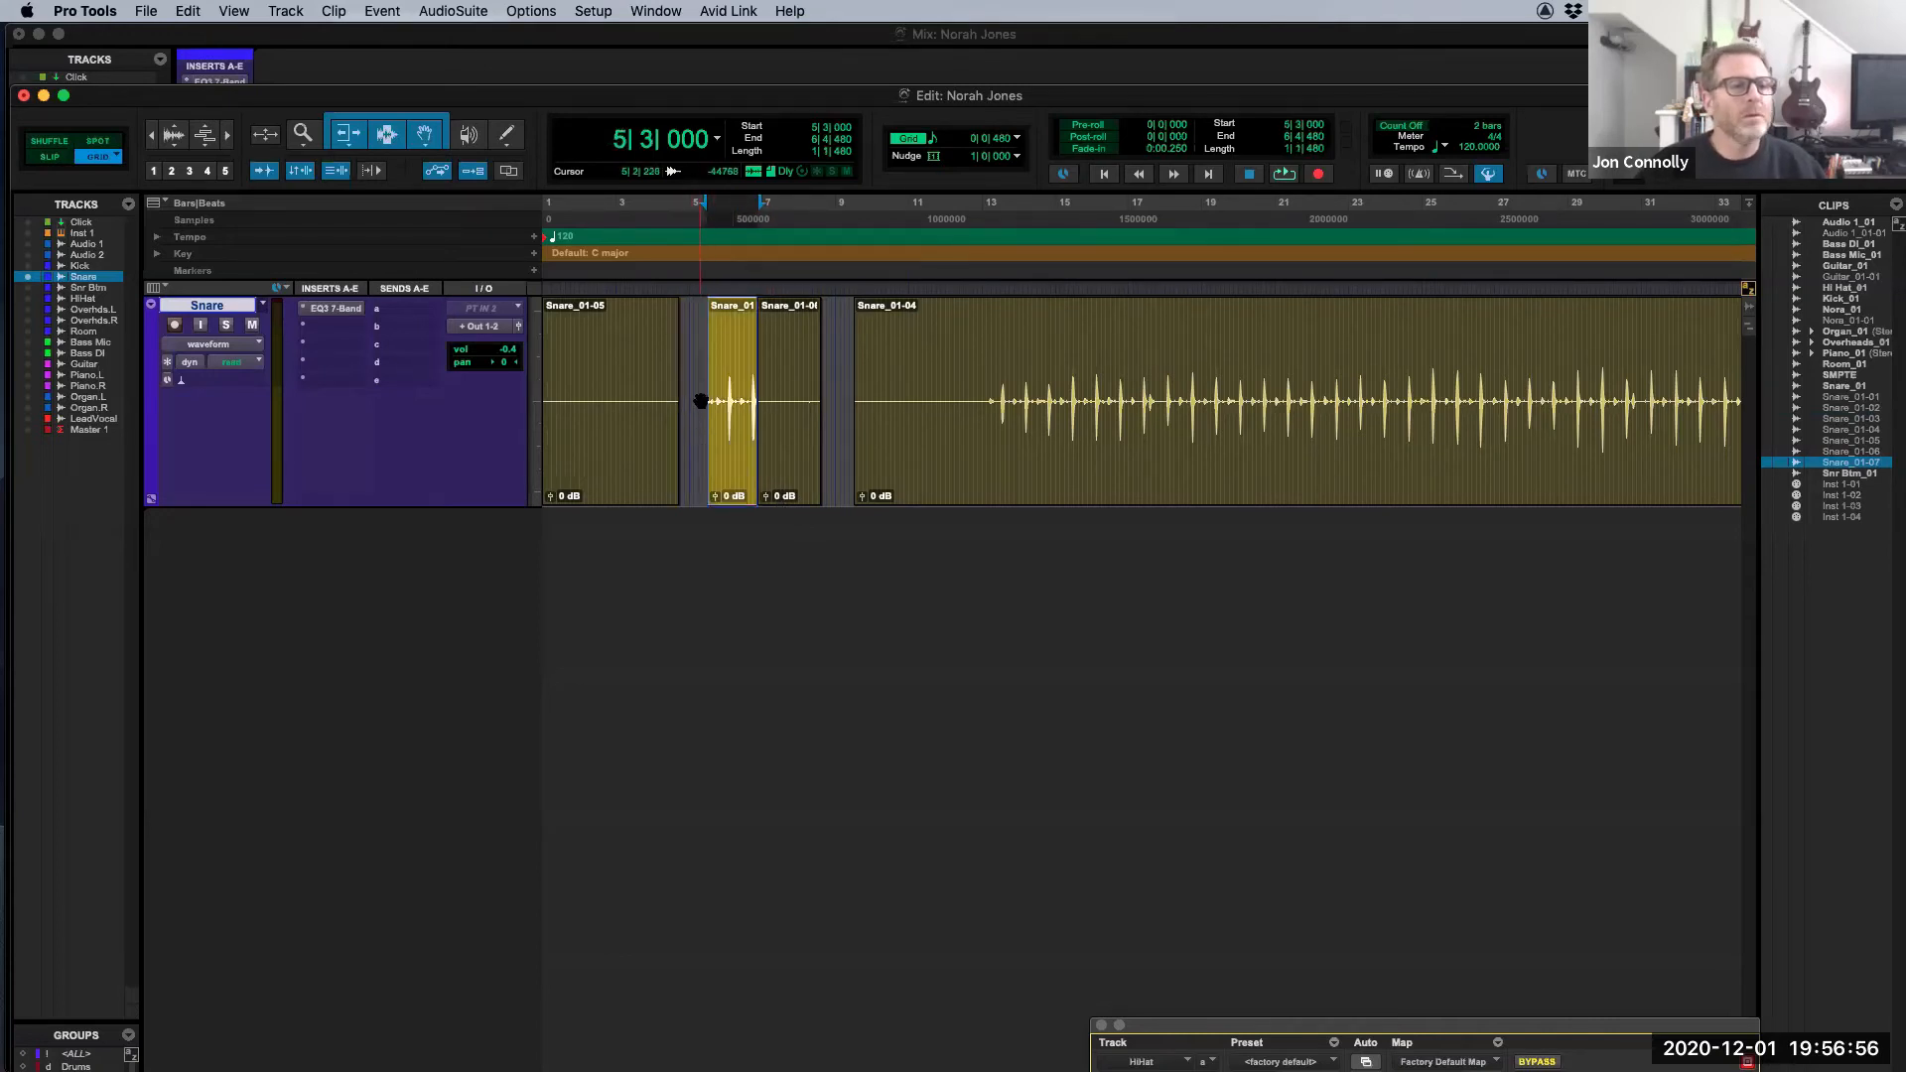
# Step: Turn on Layered Editing and move the trimmed snare clip over neighbouring clips along the track, undoing the last two moves
pyautogui.click(509, 172)
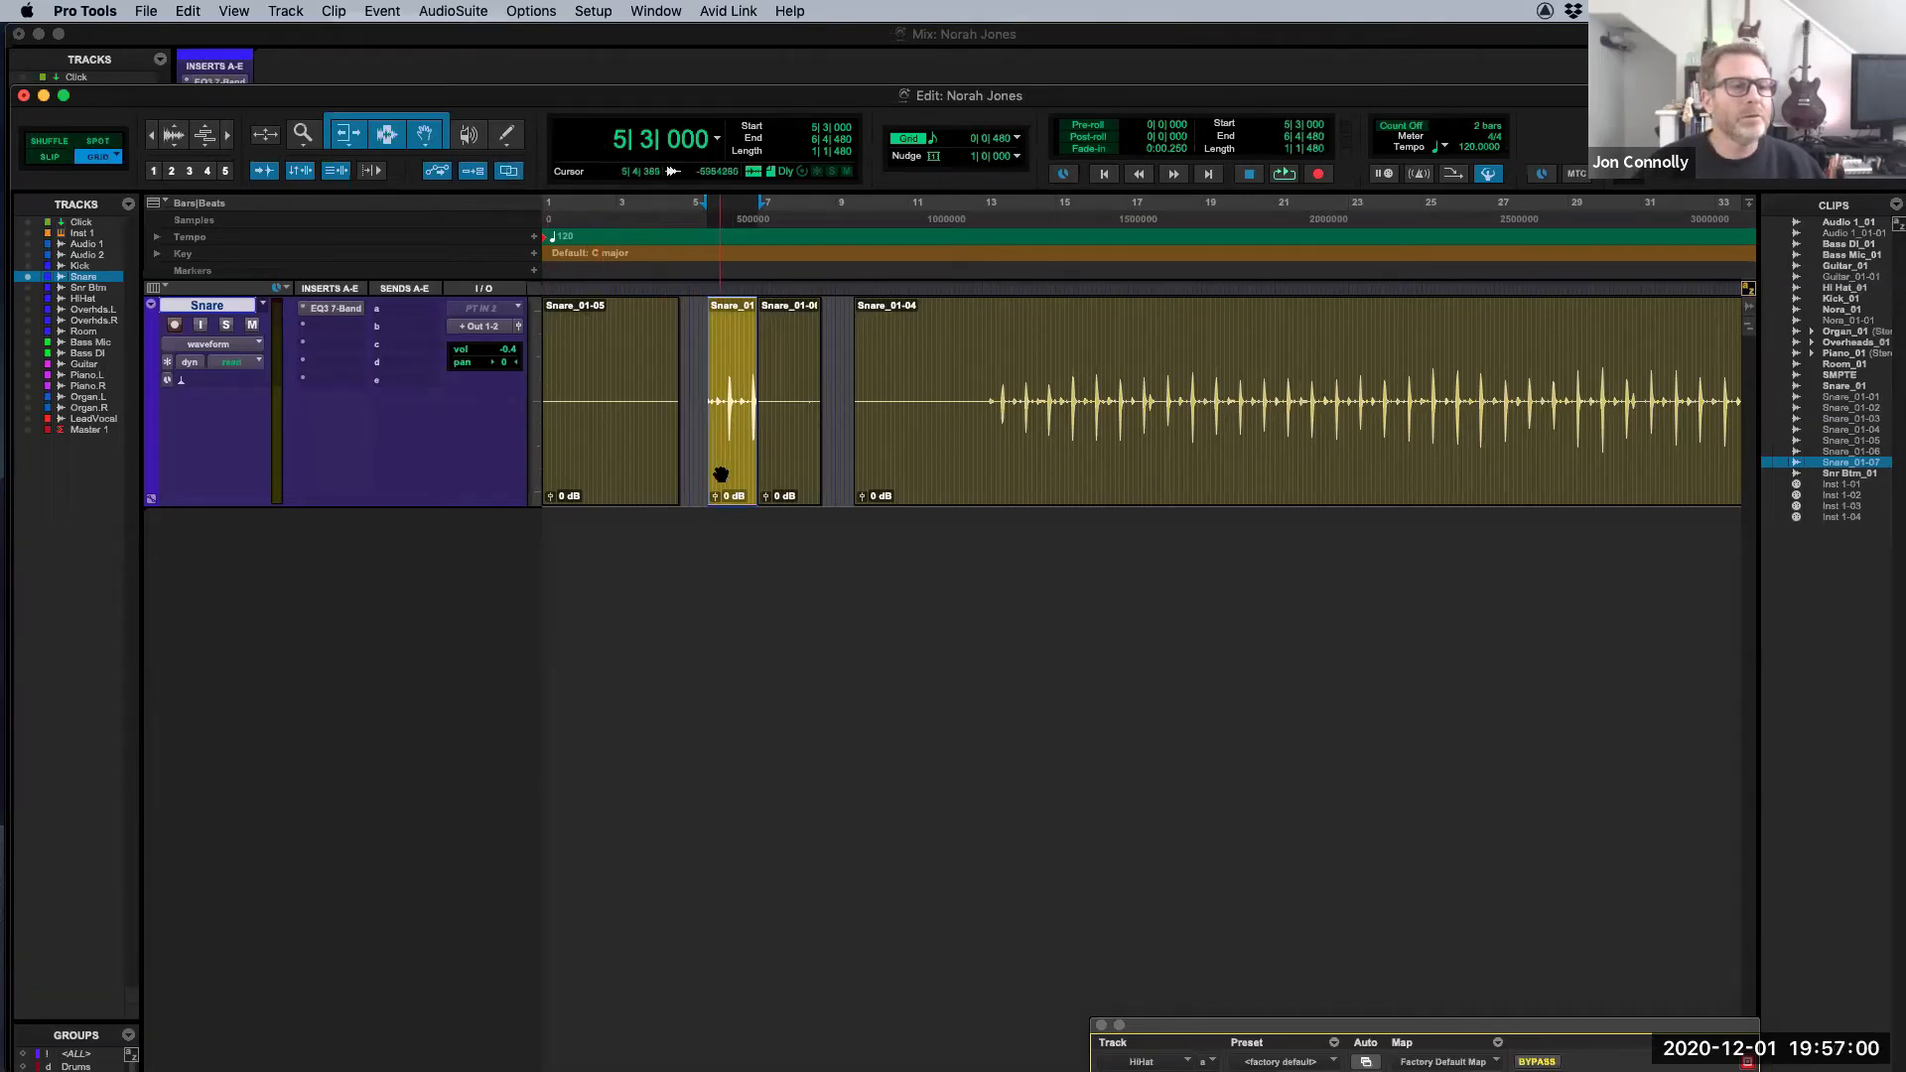
pyautogui.moveTo(719, 486); pyautogui.dragTo(915, 467)
pyautogui.moveTo(1291, 485); pyautogui.dragTo(813, 446)
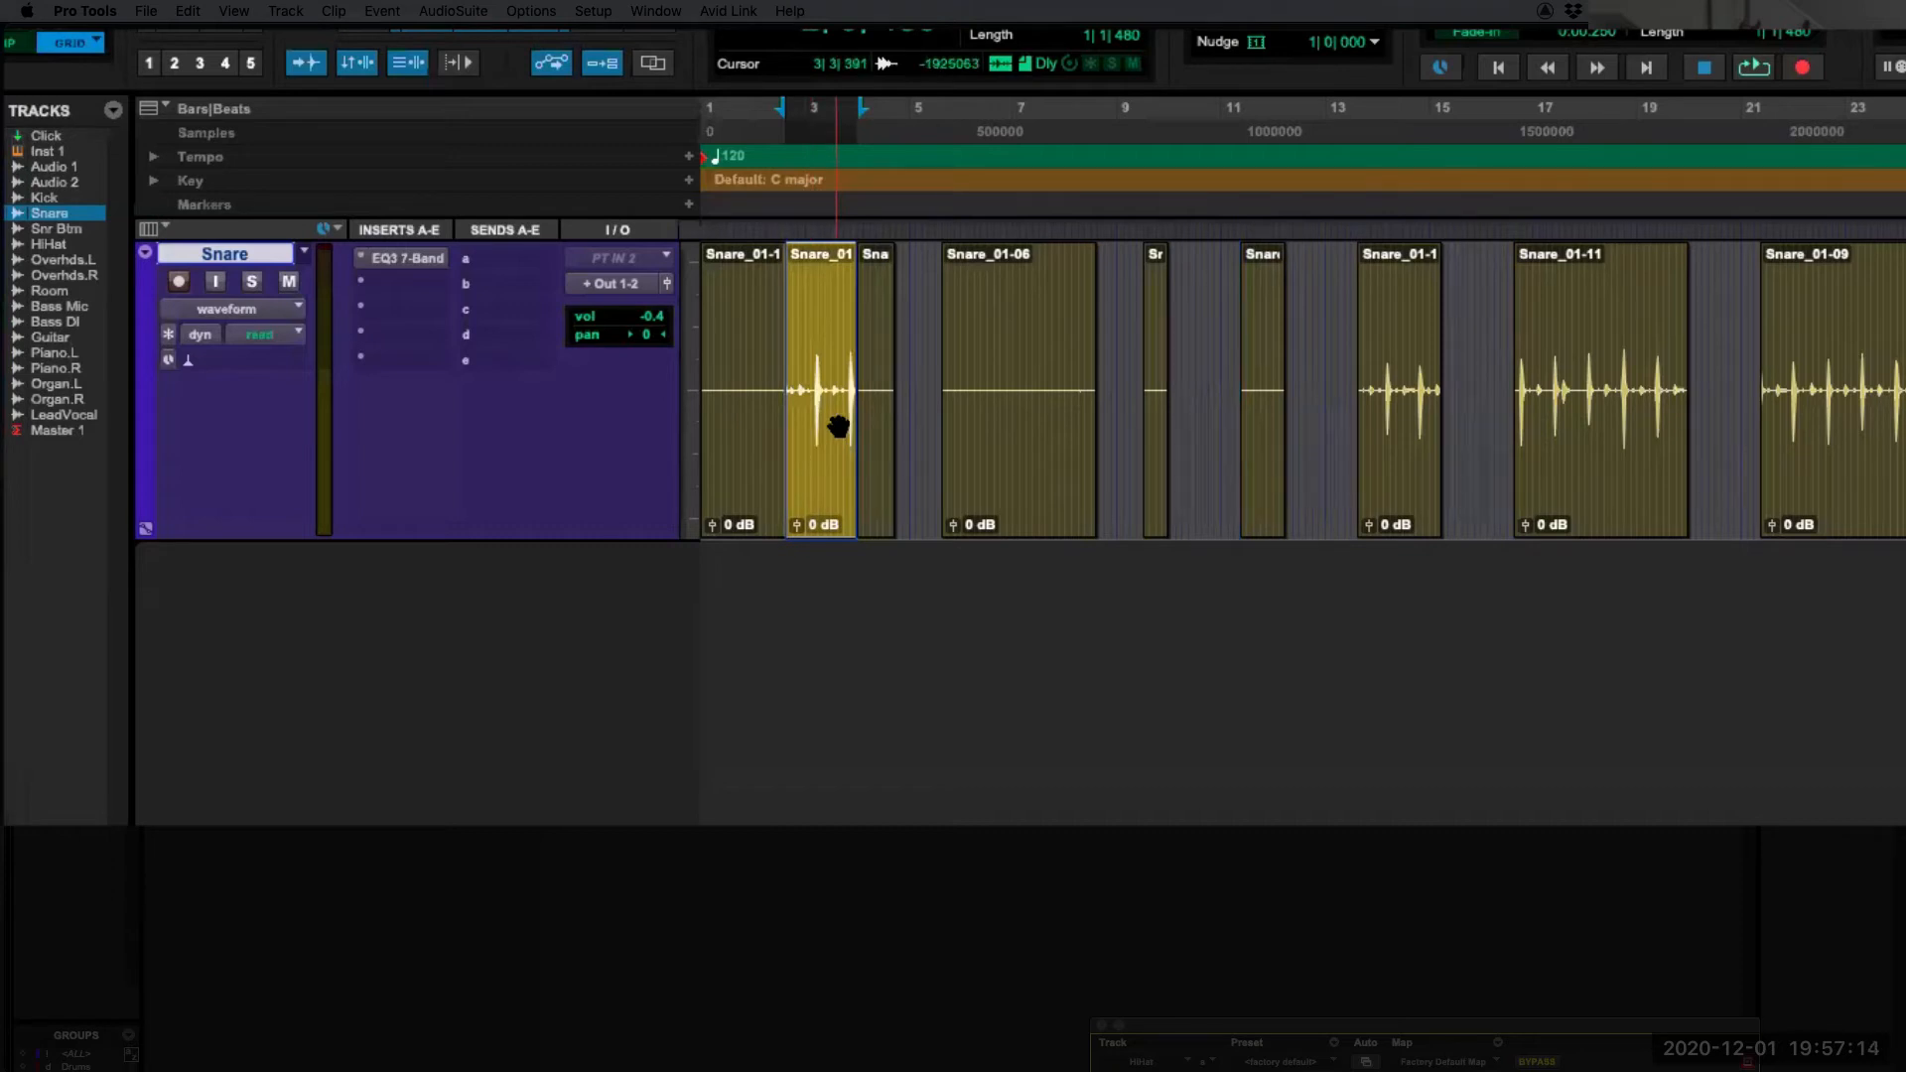
pyautogui.press('super+z')
pyautogui.press('super+z')
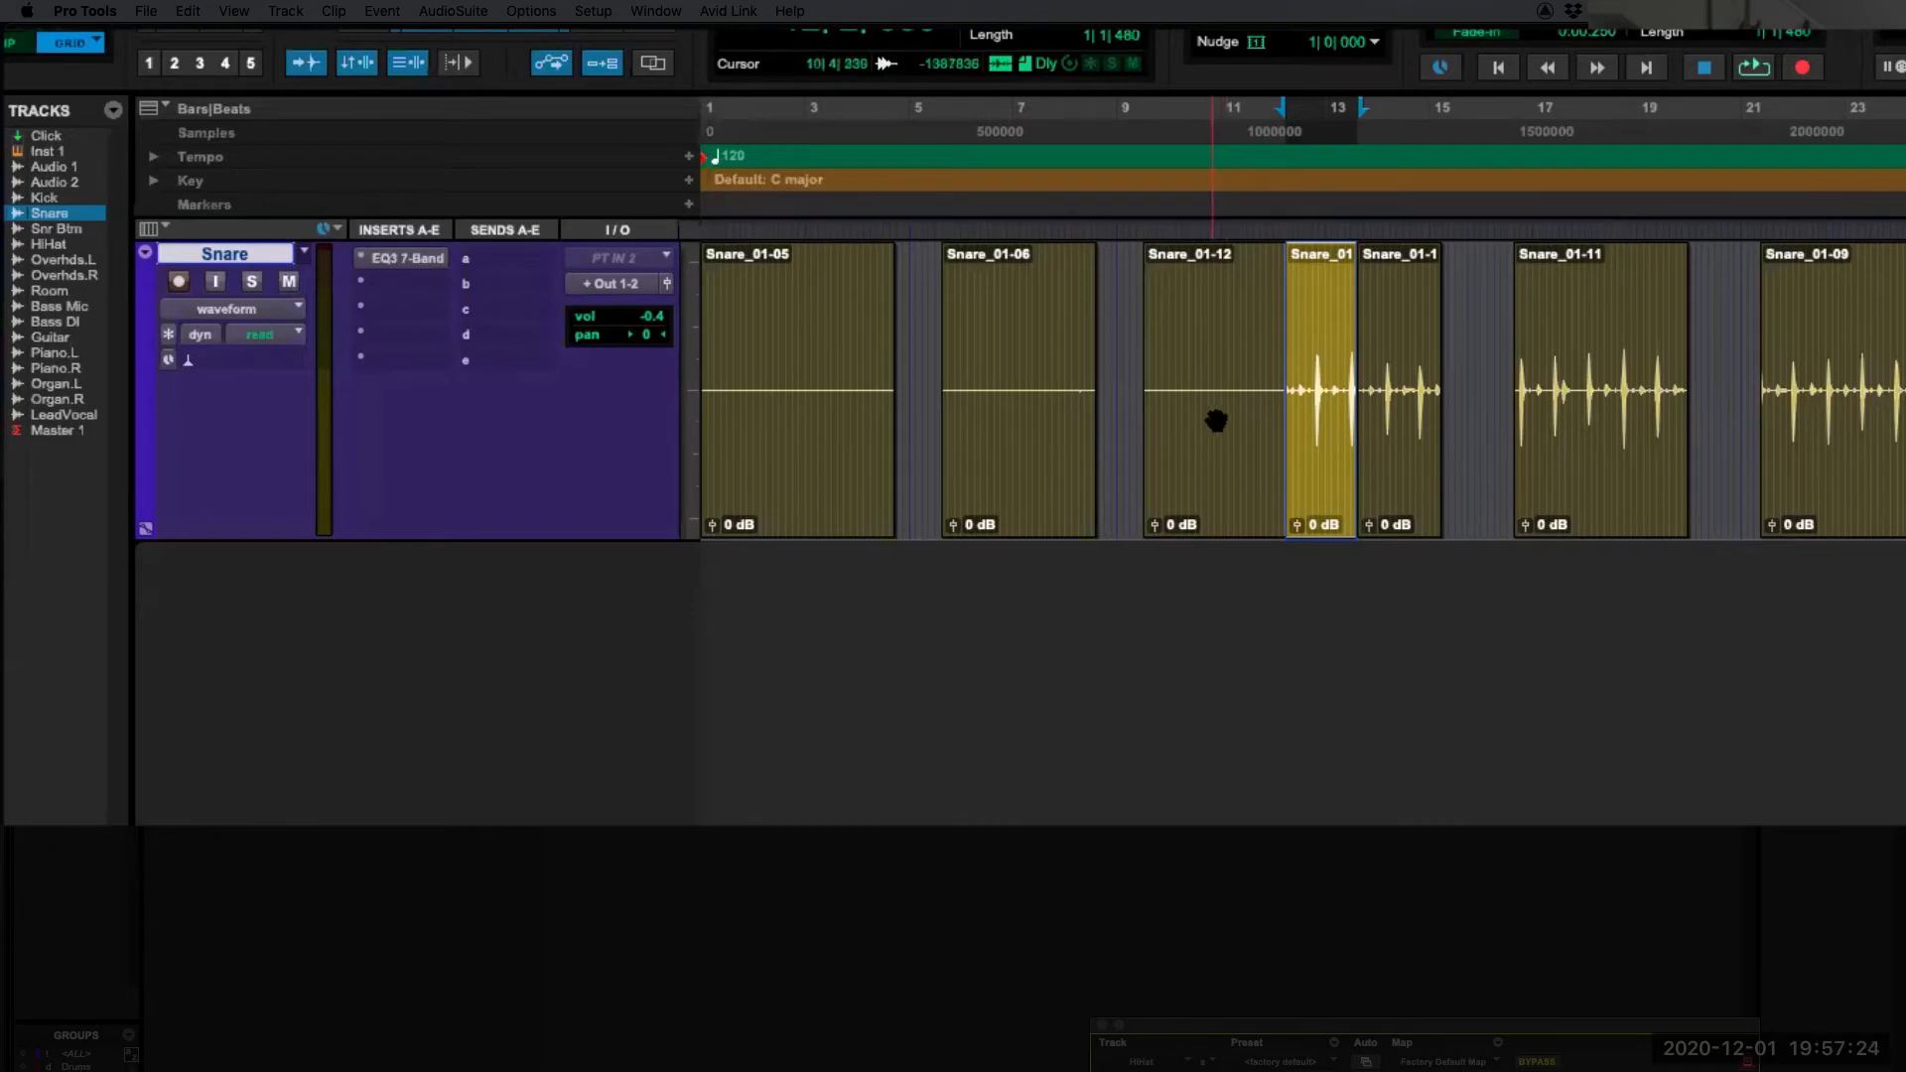
# Step: With Layered Editing off, try trimming the start of clip Snare_01-07 to 12|4|000 and undo the trim
pyautogui.press('t')
pyautogui.press('t')
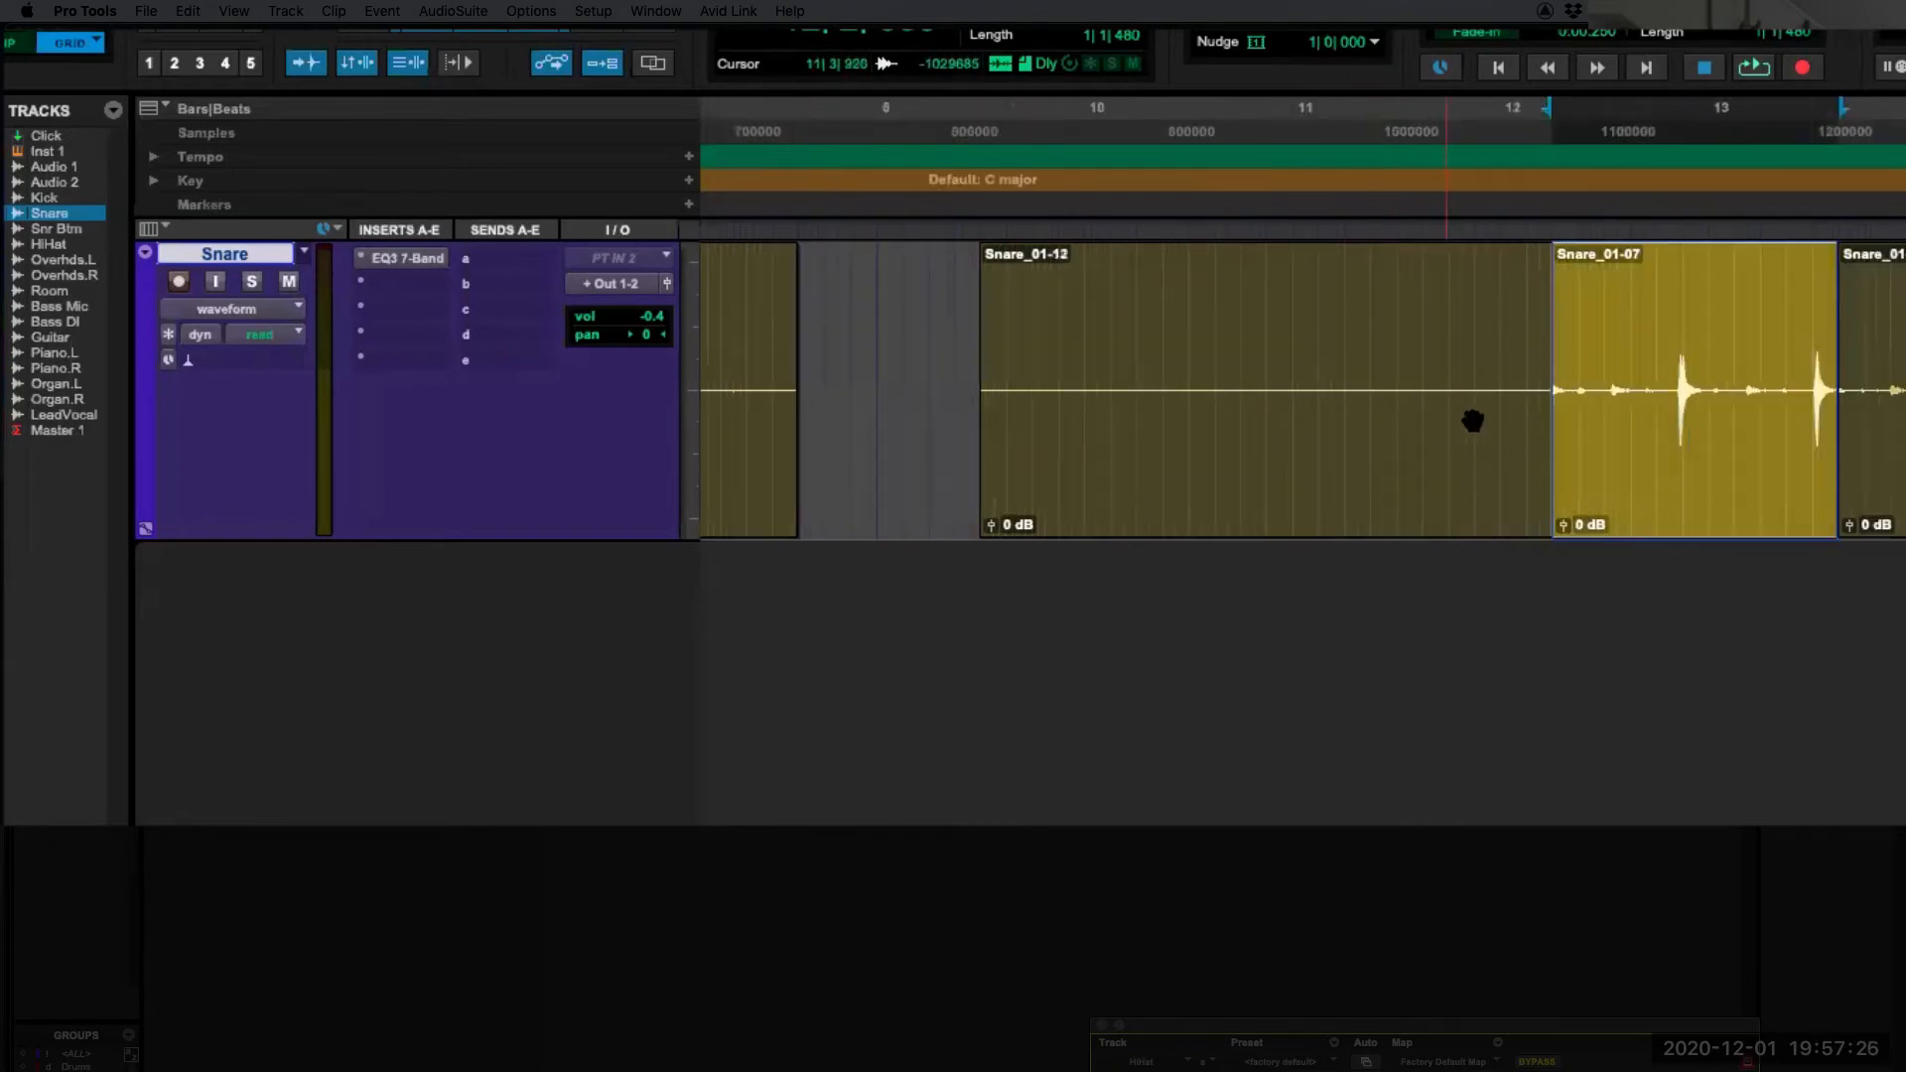
pyautogui.moveTo(1559, 405)
pyautogui.mouseDown()
pyautogui.moveTo(1600, 409)
pyautogui.moveTo(1562, 413)
pyautogui.mouseUp()
pyautogui.click(1558, 412)
pyautogui.moveTo(1545, 407); pyautogui.dragTo(1658, 409)
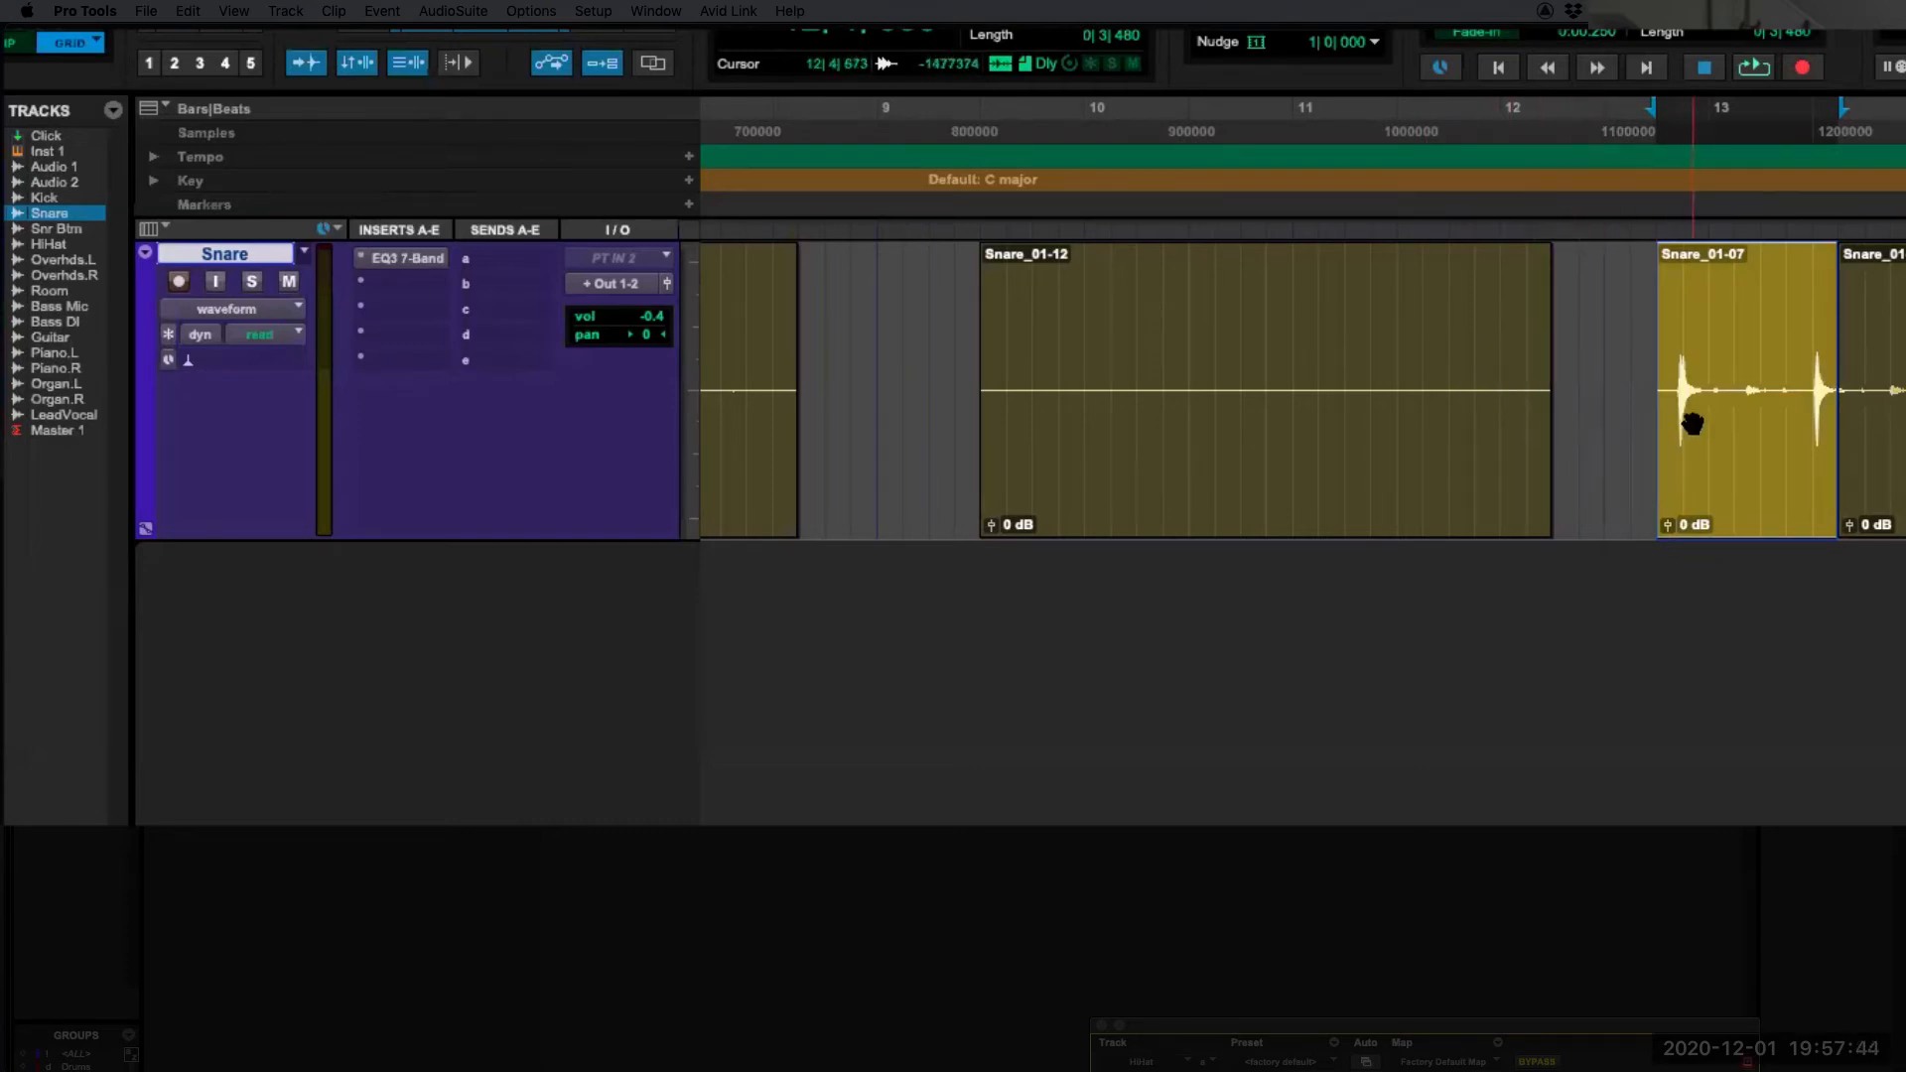
pyautogui.press('super+z')
# Step: Try trimming Snare_01-07's start and extending Snare_01-12's end so they meet at 12|4|000, and undo both edits
pyautogui.moveTo(1562, 417); pyautogui.dragTo(1669, 421)
pyautogui.moveTo(1539, 407); pyautogui.dragTo(1645, 421)
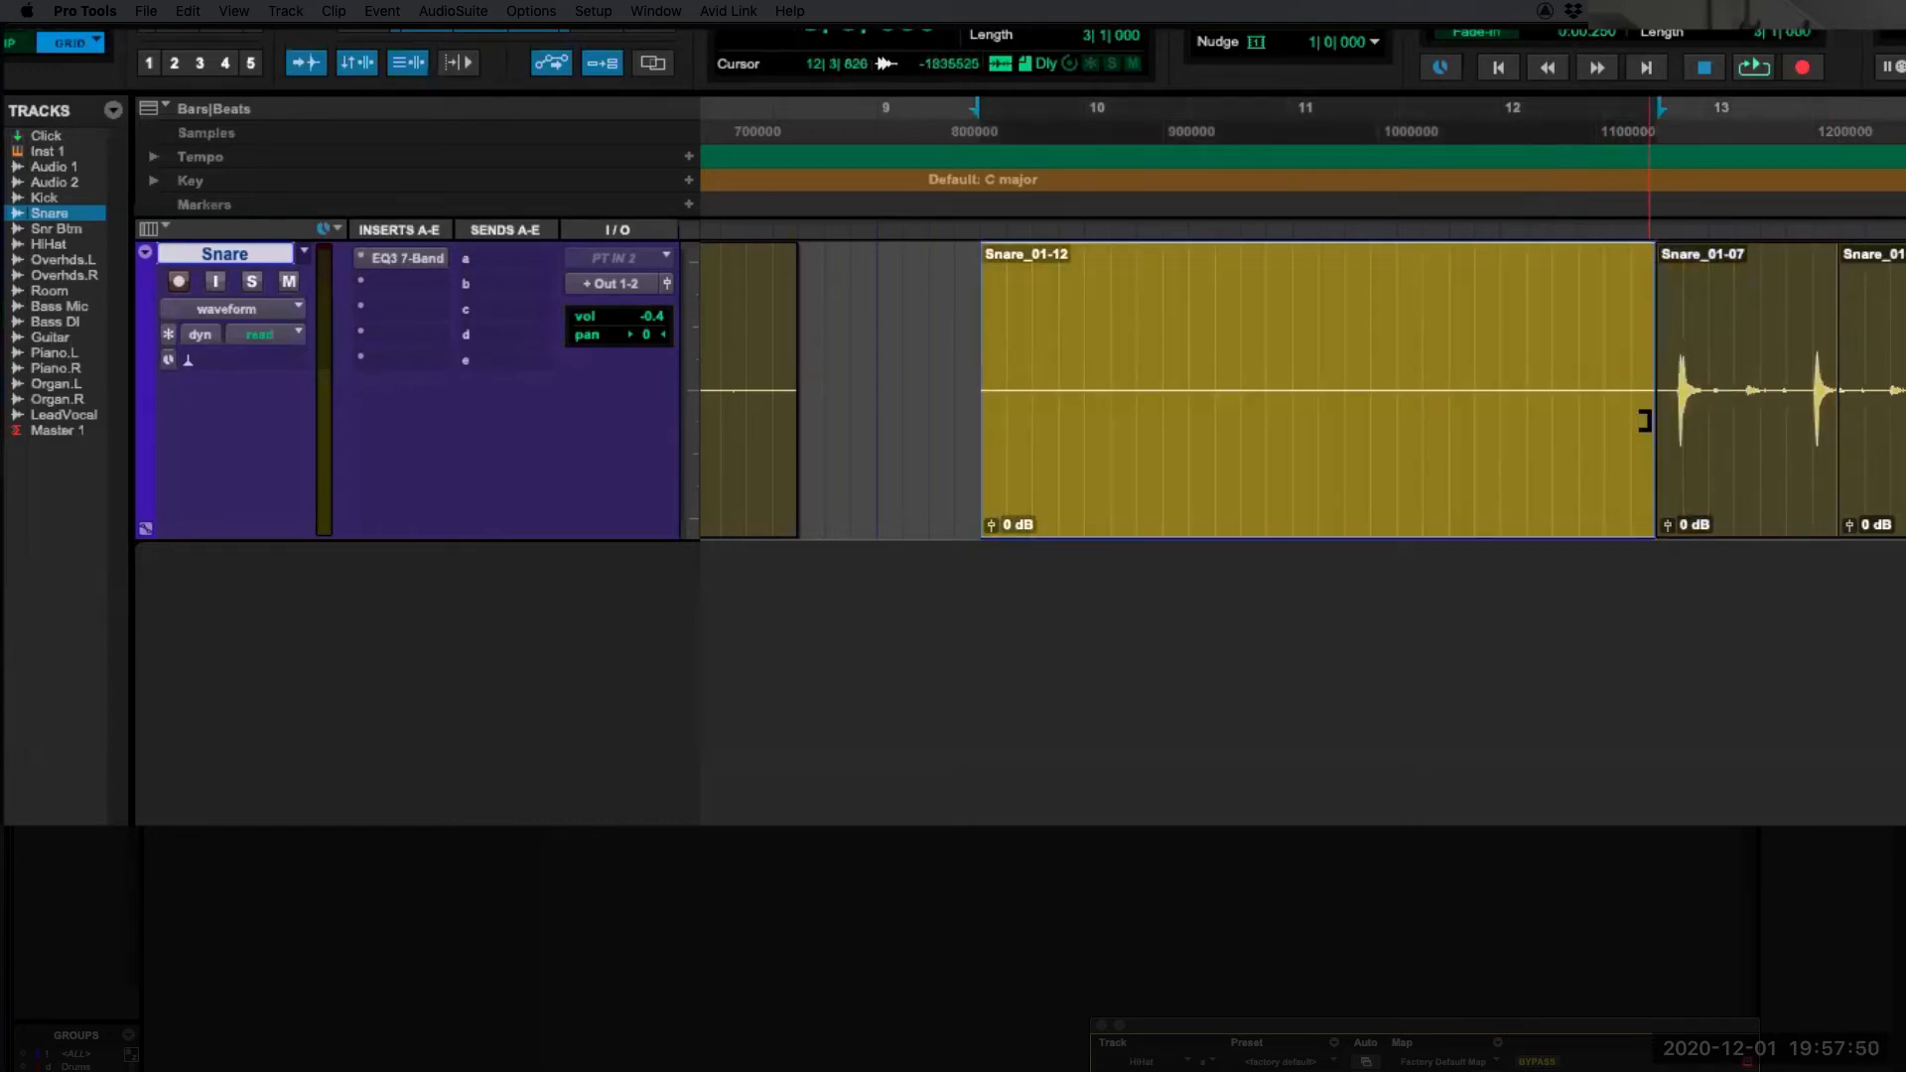
pyautogui.press('super+z')
pyautogui.press('super+z')
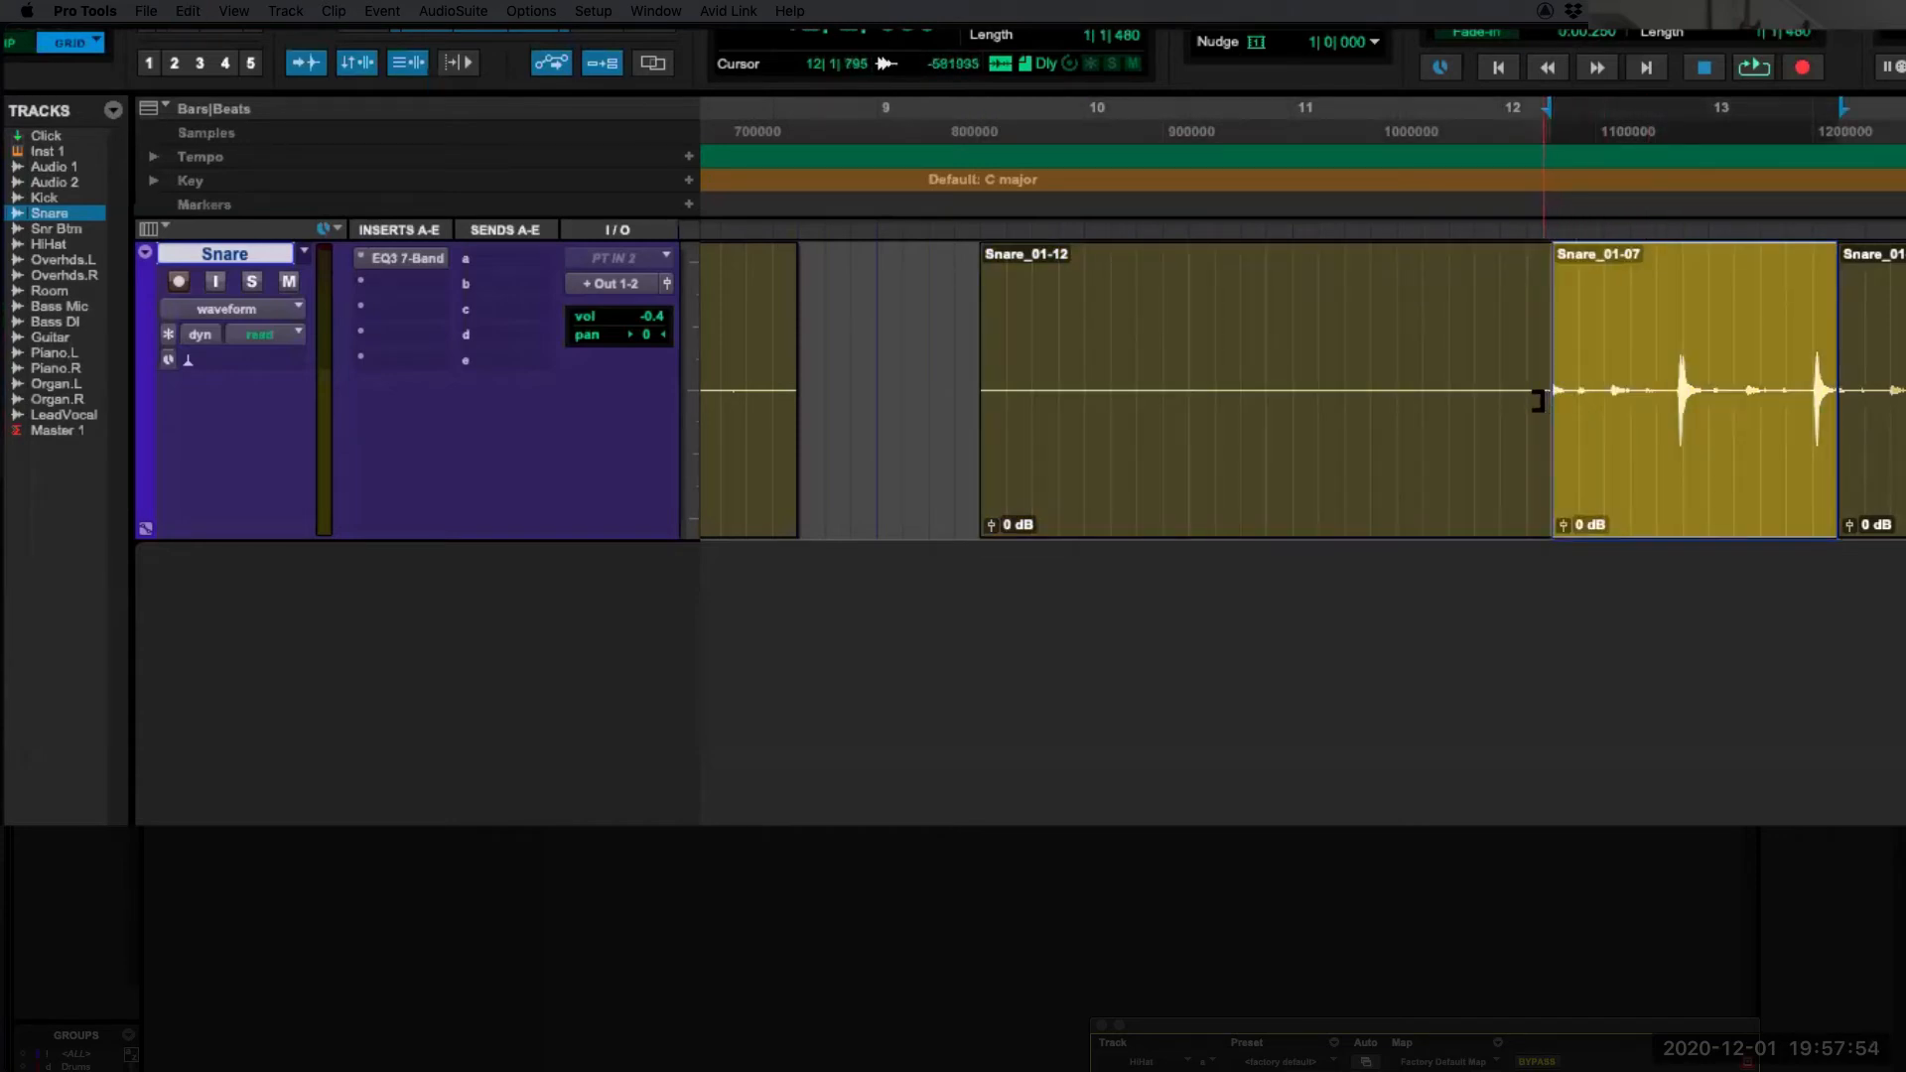
# Step: Try extending only Snare_01-12's end over the following clip to 12|4|000 and undo the extension
pyautogui.moveTo(1535, 400); pyautogui.dragTo(1630, 415)
pyautogui.doubleClick(1647, 415)
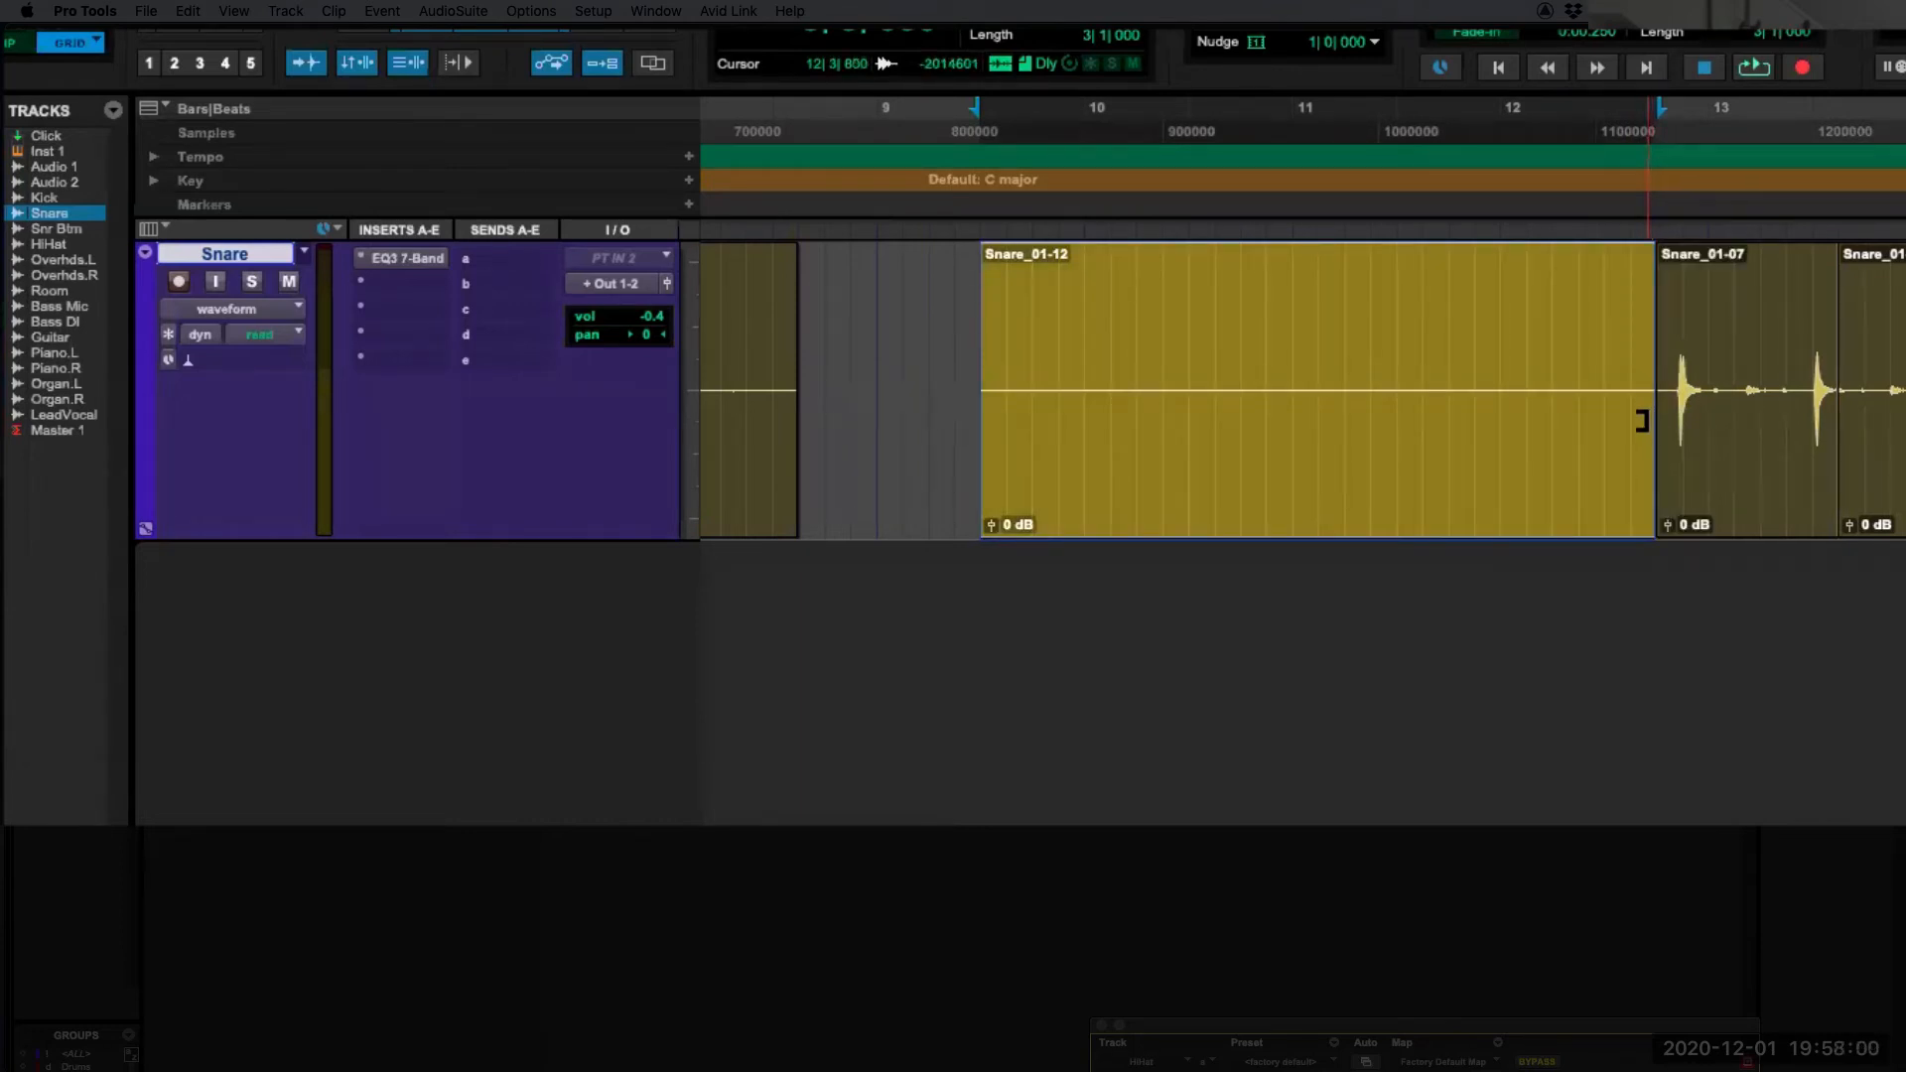
pyautogui.press('super+z')
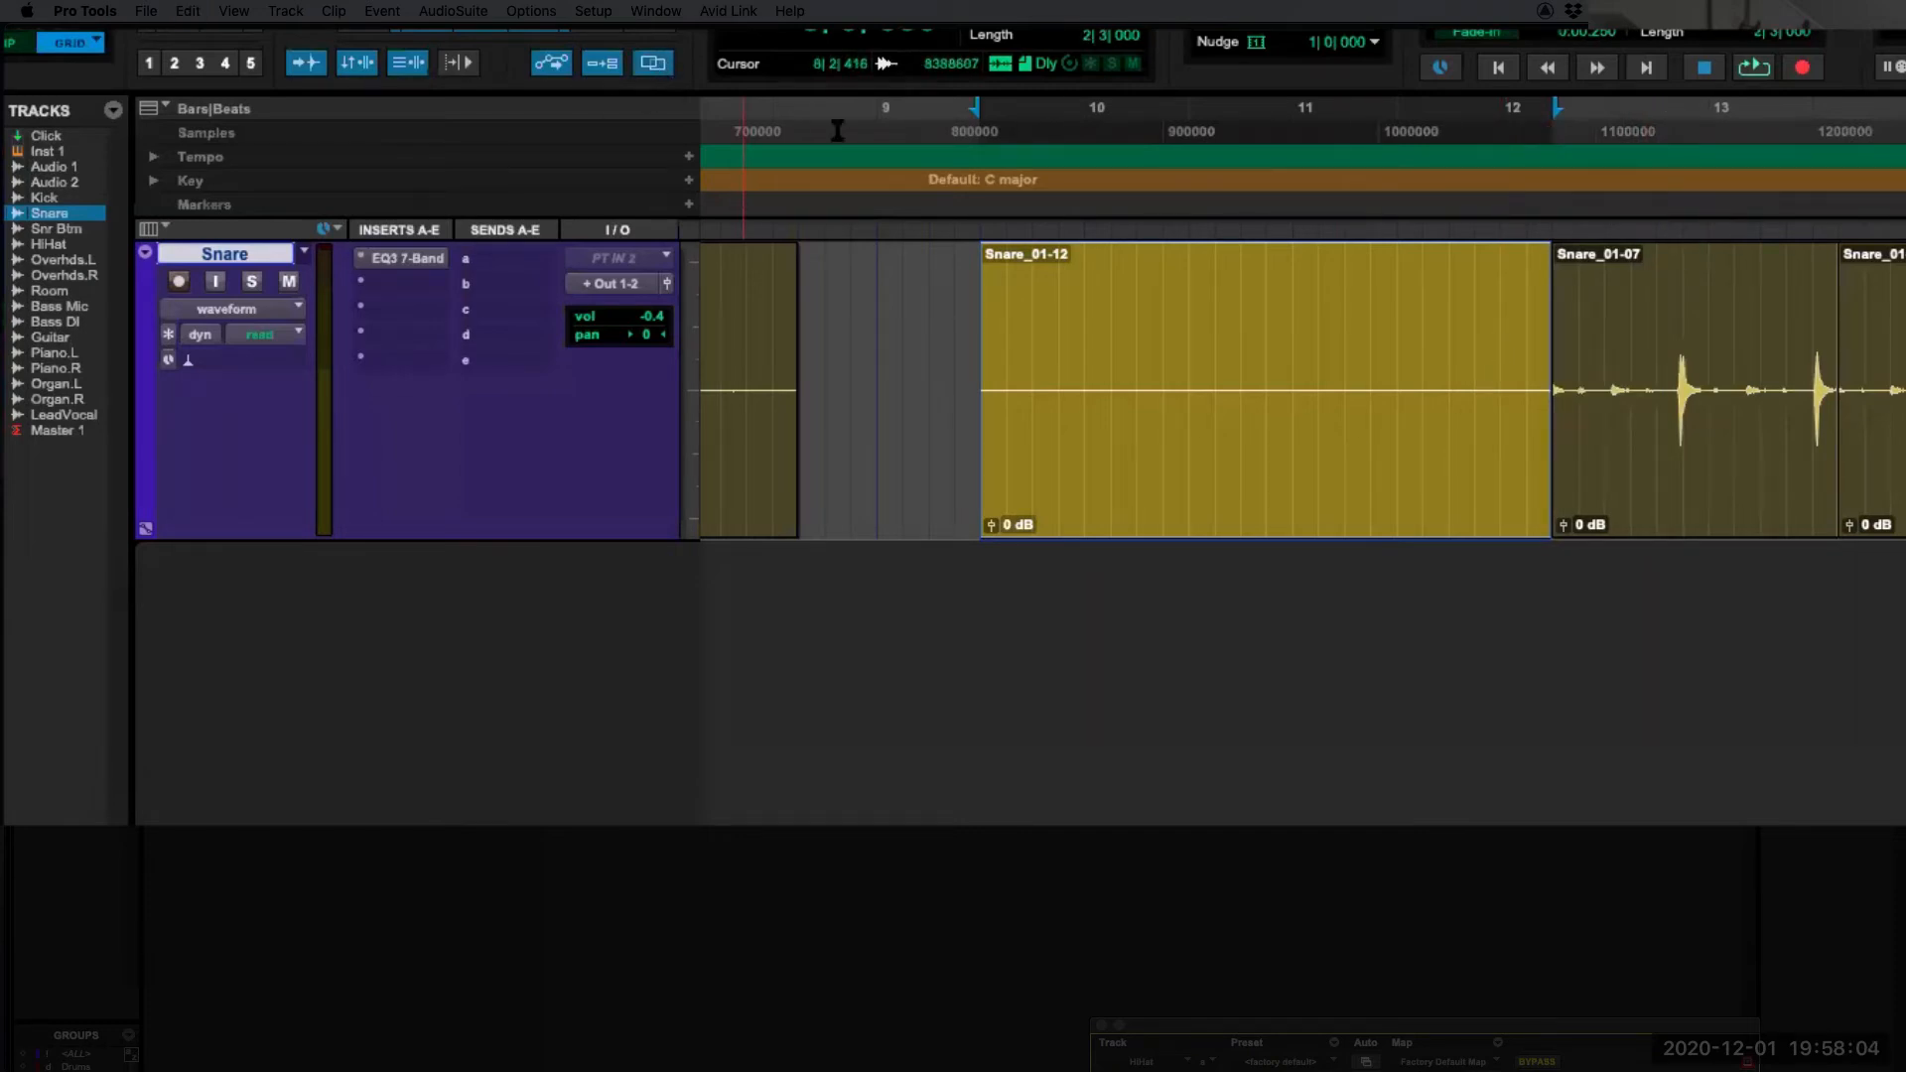
# Step: With Layered Editing on and in Slip mode, trim Snare_01-07's start to a clip length of 1|1|255 and move it earlier over Snare_01-12
pyautogui.click(1565, 413)
pyautogui.moveTo(1565, 413)
pyautogui.mouseDown()
pyautogui.moveTo(1477, 419)
pyautogui.moveTo(1642, 438)
pyautogui.moveTo(1542, 432)
pyautogui.moveTo(1617, 438)
pyautogui.moveTo(1566, 438)
pyautogui.mouseUp()
pyautogui.click(1604, 506)
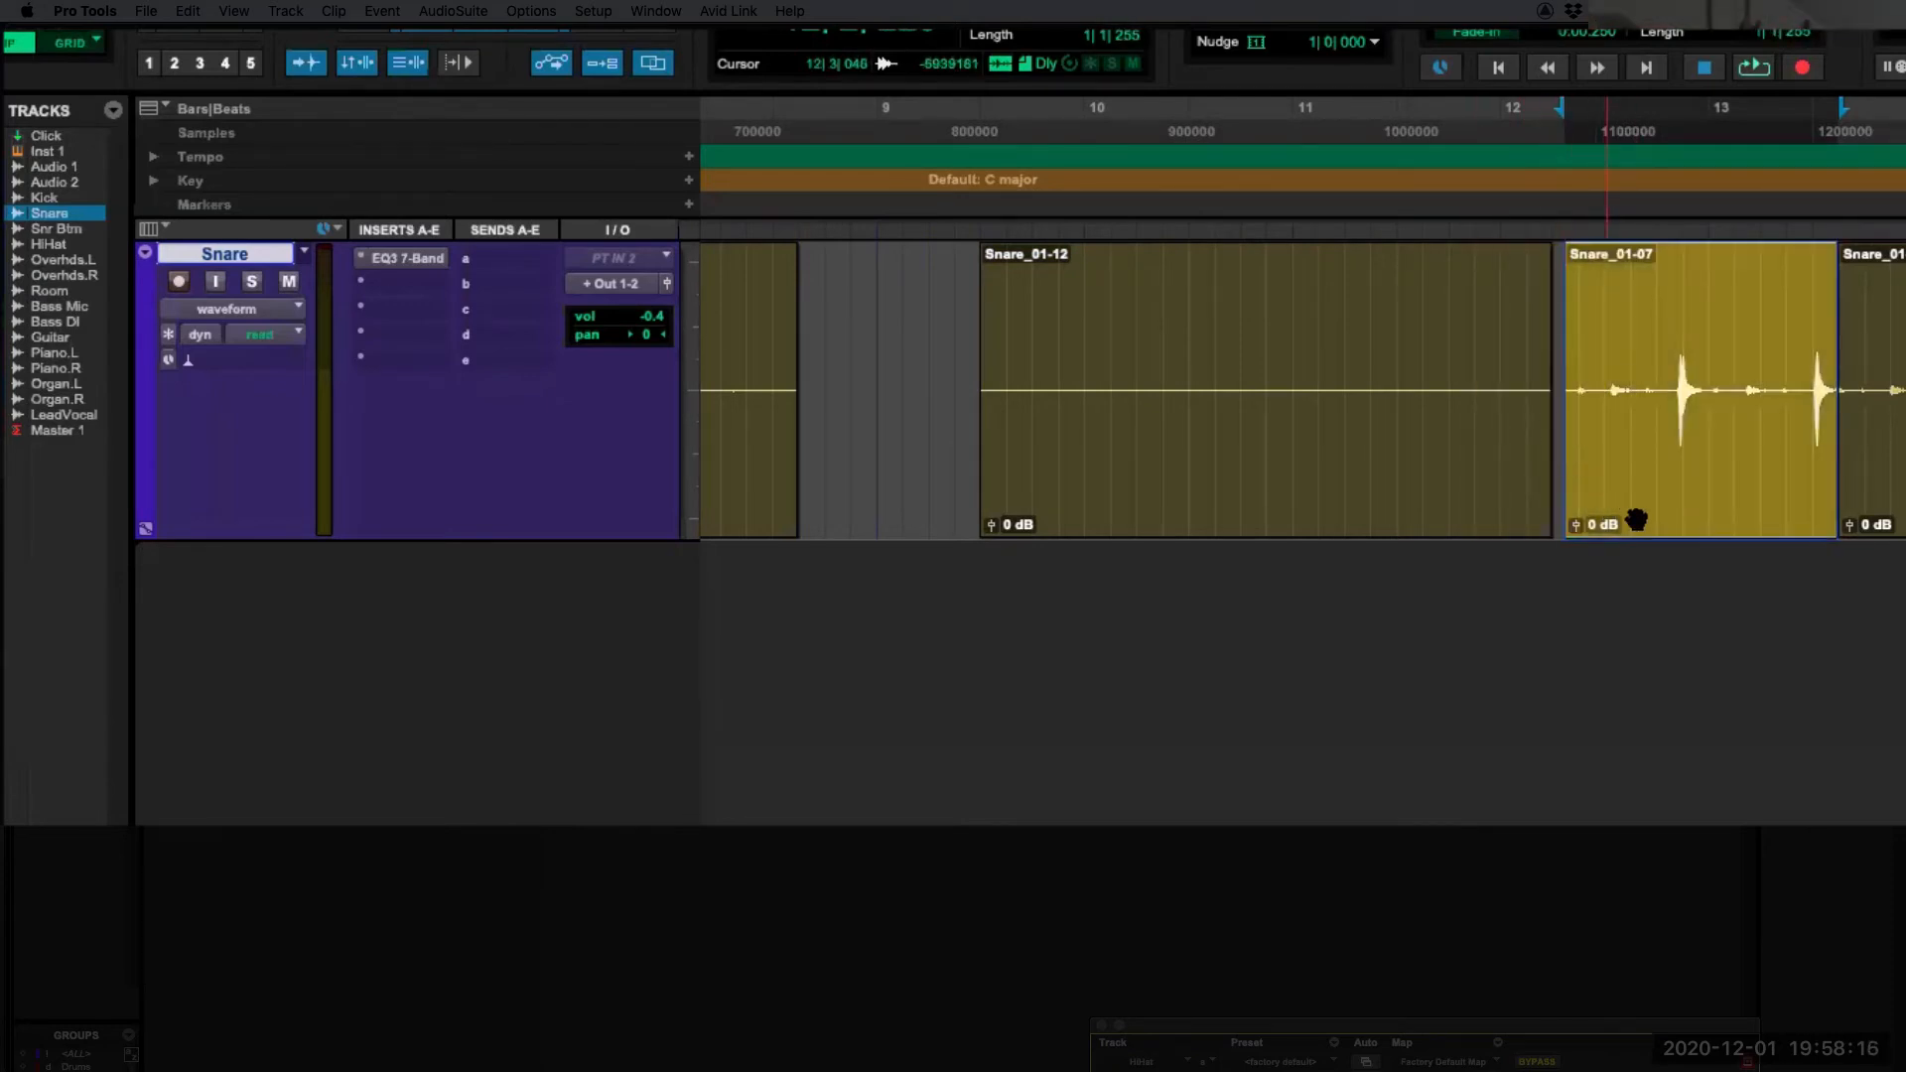
pyautogui.moveTo(1702, 519)
pyautogui.mouseDown()
pyautogui.moveTo(1281, 475)
pyautogui.moveTo(1856, 518)
pyautogui.moveTo(1905, 519)
pyautogui.moveTo(1905, 501)
pyautogui.moveTo(1470, 462)
pyautogui.mouseUp()
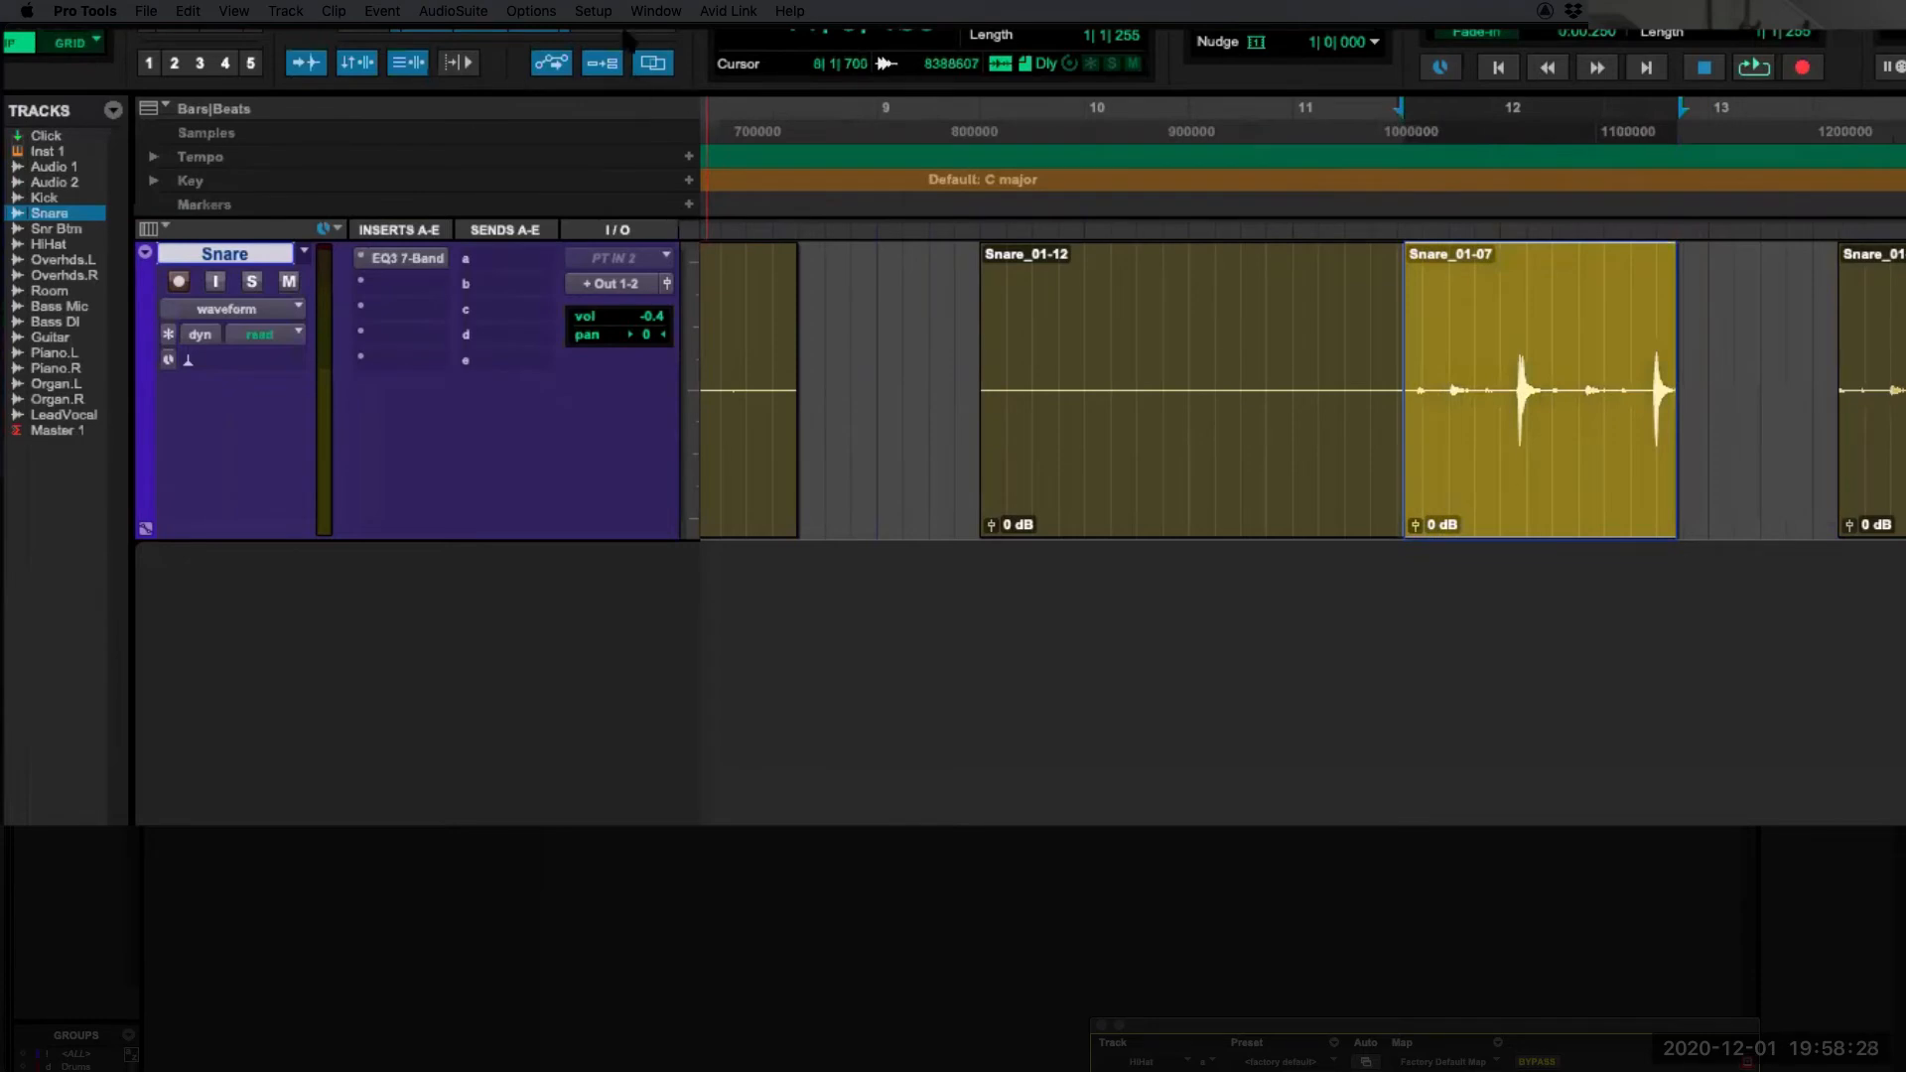
# Step: Move clip Snare_01-07 further back along the Snare track to 8|1|752
pyautogui.moveTo(1594, 533); pyautogui.dragTo(1695, 518)
pyautogui.moveTo(1699, 516); pyautogui.dragTo(841, 474)
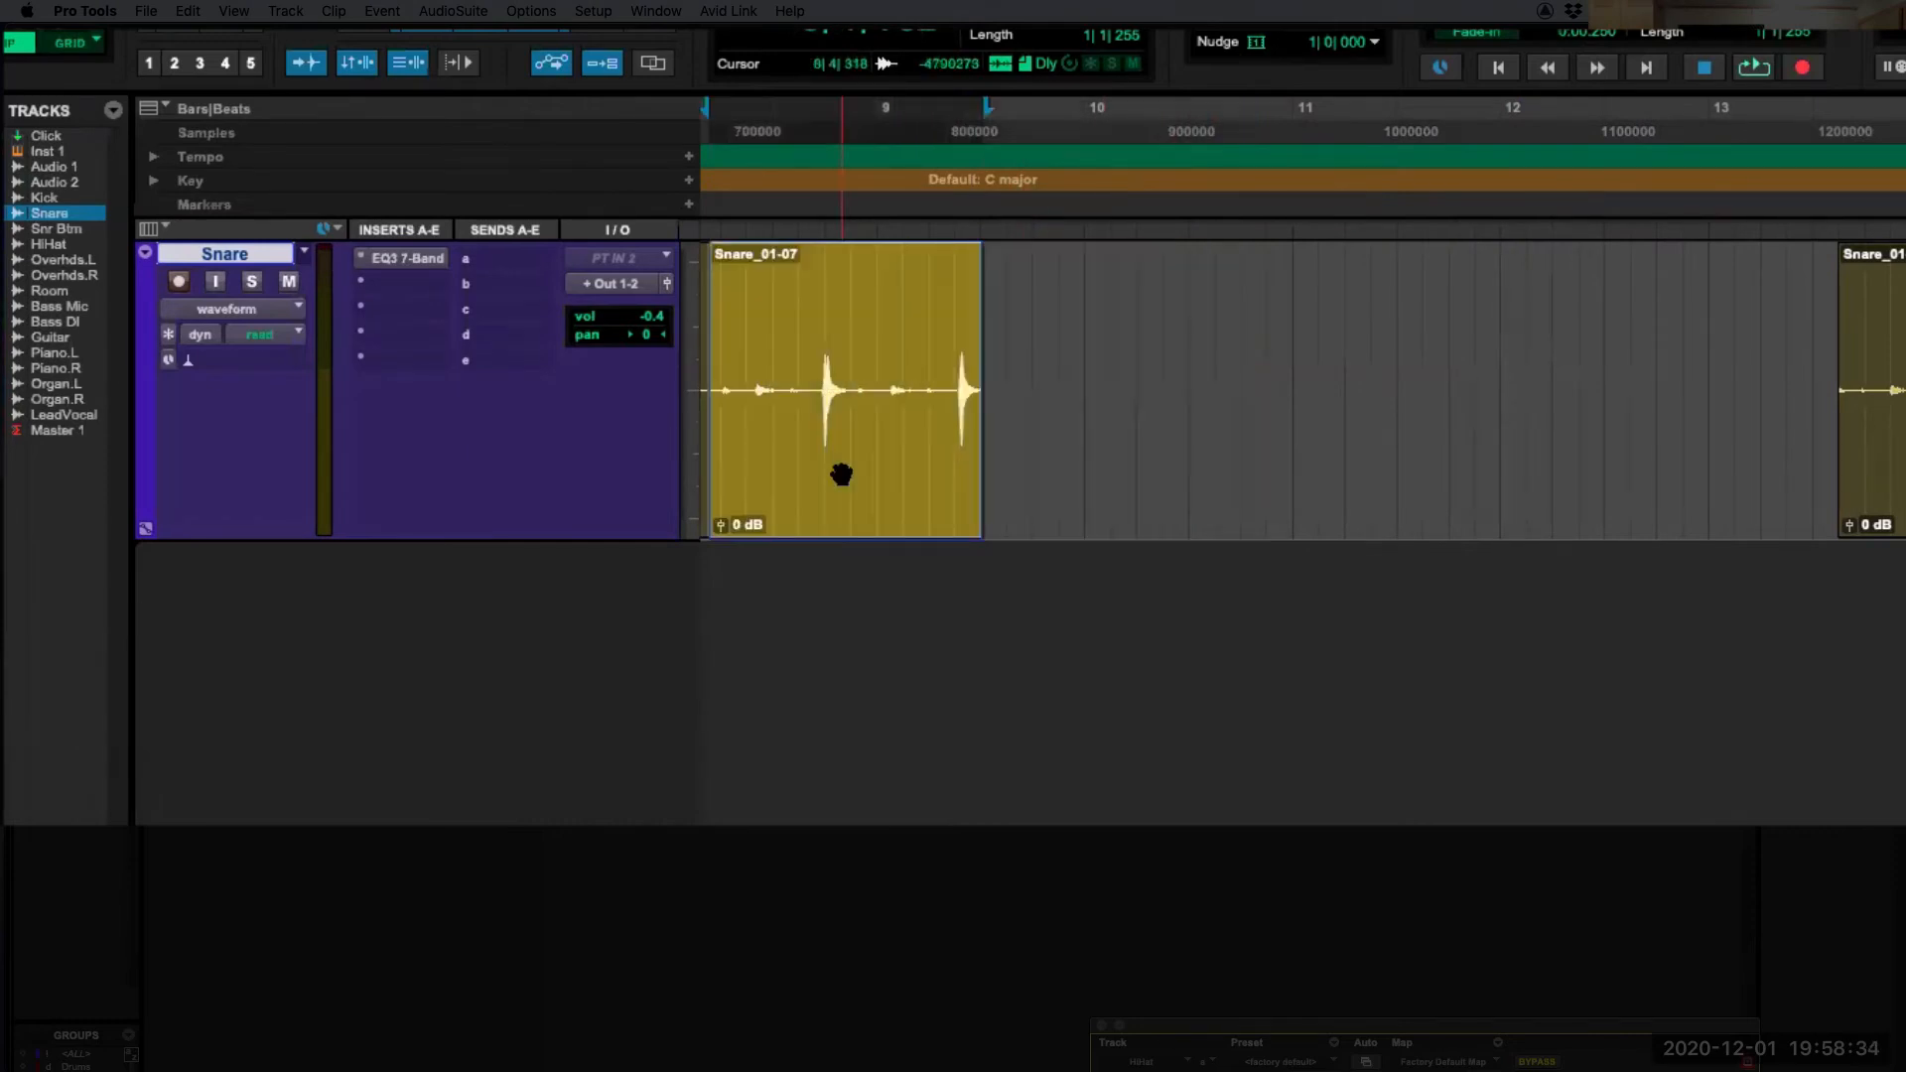
pyautogui.press('r')
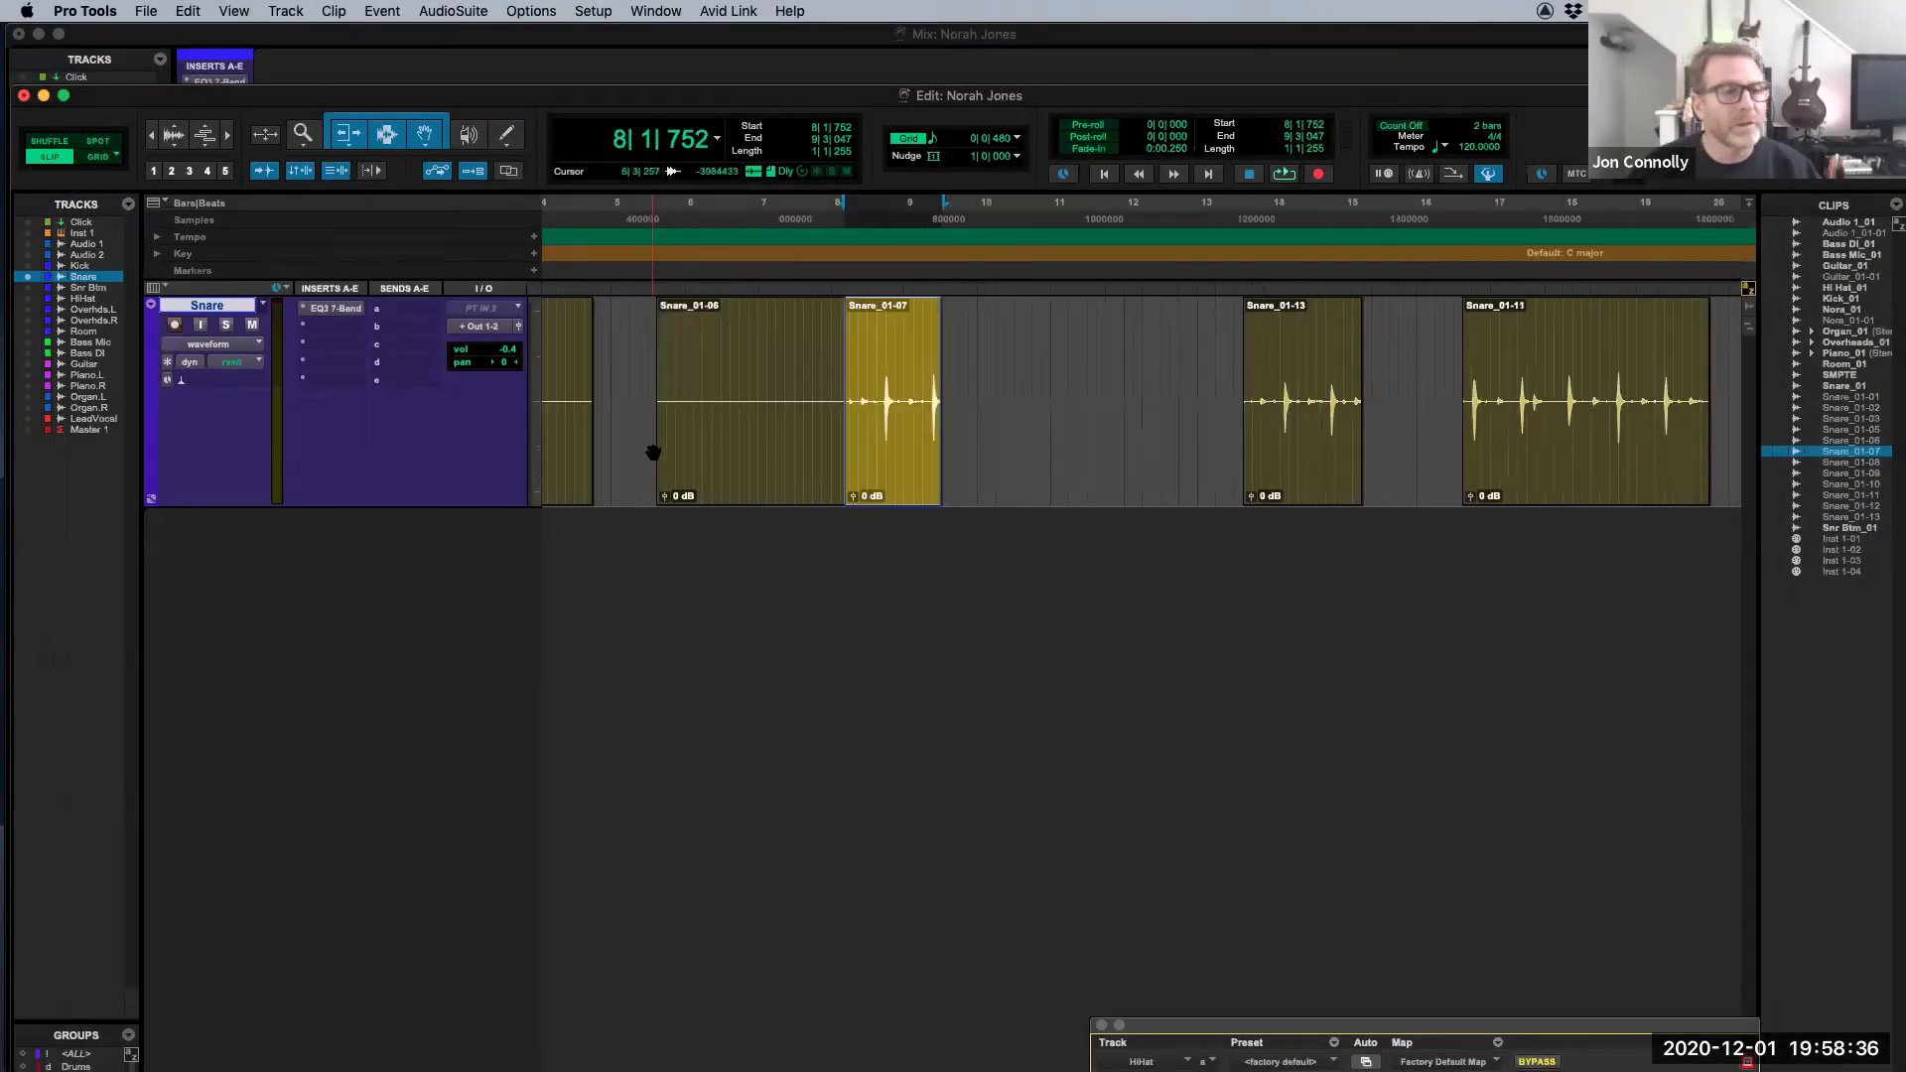
# Step: Move clip Snare_01-07 earlier to 5|4|181 over Snare_01-06, and delete it after turning on Layered Editing
pyautogui.moveTo(869, 466); pyautogui.dragTo(695, 466)
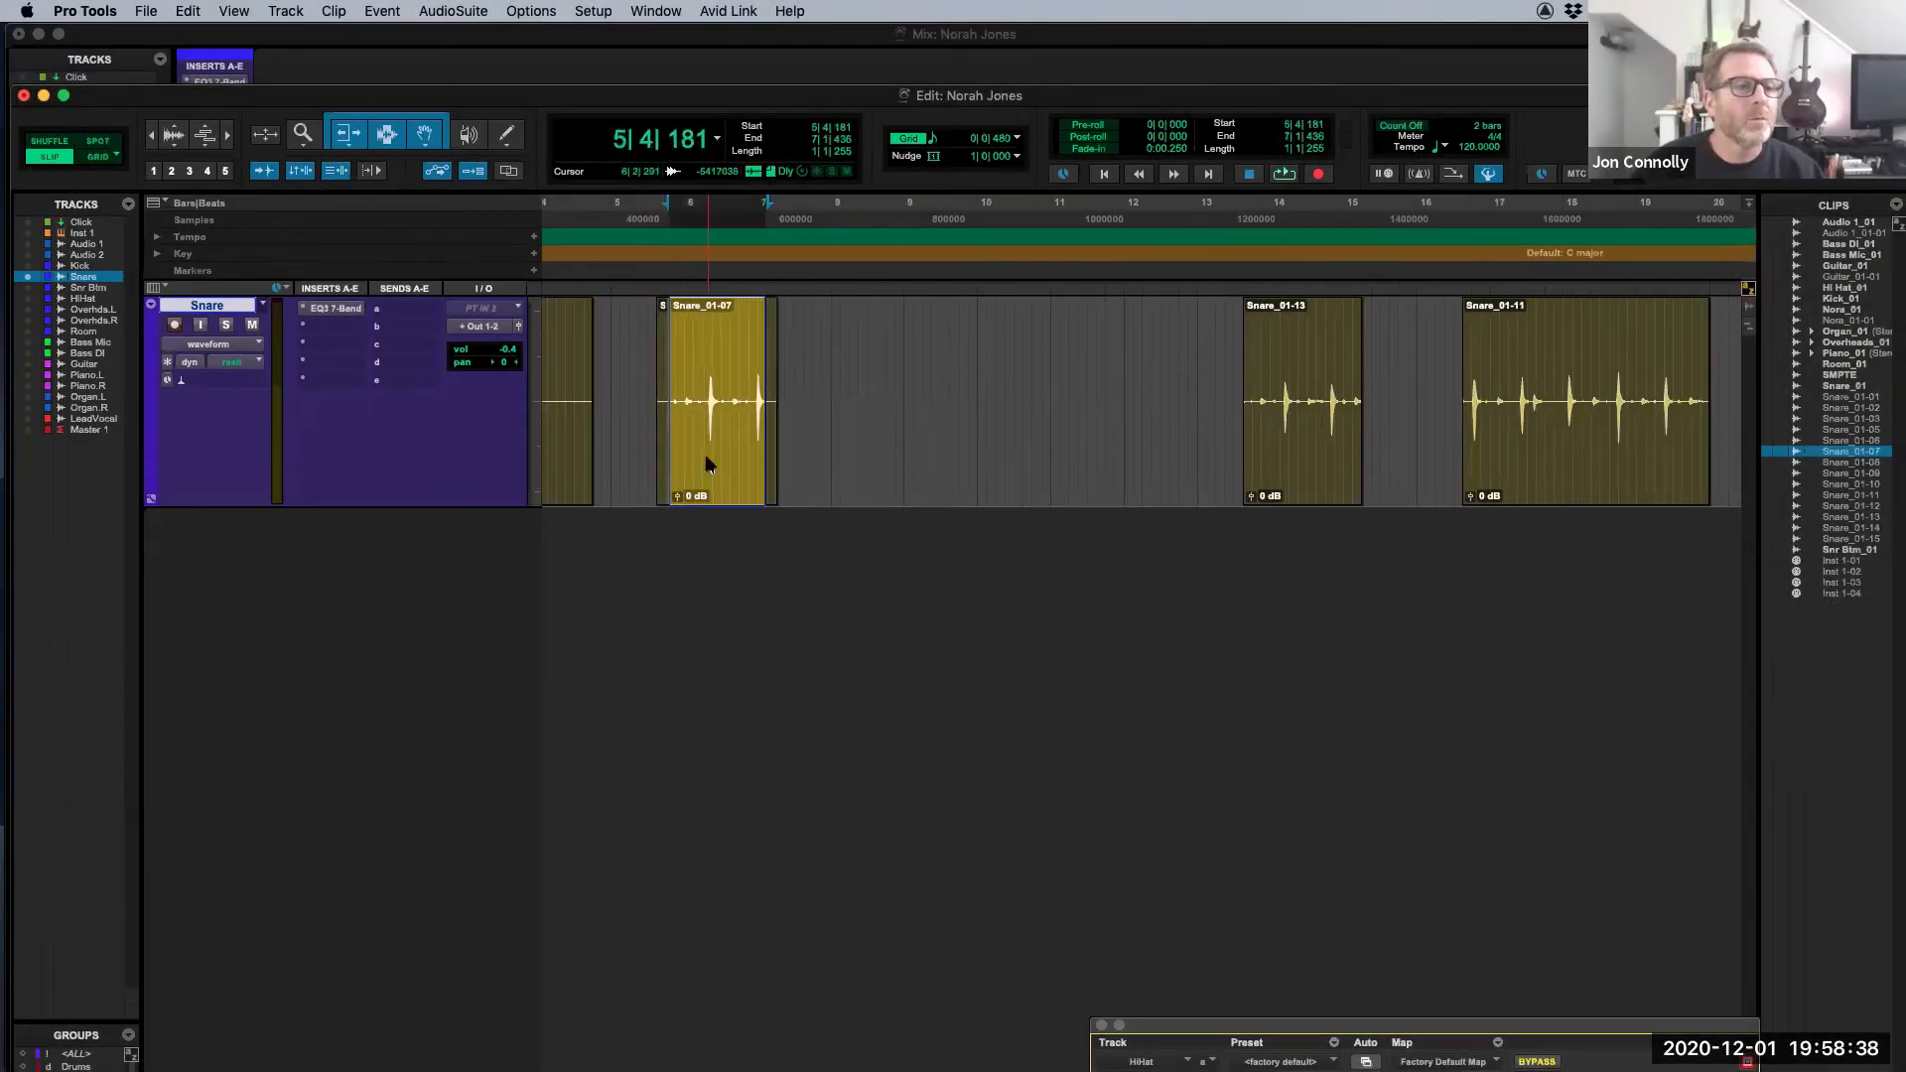
pyautogui.click(508, 171)
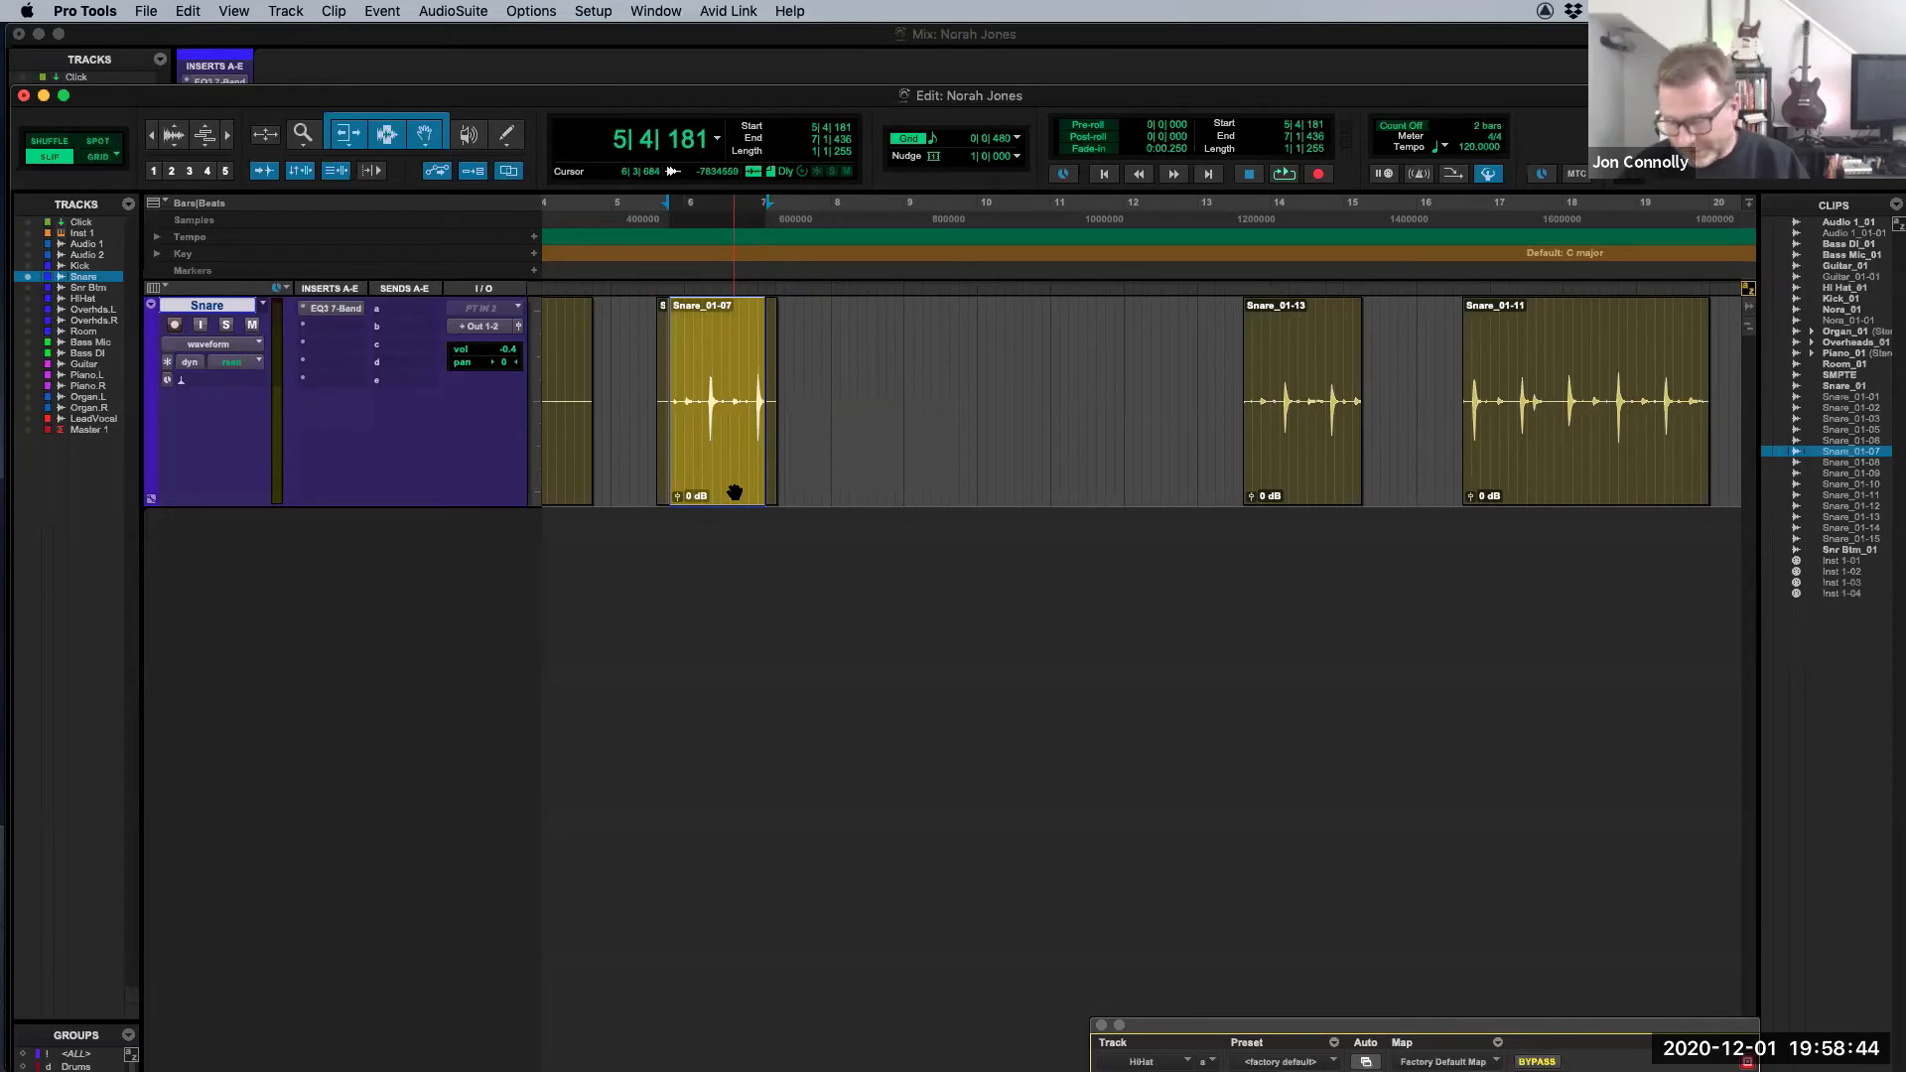
pyautogui.press('Delete')
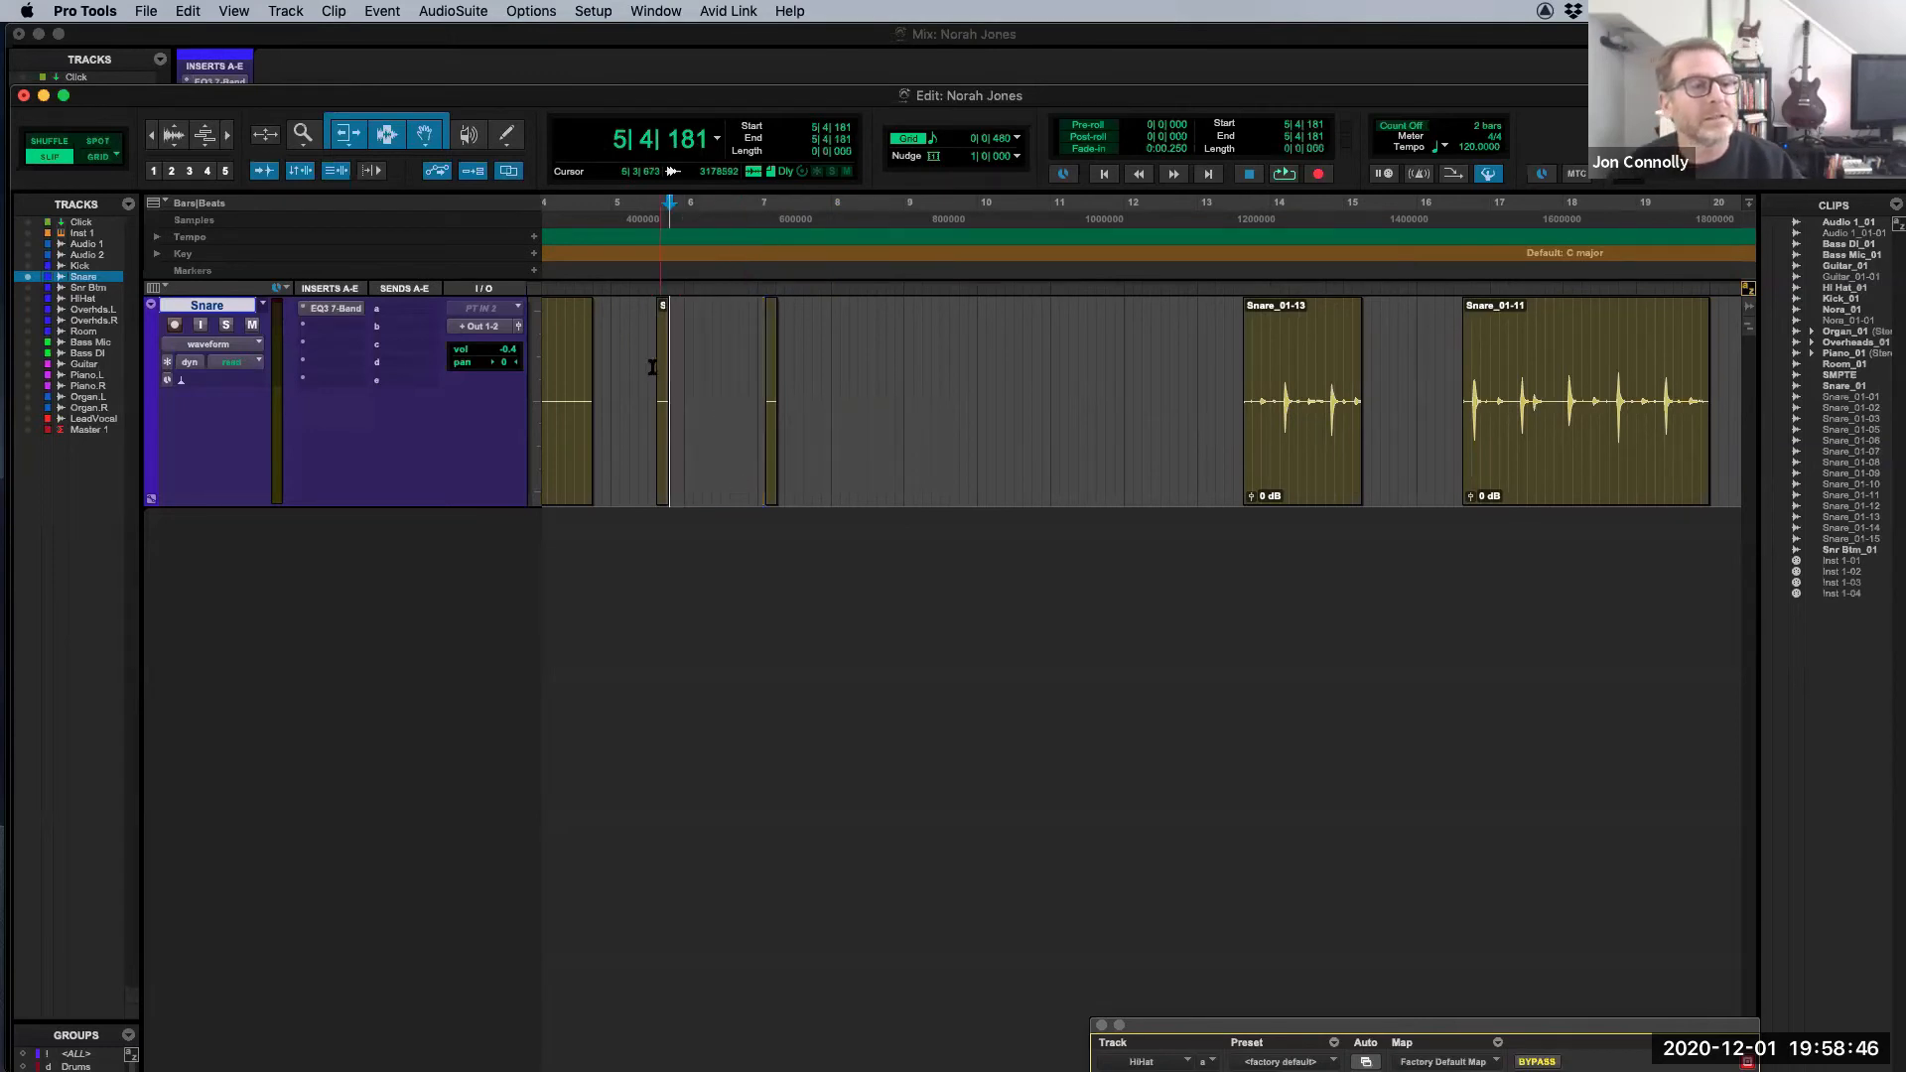
# Step: Heal the separated Snare clips across 4|2|581 to 18|3|136, and heal the remaining gap across 17|1|276 to 24|3|721
pyautogui.moveTo(571, 332); pyautogui.dragTo(1605, 390)
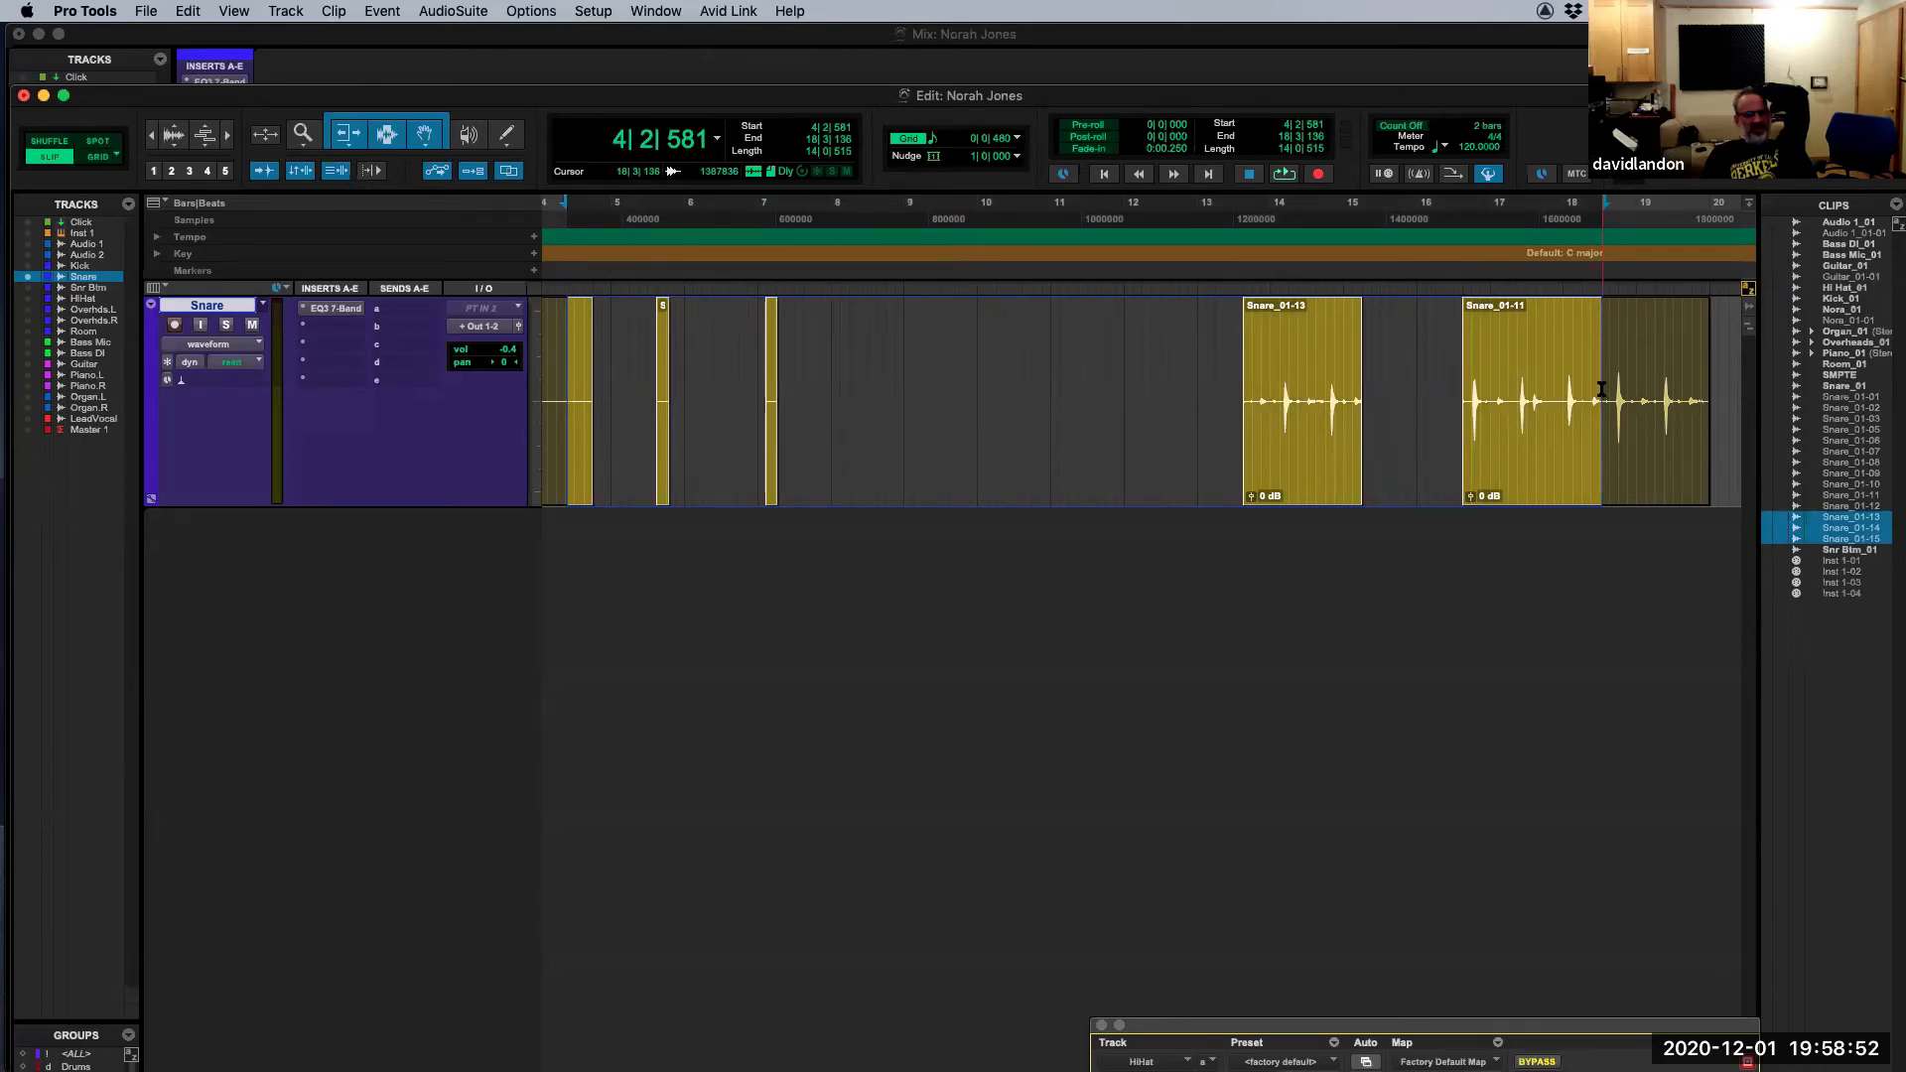
pyautogui.hotkey('alt', 'shift', '3')
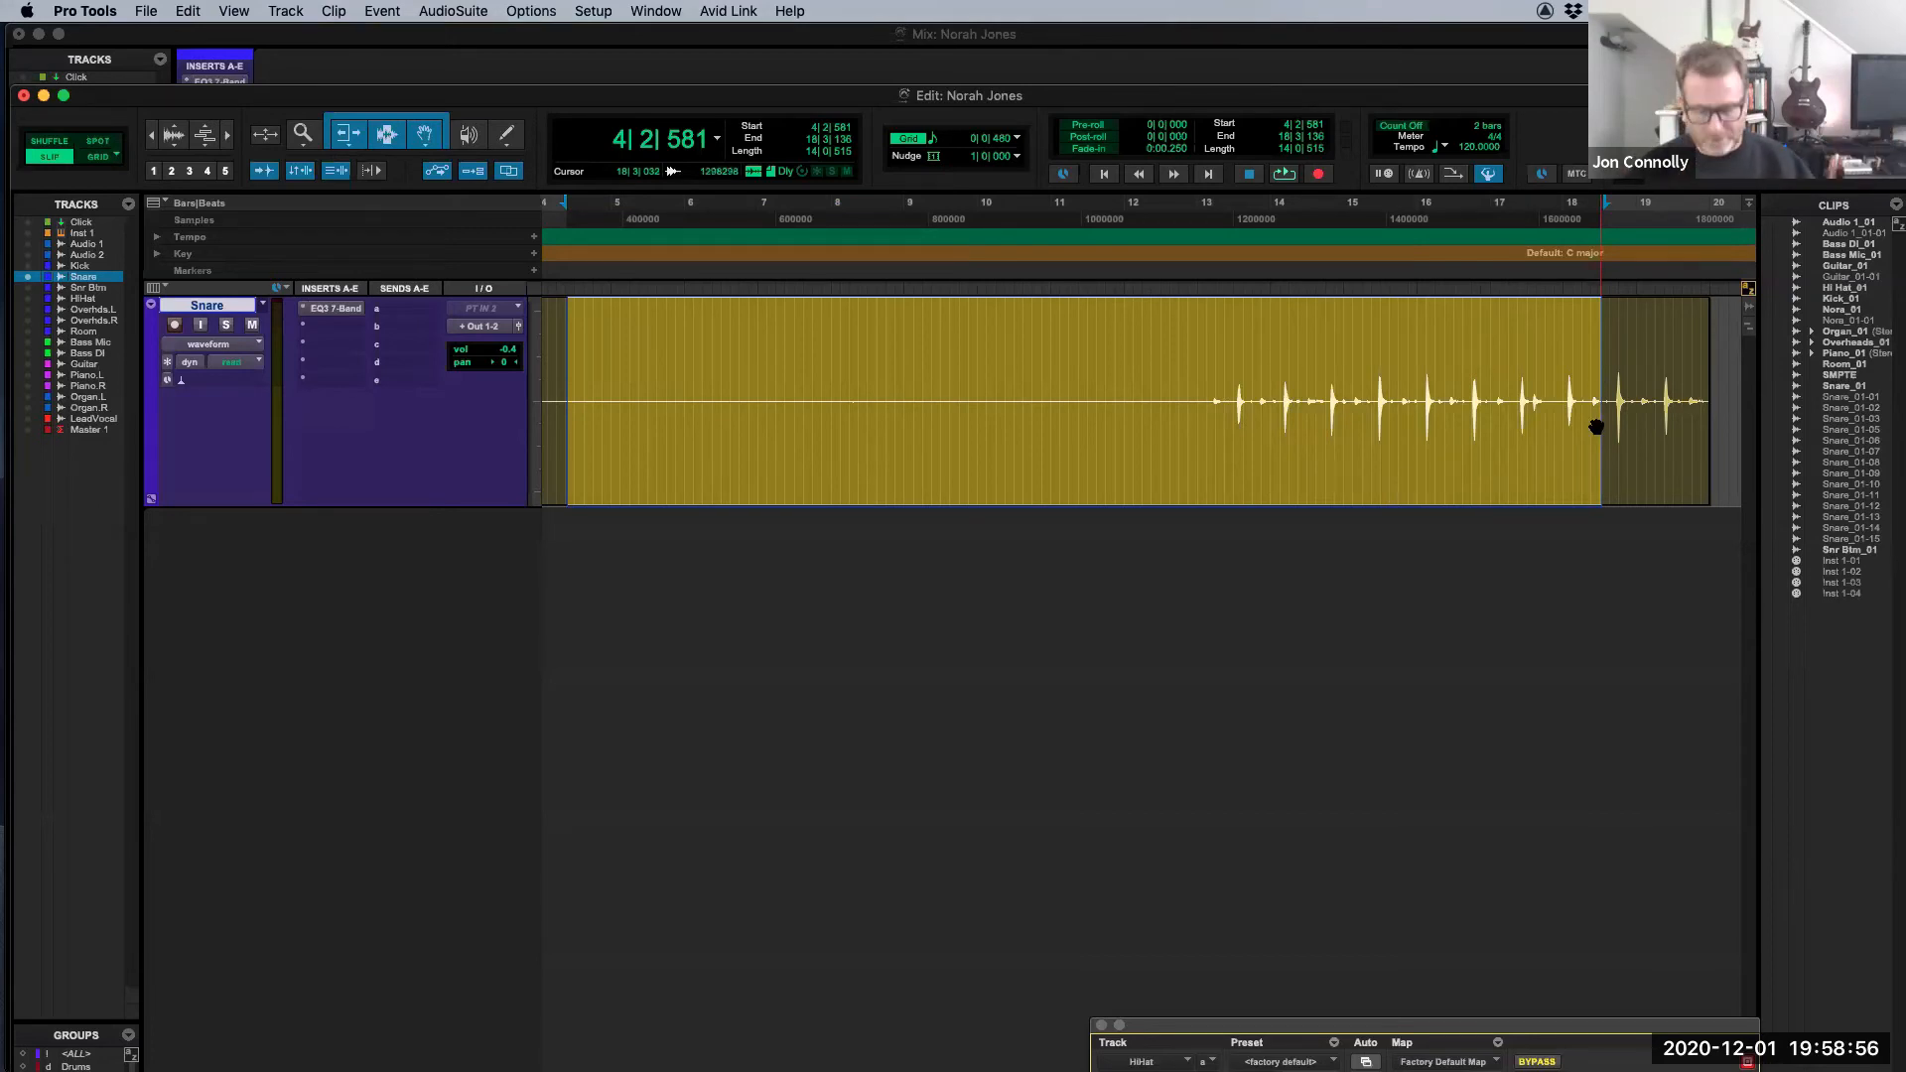
pyautogui.press('super+bracketleft')
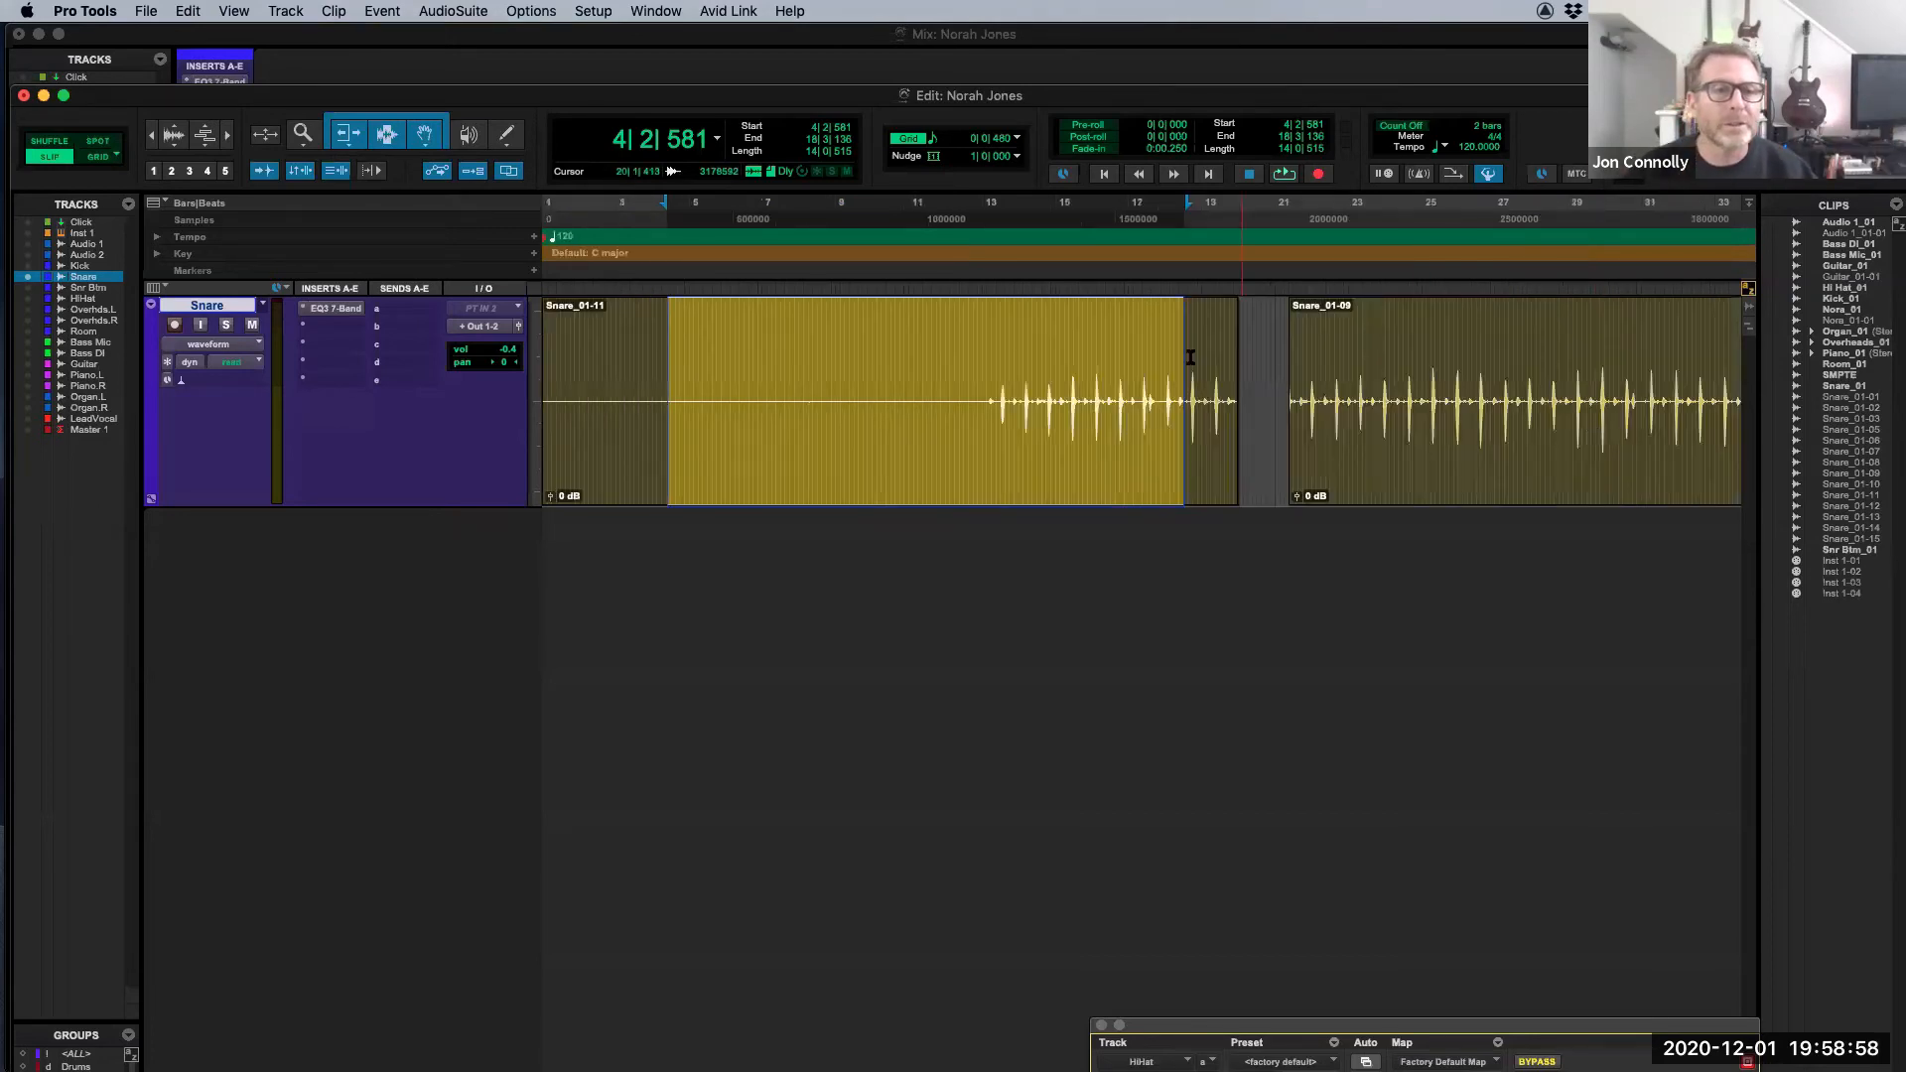
pyautogui.moveTo(1131, 340); pyautogui.dragTo(1409, 359)
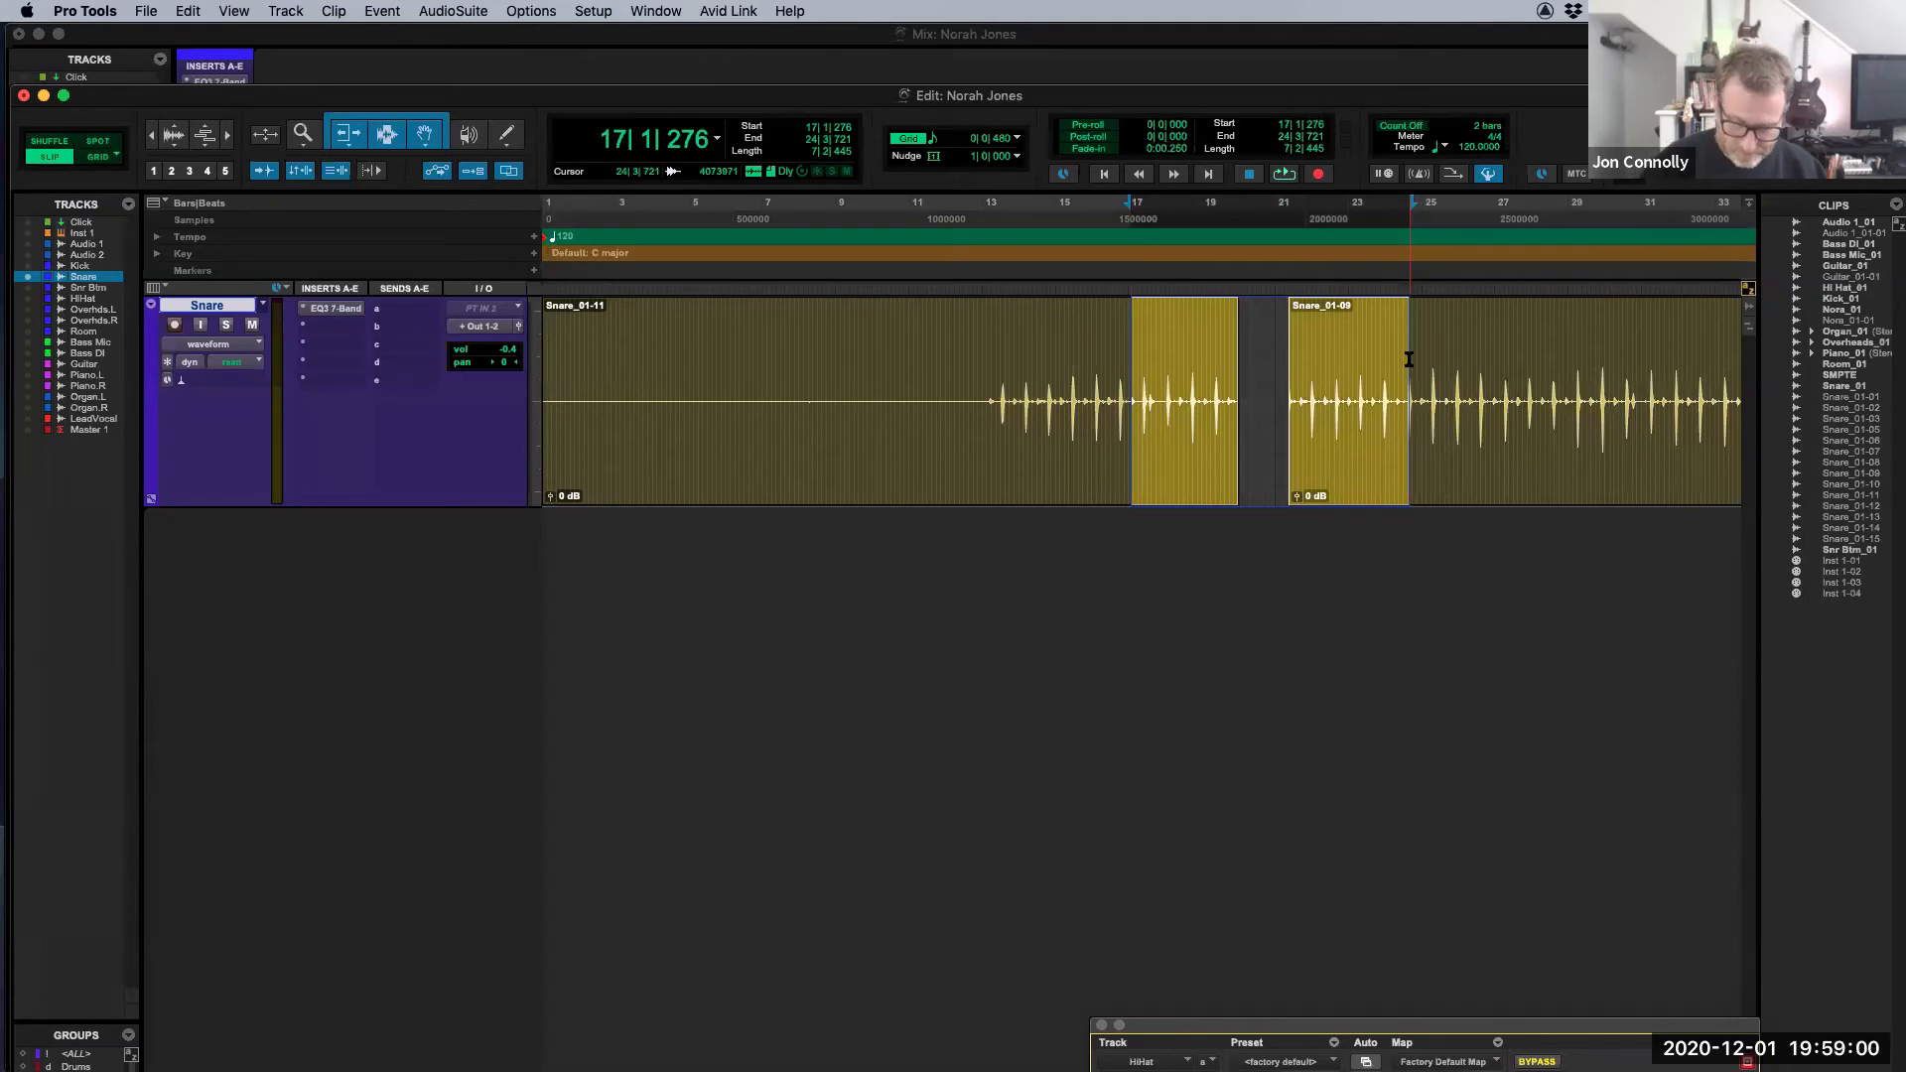
pyautogui.press('super+h')
# Step: Separate a clip from 16|4|026 to 17|2|487 out of the healed Snare audio
pyautogui.click(1176, 397)
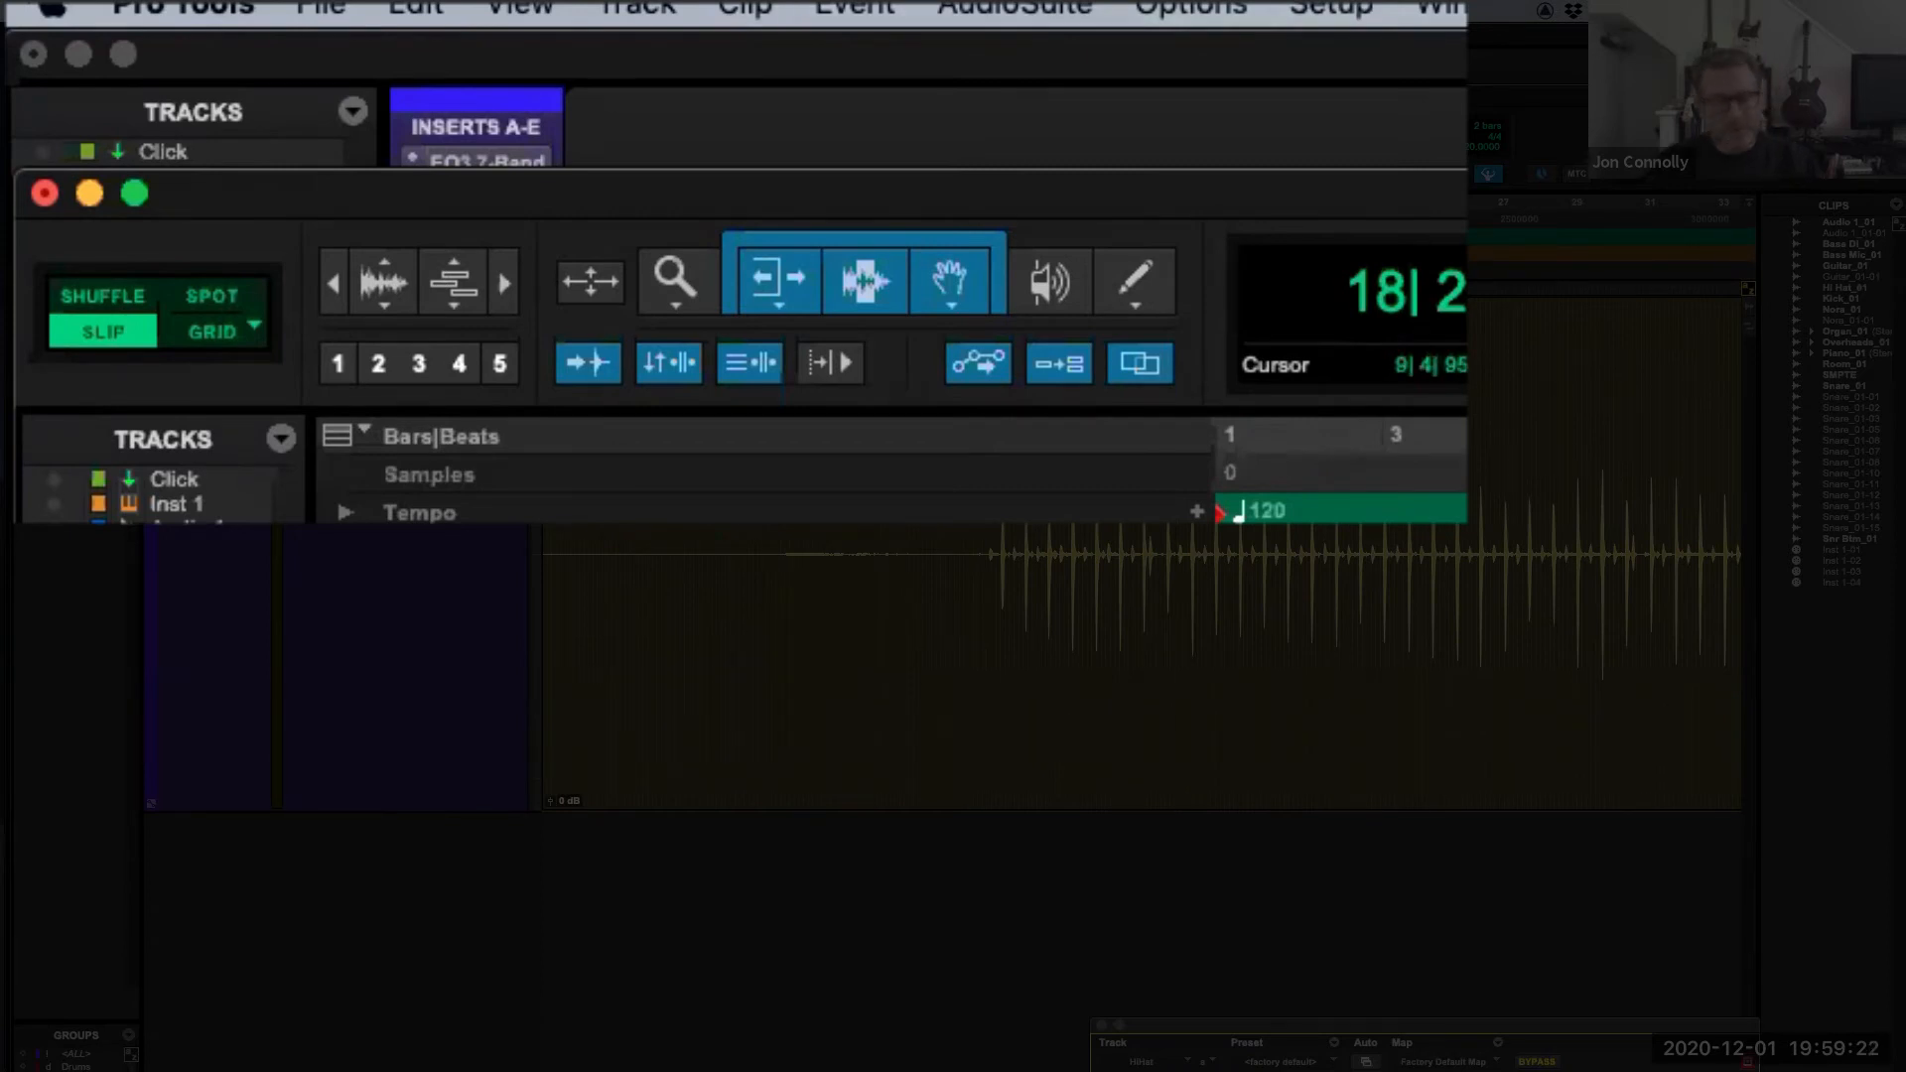
pyautogui.press('t')
pyautogui.press('t')
pyautogui.press('t')
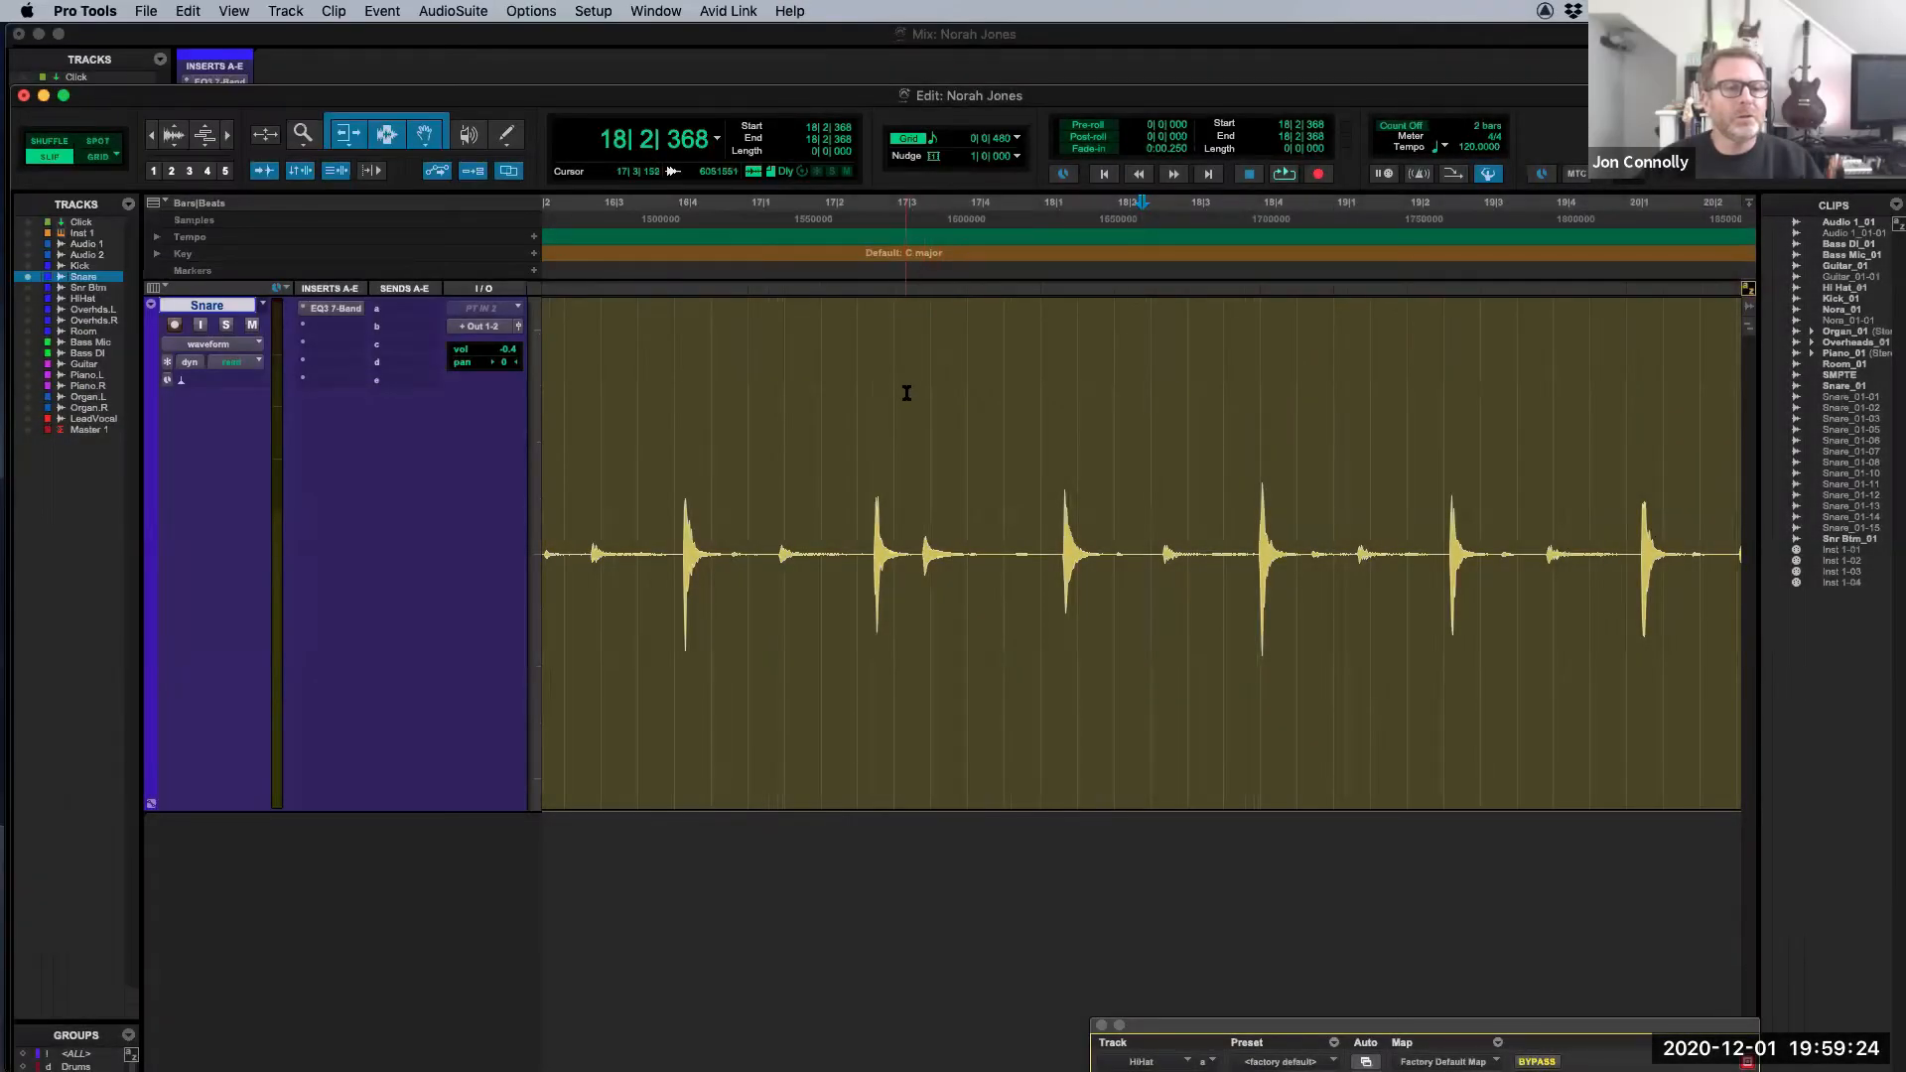
pyautogui.click(909, 393)
pyautogui.moveTo(914, 397); pyautogui.dragTo(1472, 467)
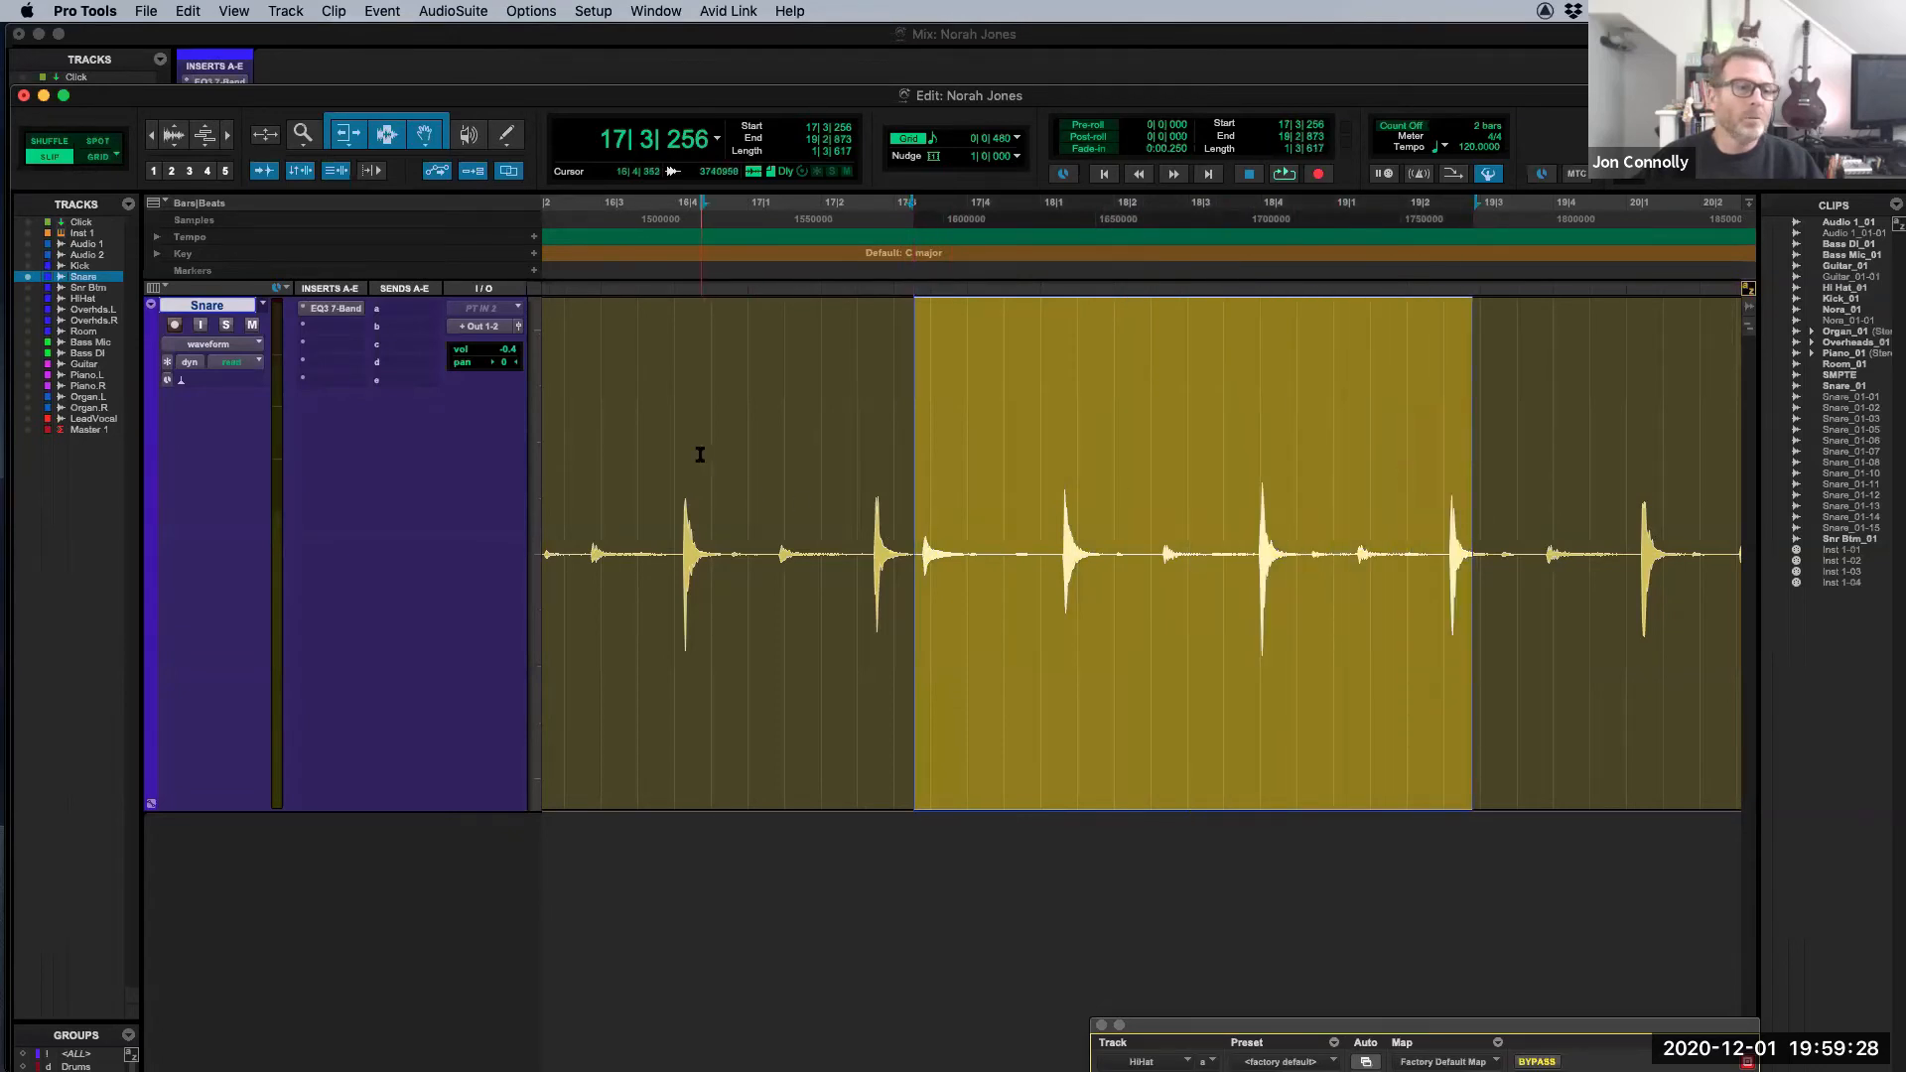
pyautogui.moveTo(677, 451); pyautogui.dragTo(856, 474)
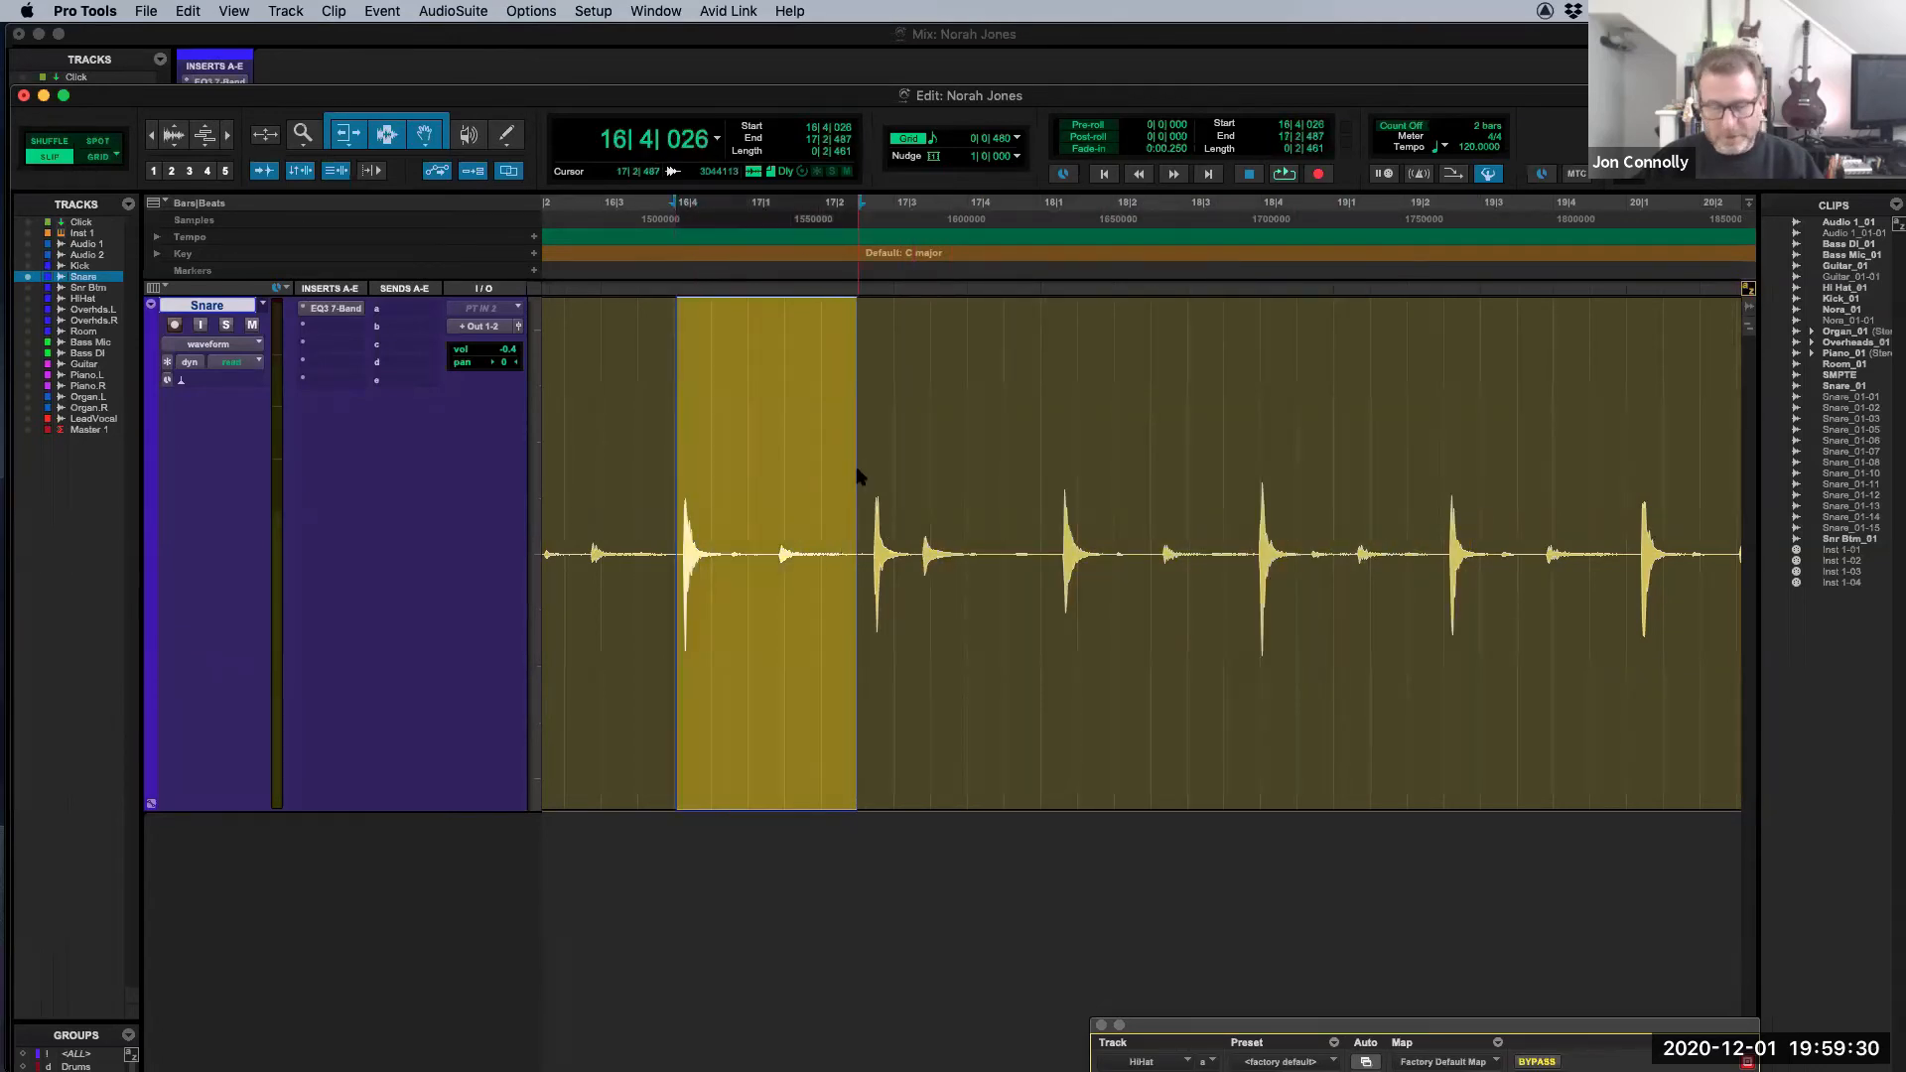
pyautogui.press('super+e')
# Step: In Slip mode, move the separated clip freely to 17|4|883 and back to 17|2|175 over the following audio
pyautogui.moveTo(783, 756); pyautogui.dragTo(1115, 774)
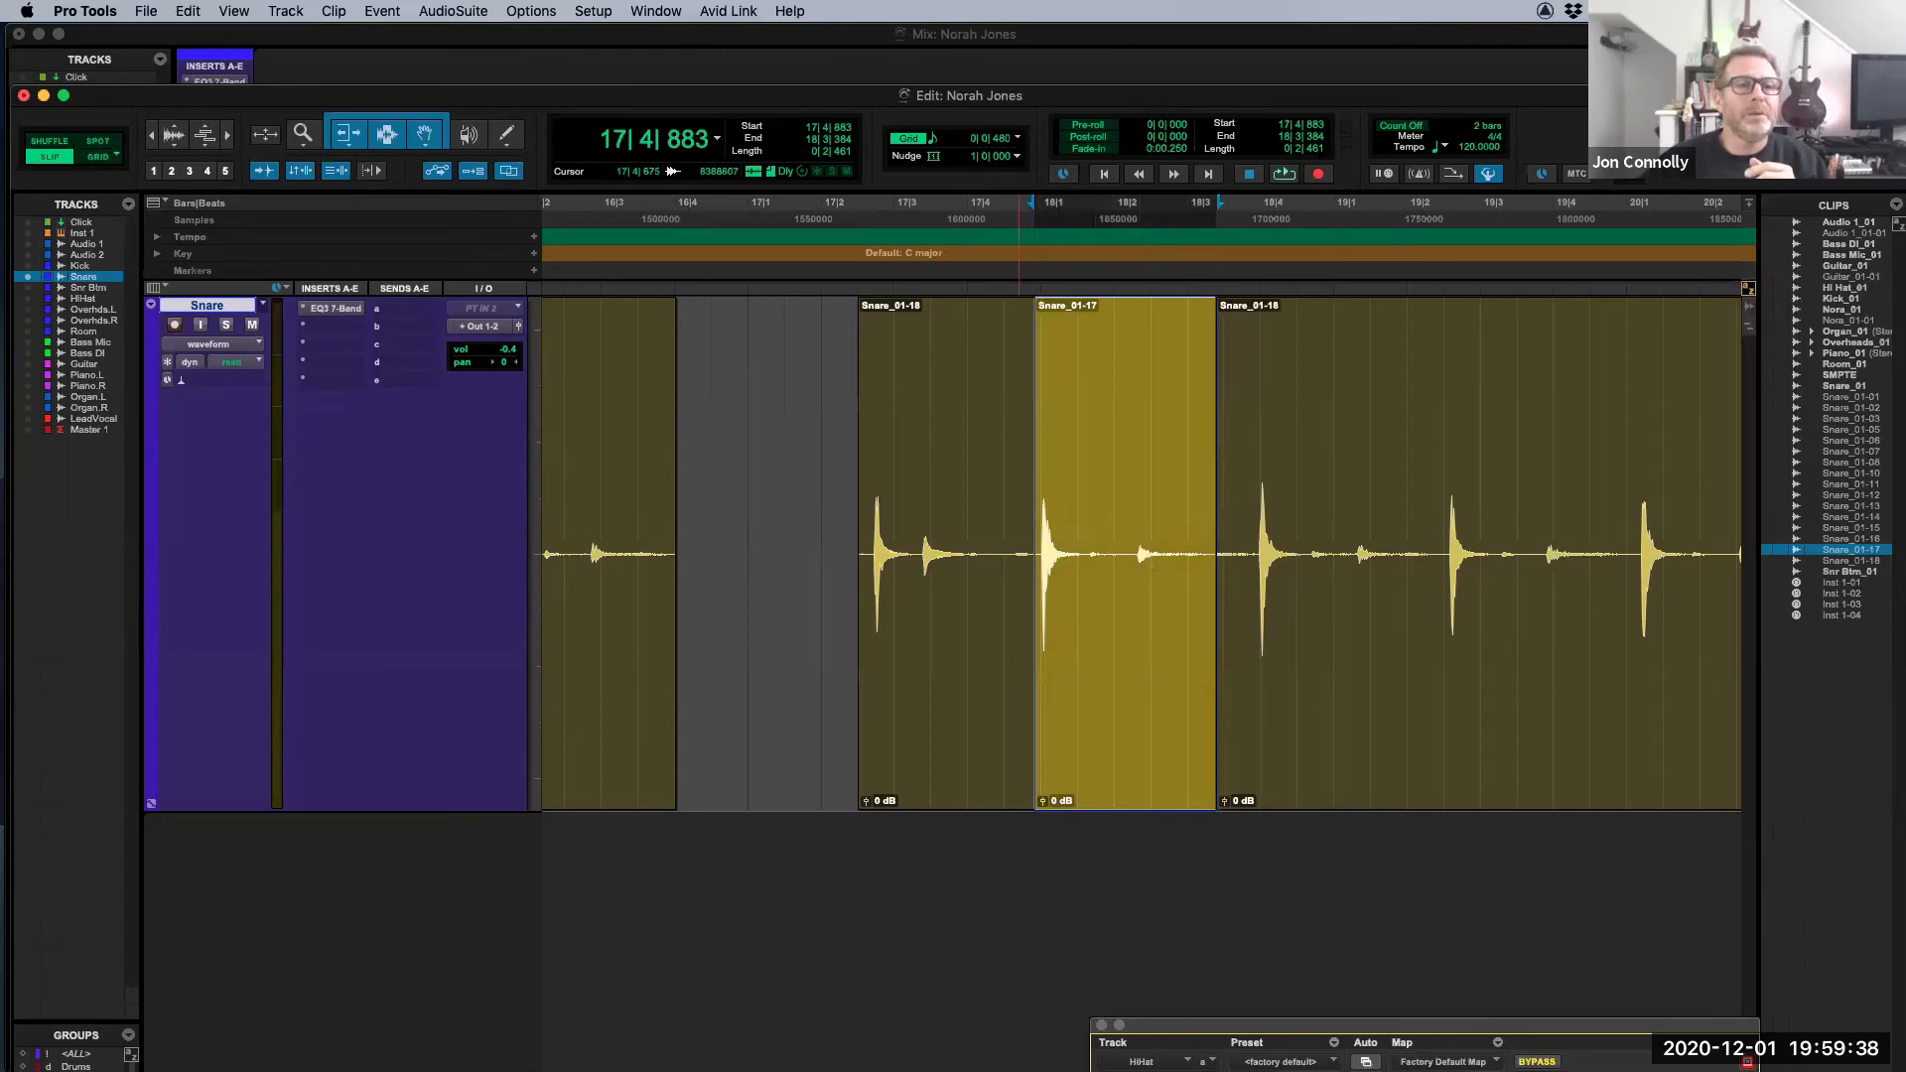
pyautogui.click(1017, 138)
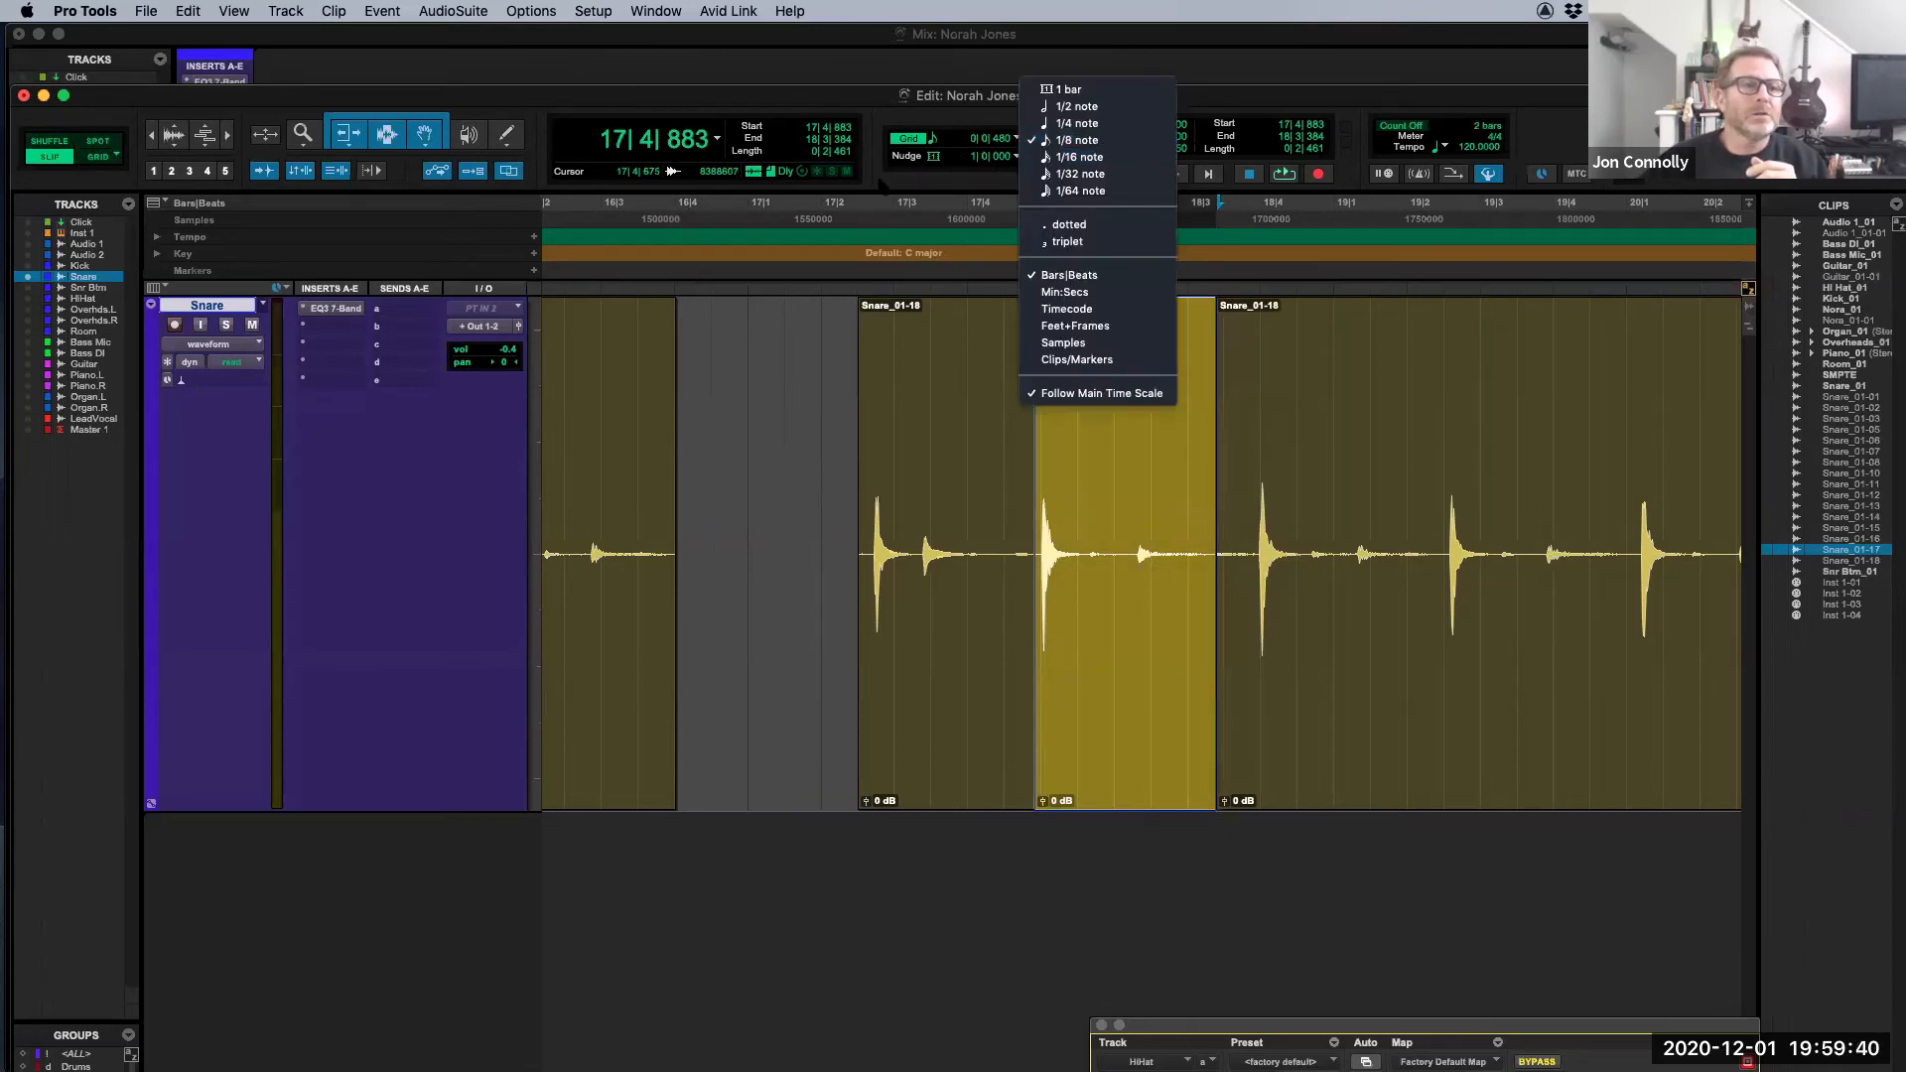
pyautogui.click(951, 287)
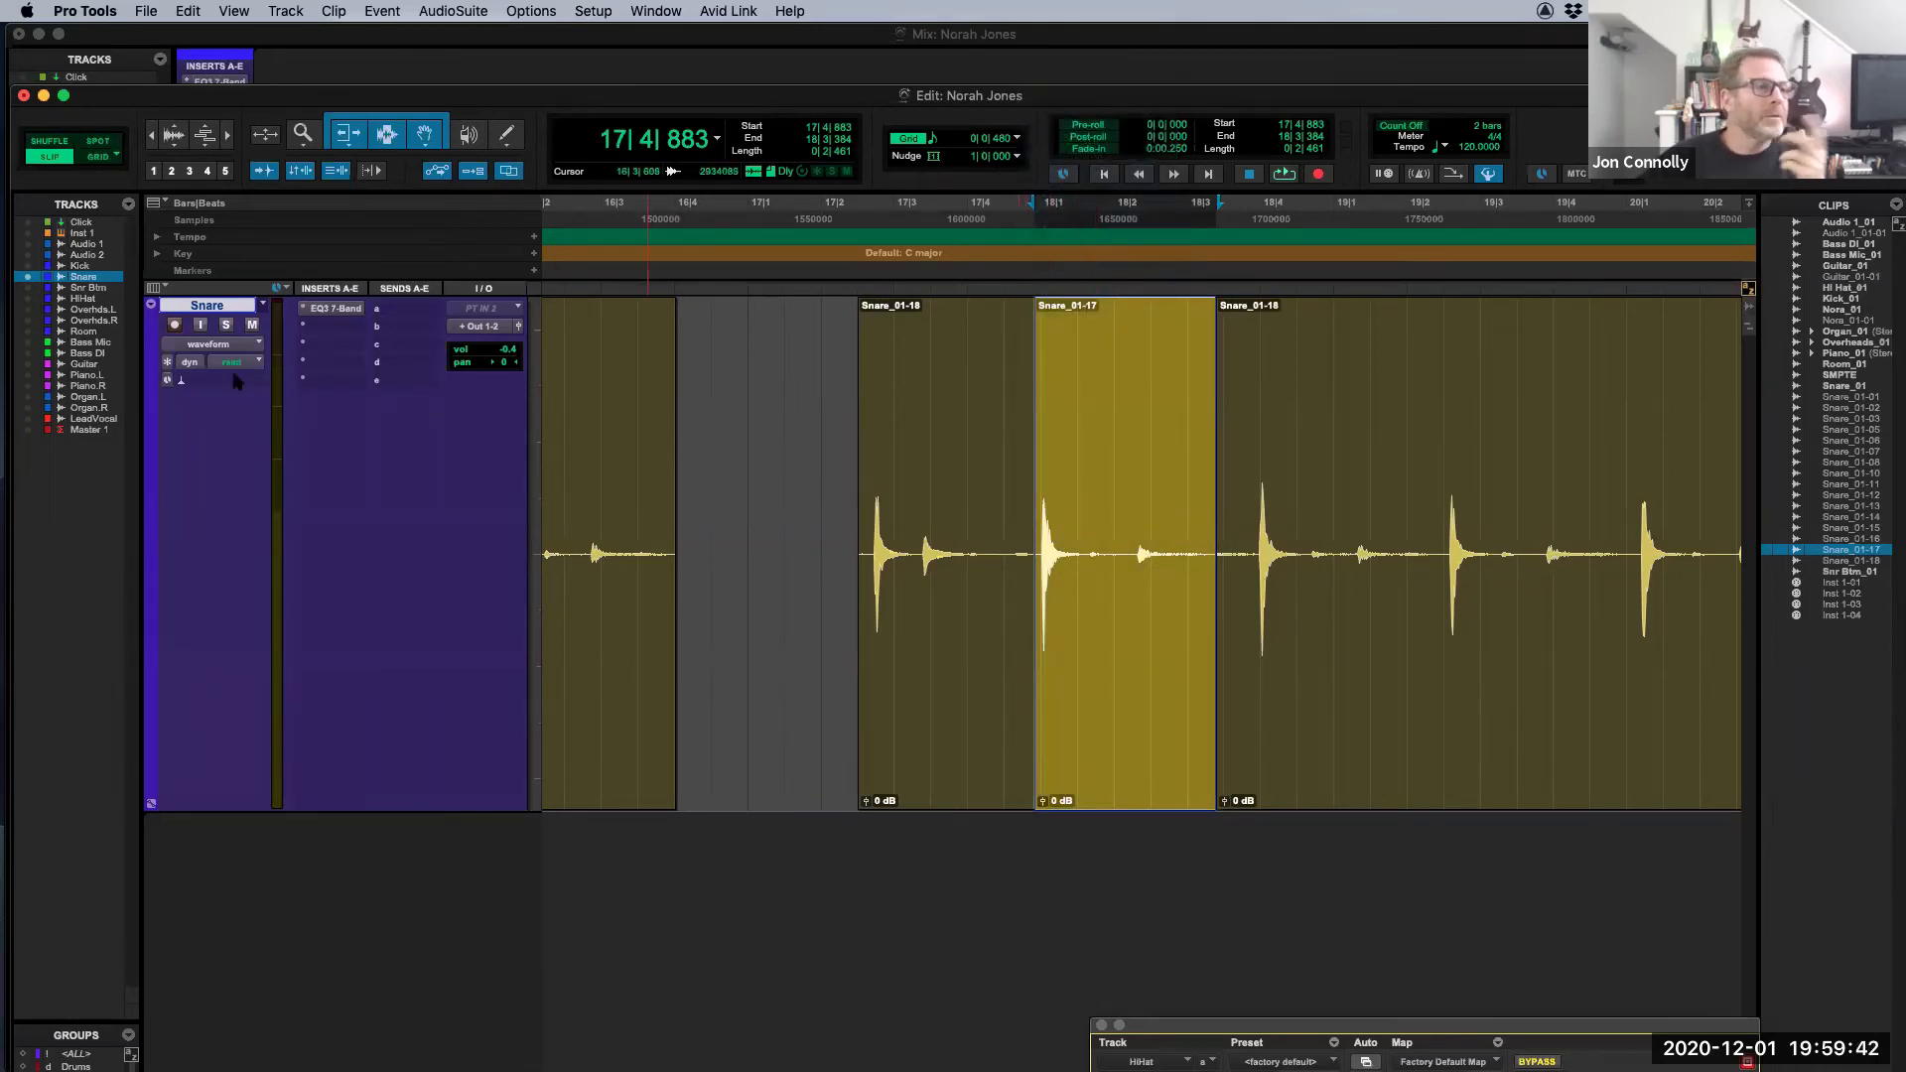
pyautogui.moveTo(1093, 727); pyautogui.dragTo(965, 706)
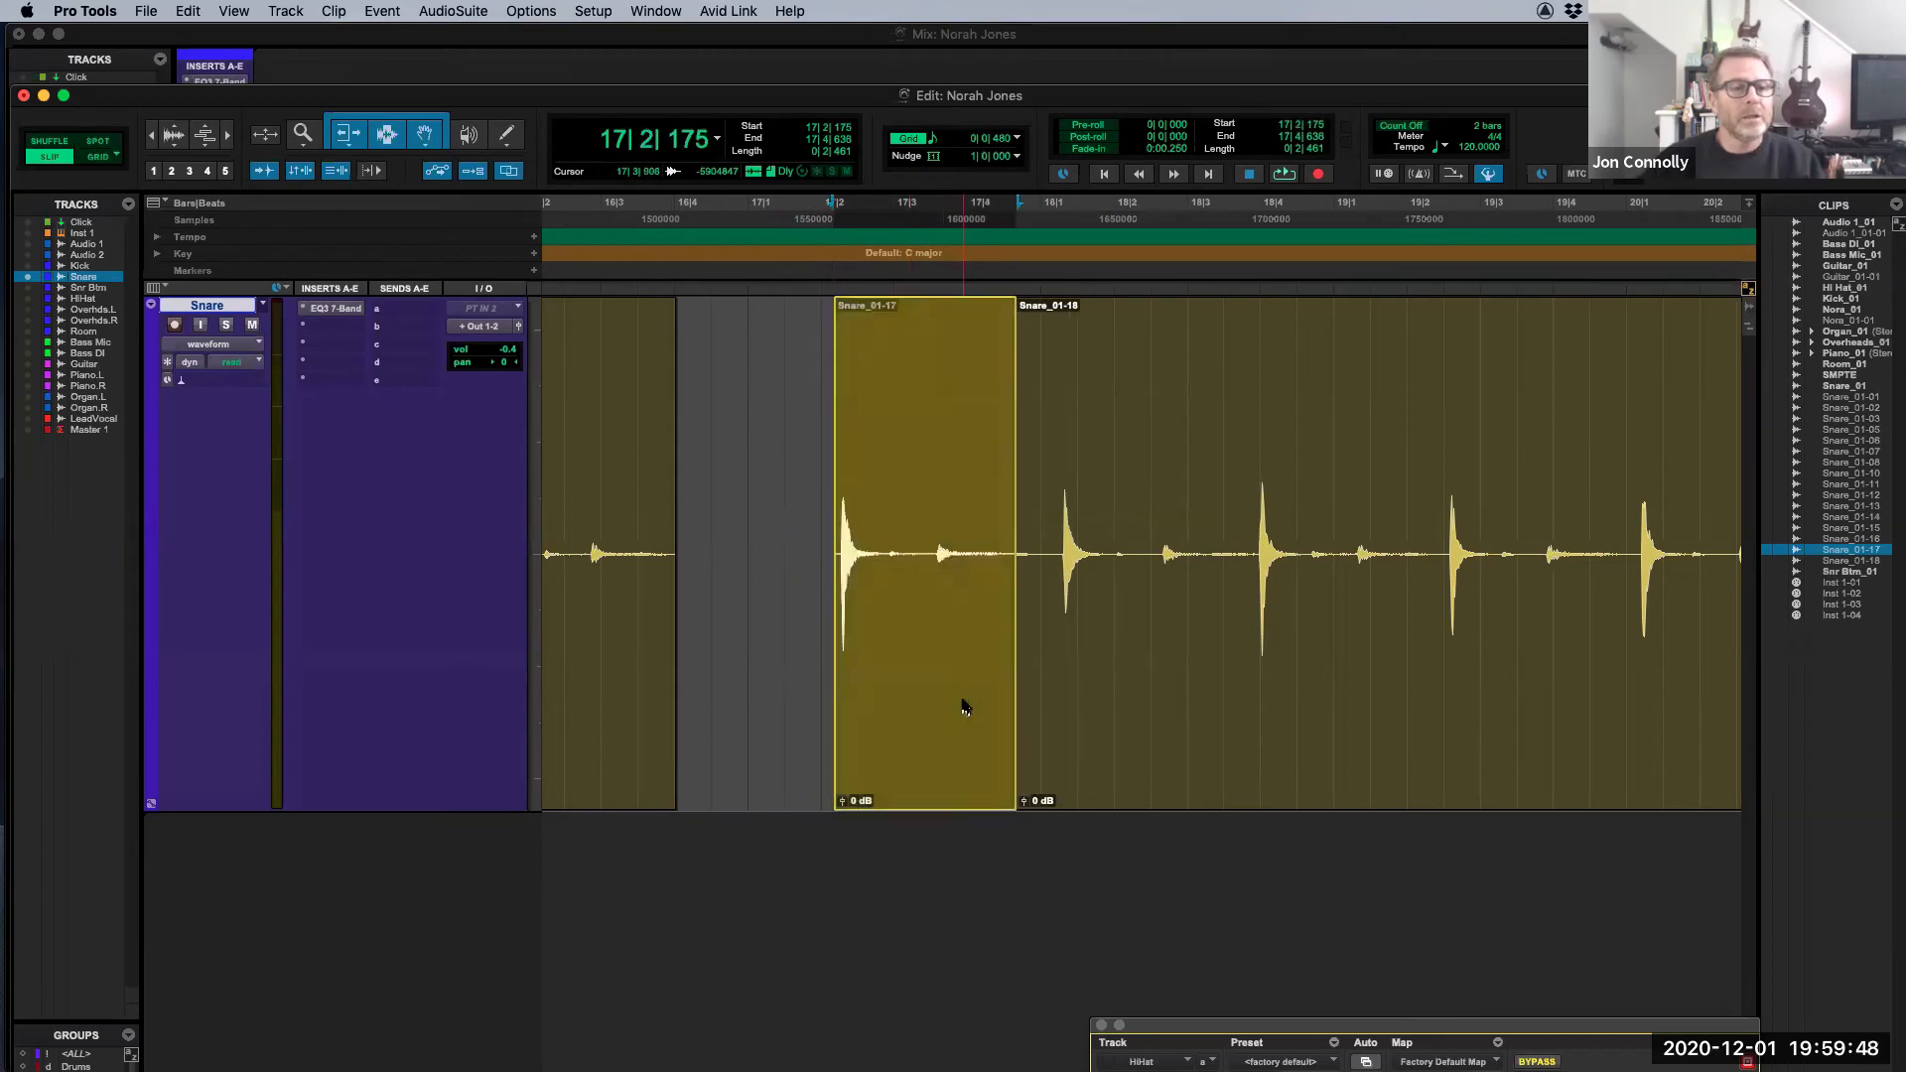
# Step: Switch to Grid mode, move clip Snare_01-17 to 18|1|480, and select 18|3|941 to 18|4|000 at the start of the following clip
pyautogui.press('F4')
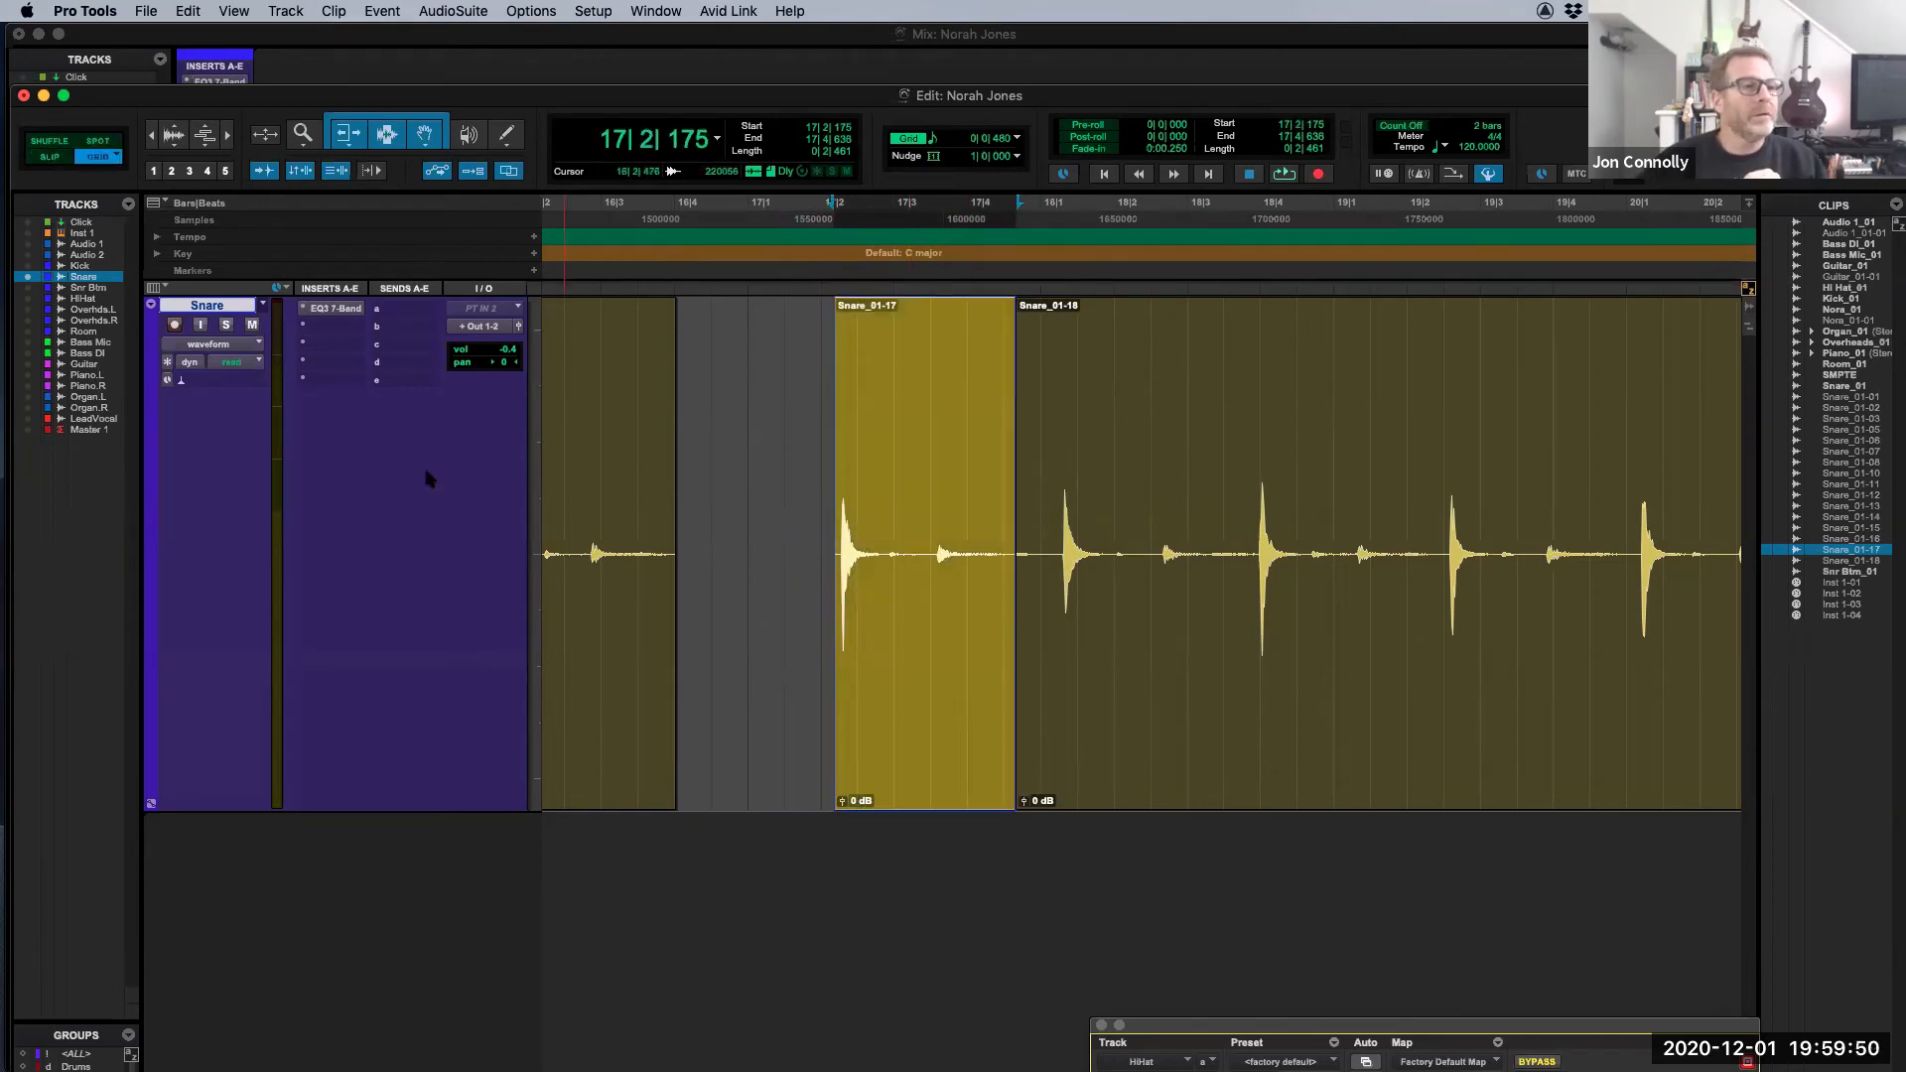
pyautogui.moveTo(915, 737); pyautogui.dragTo(1156, 753)
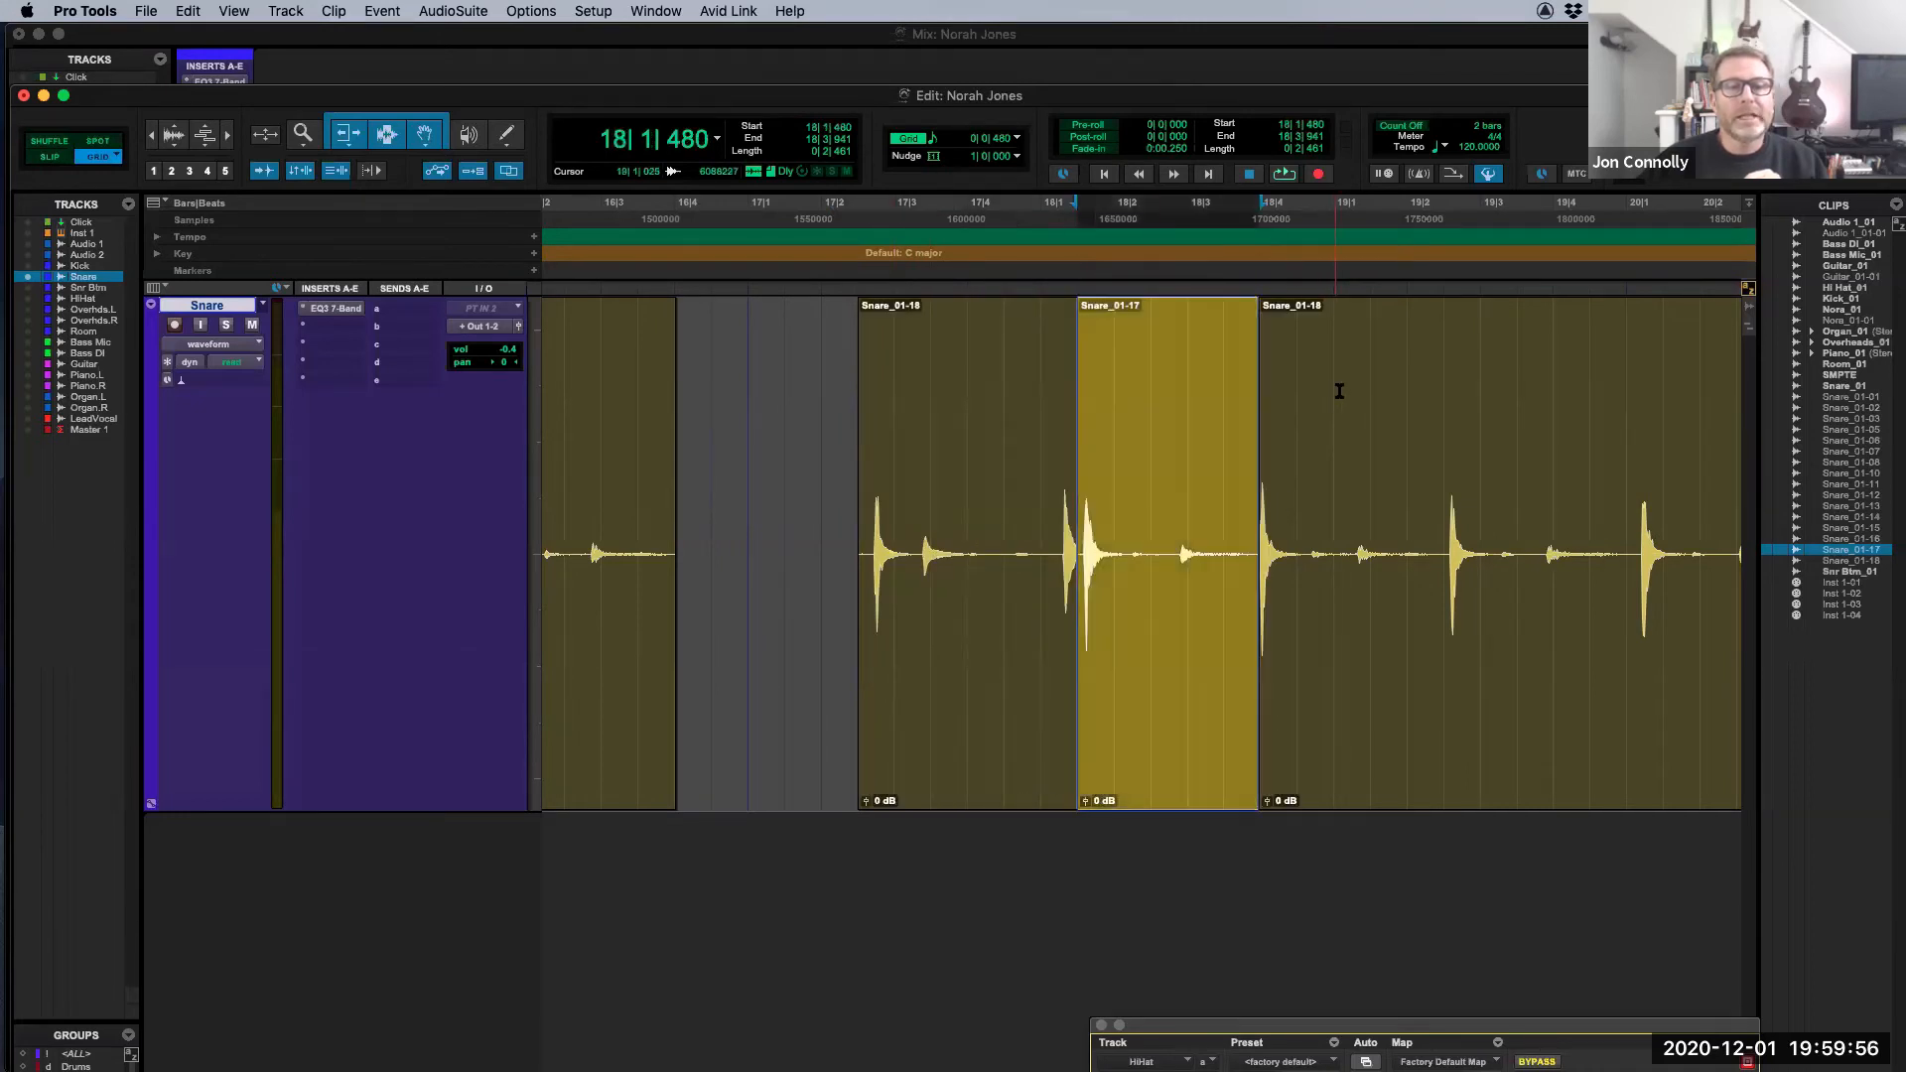
pyautogui.moveTo(1335, 389); pyautogui.dragTo(1602, 417)
pyautogui.click(1260, 395)
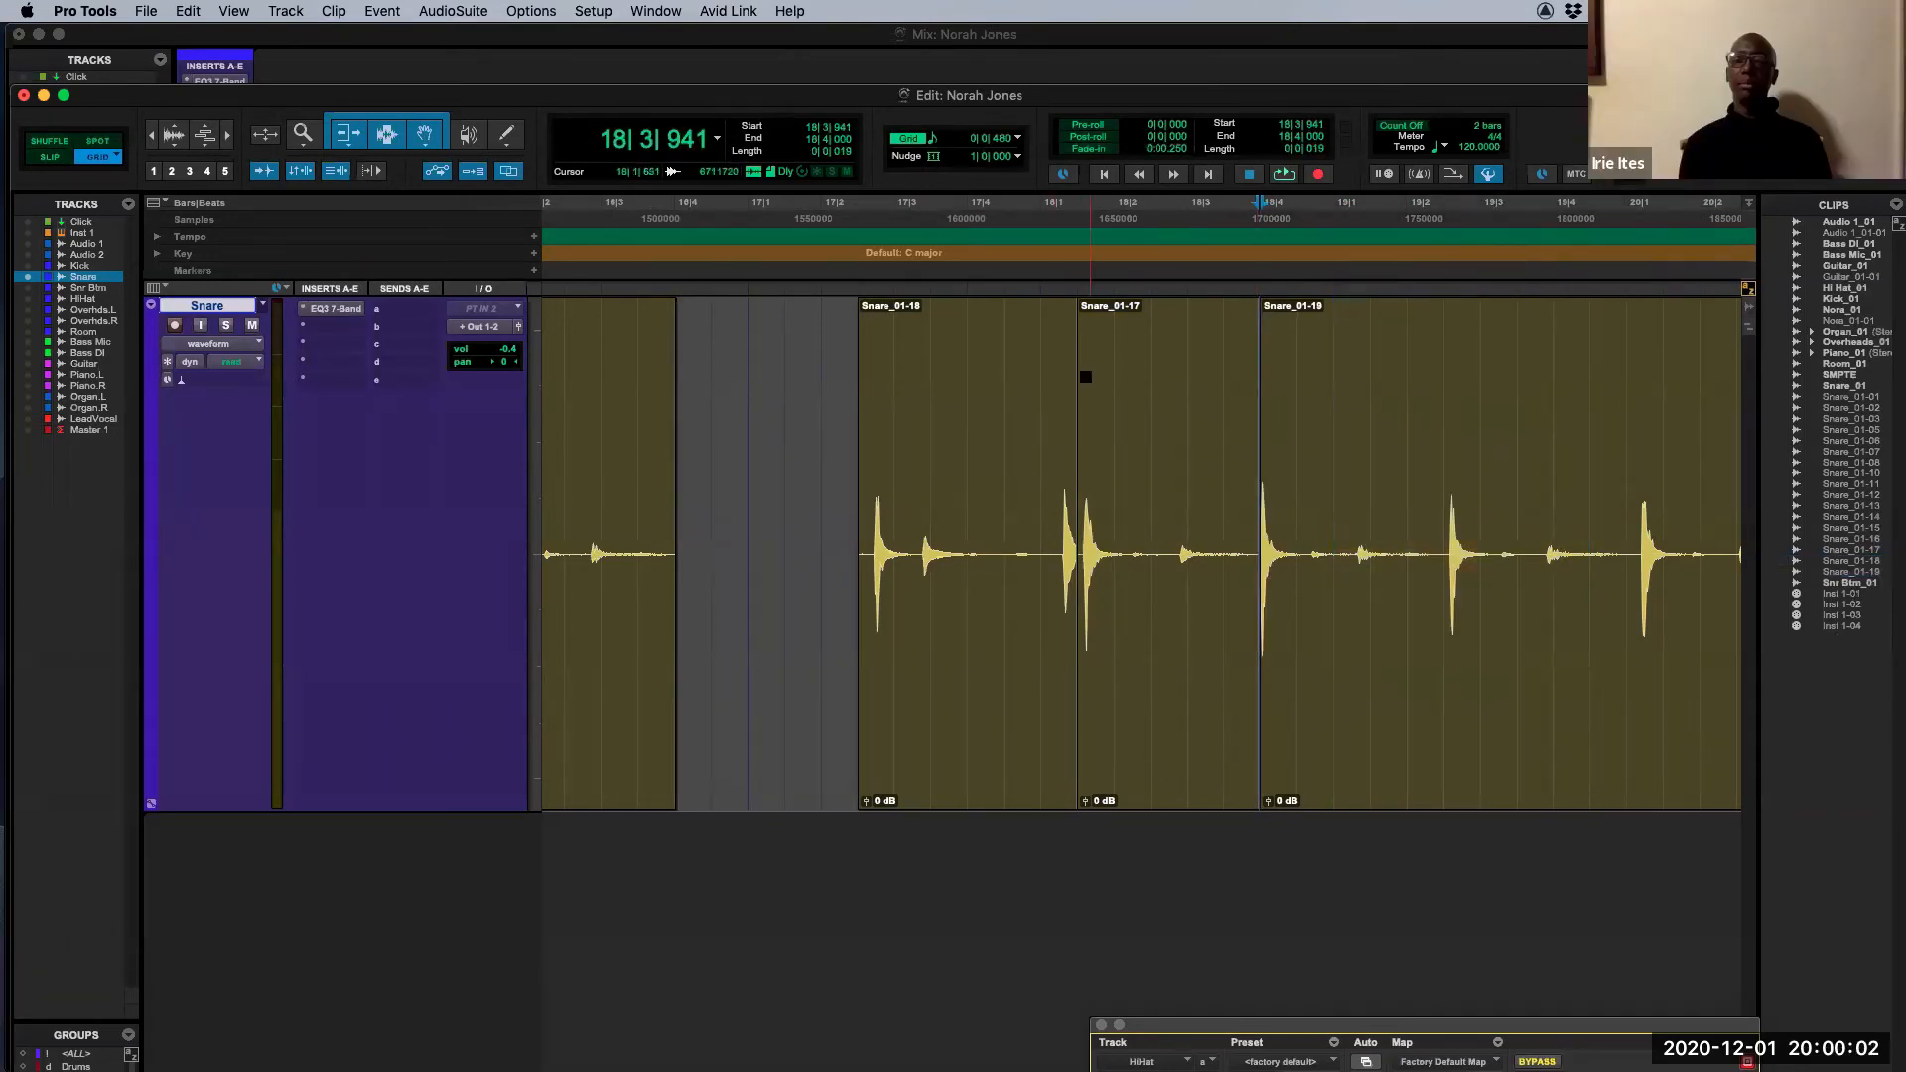
# Step: Place the edit cursor at 17|4|000 and at 17|1|000 on the Snare track, and set the grid value to 1 bar
pyautogui.click(965, 355)
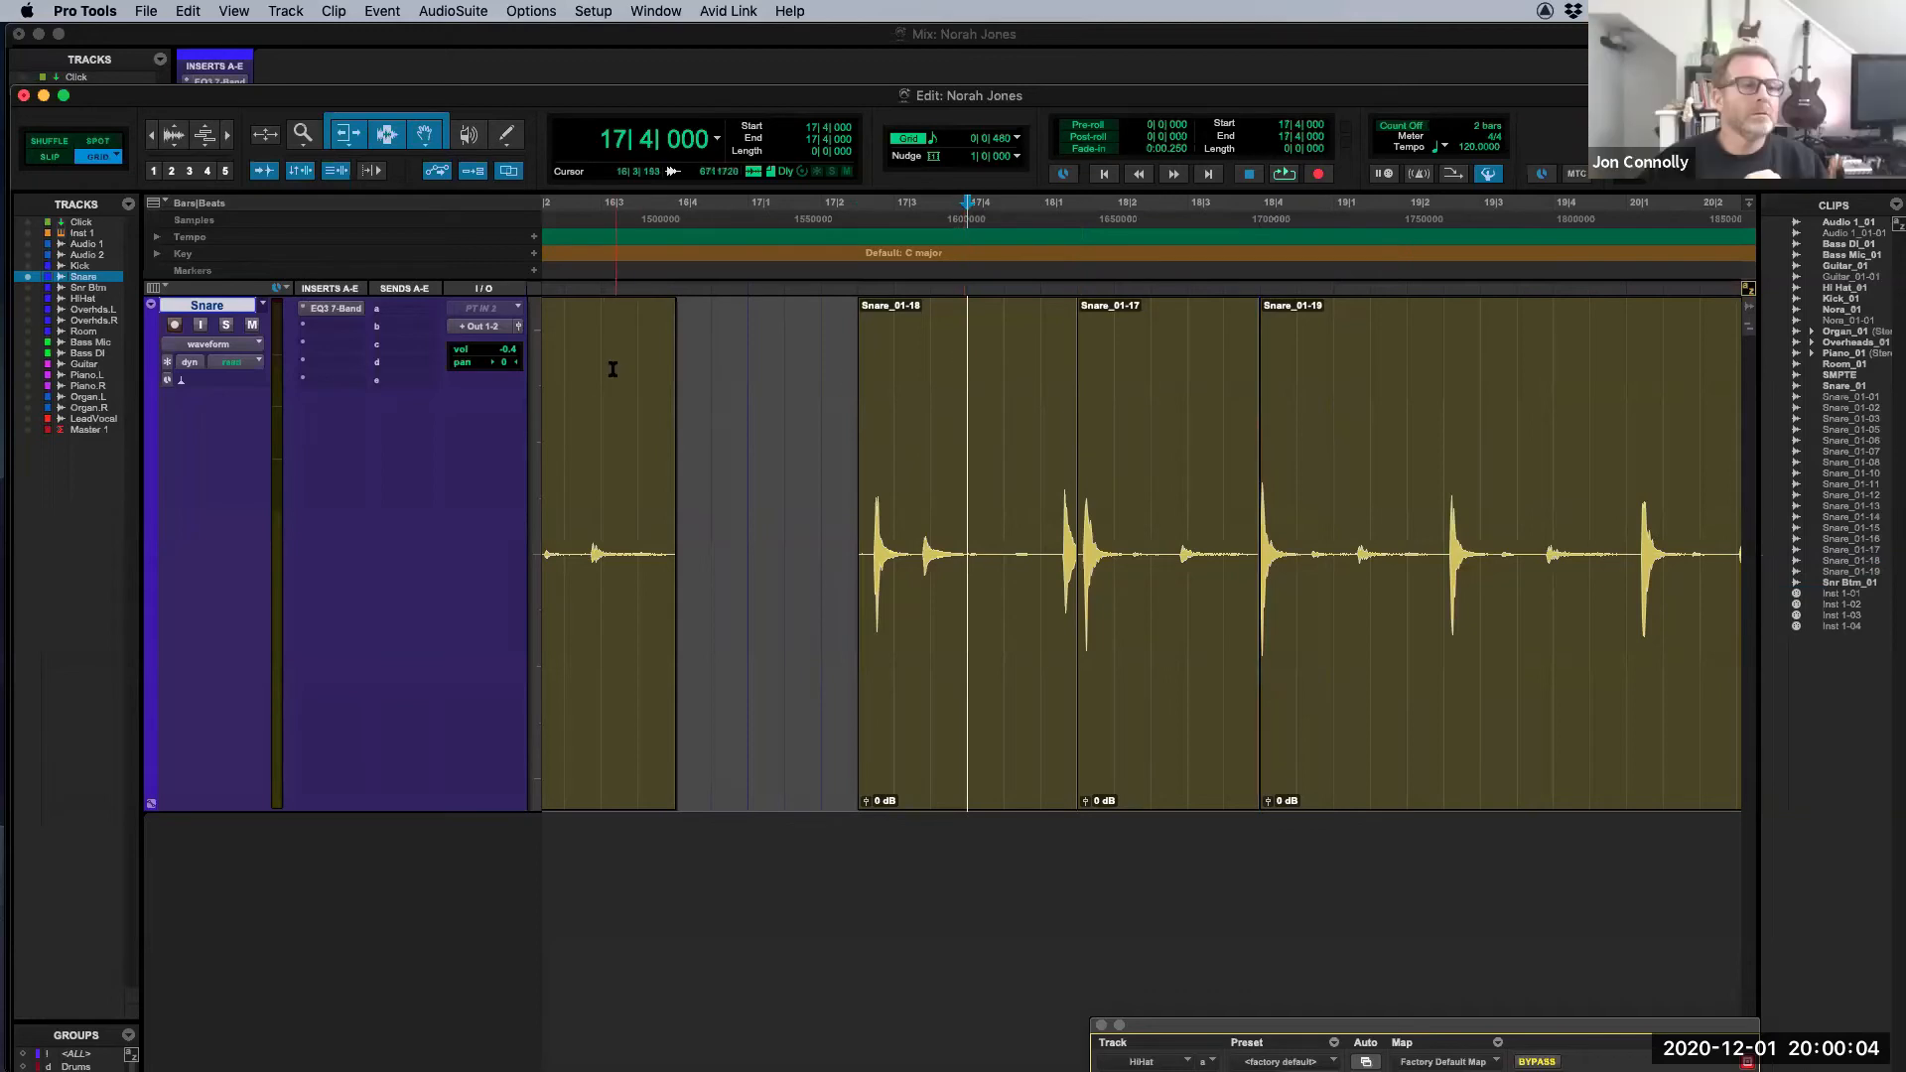
pyautogui.click(753, 359)
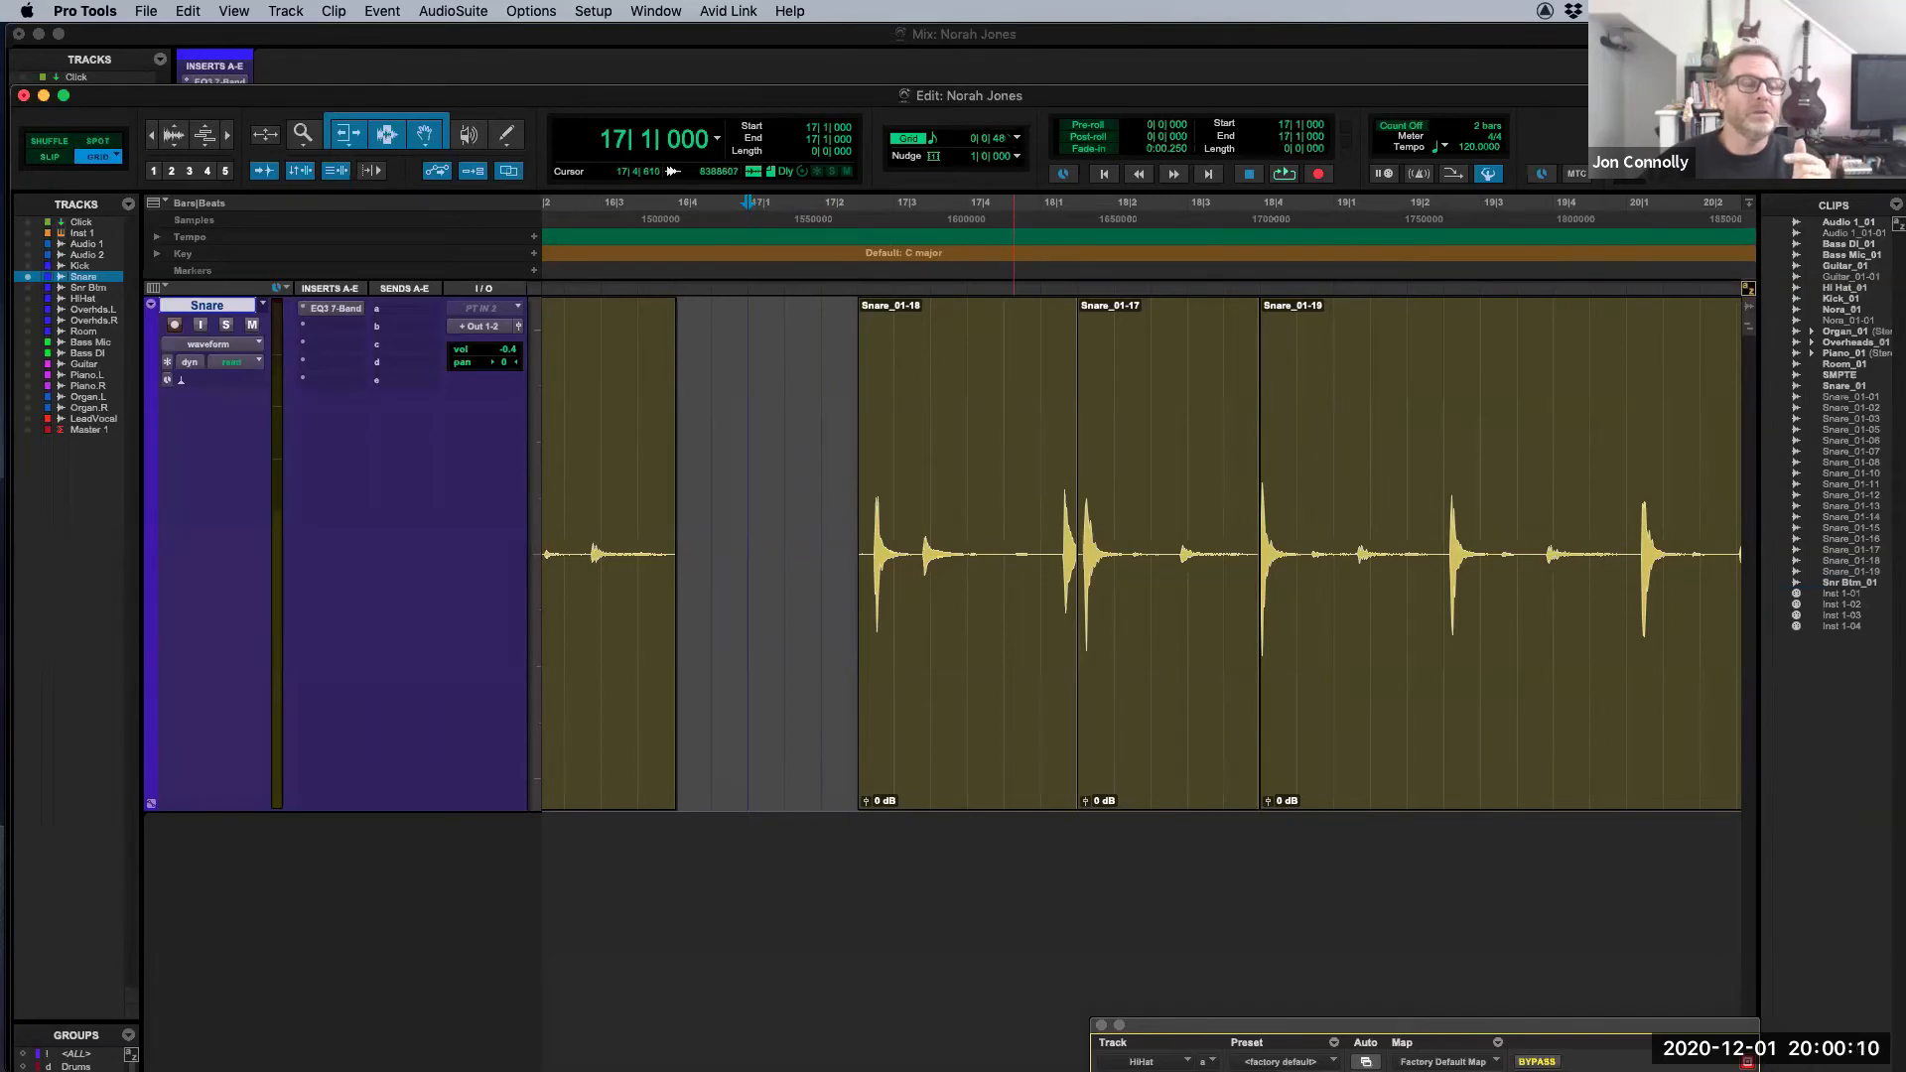
pyautogui.click(1017, 139)
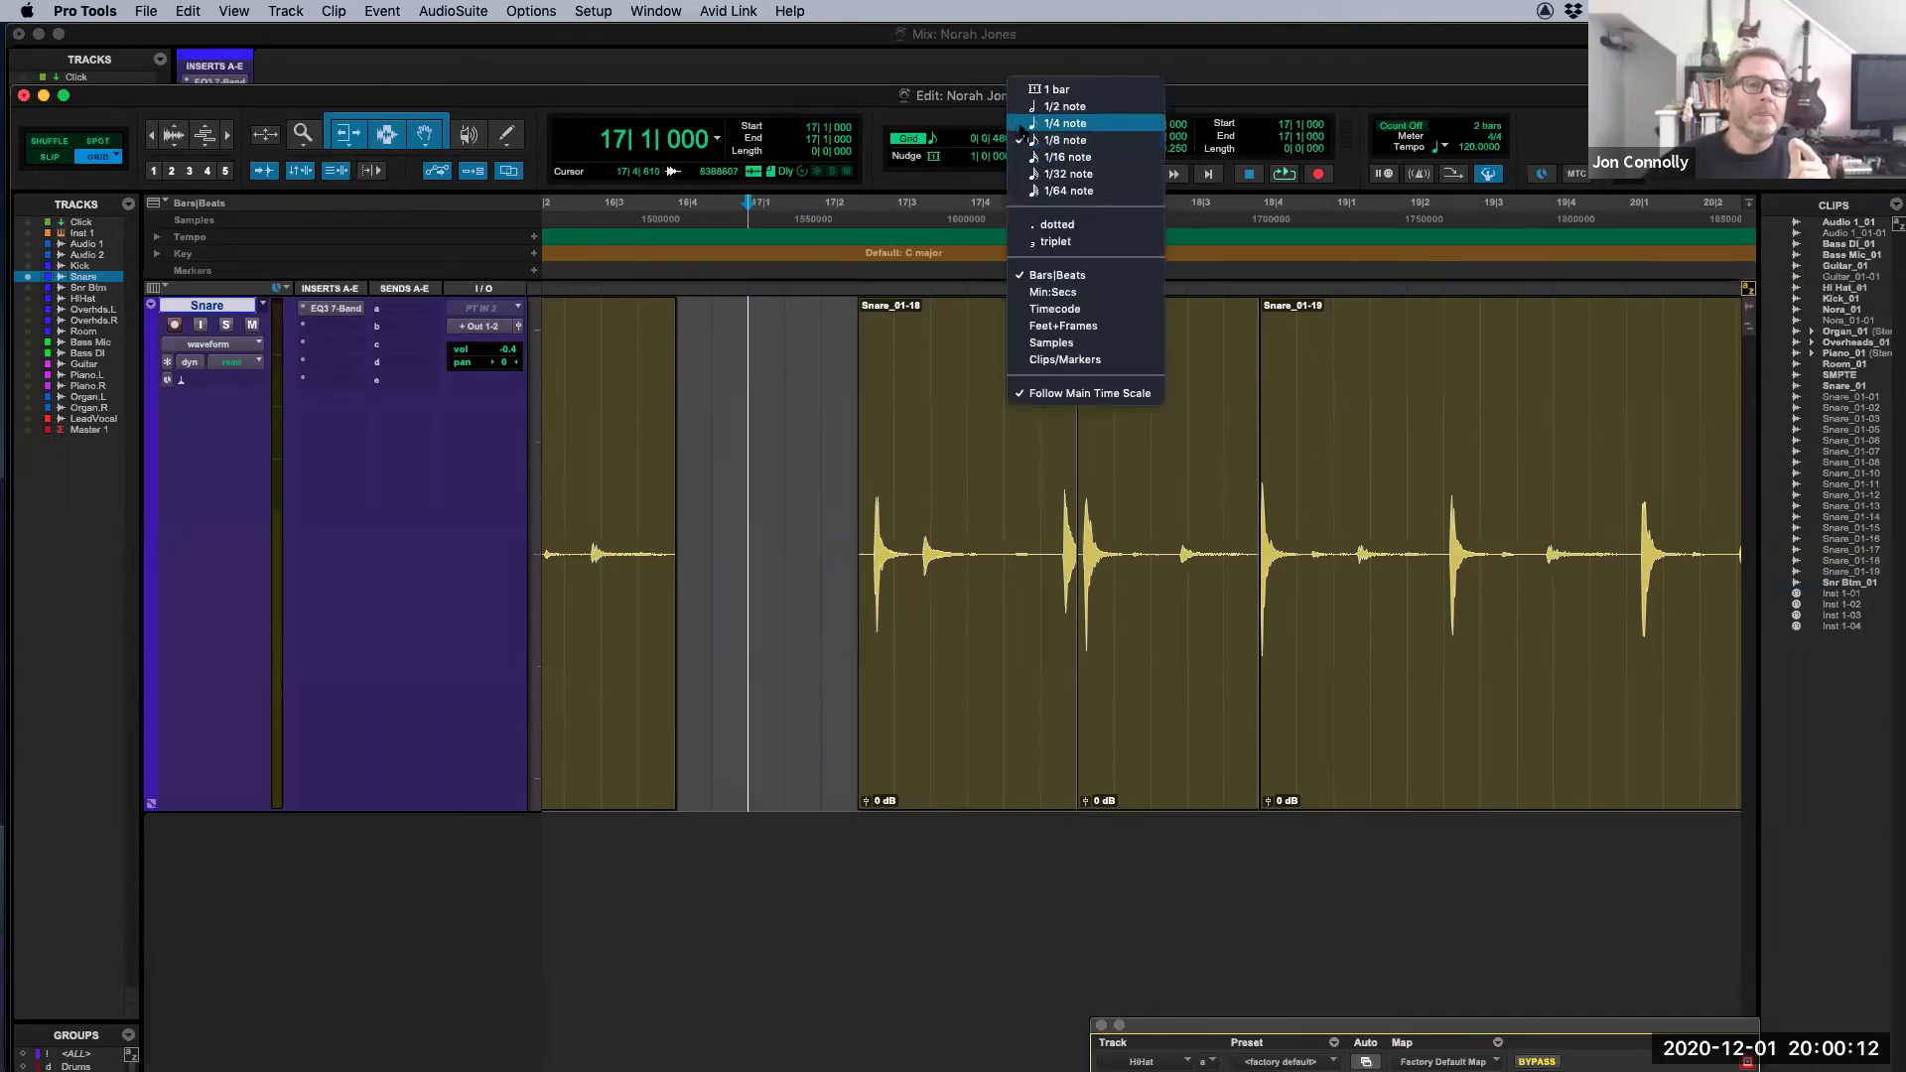
pyautogui.click(1035, 90)
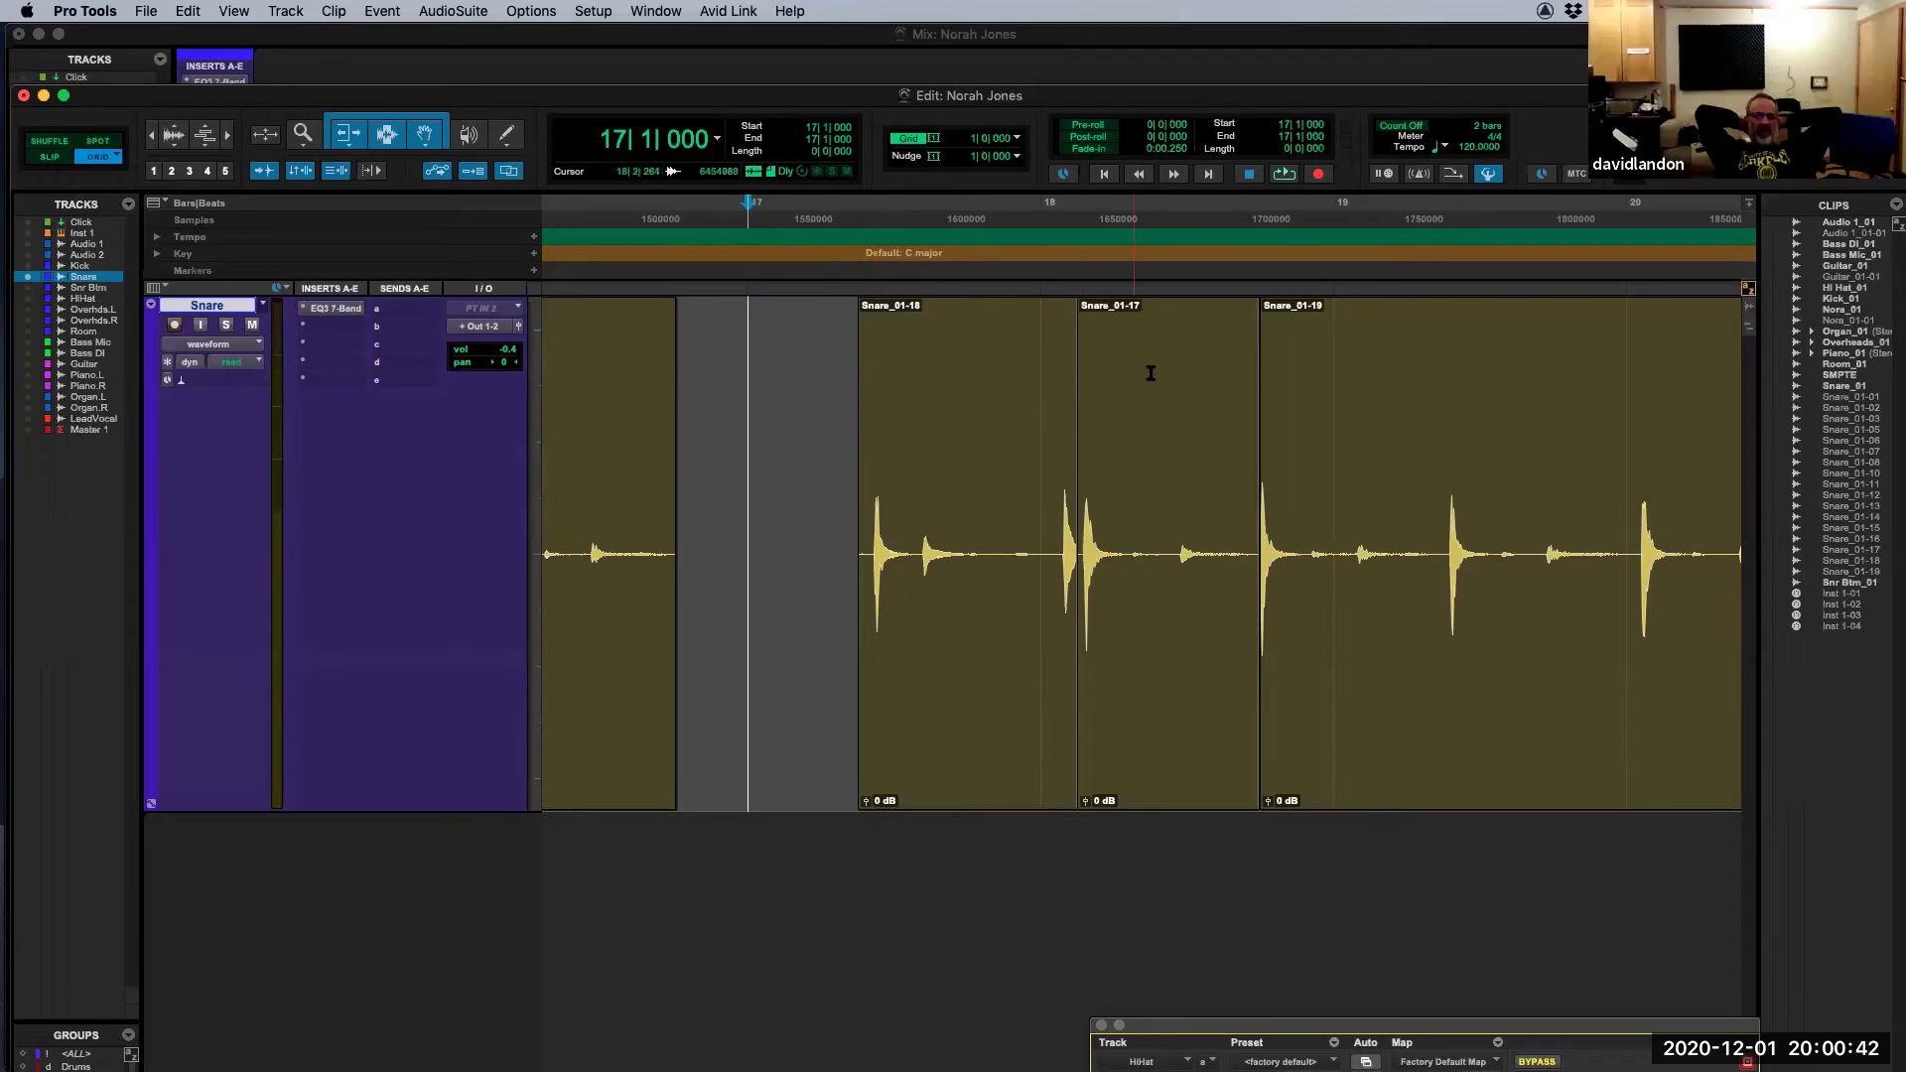
# Step: Undo the recent edits back to where the separated clip Snare_01-17 sits at its original position
pyautogui.press('super+z')
pyautogui.press('super+z')
pyautogui.press('super+z')
pyautogui.press('super+z')
pyautogui.press('super+z')
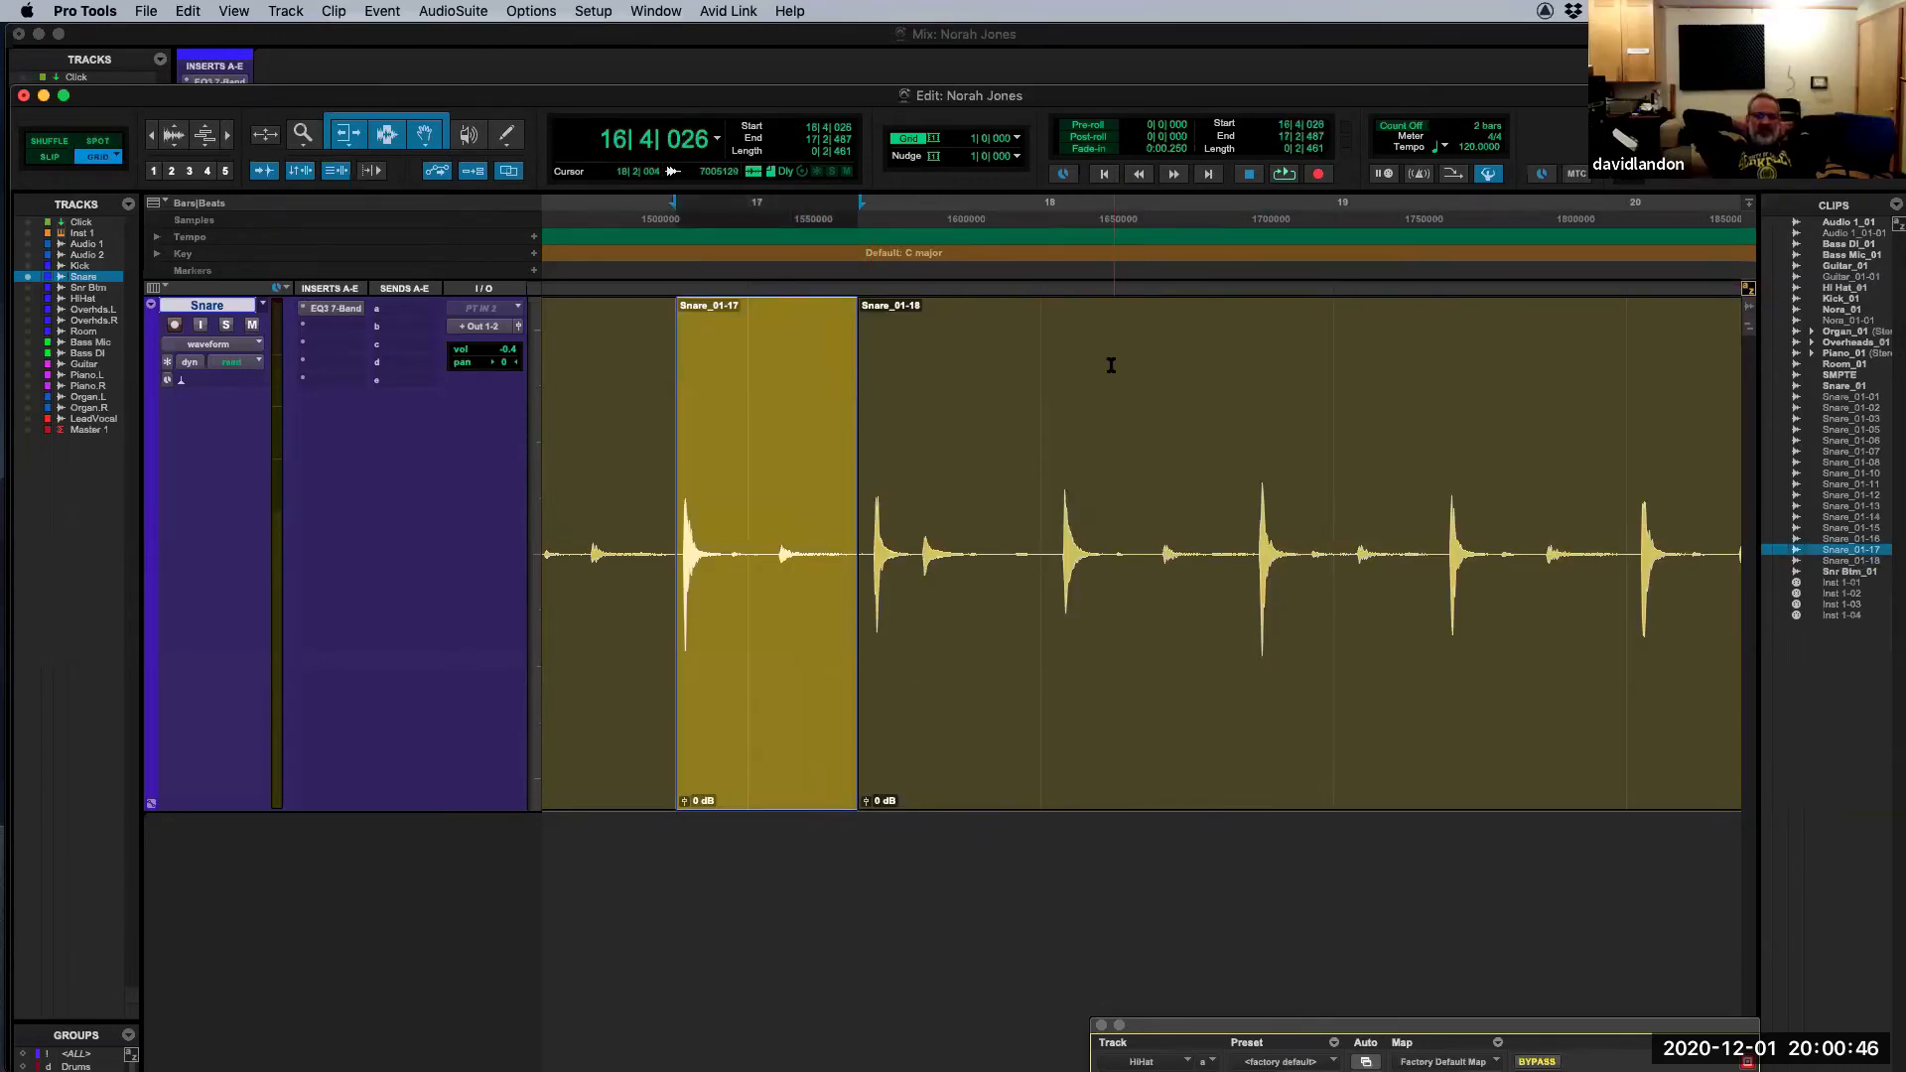
# Step: Select the full bar from 17|1|000 to 18|1|000 on the Snare track, and return the edit cursor to 17|1|000
pyautogui.click(1111, 366)
pyautogui.keyDown('shift'); pyautogui.click(662, 408); pyautogui.keyUp('shift')
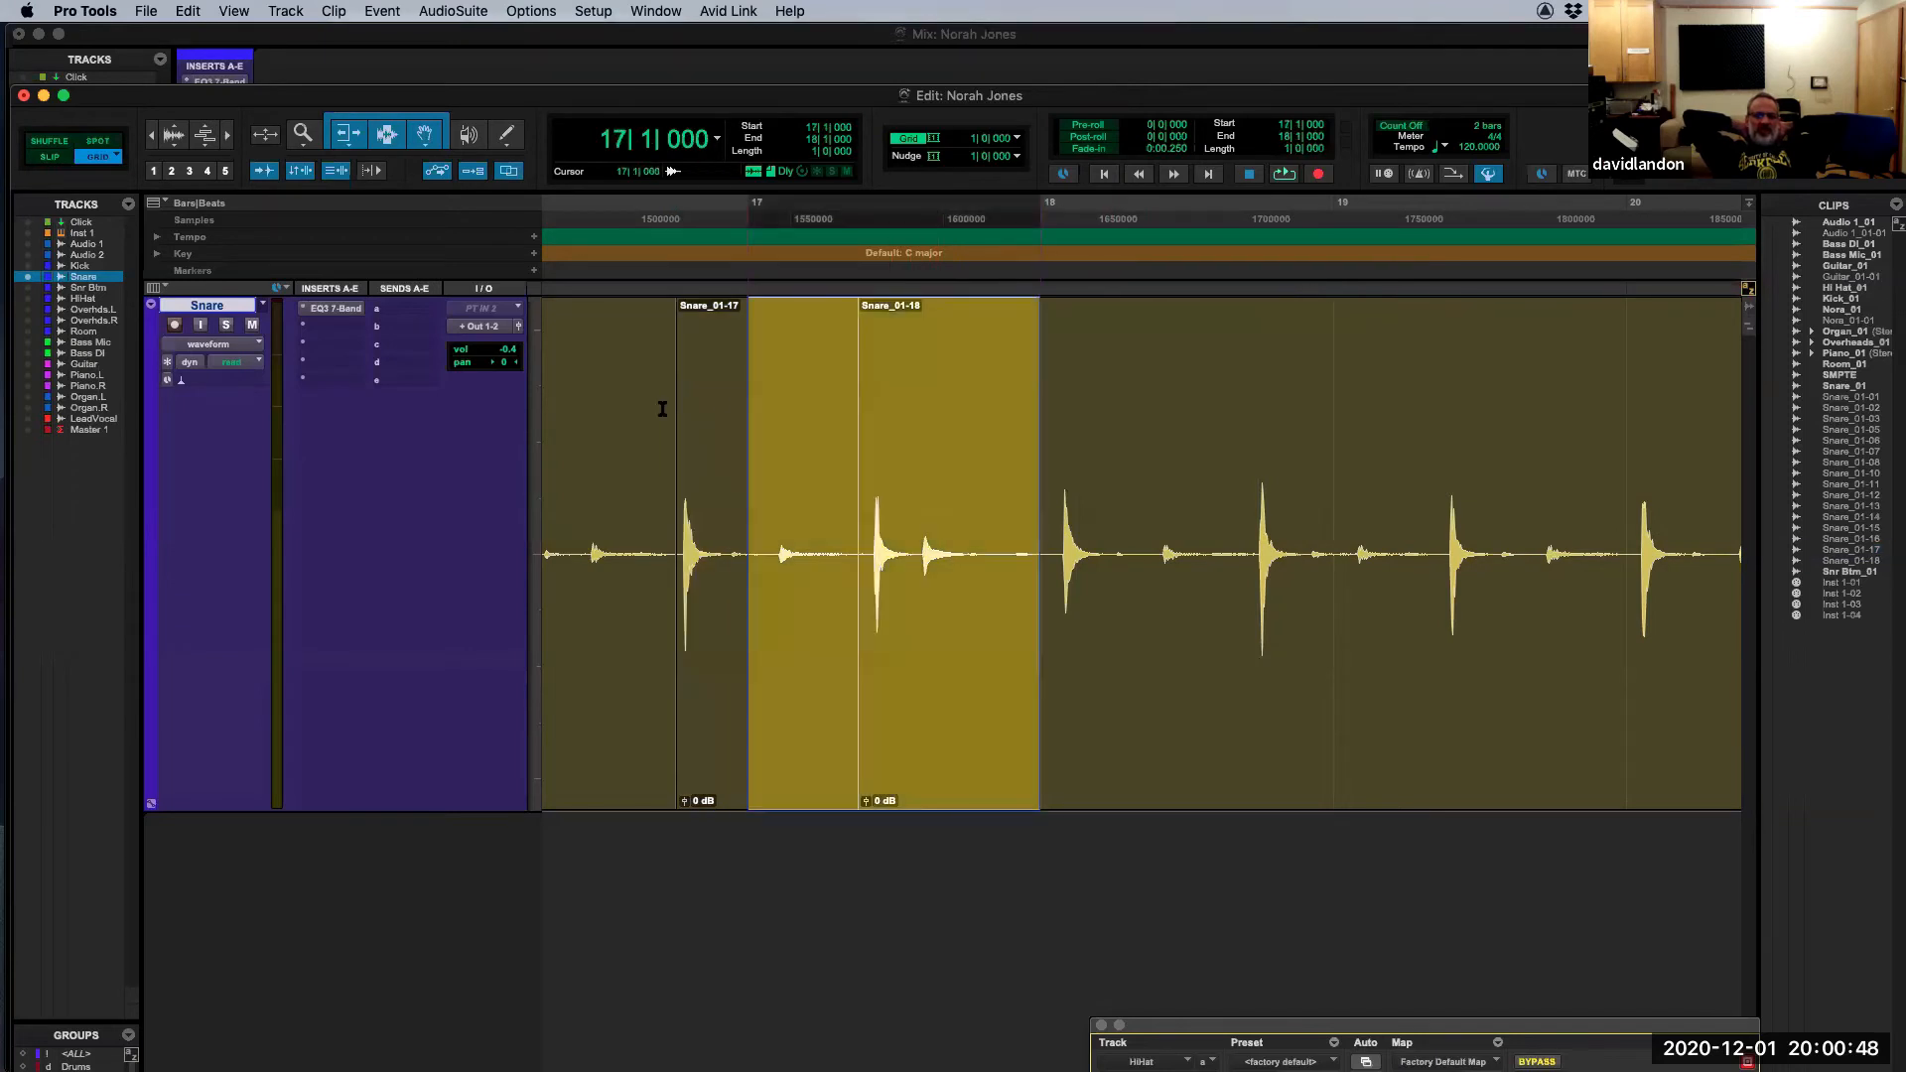
pyautogui.click(777, 403)
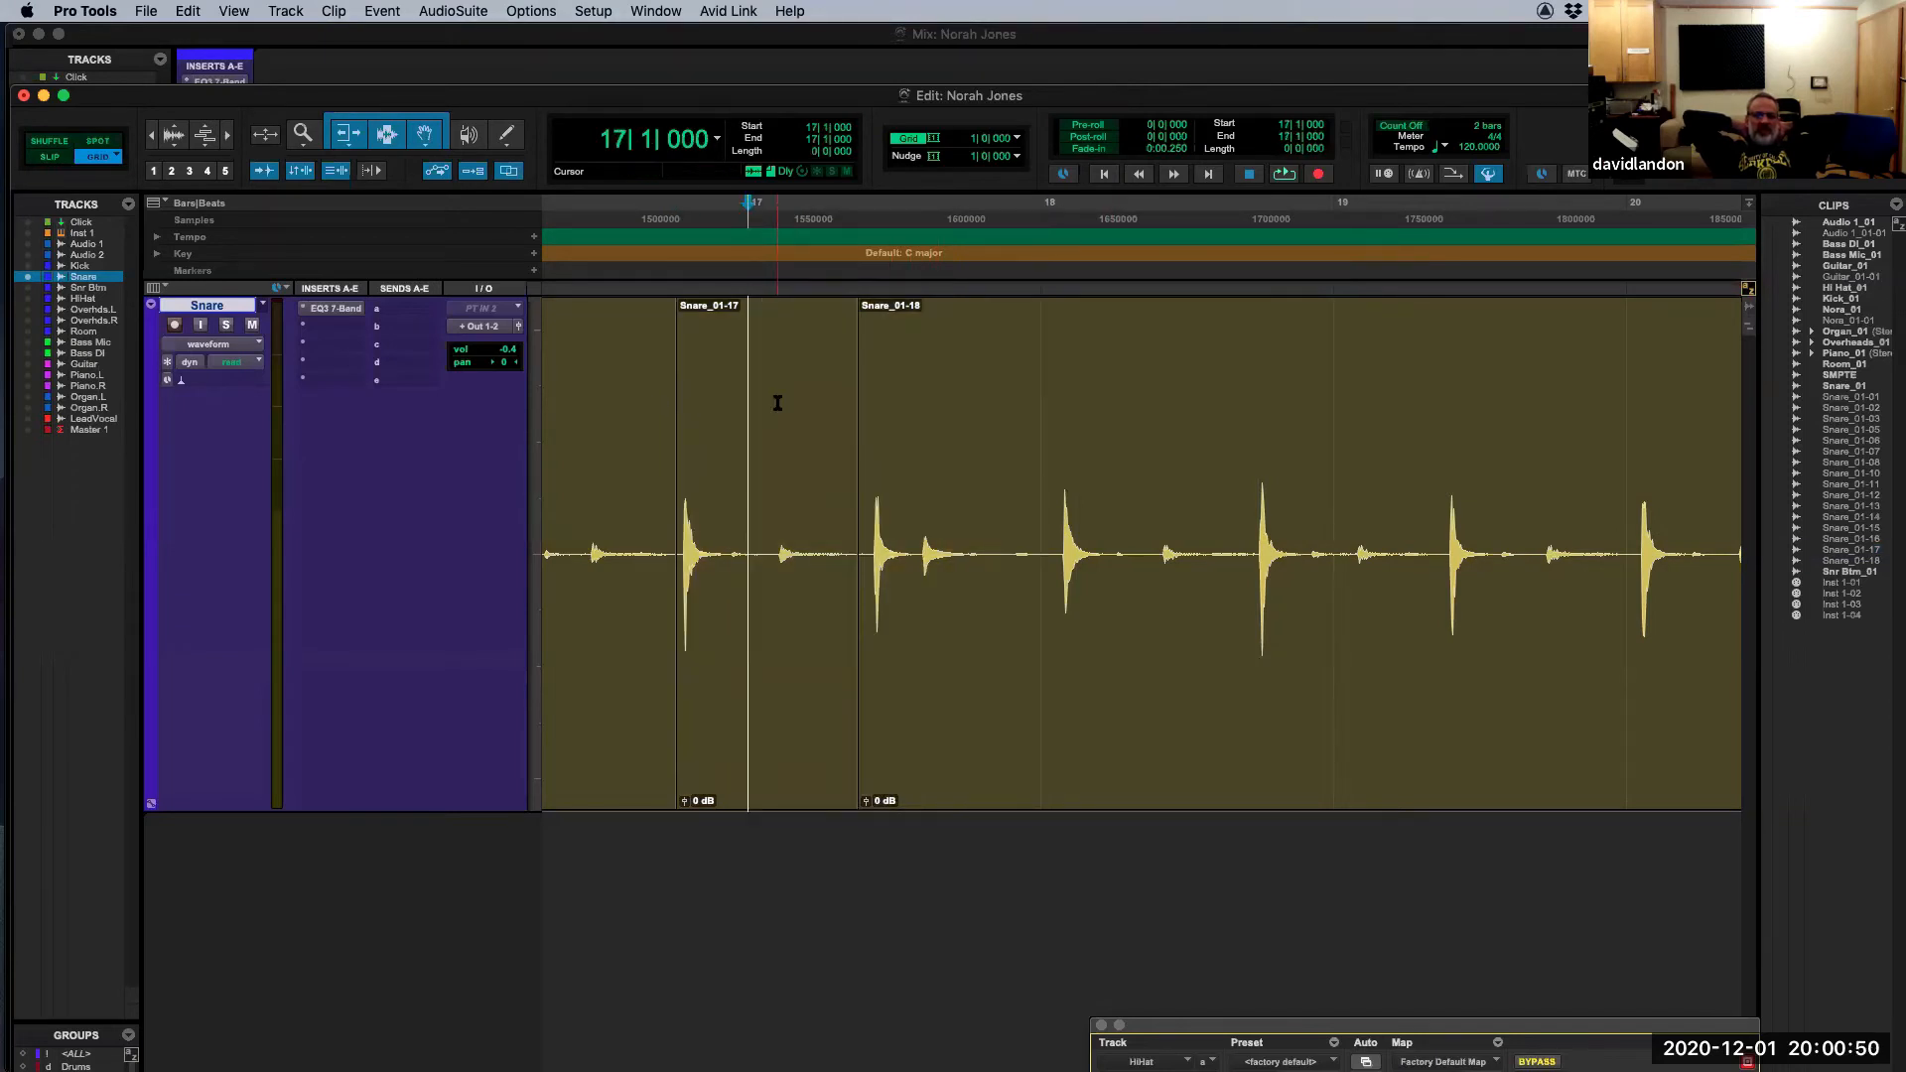
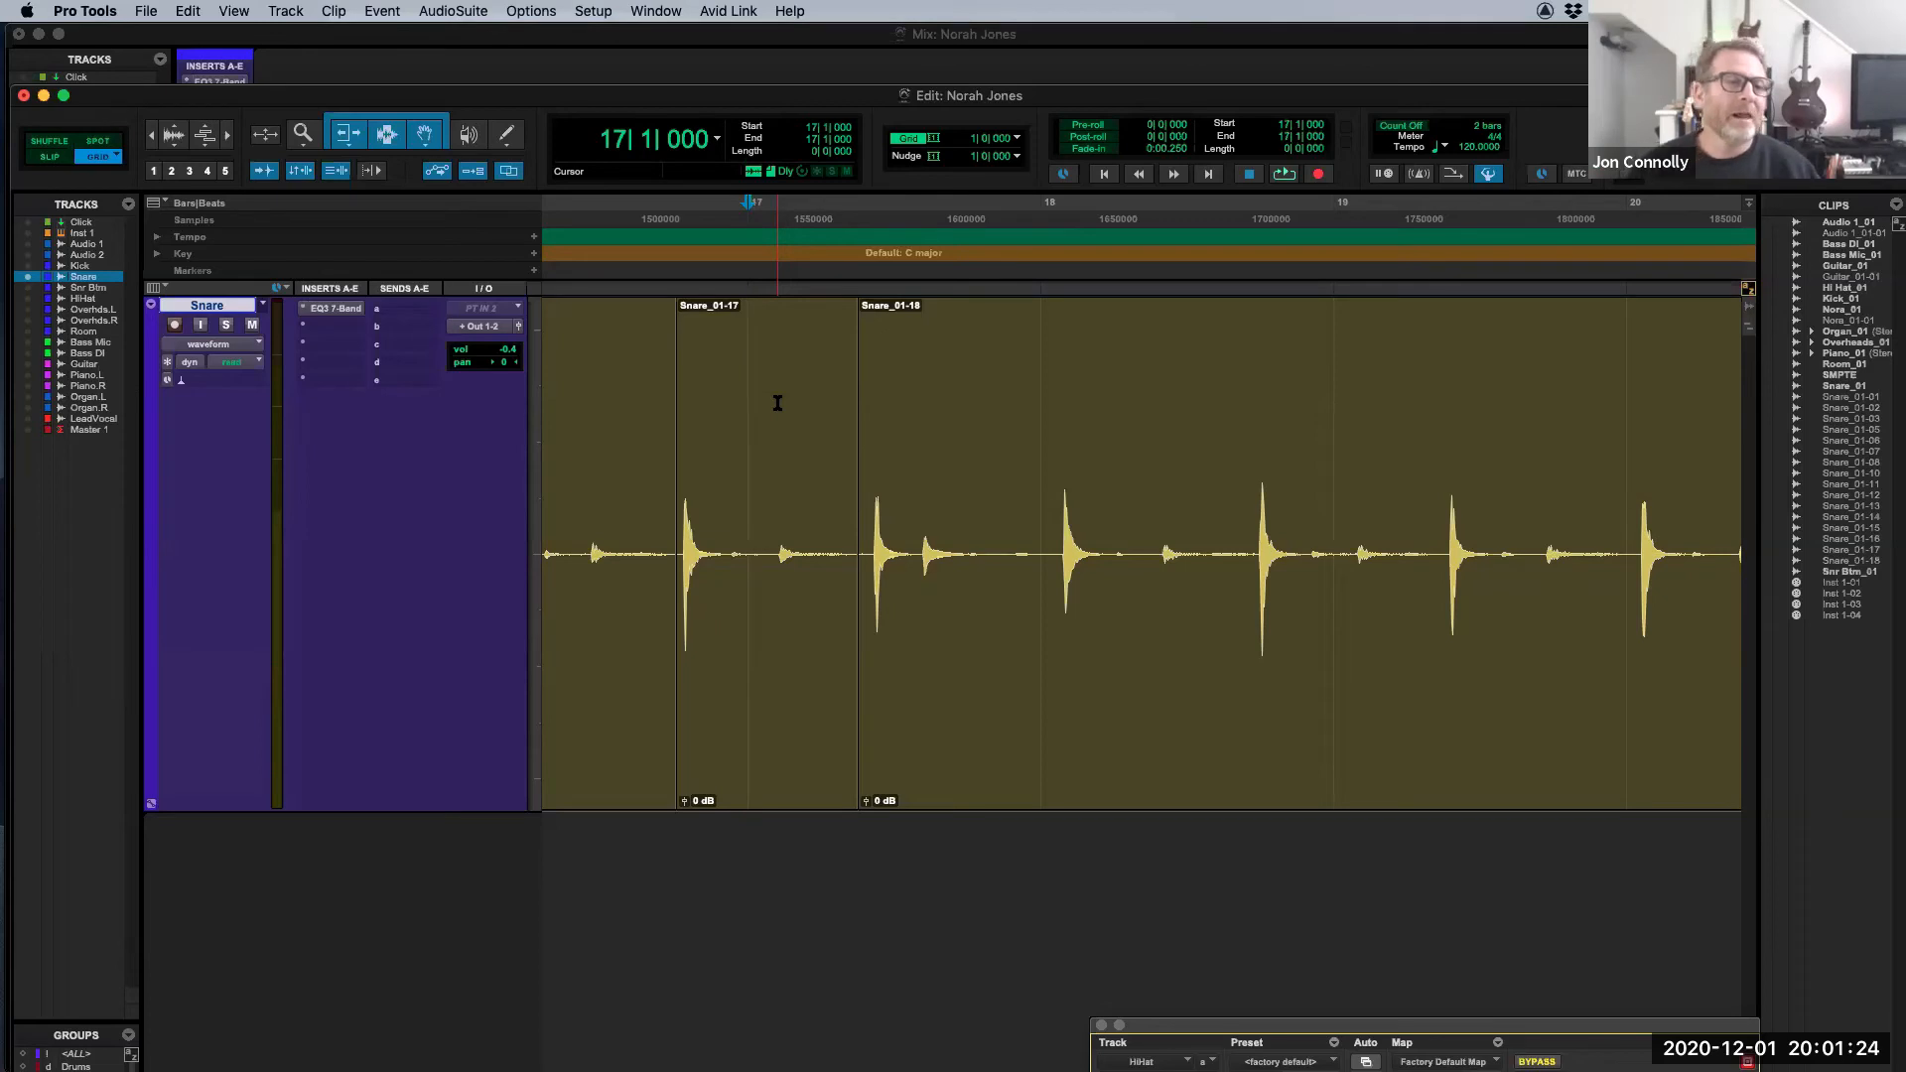
# Step: Delete clip Snare_01-17 and place the edit cursor at 17|1|000 in the gap
pyautogui.doubleClick(781, 402)
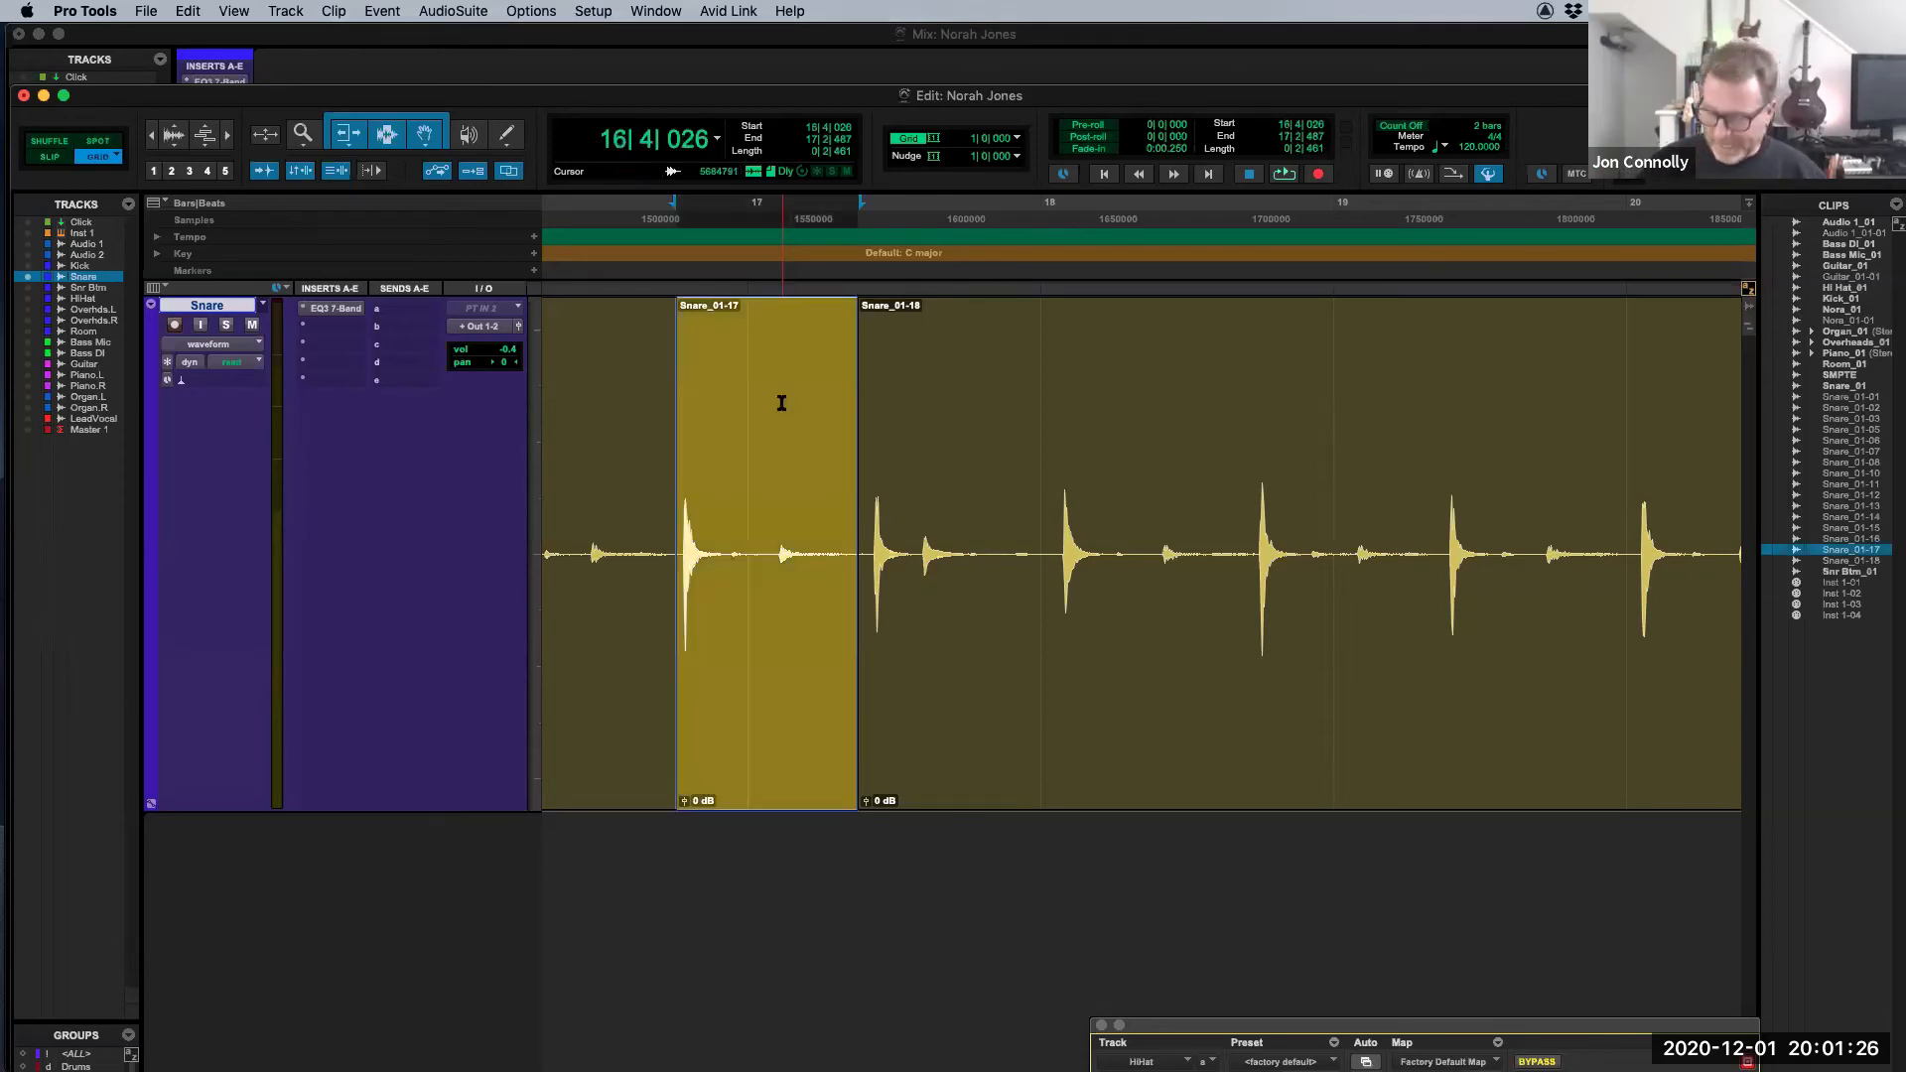
pyautogui.press('Delete')
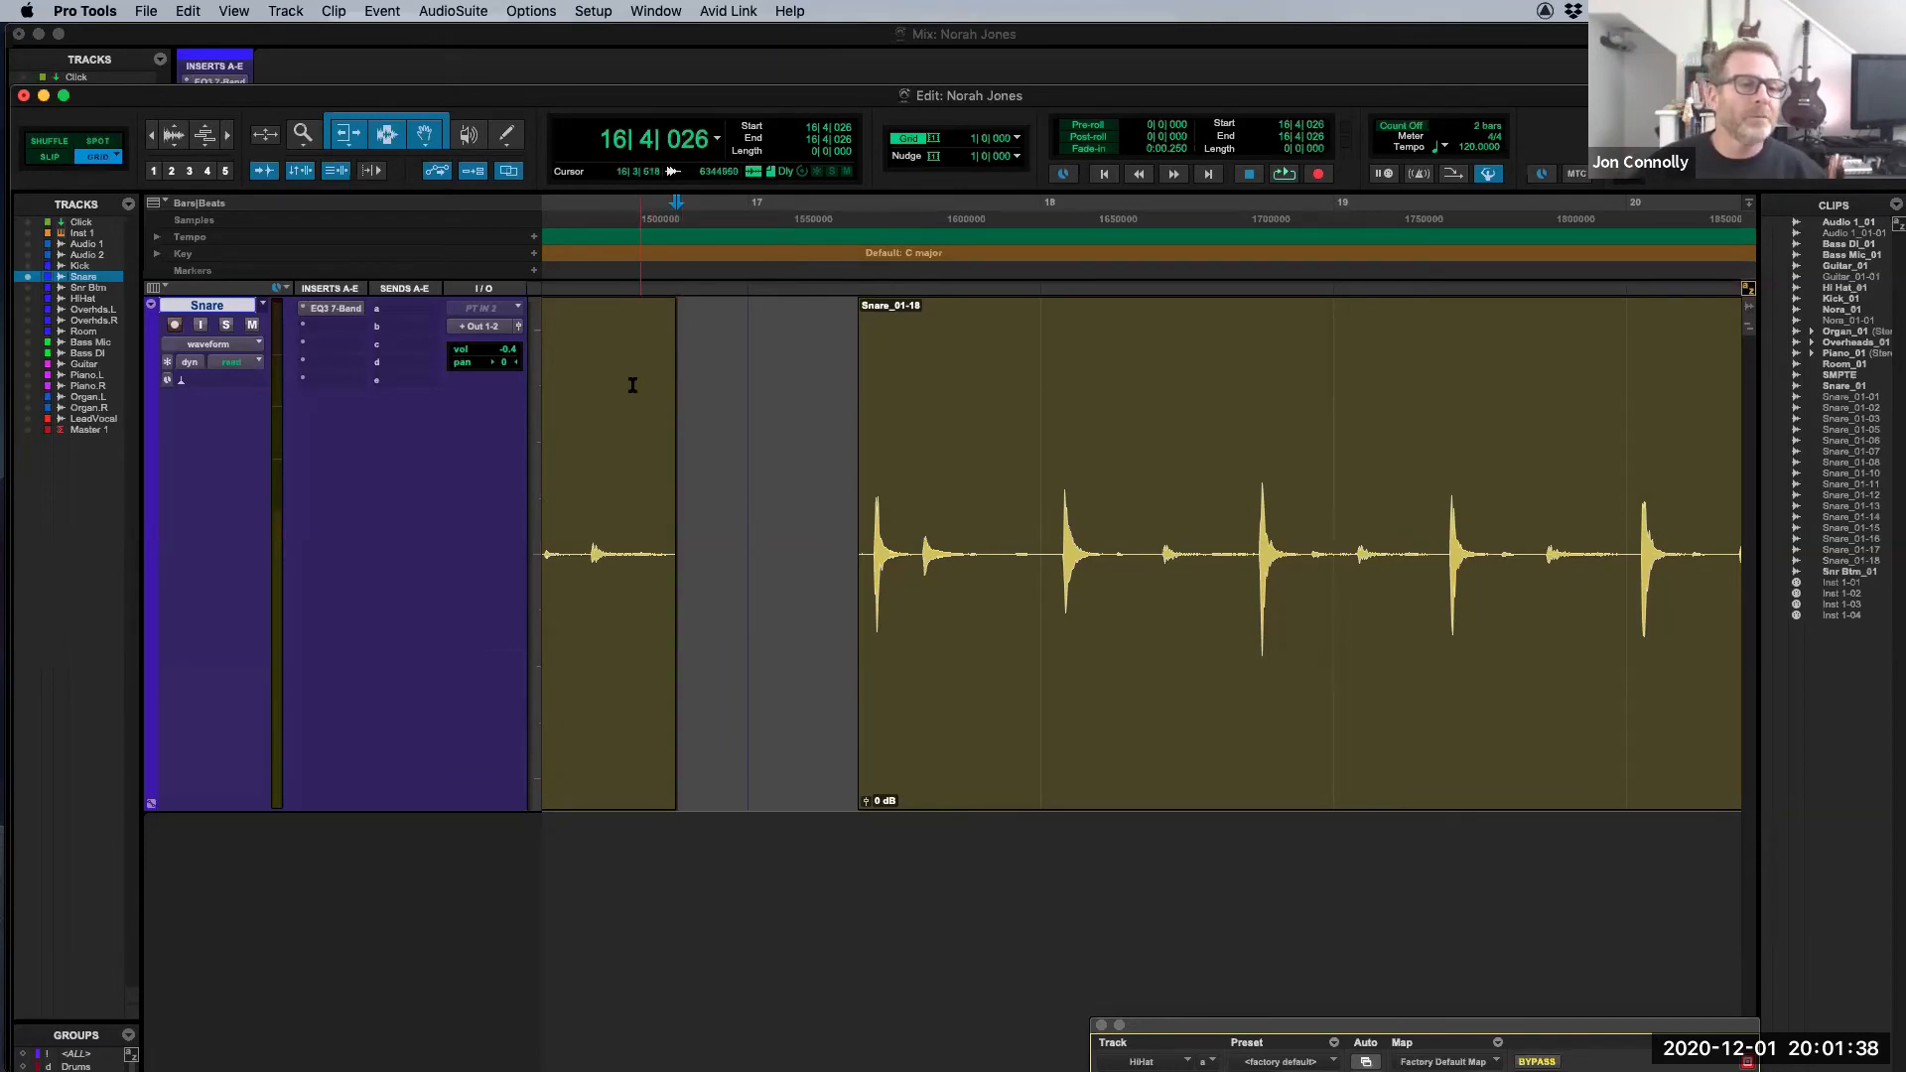
pyautogui.moveTo(753, 397); pyautogui.dragTo(932, 409)
pyautogui.click(709, 383)
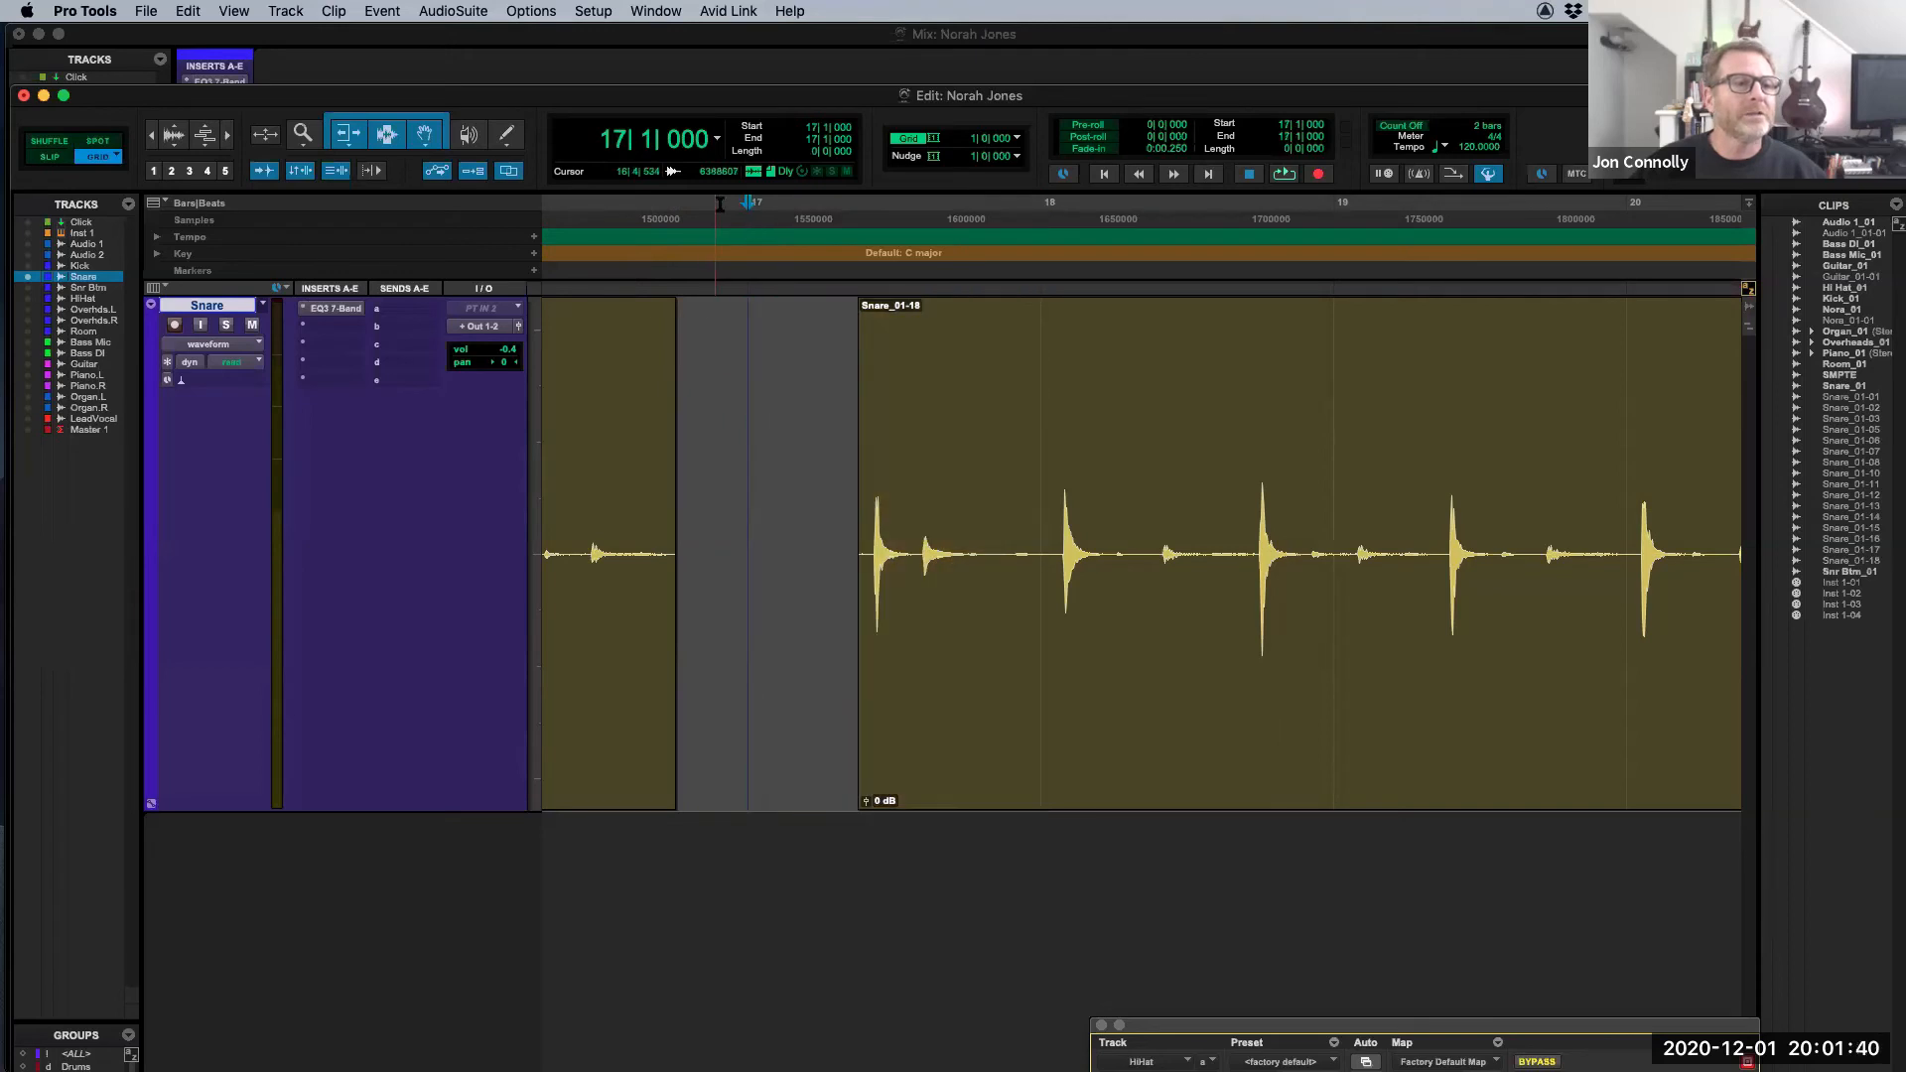
# Step: Set the main time scale to Timecode and, with a 1 frame grid, select 19:58:33:07 to 19:58:35:01 on the Snare track
pyautogui.click(717, 140)
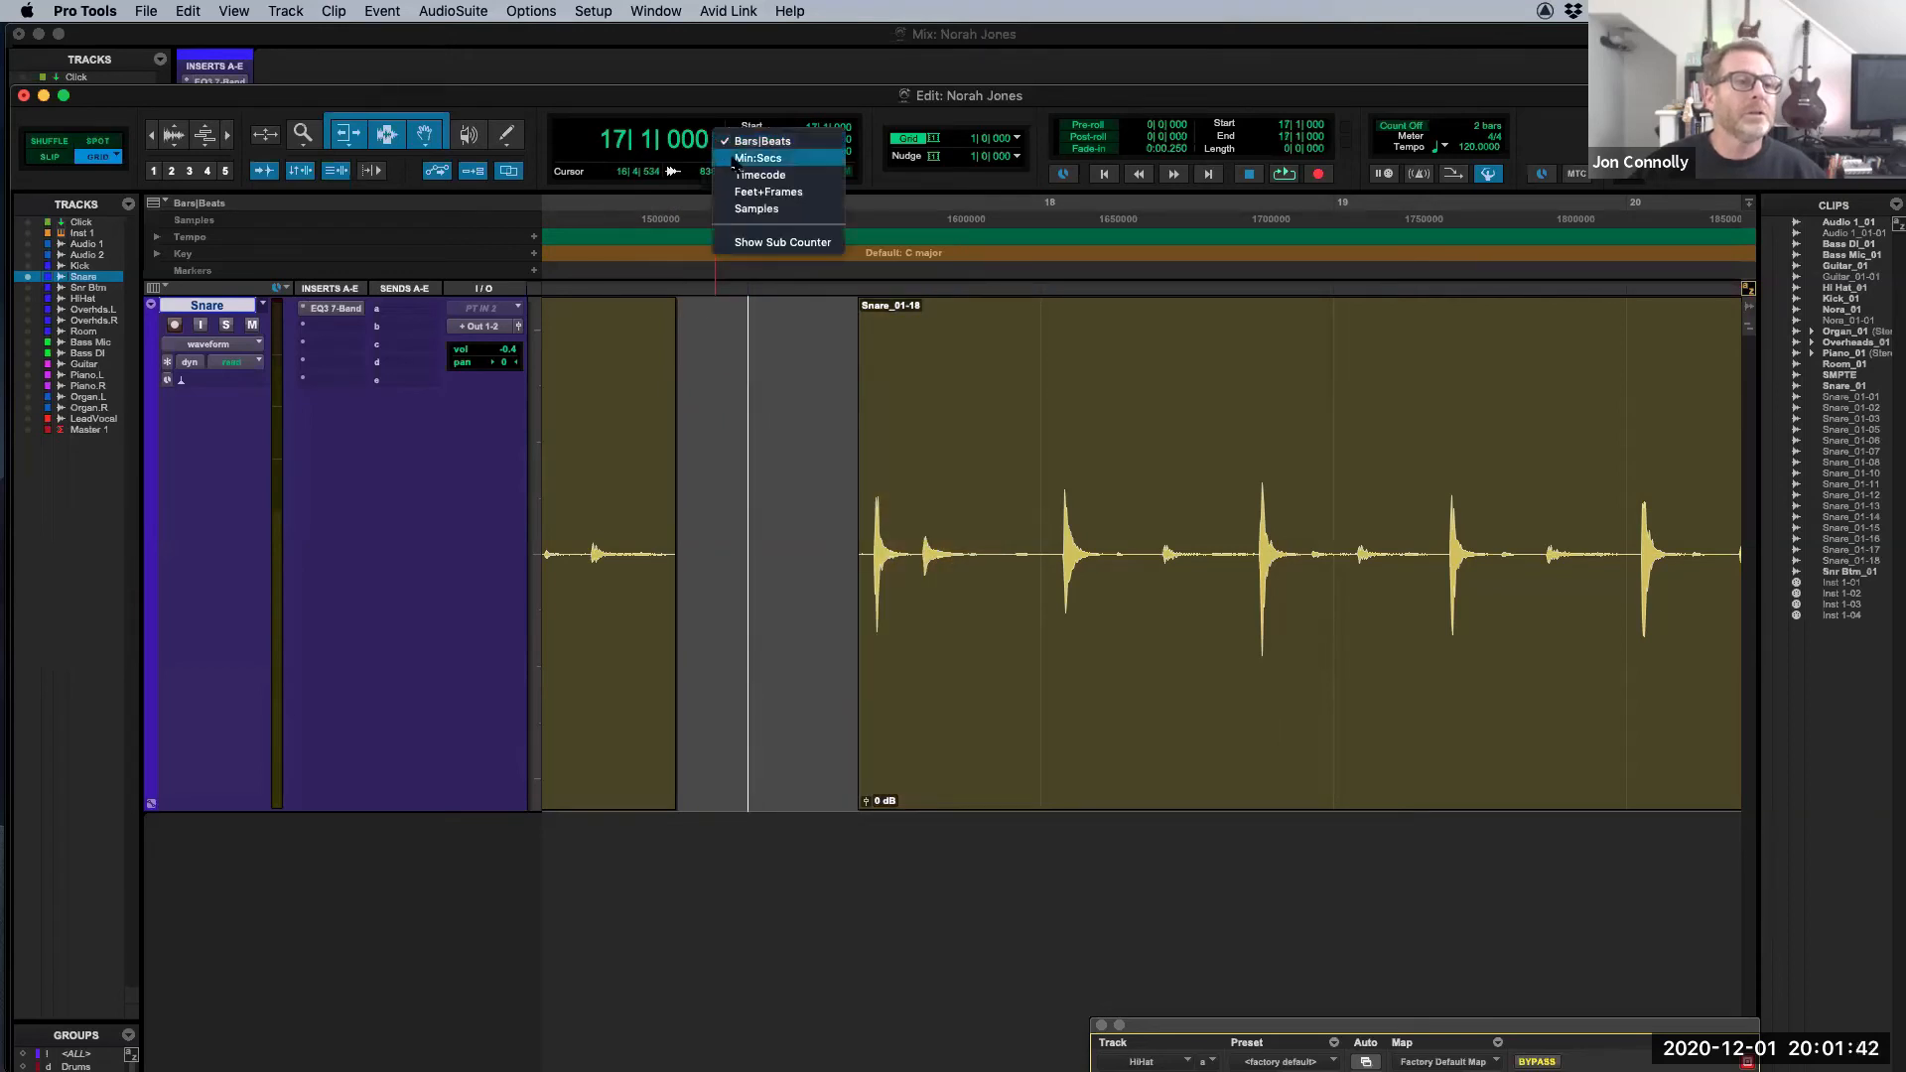
pyautogui.click(759, 175)
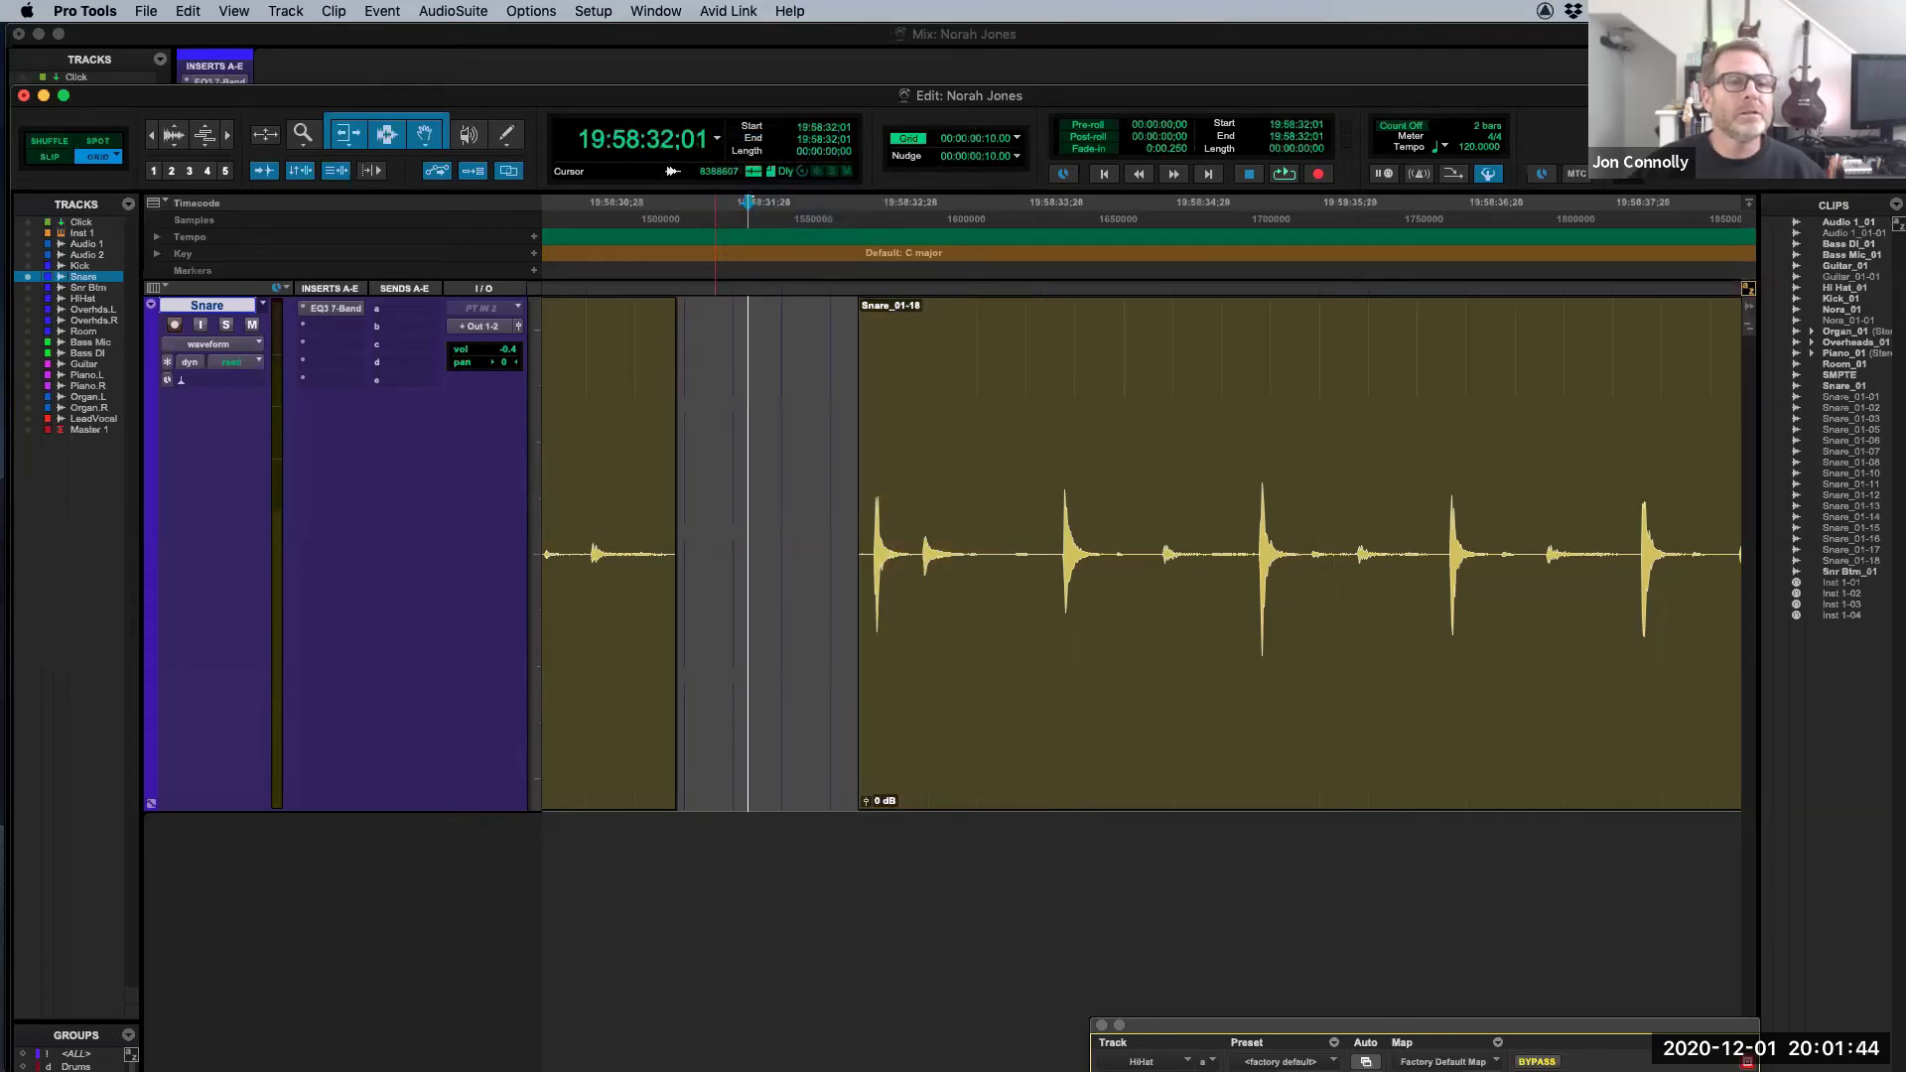
pyautogui.click(1017, 139)
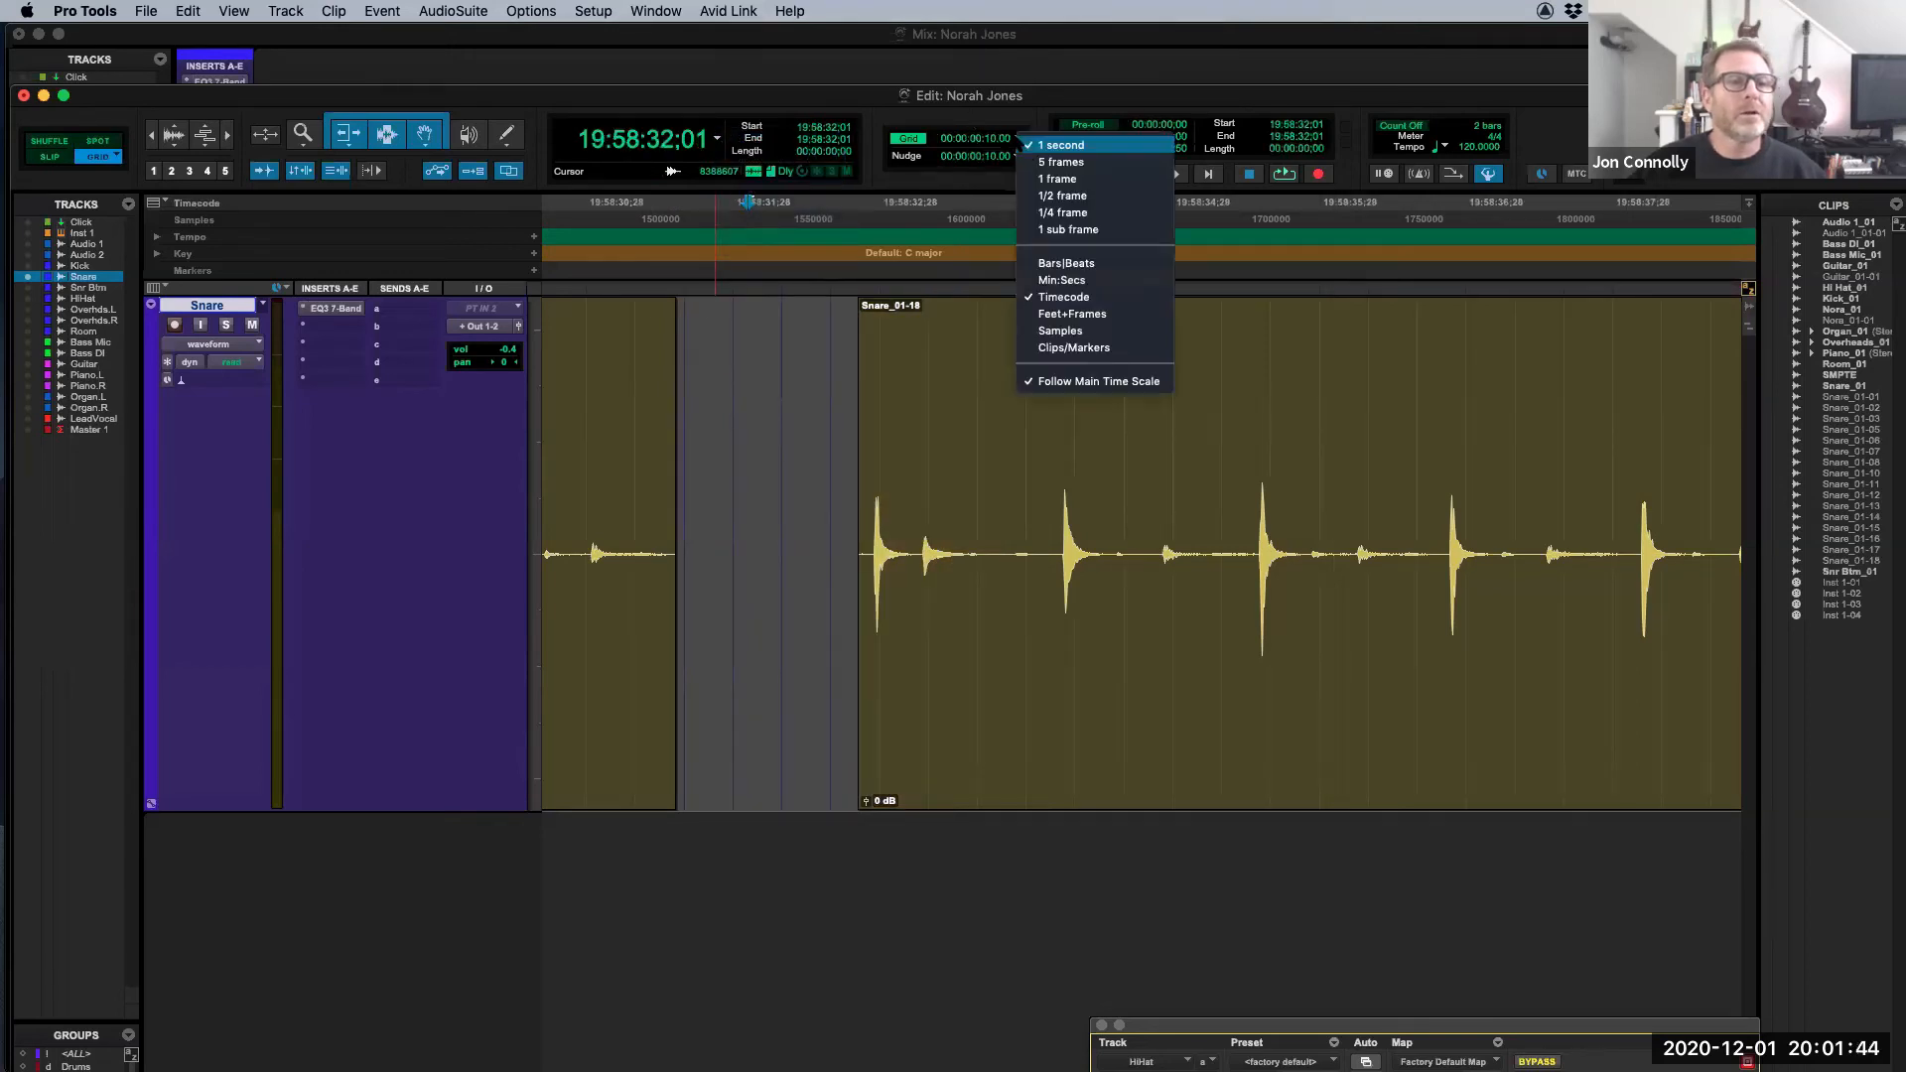
pyautogui.click(1064, 180)
pyautogui.moveTo(923, 363); pyautogui.dragTo(1184, 371)
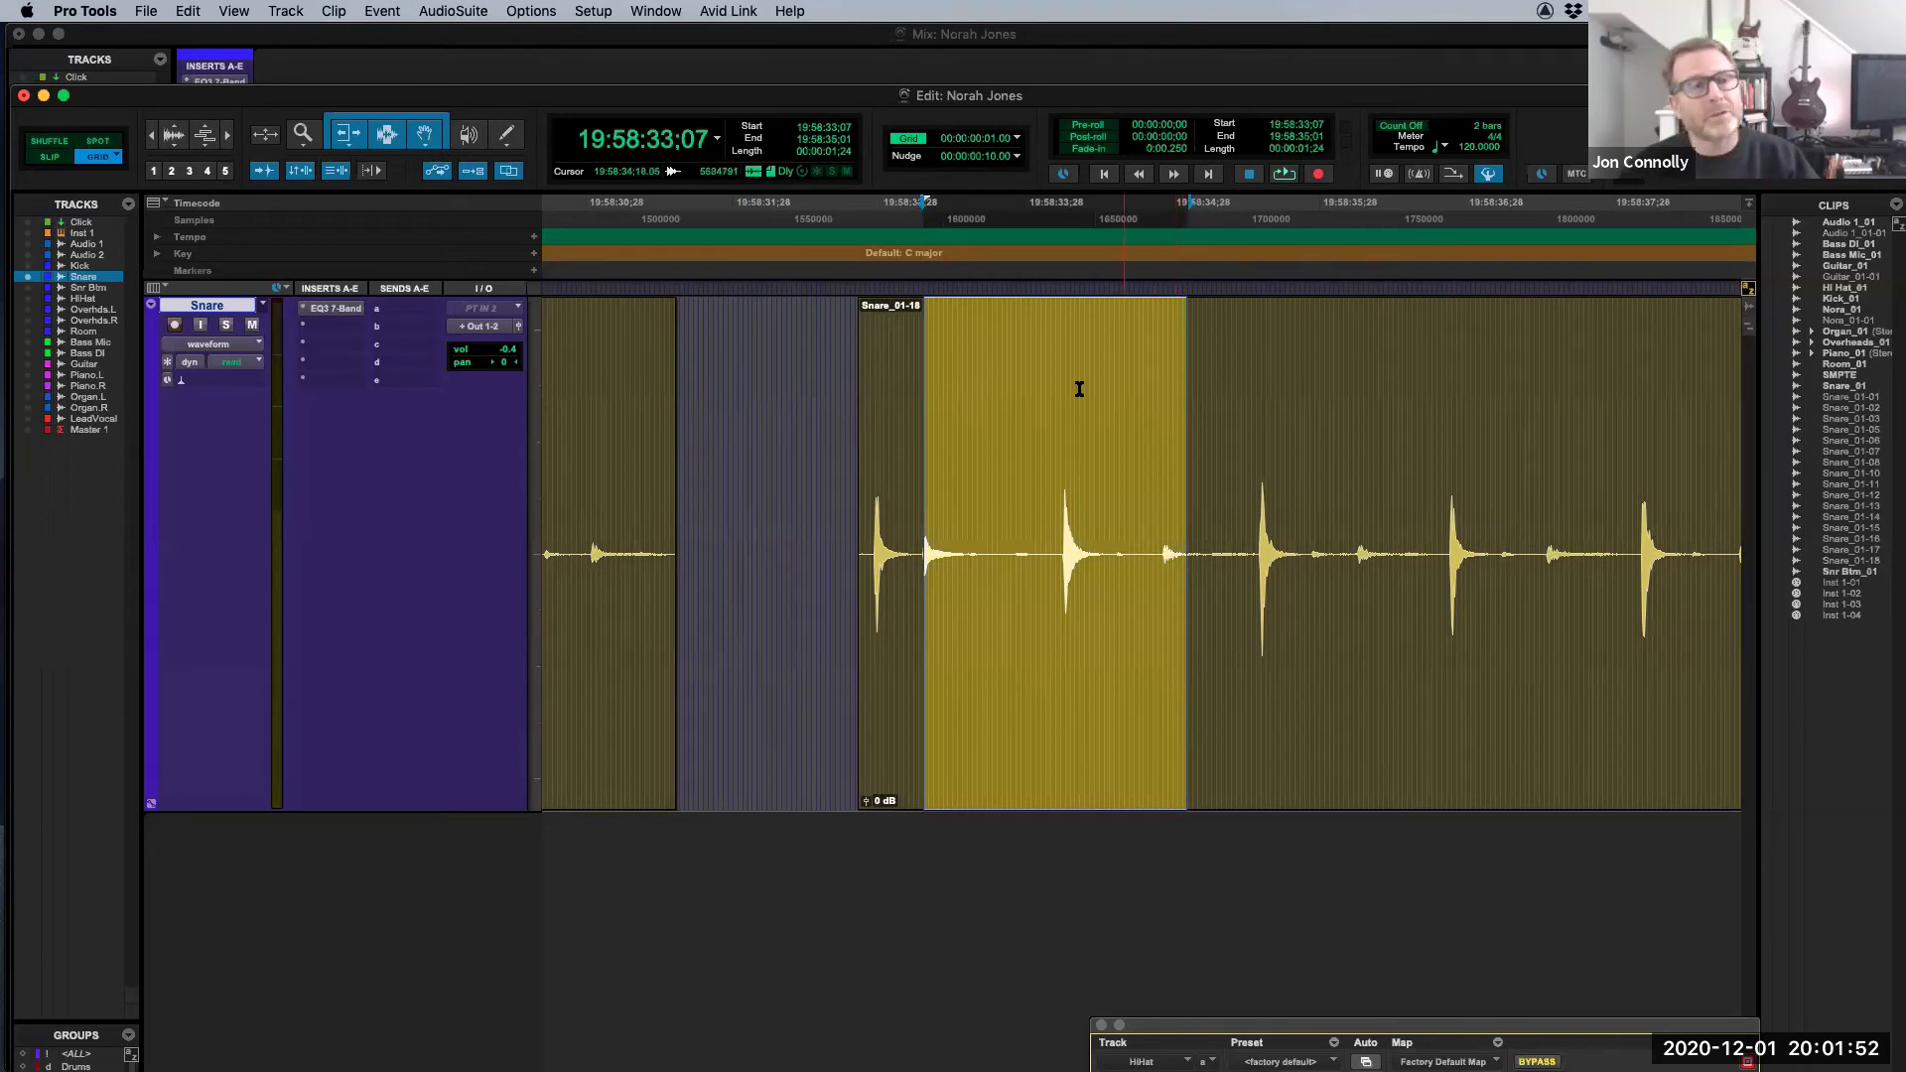
pyautogui.click(1017, 139)
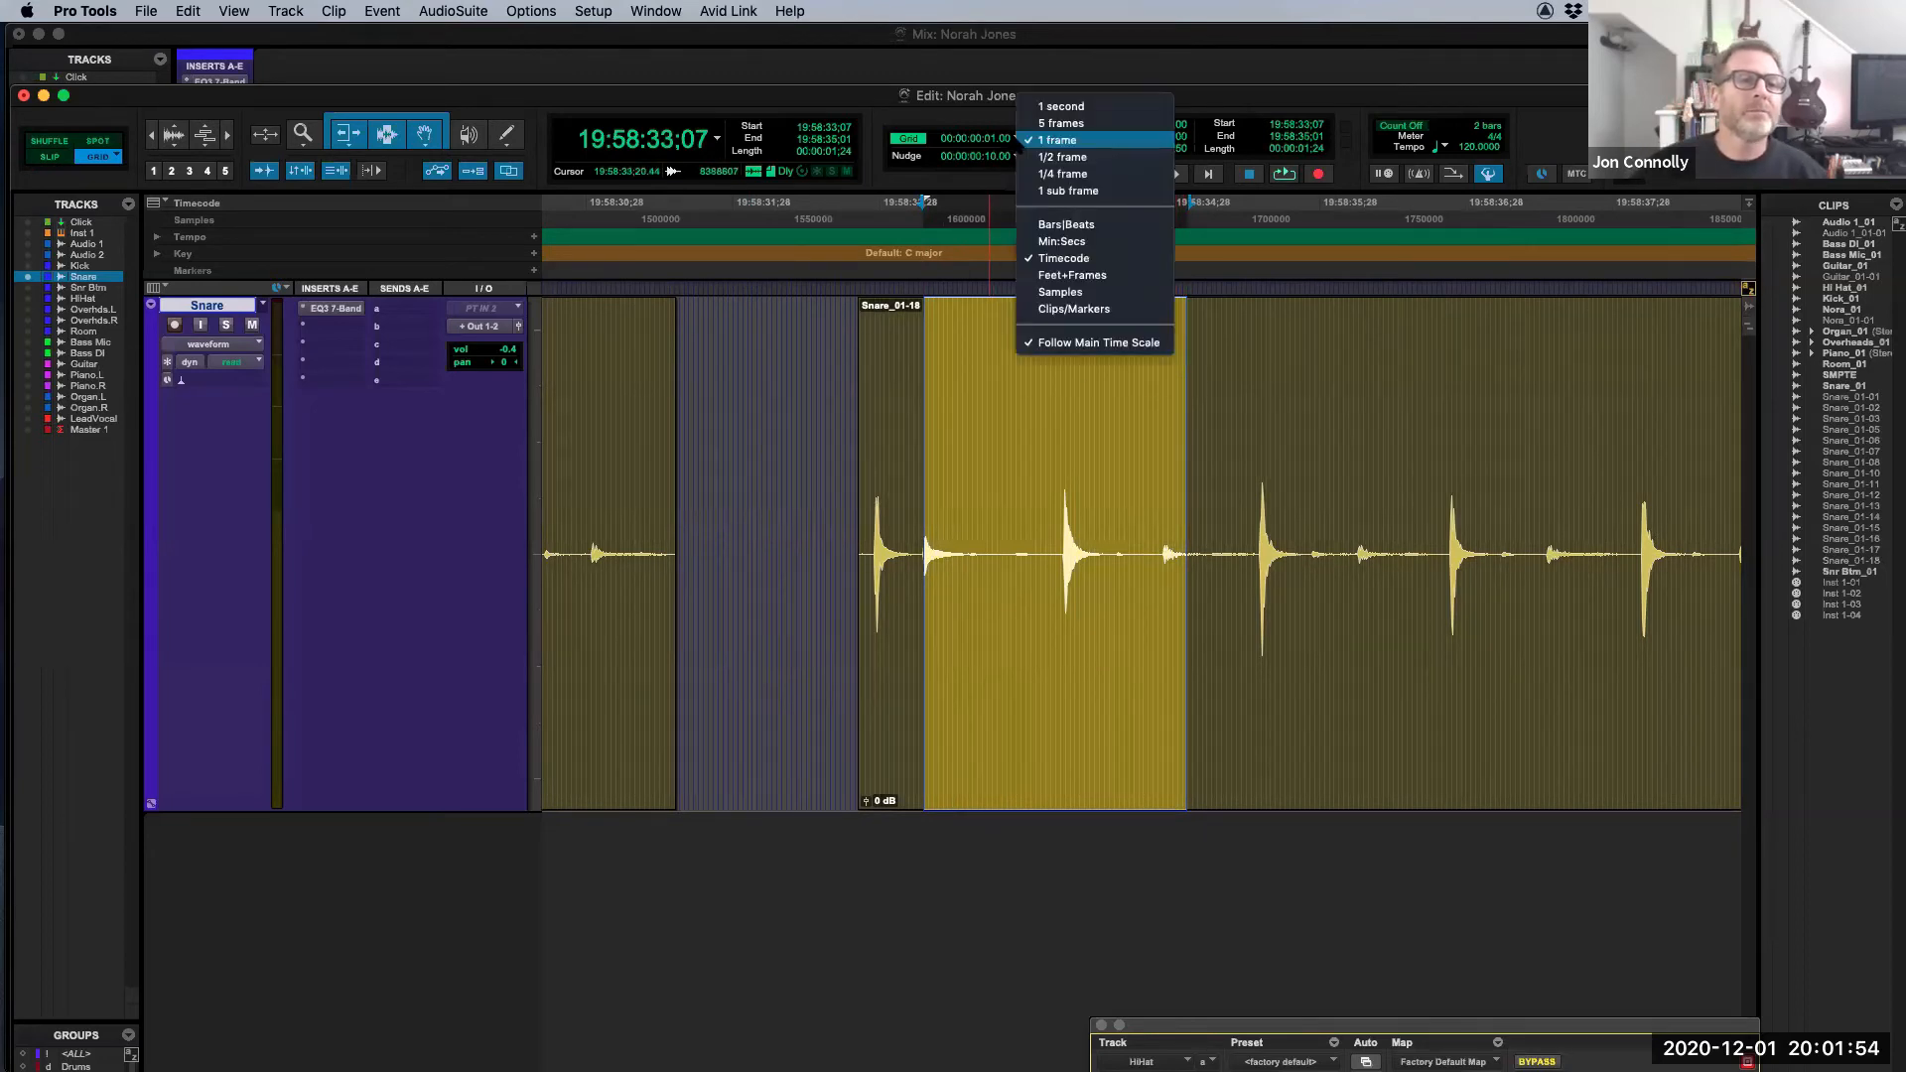
pyautogui.click(717, 139)
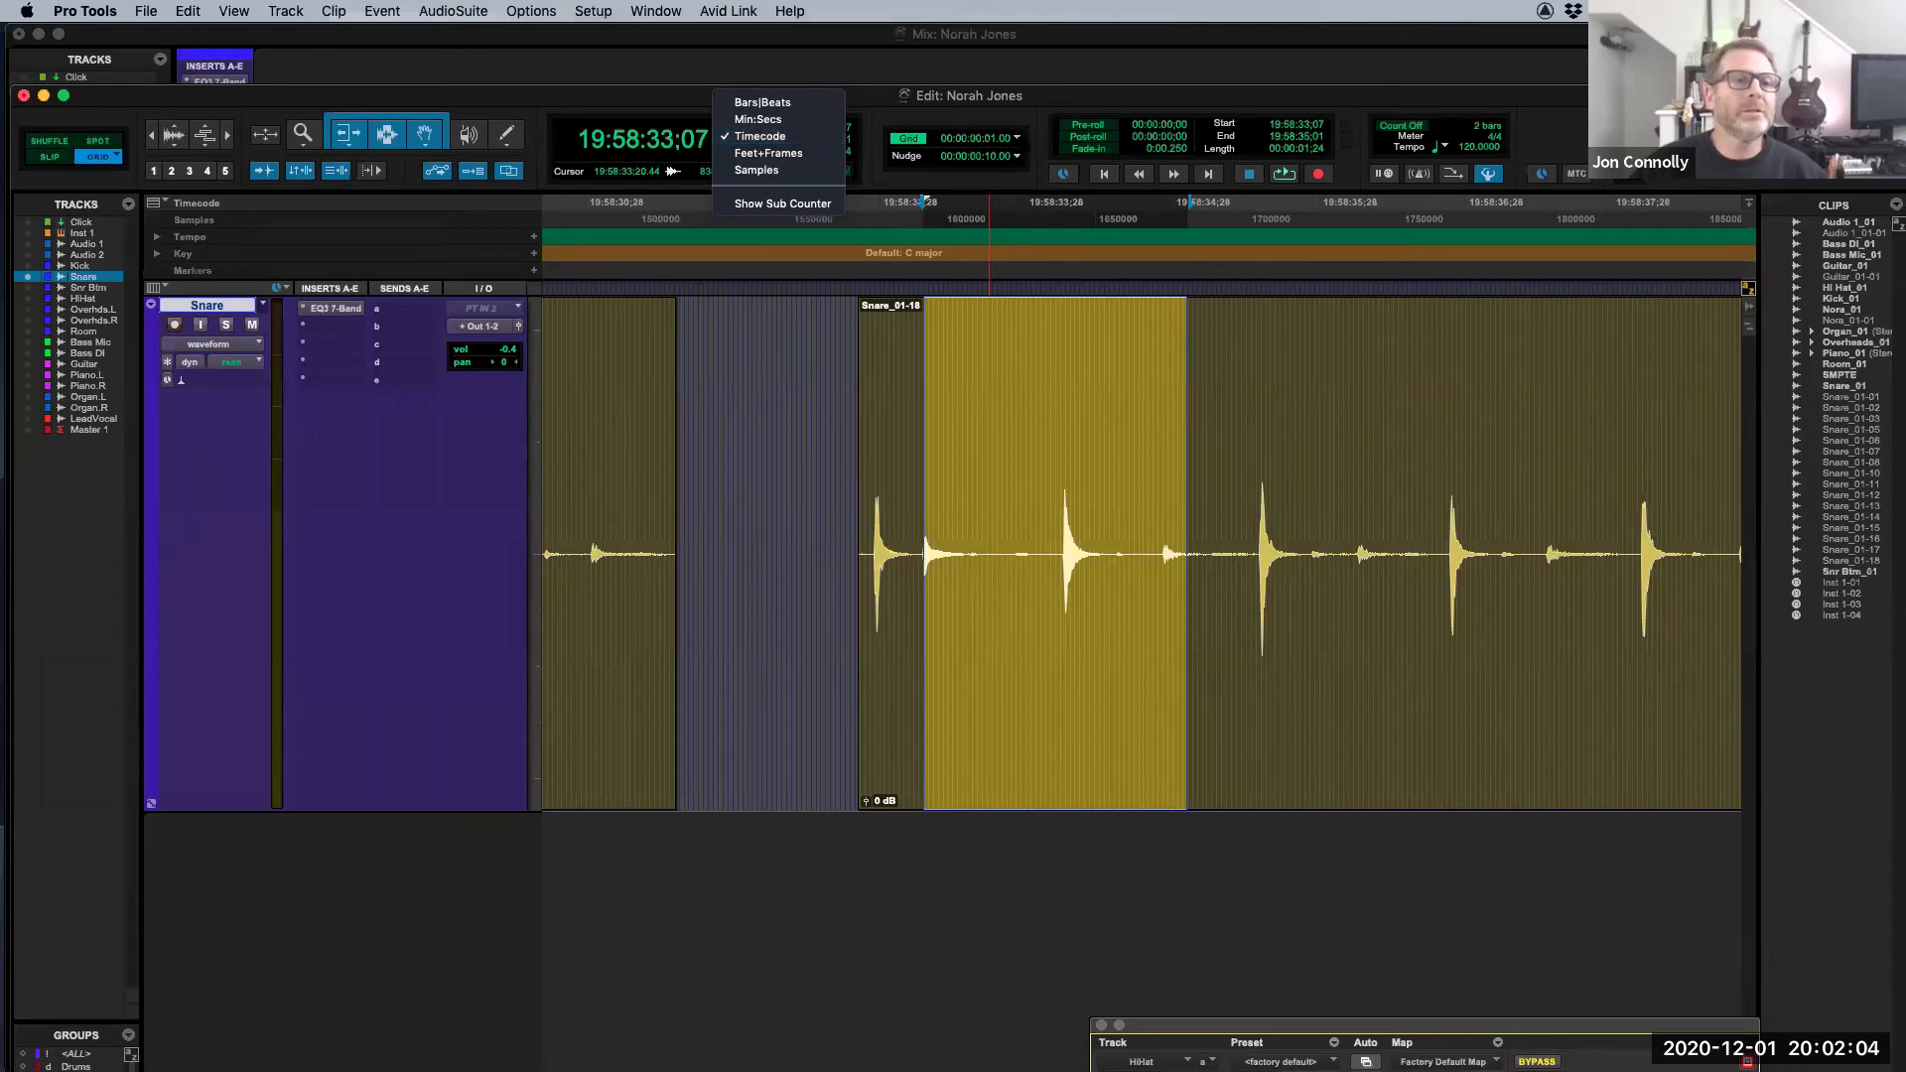
pyautogui.press('Escape')
pyautogui.click(1016, 138)
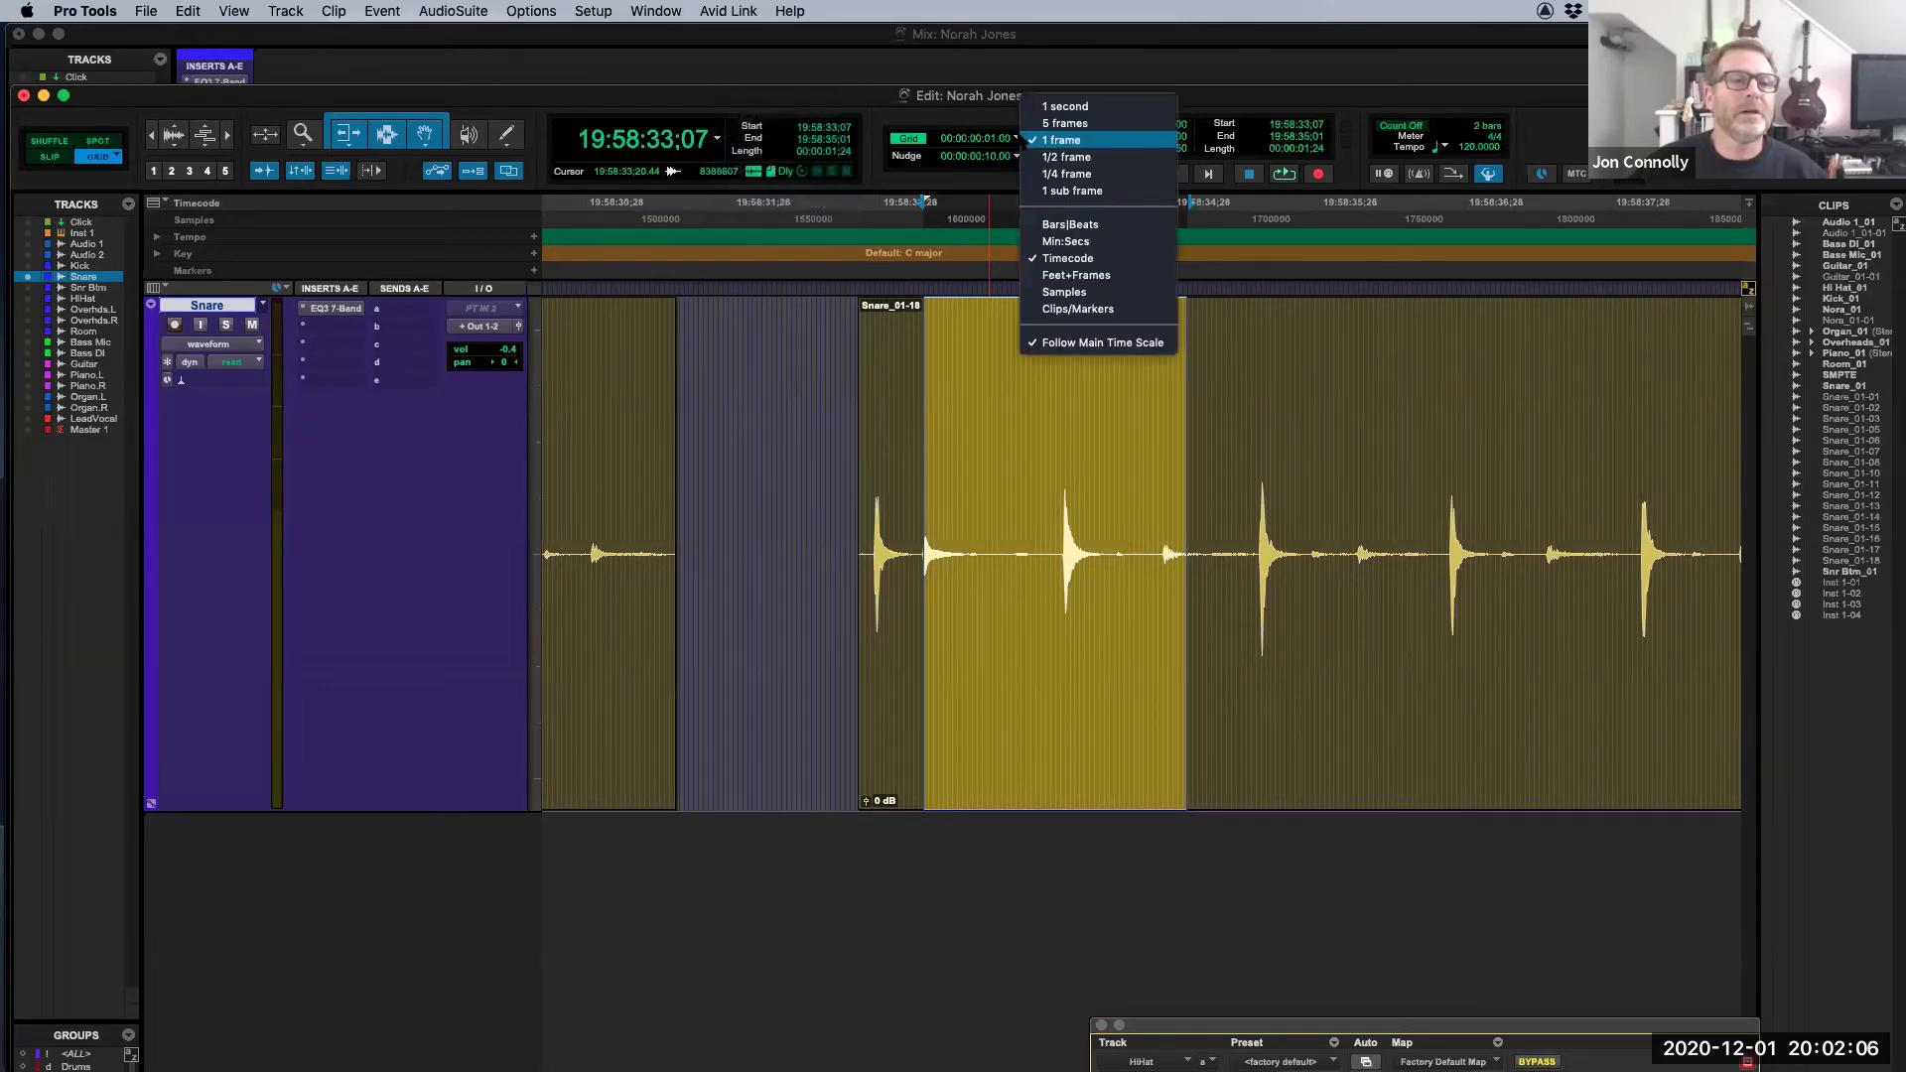
pyautogui.click(985, 120)
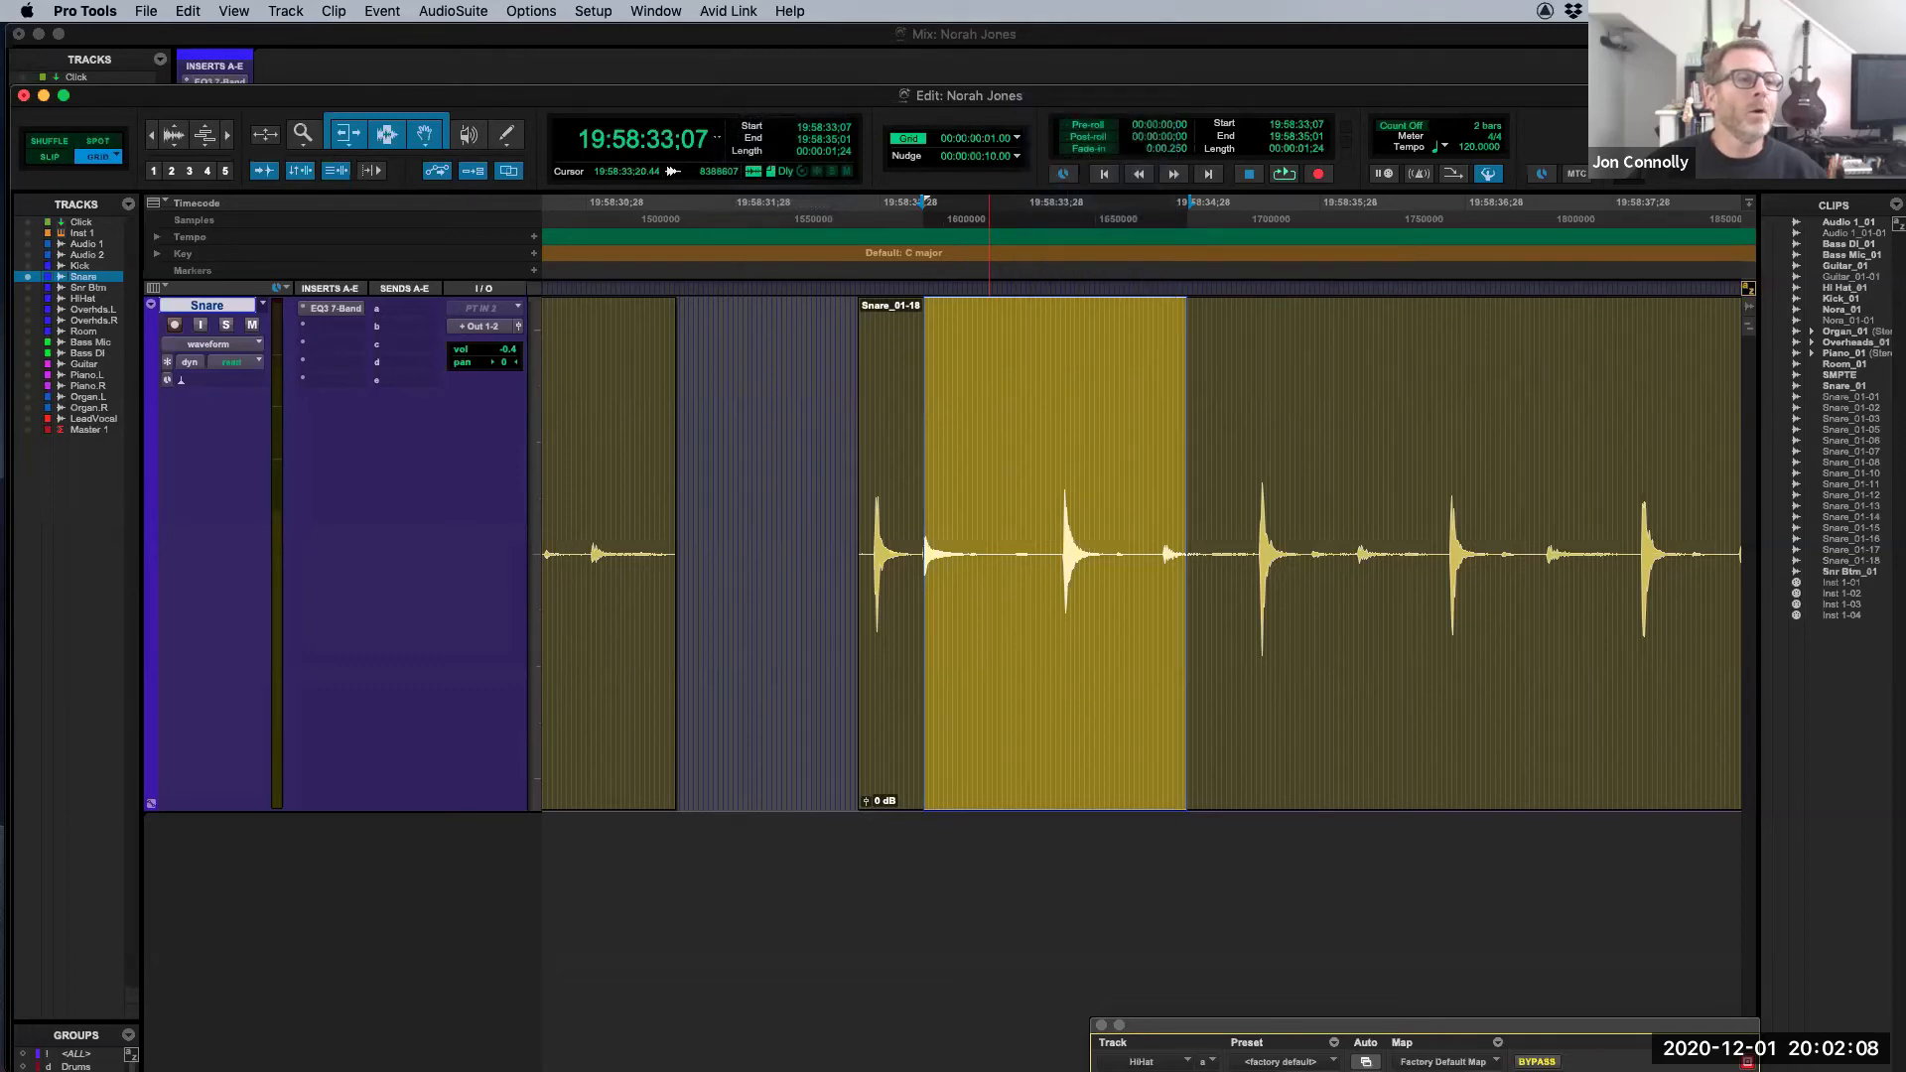
# Step: Set the main time scale to Min:Secs with a 1 second grid, and select 0:33.000 to 0:38.000 on the Snare track
pyautogui.click(716, 138)
pyautogui.click(757, 119)
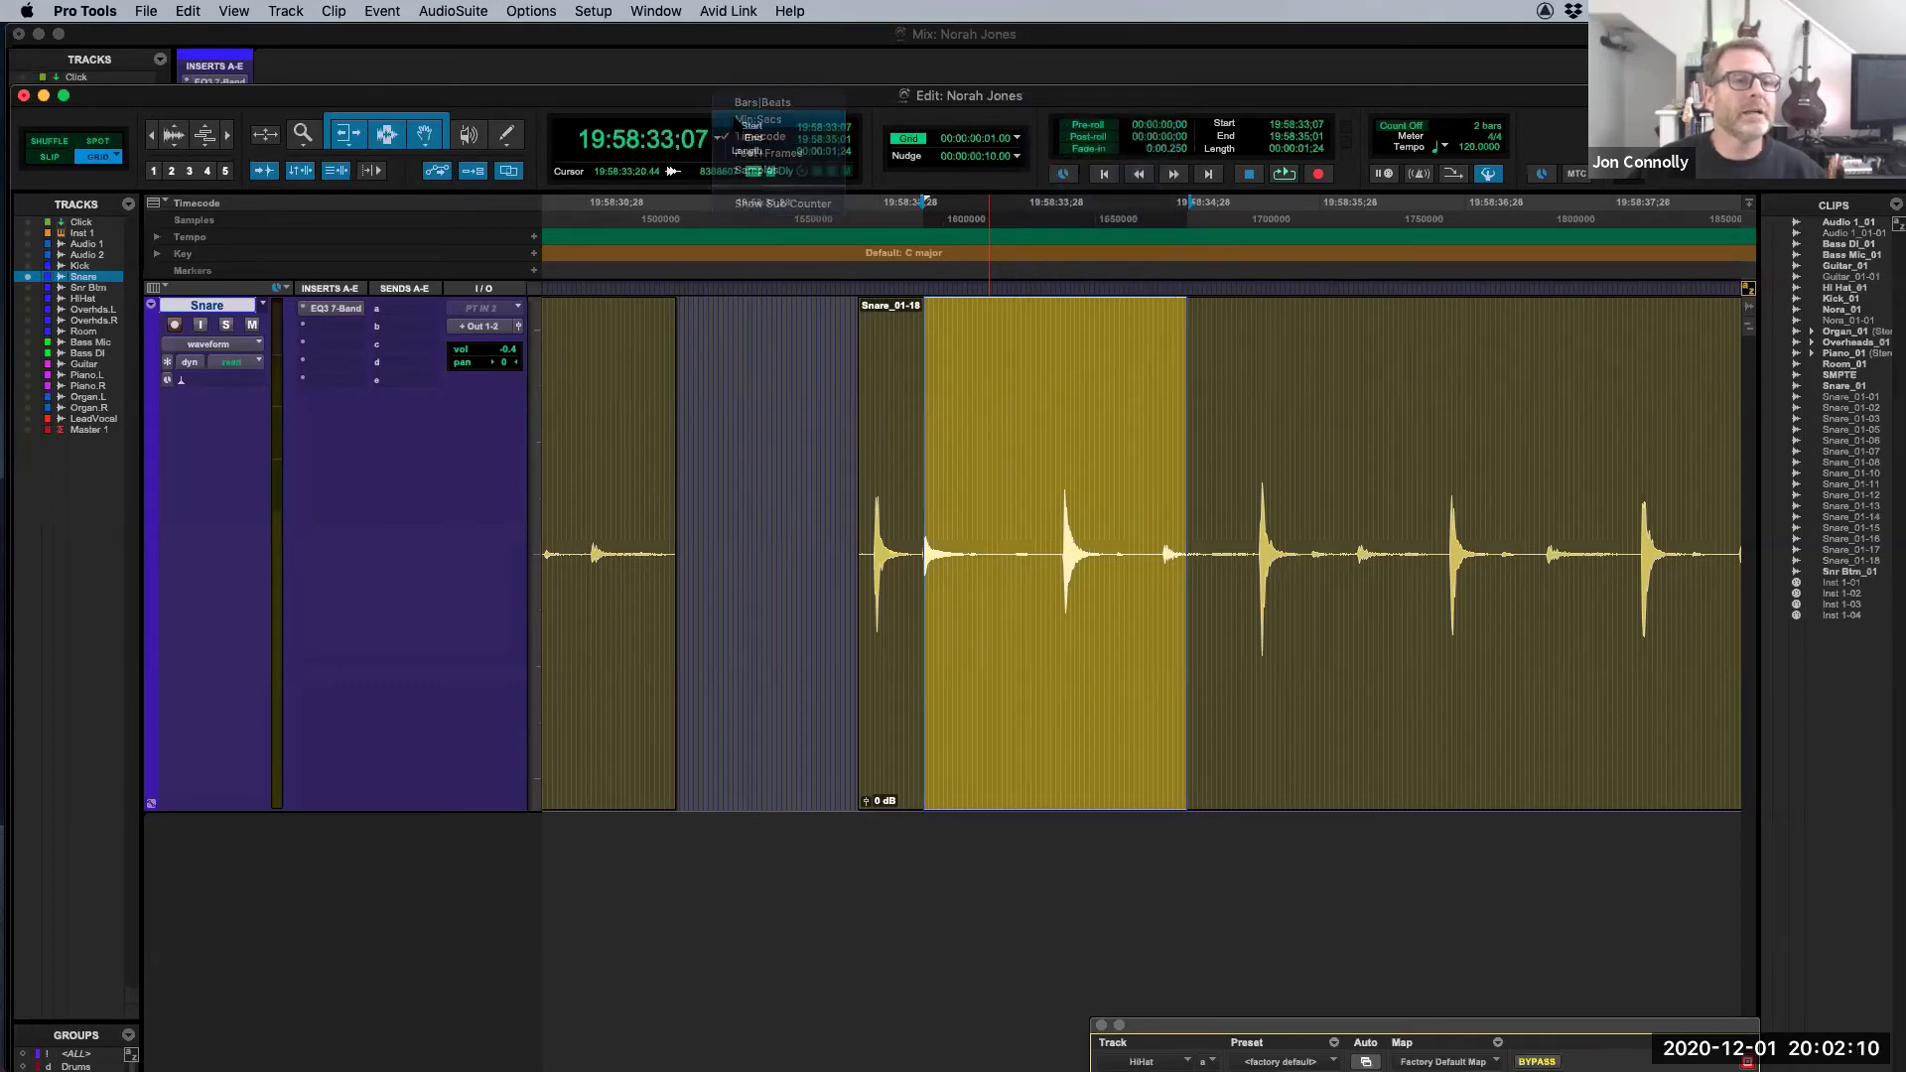
pyautogui.click(1016, 138)
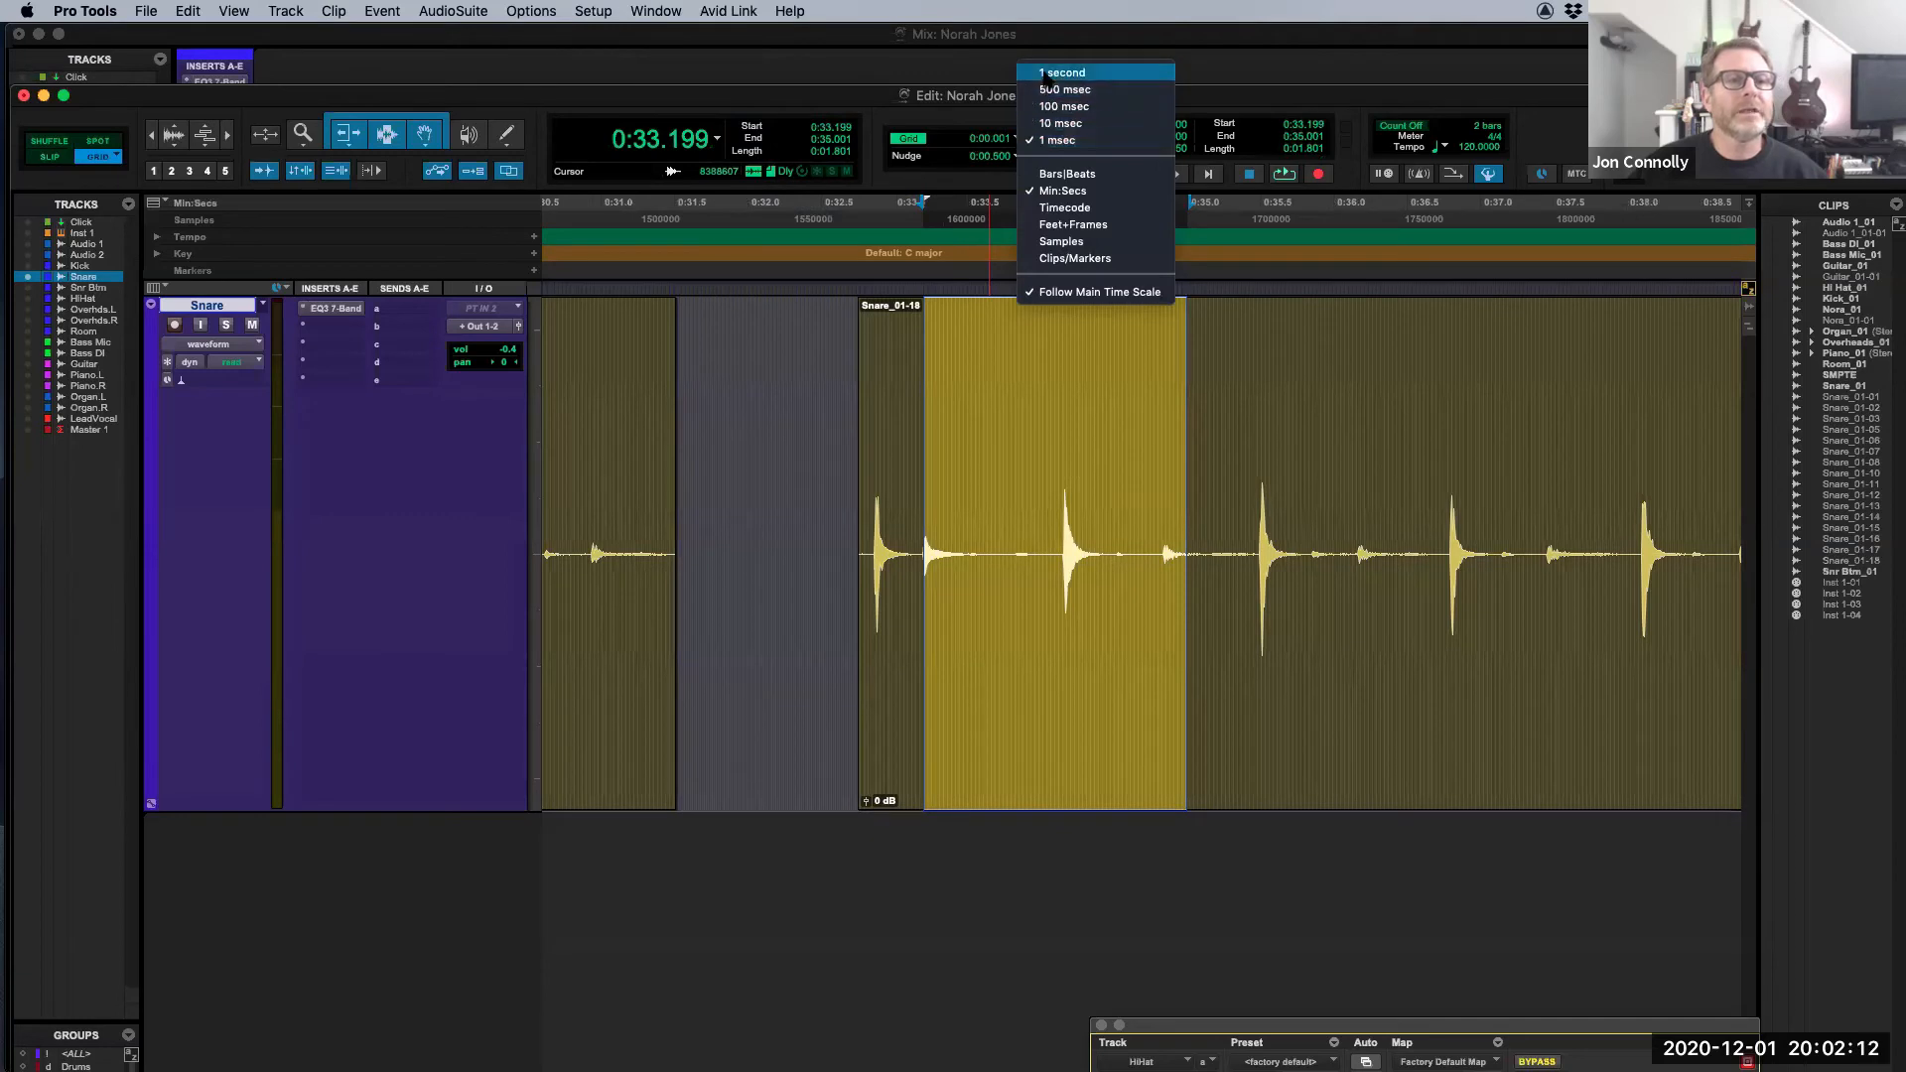
pyautogui.click(1052, 69)
pyautogui.moveTo(932, 371); pyautogui.dragTo(1613, 411)
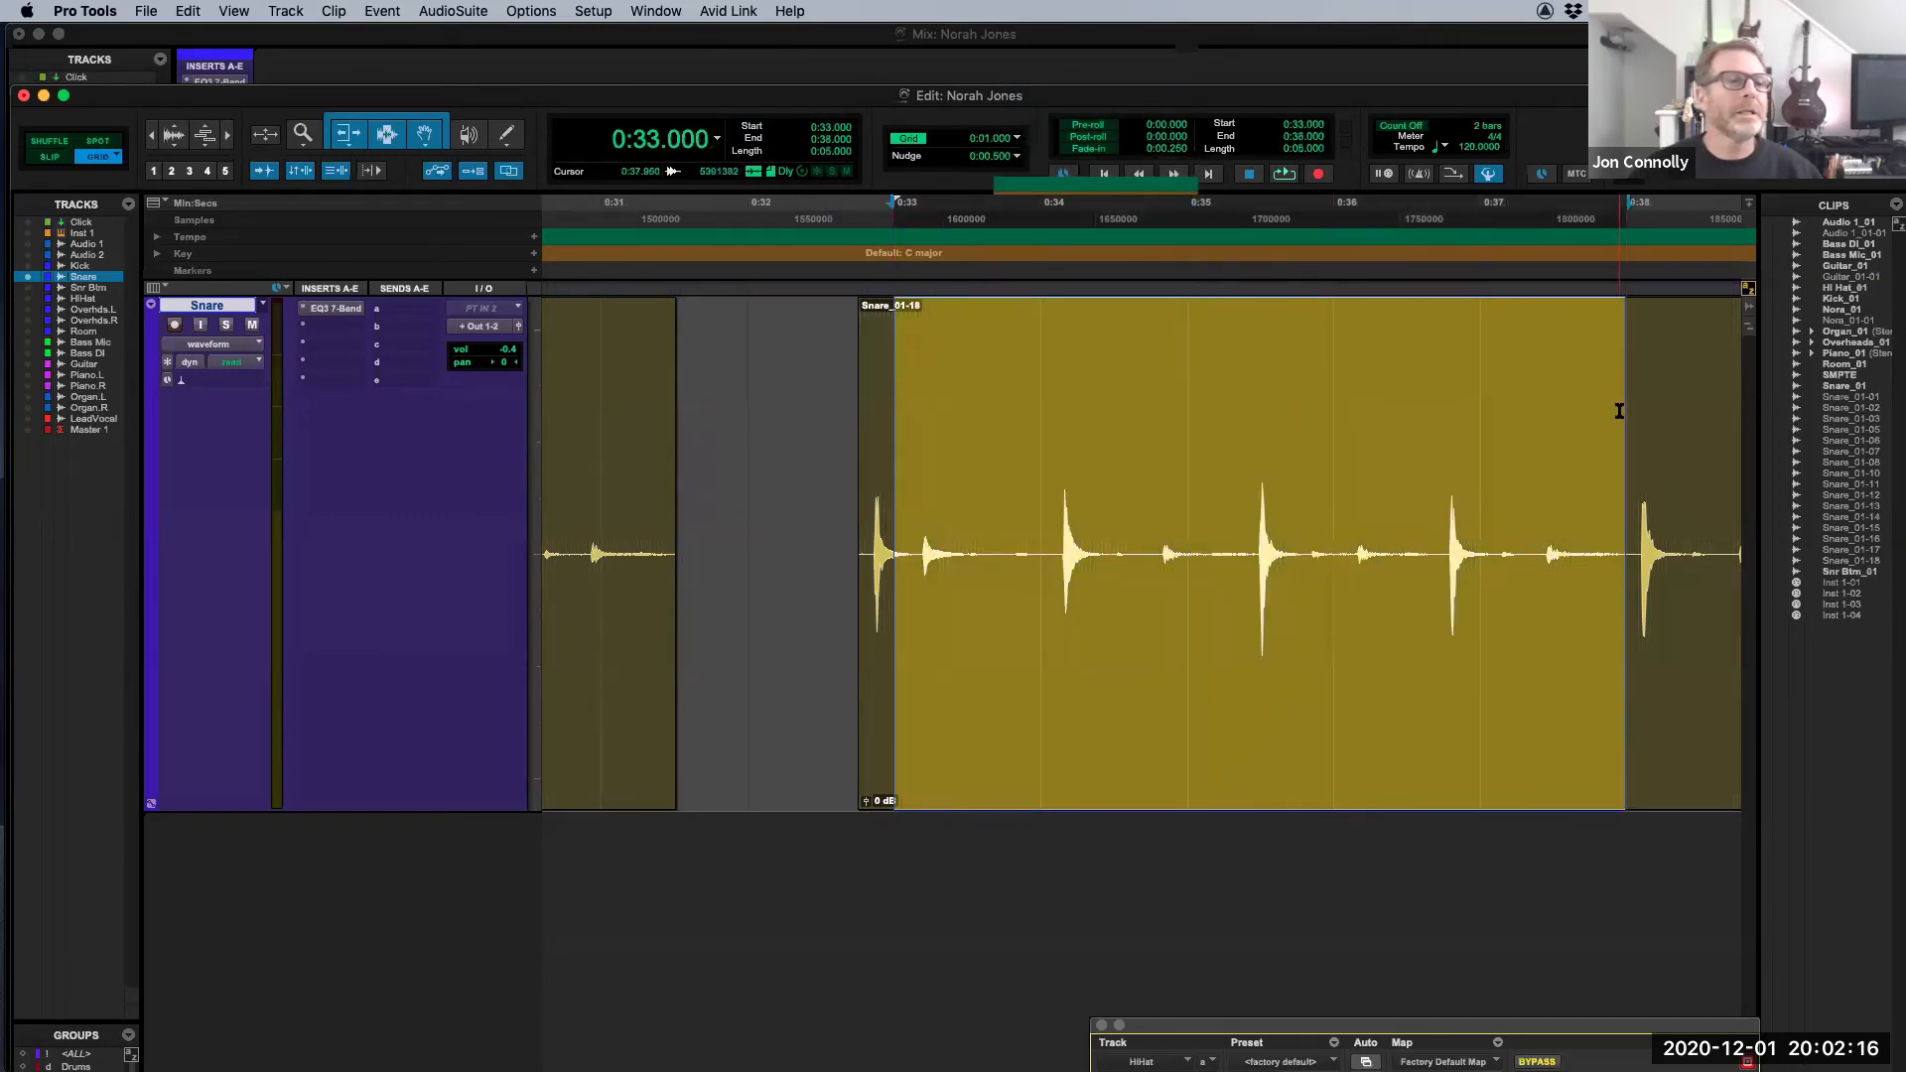
# Step: Set the main time scale back to Bars|Beats and switch the edit mode to Relative Grid
pyautogui.click(717, 138)
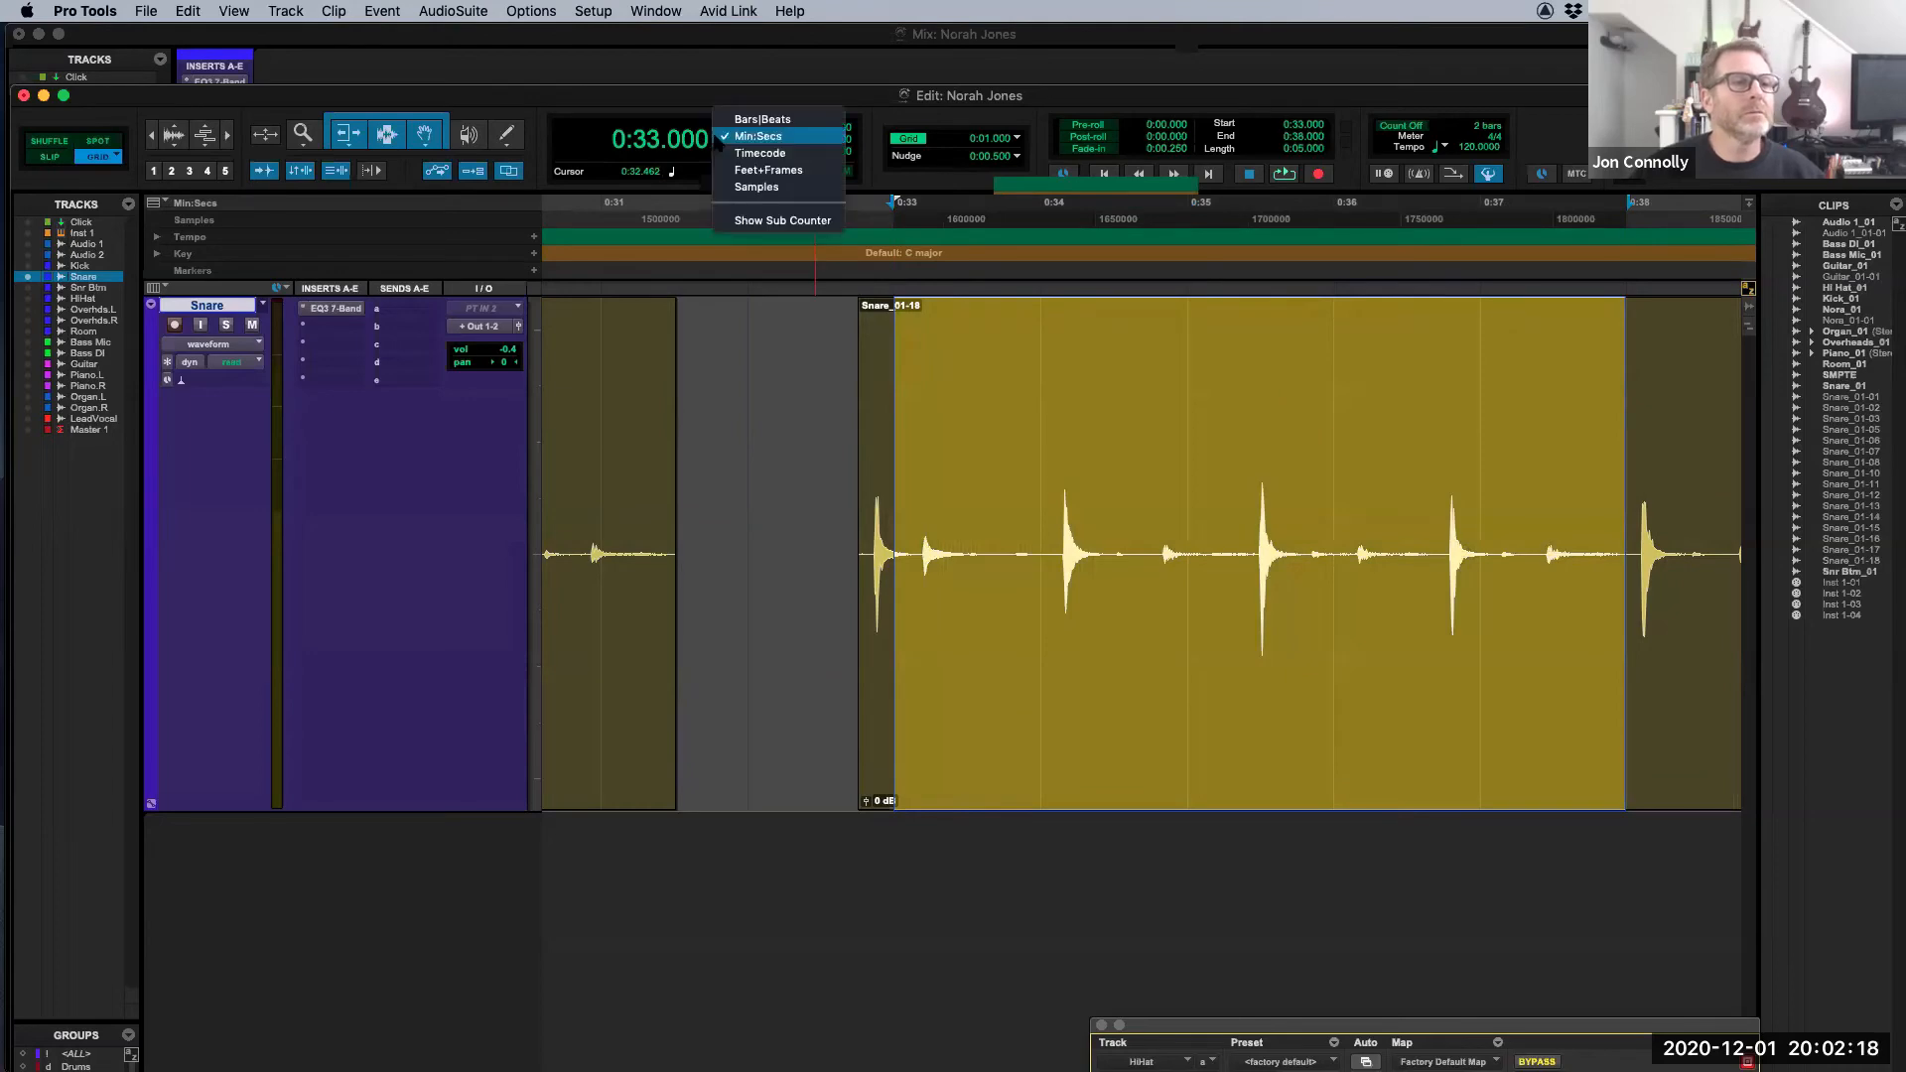
pyautogui.click(755, 117)
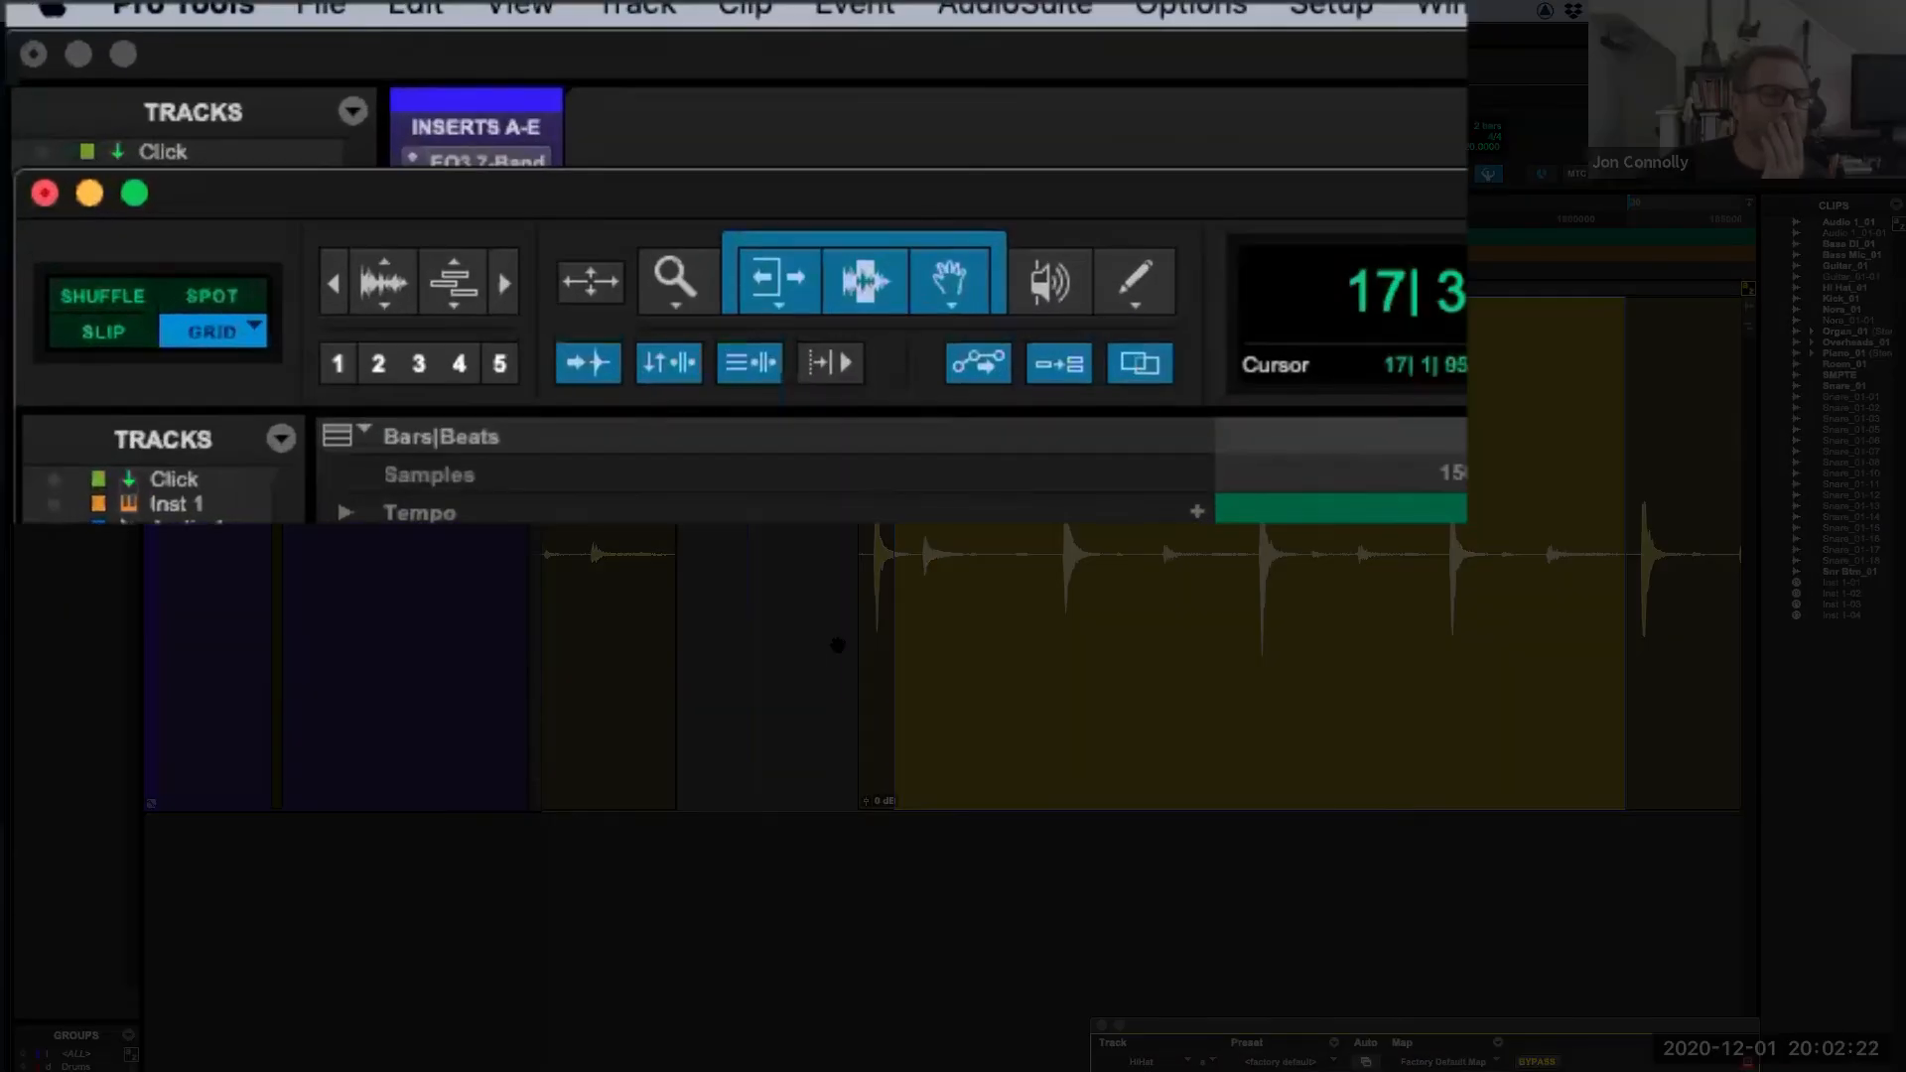
pyautogui.click(251, 333)
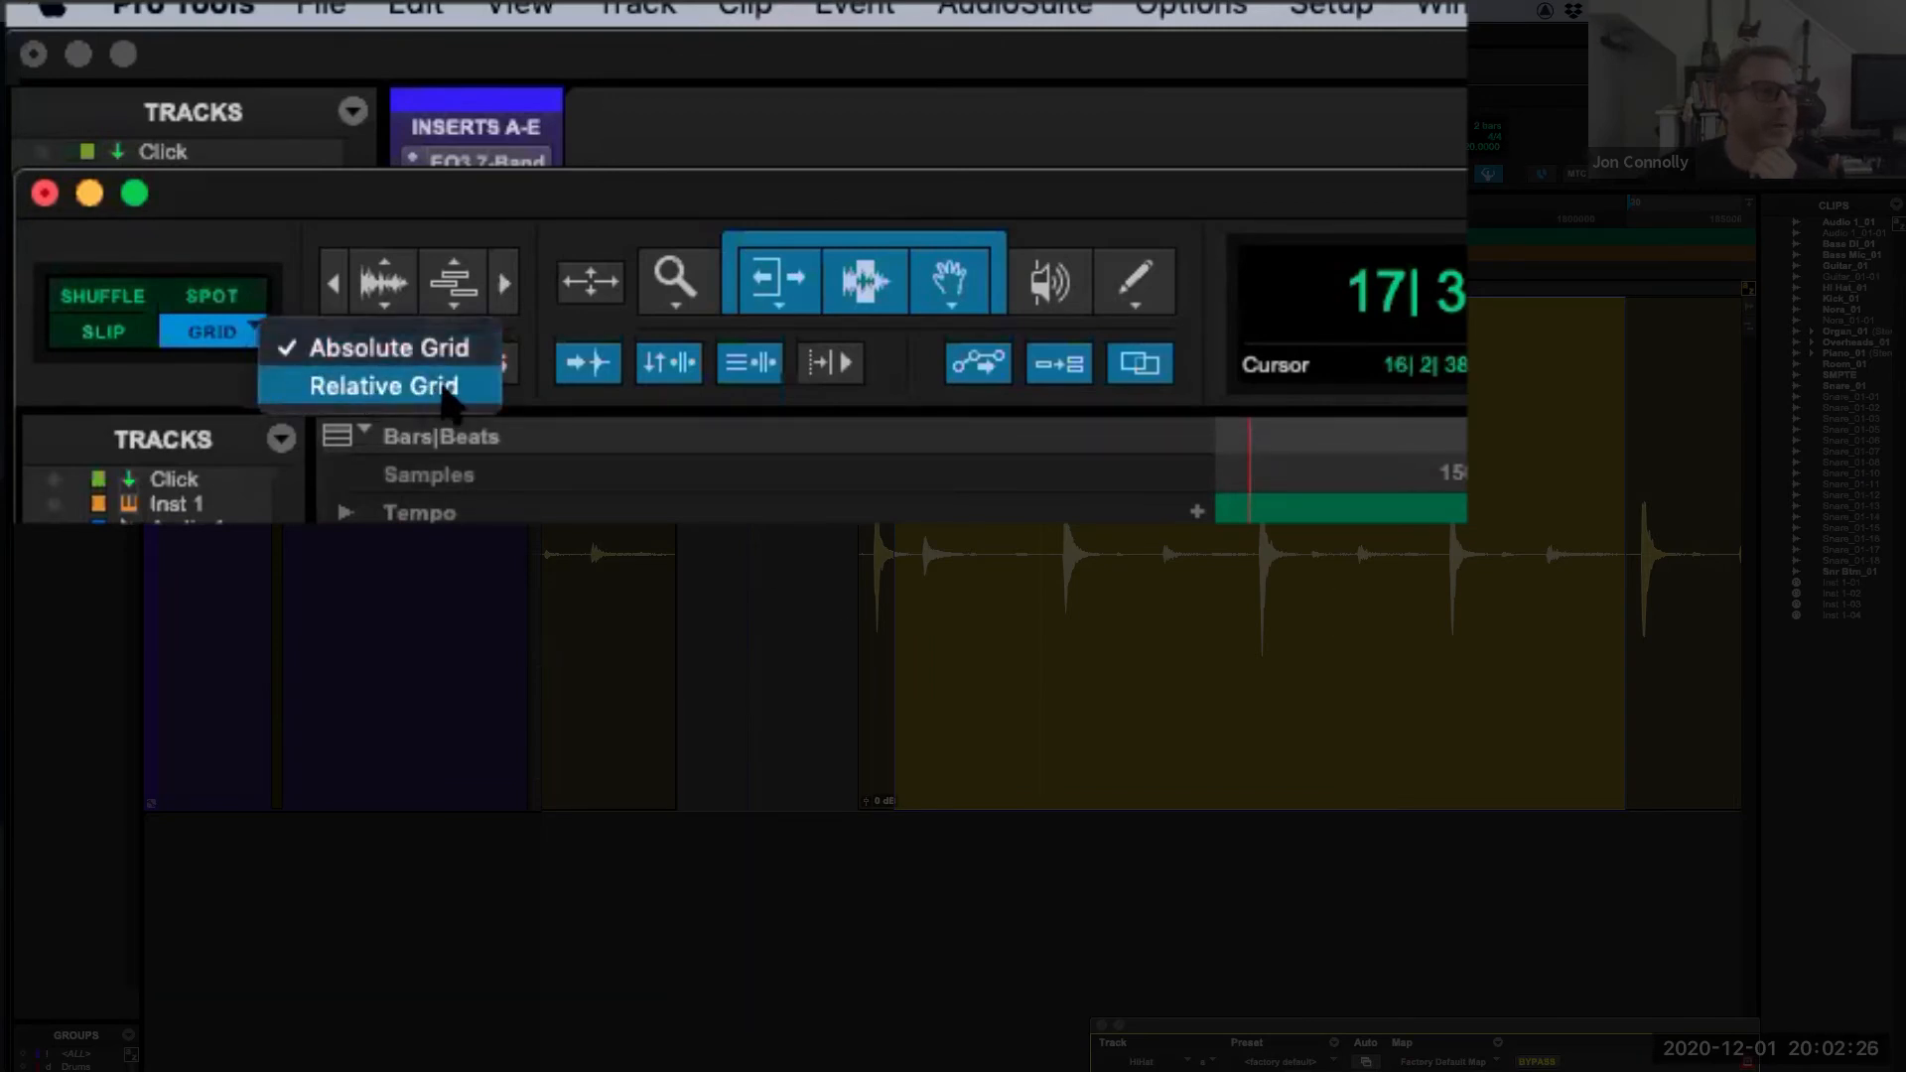
pyautogui.click(316, 386)
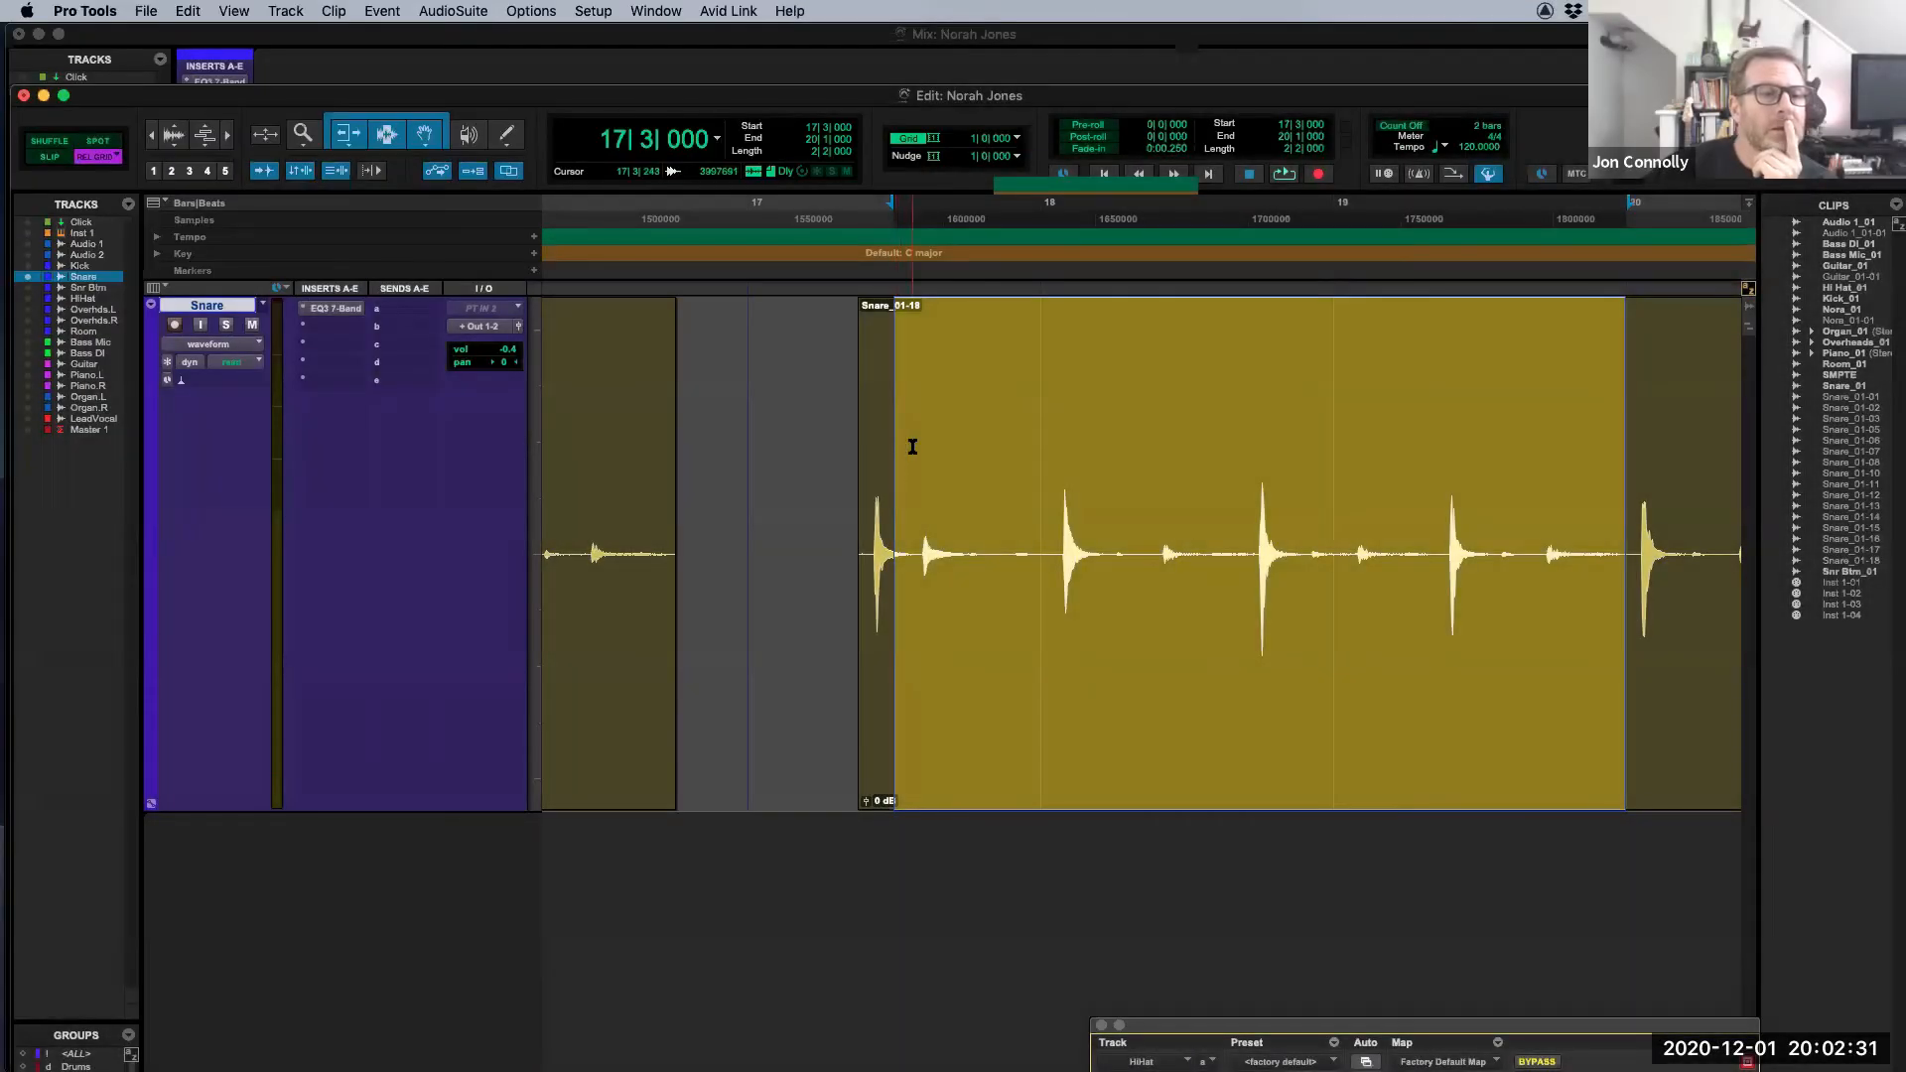
# Step: With a 1/2 note grid, separate clip Snare_01-18 at 18|1|000 and select the piece before the split
pyautogui.click(965, 421)
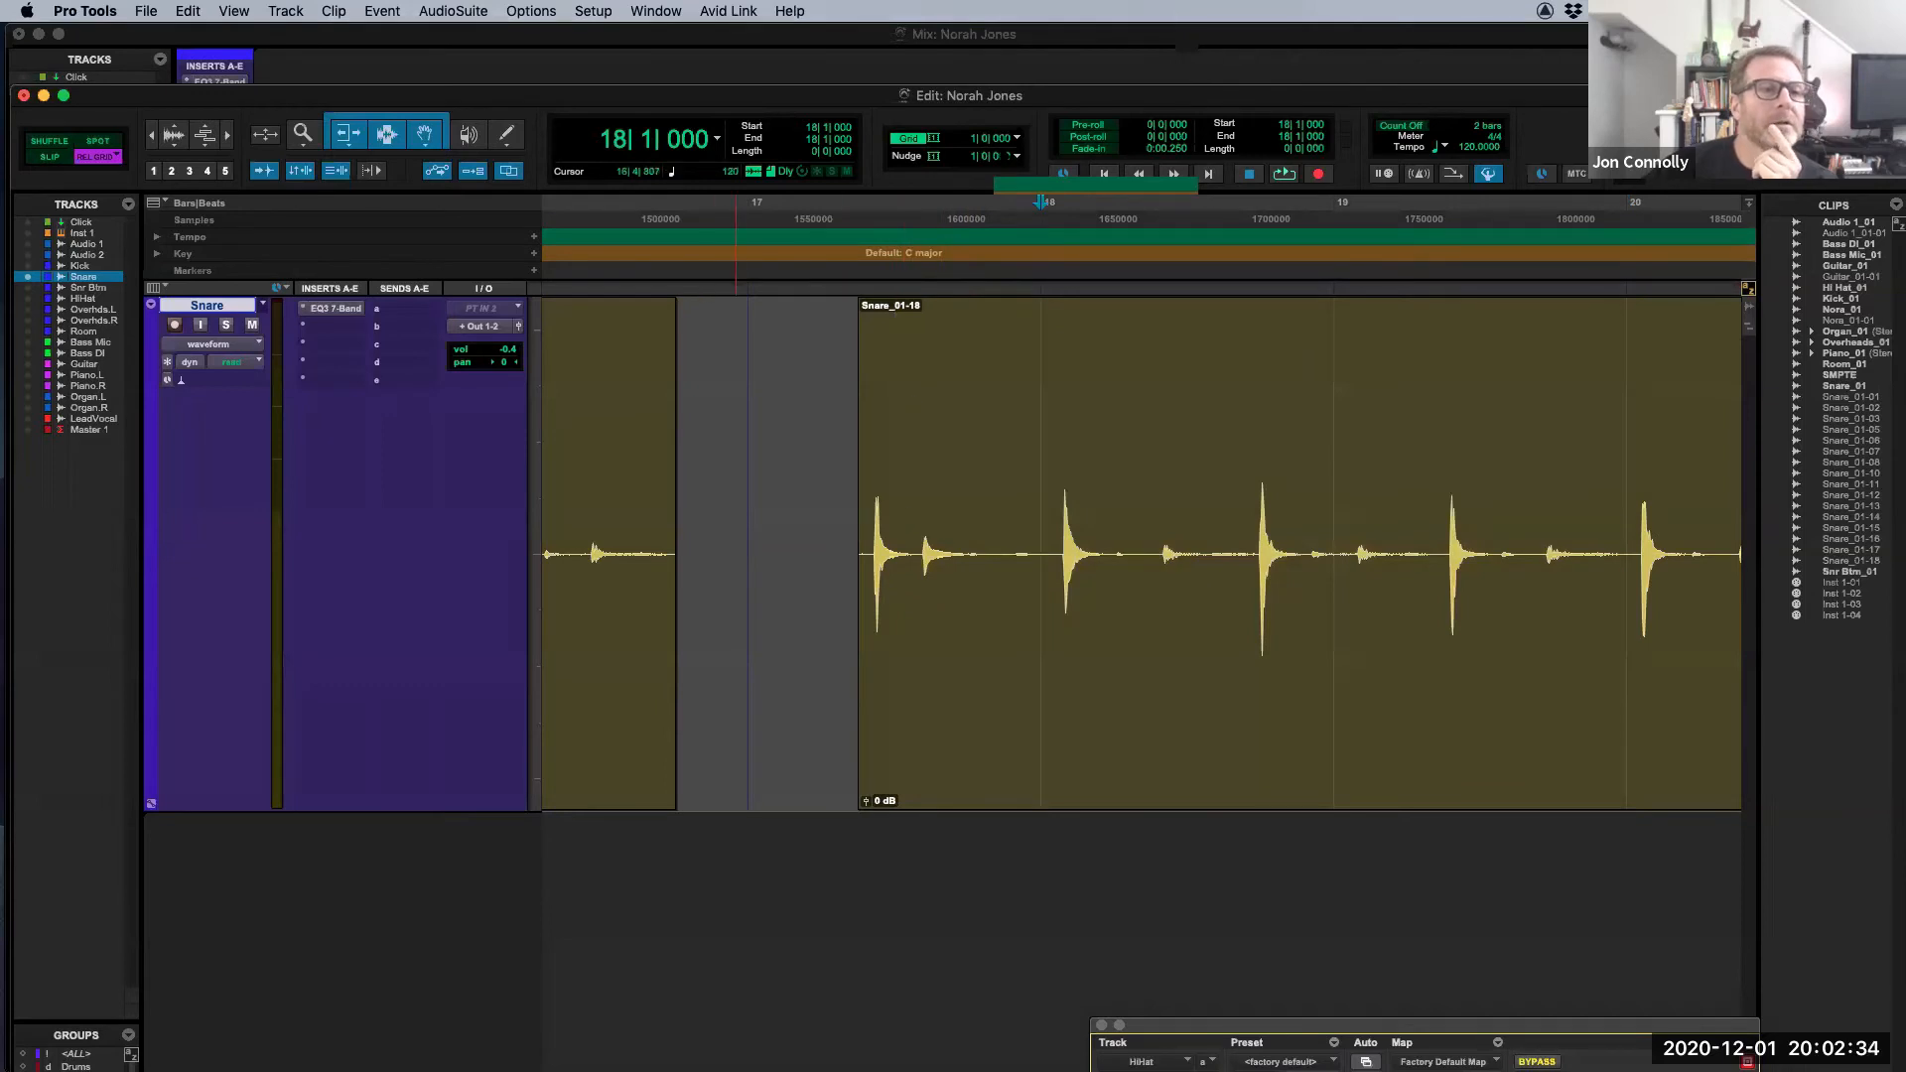
pyautogui.click(1012, 138)
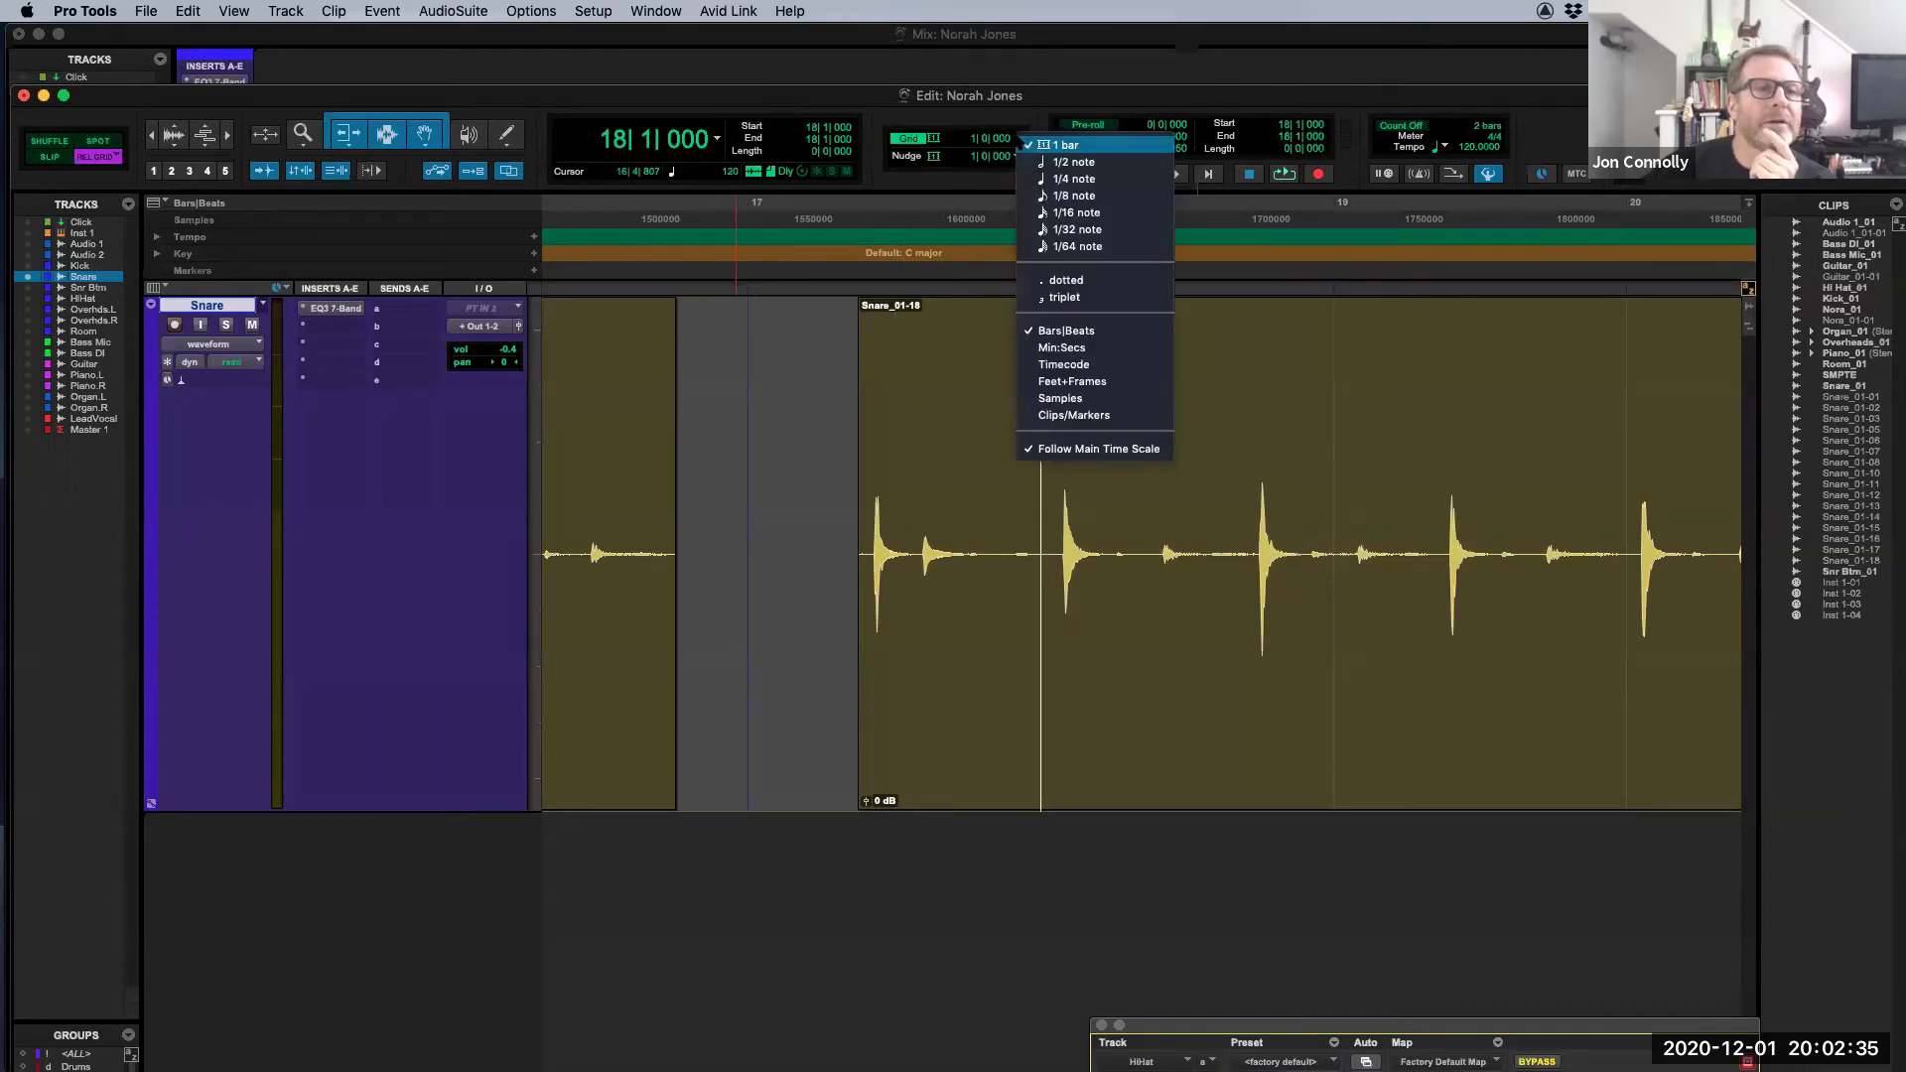
pyautogui.click(1052, 163)
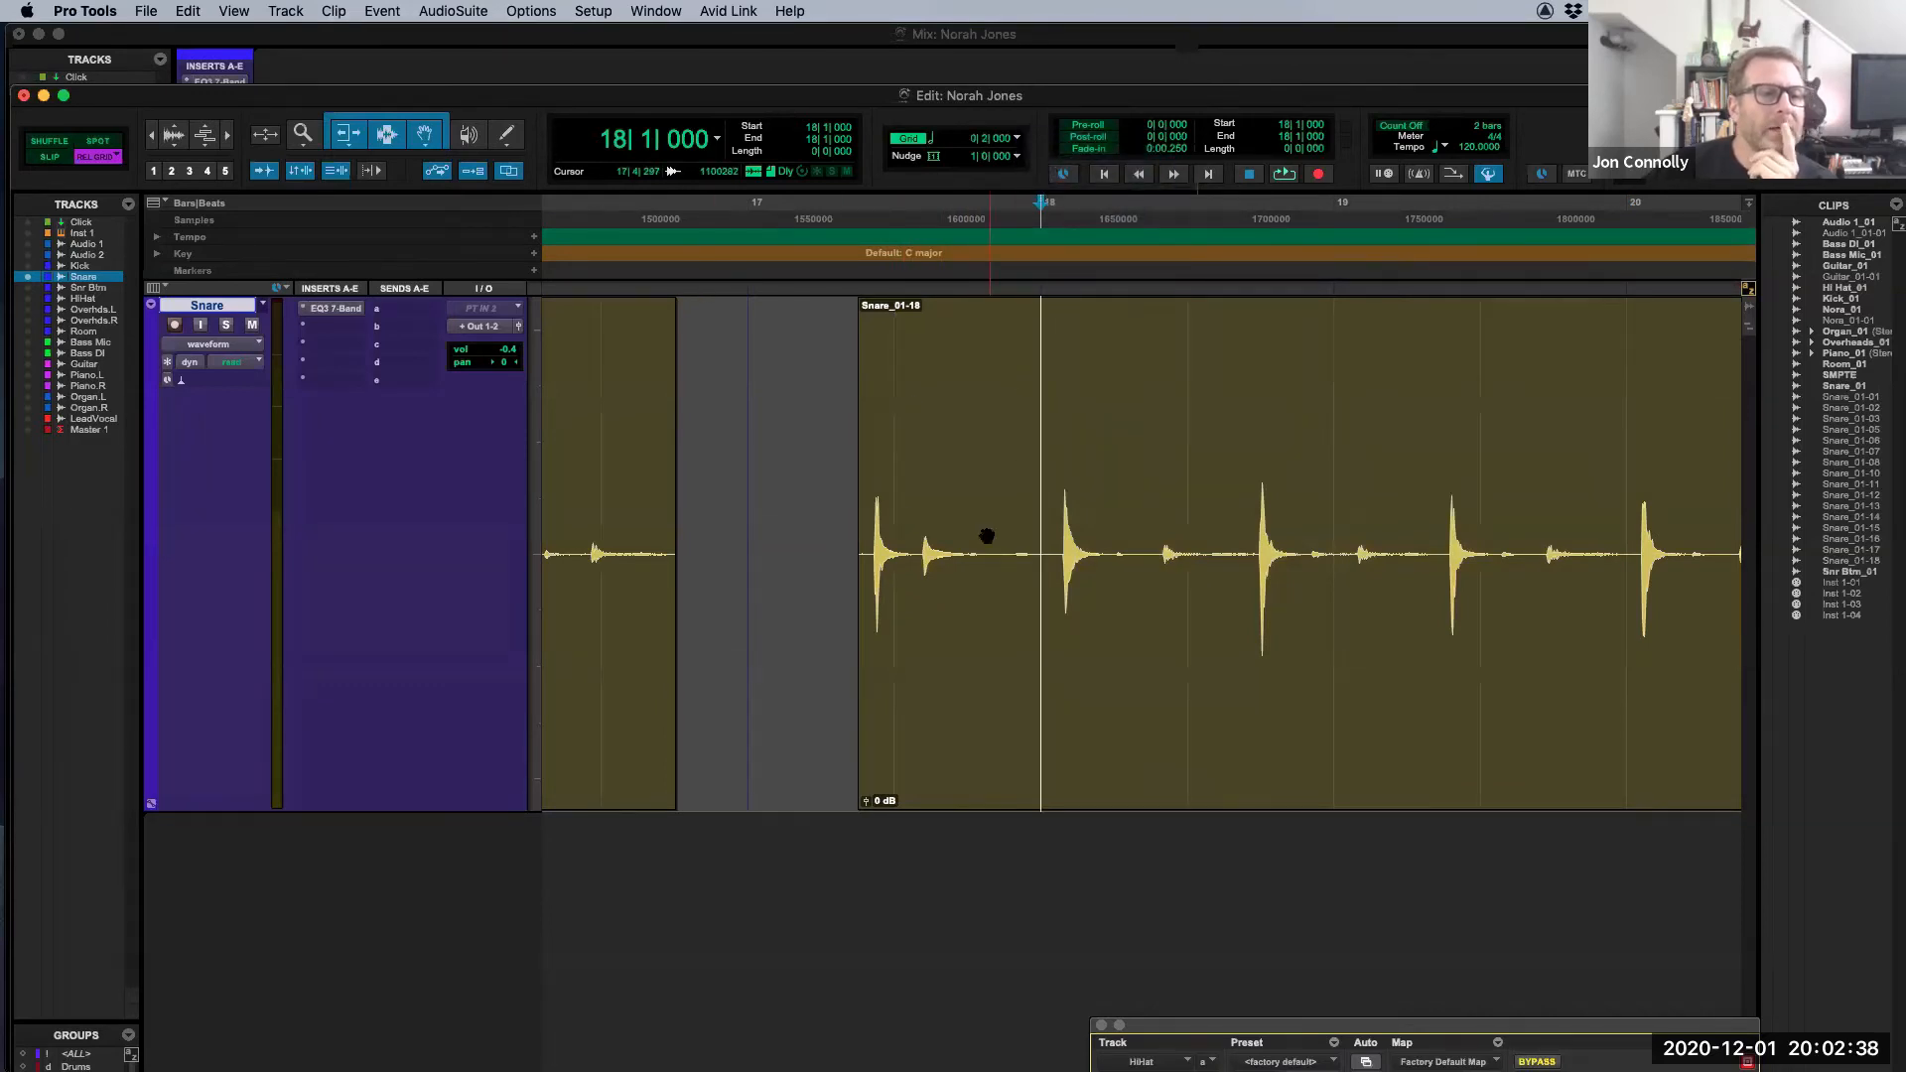
pyautogui.click(974, 579)
pyautogui.click(1055, 409)
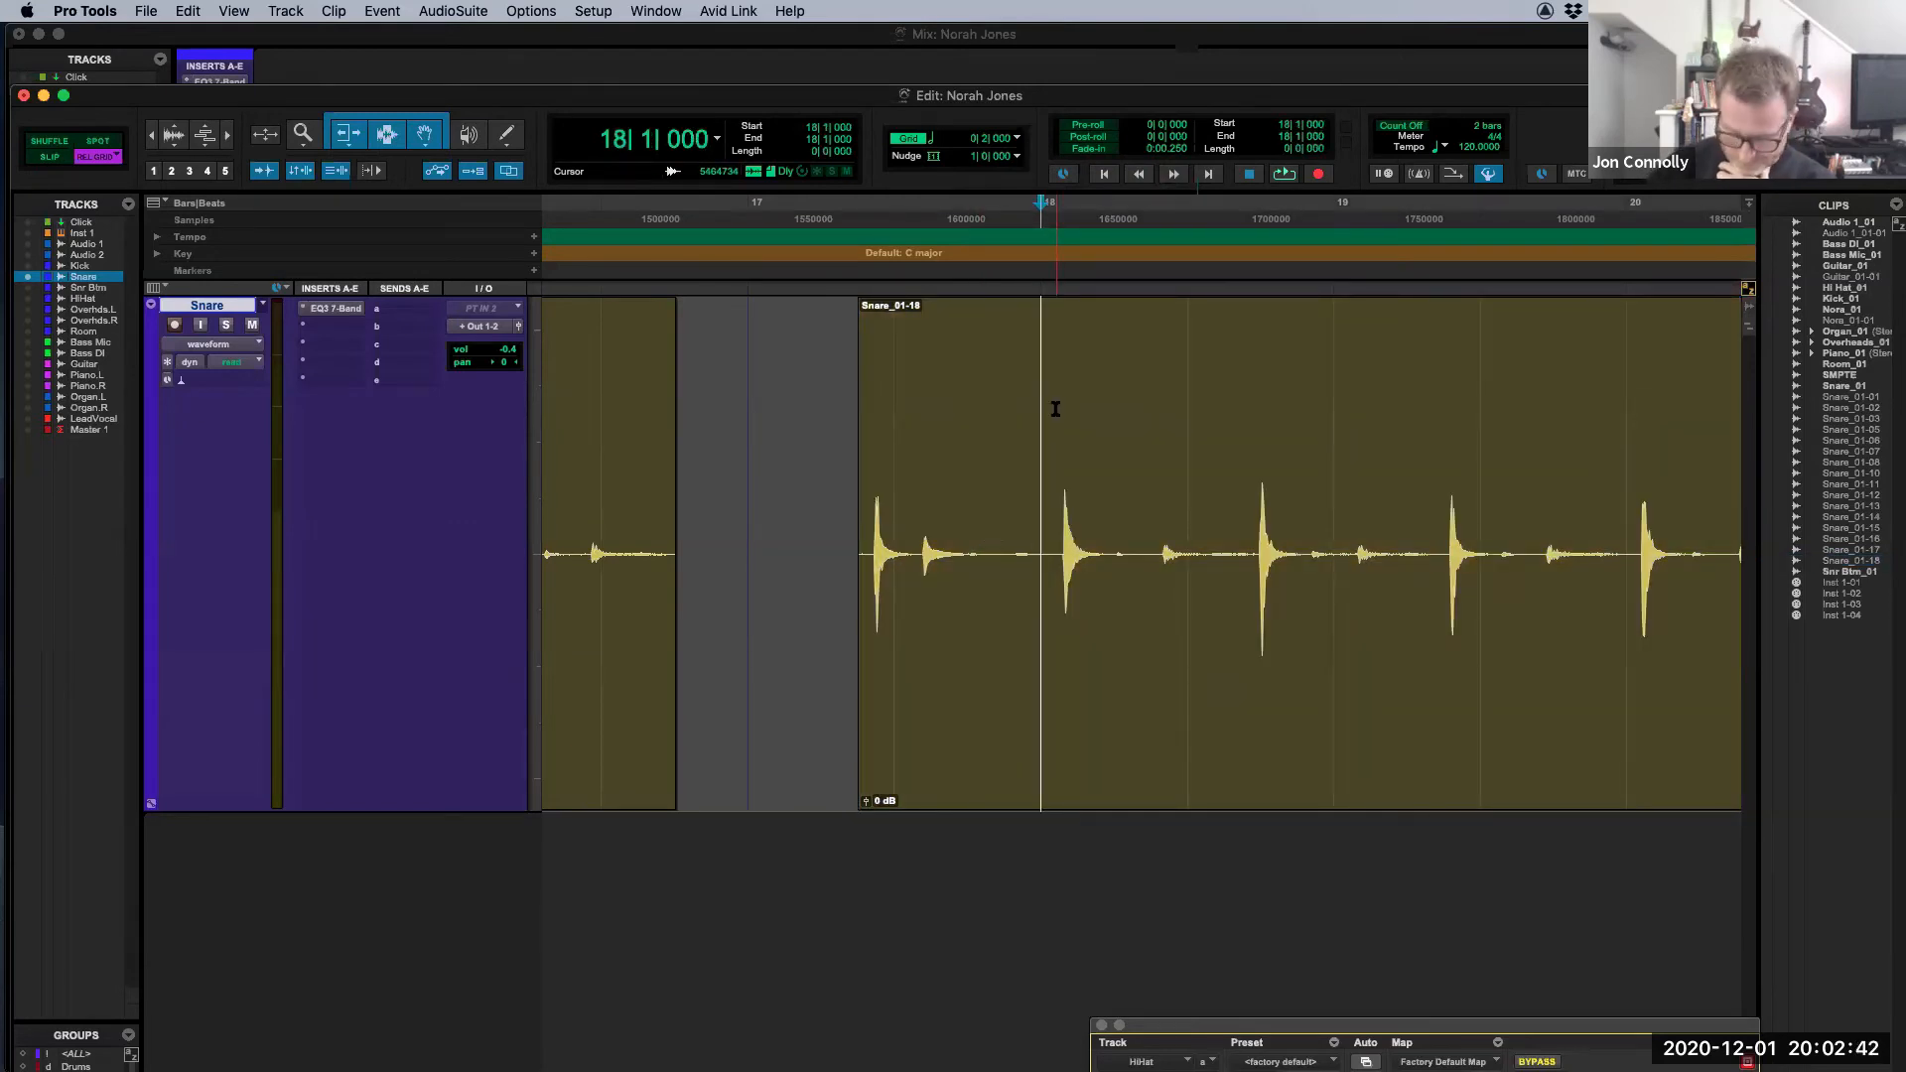
pyautogui.press('super+e')
pyautogui.click(960, 681)
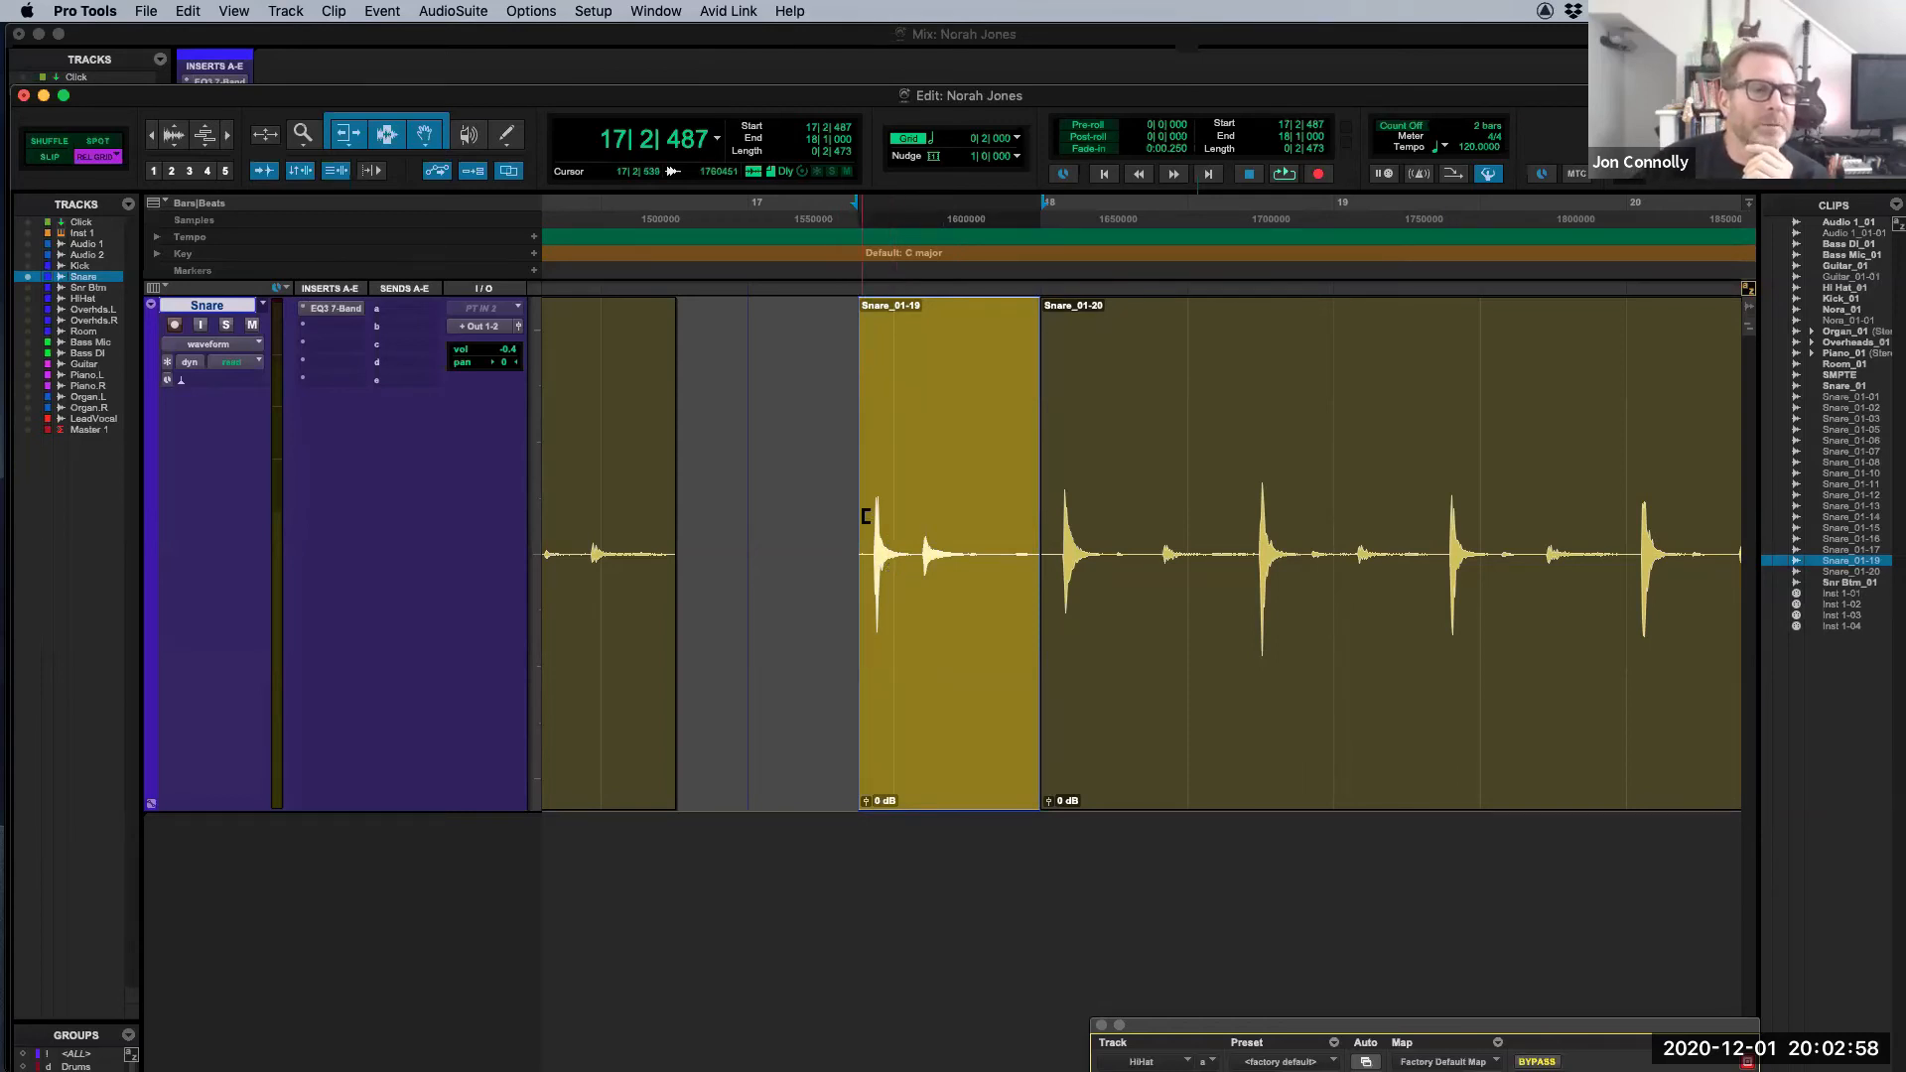
# Step: Trim the start of clip Snare_01-19 to 17|2|669 in Slip mode, and return to Relative Grid mode
pyautogui.click(58, 156)
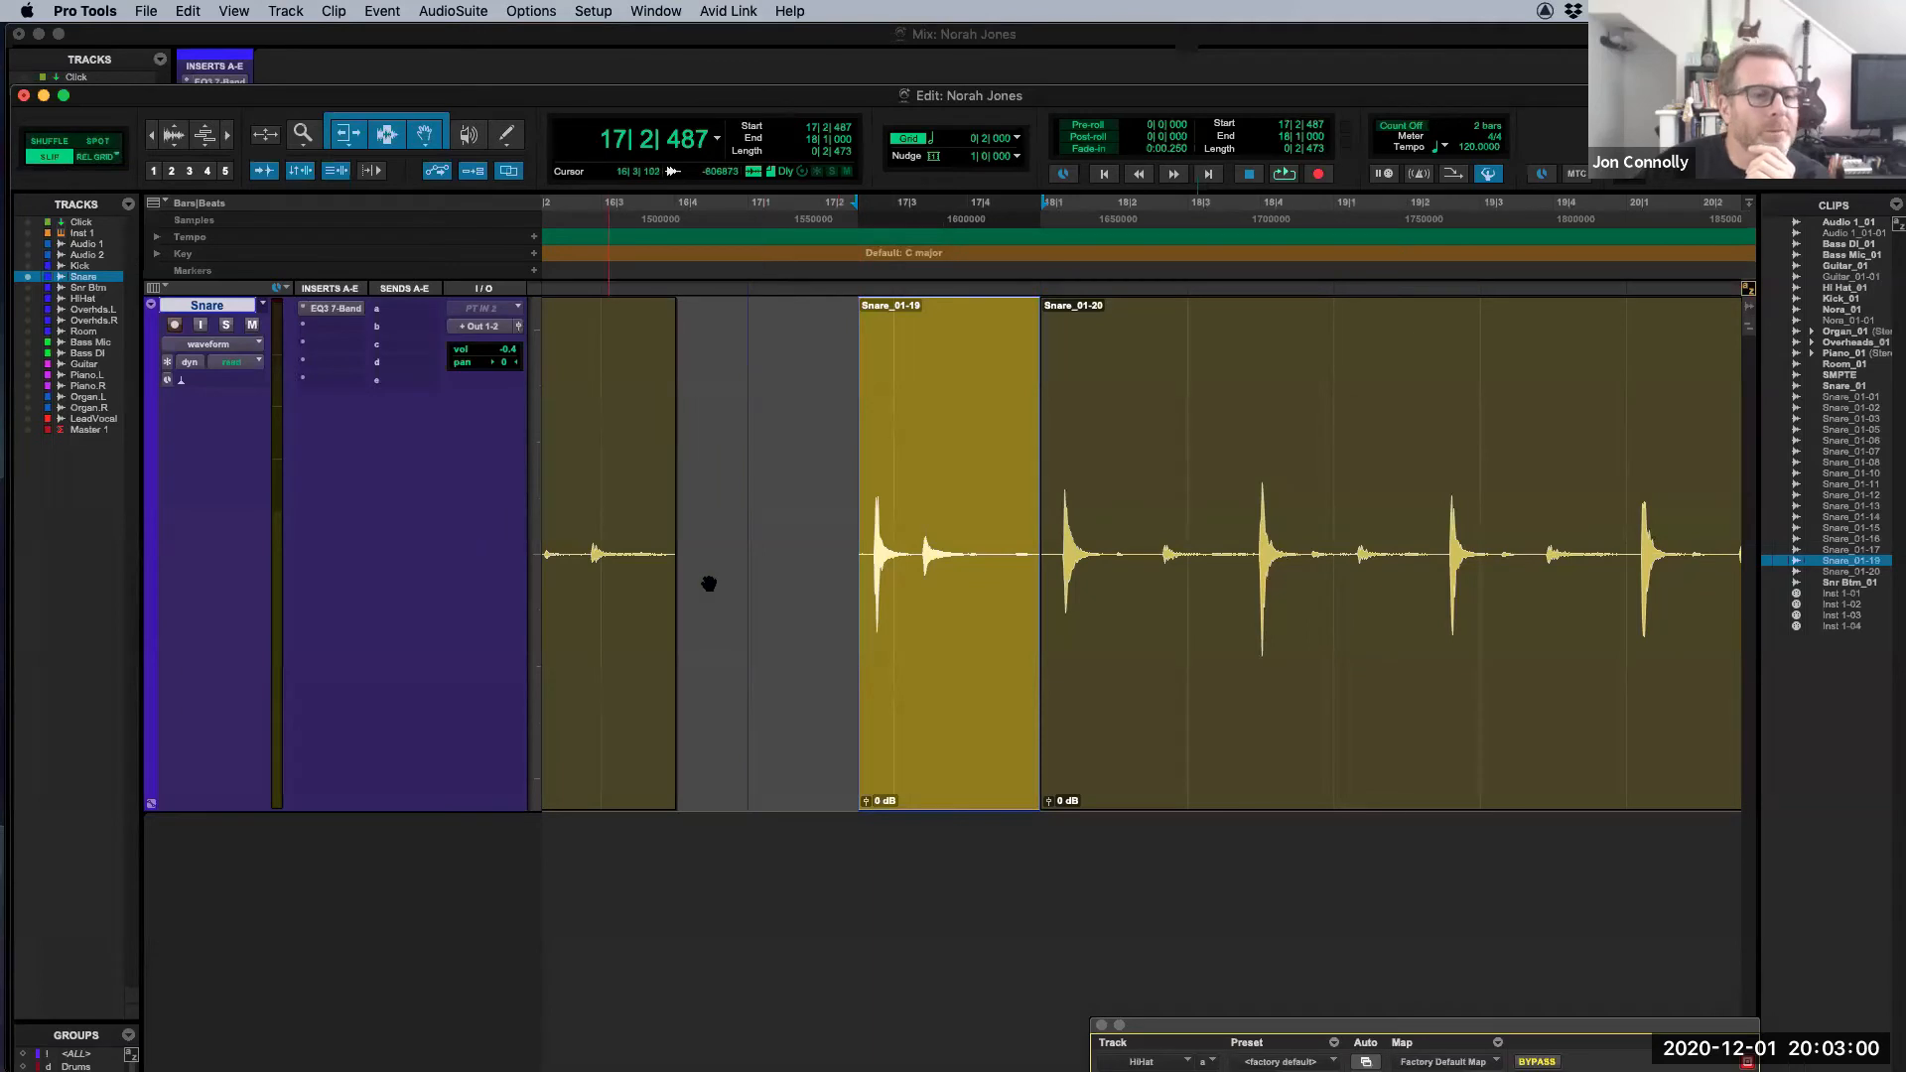
pyautogui.moveTo(863, 567); pyautogui.dragTo(873, 576)
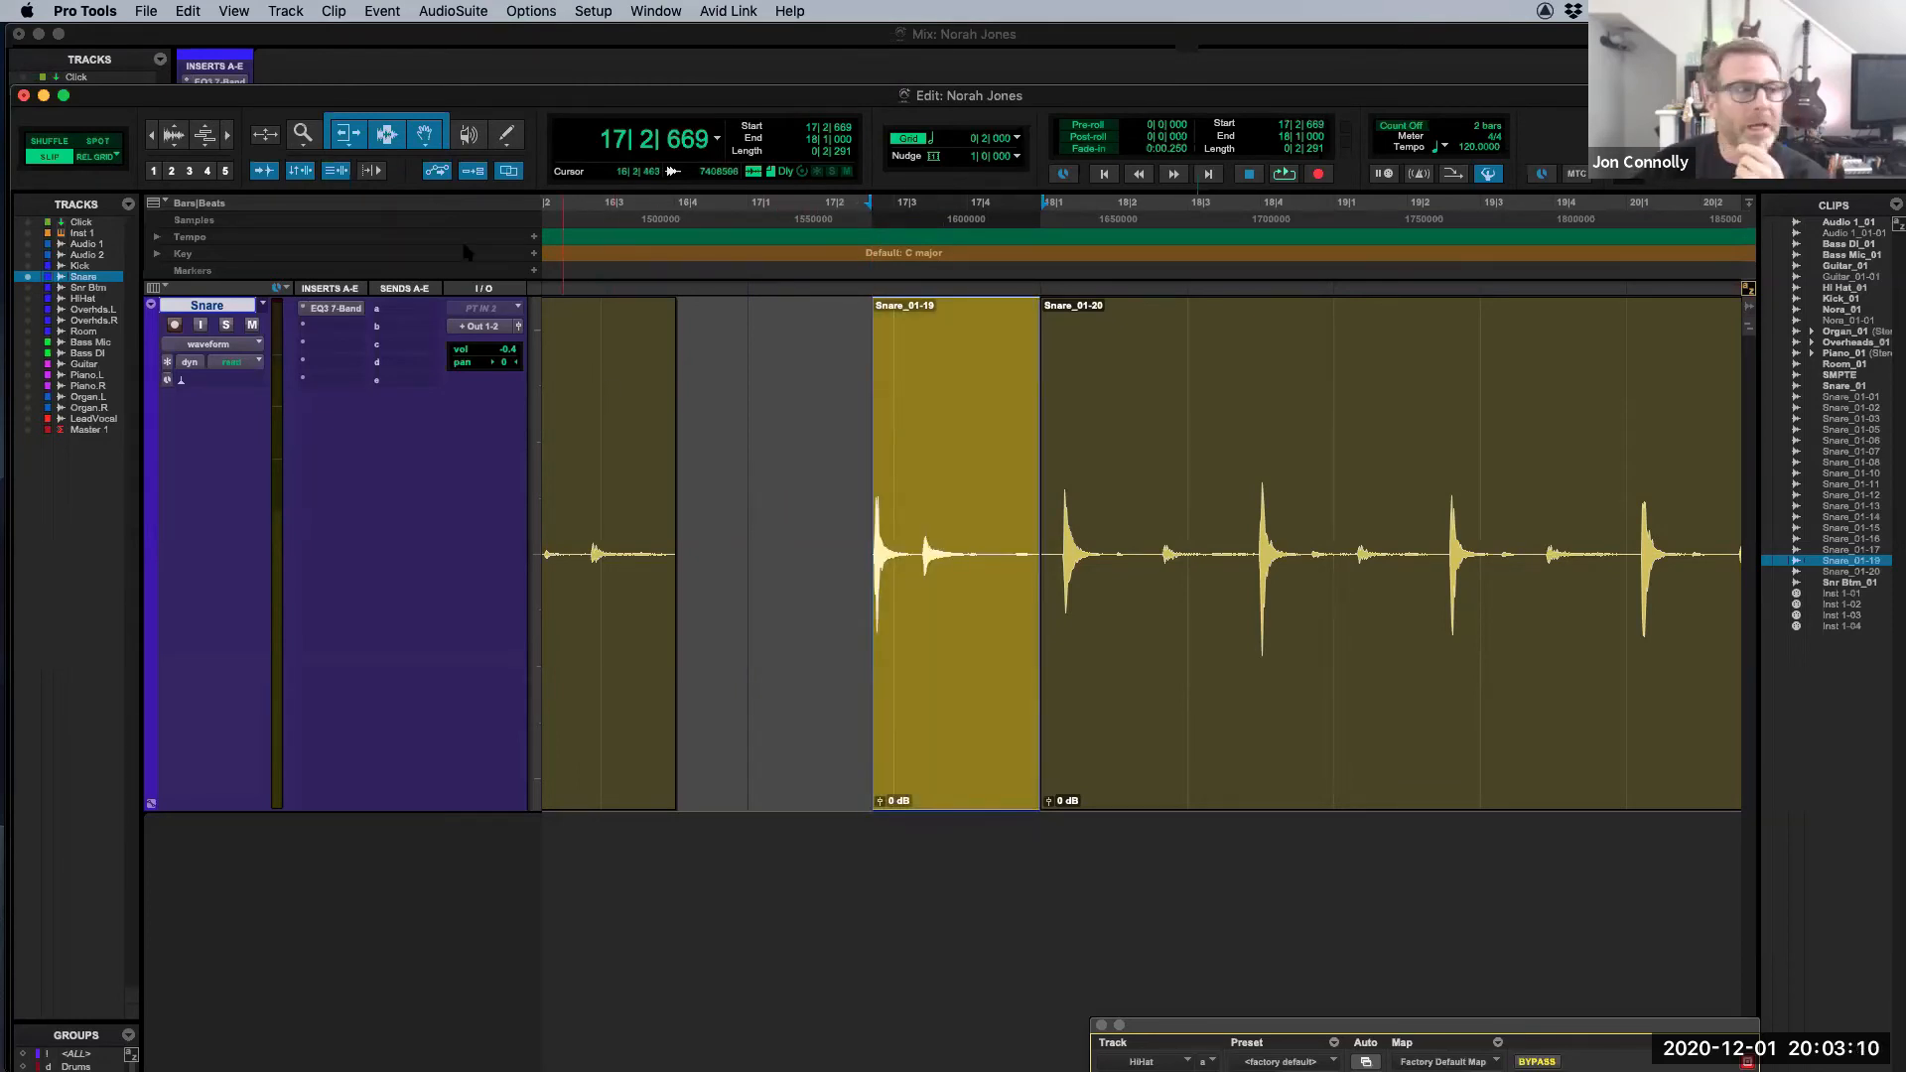
pyautogui.click(95, 156)
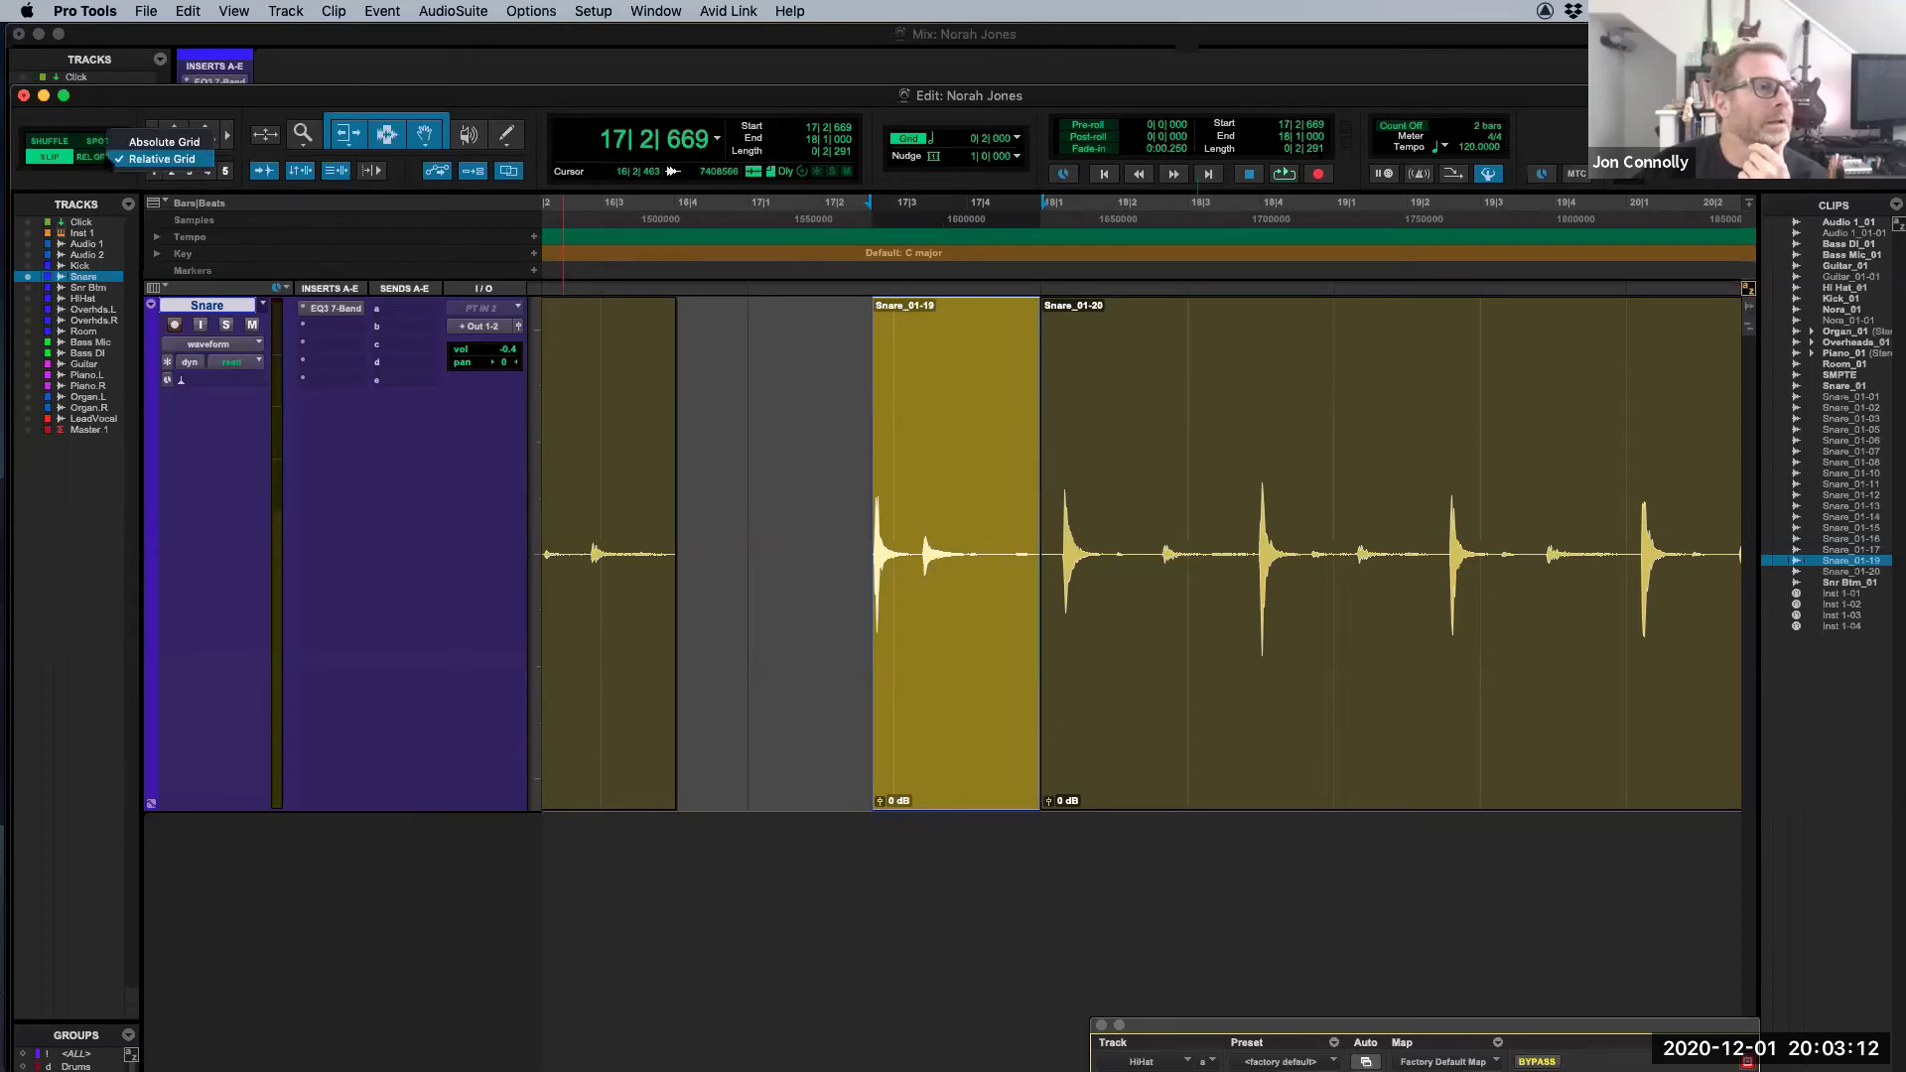
pyautogui.click(163, 142)
pyautogui.click(107, 158)
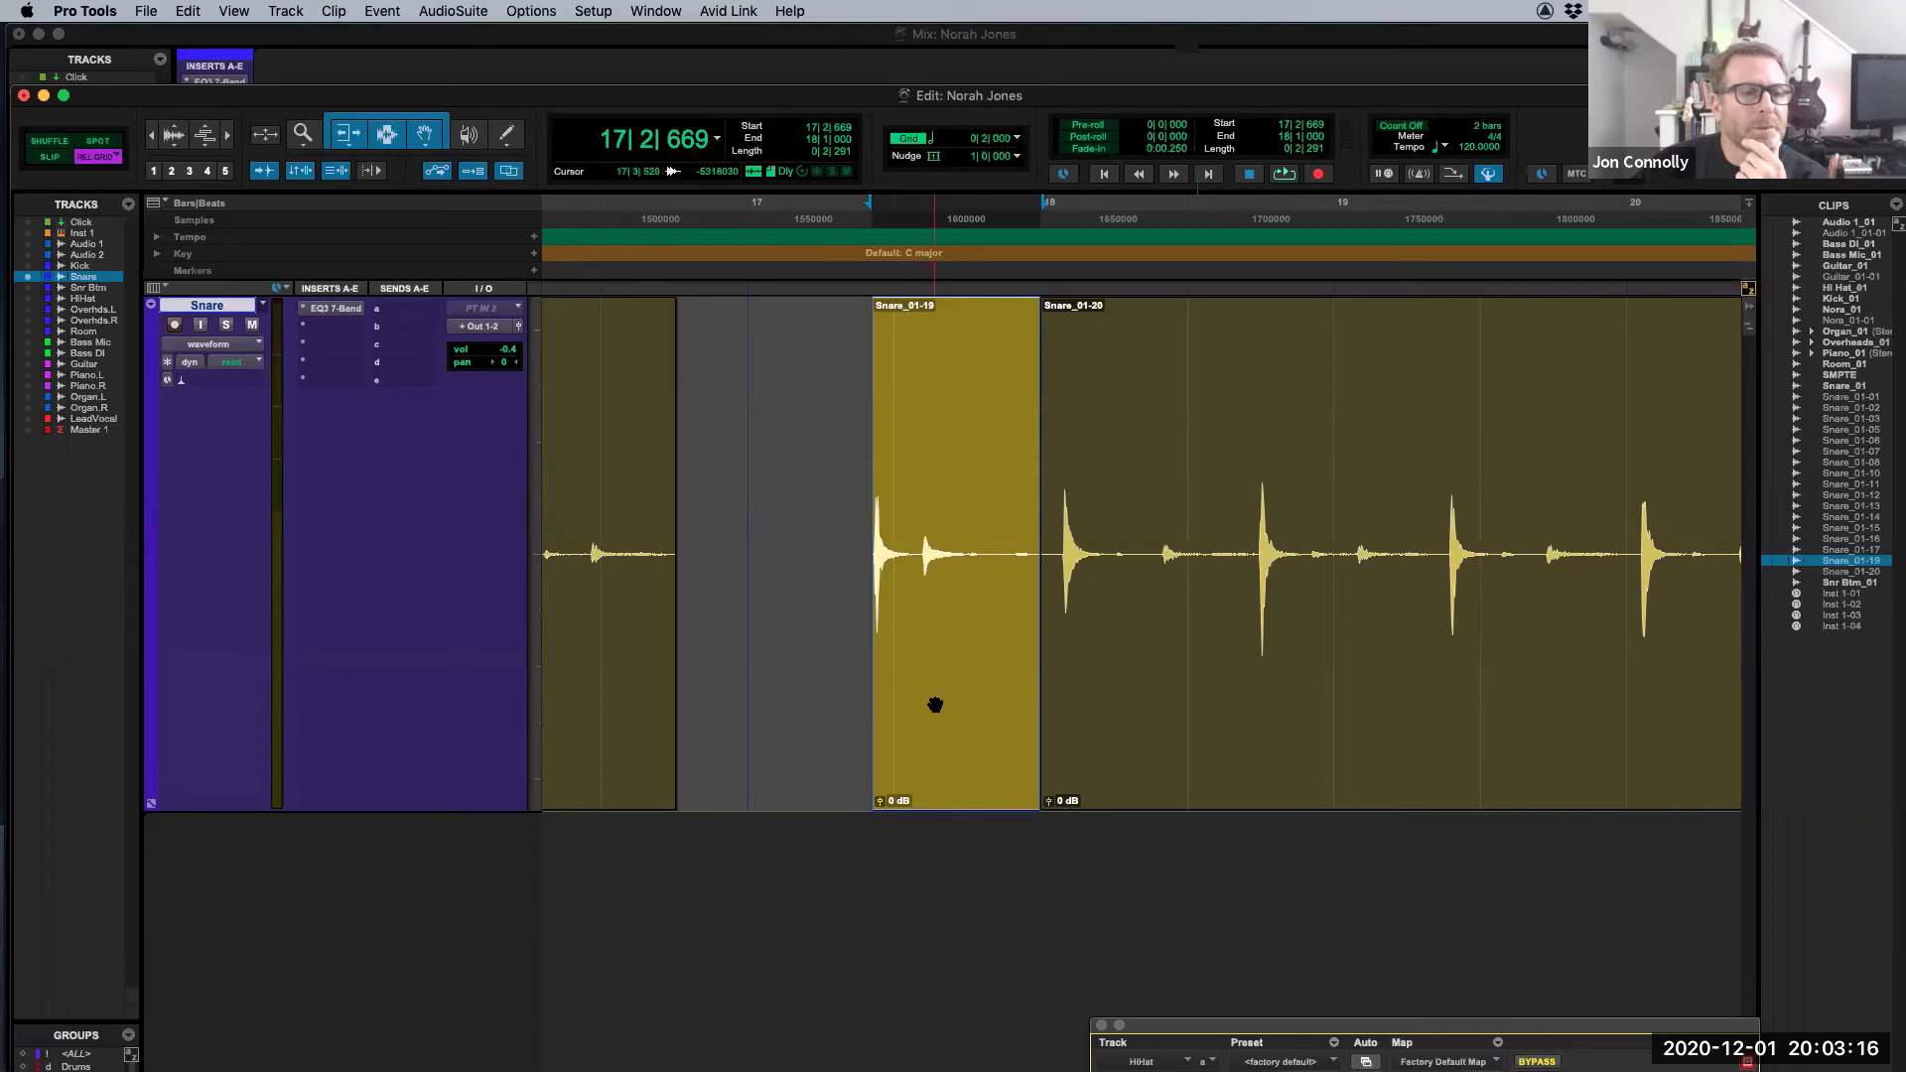
# Step: Move clip Snare_01-19 a half note earlier in Relative Grid mode and put it back where it was
pyautogui.moveTo(925, 707); pyautogui.dragTo(823, 734)
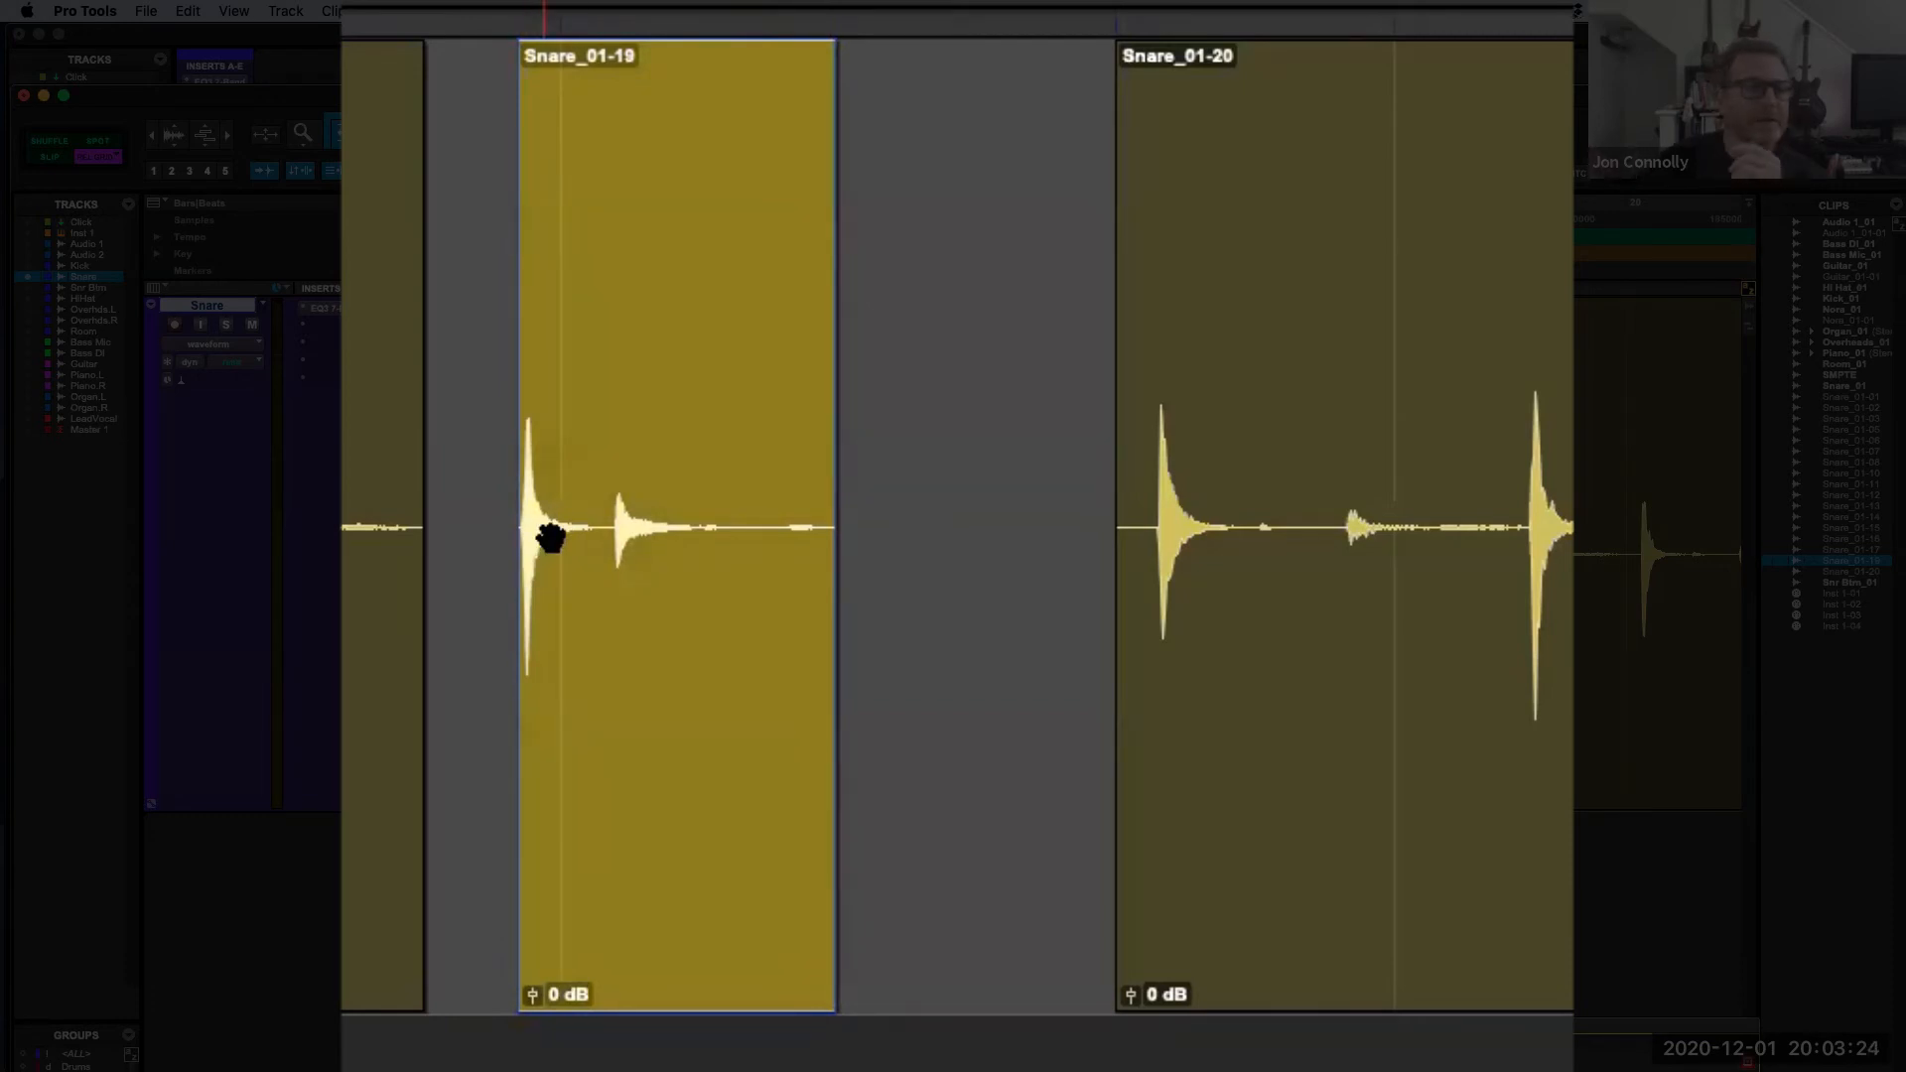
pyautogui.moveTo(740, 736); pyautogui.dragTo(859, 753)
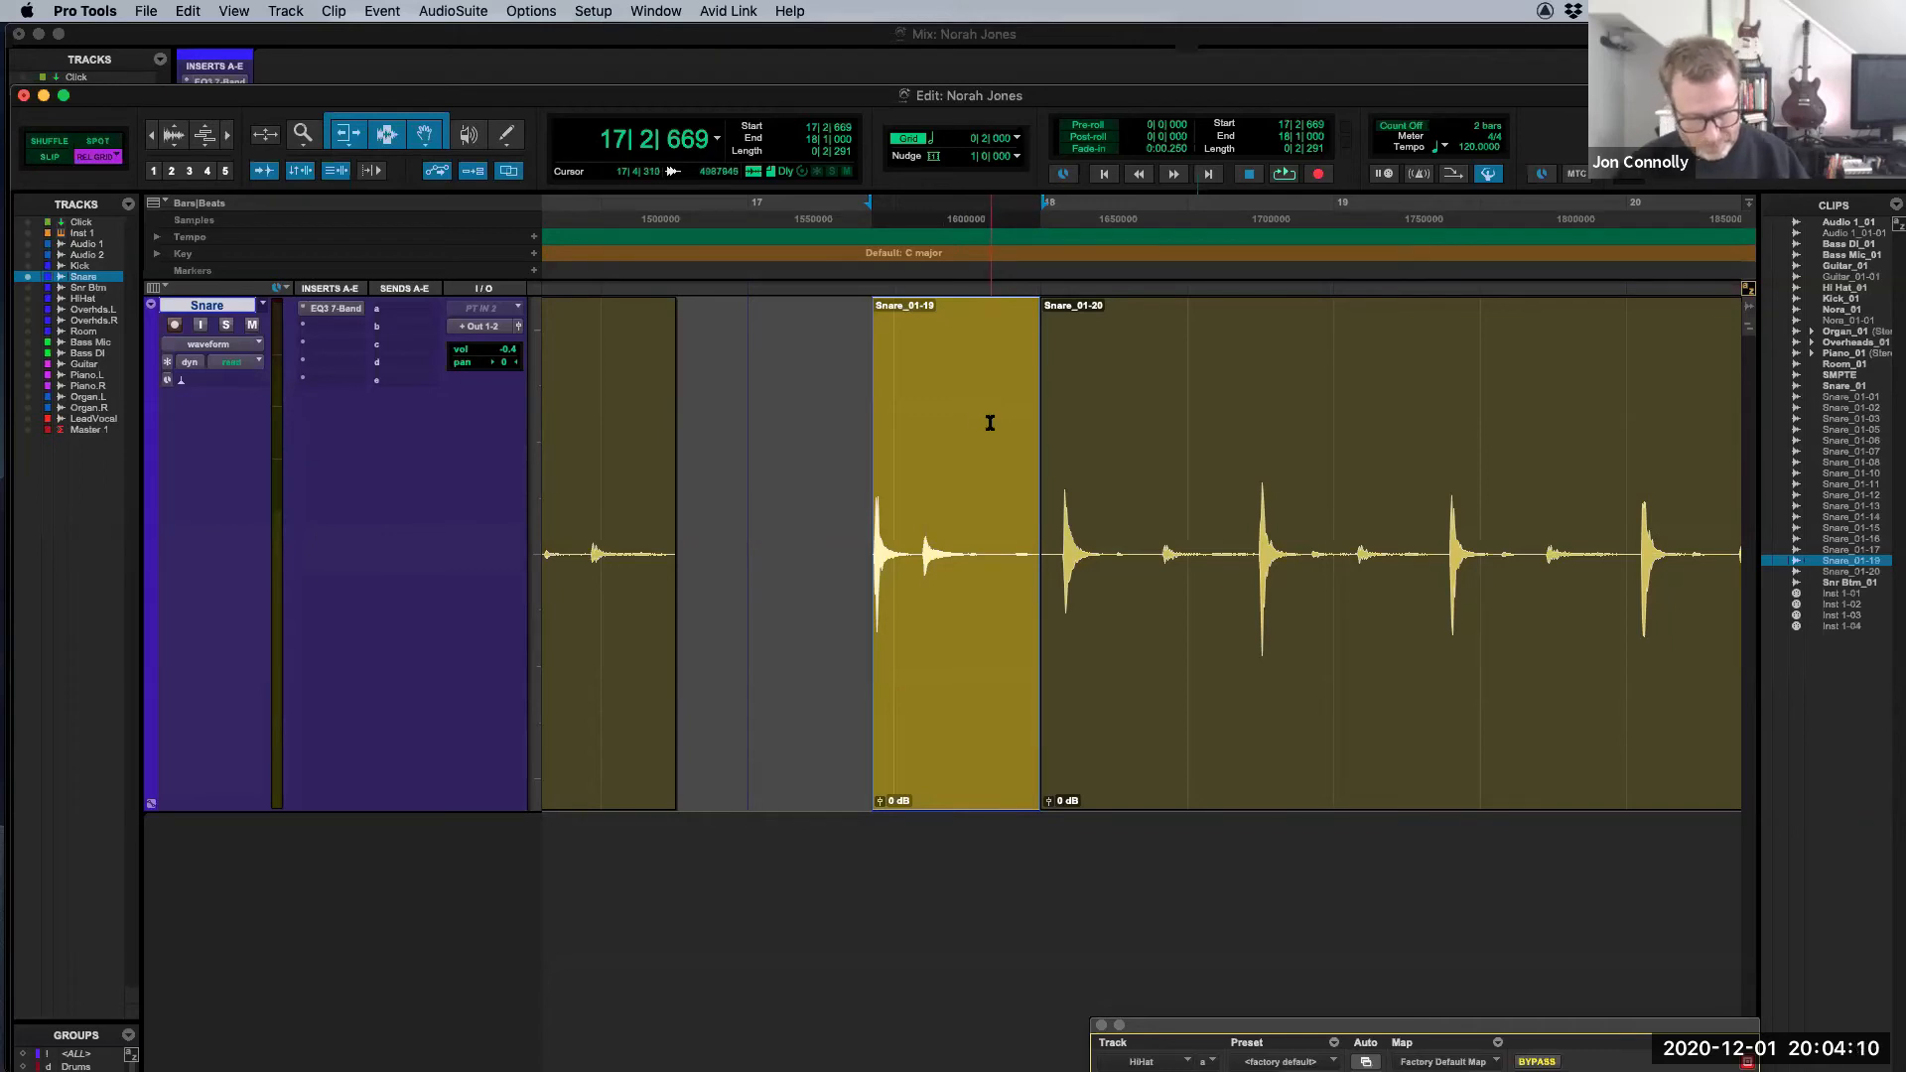
# Step: Try to heal the Snare track from 16|3|000 to 18|3|000 after deleting clip Snare_01-19, and undo the deletion
pyautogui.press('Delete')
pyautogui.click(608, 427)
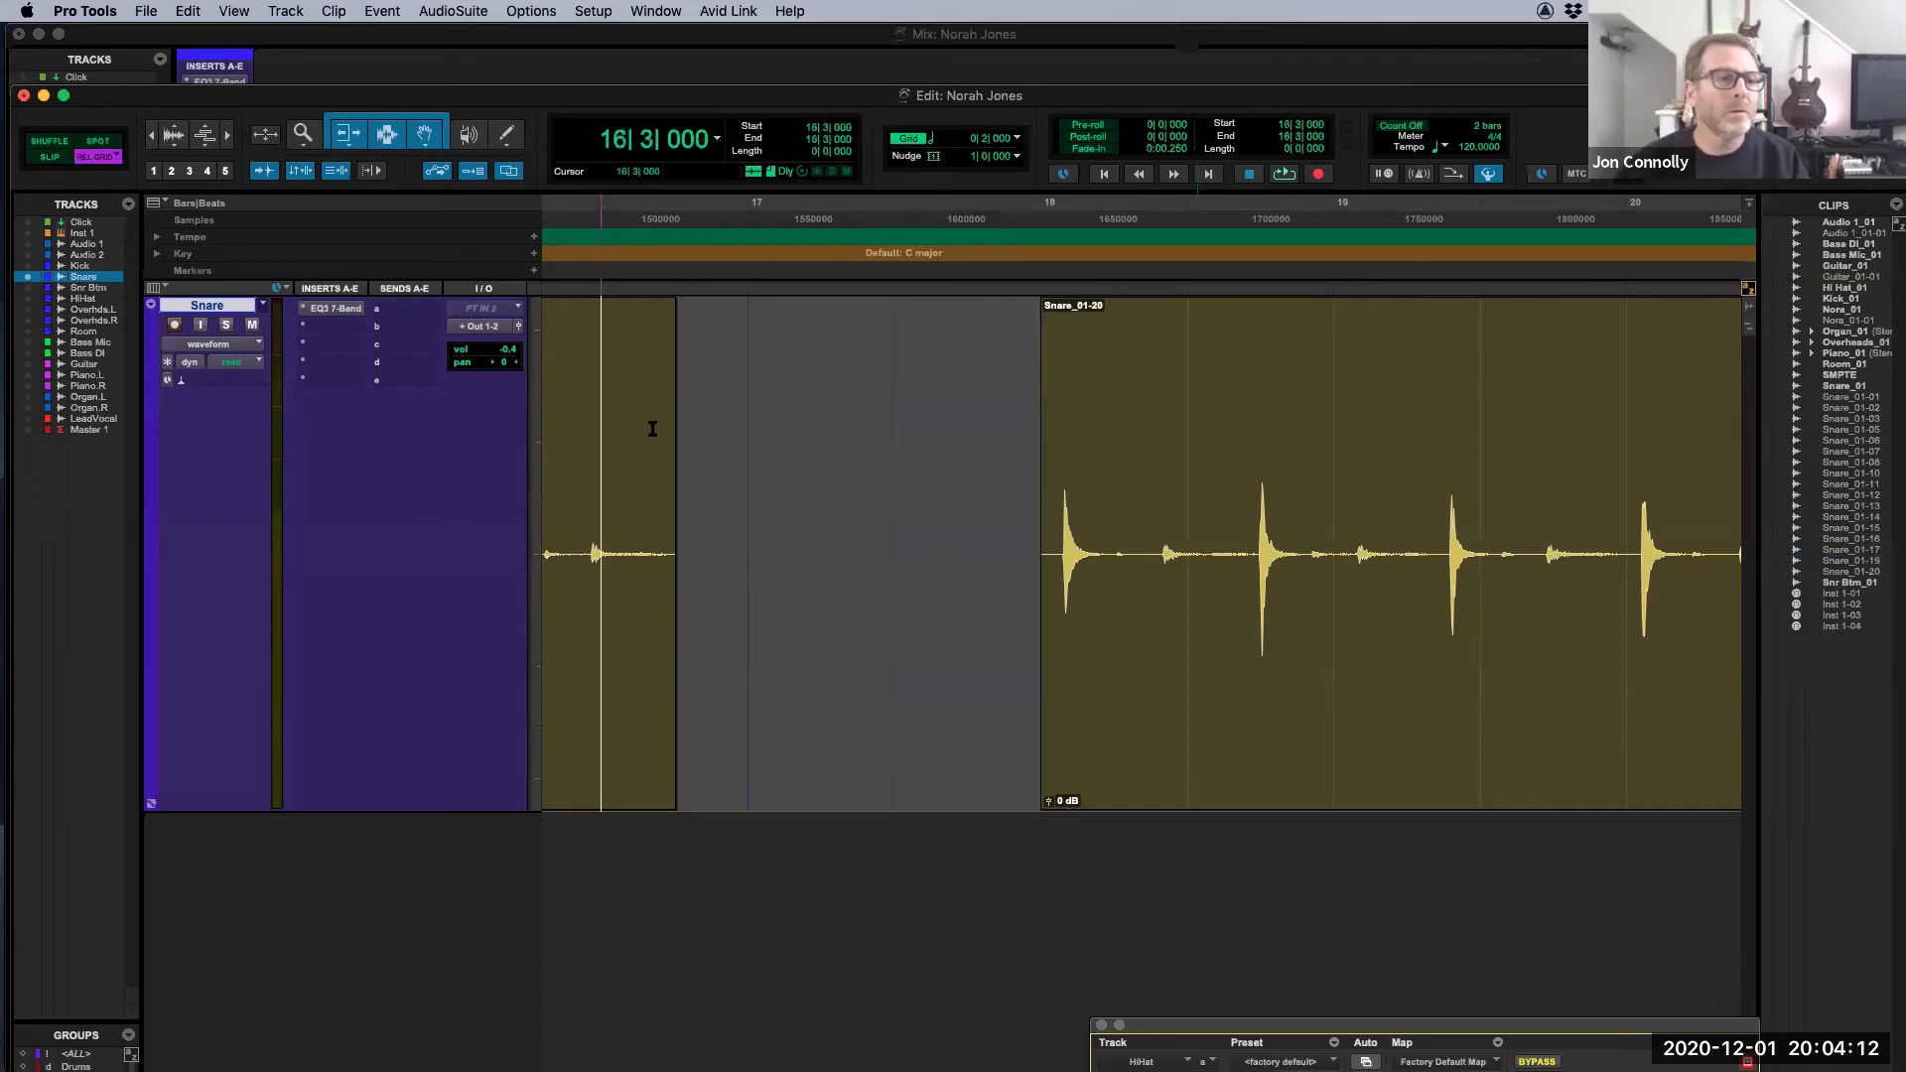
pyautogui.moveTo(652, 428); pyautogui.dragTo(1157, 456)
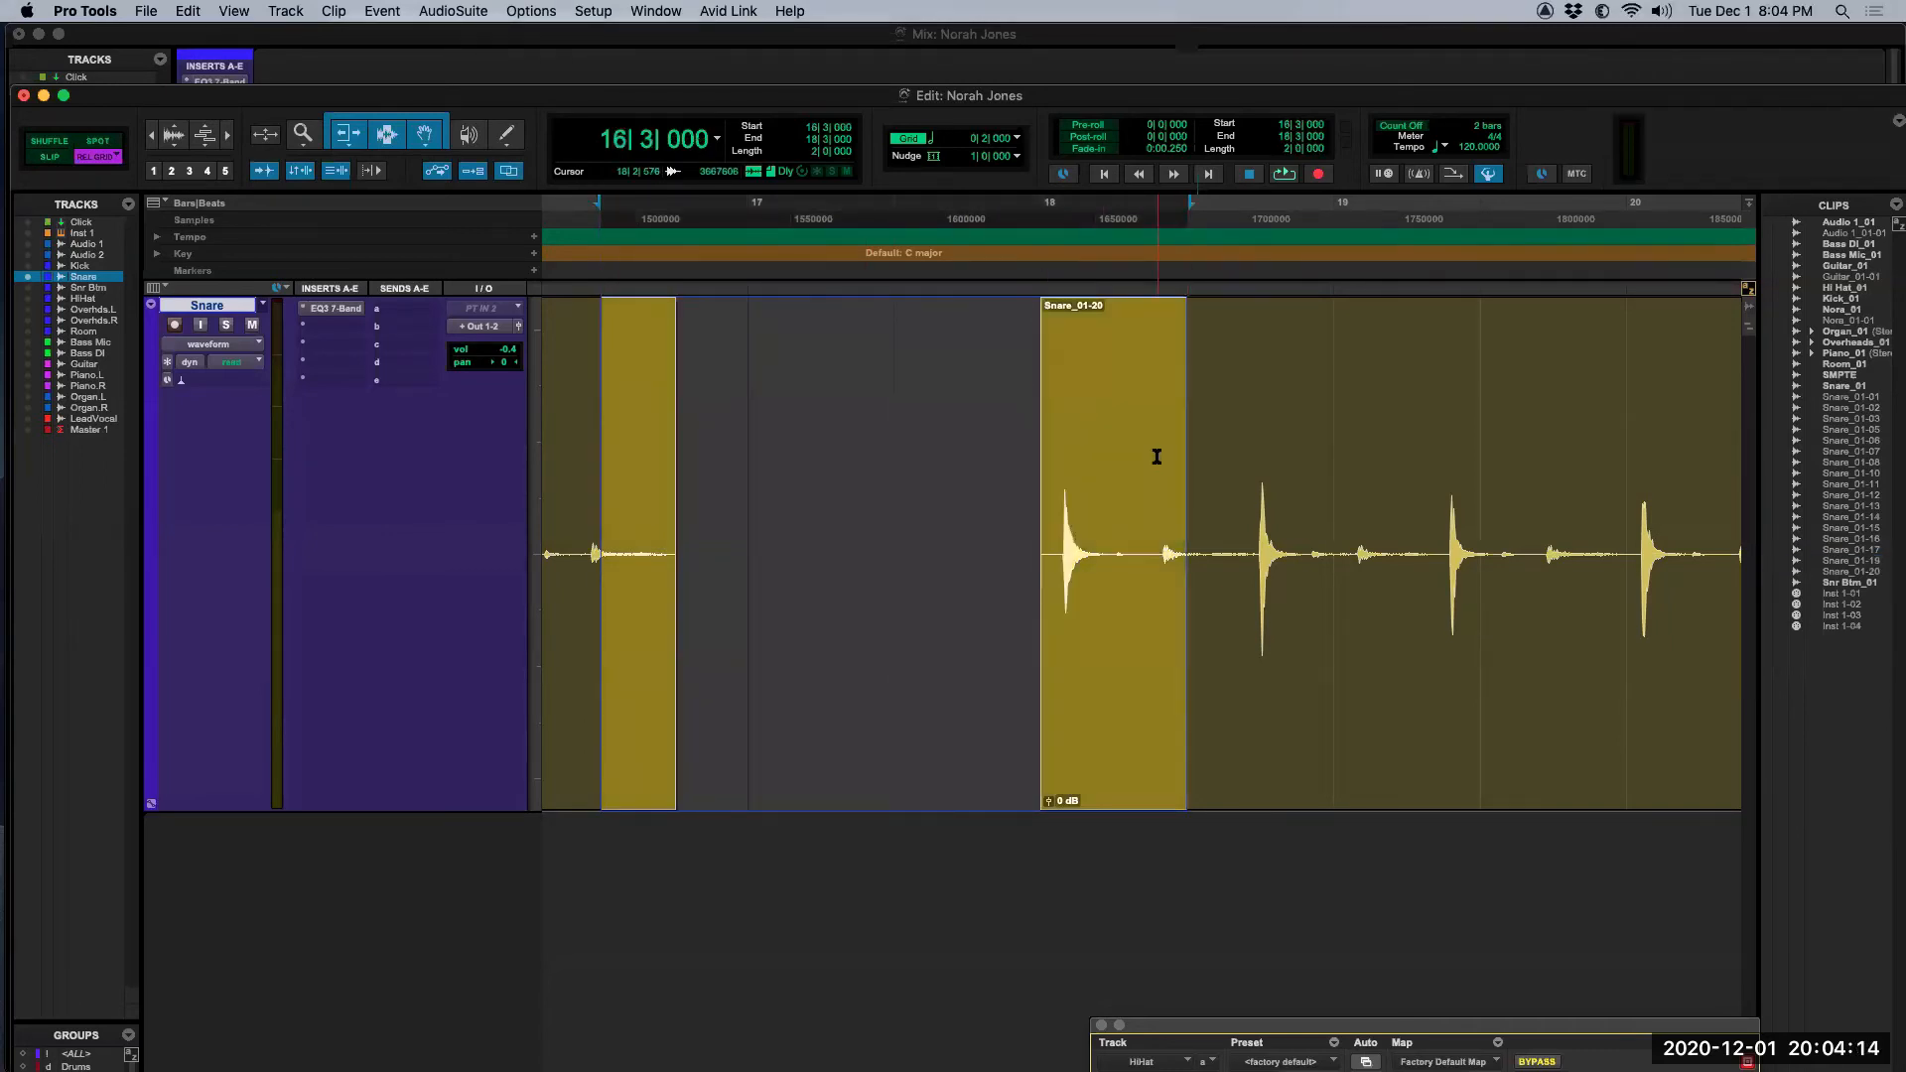
pyautogui.press('super+h')
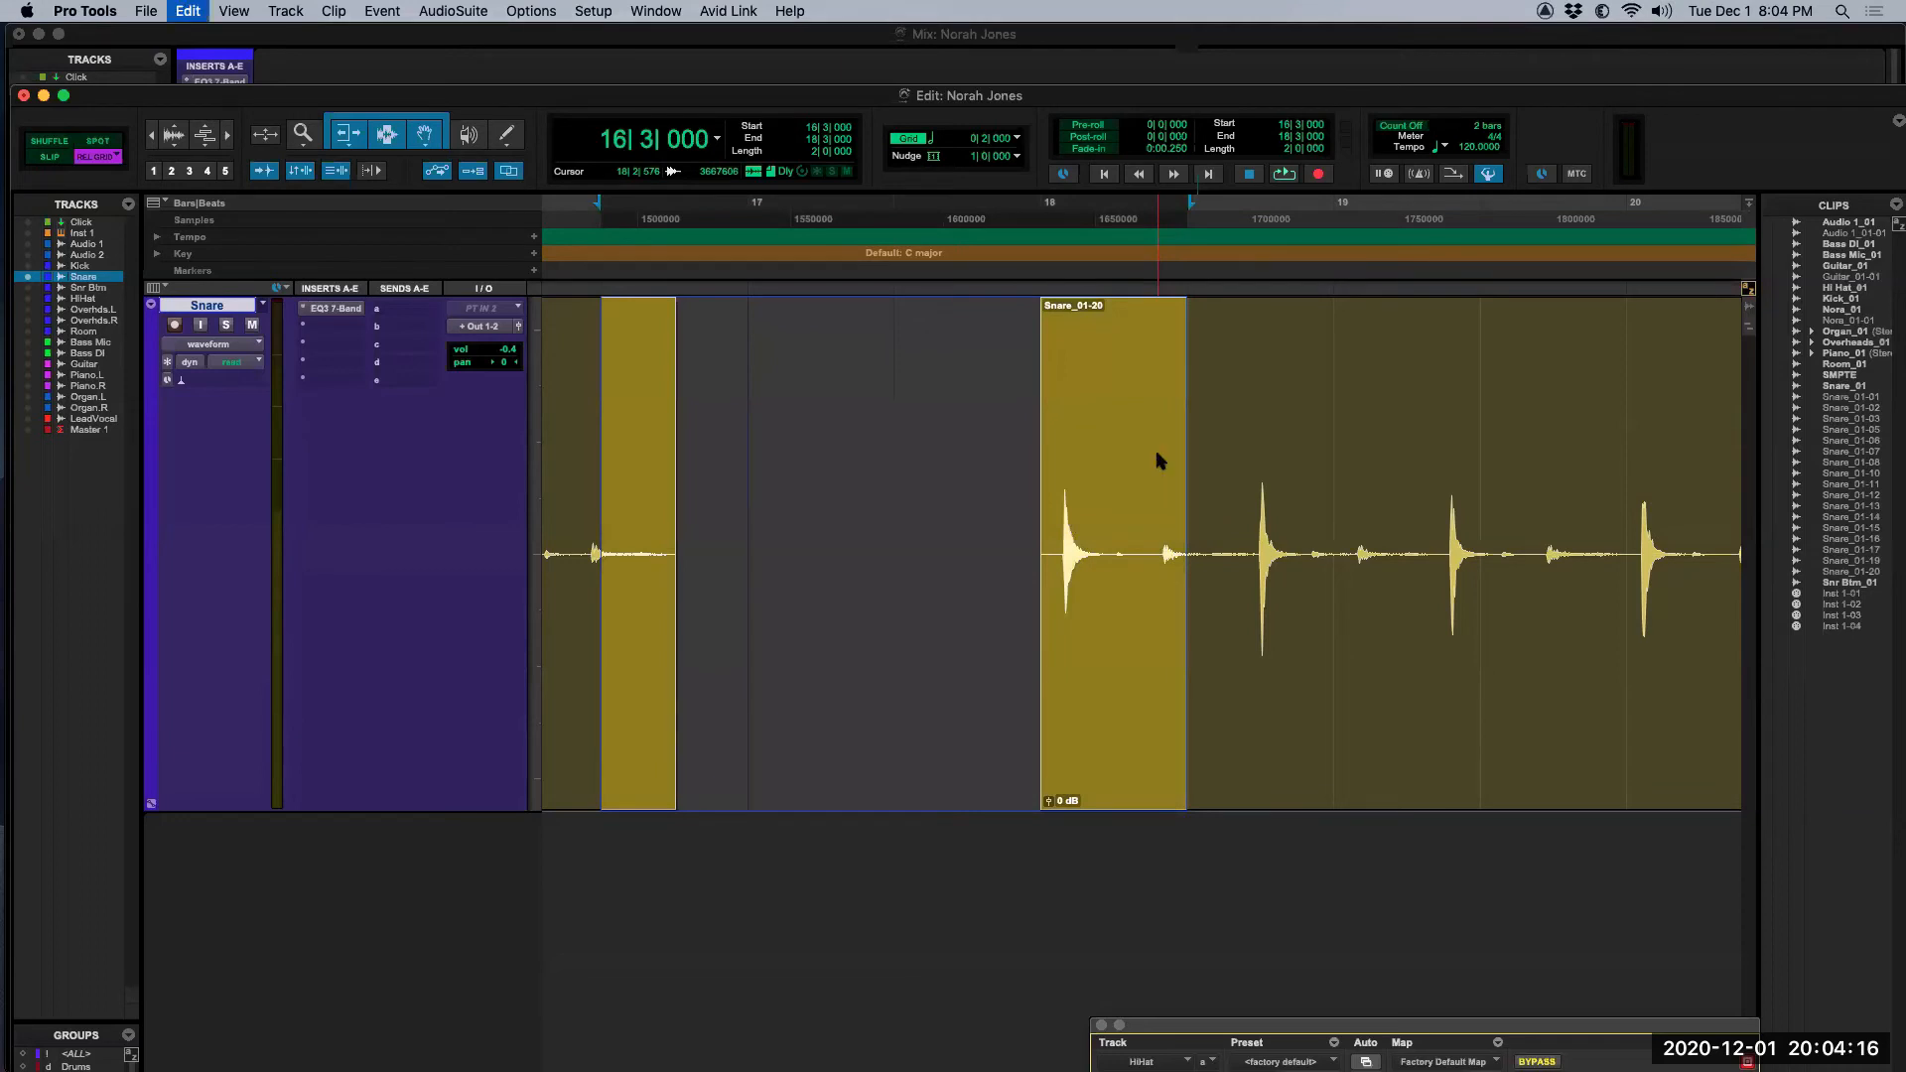
pyautogui.press('super+z')
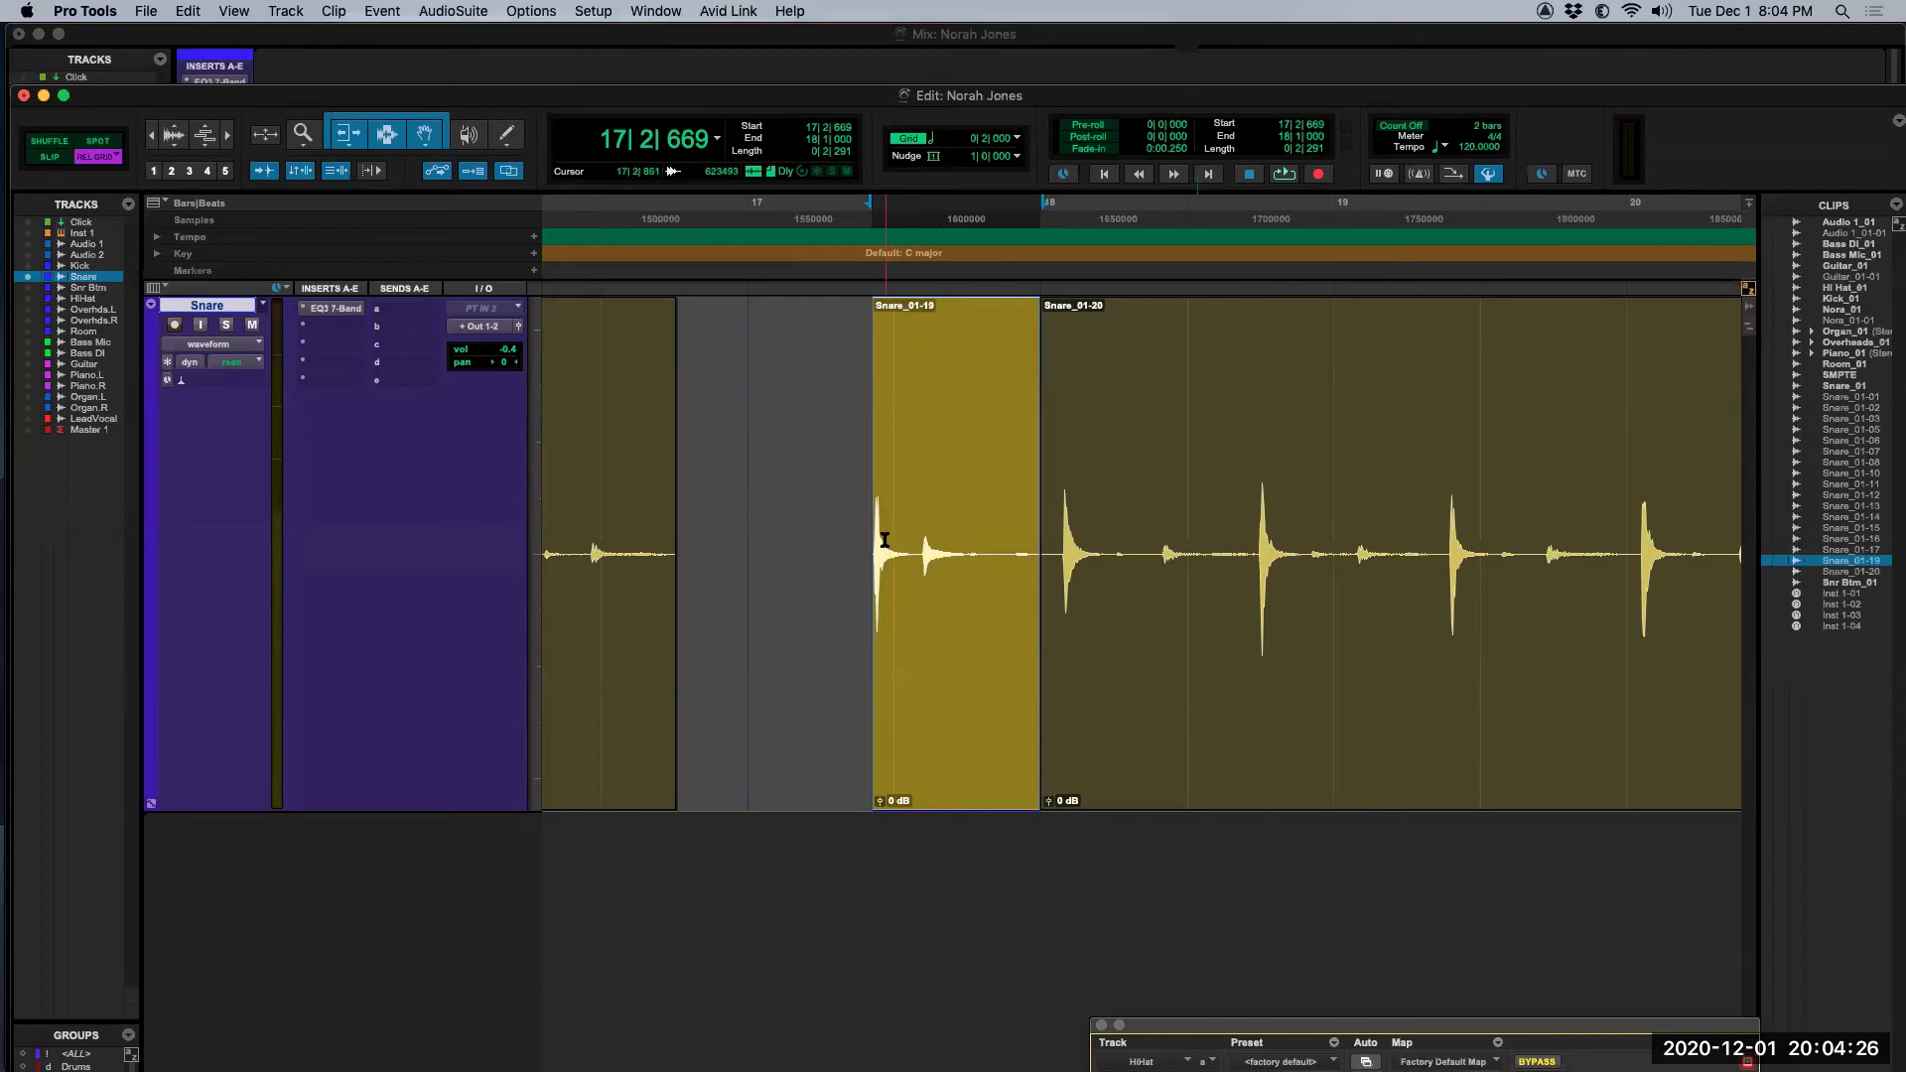
# Step: Move clip Snare_01-19 in Relative Grid mode to start at 16|4|669, and return it to 17|2|669
pyautogui.press('super+bracketright')
pyautogui.press('super+bracketright')
pyautogui.press('super+bracketleft')
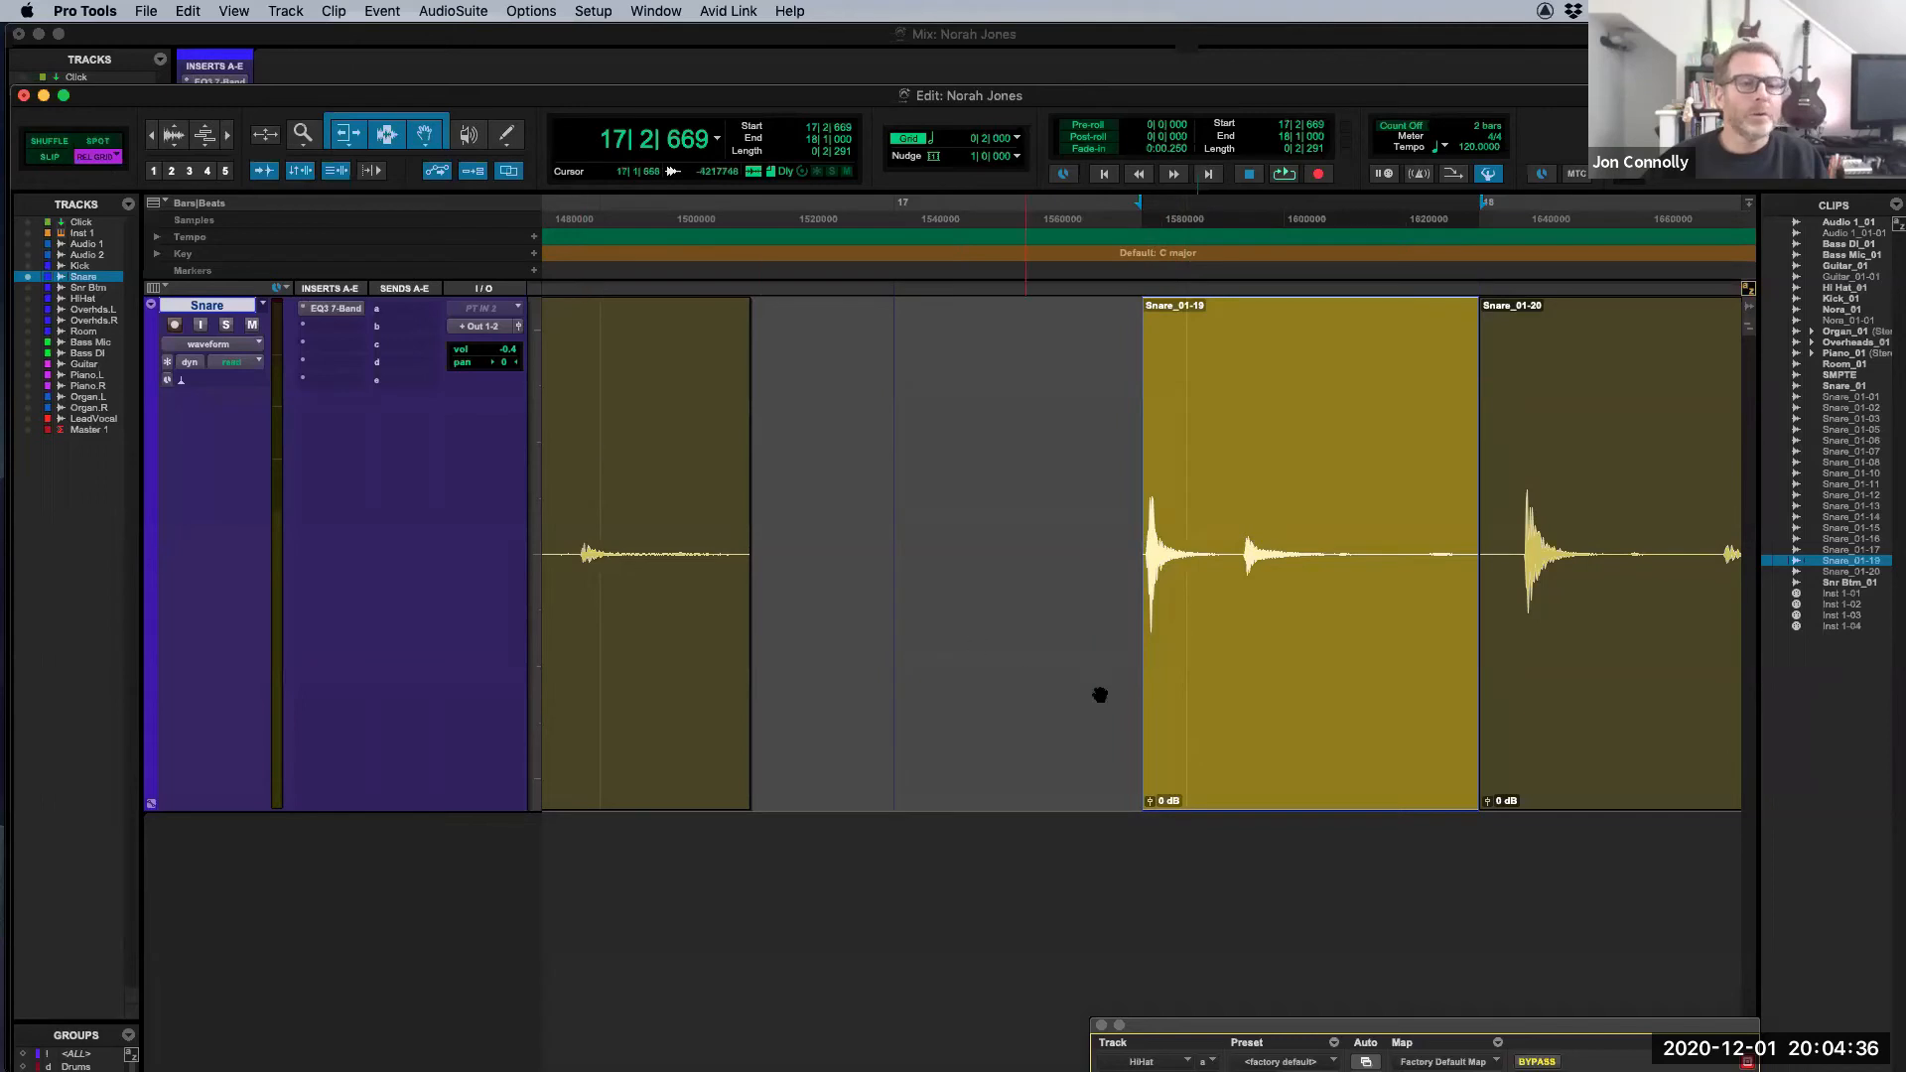
pyautogui.click(1254, 695)
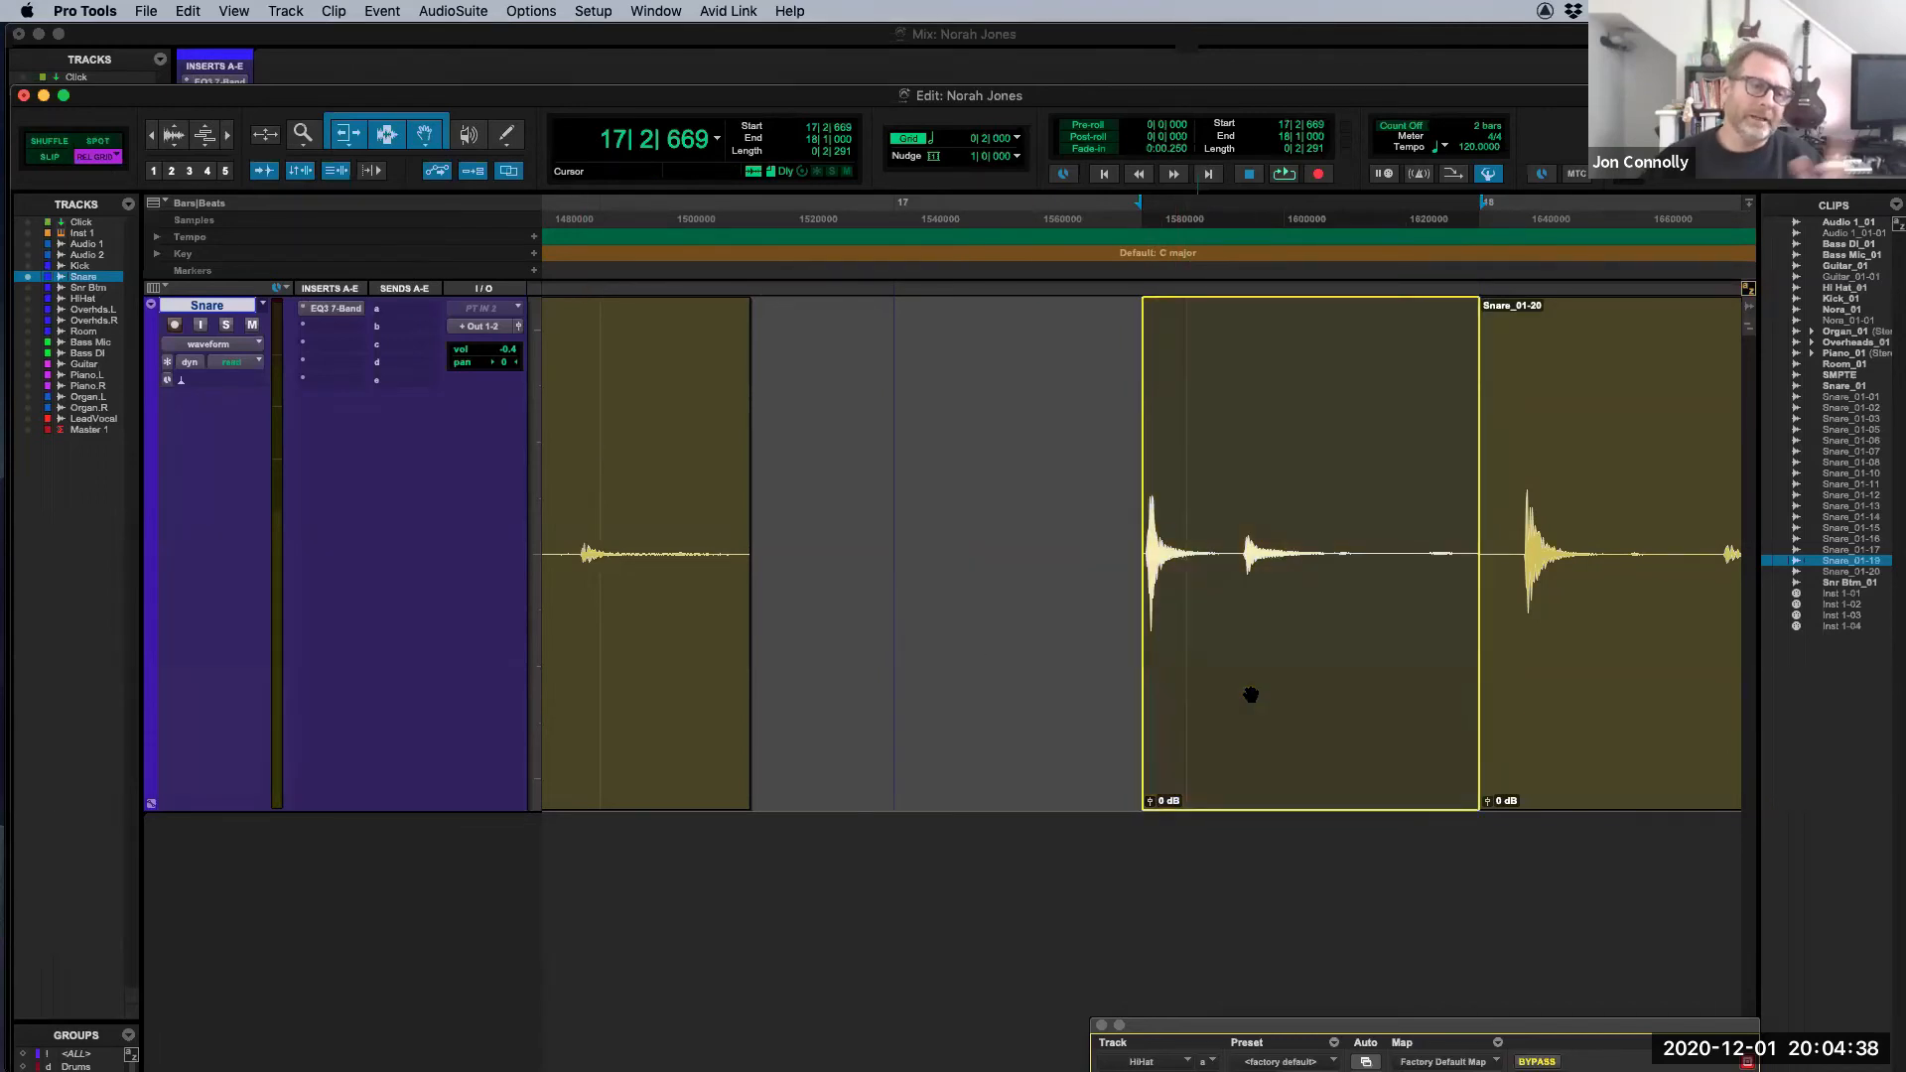
pyautogui.moveTo(1250, 695); pyautogui.dragTo(1128, 691)
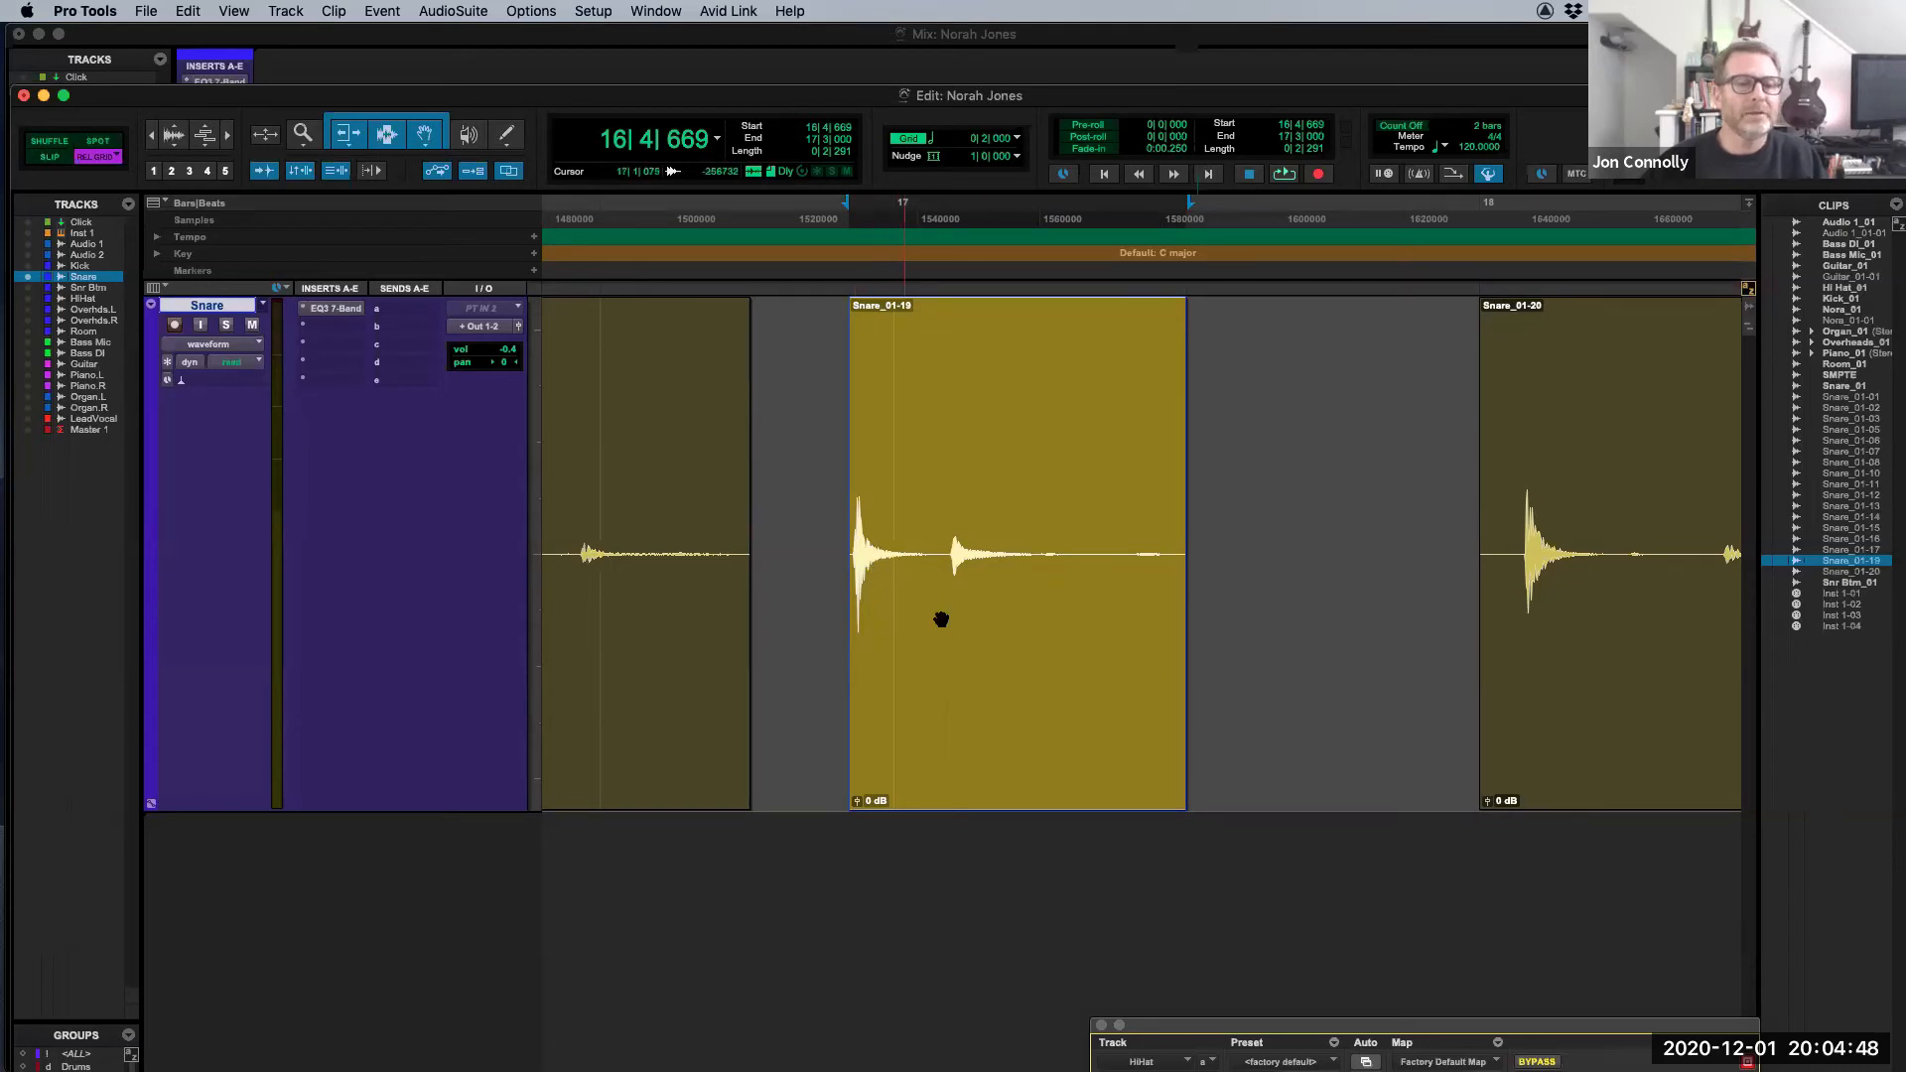
pyautogui.moveTo(957, 669); pyautogui.dragTo(1250, 673)
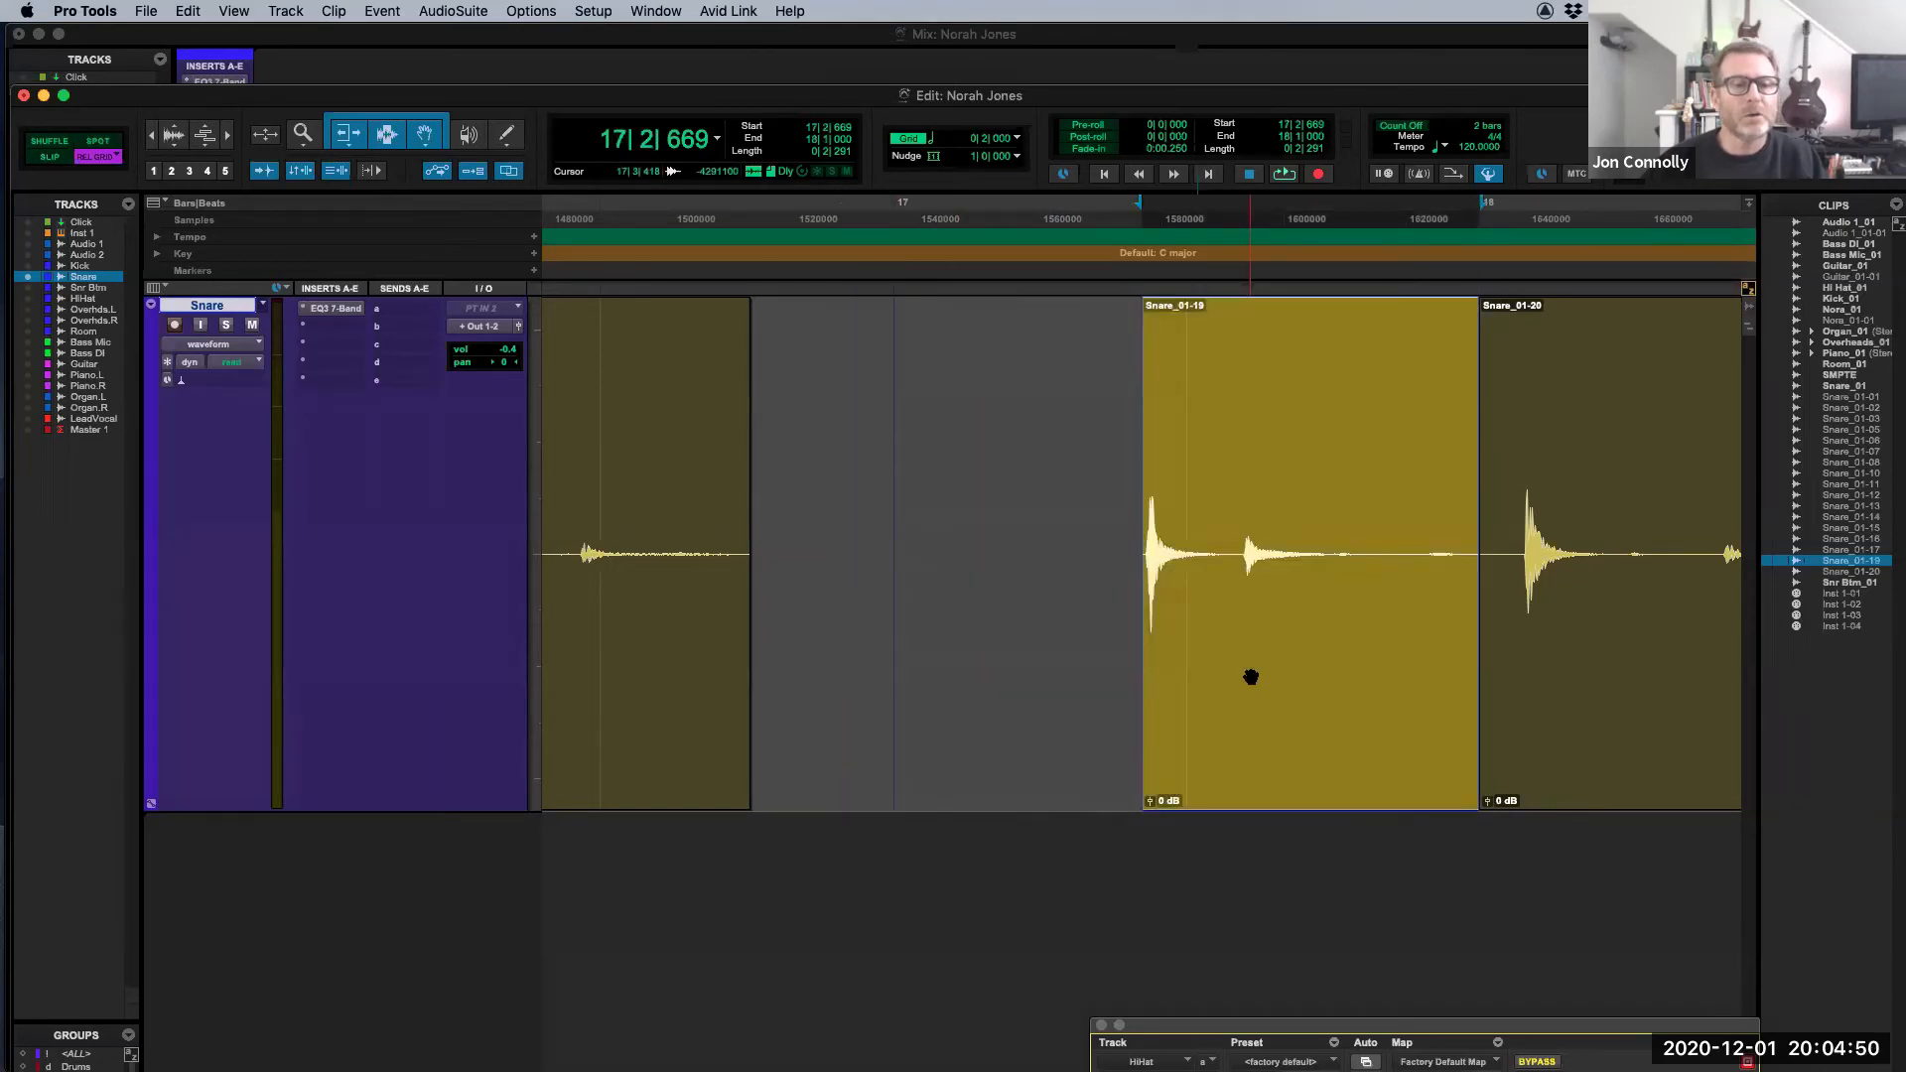
# Step: Switch to Absolute Grid mode, try moving clip Snare_01-19 to start at 17|1|000, and undo the move
pyautogui.click(109, 161)
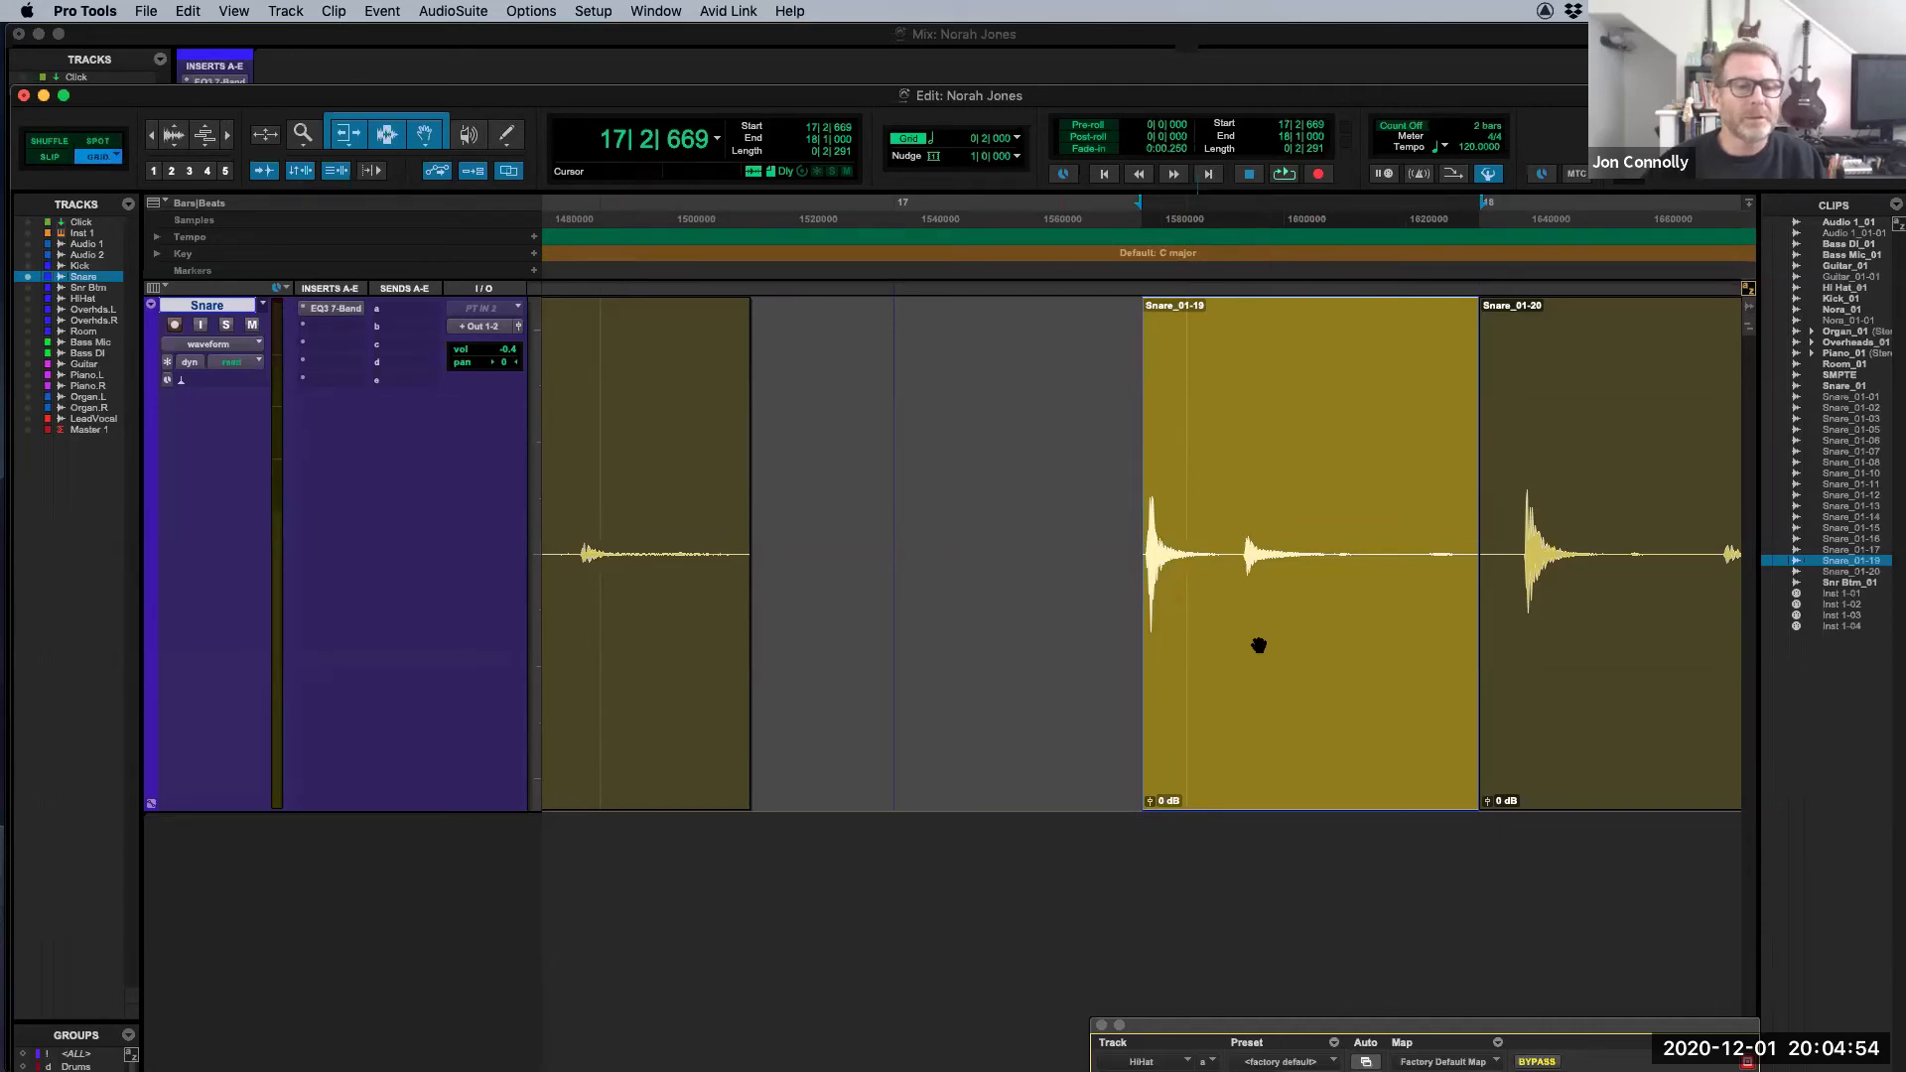
pyautogui.moveTo(1260, 644); pyautogui.dragTo(1102, 627)
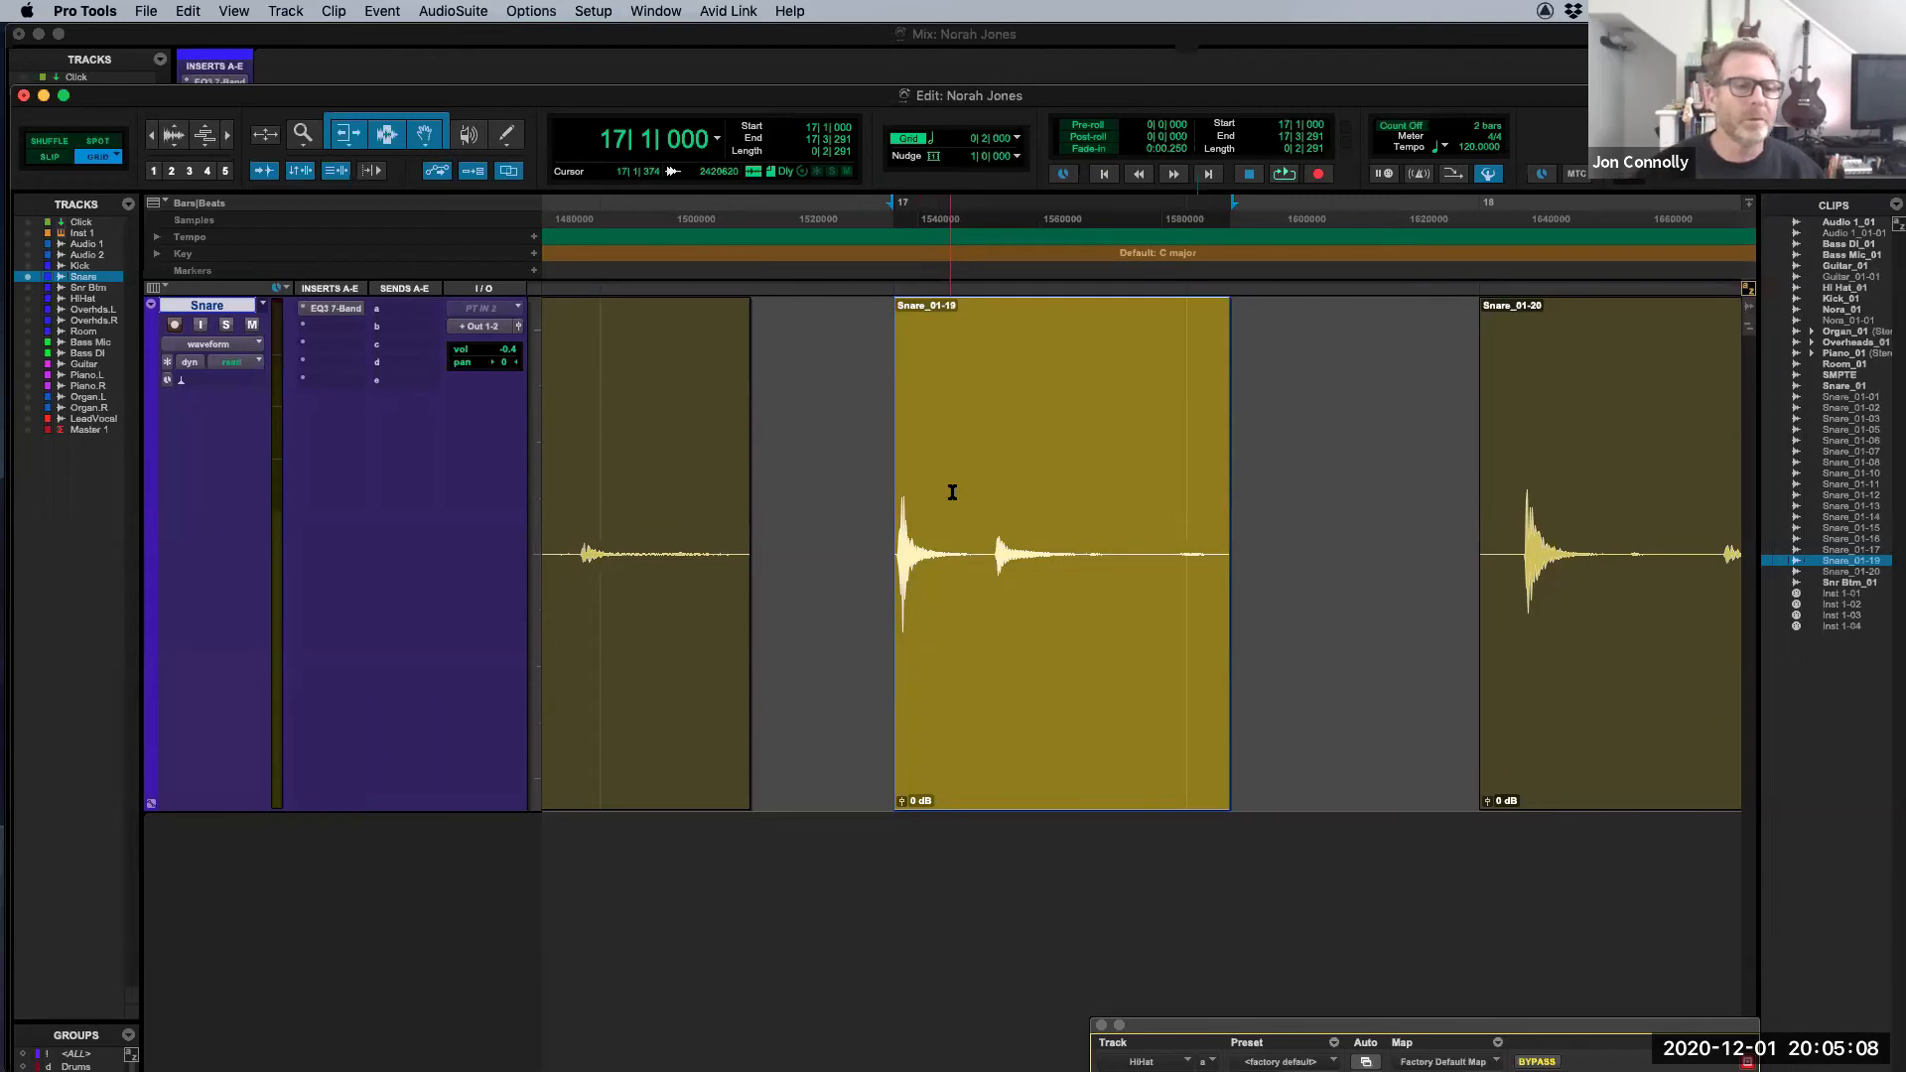
pyautogui.press('super+z')
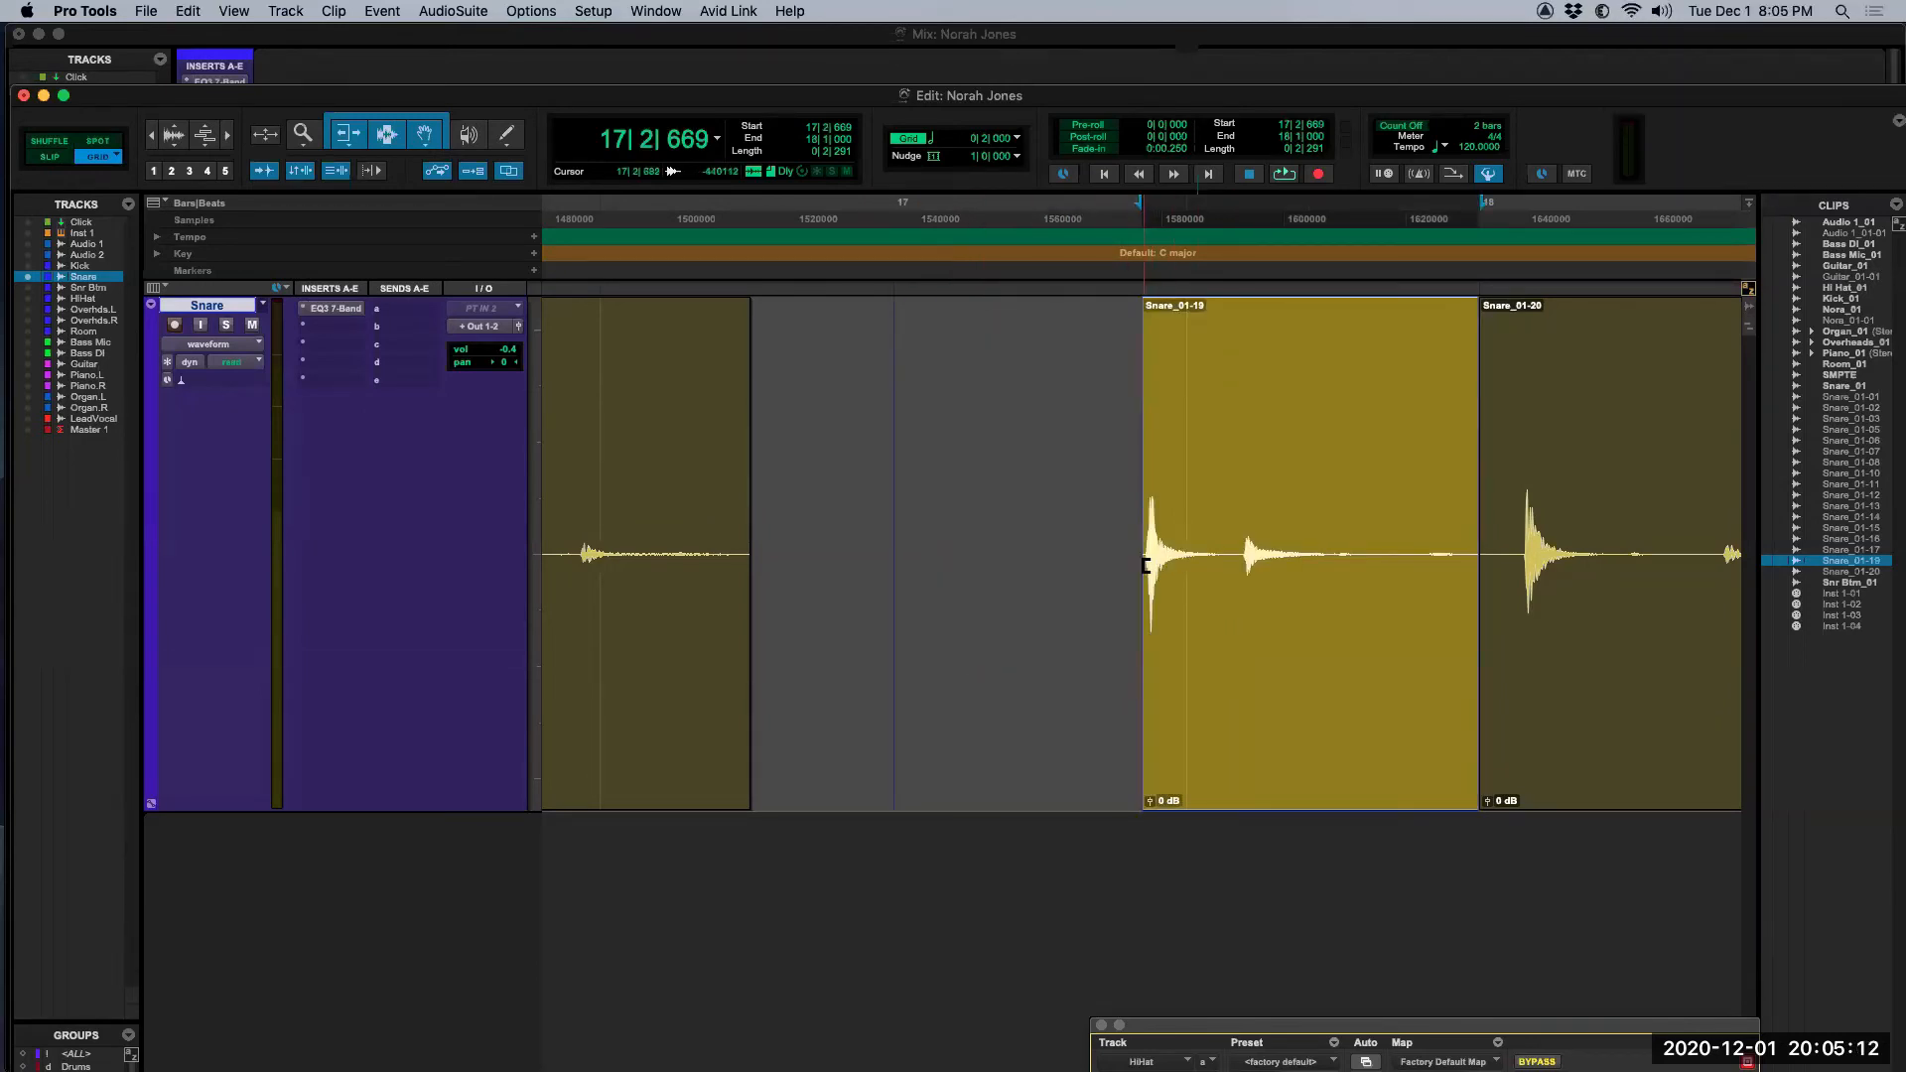
# Step: Trim the start of clip Snare_01-19 to 17|3|000 in Absolute Grid mode and undo the trim
pyautogui.moveTo(1145, 565); pyautogui.dragTo(1146, 577)
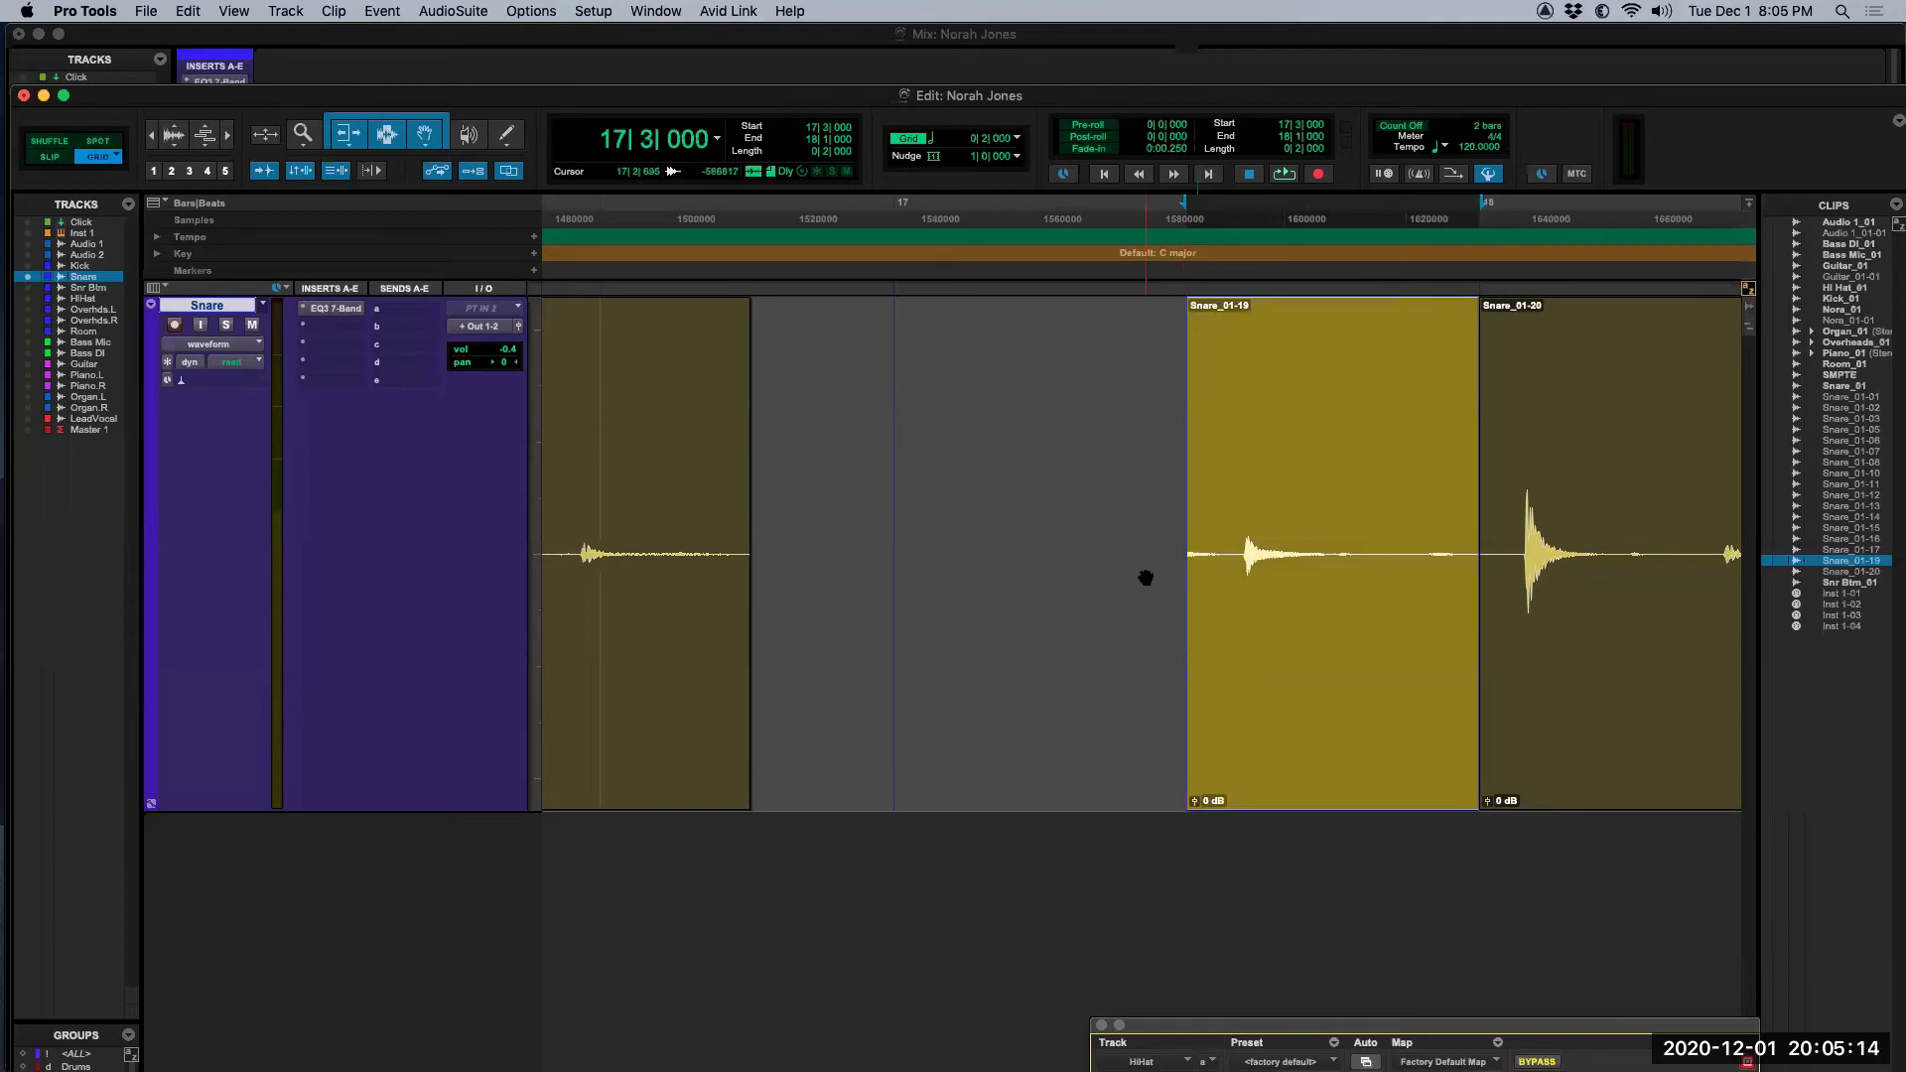
pyautogui.press('super+z')
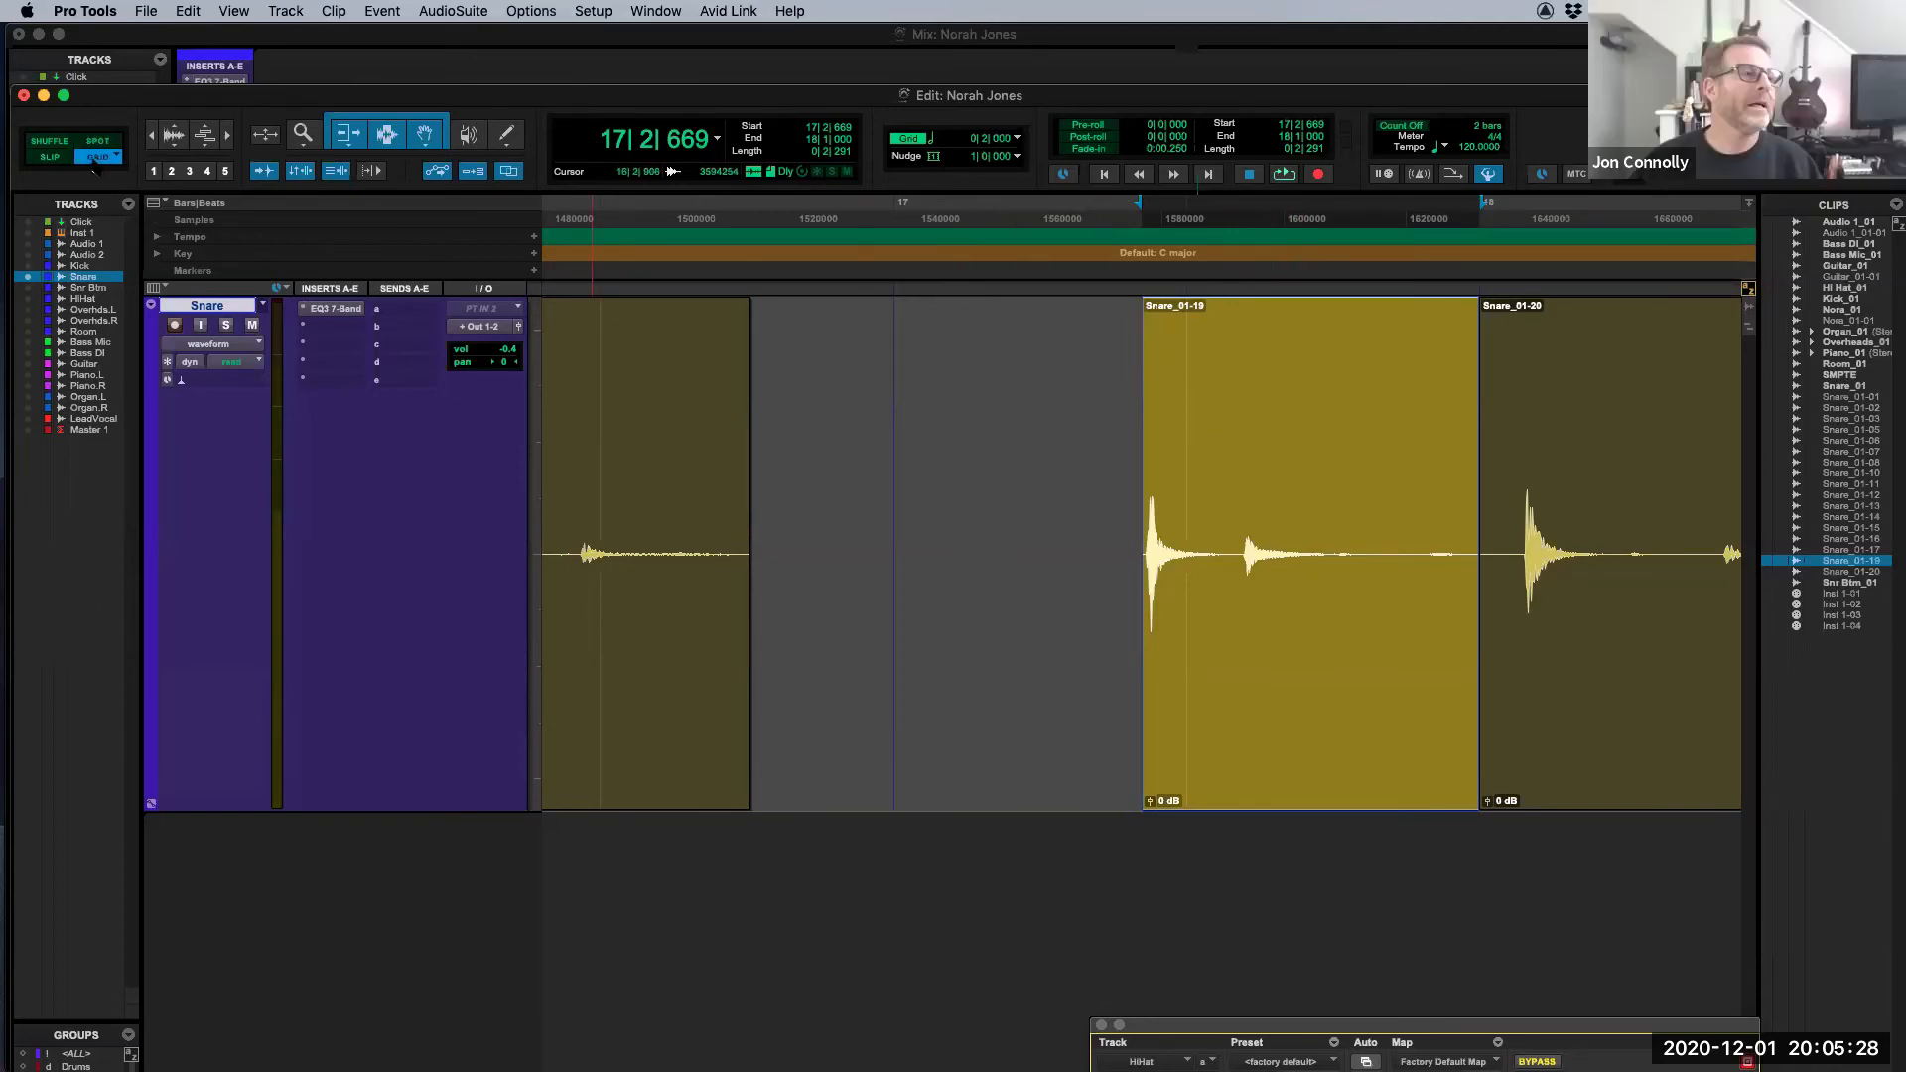
# Step: Switch the edit mode to Relative Grid and return it to Absolute Grid
pyautogui.click(96, 157)
pyautogui.click(84, 179)
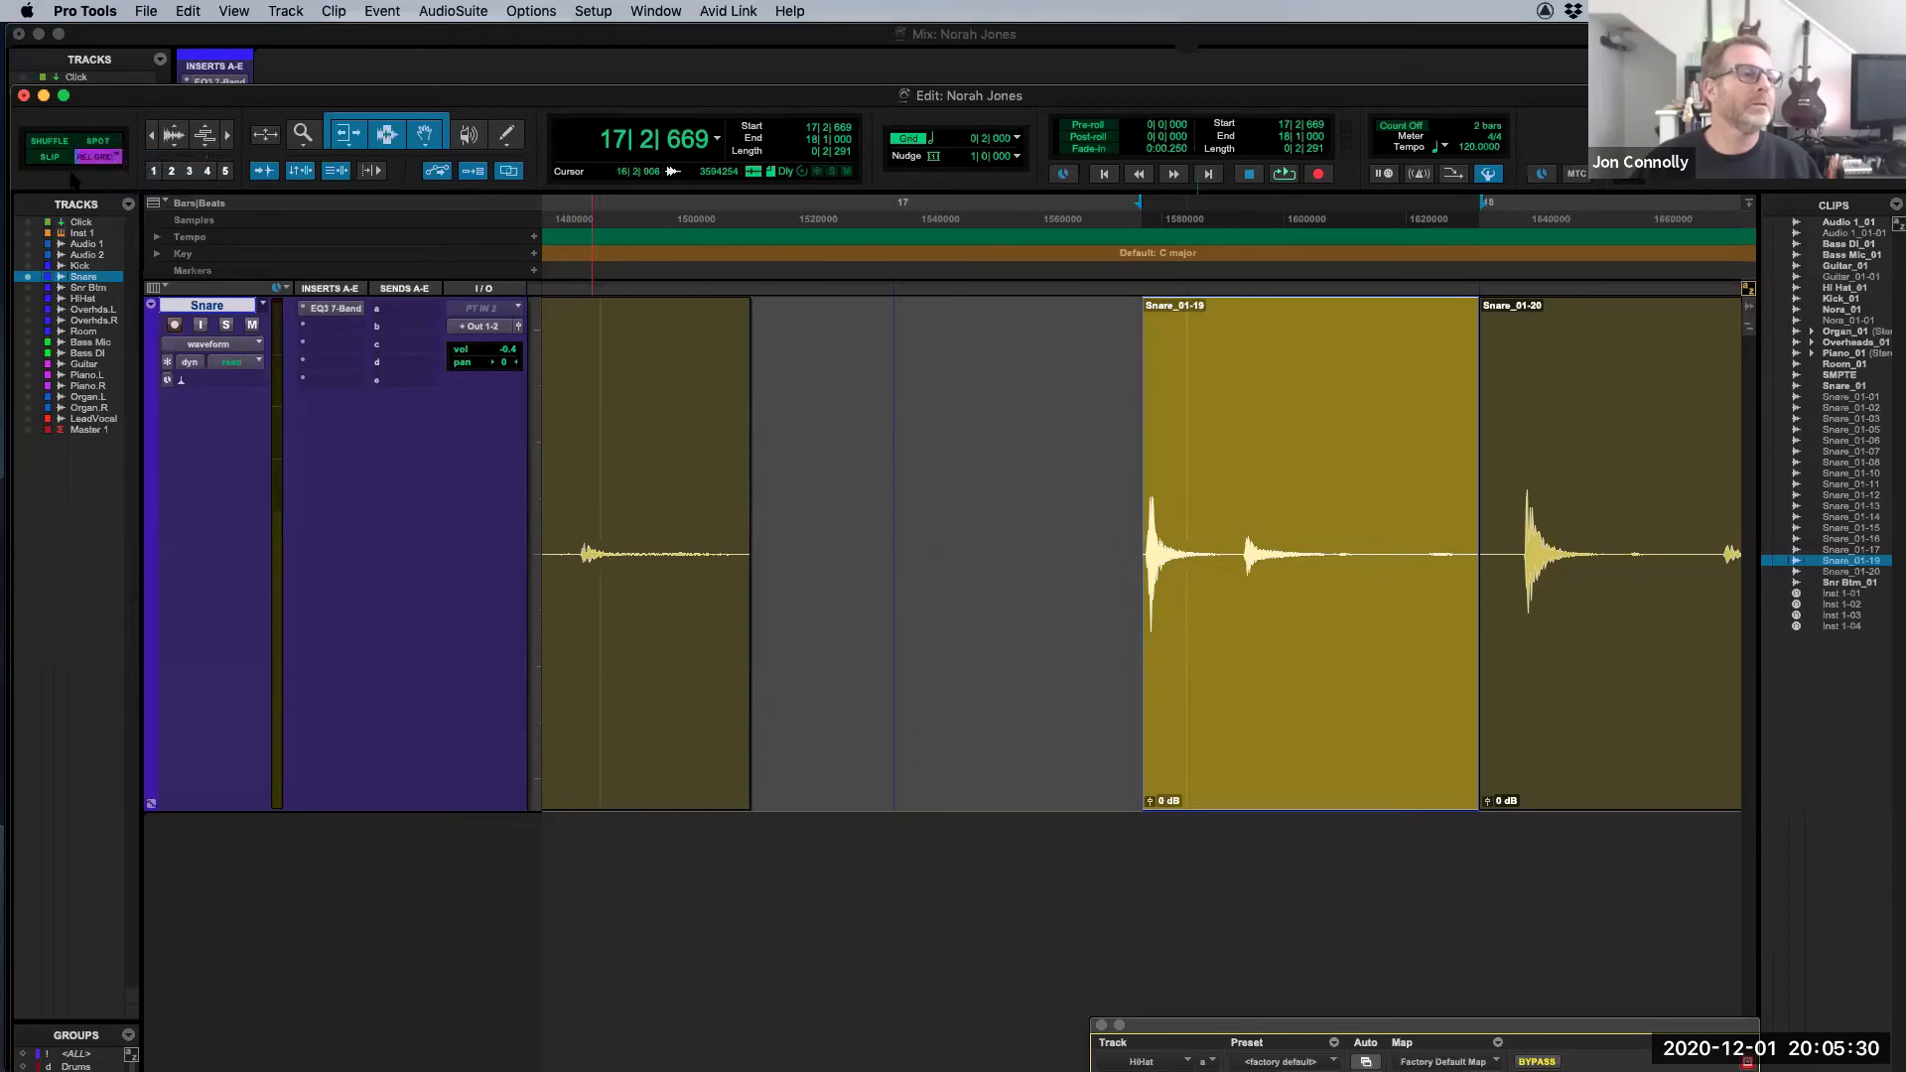
pyautogui.click(86, 160)
pyautogui.click(115, 158)
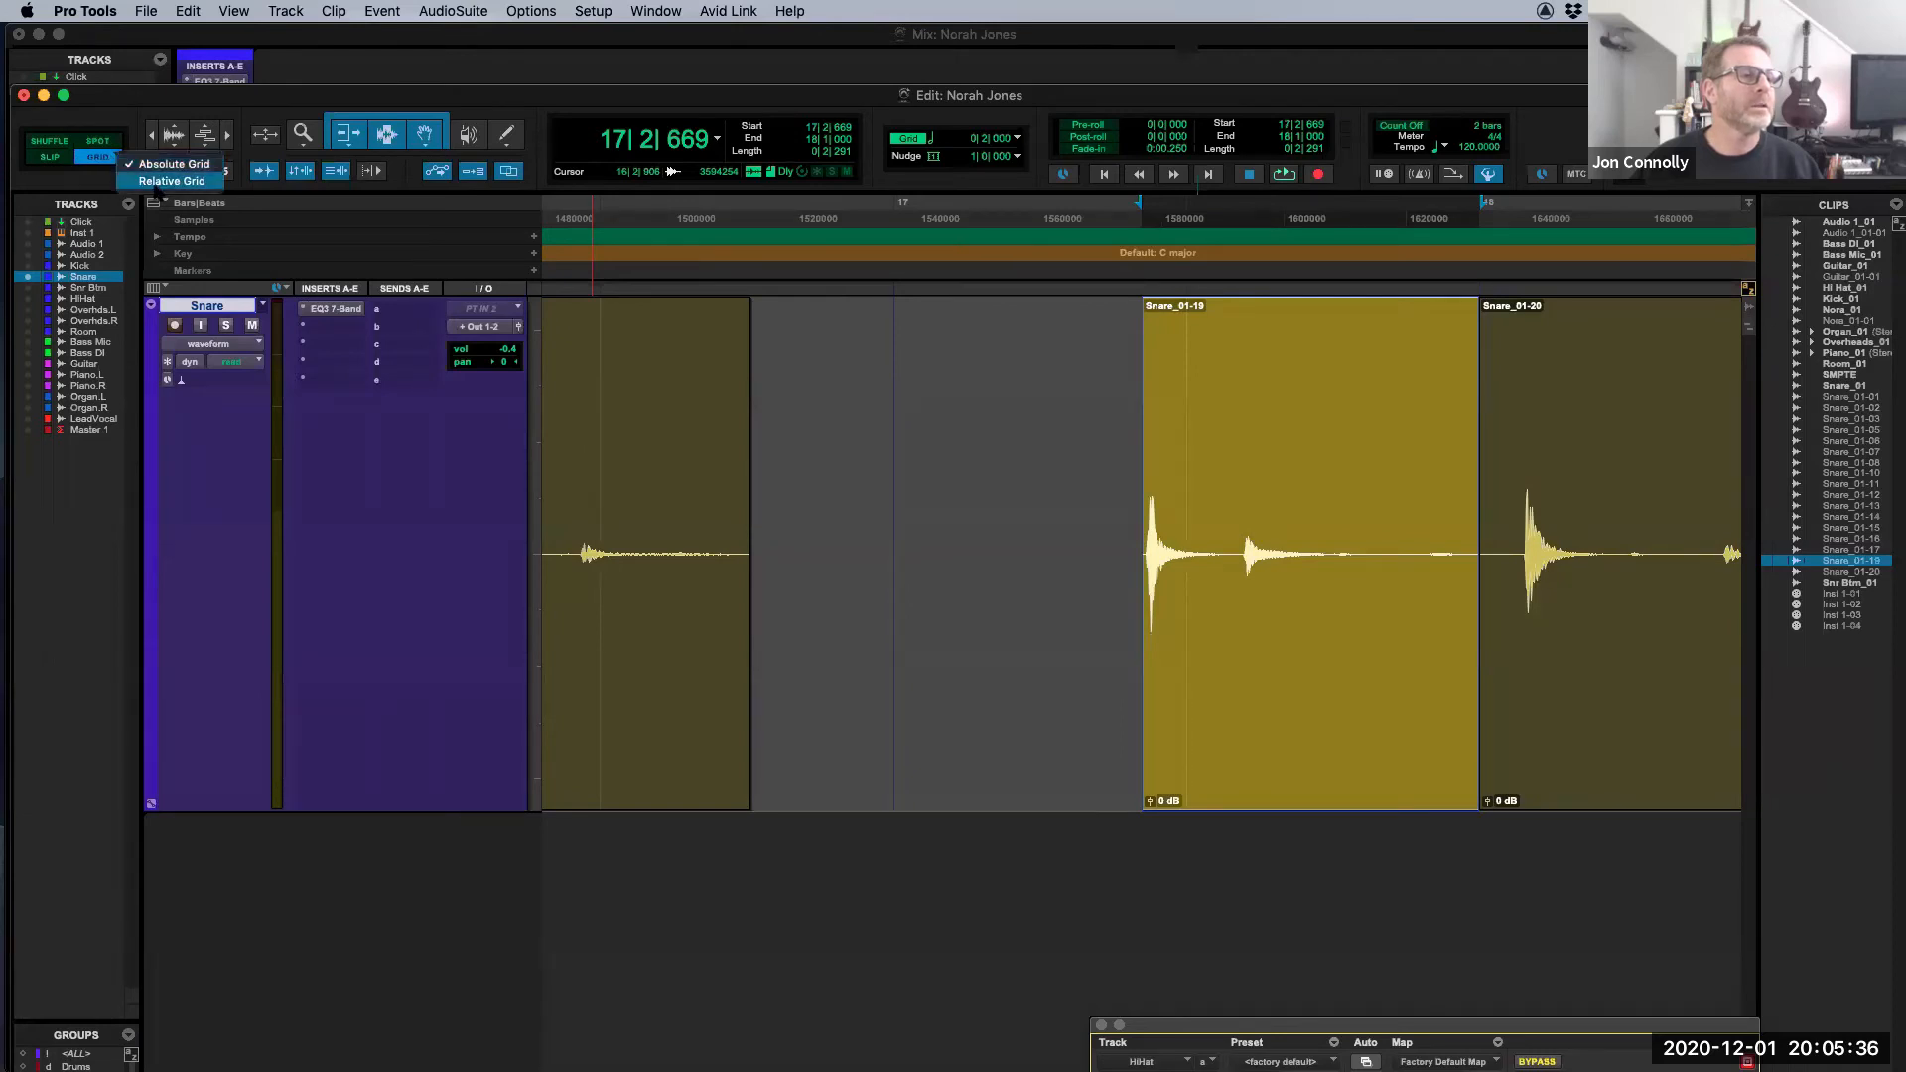
pyautogui.click(124, 180)
pyautogui.click(99, 160)
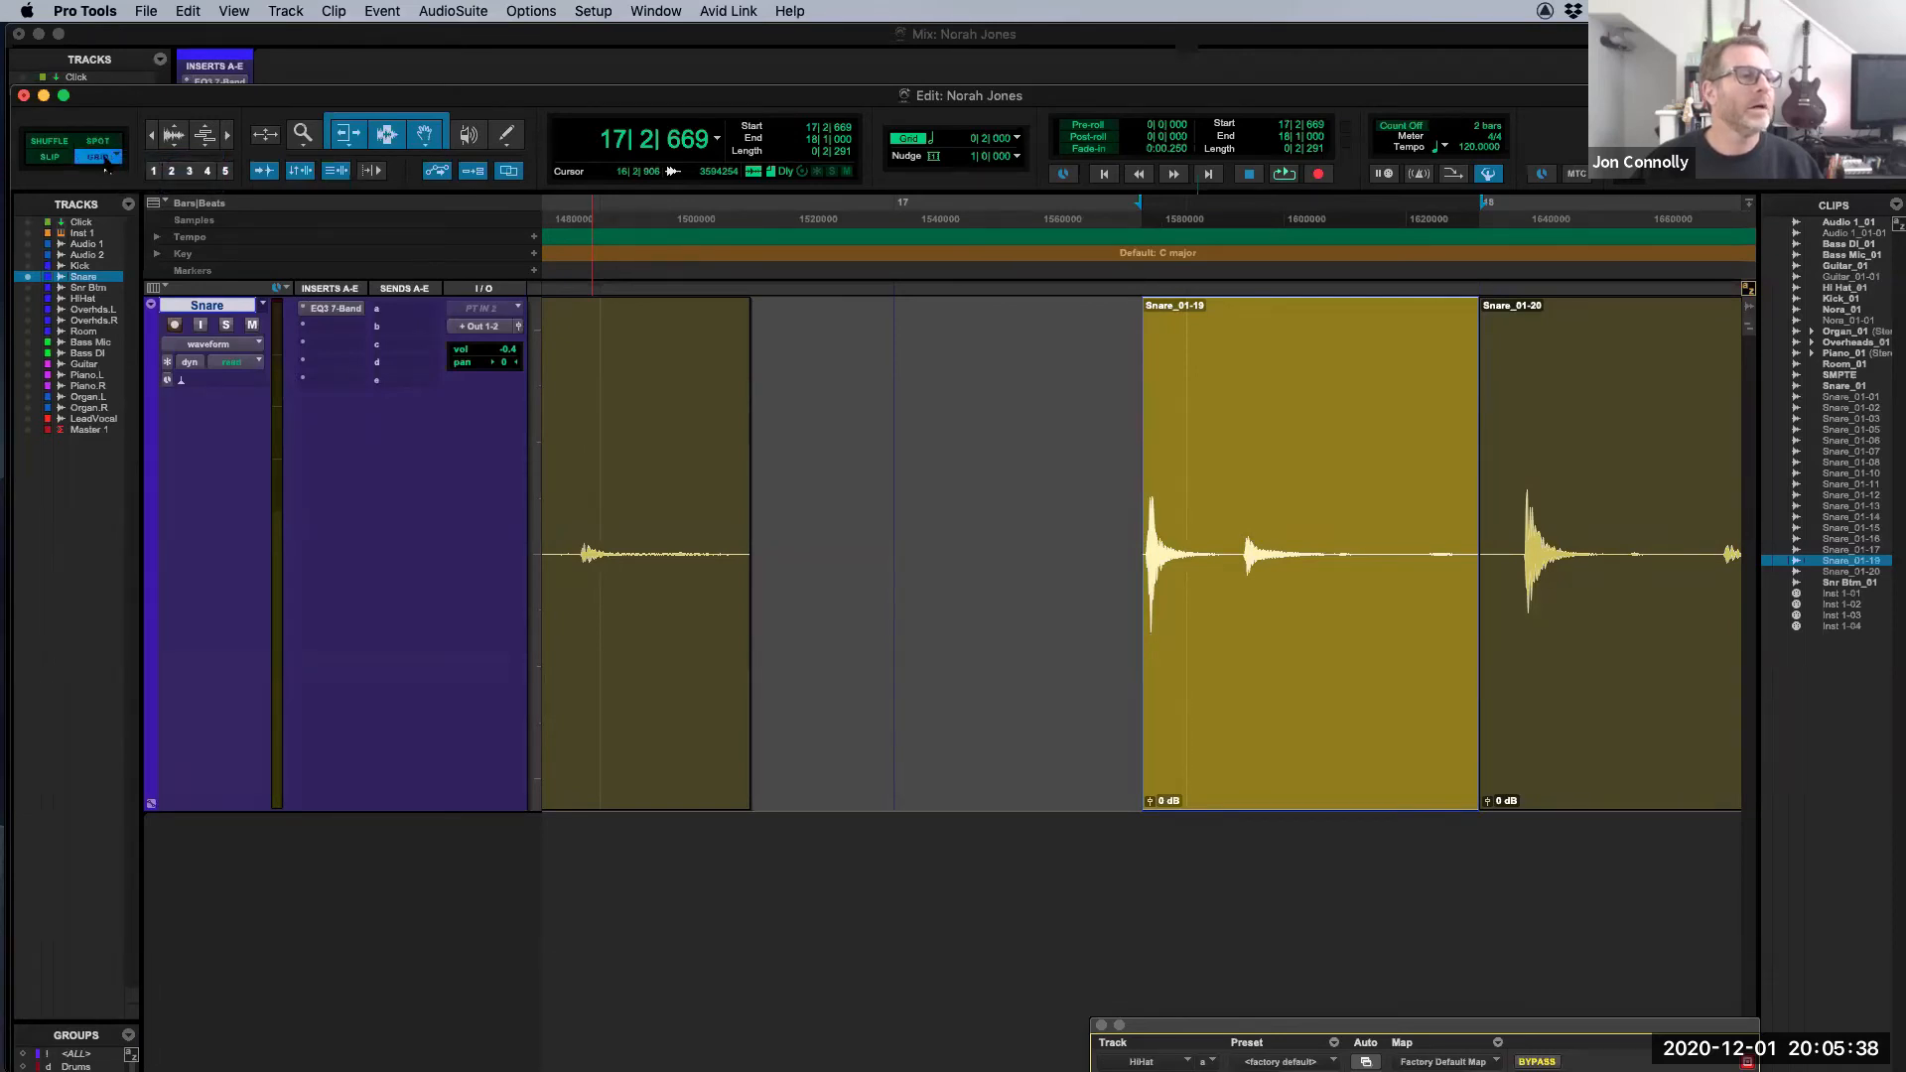
# Step: Select the Snare range from 16|3|000 to 18|3|000 in Absolute Grid mode, and delete clip Snare_01-19
pyautogui.click(592, 353)
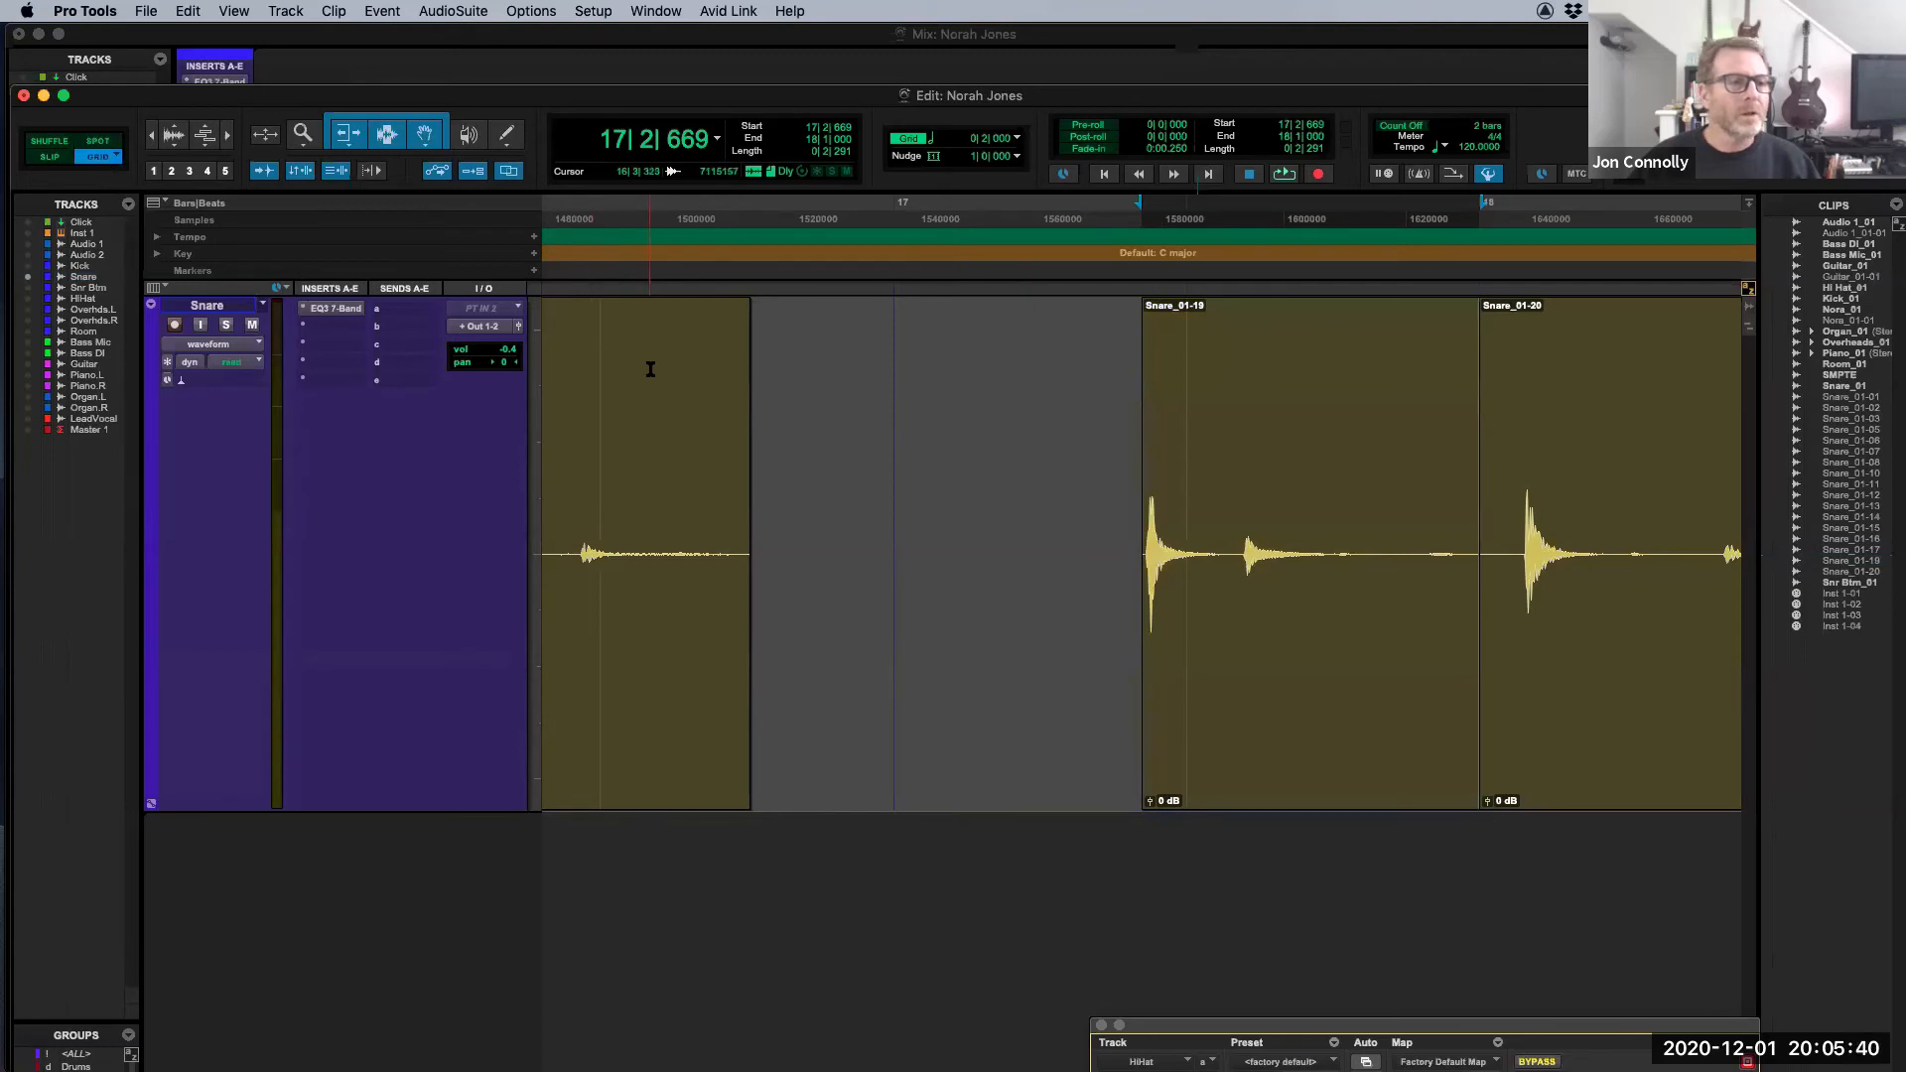
pyautogui.moveTo(651, 367); pyautogui.dragTo(1645, 463)
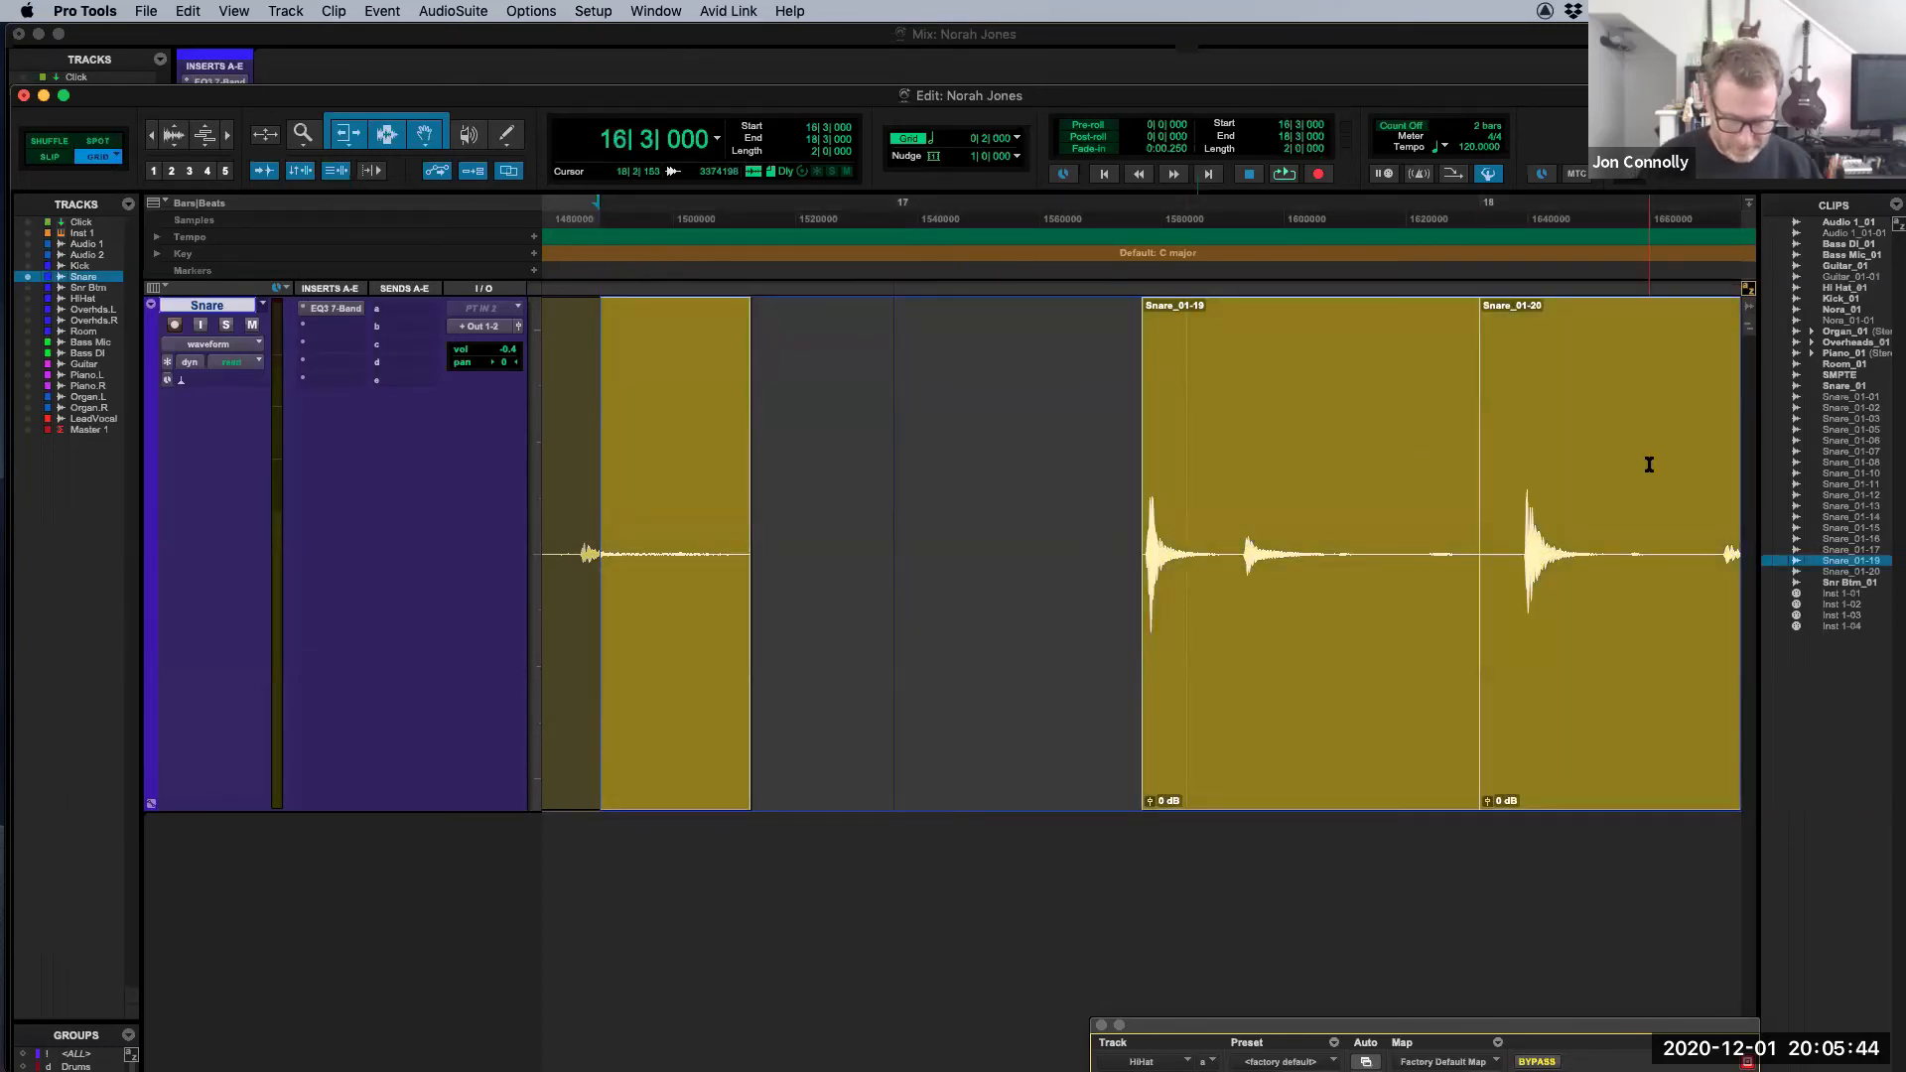
pyautogui.click(983, 430)
pyautogui.click(1250, 402)
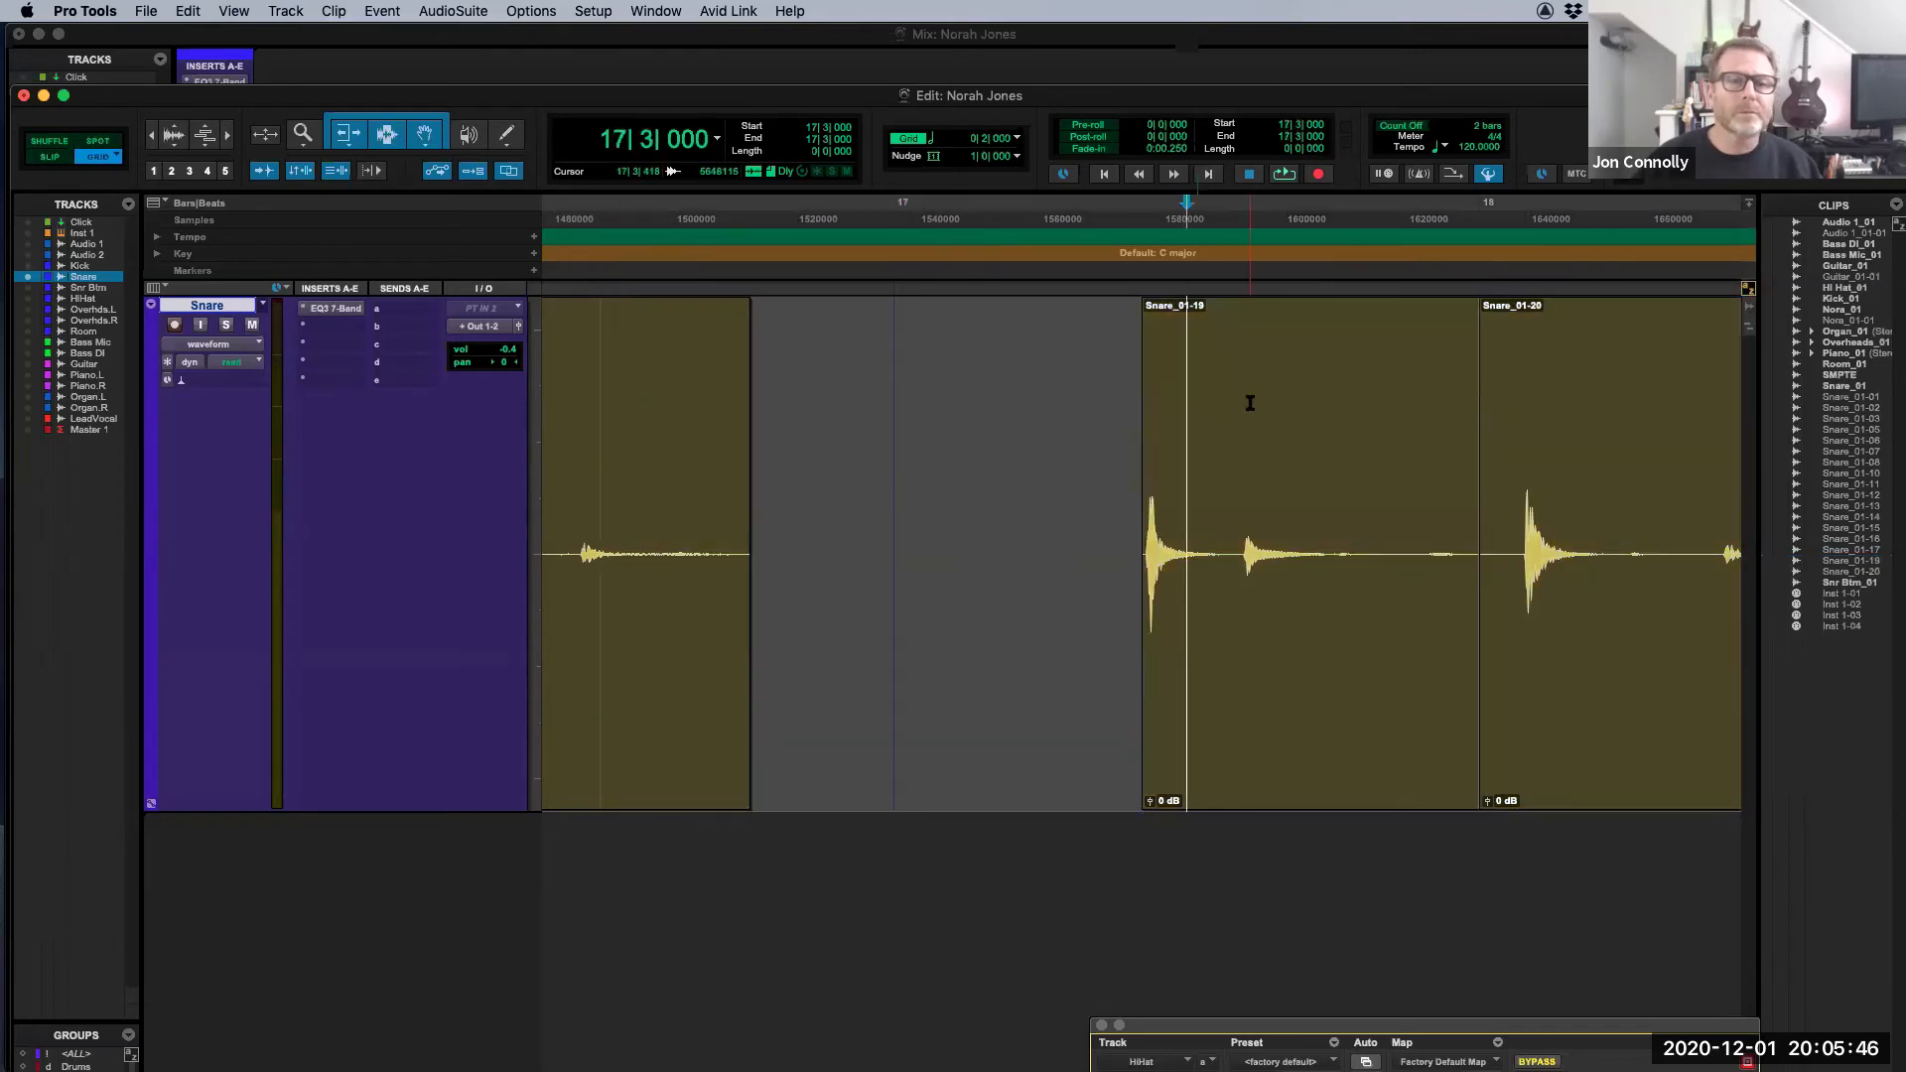
pyautogui.doubleClick(1250, 402)
pyautogui.press('BackSpace')
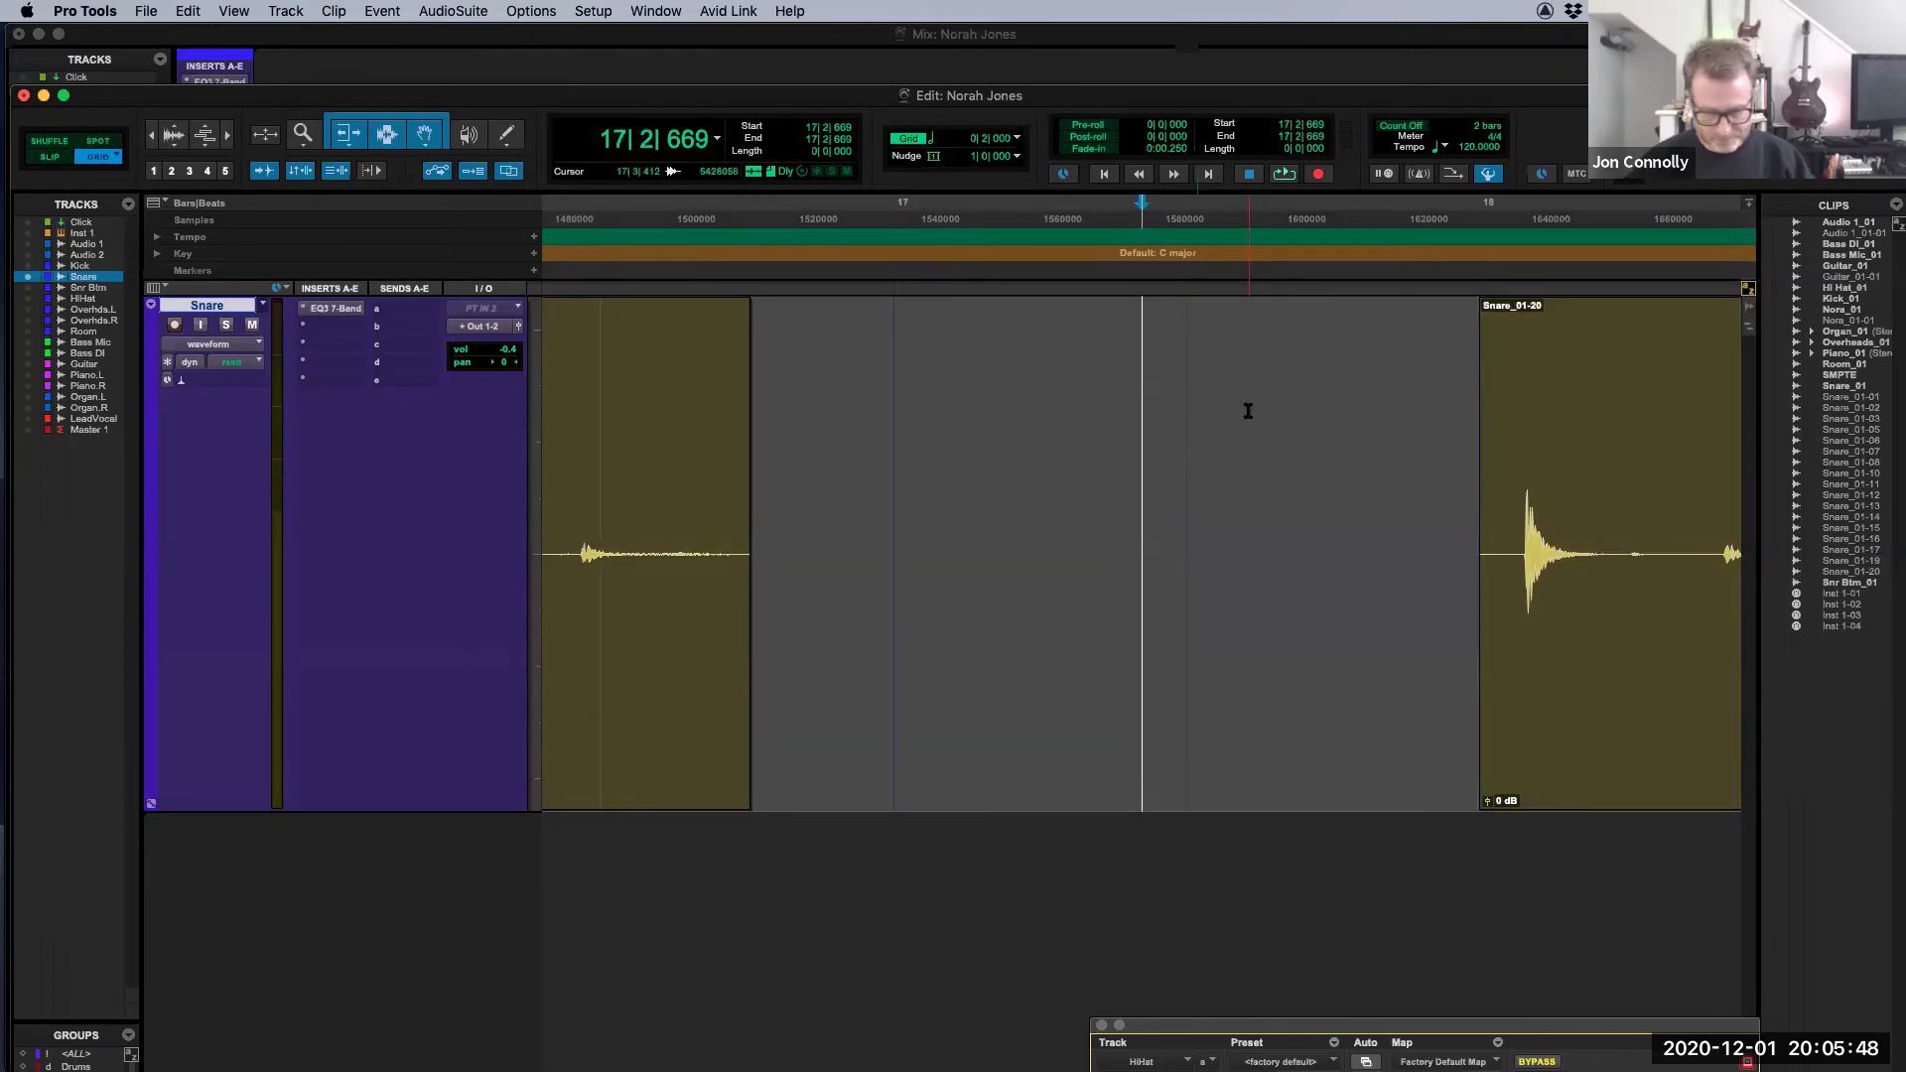
# Step: Undo the Snare edits back to one continuous clip, with 16|1|000 to 18|3|000 selected
pyautogui.press('r')
pyautogui.moveTo(770, 374); pyautogui.dragTo(1456, 385)
pyautogui.press('super+z')
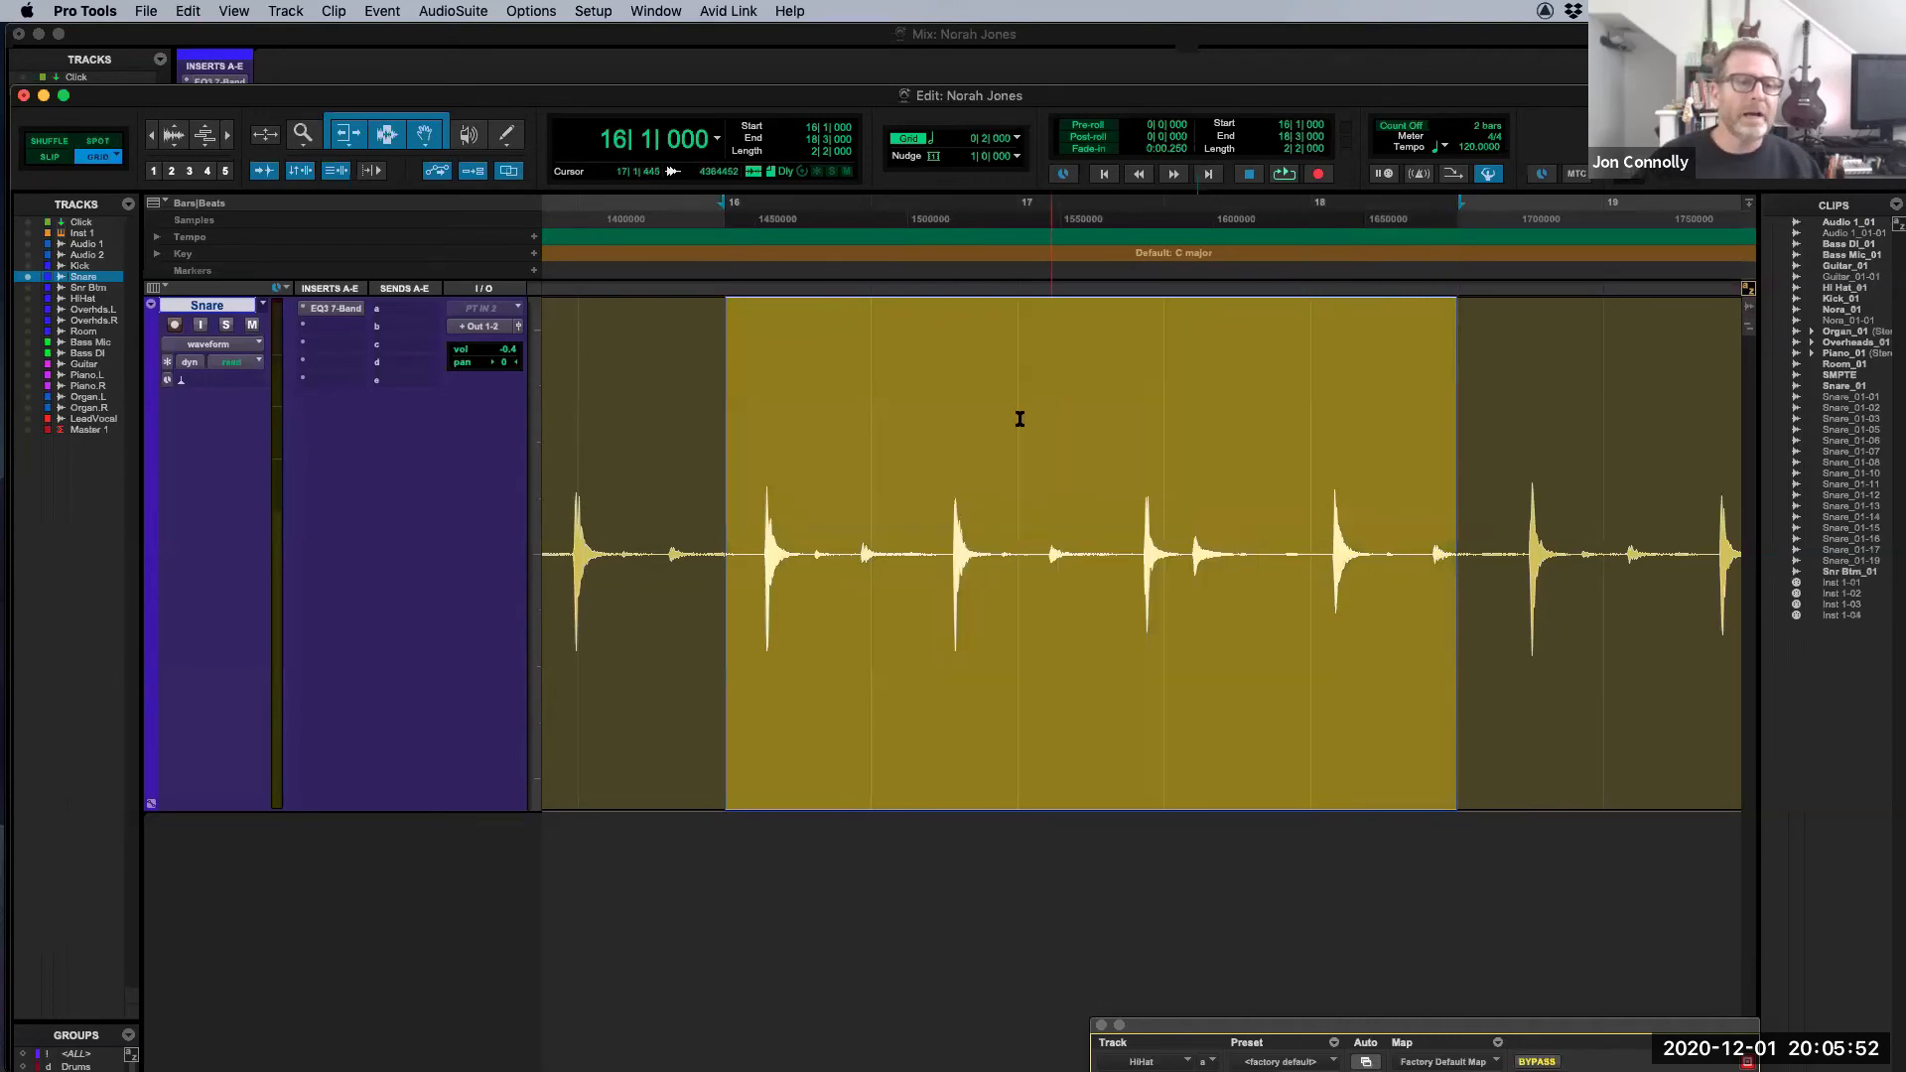
# Step: Delete the Snare audio from 17|1|000 to 18|1|000 in Grid mode and again in Shuffle mode, undoing each deletion
pyautogui.moveTo(1017, 413); pyautogui.dragTo(1306, 452)
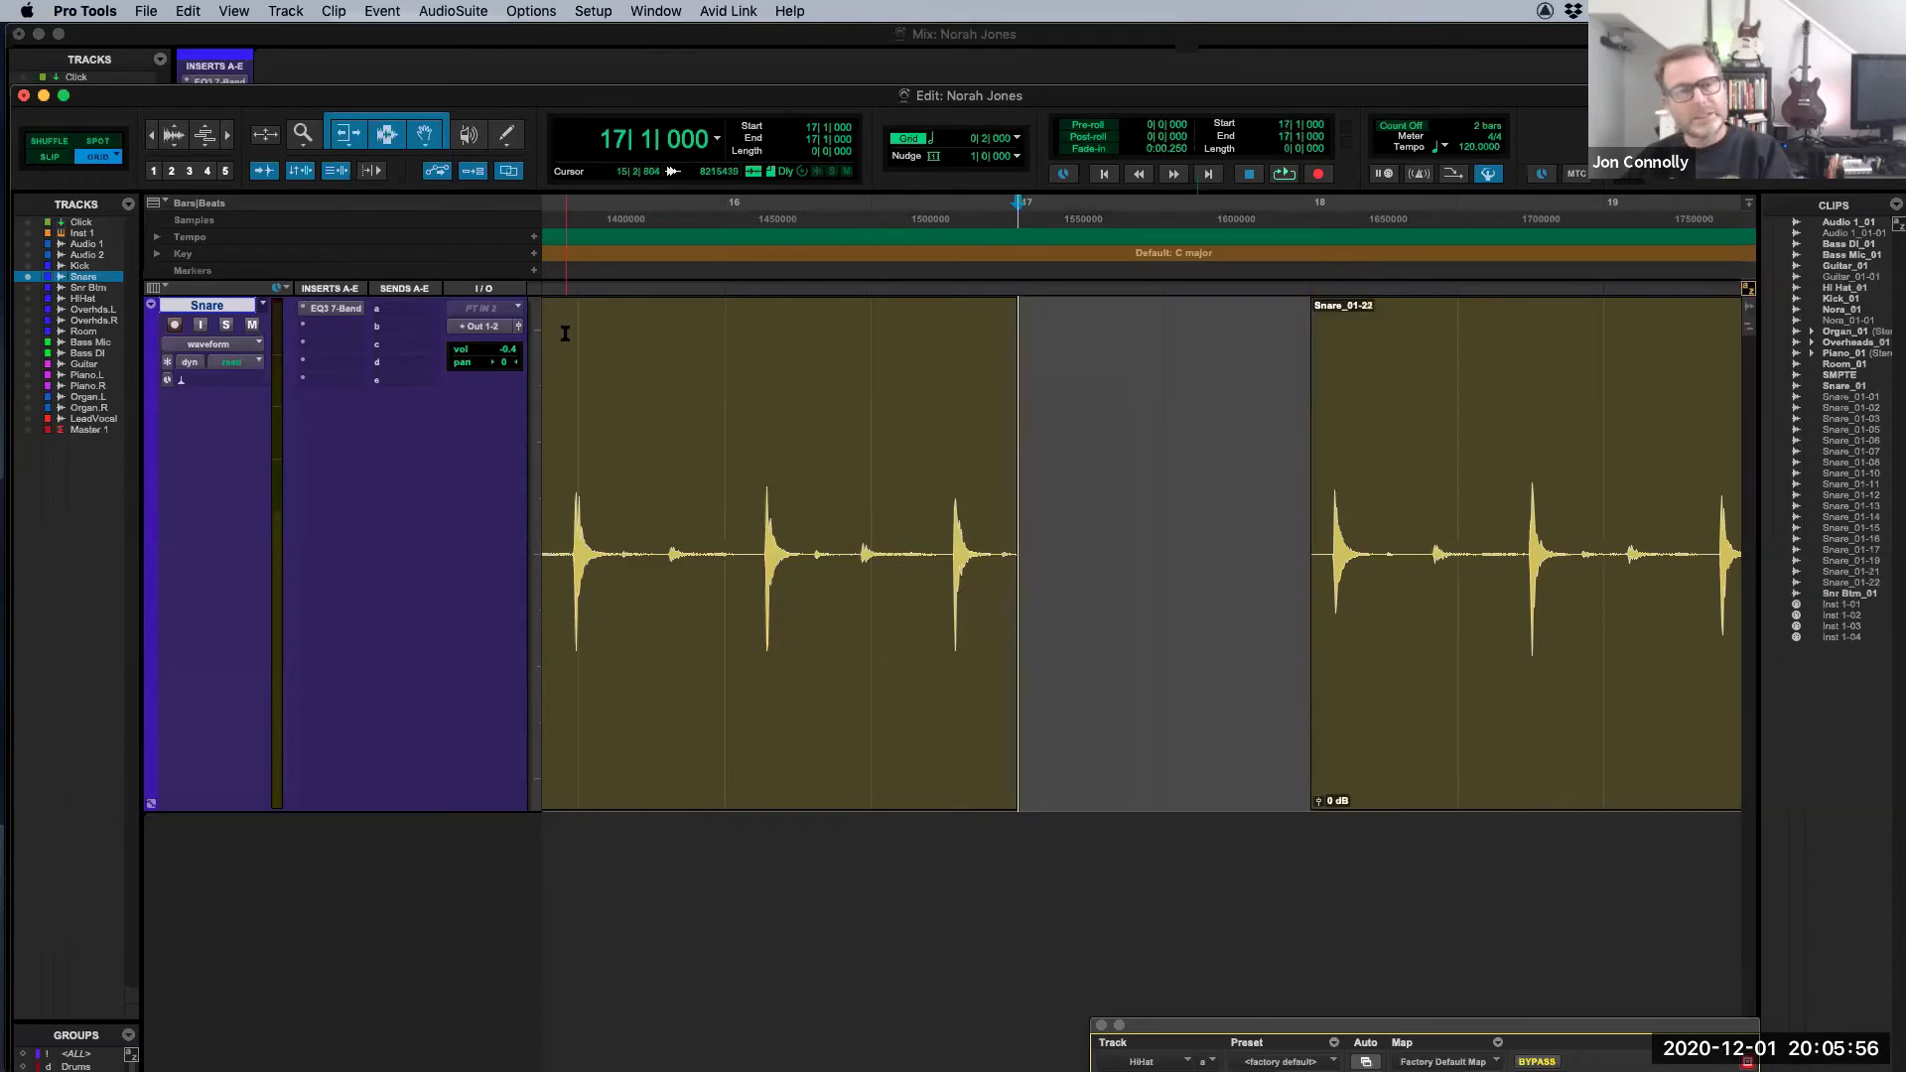
pyautogui.press('Delete')
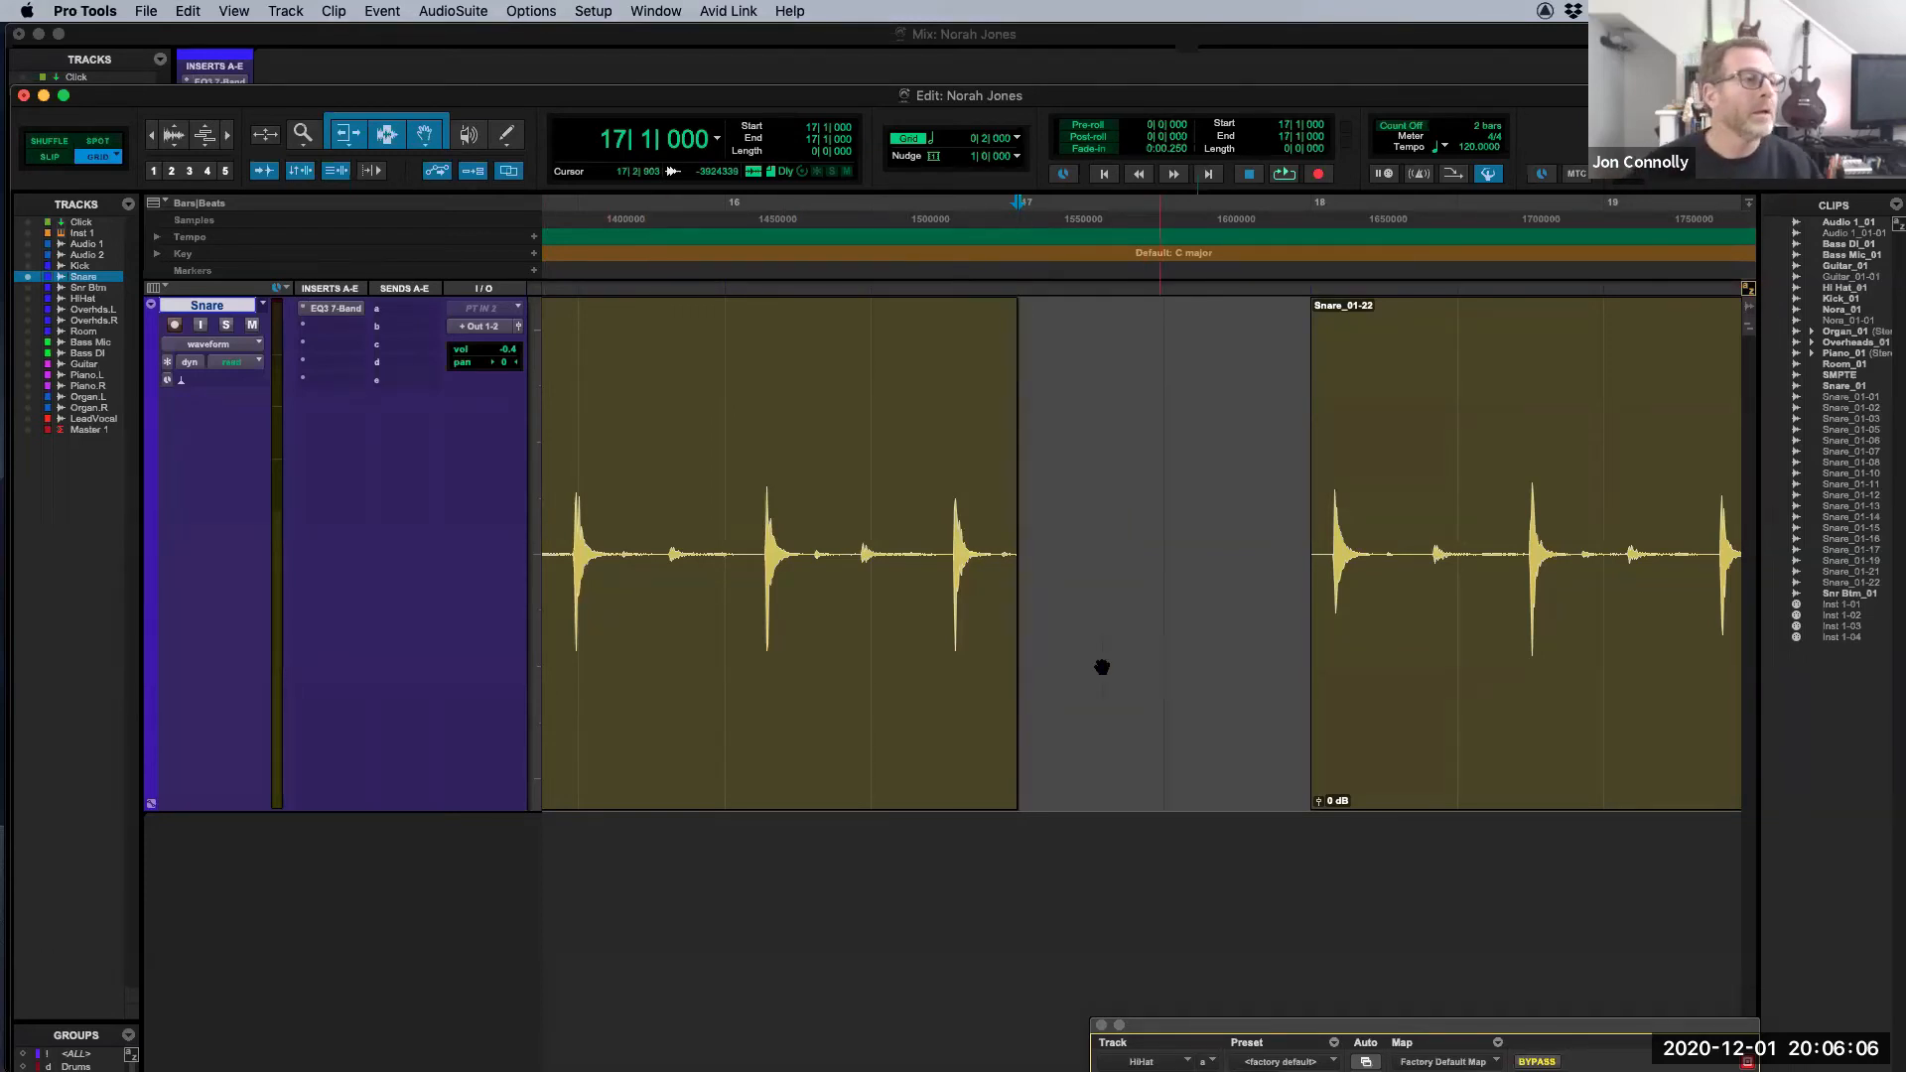
pyautogui.click(52, 143)
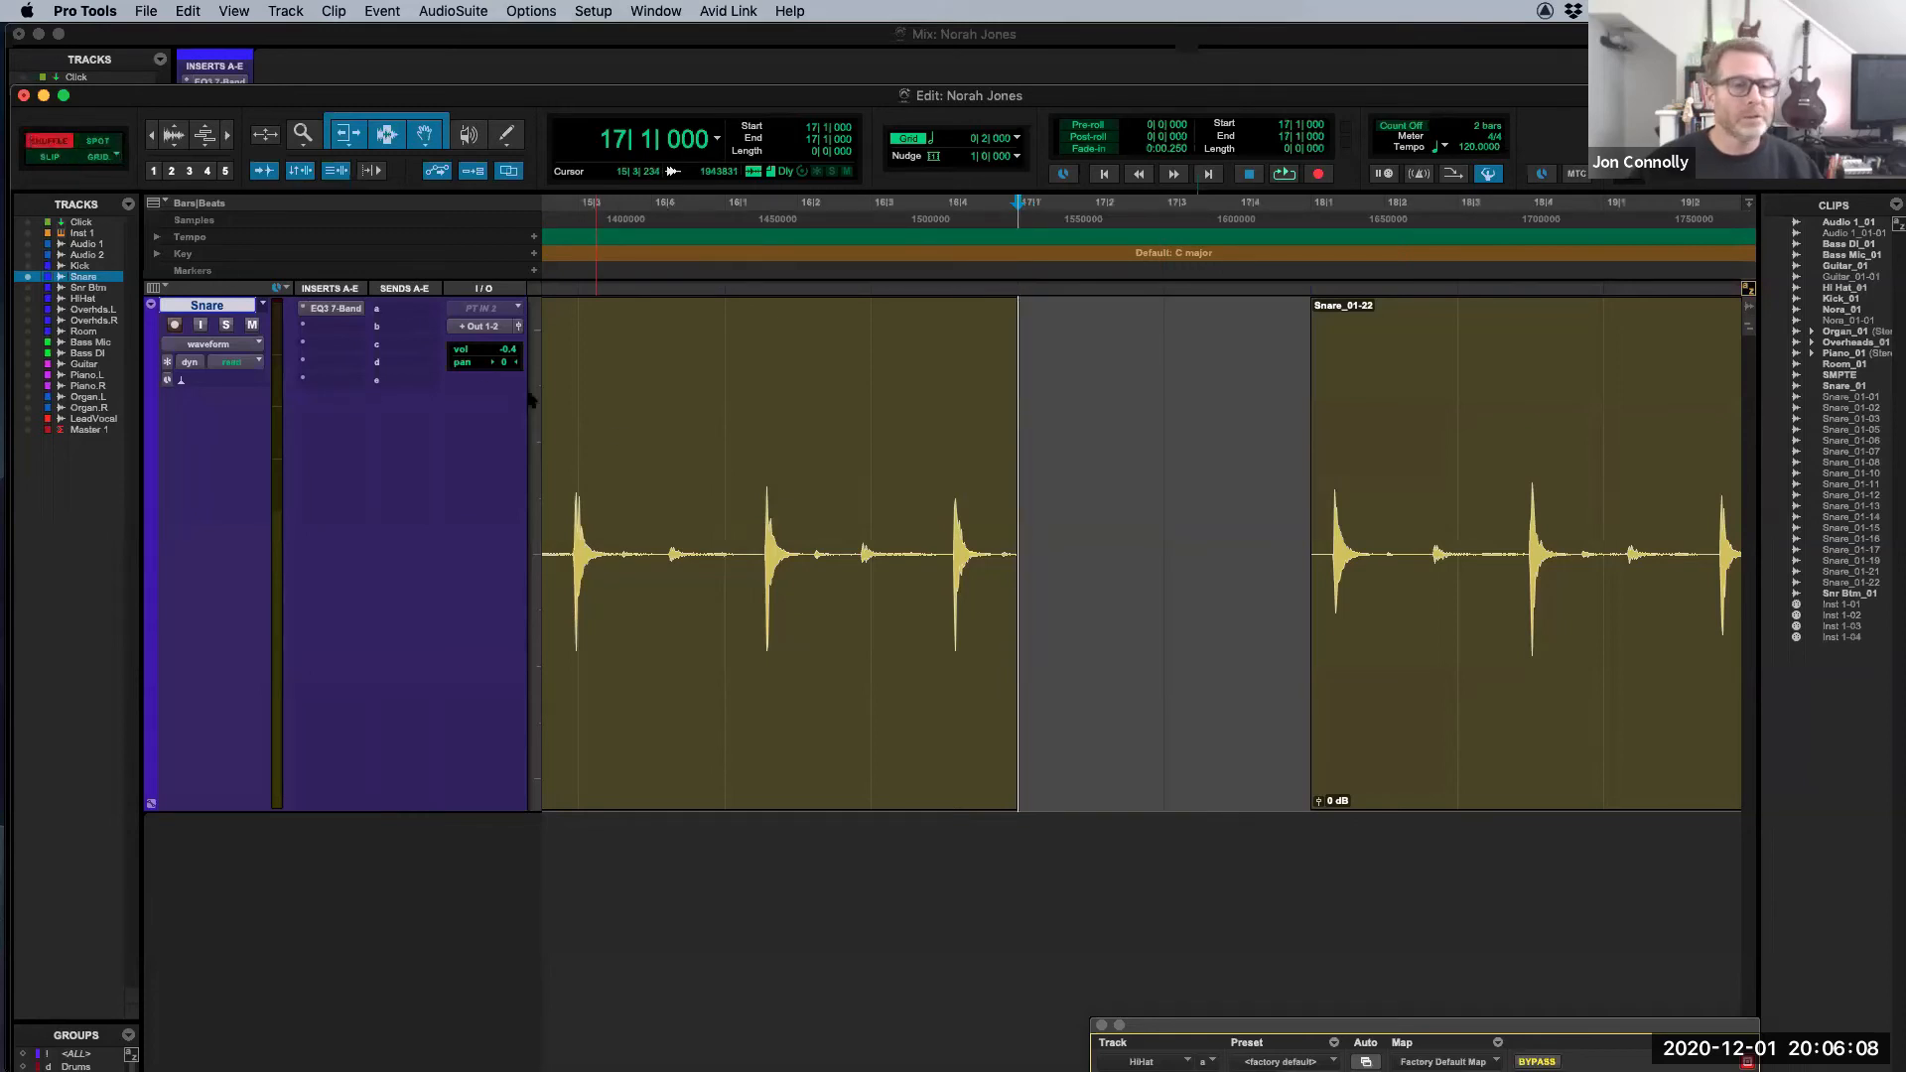
pyautogui.press('super+z')
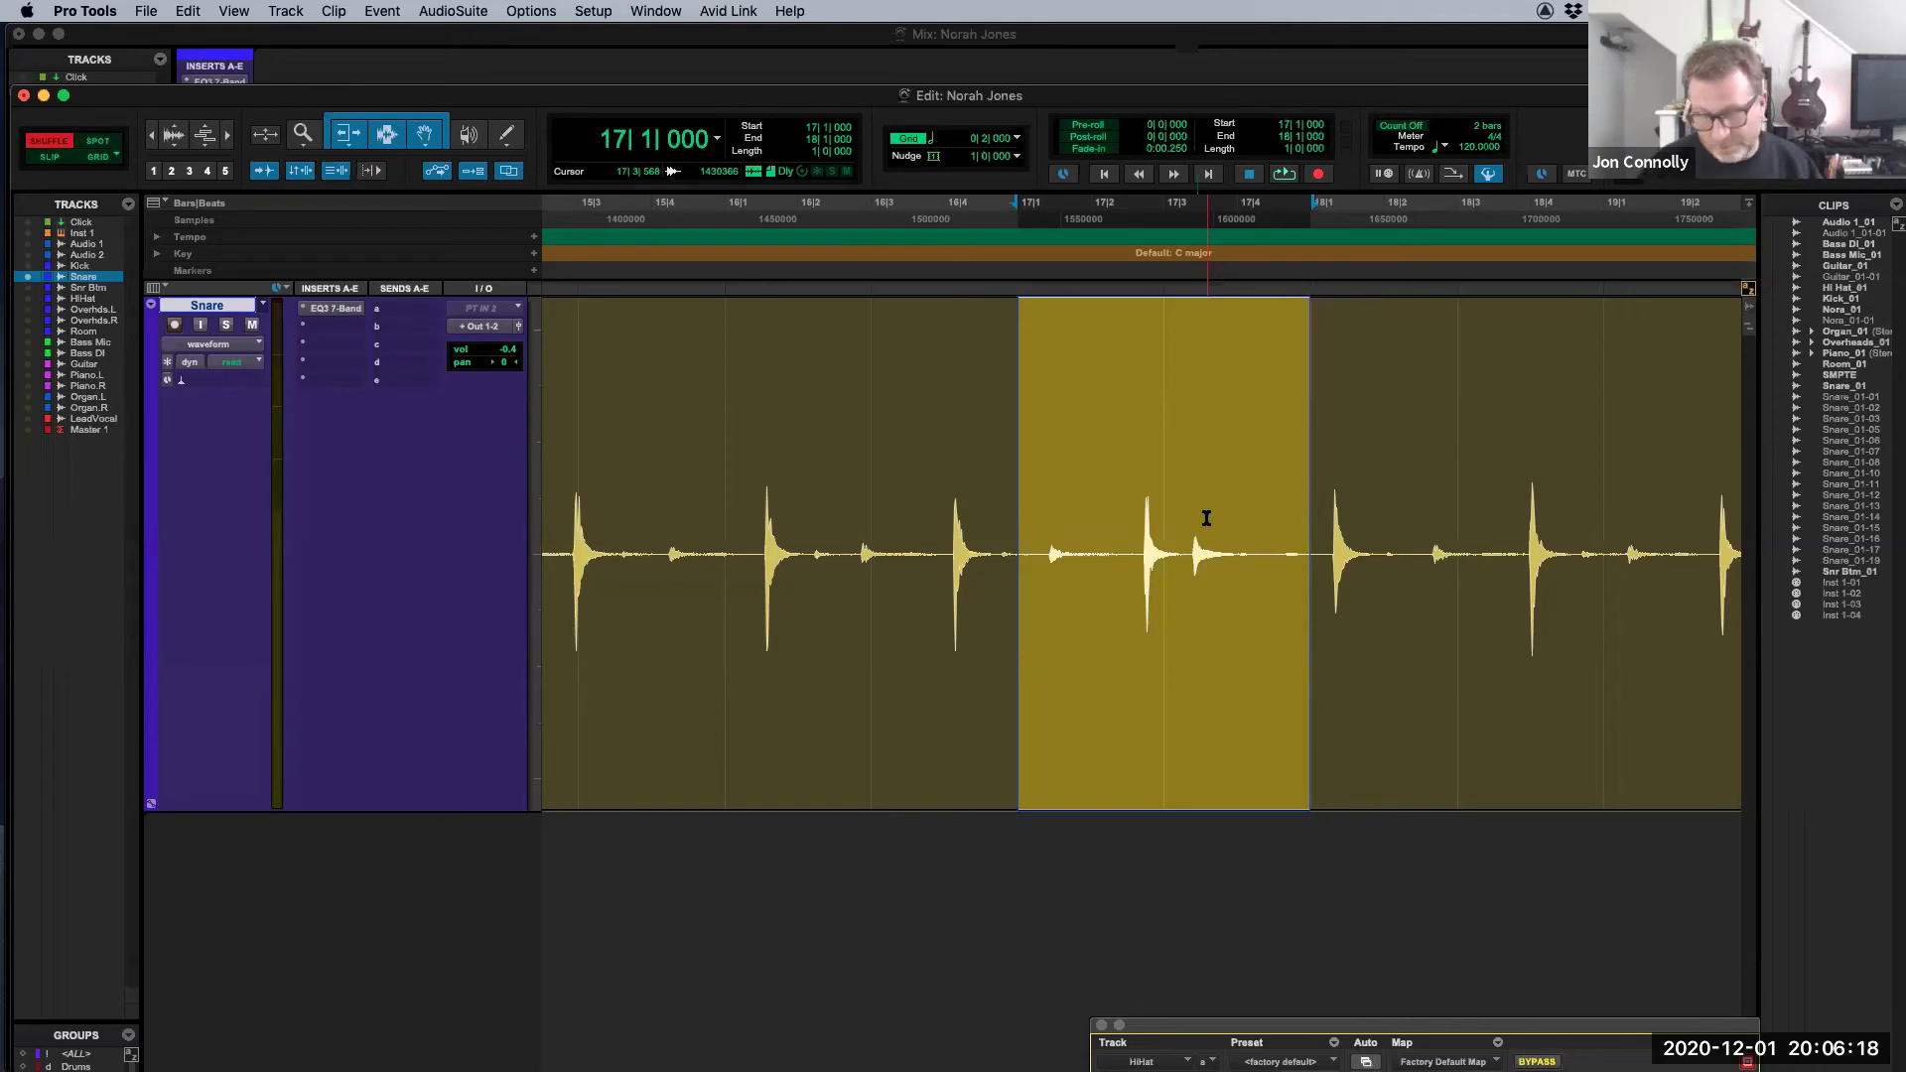
pyautogui.press('super+shift+z')
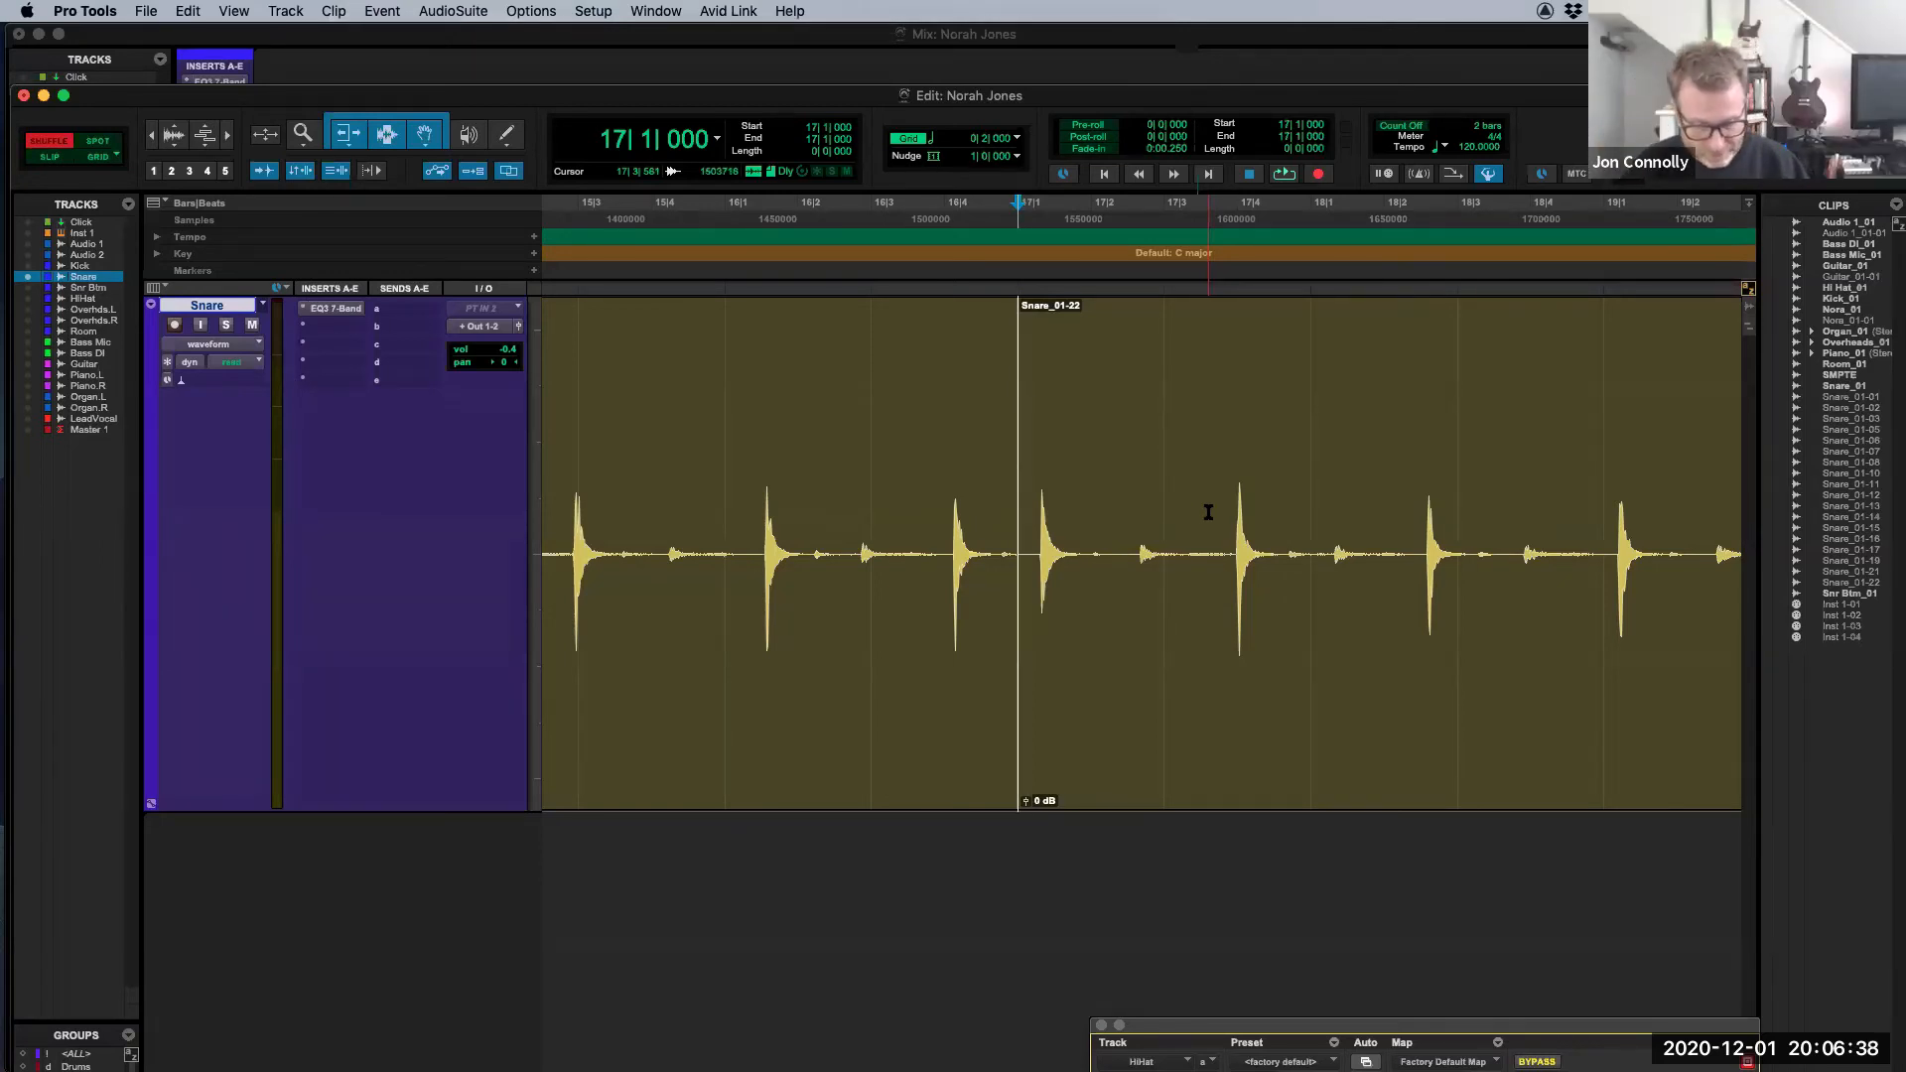
pyautogui.press('super+z')
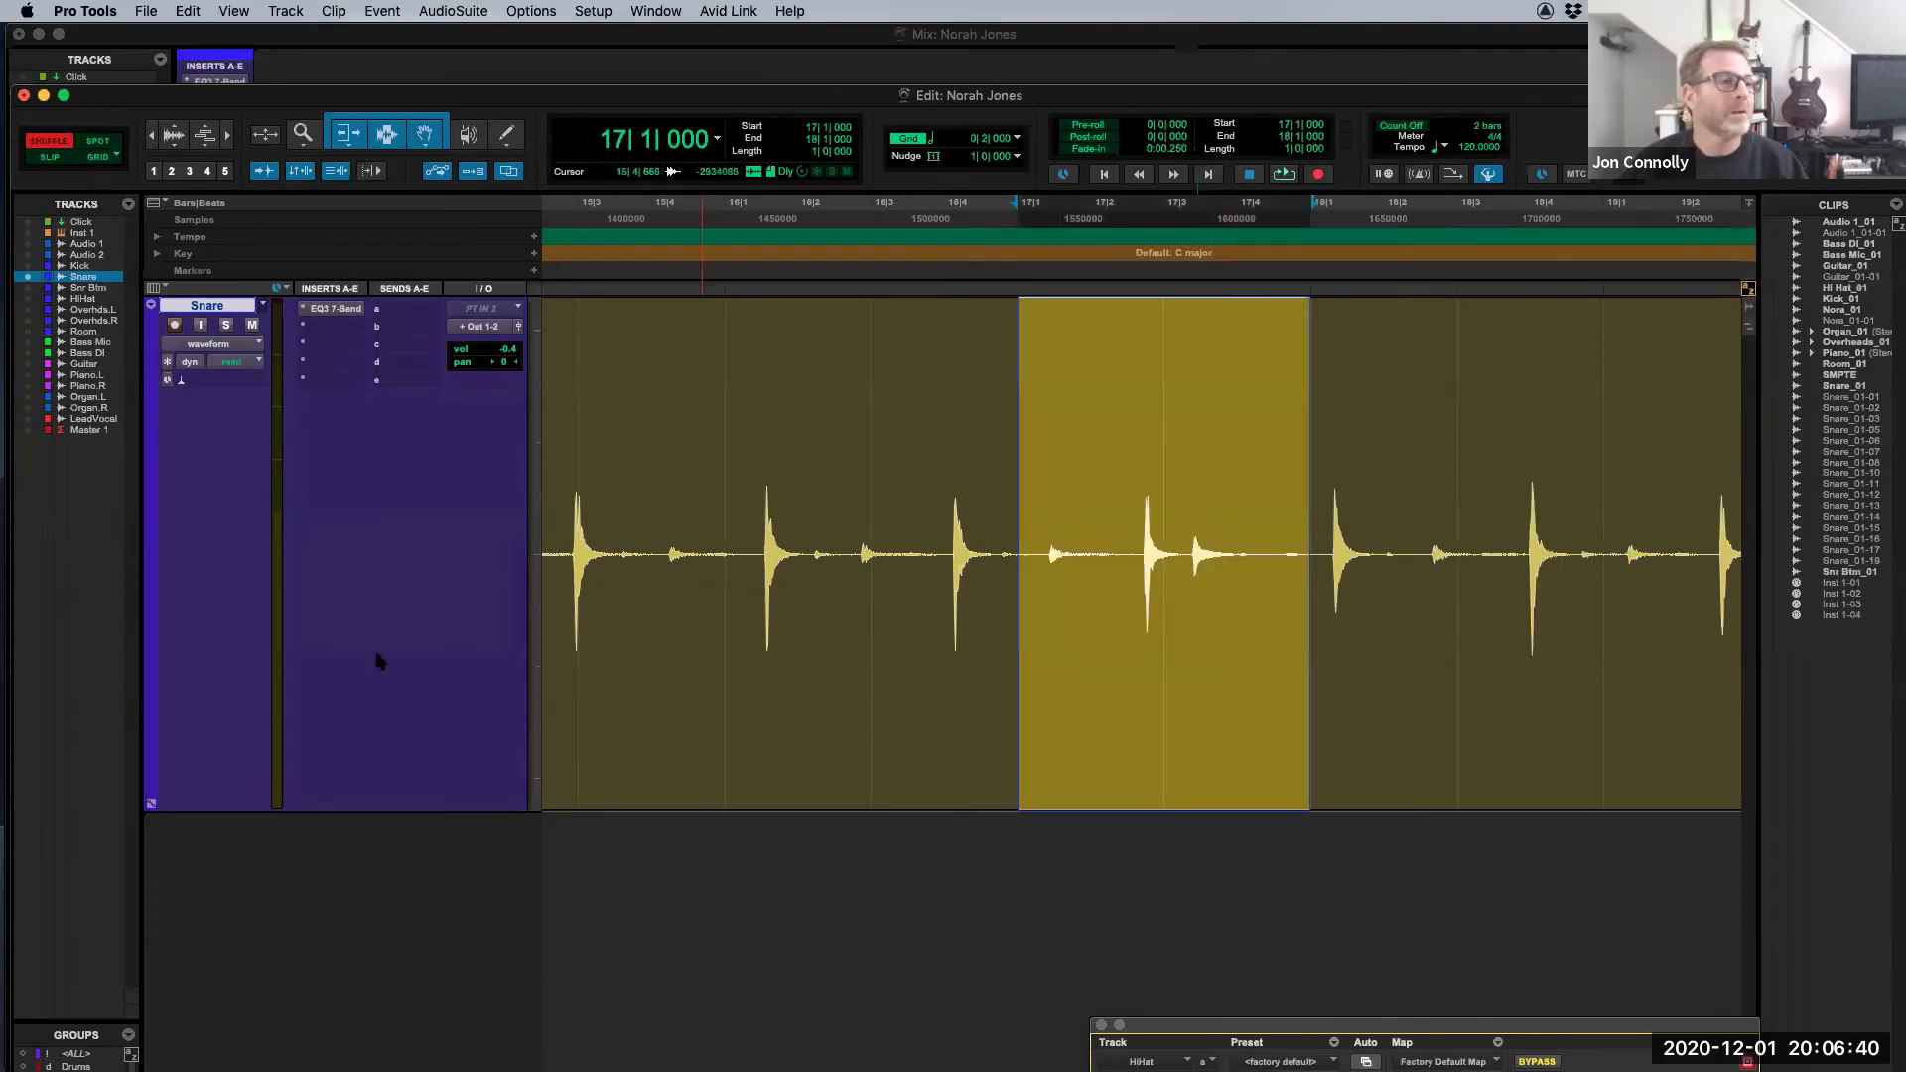
# Step: Show the tracks from Snr Btm to Master 1 and size all shown tracks to fit the Edit window
pyautogui.moveTo(25, 287); pyautogui.dragTo(54, 508)
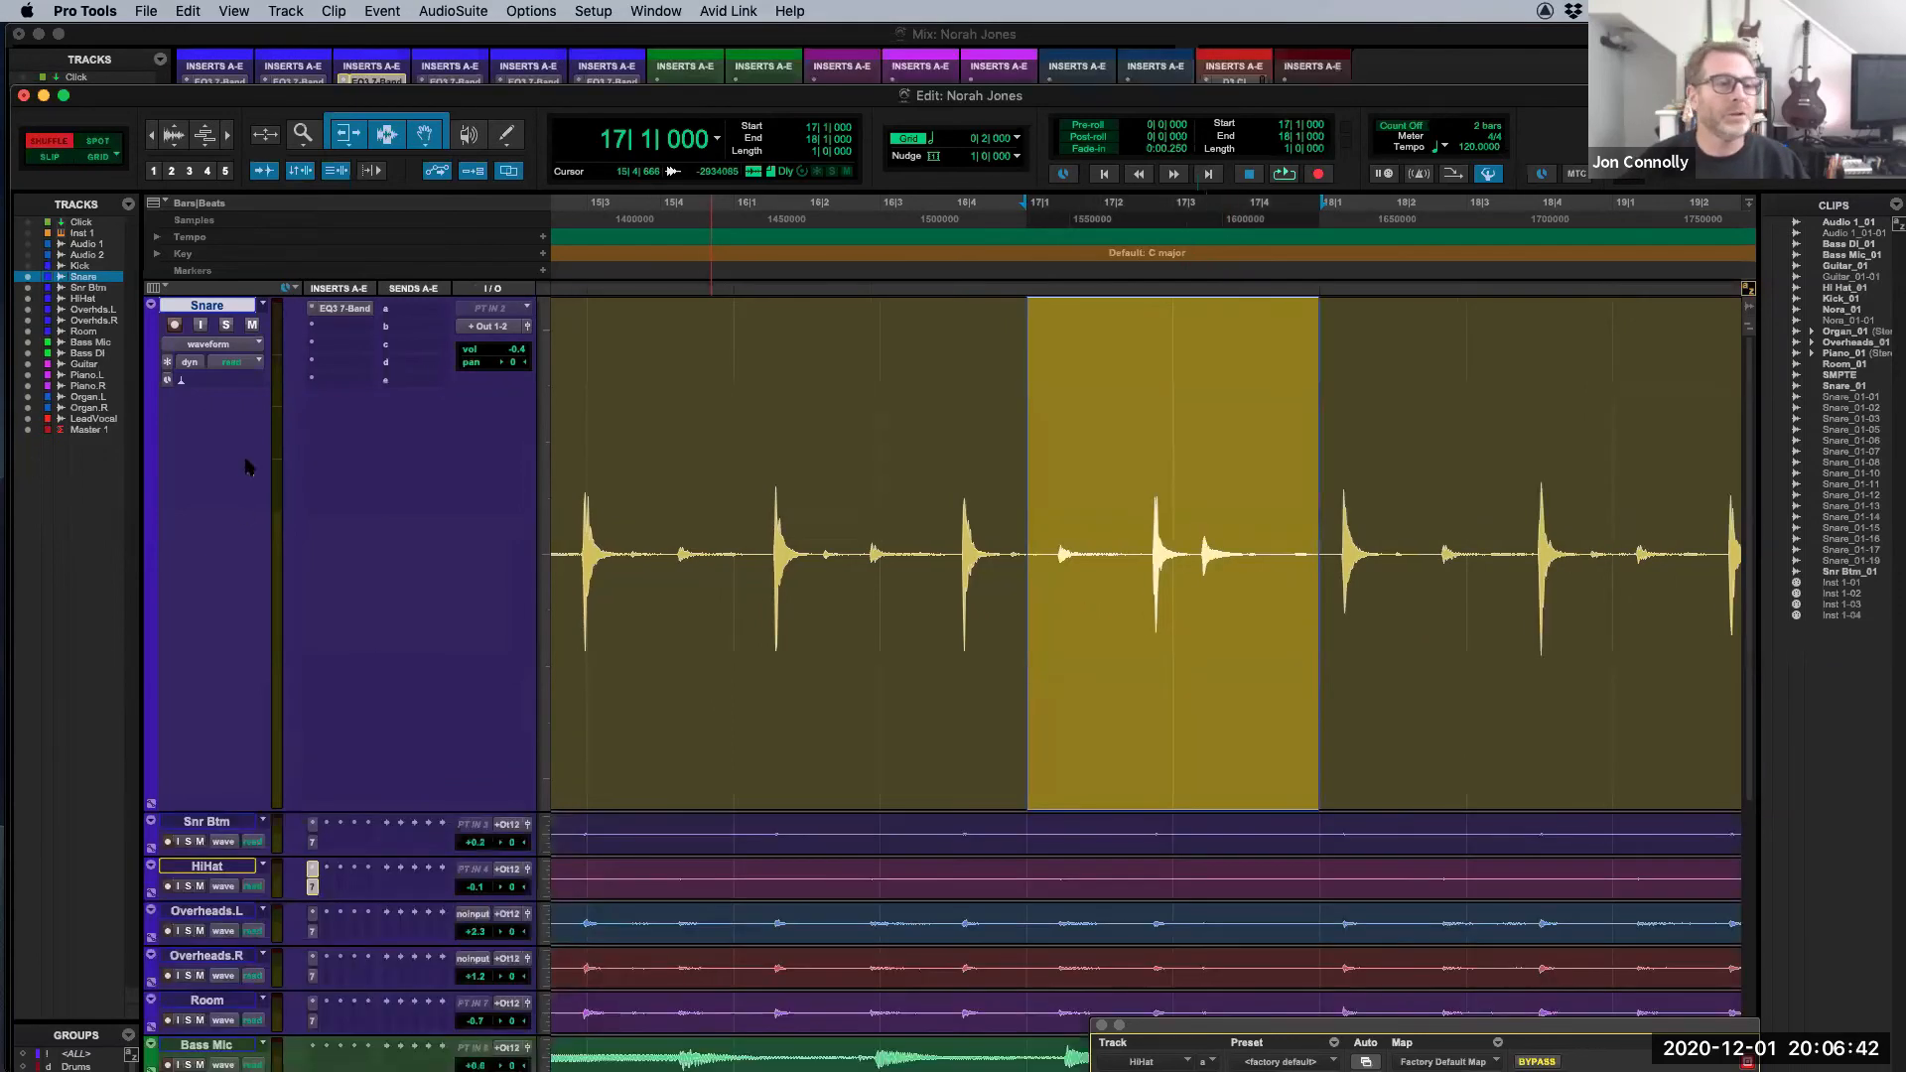
pyautogui.scroll(-5, 782, 599)
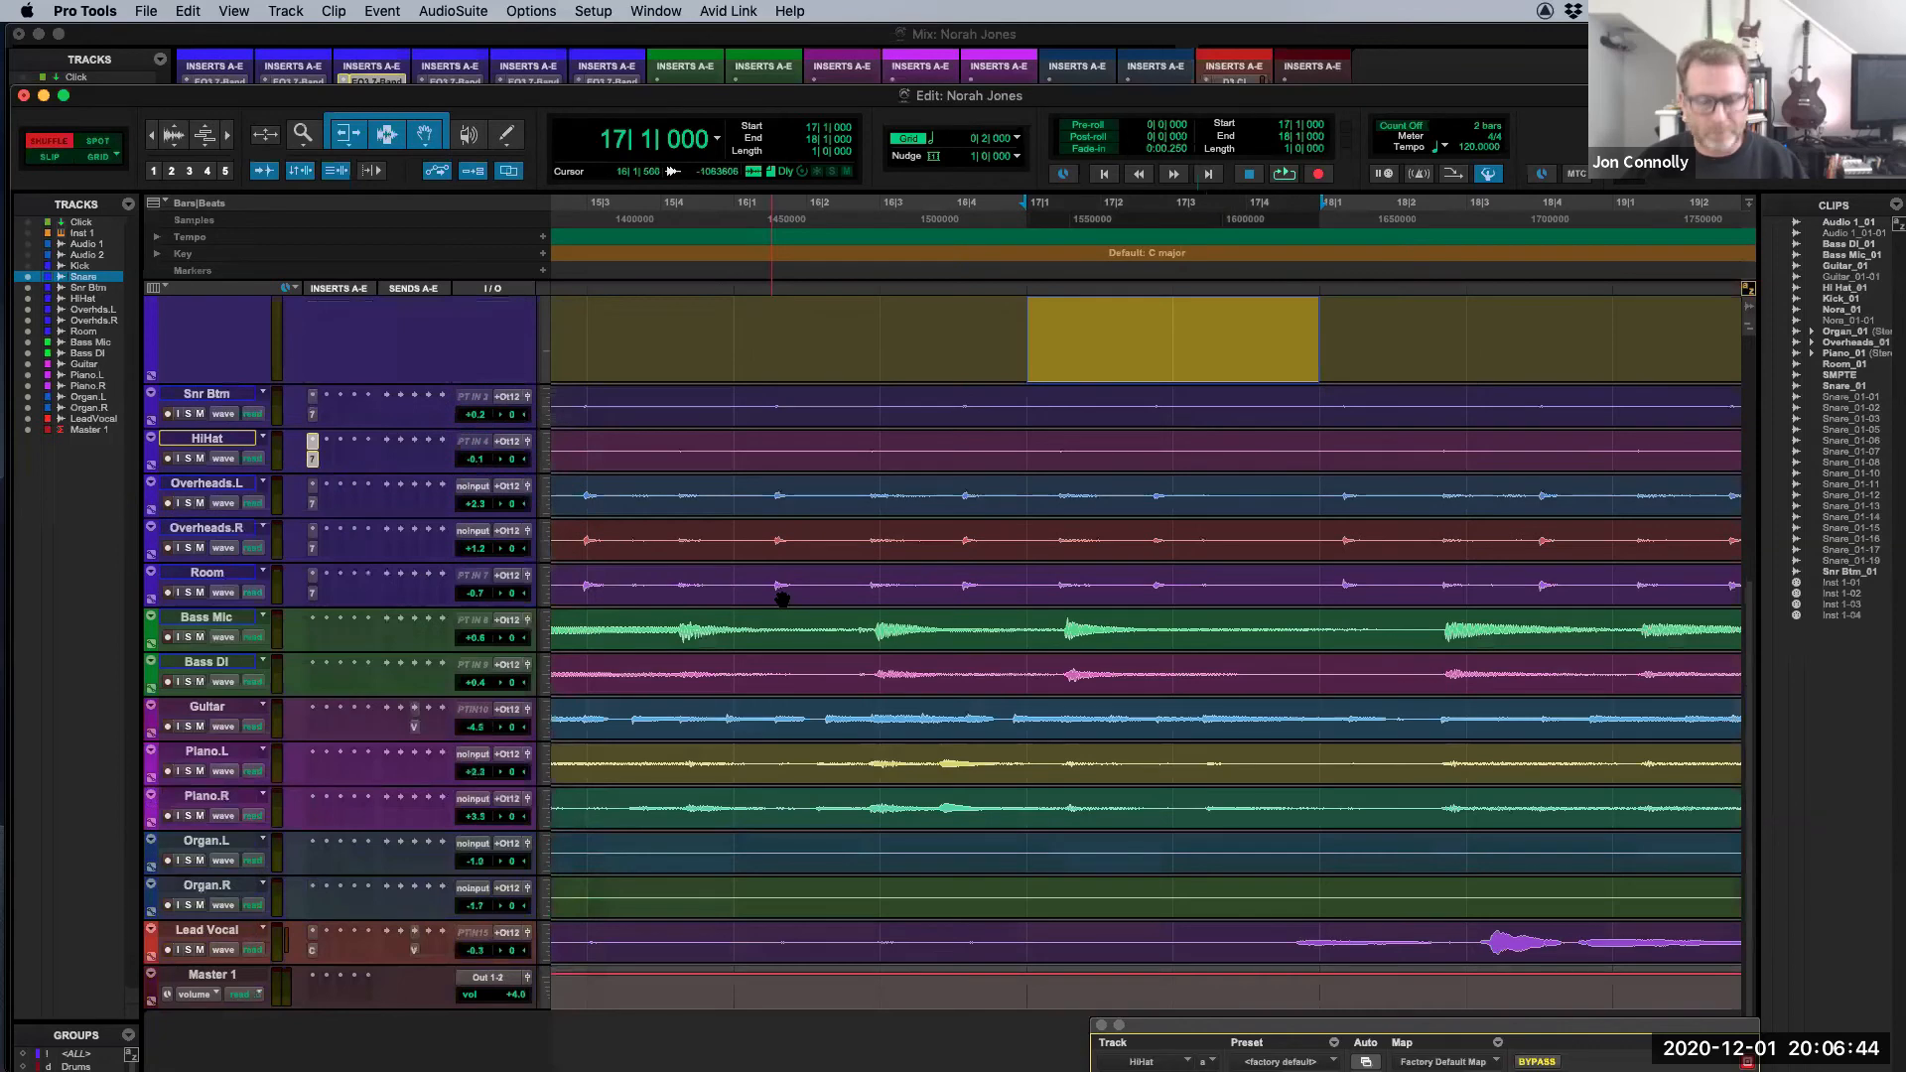
pyautogui.hotkey('ctrl', 'alt', 'Down')
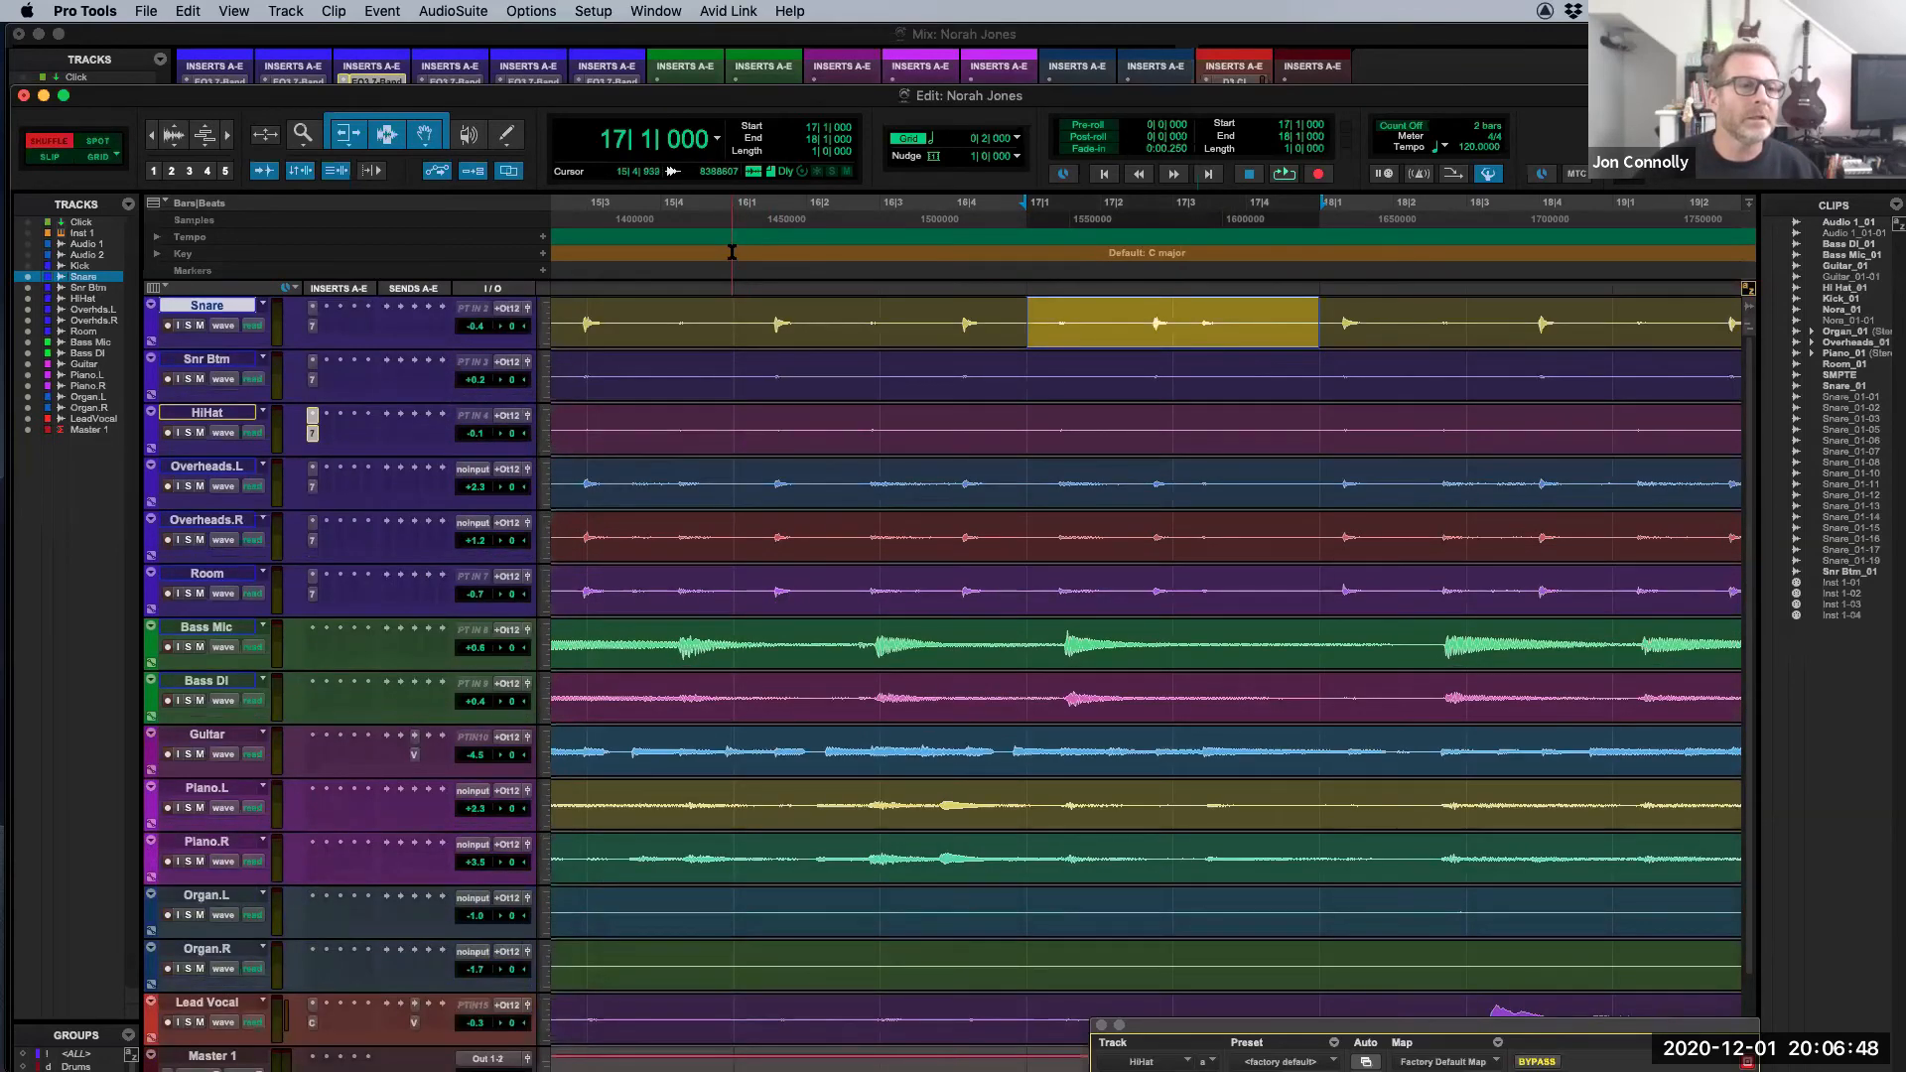
# Step: Select across all shown tracks from 16|1|188 to 16|4|586, and turn on grid snapping in Shuffle mode
pyautogui.moveTo(732, 251); pyautogui.dragTo(1042, 254)
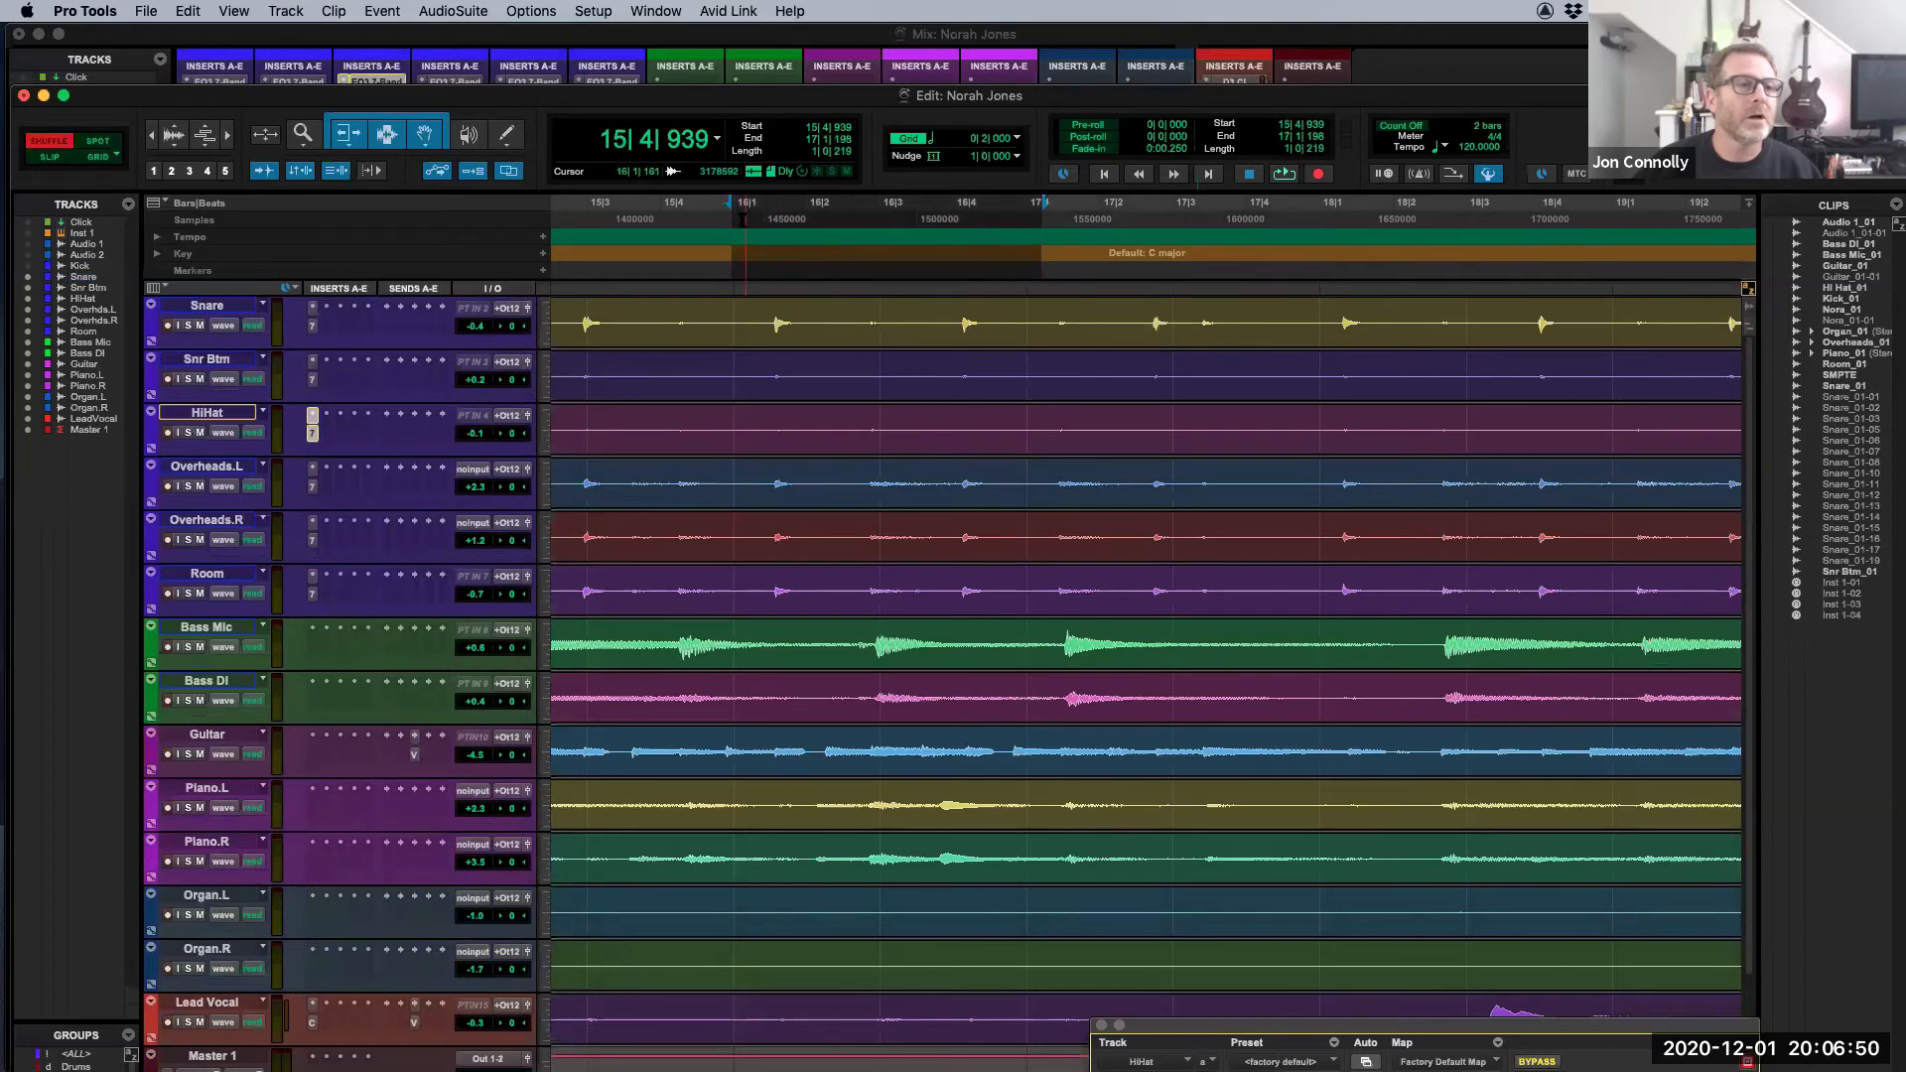
pyautogui.moveTo(748, 238); pyautogui.dragTo(977, 239)
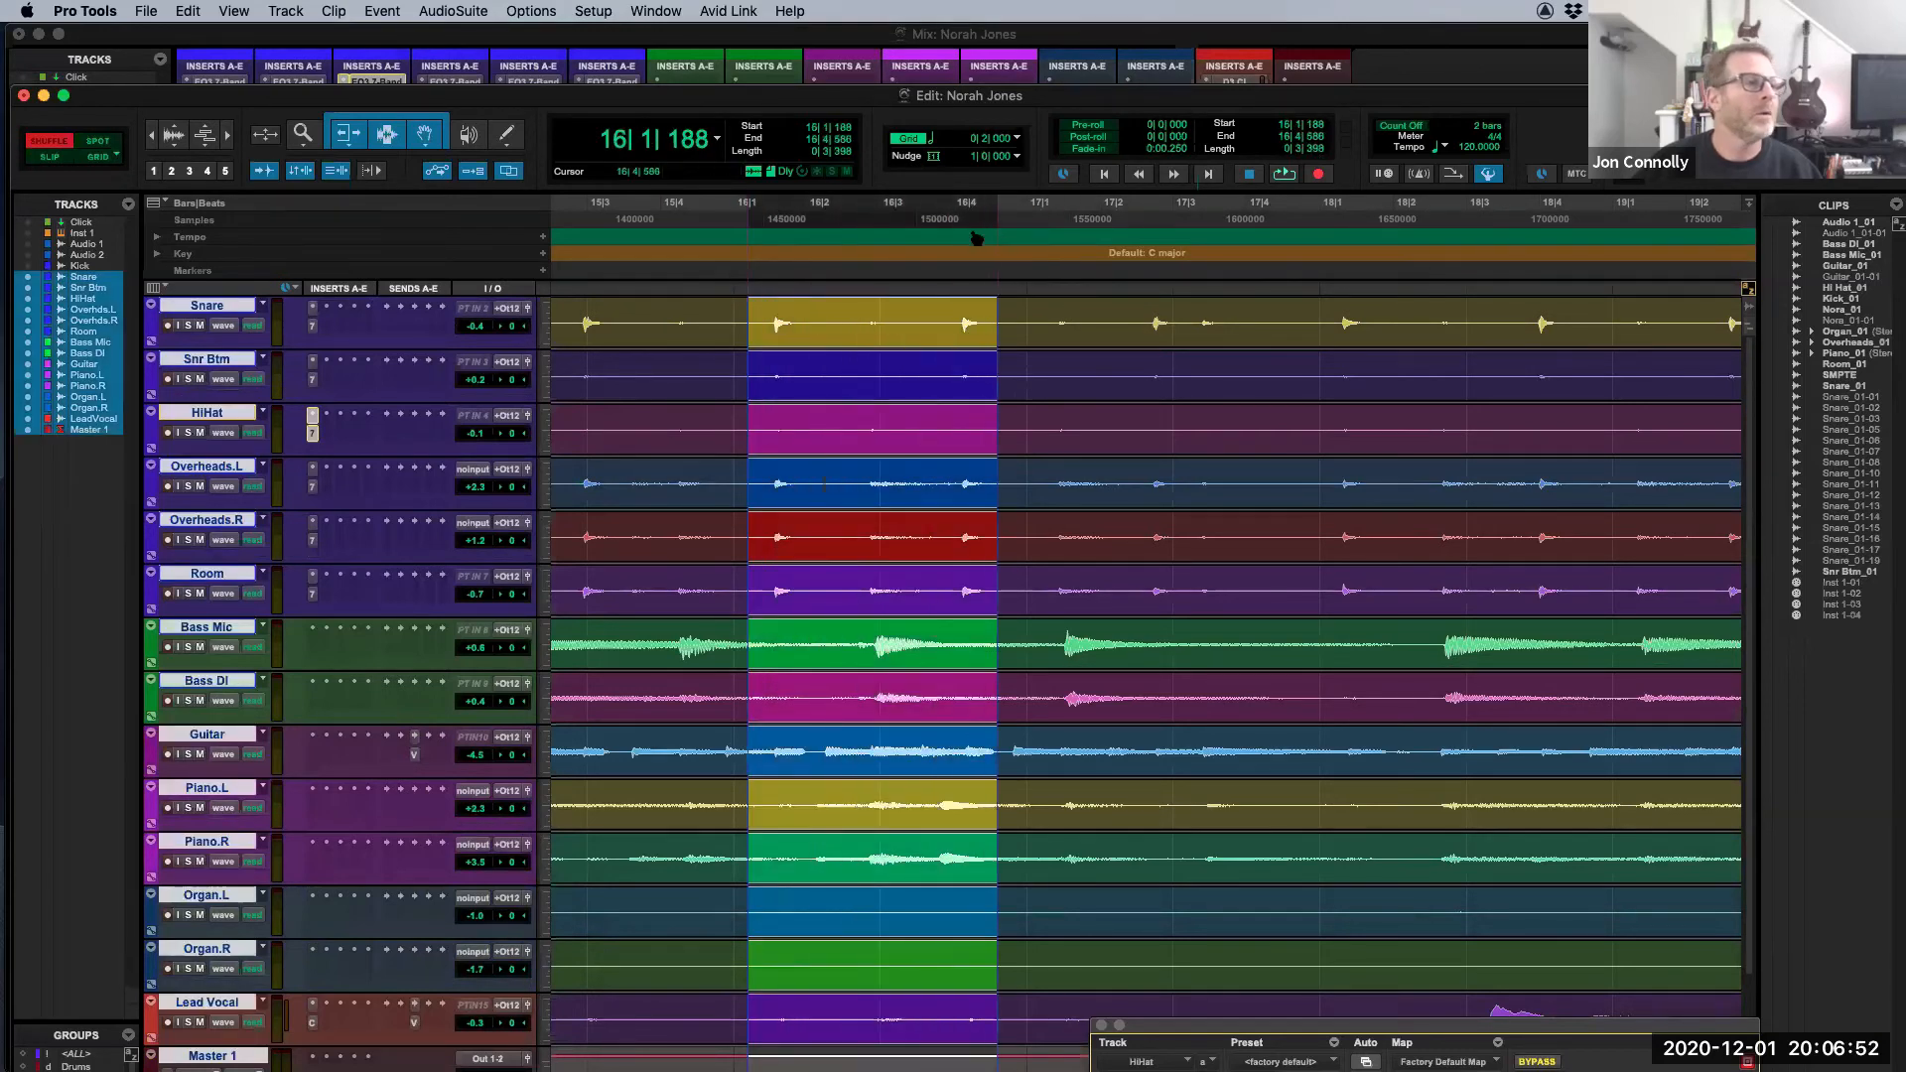
pyautogui.press('F4')
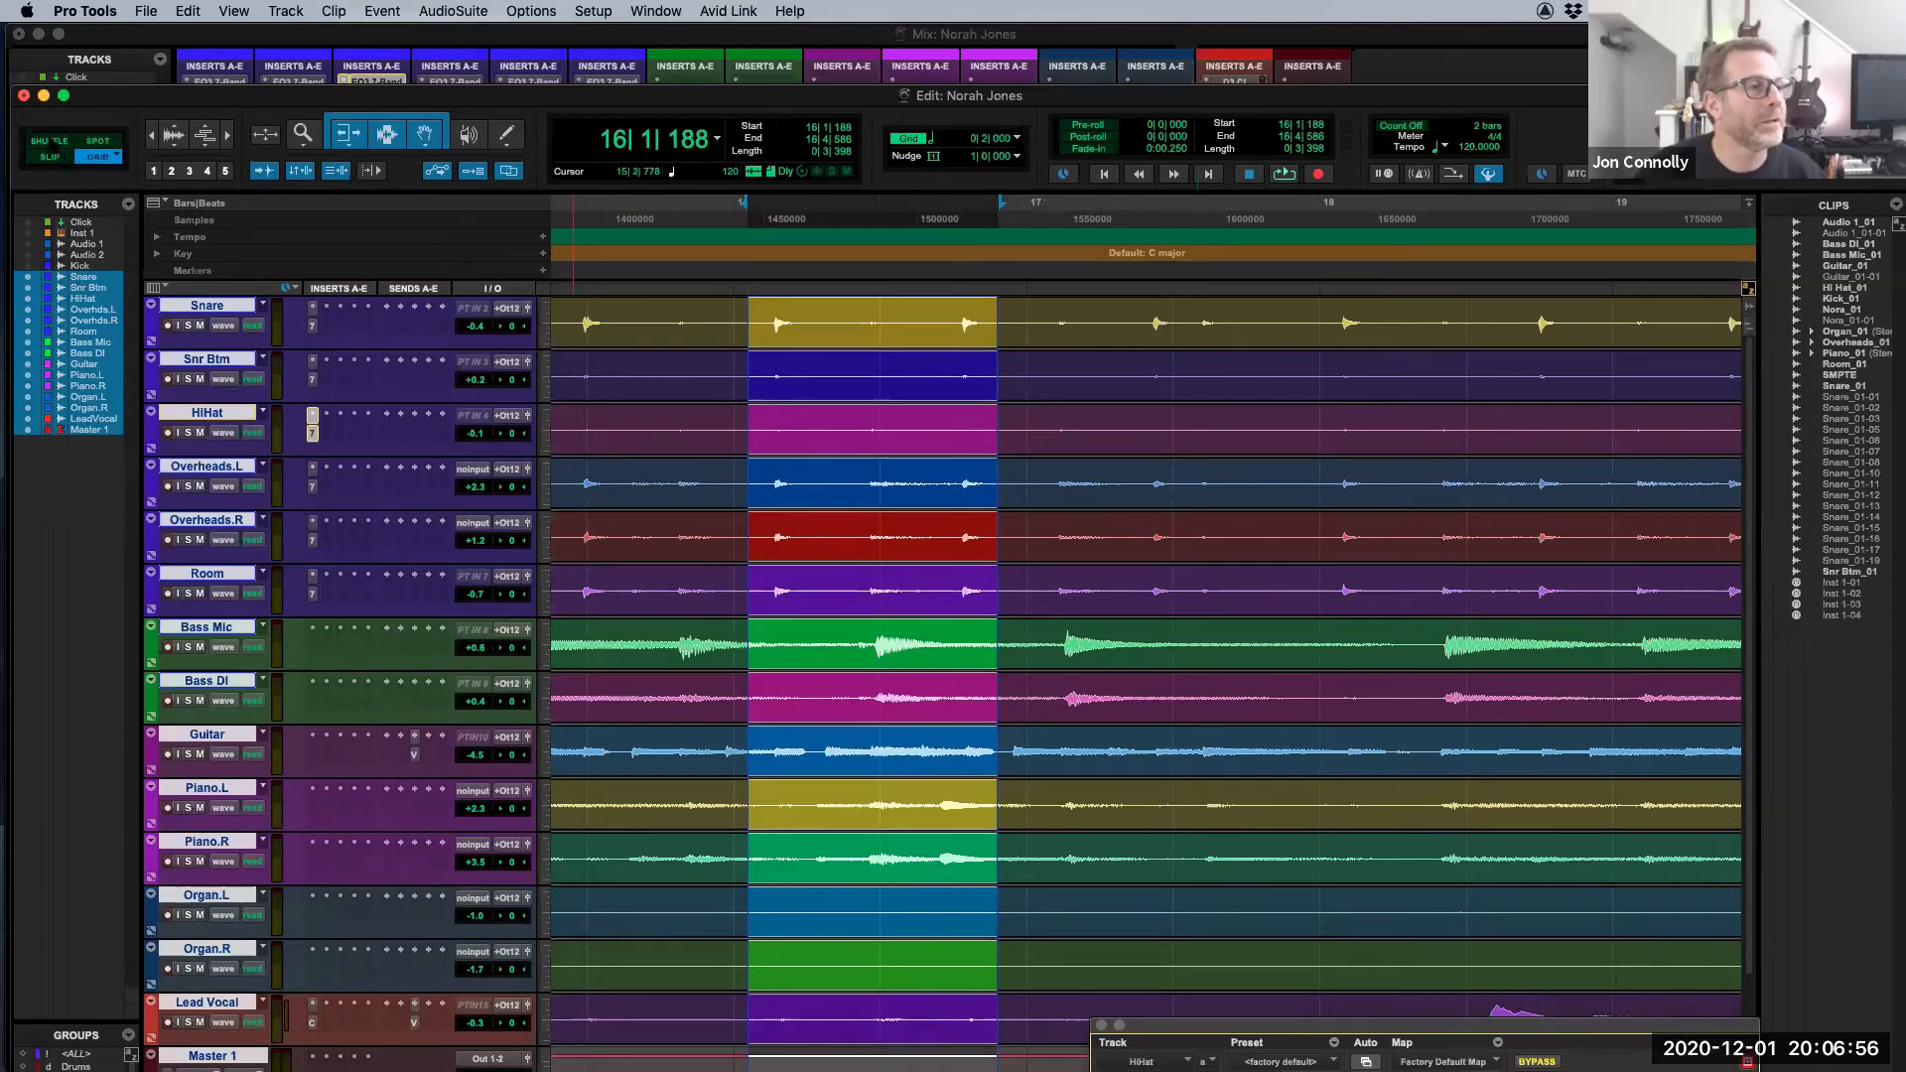
pyautogui.click(49, 141)
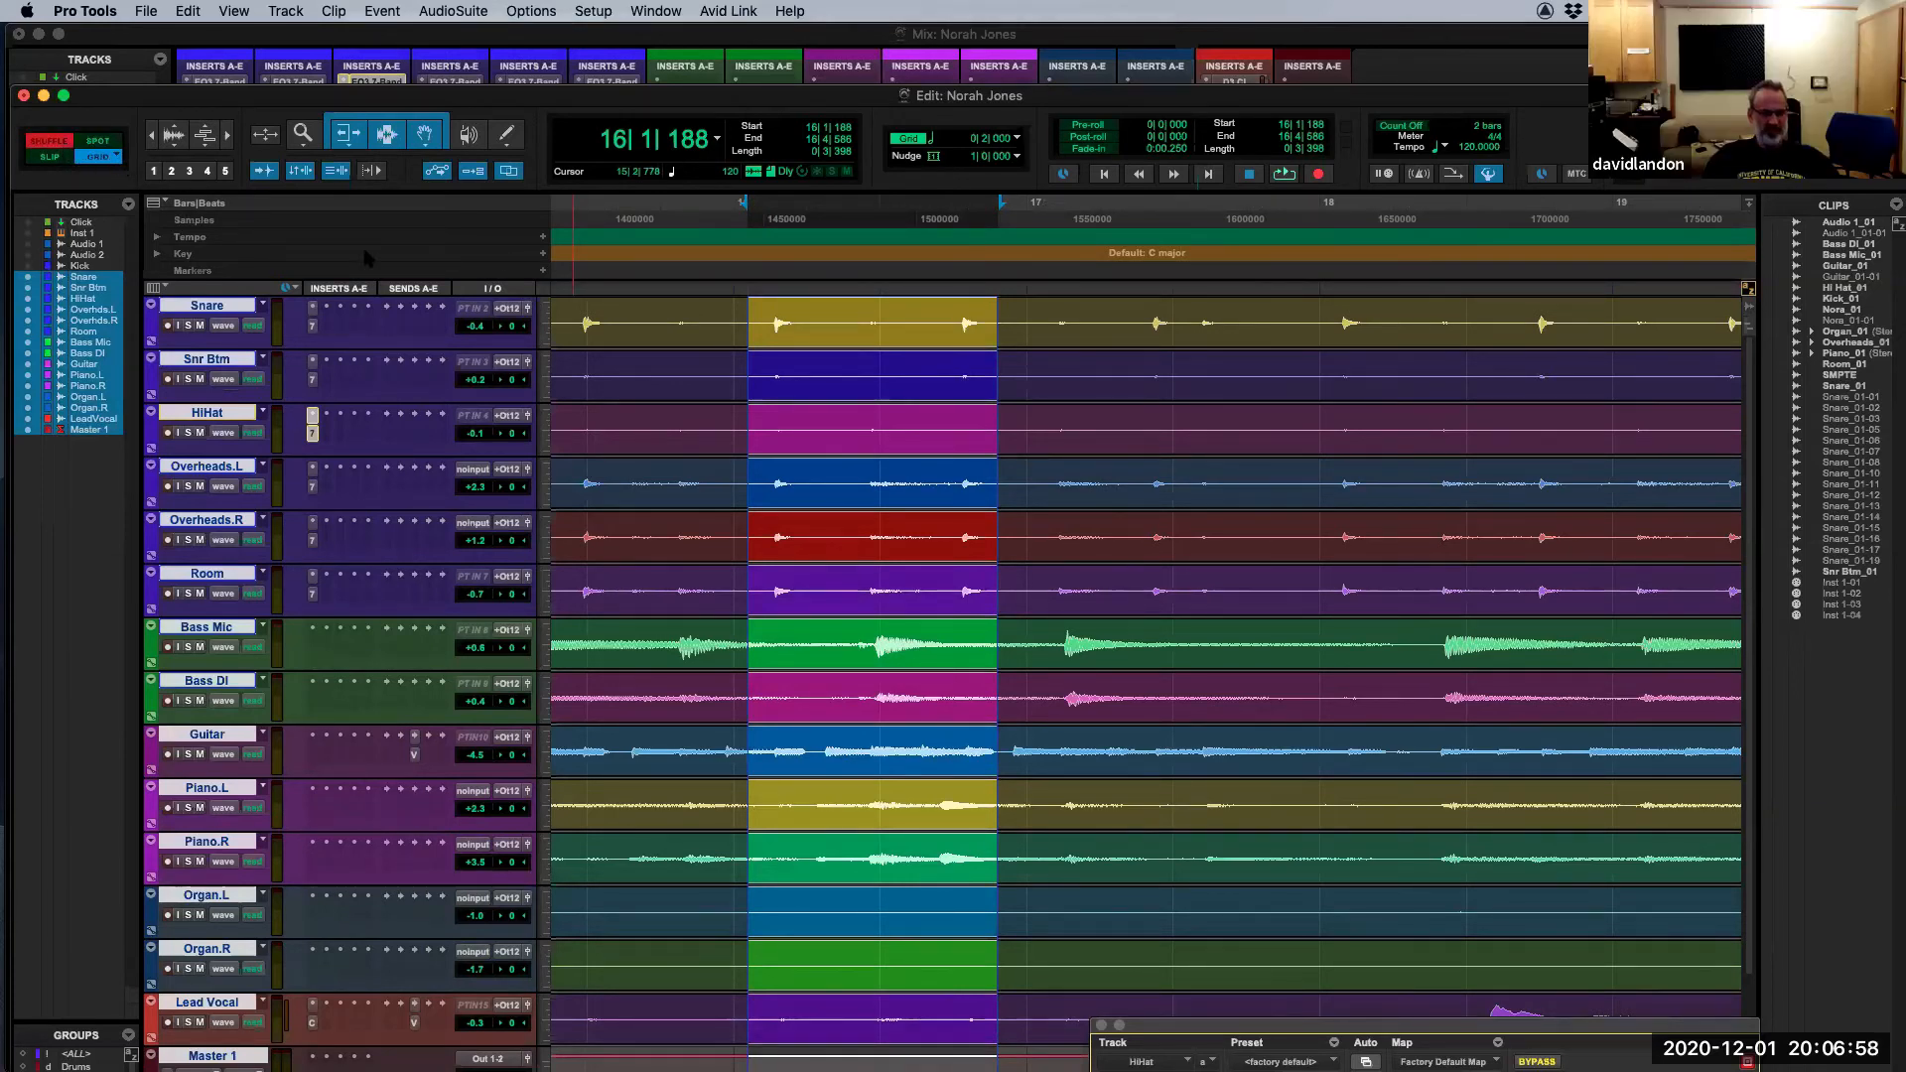
# Step: Delete the range from 16|1|000 to 18|1|000 across all shown tracks in Shuffle mode and undo the deletion
pyautogui.moveTo(740, 313); pyautogui.dragTo(1022, 361)
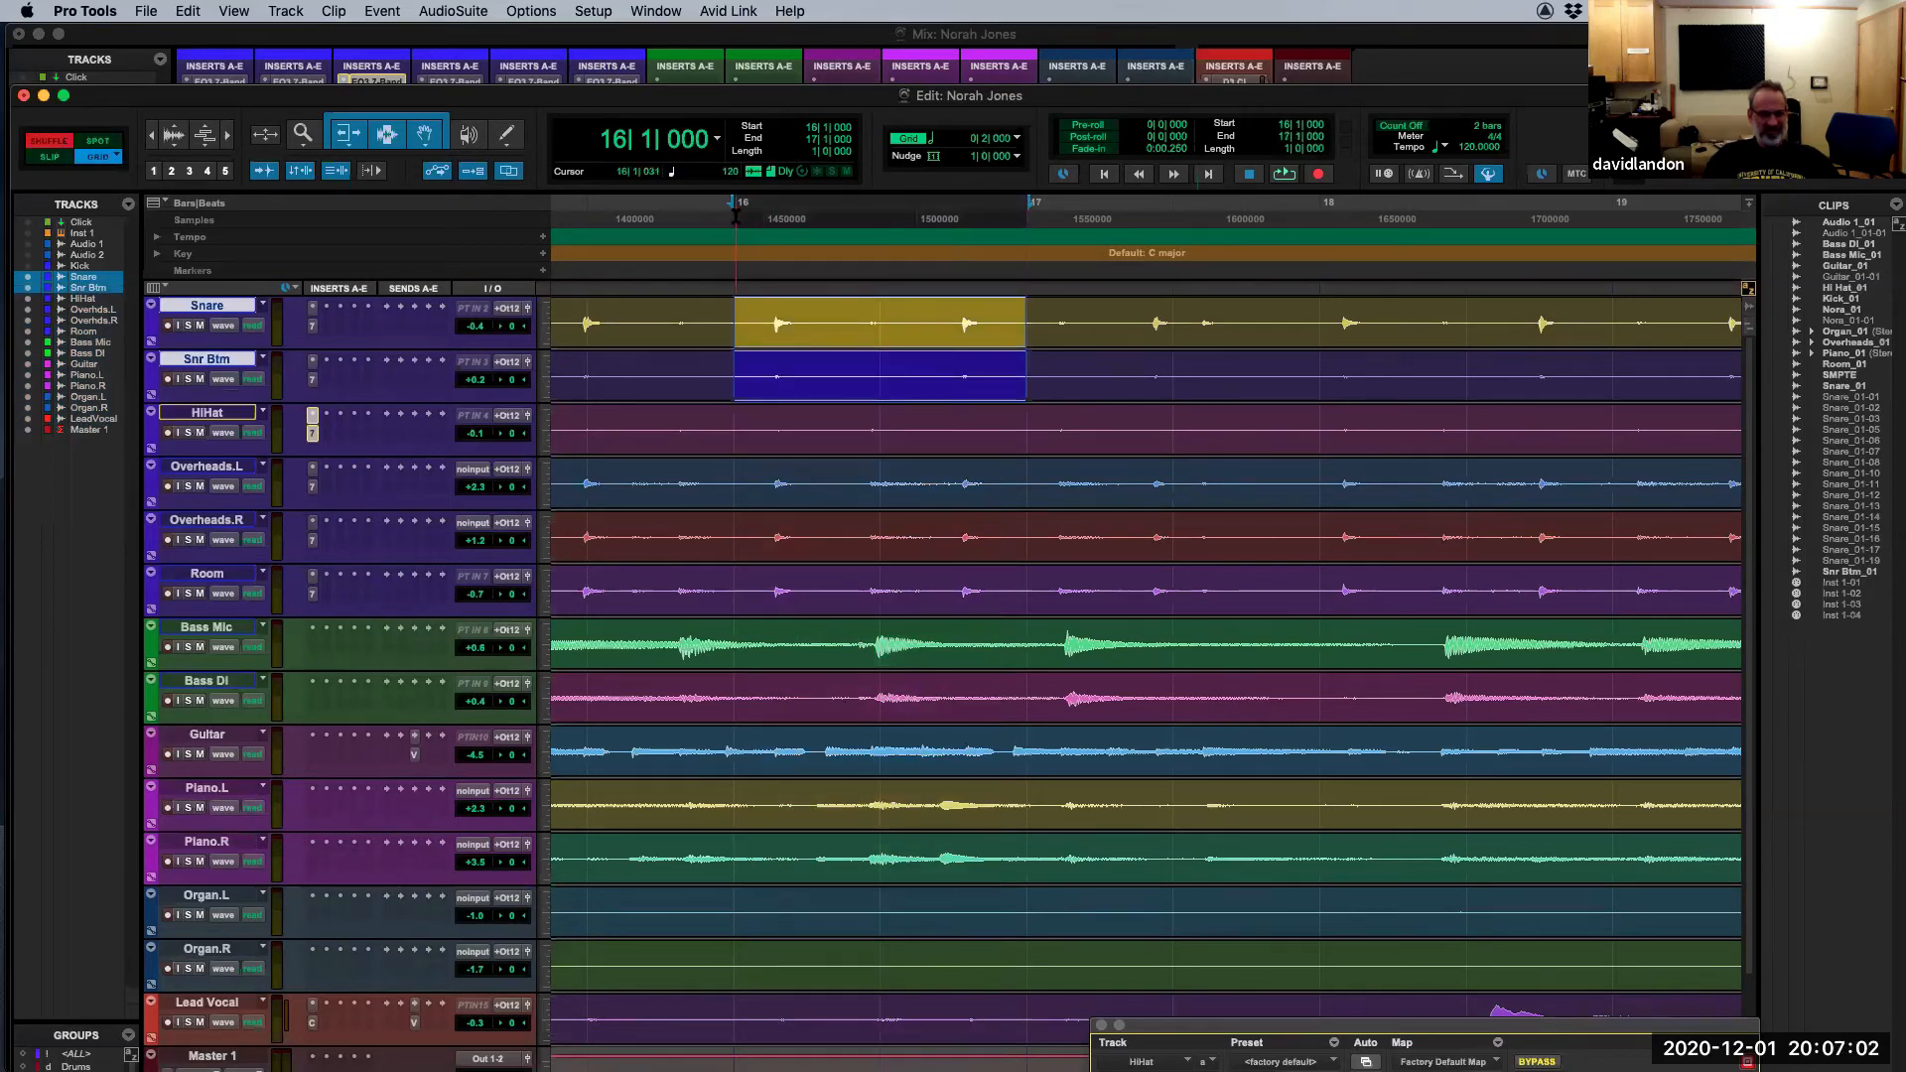
pyautogui.moveTo(735, 215); pyautogui.dragTo(1318, 261)
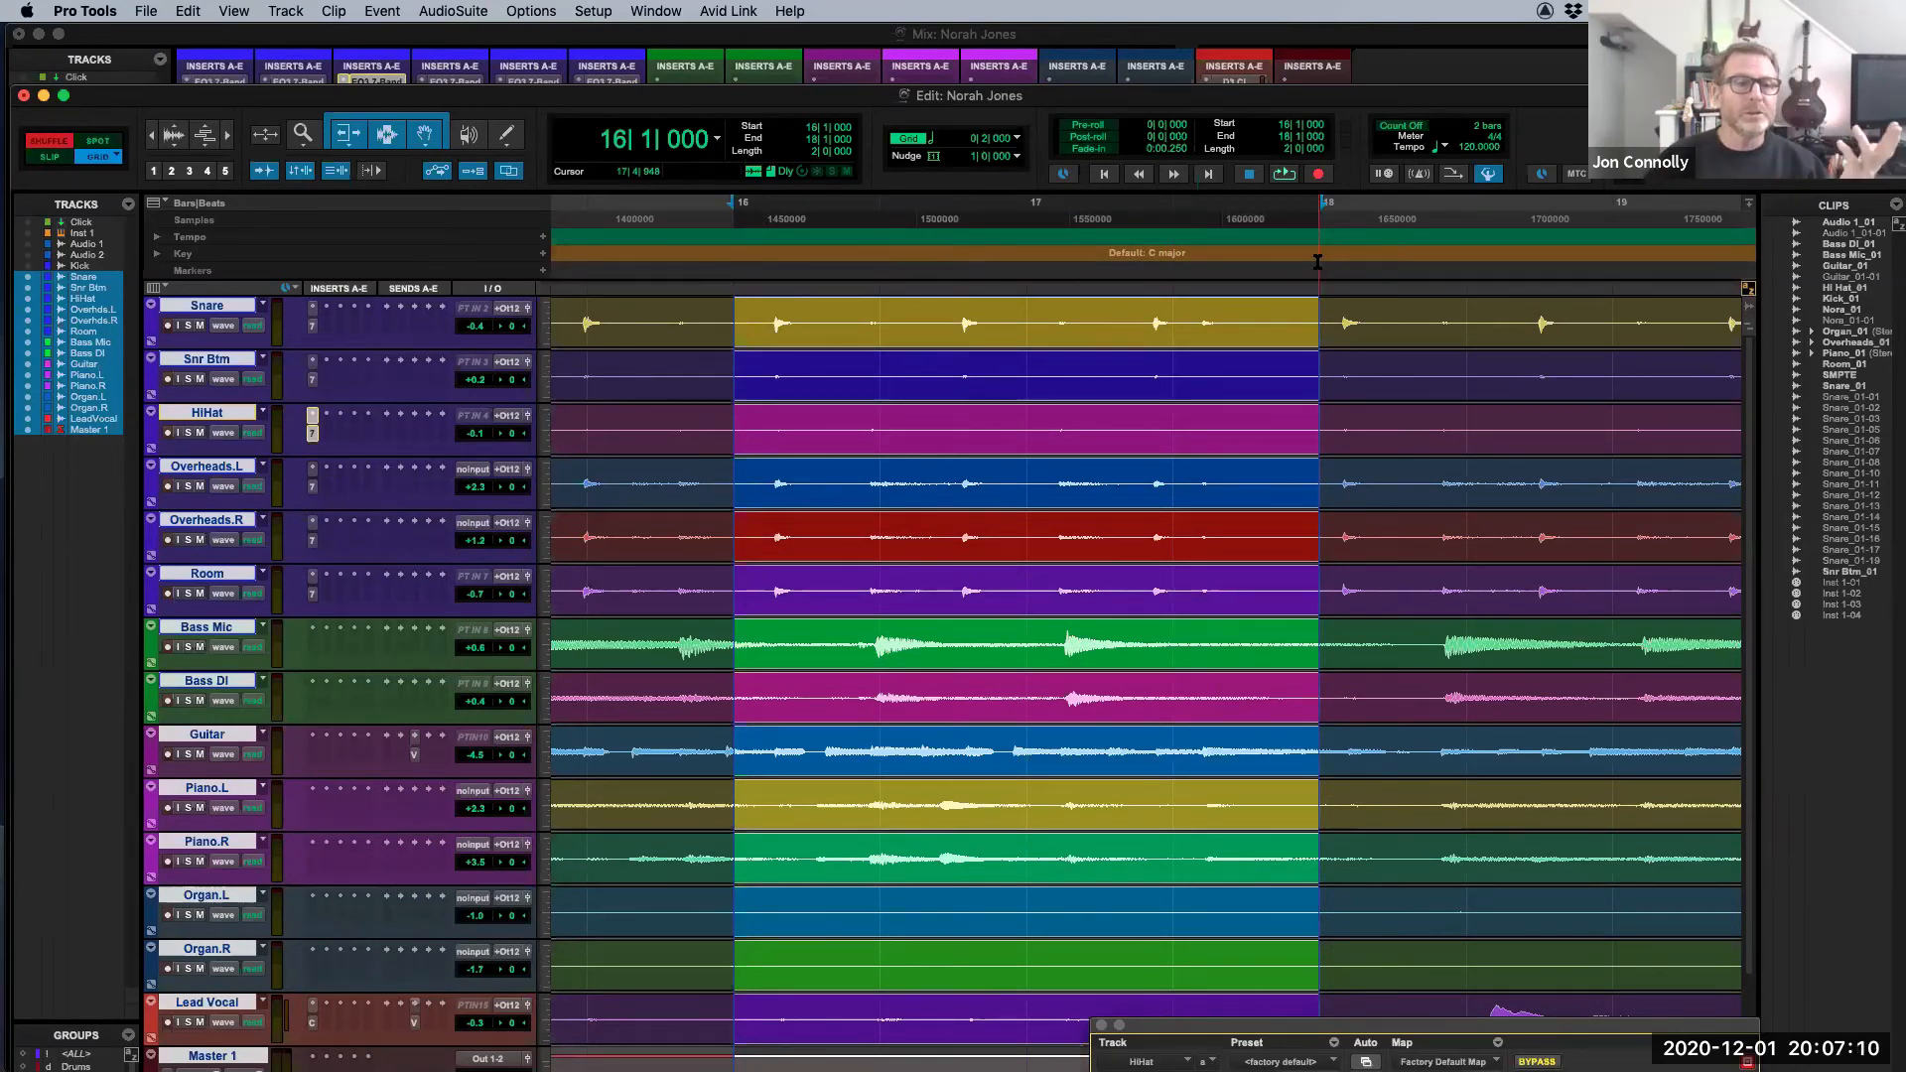
pyautogui.press('Delete')
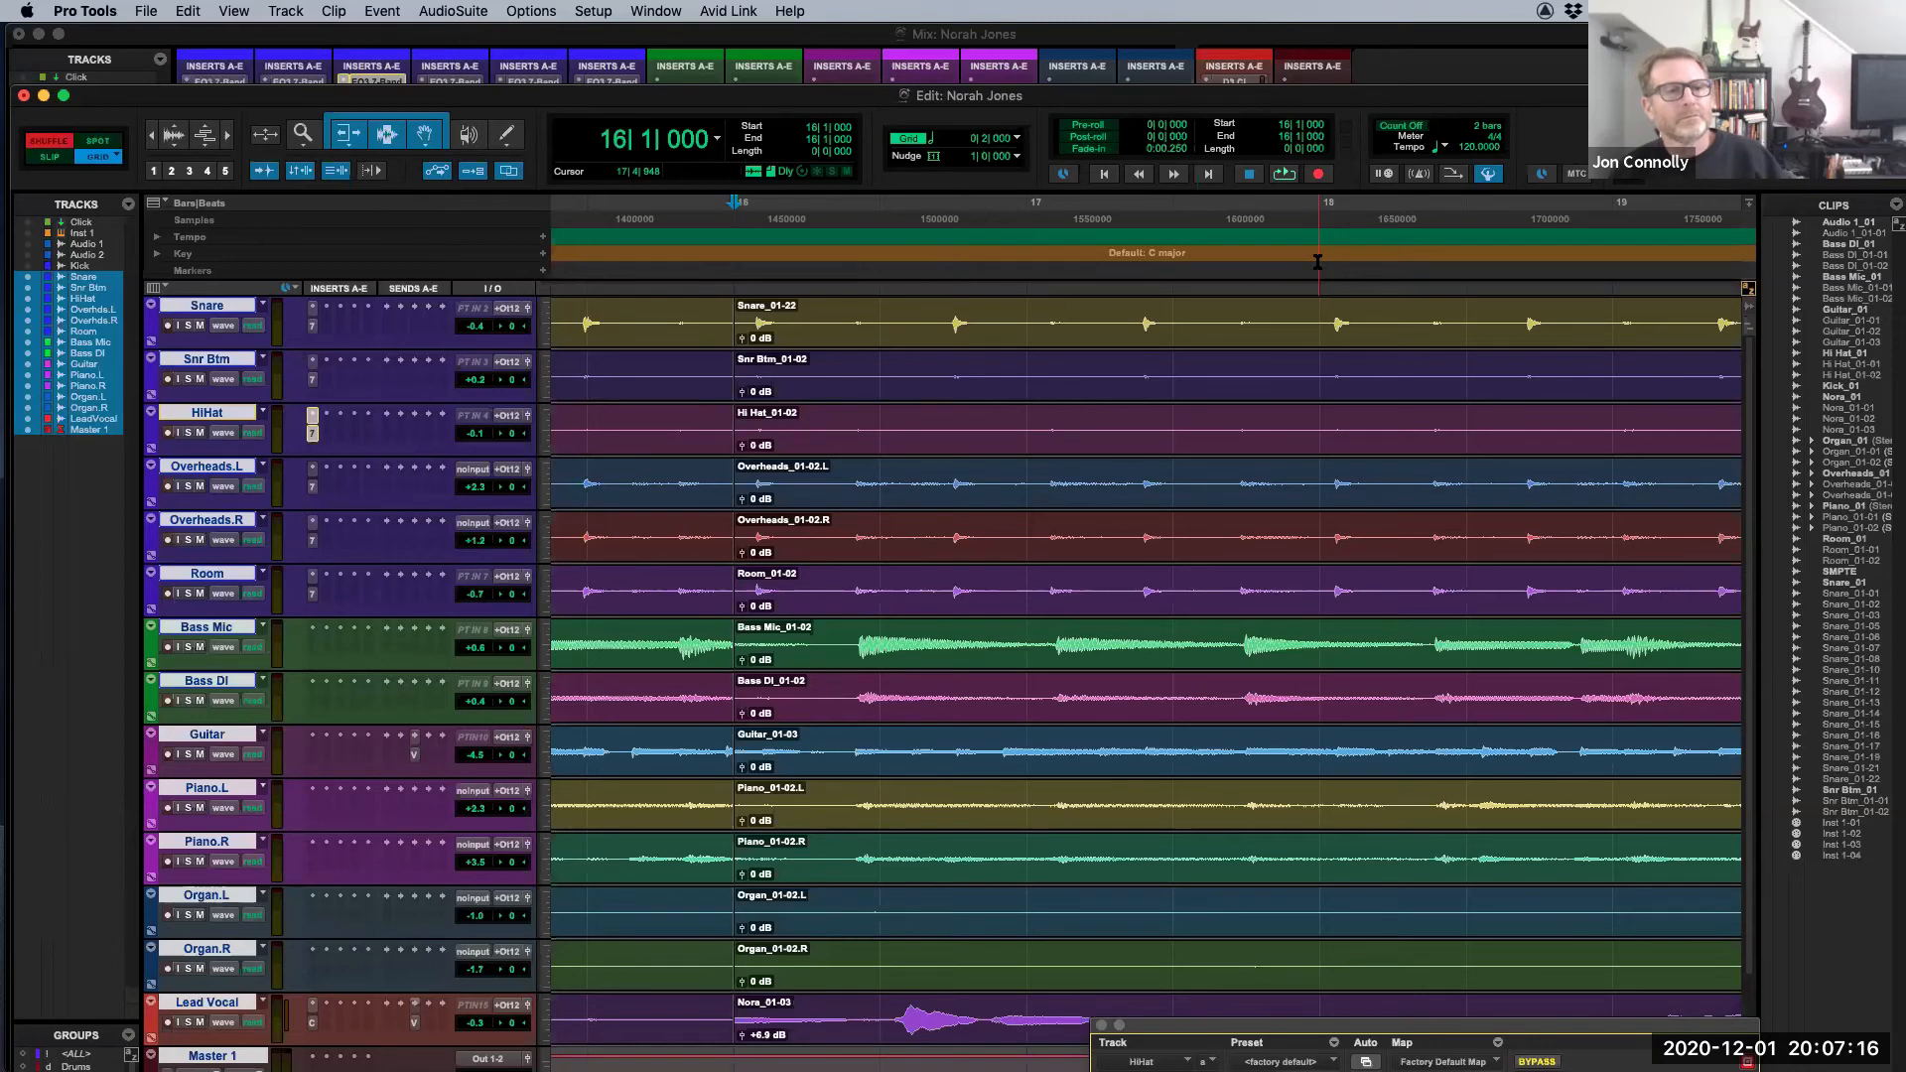
pyautogui.press('super+z')
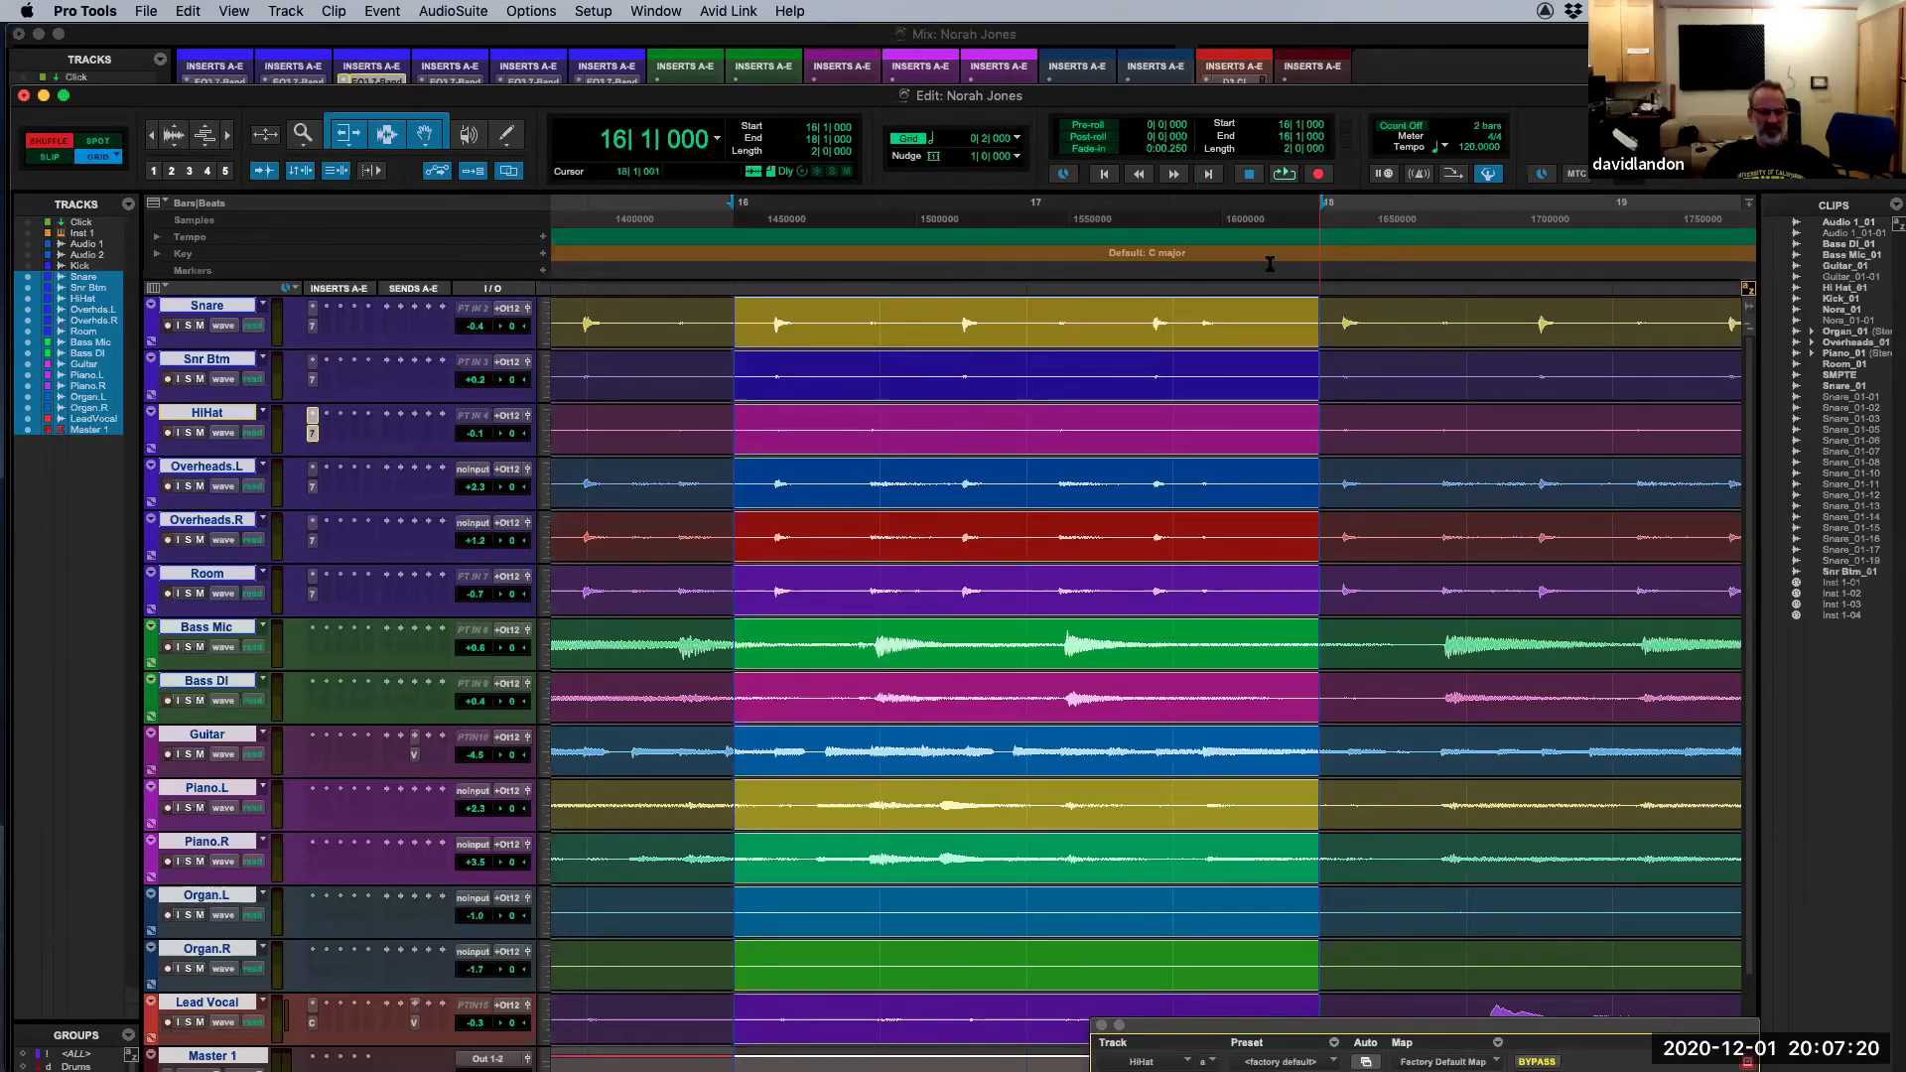
# Step: Turn off grid snapping in Shuffle mode and select from 16|1|018 to 17|3|594 on the Snare, Snr Btm and HiHat tracks
pyautogui.click(45, 155)
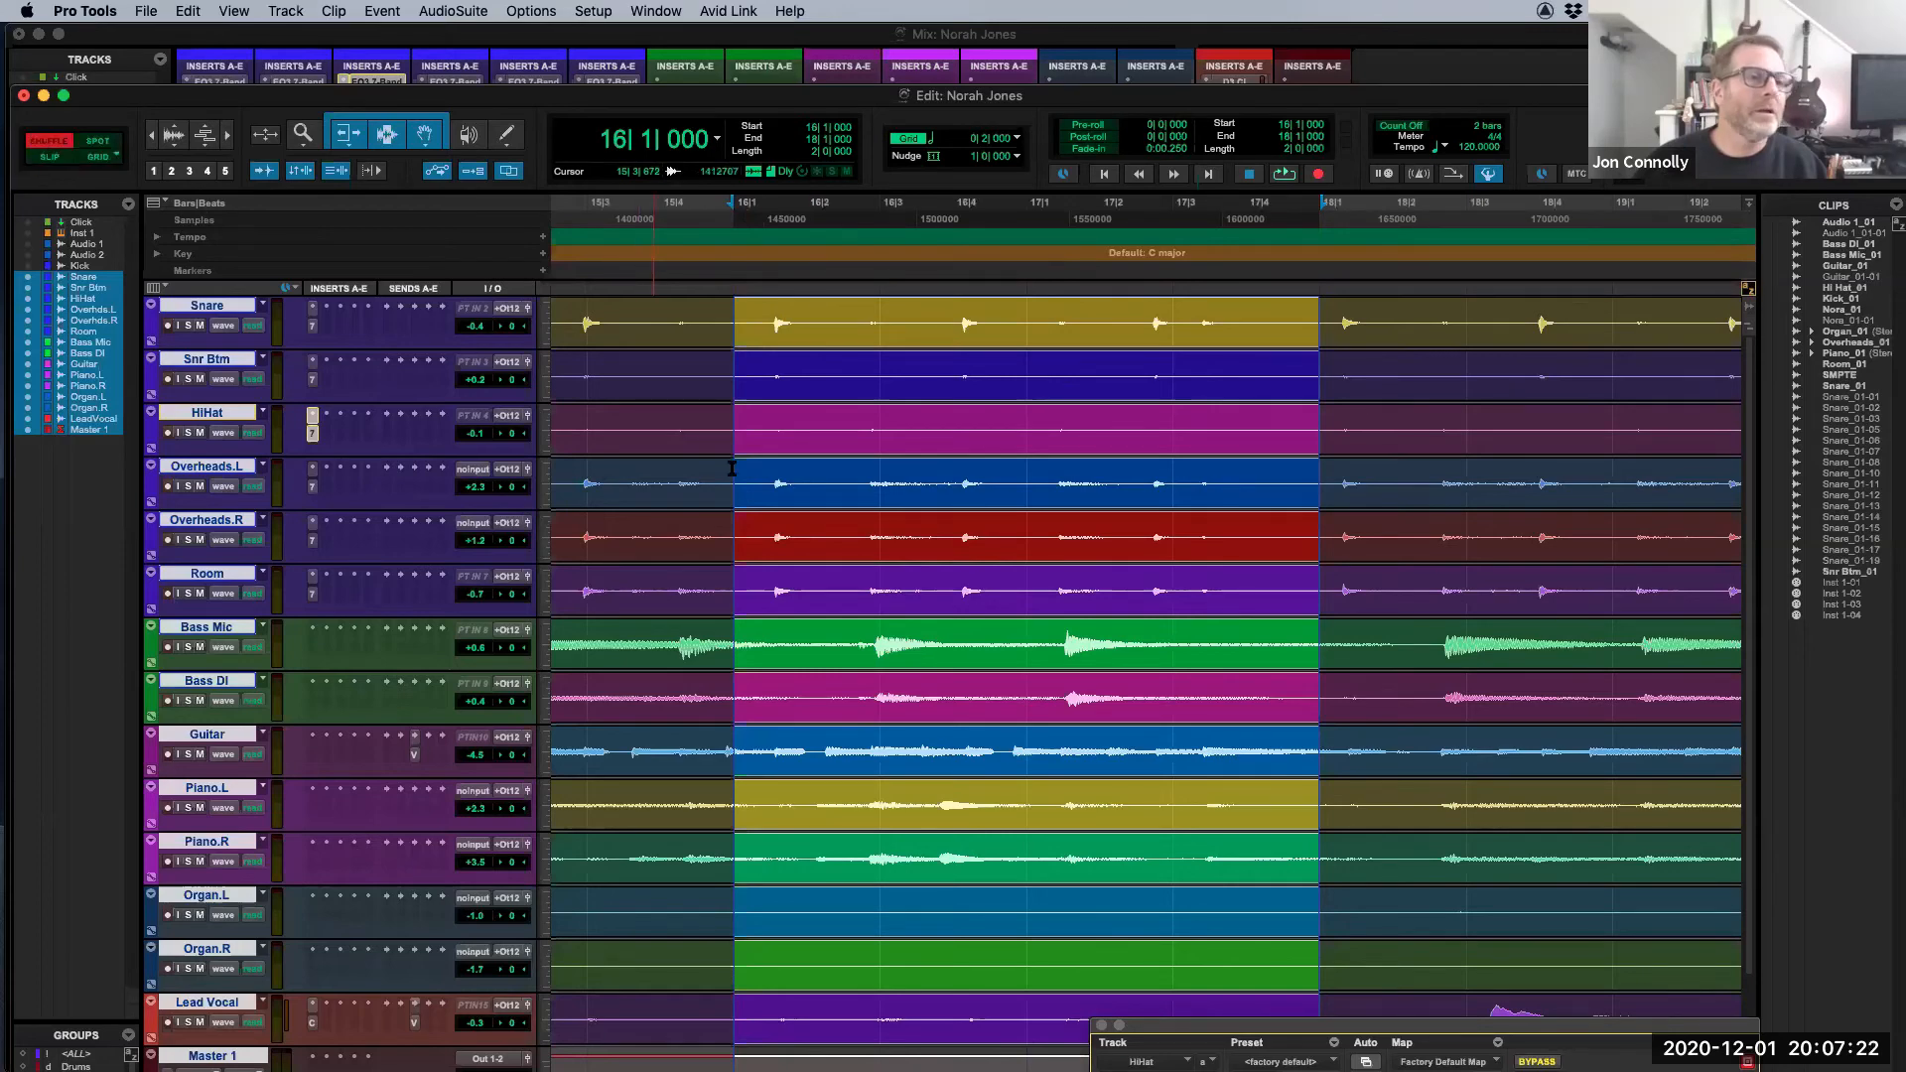
pyautogui.click(735, 310)
pyautogui.moveTo(747, 309); pyautogui.dragTo(1217, 437)
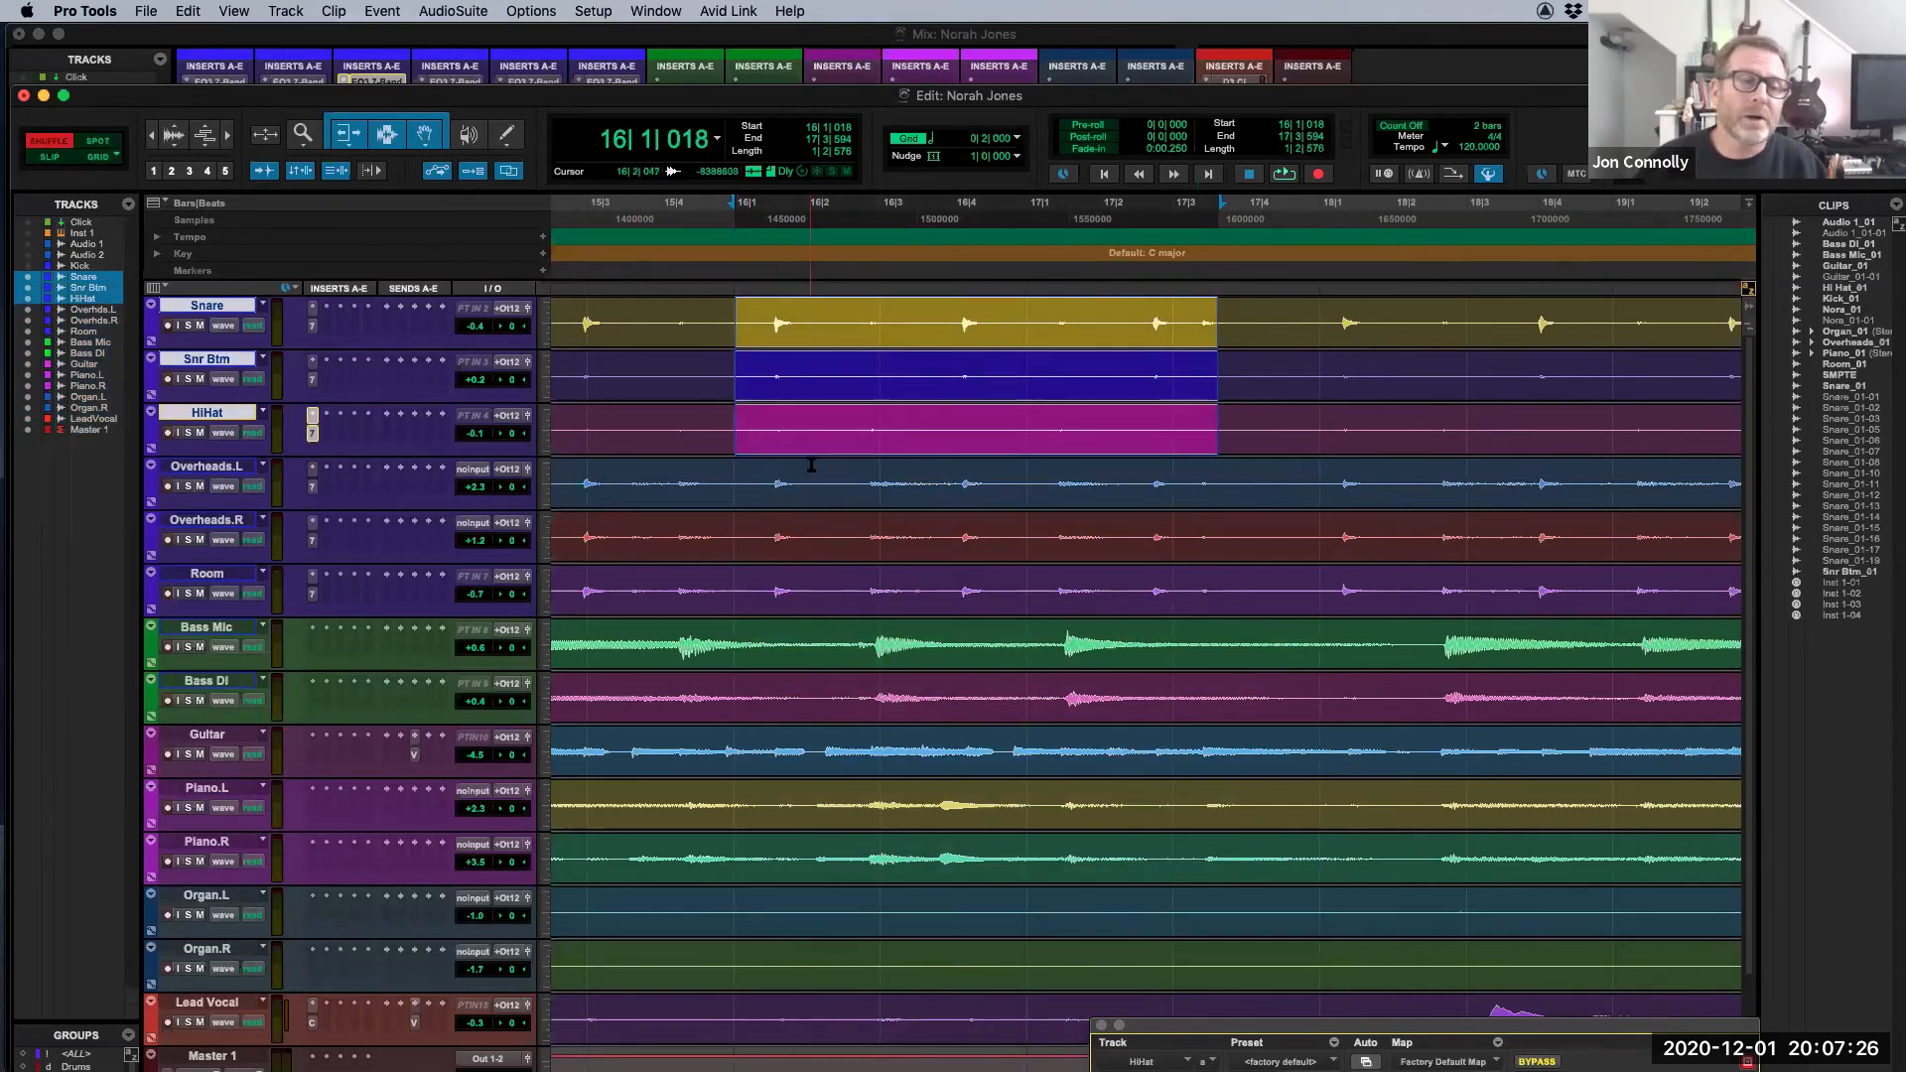
# Step: Set the selection's start to 16|1|000 and its end to 20|1|000
pyautogui.click(809, 128)
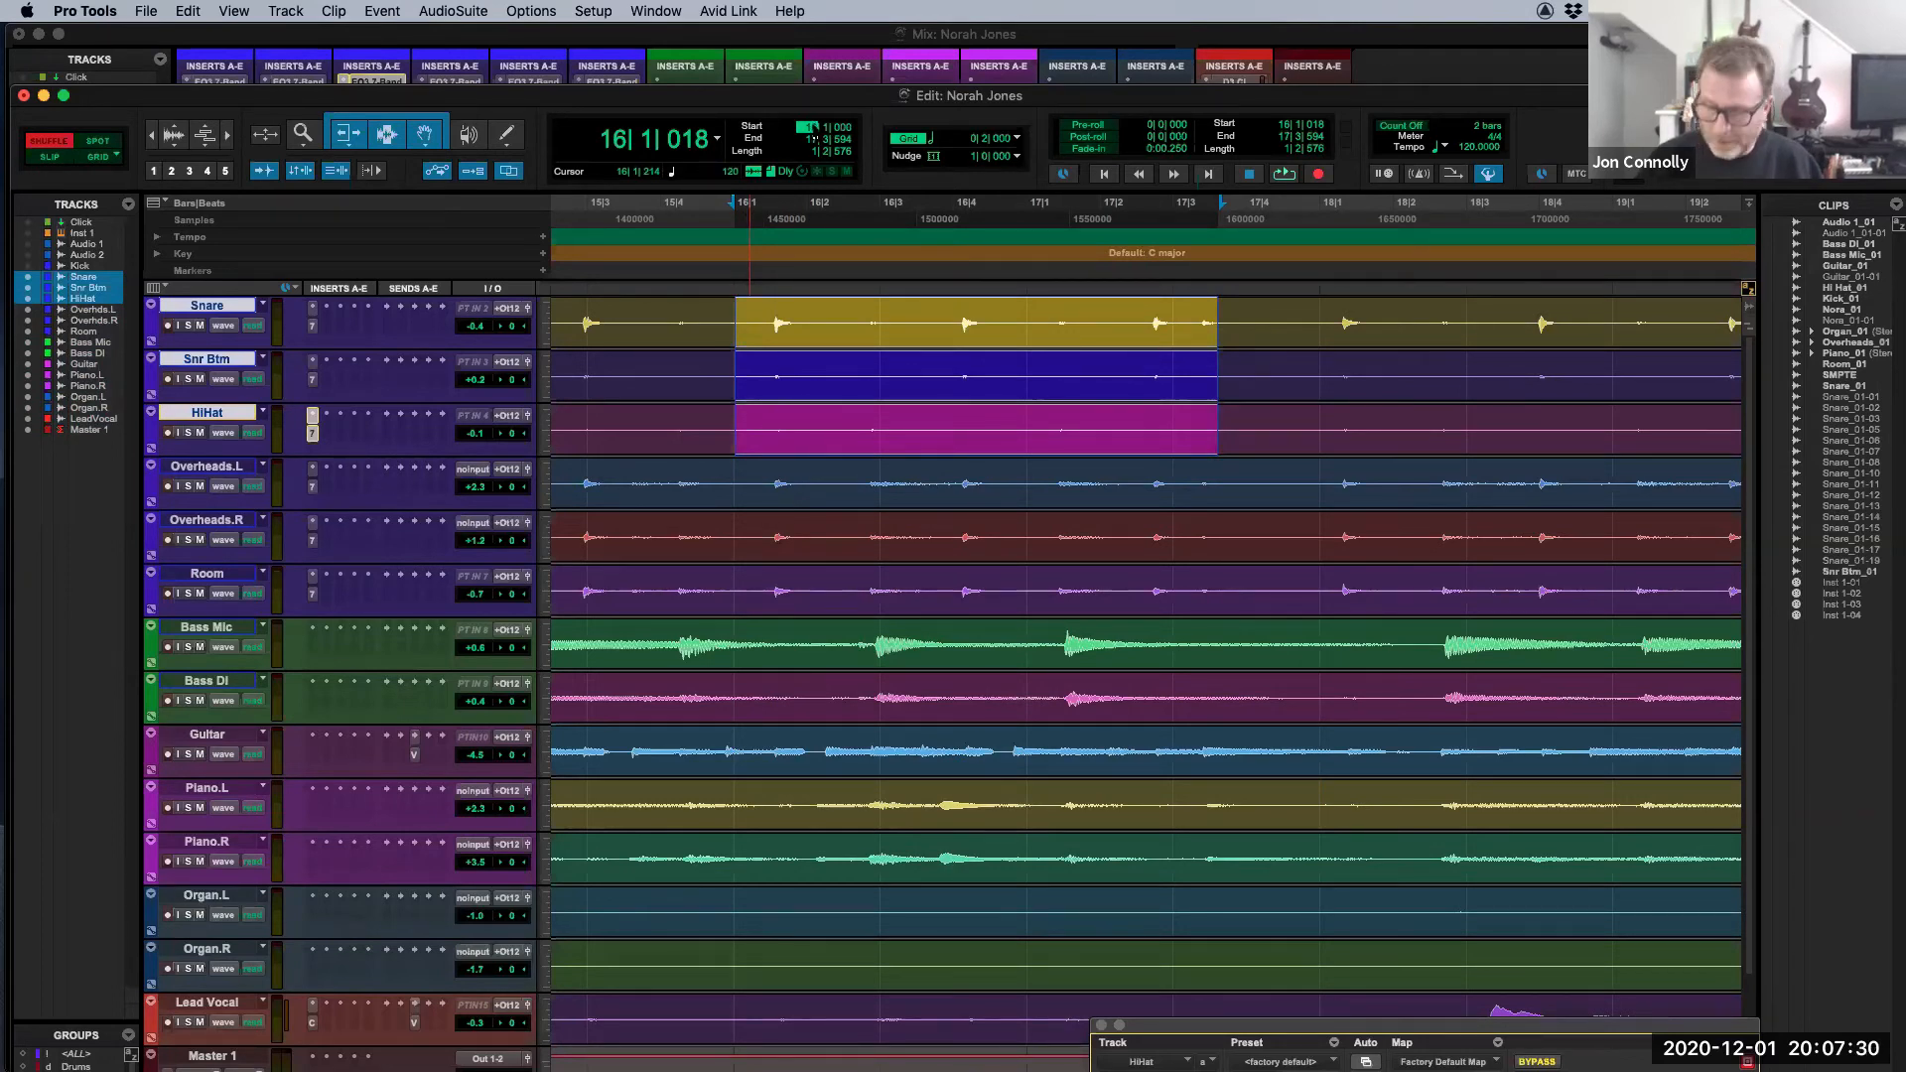
pyautogui.click(813, 138)
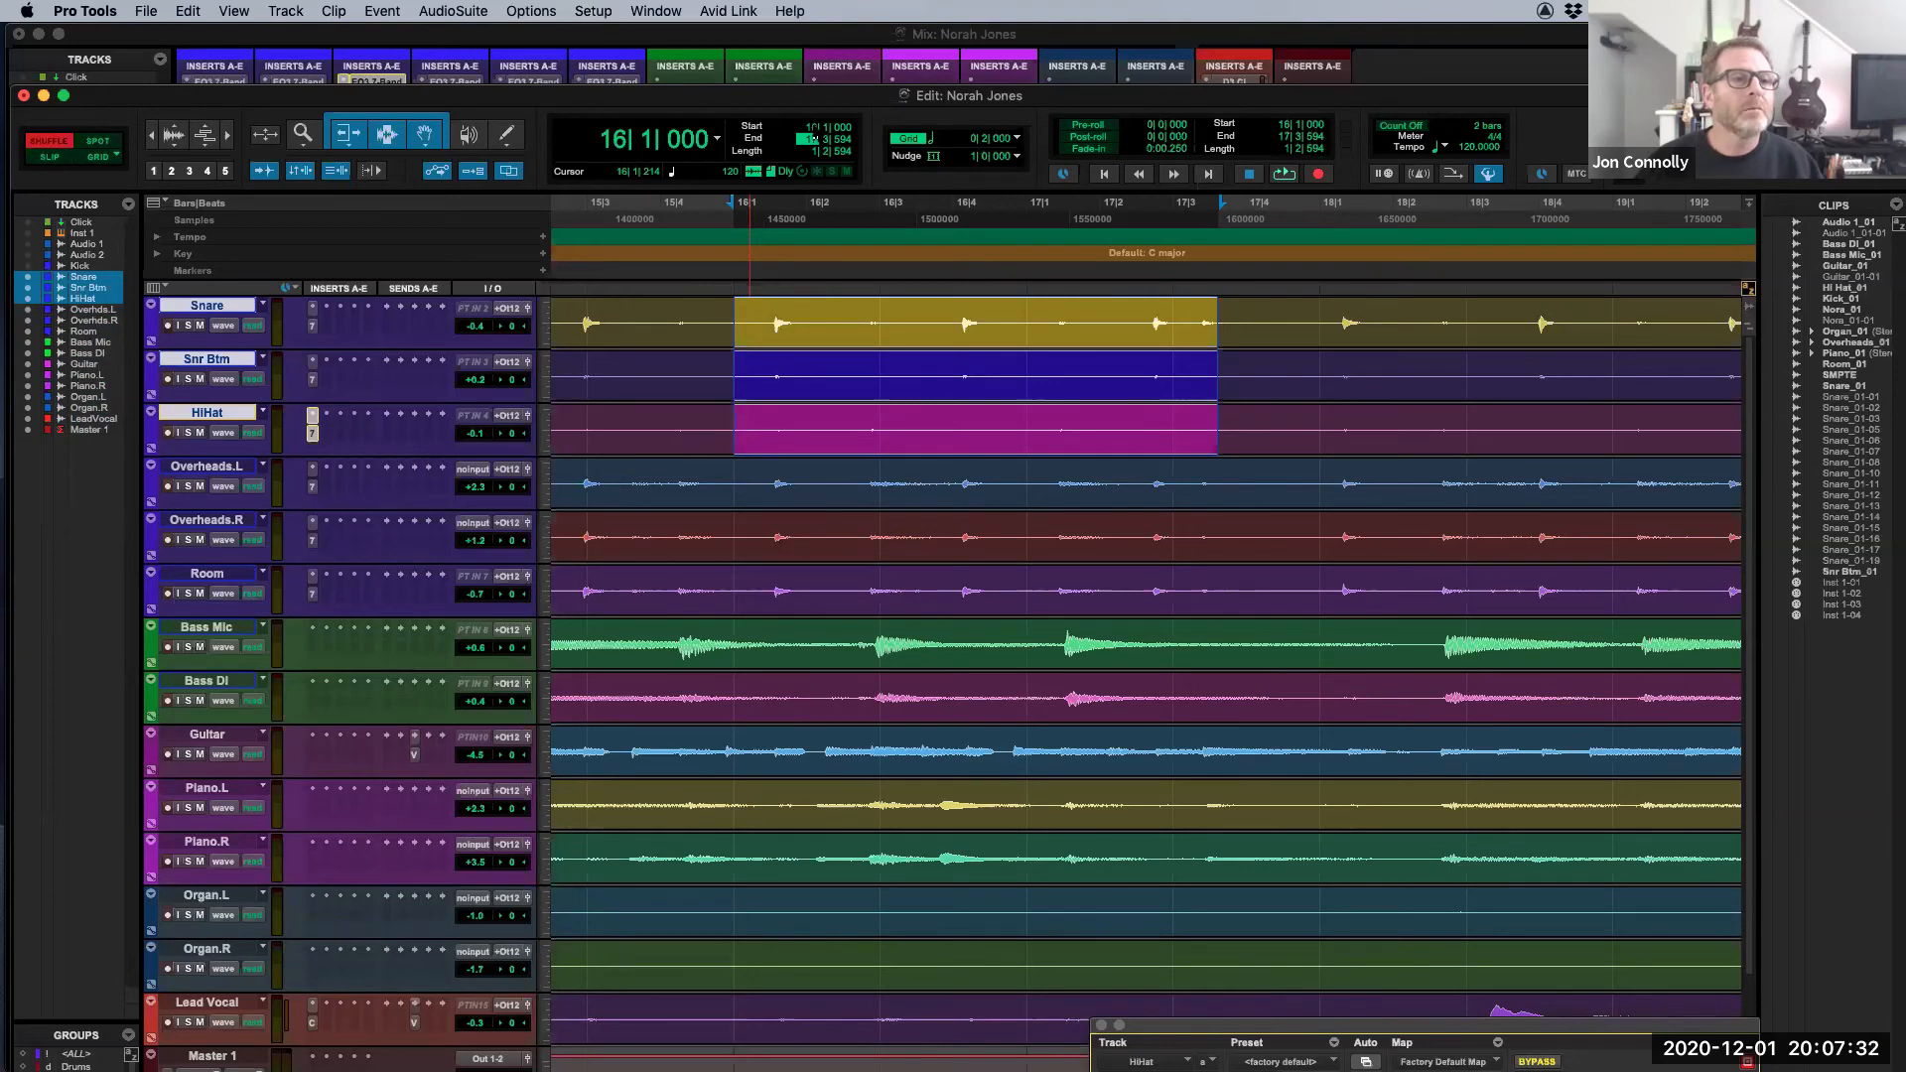
pyautogui.write('20| 1| 000')
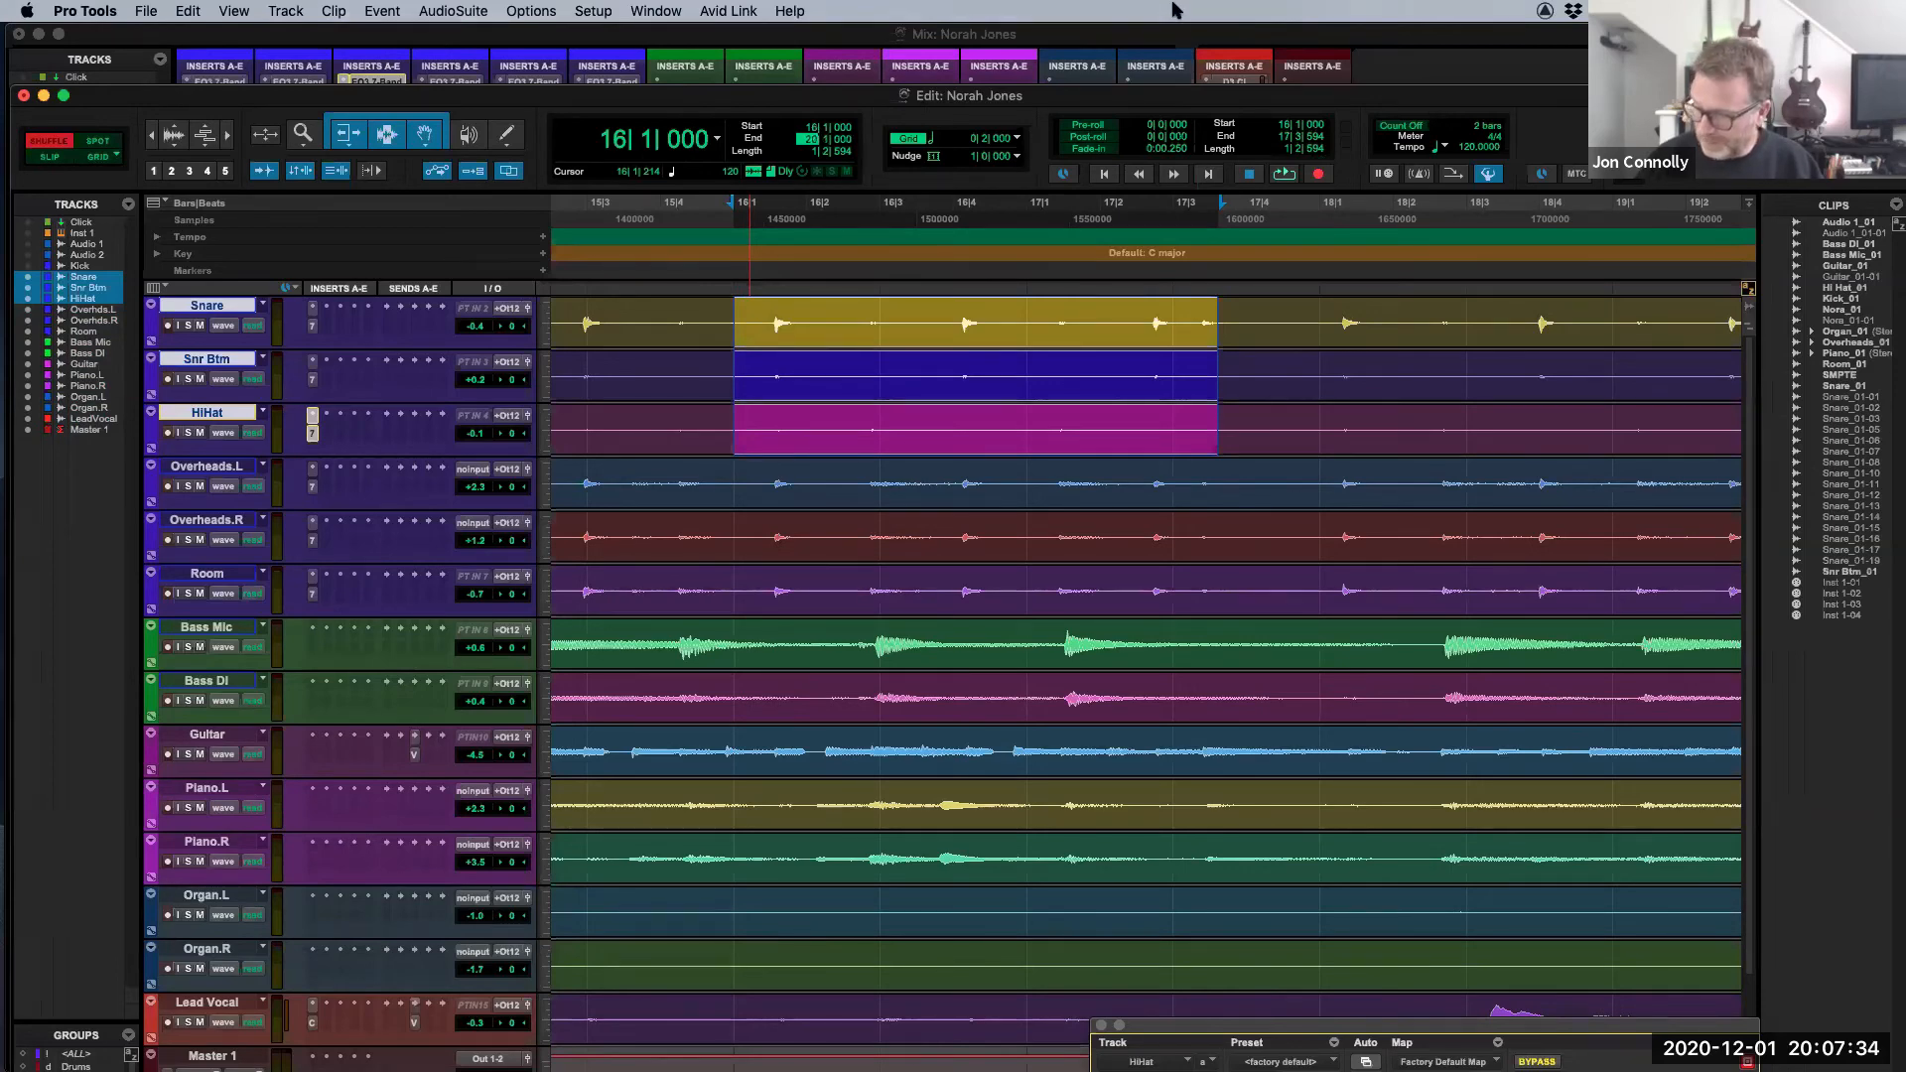
pyautogui.press('Return')
# Step: Set the length of the selection on the three drum tracks to 8 bars
pyautogui.press('super+bracketleft')
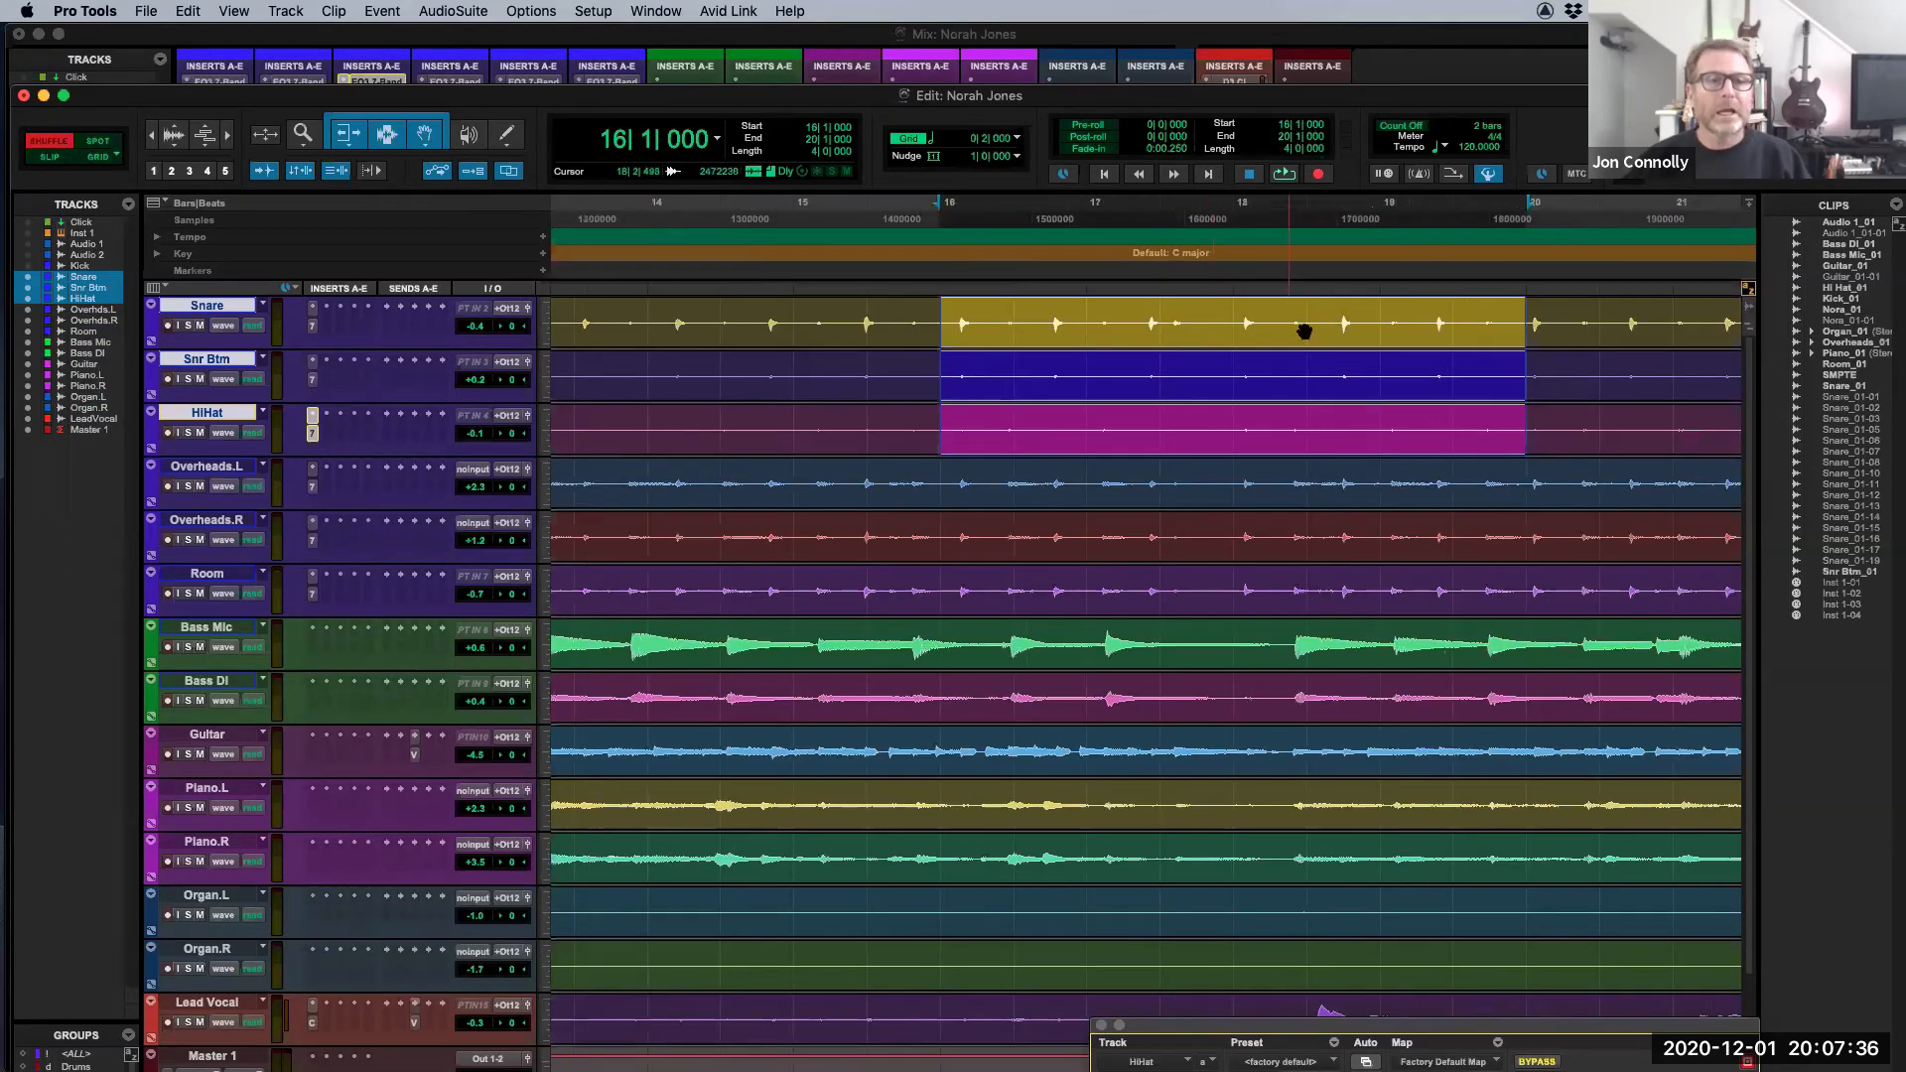
pyautogui.press('super+bracketleft')
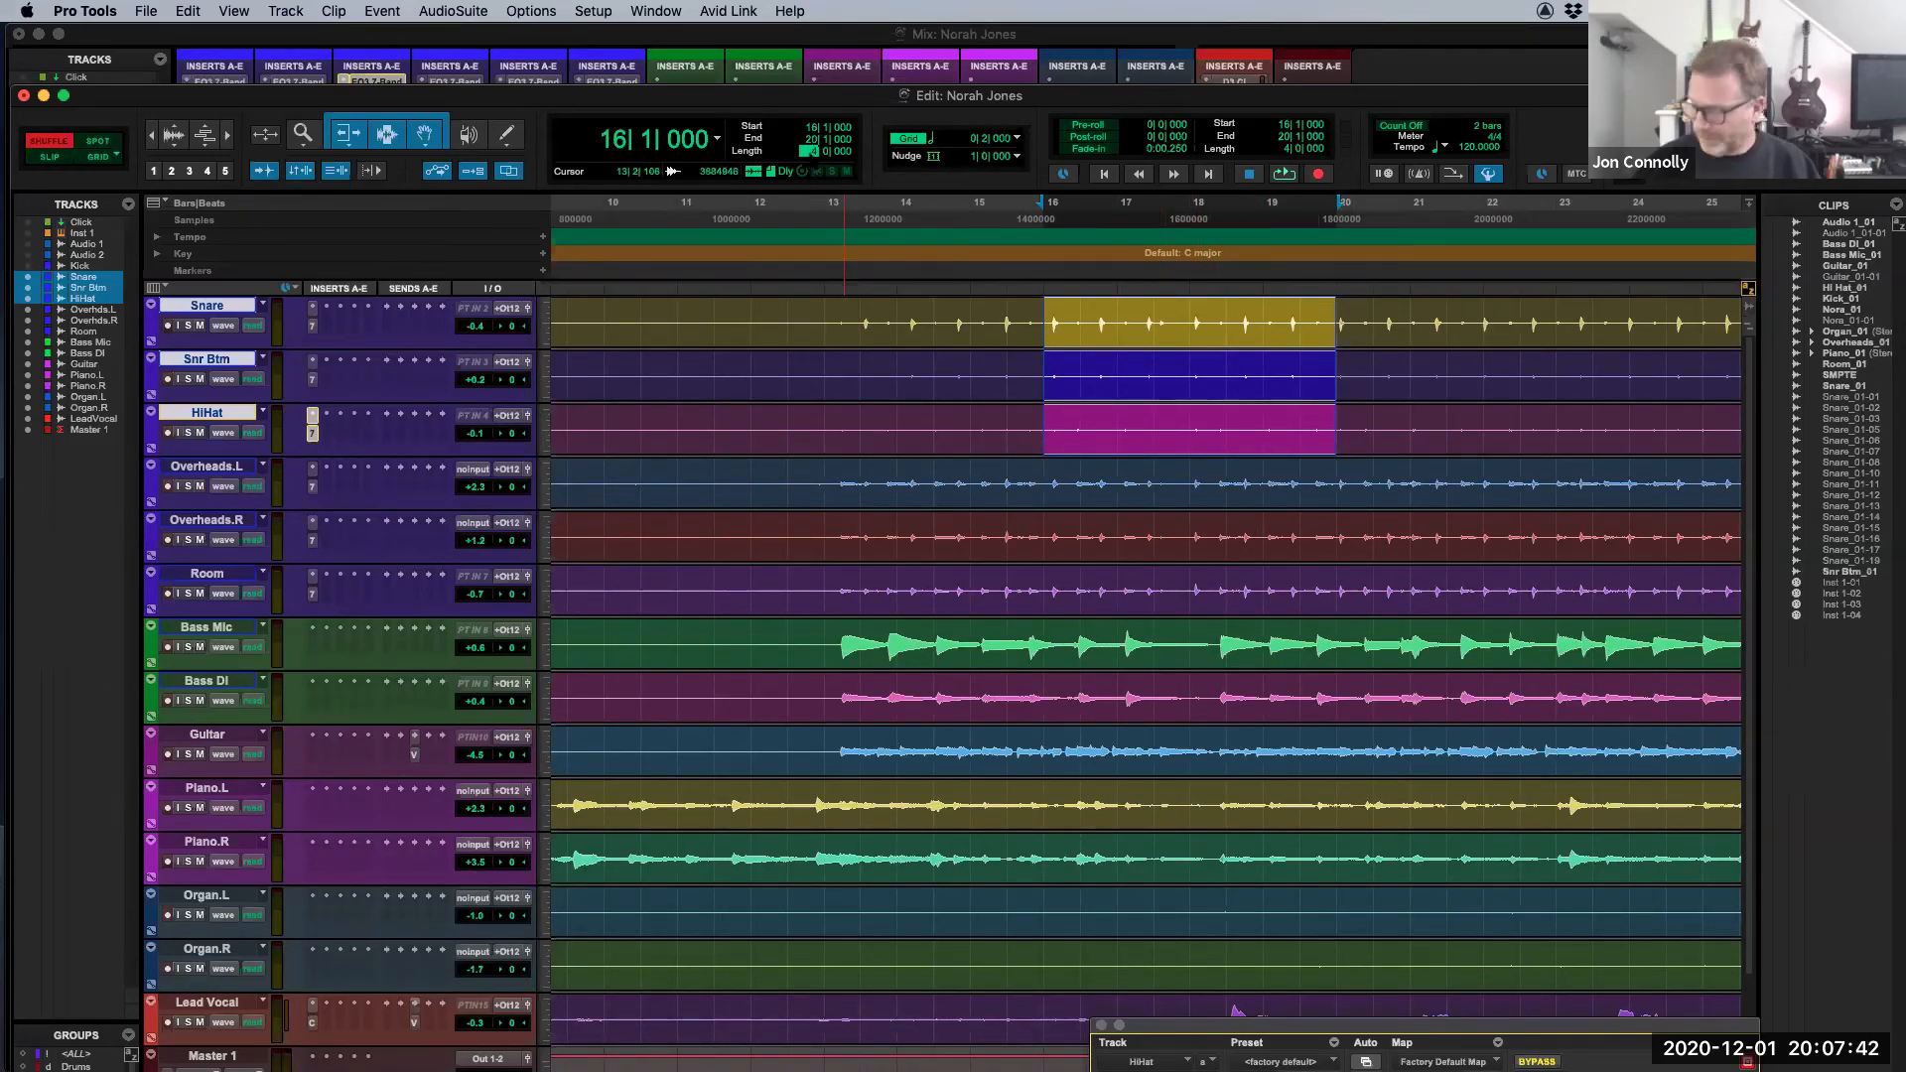
pyautogui.write('8')
pyautogui.press('Return')
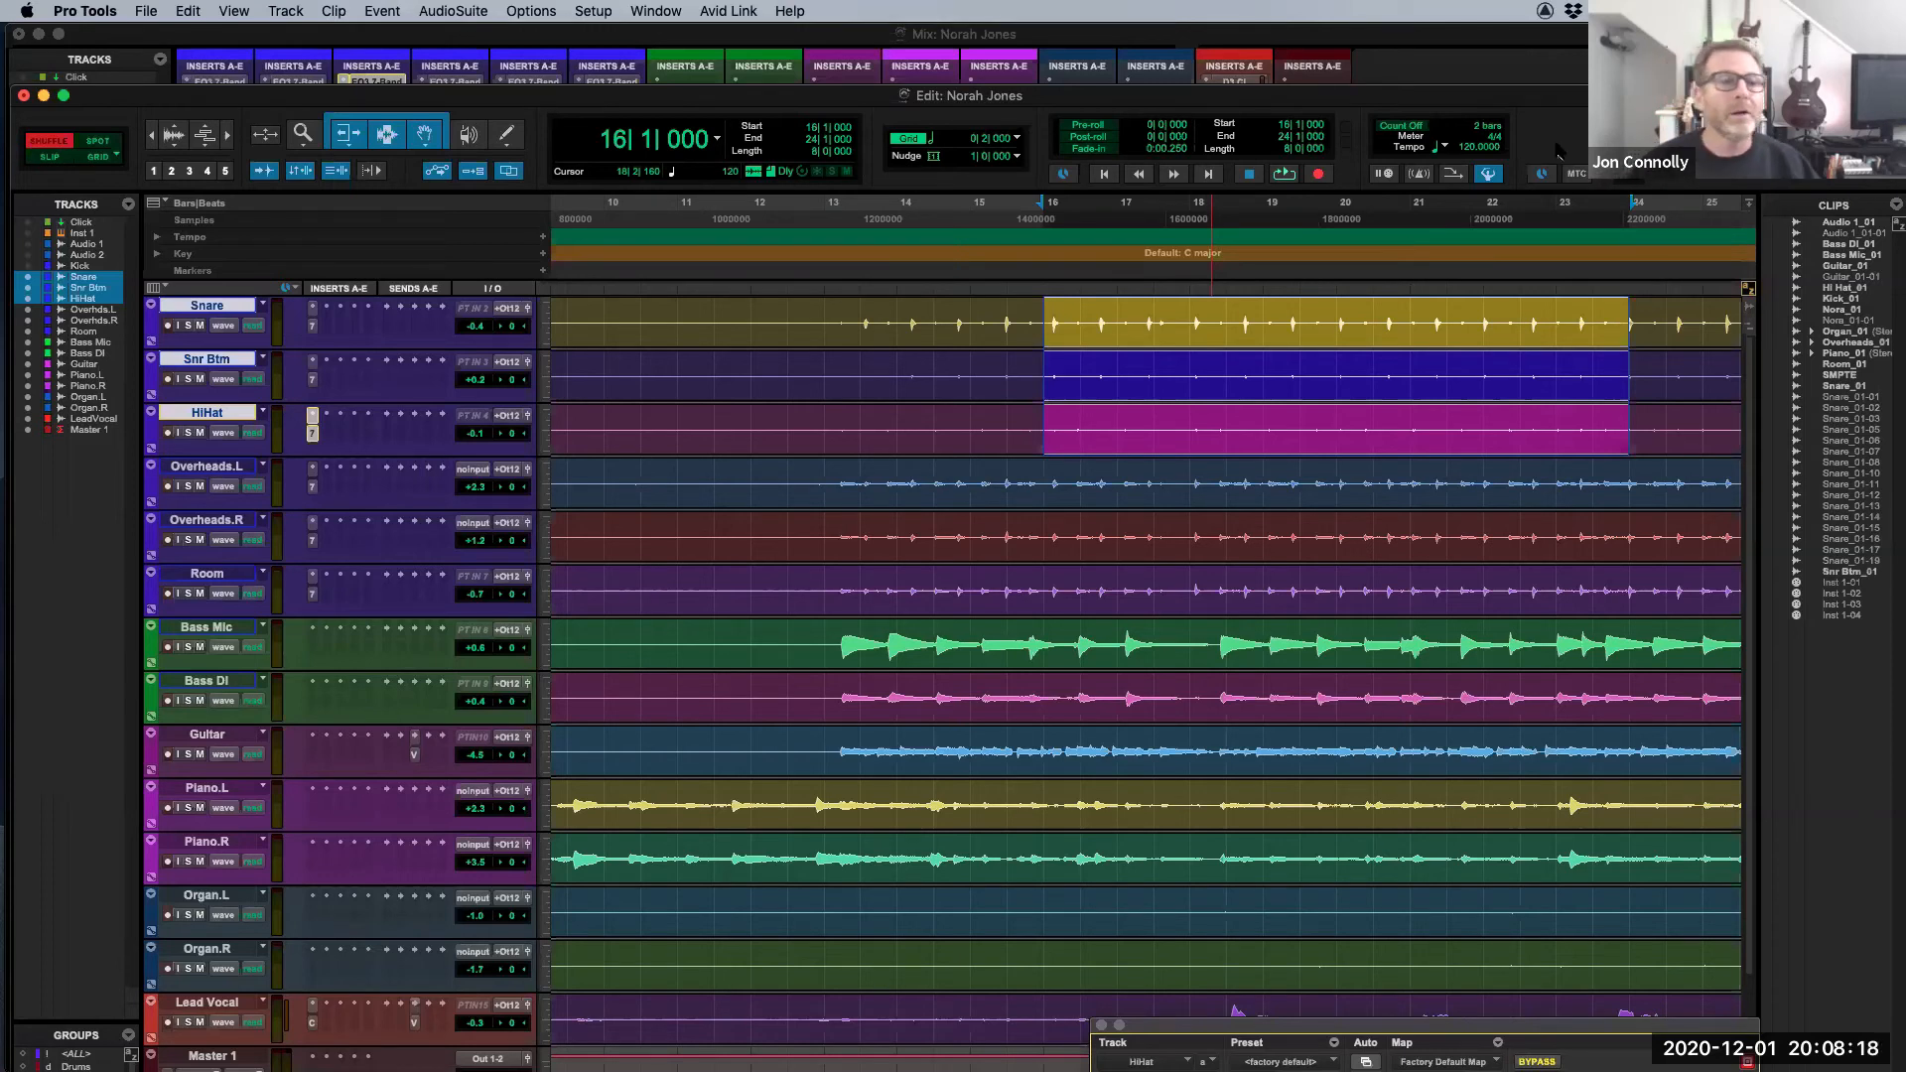
# Step: Make free selections on the Snare track from 15|1|099 to 17|1|068 and from 21|2|400 to 22|2|151
pyautogui.moveTo(973, 320); pyautogui.dragTo(1118, 341)
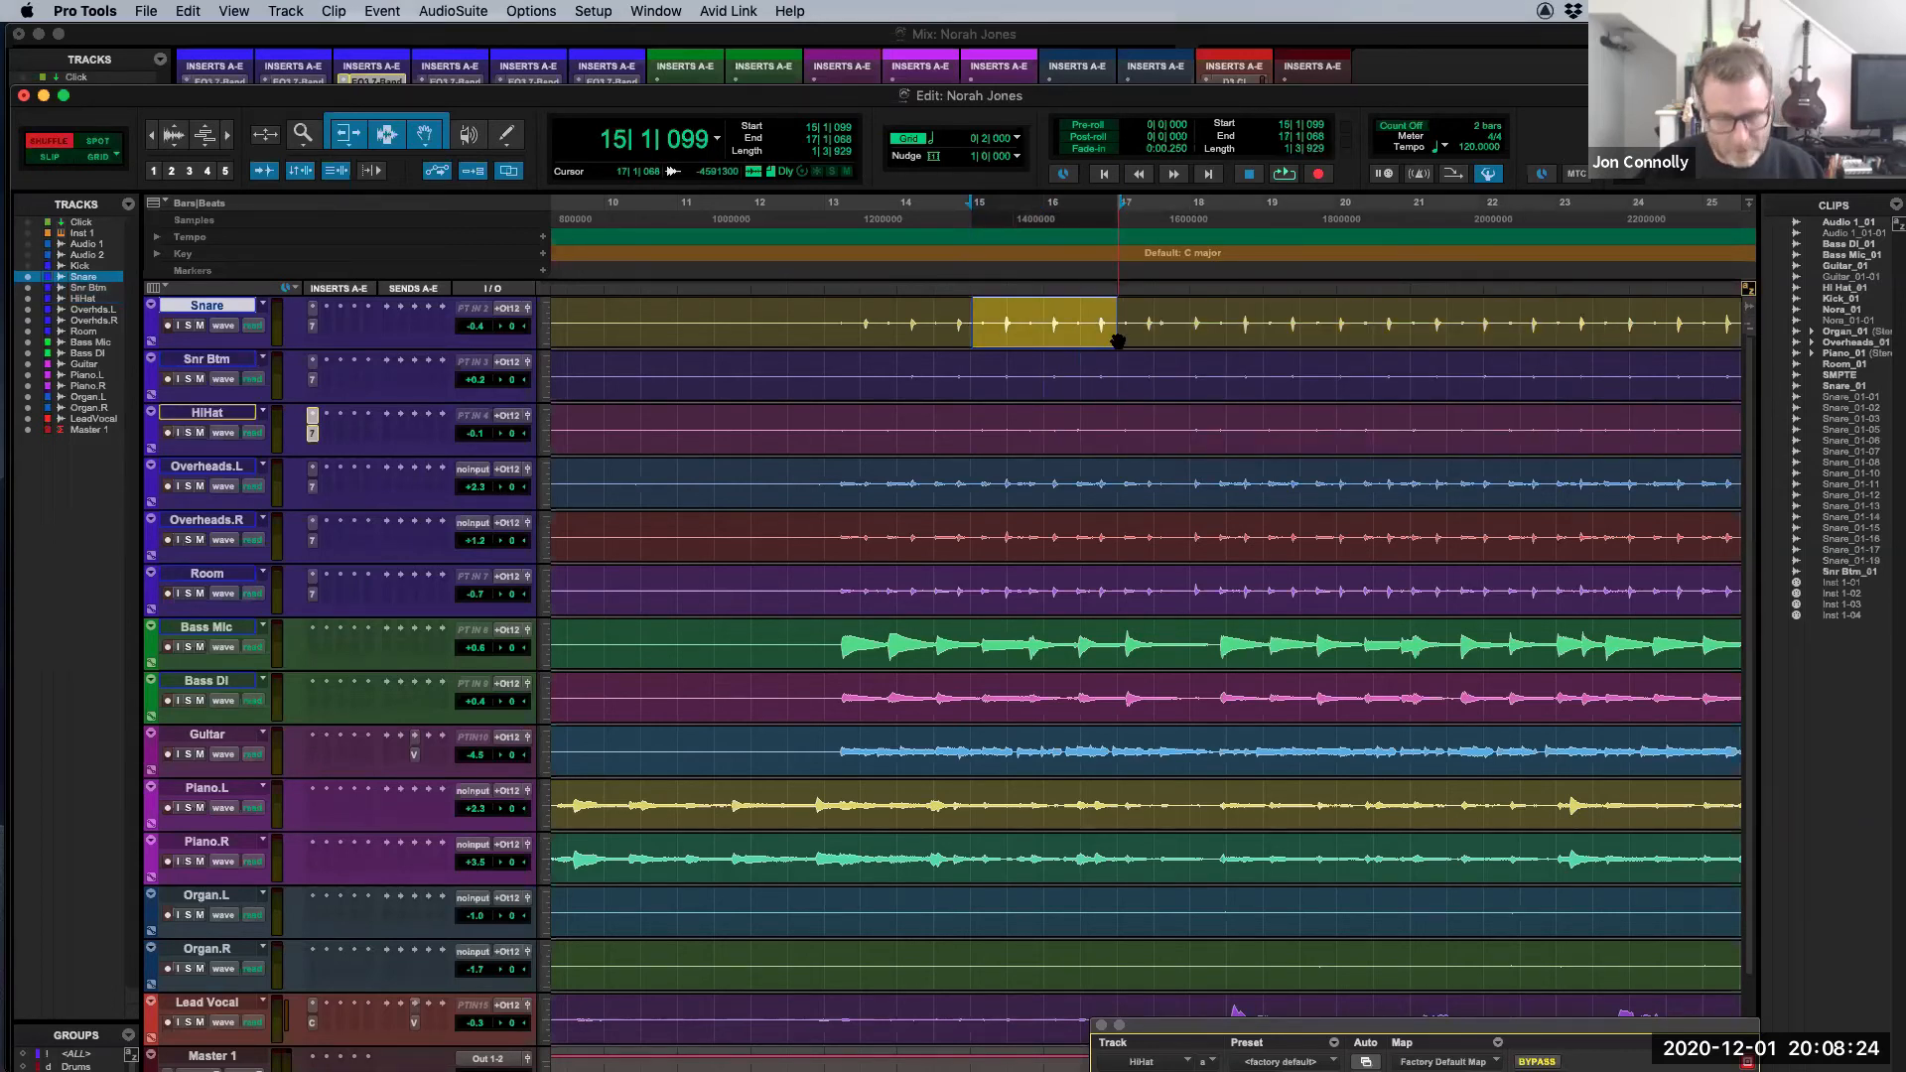
pyautogui.moveTo(1438, 318); pyautogui.dragTo(1506, 321)
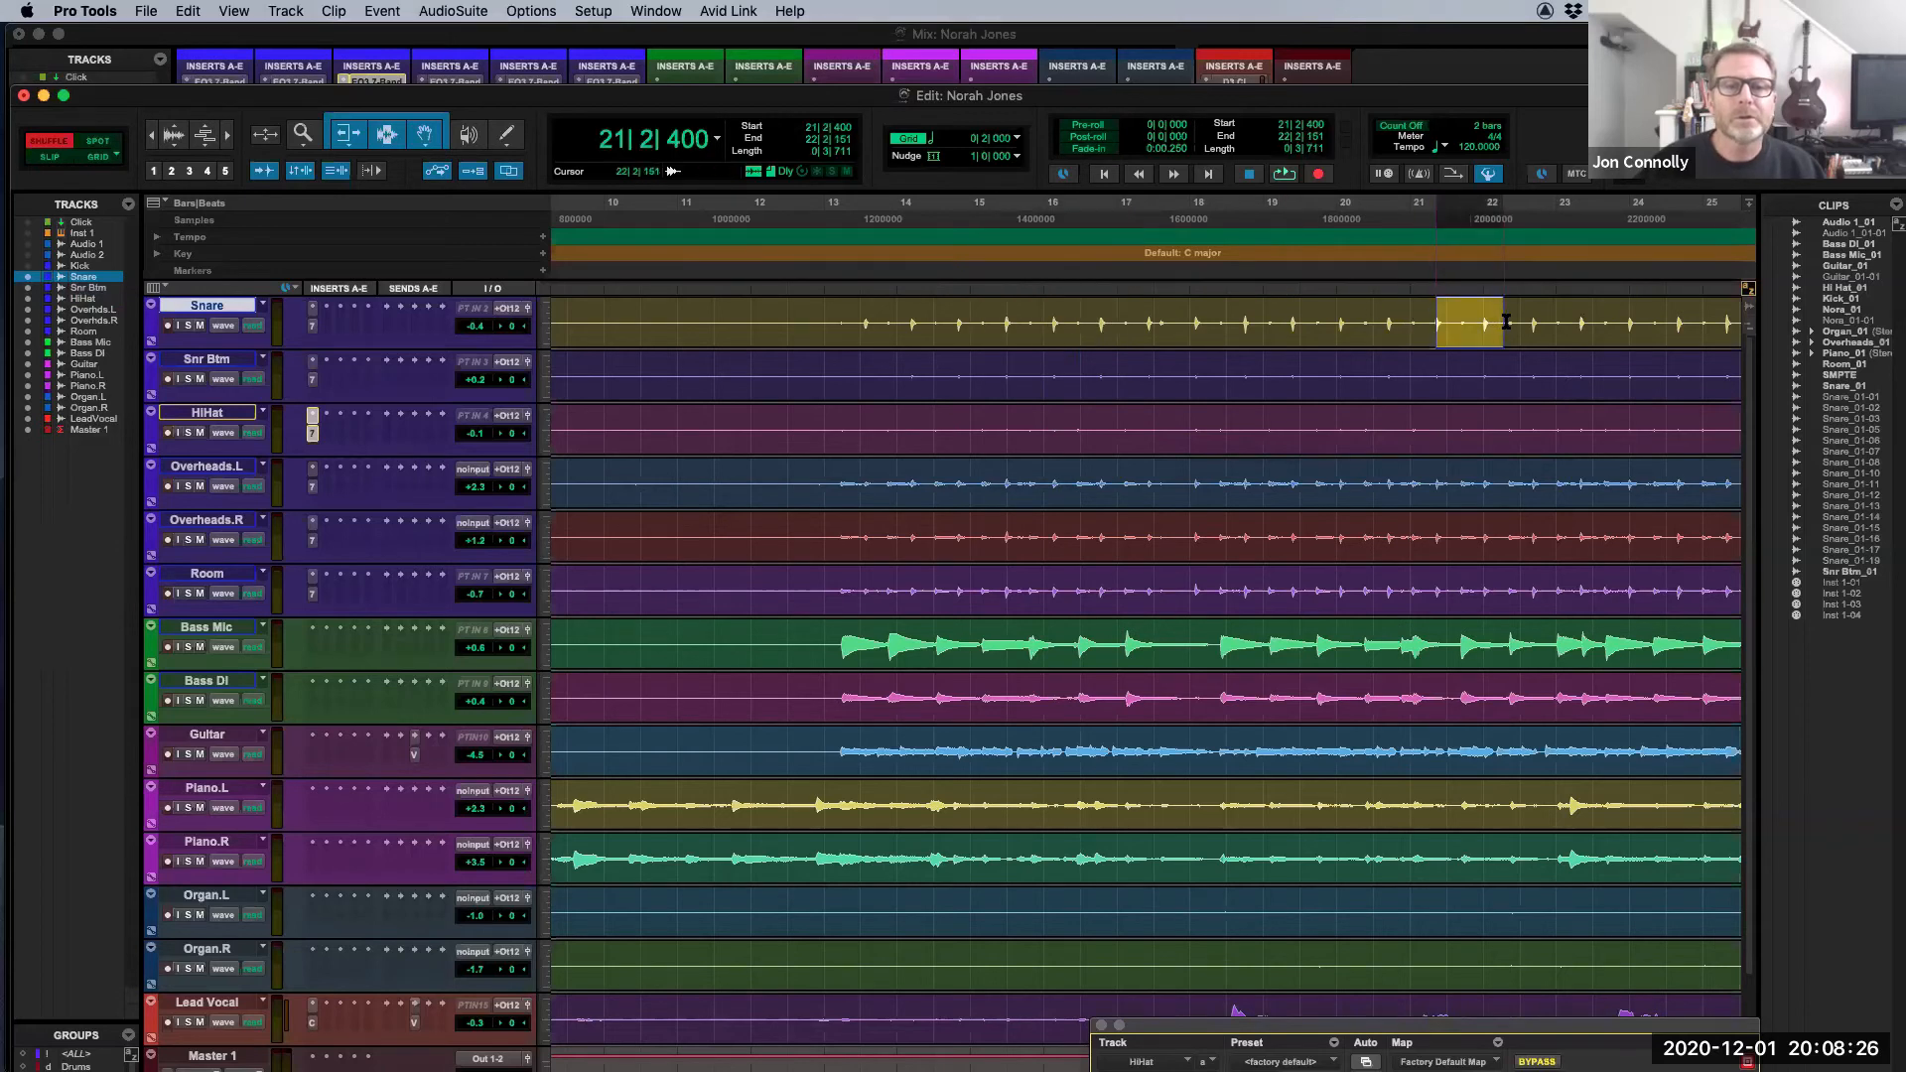
# Step: Copy the Snare selection, paste it at 14|3|145 on the same track and extend the pasted clip's end to 19|1|766
pyautogui.press('super+c')
pyautogui.click(936, 312)
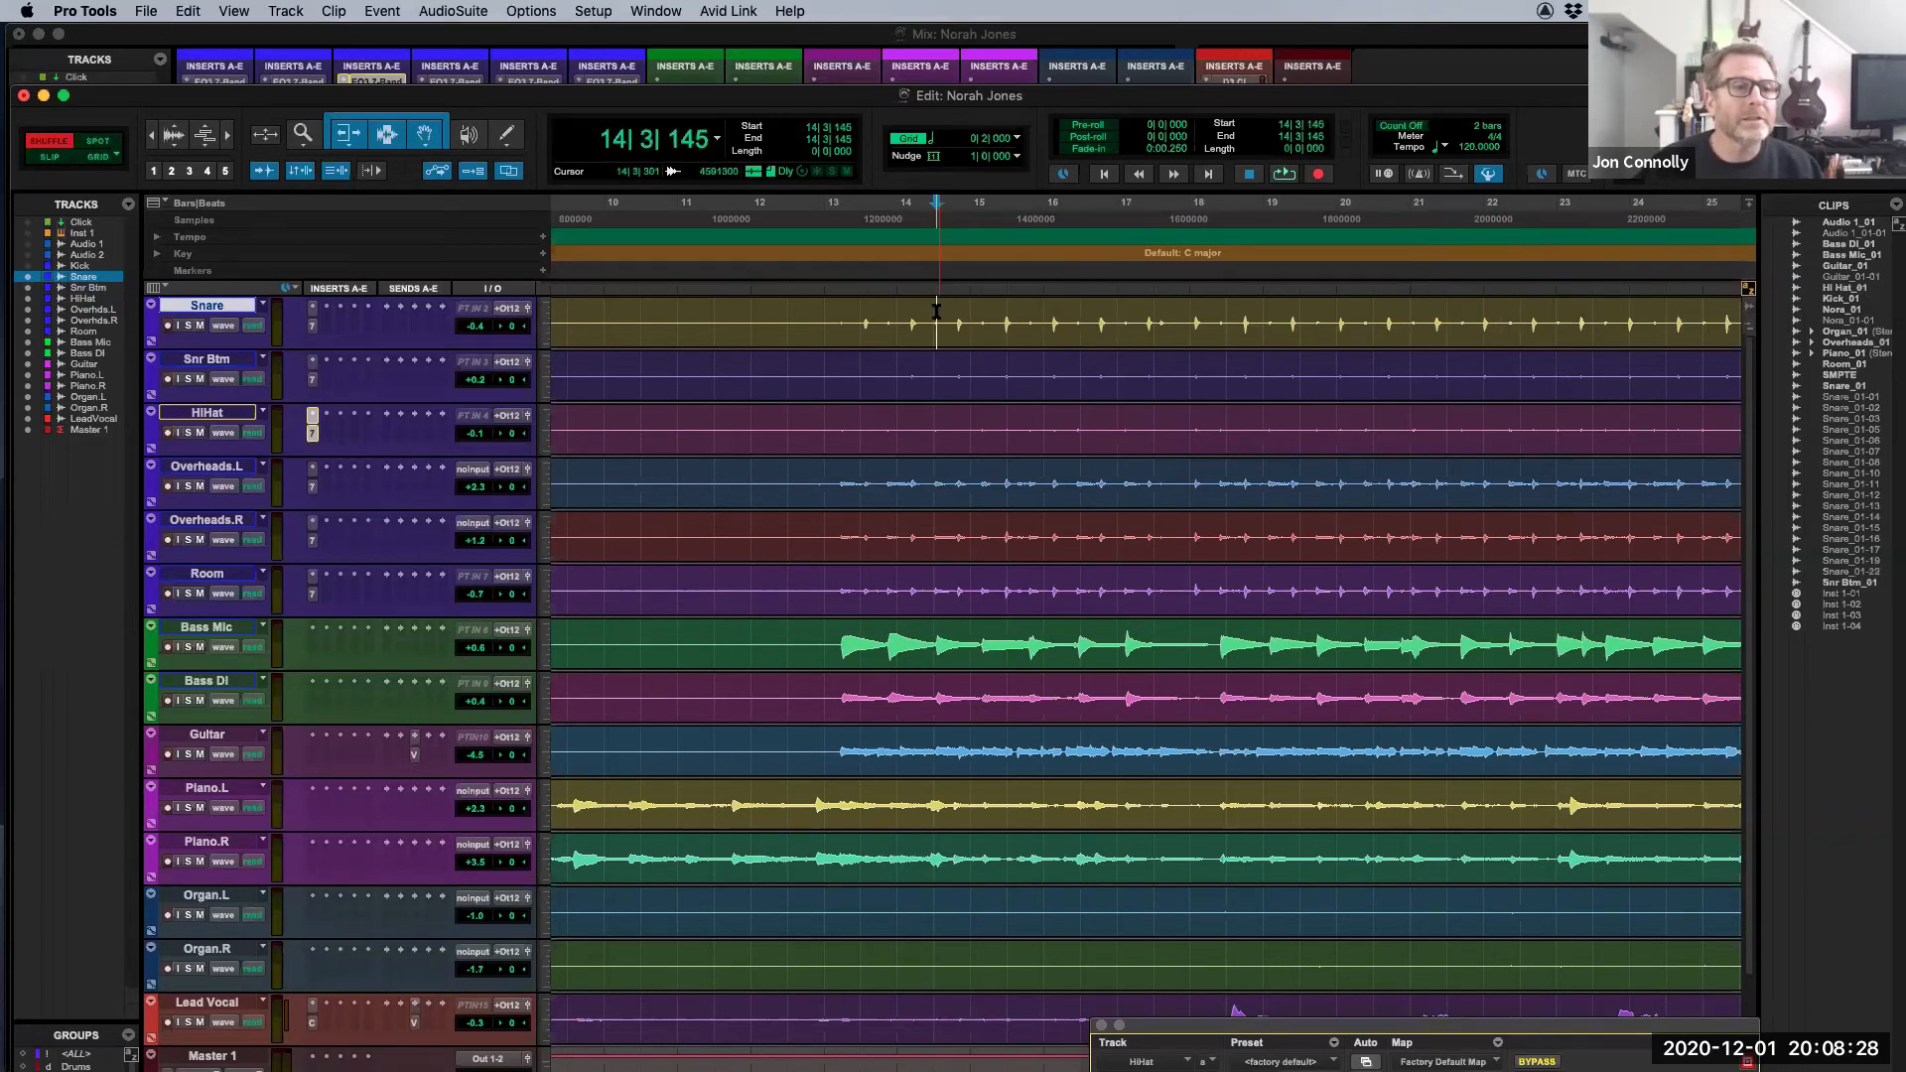
pyautogui.press('super+v')
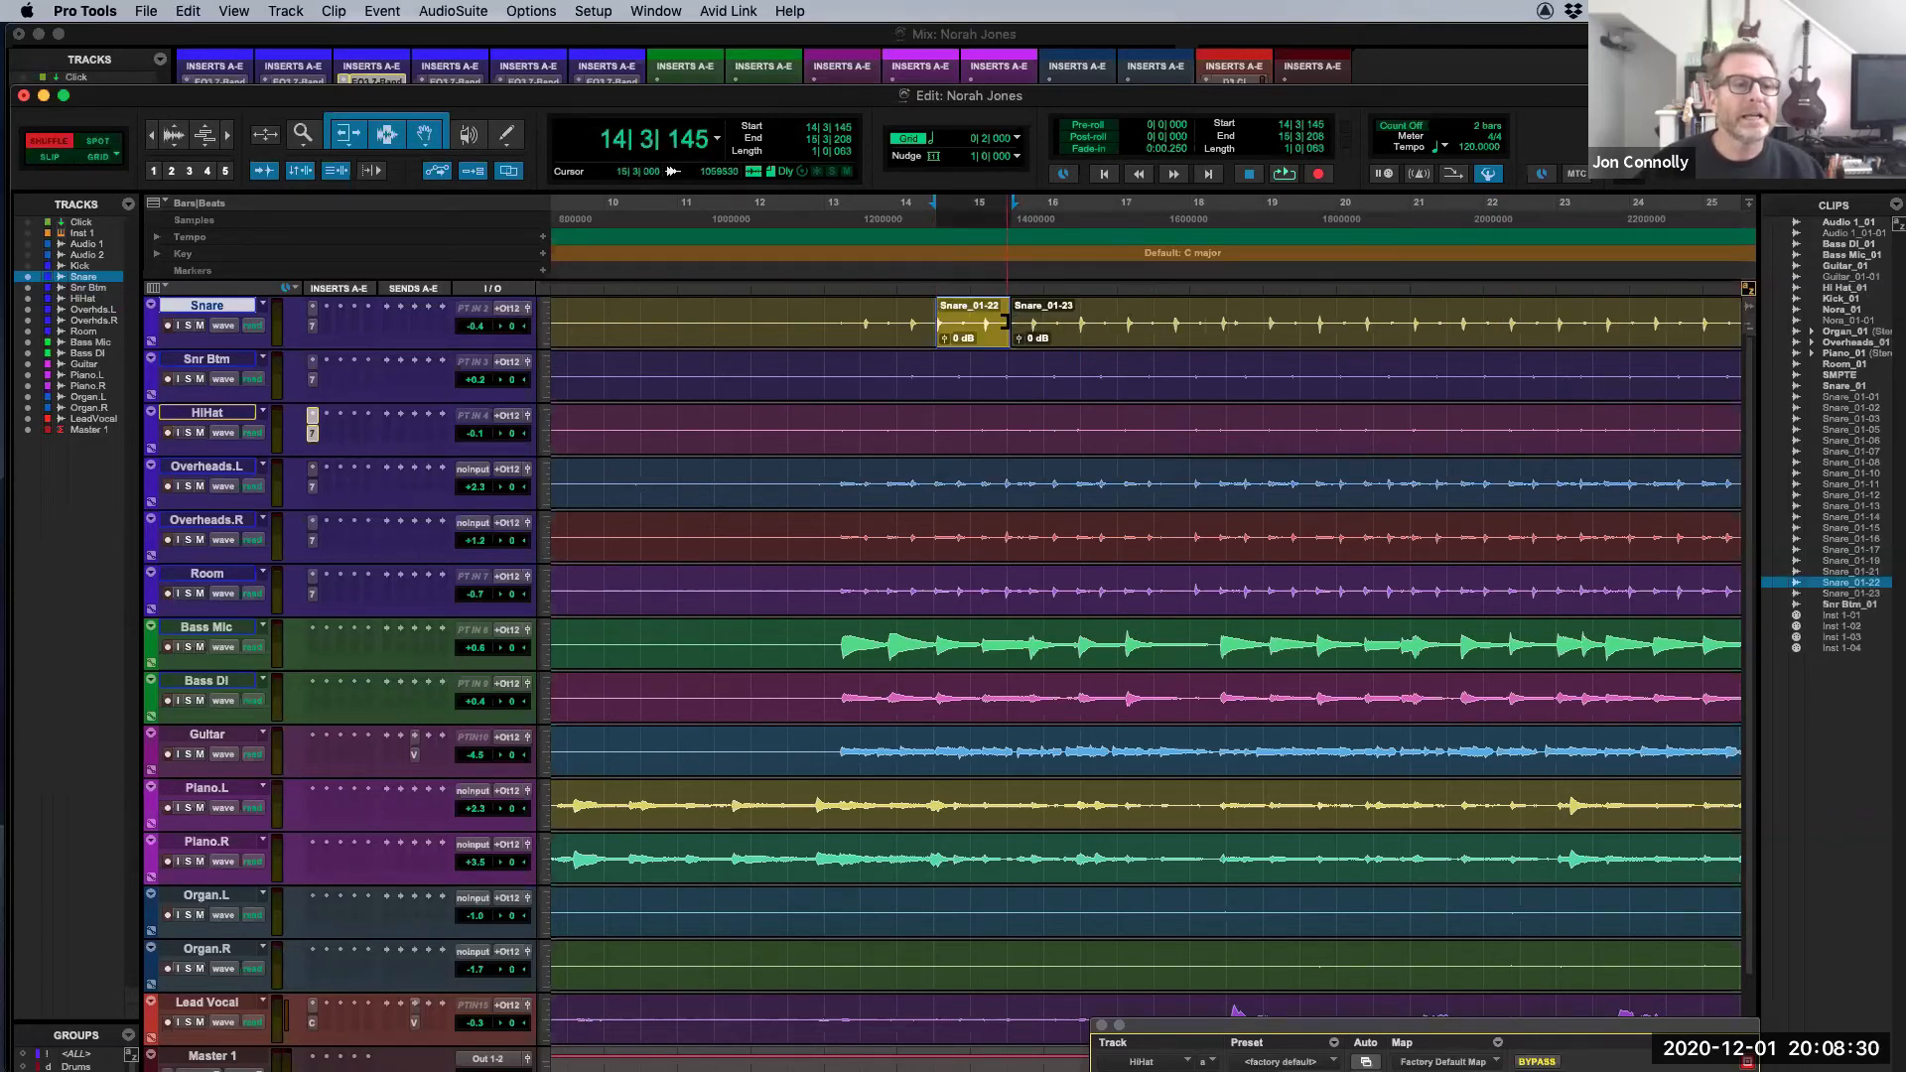
pyautogui.moveTo(1006, 321); pyautogui.dragTo(1277, 319)
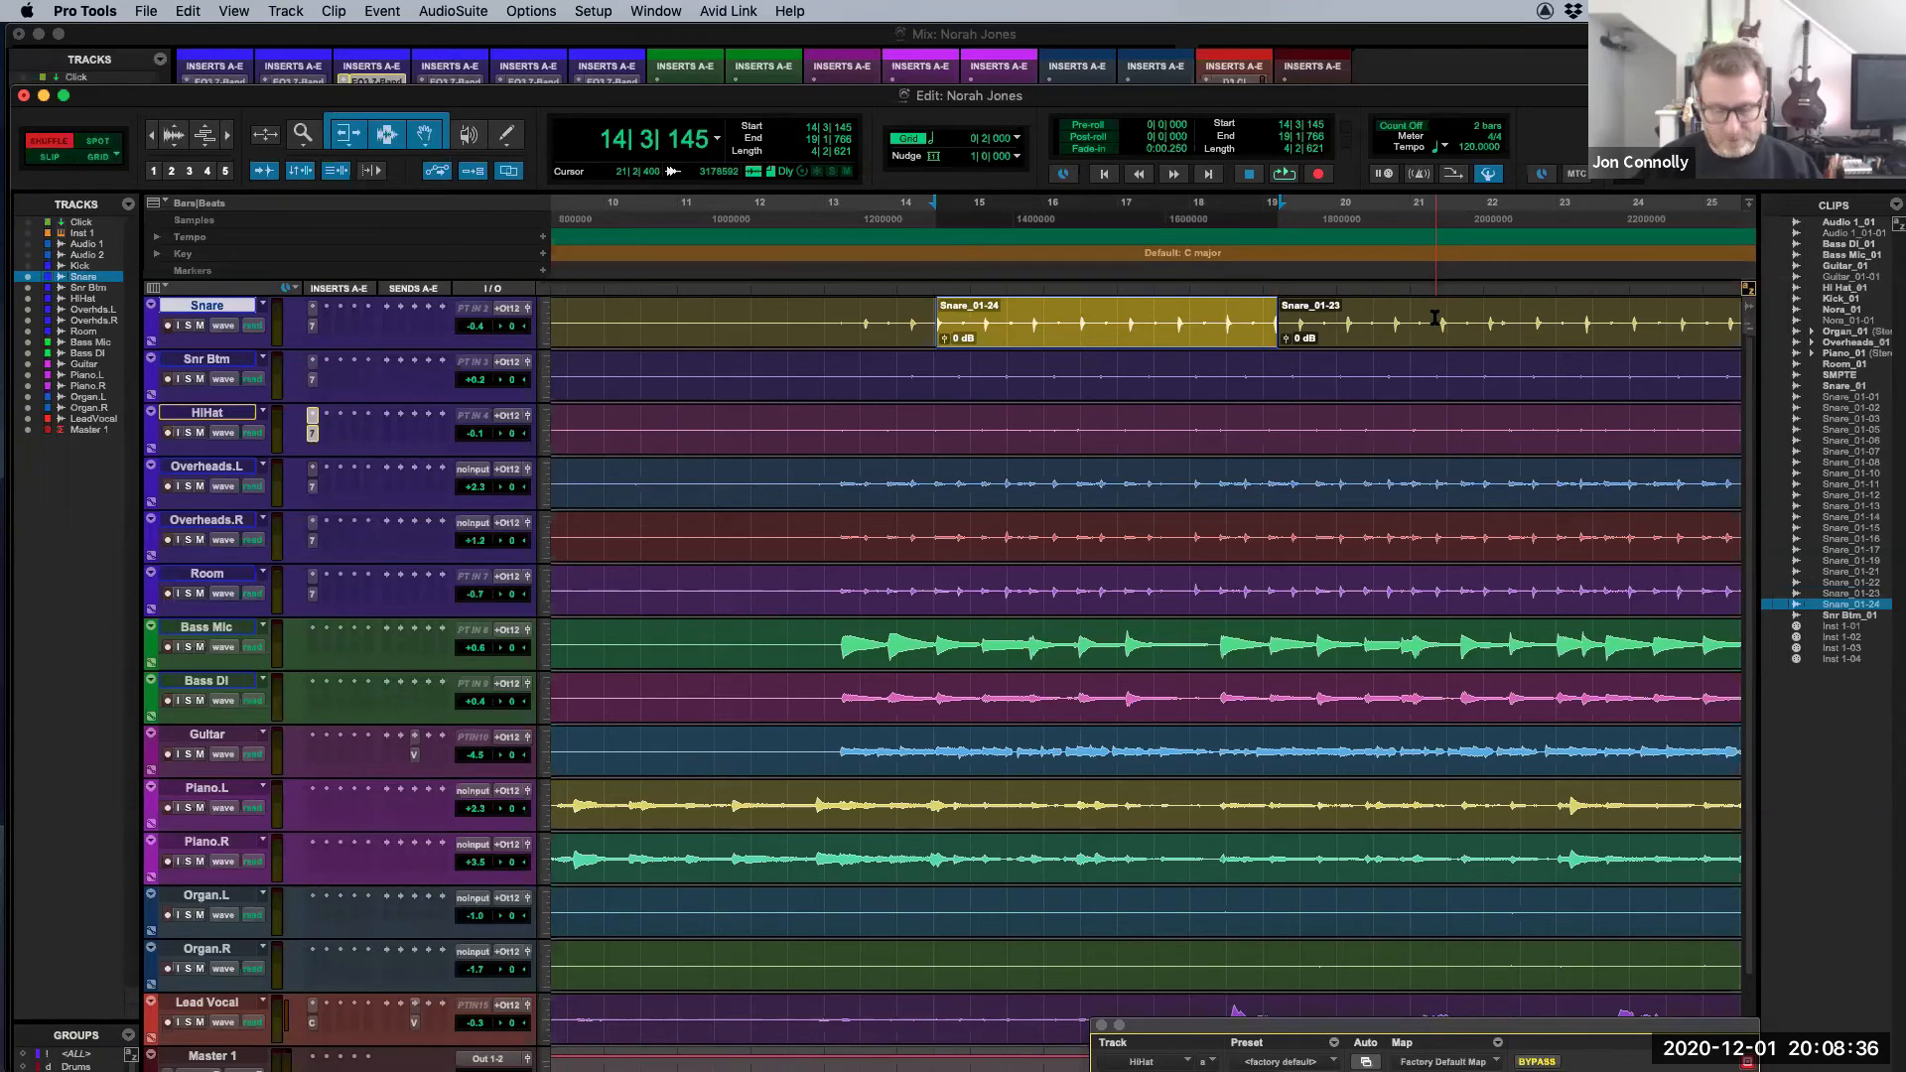
# Step: Try lengthening the pasted Snare clip to about 20 bars in Shuffle mode, and undo that trim
pyautogui.press('r')
pyautogui.press('r')
pyautogui.press('r')
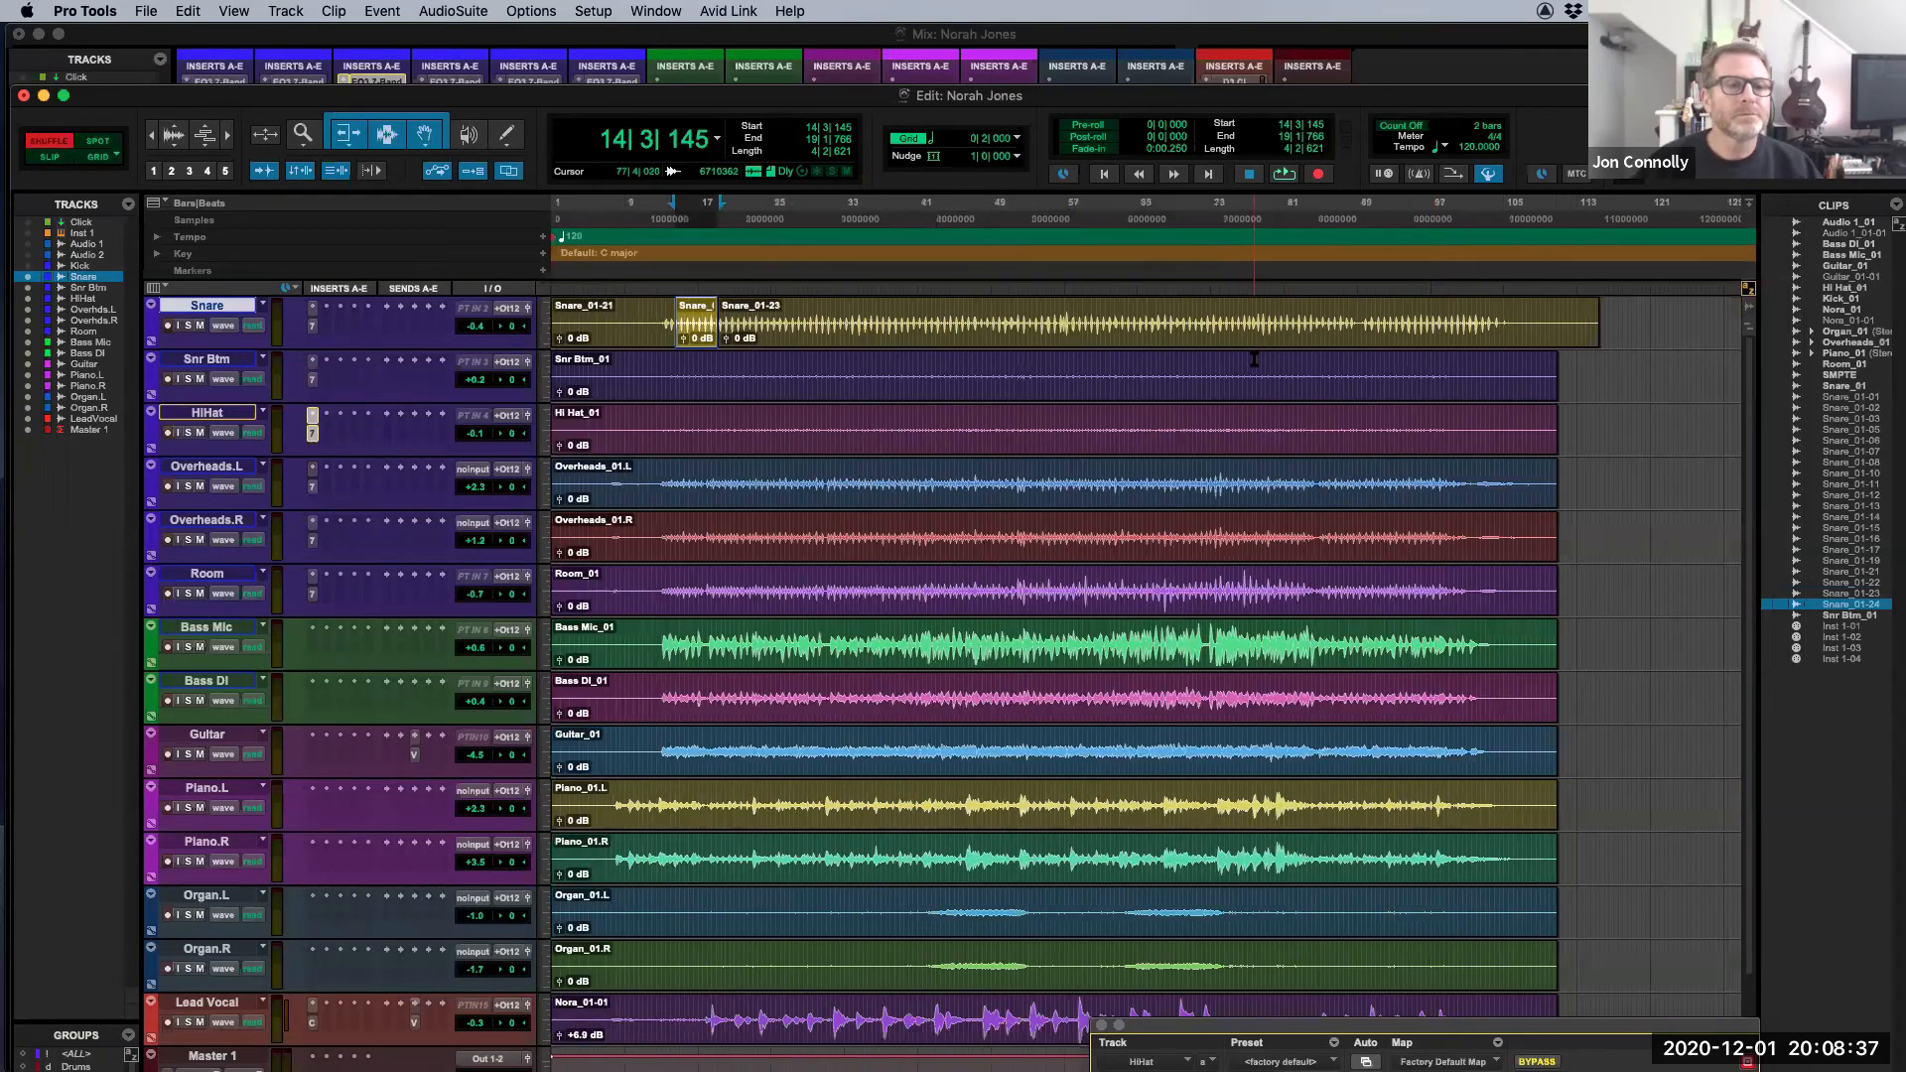
pyautogui.click(710, 321)
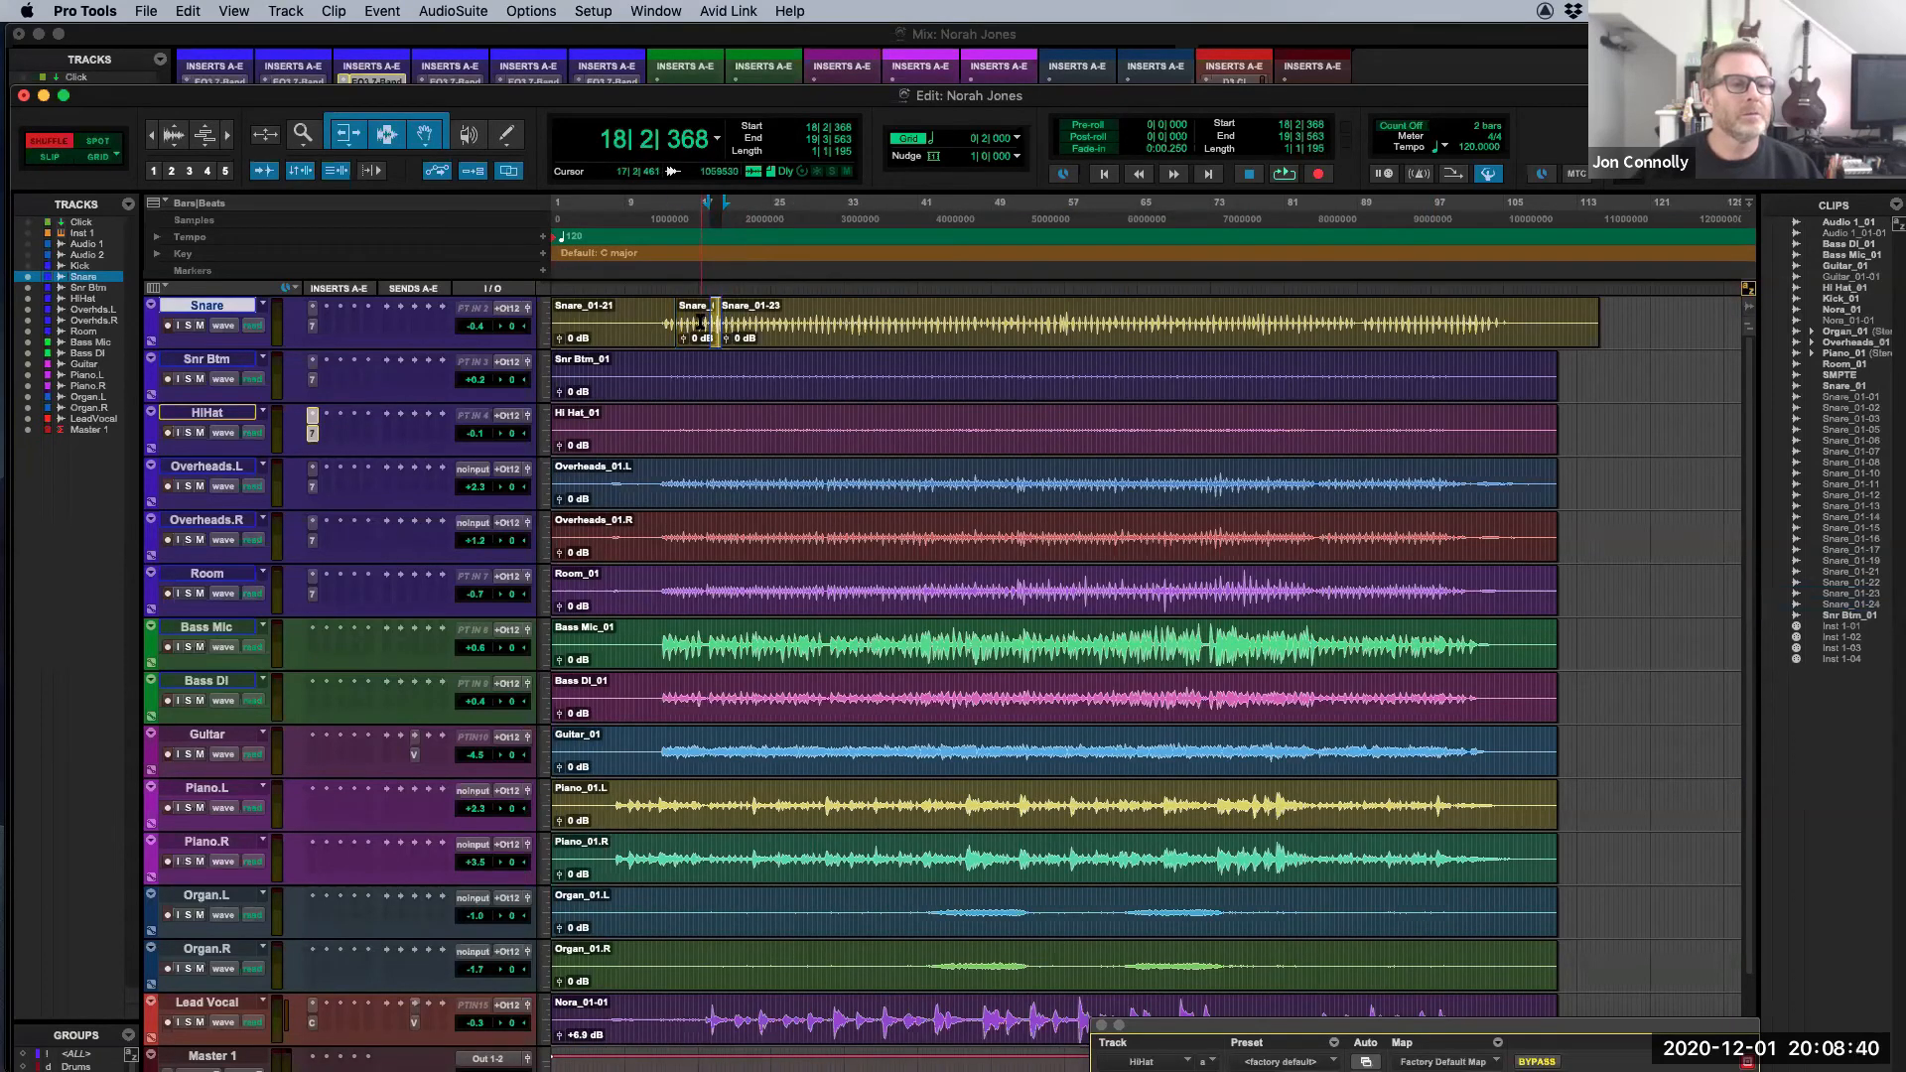
pyautogui.doubleClick(701, 323)
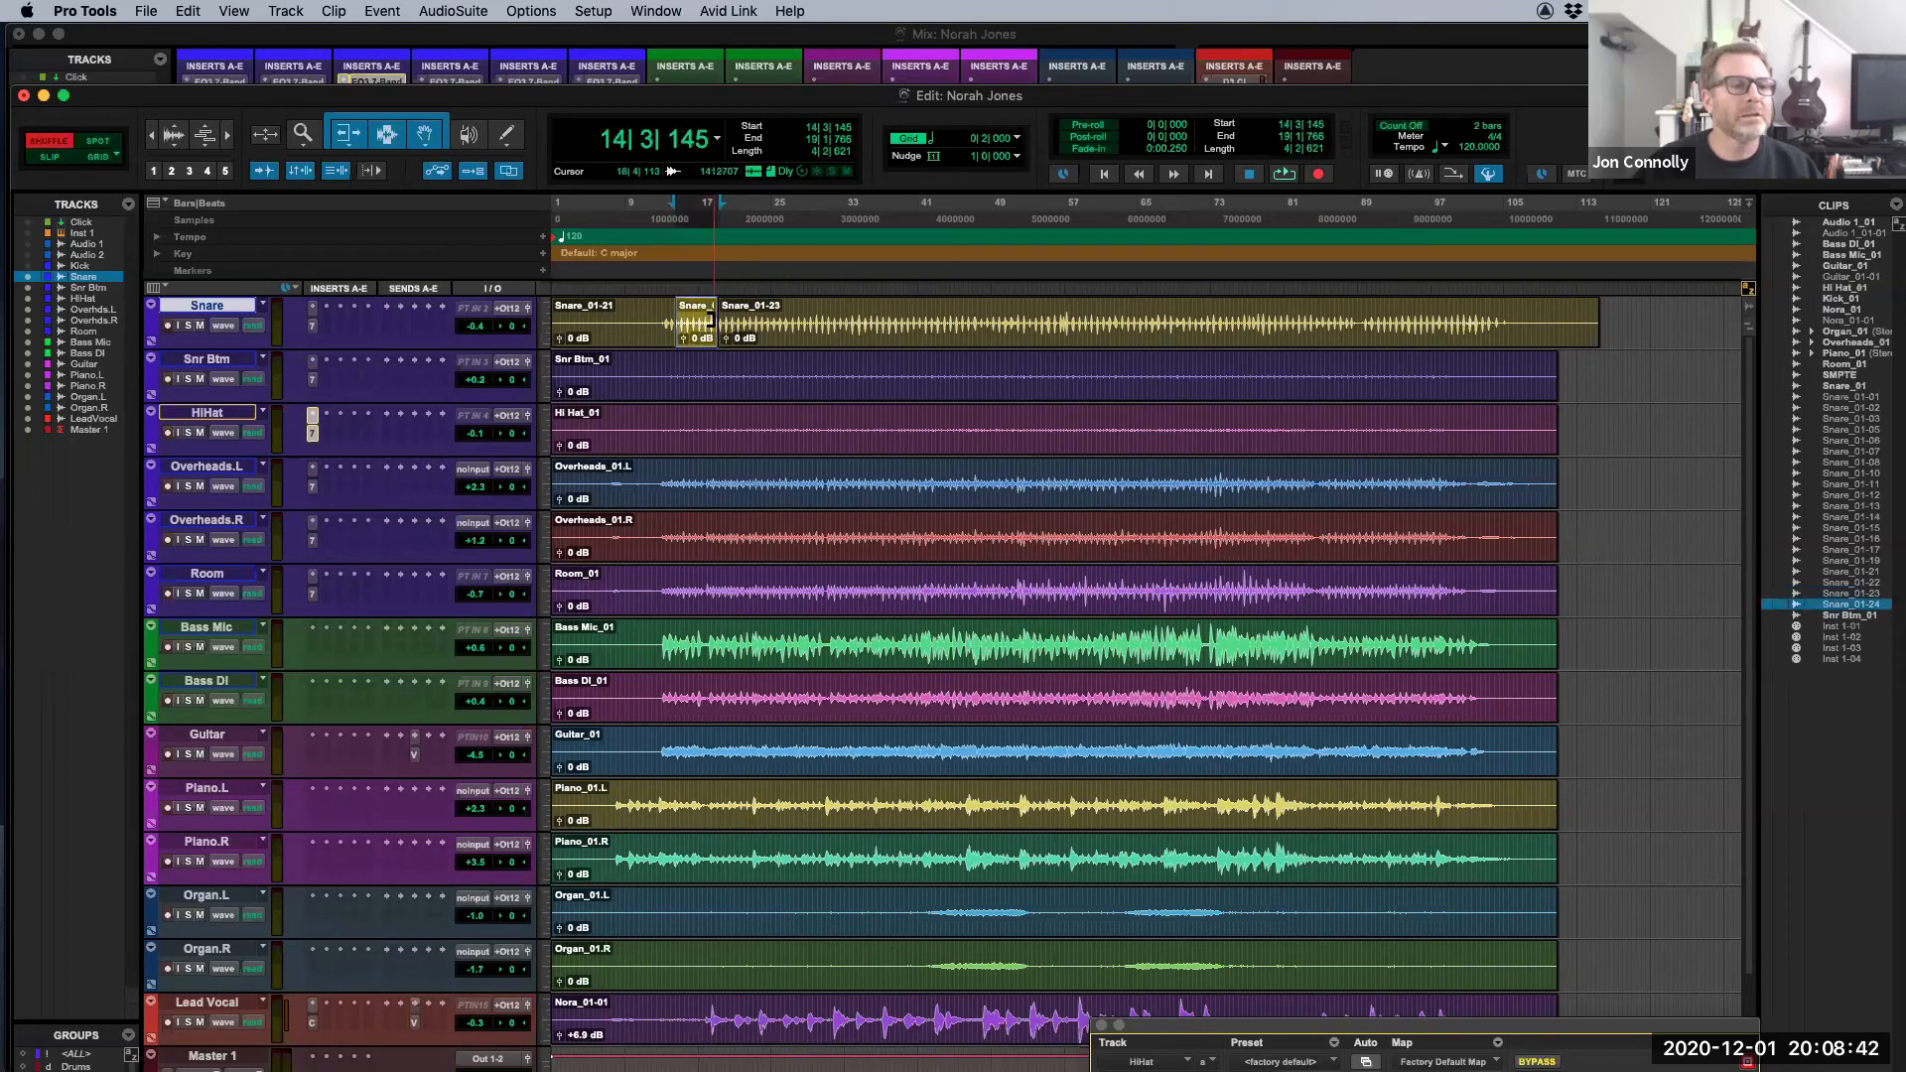
pyautogui.moveTo(717, 322); pyautogui.dragTo(850, 331)
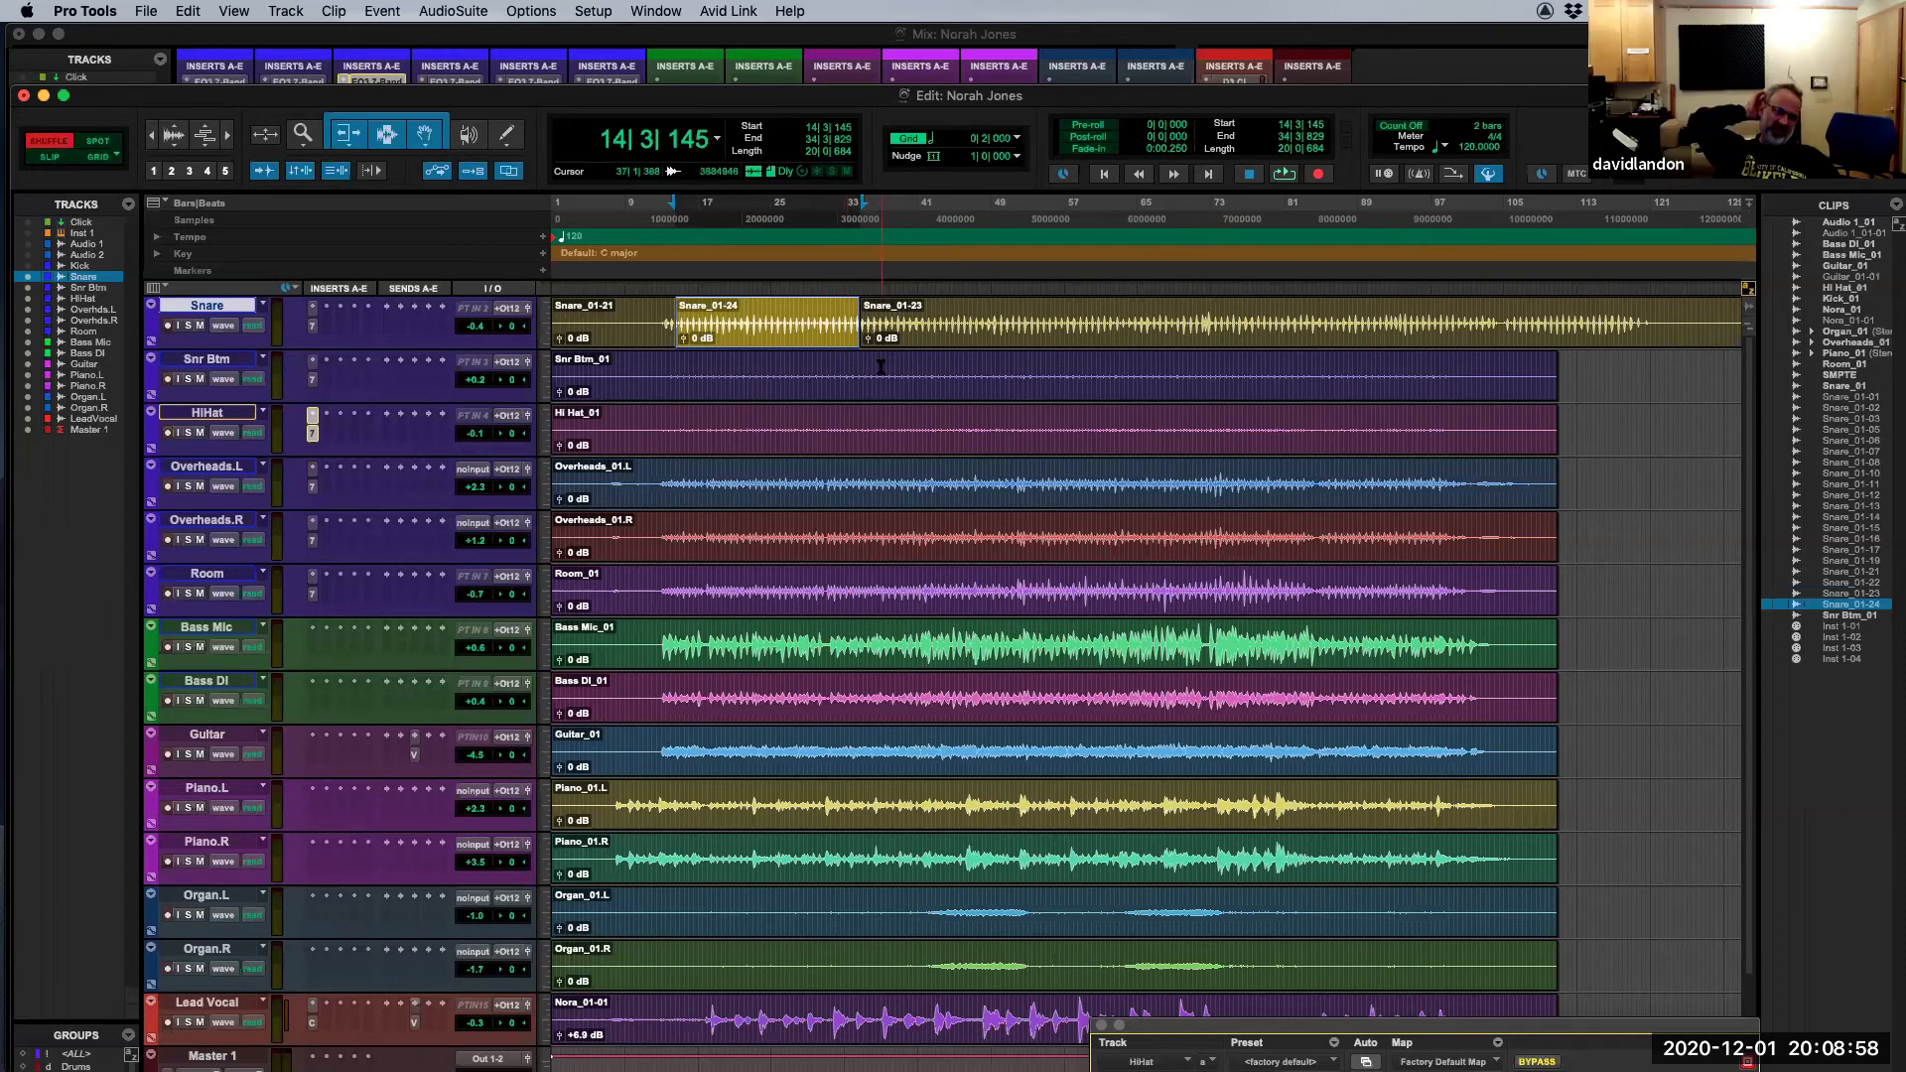
pyautogui.press('super+z')
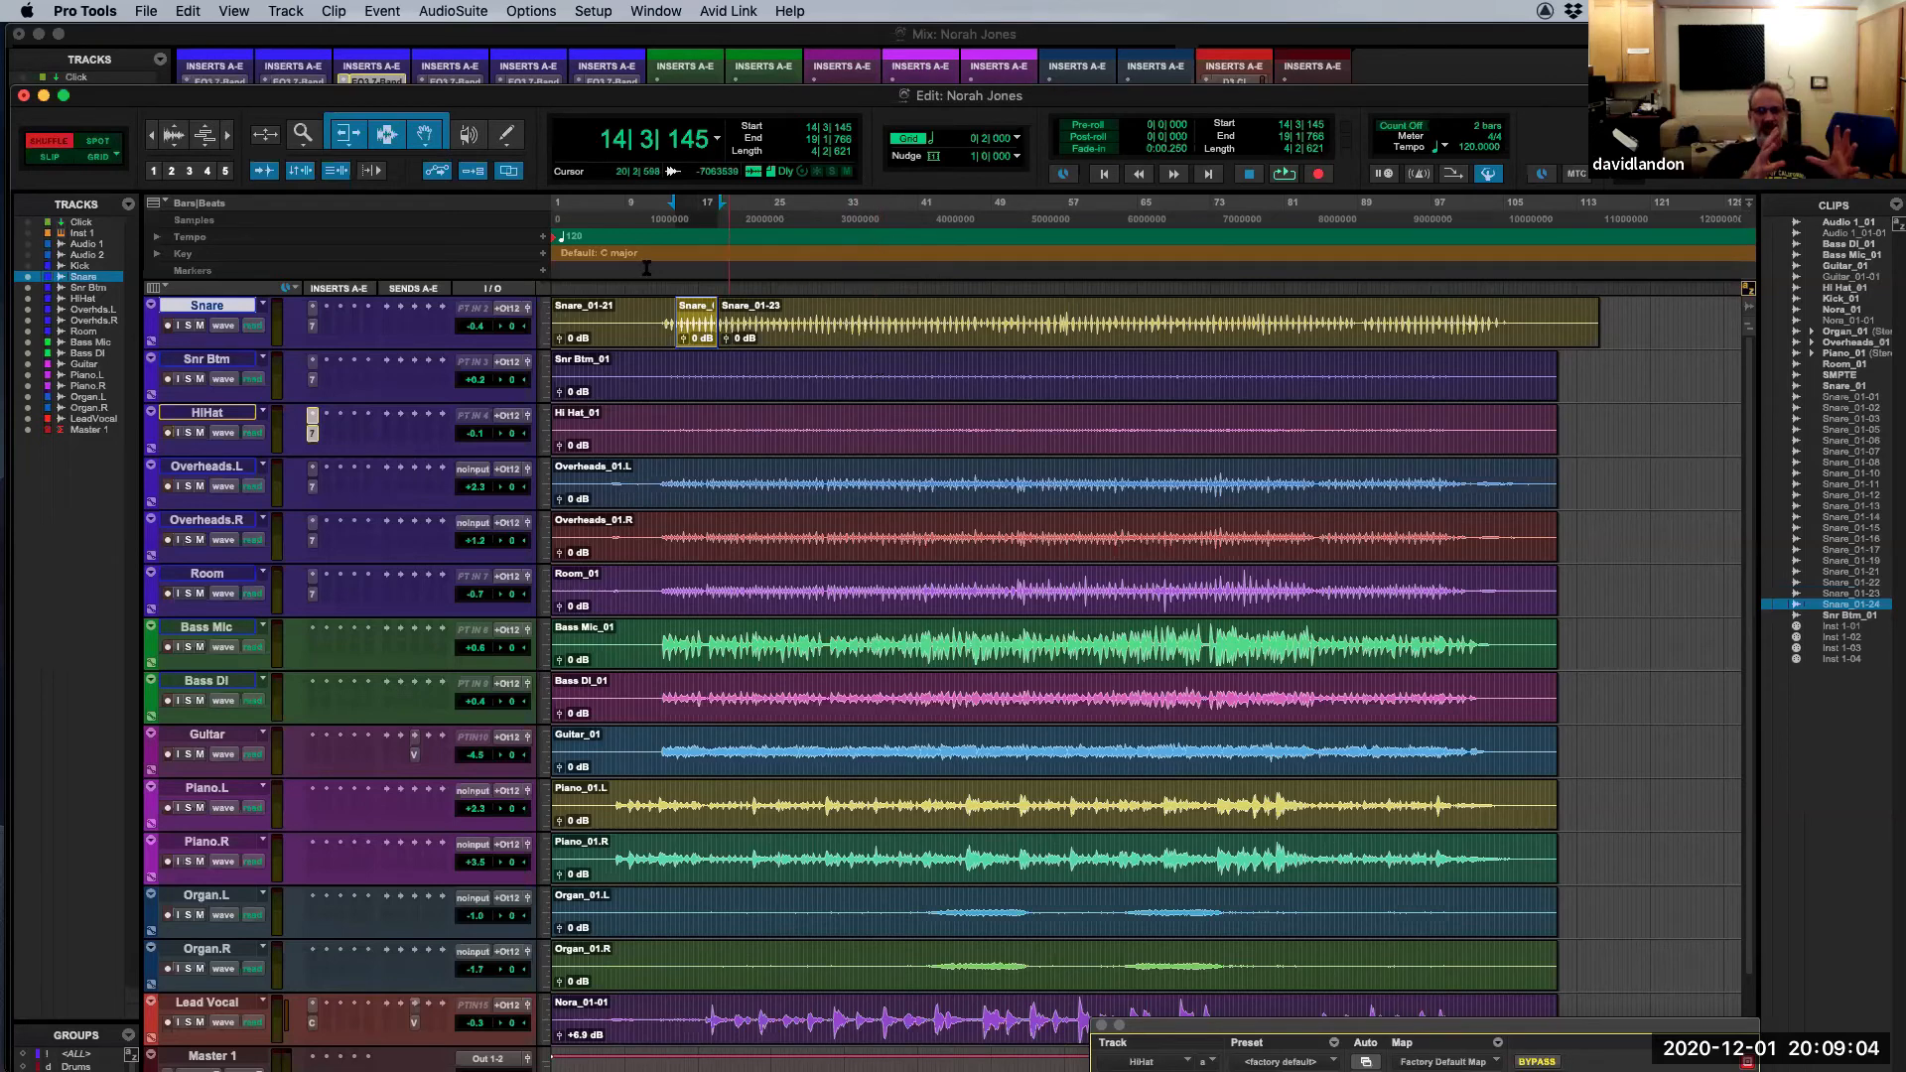
# Step: Select the timeline range from 23|1|445 to 23|3|606 and turn on grid snapping in Shuffle mode
pyautogui.click(667, 223)
pyautogui.moveTo(754, 236)
pyautogui.mouseDown()
pyautogui.moveTo(654, 230)
pyautogui.moveTo(765, 230)
pyautogui.mouseUp()
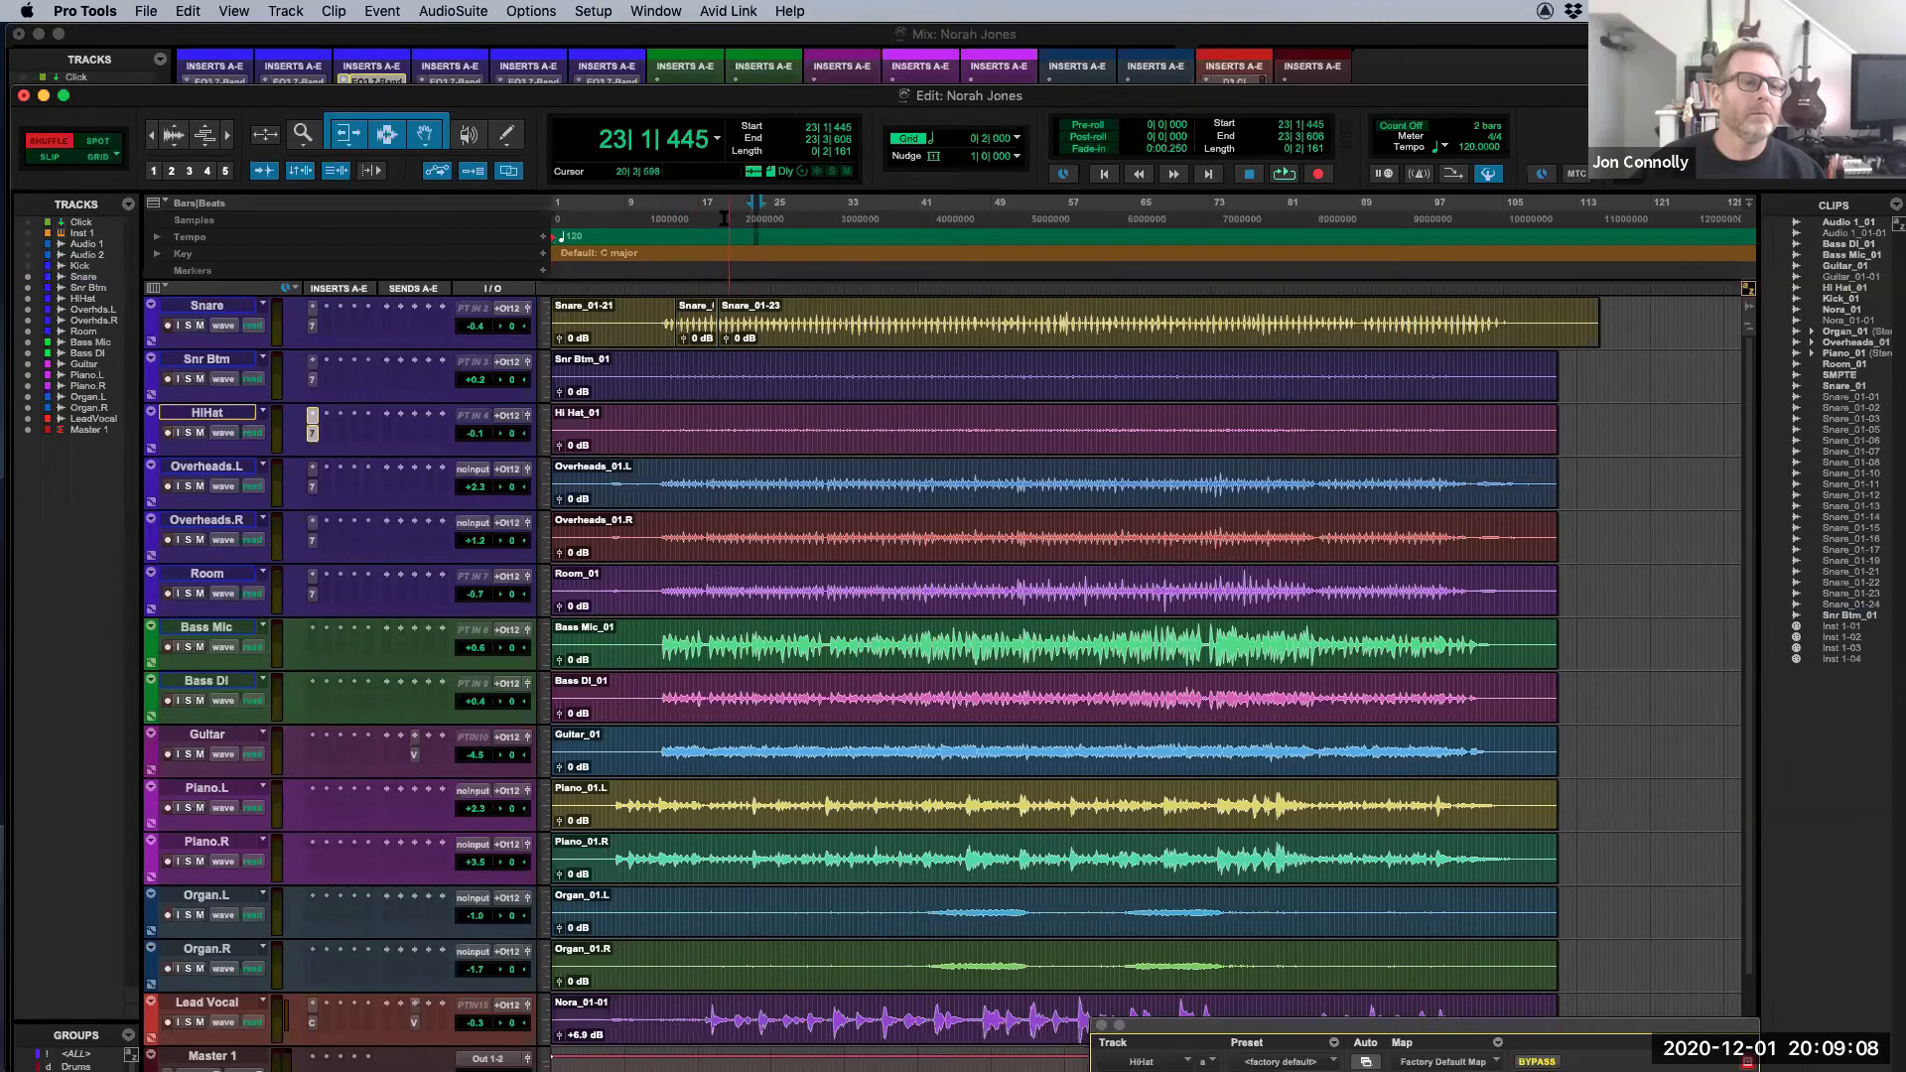
pyautogui.click(98, 157)
pyautogui.click(62, 143)
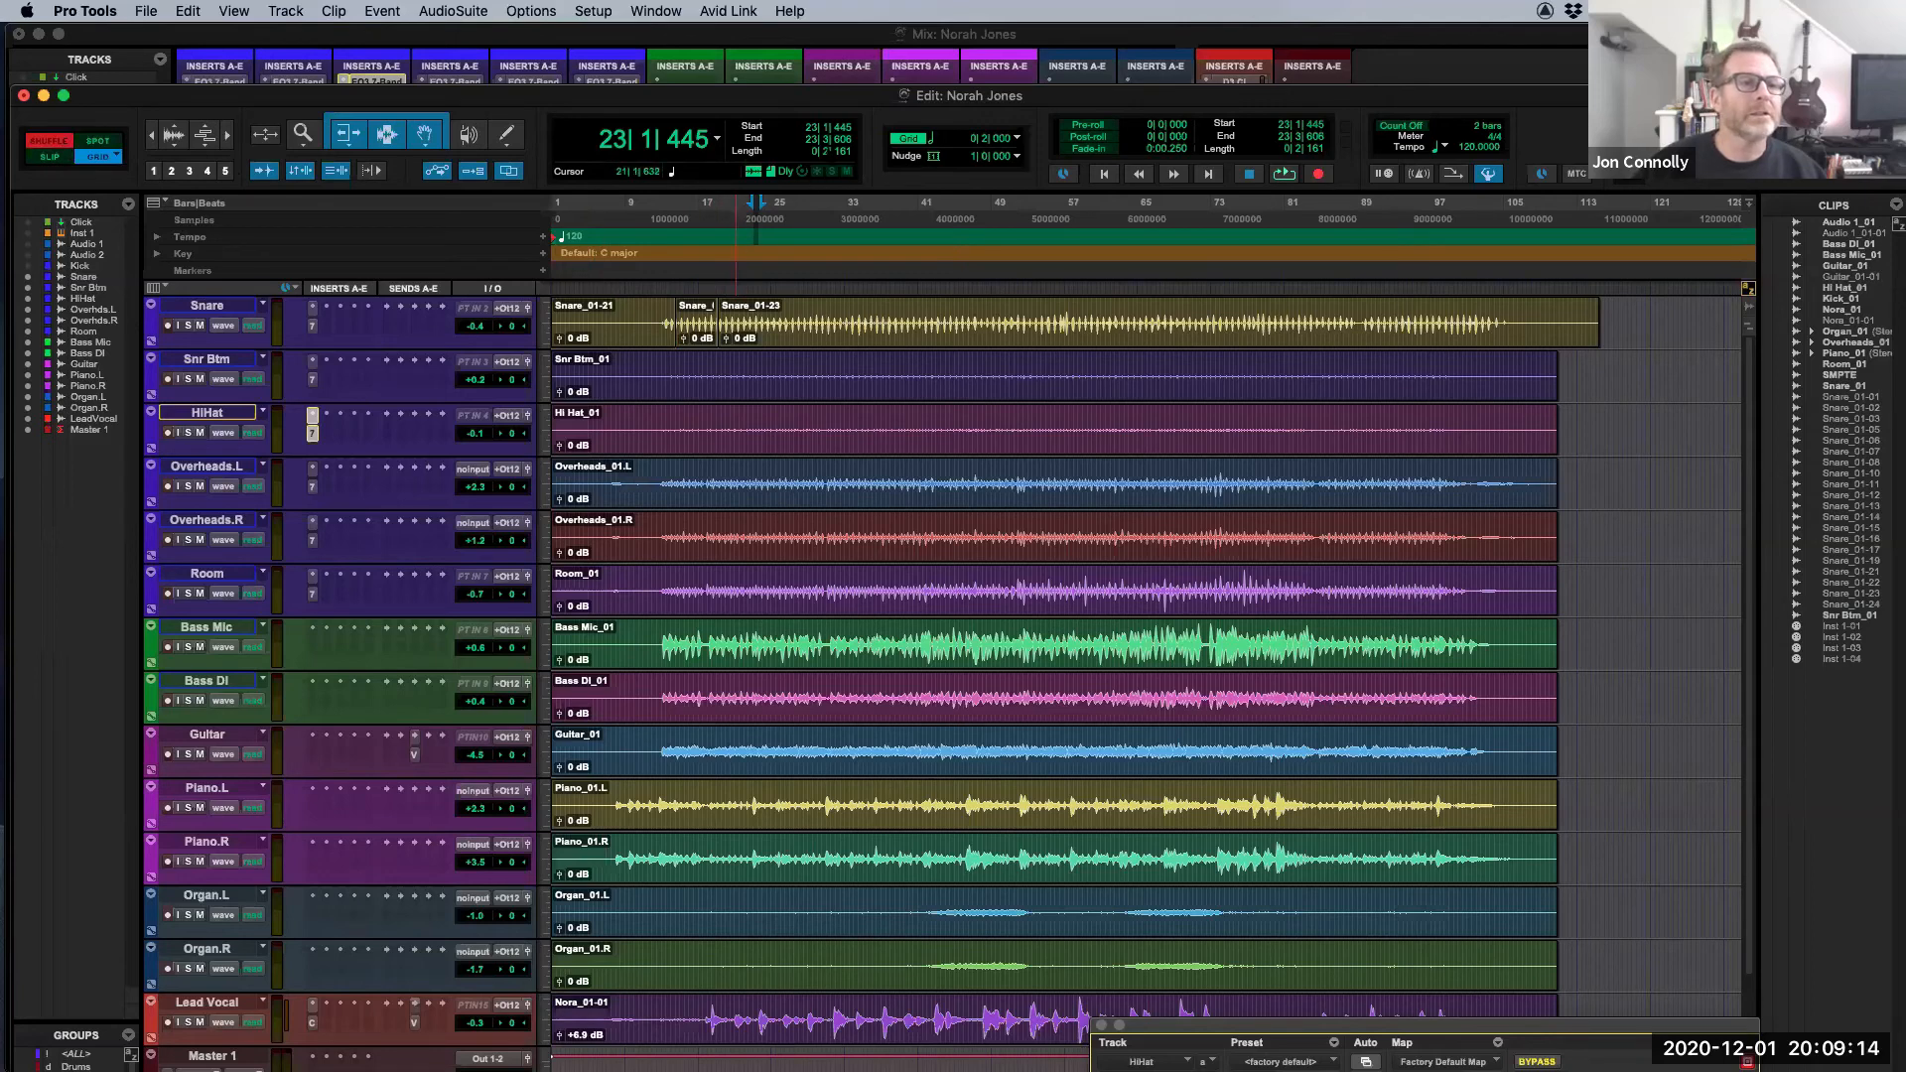
# Step: Set the timeline selection's start to 9|1|000 and its length to 8 bars
pyautogui.click(810, 129)
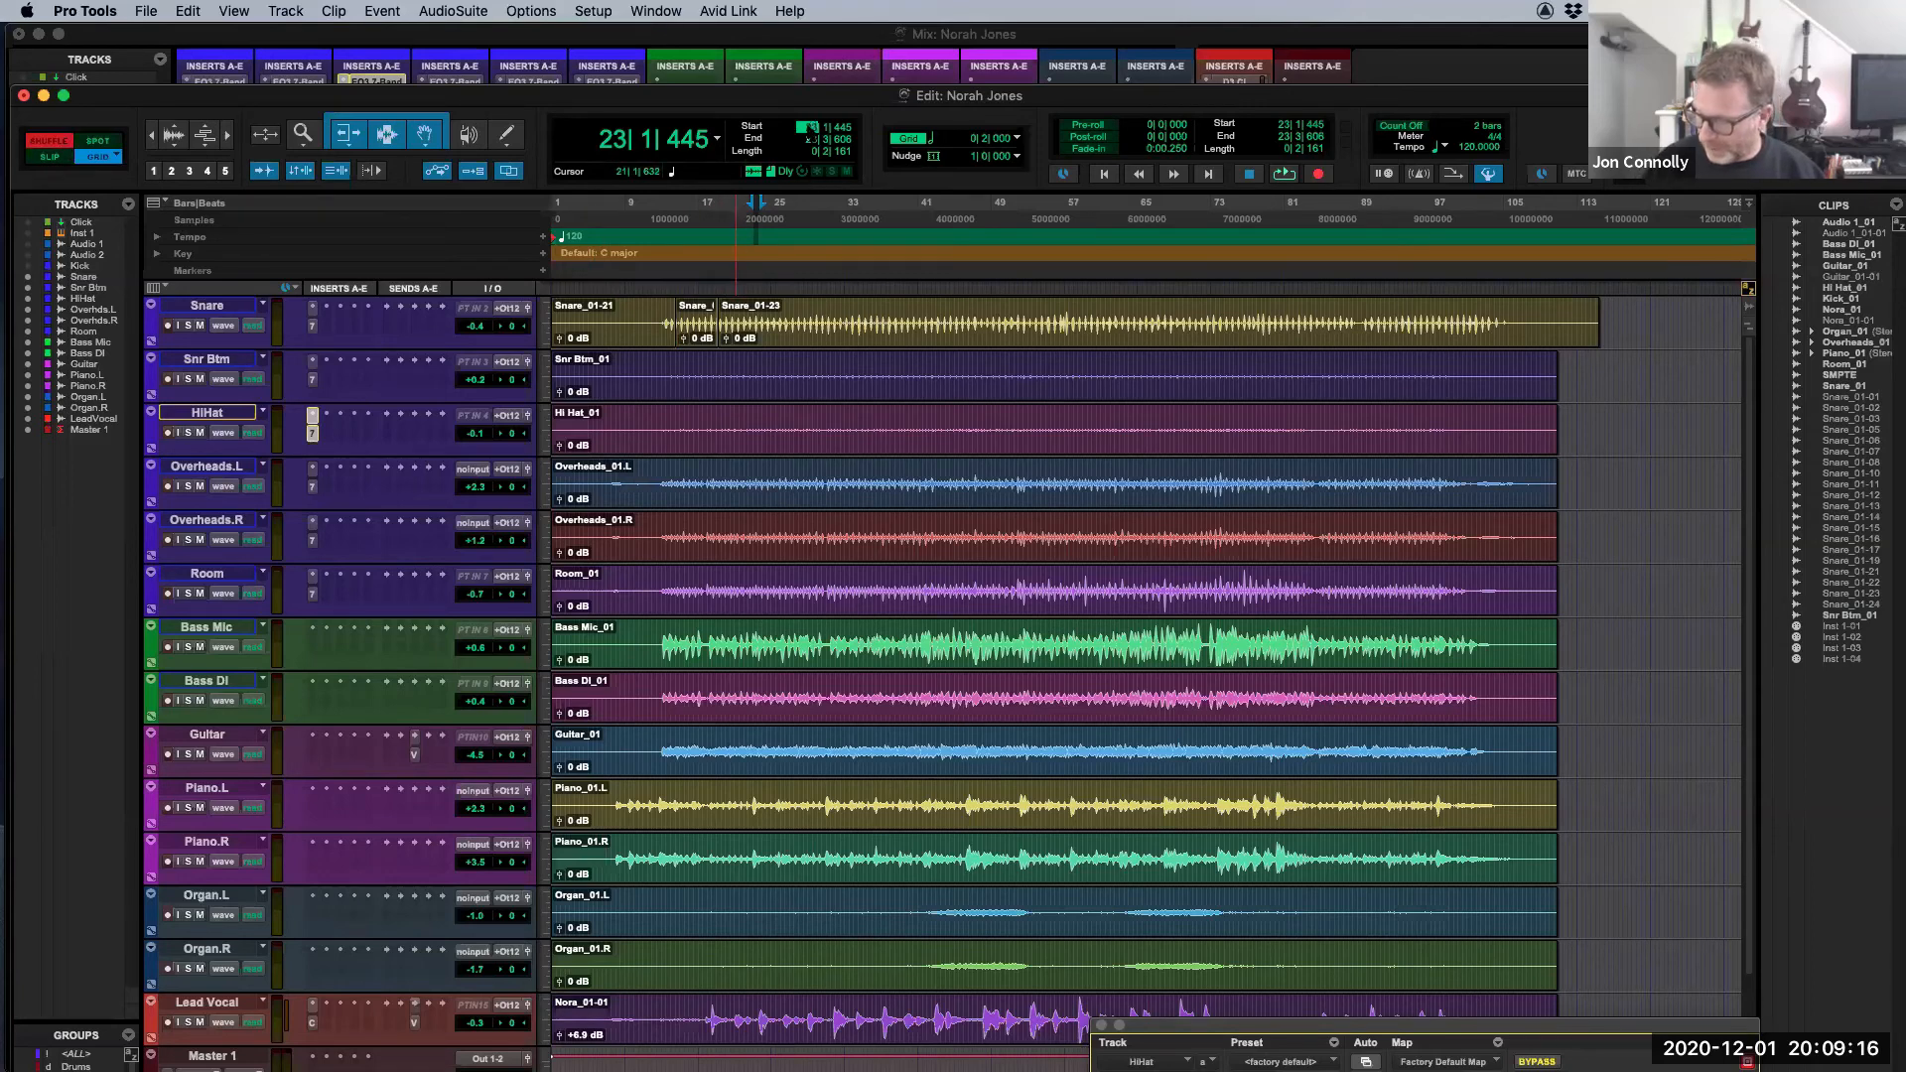
pyautogui.write('1')
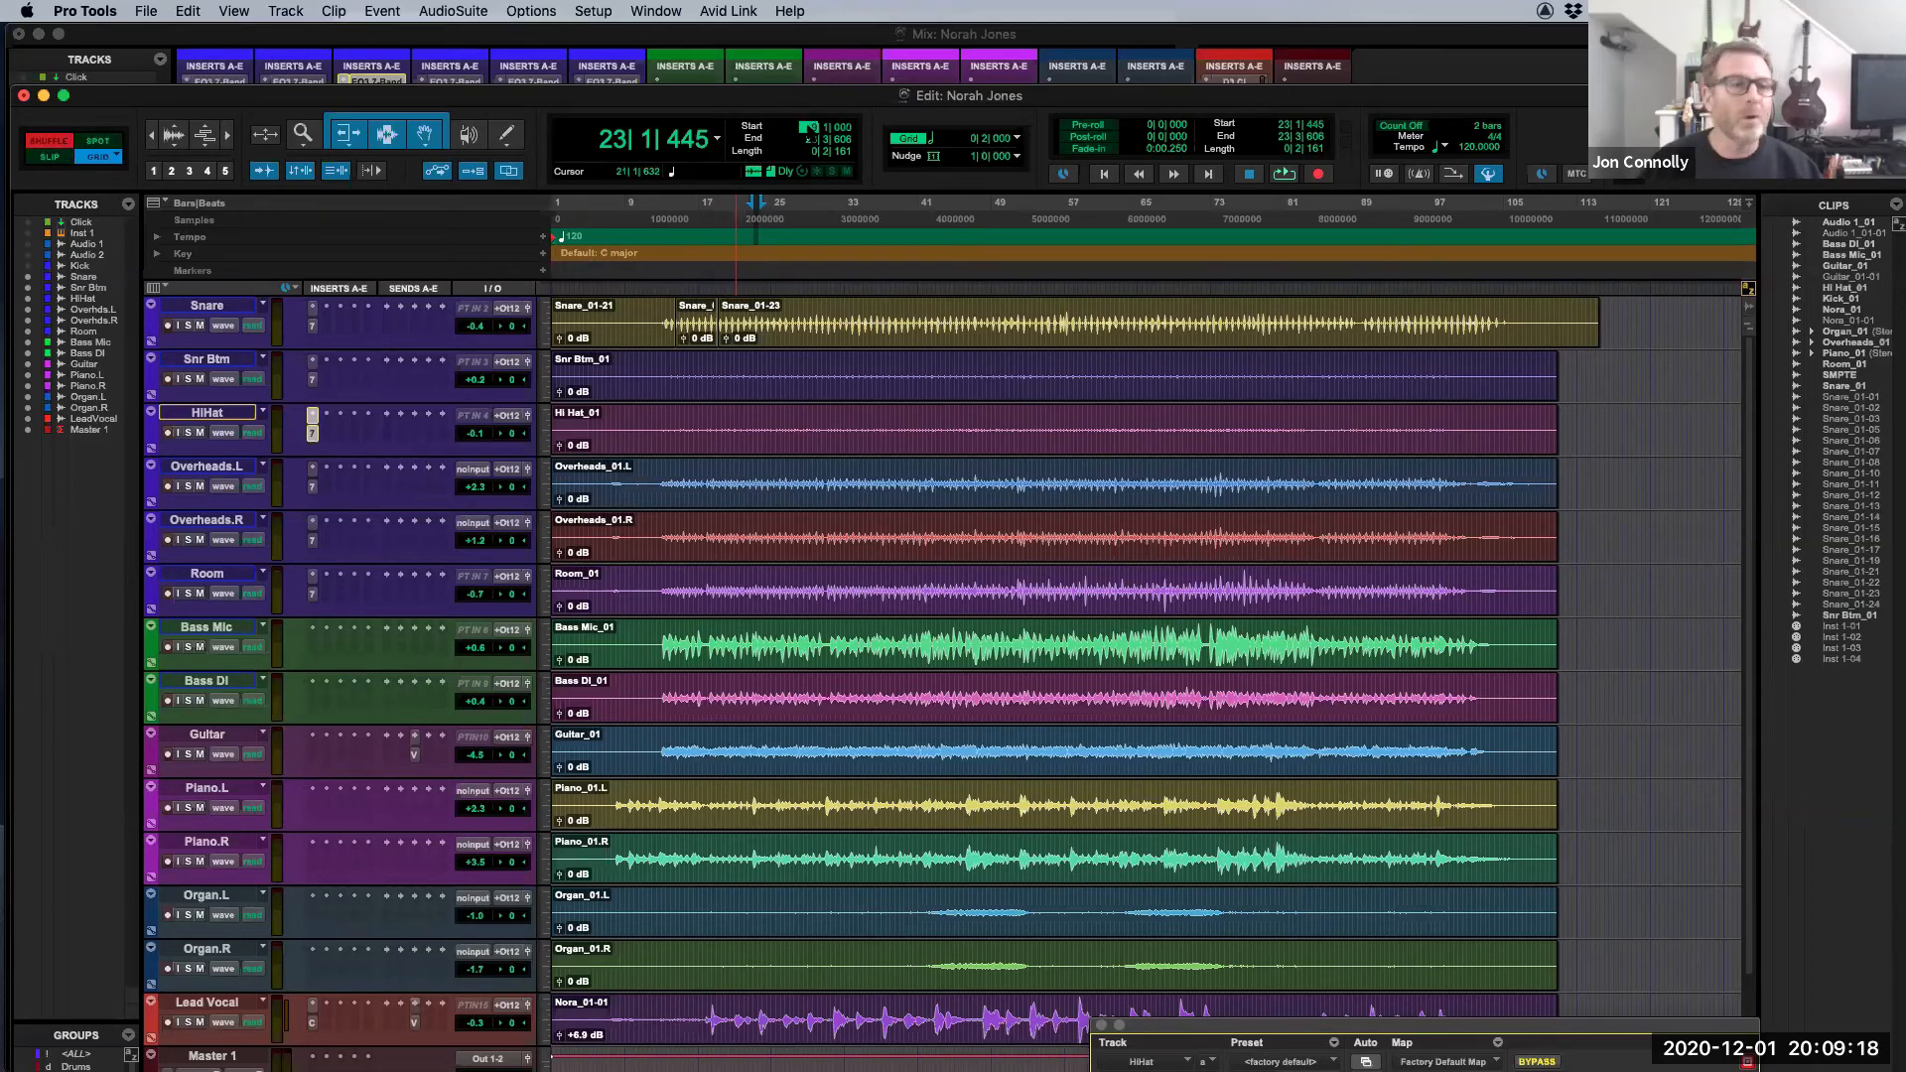
pyautogui.press('/')
pyautogui.press('/')
pyautogui.write('16| 0| 000')
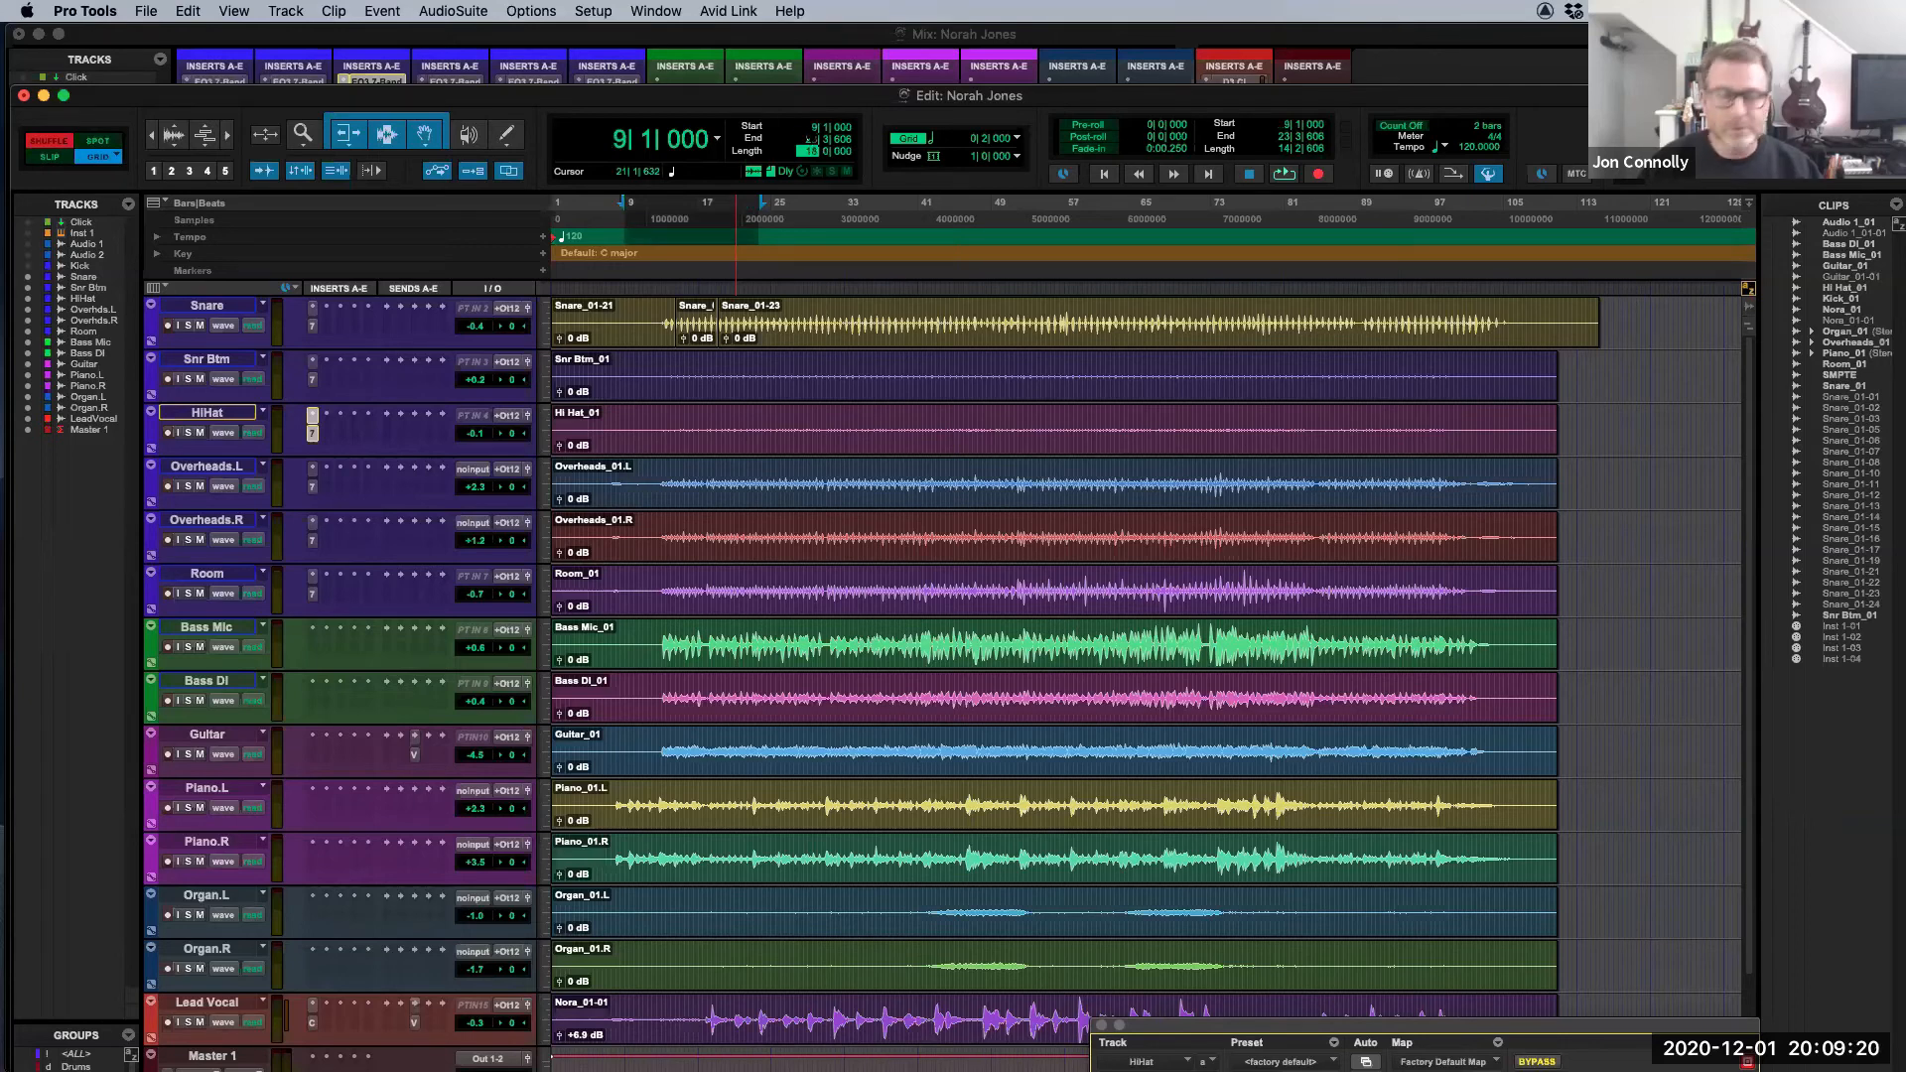
pyautogui.press('Return')
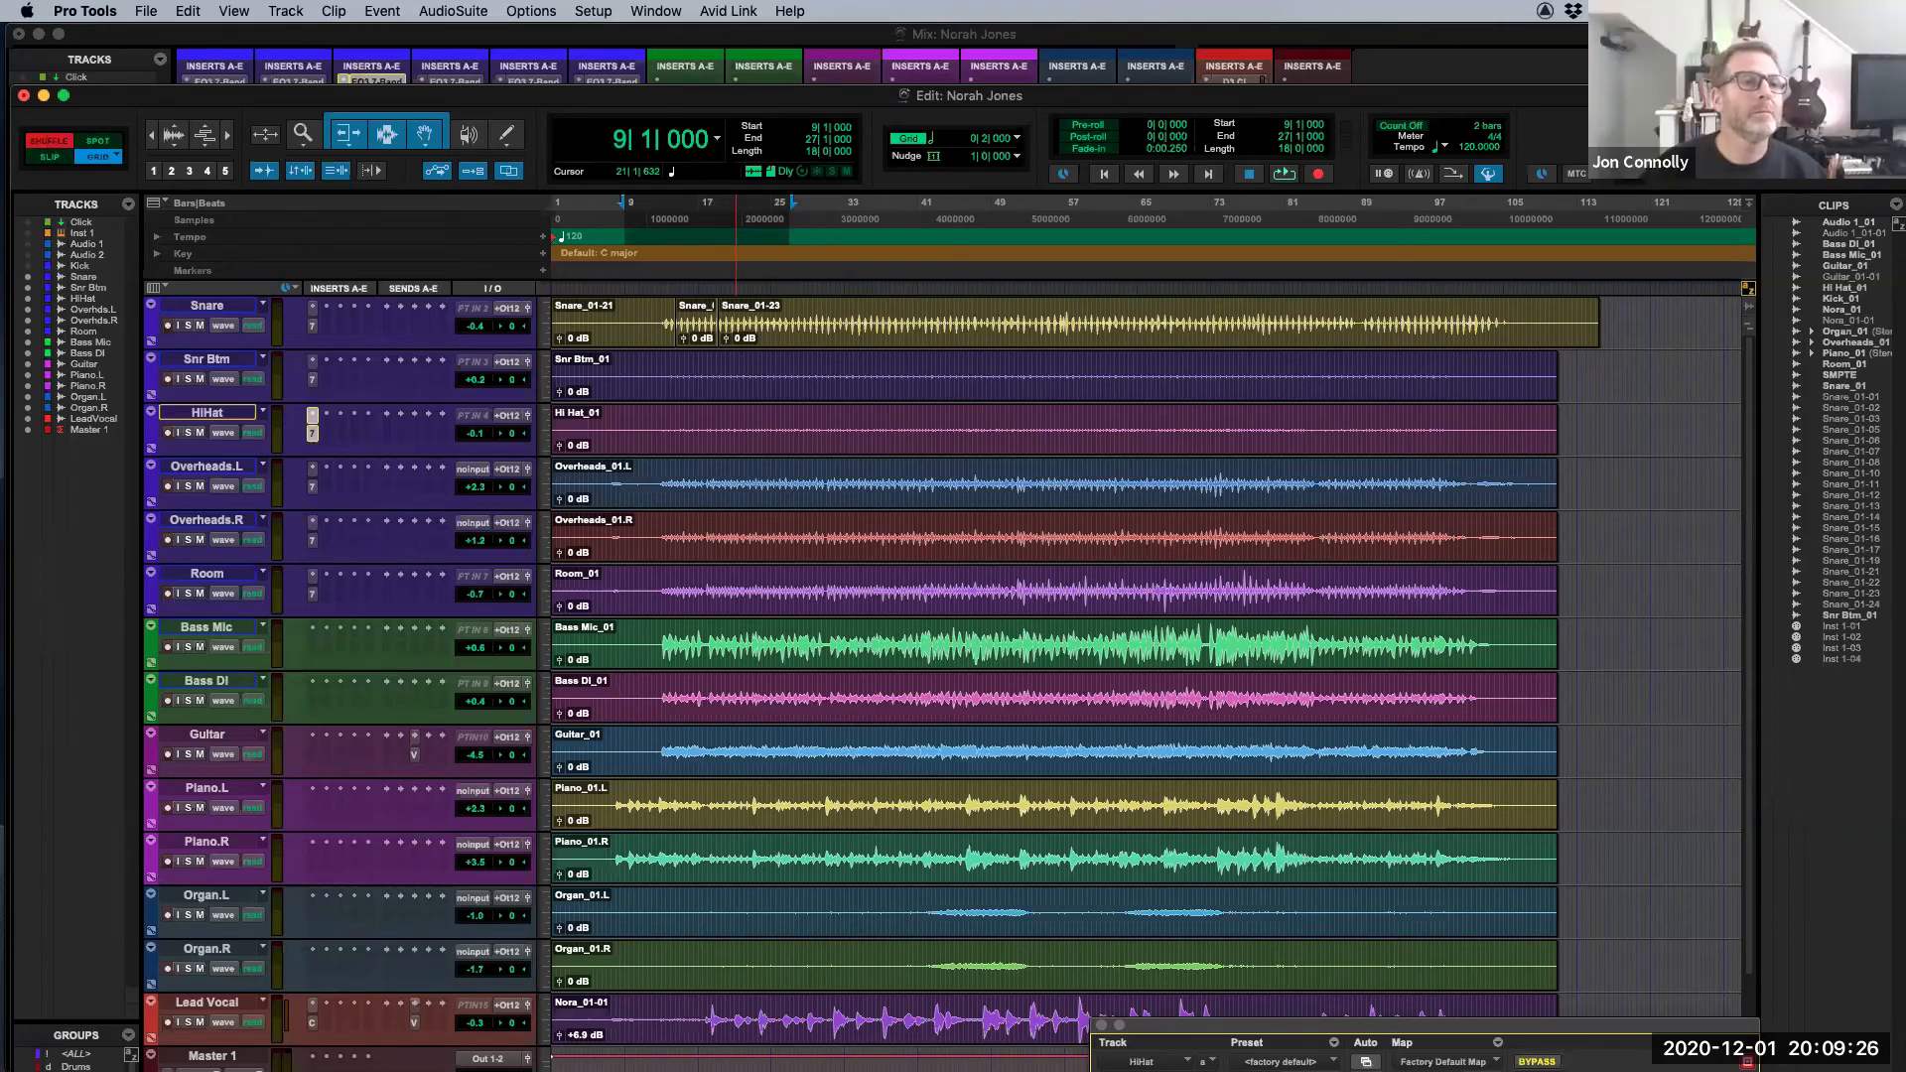
pyautogui.click(811, 151)
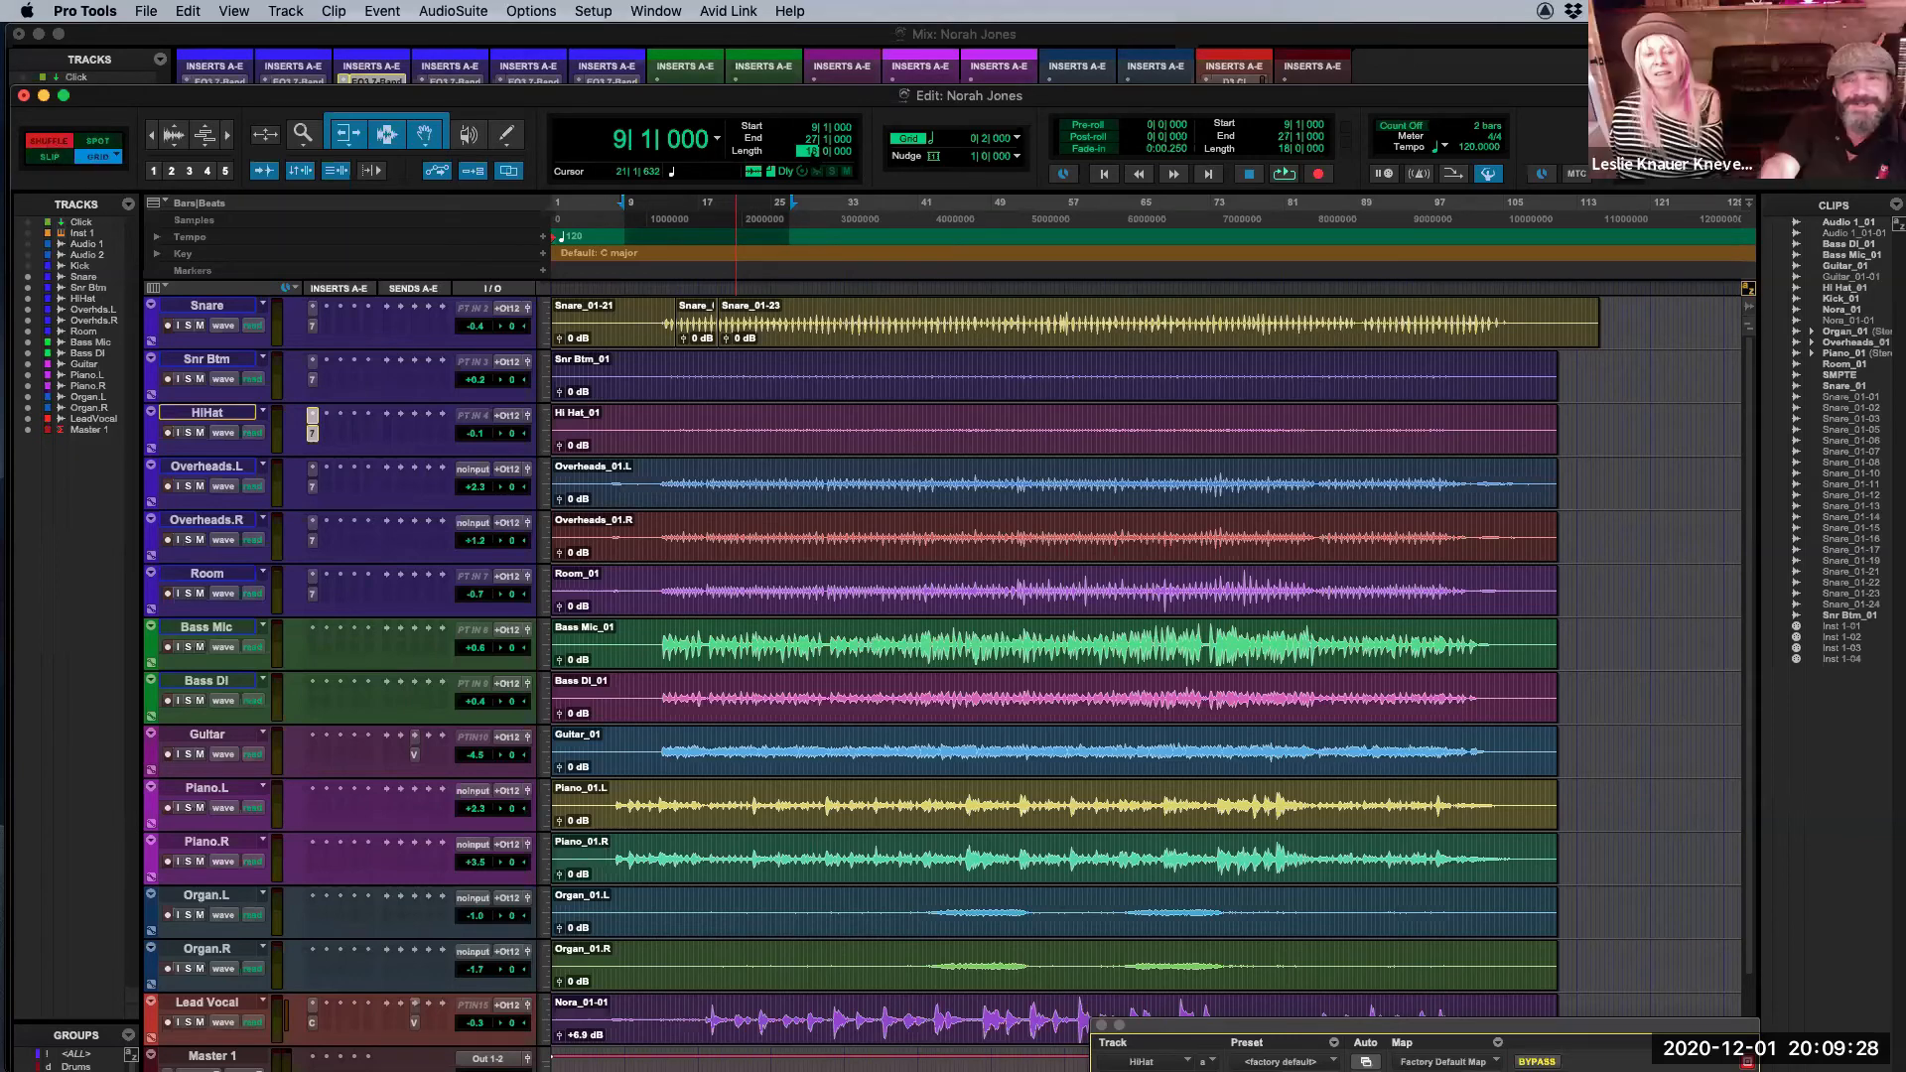
pyautogui.write('8')
pyautogui.press('Return')
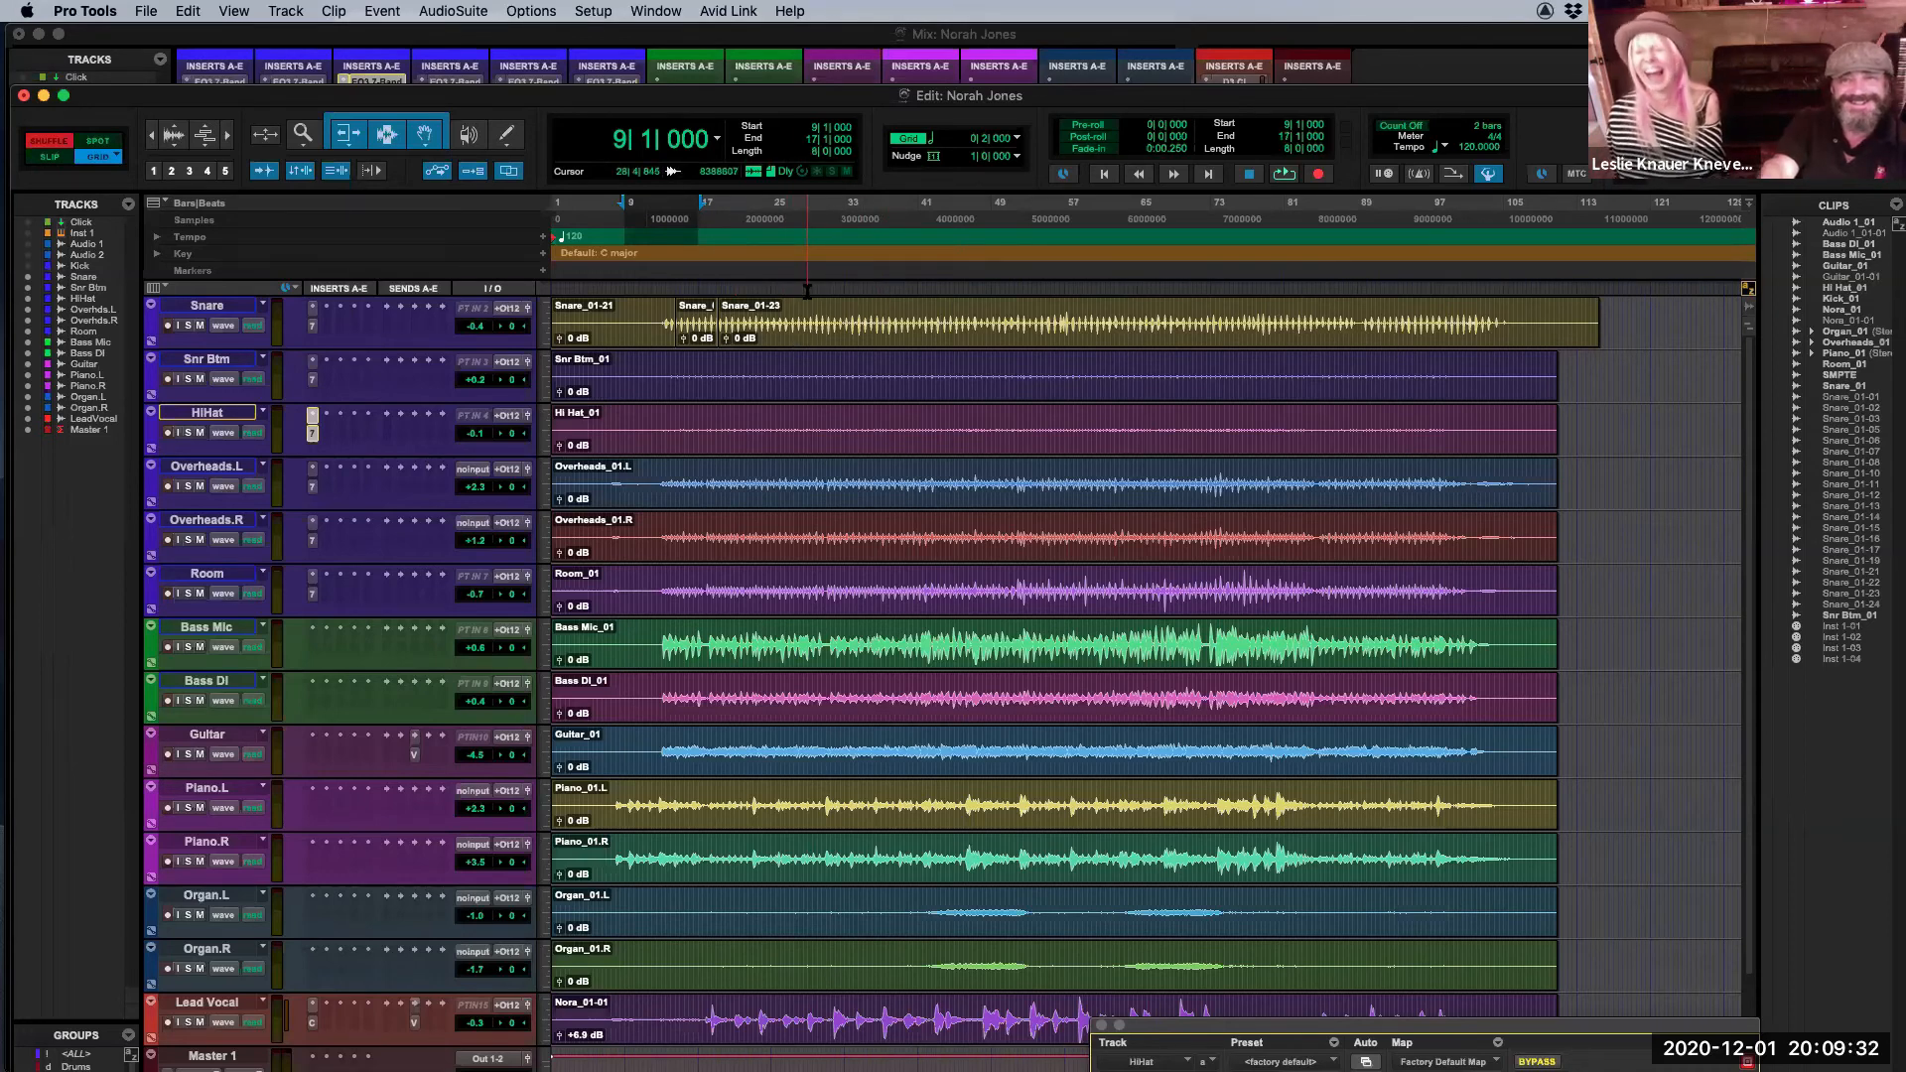
# Step: Switch the edit mode to Spot, to Slip and back to Shuffle, keeping grid snapping on
pyautogui.click(49, 157)
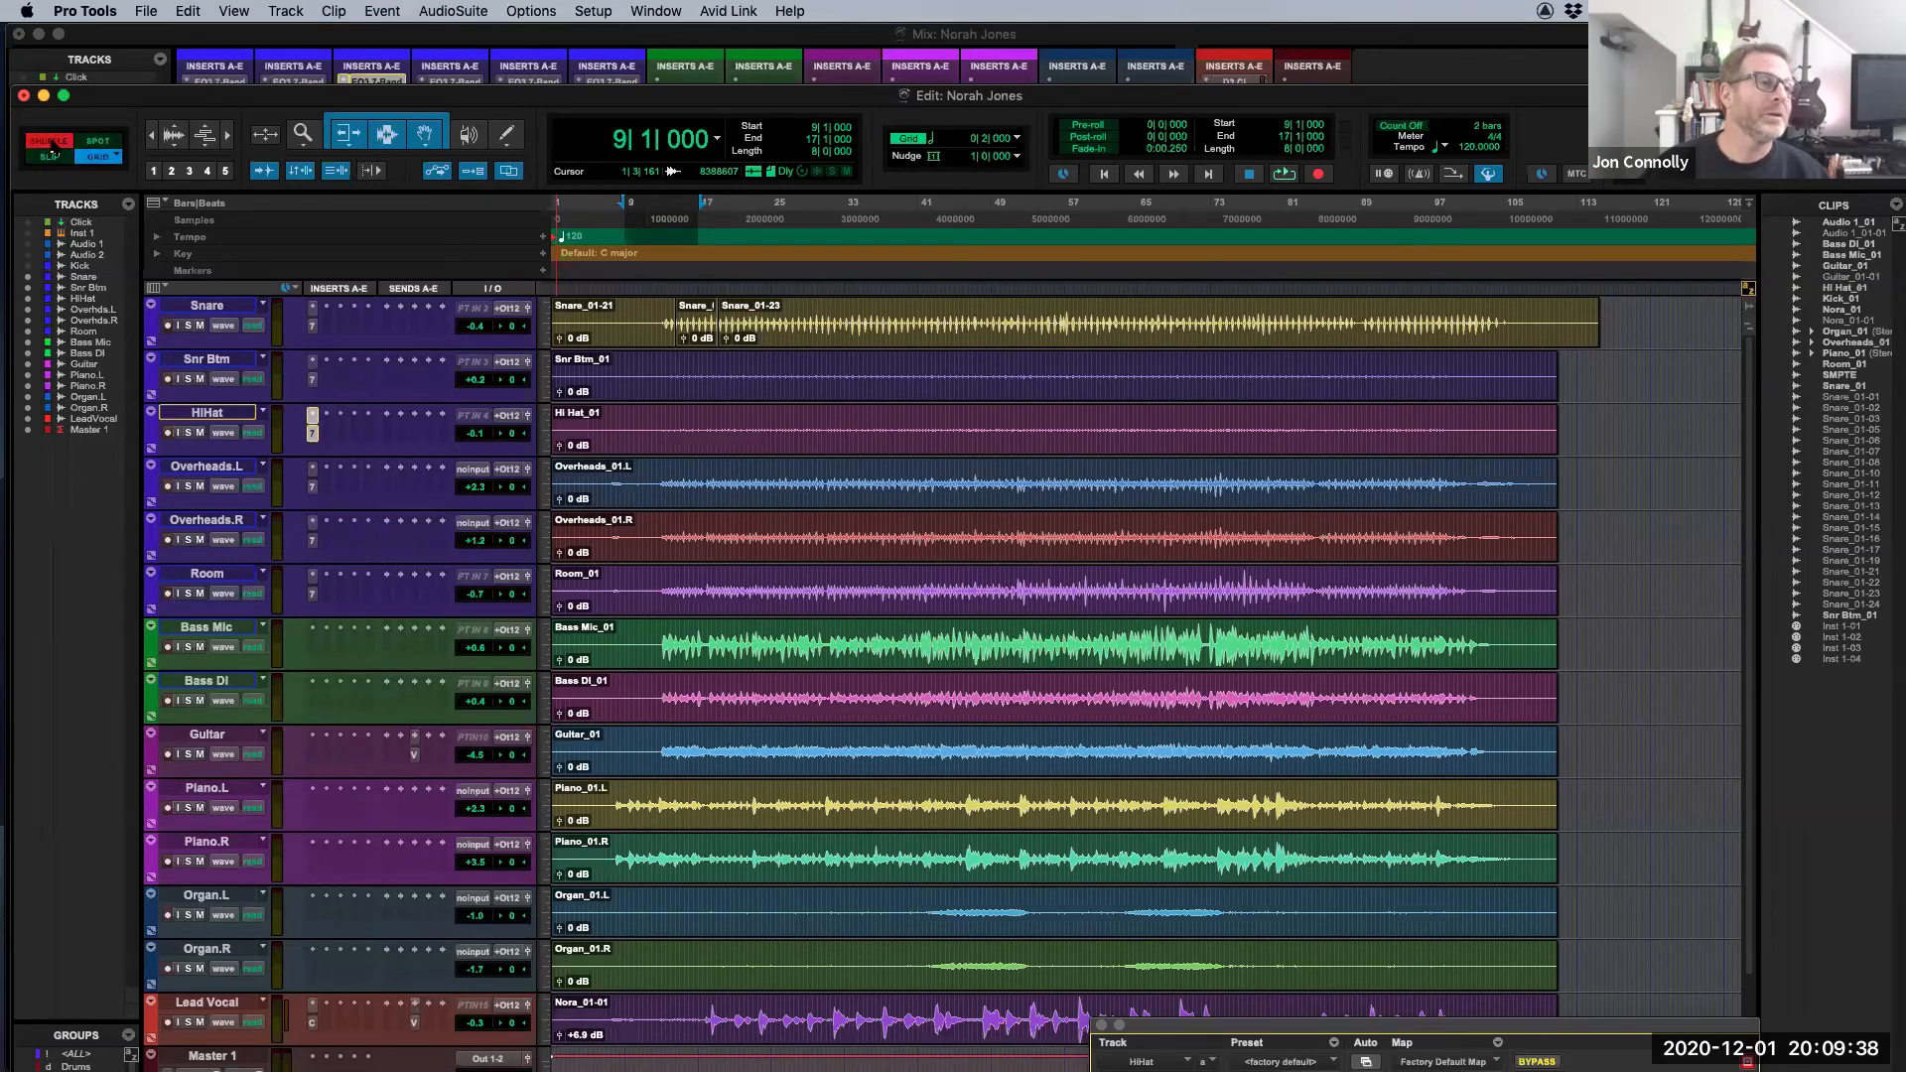
pyautogui.click(101, 142)
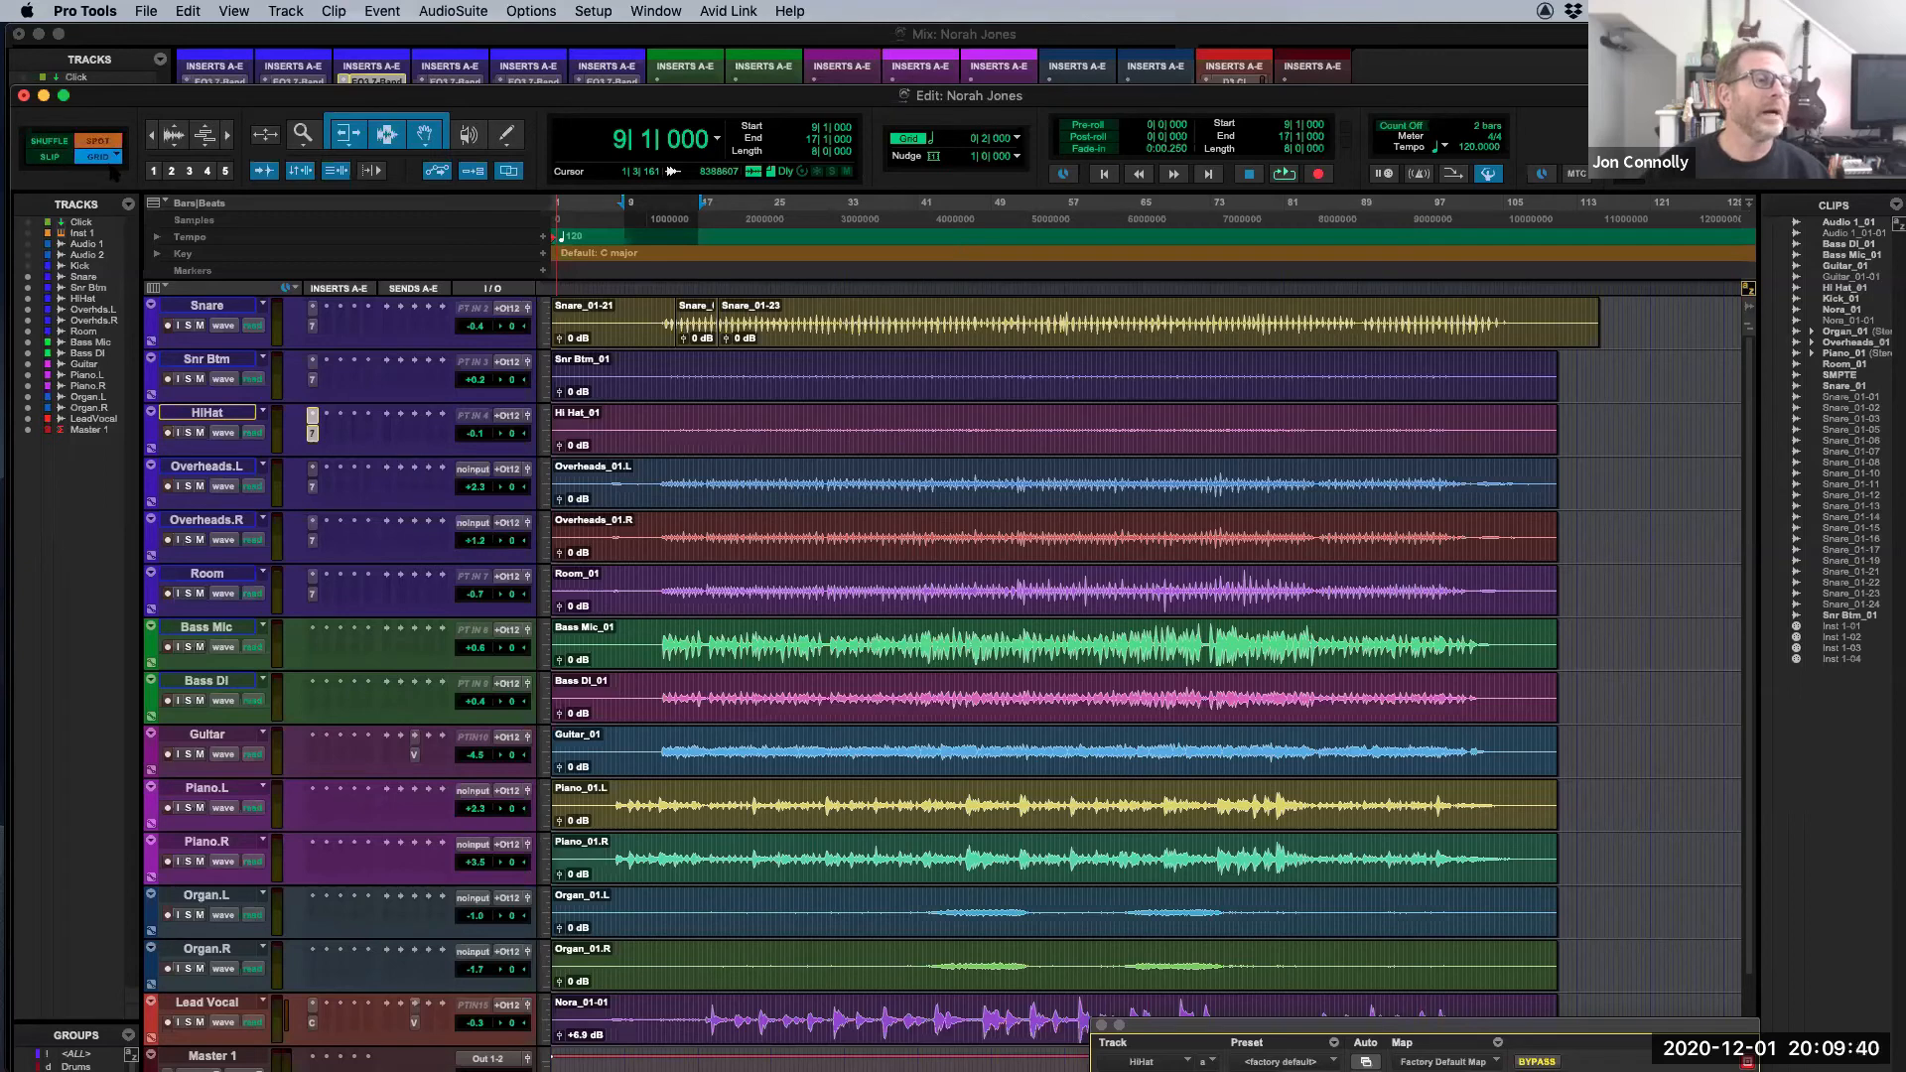
pyautogui.click(76, 155)
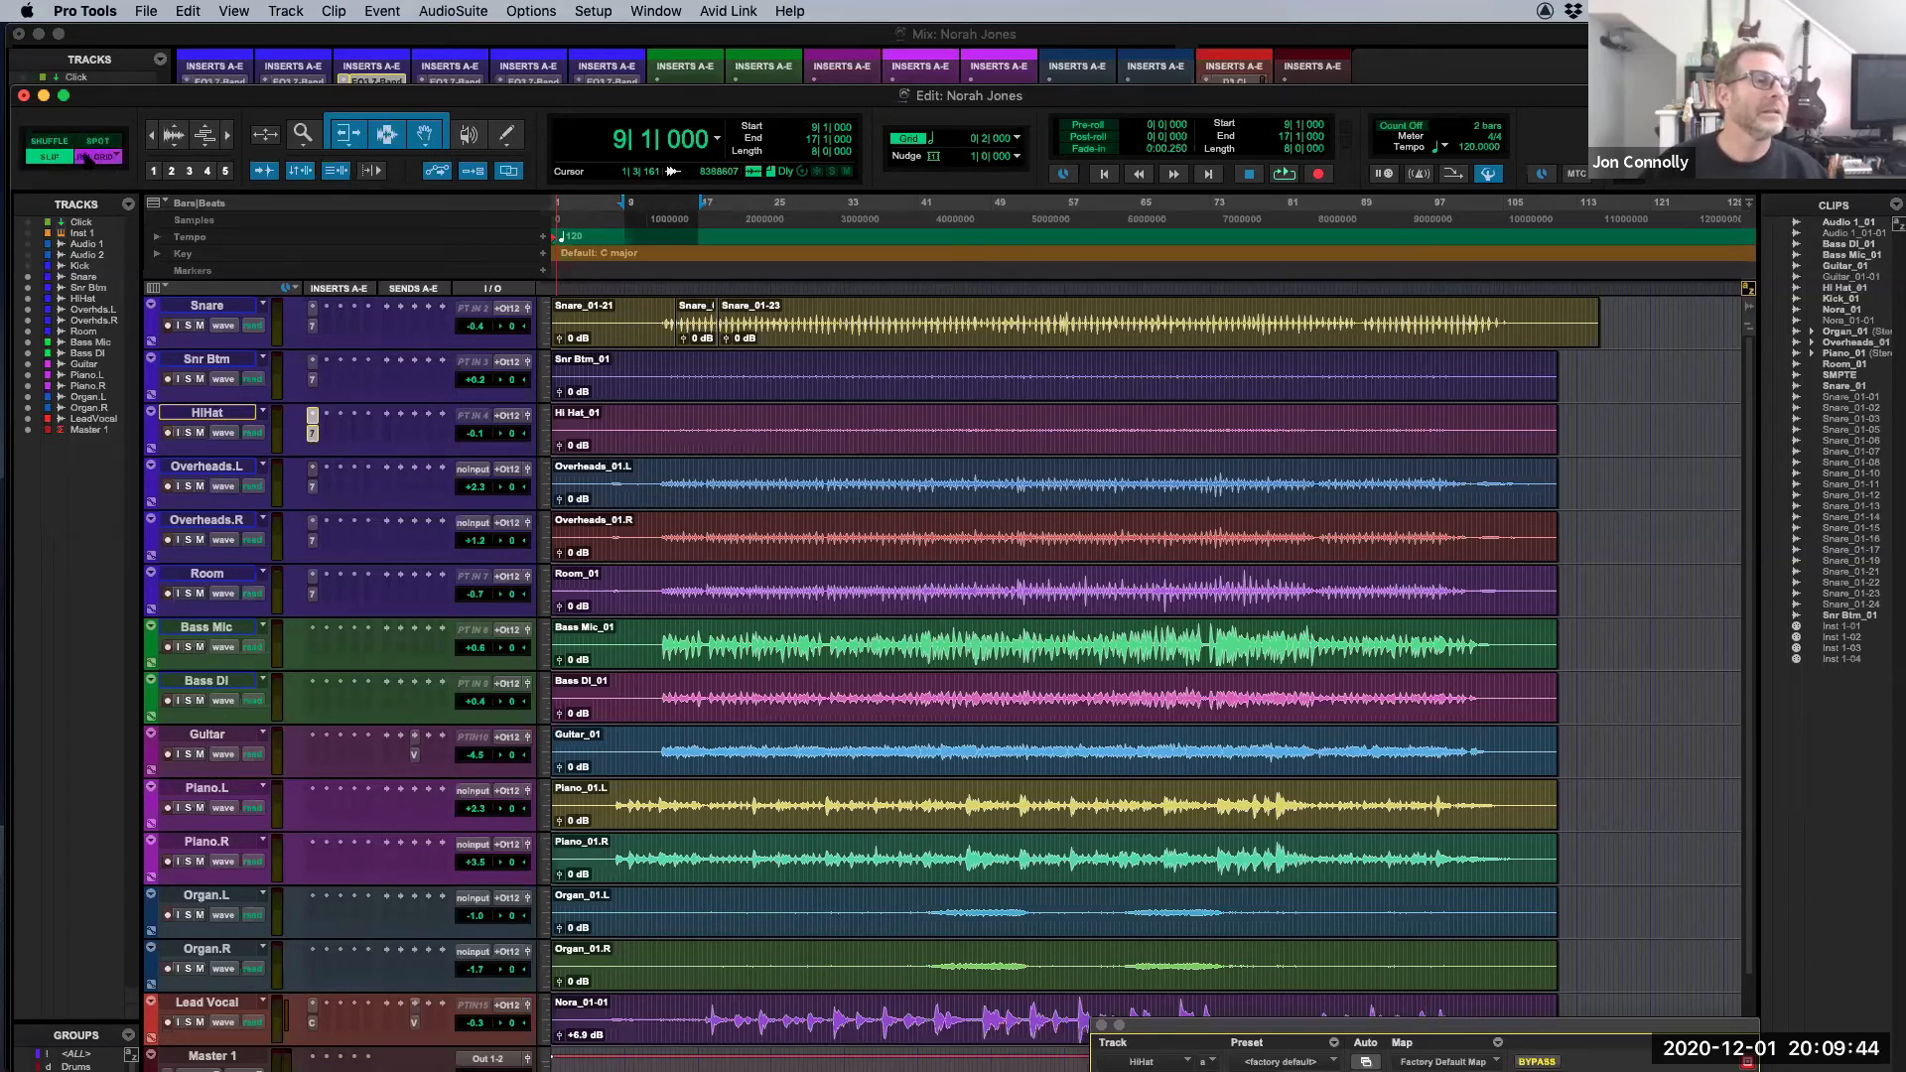
pyautogui.click(62, 142)
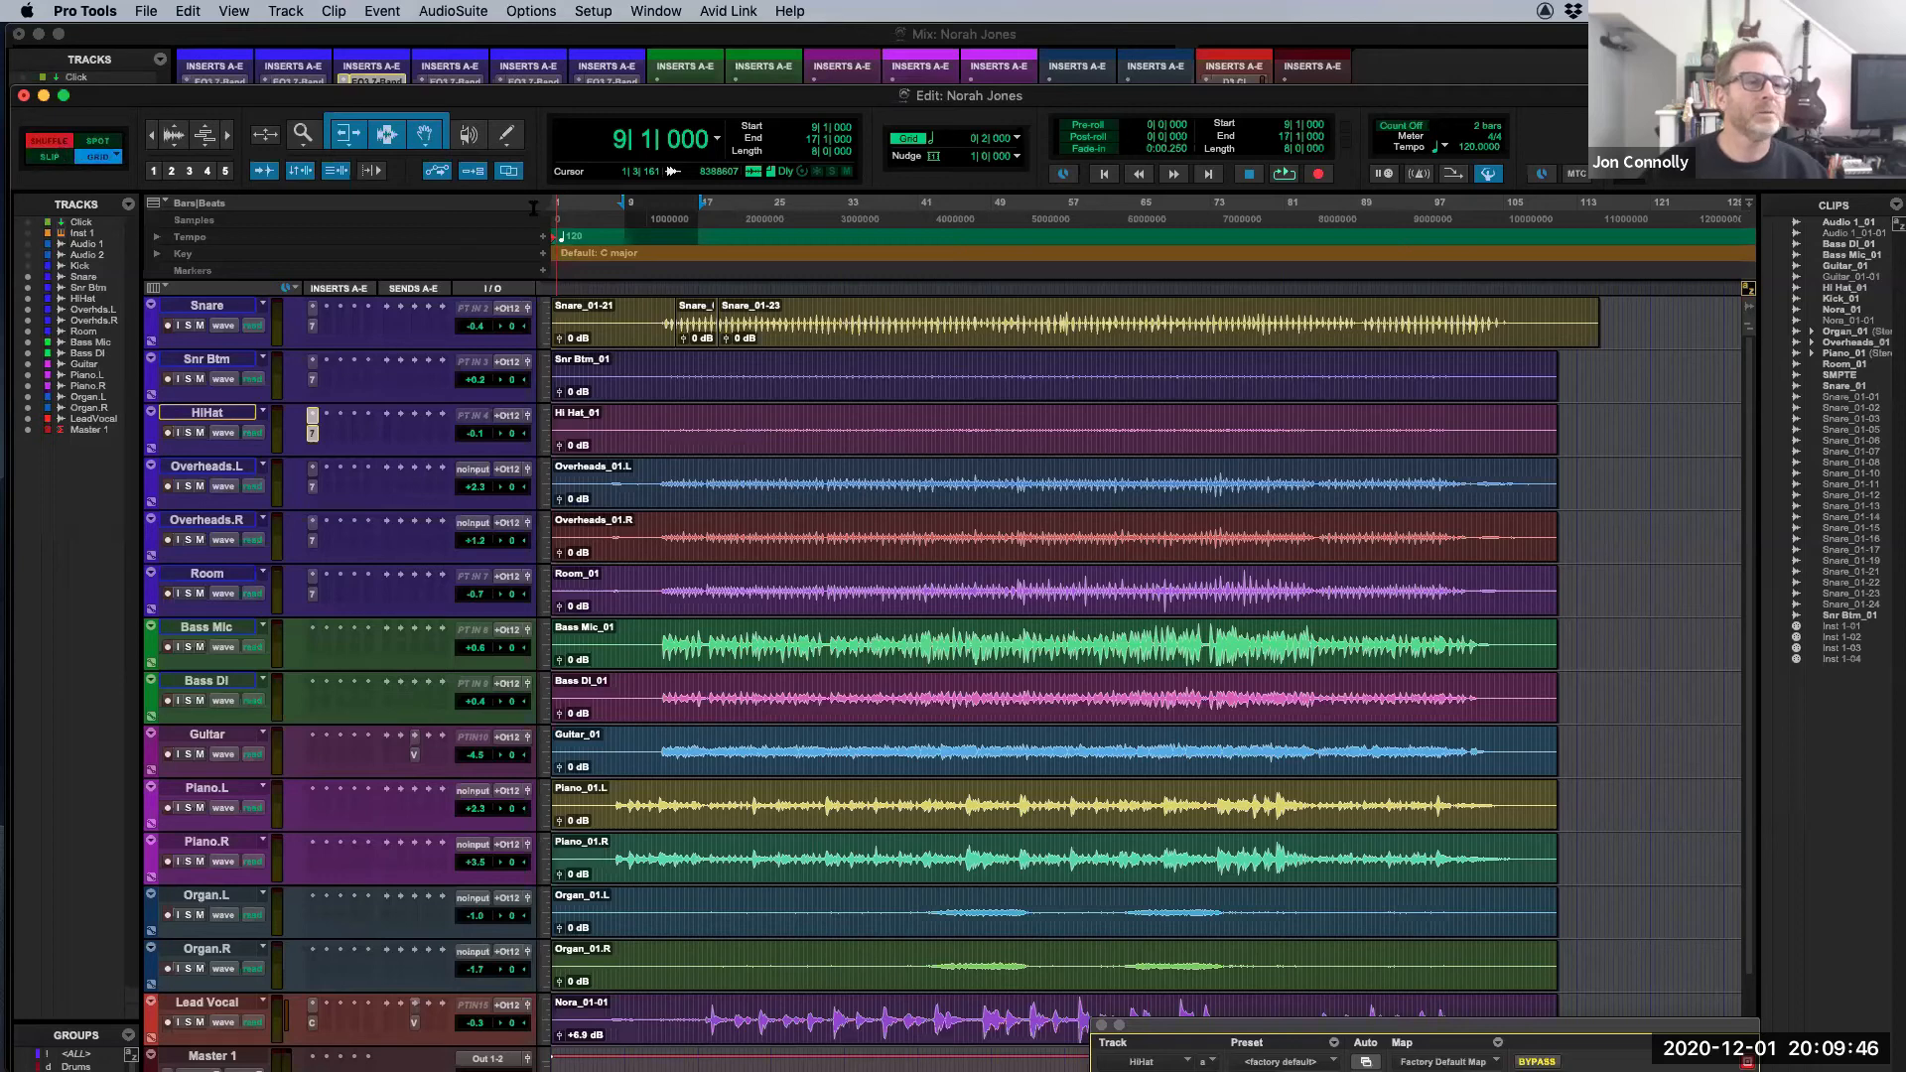
# Step: Set the timeline selection's start to 16|1|000 and its length to 8 bars
pyautogui.click(809, 140)
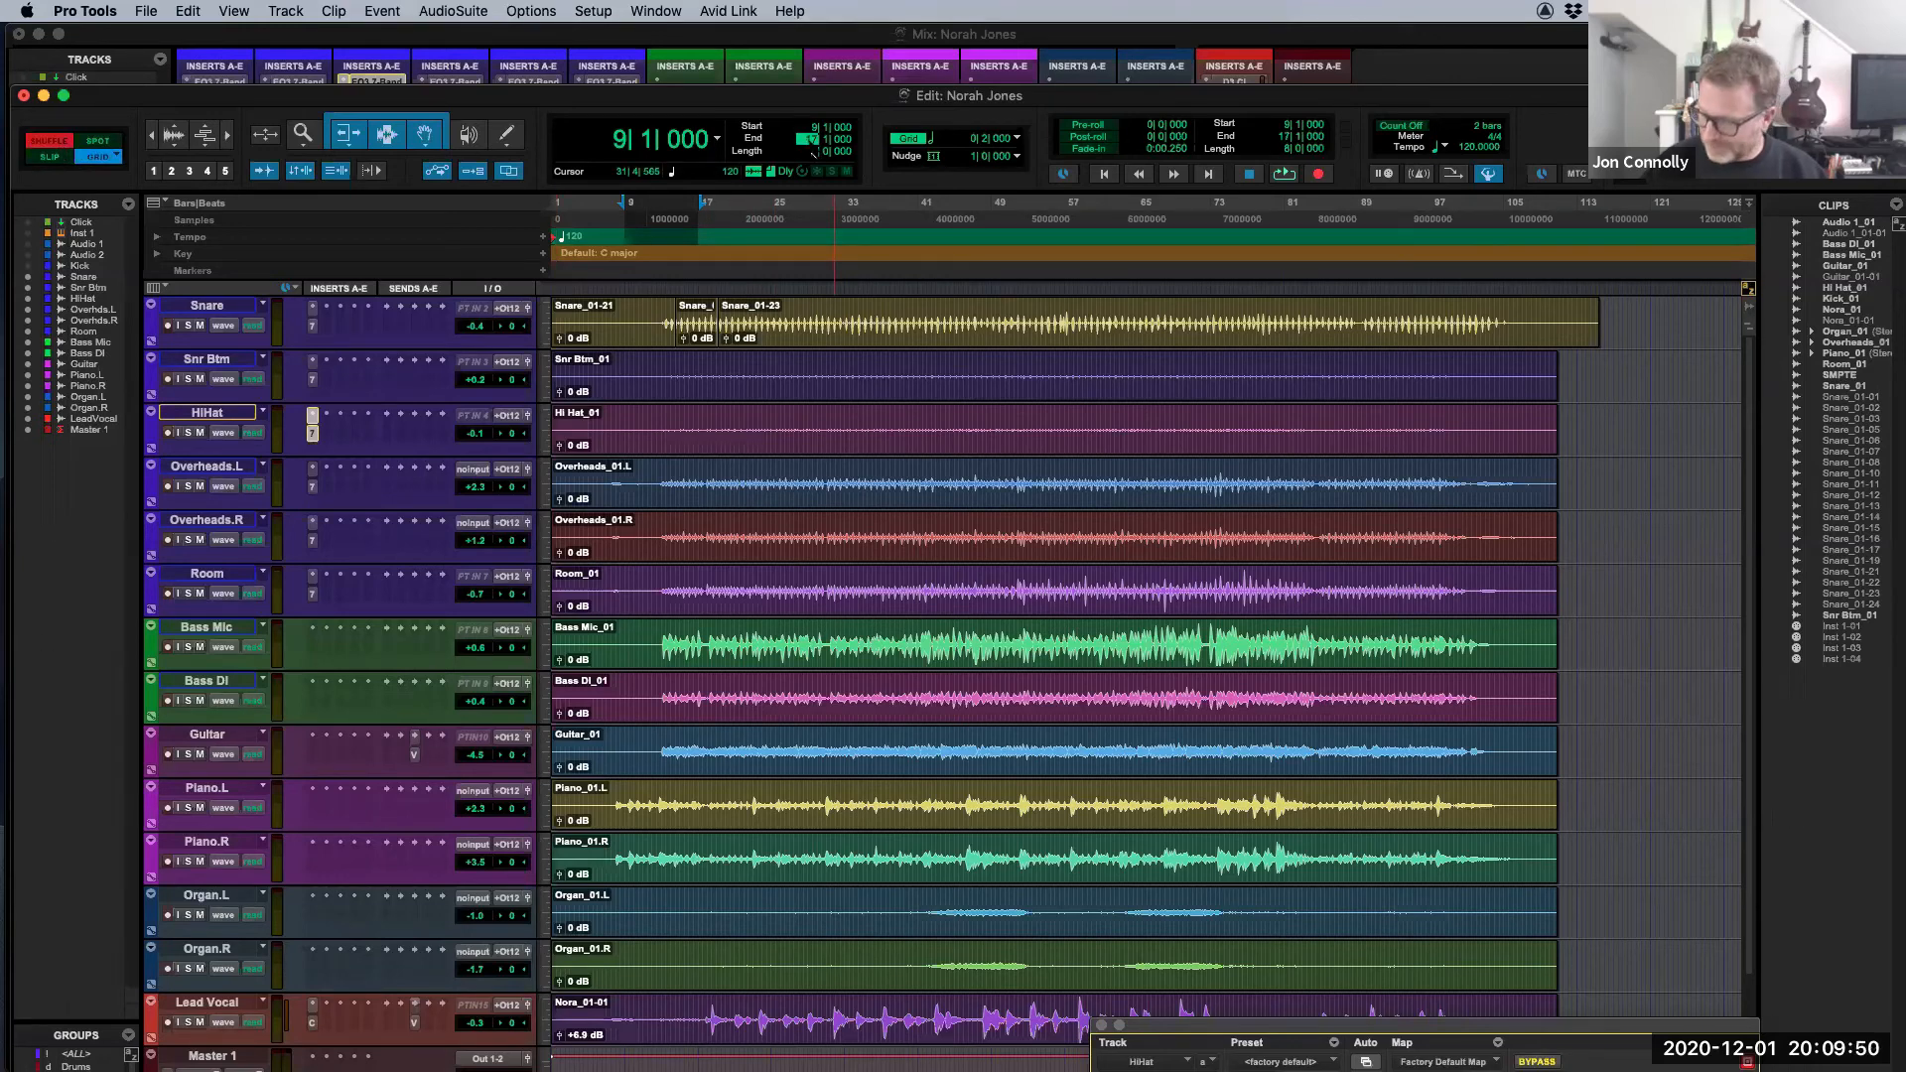
pyautogui.click(811, 126)
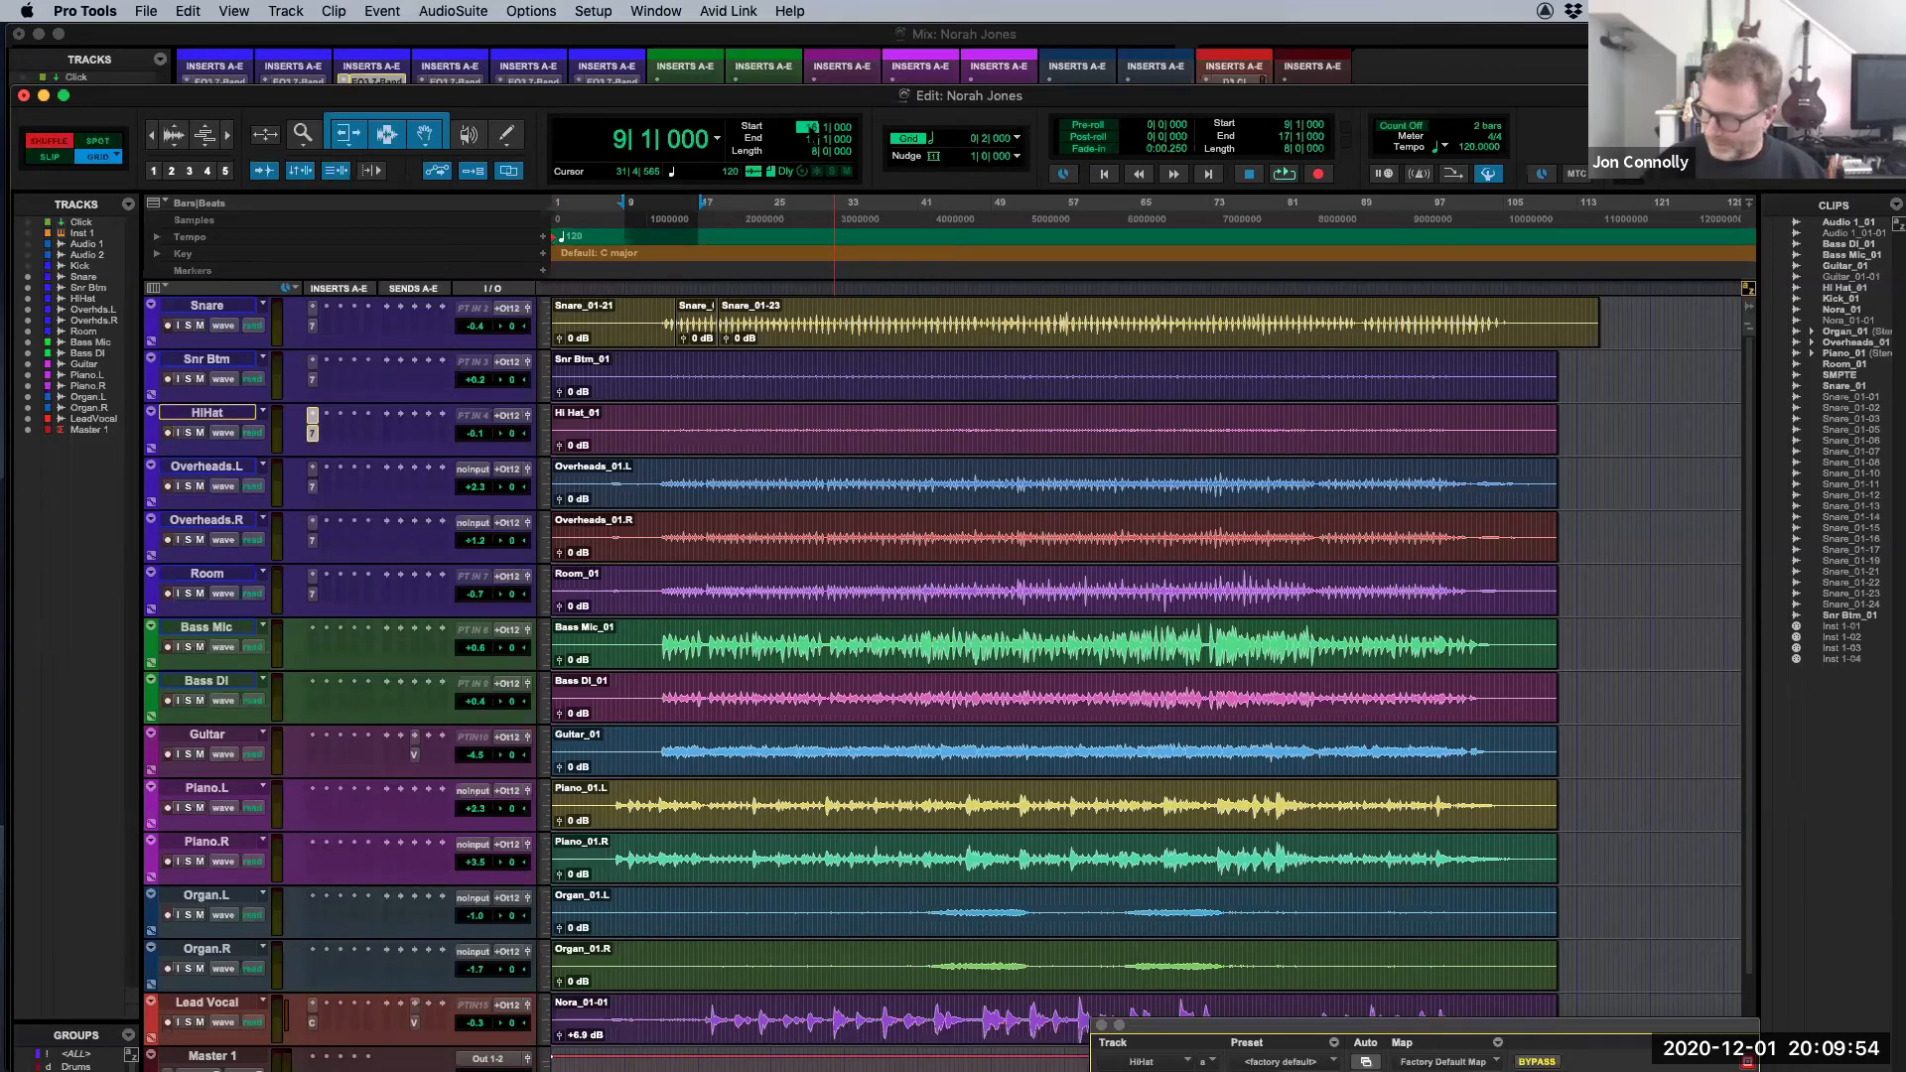
pyautogui.write('16')
pyautogui.press('/')
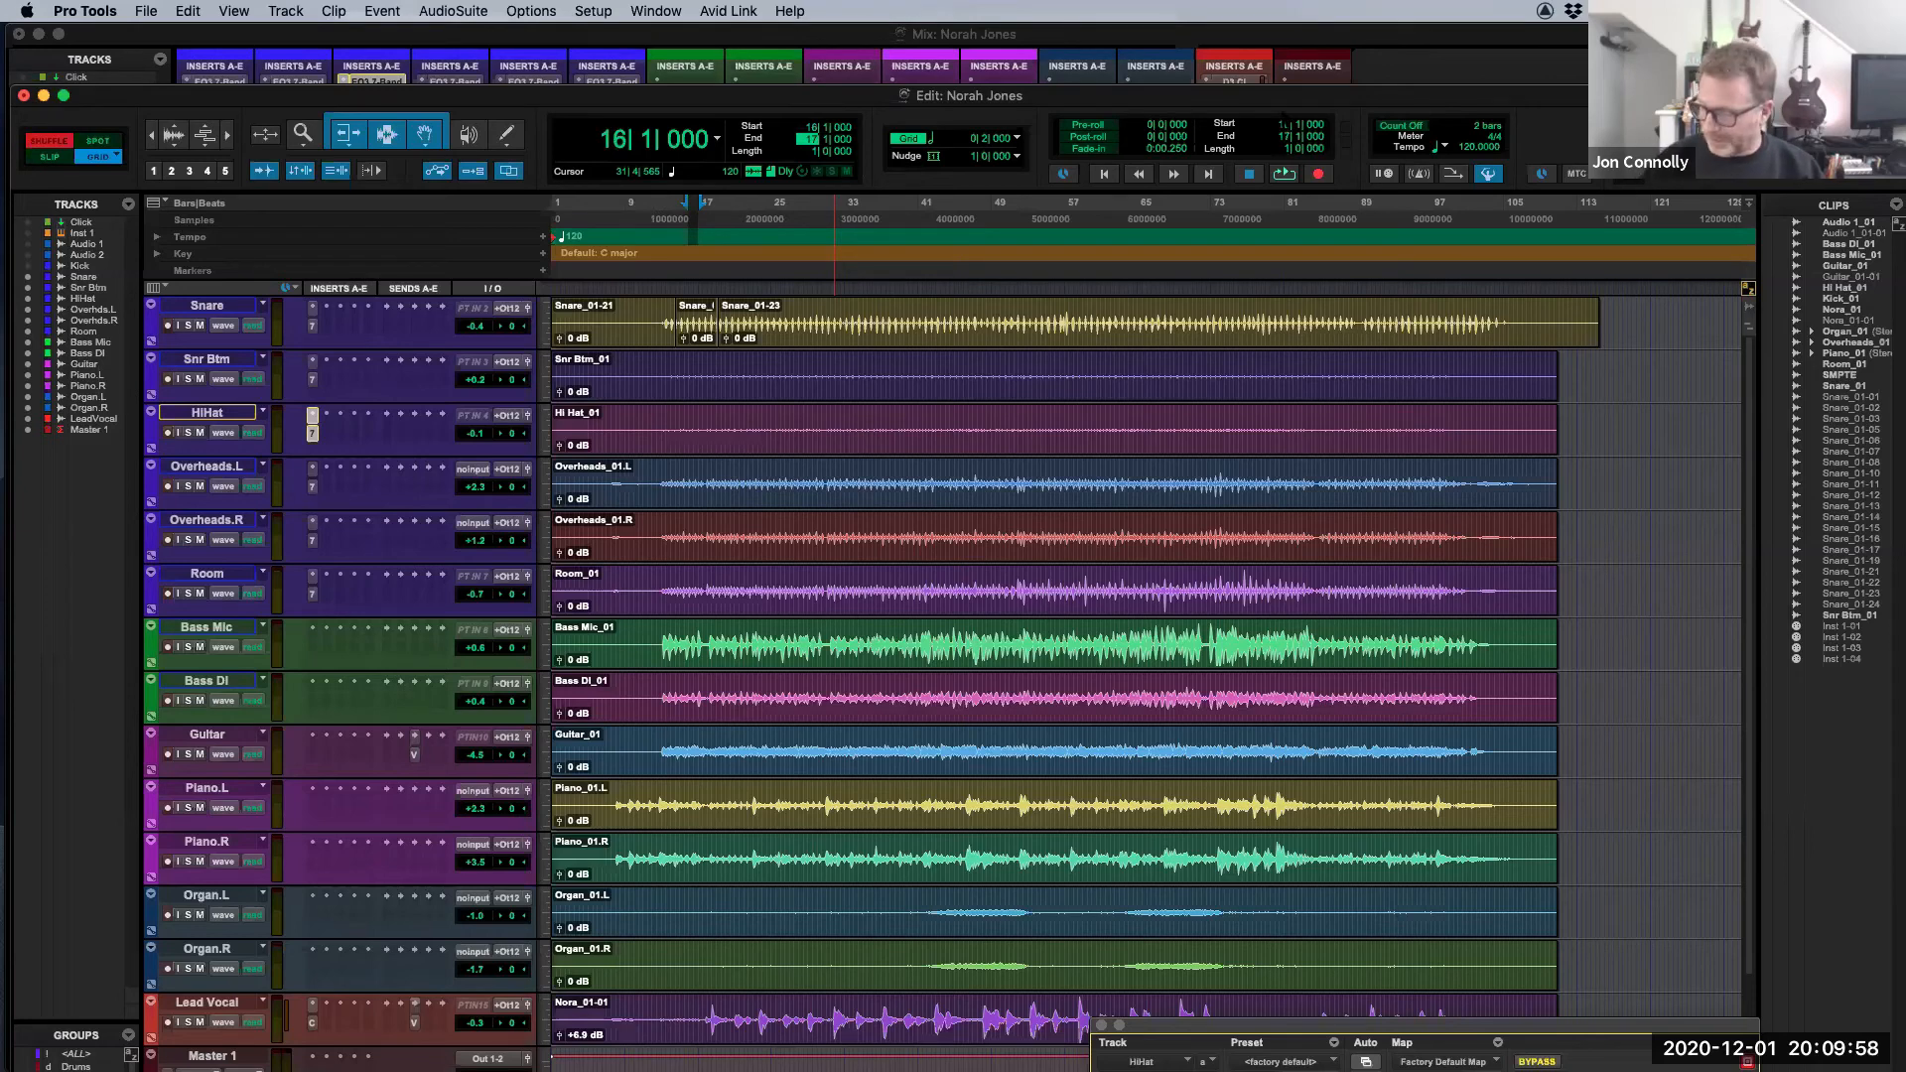
pyautogui.press('/')
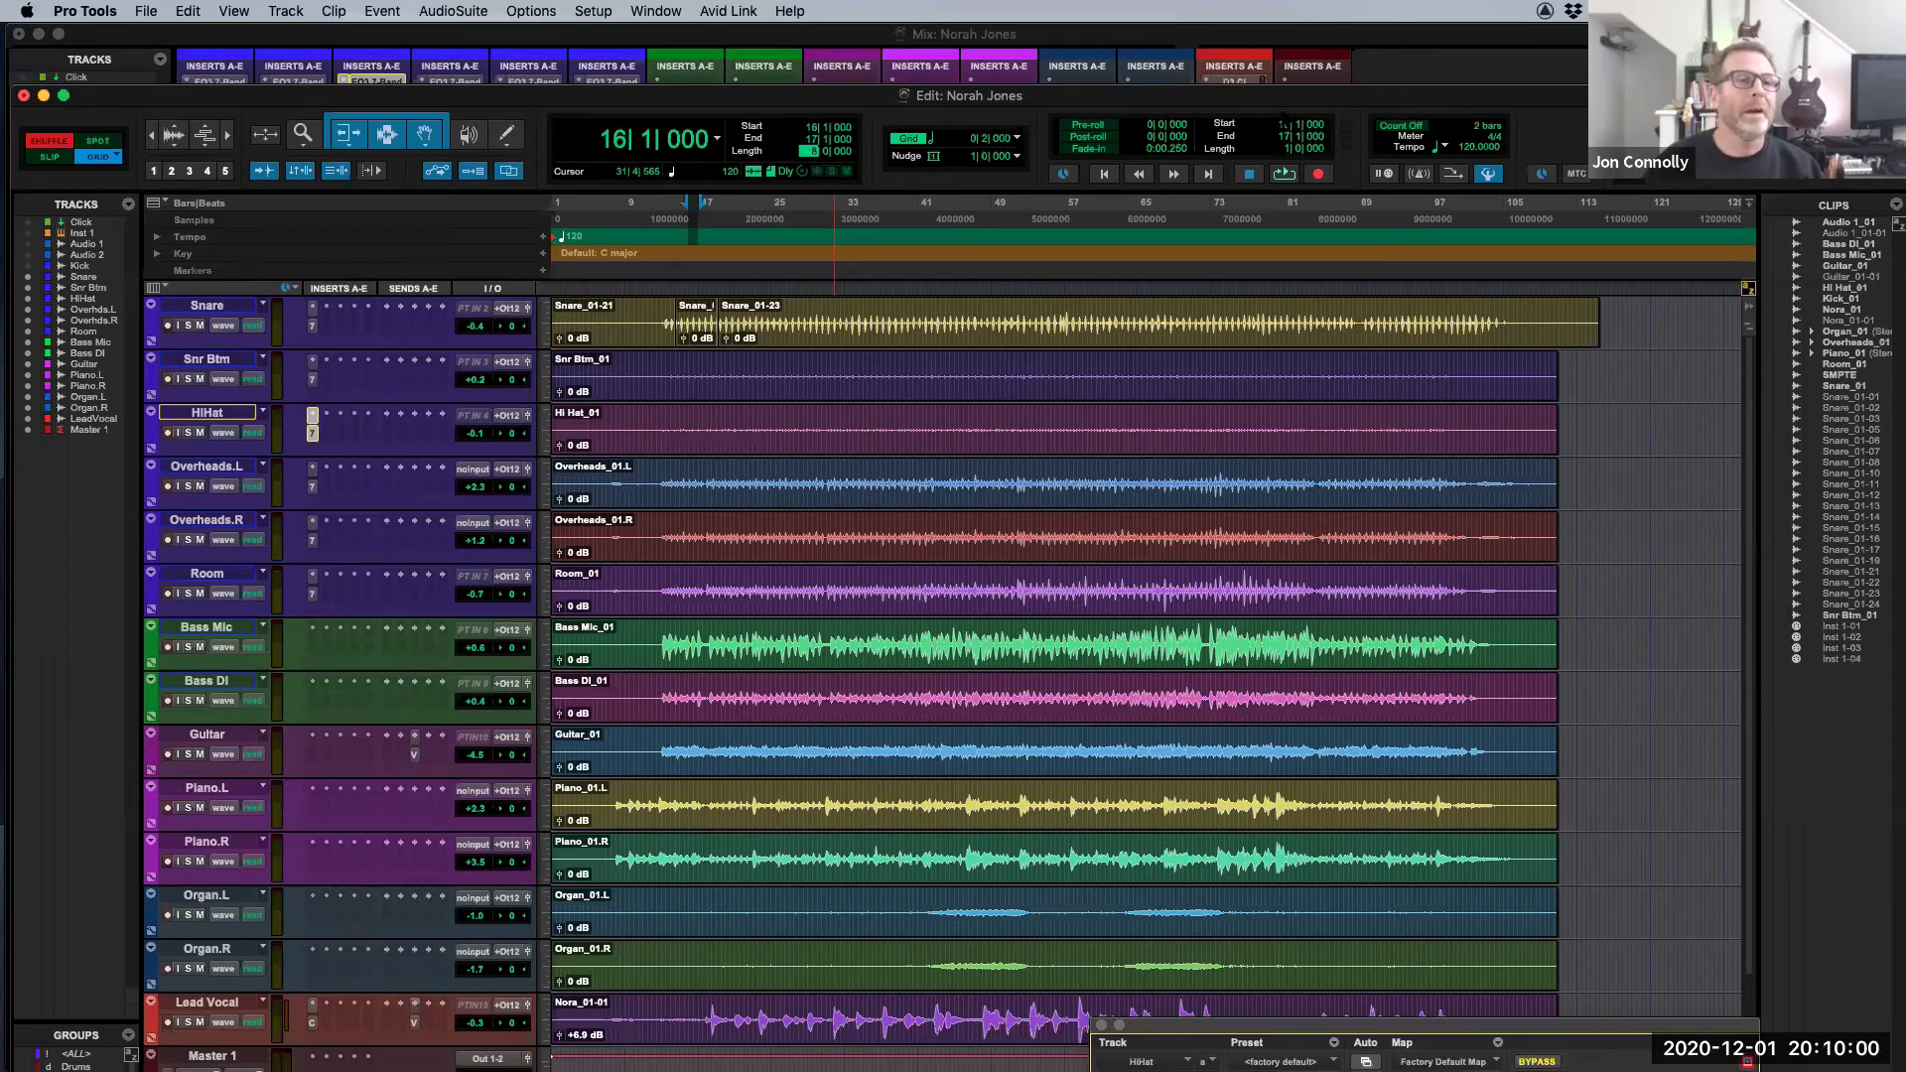
pyautogui.write('8')
pyautogui.press('Return')
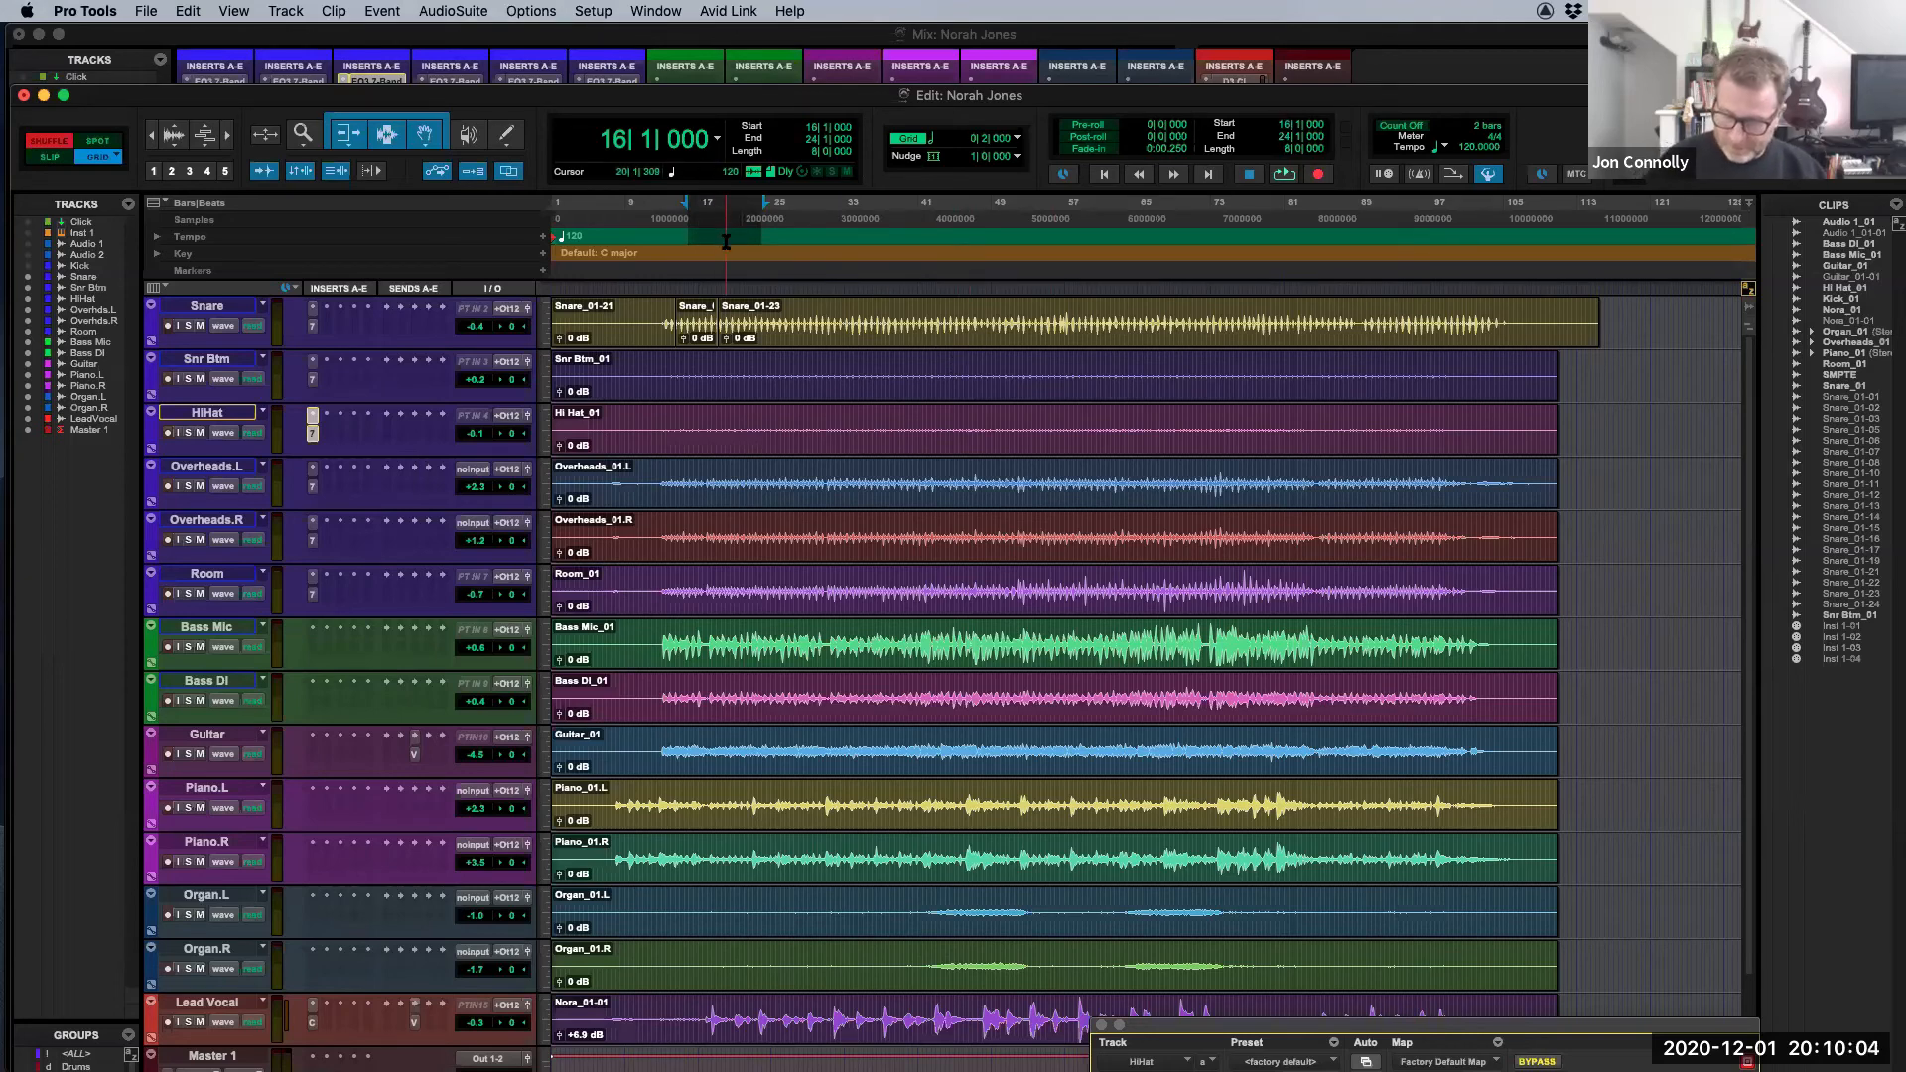
# Step: Extend the 8-bar selection down across all tracks from Snare to Master 1
pyautogui.hotkey('shift', ';')
pyautogui.hotkey('shift', ';')
pyautogui.hotkey('shift', ';')
pyautogui.hotkey('shift', ';')
pyautogui.hotkey('shift', ';')
pyautogui.hotkey('shift', ';')
pyautogui.hotkey('shift', ';')
pyautogui.hotkey('shift', ';')
pyautogui.hotkey('shift', ';')
pyautogui.hotkey('shift', ';')
pyautogui.hotkey('shift', ';')
pyautogui.hotkey('shift', ';')
pyautogui.hotkey('shift', ';')
pyautogui.hotkey('shift', ';')
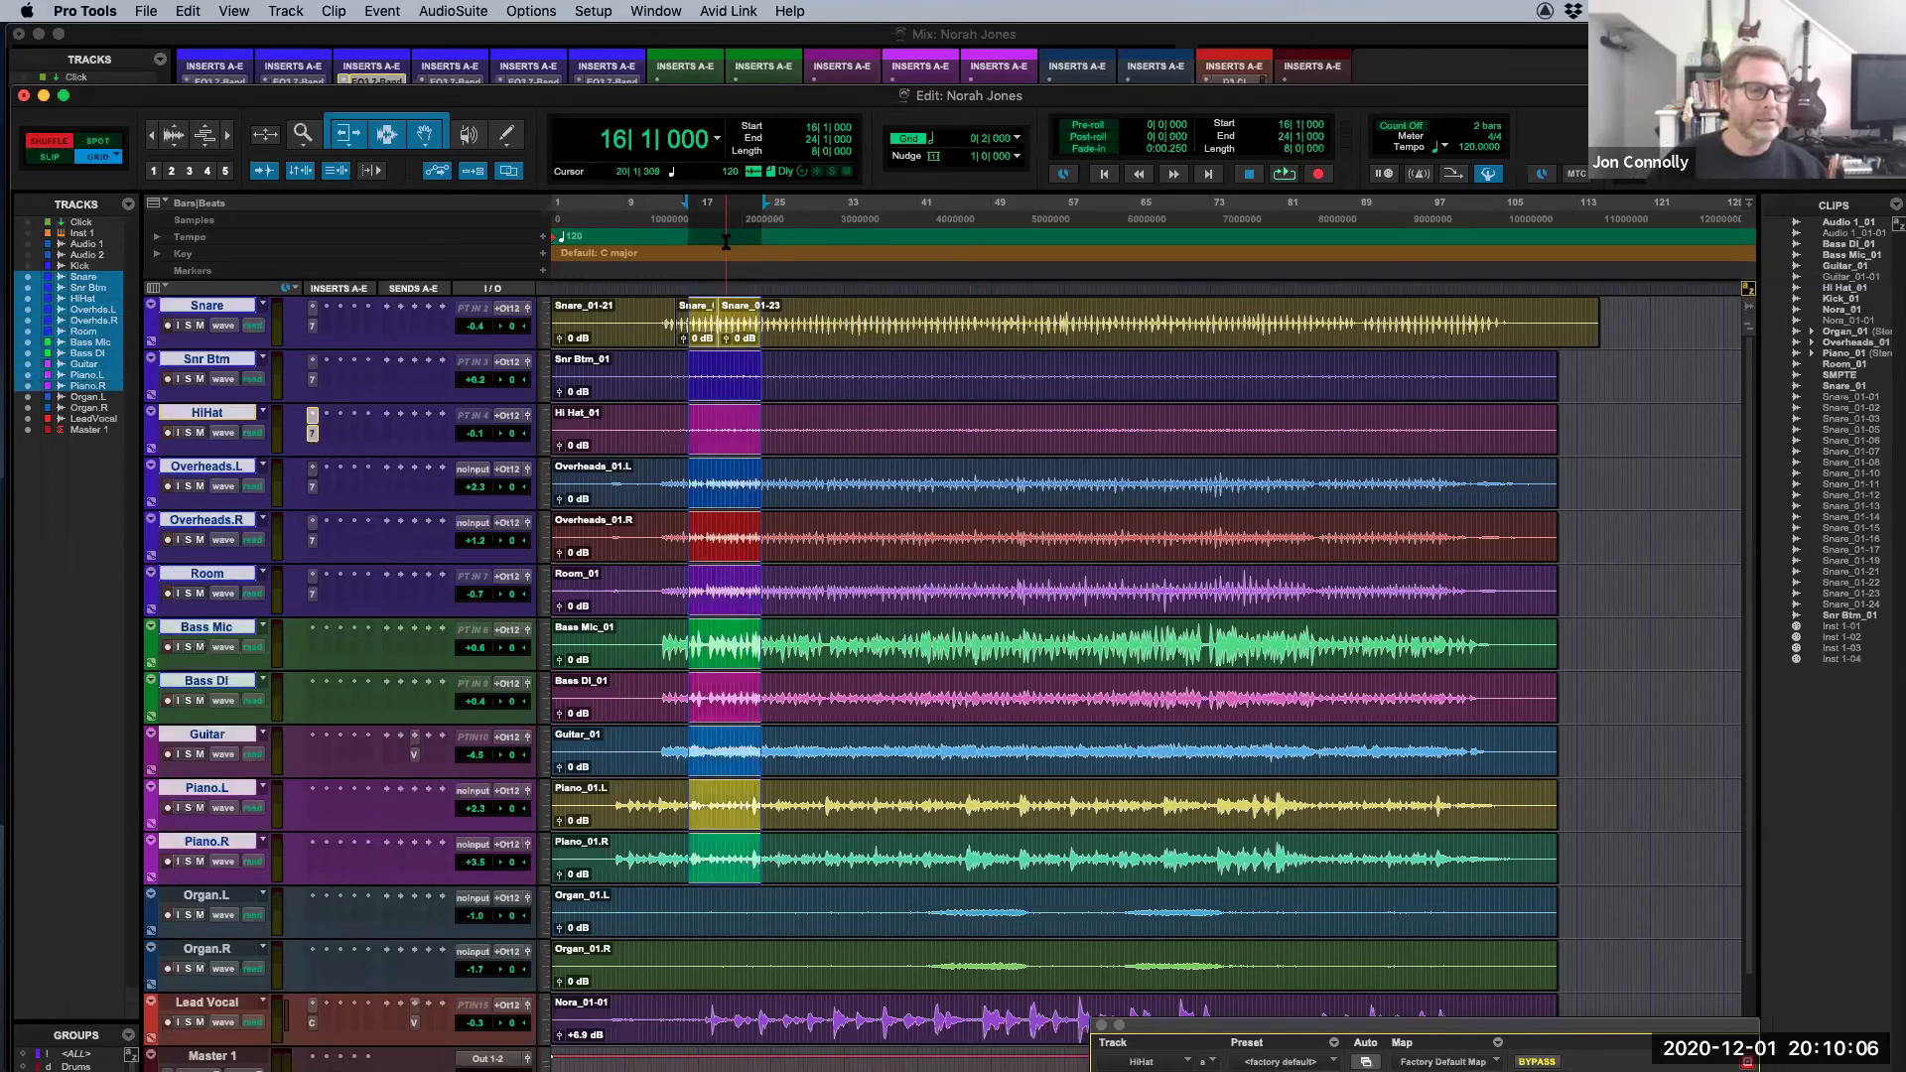
pyautogui.hotkey('shift', ';')
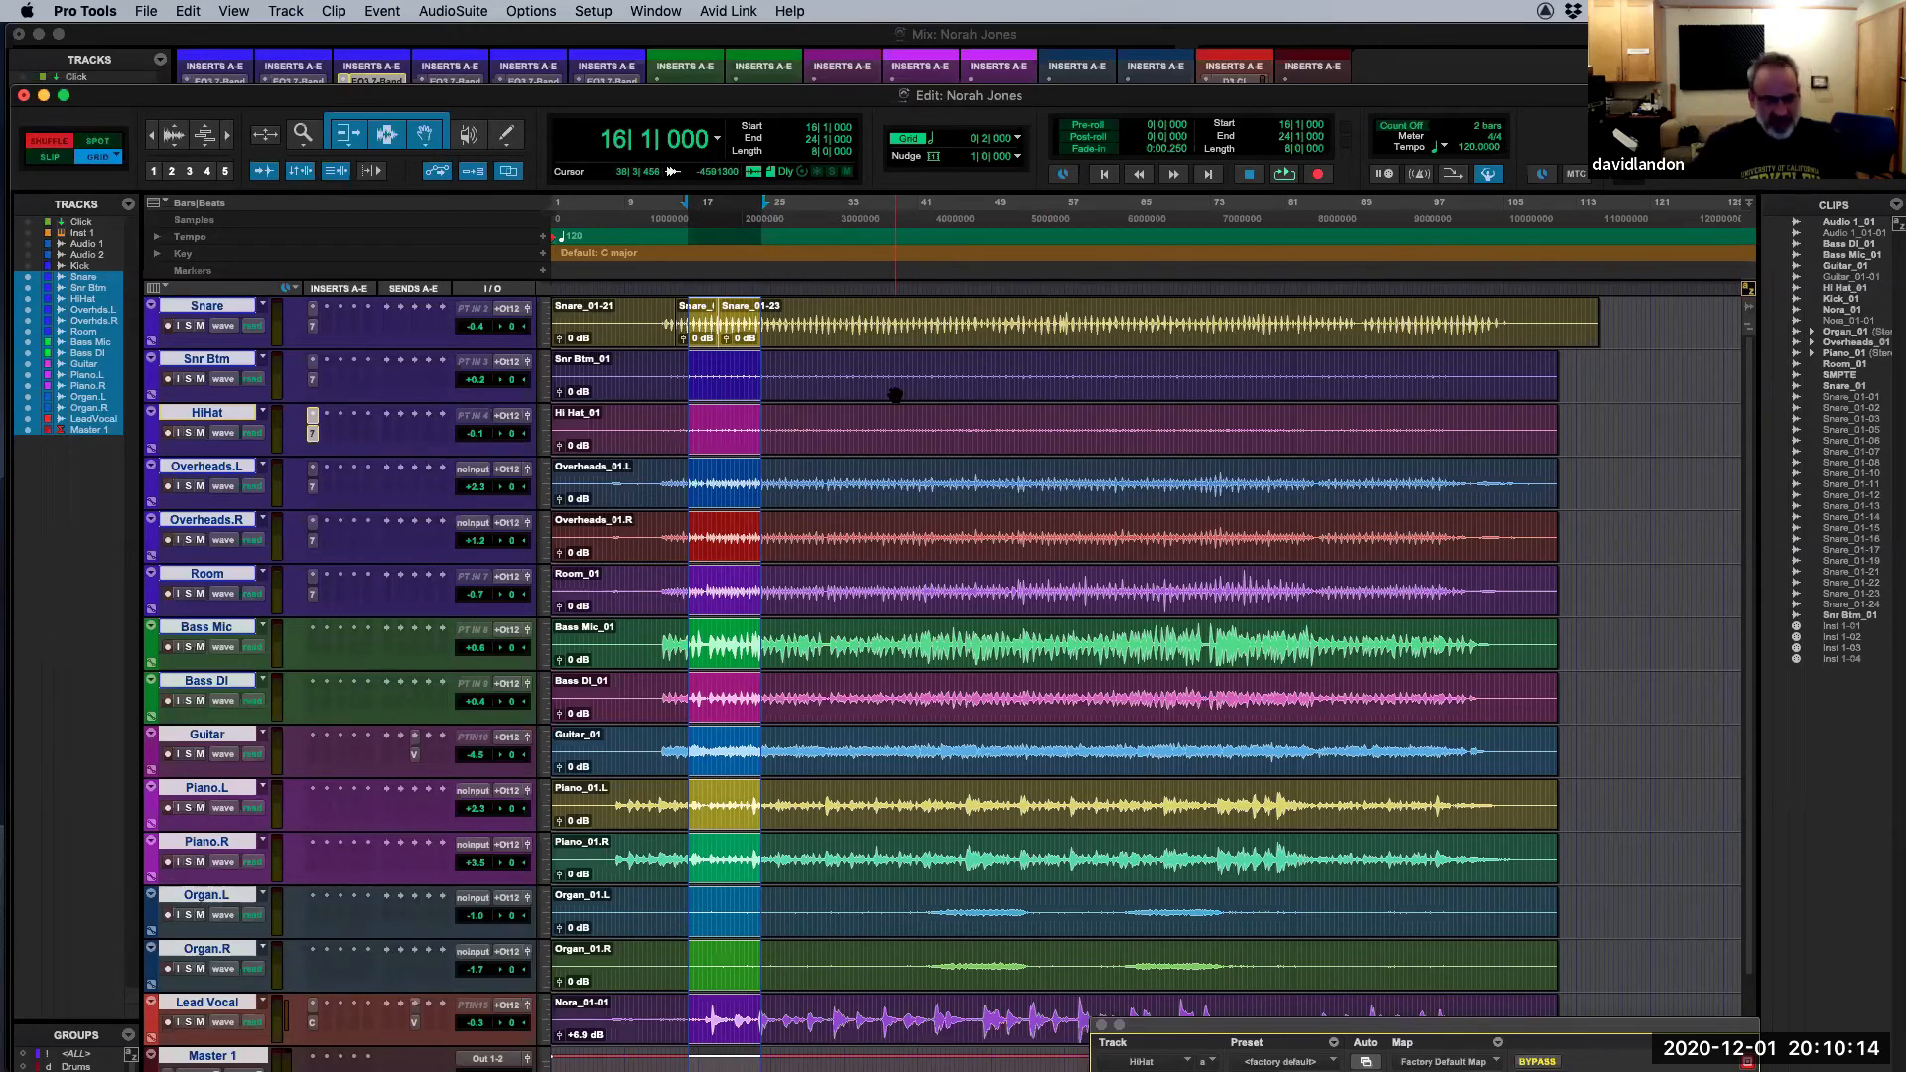
# Step: Move the edit selection up track by track until only the Snare track is selected
pyautogui.press('p')
pyautogui.press('p')
pyautogui.press('p')
pyautogui.press('p')
pyautogui.press('p')
pyautogui.press('p')
pyautogui.press('p')
pyautogui.press('p')
pyautogui.press('p')
pyautogui.press('p')
pyautogui.press('p')
pyautogui.press('p')
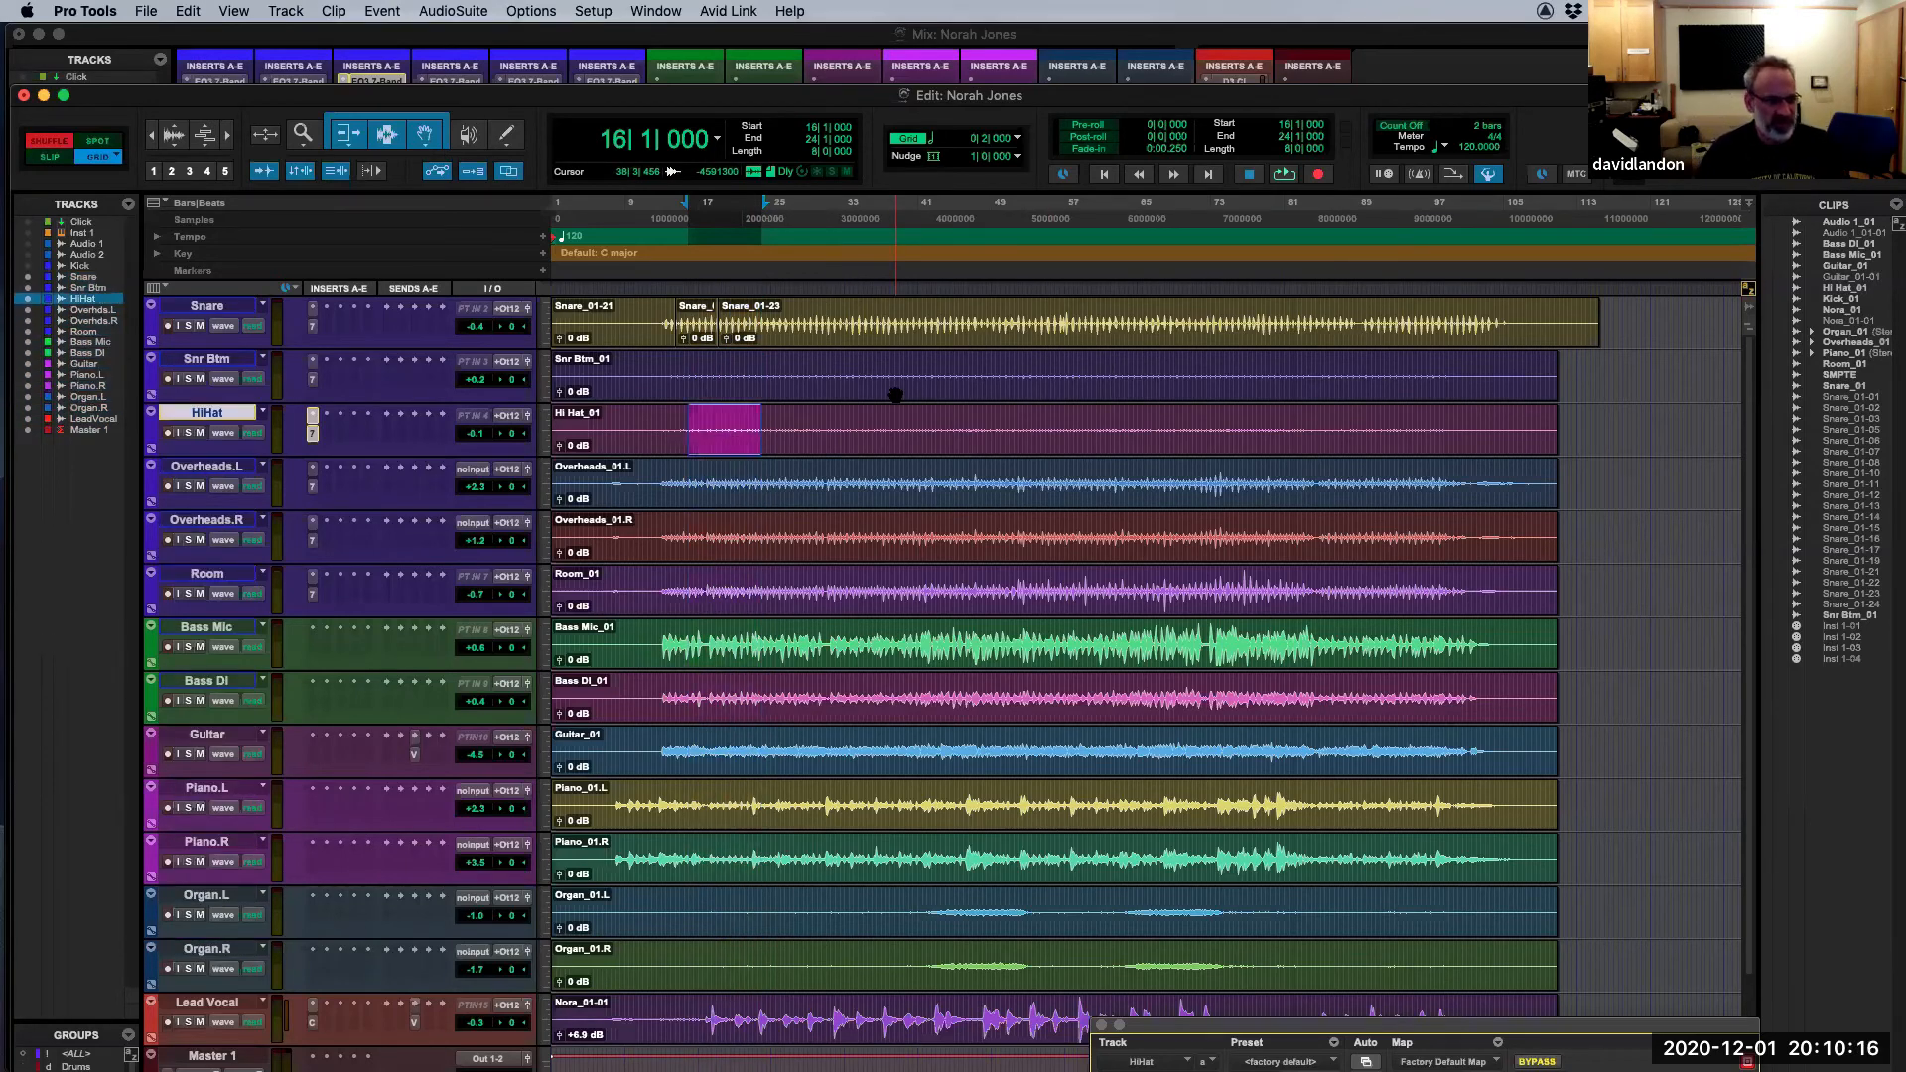
pyautogui.press('p')
pyautogui.press('p')
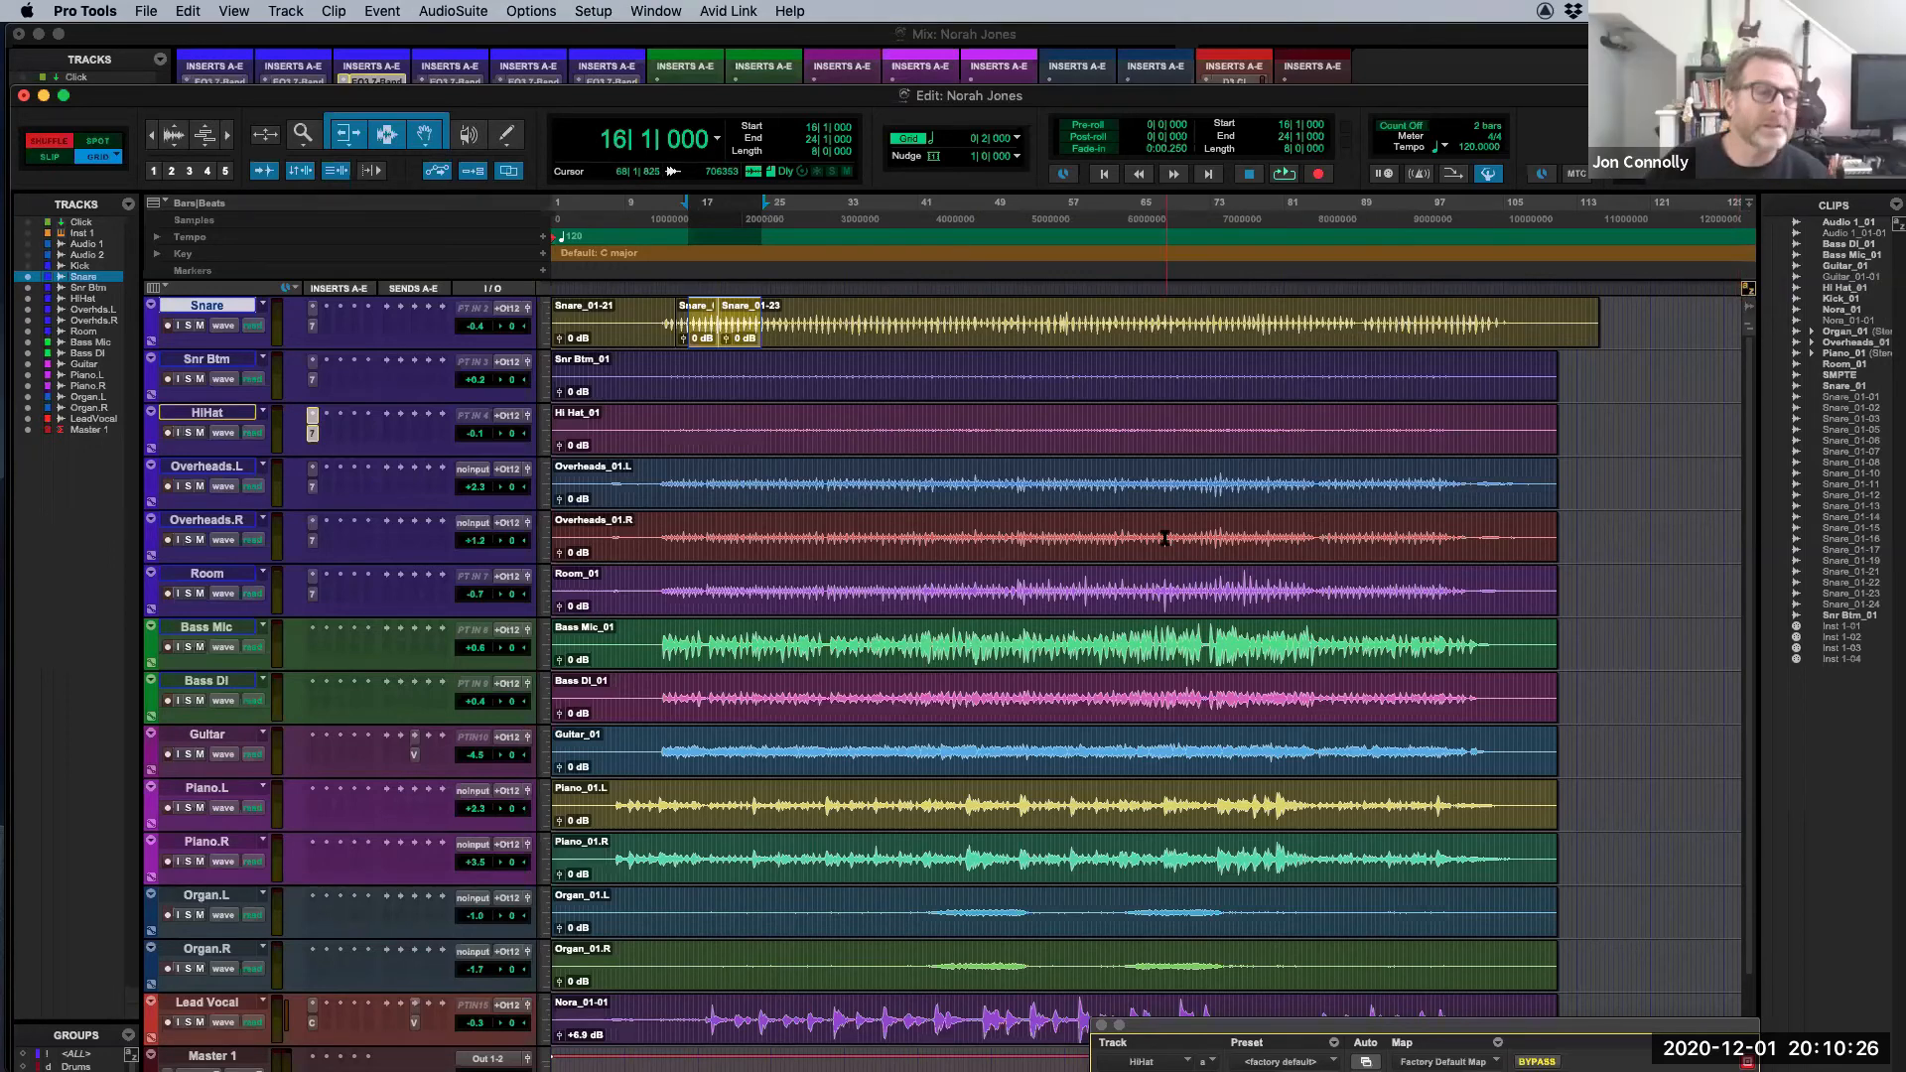
# Step: Move the 8-bar selection down and up through the tracks, ending on Overheads.L
pyautogui.press(';')
pyautogui.press(';')
pyautogui.press(';')
pyautogui.press(';')
pyautogui.press(';')
pyautogui.press(';')
pyautogui.press('p')
pyautogui.press('p')
pyautogui.press('p')
pyautogui.press('p')
pyautogui.press('p')
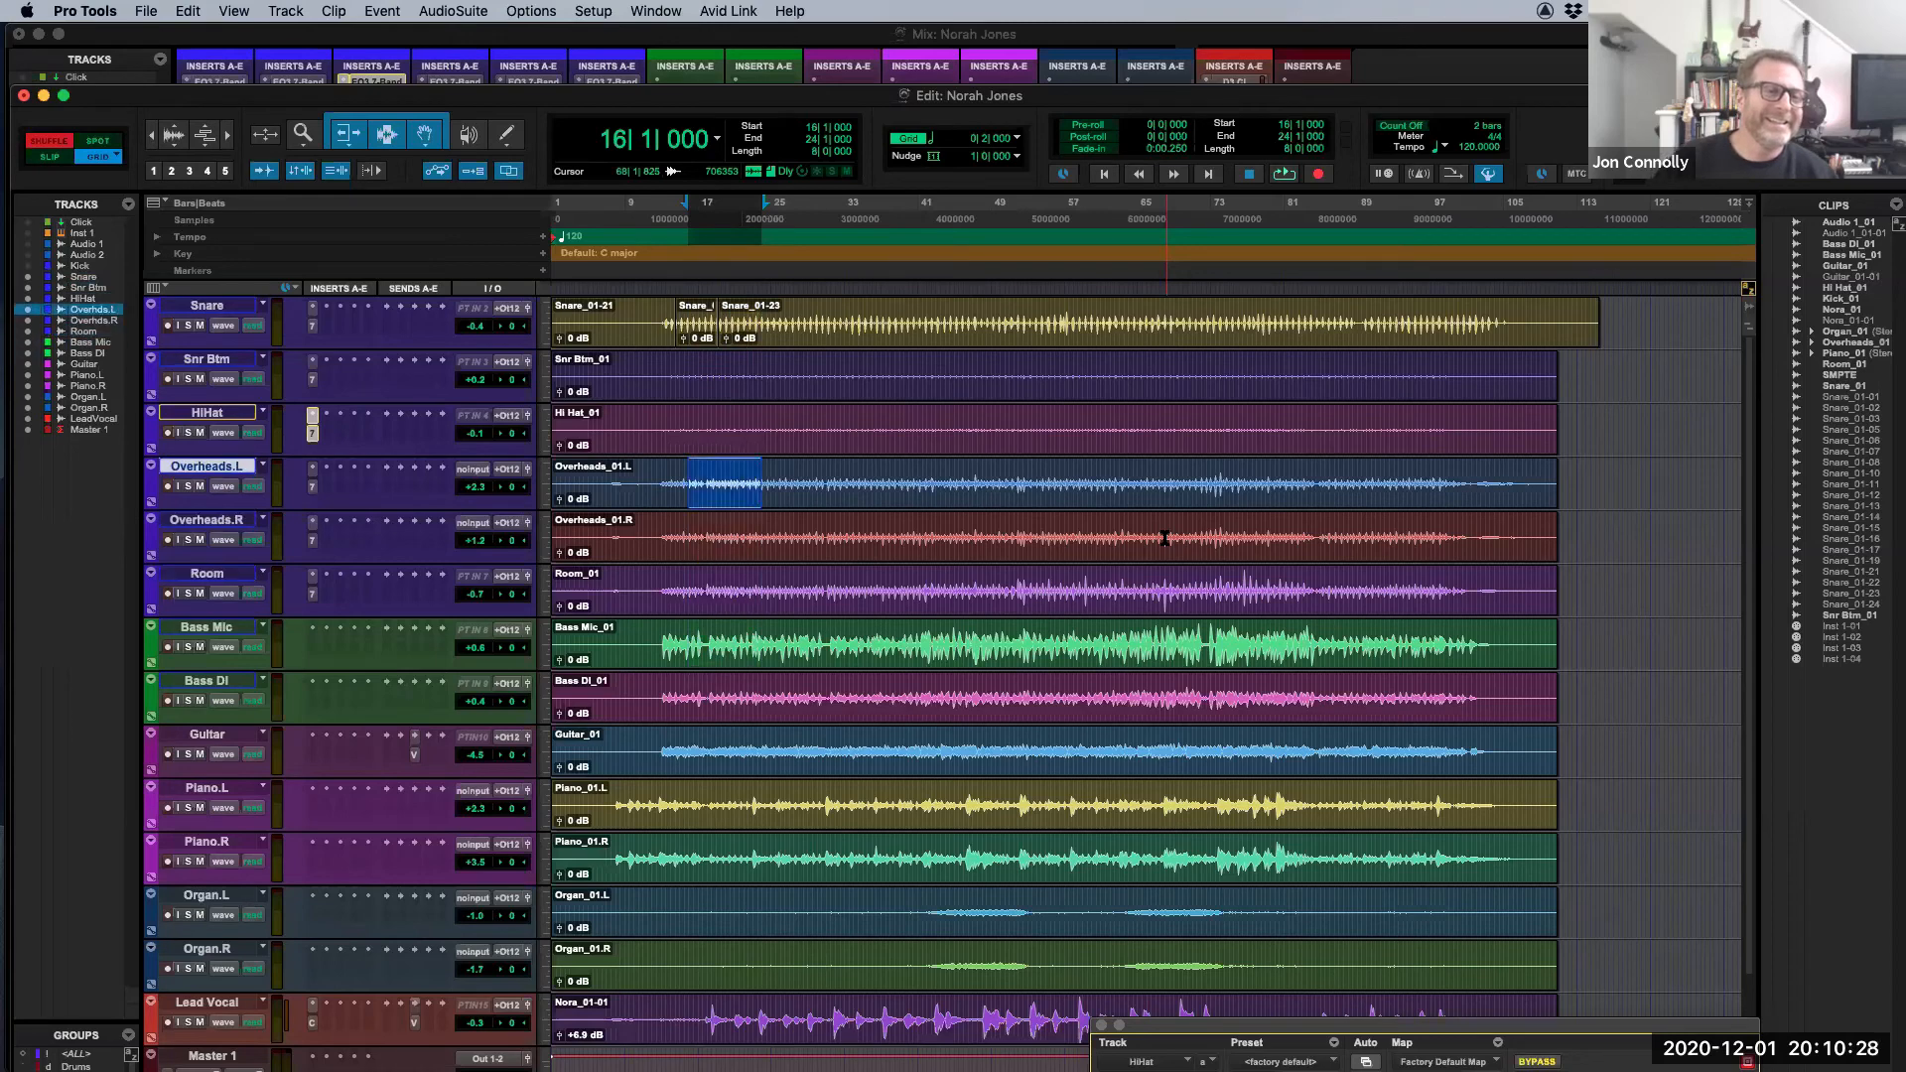
pyautogui.press(';')
pyautogui.press(';')
pyautogui.press(';')
pyautogui.press(';')
pyautogui.press('p')
pyautogui.press('p')
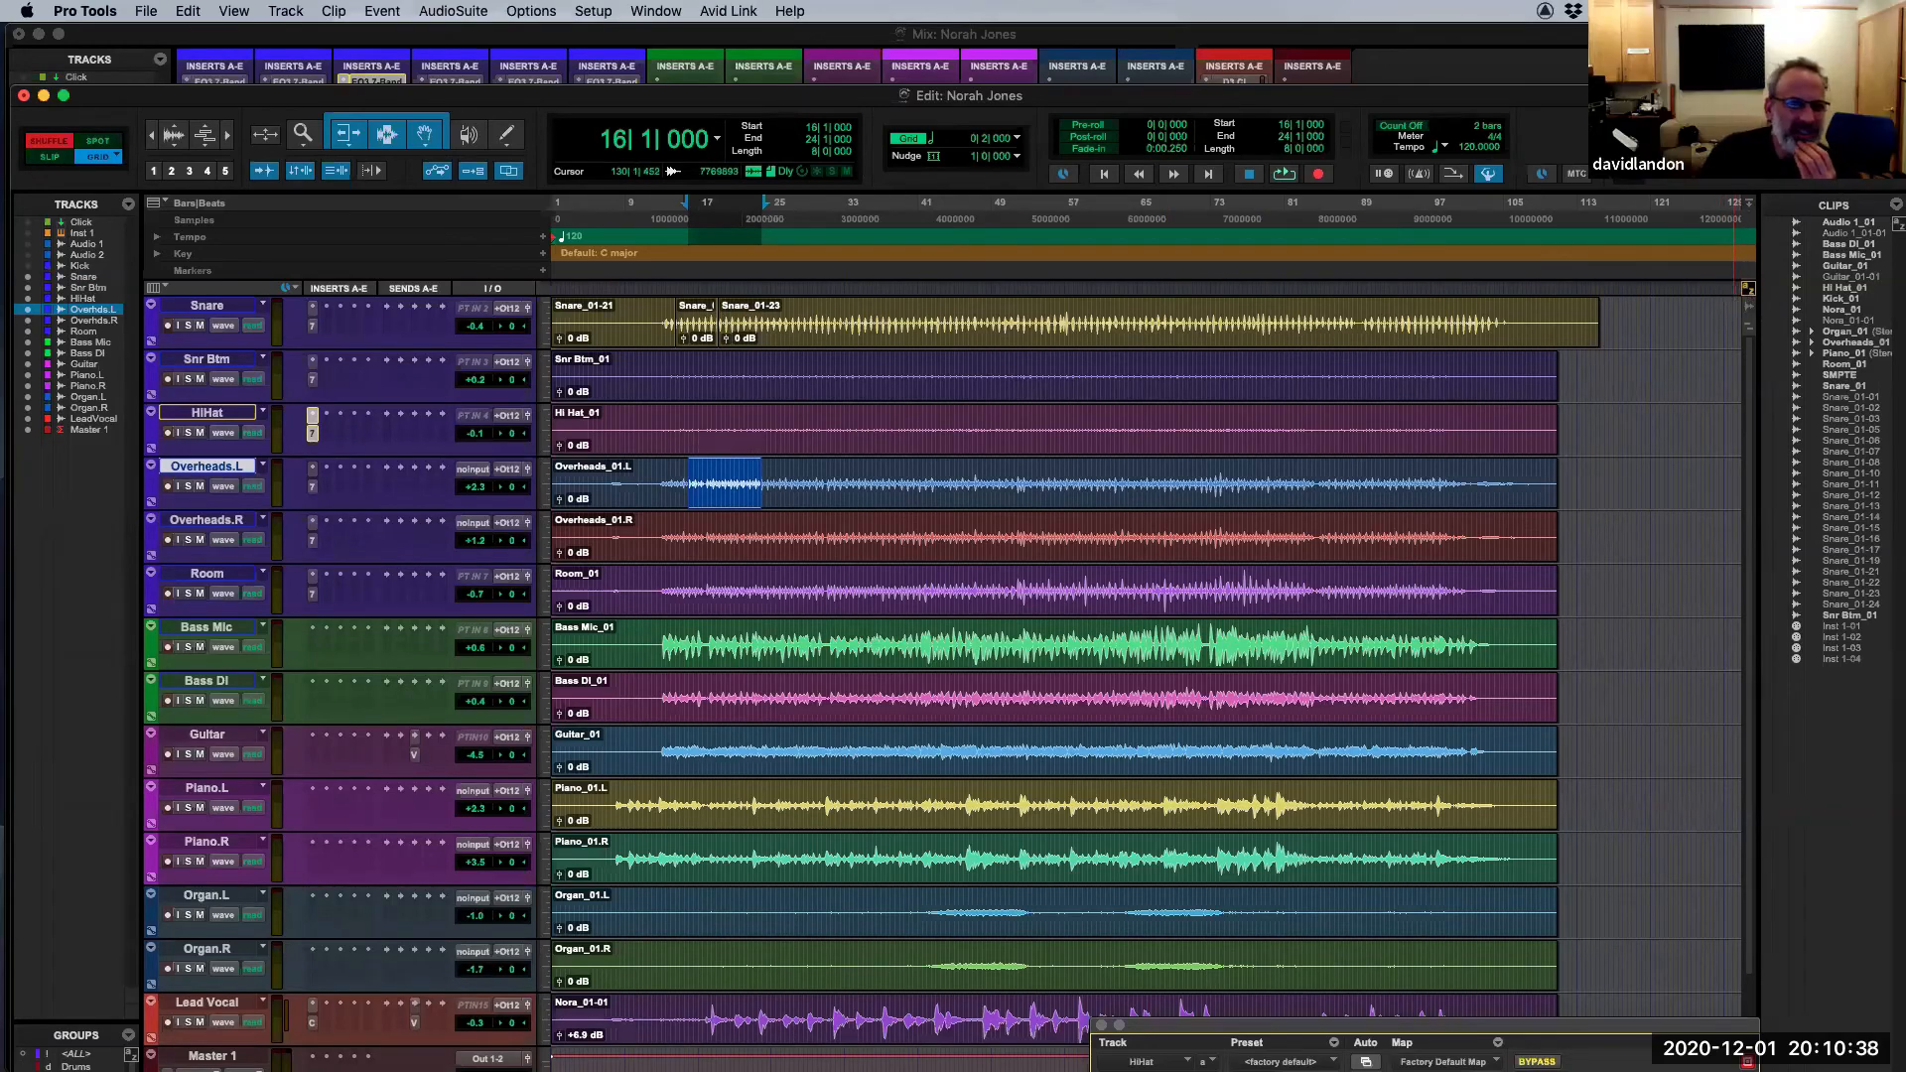
pyautogui.moveTo(1687, 95)
pyautogui.mouseDown()
pyautogui.moveTo(1651, 79)
pyautogui.moveTo(1656, 102)
pyautogui.mouseUp()
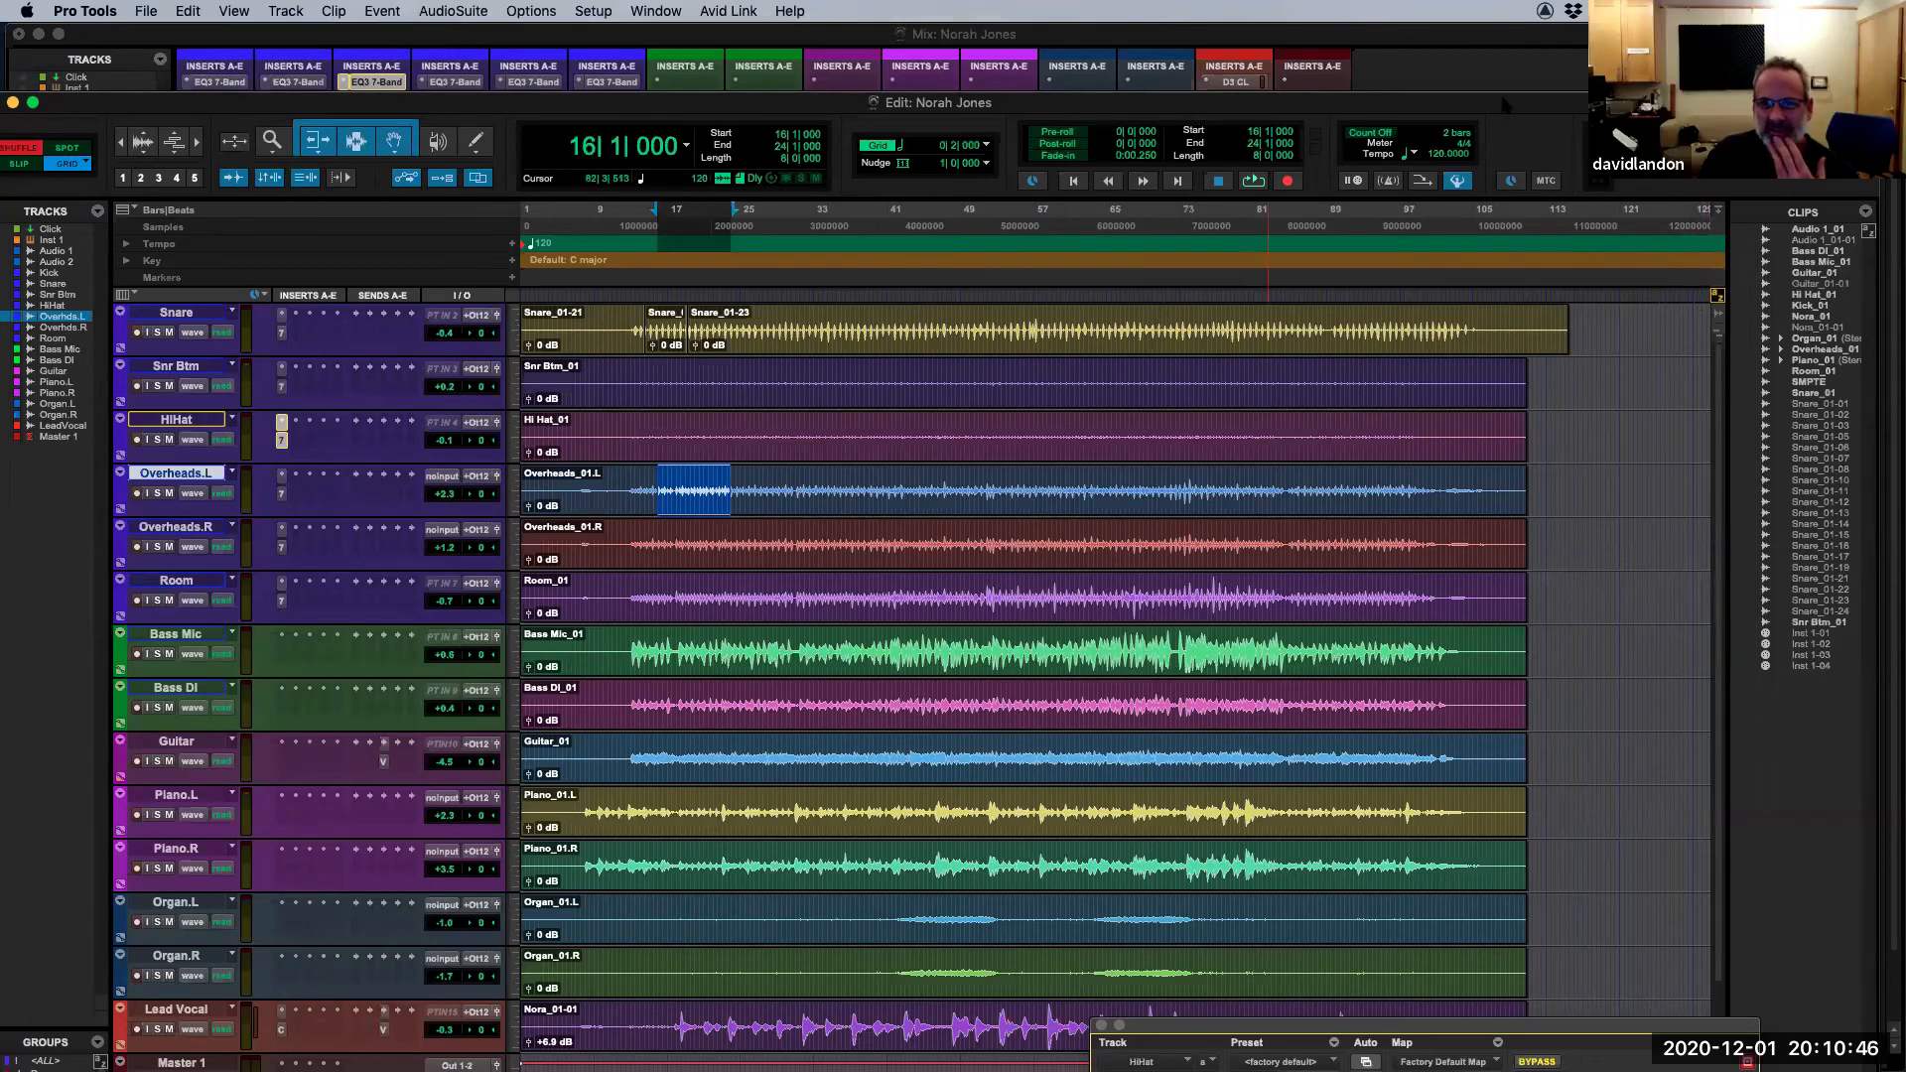
pyautogui.moveTo(1411, 96); pyautogui.dragTo(1159, 95)
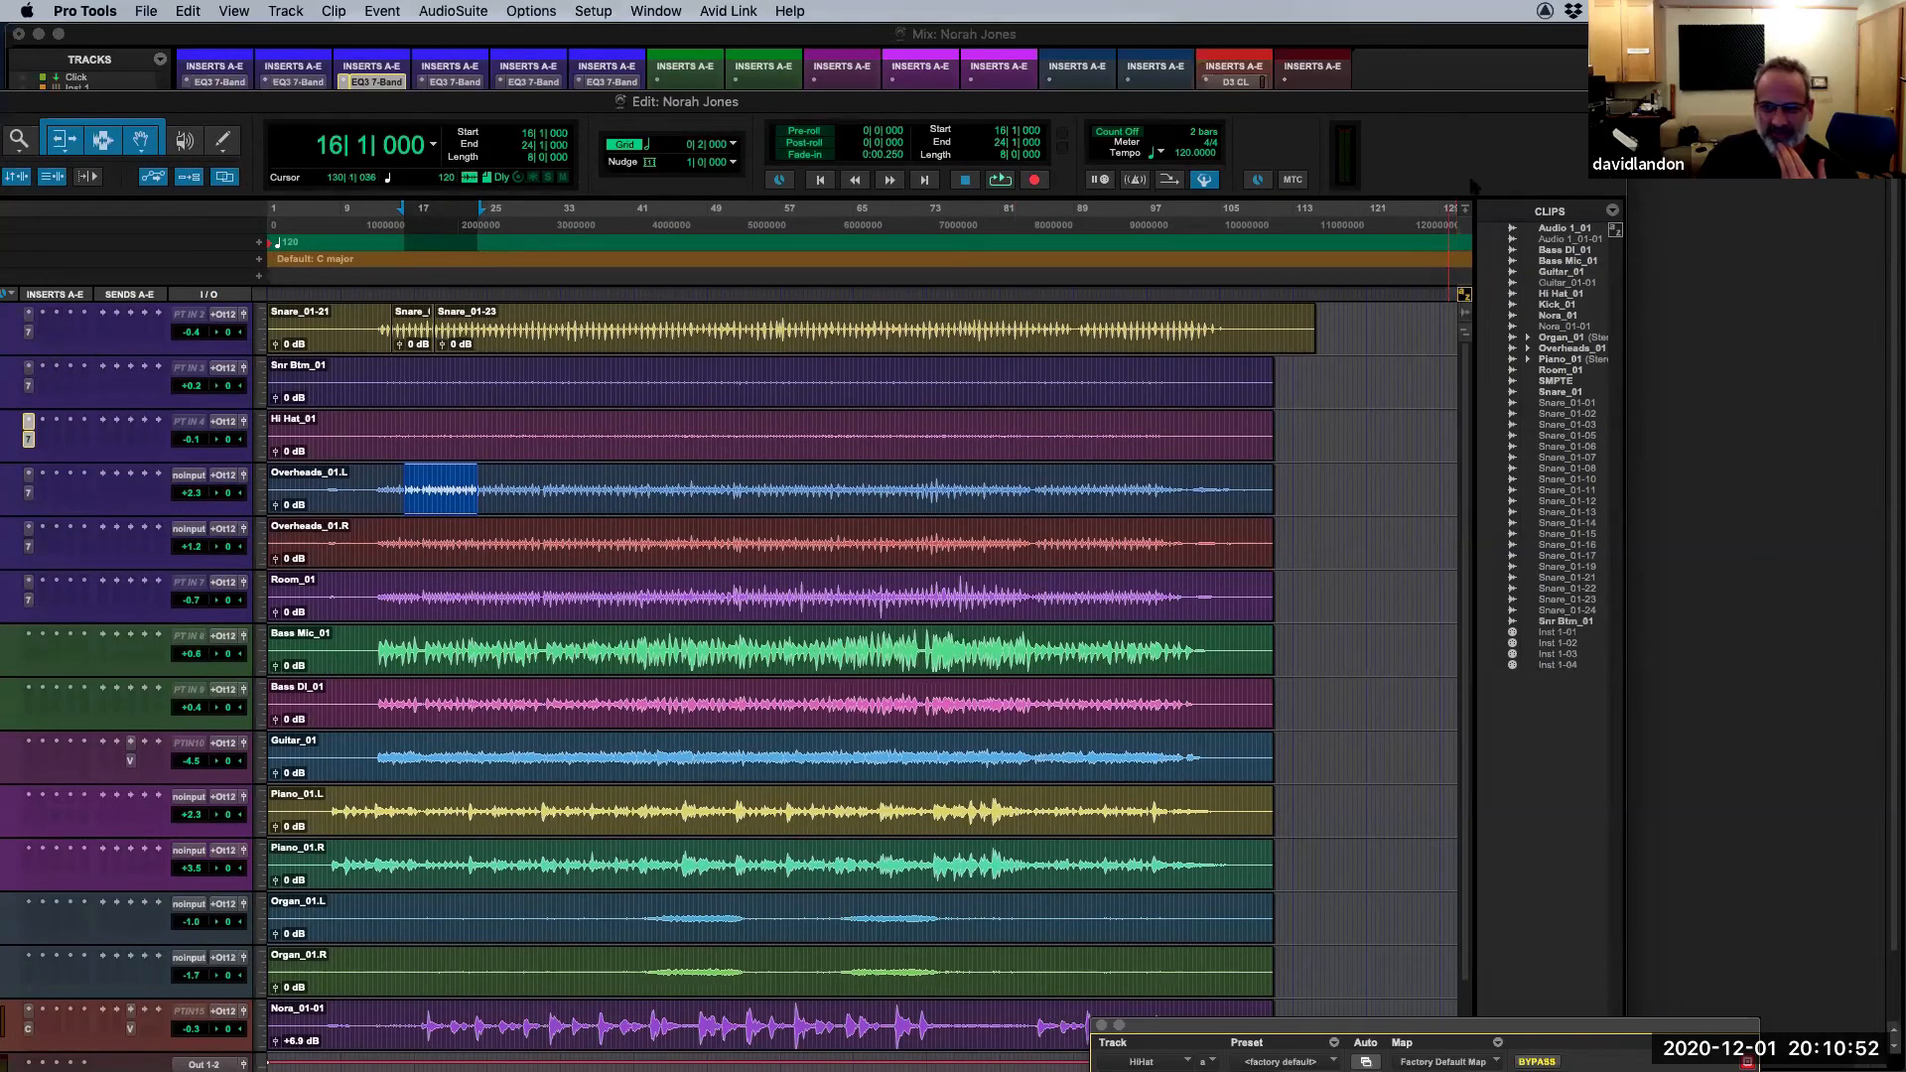
pyautogui.moveTo(1457, 103); pyautogui.dragTo(1730, 94)
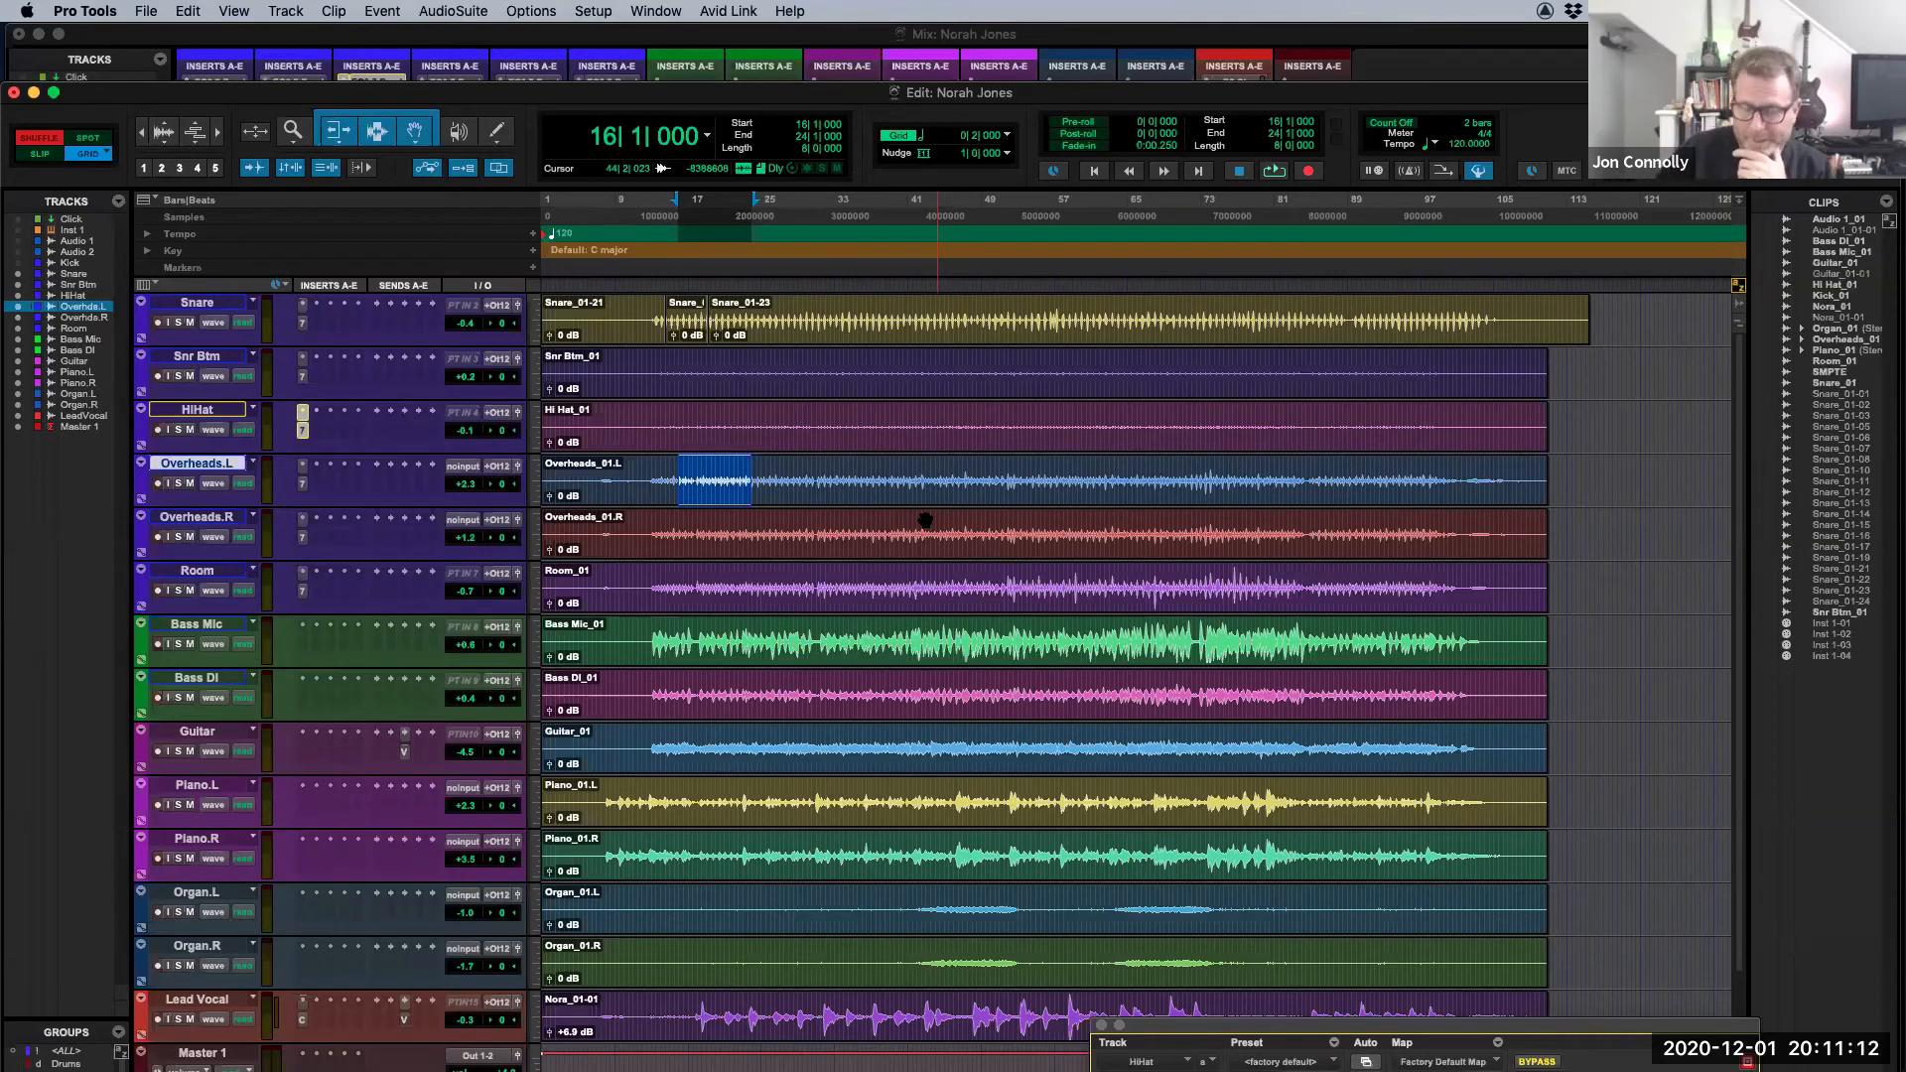
# Step: Move the 8-bar selection down from Overheads.L to the Piano.L track
pyautogui.press(';')
pyautogui.press(';')
pyautogui.press(';')
pyautogui.press(';')
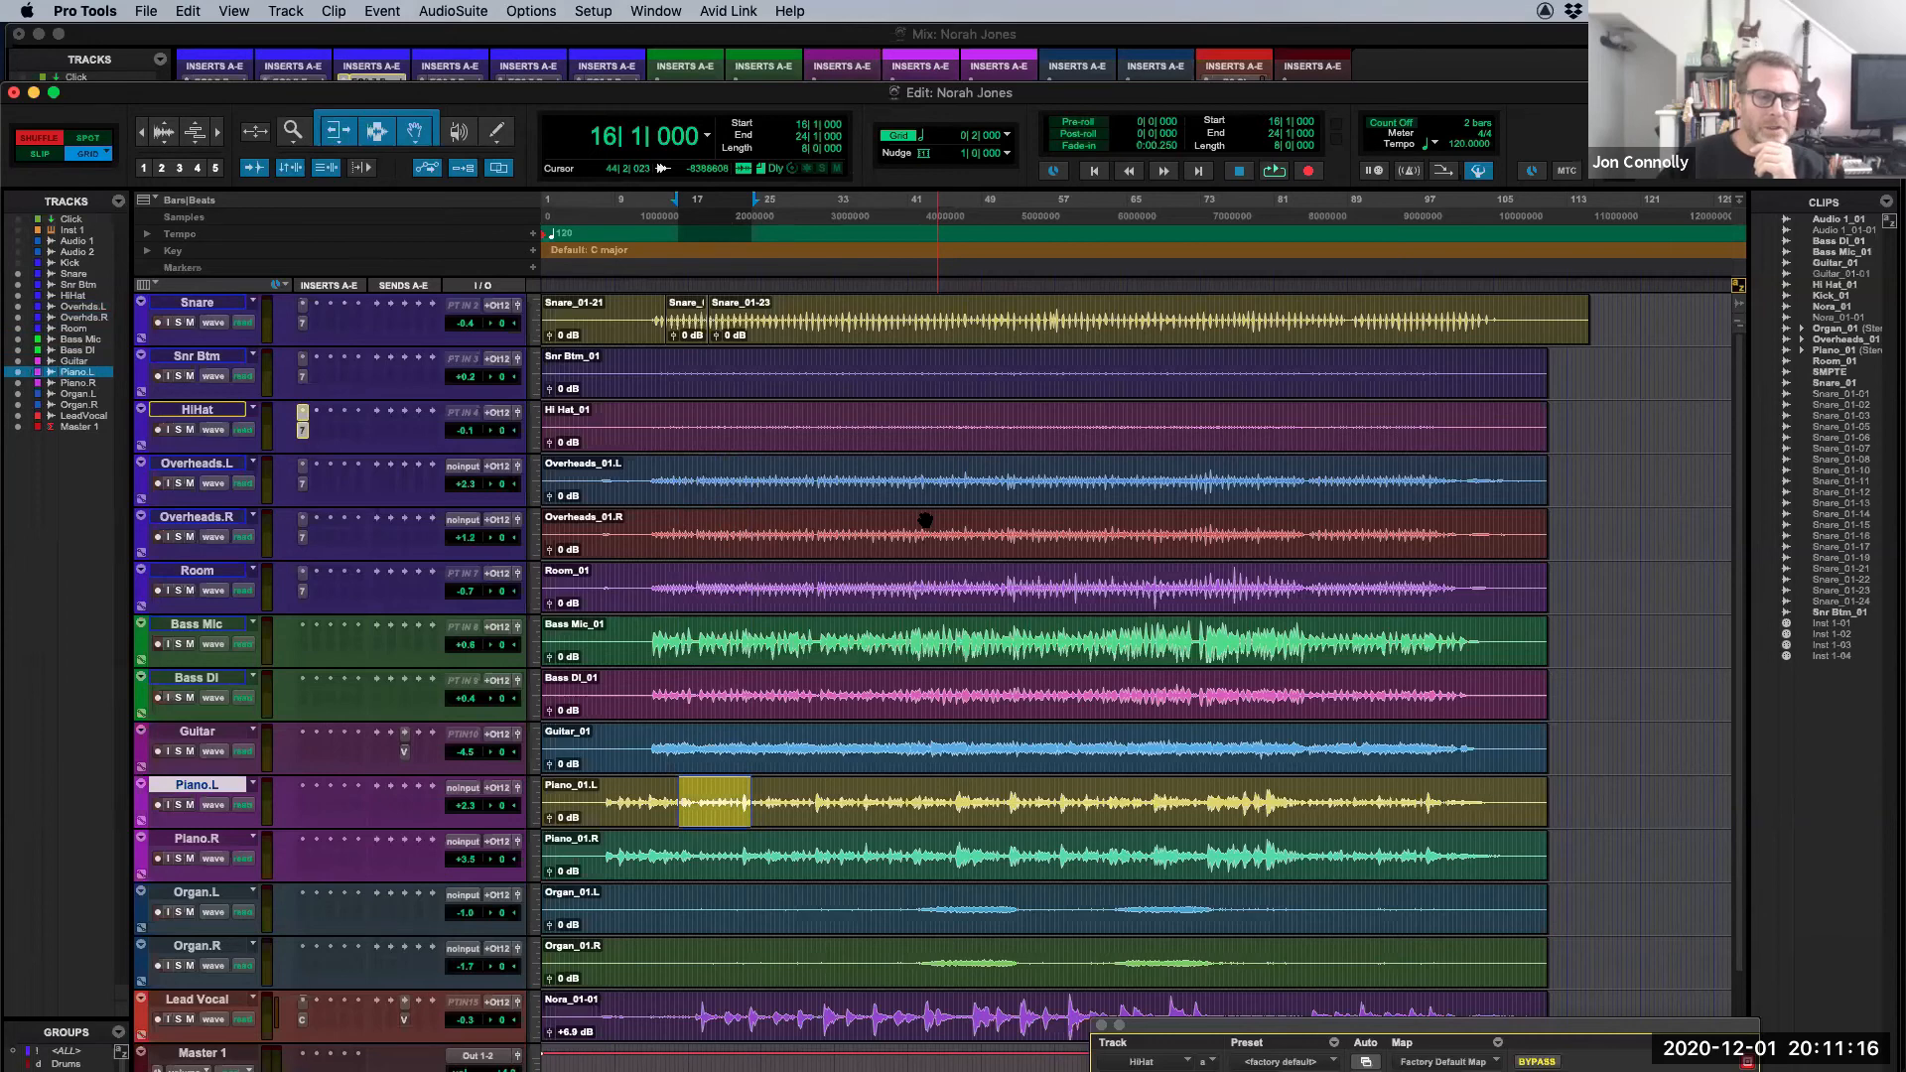
# Step: Move the 8-bar selection up from Piano.L to the Room track
pyautogui.press('p')
pyautogui.press('p')
pyautogui.press('p')
pyautogui.press('p')
pyautogui.press('p')
pyautogui.press('p')
pyautogui.press('p')
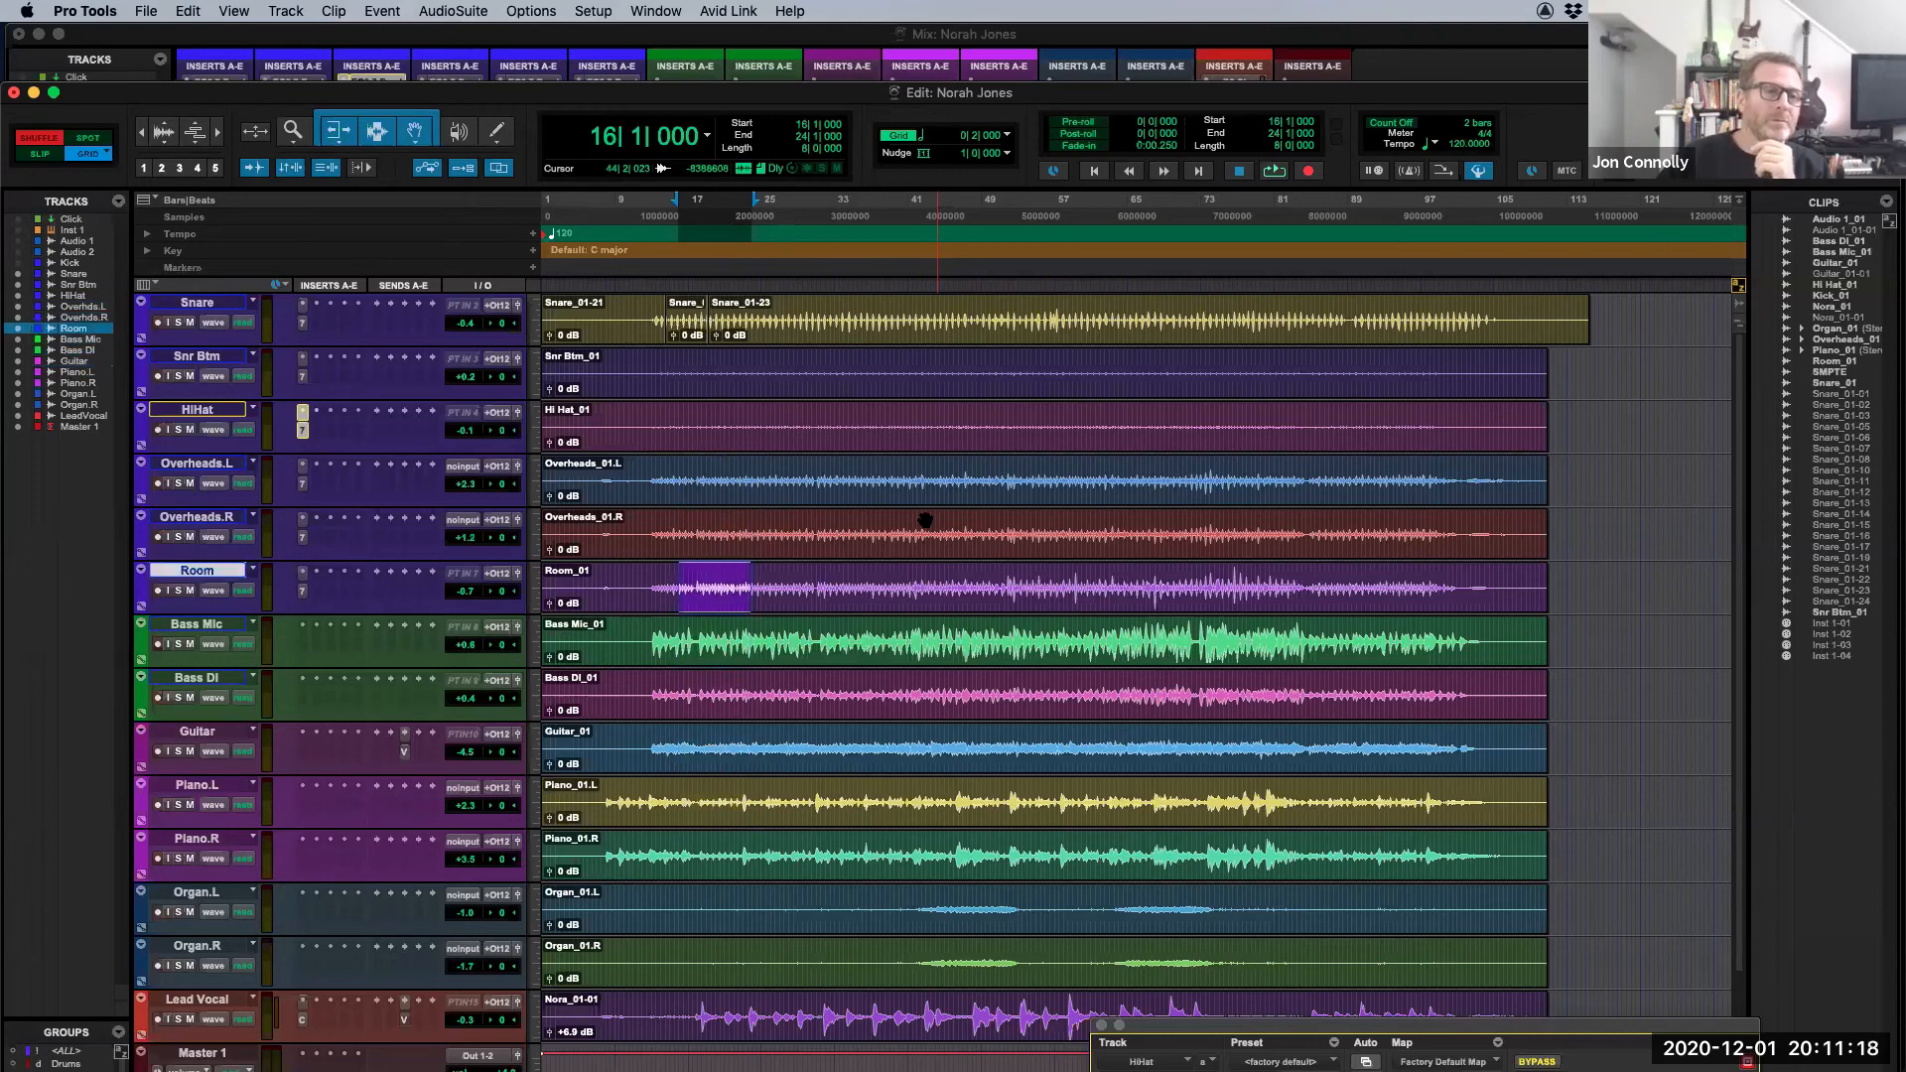
# Step: Move the 8-bar selection down from Room to the Bass DI track
pyautogui.press(';')
pyautogui.press(';')
pyautogui.press(';')
pyautogui.press(';')
pyautogui.press(';')
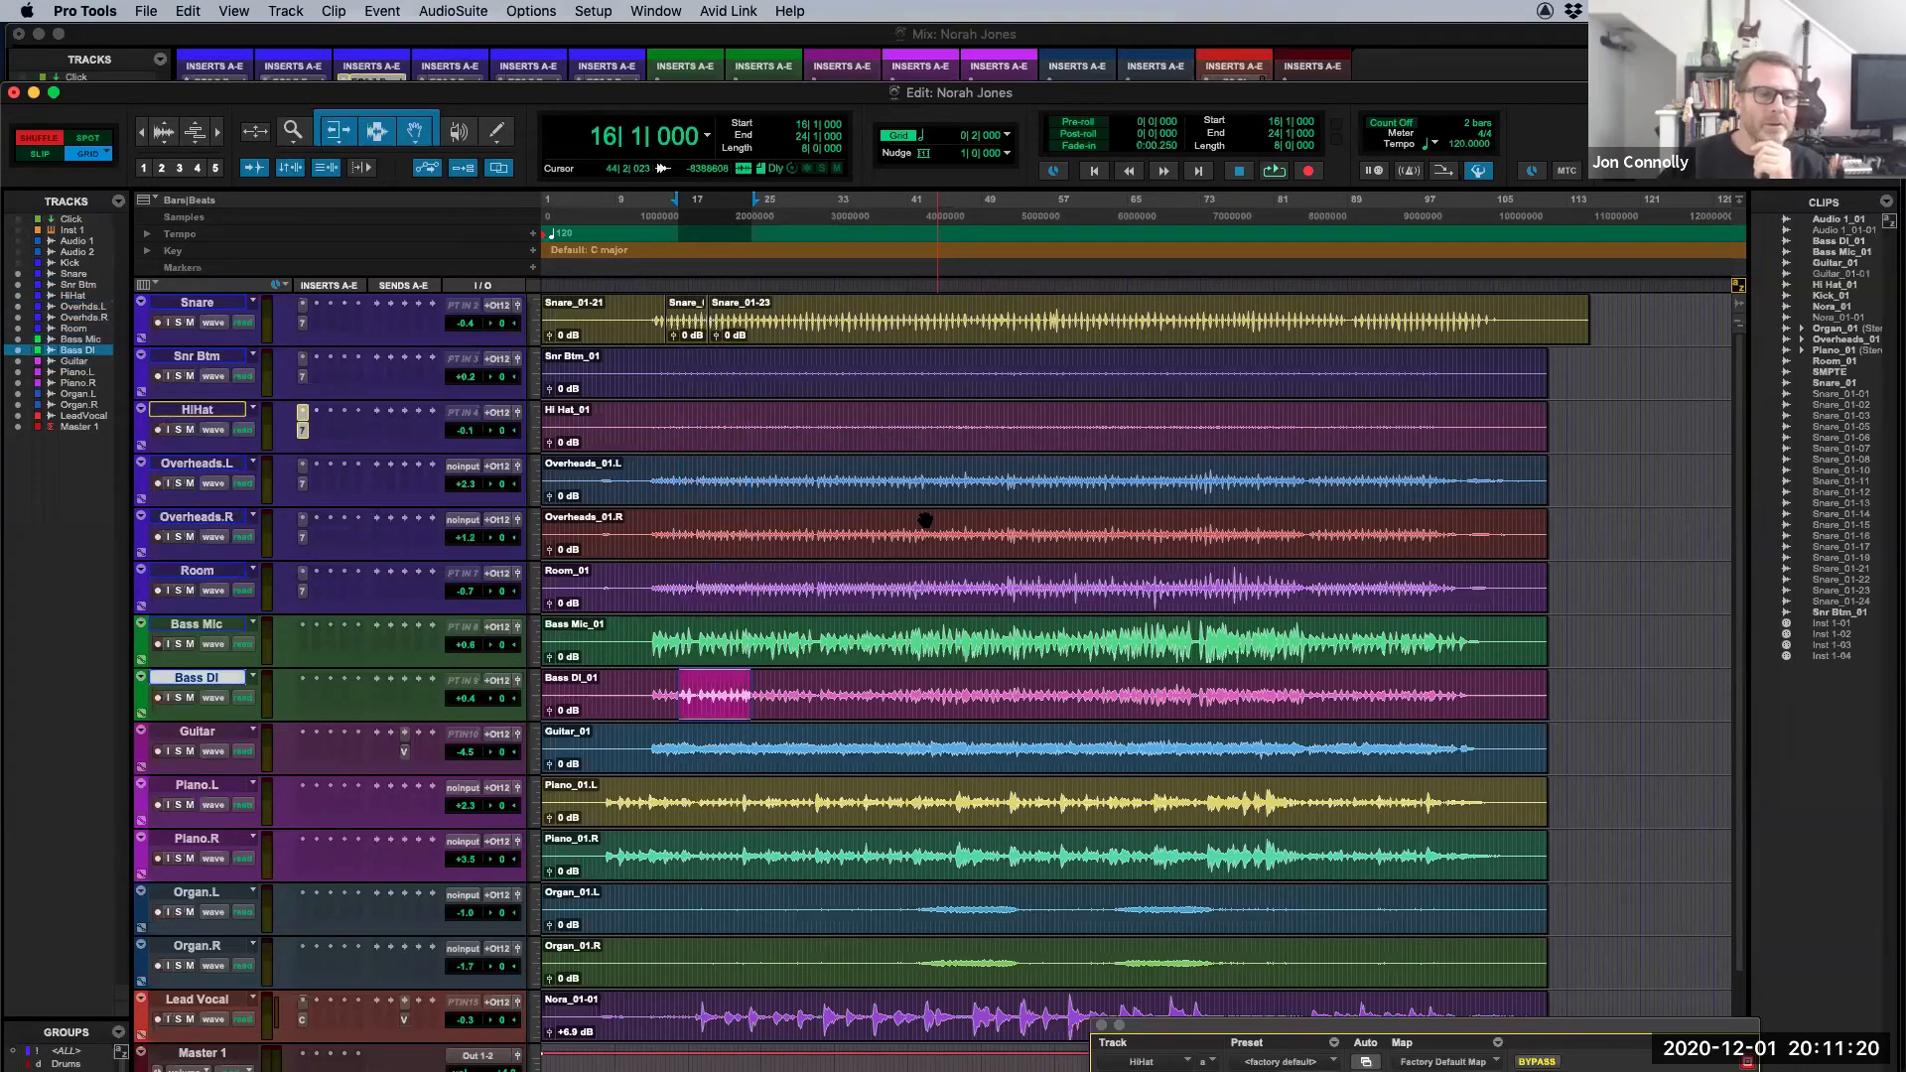
# Step: Extend the 8-bar selection up from Bass DI through the tracks to Snare
pyautogui.hotkey('shift', 'p')
pyautogui.hotkey('shift', 'p')
pyautogui.hotkey('shift', 'p')
pyautogui.hotkey('shift', 'p')
pyautogui.hotkey('shift', 'p')
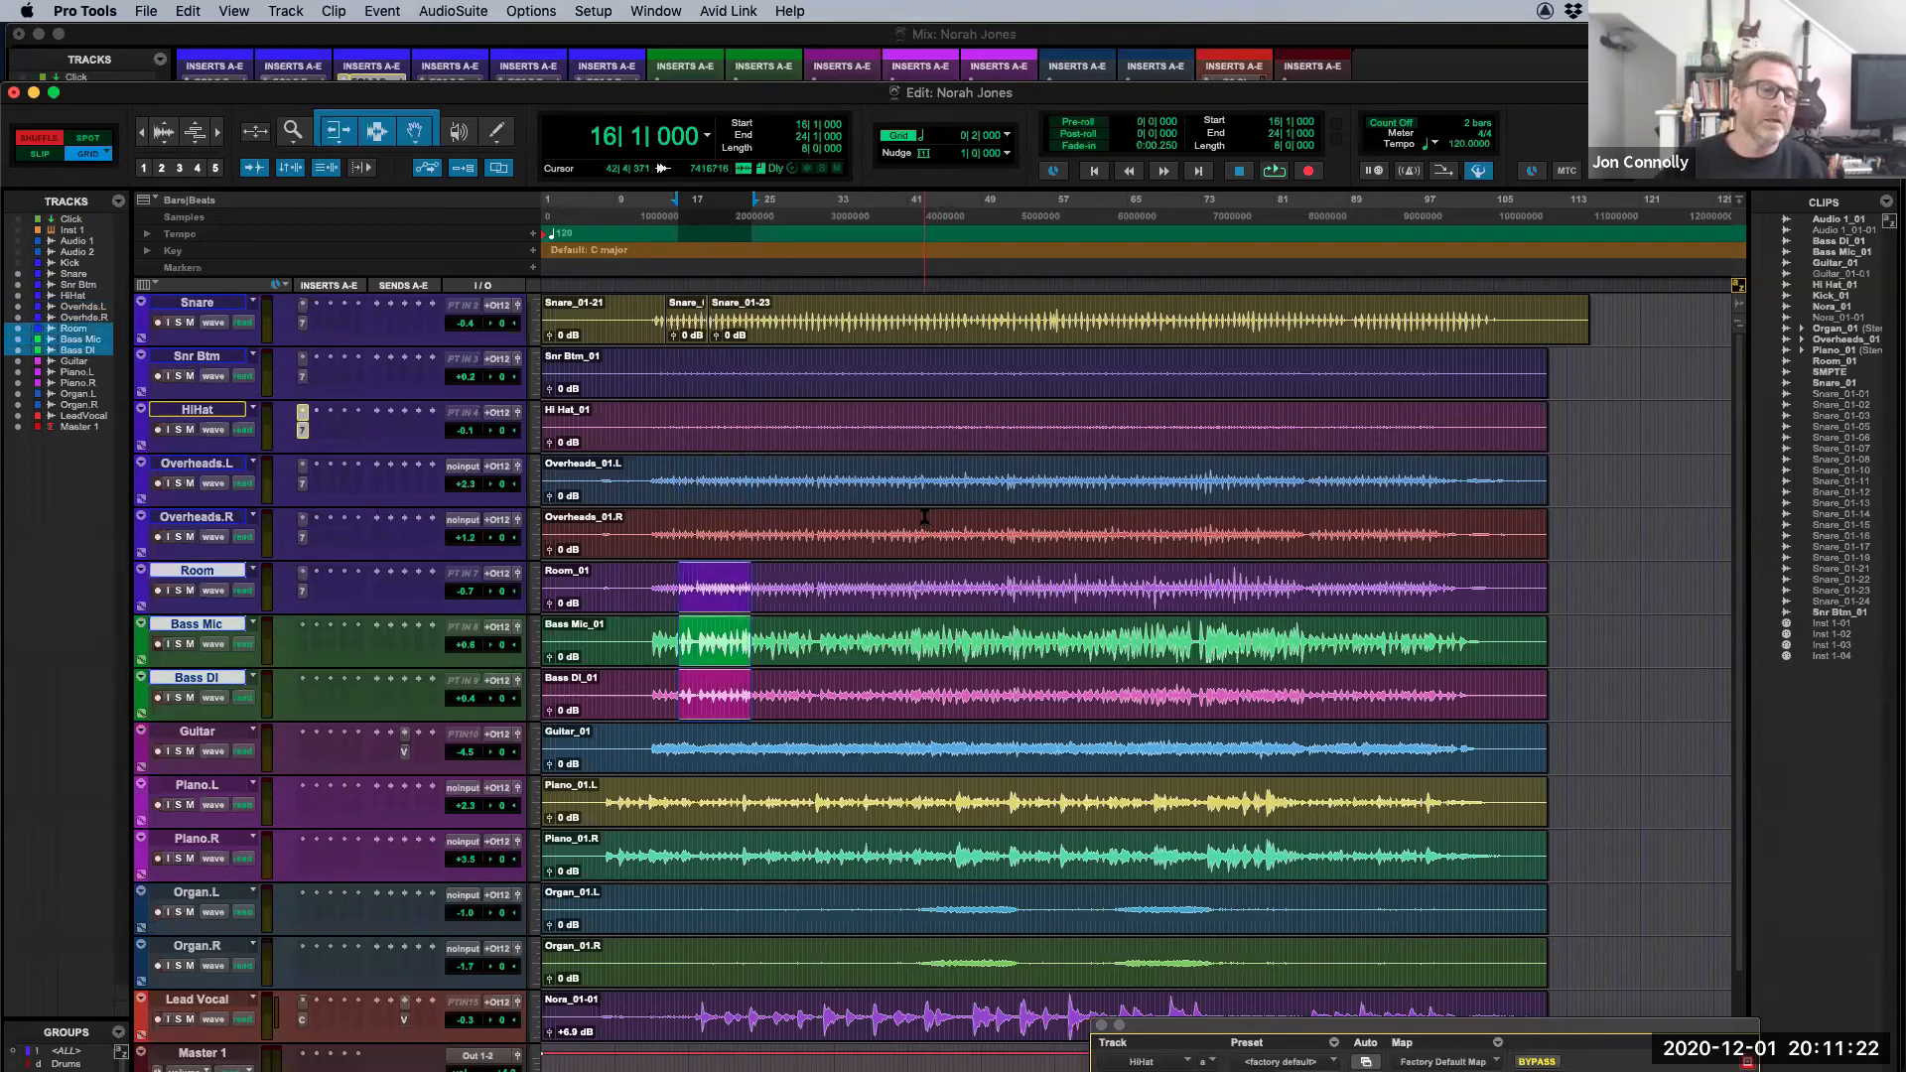
pyautogui.hotkey('shift', 'p')
pyautogui.hotkey('shift', 'p')
# Step: Extend the 8-bar selection down through the remaining tracks to Master 1
pyautogui.hotkey('shift', ';')
pyautogui.hotkey('shift', ';')
pyautogui.hotkey('shift', ';')
pyautogui.hotkey('shift', ';')
pyautogui.hotkey('shift', ';')
pyautogui.hotkey('shift', ';')
pyautogui.hotkey('shift', ';')
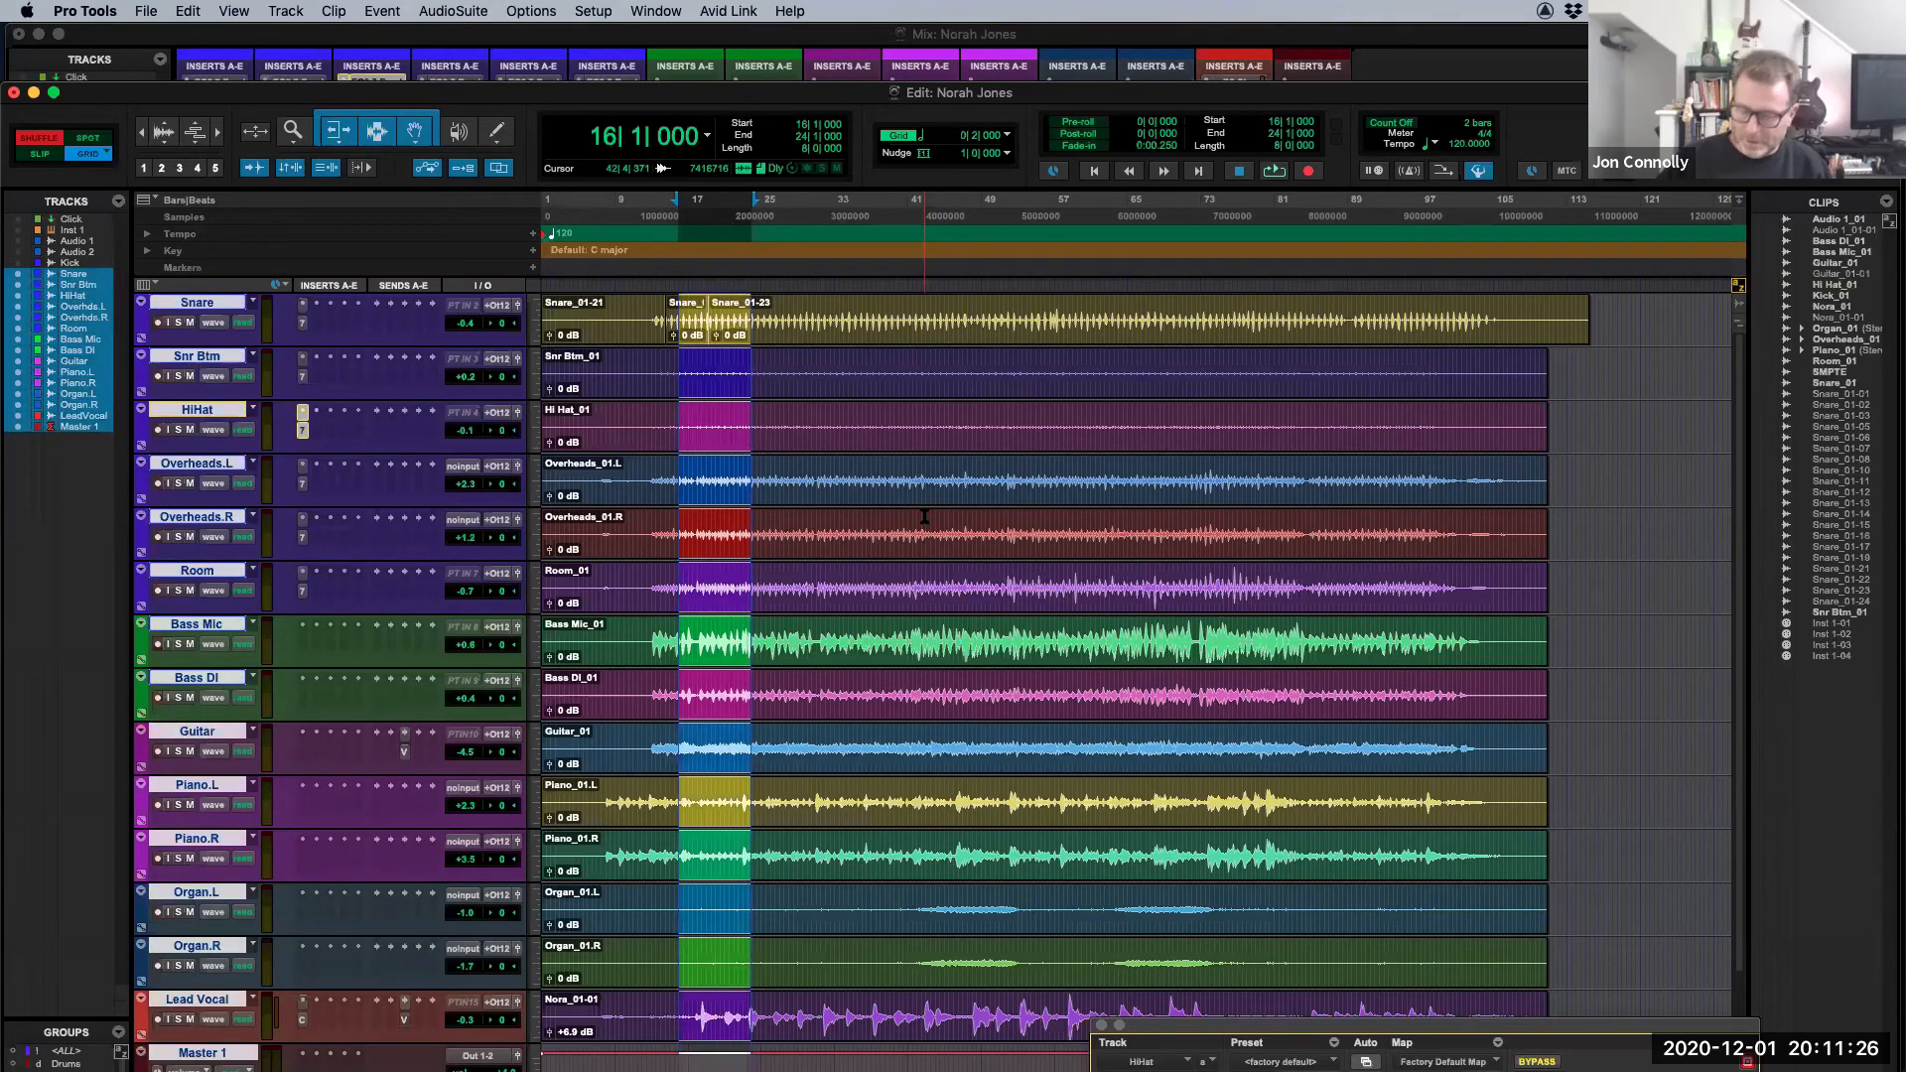
# Step: Collapse the all-track selection to a single track and move it between tracks, stopping on Lead Vocal
pyautogui.scroll(-2, 927, 554)
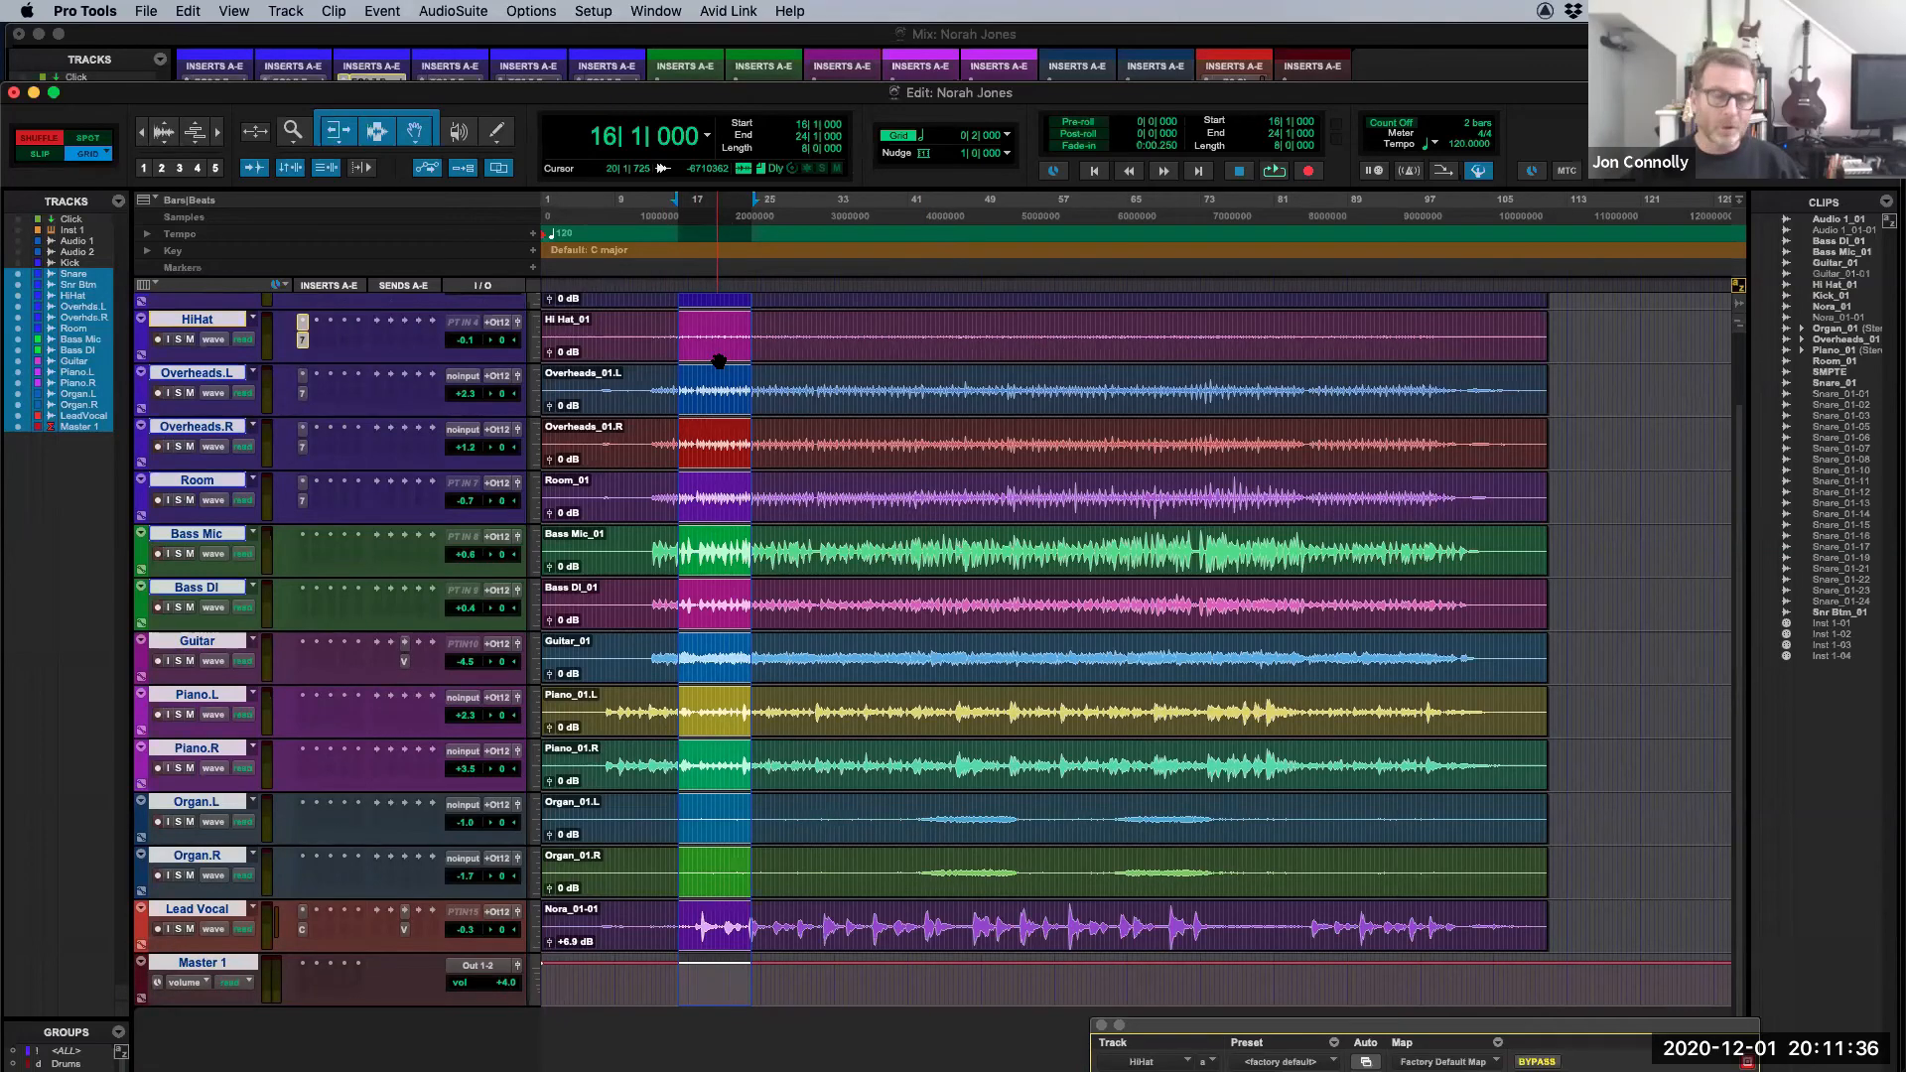
pyautogui.press('p')
pyautogui.press(';')
pyautogui.press(';')
pyautogui.press('p')
pyautogui.press(';')
pyautogui.press(';')
pyautogui.press('p')
pyautogui.press('p')
pyautogui.press('p')
pyautogui.press('p')
pyautogui.press('p')
pyautogui.press('p')
pyautogui.press('p')
pyautogui.press('p')
pyautogui.press('p')
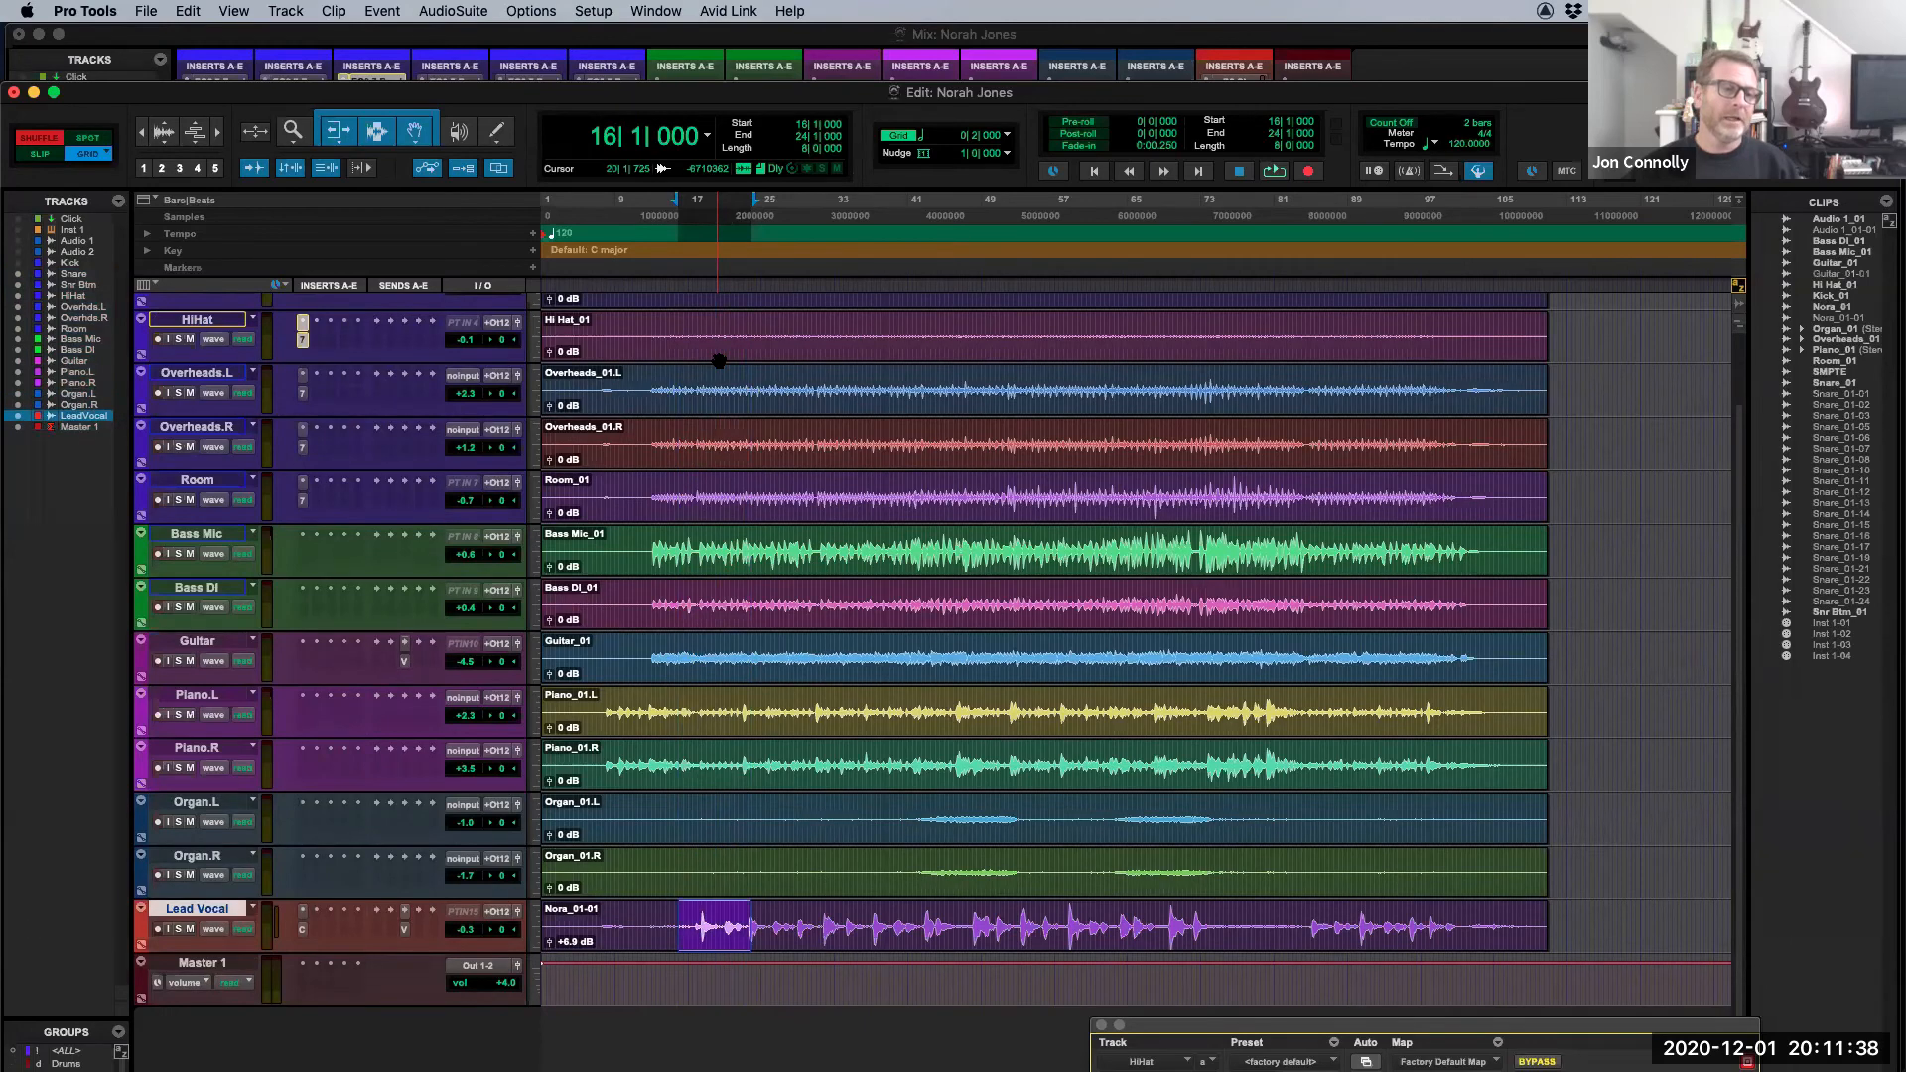
# Step: Move the 8-bar selection up from Lead Vocal to the Snr Btm track
pyautogui.press('p')
pyautogui.press('p')
pyautogui.press('p')
pyautogui.press('p')
pyautogui.press('p')
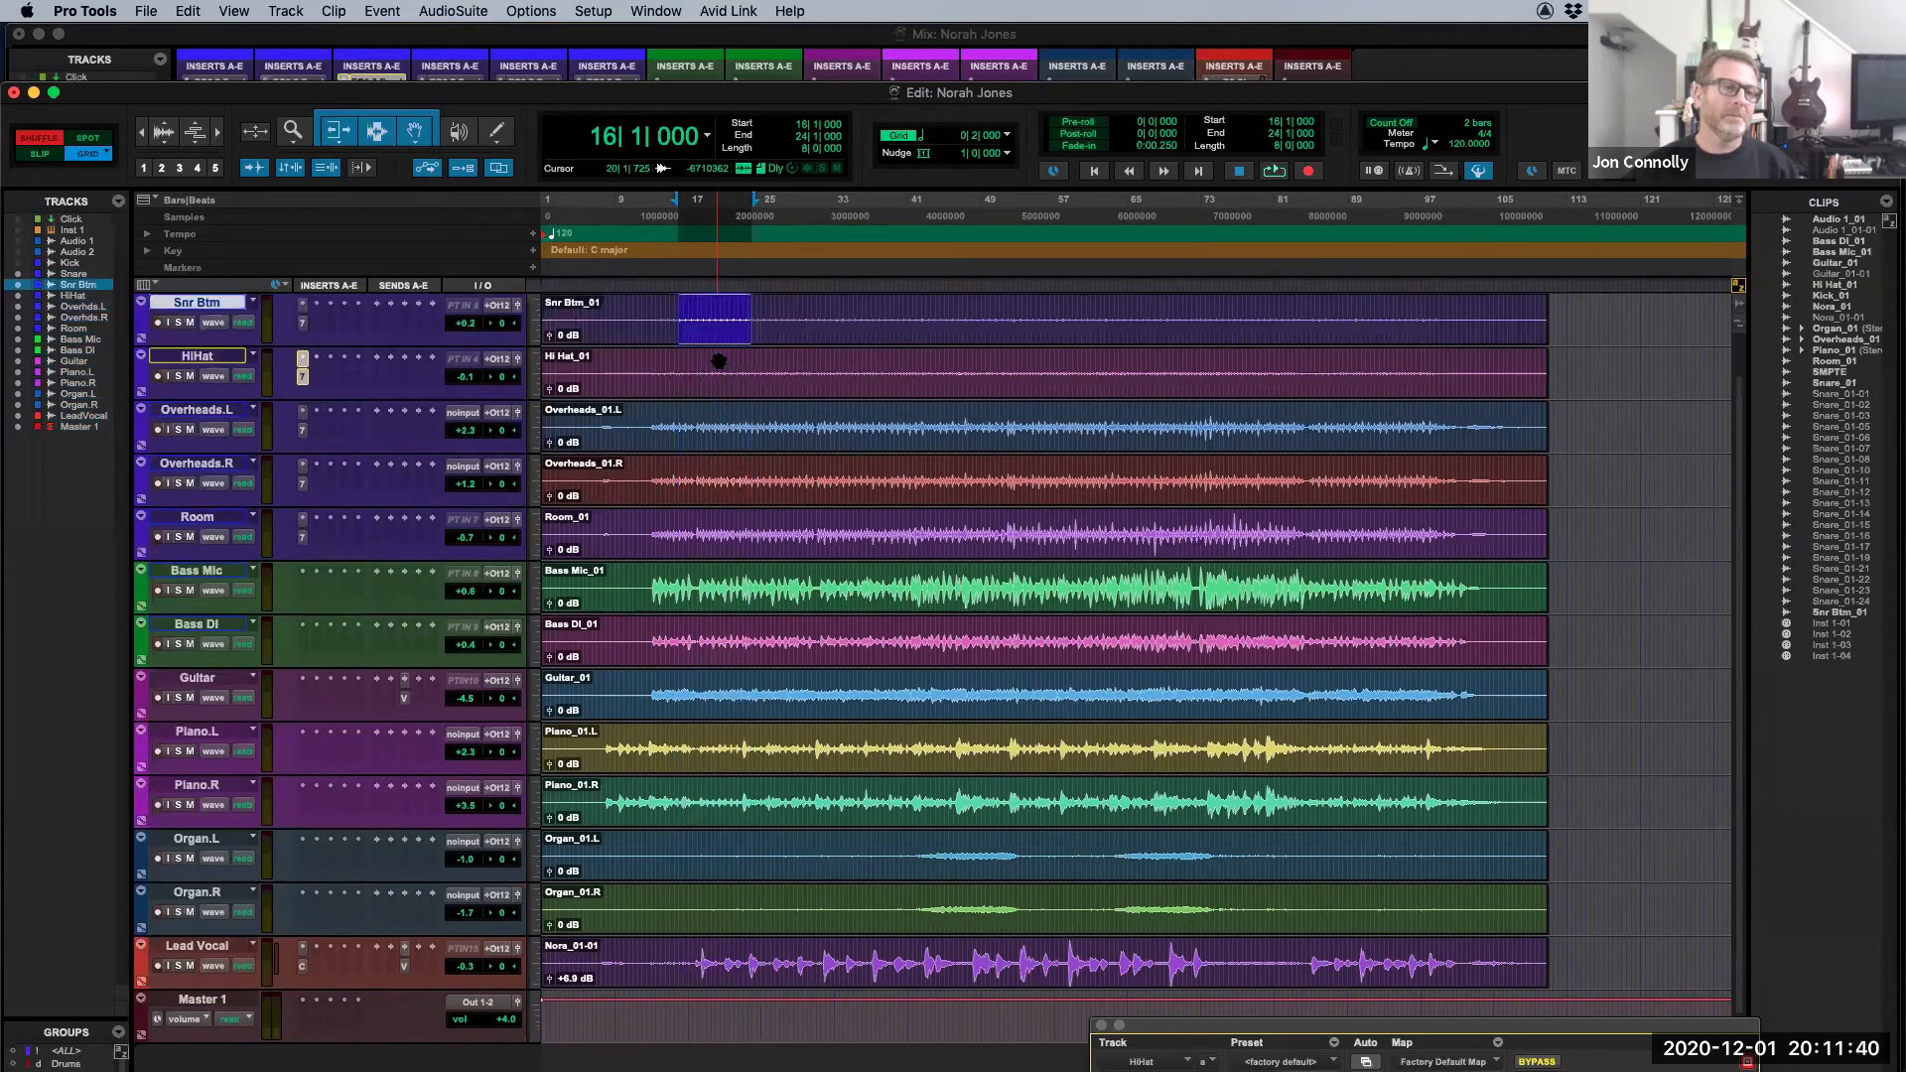
# Step: Move the 8-bar selection down through the tracks and back up, ending on Snare
pyautogui.press(';')
pyautogui.press(';')
pyautogui.press(';')
pyautogui.press(';')
pyautogui.press(';')
pyautogui.press(';')
pyautogui.press(';')
pyautogui.press(';')
pyautogui.press('p')
pyautogui.press('p')
pyautogui.press('p')
pyautogui.press('p')
pyautogui.press('p')
pyautogui.press('p')
pyautogui.press('p')
pyautogui.press('p')
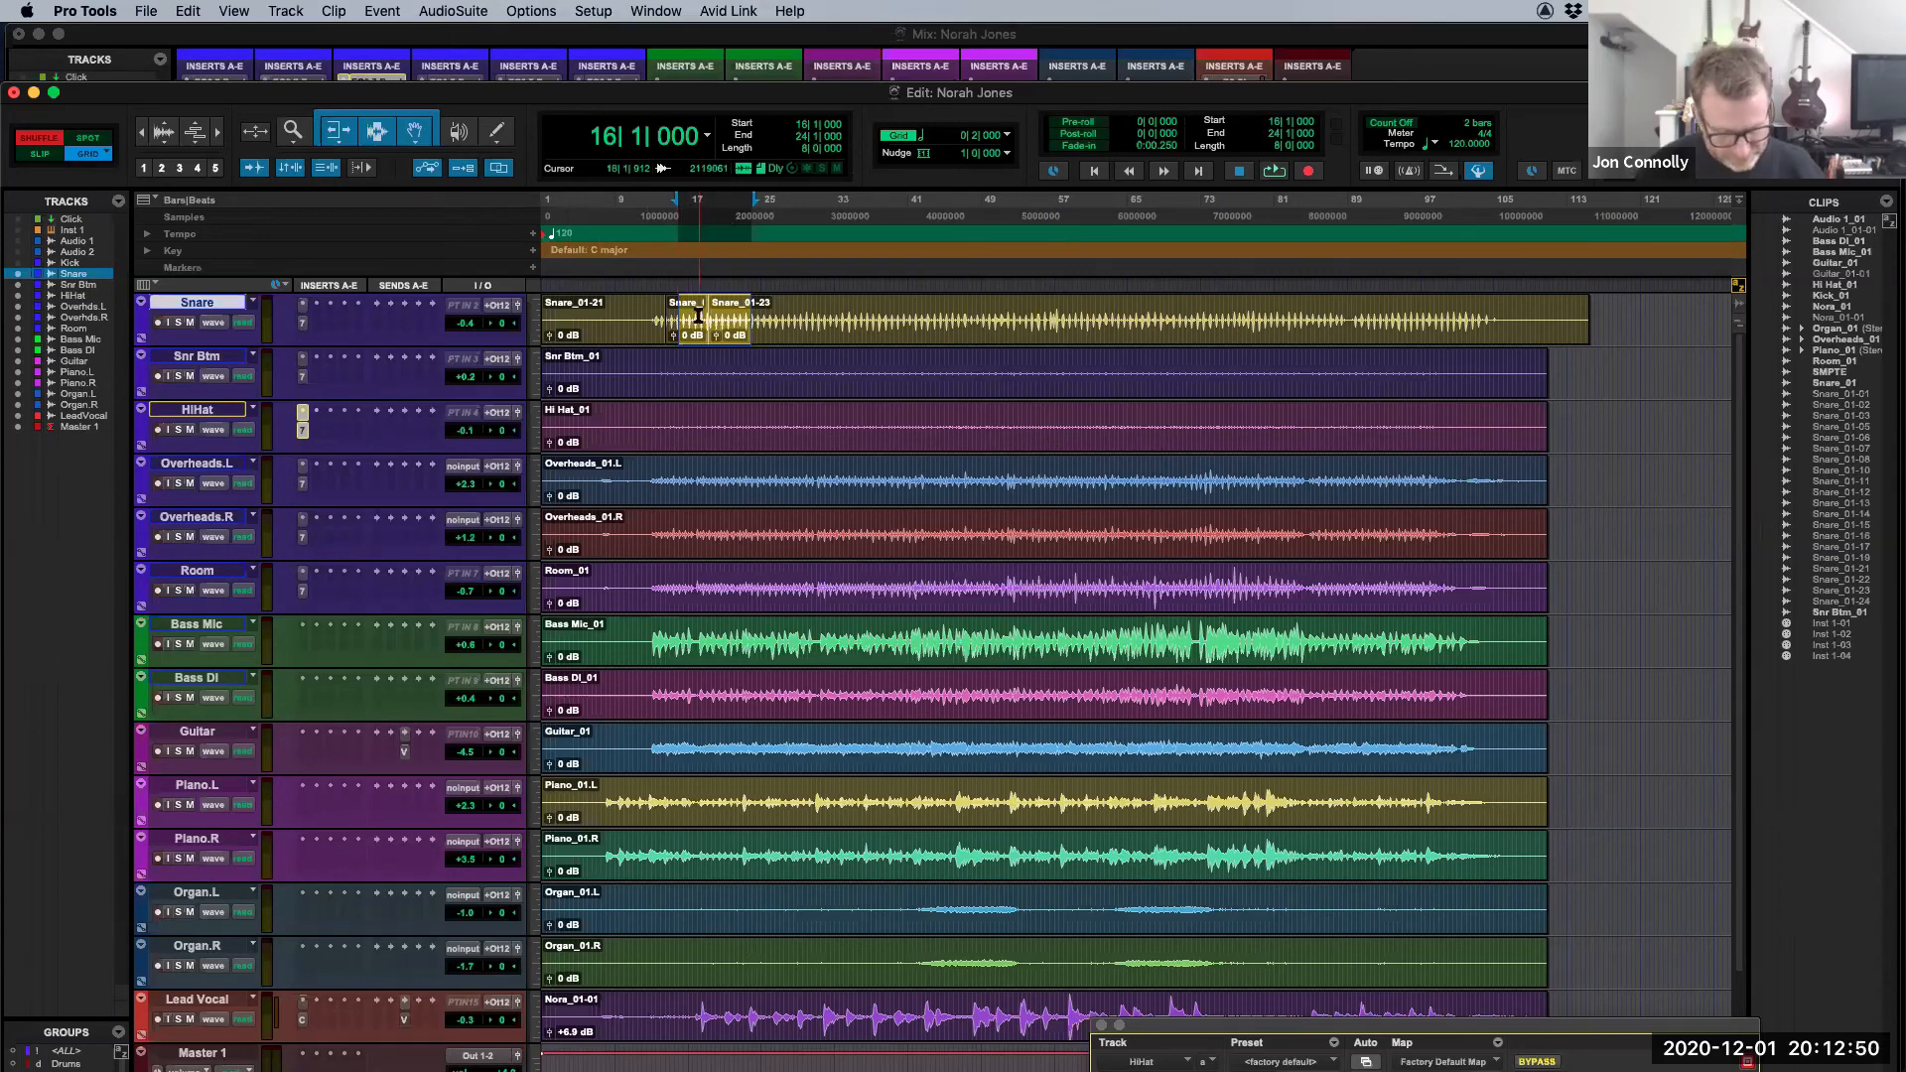
# Step: Extend the 8-bar selection from Snare down across all tracks to Master 1
pyautogui.hotkey('shift', ';')
pyautogui.hotkey('shift', ';')
pyautogui.hotkey('shift', ';')
pyautogui.hotkey('shift', ';')
pyautogui.hotkey('shift', ';')
pyautogui.hotkey('shift', ';')
pyautogui.hotkey('shift', ';')
pyautogui.hotkey('shift', ';')
pyautogui.hotkey('shift', ';')
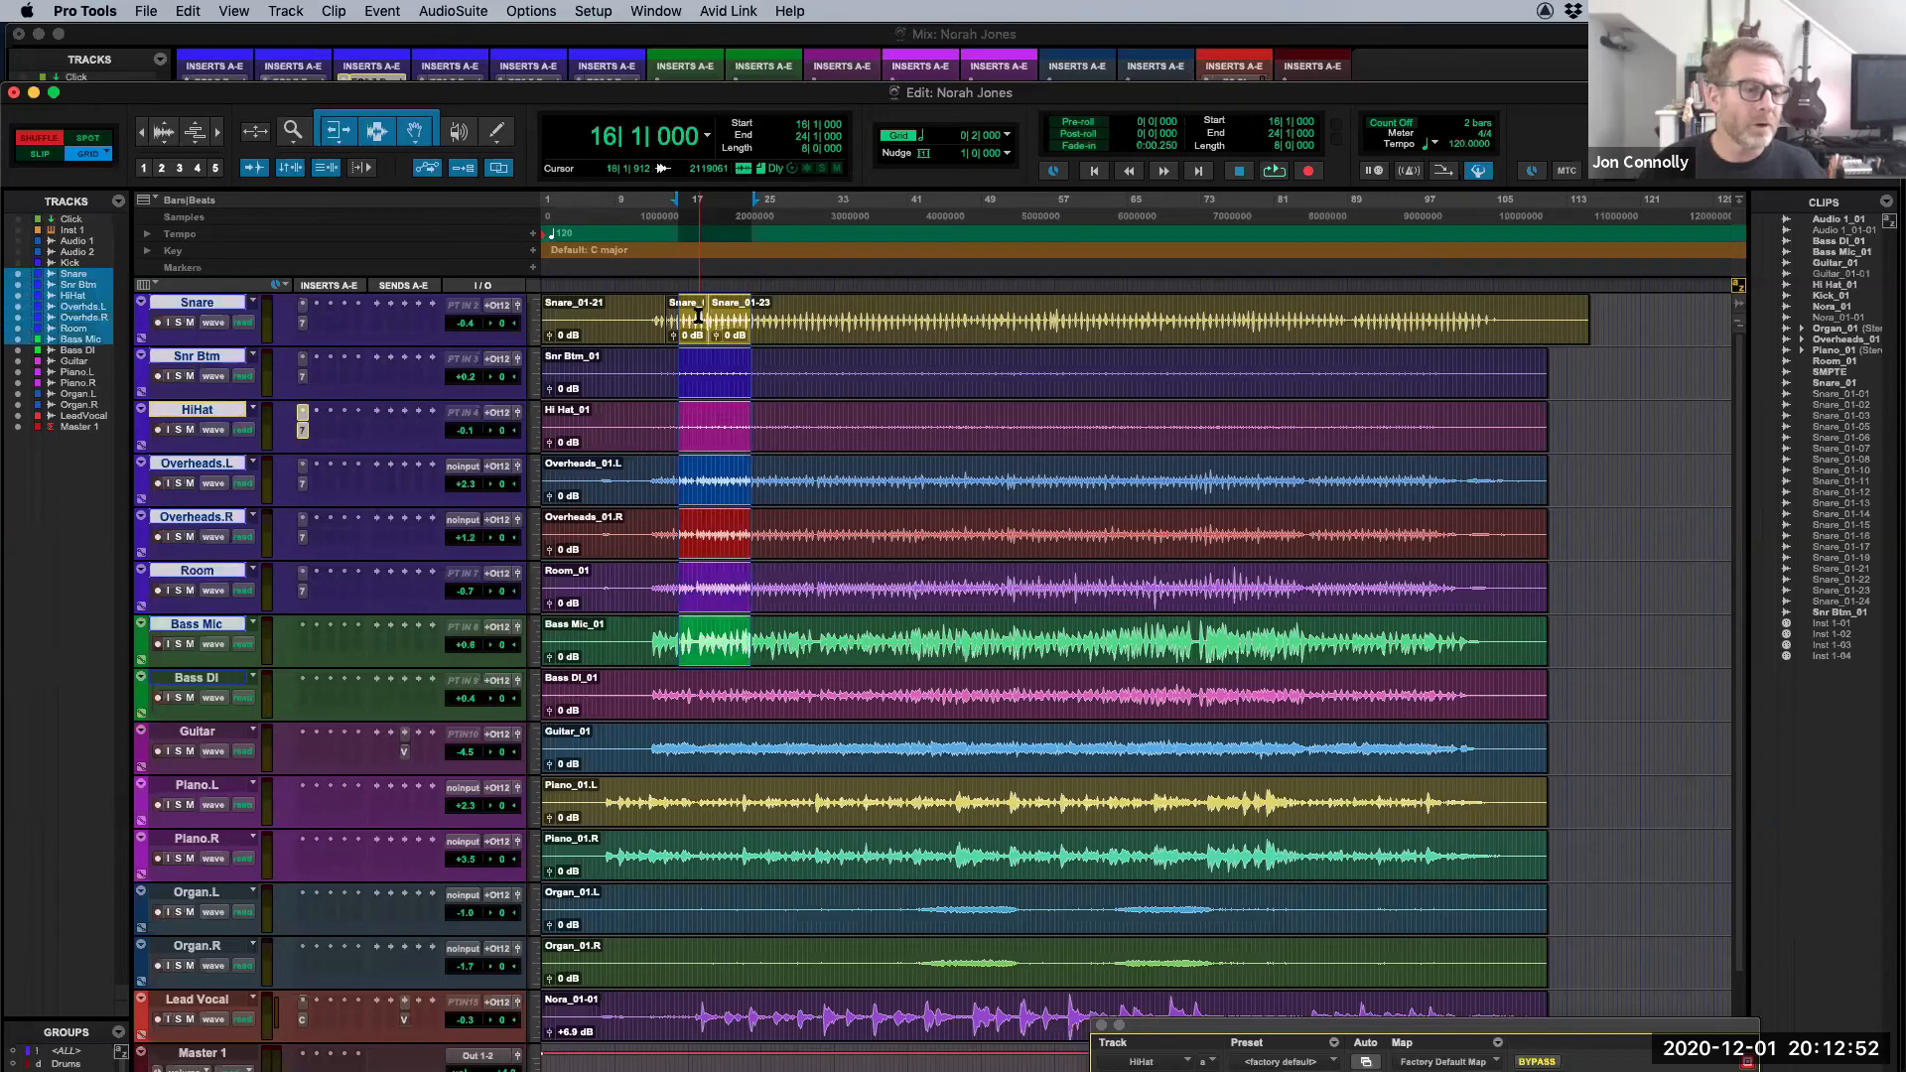
pyautogui.hotkey('shift', ';')
pyautogui.hotkey('shift', ';')
pyautogui.hotkey('shift', ';')
pyautogui.hotkey('shift', ';')
pyautogui.hotkey('shift', ';')
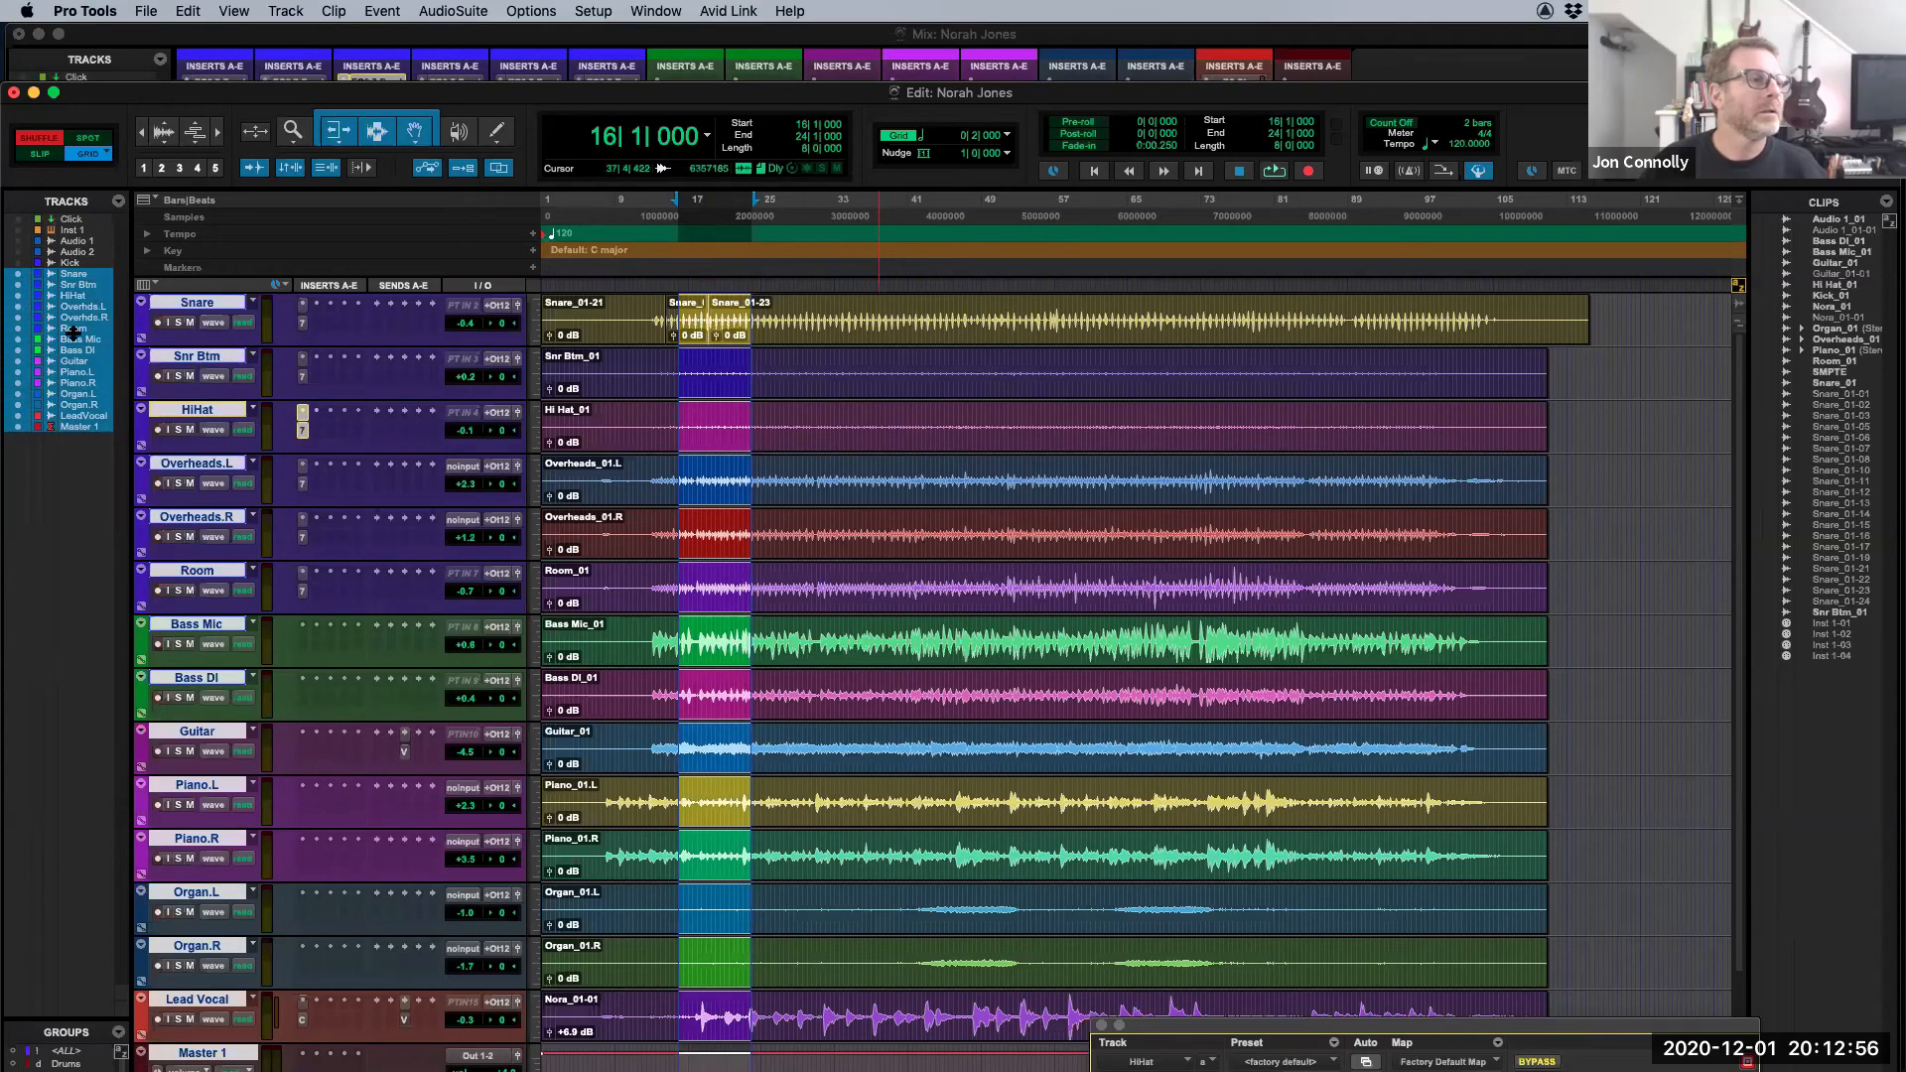
# Step: Show the hidden tracks from Click to Kick and reduce the height of all tracks
pyautogui.moveTo(17, 218); pyautogui.dragTo(18, 265)
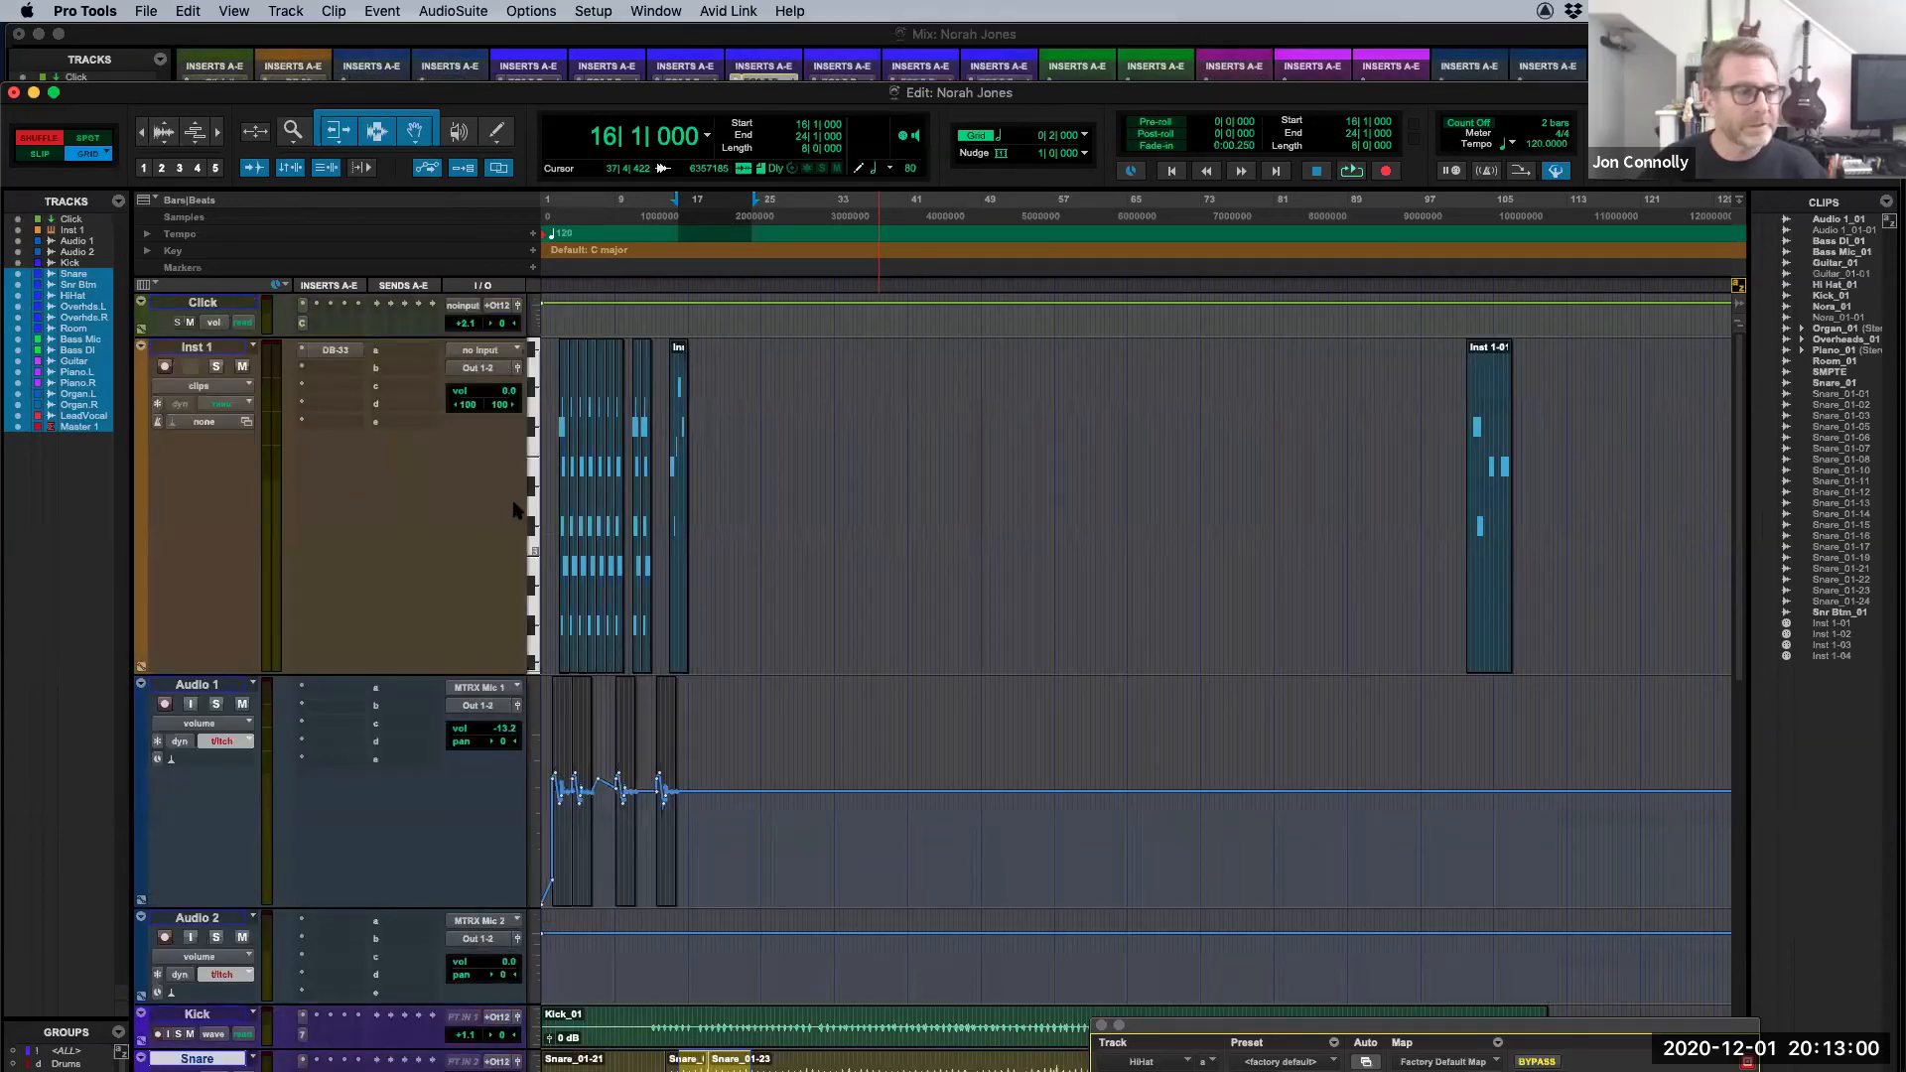
pyautogui.hotkey('ctrl', 'alt', 'Down')
# Step: Extend the 8-bar selection up from Snare through the newly shown tracks to Click
pyautogui.hotkey('shift', 'p')
pyautogui.hotkey('shift', 'p')
pyautogui.hotkey('shift', 'p')
pyautogui.hotkey('shift', 'p')
pyautogui.hotkey('shift', 'p')
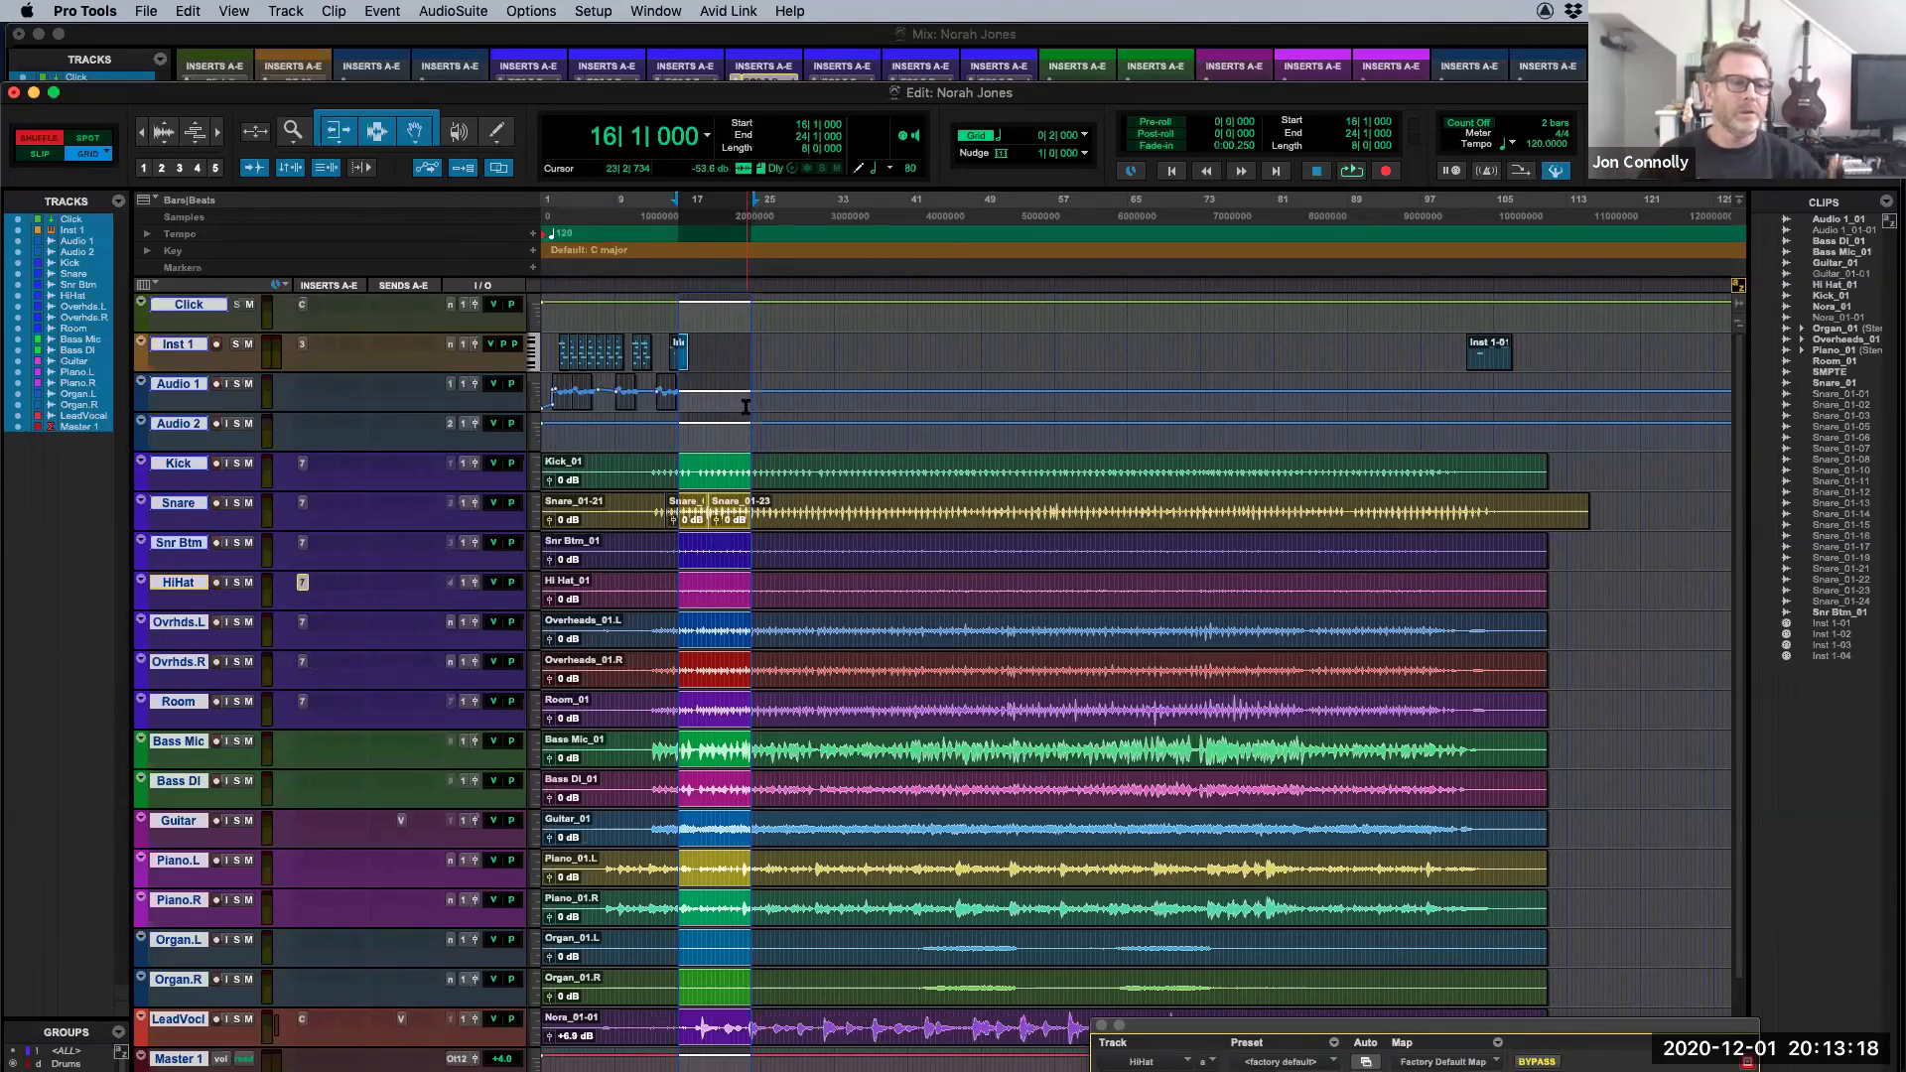
# Step: Delete the 8-bar selection across all tracks and try to paste it at bar 40
pyautogui.press('Delete')
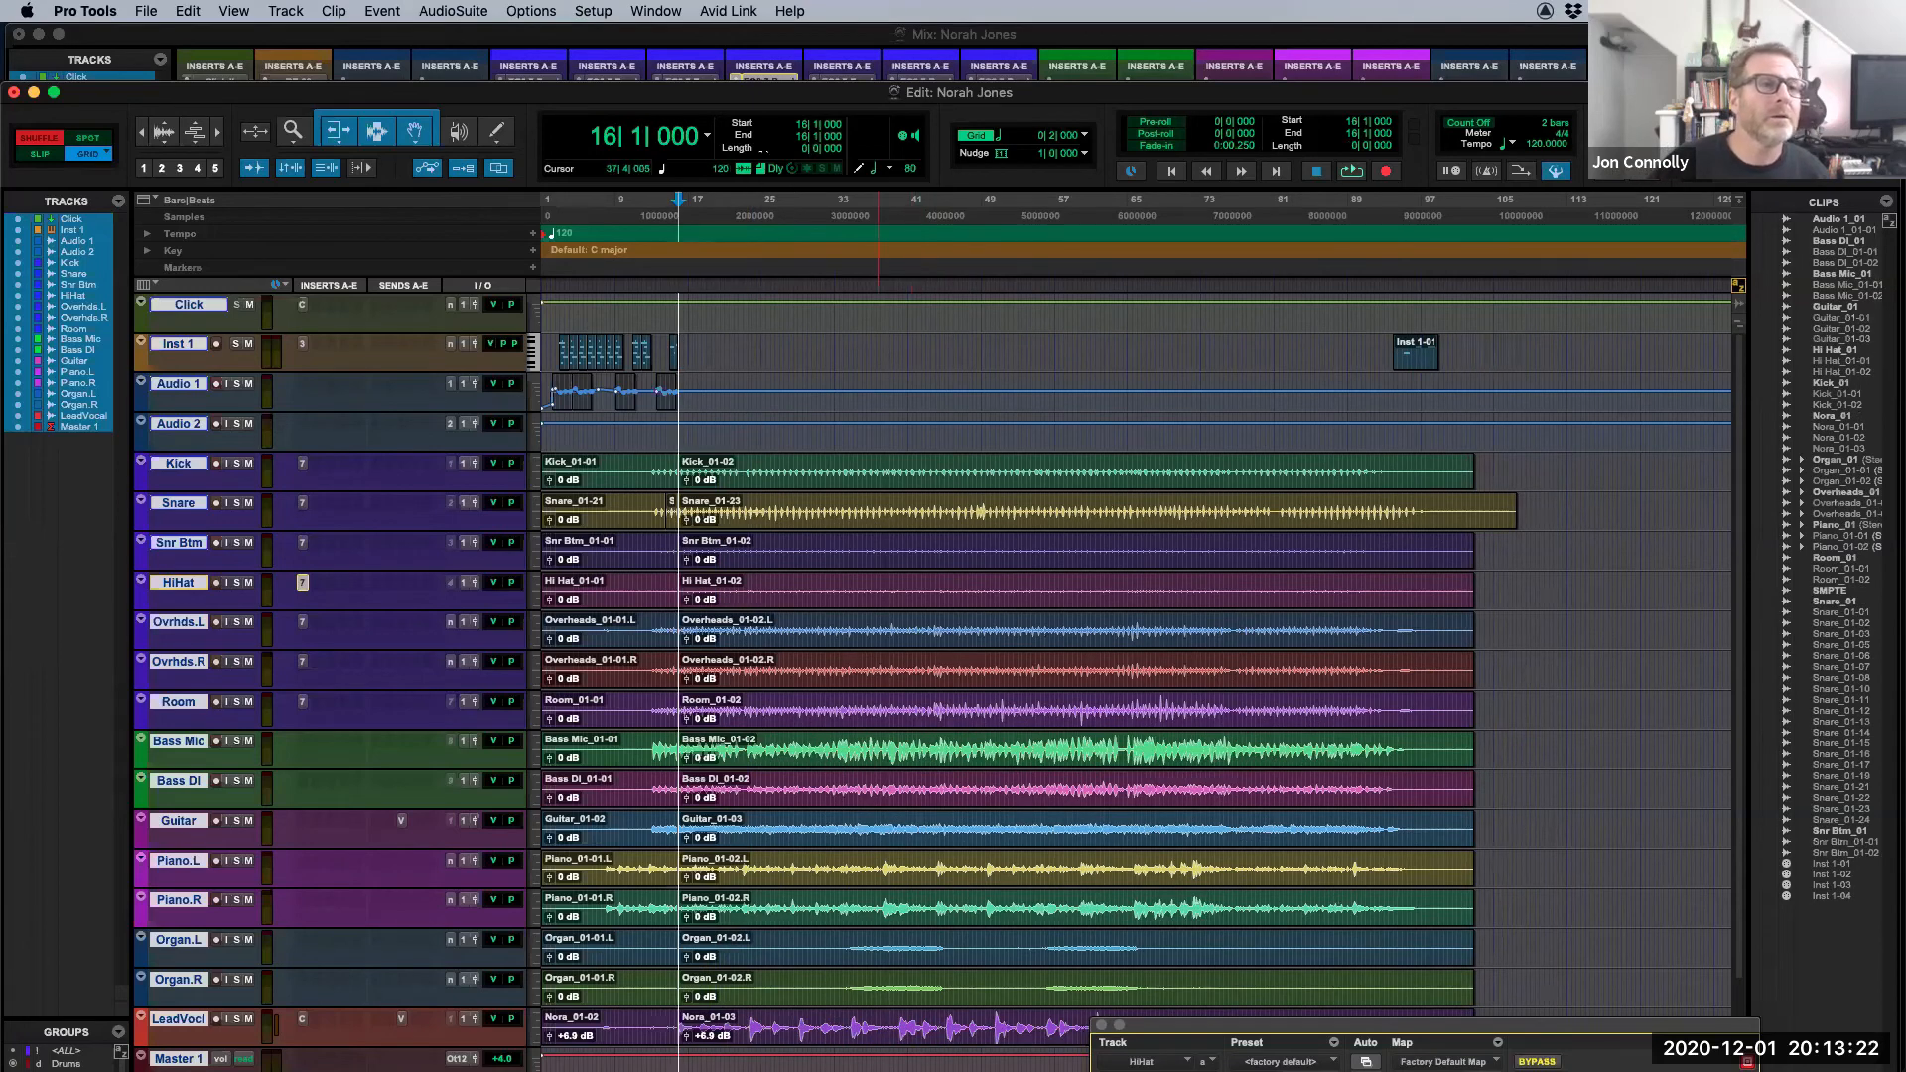
pyautogui.click(802, 127)
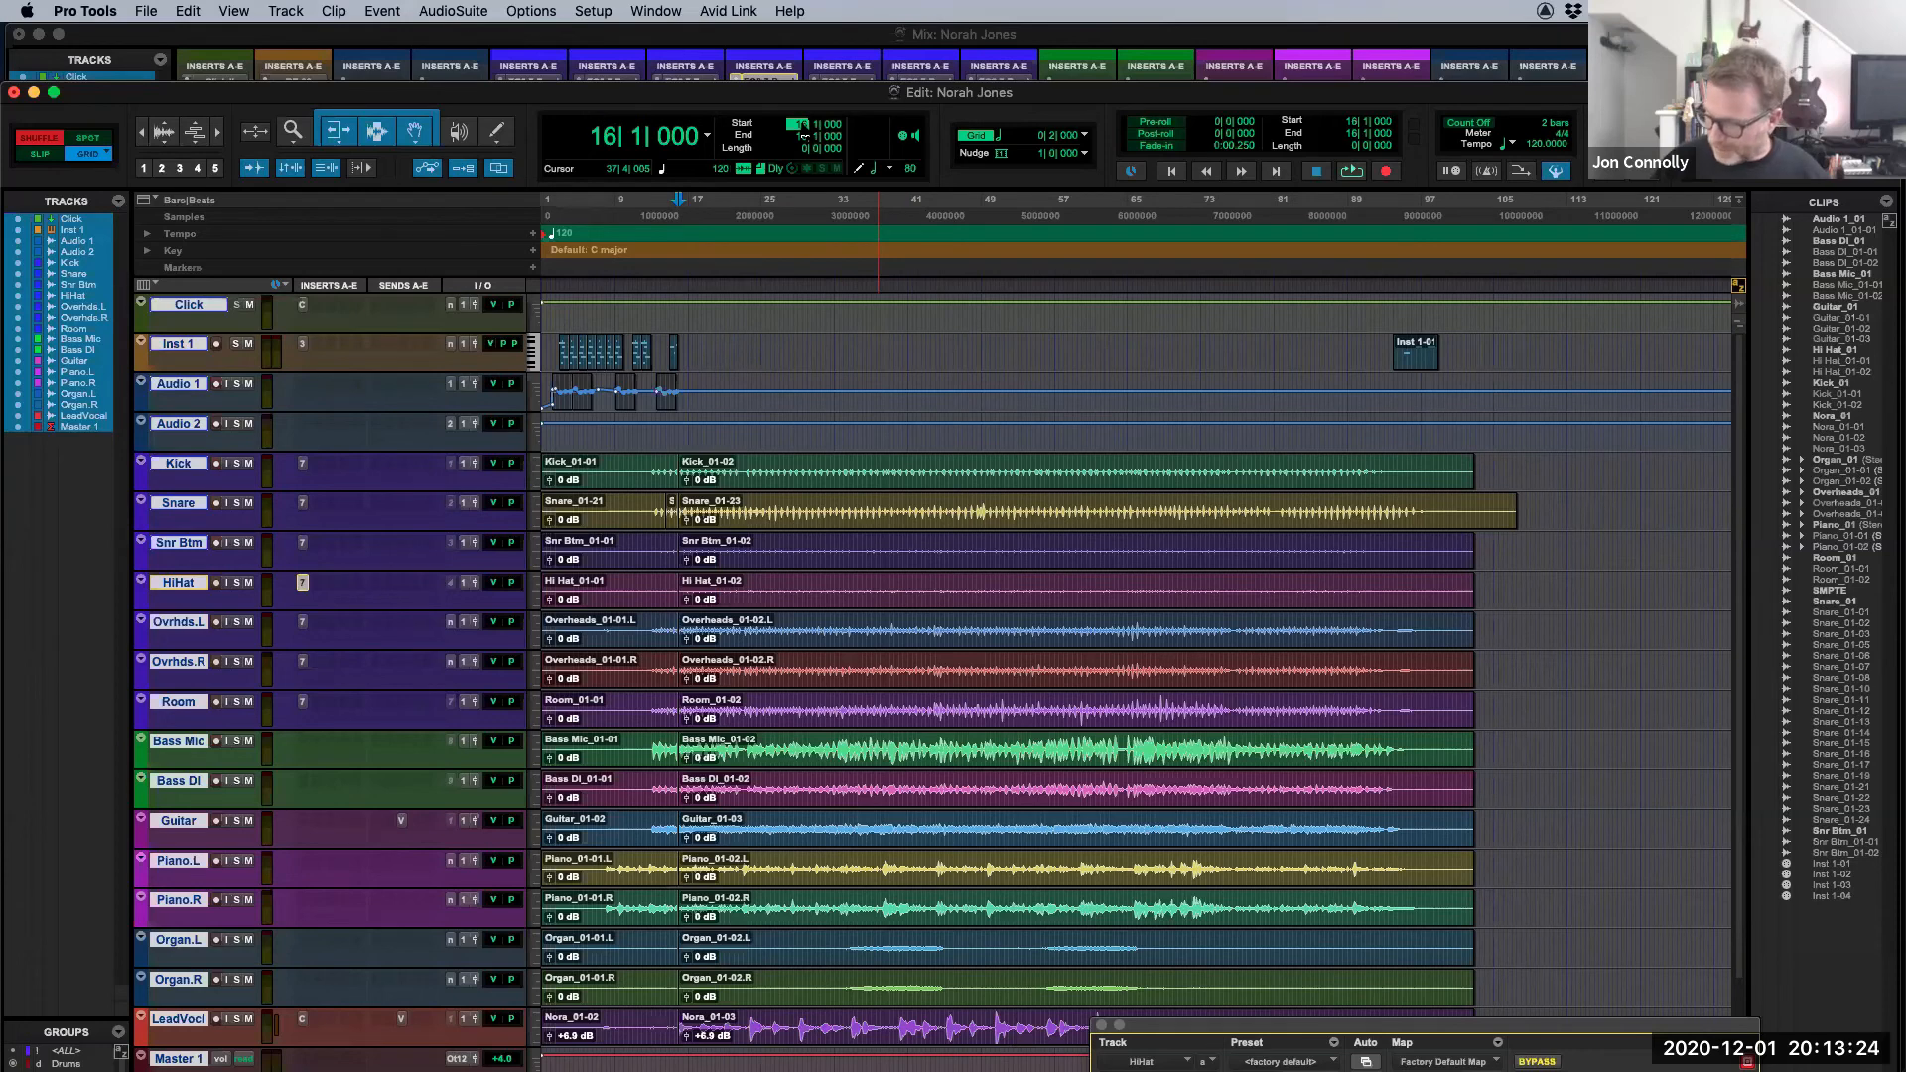
pyautogui.write('40')
pyautogui.press('Return')
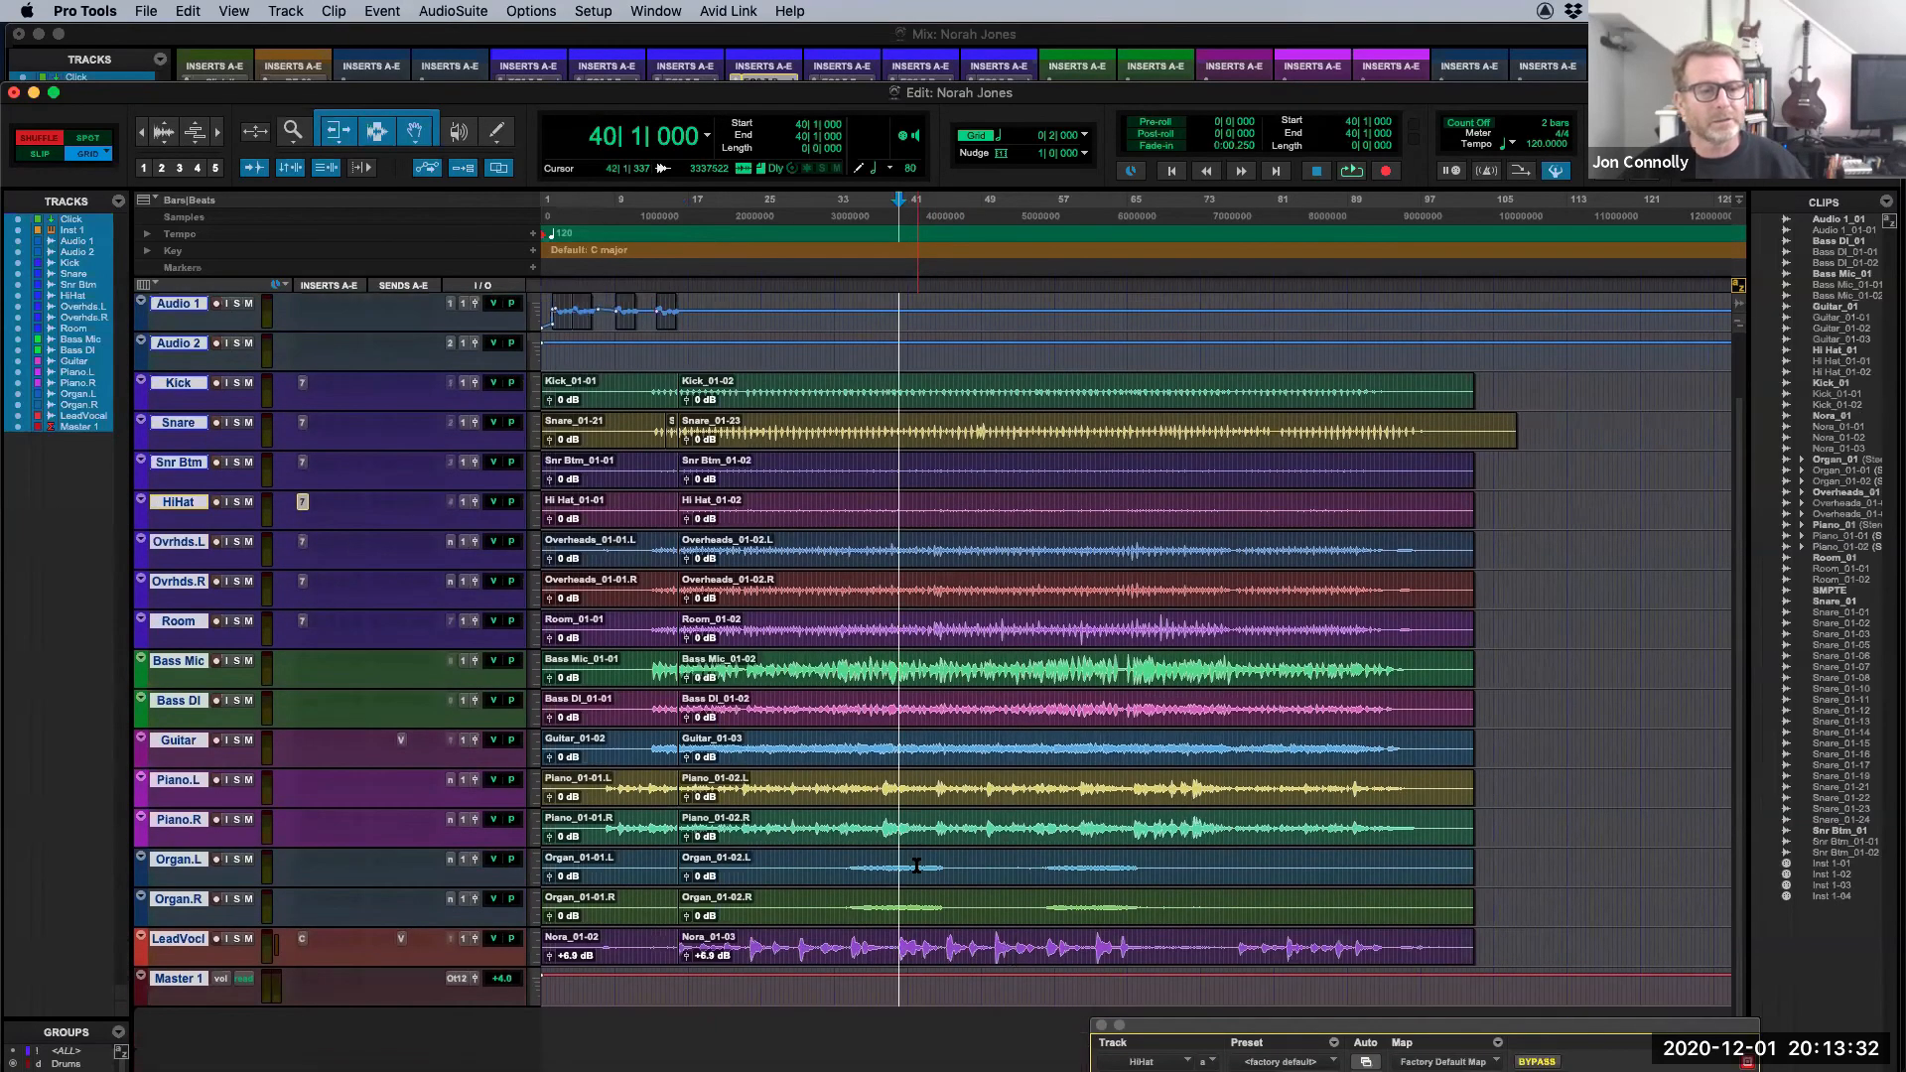
pyautogui.press('super+v')
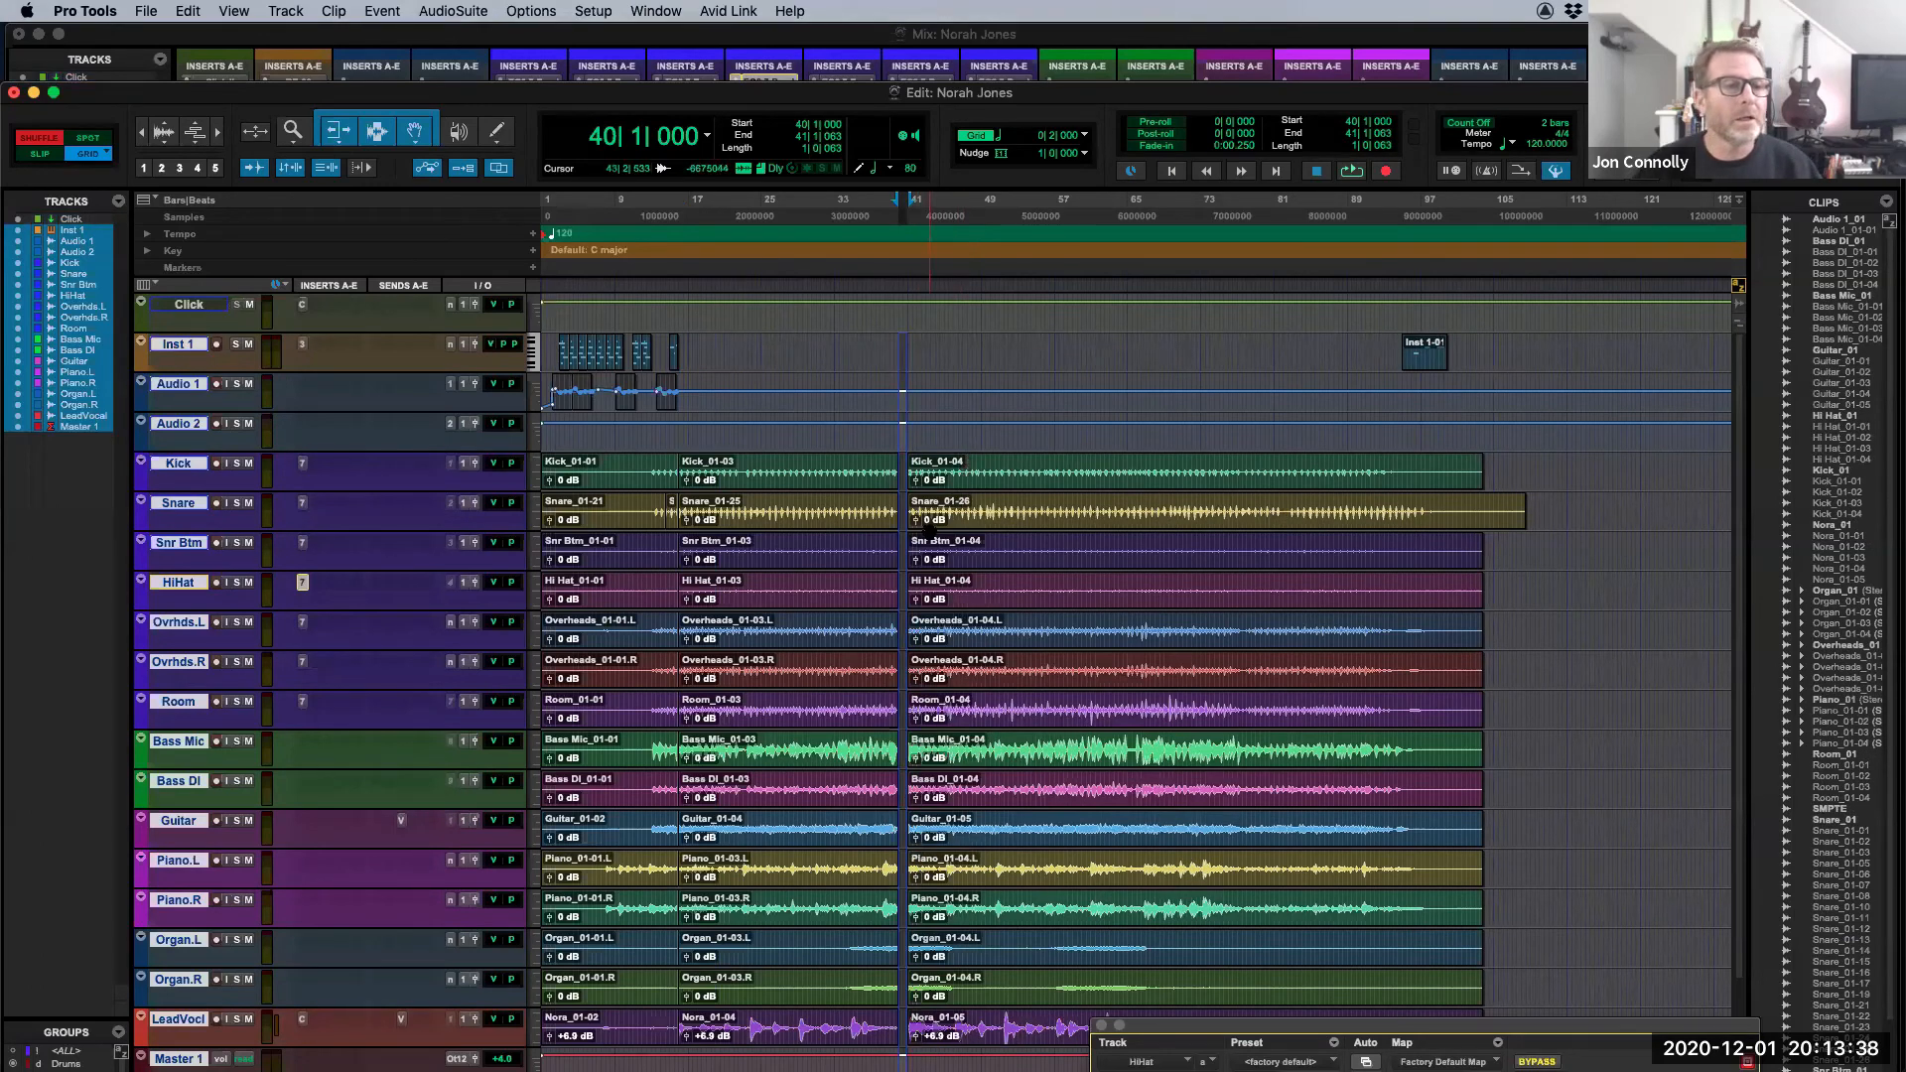
# Step: Undo the paste at bar 40 and the deletion of the 8 bars
pyautogui.press('super+z')
pyautogui.press('super+z')
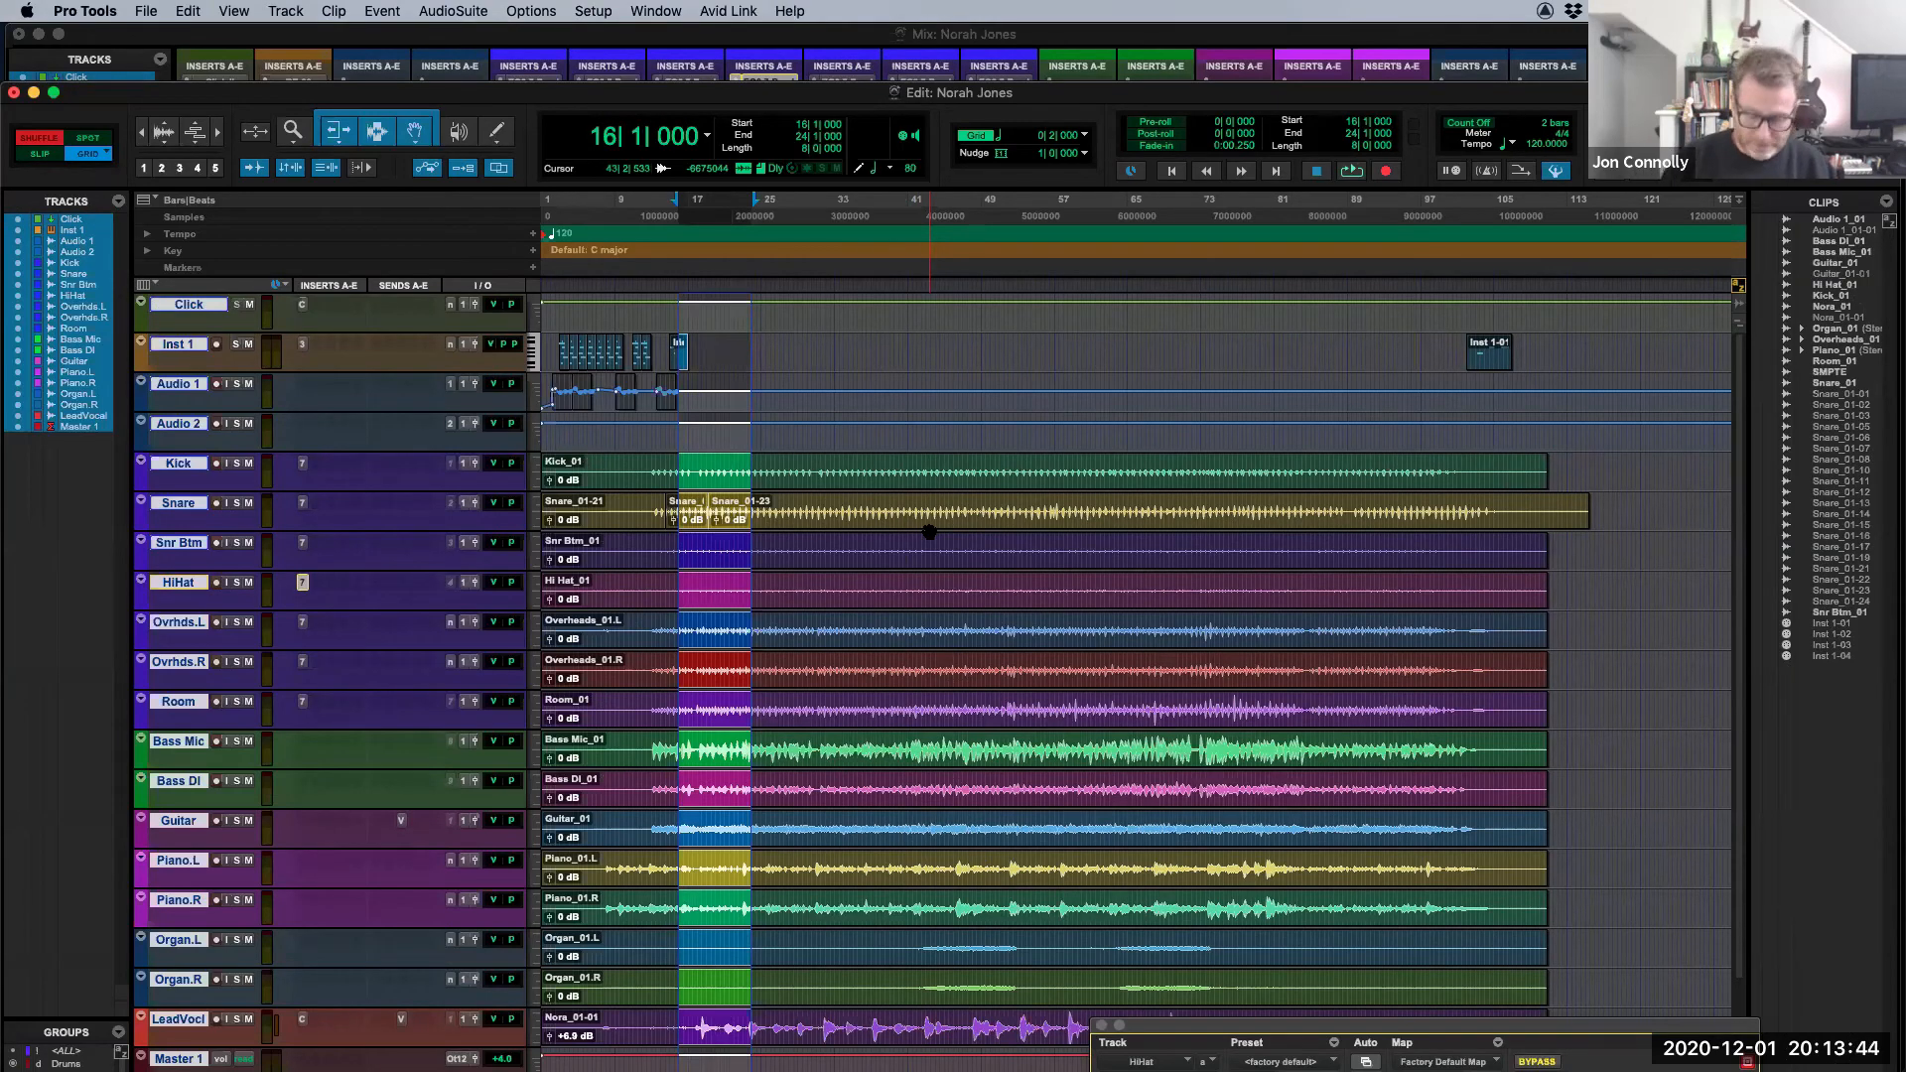
# Step: Cut the 8-bar selection at bar 16 from all tracks and paste it at bar 40
pyautogui.press('Delete')
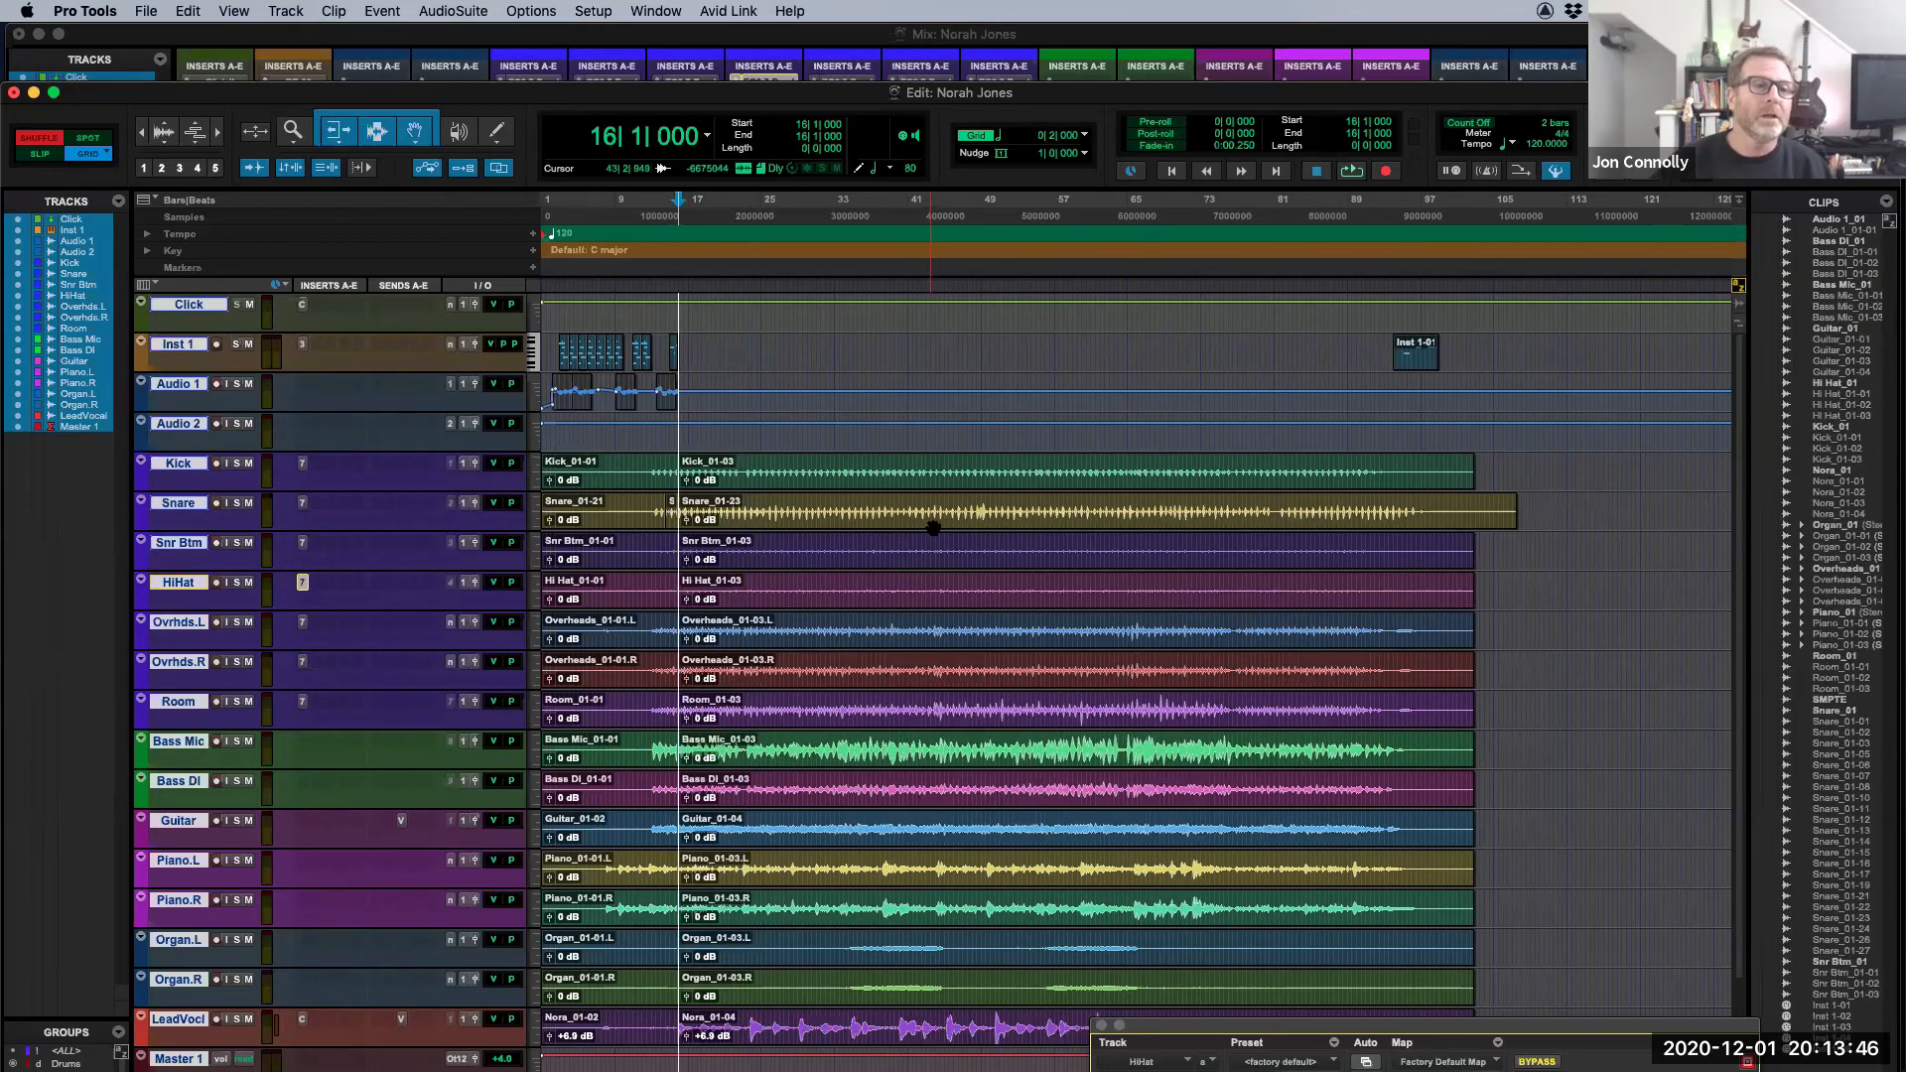
pyautogui.click(602, 136)
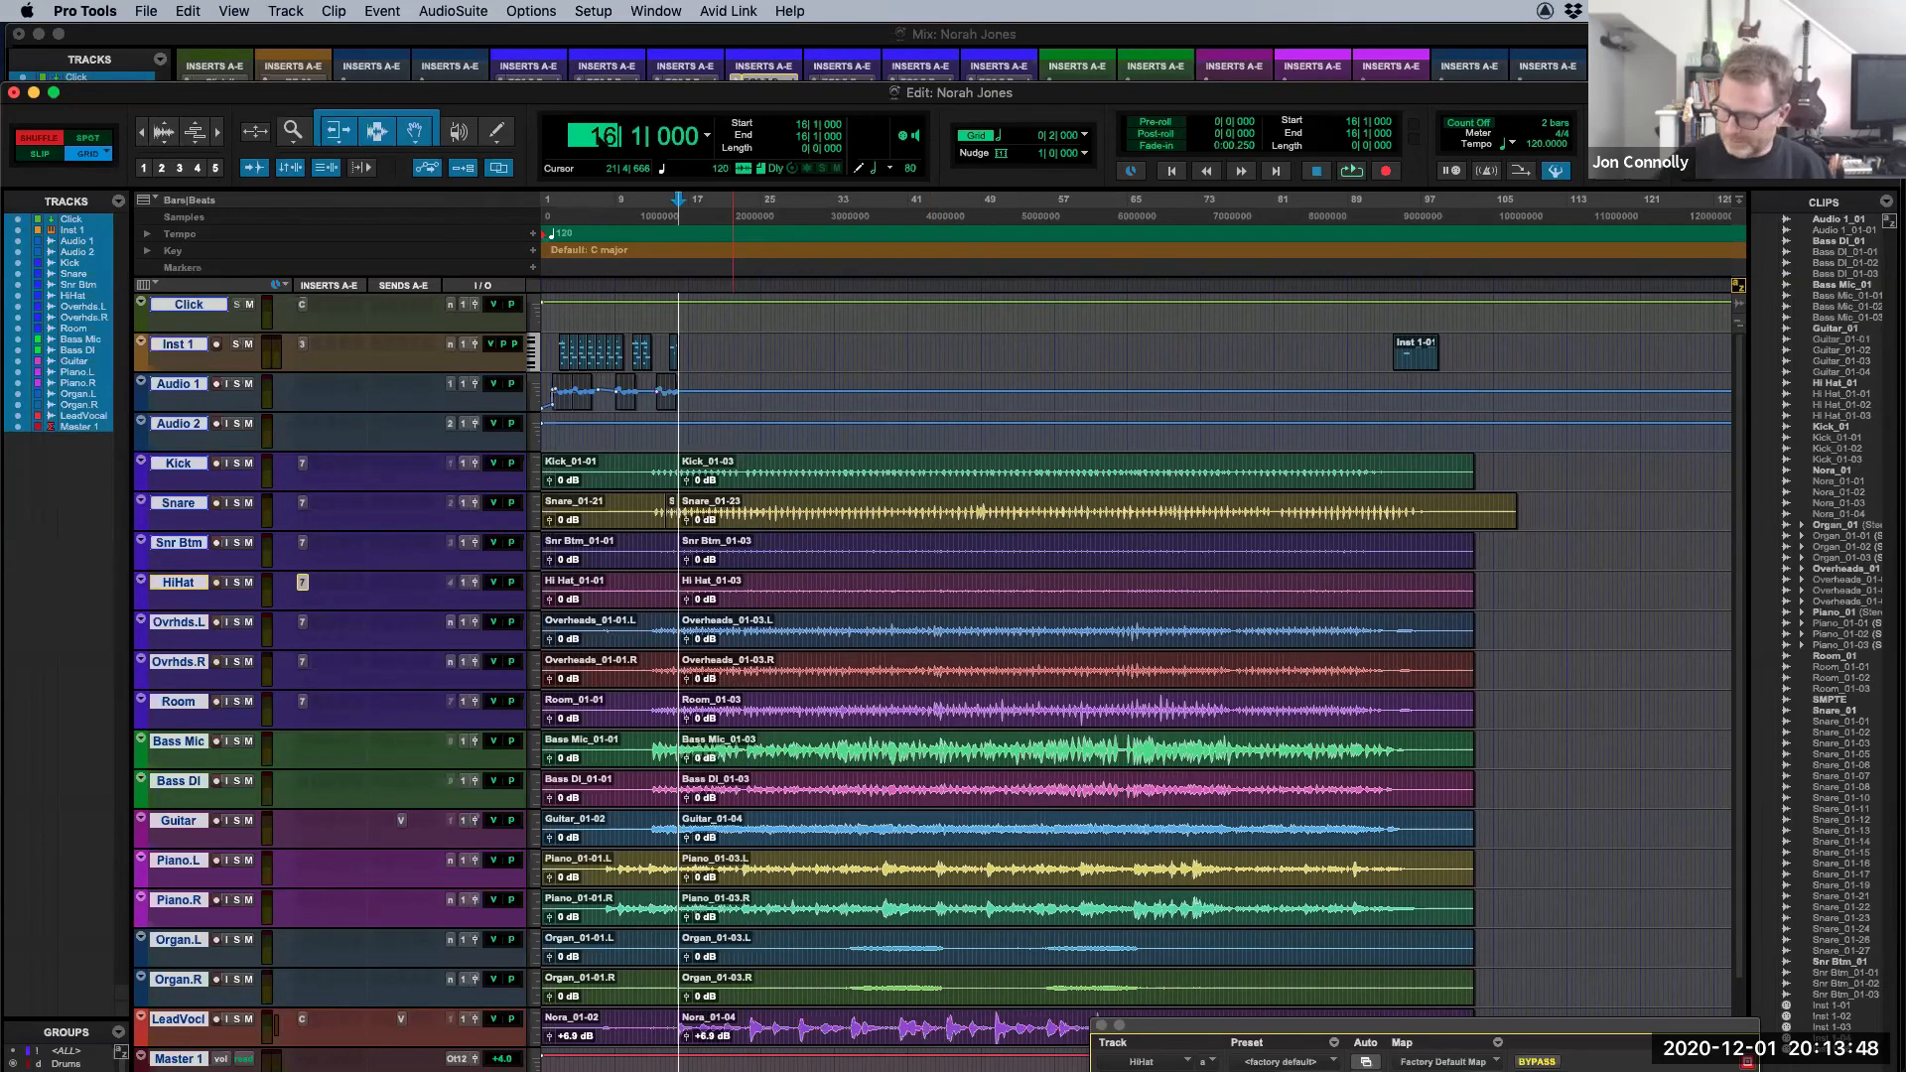
pyautogui.write('40')
pyautogui.press('Return')
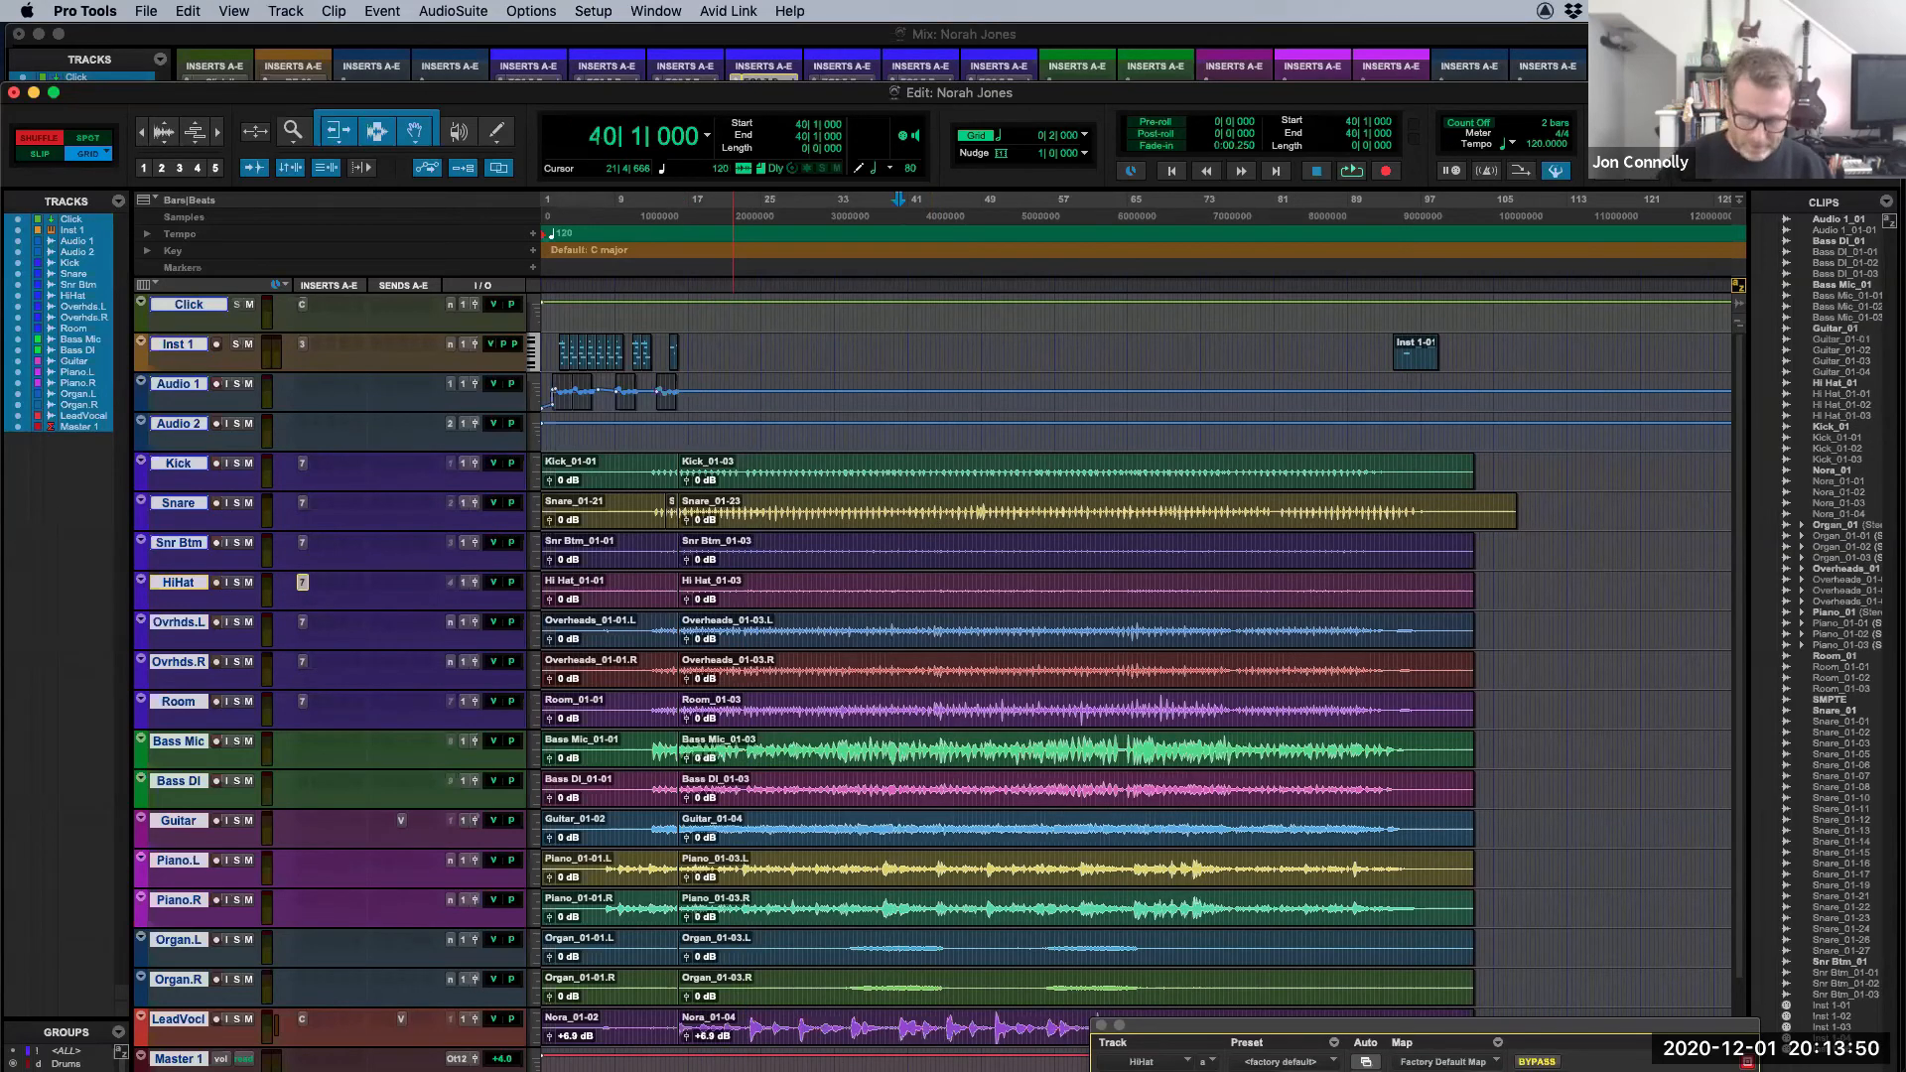
pyautogui.press('super+v')
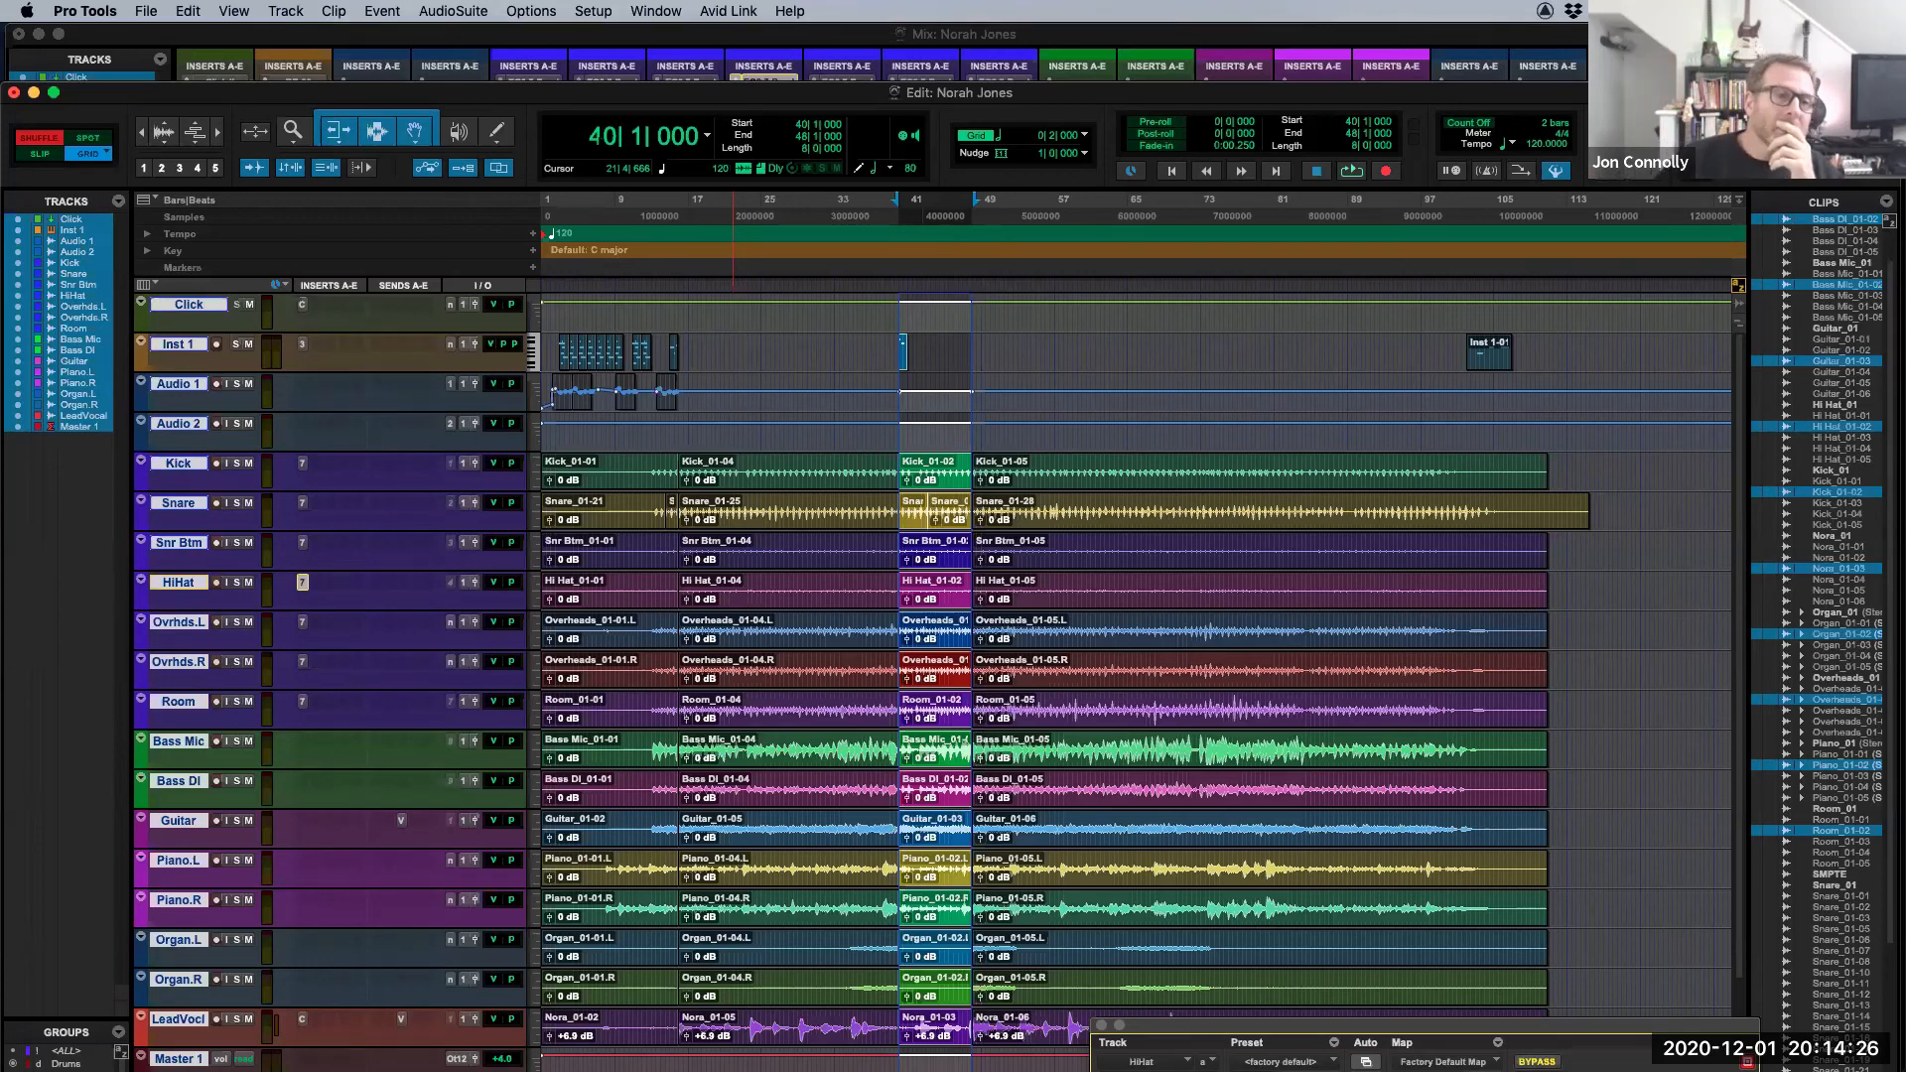
# Step: Return to the session start and select the first 4 bars across all tracks
pyautogui.press('Return')
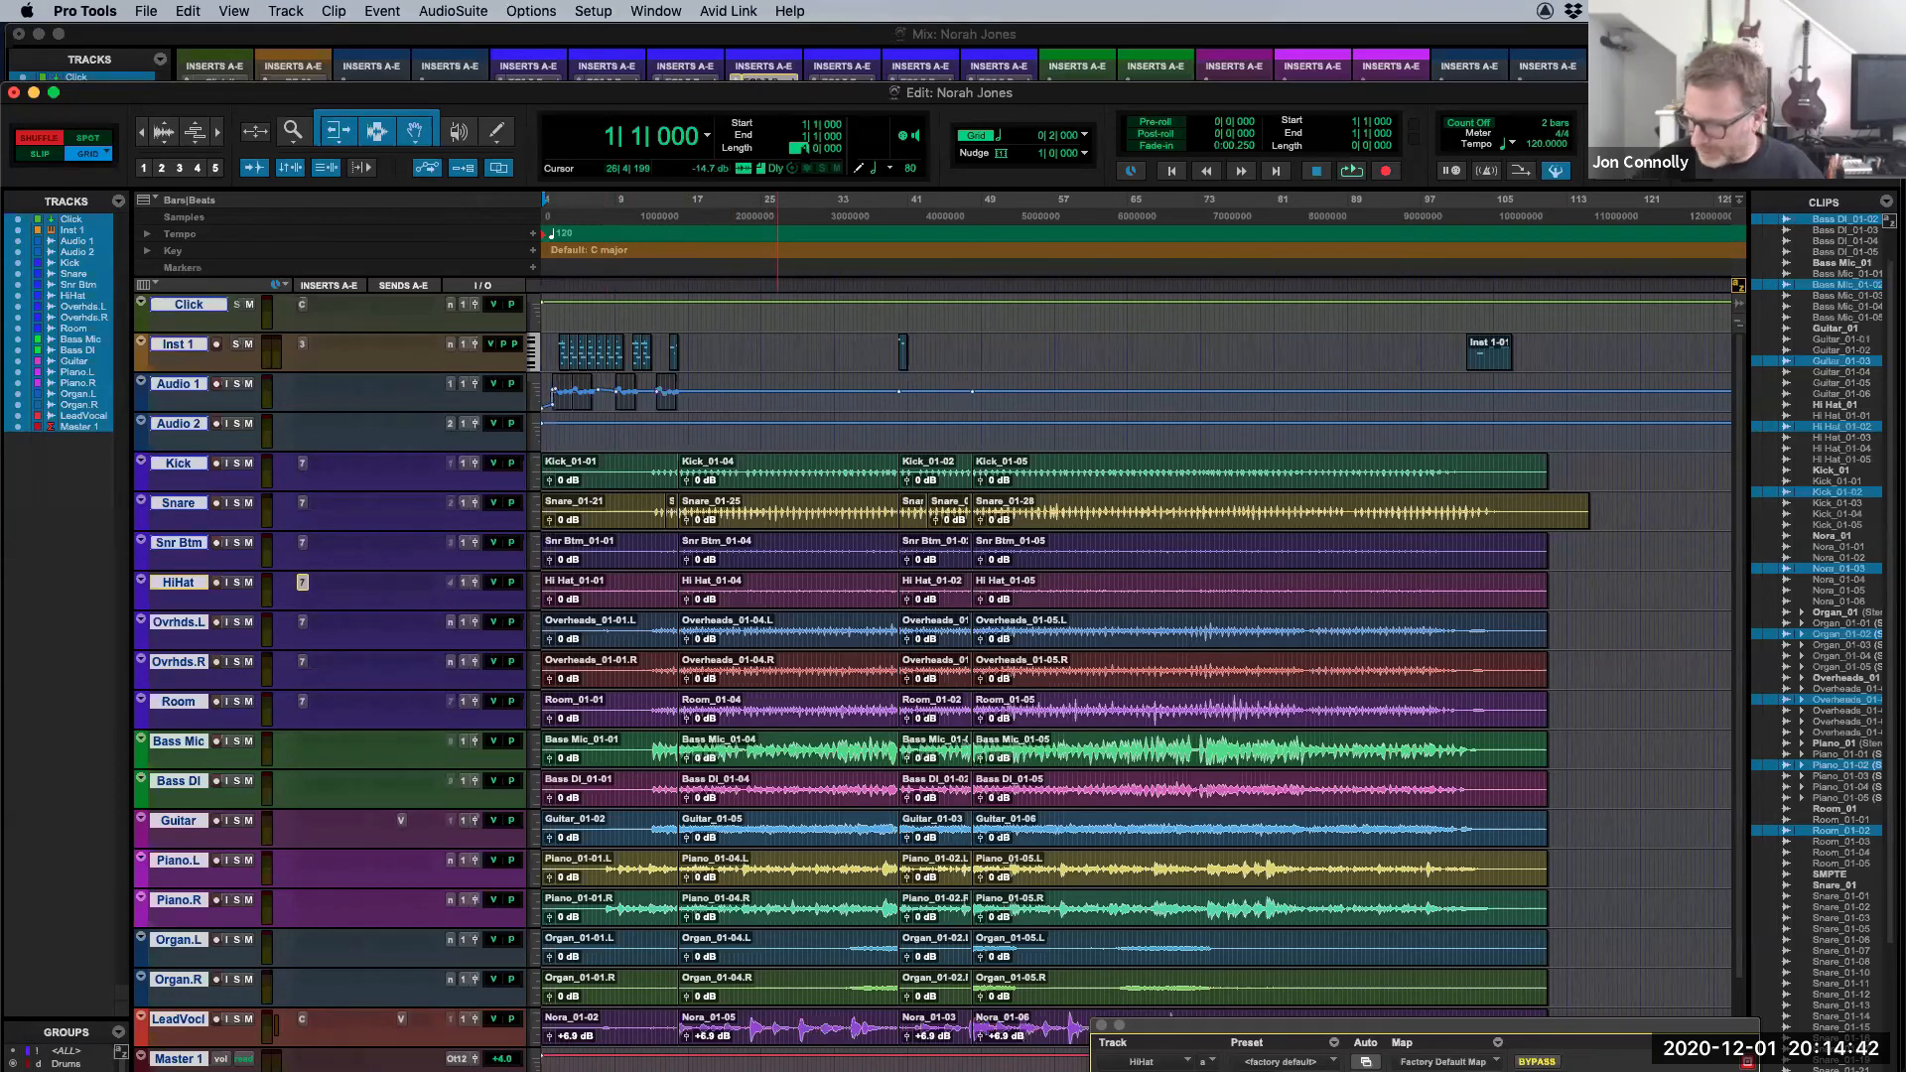
pyautogui.write('4')
pyautogui.press('Return')
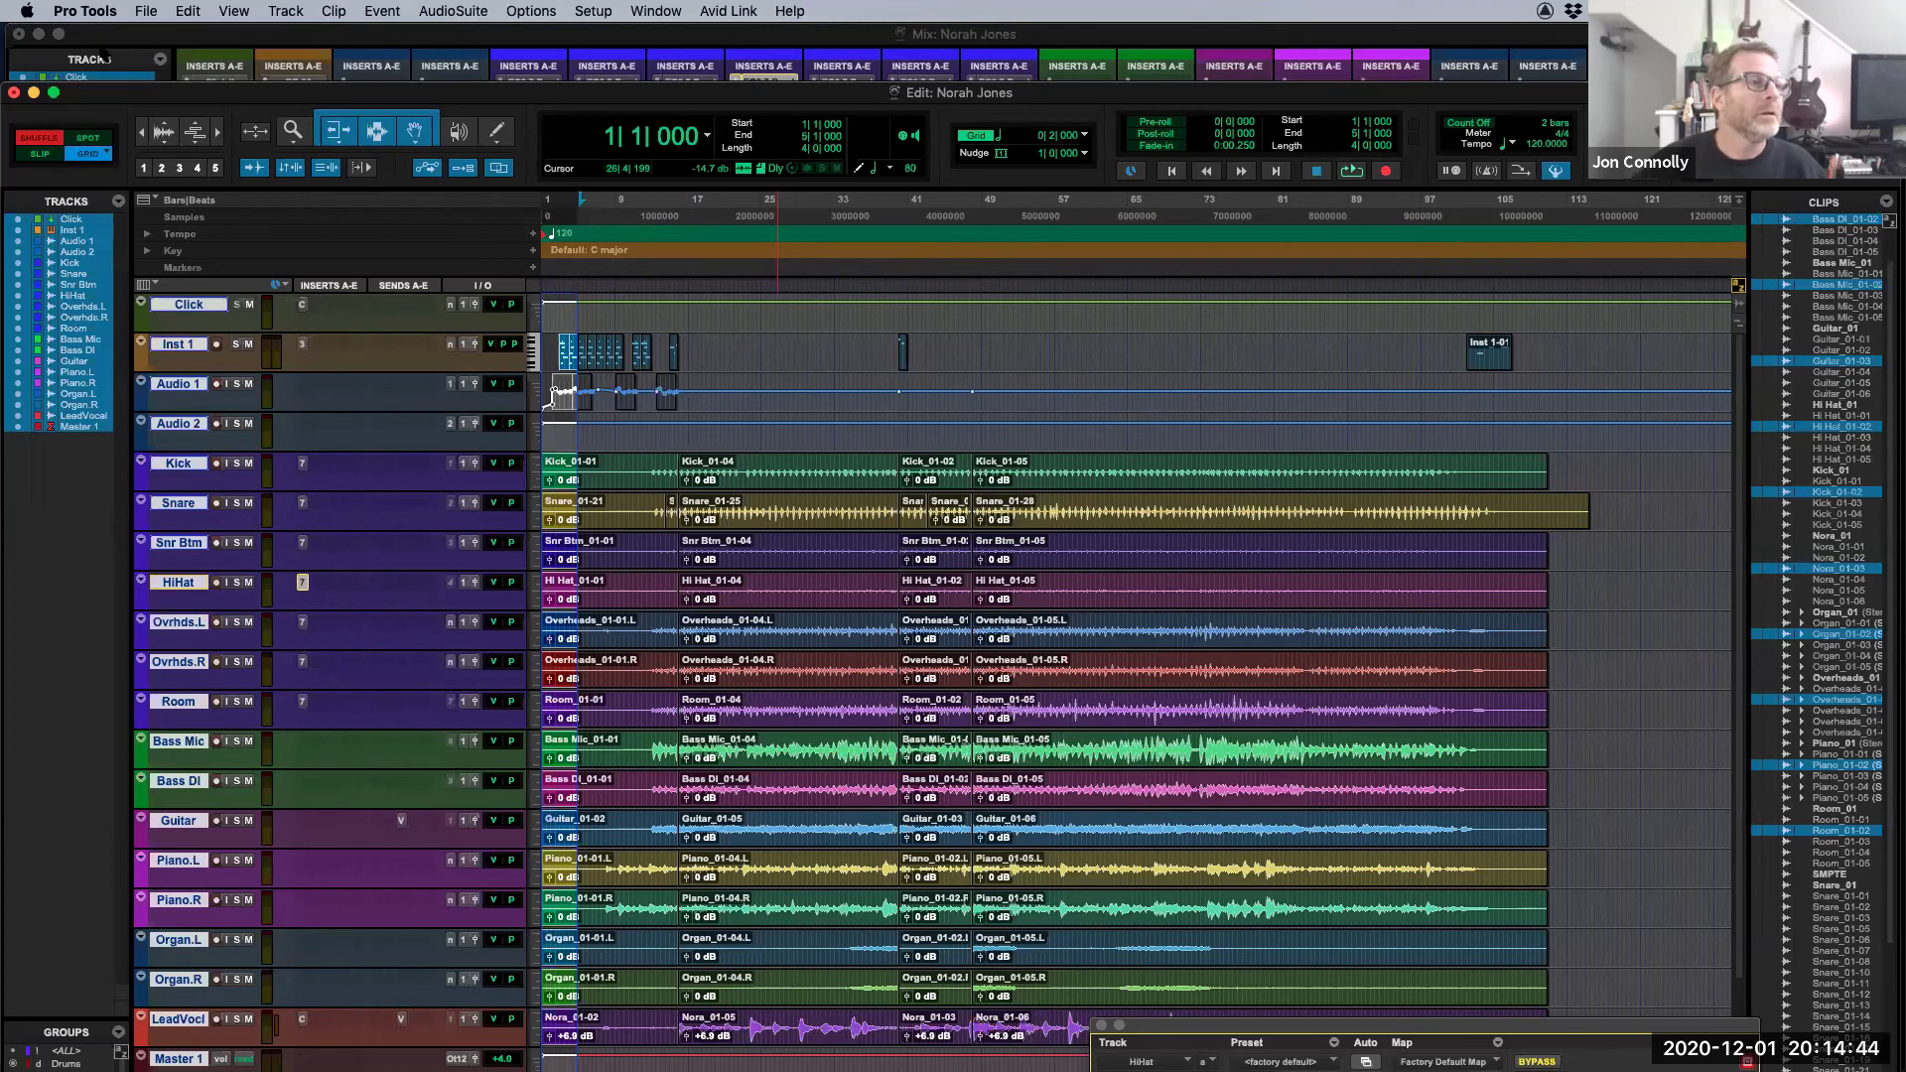
# Step: Insert silence over the 4-bar selection at the session start on all tracks
pyautogui.click(180, 11)
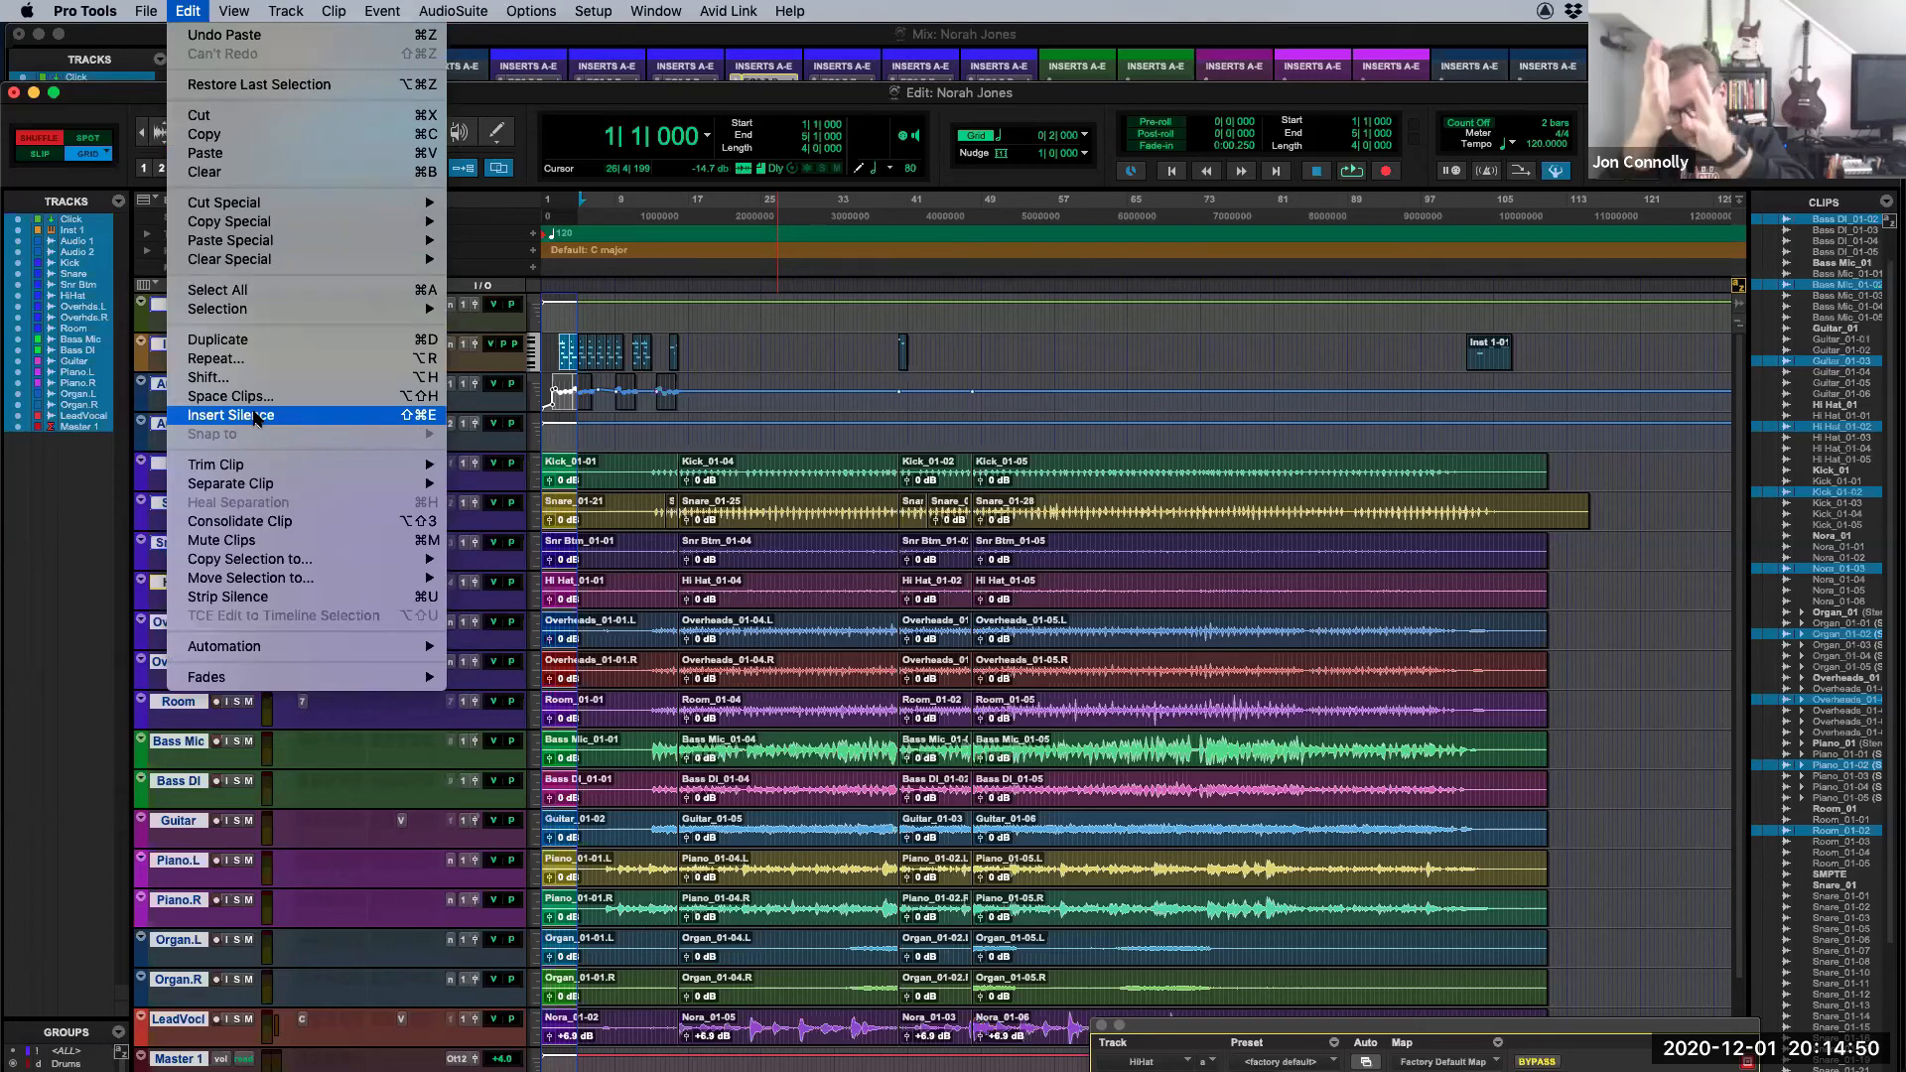
pyautogui.click(256, 418)
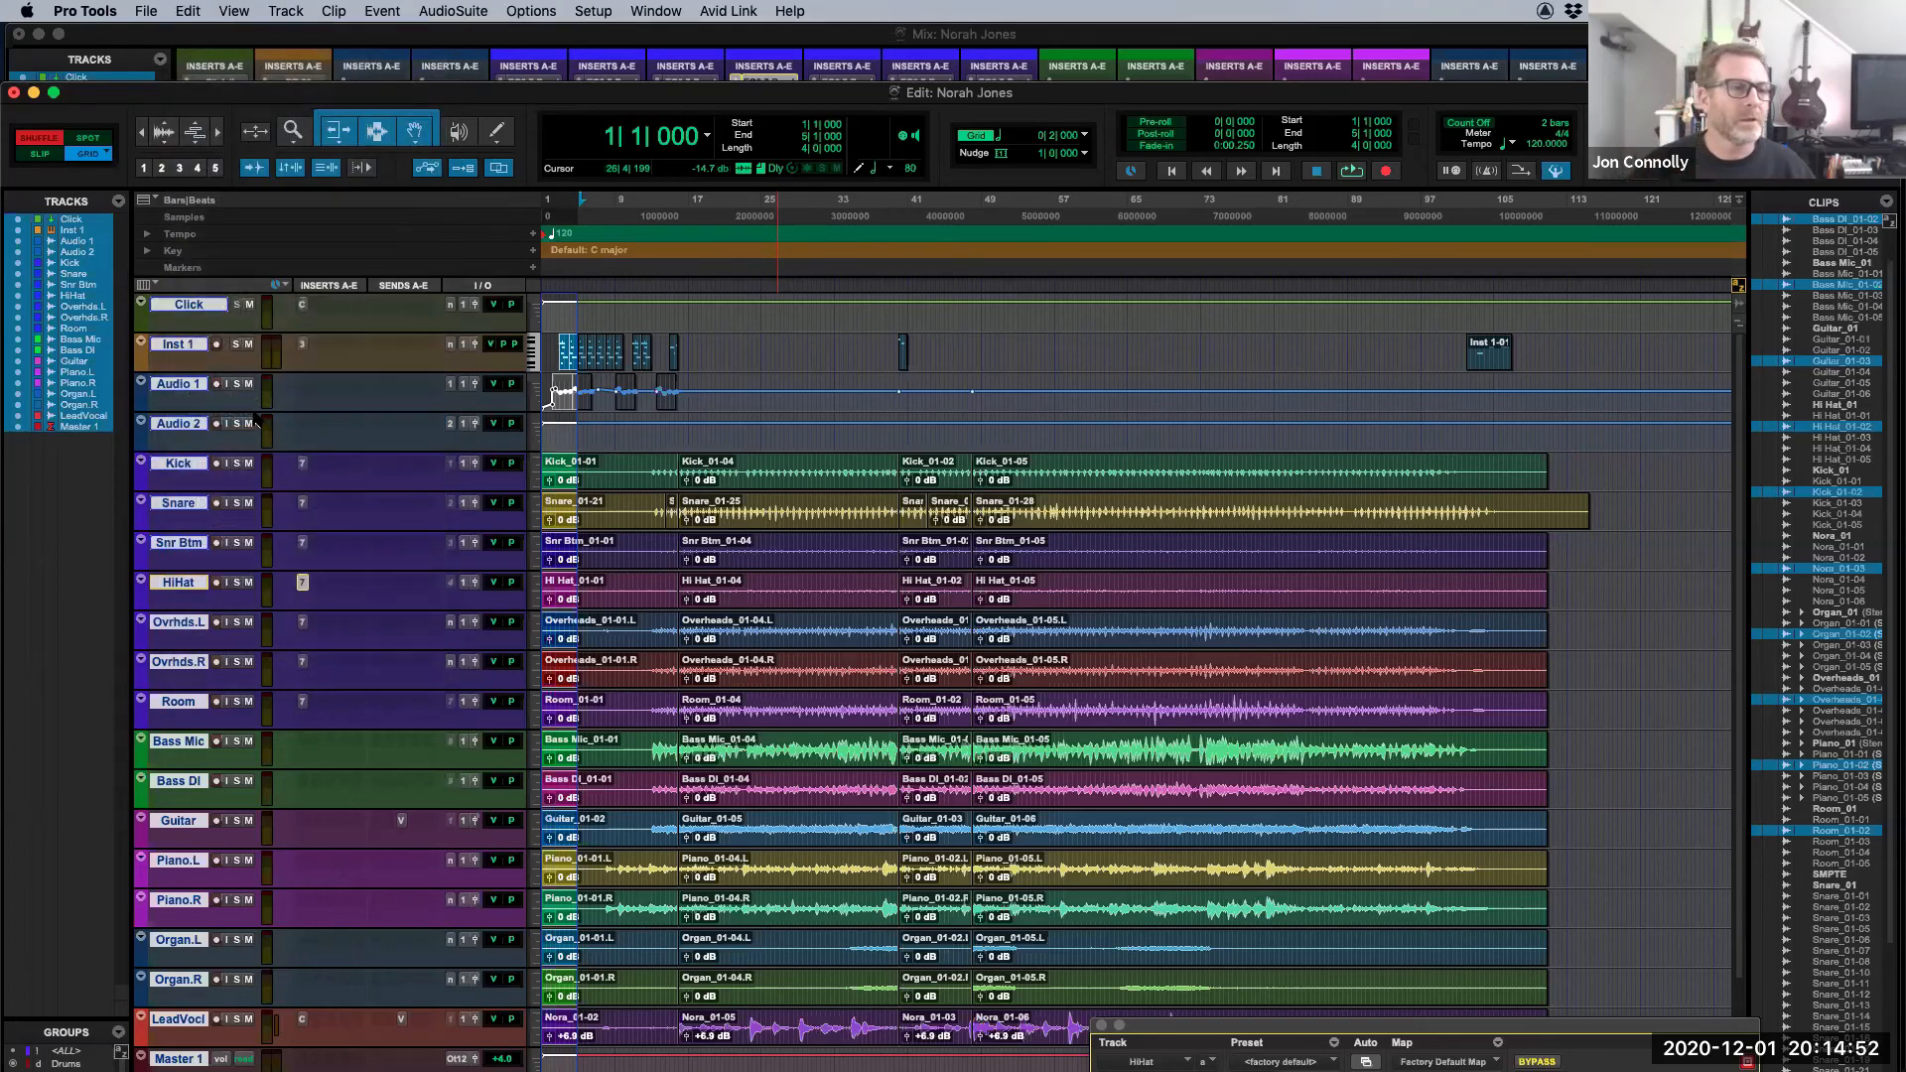
pyautogui.scroll(-2, 758, 619)
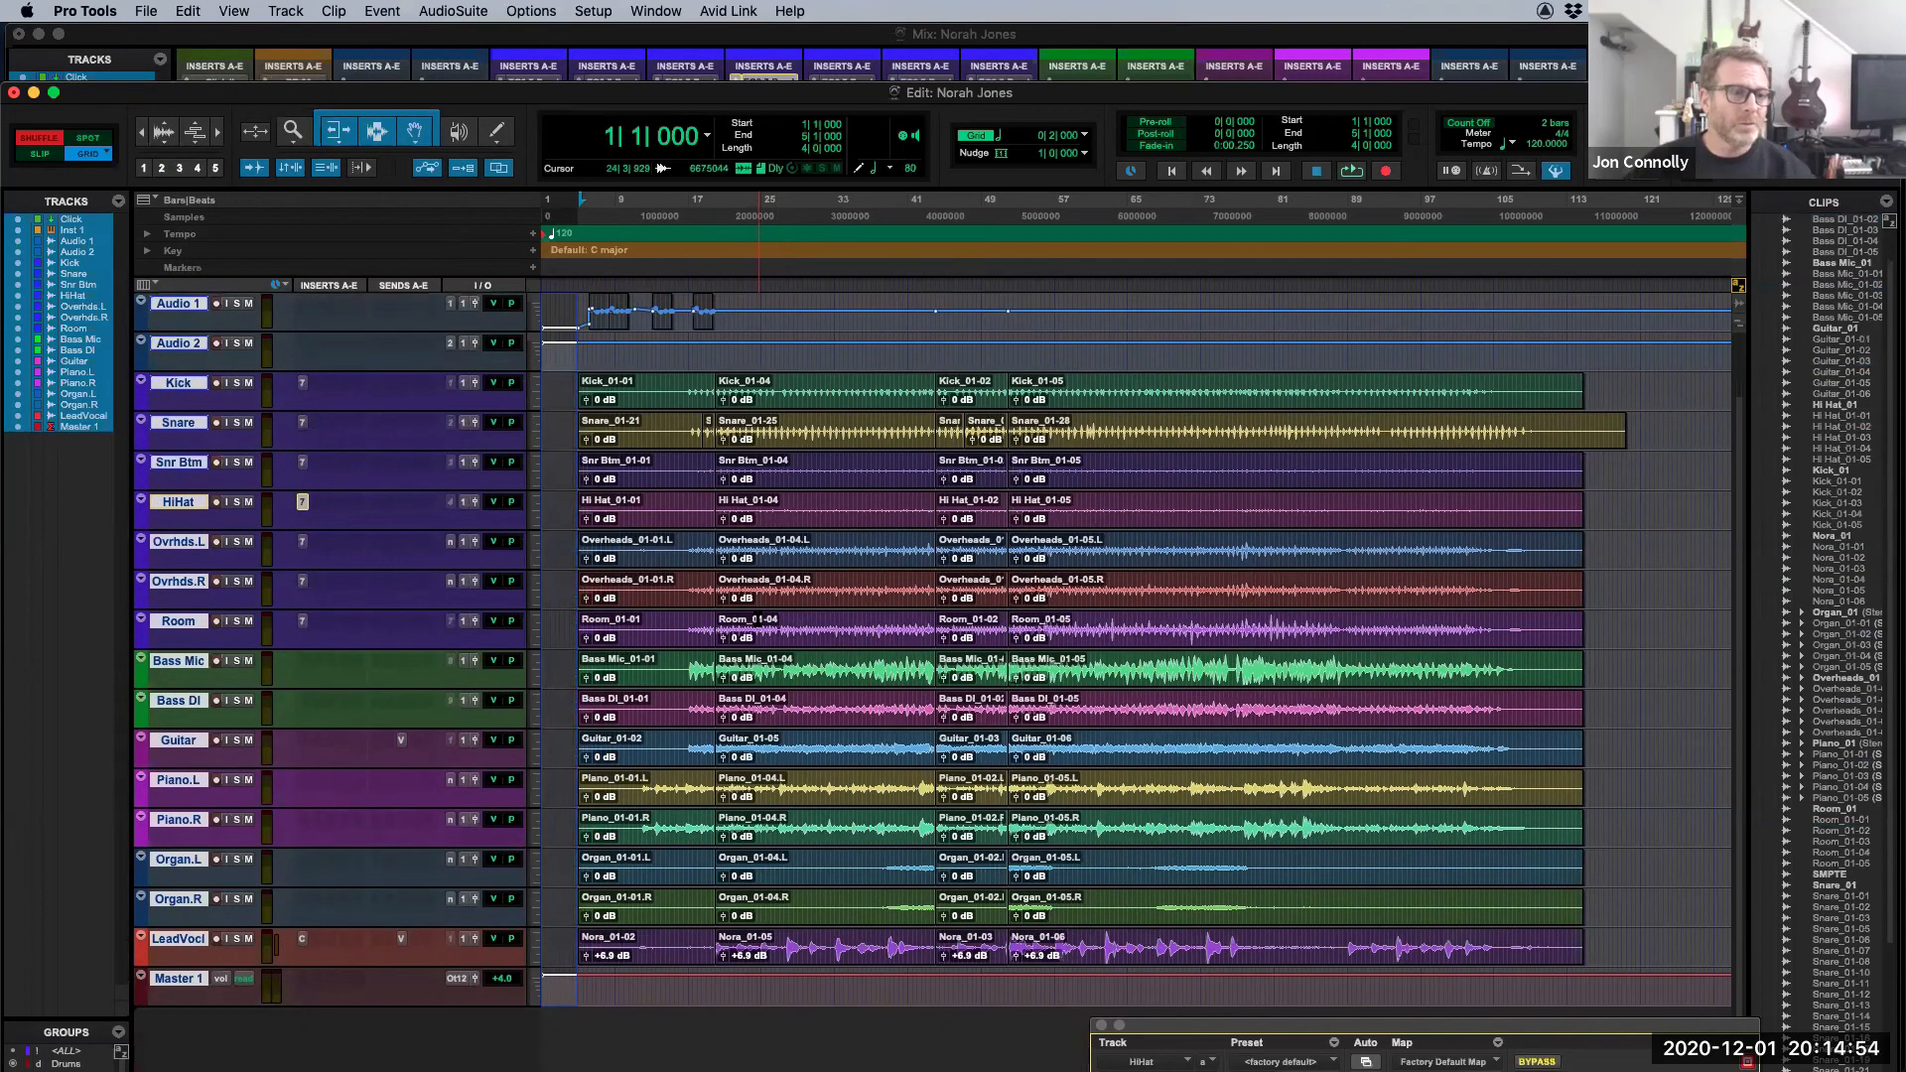
pyautogui.scroll(2, 758, 619)
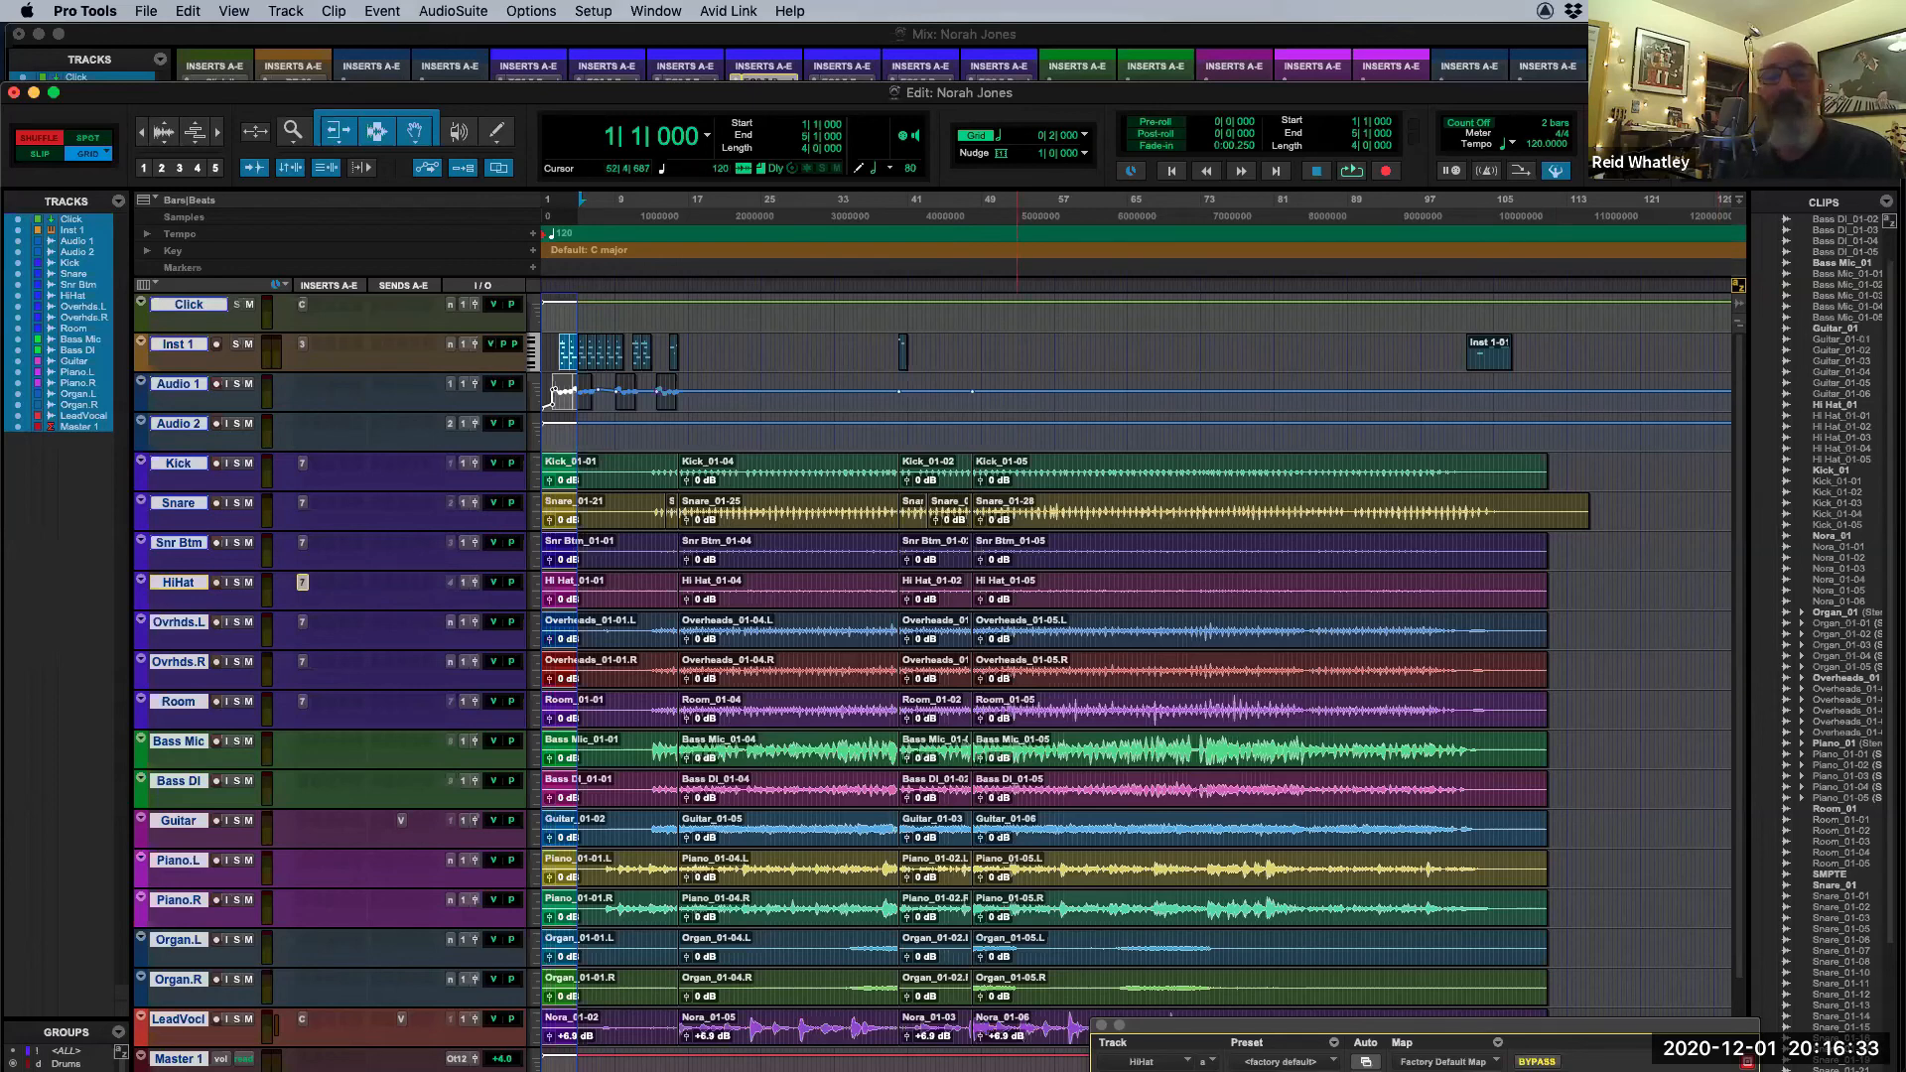
# Step: Apply Insert Silence again to bars 1 through 4 of every track
pyautogui.press('t')
pyautogui.press('t')
pyautogui.press('t')
pyautogui.press('r')
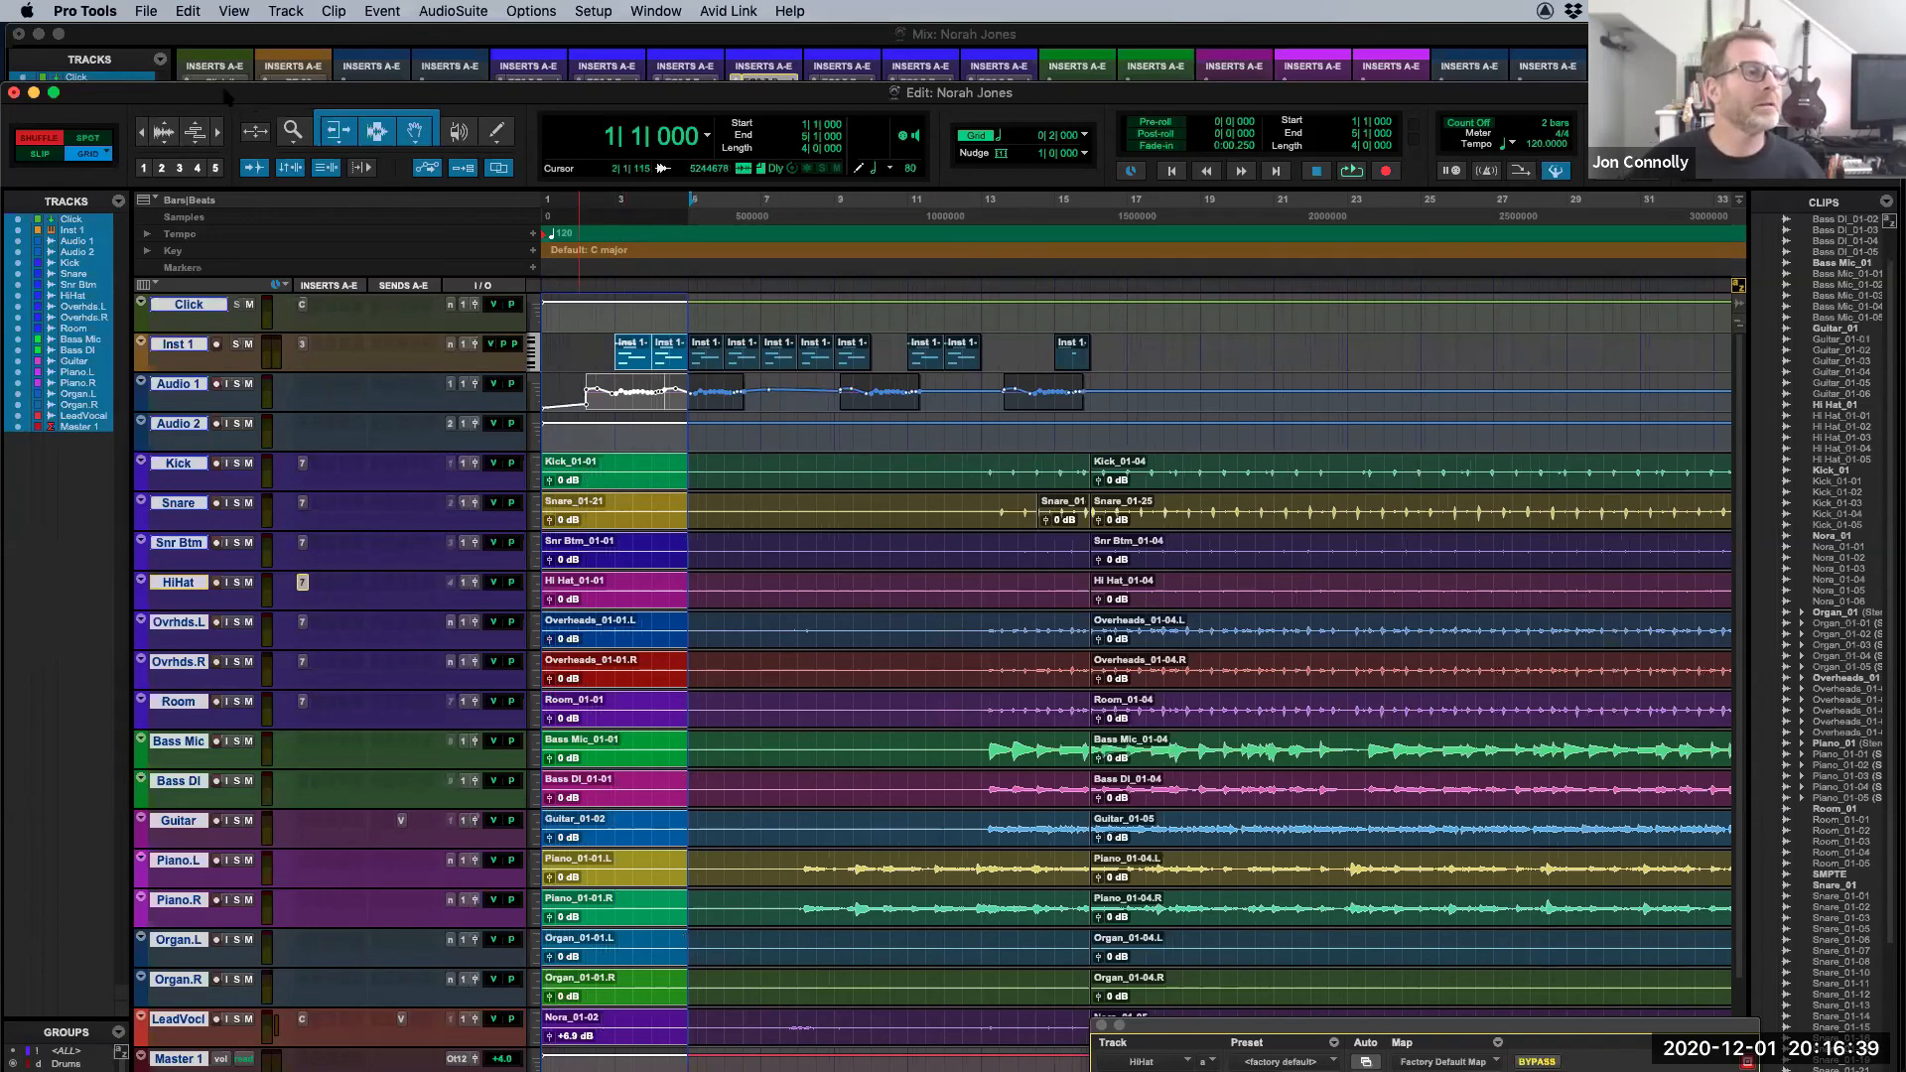
pyautogui.click(189, 10)
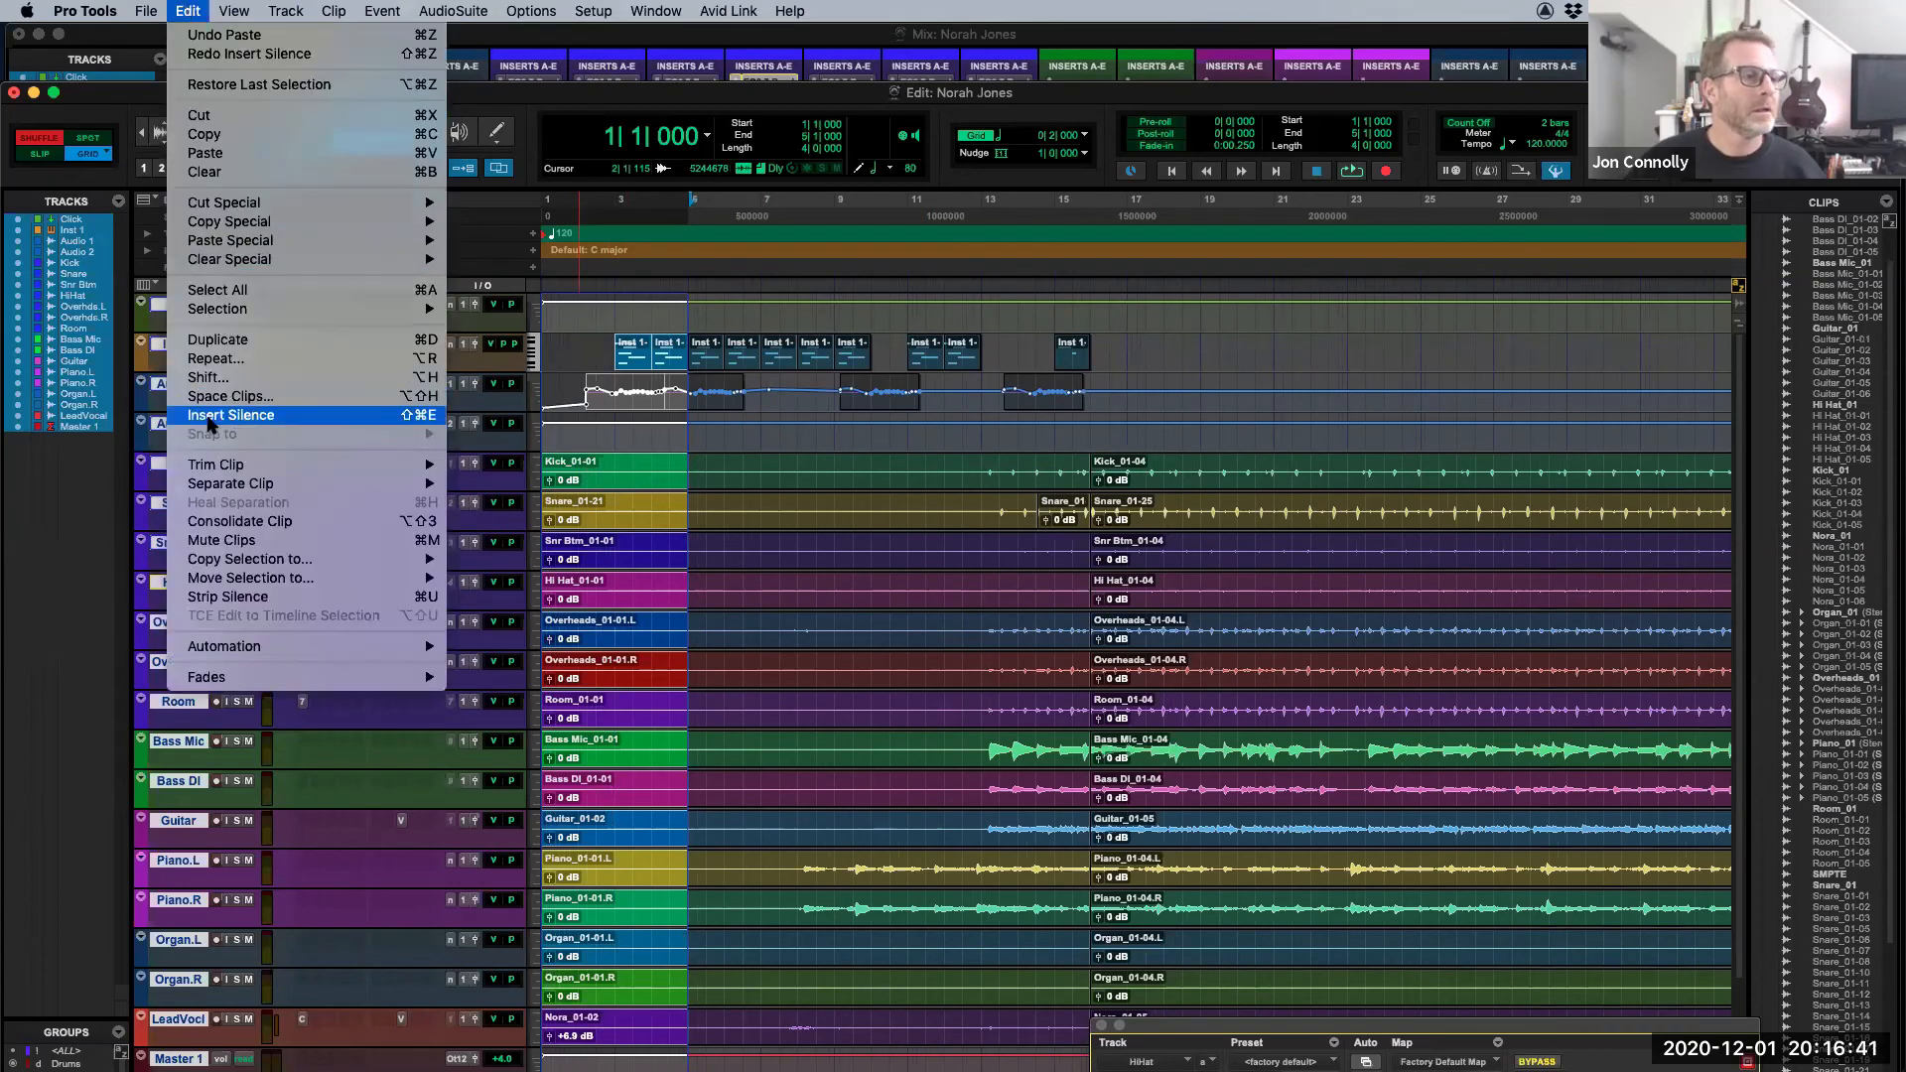
pyautogui.click(209, 415)
# Step: Select part of the empty space on Kick from bar 1 beat 3 and extend it up to Click
pyautogui.click(635, 515)
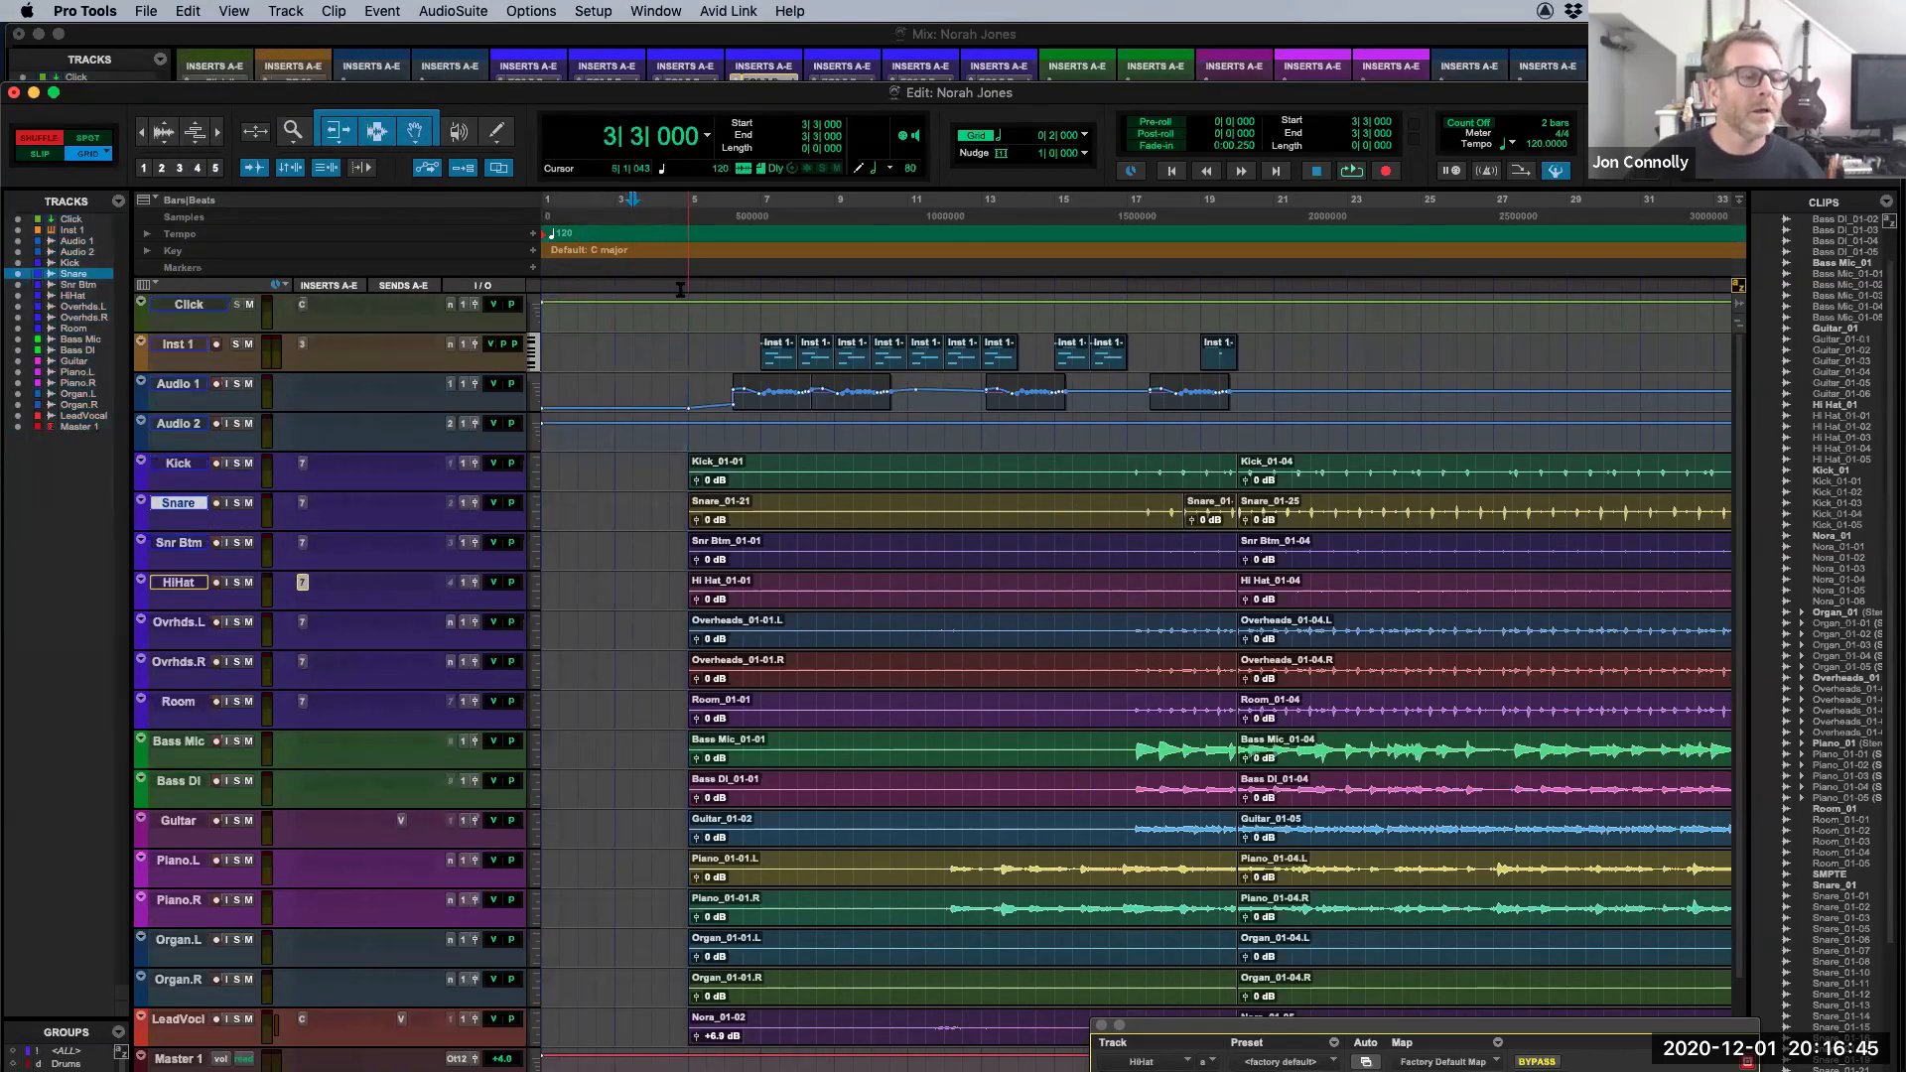
pyautogui.moveTo(564, 465); pyautogui.dragTo(668, 462)
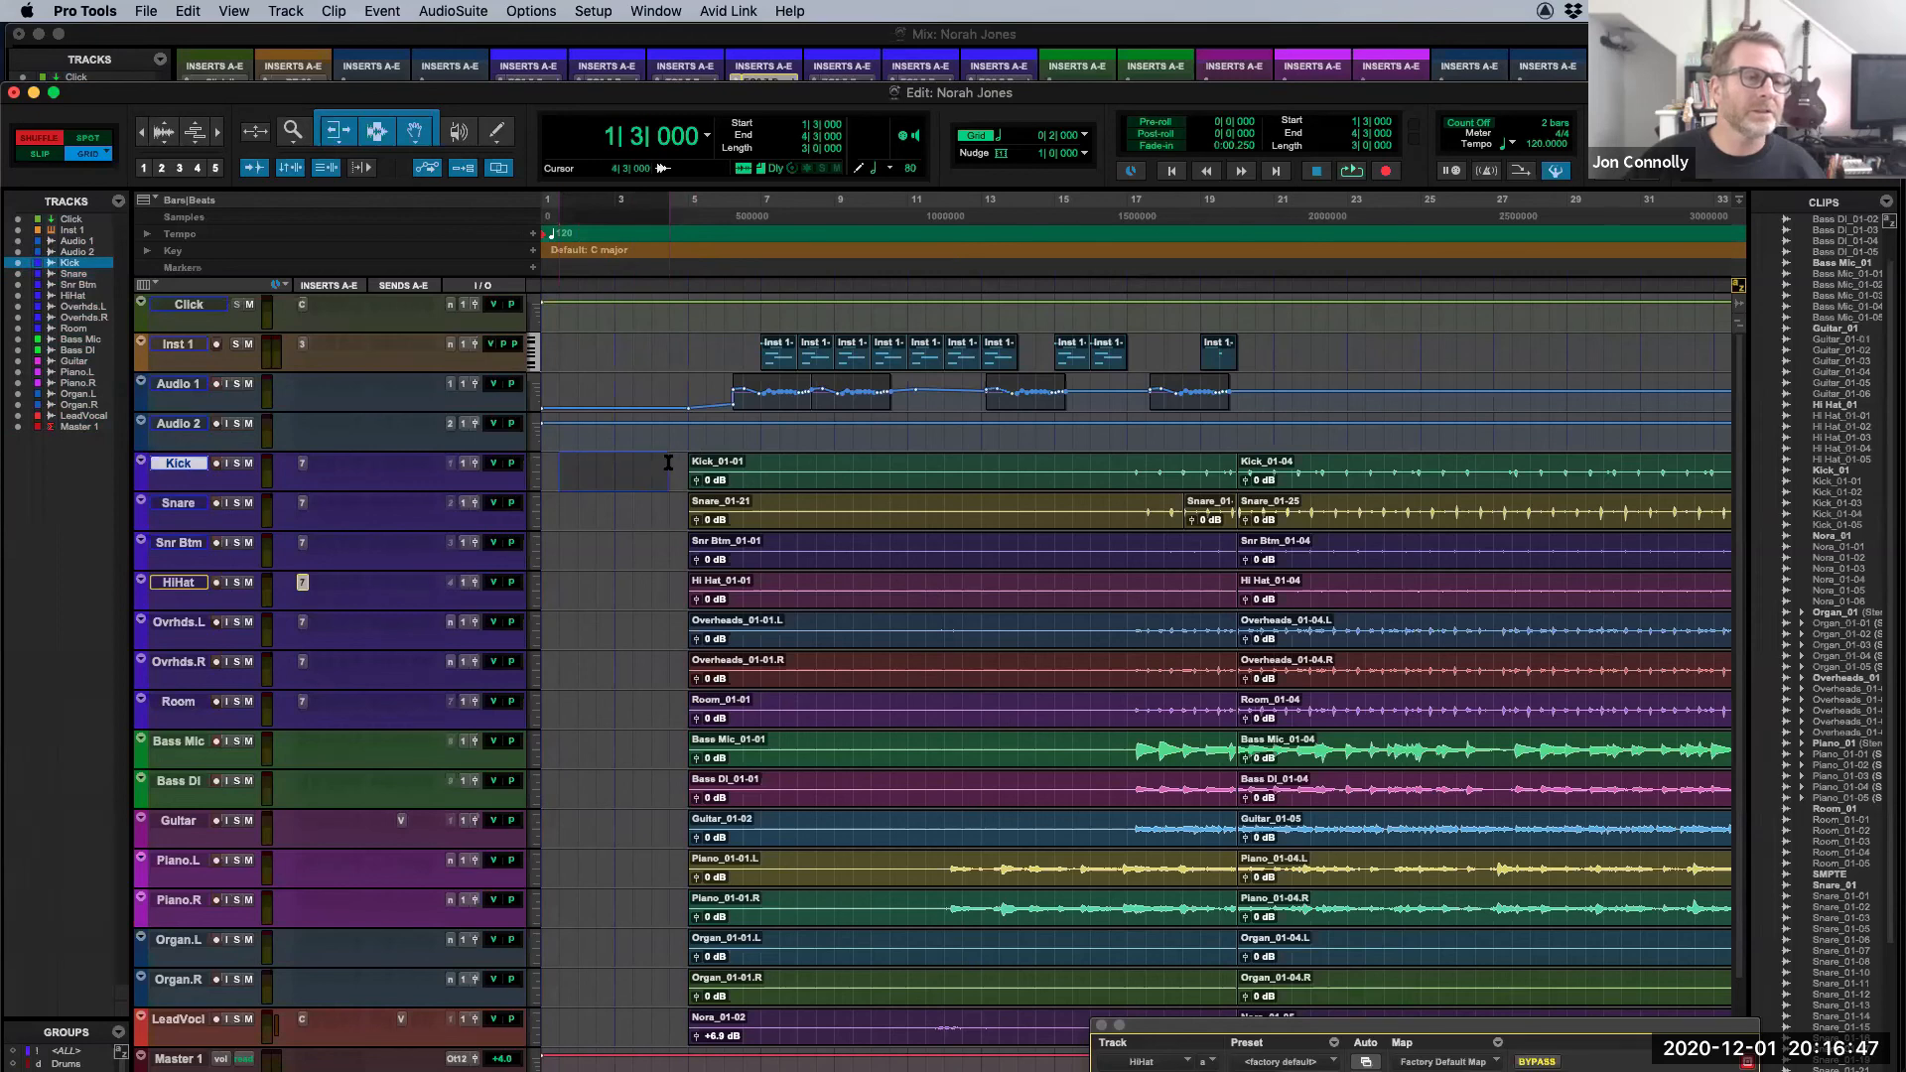
pyautogui.hotkey('shift', 'p')
pyautogui.hotkey('shift', 'p')
pyautogui.hotkey('shift', 'p')
pyautogui.hotkey('shift', 'p')
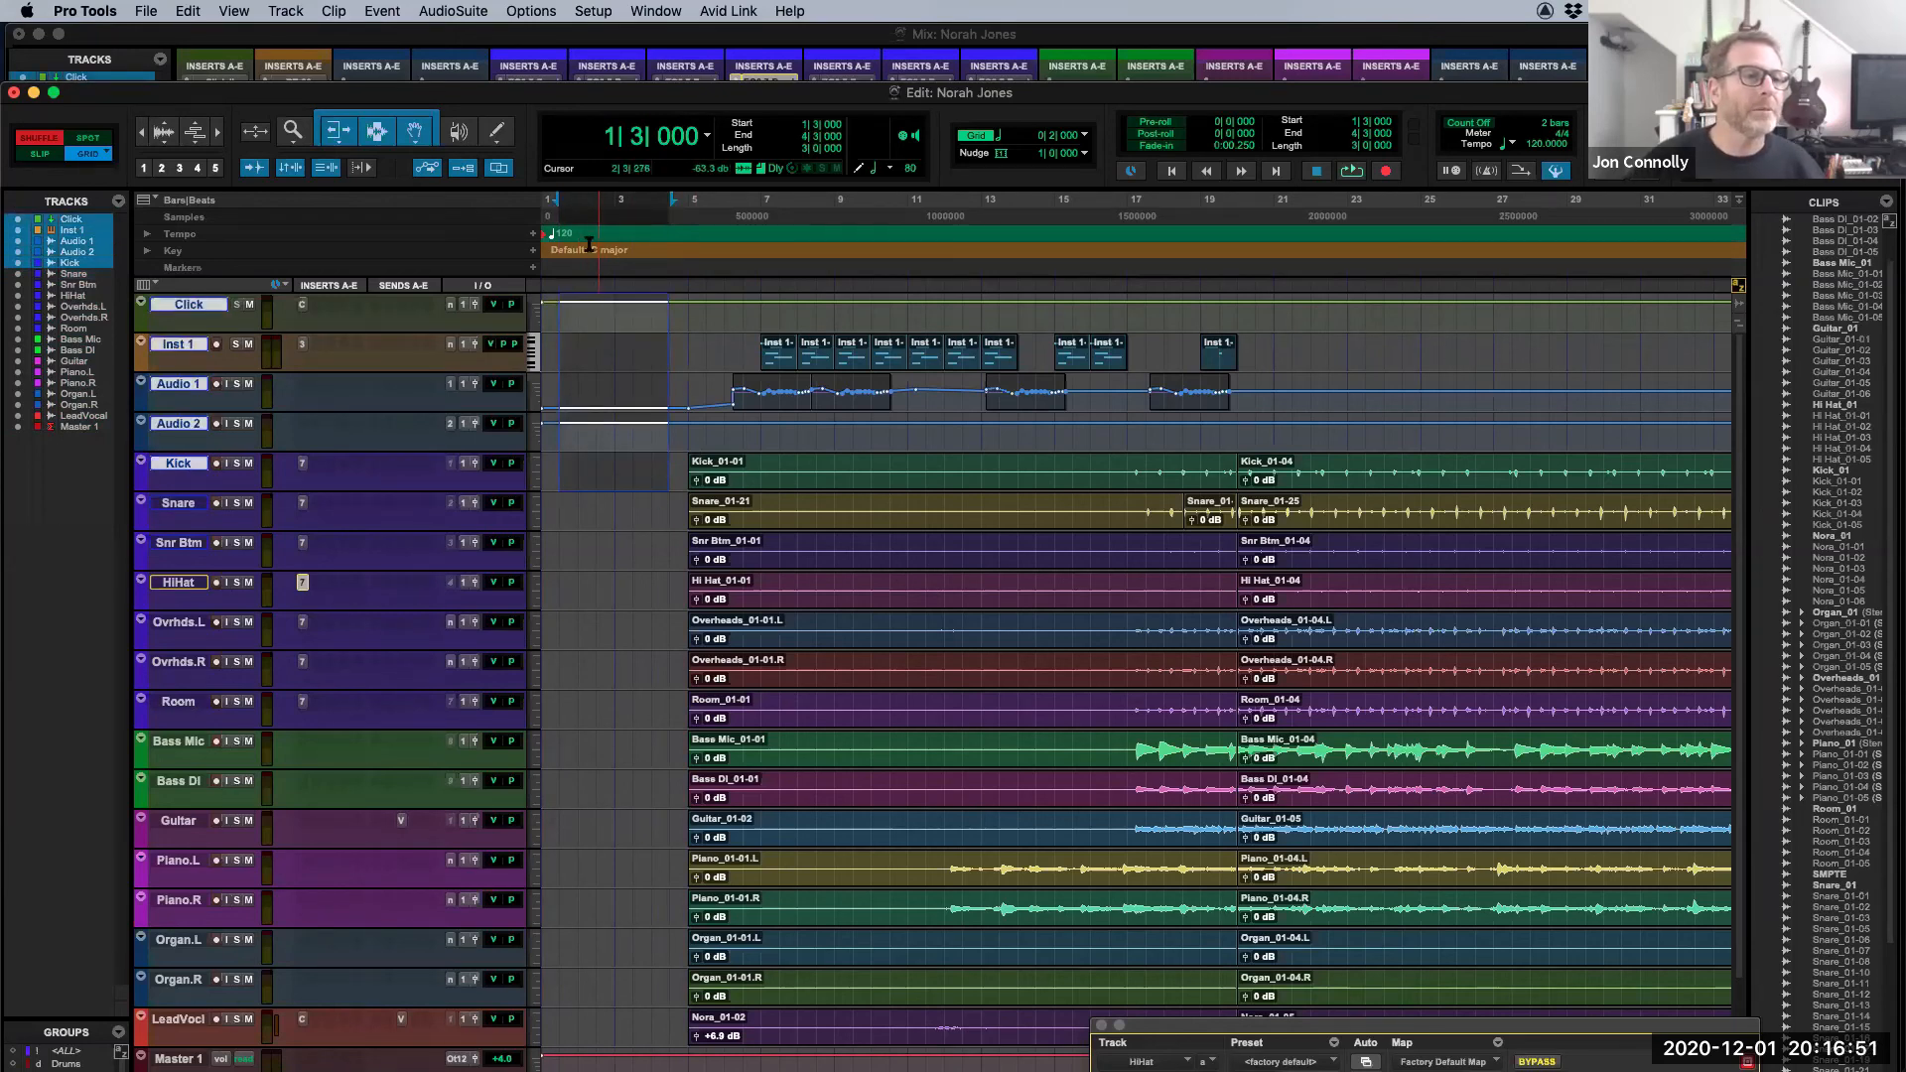
# Step: Select the 4 silent bars at the session start across all tracks and delete them, closing the gap
pyautogui.click(576, 206)
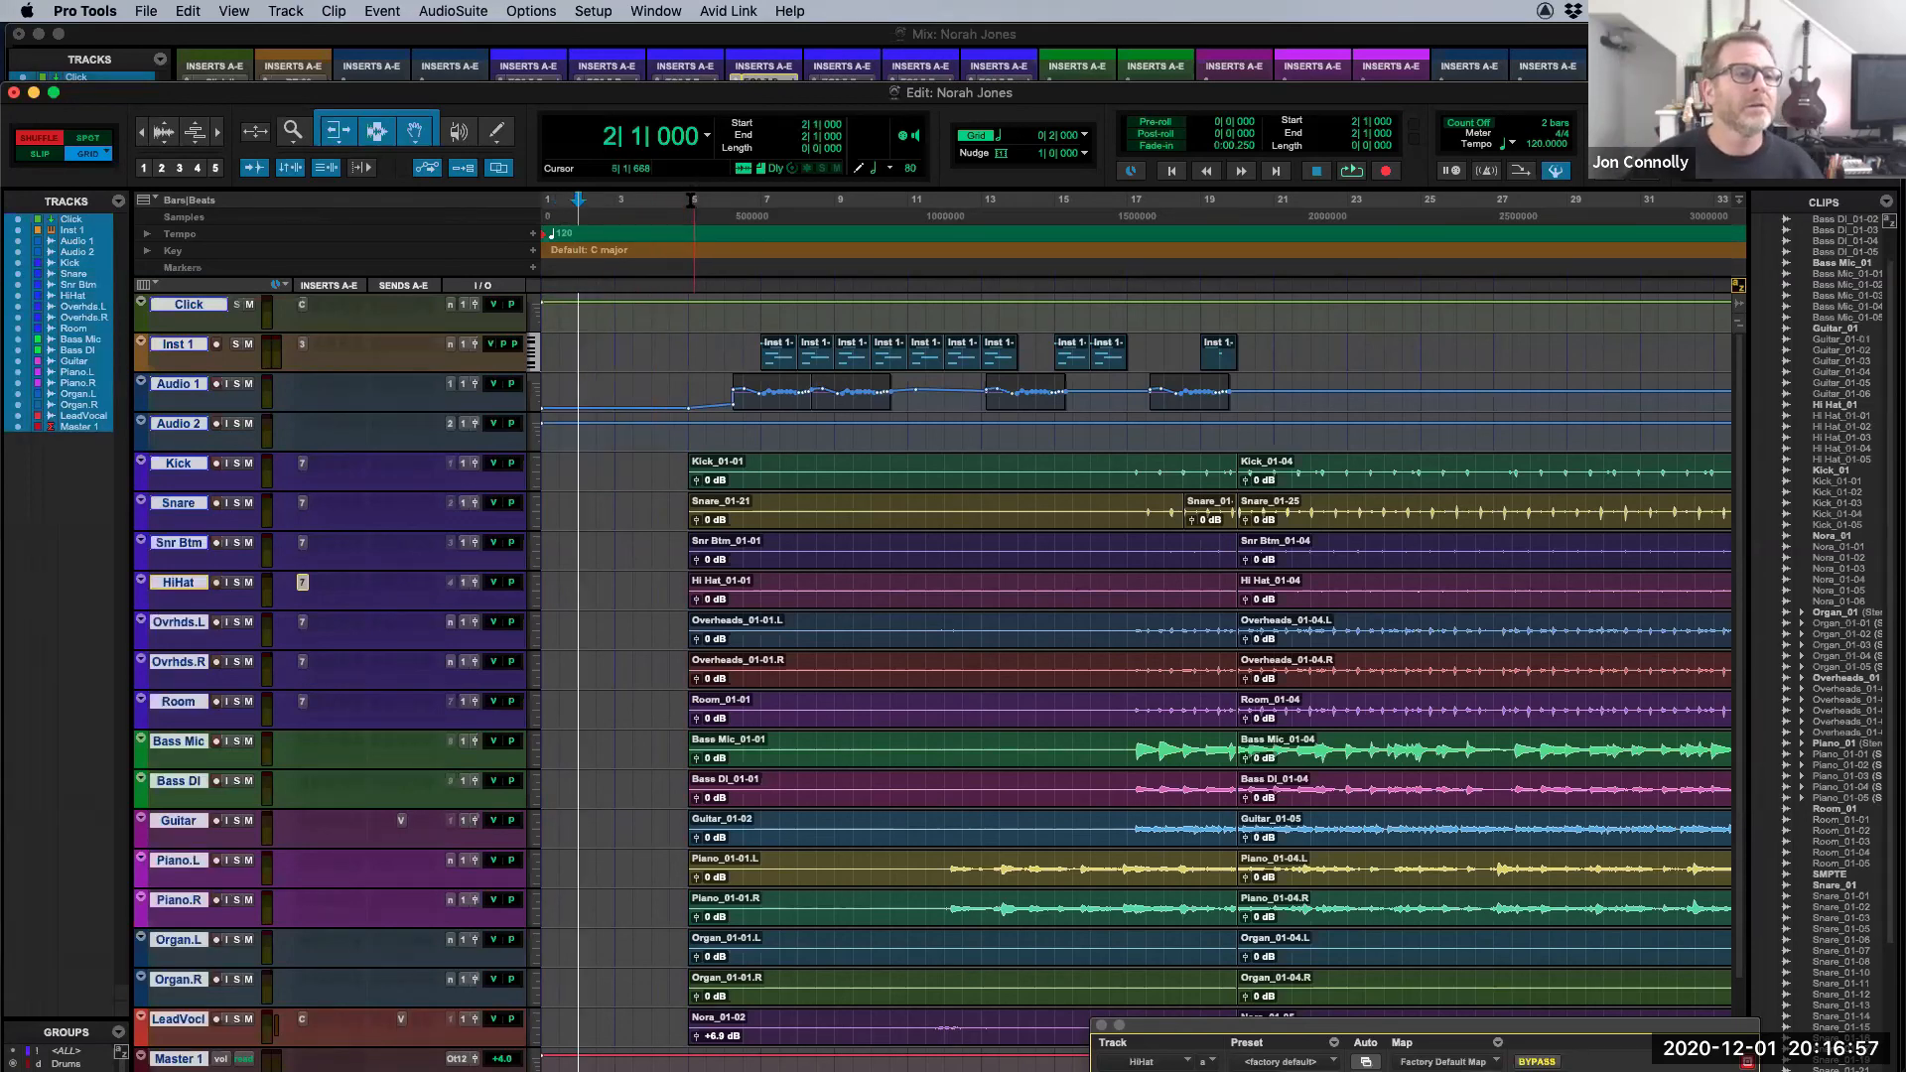
pyautogui.moveTo(694, 200); pyautogui.dragTo(541, 205)
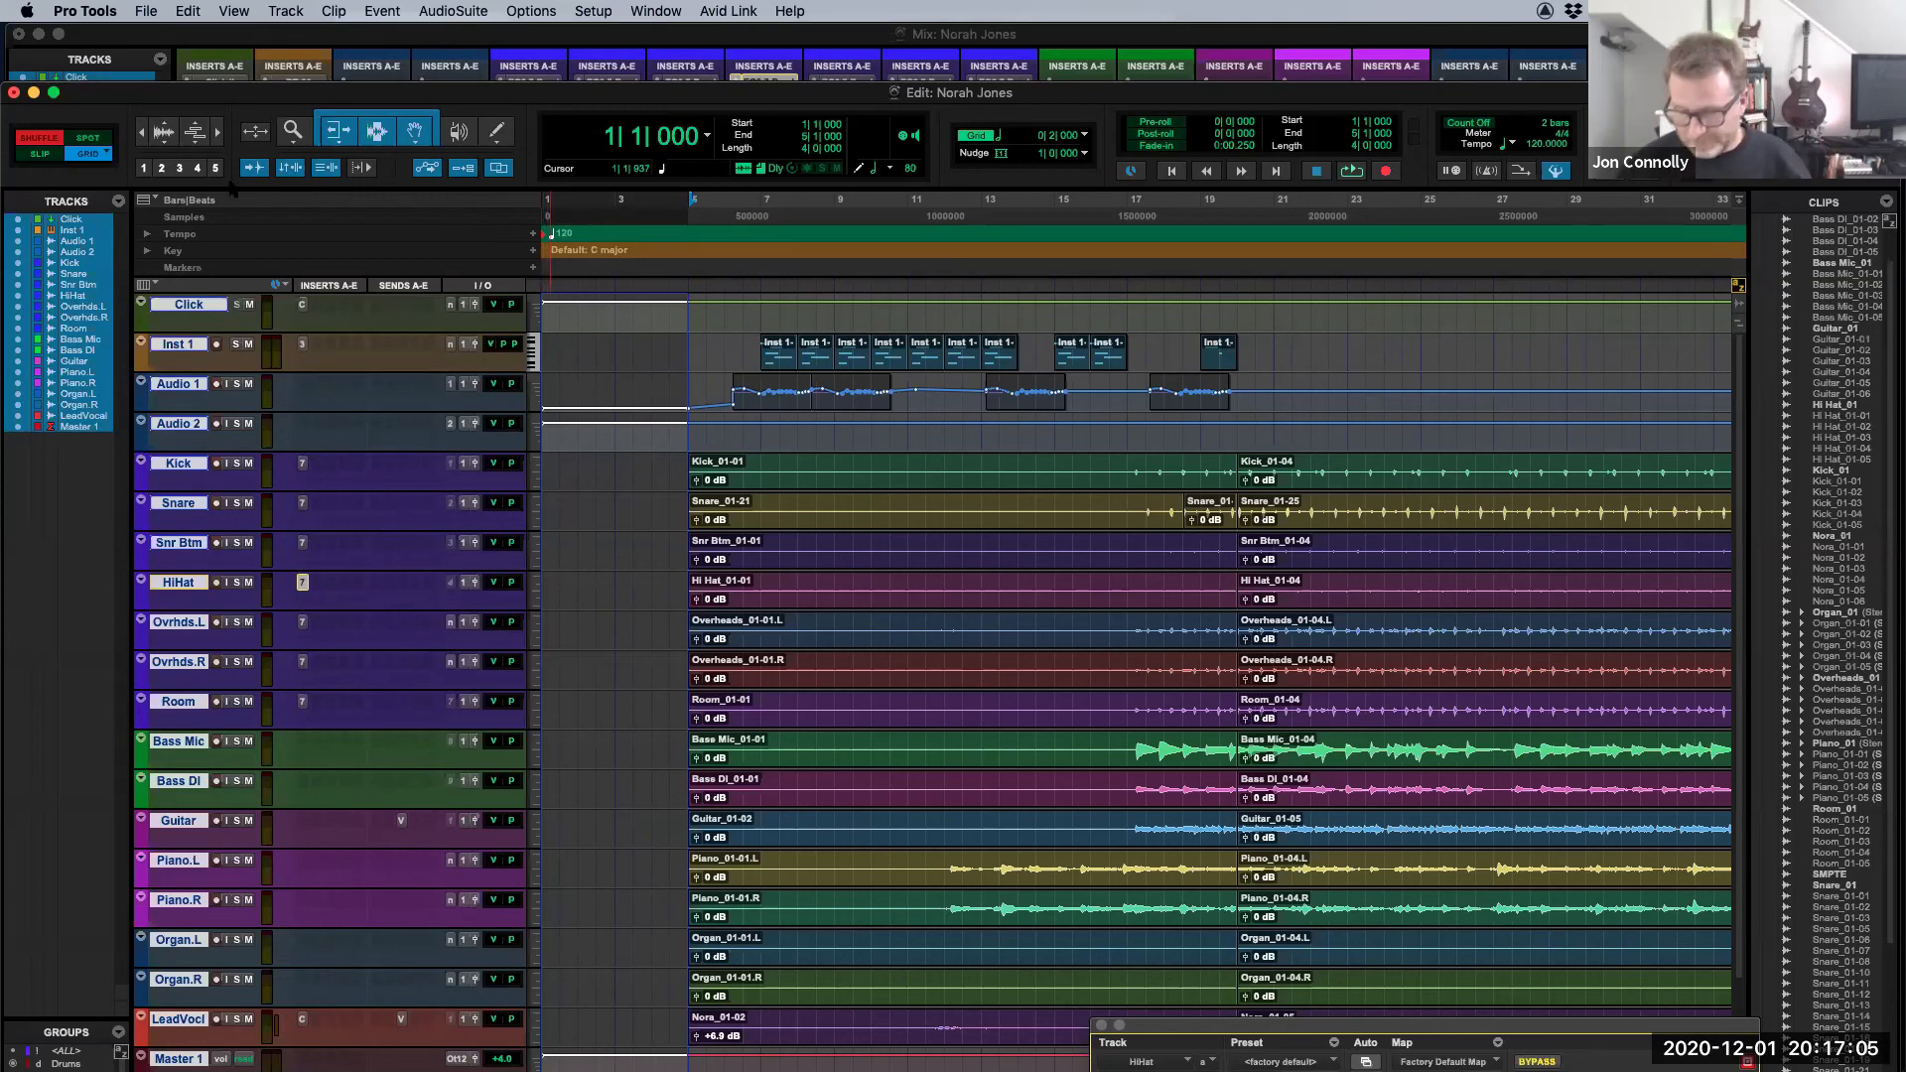
pyautogui.press('Delete')
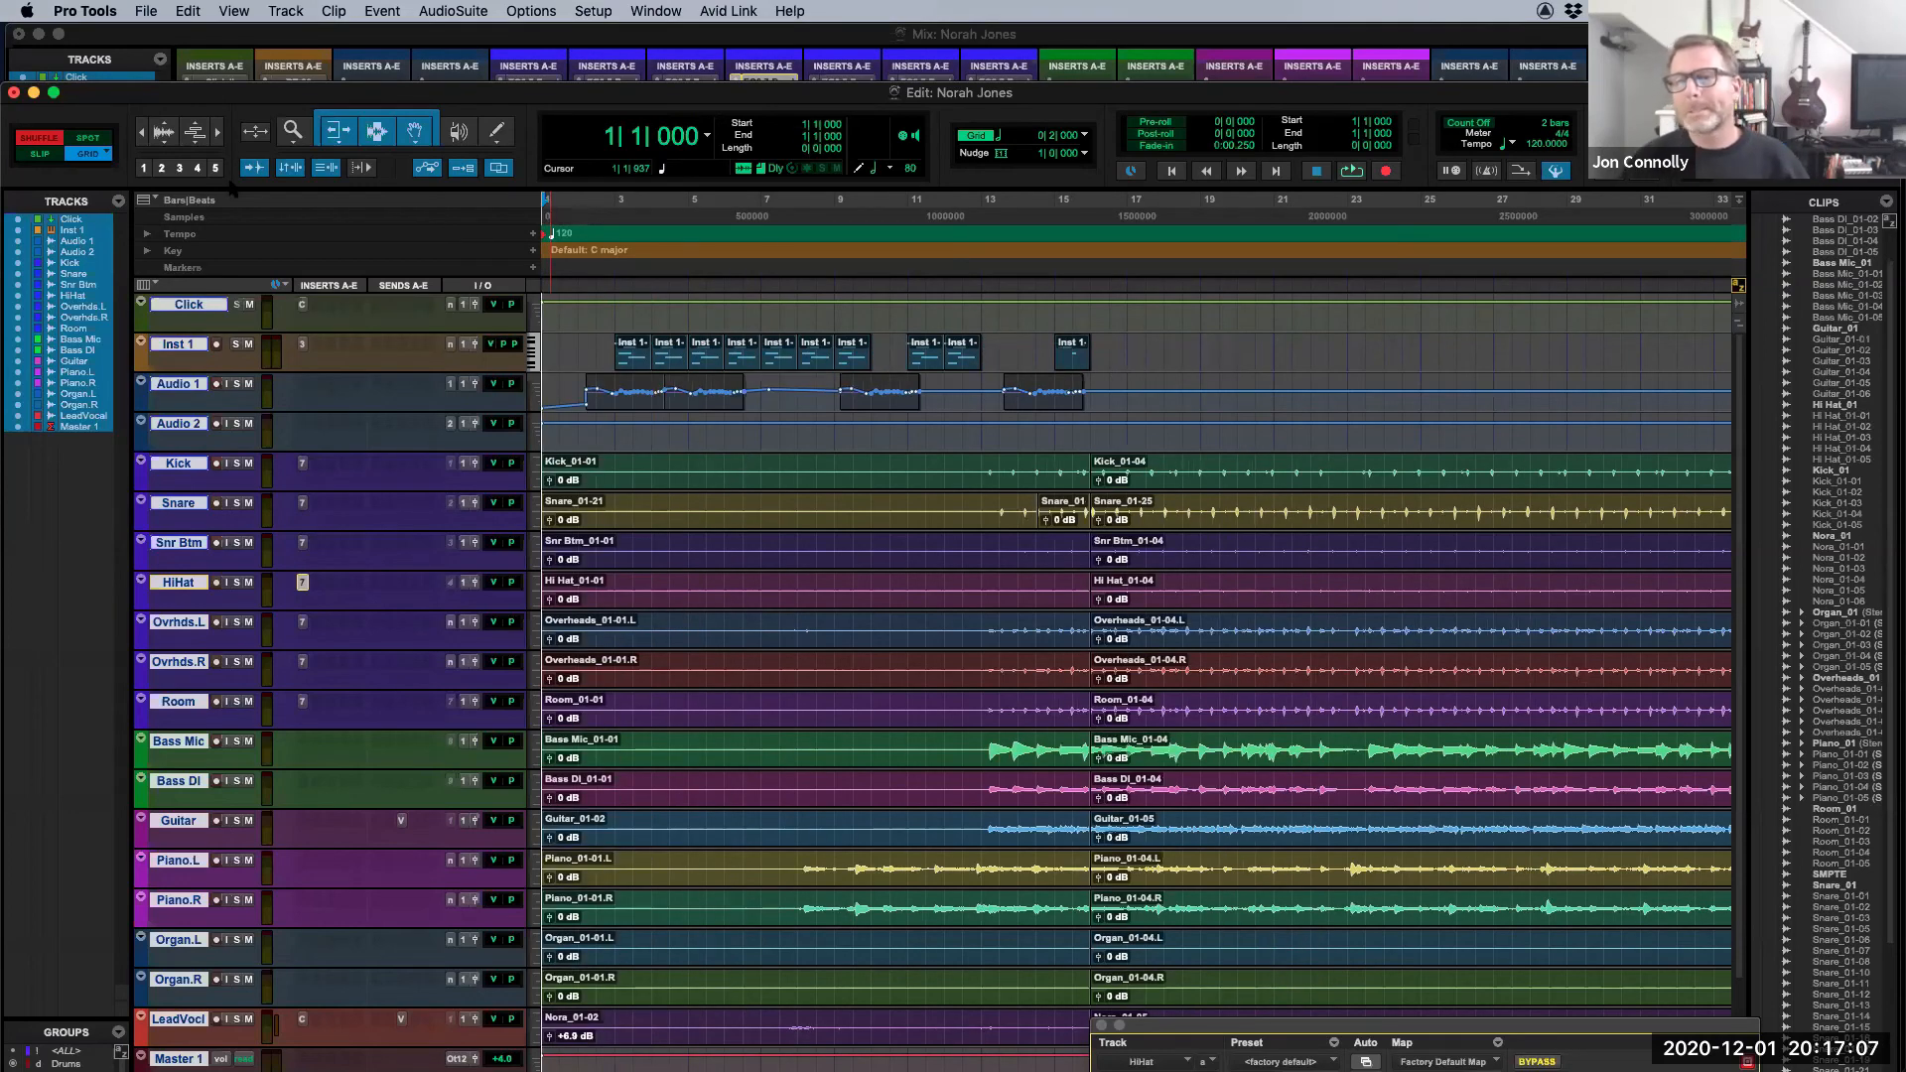
# Step: Undo the last deletion of the silent bars and add a marker at bar 8 with the default settings
pyautogui.press('super+z')
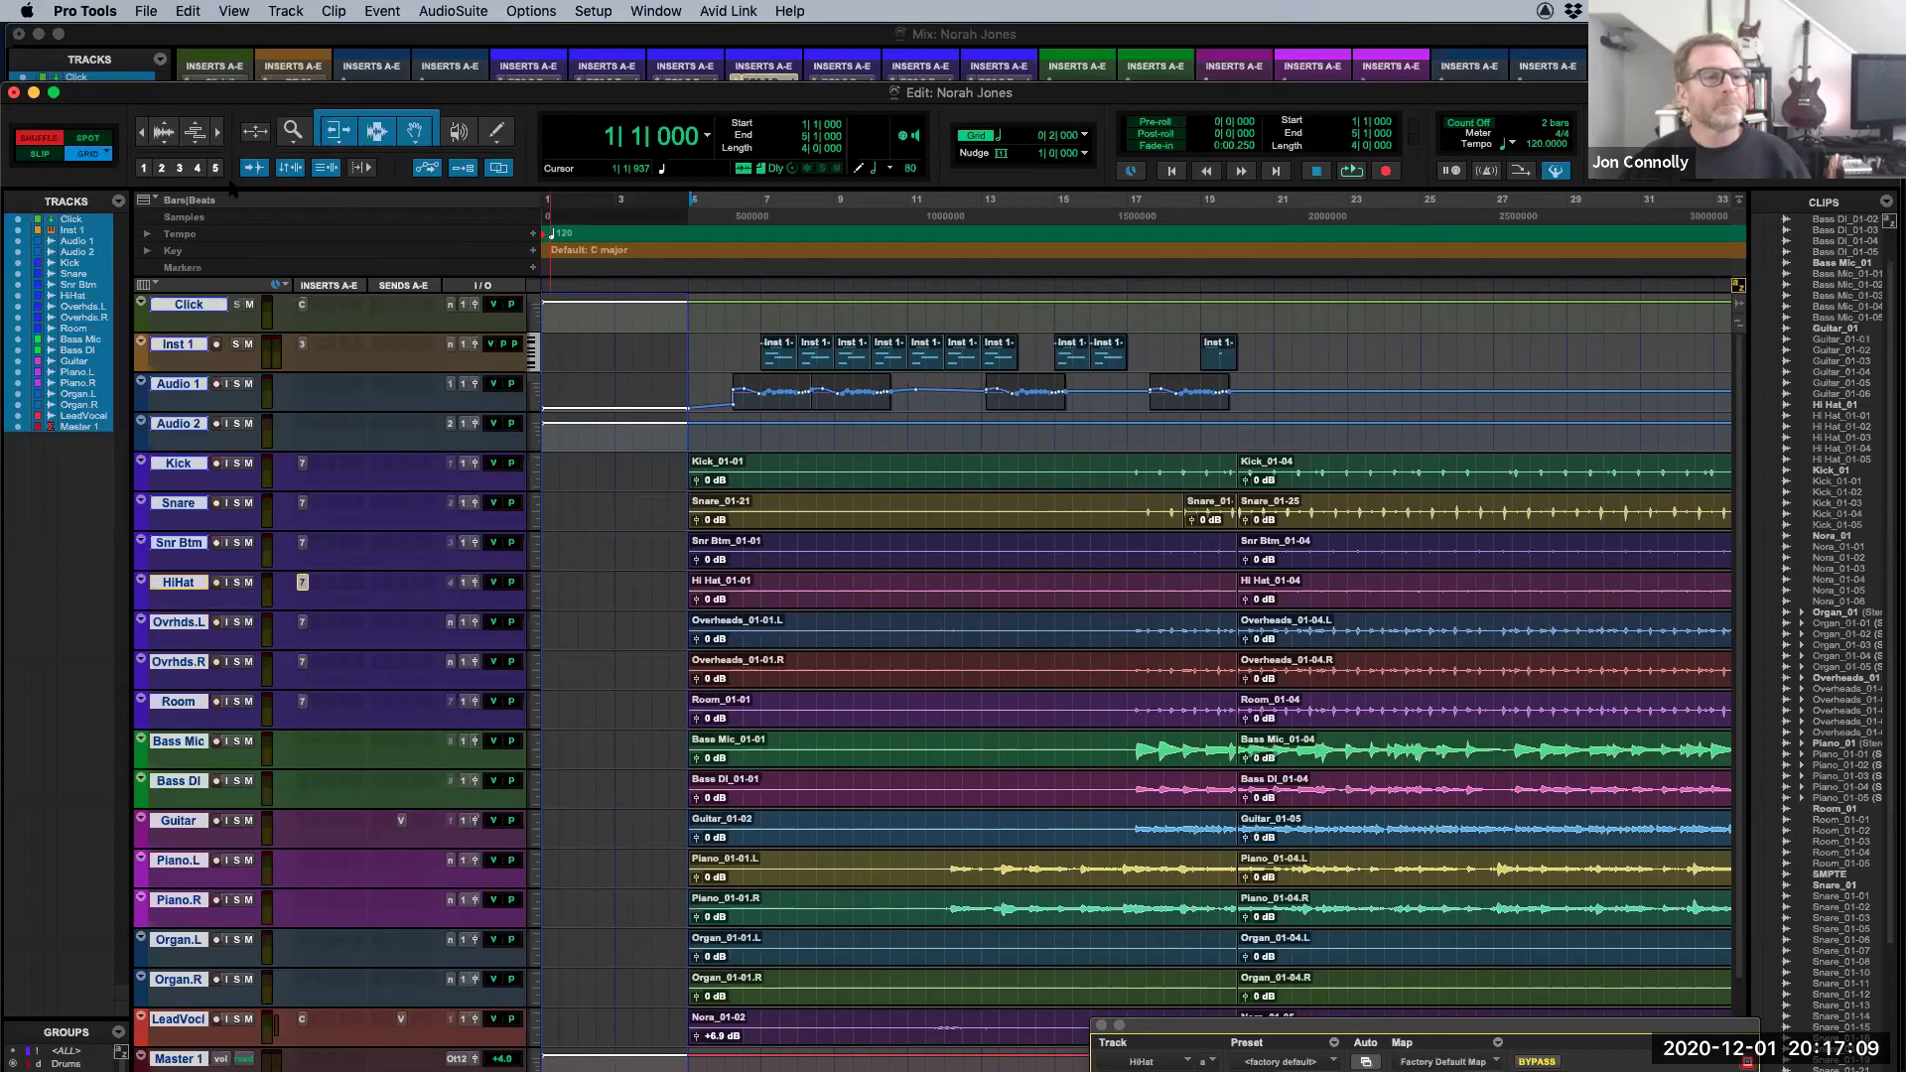
pyautogui.click(791, 465)
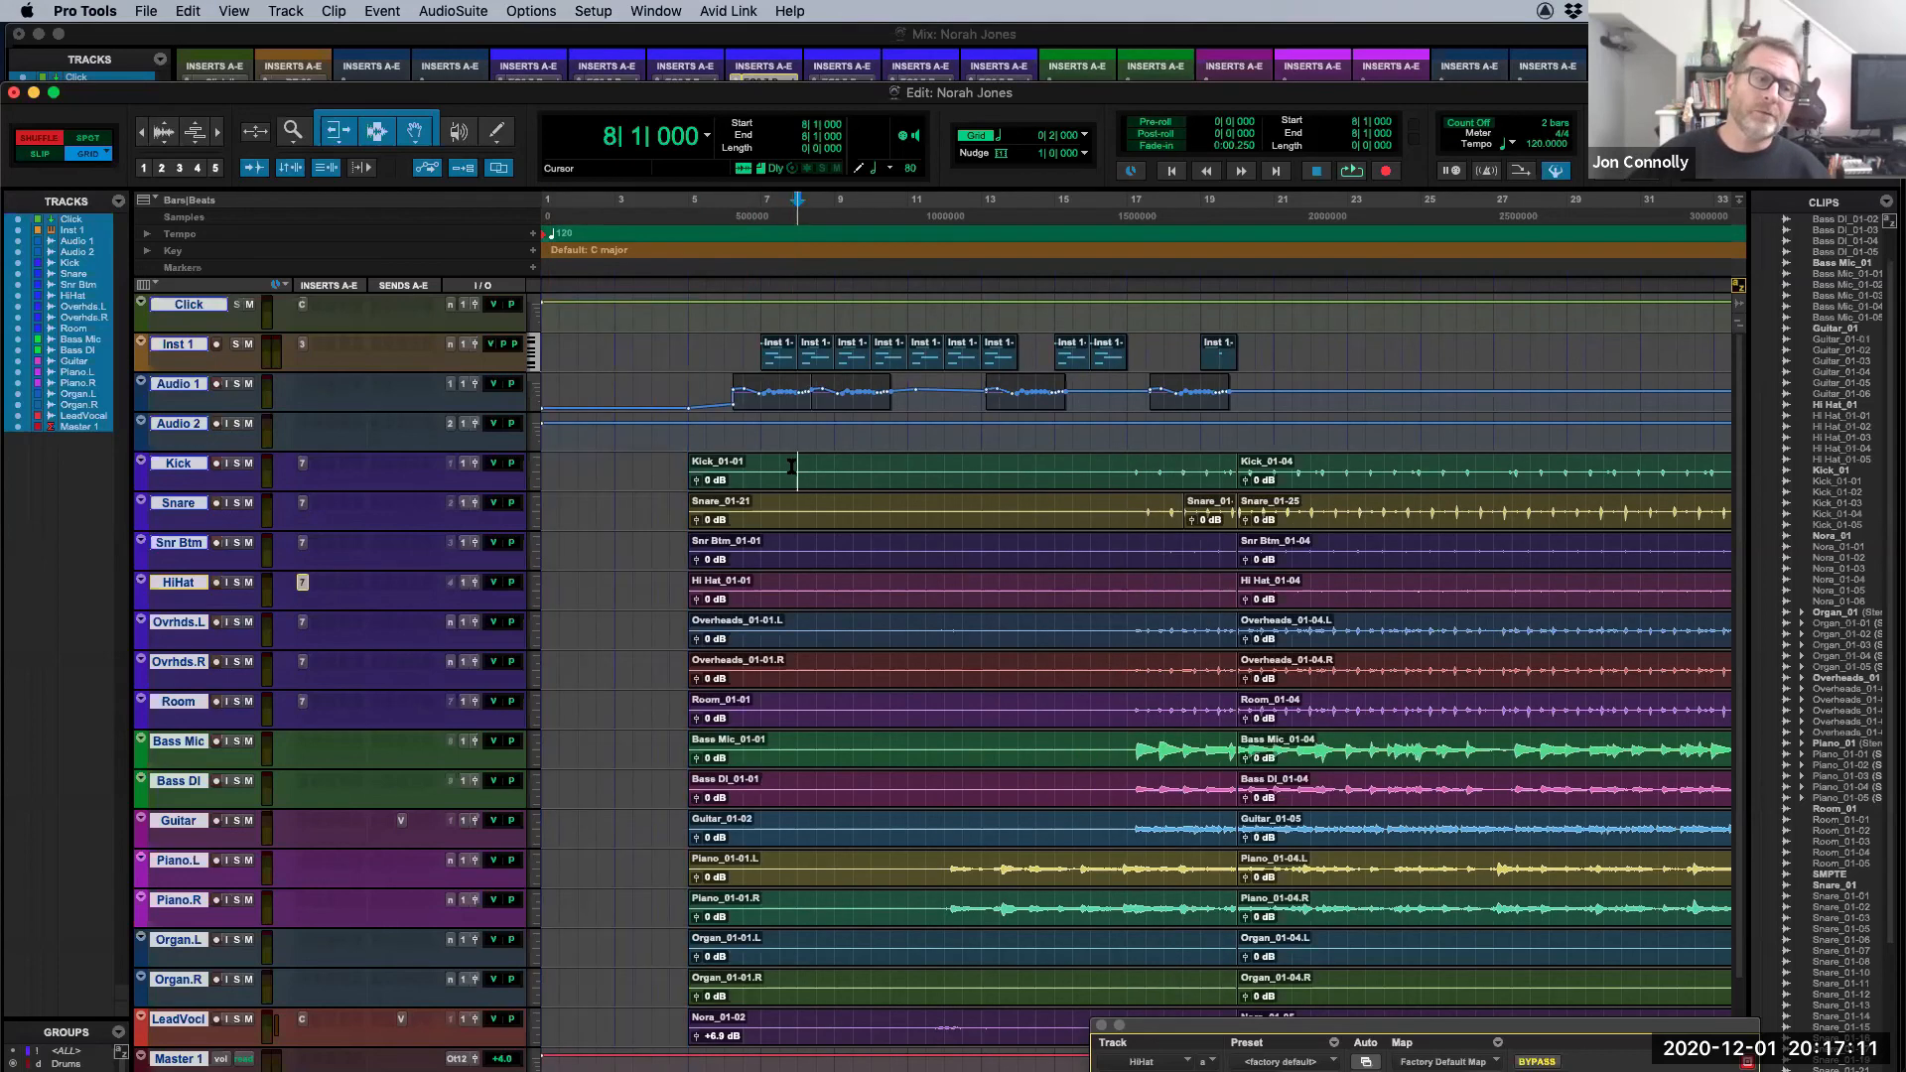
pyautogui.press('KP_Enter')
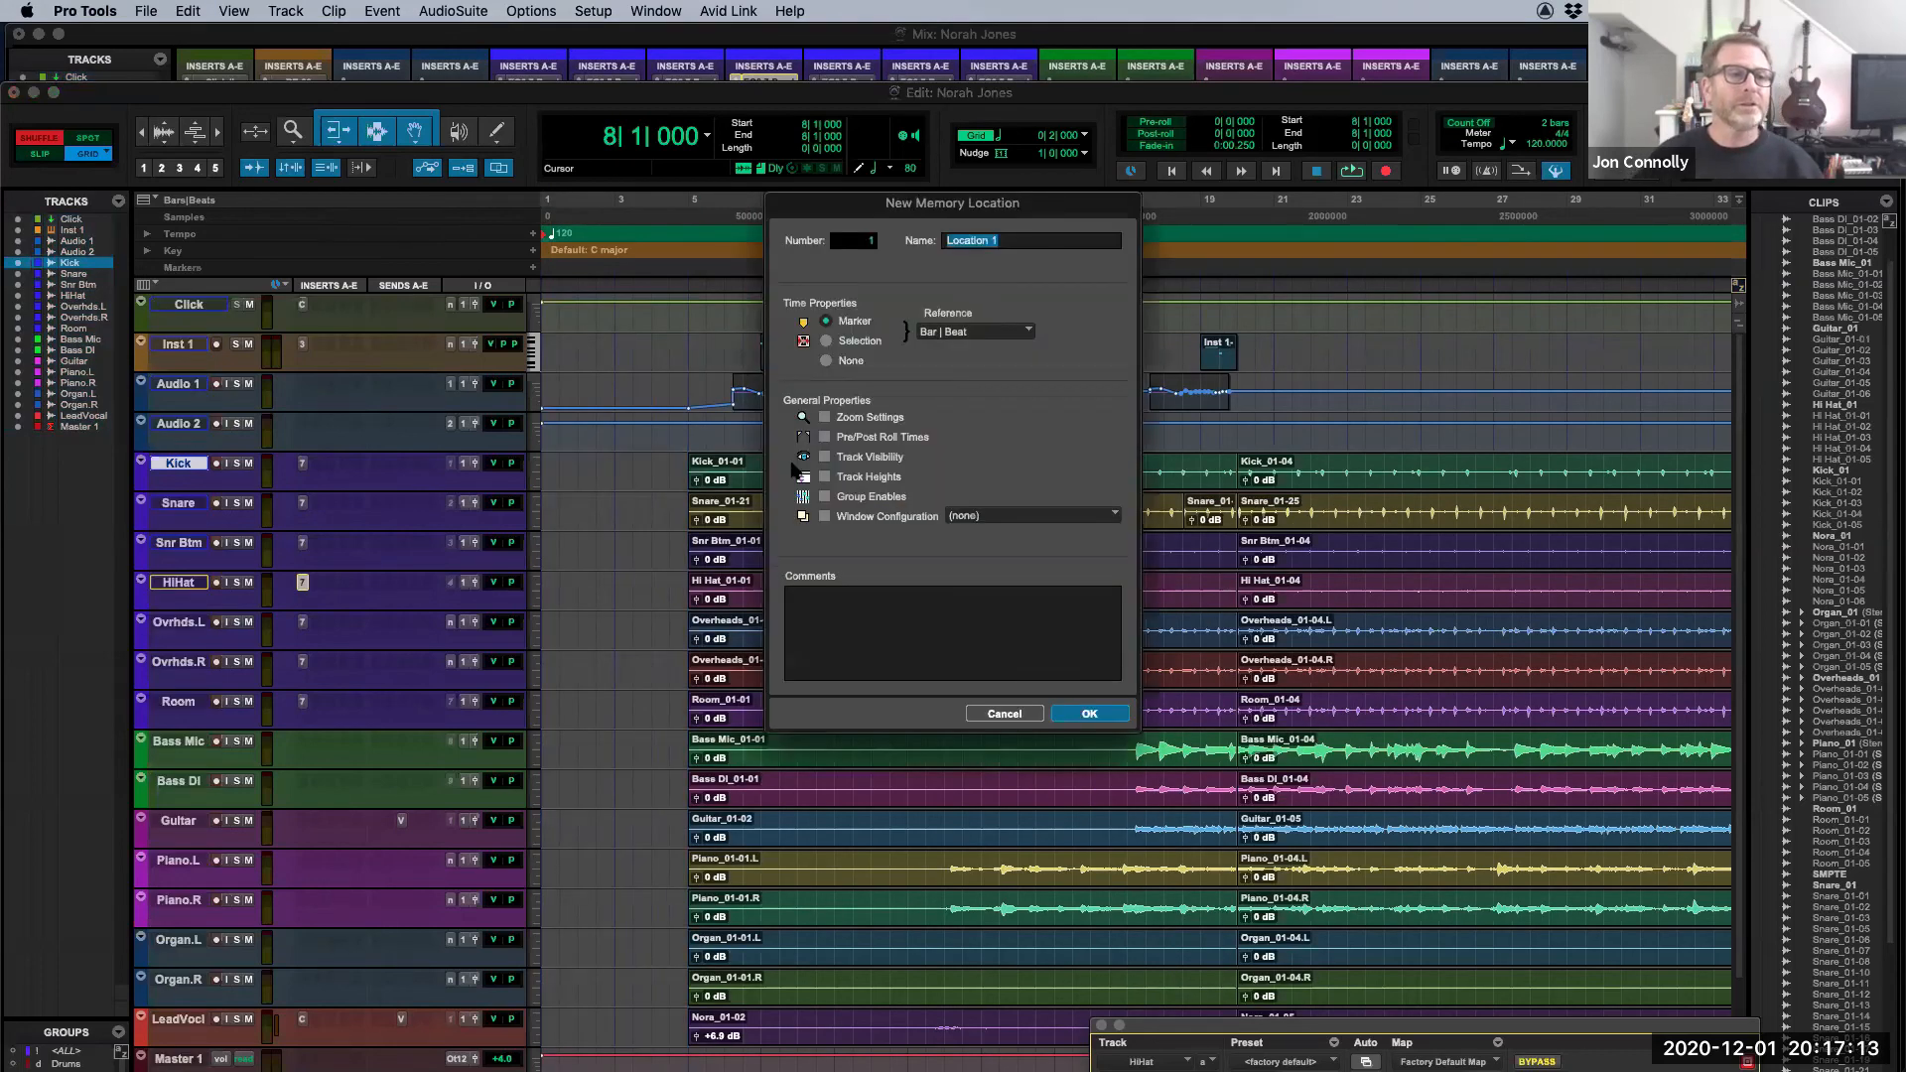
pyautogui.press('Return')
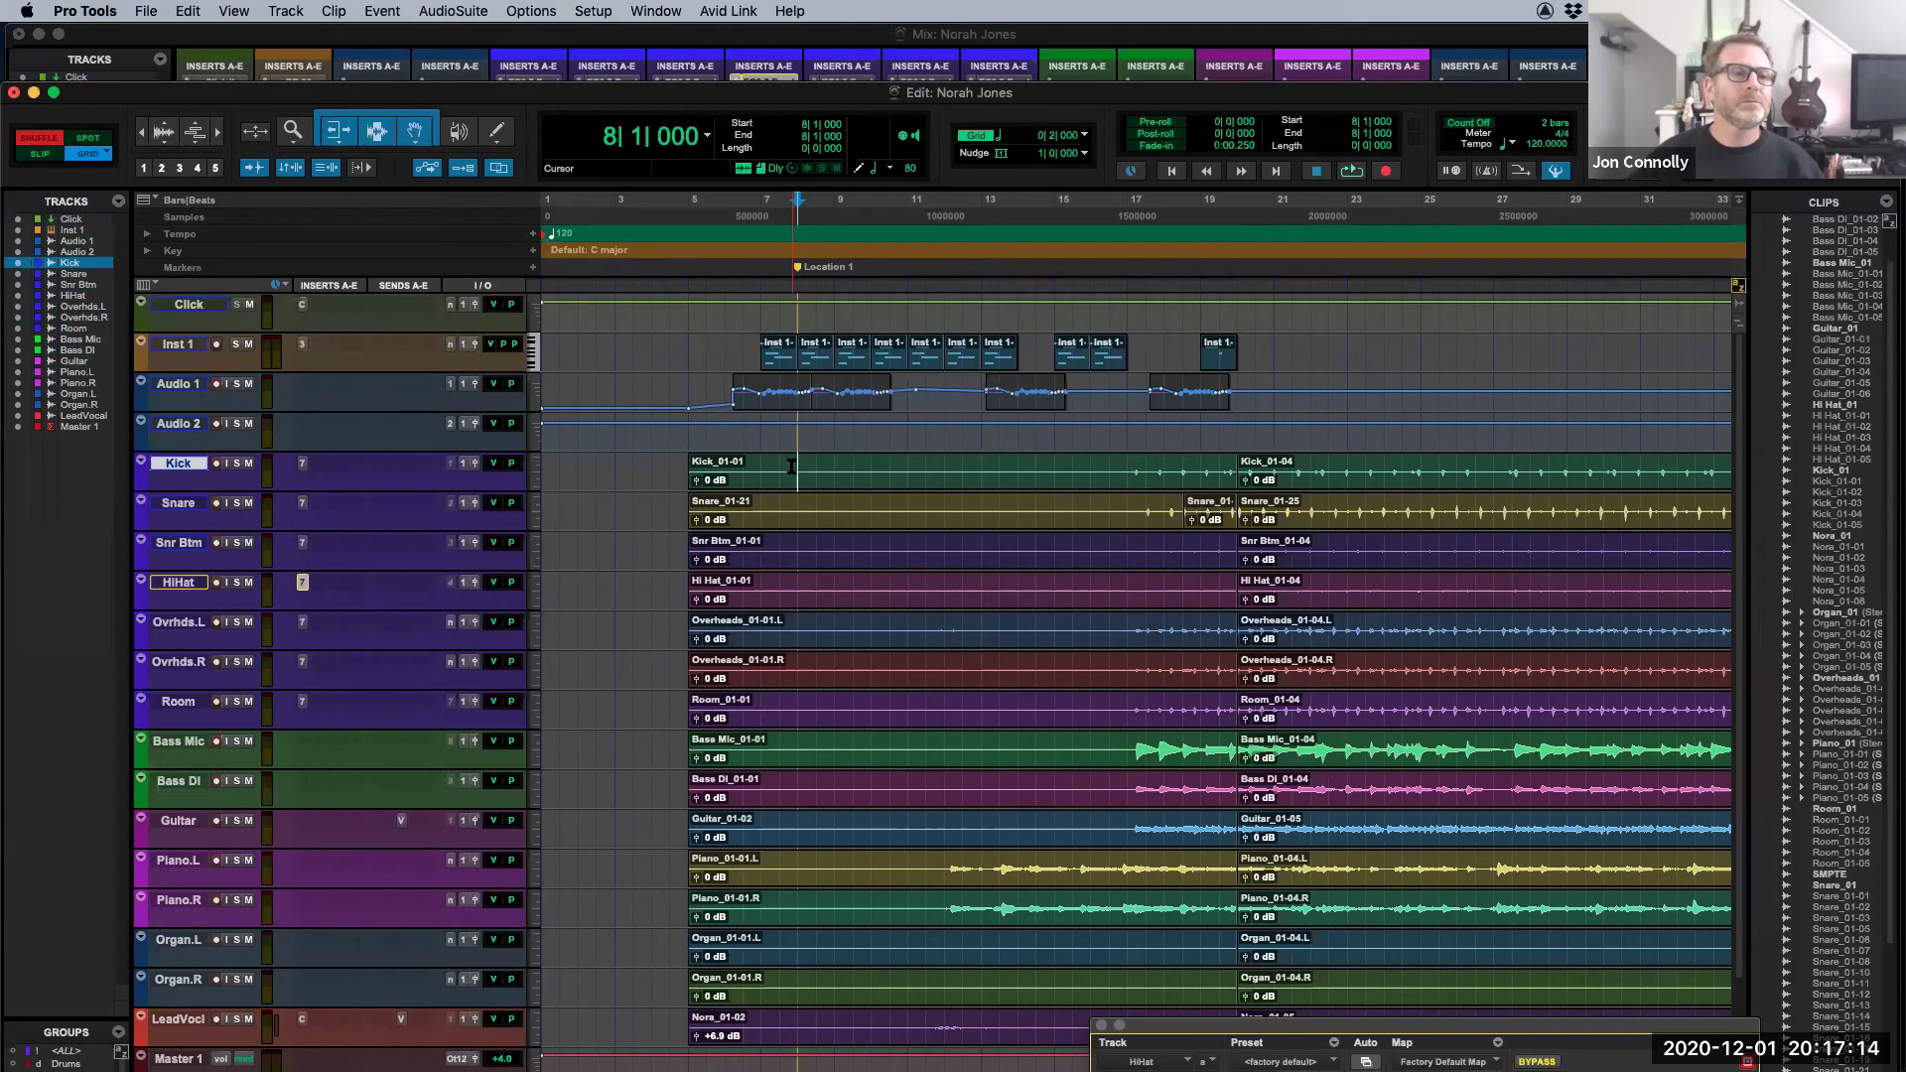
# Step: Add two more default markers, at bar 16 beat 3 and at bar 24 beat 3
pyautogui.click(1107, 388)
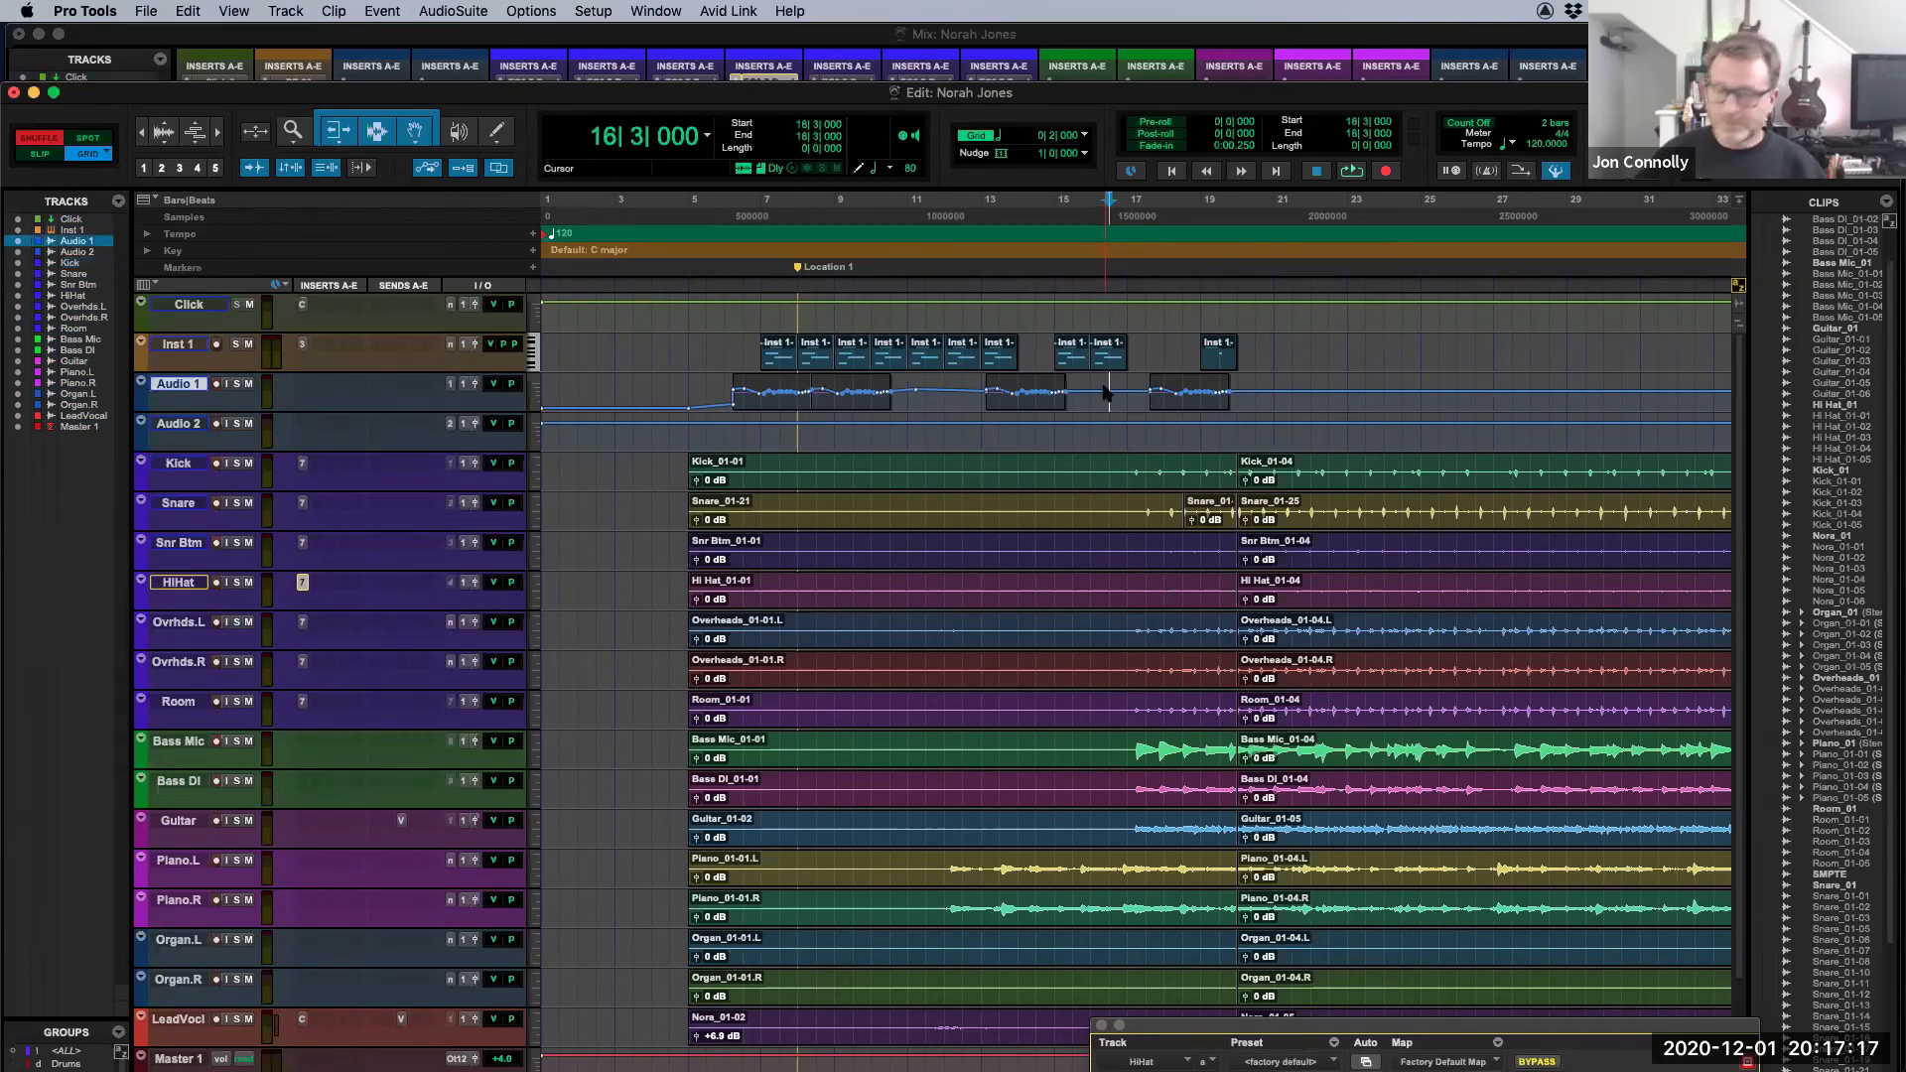
pyautogui.press('KP_Enter')
pyautogui.press('Return')
pyautogui.click(1399, 309)
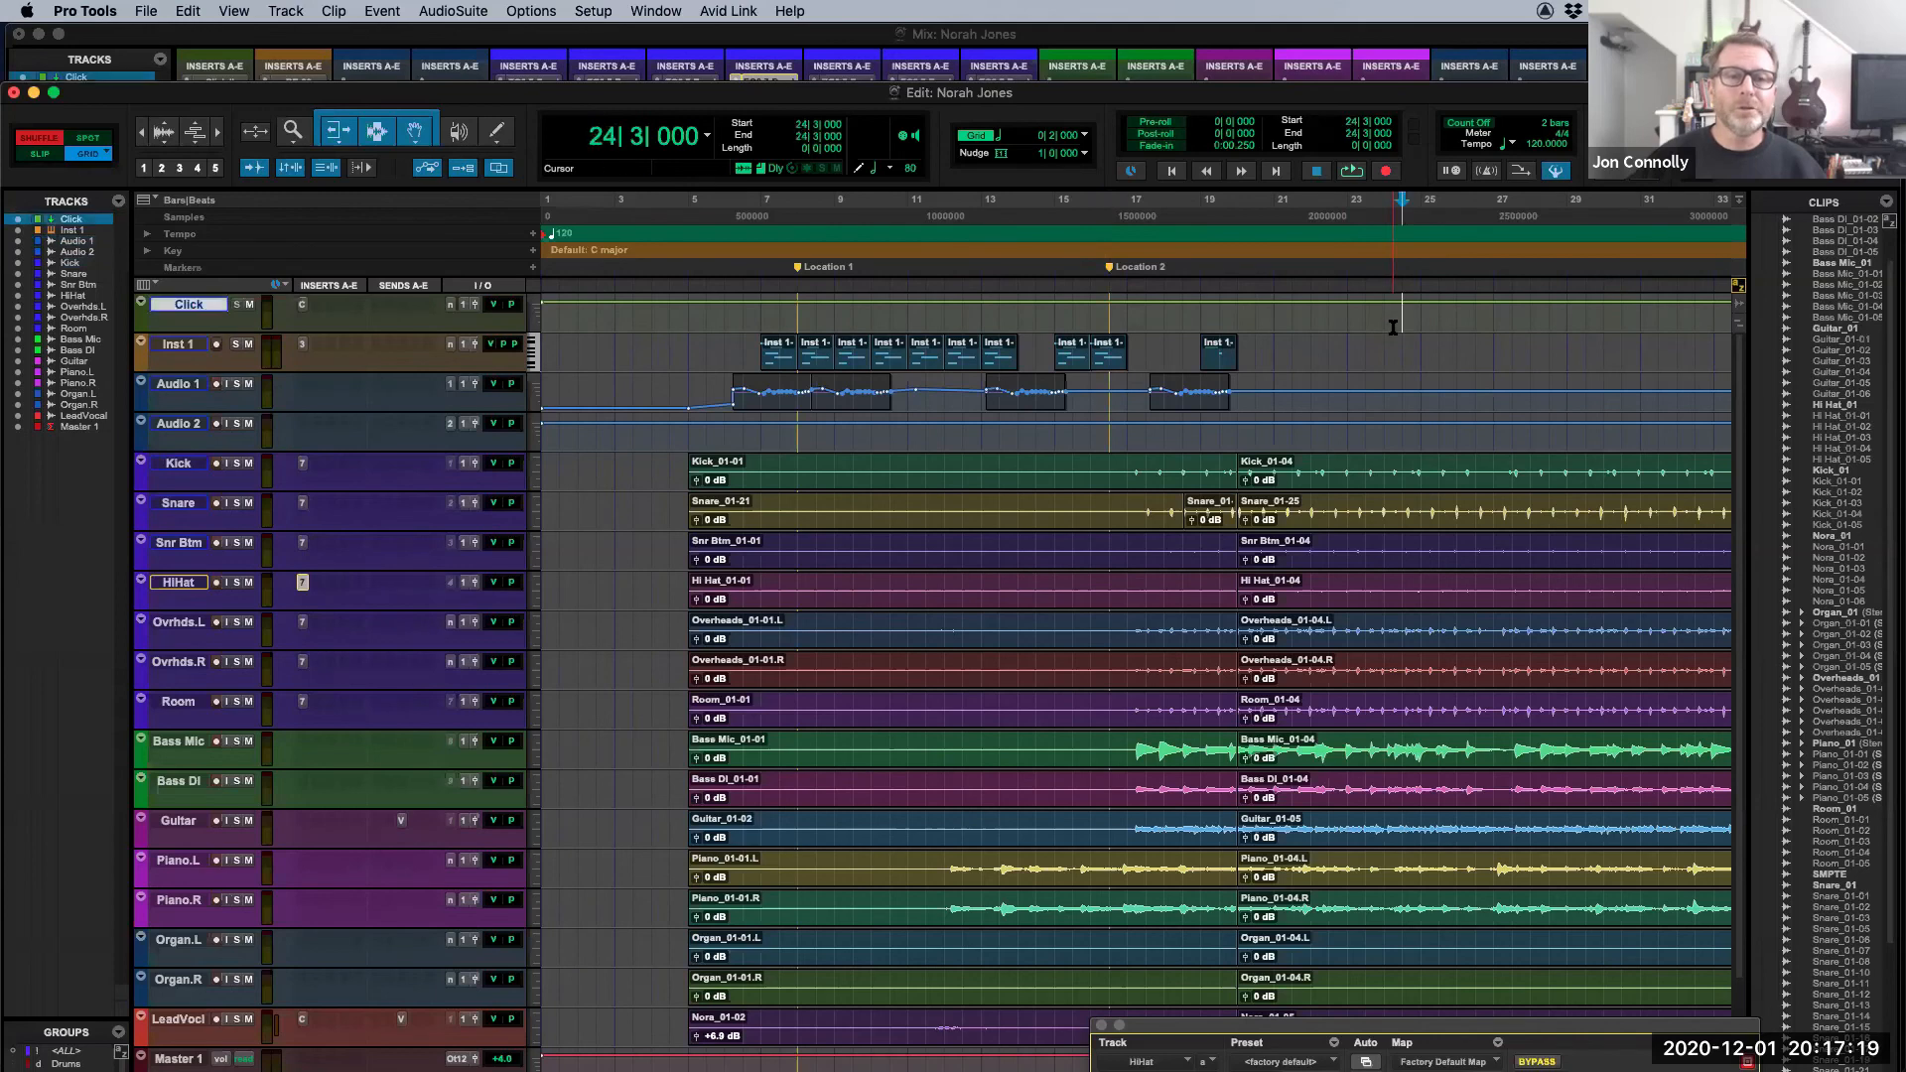
pyautogui.press('KP_Enter')
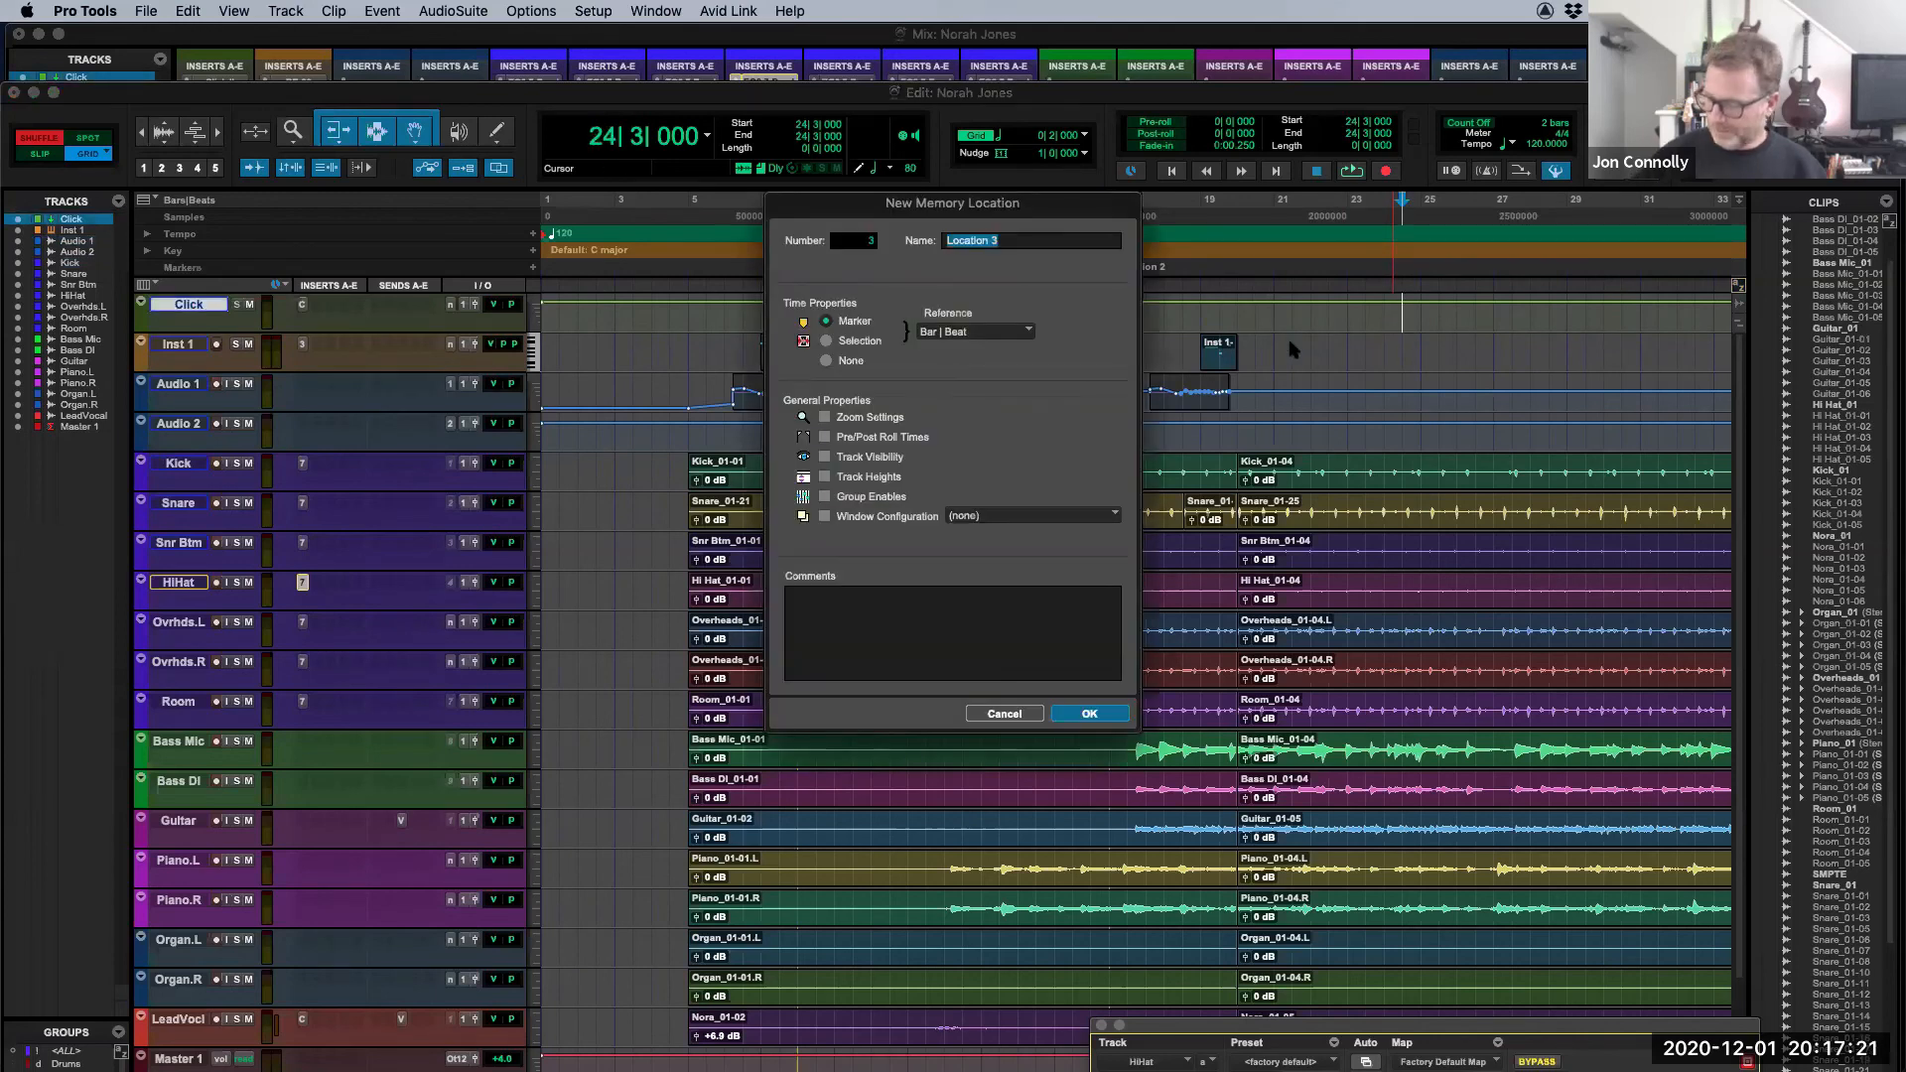
pyautogui.press('Return')
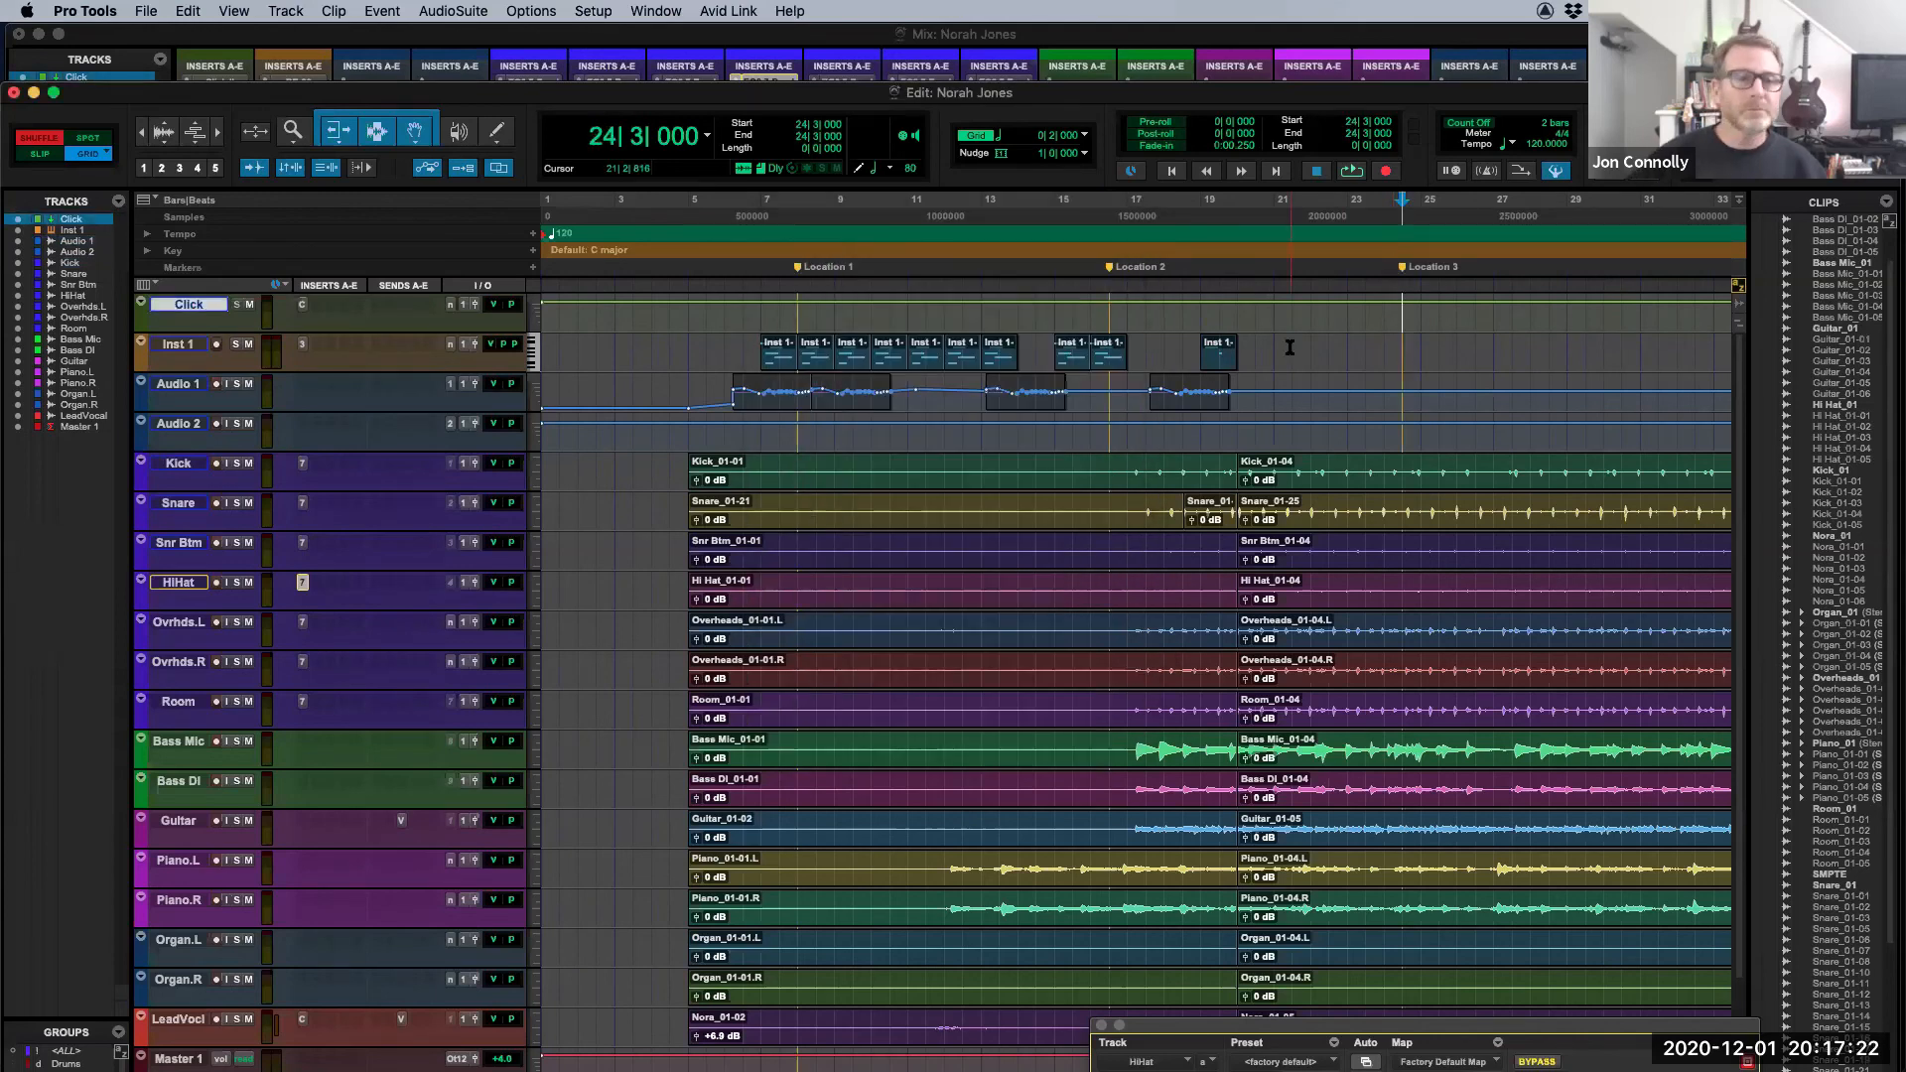
# Step: Add a tempo change to 96 BPM at bar 11
pyautogui.click(912, 246)
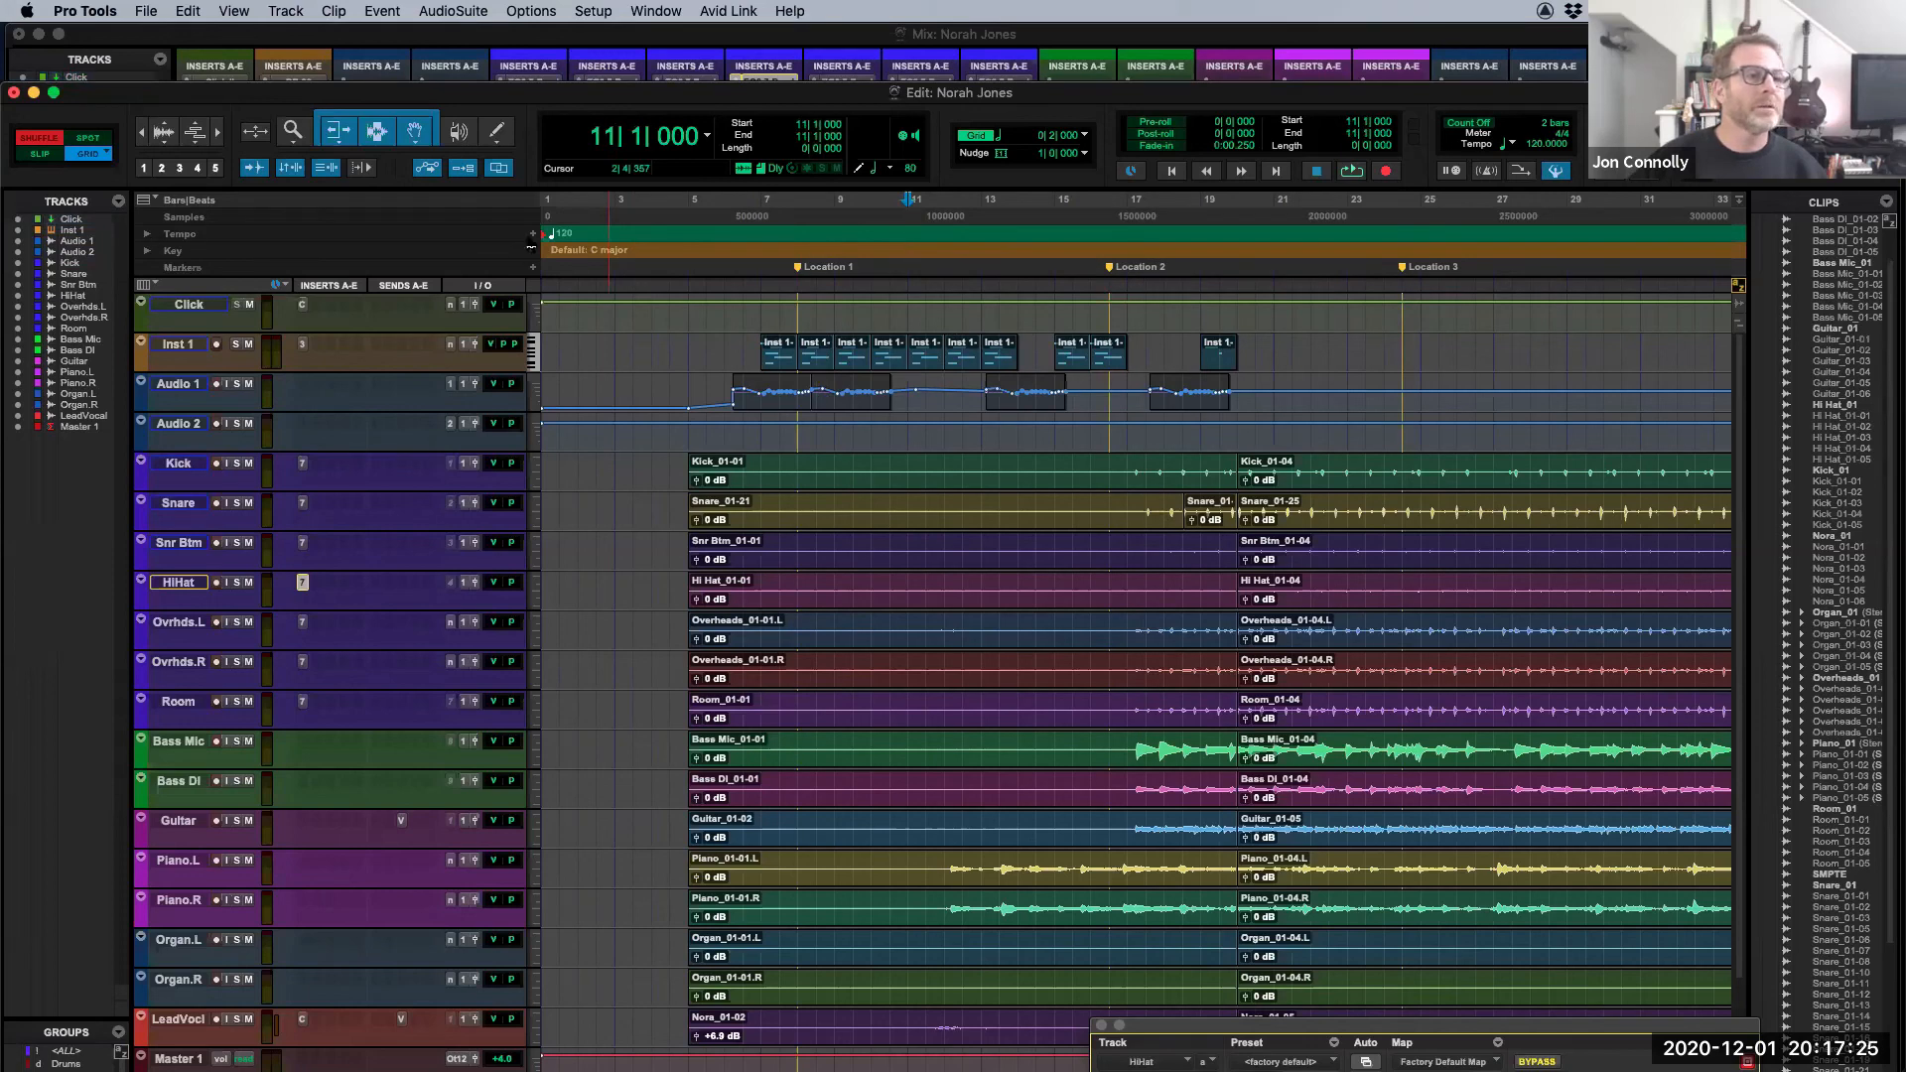
pyautogui.click(533, 235)
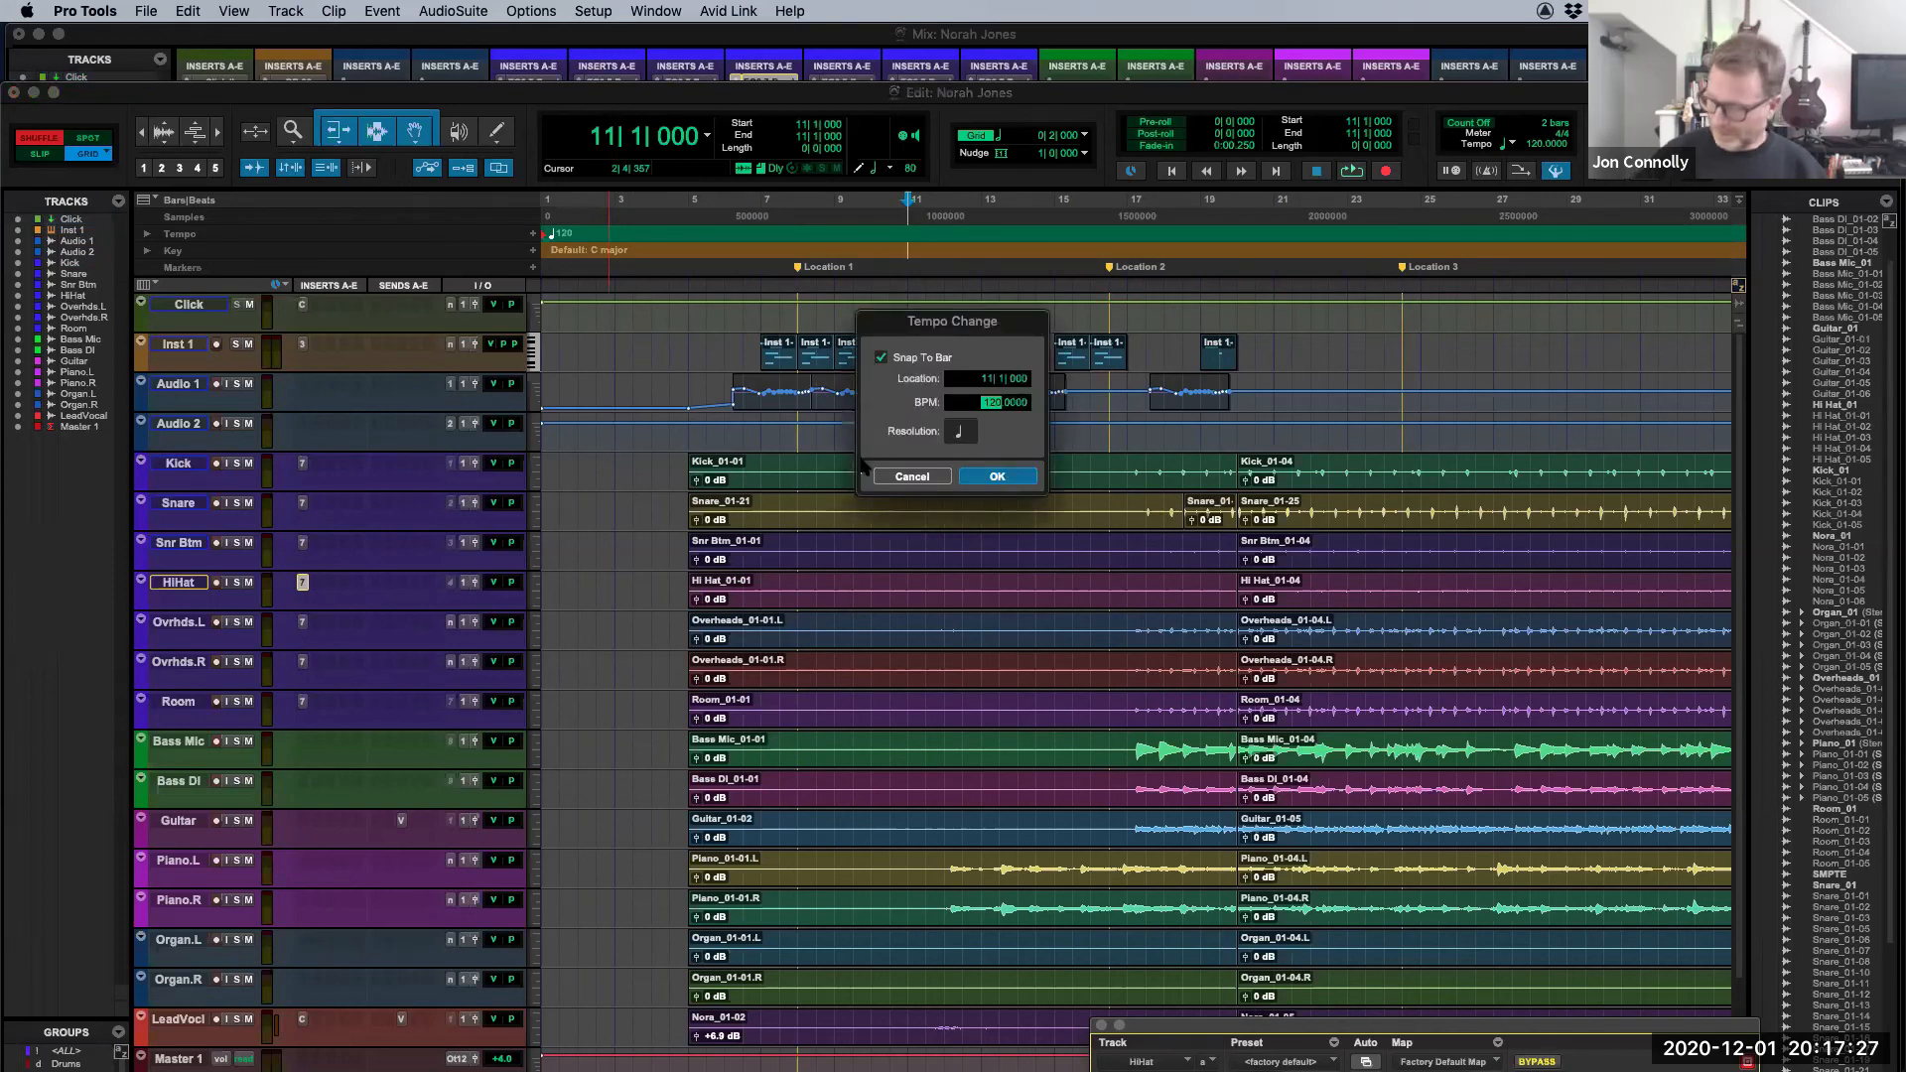
pyautogui.write('96')
pyautogui.press('Return')
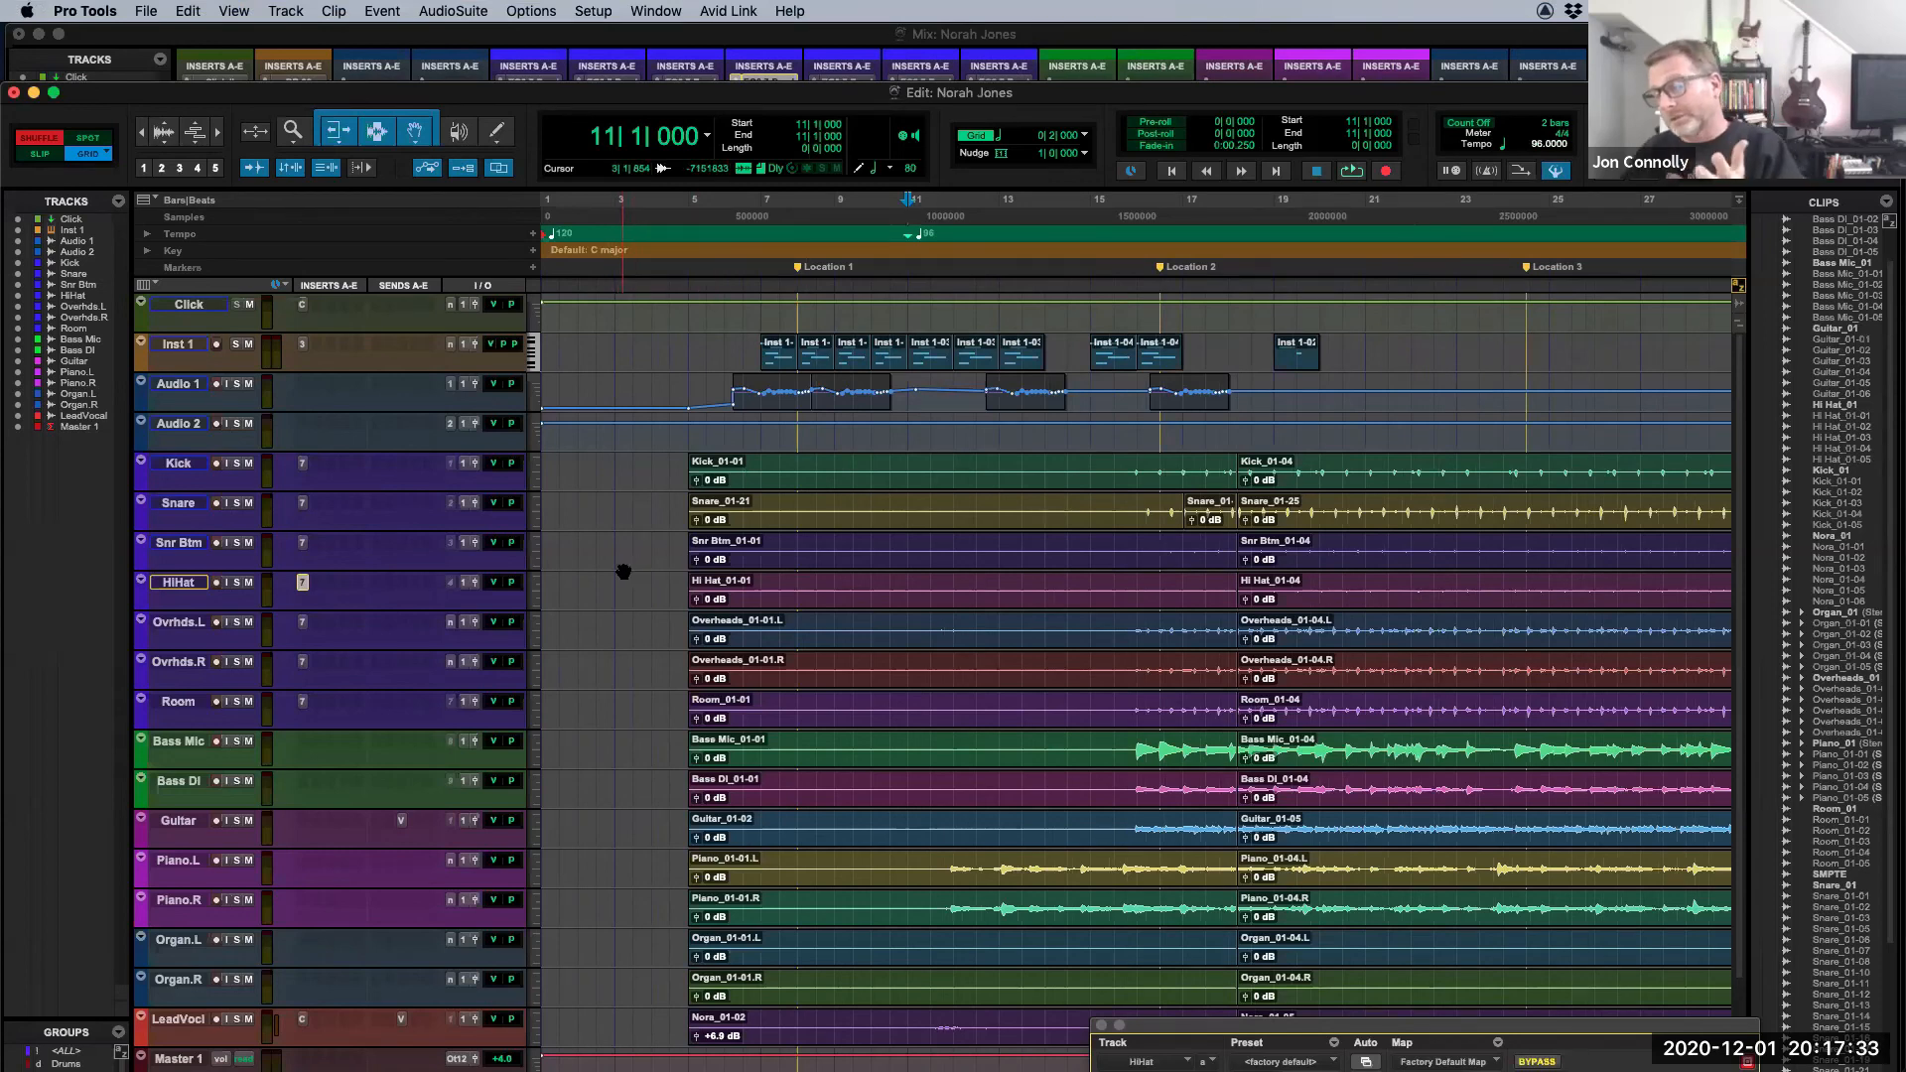
# Step: Select the 4 empty bars at the start of Kick and extend the selection up to Click and down to Master 1
pyautogui.click(613, 471)
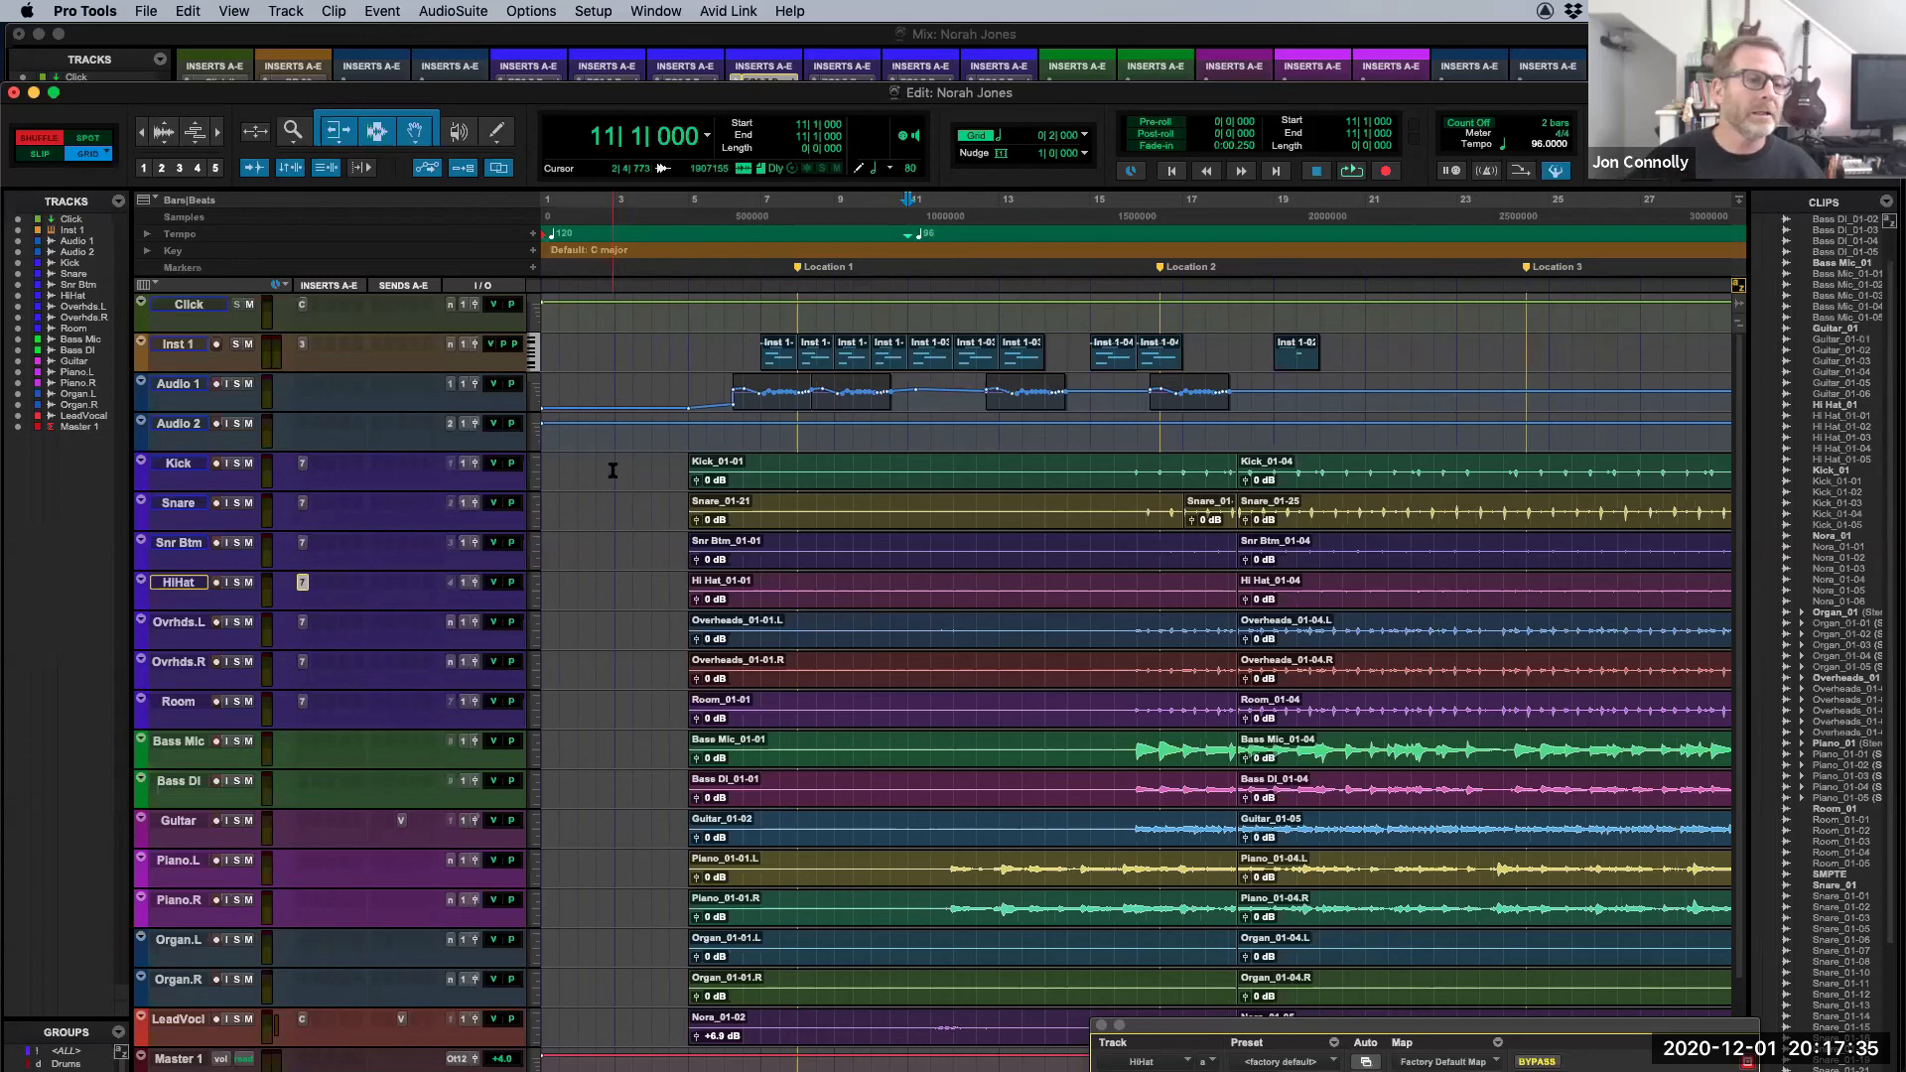
pyautogui.doubleClick(613, 471)
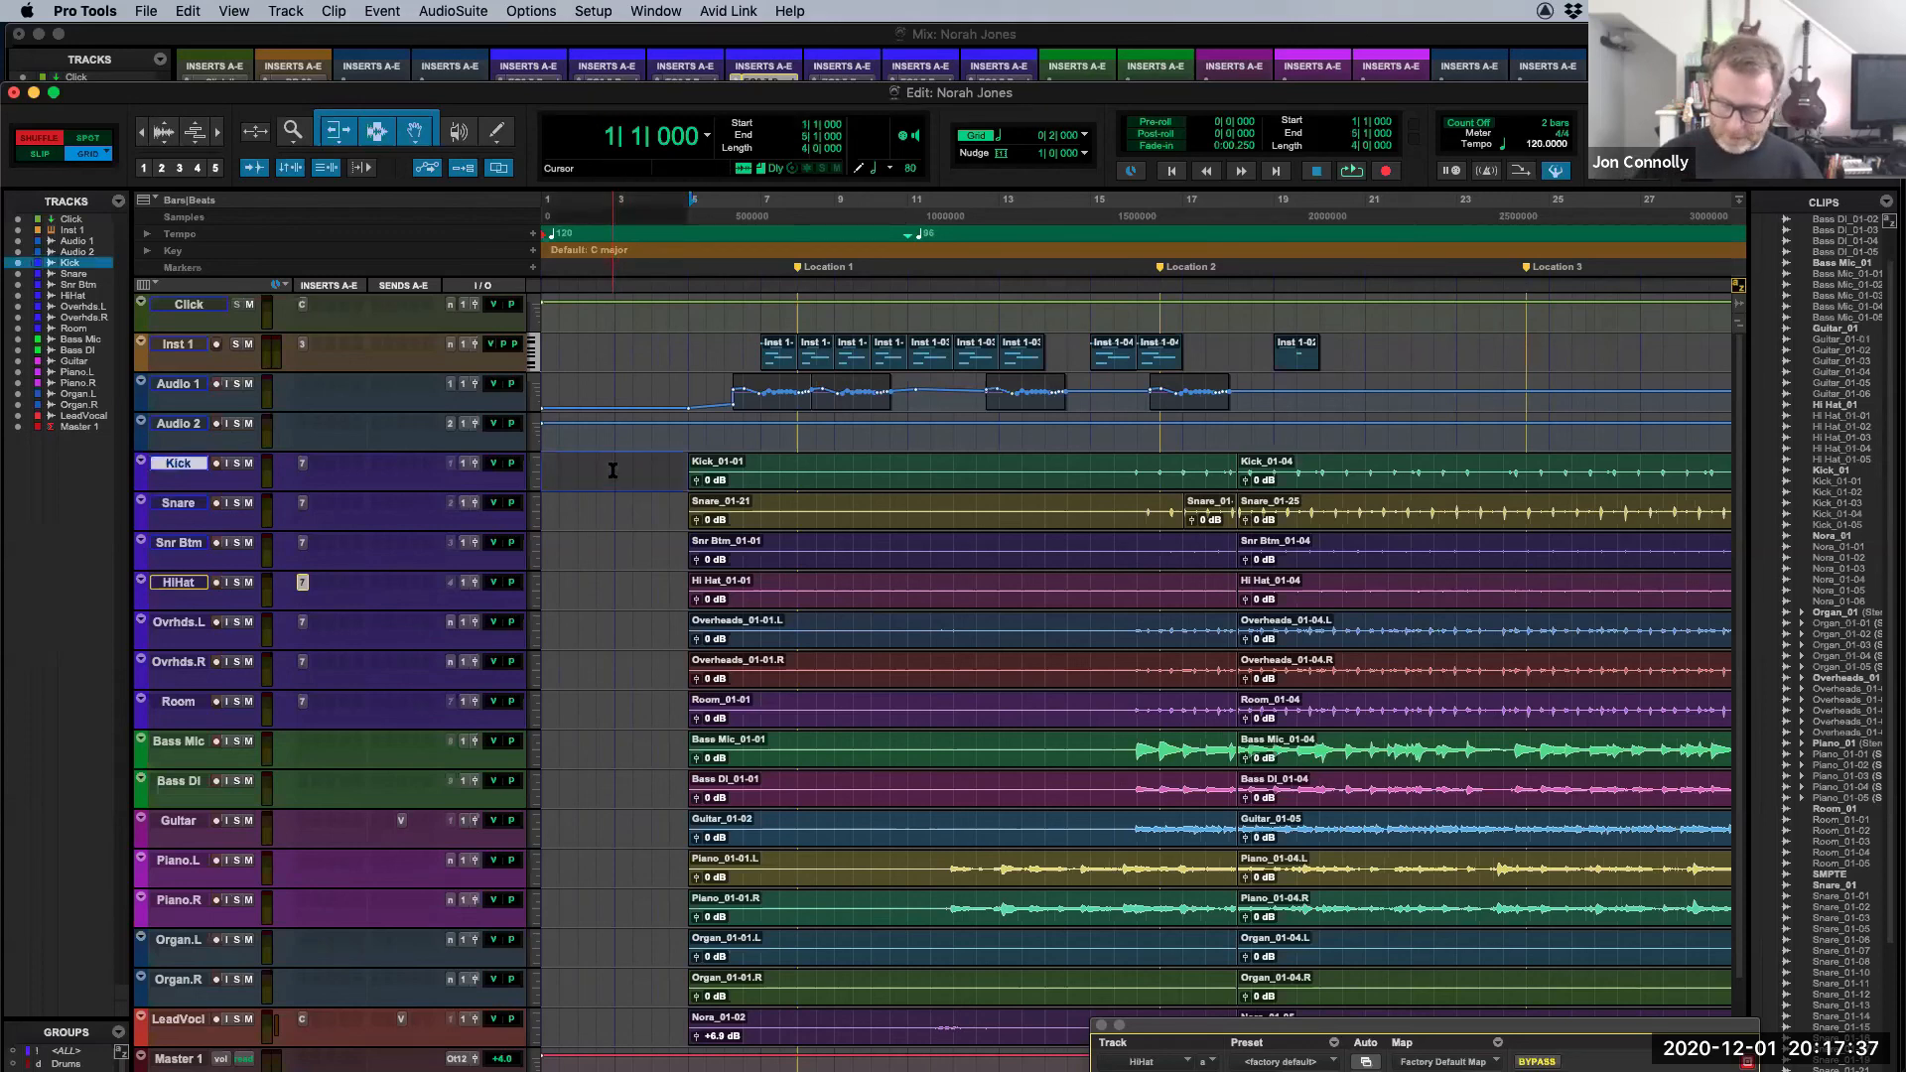
pyautogui.hotkey('shift', 'p')
pyautogui.hotkey('shift', 'p')
pyautogui.hotkey('shift', 'p')
pyautogui.hotkey('shift', 'p')
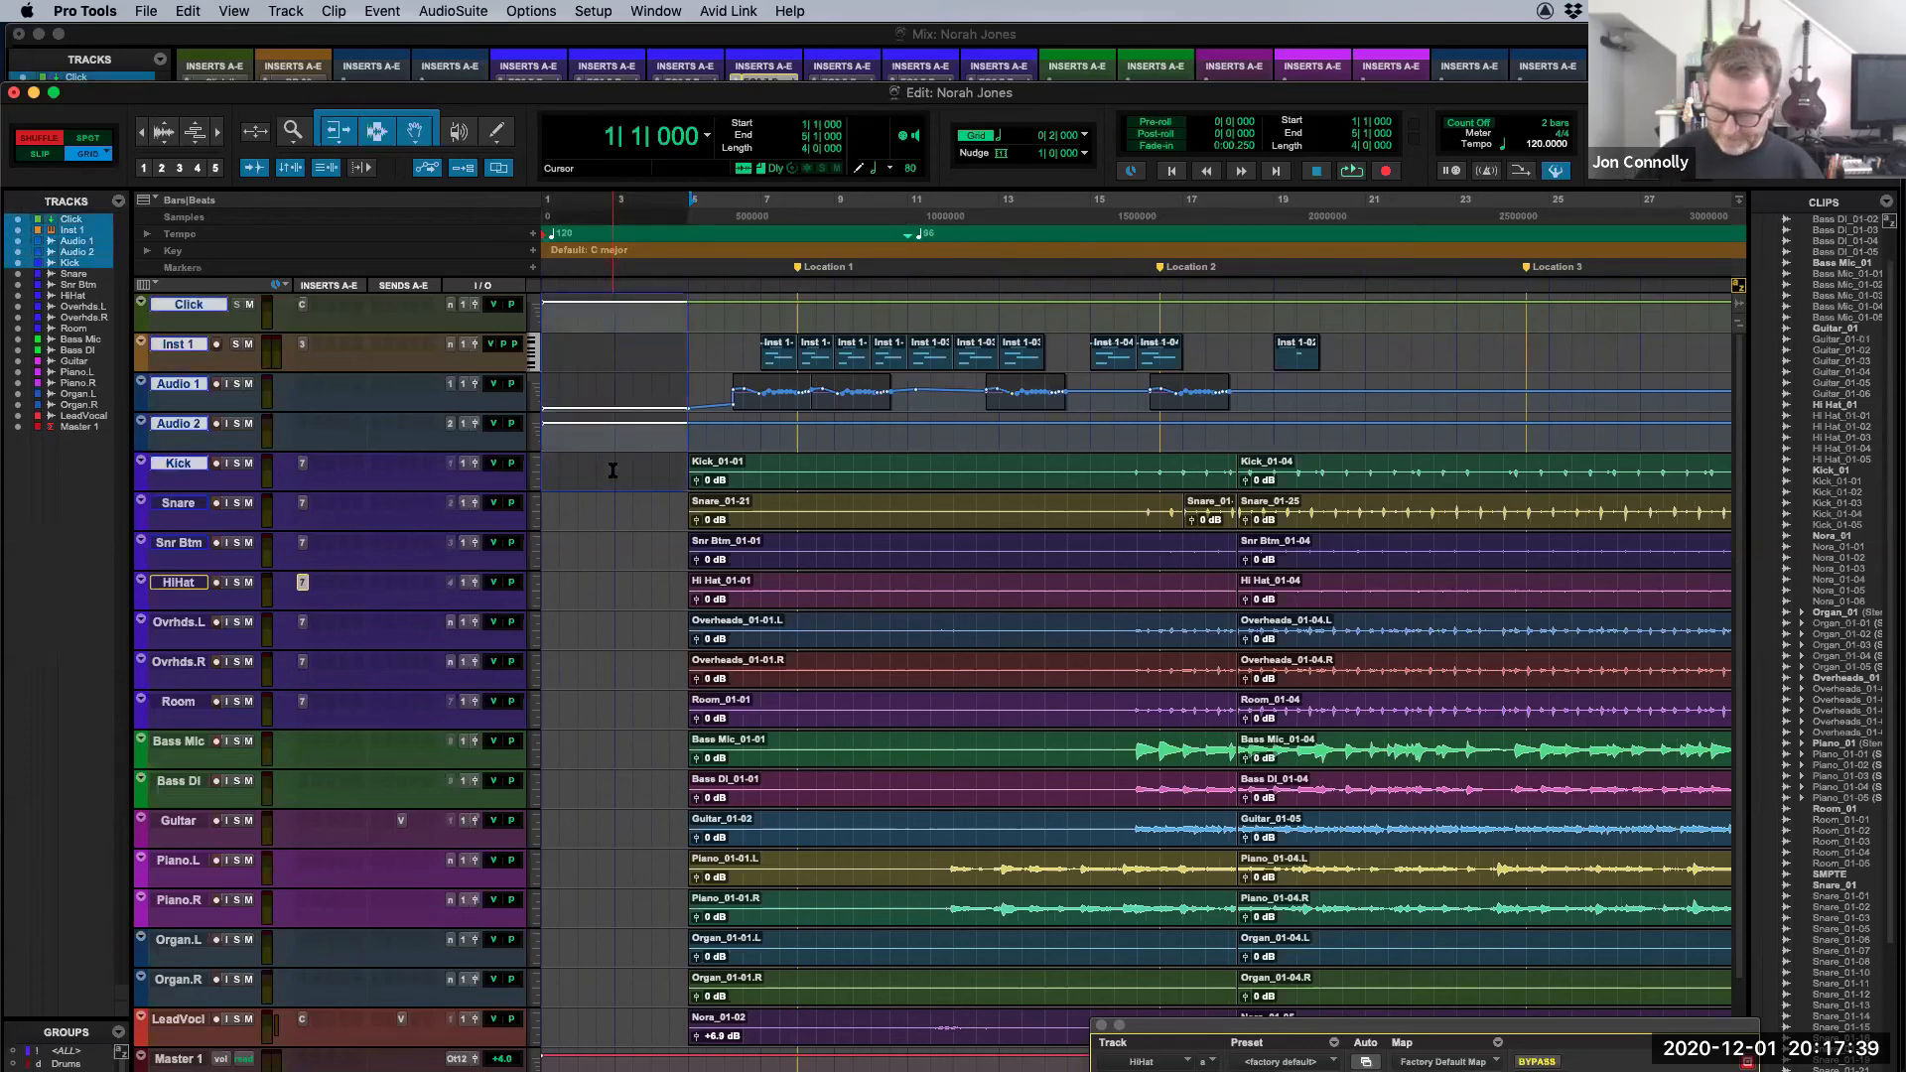
pyautogui.hotkey('shift', ';')
pyautogui.hotkey('shift', ';')
pyautogui.hotkey('shift', ';')
pyautogui.hotkey('shift', ';')
pyautogui.hotkey('shift', ';')
pyautogui.hotkey('shift', ';')
pyautogui.hotkey('shift', ';')
pyautogui.hotkey('shift', ';')
pyautogui.hotkey('shift', ';')
pyautogui.hotkey('shift', ';')
pyautogui.hotkey('shift', ';')
pyautogui.hotkey('shift', ';')
pyautogui.hotkey('shift', ';')
pyautogui.hotkey('shift', ';')
pyautogui.hotkey('shift', ';')
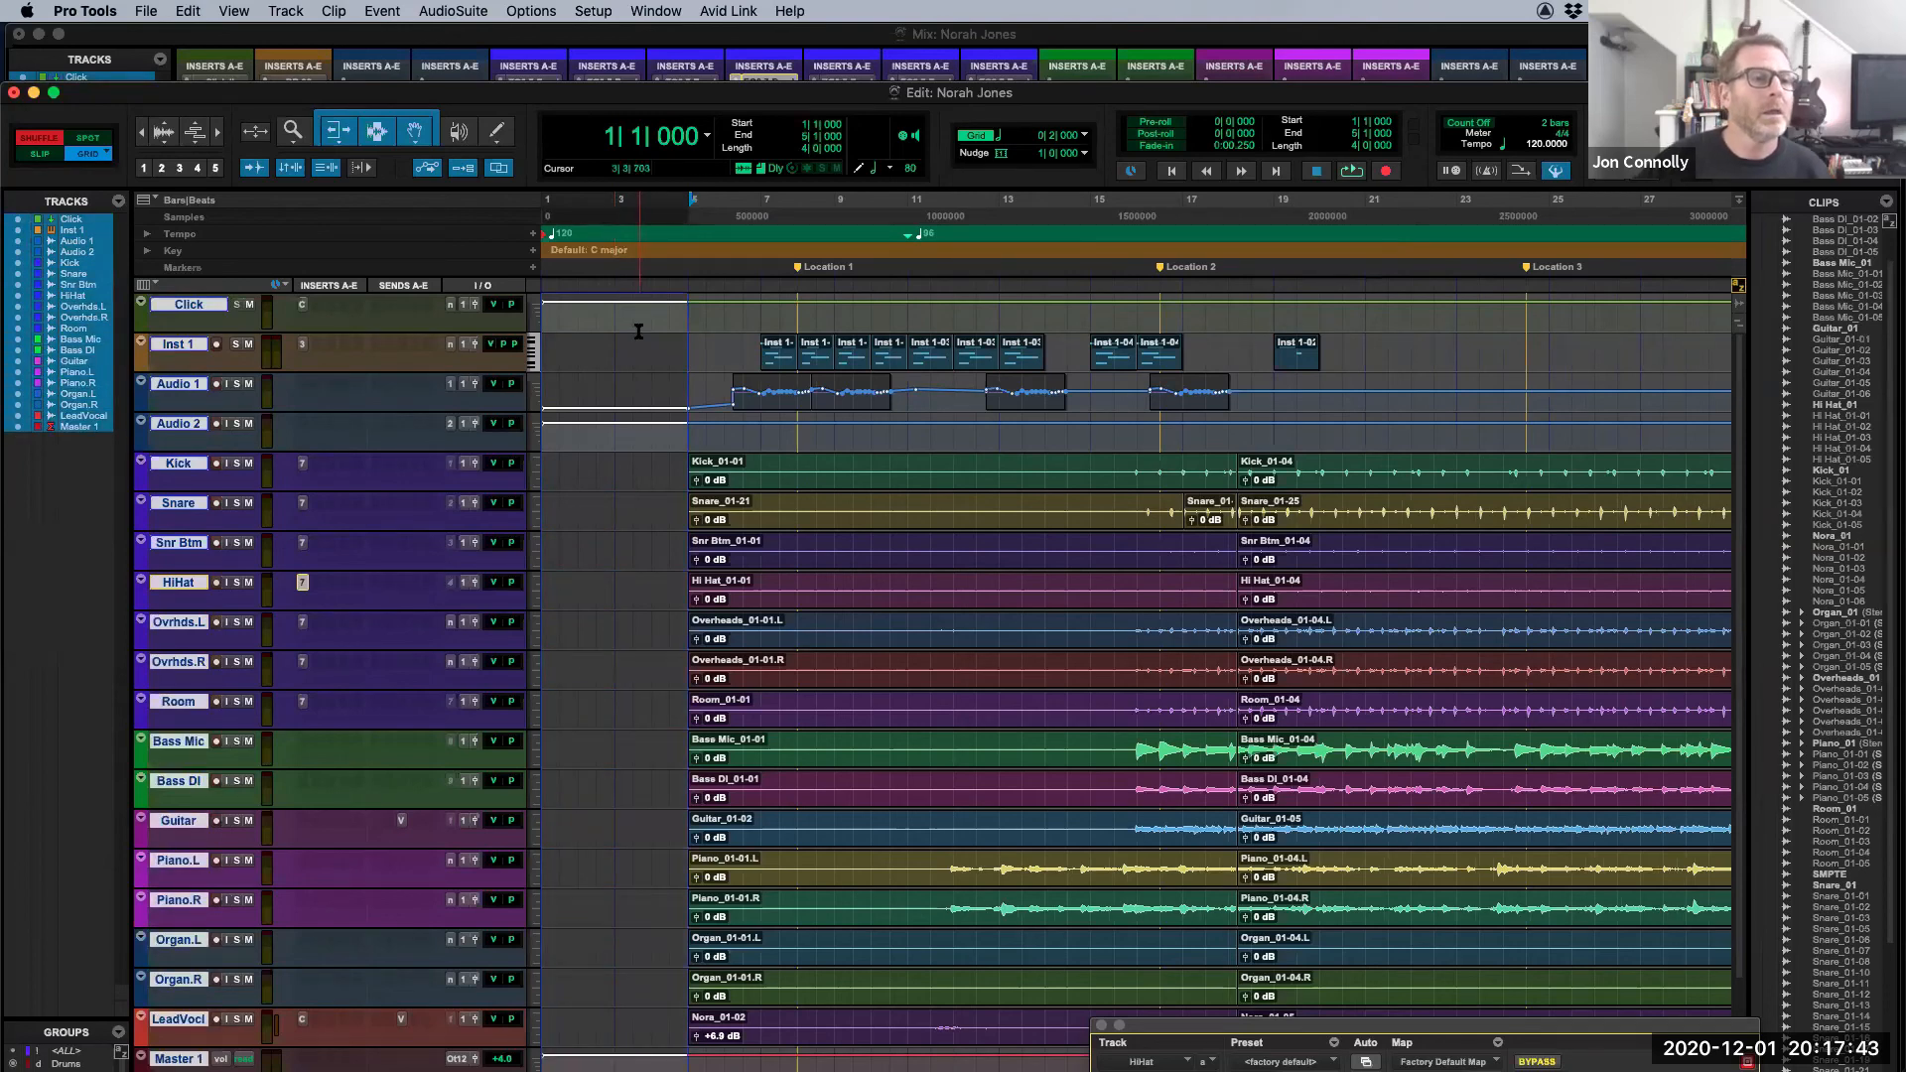
# Step: Reselect bars 1 through 4 on all tracks along the timeline ruler
pyautogui.keyDown('shift'); pyautogui.click(593, 266); pyautogui.keyUp('shift')
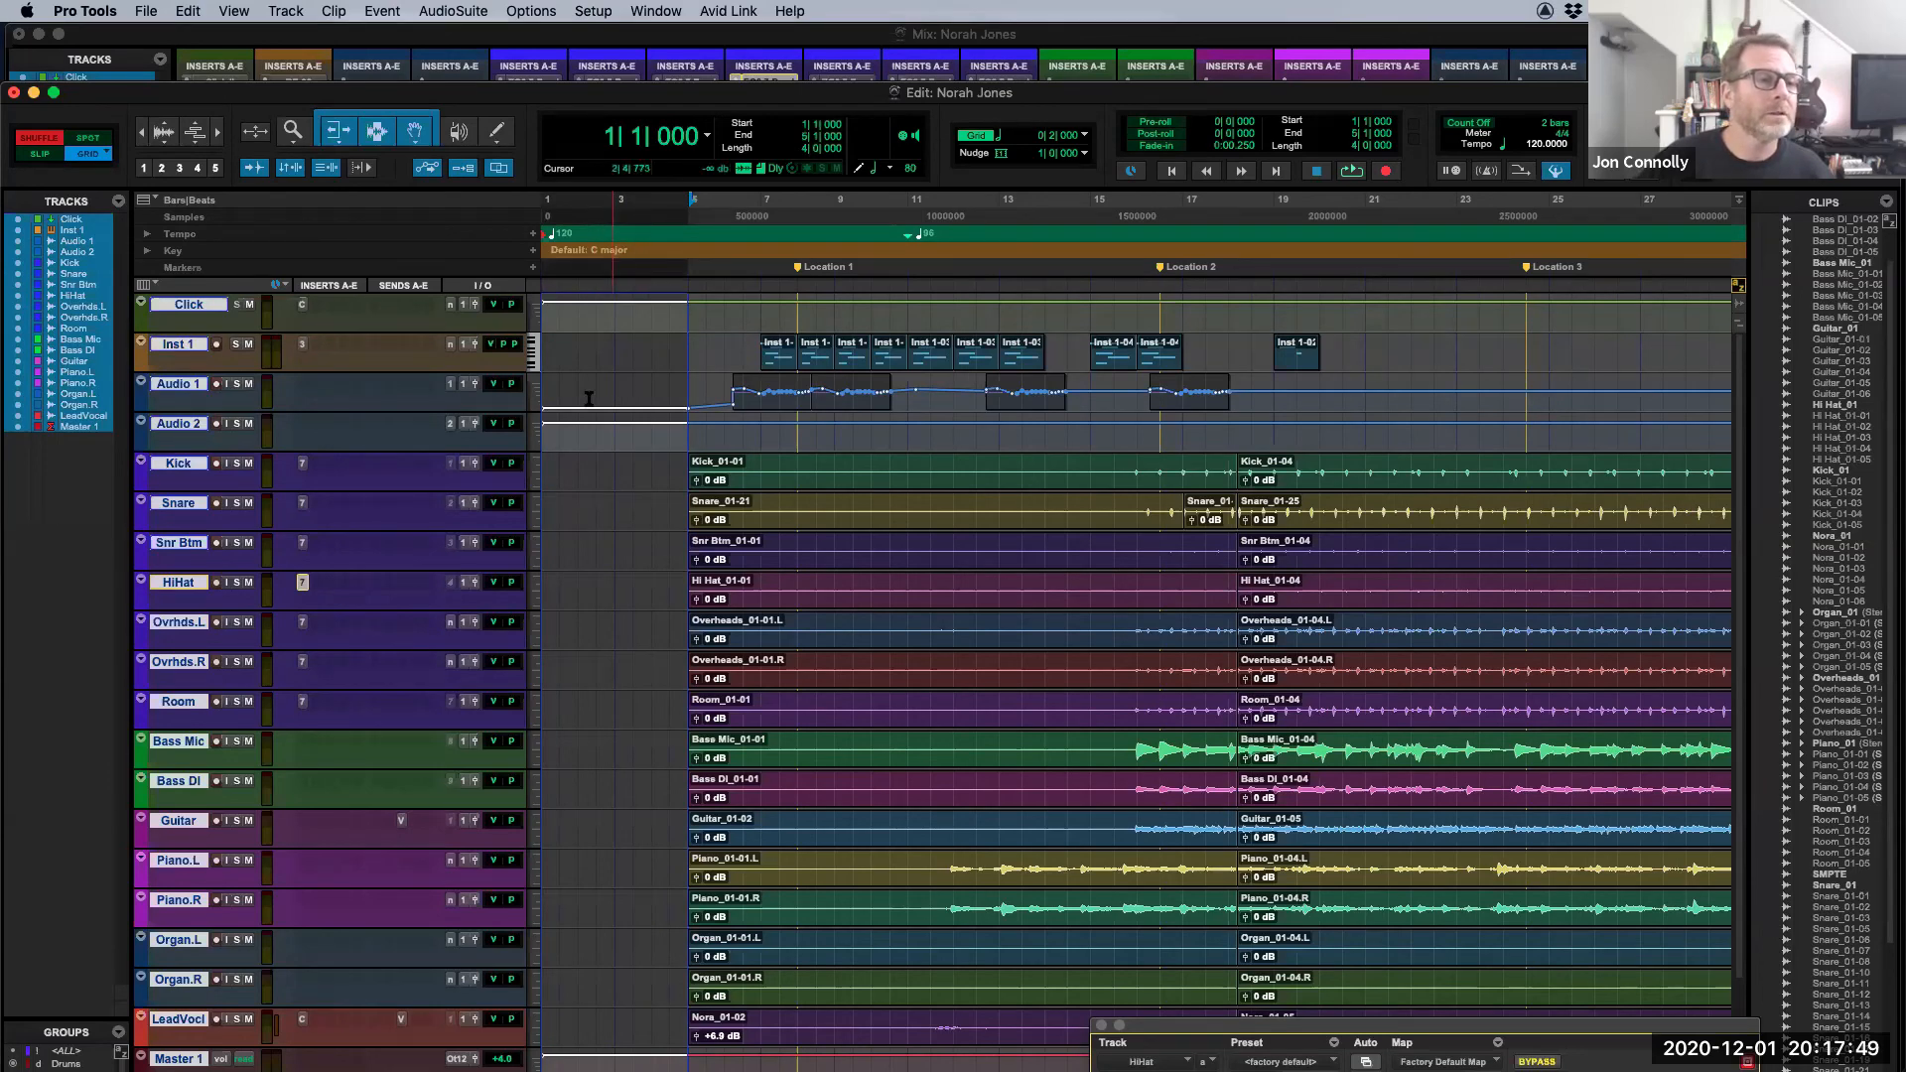
pyautogui.click(614, 308)
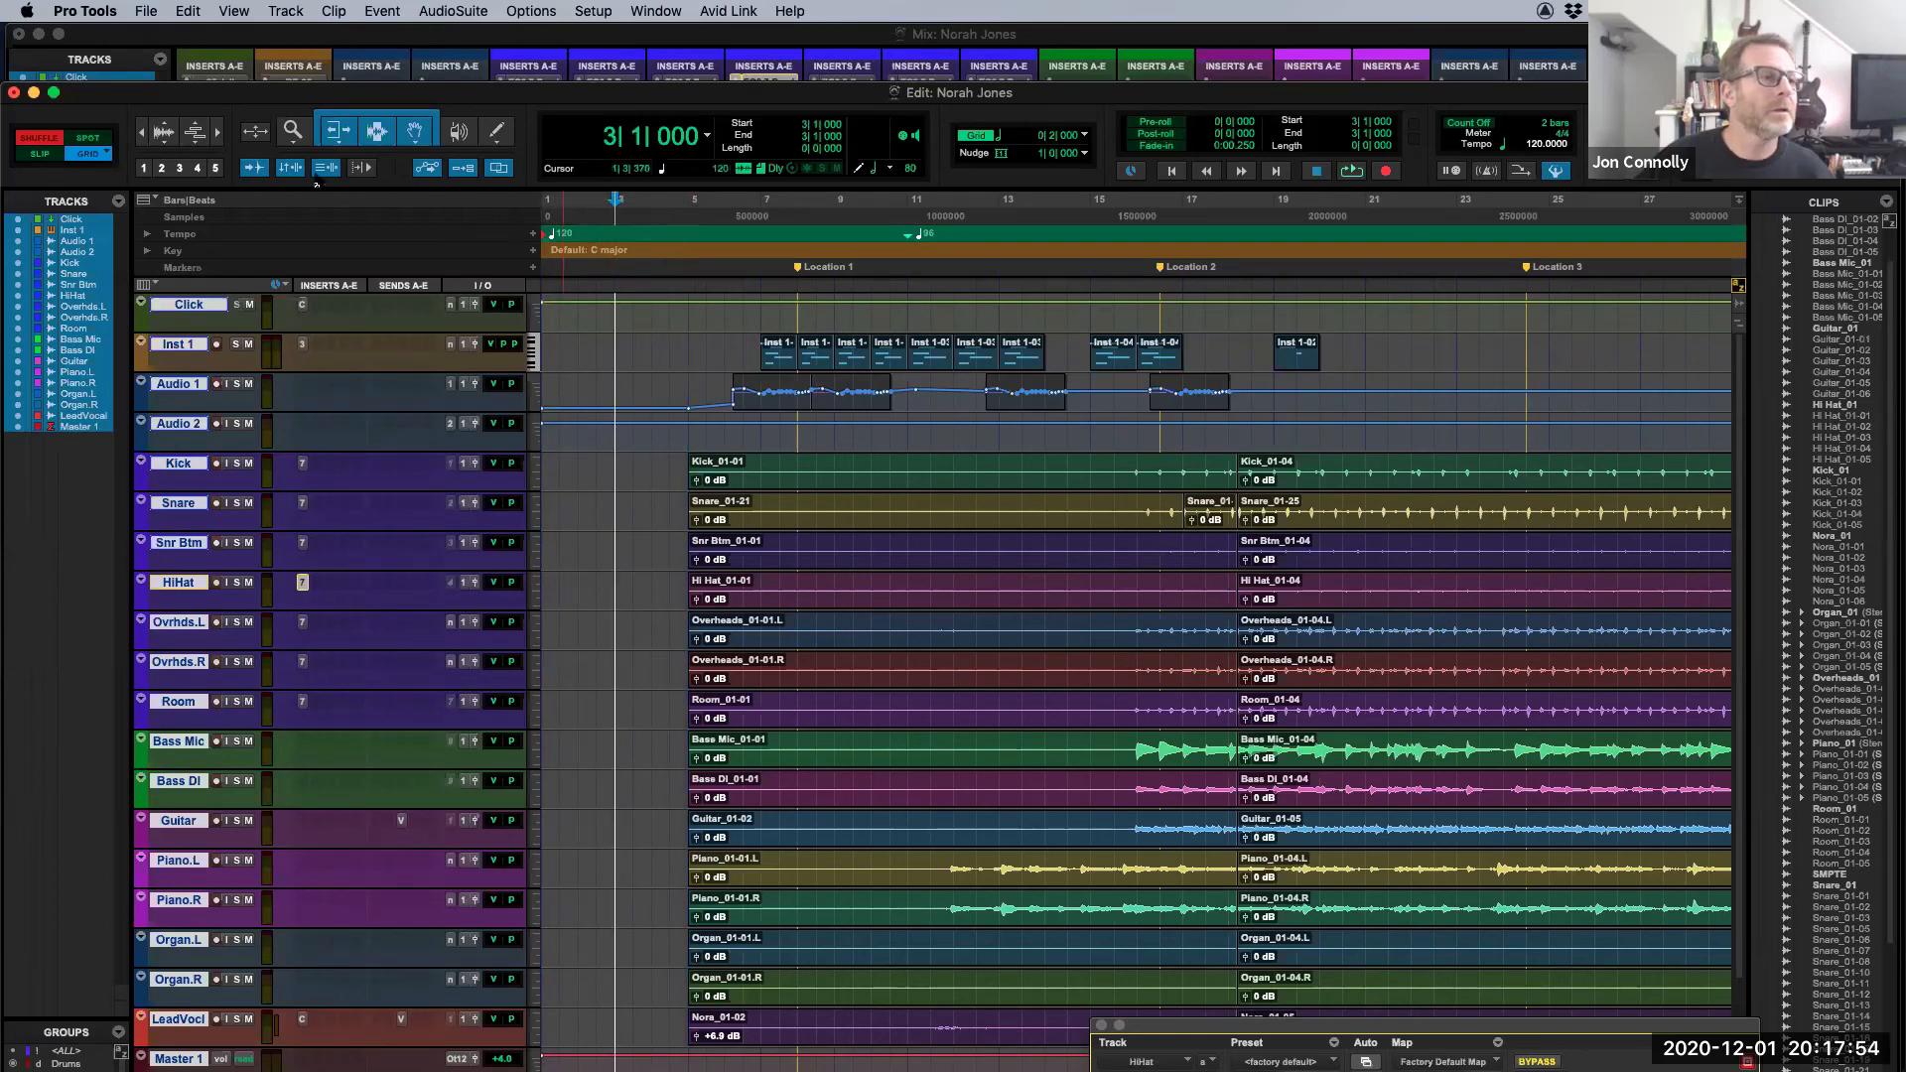
pyautogui.click(692, 201)
pyautogui.moveTo(692, 201); pyautogui.dragTo(521, 200)
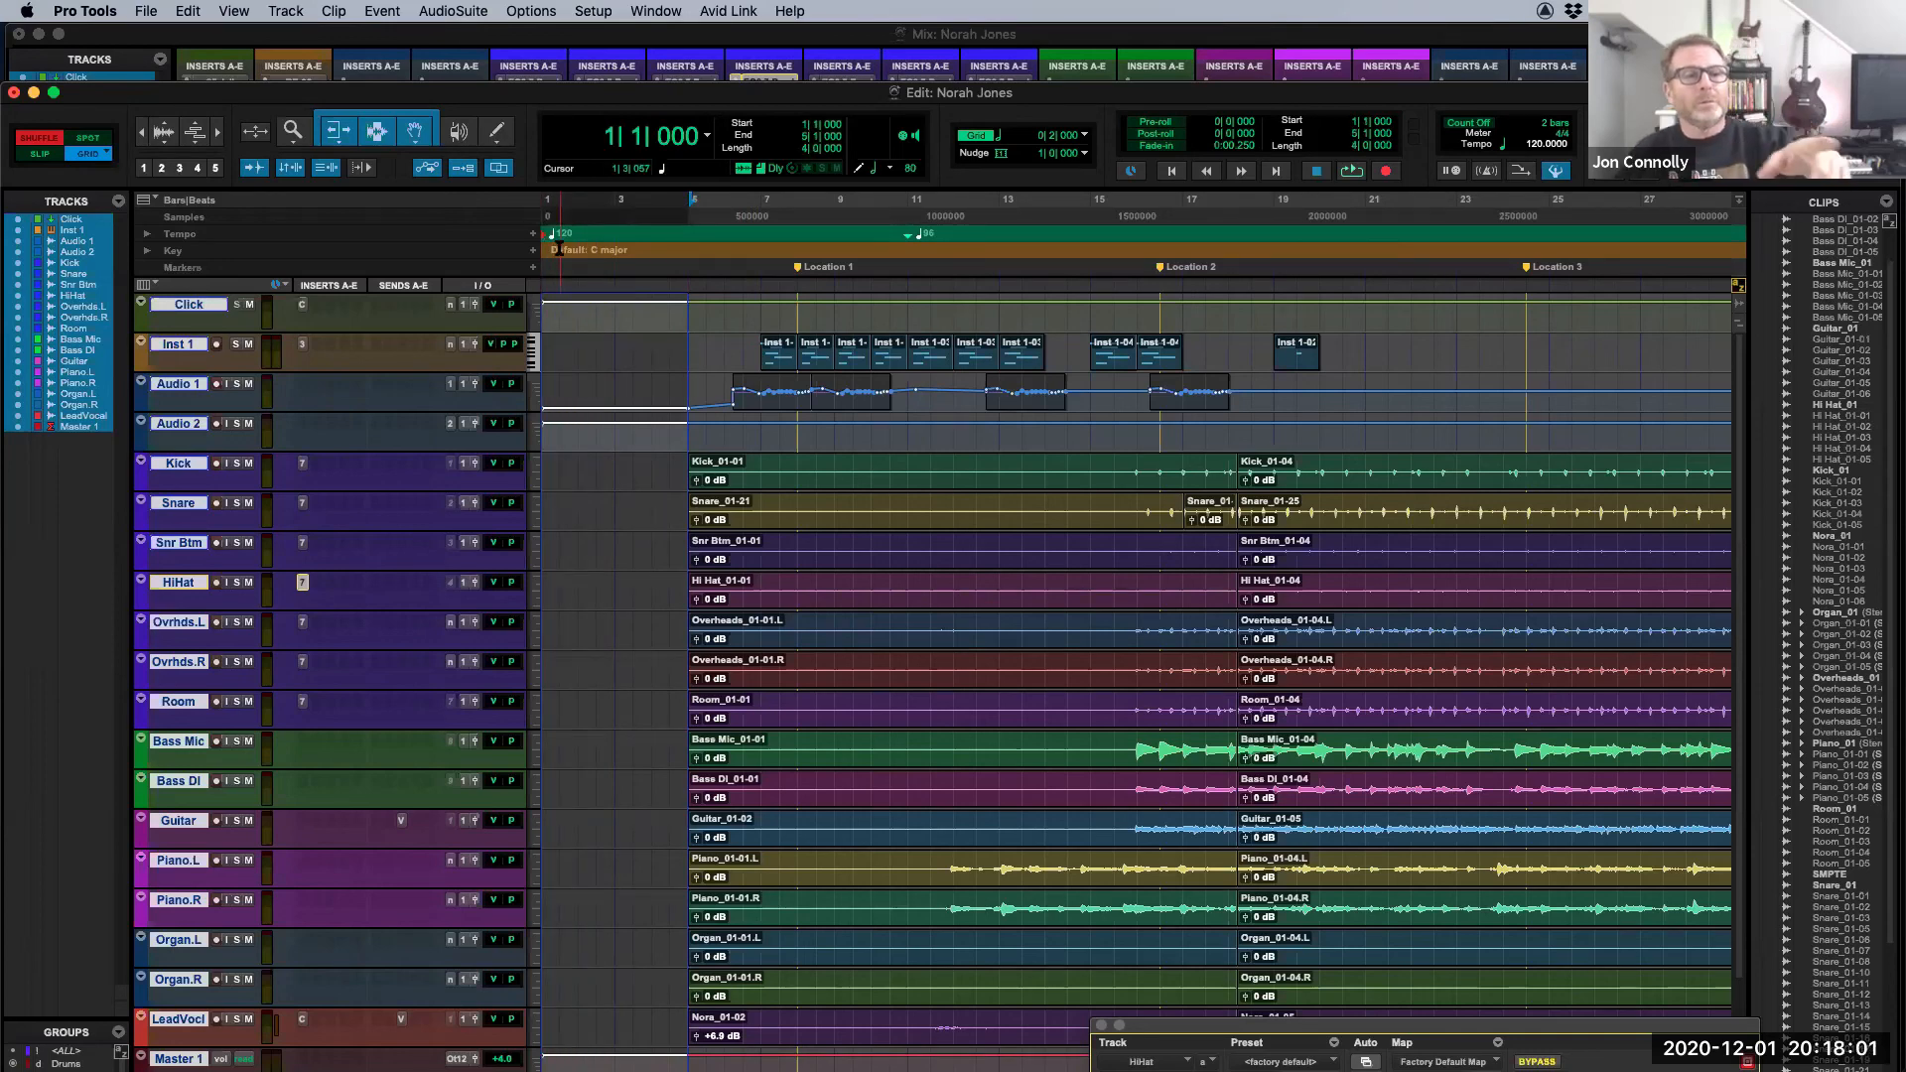
# Step: Delete the 4 silent bars, undo it, and delete them again so tempo changes and markers shift as well
pyautogui.press('Delete')
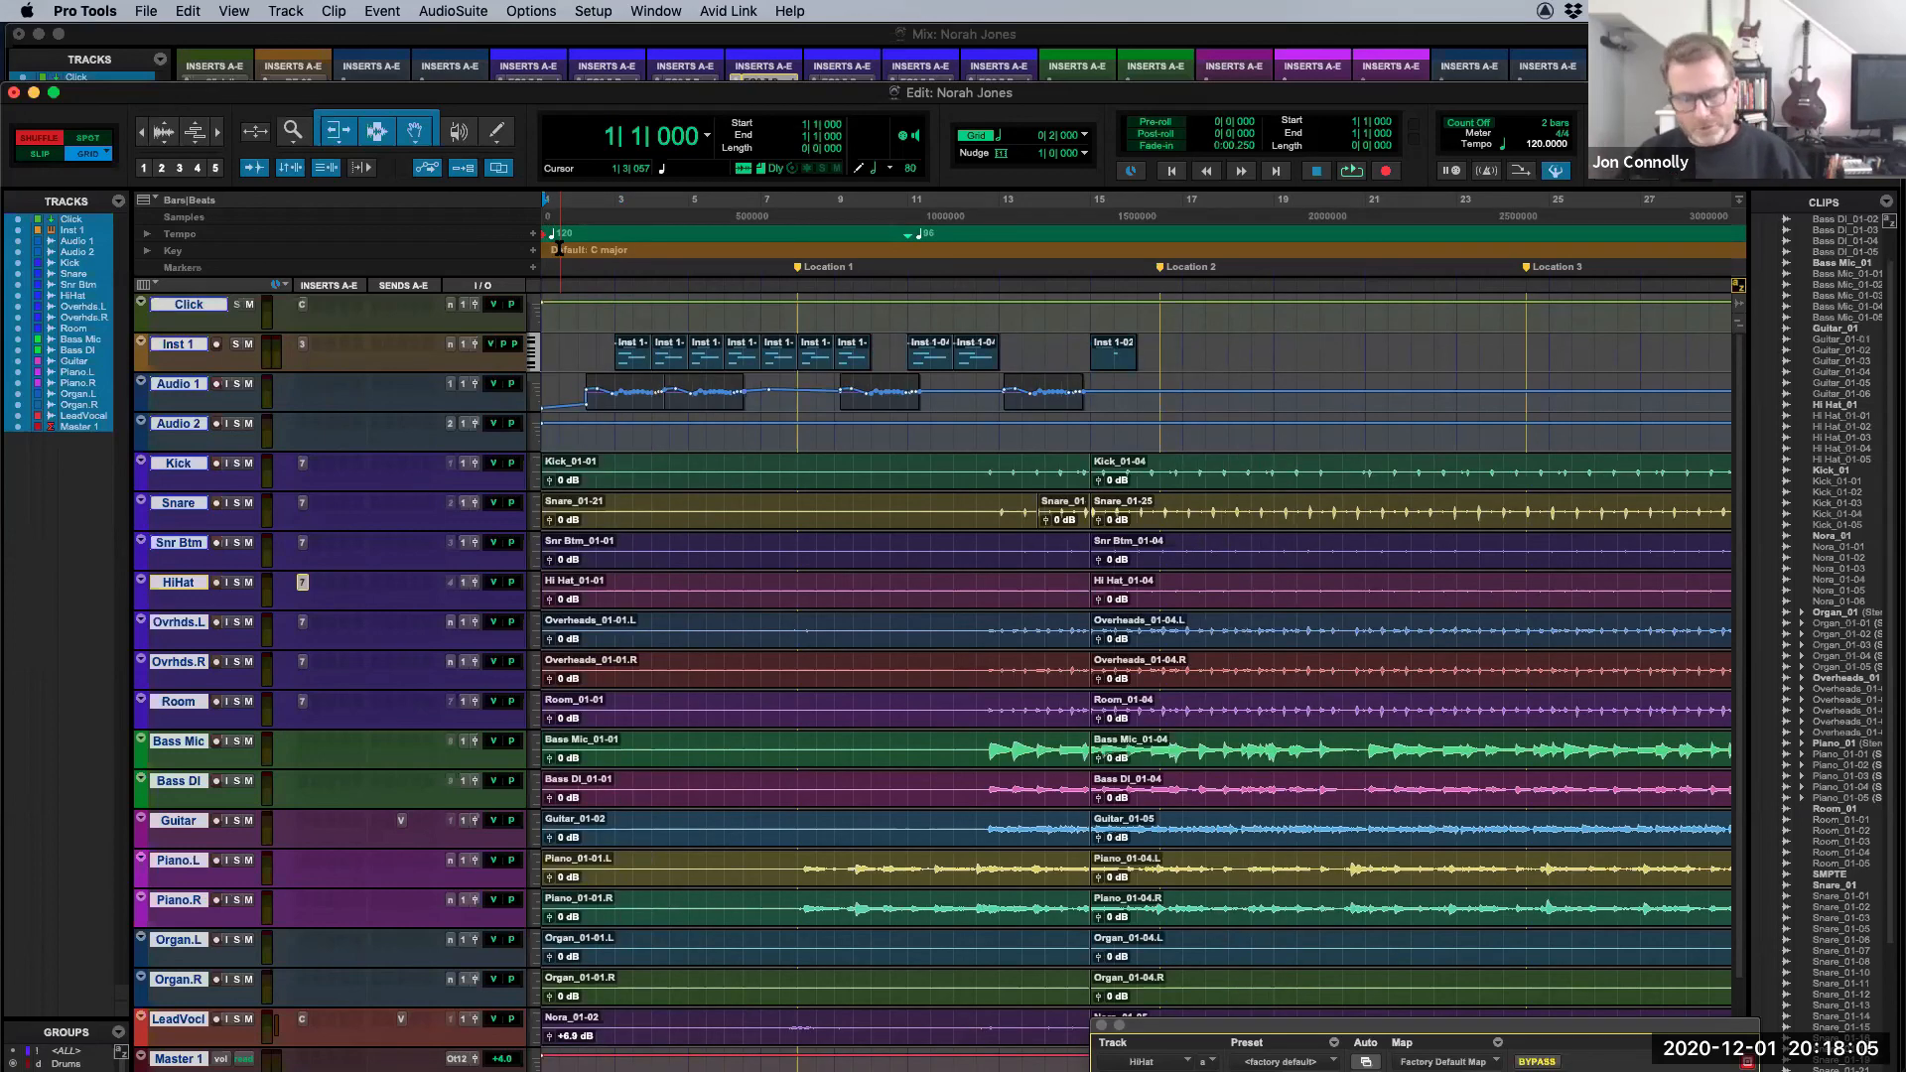
pyautogui.press('super+z')
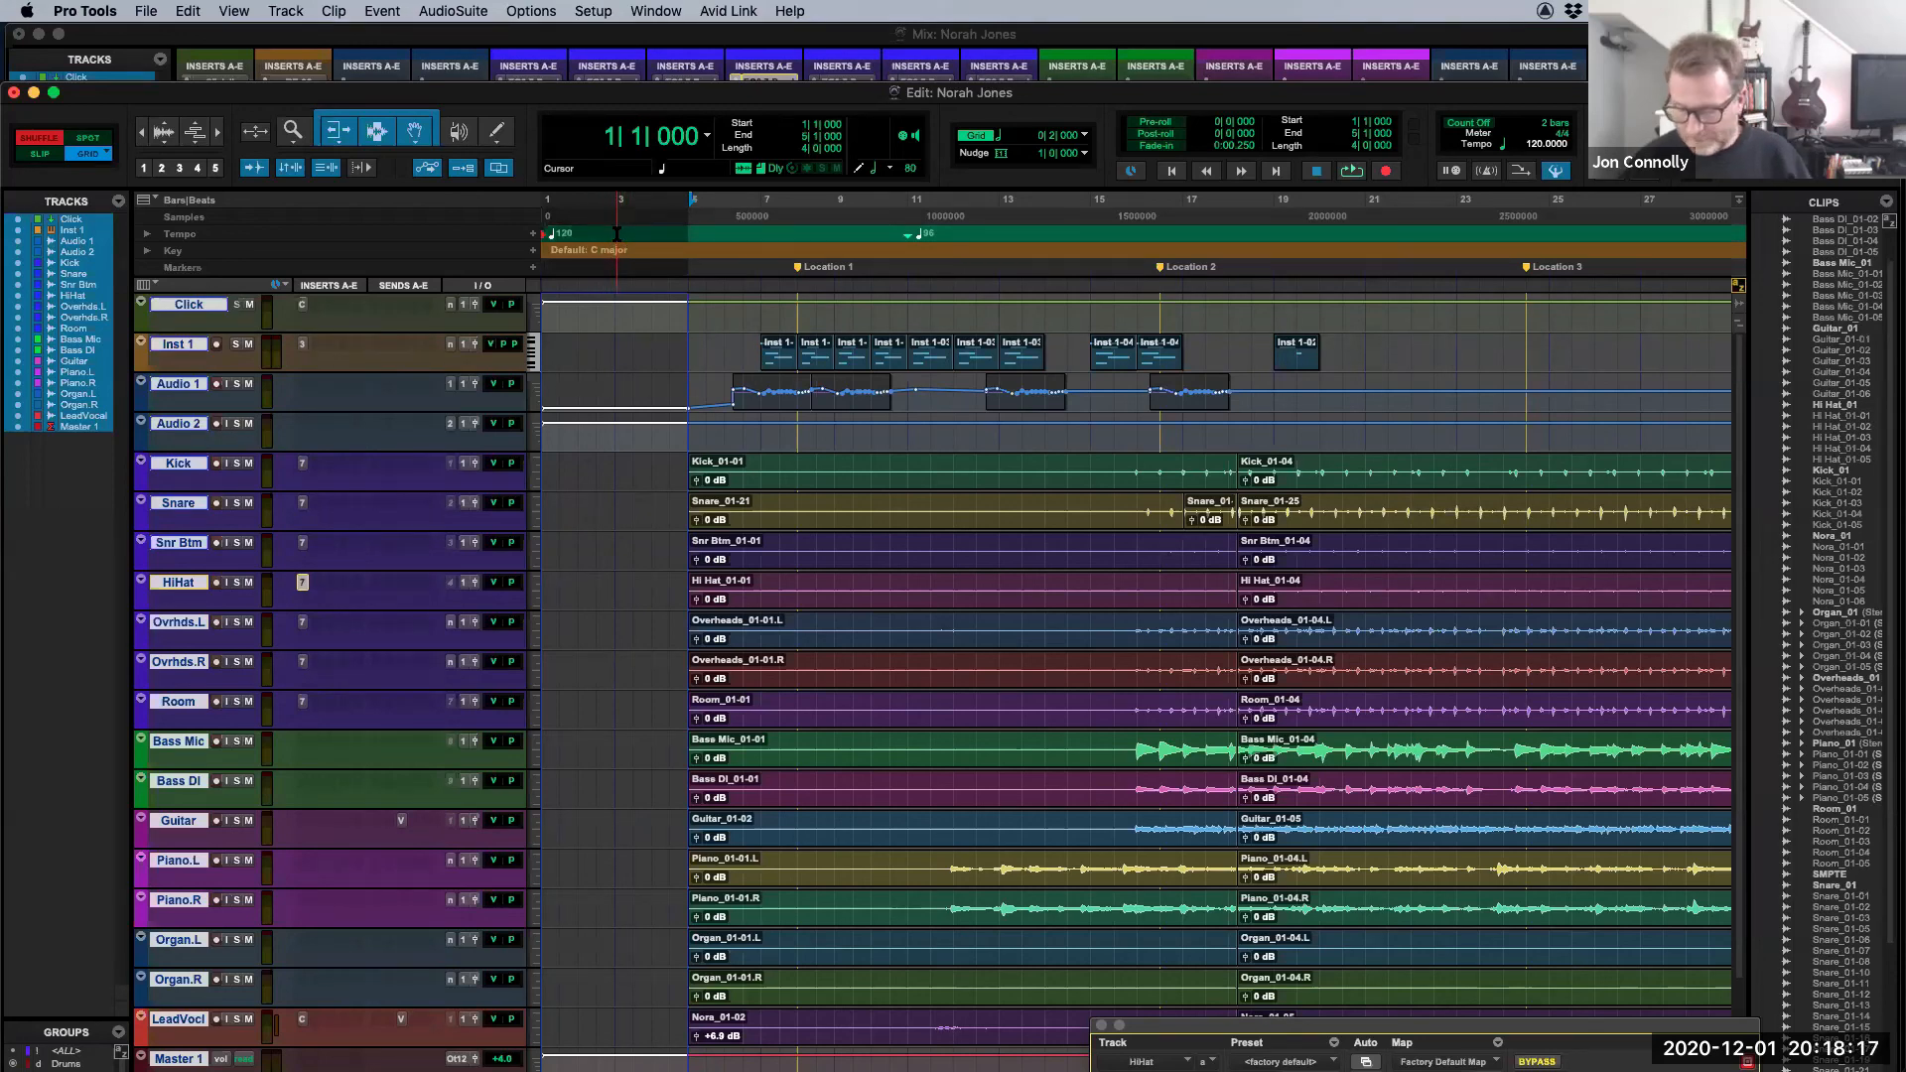
pyautogui.press('BackSpace')
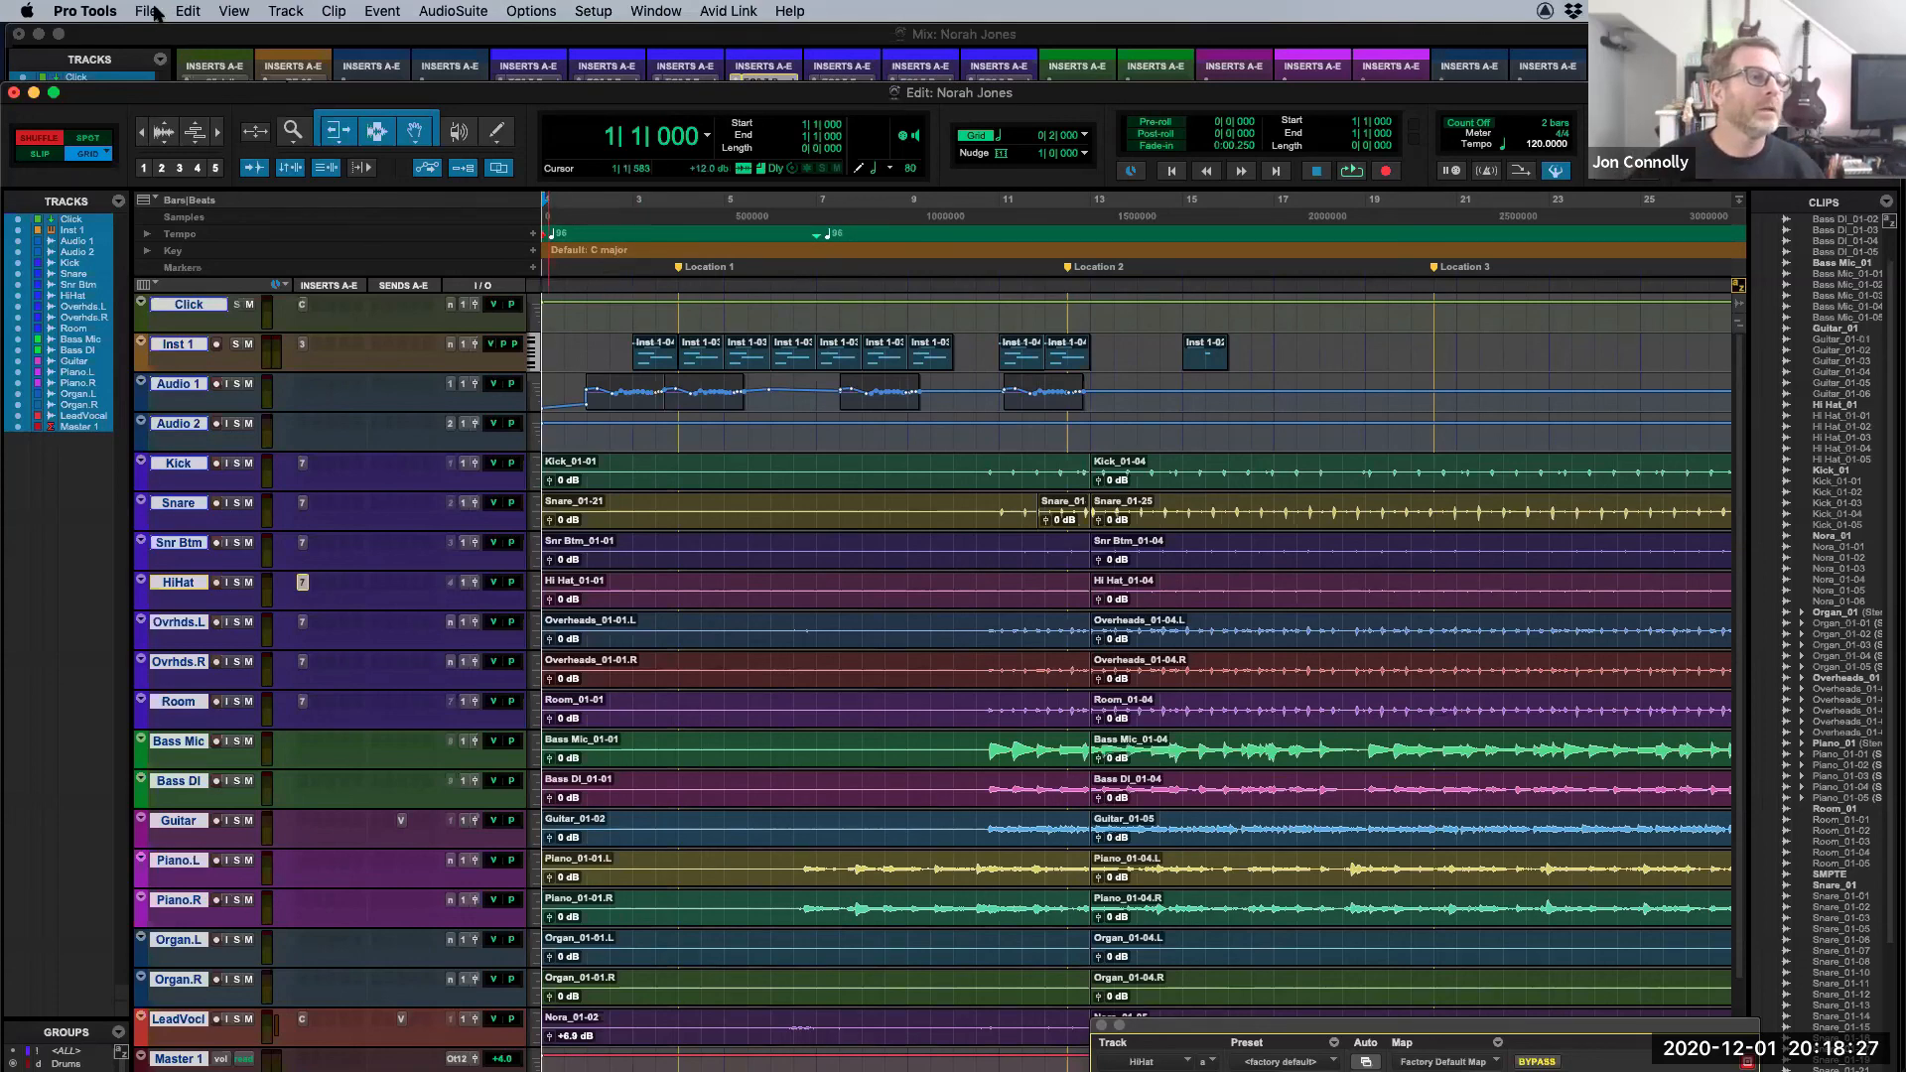
pyautogui.click(186, 12)
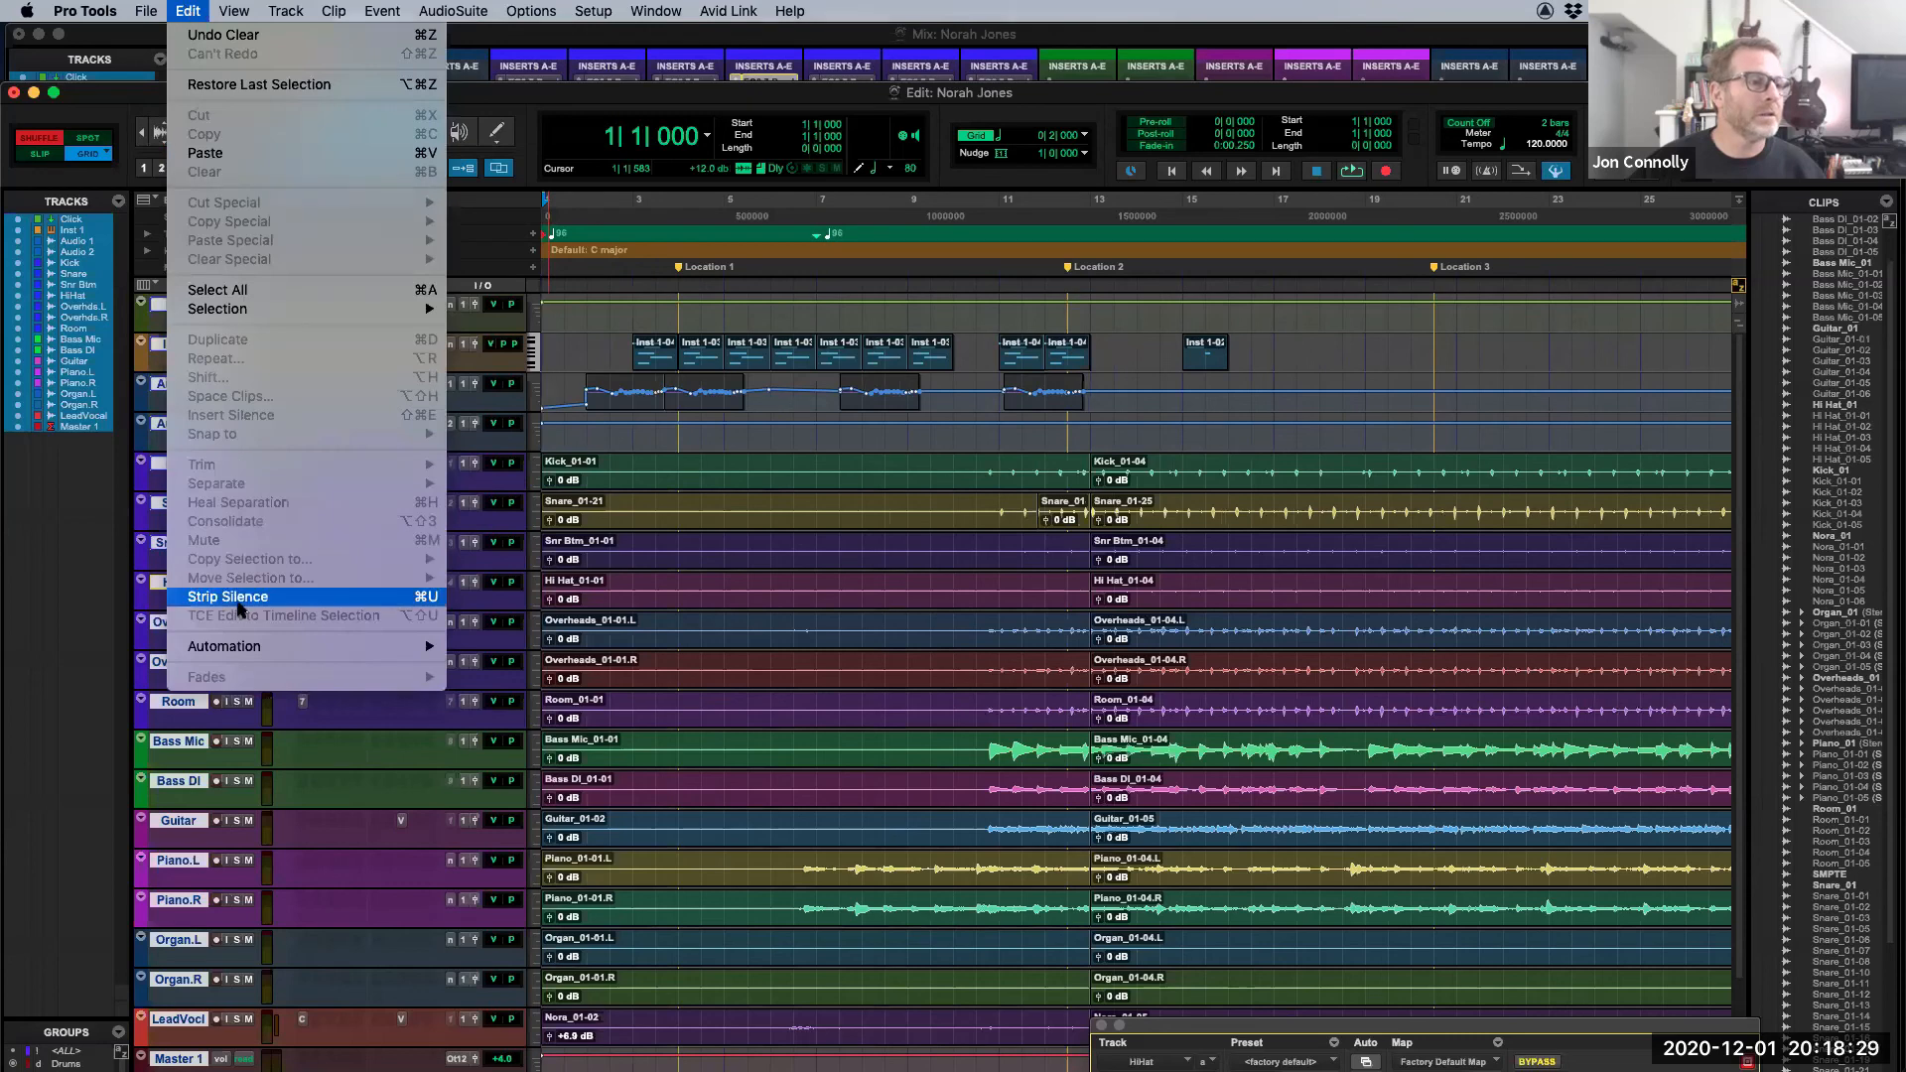
pyautogui.click(198, 11)
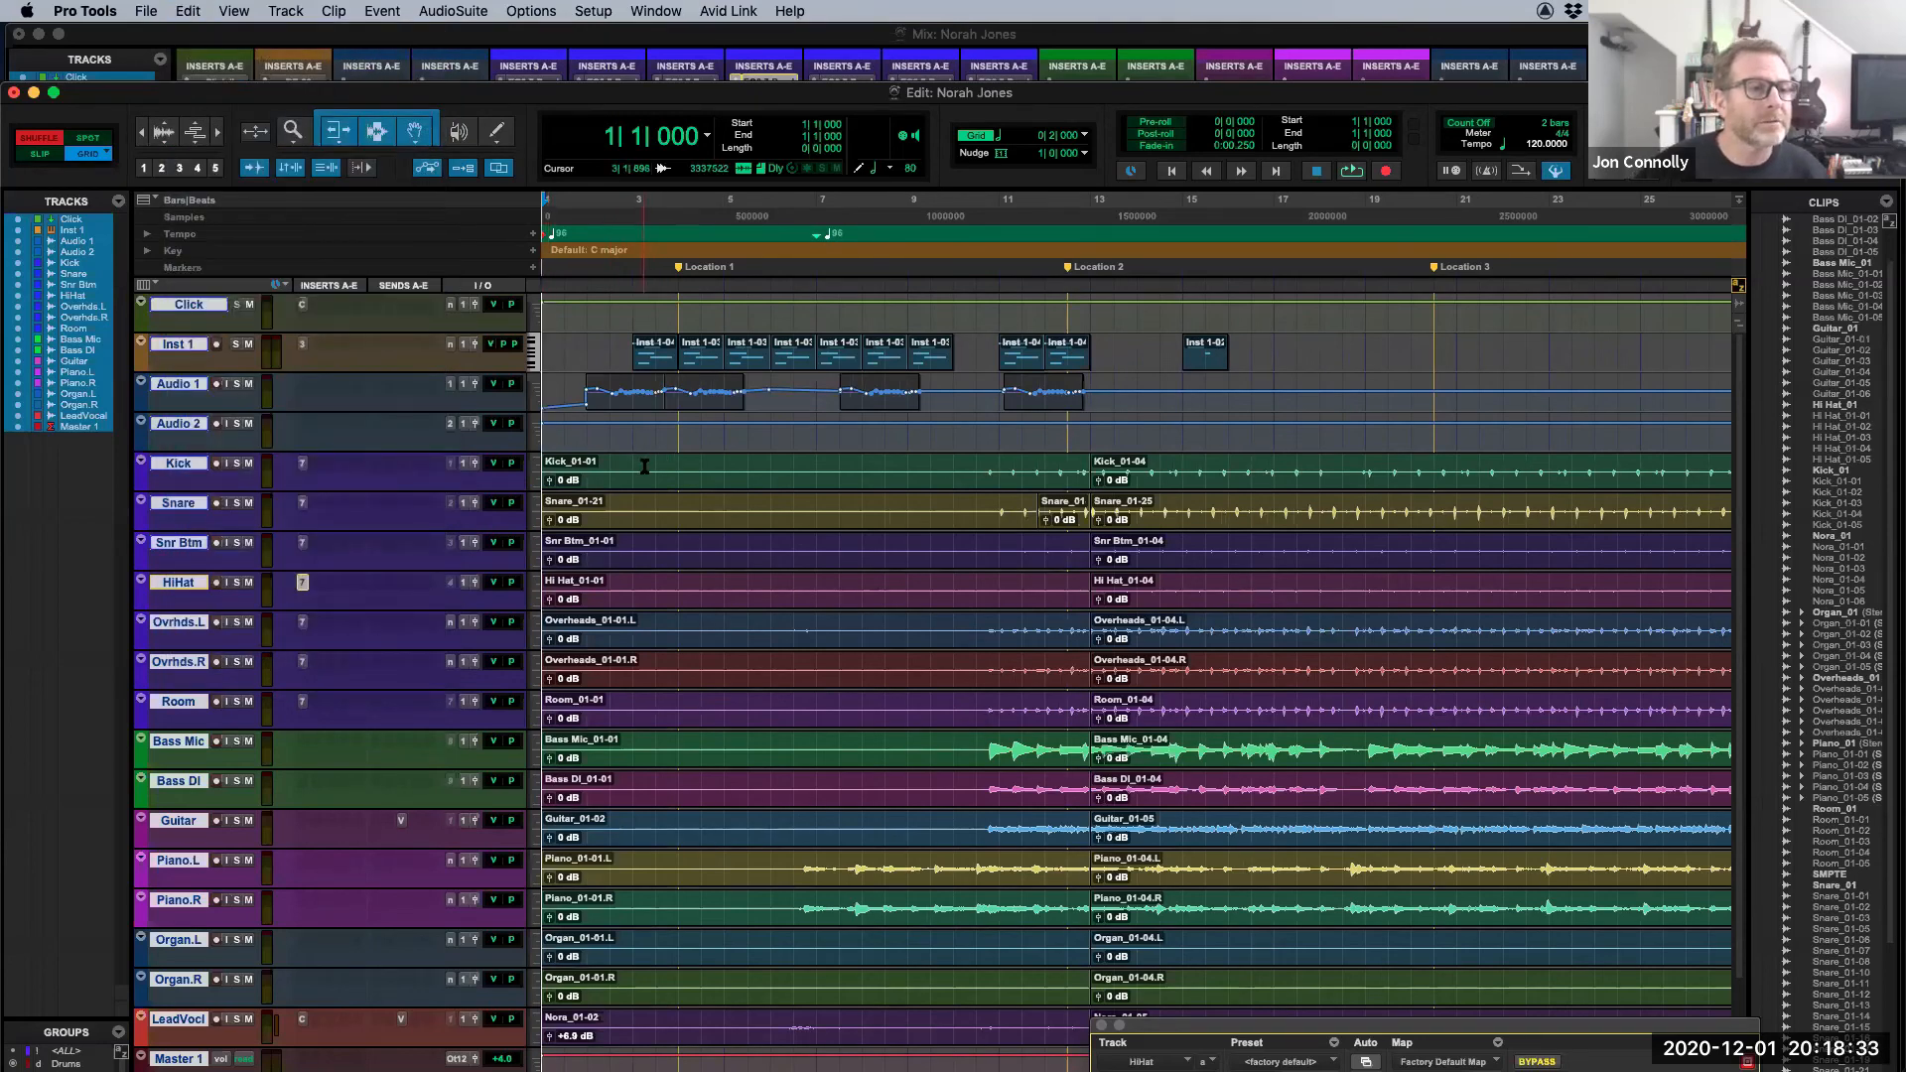
pyautogui.keyDown('shift'); pyautogui.click(685, 470); pyautogui.keyUp('shift')
pyautogui.moveTo(688, 470); pyautogui.dragTo(809, 476)
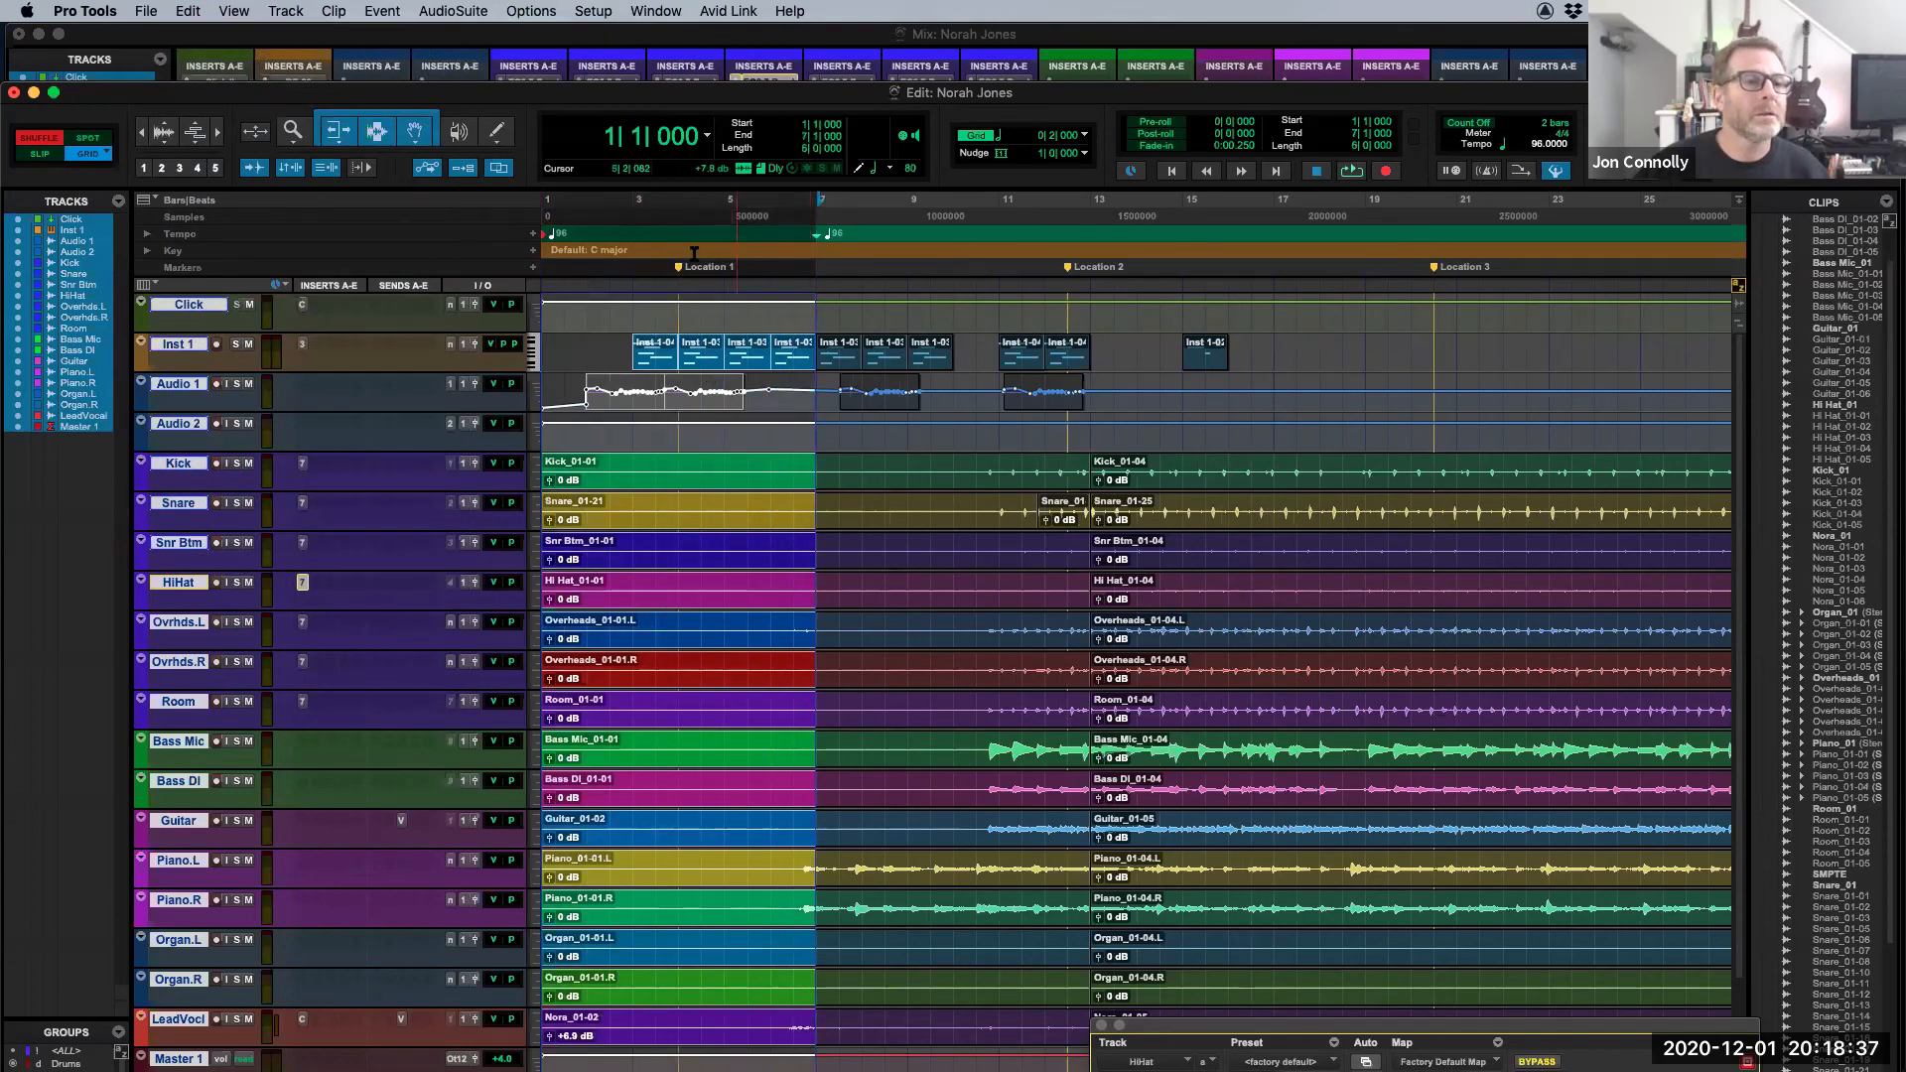
pyautogui.moveTo(596, 268); pyautogui.dragTo(530, 270)
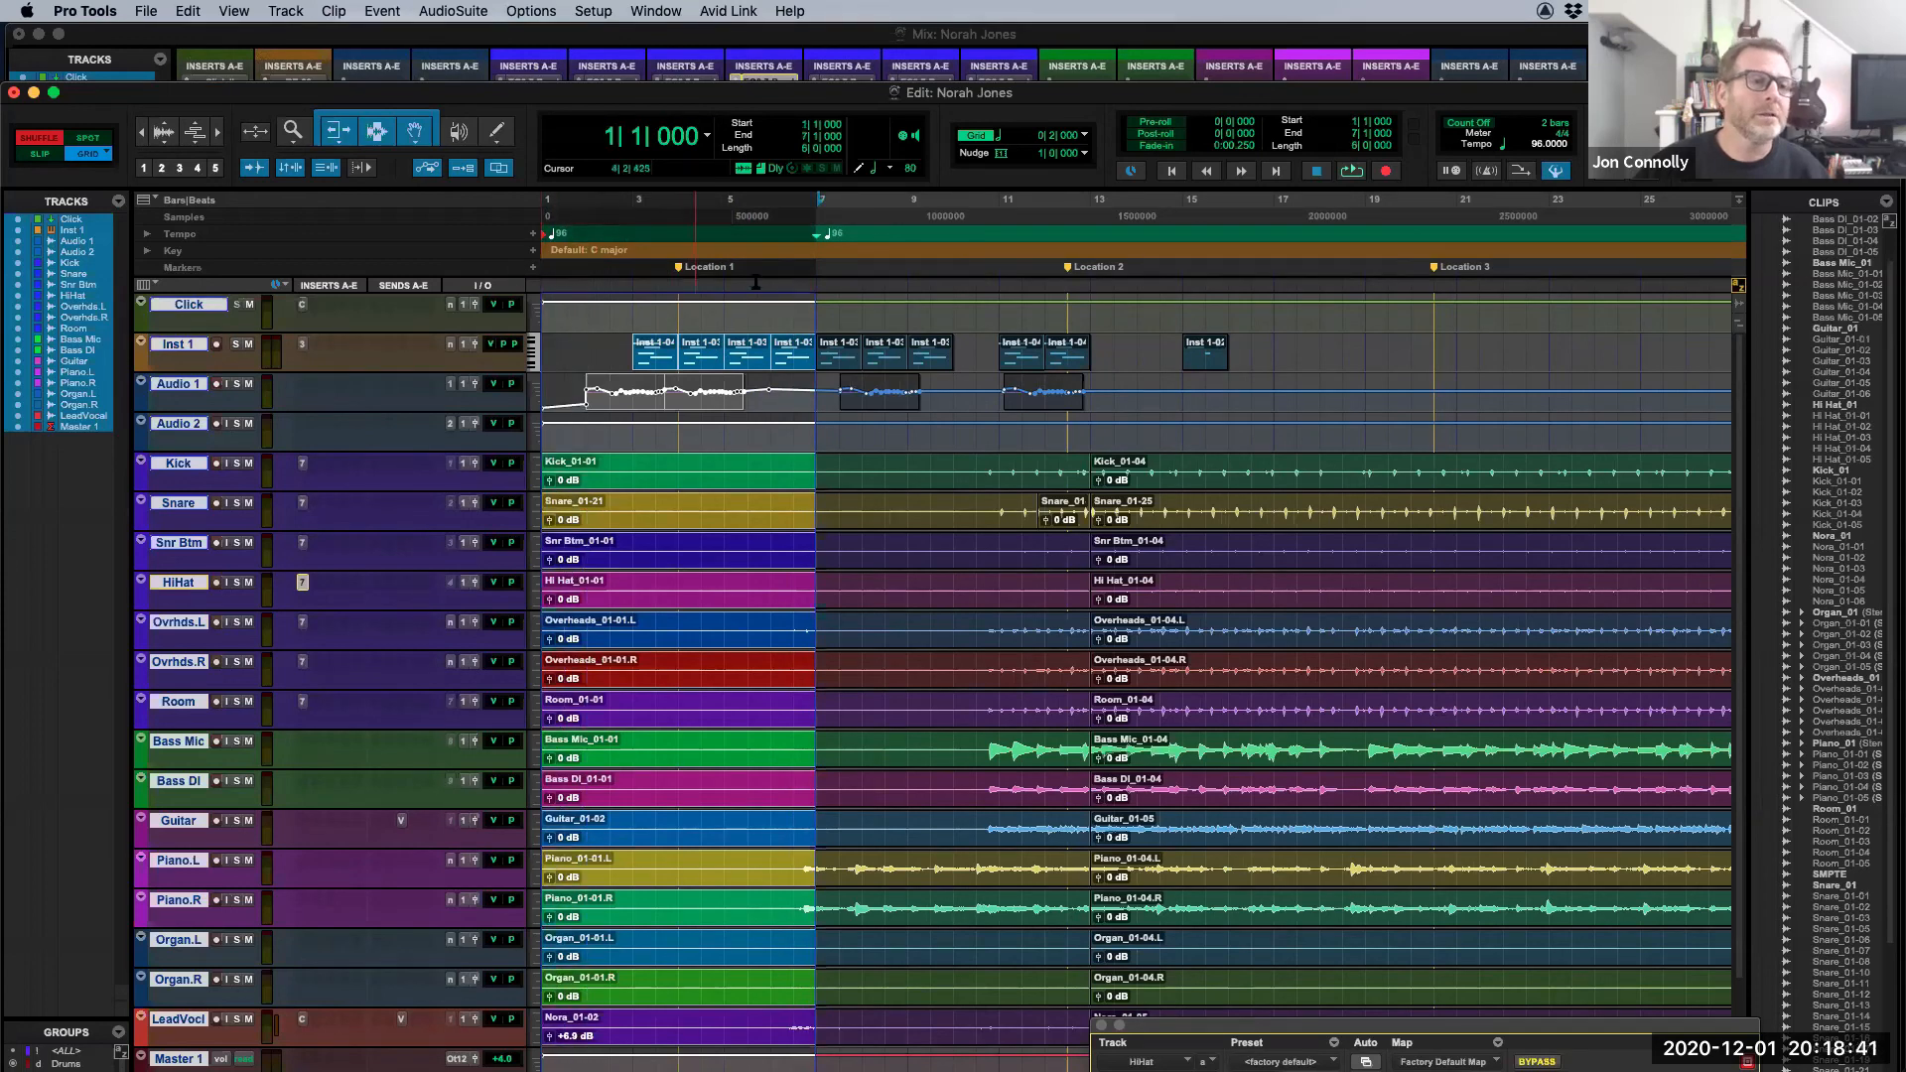
pyautogui.click(869, 301)
pyautogui.click(752, 306)
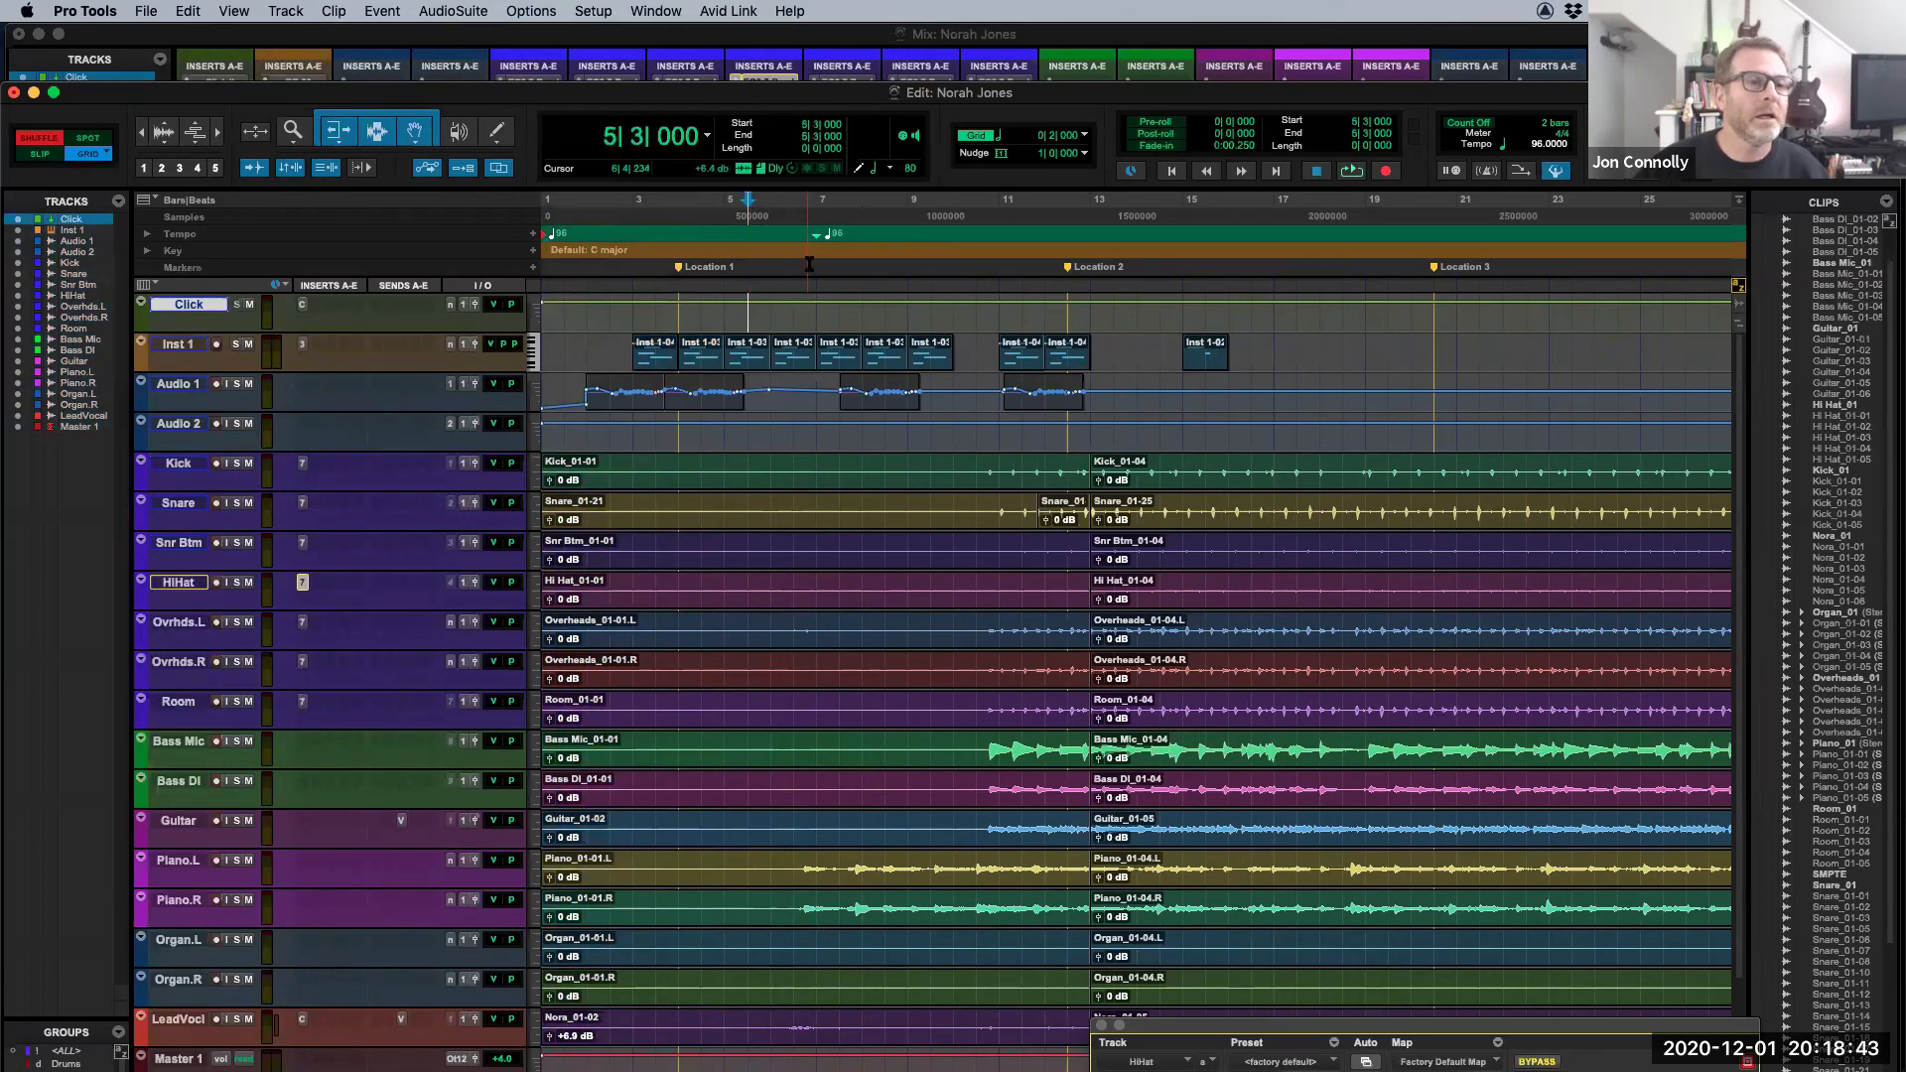
# Step: Set the selection start to bar 7 on Click and extend the selection back to the session start
pyautogui.click(803, 125)
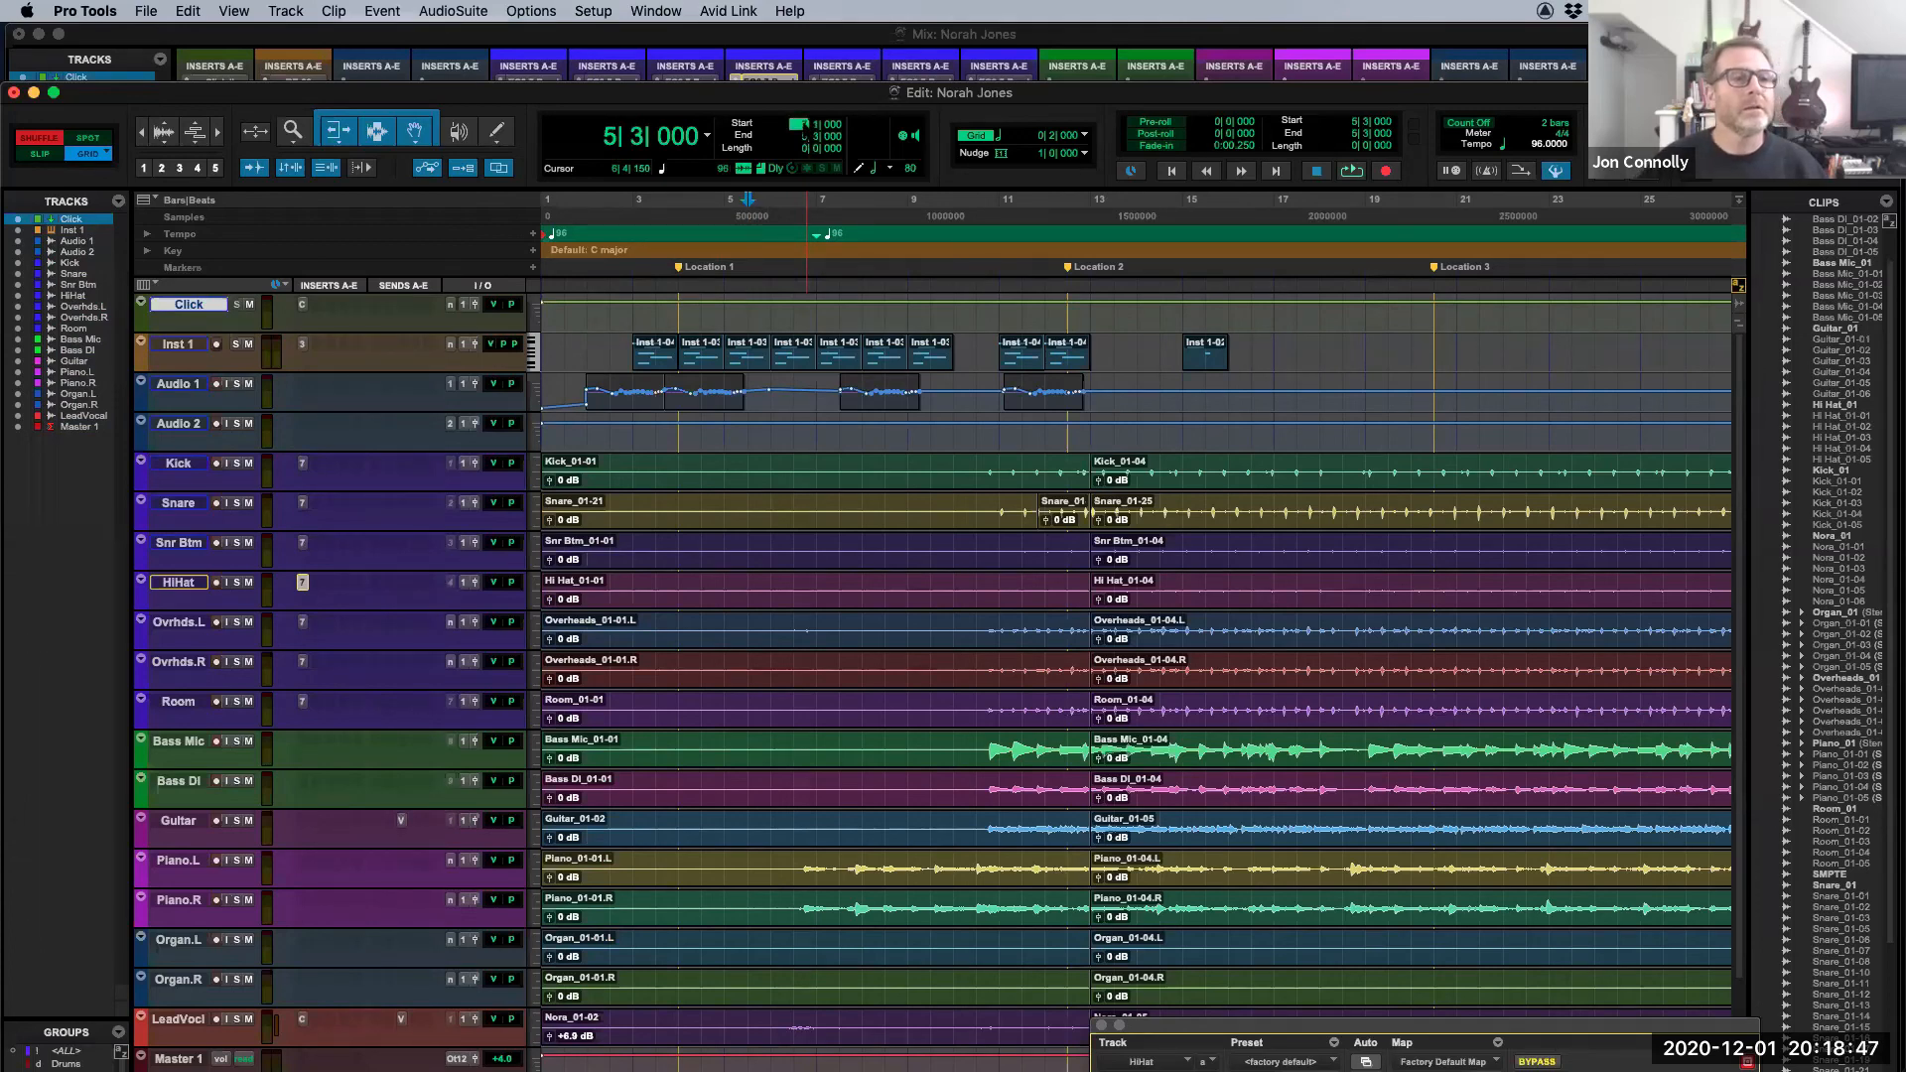
pyautogui.write('7.1')
pyautogui.press('Return')
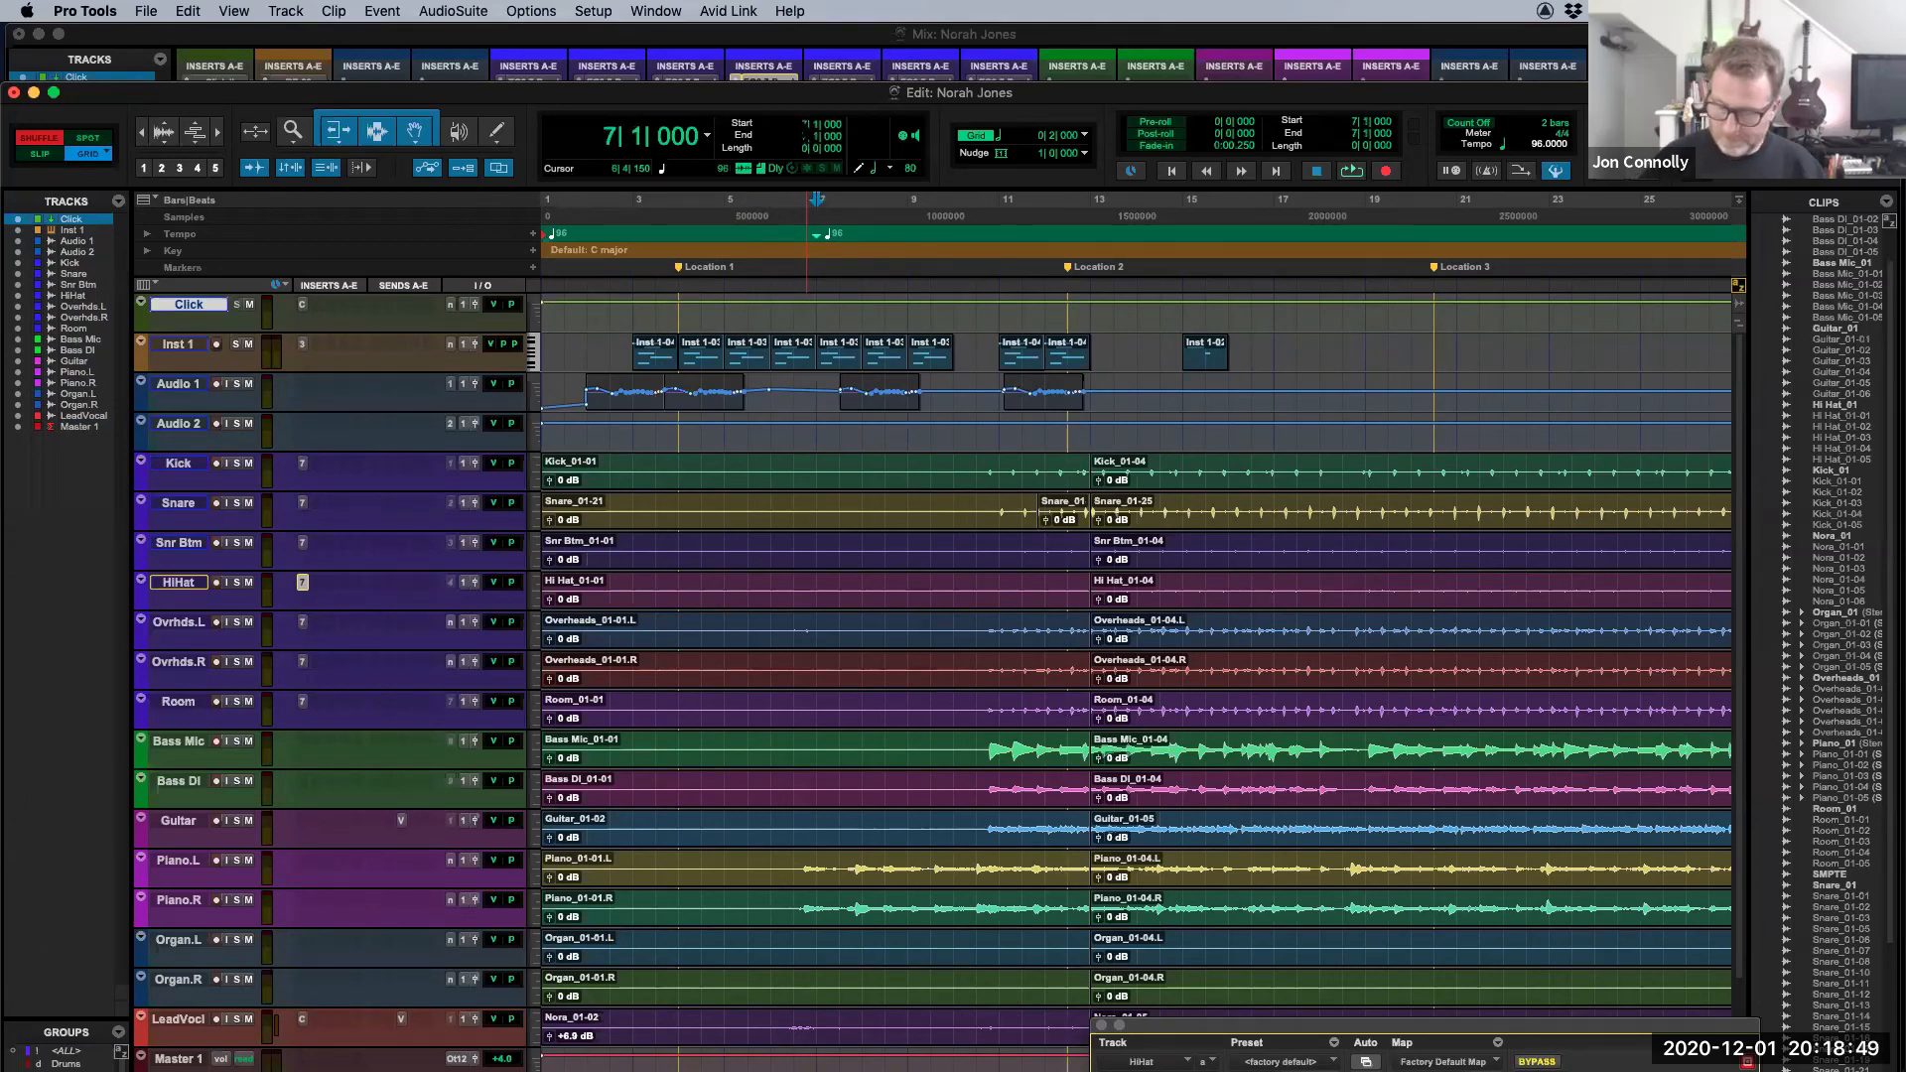
pyautogui.hotkey('shift', 'Return')
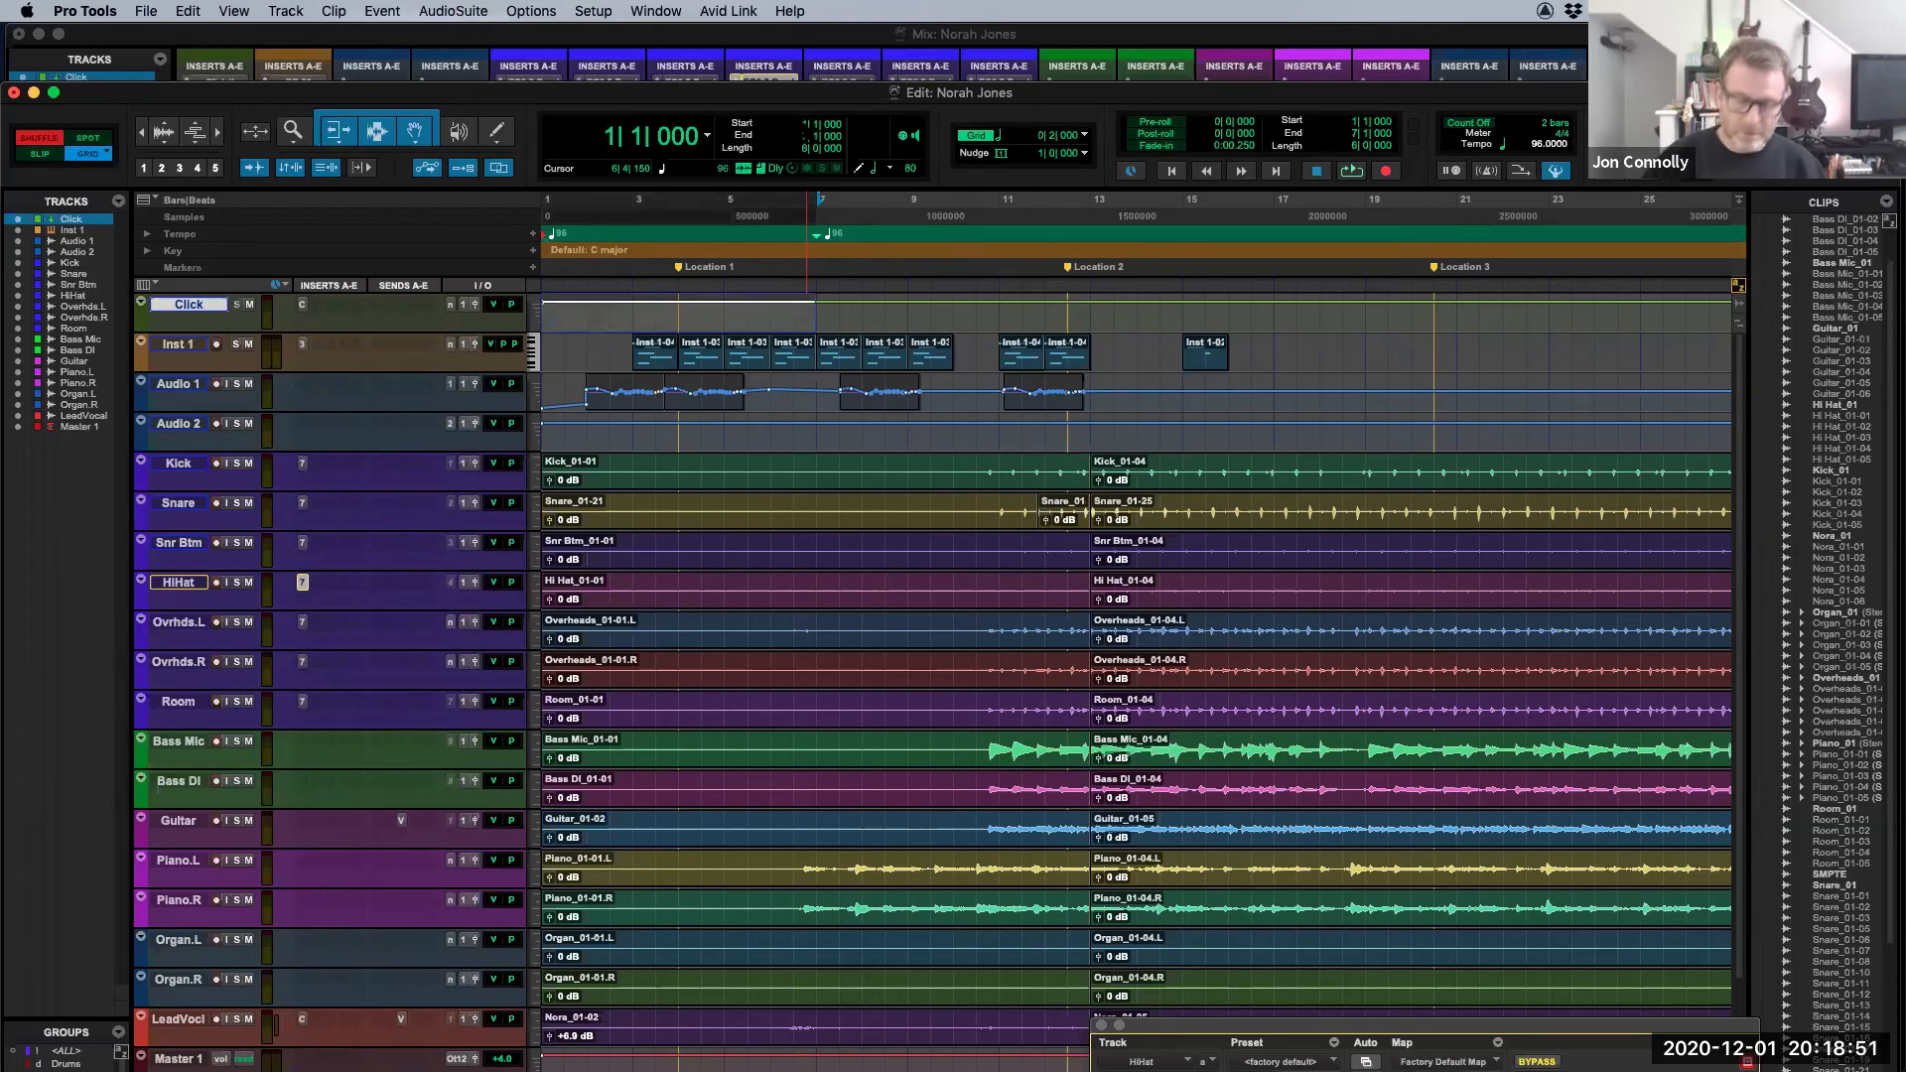
# Step: Extend the 6-bar selection from Click down through every track to Master 1
pyautogui.hotkey('shift', ';')
pyautogui.hotkey('shift', ';')
pyautogui.hotkey('shift', ';')
pyautogui.hotkey('shift', ';')
pyautogui.hotkey('shift', ';')
pyautogui.hotkey('shift', ';')
pyautogui.hotkey('shift', ';')
pyautogui.hotkey('shift', ';')
pyautogui.hotkey('shift', ';')
pyautogui.hotkey('shift', ';')
pyautogui.hotkey('shift', ';')
pyautogui.hotkey('shift', ';')
pyautogui.hotkey('shift', ';')
pyautogui.hotkey('shift', ';')
pyautogui.hotkey('shift', ';')
pyautogui.hotkey('shift', ';')
pyautogui.hotkey('shift', ';')
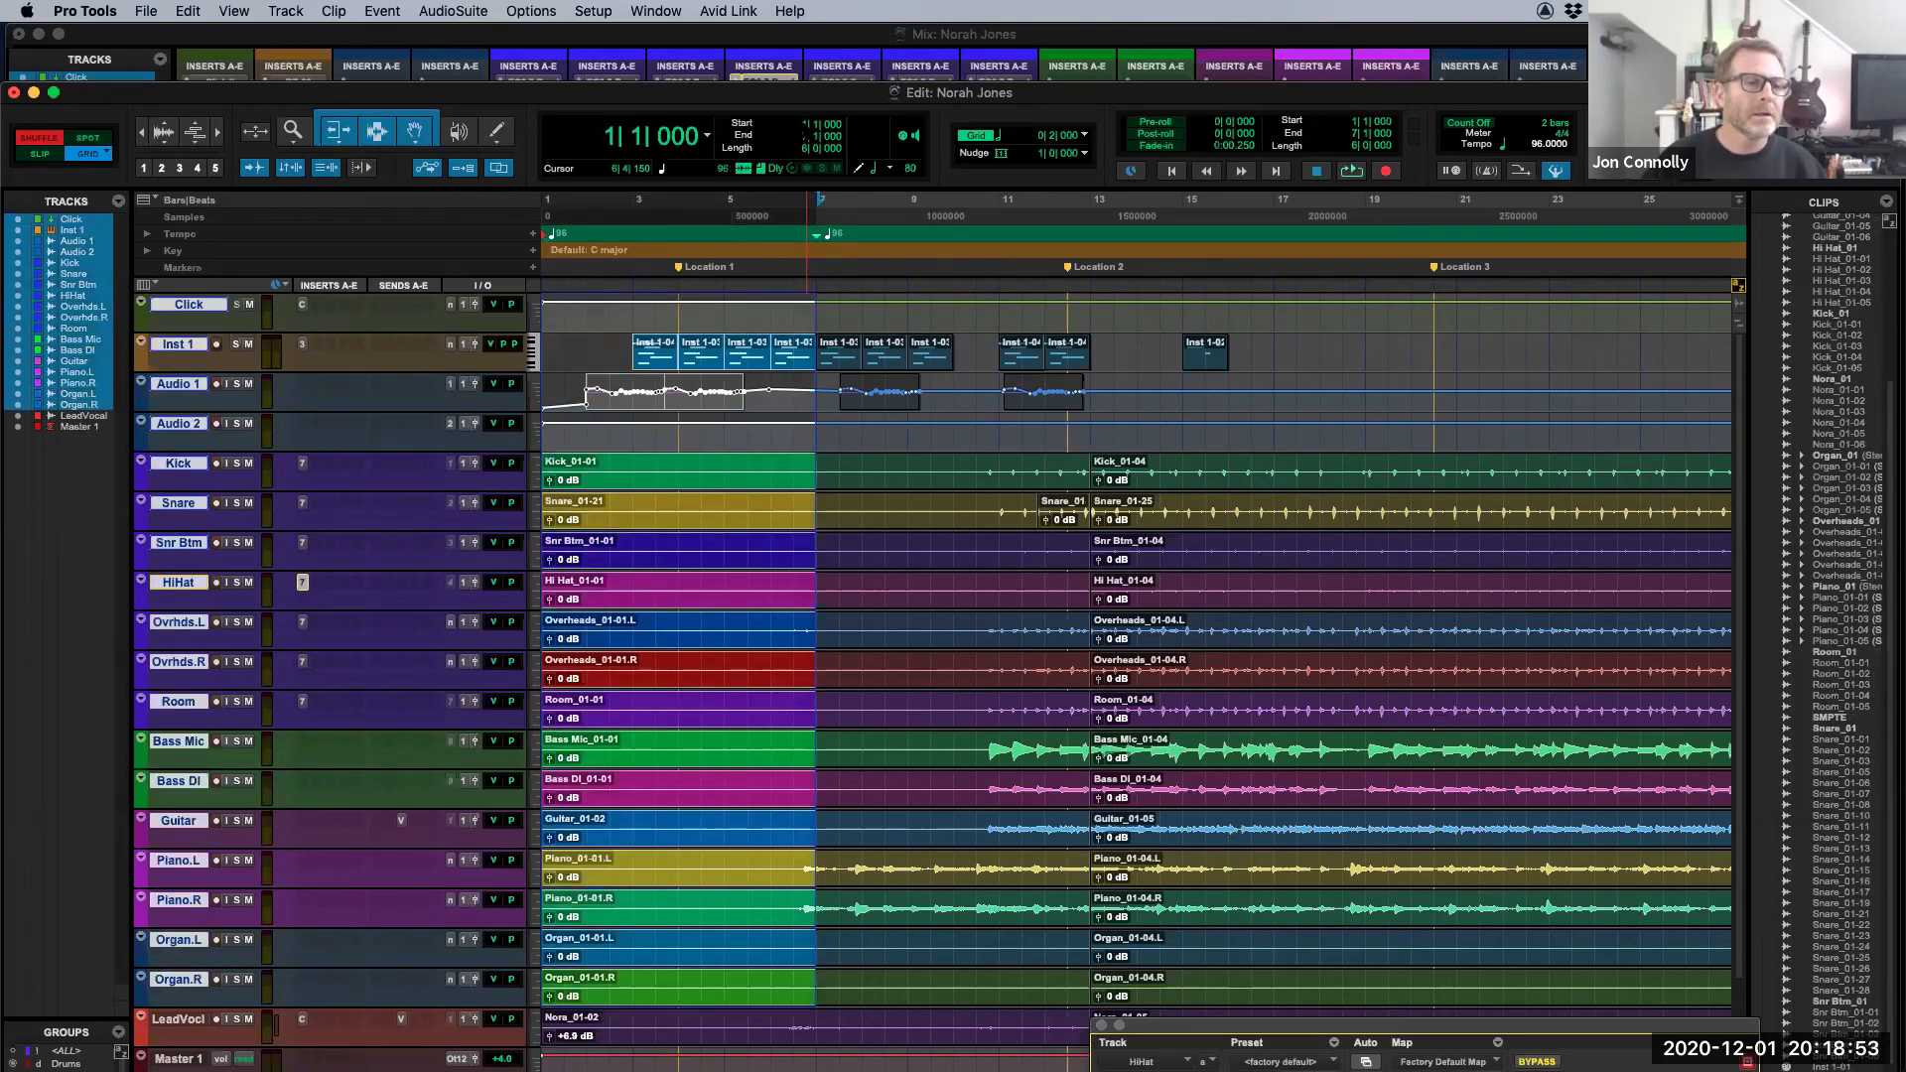
pyautogui.hotkey('shift', ';')
pyautogui.hotkey('shift', ';')
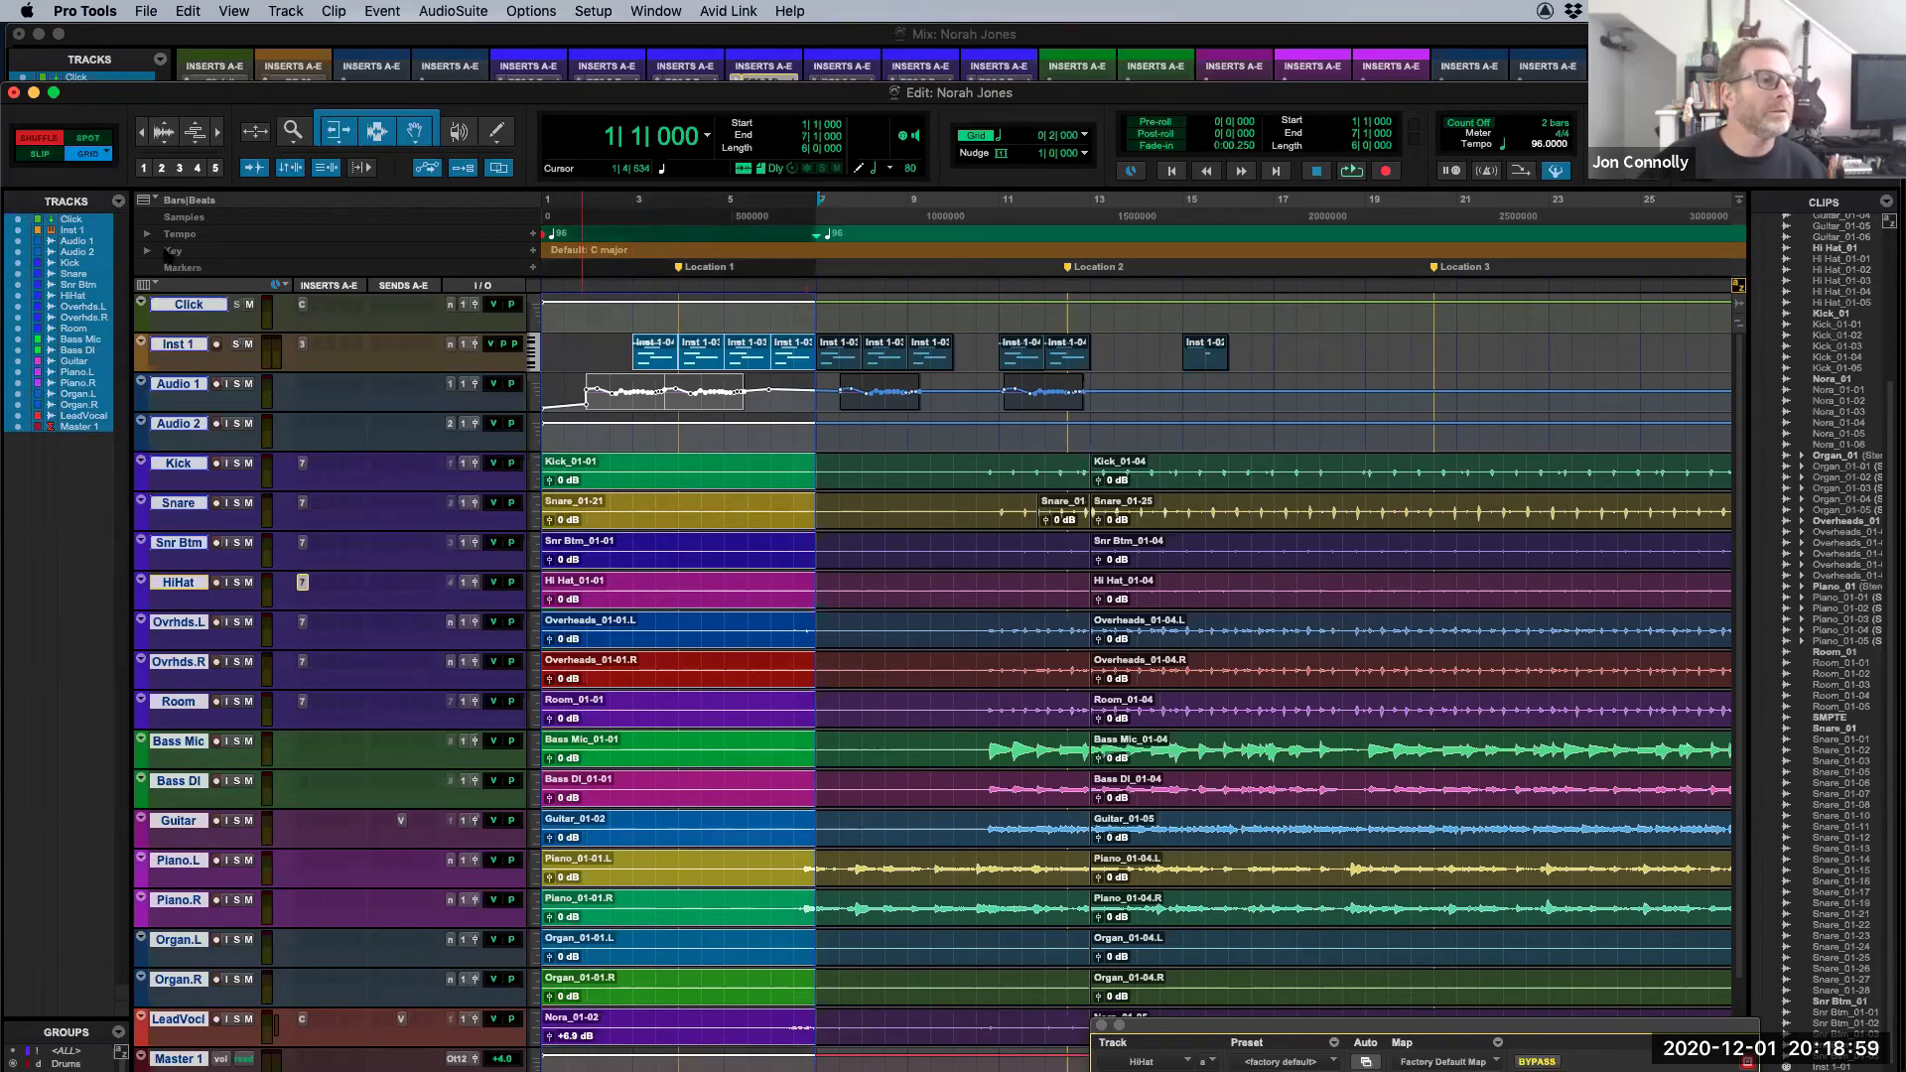
pyautogui.click(149, 202)
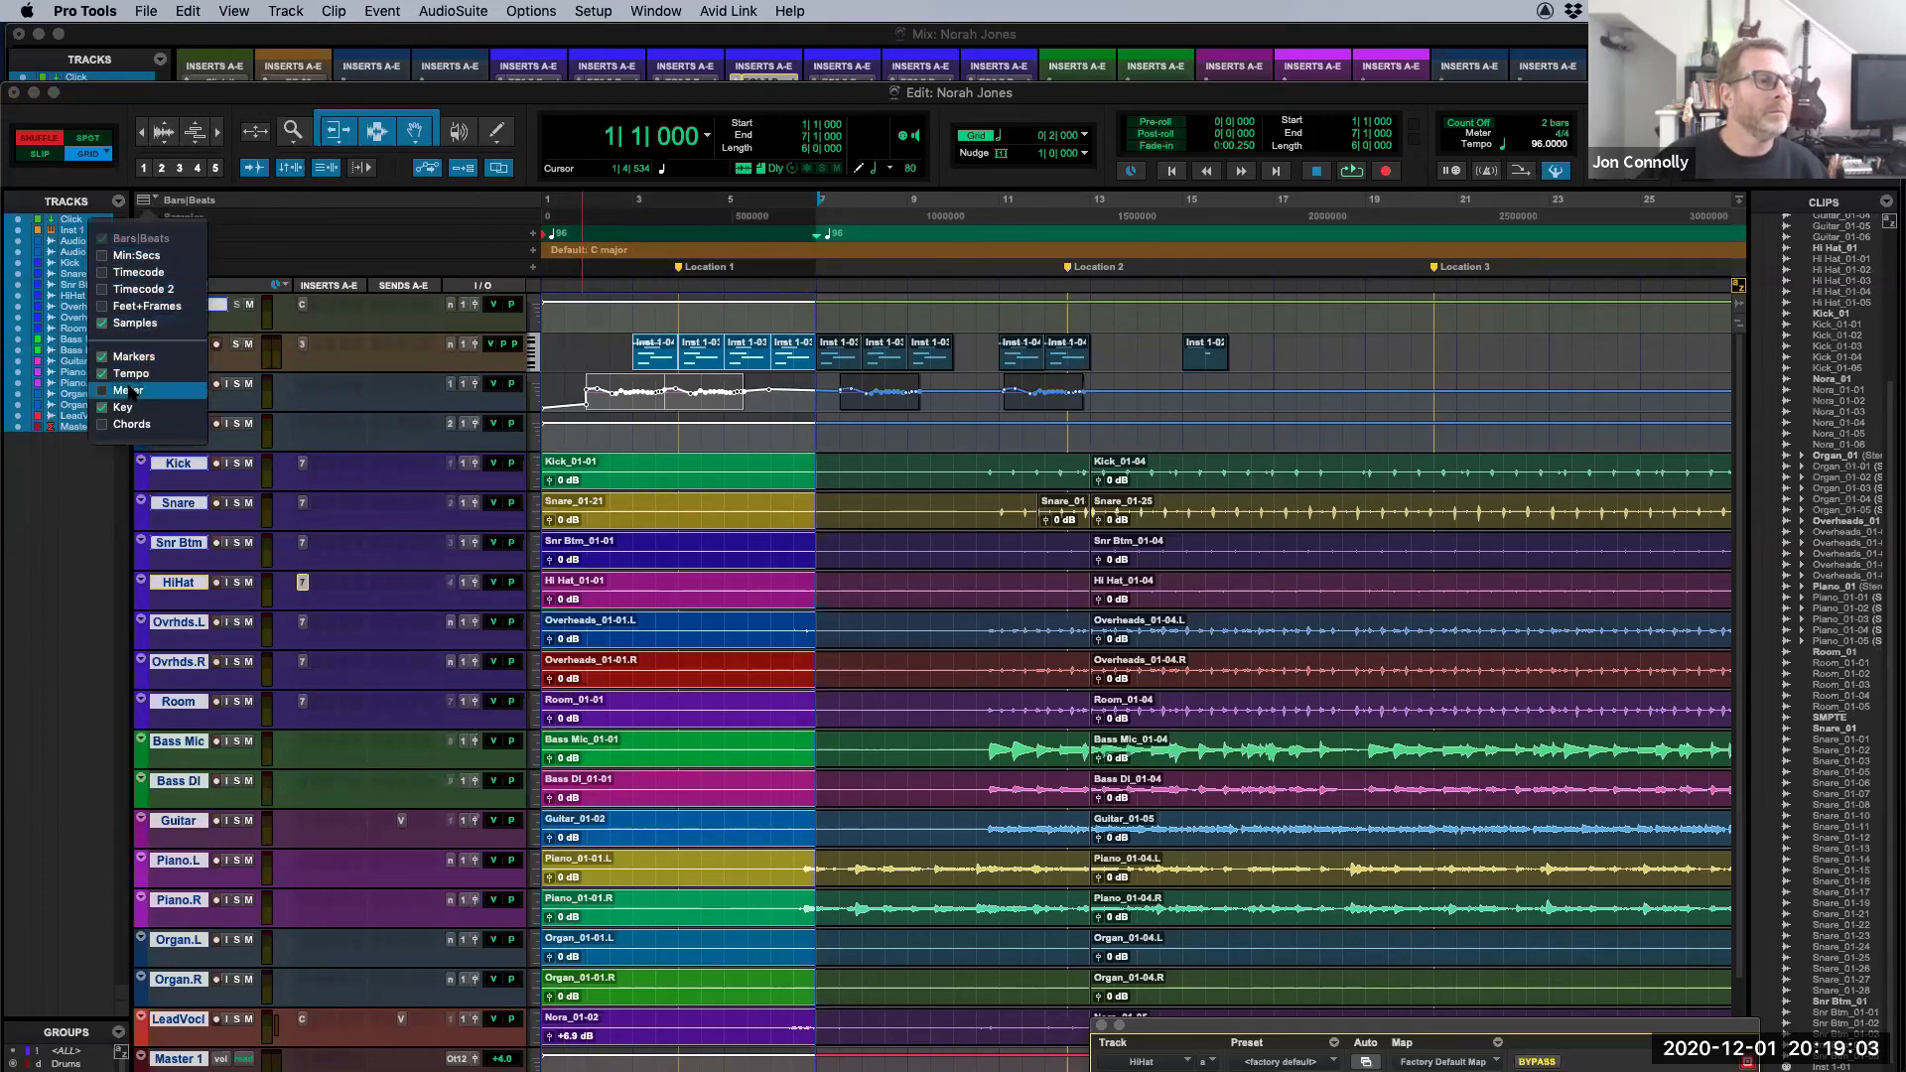
pyautogui.click(421, 235)
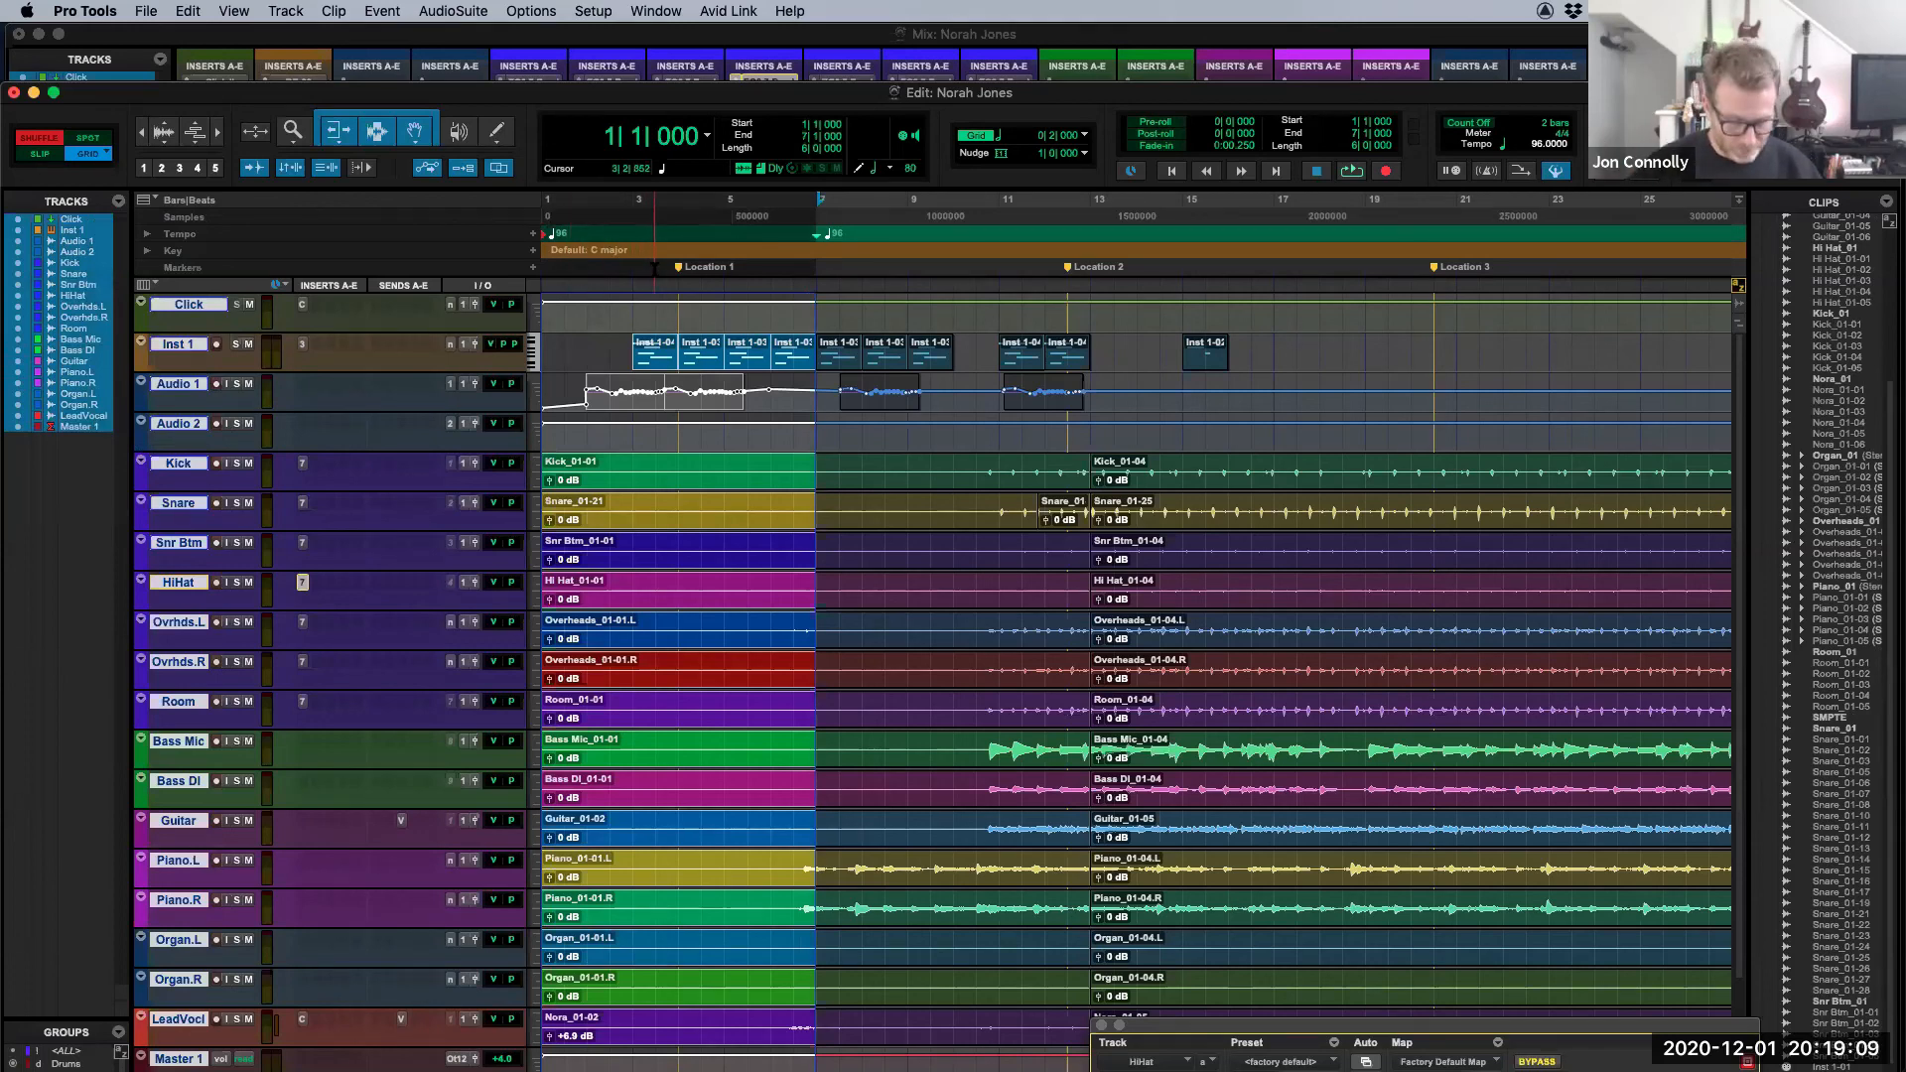
# Step: Insert silence over the 6-bar selection on all tracks, shifting the tempo changes and markers along with the clips
pyautogui.click(184, 11)
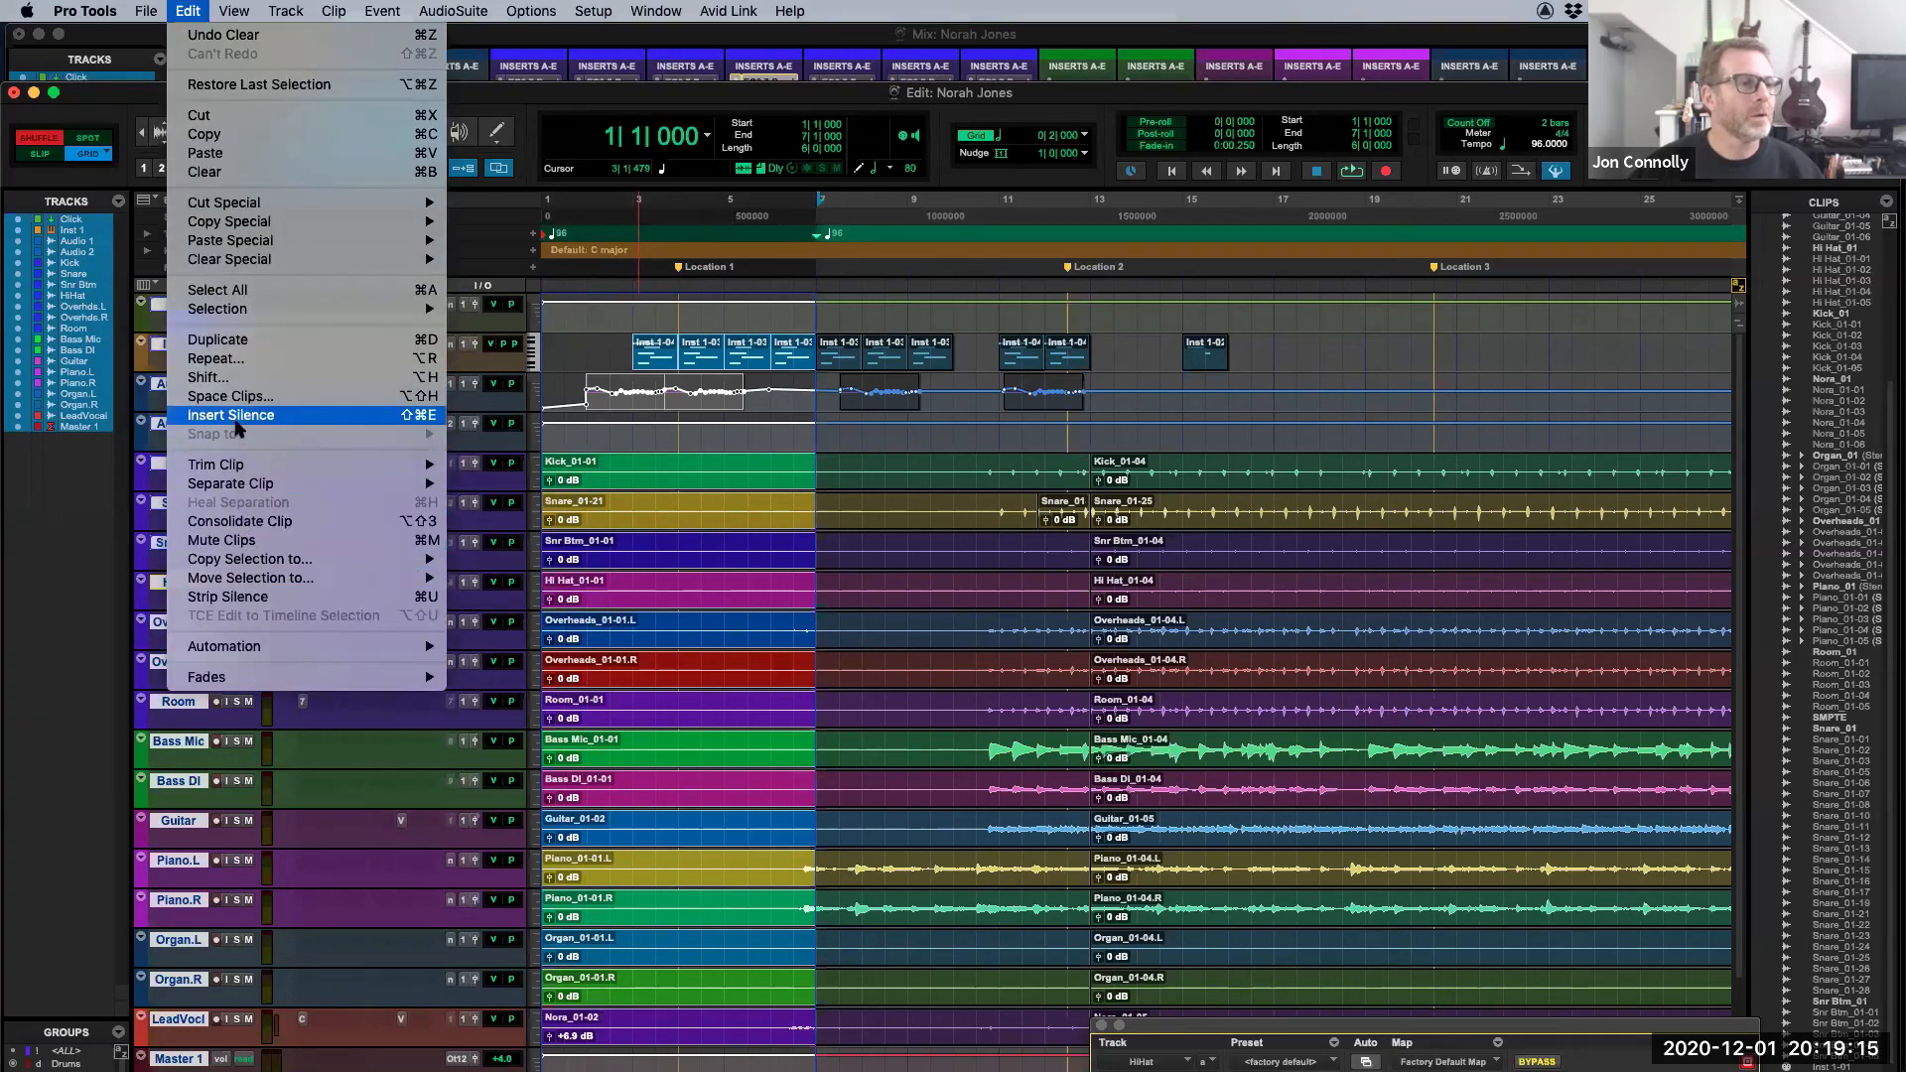
pyautogui.click(230, 415)
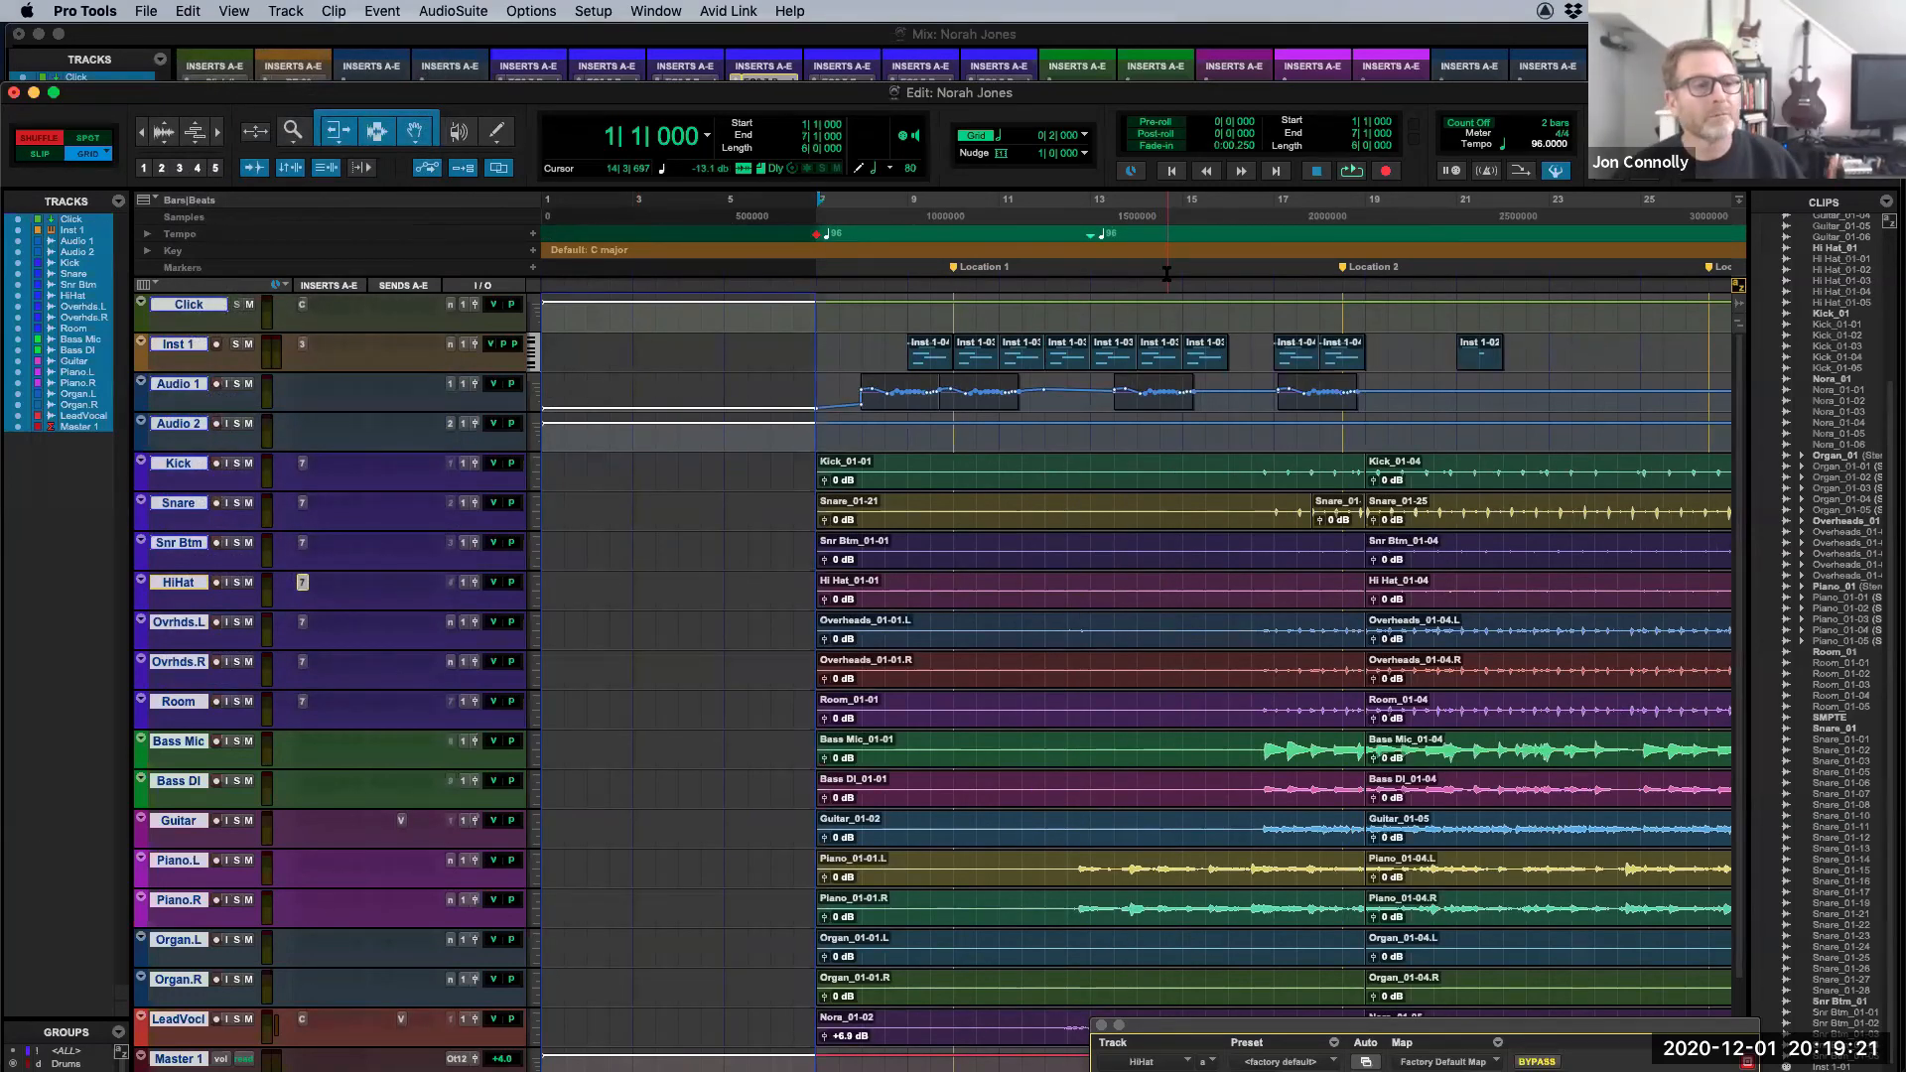
# Step: Undo the last silence insertion and place the edit cursor at bar 8 on the Kick track
pyautogui.press('super+z')
pyautogui.click(863, 467)
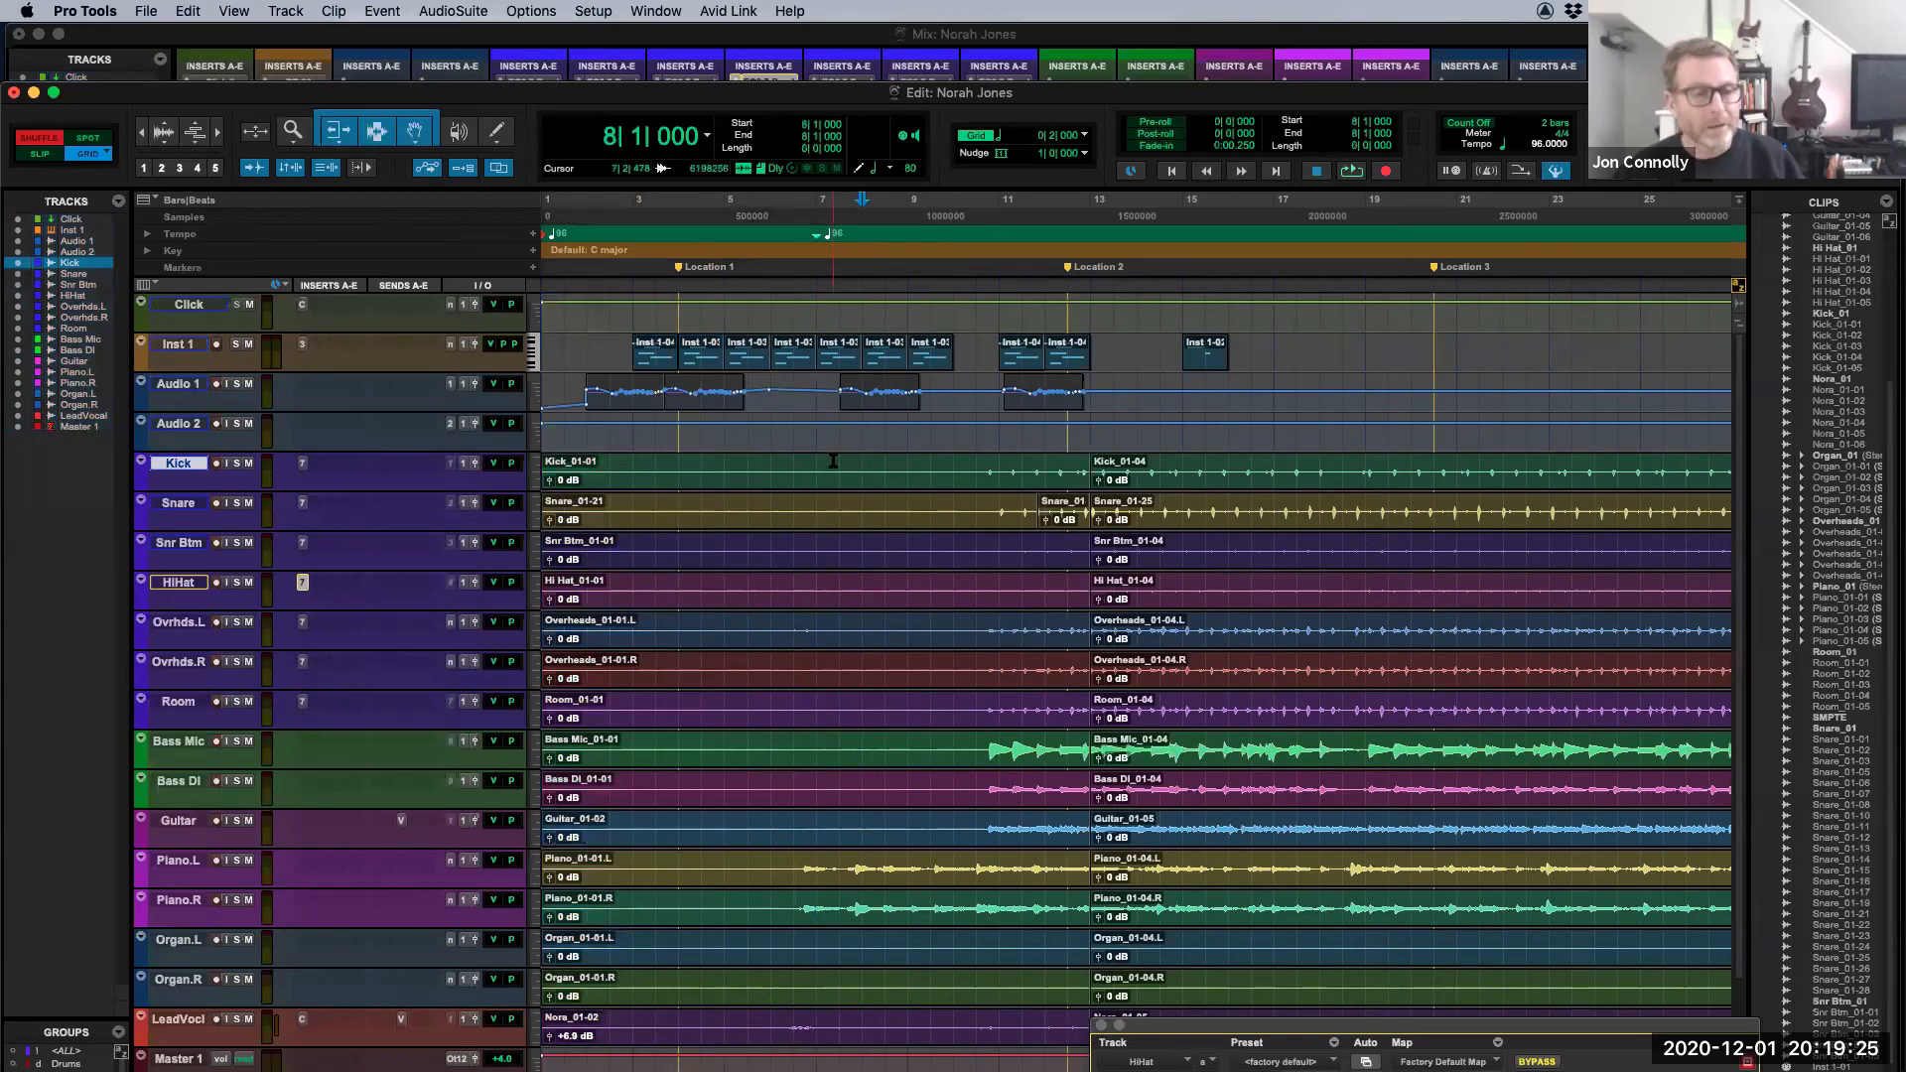
pyautogui.press('super+bracketleft')
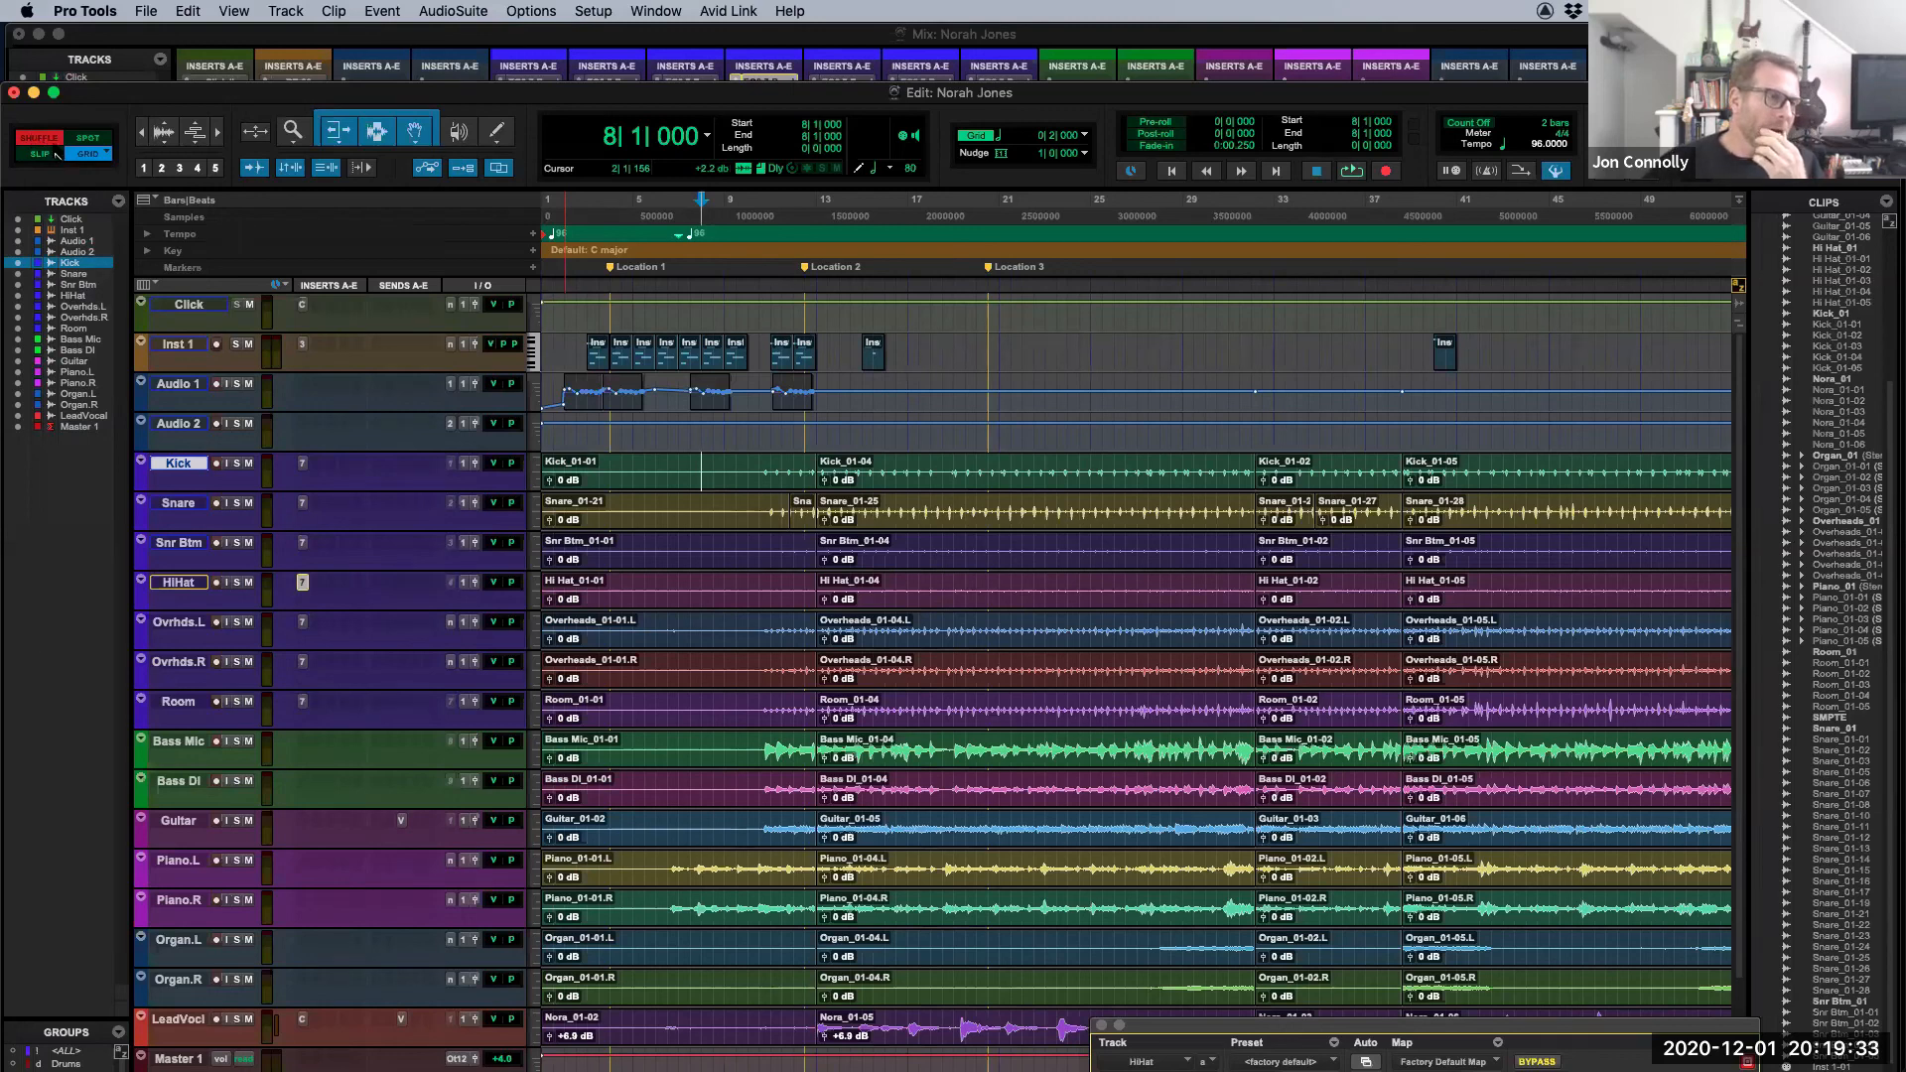
# Step: Switch to Spot mode, check the time scale options in the Spot Dialog for the Inst 1 clip at bar 40, and cancel
pyautogui.click(86, 152)
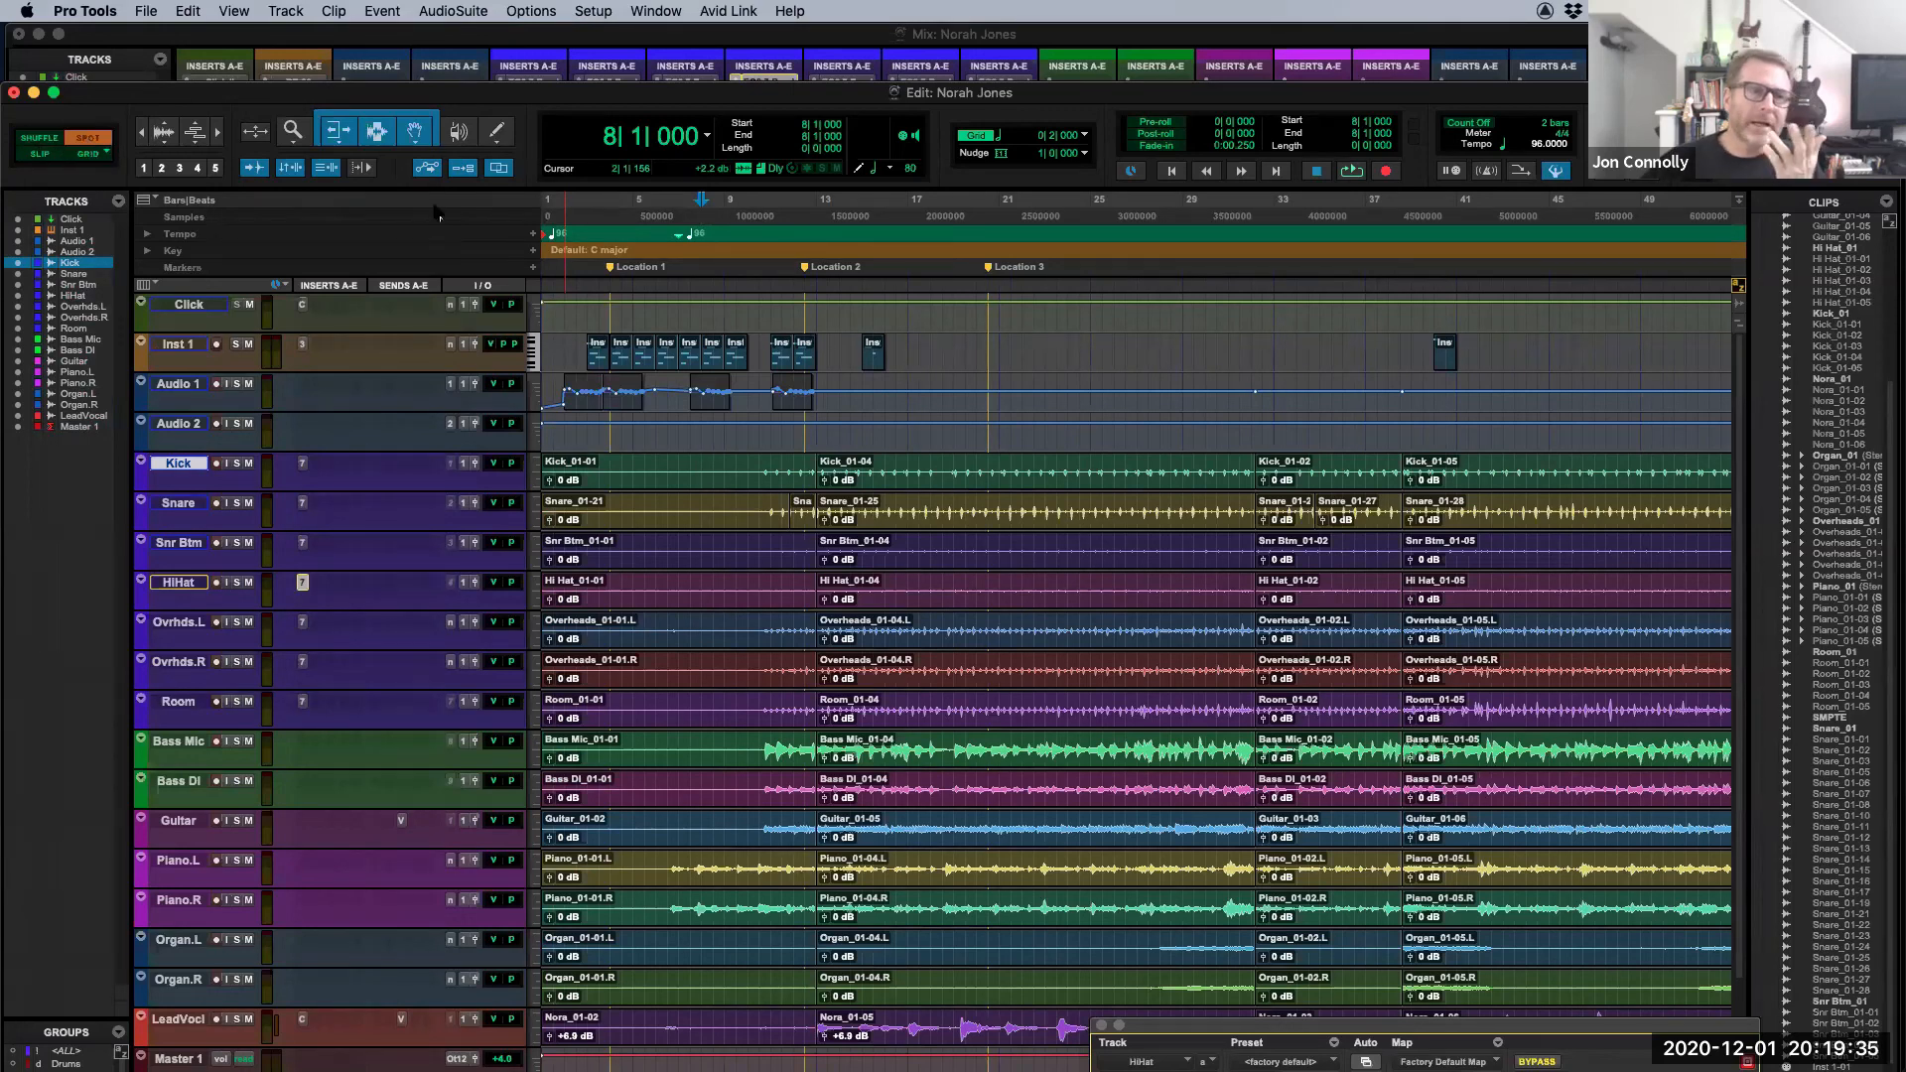
pyautogui.keyDown('ctrl'); pyautogui.click(1445, 358); pyautogui.keyUp('ctrl')
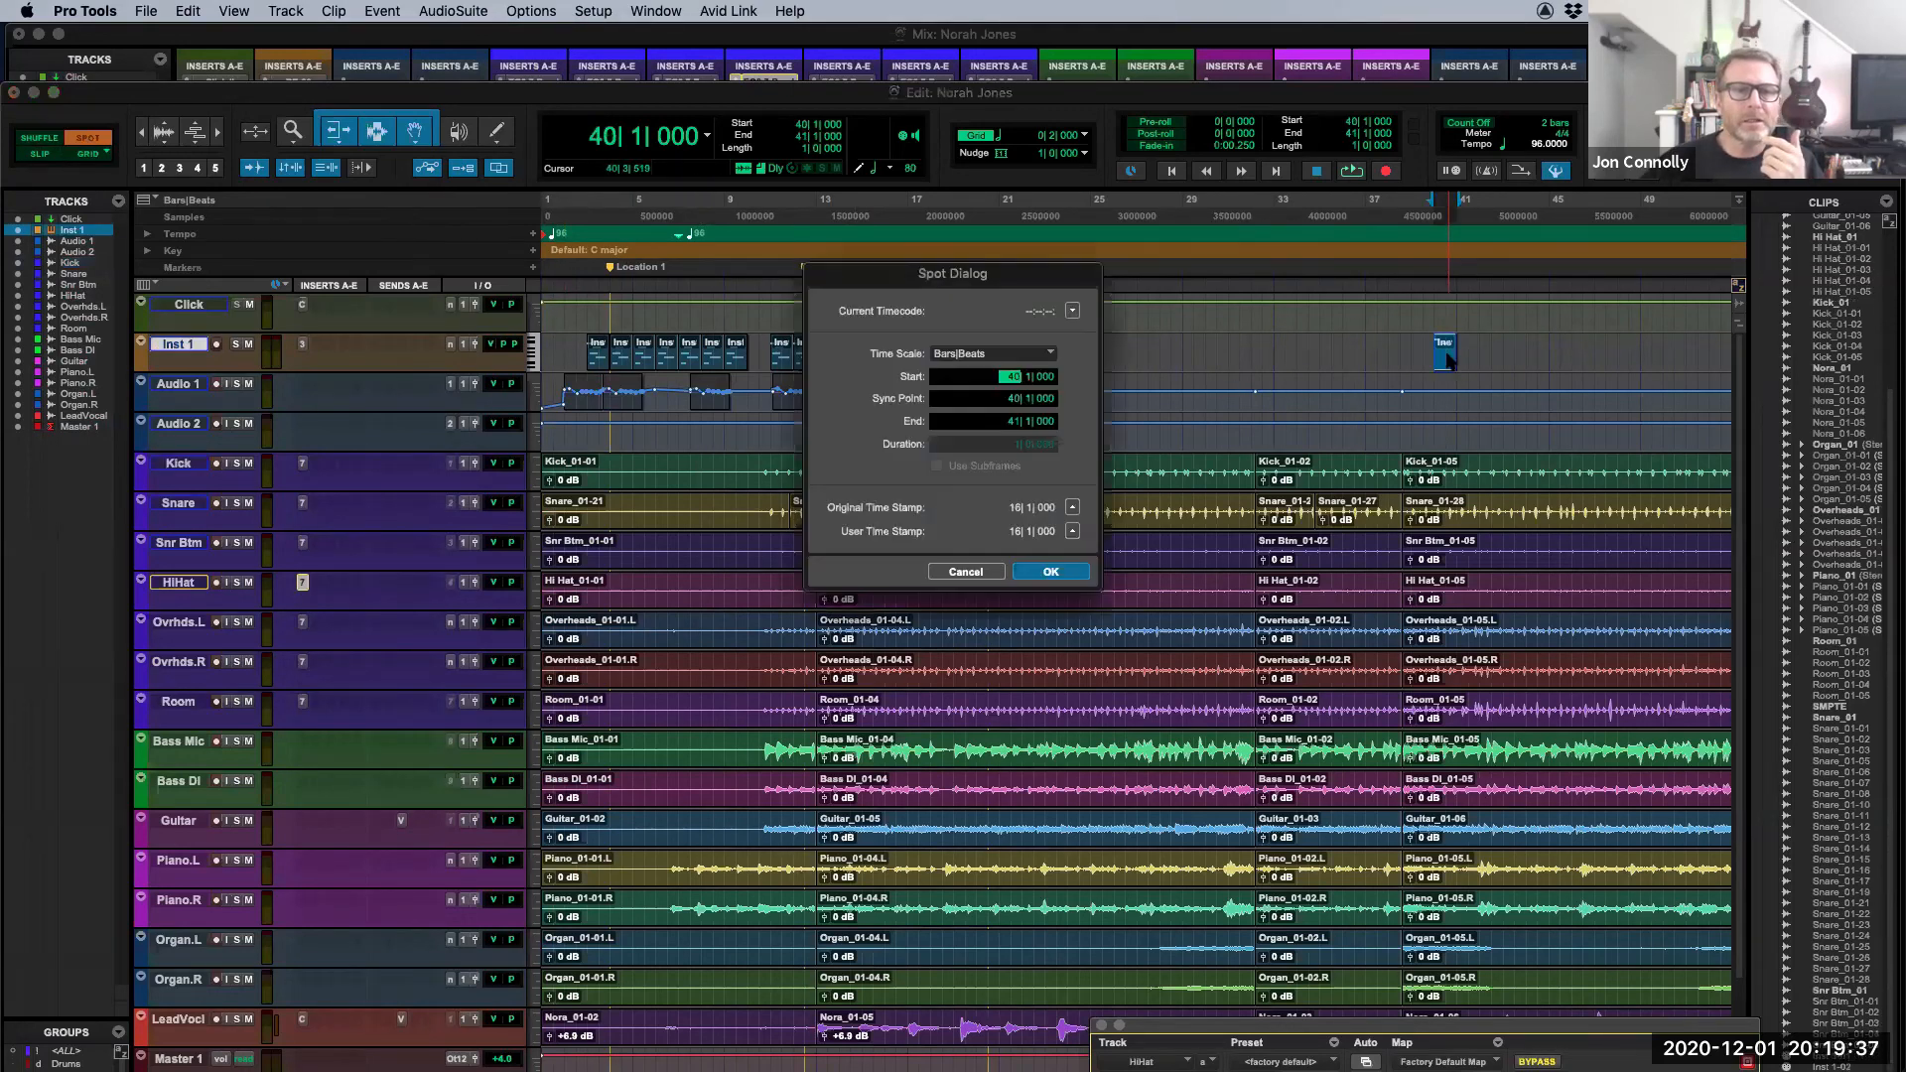
pyautogui.click(1010, 356)
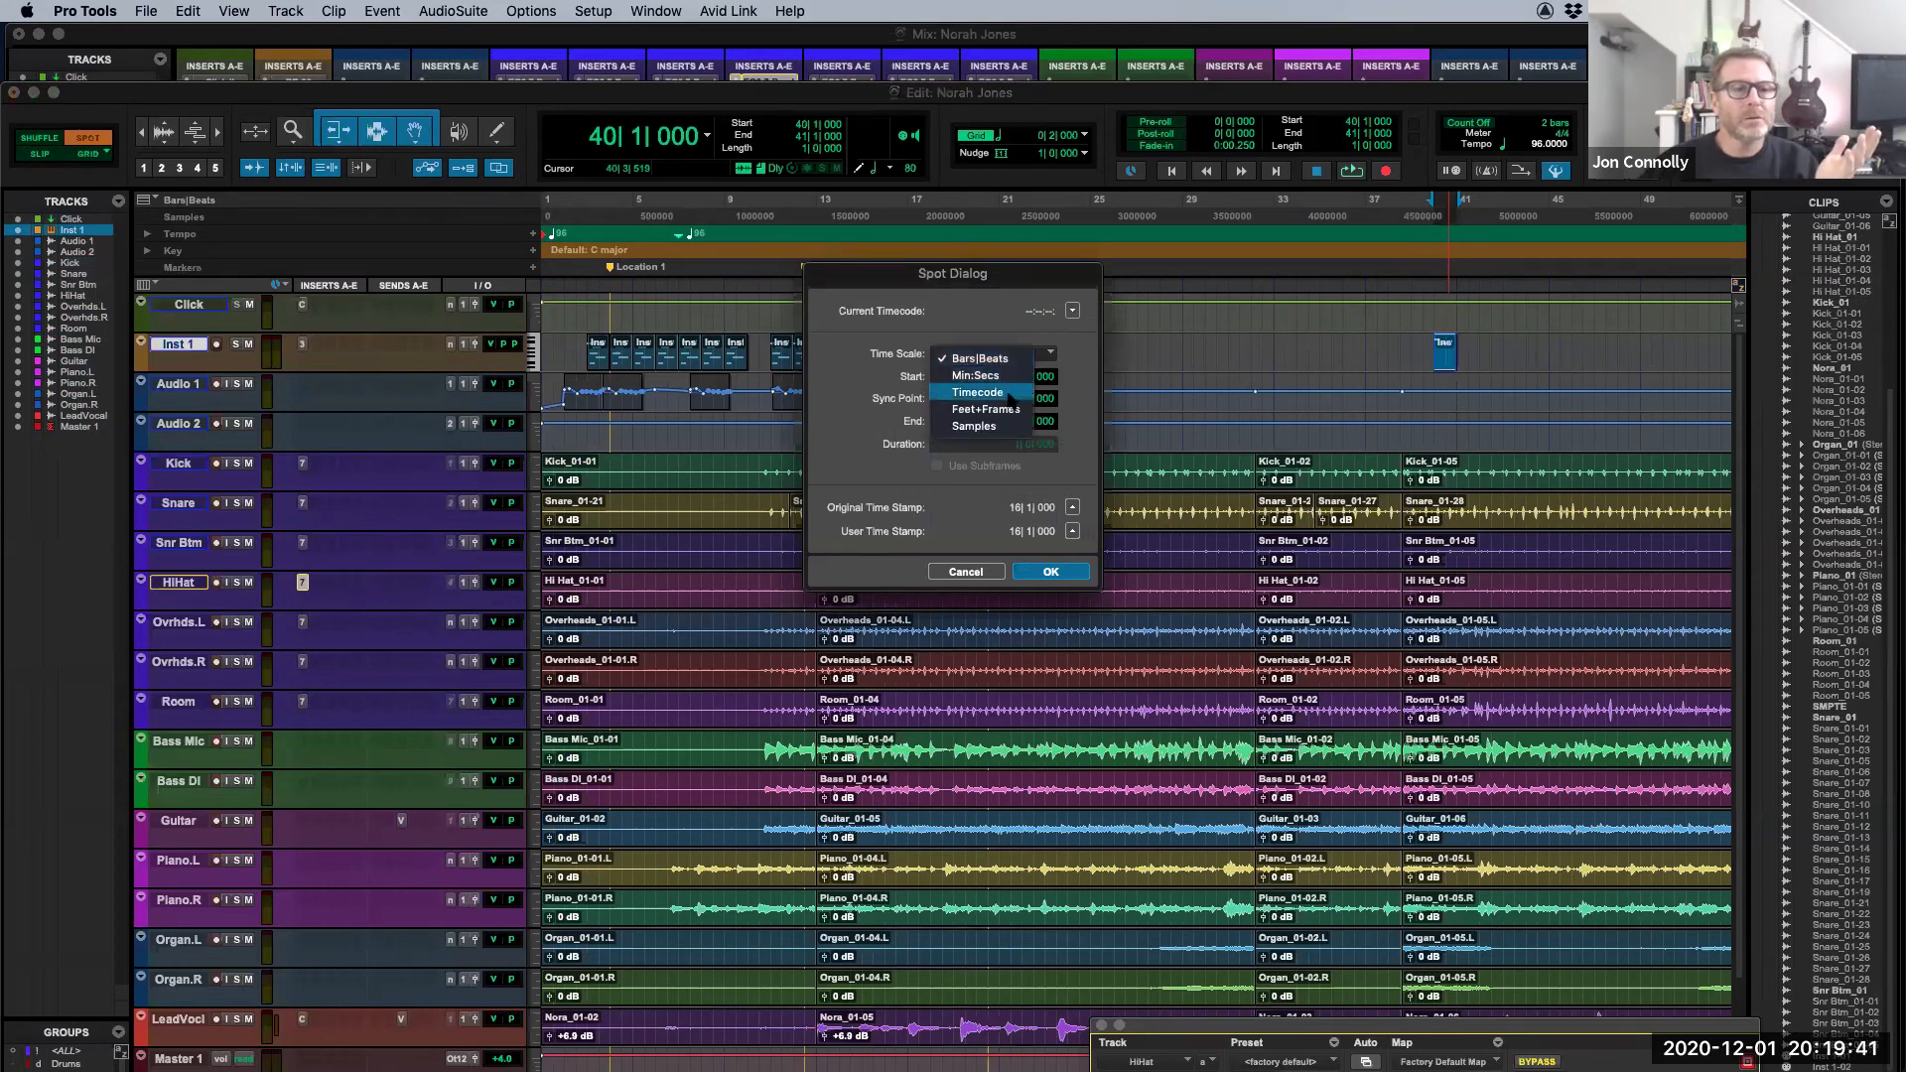
pyautogui.click(1000, 326)
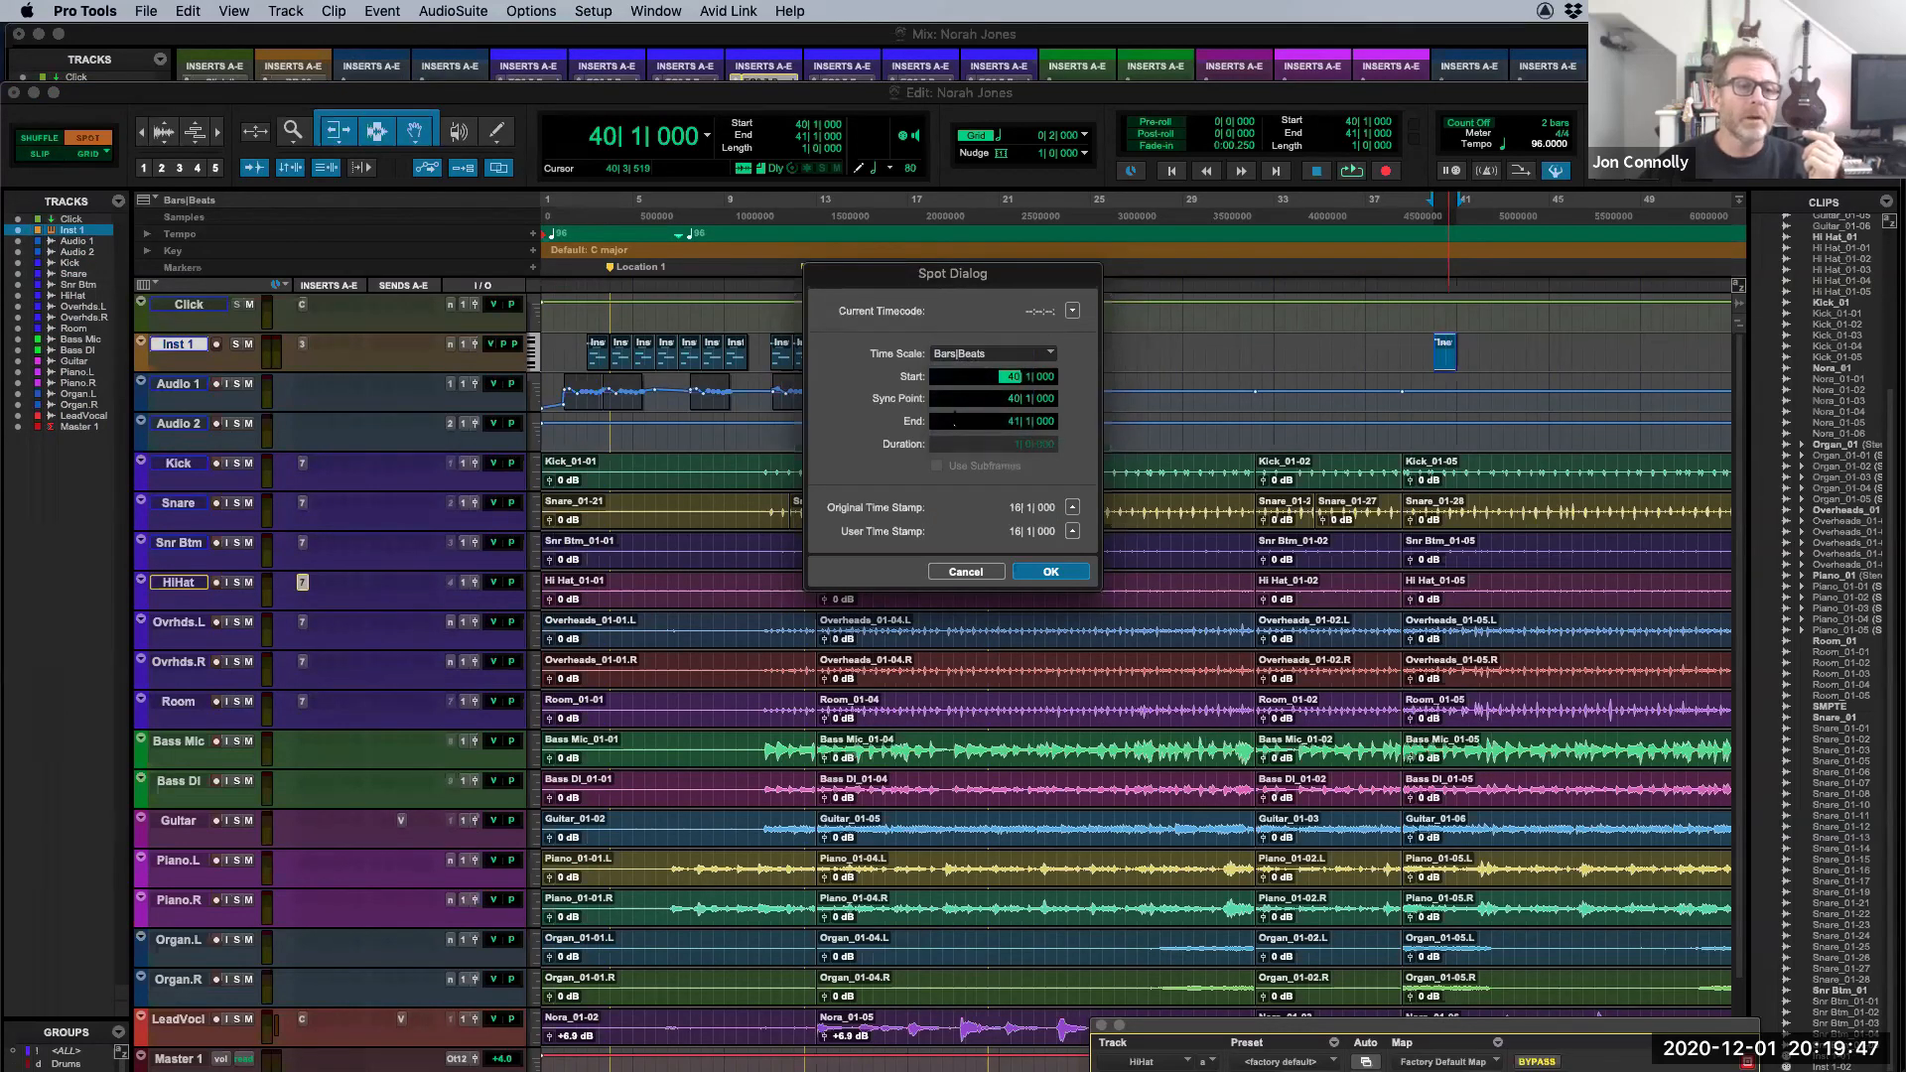
pyautogui.click(969, 572)
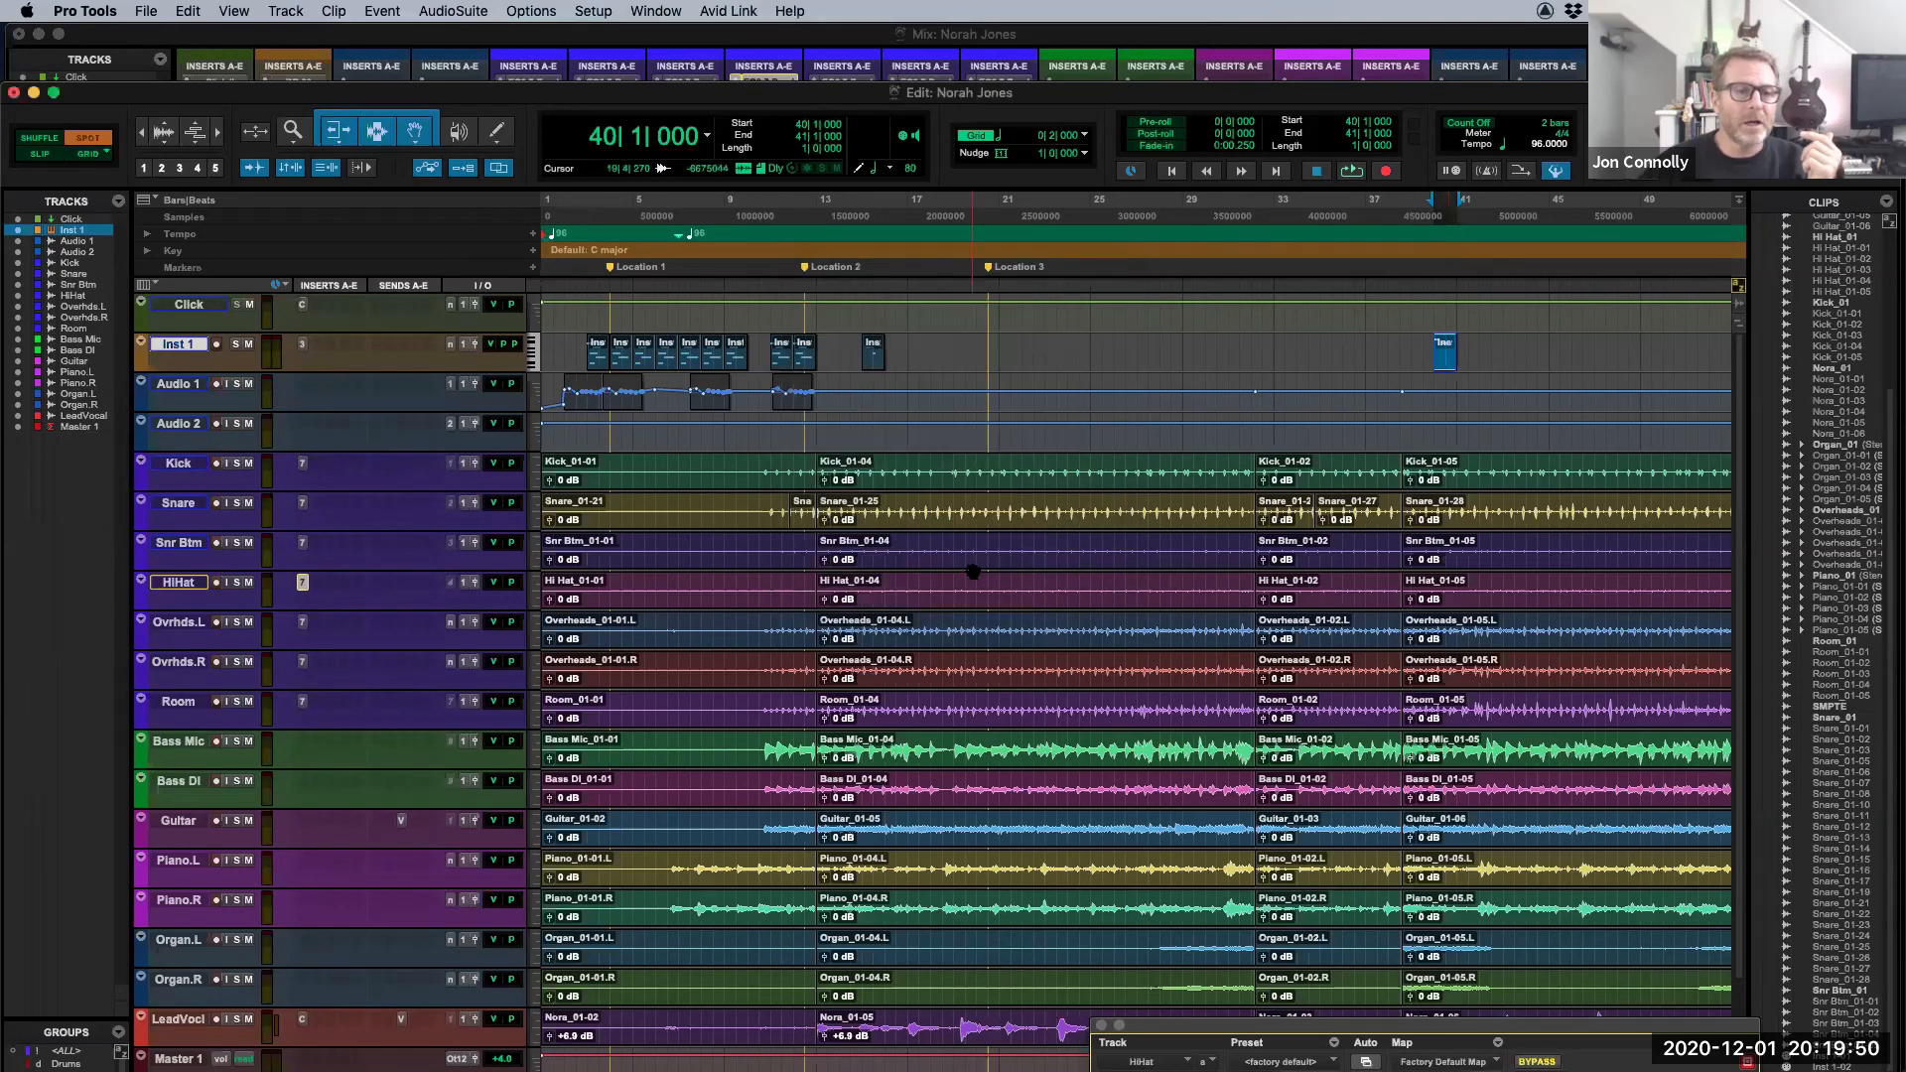
# Step: Select the Kick audio from about 17|2|662 to 20|1|393 and separate it into its own clip
pyautogui.click(914, 467)
pyautogui.moveTo(940, 467); pyautogui.dragTo(986, 471)
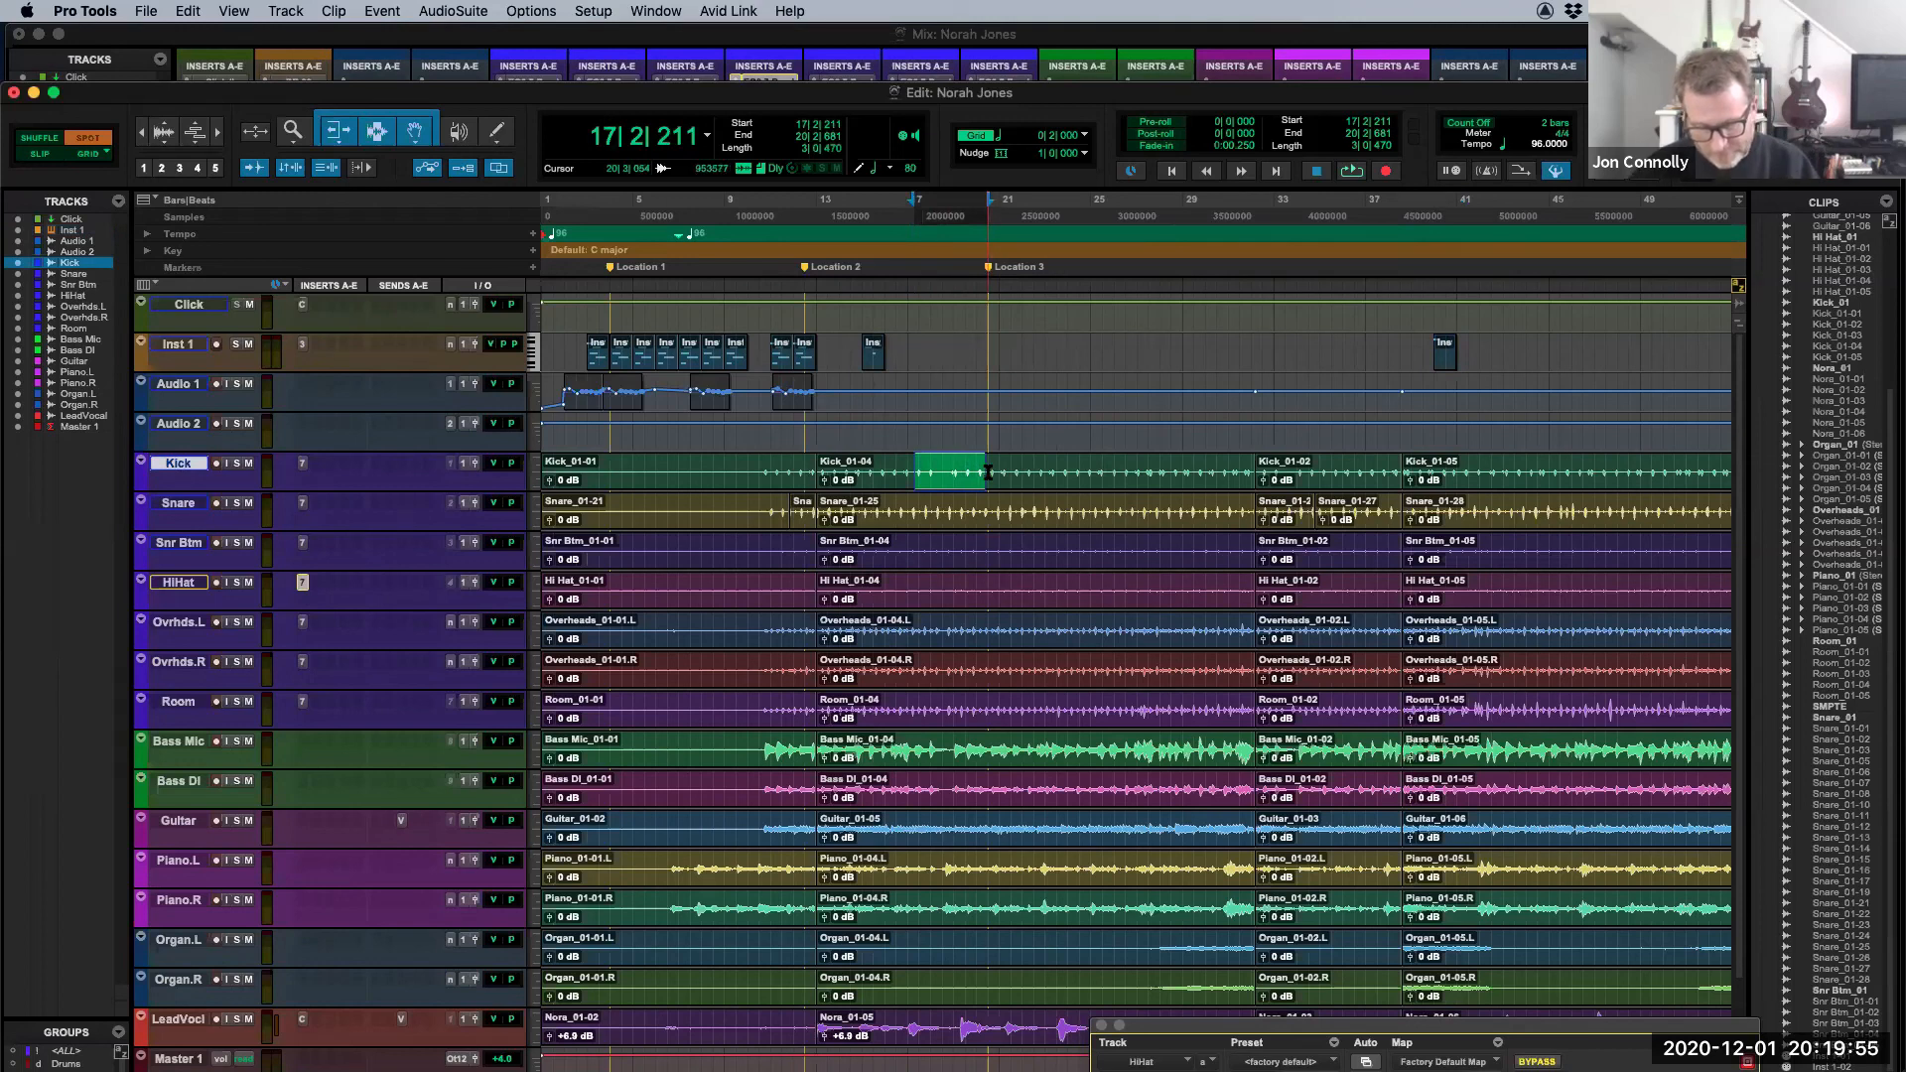
pyautogui.hotkey('ctrl', 'e')
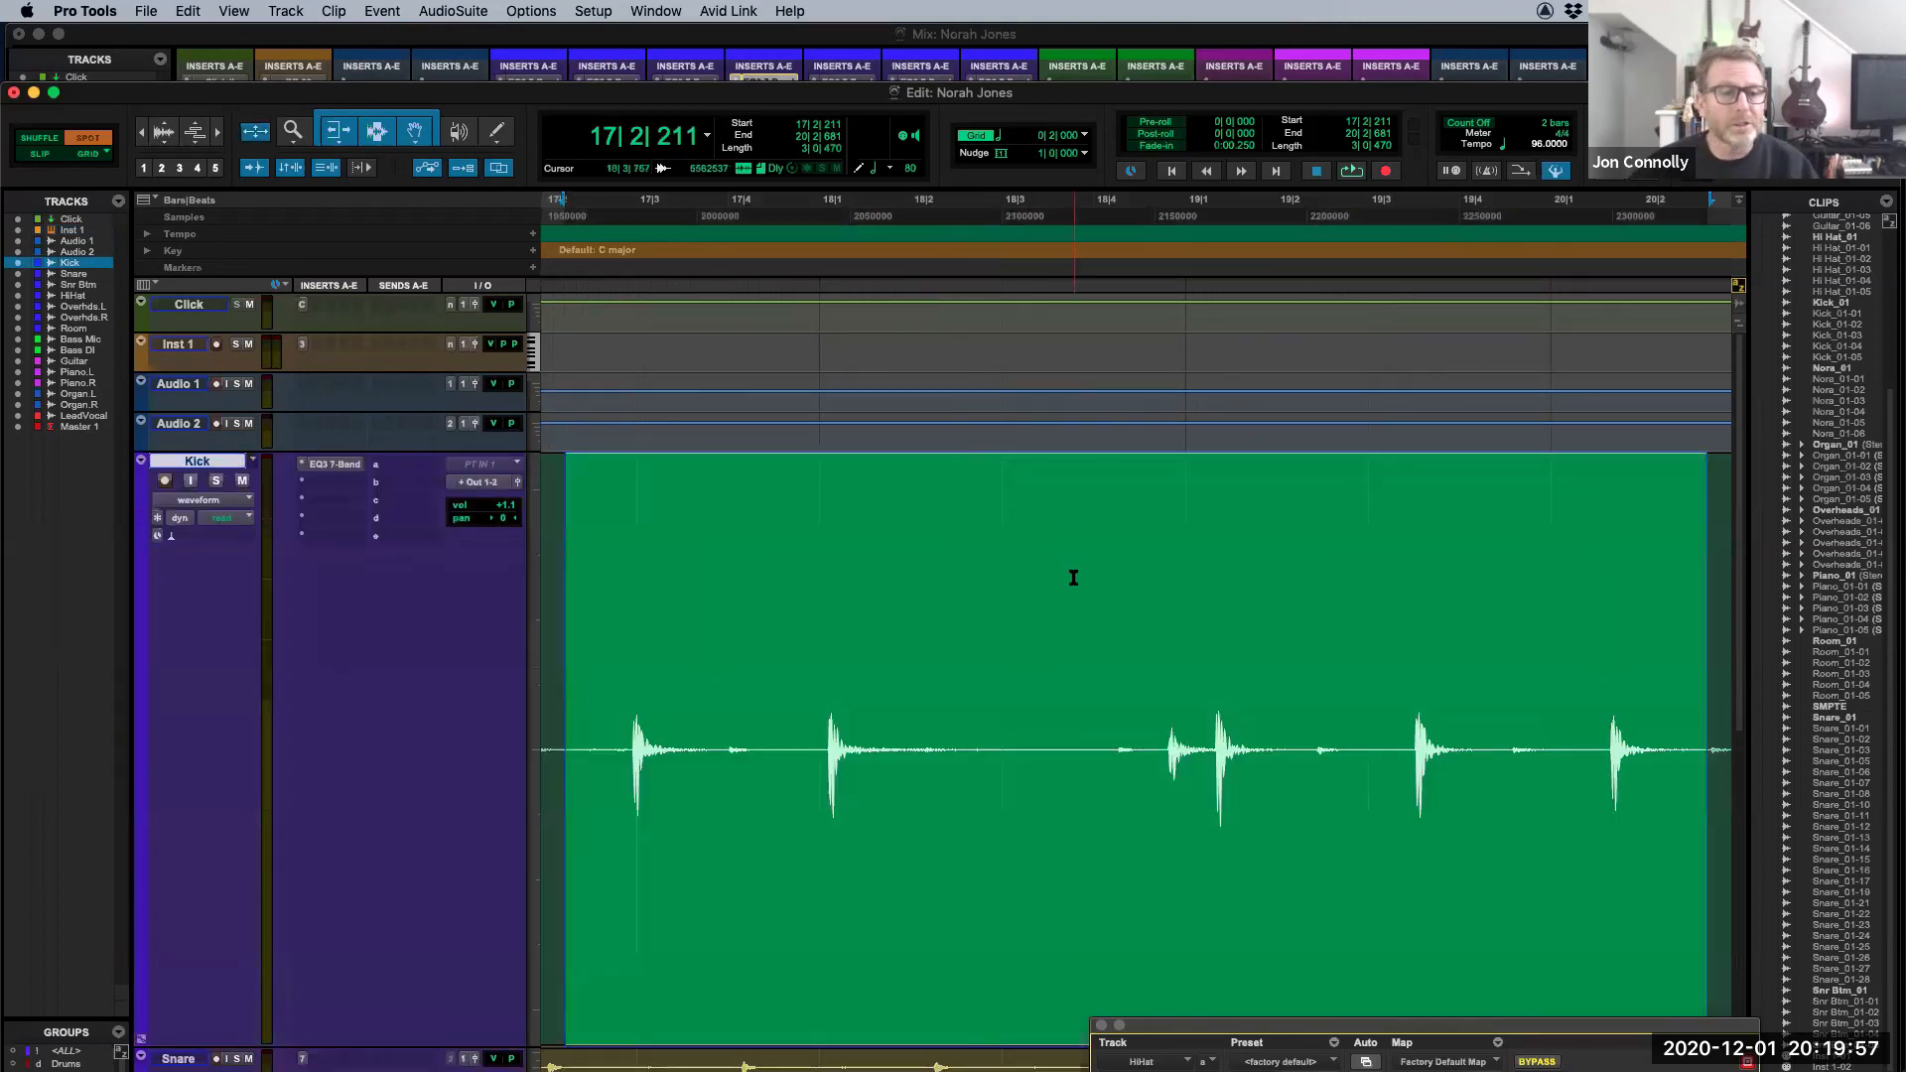
pyautogui.scroll(-10, 1052, 616)
pyautogui.scroll(8, 860, 451)
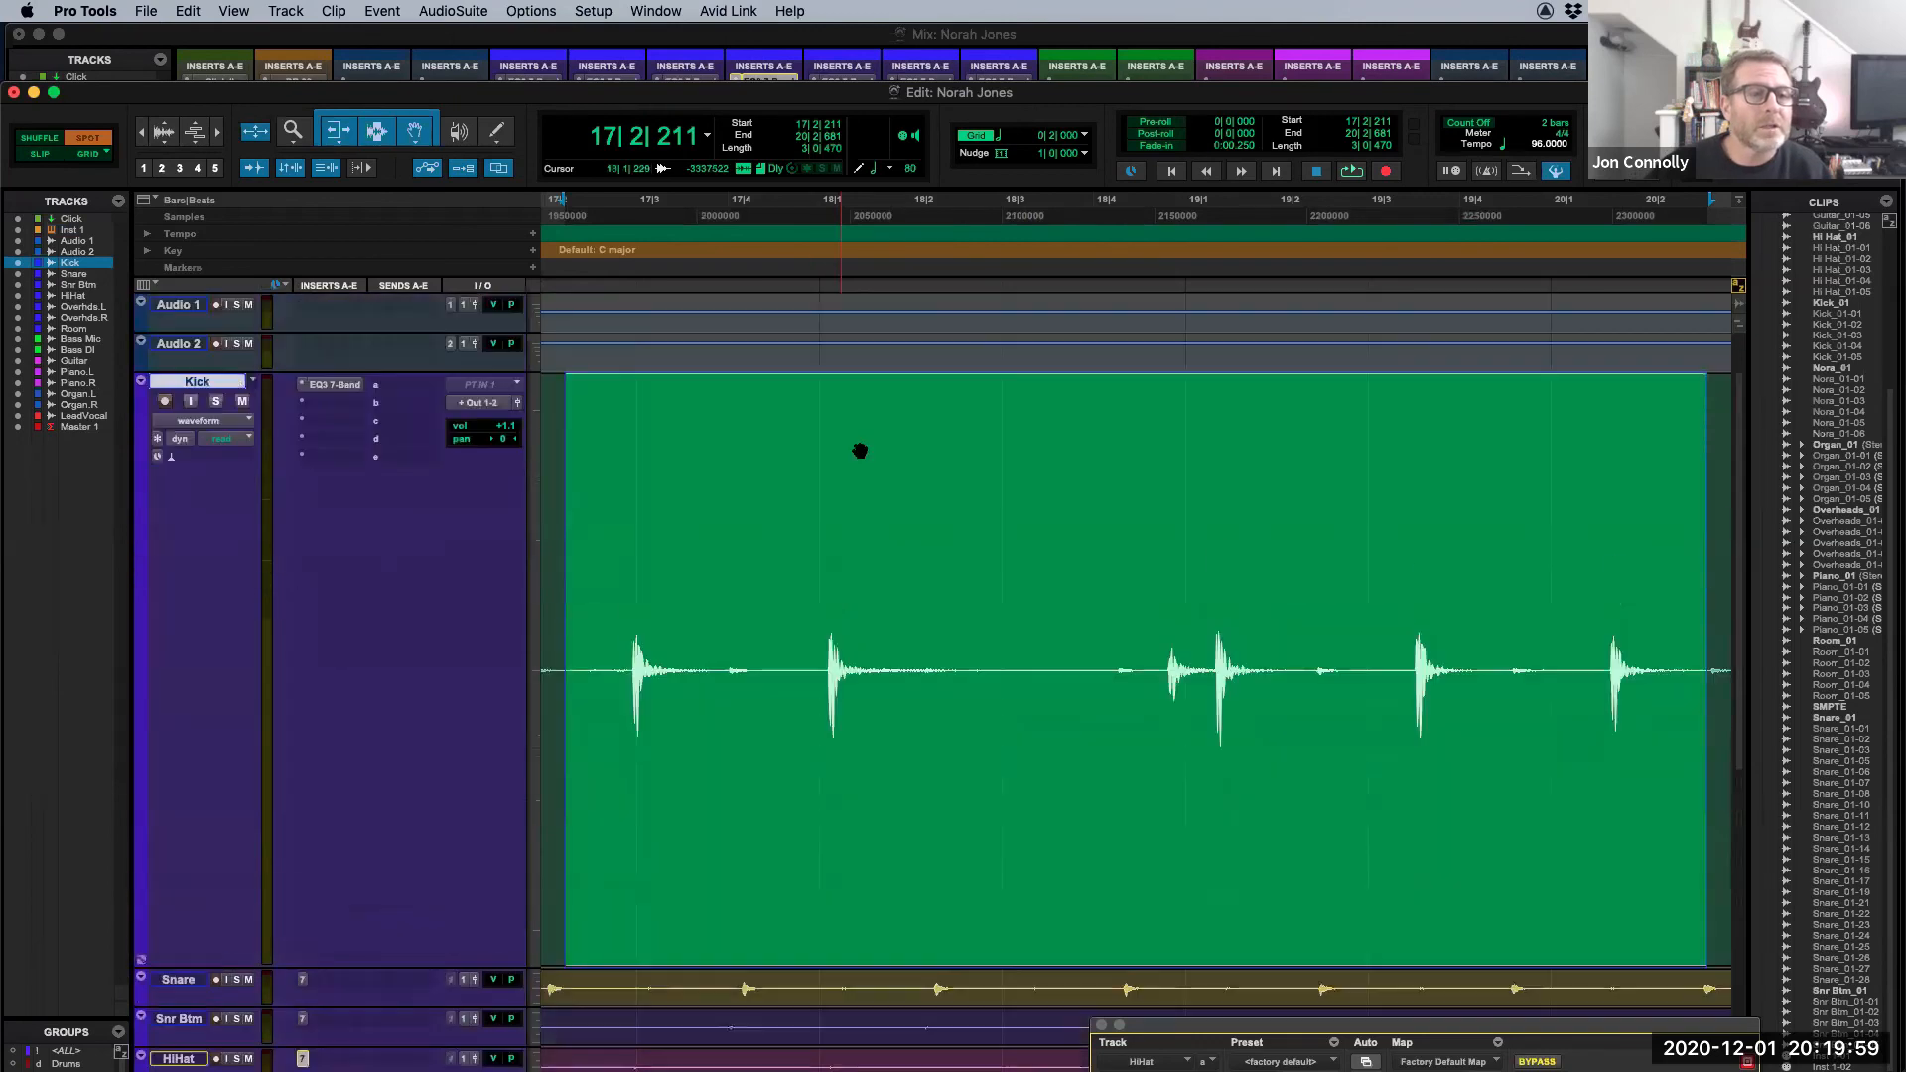
pyautogui.click(776, 526)
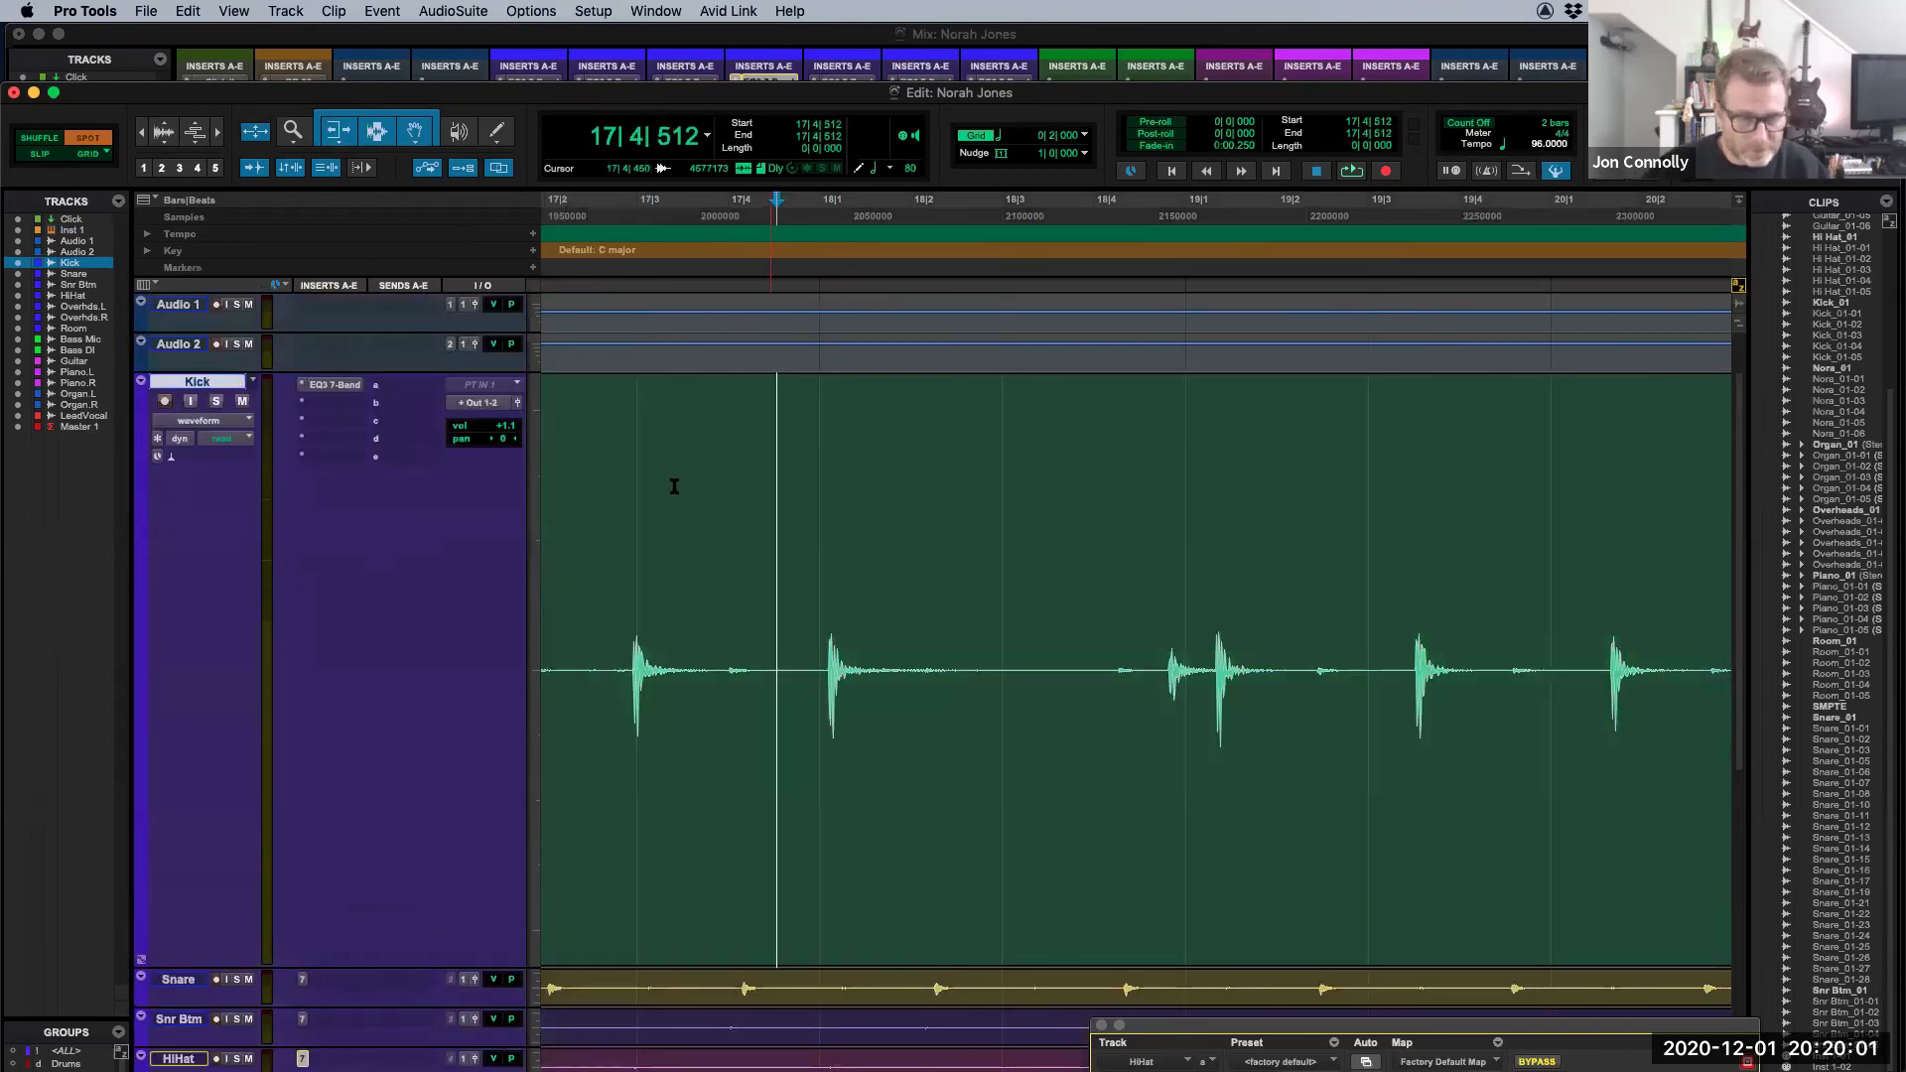
pyautogui.moveTo(609, 480); pyautogui.dragTo(1587, 560)
pyautogui.press('super+e')
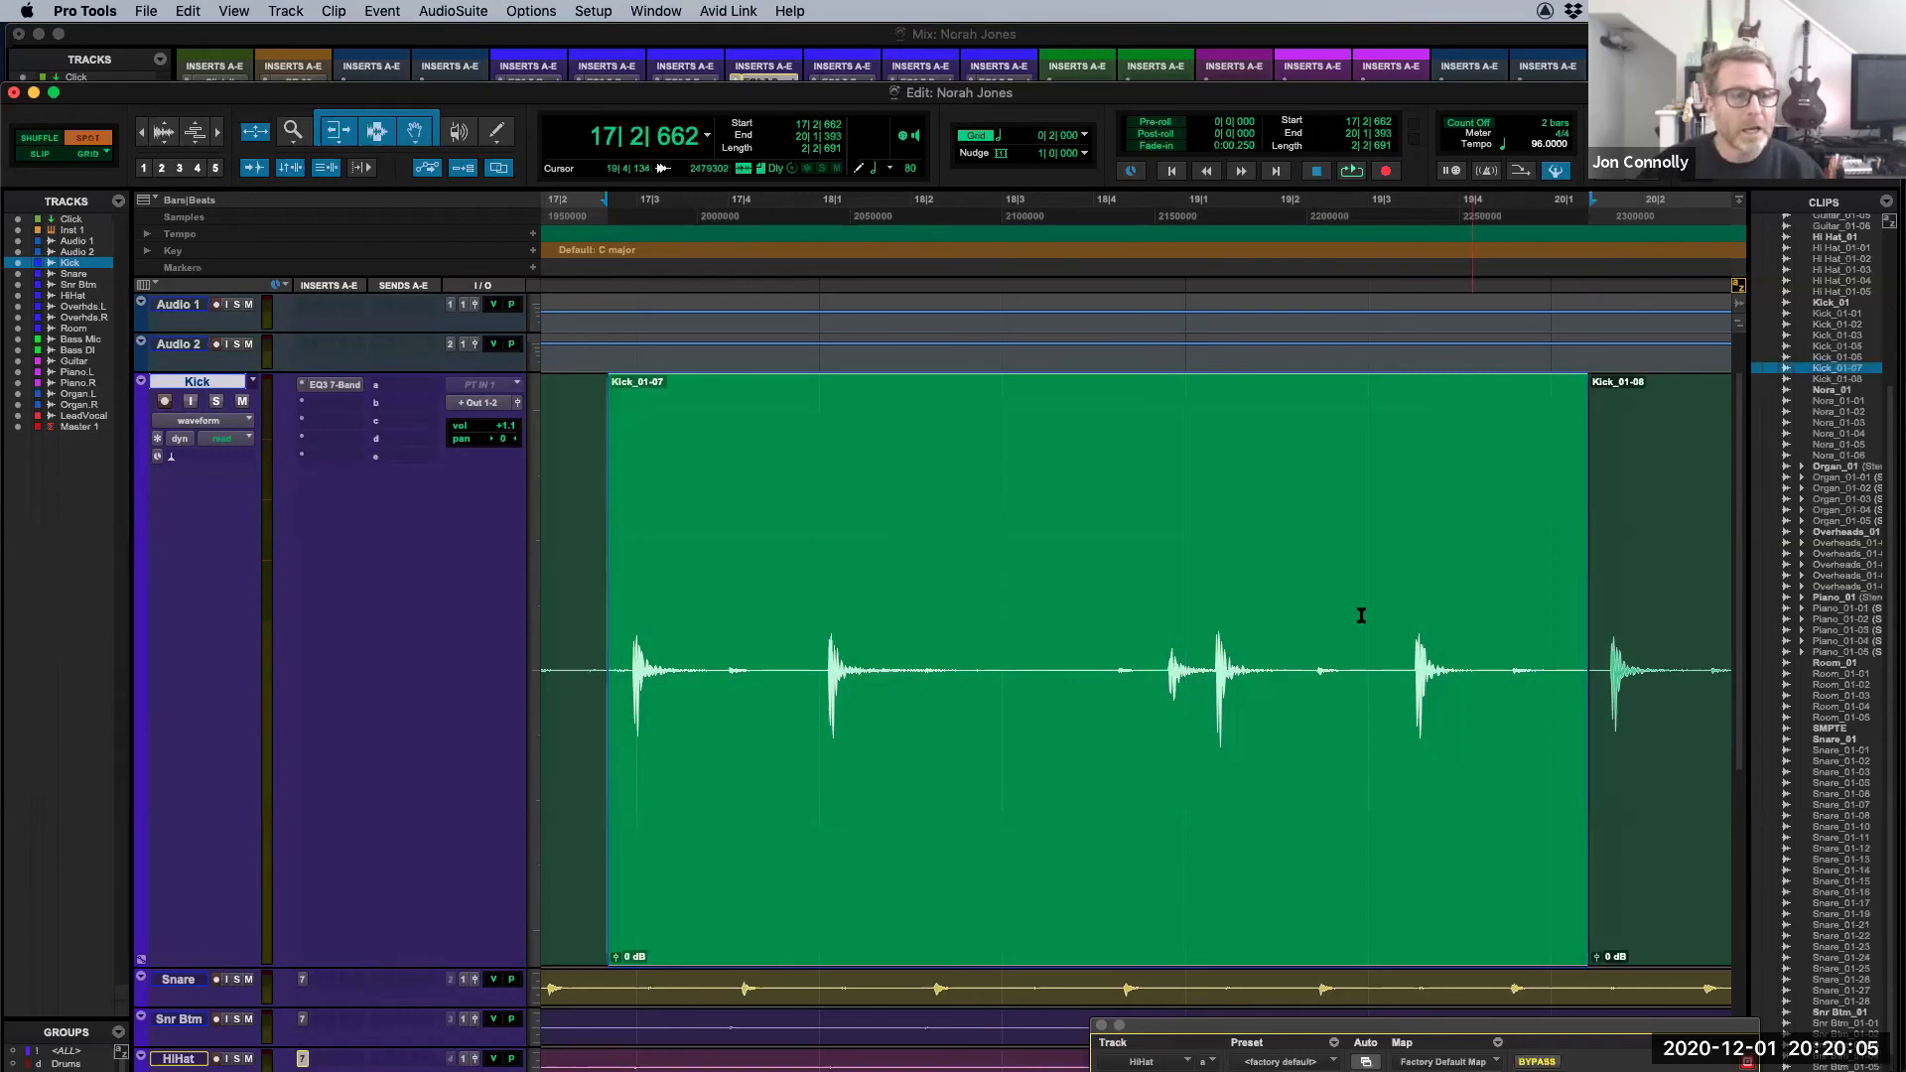
# Step: Identify a sync point at the second kick hit of the separated clip, at 18|1|102
pyautogui.click(812, 552)
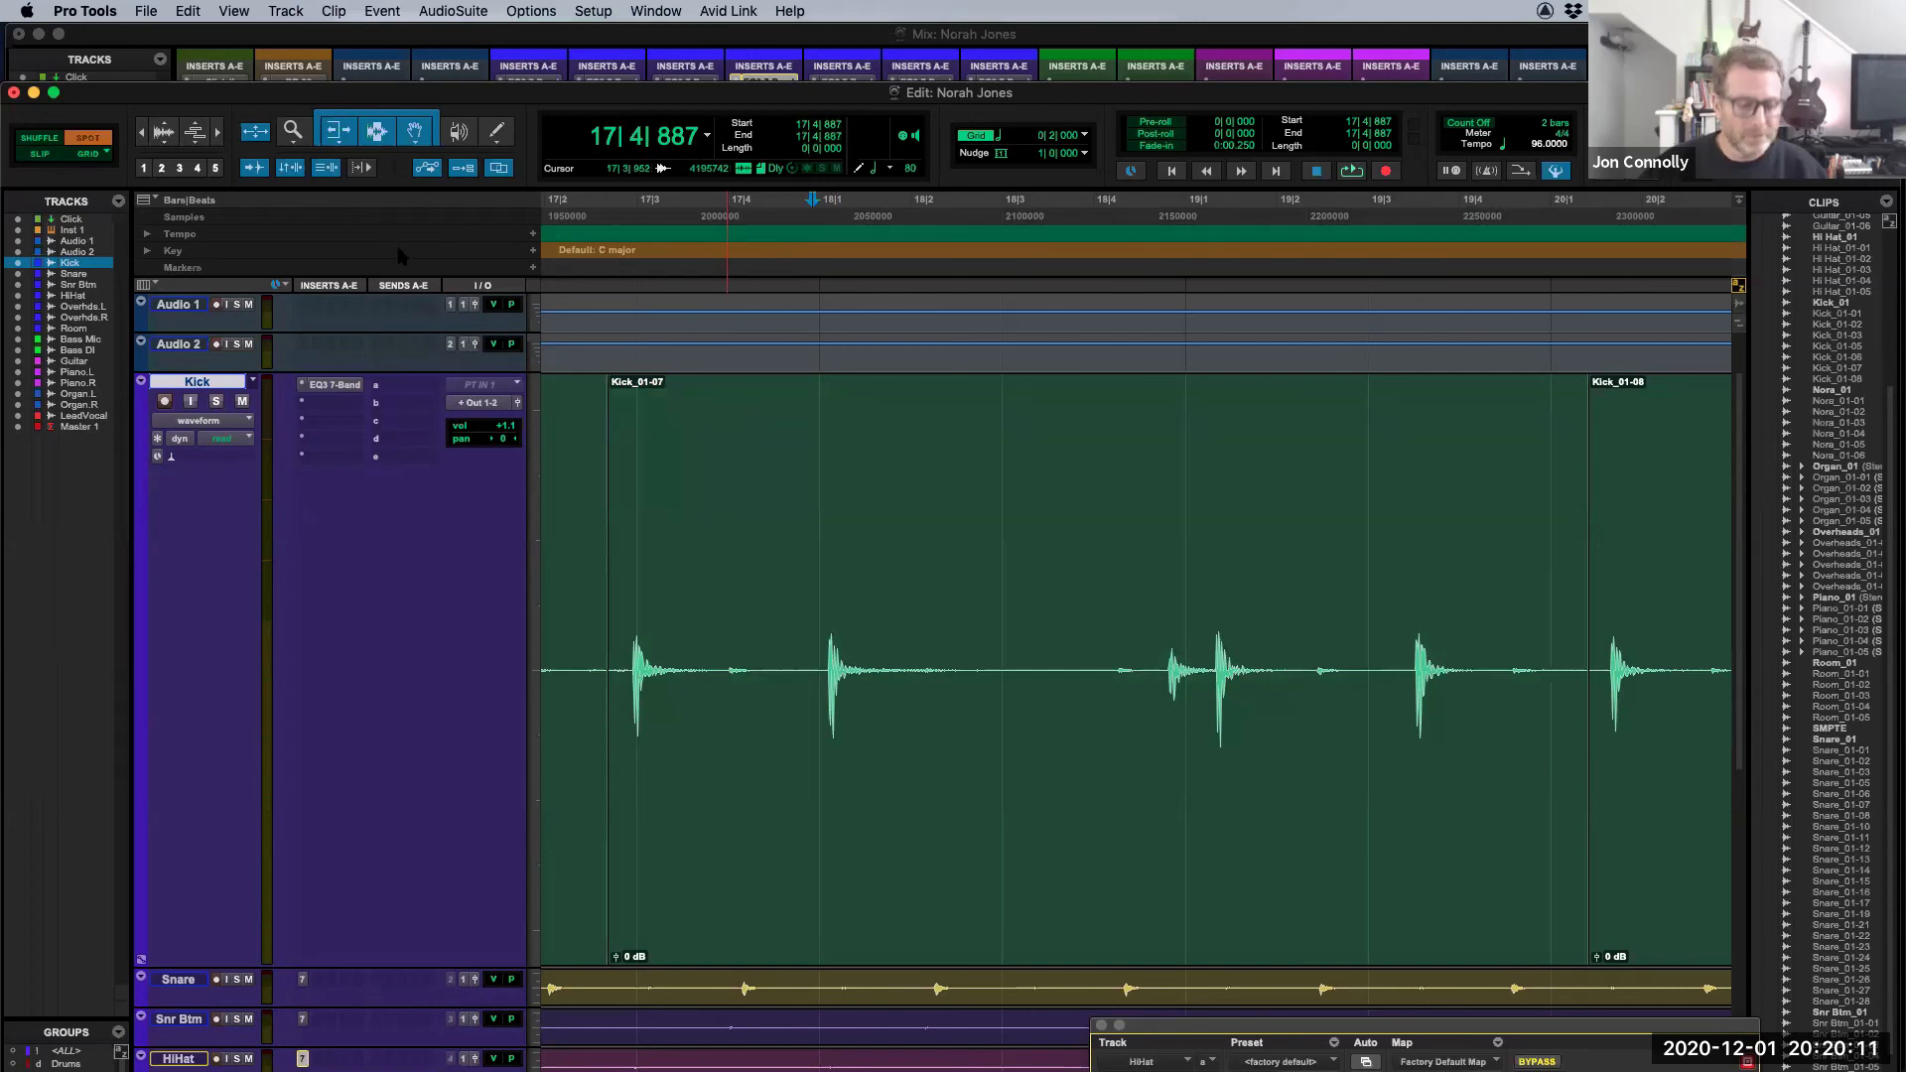
pyautogui.press('Tab')
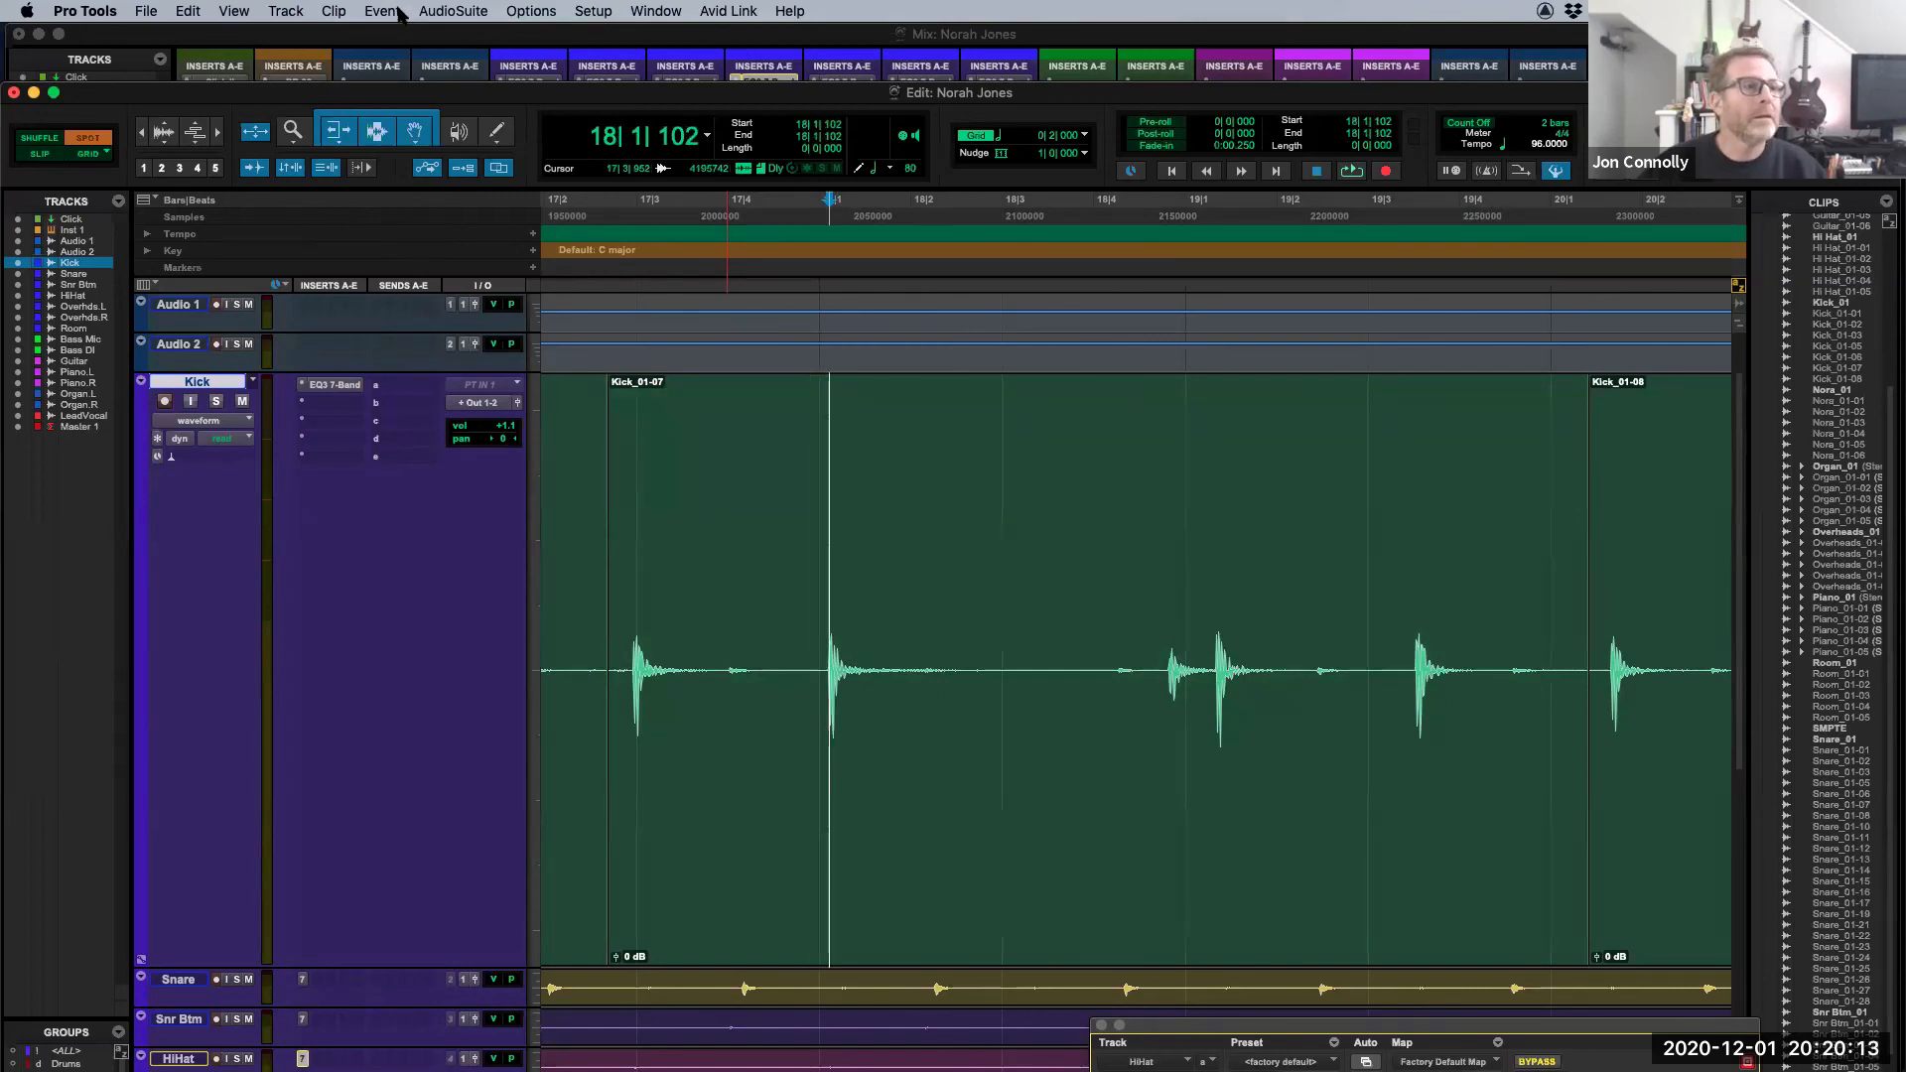
pyautogui.click(339, 12)
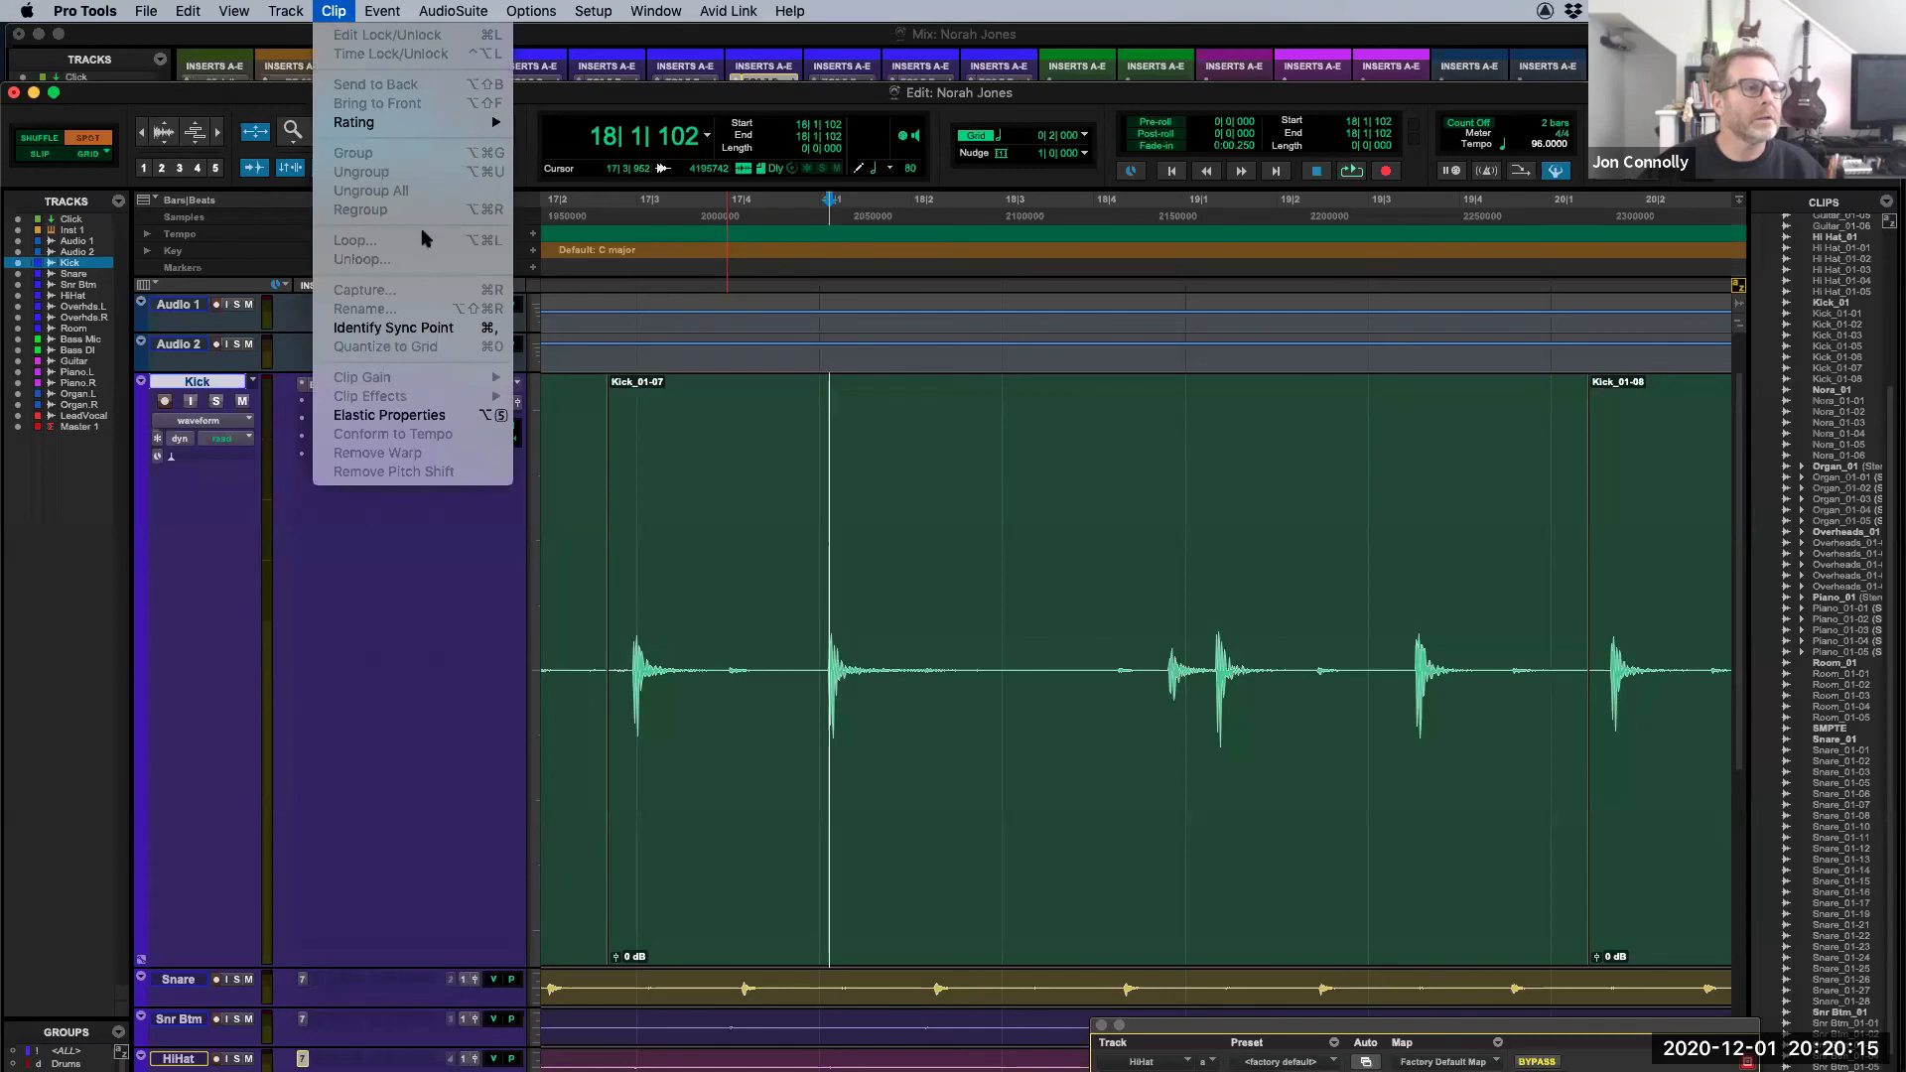
pyautogui.click(432, 329)
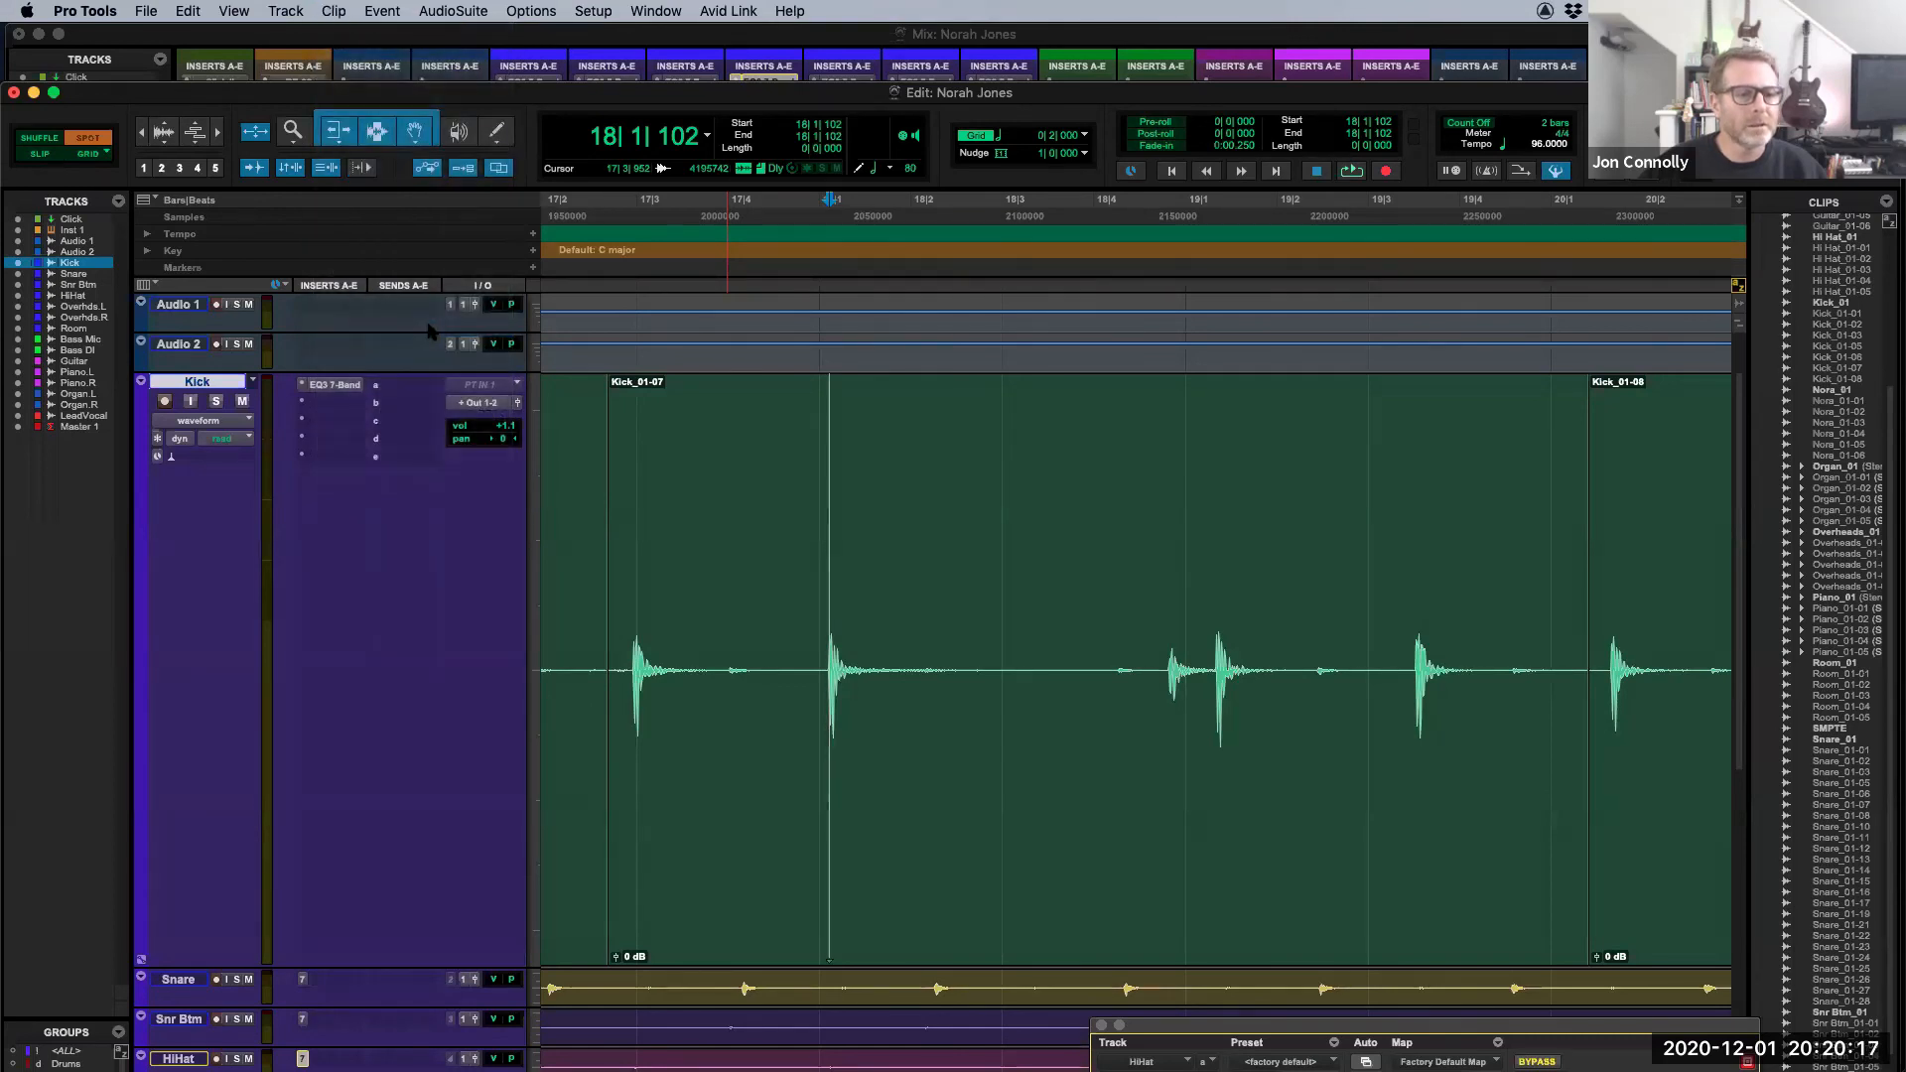
# Step: Examine the separated Kick clip's sync point marker and its Sync Point field in the Spot Dialog, leaving the clip's placement as is
pyautogui.click(729, 812)
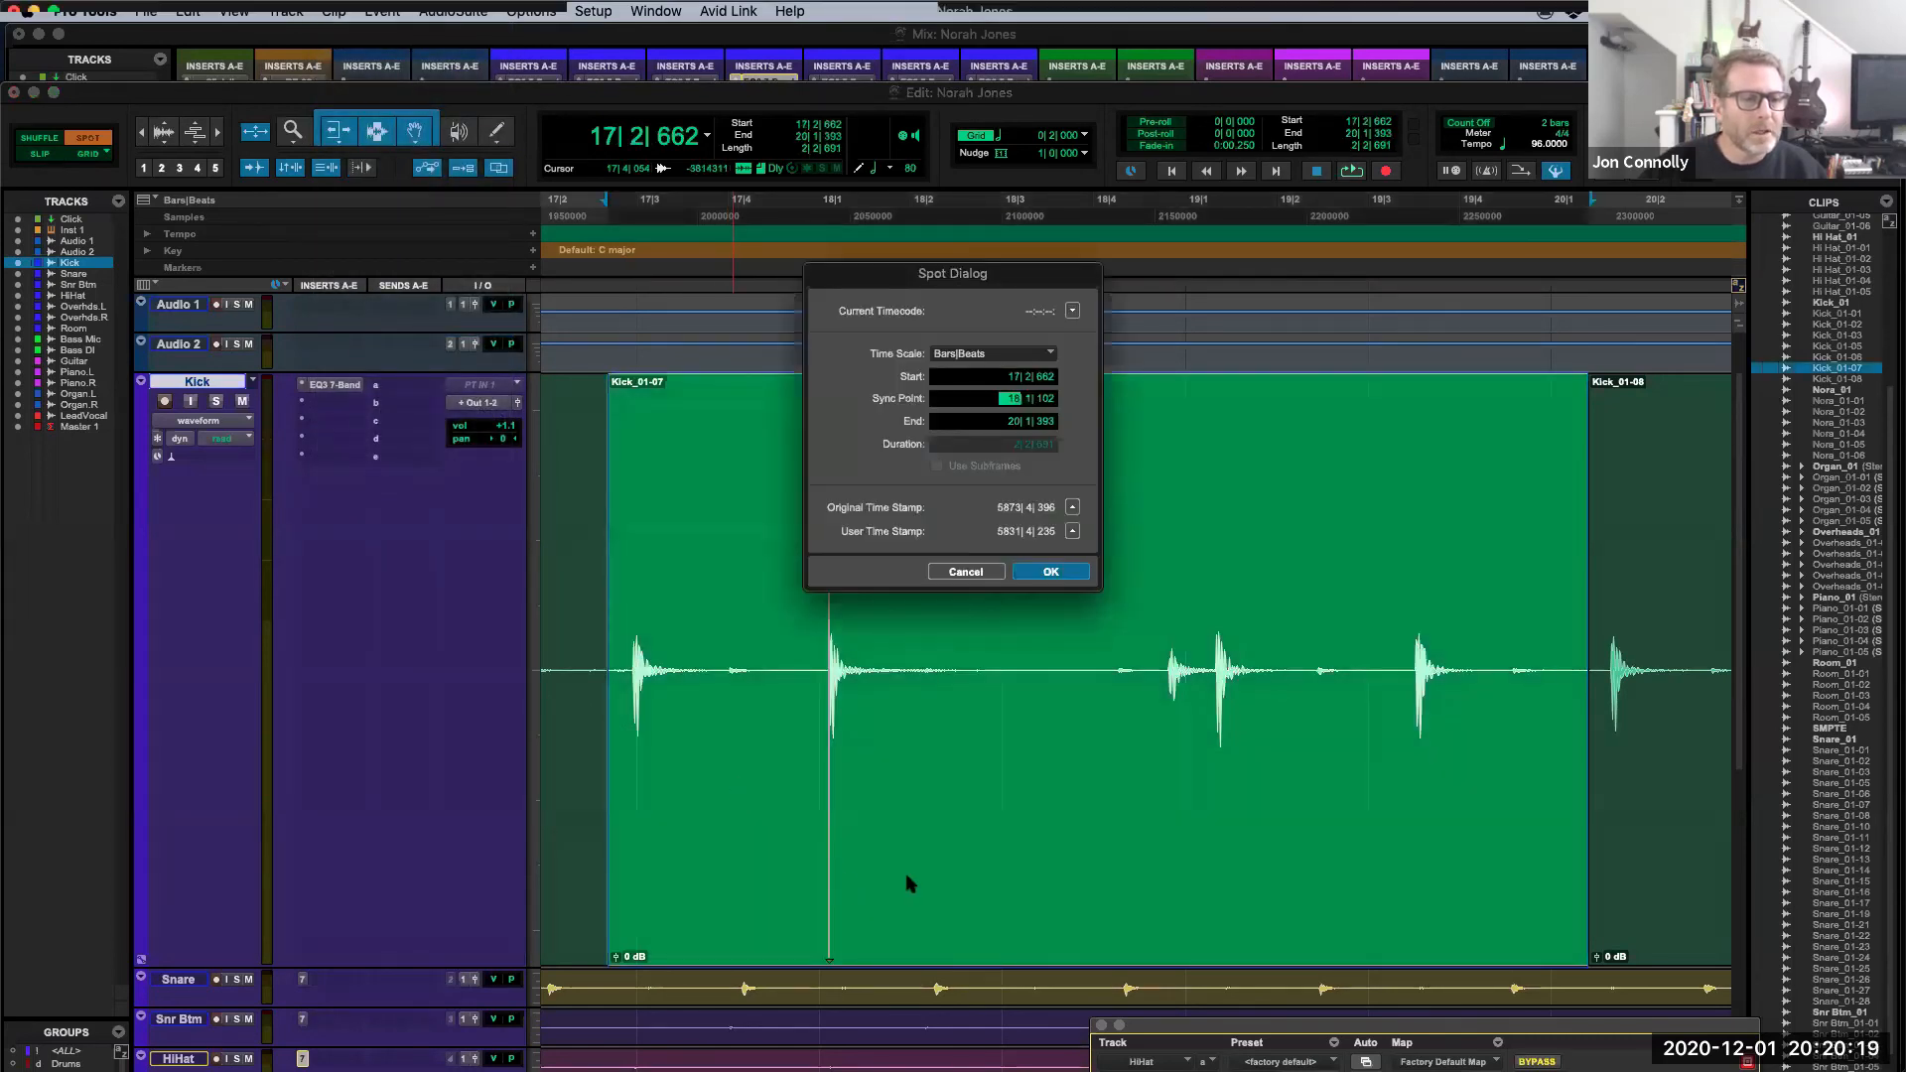
pyautogui.click(992, 574)
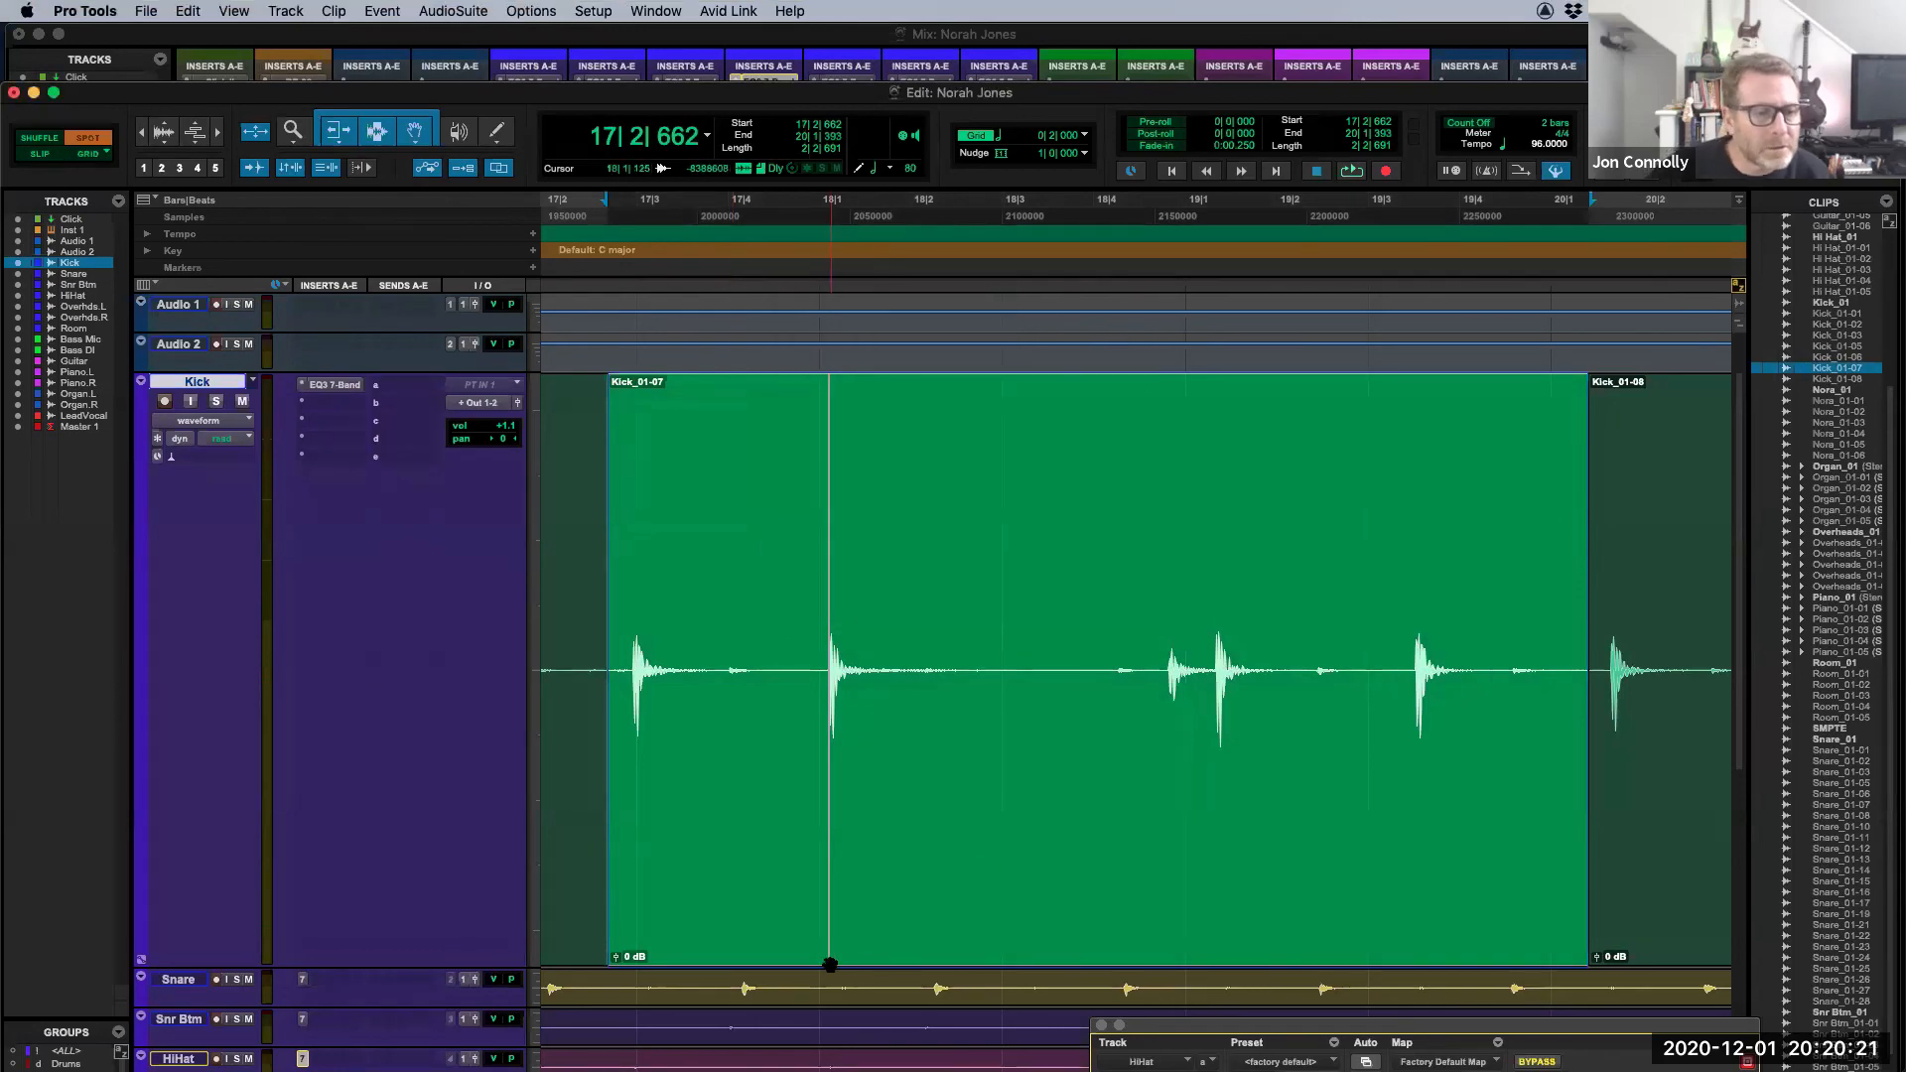
pyautogui.scroll(-5, 835, 964)
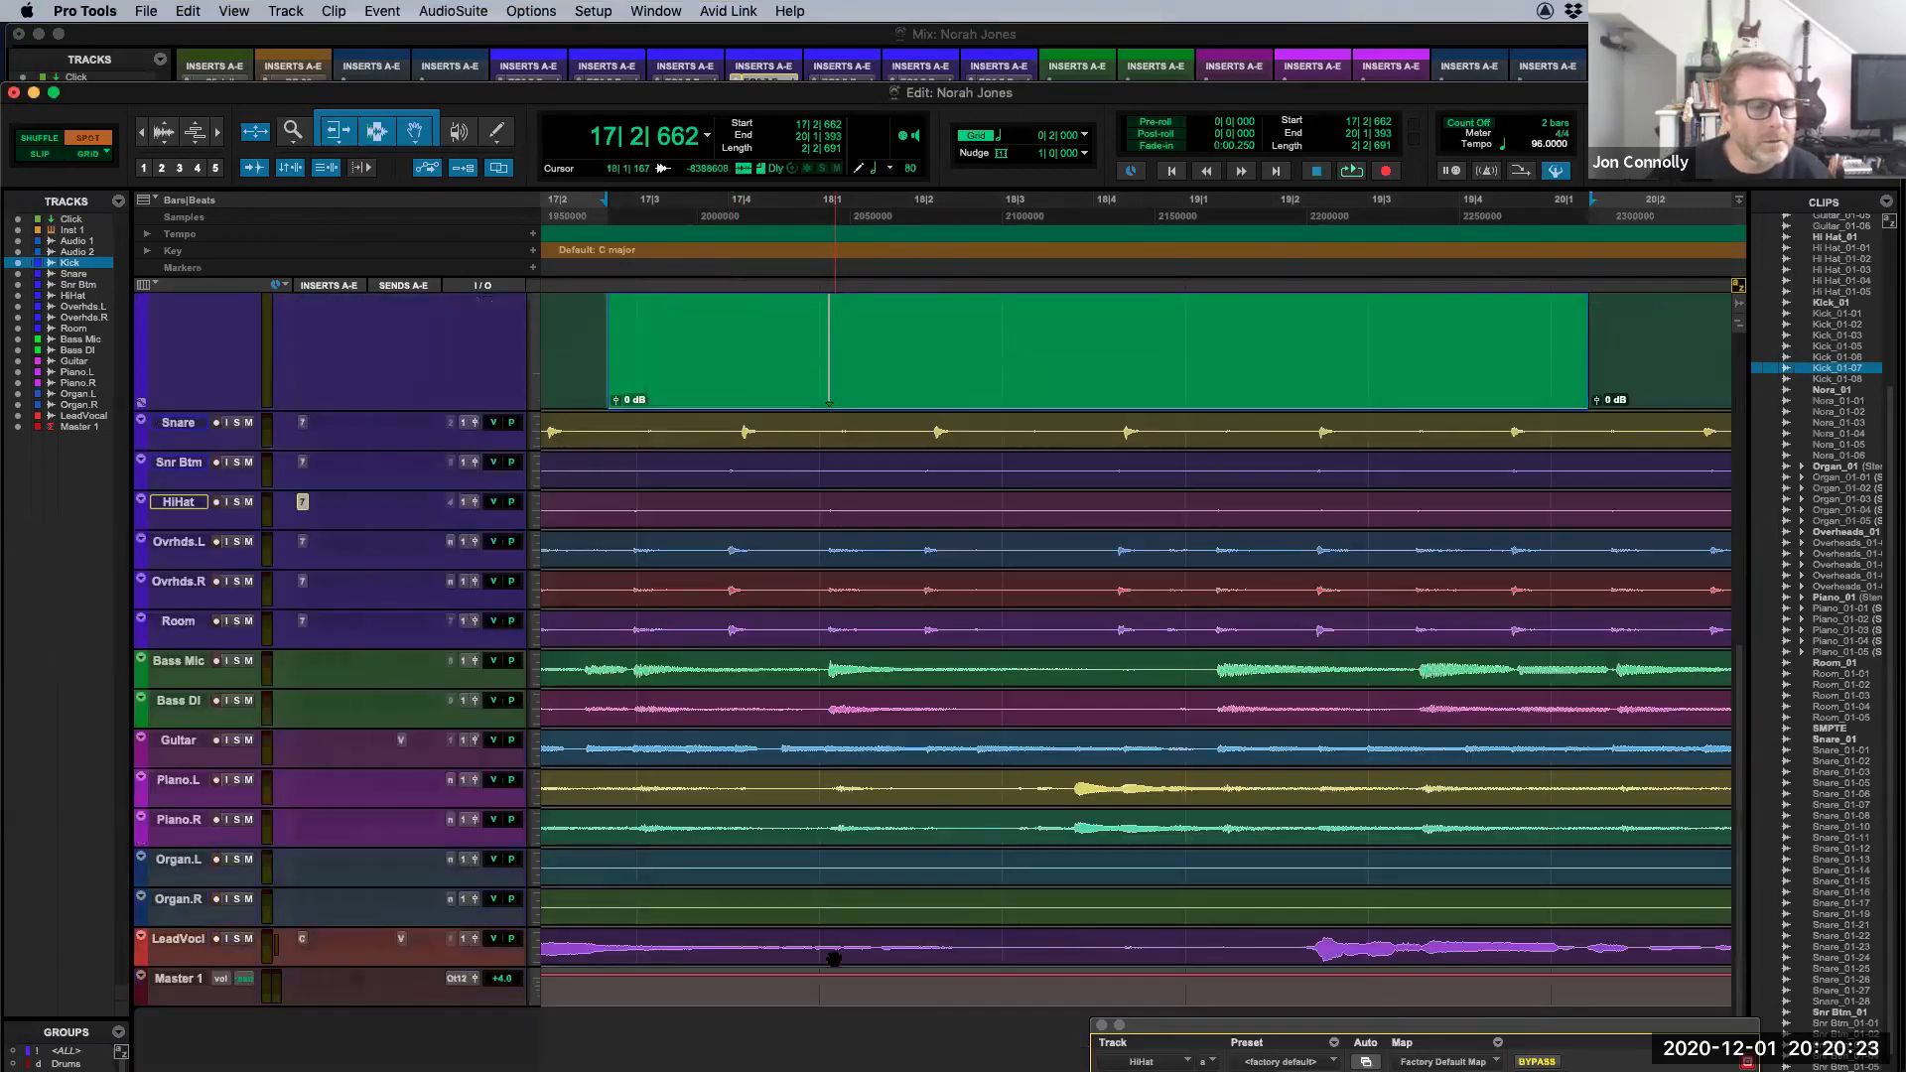
pyautogui.scroll(4, 863, 822)
pyautogui.scroll(-1, 863, 822)
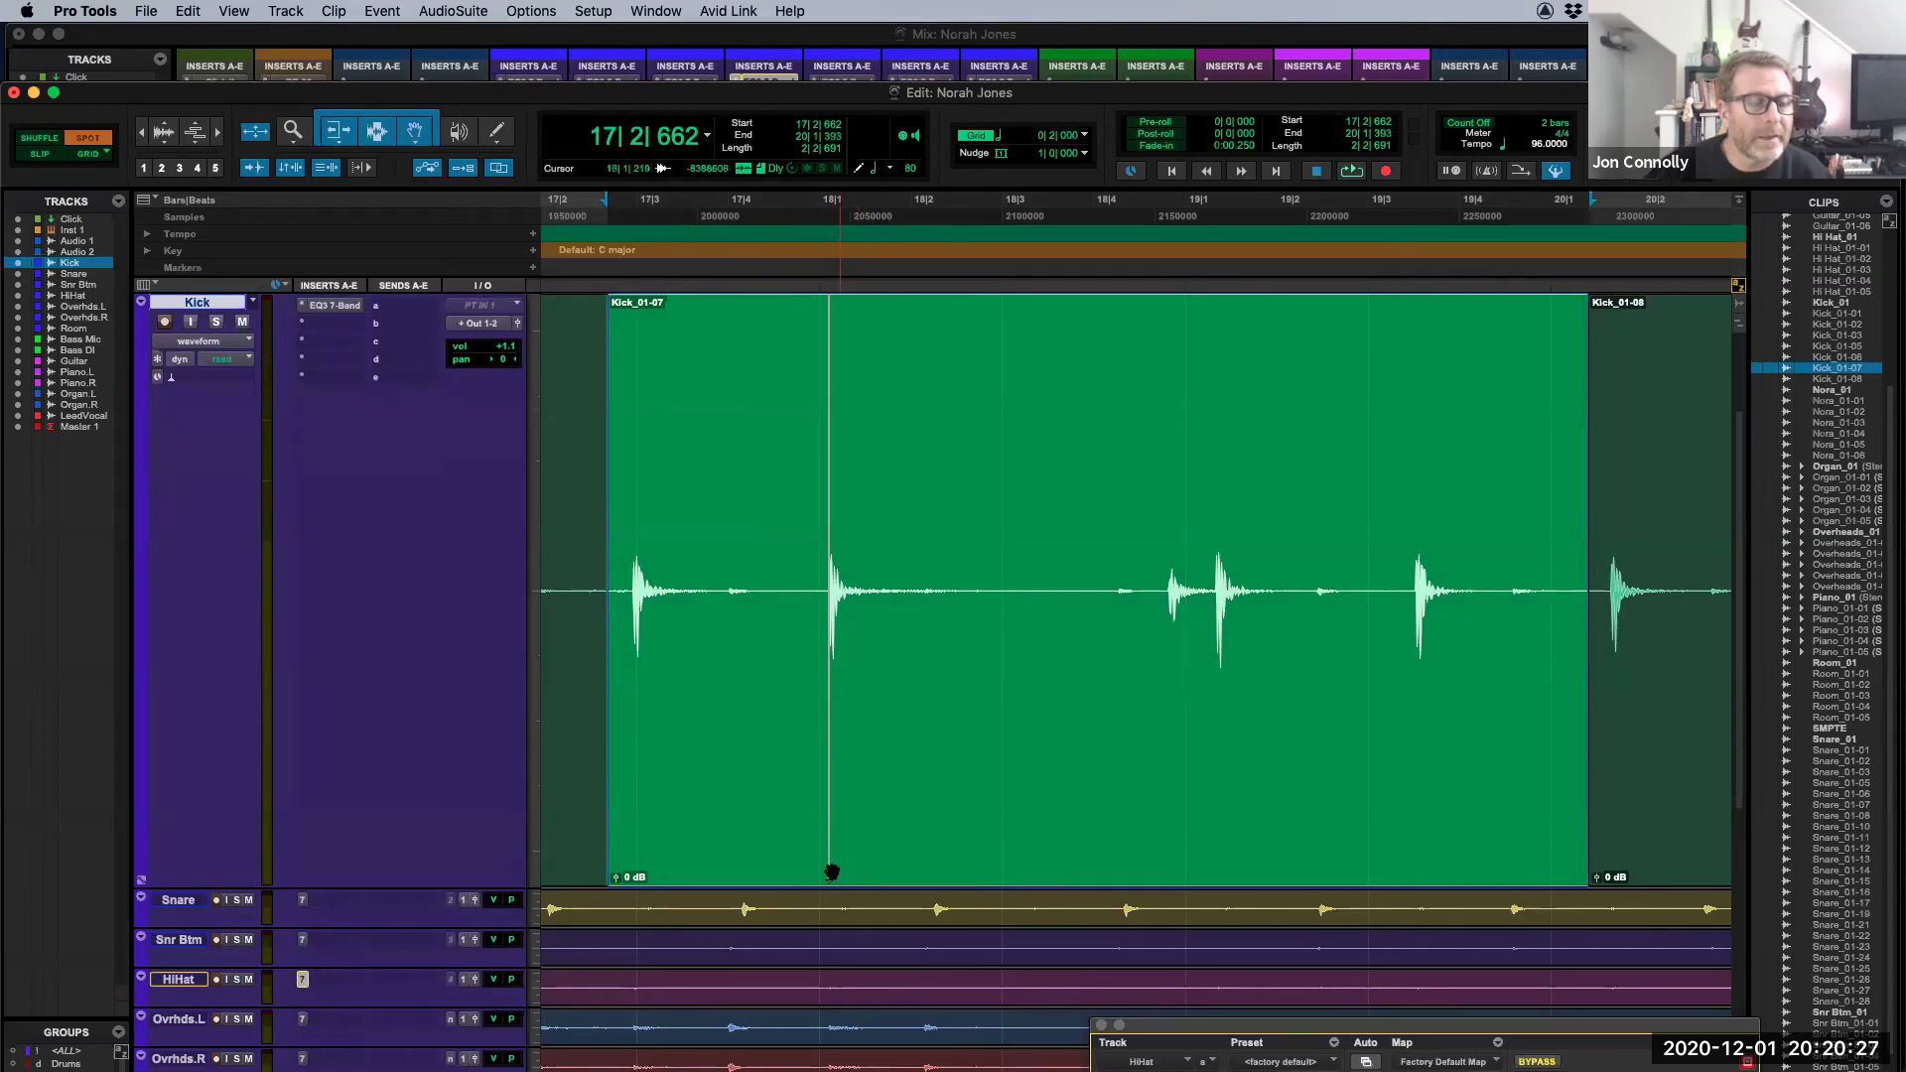
pyautogui.click(1012, 669)
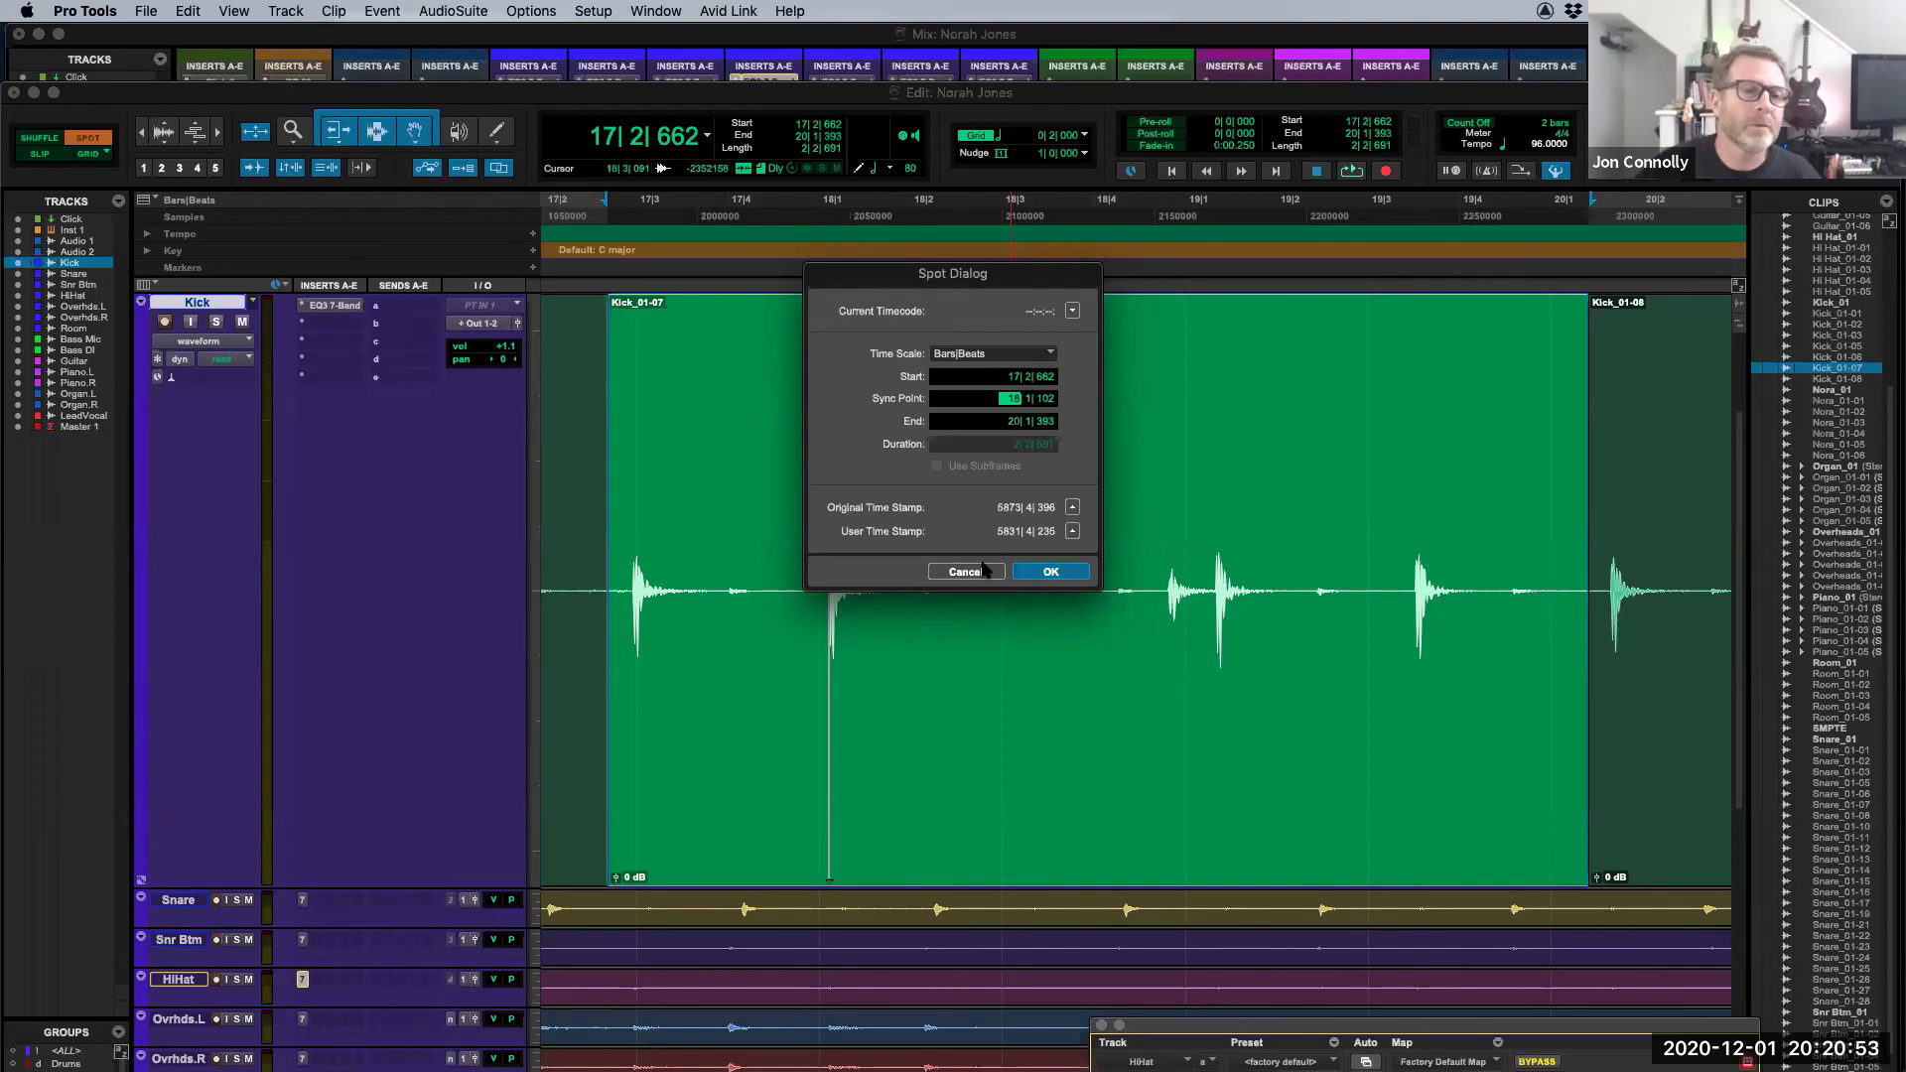
pyautogui.click(965, 573)
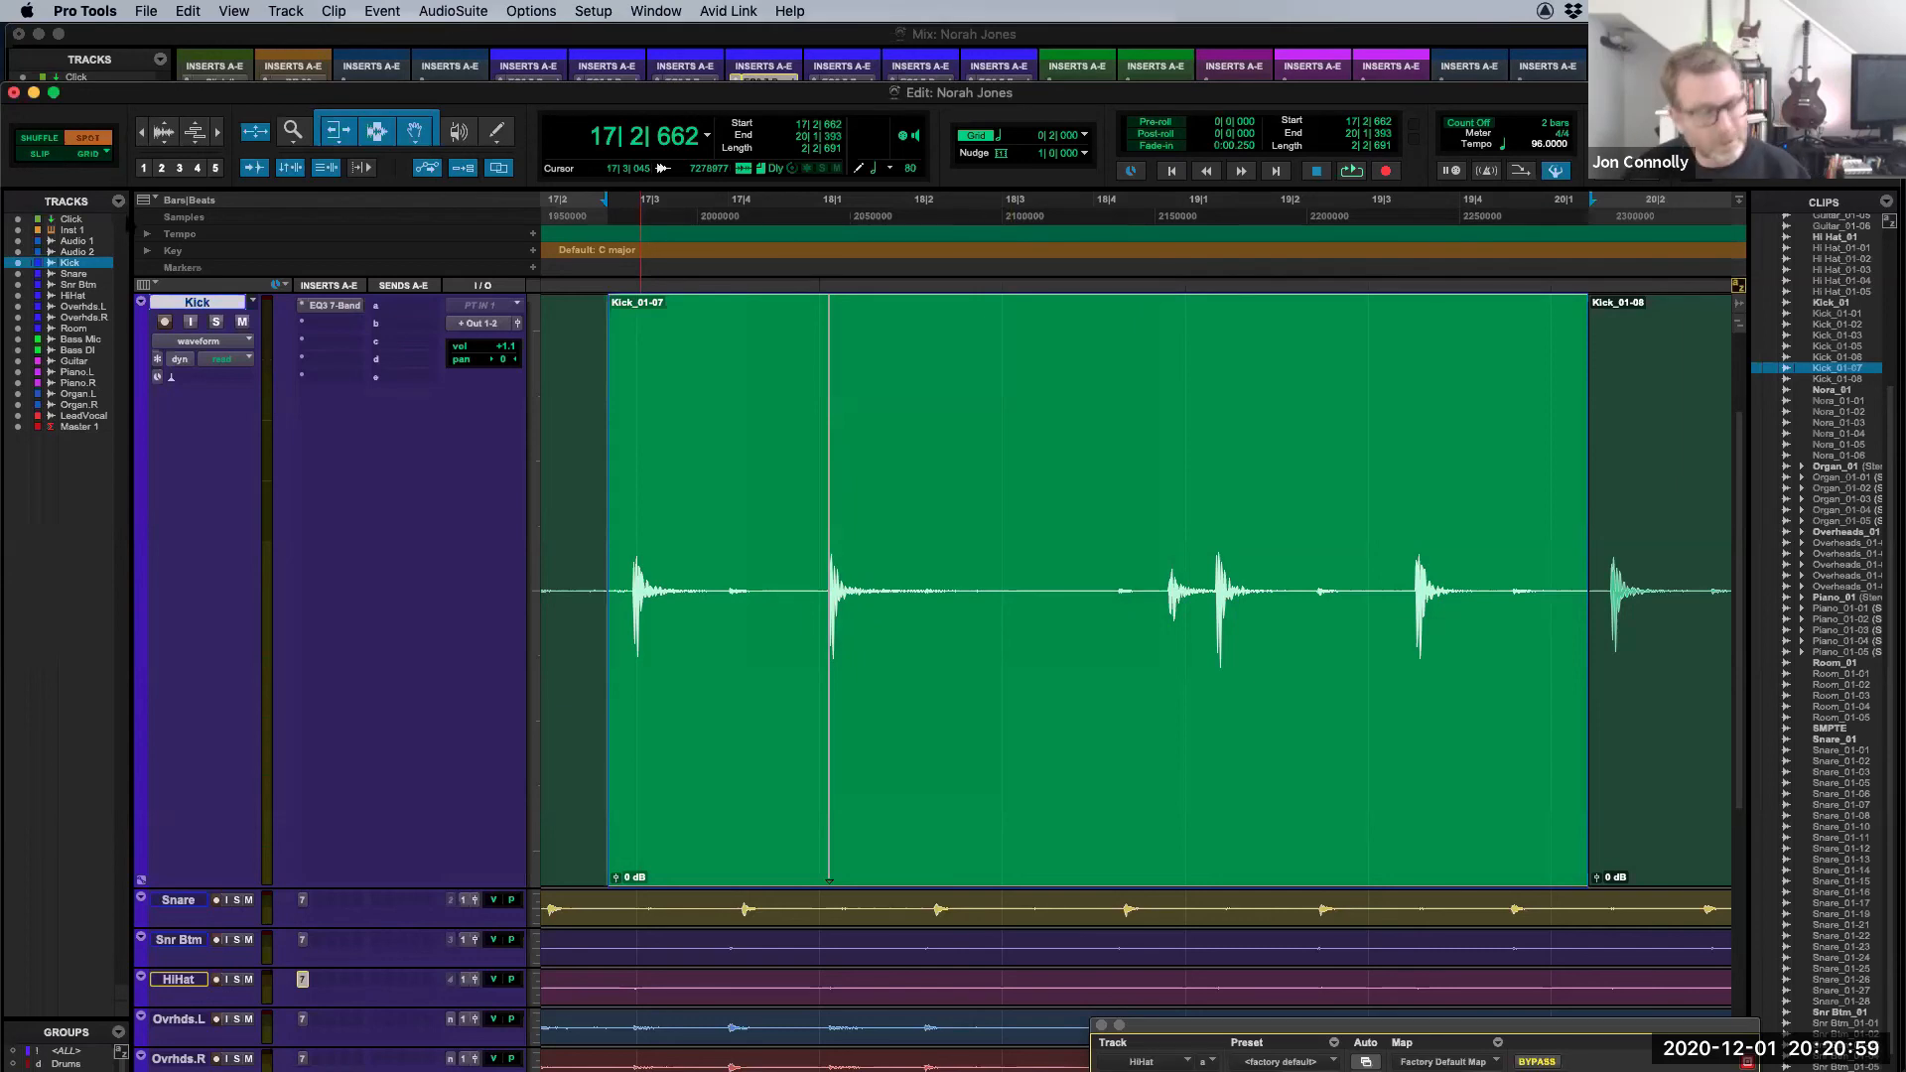
# Step: Cycle the edit mode through Grid, Shuffle, Slip and Spot with snap to grid, ending in Shuffle mode
pyautogui.click(88, 154)
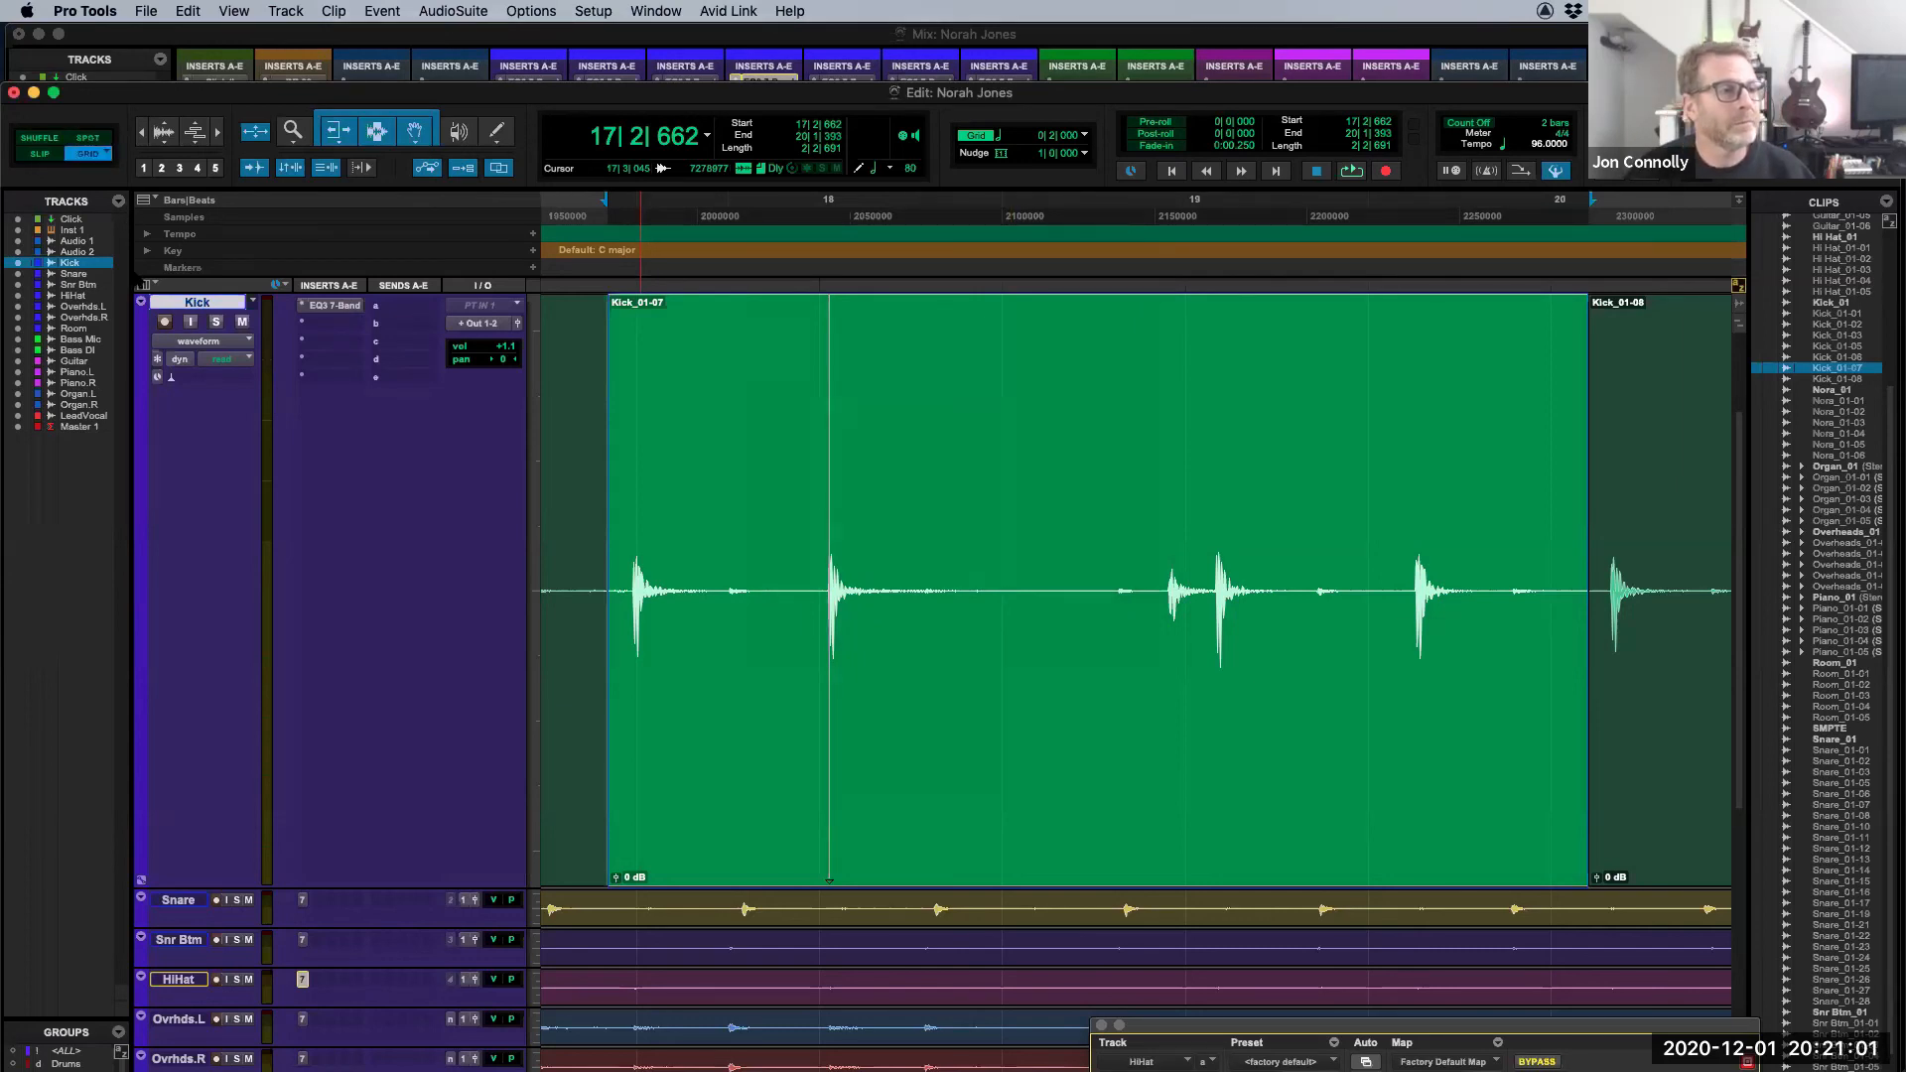
pyautogui.press('F1')
pyautogui.press('F3')
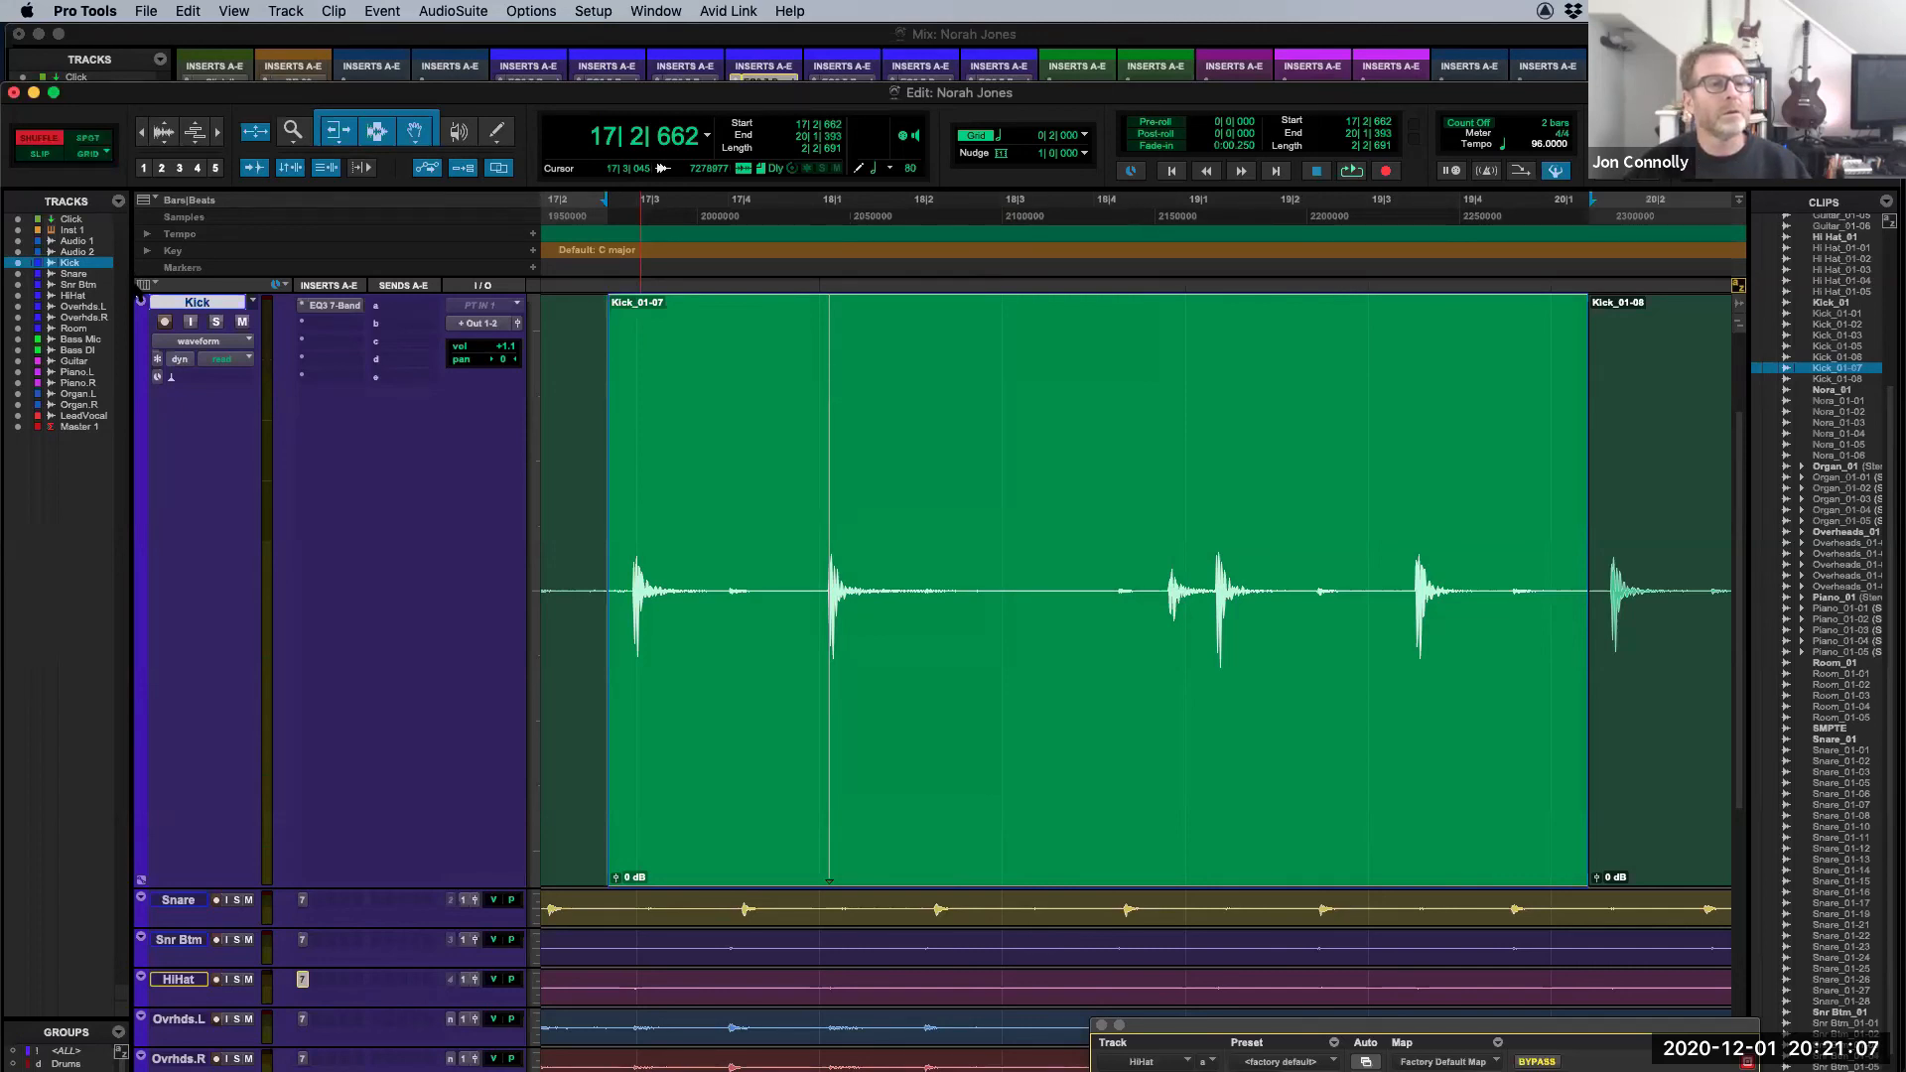
pyautogui.press('F2')
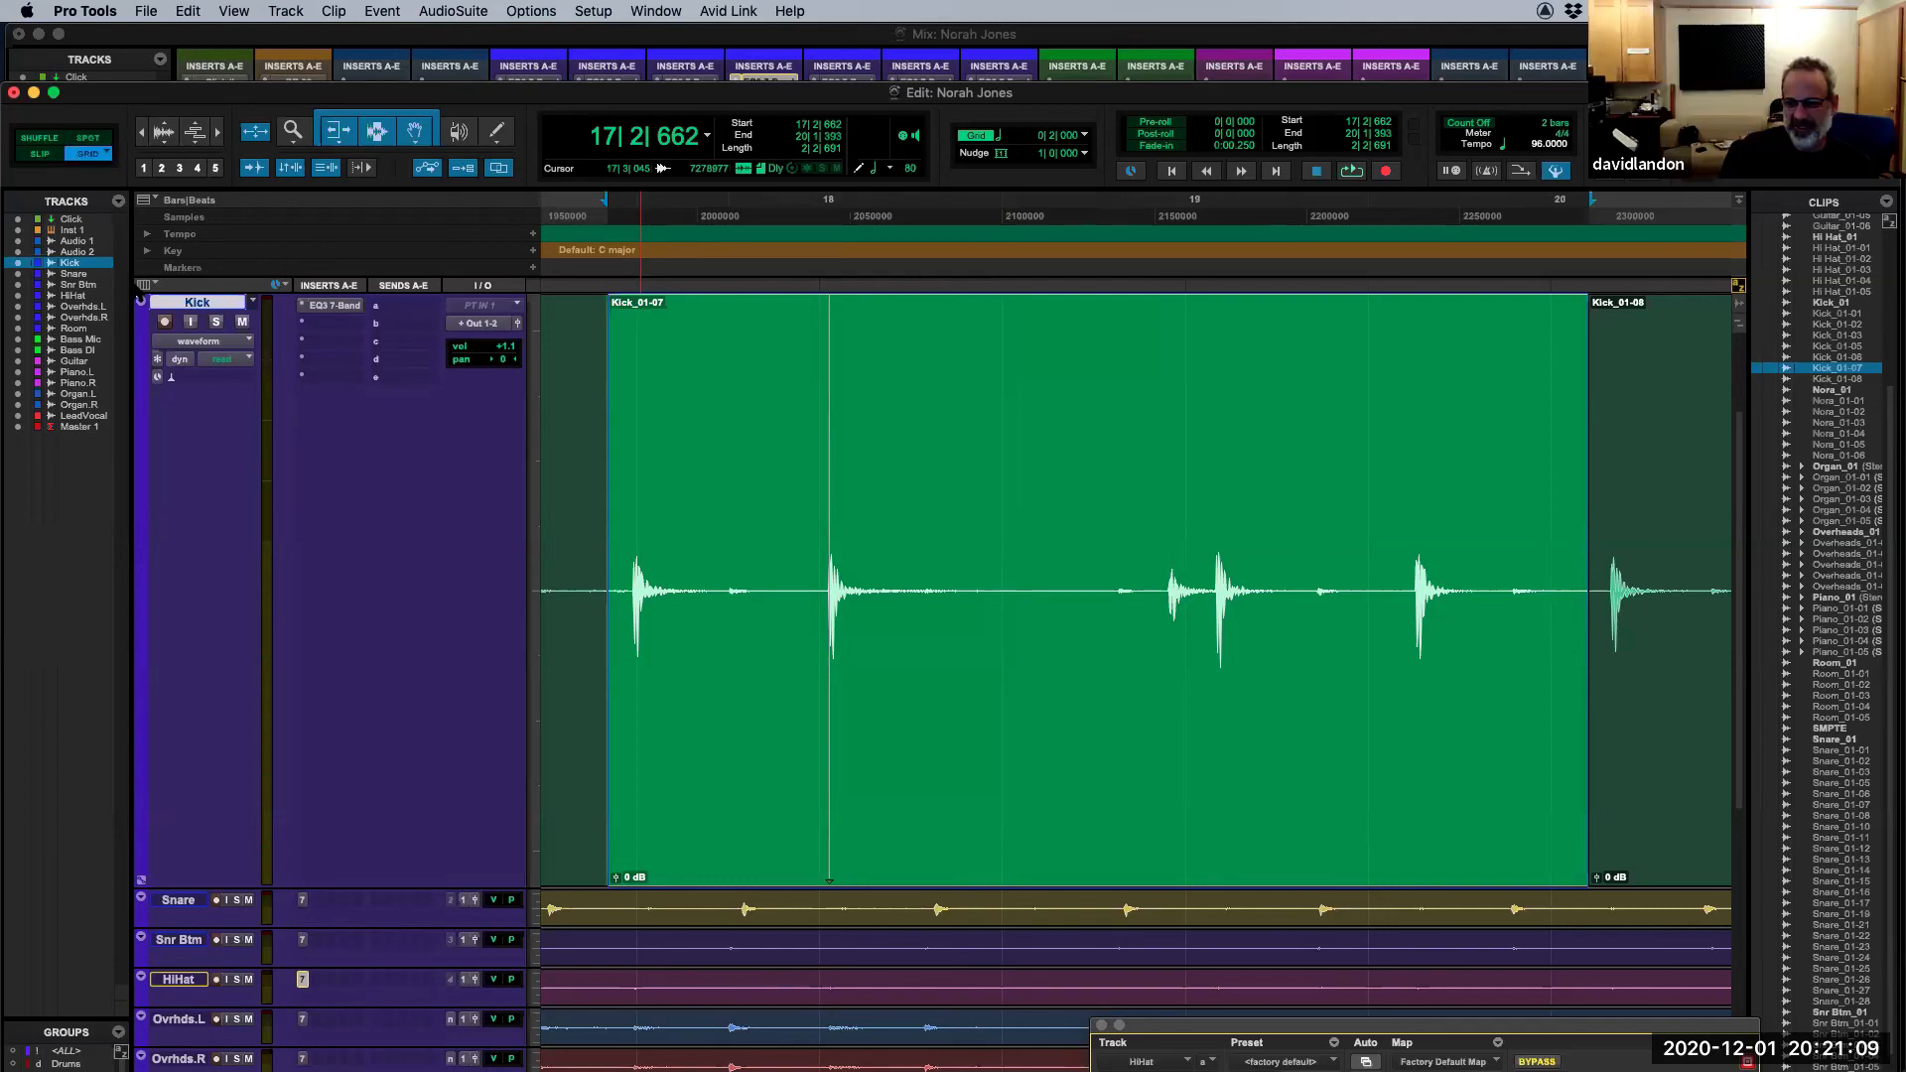
pyautogui.press('F3')
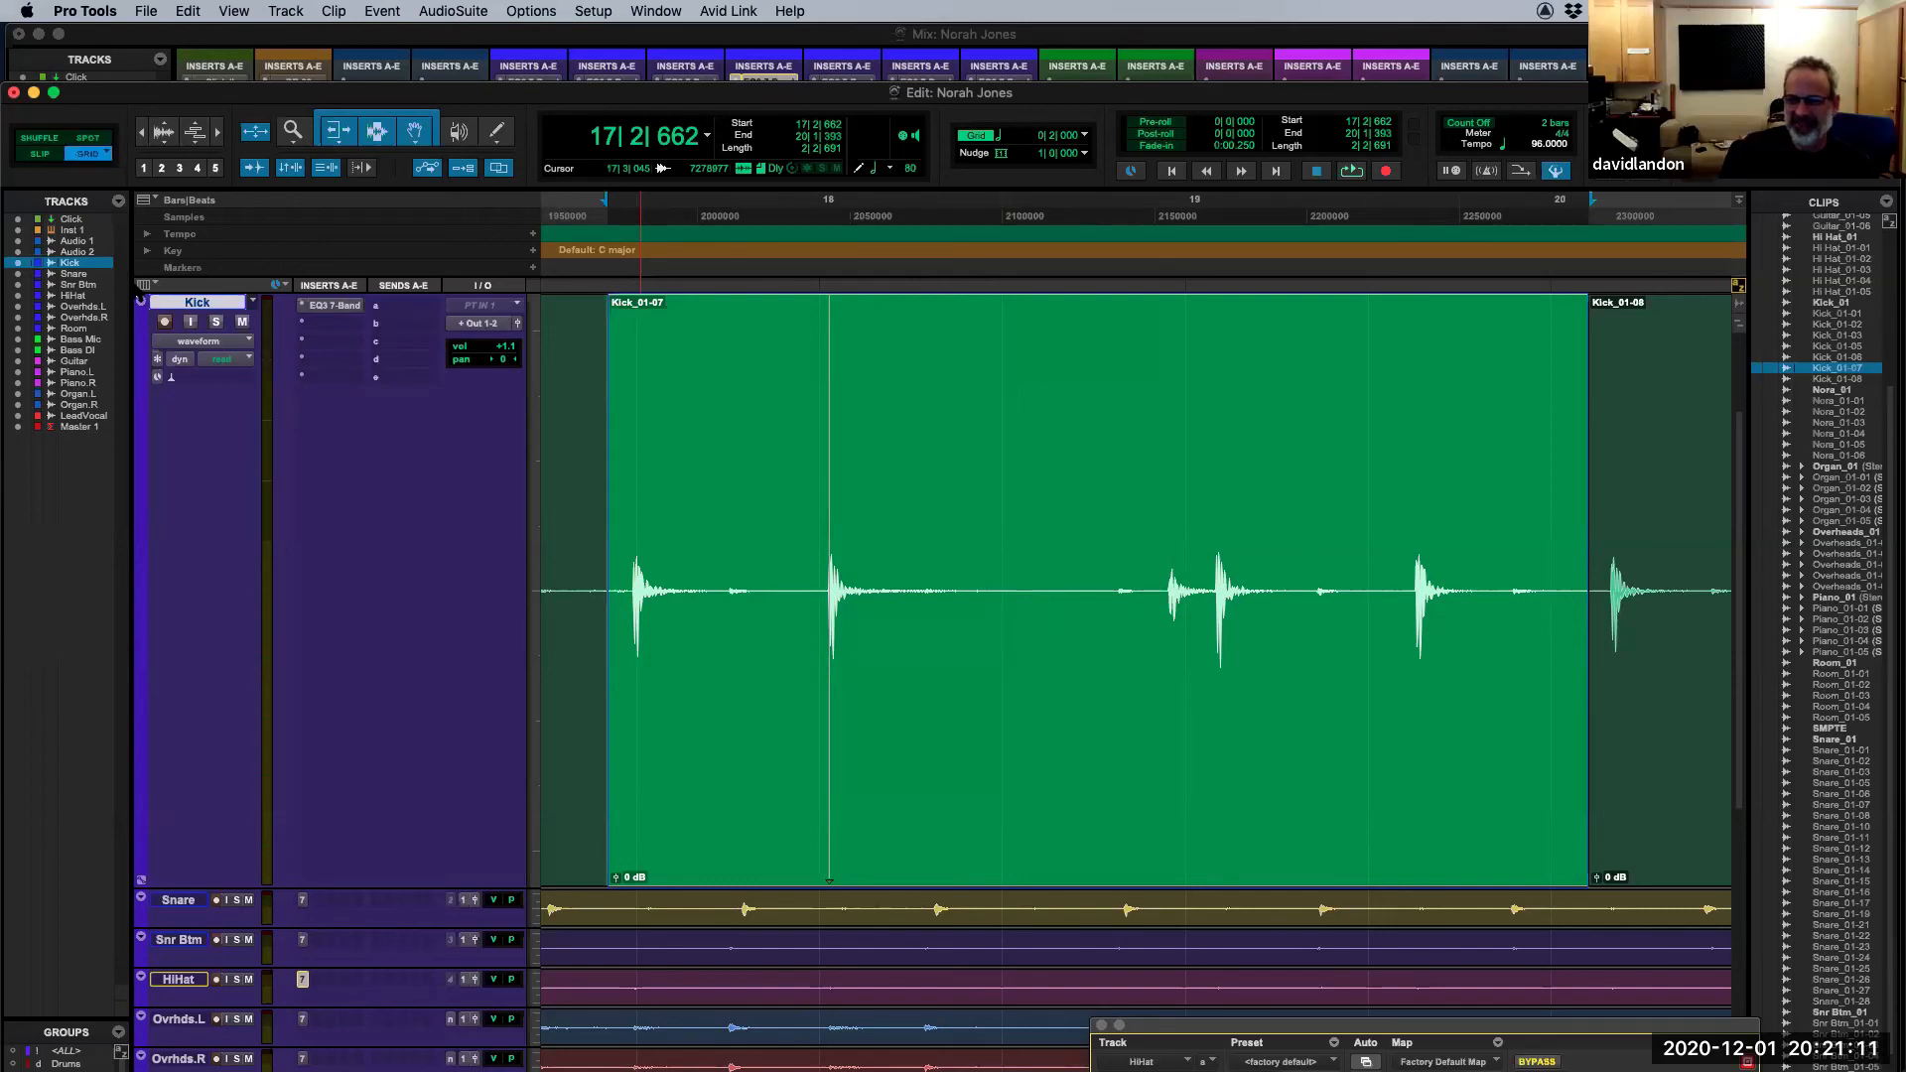
pyautogui.press('F1')
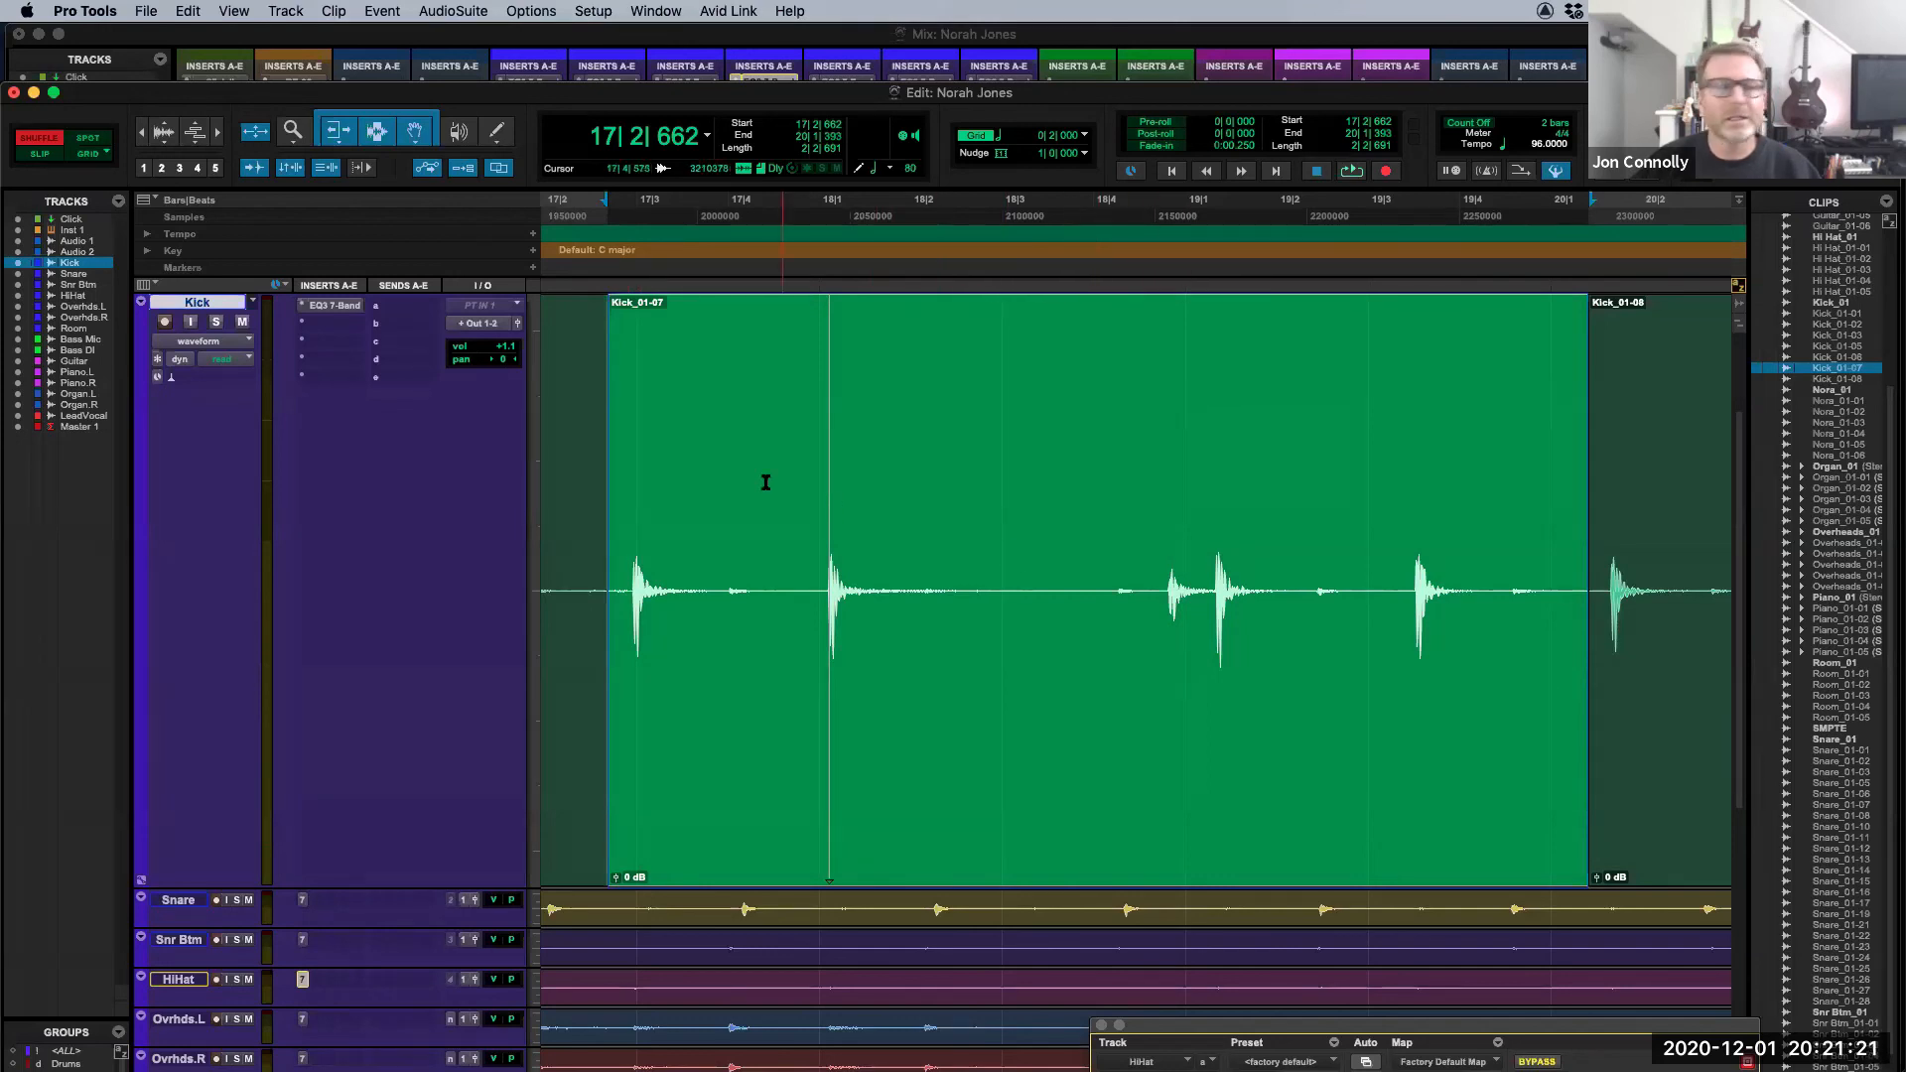
pyautogui.press('F2')
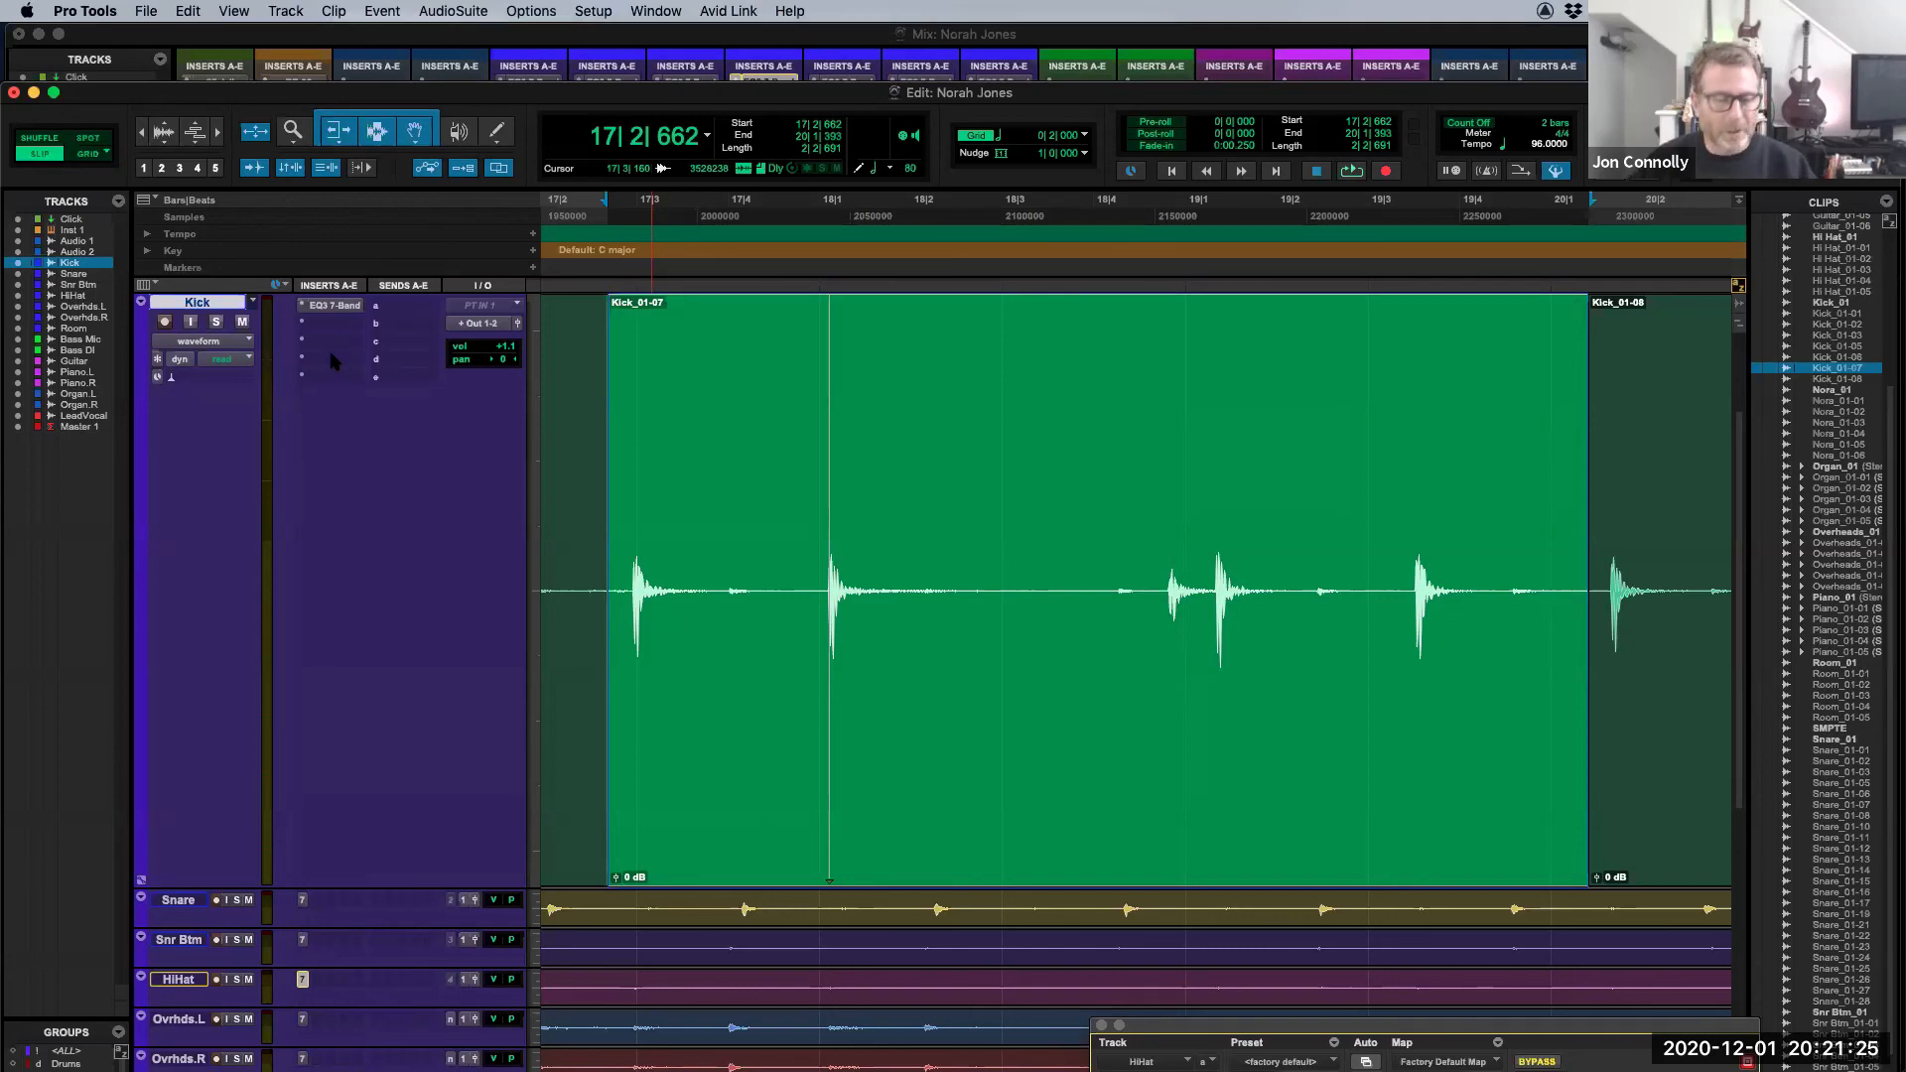
pyautogui.press('F1')
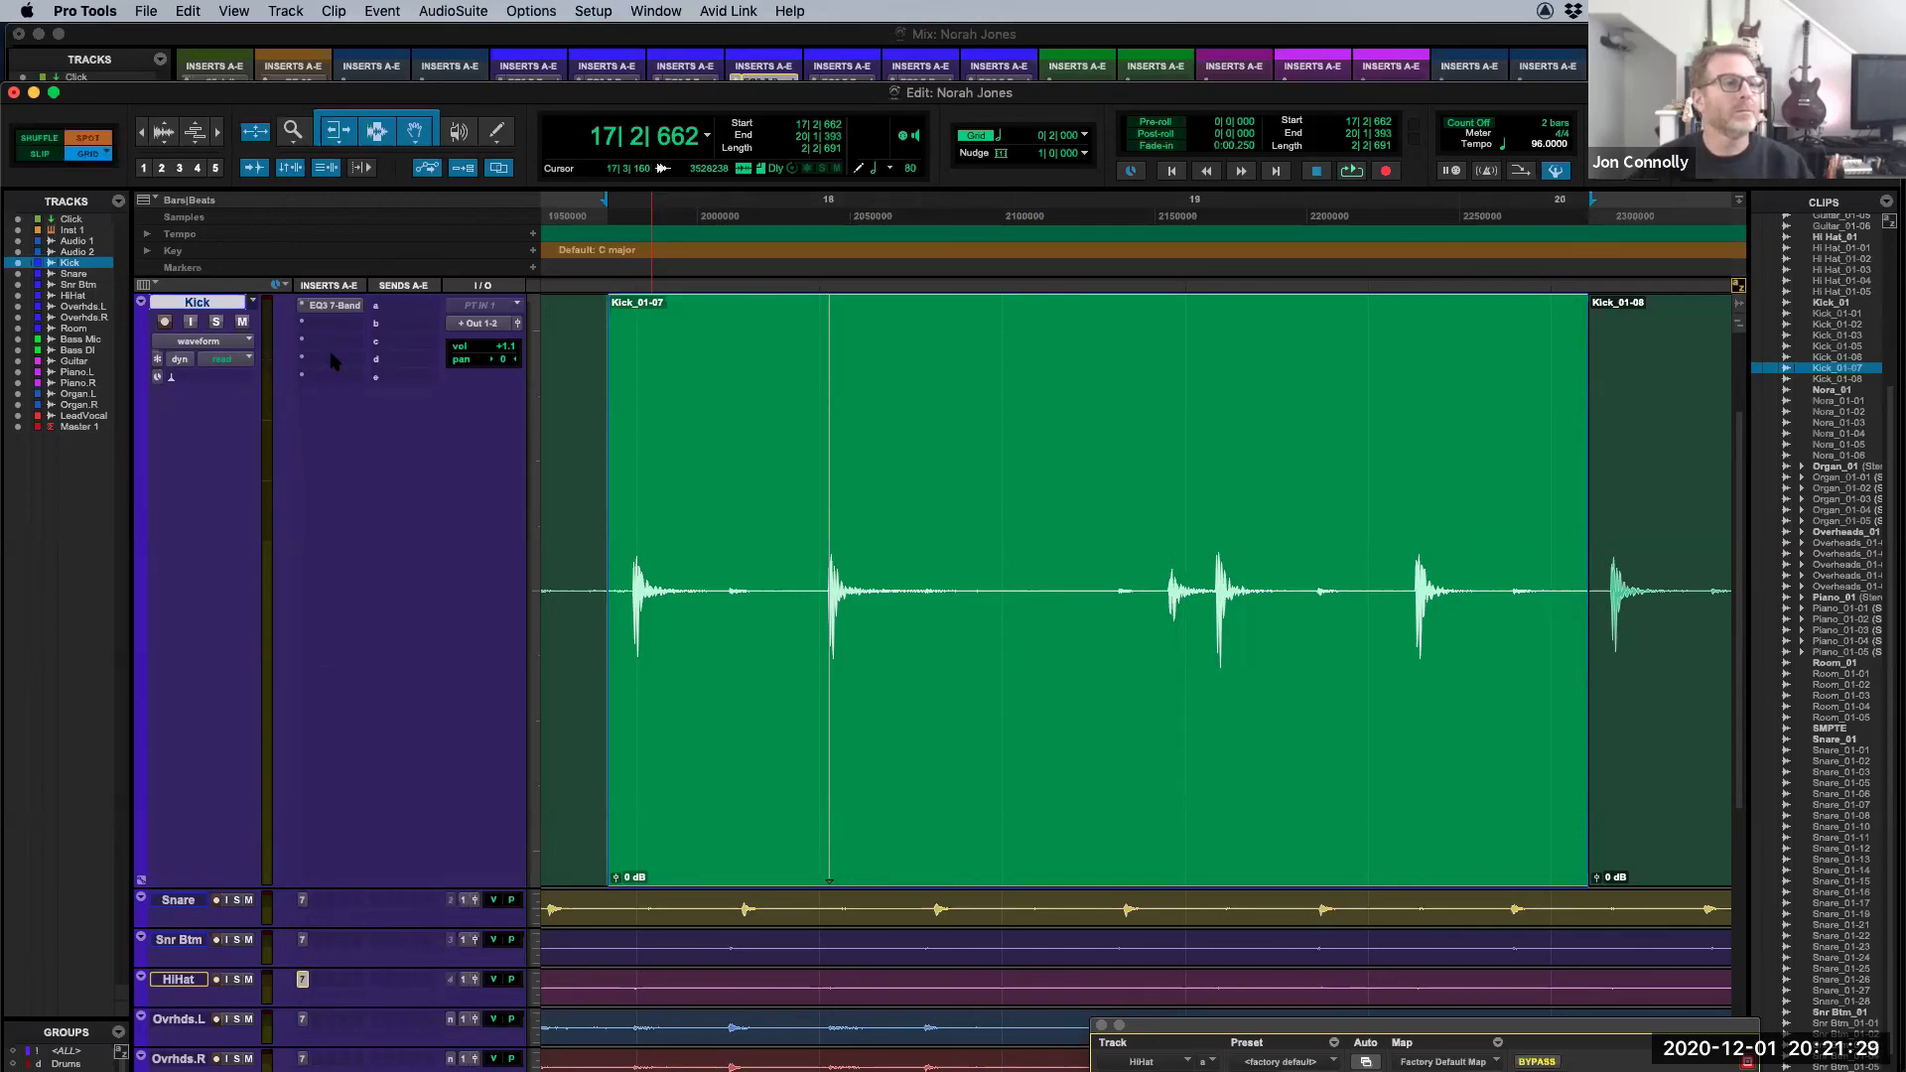
pyautogui.press('F4')
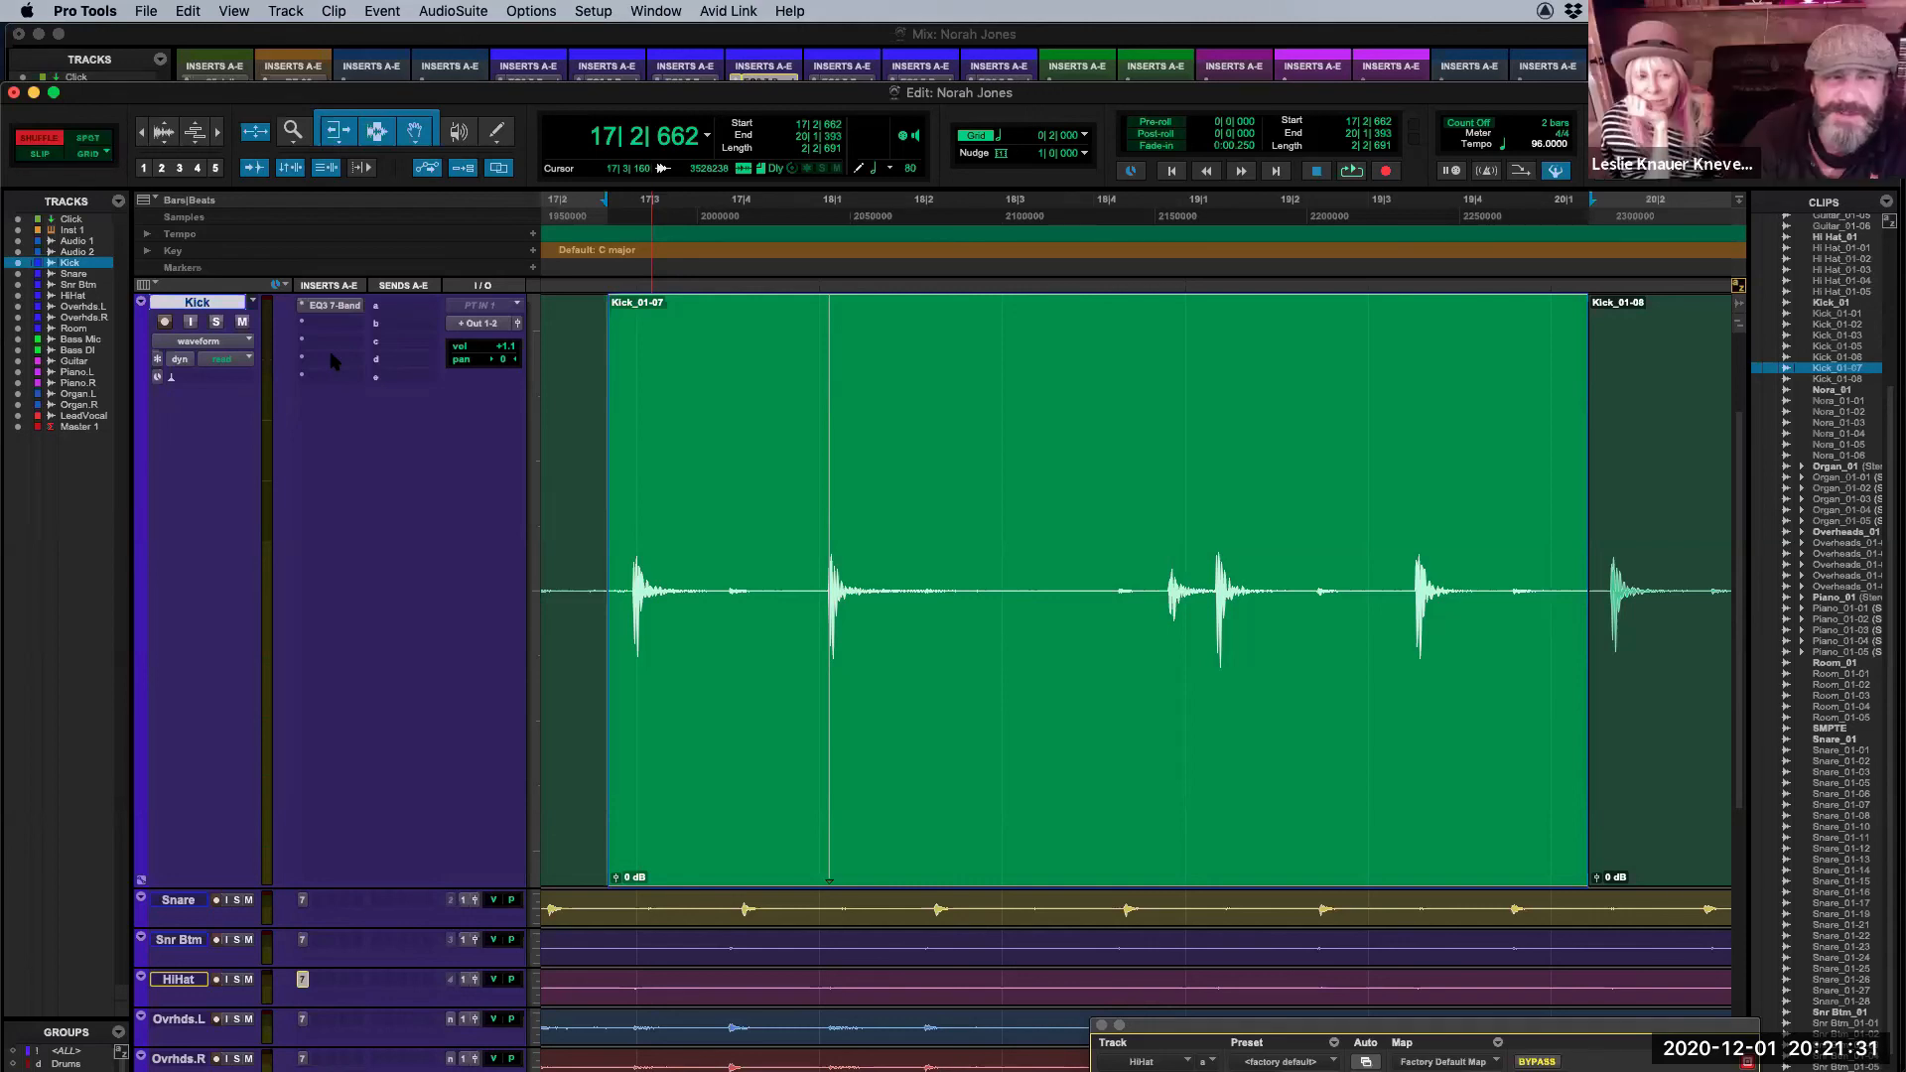
pyautogui.press('F1')
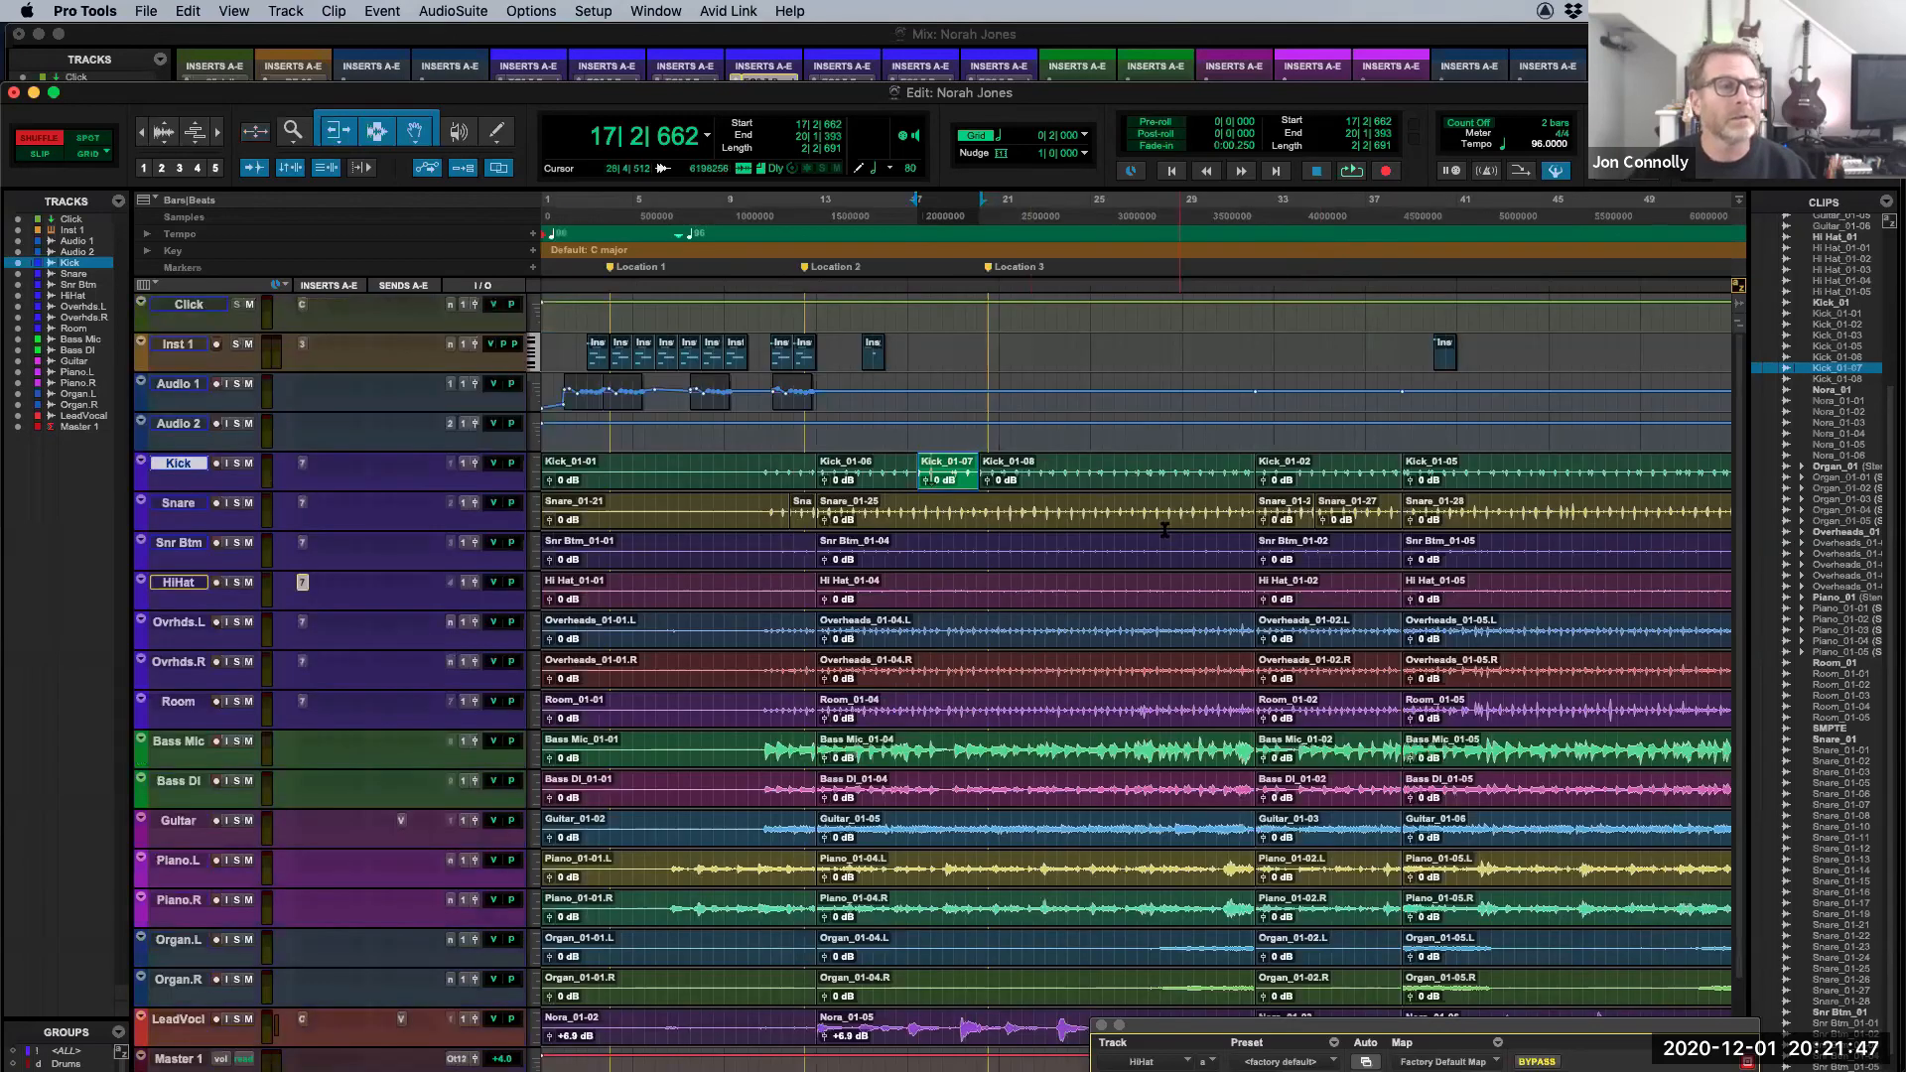
# Step: Return from the enlarged Kick clip to the overview of all tracks
pyautogui.hotkey('ctrl', 'e')
pyautogui.scroll(-2, 971, 519)
pyautogui.scroll(2, 970, 519)
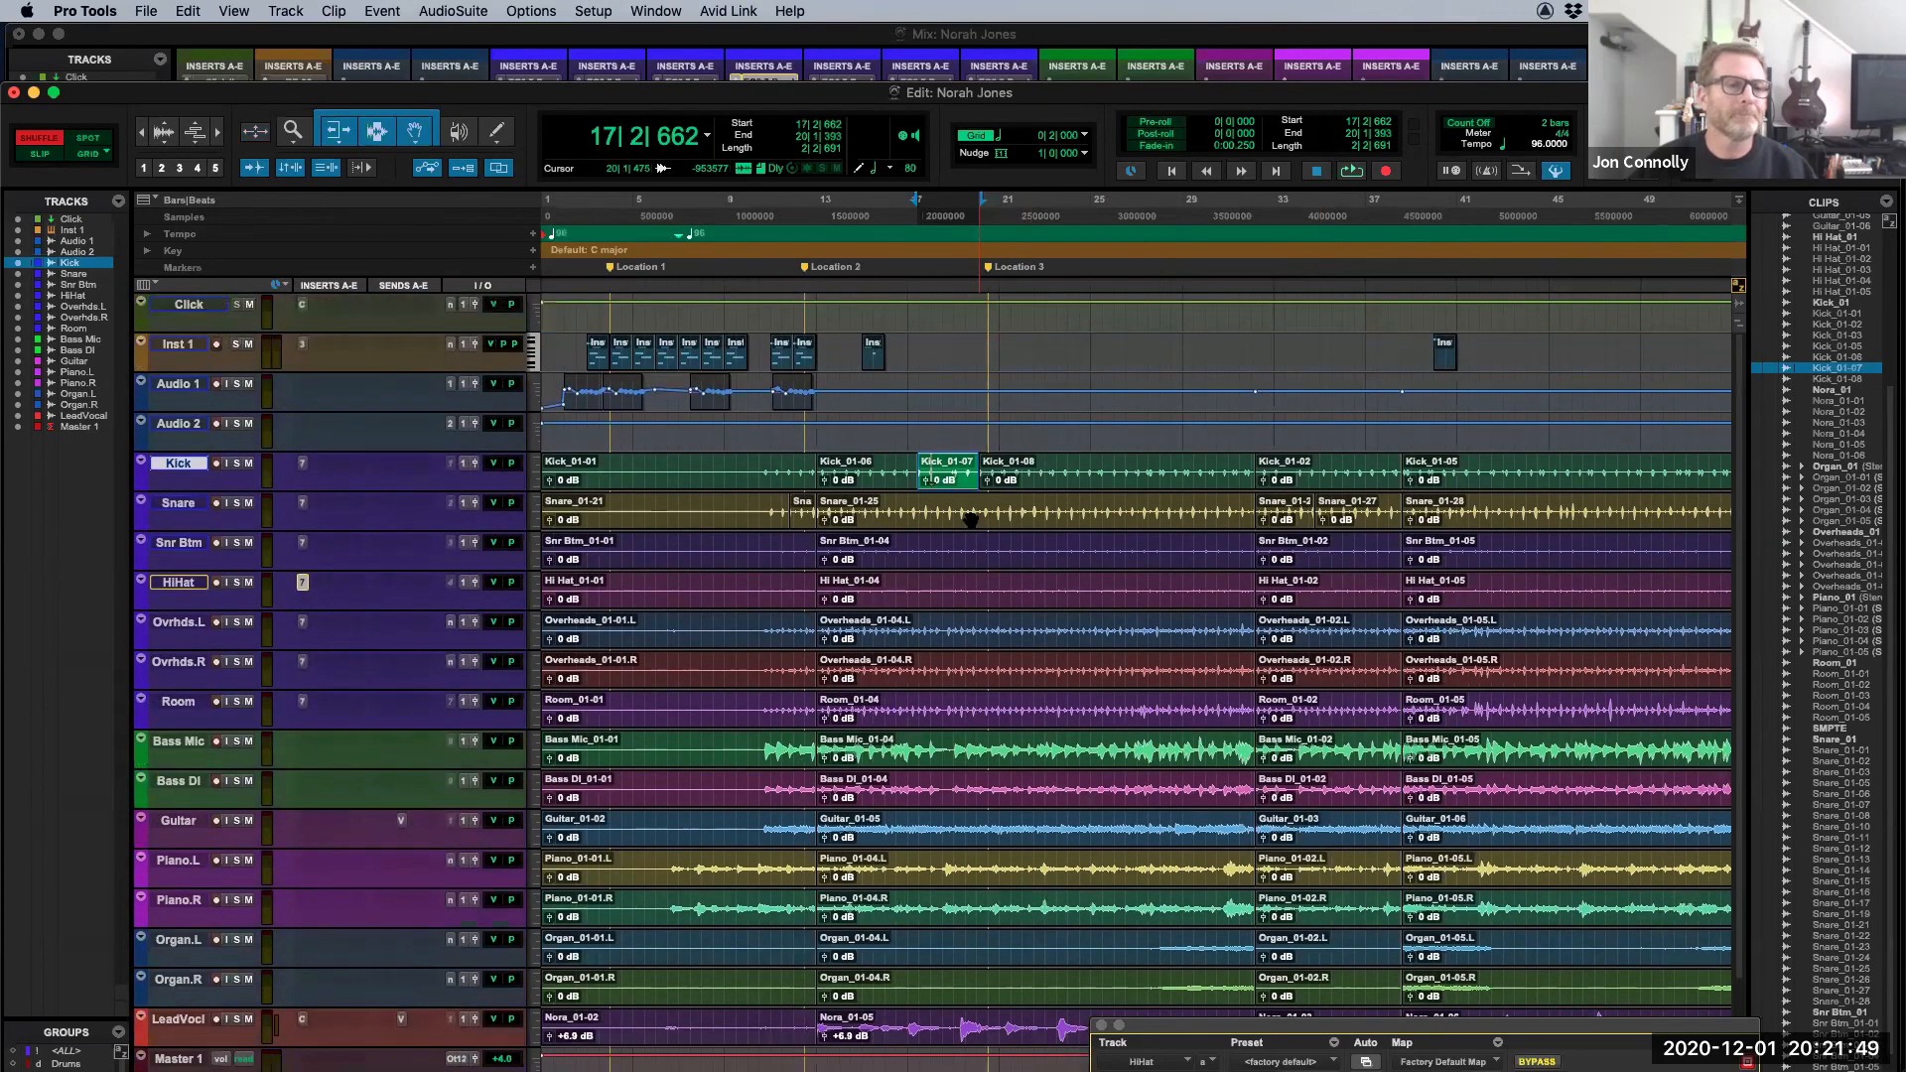